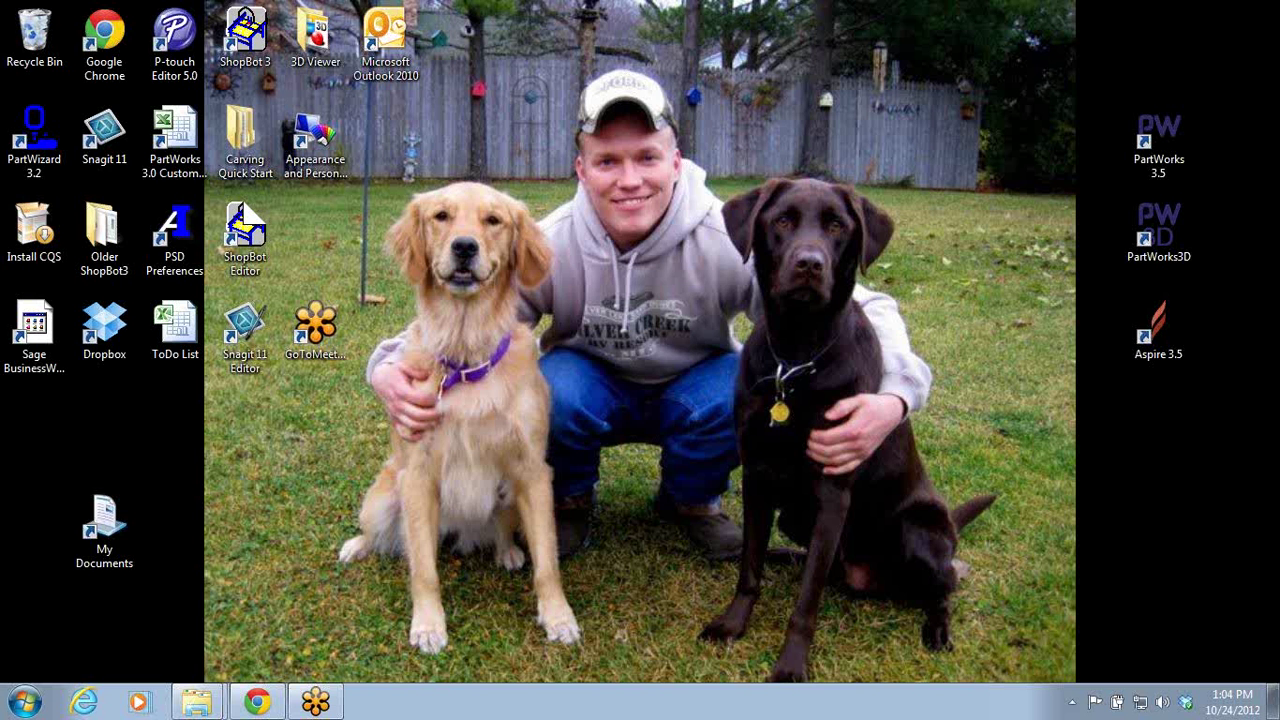
# - In Chrome, go to the ShopBot training page's Training Tutorials & Videos section
pyautogui.click(257, 701)
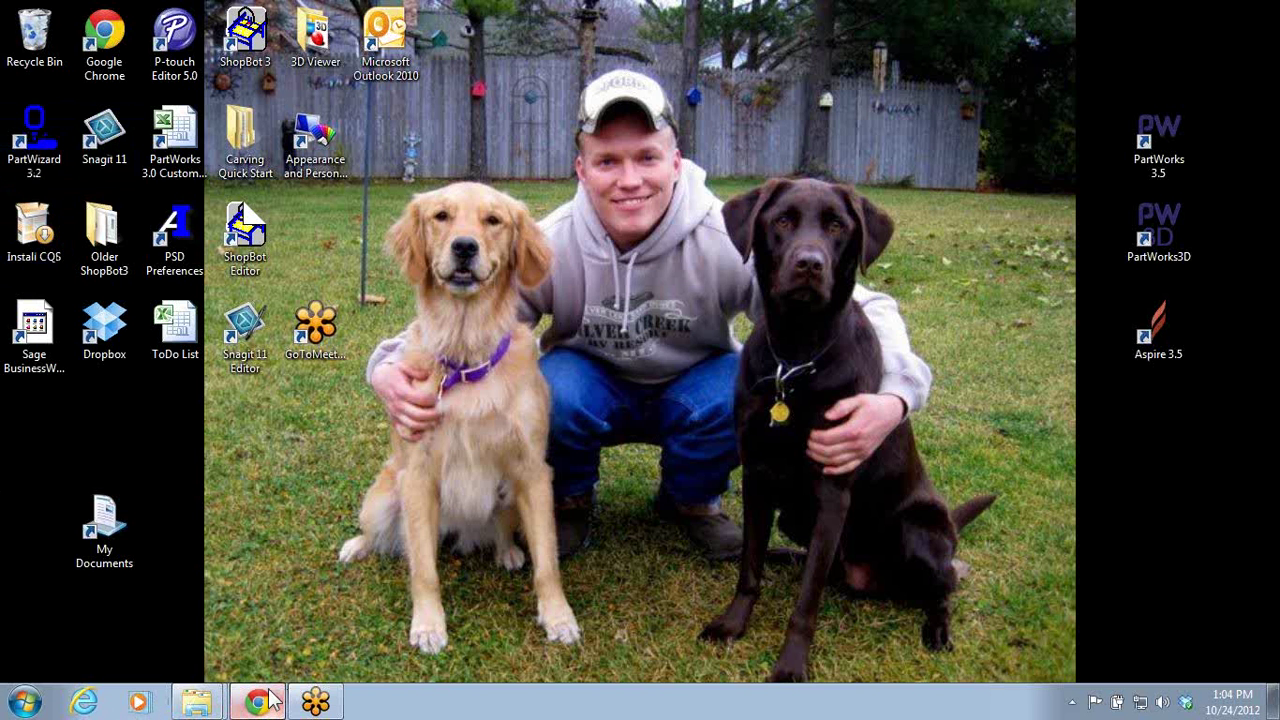
pyautogui.click(452, 12)
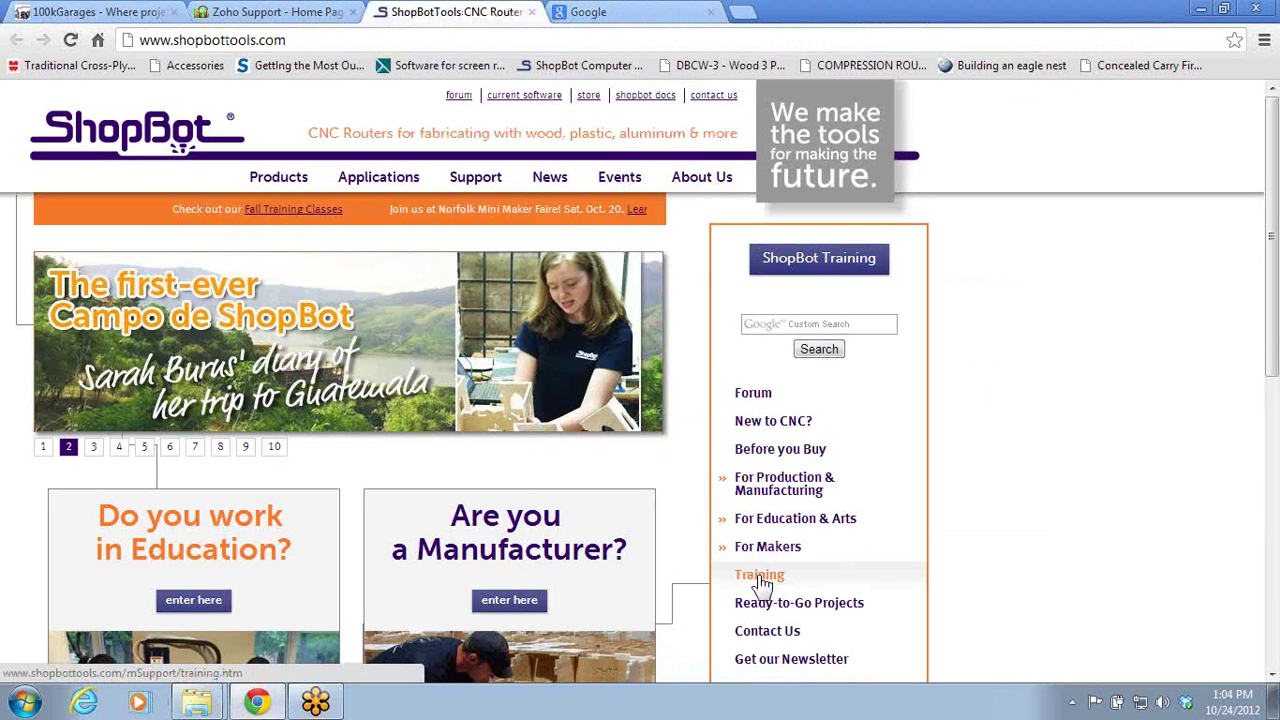
pyautogui.click(752, 576)
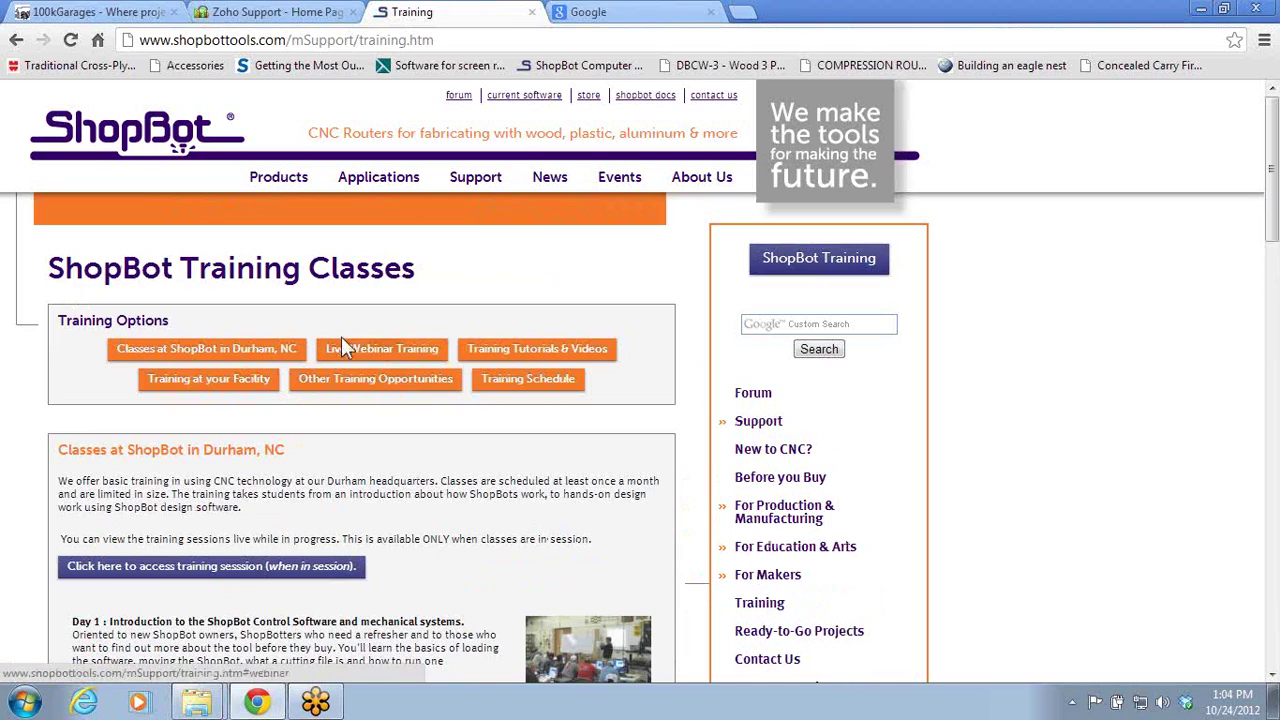
pyautogui.click(482, 350)
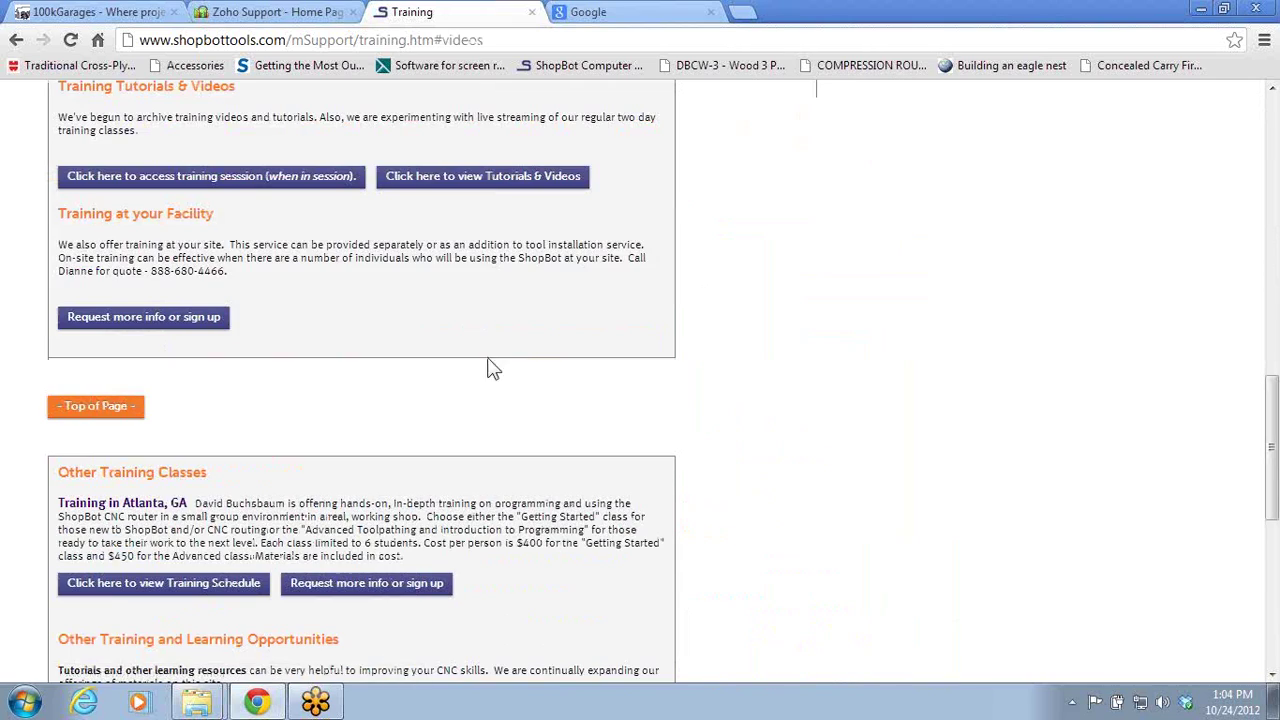
pyautogui.scroll(-5, 300, 370)
pyautogui.scroll(2, 300, 370)
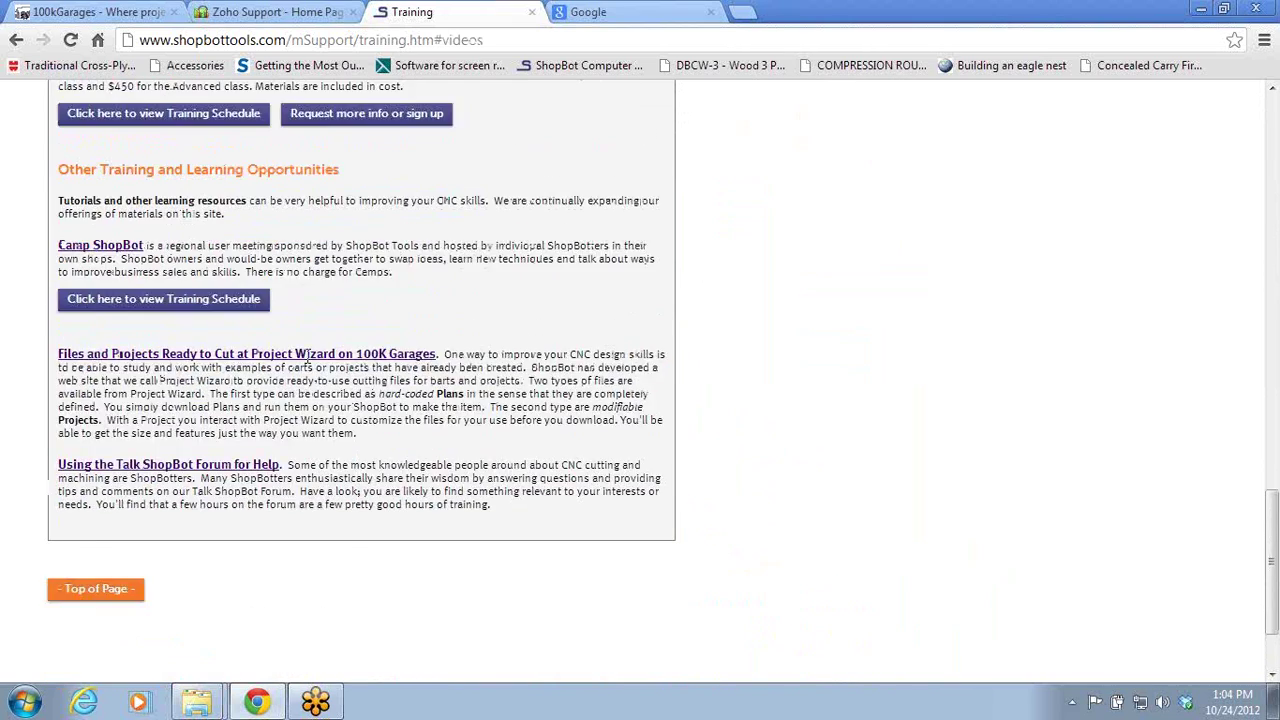
pyautogui.scroll(3, 311, 362)
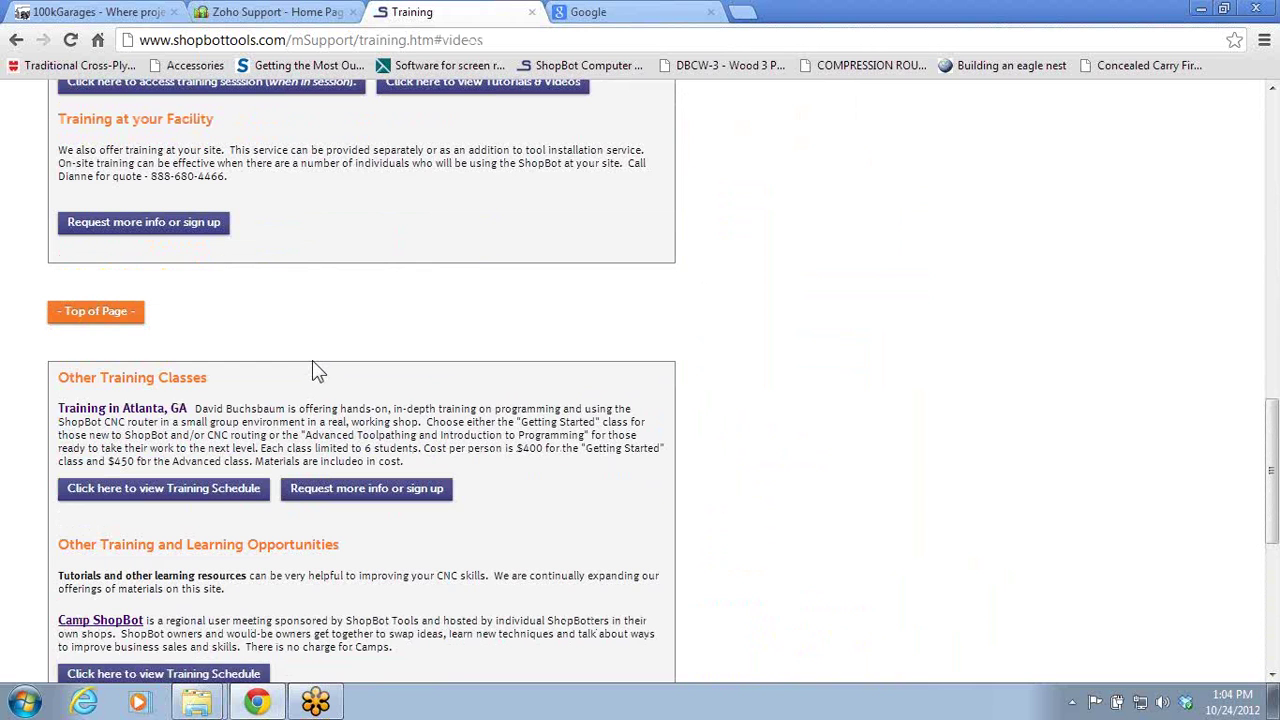
pyautogui.scroll(3, 313, 365)
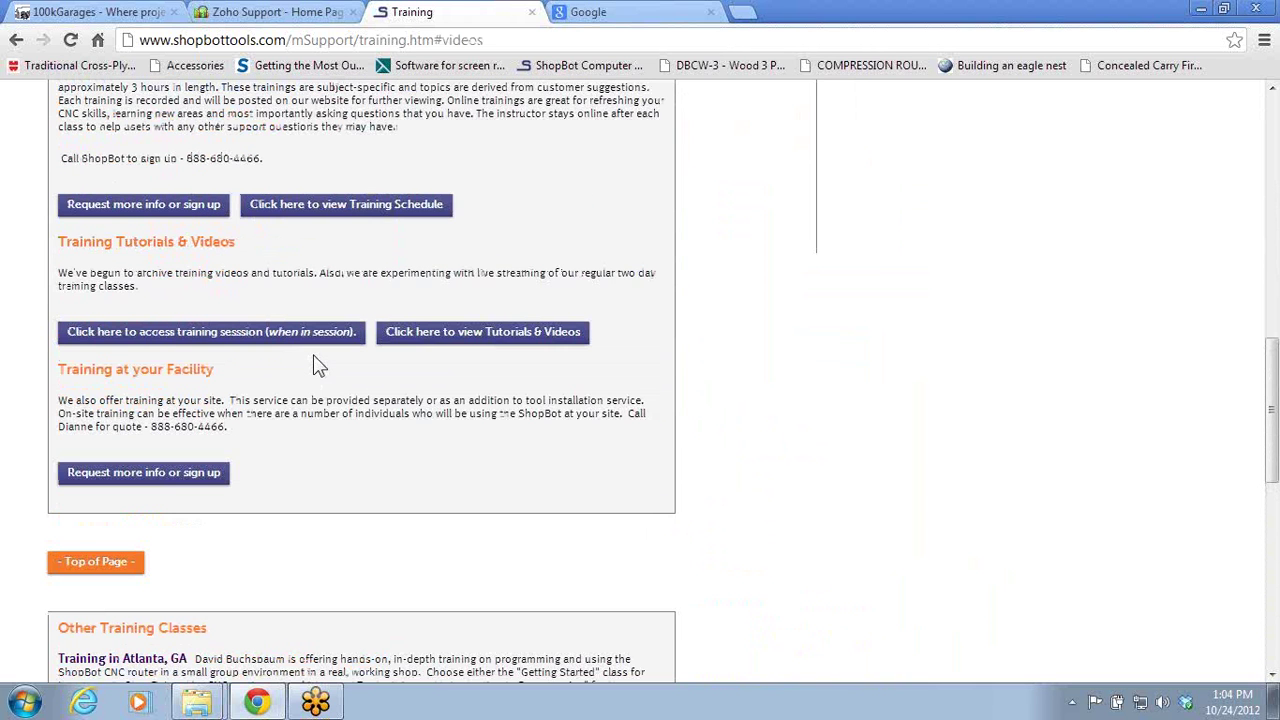
# - Open the Tutorials & Videos page and highlight the WebClasses heading and Tool Database and Bit Selection entry
pyautogui.click(408, 345)
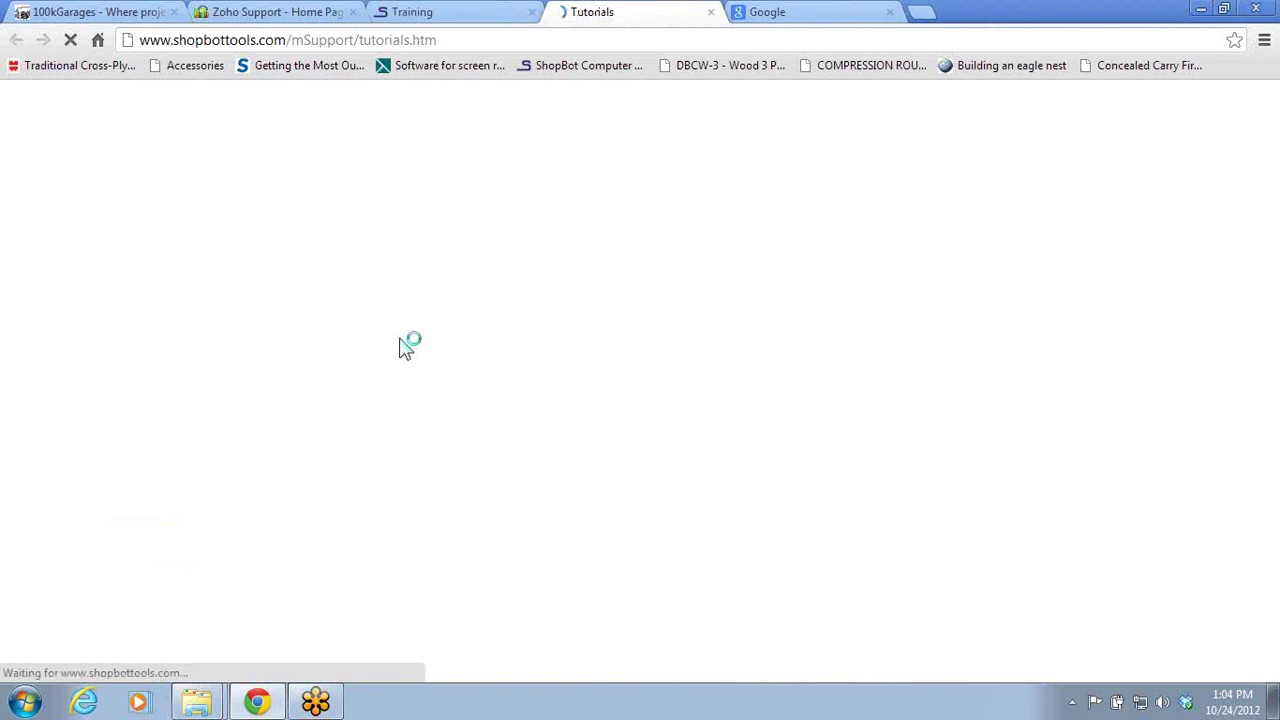
pyautogui.scroll(-2, 516, 360)
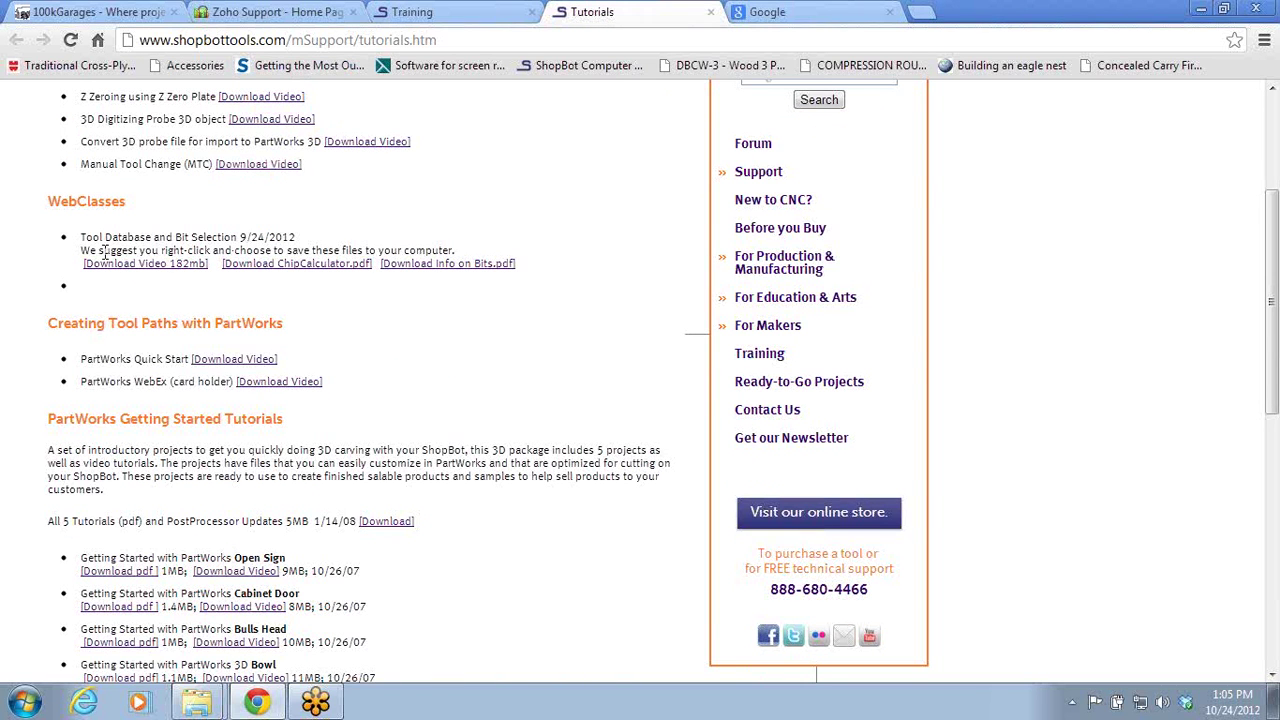
pyautogui.moveTo(60, 204); pyautogui.dragTo(130, 204)
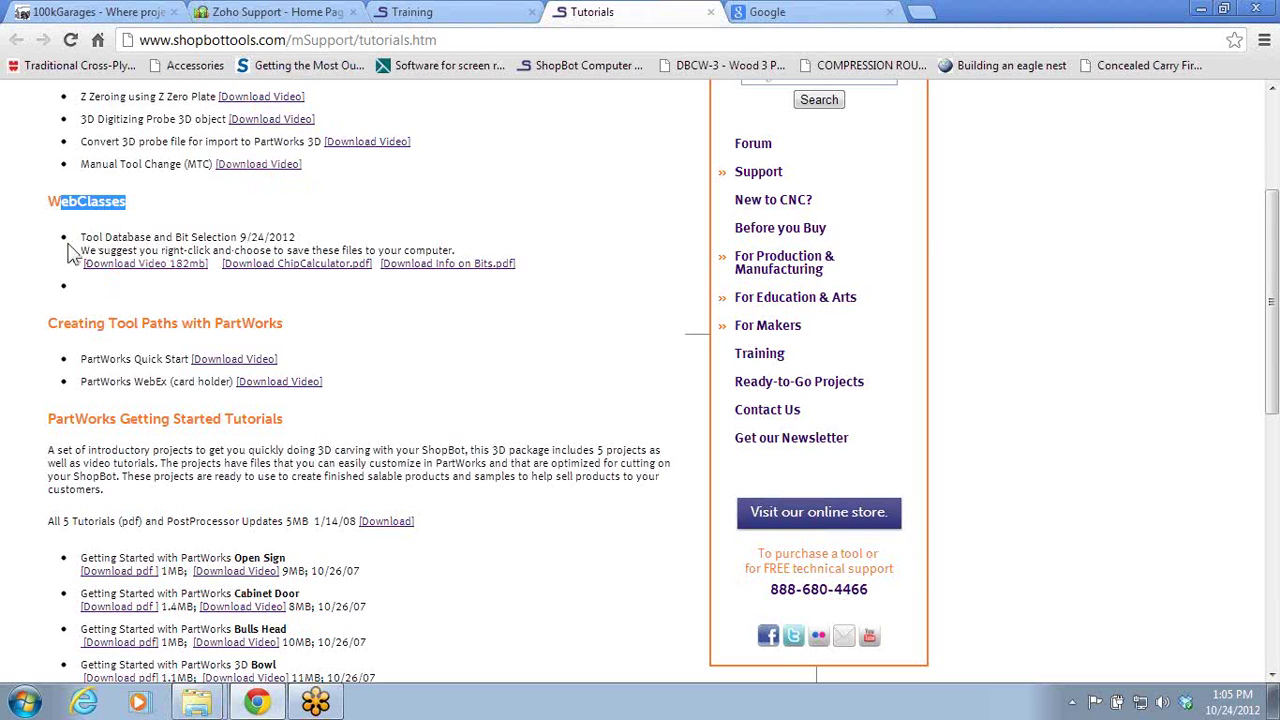
pyautogui.moveTo(92, 238); pyautogui.dragTo(226, 228)
pyautogui.click(226, 231)
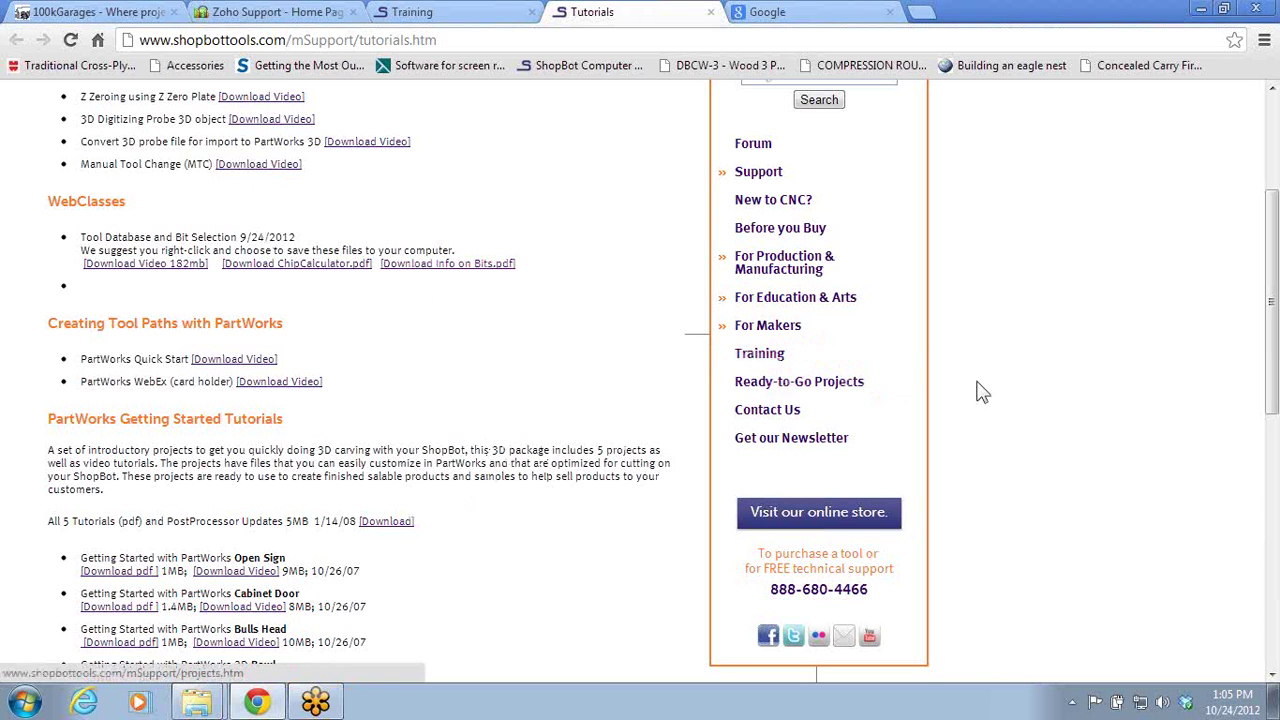
# - Scroll the tutorials page back up to the top
pyautogui.scroll(3, 1140, 396)
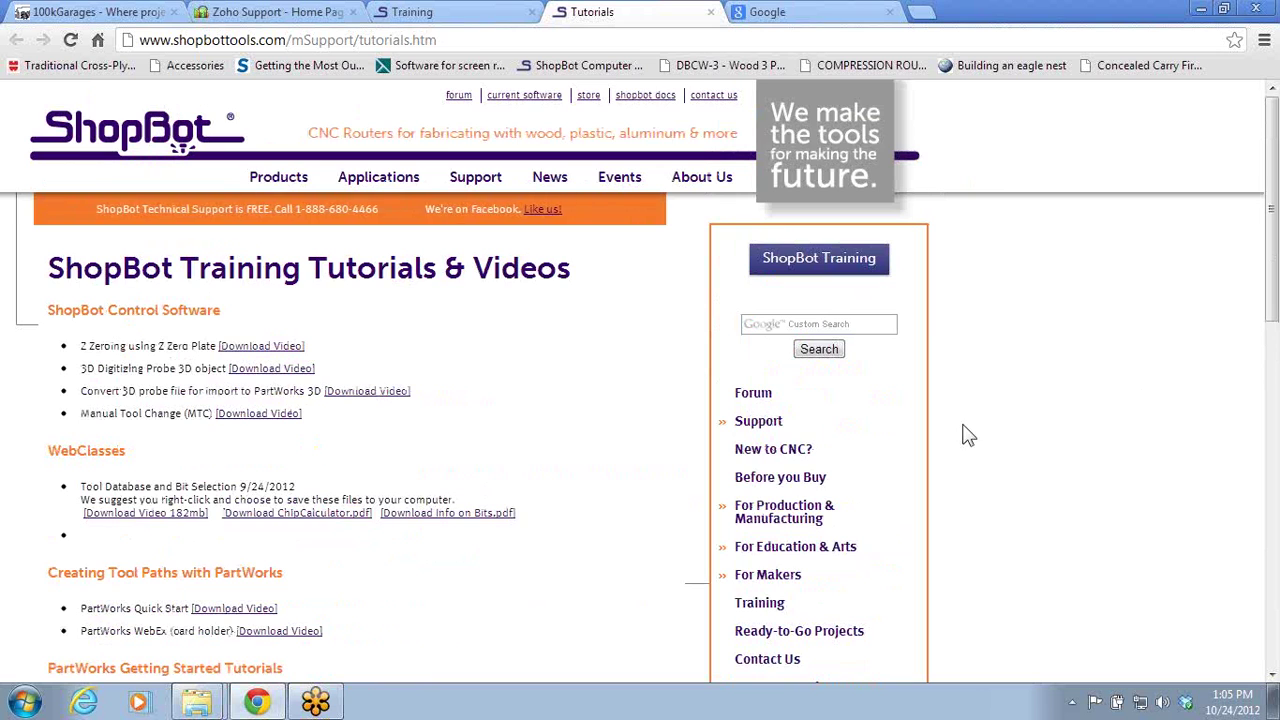
pyautogui.scroll(-10, 1028, 403)
pyautogui.scroll(5, 880, 445)
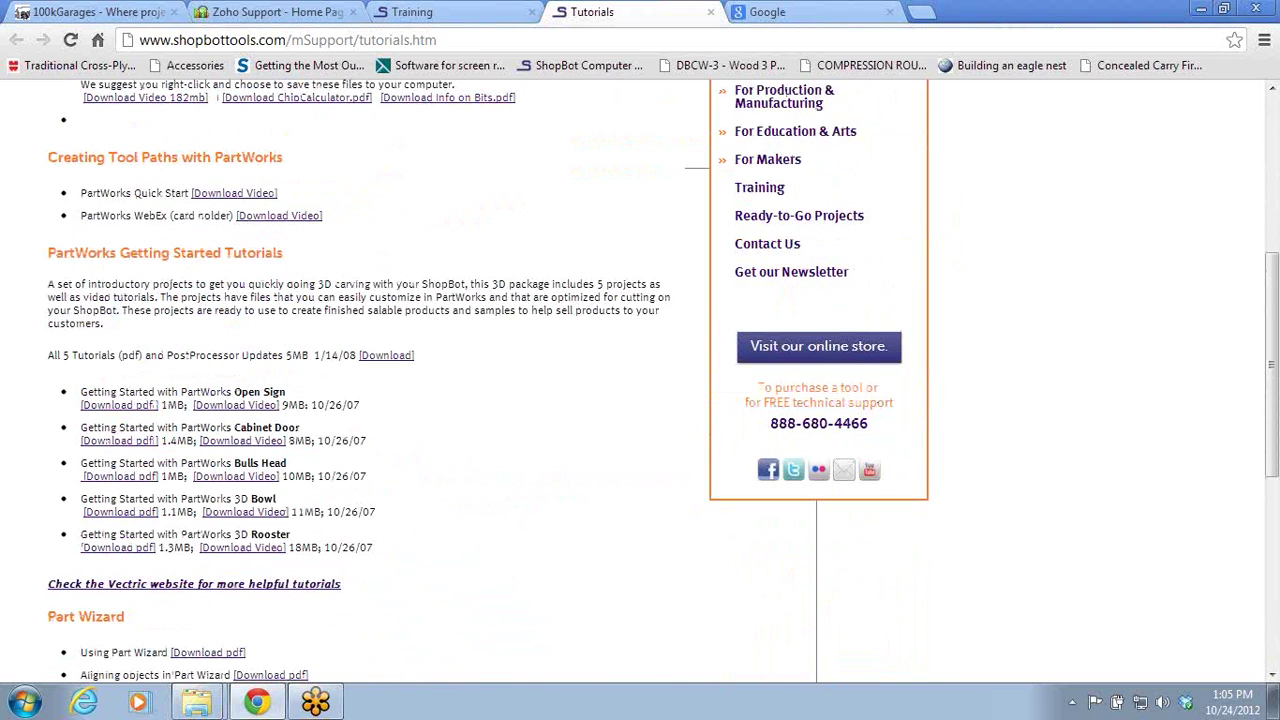
pyautogui.scroll(5, 1230, 423)
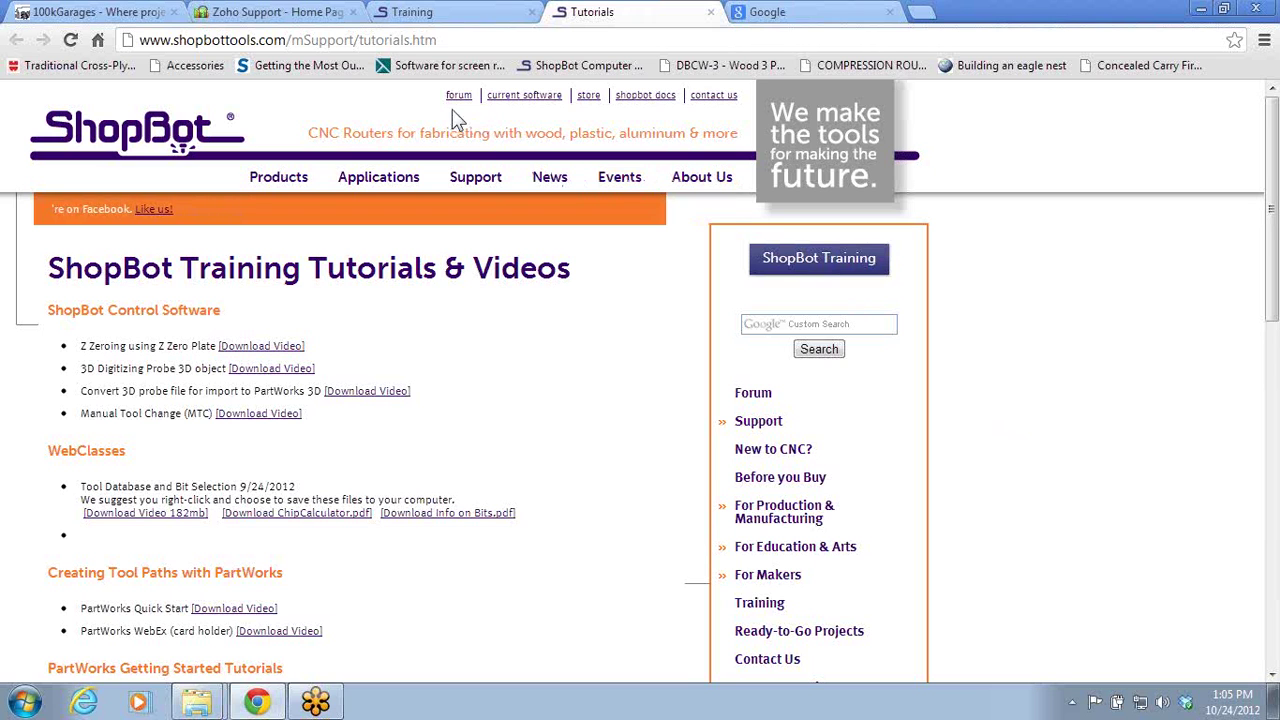
# - Browse the Talk ShopBot forum, then close the Chrome window
pyautogui.click(459, 97)
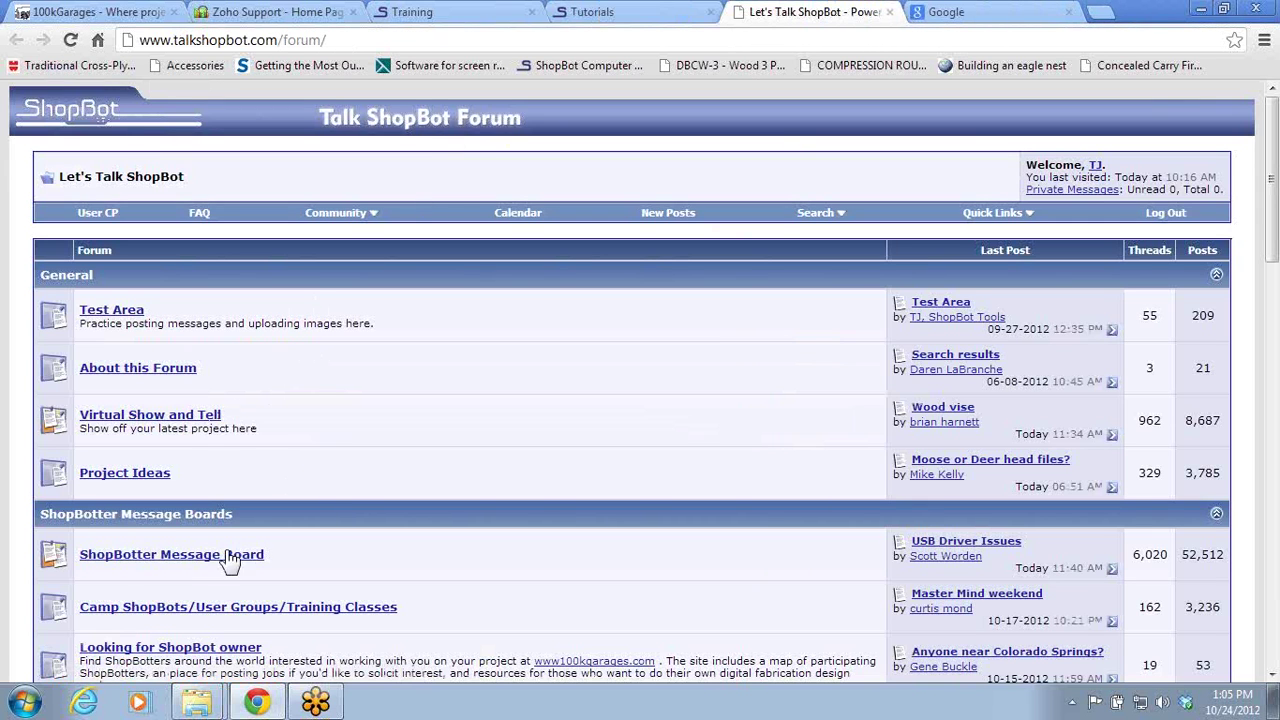
pyautogui.scroll(-1, 583, 443)
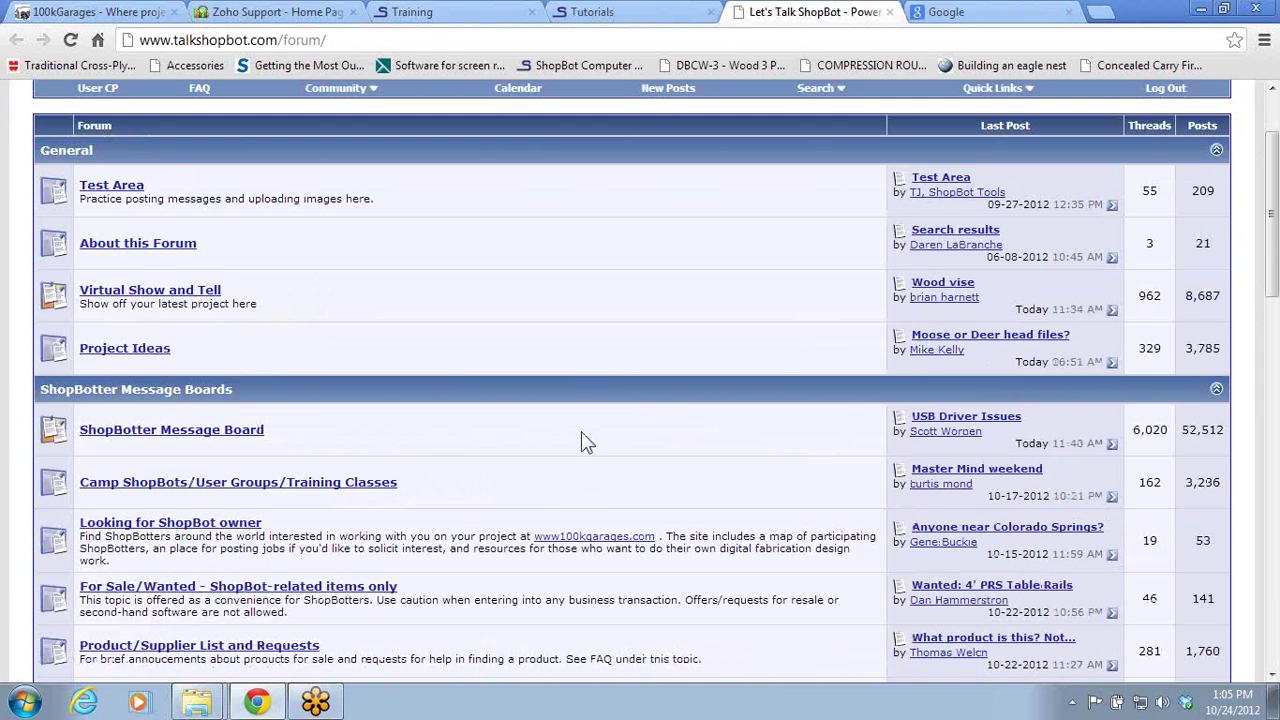
pyautogui.scroll(-1, 583, 441)
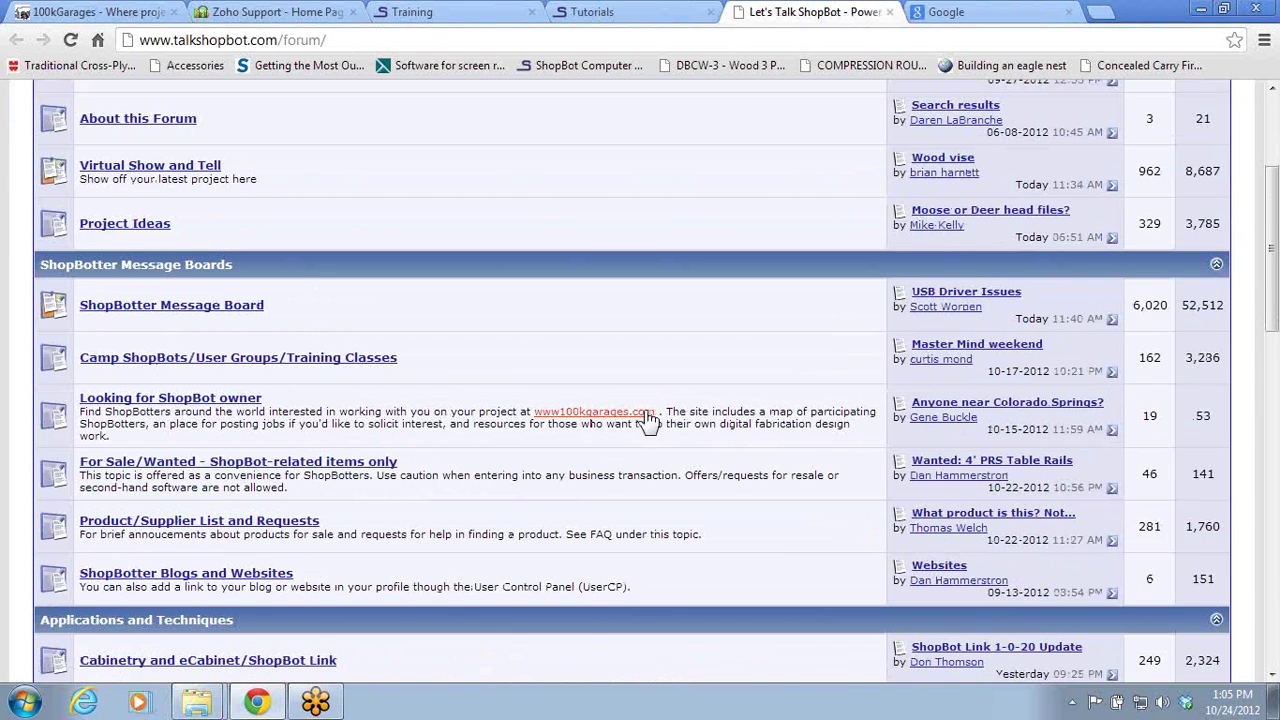
pyautogui.scroll(2, 520, 470)
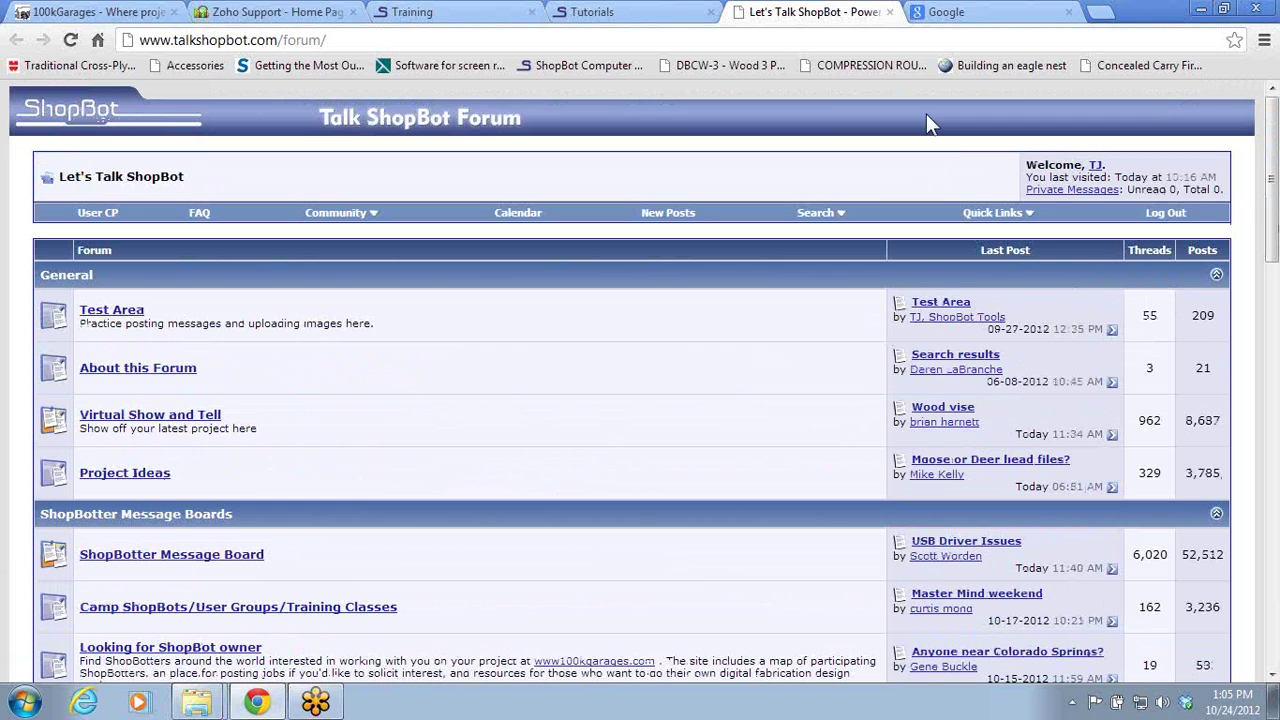
pyautogui.scroll(-9, 294, 482)
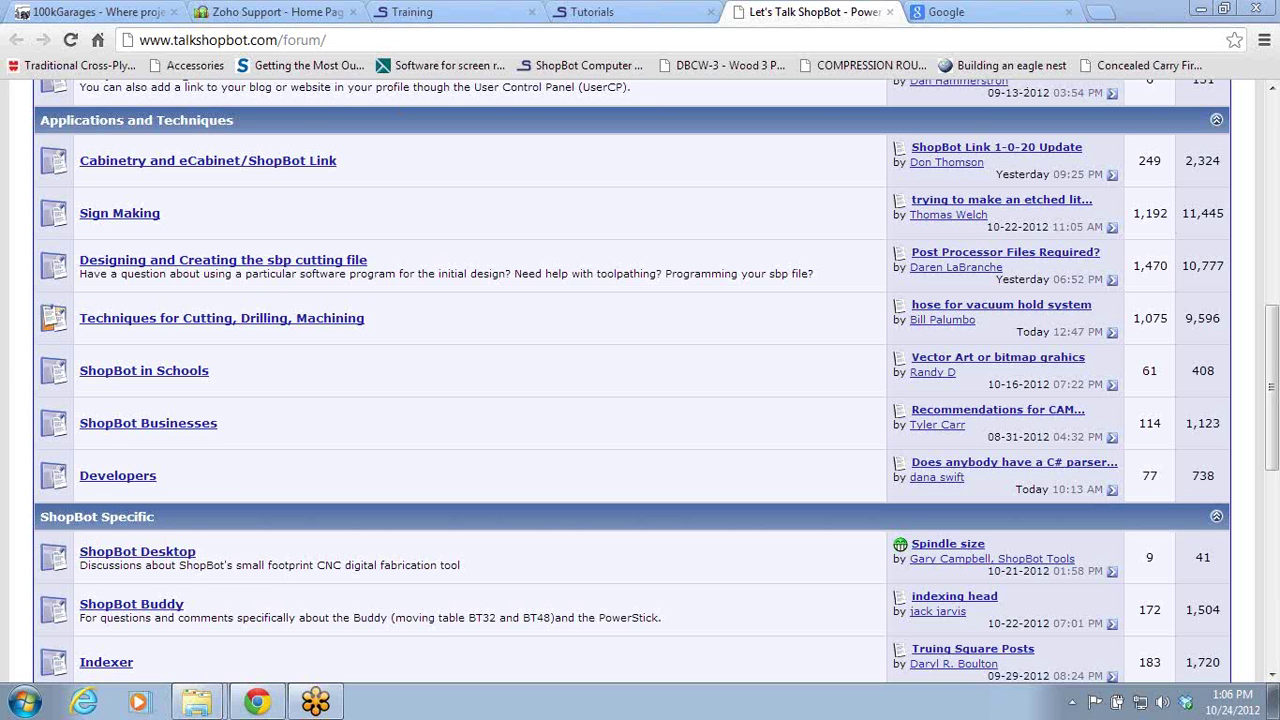
pyautogui.click(1256, 9)
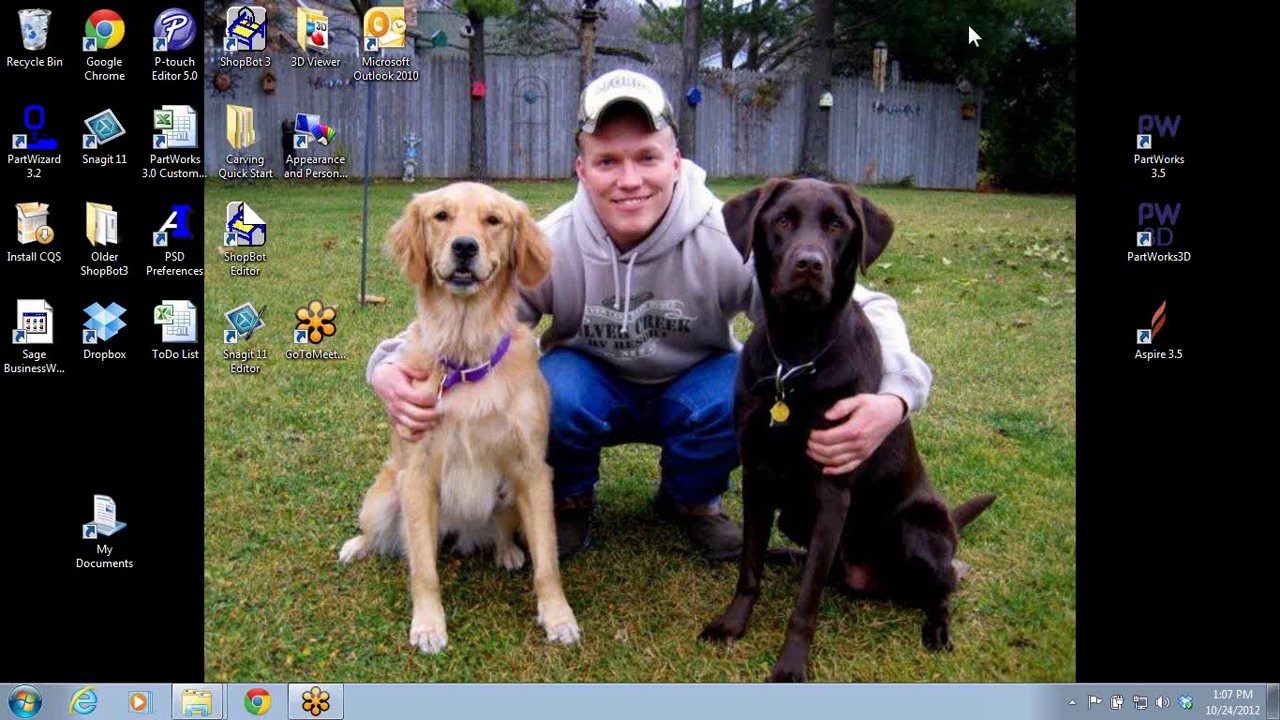
# - Launch PartWorks 3.5 and create a 24 x 24 inch job with 0.75 inch material thickness
pyautogui.doubleClick(1137, 135)
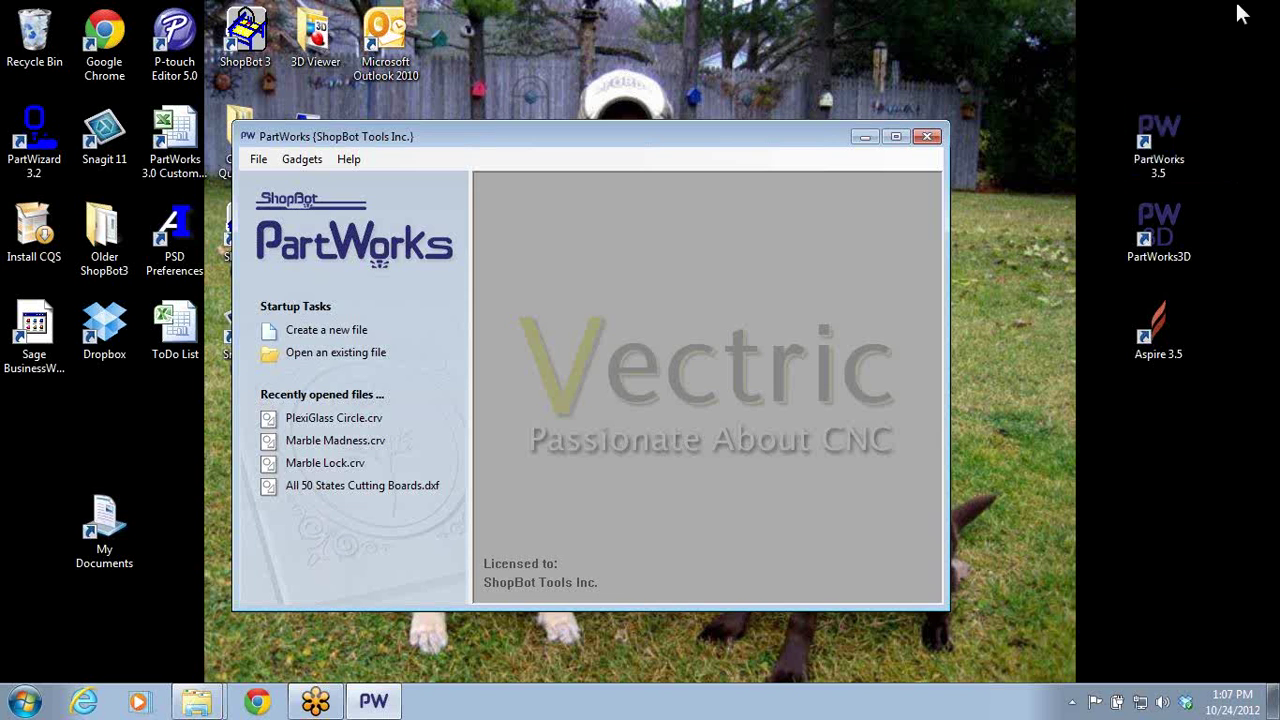
pyautogui.click(310, 333)
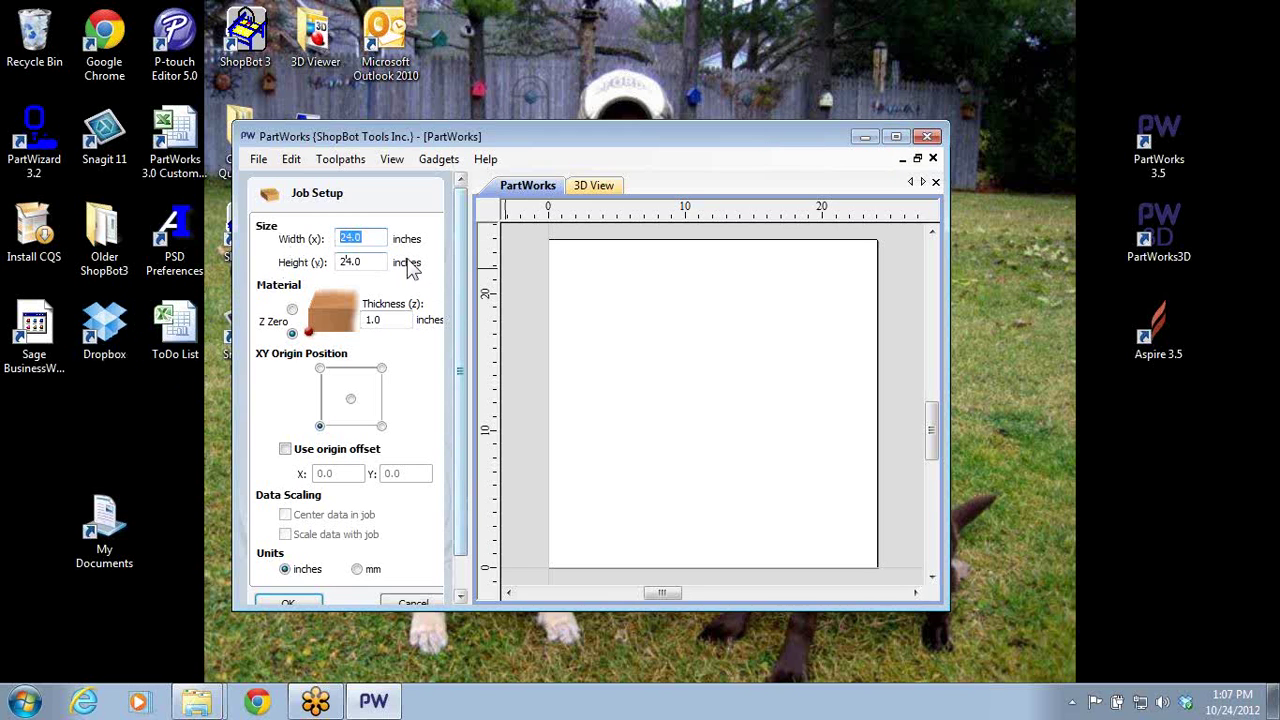
pyautogui.click(360, 262)
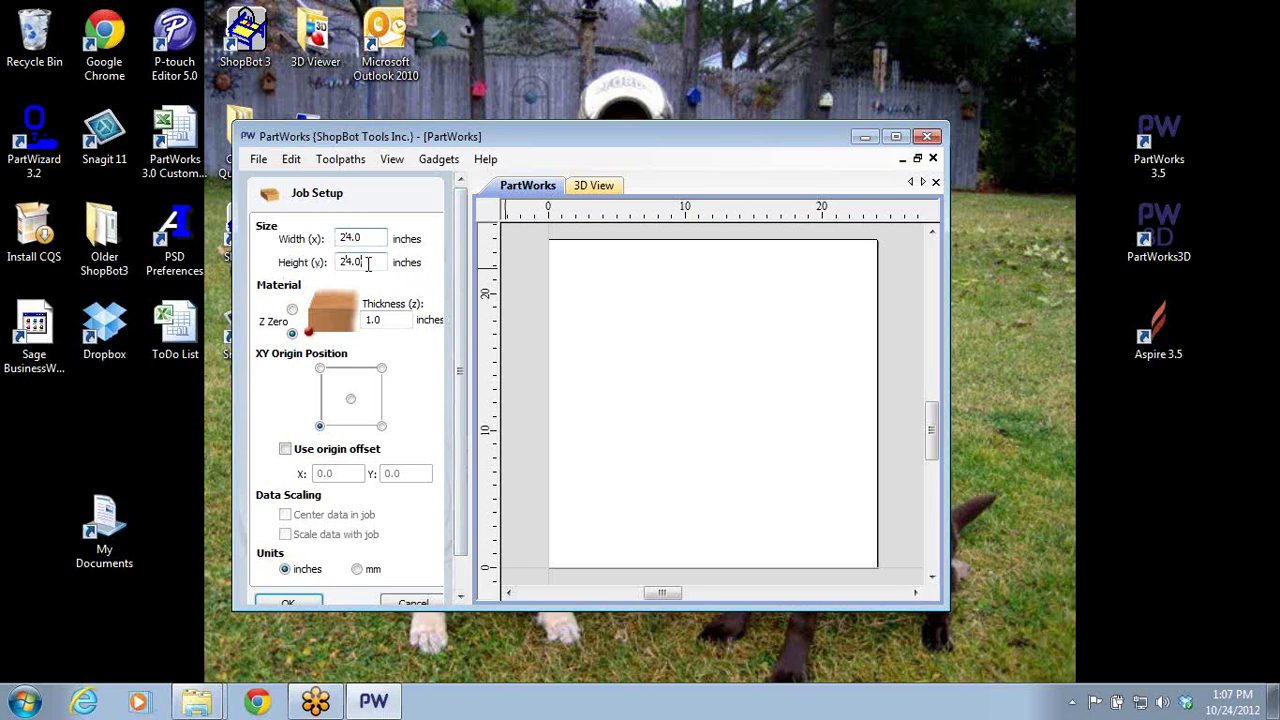
pyautogui.click(393, 318)
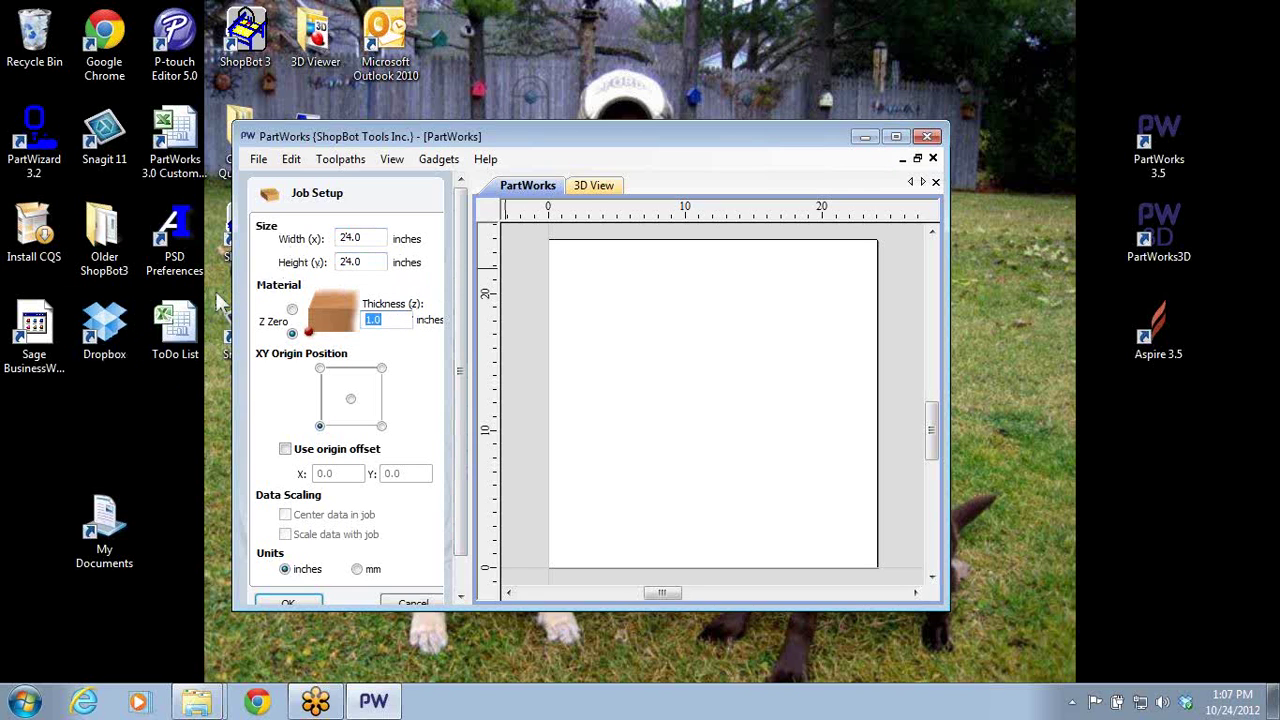
pyautogui.write('.75')
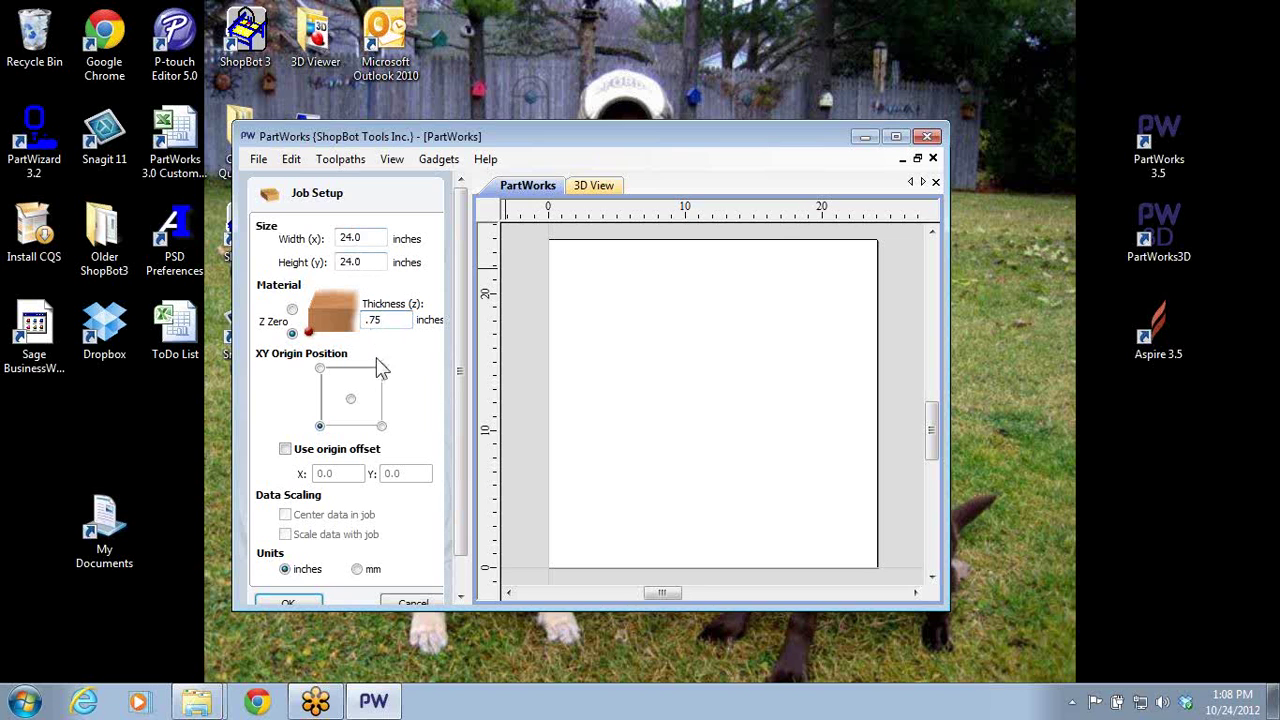
pyautogui.click(895, 136)
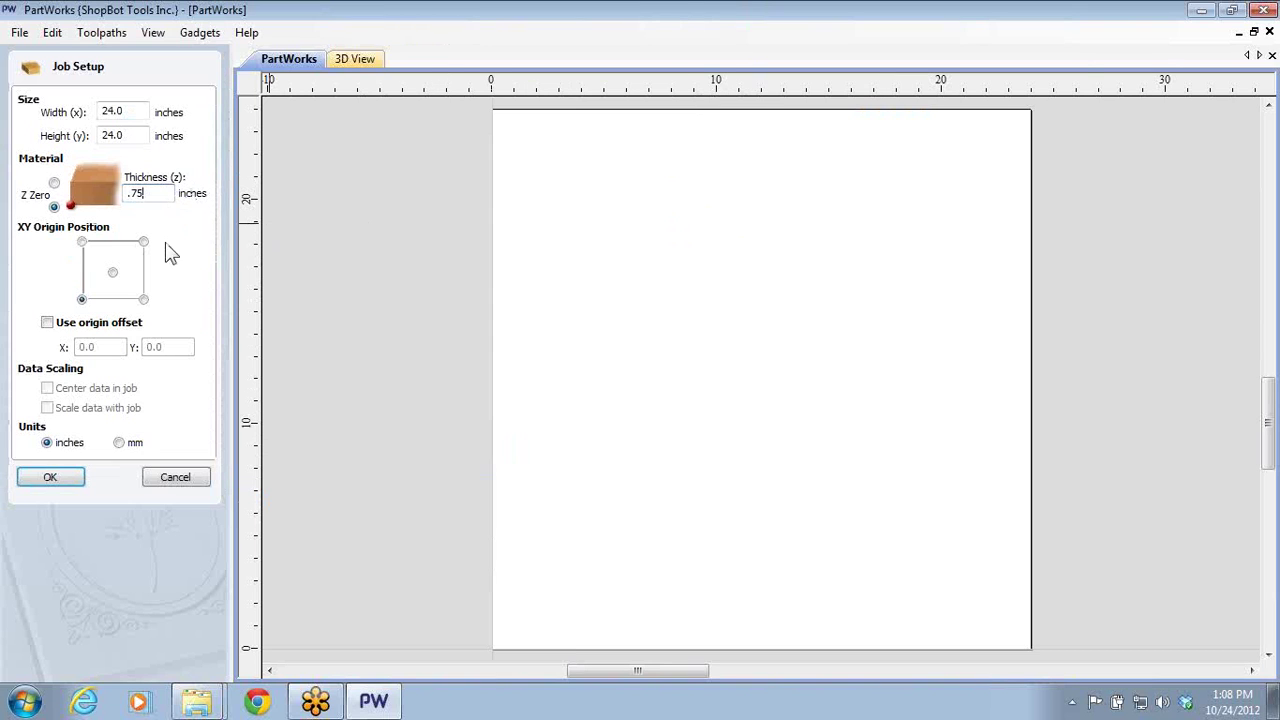
pyautogui.click(50, 478)
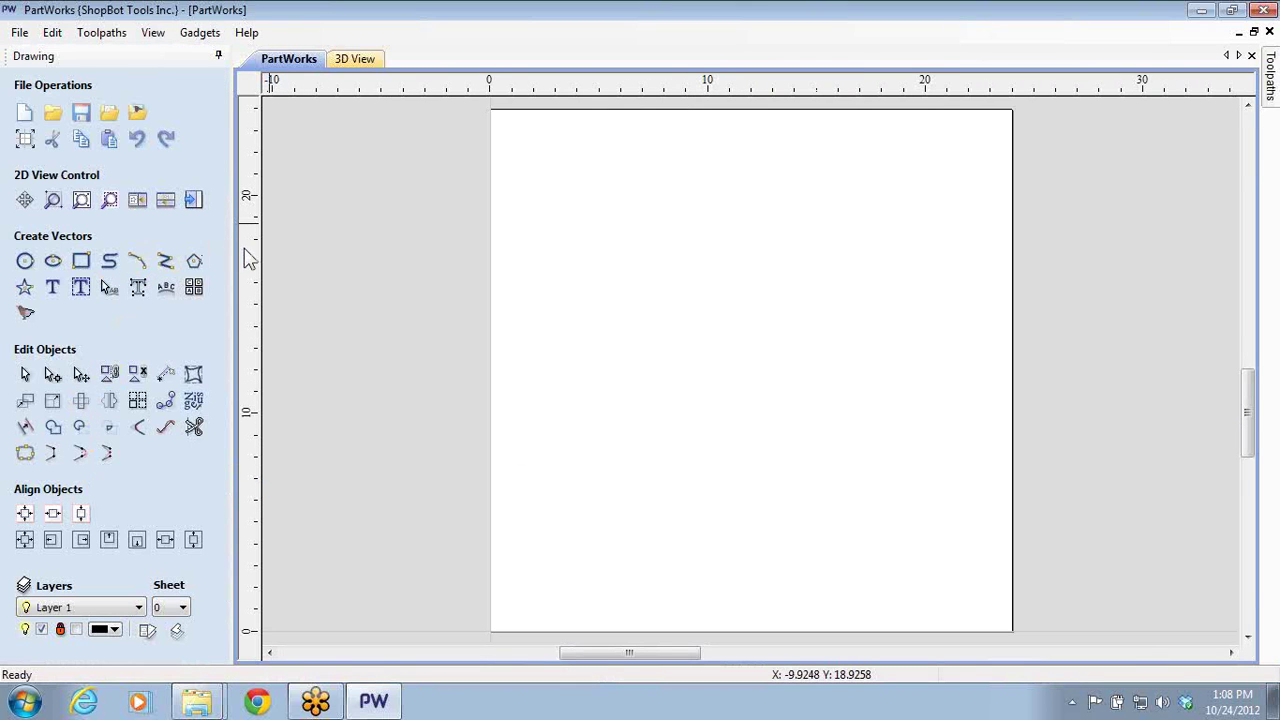
# - Start an exact rectangle anchored at its bottom-left corner at X 1.0, Y 1.0
pyautogui.click(82, 262)
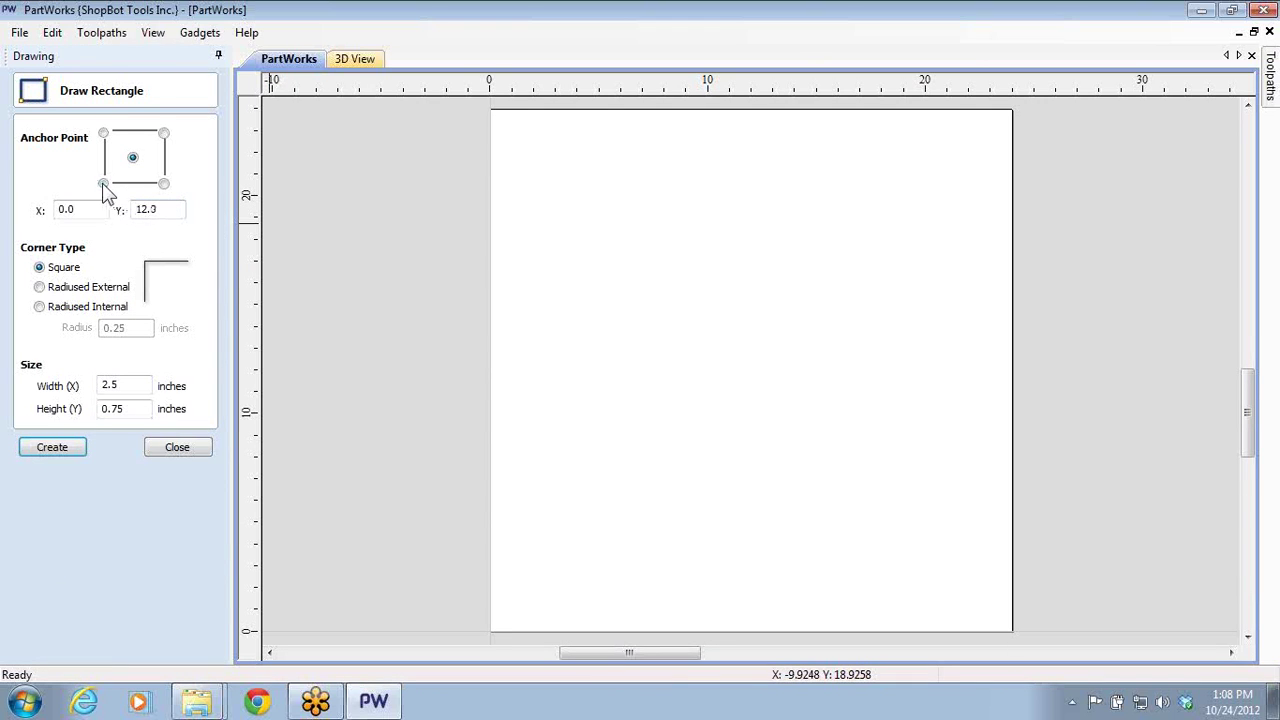
pyautogui.click(103, 184)
pyautogui.moveTo(166, 209); pyautogui.dragTo(4, 215)
pyautogui.click(92, 209)
pyautogui.write('1')
pyautogui.press('Tab')
pyautogui.write('1')
# - Make it 9 x 9 inches, create the square, and close the rectangle form
pyautogui.moveTo(134, 387); pyautogui.dragTo(50, 387)
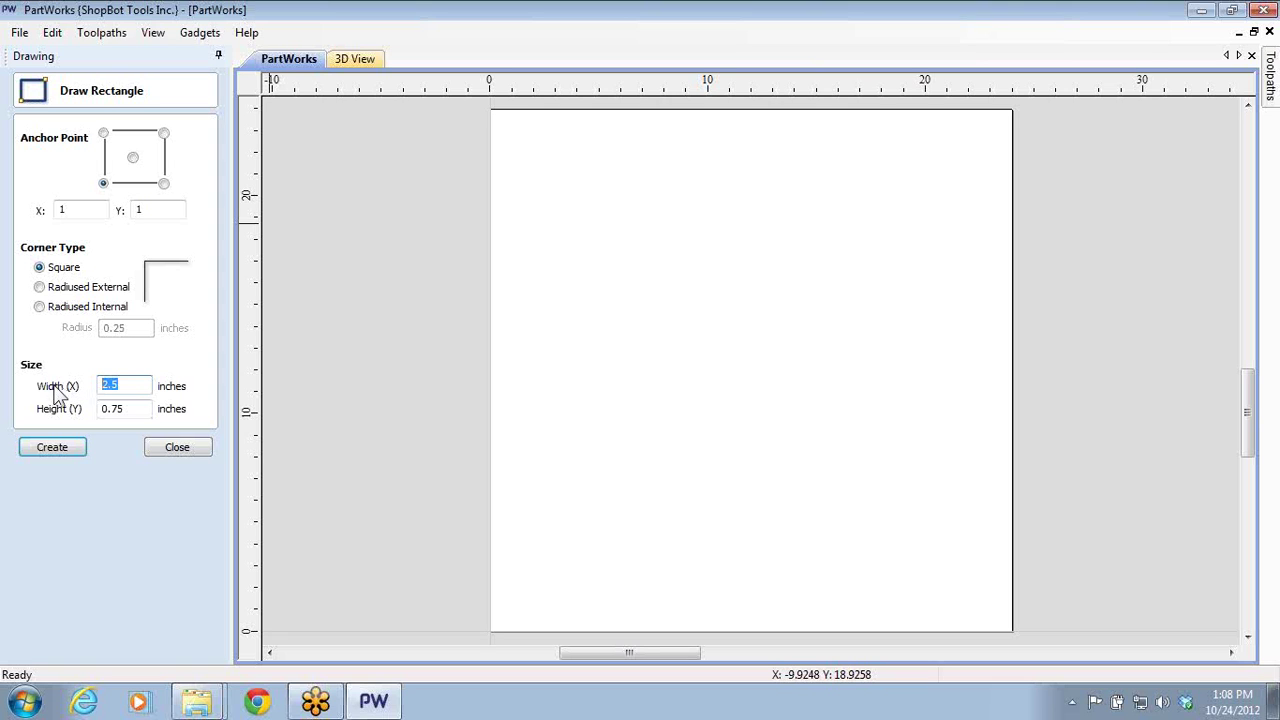
pyautogui.write('9')
pyautogui.press('Tab')
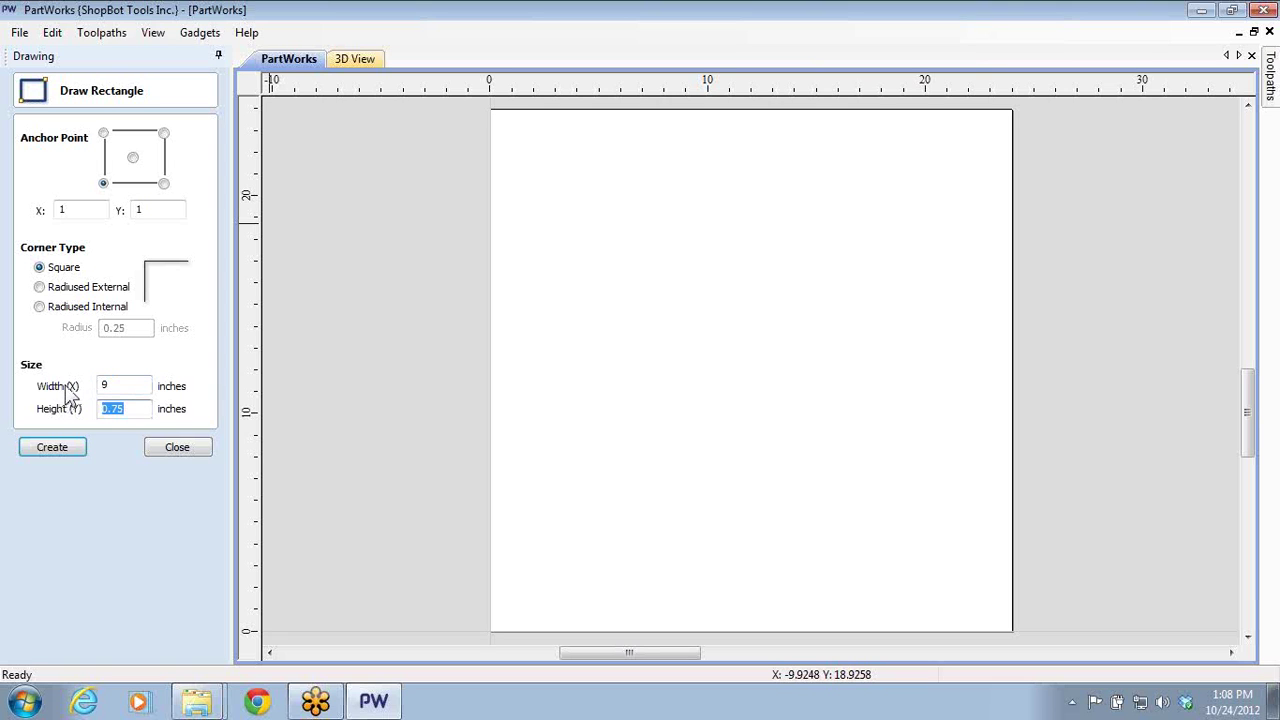
pyautogui.write('9')
pyautogui.click(80, 449)
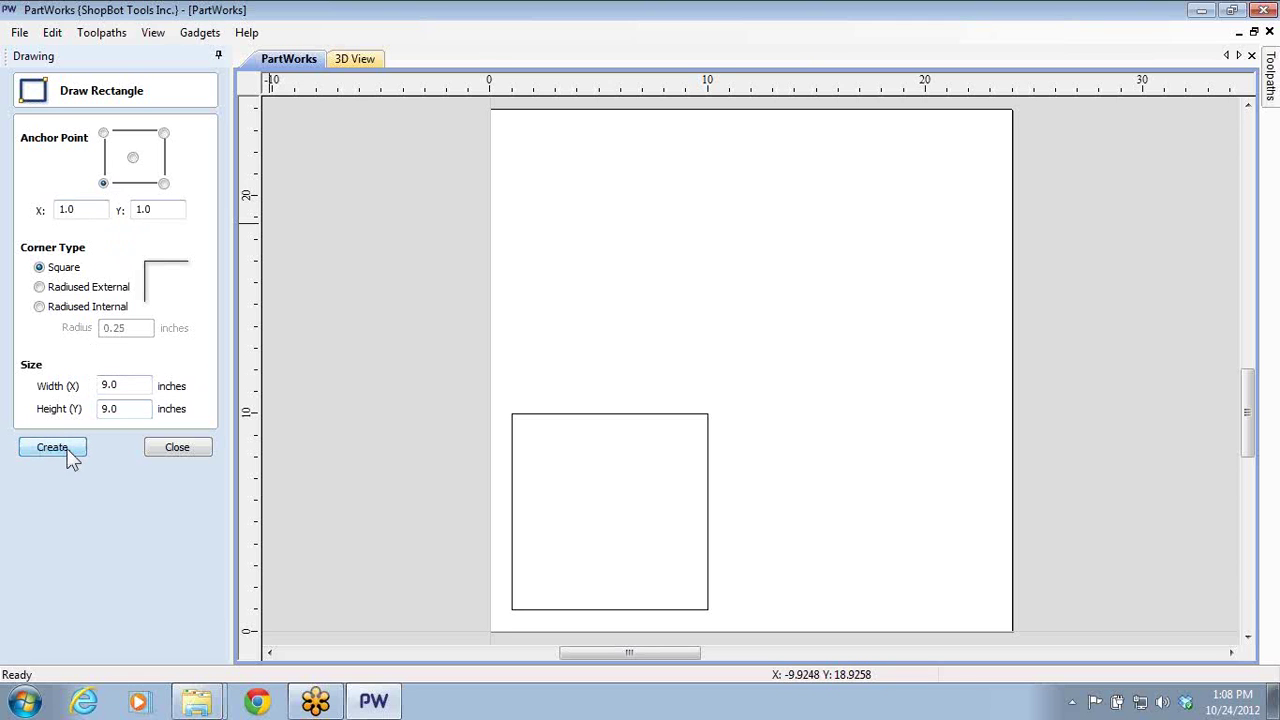
pyautogui.click(191, 455)
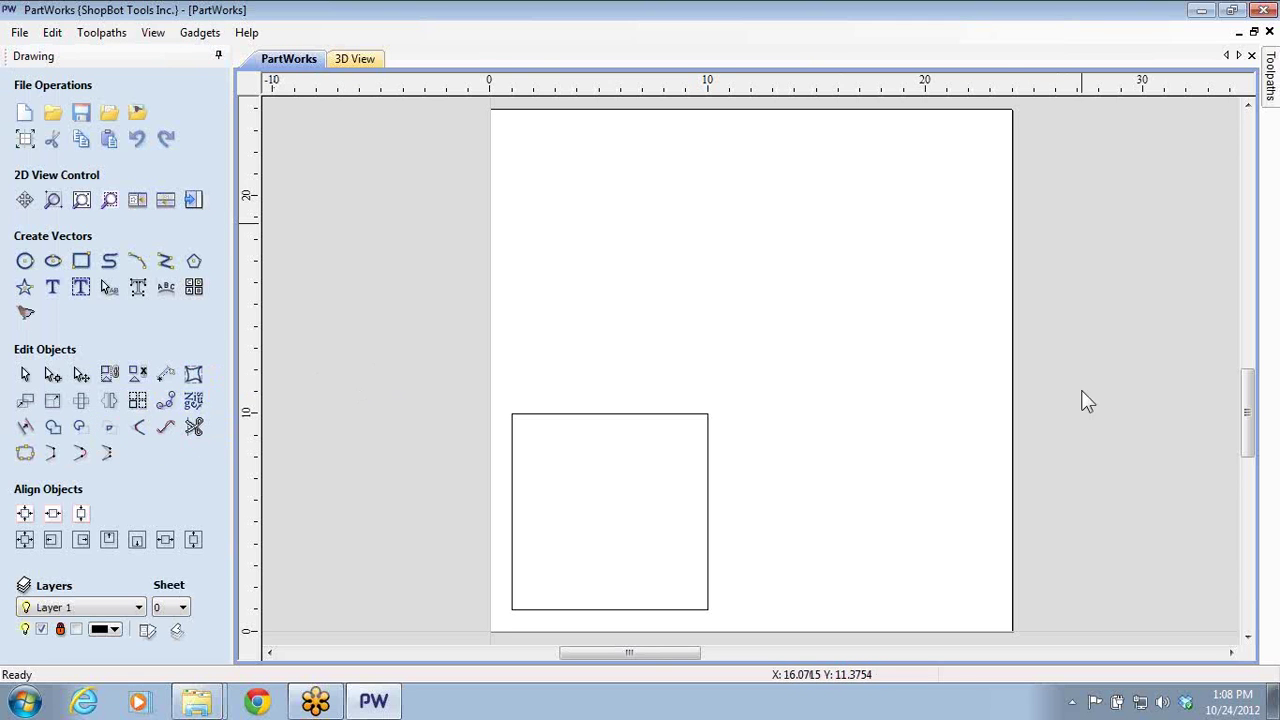
# - Drag copies of the square above the original and to the upper right of the panel
pyautogui.click(689, 416)
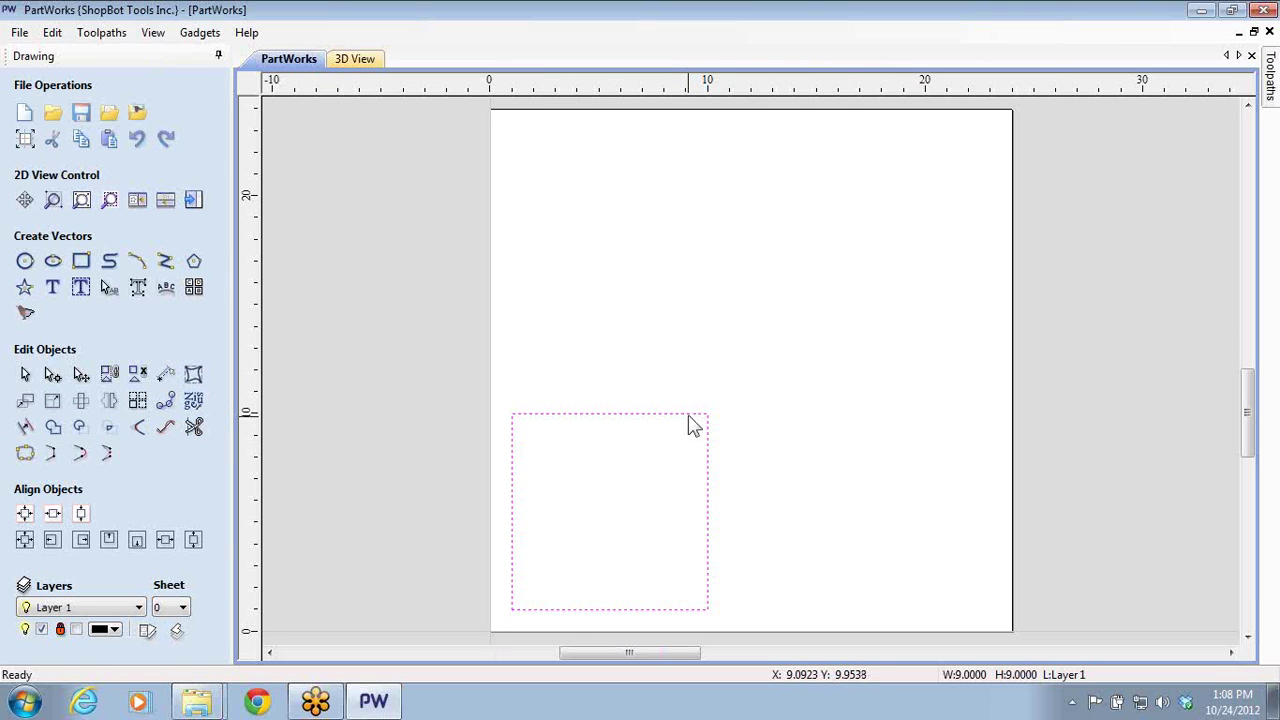
pyautogui.click(687, 412)
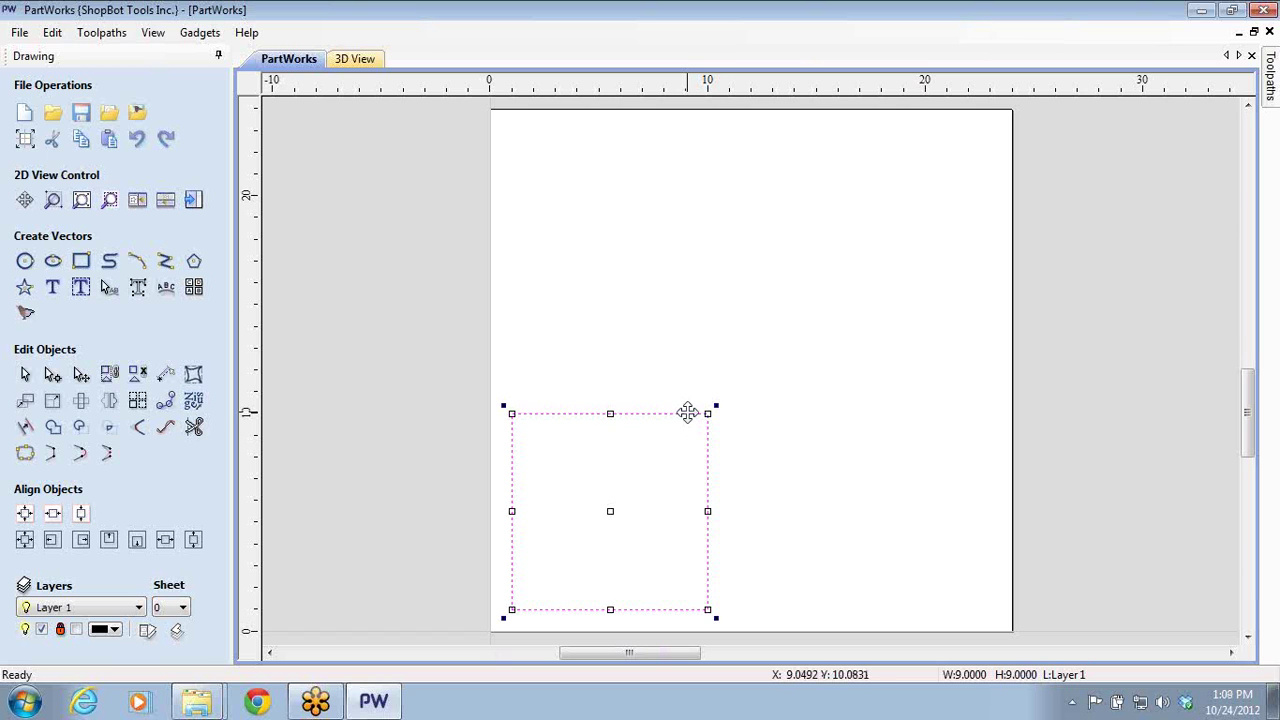
pyautogui.click(672, 331)
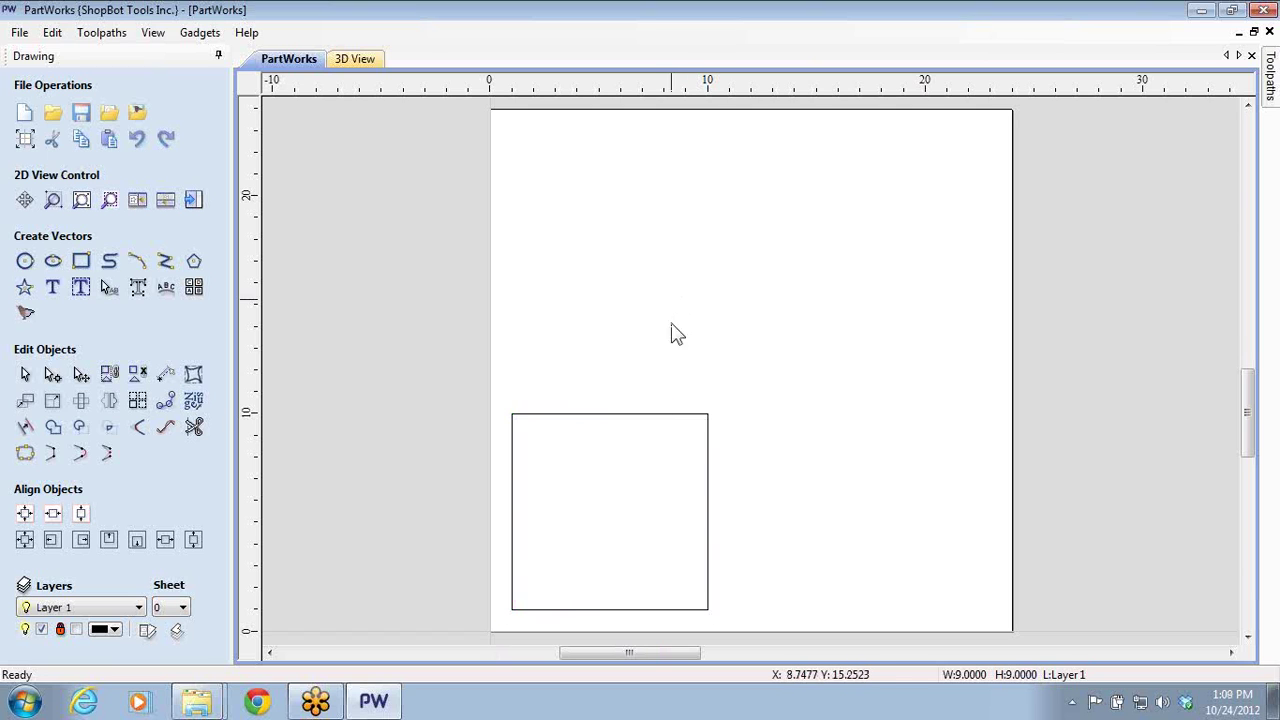
pyautogui.click(659, 414)
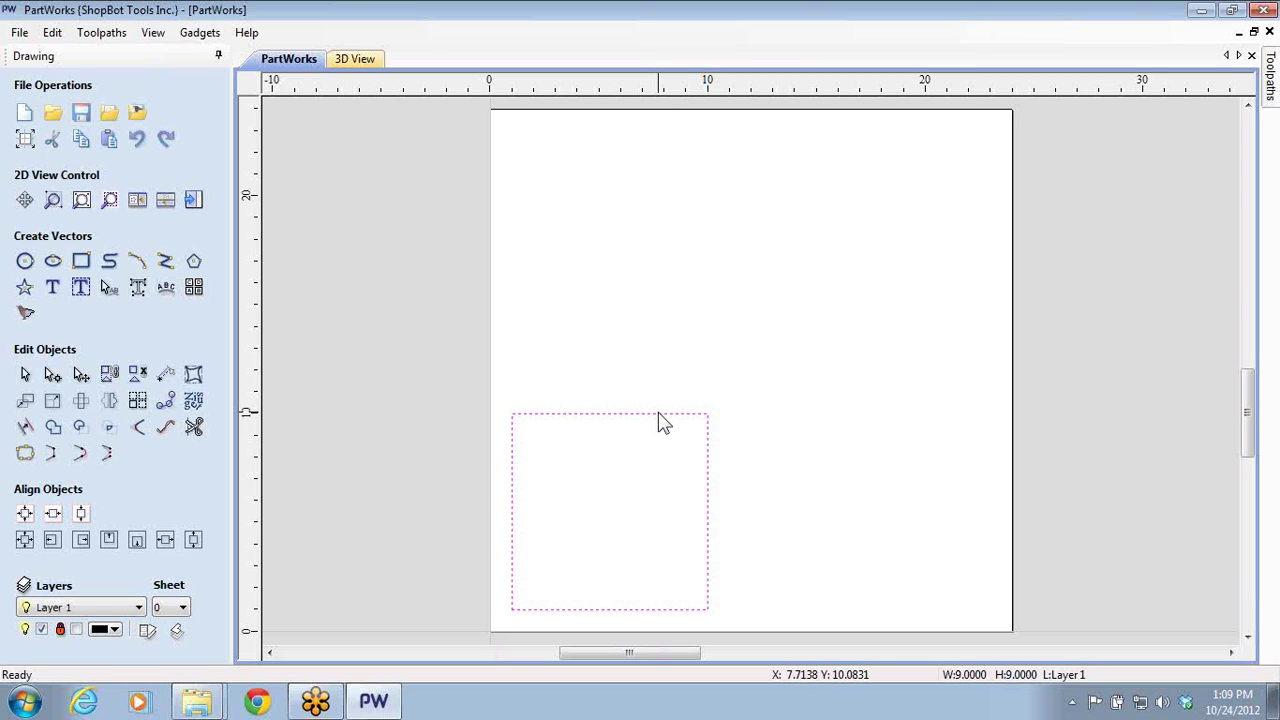
pyautogui.click(659, 414)
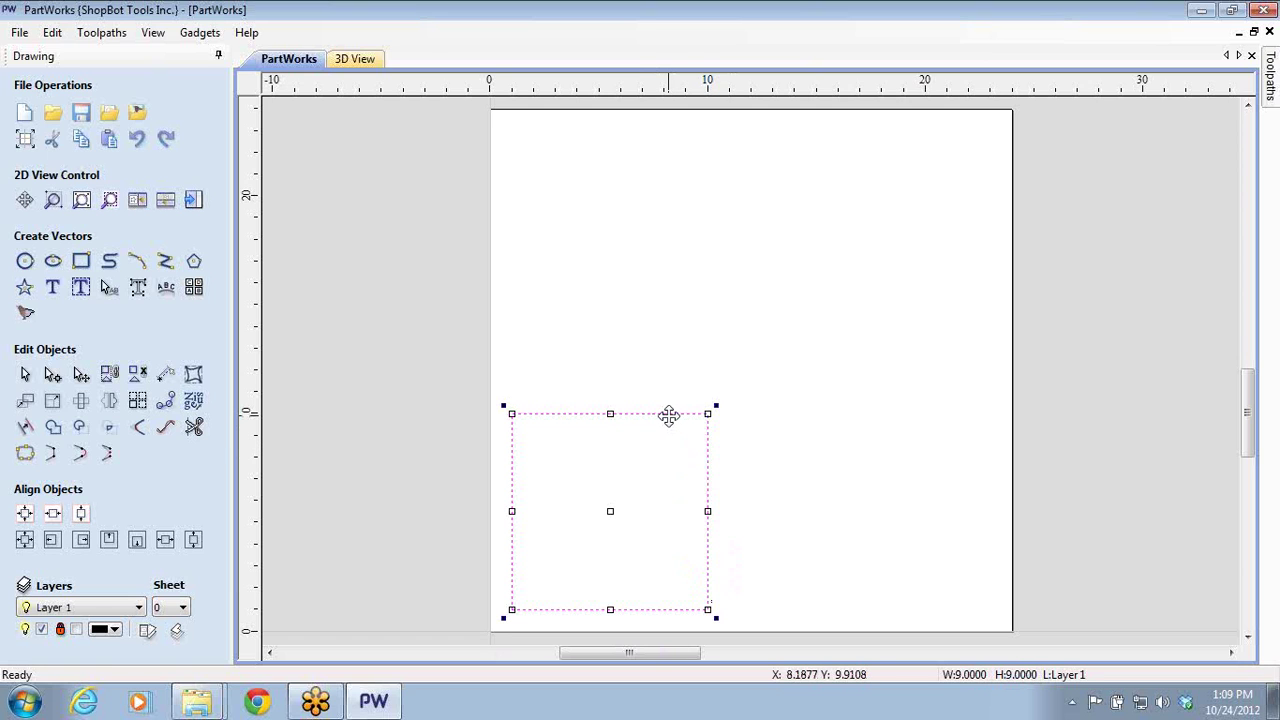
pyautogui.moveTo(669, 416); pyautogui.dragTo(644, 147)
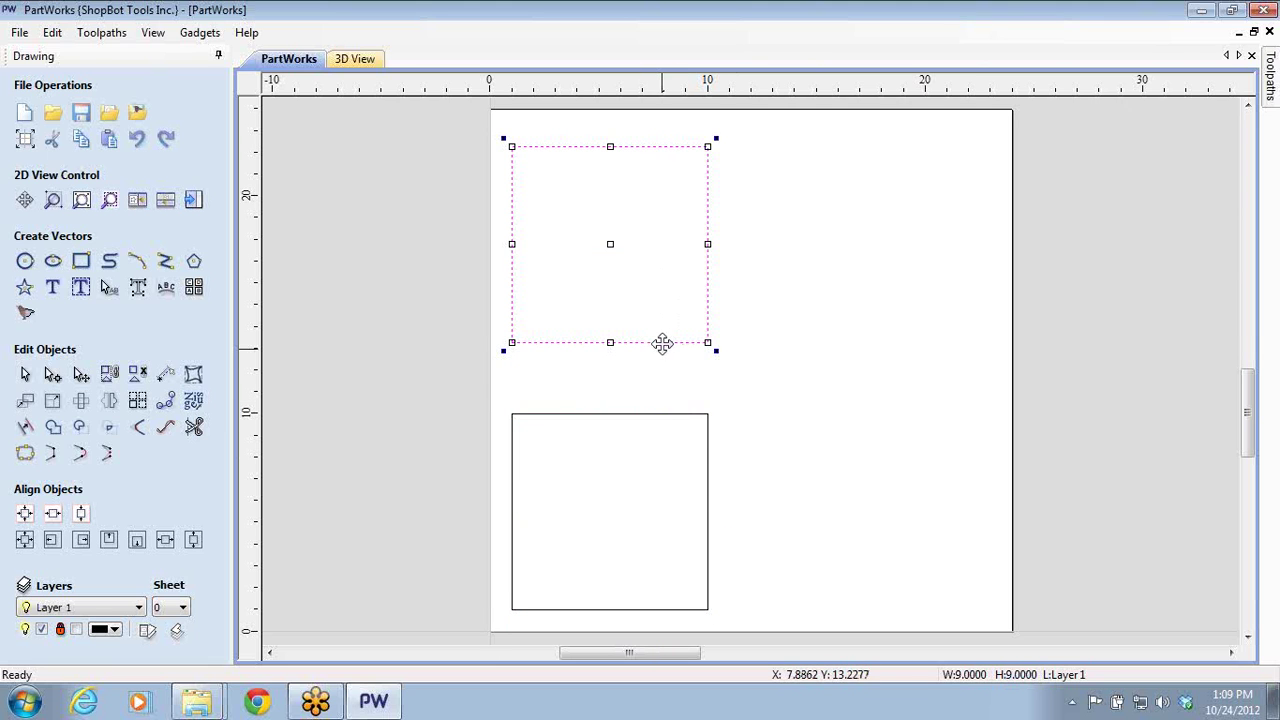
pyautogui.moveTo(663, 344); pyautogui.dragTo(916, 324)
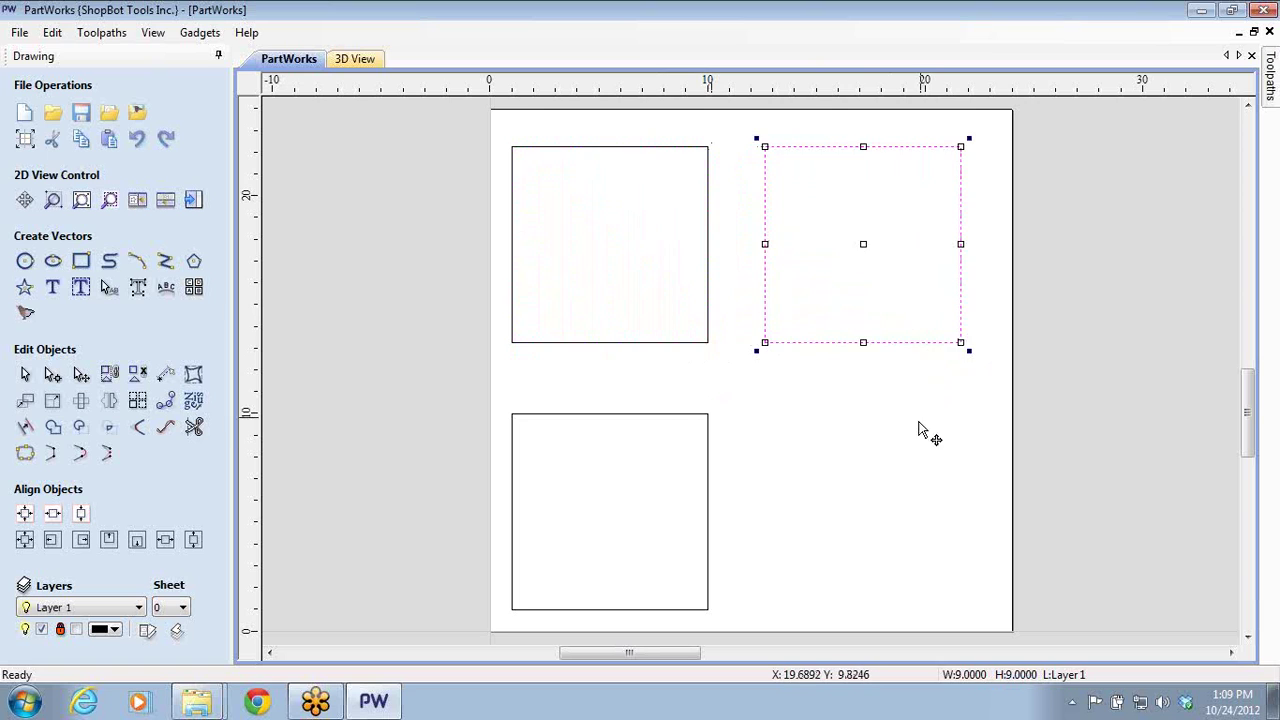
pyautogui.click(866, 455)
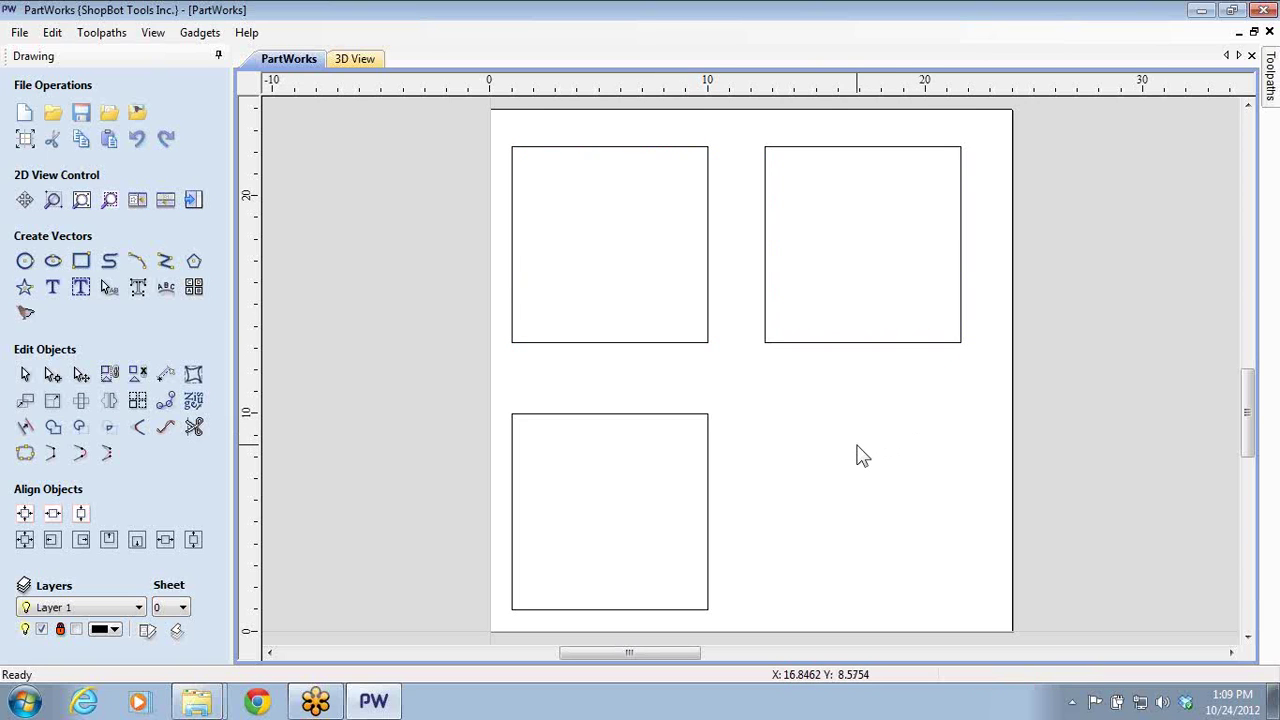
# - Nudge the lower-left square slightly up and to the right
pyautogui.click(680, 424)
pyautogui.moveTo(681, 420)
pyautogui.mouseDown()
pyautogui.moveTo(694, 423)
pyautogui.moveTo(690, 410)
pyautogui.mouseUp()
pyautogui.click(711, 360)
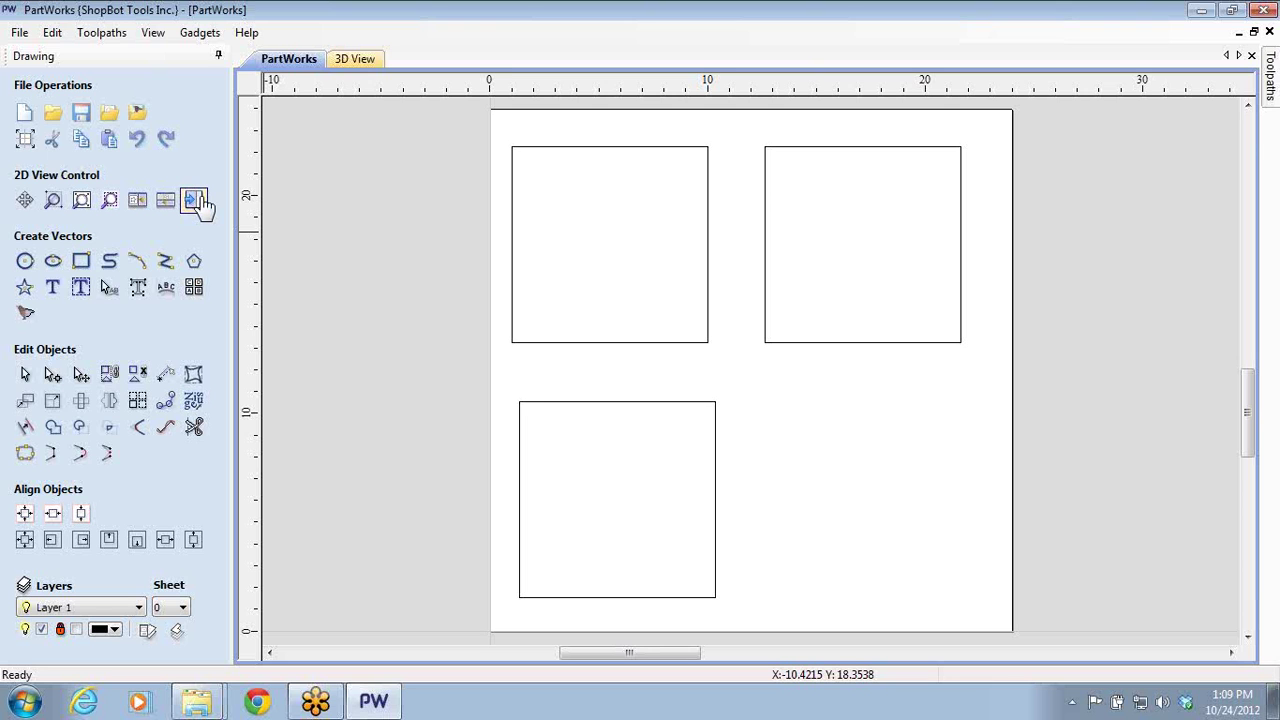
# - Start a new 2D profile toolpath with start depth 0.0 and 0.77 inch cut depth
pyautogui.click(196, 201)
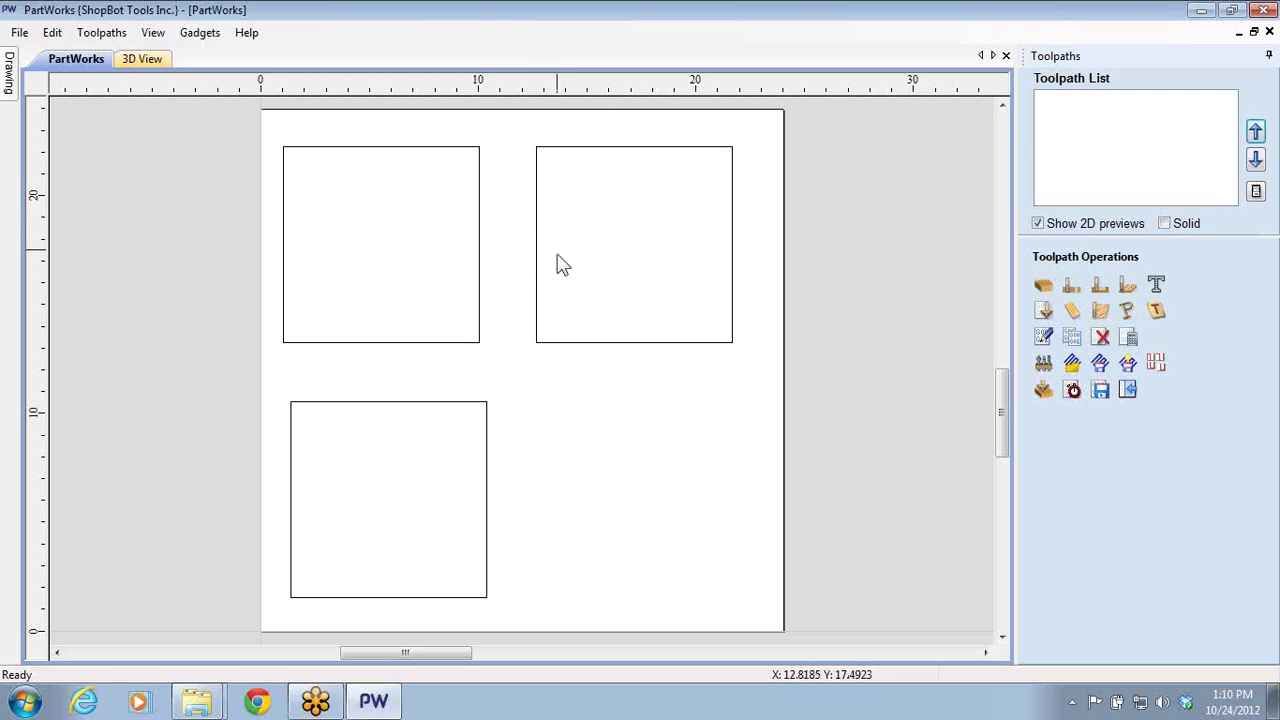
pyautogui.click(1072, 285)
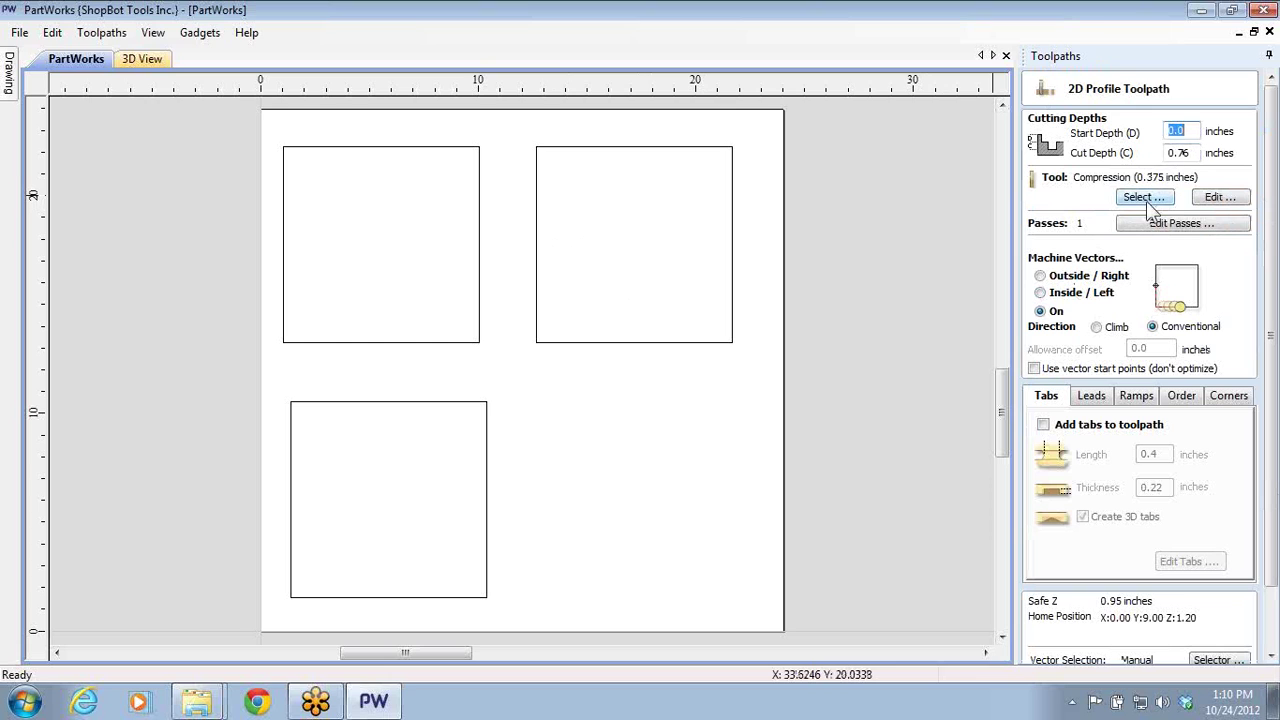
pyautogui.click(1182, 155)
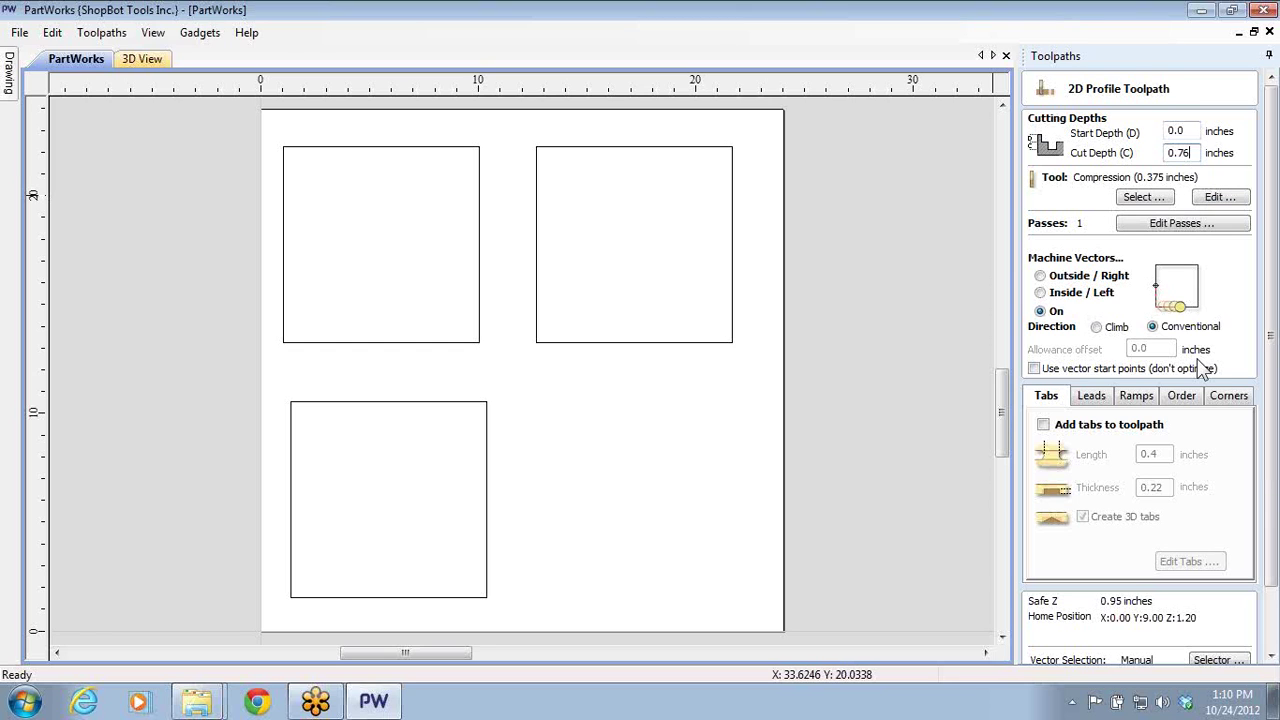
pyautogui.press('BackSpace')
pyautogui.write('5')
# - Choose the 1/2" Straight (48-072) bit from the Tool Database for the profile toolpath
pyautogui.click(1122, 200)
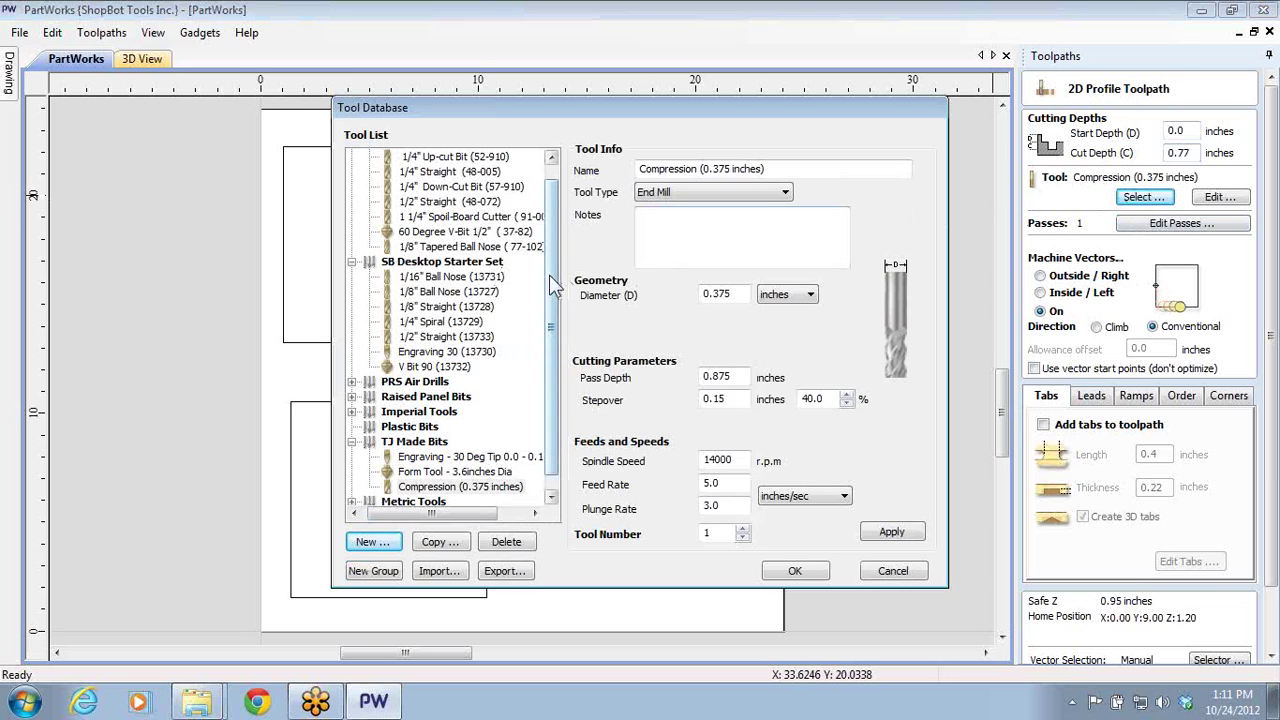
pyautogui.scroll(1, 553, 285)
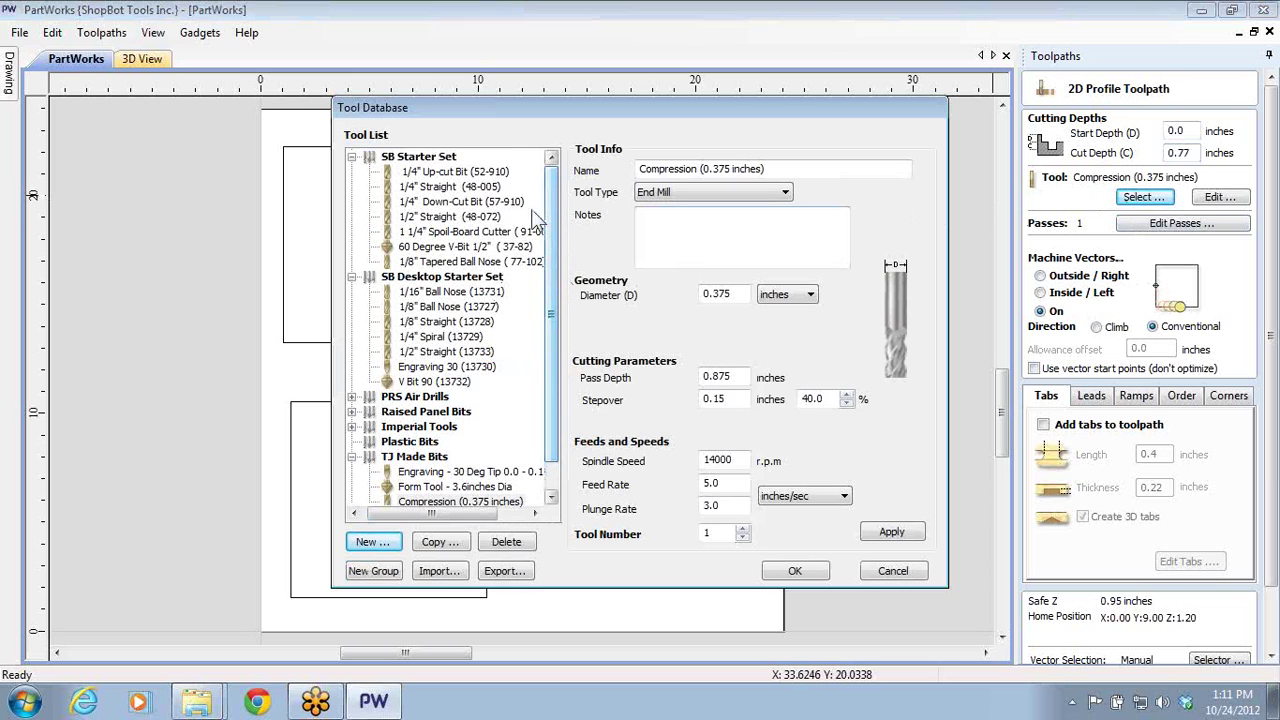
pyautogui.click(440, 218)
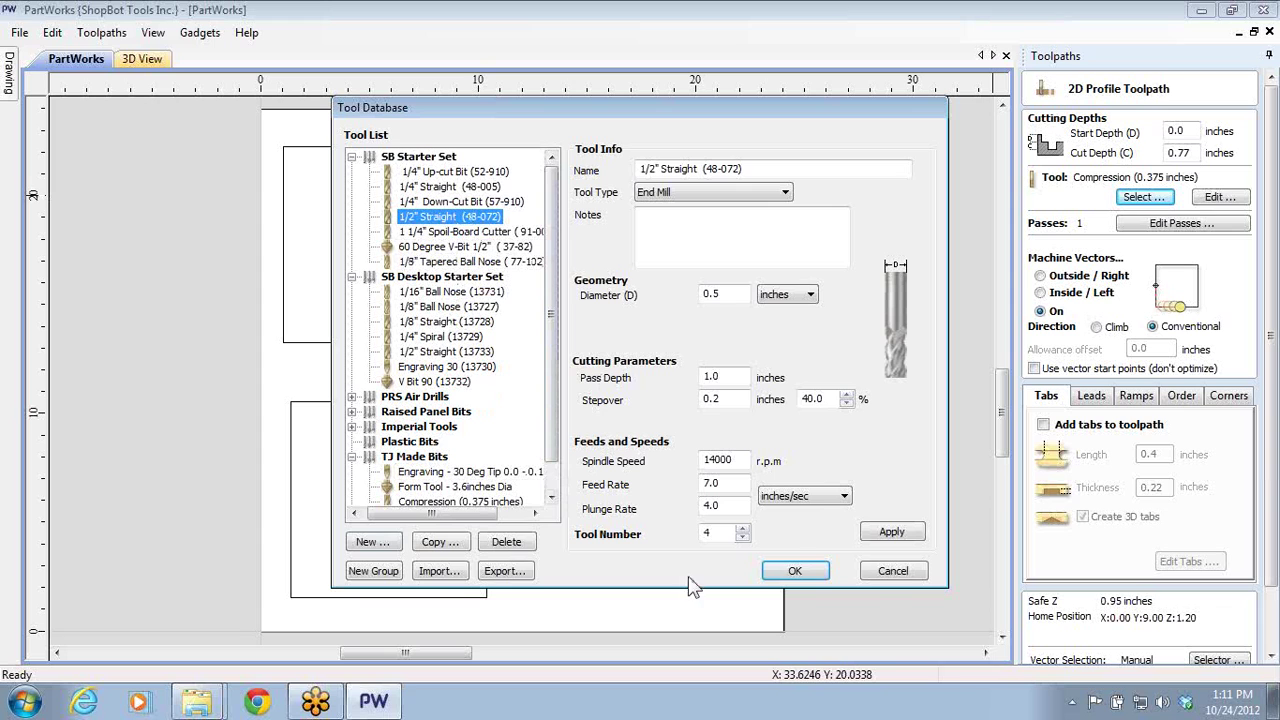
pyautogui.click(779, 571)
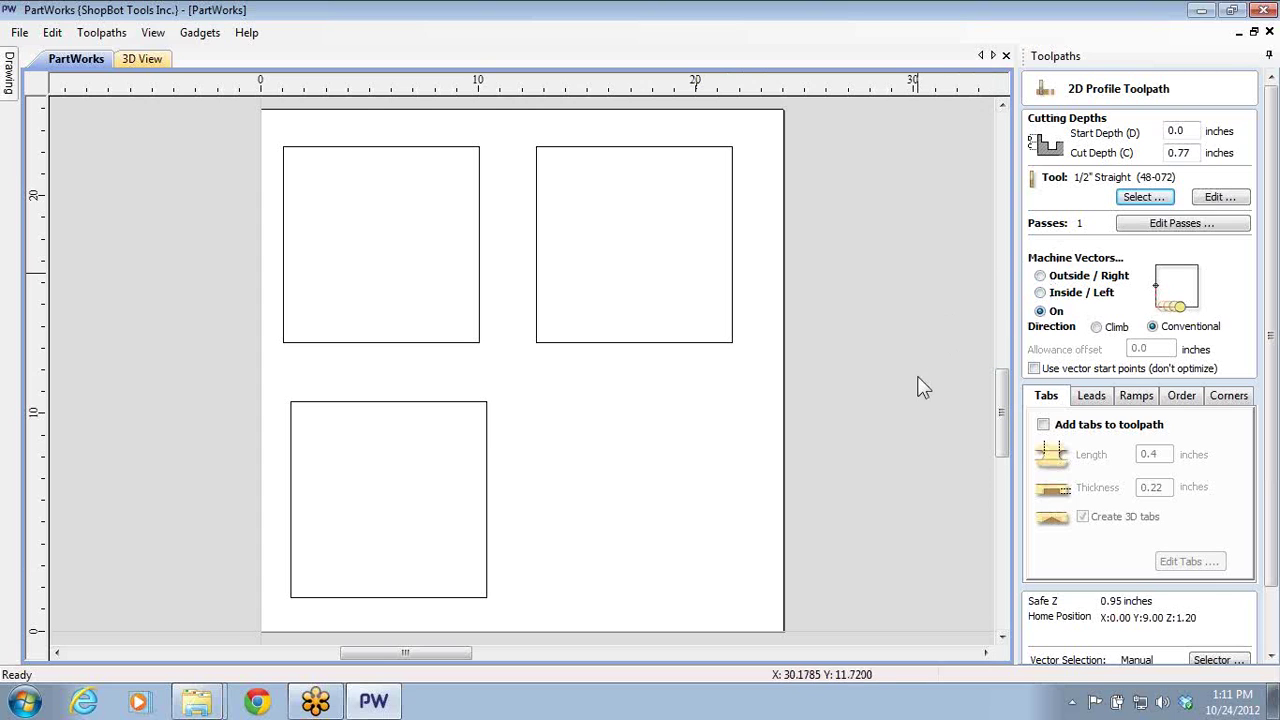
# - Select the lower-left square and try the outside, inside and on-line cut options
pyautogui.click(463, 403)
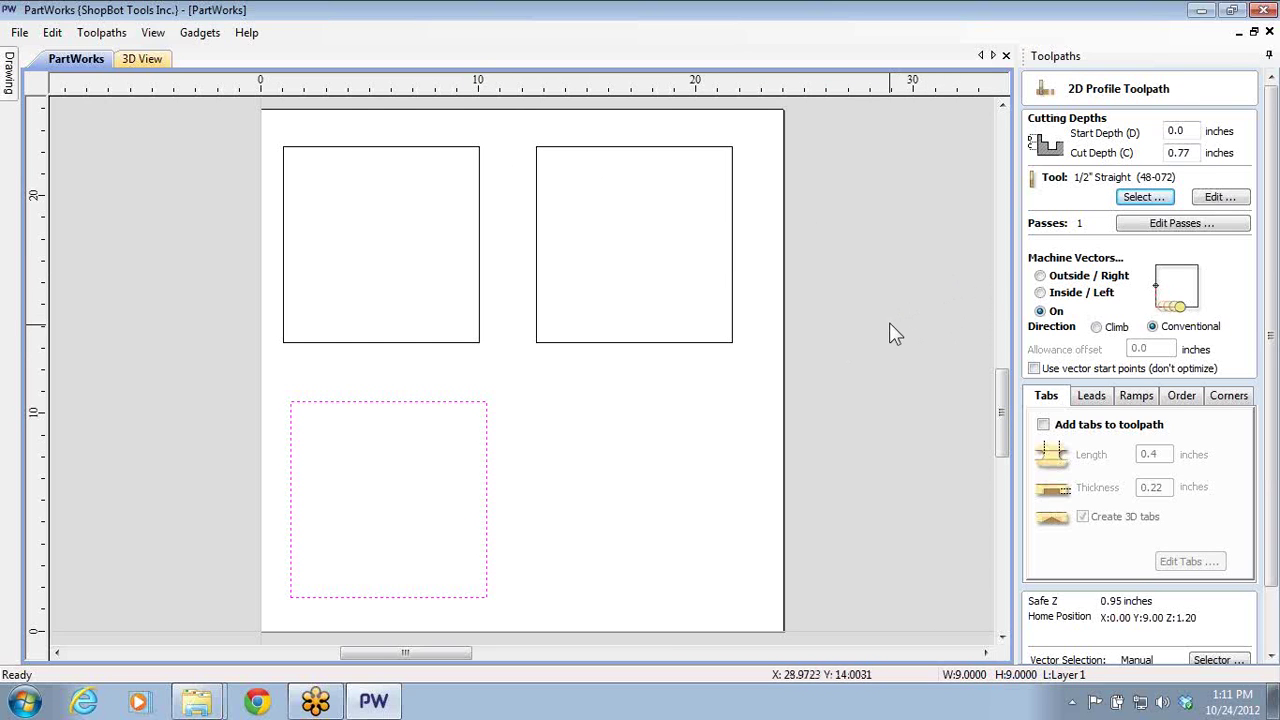
pyautogui.click(1040, 277)
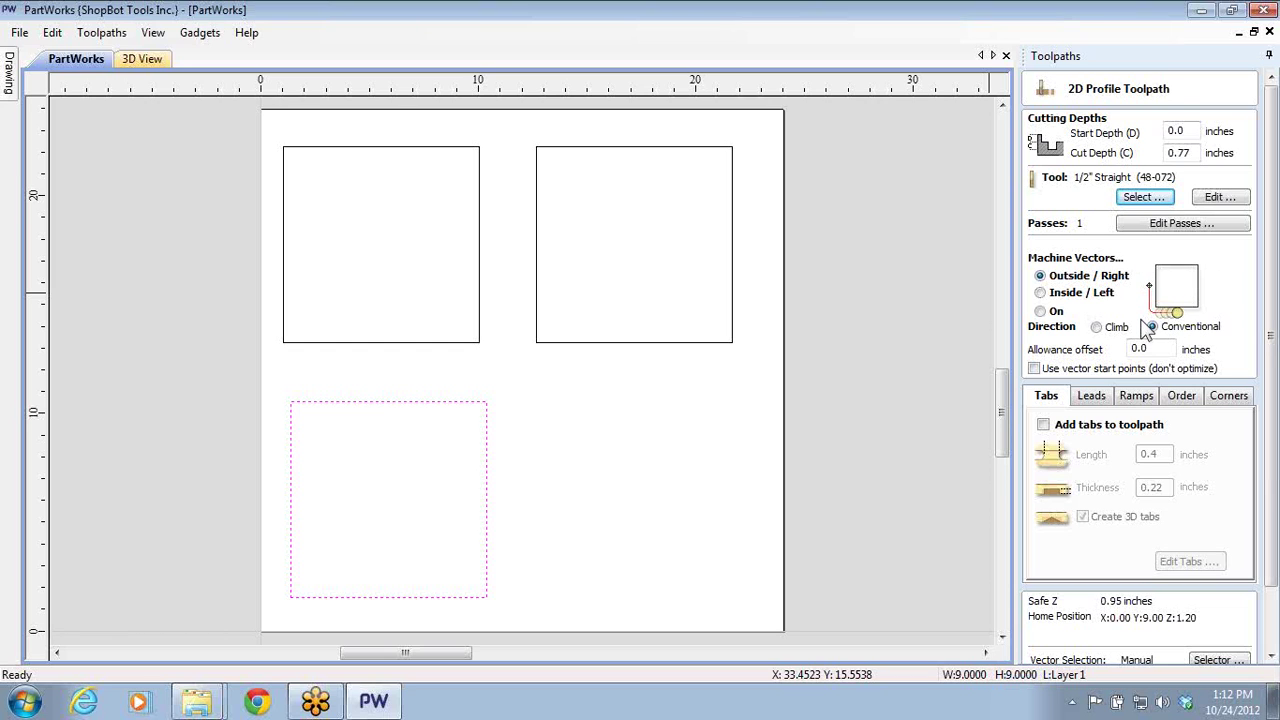
pyautogui.click(1040, 293)
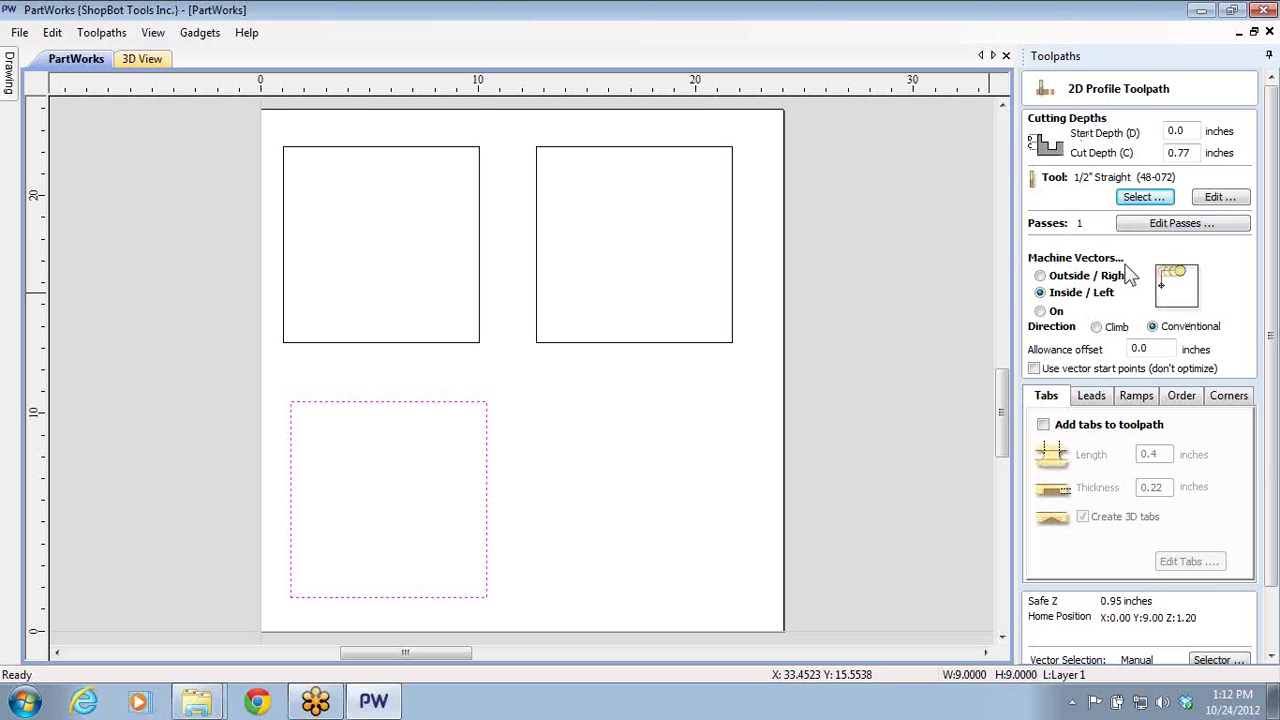
pyautogui.click(1040, 311)
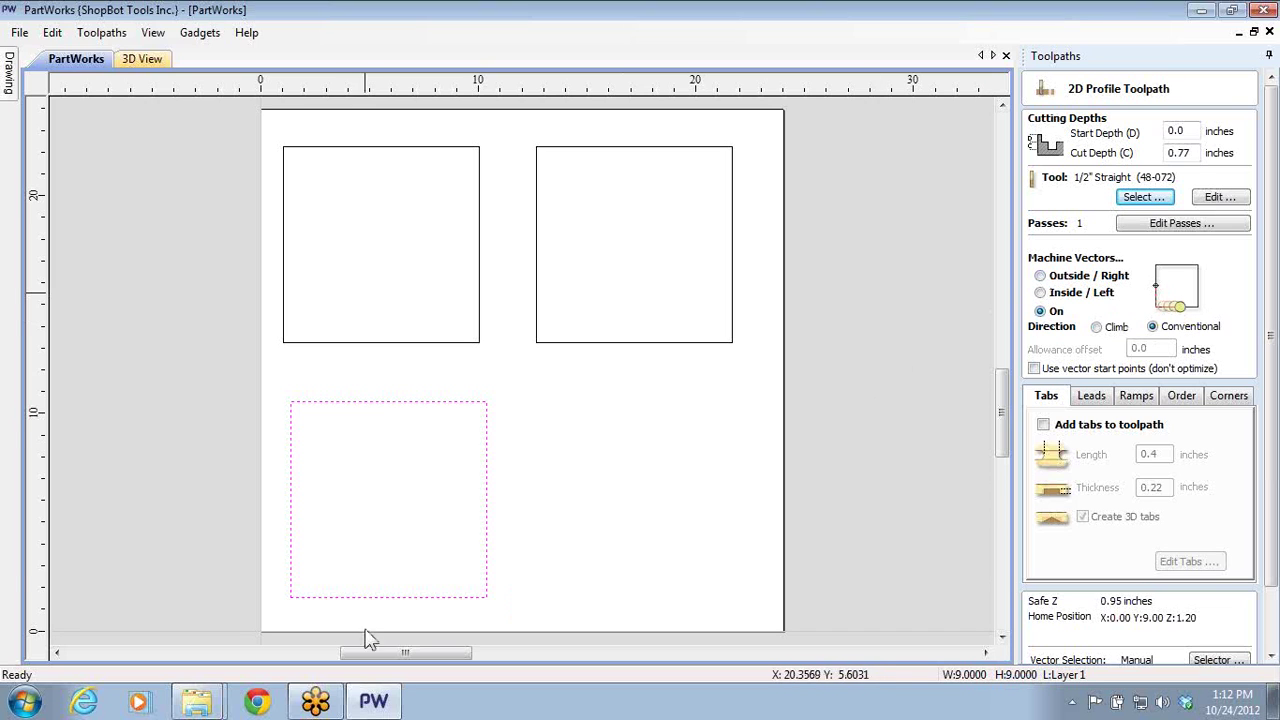
# - Reselect the lower-left square, set the cut to Outside/Right, and calculate Profile 1
pyautogui.click(571, 437)
pyautogui.click(489, 487)
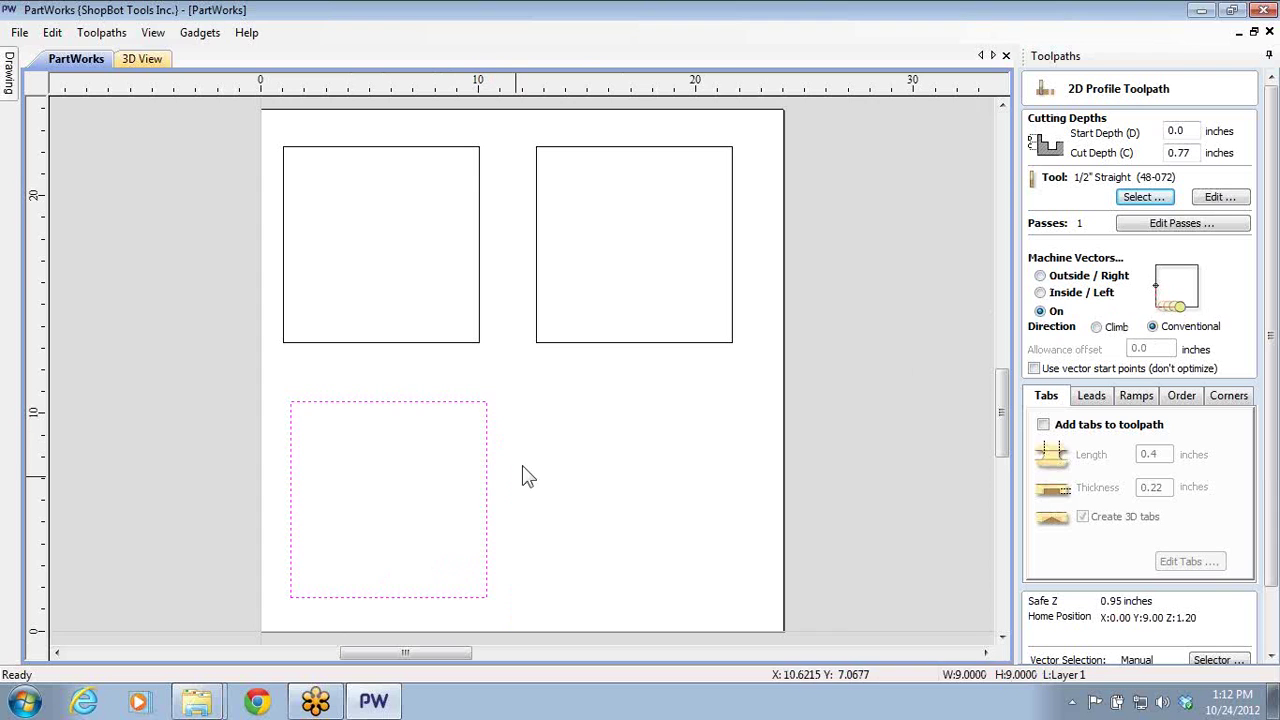
pyautogui.click(1040, 275)
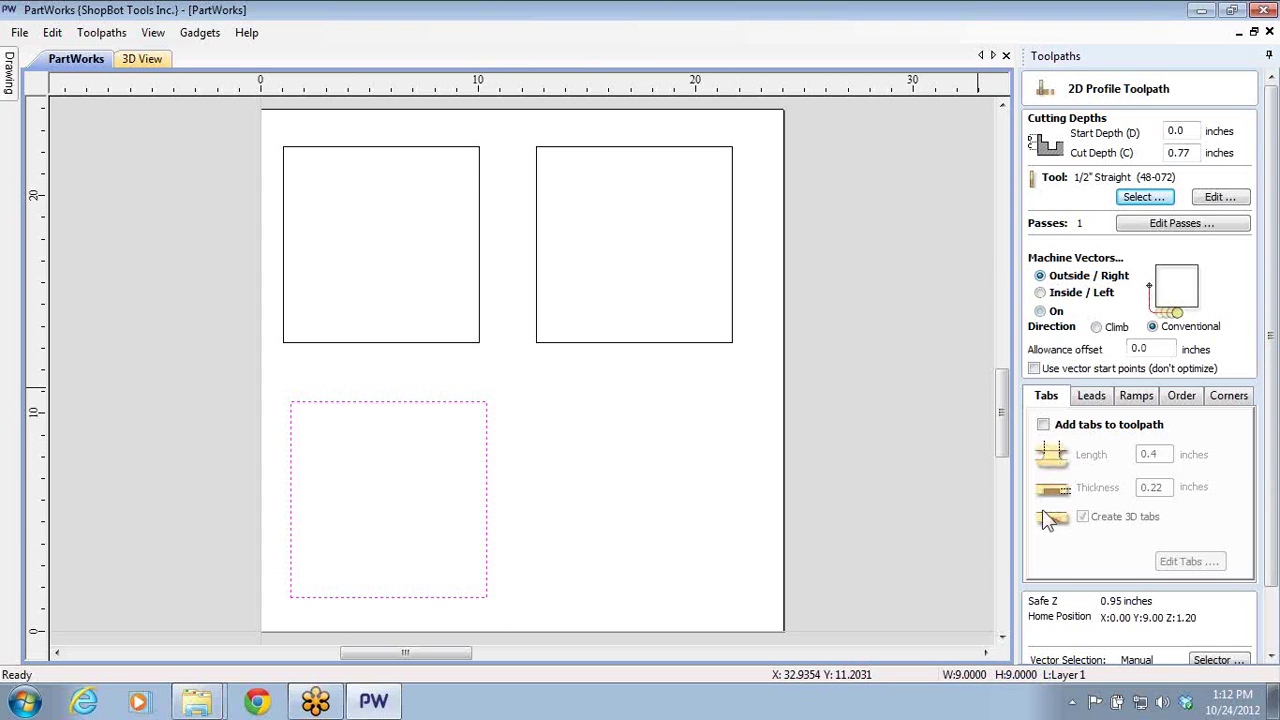
pyautogui.scroll(-1, 1050, 600)
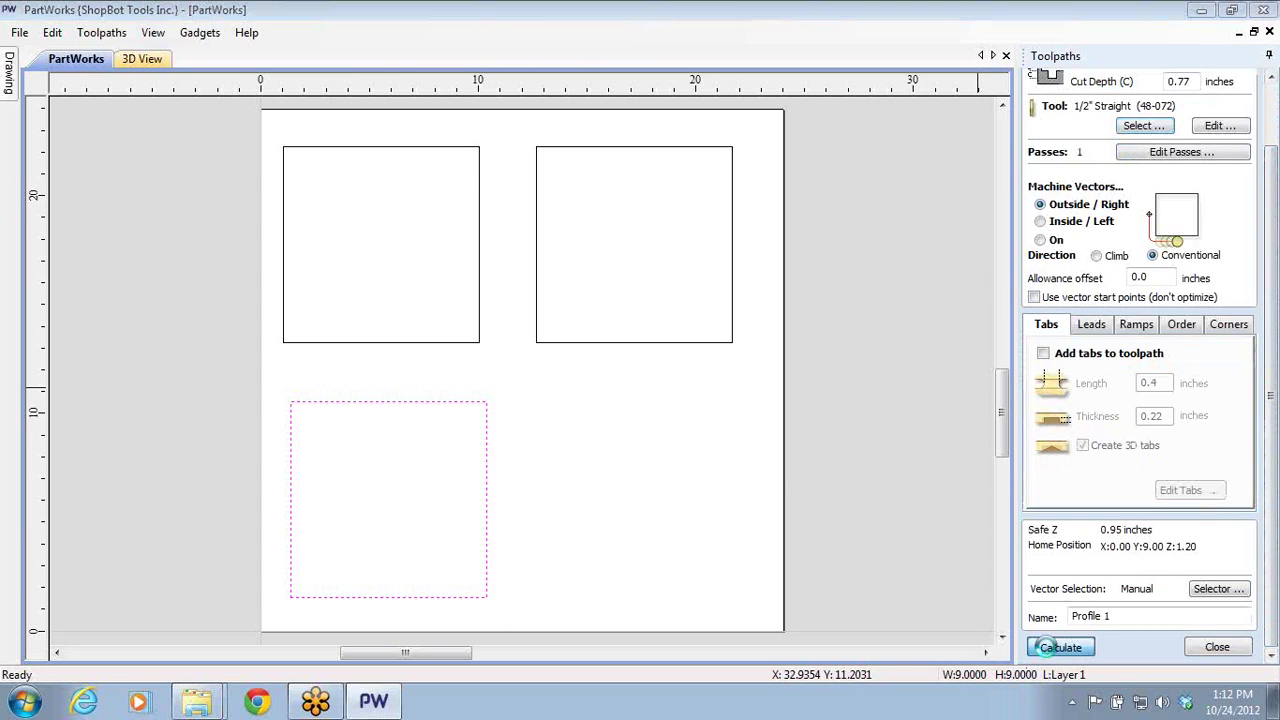
pyautogui.click(1047, 647)
# - Create Profile 2 cutting inside the top-left square and calculate it
pyautogui.click(583, 450)
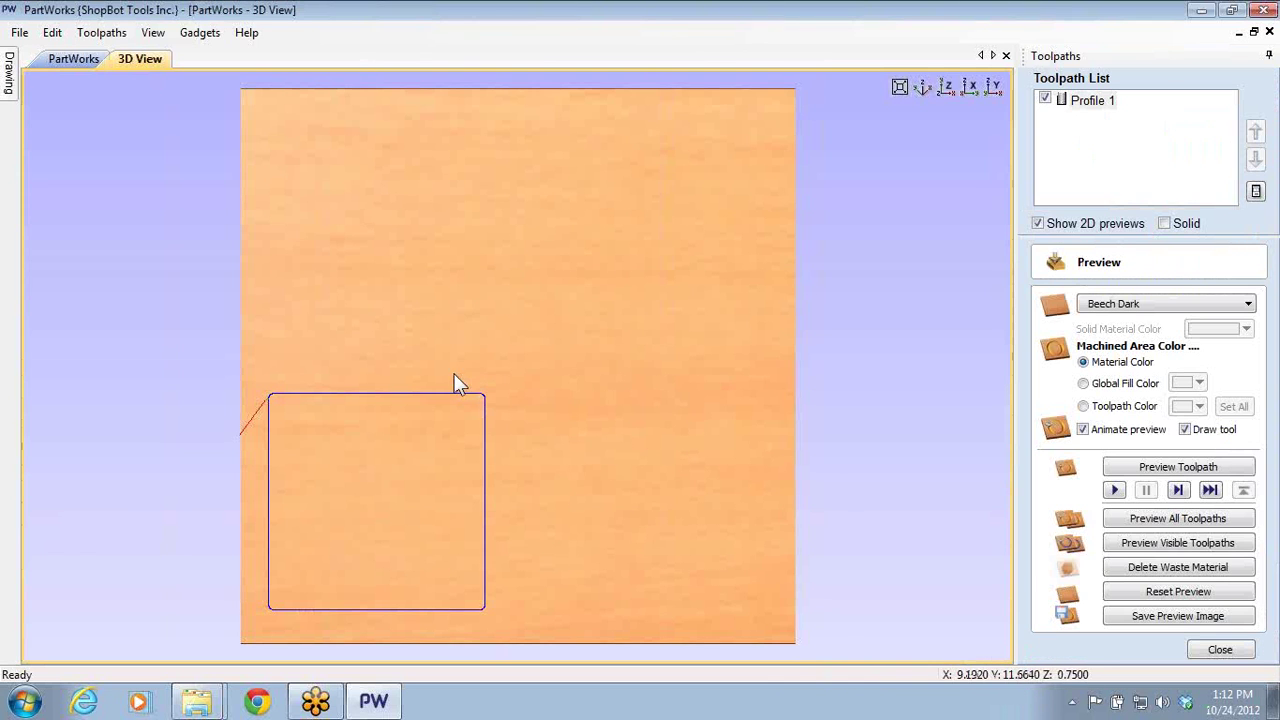
pyautogui.click(88, 62)
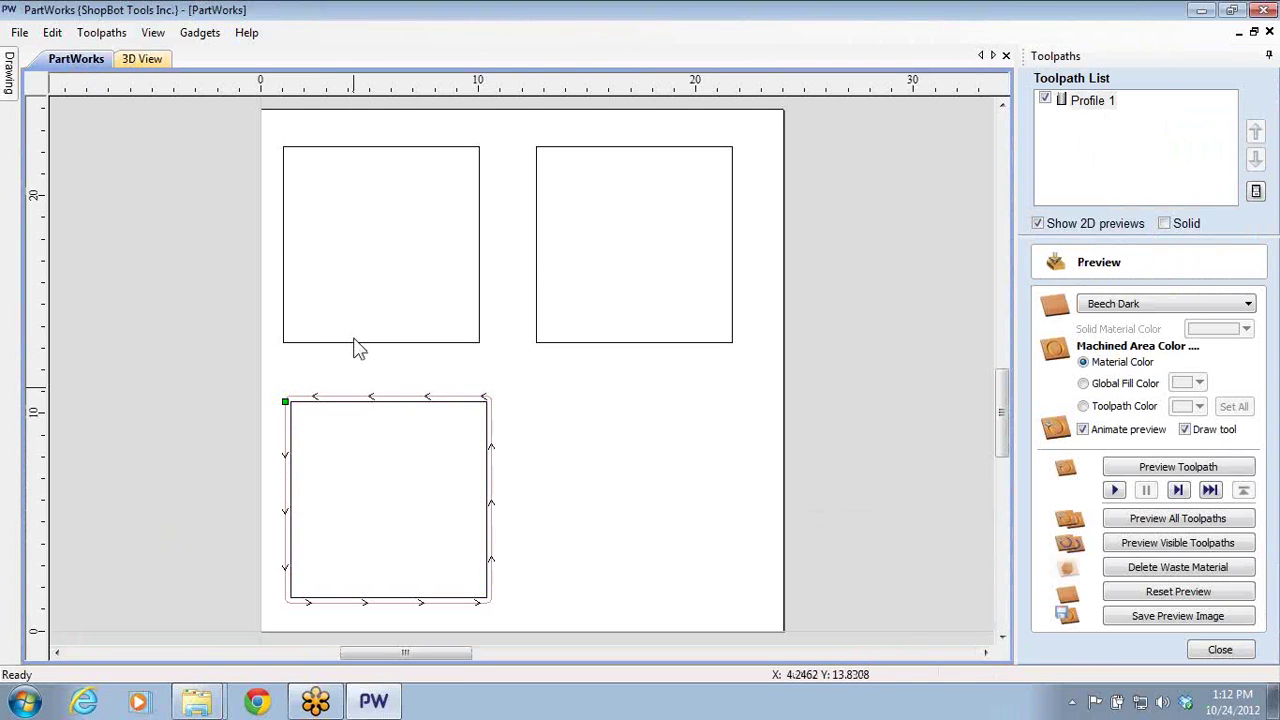
pyautogui.click(357, 344)
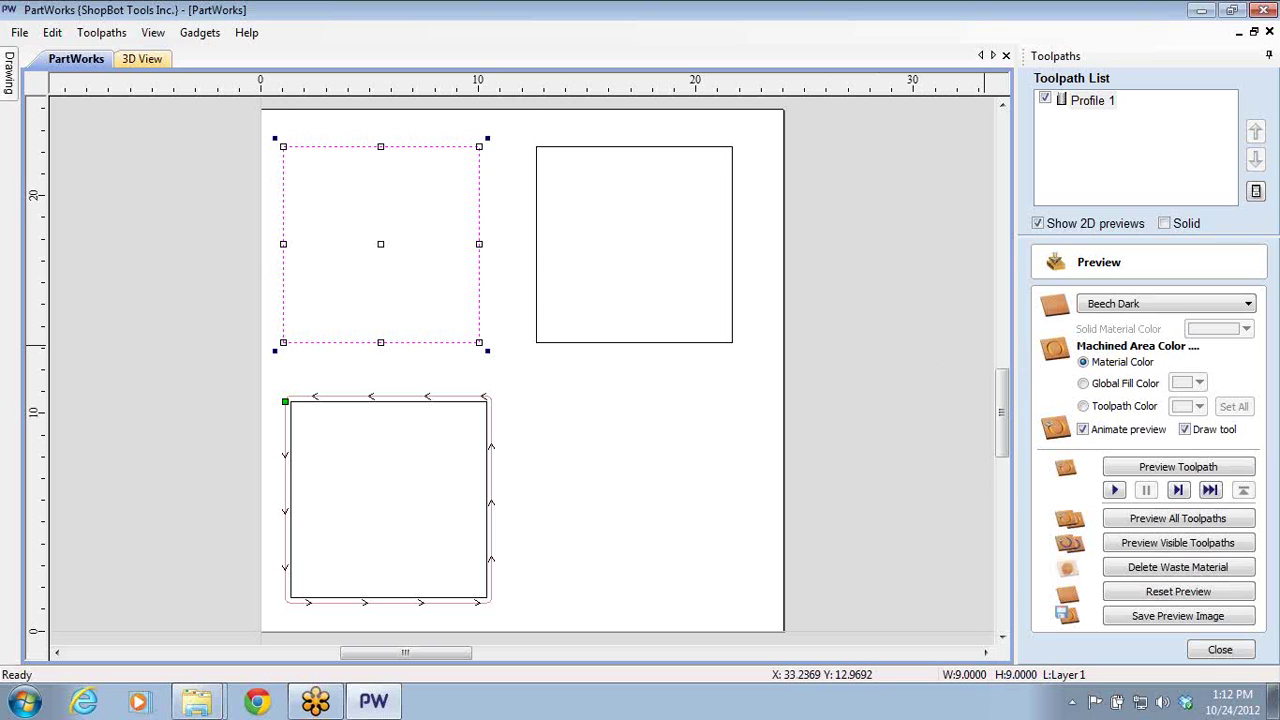
pyautogui.click(1245, 650)
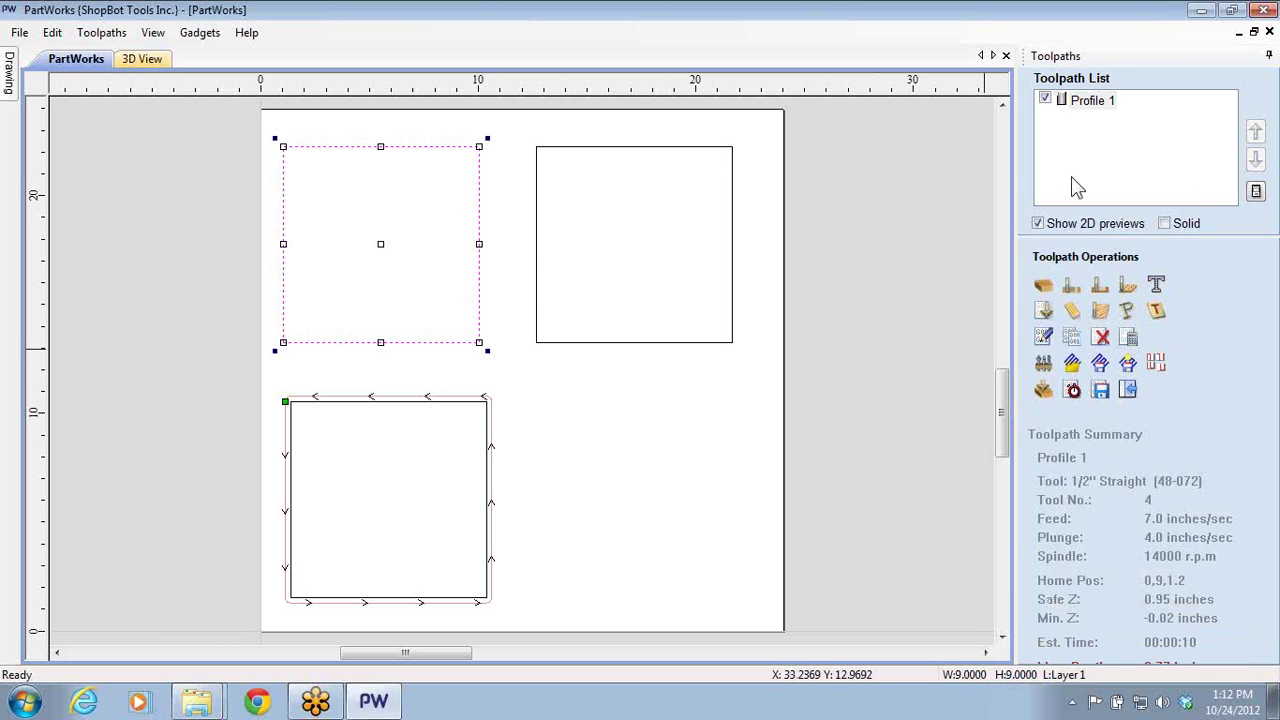
pyautogui.click(1070, 287)
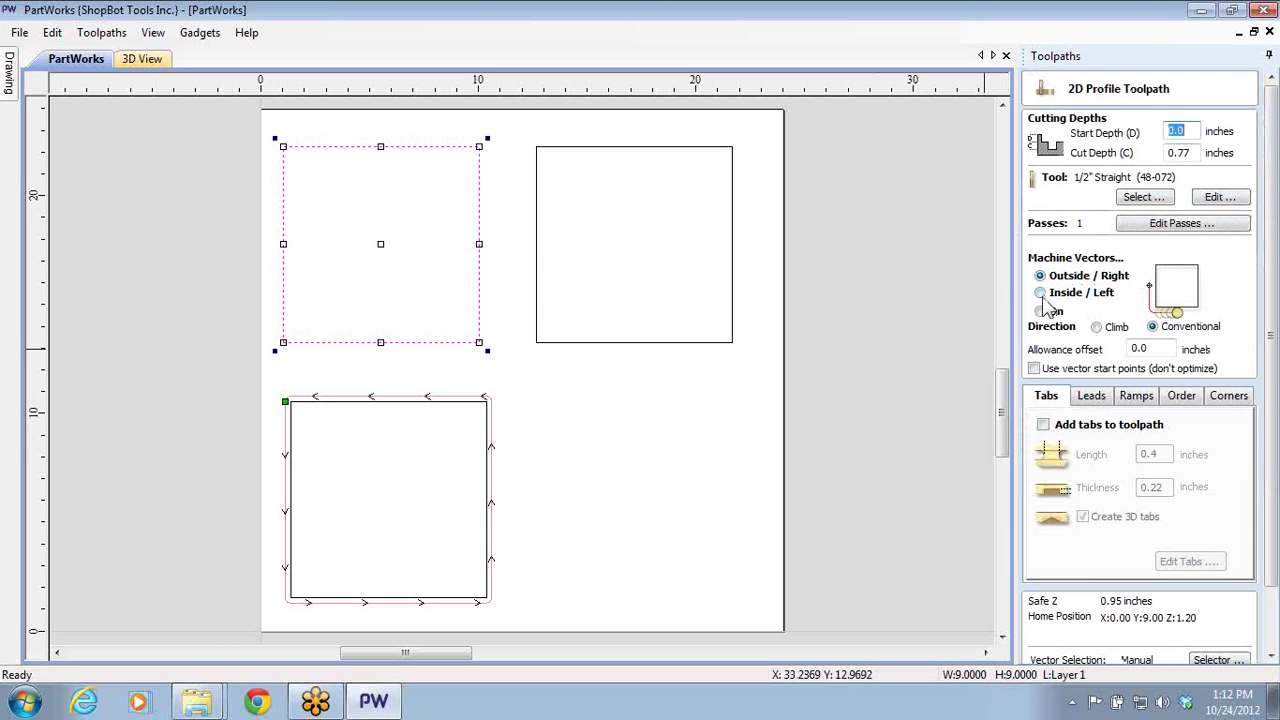
pyautogui.click(1040, 292)
pyautogui.scroll(-1, 1265, 628)
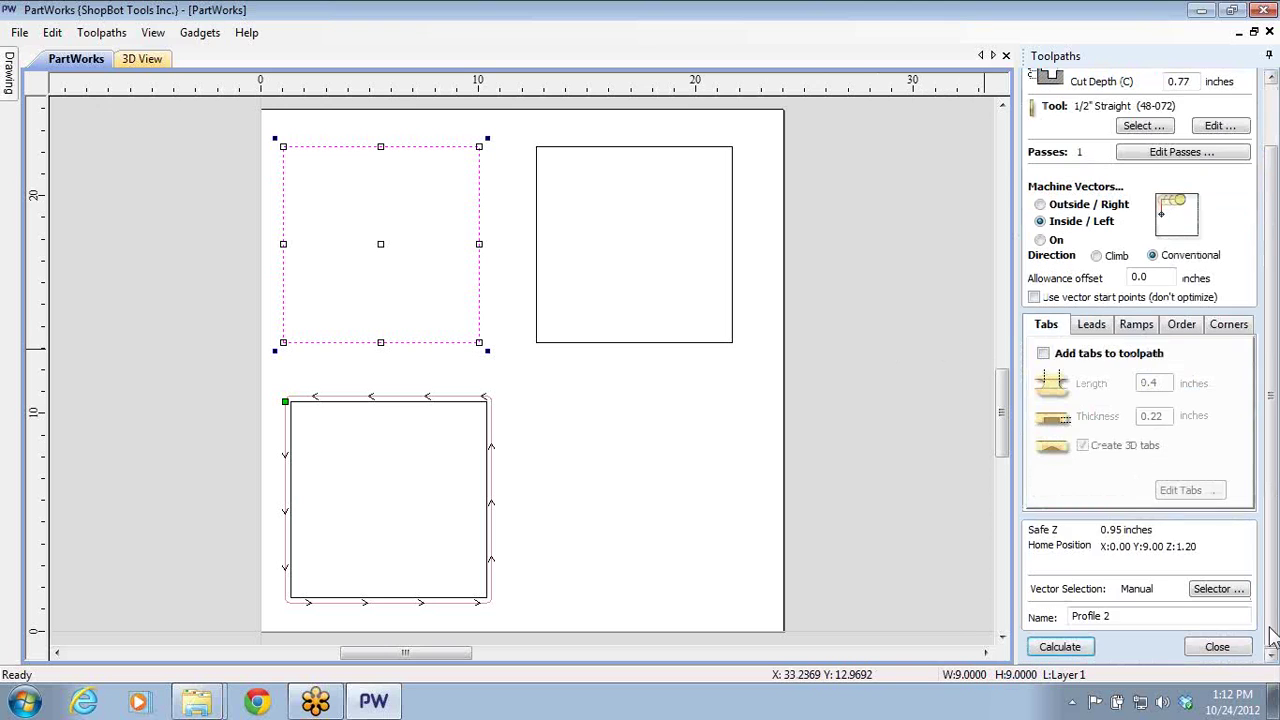
pyautogui.click(1060, 646)
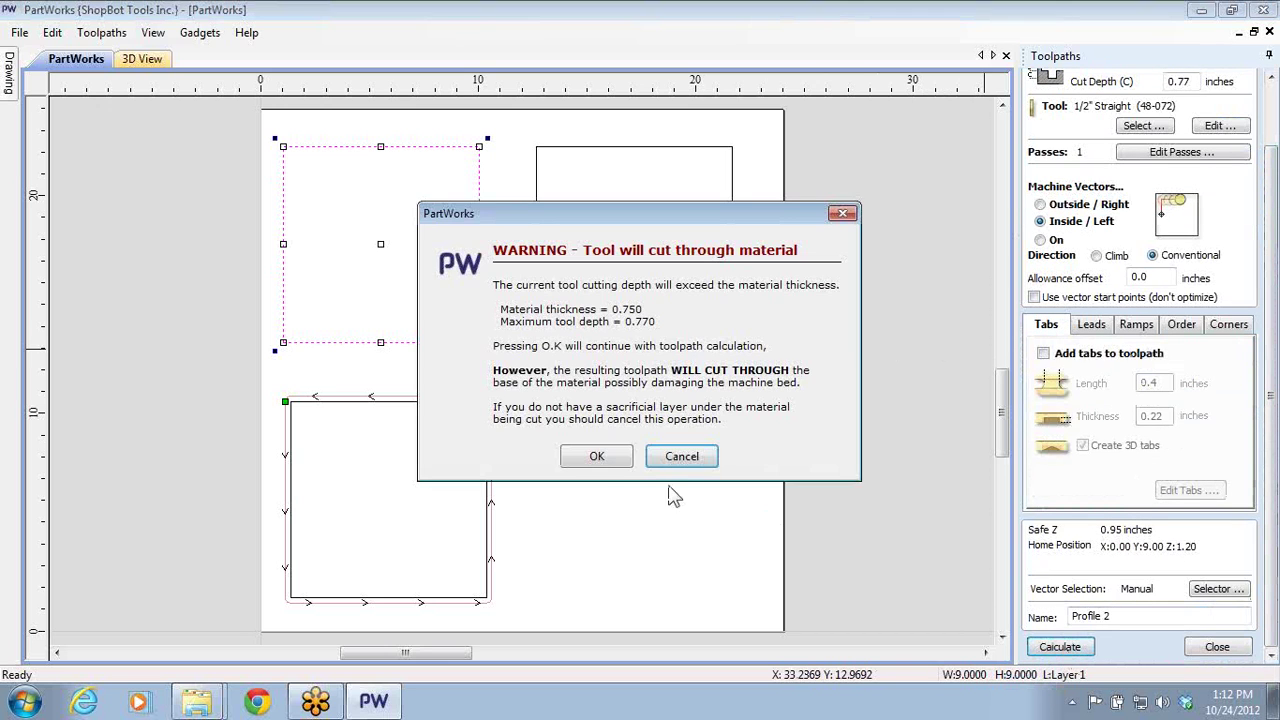
pyautogui.click(594, 456)
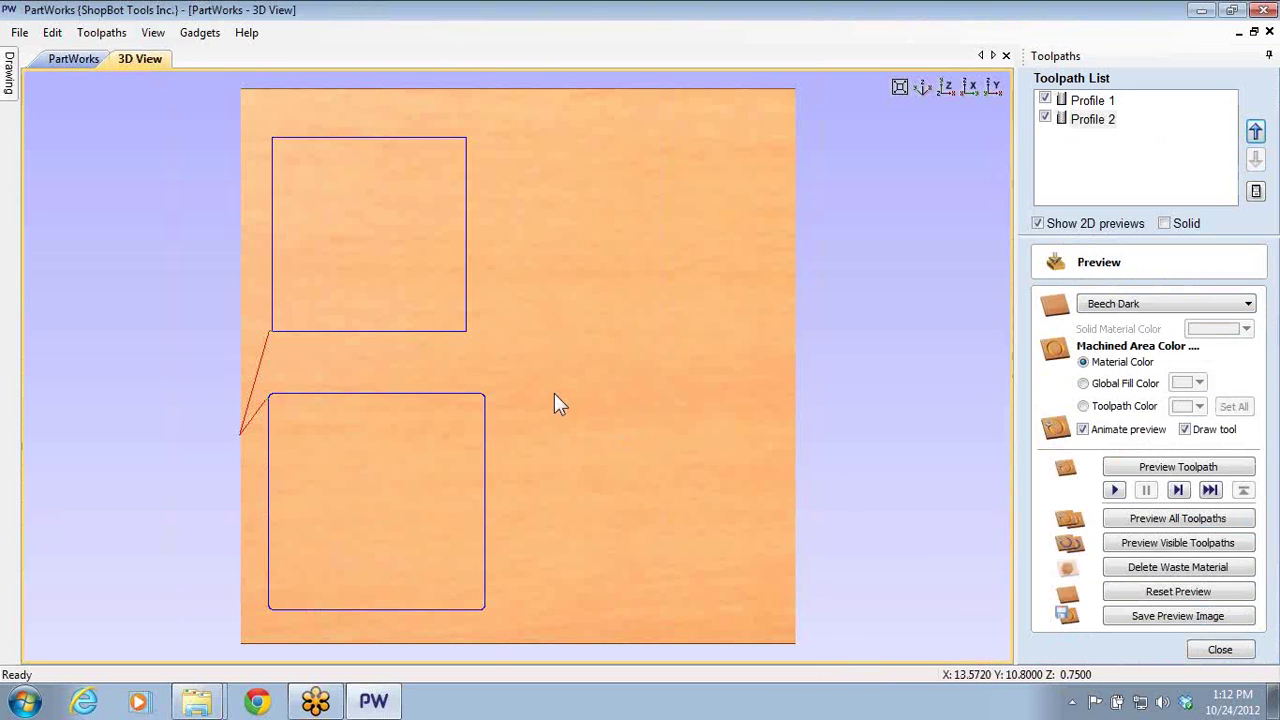
# - Create Profile 3 cutting on the right square's outline and calculate it
pyautogui.click(80, 58)
pyautogui.click(718, 343)
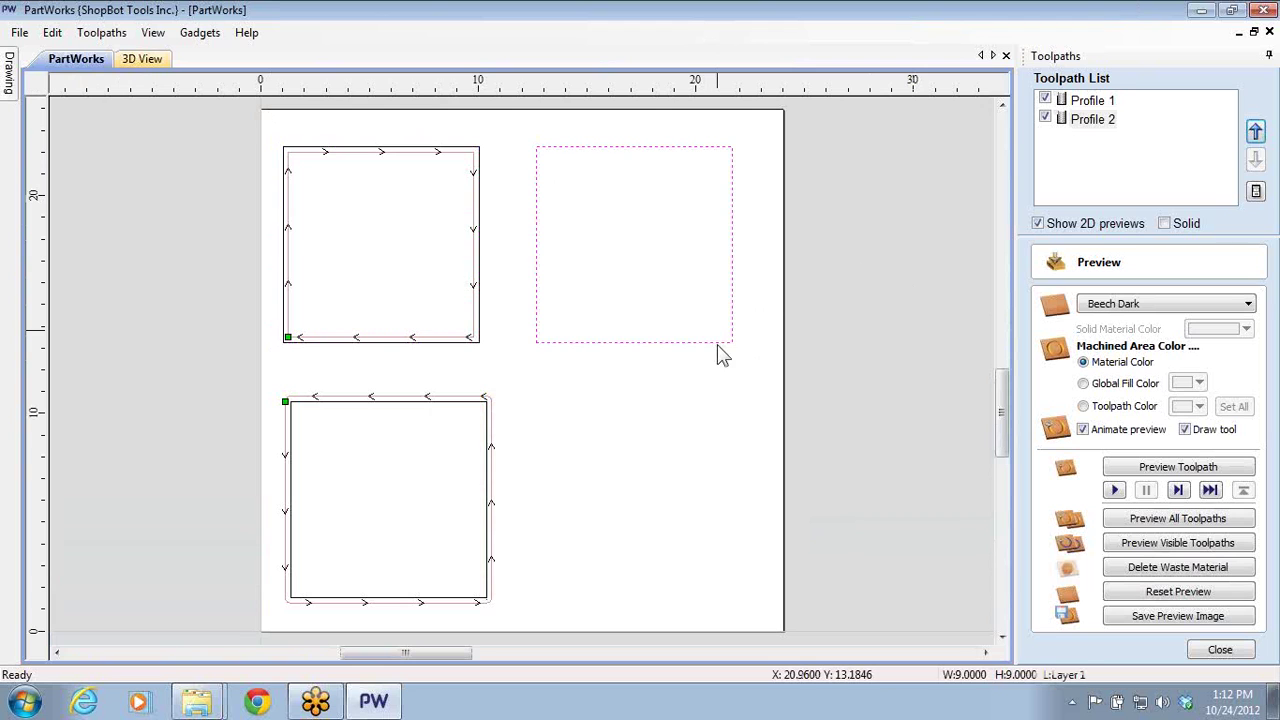
pyautogui.click(1220, 649)
pyautogui.click(1074, 297)
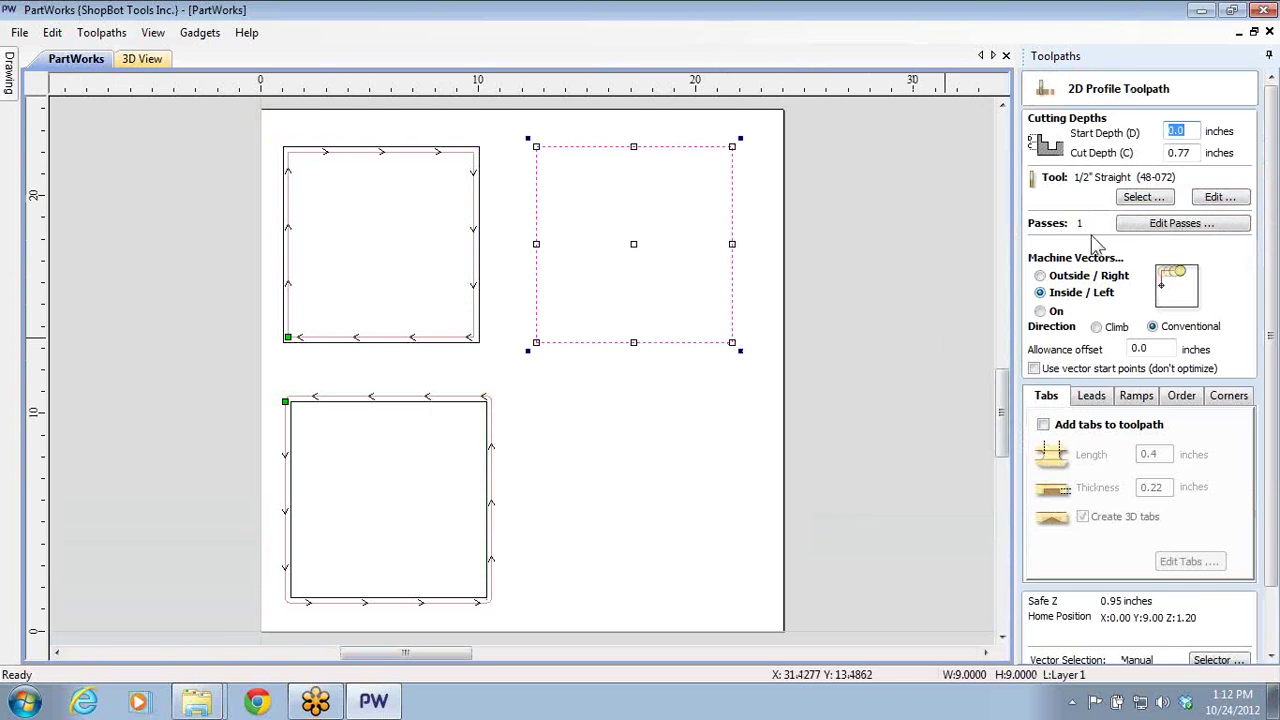
pyautogui.click(1041, 311)
pyautogui.scroll(-2, 1266, 558)
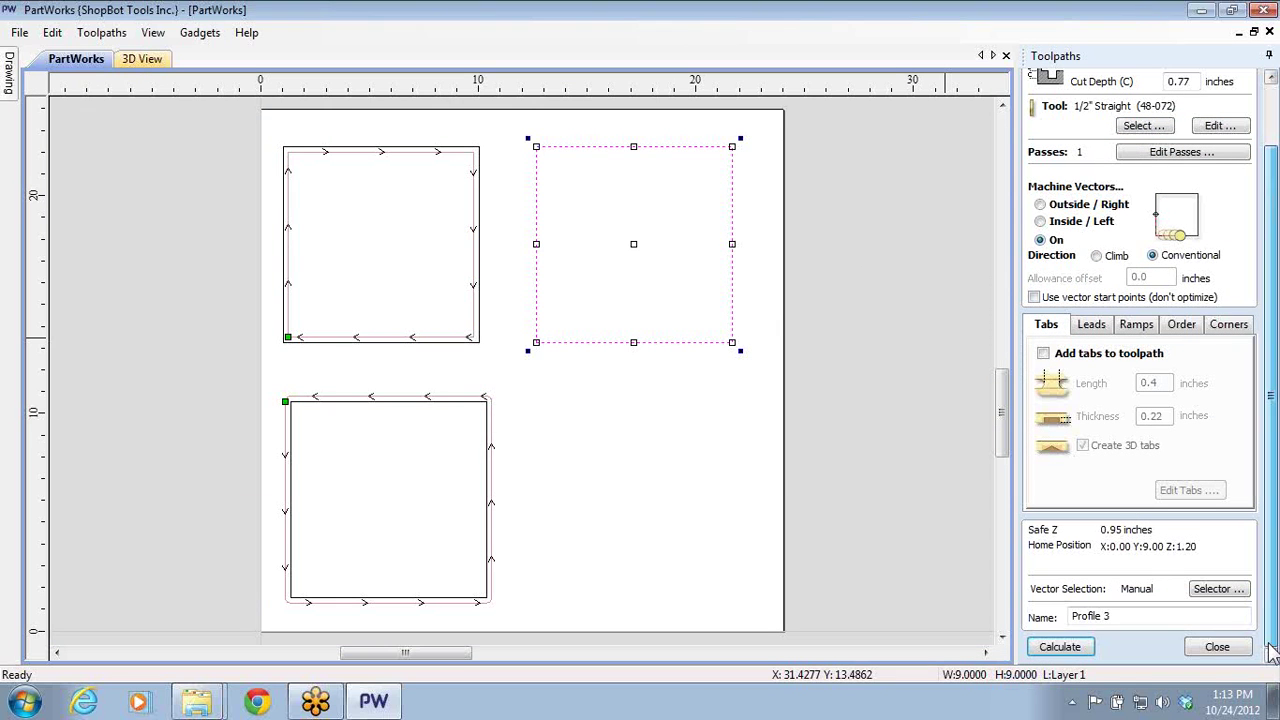
pyautogui.click(1060, 647)
pyautogui.click(597, 456)
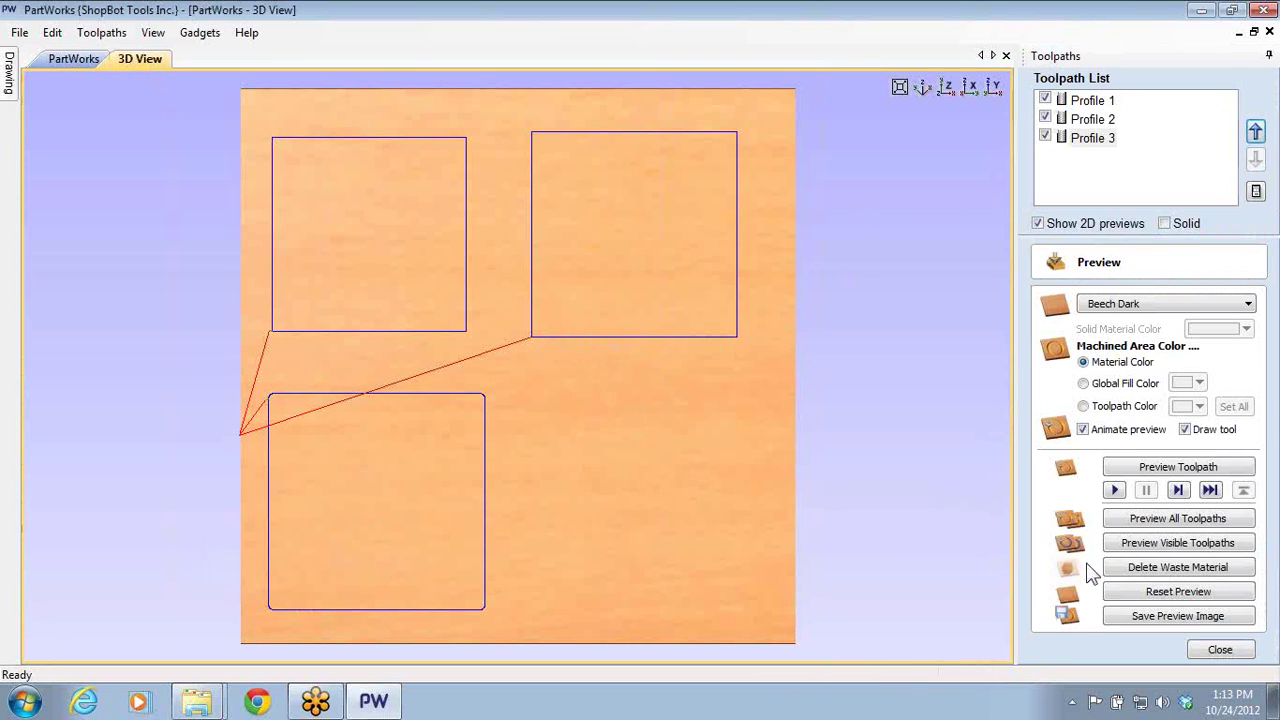
# - Simulate all toolpaths cutting into the beech panel, then zoom and pan across the cut squares
pyautogui.click(1127, 520)
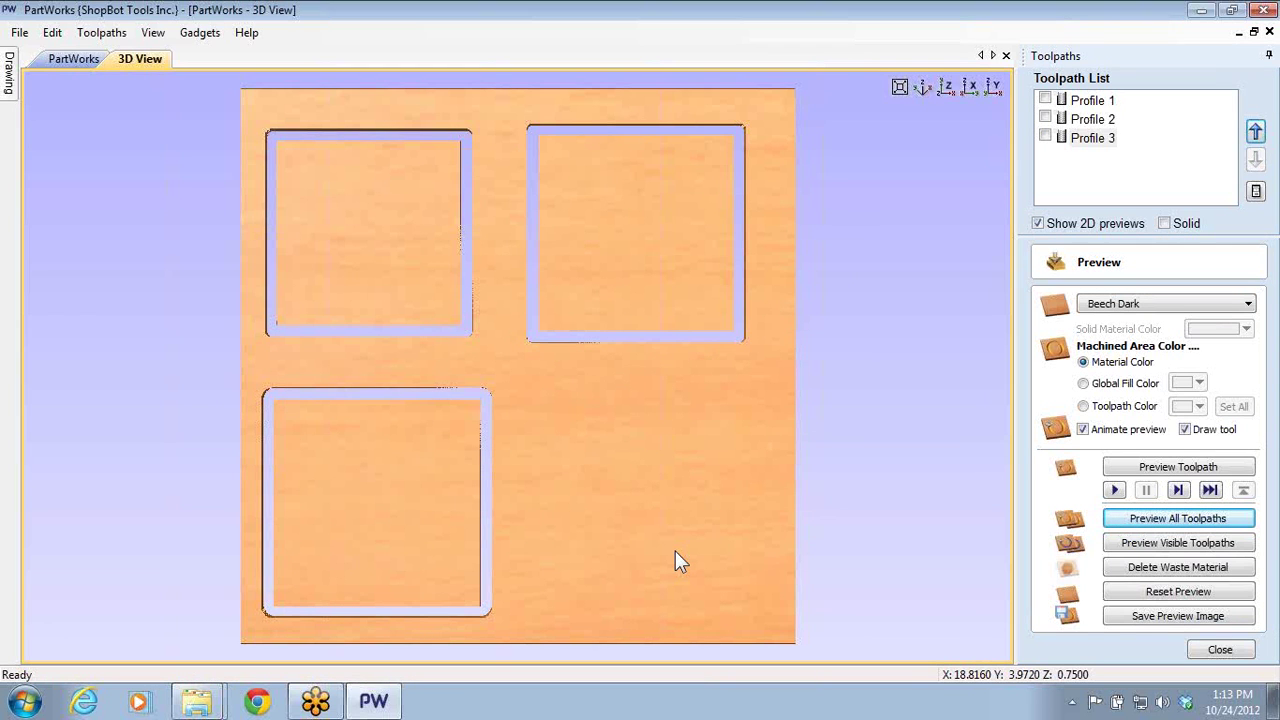
pyautogui.click(56, 60)
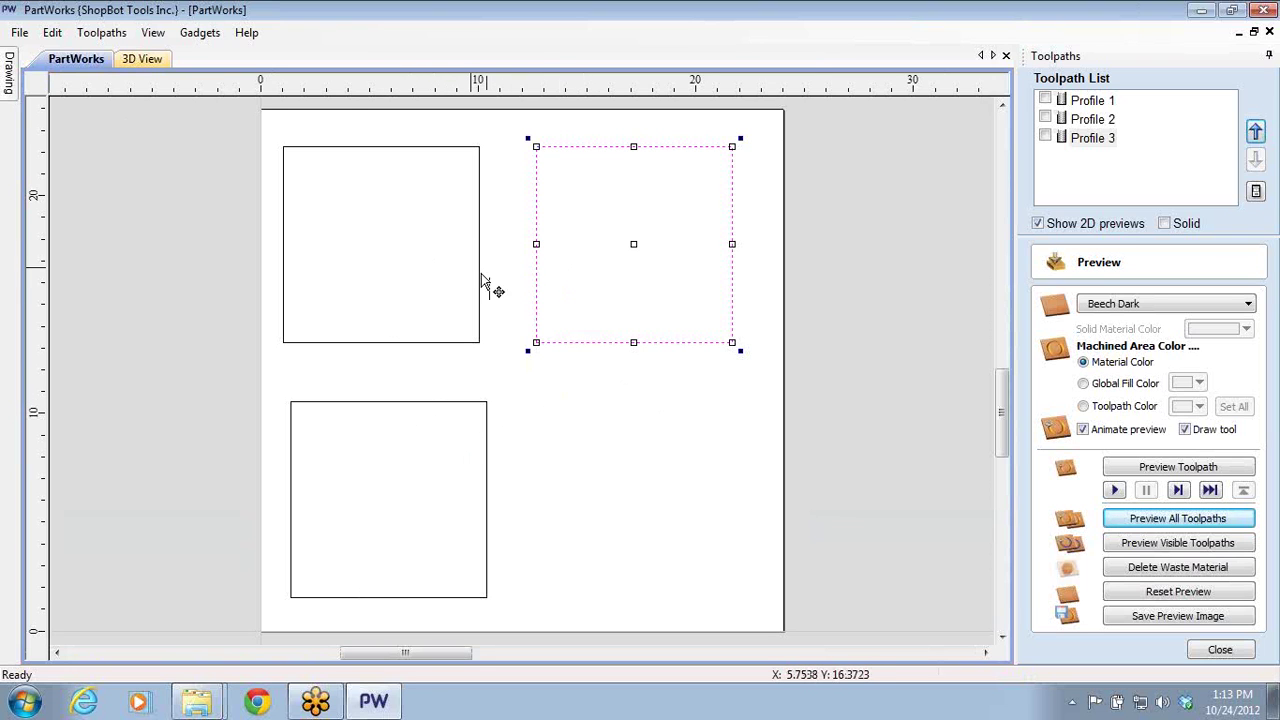
pyautogui.click(140, 59)
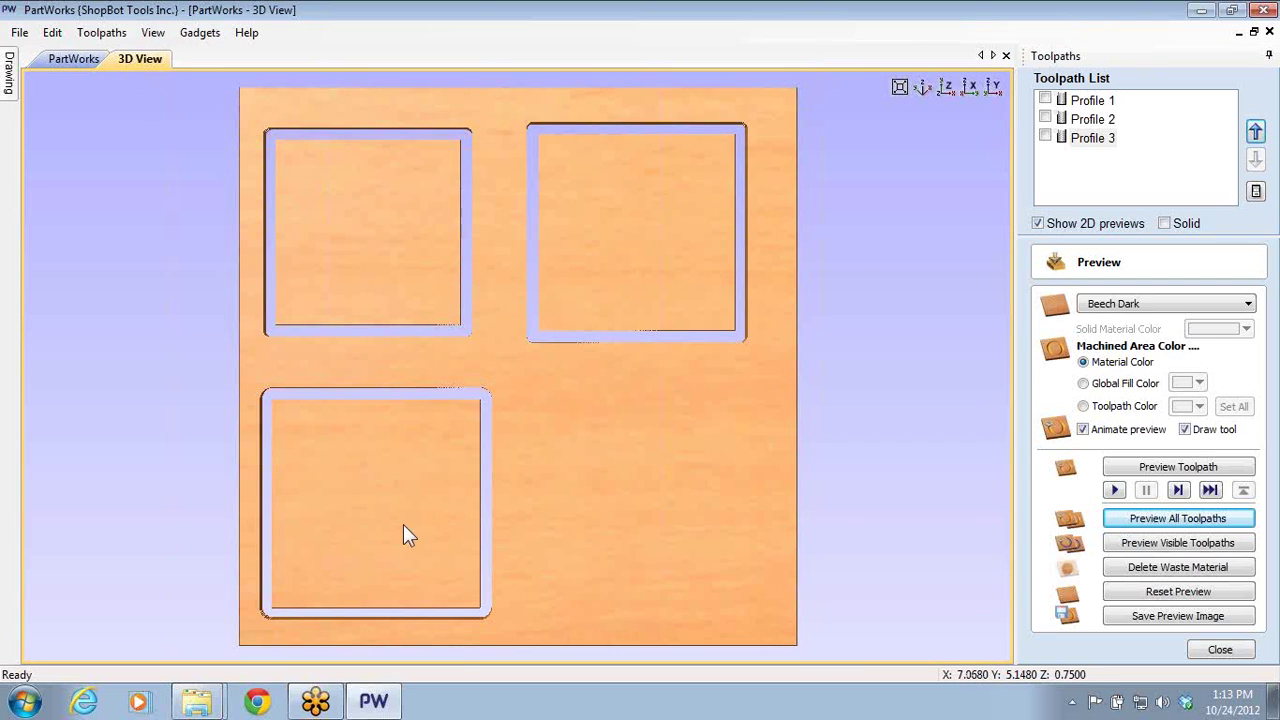
pyautogui.scroll(4, 383, 534)
pyautogui.moveTo(391, 517); pyautogui.dragTo(529, 274, button='middle')
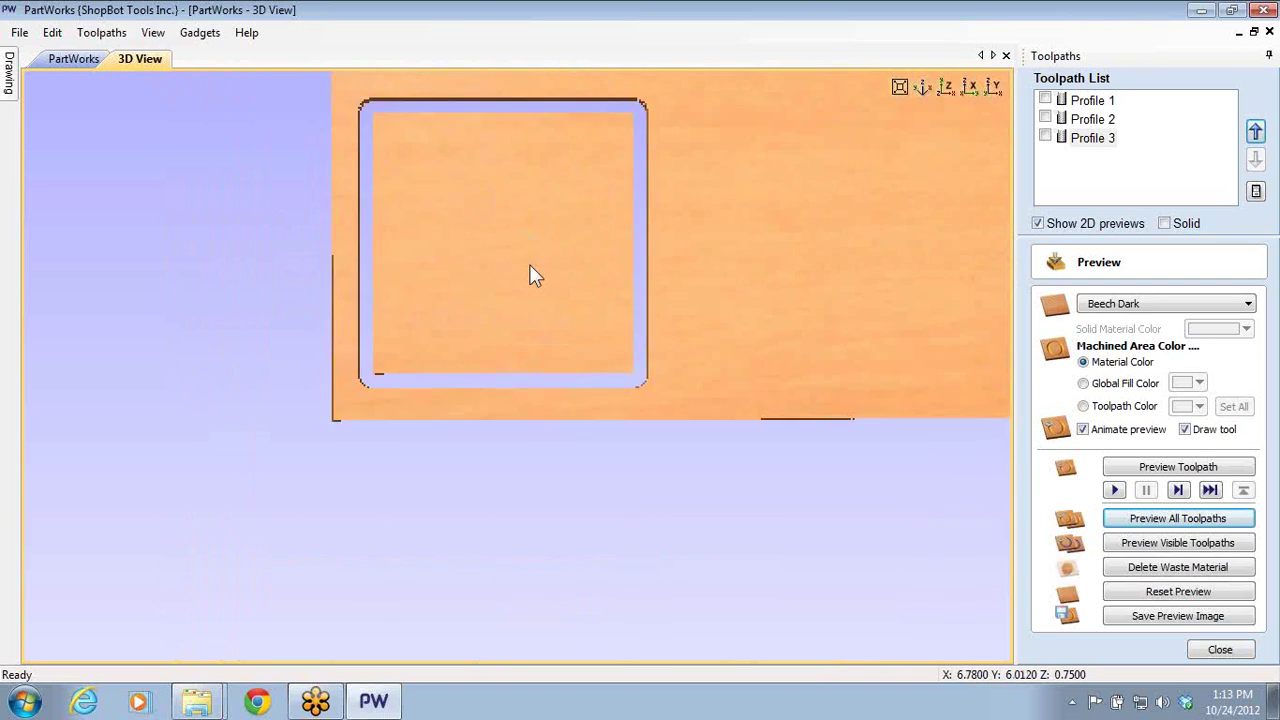
pyautogui.scroll(1, 423, 231)
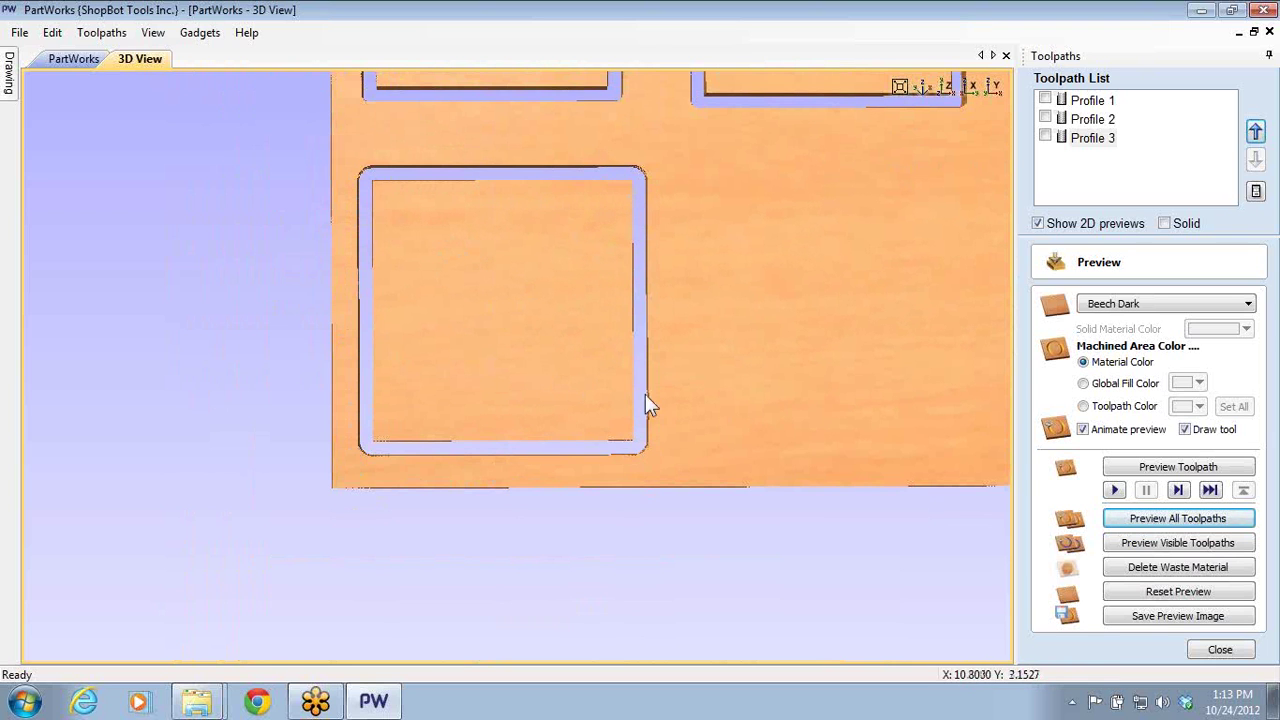
pyautogui.moveTo(570, 170); pyautogui.dragTo(603, 586, button='middle')
pyautogui.scroll(-1, 585, 270)
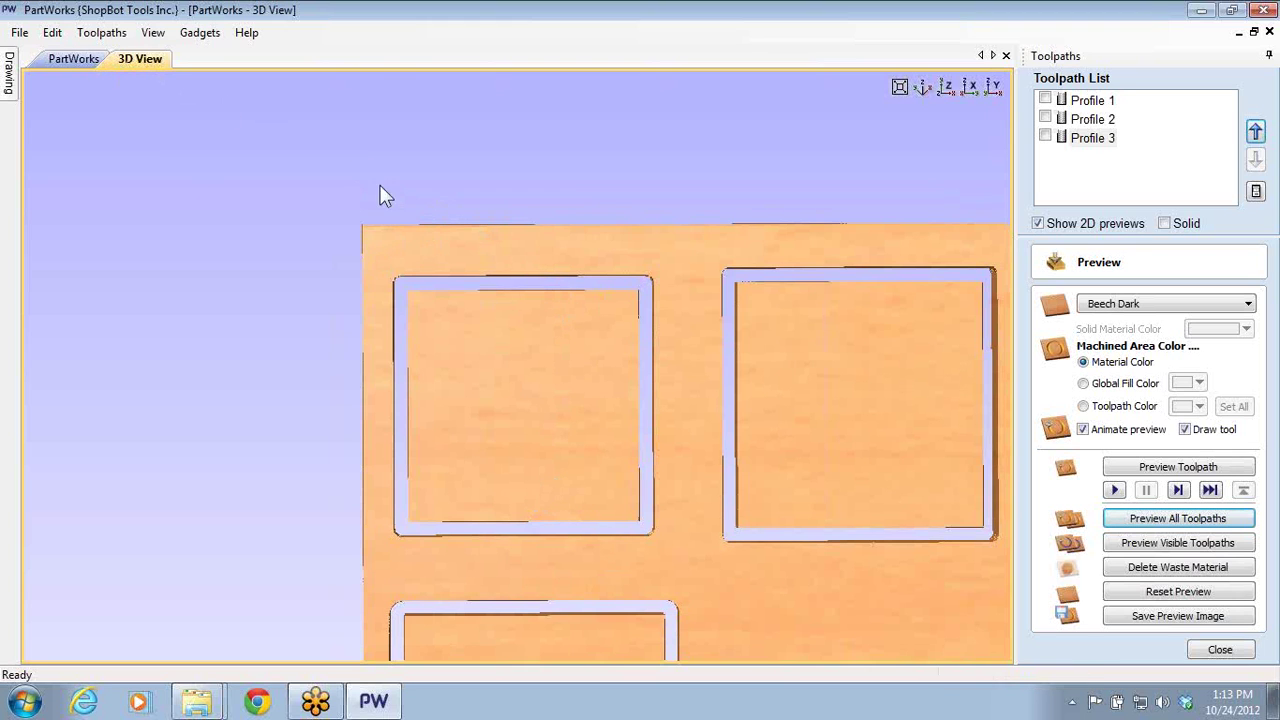
# - Re-show Profiles 1–3, tilt the board into perspective, and go back to the 2D drawing
pyautogui.click(1045, 99)
pyautogui.click(1045, 118)
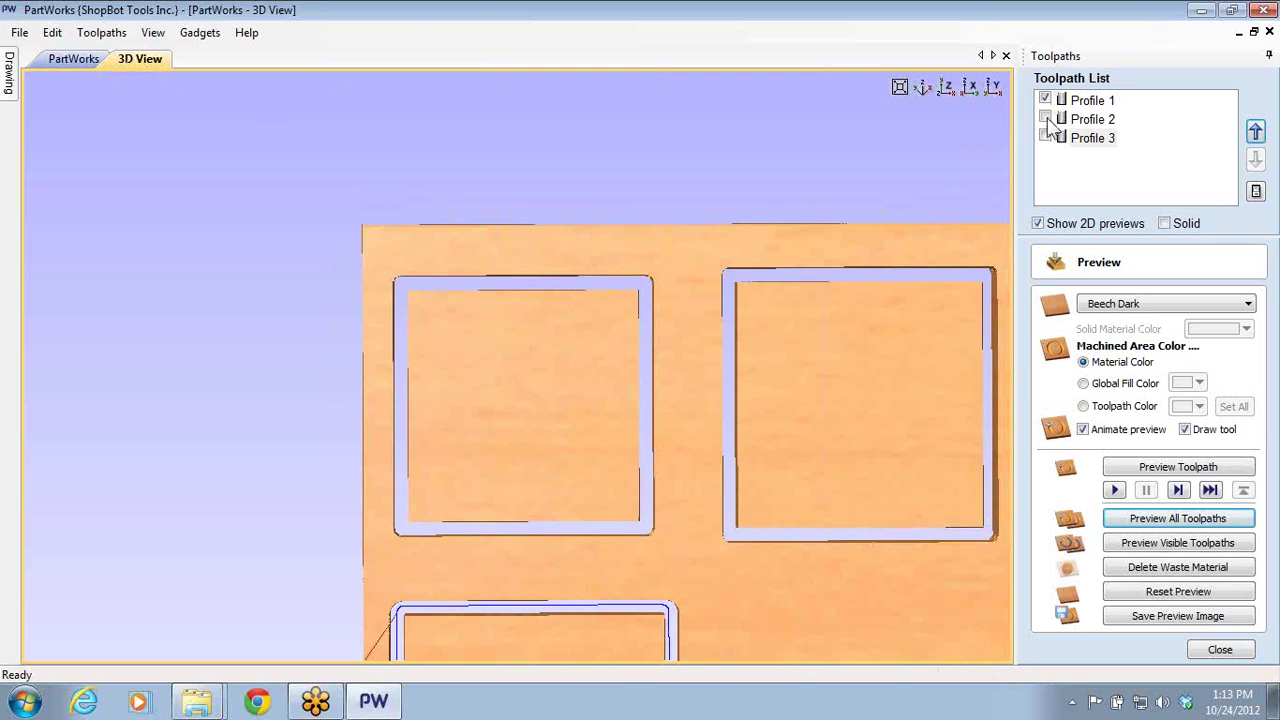
pyautogui.click(1045, 137)
pyautogui.moveTo(923, 357)
pyautogui.mouseDown(button='middle')
pyautogui.moveTo(801, 338)
pyautogui.moveTo(671, 272)
pyautogui.mouseUp(button='middle')
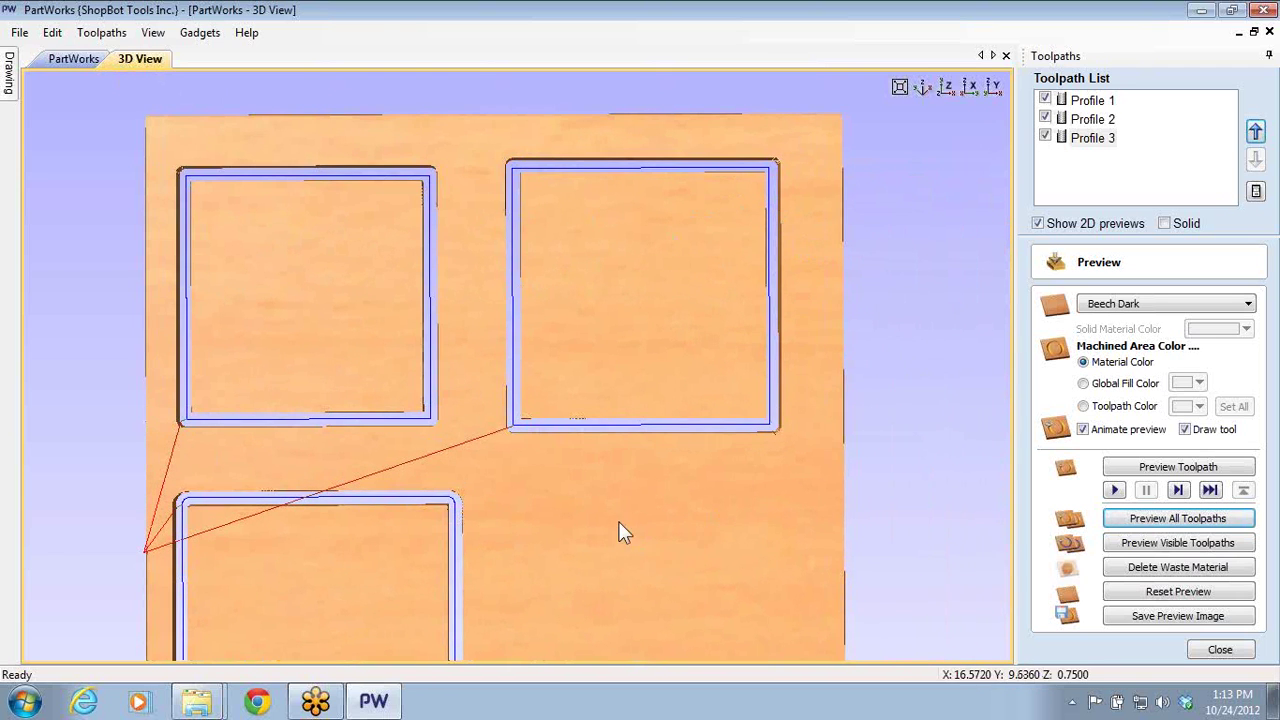
pyautogui.moveTo(620, 529); pyautogui.dragTo(643, 333)
pyautogui.moveTo(663, 271); pyautogui.dragTo(575, 412)
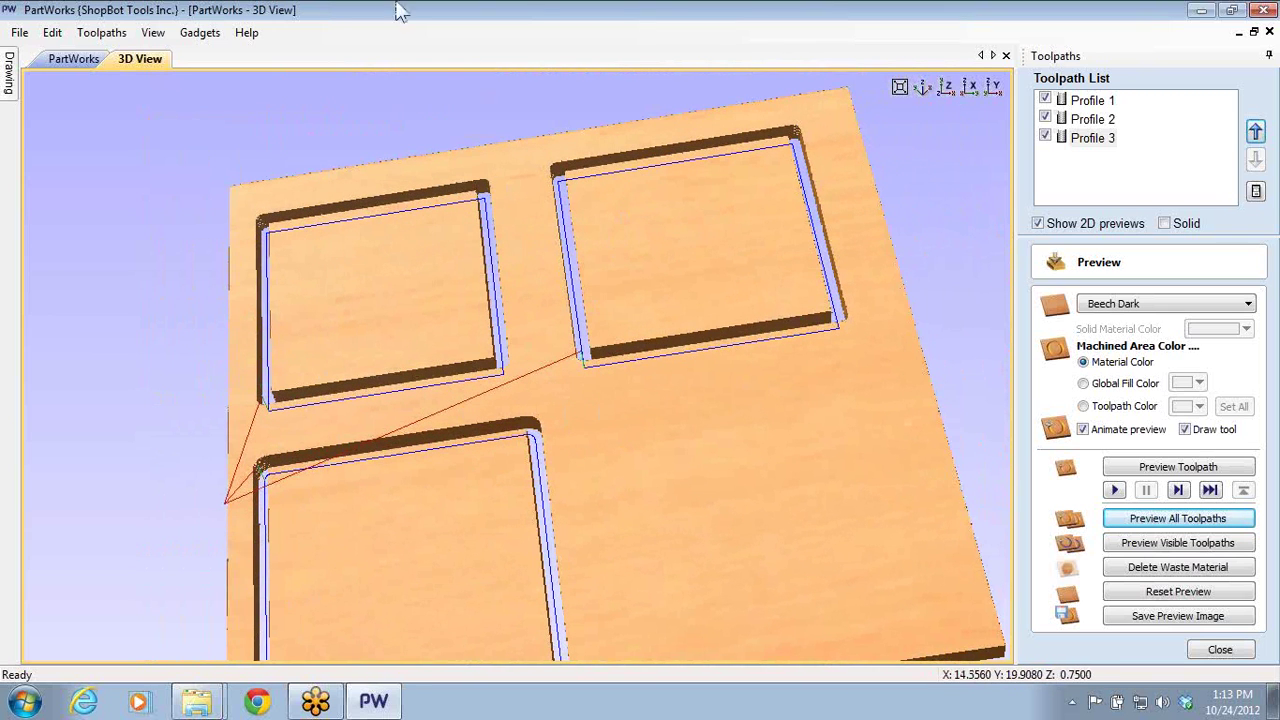
pyautogui.click(69, 61)
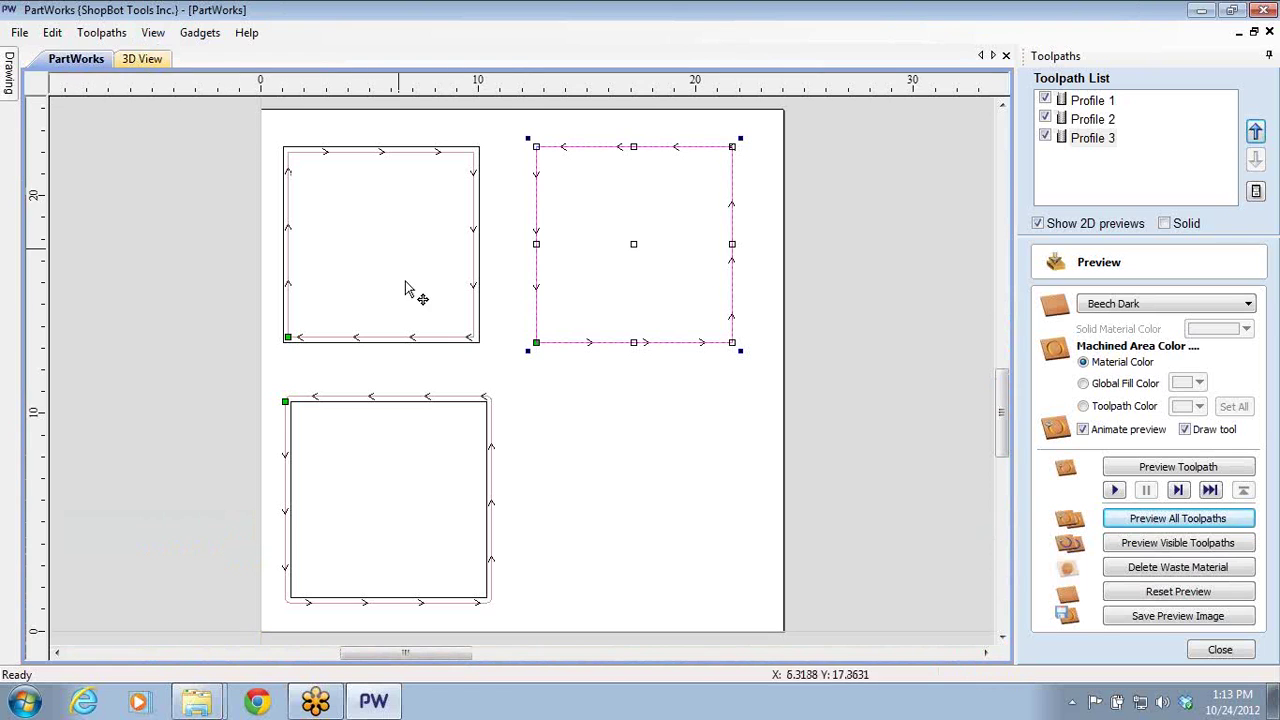
pyautogui.doubleClick(1090, 137)
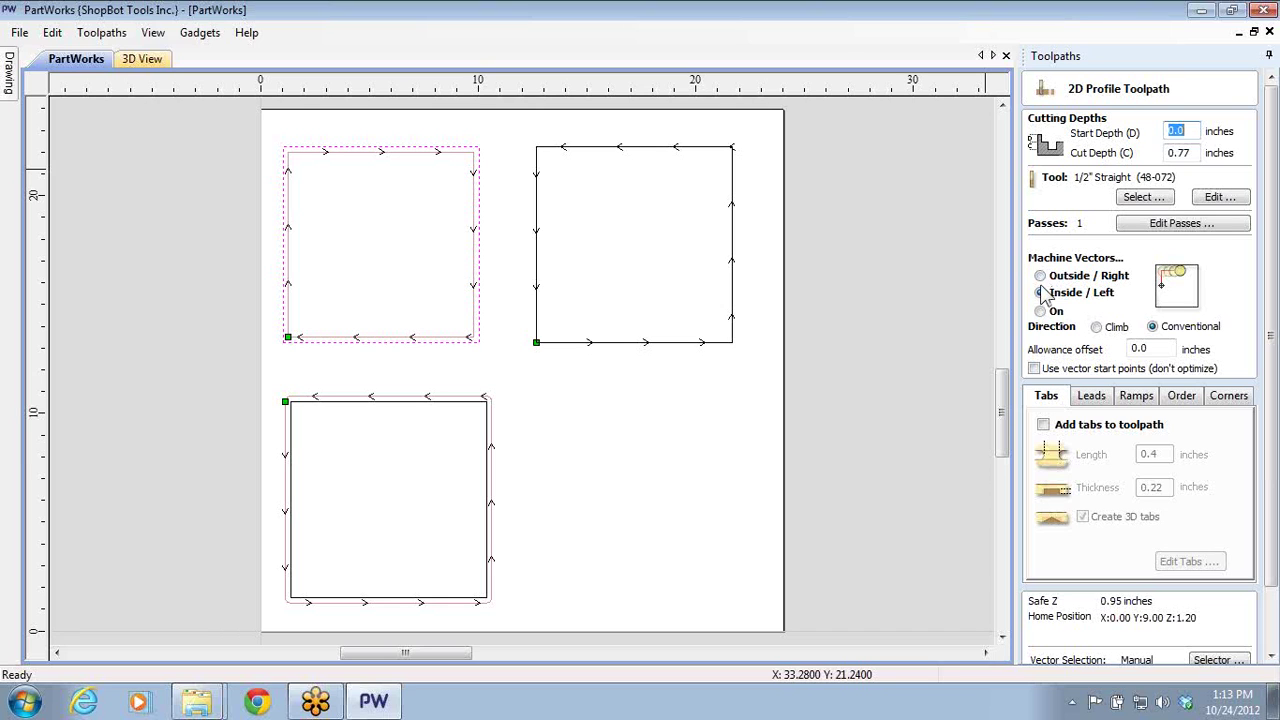
pyautogui.click(1041, 292)
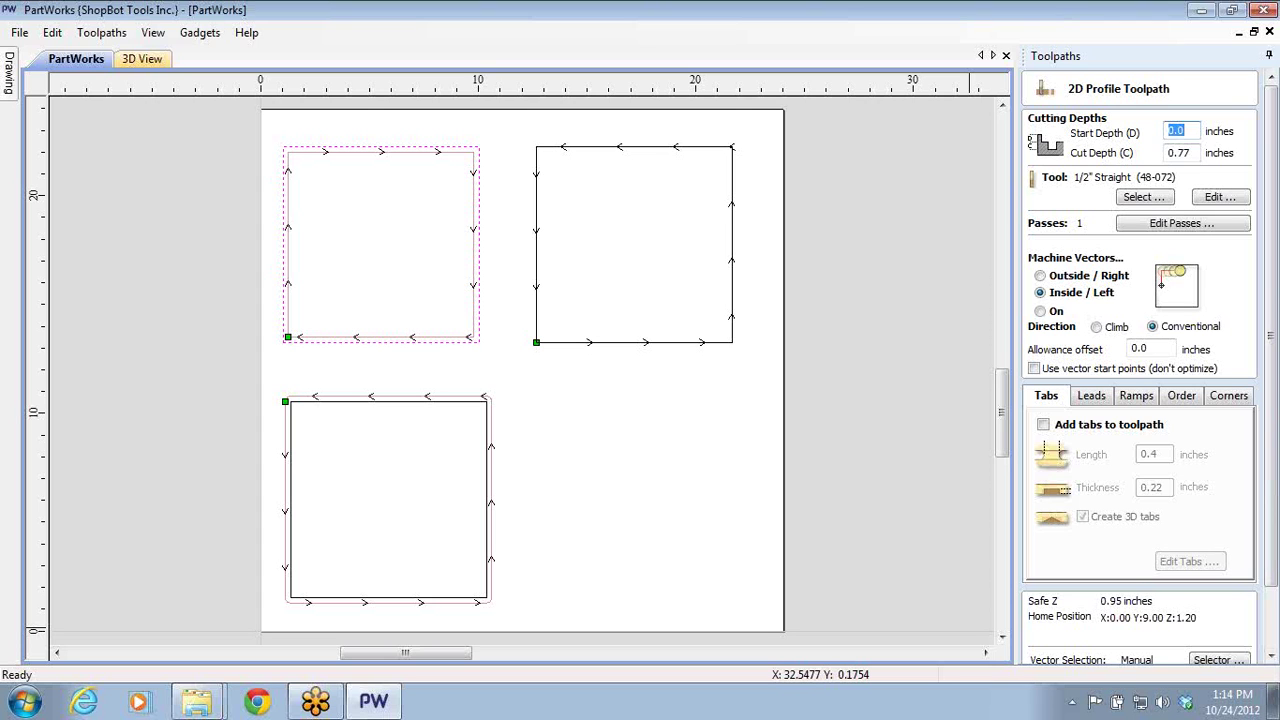
pyautogui.scroll(-1, 1272, 592)
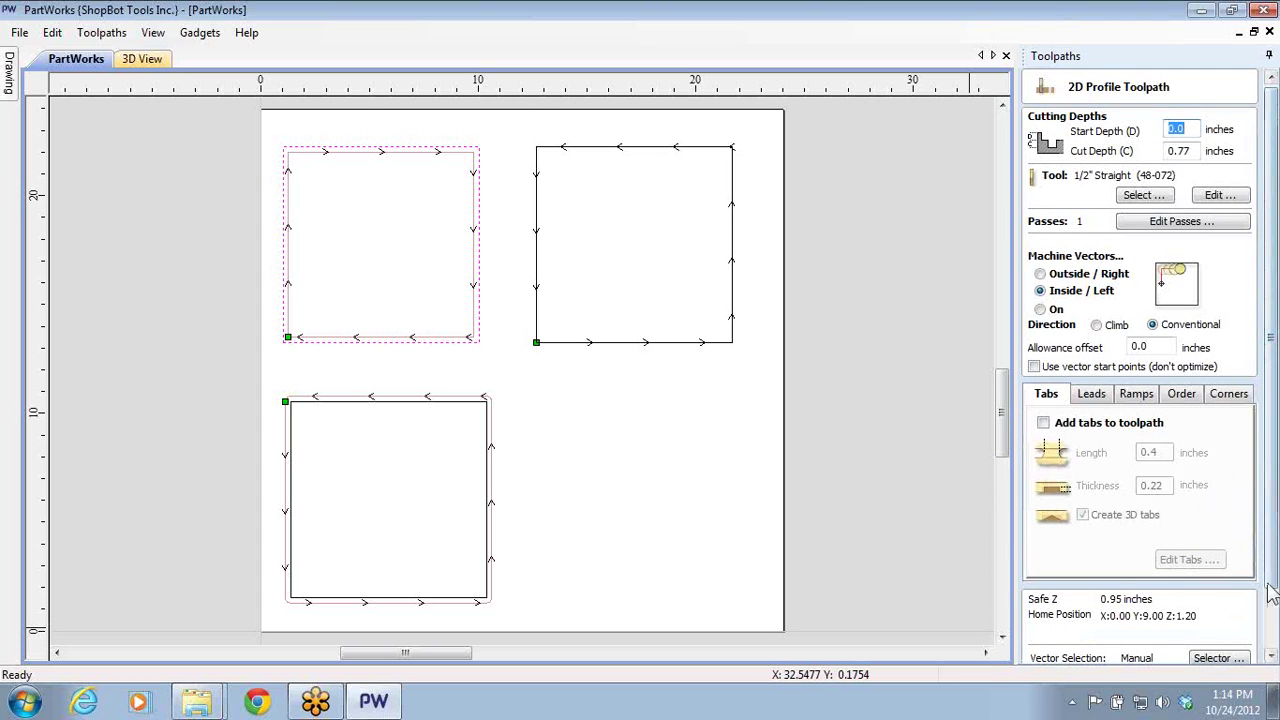
pyautogui.scroll(-3, 1272, 592)
pyautogui.click(1234, 649)
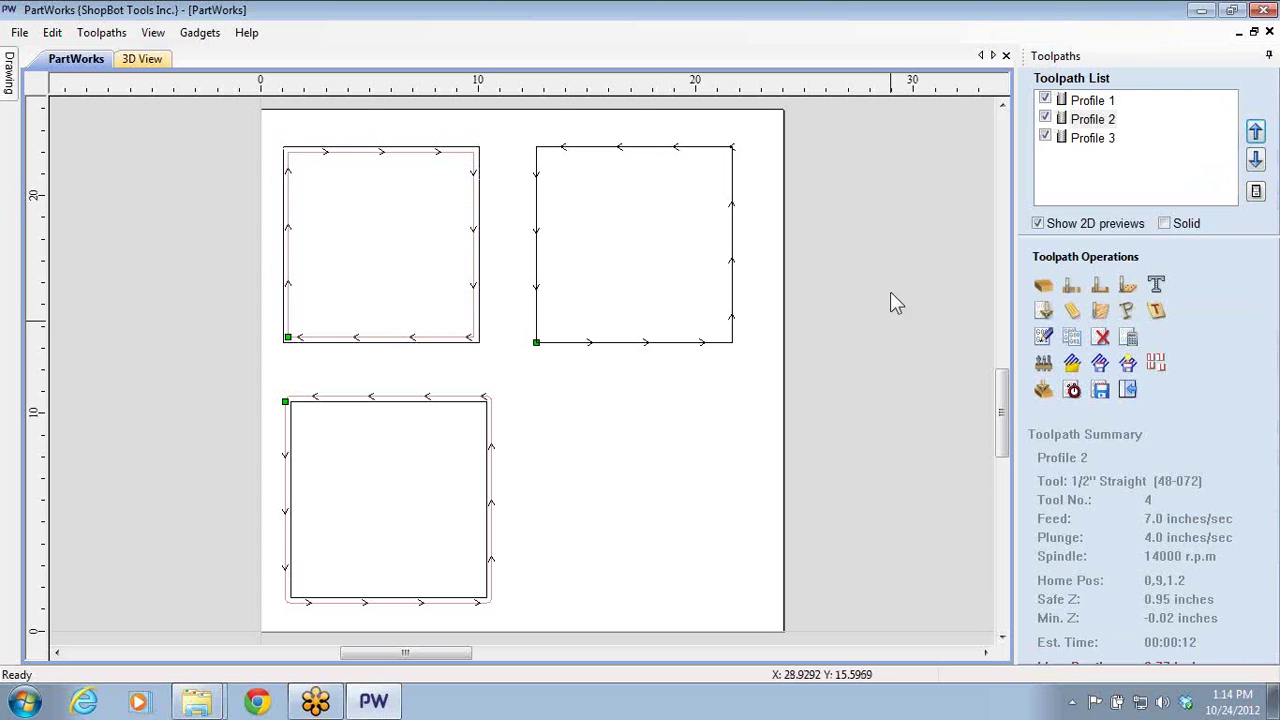
pyautogui.click(1072, 298)
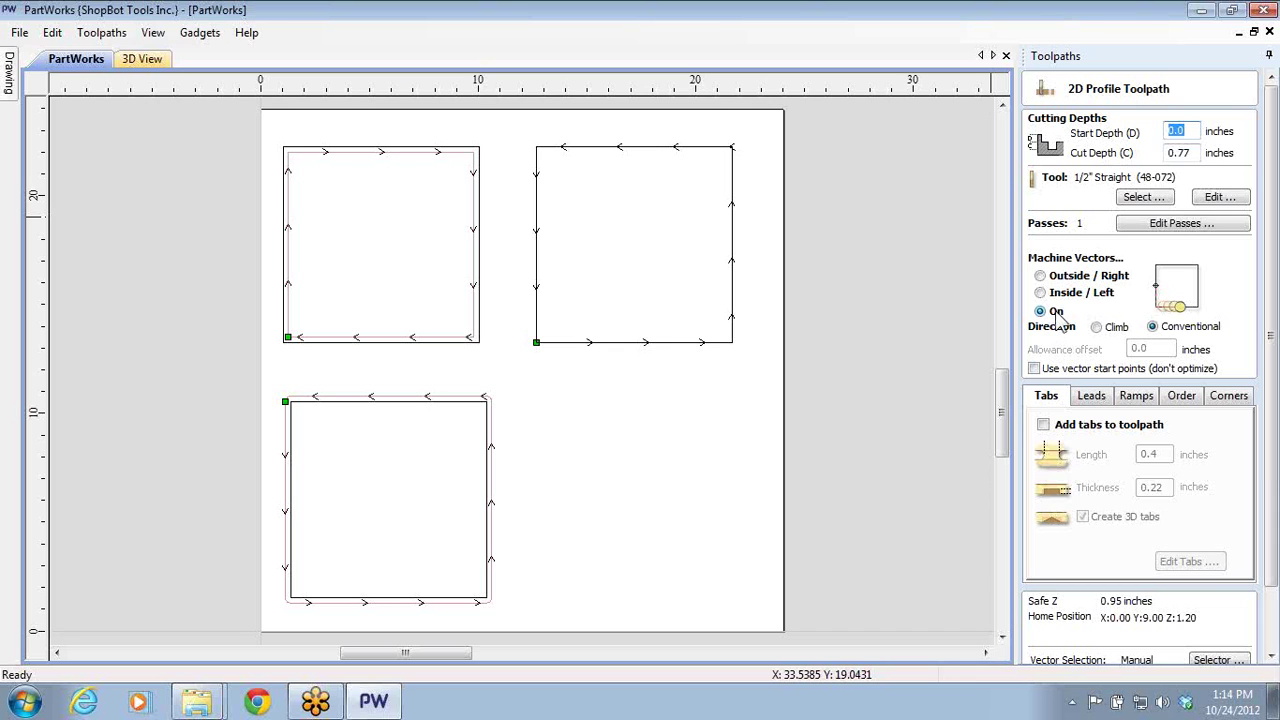
pyautogui.click(1042, 281)
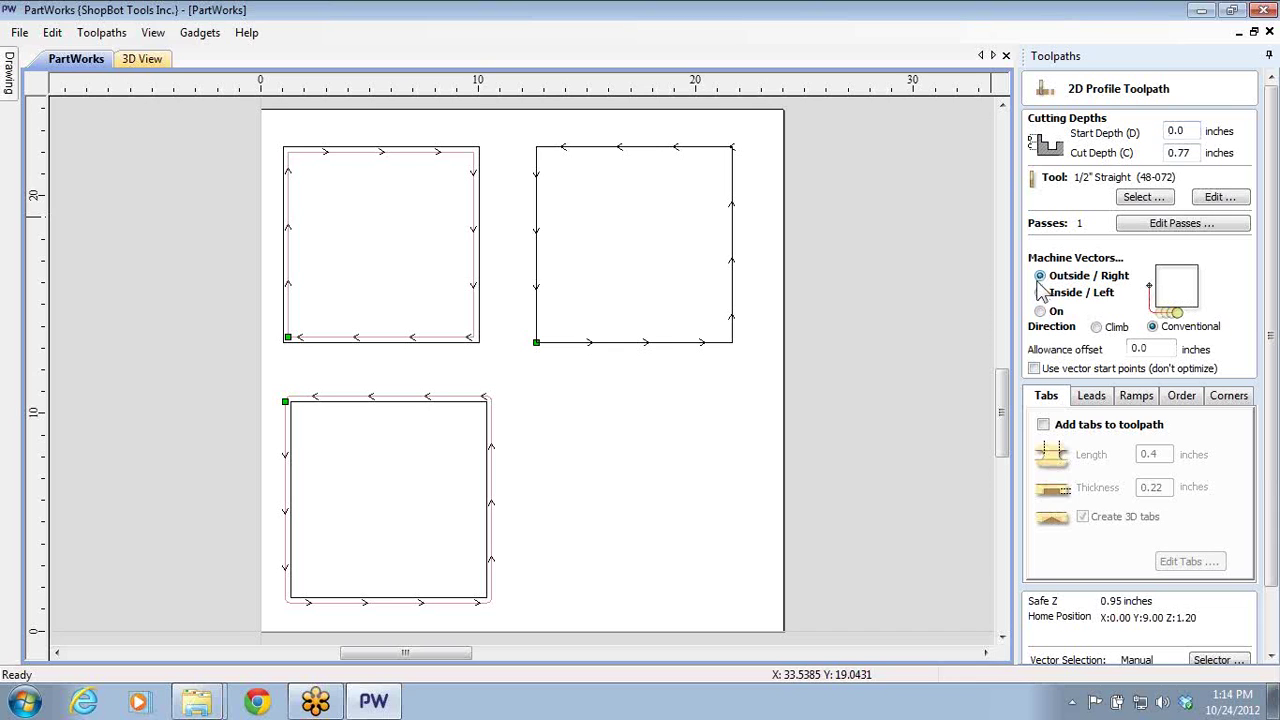
pyautogui.click(1041, 312)
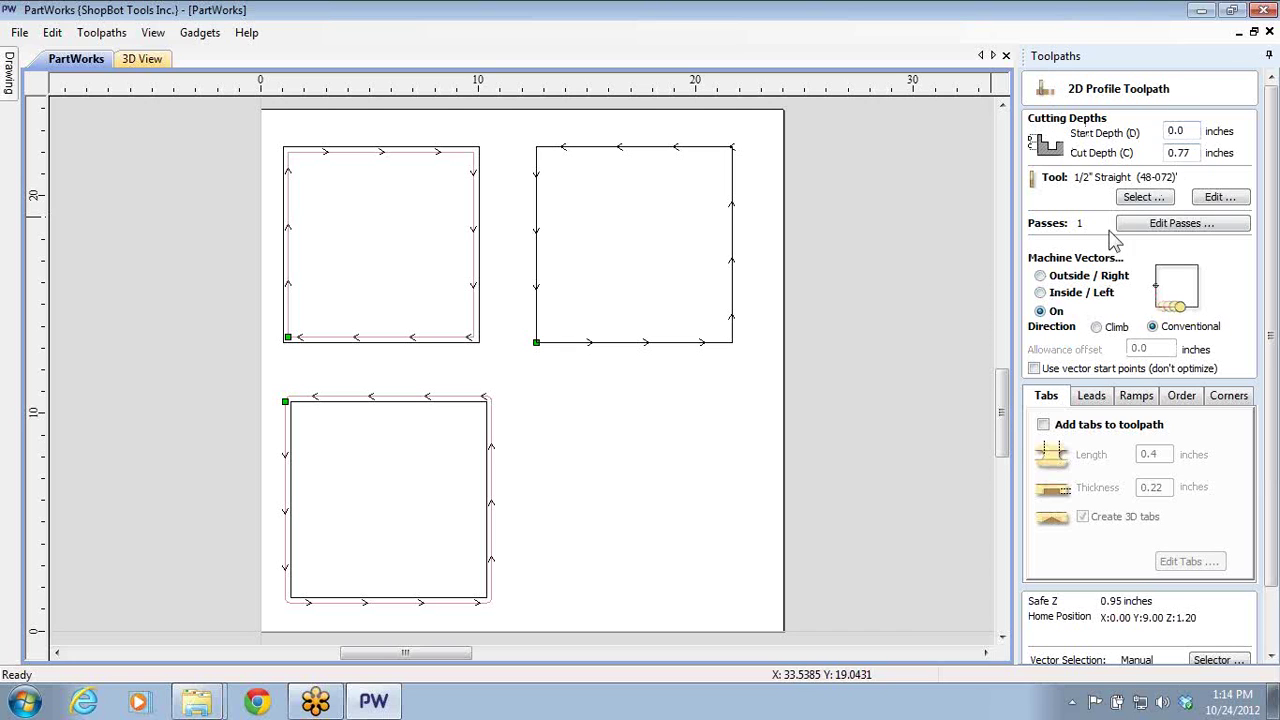
pyautogui.scroll(-2, 1271, 615)
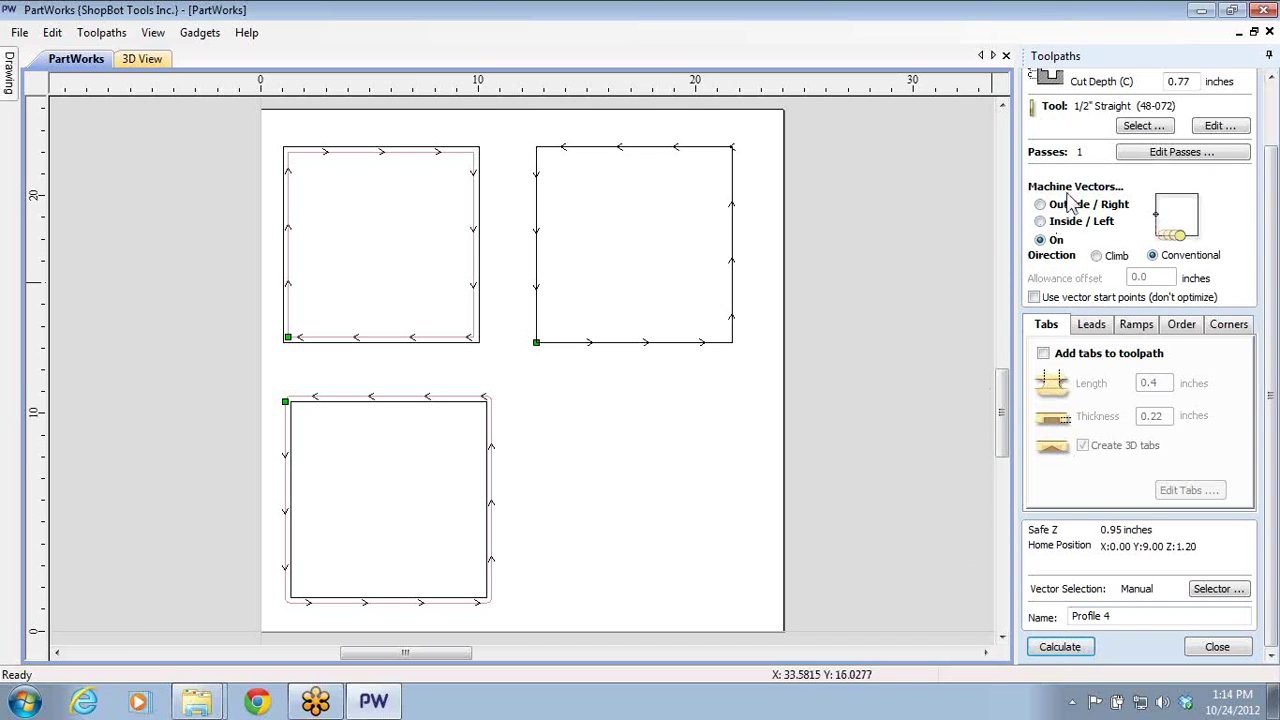
pyautogui.click(1216, 647)
# - Review Profiles 1–3 in the Toolpath List, ending with Profile 3 selected
pyautogui.scroll(-1, 819, 395)
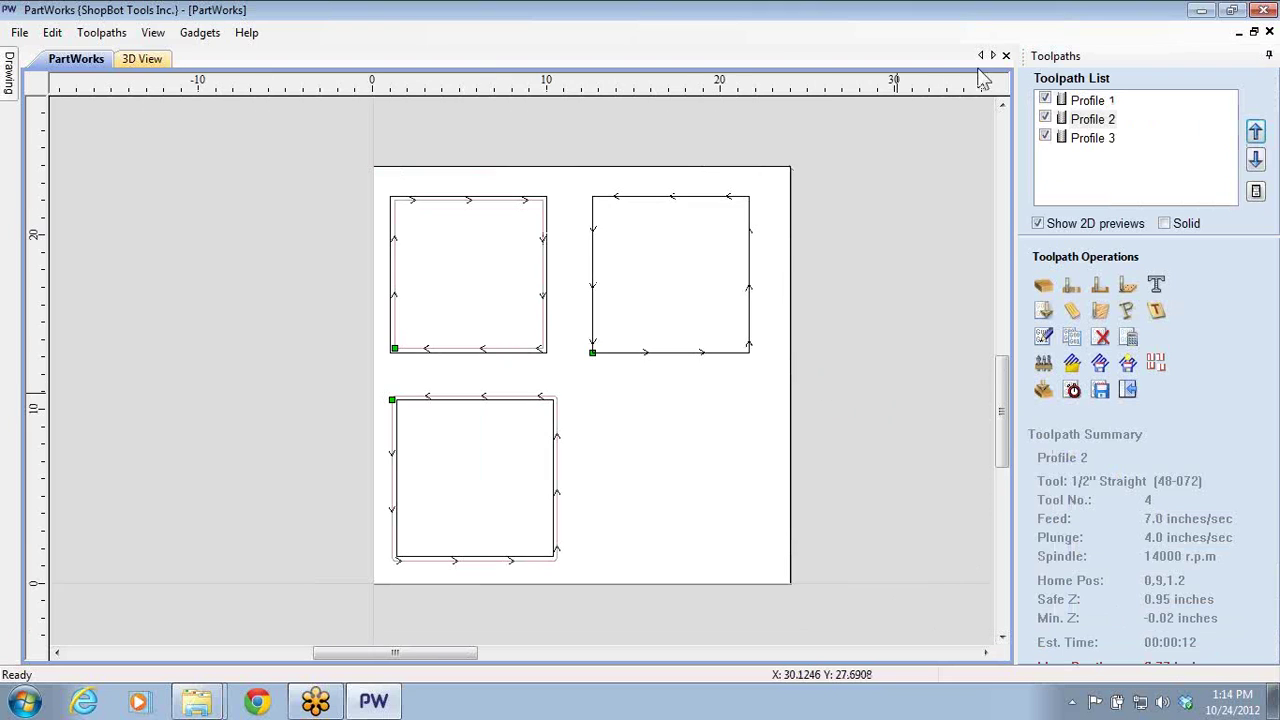
pyautogui.click(1112, 138)
pyautogui.click(1095, 119)
pyautogui.click(1098, 101)
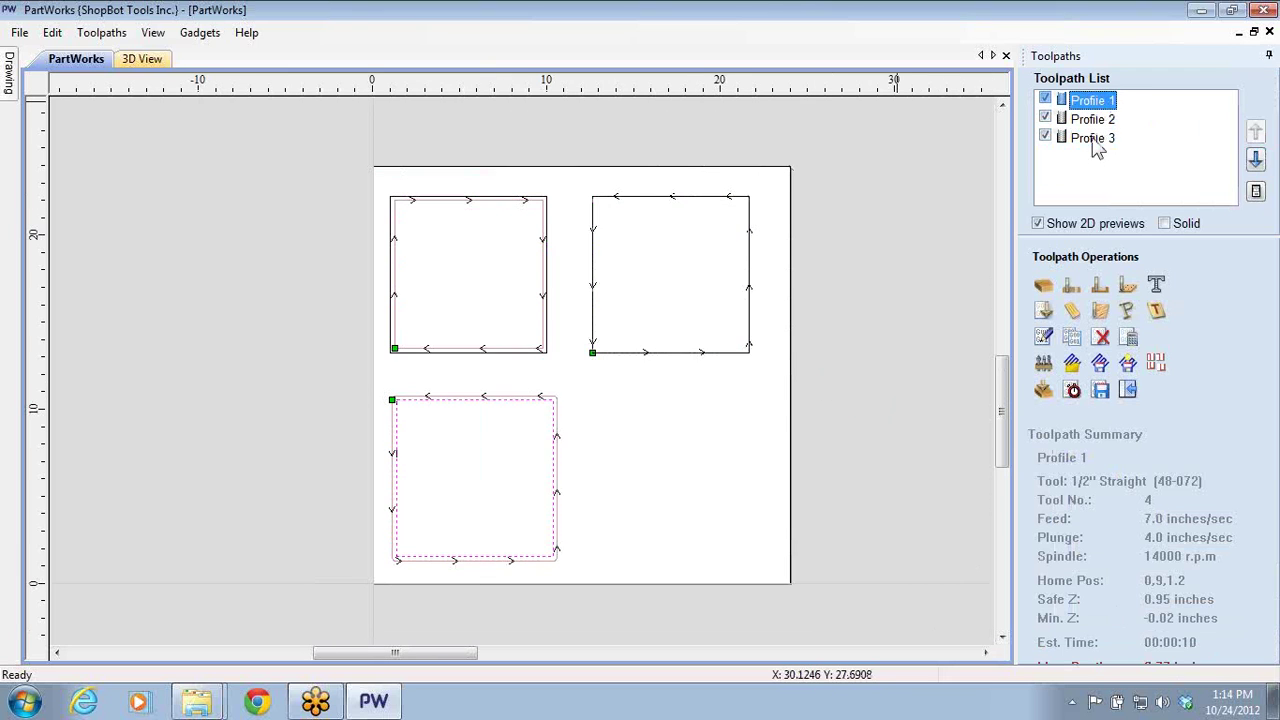
pyautogui.click(1095, 119)
pyautogui.click(1092, 101)
pyautogui.click(1093, 120)
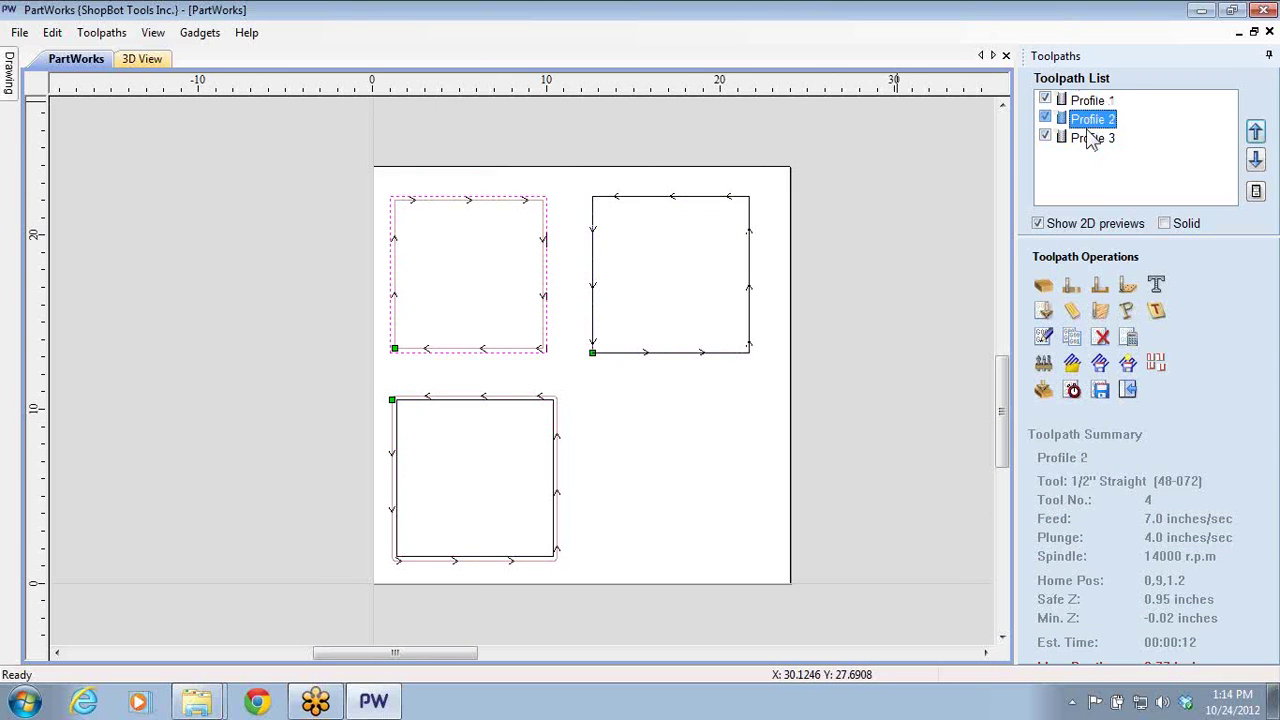
pyautogui.click(1093, 139)
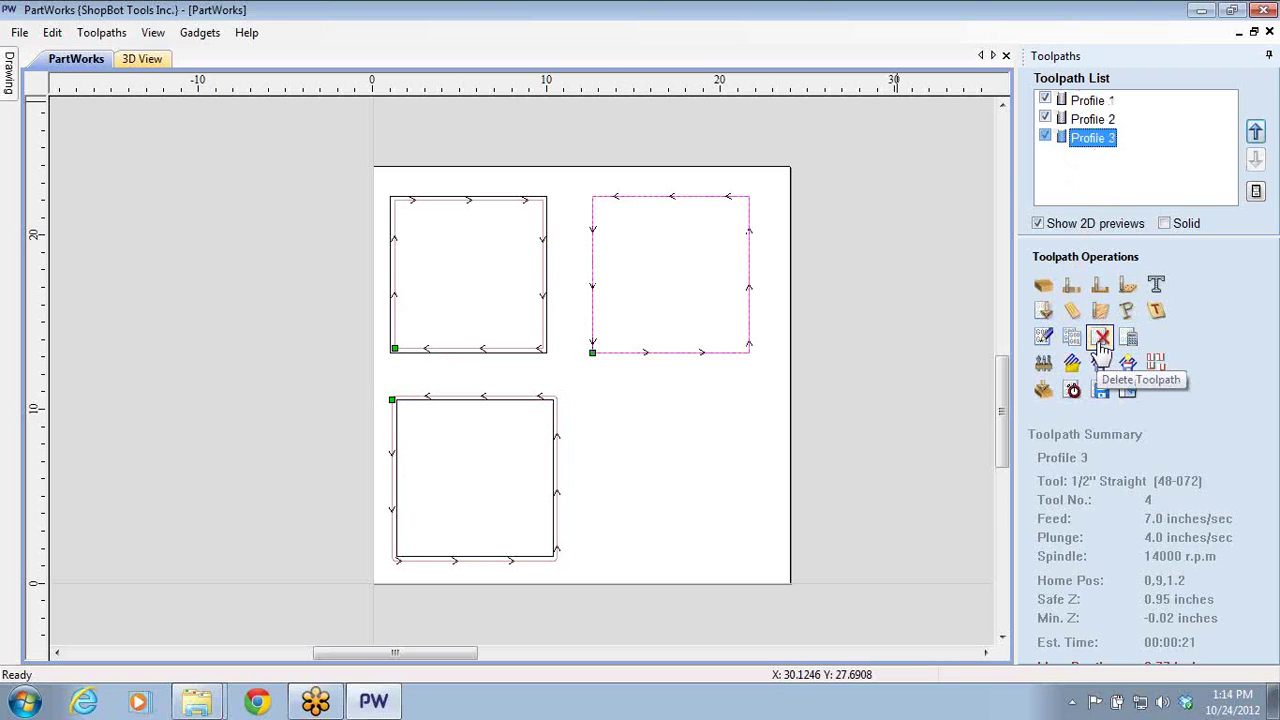
# - Delete Profile 3, Profile 2 and Profile 1 until the Toolpath List is empty
pyautogui.click(1100, 339)
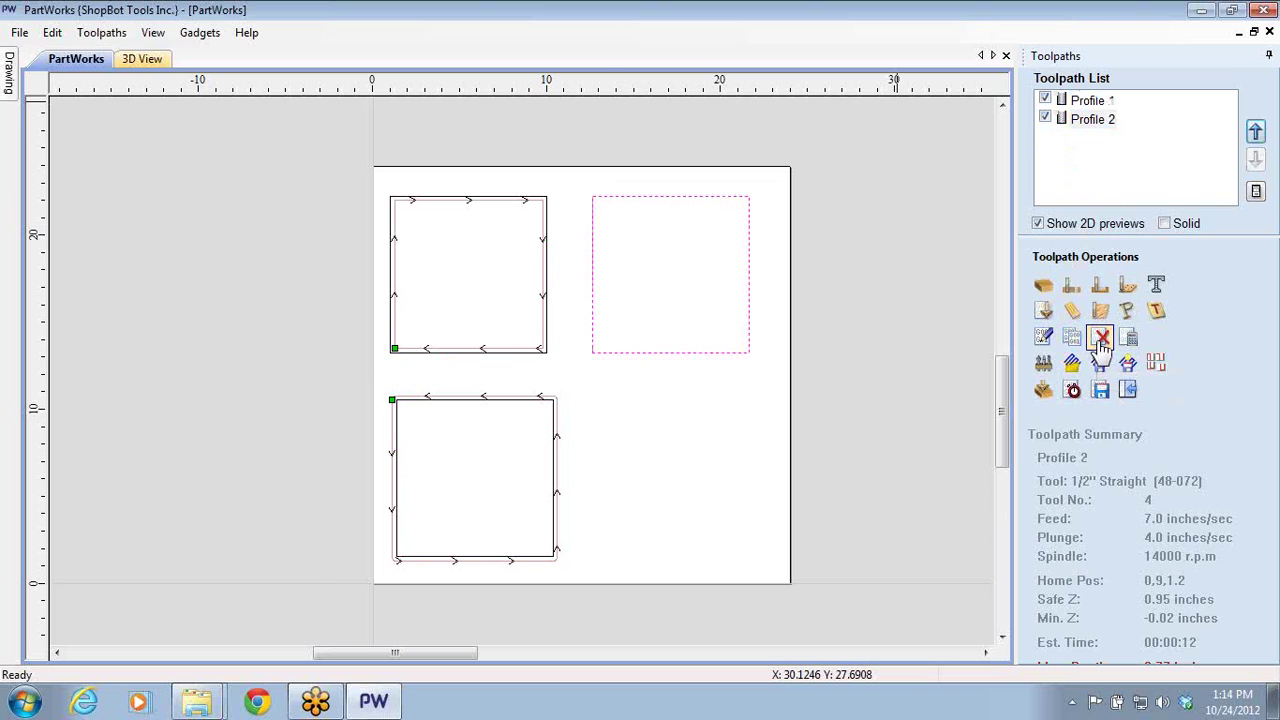
pyautogui.click(1100, 339)
pyautogui.click(1100, 339)
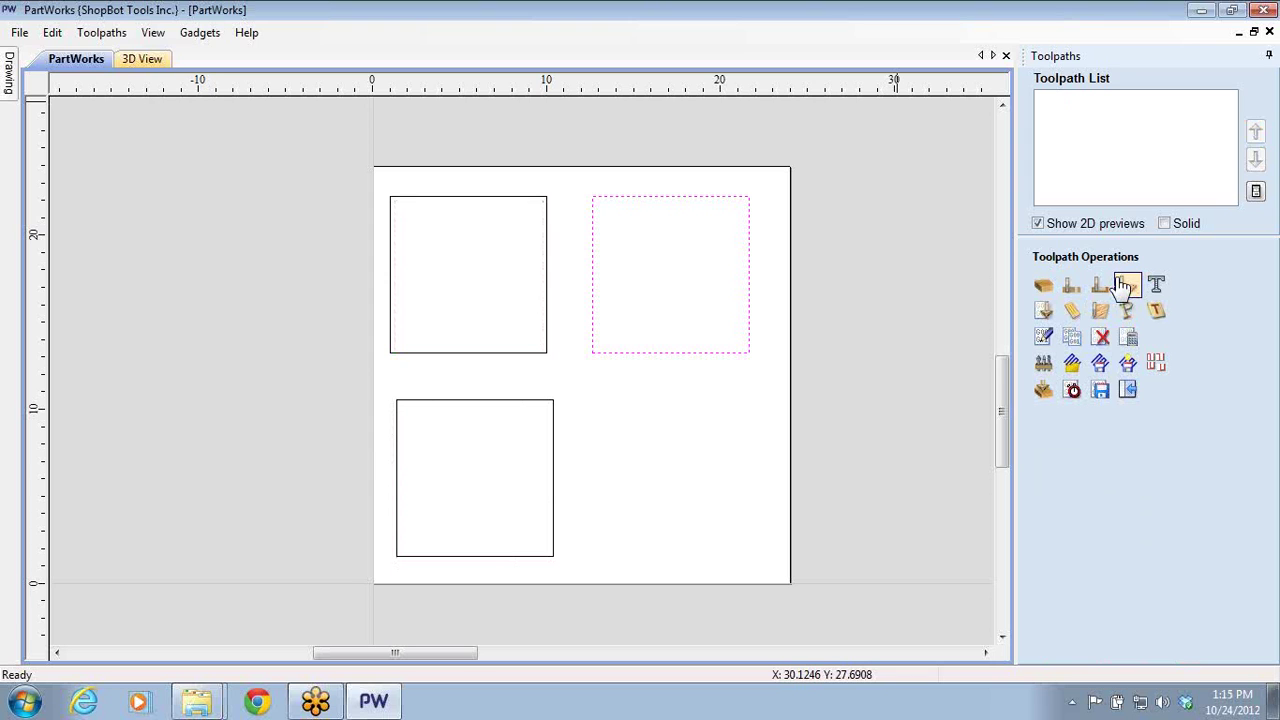
# - Undo the lower square's last move with Edit > Undo Move and clear the selection
pyautogui.click(50, 32)
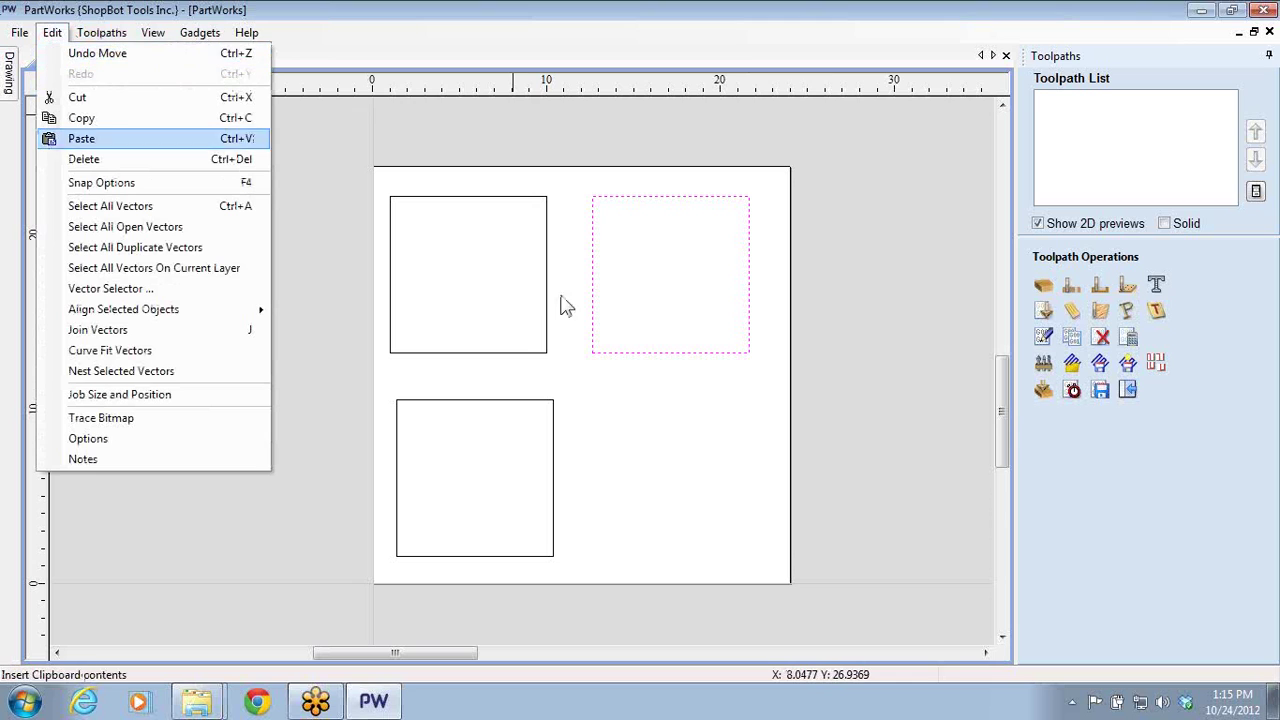
pyautogui.click(102, 55)
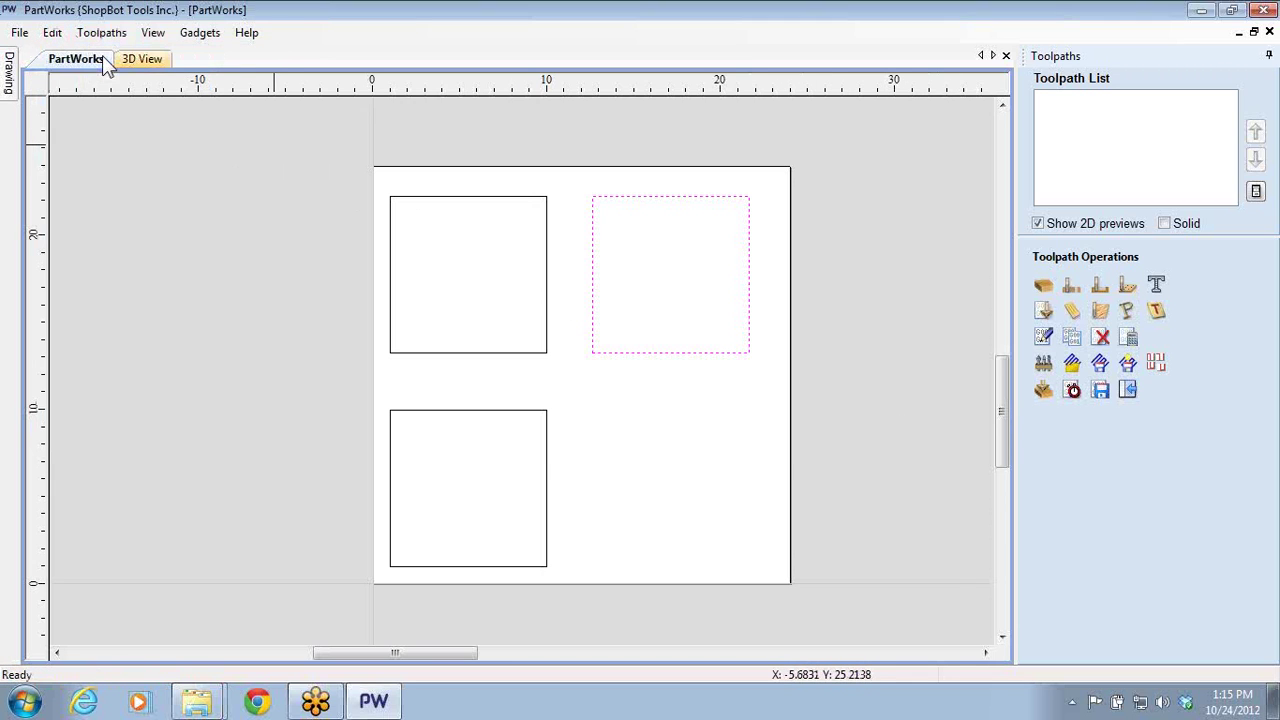
pyautogui.click(827, 491)
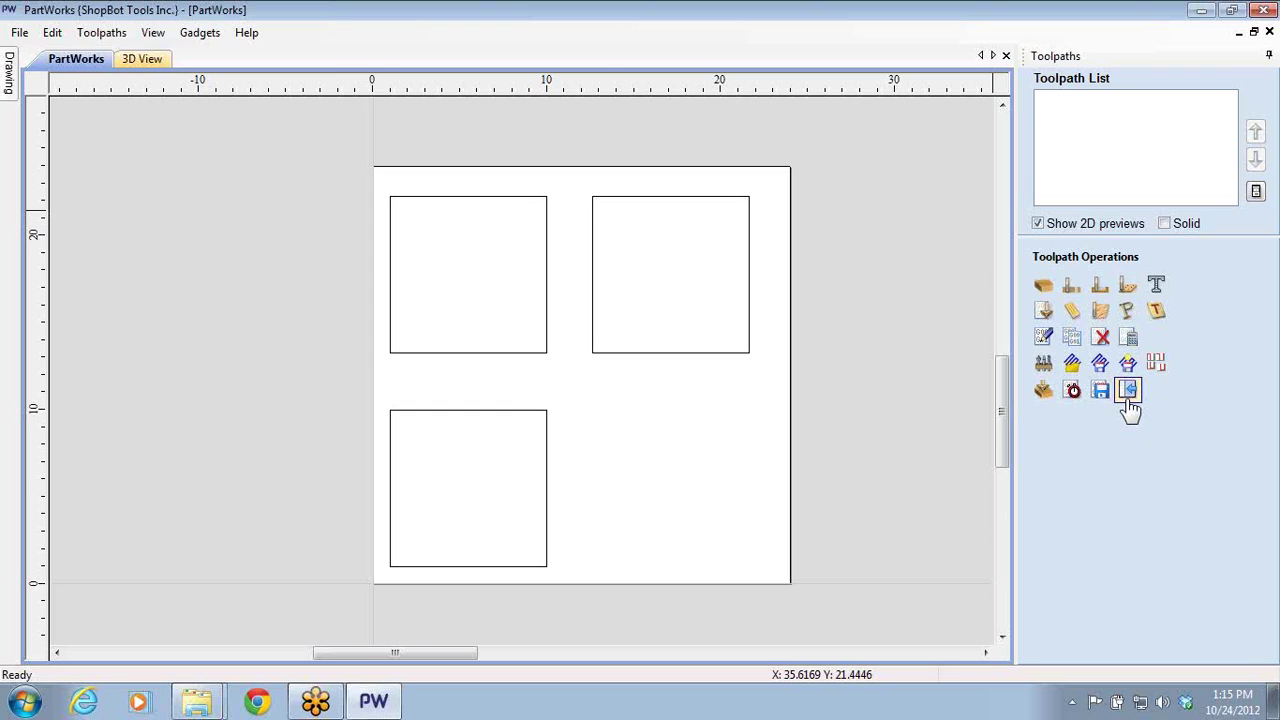
# - Try the Inside and Outside options in 2D Profile Toolpath, then close it without calculating
pyautogui.click(1069, 289)
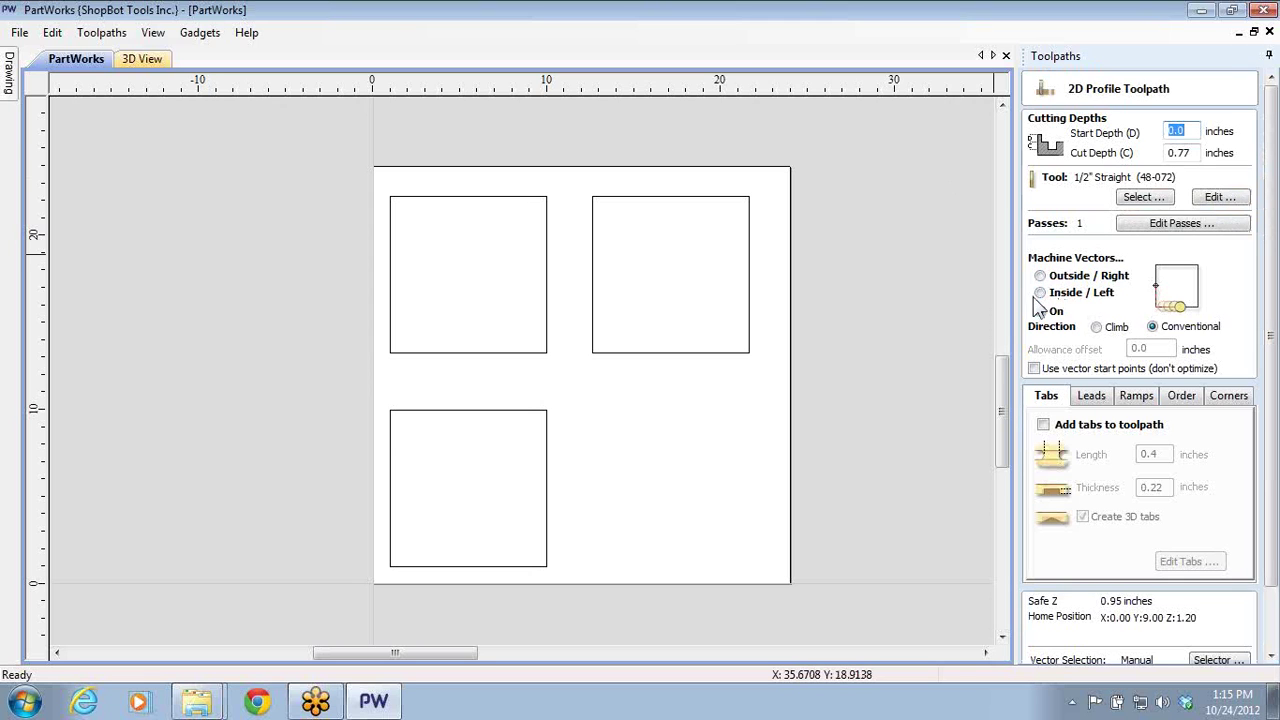
pyautogui.click(1040, 292)
pyautogui.click(1040, 275)
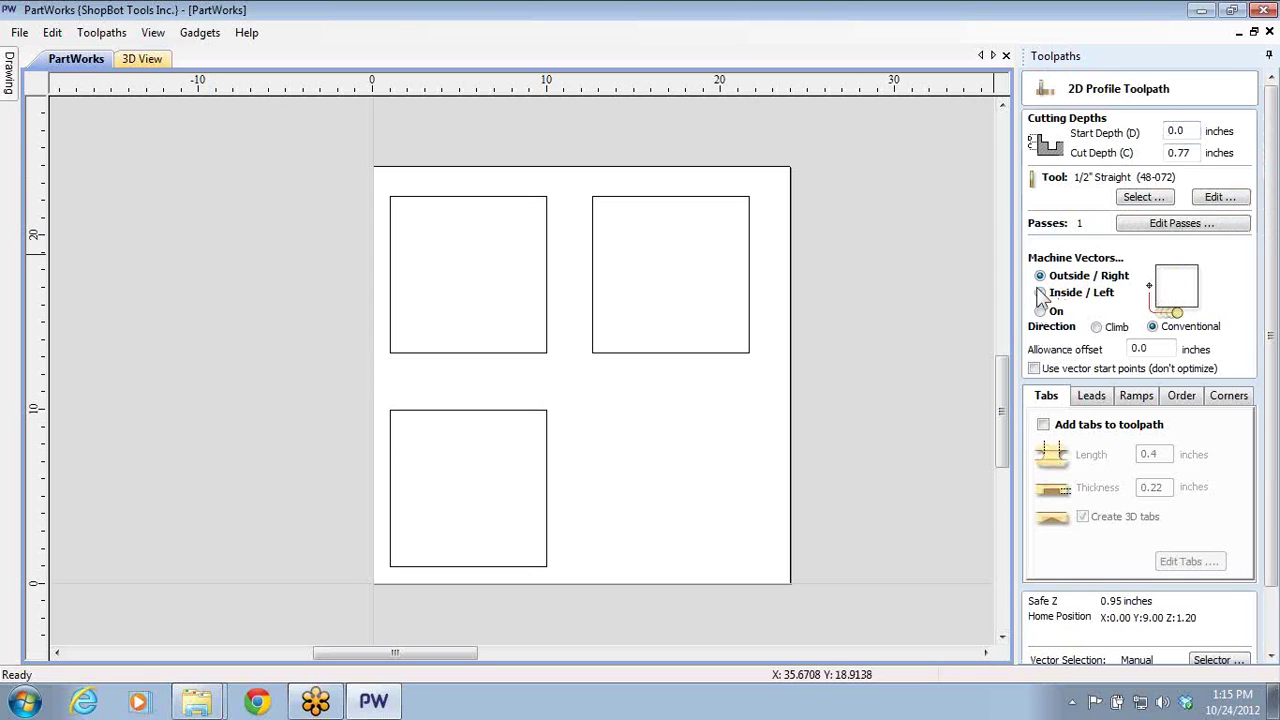
pyautogui.scroll(-3, 1113, 660)
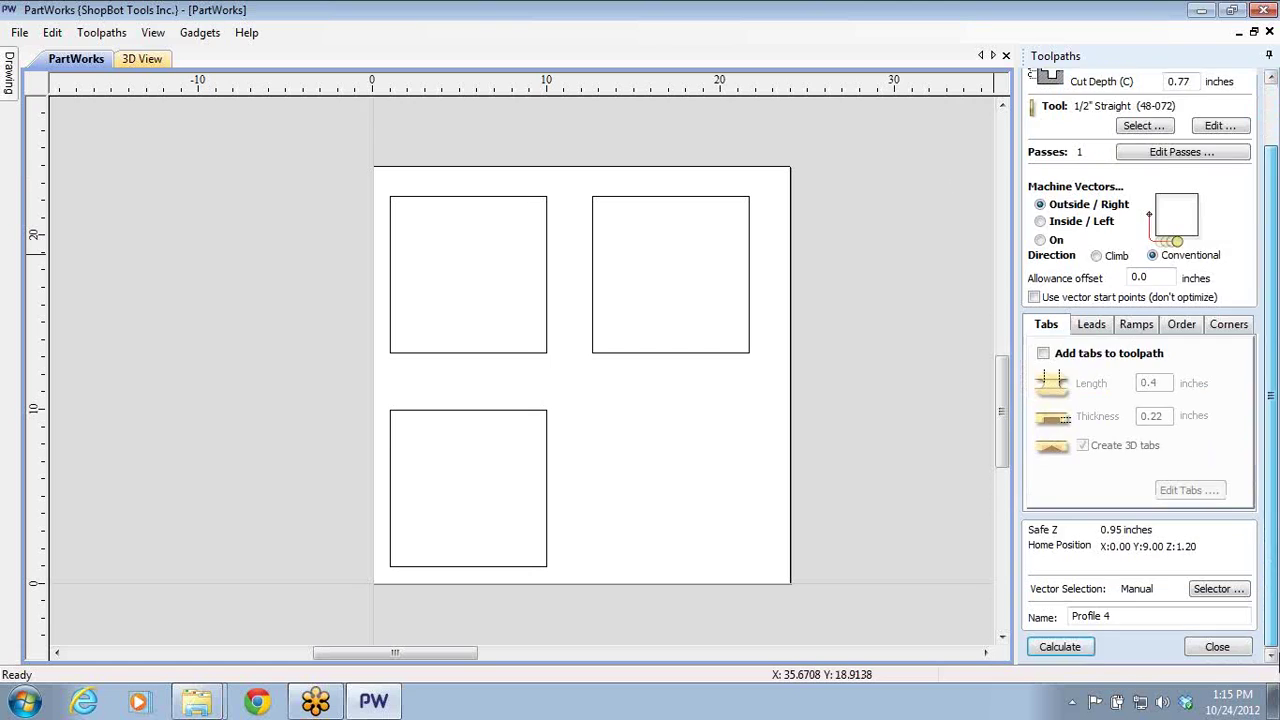
pyautogui.click(1229, 646)
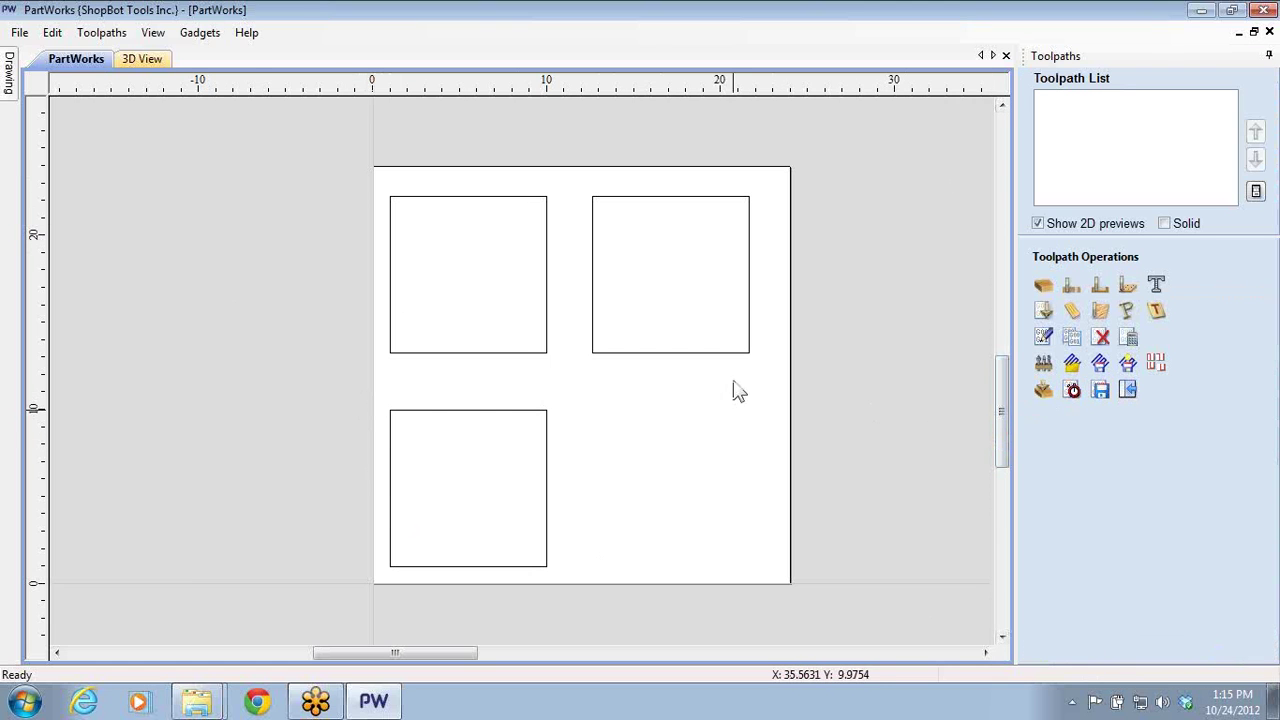
# - Delete the two top squares and select the remaining lower square
pyautogui.moveTo(356, 168); pyautogui.dragTo(846, 390)
pyautogui.press('Delete')
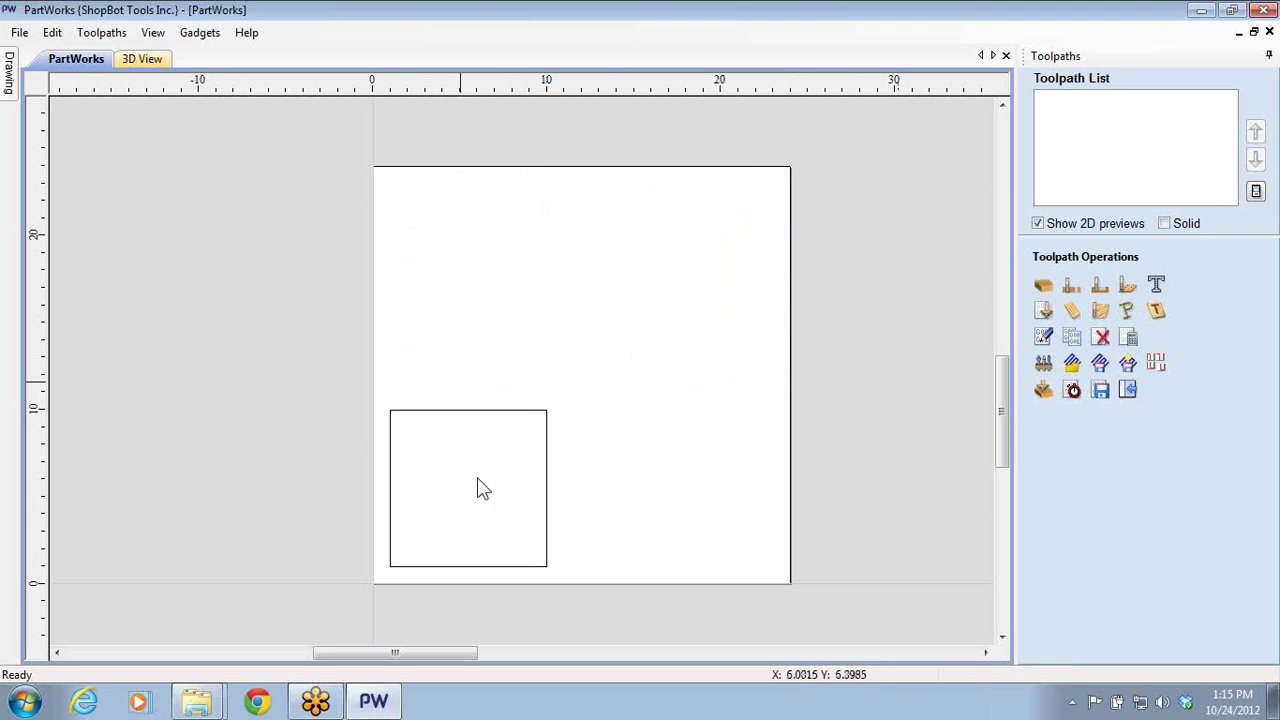
pyautogui.click(547, 522)
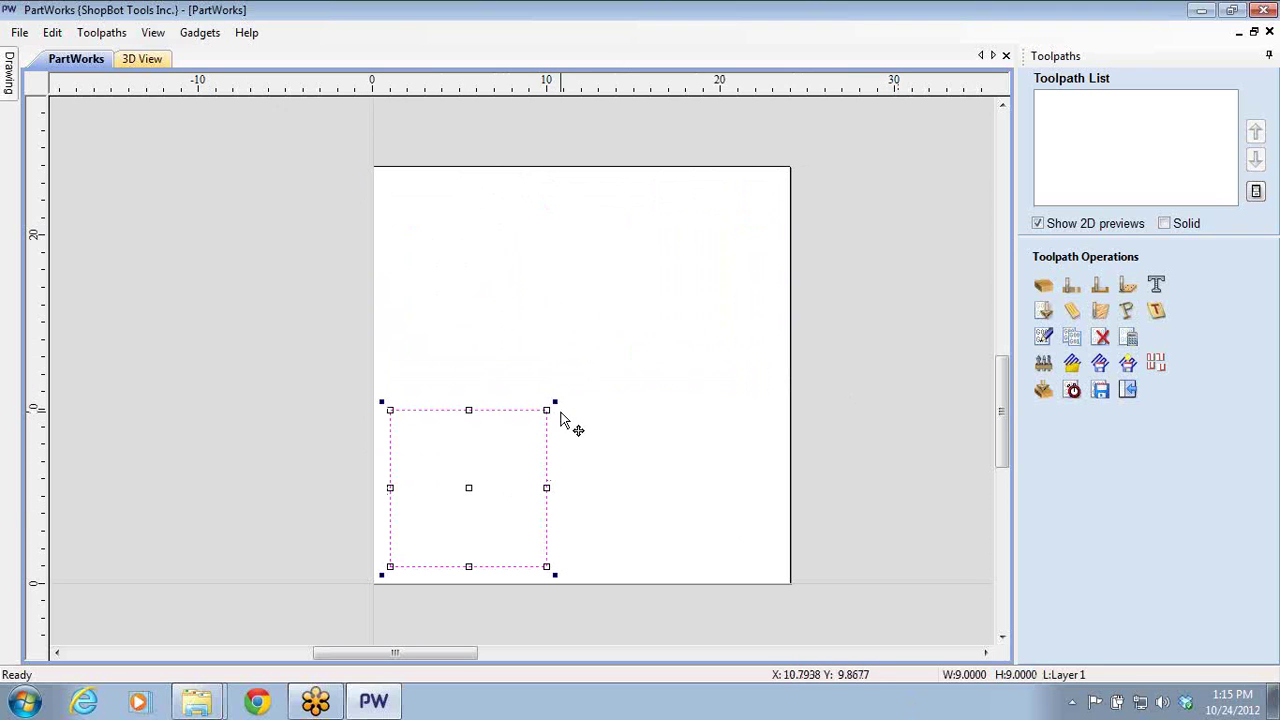
# - Enlarge the square to 18.72 by 18.72 and centre it on the panel
pyautogui.moveTo(544, 411); pyautogui.dragTo(740, 240)
pyautogui.moveTo(663, 243); pyautogui.dragTo(690, 215)
pyautogui.click(796, 340)
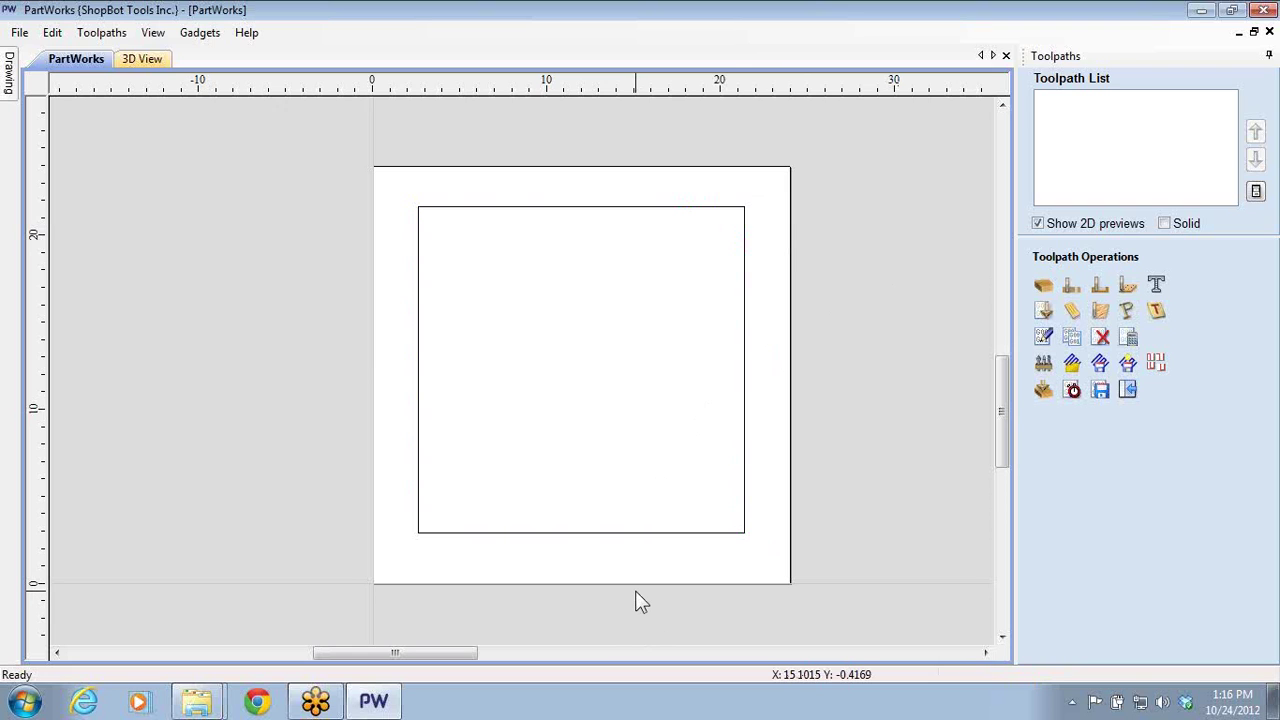
pyautogui.click(581, 537)
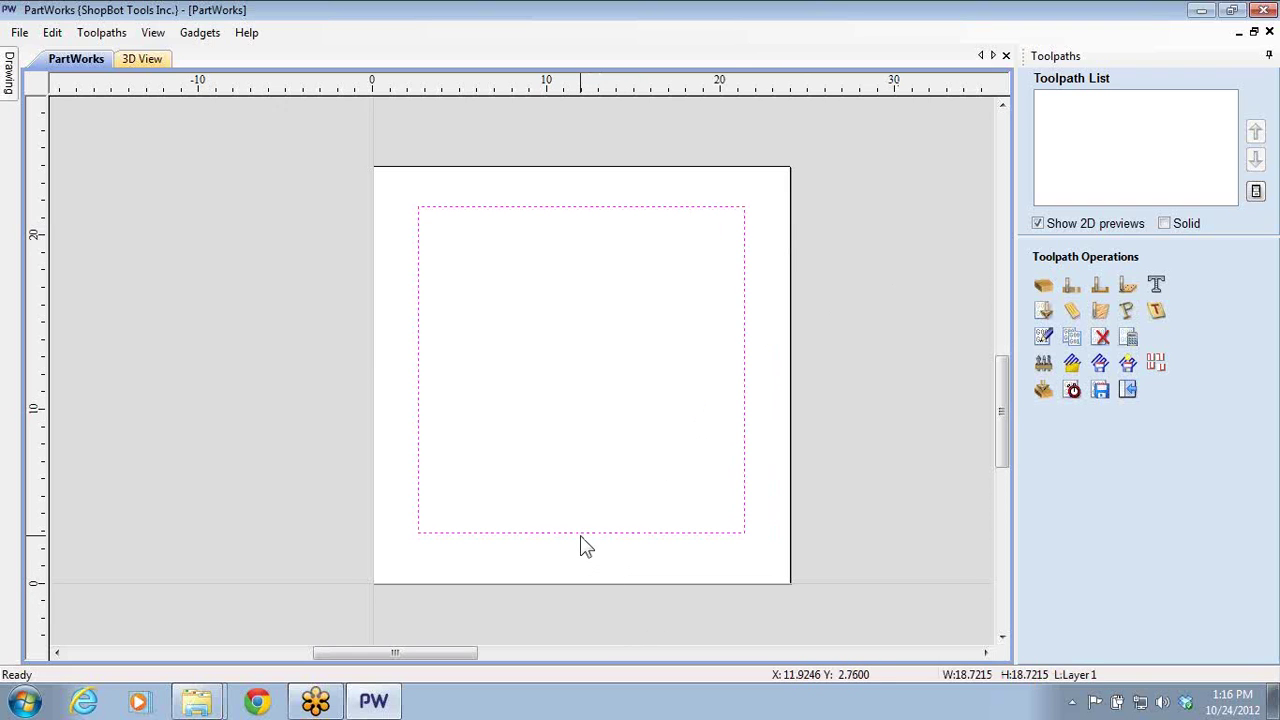
pyautogui.click(581, 537)
pyautogui.moveTo(637, 531)
pyautogui.mouseDown()
pyautogui.moveTo(623, 553)
pyautogui.moveTo(633, 541)
pyautogui.mouseUp()
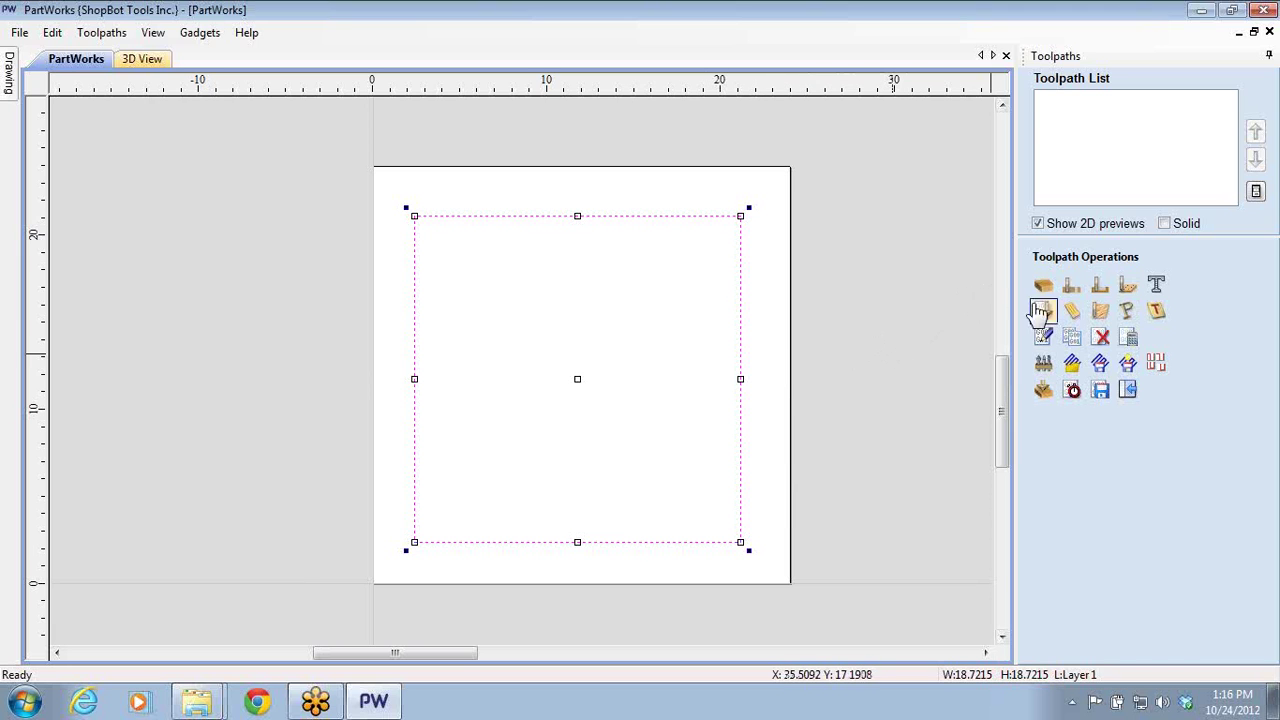
# - Start a 2D profile toolpath for the large square and bring up the Tool Database
pyautogui.click(1066, 290)
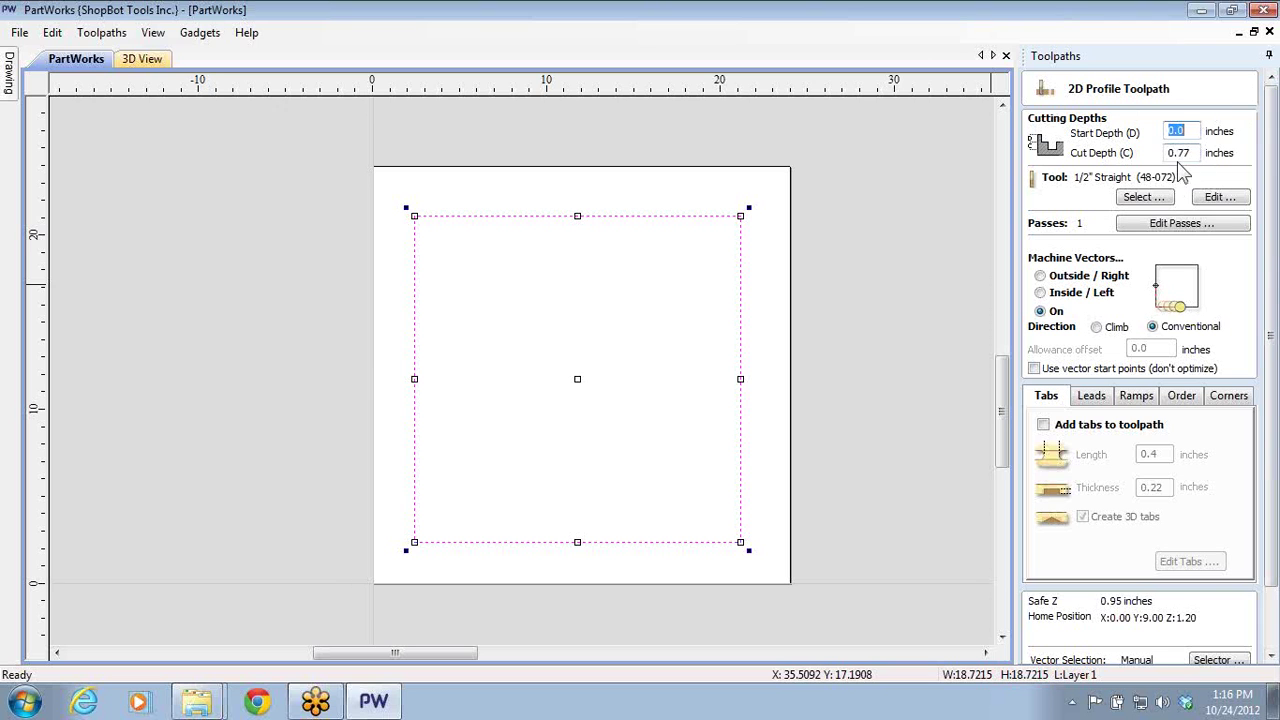
pyautogui.click(1160, 199)
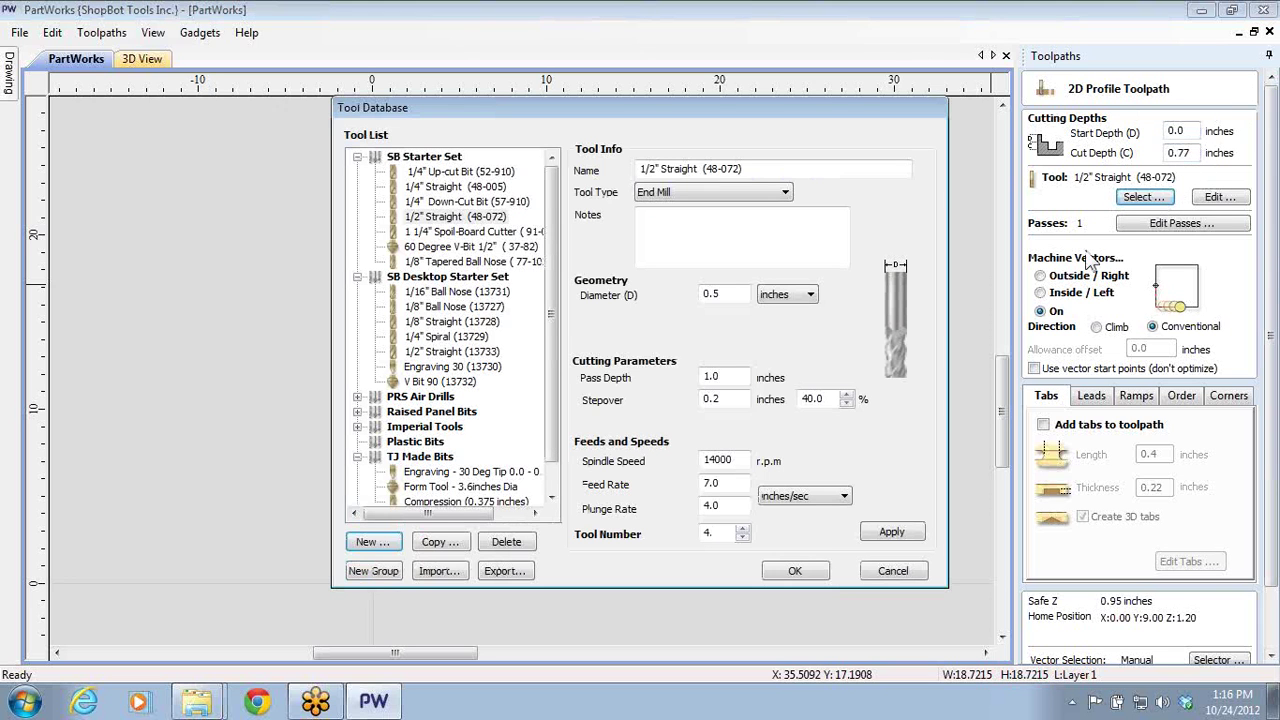
# - Pick the 1/4" Up-cut Bit (52-910), review its feed rate and notes, and confirm it
pyautogui.click(460, 172)
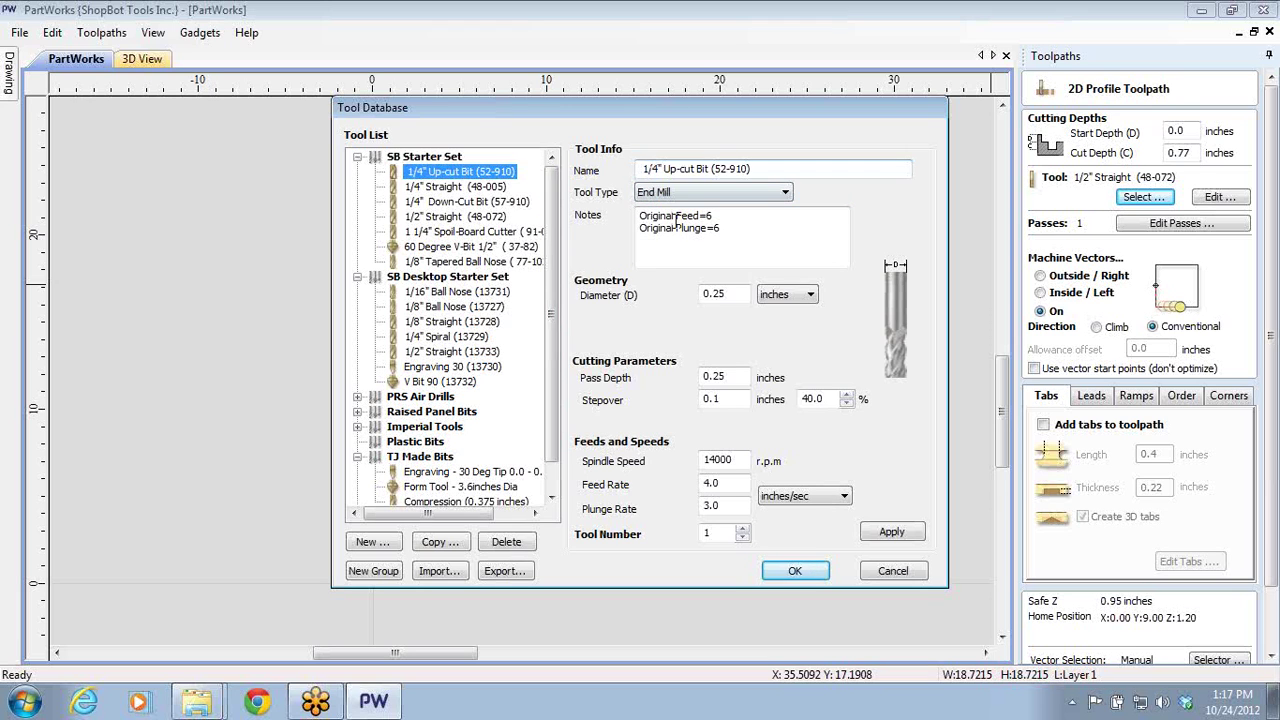
pyautogui.click(724, 482)
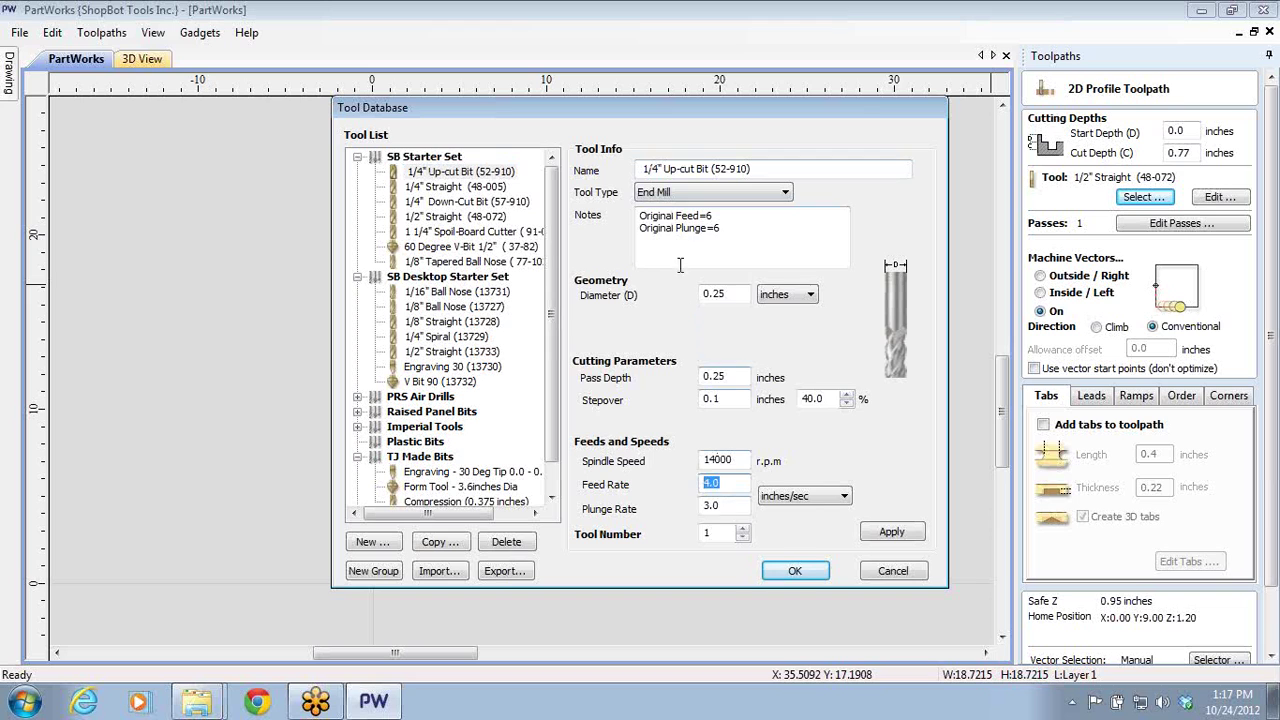
pyautogui.moveTo(700, 216); pyautogui.dragTo(630, 218)
pyautogui.click(636, 218)
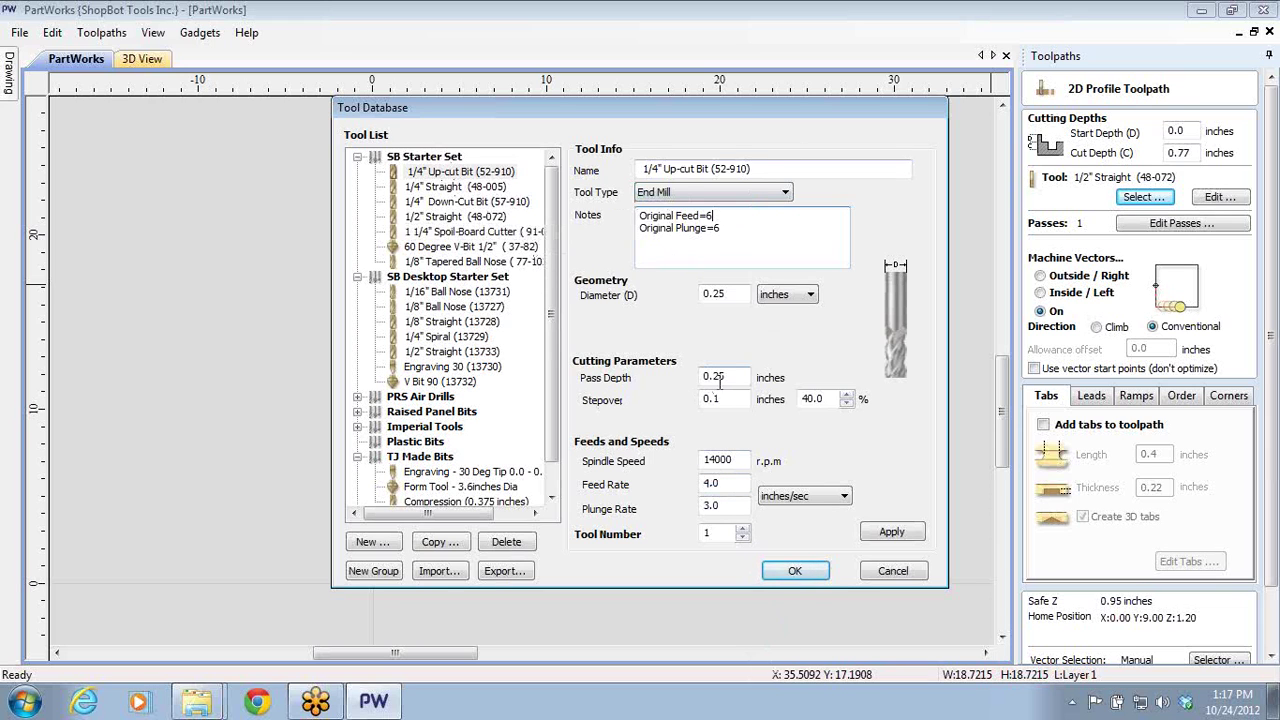
pyautogui.click(780, 572)
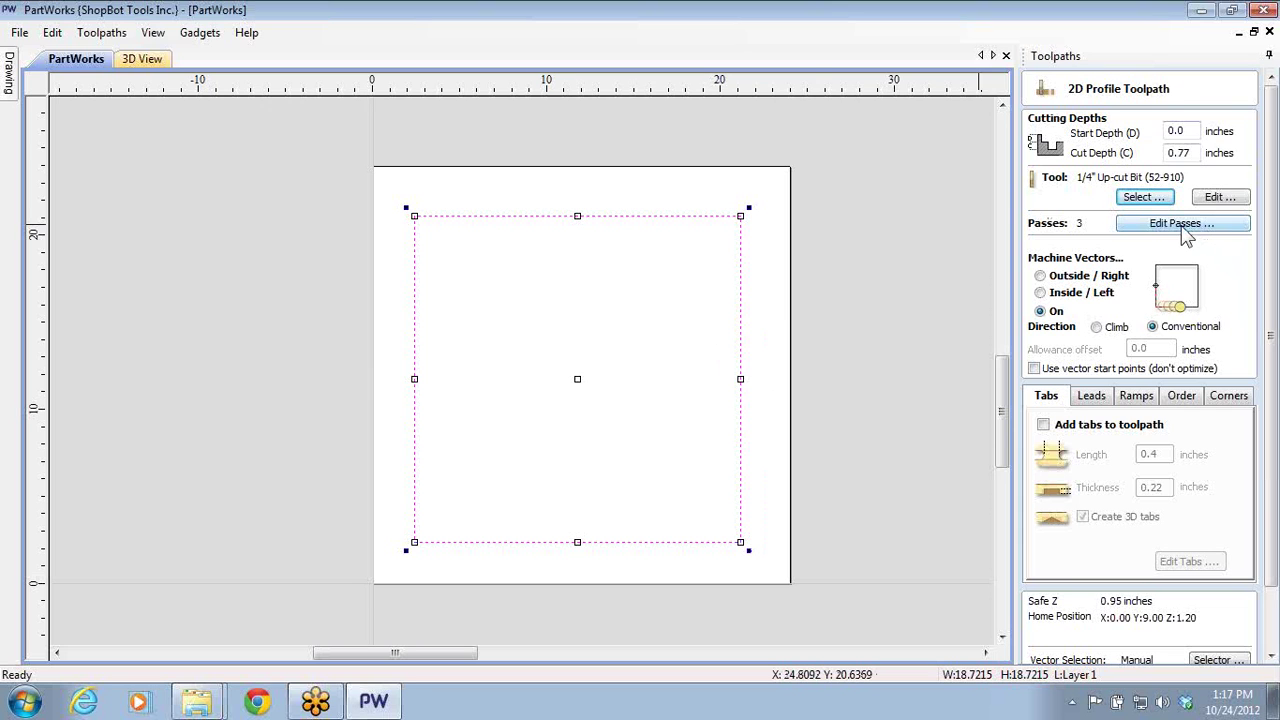
pyautogui.click(1185, 224)
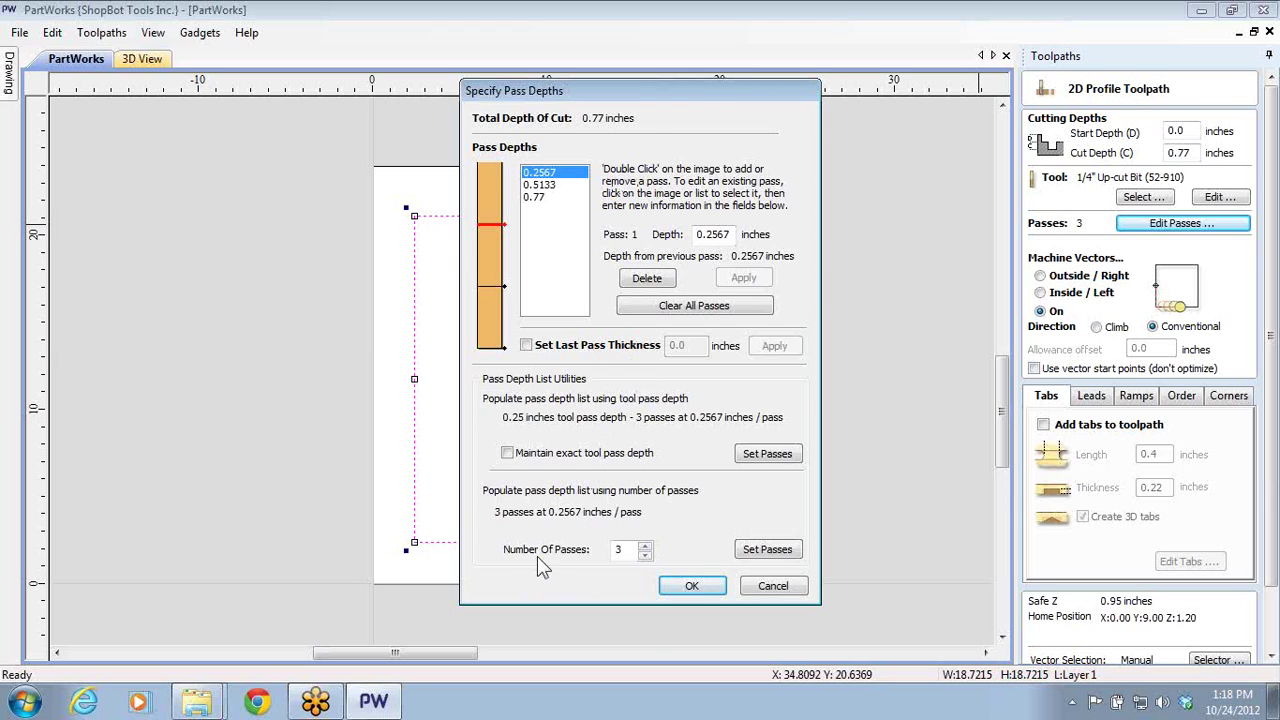
pyautogui.click(645, 545)
pyautogui.click(645, 545)
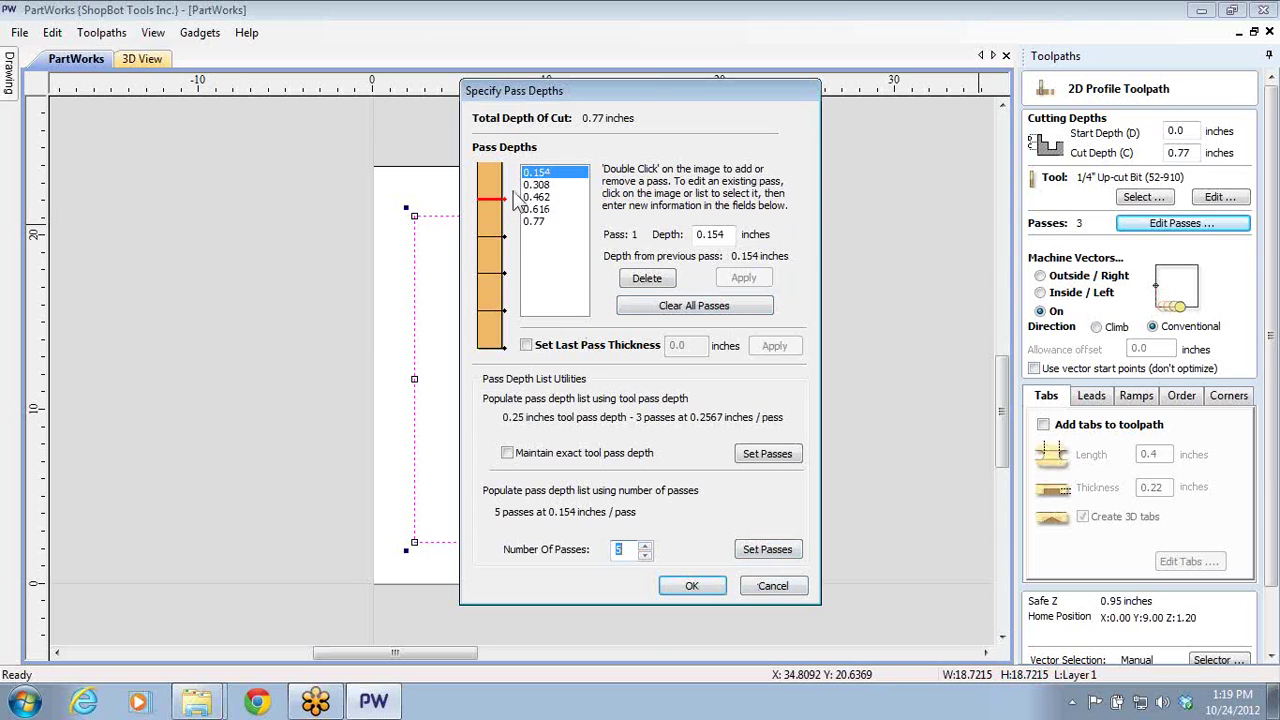
pyautogui.click(691, 586)
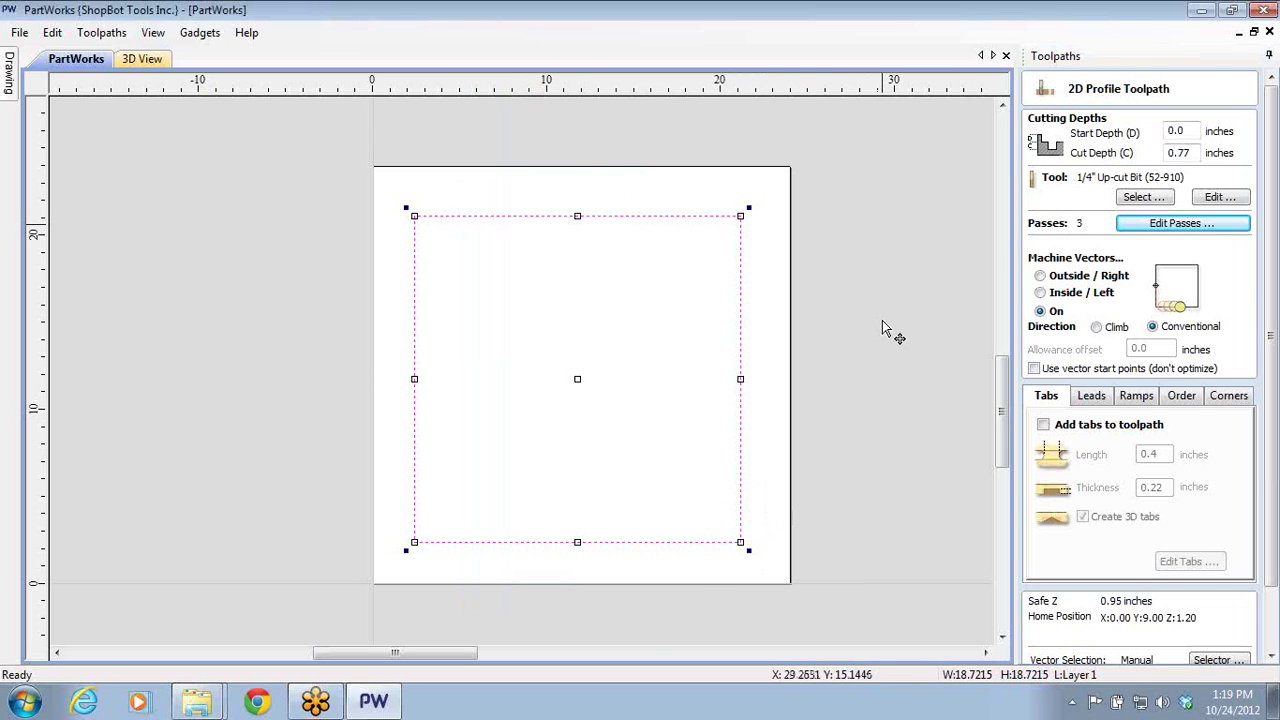
pyautogui.click(1147, 229)
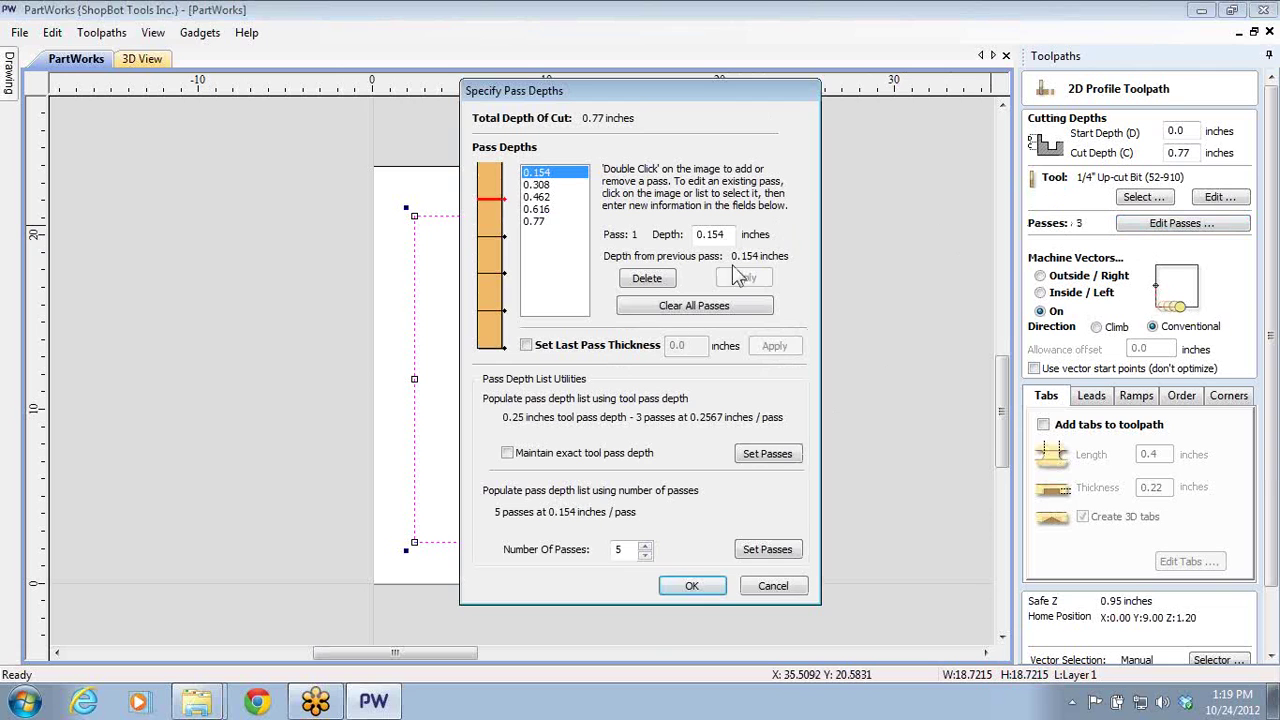
pyautogui.doubleClick(645, 554)
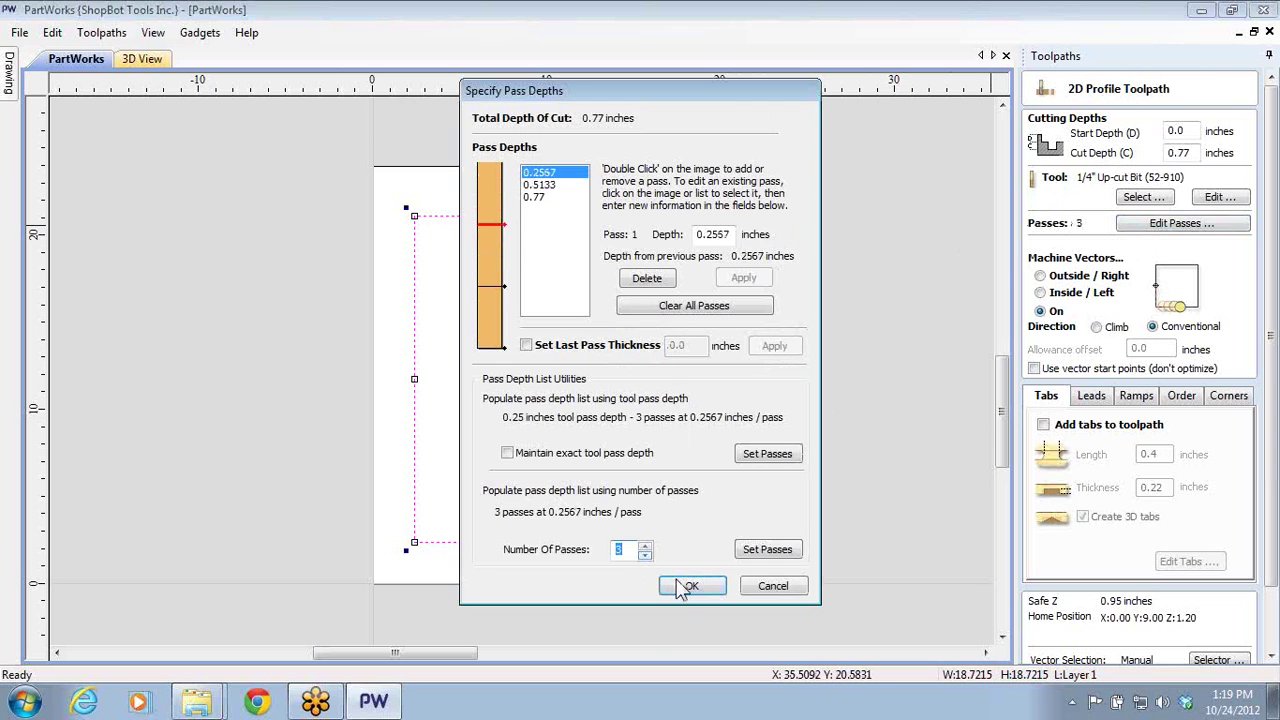
pyautogui.click(688, 586)
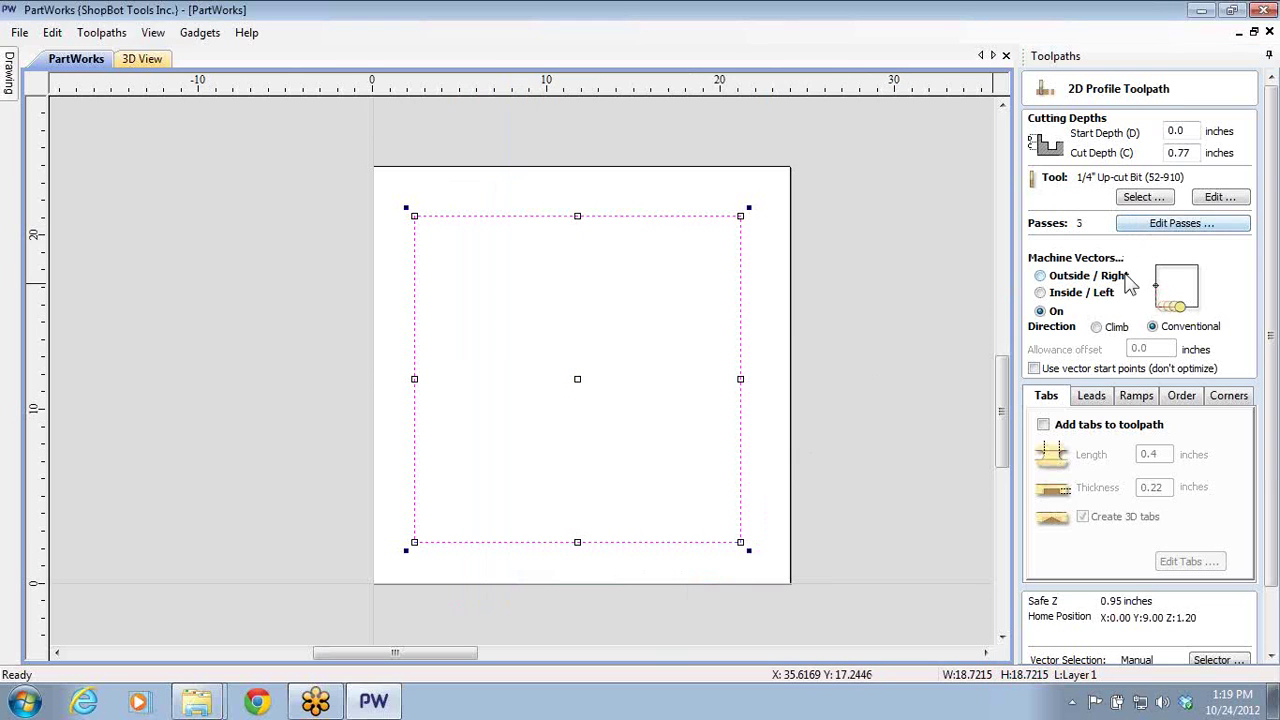
pyautogui.click(1041, 277)
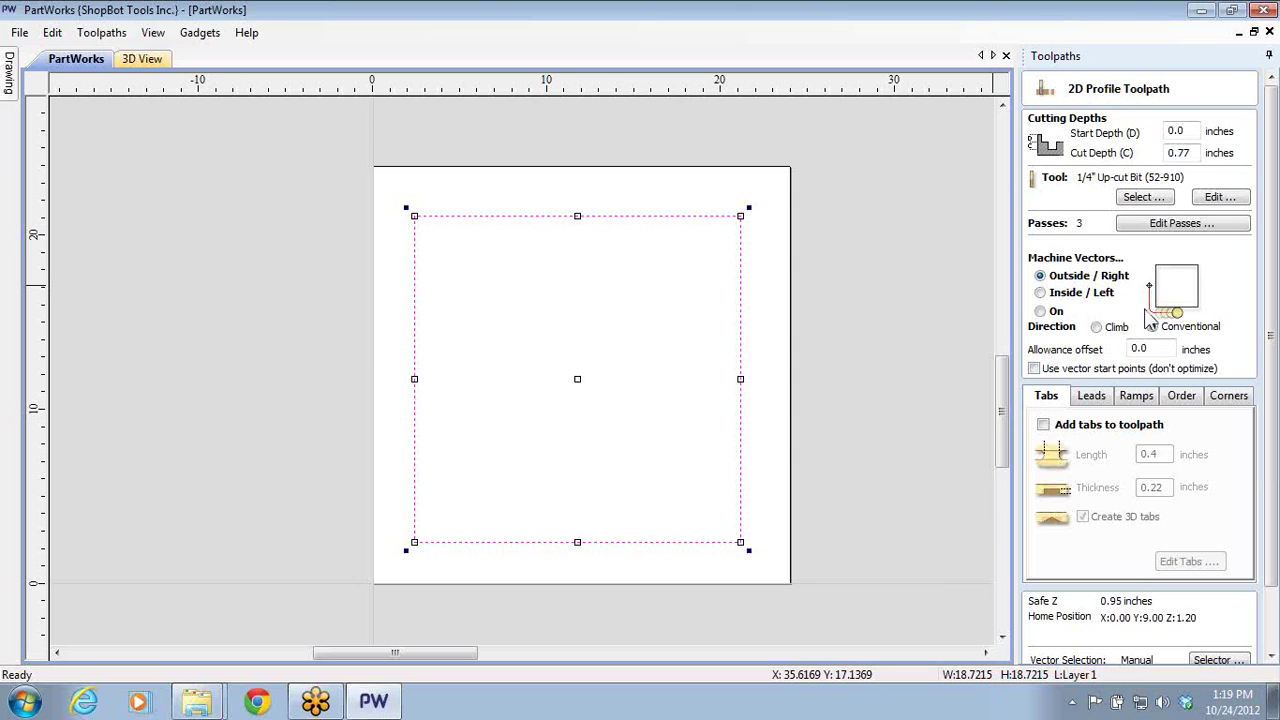
pyautogui.click(1096, 327)
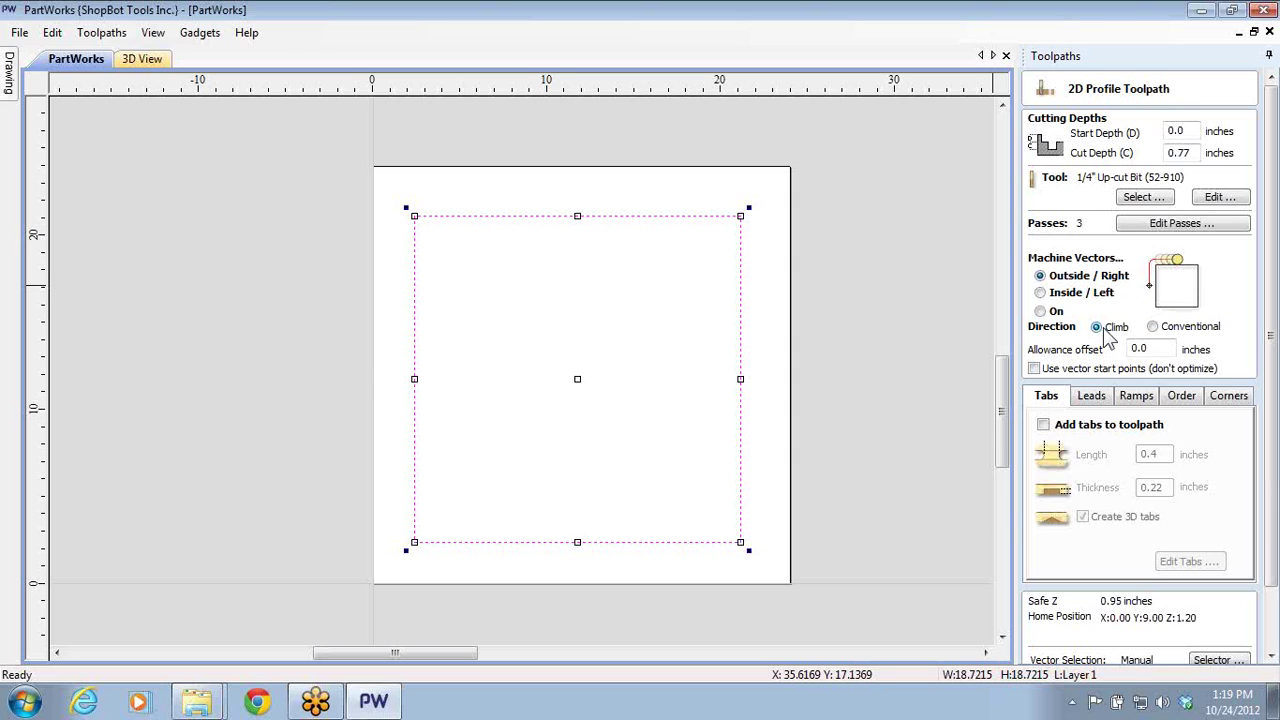
pyautogui.click(1153, 328)
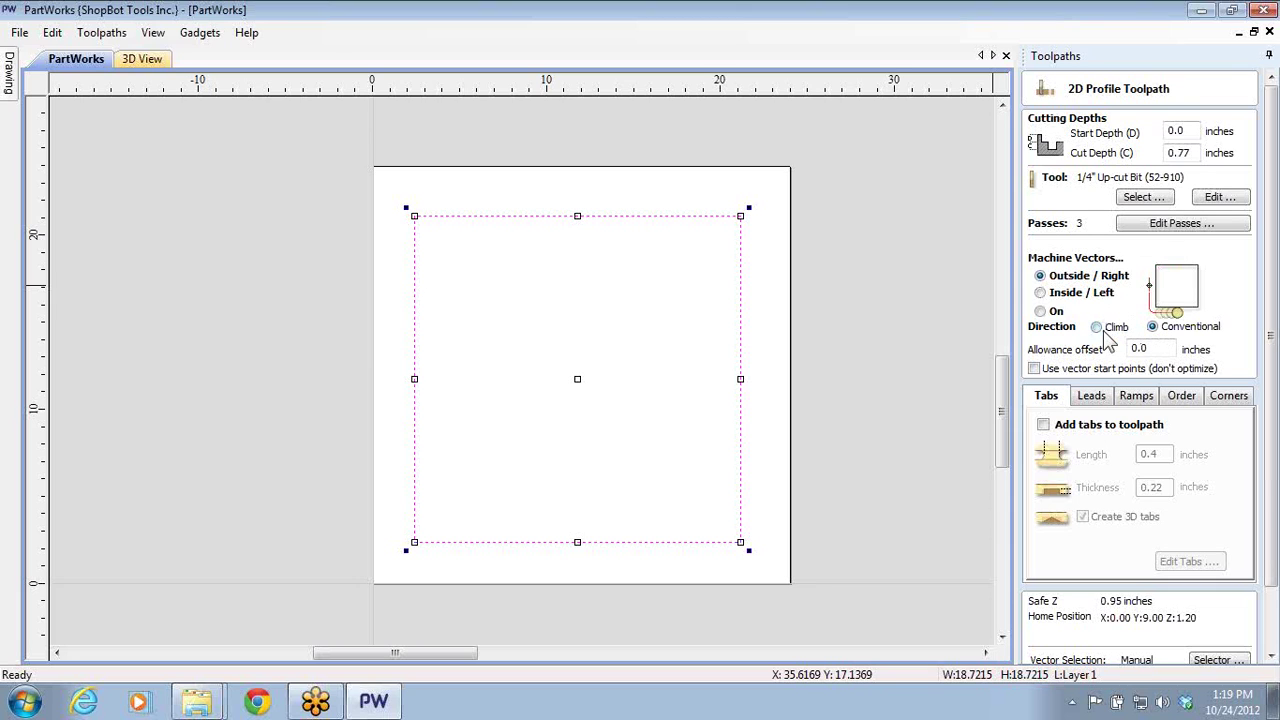
pyautogui.click(1106, 336)
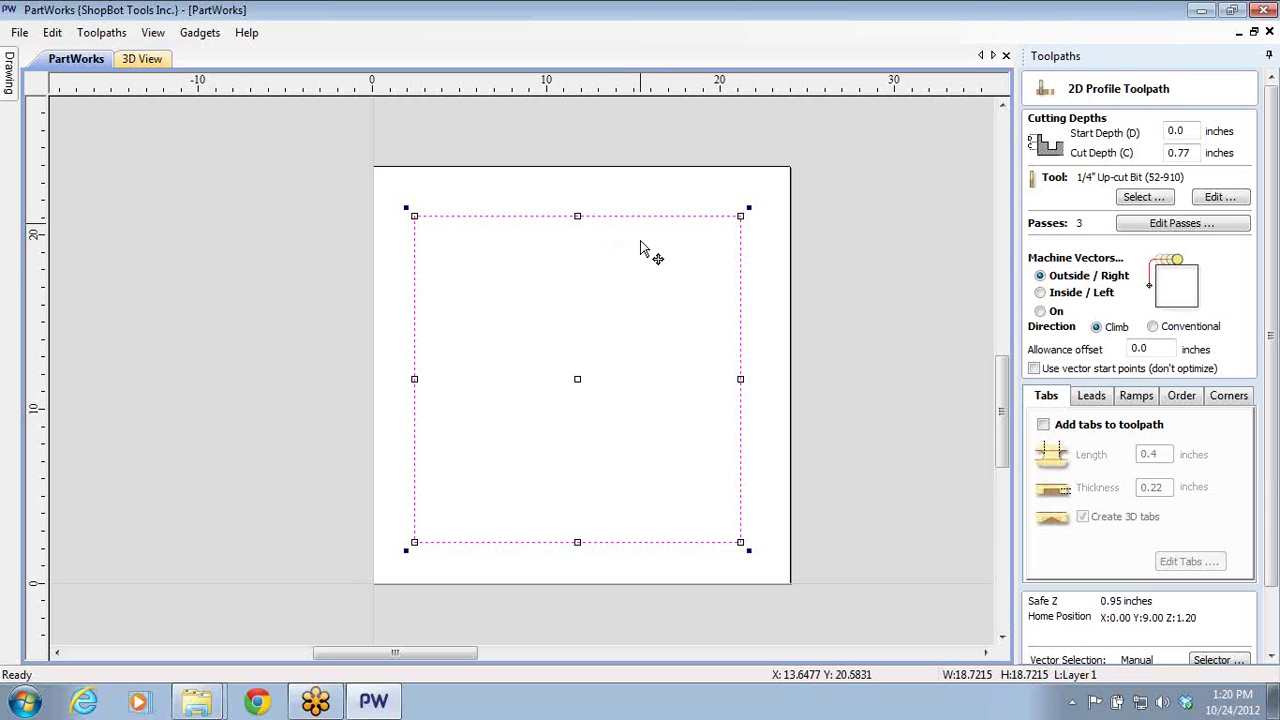
pyautogui.click(1156, 328)
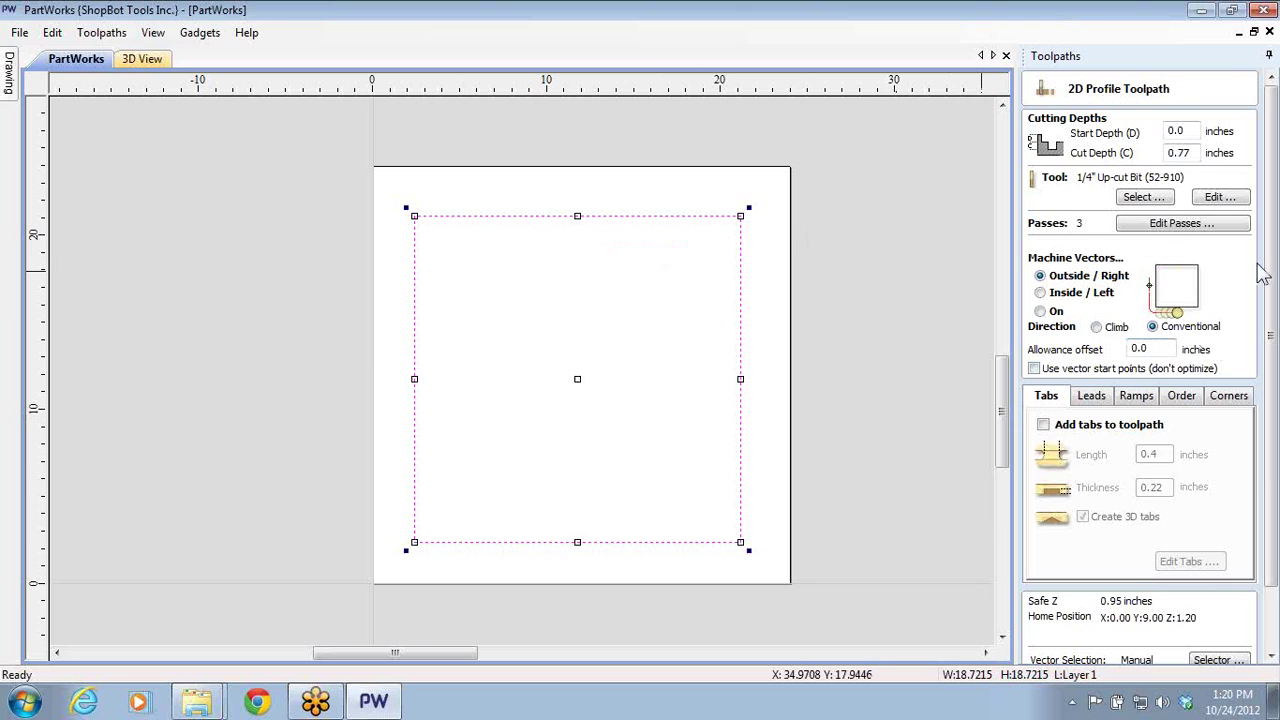
pyautogui.click(1098, 326)
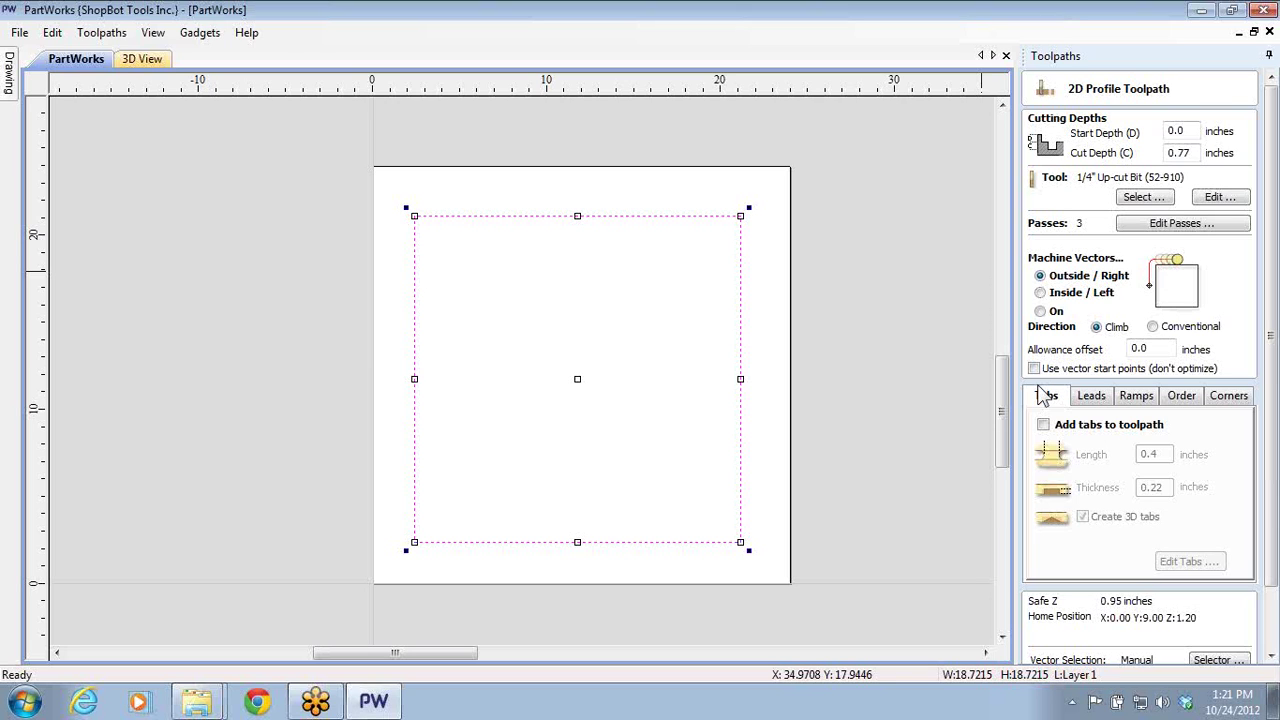
pyautogui.click(1270, 435)
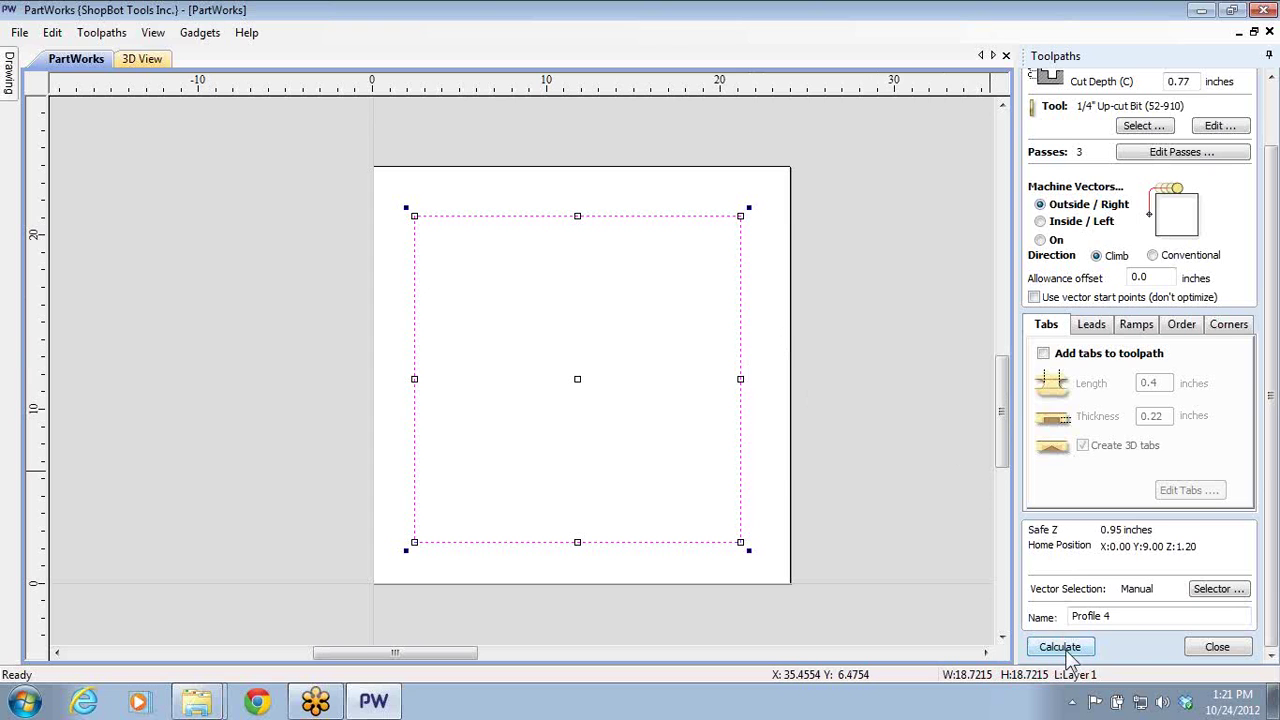
# - Calculate Profile 4, accept the cut-through warning, and preview the cut from above
pyautogui.click(1062, 650)
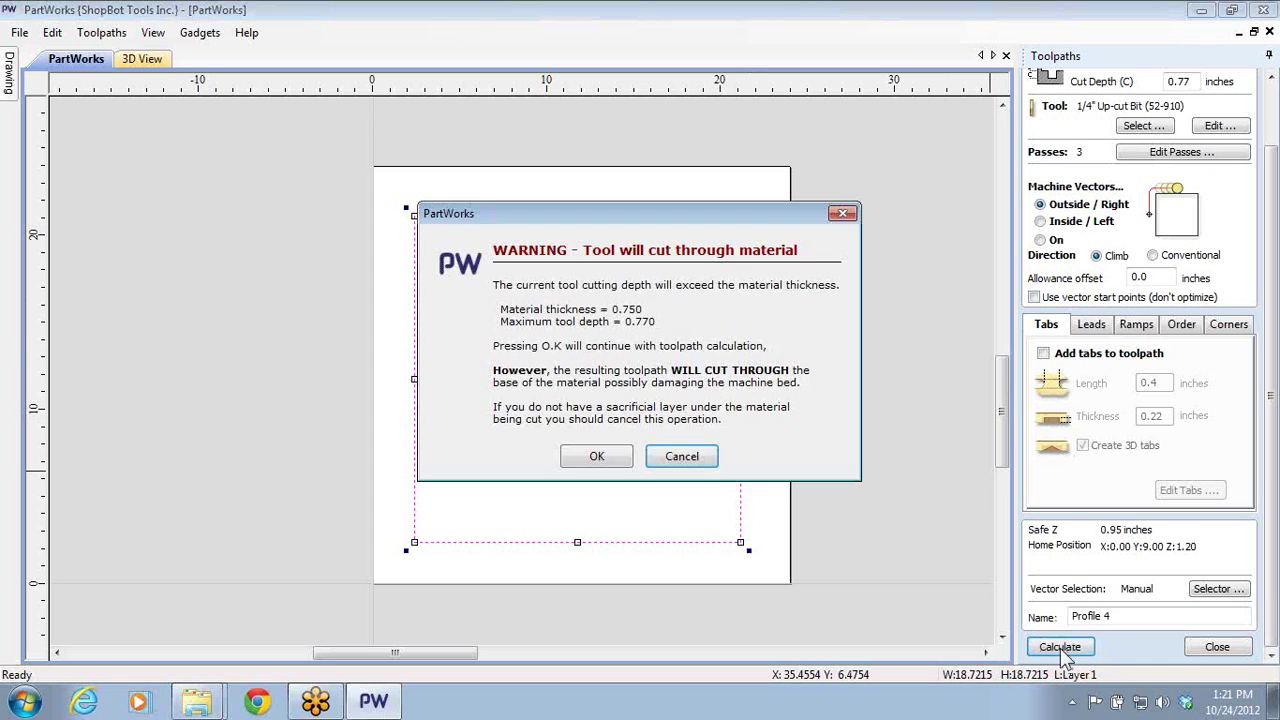
pyautogui.click(590, 457)
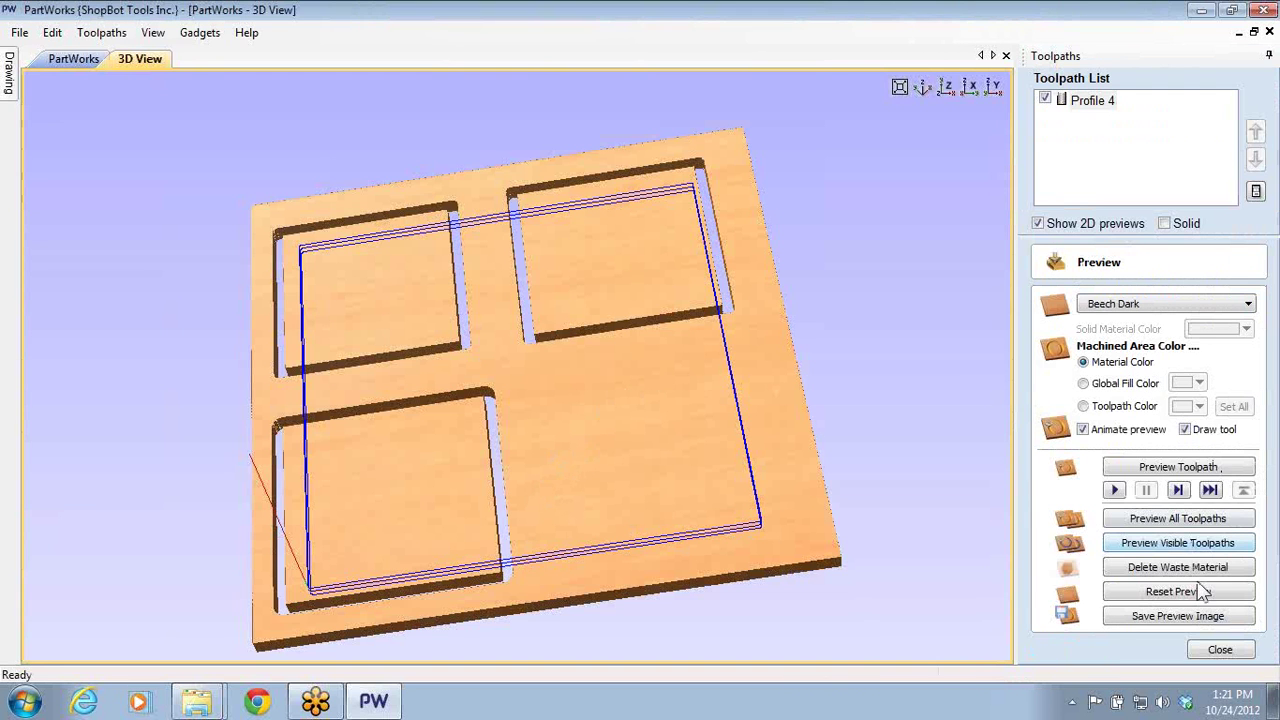
pyautogui.click(1198, 590)
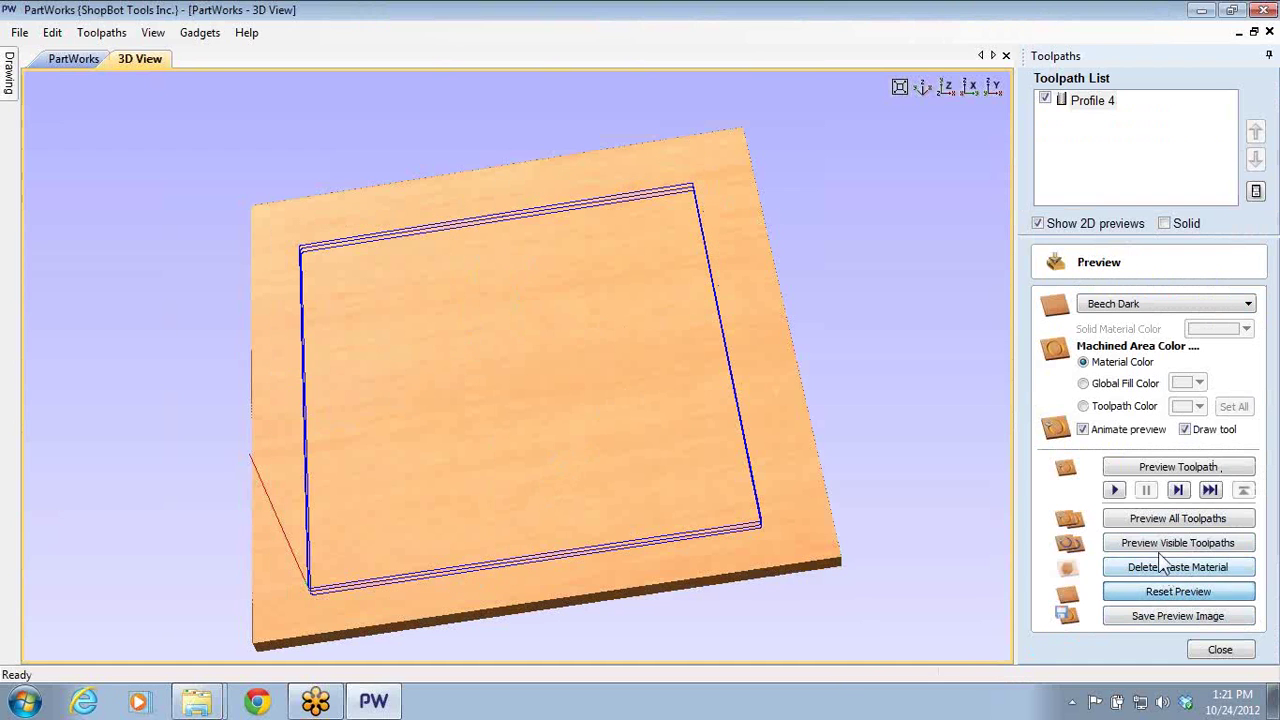
pyautogui.click(1159, 521)
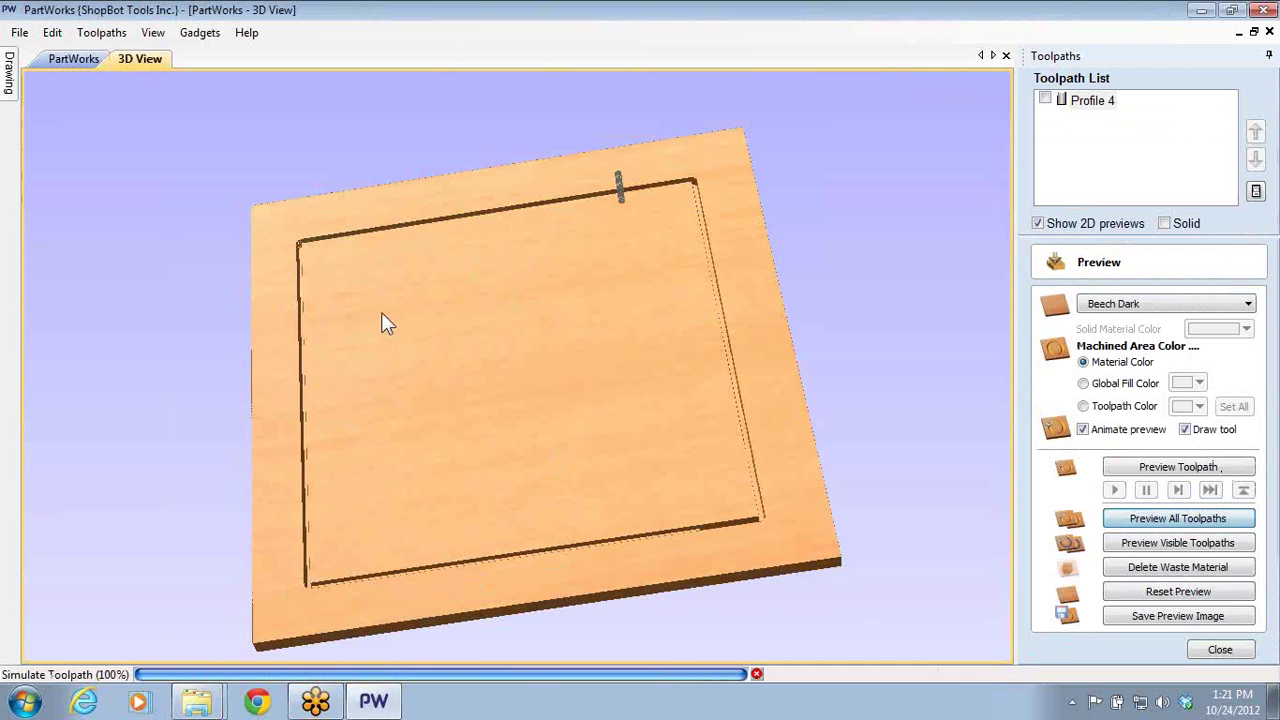
pyautogui.moveTo(399, 310); pyautogui.dragTo(760, 317)
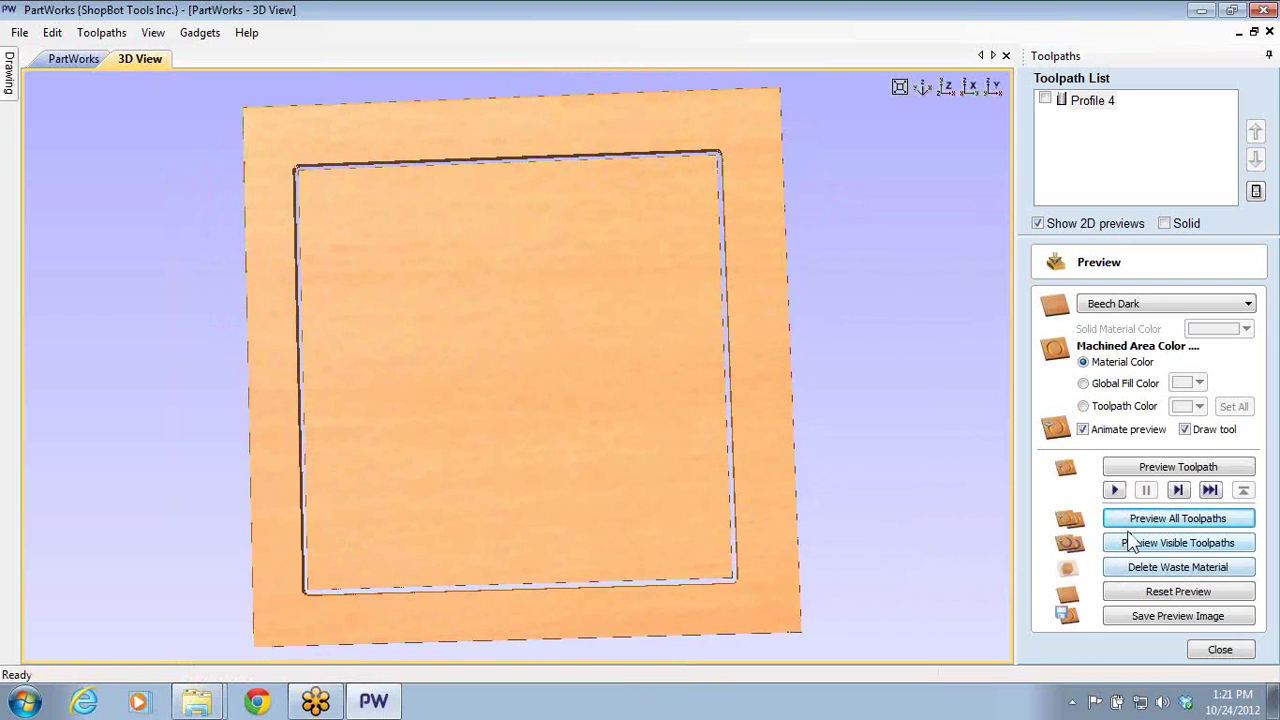
# - Delete the waste material, reset the preview, and re-simulate all toolpaths
pyautogui.click(1136, 567)
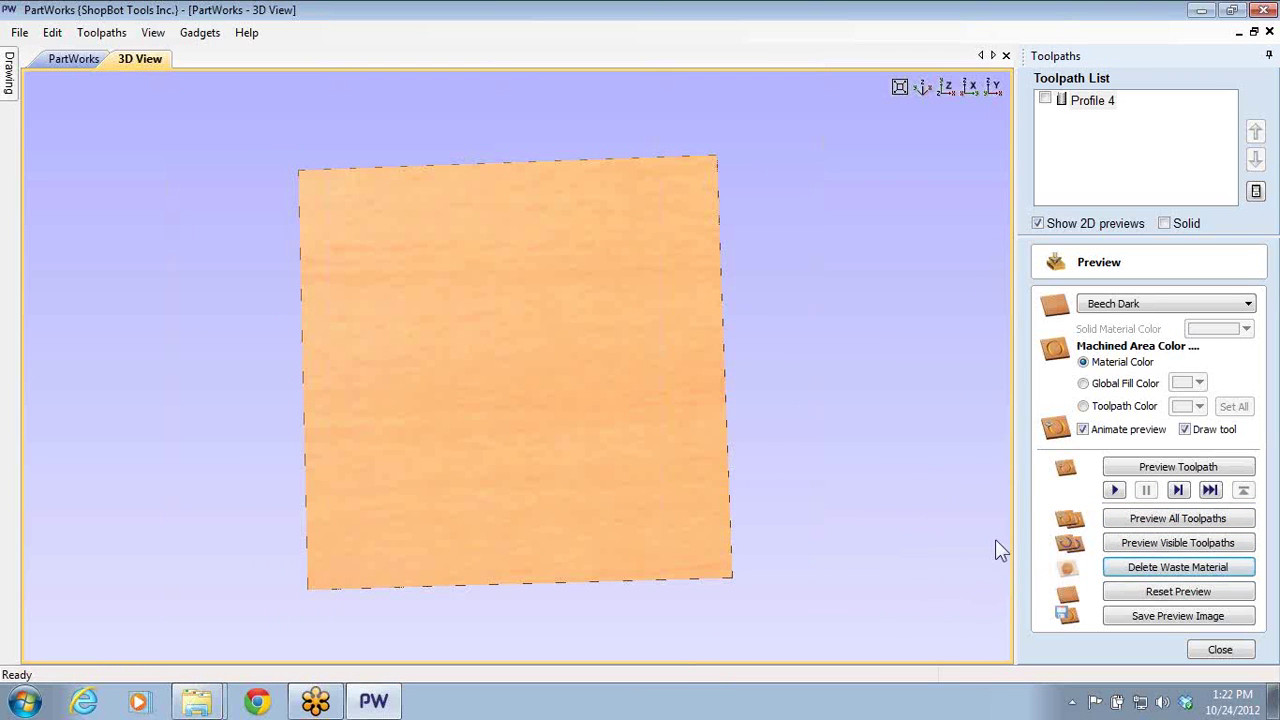
pyautogui.click(1148, 597)
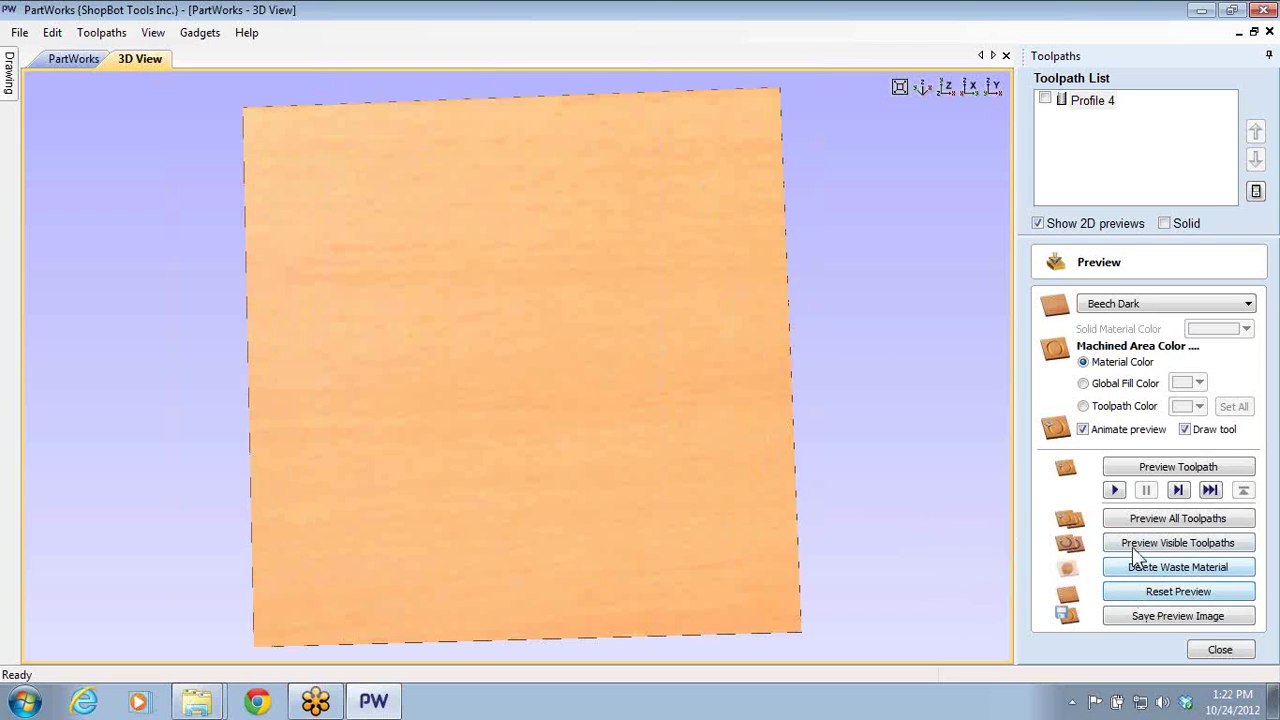
pyautogui.click(1130, 543)
pyautogui.click(643, 388)
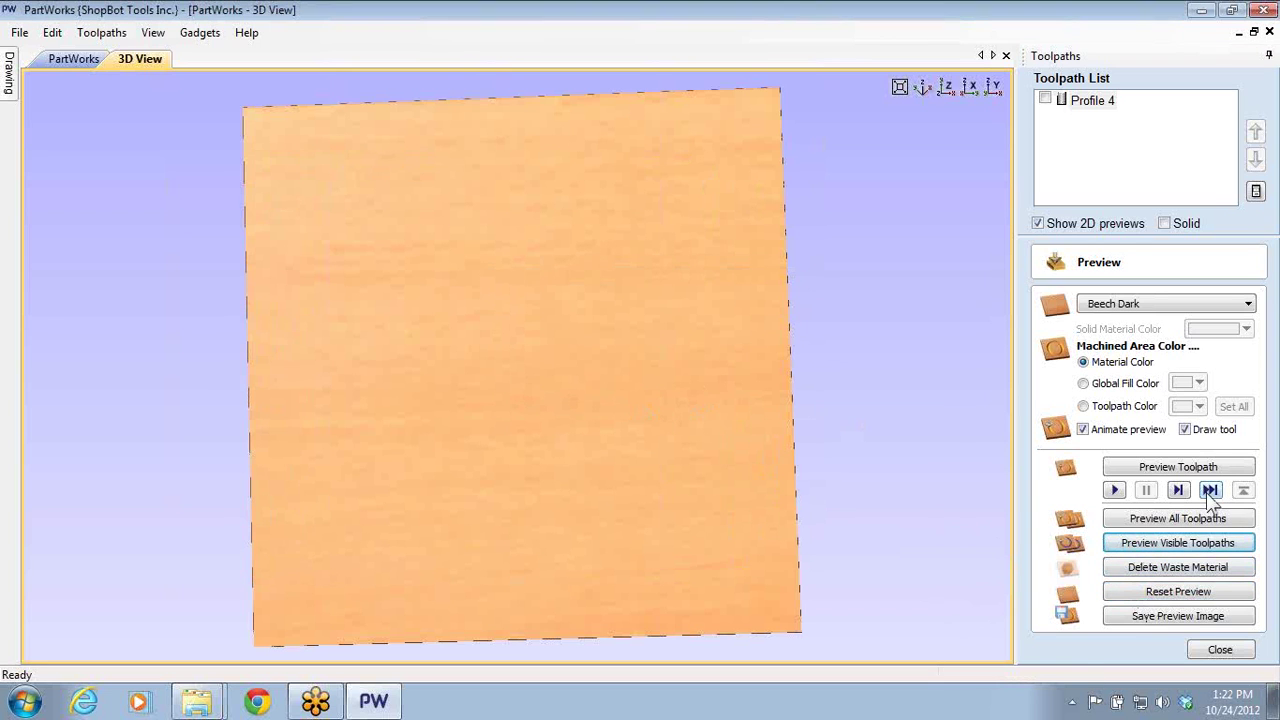
pyautogui.click(1172, 518)
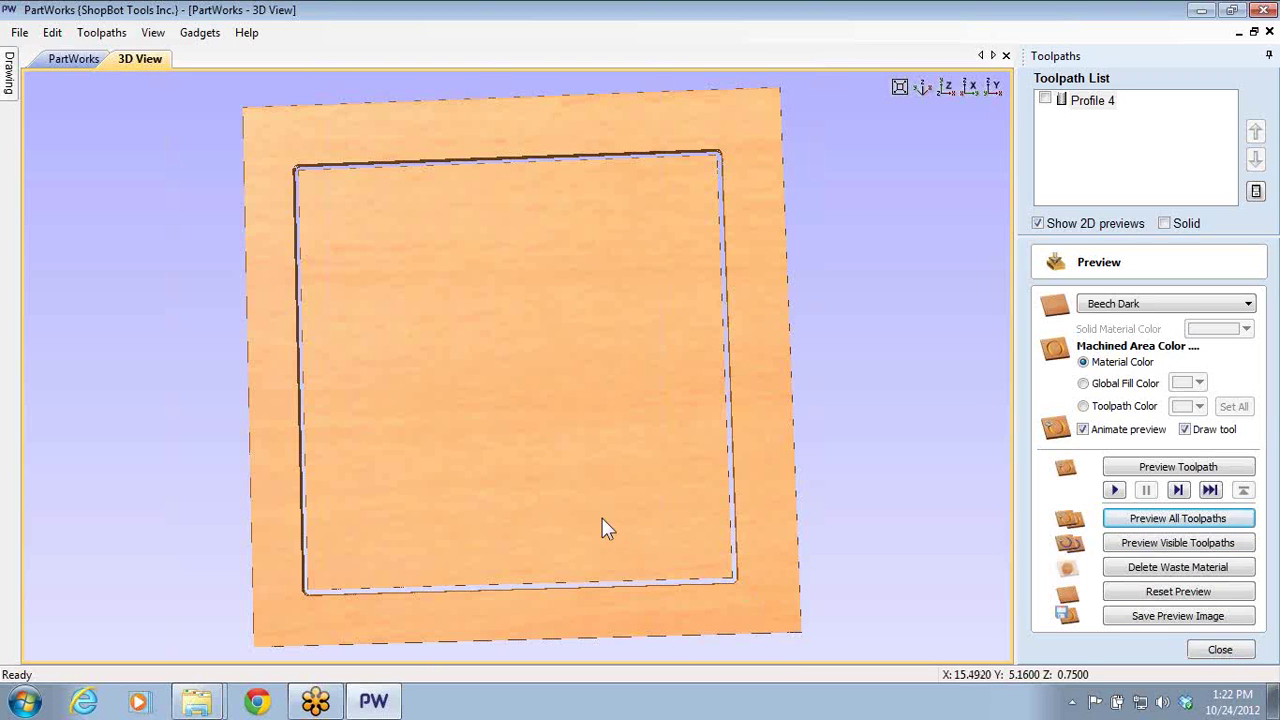
# - Reopen Profile 4 and enable tabs 0.4 inches long and 0.22 inches thick
pyautogui.click(1218, 650)
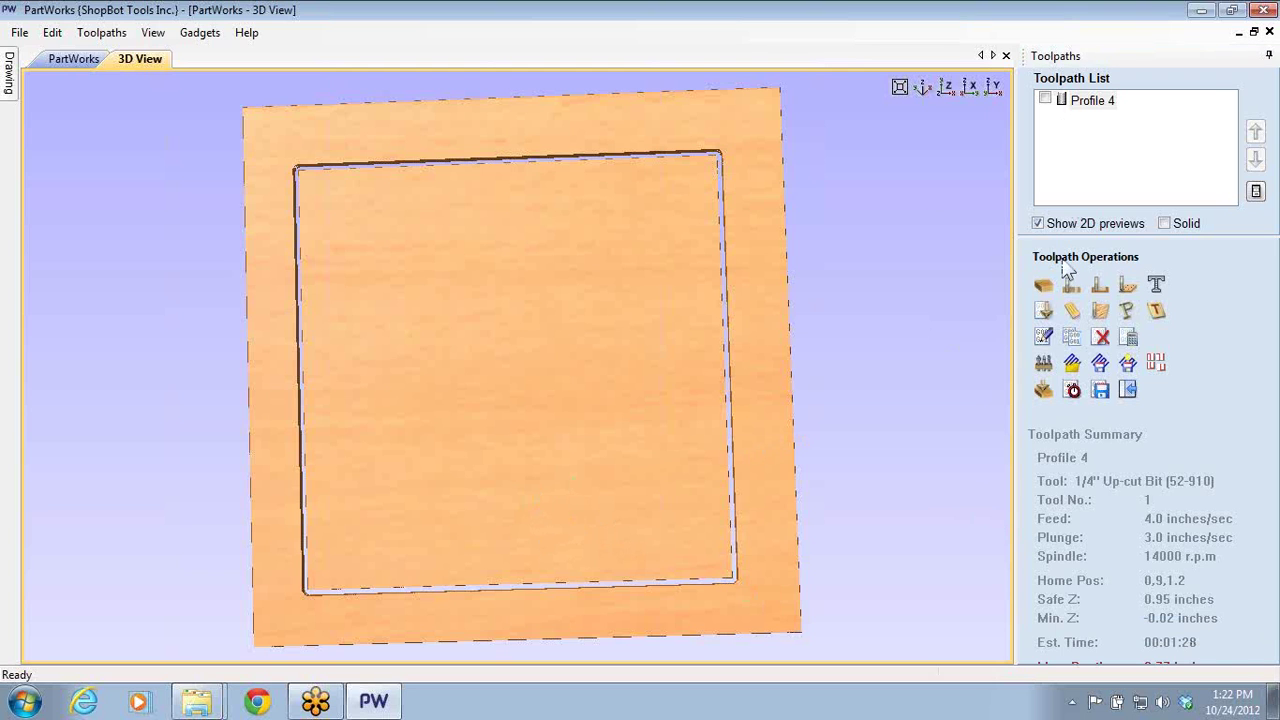
pyautogui.doubleClick(1099, 104)
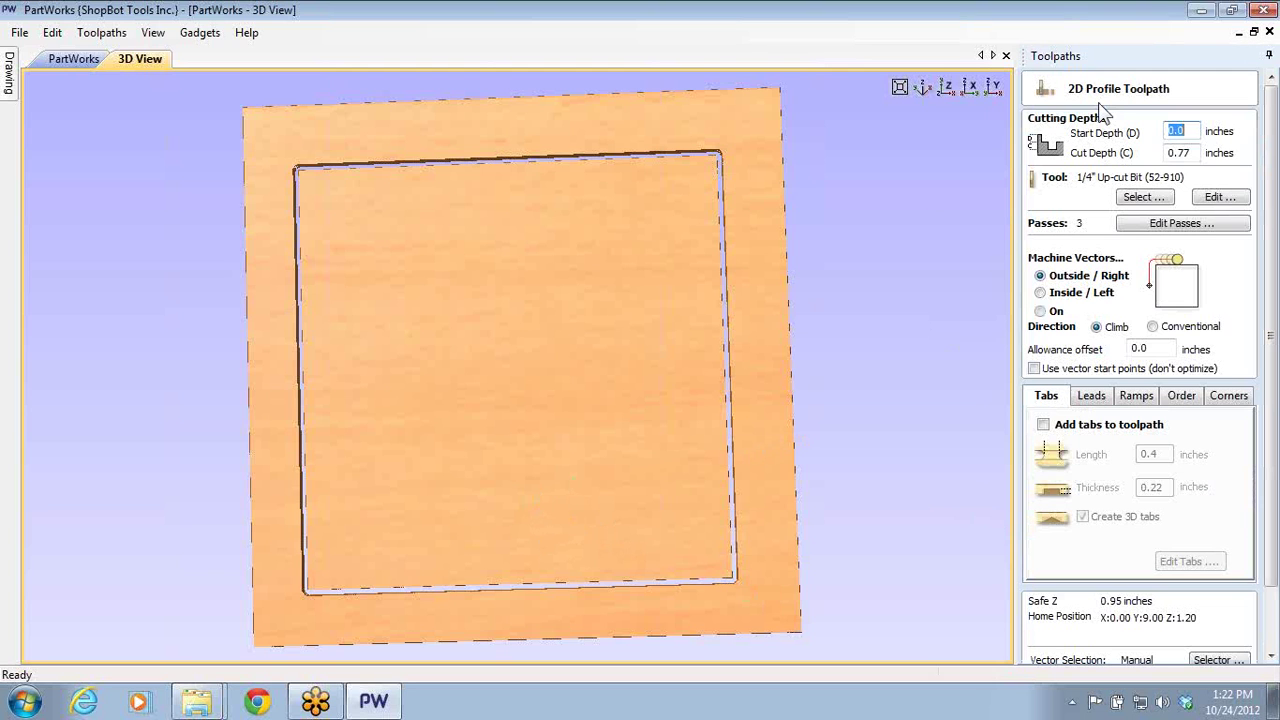
pyautogui.click(1043, 425)
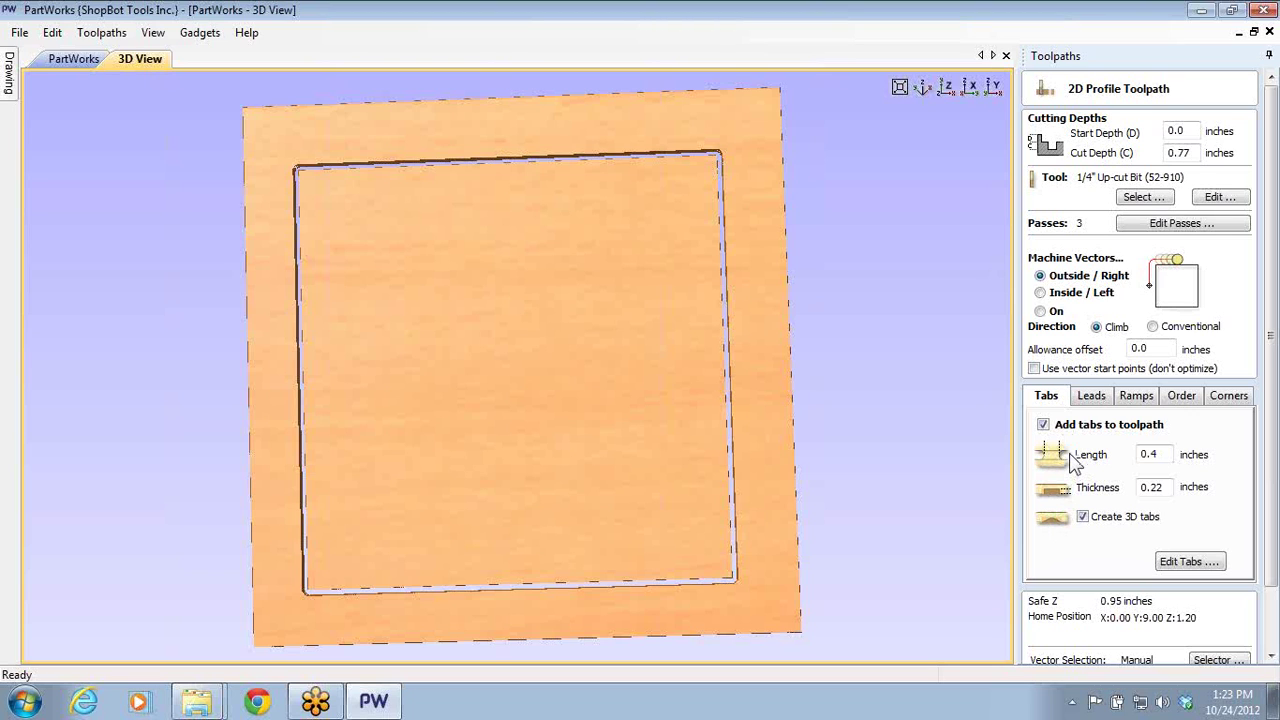
pyautogui.doubleClick(1158, 487)
pyautogui.doubleClick(1165, 488)
# - Launch a fresh PartWorks 3.5 and create a new 24 by 24 inch job
pyautogui.click(1203, 10)
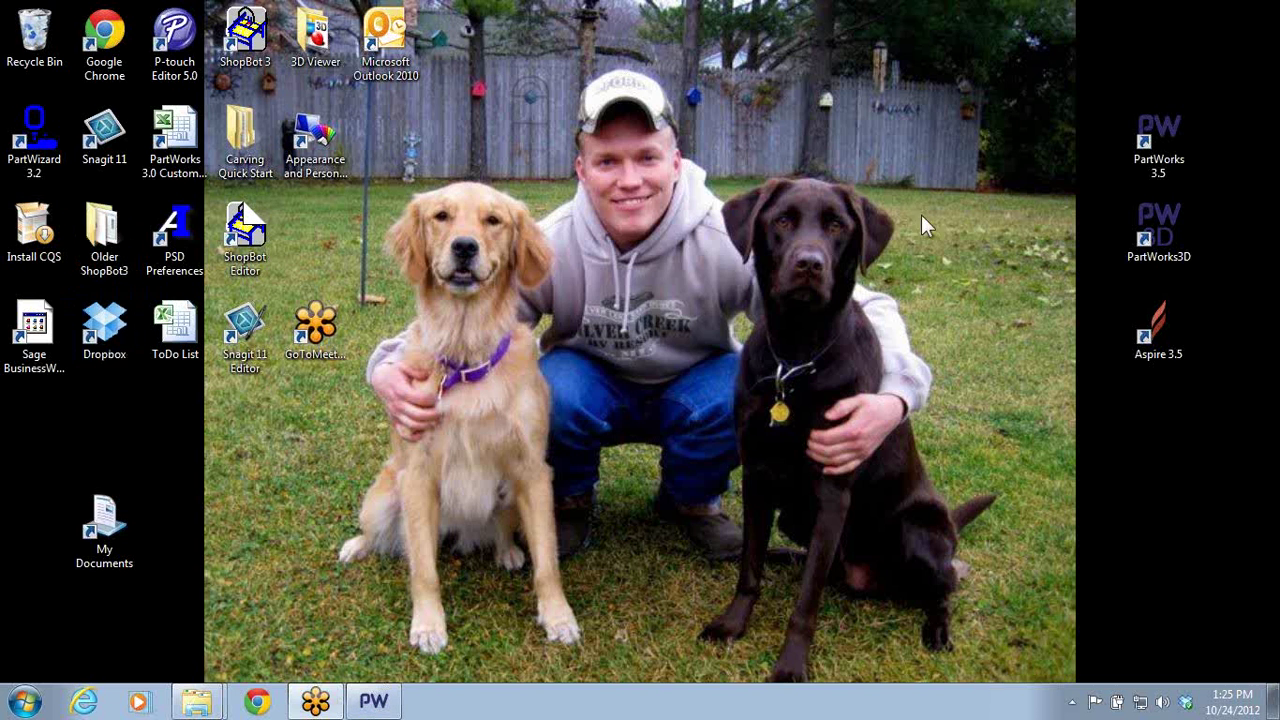
pyautogui.doubleClick(1150, 160)
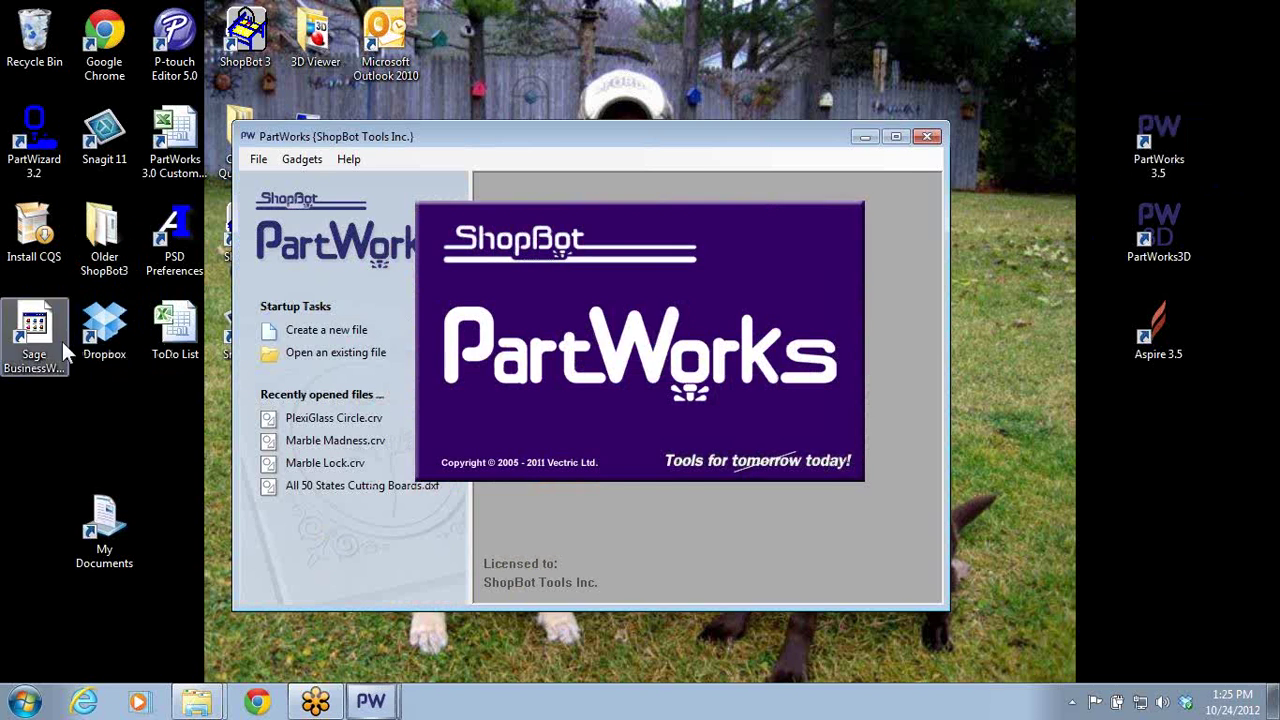
pyautogui.click(900, 140)
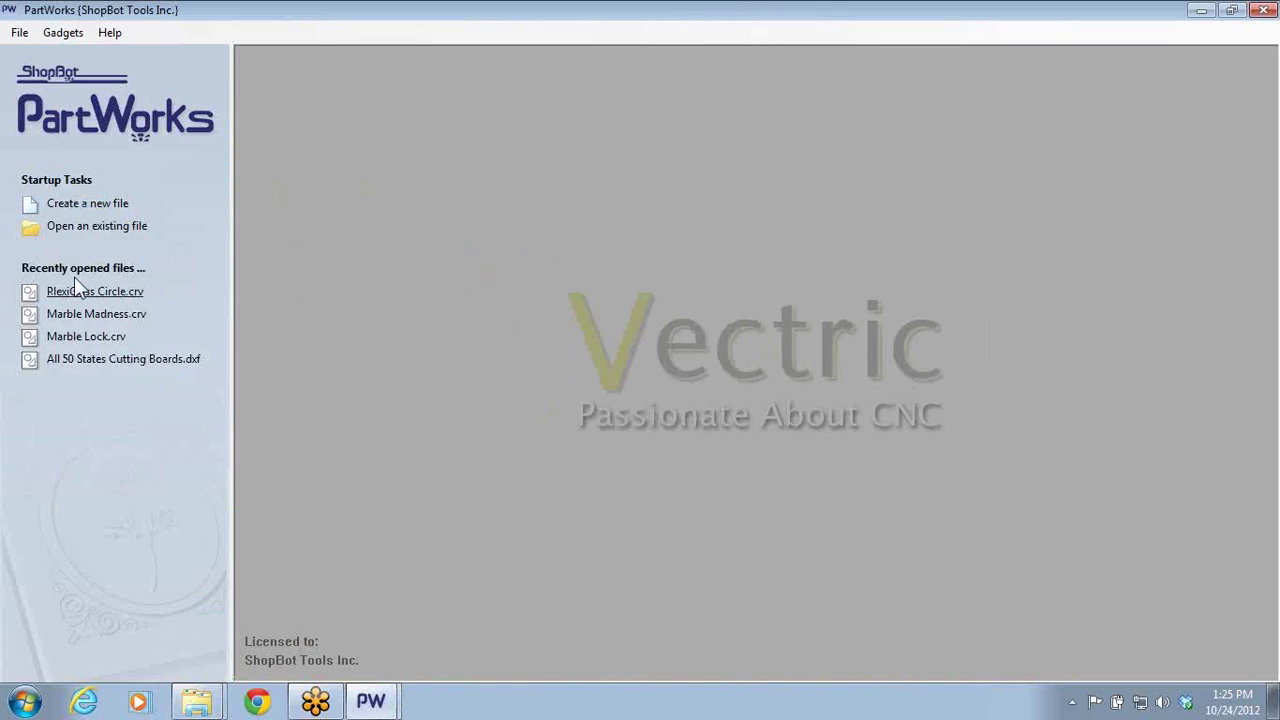
pyautogui.click(72, 209)
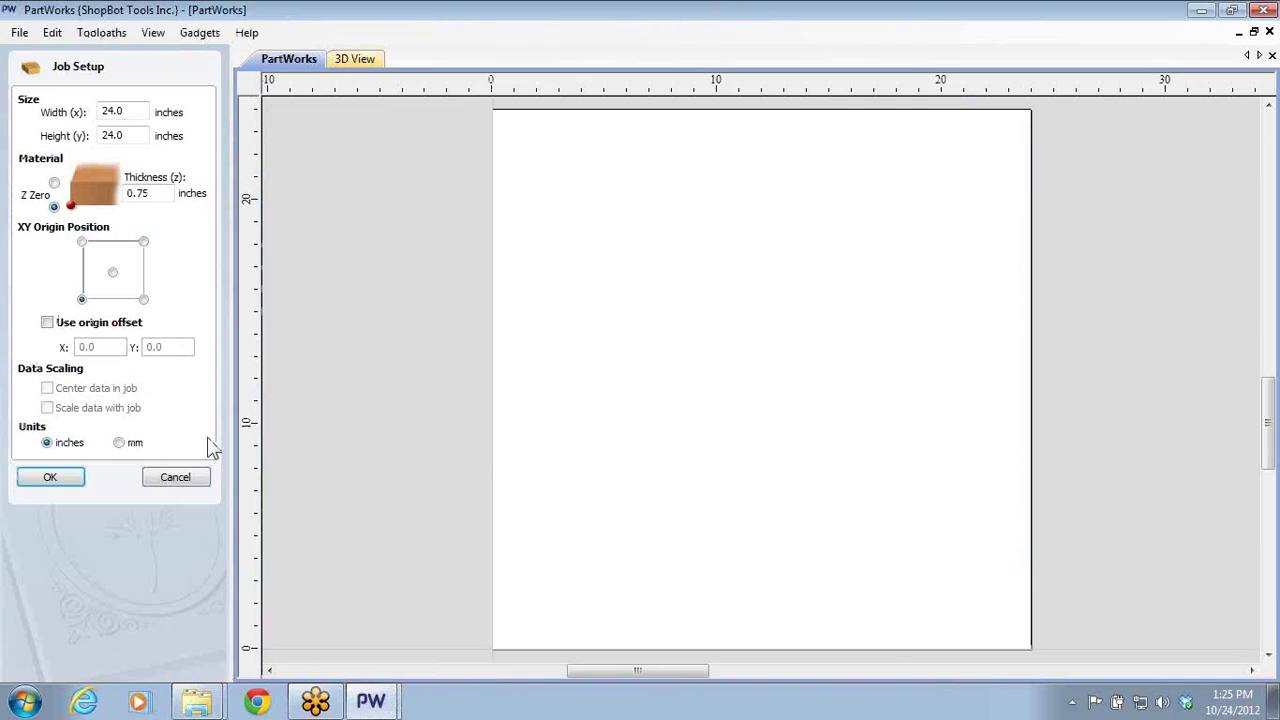
pyautogui.click(80, 478)
# - Draw a stepped polyline across the middle of the sheet
pyautogui.click(165, 263)
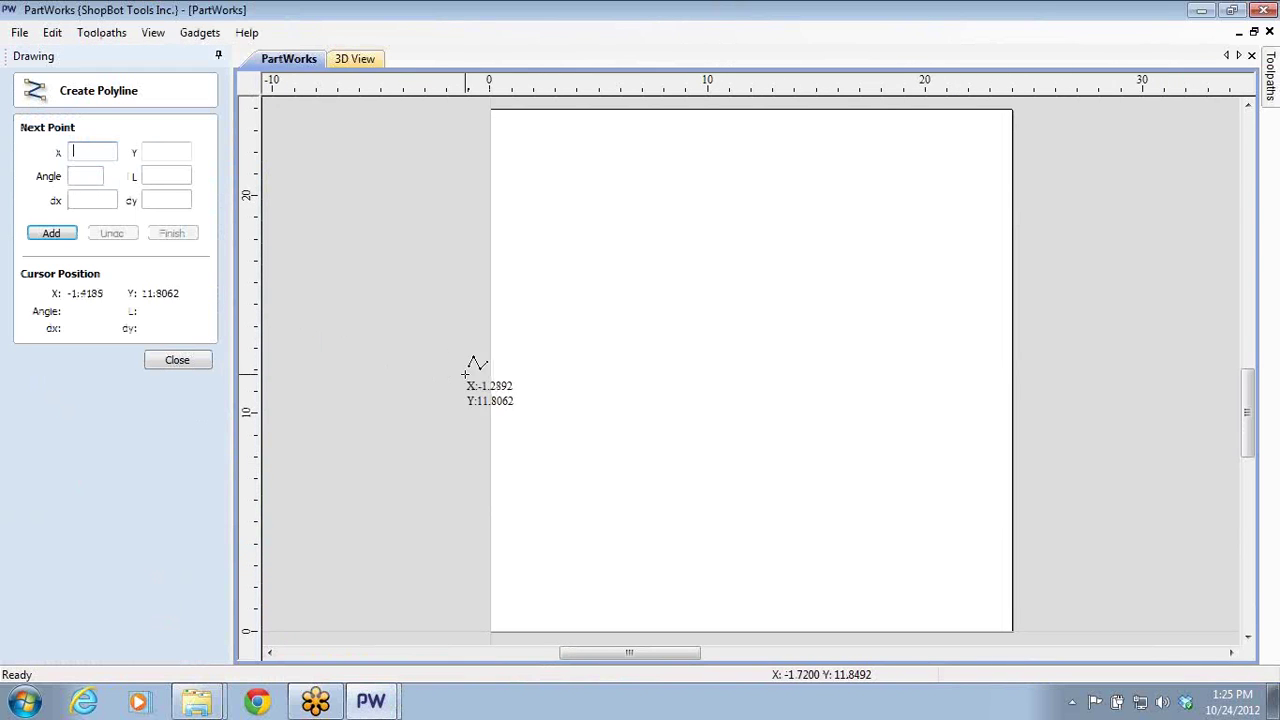
pyautogui.click(503, 371)
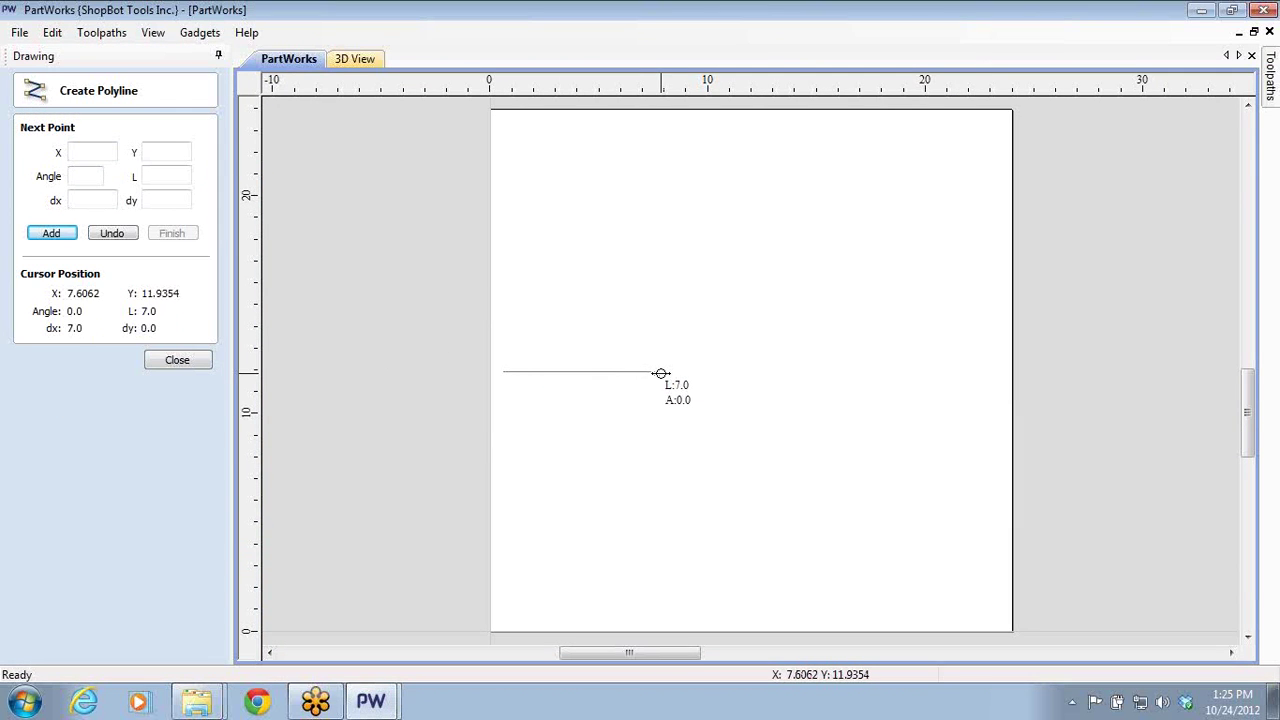
pyautogui.click(655, 371)
pyautogui.click(655, 330)
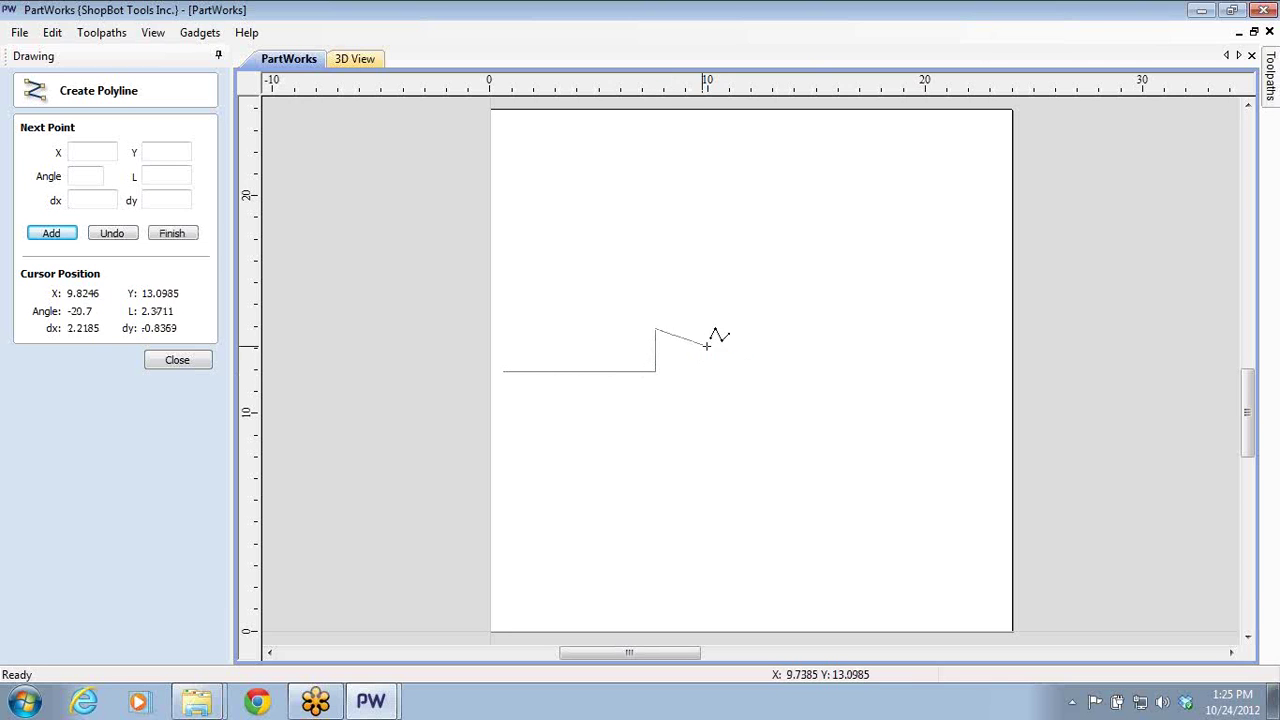
pyautogui.click(720, 328)
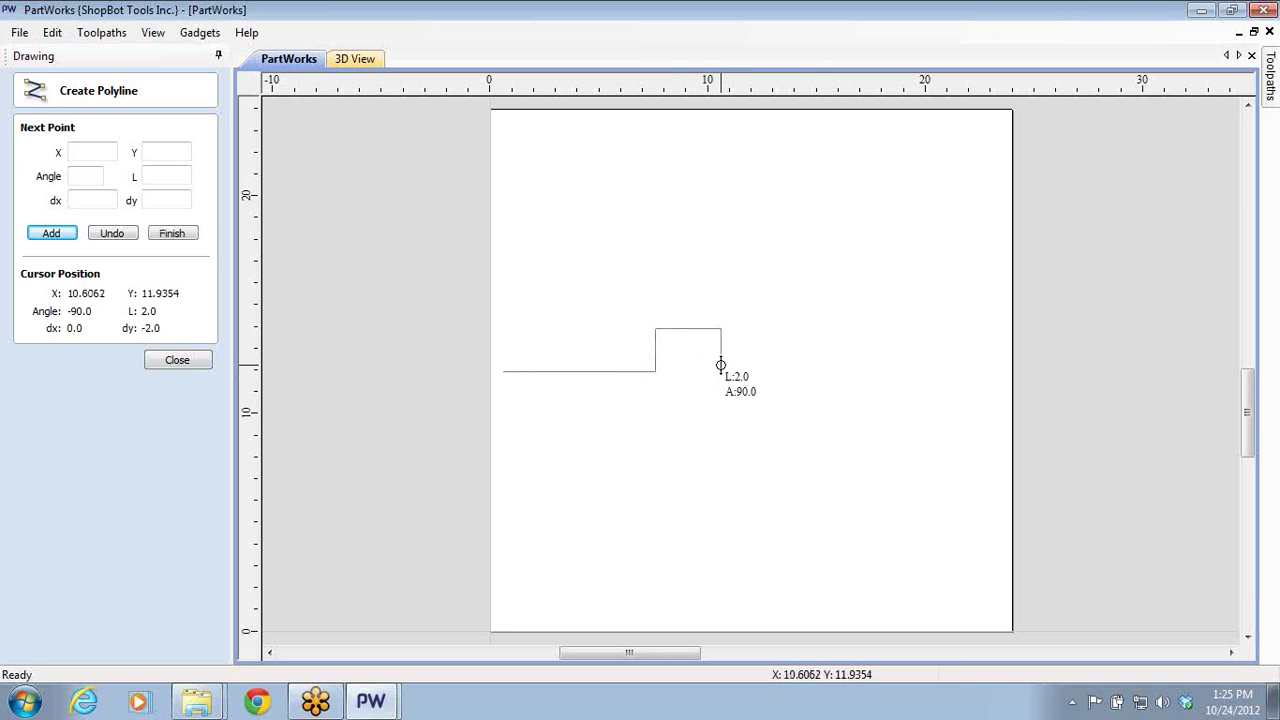
pyautogui.click(720, 371)
pyautogui.click(911, 362)
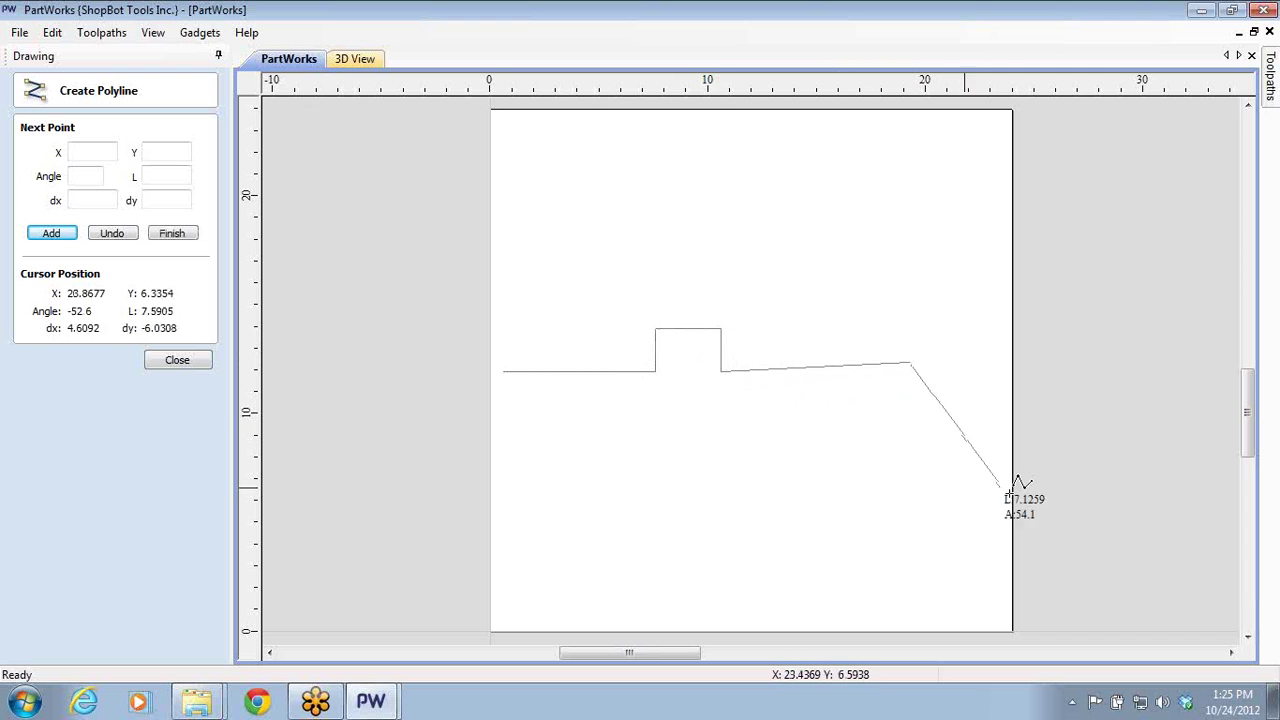
pyautogui.press('Escape')
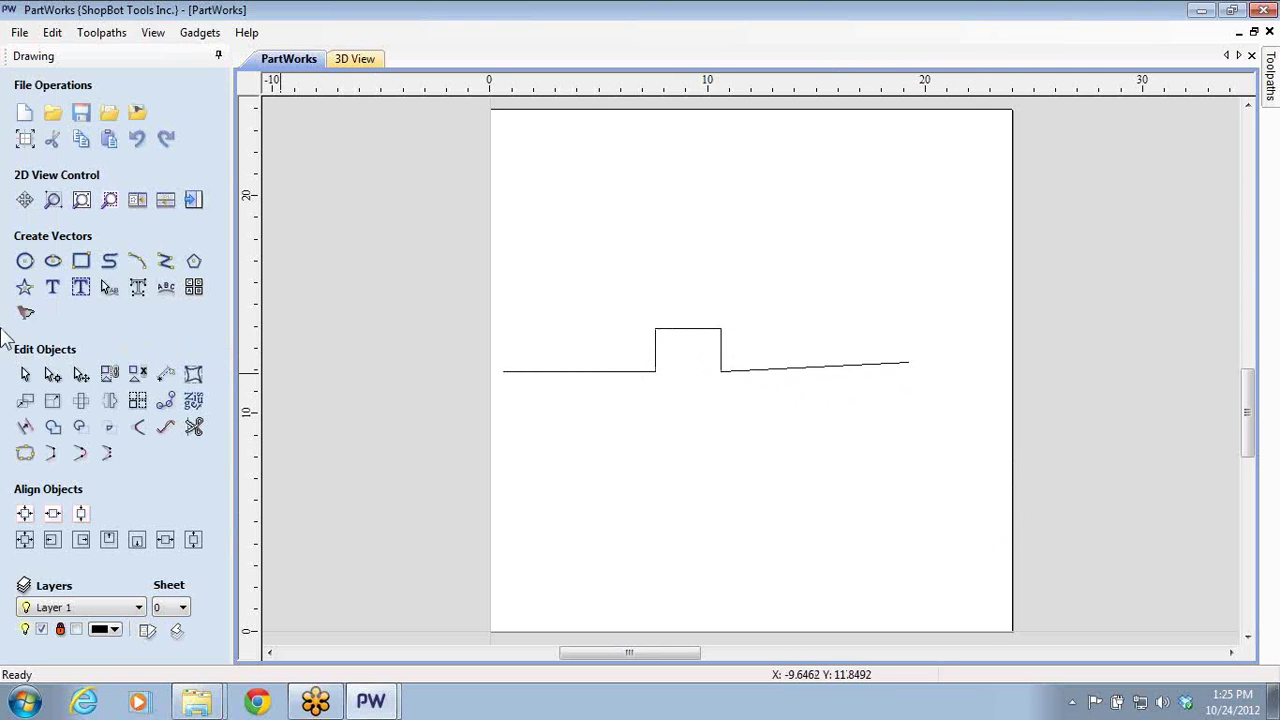
# - Draw a second polyline with one raised peak near the bottom, then close PartWorks
pyautogui.click(165, 261)
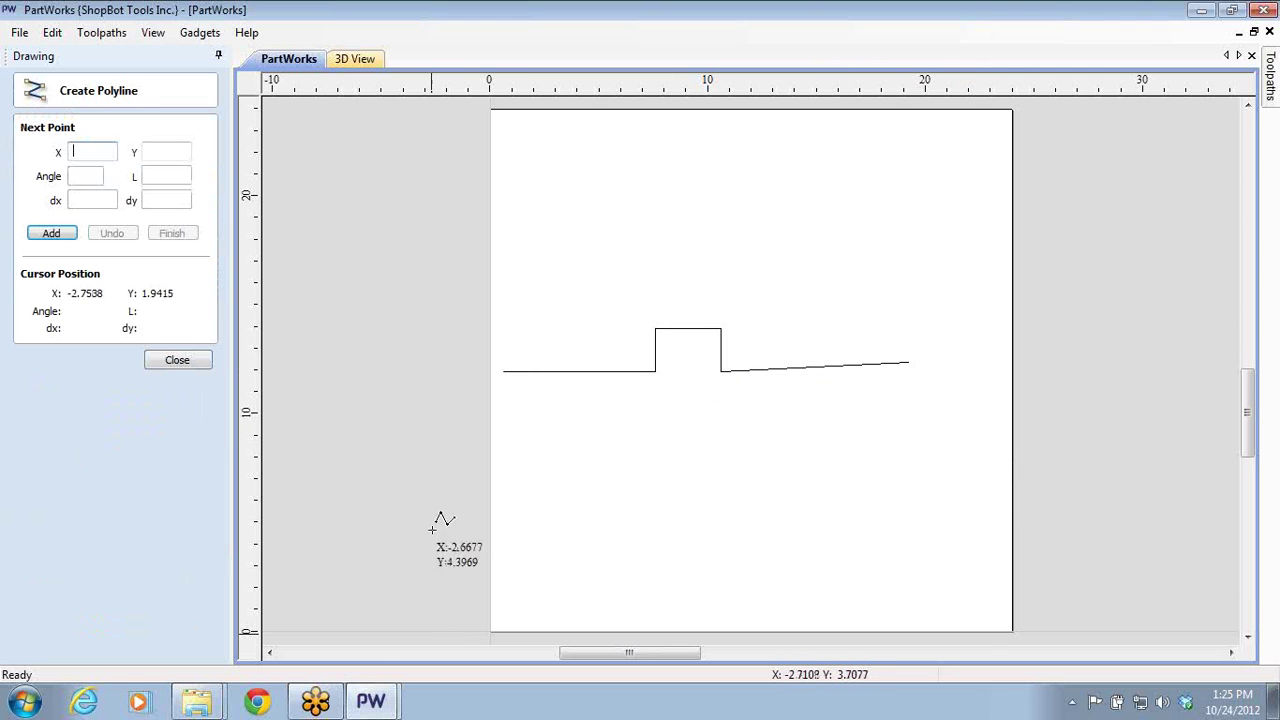
pyautogui.click(517, 518)
pyautogui.click(691, 518)
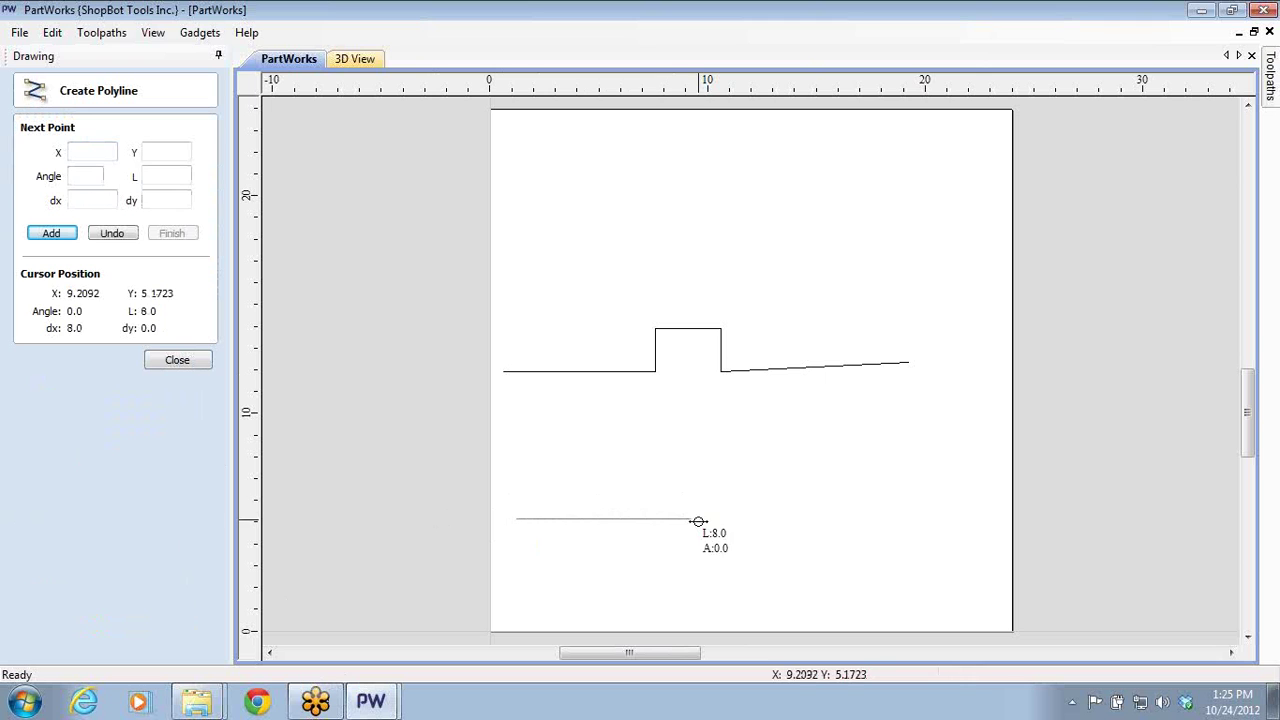
pyautogui.click(760, 494)
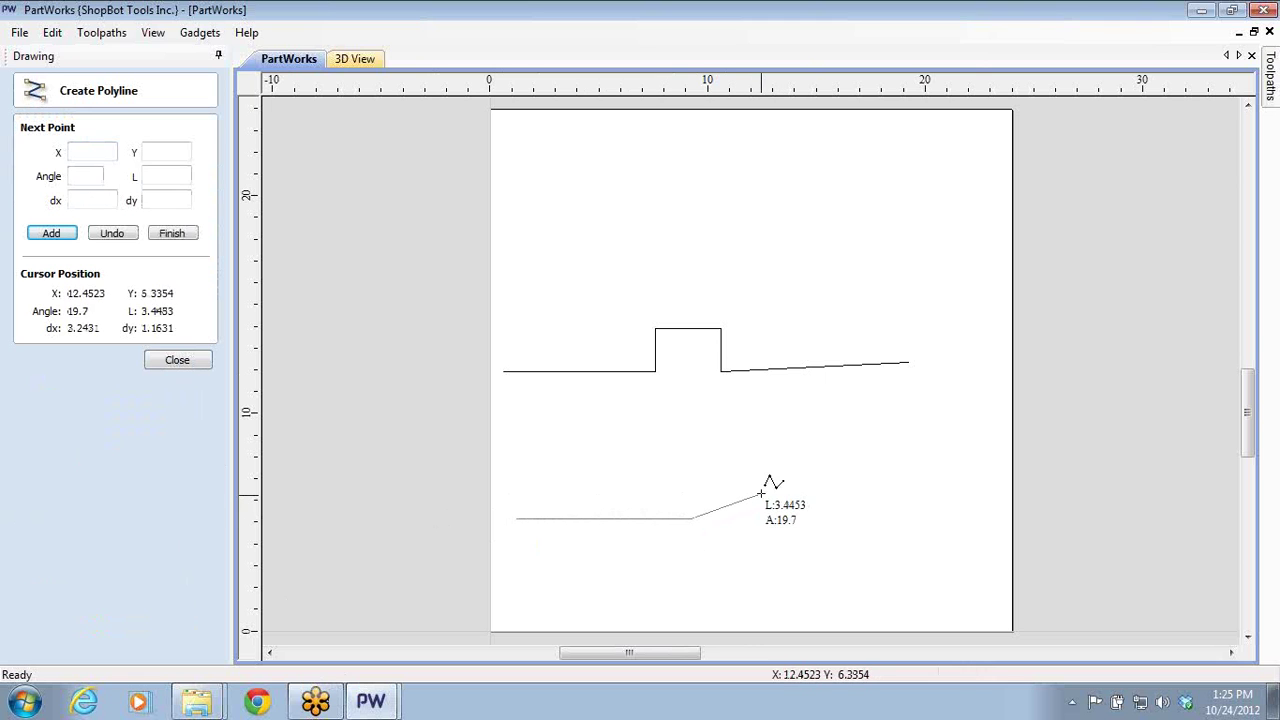
pyautogui.click(829, 522)
pyautogui.click(1000, 524)
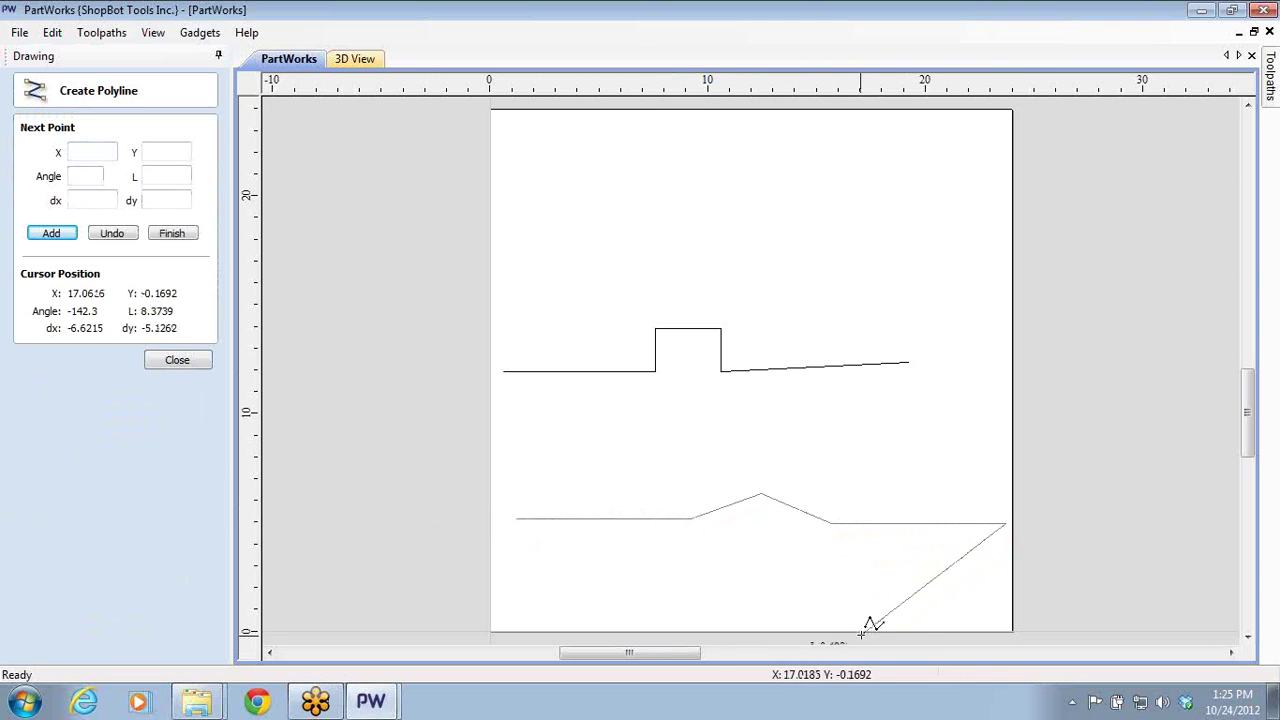
pyautogui.press('Escape')
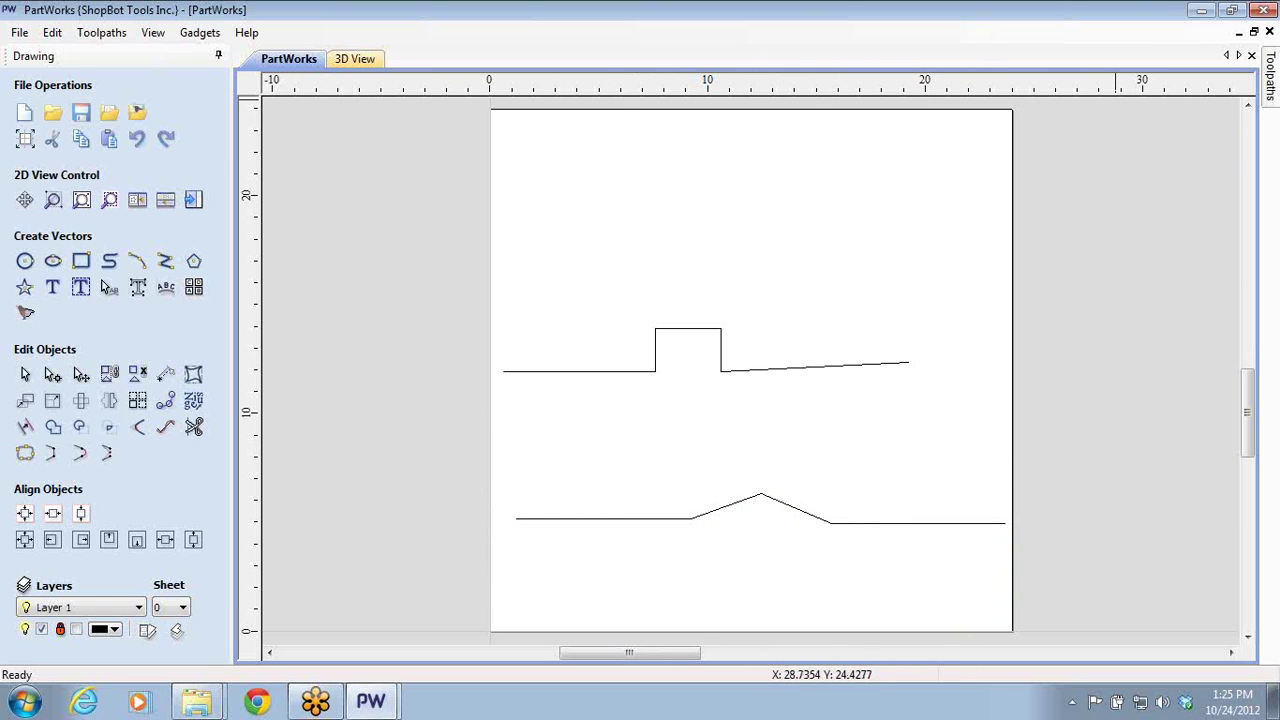
pyautogui.click(1264, 9)
# - Discard the unsaved sketch and return to Profile 4's toolpath settings with tabs enabled
pyautogui.click(639, 405)
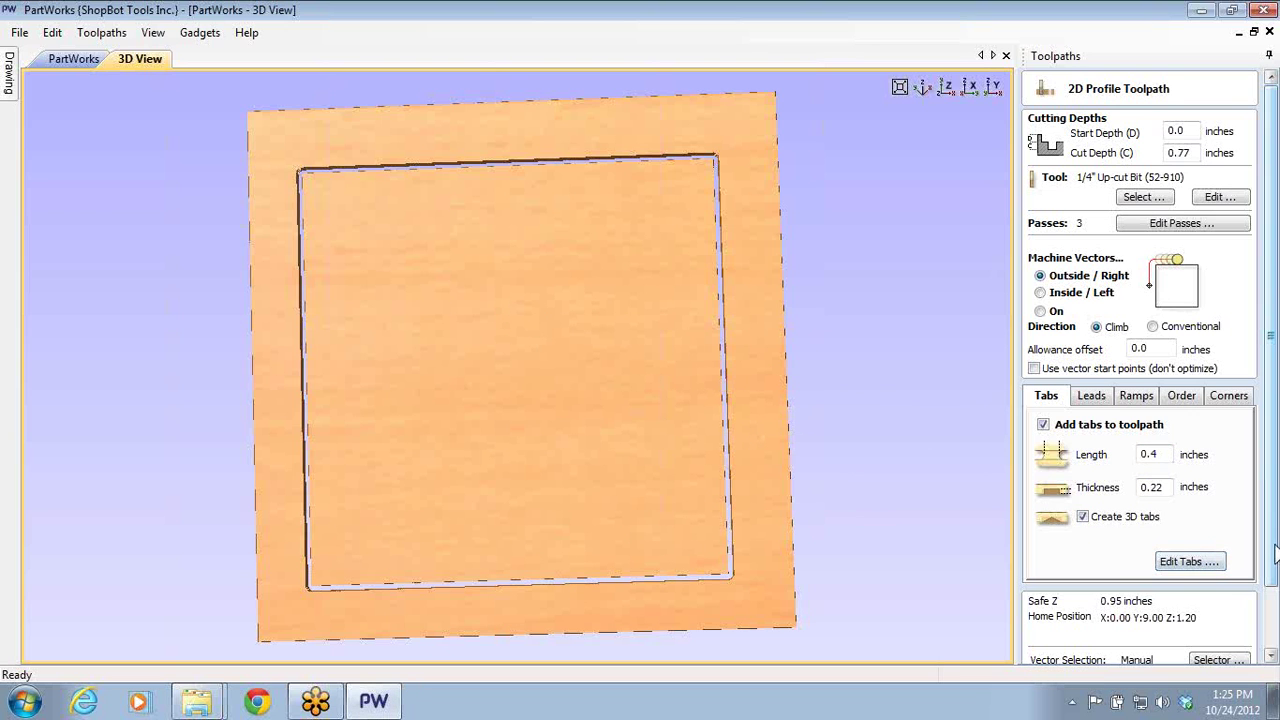
pyautogui.scroll(-2, 1273, 555)
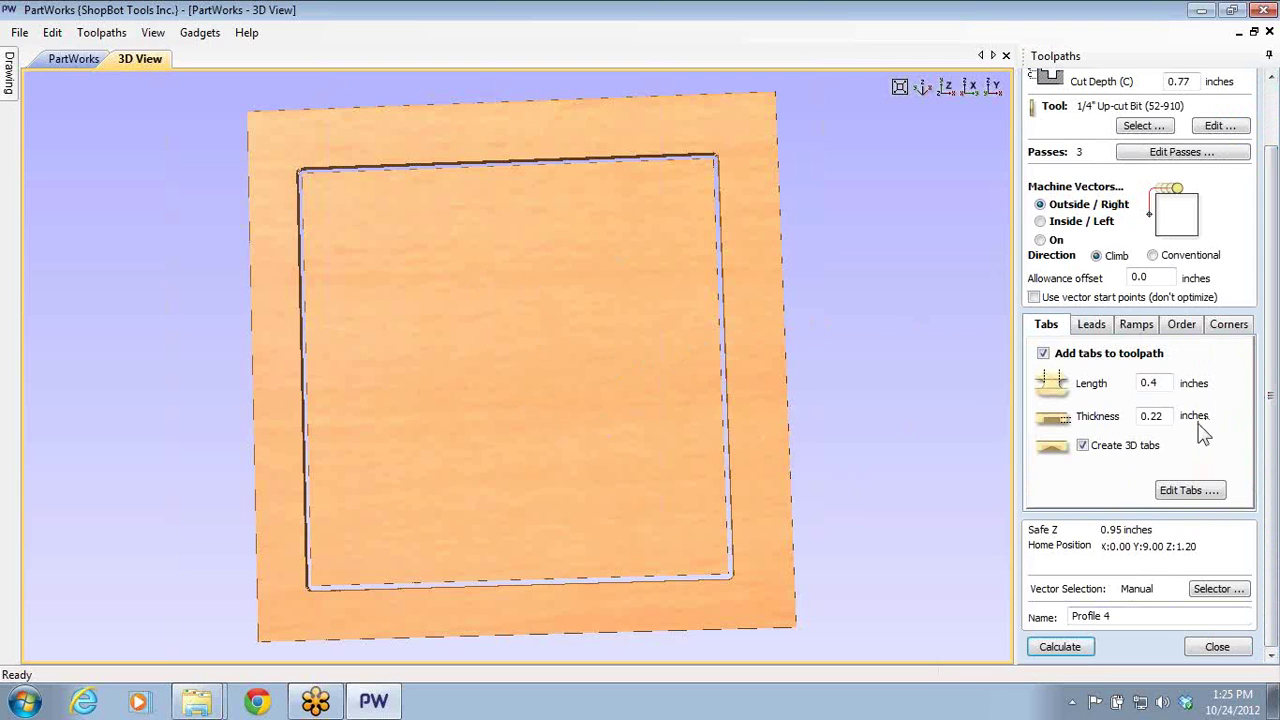
# - Add four evenly spaced tabs (Constant Number 4) at the midpoints of the square's sides
pyautogui.click(1172, 490)
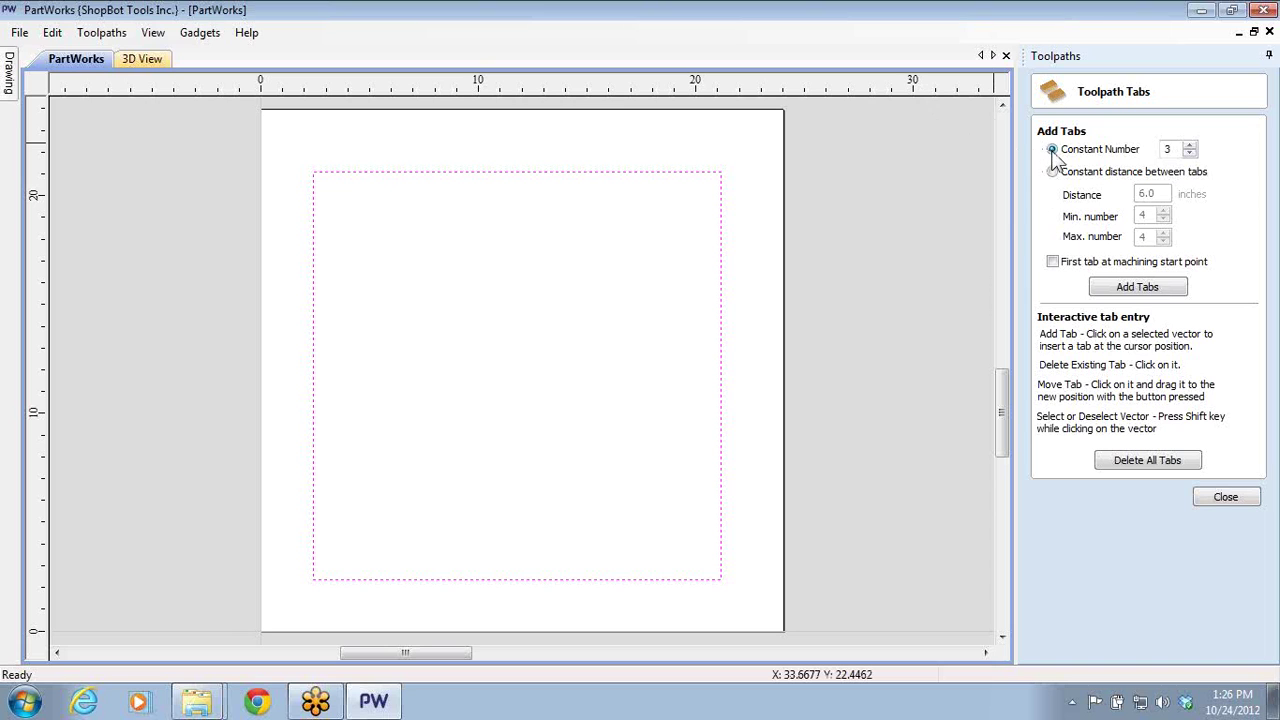
pyautogui.click(1189, 145)
pyautogui.click(1131, 290)
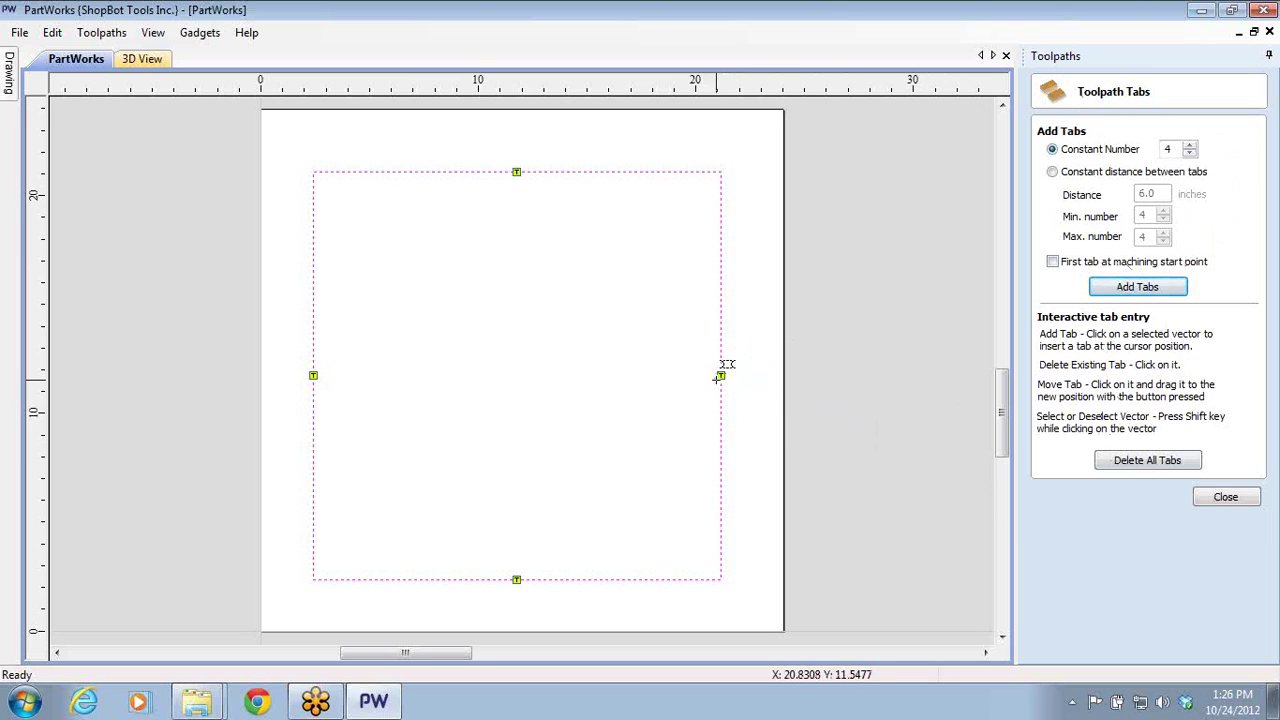
# - Delete the right-side tab, then clear all tabs from the square
pyautogui.click(720, 375)
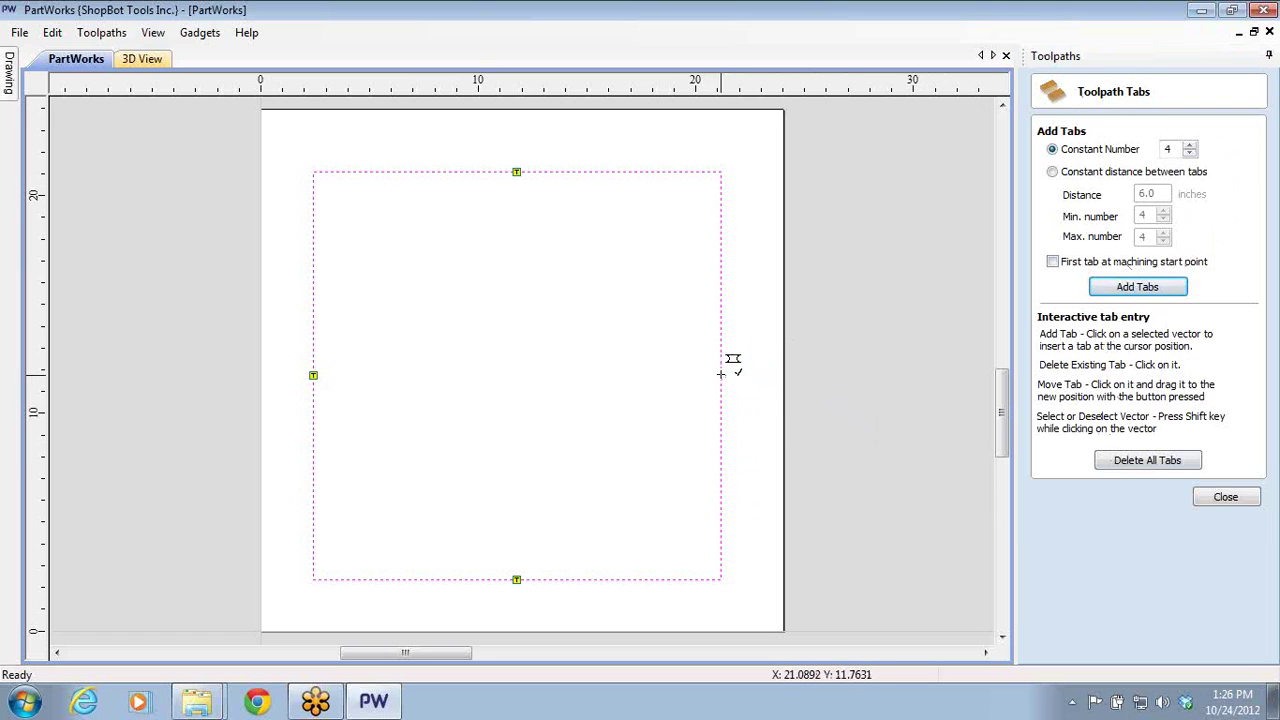
pyautogui.click(1128, 468)
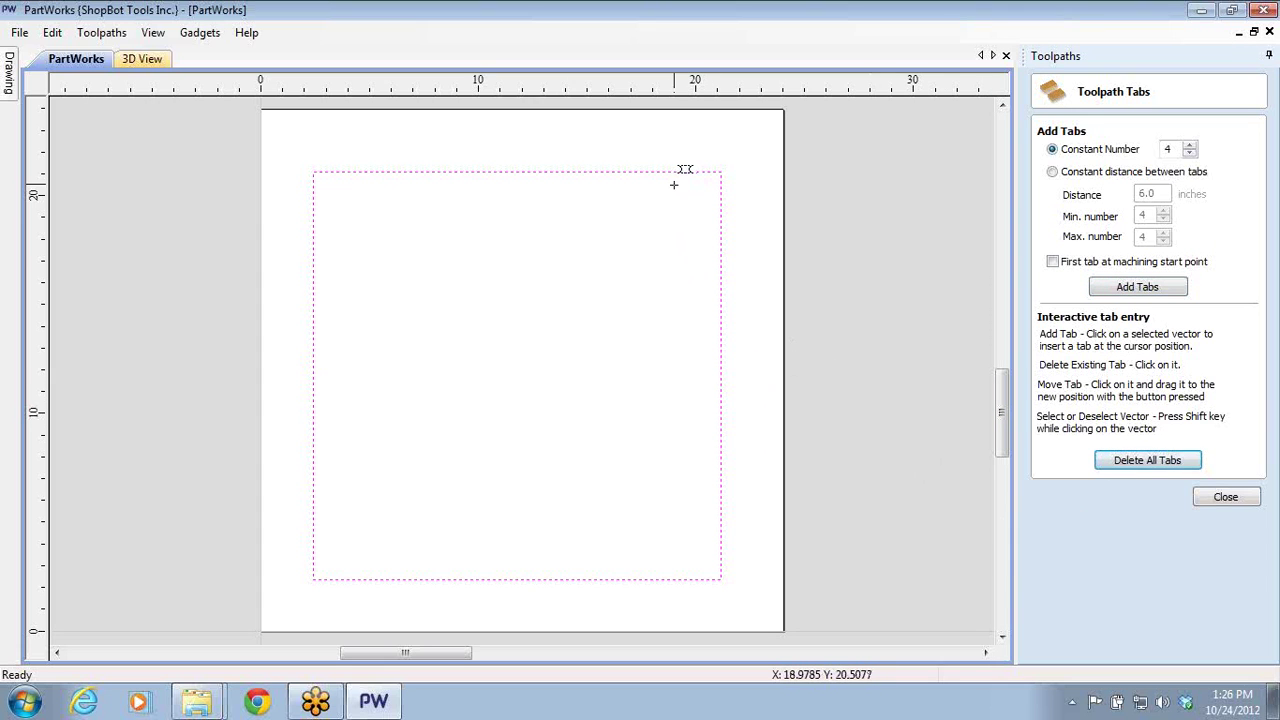
pyautogui.scroll(2, 676, 148)
pyautogui.scroll(1, 629, 231)
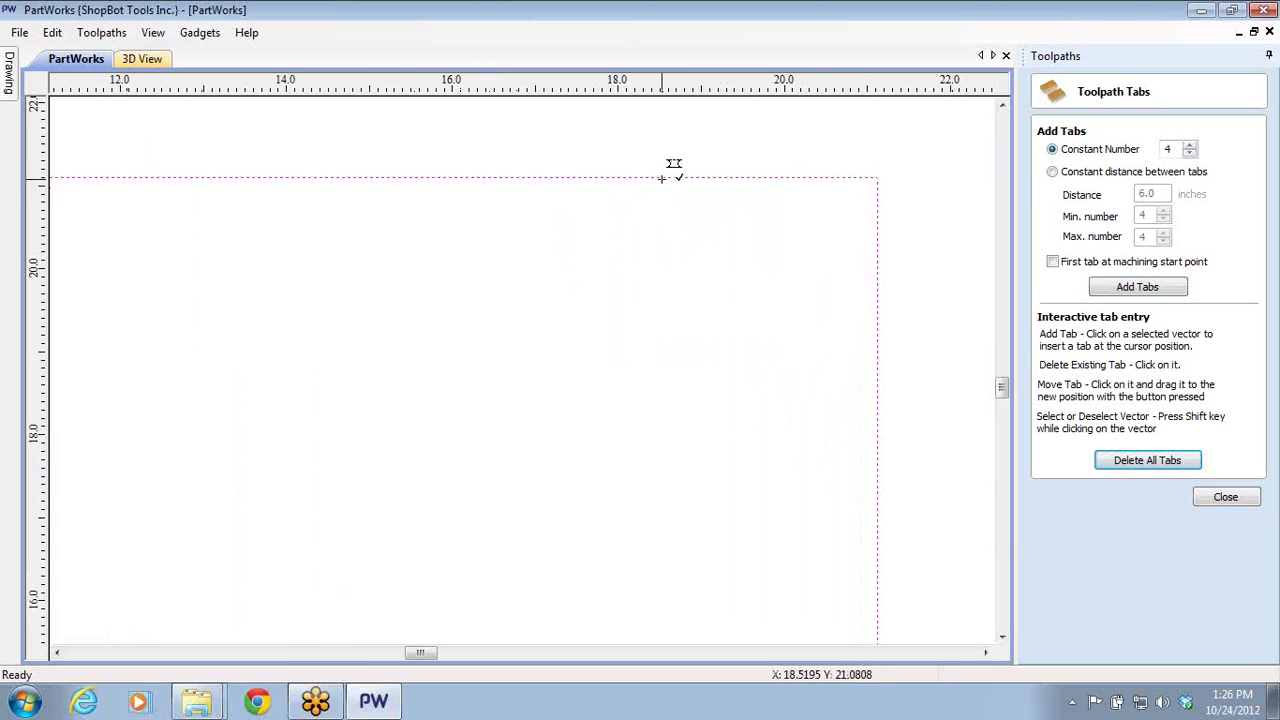
pyautogui.scroll(1, 663, 176)
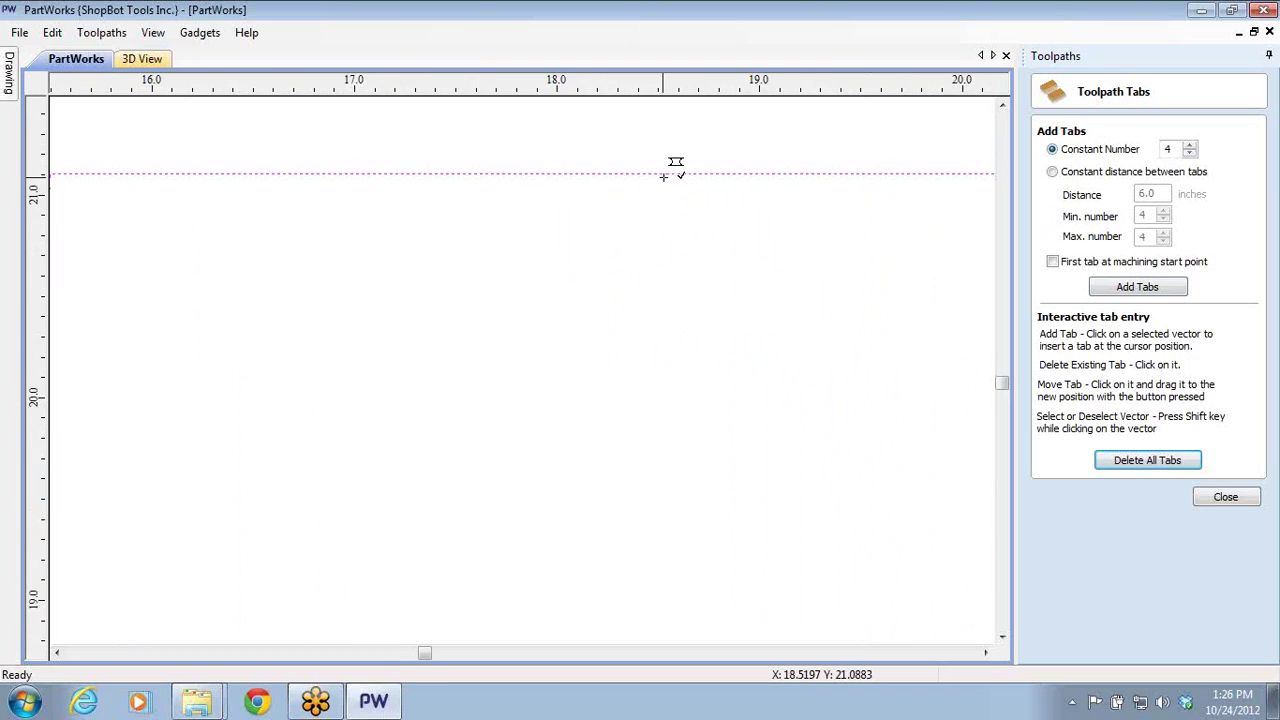
pyautogui.scroll(2, 668, 174)
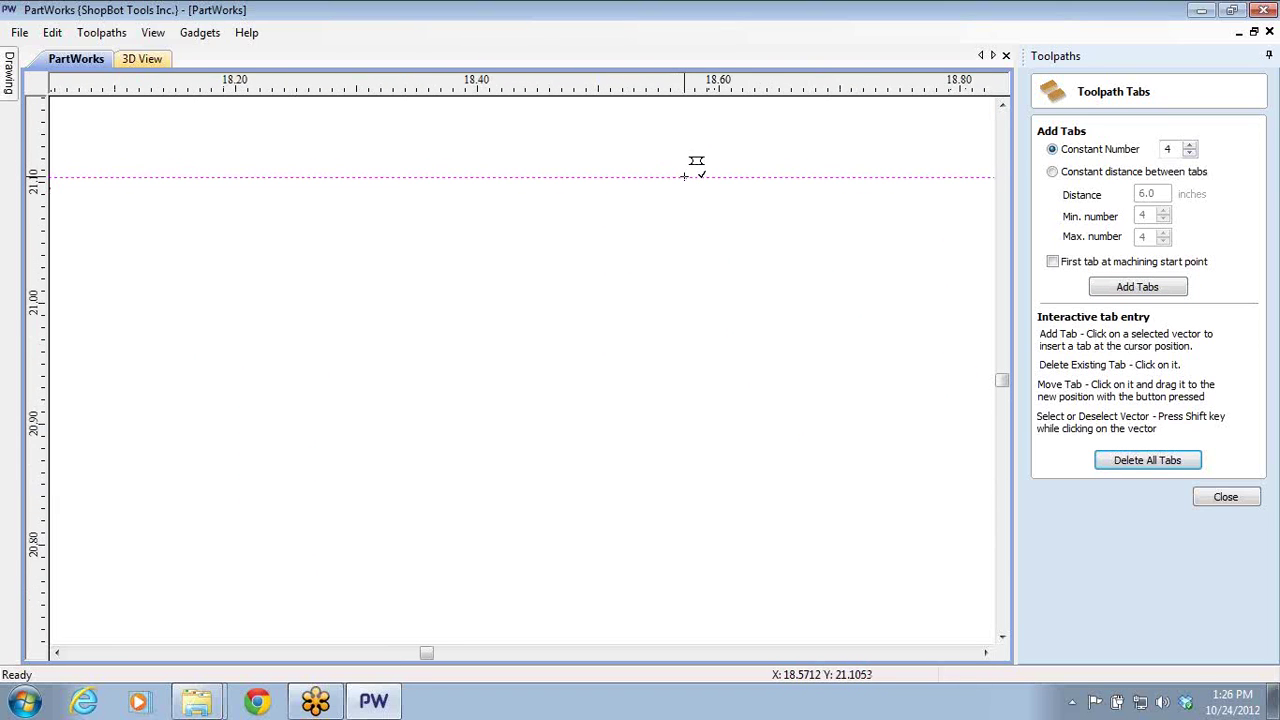
# - Leave a single tab on the square's top edge near the upper-right corner
pyautogui.click(684, 177)
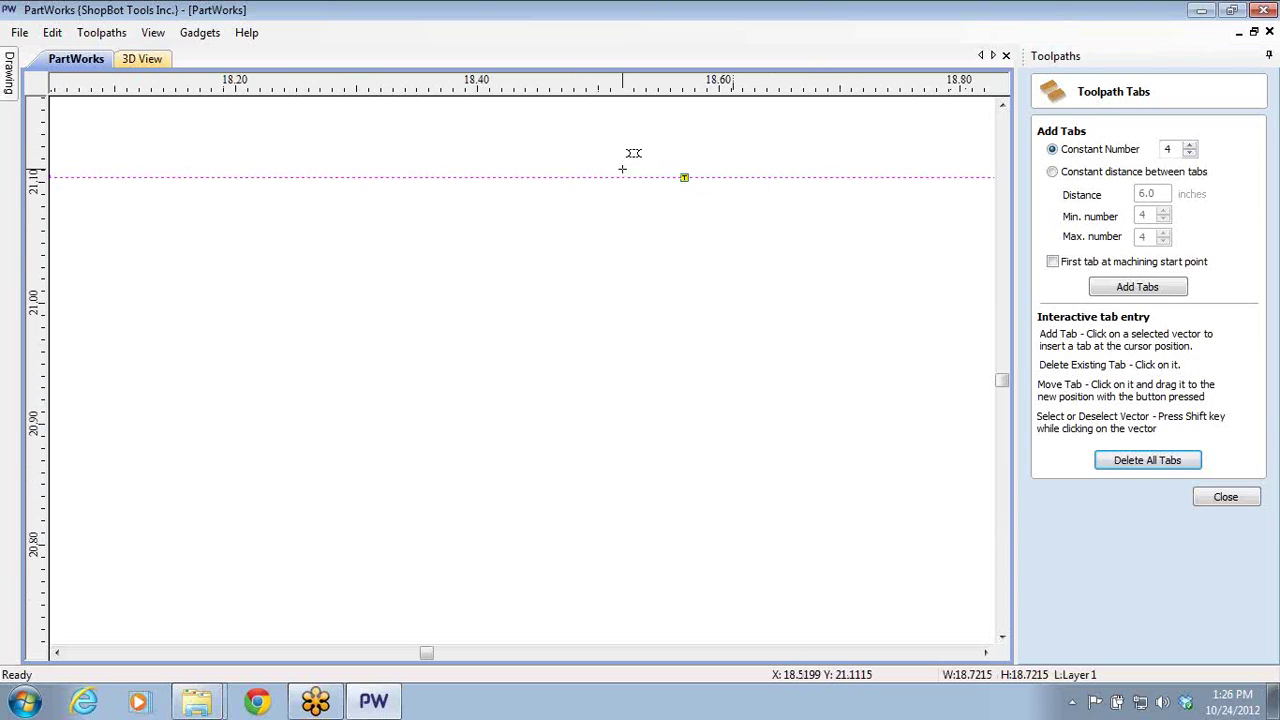
pyautogui.click(540, 177)
pyautogui.click(688, 179)
pyautogui.scroll(-3, 600, 278)
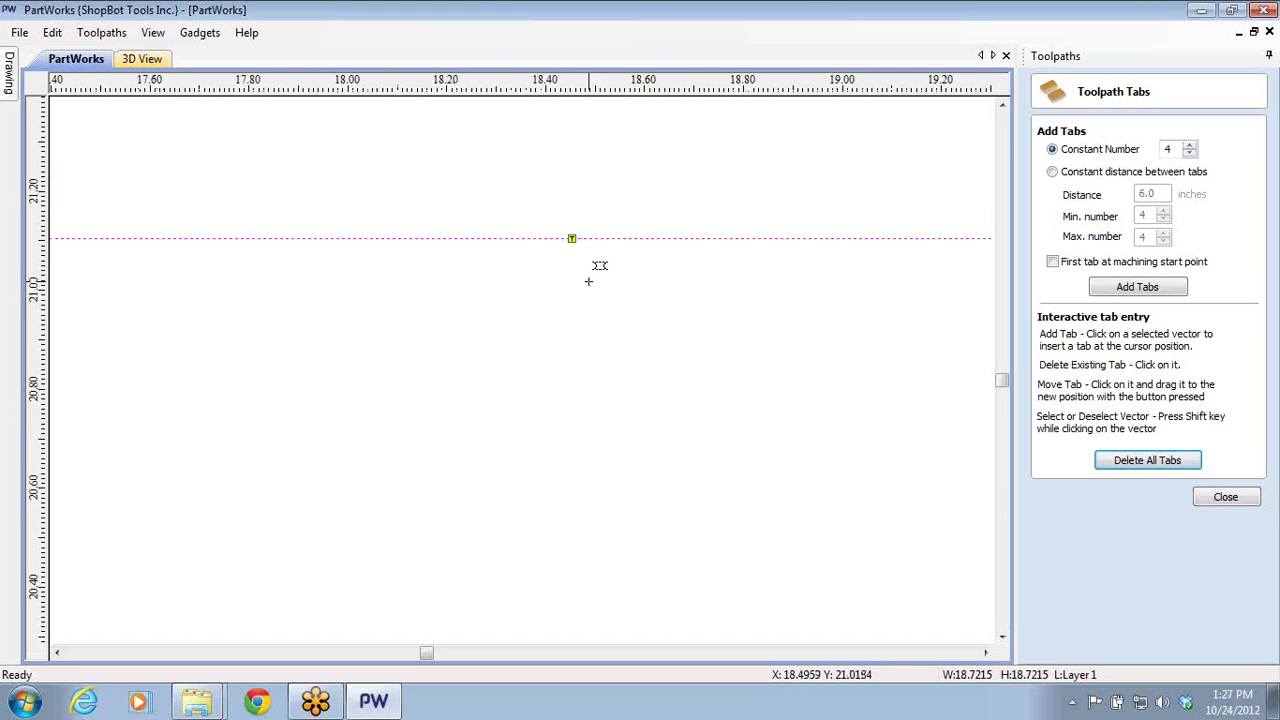
pyautogui.scroll(-6, 588, 281)
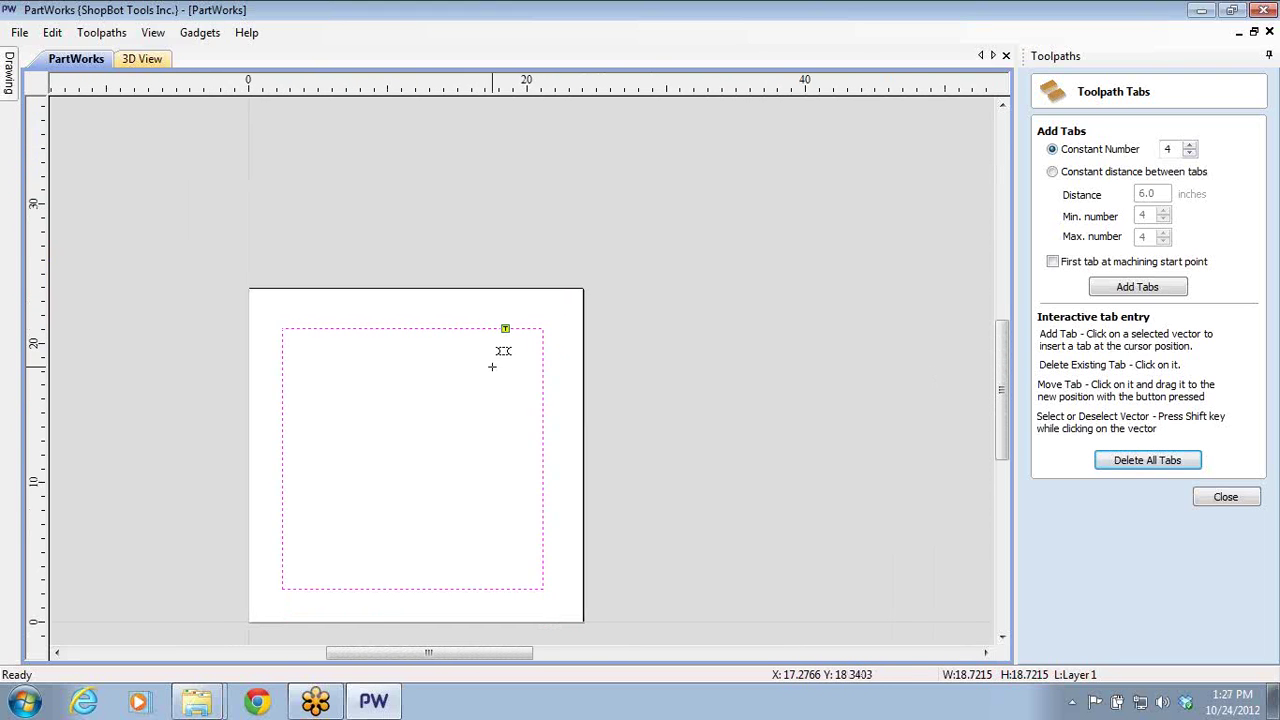
pyautogui.moveTo(492, 367); pyautogui.dragTo(643, 277, button='middle')
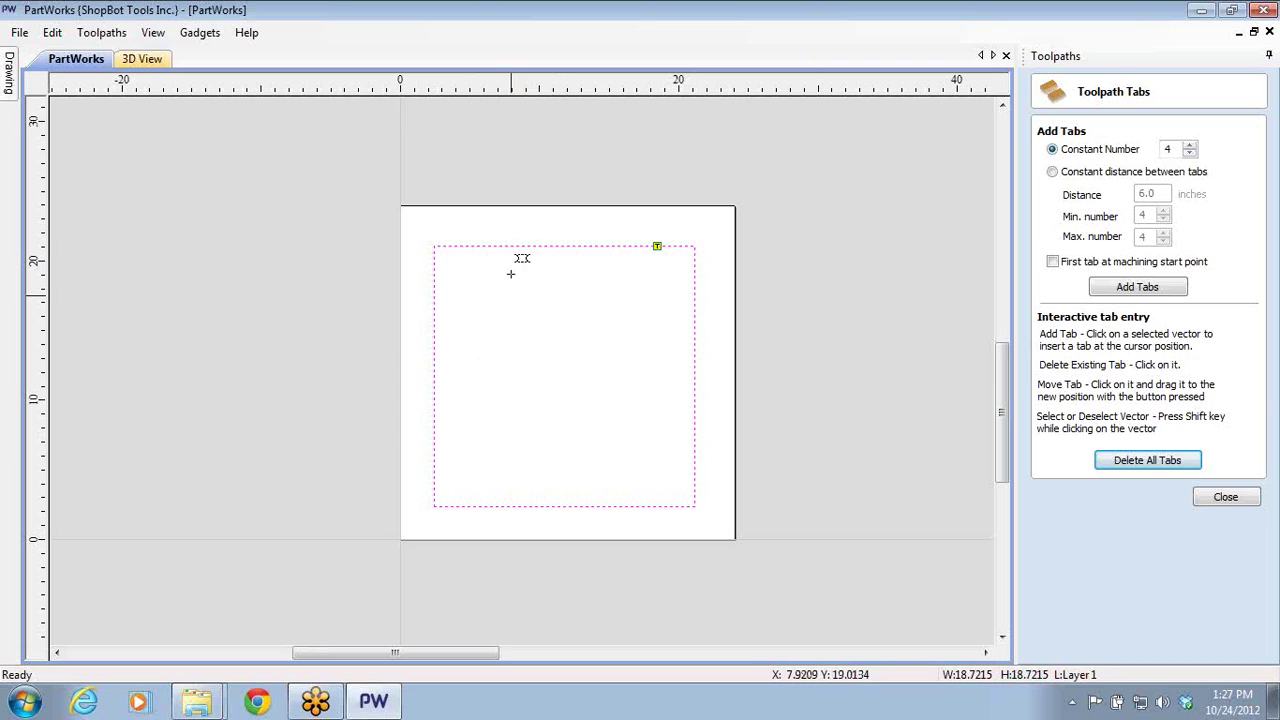
# - Add tabs near the corners so the square has two on the top edge and two on the bottom
pyautogui.click(468, 246)
pyautogui.click(660, 506)
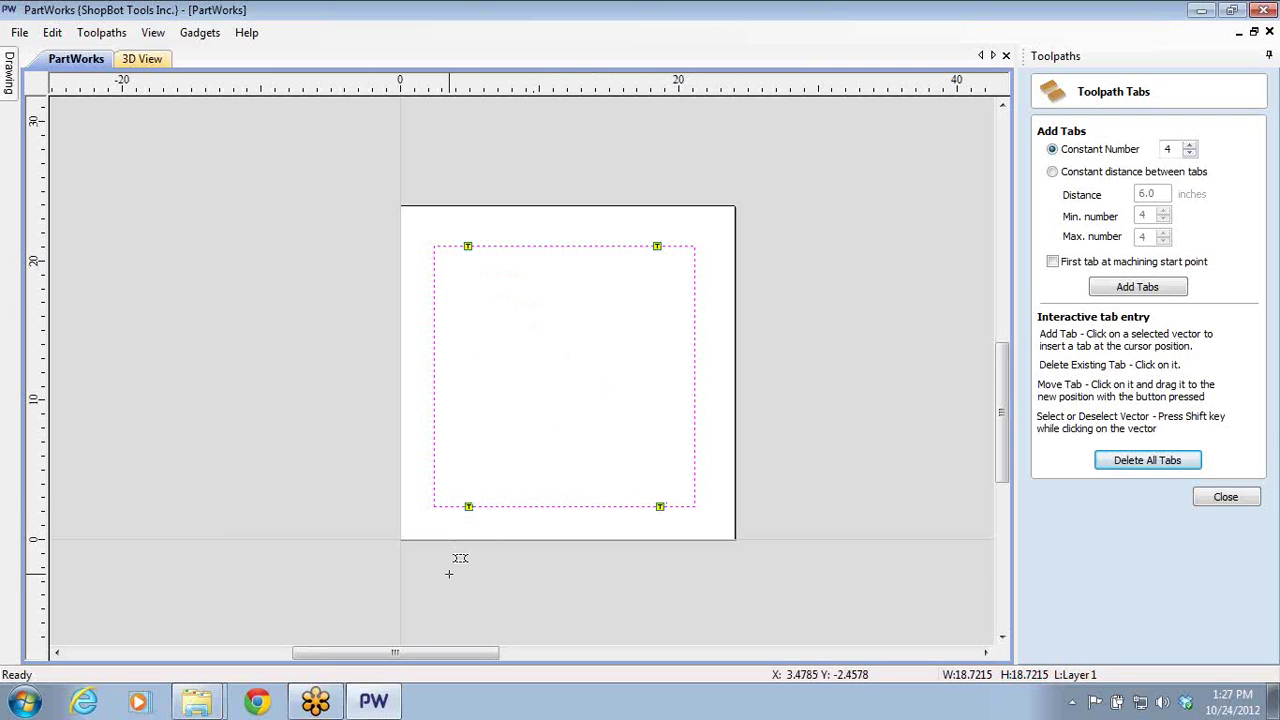
pyautogui.click(694, 380)
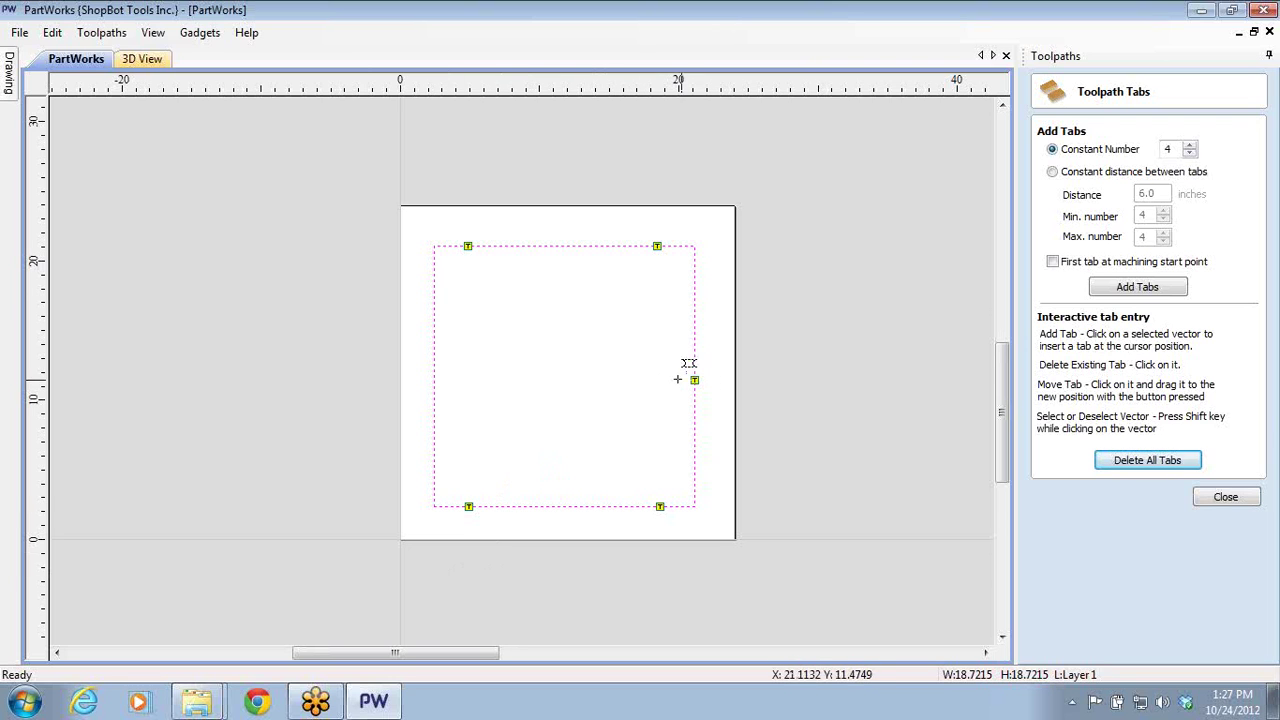
pyautogui.scroll(3, 430, 388)
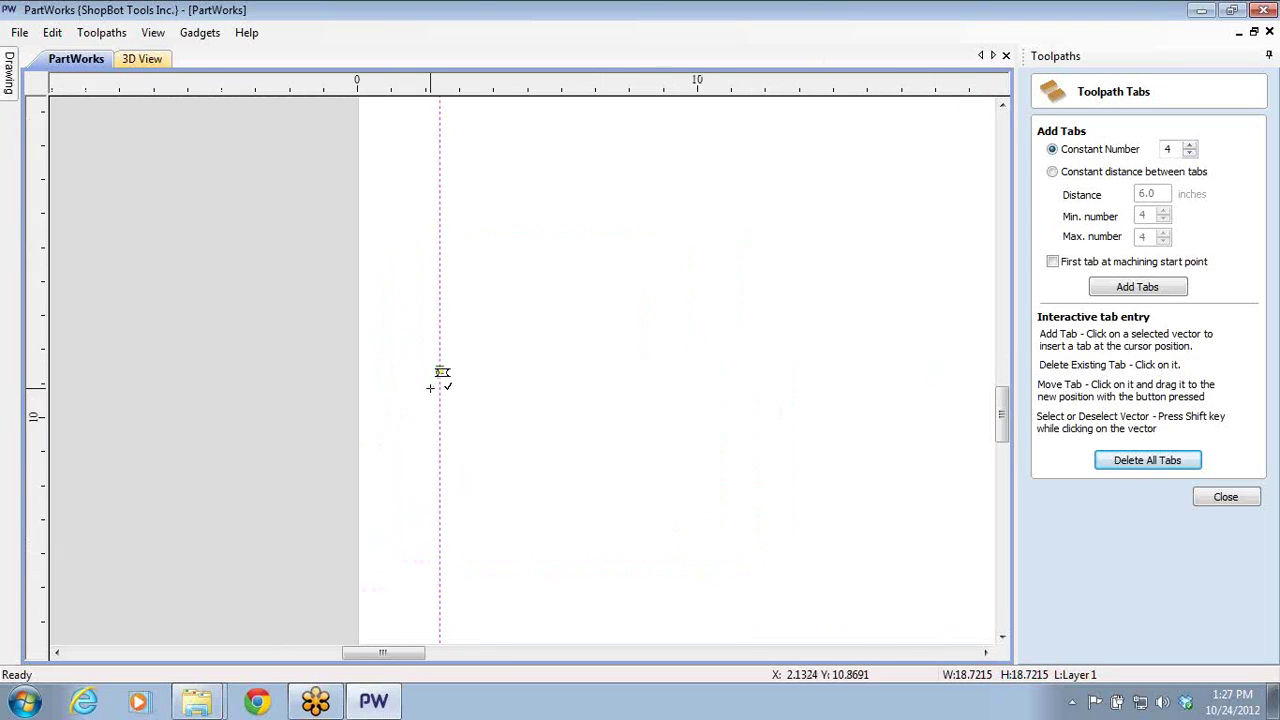
pyautogui.scroll(3, 430, 388)
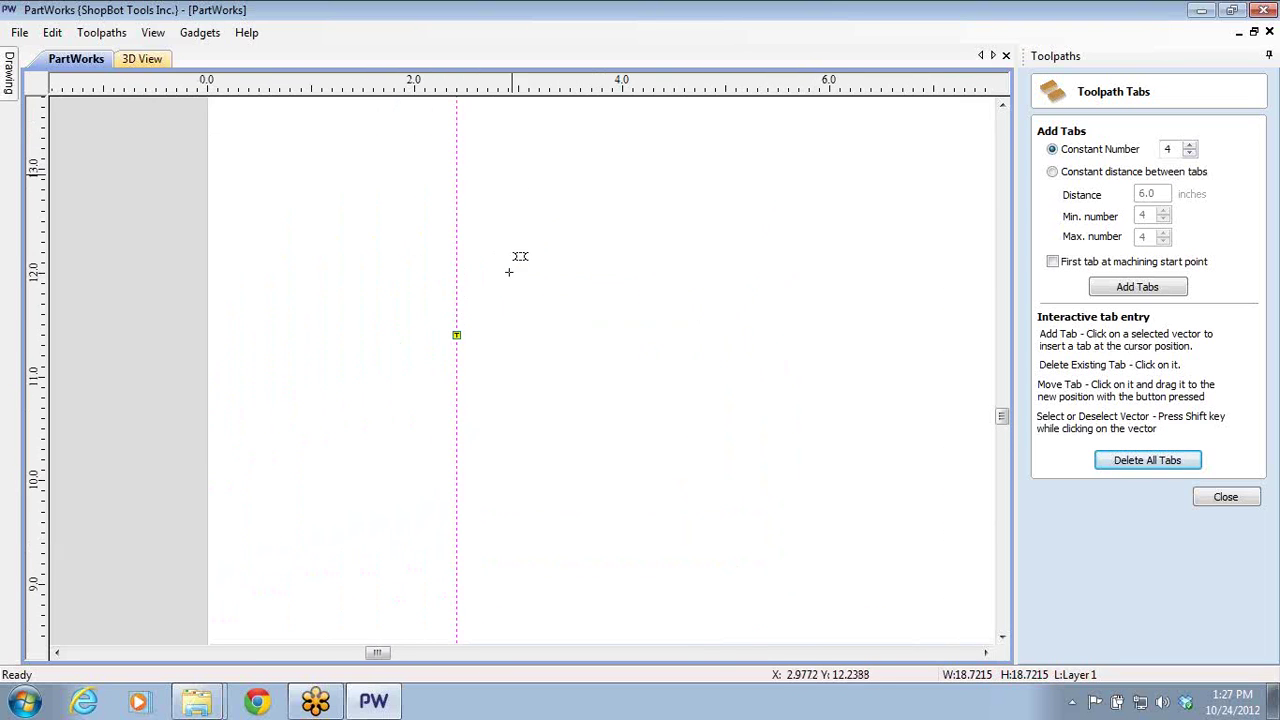
pyautogui.scroll(-5, 549, 381)
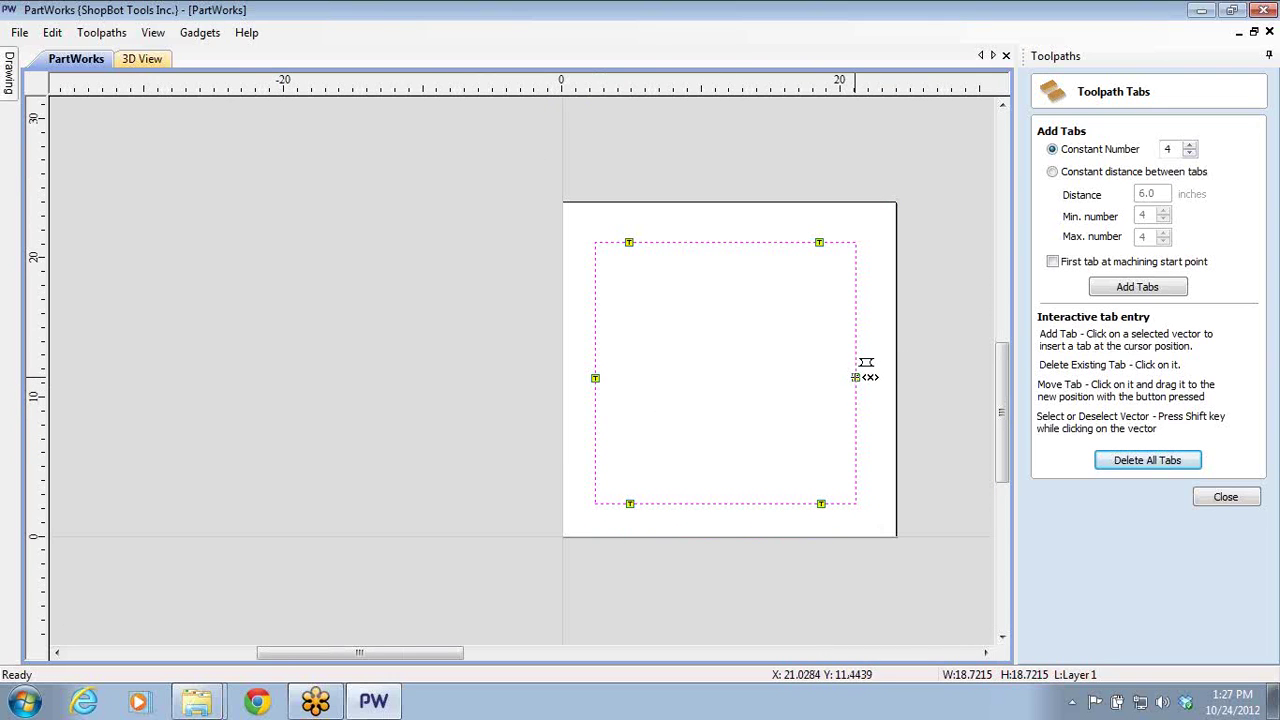
pyautogui.moveTo(857, 377); pyautogui.dragTo(595, 379)
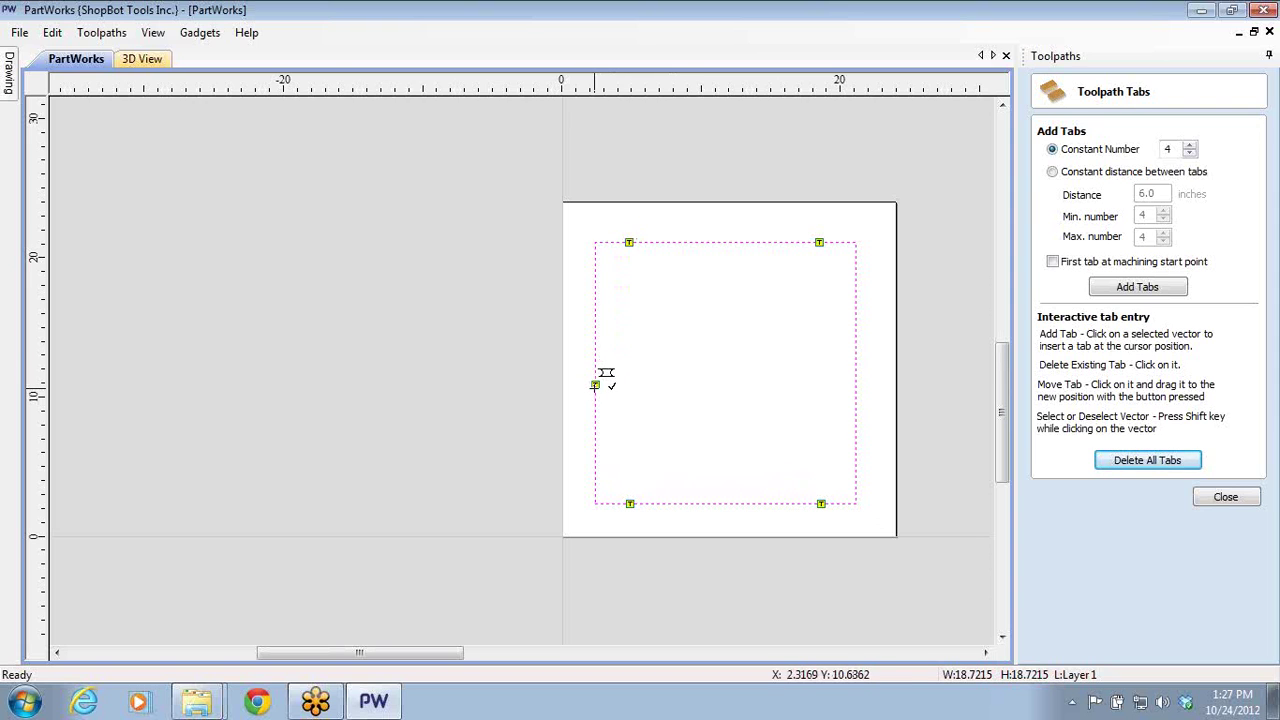
pyautogui.scroll(5, 597, 386)
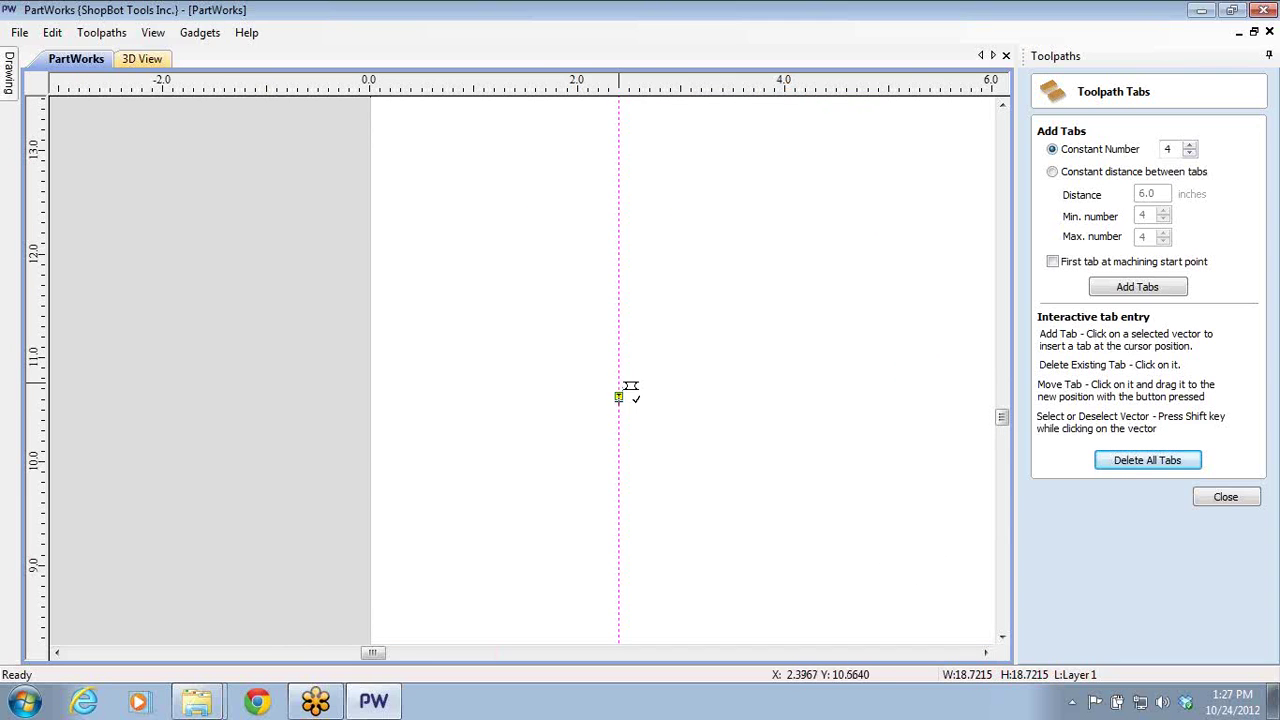
pyautogui.scroll(-3, 762, 354)
pyautogui.scroll(-3, 762, 354)
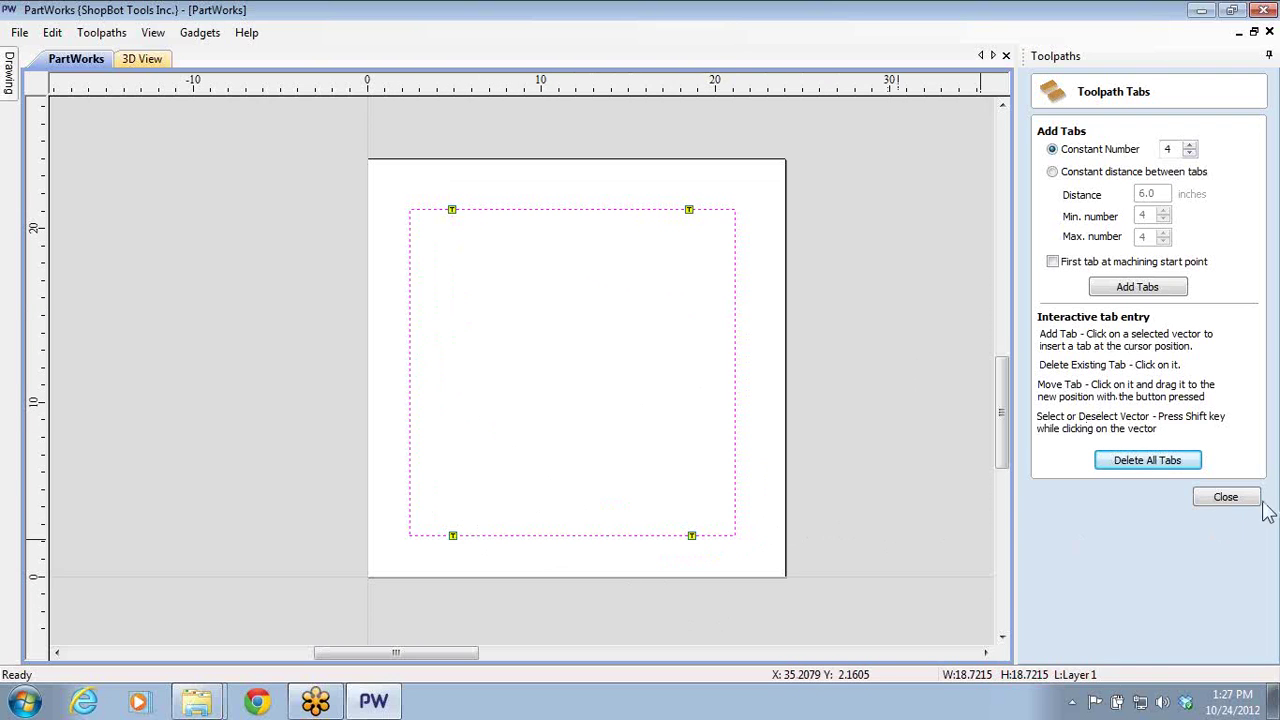
# - Finish tab editing and calculate Profile 4, accepting the cut-through warning
pyautogui.click(1228, 499)
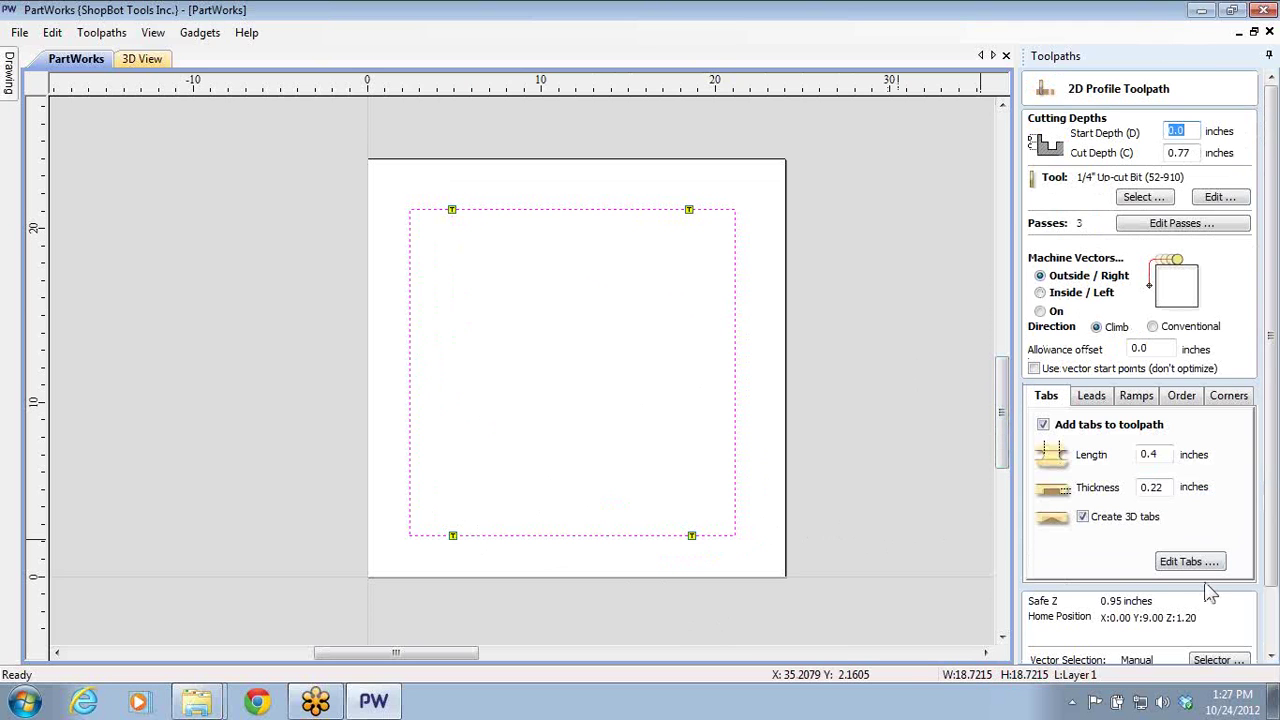
pyautogui.click(1267, 620)
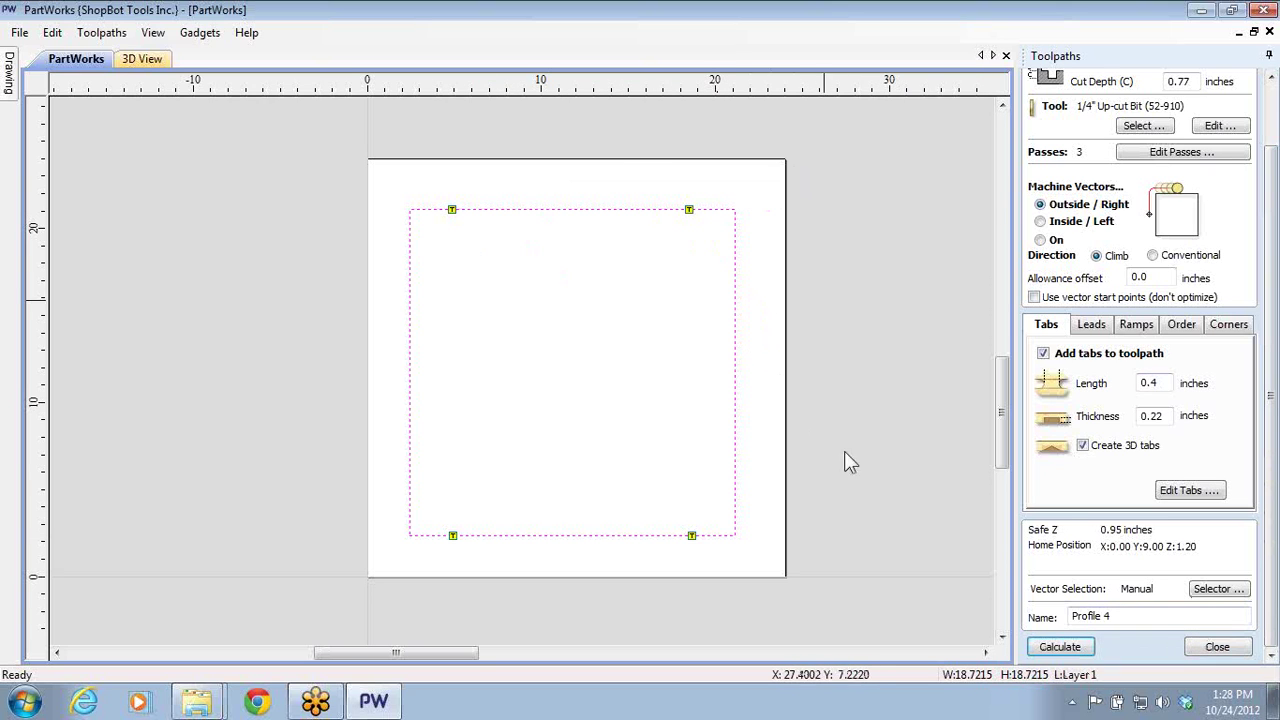
pyautogui.click(1060, 645)
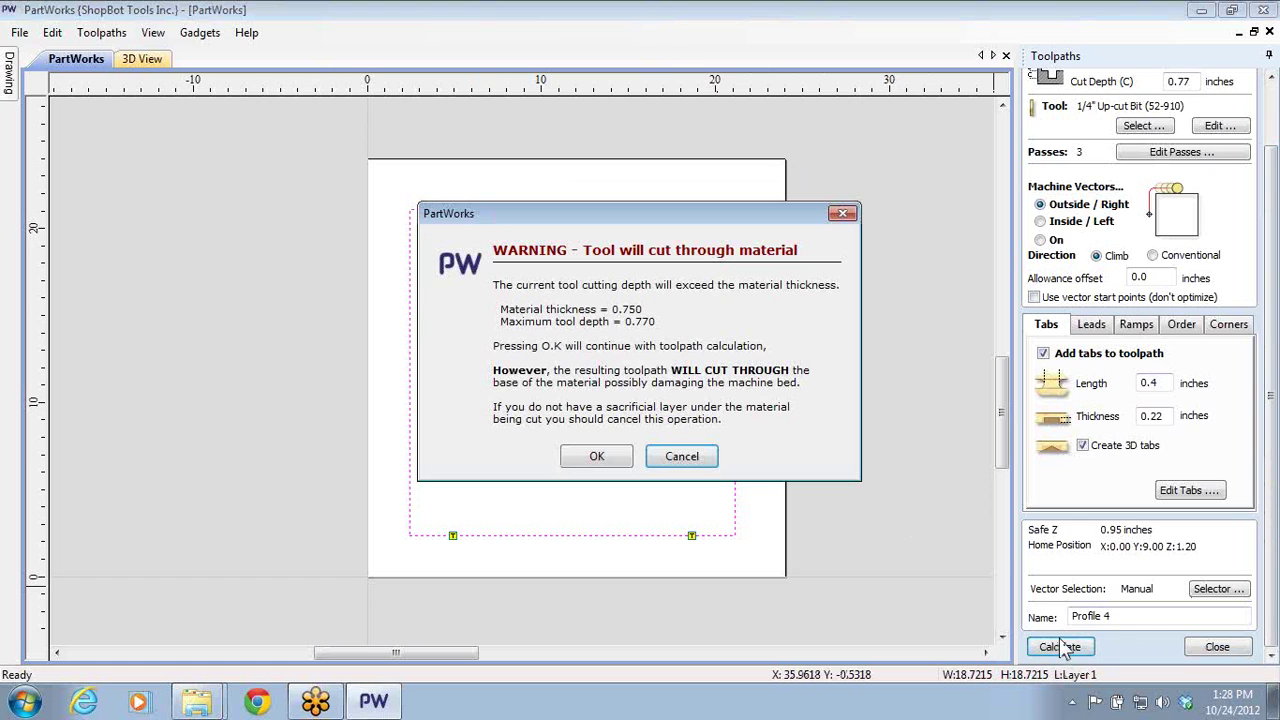
pyautogui.click(596, 456)
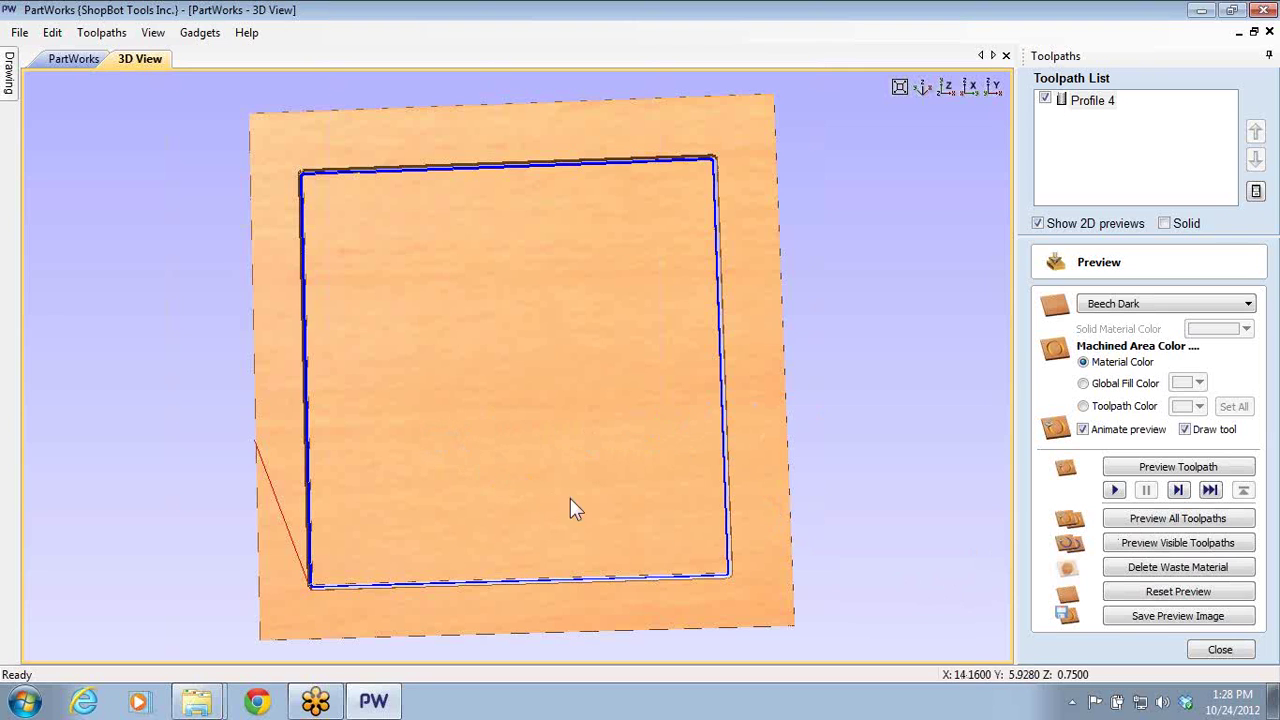
# - Reset the preview and simulate all toolpaths on the Beech Dark panel
pyautogui.scroll(1, 672, 176)
pyautogui.scroll(1, 671, 190)
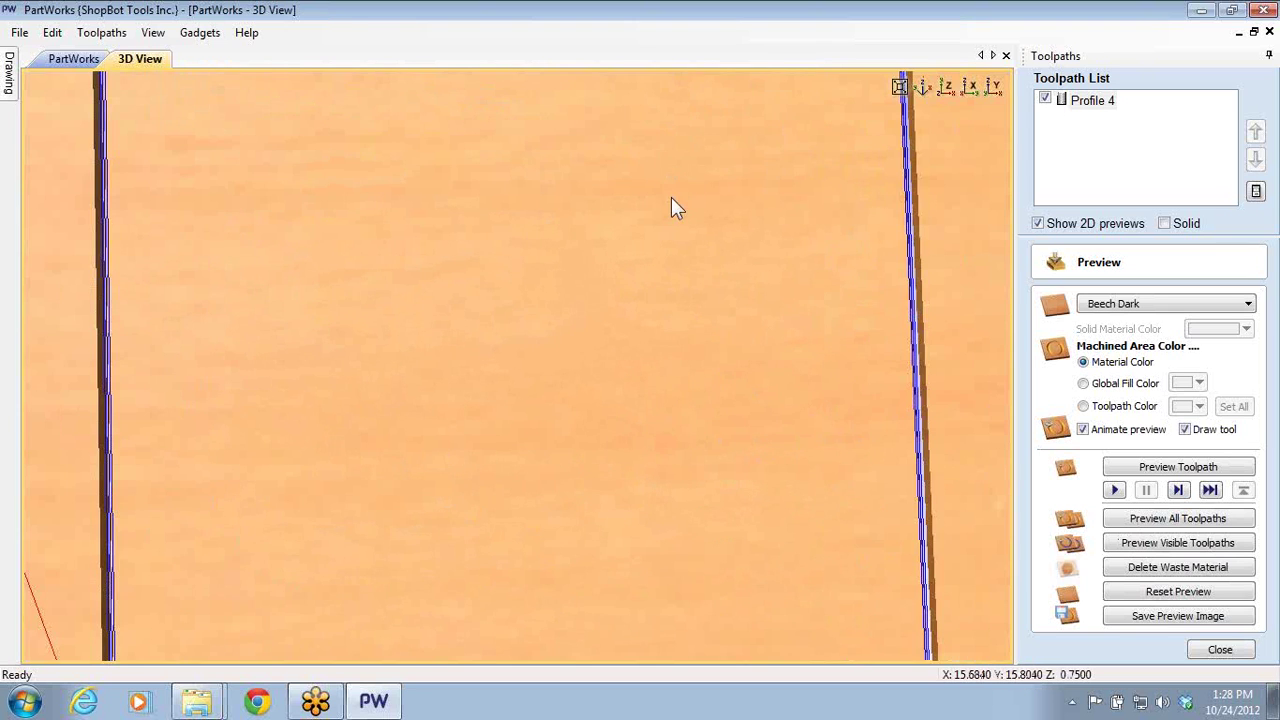
pyautogui.moveTo(691, 297); pyautogui.dragTo(780, 329)
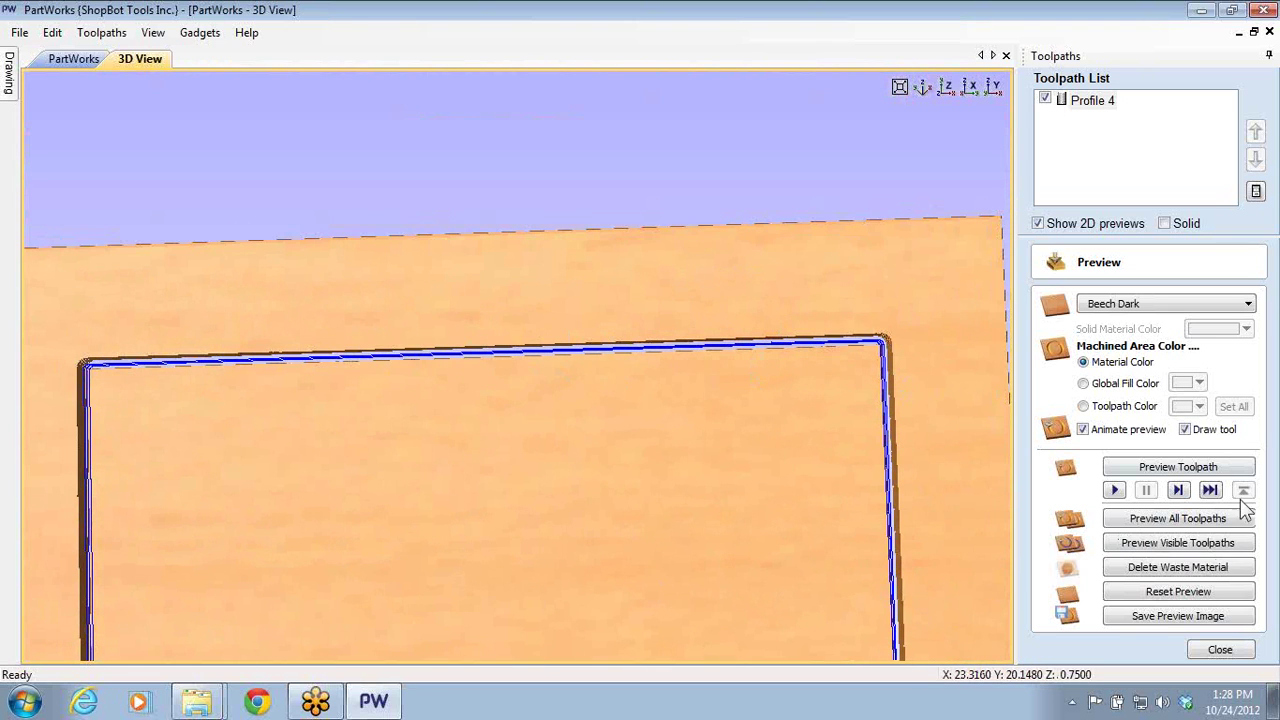
pyautogui.click(1173, 593)
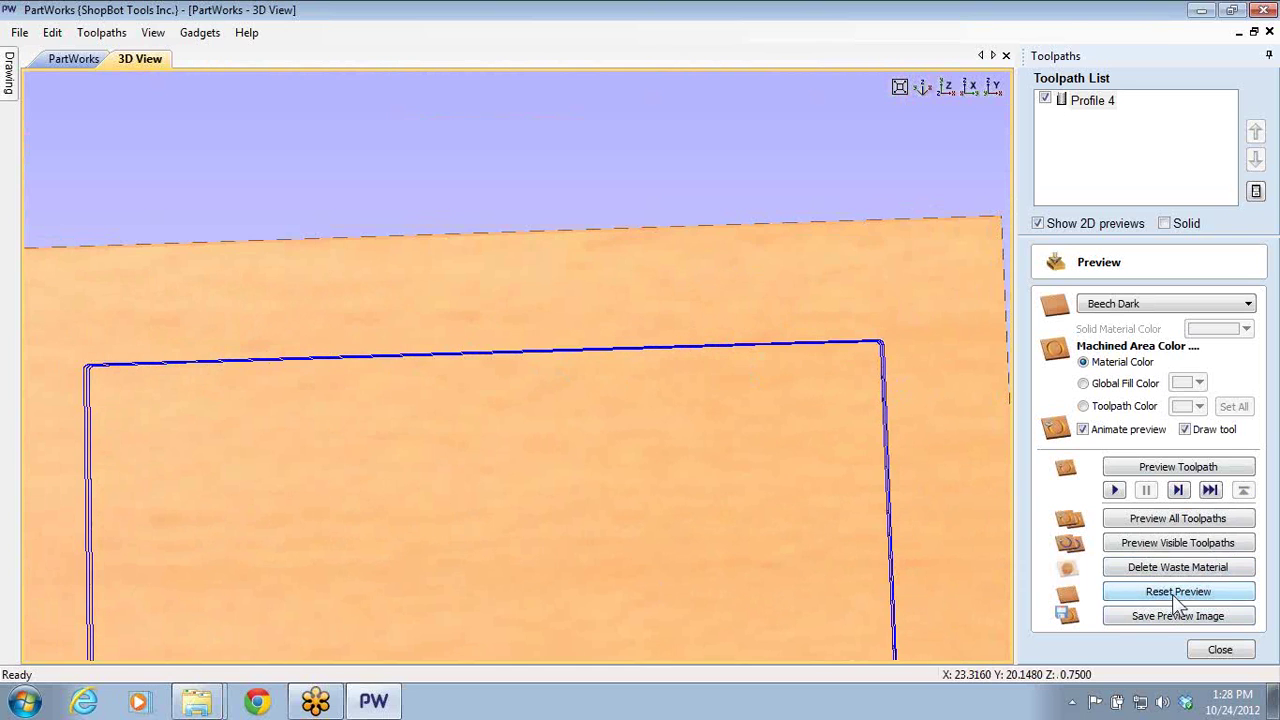
pyautogui.click(1168, 519)
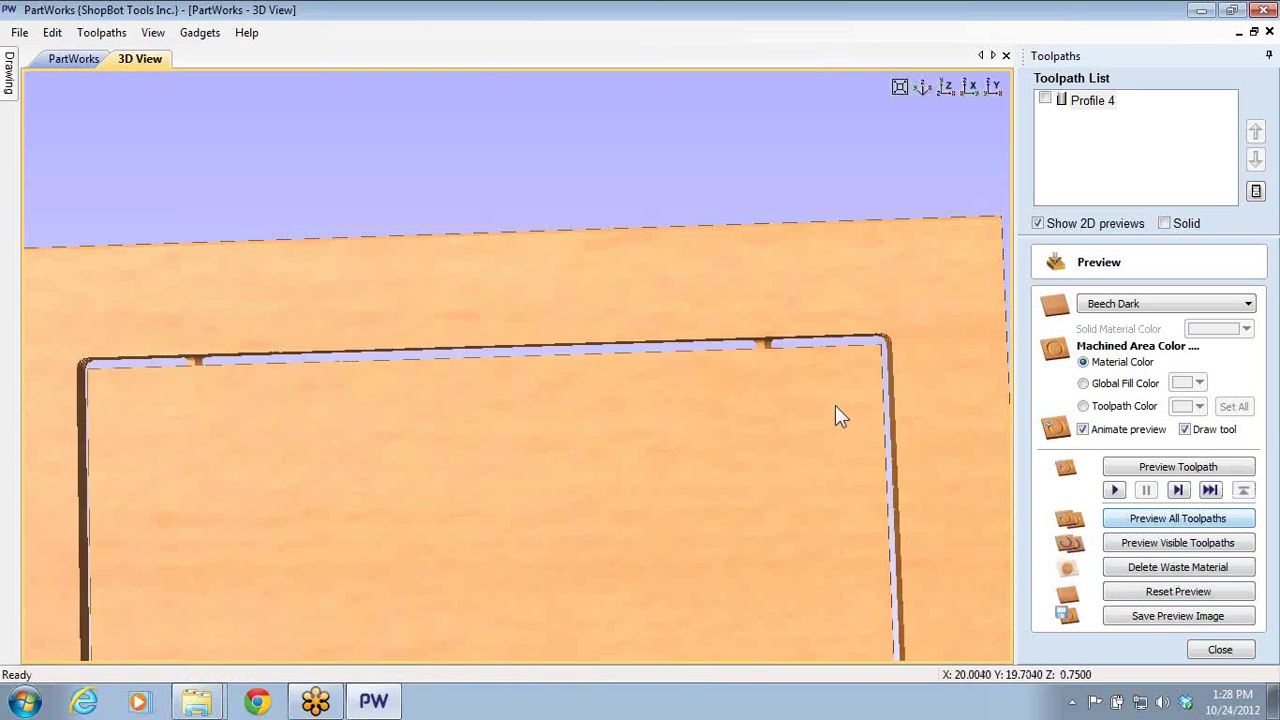
# - Zoom and rotate the 3D view to inspect the square's through-cut and holding tabs
pyautogui.scroll(5, 866, 360)
pyautogui.scroll(-3, 477, 433)
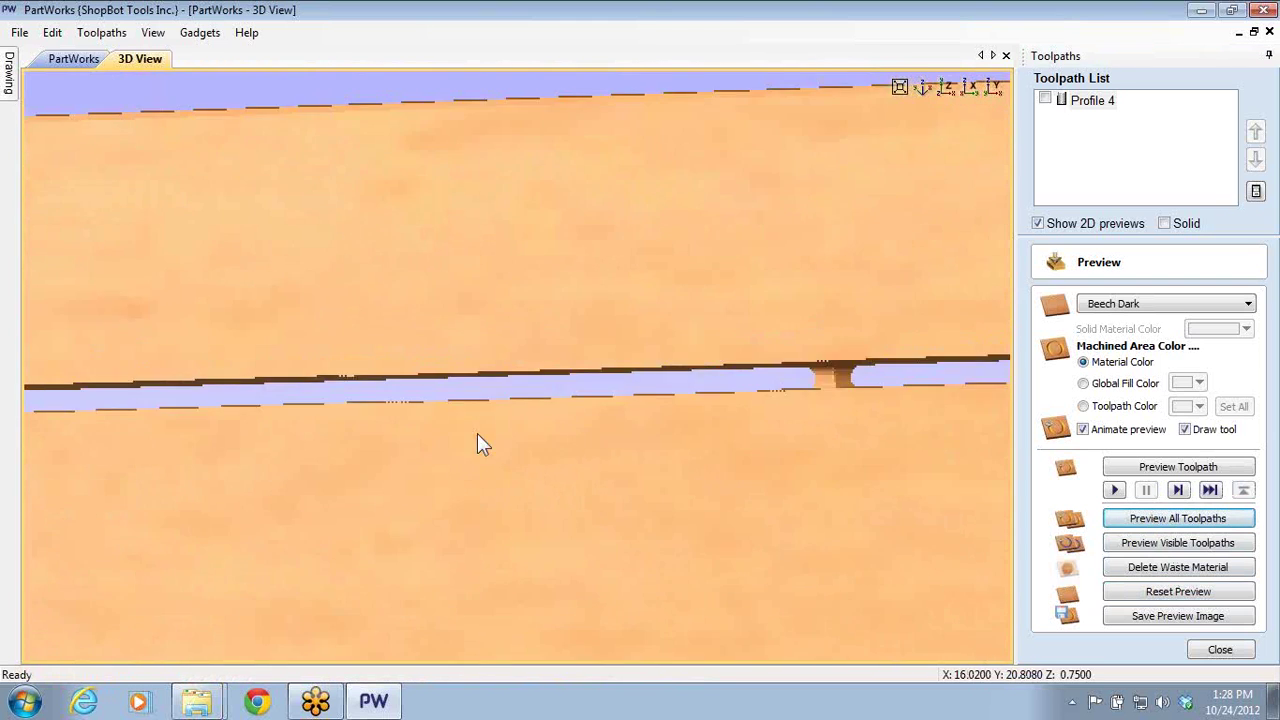
pyautogui.moveTo(667, 432); pyautogui.dragTo(622, 437)
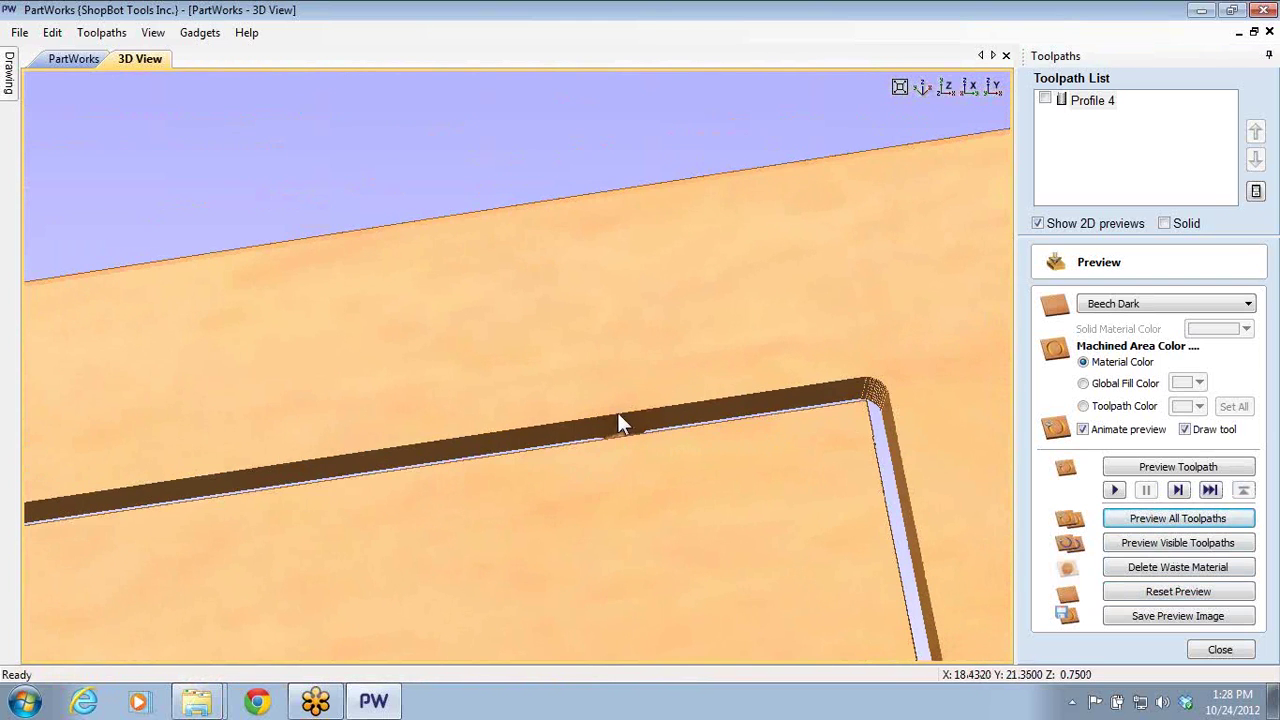
pyautogui.moveTo(473, 470); pyautogui.dragTo(588, 472)
pyautogui.scroll(-4, 588, 472)
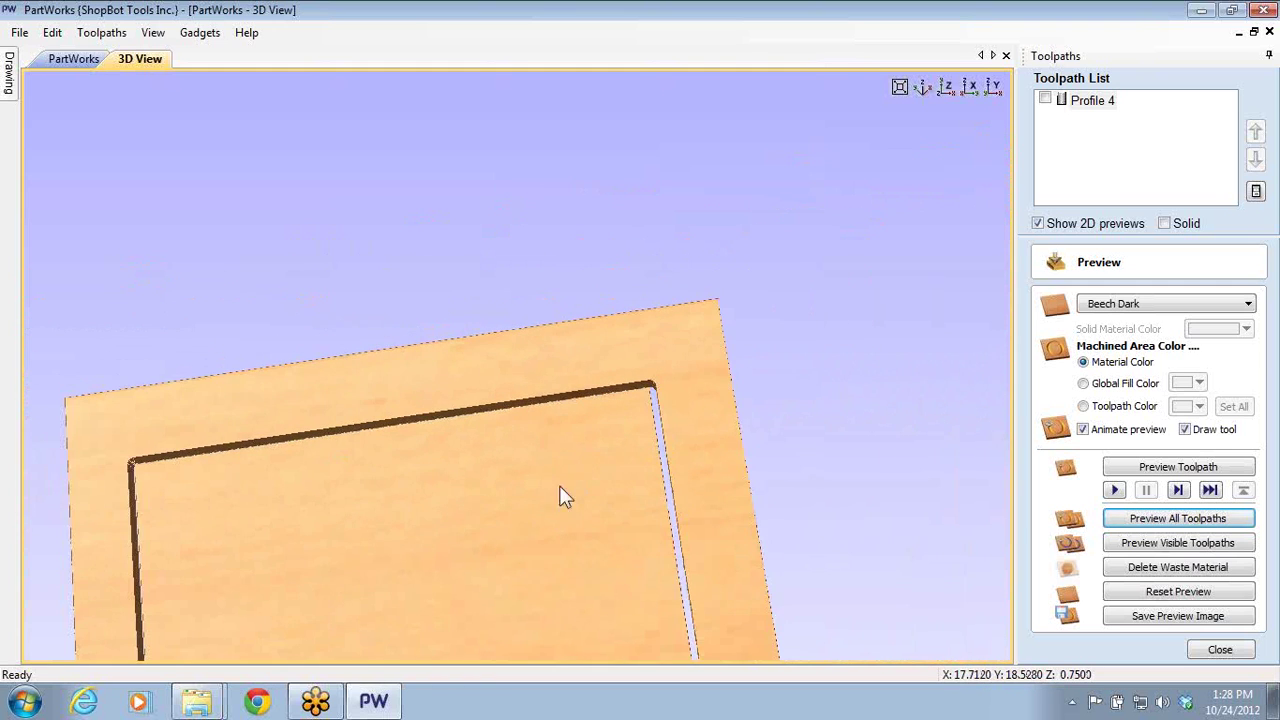
pyautogui.scroll(-5, 654, 251)
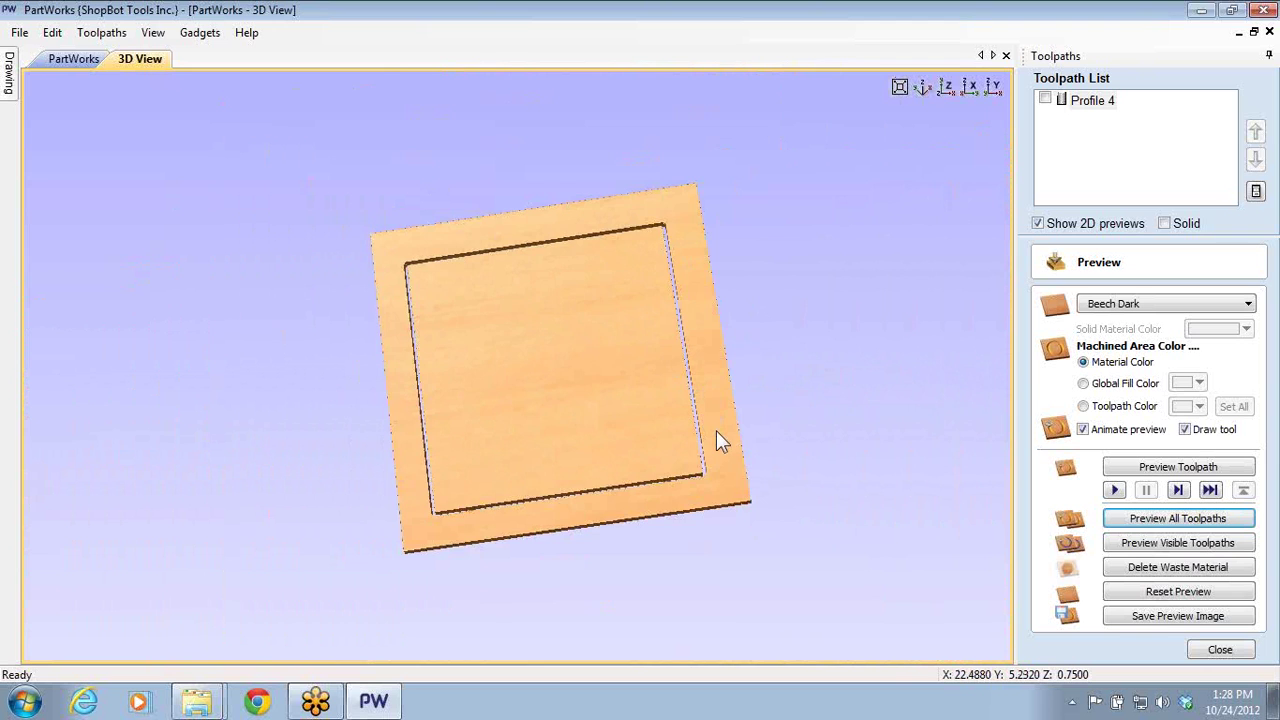
pyautogui.moveTo(716, 432); pyautogui.dragTo(433, 279)
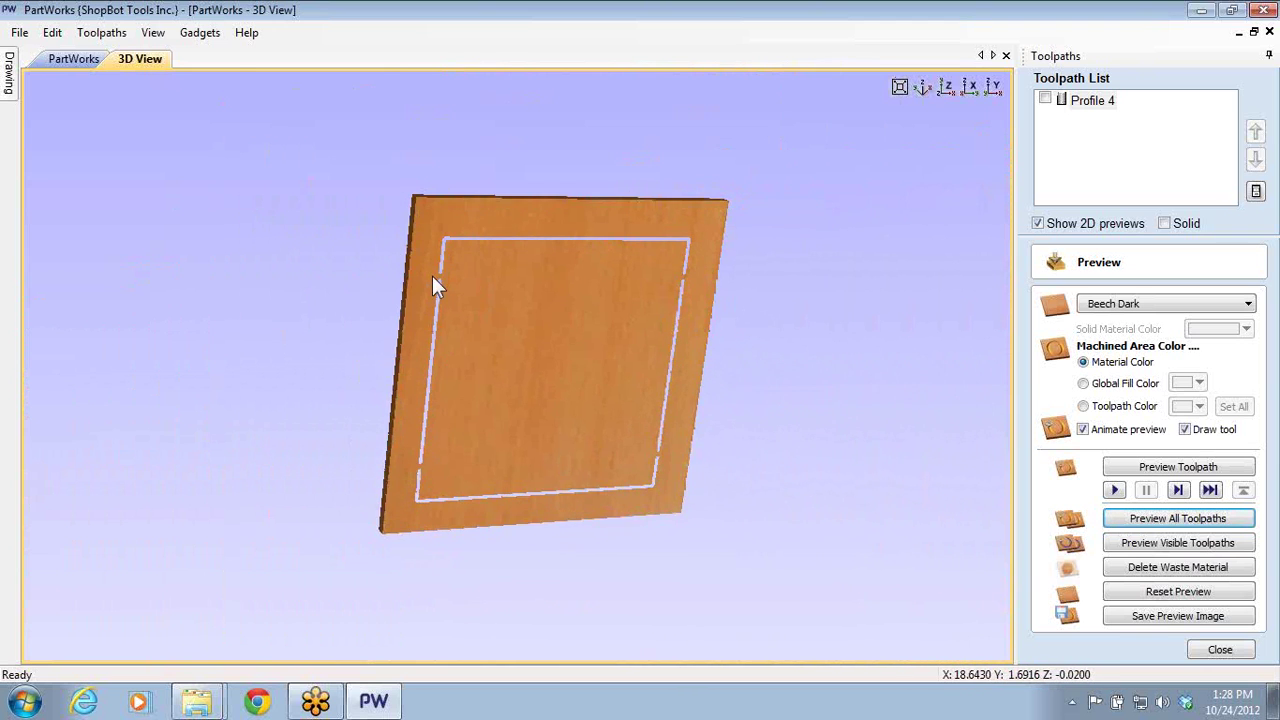
pyautogui.scroll(5, 489, 285)
pyautogui.scroll(3, 489, 285)
pyautogui.scroll(-2, 457, 277)
pyautogui.moveTo(549, 363); pyautogui.dragTo(571, 326)
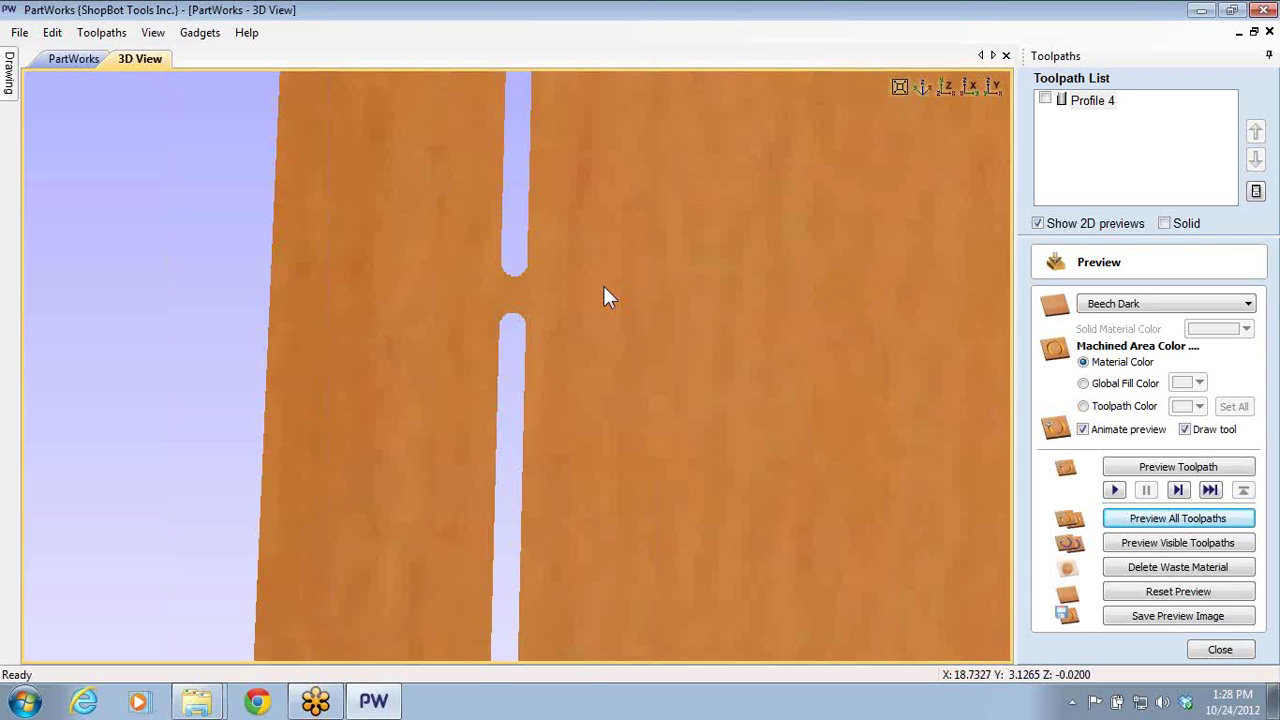
pyautogui.scroll(-5, 331, 329)
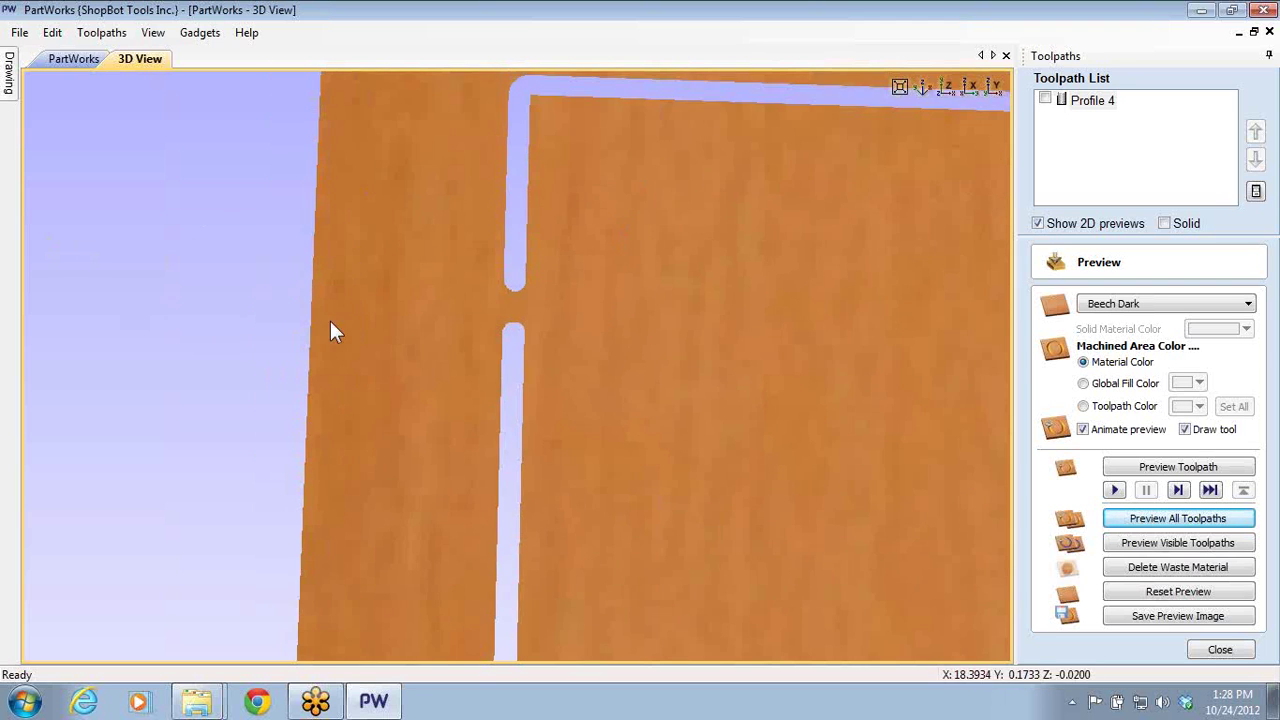
pyautogui.scroll(-2, 392, 345)
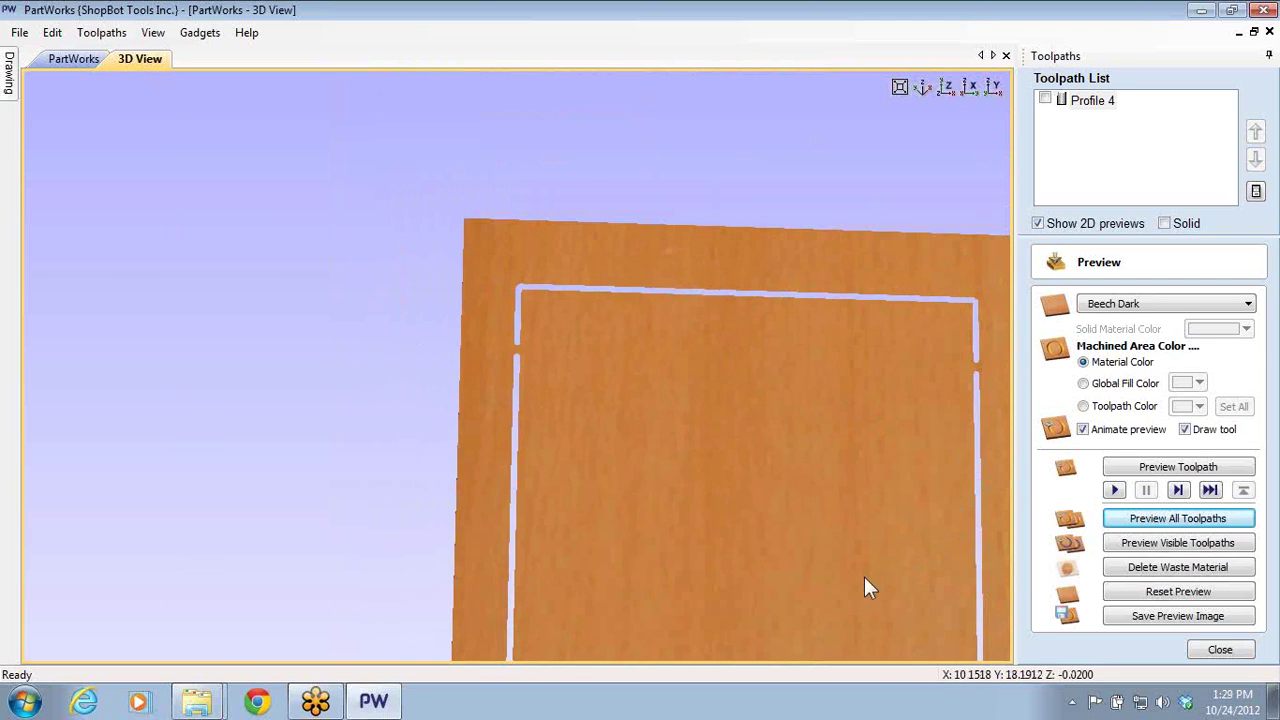
pyautogui.scroll(-1, 791, 424)
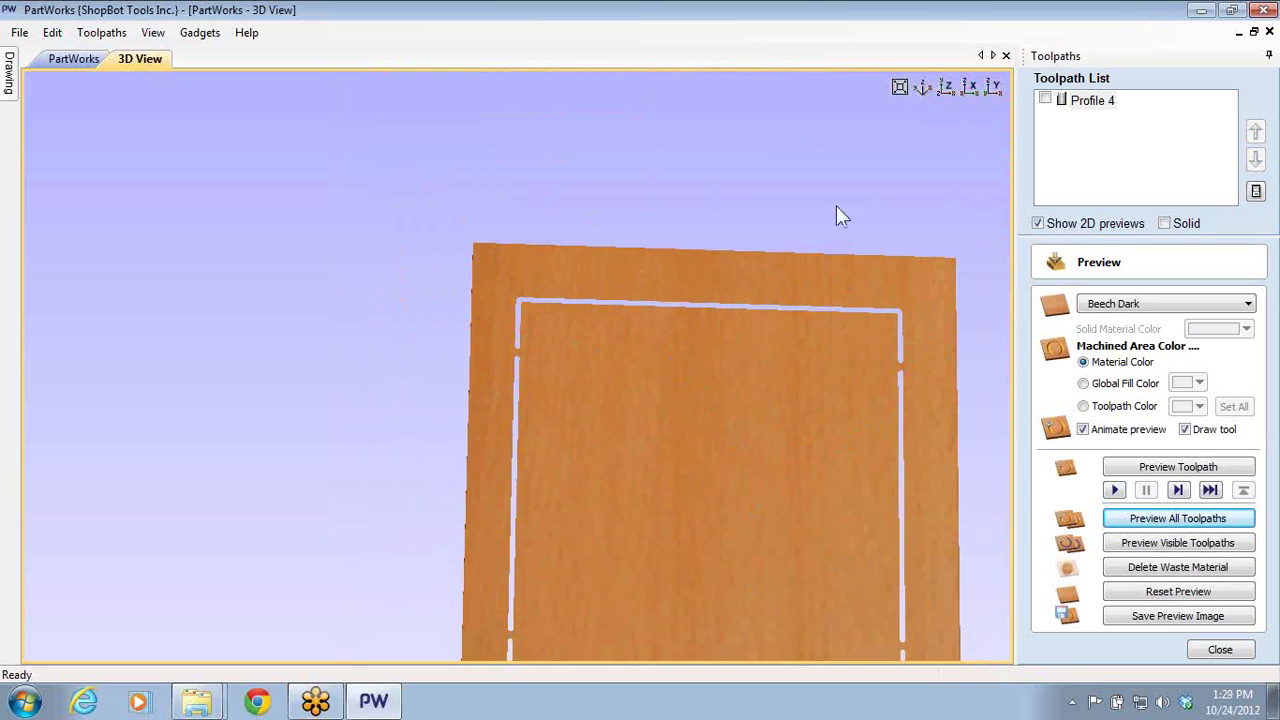
pyautogui.scroll(-2, 543, 380)
pyautogui.moveTo(543, 380); pyautogui.dragTo(557, 307)
pyautogui.scroll(5, 807, 350)
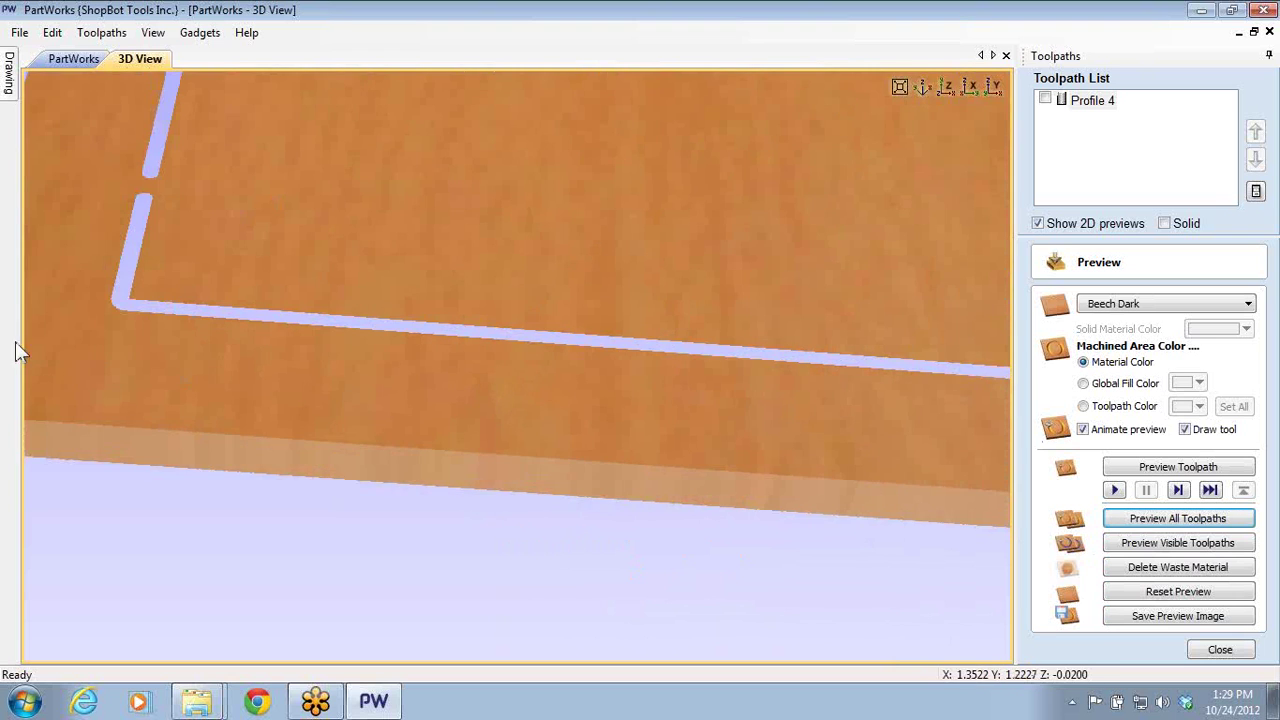
pyautogui.moveTo(201, 254); pyautogui.dragTo(421, 298, button='right')
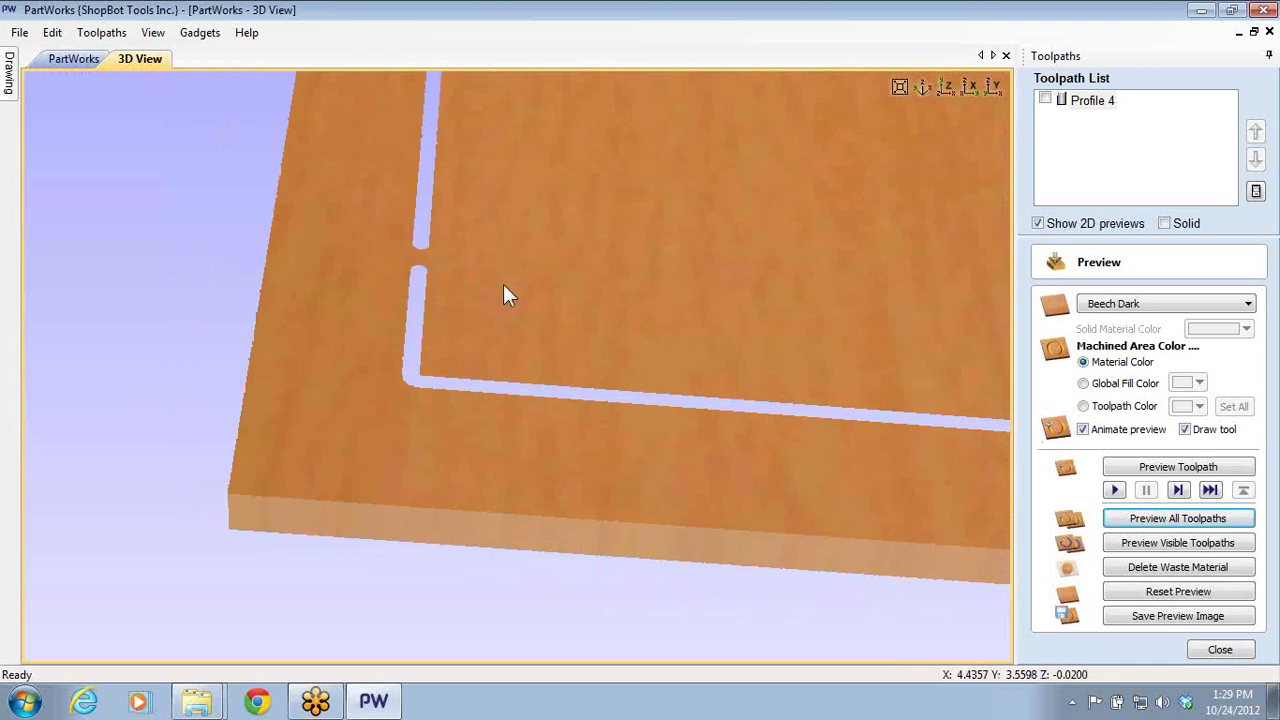
pyautogui.scroll(-6, 903, 251)
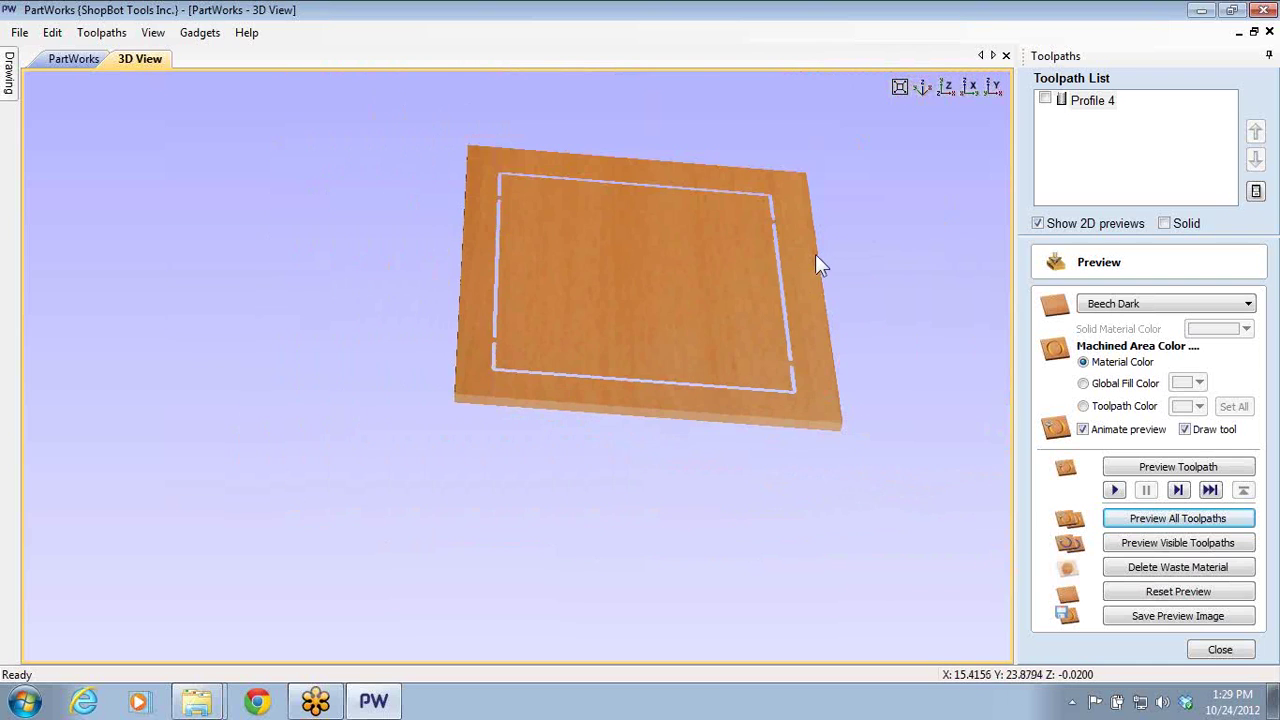
pyautogui.moveTo(716, 312); pyautogui.dragTo(613, 486)
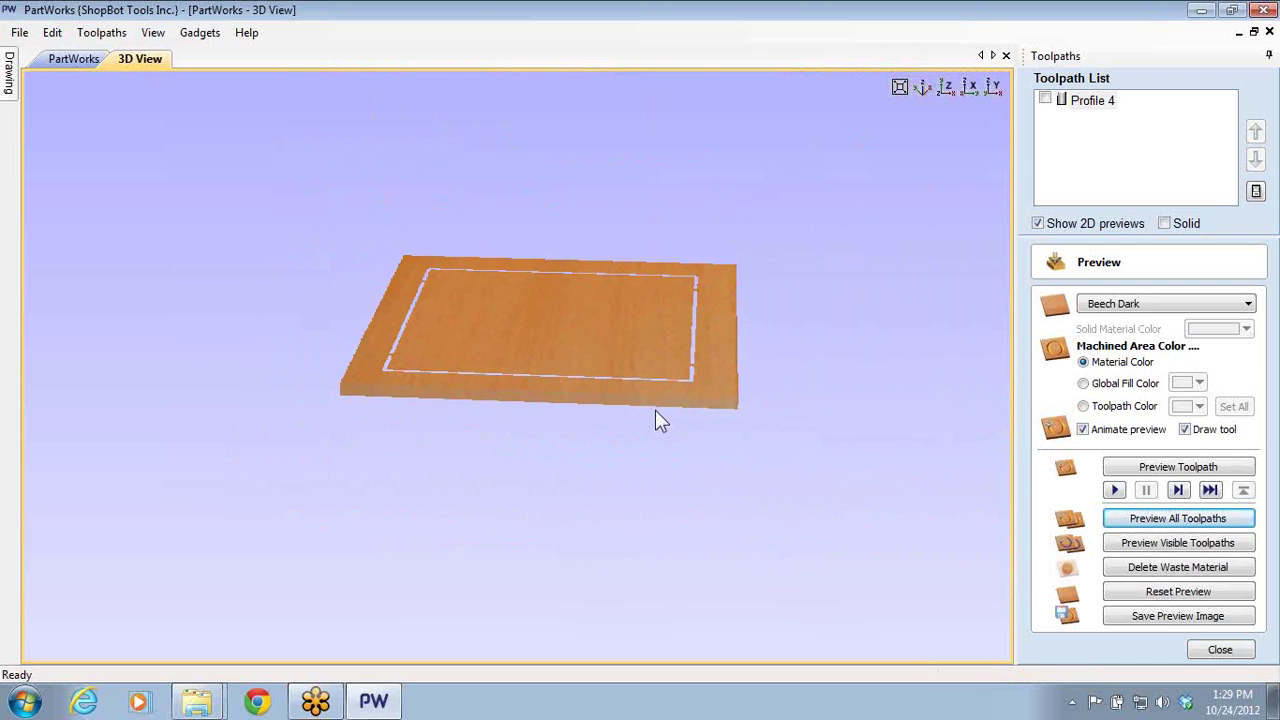
pyautogui.moveTo(663, 394); pyautogui.dragTo(323, 454)
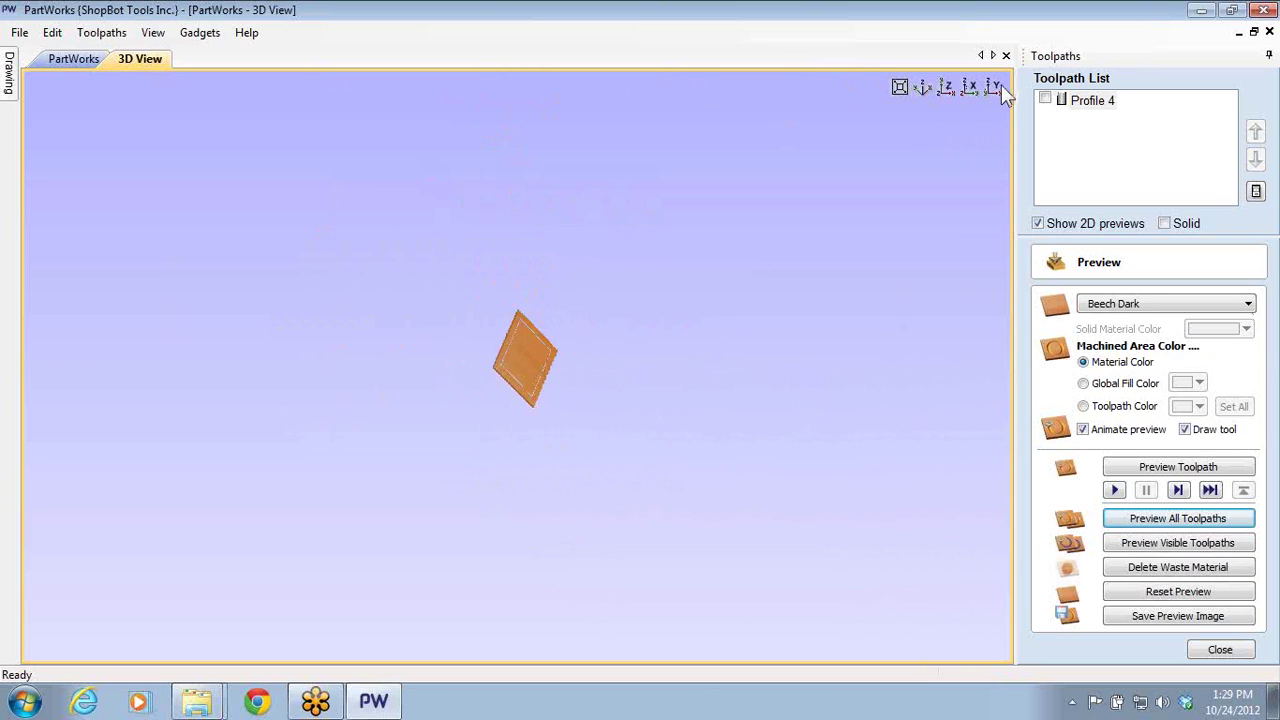
# - Cycle the board through isometric, fit, top and side standard views
pyautogui.click(922, 91)
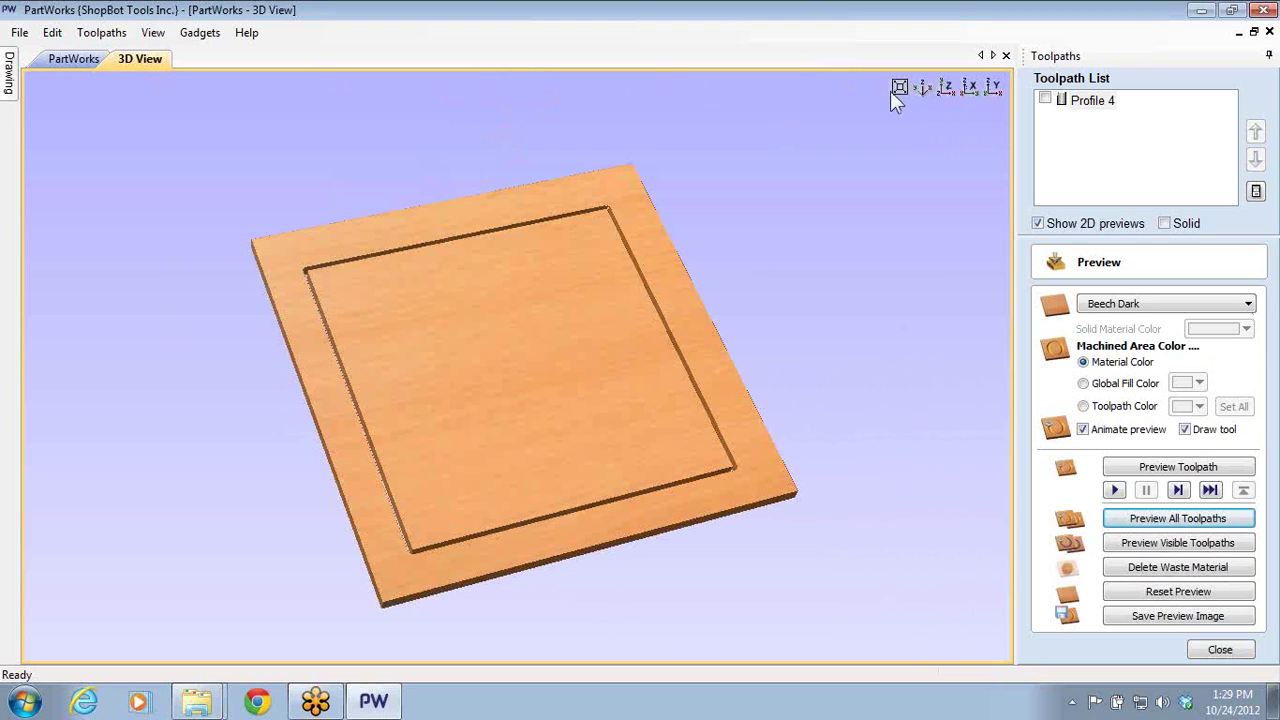
pyautogui.click(903, 91)
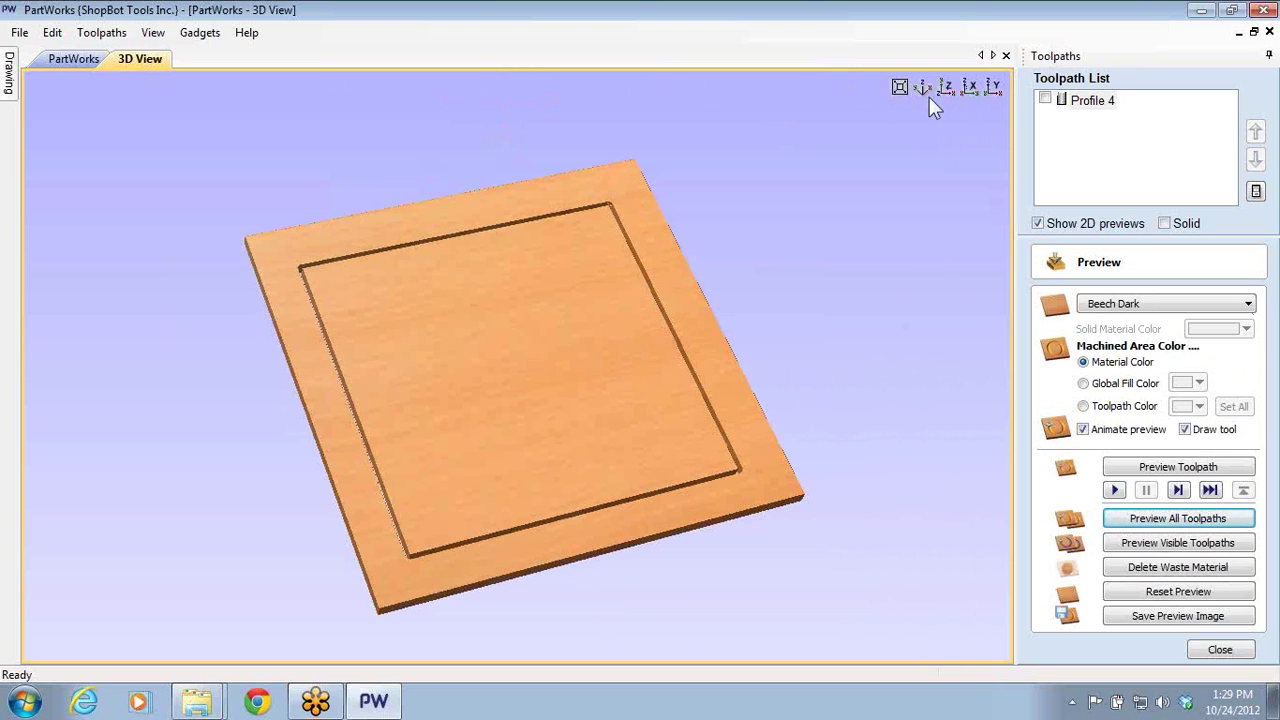
pyautogui.click(949, 91)
pyautogui.click(965, 91)
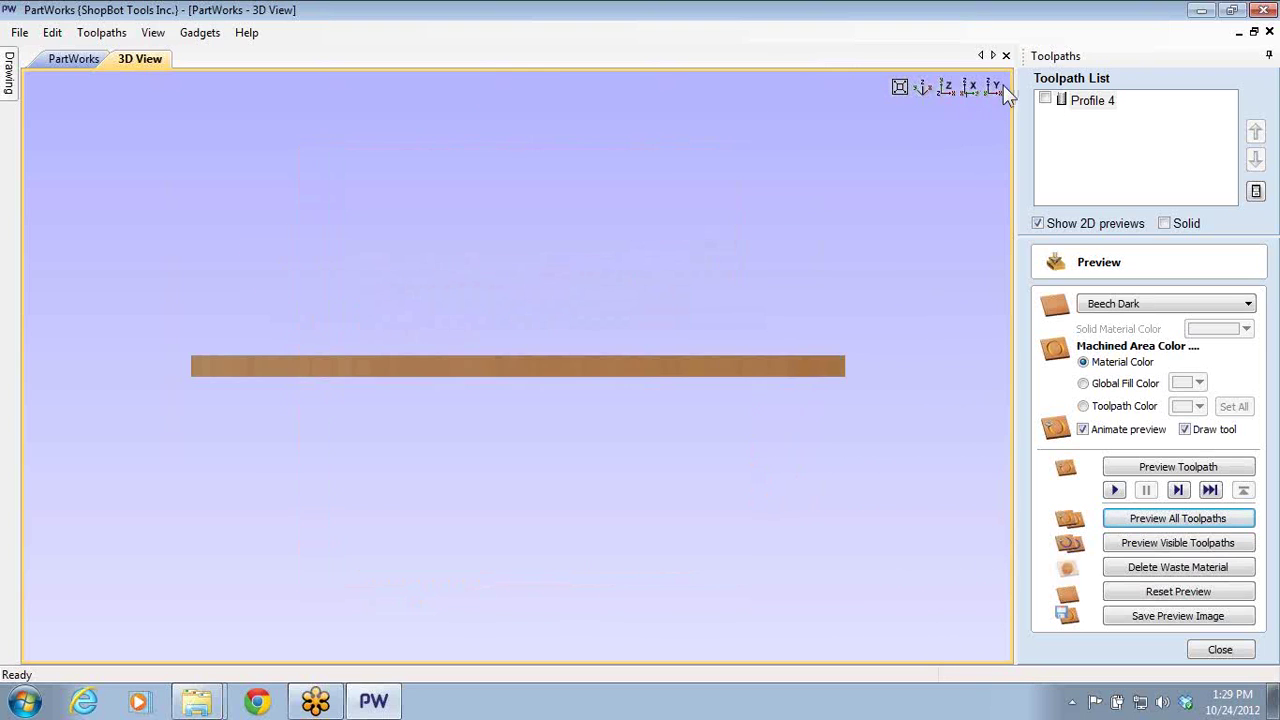
pyautogui.click(973, 89)
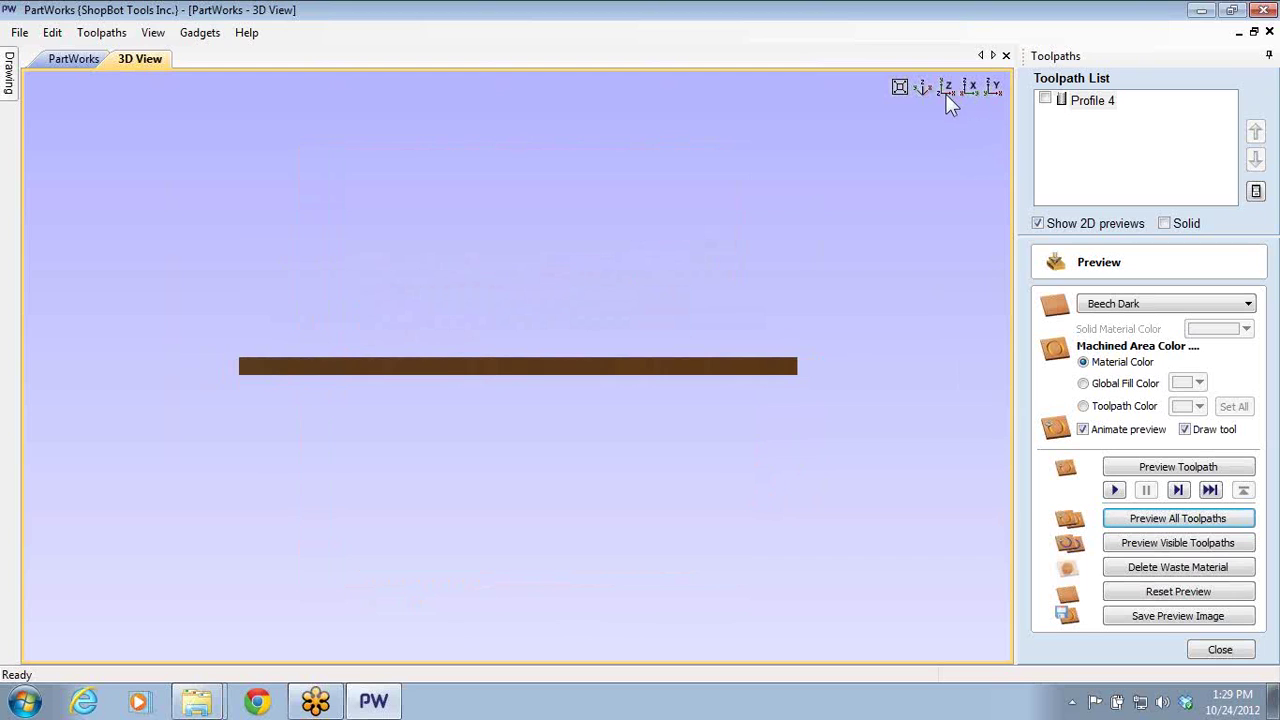
pyautogui.click(969, 89)
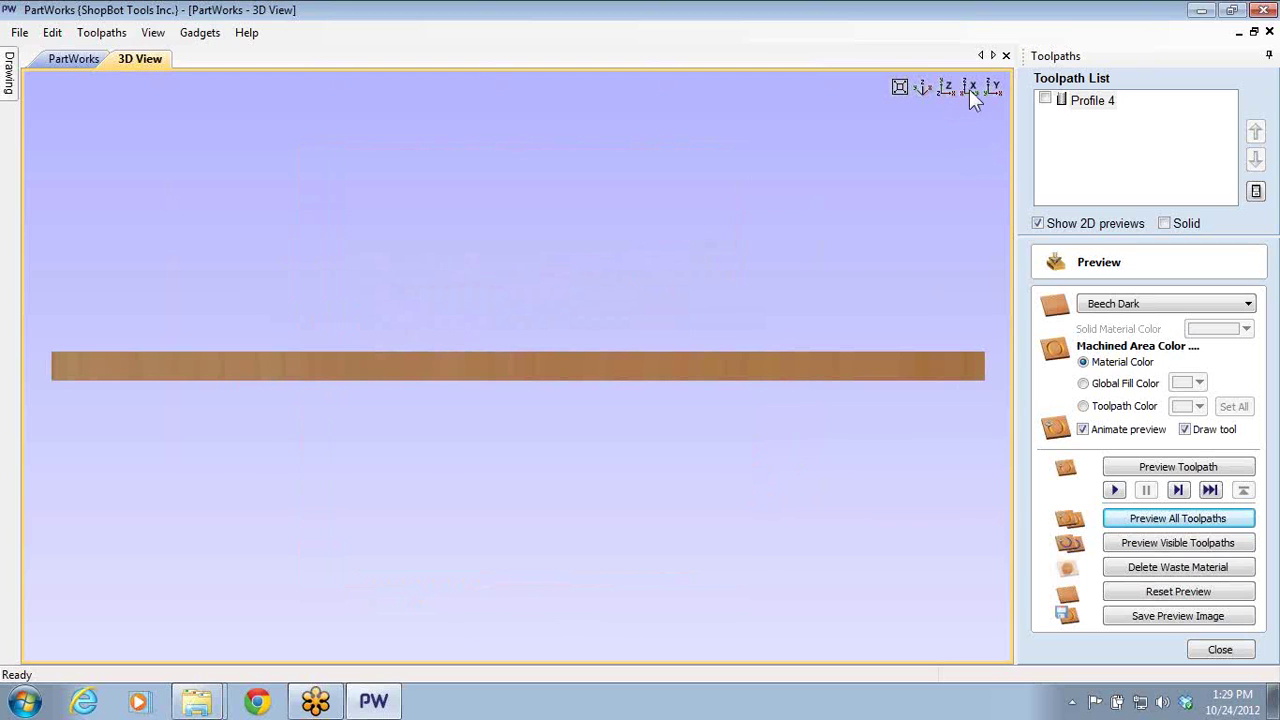
# - Show Profile 4's toolpath lines, orbit to an oblique view, and close the preview settings
pyautogui.click(1044, 101)
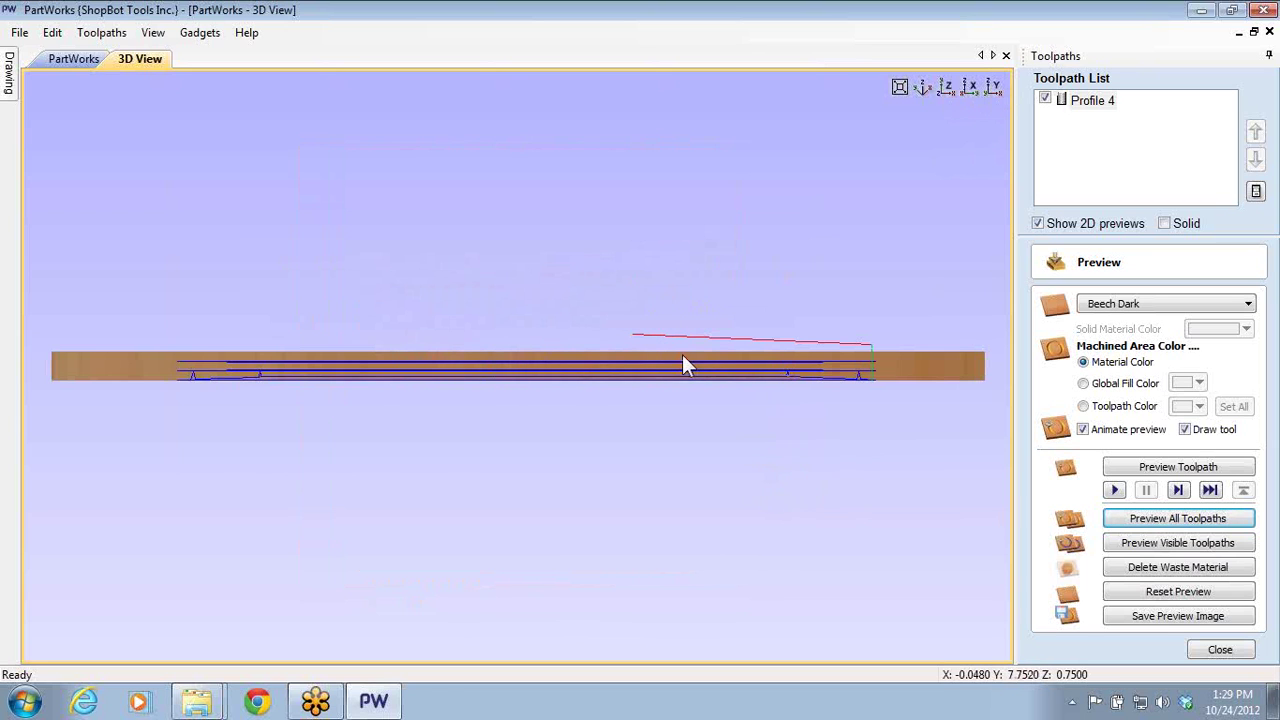
pyautogui.scroll(5, 834, 362)
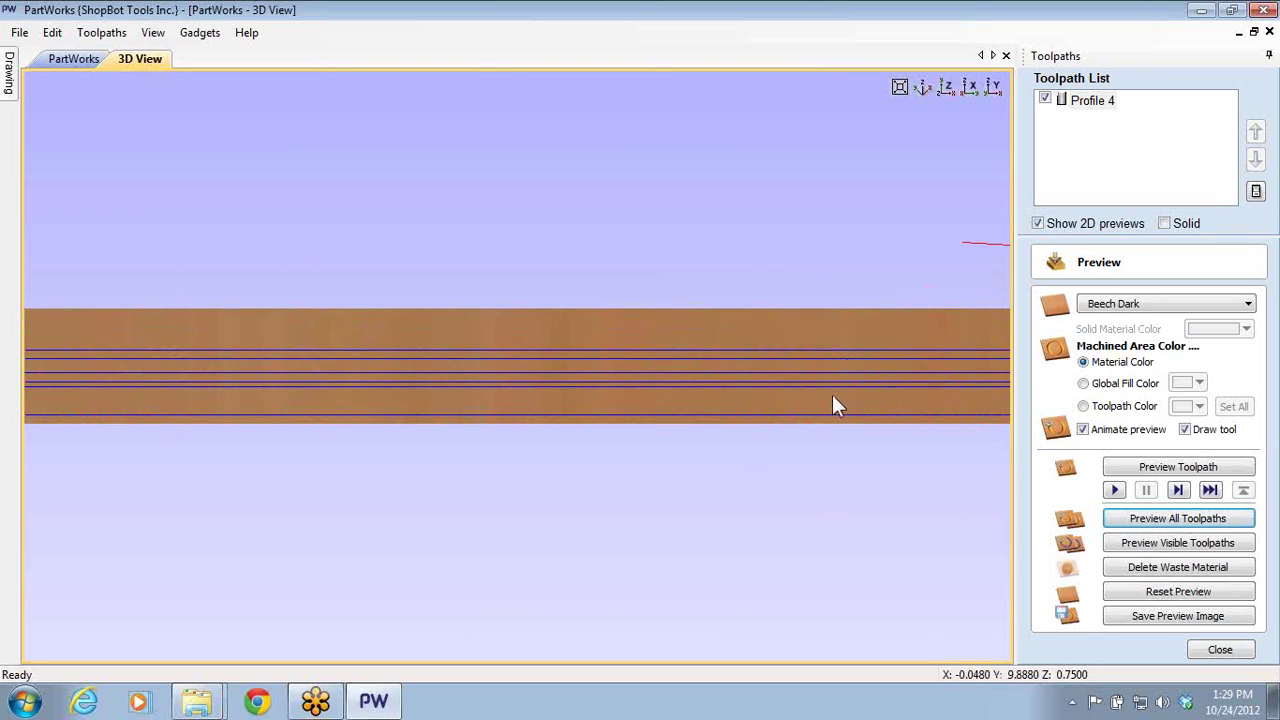
pyautogui.moveTo(762, 391); pyautogui.dragTo(734, 471)
pyautogui.moveTo(796, 565); pyautogui.dragTo(743, 494)
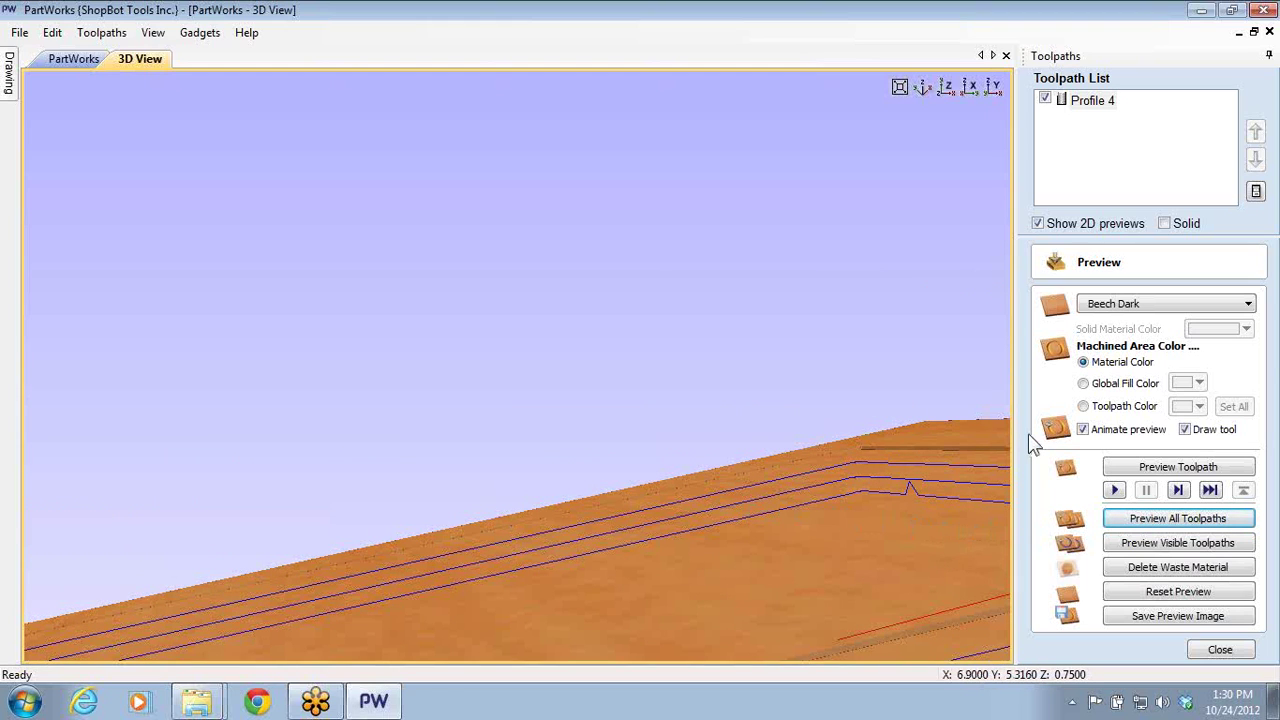
pyautogui.click(1220, 650)
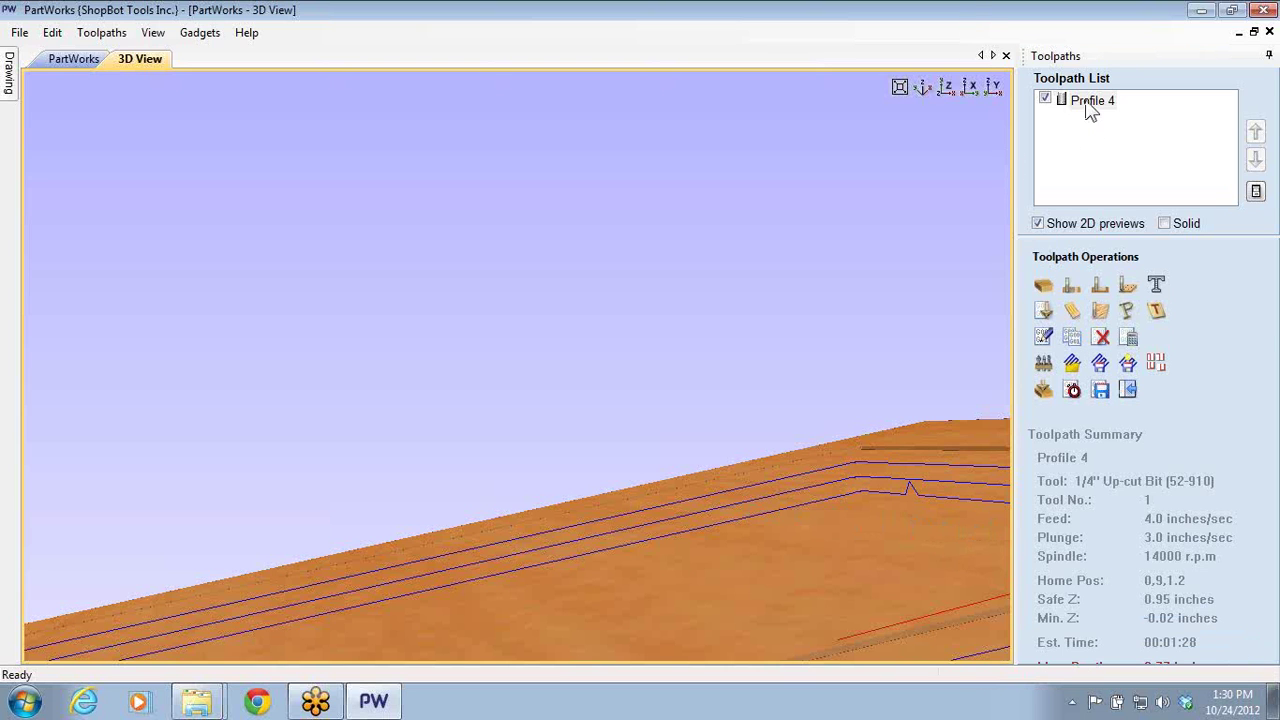
# - Reopen Profile 4's settings and bring its lower options into view
pyautogui.doubleClick(1088, 102)
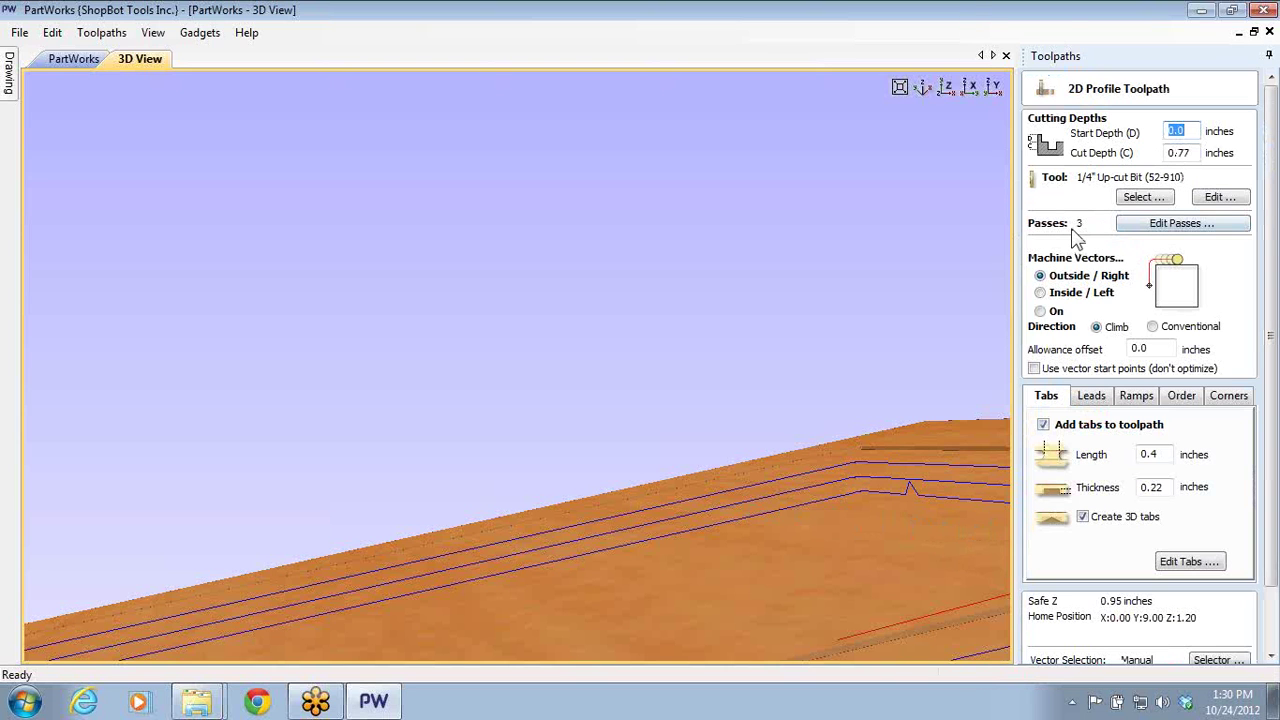
pyautogui.click(1274, 590)
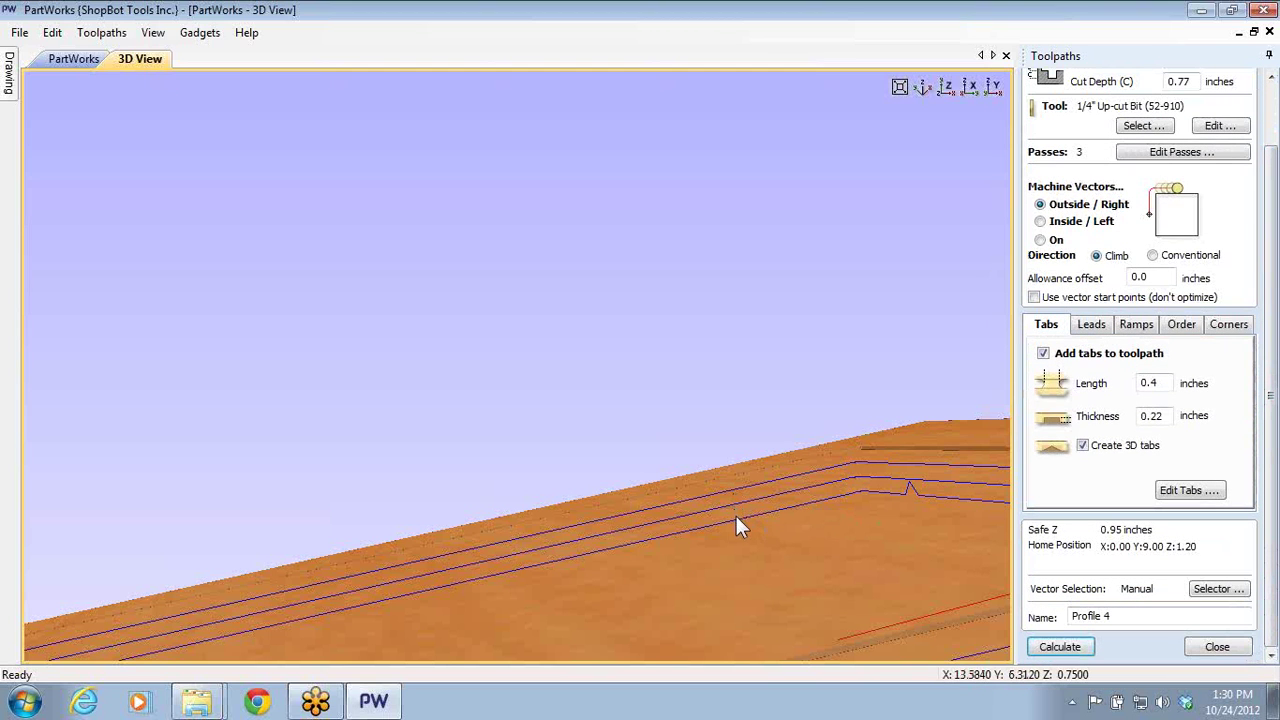
pyautogui.moveTo(940, 508); pyautogui.dragTo(752, 477, button='middle')
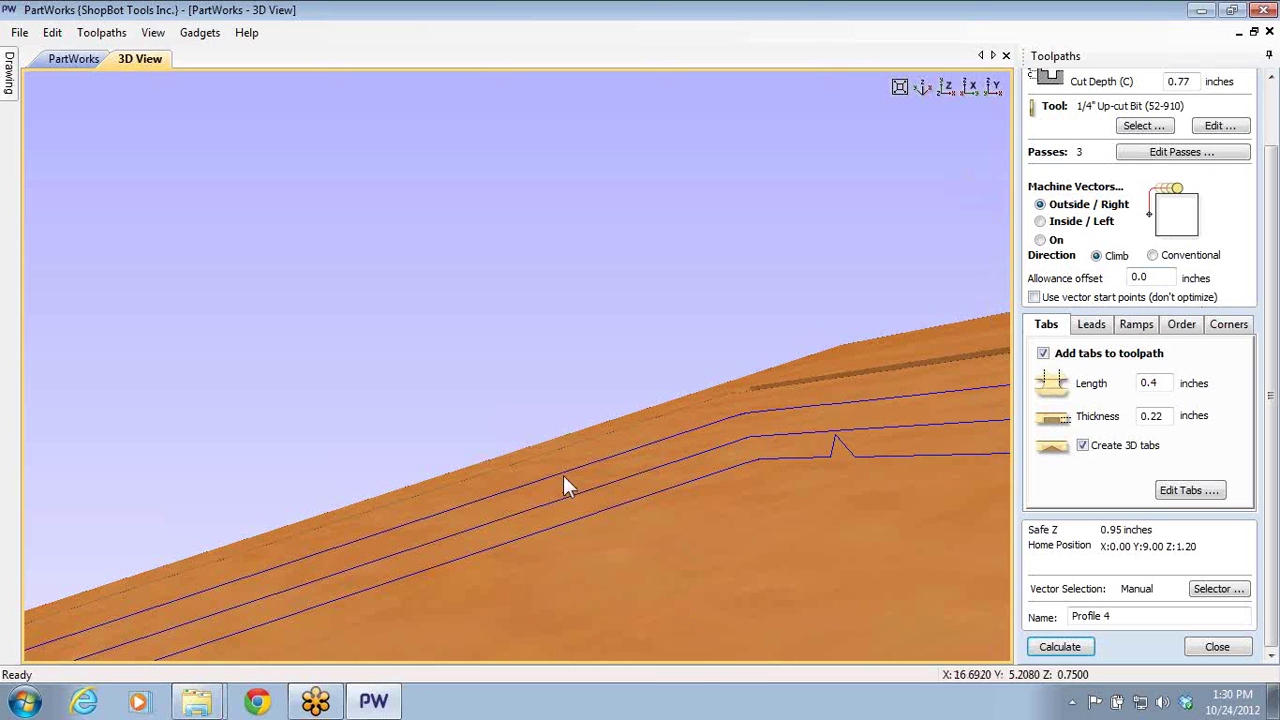
# - Orbit and zoom out until the whole panel with its pocket and toolpaths is visible
pyautogui.moveTo(563, 475); pyautogui.dragTo(790, 338)
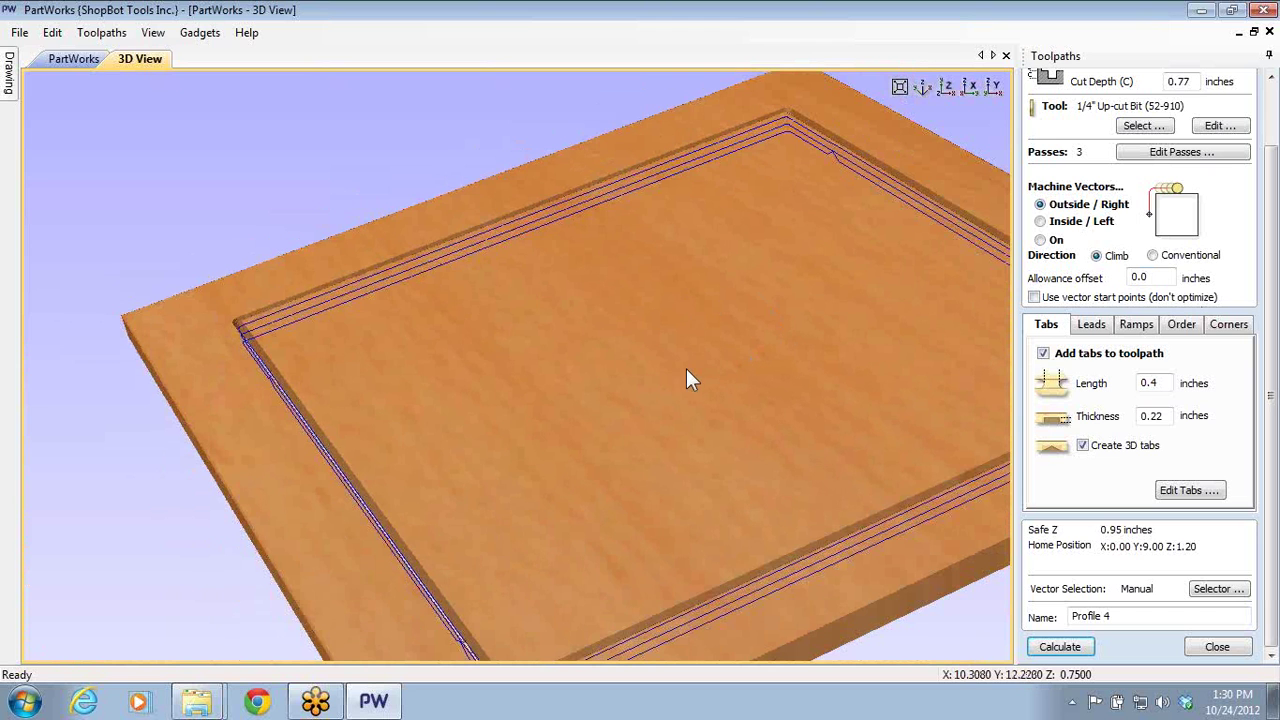
pyautogui.moveTo(697, 320); pyautogui.dragTo(617, 272)
pyautogui.scroll(-2, 617, 264)
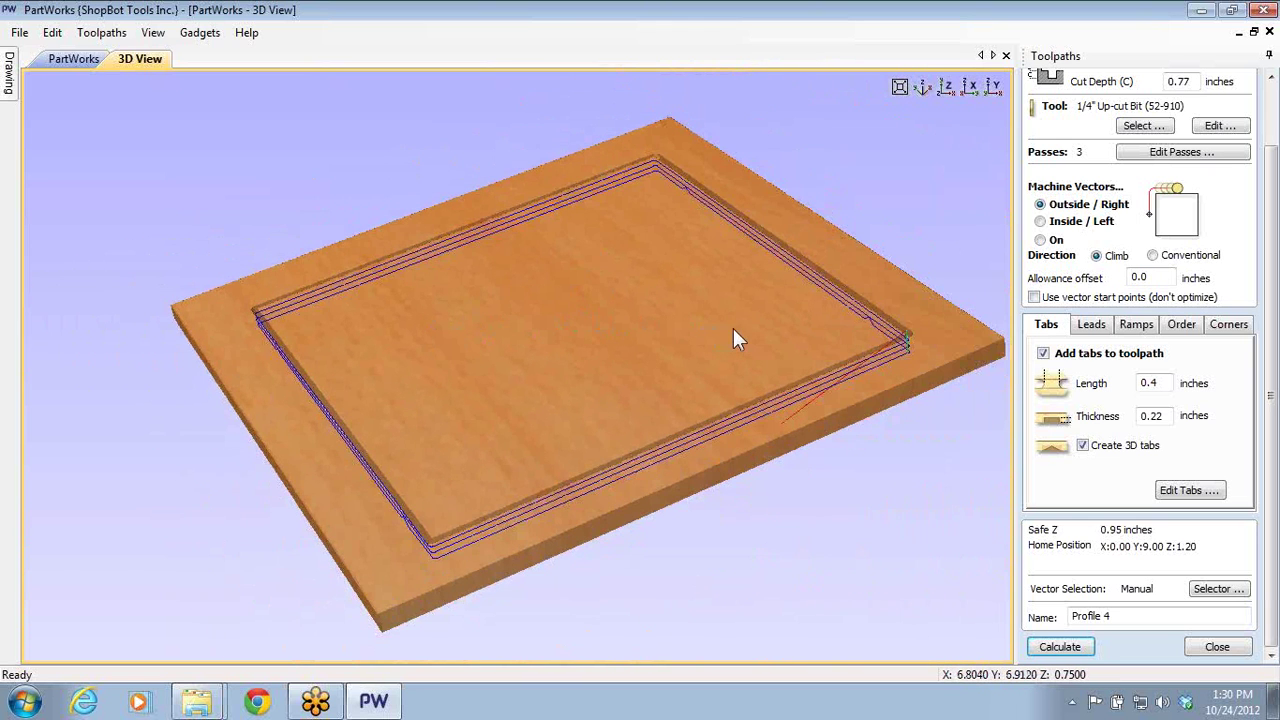
pyautogui.moveTo(733, 330); pyautogui.dragTo(715, 350)
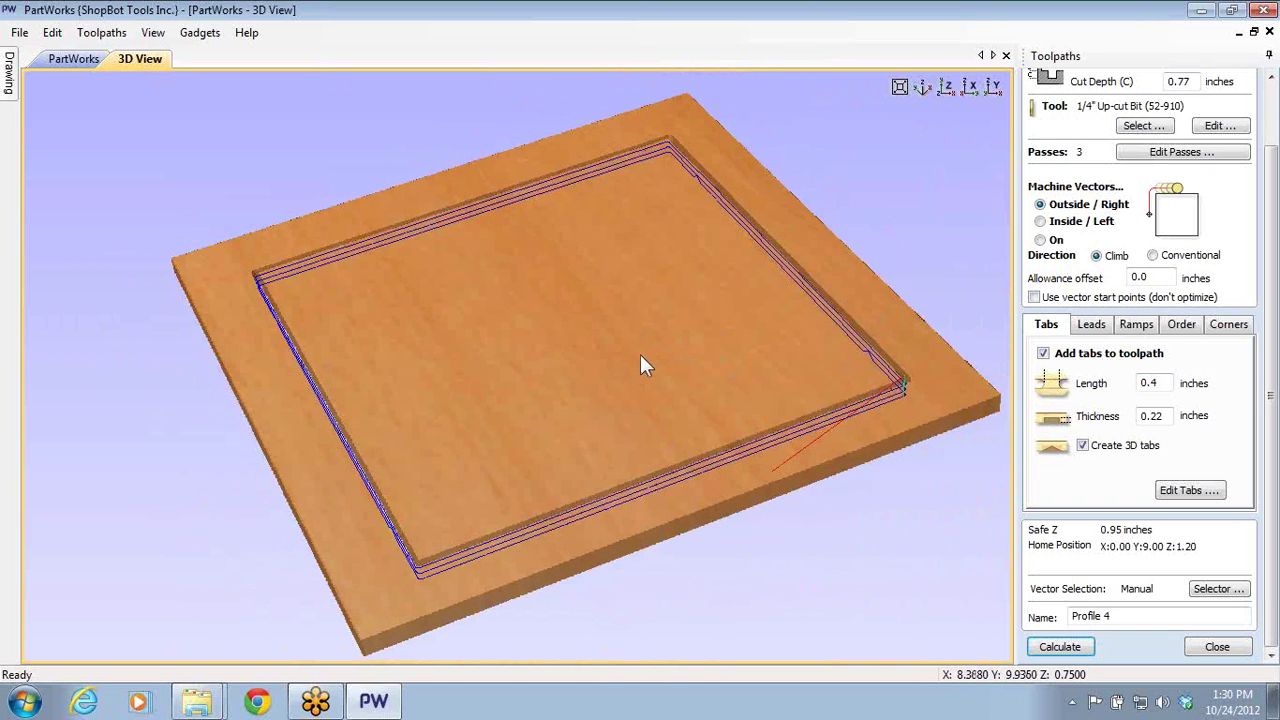
pyautogui.moveTo(641, 363); pyautogui.dragTo(677, 368)
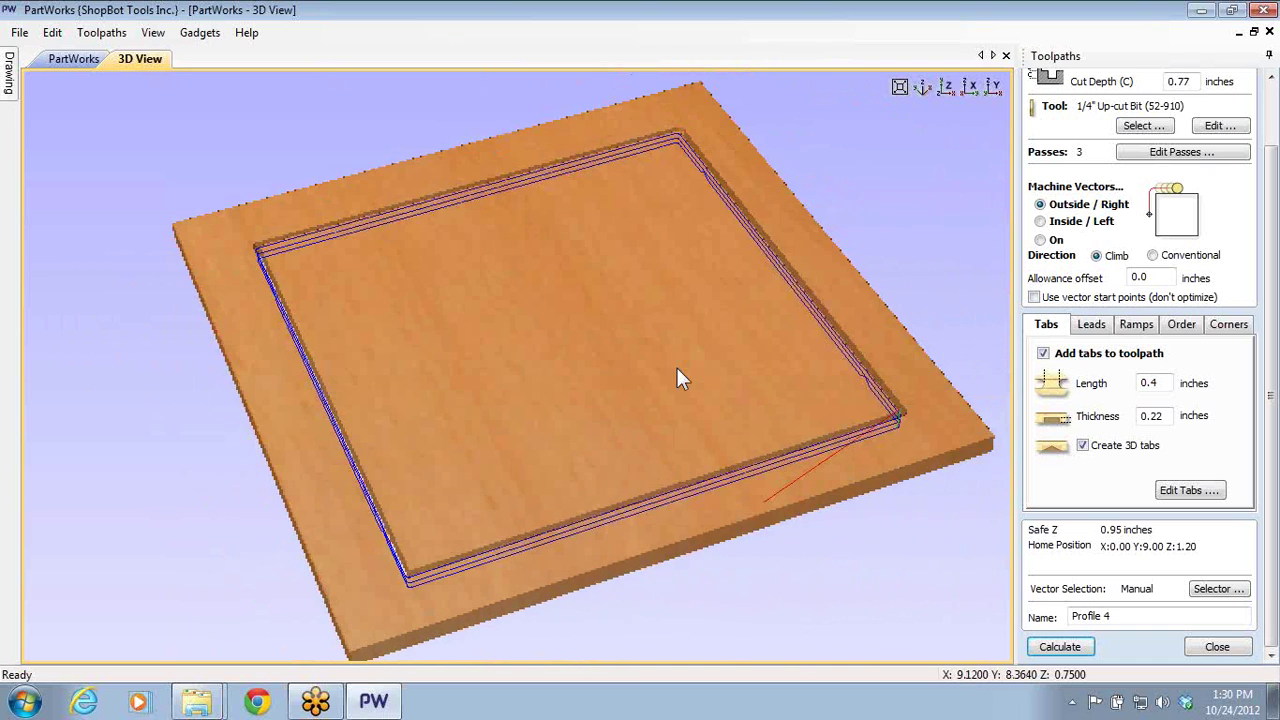
pyautogui.click(153, 33)
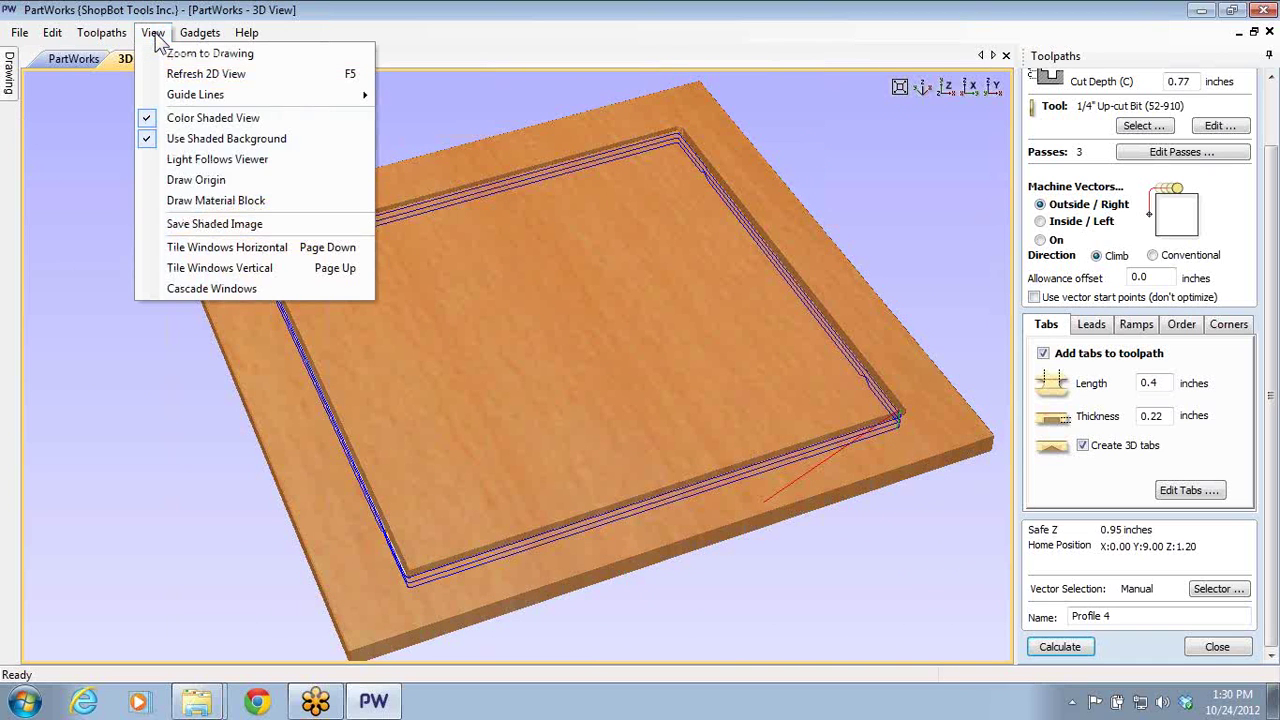
pyautogui.click(196, 181)
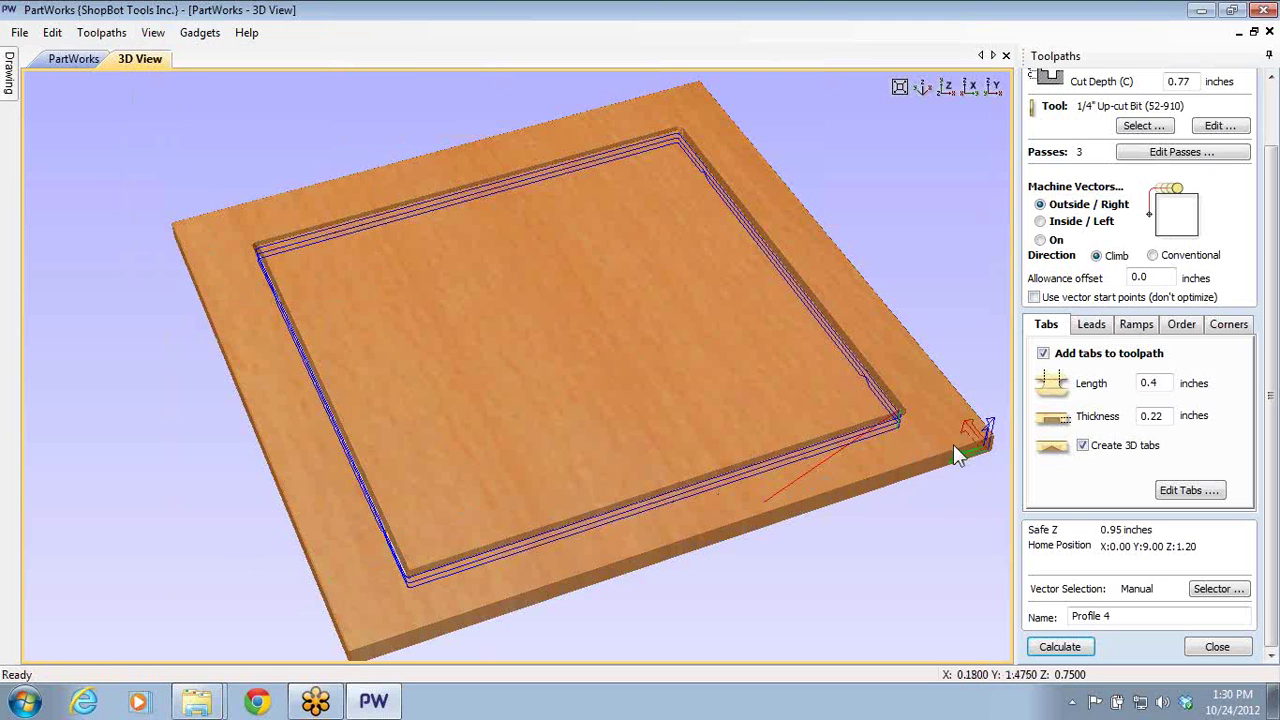
pyautogui.moveTo(953, 444); pyautogui.dragTo(331, 415)
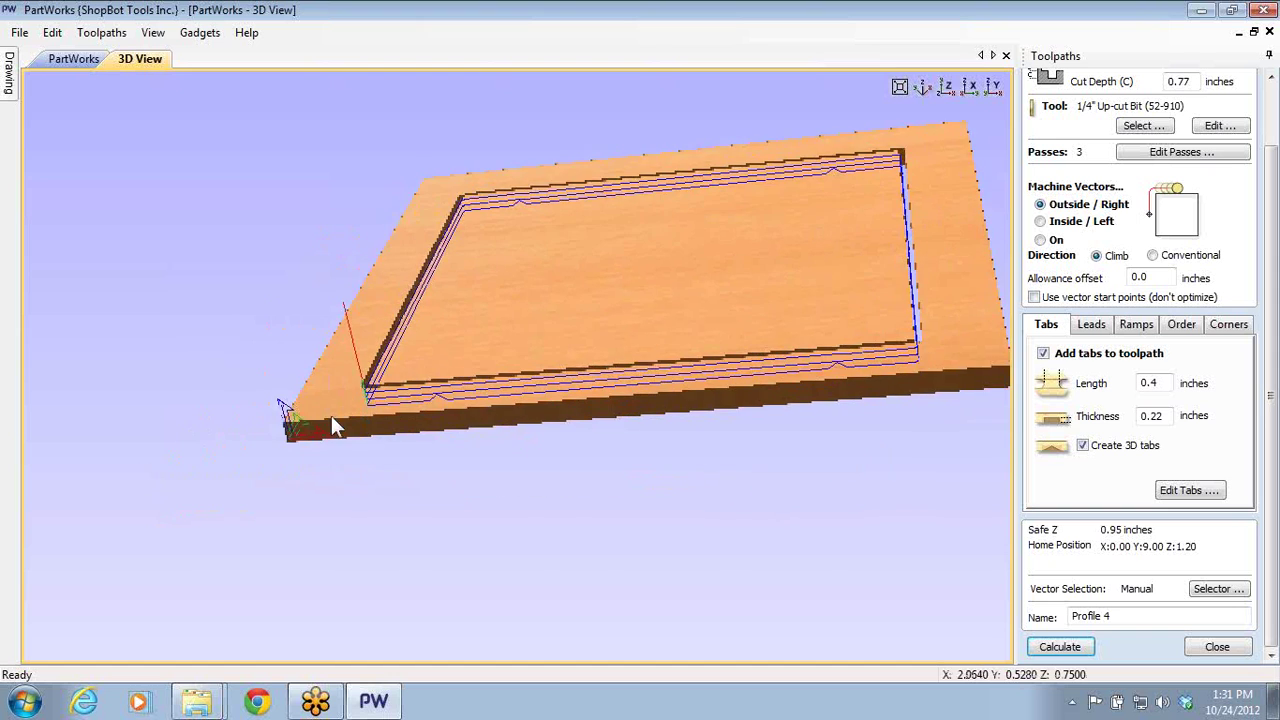
pyautogui.scroll(3, 186, 500)
pyautogui.moveTo(294, 429); pyautogui.dragTo(650, 332, button='middle')
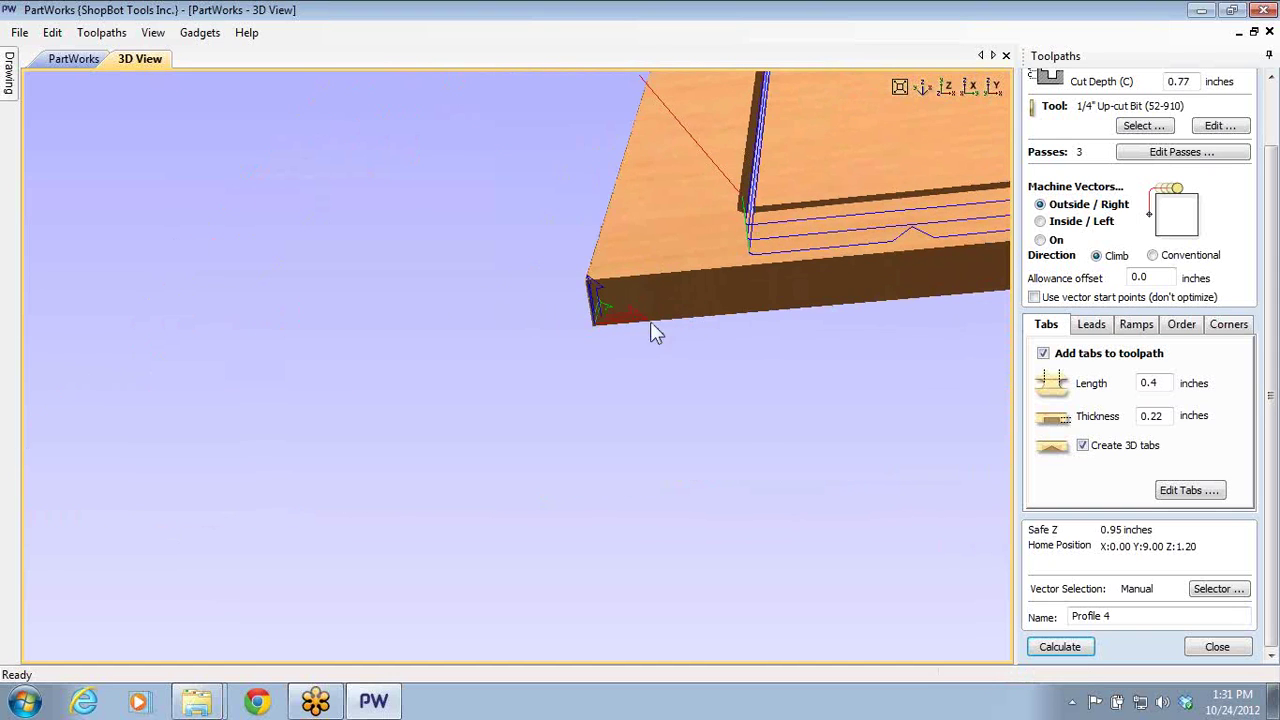
pyautogui.moveTo(614, 329); pyautogui.dragTo(535, 488)
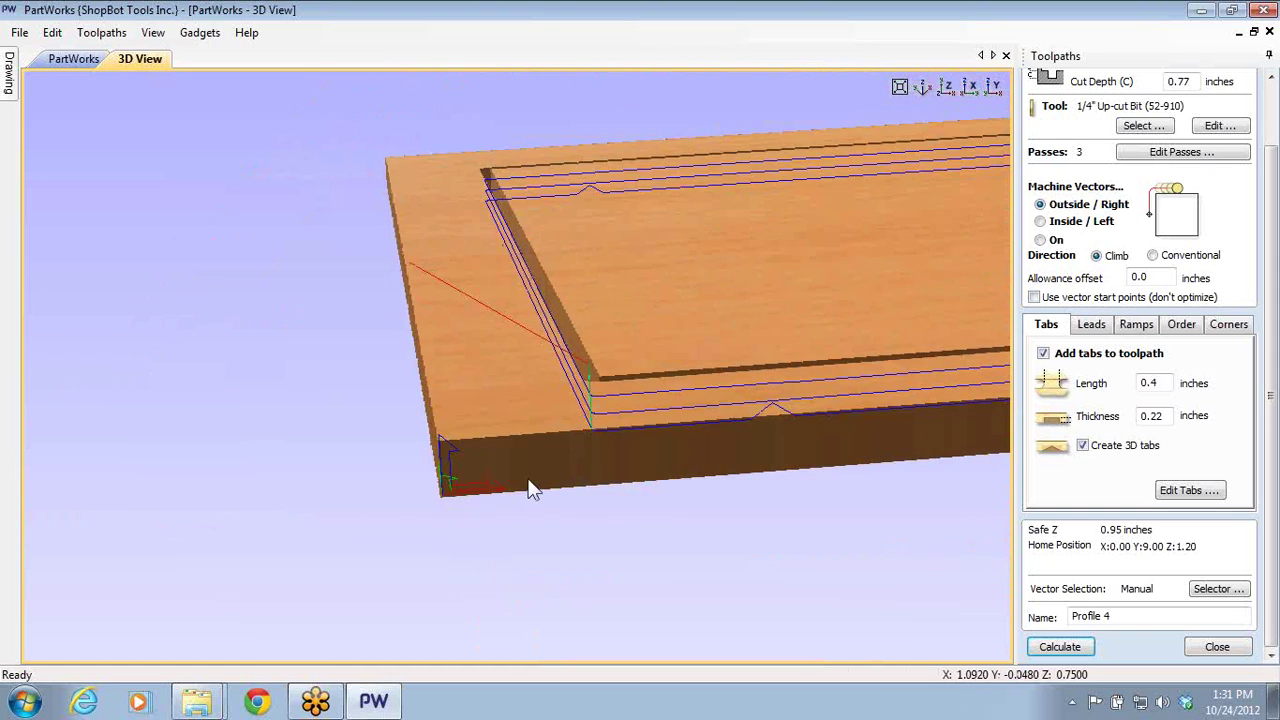
pyautogui.click(155, 33)
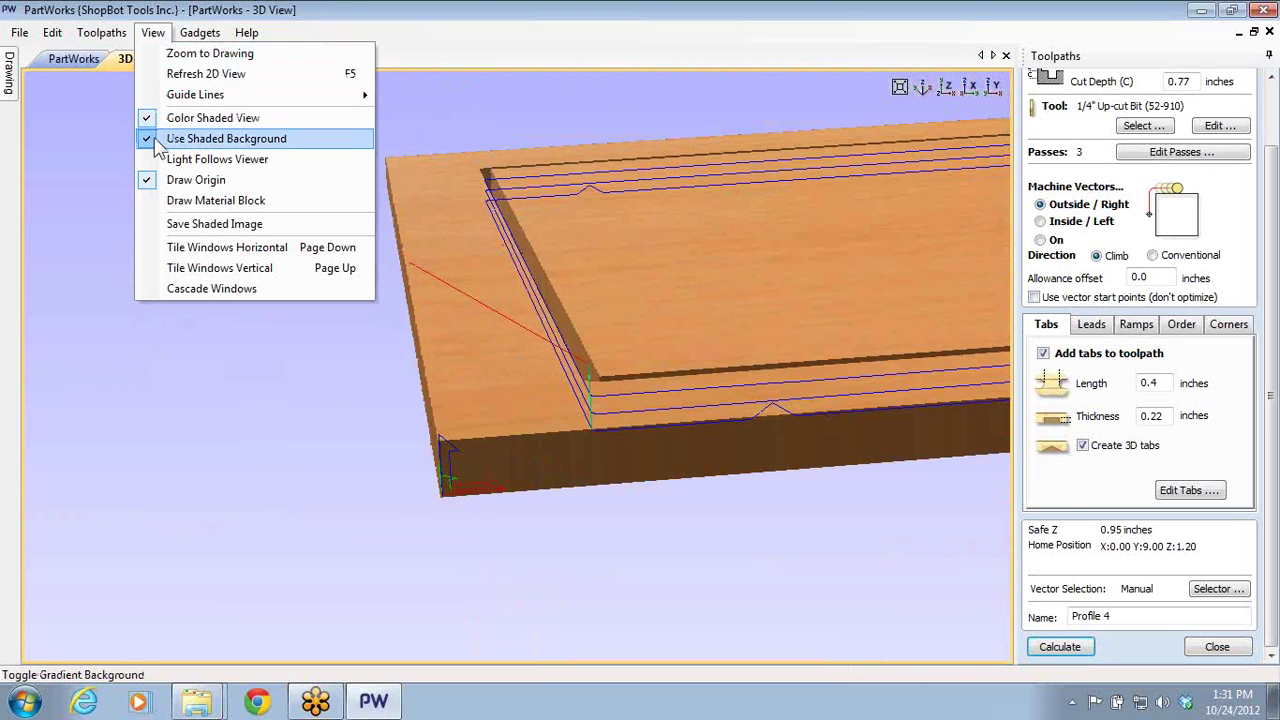
pyautogui.click(163, 179)
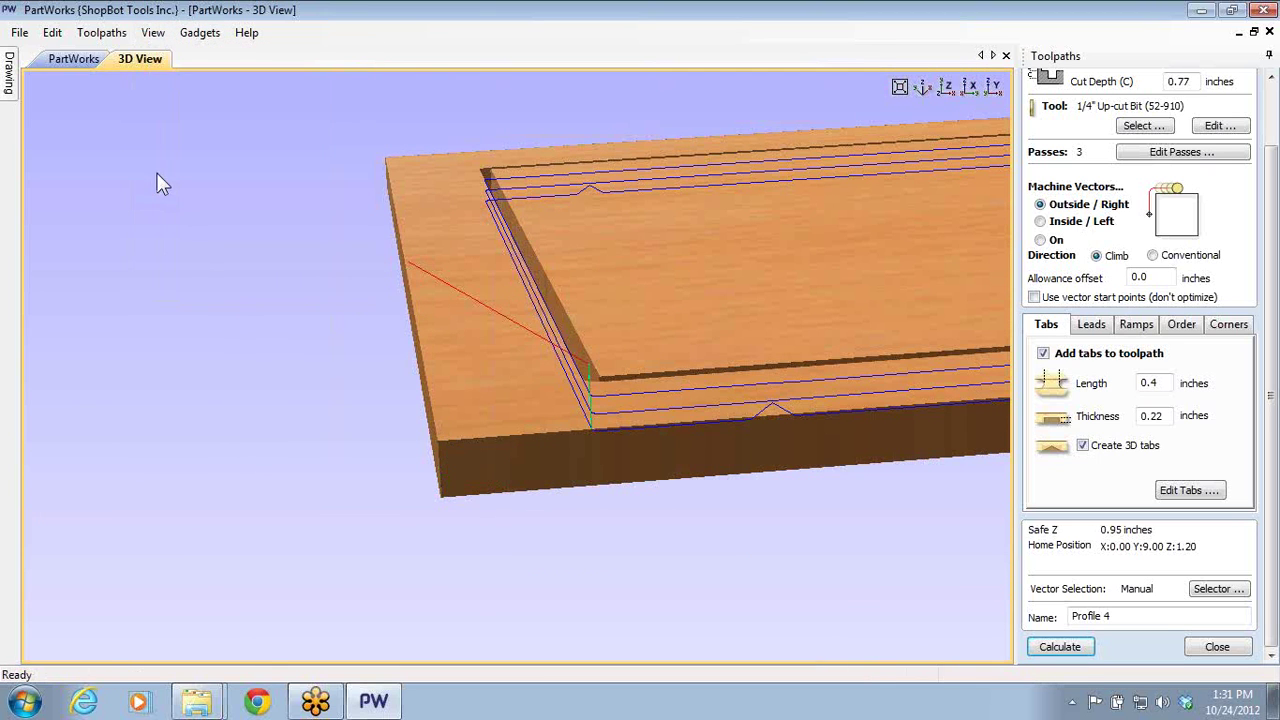
pyautogui.moveTo(768, 303); pyautogui.dragTo(750, 375)
pyautogui.scroll(-5, 751, 293)
pyautogui.moveTo(751, 293); pyautogui.dragTo(660, 268)
pyautogui.click(153, 33)
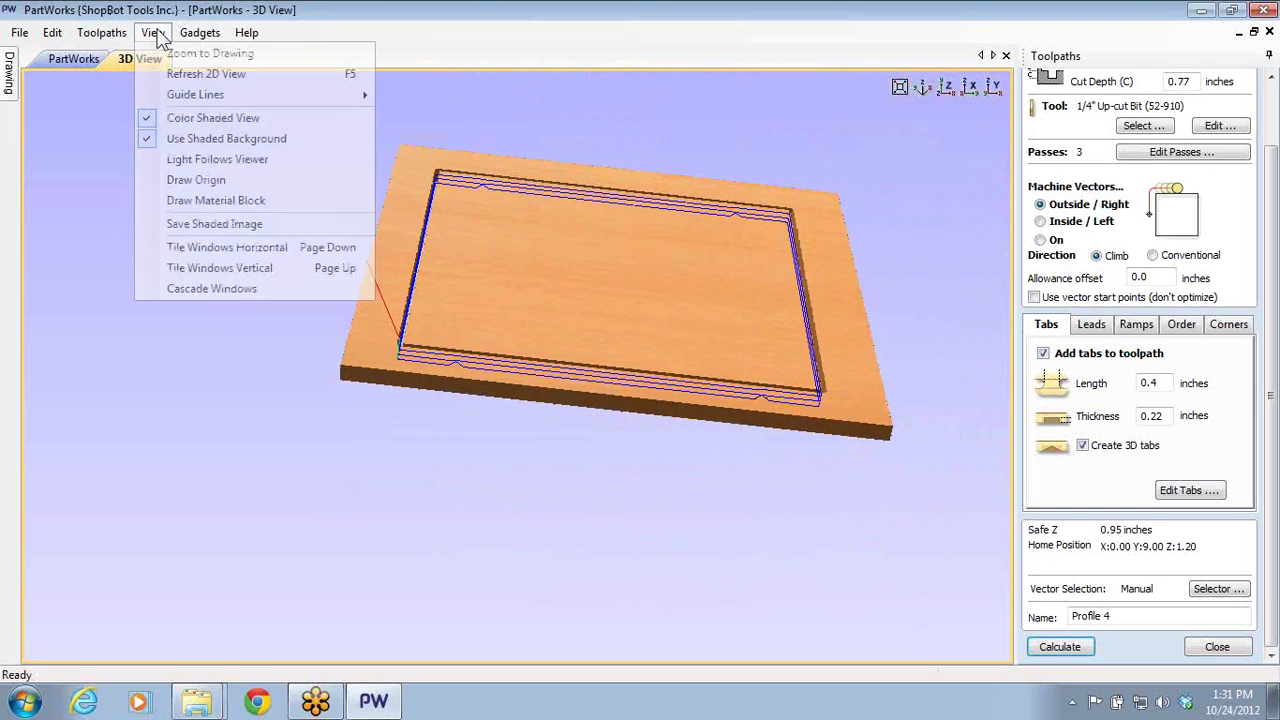
pyautogui.click(178, 178)
pyautogui.moveTo(786, 354); pyautogui.dragTo(506, 131)
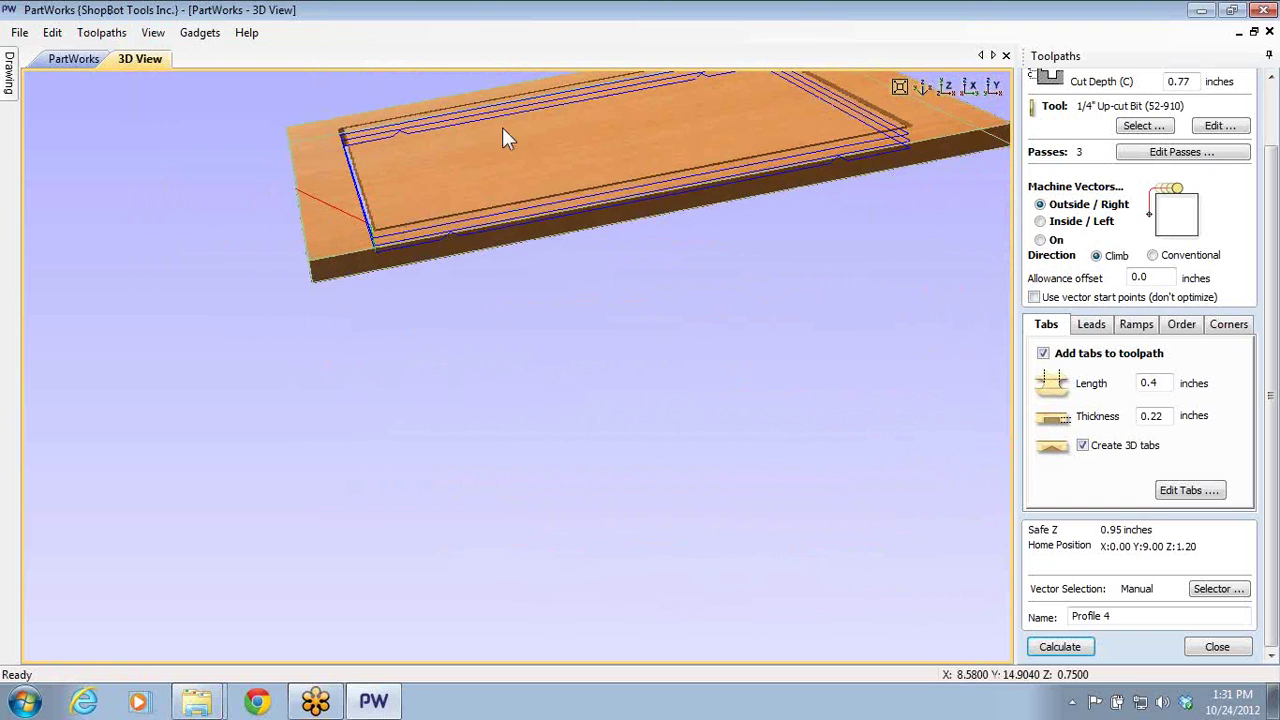
pyautogui.click(153, 33)
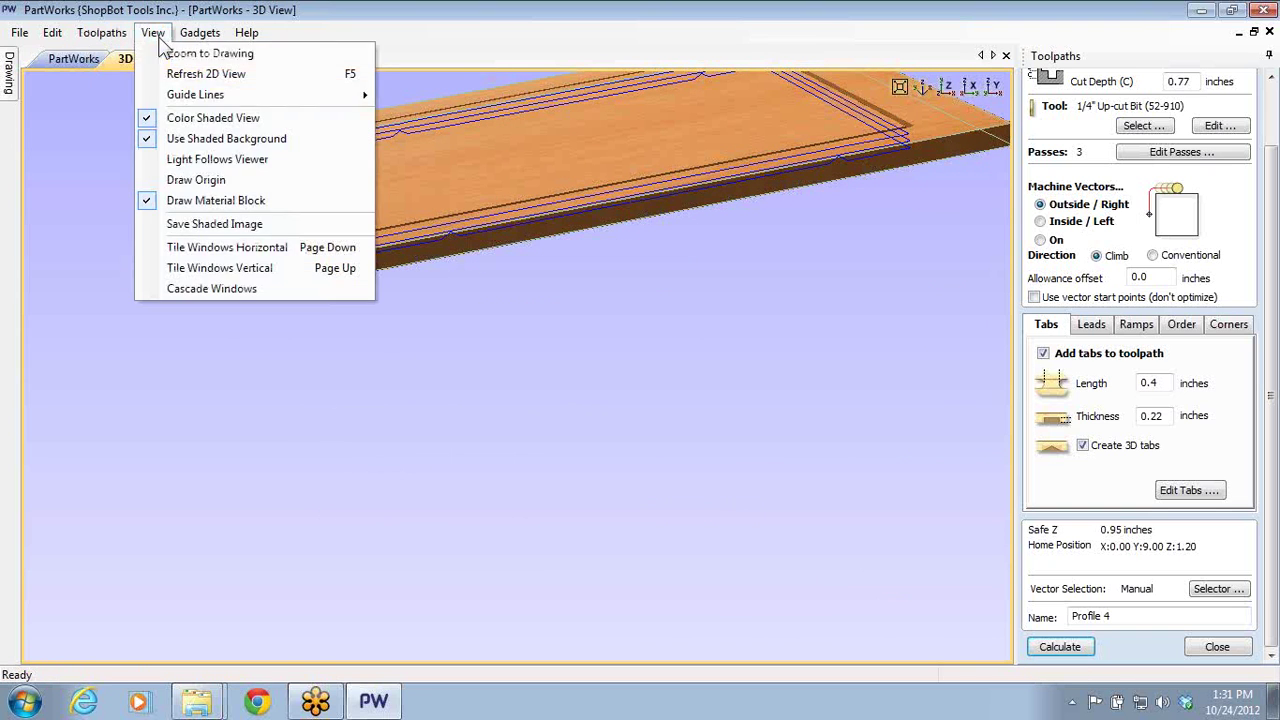
pyautogui.click(196, 203)
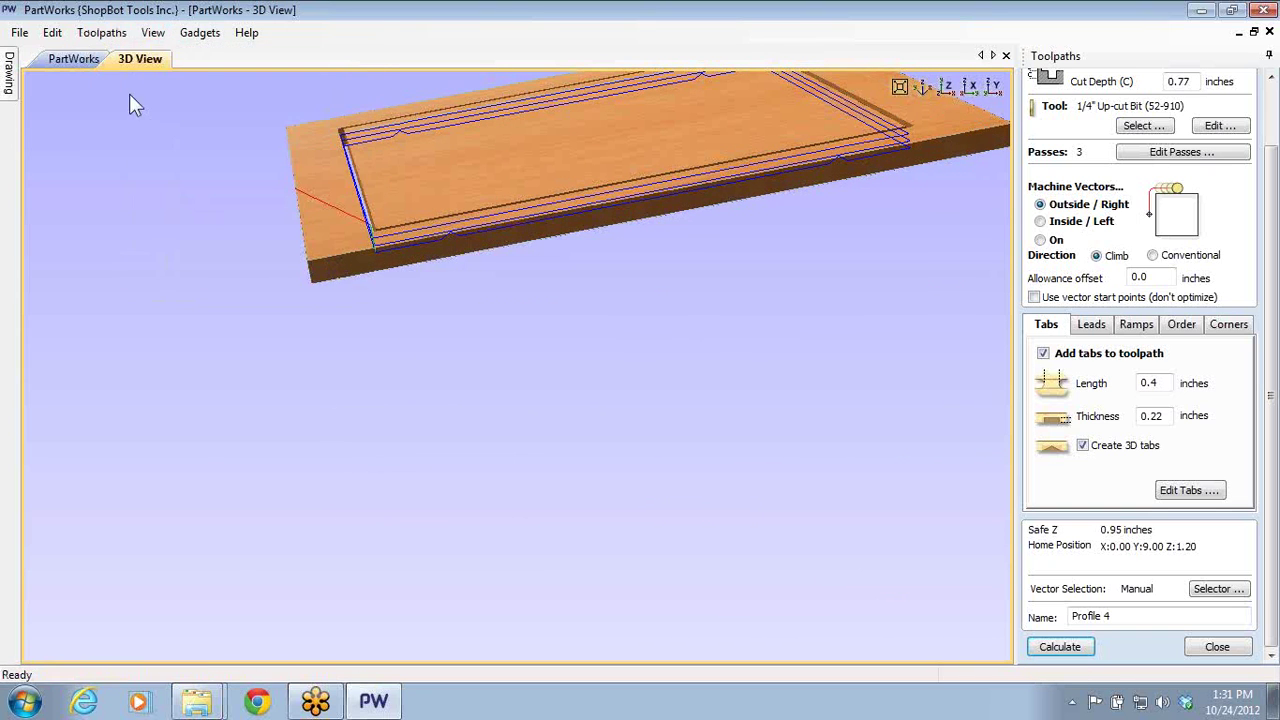
pyautogui.click(153, 33)
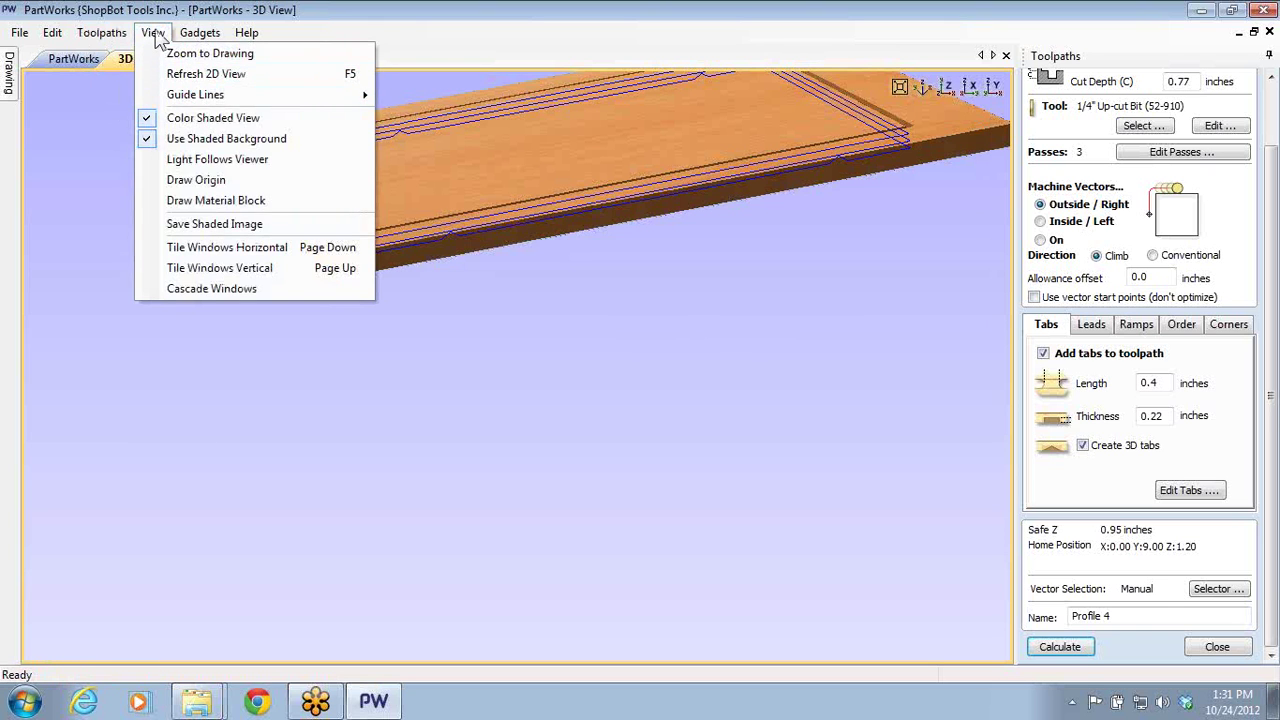
pyautogui.click(153, 33)
pyautogui.moveTo(711, 155); pyautogui.dragTo(660, 380)
# - Close the profile settings and switch the preview material from Beech Dark to Marble 1
pyautogui.click(1217, 646)
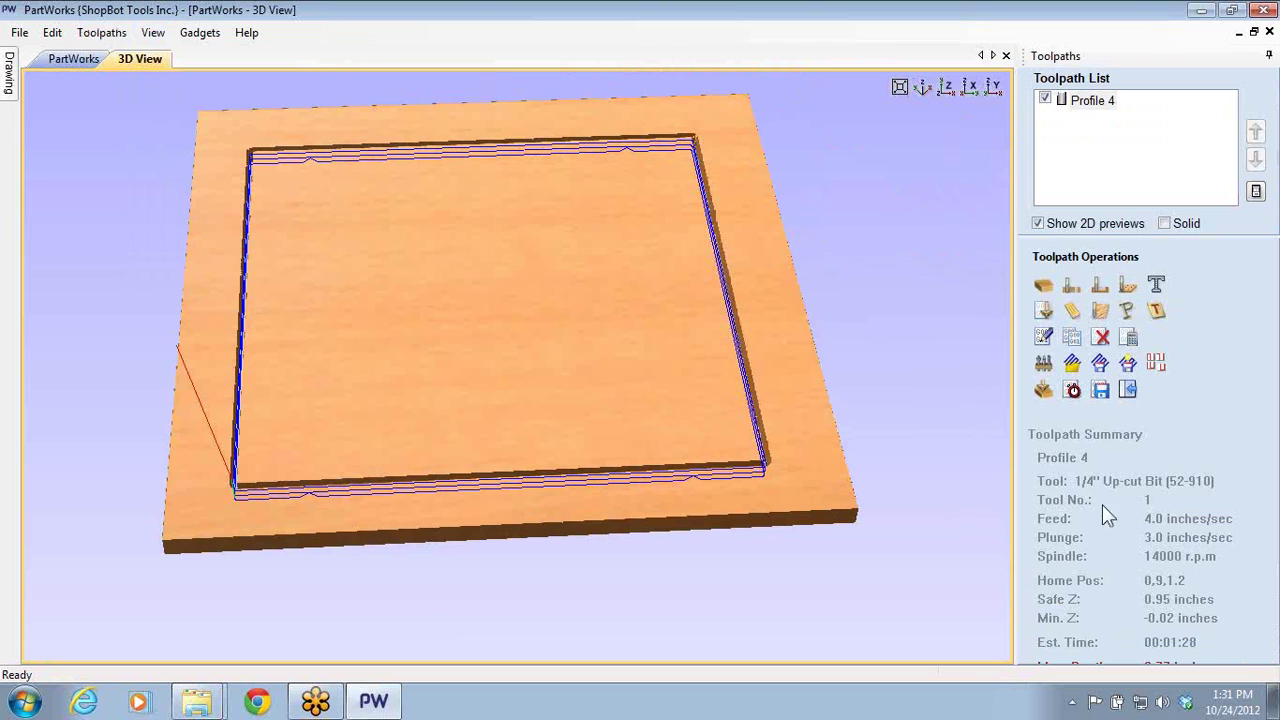
pyautogui.scroll(-2, 983, 366)
pyautogui.click(1043, 390)
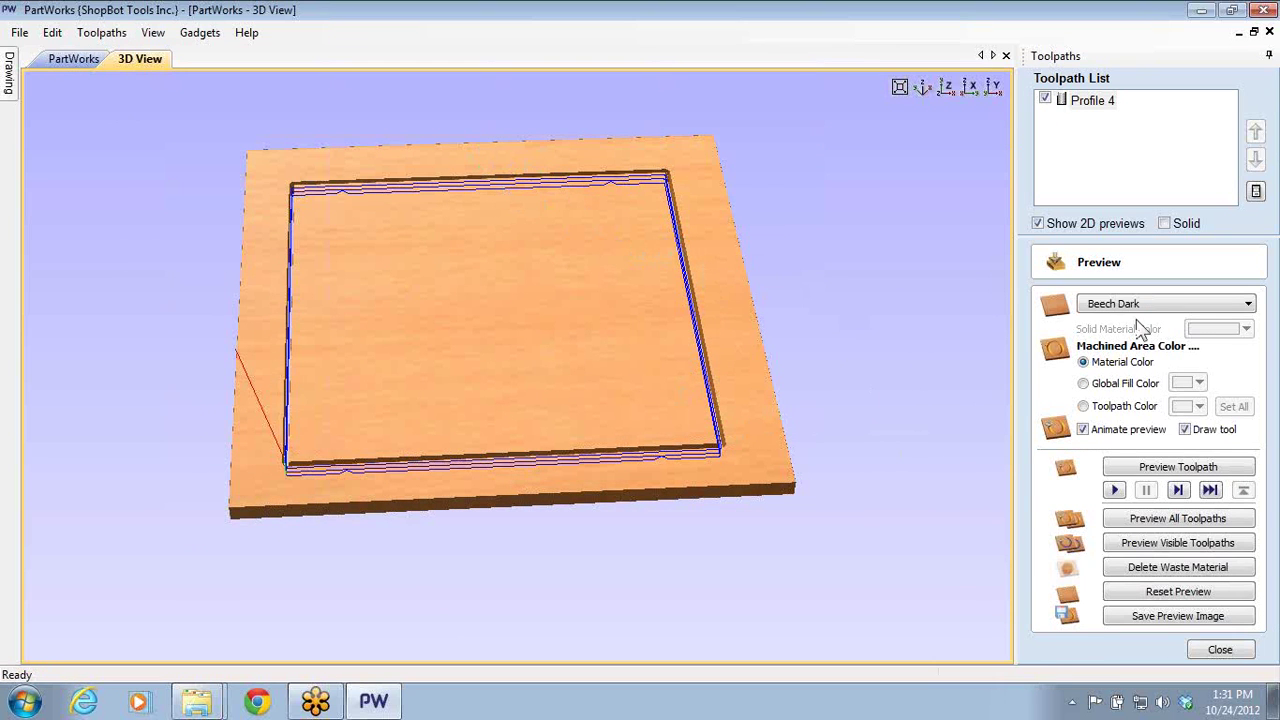
pyautogui.click(1249, 305)
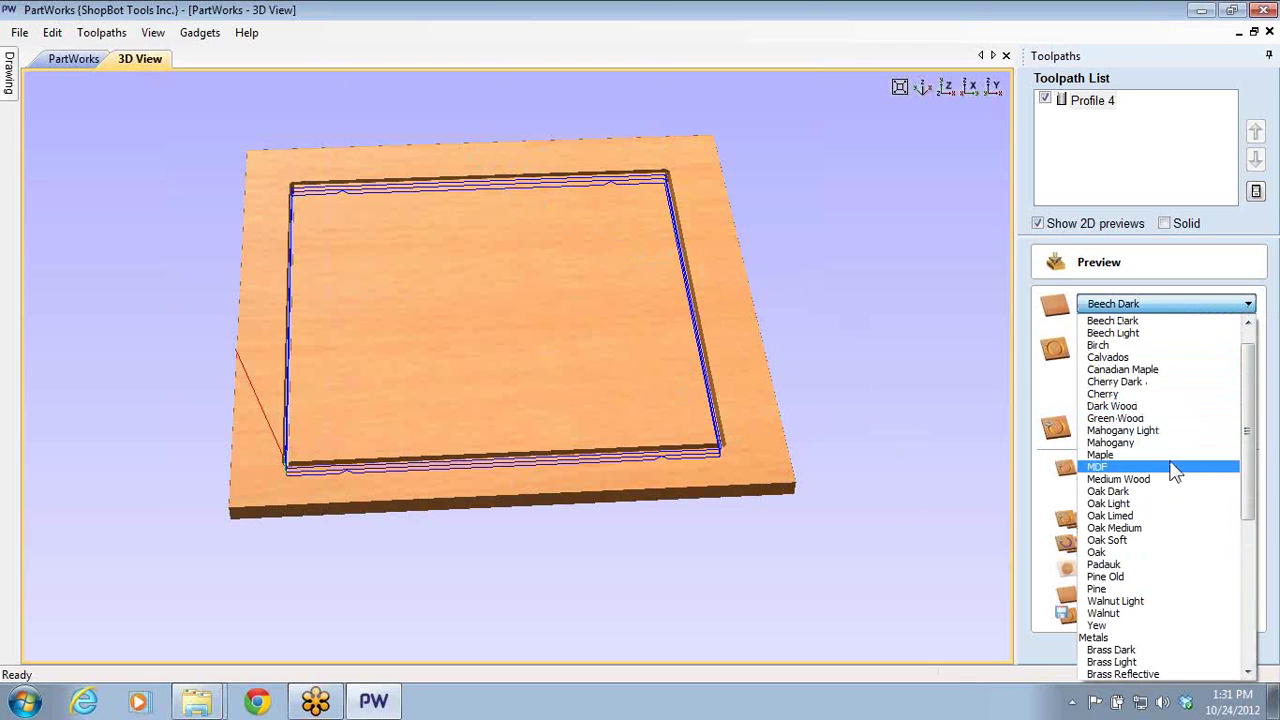
pyautogui.scroll(-5, 1157, 565)
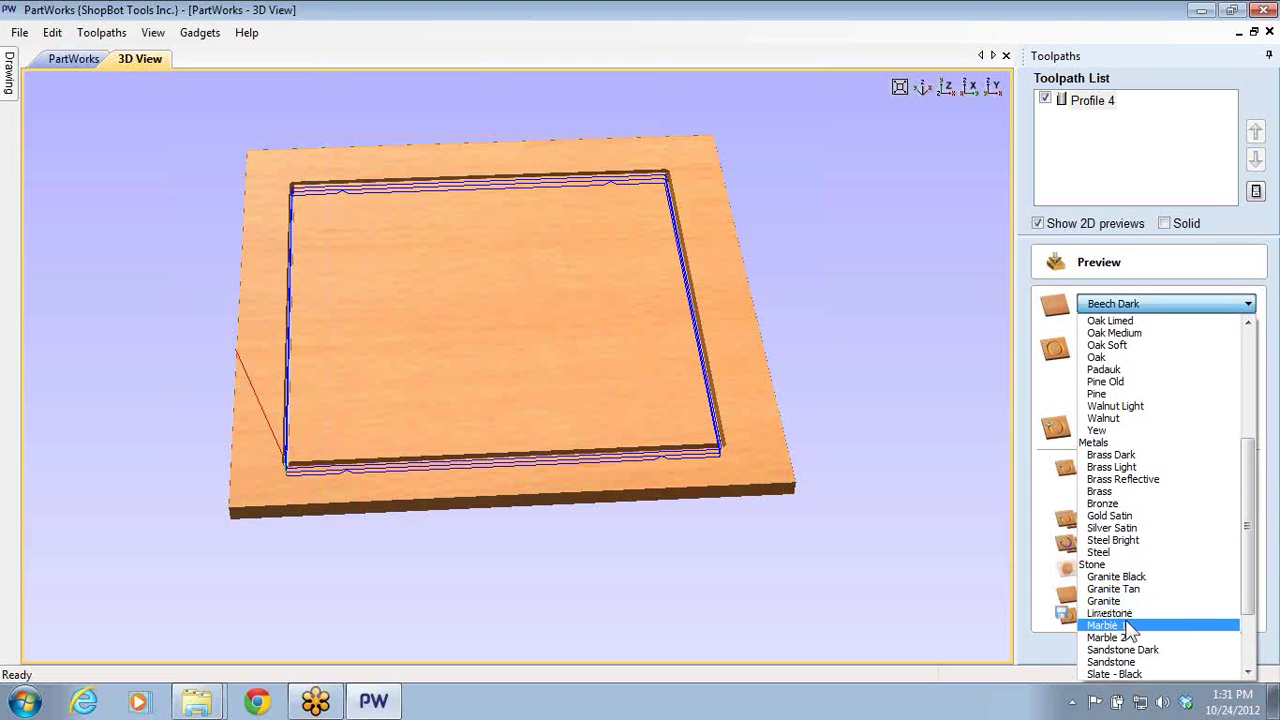
pyautogui.click(1105, 625)
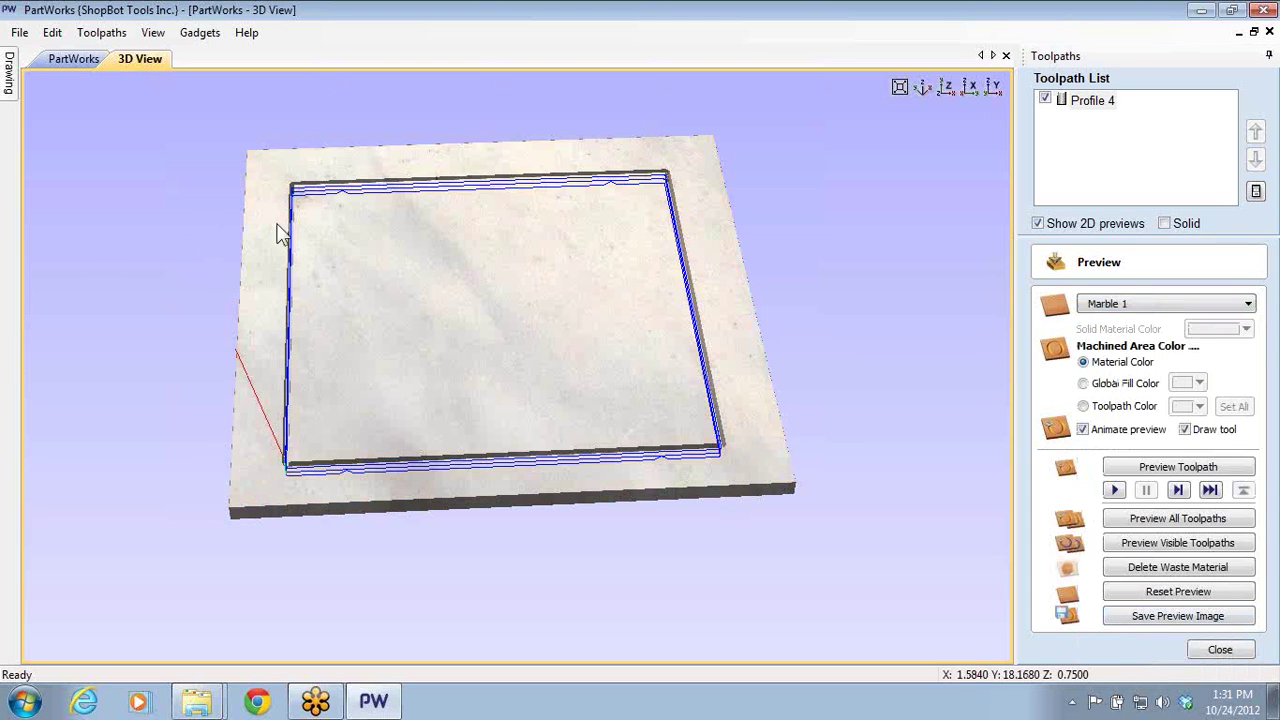
pyautogui.moveTo(466, 260); pyautogui.dragTo(586, 249)
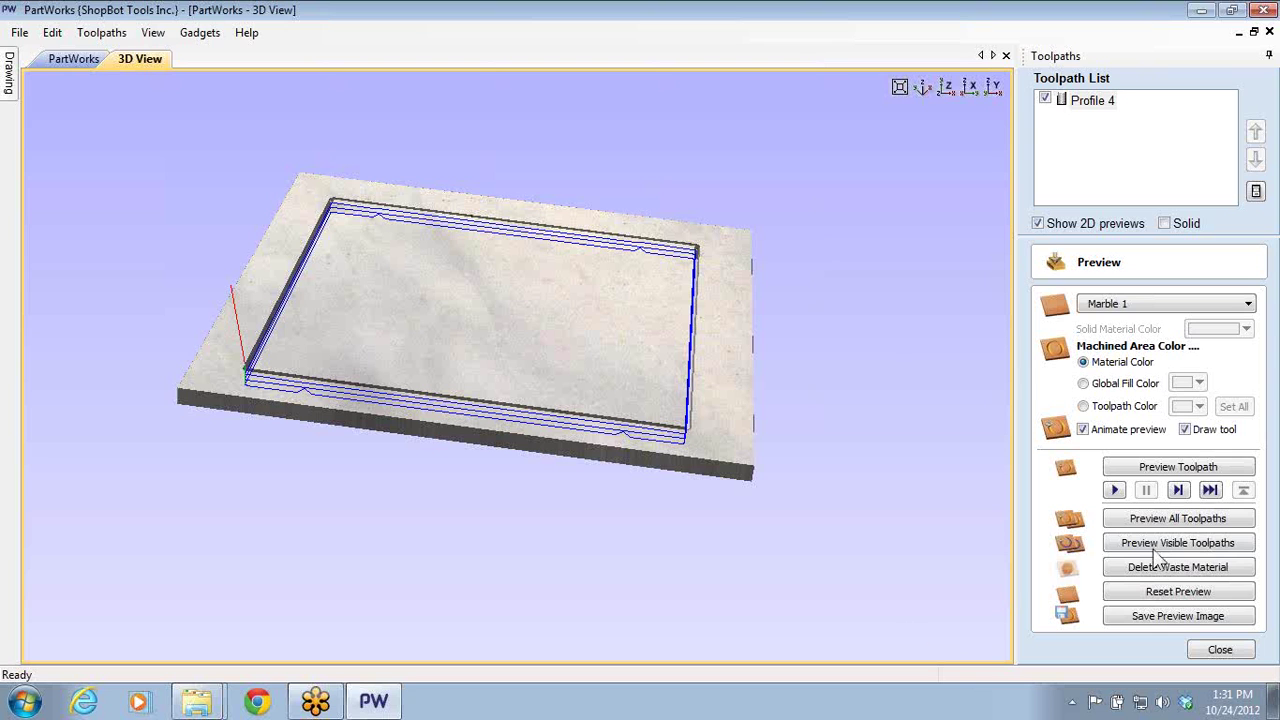
pyautogui.click(1162, 619)
pyautogui.moveTo(563, 163); pyautogui.dragTo(936, 167)
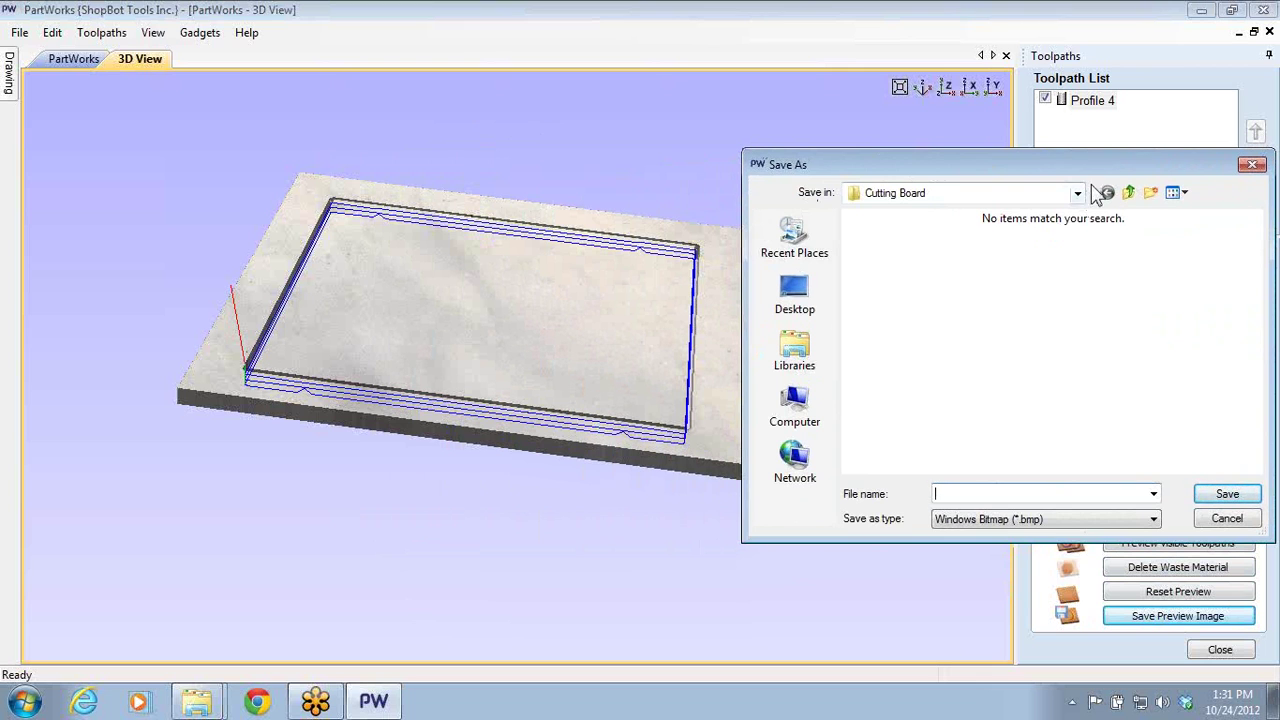
pyautogui.moveTo(1094, 166); pyautogui.dragTo(563, 148)
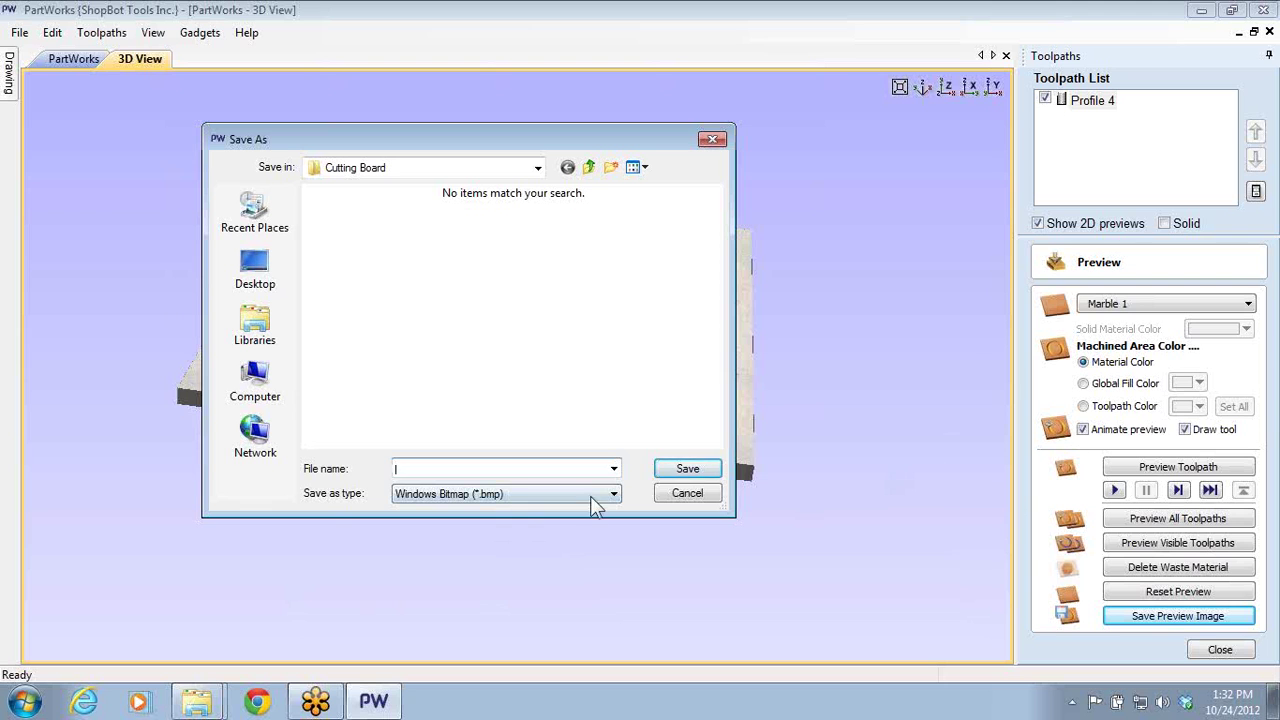
pyautogui.click(687, 493)
pyautogui.moveTo(534, 403); pyautogui.dragTo(487, 428)
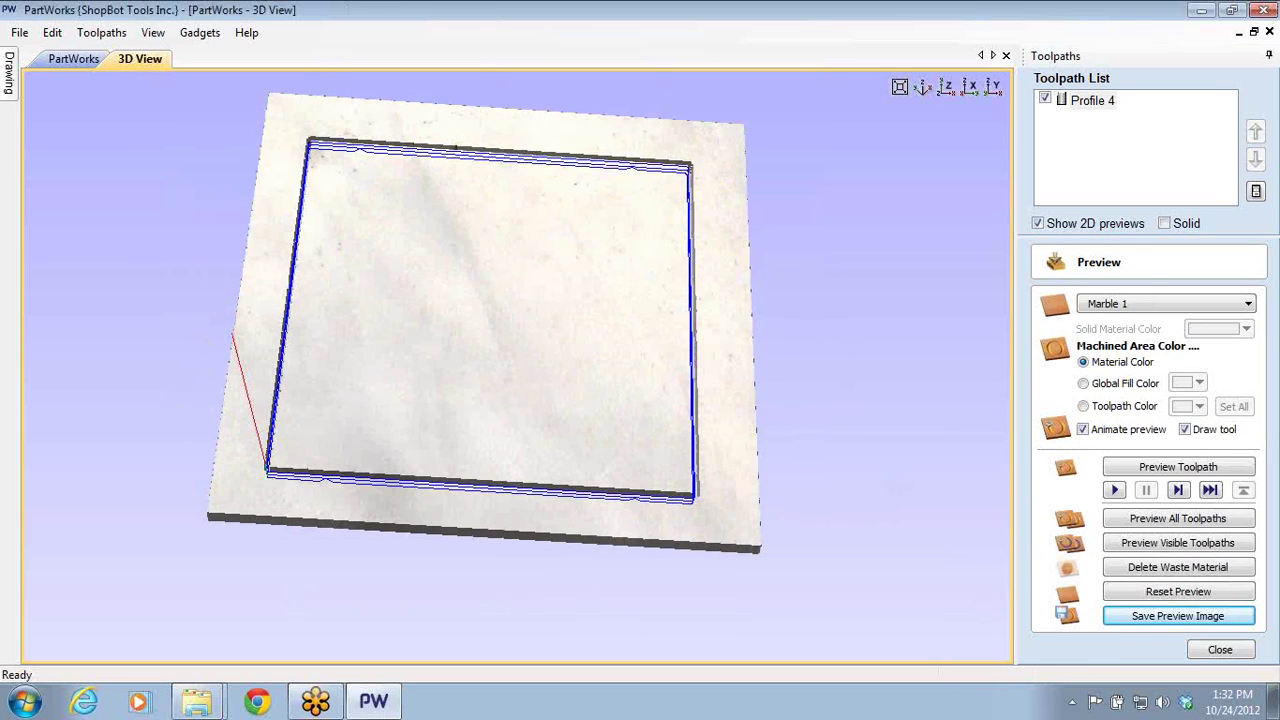
pyautogui.click(1082, 386)
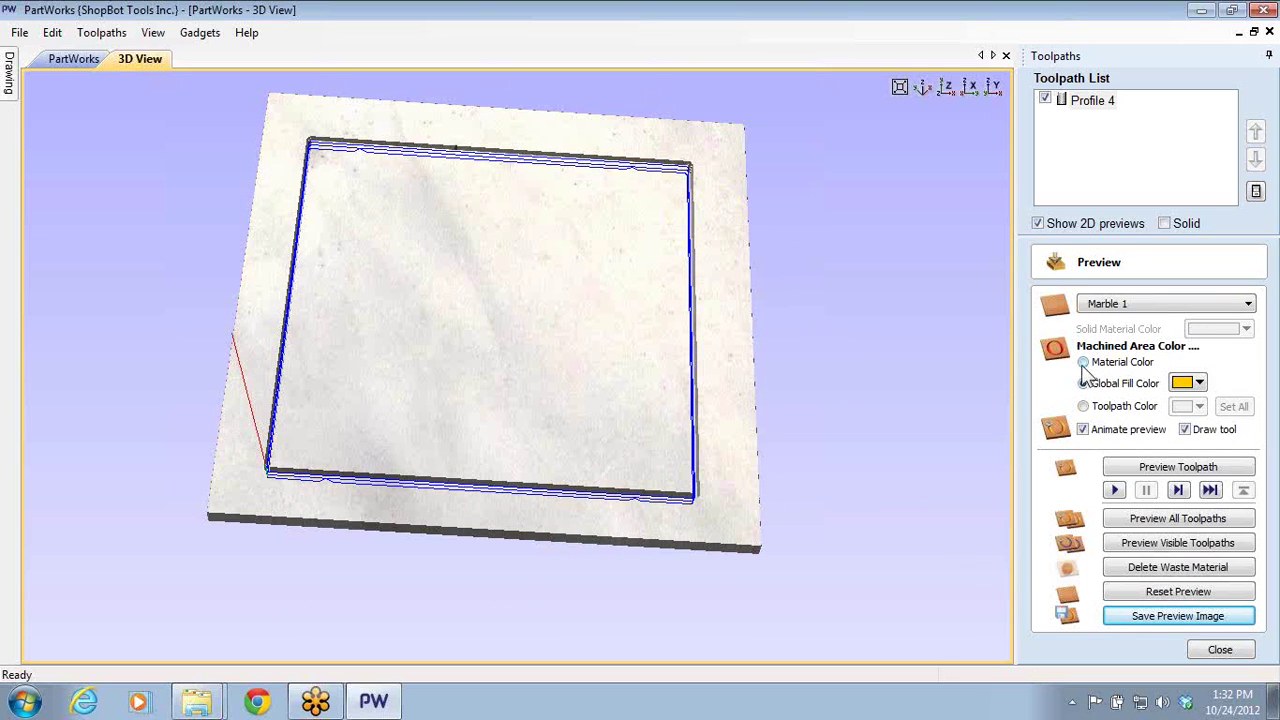
pyautogui.click(1083, 363)
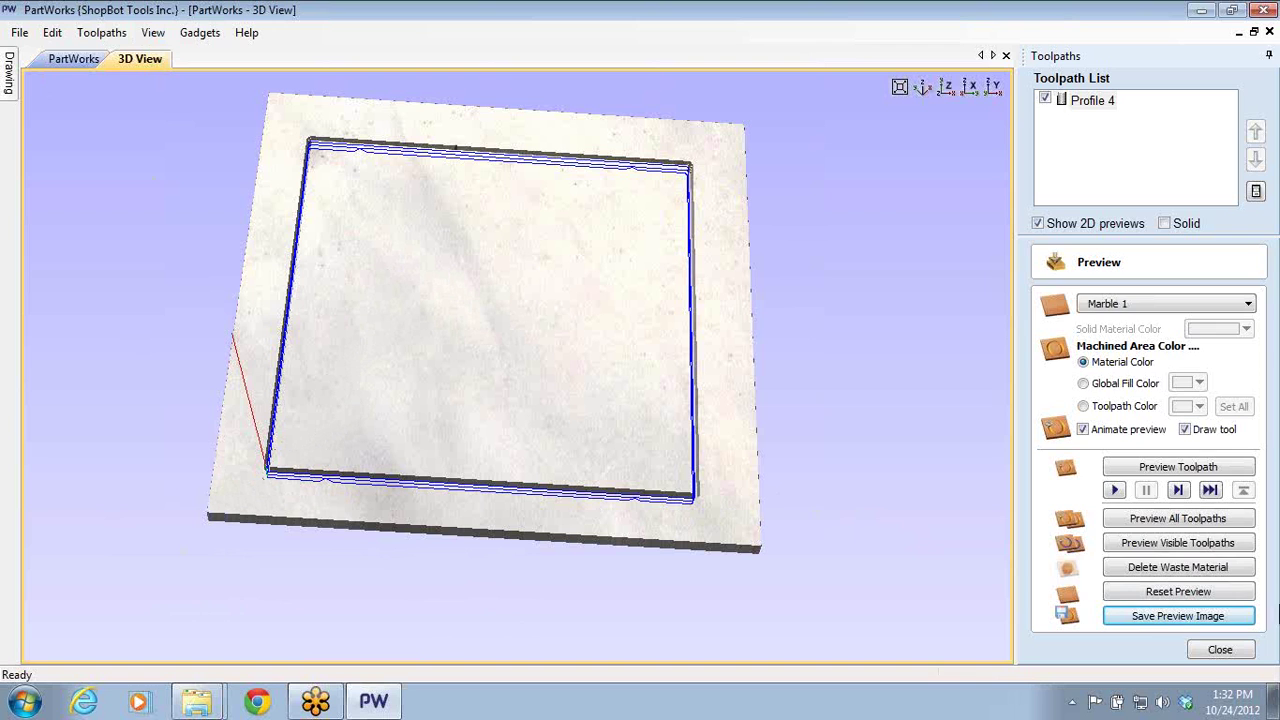
# - Close the toolpath preview and return to the 2D drawing of the rectangle
pyautogui.click(1219, 650)
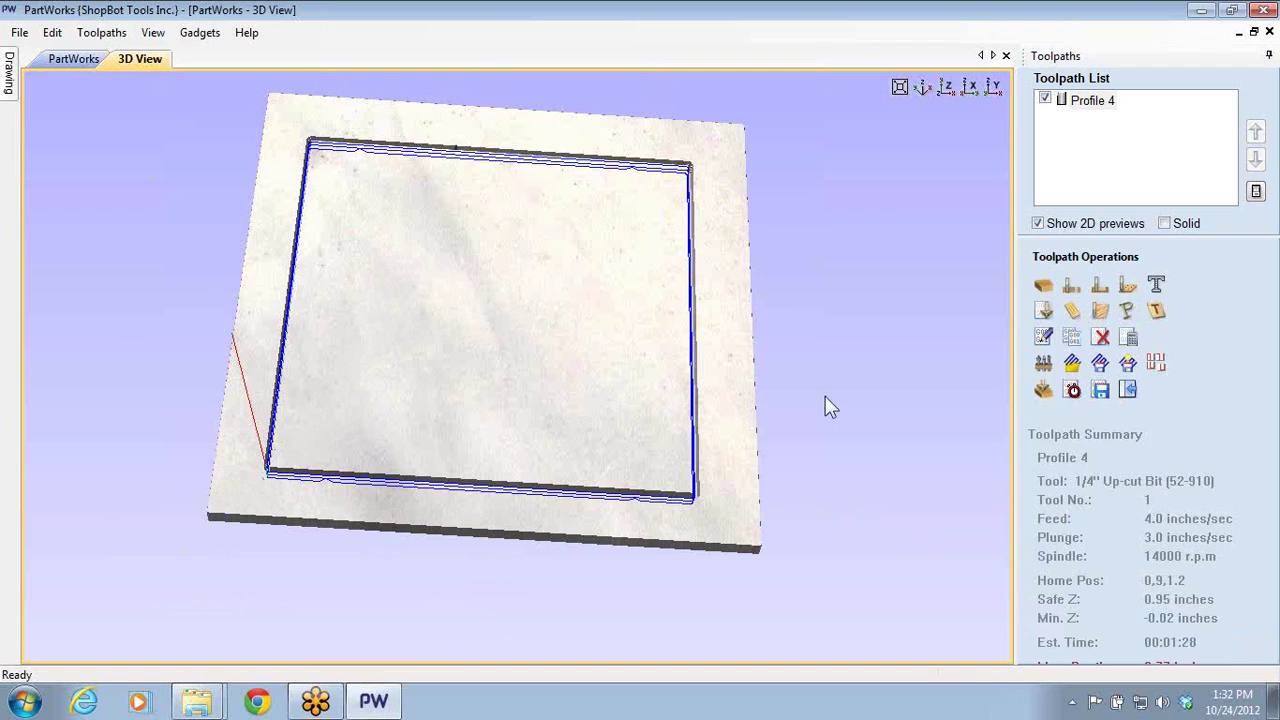
pyautogui.click(1127, 390)
pyautogui.click(268, 62)
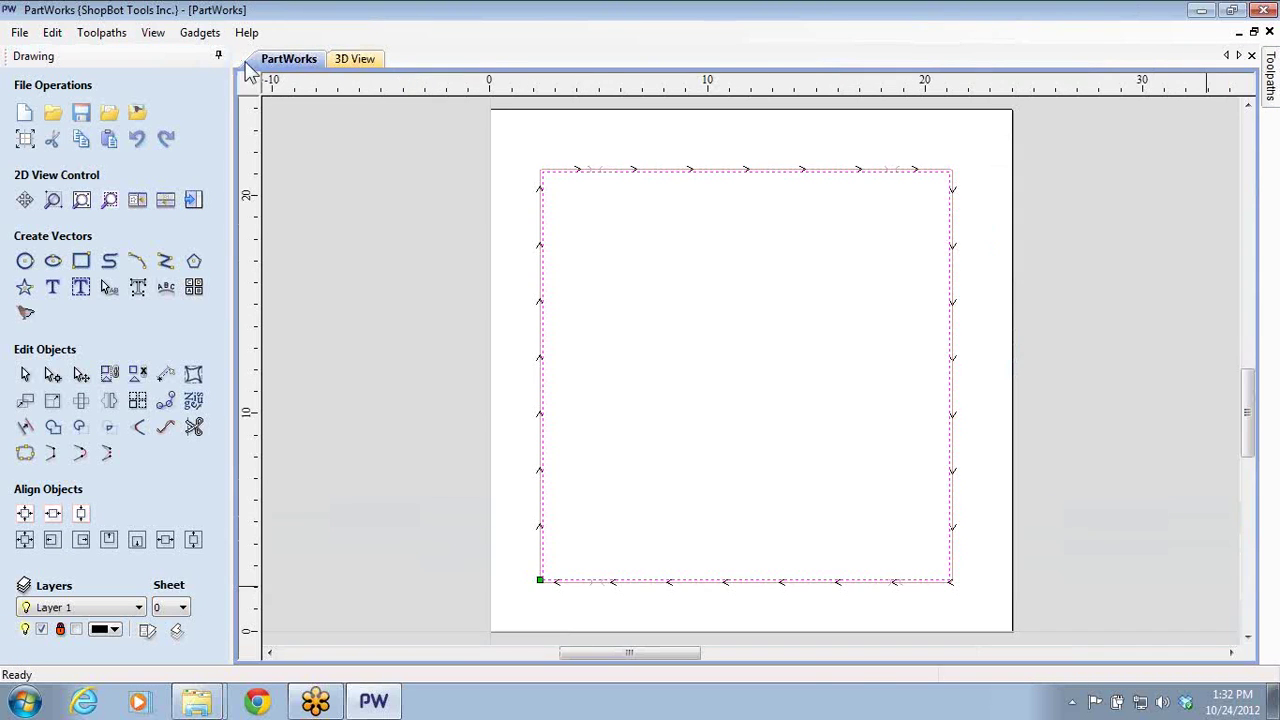
pyautogui.click(569, 543)
pyautogui.moveTo(569, 543); pyautogui.dragTo(603, 412, button='middle')
pyautogui.scroll(-2, 491, 490)
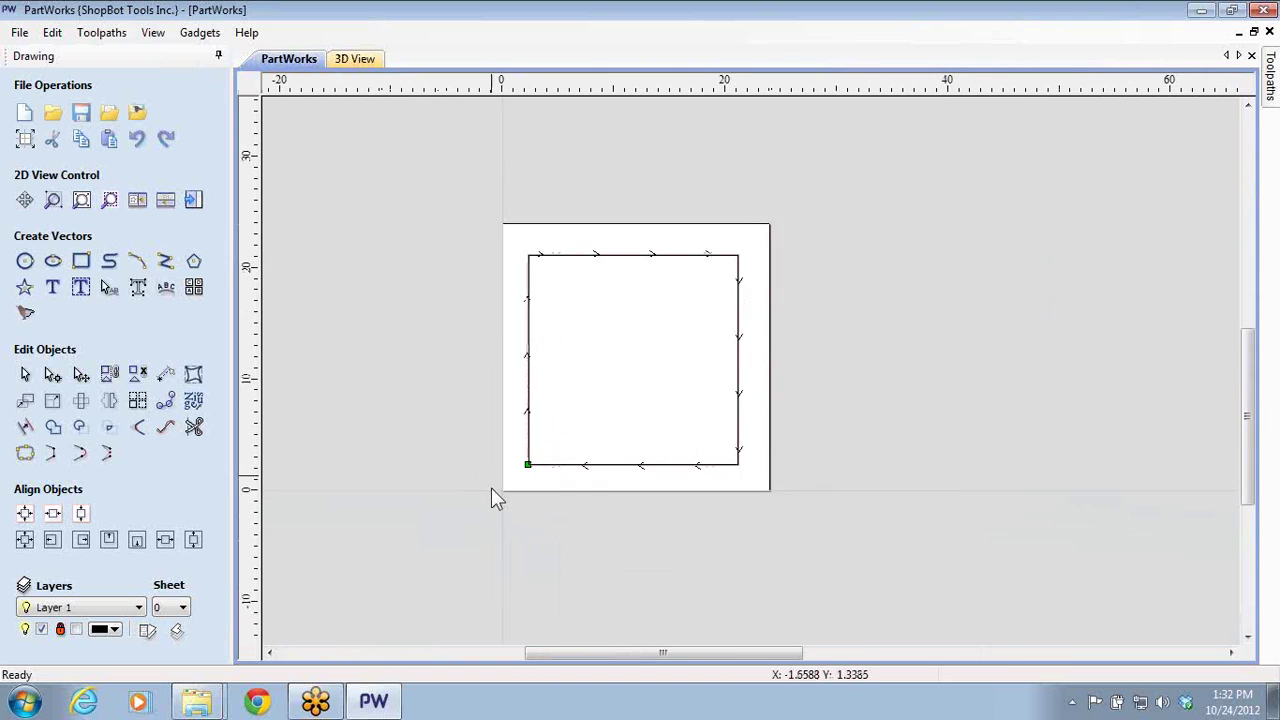
# - Move the job's XY origin to the centre in Job Setup and confirm
pyautogui.click(27, 139)
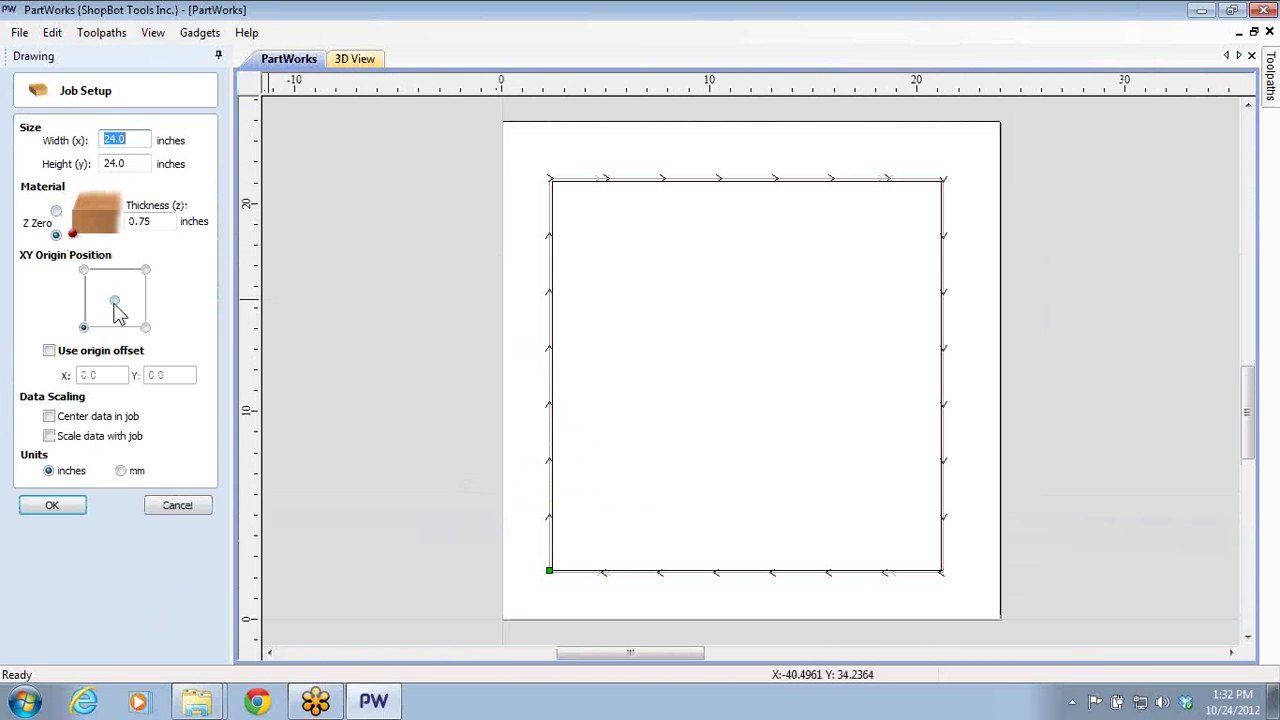
pyautogui.click(115, 303)
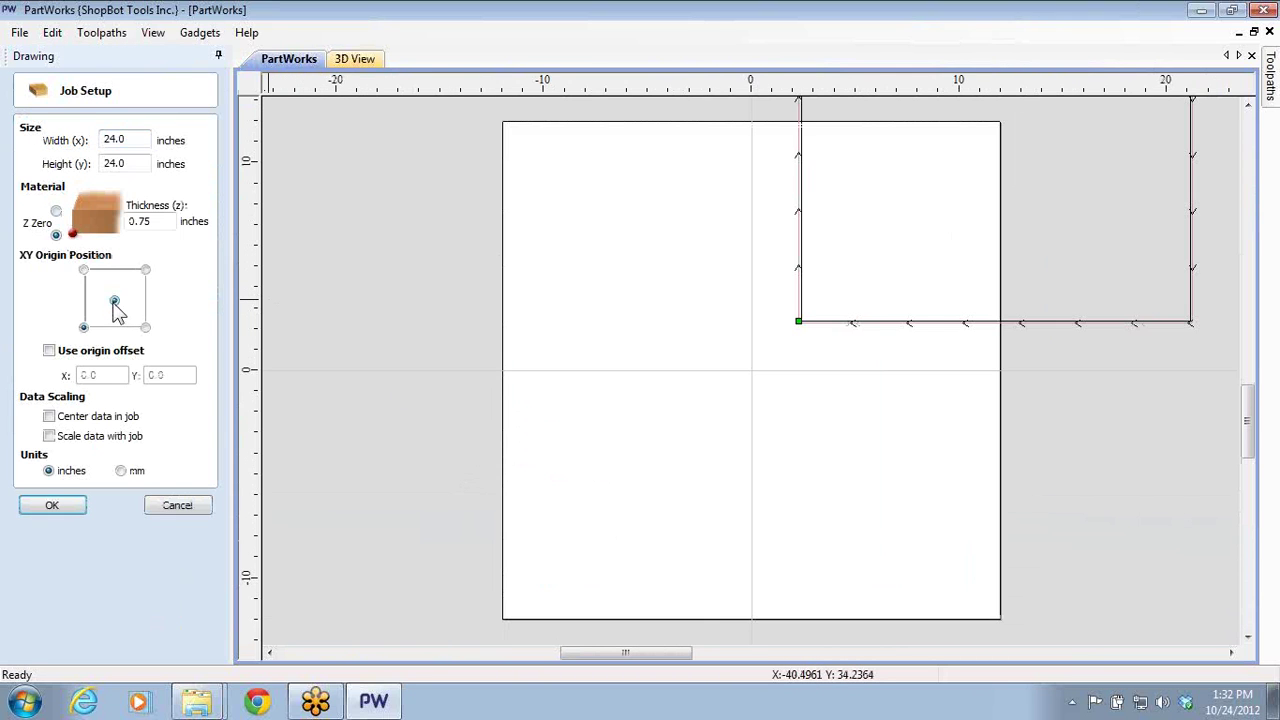
pyautogui.click(52, 505)
pyautogui.click(643, 420)
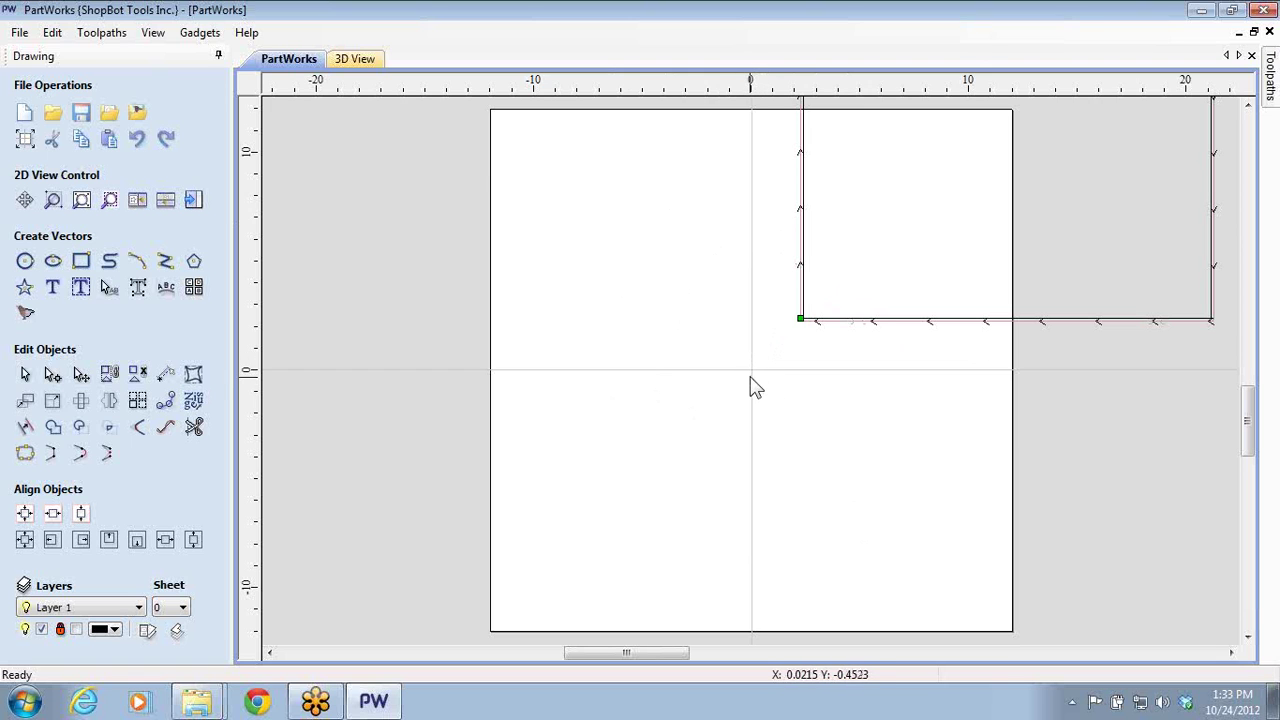
pyautogui.scroll(-2, 740, 345)
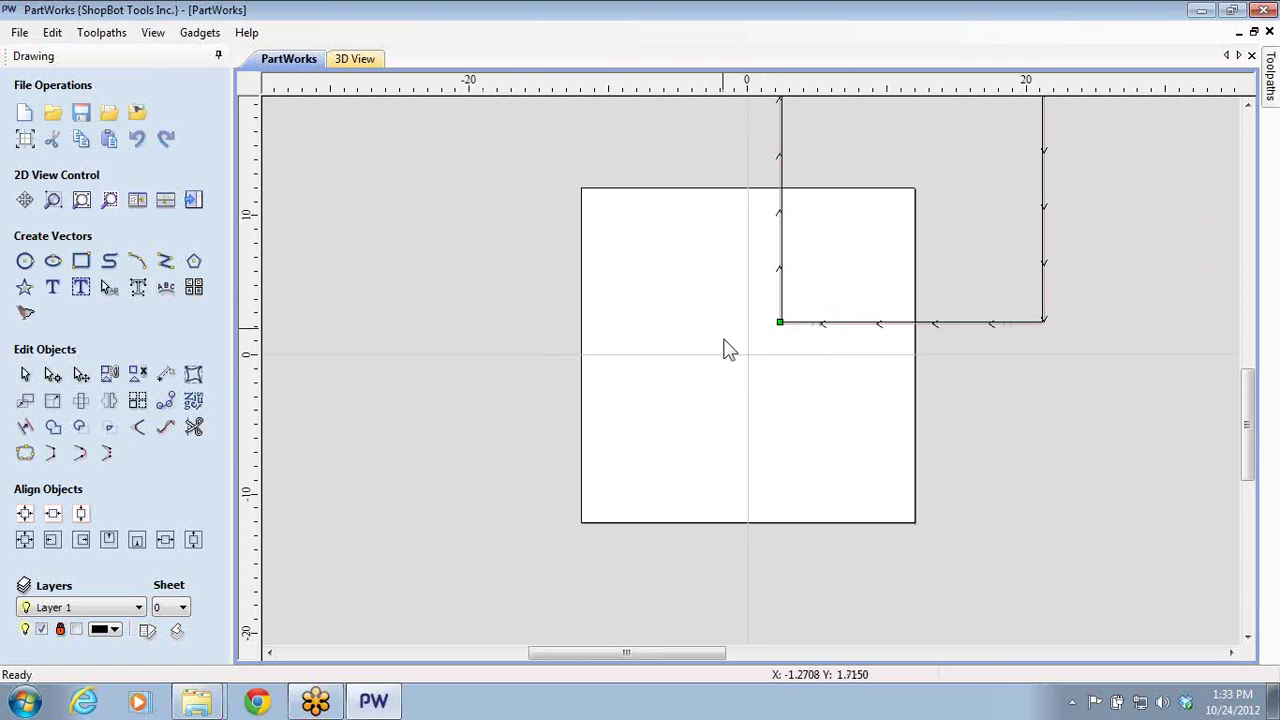
pyautogui.scroll(-1, 731, 349)
pyautogui.moveTo(731, 349); pyautogui.dragTo(729, 460, button='middle')
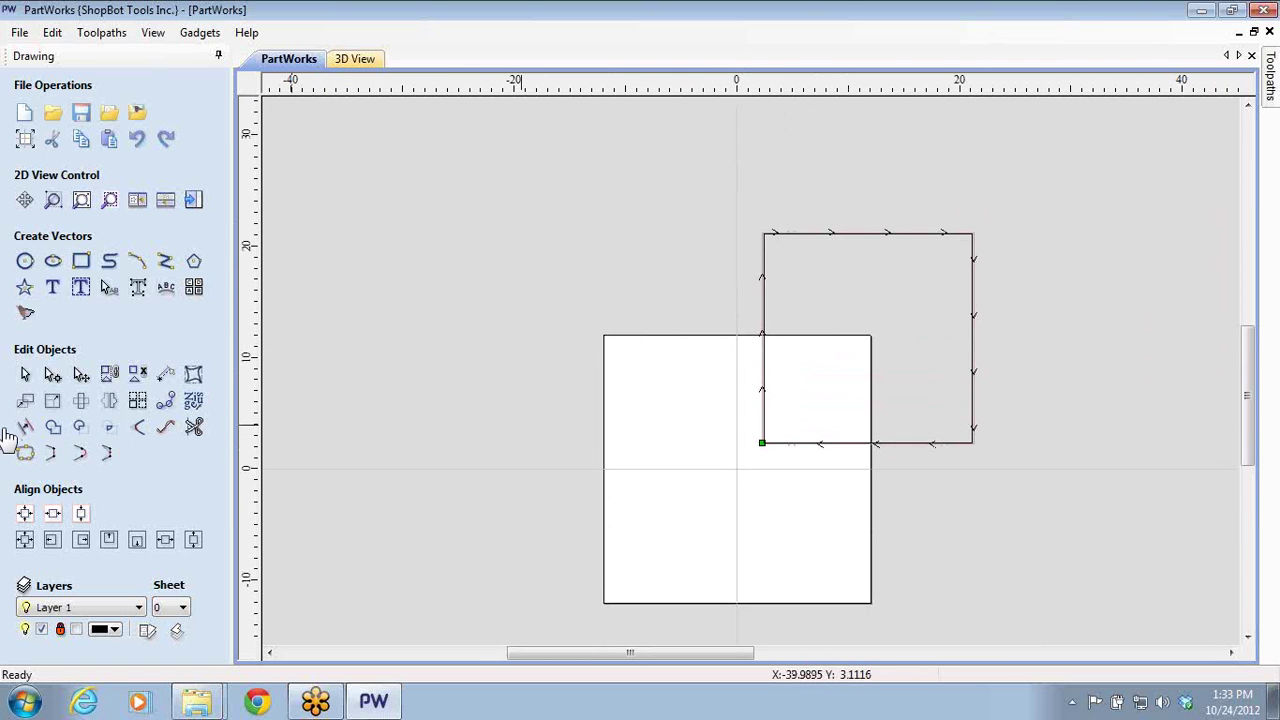
# - Put the XY origin back at the bottom-left corner and hide the drawing tools
pyautogui.click(26, 141)
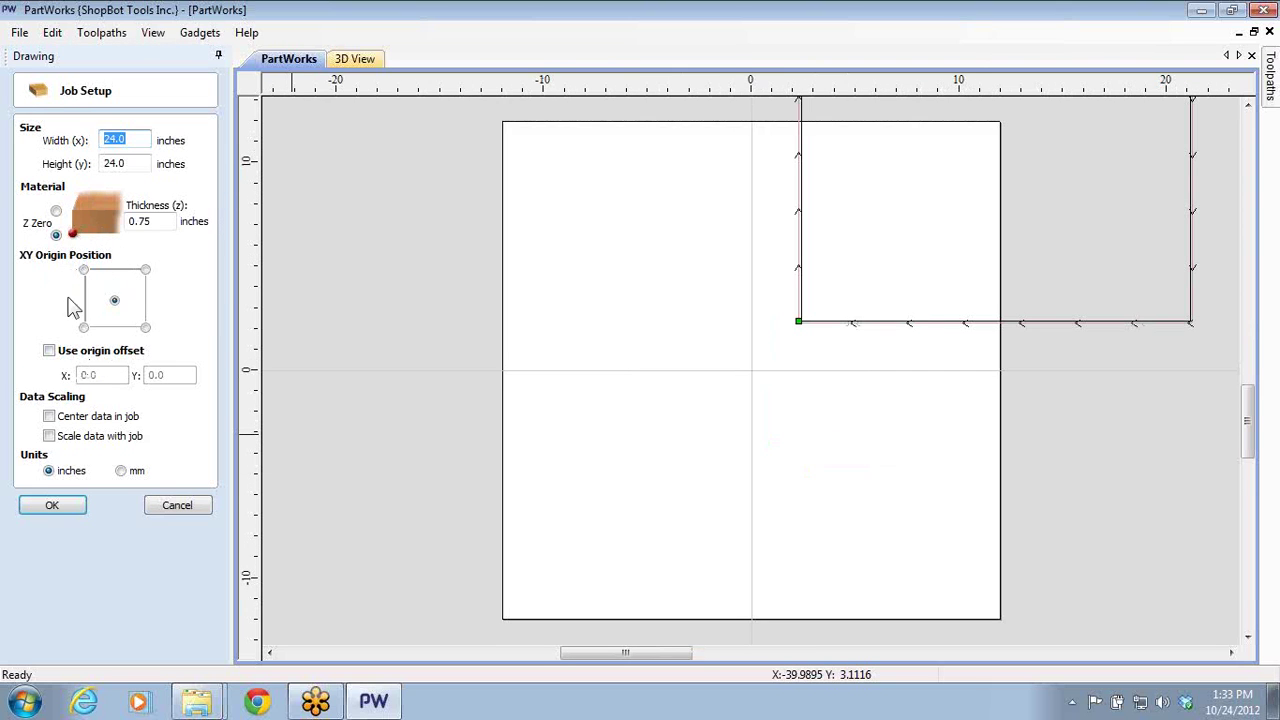
pyautogui.click(83, 327)
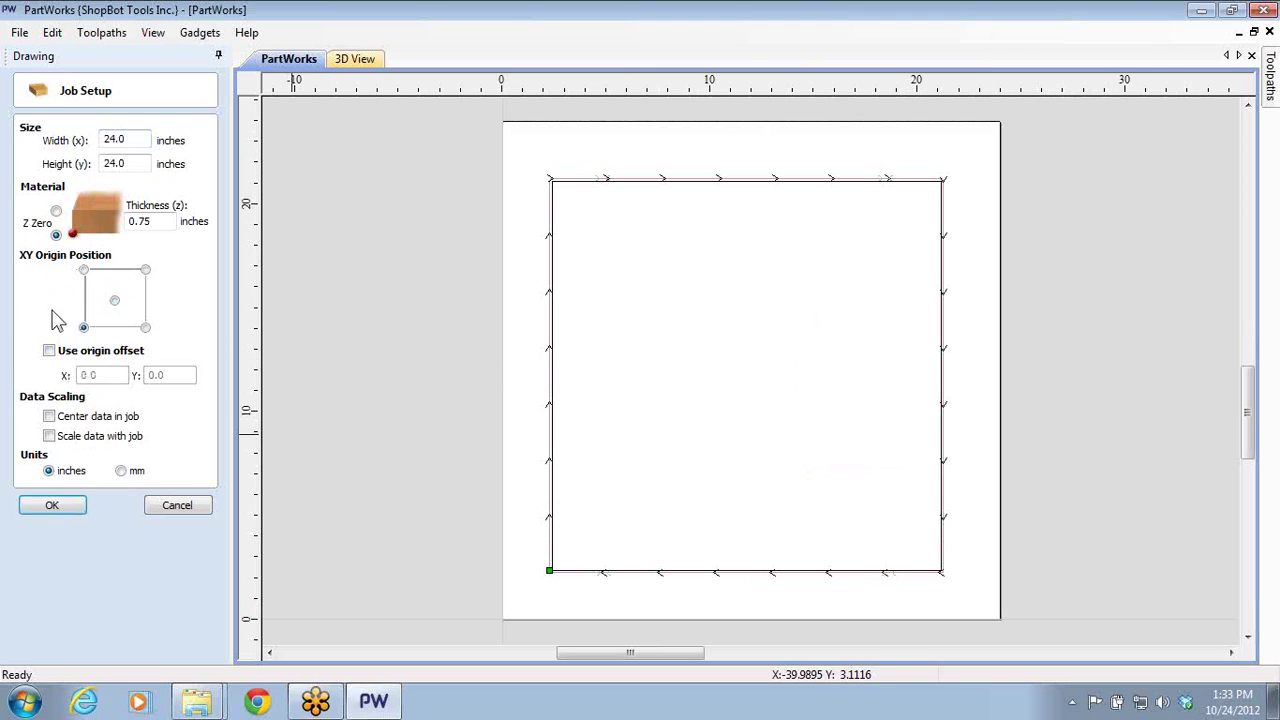
pyautogui.click(52, 507)
pyautogui.click(638, 420)
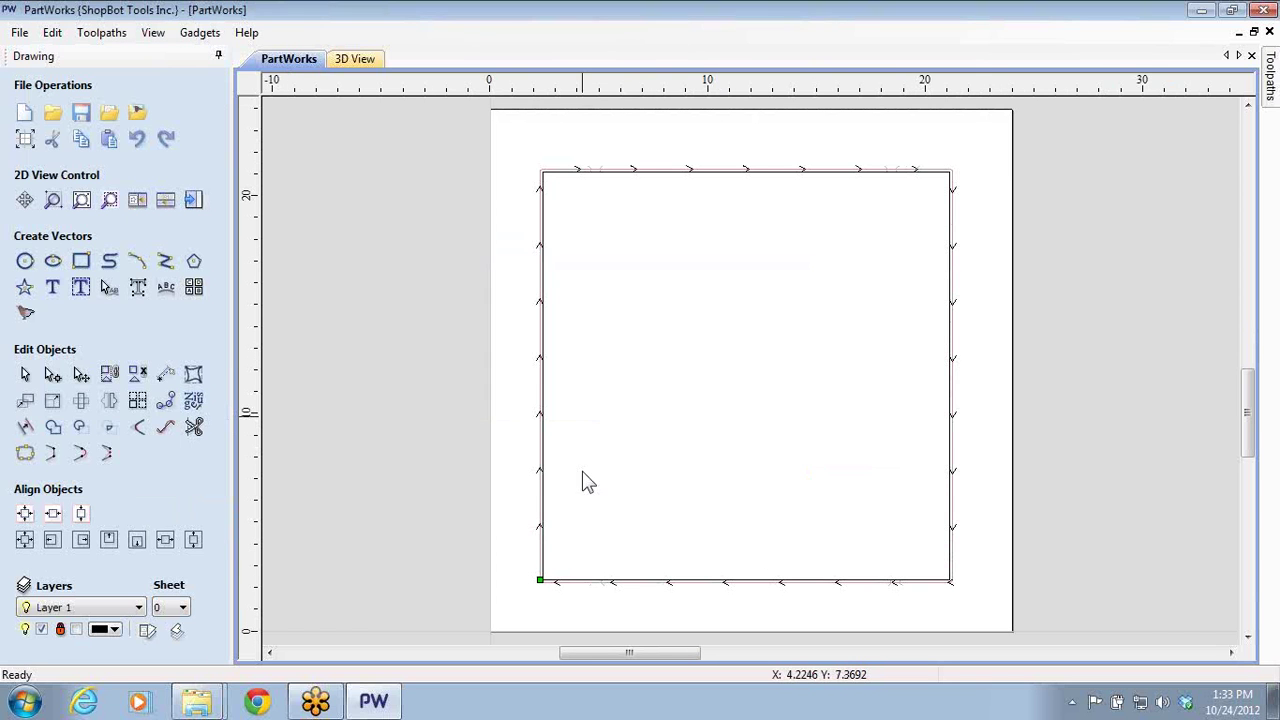
pyautogui.scroll(-1, 727, 291)
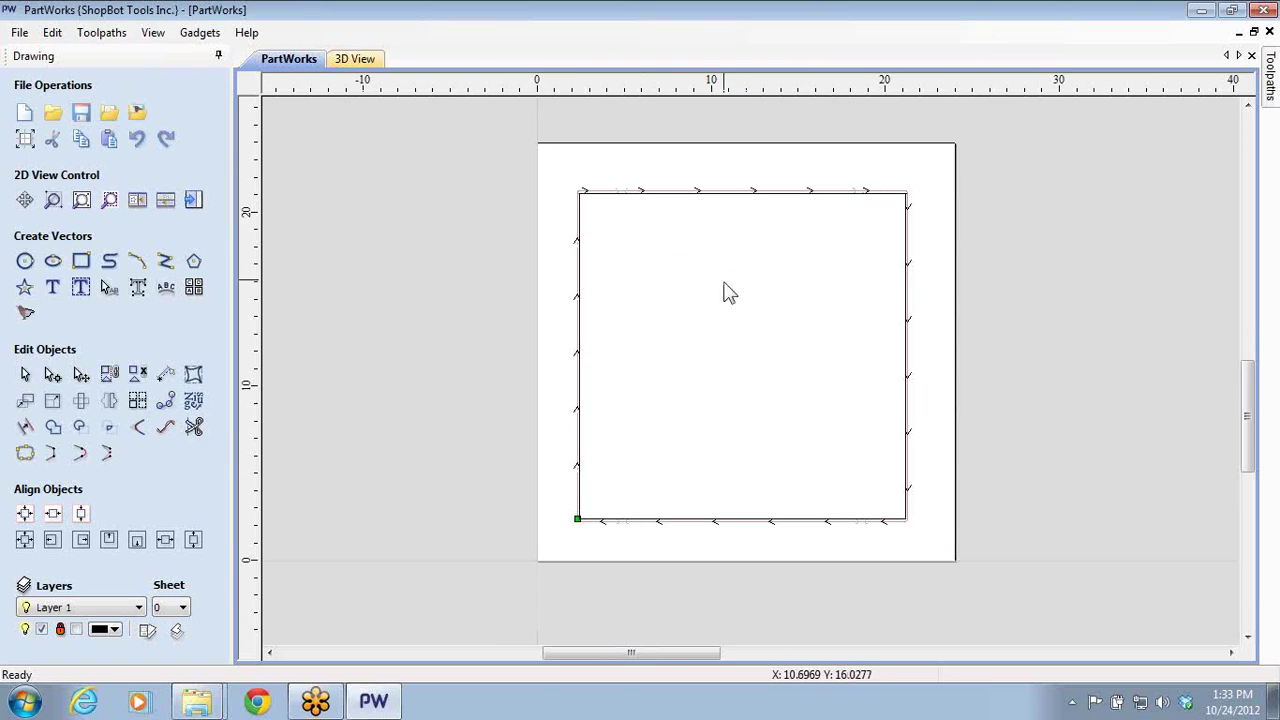
pyautogui.click(193, 200)
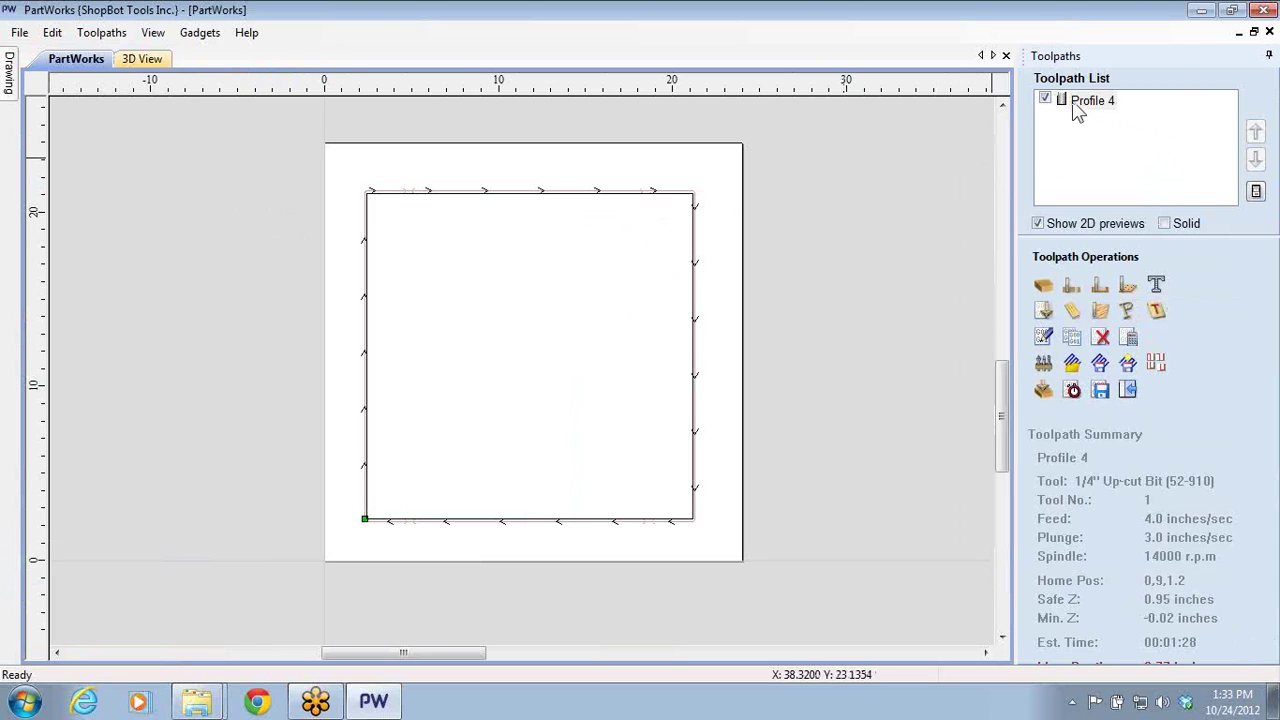
pyautogui.doubleClick(1073, 104)
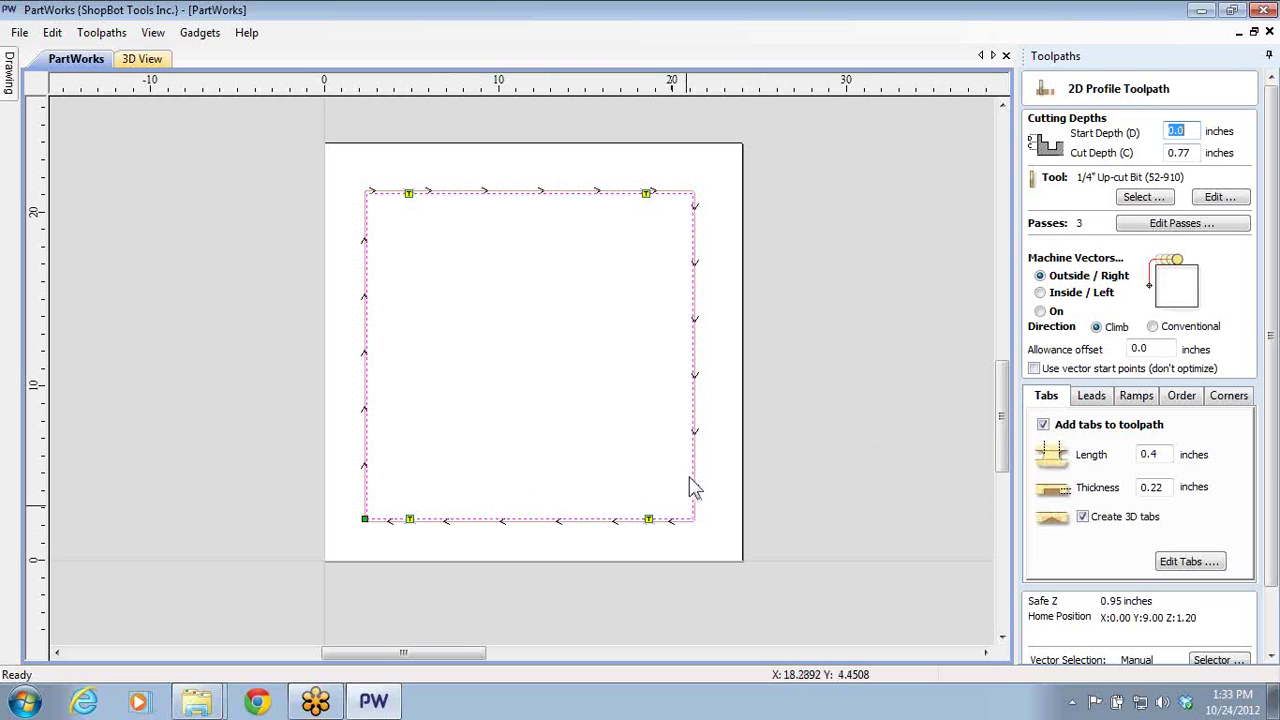
pyautogui.click(1093, 398)
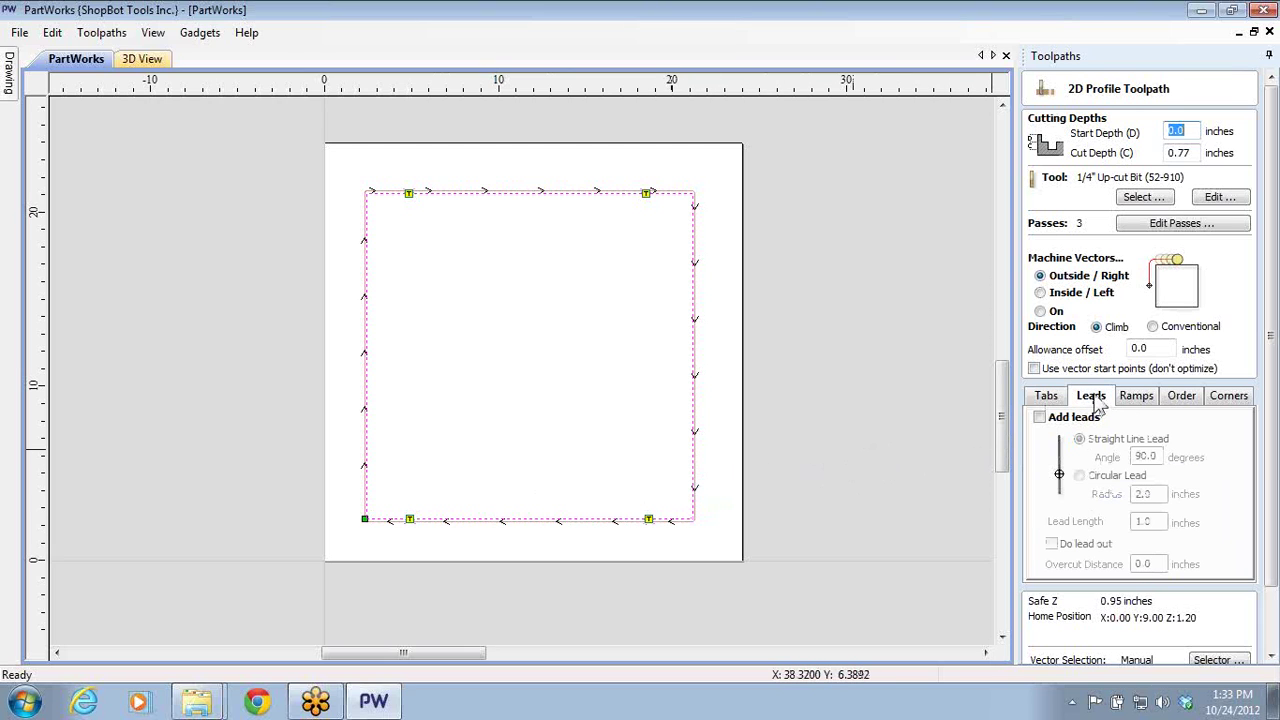
pyautogui.click(1140, 396)
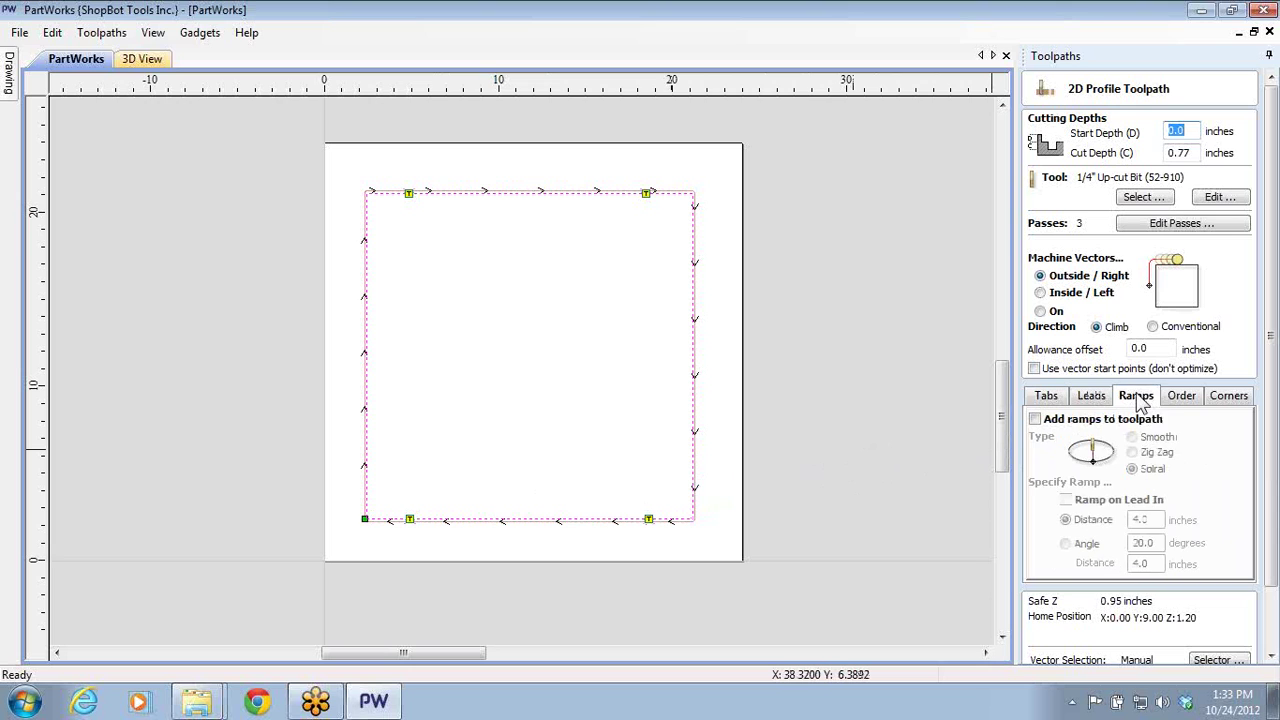
pyautogui.click(1182, 398)
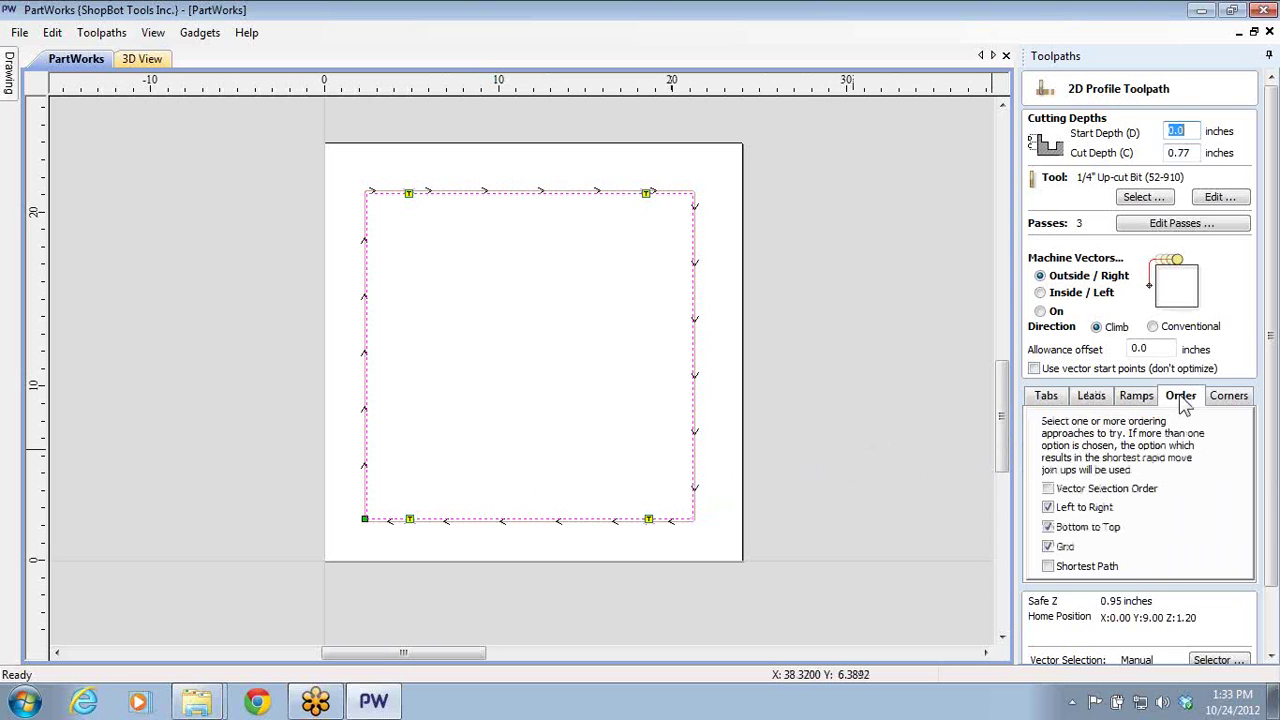
pyautogui.click(1234, 401)
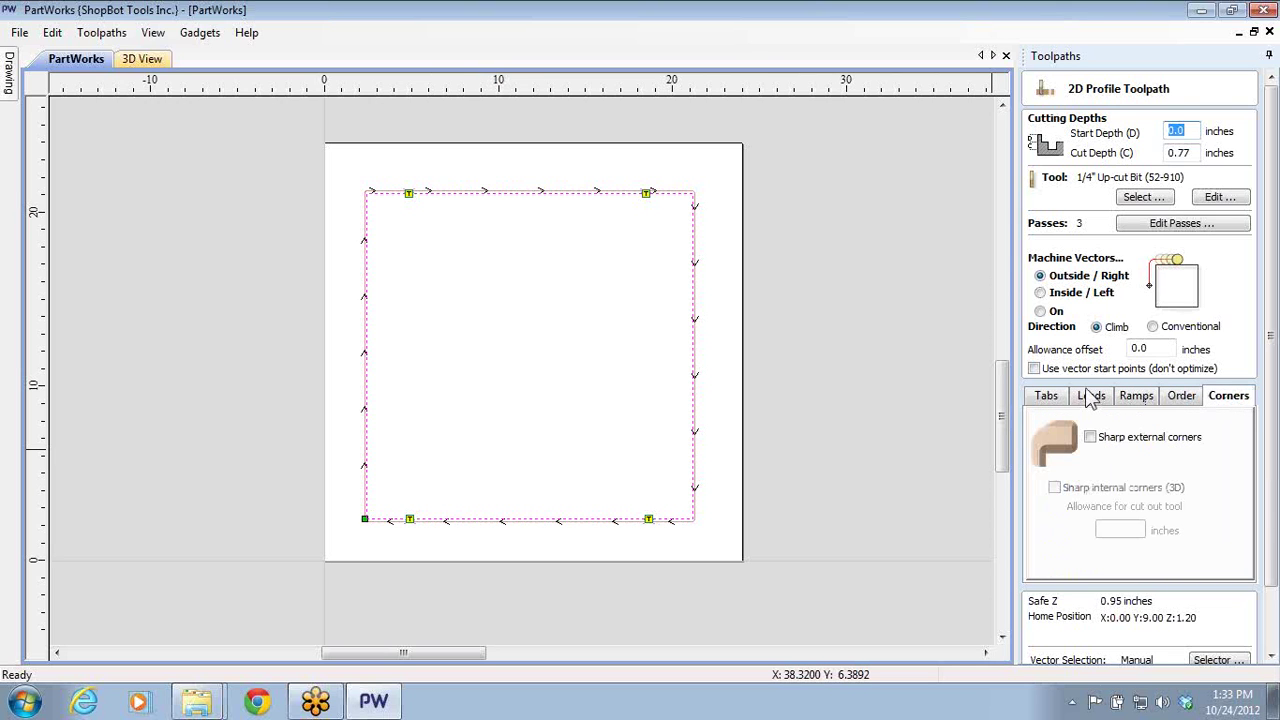
pyautogui.click(1176, 400)
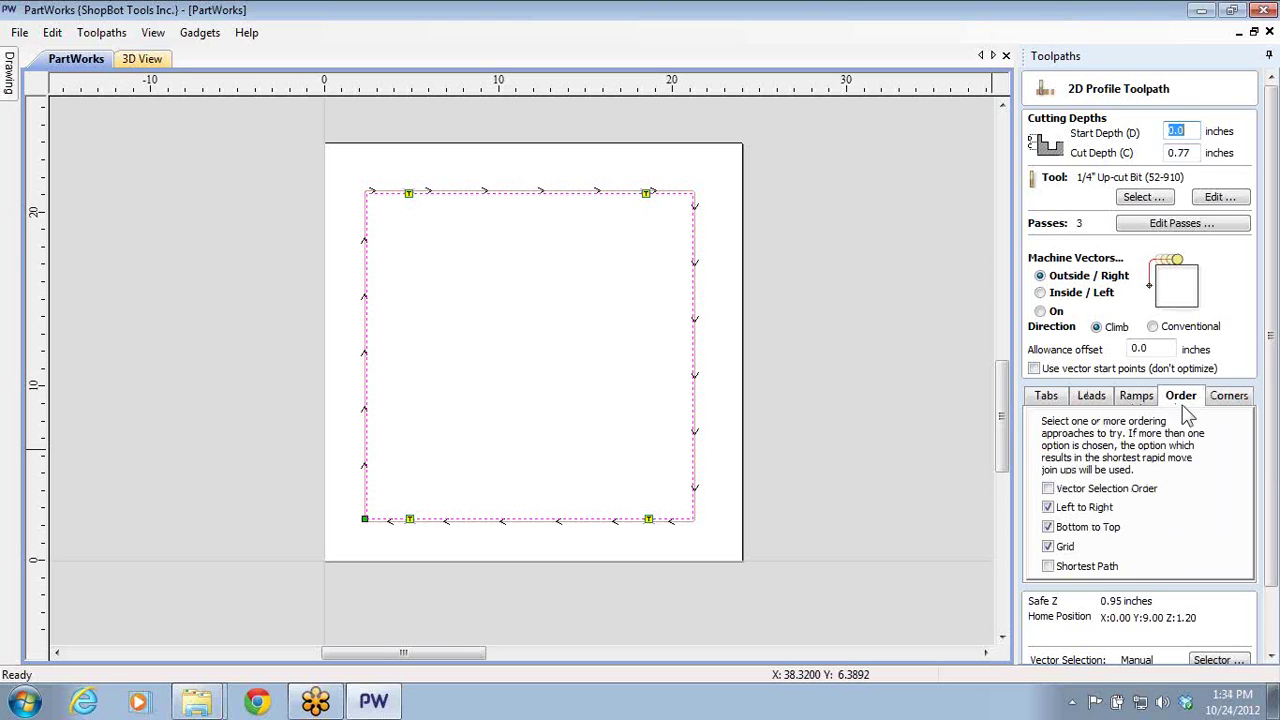
pyautogui.scroll(-2, 1268, 470)
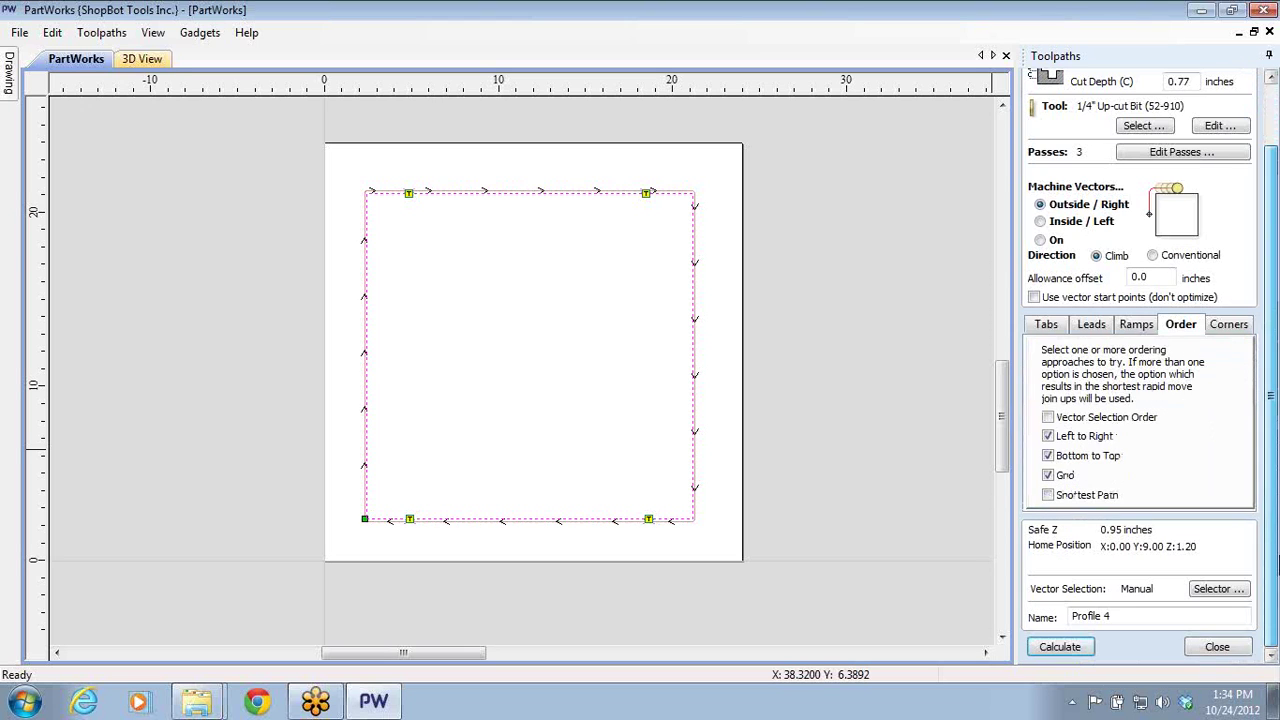
pyautogui.click(1216, 651)
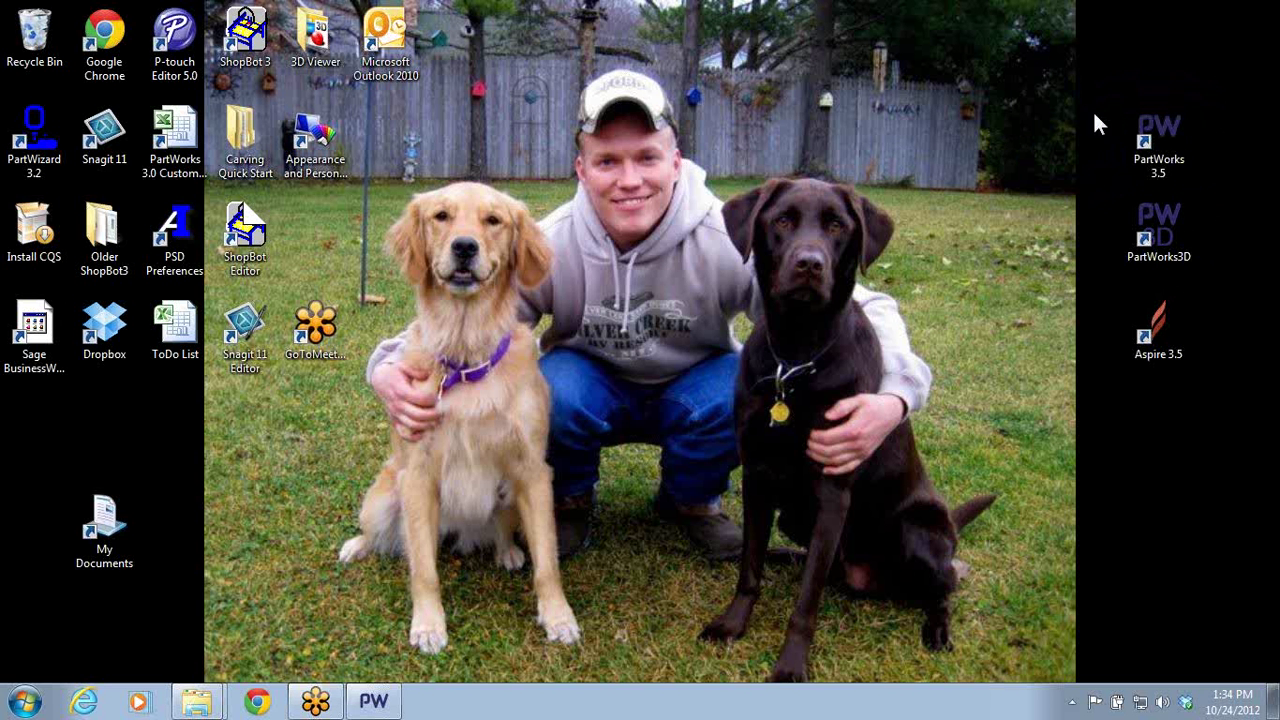
# - Start a fresh PartWorks session with a new default 24x24 job
pyautogui.doubleClick(1145, 135)
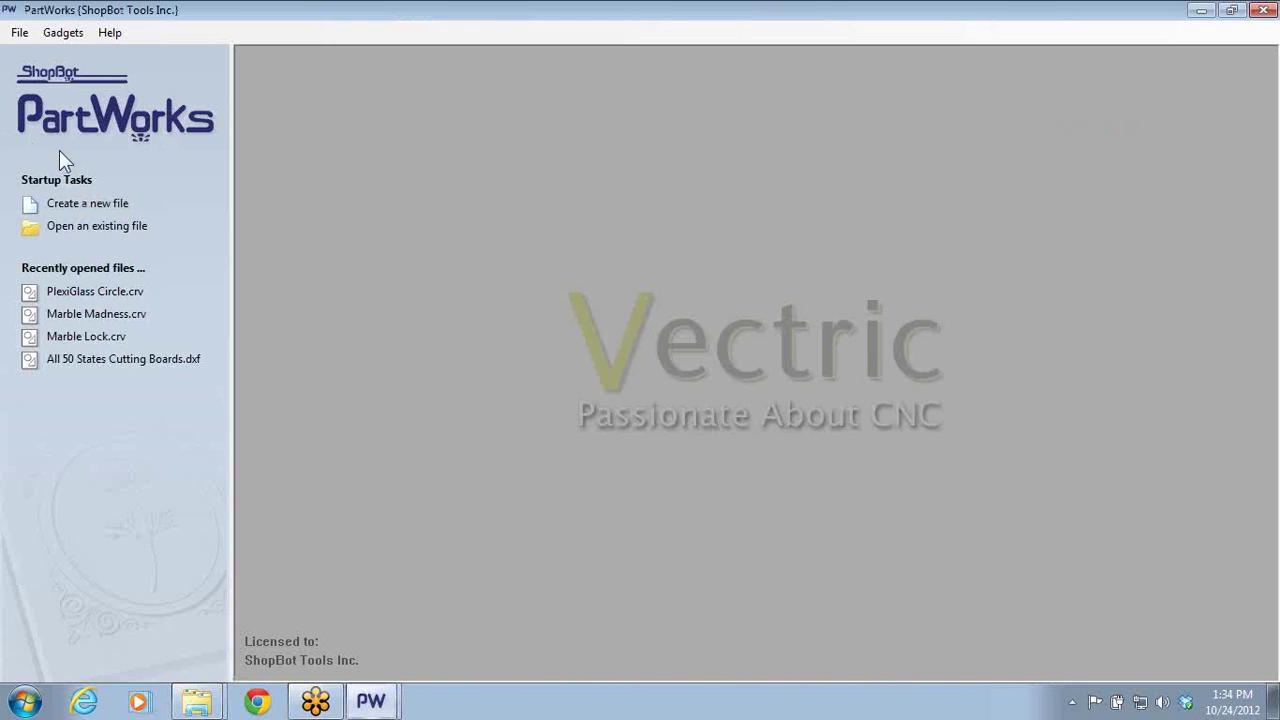
pyautogui.click(75, 205)
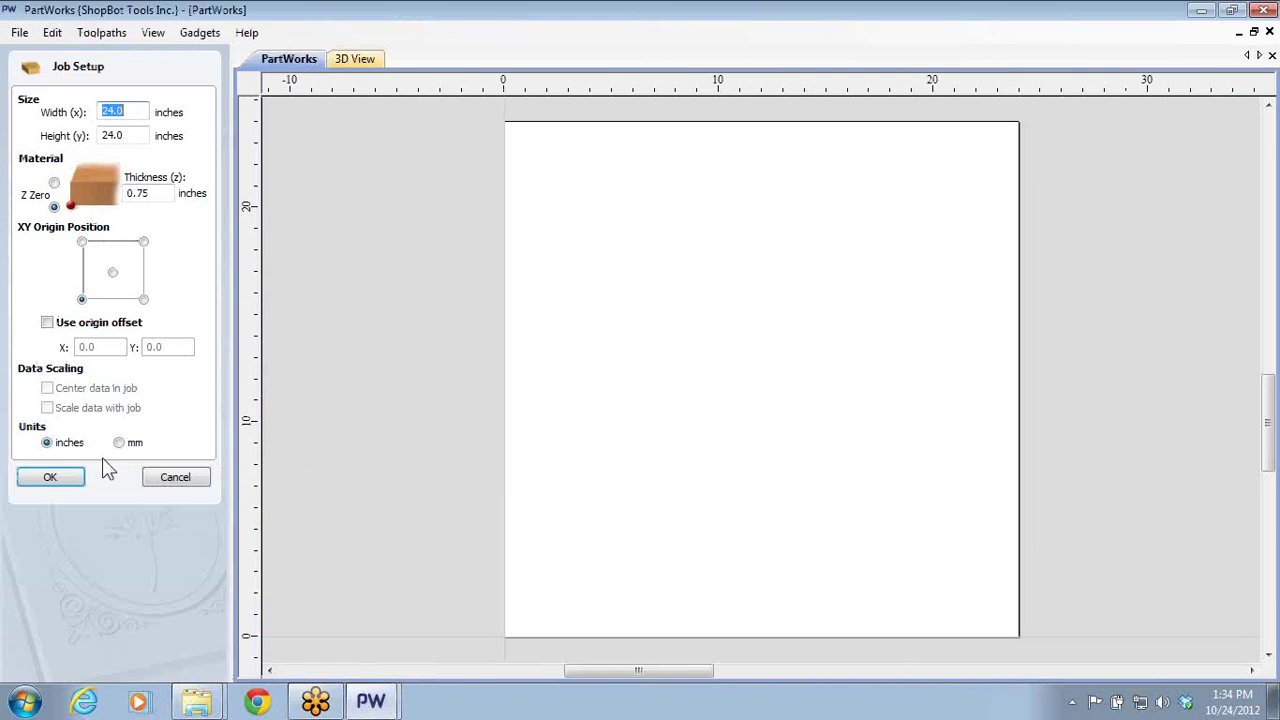
pyautogui.click(50, 477)
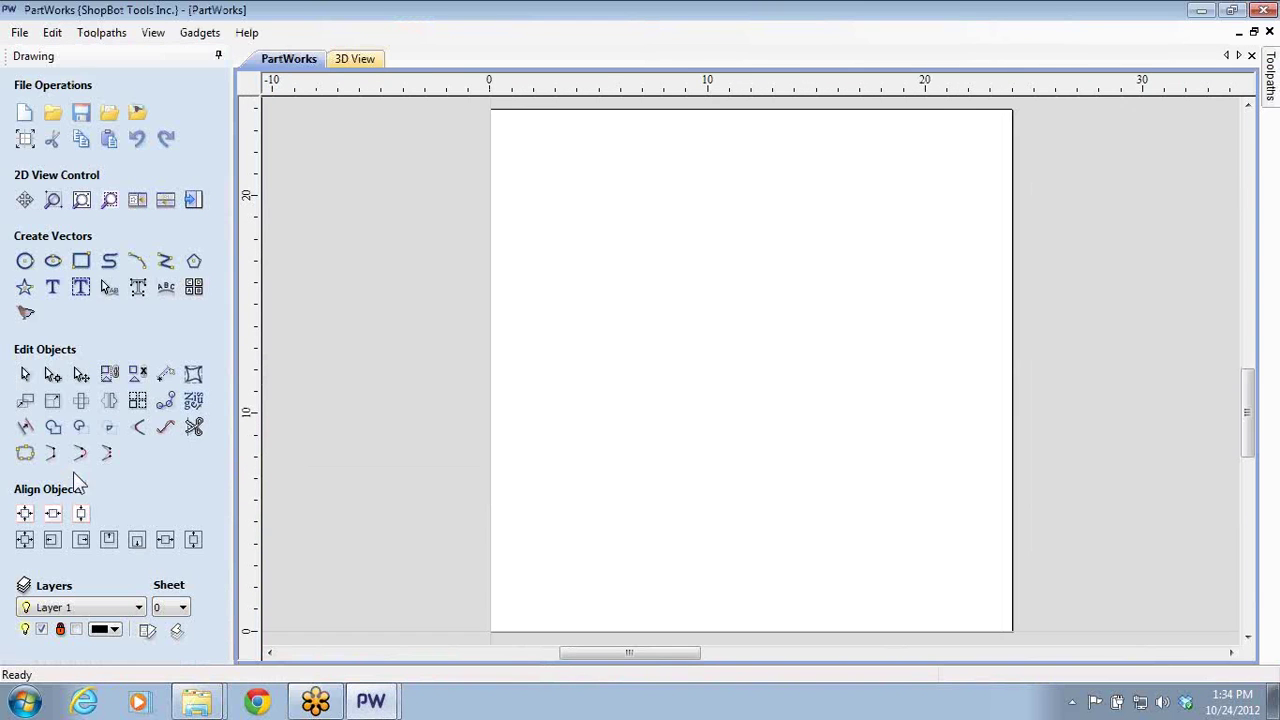
# - Draw a 1 by 1 inch square
pyautogui.click(80, 258)
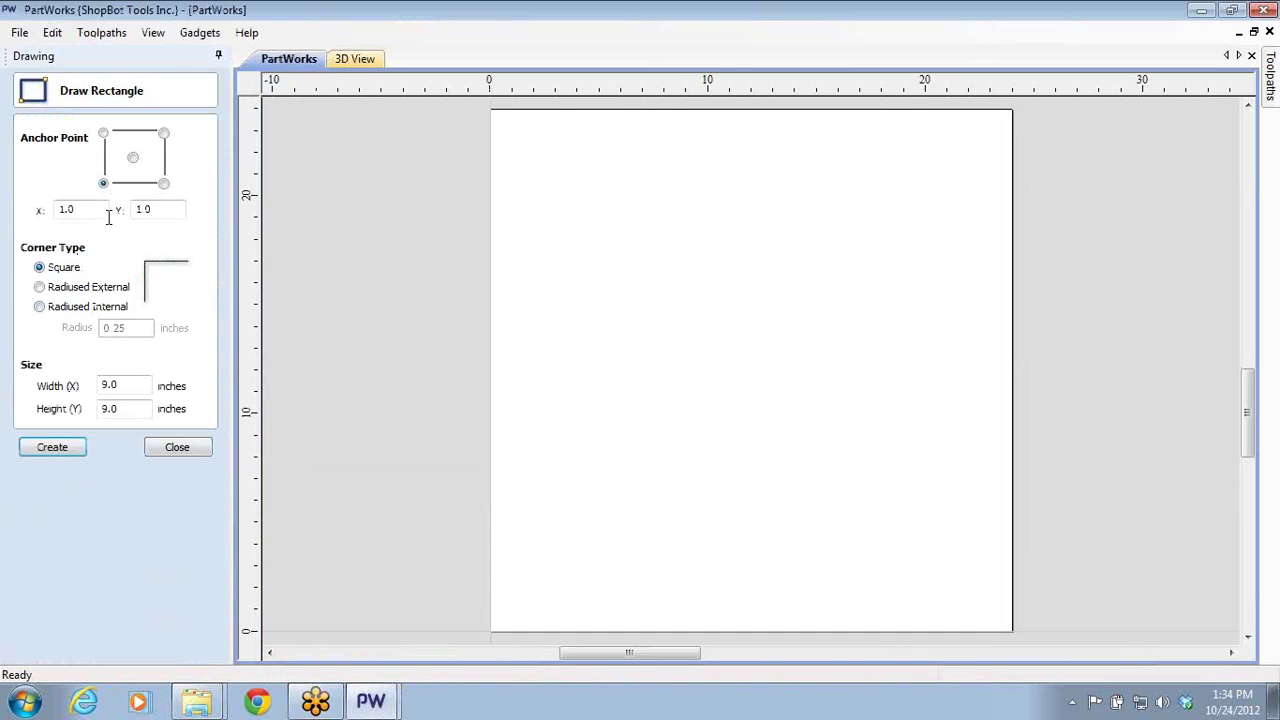
pyautogui.doubleClick(119, 383)
pyautogui.write('1')
pyautogui.press('Tab')
pyautogui.write('1')
pyautogui.click(56, 450)
pyautogui.click(163, 448)
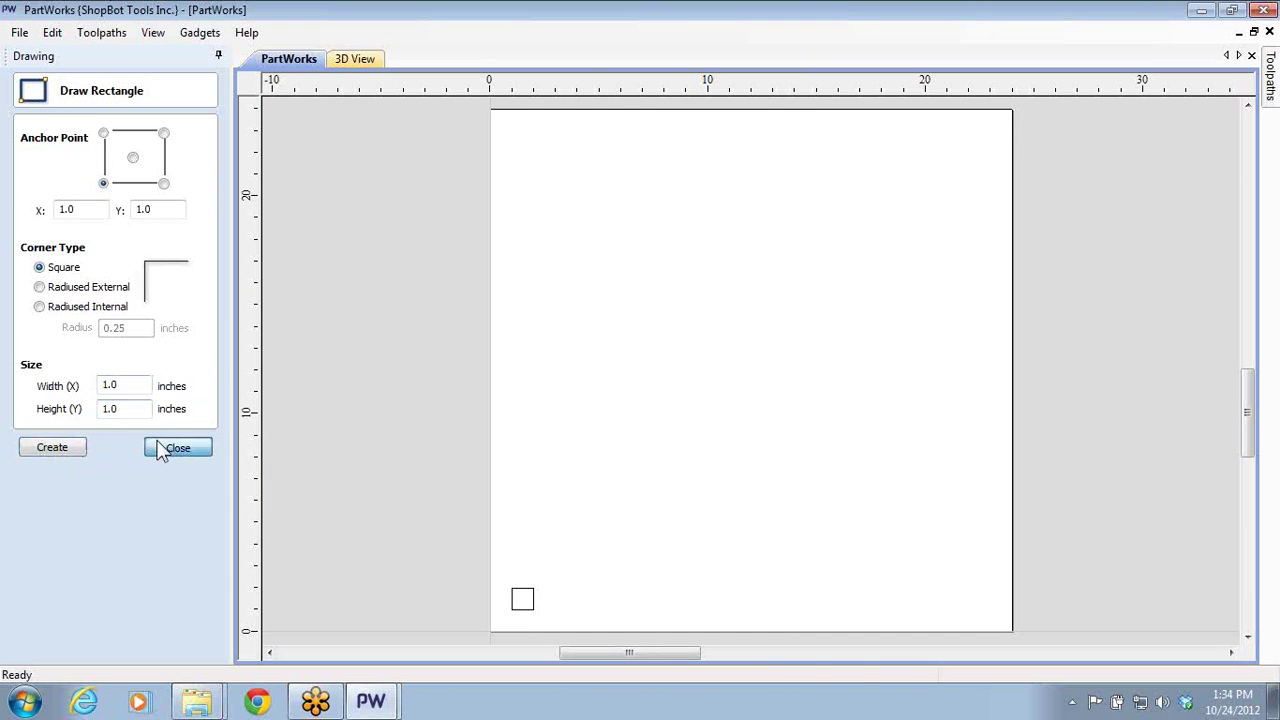
# - Array-copy the square into a 15 by 15 grid and open the Toolpaths panel
pyautogui.moveTo(548, 618); pyautogui.dragTo(548, 618)
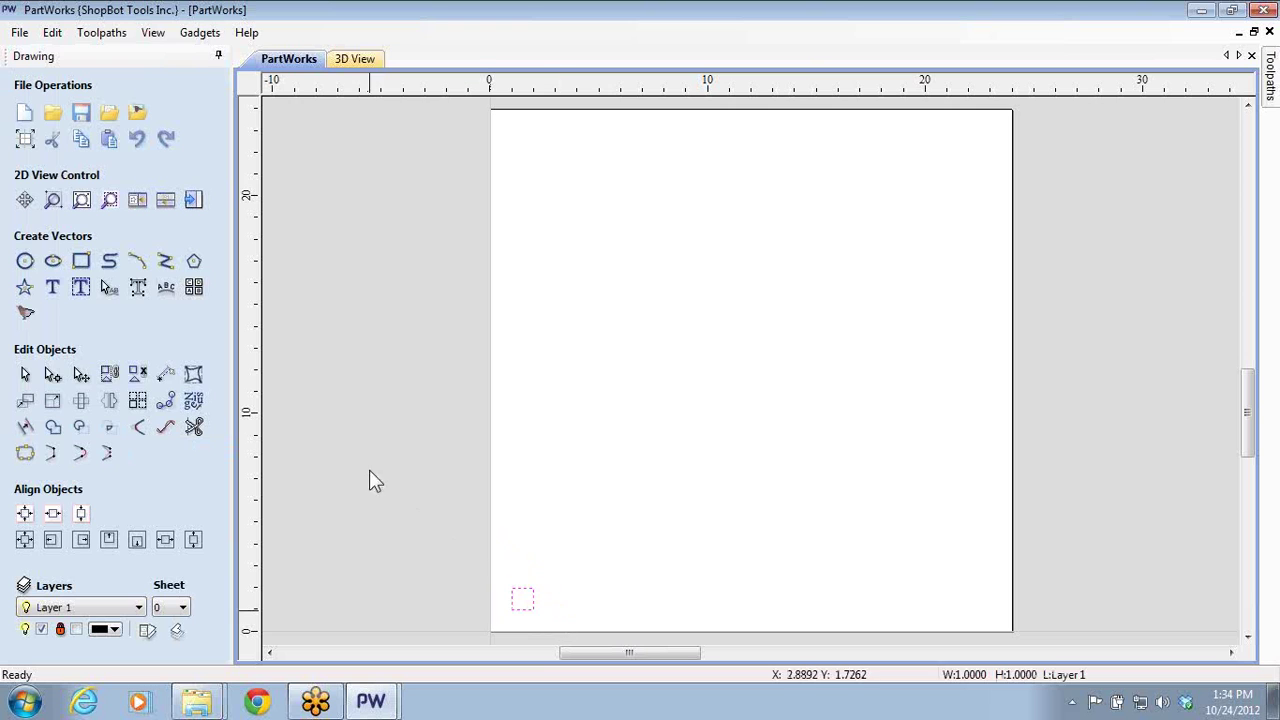
pyautogui.click(137, 400)
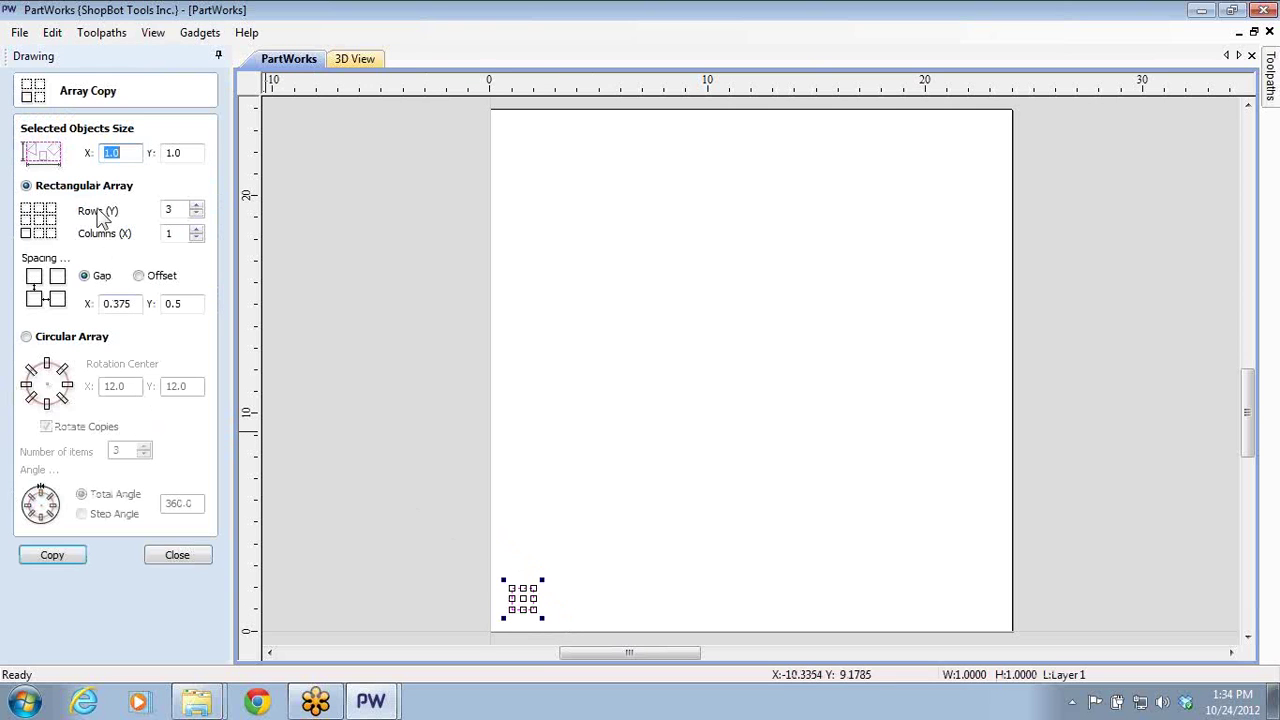
pyautogui.click(178, 212)
pyautogui.write('15')
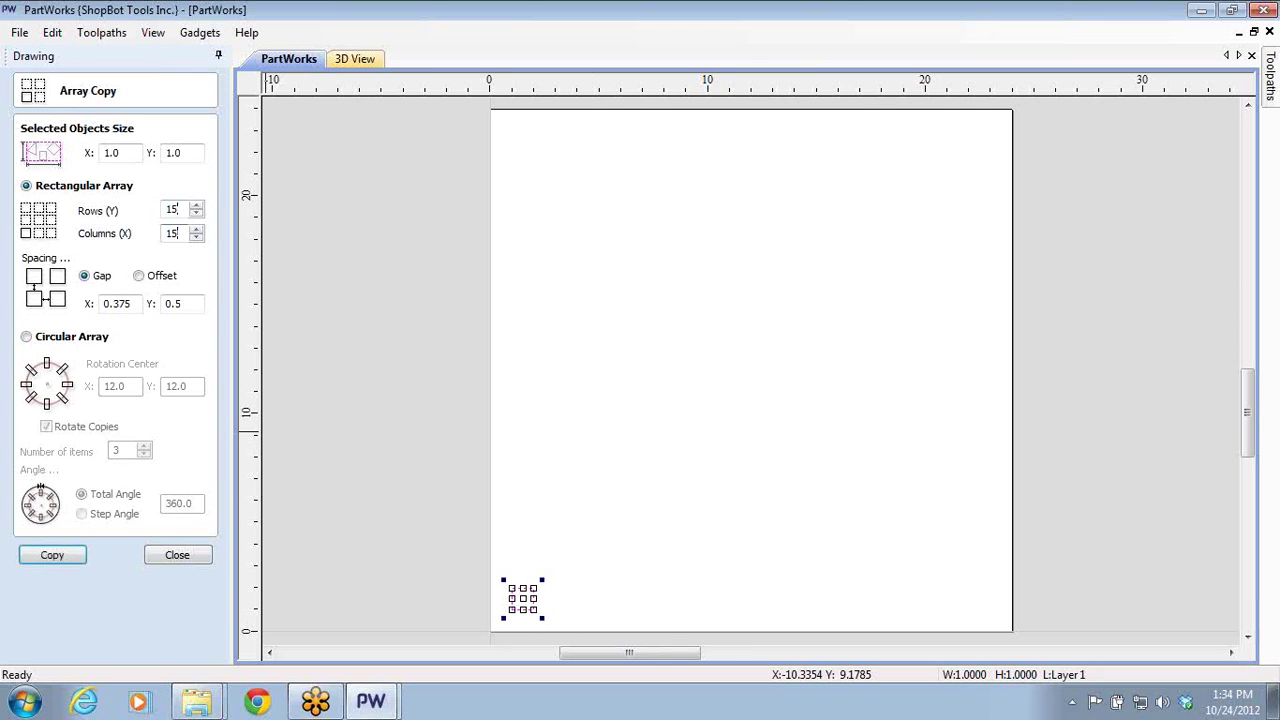
pyautogui.click(47, 557)
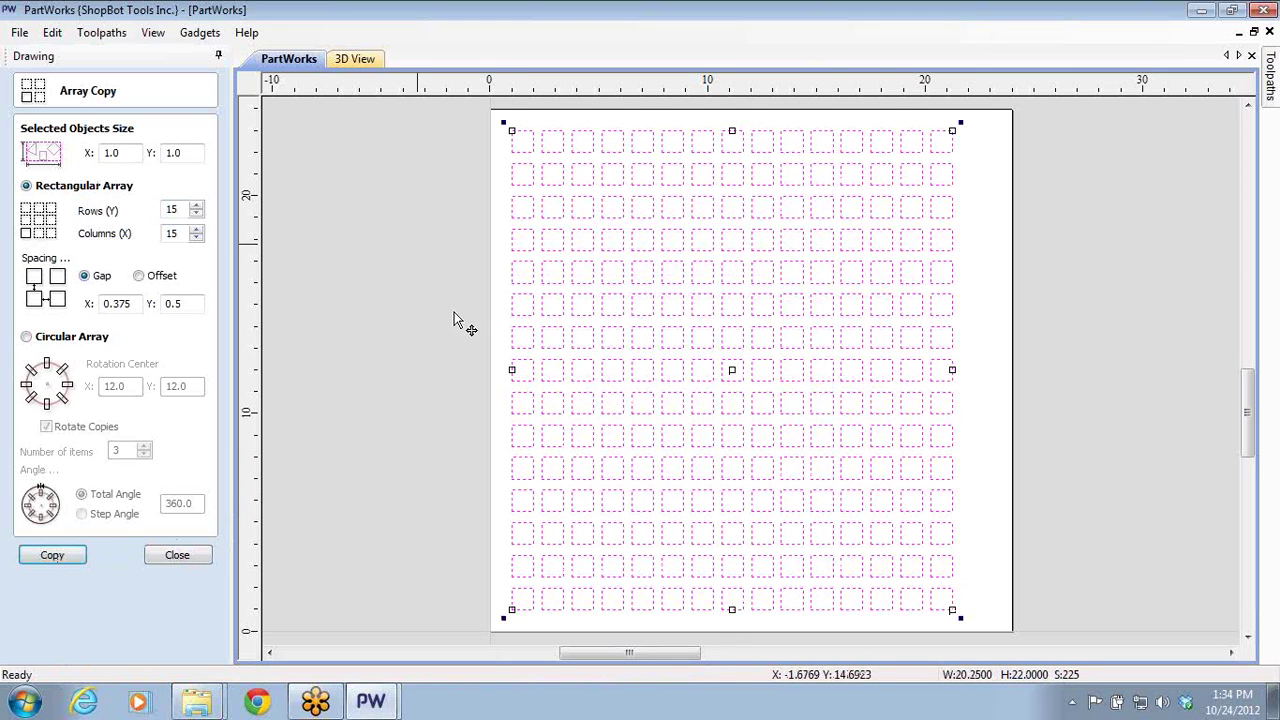
pyautogui.click(177, 555)
pyautogui.click(445, 470)
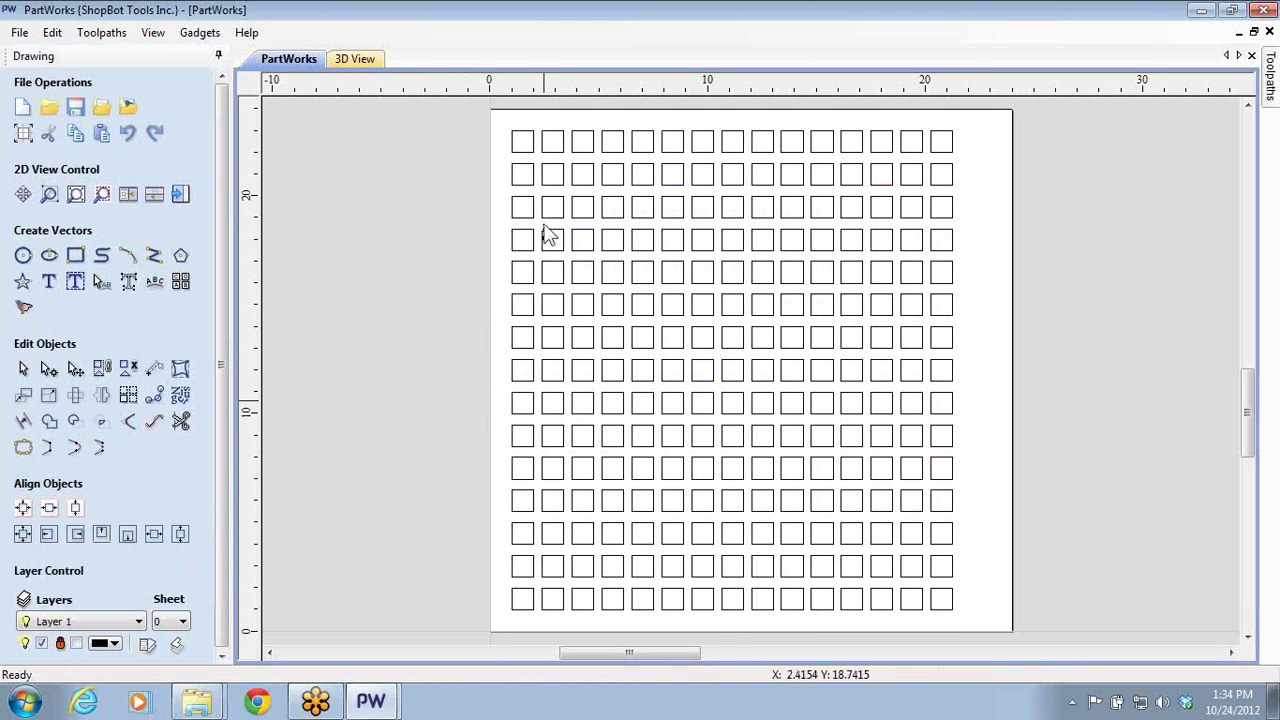
pyautogui.click(180, 195)
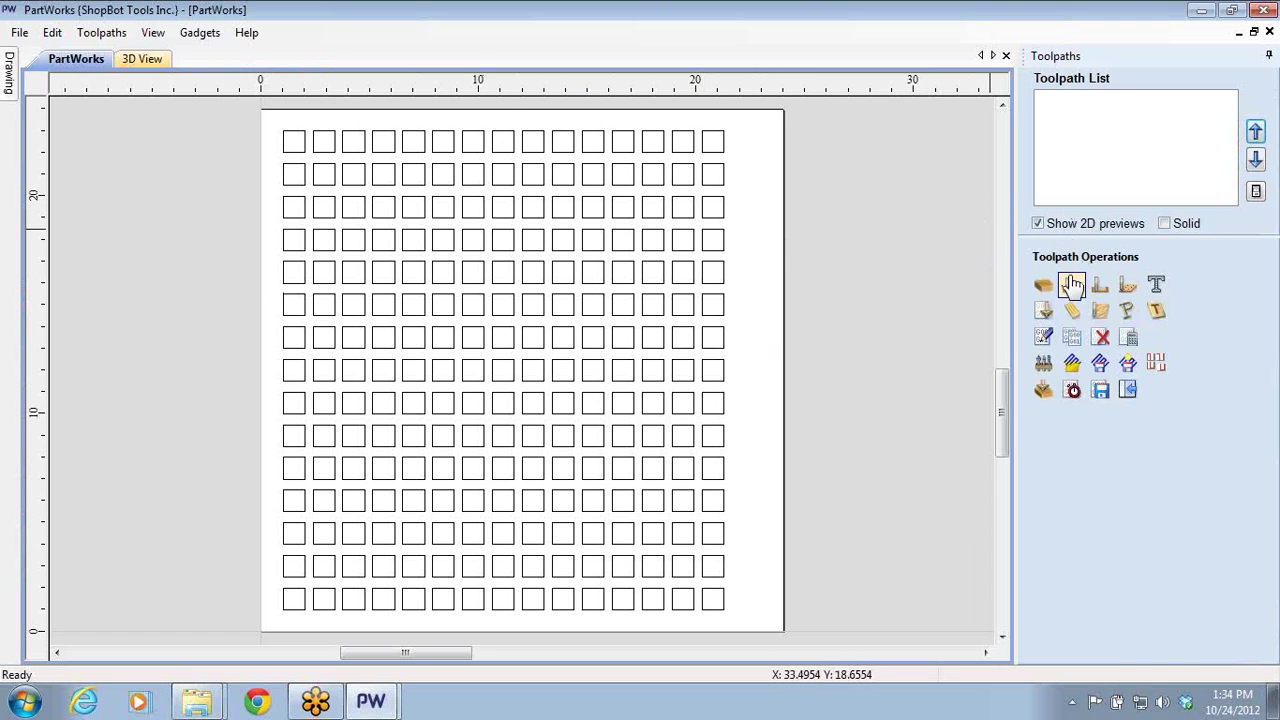
# - Start a 2D profile toolpath with its cut order set to bottom to top
pyautogui.click(1068, 286)
pyautogui.click(1181, 397)
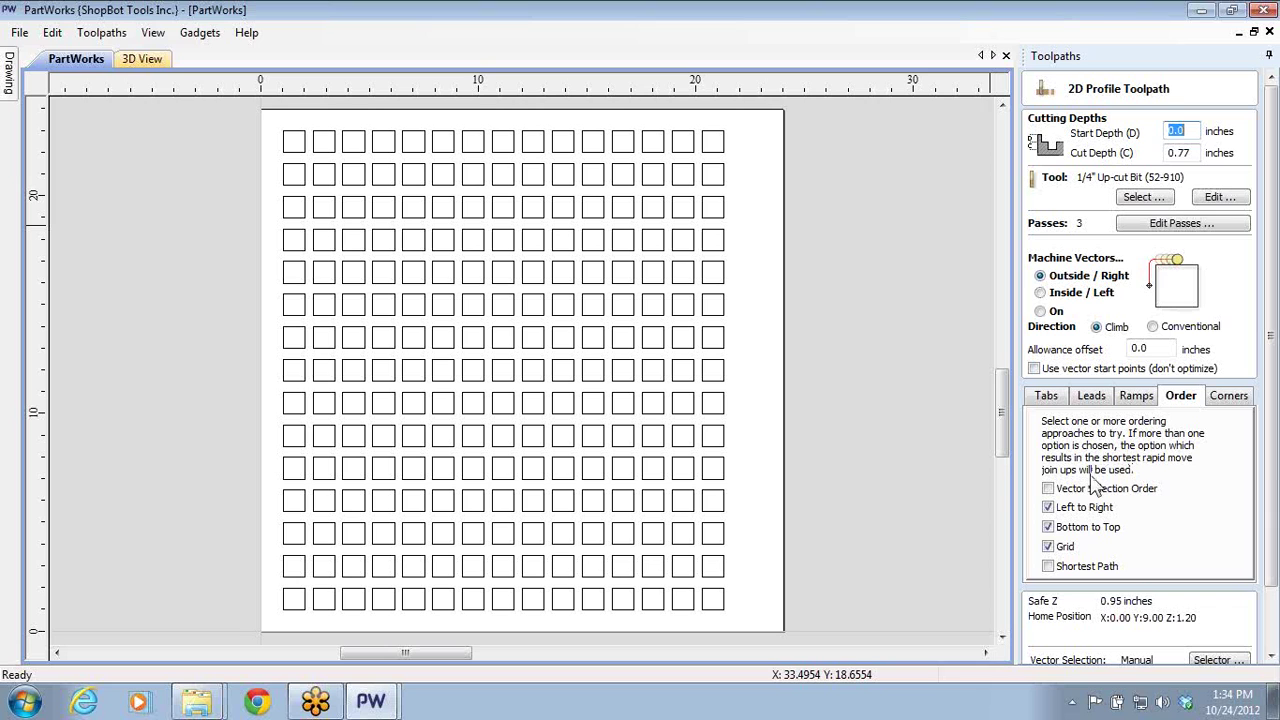
pyautogui.click(1047, 526)
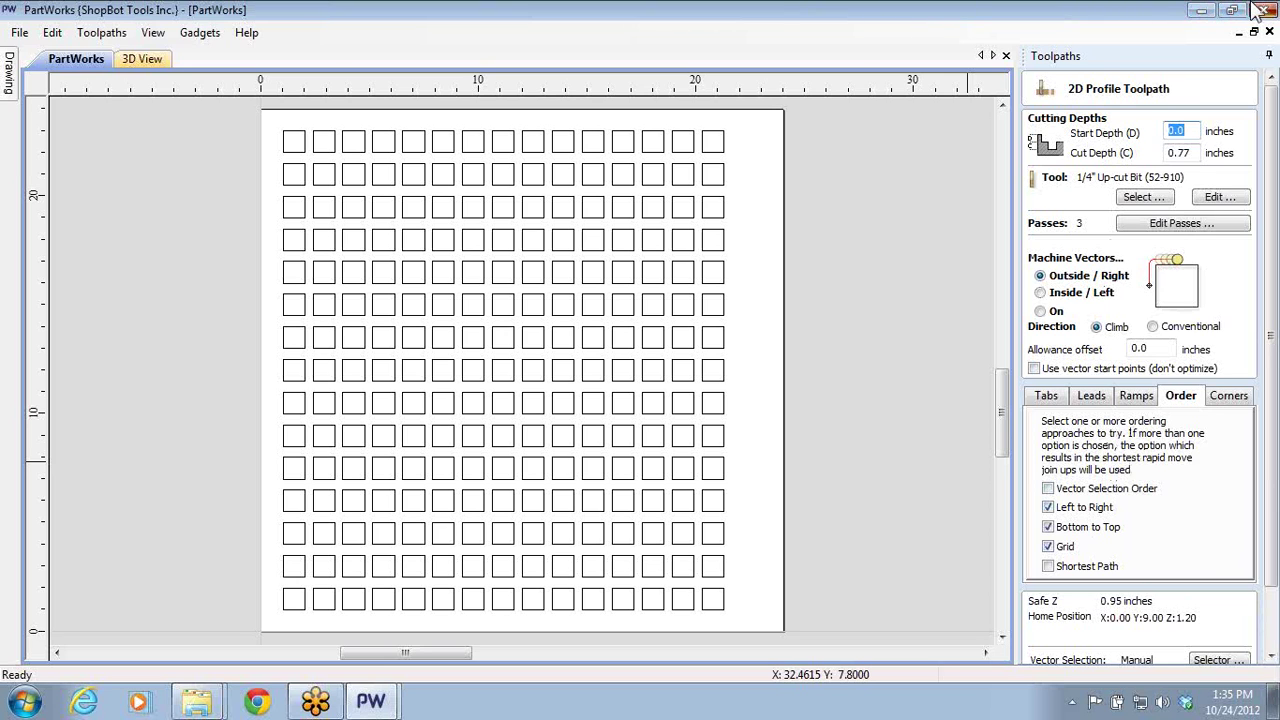
# - Discard the grid job, then toggle Profile 4's leads and ramps on and back off
pyautogui.click(1262, 9)
pyautogui.click(638, 400)
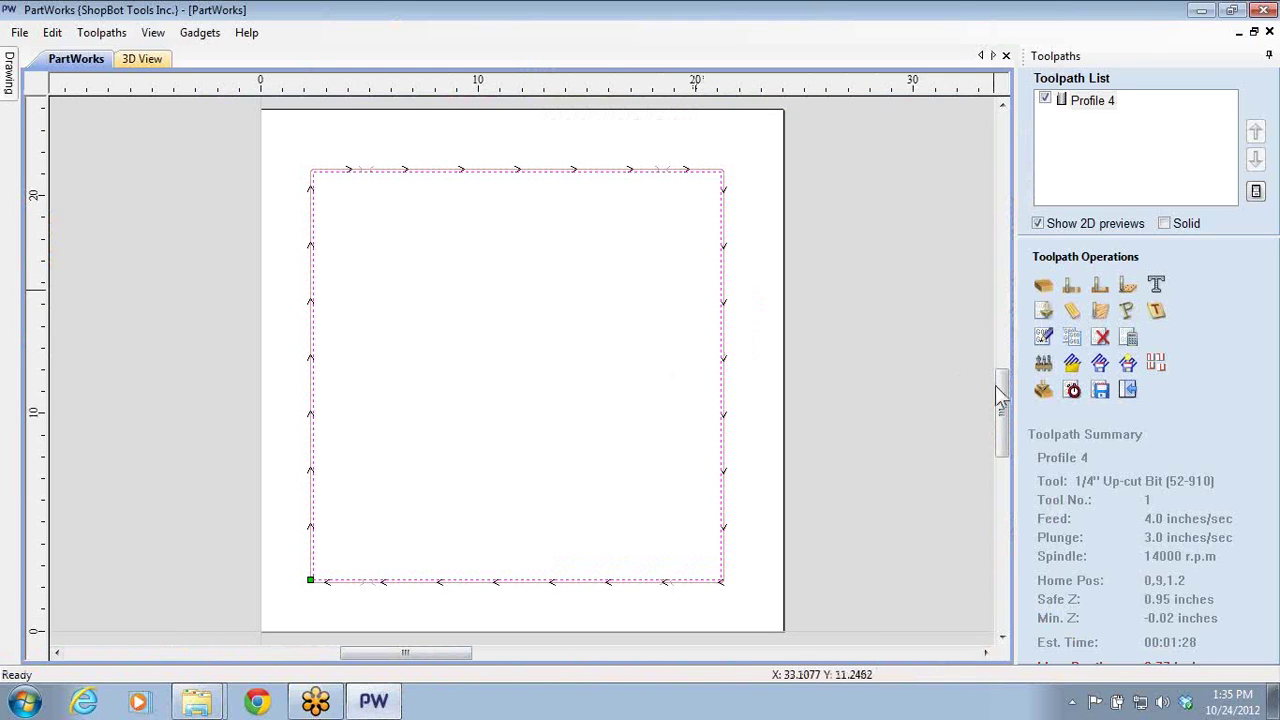
pyautogui.doubleClick(1090, 101)
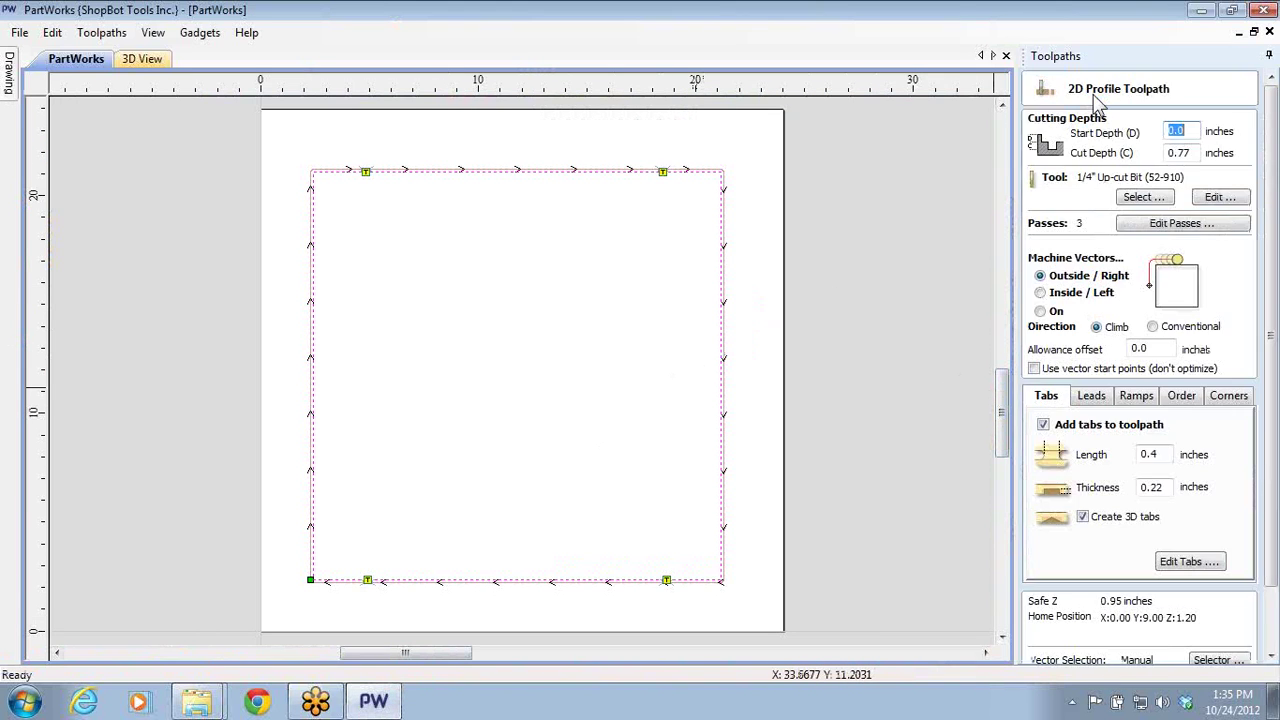
pyautogui.click(1133, 396)
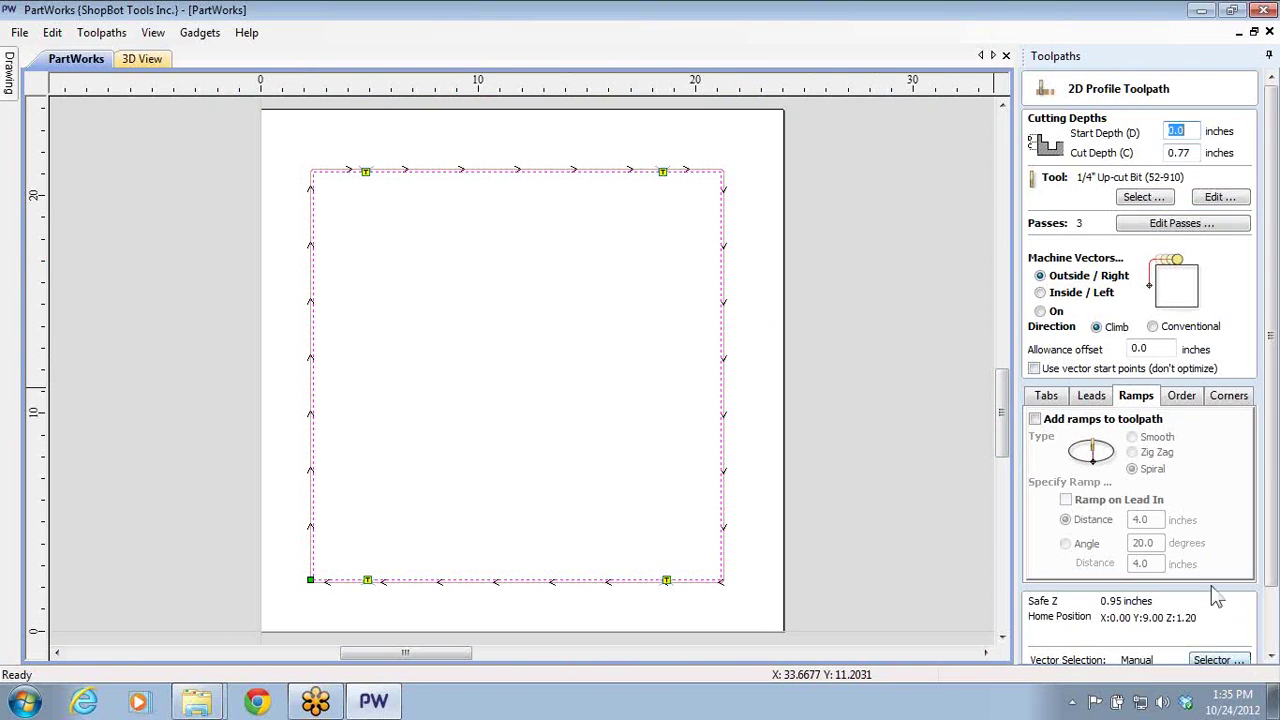
pyautogui.click(1106, 401)
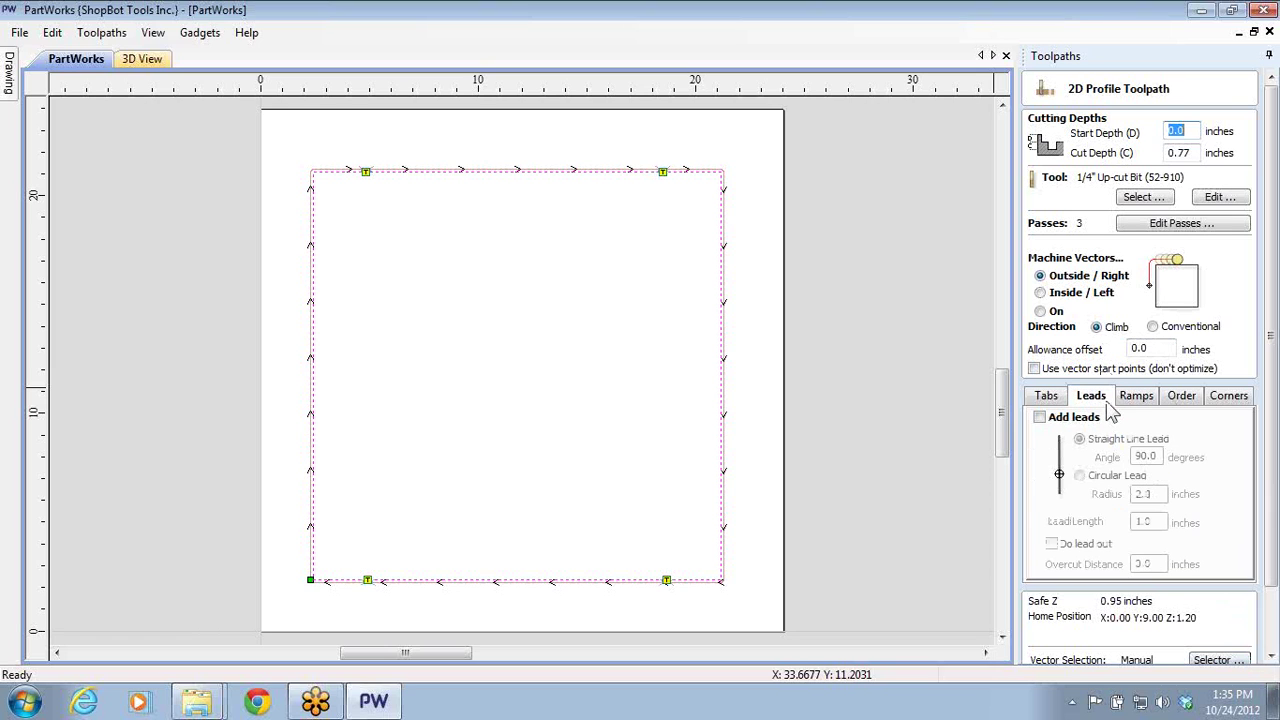
pyautogui.click(1039, 418)
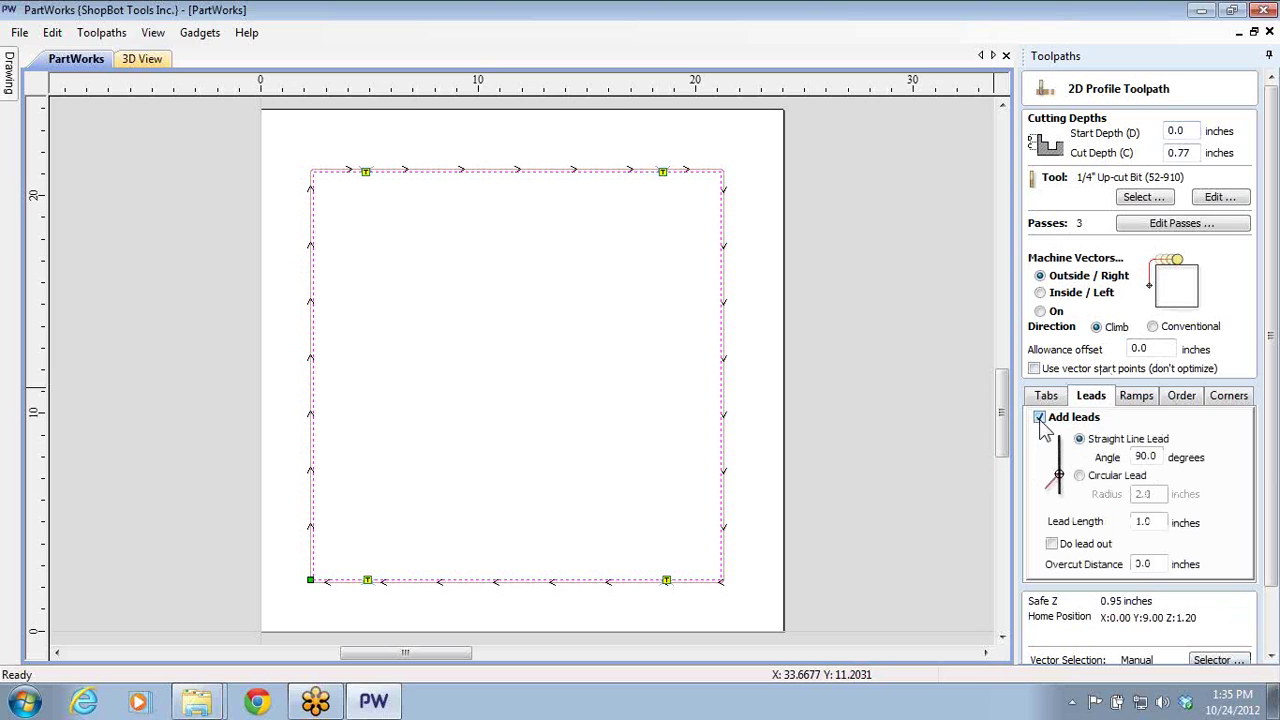
pyautogui.click(1039, 418)
pyautogui.click(1150, 398)
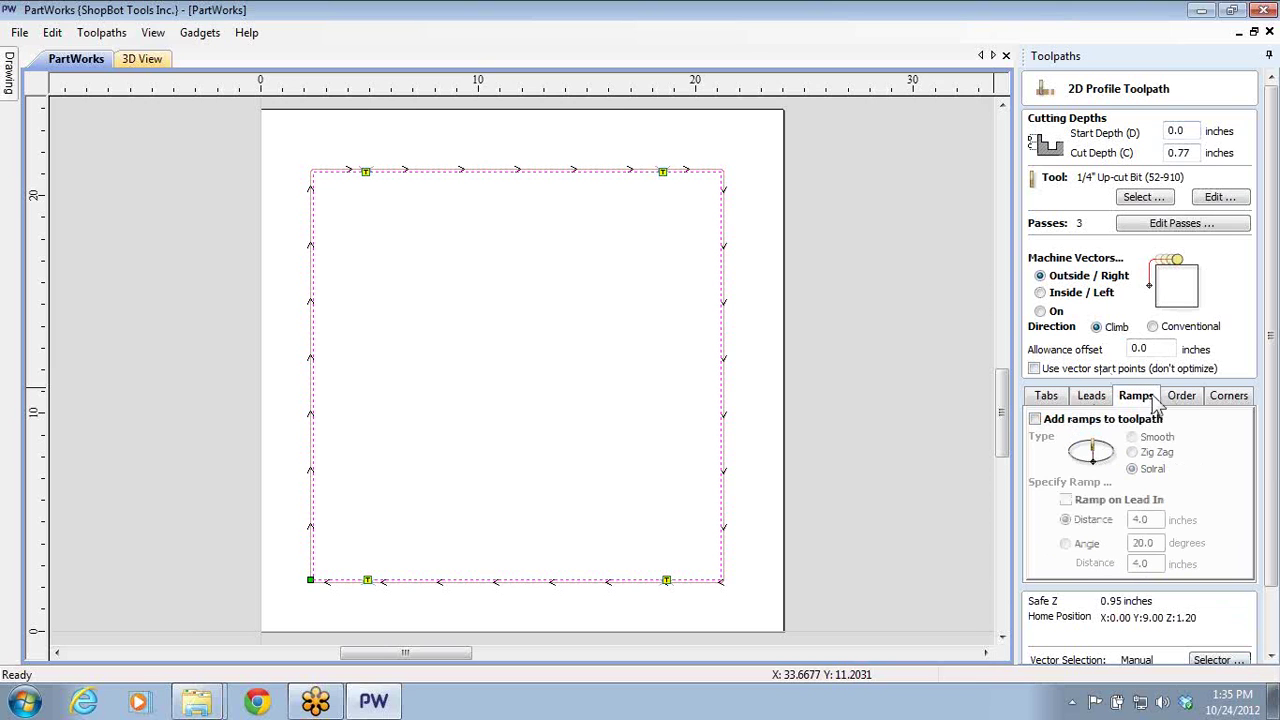
pyautogui.click(1035, 419)
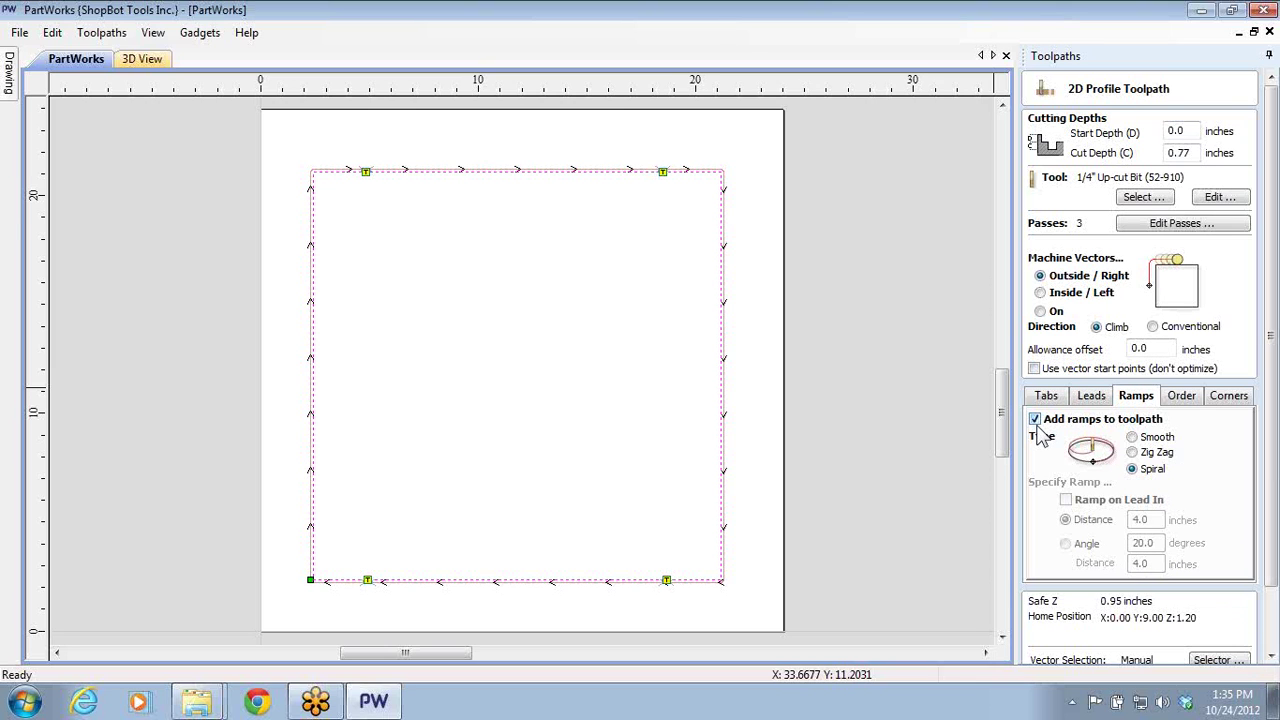
pyautogui.click(1036, 421)
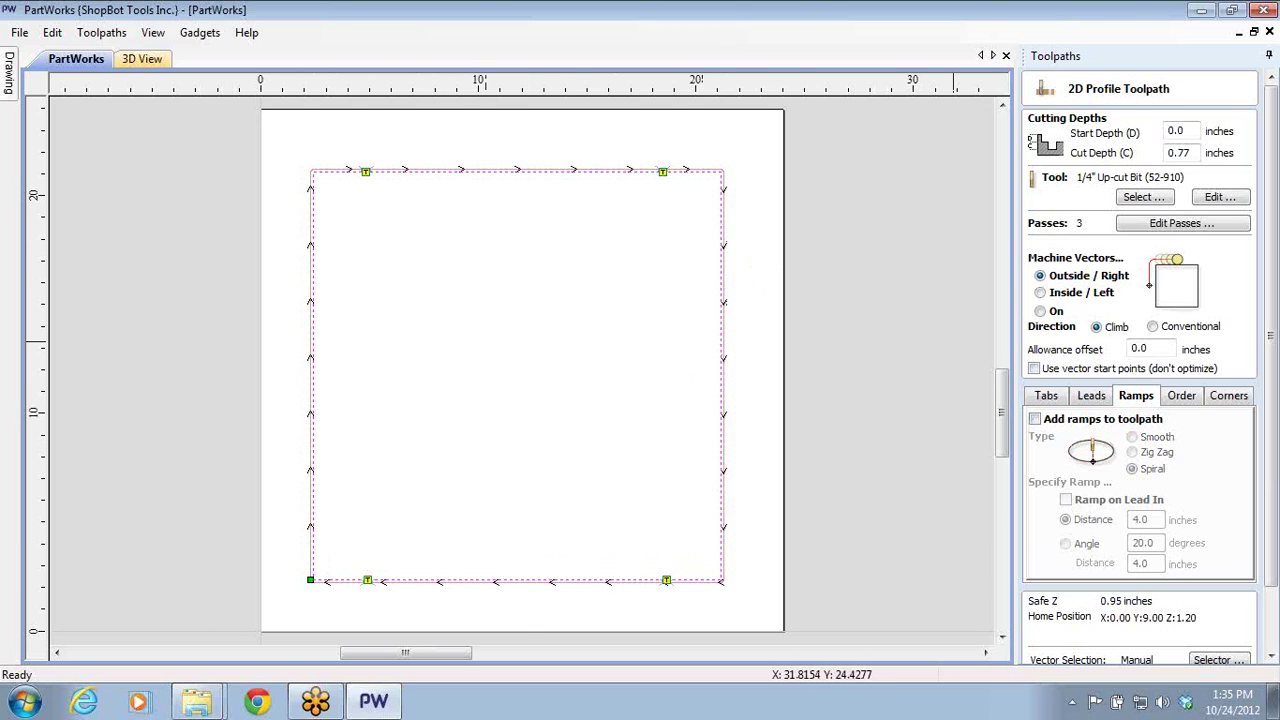
# - Relaunch PartWorks from the desktop and create a new blank job
pyautogui.click(1204, 11)
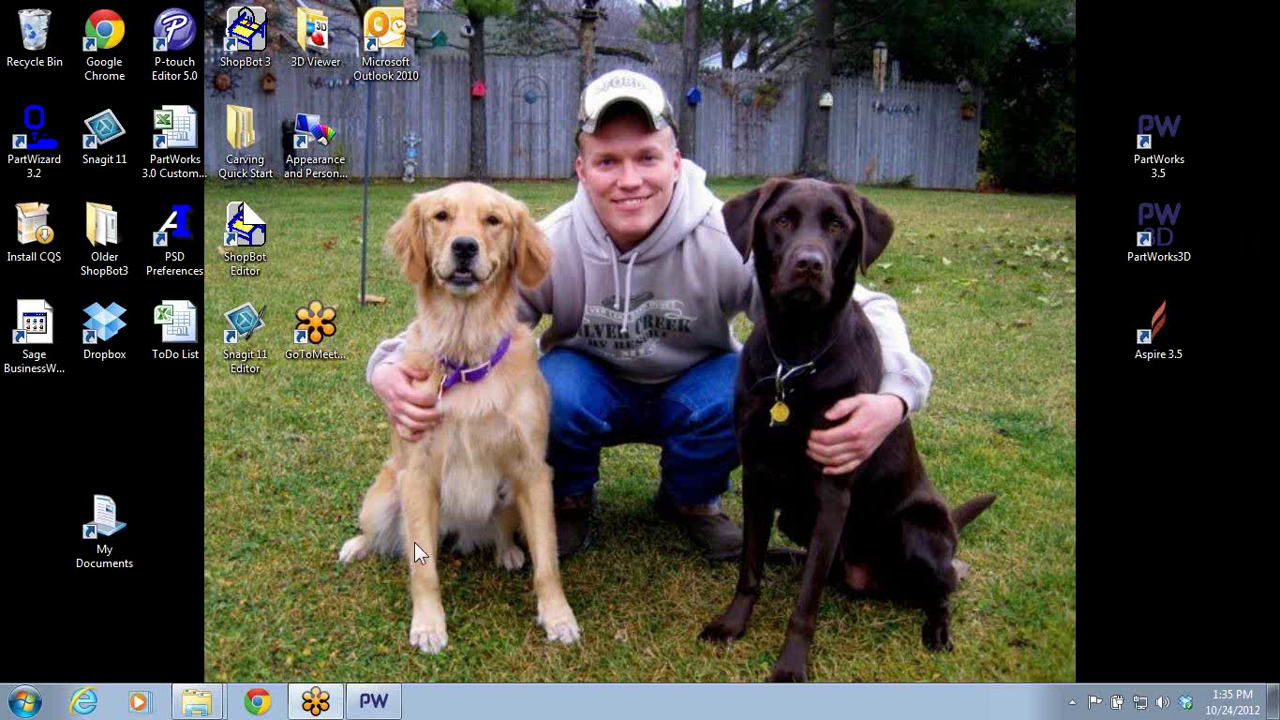
pyautogui.doubleClick(1156, 150)
pyautogui.click(88, 204)
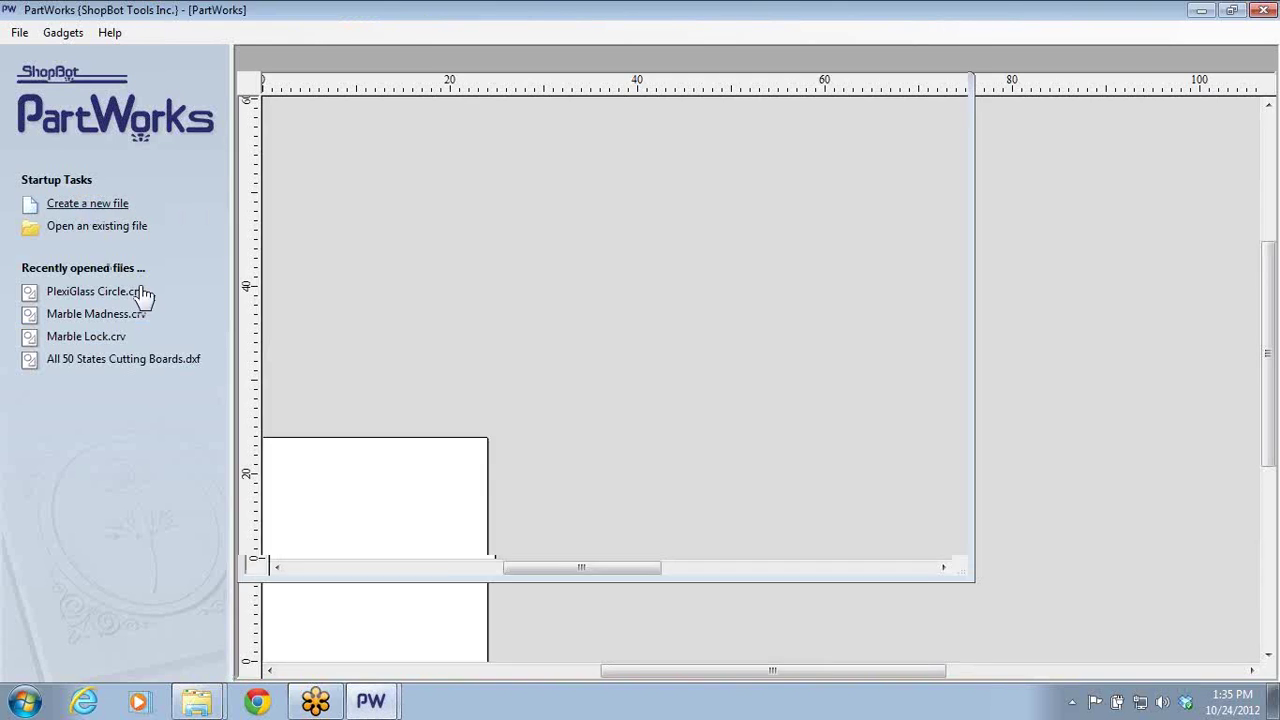
# - Accept the job setup and draw a straight horizontal polyline
pyautogui.click(30, 488)
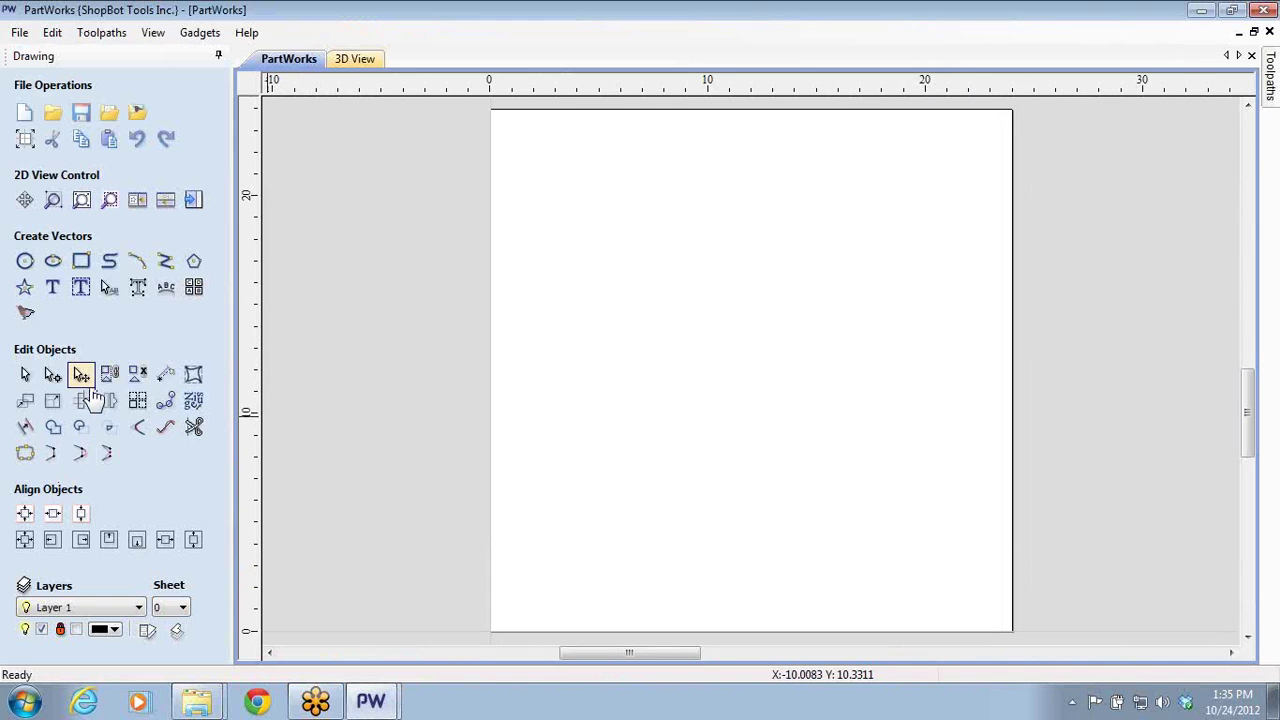
pyautogui.click(137, 261)
pyautogui.click(618, 280)
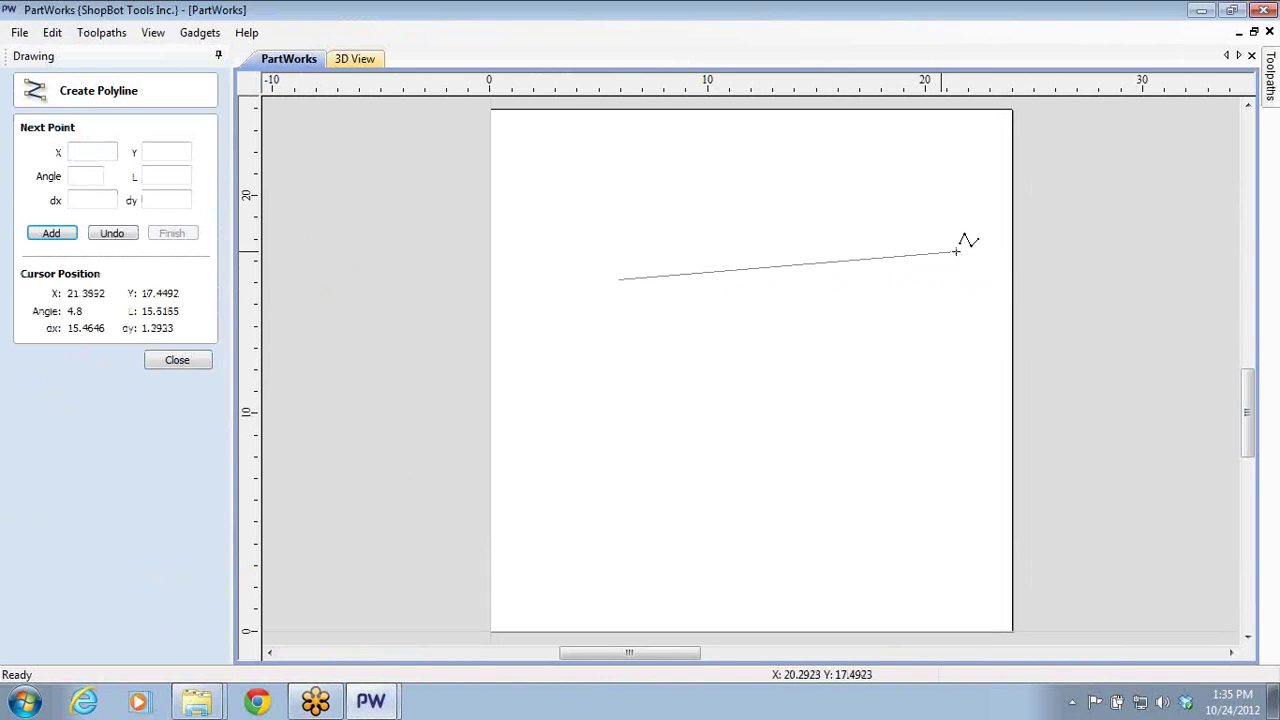
pyautogui.click(963, 280)
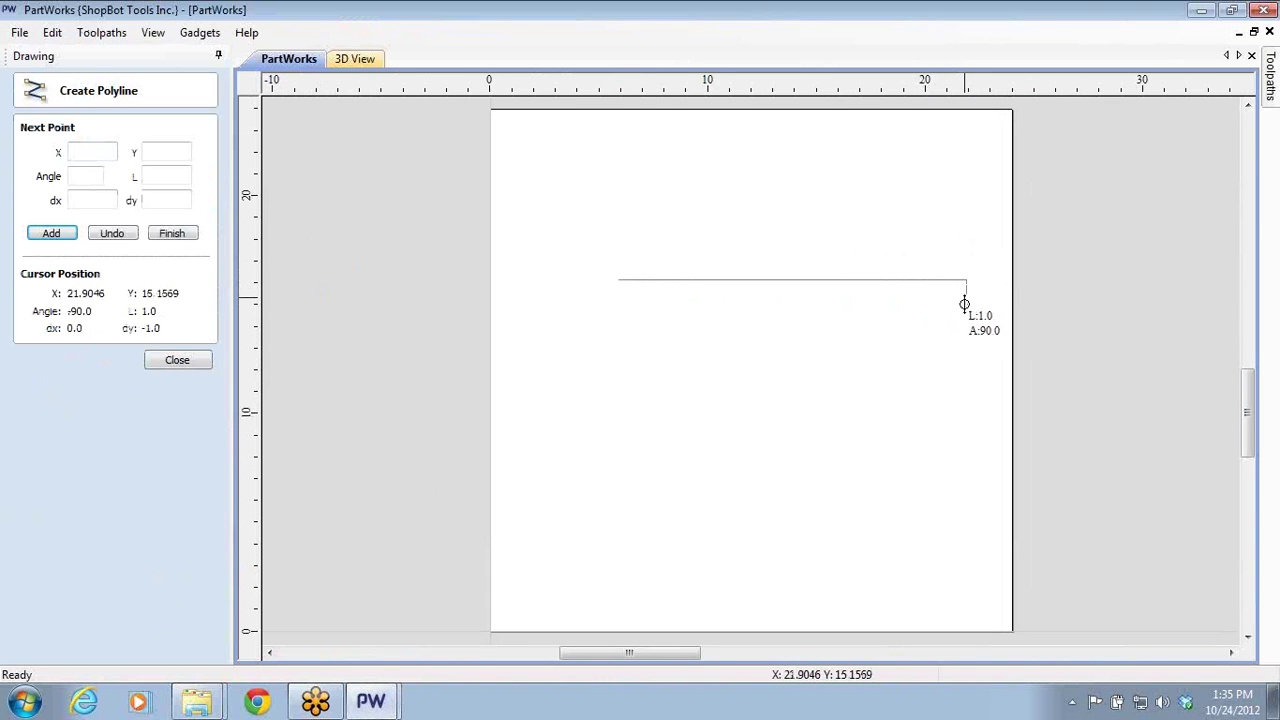
pyautogui.rightClick(965, 305)
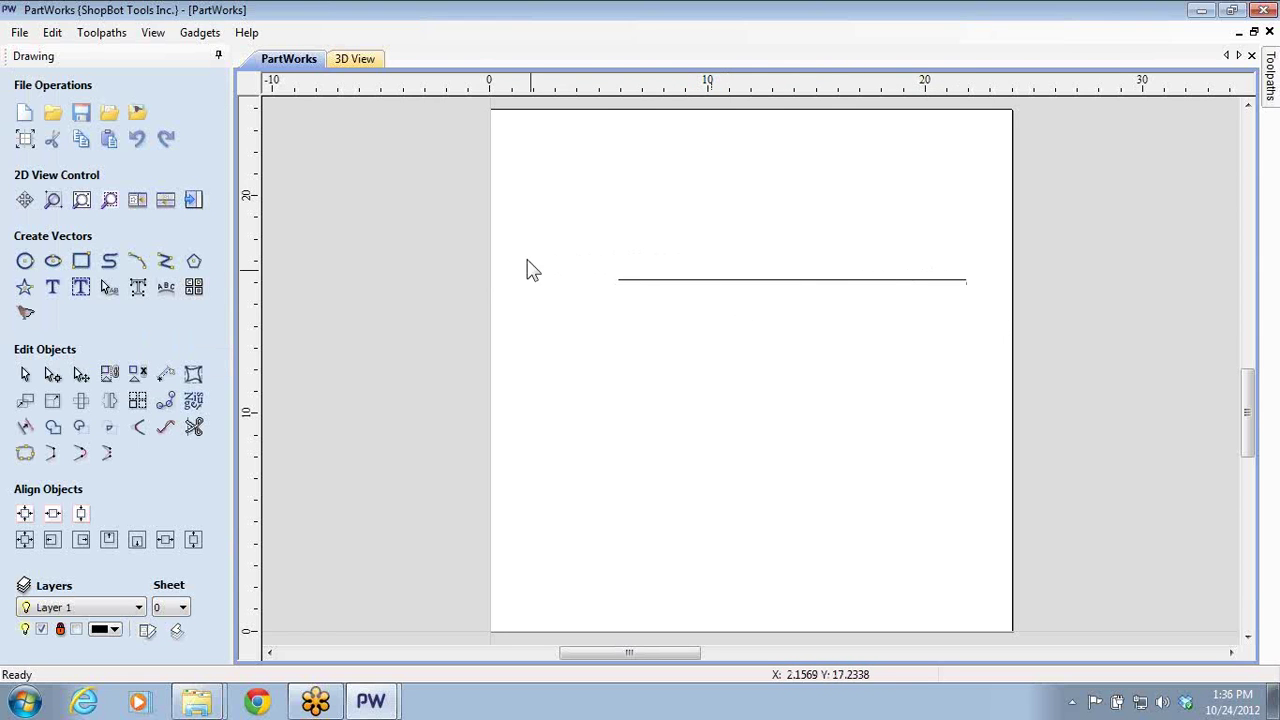
# - Draw a second polyline angled downward then horizontal, and close the job
pyautogui.click(165, 260)
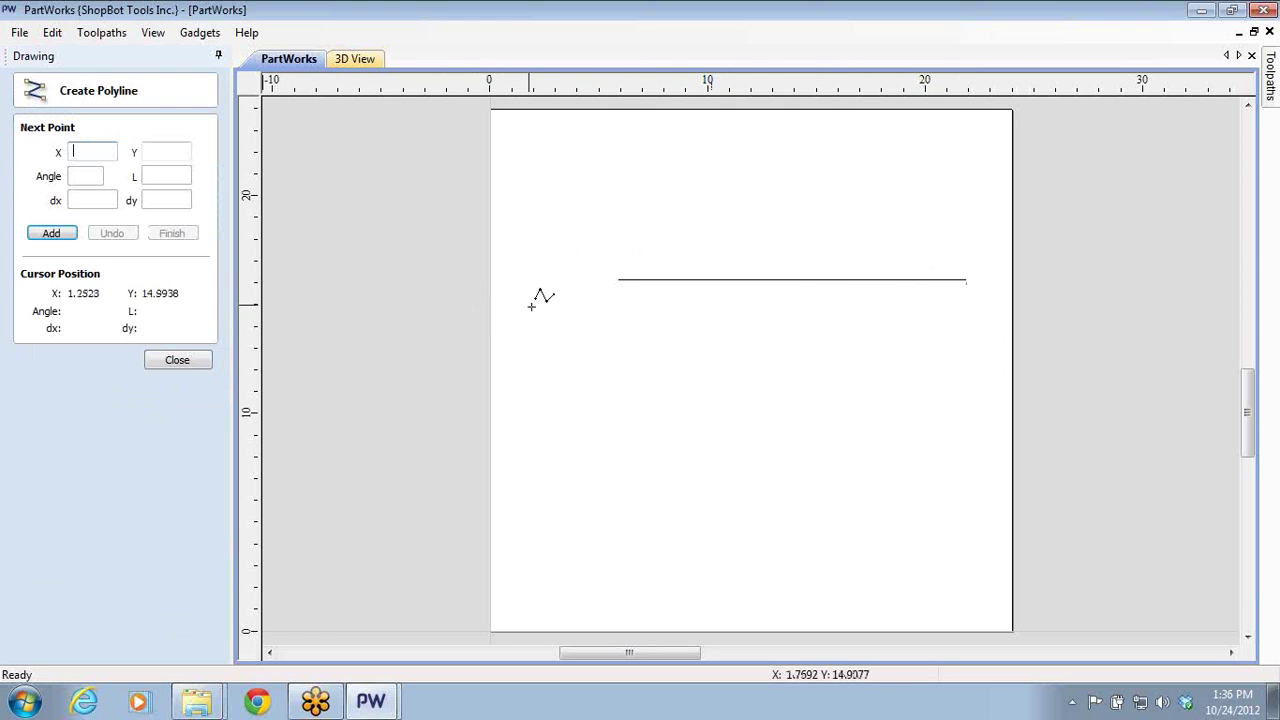
pyautogui.click(618, 333)
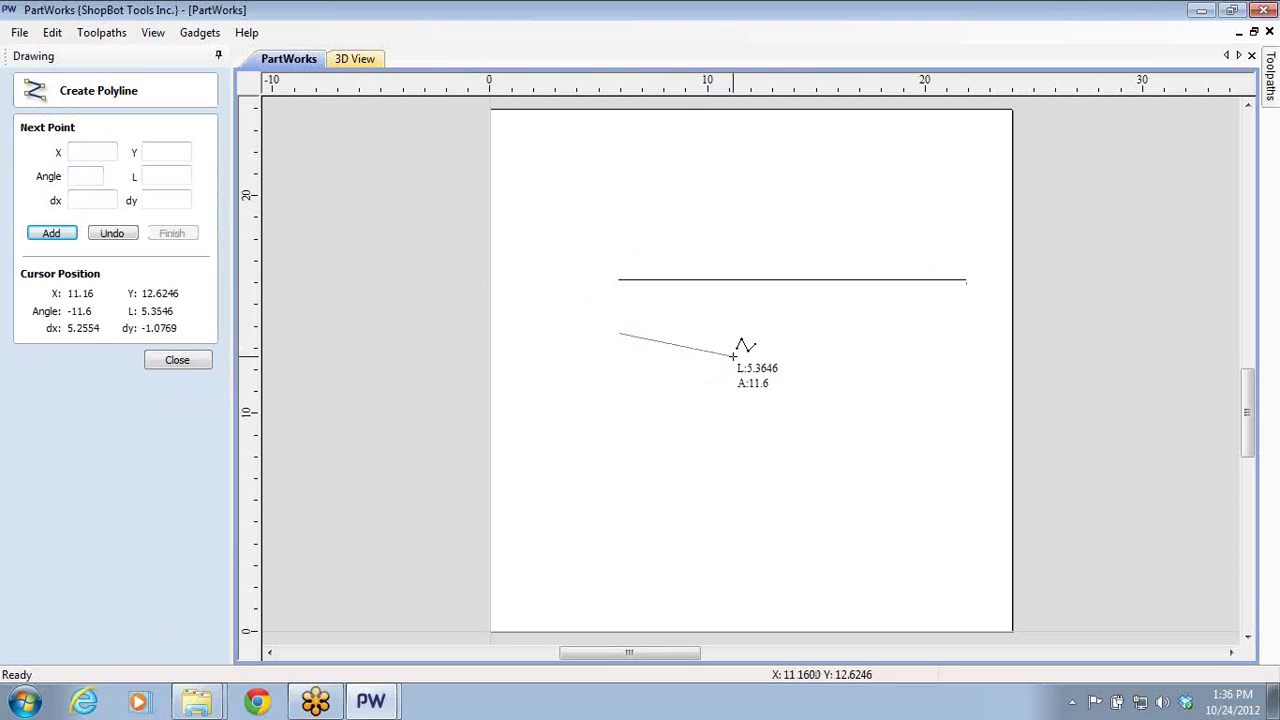
pyautogui.click(732, 355)
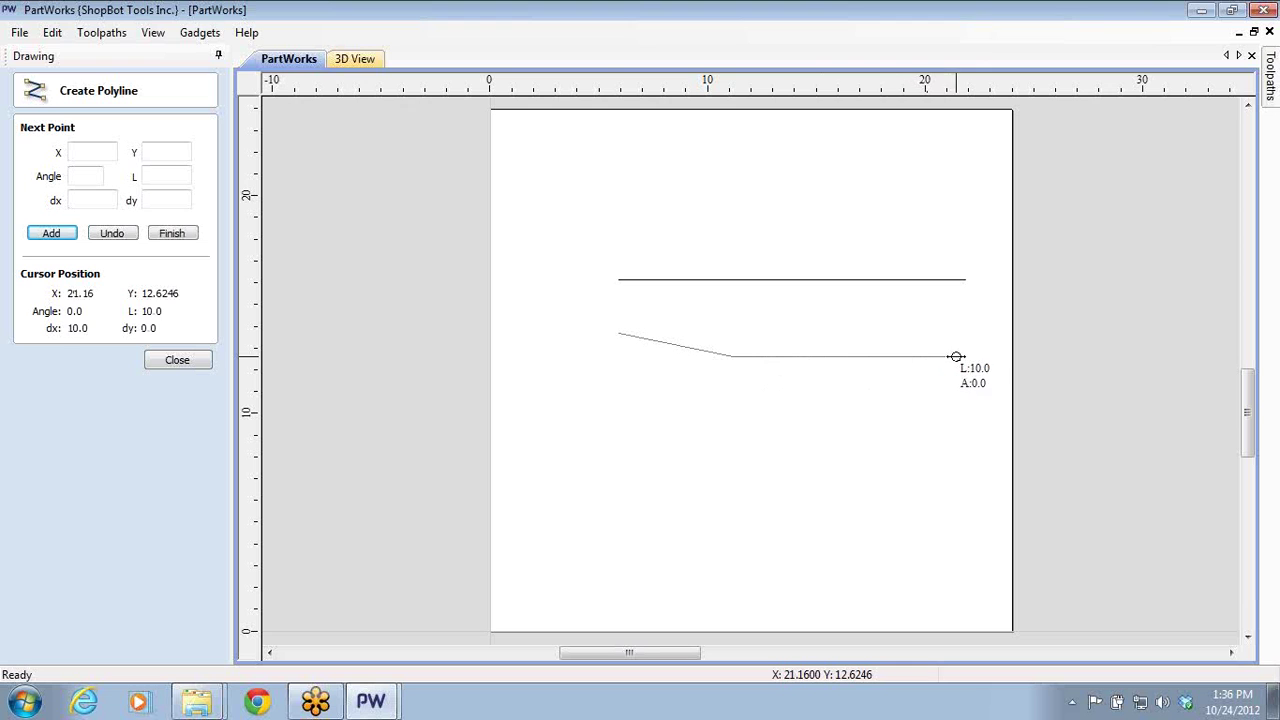
pyautogui.click(950, 356)
pyautogui.click(180, 360)
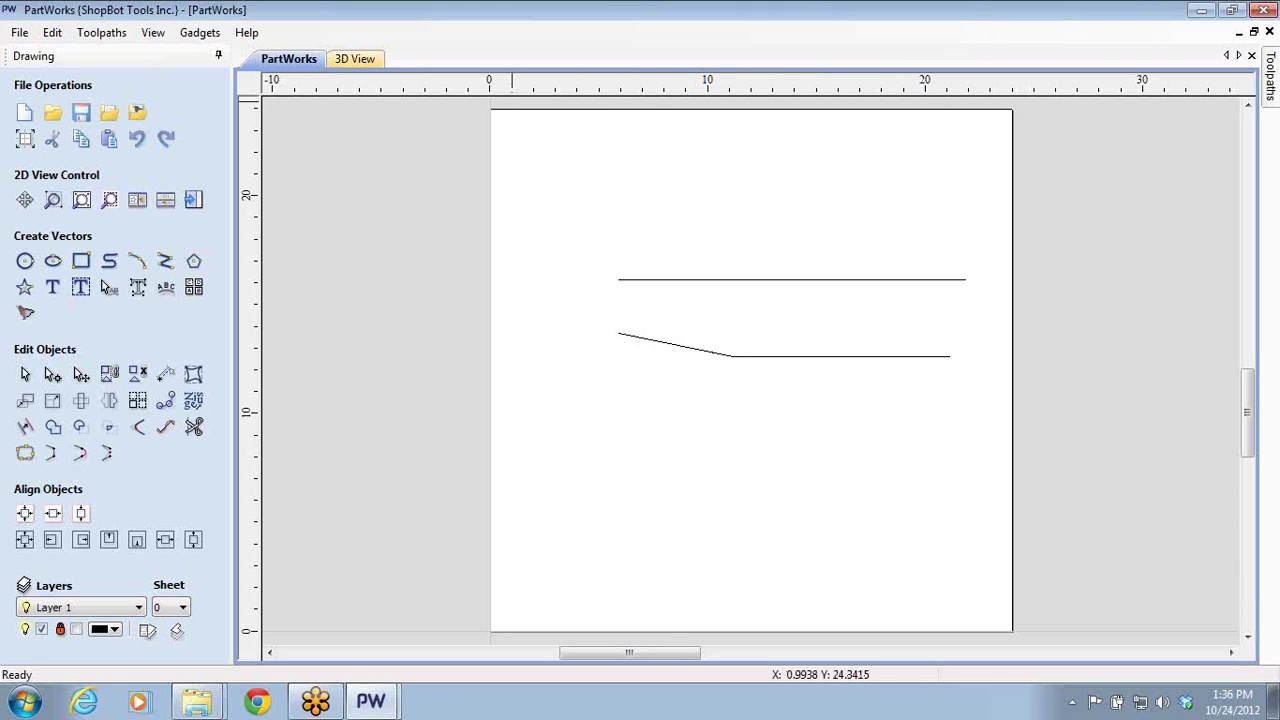
pyautogui.click(1263, 9)
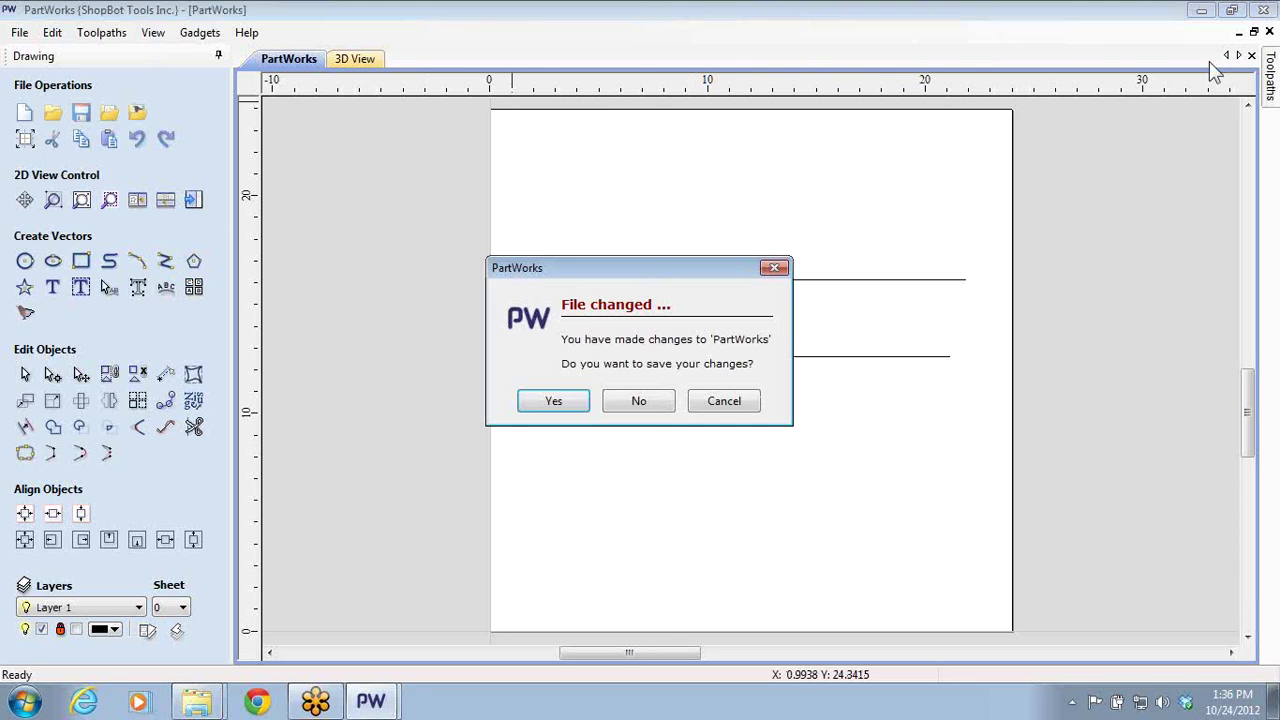
# - Discard the polyline job and give the profile toolpath Smooth ramps with a 4.0 inch distance
pyautogui.click(638, 401)
pyautogui.click(375, 700)
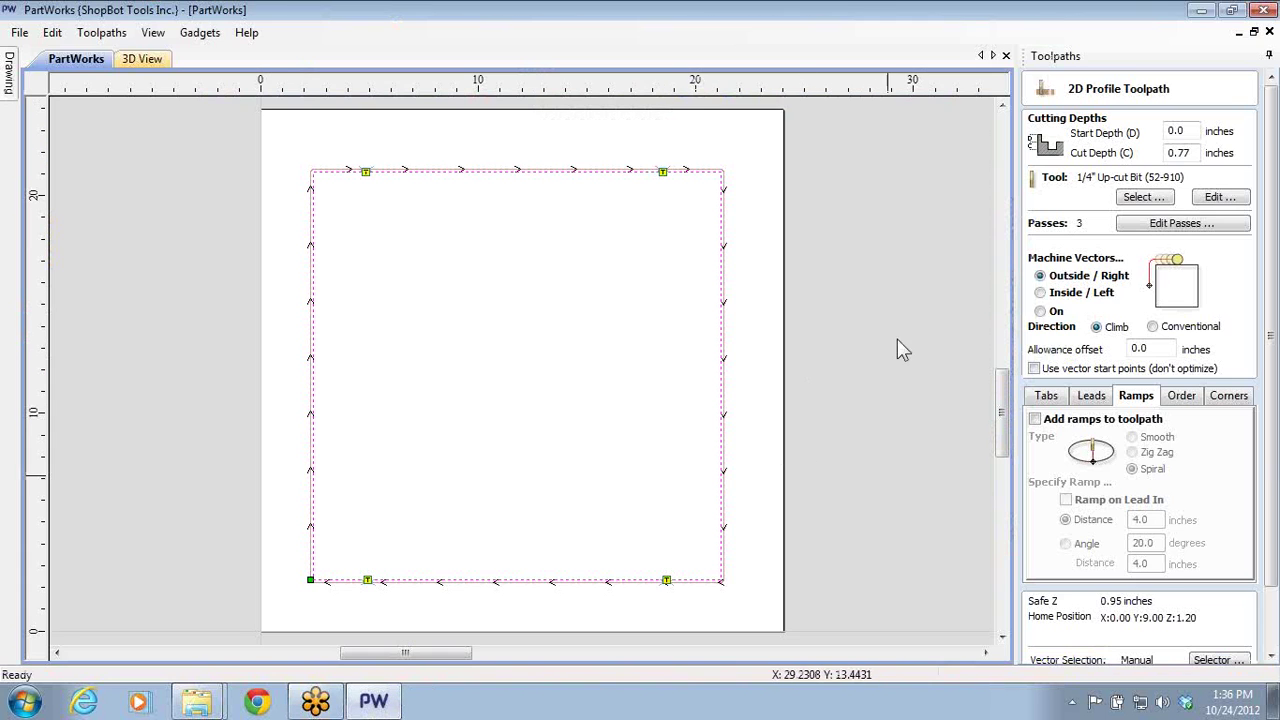
pyautogui.click(1036, 420)
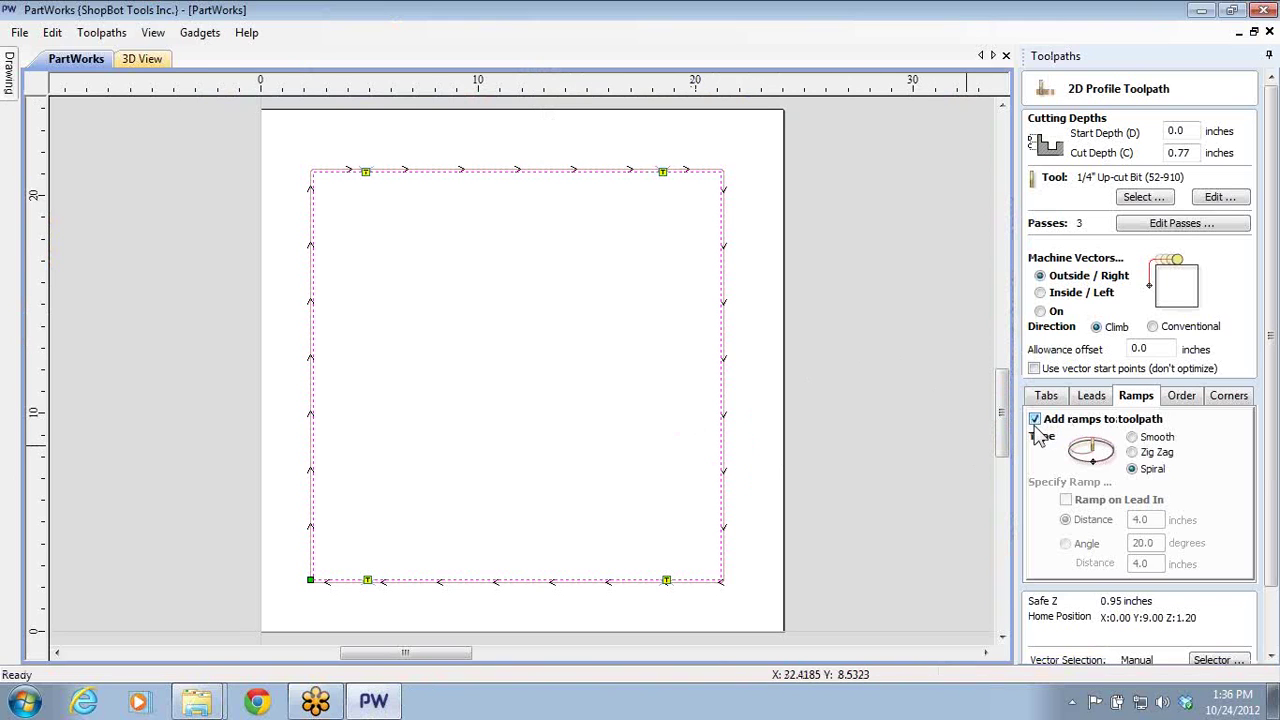
pyautogui.click(1132, 439)
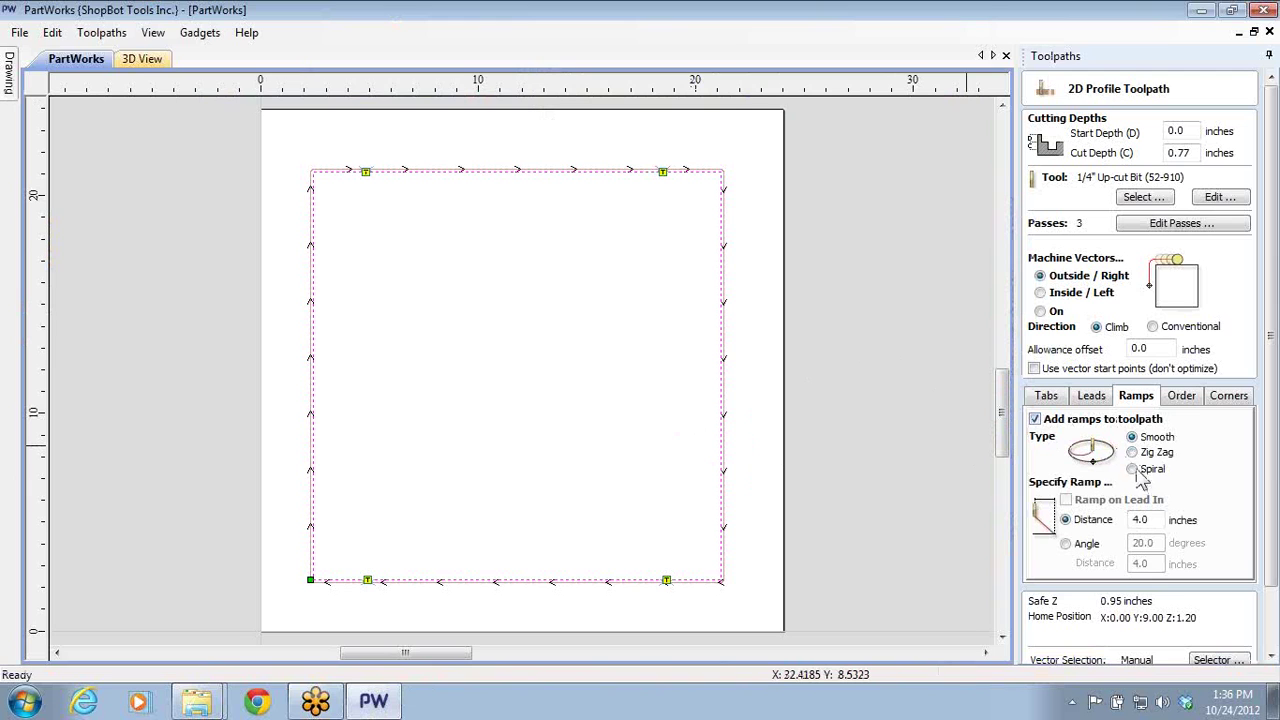
pyautogui.click(1132, 470)
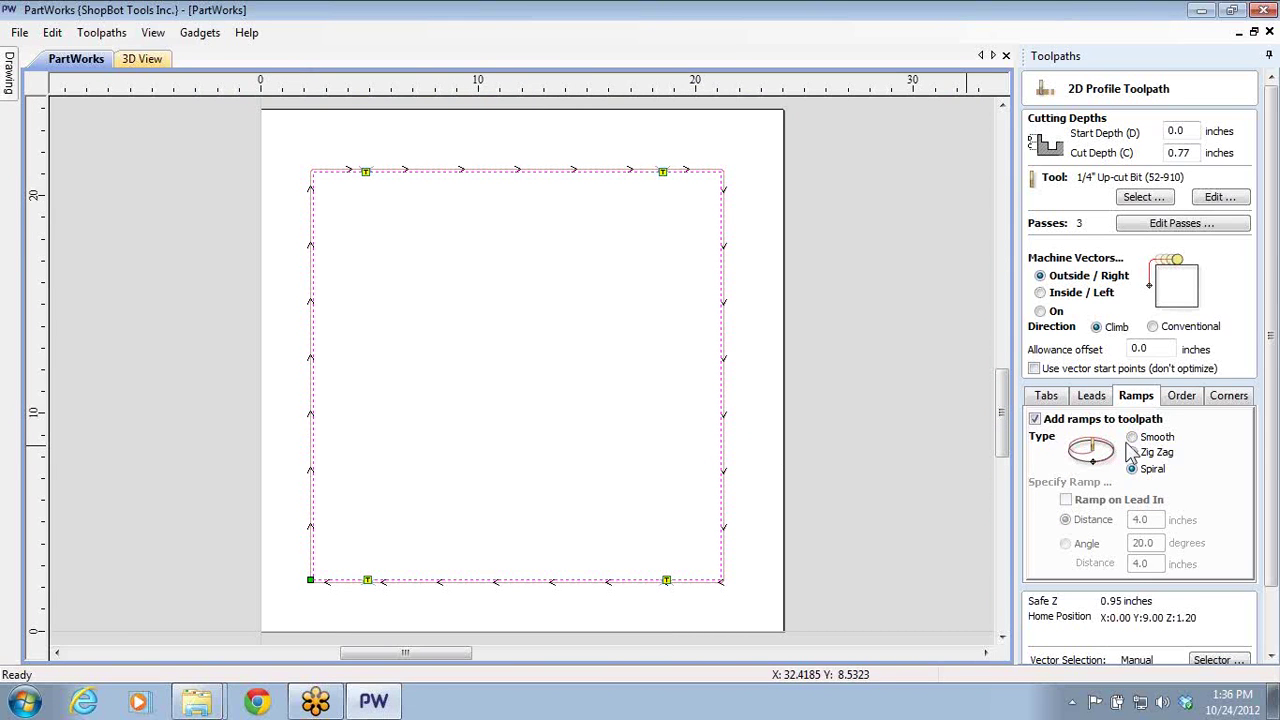
pyautogui.click(1131, 441)
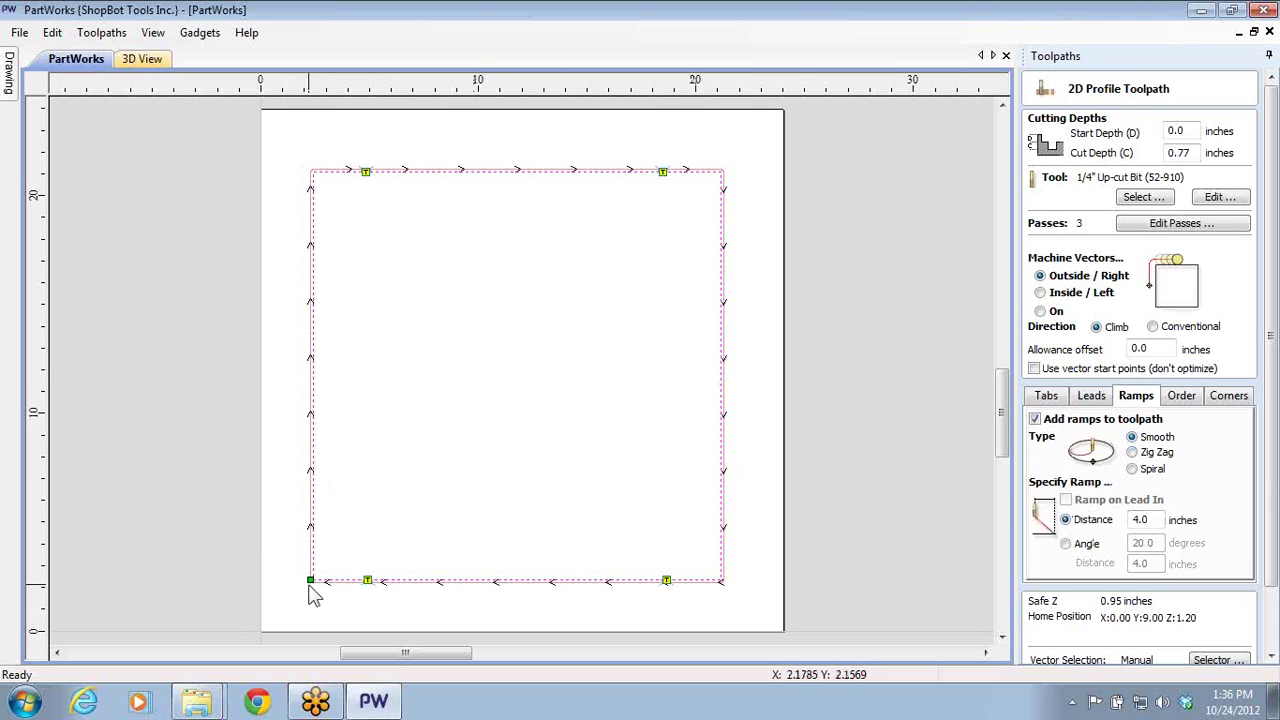
pyautogui.scroll(2, 313, 593)
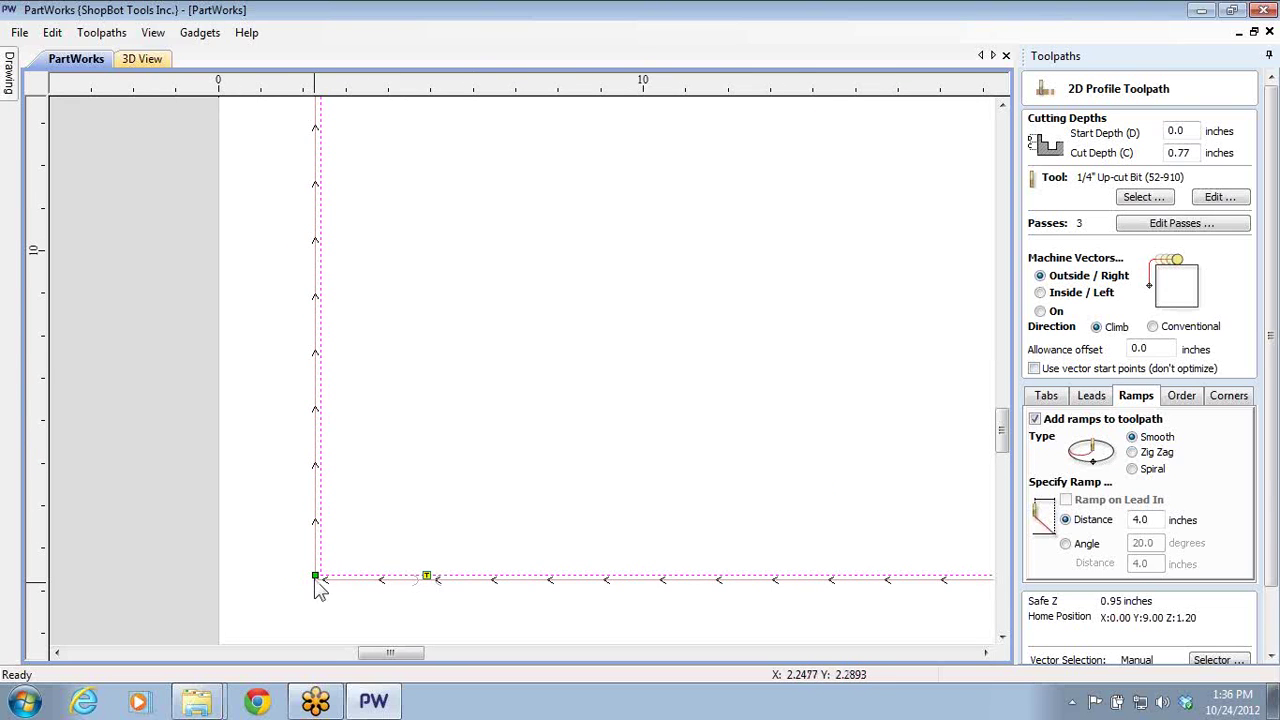
pyautogui.moveTo(316, 590); pyautogui.dragTo(458, 567, button='middle')
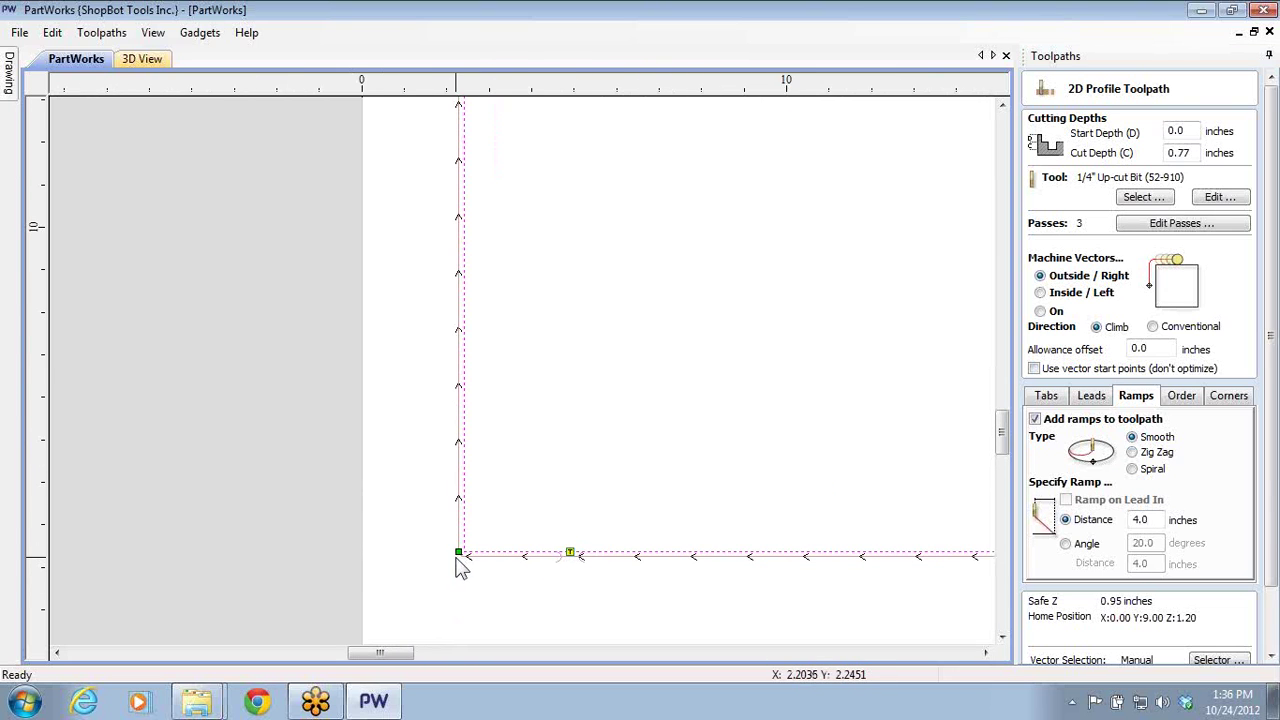
pyautogui.doubleClick(1140, 519)
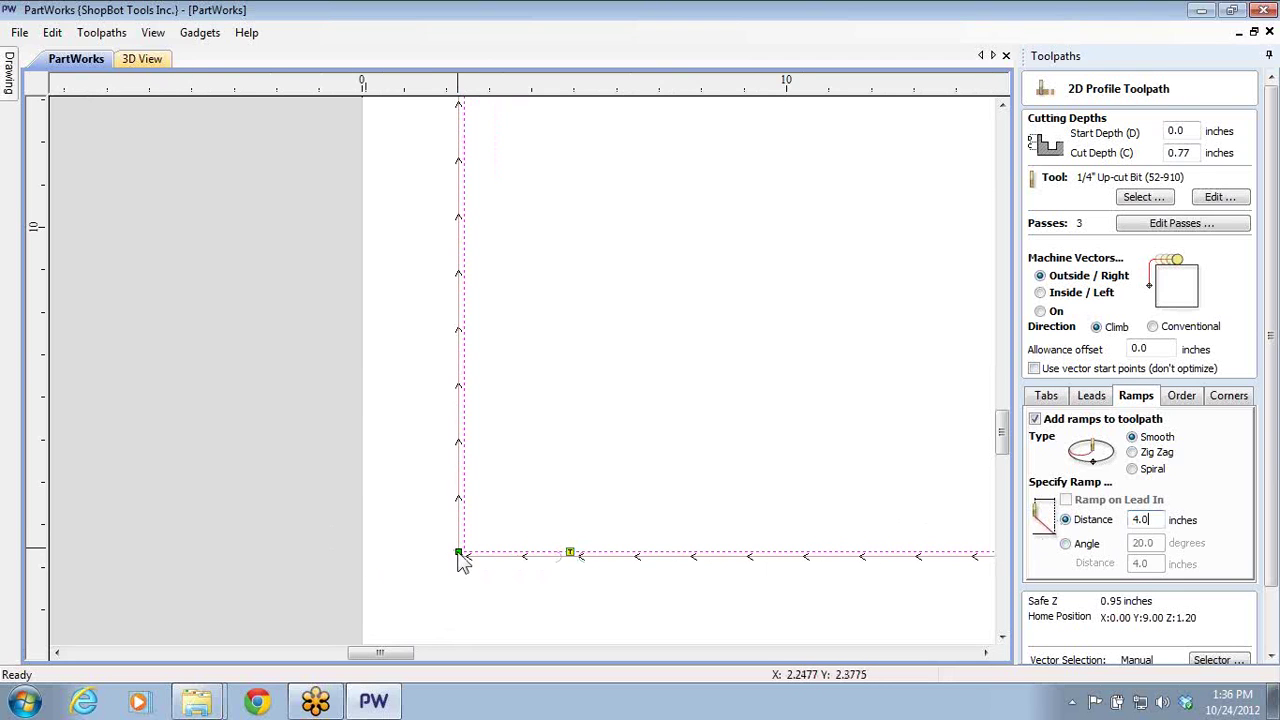
pyautogui.scroll(2, 457, 505)
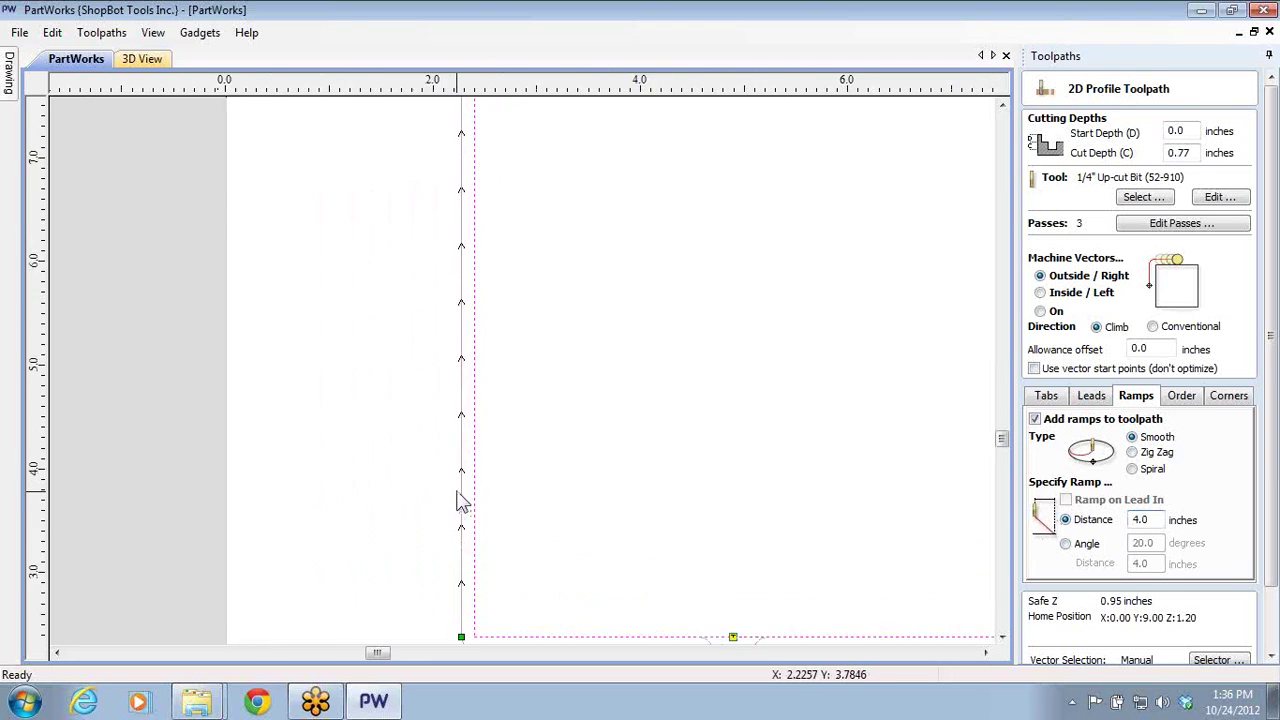
pyautogui.scroll(-2, 491, 454)
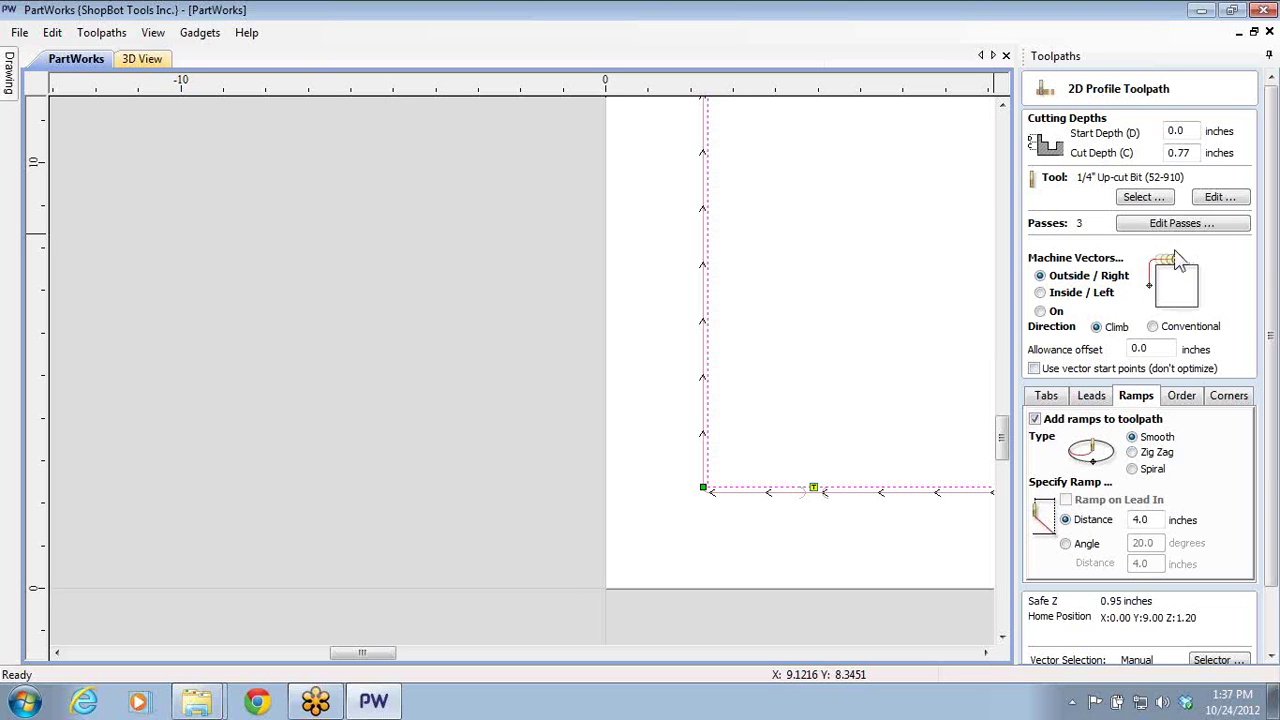
# - Calculate Profile 4, accepting the cut-through warning
pyautogui.click(1271, 658)
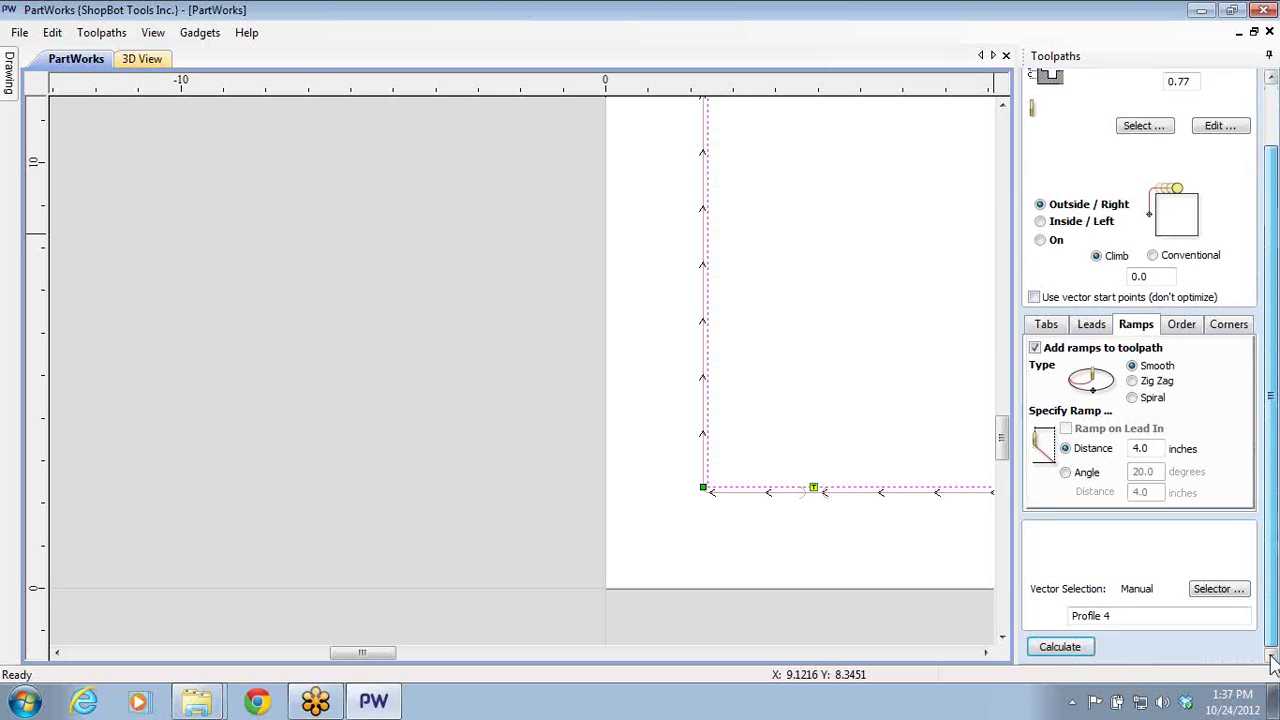
pyautogui.click(1058, 647)
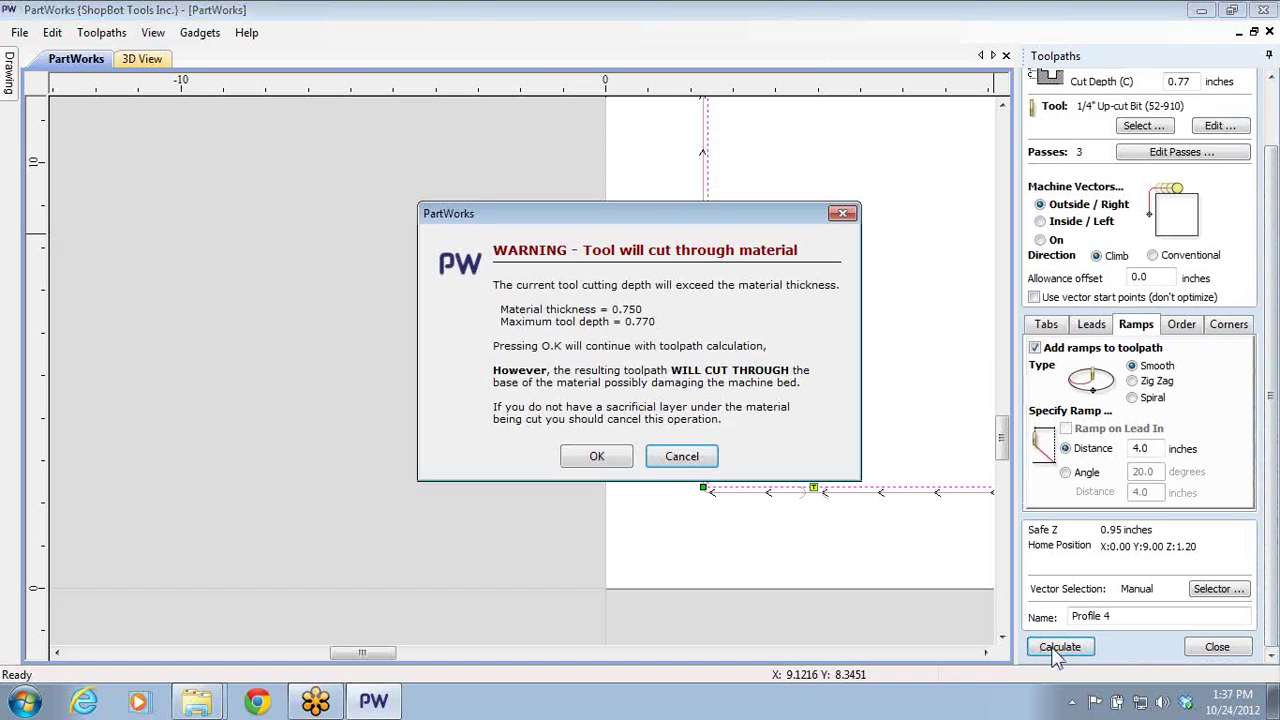
pyautogui.click(597, 456)
# - Orbit and switch standard views to inspect the three stepped passes around the board
pyautogui.moveTo(634, 500); pyautogui.dragTo(849, 430)
pyautogui.click(969, 88)
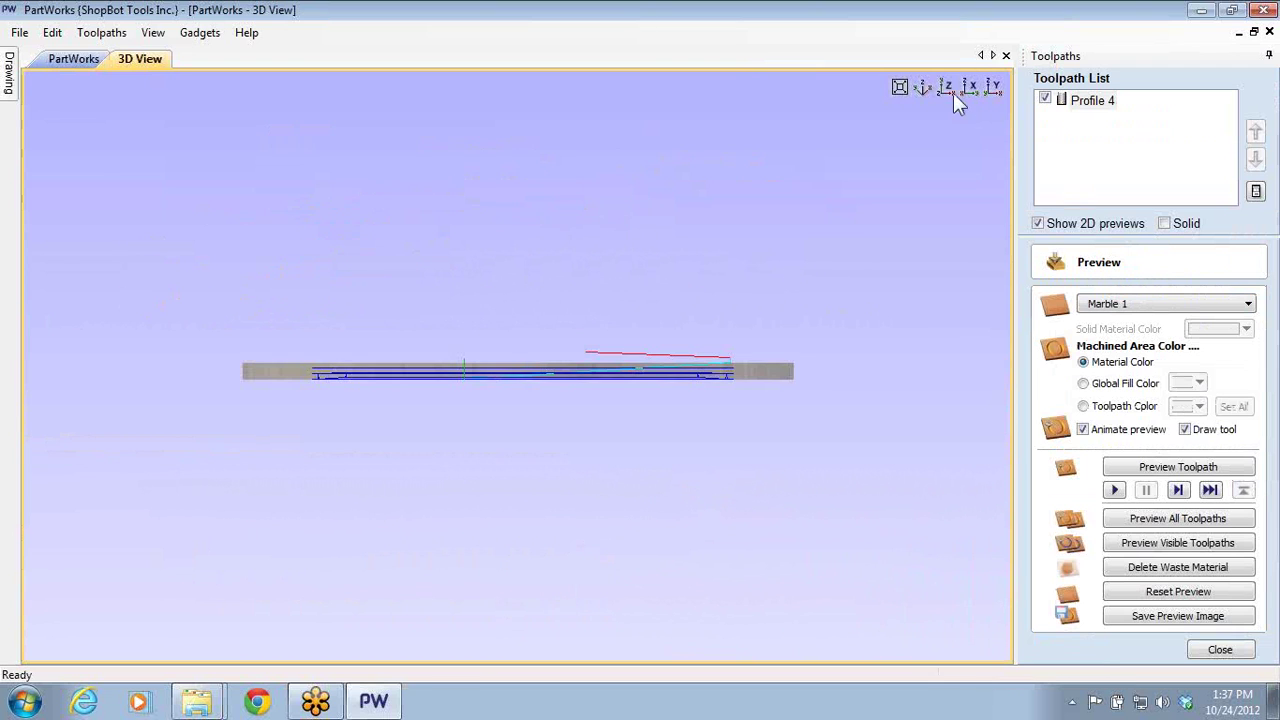
pyautogui.click(949, 90)
pyautogui.click(968, 90)
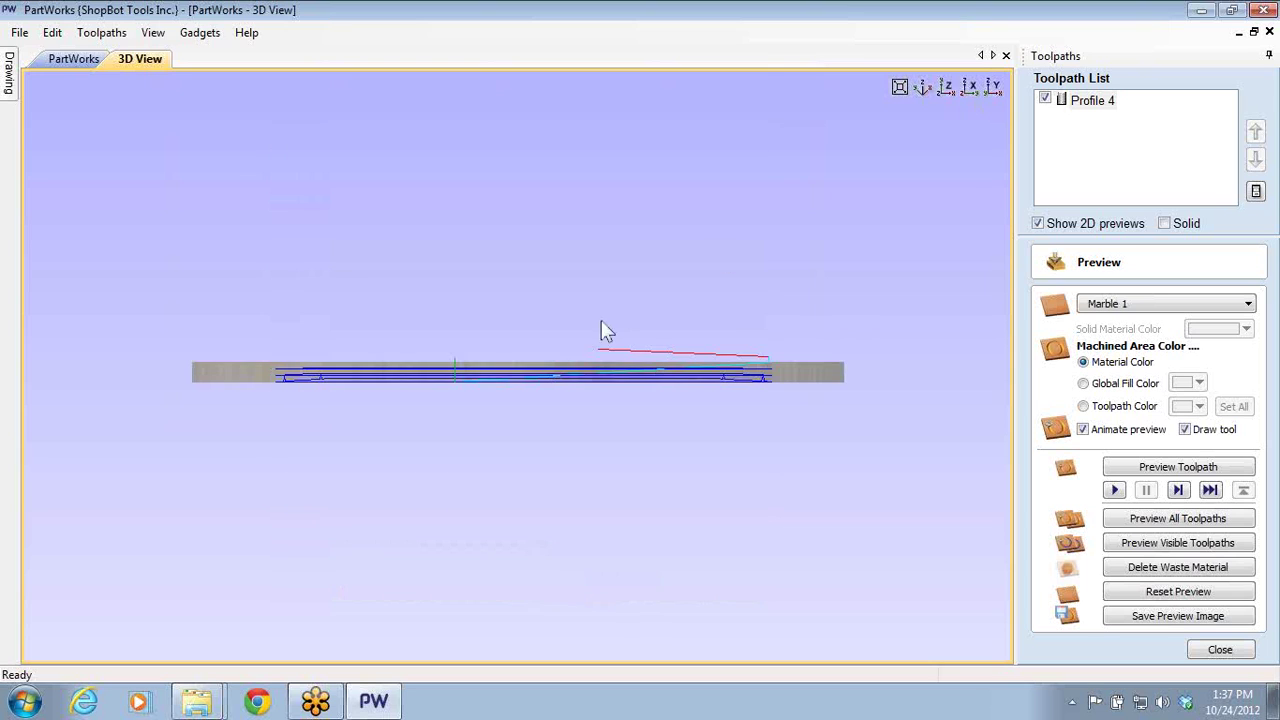
pyautogui.scroll(2, 791, 256)
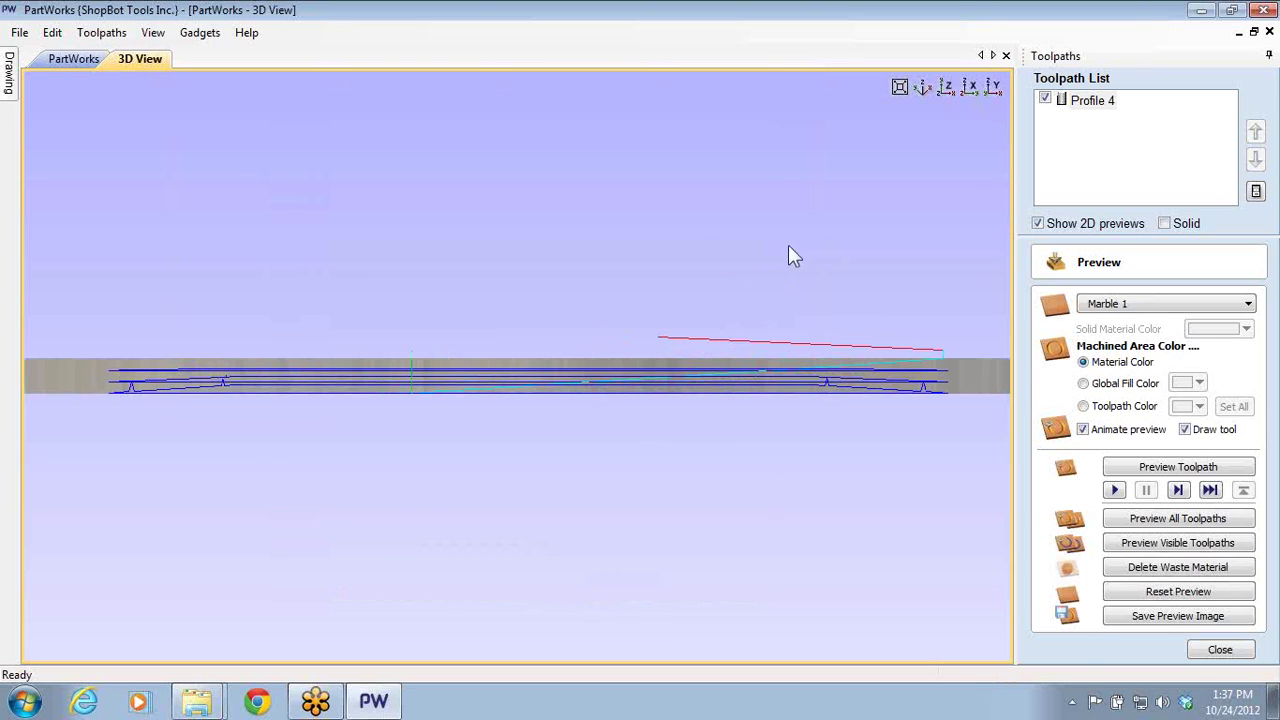
pyautogui.click(978, 98)
pyautogui.scroll(2, 274, 527)
pyautogui.scroll(4, 476, 466)
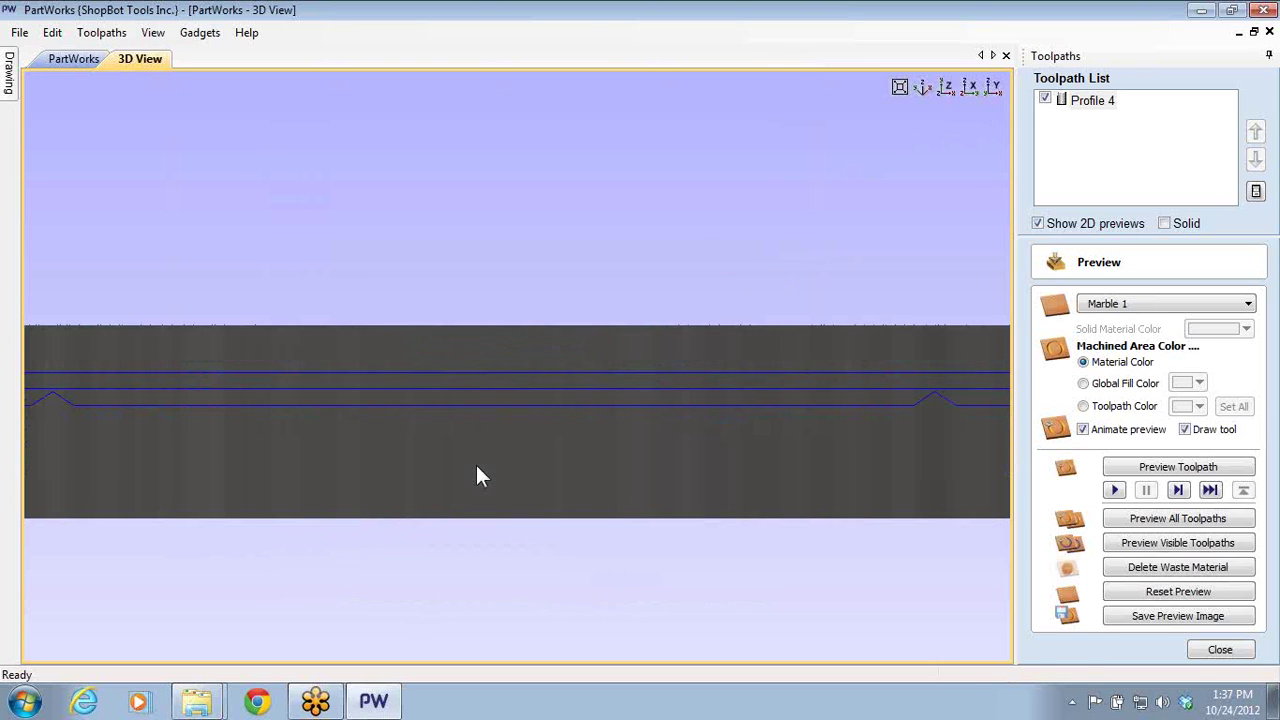
pyautogui.scroll(-2, 478, 445)
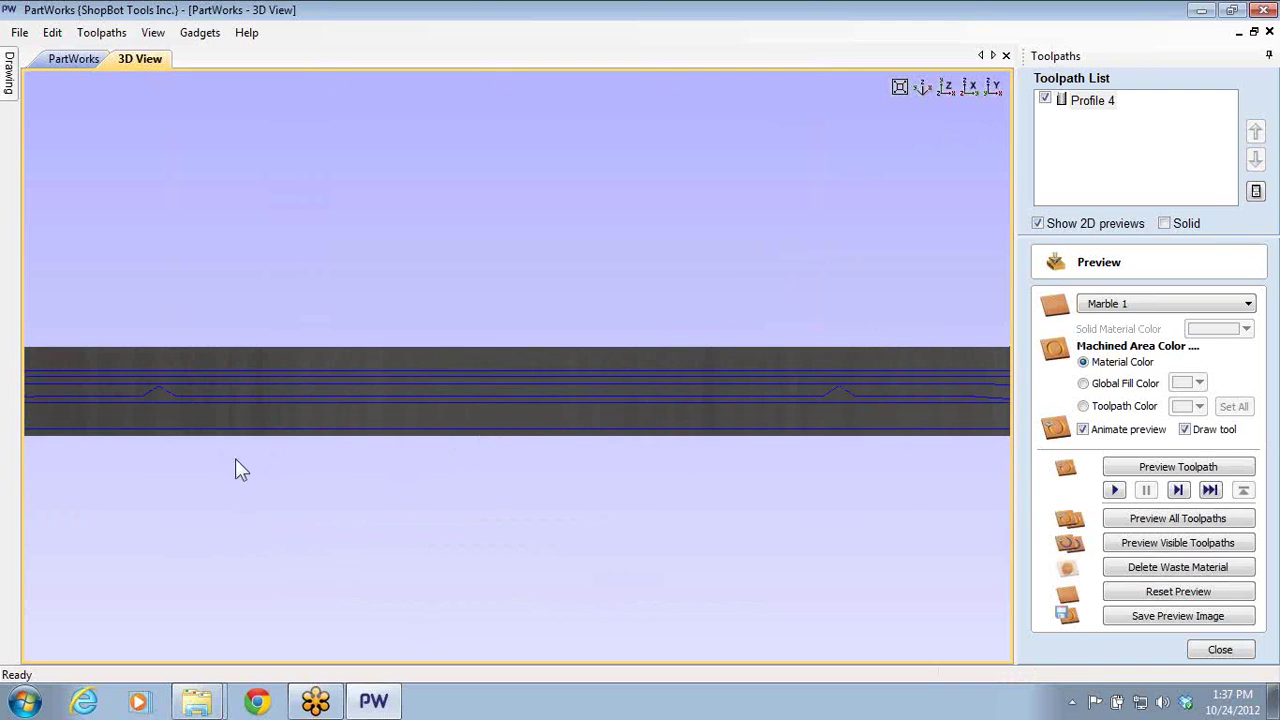
pyautogui.scroll(-2, 240, 467)
pyautogui.moveTo(240, 417); pyautogui.dragTo(825, 392)
pyautogui.moveTo(397, 451); pyautogui.dragTo(1003, 357)
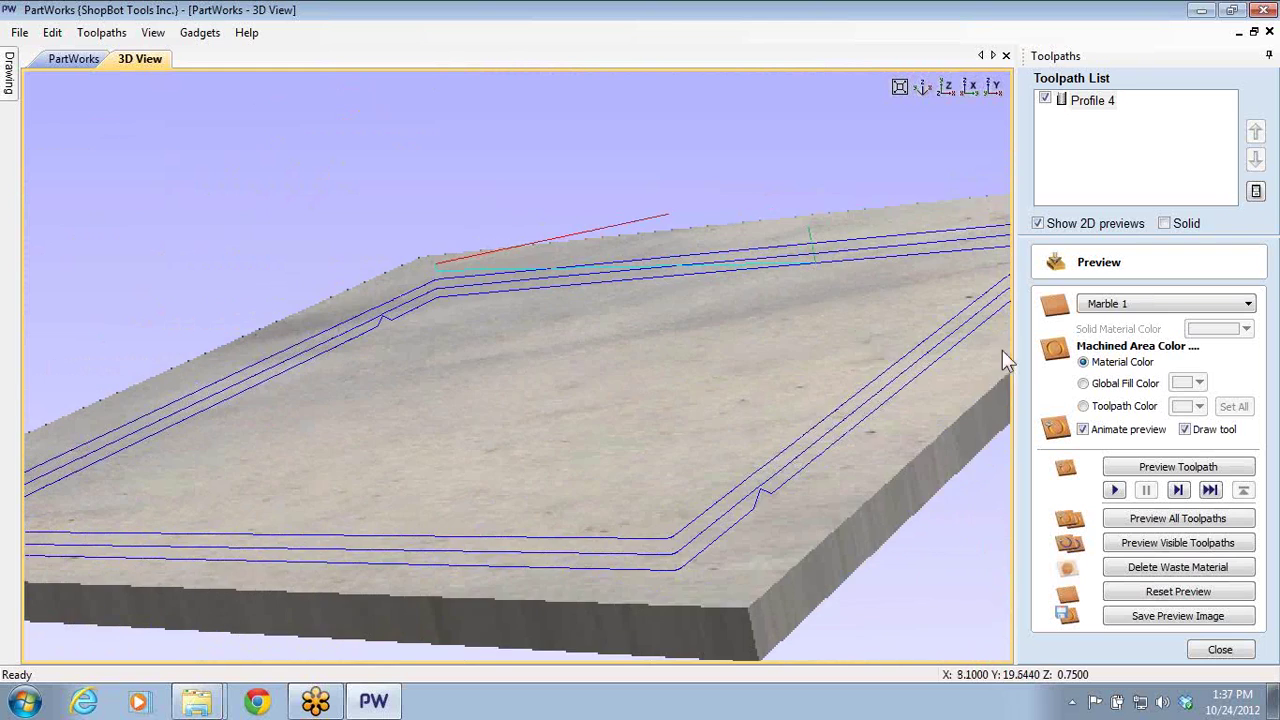
pyautogui.moveTo(463, 414); pyautogui.dragTo(583, 363)
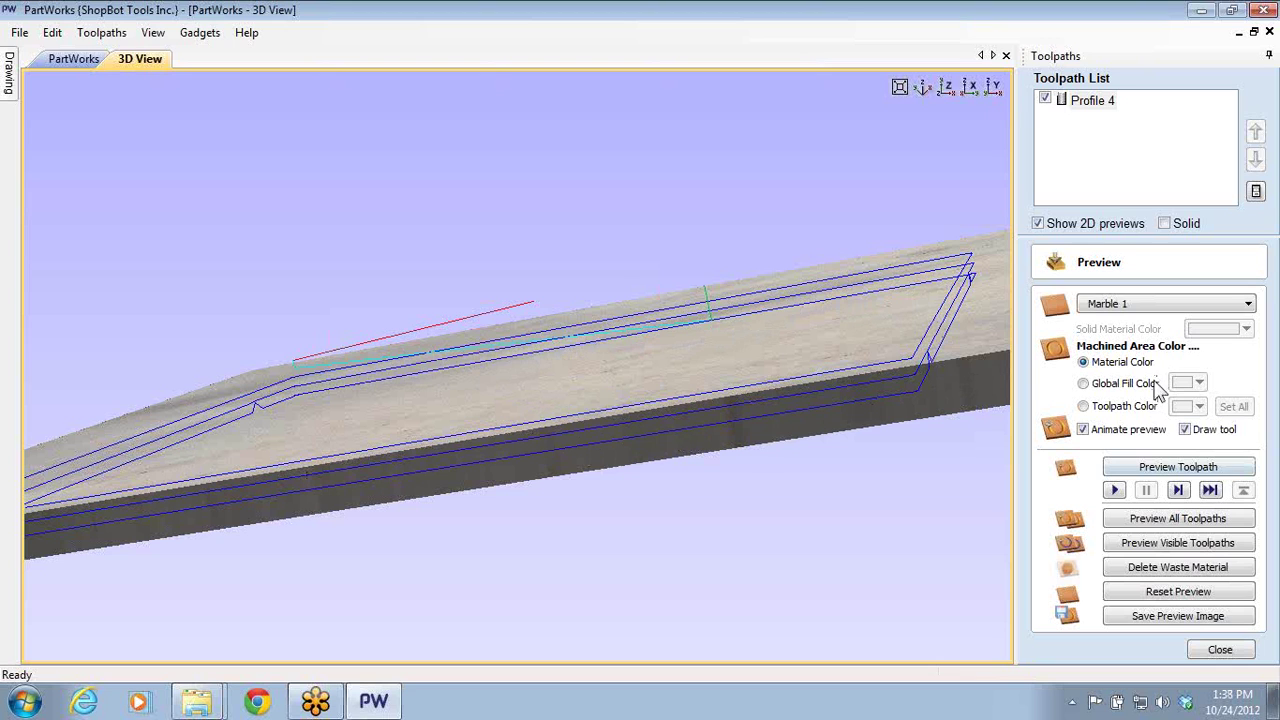
# - Close the Preview panel, then minimize and restore the PartWorks window
pyautogui.click(1218, 651)
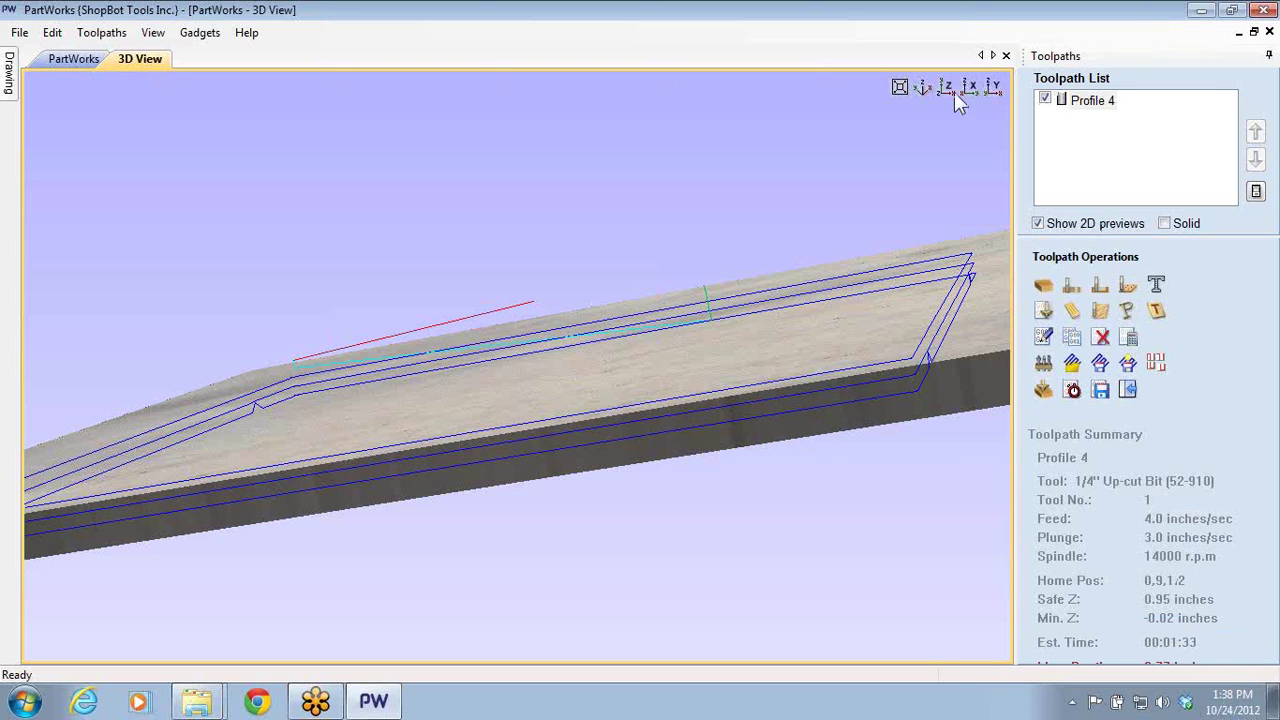
pyautogui.click(1199, 12)
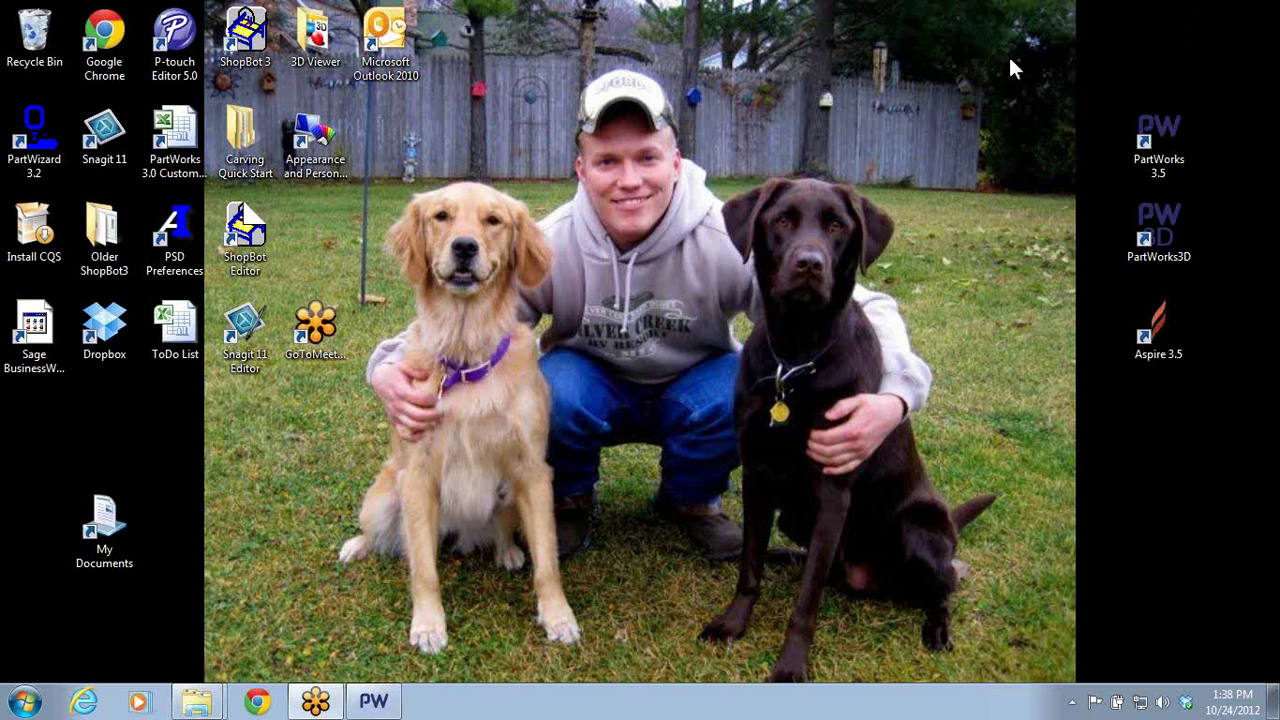
pyautogui.moveTo(315, 700); pyautogui.dragTo(306, 665)
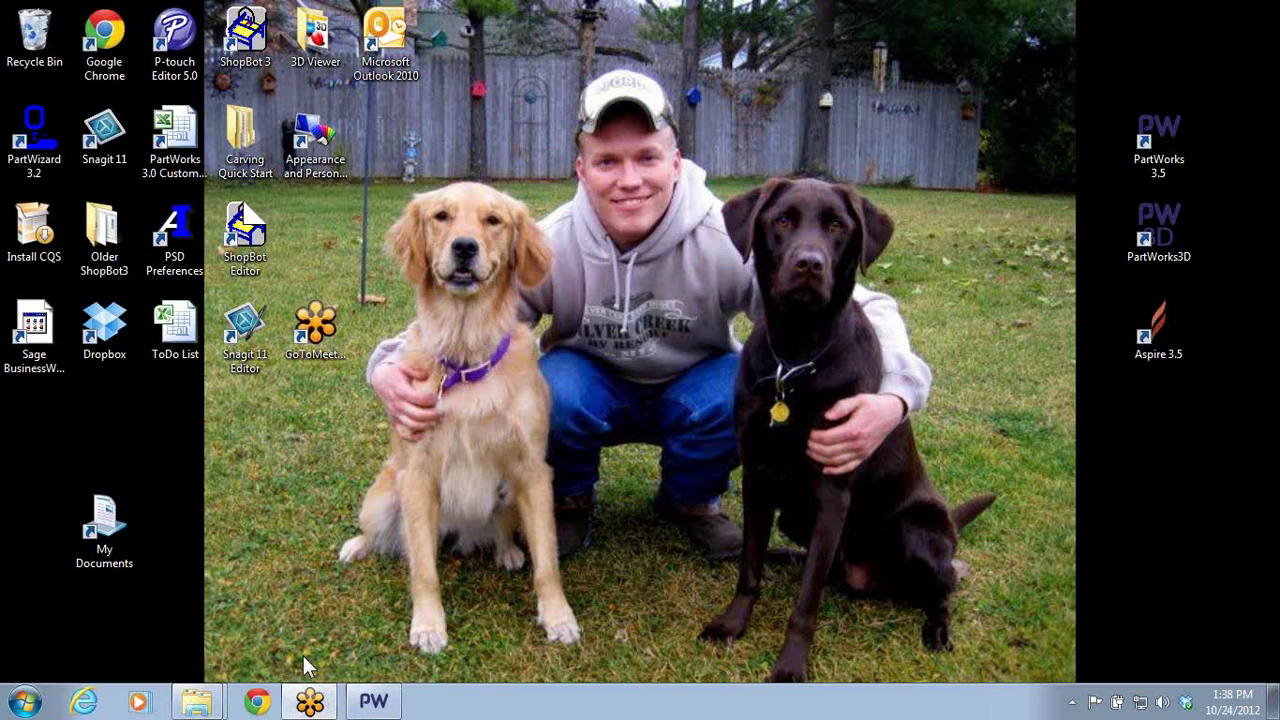
pyautogui.click(373, 700)
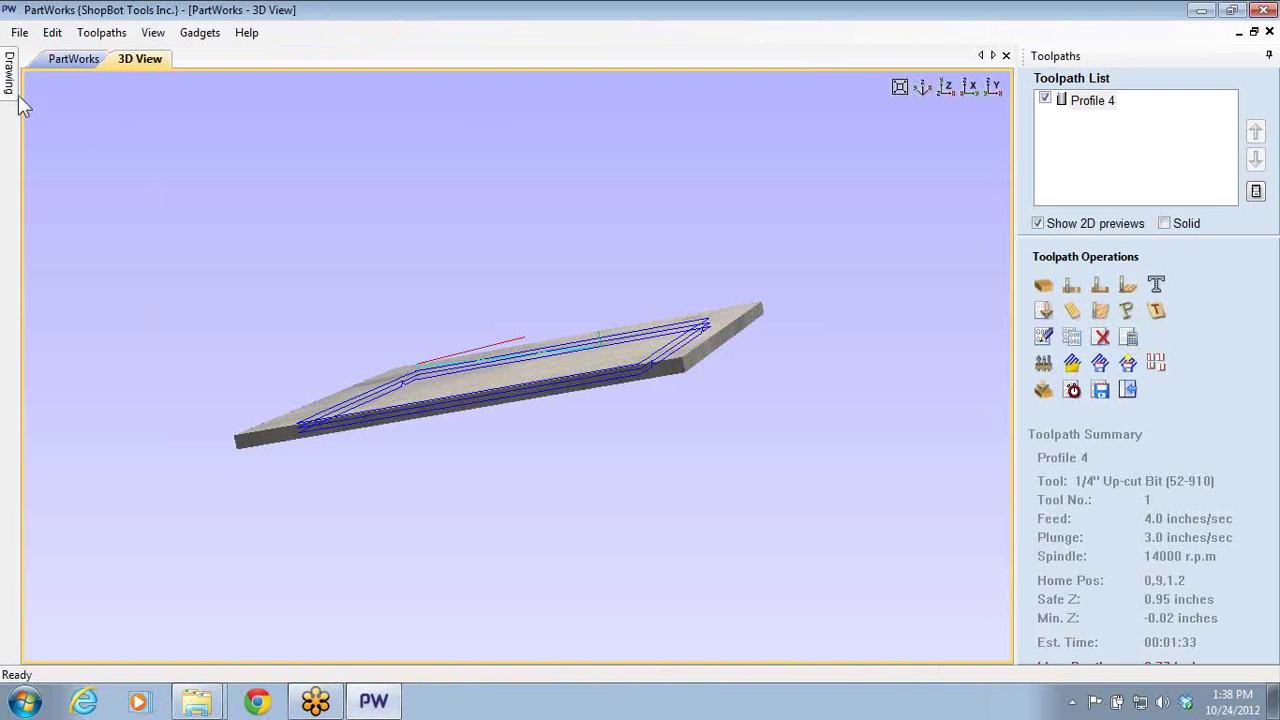
# - Draw a 3.035-inch circle near the centre of the board
pyautogui.click(74, 58)
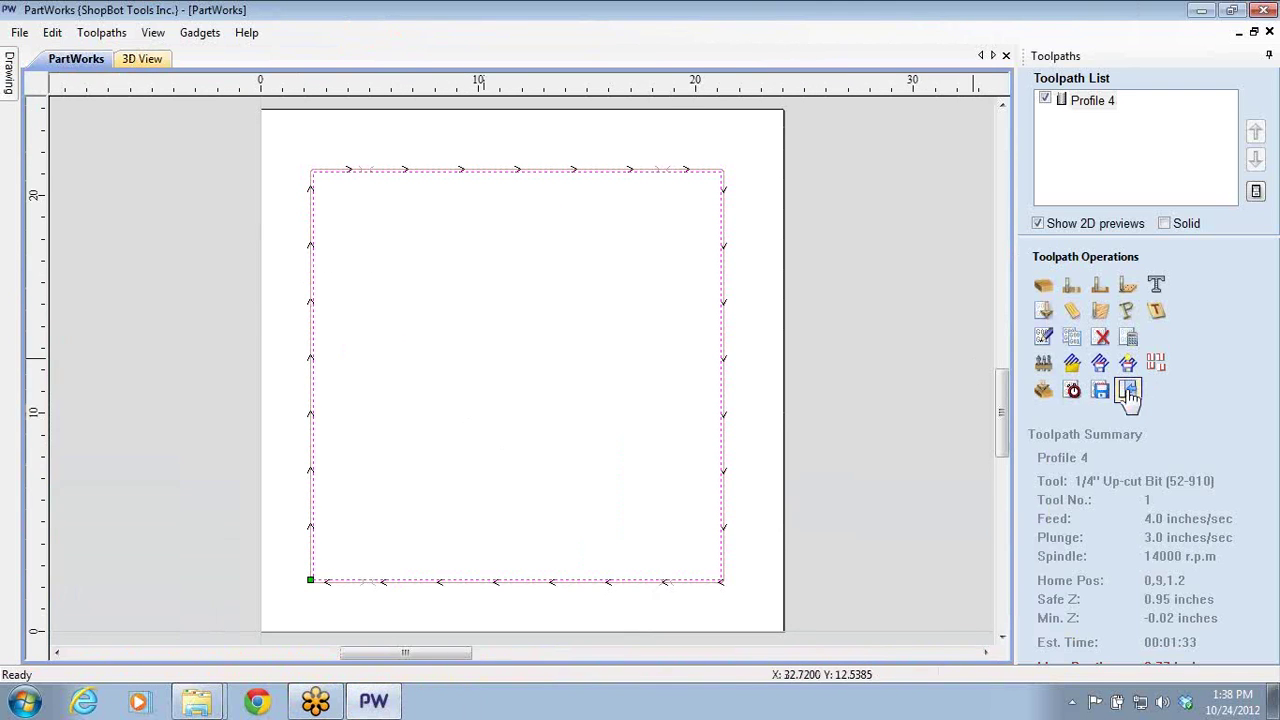
pyautogui.press('F10')
pyautogui.click(20, 253)
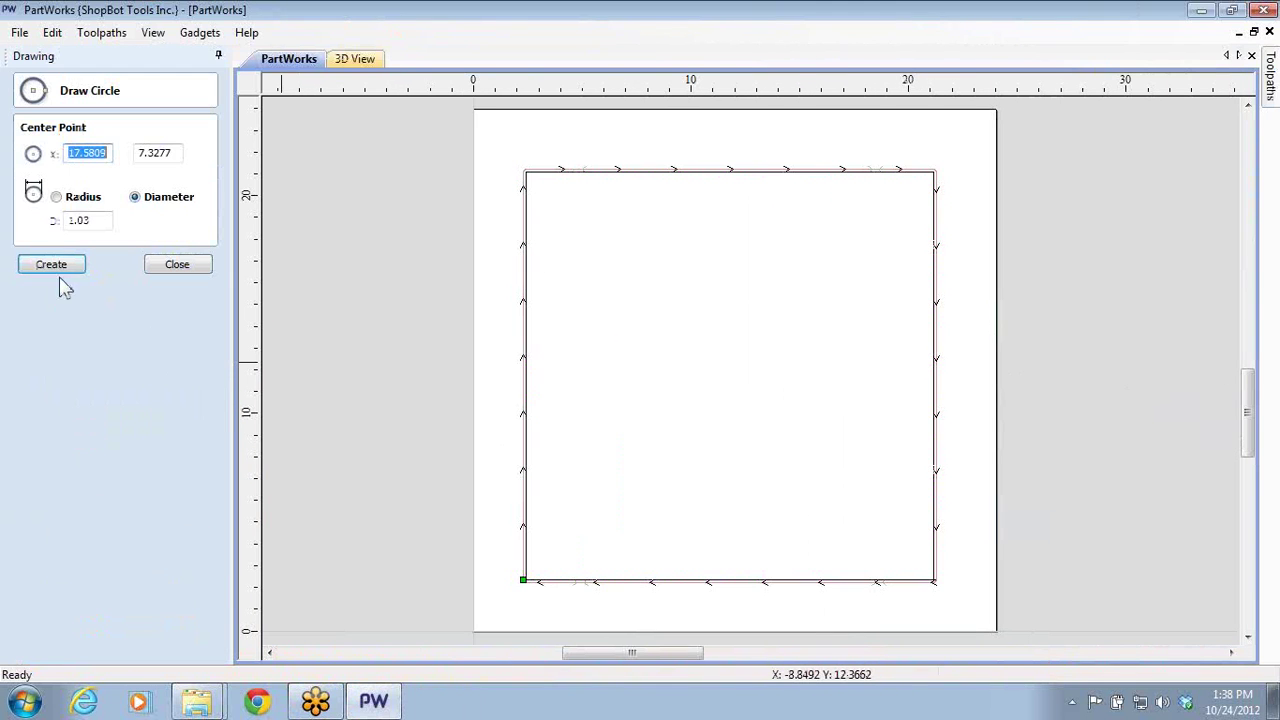
pyautogui.click(701, 384)
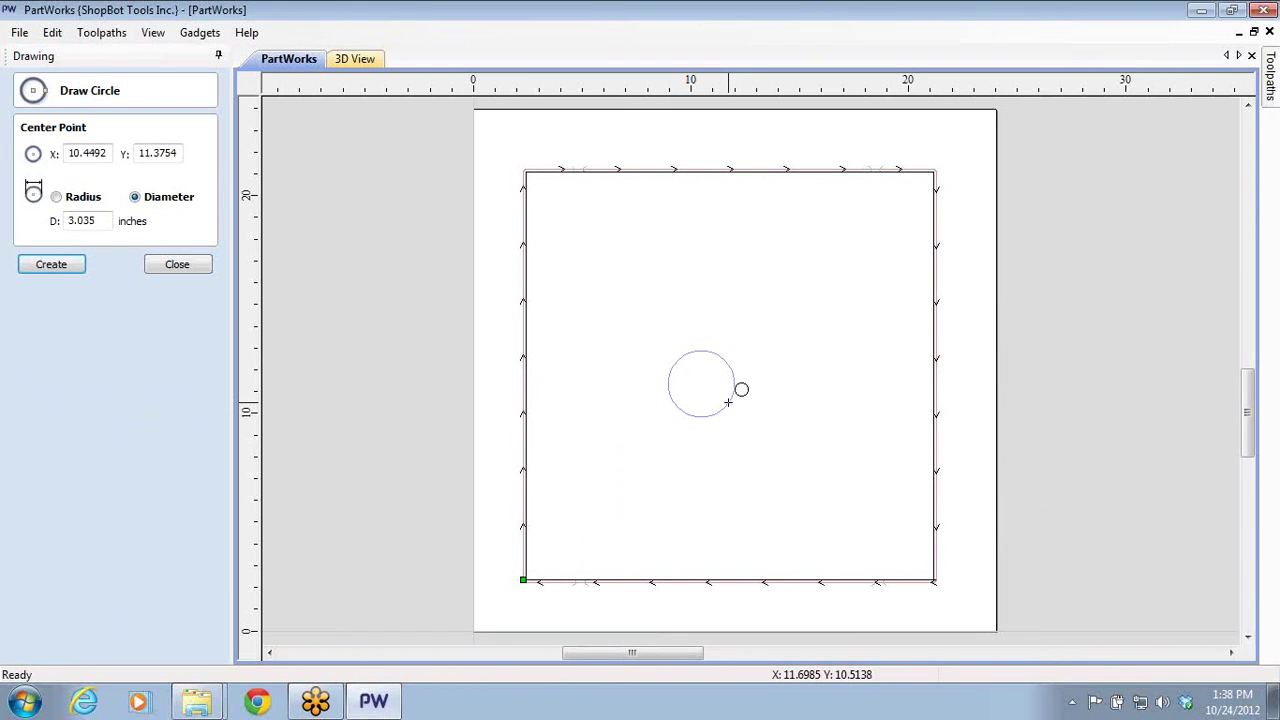
pyautogui.click(728, 401)
pyautogui.click(51, 264)
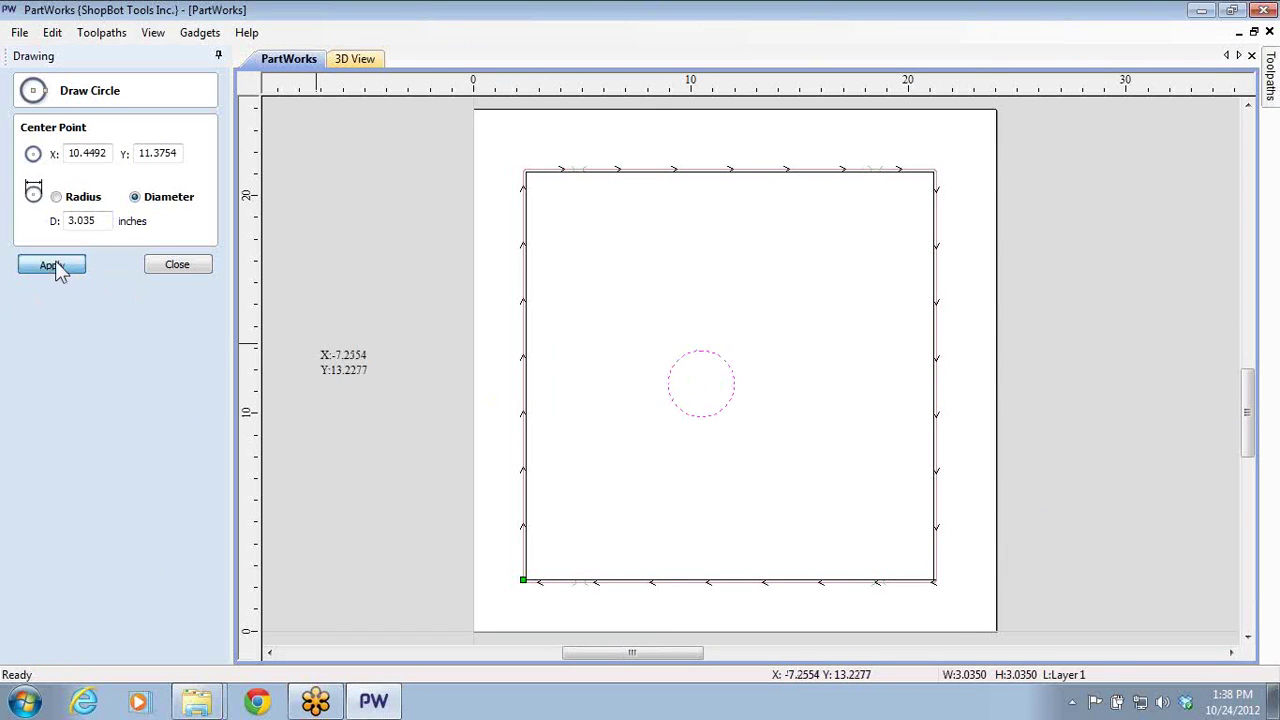
pyautogui.click(183, 268)
# - Point Profile 4 at the circle, switch its ramps to Spiral and review pass depths
pyautogui.press('F10')
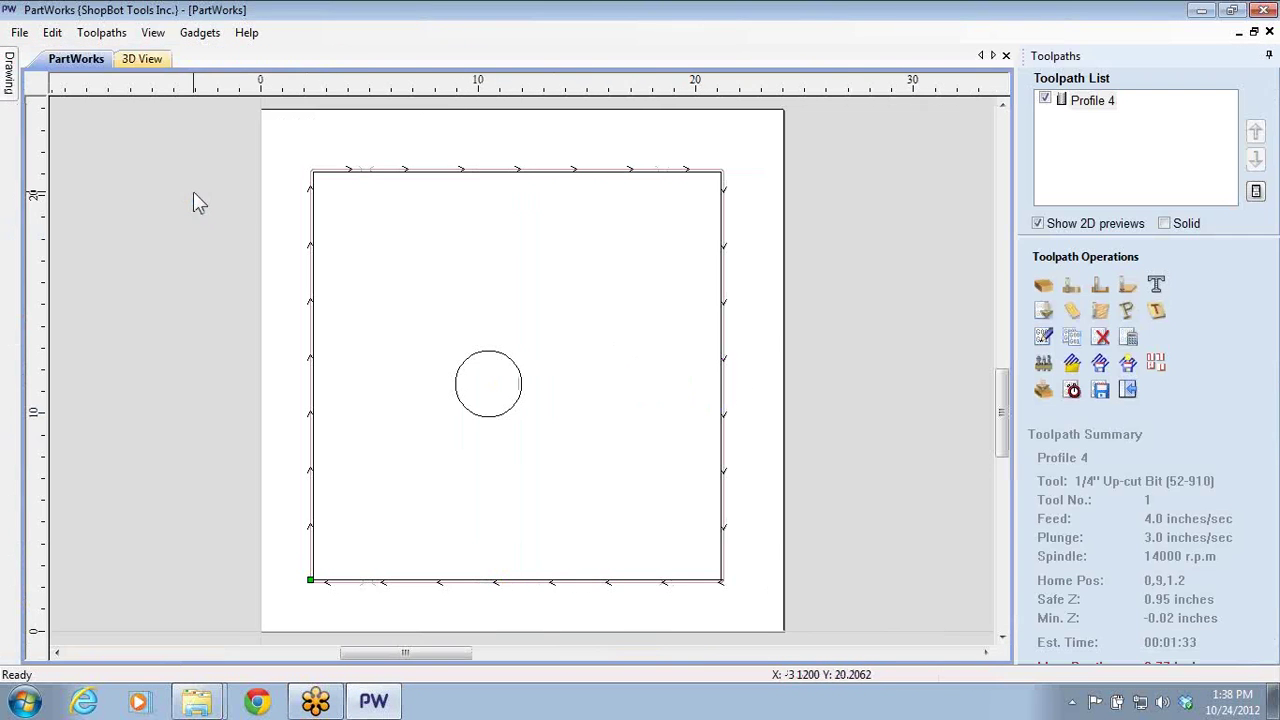
pyautogui.doubleClick(1094, 103)
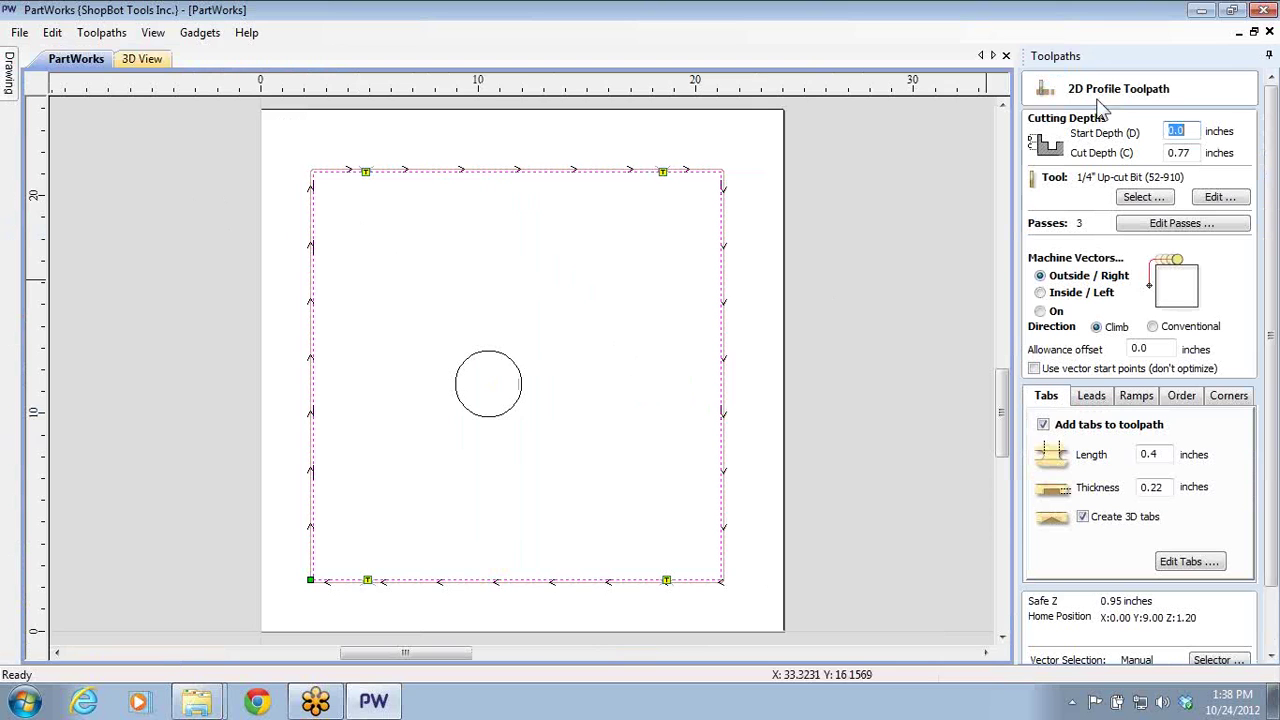
pyautogui.click(500, 420)
pyautogui.click(499, 420)
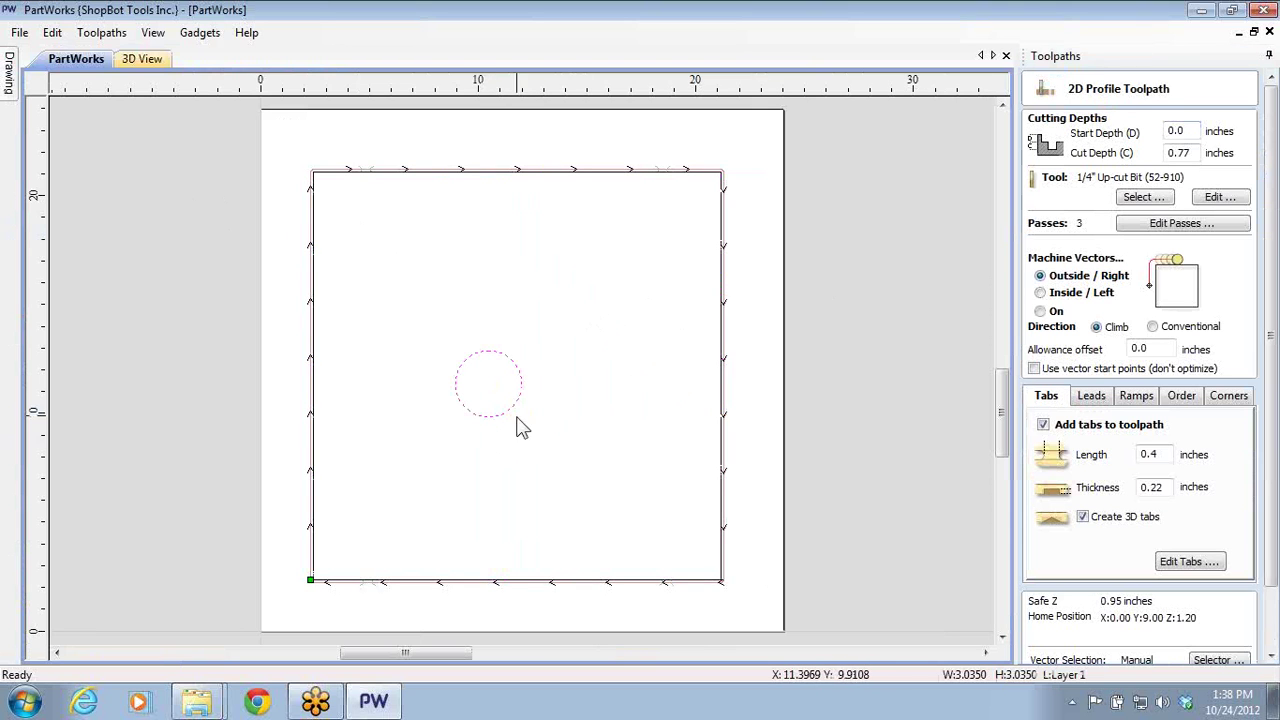
pyautogui.click(1138, 397)
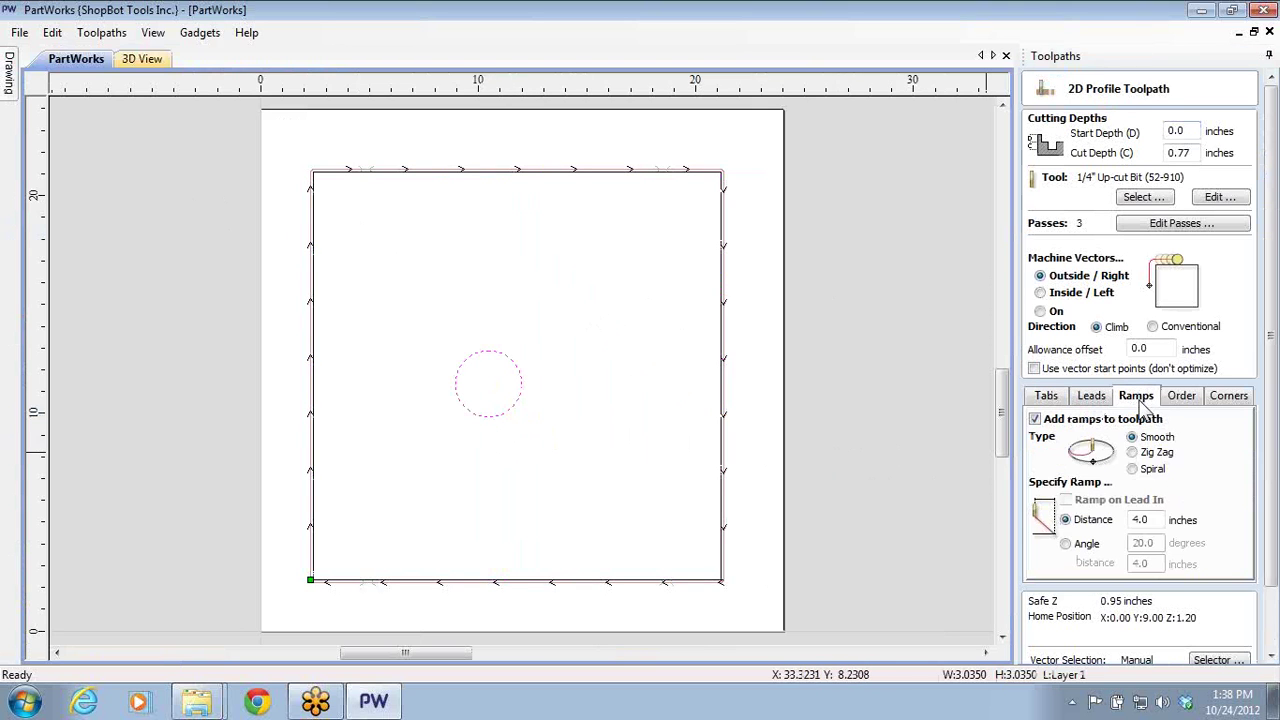
pyautogui.click(1131, 469)
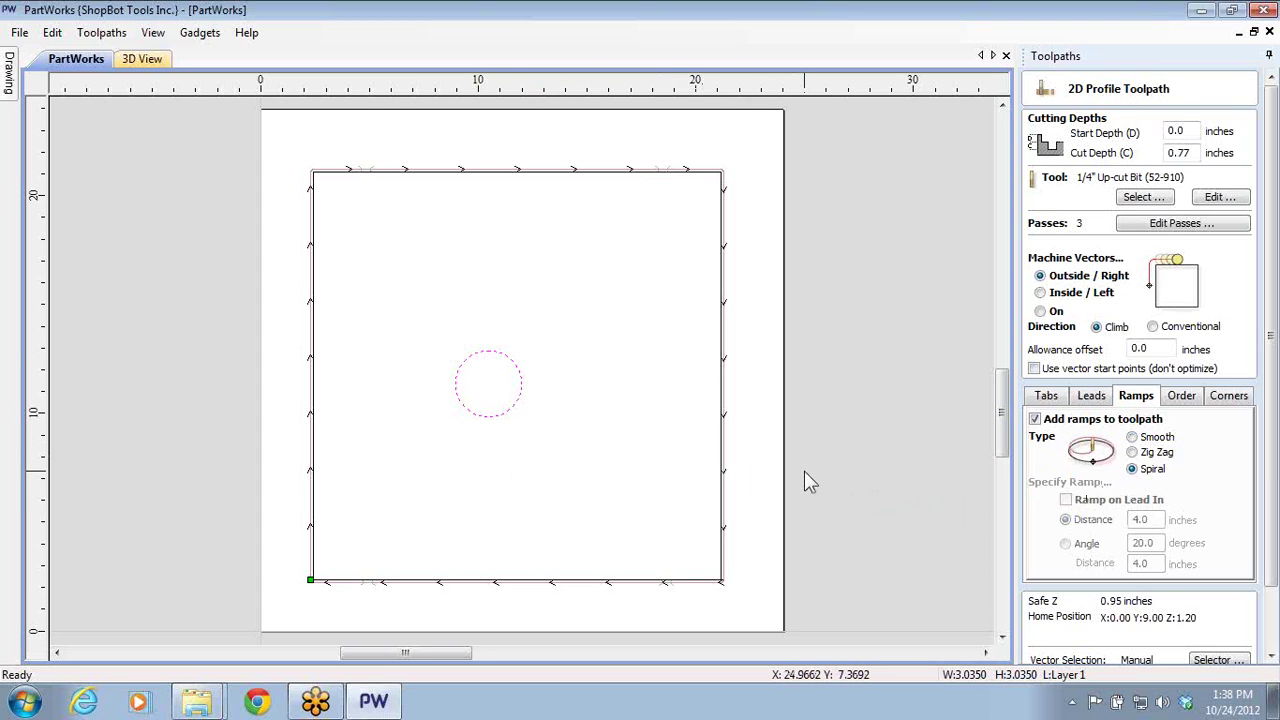
pyautogui.click(1142, 226)
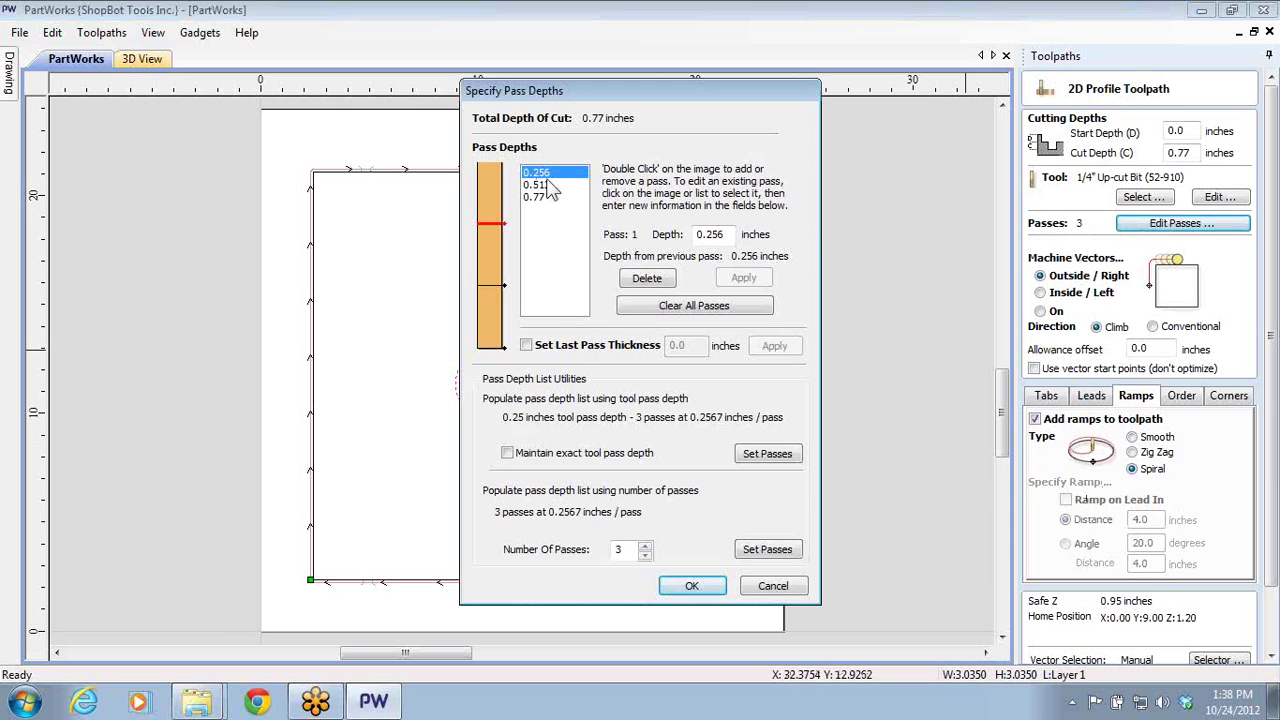
pyautogui.click(750, 586)
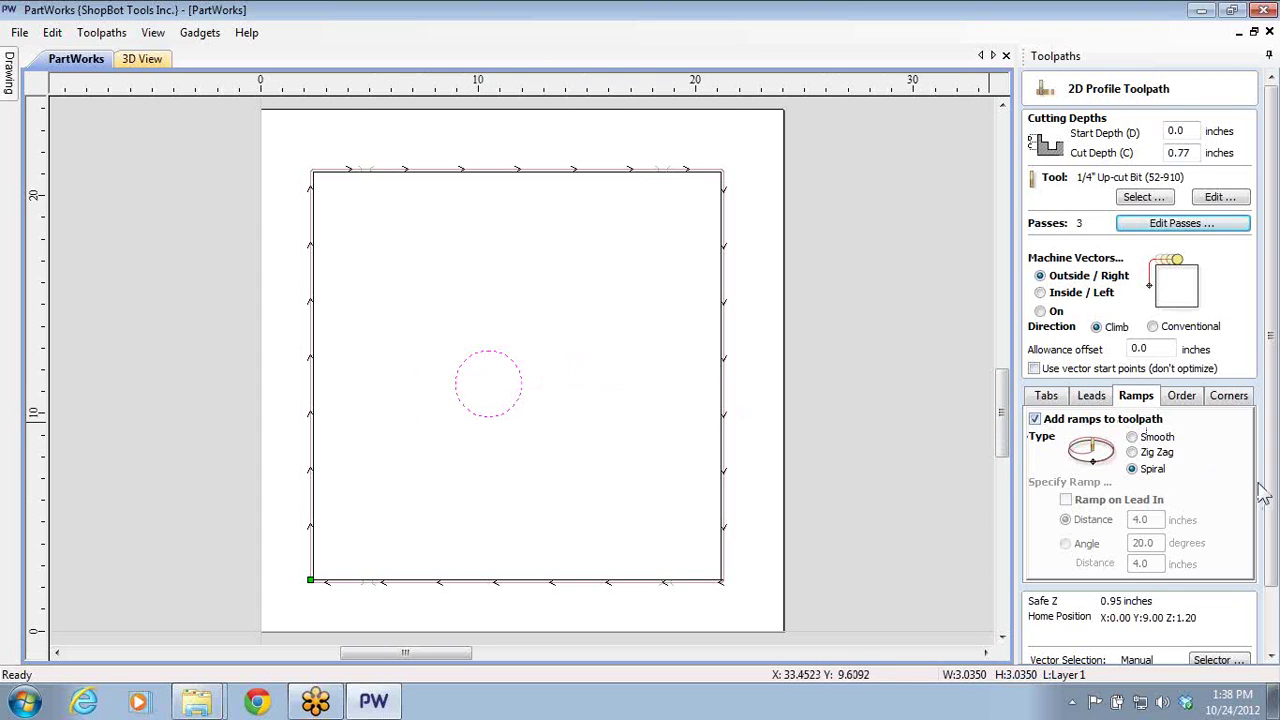
# - Calculate the circle's toolpath, accepting the cut-through and no-tabs warnings
pyautogui.scroll(-3, 1276, 507)
pyautogui.click(1059, 646)
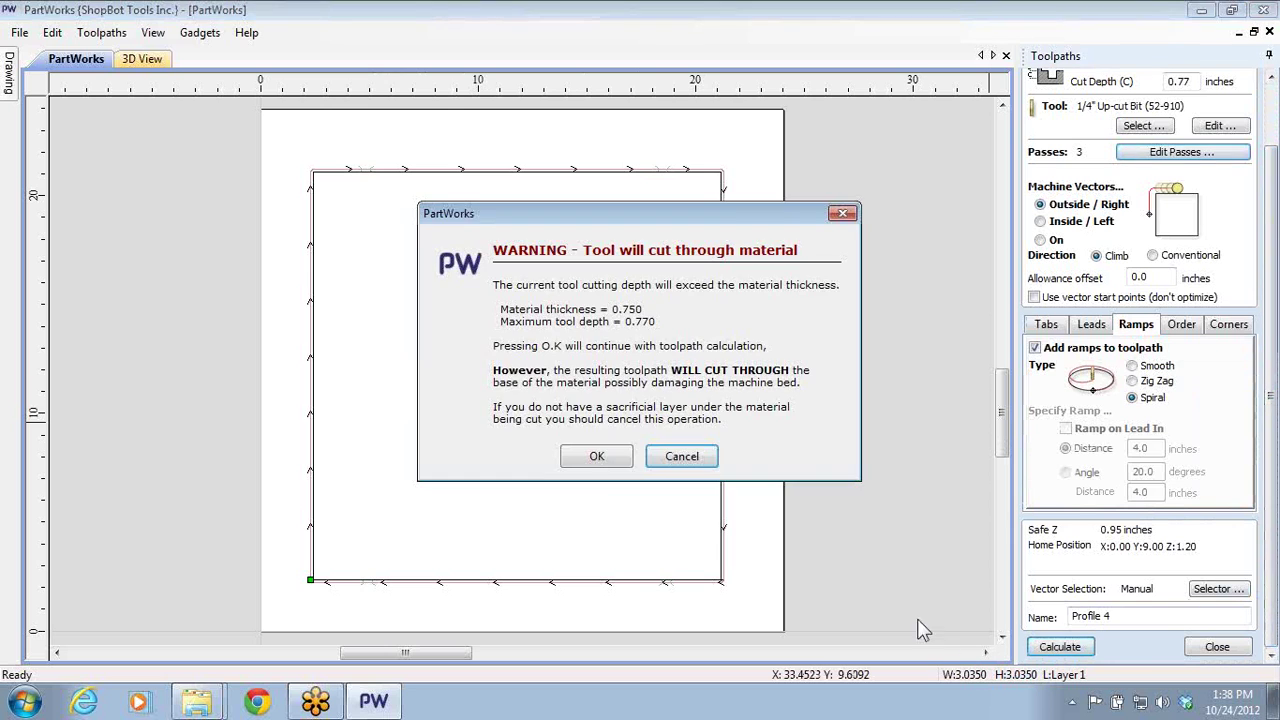
pyautogui.click(592, 458)
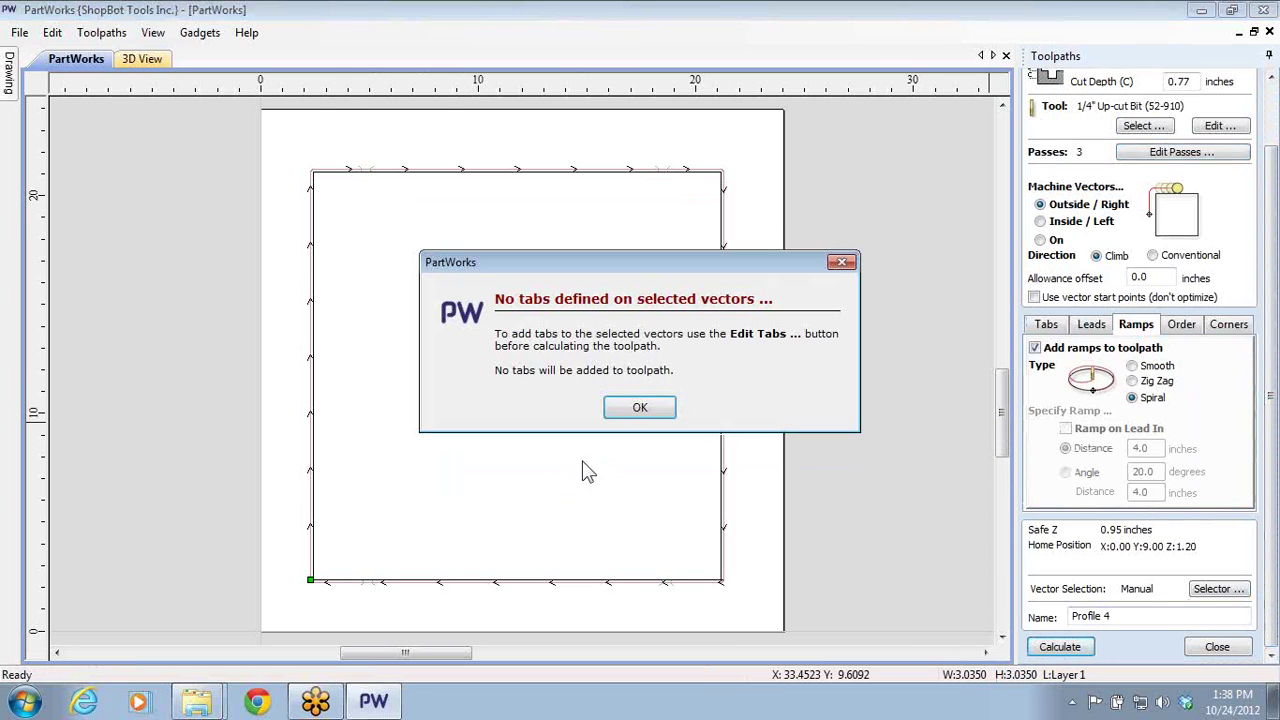
pyautogui.click(656, 417)
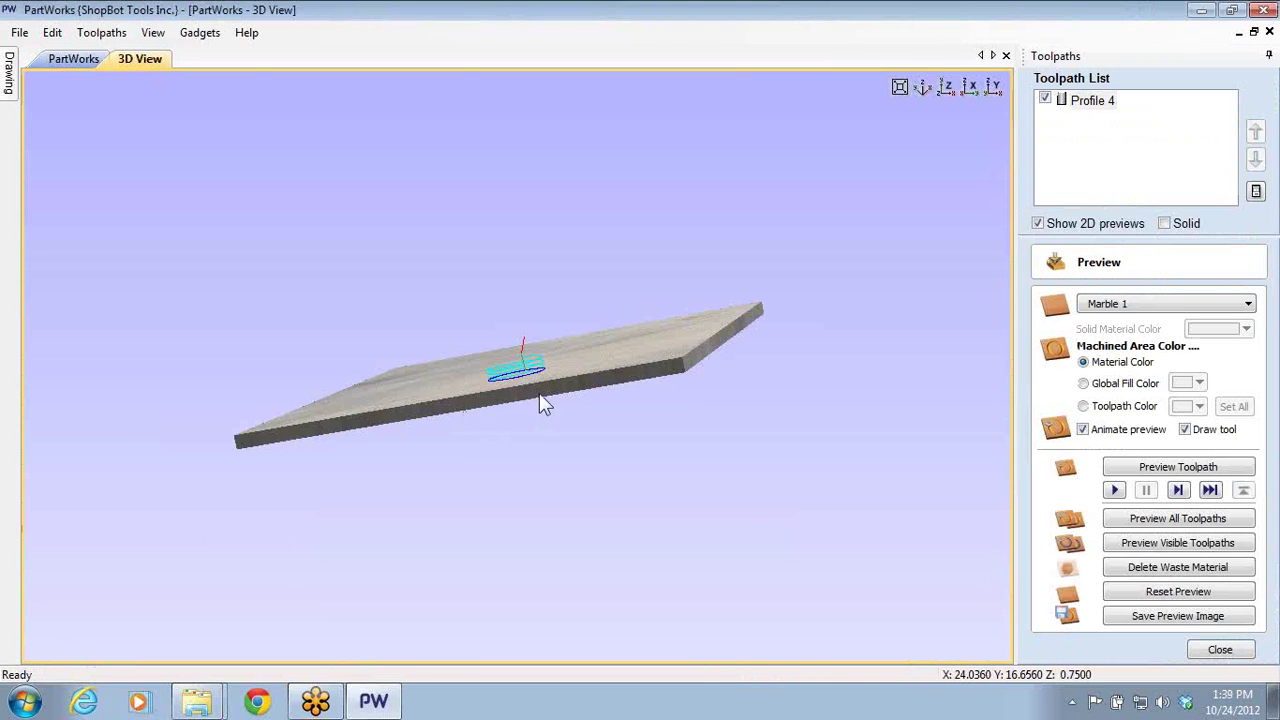
# - Orbit down onto the toolpath rings, then return to the isometric view
pyautogui.scroll(5, 550, 363)
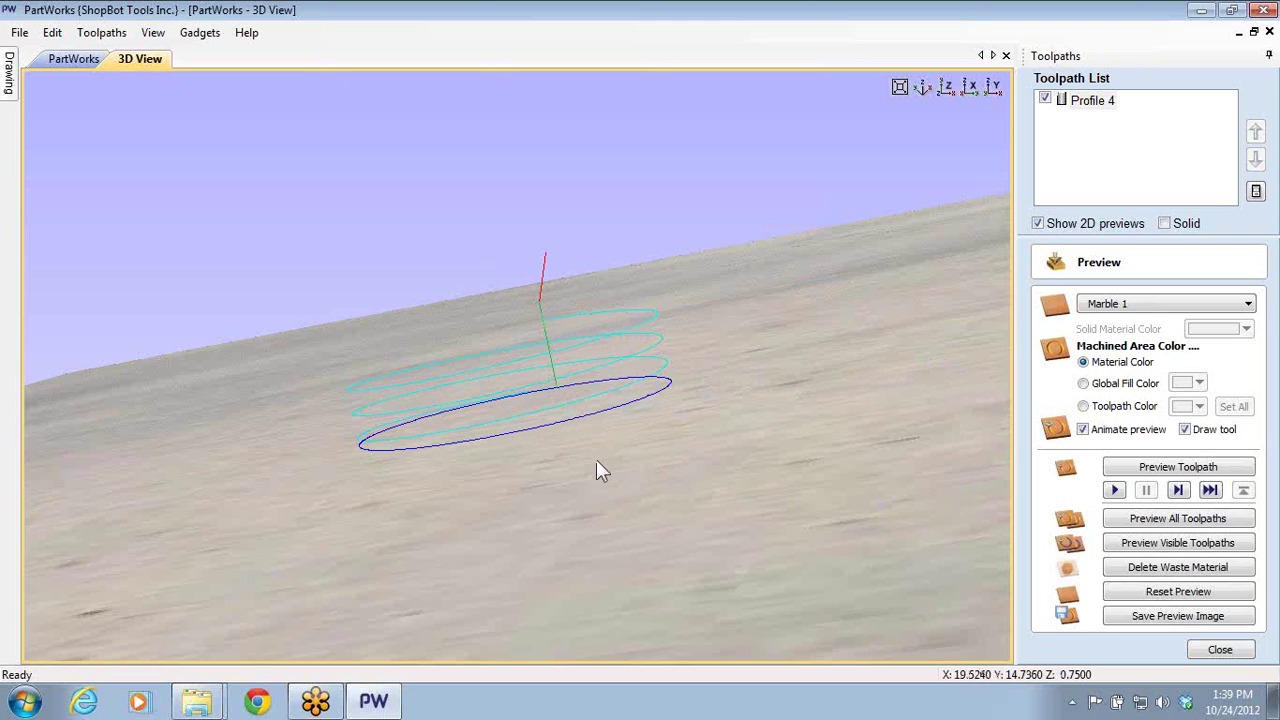
pyautogui.moveTo(600, 469); pyautogui.dragTo(965, 153)
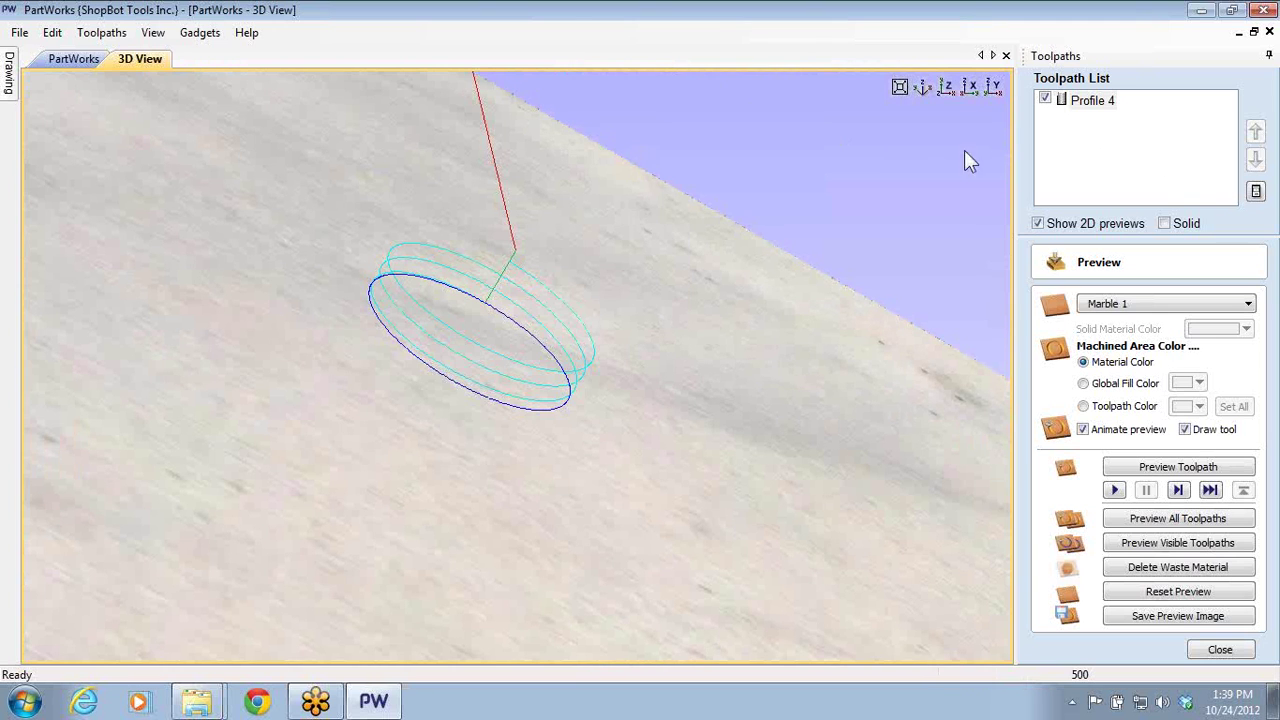
pyautogui.click(924, 86)
# - Simulate the visible toolpaths cutting through a Beech Dark board
pyautogui.click(1248, 304)
pyautogui.scroll(10, 1252, 340)
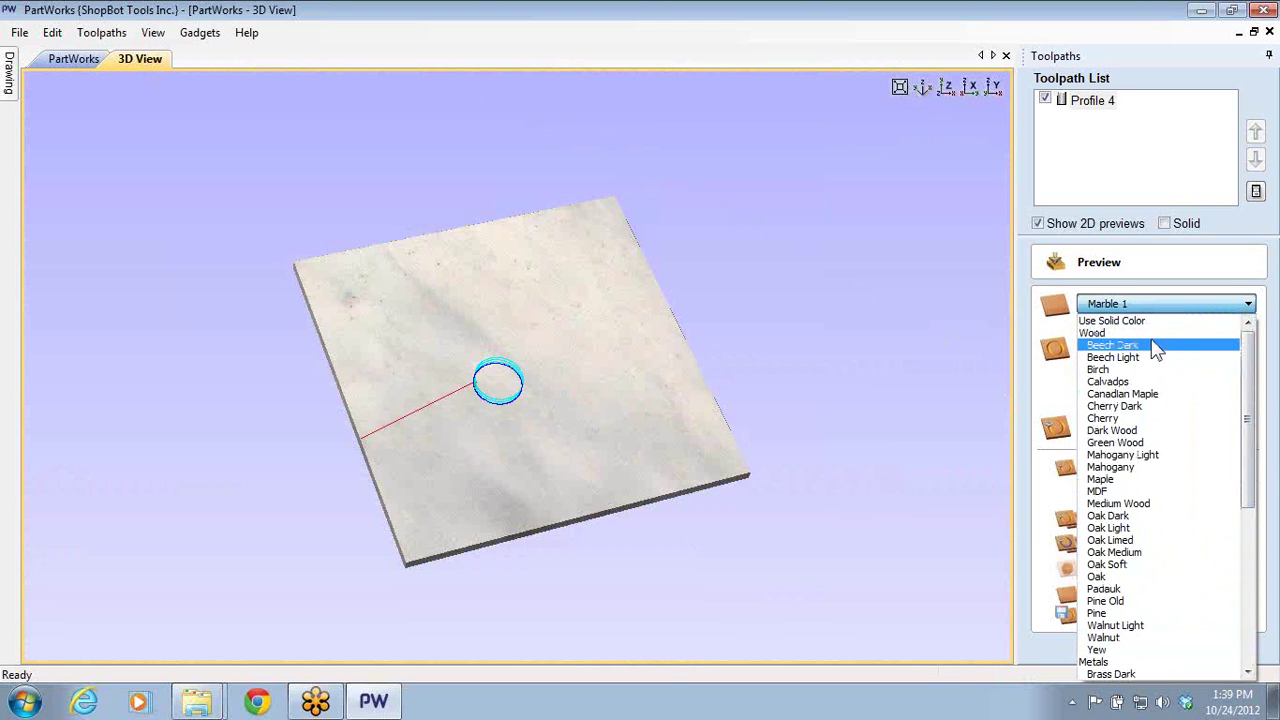
pyautogui.click(1157, 345)
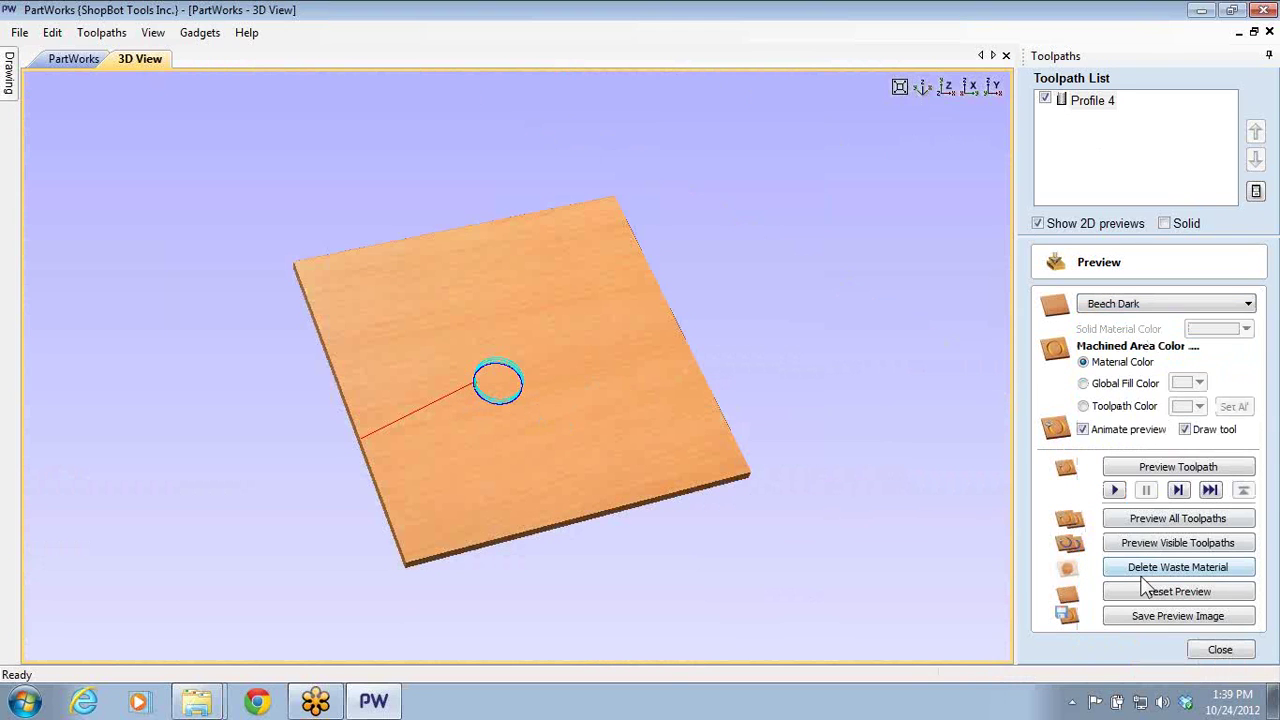
pyautogui.scroll(6, 621, 400)
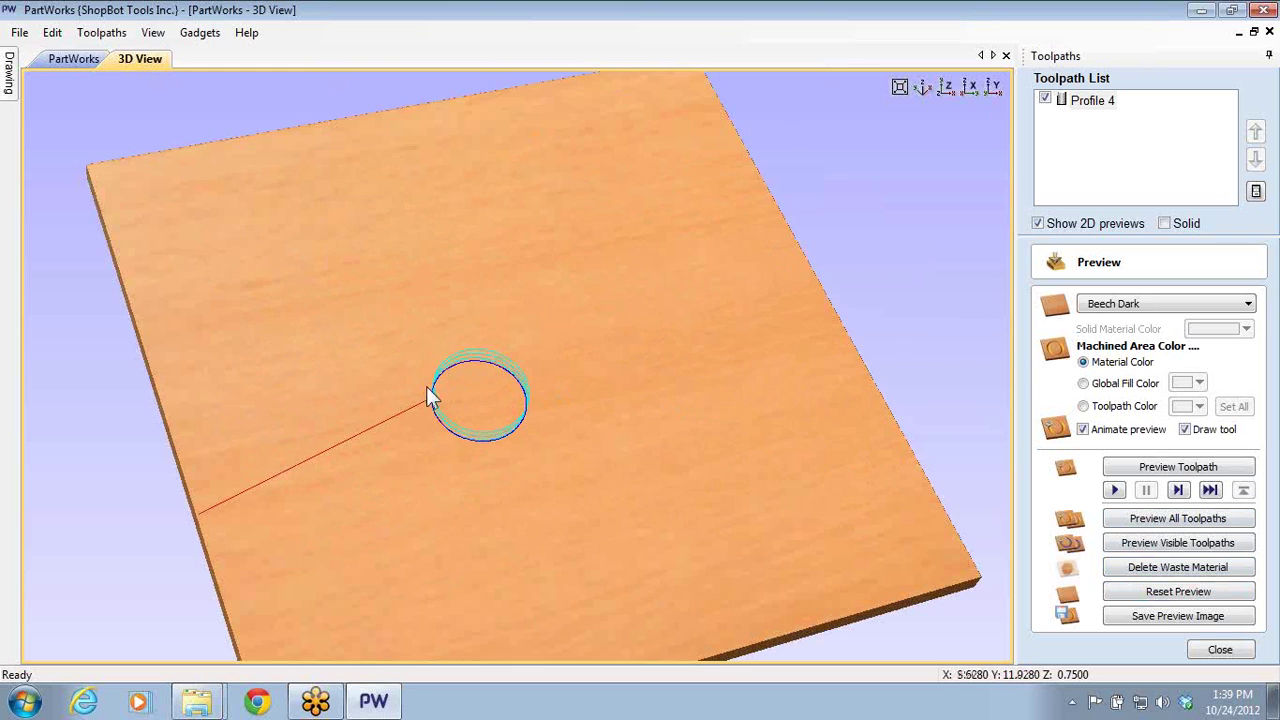
pyautogui.scroll(-6, 447, 414)
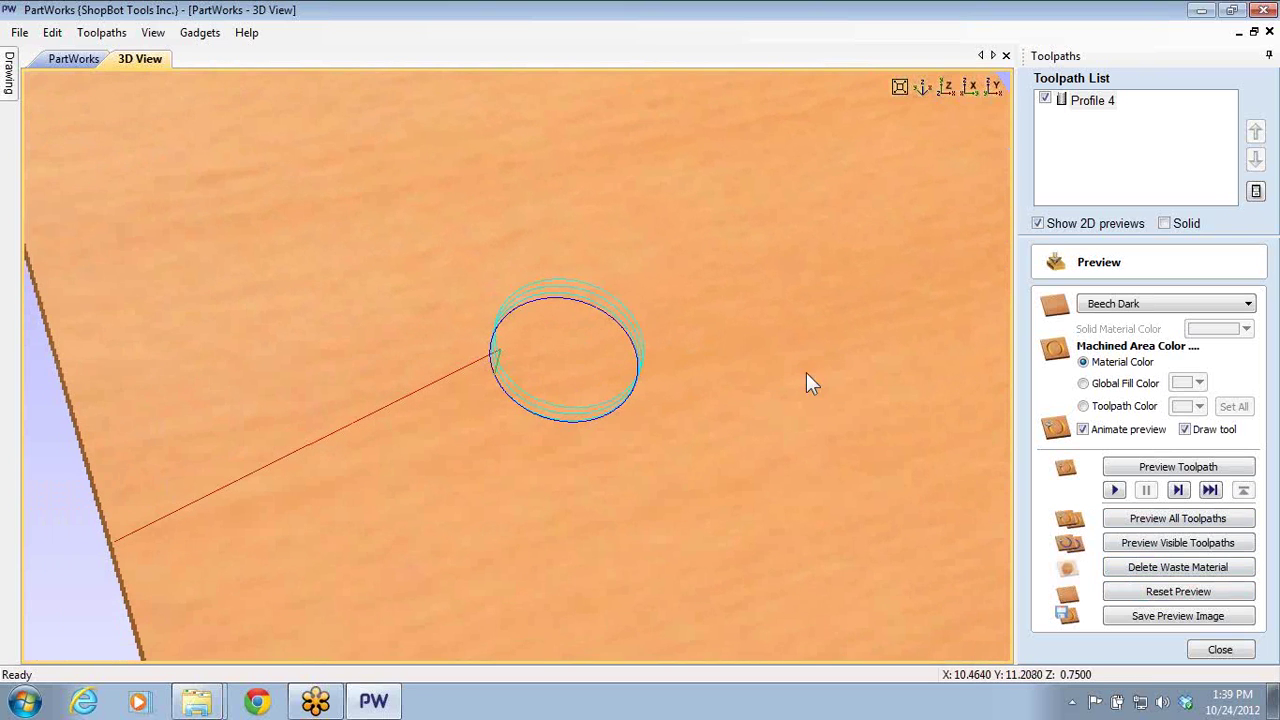
pyautogui.click(1133, 542)
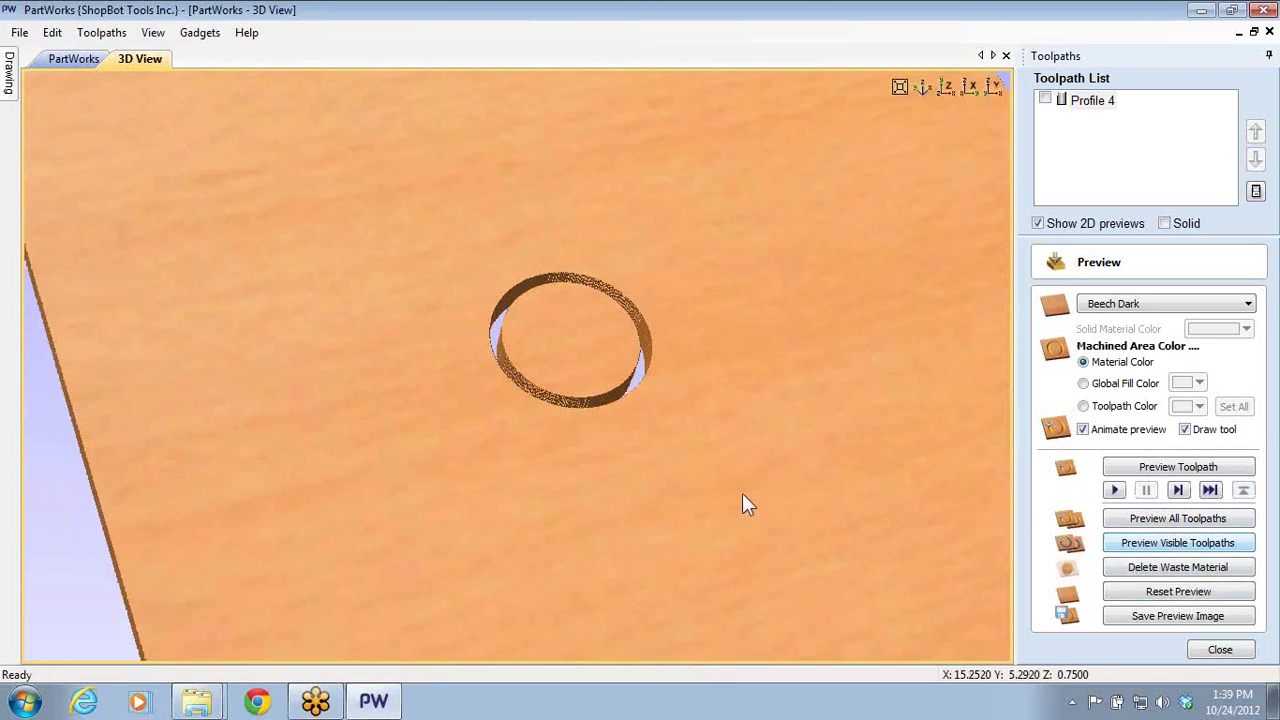
pyautogui.moveTo(587, 348)
pyautogui.mouseDown()
pyautogui.moveTo(489, 452)
pyautogui.moveTo(473, 526)
pyautogui.moveTo(546, 343)
pyautogui.moveTo(556, 426)
pyautogui.moveTo(592, 273)
pyautogui.mouseUp()
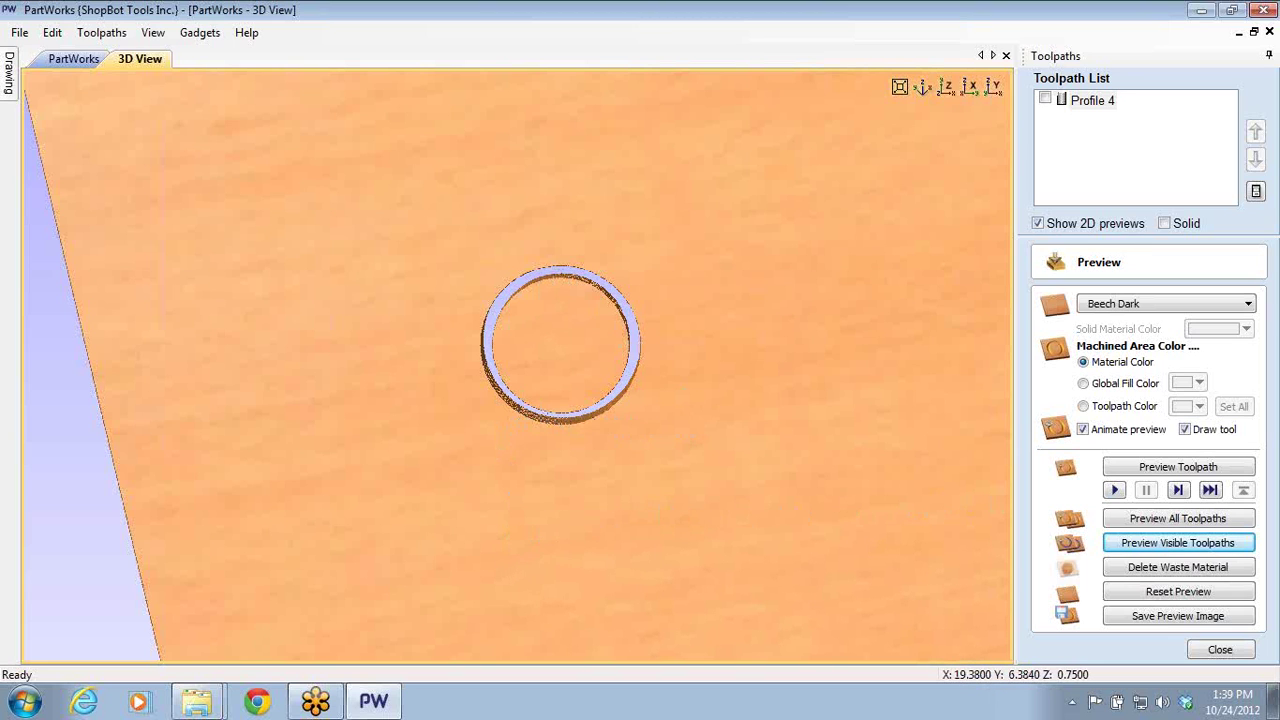
# - Return to the 2D drawing, close the preview and open Profile 4's ramp settings
pyautogui.click(70, 58)
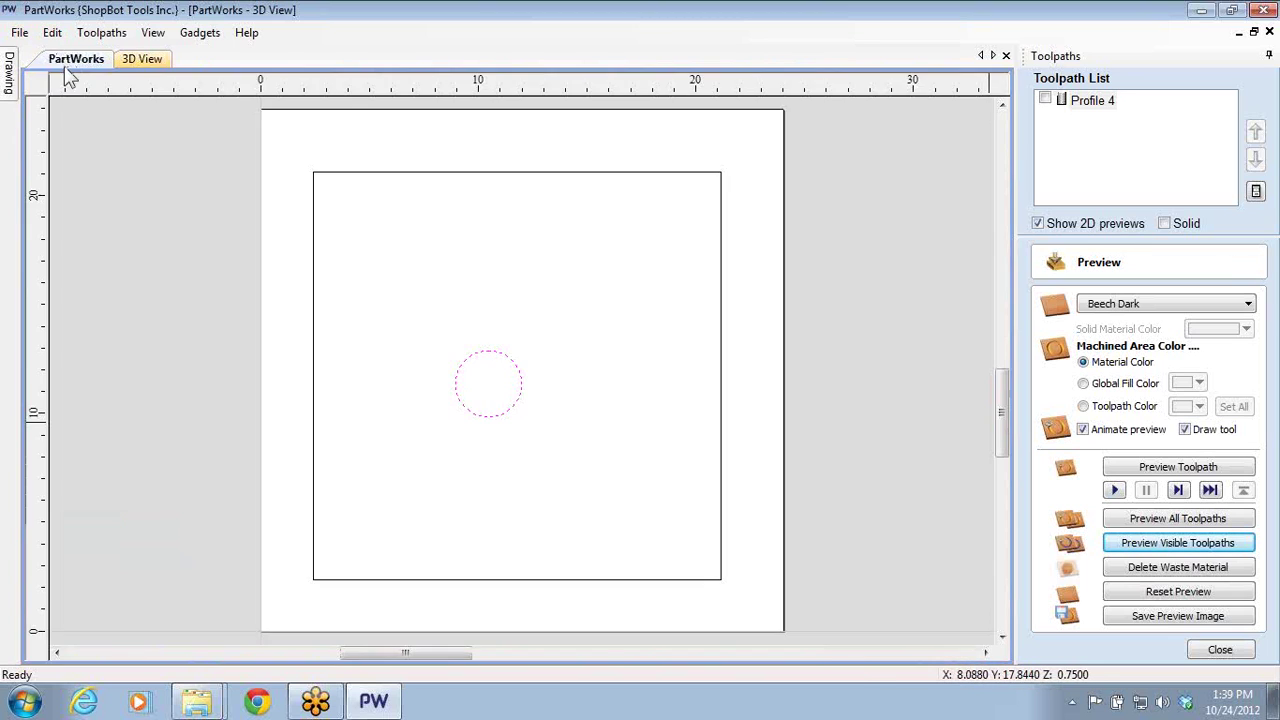
pyautogui.click(617, 397)
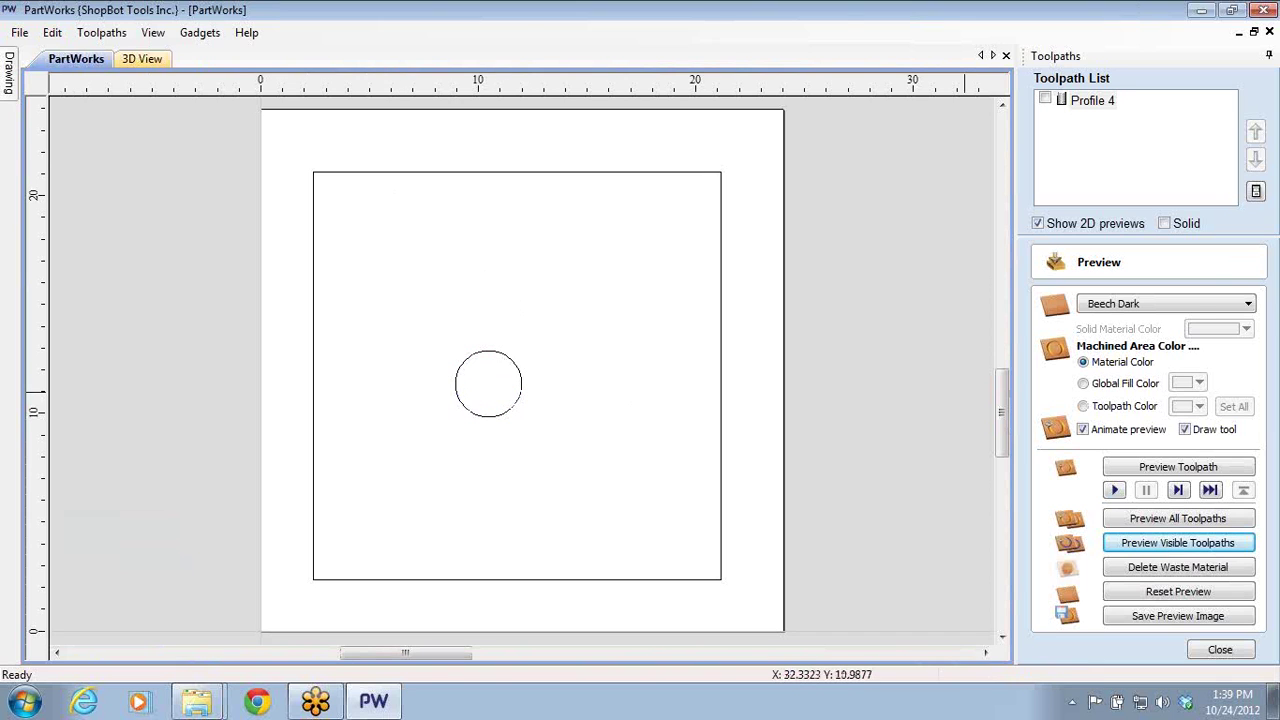
pyautogui.click(1220, 650)
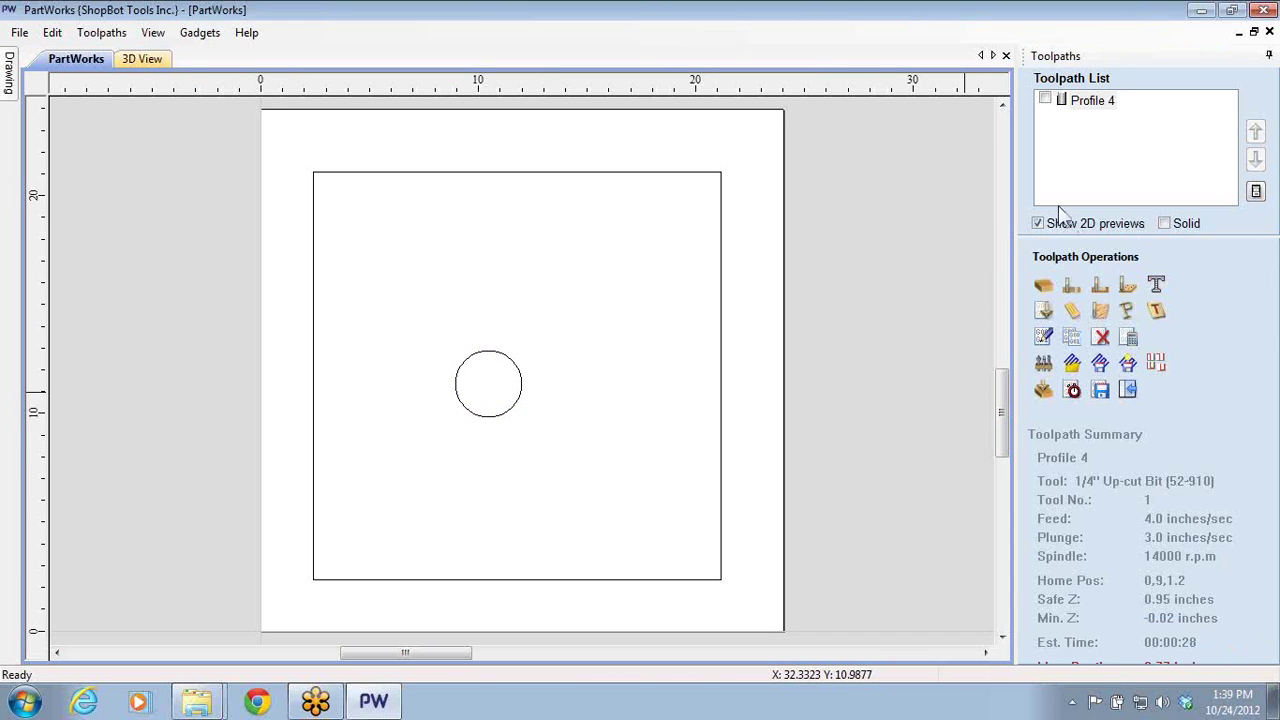
pyautogui.doubleClick(1088, 101)
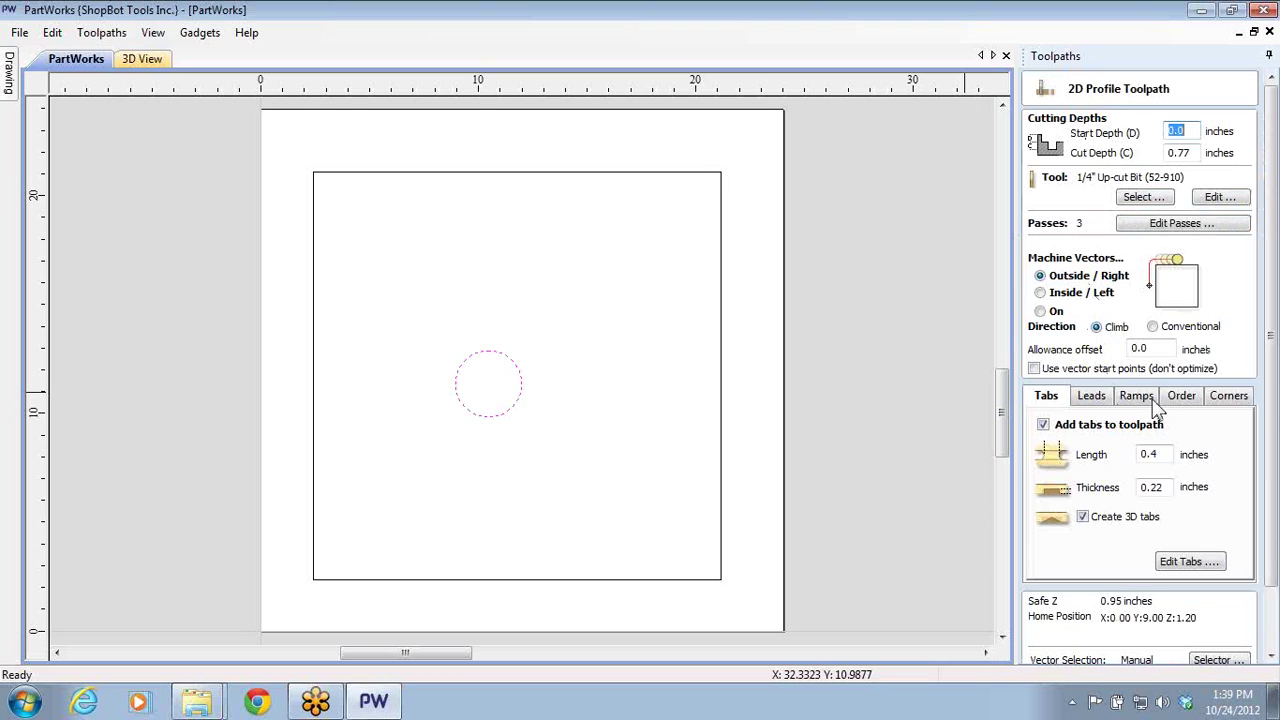
pyautogui.click(1138, 396)
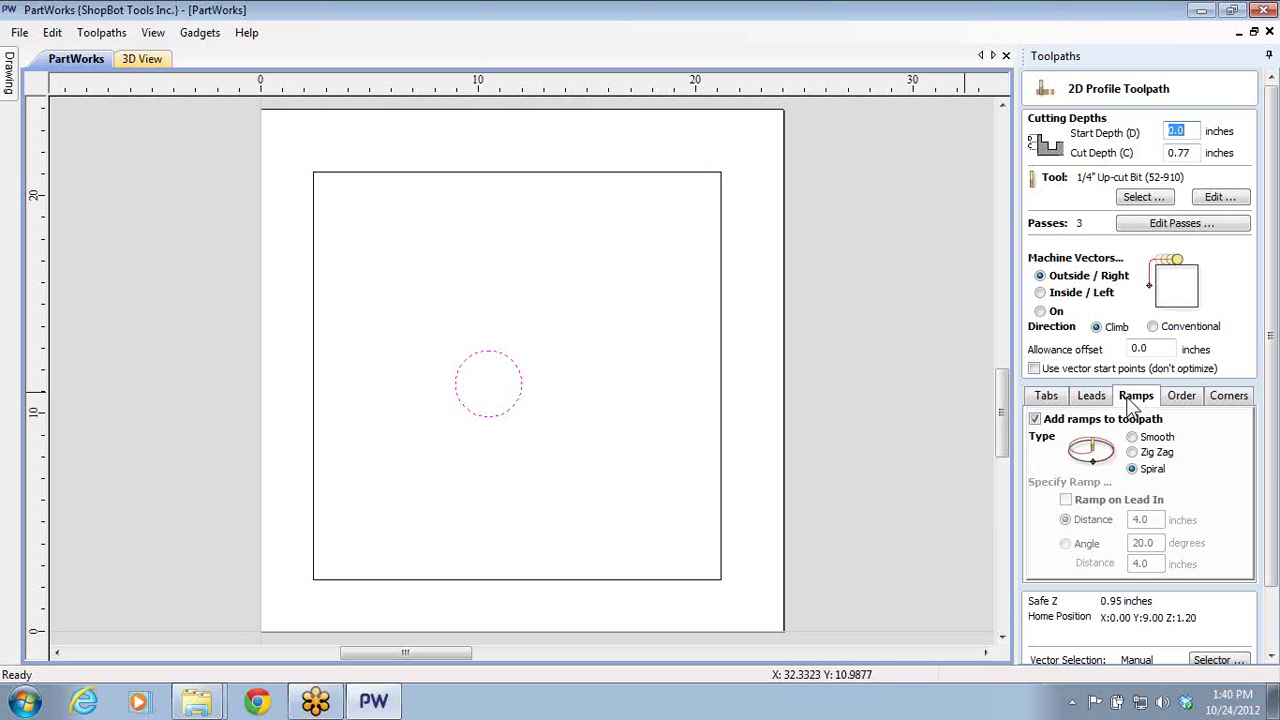
# - Select the inner square as Profile 4's vector to cut
pyautogui.scroll(-1, 662, 410)
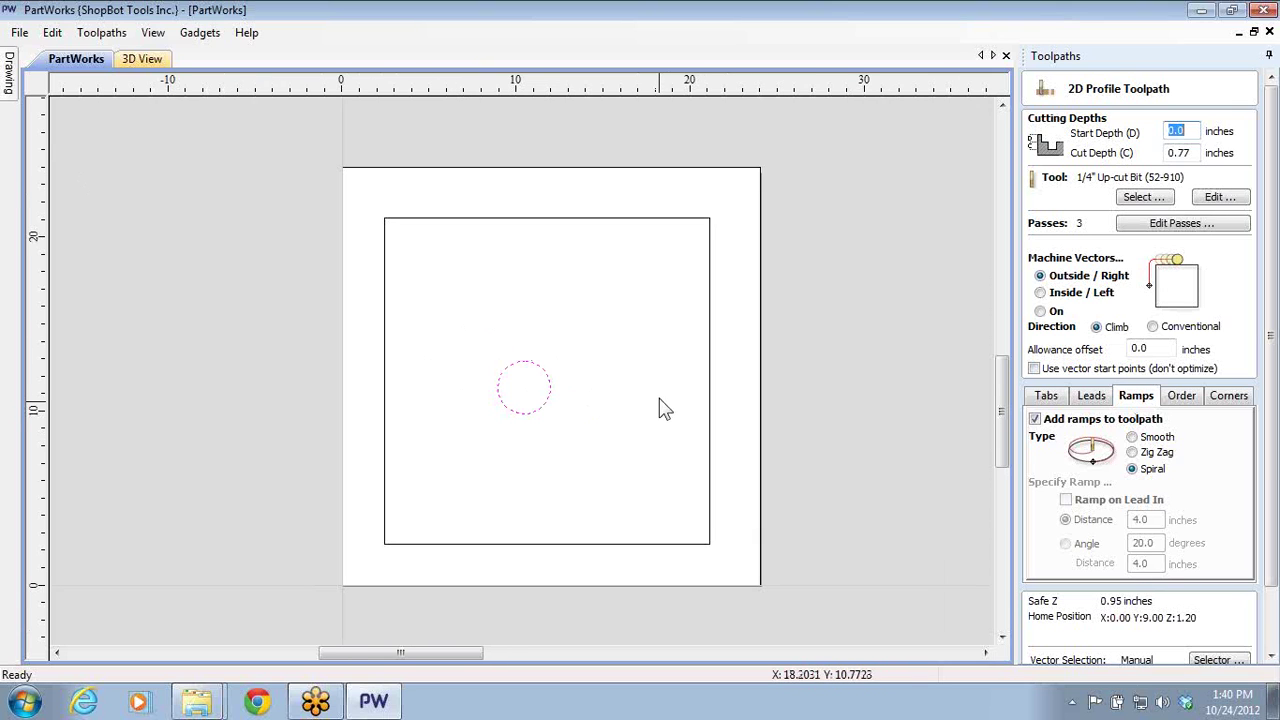
pyautogui.click(662, 410)
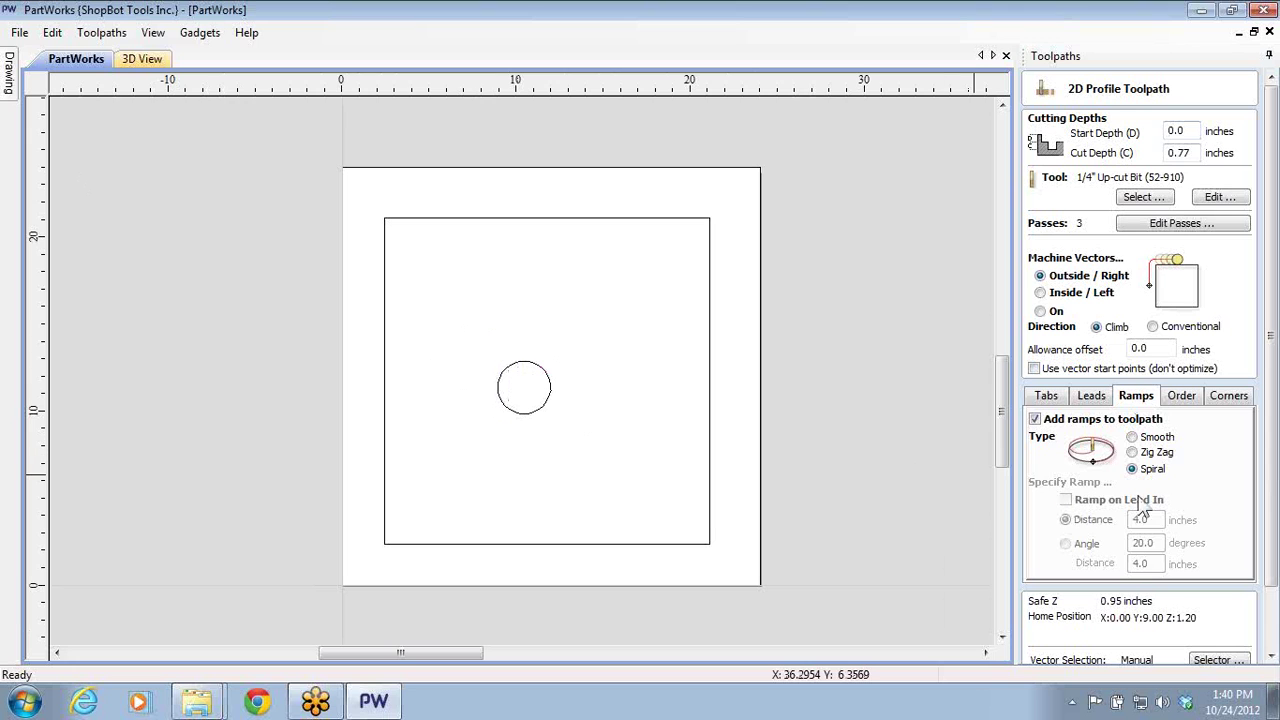
pyautogui.scroll(-1, 869, 447)
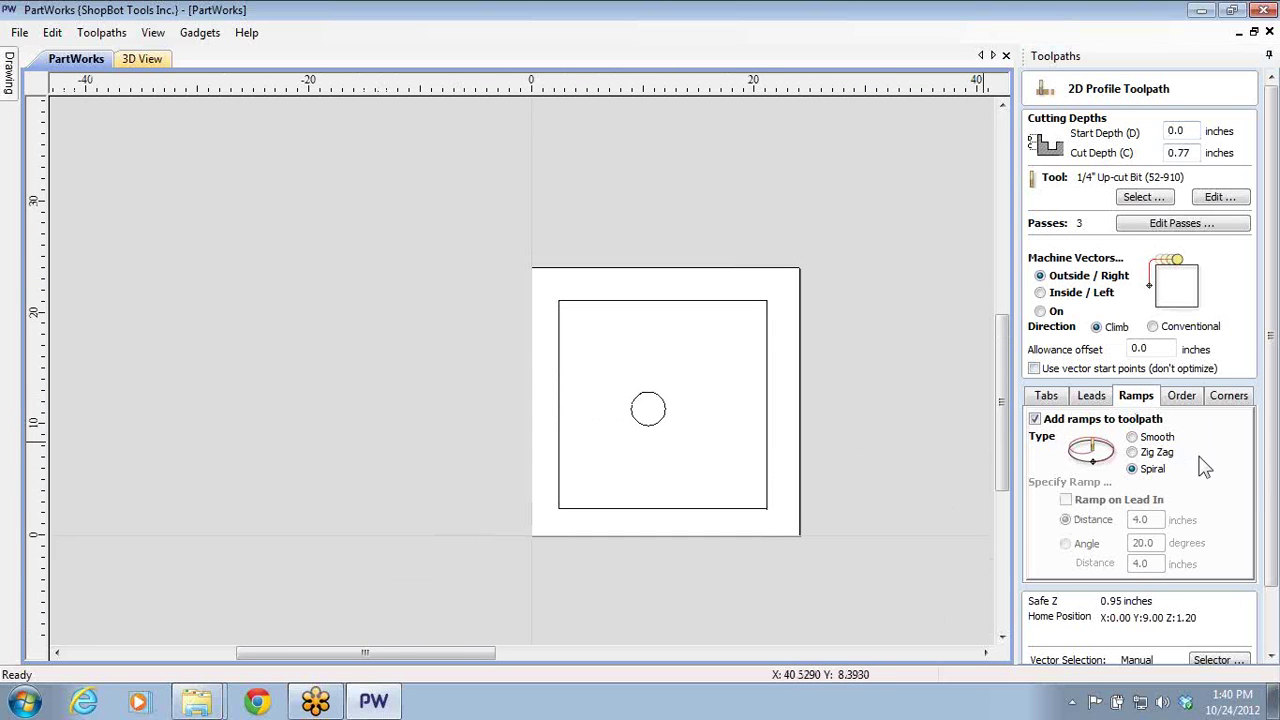
pyautogui.scroll(-1, 1205, 468)
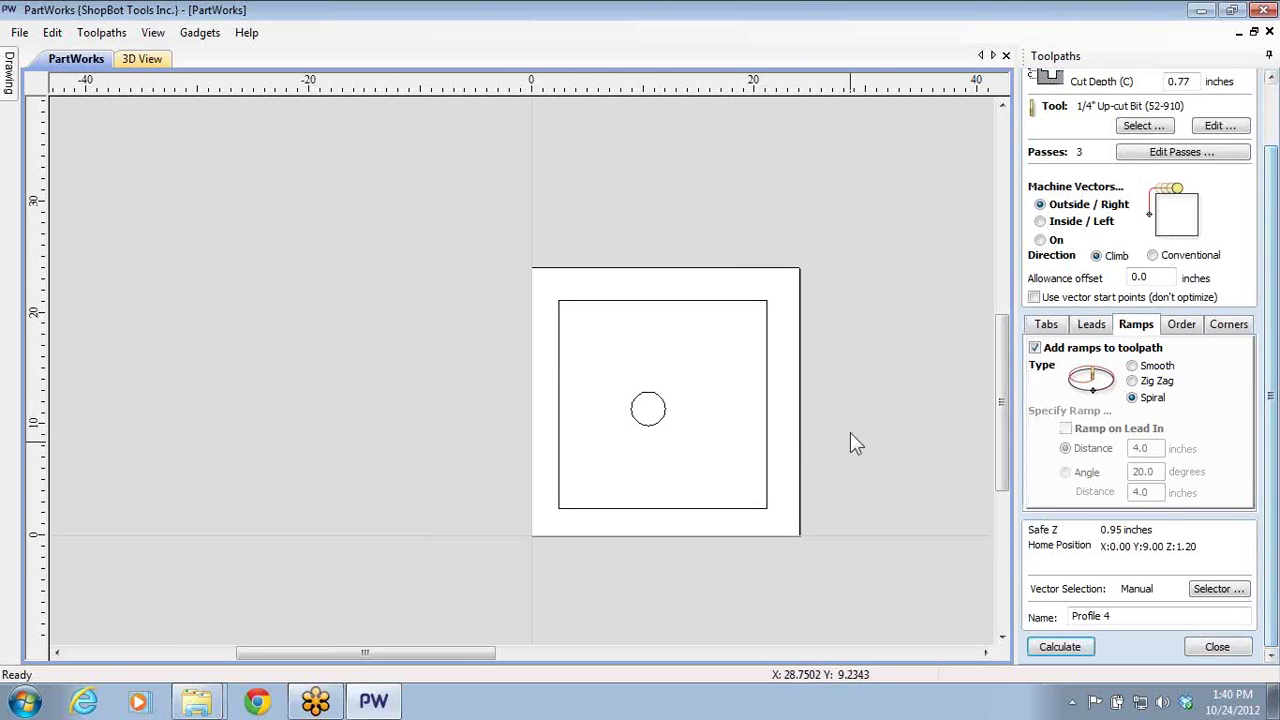
pyautogui.click(767, 449)
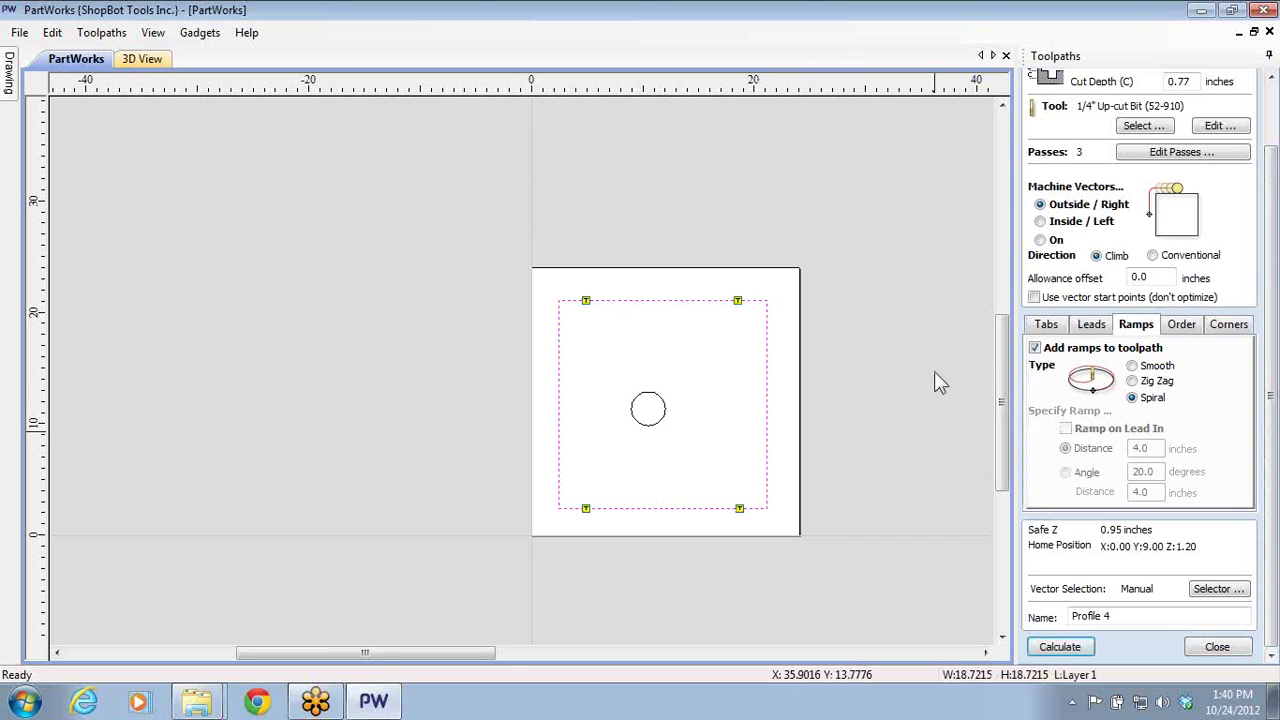
pyautogui.moveTo(935, 375); pyautogui.dragTo(871, 486, button='middle')
pyautogui.click(1272, 95)
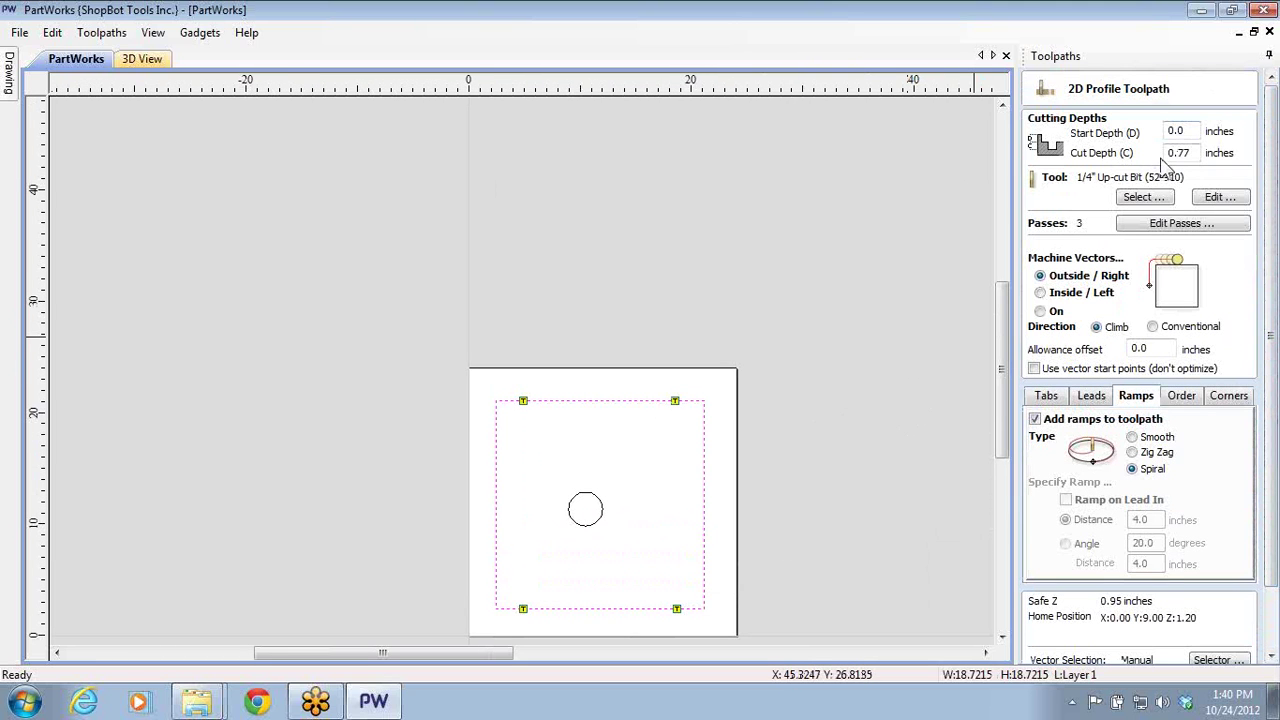
pyautogui.moveTo(1272, 225); pyautogui.dragTo(1272, 290)
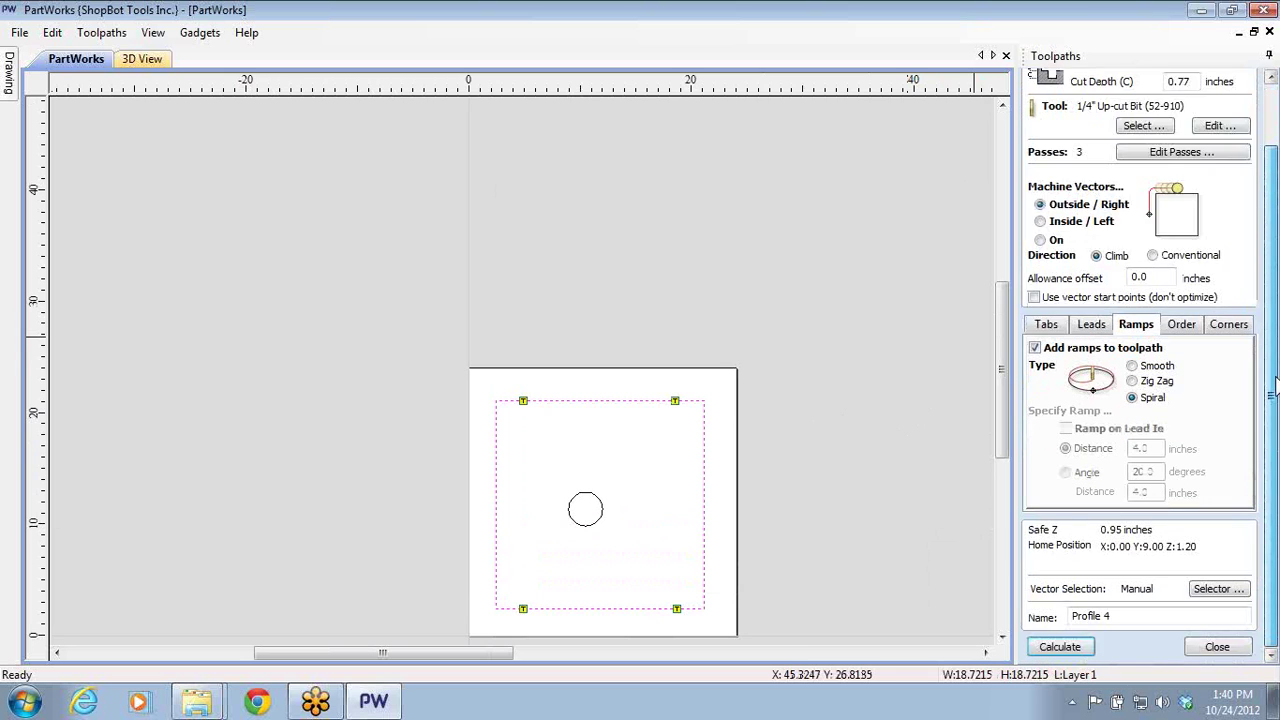
# - Recalculate Profile 4, accept the cut-through warning and close the preview
pyautogui.click(1050, 648)
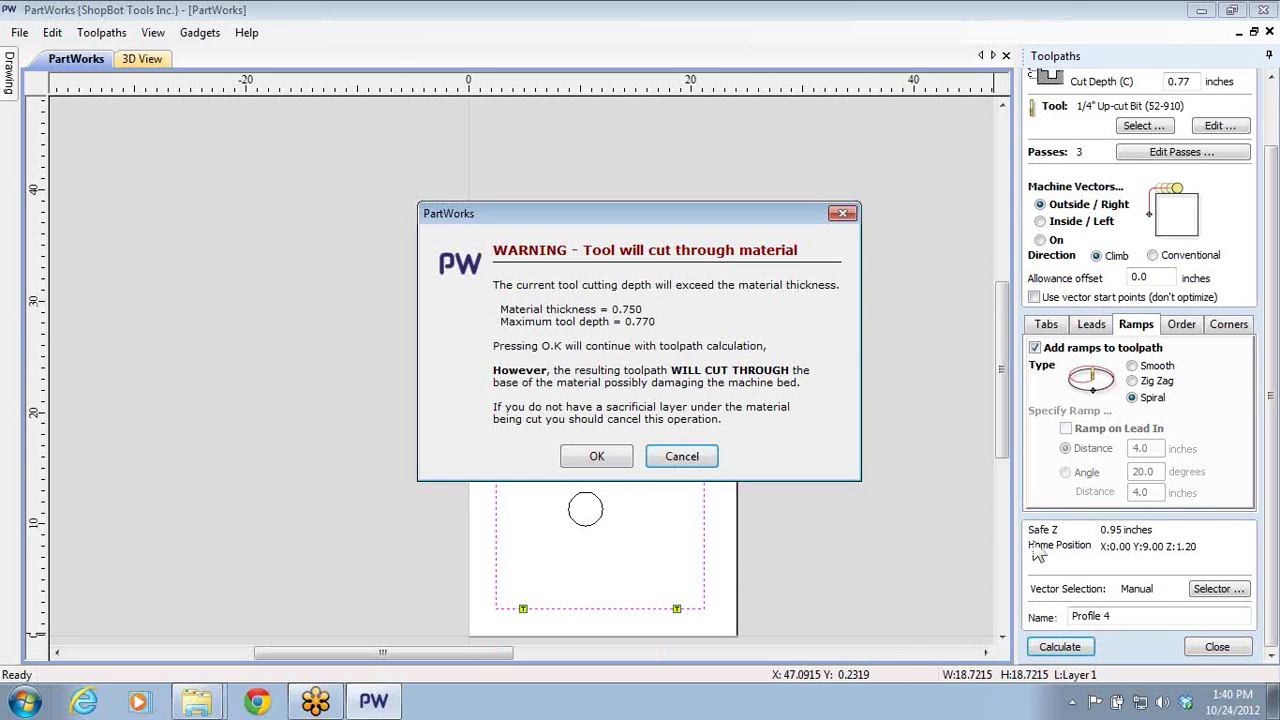
pyautogui.click(596, 457)
pyautogui.click(1220, 650)
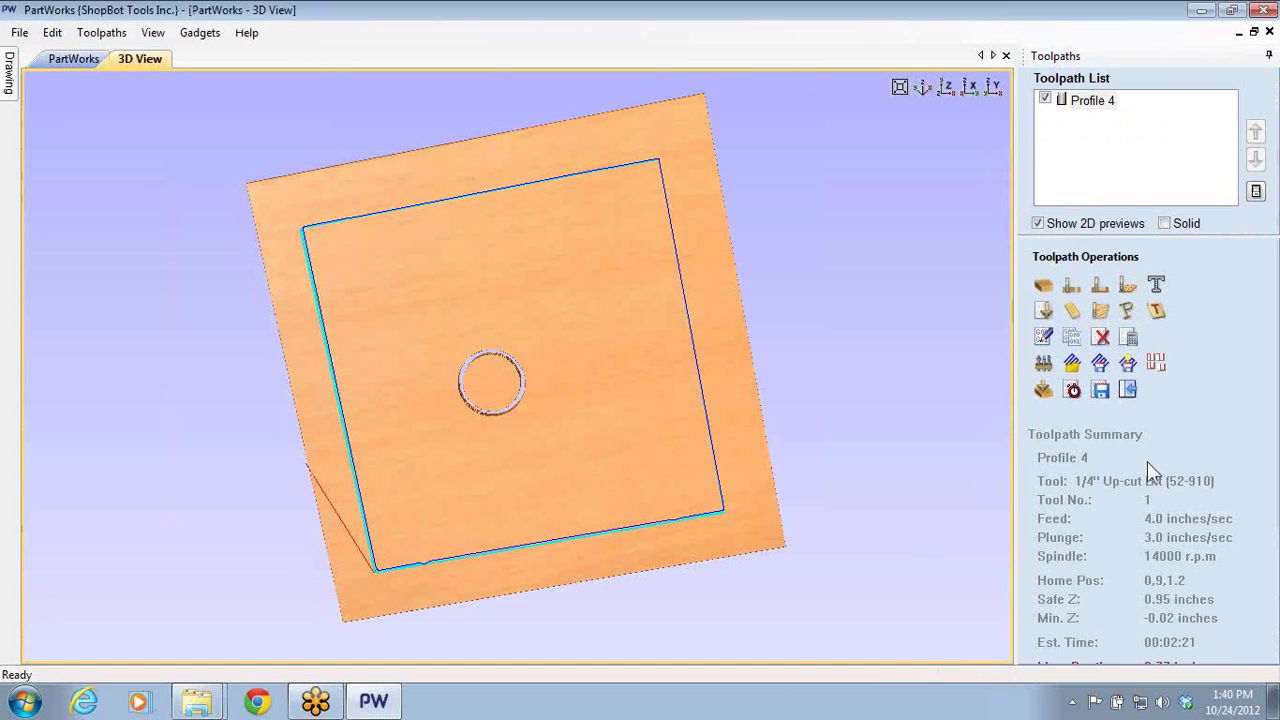
# - Recalculate Profile 4, cancelling at the 0.770-versus-0.750 inch cut-through warning
pyautogui.doubleClick(1075, 103)
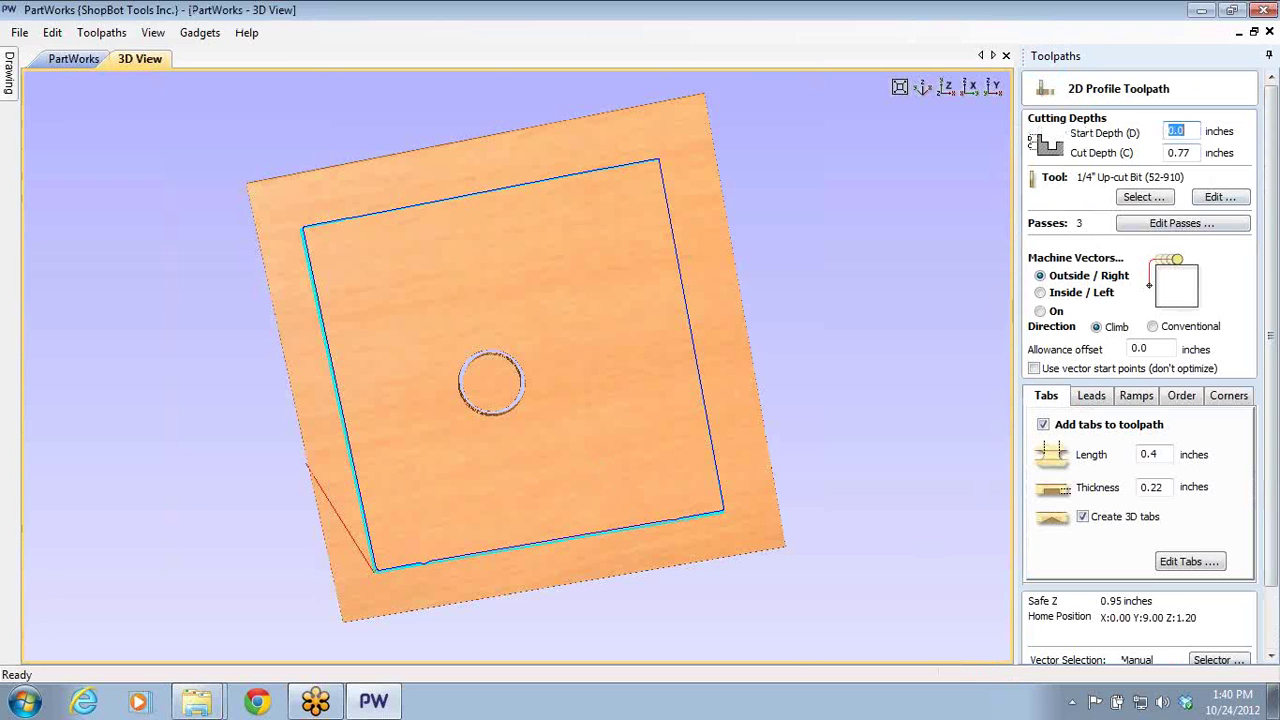
pyautogui.scroll(-2, 1075, 103)
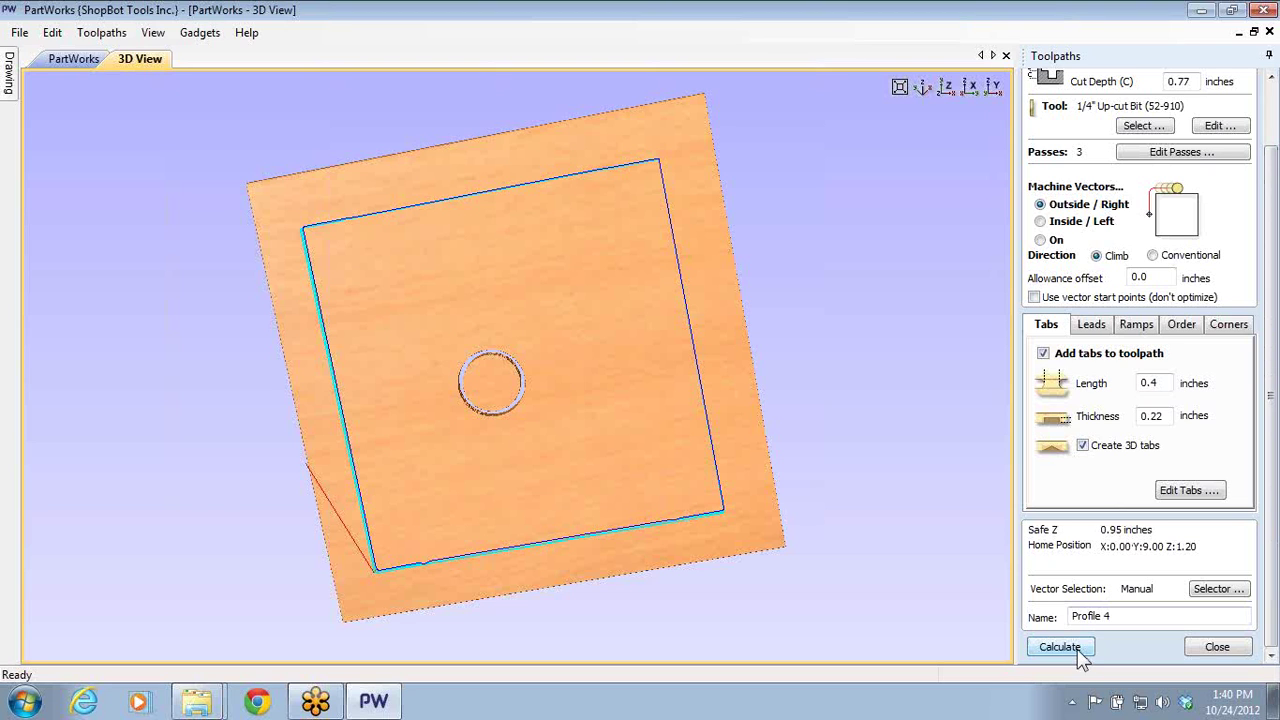
pyautogui.click(1076, 649)
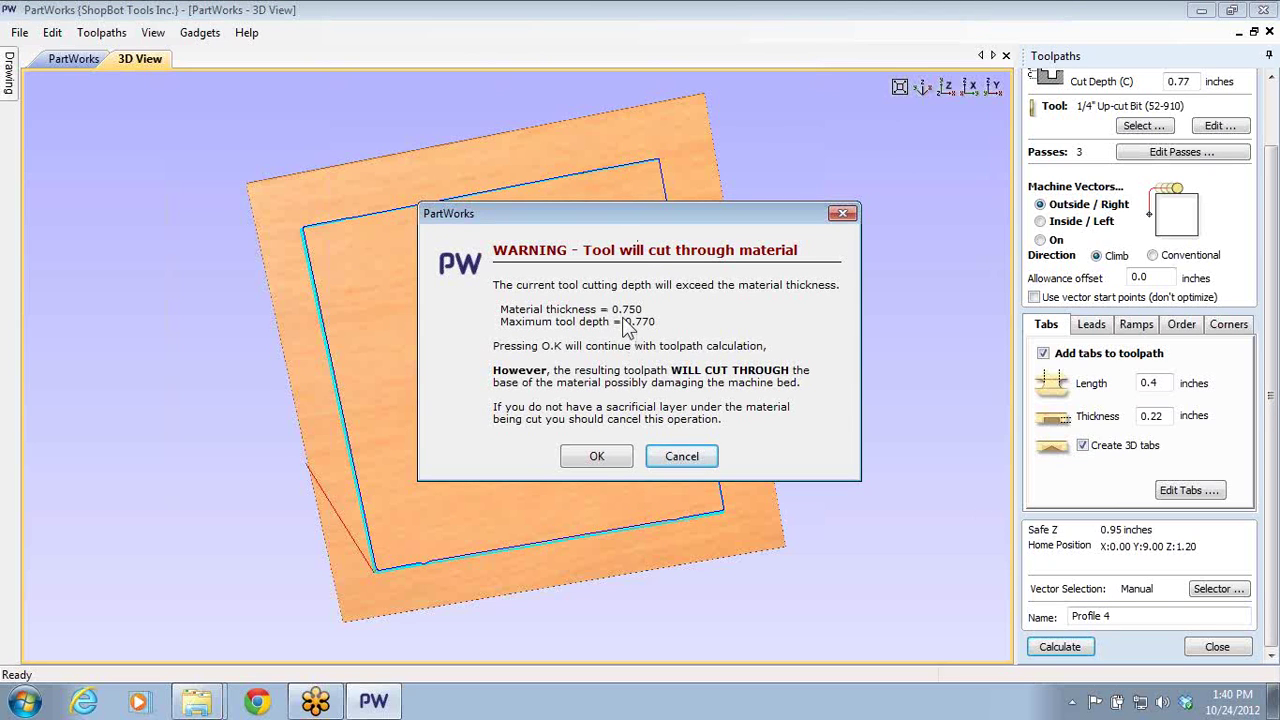
pyautogui.click(662, 455)
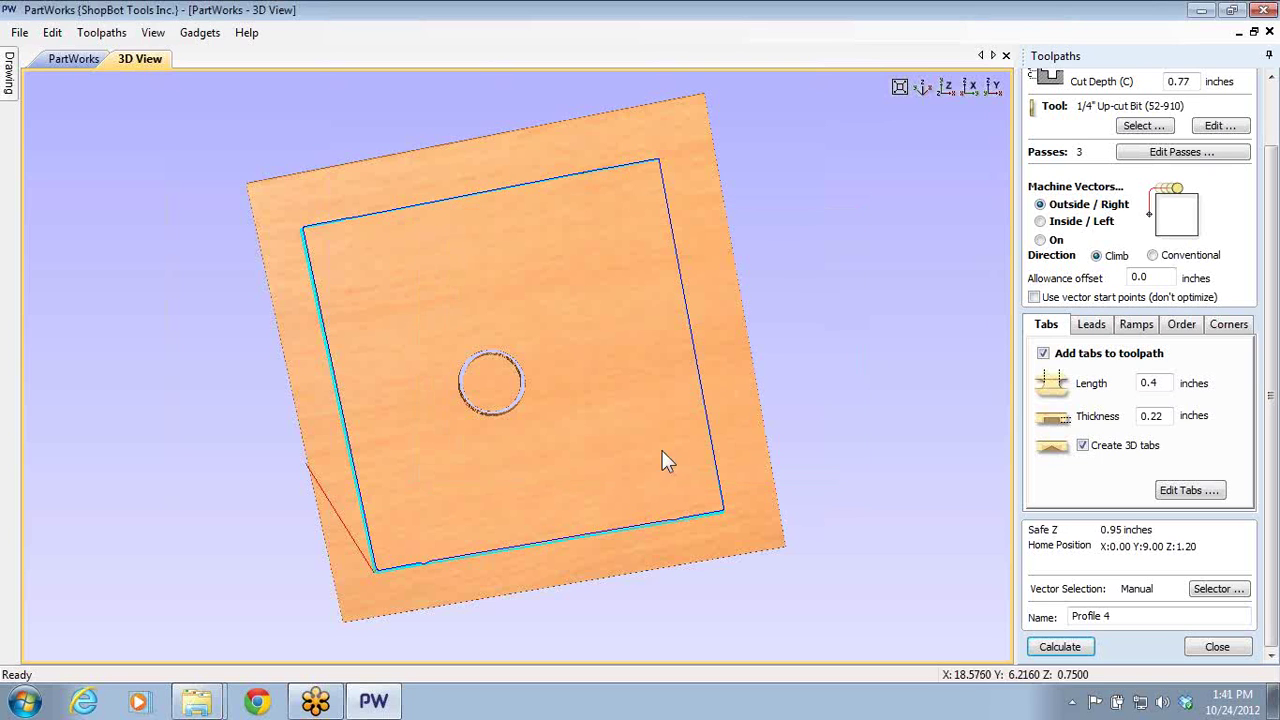
pyautogui.scroll(1, 1220, 145)
# - Enter a new cut depth of 7.7 and calculate, dismissing the cut-through warning
pyautogui.doubleClick(1172, 110)
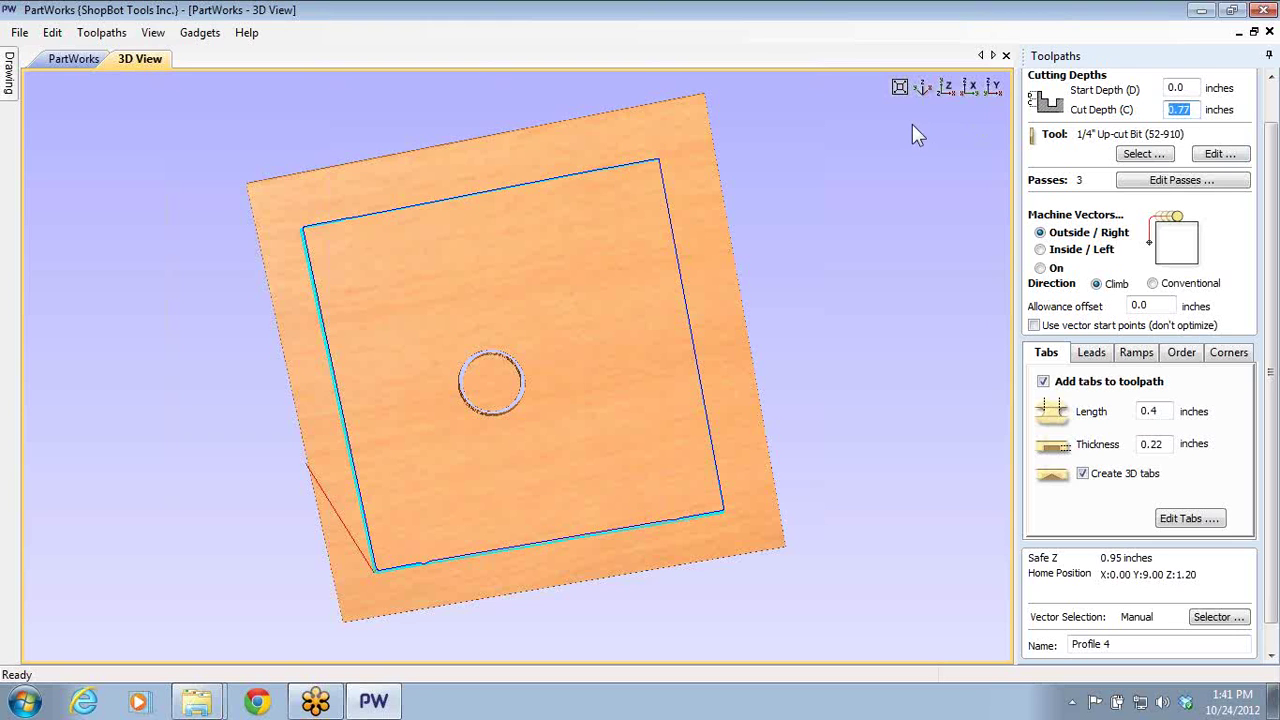
pyautogui.write('7')
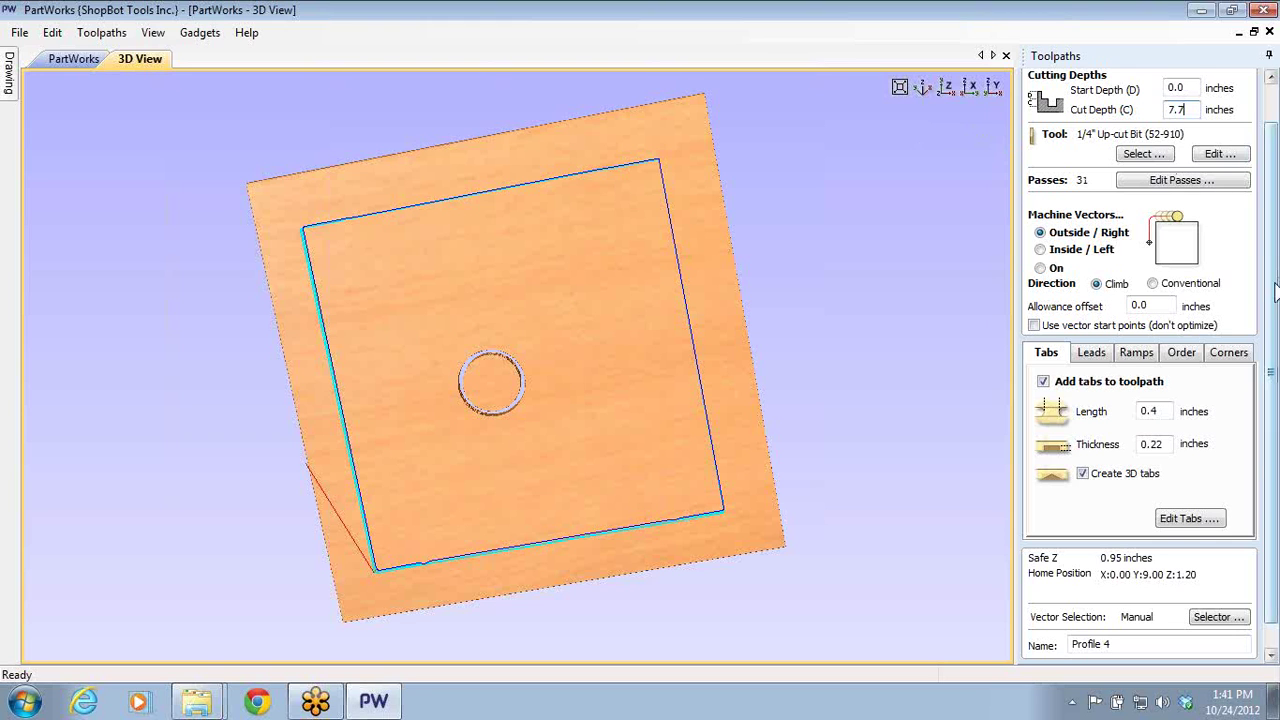
pyautogui.scroll(-1, 1150, 400)
pyautogui.click(1059, 647)
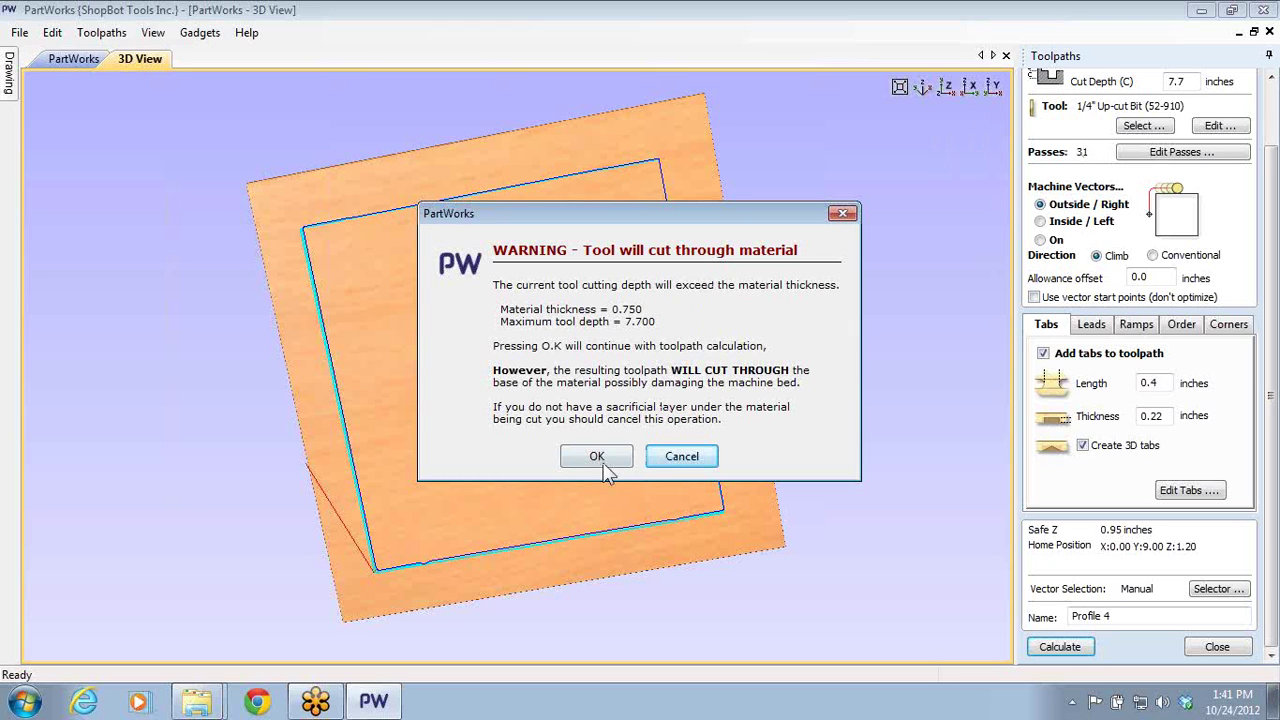
pyautogui.click(676, 460)
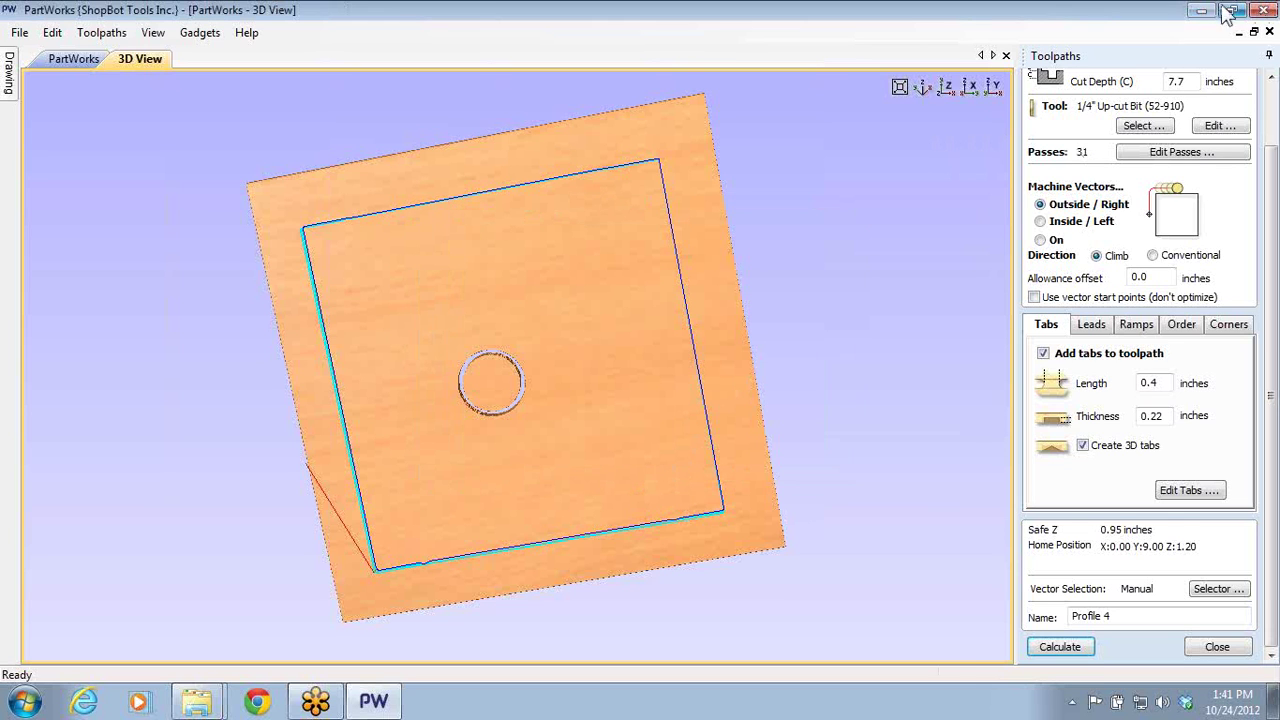
pyautogui.click(1270, 92)
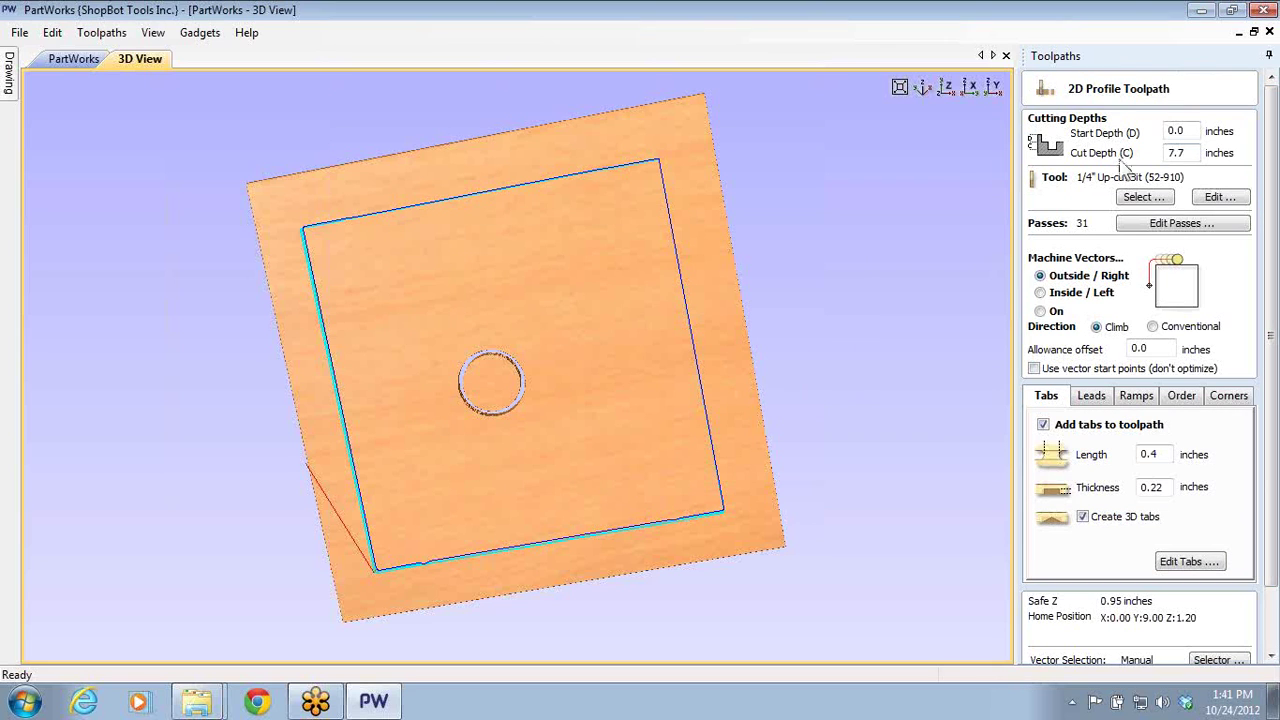
# - Correct the cut depth to 0.77 inches and recalculate Profile 4, accepting the cut-through warning
pyautogui.doubleClick(1176, 152)
pyautogui.write('.')
pyautogui.scroll(-2, 1270, 320)
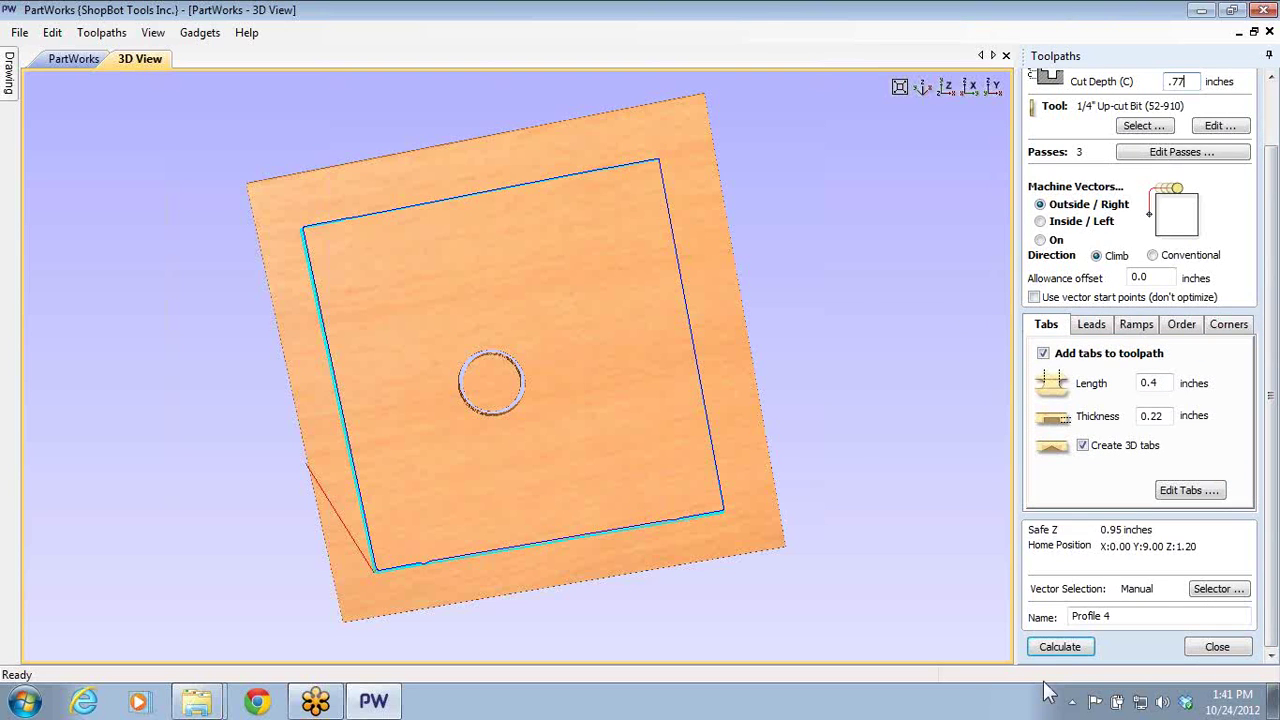
pyautogui.click(1060, 646)
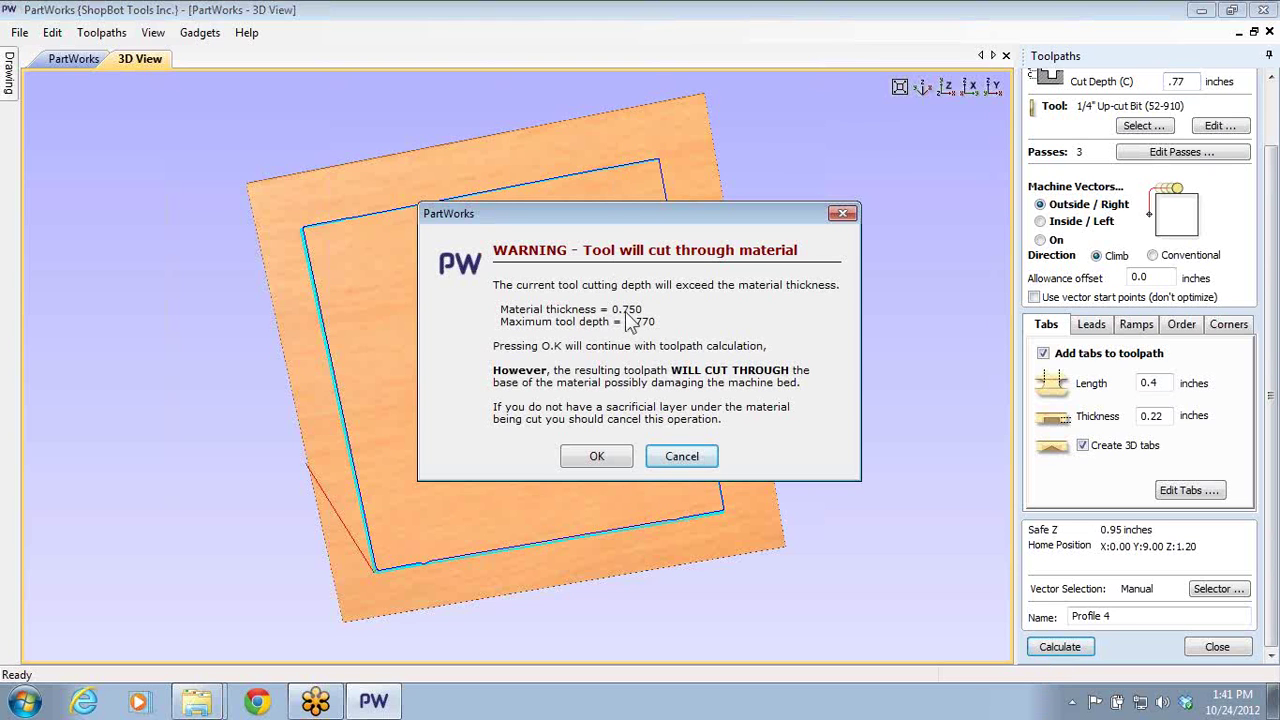
pyautogui.click(590, 460)
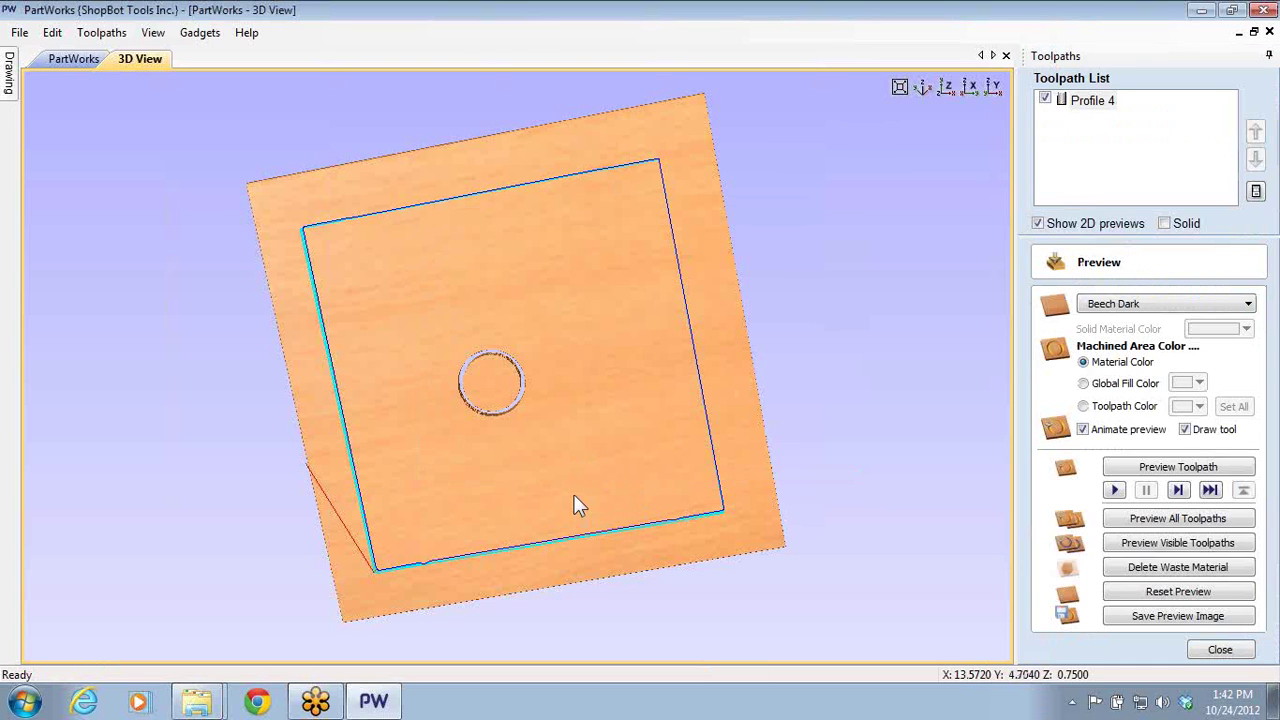
# - Close the preview, reopen Profile 4 to inspect its tabs in 3D, then close it
pyautogui.moveTo(680, 514); pyautogui.dragTo(720, 500)
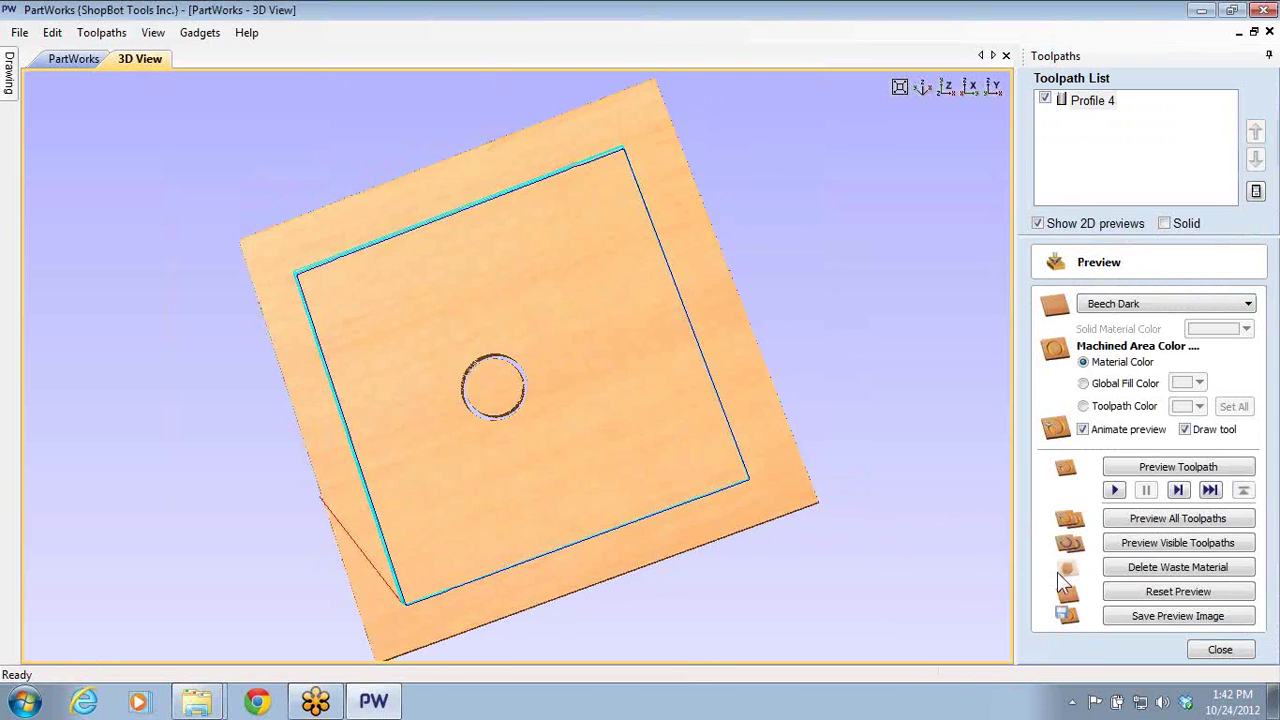
pyautogui.click(1220, 651)
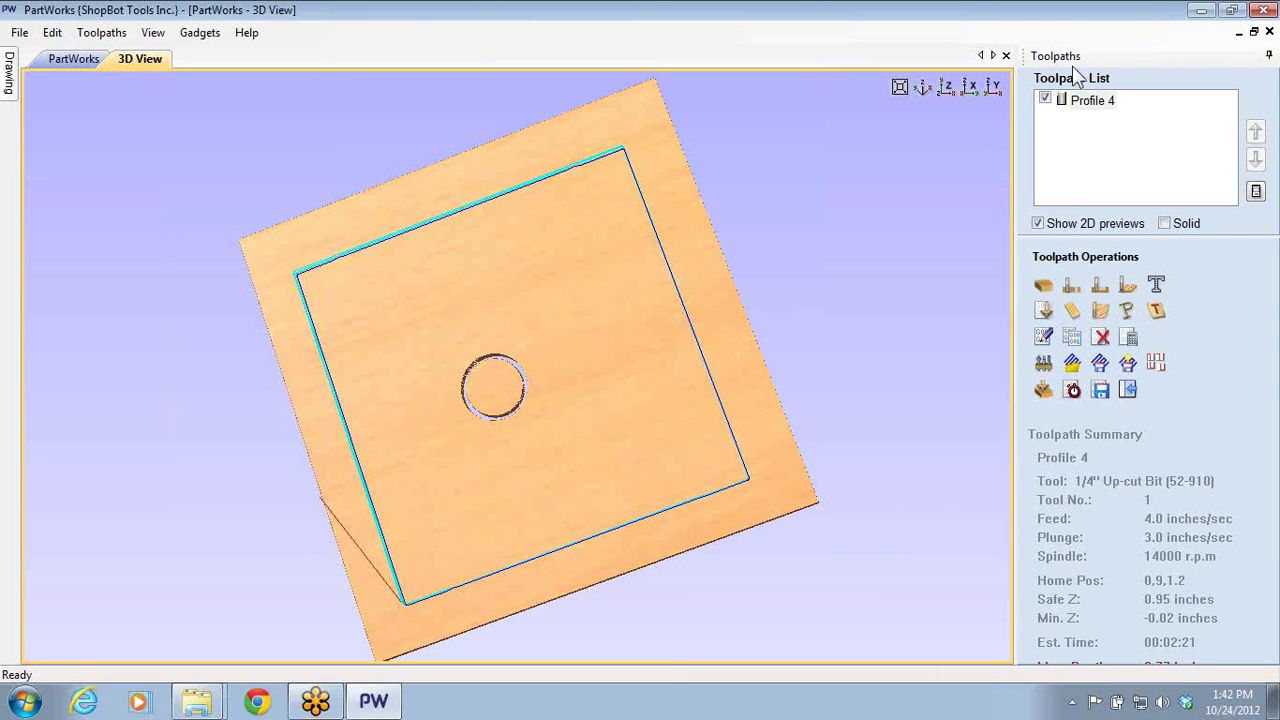
pyautogui.doubleClick(1085, 100)
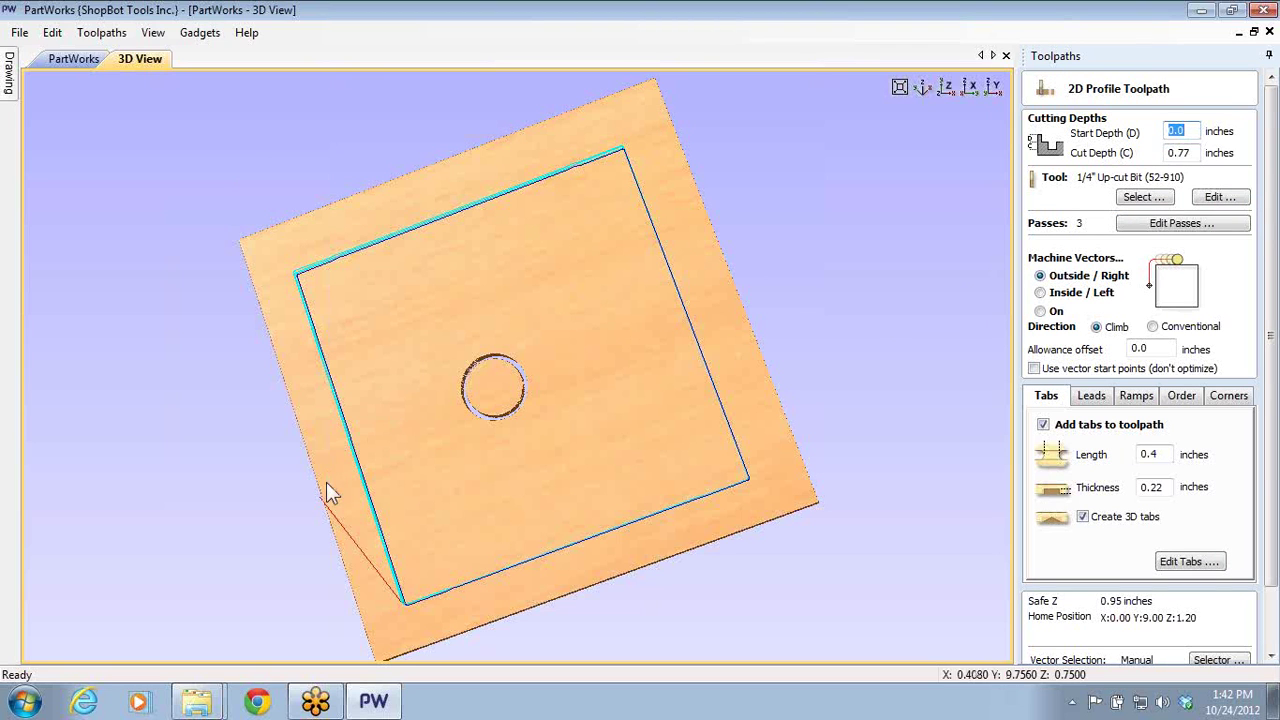
pyautogui.moveTo(602, 505); pyautogui.dragTo(806, 371)
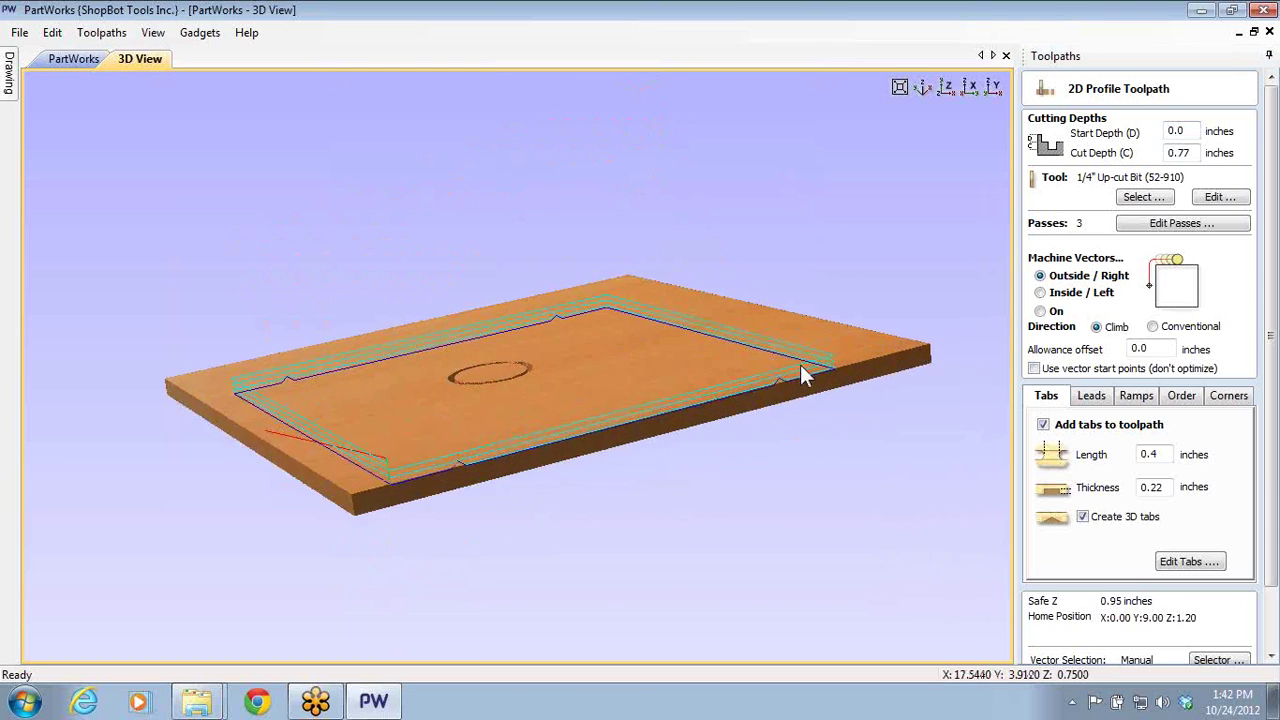
pyautogui.scroll(4, 806, 371)
pyautogui.moveTo(592, 365); pyautogui.dragTo(51, 400)
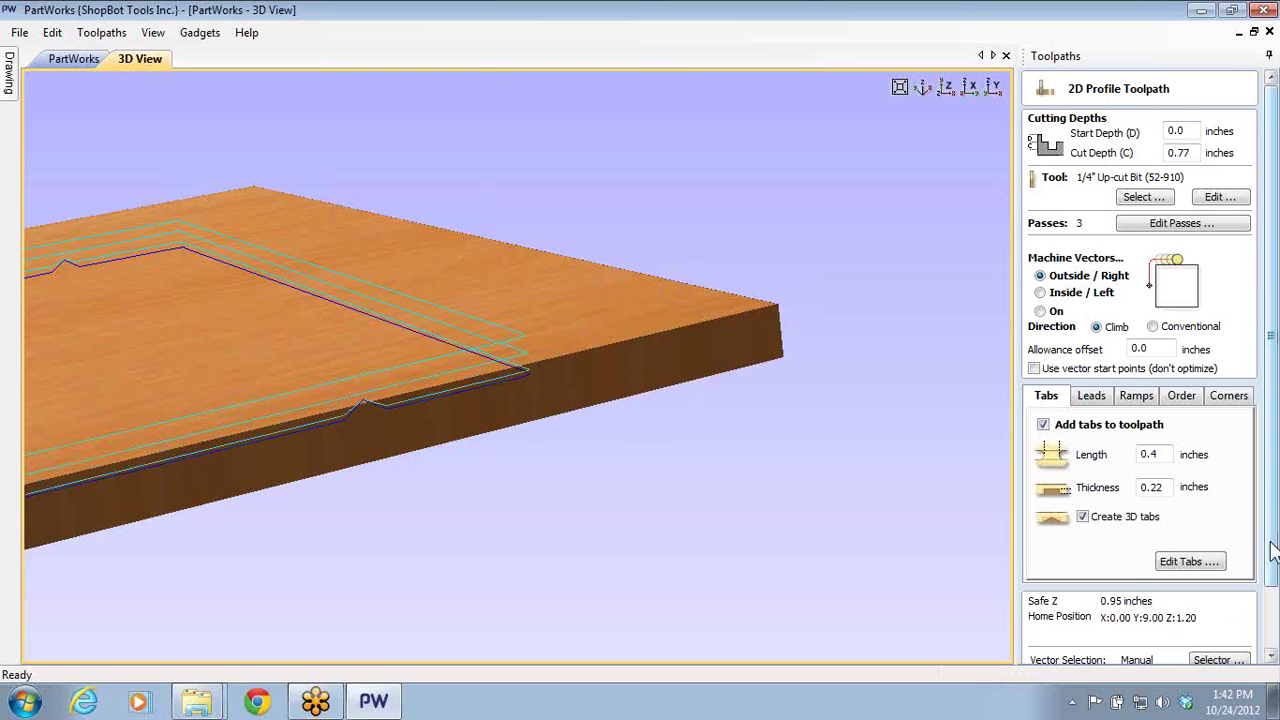
pyautogui.scroll(-3, 1195, 660)
pyautogui.click(1220, 646)
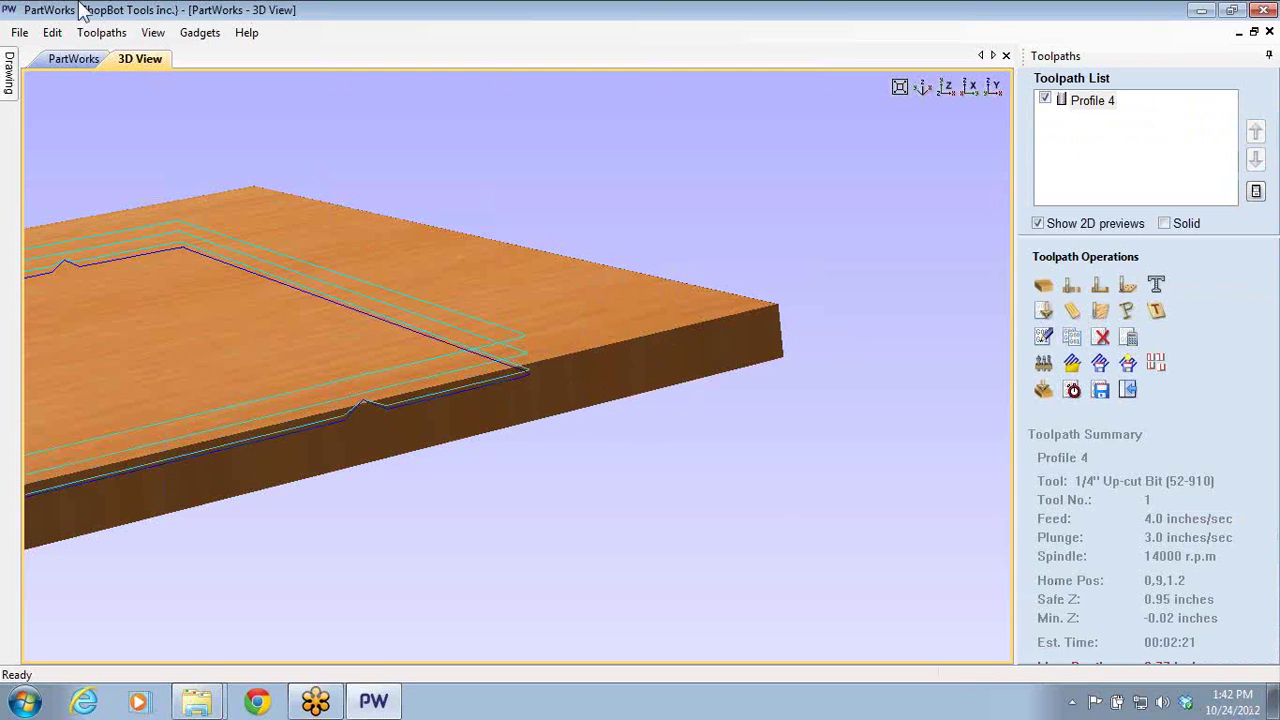
# - Add a circle about 10.43 inches across, concentric with the 3.035-inch circle
pyautogui.click(74, 59)
pyautogui.click(505, 418)
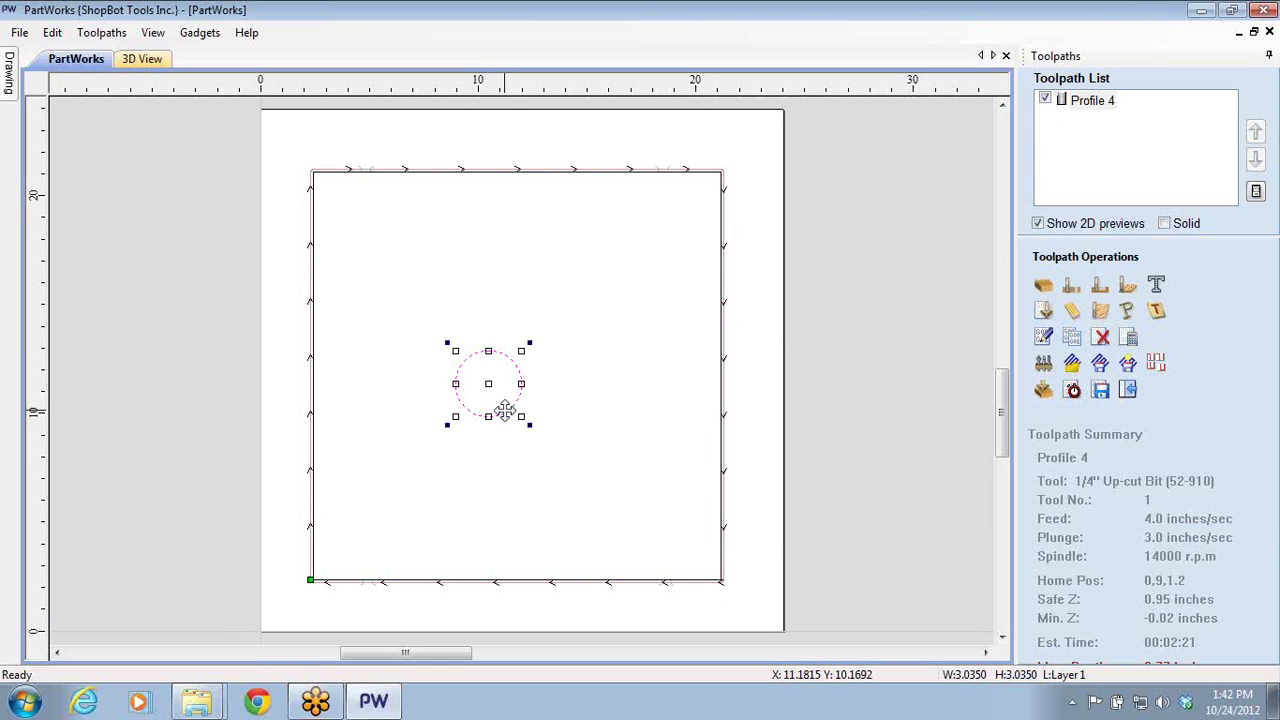
pyautogui.moveTo(508, 410); pyautogui.dragTo(542, 393)
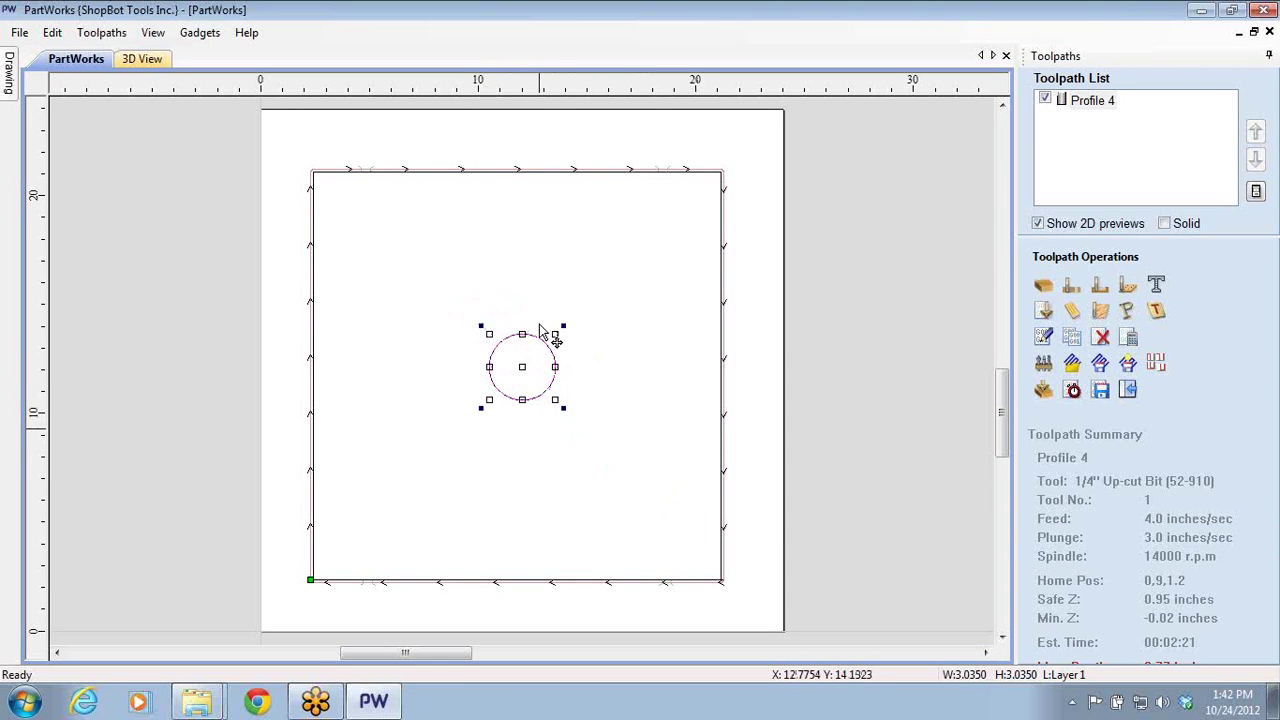
pyautogui.moveTo(551, 400); pyautogui.dragTo(722, 600)
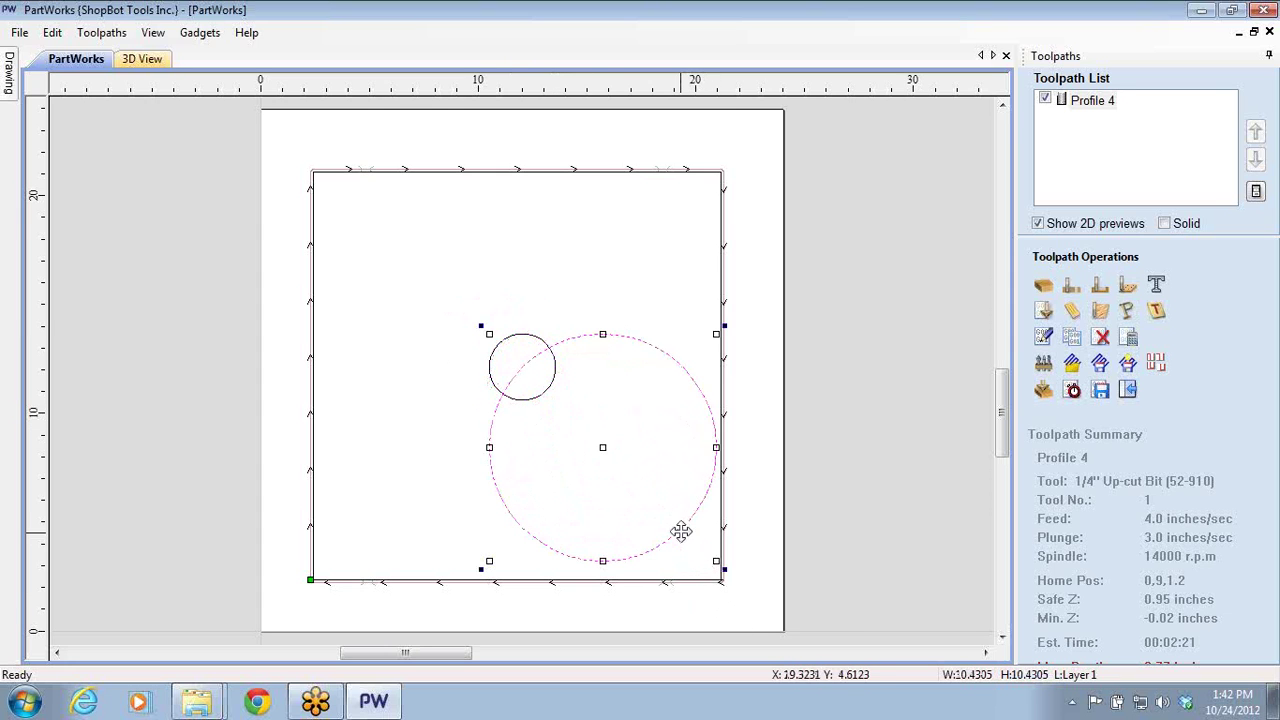
pyautogui.moveTo(680, 531); pyautogui.dragTo(600, 449)
pyautogui.click(713, 217)
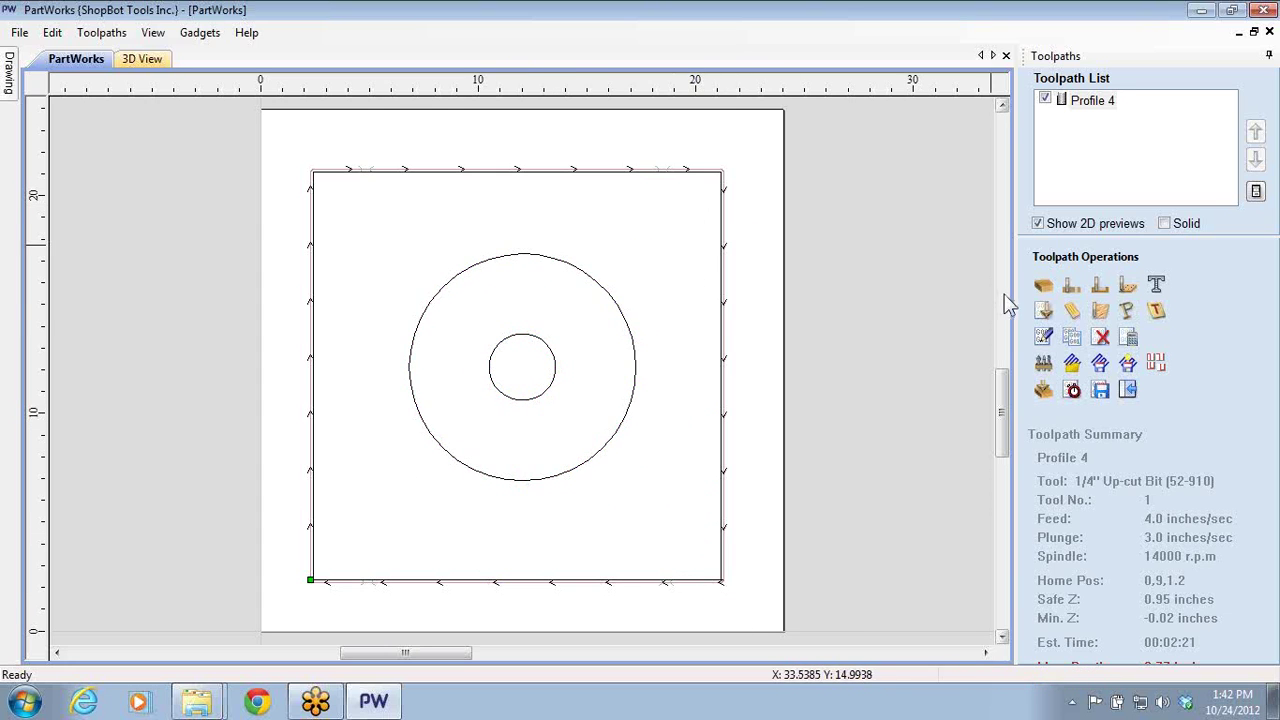
pyautogui.press('F11')
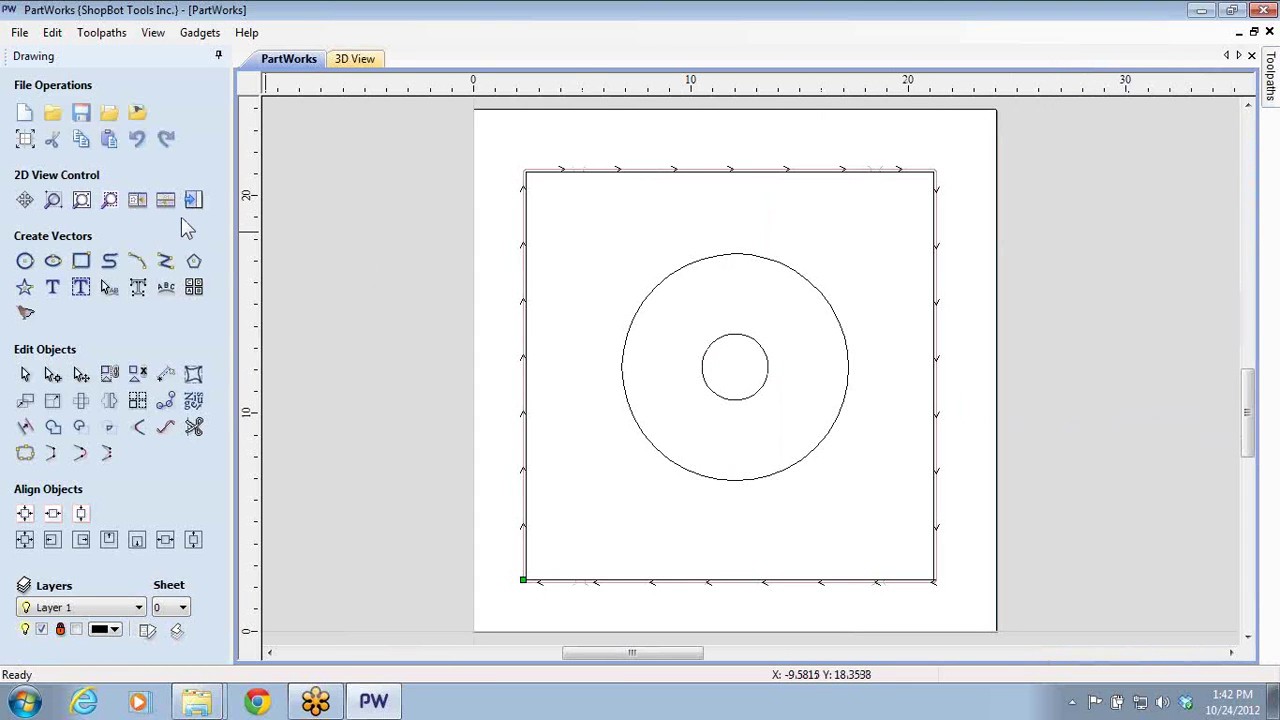
# - Create and calculate a 0.375-inch Pocket 1 toolpath on the large outer circle
pyautogui.click(193, 200)
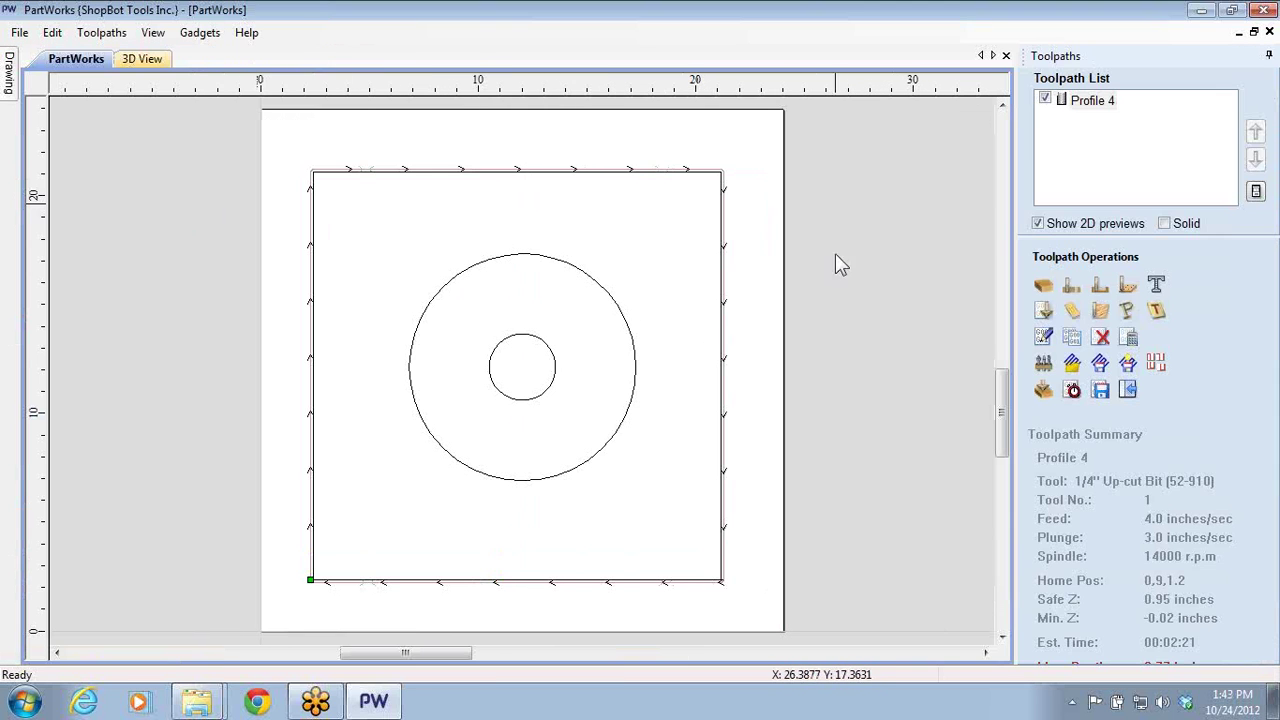
pyautogui.click(1100, 286)
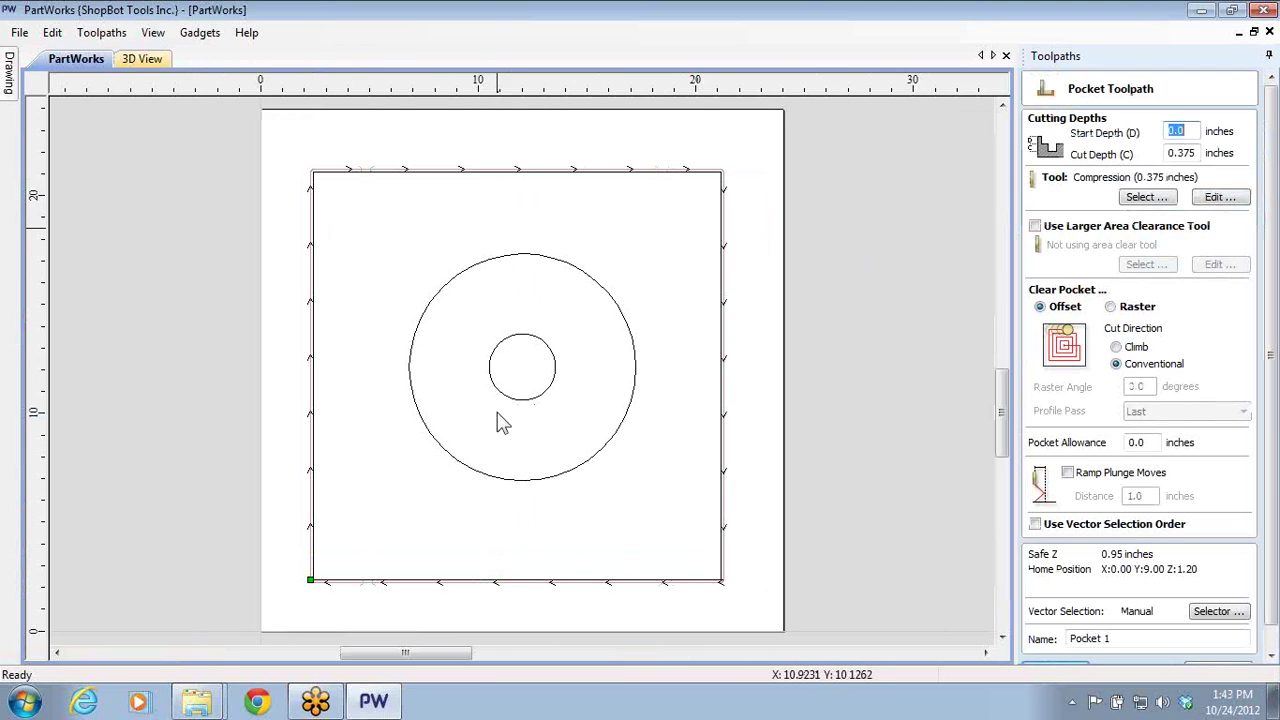
pyautogui.click(603, 447)
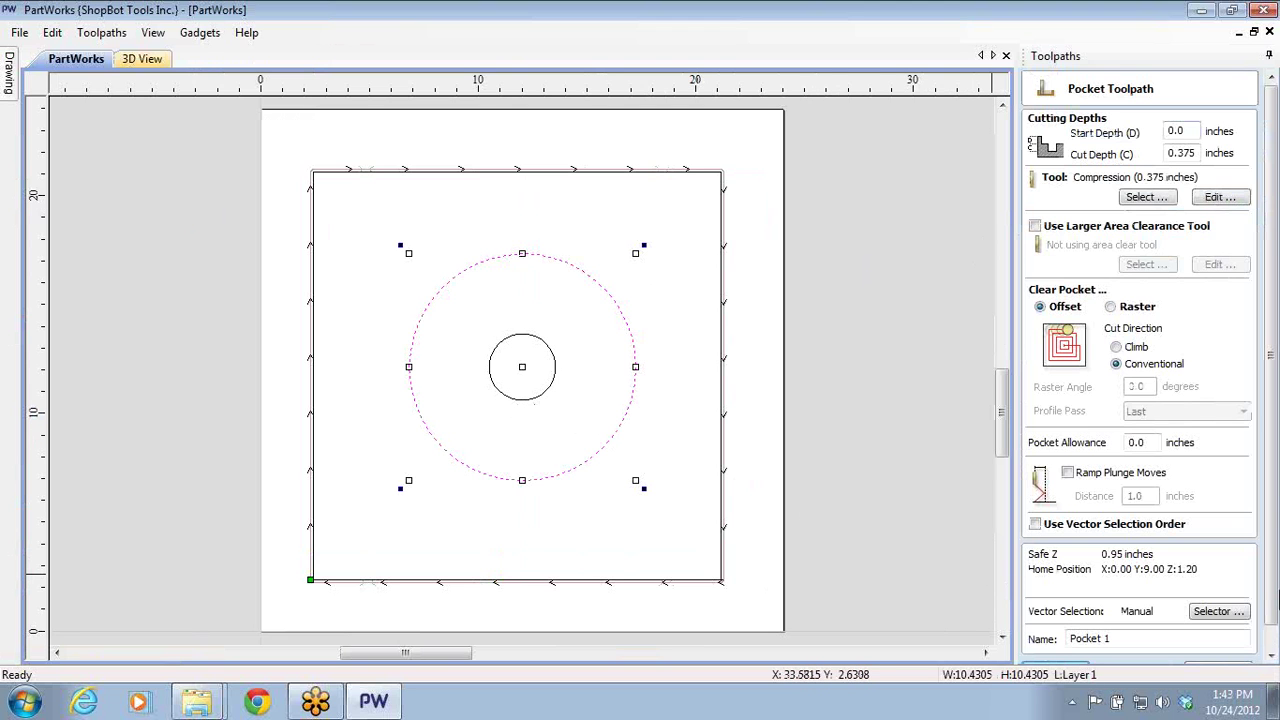
pyautogui.scroll(-1, 1150, 620)
pyautogui.click(1070, 650)
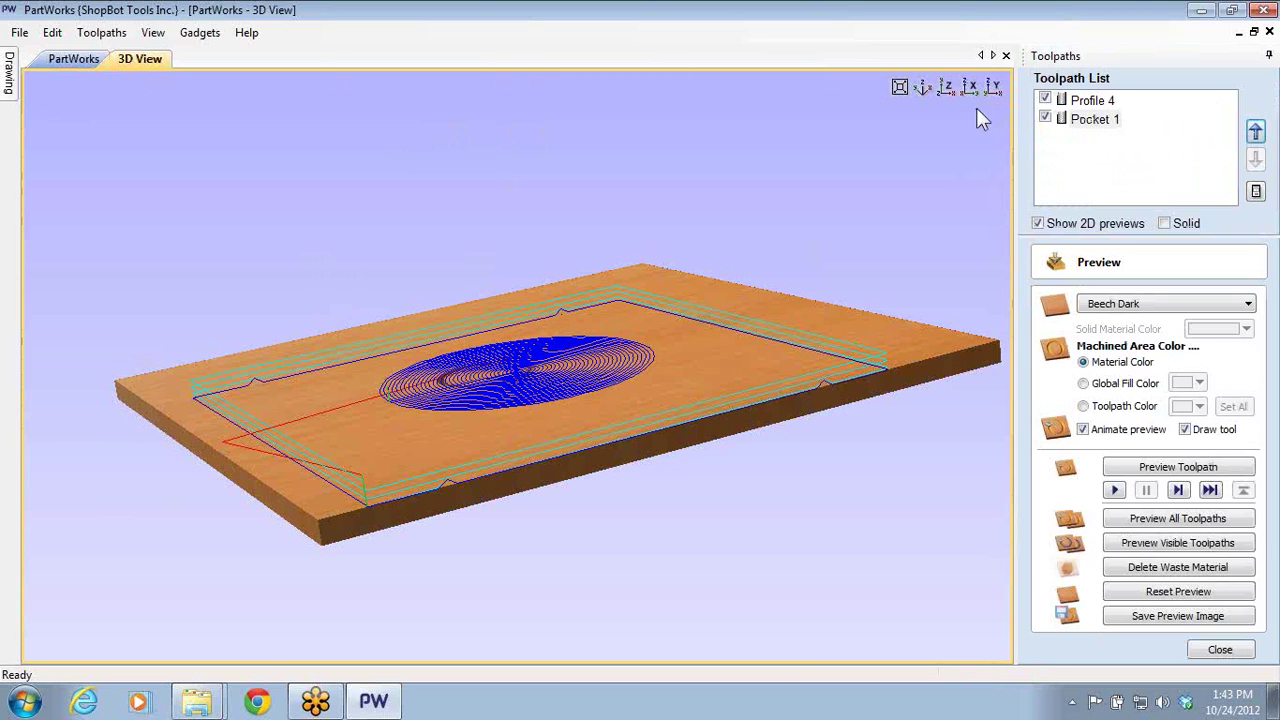
# - Preview the toolpaths in 3D to inspect the circular recess, then reopen Profile 4's settings
pyautogui.click(1160, 543)
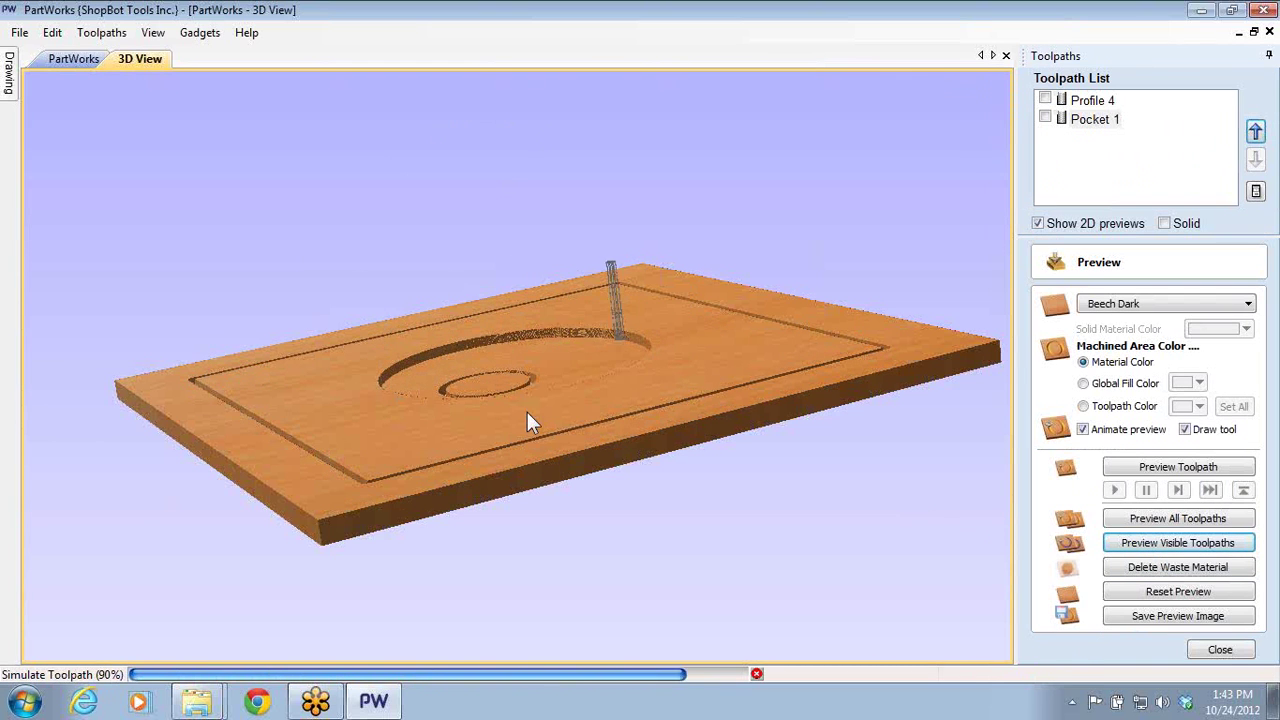
pyautogui.moveTo(514, 377); pyautogui.dragTo(560, 380)
pyautogui.scroll(3, 565, 445)
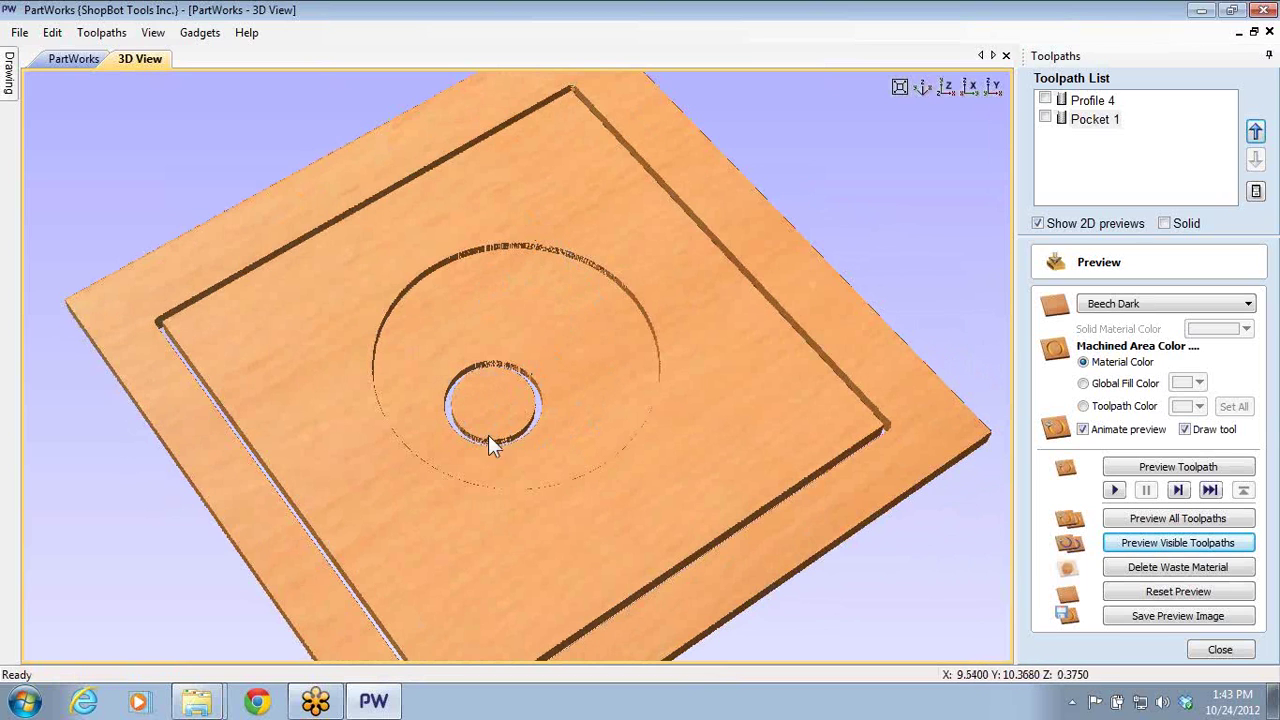
pyautogui.moveTo(577, 397); pyautogui.dragTo(537, 443)
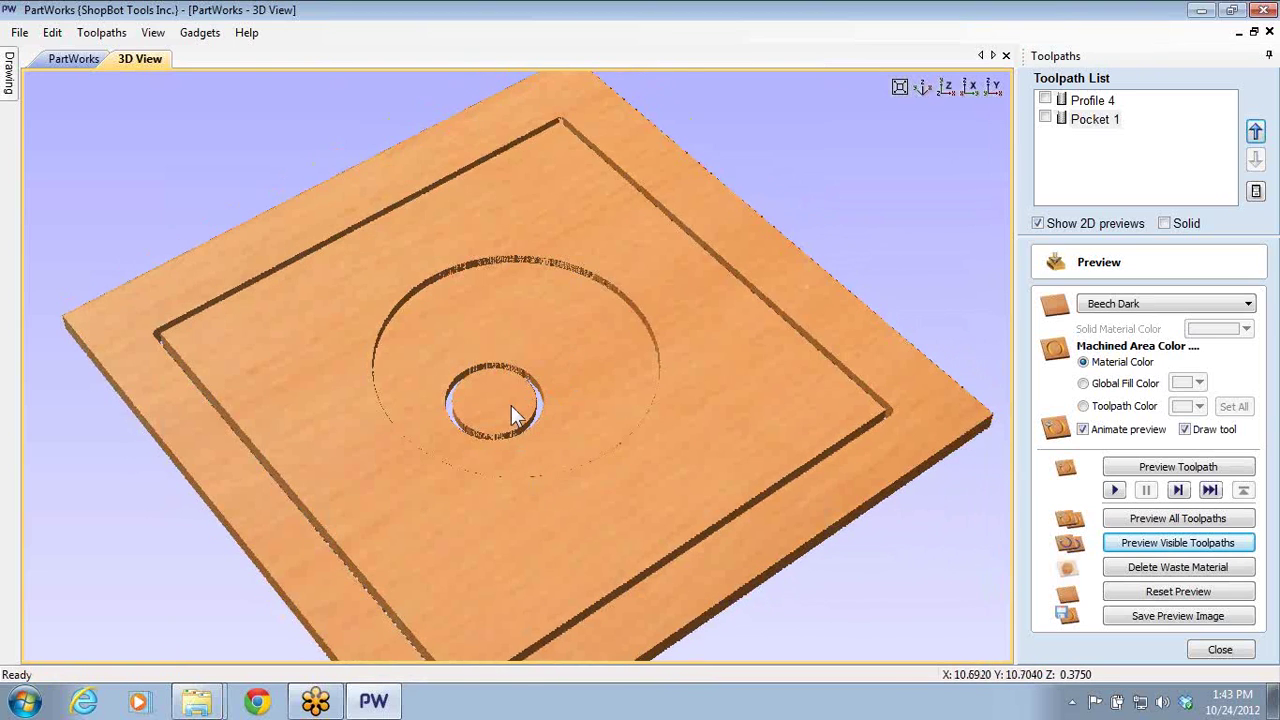
pyautogui.scroll(3, 490, 450)
pyautogui.scroll(-3, 530, 470)
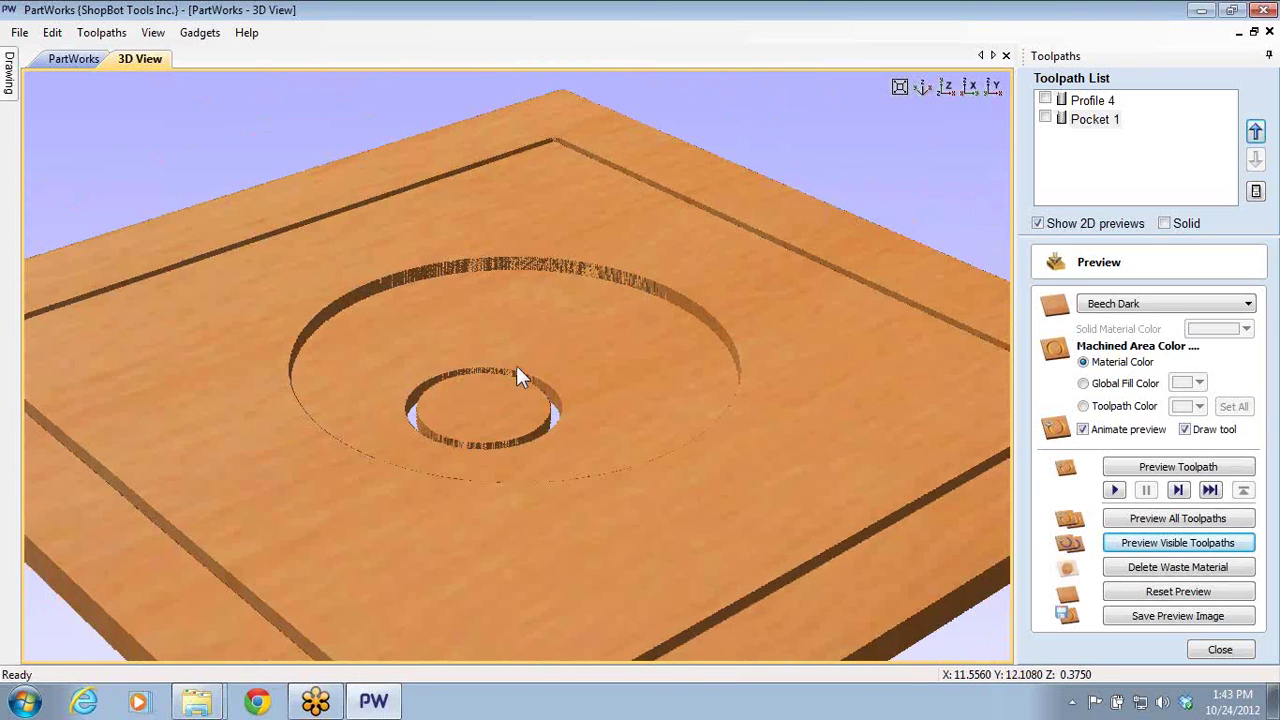
pyautogui.moveTo(498, 489); pyautogui.dragTo(538, 384)
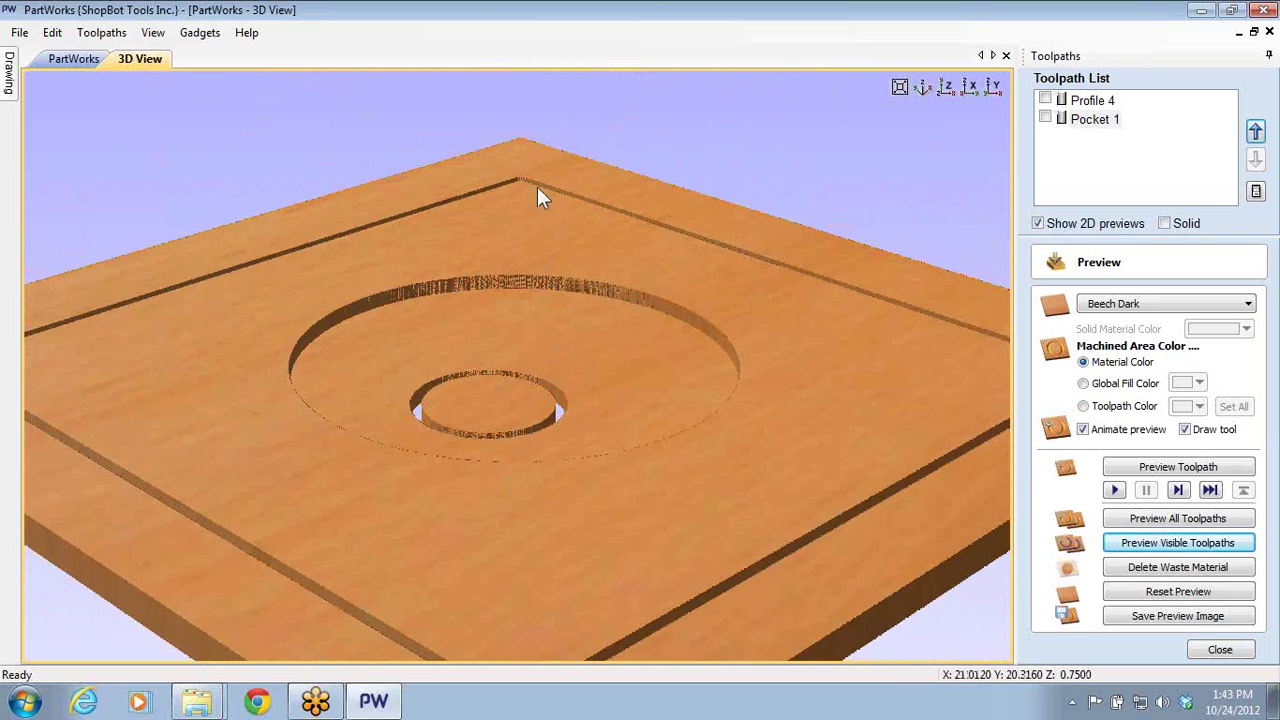
pyautogui.scroll(2, 540, 180)
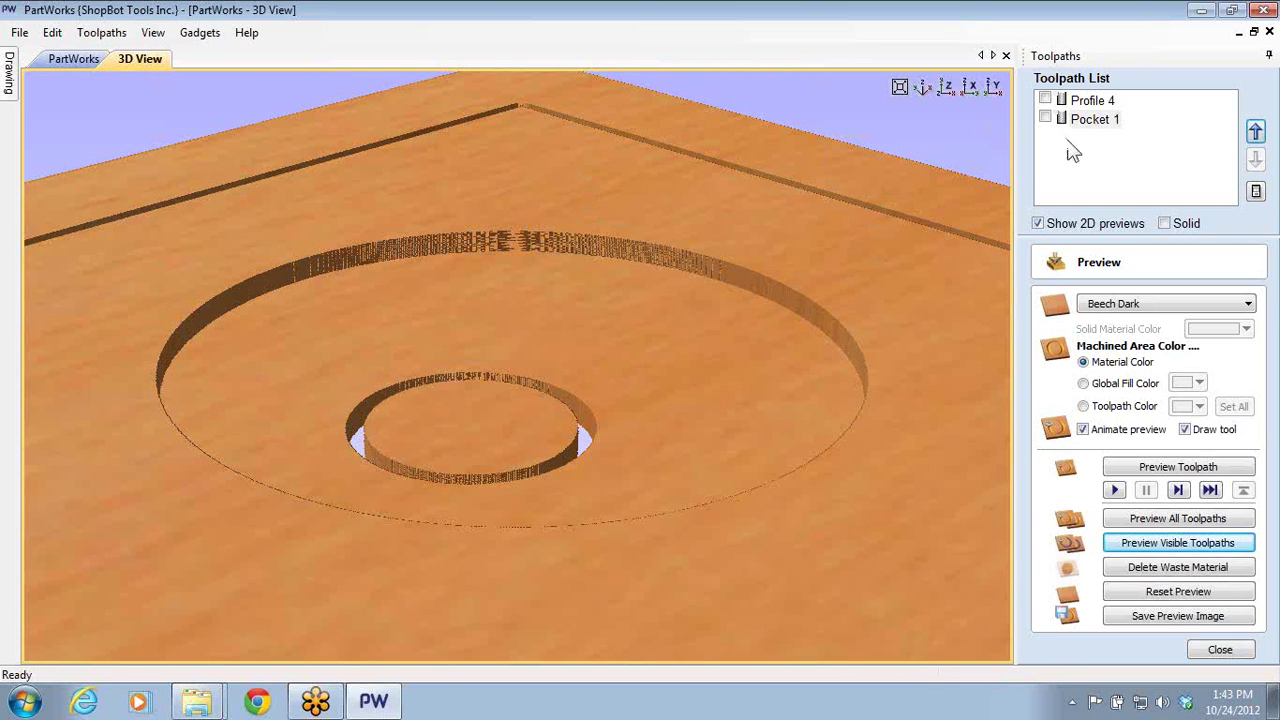
pyautogui.doubleClick(1092, 100)
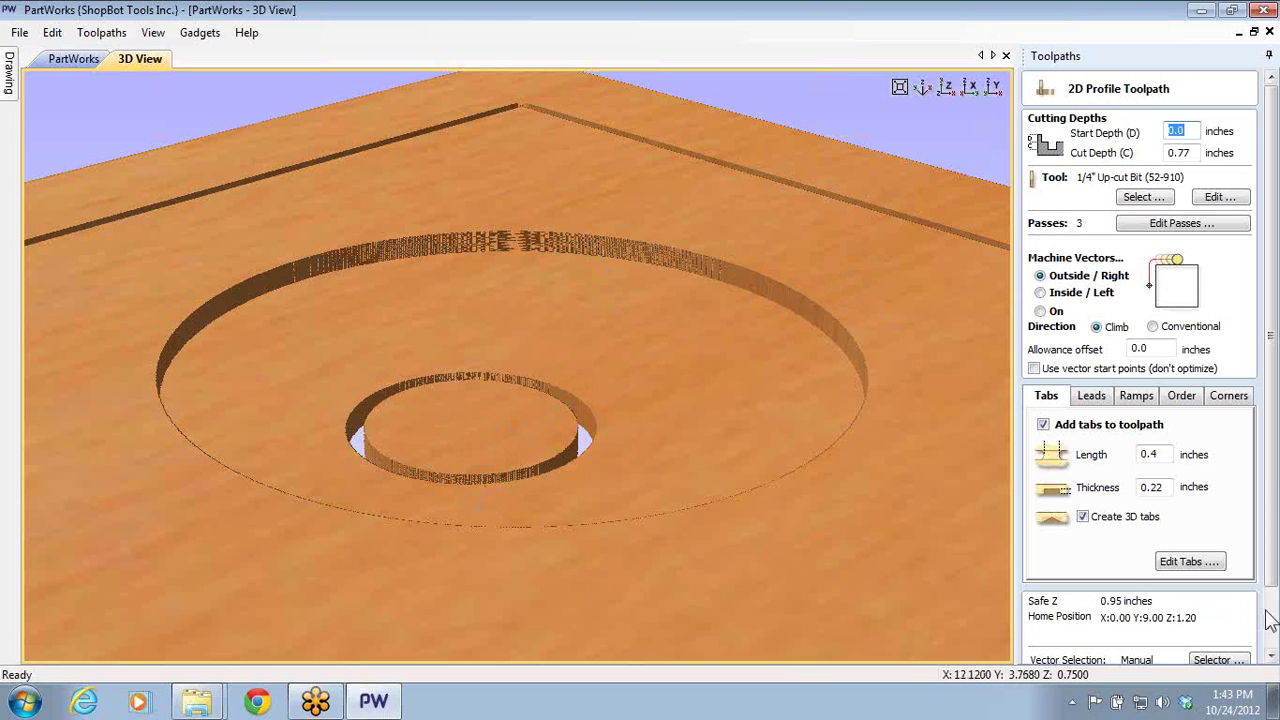
# - Close Profile 4's settings and reopen them
pyautogui.click(1270, 656)
pyautogui.click(1244, 648)
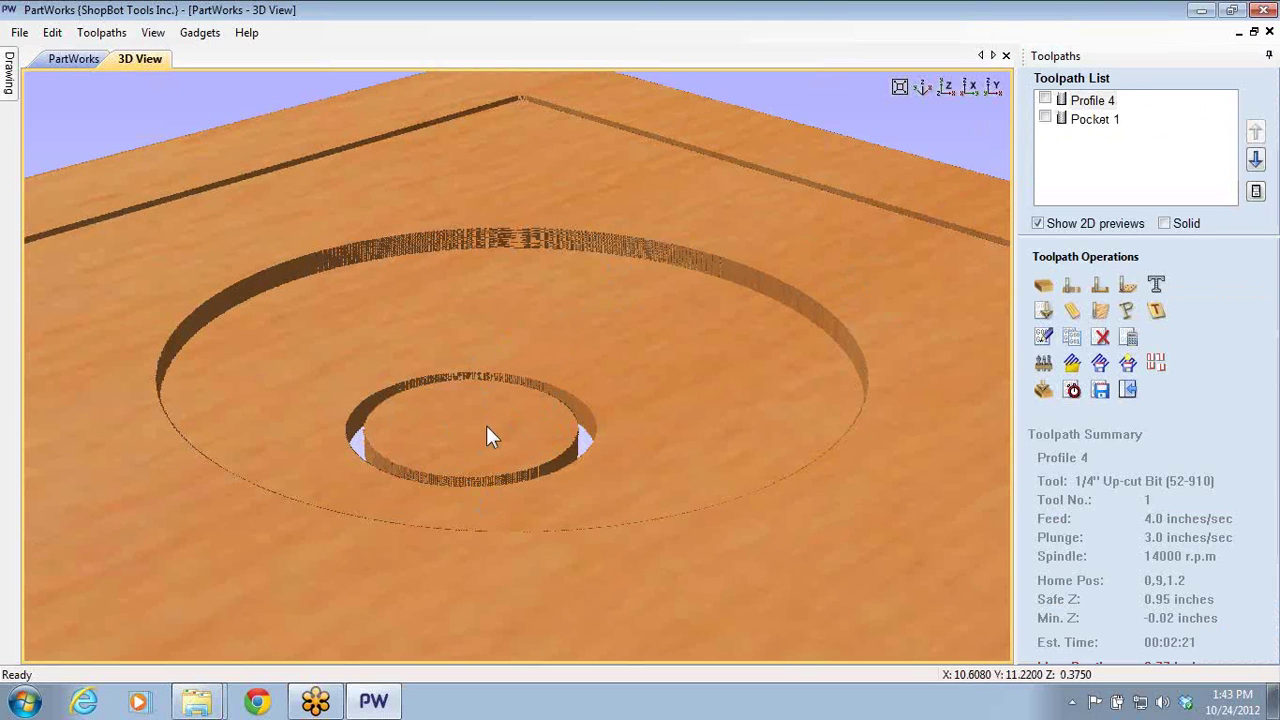
pyautogui.doubleClick(1090, 102)
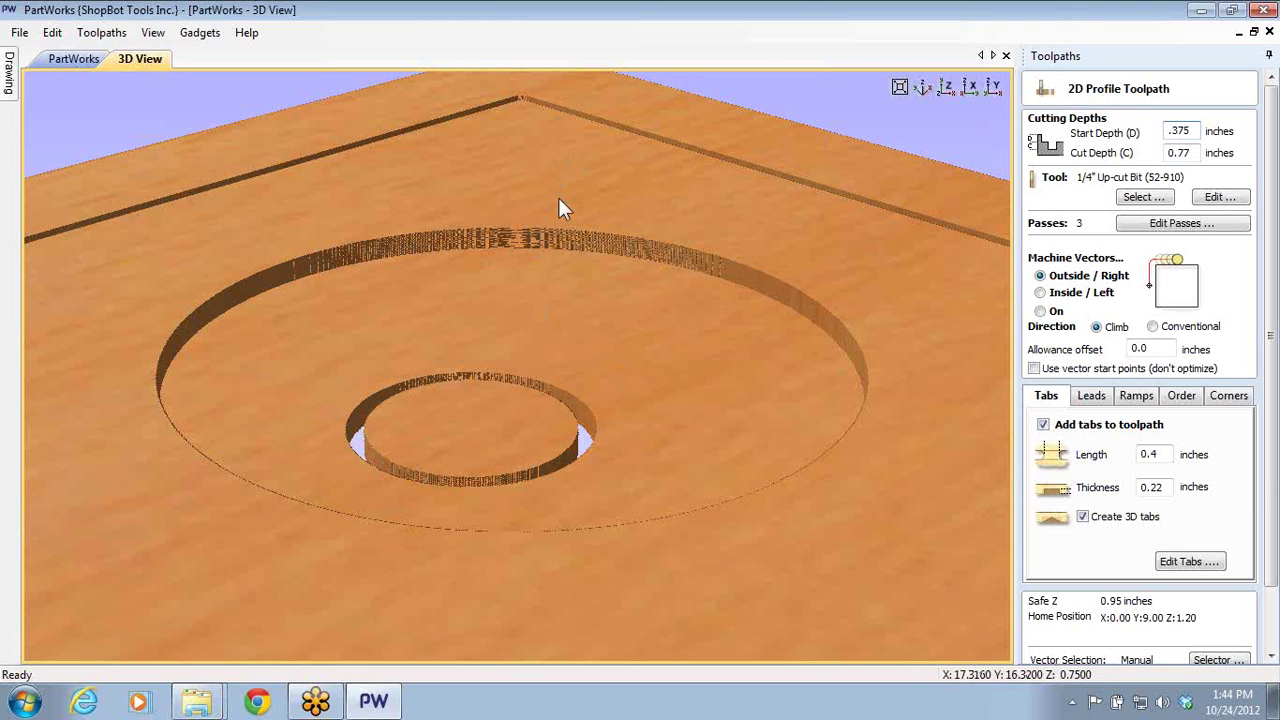
# - Edit Profile 4's .375 start depth, close the settings, and return to the 2D drawing
pyautogui.doubleClick(1196, 131)
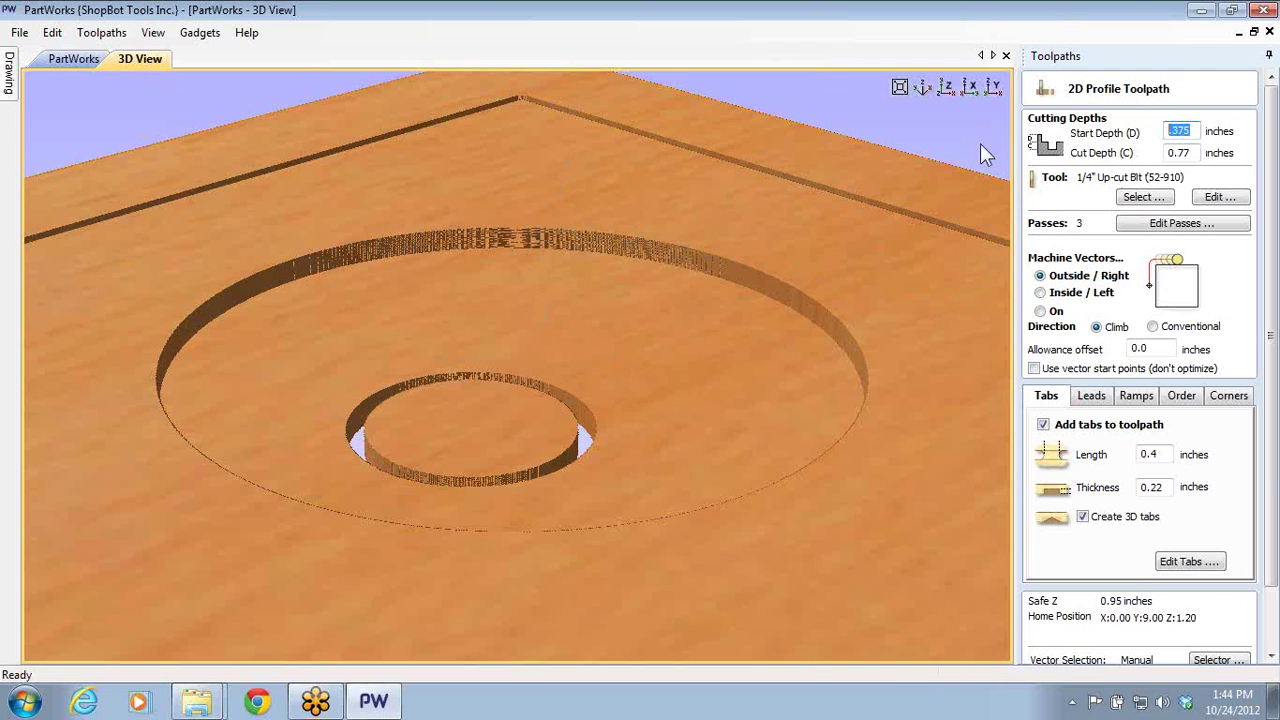
pyautogui.write('0.')
pyautogui.scroll(-2, 1276, 305)
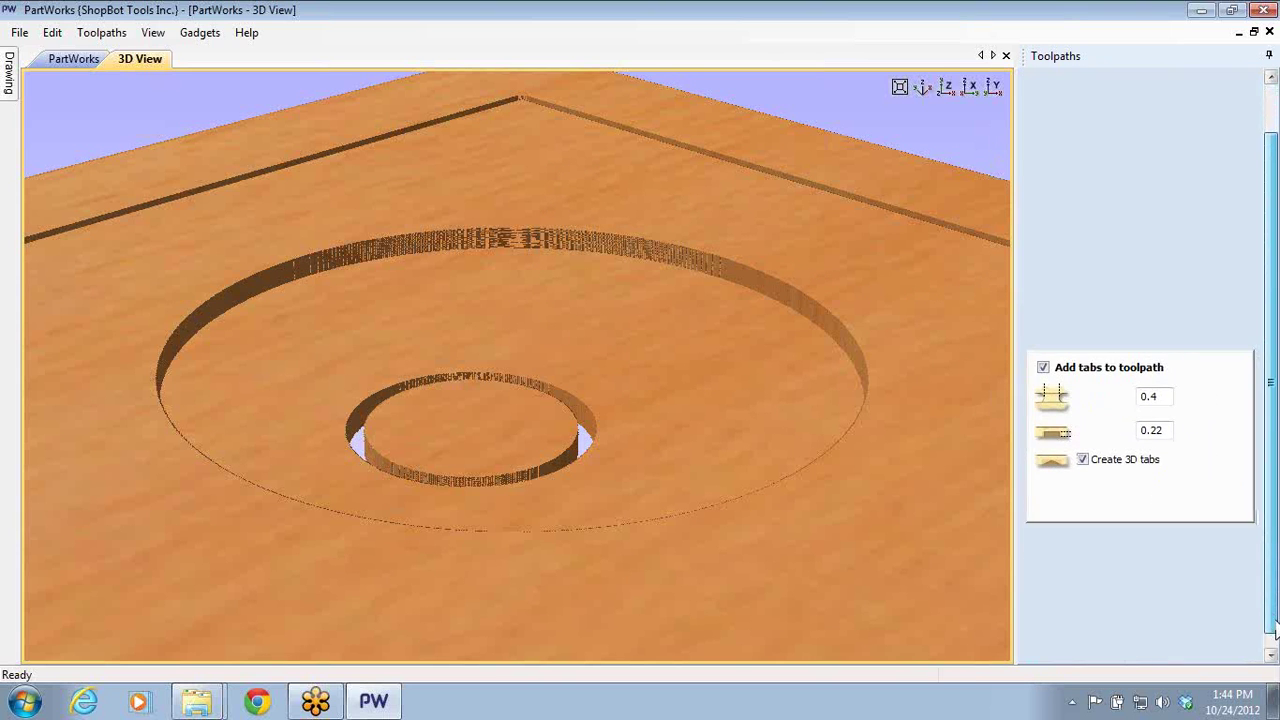
pyautogui.scroll(2, 1272, 300)
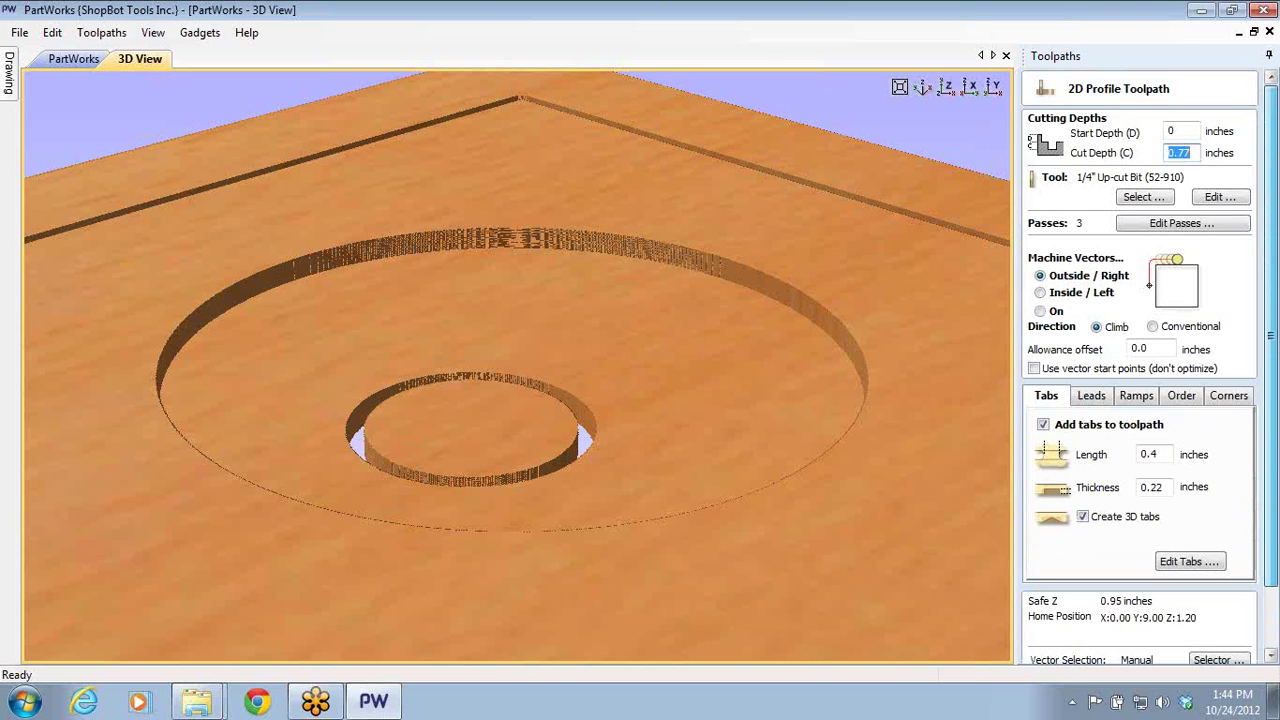
pyautogui.click(1192, 131)
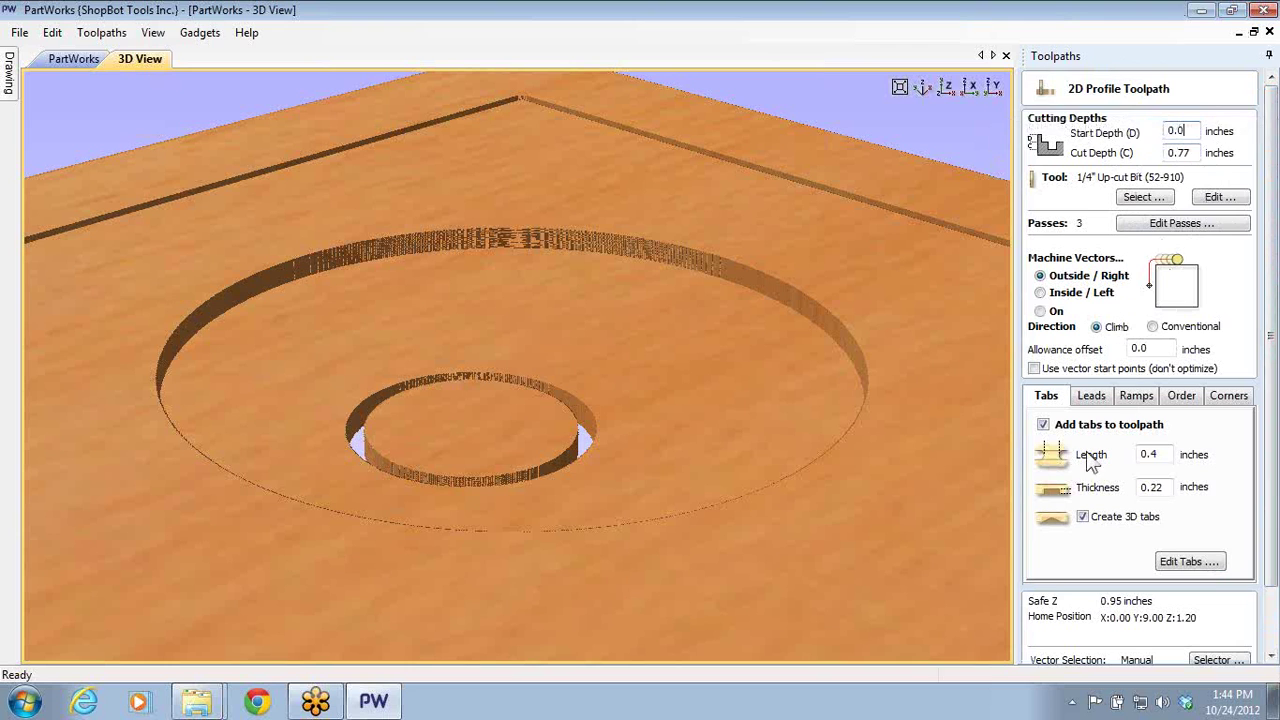
pyautogui.scroll(-2, 1270, 630)
pyautogui.click(1217, 652)
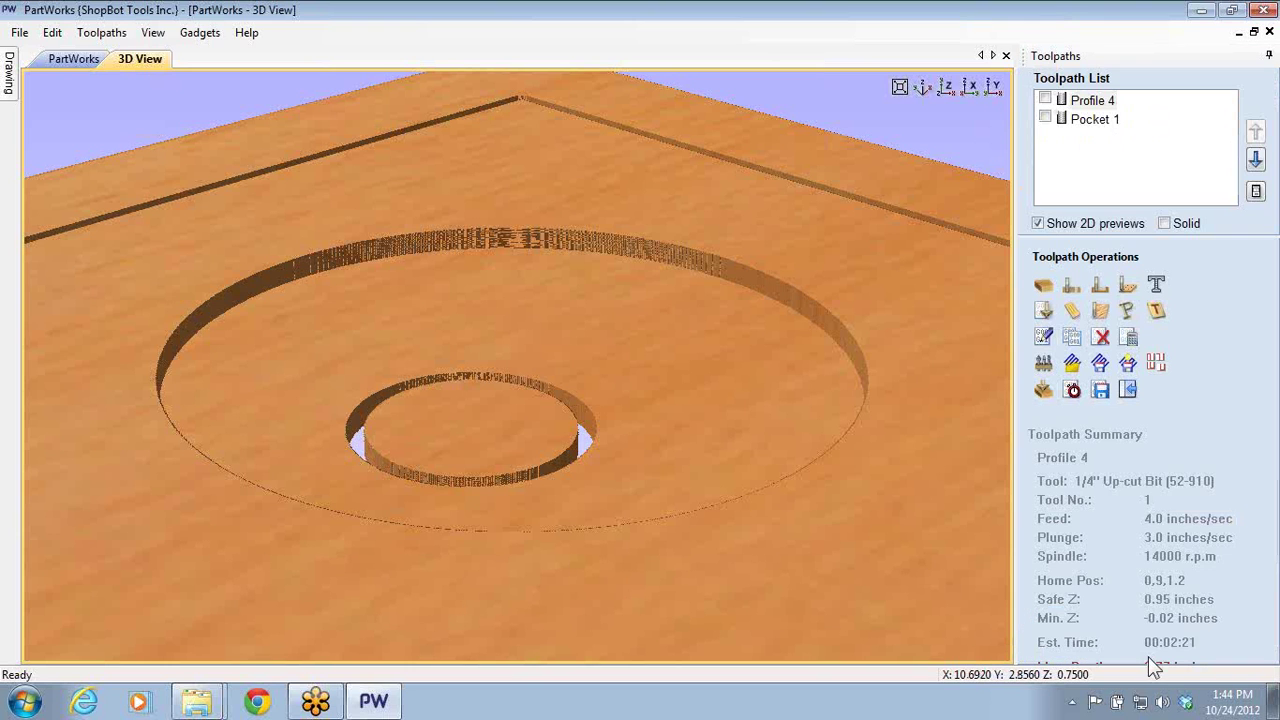
pyautogui.click(79, 58)
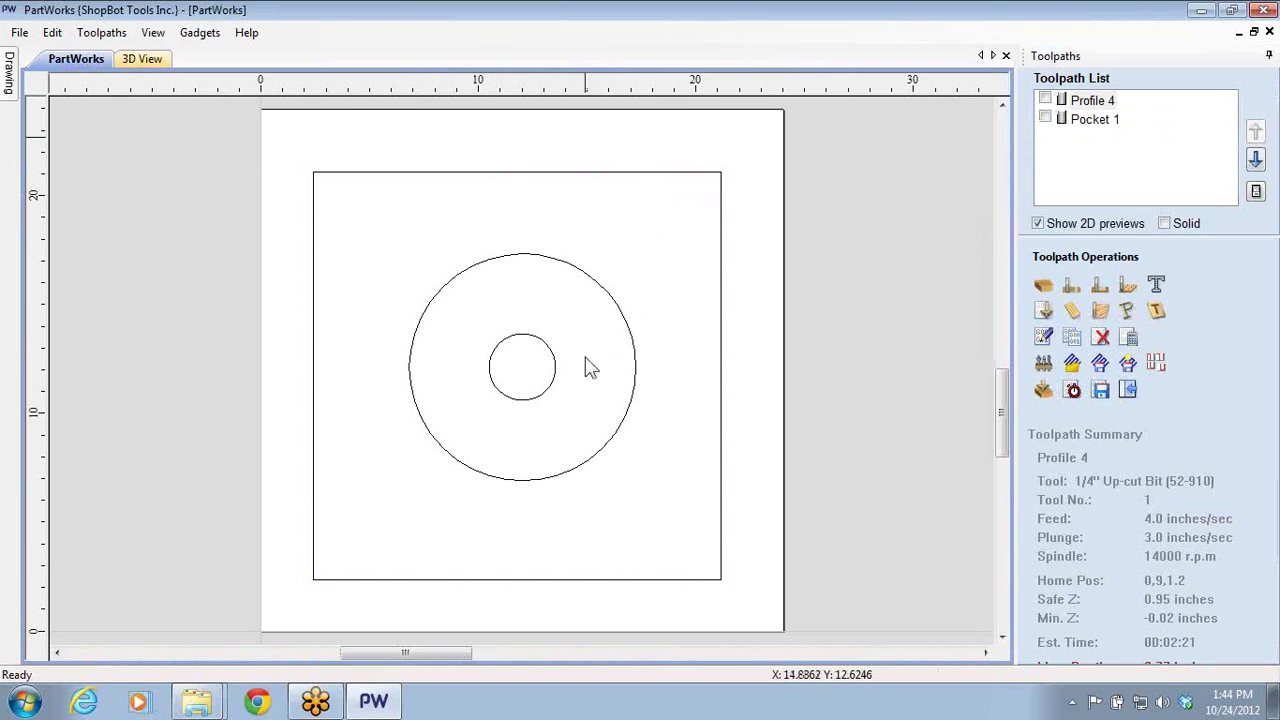
# - Zoom out and move the large circle off the board to the left
pyautogui.scroll(-3, 580, 362)
pyautogui.scroll(-2, 626, 316)
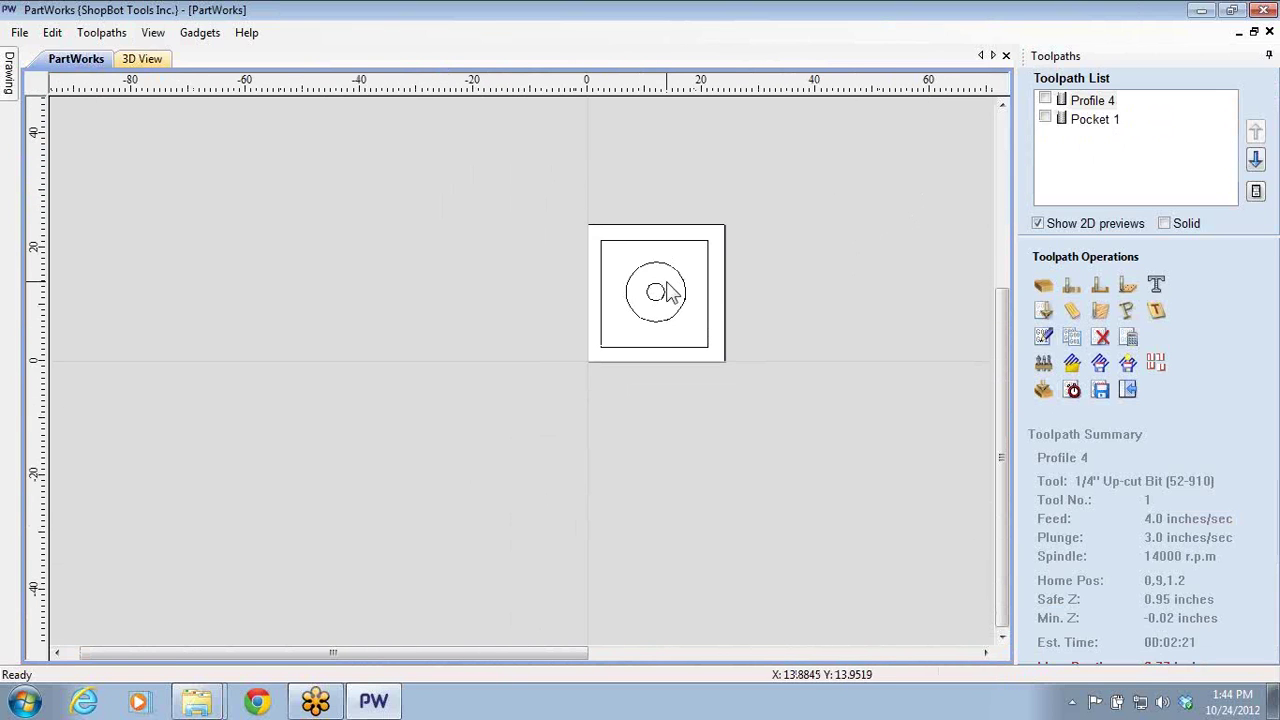
pyautogui.click(672, 321)
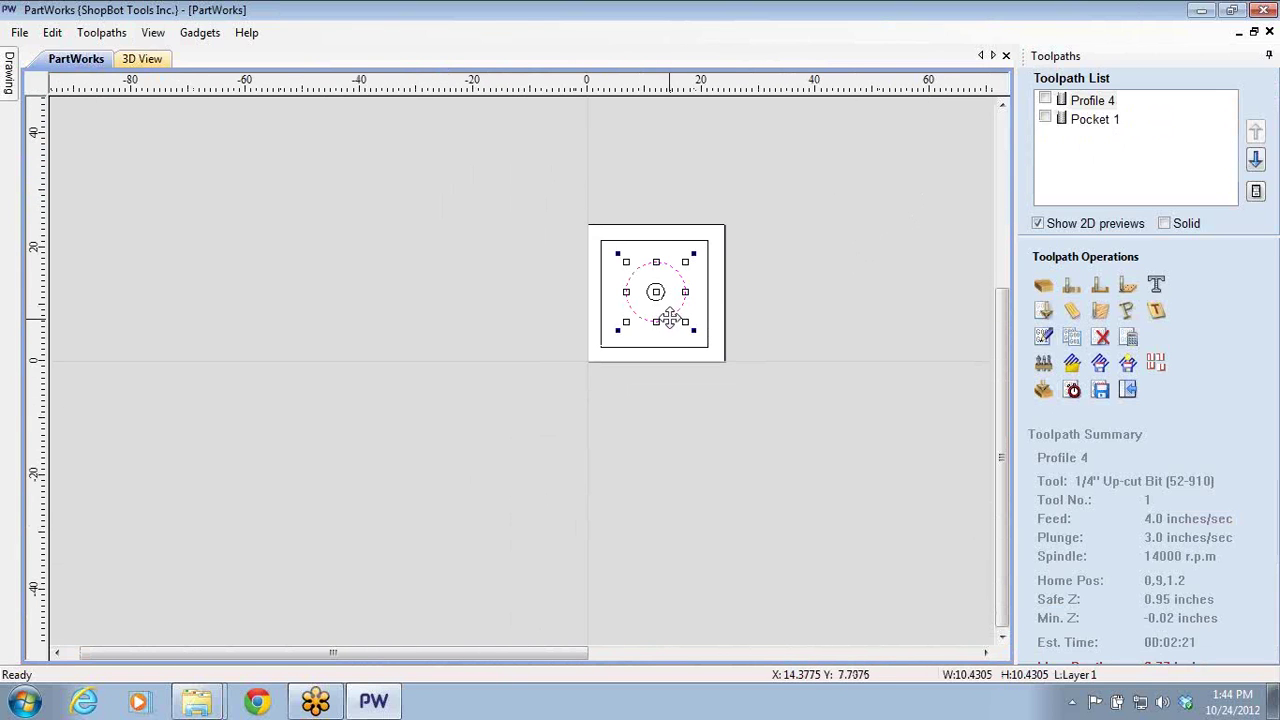
pyautogui.moveTo(668, 320); pyautogui.dragTo(492, 312)
pyautogui.click(660, 305)
# - Move the small circle off the board to the right, zoom back in, and select Pocket 1
pyautogui.click(657, 297)
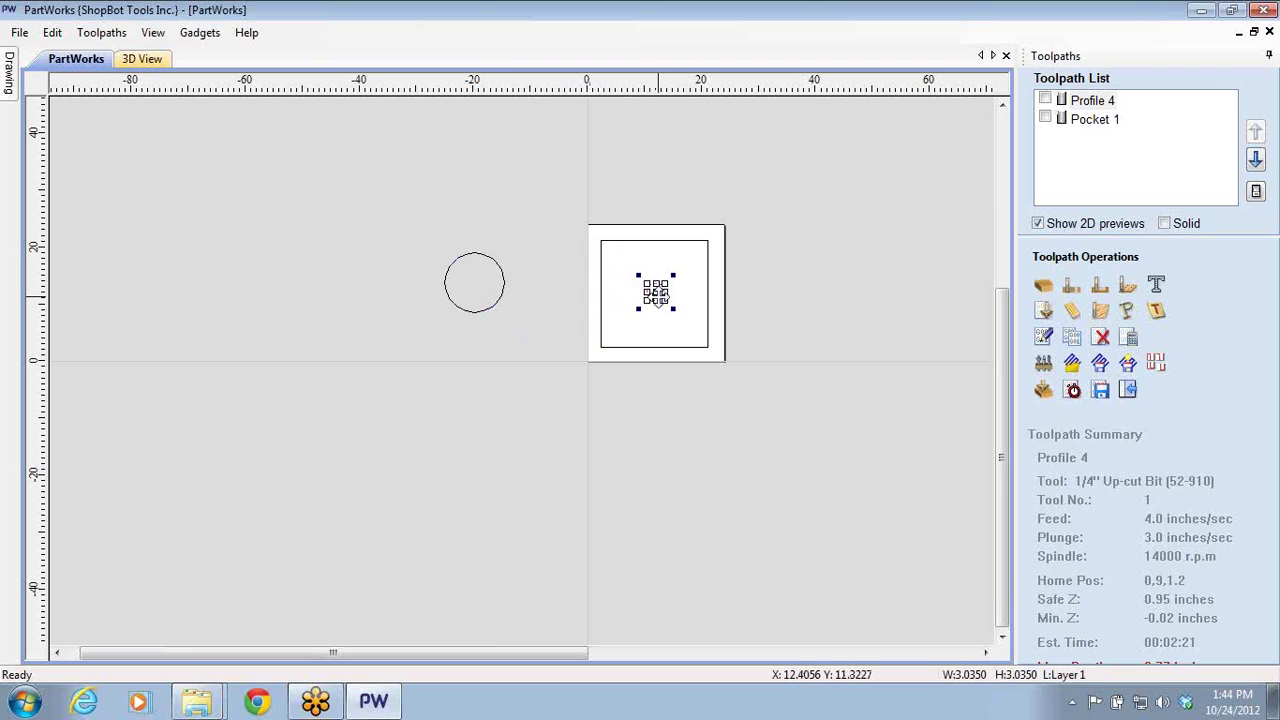
pyautogui.click(816, 260)
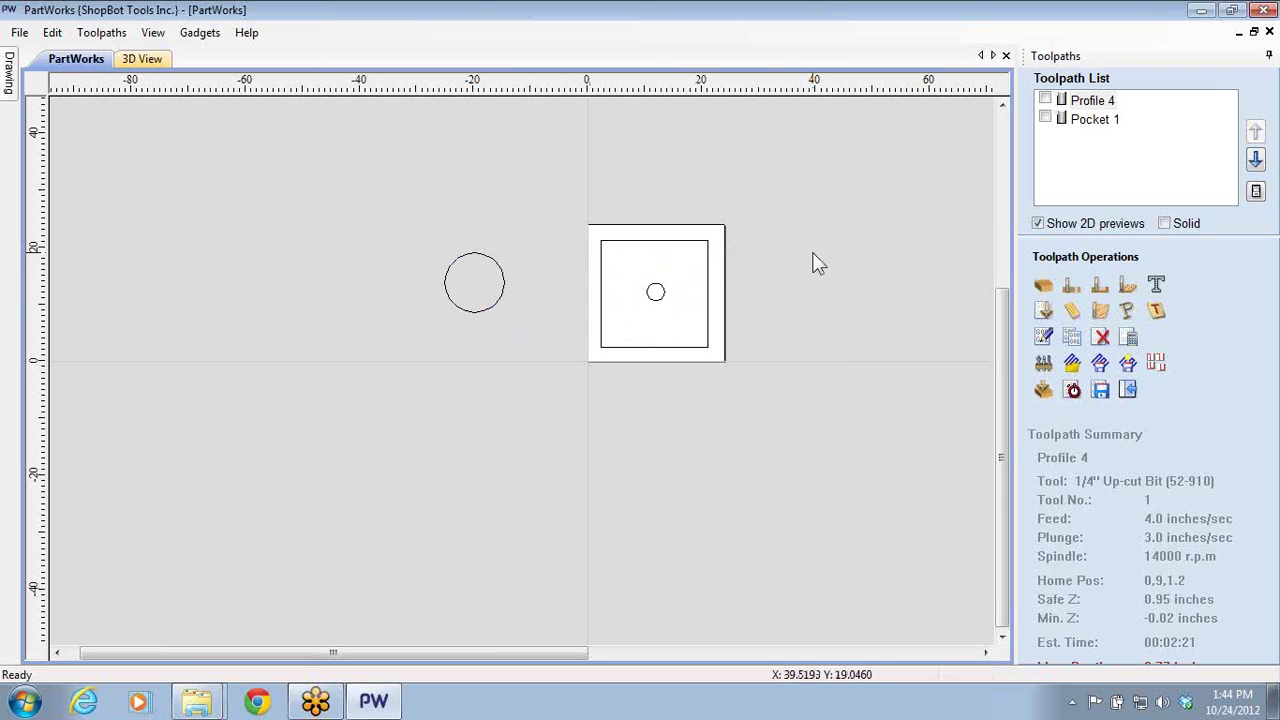
pyautogui.click(656, 296)
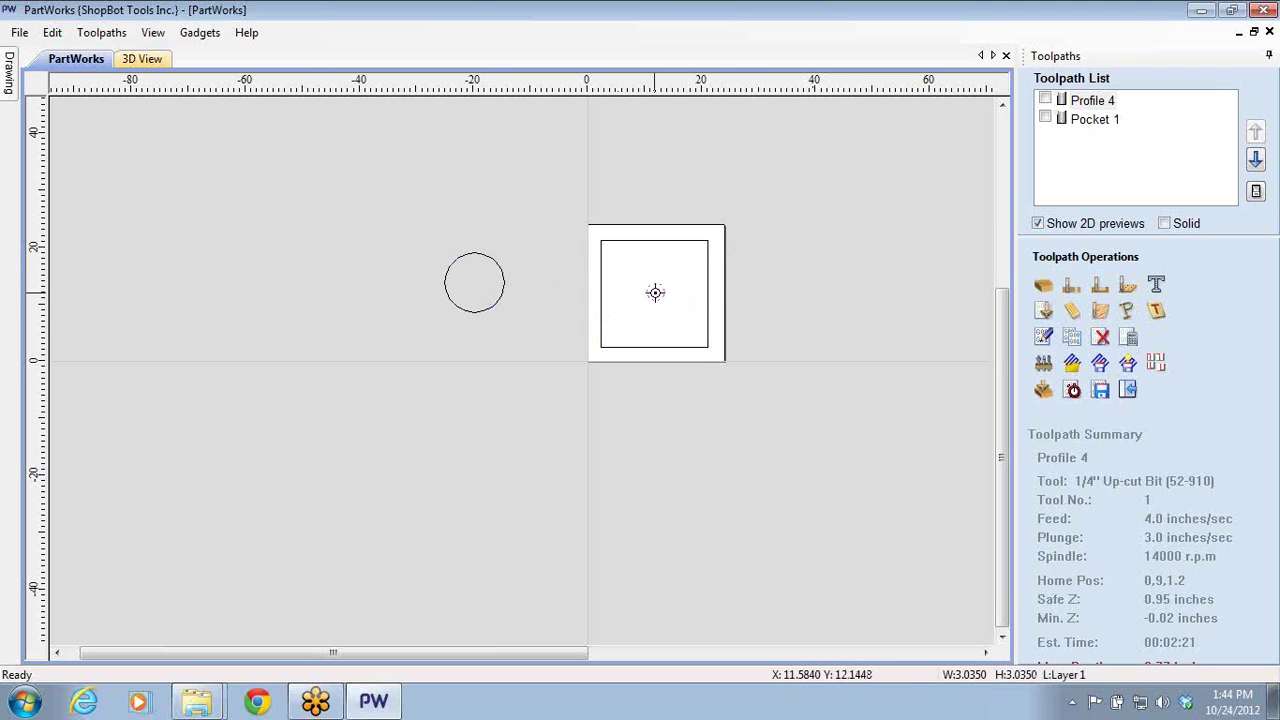
pyautogui.moveTo(656, 291); pyautogui.dragTo(848, 272)
pyautogui.click(795, 364)
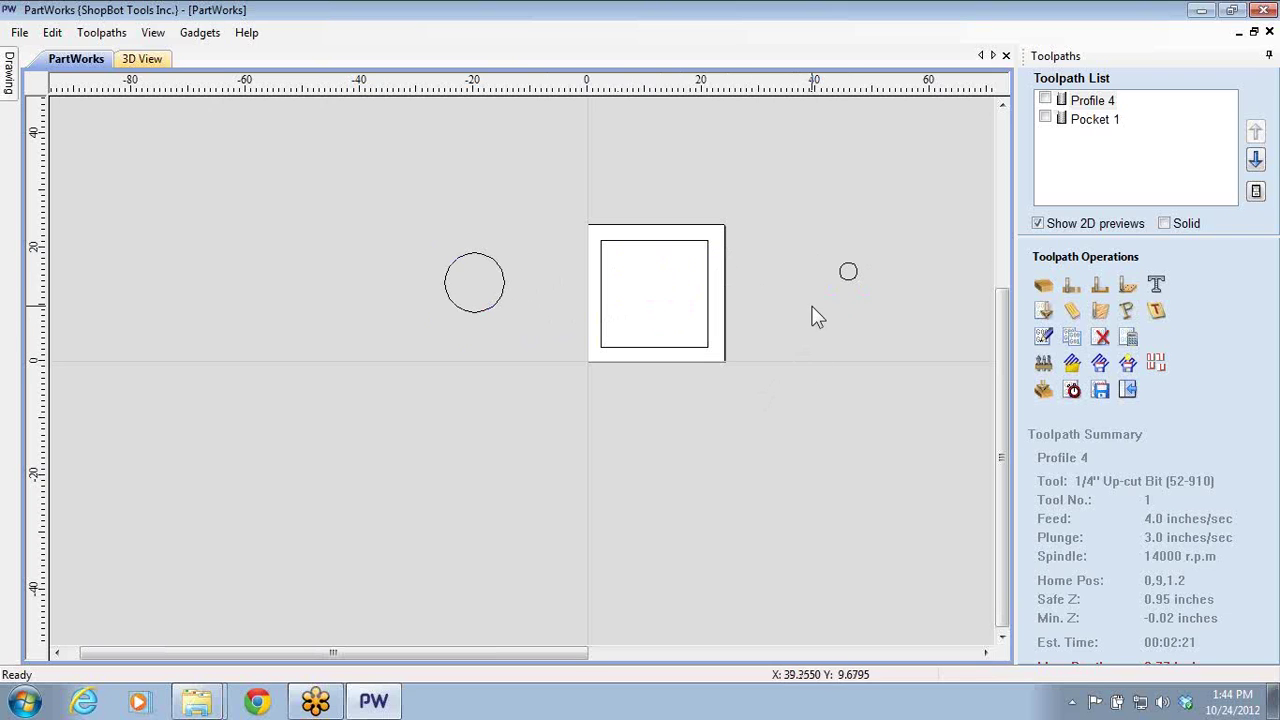
pyautogui.scroll(3, 777, 346)
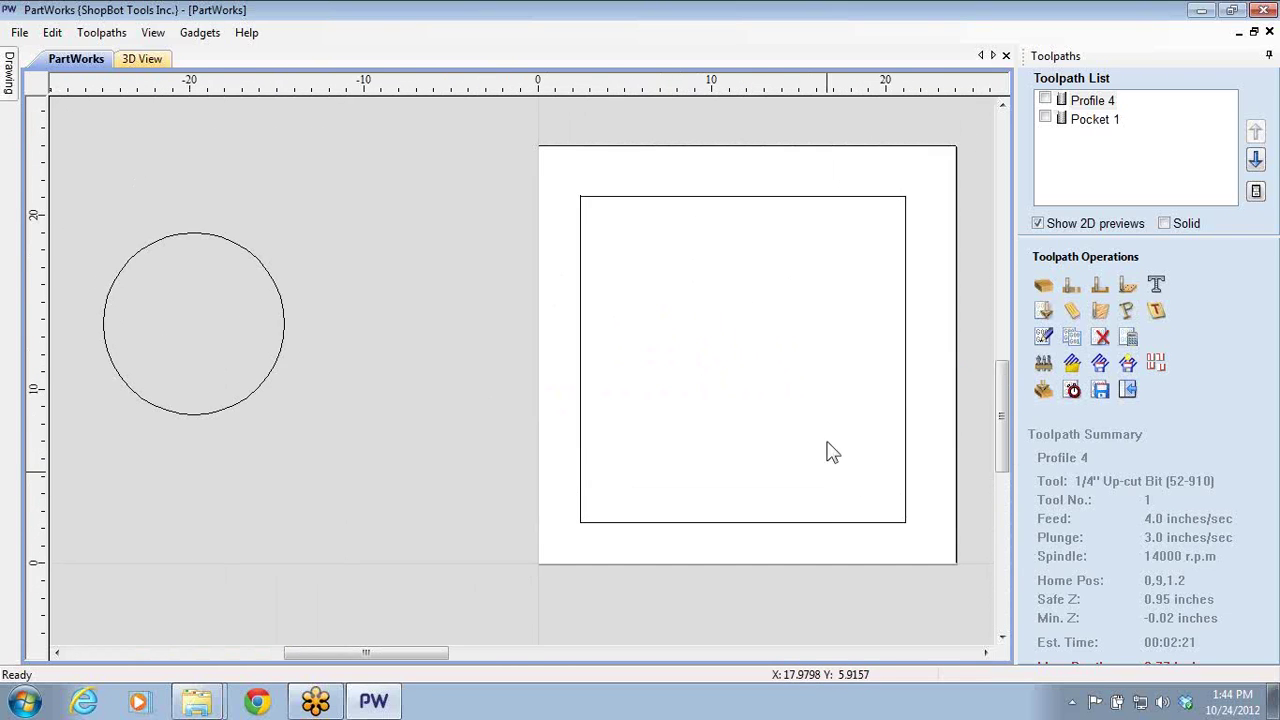
pyautogui.scroll(1, 614, 412)
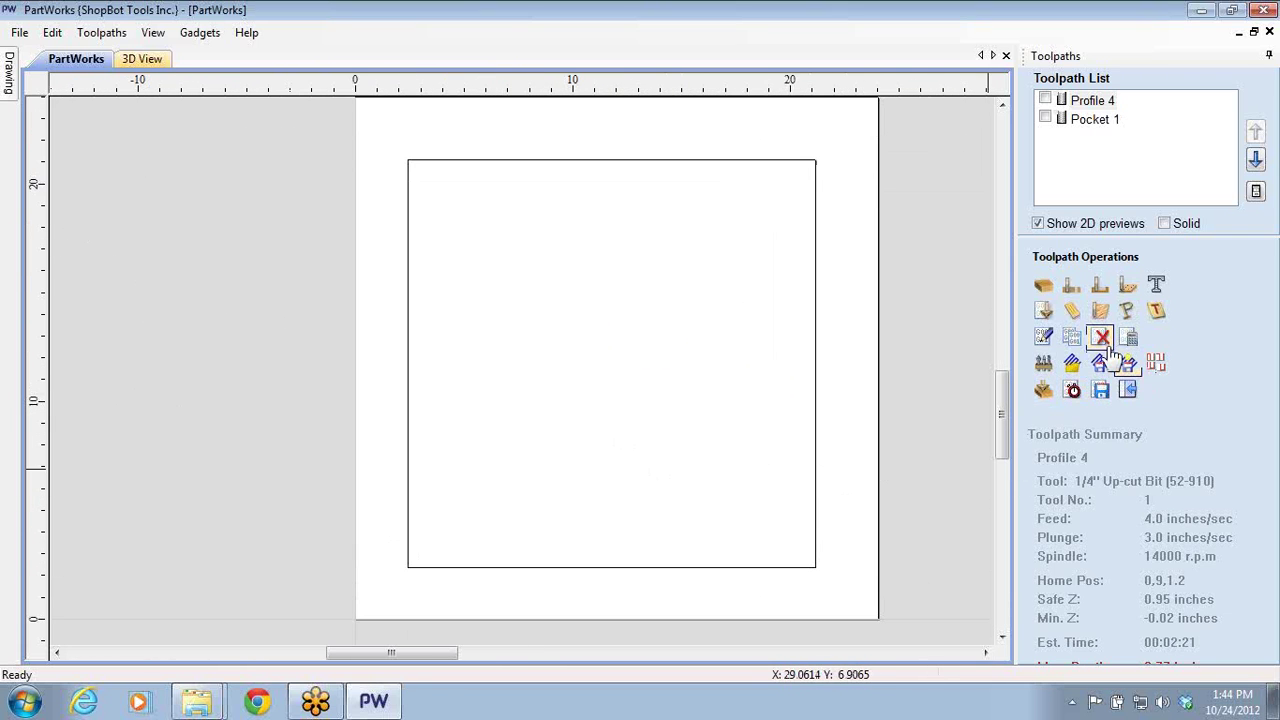
pyautogui.click(1066, 122)
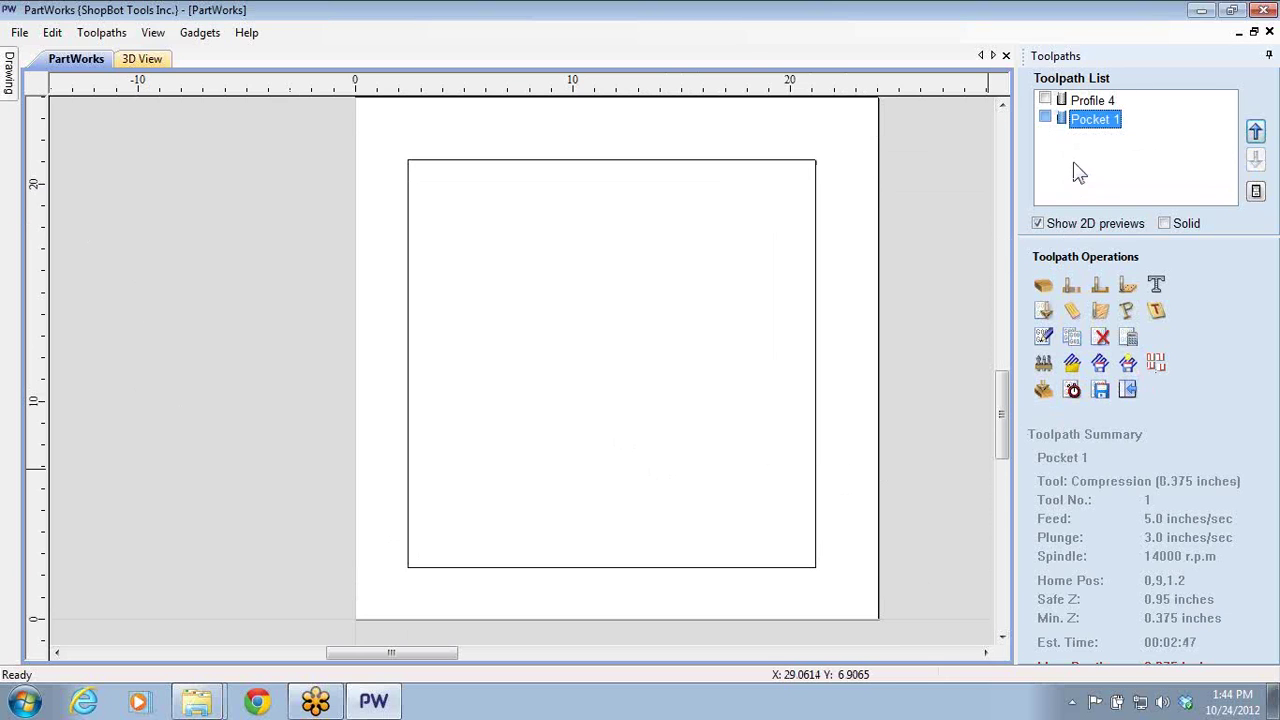
# - Delete the Pocket 1 and Profile 4 toolpaths and start a new pocket toolpath
pyautogui.click(1100, 338)
pyautogui.click(1100, 338)
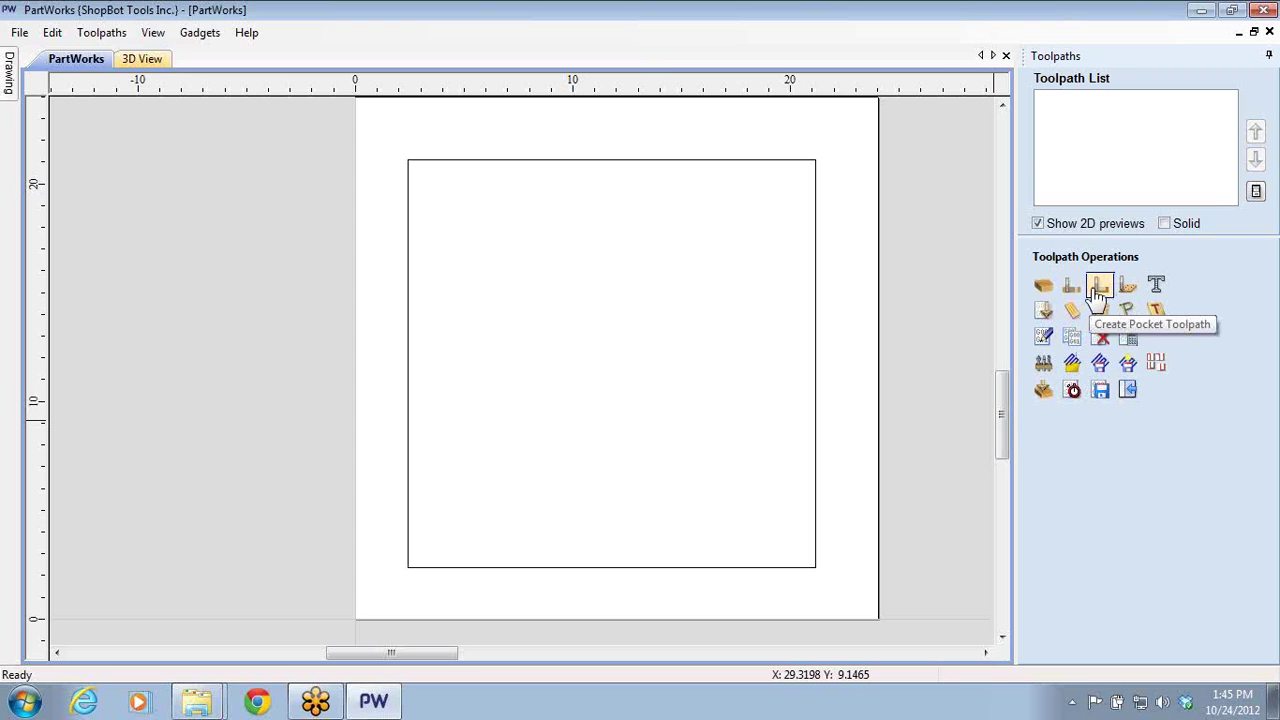
pyautogui.click(1099, 290)
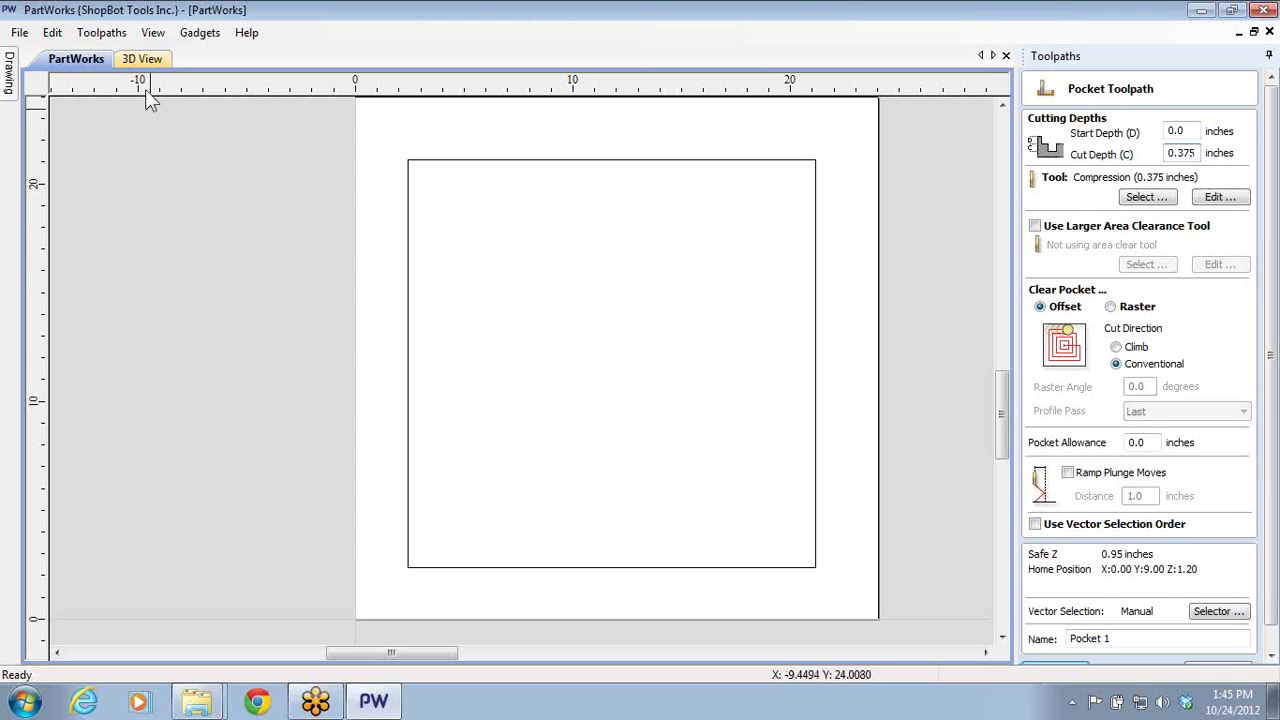
pyautogui.click(142, 58)
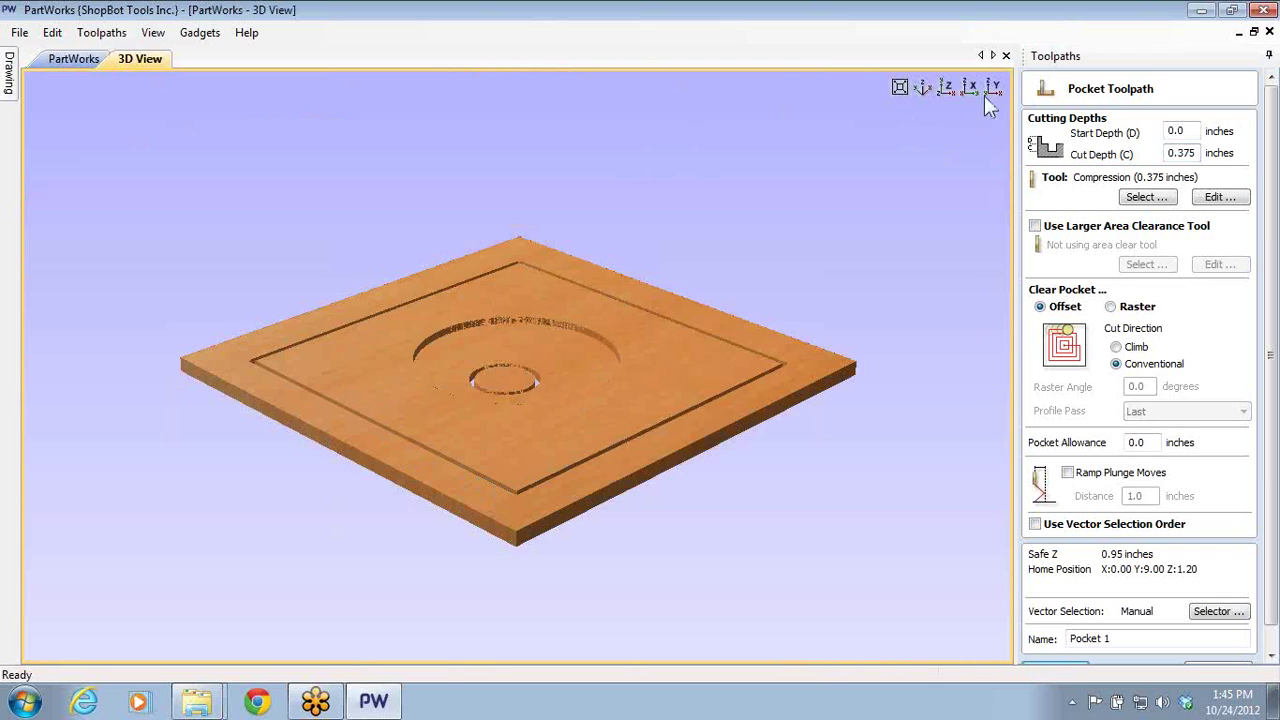
pyautogui.click(971, 88)
pyautogui.scroll(4, 531, 380)
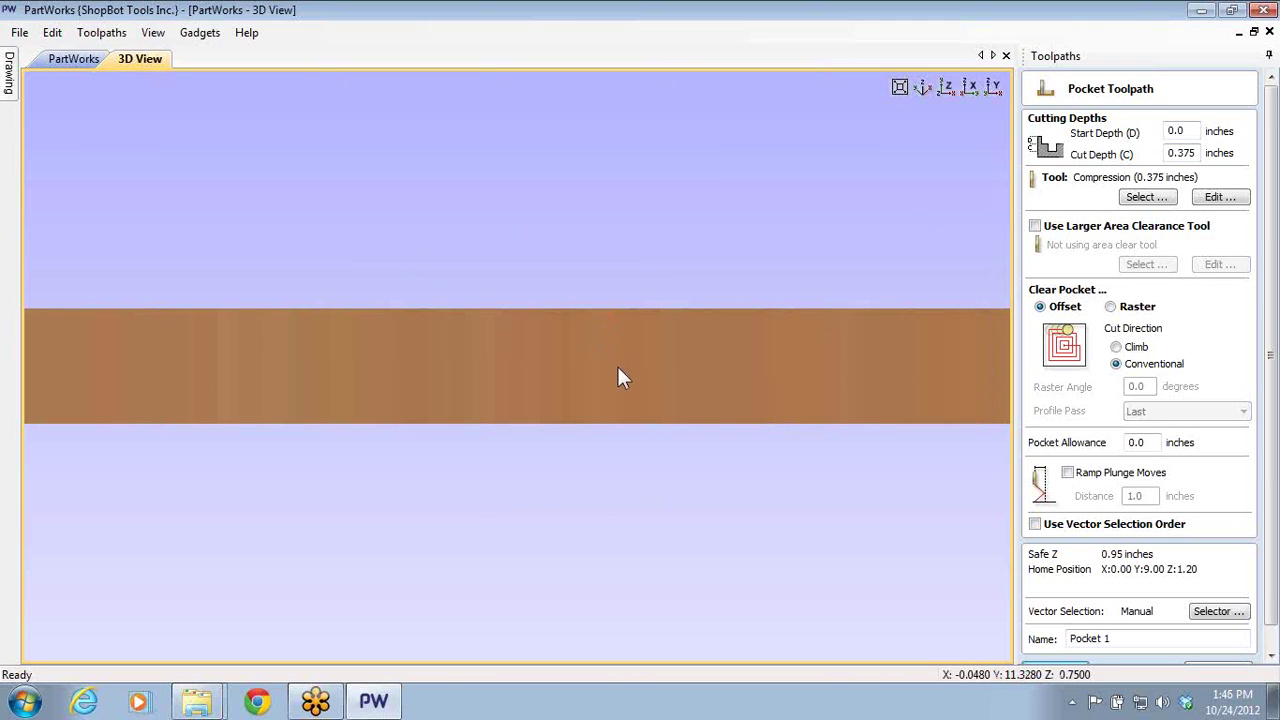
pyautogui.click(78, 58)
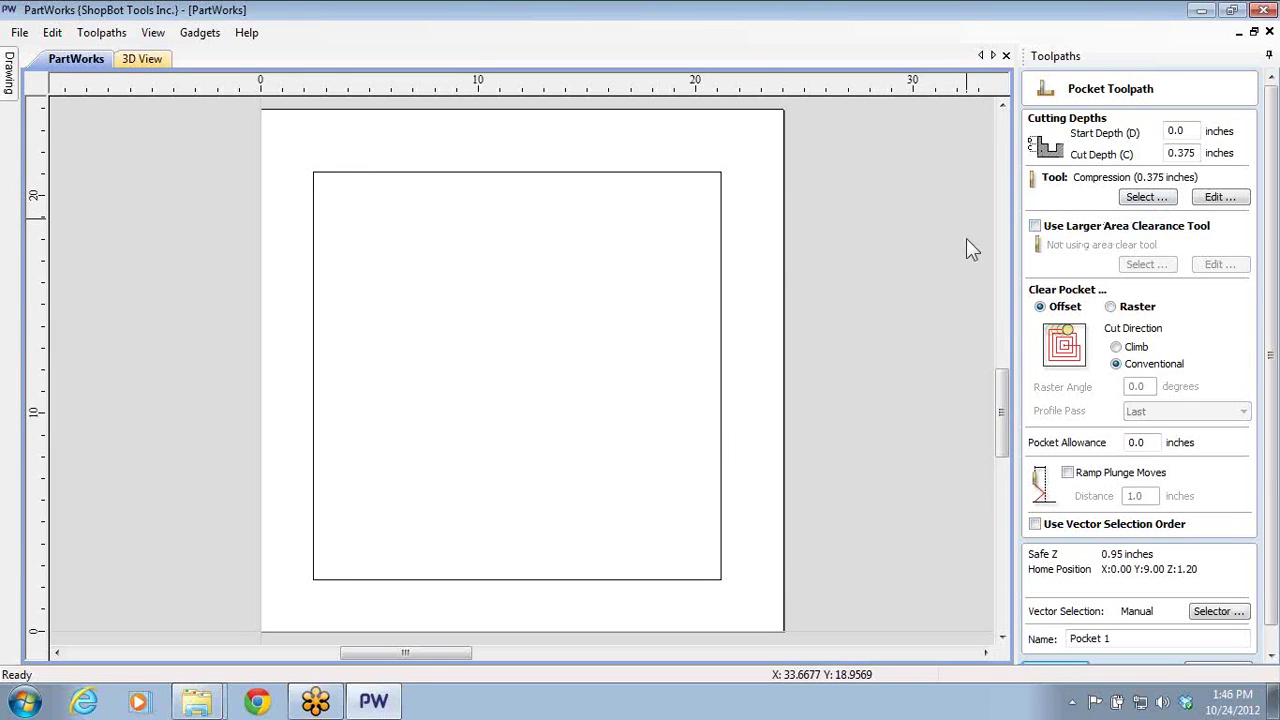
# - Pocket the square using the 1/2" Straight (48-072) bit from the Tool Database
pyautogui.click(720, 346)
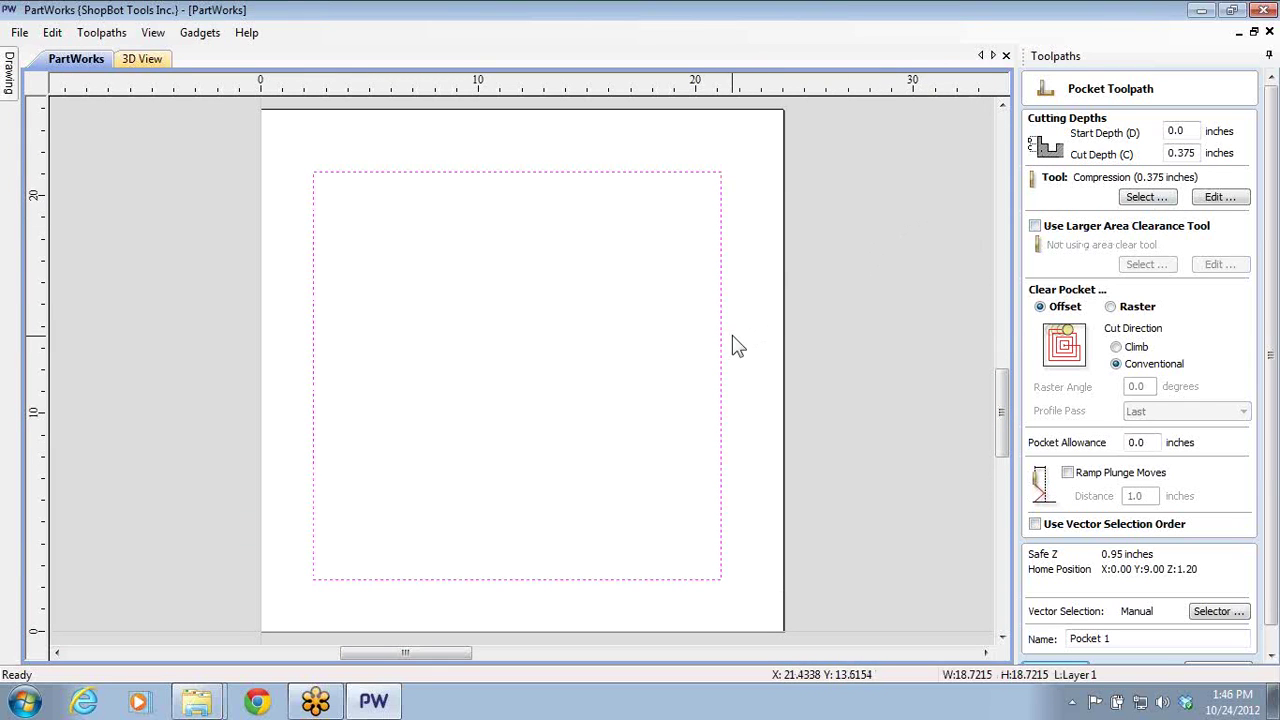
pyautogui.click(1138, 200)
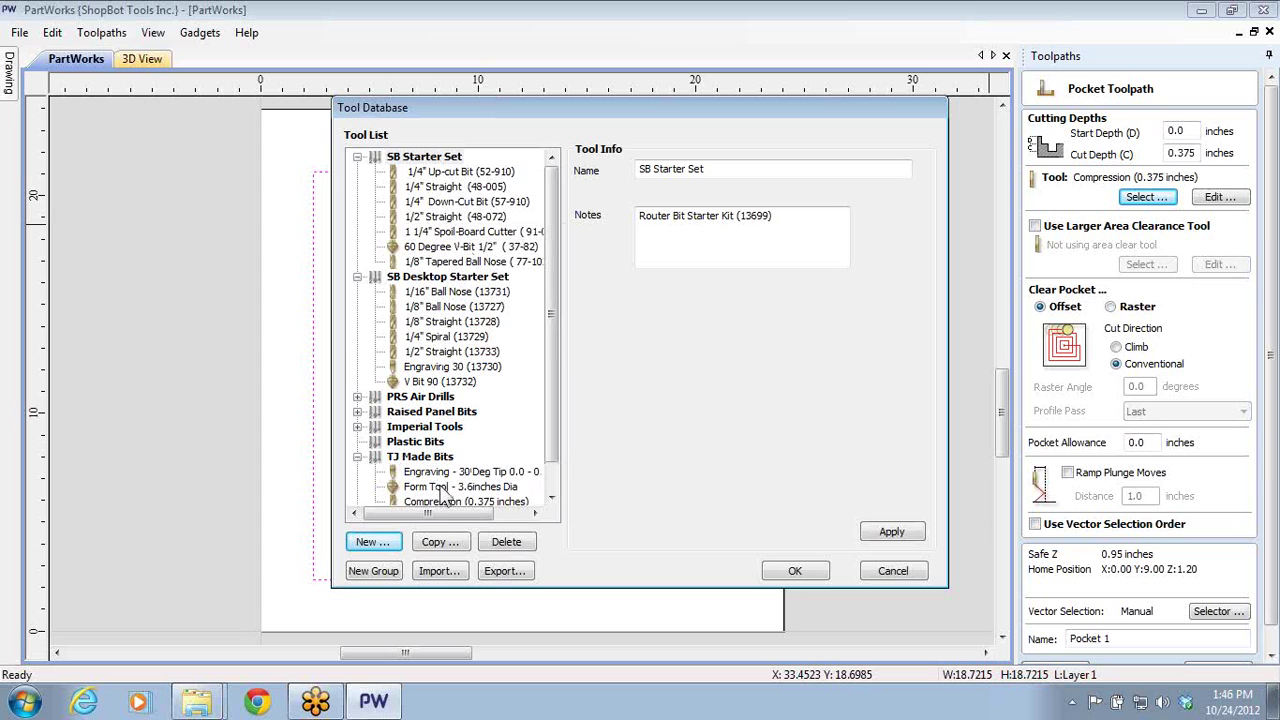
pyautogui.doubleClick(418, 216)
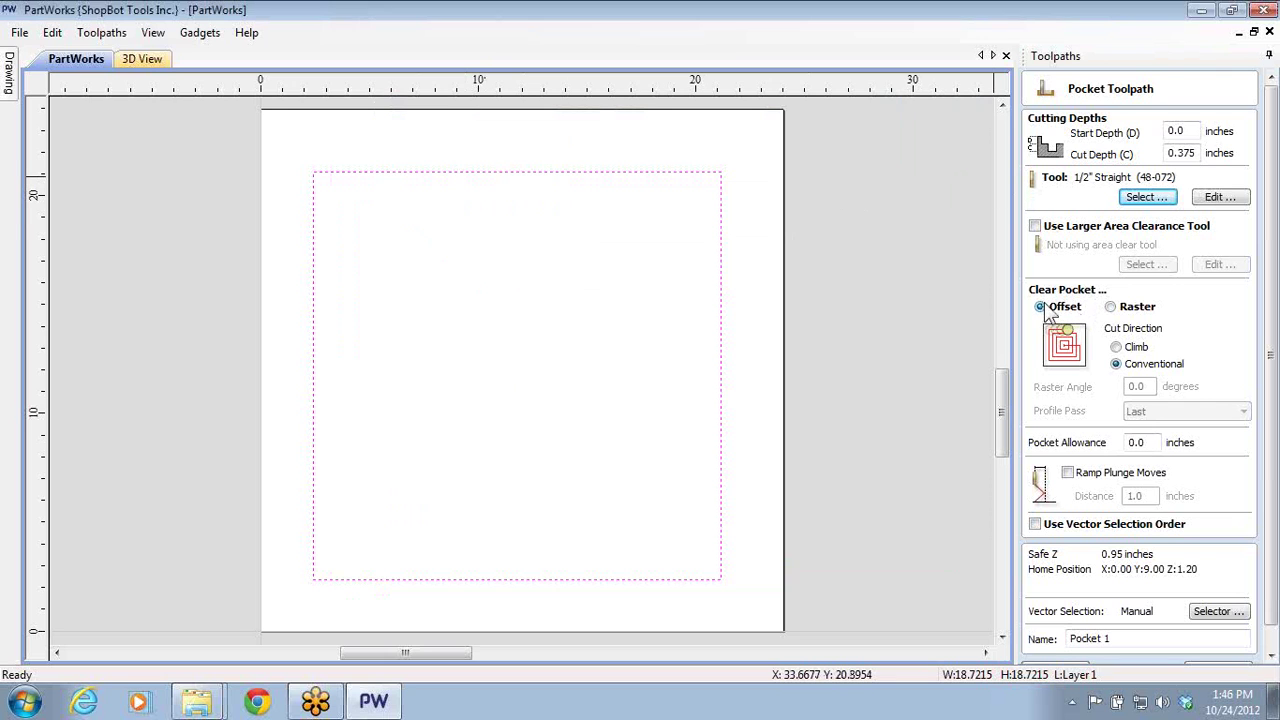
# - Set the pocket to Climb direction and keep Offset clearing after comparing it with Raster
pyautogui.click(1116, 347)
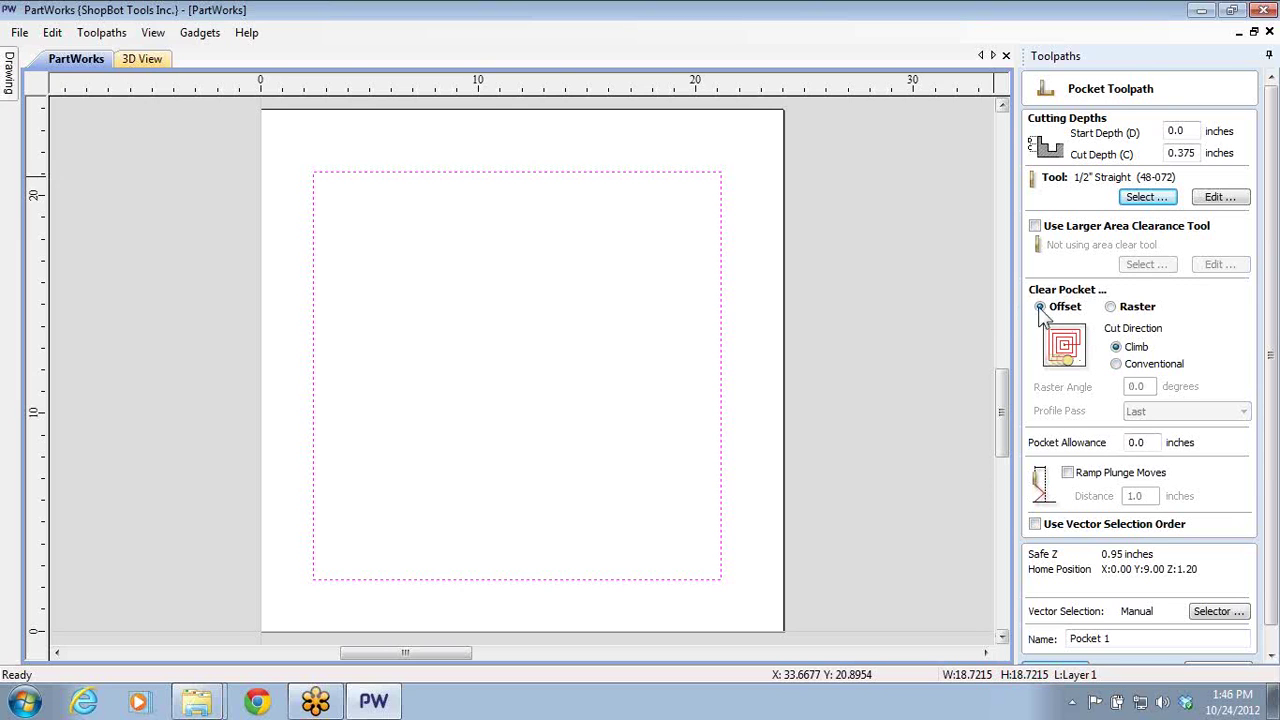
pyautogui.click(1109, 307)
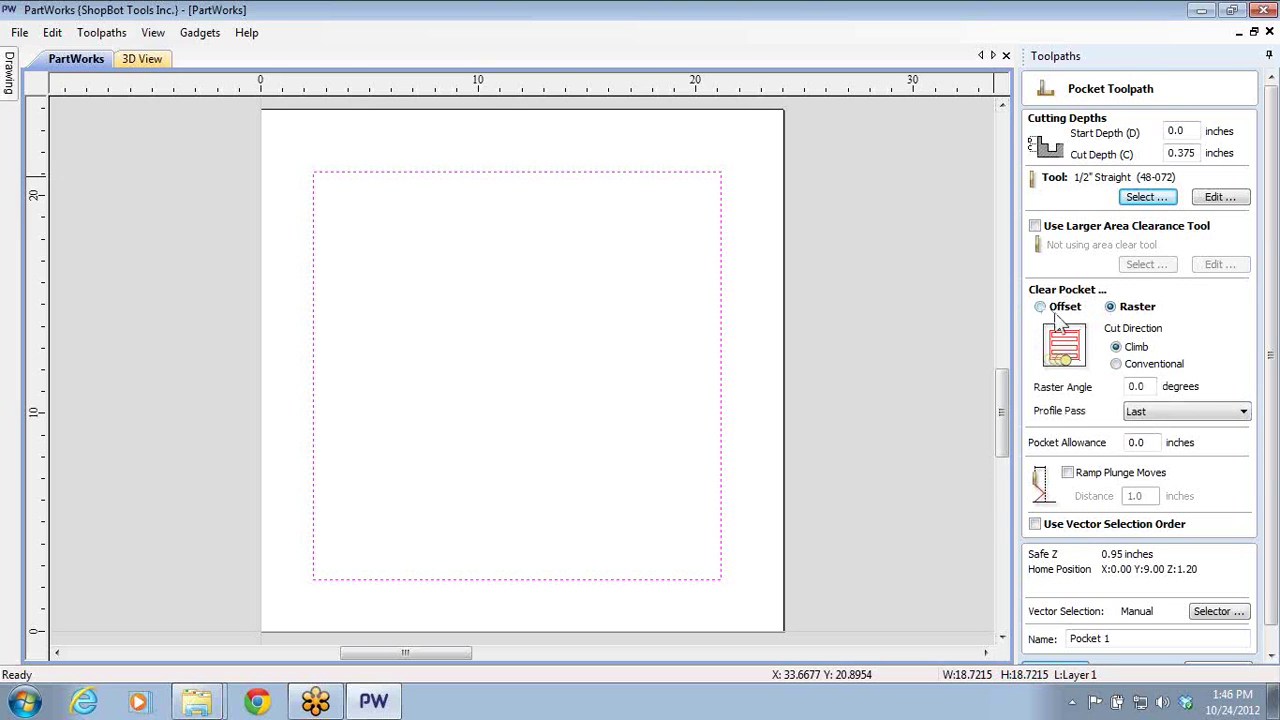
pyautogui.click(1040, 307)
pyautogui.click(1110, 307)
pyautogui.click(1040, 307)
pyautogui.click(1110, 309)
pyautogui.click(1046, 310)
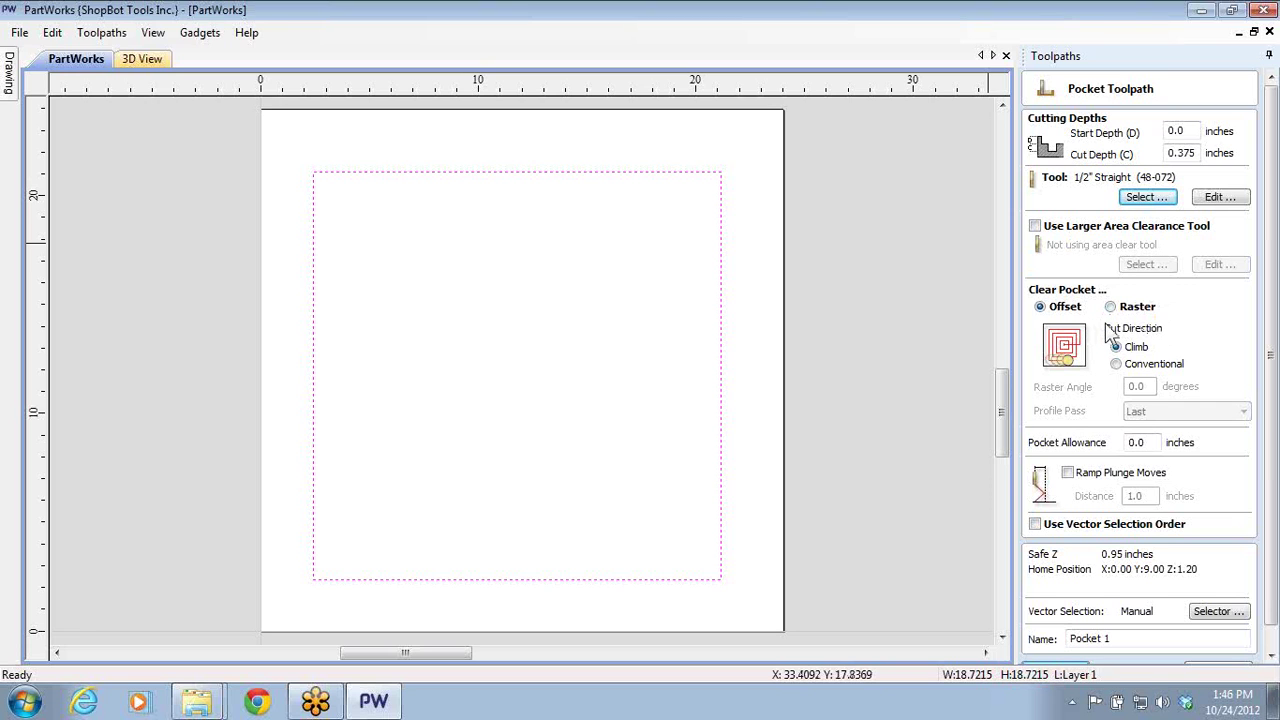
pyautogui.click(1109, 309)
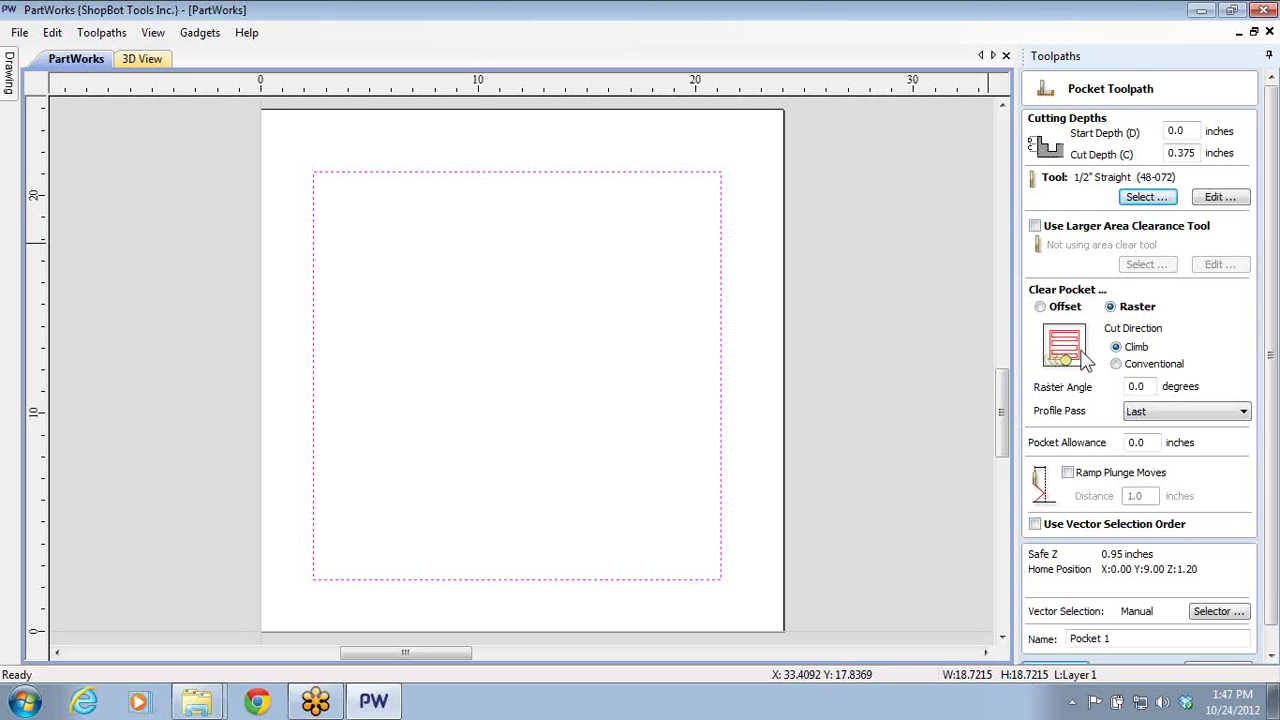
pyautogui.click(1041, 308)
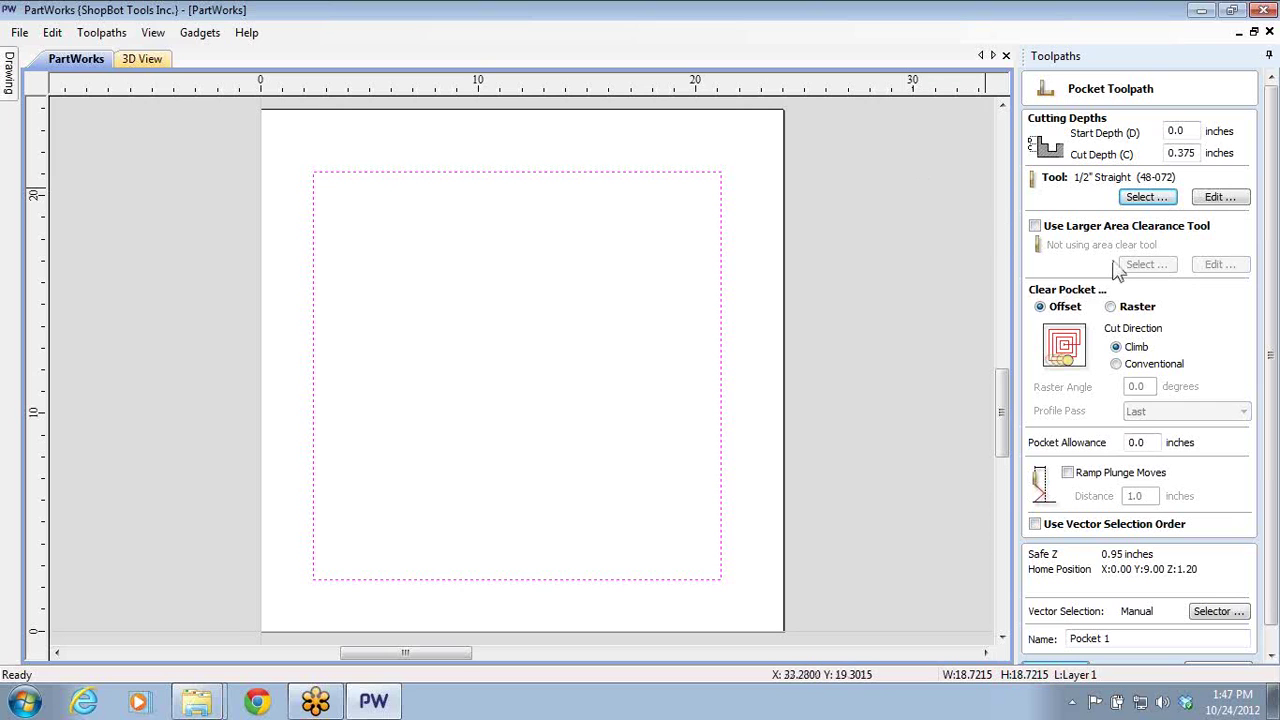
pyautogui.click(1112, 310)
pyautogui.click(1040, 307)
# - Turn on ramped plunge moves over 1.0 inches and name the toolpath 'Pocket .375'
pyautogui.click(1068, 474)
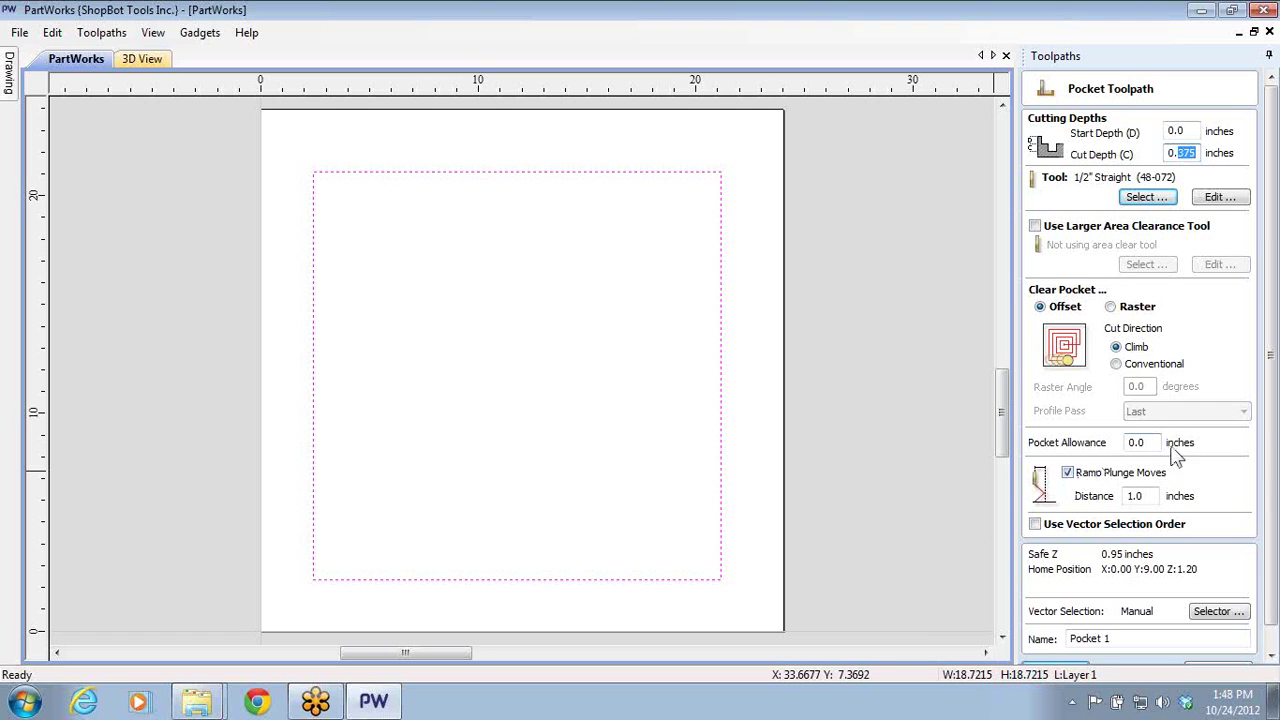
pyautogui.scroll(-1, 1273, 487)
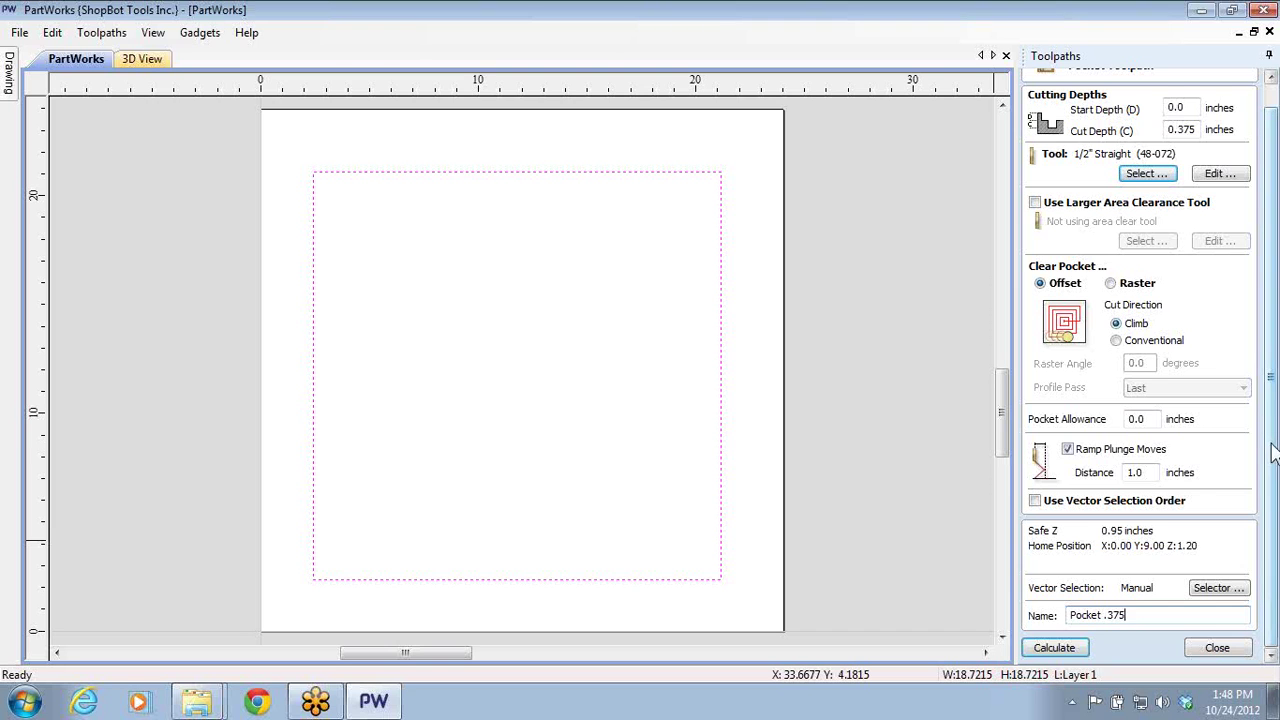
pyautogui.scroll(1, 1266, 451)
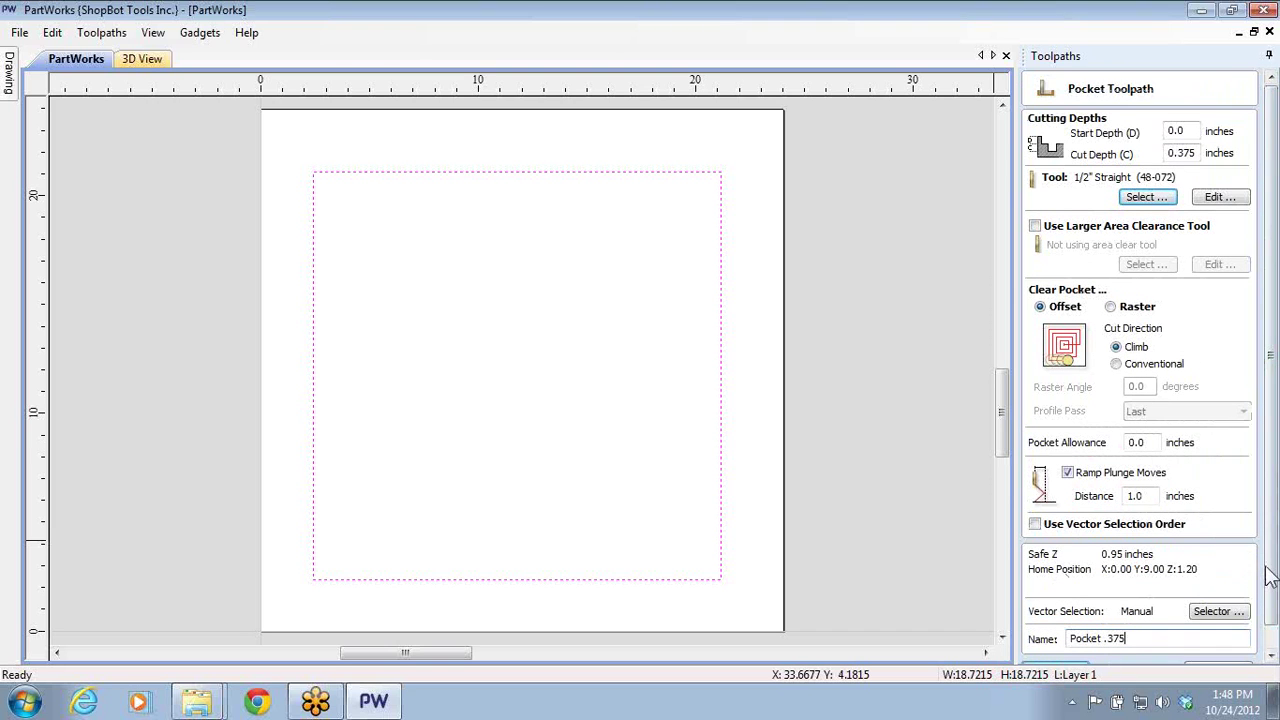
# - Calculate the Pocket .375 toolpath and simulate its cut on a reset 3D preview
pyautogui.scroll(-1, 1270, 588)
pyautogui.click(1054, 648)
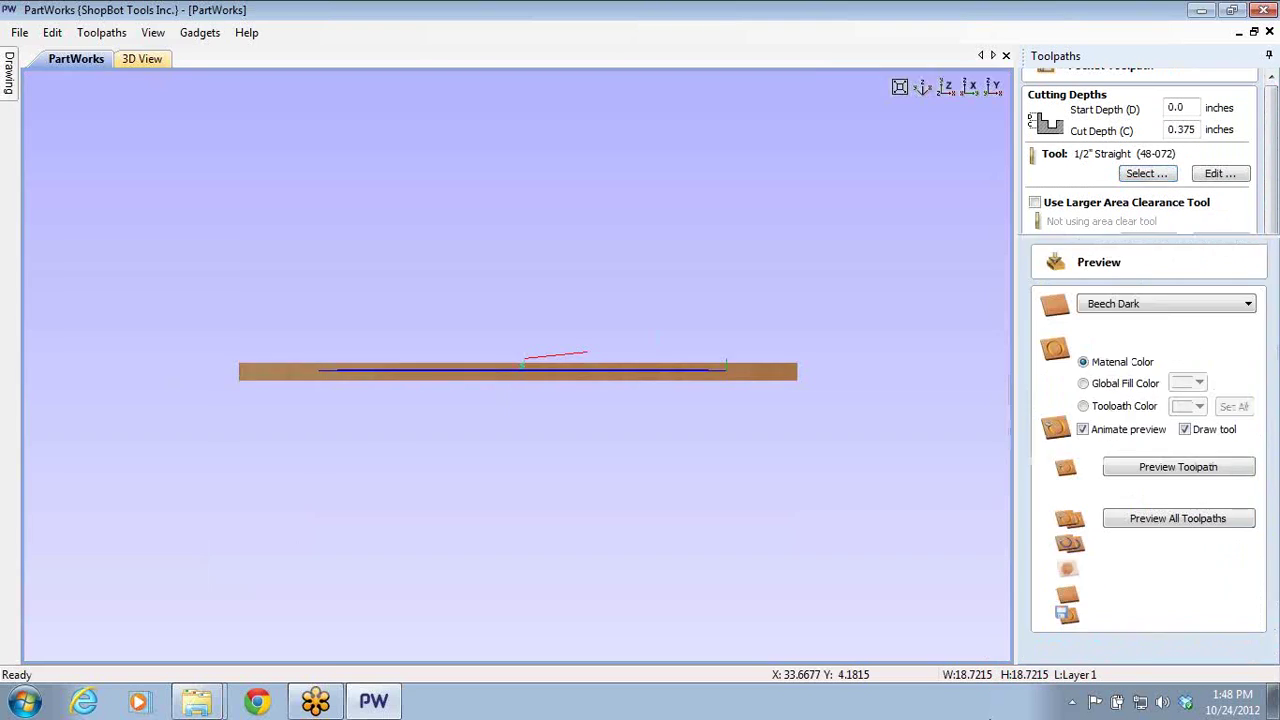
pyautogui.moveTo(648, 215); pyautogui.dragTo(604, 500)
pyautogui.click(1185, 597)
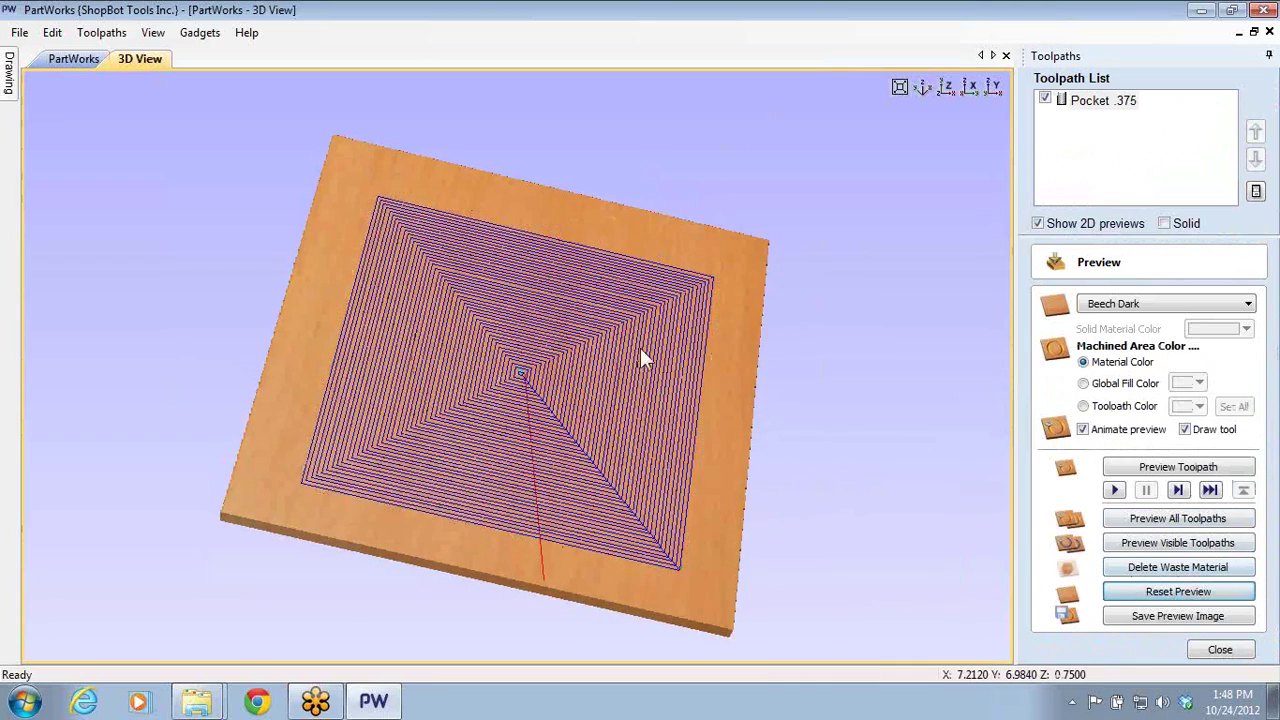
pyautogui.moveTo(641, 350); pyautogui.dragTo(665, 322)
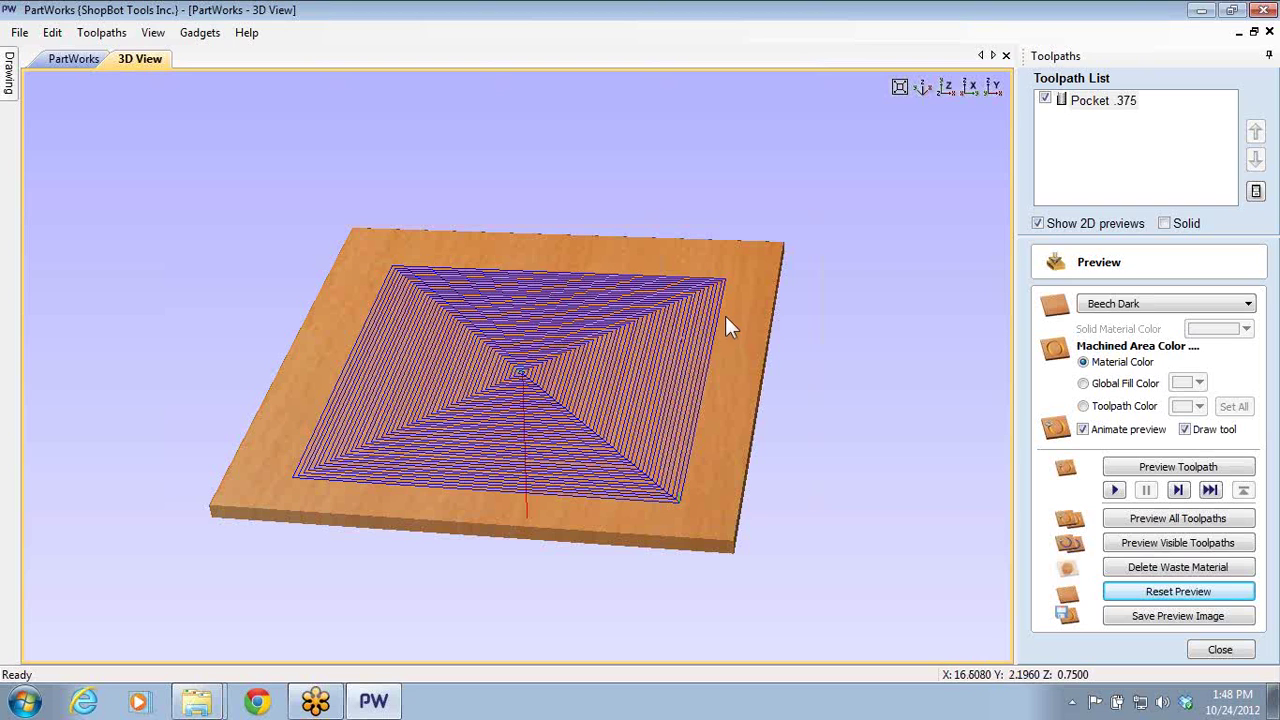
pyautogui.click(1175, 543)
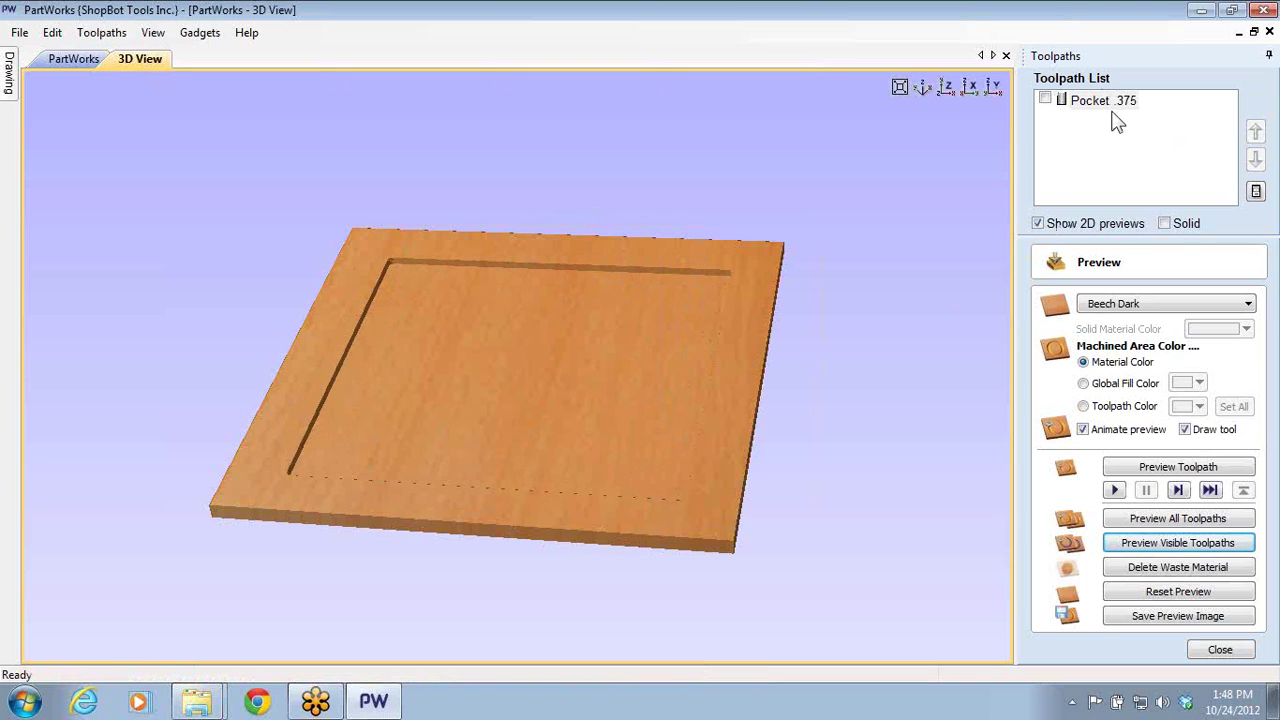
# - Orbit and zoom around the carved board to inspect the square pocket's corner
pyautogui.moveTo(540, 389); pyautogui.dragTo(714, 271)
pyautogui.scroll(3, 816, 252)
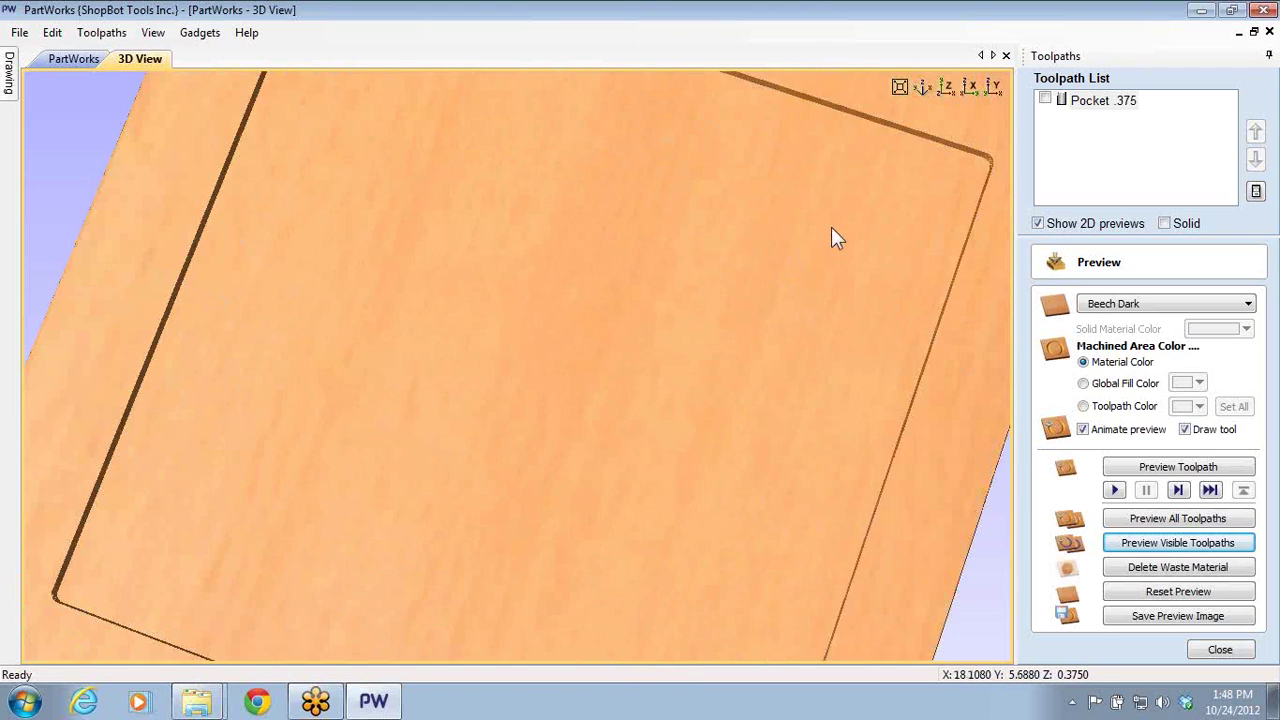
pyautogui.scroll(-1, 845, 228)
pyautogui.scroll(4, 716, 250)
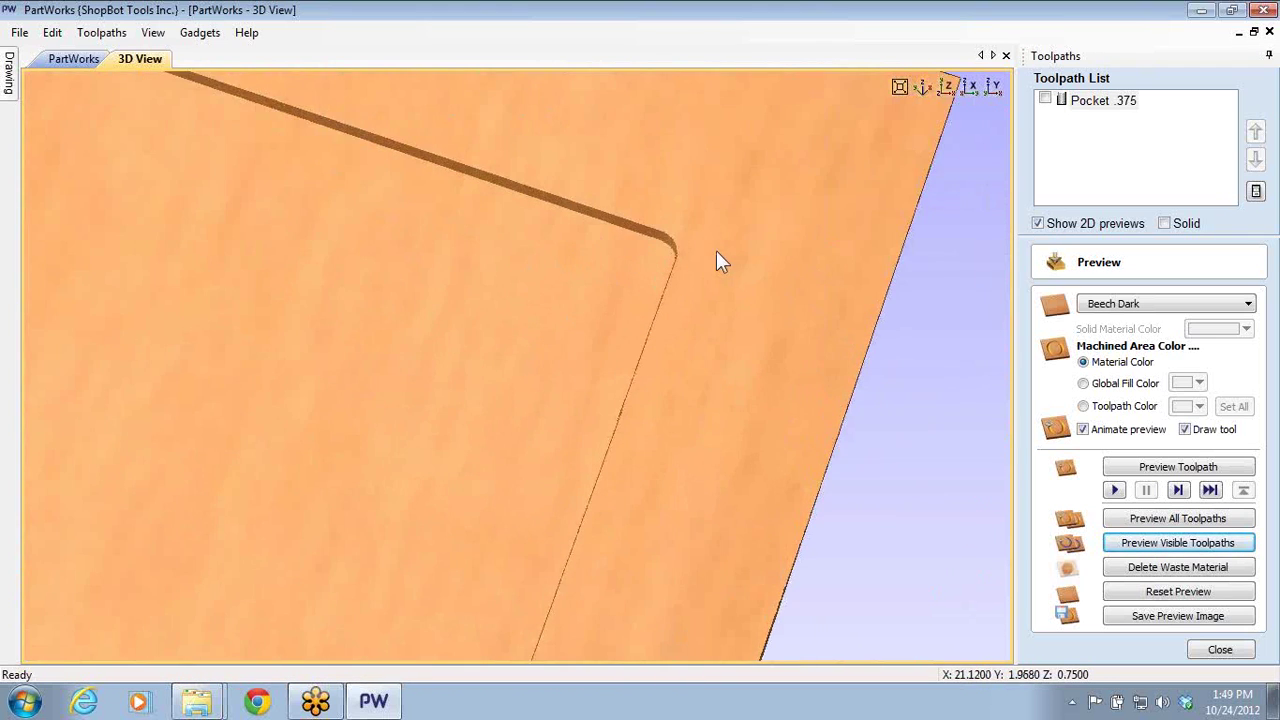
pyautogui.moveTo(709, 263); pyautogui.dragTo(611, 392, button='middle')
pyautogui.moveTo(613, 398); pyautogui.dragTo(697, 505)
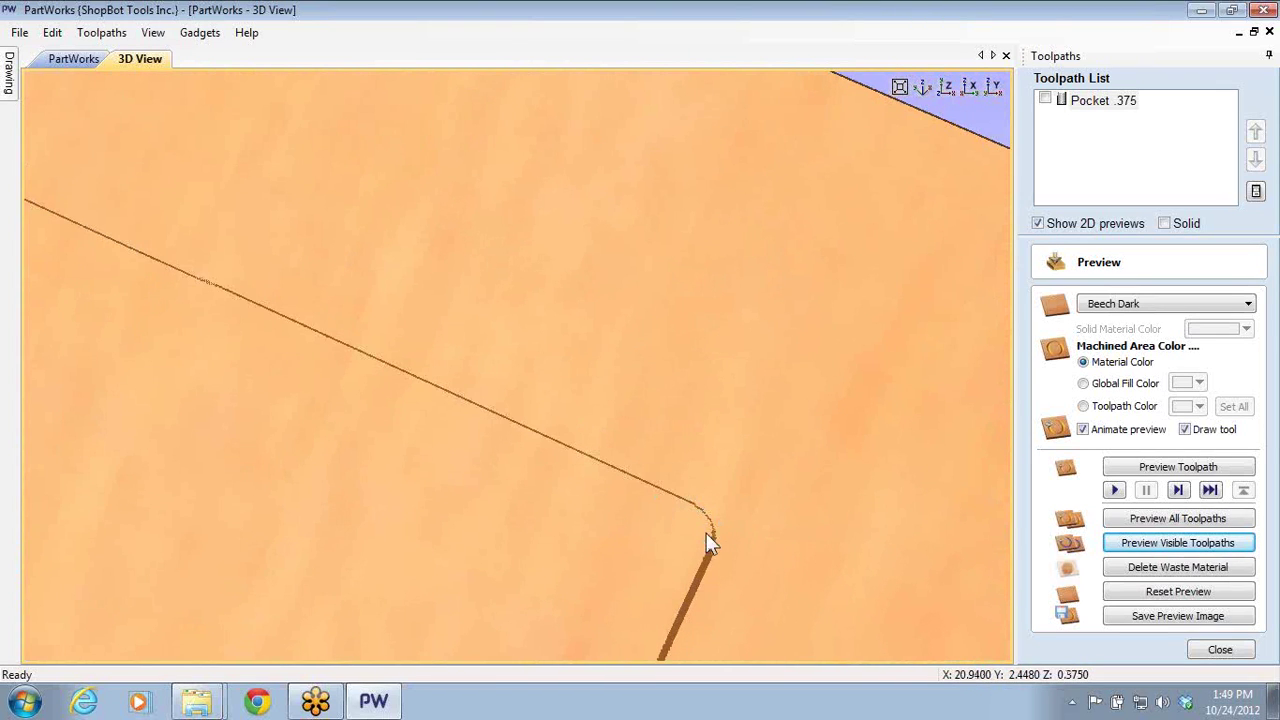
pyautogui.scroll(-3, 422, 520)
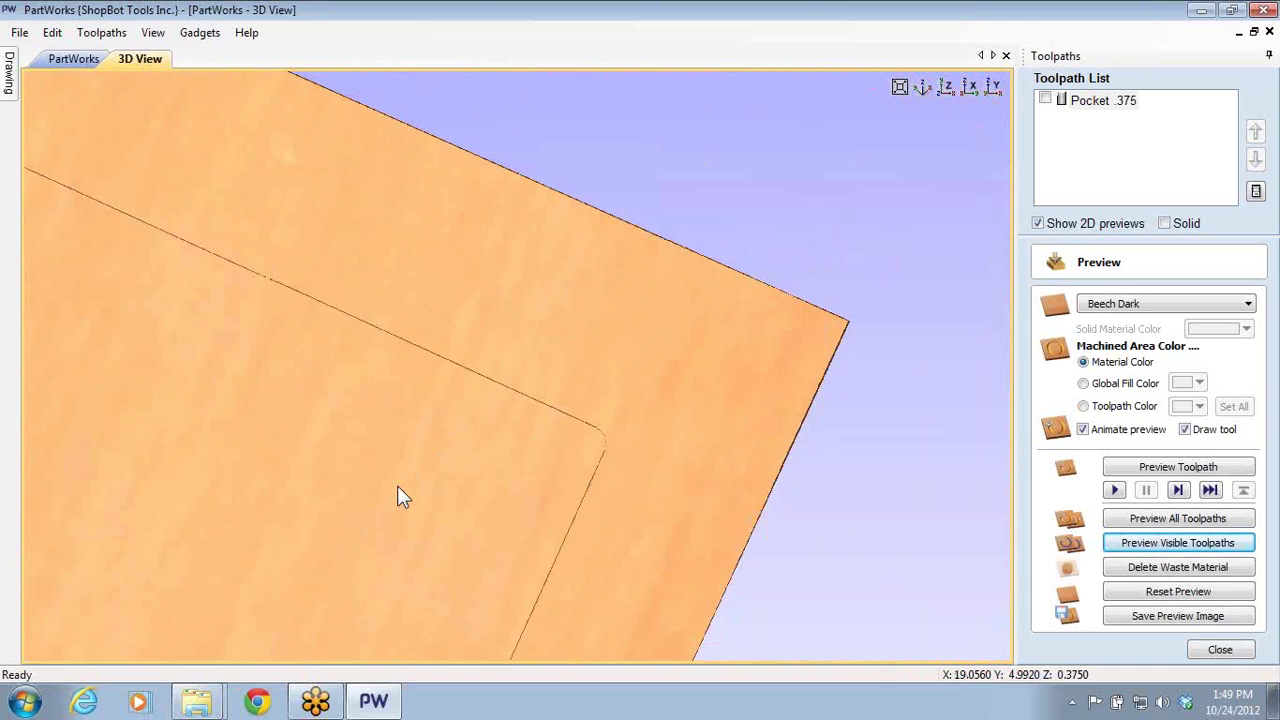
pyautogui.moveTo(400, 494); pyautogui.dragTo(580, 491)
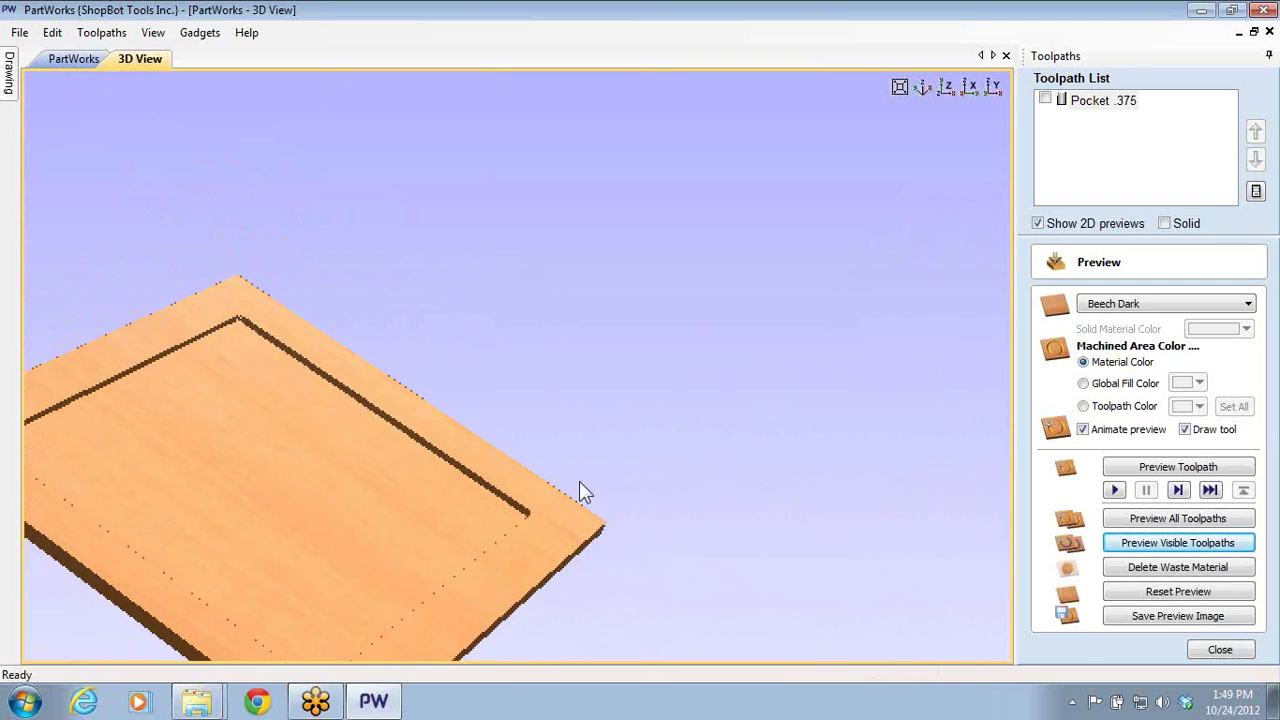
# - Close the preview and the unchanged Pocket .375 settings, returning to the 2D drawing
pyautogui.click(1218, 652)
pyautogui.doubleClick(1084, 104)
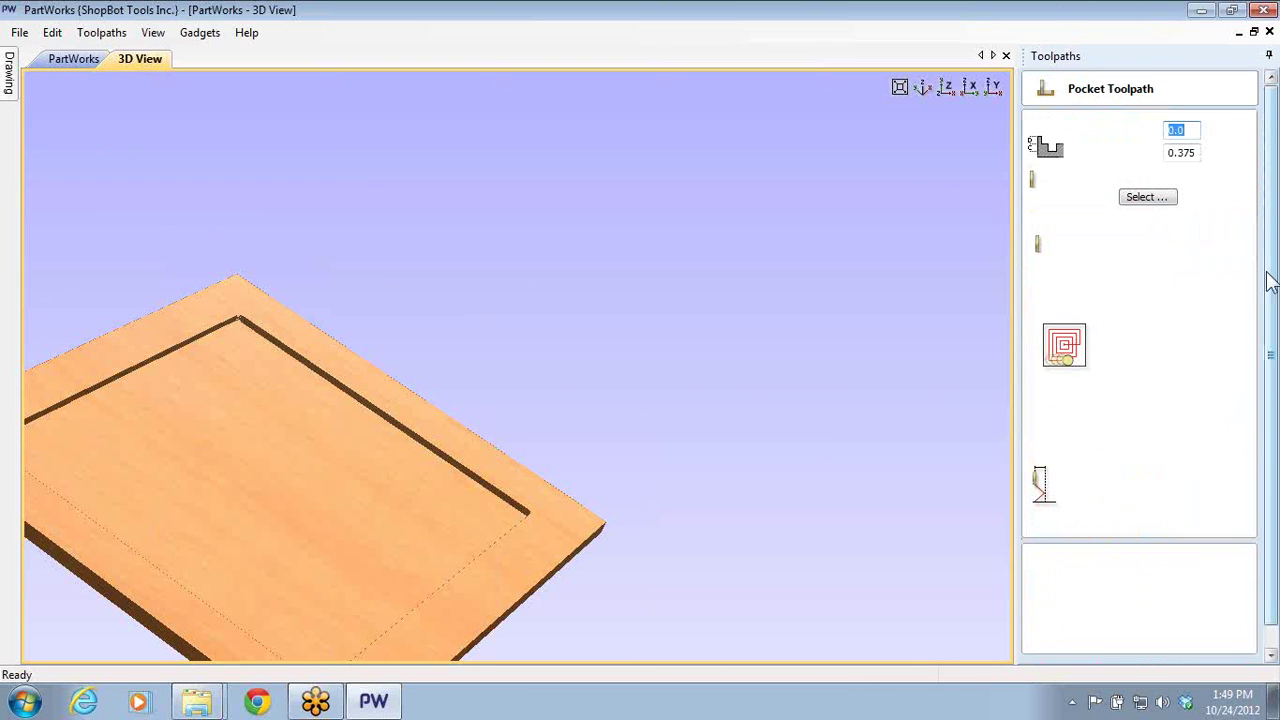
pyautogui.click(1217, 648)
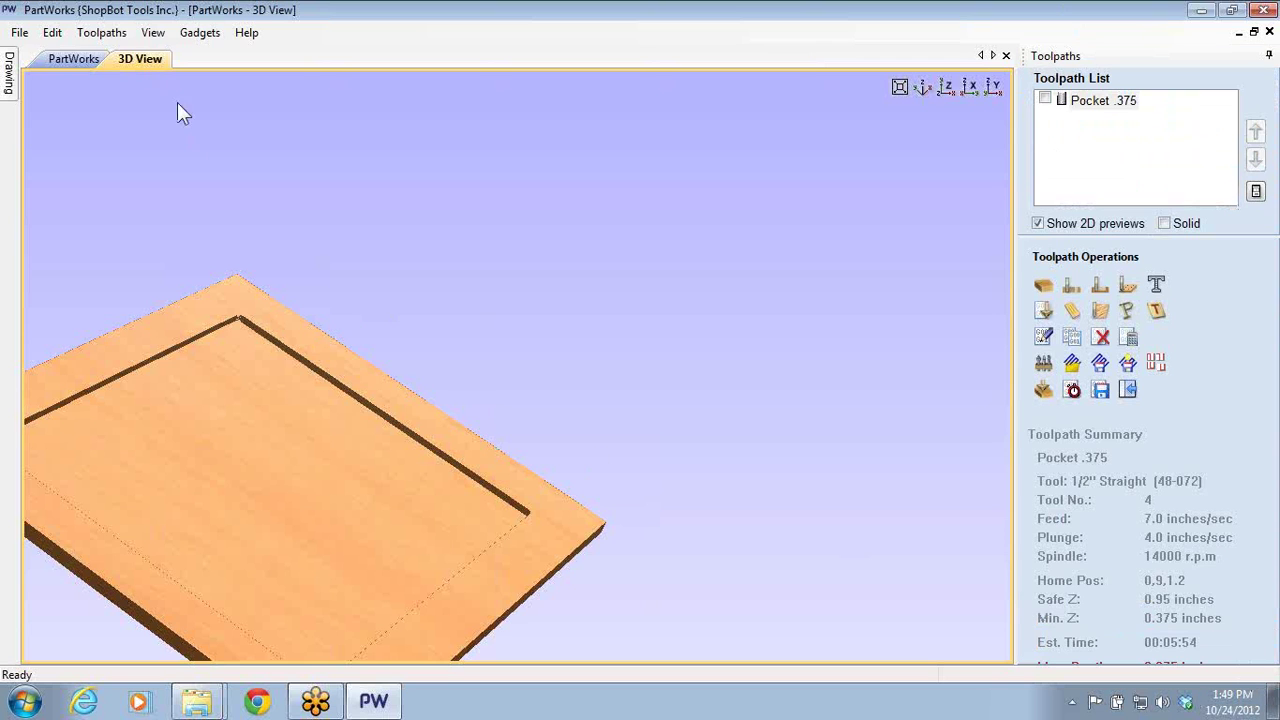
pyautogui.click(88, 63)
# - Draw a smaller circle upper-left and a larger one lower-right inside the square
pyautogui.click(179, 308)
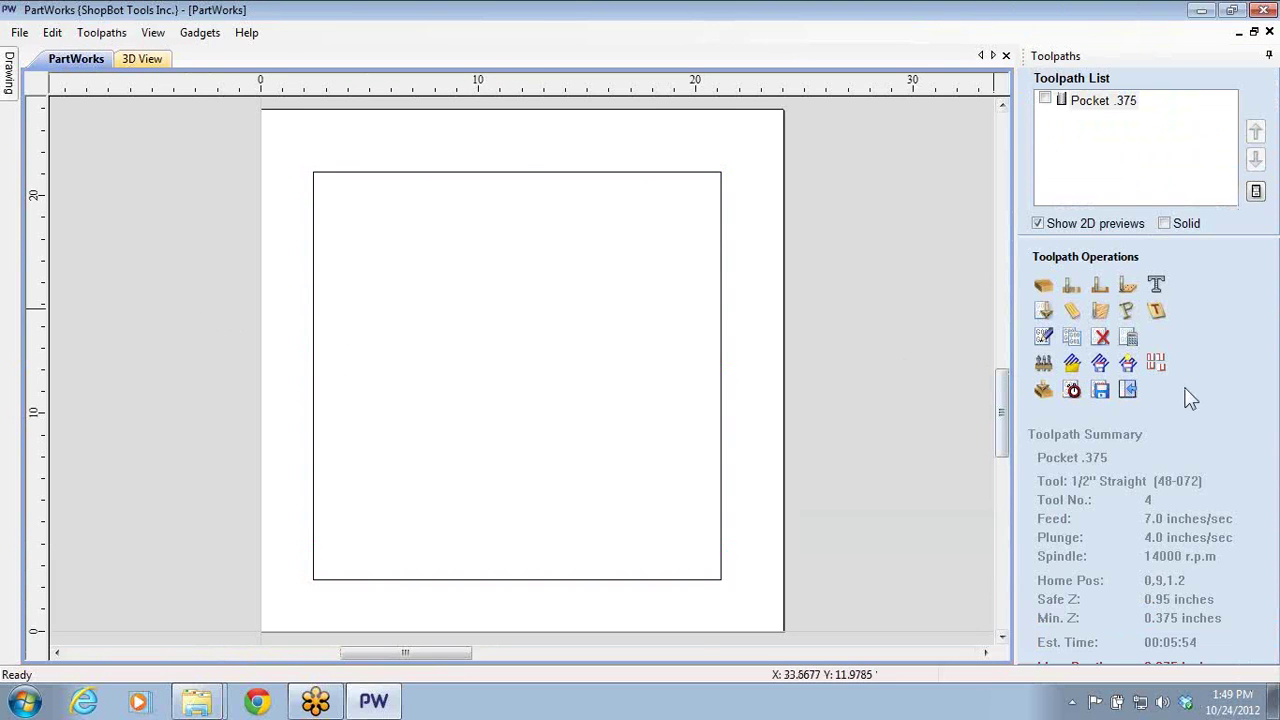
pyautogui.press('F11')
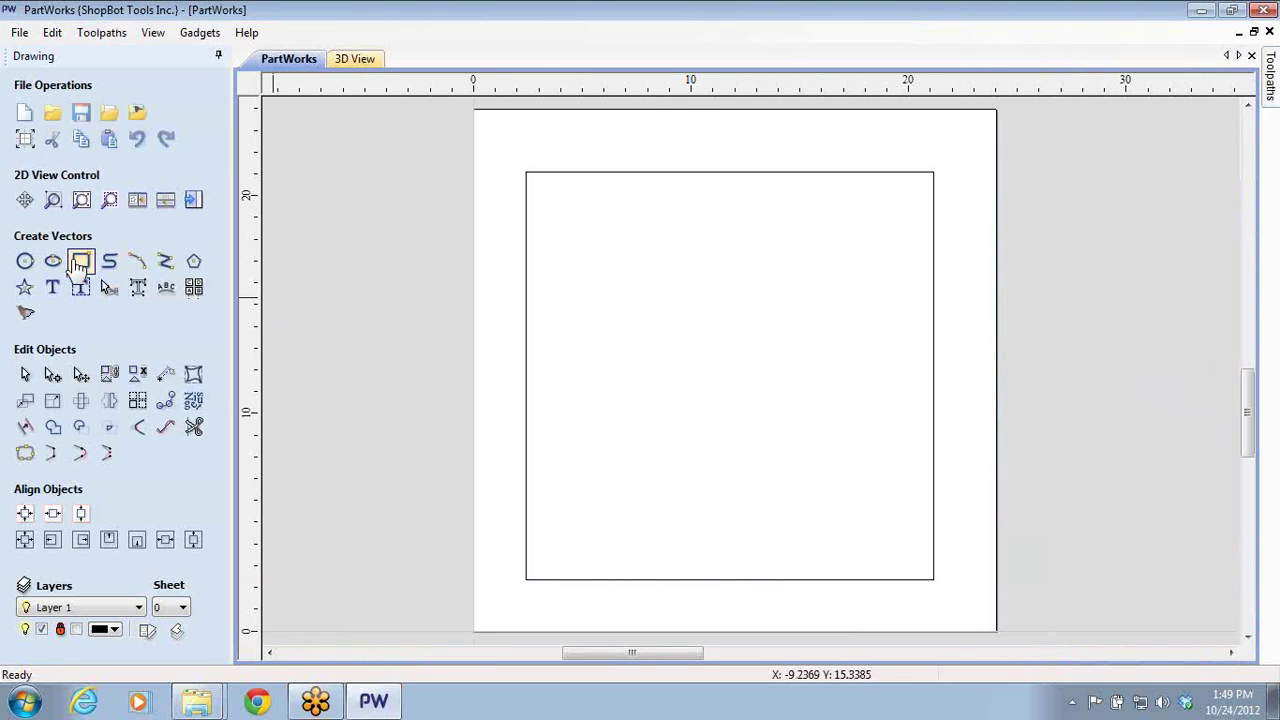
pyautogui.click(24, 261)
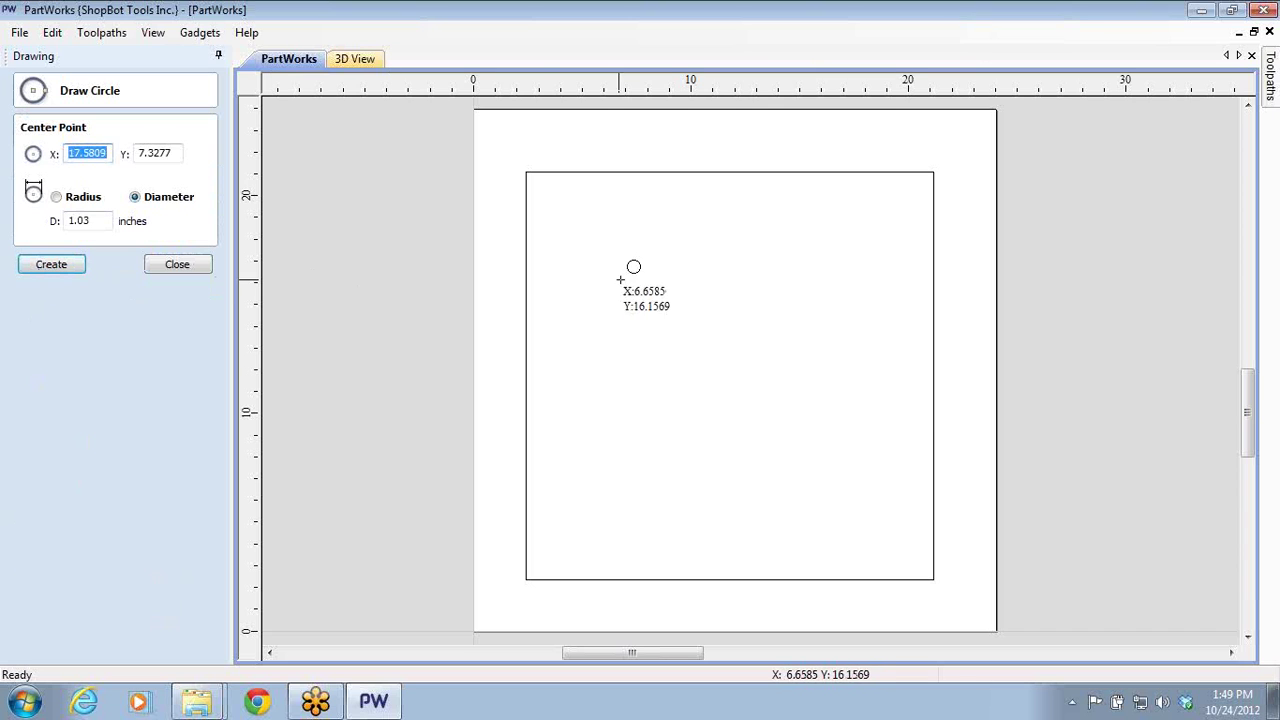
pyautogui.moveTo(633, 279)
pyautogui.mouseDown()
pyautogui.moveTo(661, 357)
pyautogui.moveTo(665, 342)
pyautogui.mouseUp()
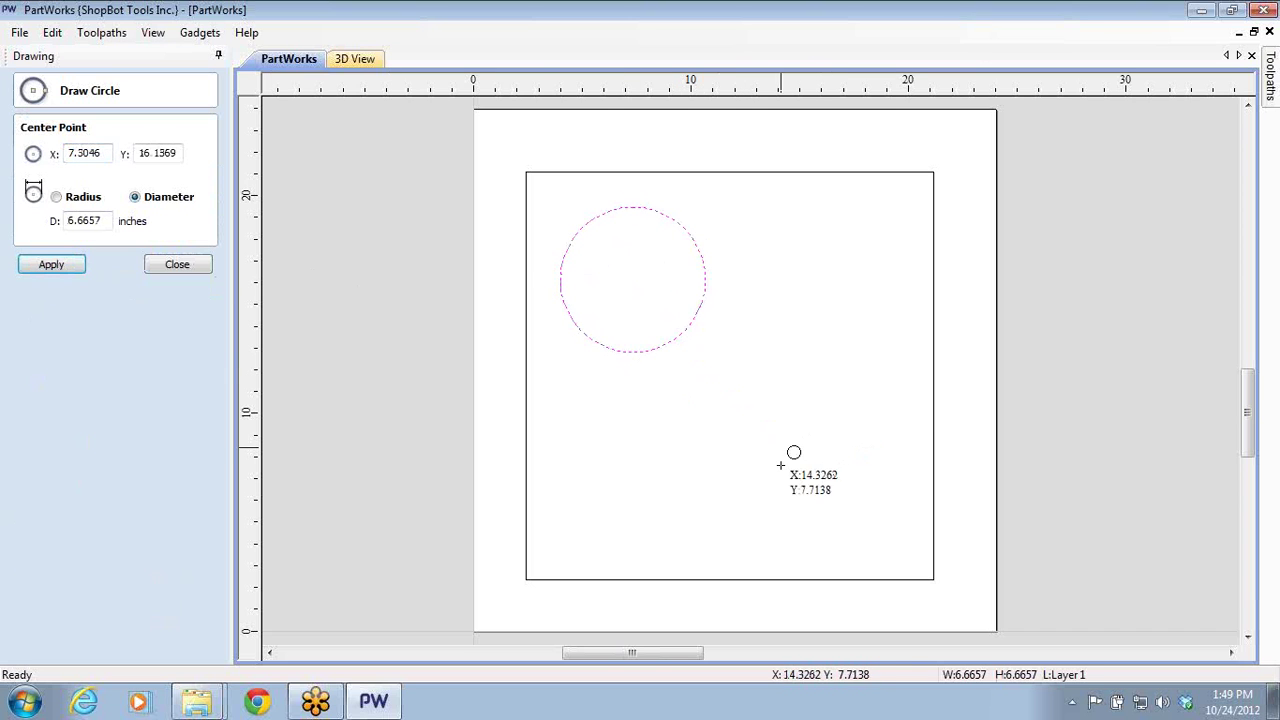
pyautogui.moveTo(786, 452)
pyautogui.mouseDown()
pyautogui.moveTo(820, 534)
pyautogui.moveTo(830, 526)
pyautogui.mouseUp()
pyautogui.click(180, 265)
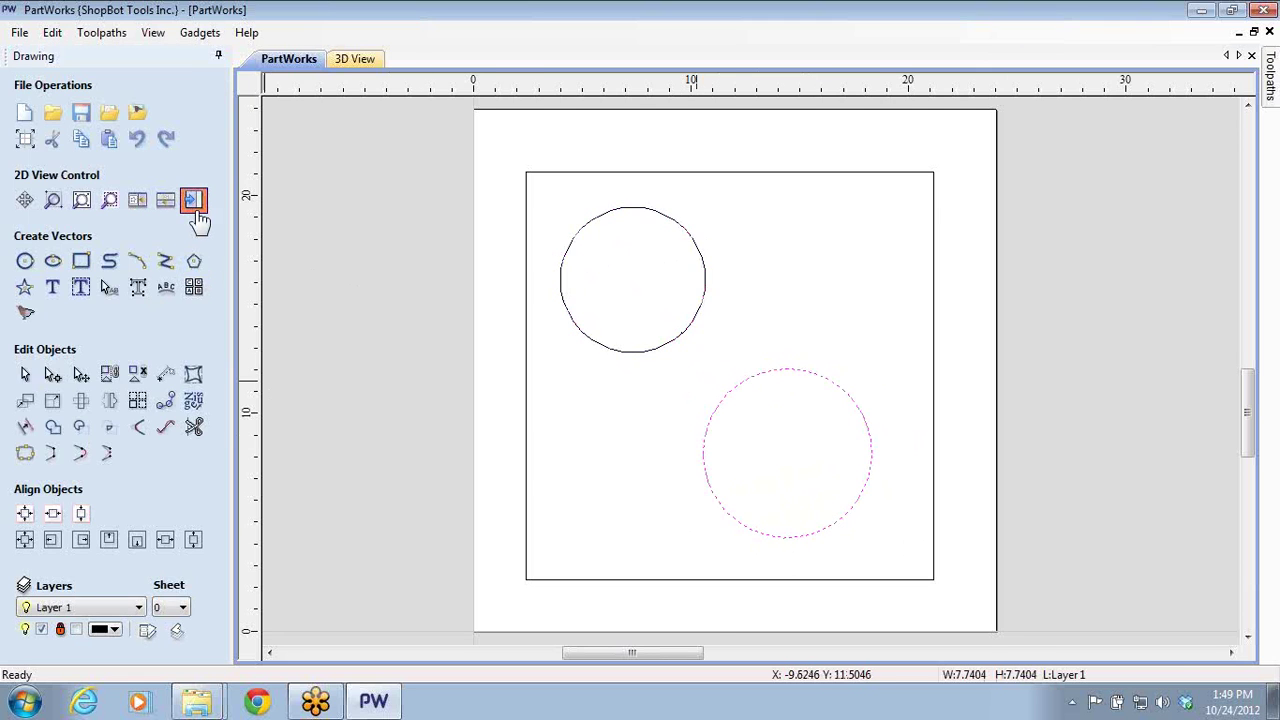
pyautogui.click(194, 200)
pyautogui.click(1025, 245)
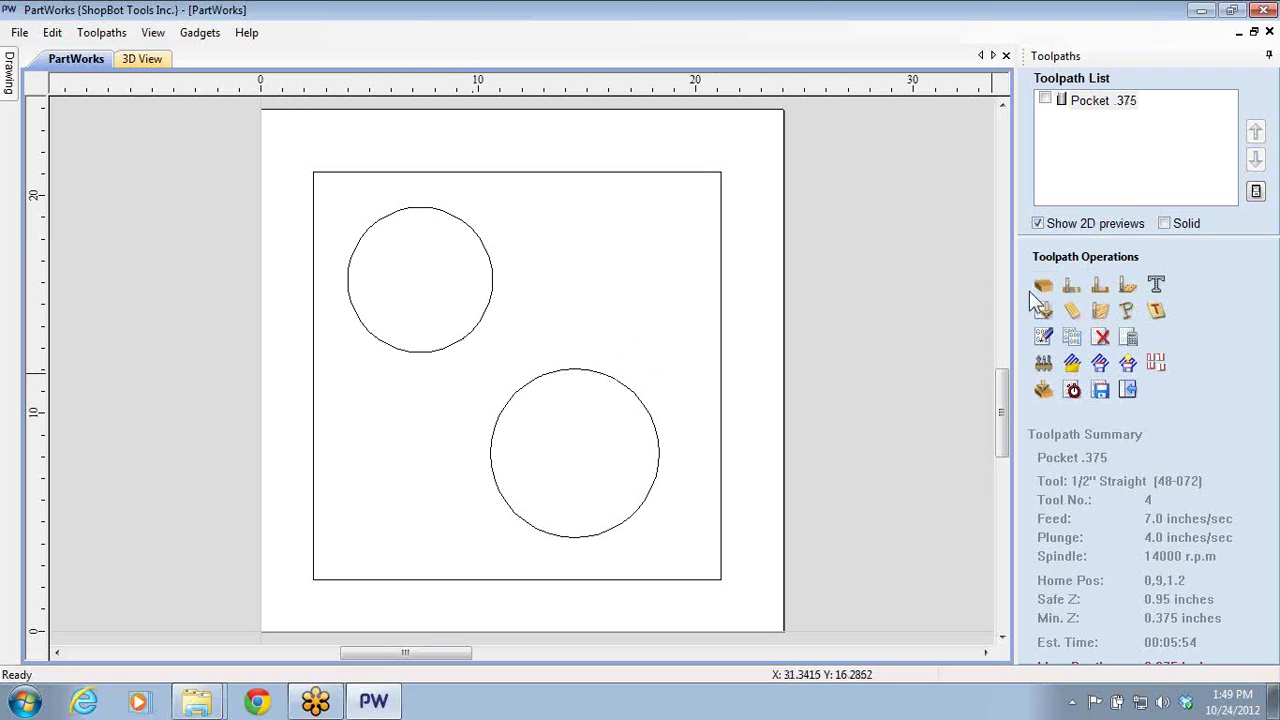
# - Start a new pocket toolpath with a 0.5-inch cut depth
pyautogui.click(1099, 286)
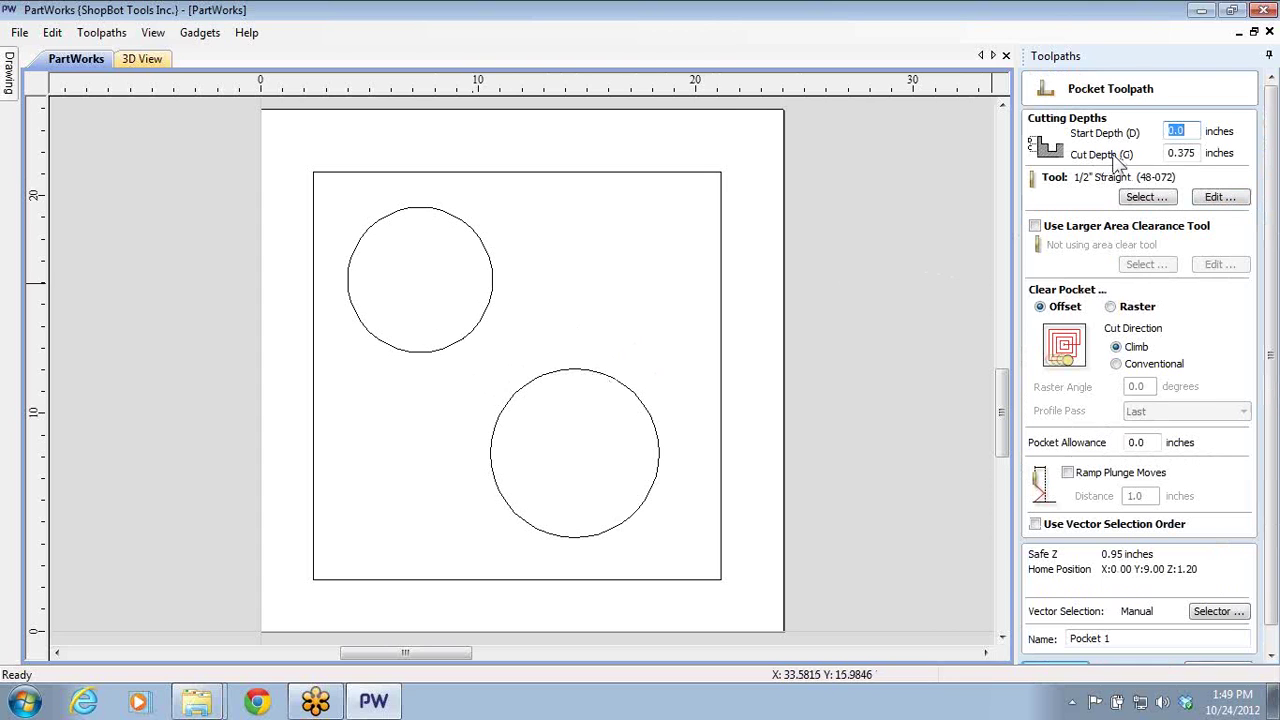
pyautogui.moveTo(1179, 154); pyautogui.dragTo(1196, 154)
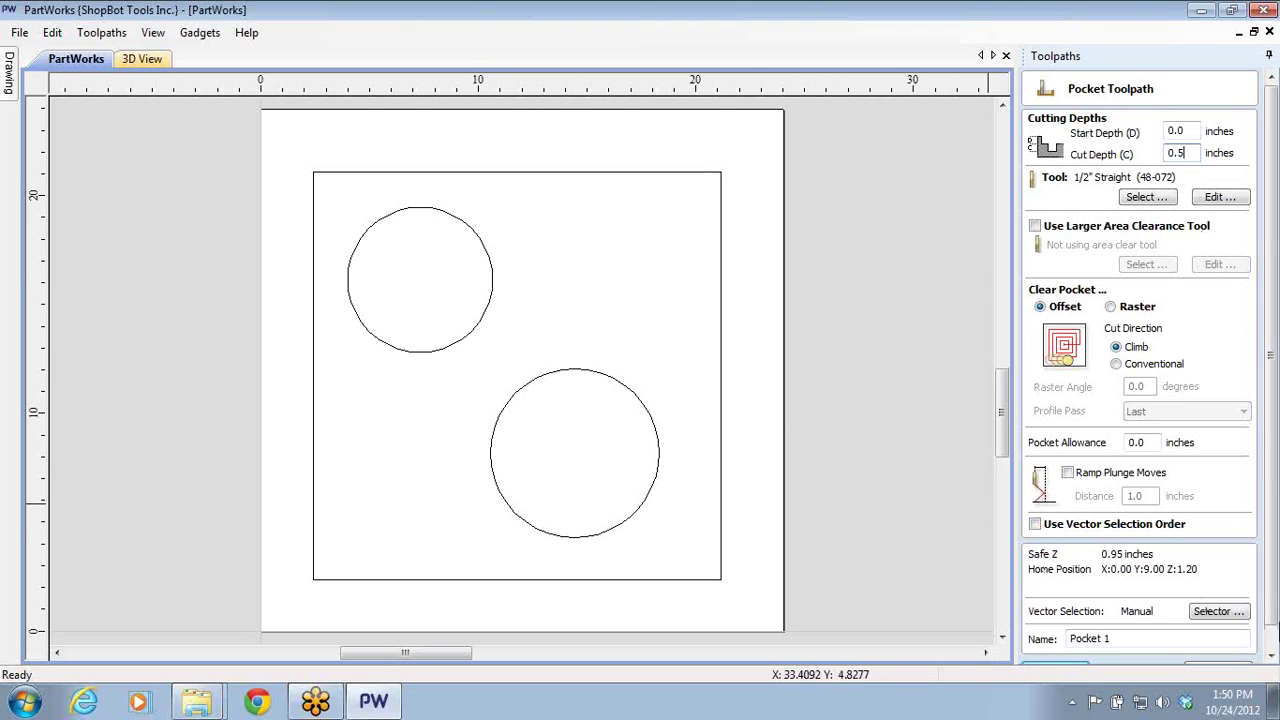
pyautogui.click(1270, 648)
pyautogui.click(1062, 650)
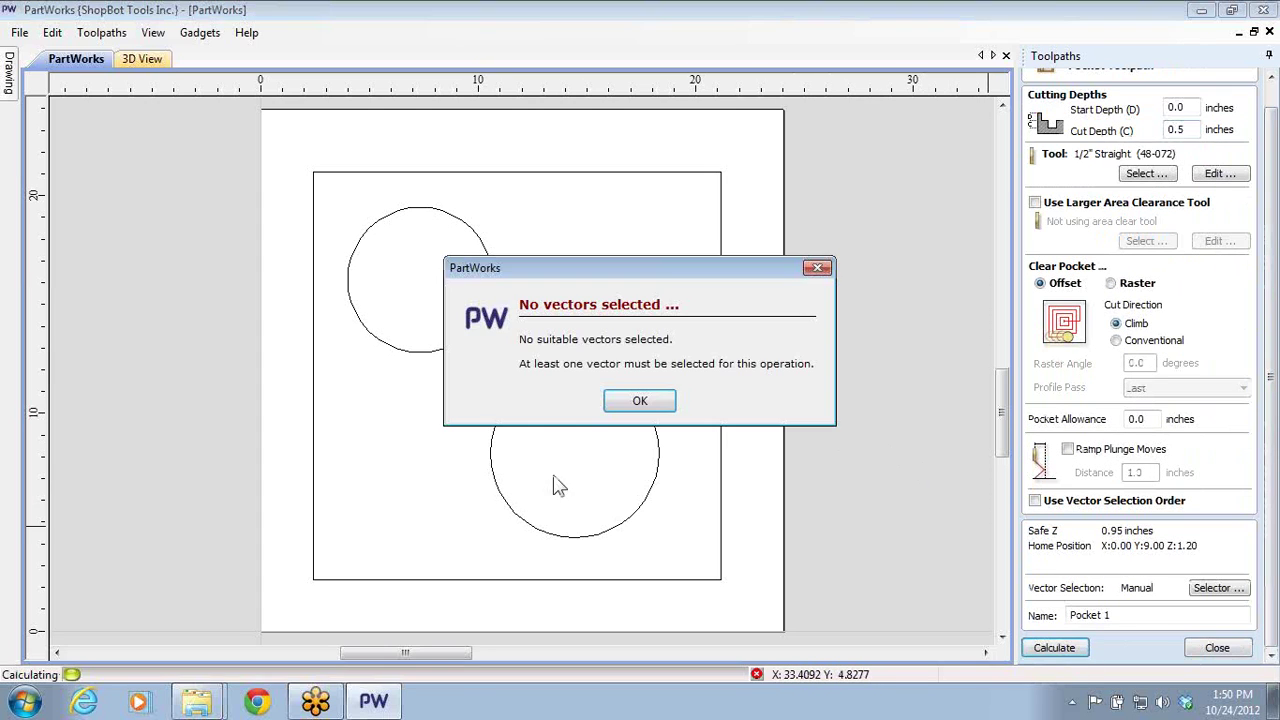
pyautogui.click(626, 406)
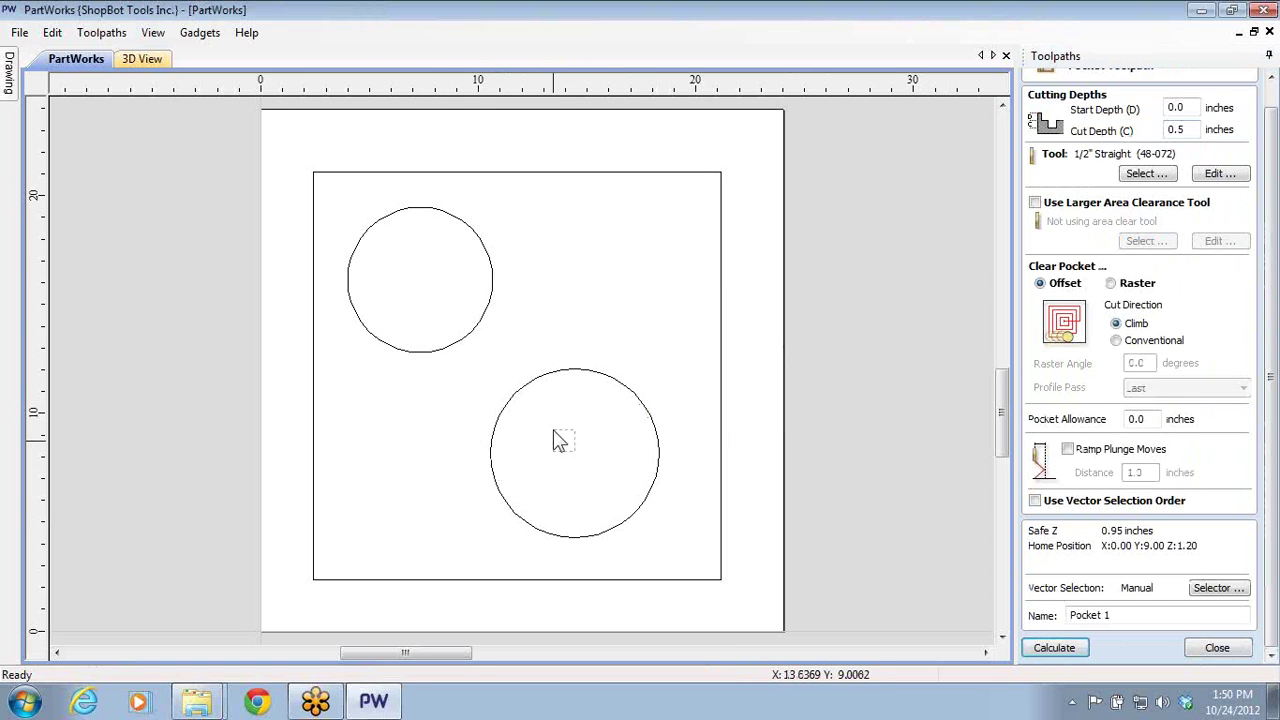
# - Select both circles, calculate Pocket 1, and simulate the visible toolpaths in 3D
pyautogui.moveTo(575, 451); pyautogui.dragTo(436, 252)
pyautogui.click(1054, 647)
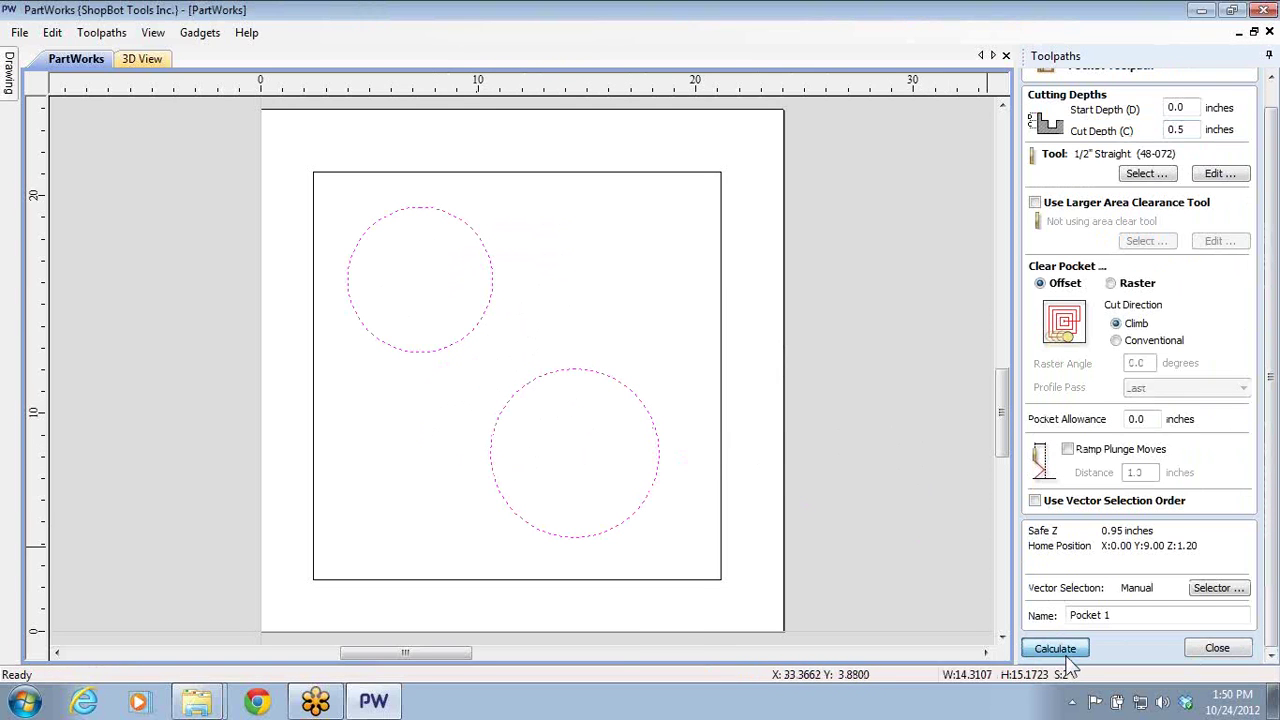
pyautogui.moveTo(647, 575); pyautogui.dragTo(849, 396)
pyautogui.scroll(2, 742, 328)
pyautogui.click(1148, 543)
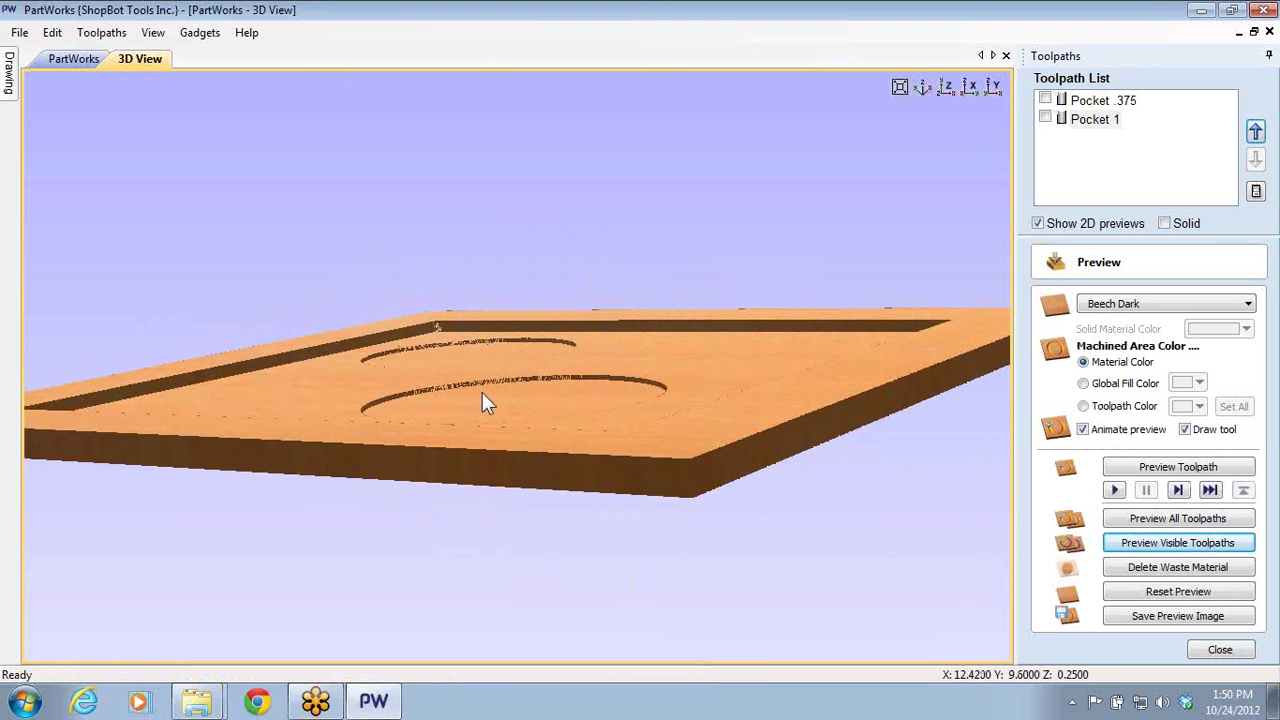
# - Check the 00:07:36 estimated machining time, then reopen Pocket 1's settings for editing
pyautogui.moveTo(514, 350); pyautogui.dragTo(540, 445)
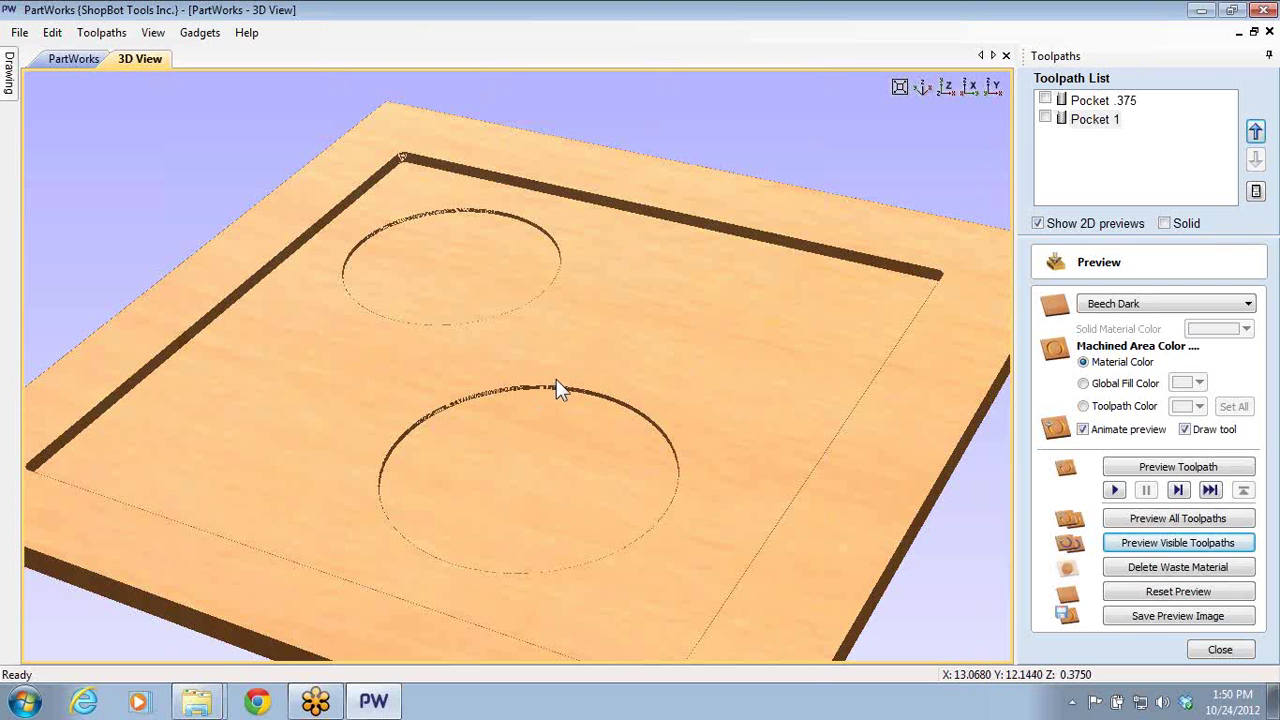
pyautogui.moveTo(757, 317); pyautogui.dragTo(697, 270)
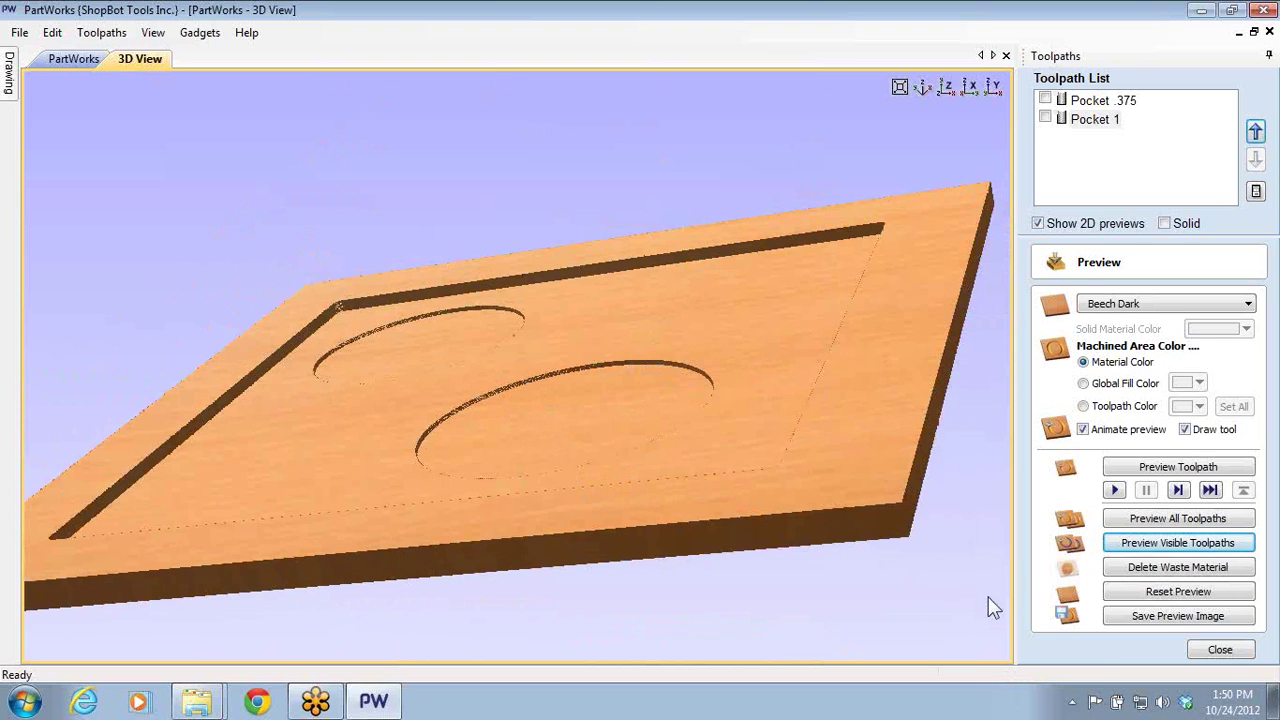
pyautogui.click(1220, 649)
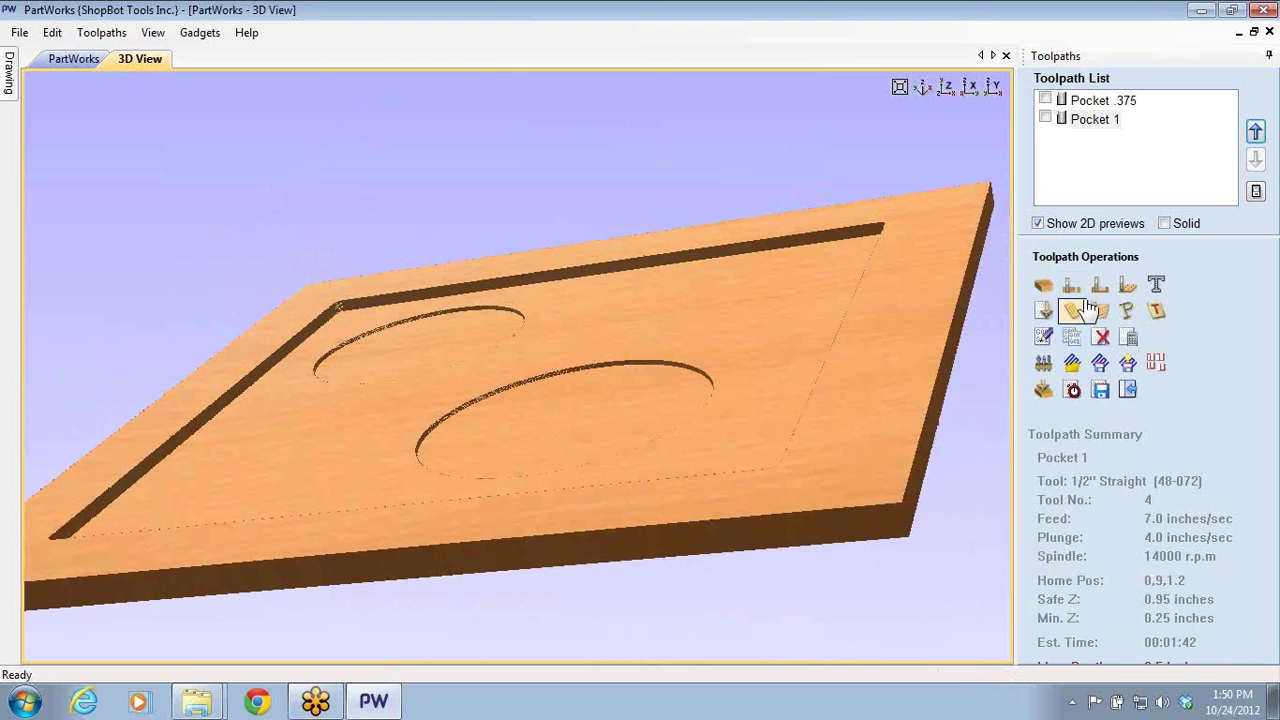
pyautogui.click(1072, 390)
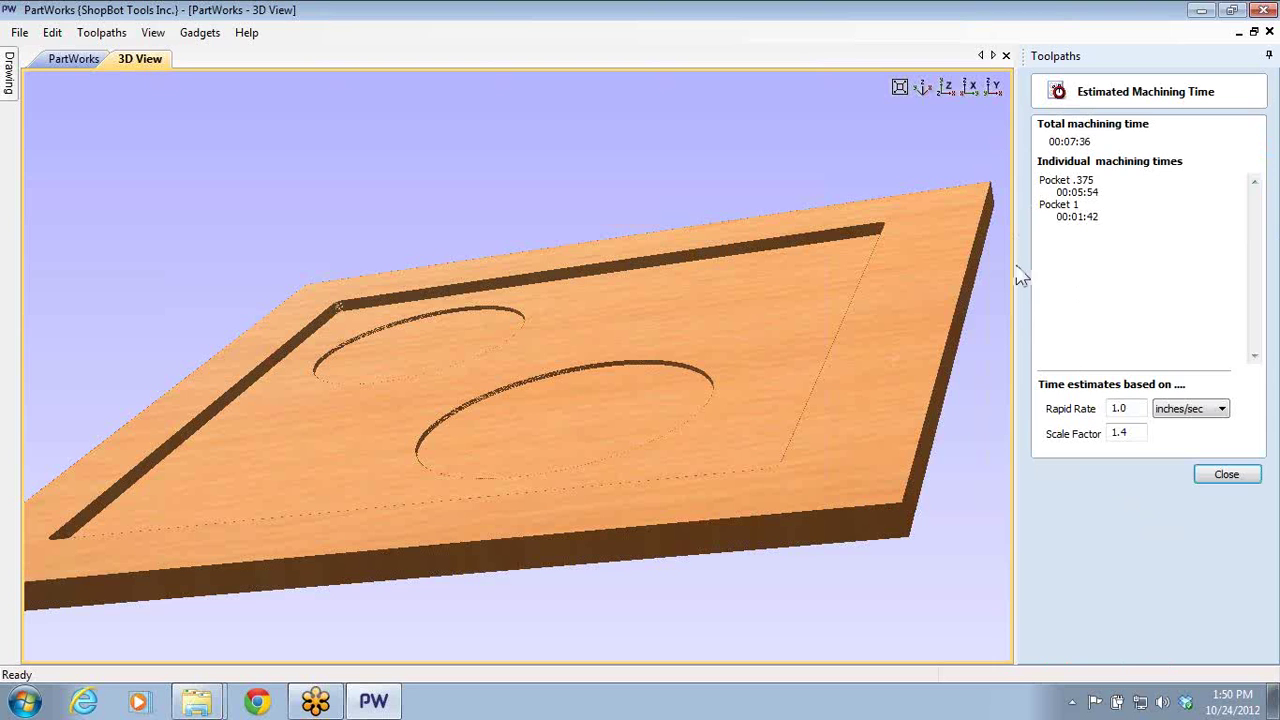
pyautogui.click(1250, 479)
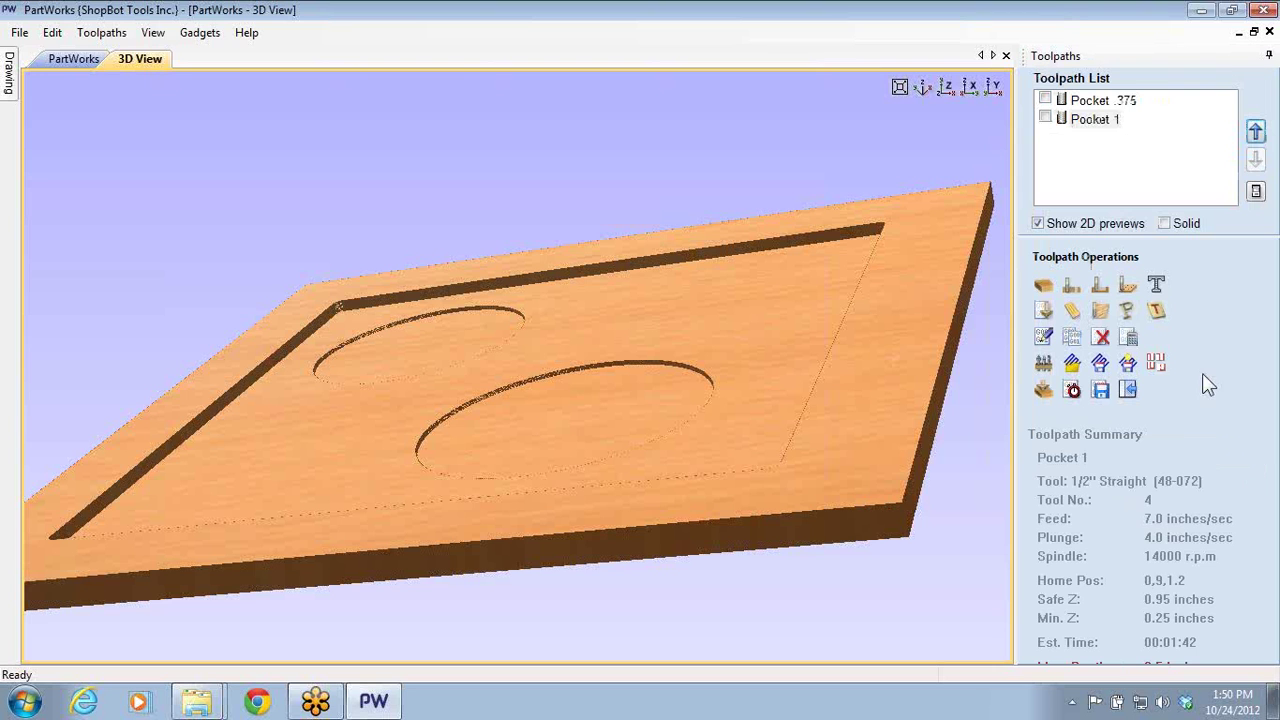
pyautogui.doubleClick(1092, 118)
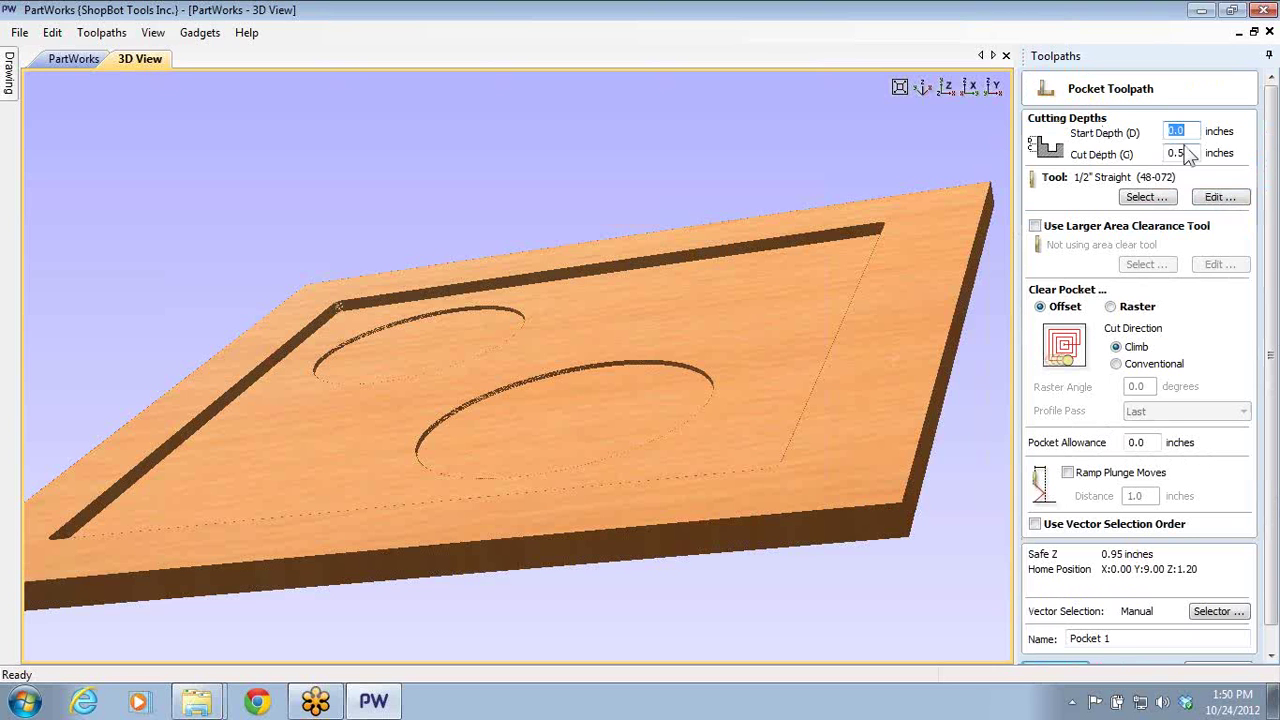
# - Give Pocket 1 a .375 start depth and .125 cut depth, then recalculate it
pyautogui.write('0.2')
pyautogui.press('BackSpace')
pyautogui.press('BackSpace')
pyautogui.press('BackSpace')
pyautogui.write('.5')
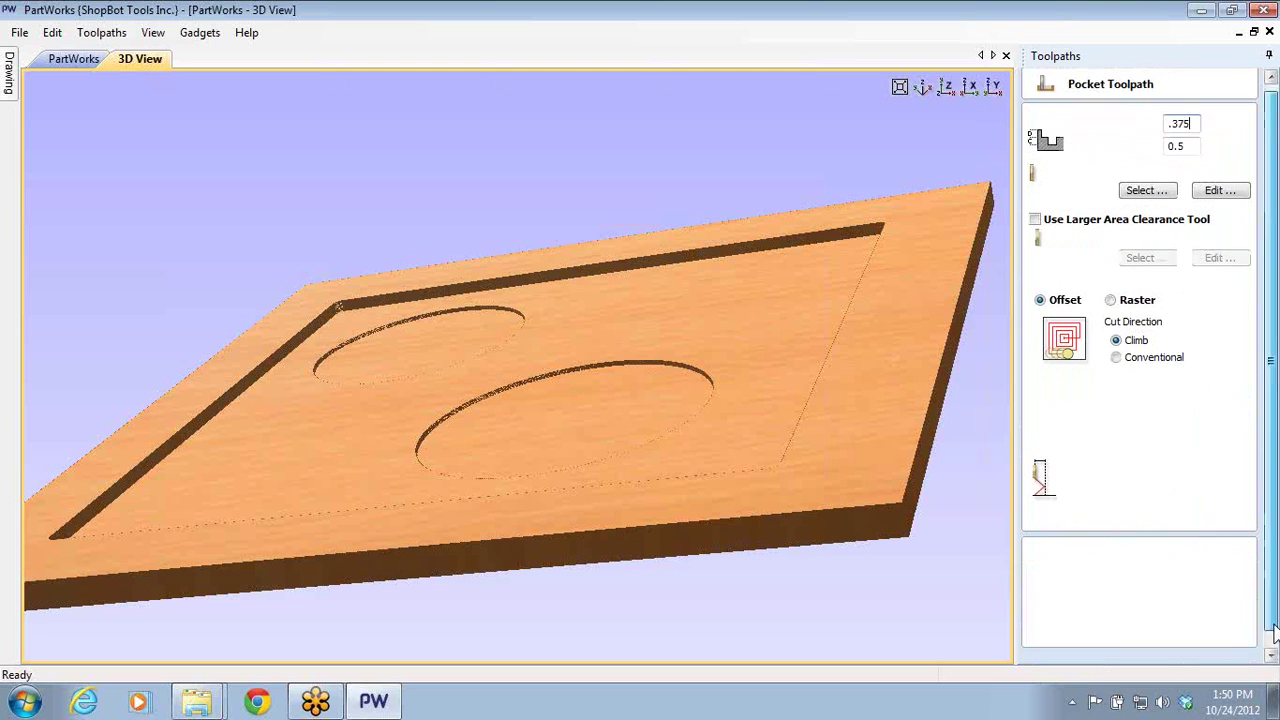
pyautogui.scroll(-1, 1272, 620)
pyautogui.click(1055, 648)
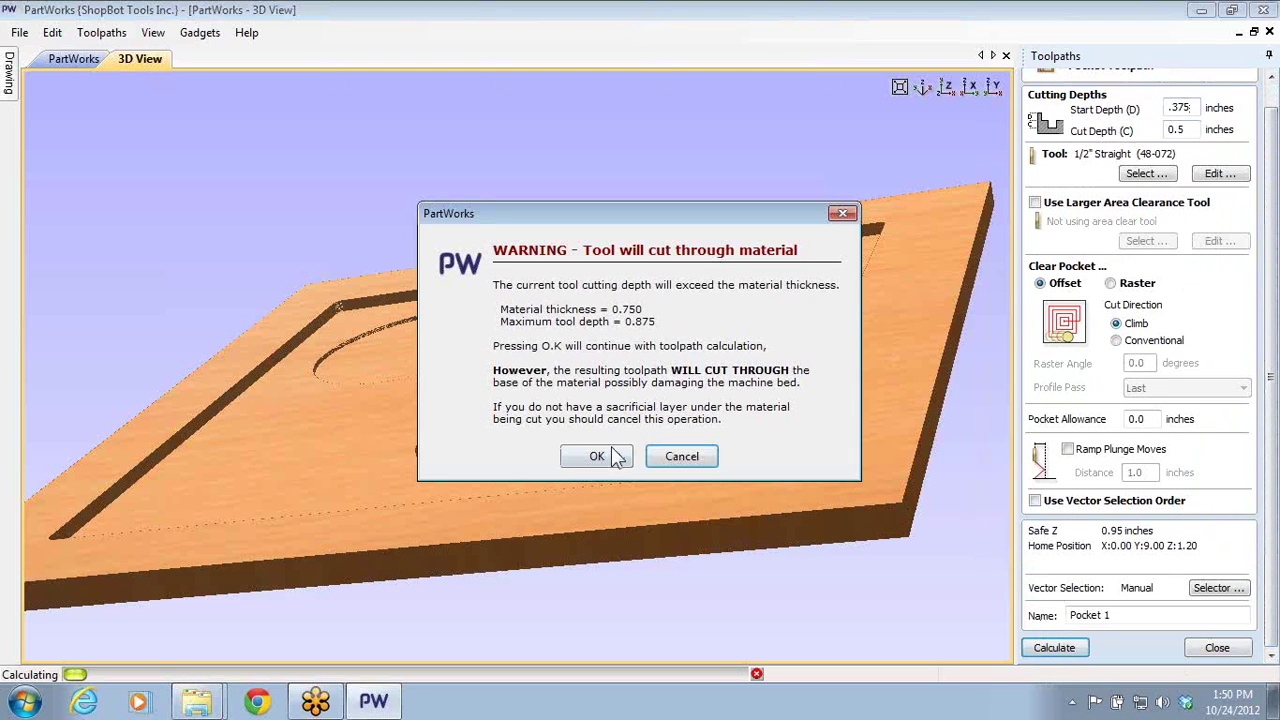
pyautogui.click(697, 460)
pyautogui.click(668, 393)
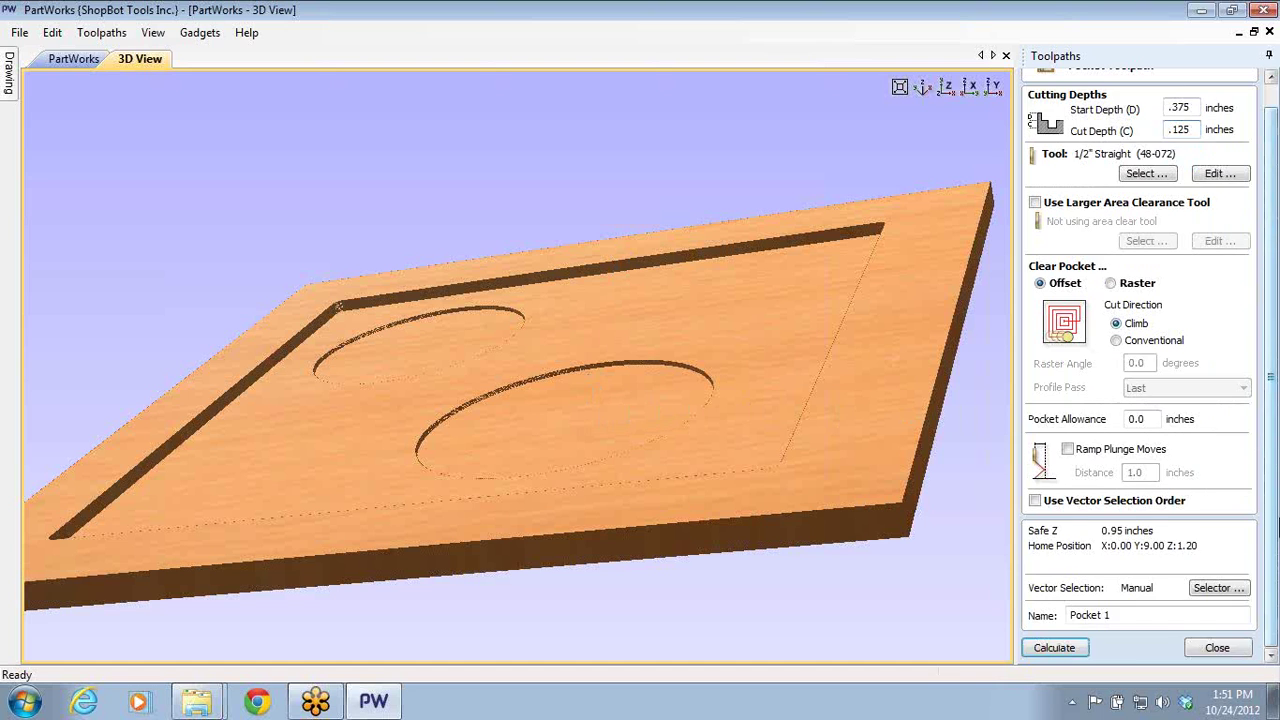
pyautogui.click(1054, 648)
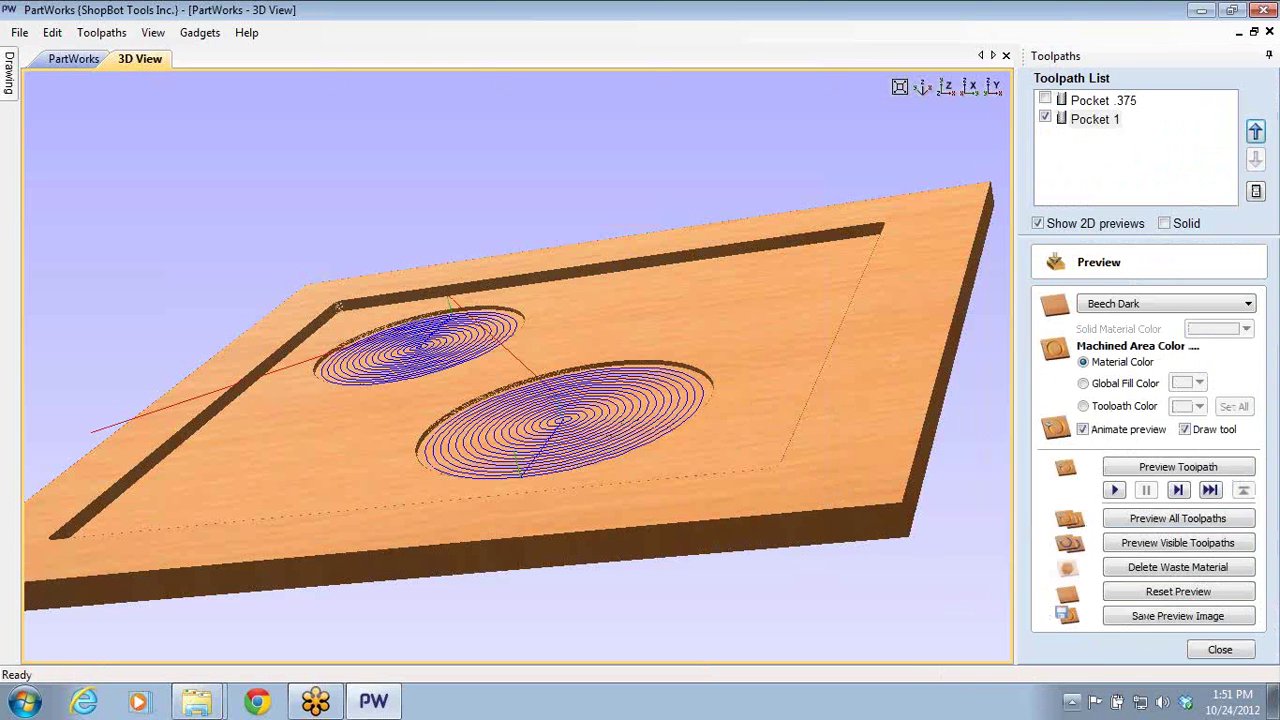
# - Re-simulate all toolpaths on a reset board and view machining time 00:07:36 (Pocket 1: 00:01:42)
pyautogui.click(1150, 592)
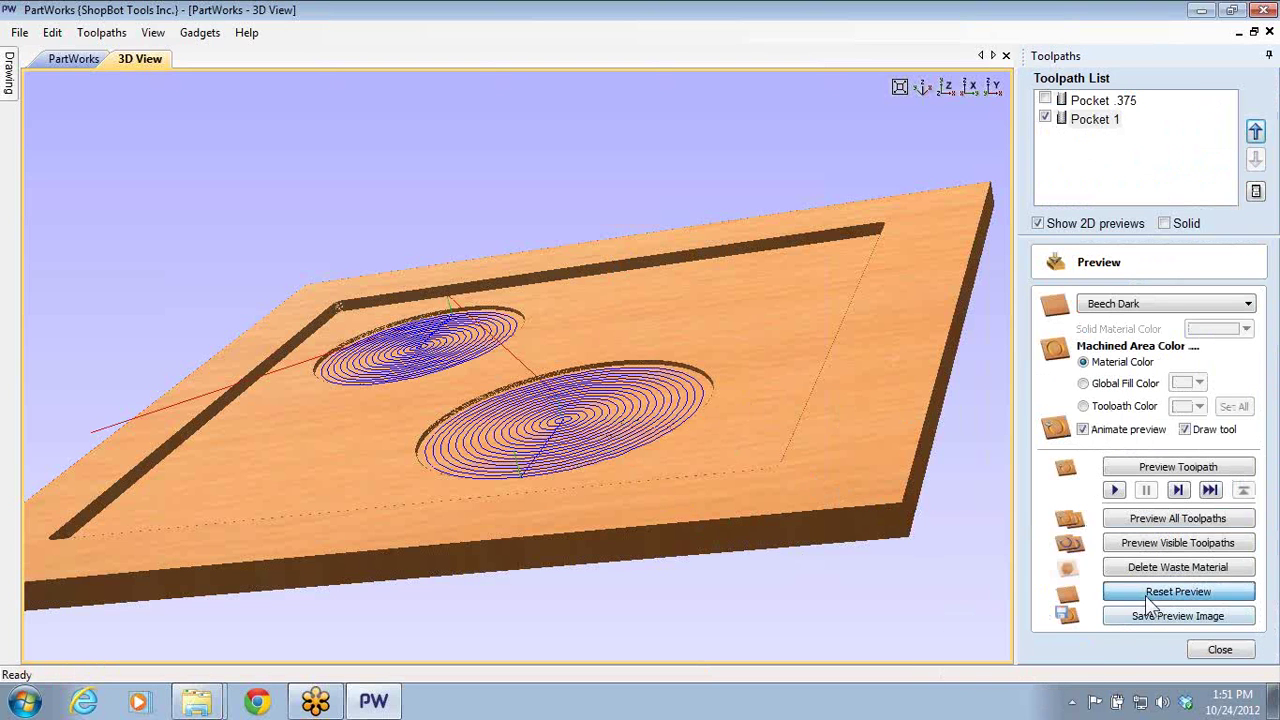
pyautogui.click(1178, 518)
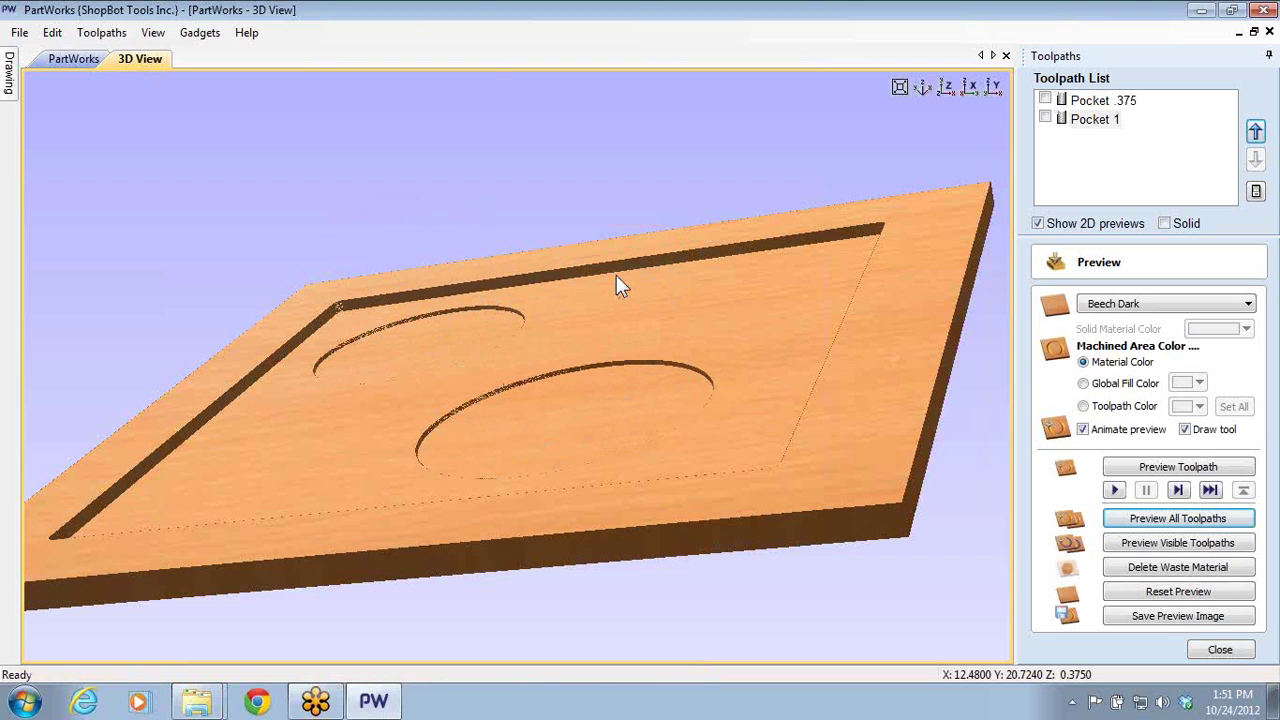
pyautogui.click(1219, 650)
pyautogui.click(1071, 390)
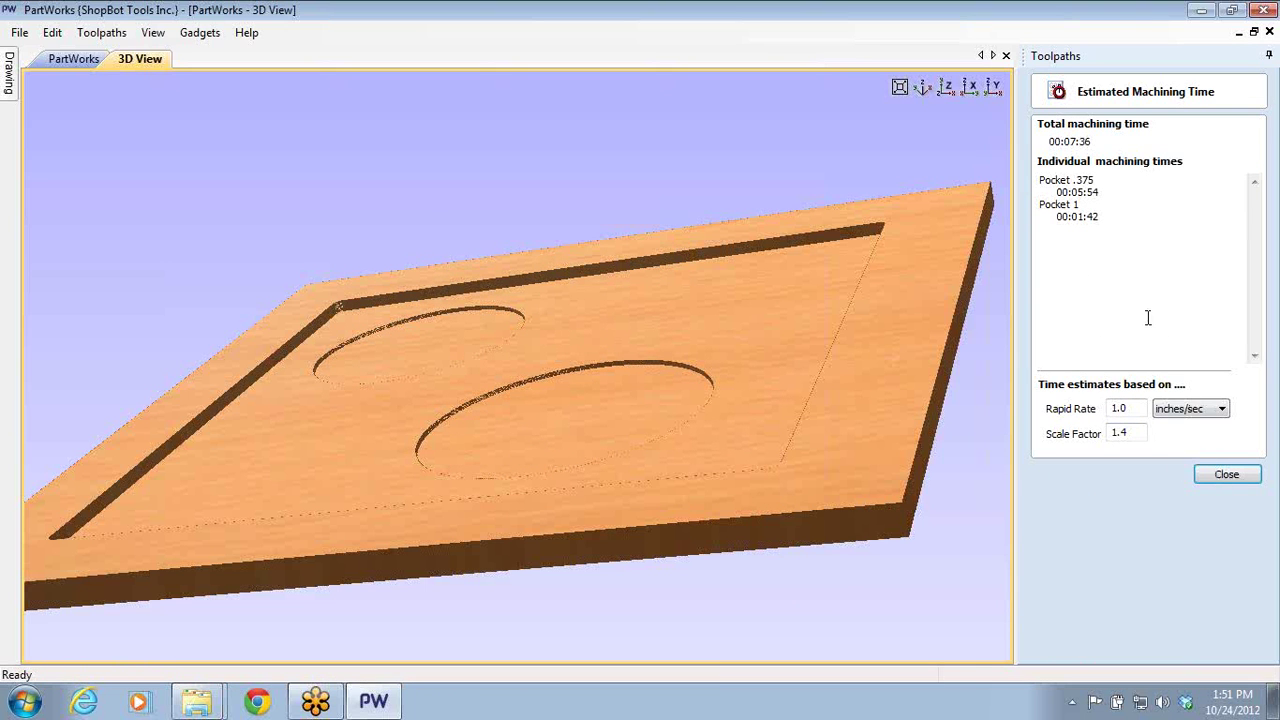
# - Close the time estimate and reopen Pocket .375's settings (0.0 start, 0.375 cut depth)
pyautogui.click(1226, 475)
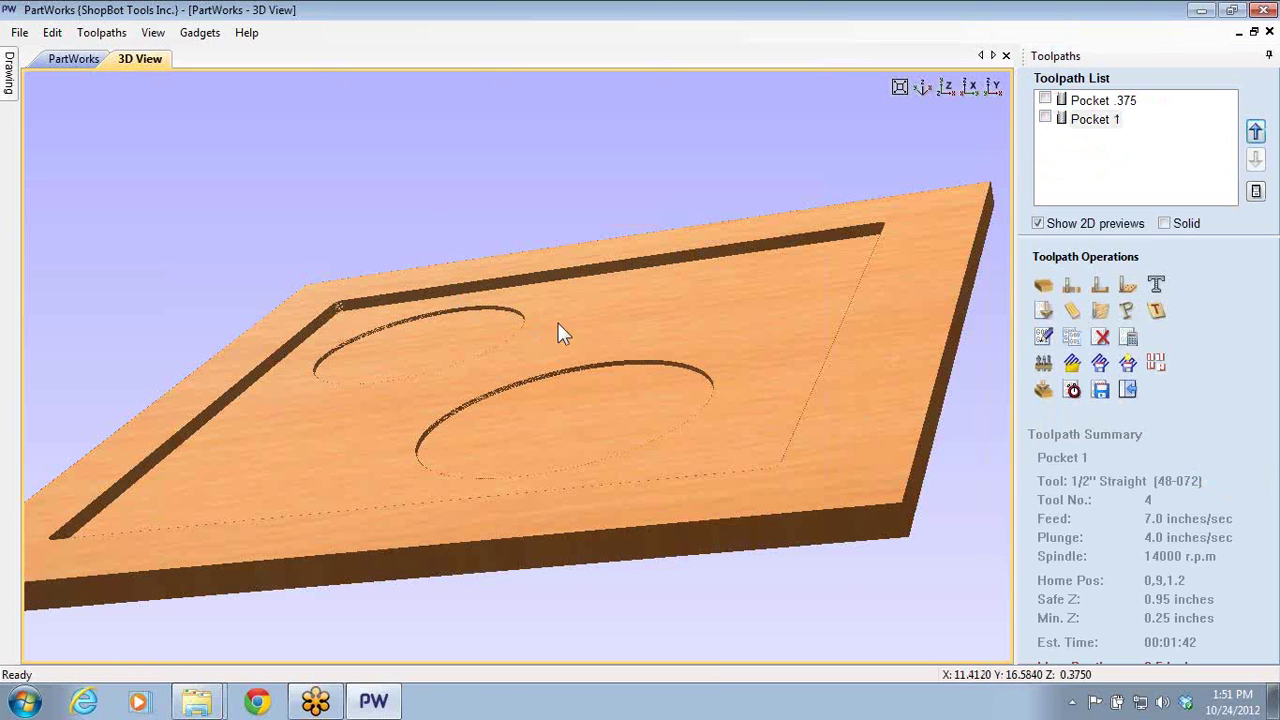
pyautogui.moveTo(558, 323); pyautogui.dragTo(724, 384)
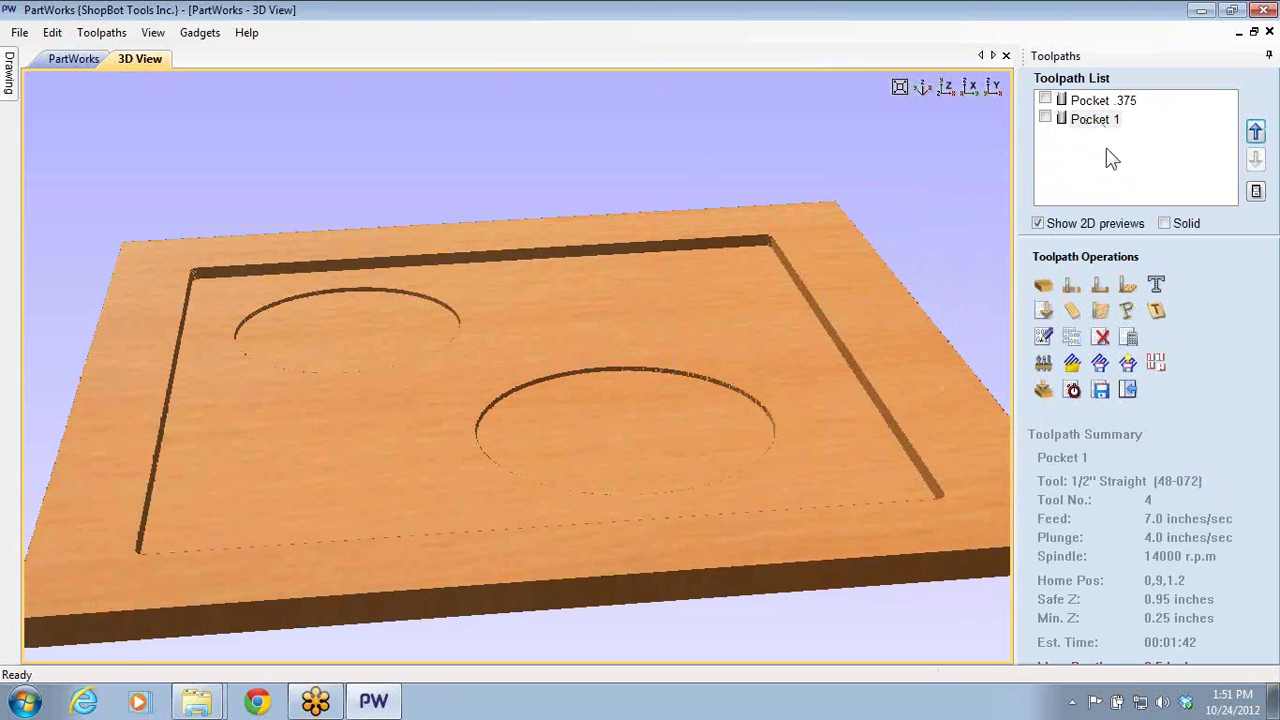
pyautogui.doubleClick(1066, 100)
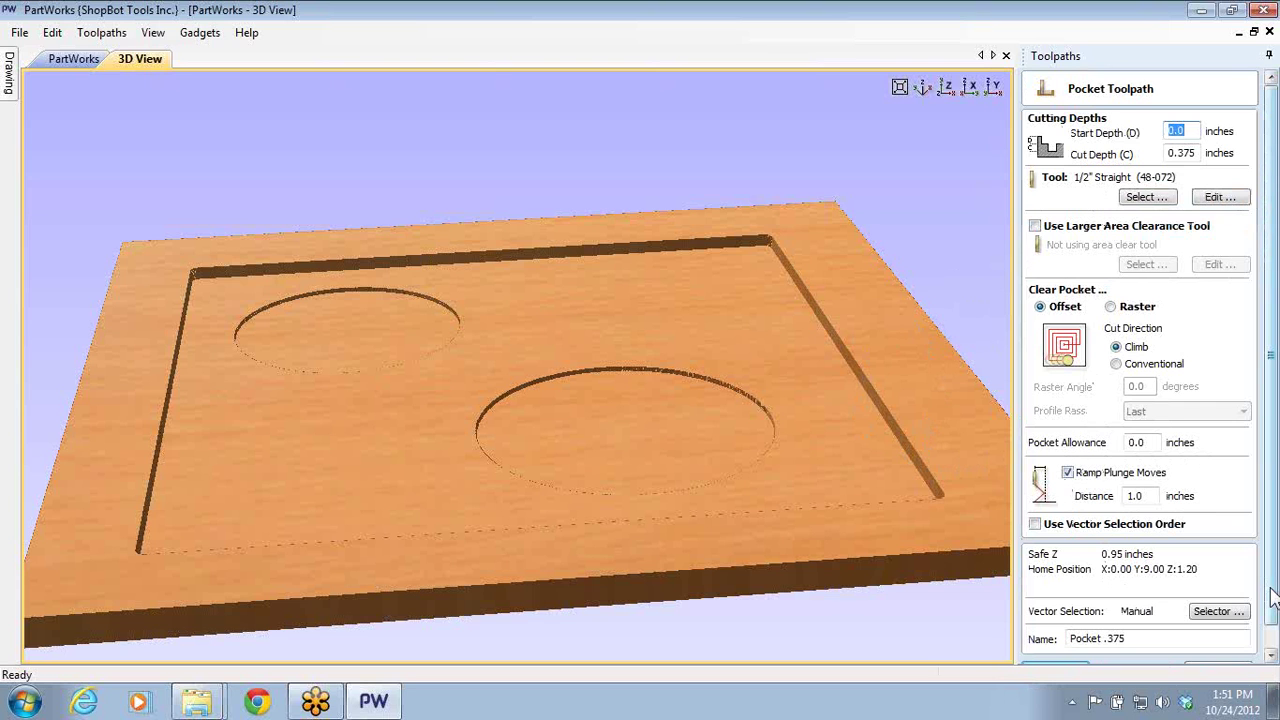
# - Close the Pocket .375 settings unchanged, return to the 2D view, and minimise PartWorks
pyautogui.moveTo(1270, 600); pyautogui.dragTo(1270, 622)
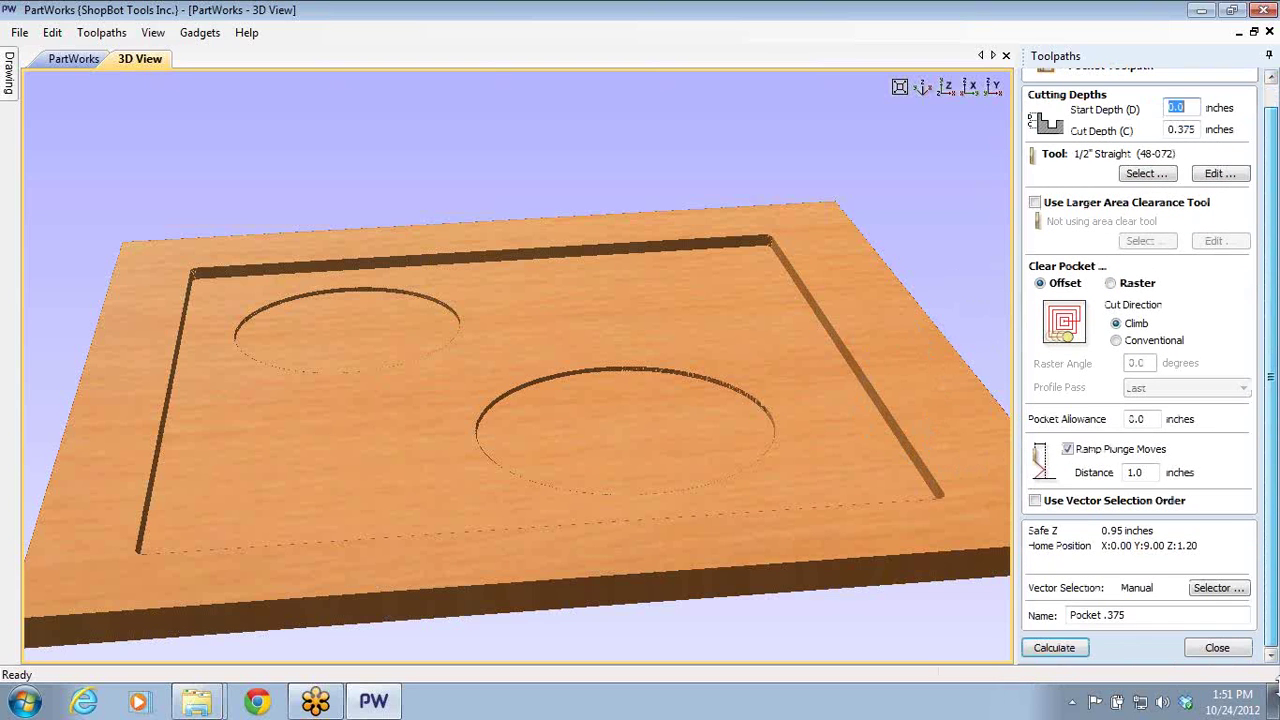
pyautogui.click(1220, 649)
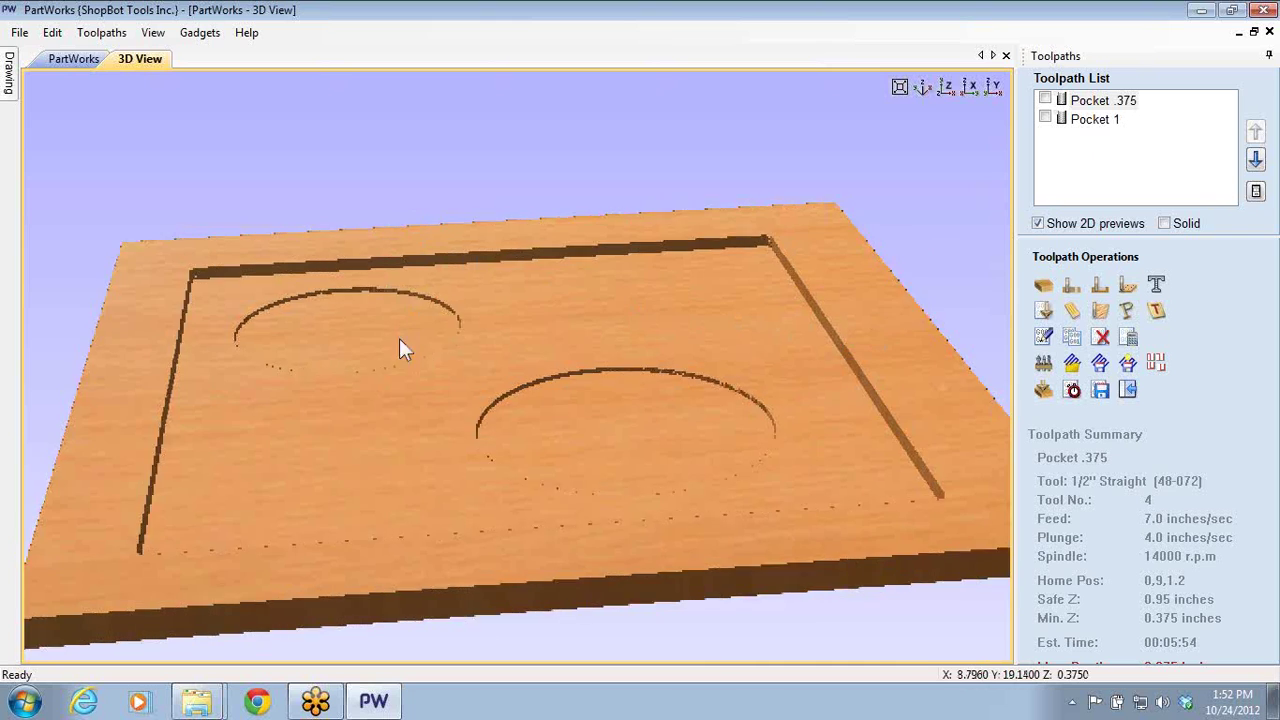
pyautogui.moveTo(400, 346)
pyautogui.mouseDown()
pyautogui.moveTo(497, 269)
pyautogui.moveTo(657, 234)
pyautogui.moveTo(625, 325)
pyautogui.mouseUp()
pyautogui.click(80, 59)
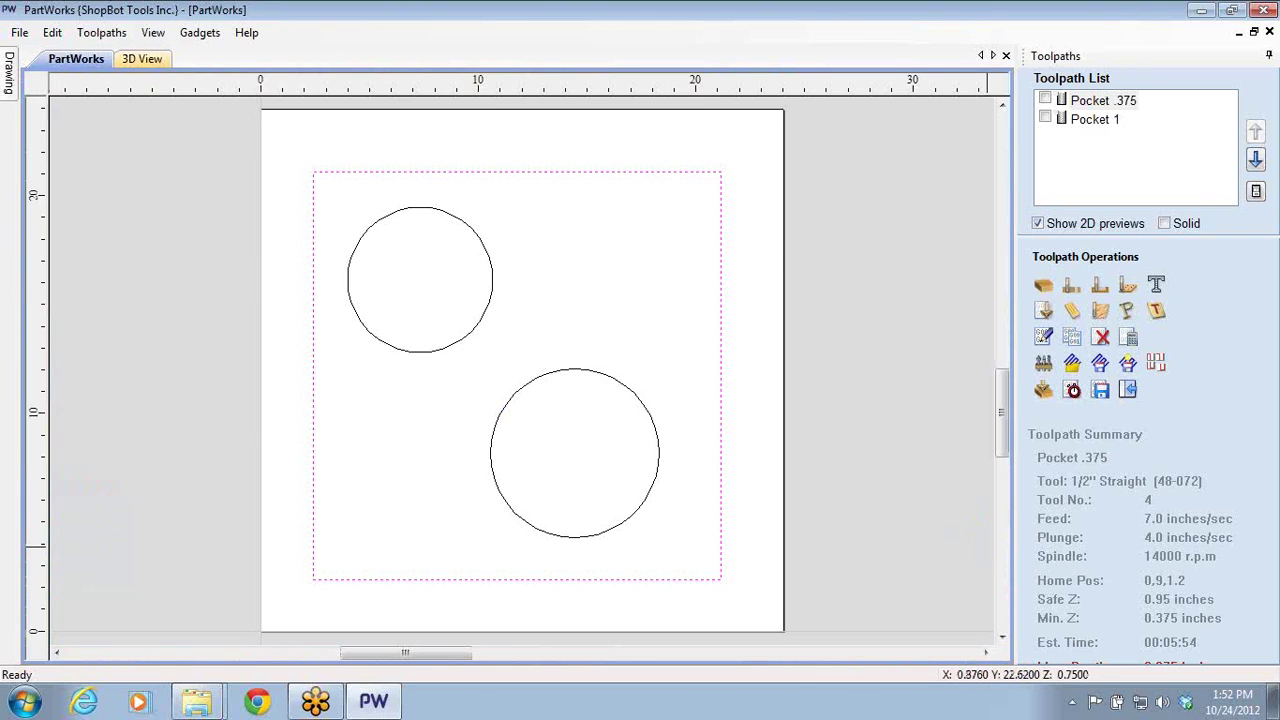
pyautogui.click(1201, 10)
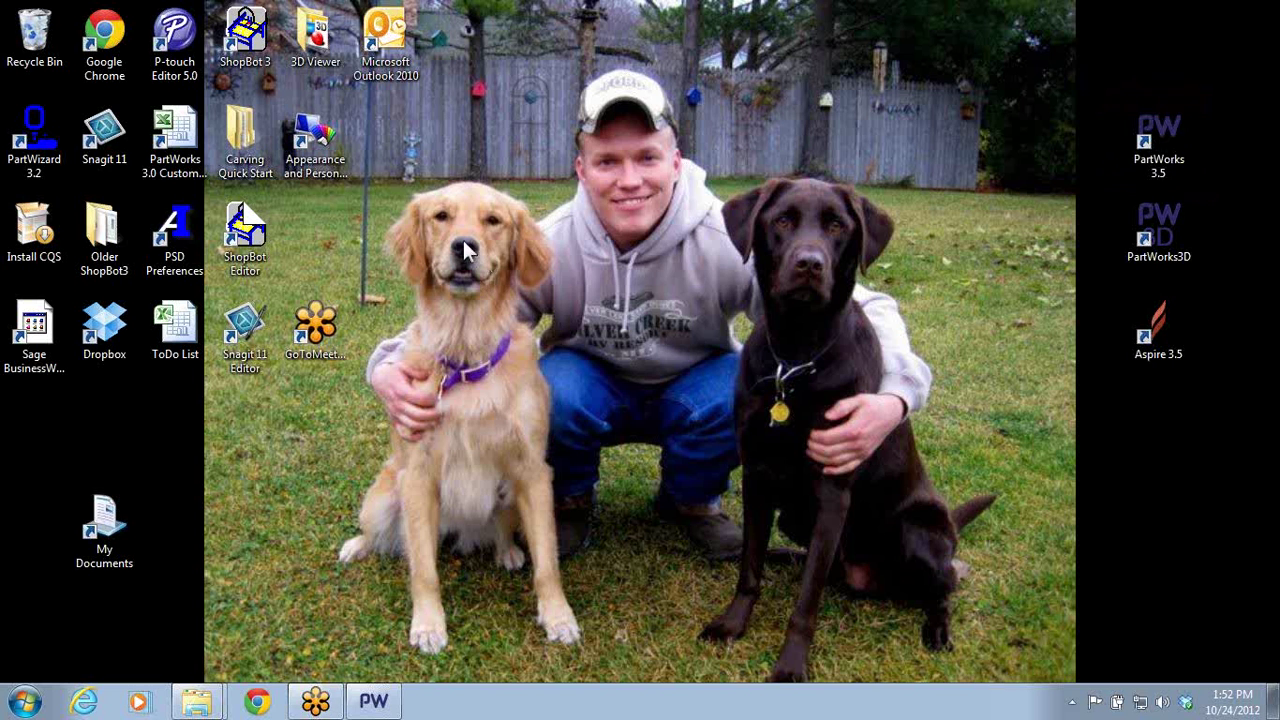
# - Browse Documents > TJ Projects > Projects 21-25 > Patio Chair and open the Patio Chair file
pyautogui.doubleClick(102, 525)
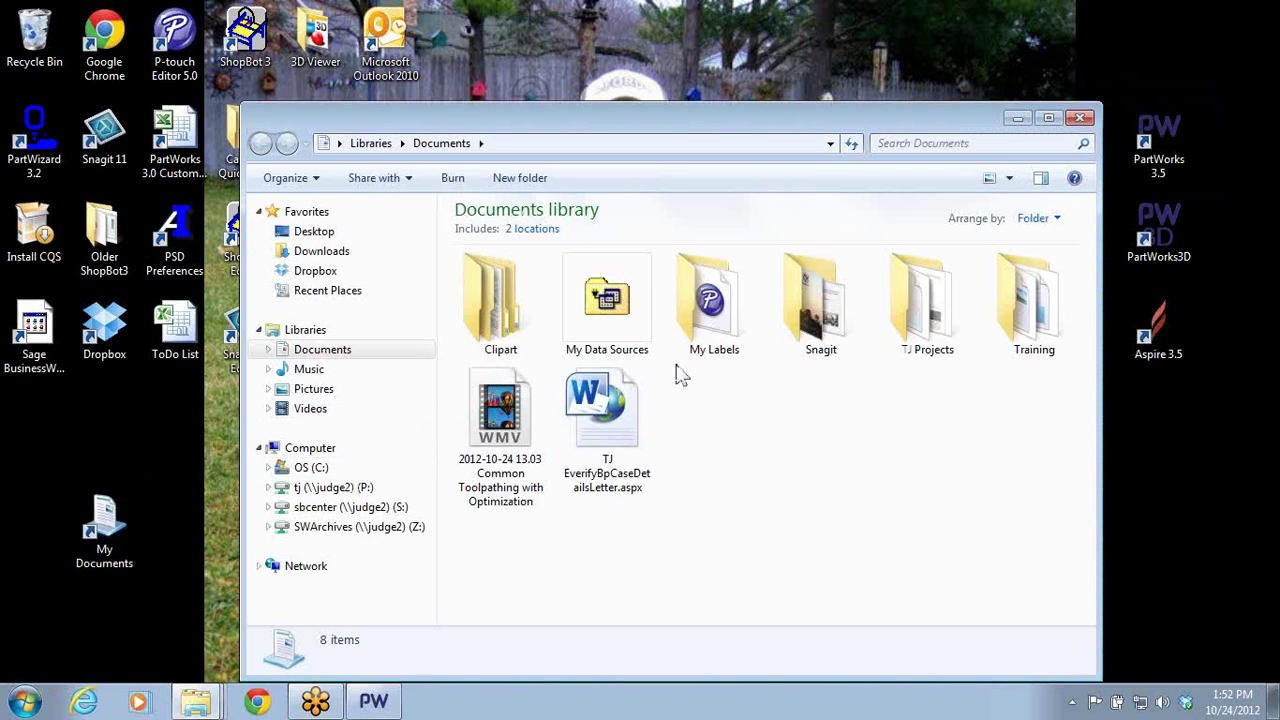
pyautogui.doubleClick(915, 343)
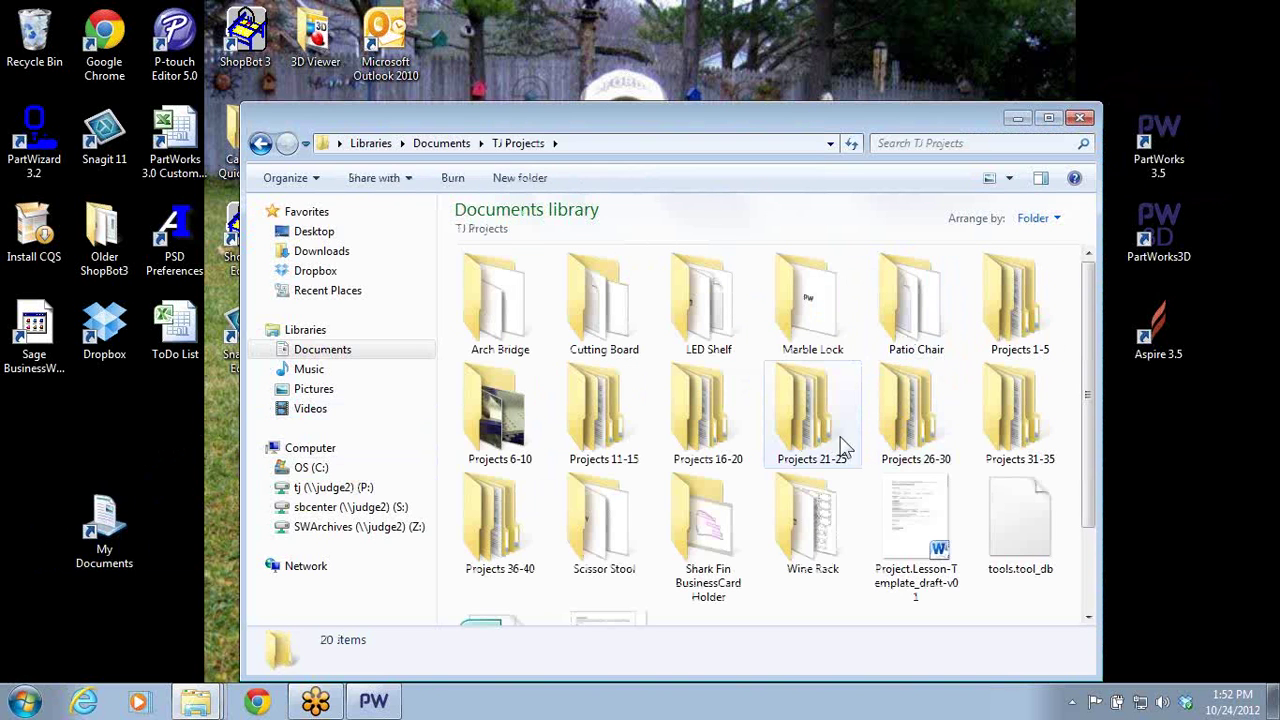
pyautogui.moveTo(829, 434)
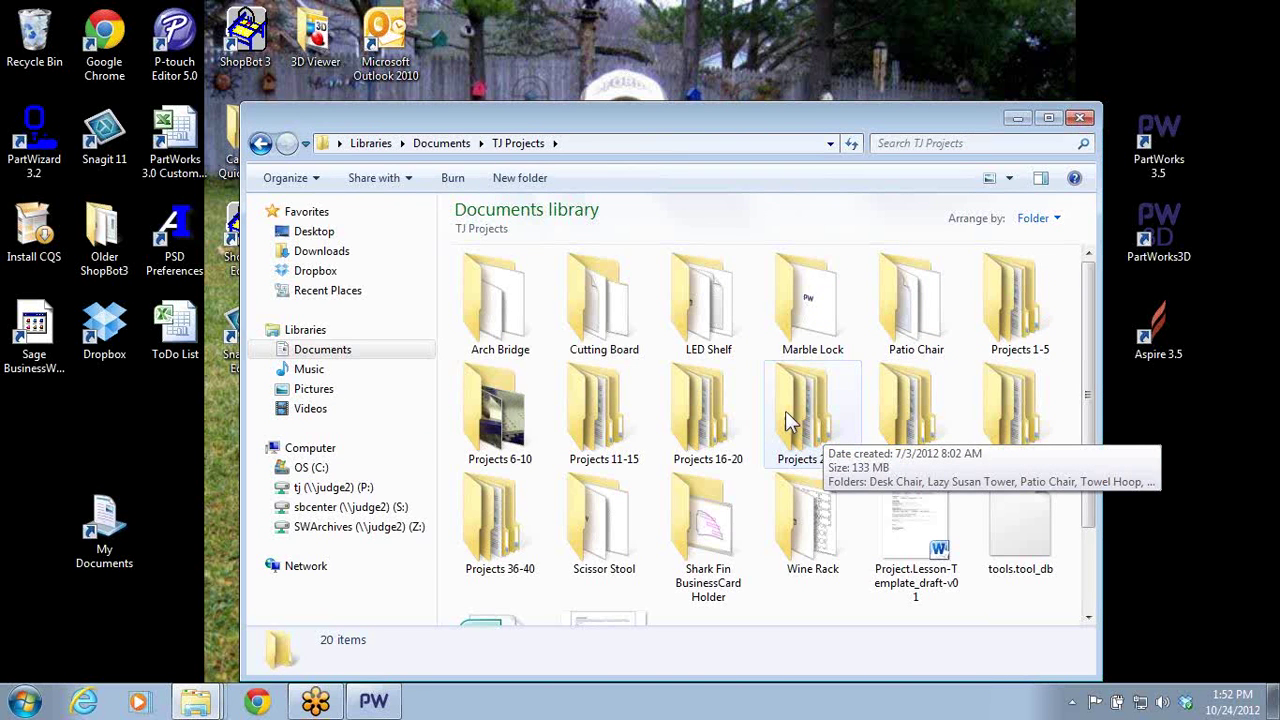
pyautogui.doubleClick(786, 422)
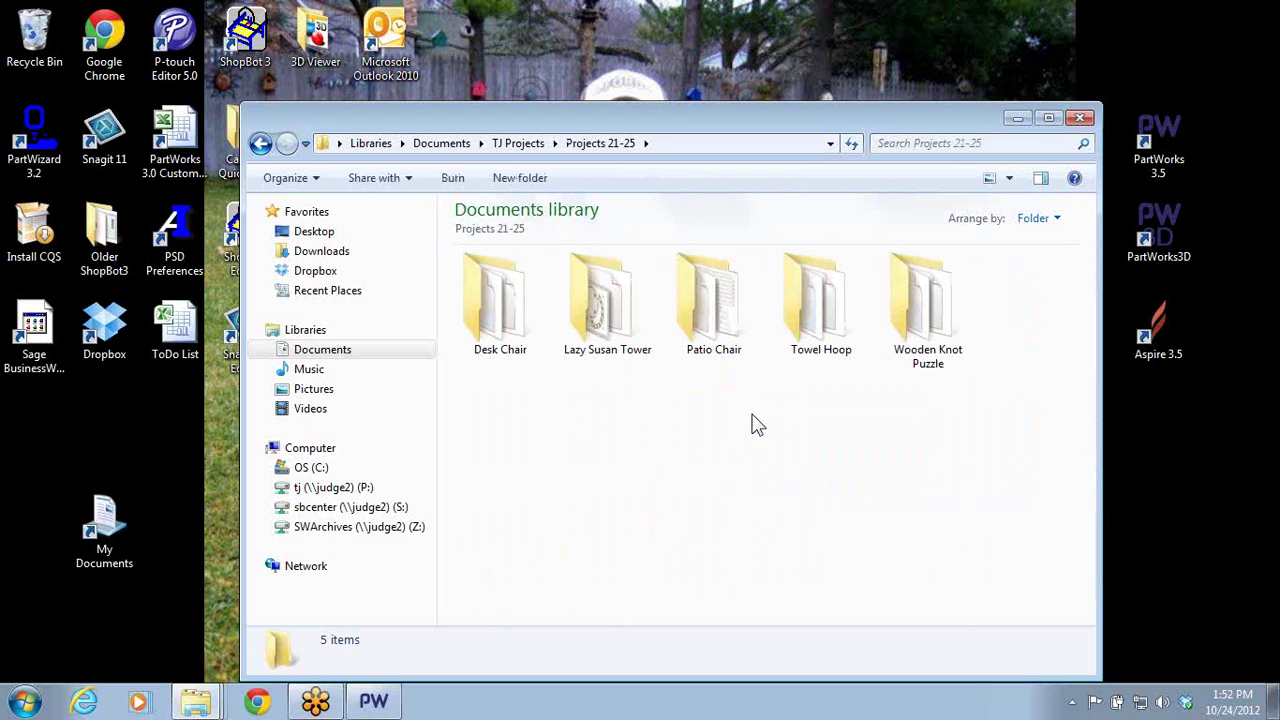
pyautogui.doubleClick(708, 310)
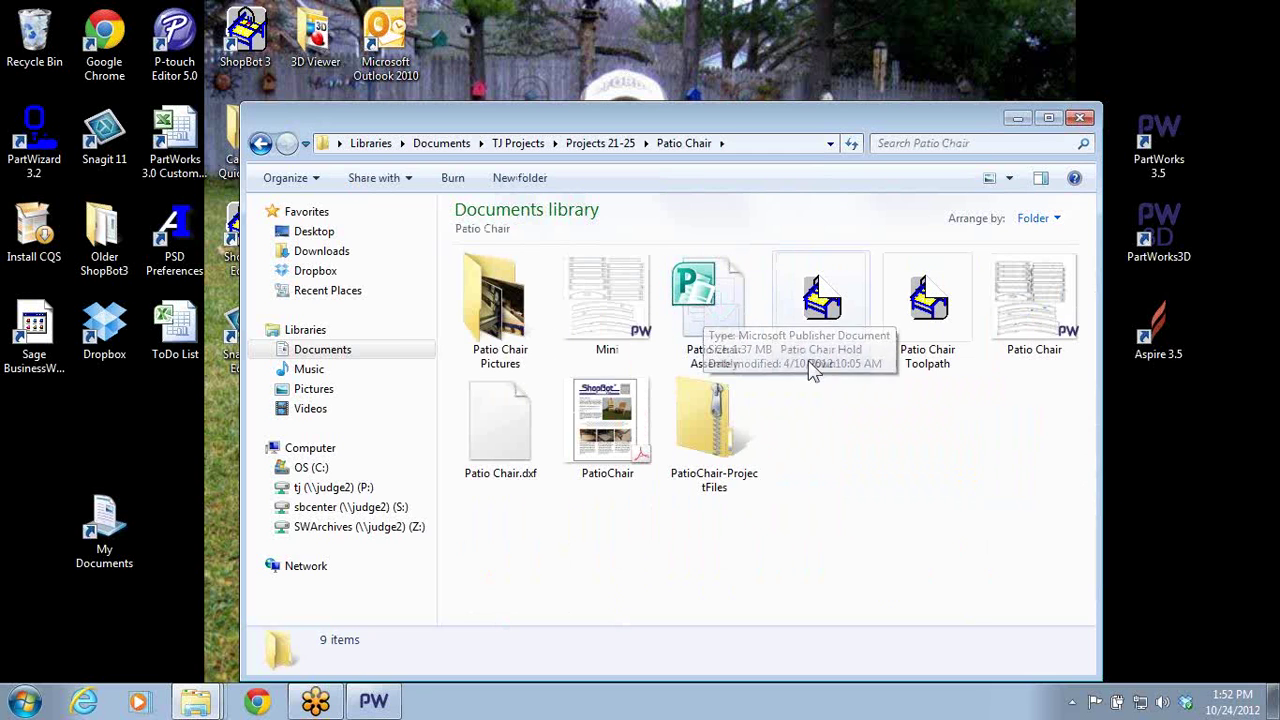
pyautogui.doubleClick(1014, 320)
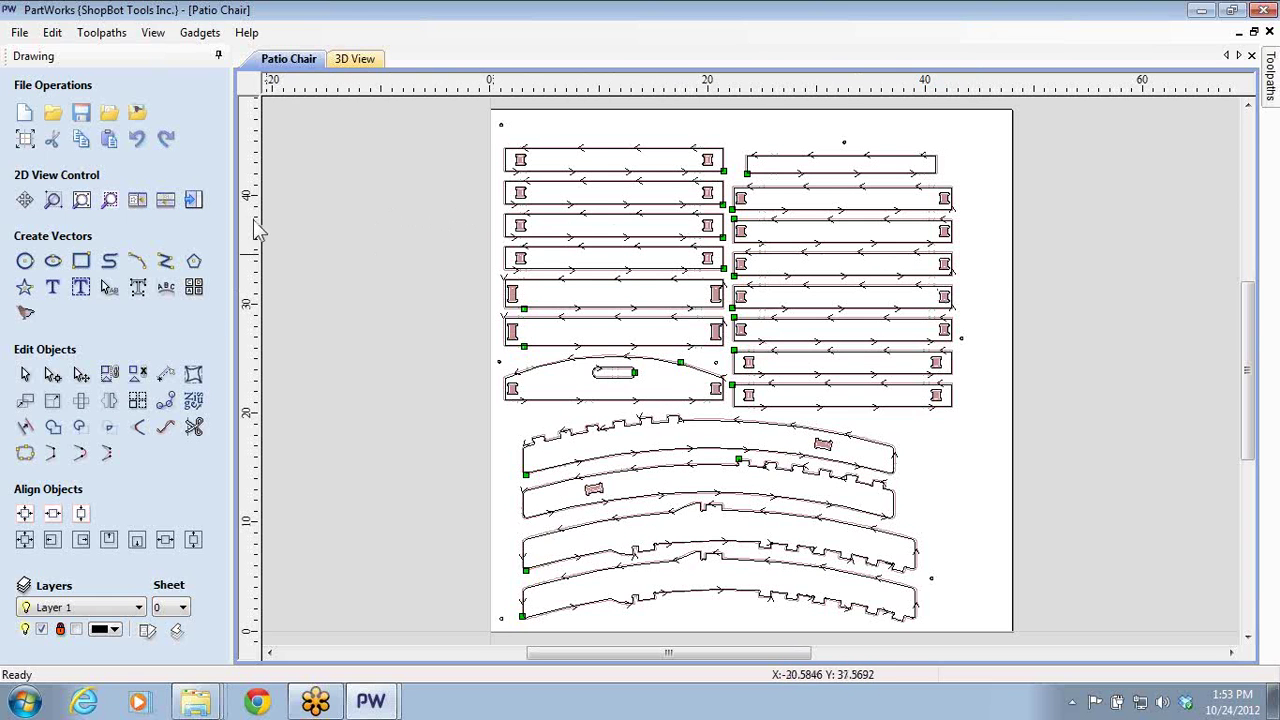
# - Simulate all the Patio Chair toolpaths in the 3D preview
pyautogui.click(193, 201)
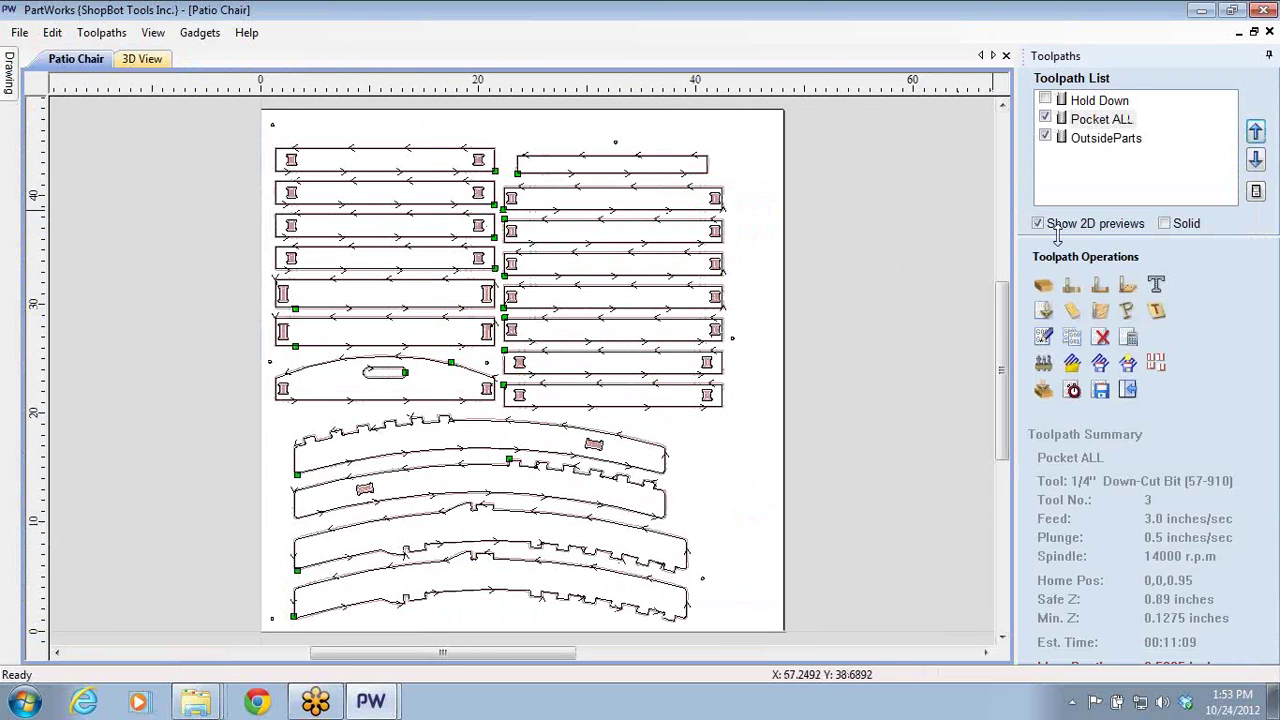
pyautogui.click(1043, 389)
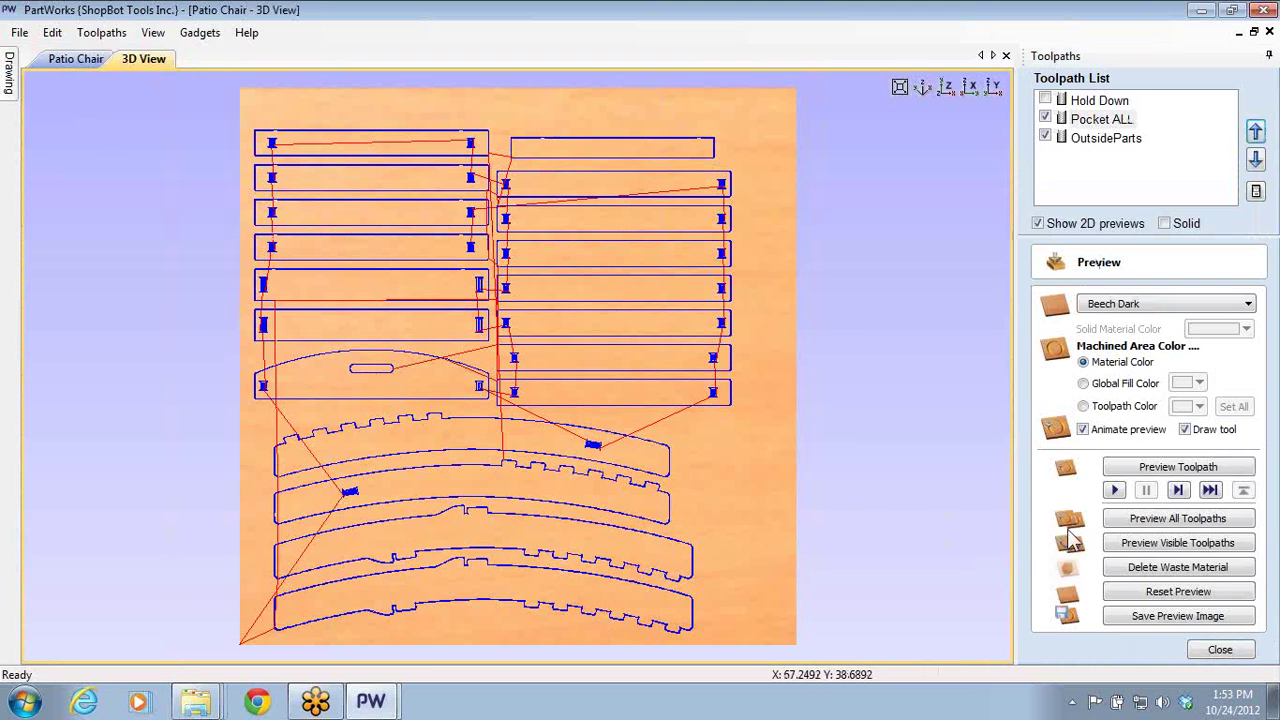
pyautogui.click(1153, 520)
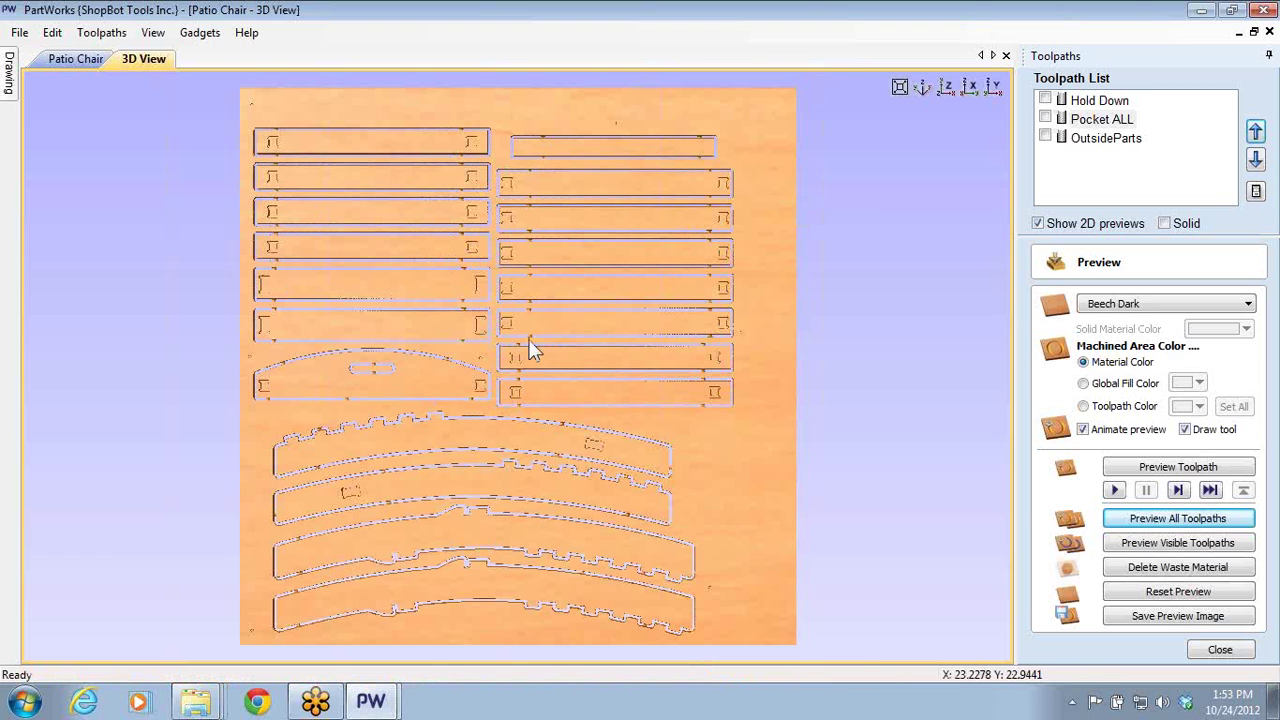
pyautogui.scroll(5, 522, 307)
pyautogui.scroll(-5, 483, 406)
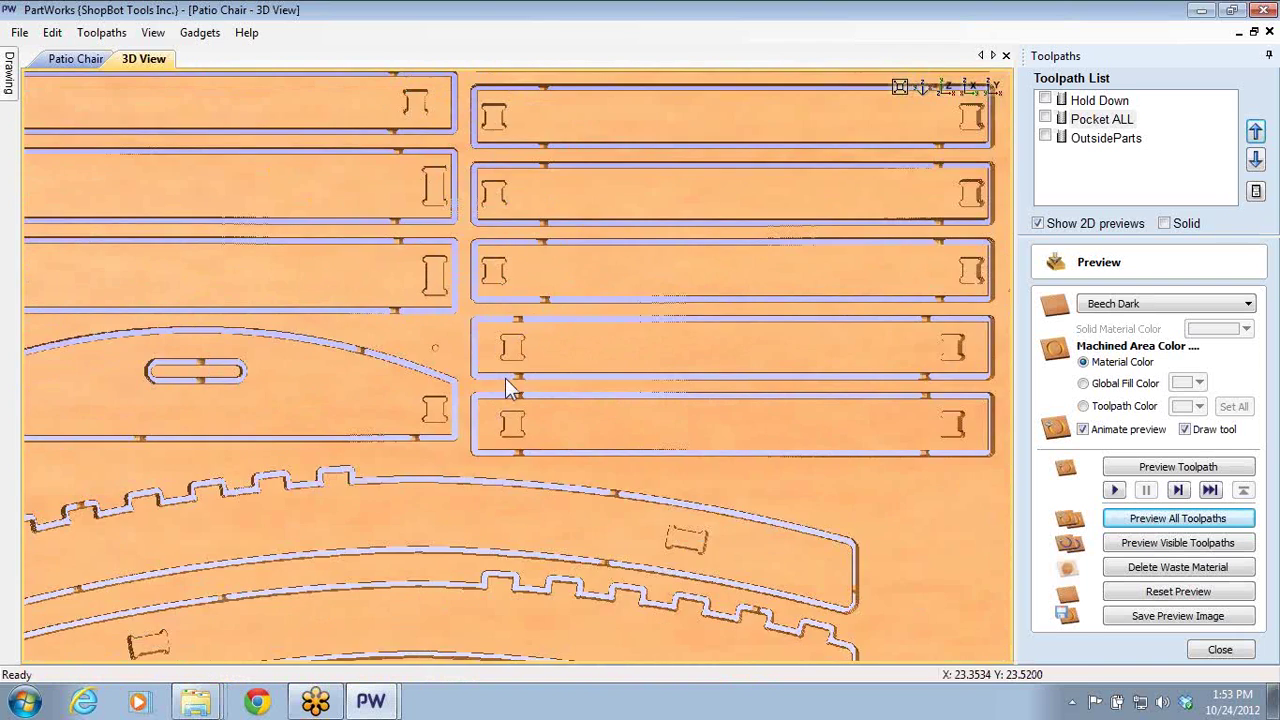
pyautogui.scroll(-3, 700, 352)
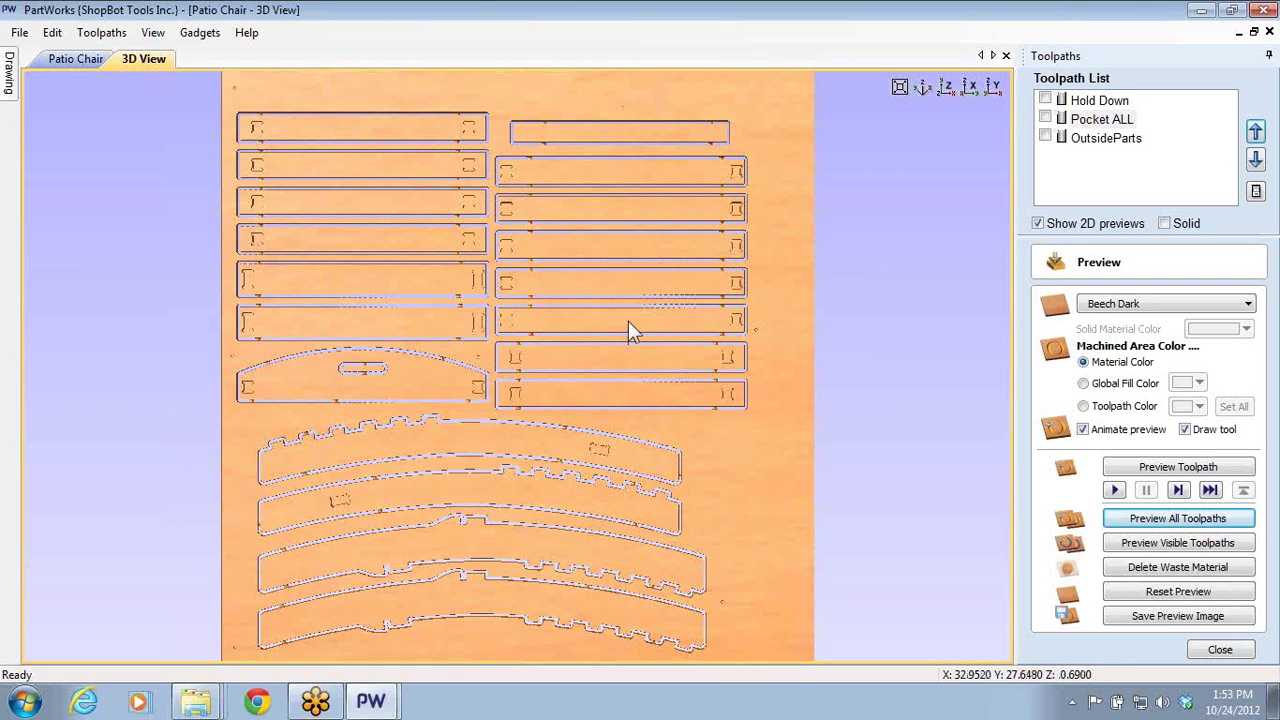
# - Select the Hold Down toolpath, inspect the cut sheet from tilted views, and return to the Patio Chair drawing
pyautogui.click(1076, 102)
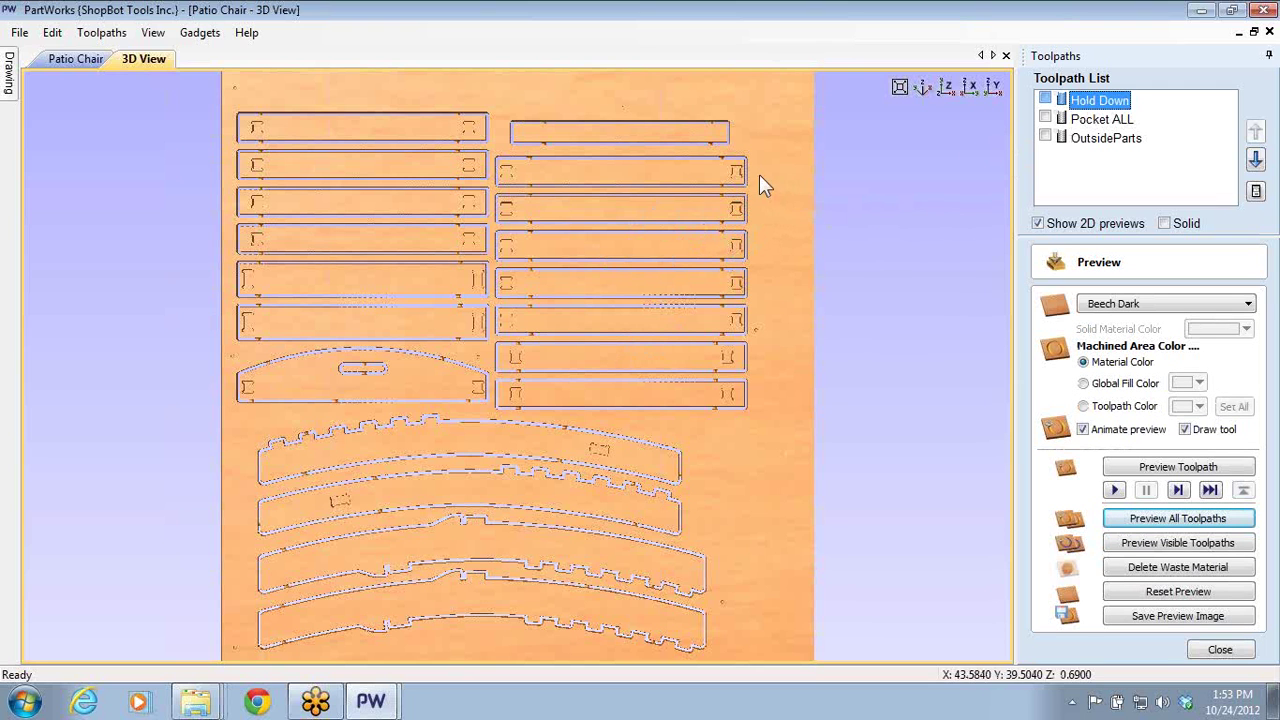
pyautogui.scroll(5, 643, 283)
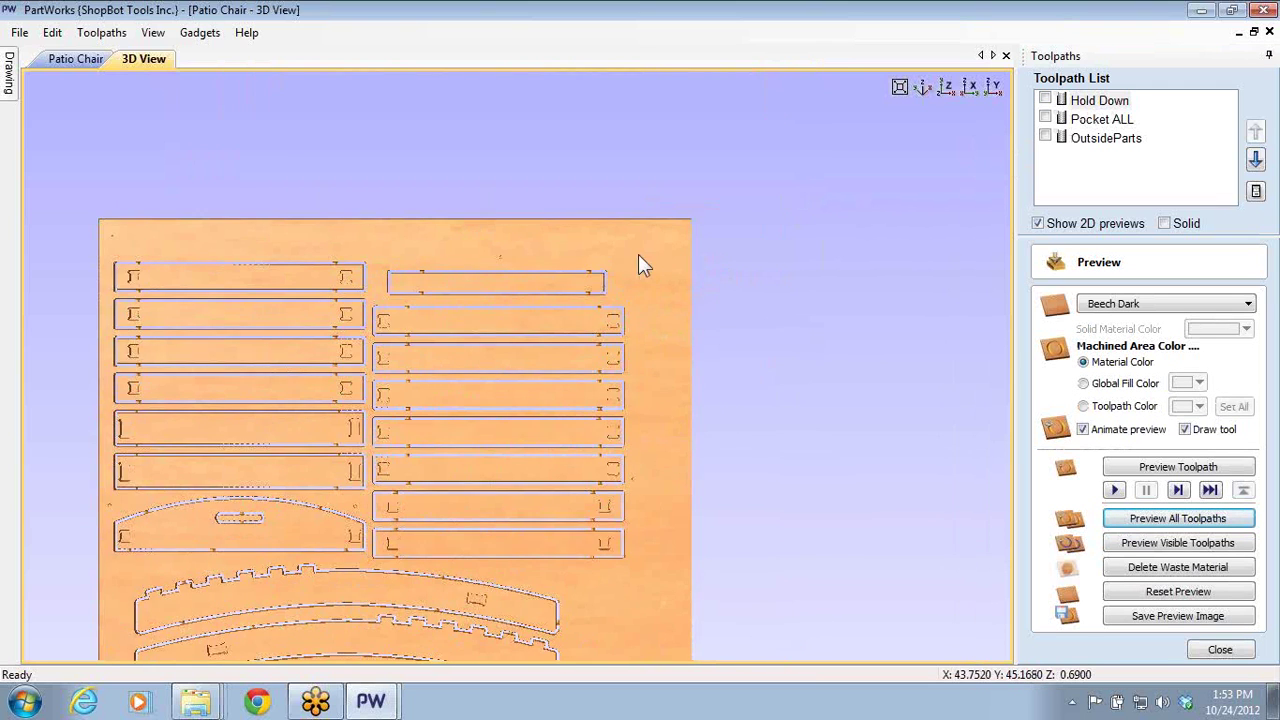
pyautogui.moveTo(518, 225); pyautogui.dragTo(484, 280)
pyautogui.scroll(-5, 483, 265)
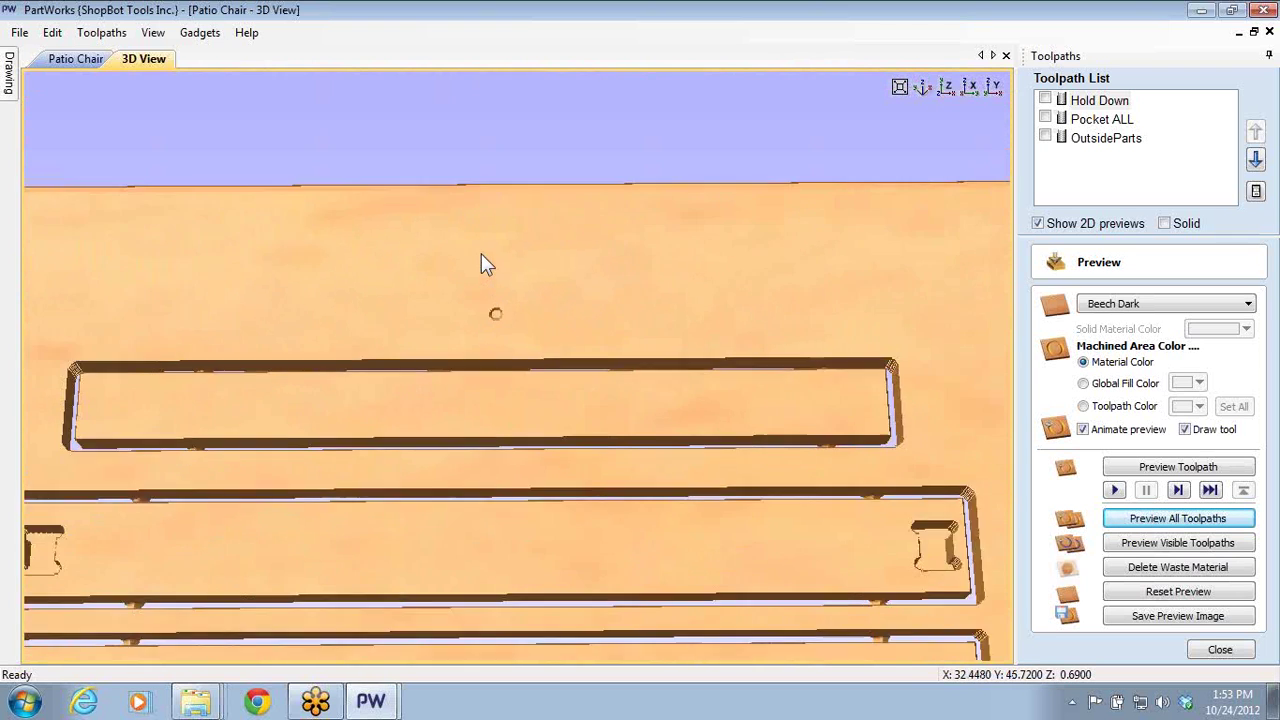
pyautogui.scroll(-4, 476, 350)
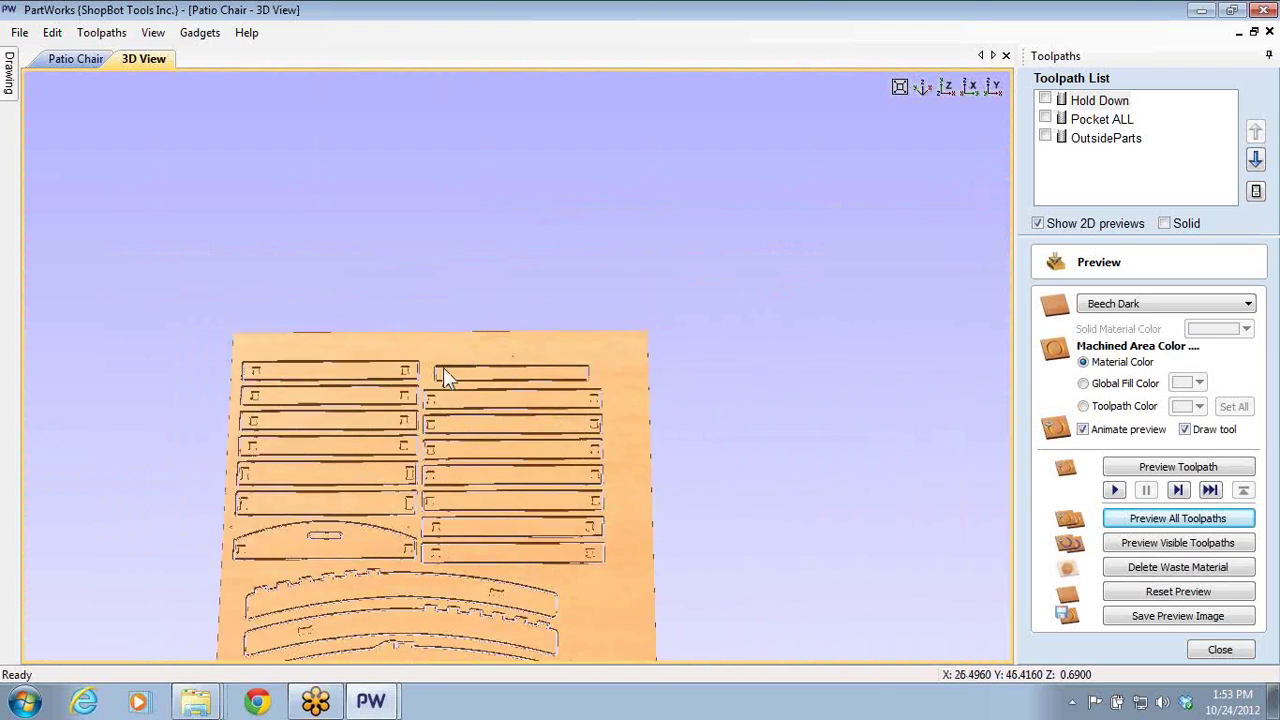
pyautogui.moveTo(443, 371); pyautogui.dragTo(403, 505)
pyautogui.scroll(6, 390, 518)
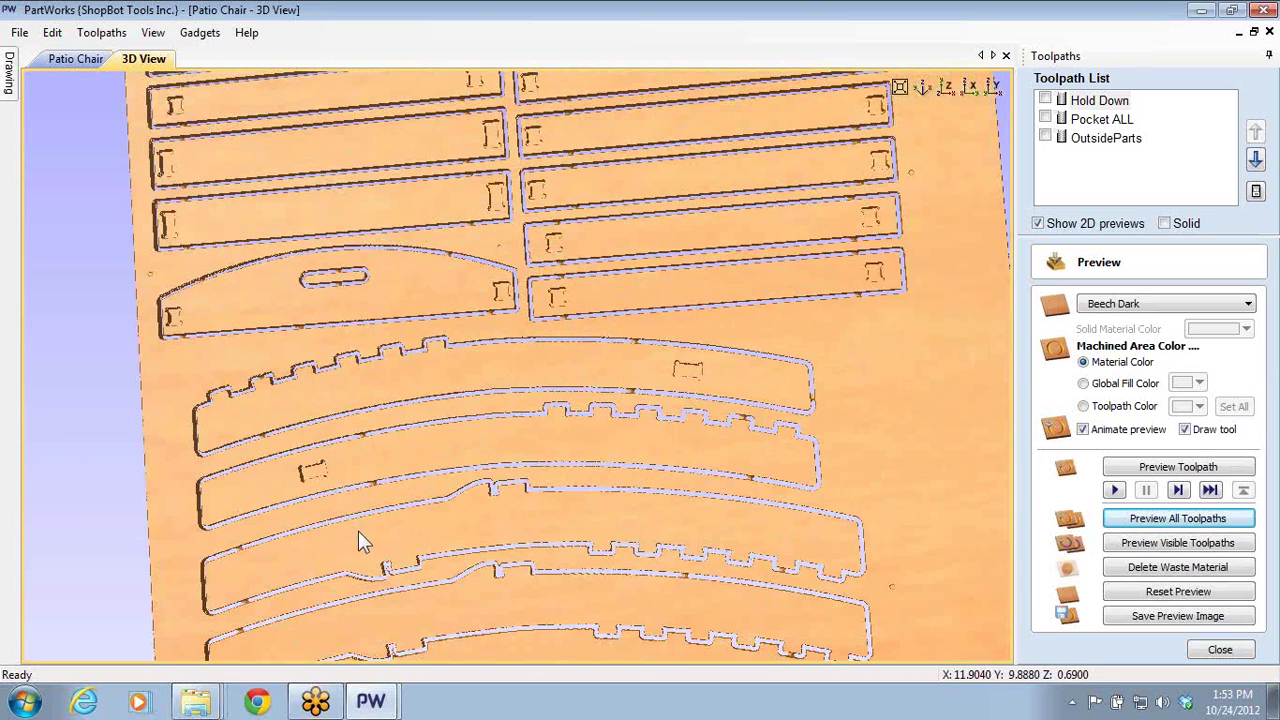
pyautogui.click(78, 59)
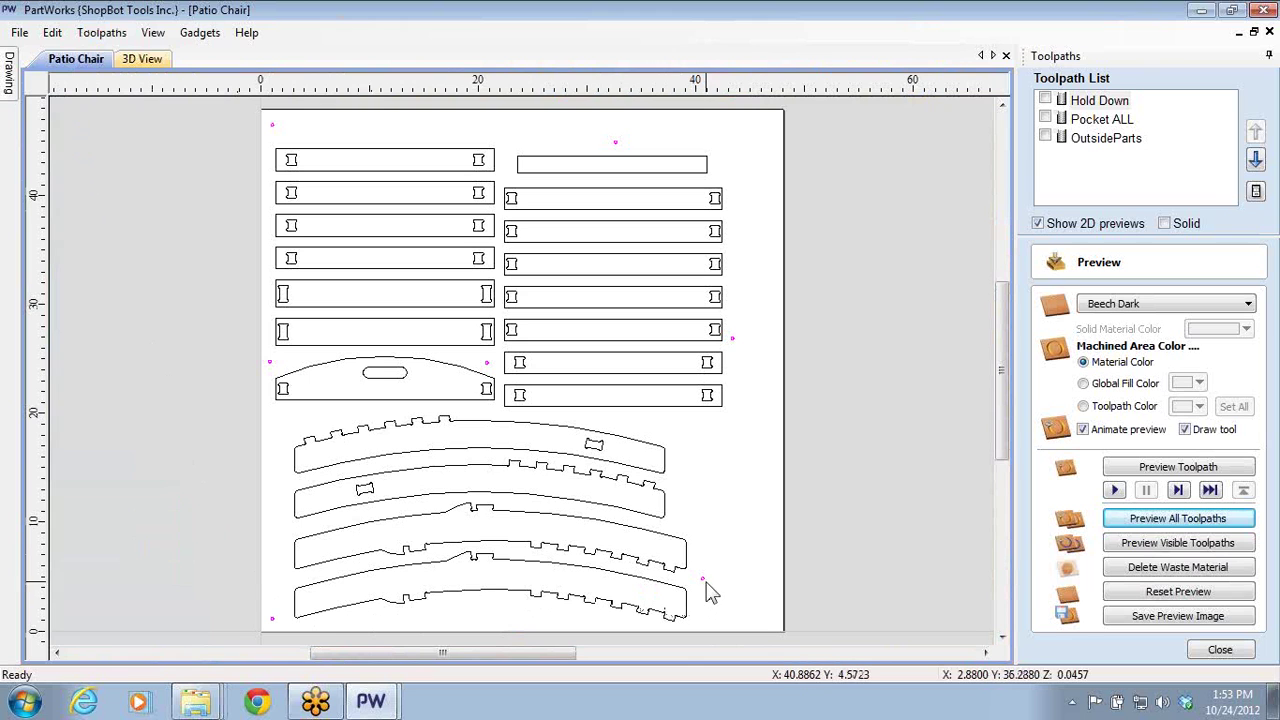
# - Zoom around the Patio Chair drawing and bring up the list of open PartWorks windows
pyautogui.scroll(8, 292, 625)
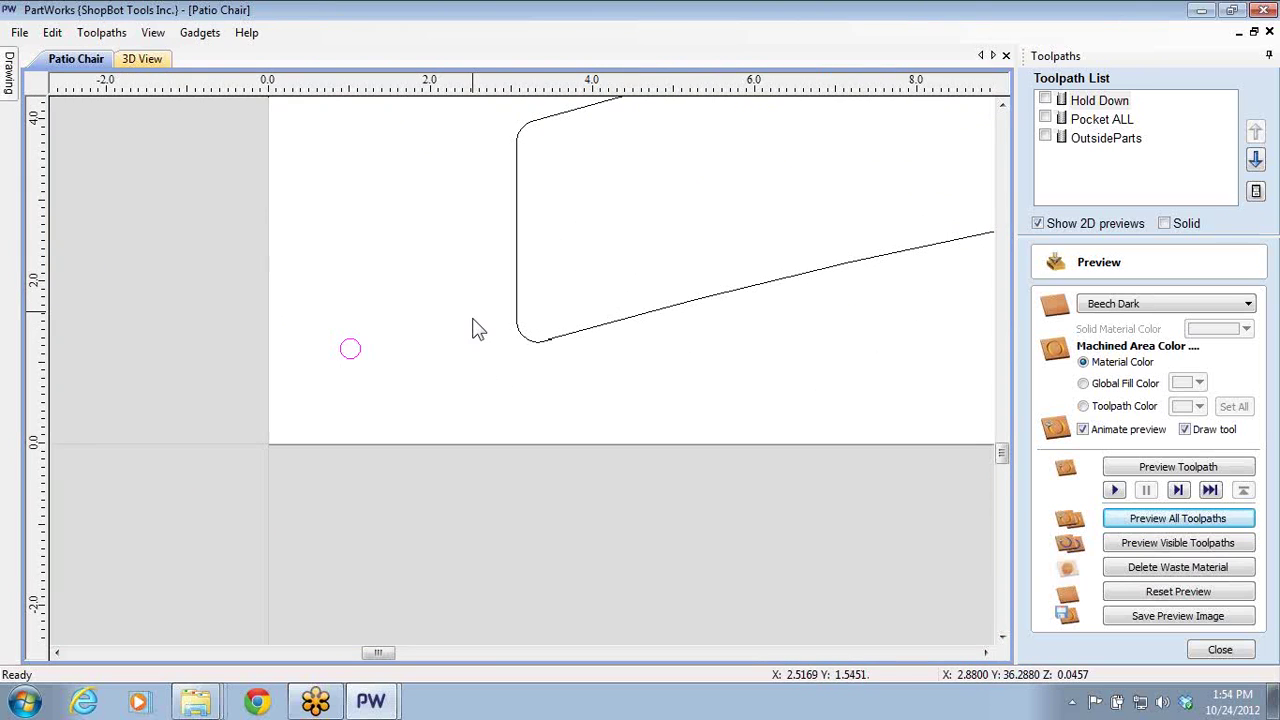
pyautogui.scroll(-6, 477, 330)
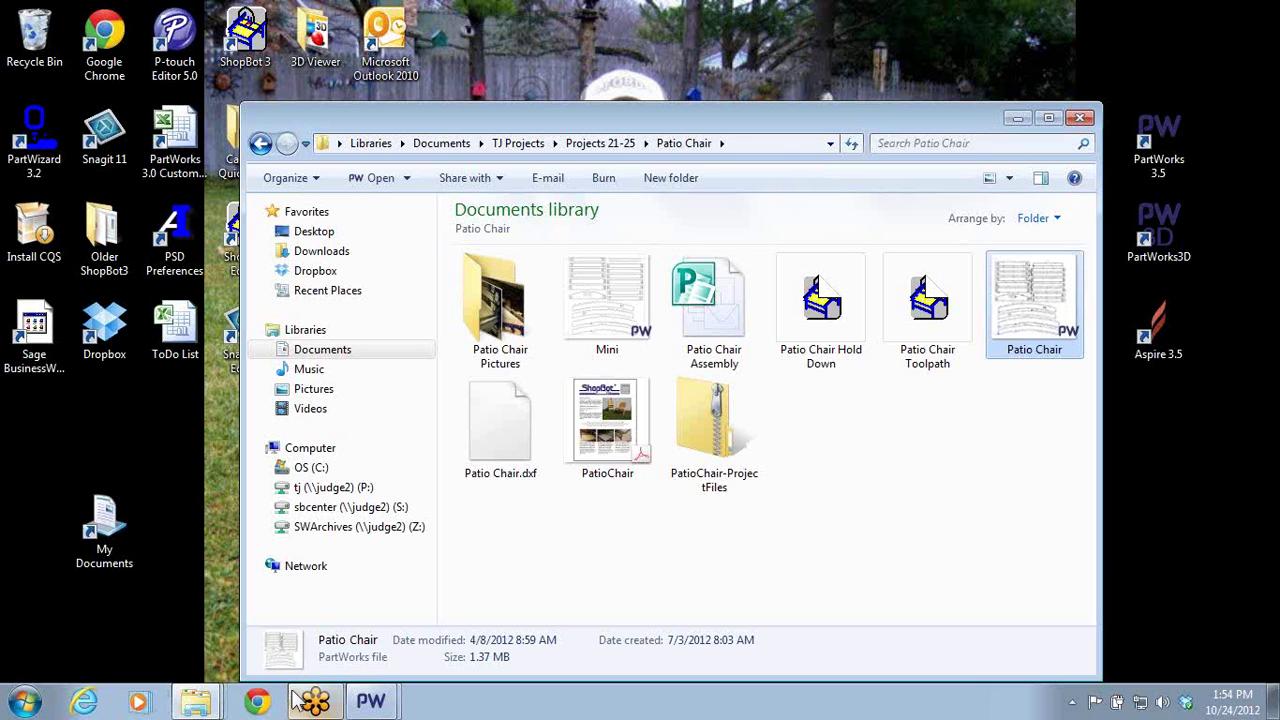
pyautogui.click(368, 700)
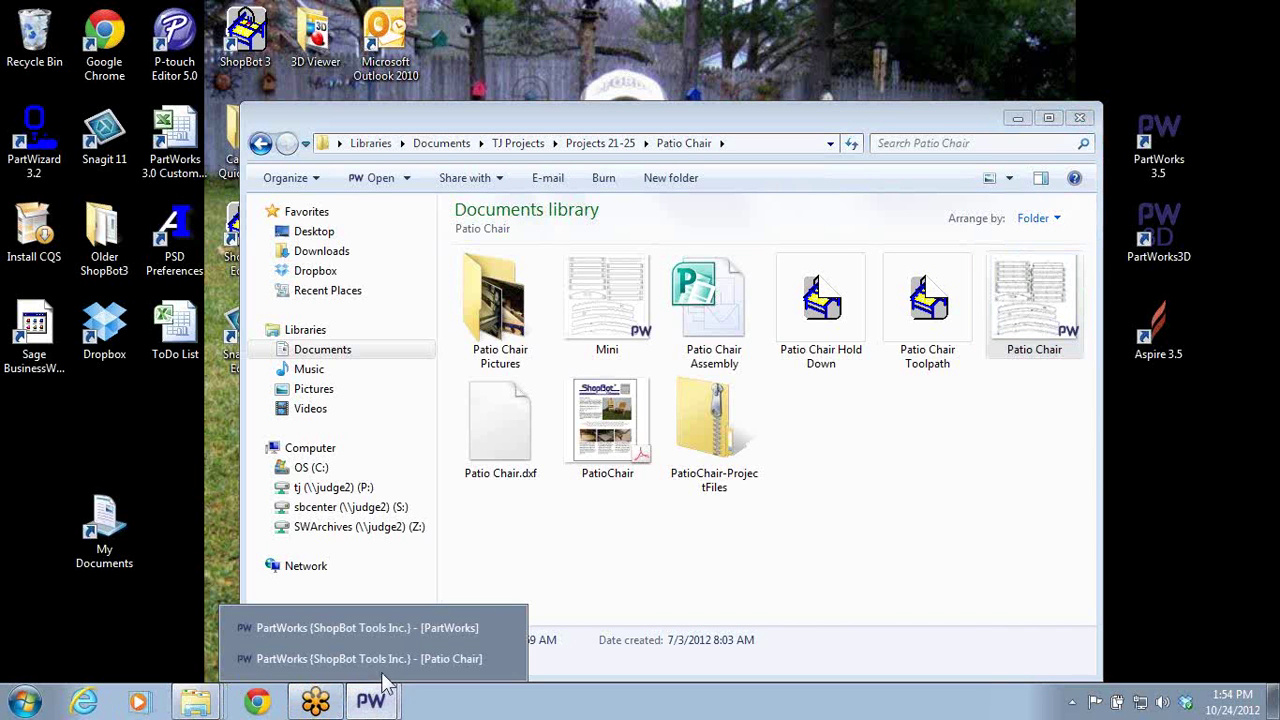
# - In the two-circle pocket design, start a circle with diameter 0.25
pyautogui.click(386, 627)
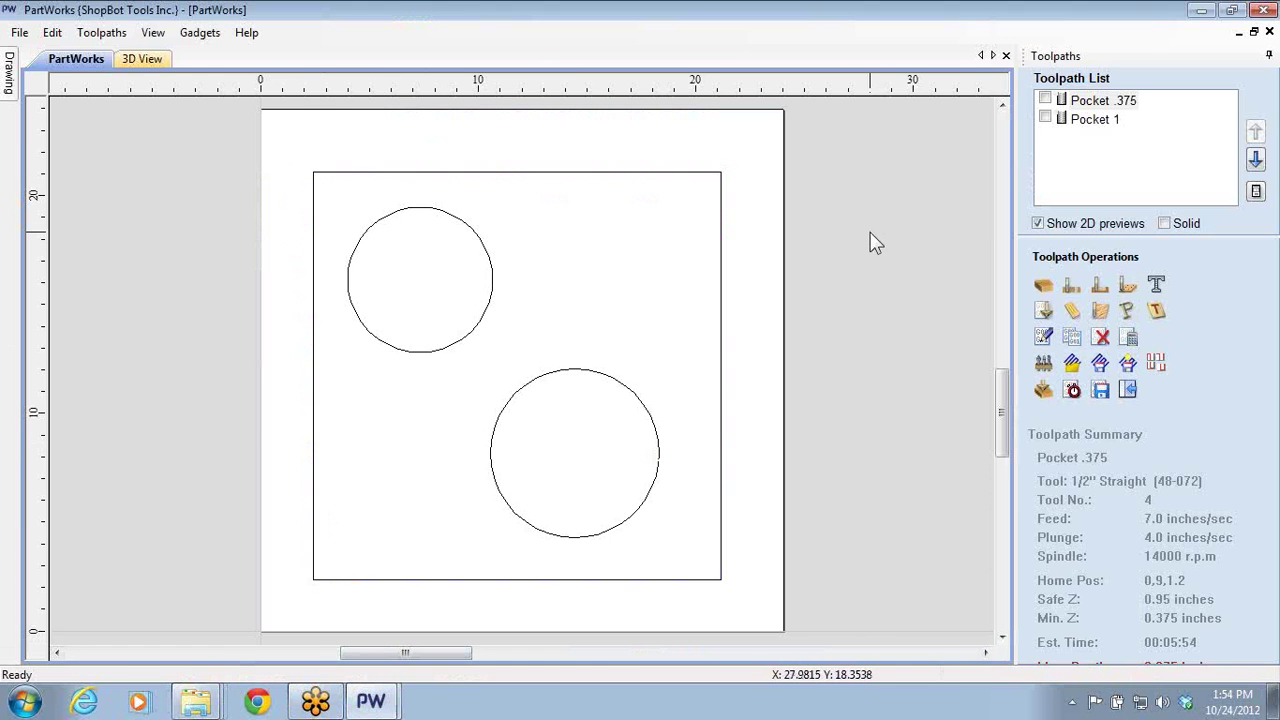
pyautogui.click(1128, 390)
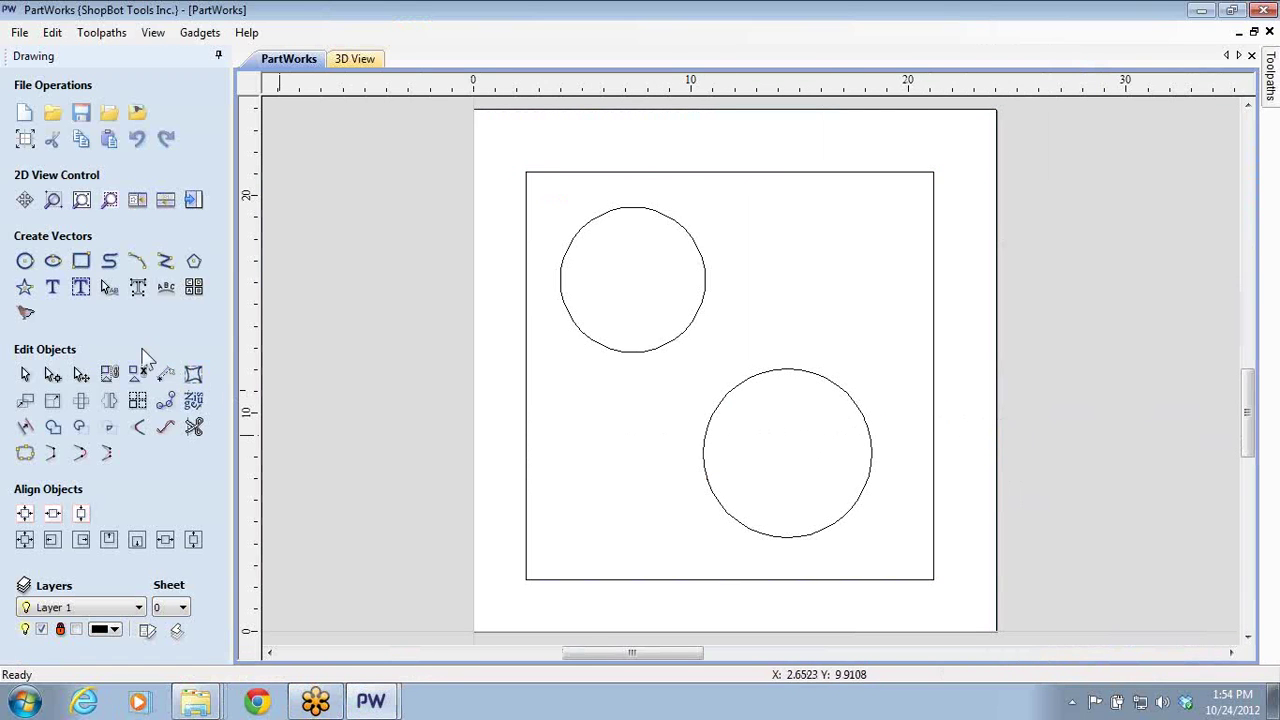
pyautogui.click(25, 260)
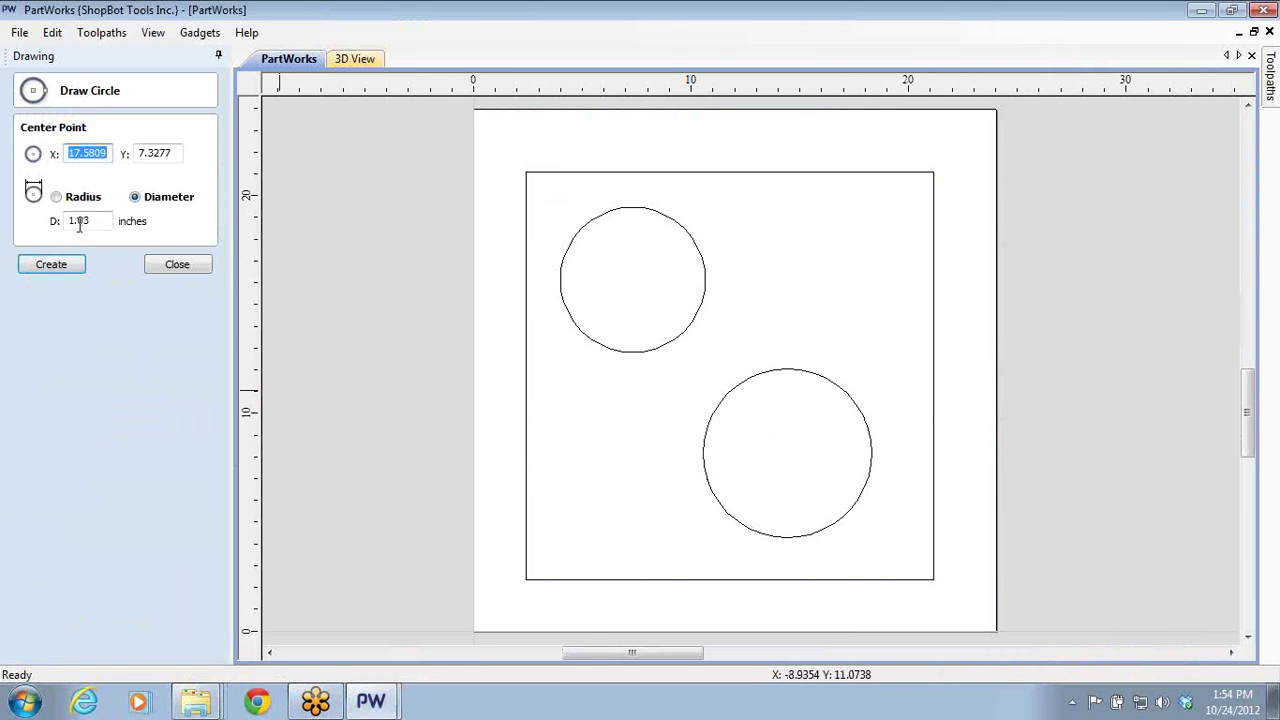
pyautogui.moveTo(97, 222); pyautogui.dragTo(29, 221)
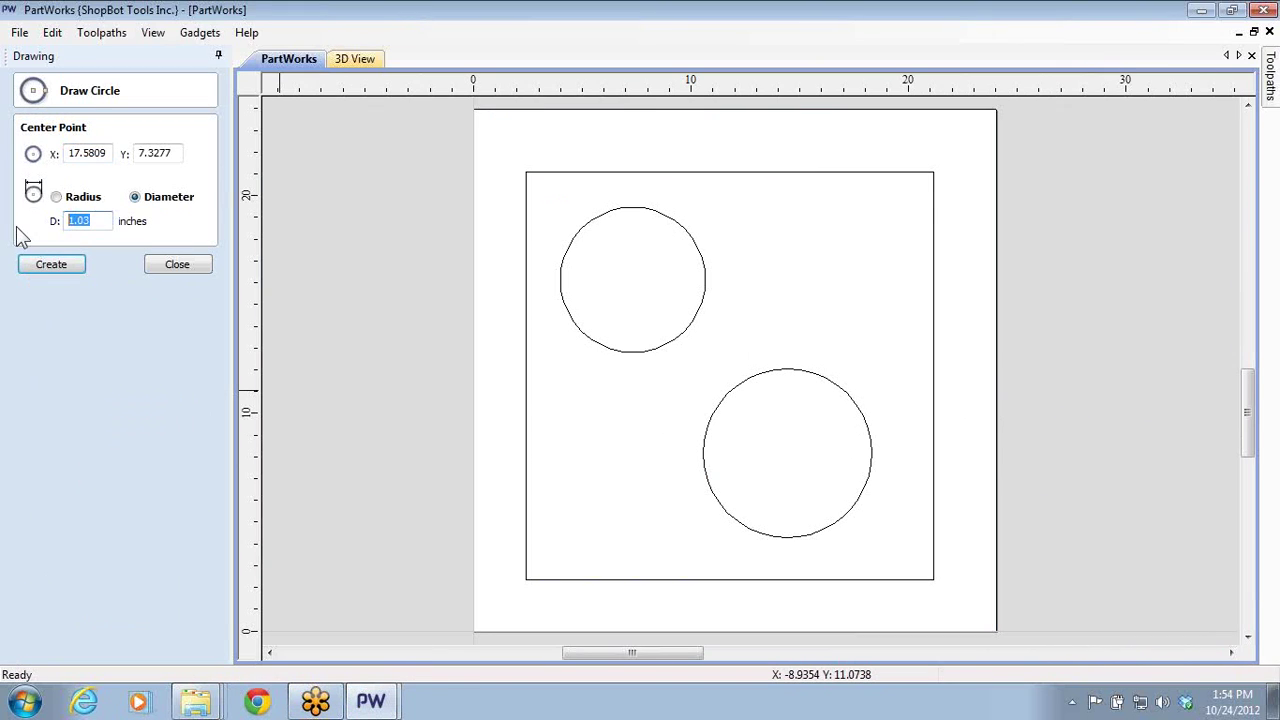
pyautogui.press('BackSpace')
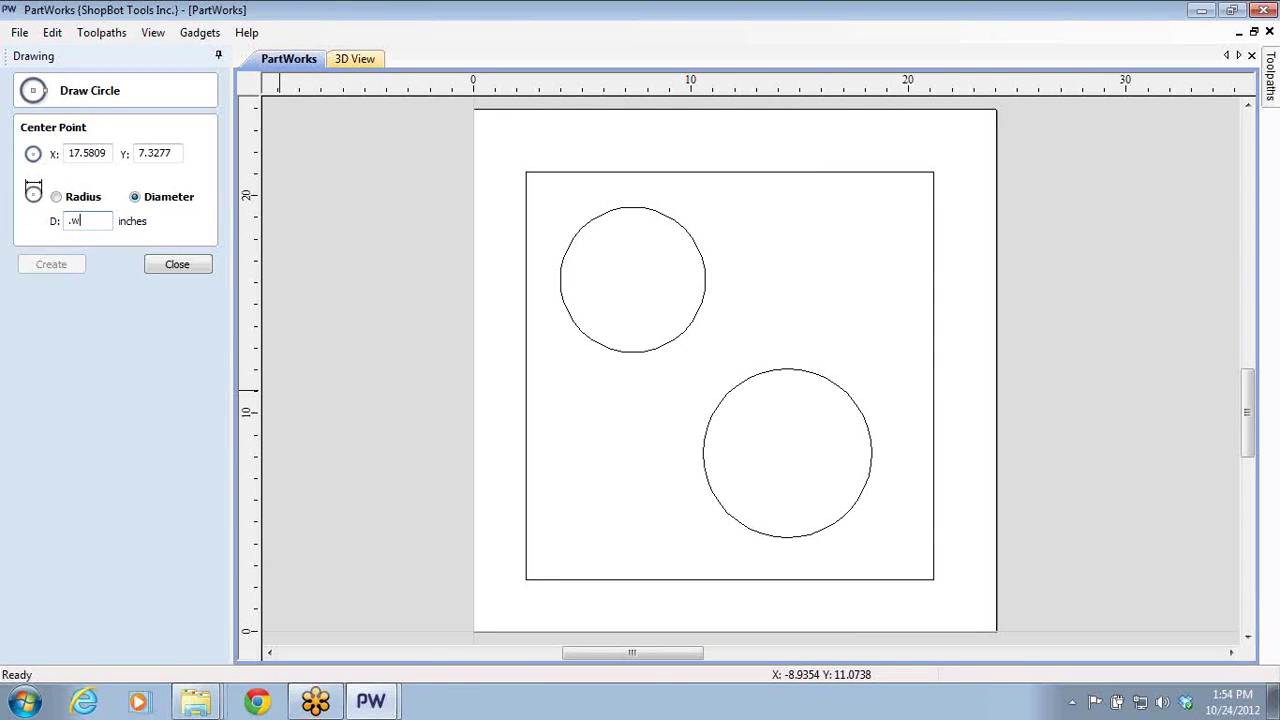
pyautogui.write('.25')
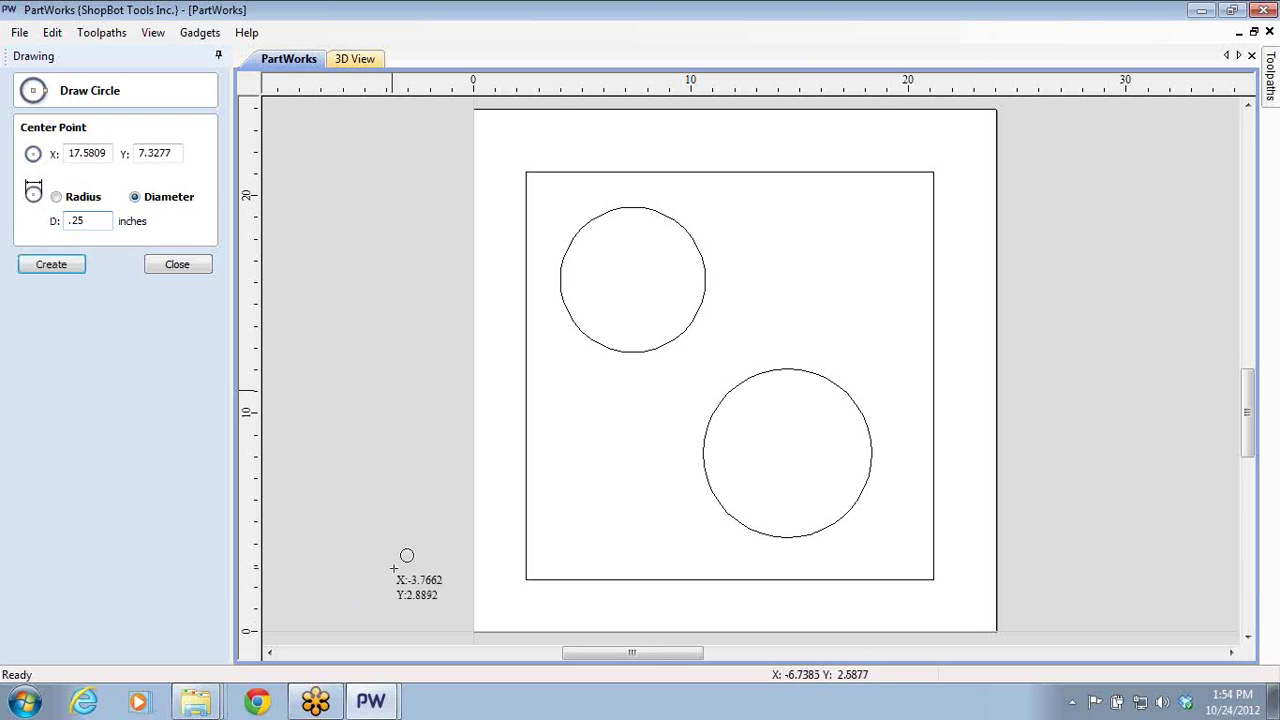
# - Place 0.25-inch circles at the bottom-left, bottom-right, top-right and top-left sheet corners
pyautogui.click(487, 617)
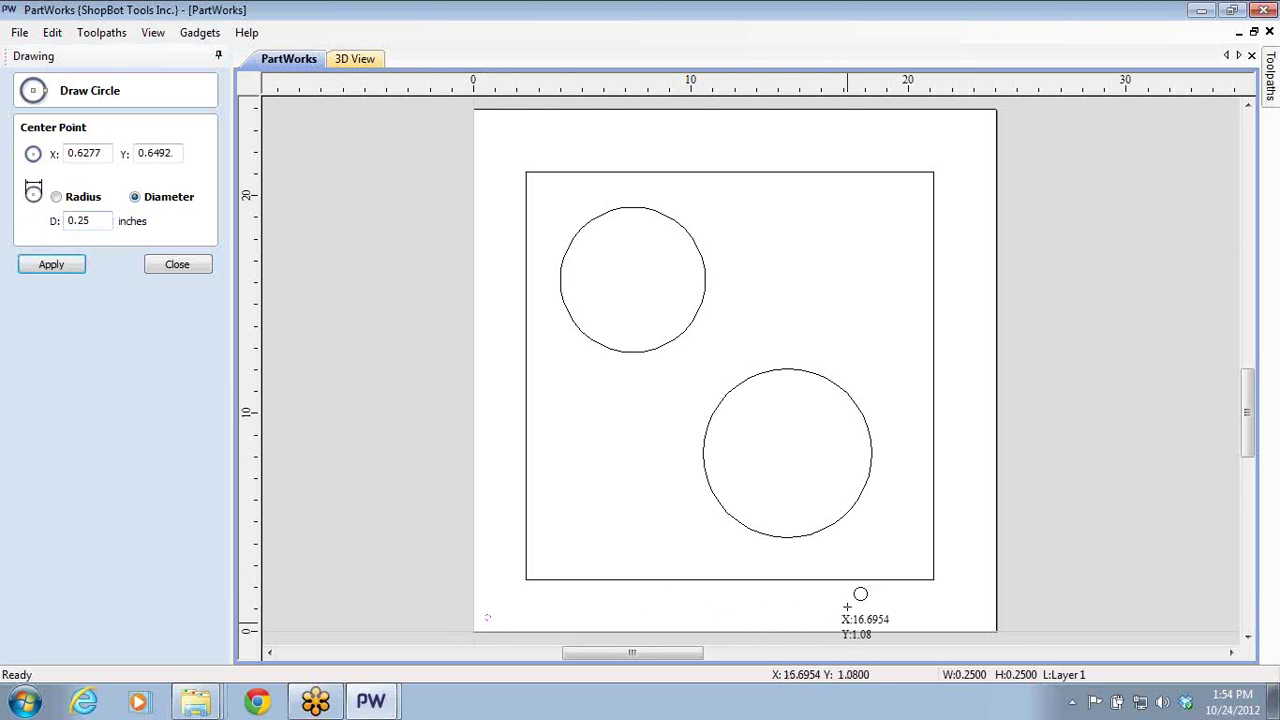
pyautogui.click(981, 621)
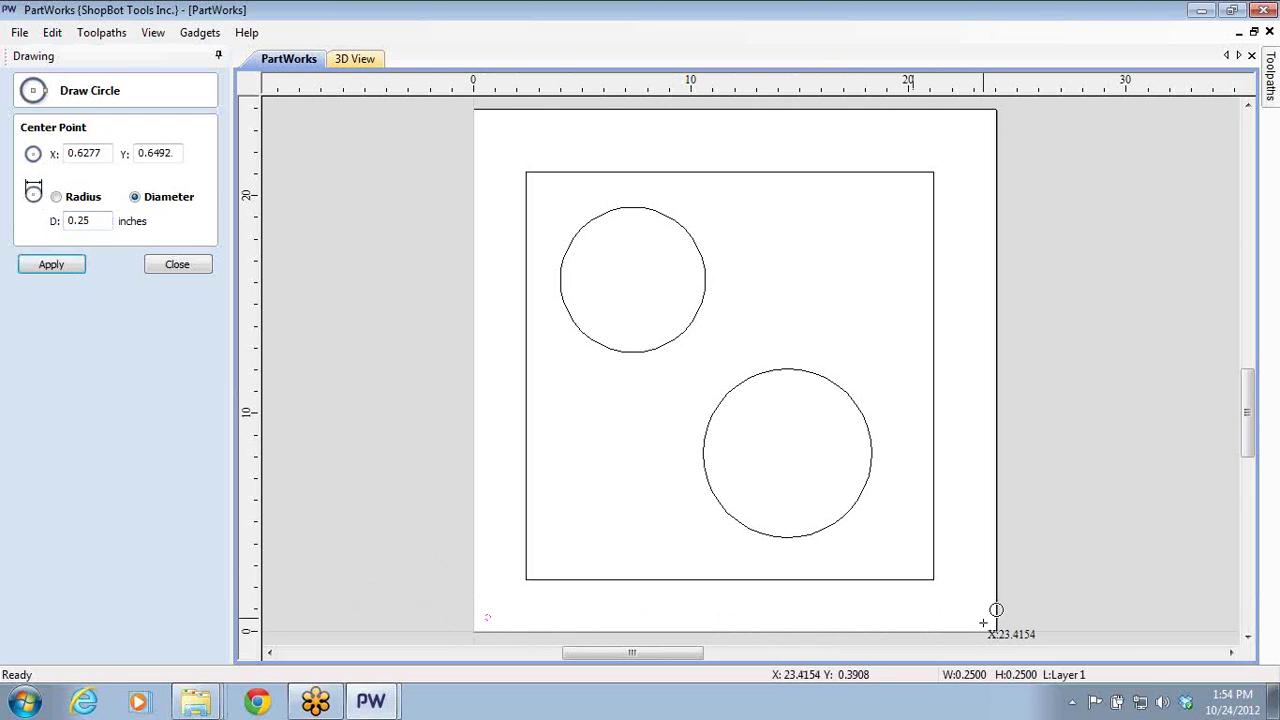
pyautogui.click(979, 127)
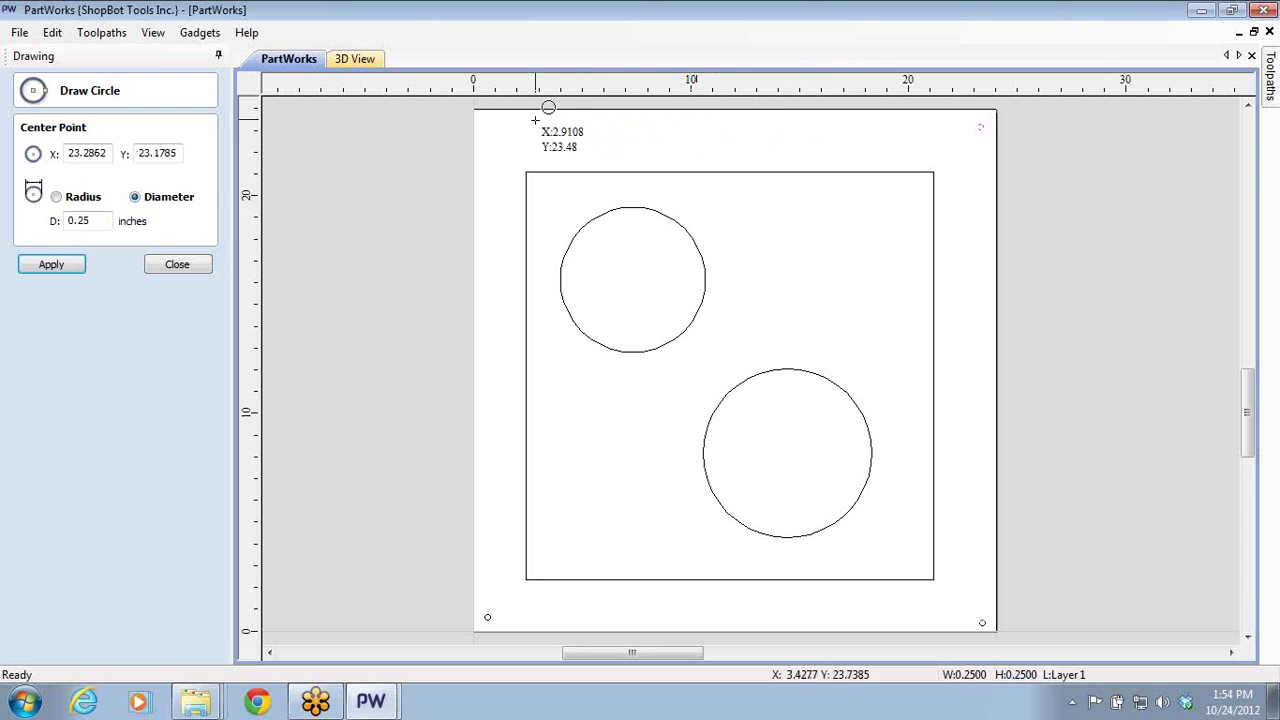
pyautogui.click(488, 125)
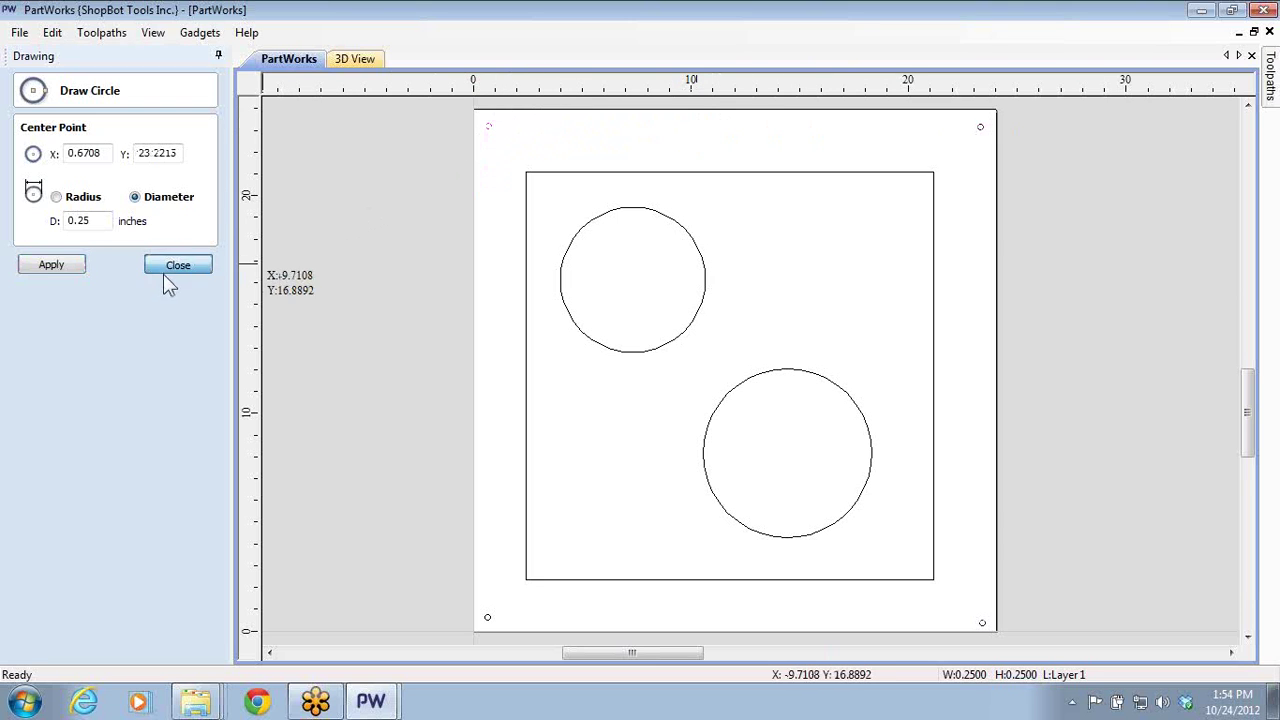
pyautogui.click(172, 266)
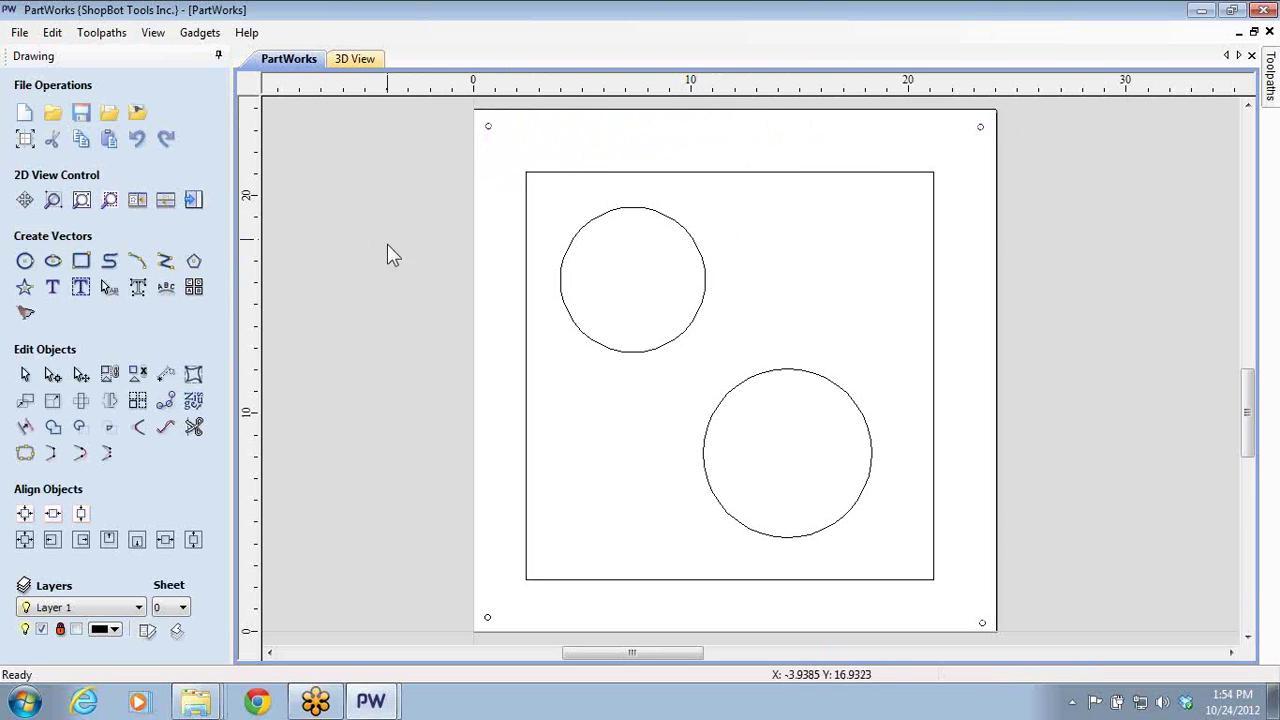
# - Start a drilling toolpath with the four corner circles selected
pyautogui.click(194, 200)
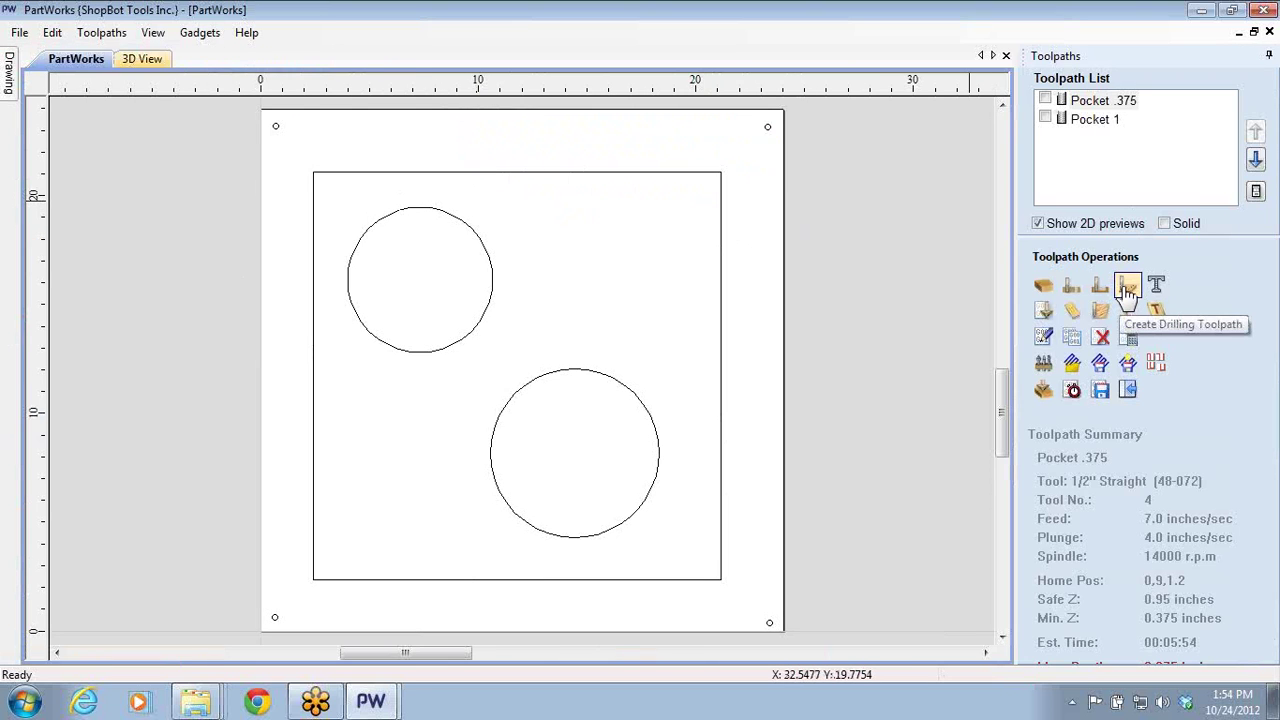
pyautogui.click(1127, 287)
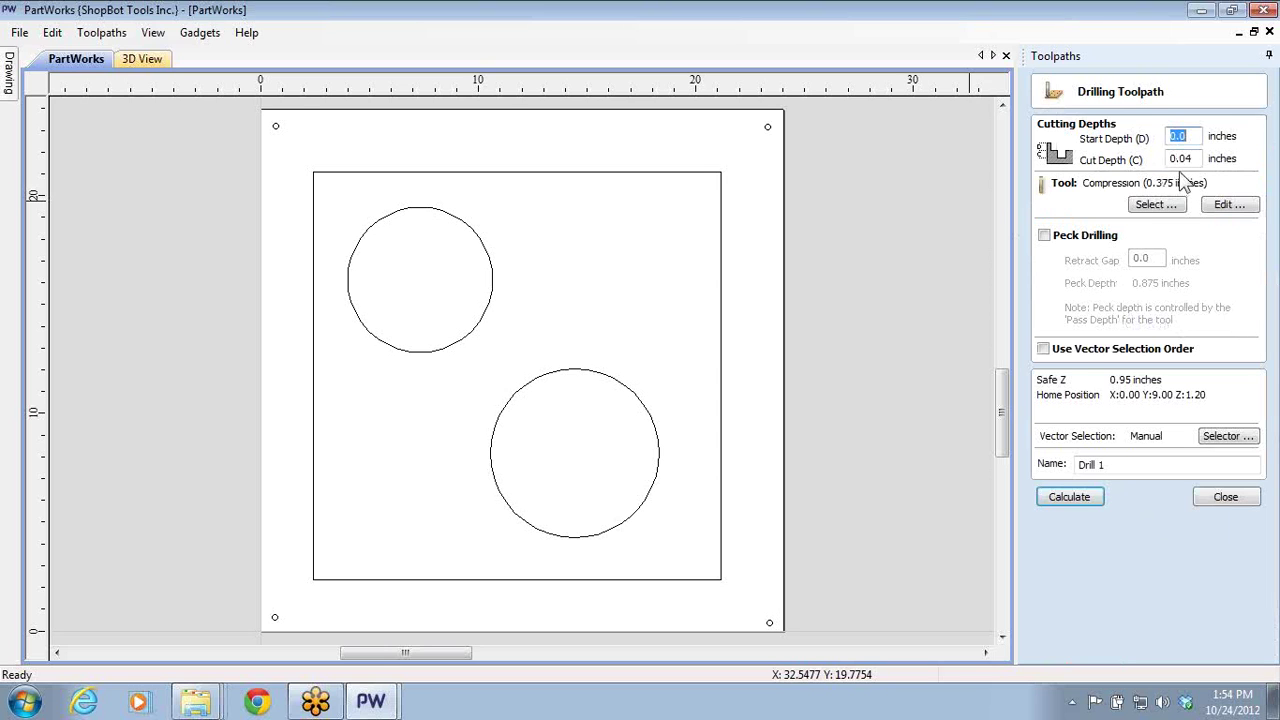
pyautogui.moveTo(255, 117); pyautogui.dragTo(287, 143)
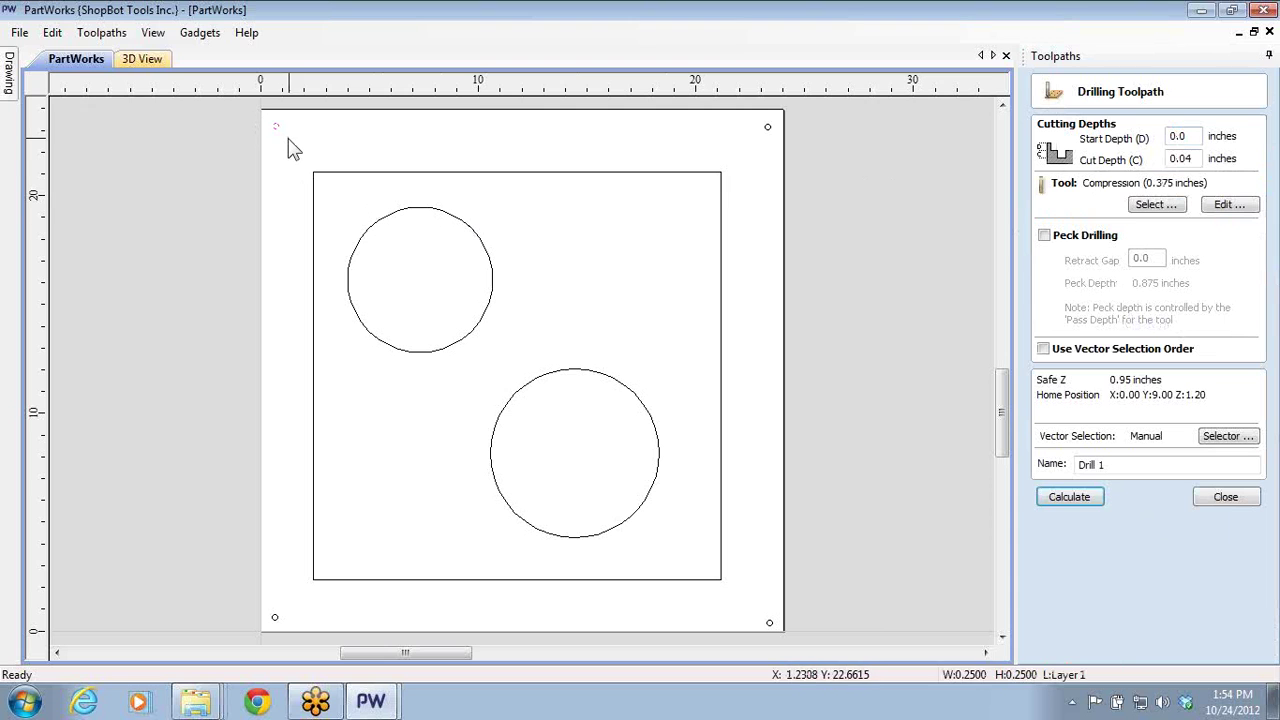
pyautogui.keyDown('shift'); pyautogui.click(766, 127); pyautogui.keyUp('shift')
pyautogui.keyDown('shift'); pyautogui.click(769, 622); pyautogui.keyUp('shift')
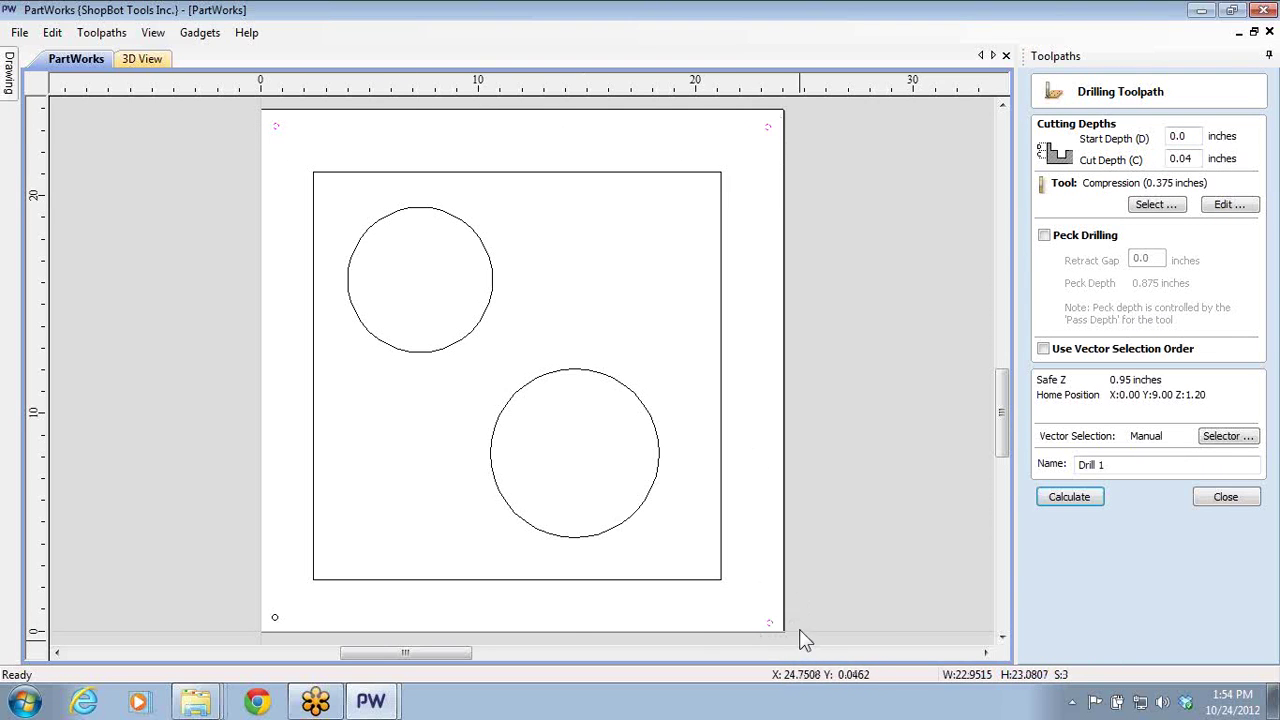
pyautogui.keyDown('shift'); pyautogui.click(275, 617); pyautogui.keyUp('shift')
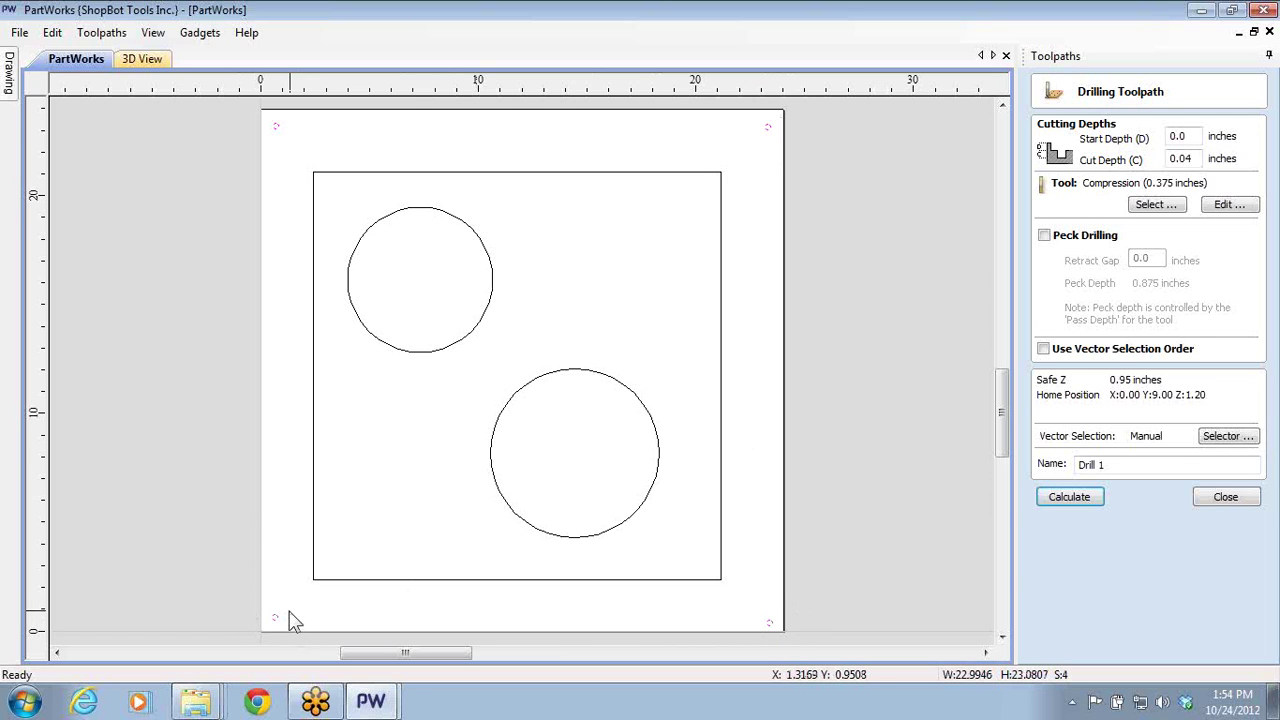
# - Use the 1/4" Up-cut Bit for the drilling and name the toolpath Hold Down
pyautogui.click(1150, 204)
pyautogui.click(420, 174)
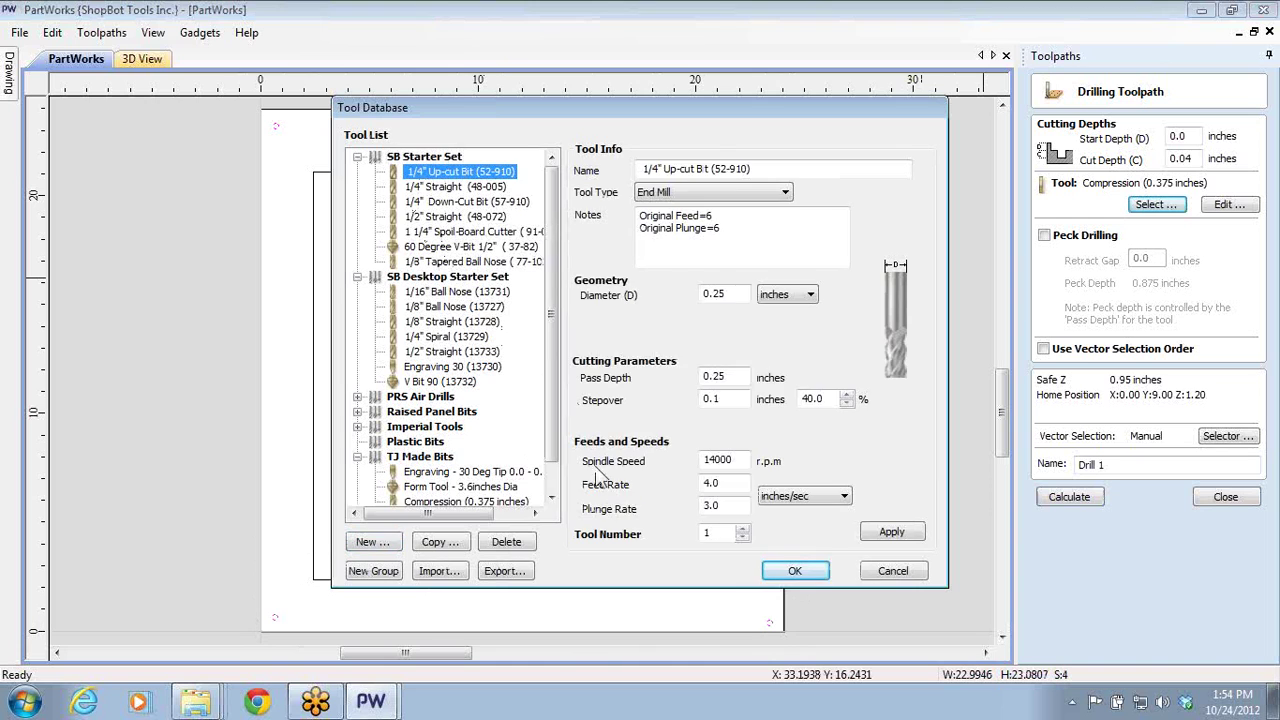
pyautogui.click(795, 570)
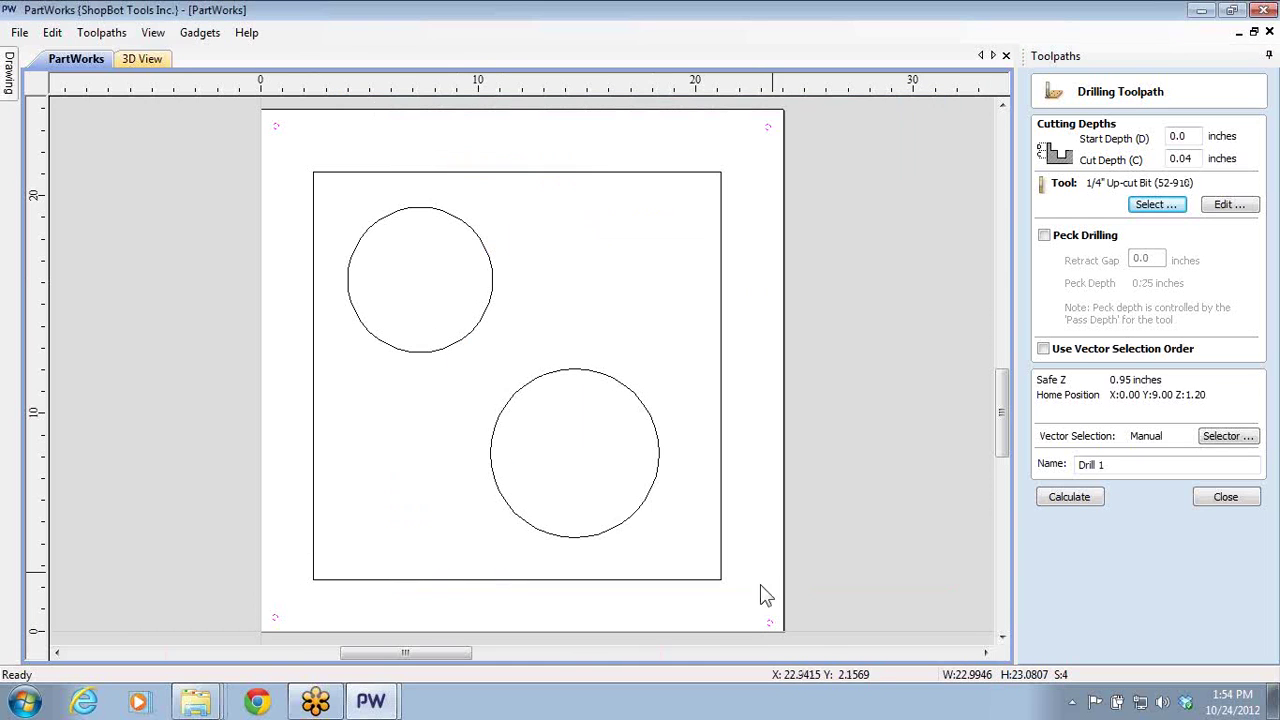
pyautogui.click(1129, 464)
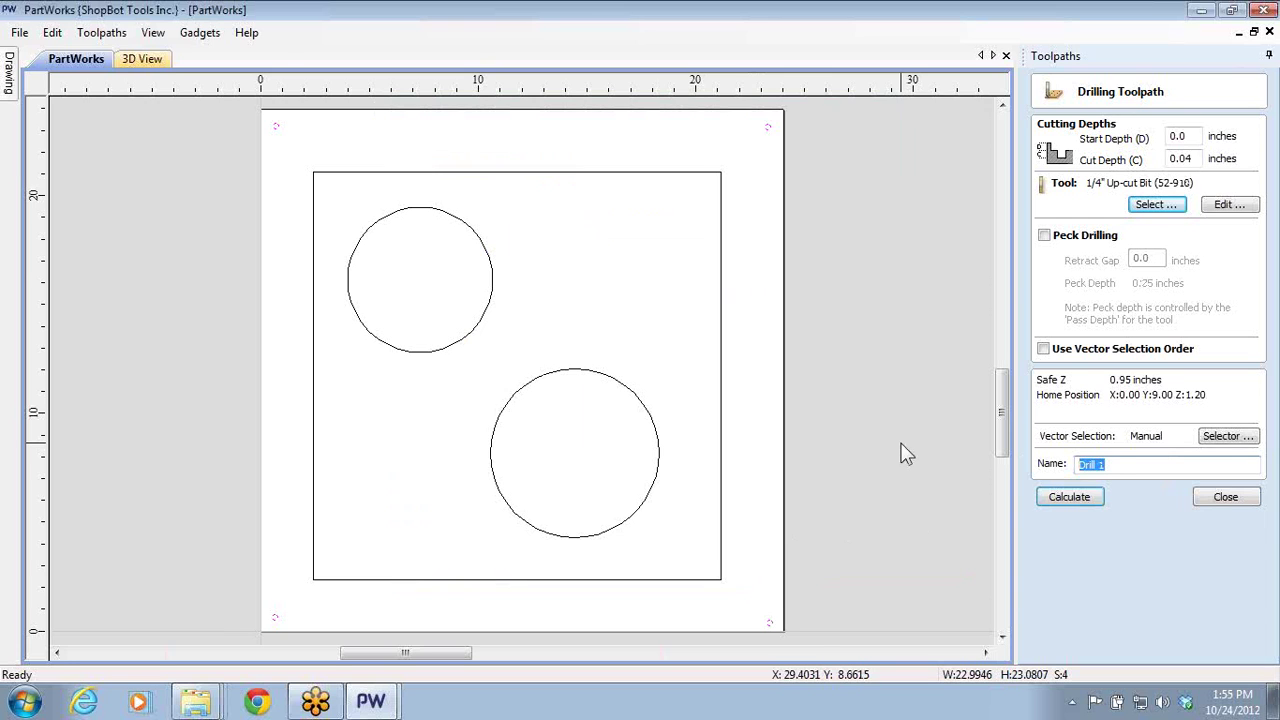
pyautogui.write('Hold Down')
# - Calculate Hold Down, preview all toolpaths, and inspect the four corner drill holes in 3D
pyautogui.click(1066, 495)
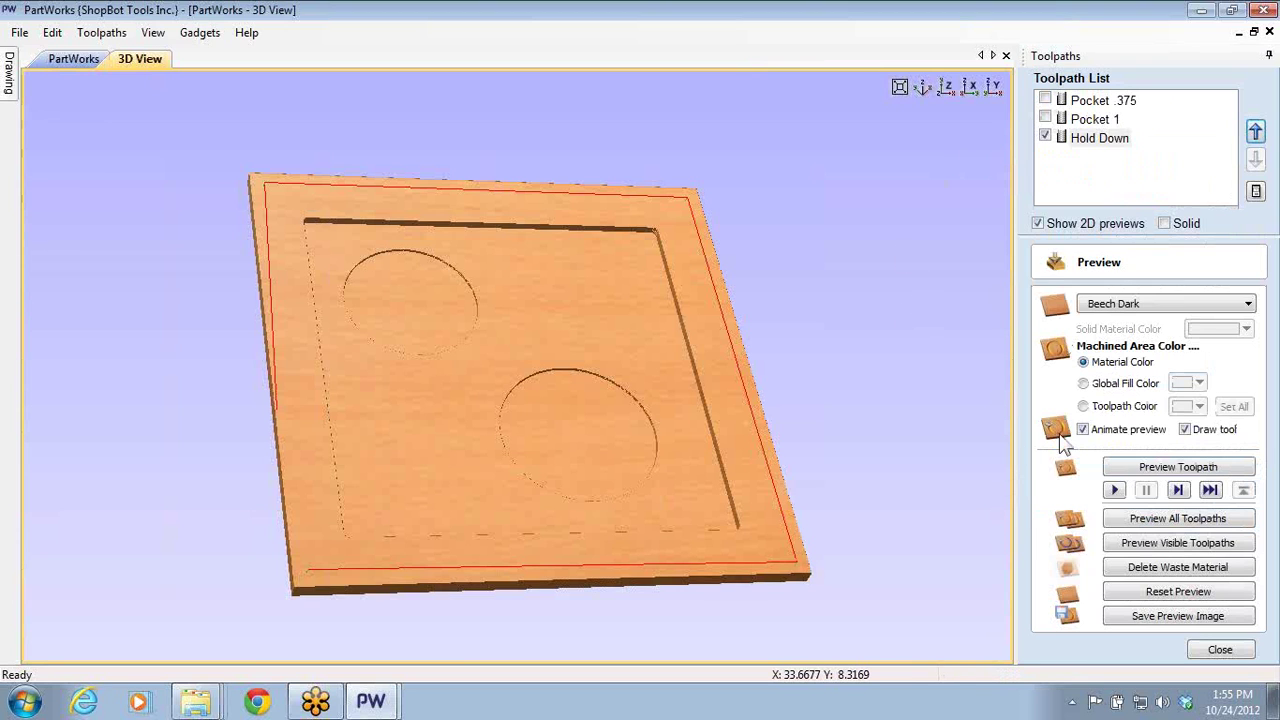
pyautogui.click(1135, 518)
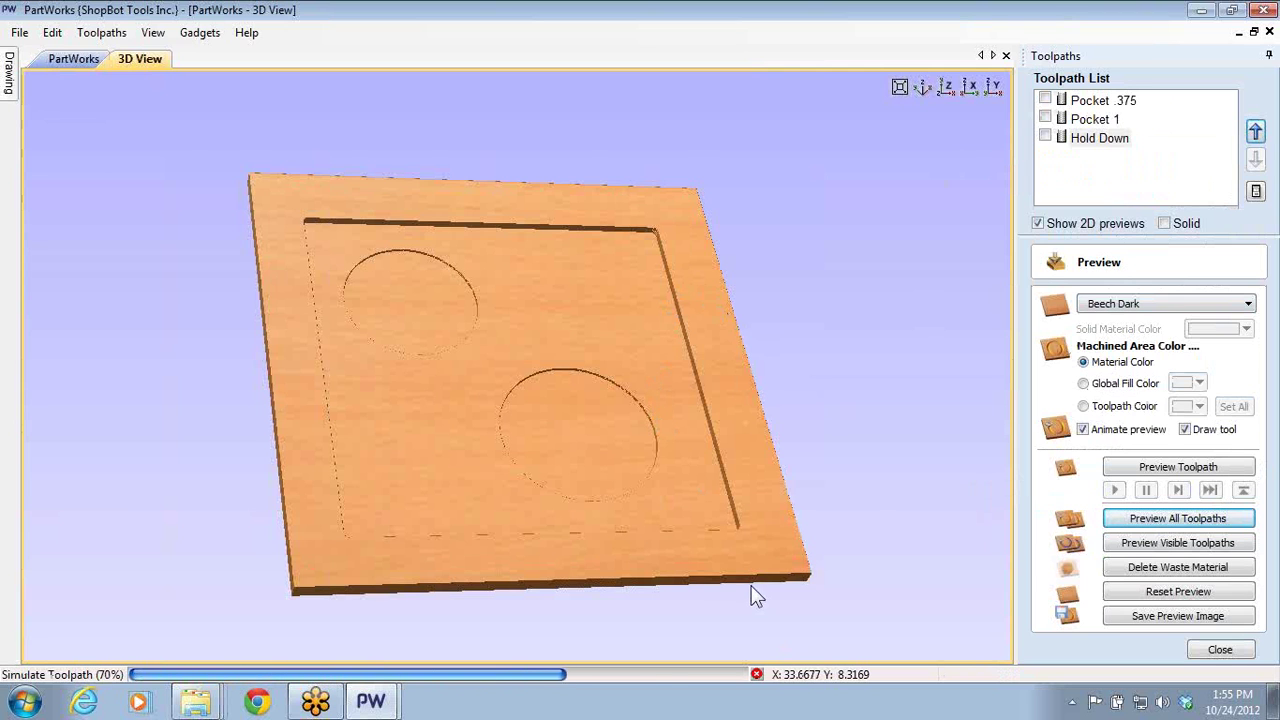
pyautogui.scroll(1, 751, 597)
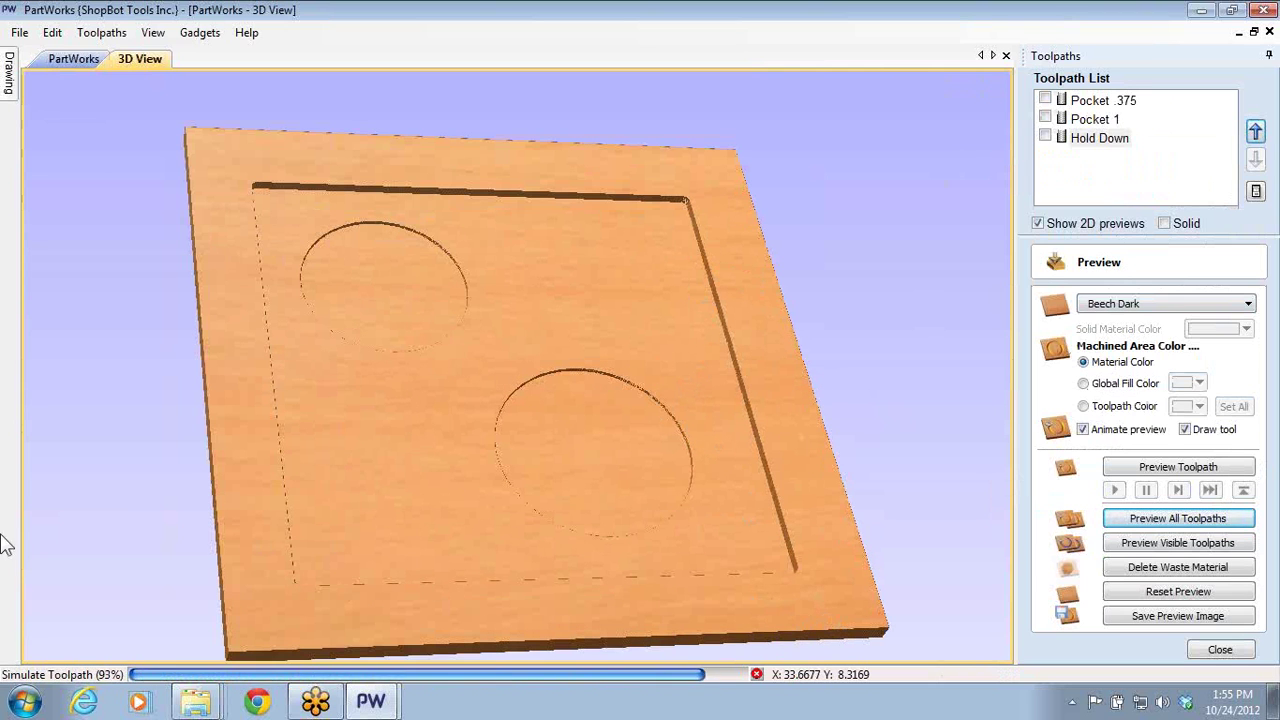
pyautogui.scroll(5, 239, 623)
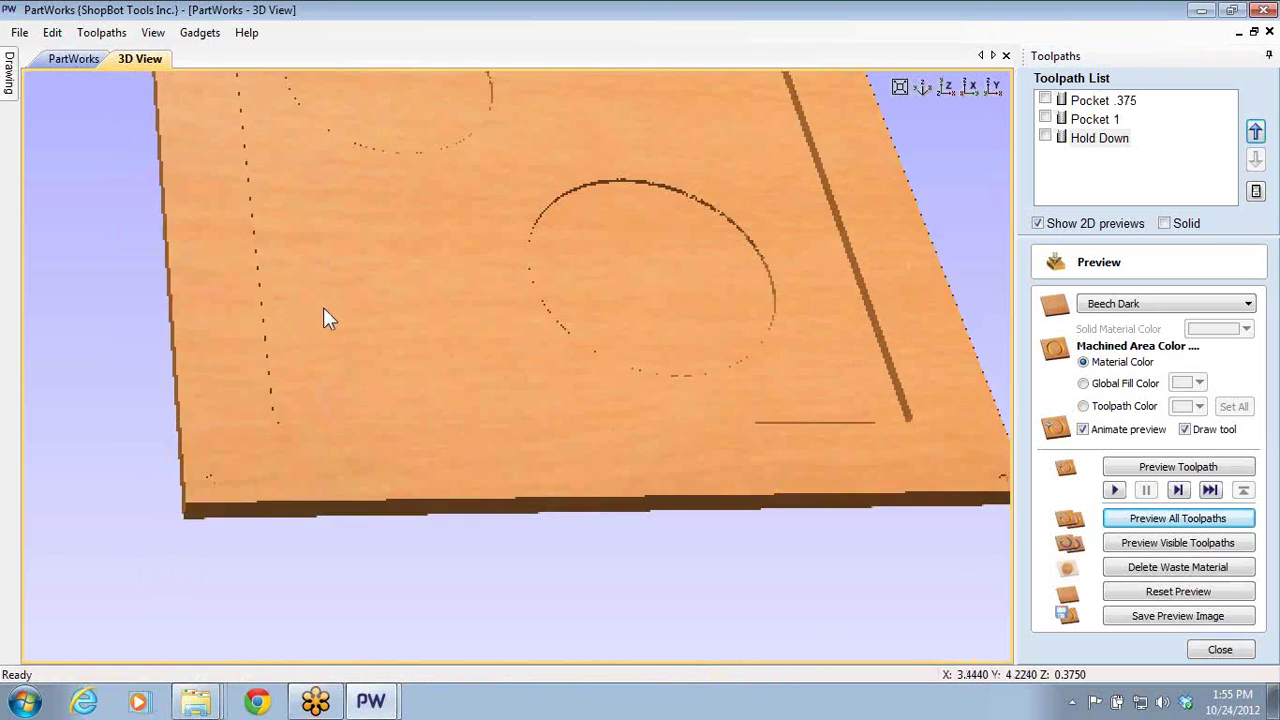
pyautogui.scroll(1, 252, 345)
pyautogui.moveTo(257, 351); pyautogui.dragTo(724, 447)
pyautogui.scroll(2, 724, 447)
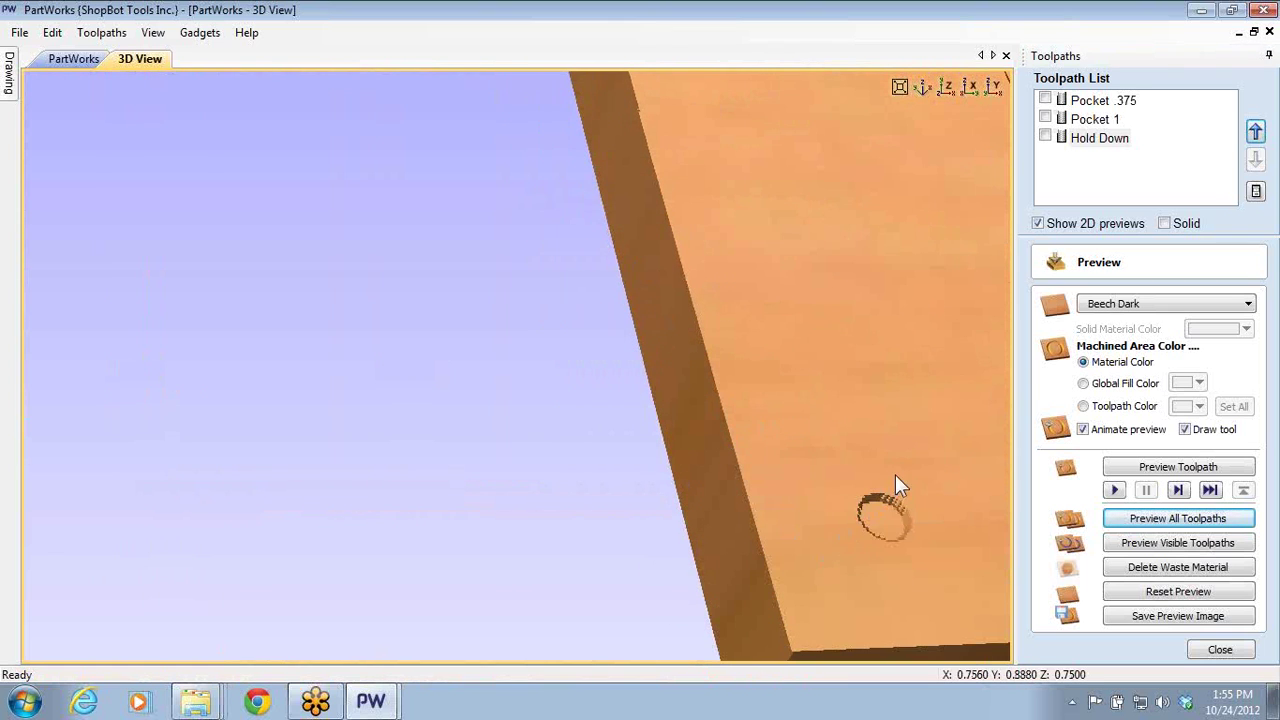
pyautogui.scroll(-10, 897, 481)
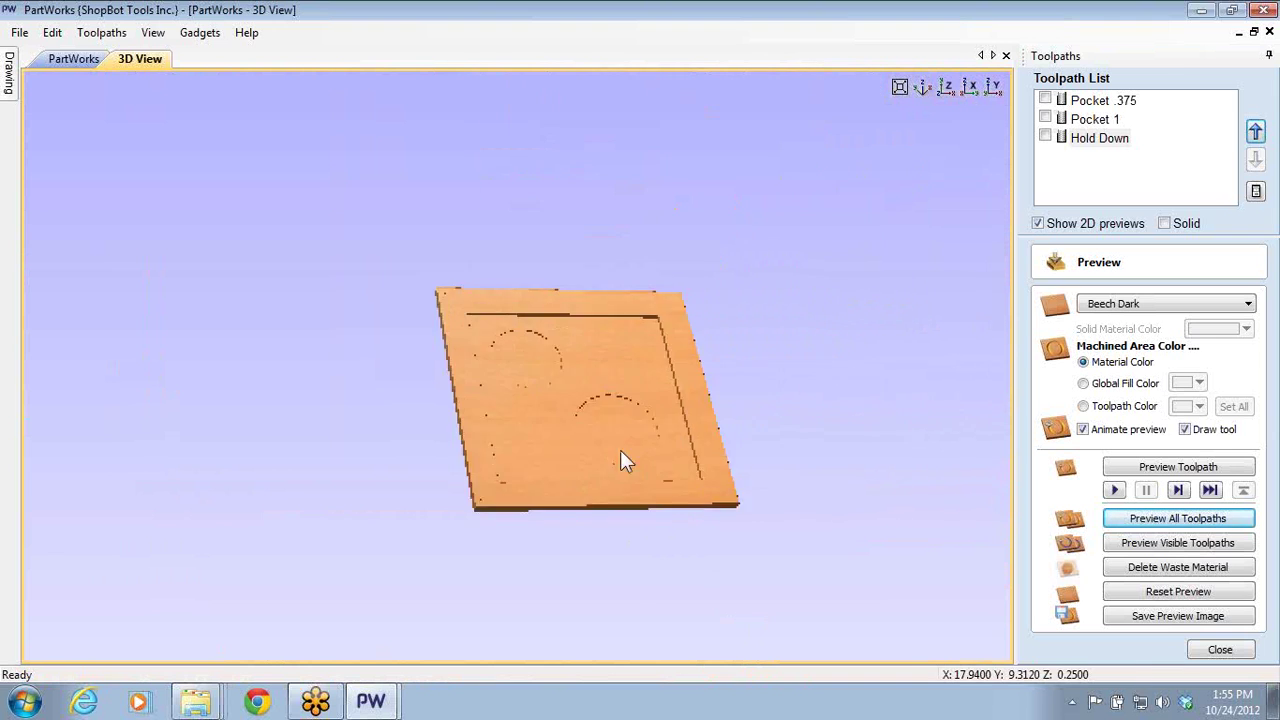
pyautogui.moveTo(620, 460); pyautogui.dragTo(625, 380)
pyautogui.scroll(3, 591, 443)
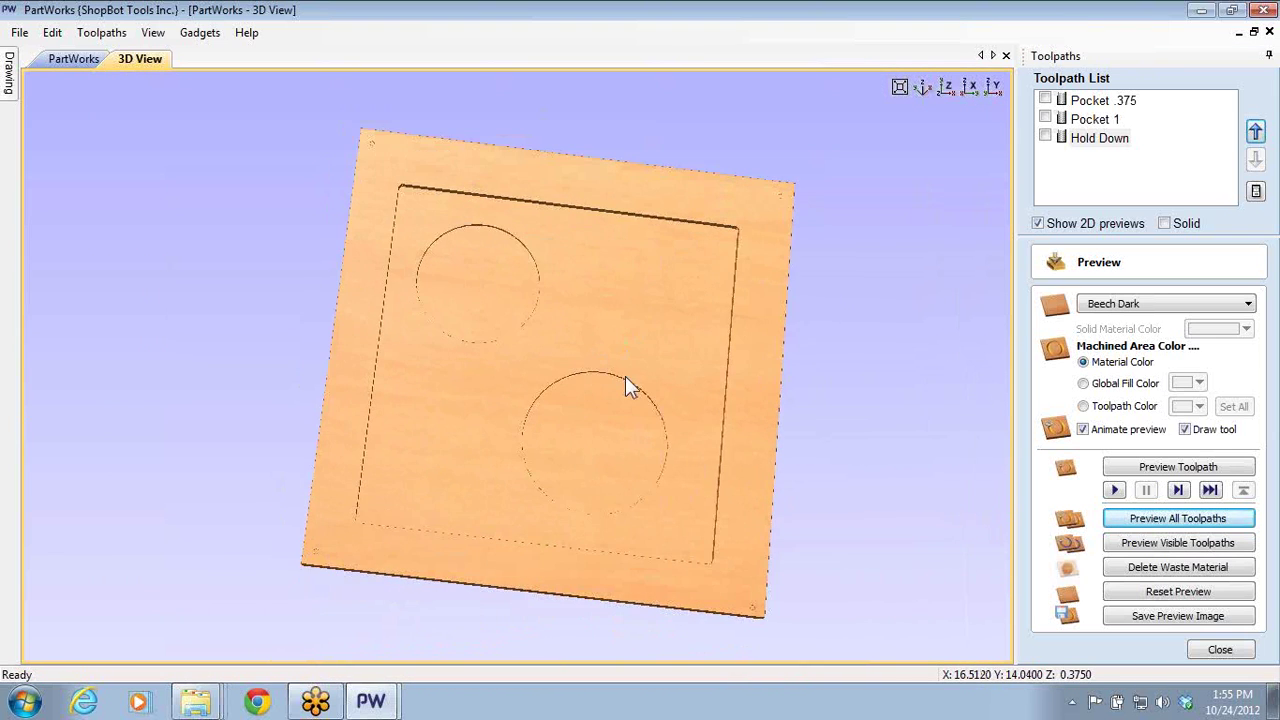
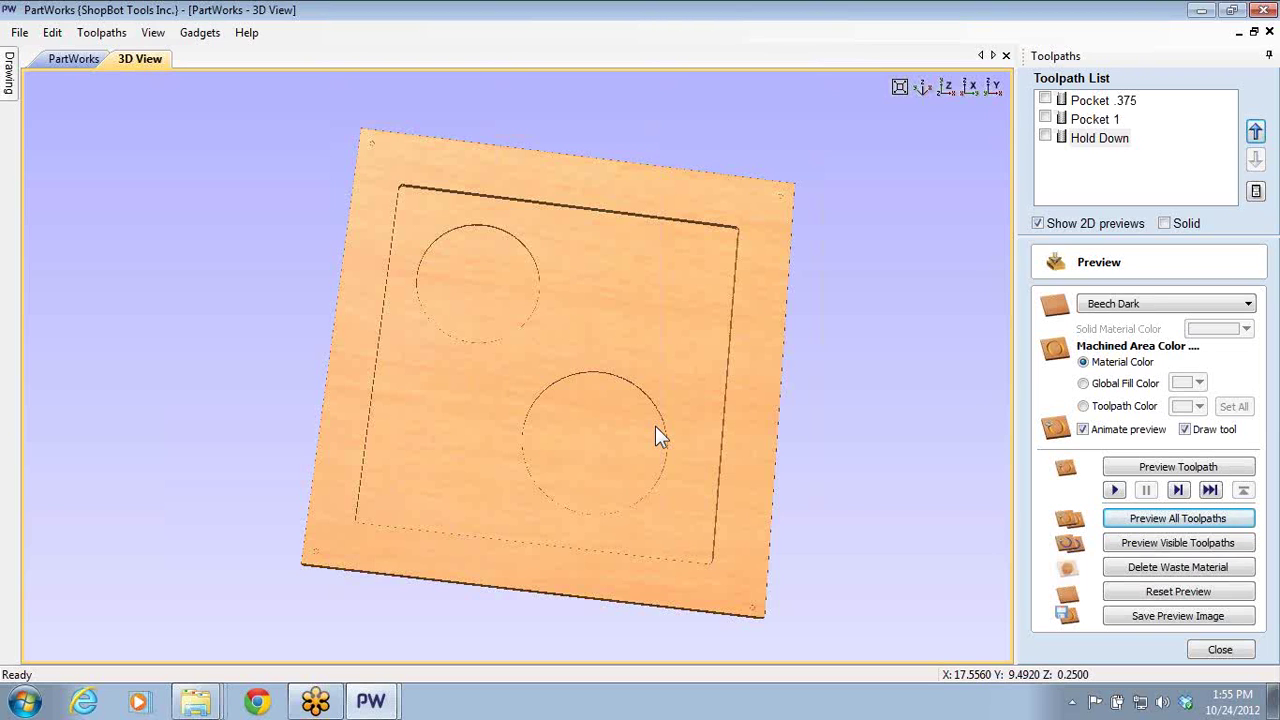
# - Preview and then hide the Pocket .375, Pocket 1 and Hold Down toolpaths in turn
pyautogui.moveTo(714, 575); pyautogui.dragTo(757, 515)
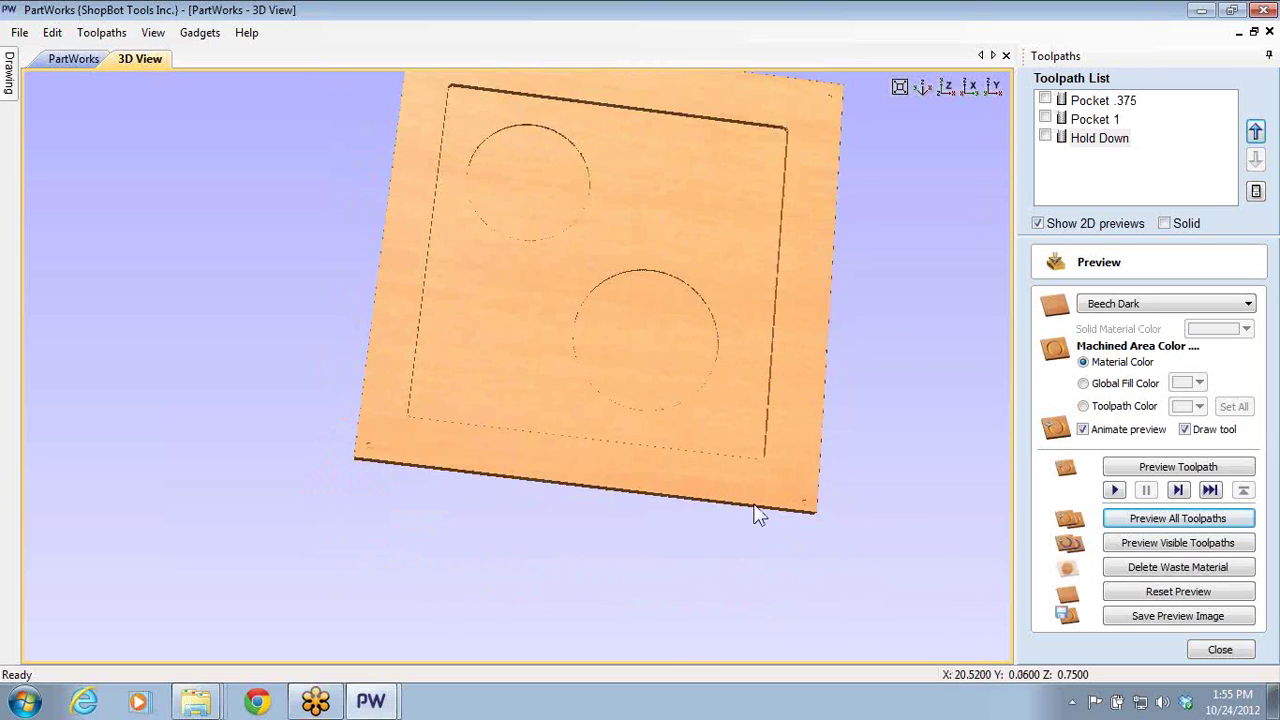
pyautogui.scroll(1, 805, 505)
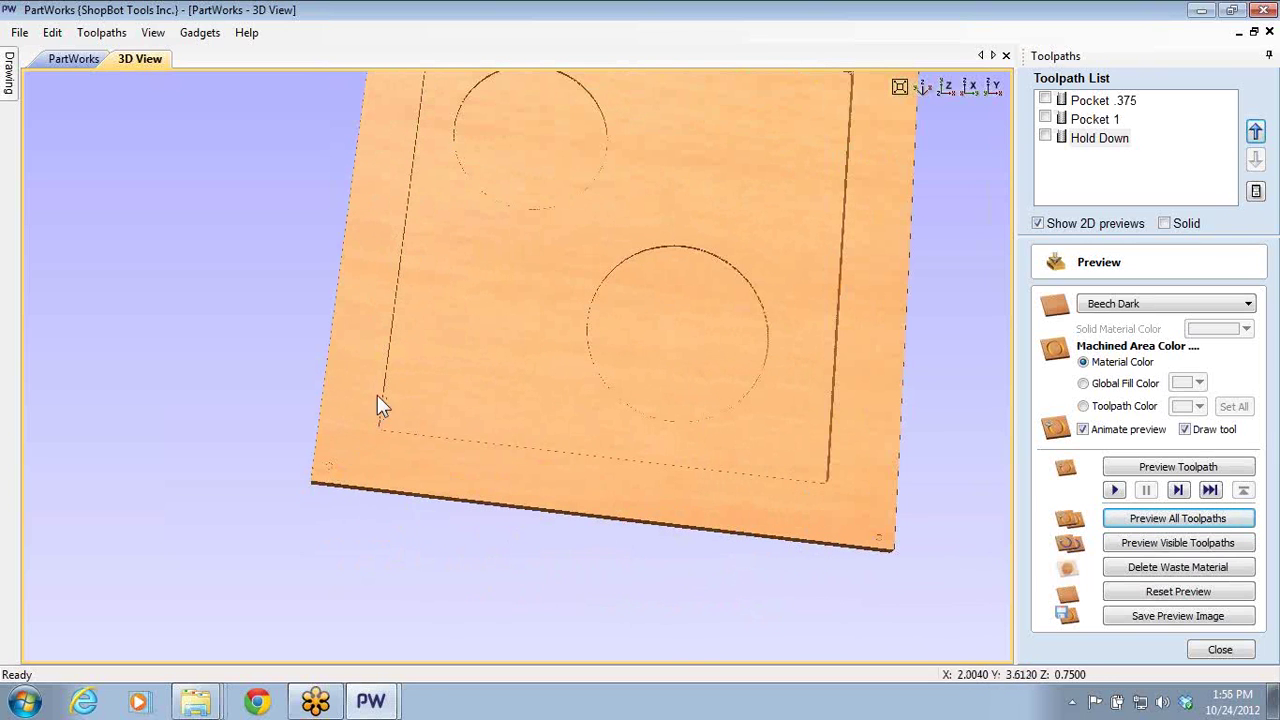
pyautogui.moveTo(682, 268); pyautogui.dragTo(462, 354)
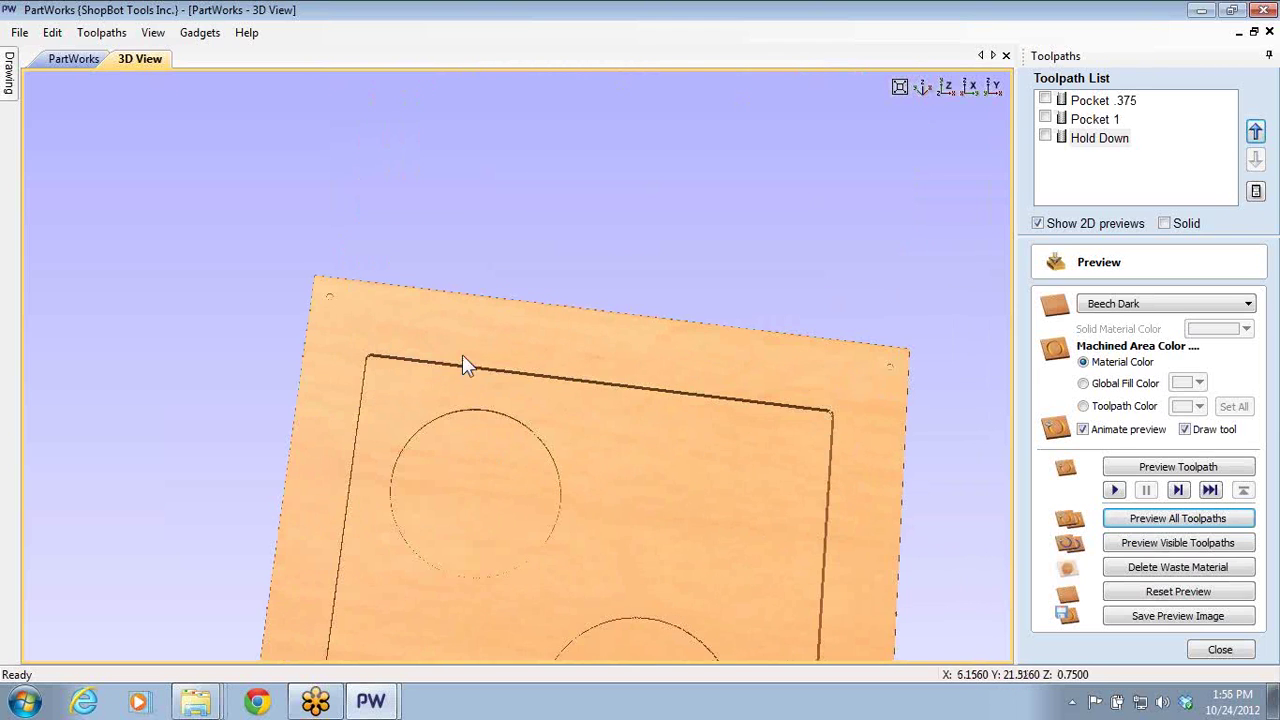
pyautogui.scroll(1, 336, 320)
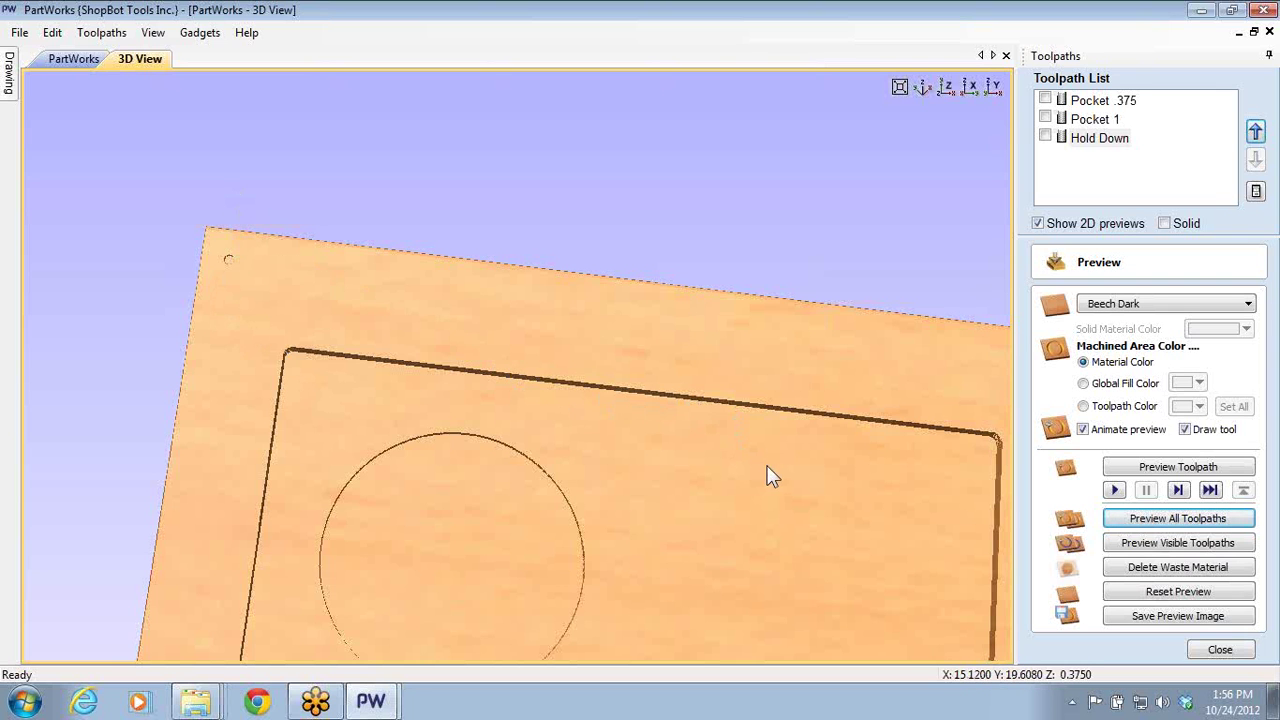
pyautogui.scroll(-5, 497, 314)
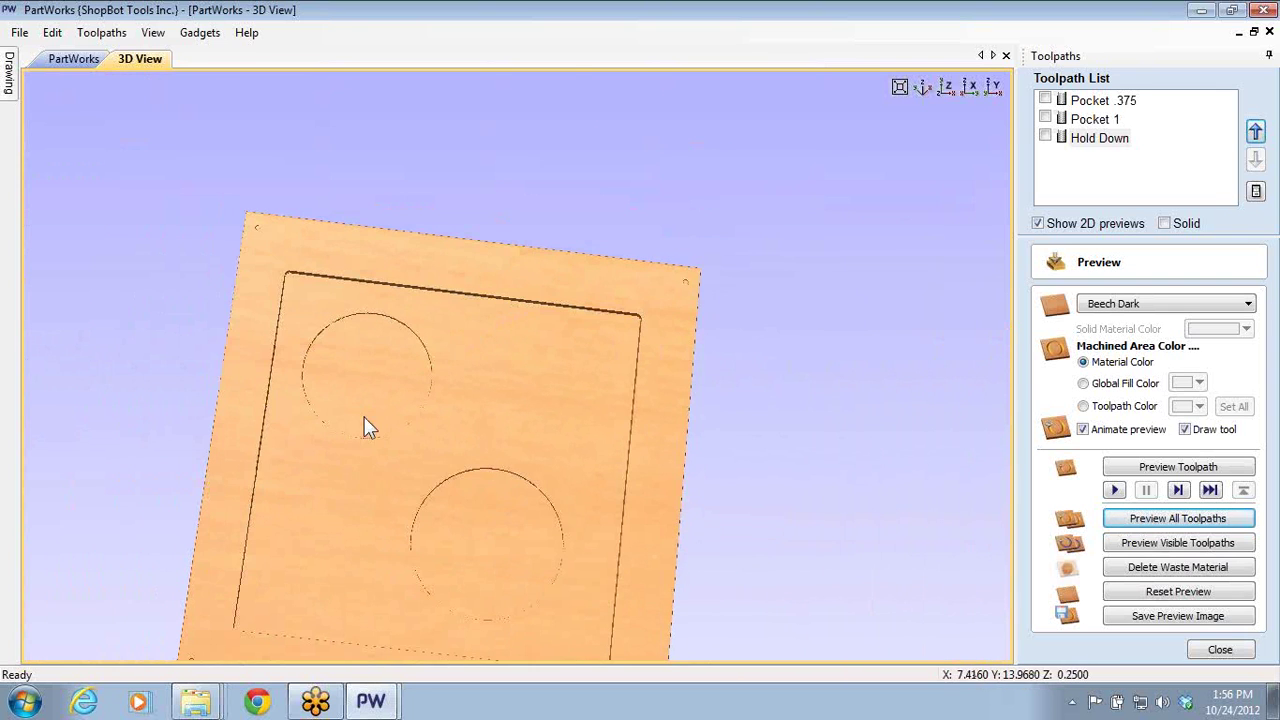
pyautogui.moveTo(534, 503); pyautogui.dragTo(741, 343, button='middle')
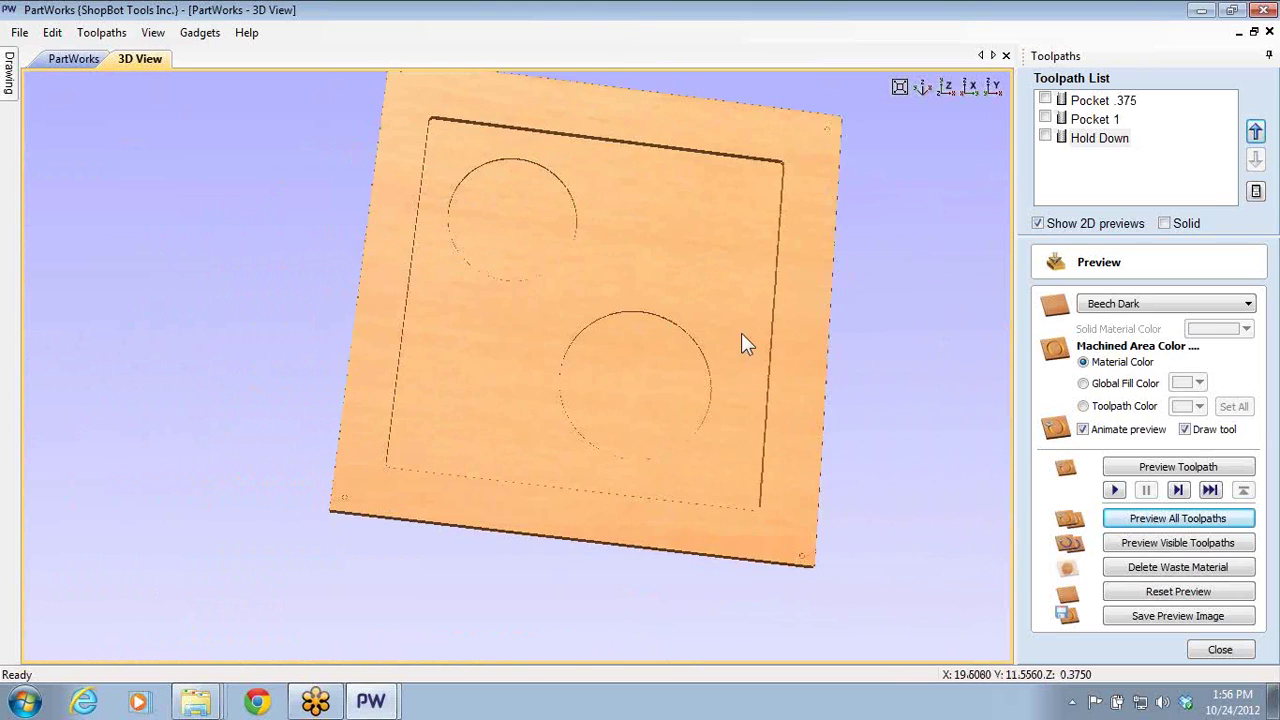
pyautogui.scroll(-1, 741, 343)
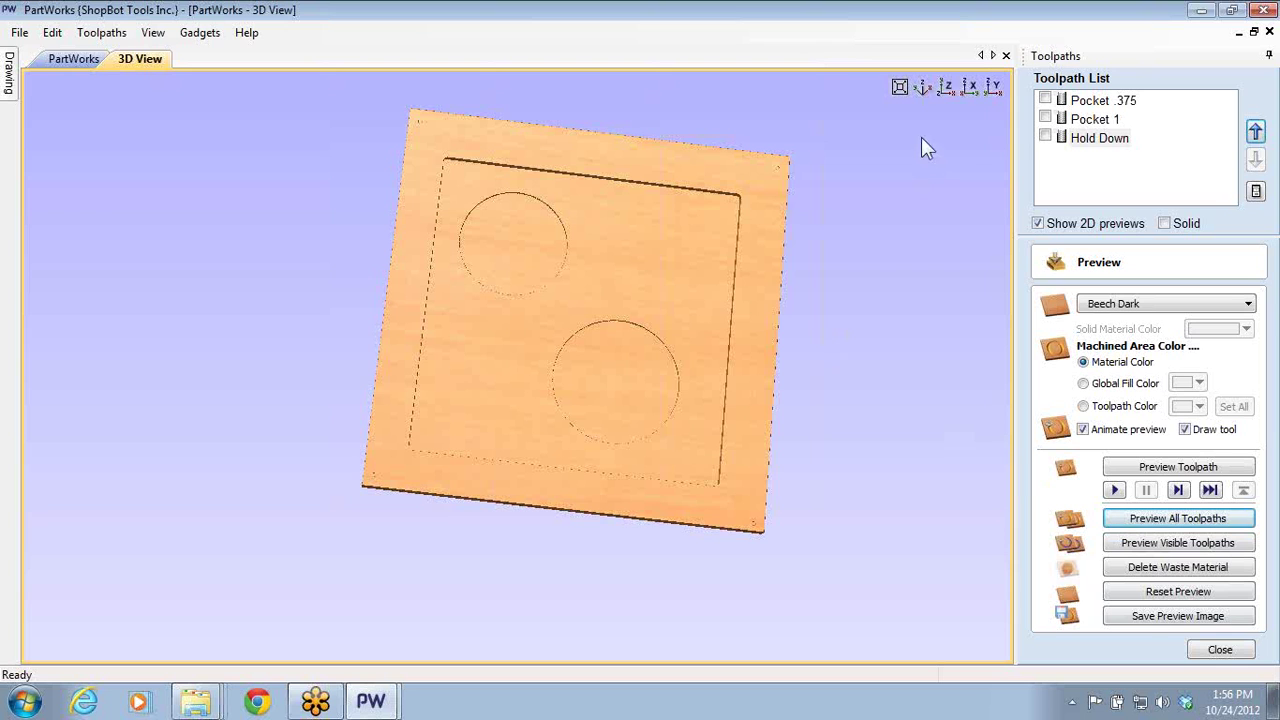
pyautogui.click(1045, 101)
pyautogui.click(1045, 101)
pyautogui.click(1045, 119)
pyautogui.click(1045, 119)
pyautogui.click(1045, 138)
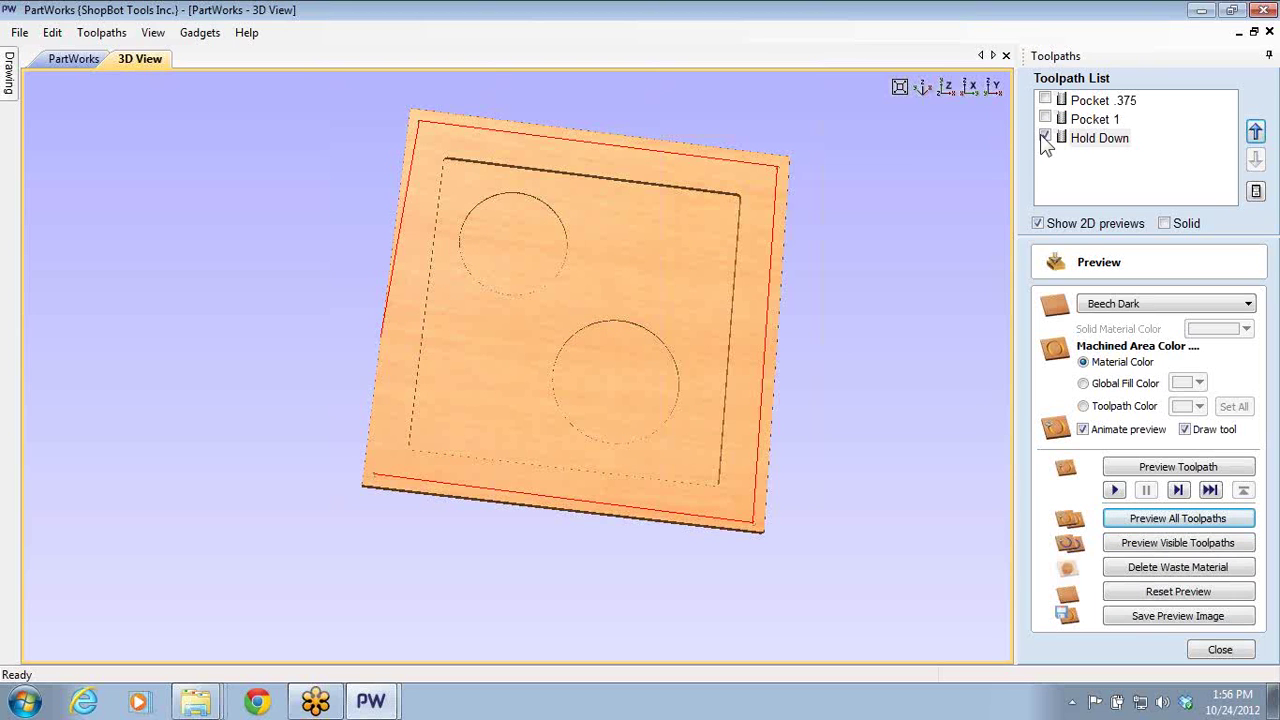
pyautogui.click(1045, 138)
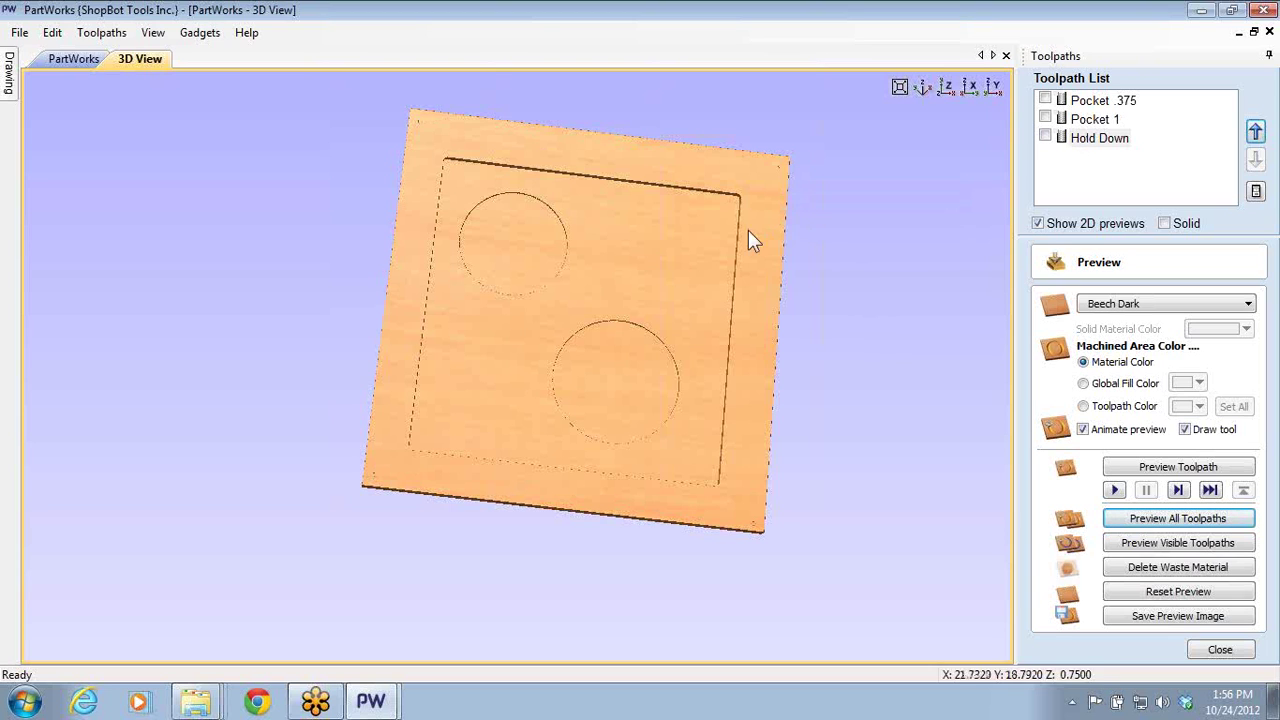
# - Move Hold Down to the top of the toolpath order and close the preview
pyautogui.click(1104, 193)
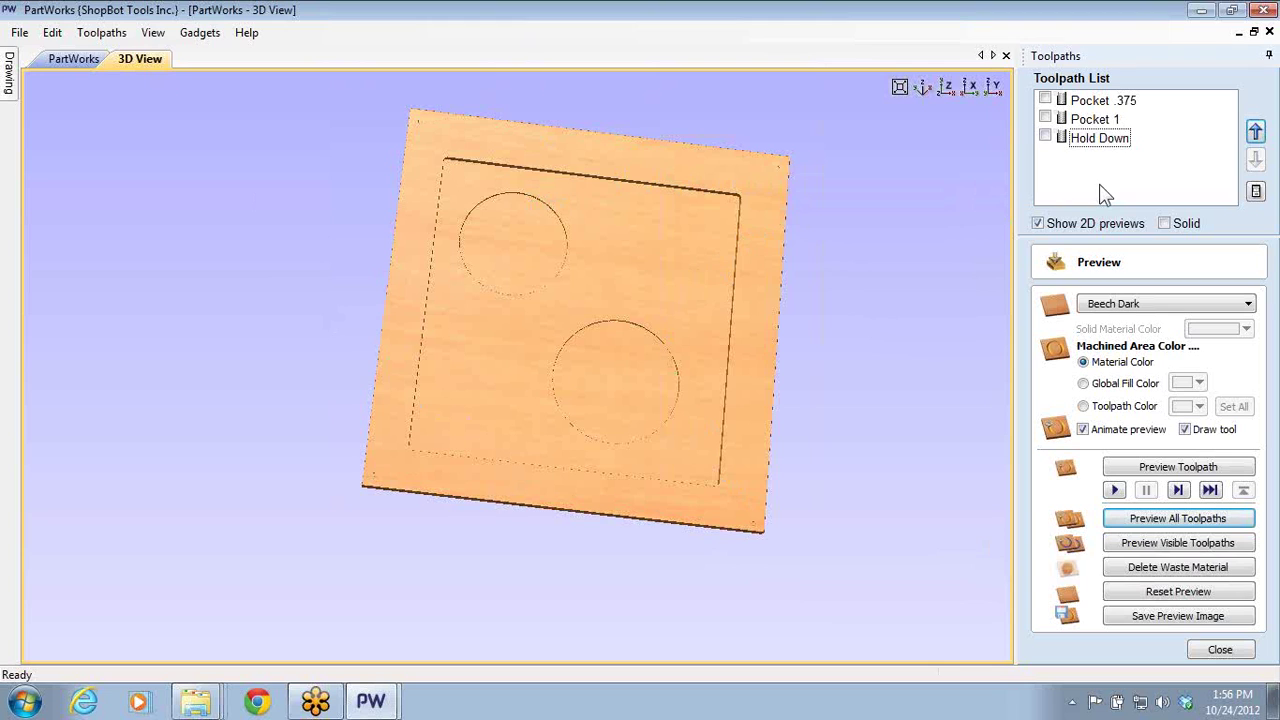
pyautogui.click(1094, 140)
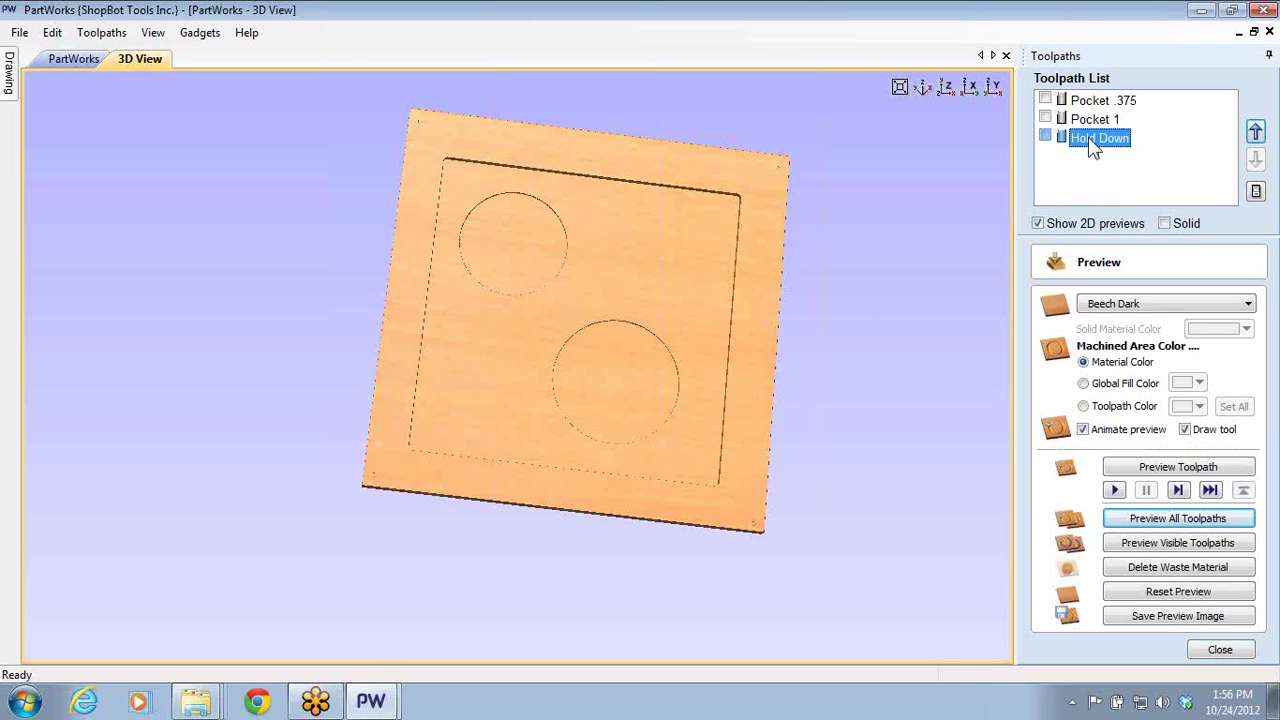
pyautogui.click(1256, 132)
pyautogui.click(1256, 132)
pyautogui.click(1256, 161)
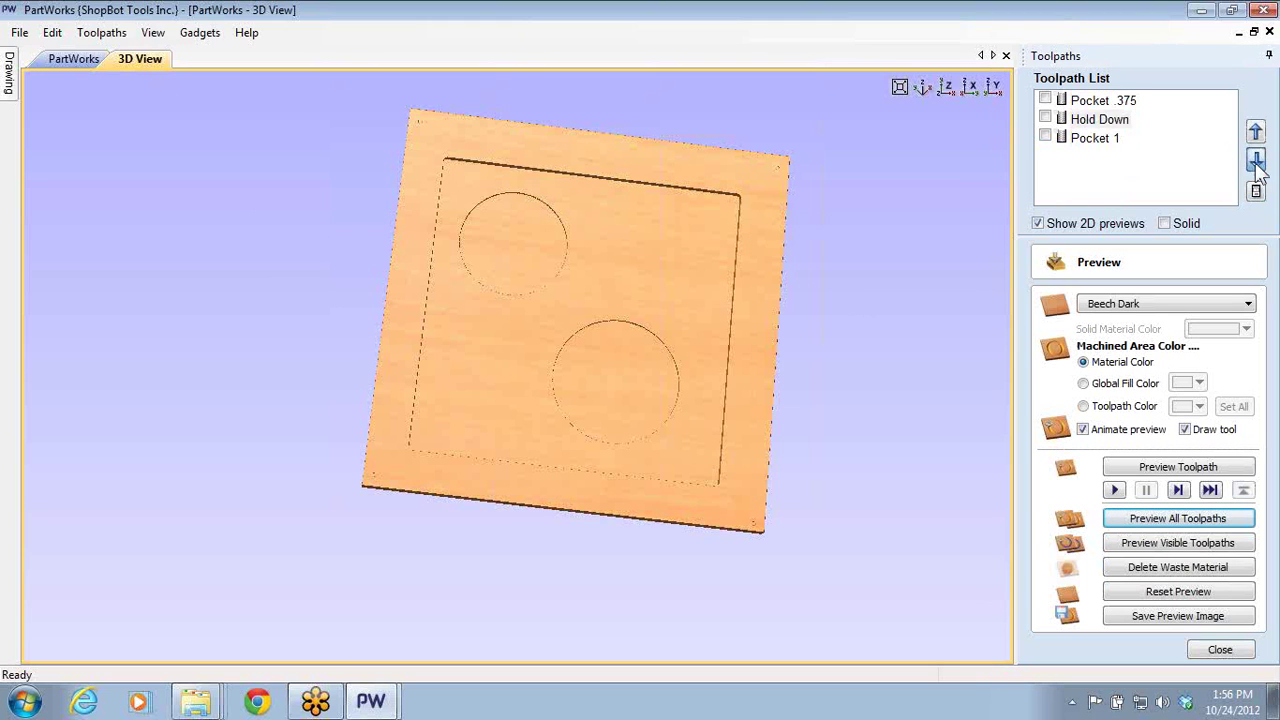
pyautogui.click(1256, 161)
pyautogui.click(1256, 132)
pyautogui.click(1256, 132)
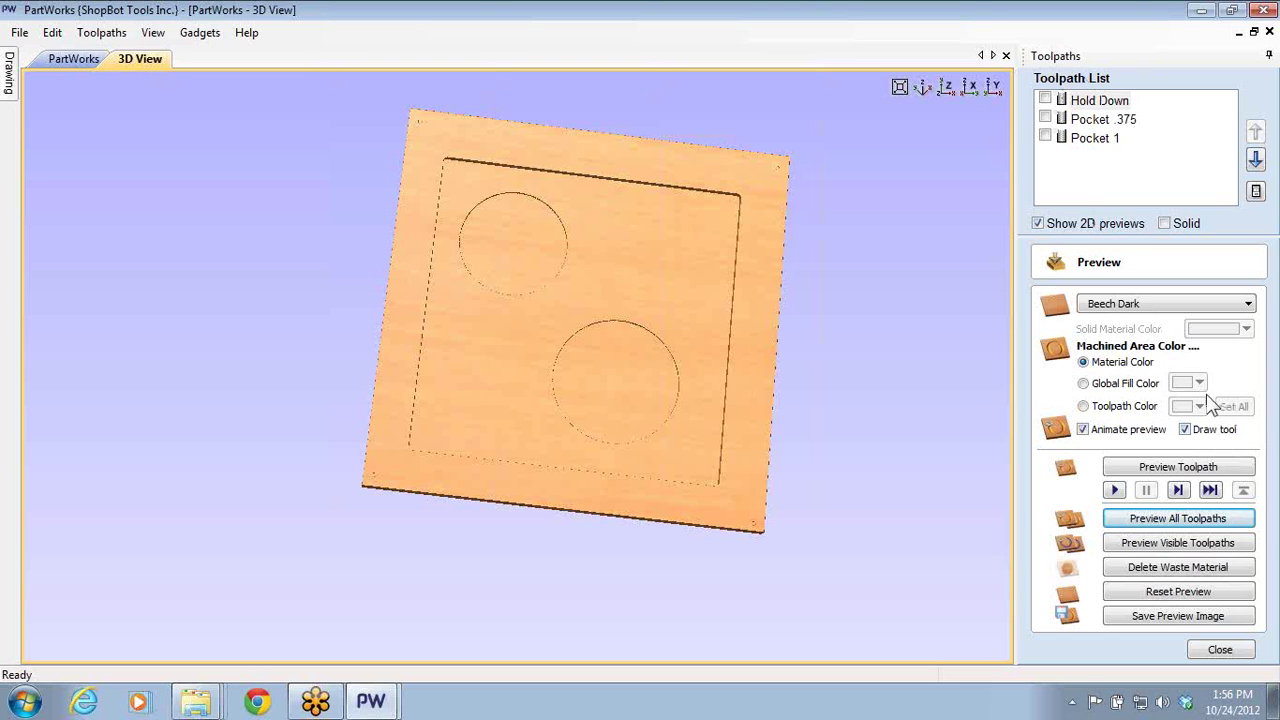
pyautogui.click(1220, 649)
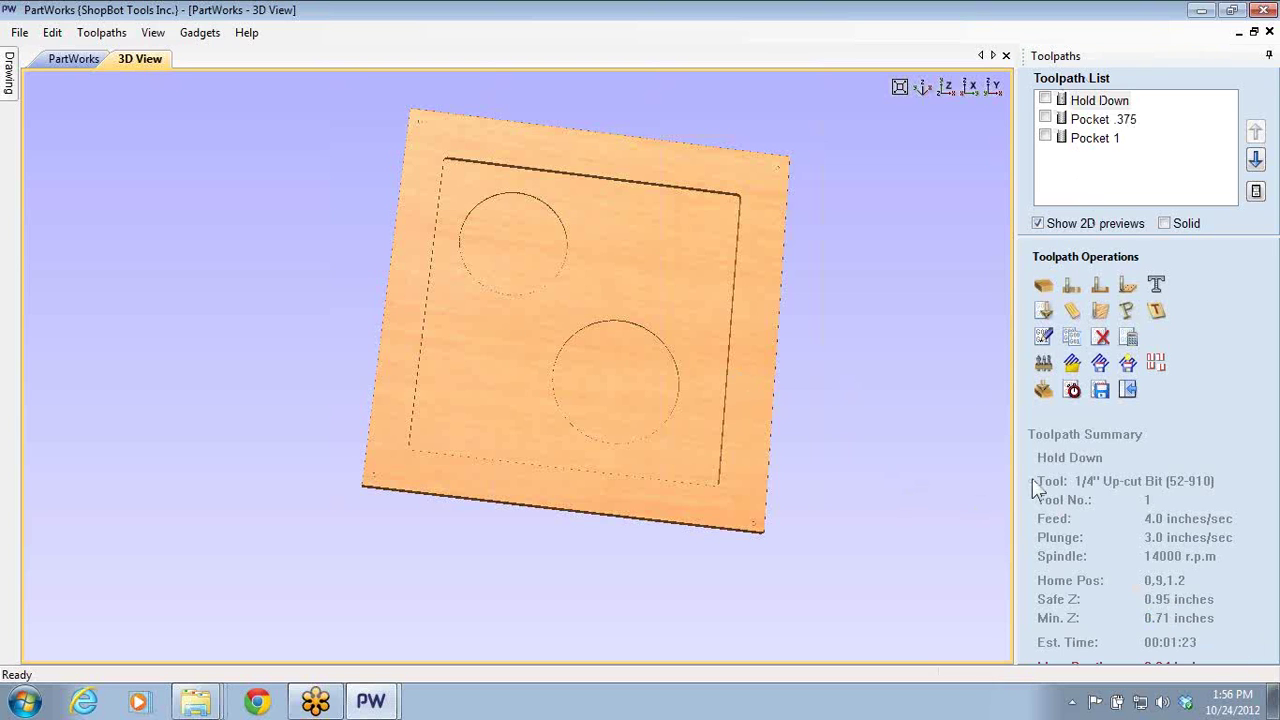
# - Start the Drill 1 drilling toolpath (0.04 in depth, 1/4" up-cut bit) and inspect the corner hole
pyautogui.click(1127, 287)
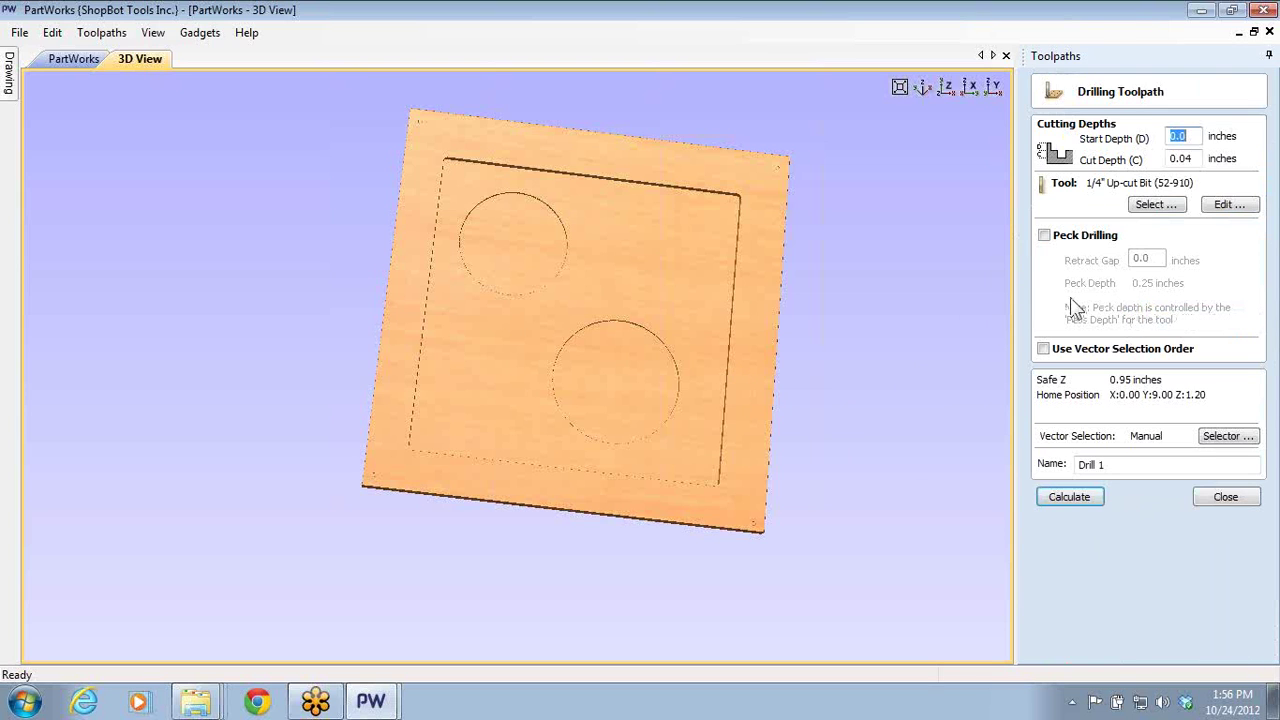
pyautogui.scroll(4, 634, 320)
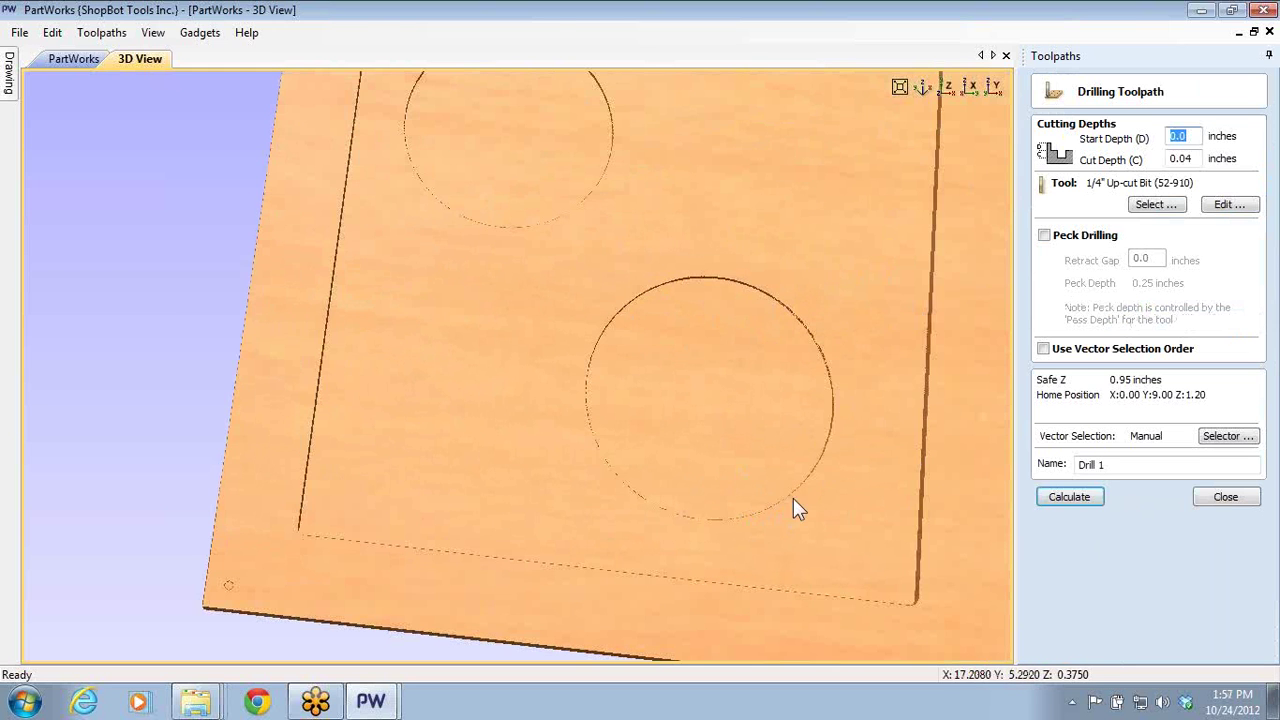
pyautogui.moveTo(877, 583); pyautogui.dragTo(783, 486, button='middle')
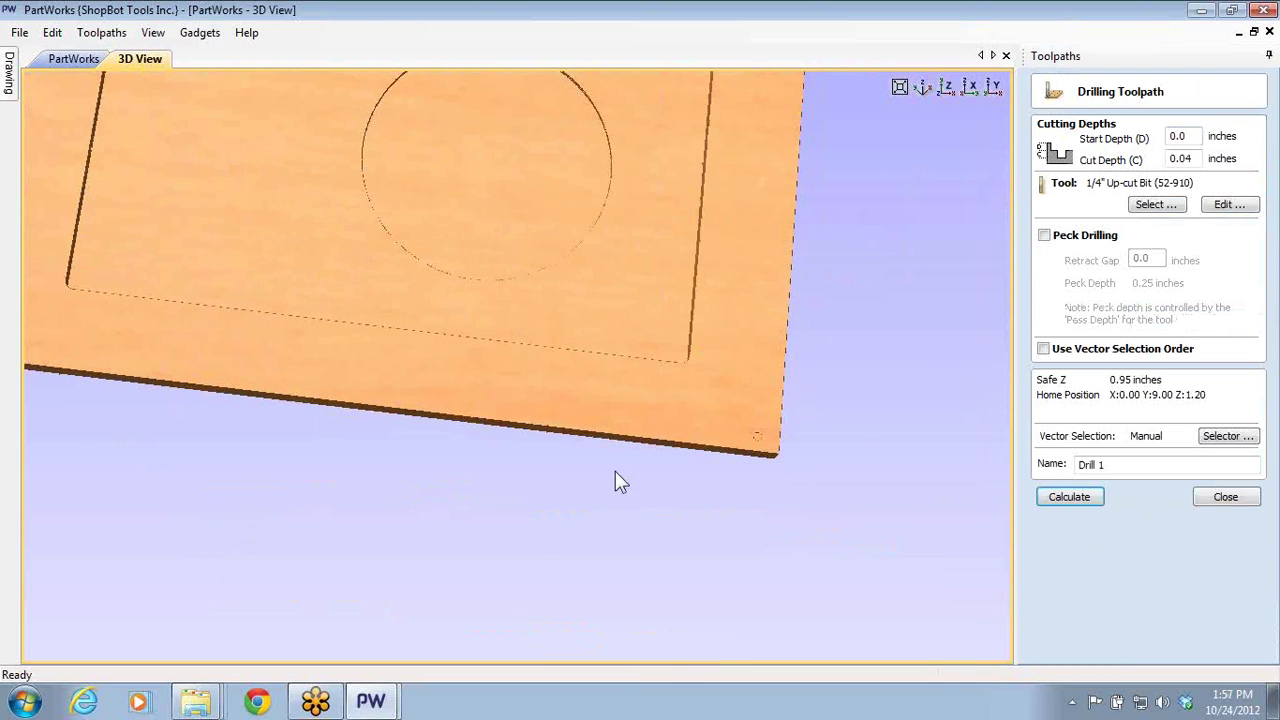
pyautogui.moveTo(615, 481); pyautogui.dragTo(557, 510, button='middle')
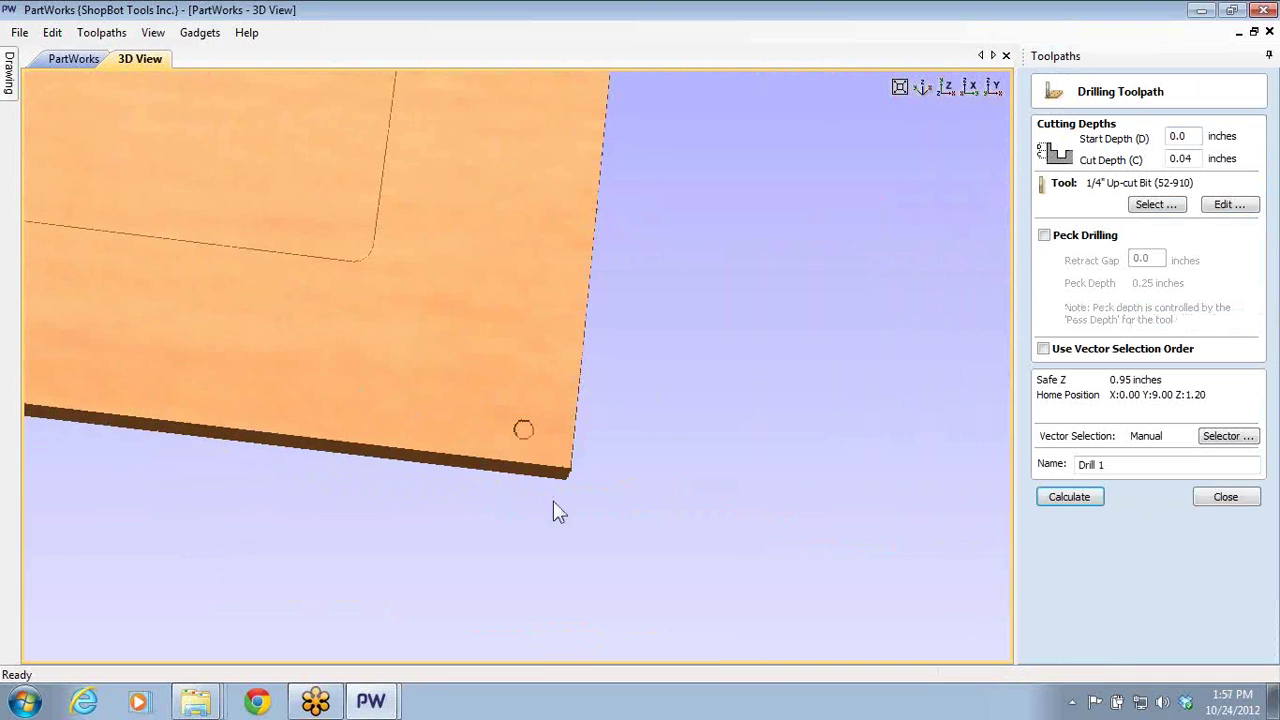
pyautogui.moveTo(557, 510); pyautogui.dragTo(563, 431)
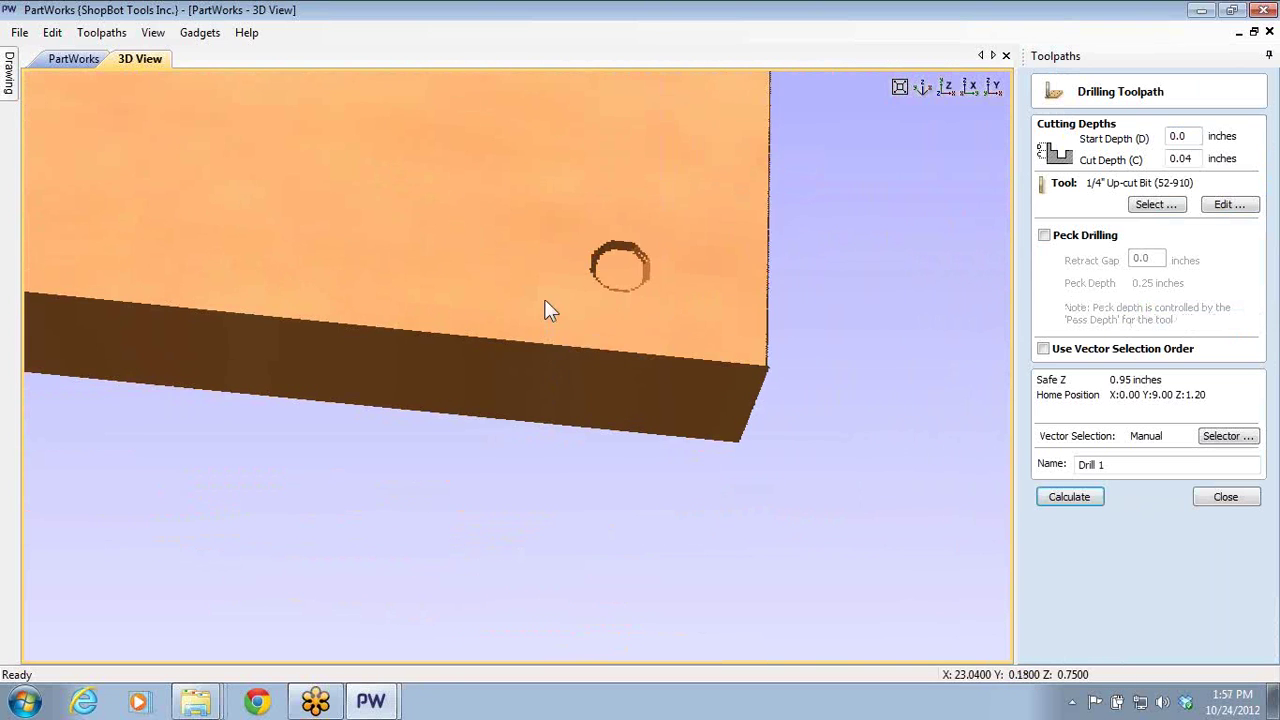
pyautogui.moveTo(560, 234); pyautogui.dragTo(470, 320)
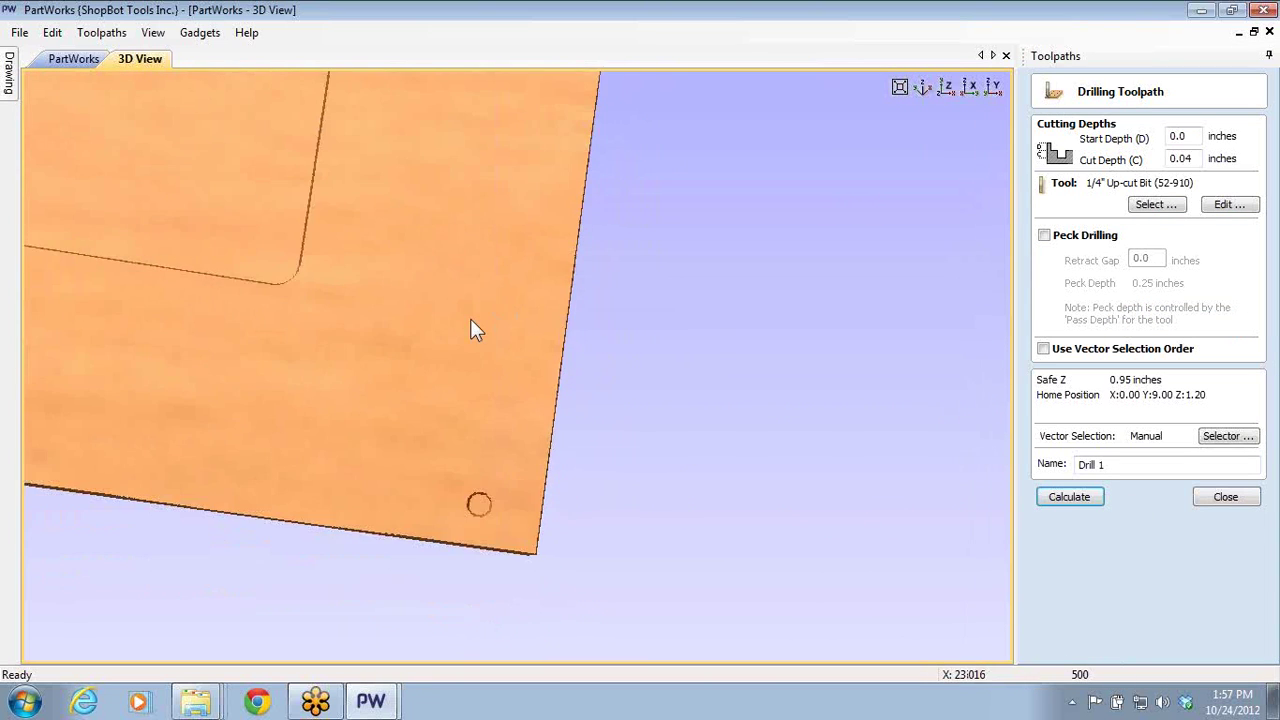
pyautogui.scroll(-4, 446, 301)
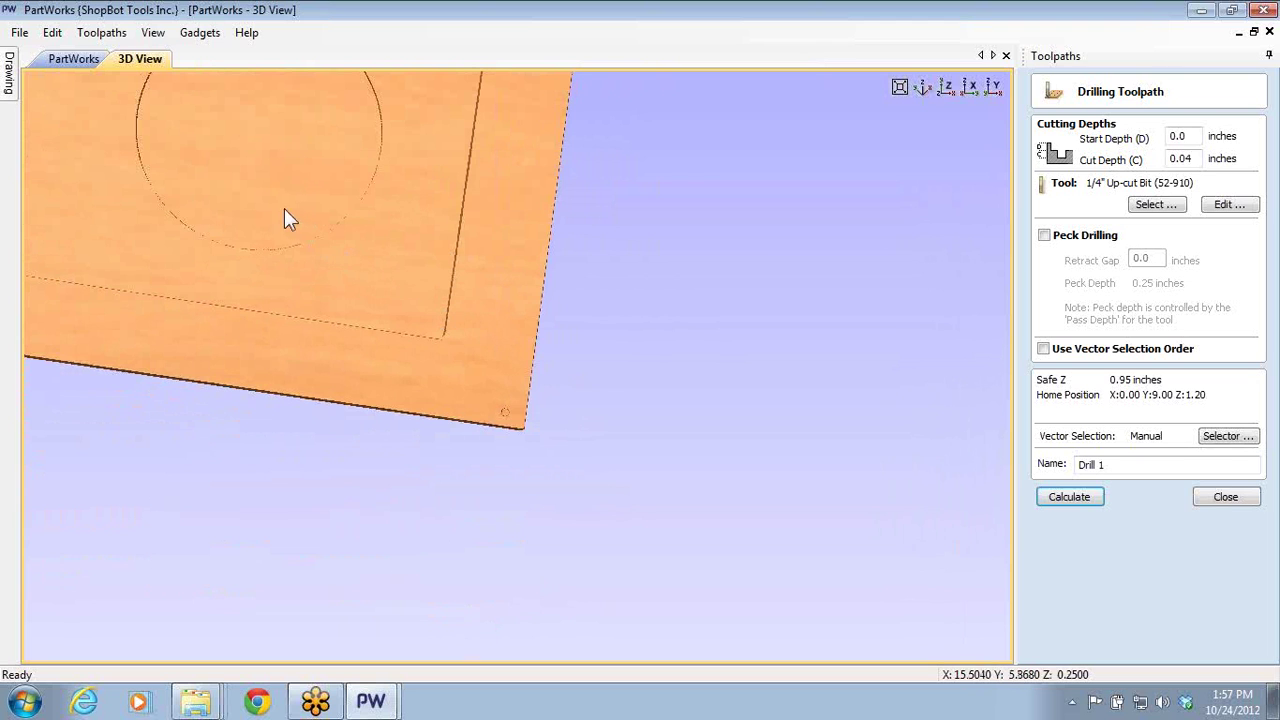
pyautogui.moveTo(250, 168); pyautogui.dragTo(548, 460)
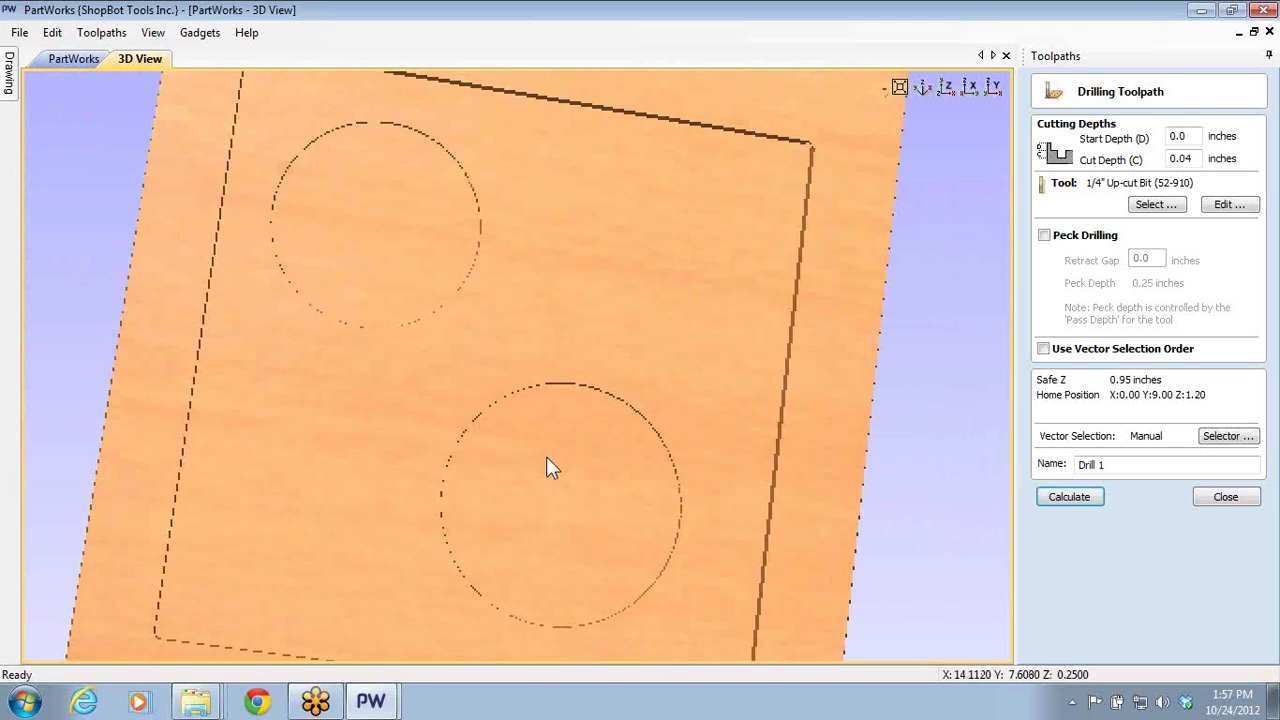
pyautogui.scroll(-3, 546, 452)
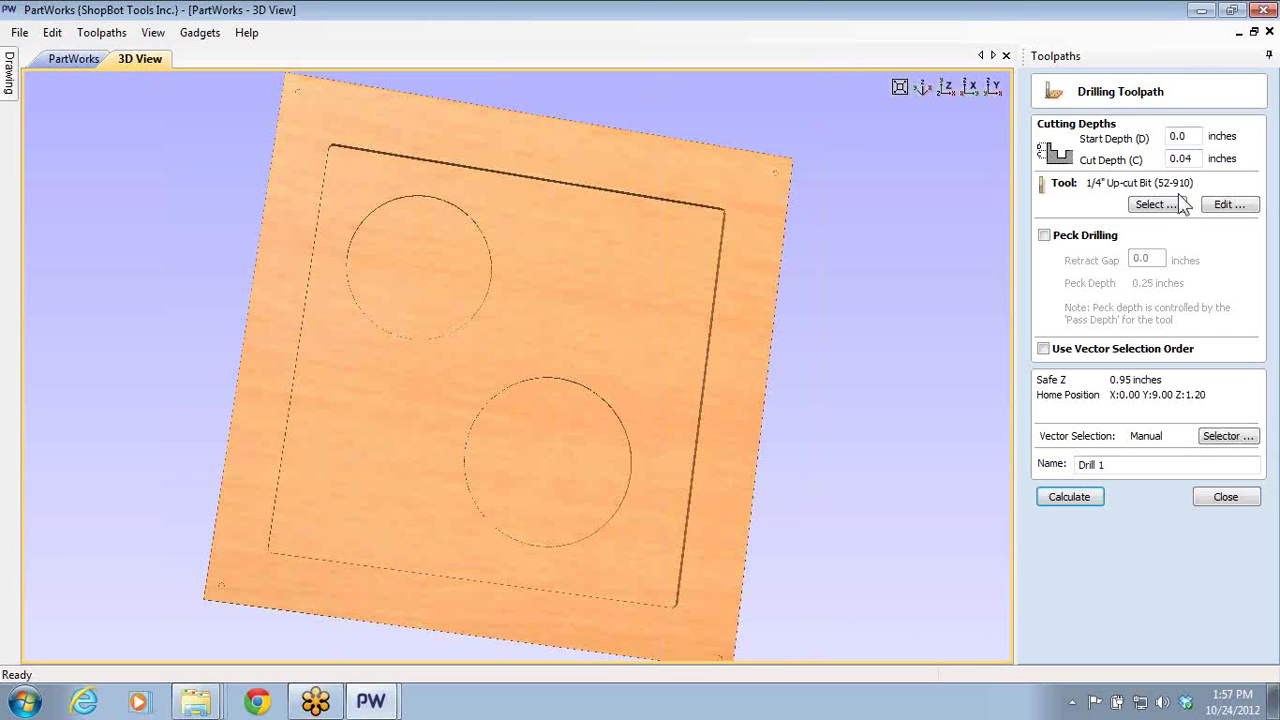
# - Give Drill 1 a 0.77 in cut depth, peck drilling and a .1 retract gap, then calculate
pyautogui.click(1183, 158)
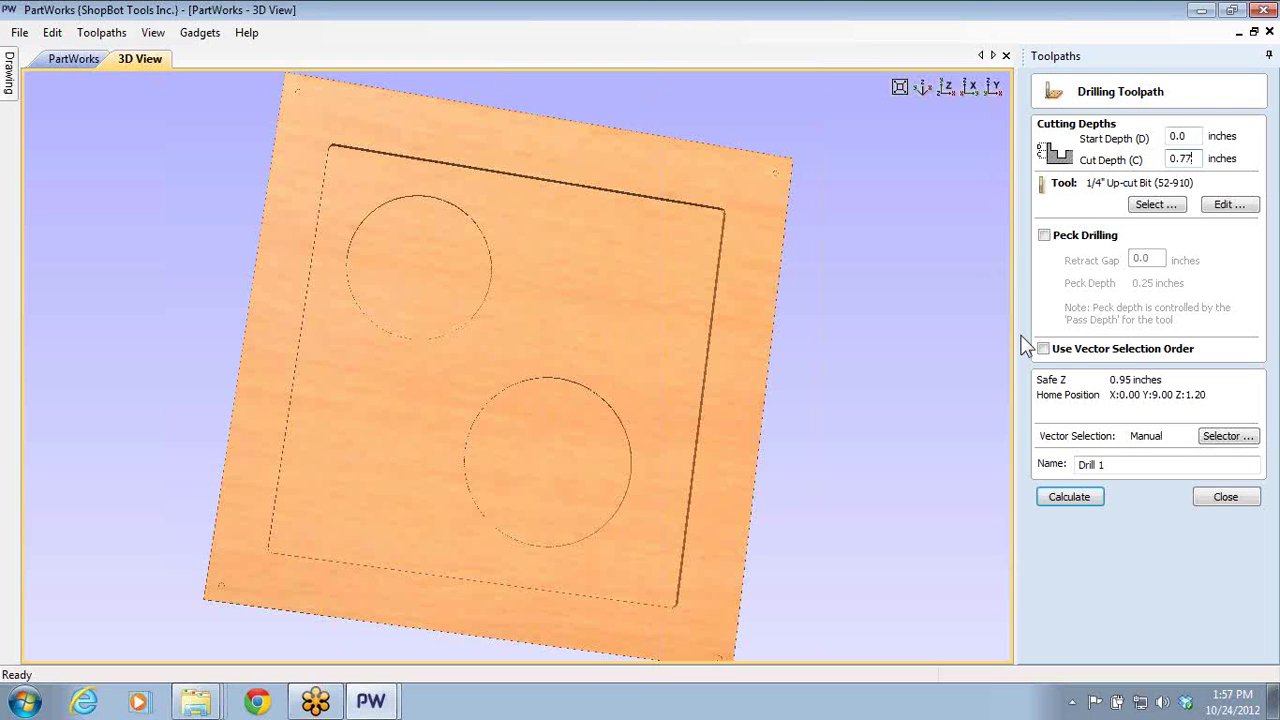
pyautogui.click(1044, 236)
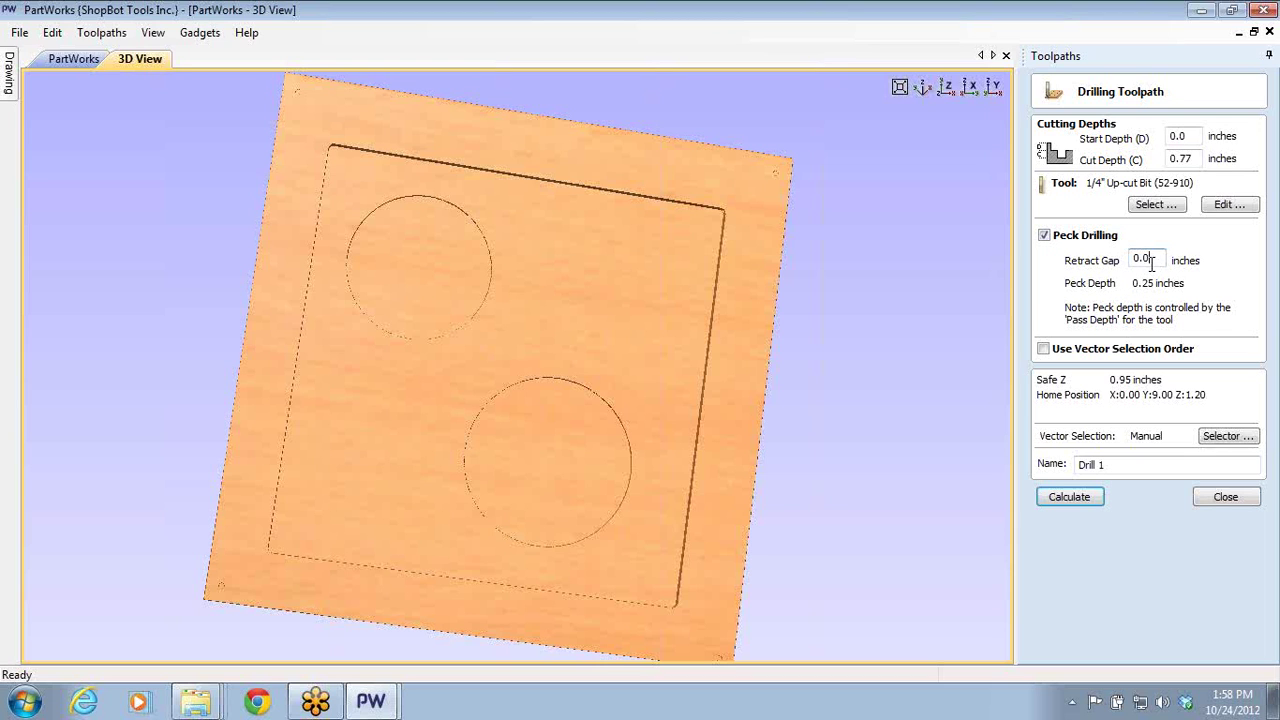
pyautogui.moveTo(1150, 258); pyautogui.dragTo(1095, 272)
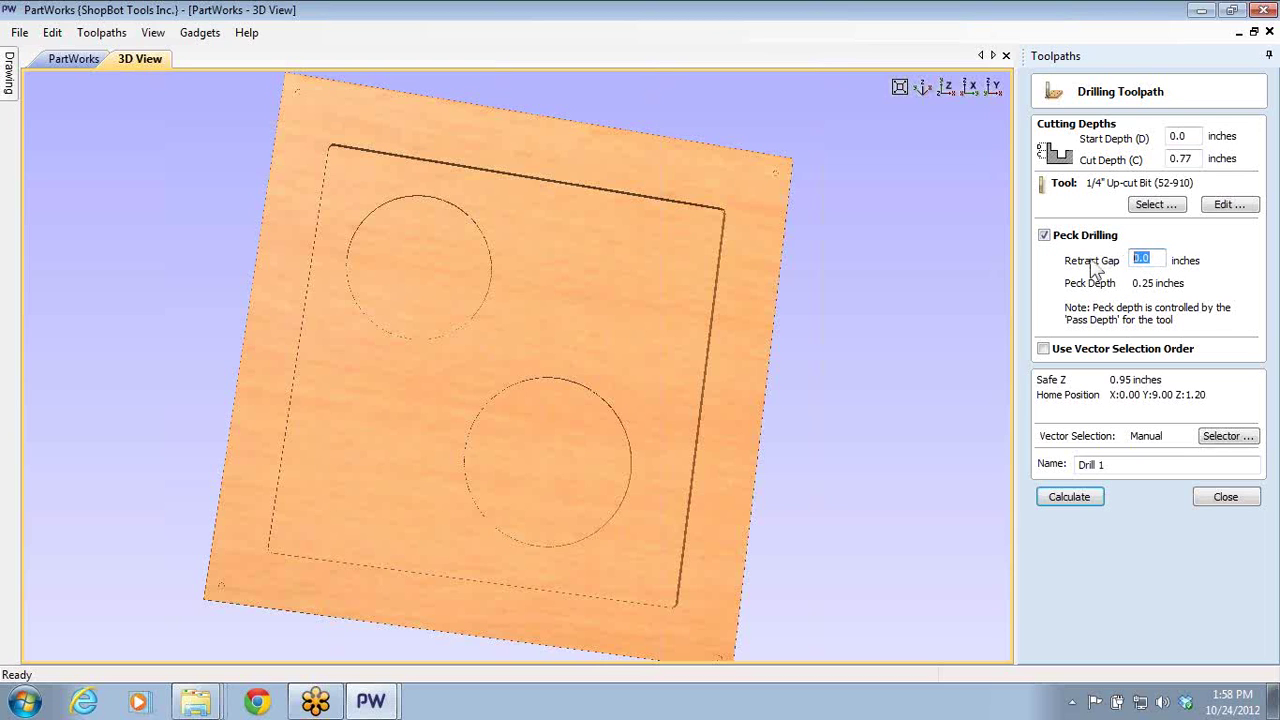
pyautogui.click(1043, 349)
pyautogui.click(1043, 349)
pyautogui.doubleClick(1145, 259)
pyautogui.write('.1')
pyautogui.press('Tab')
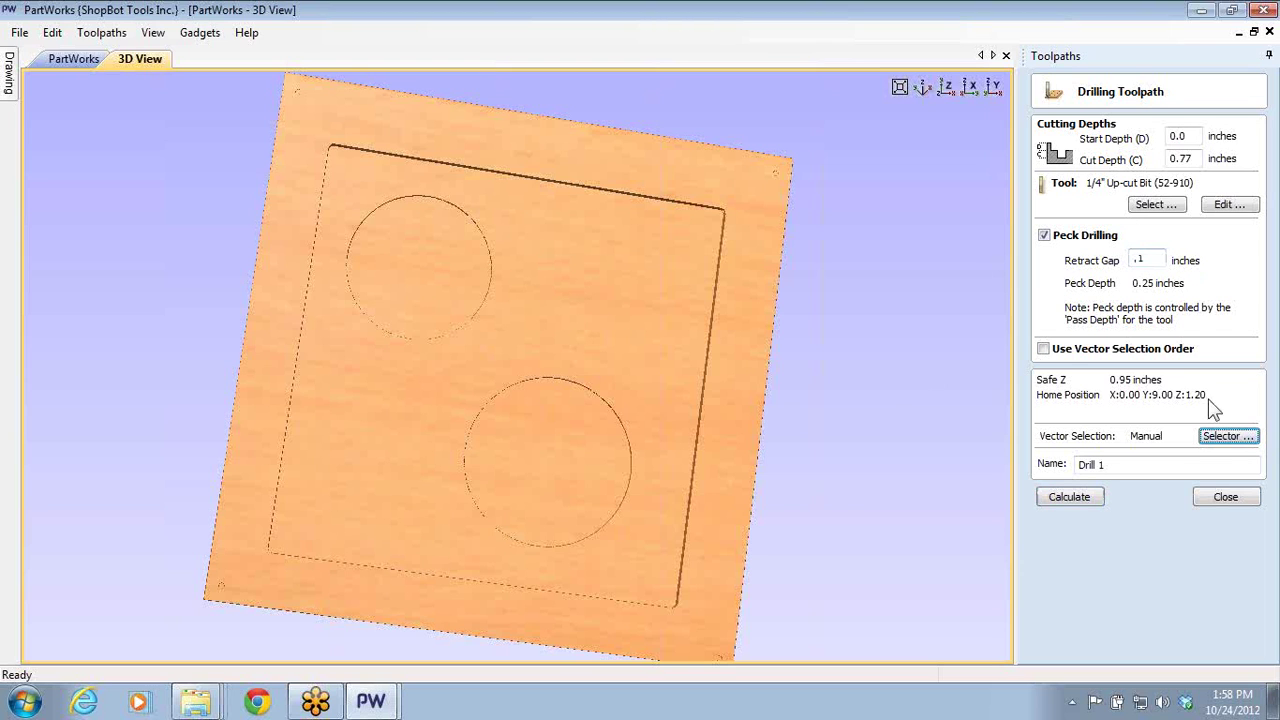
pyautogui.click(1080, 505)
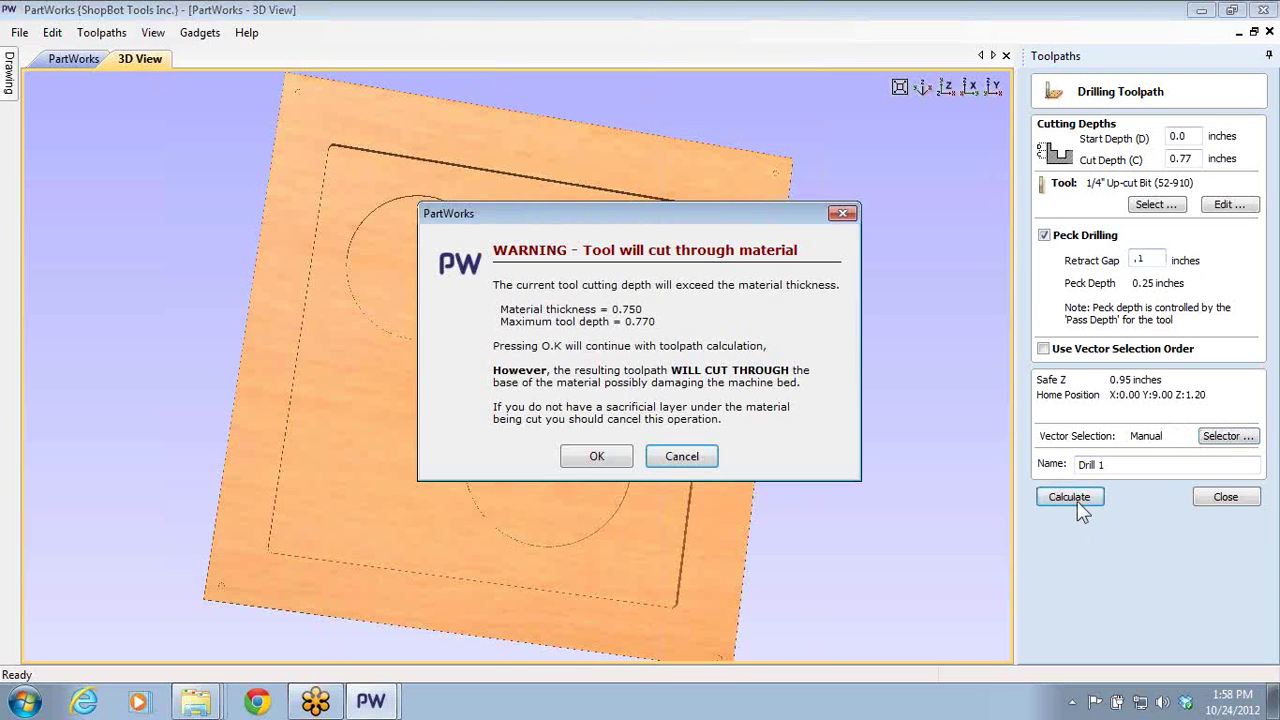
# - Accept the cut-through warning, reset the preview and simulate the visible toolpaths
pyautogui.click(582, 460)
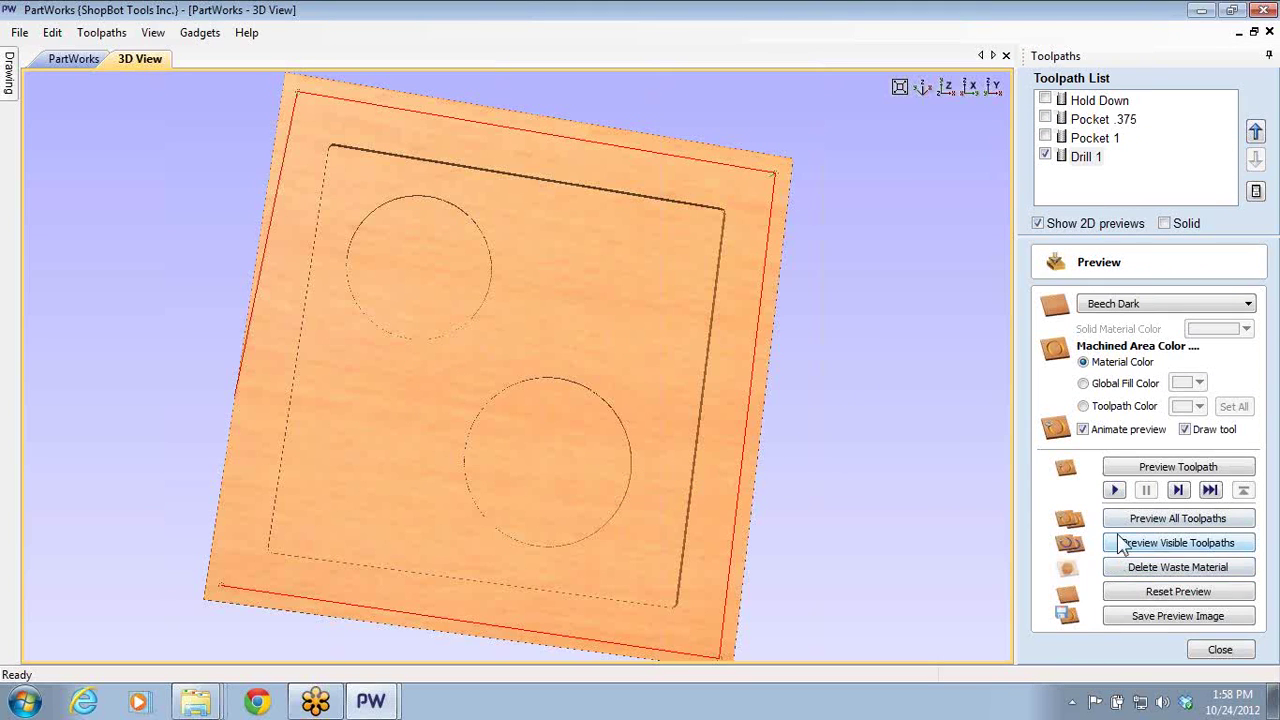
pyautogui.click(1132, 592)
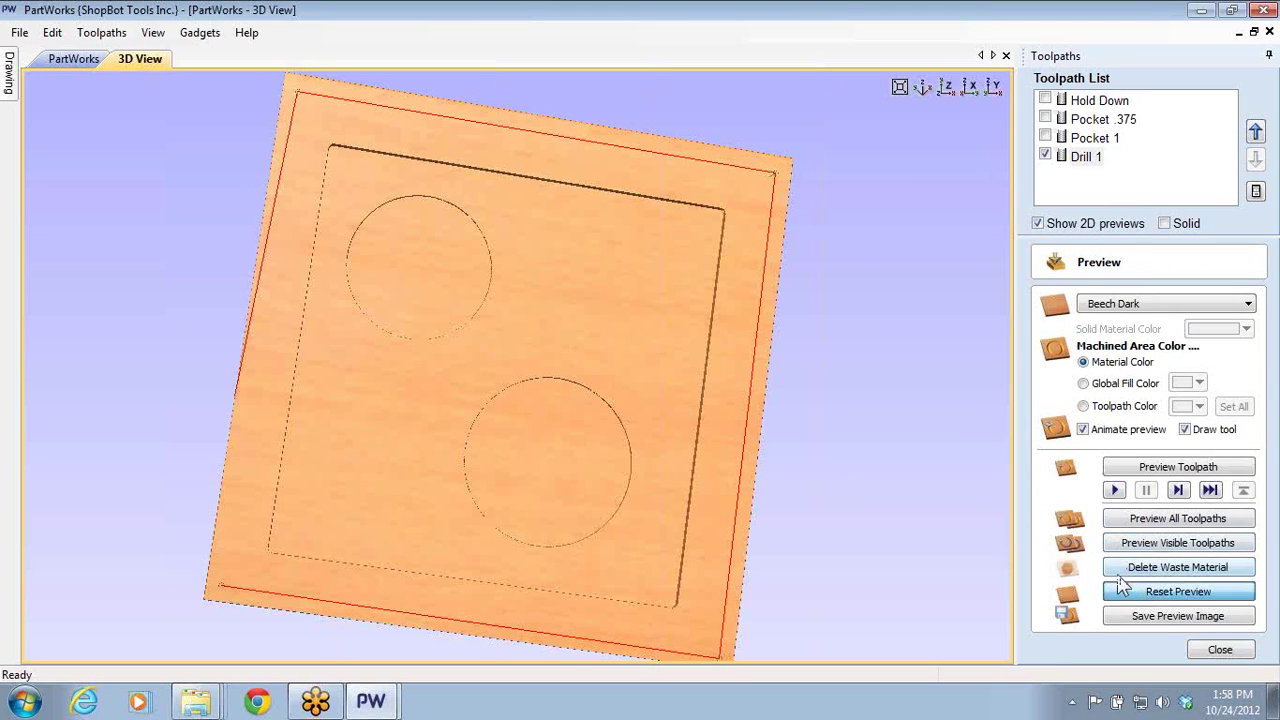
pyautogui.scroll(2, 773, 213)
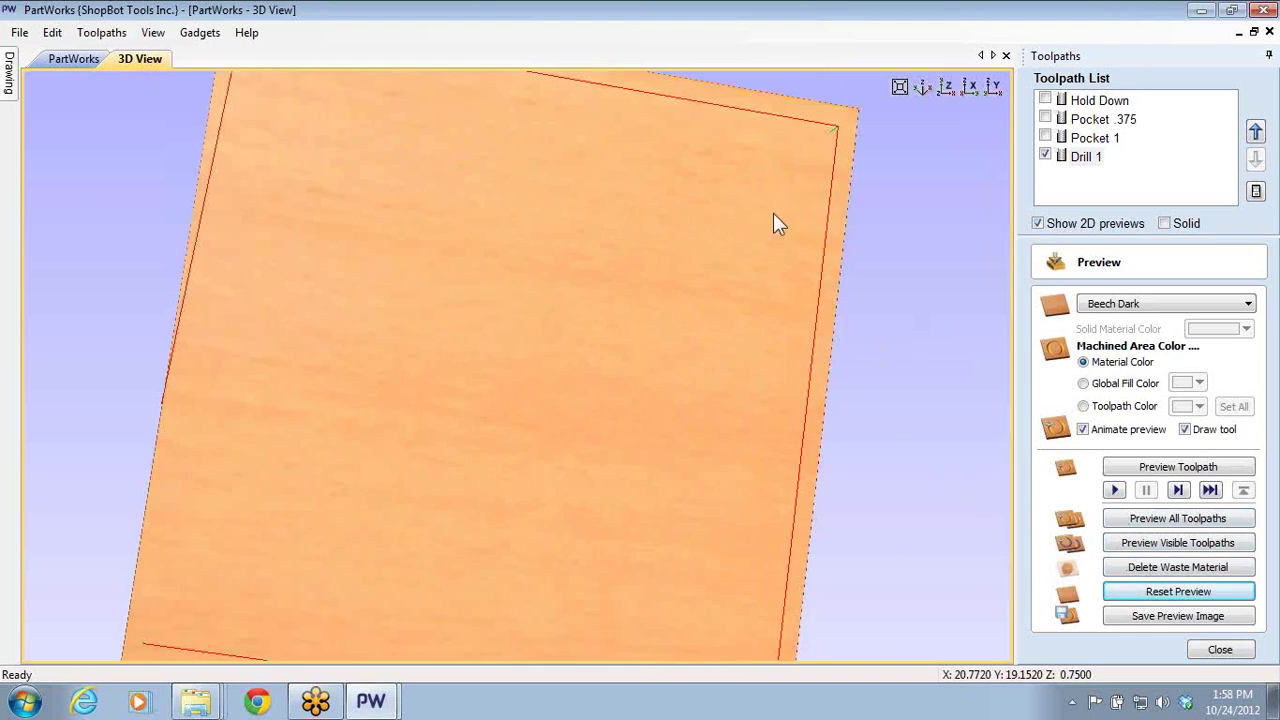
pyautogui.scroll(2, 853, 148)
pyautogui.scroll(-3, 170, 442)
pyautogui.scroll(1, 253, 346)
pyautogui.scroll(1, 390, 320)
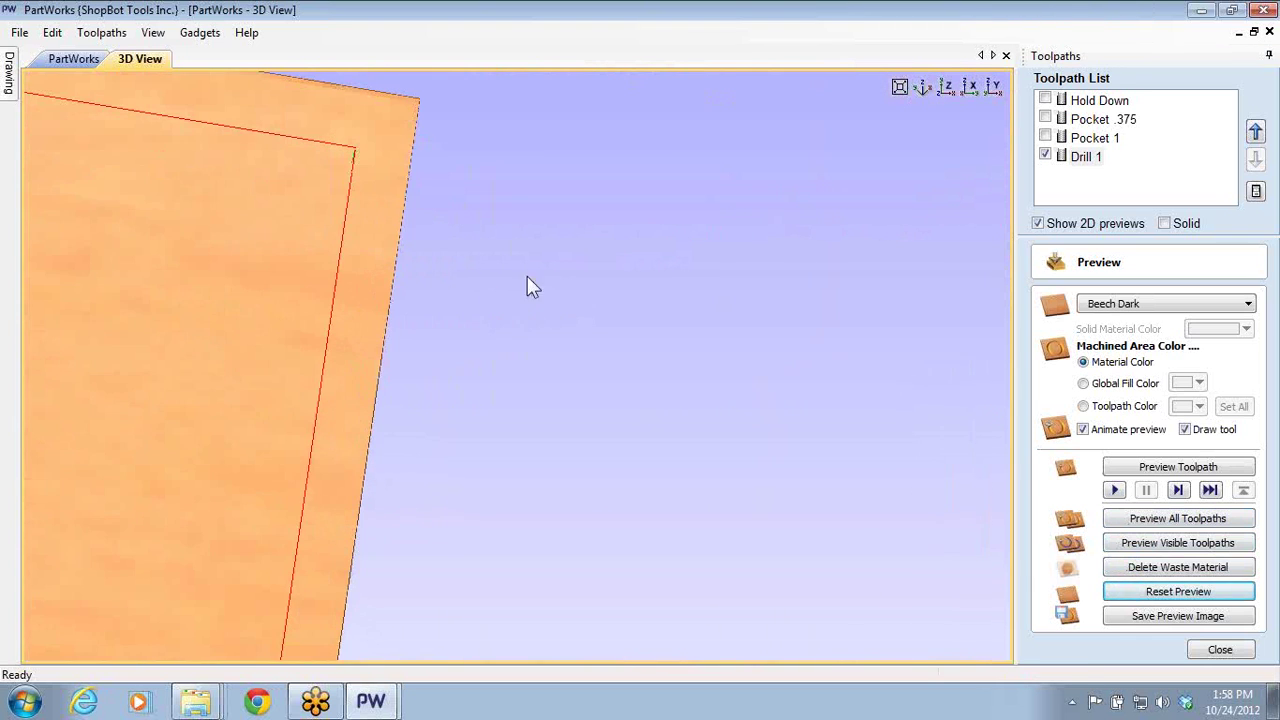
pyautogui.moveTo(340, 160); pyautogui.dragTo(426, 290)
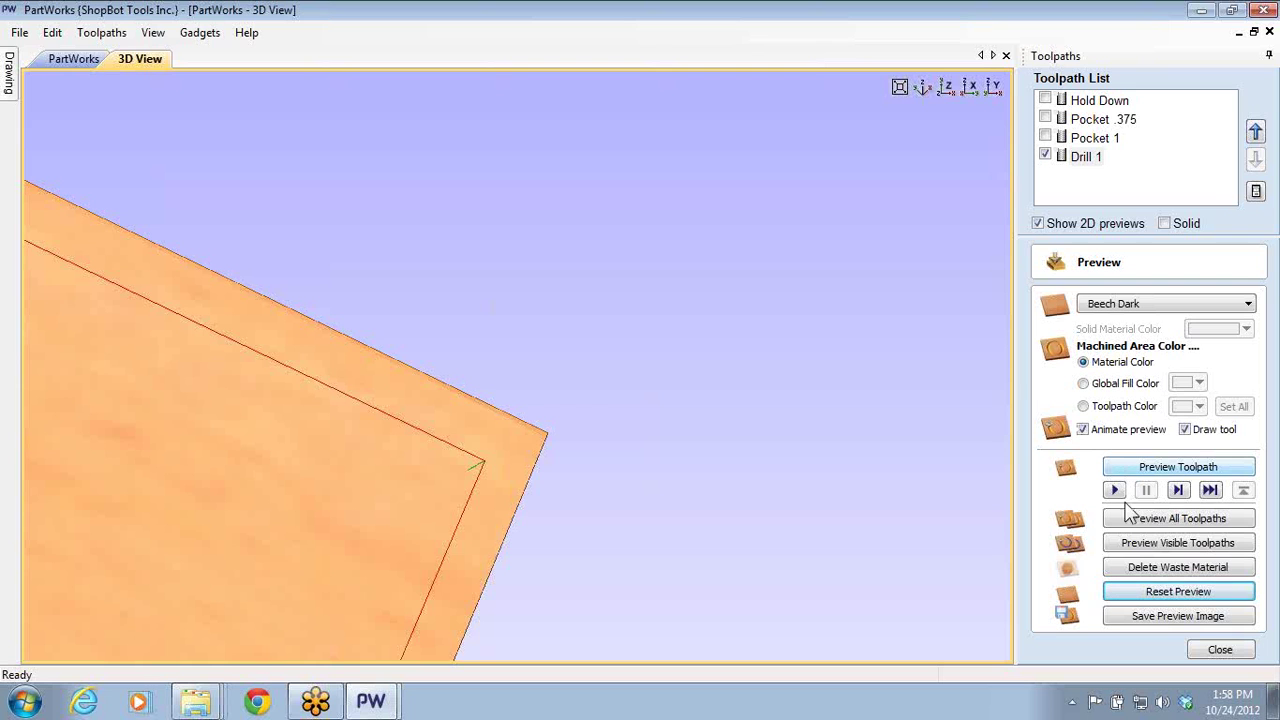
pyautogui.click(1133, 545)
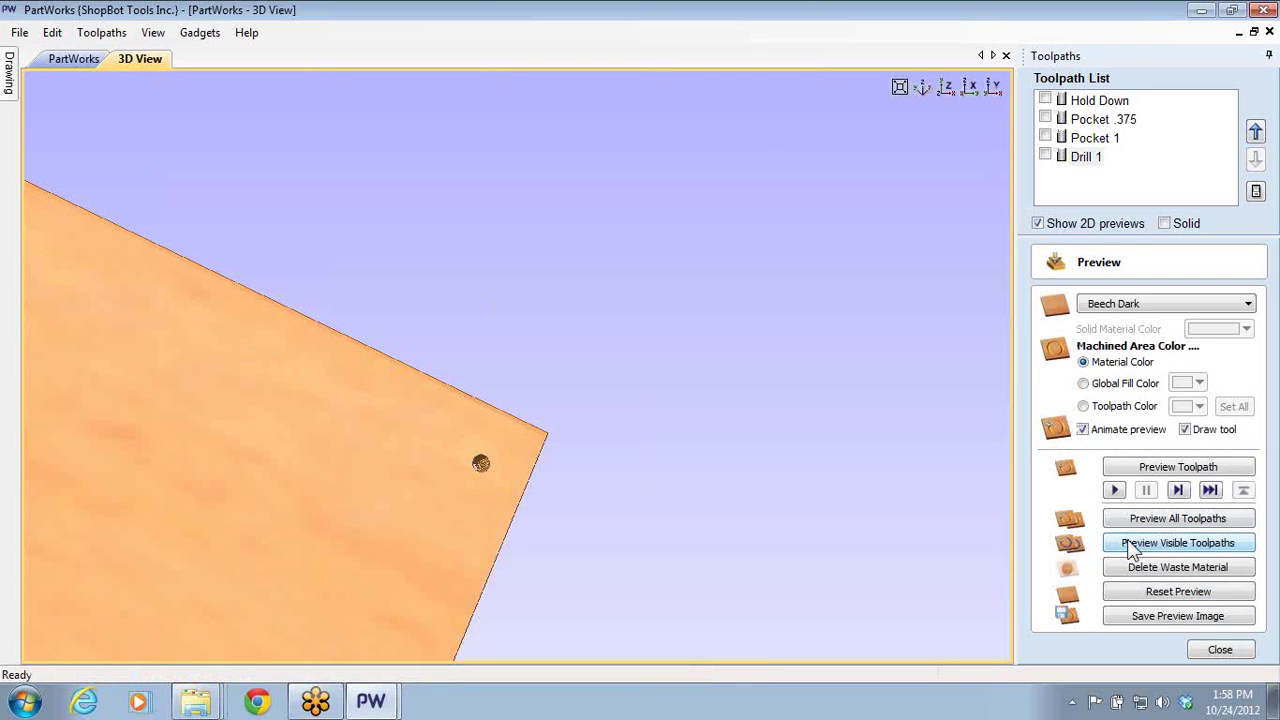
# - Show the Drill 1 toolpath and inspect the drilled hole from a lower angle
pyautogui.moveTo(447, 497); pyautogui.dragTo(540, 286)
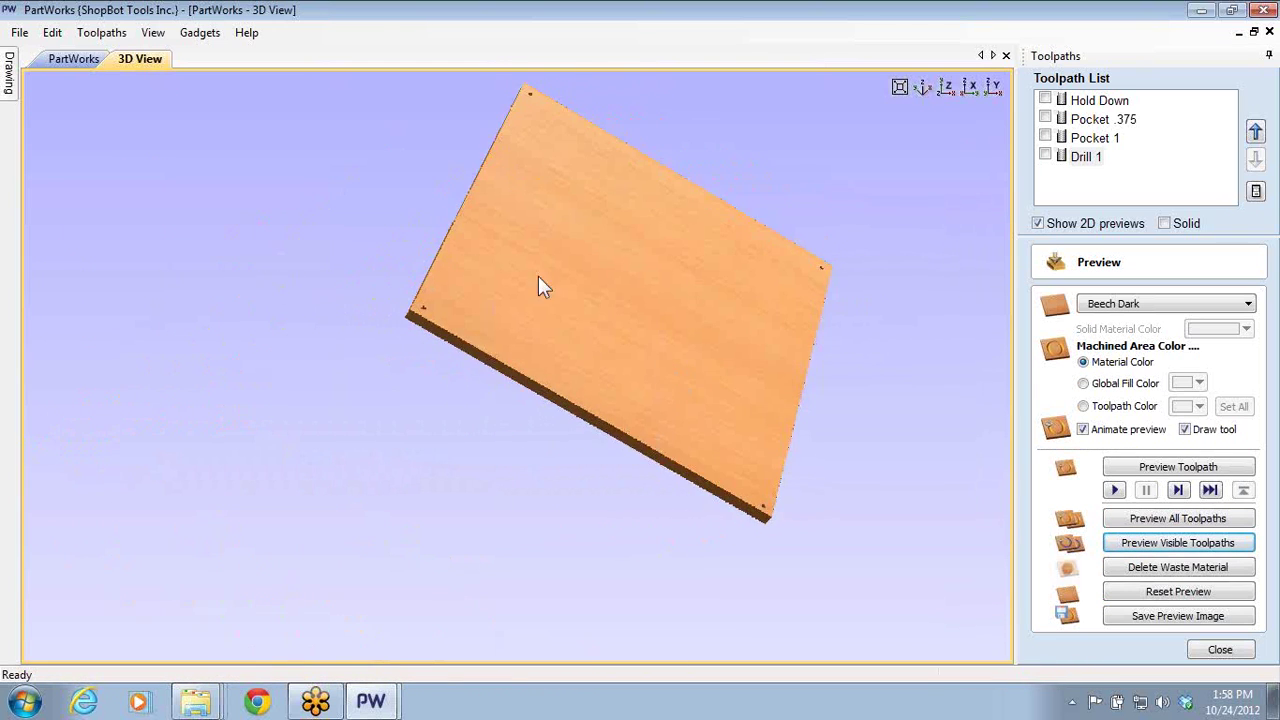
pyautogui.moveTo(846, 357); pyautogui.dragTo(516, 408)
pyautogui.scroll(5, 523, 430)
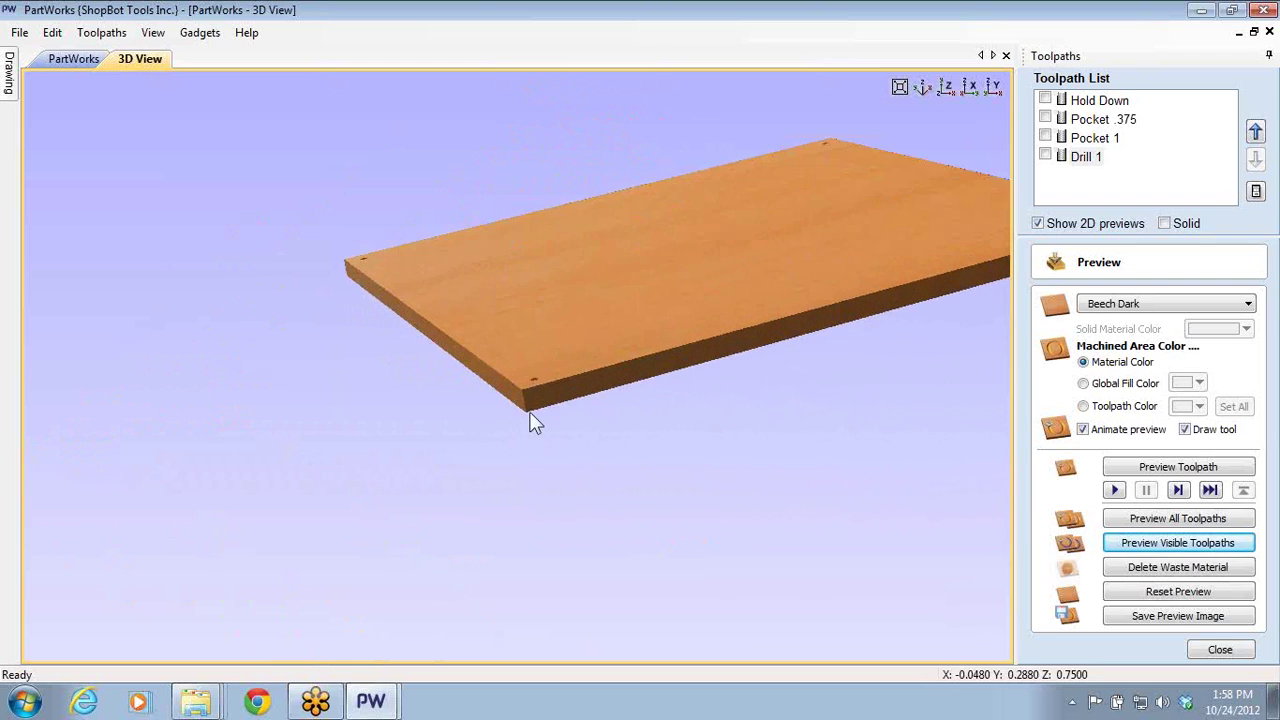
pyautogui.scroll(2, 560, 450)
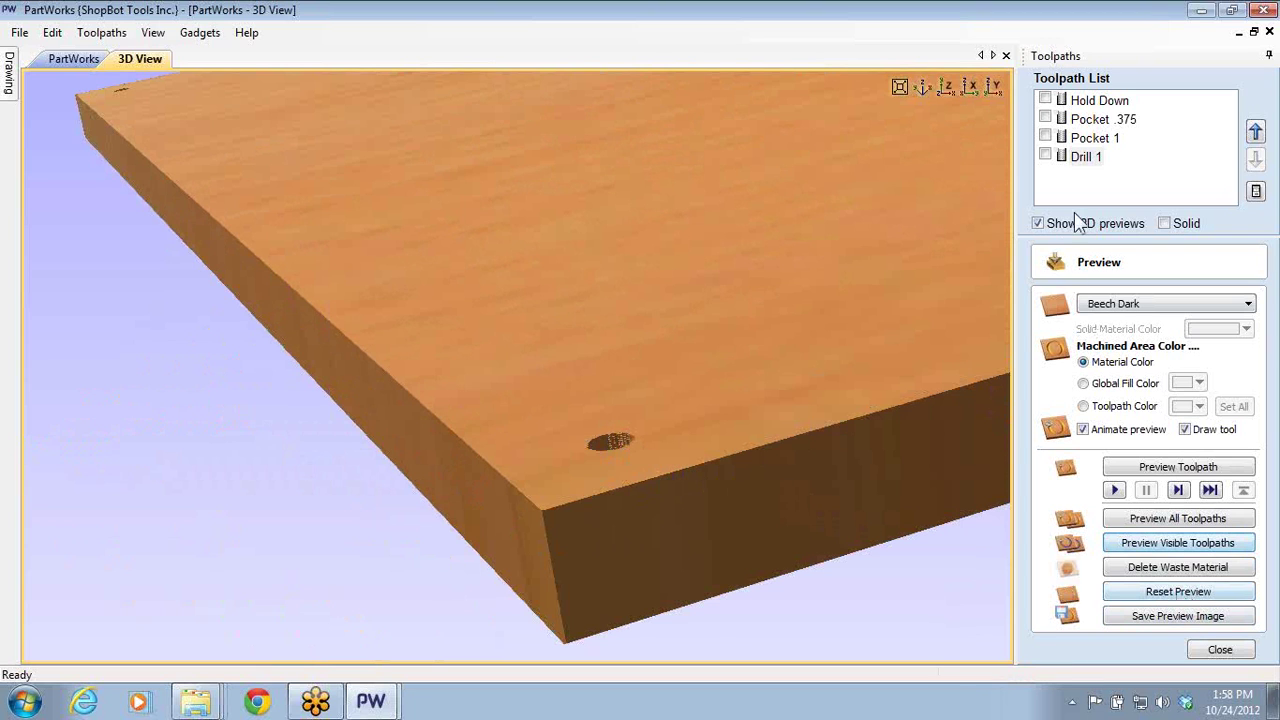
pyautogui.click(1045, 156)
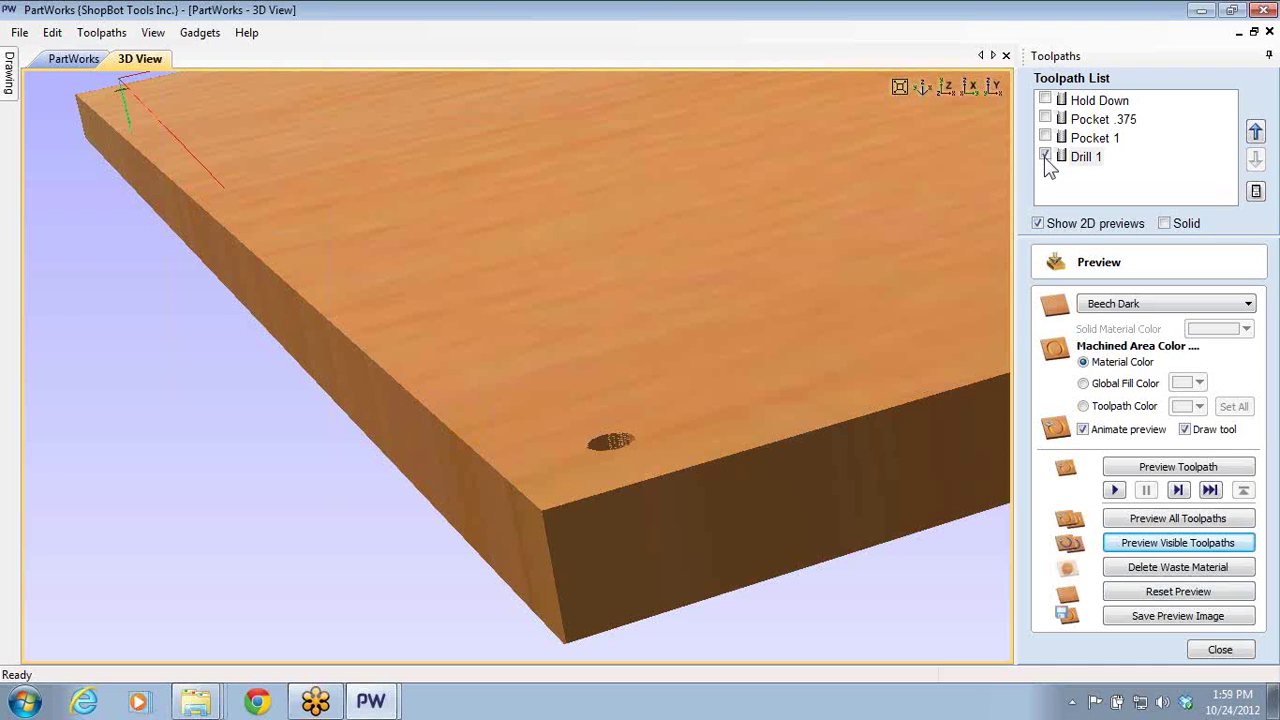
pyautogui.scroll(3, 760, 460)
pyautogui.scroll(-5, 800, 340)
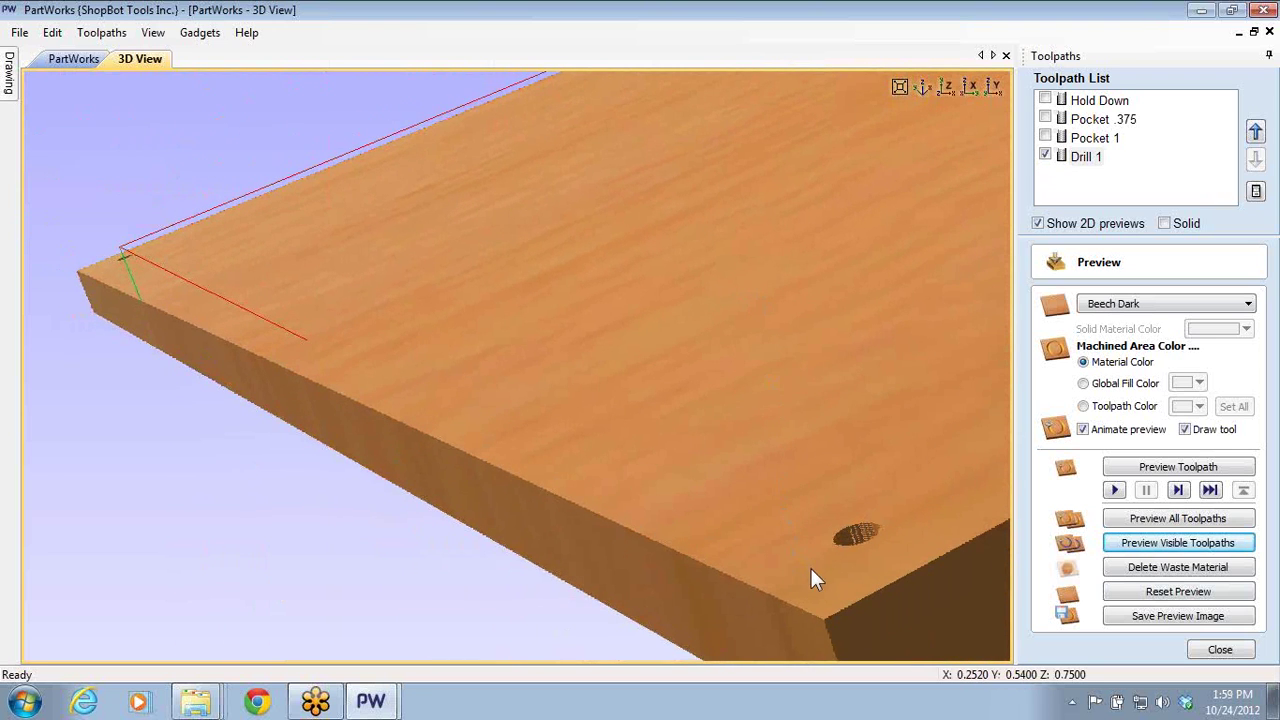
pyautogui.moveTo(811, 568); pyautogui.dragTo(735, 475)
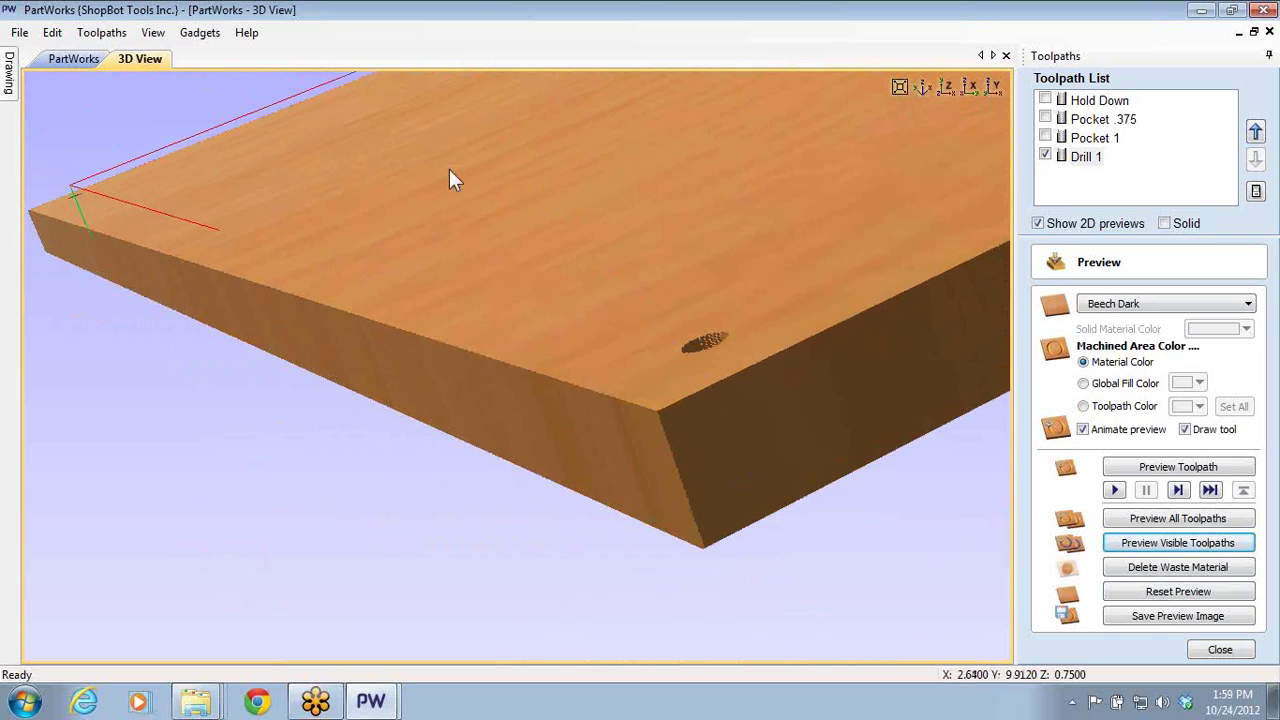
# - Turn on Light Follows Viewer in the View options
pyautogui.click(158, 38)
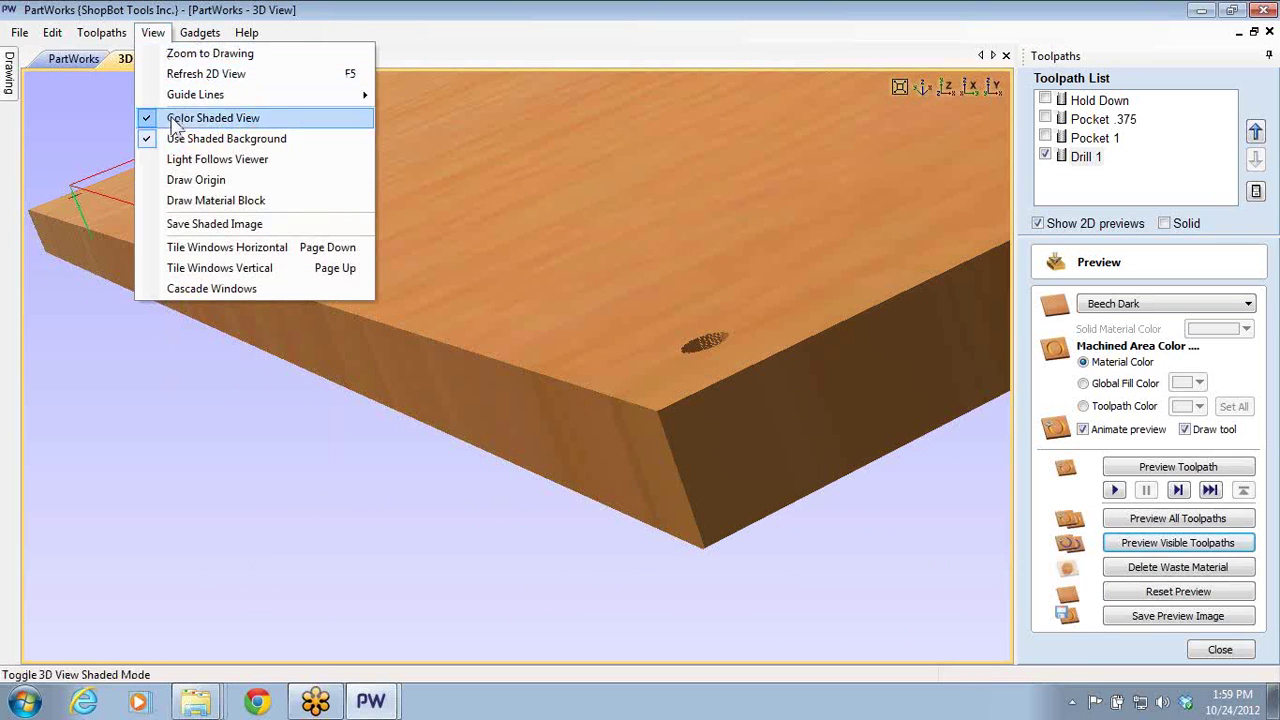
pyautogui.click(185, 159)
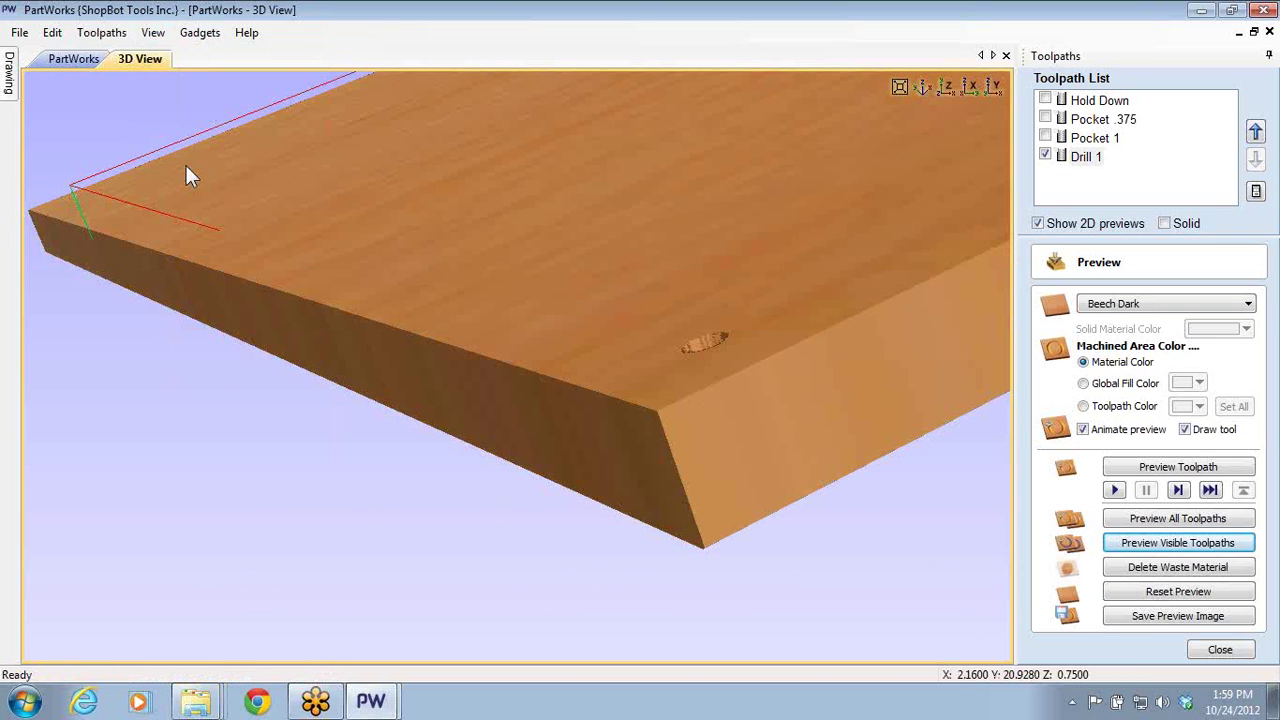
pyautogui.click(153, 38)
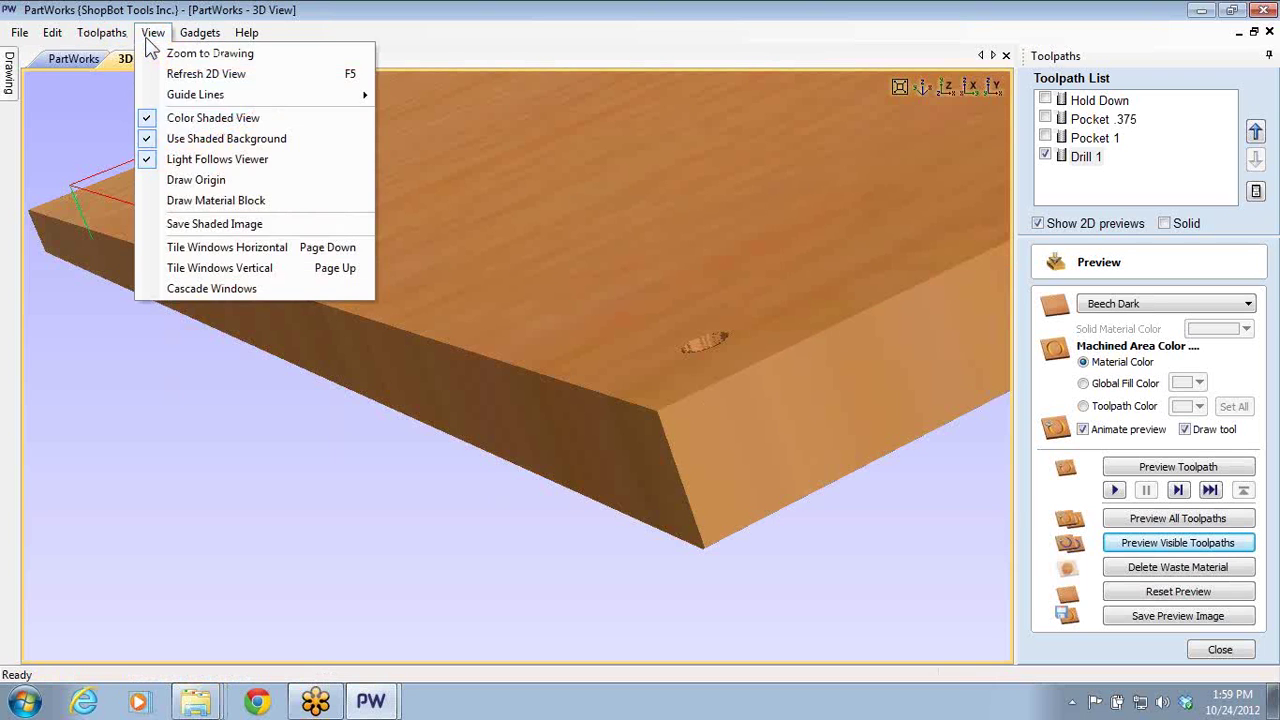
# - Turn on Draw Origin and Draw Material Block in the 3D view
pyautogui.click(150, 184)
pyautogui.click(150, 33)
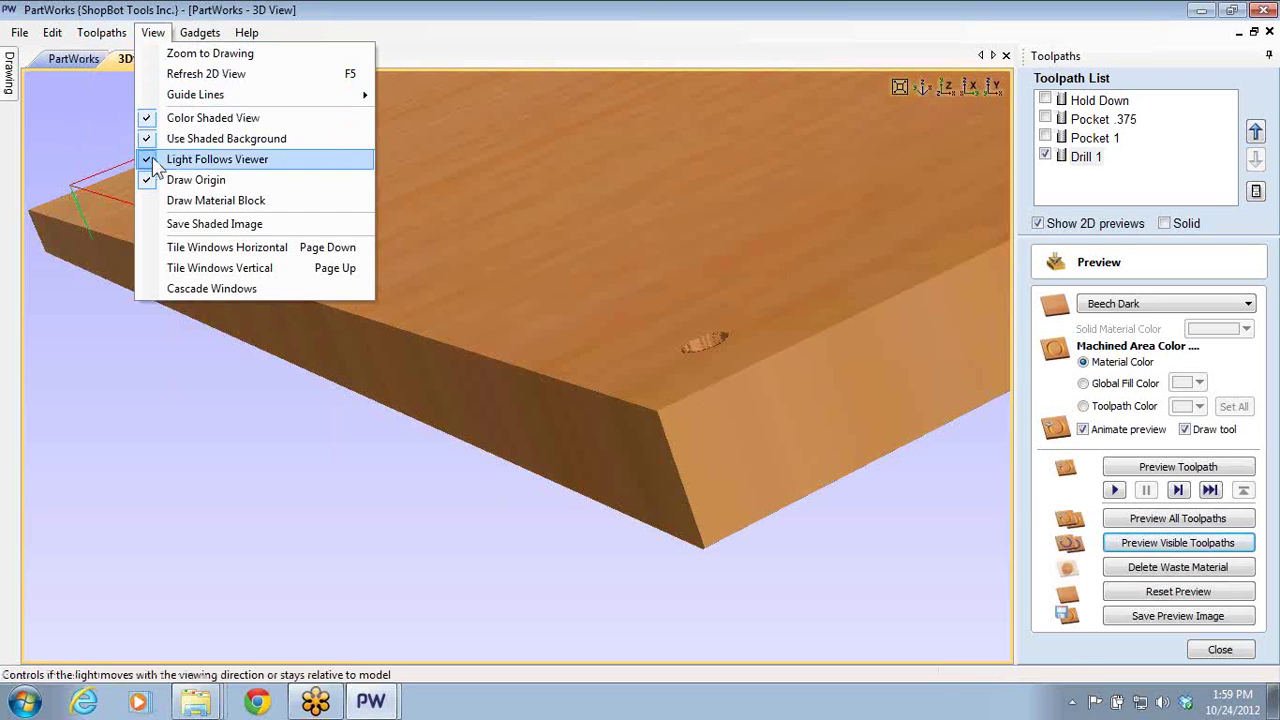
pyautogui.click(163, 200)
pyautogui.moveTo(769, 350); pyautogui.dragTo(1009, 380)
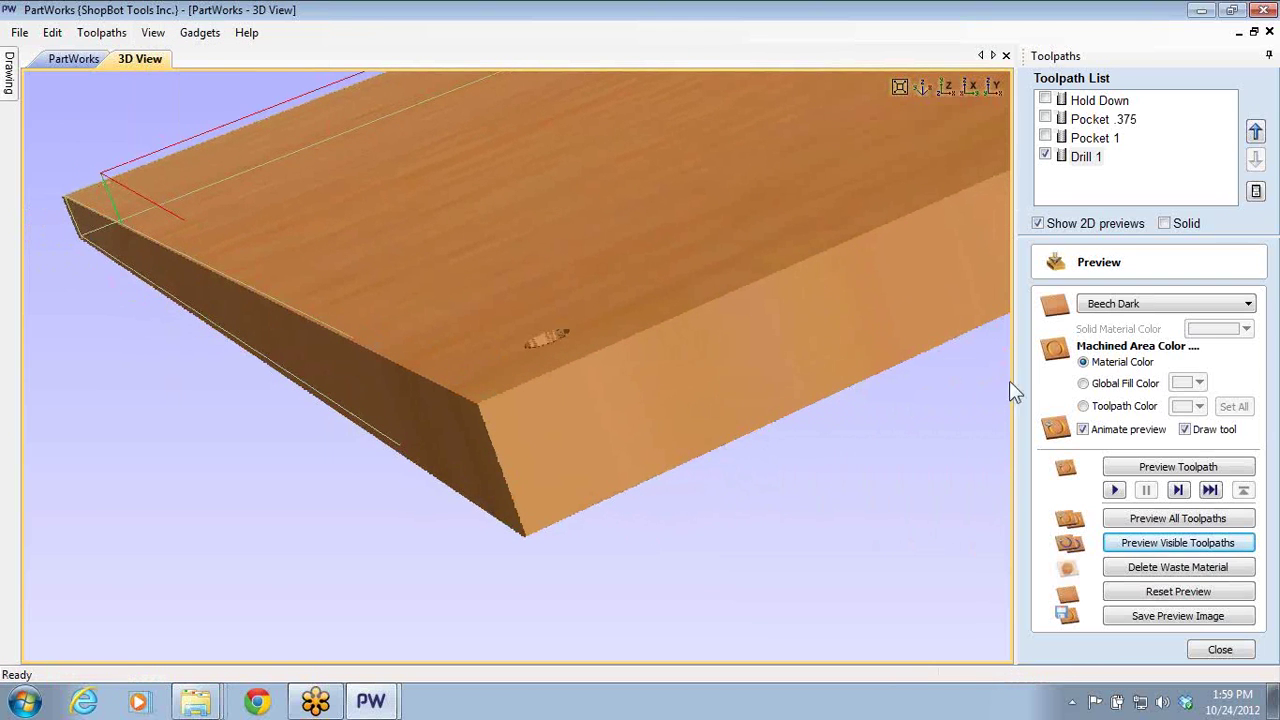
# - Try the Use Solid Color preview material, then switch back to Beech Dark
pyautogui.click(1247, 305)
pyautogui.scroll(1, 1250, 328)
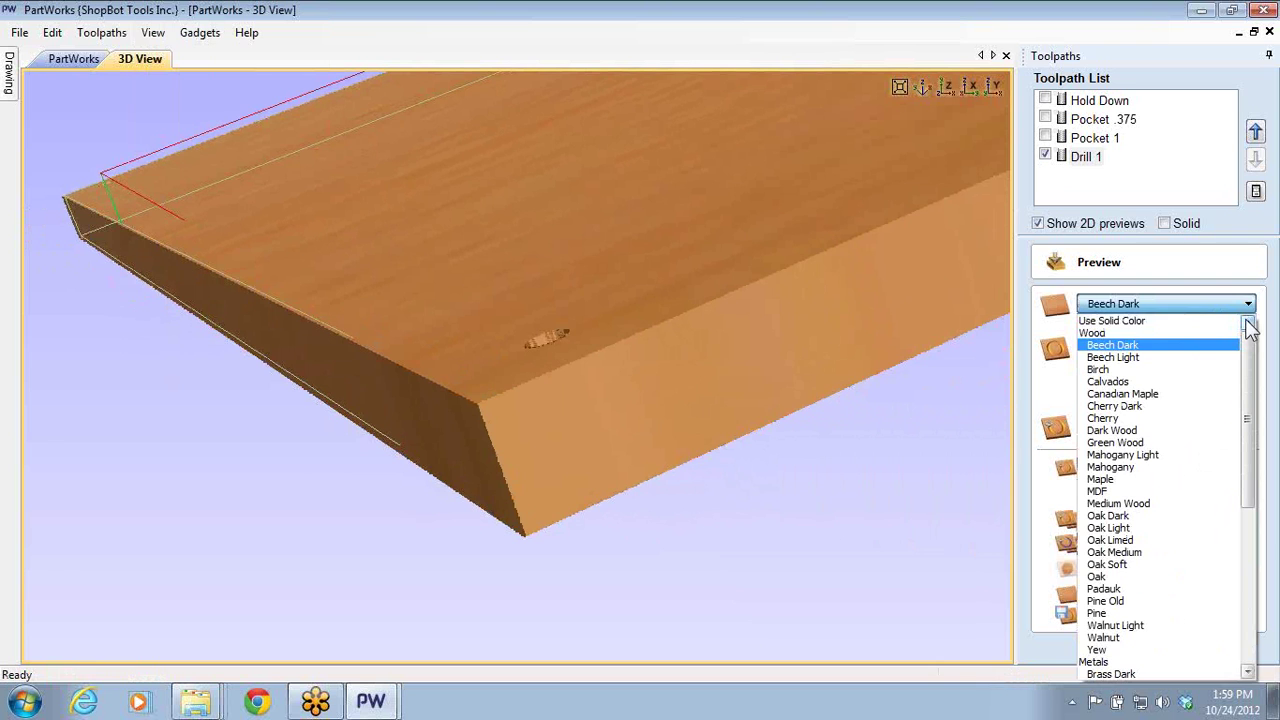
pyautogui.click(1243, 321)
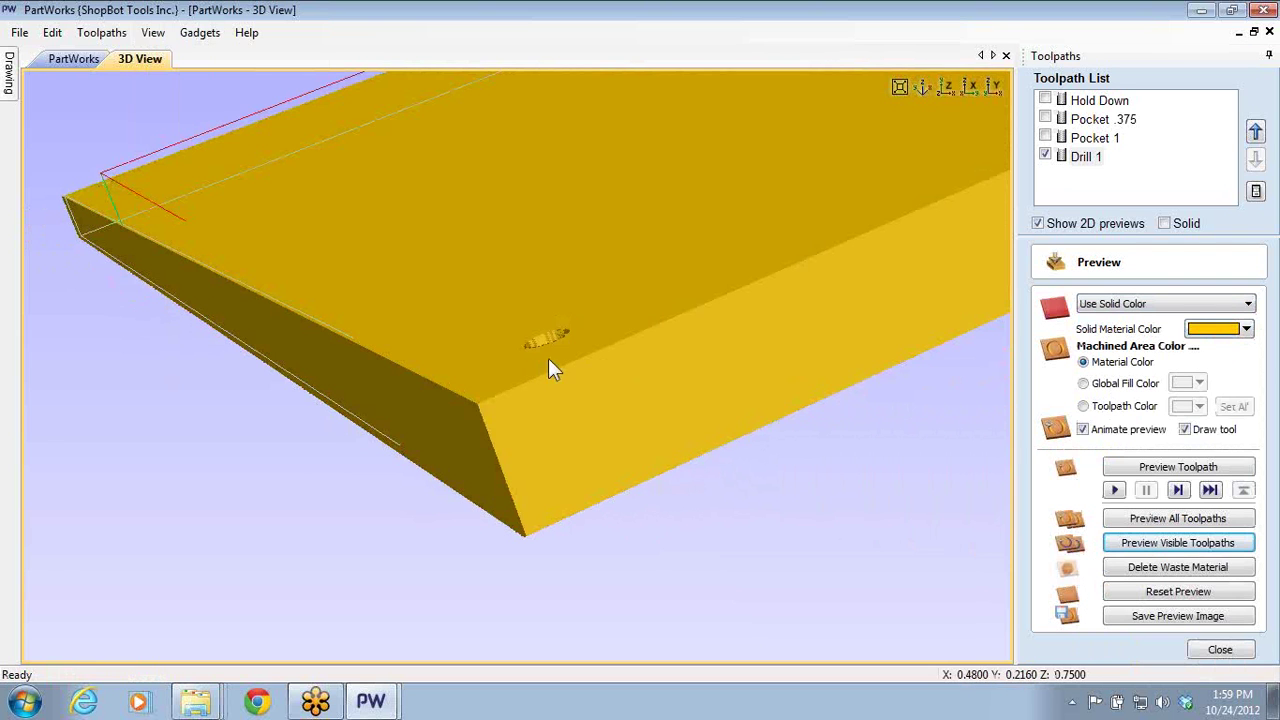
pyautogui.scroll(5, 549, 366)
pyautogui.scroll(-6, 646, 465)
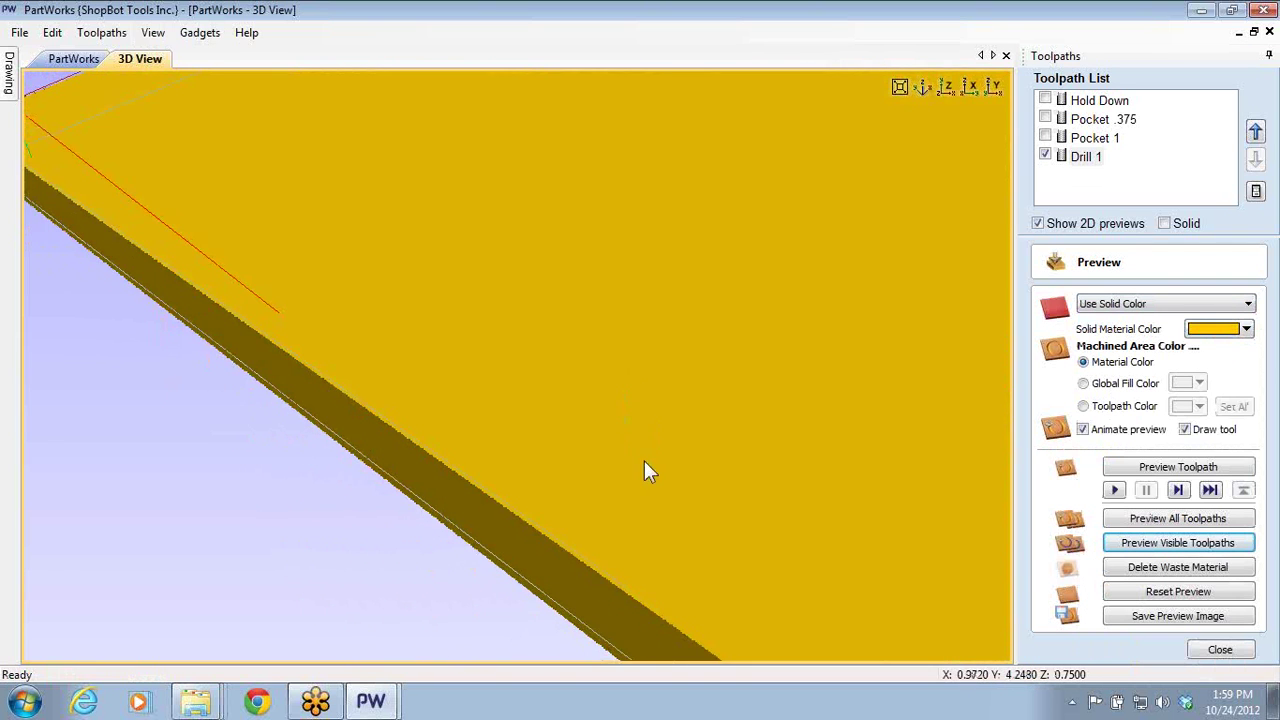
pyautogui.moveTo(687, 459); pyautogui.dragTo(603, 557)
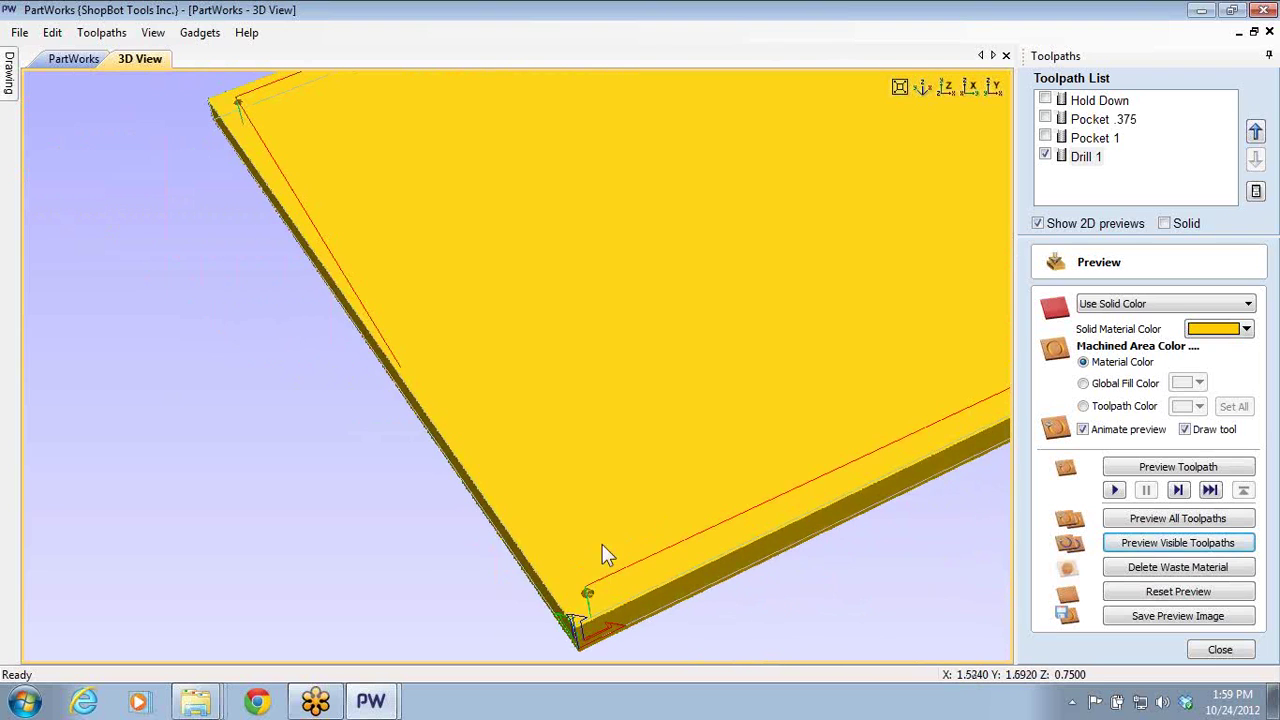
pyautogui.click(1244, 333)
pyautogui.click(1246, 331)
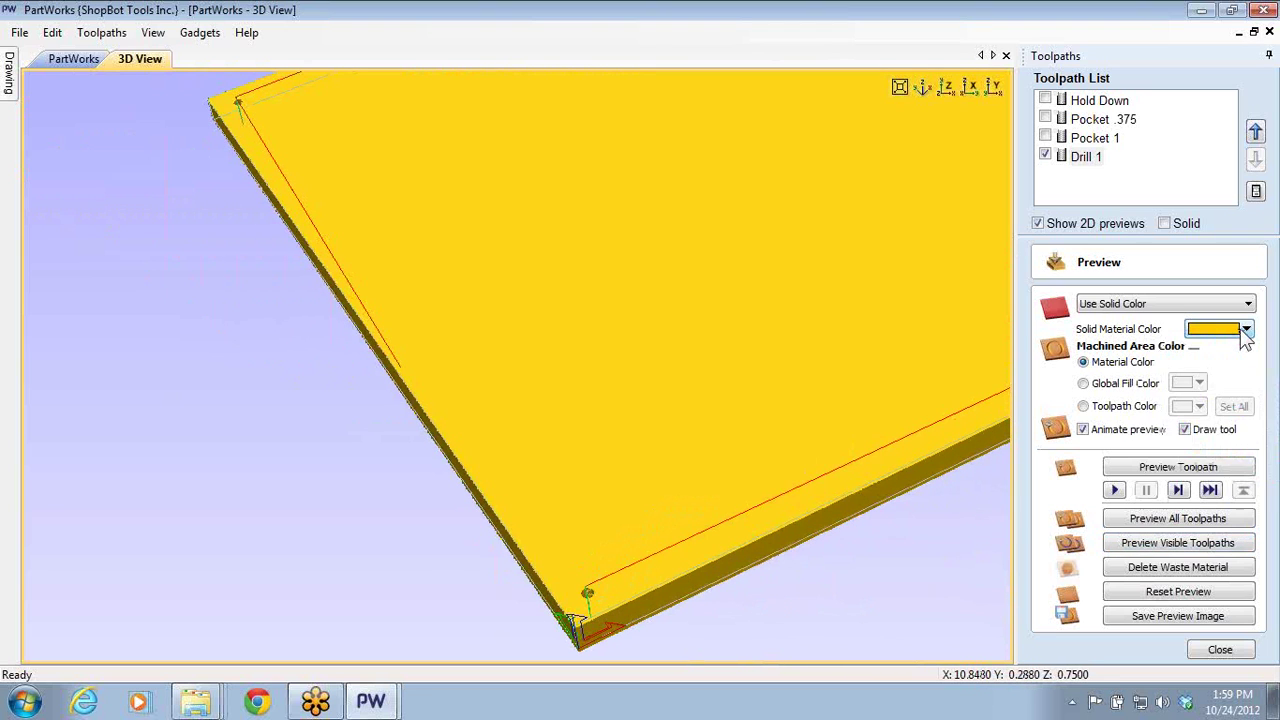
pyautogui.click(1248, 303)
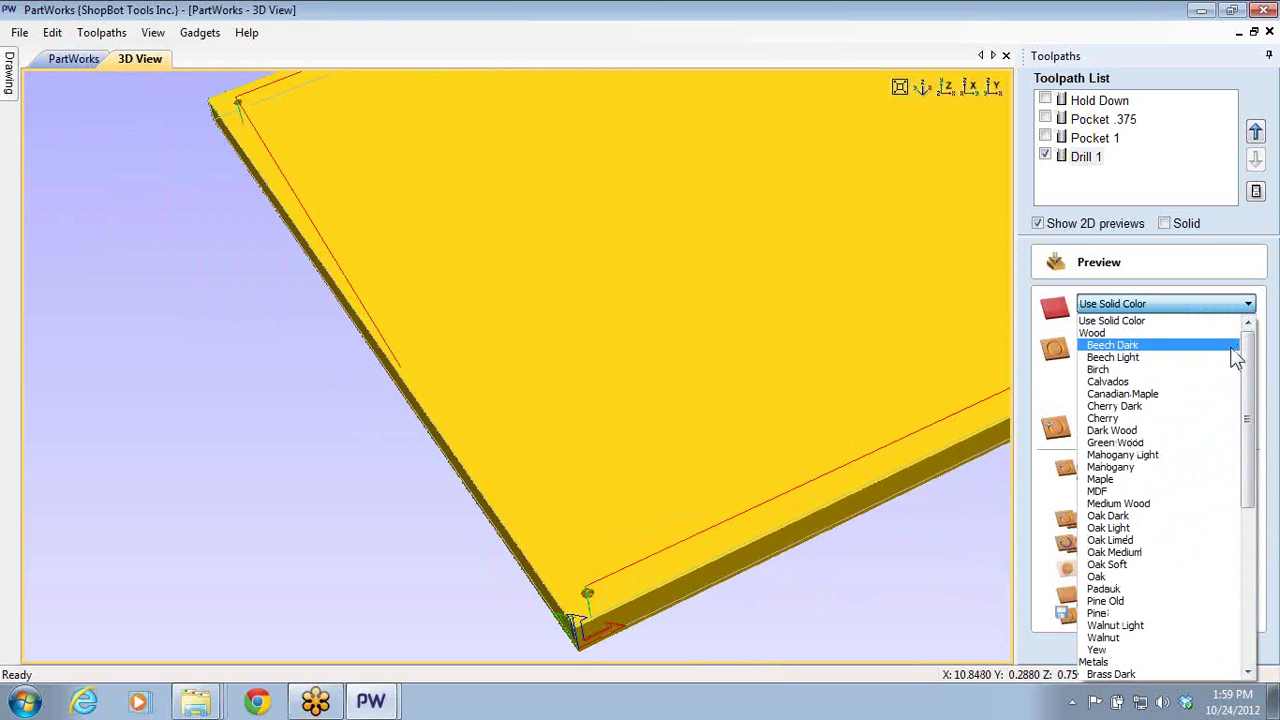
pyautogui.click(1230, 345)
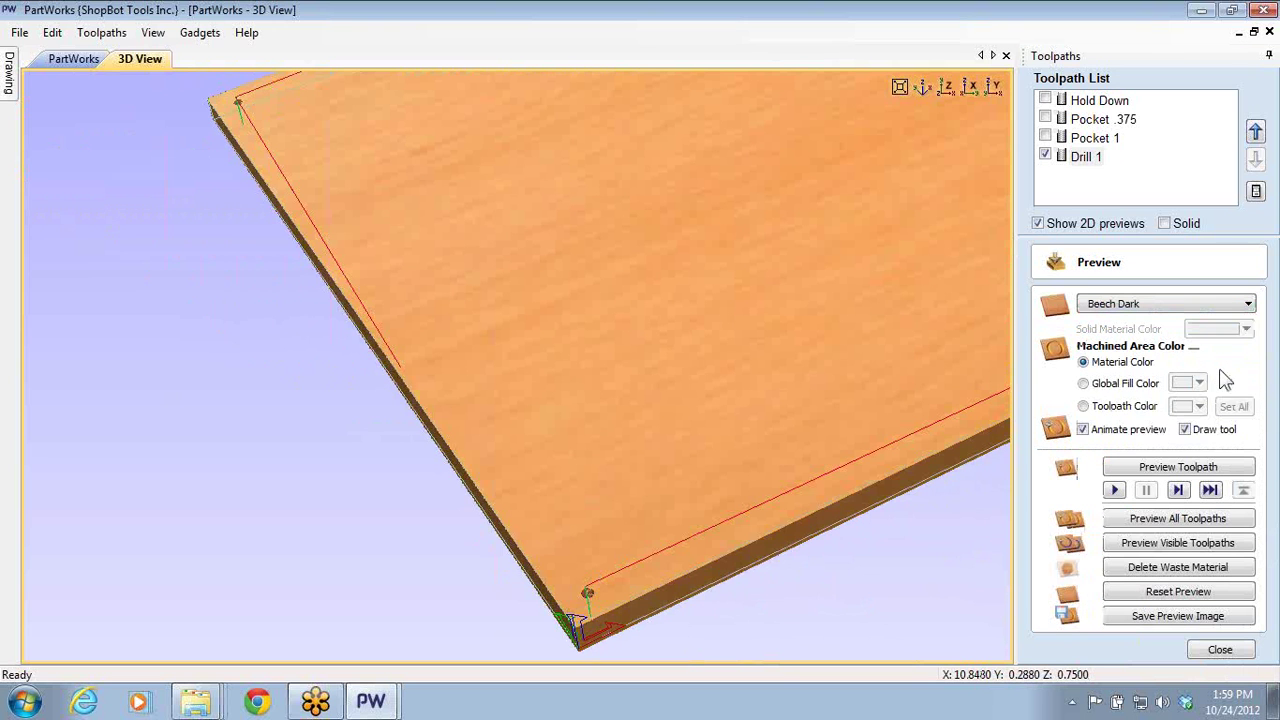
# - Try the global and toolpath machined-area colours, then return to Material Color
pyautogui.click(1083, 384)
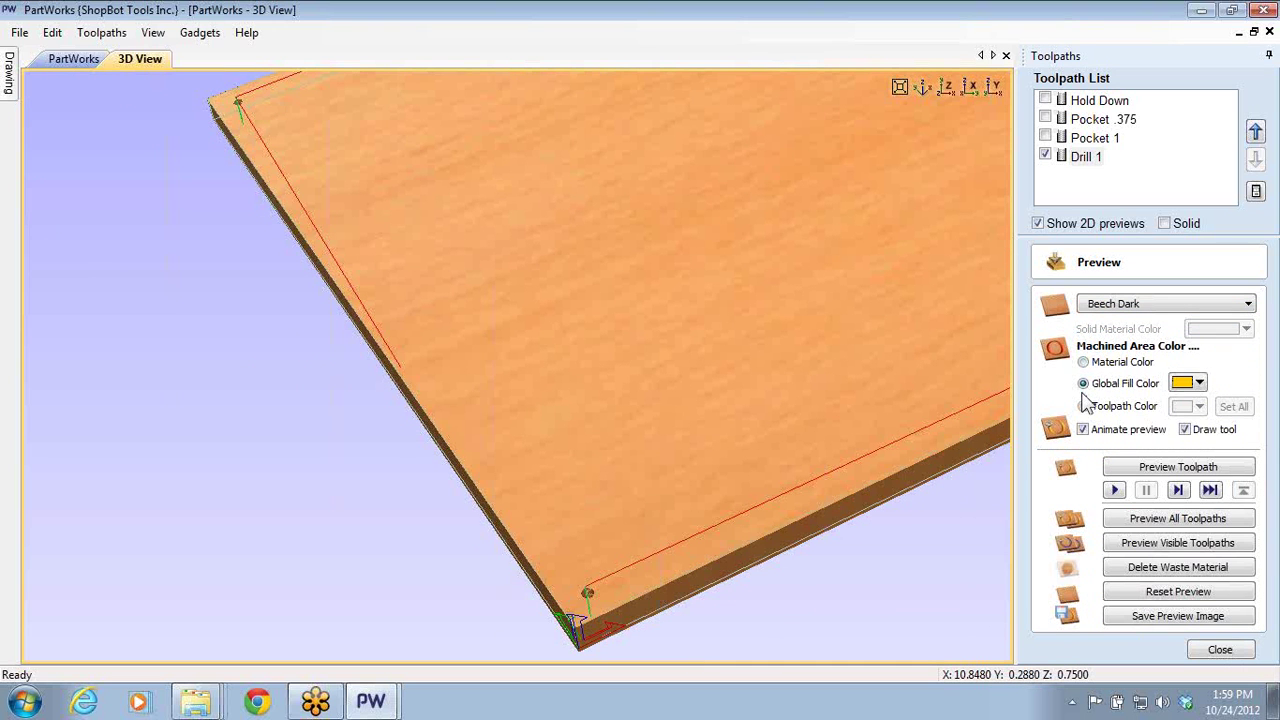
pyautogui.click(1083, 406)
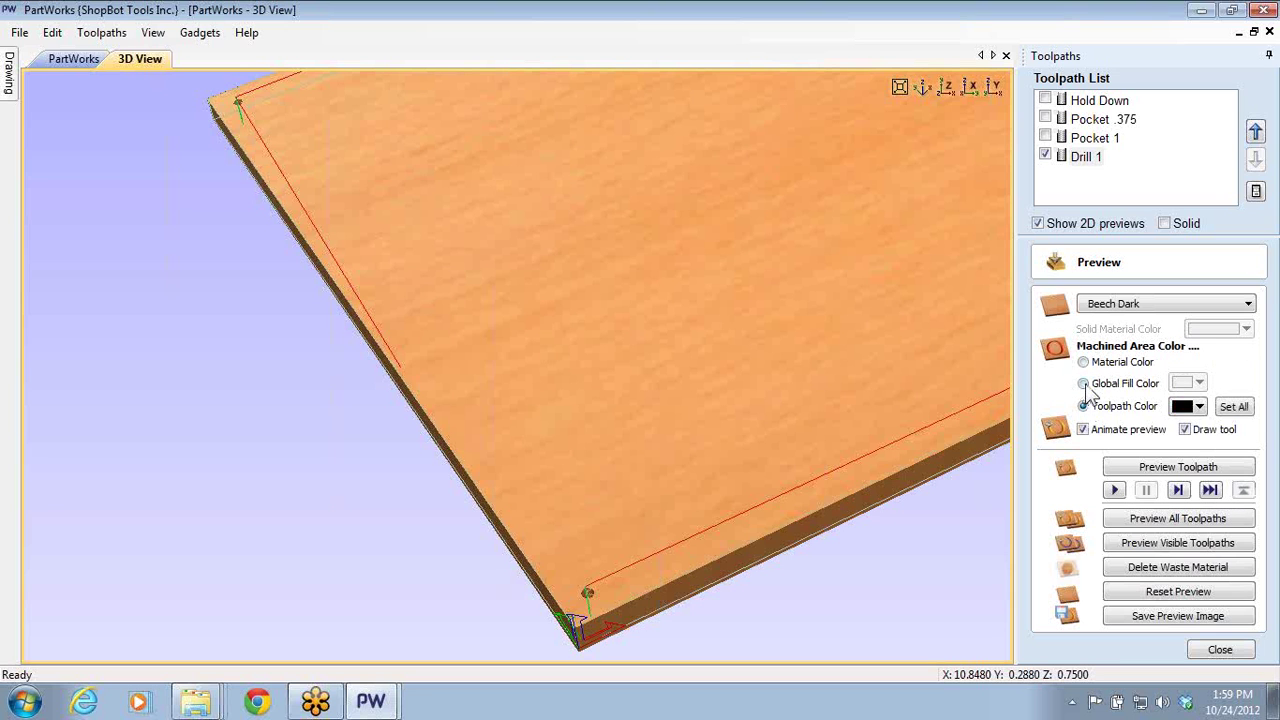
pyautogui.click(1083, 362)
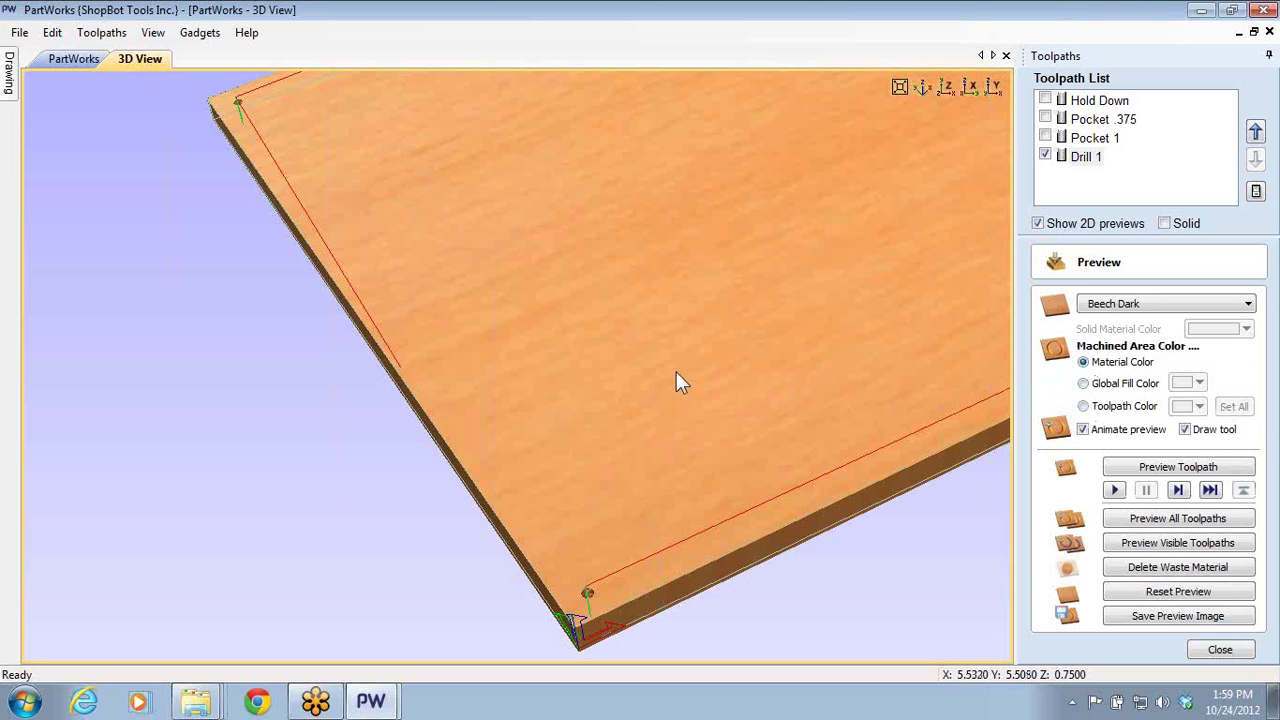
pyautogui.scroll(-3, 551, 428)
# - Switch off peck drilling in Drill 1's settings and return to the preview options
pyautogui.scroll(2, 461, 303)
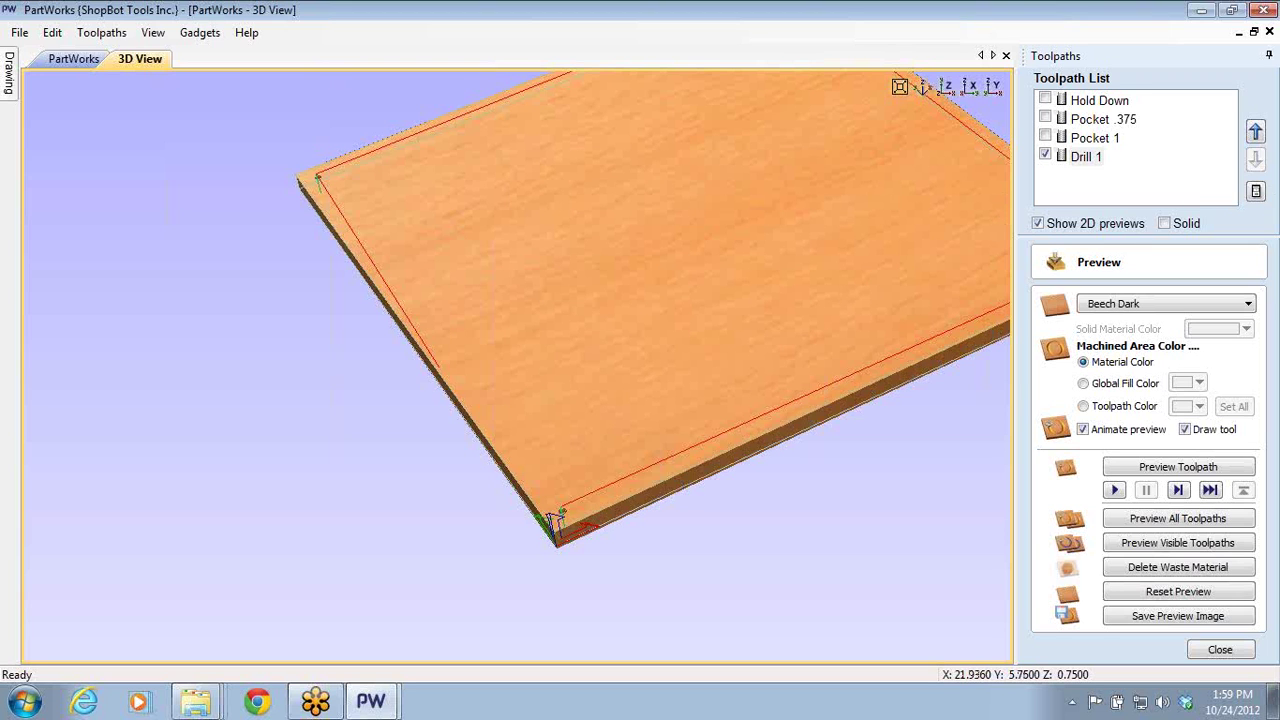
pyautogui.doubleClick(1092, 157)
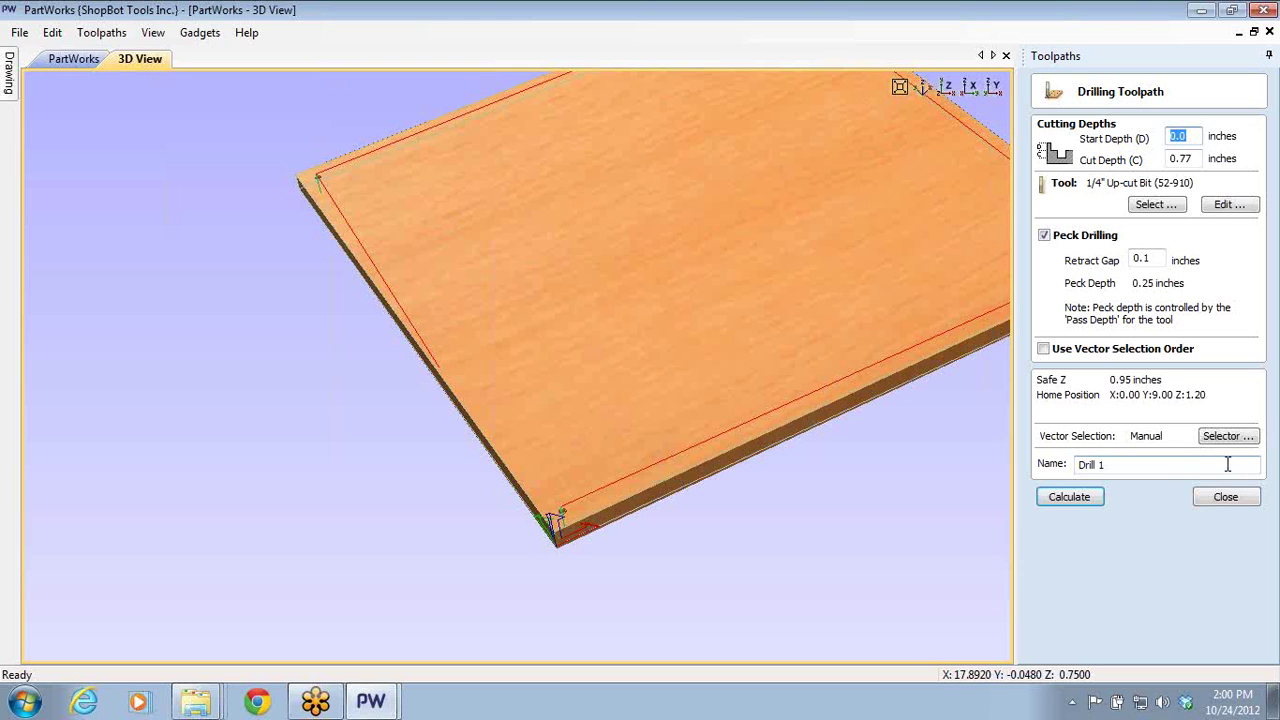
pyautogui.click(1044, 236)
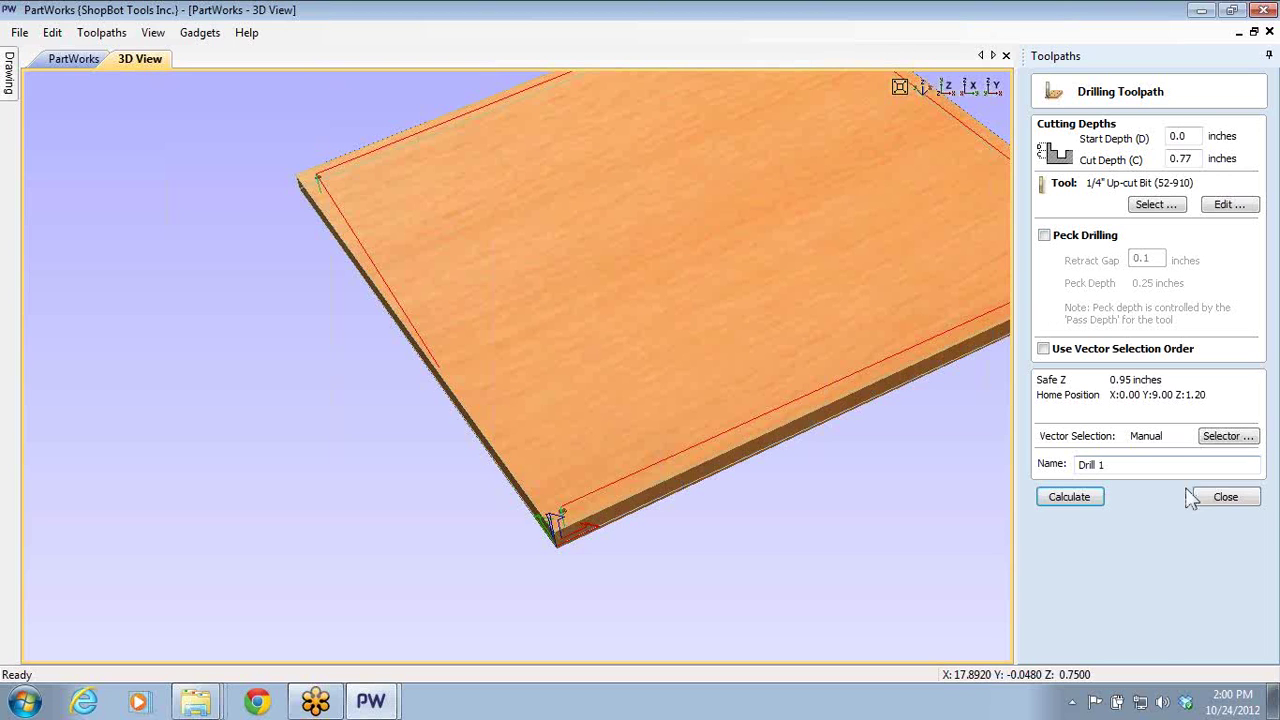
pyautogui.click(1222, 497)
pyautogui.click(1043, 393)
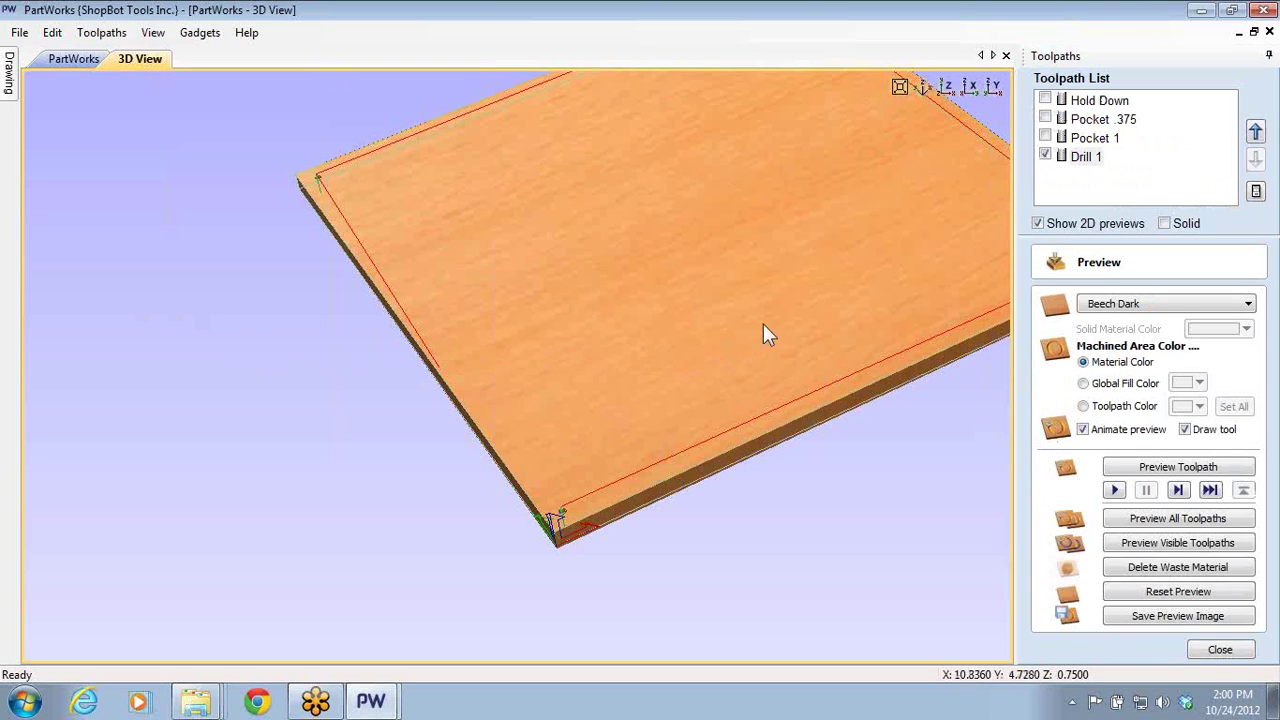
pyautogui.scroll(-3, 830, 258)
pyautogui.scroll(5, 859, 260)
pyautogui.moveTo(857, 266); pyautogui.dragTo(815, 352, button='middle')
pyautogui.scroll(-3, 592, 575)
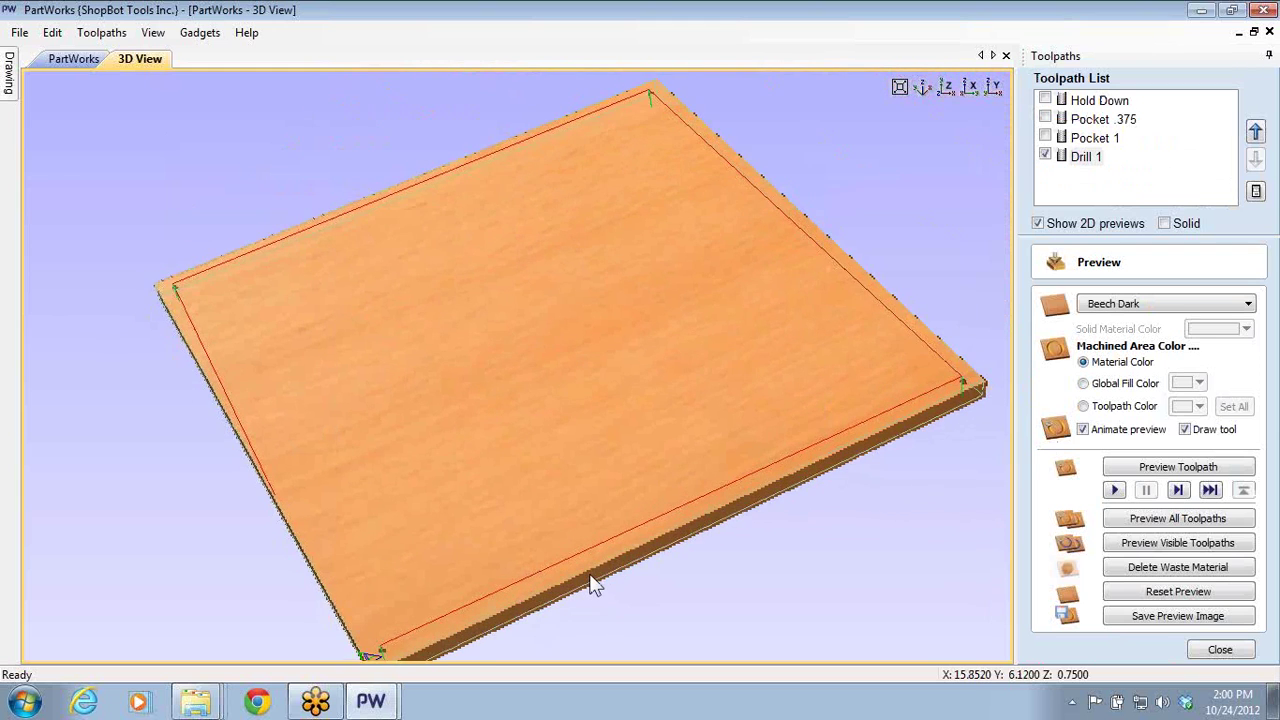
pyautogui.scroll(3, 608, 510)
pyautogui.scroll(-3, 616, 477)
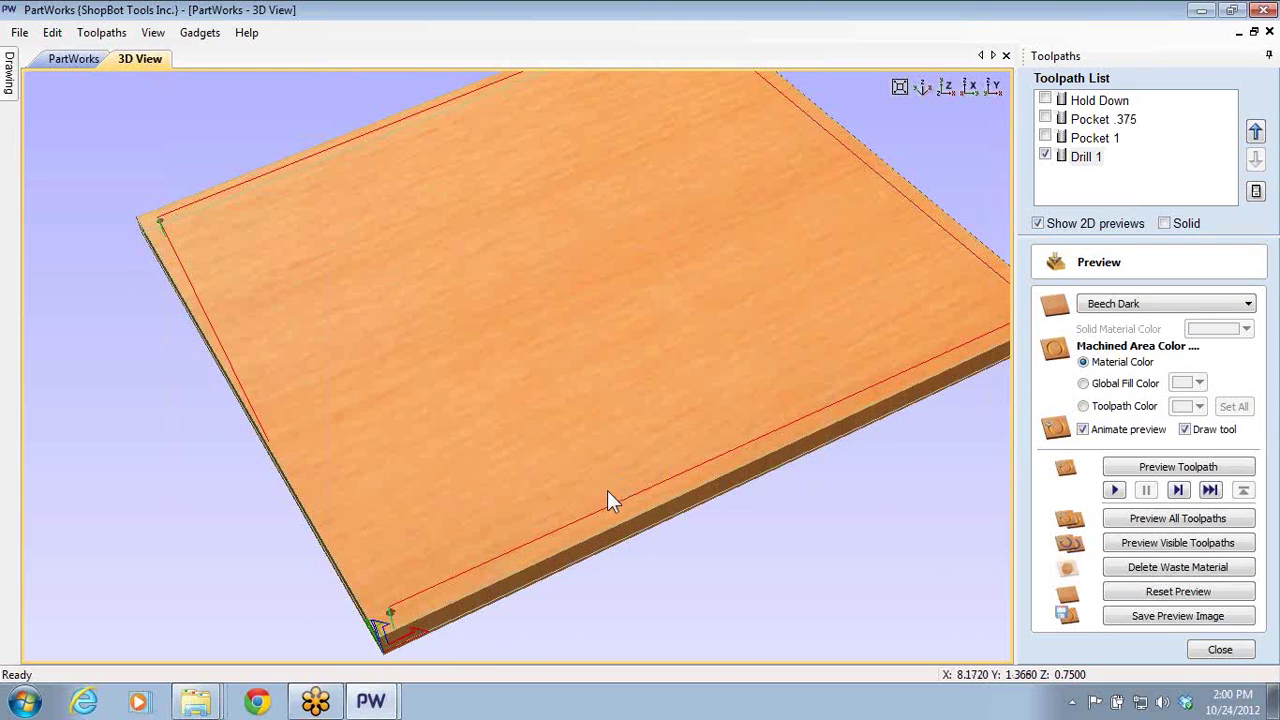
pyautogui.scroll(3, 607, 490)
pyautogui.scroll(-3, 580, 470)
pyautogui.scroll(4, 783, 291)
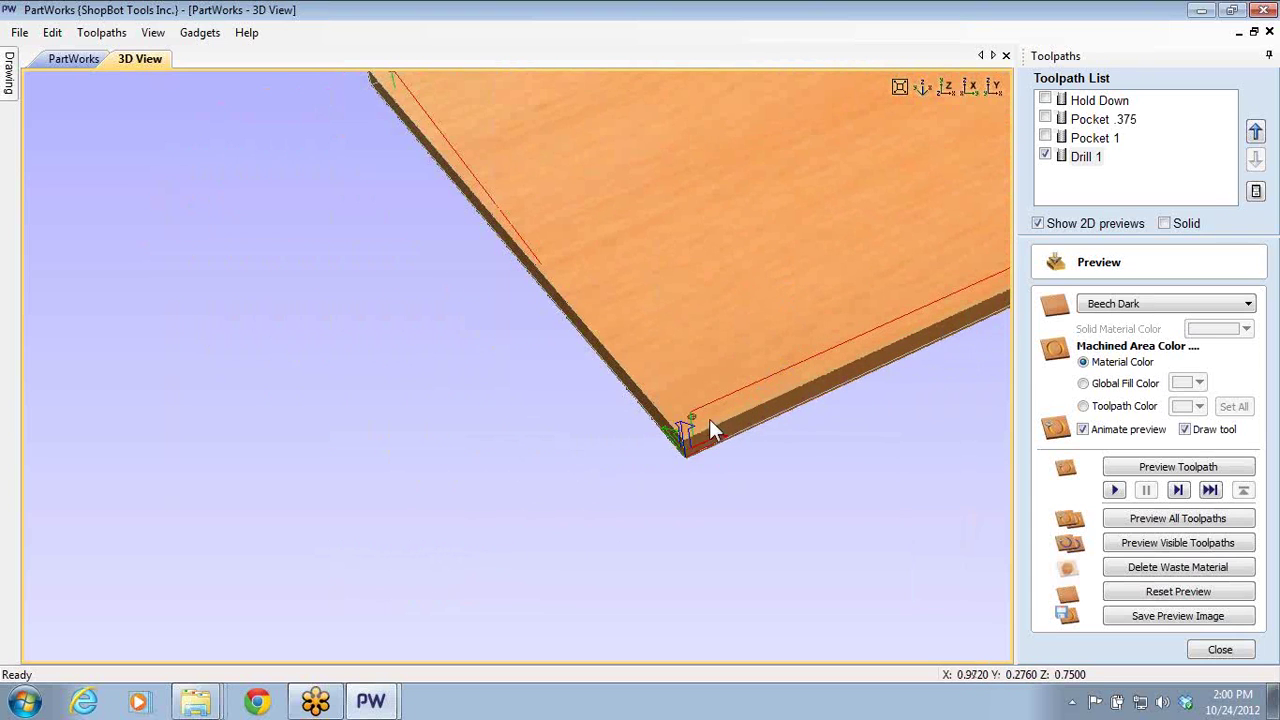
pyautogui.moveTo(709, 420); pyautogui.dragTo(732, 465)
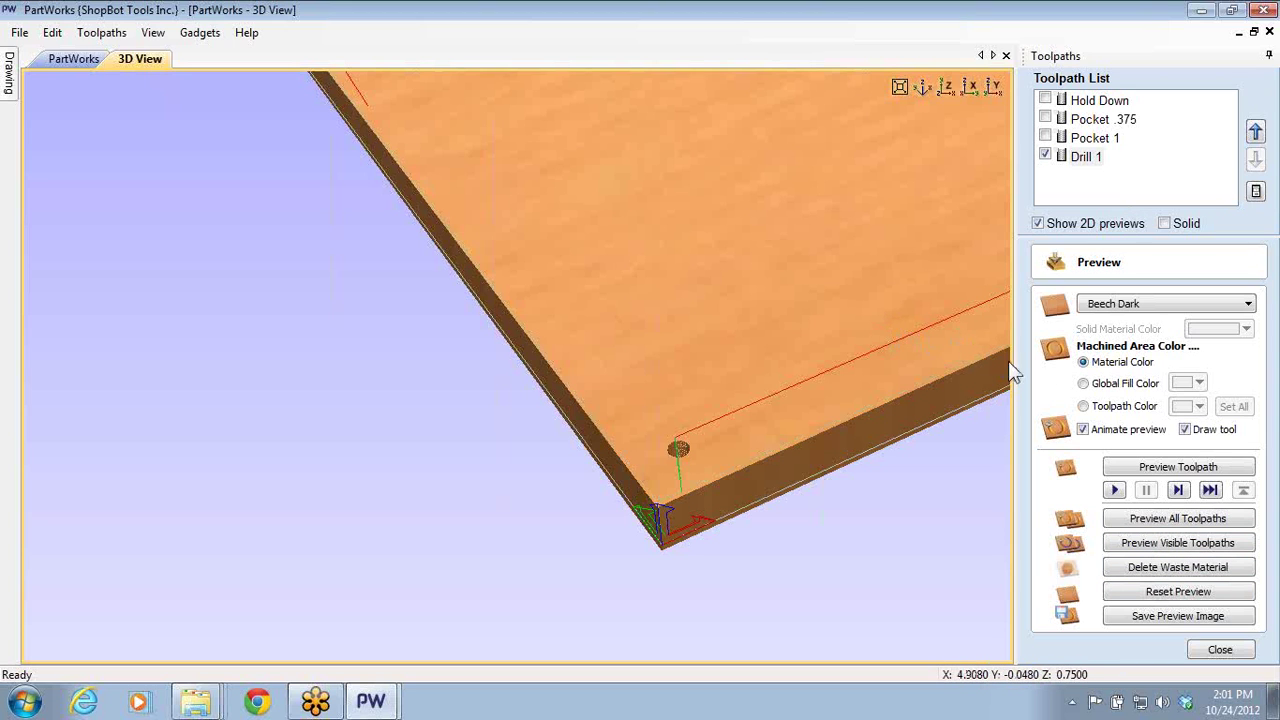
# - Run the Drill 1 toolpath simulation through to completion
pyautogui.click(1180, 490)
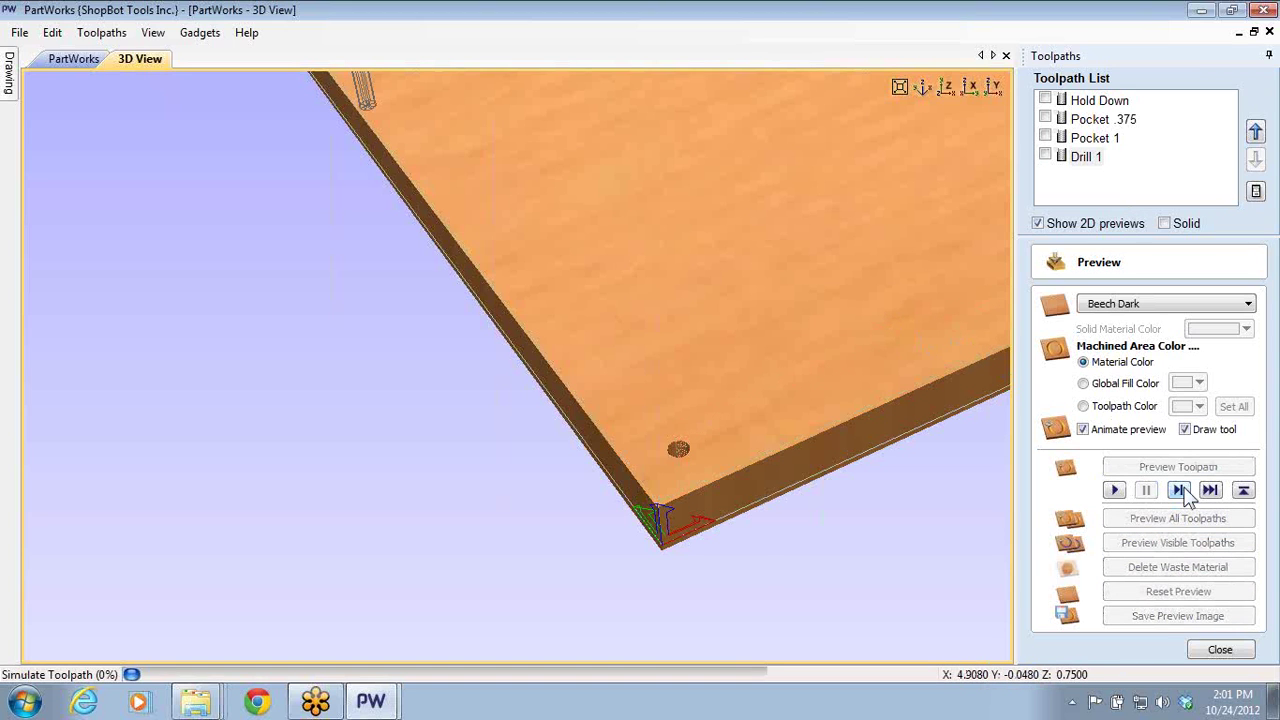
pyautogui.click(1180, 490)
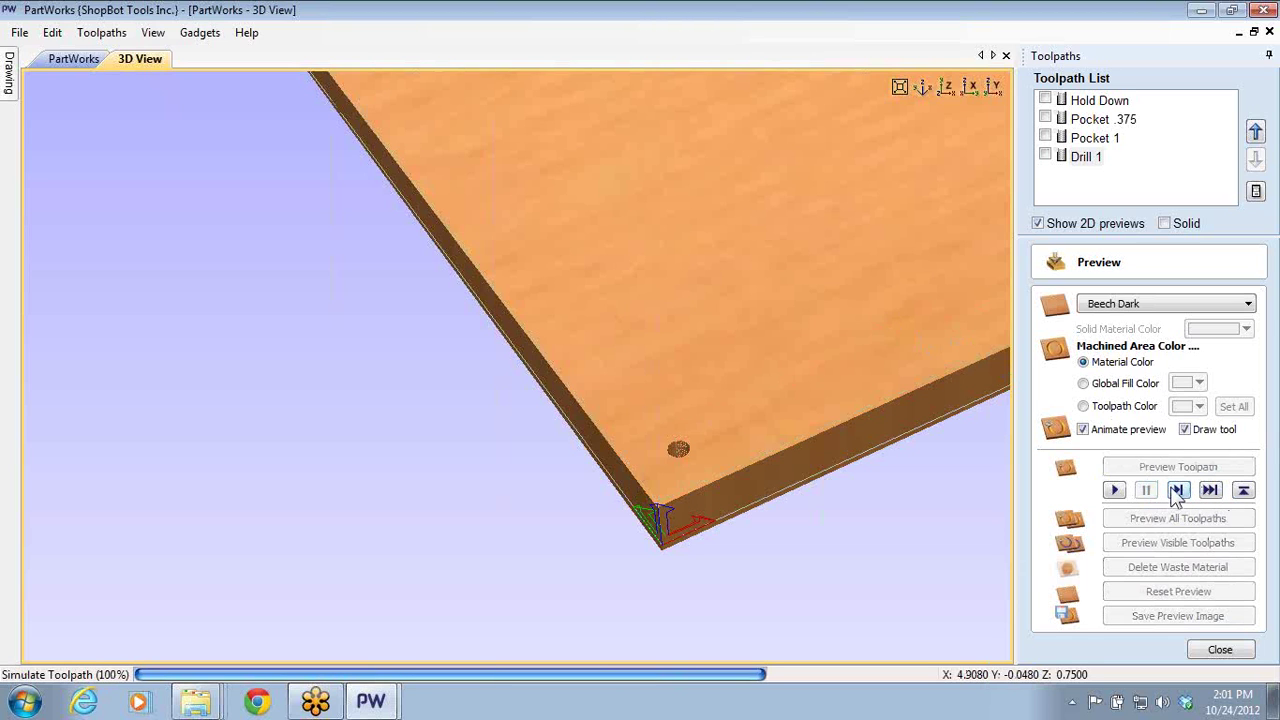
pyautogui.click(1114, 492)
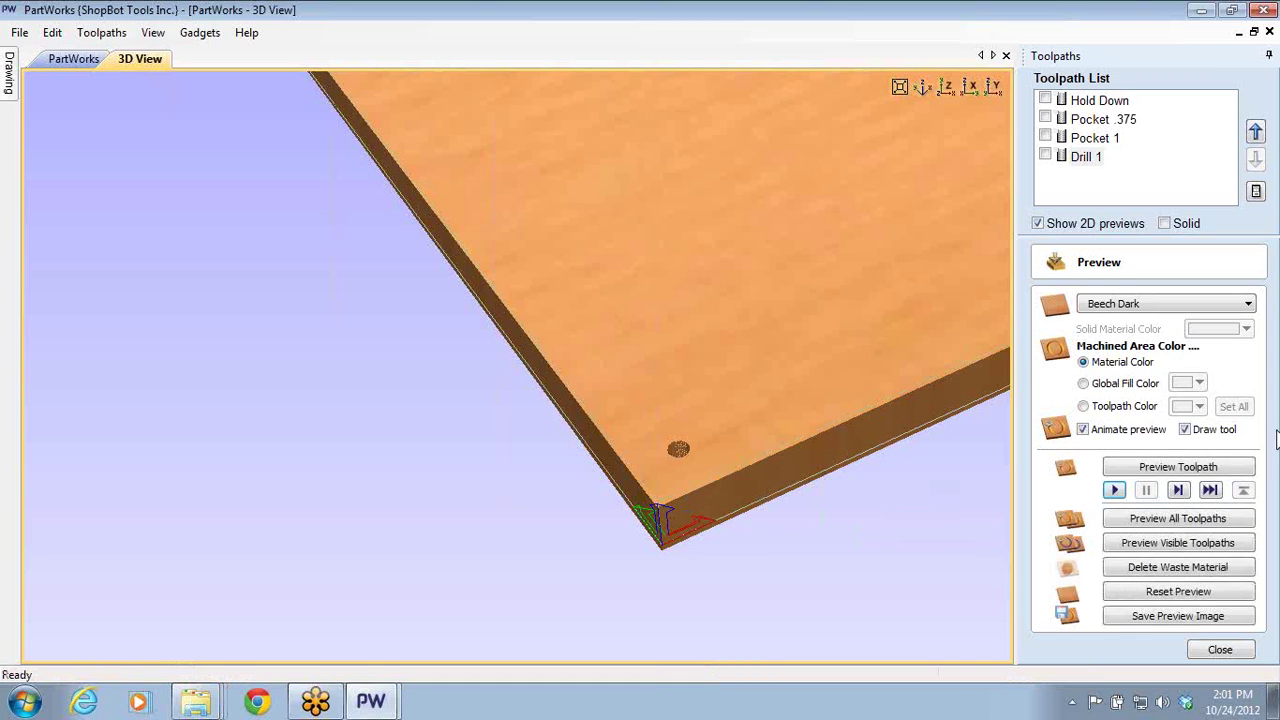
pyautogui.click(1178, 490)
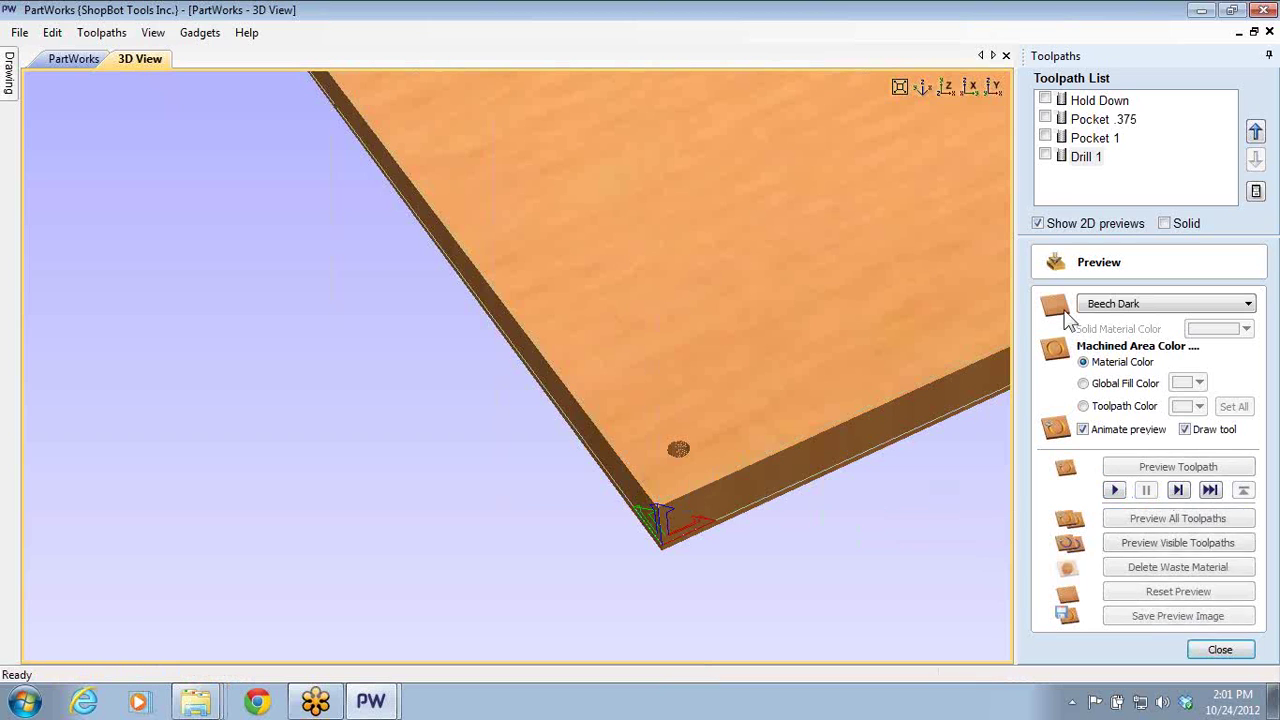
pyautogui.click(1082, 160)
pyautogui.click(1185, 592)
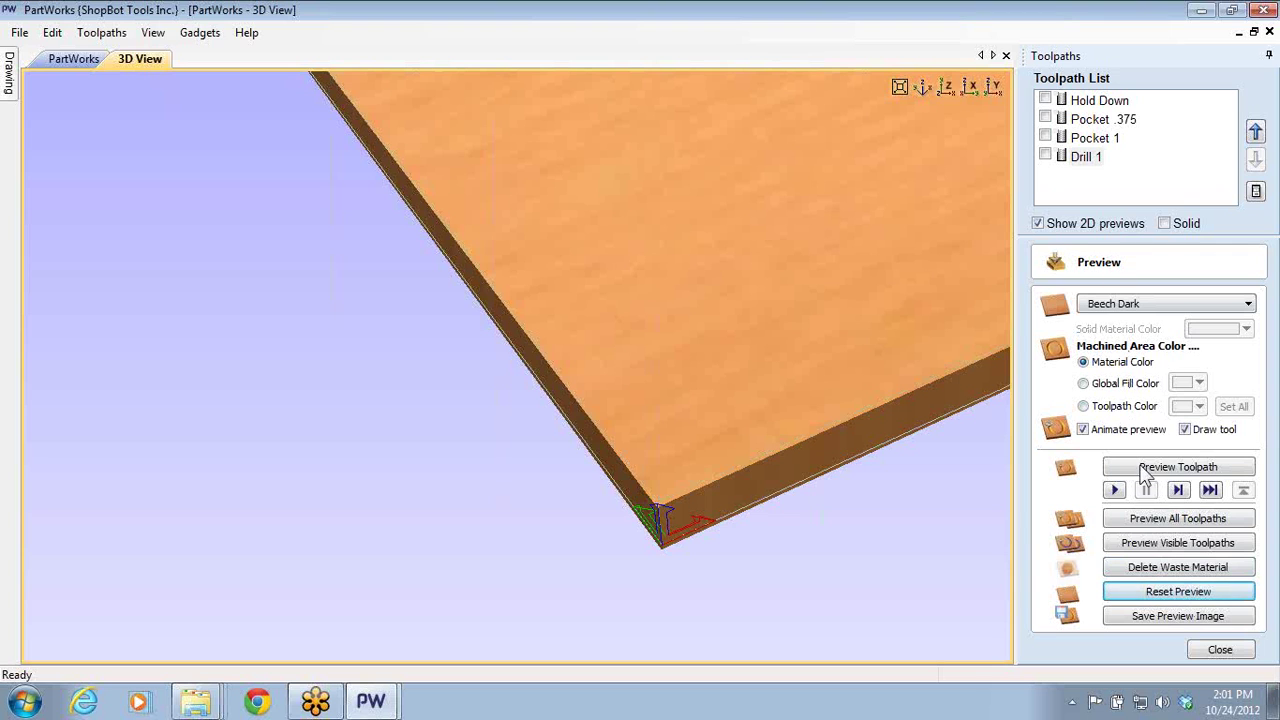
pyautogui.click(1162, 520)
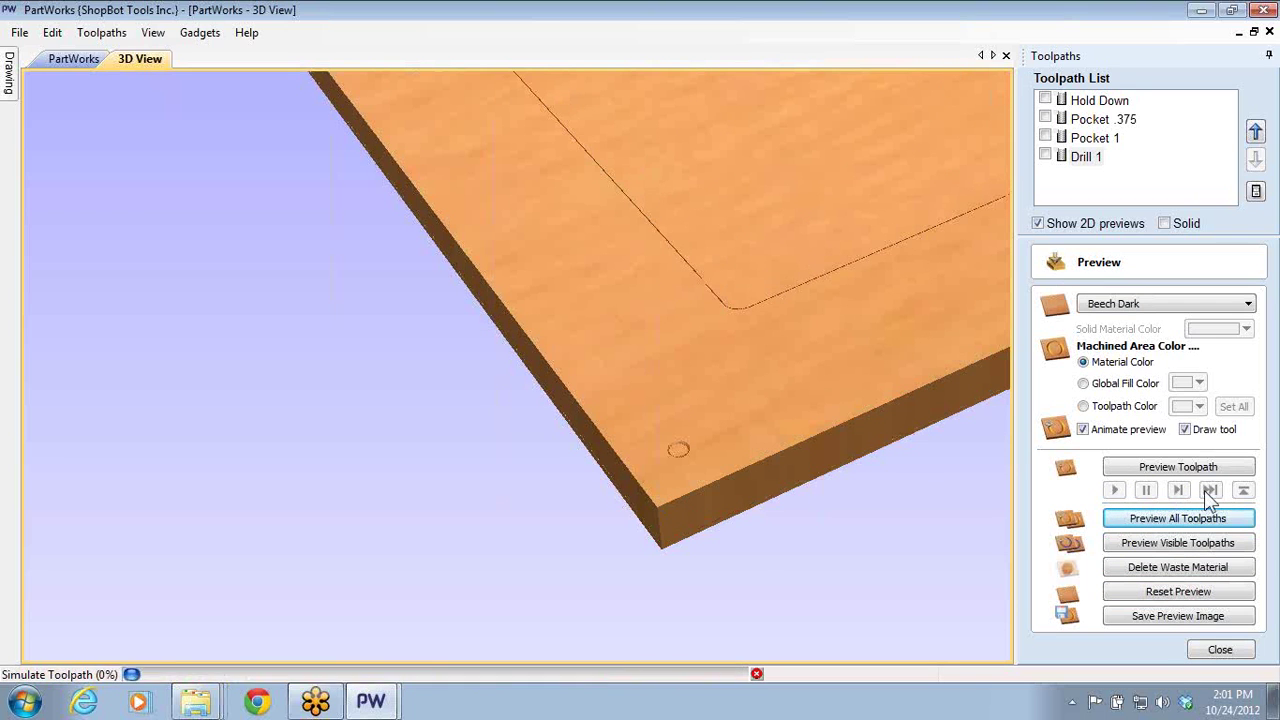
pyautogui.click(1207, 490)
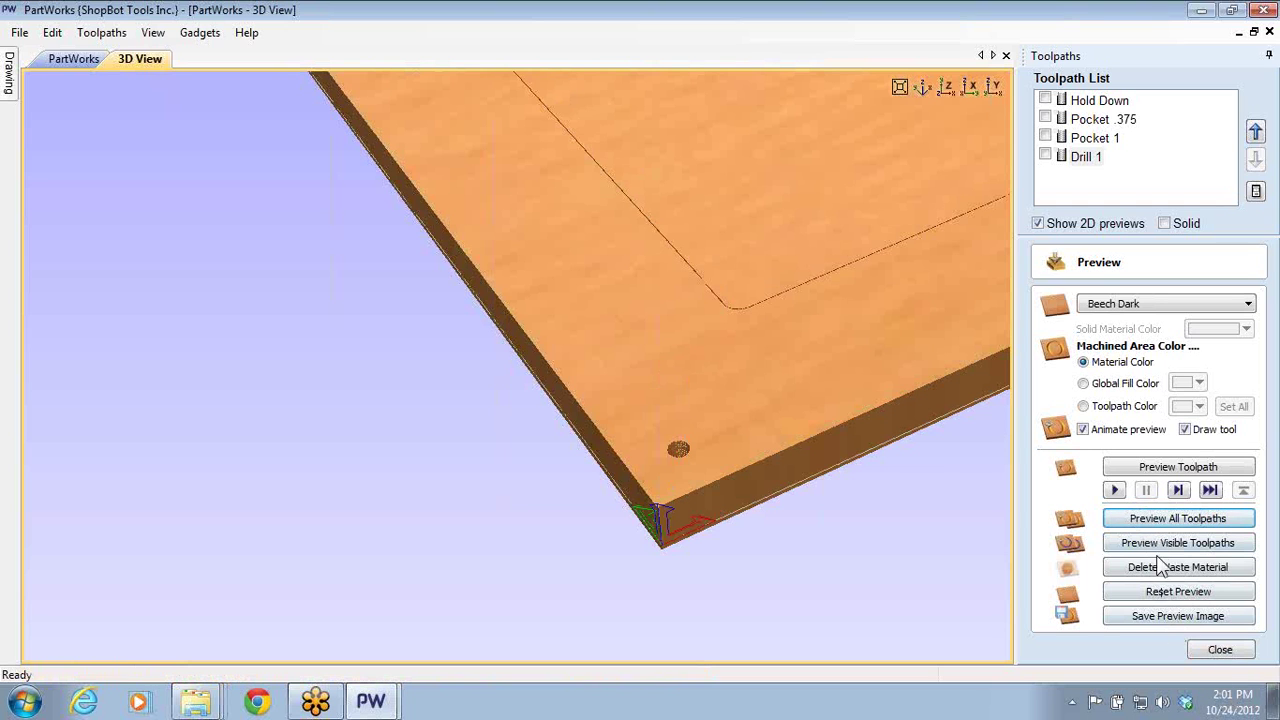
# - Reset the board, make all four toolpaths visible, simulate to 100% and close the preview
pyautogui.click(1183, 592)
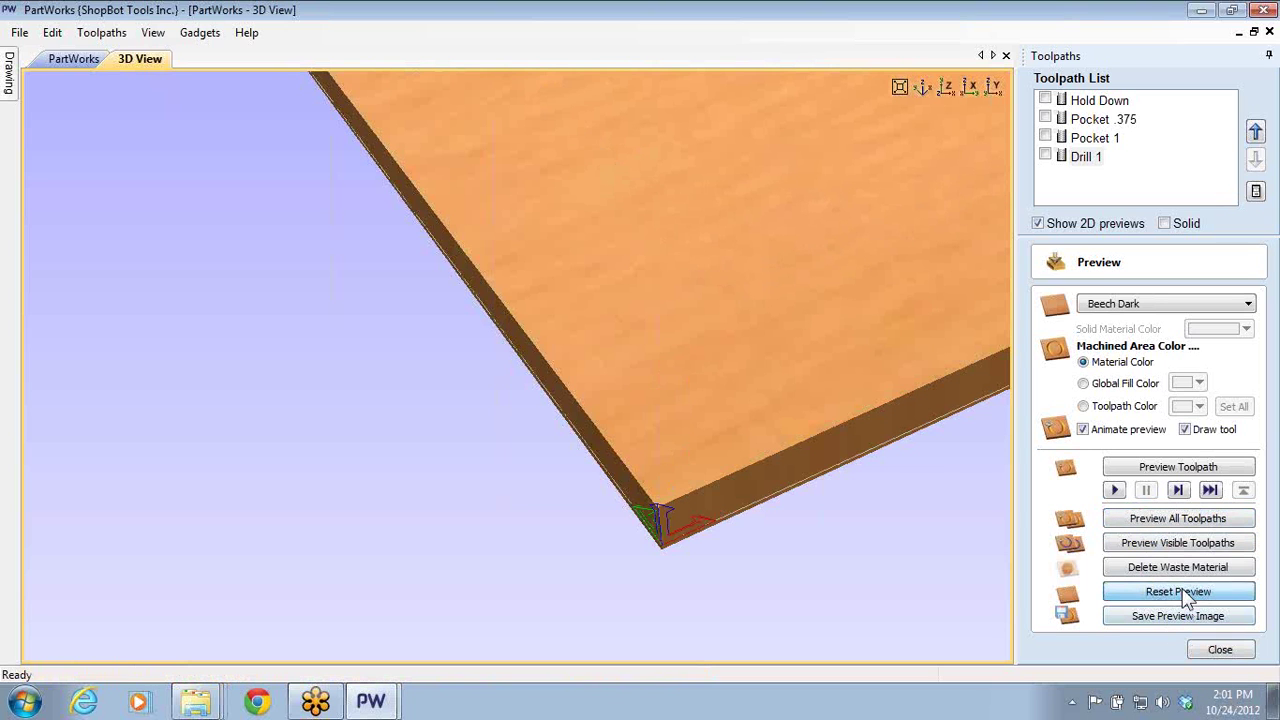
pyautogui.click(1045, 100)
pyautogui.click(1045, 119)
pyautogui.click(1045, 138)
pyautogui.click(1045, 156)
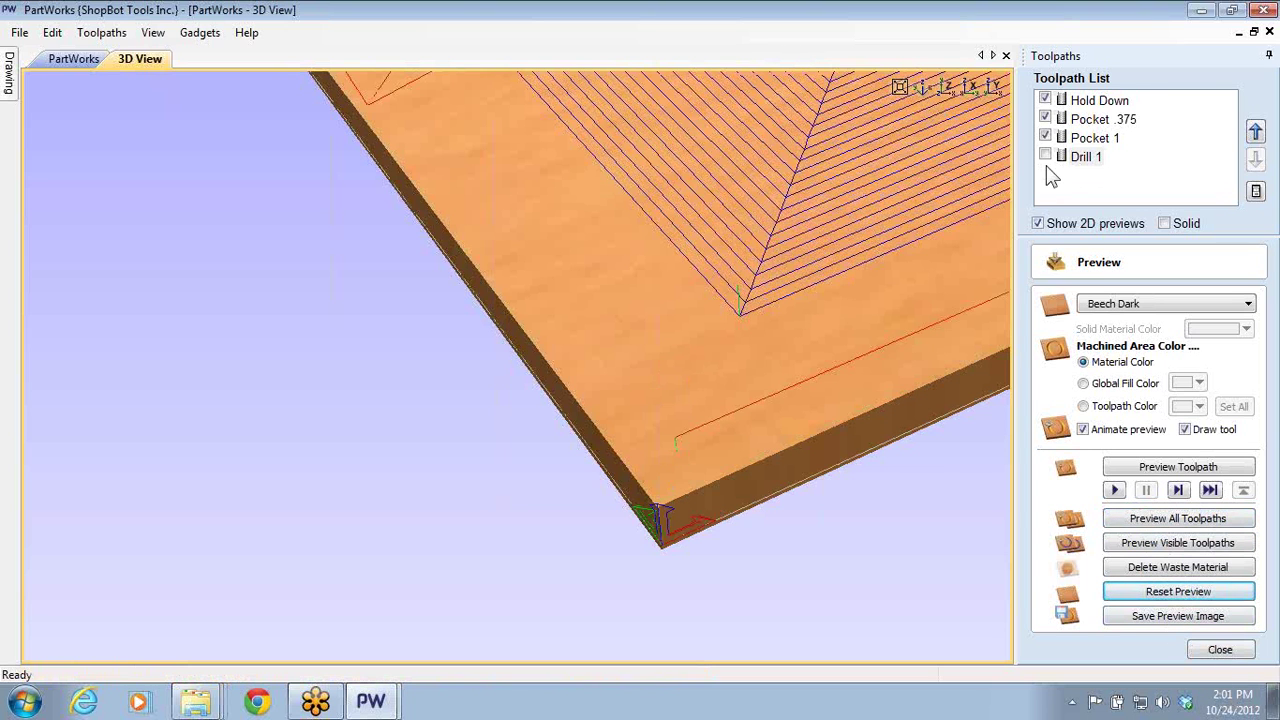
pyautogui.click(1178, 490)
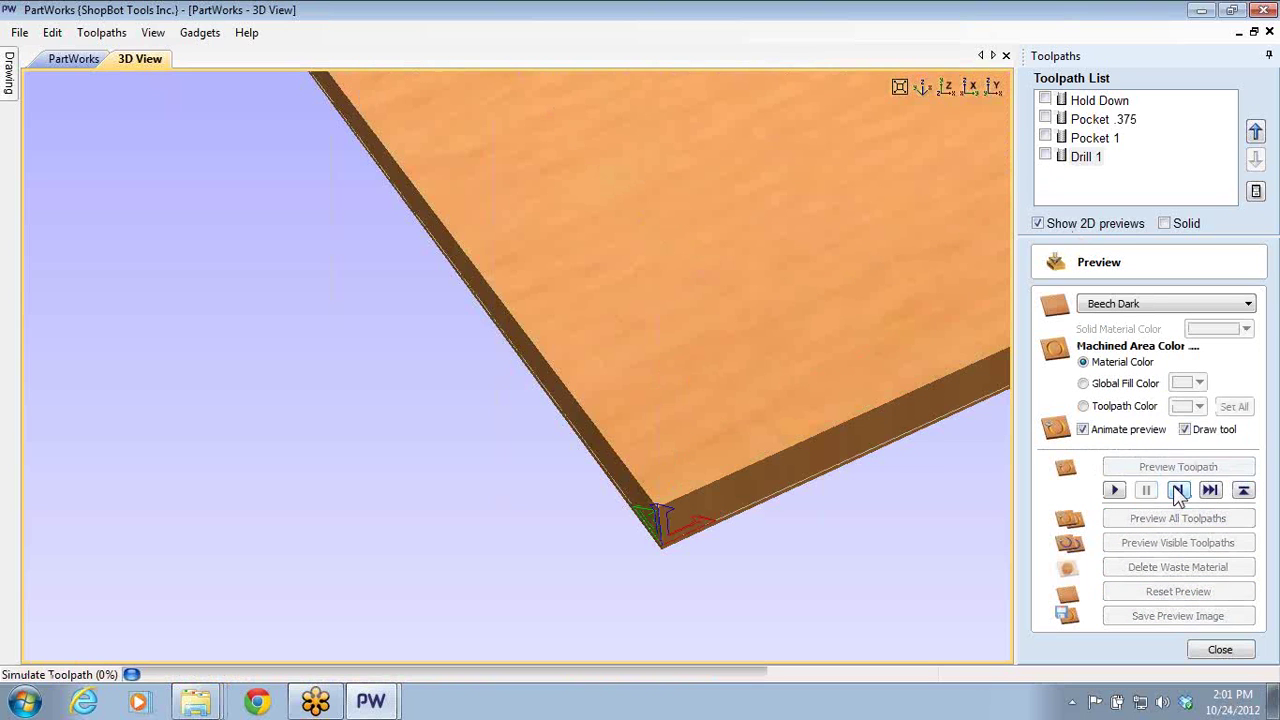
pyautogui.moveTo(785, 341); pyautogui.dragTo(698, 243)
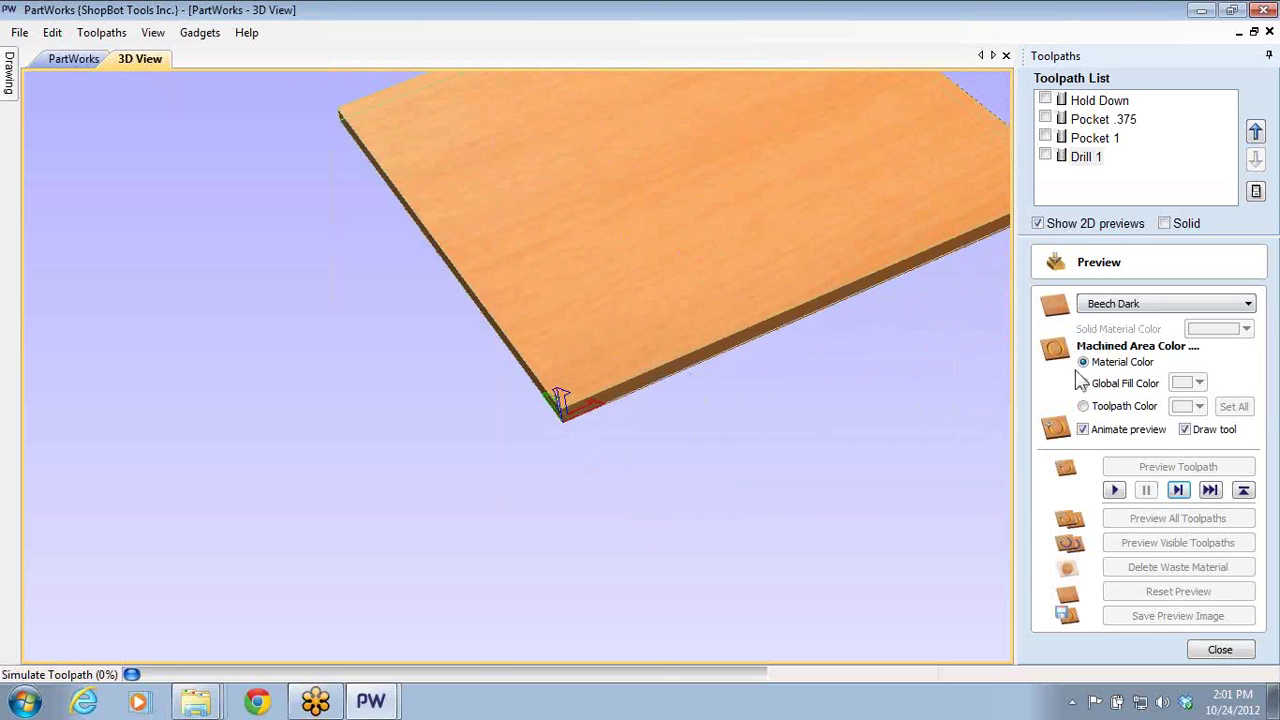
pyautogui.click(1177, 490)
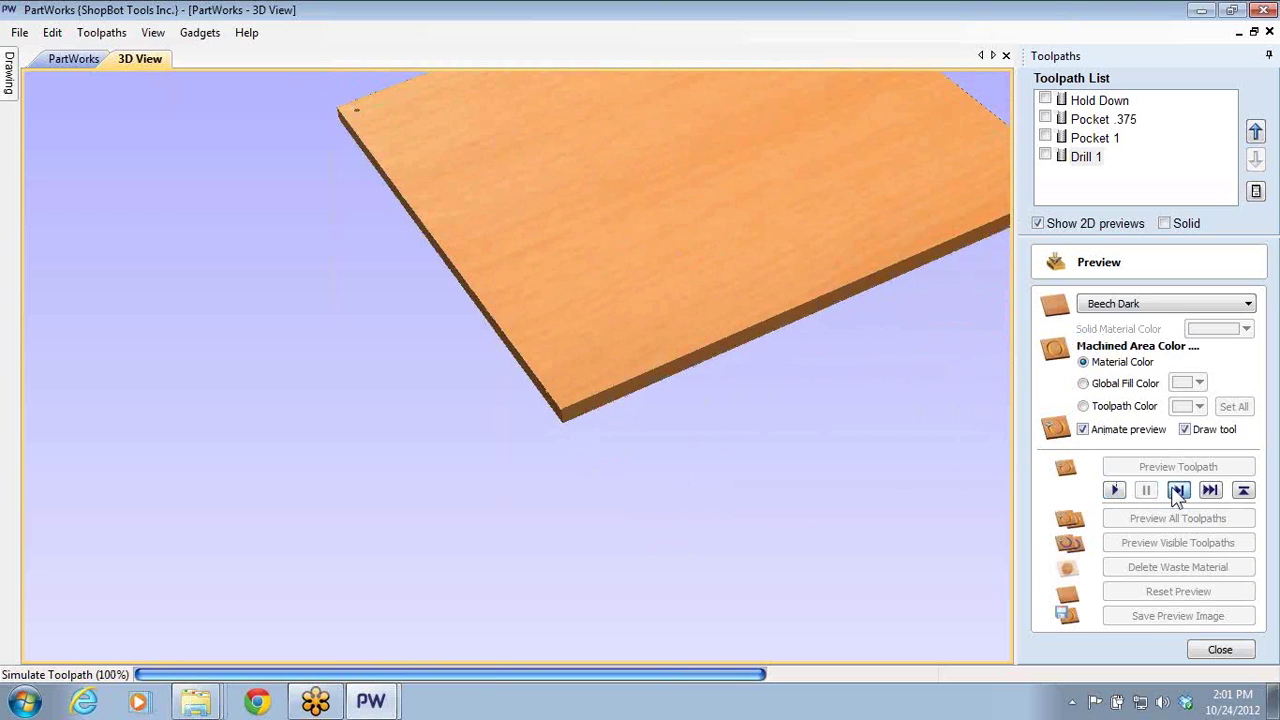
pyautogui.click(1177, 490)
pyautogui.click(1218, 651)
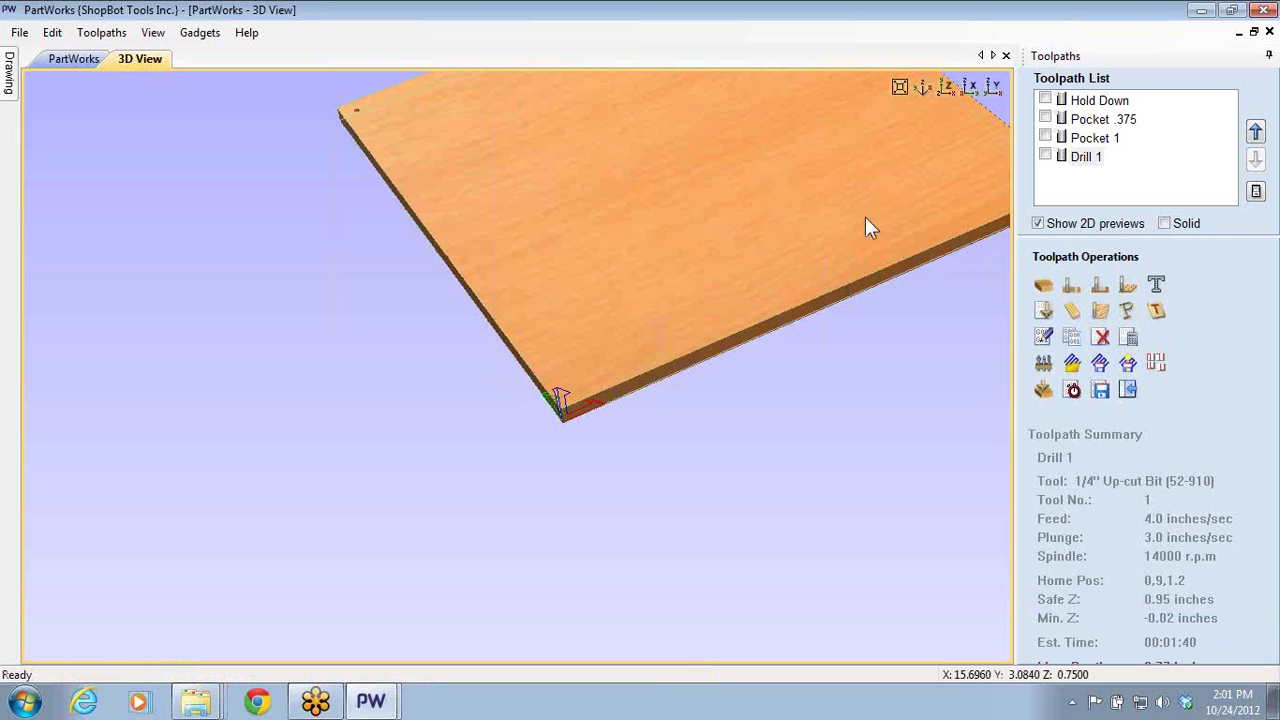
pyautogui.click(87, 62)
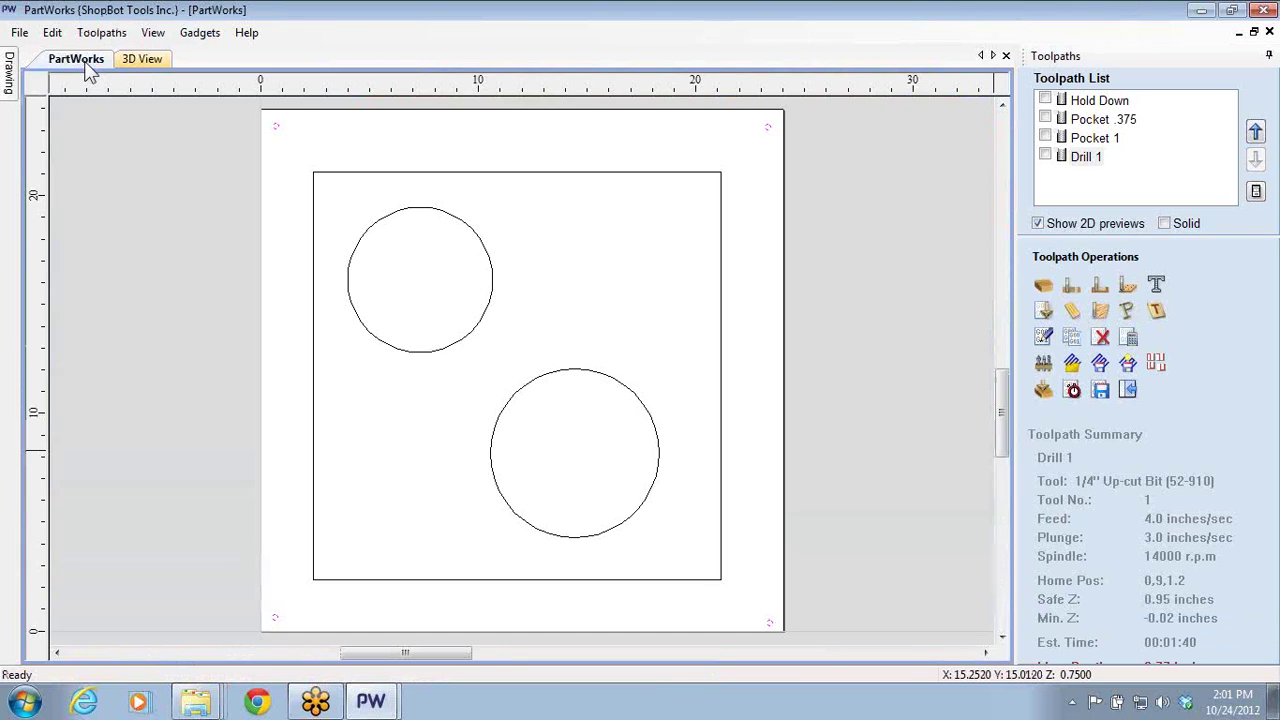
pyautogui.click(152, 62)
pyautogui.click(1128, 390)
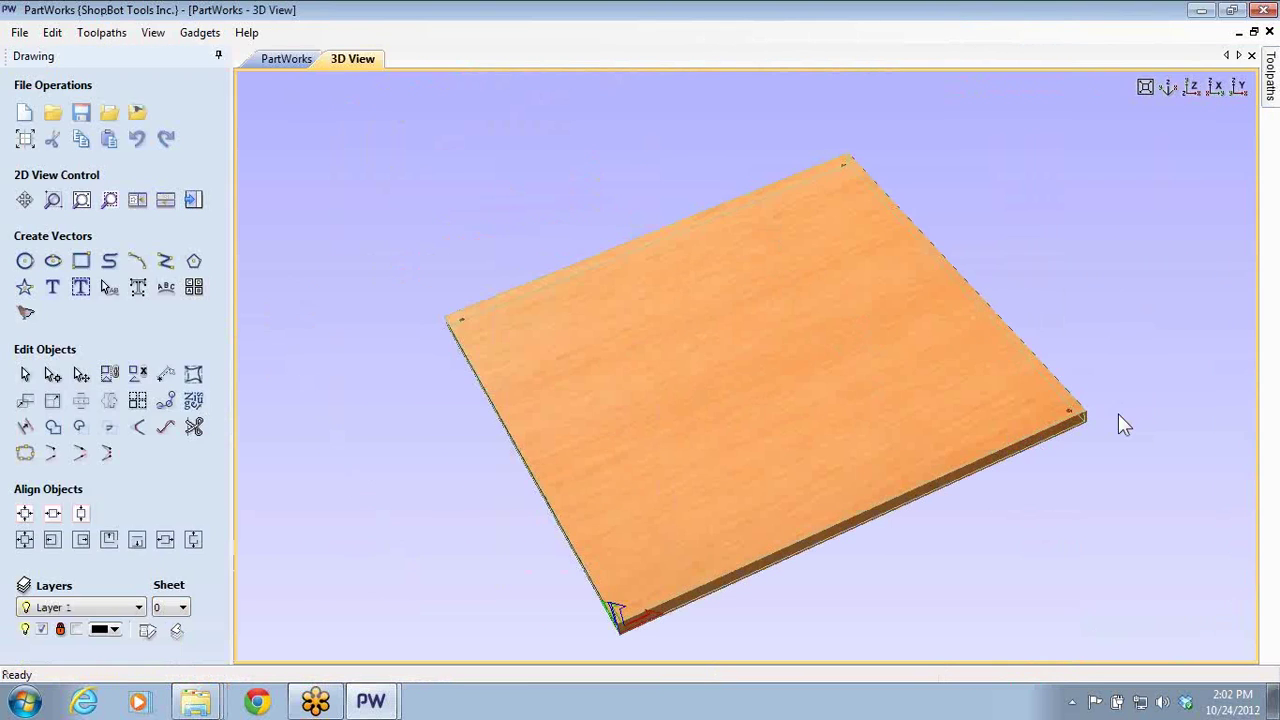
pyautogui.moveTo(949, 267)
pyautogui.mouseDown()
pyautogui.moveTo(940, 404)
pyautogui.moveTo(274, 514)
pyautogui.moveTo(951, 460)
pyautogui.moveTo(854, 400)
pyautogui.moveTo(724, 463)
pyautogui.moveTo(751, 397)
pyautogui.moveTo(894, 286)
pyautogui.moveTo(920, 291)
pyautogui.mouseUp()
pyautogui.moveTo(818, 290); pyautogui.dragTo(826, 311)
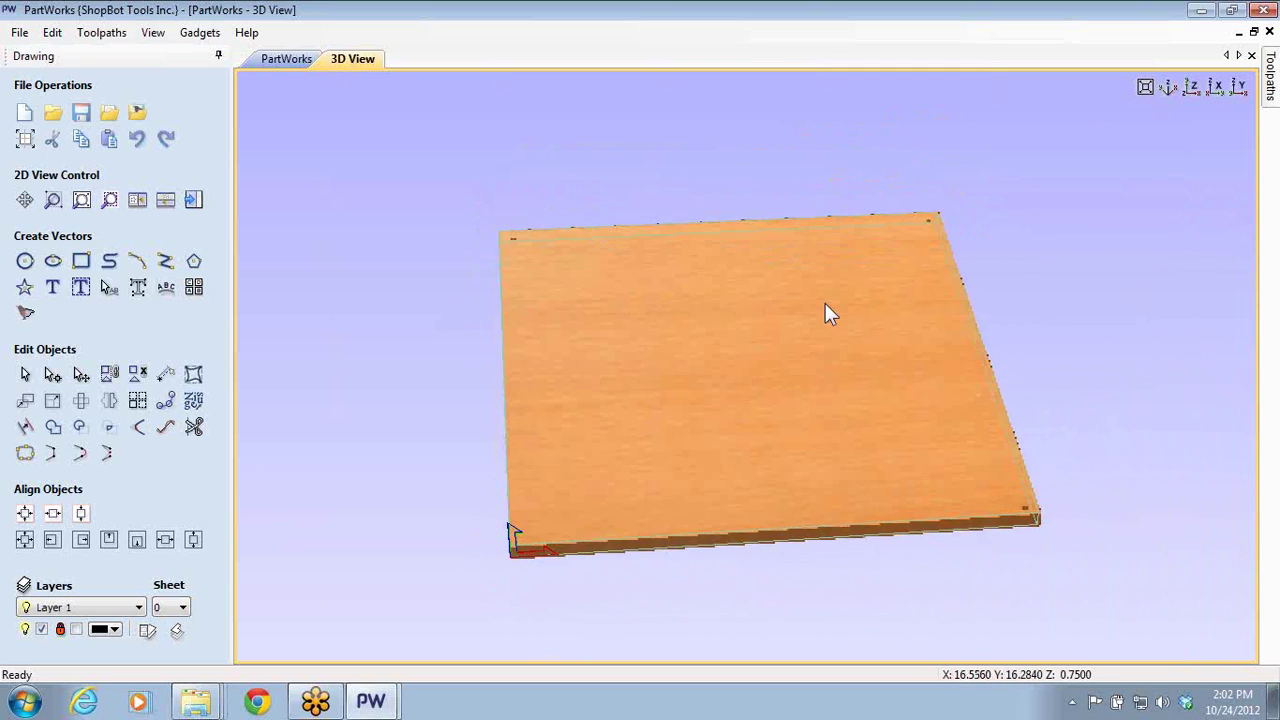
pyautogui.click(193, 199)
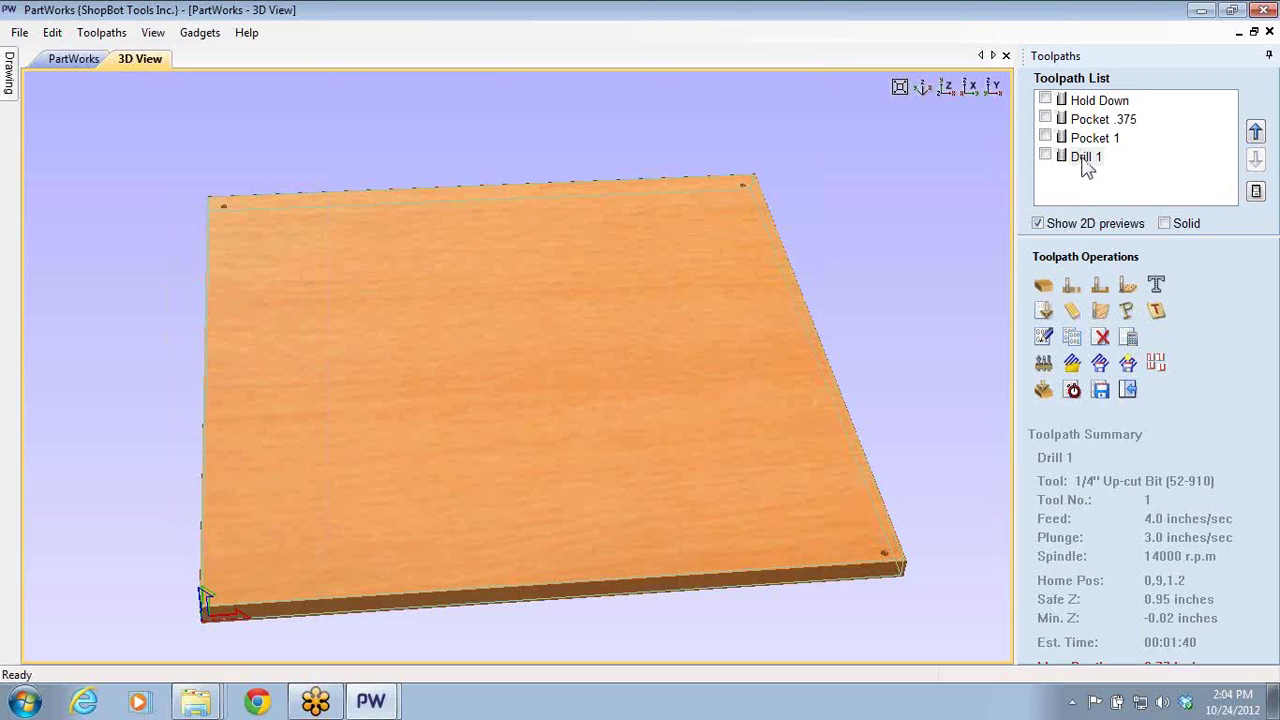
# - Exit PartWorks without saving and close the Patio Chair folder window
pyautogui.click(1263, 10)
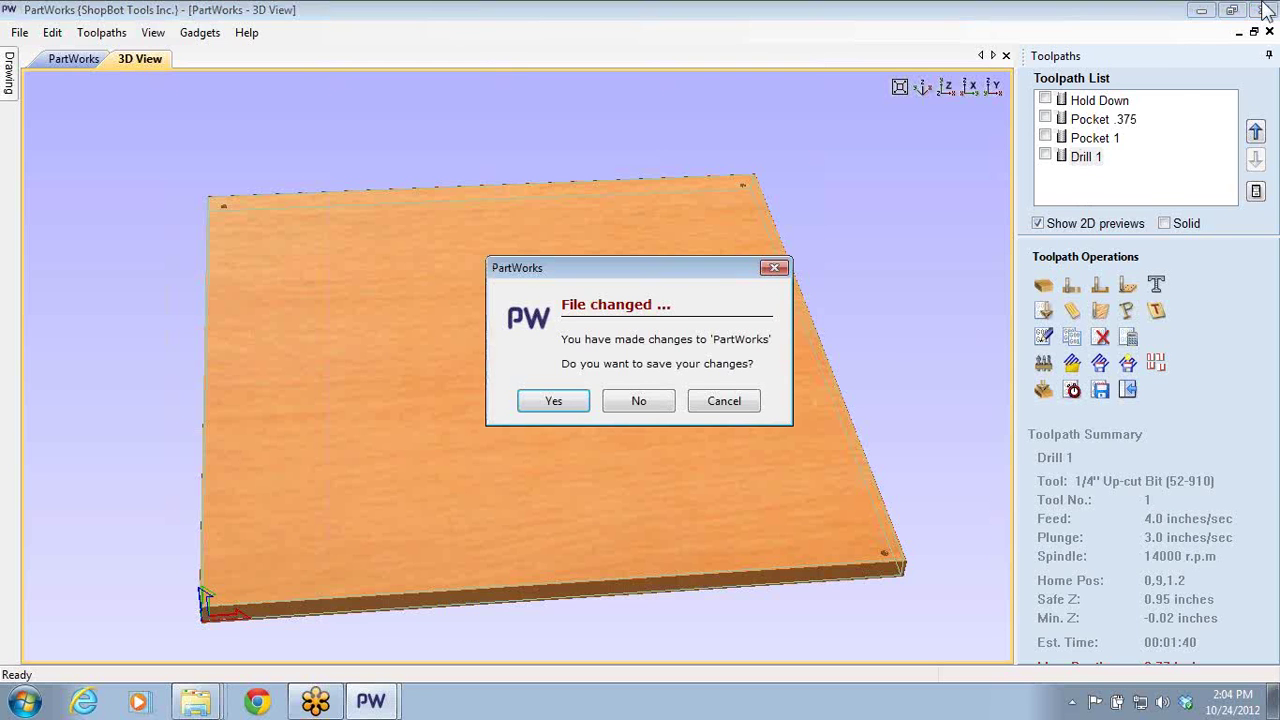
pyautogui.click(629, 393)
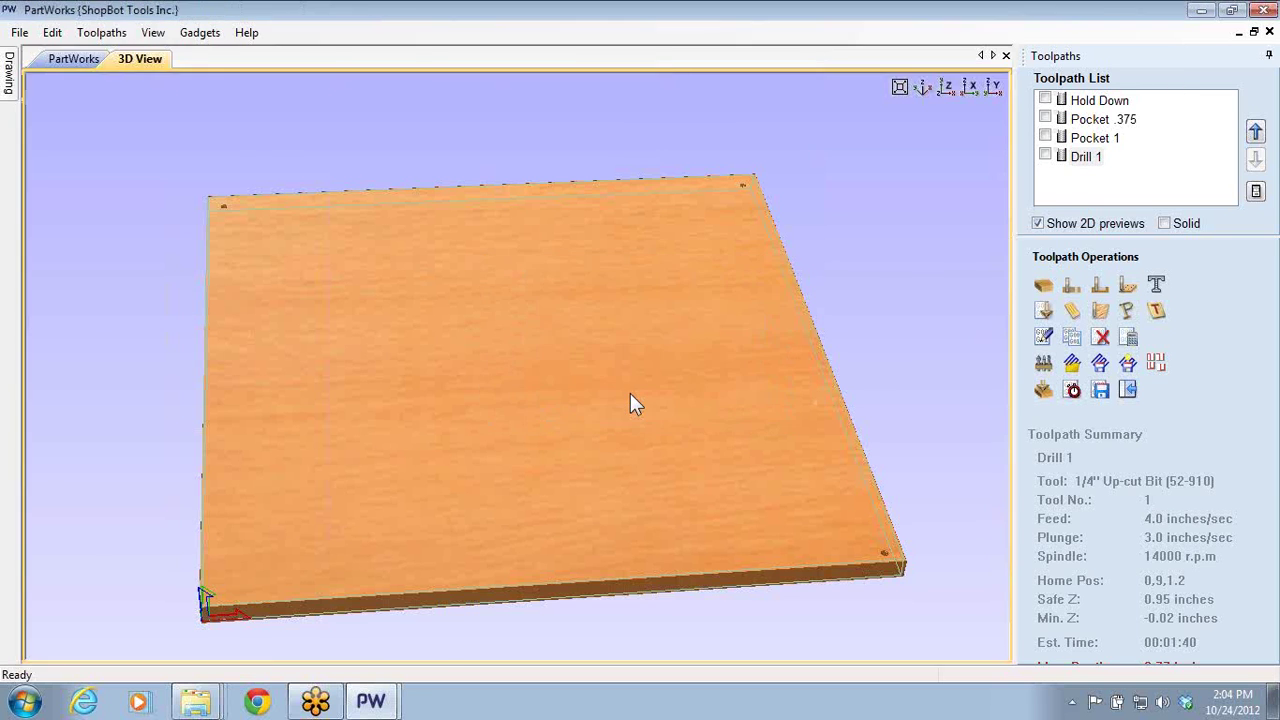
pyautogui.click(1080, 118)
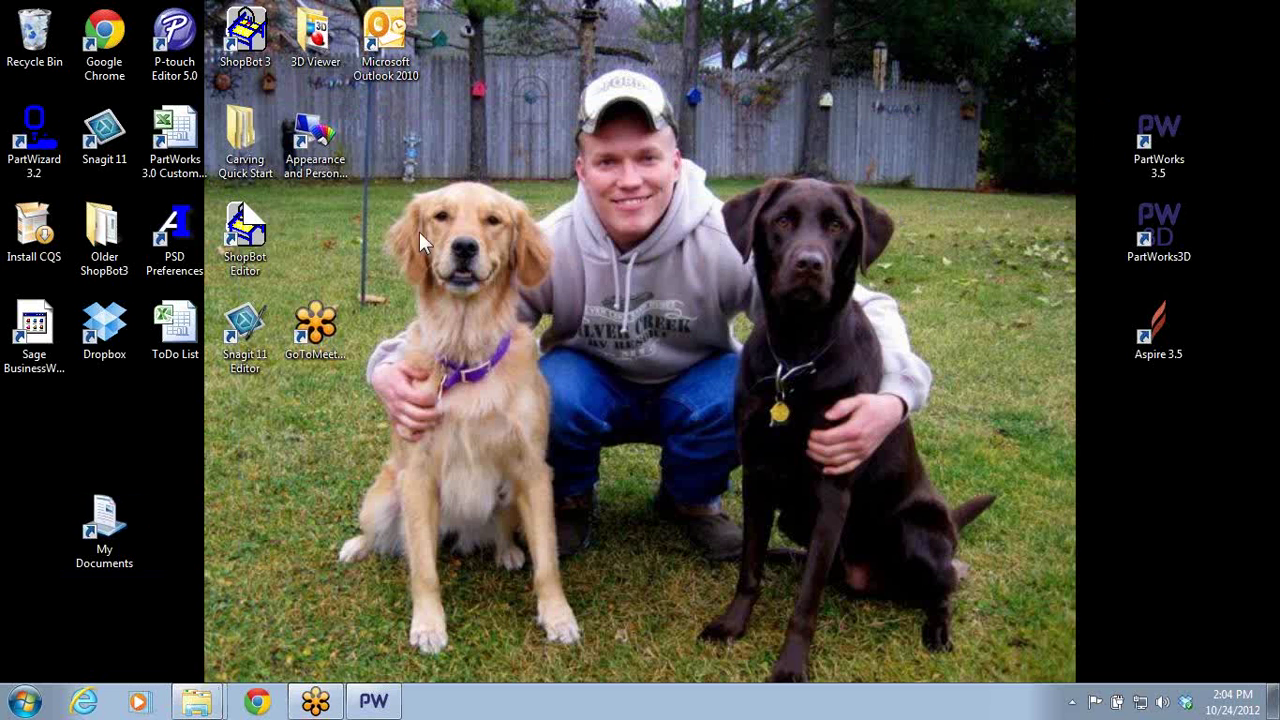
# - Launch PartWorks 3.5 from the desktop and restore its window to a smaller size
pyautogui.doubleClick(1148, 136)
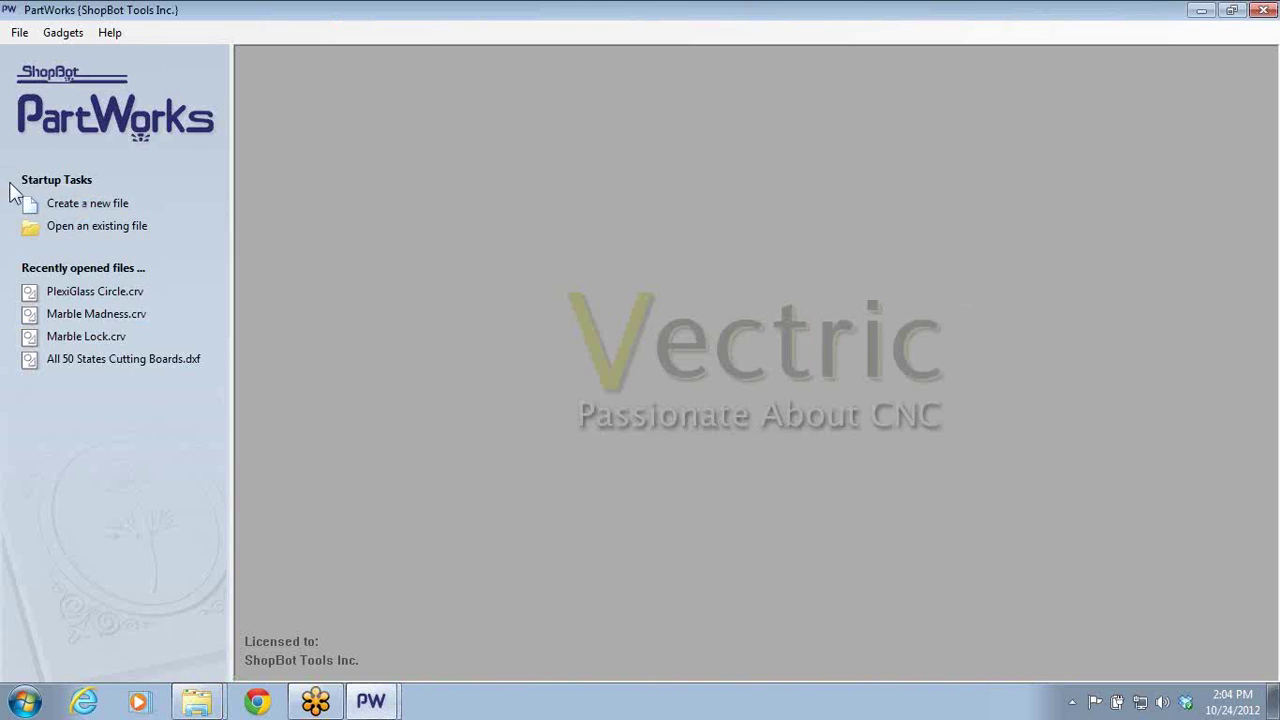
pyautogui.click(1232, 12)
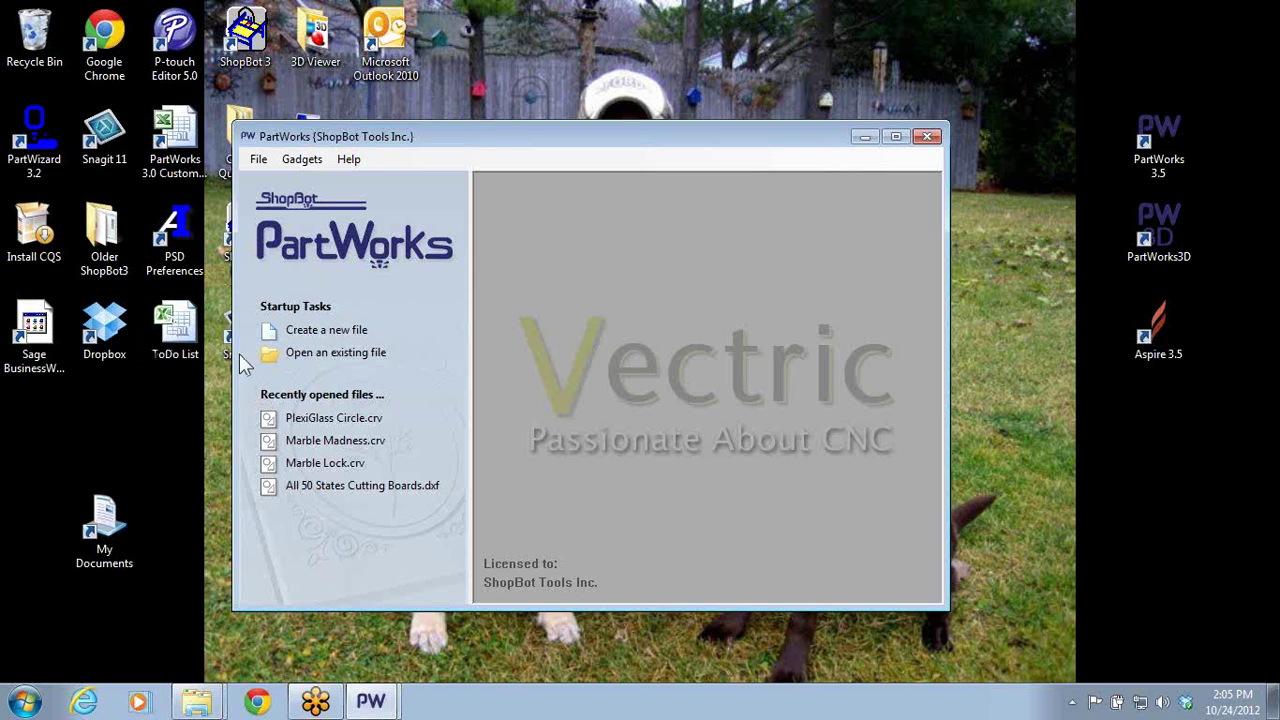
# - Create a new 24 x 24 inch, 0.75 inch thick job in a maximized window
pyautogui.click(300, 330)
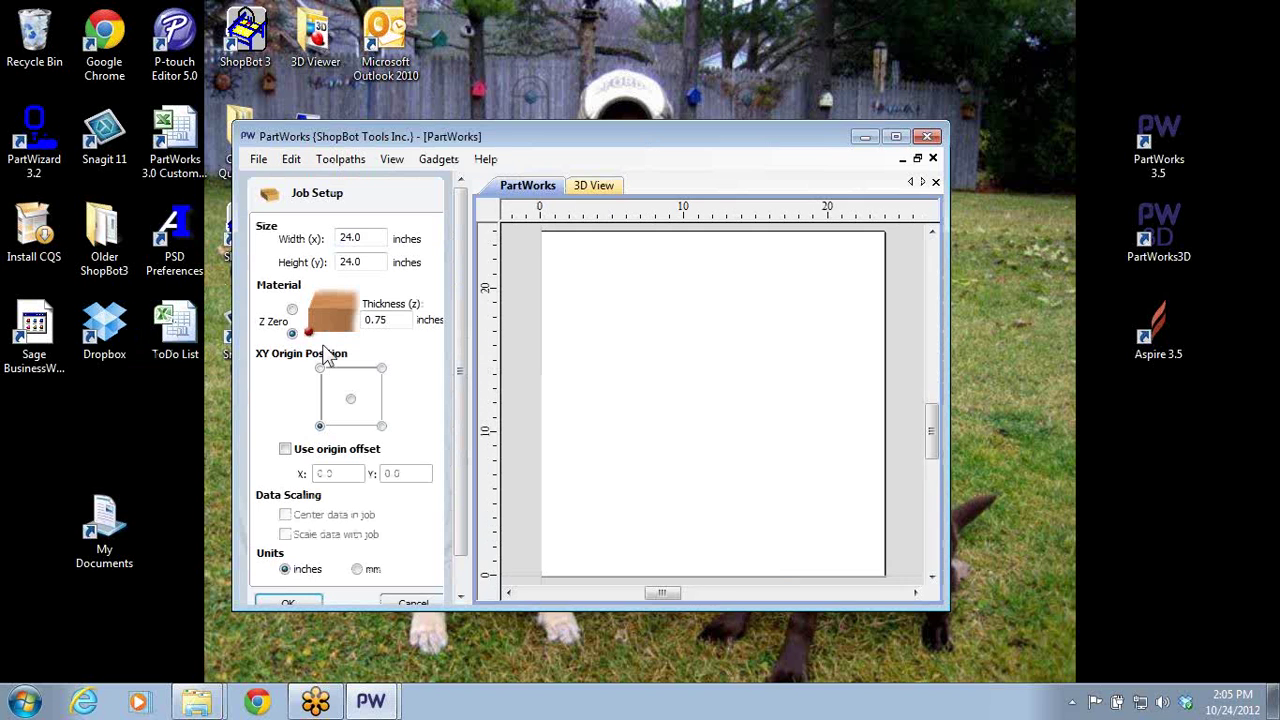
pyautogui.click(895, 136)
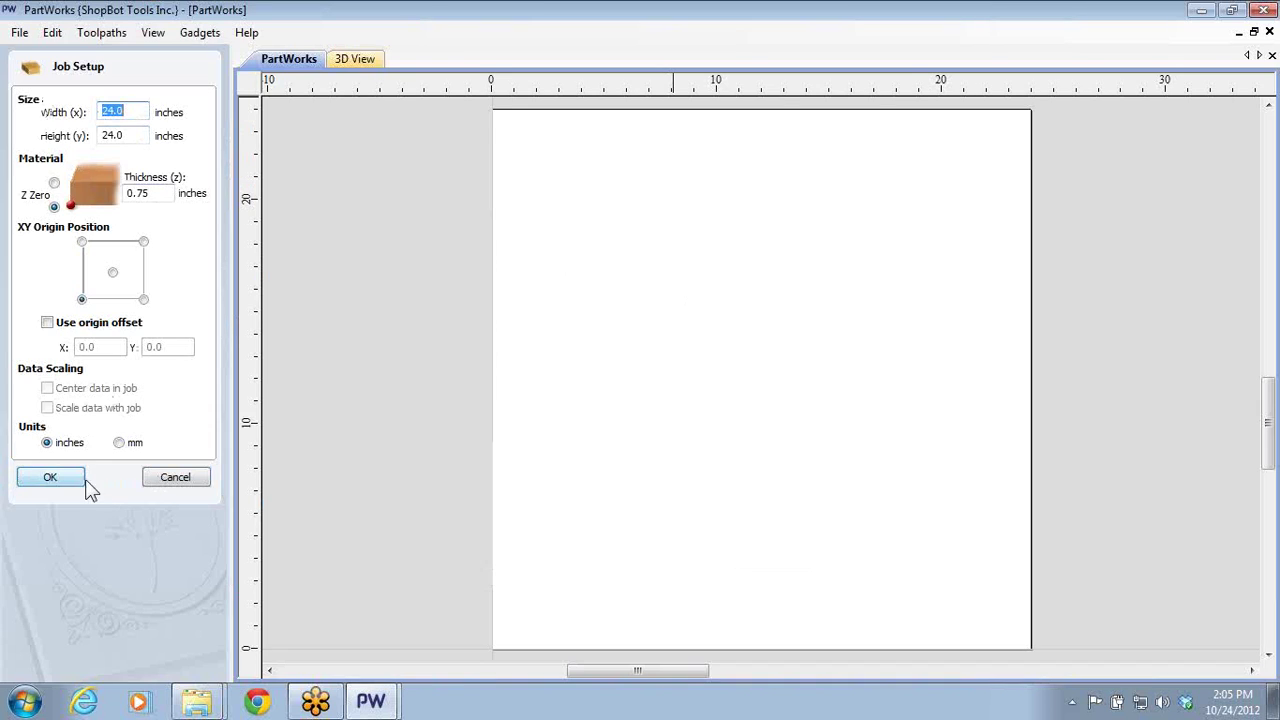
pyautogui.click(50, 478)
# - Draw a 0.375 inch diameter circle at X 3.0615, Y 4.7415
pyautogui.click(28, 262)
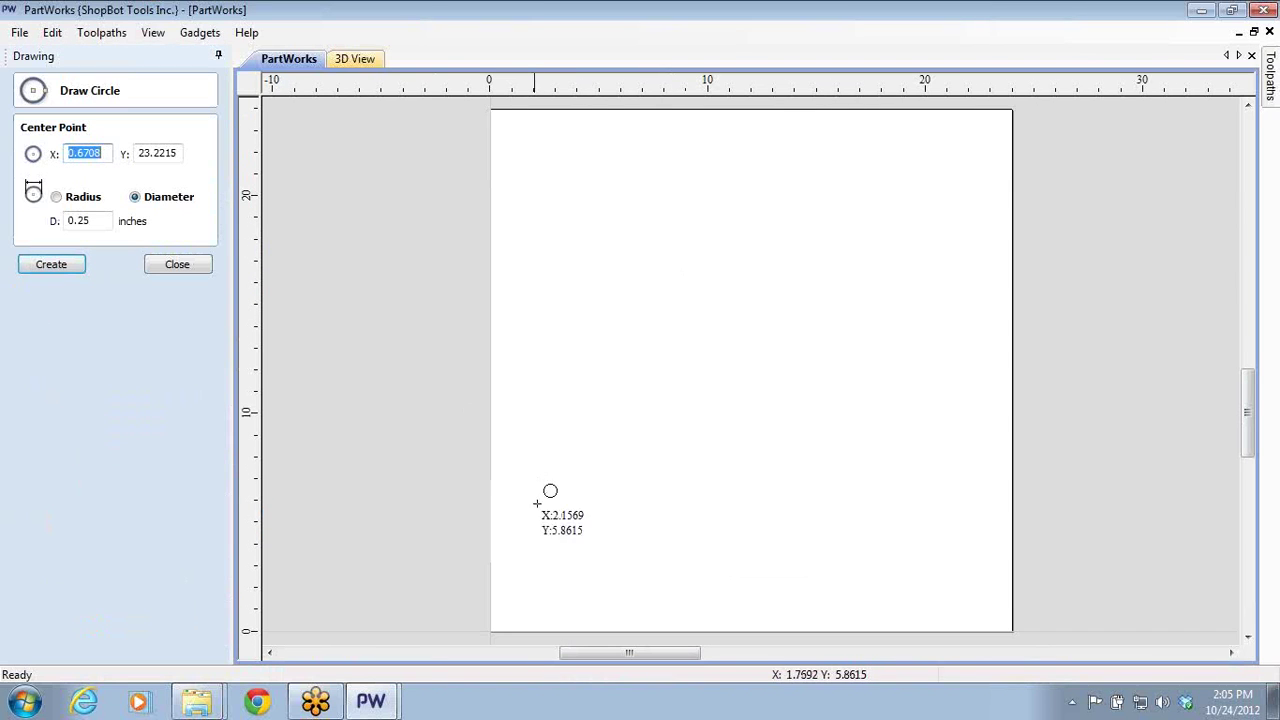
pyautogui.click(556, 527)
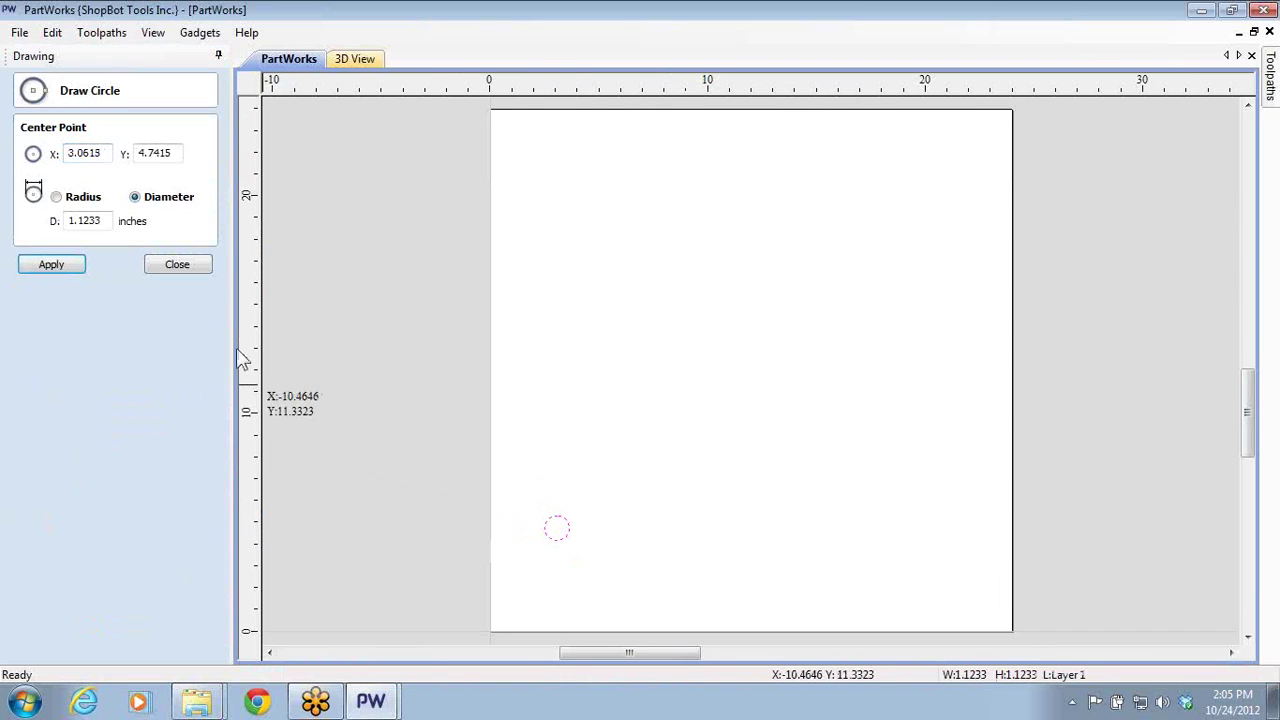
pyautogui.moveTo(103, 222); pyautogui.dragTo(41, 217)
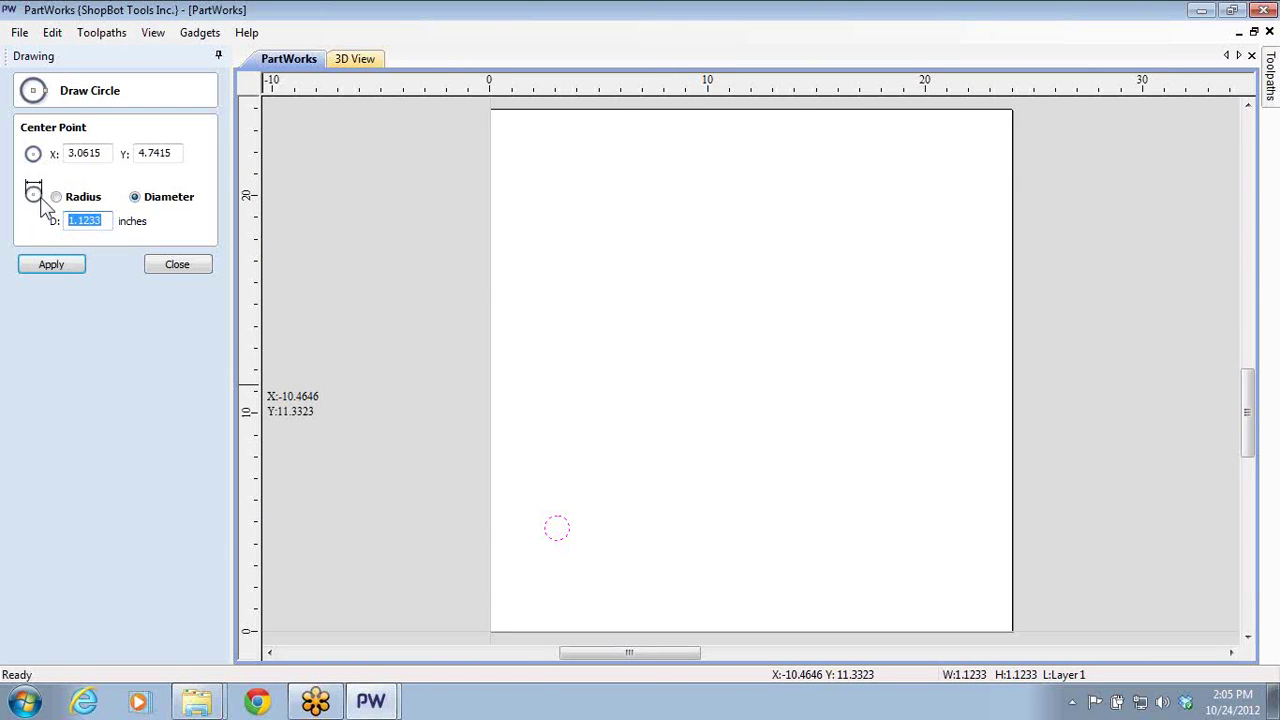
pyautogui.write('.375')
pyautogui.click(66, 268)
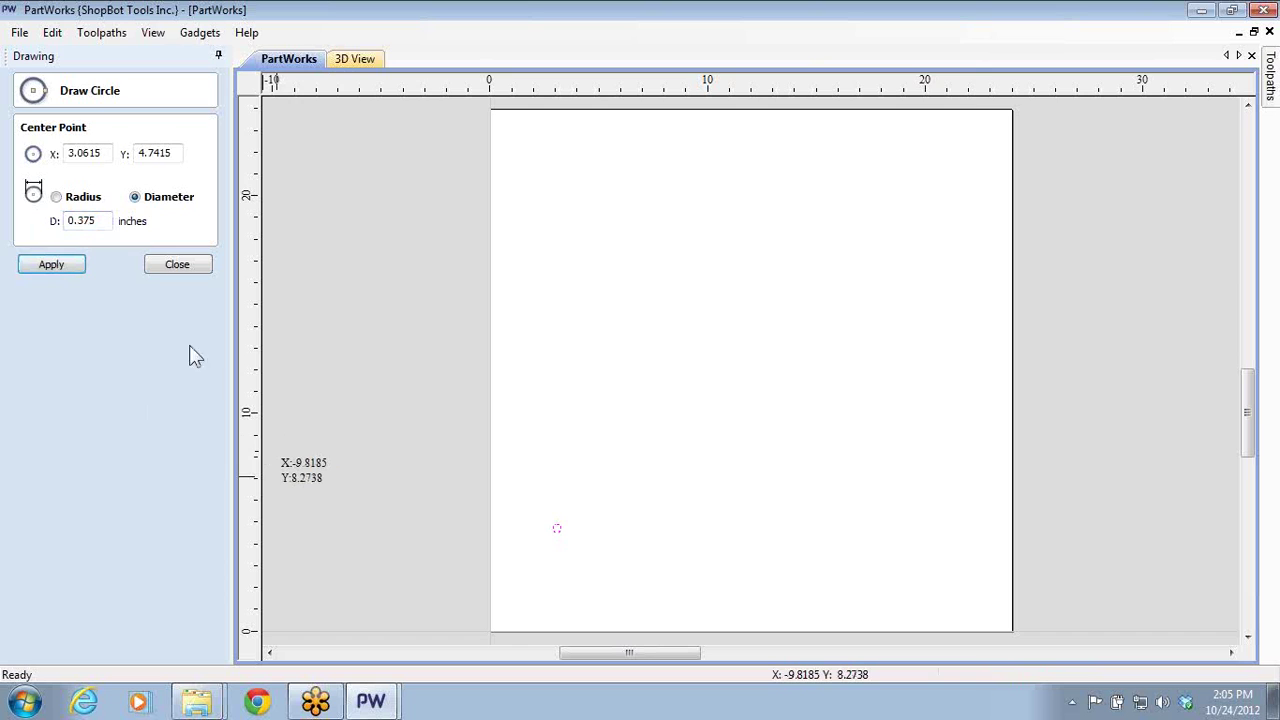
pyautogui.click(194, 267)
pyautogui.scroll(4, 558, 529)
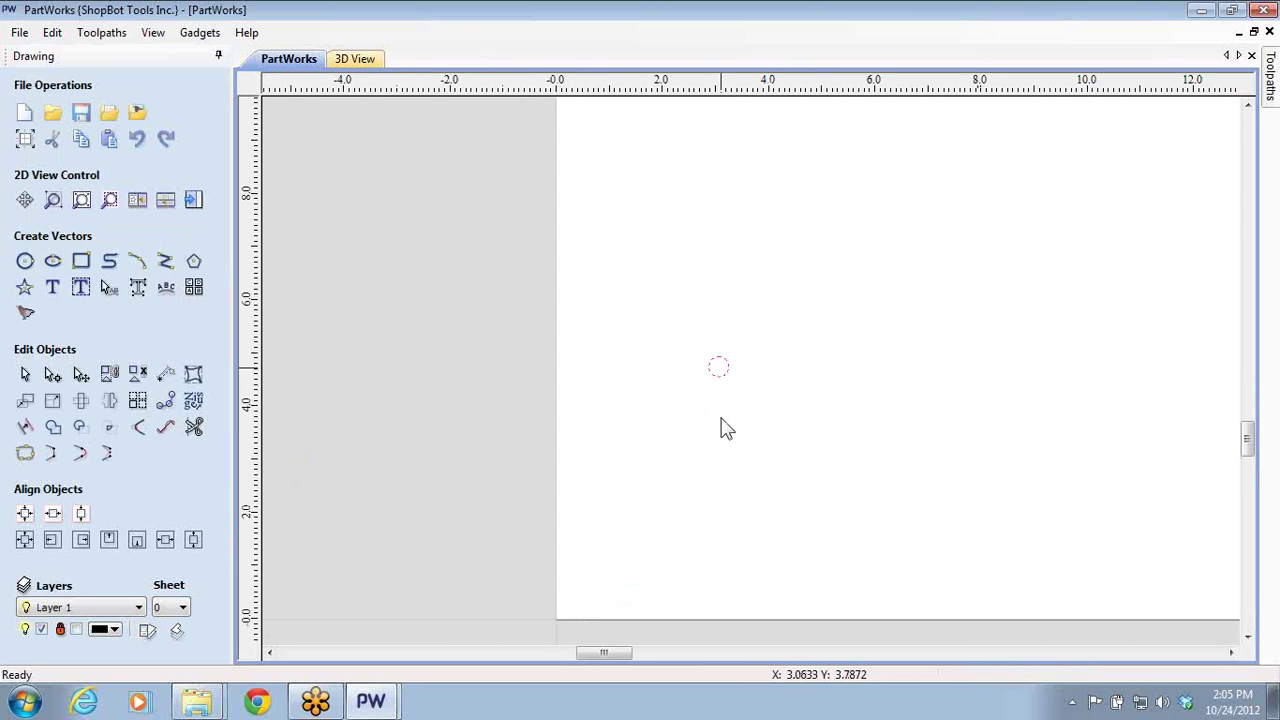
# - Create and calculate a Drill 1 toolpath on the small circle, accepting the cut-through warning
pyautogui.click(194, 200)
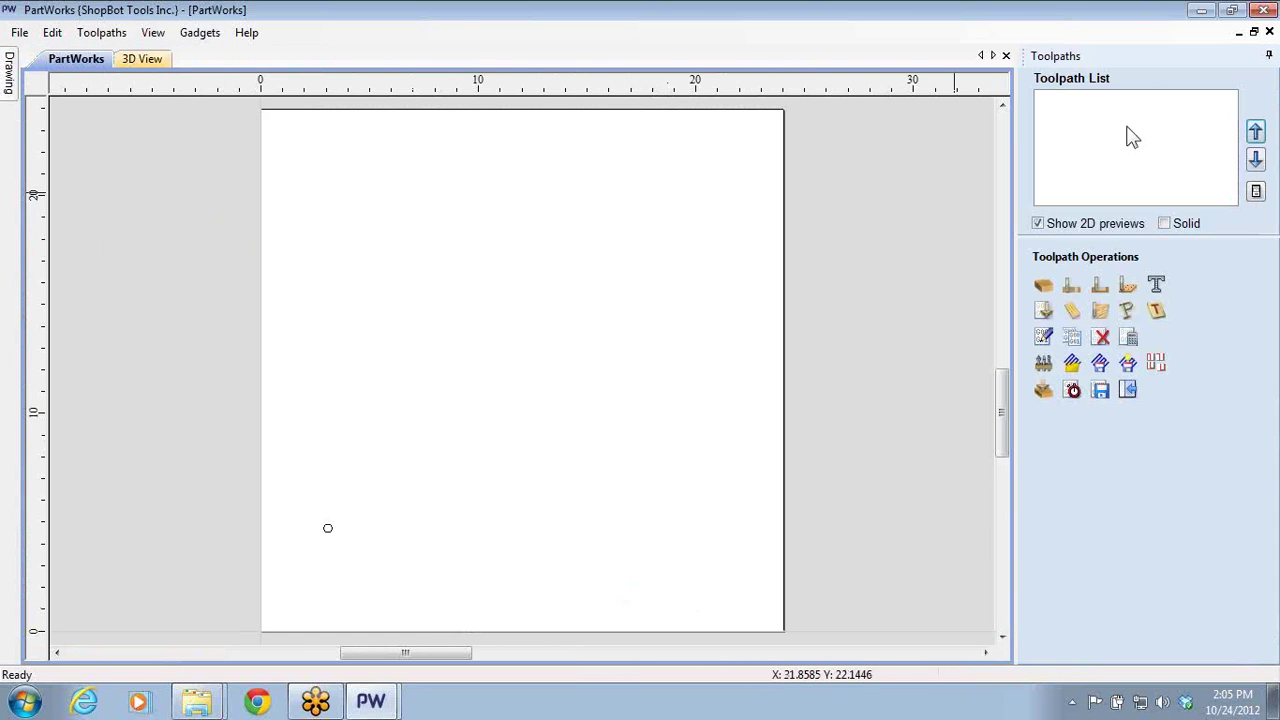
pyautogui.click(1099, 287)
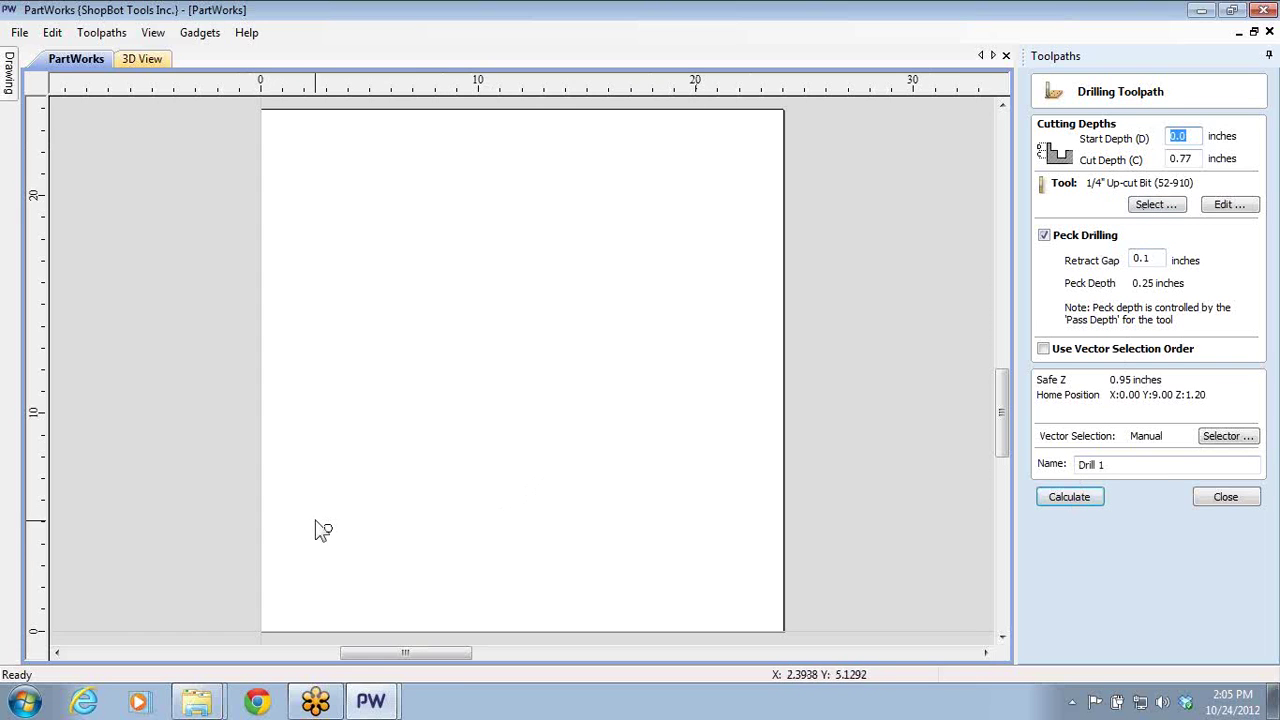
pyautogui.click(326, 529)
pyautogui.click(1066, 497)
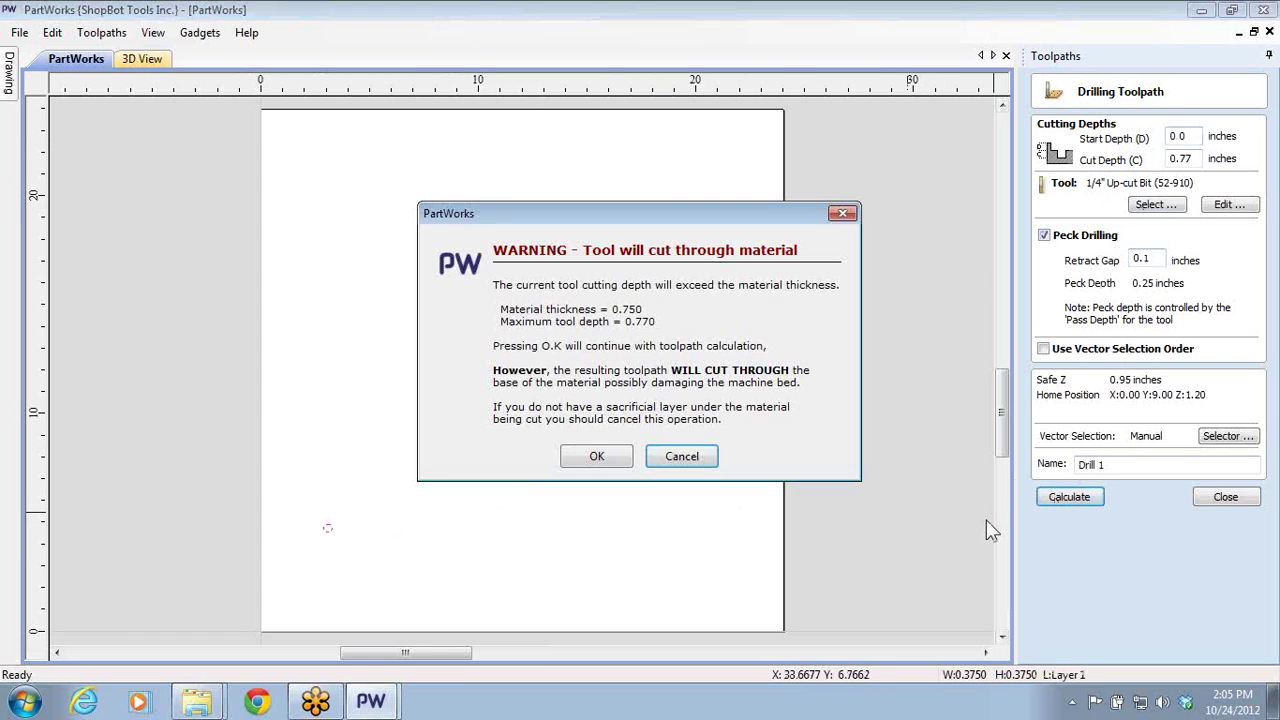
pyautogui.click(594, 458)
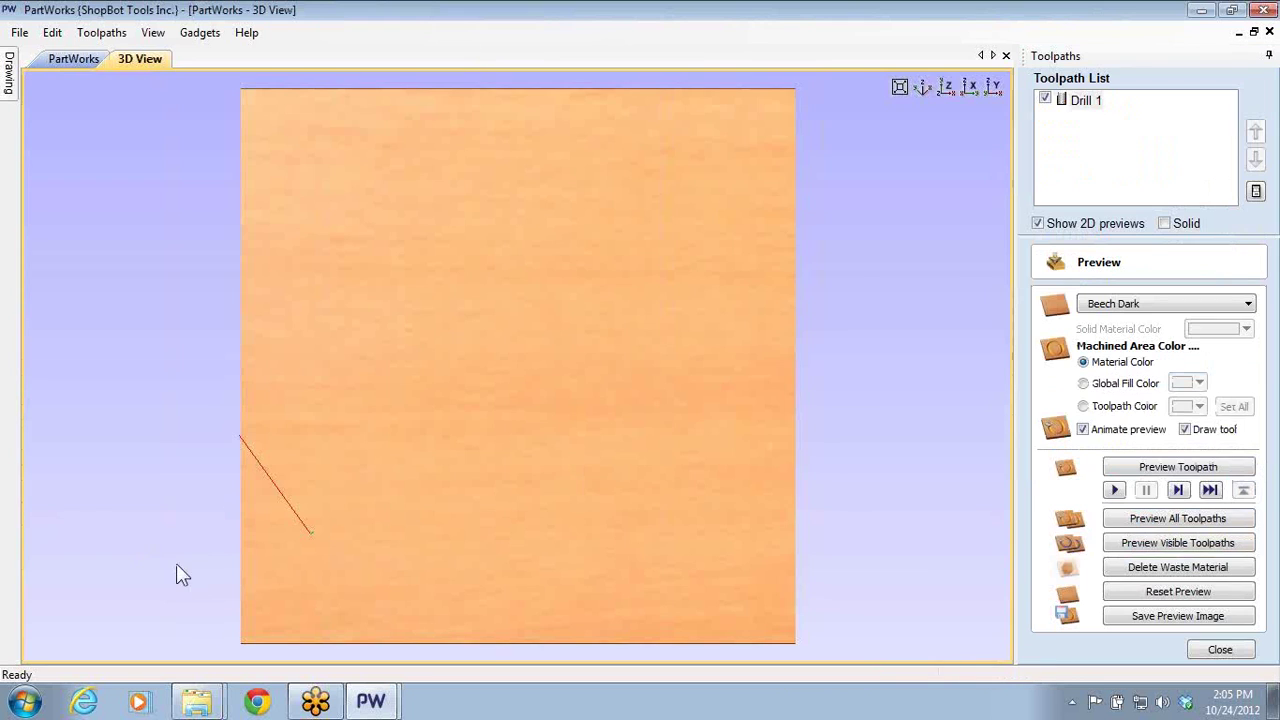
# - Simulate the drilled hole in the 3D preview, then return to the 2D drawing
pyautogui.moveTo(309, 469); pyautogui.dragTo(346, 314, button='middle')
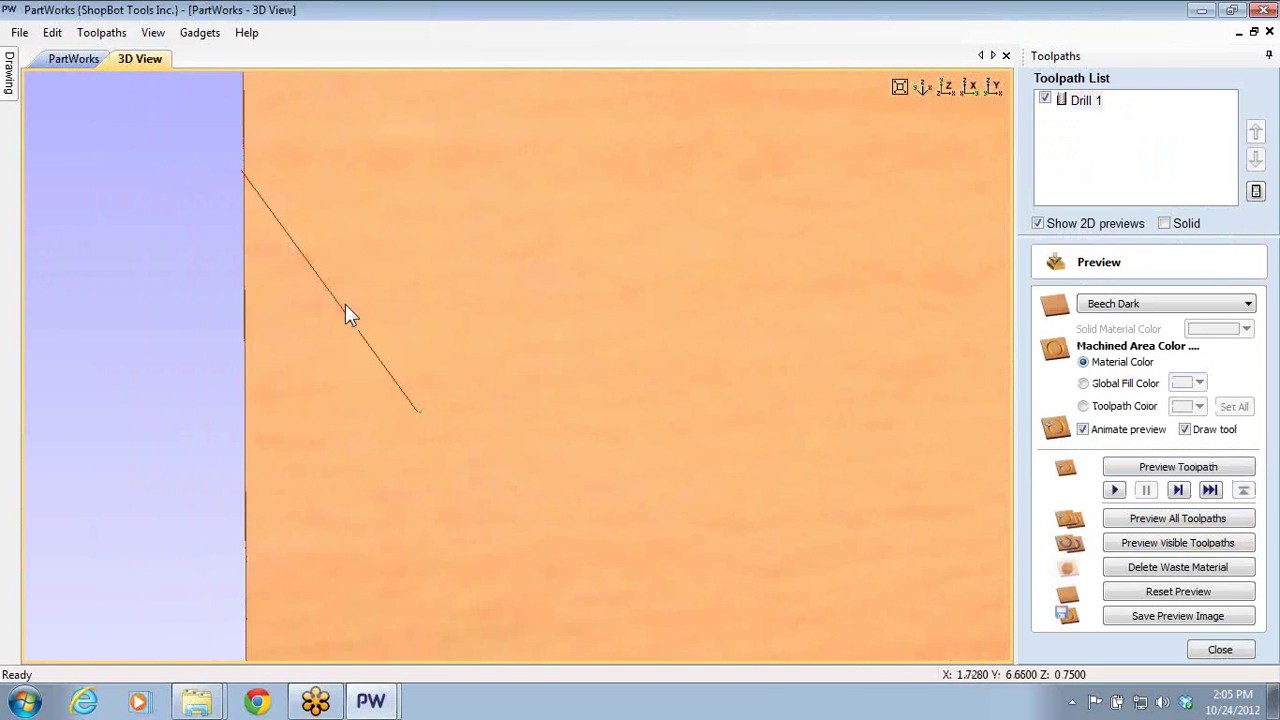
pyautogui.moveTo(316, 374); pyautogui.dragTo(557, 343, button='middle')
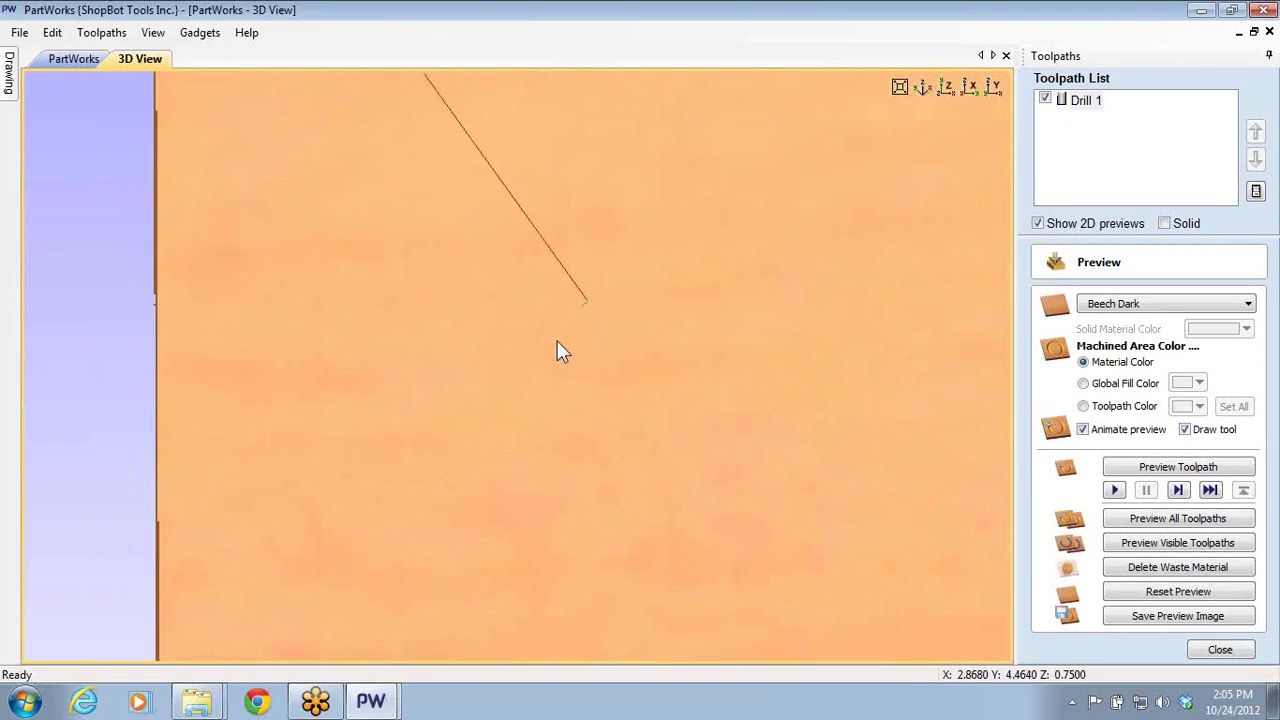
pyautogui.click(1190, 543)
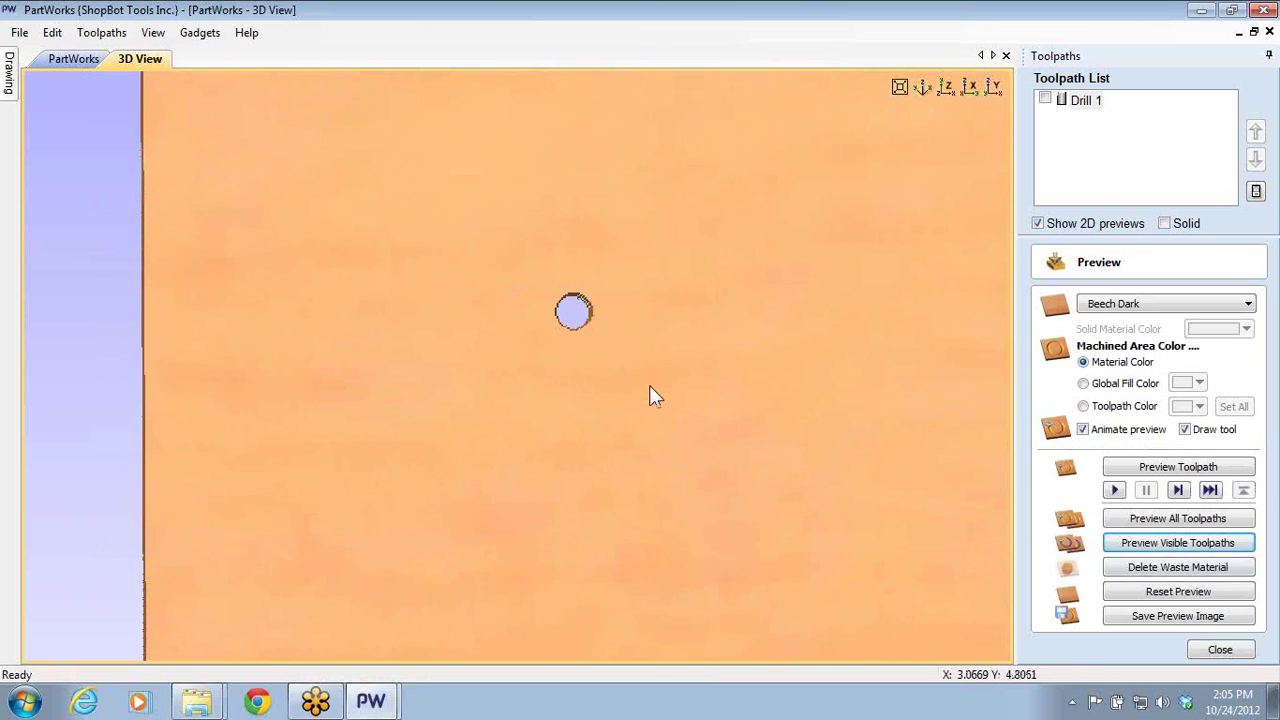
pyautogui.click(1218, 650)
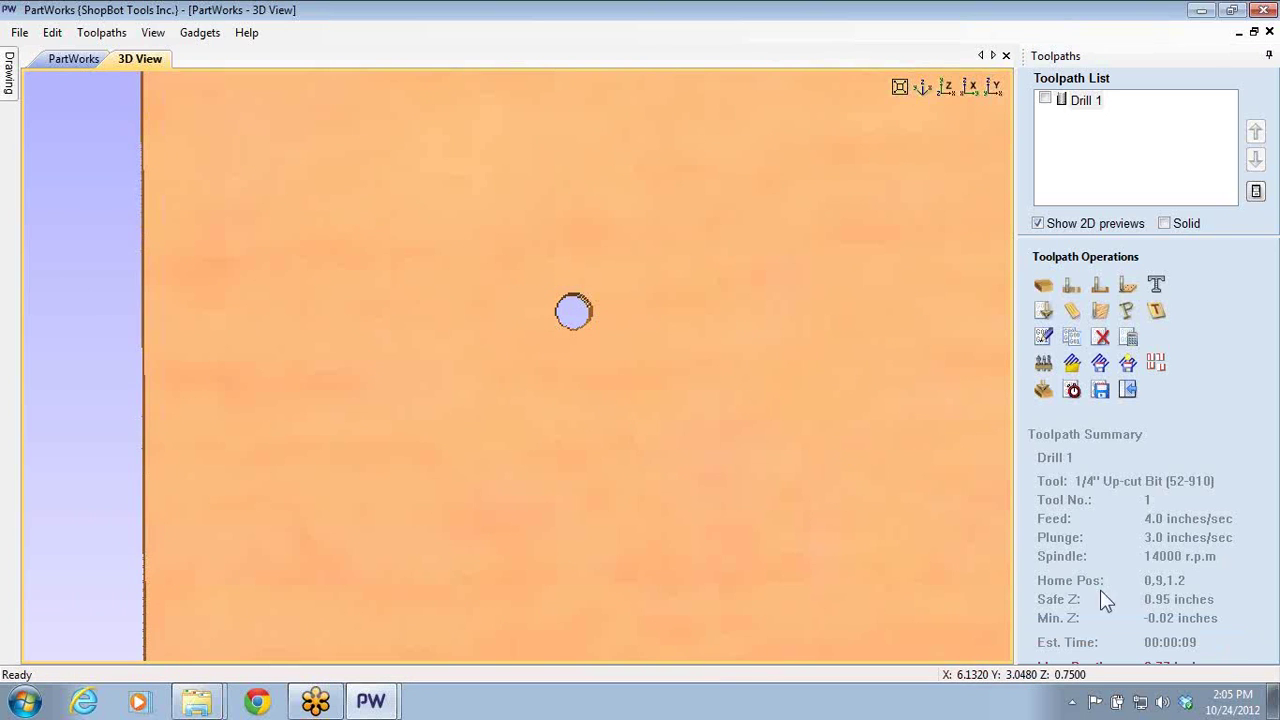
pyautogui.click(62, 58)
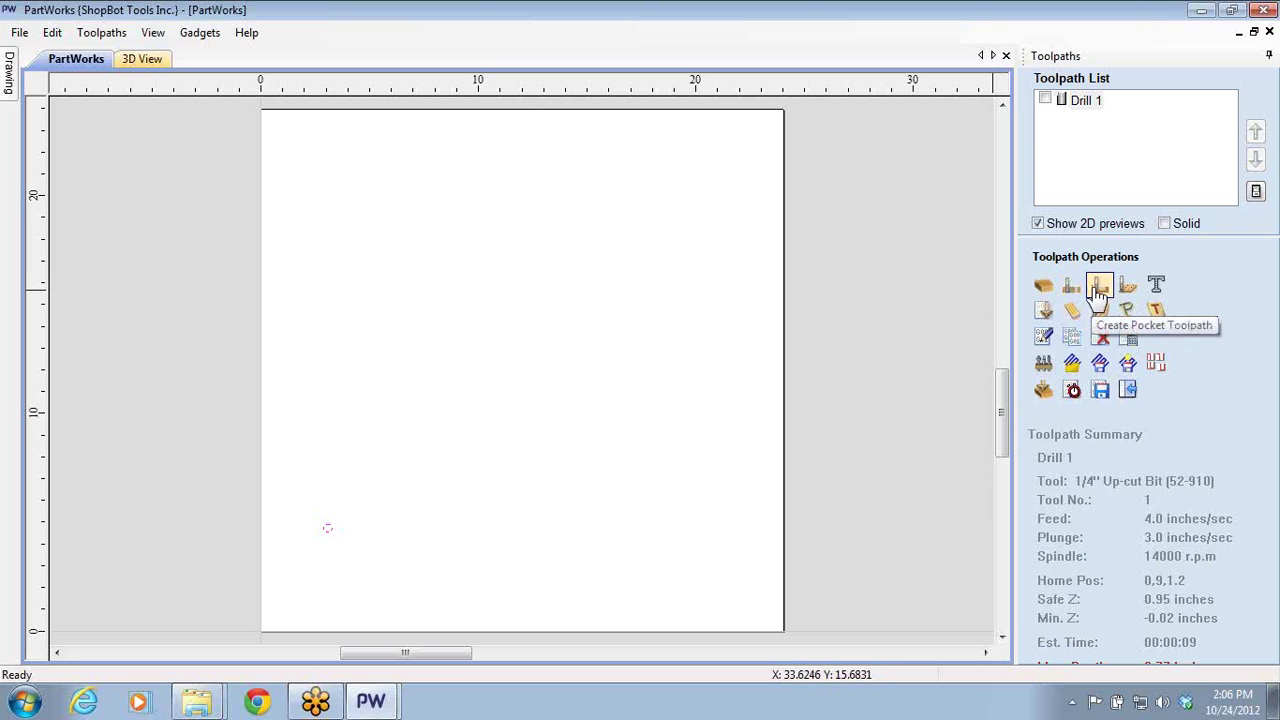
# - Start a new profile toolpath with Add ramps to toolpath enabled
pyautogui.scroll(3, 314, 551)
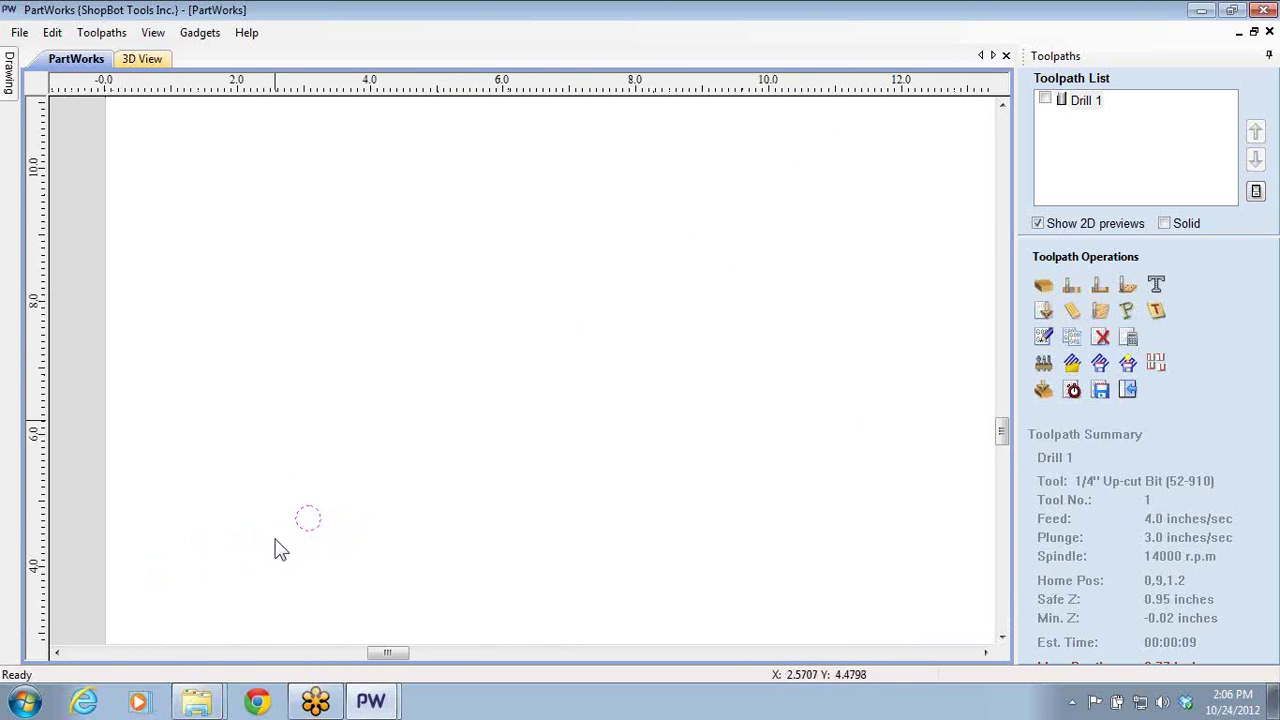
pyautogui.click(1072, 286)
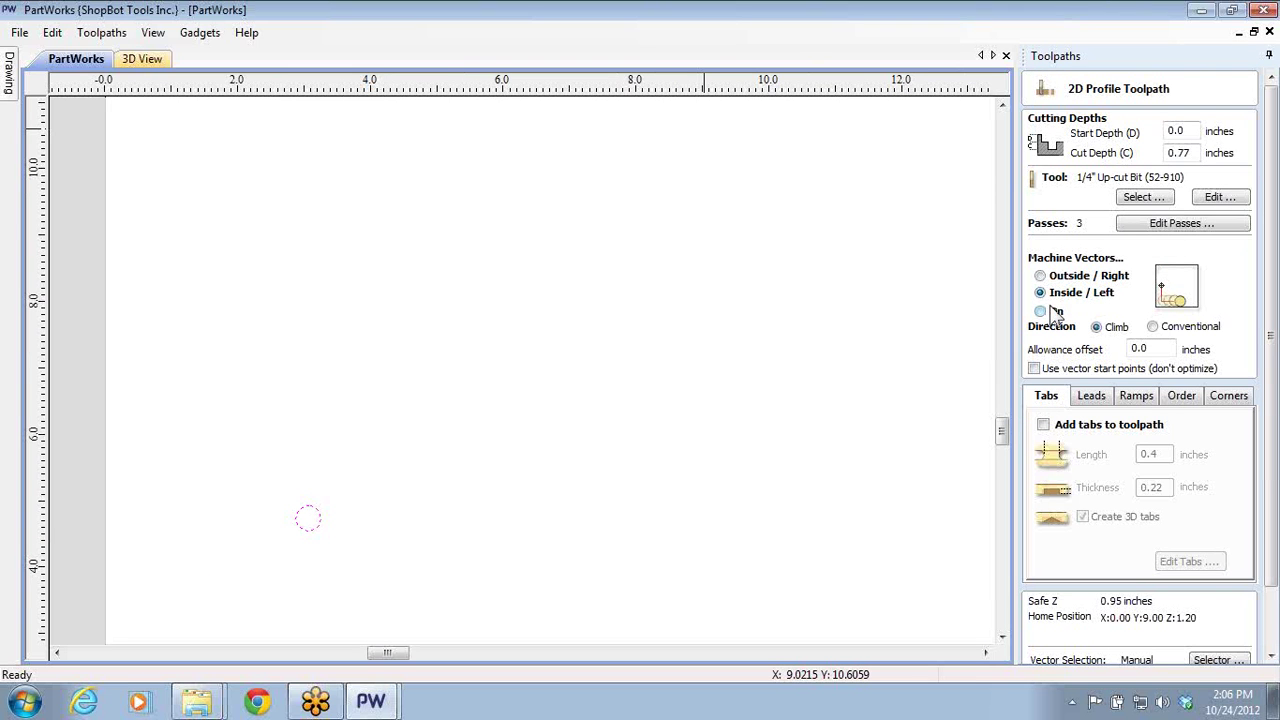
pyautogui.click(1134, 396)
pyautogui.click(1034, 419)
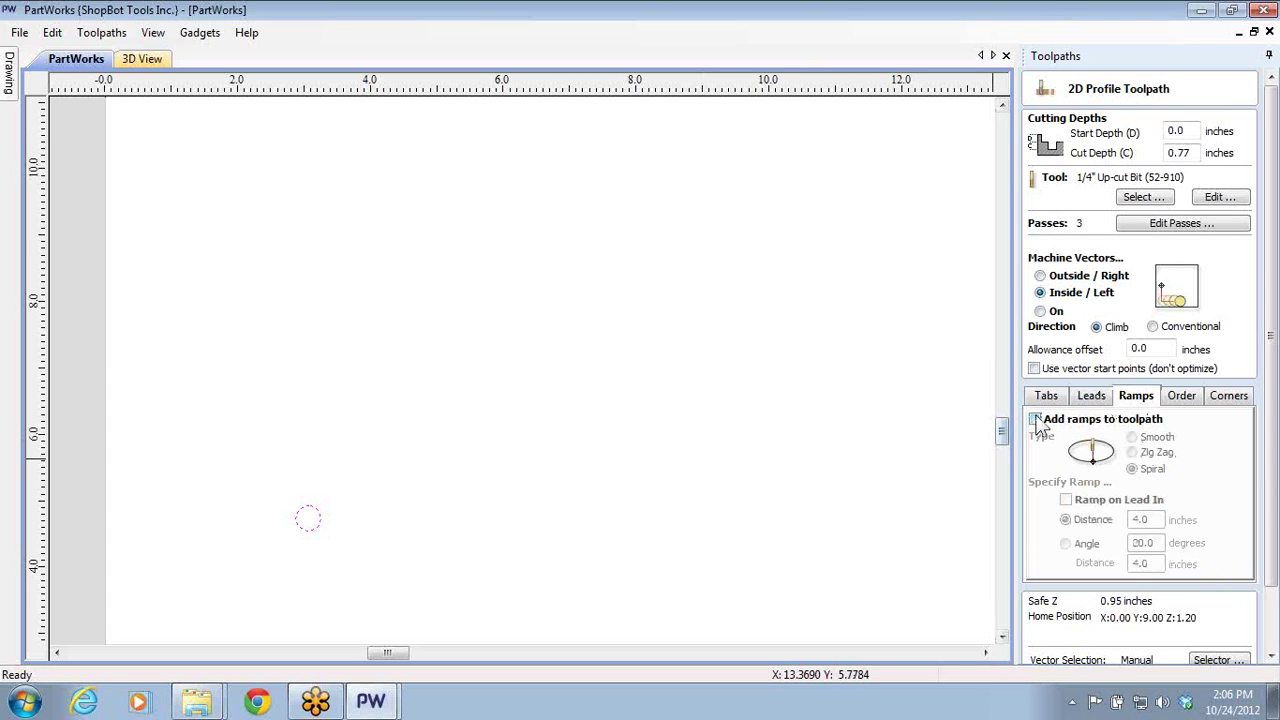
# - Calculate Profile 1 at 0.77 in depth, accept the cut-through warning, and close the preview
pyautogui.scroll(-2, 1238, 628)
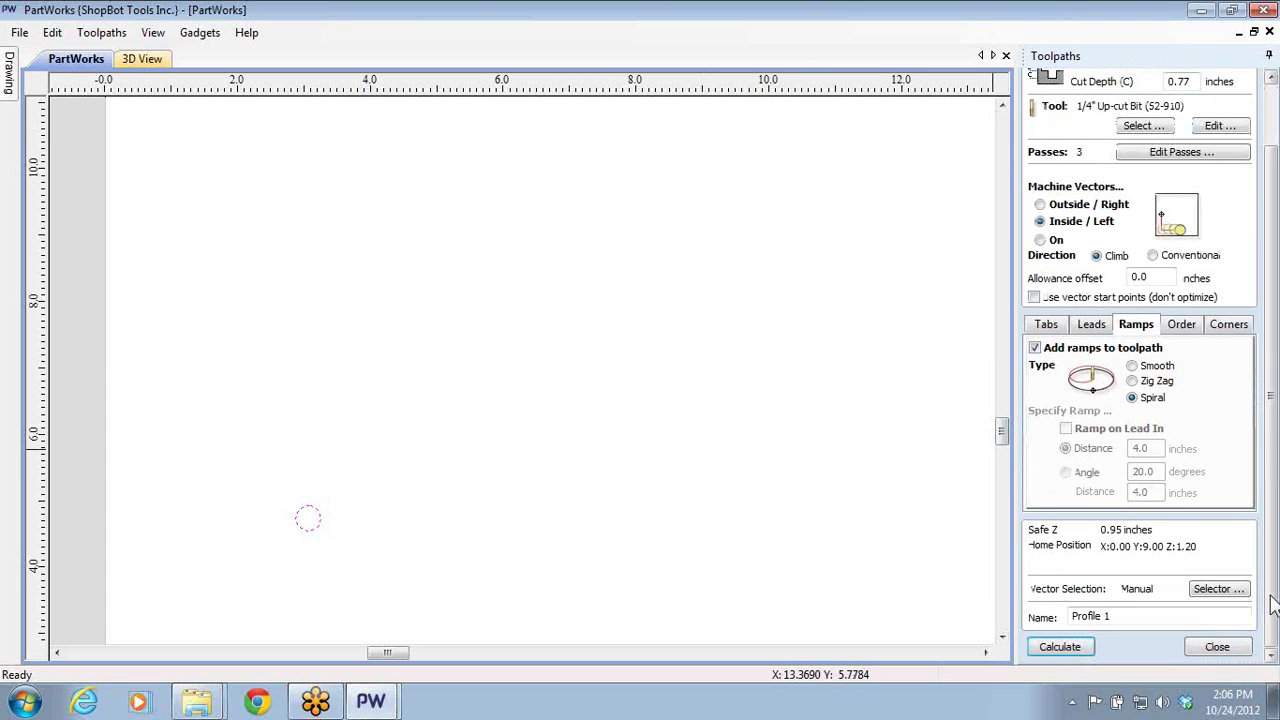
pyautogui.click(1046, 648)
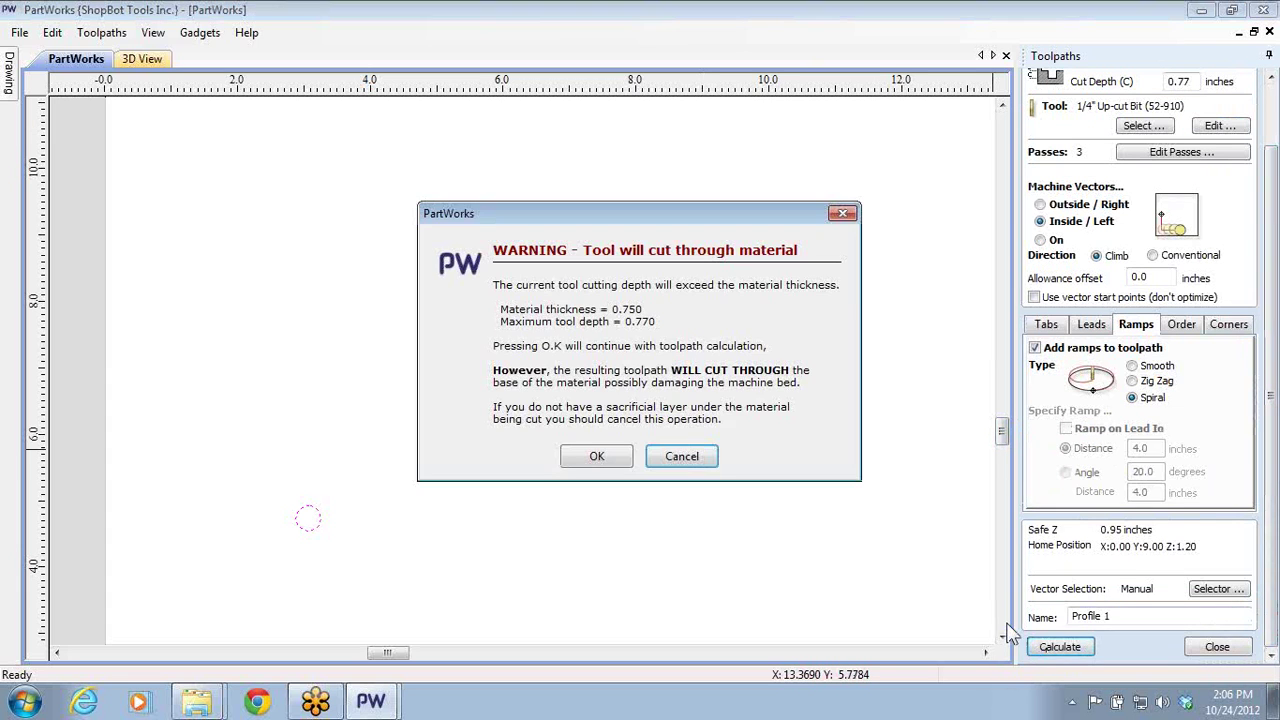
pyautogui.click(596, 456)
pyautogui.scroll(3, 279, 544)
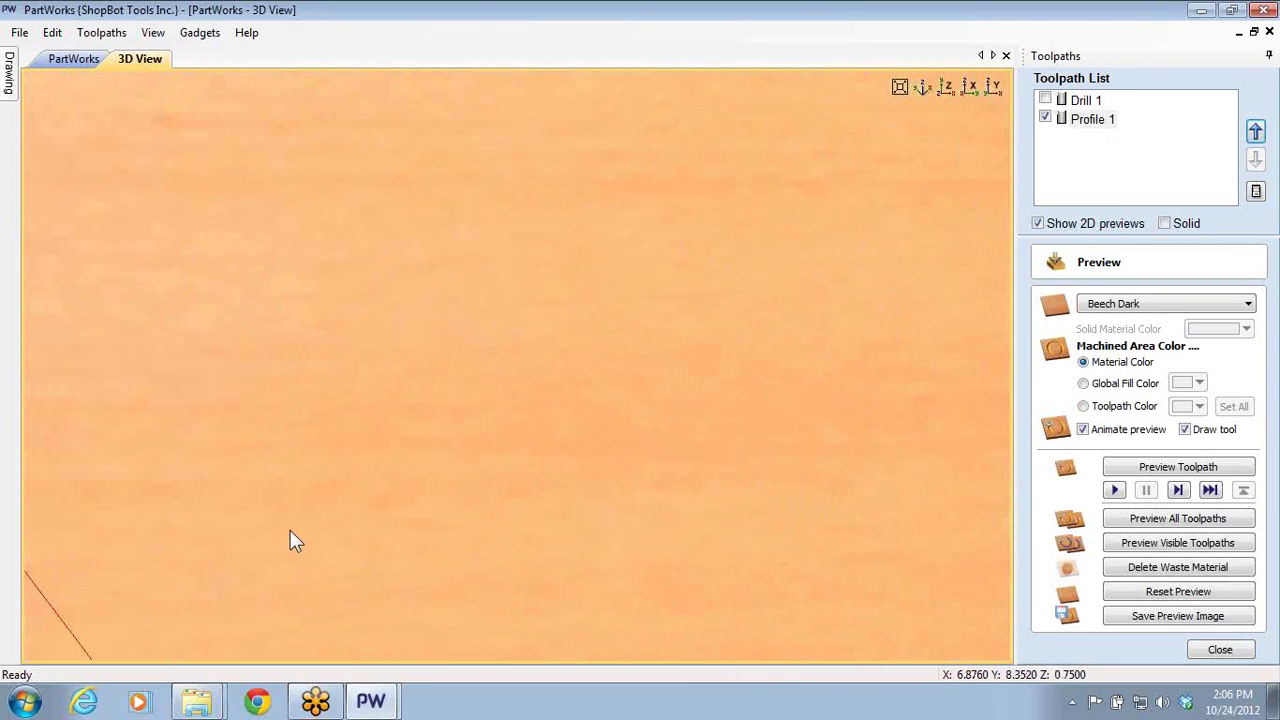
pyautogui.scroll(-2, 339, 453)
pyautogui.scroll(1, 305, 446)
pyautogui.scroll(2, 251, 466)
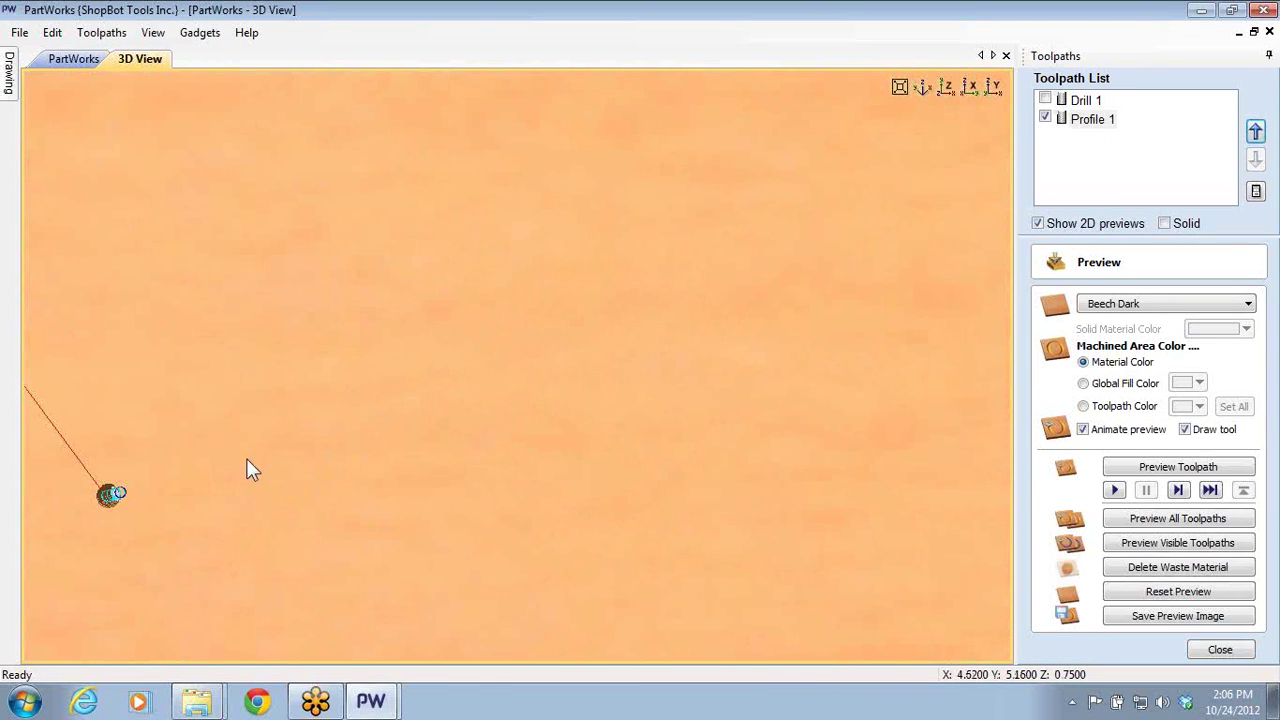
pyautogui.scroll(3, 297, 460)
pyautogui.scroll(-2, 292, 463)
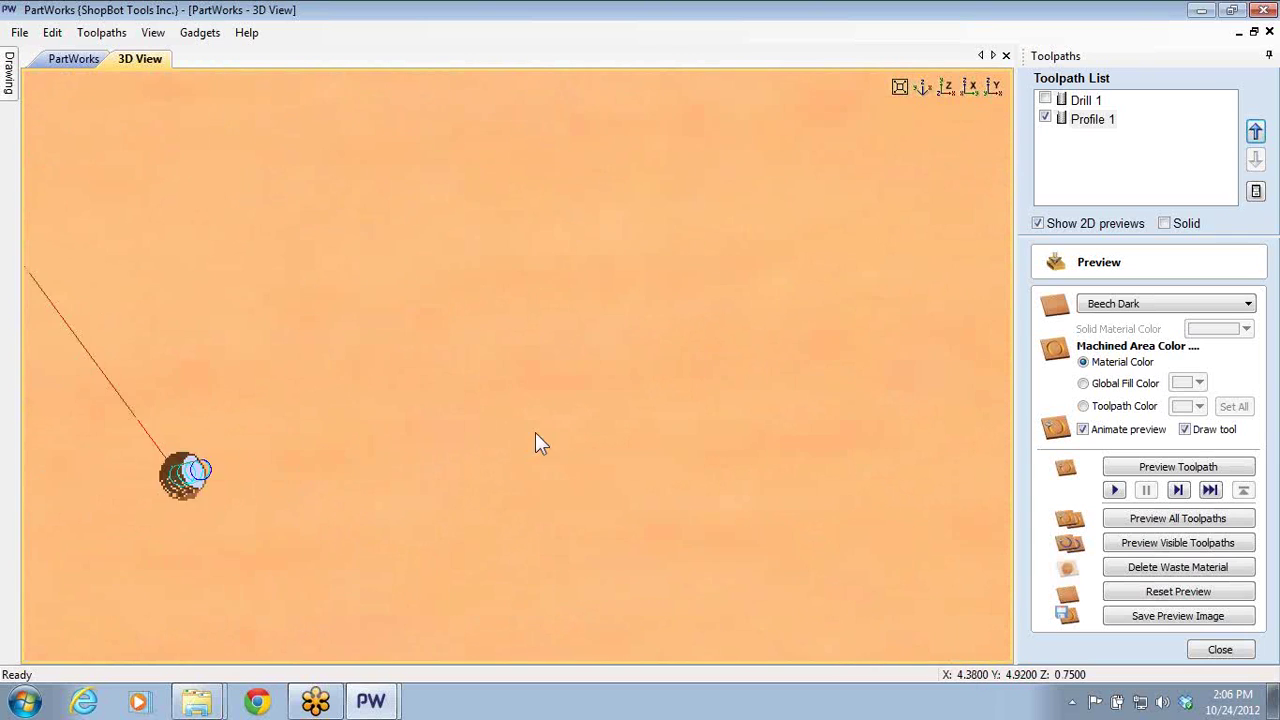
pyautogui.click(1222, 651)
# - Draw a roughly 1.46-inch circle centred above the drill point in the 2D view
pyautogui.click(1128, 390)
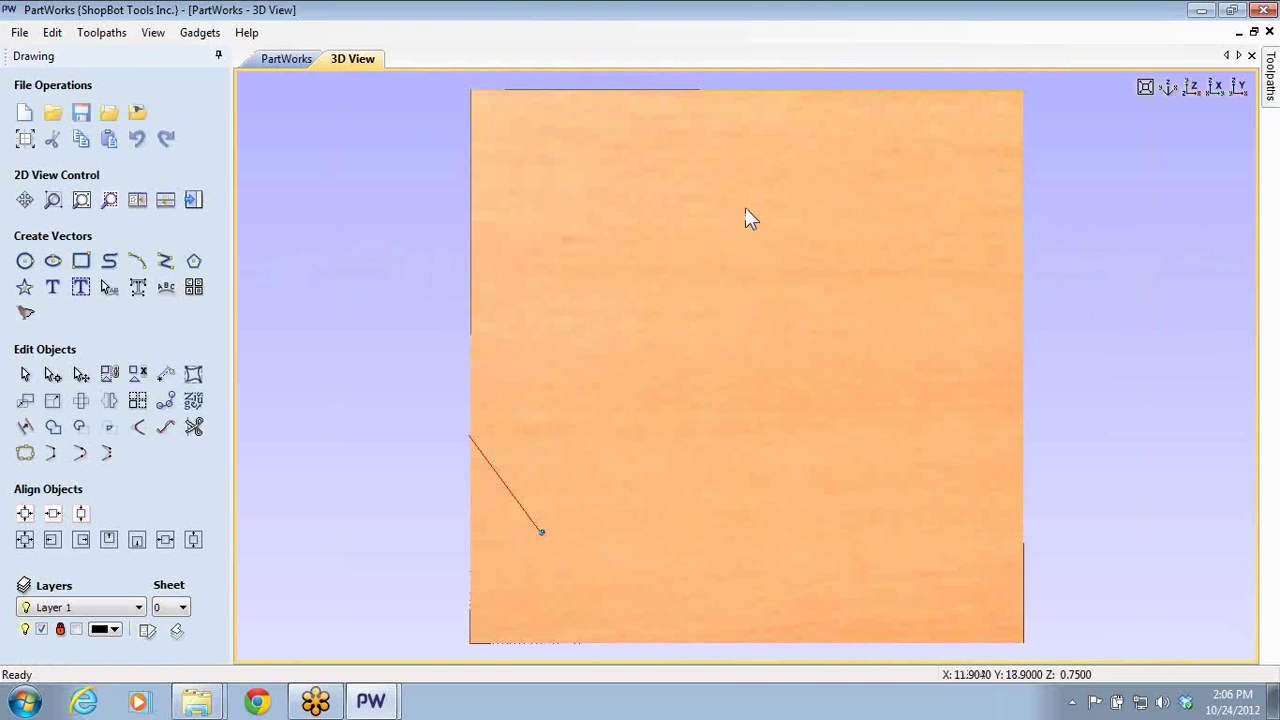
pyautogui.click(25, 262)
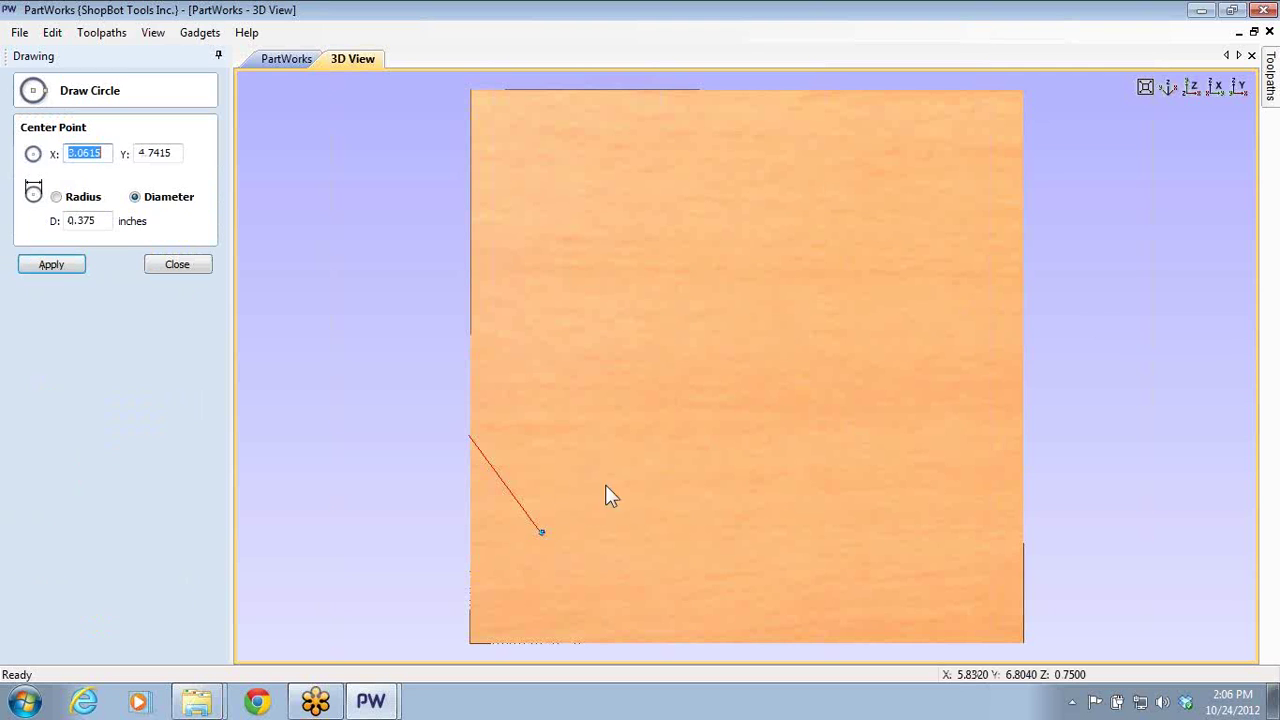
pyautogui.moveTo(631, 497); pyautogui.dragTo(651, 523)
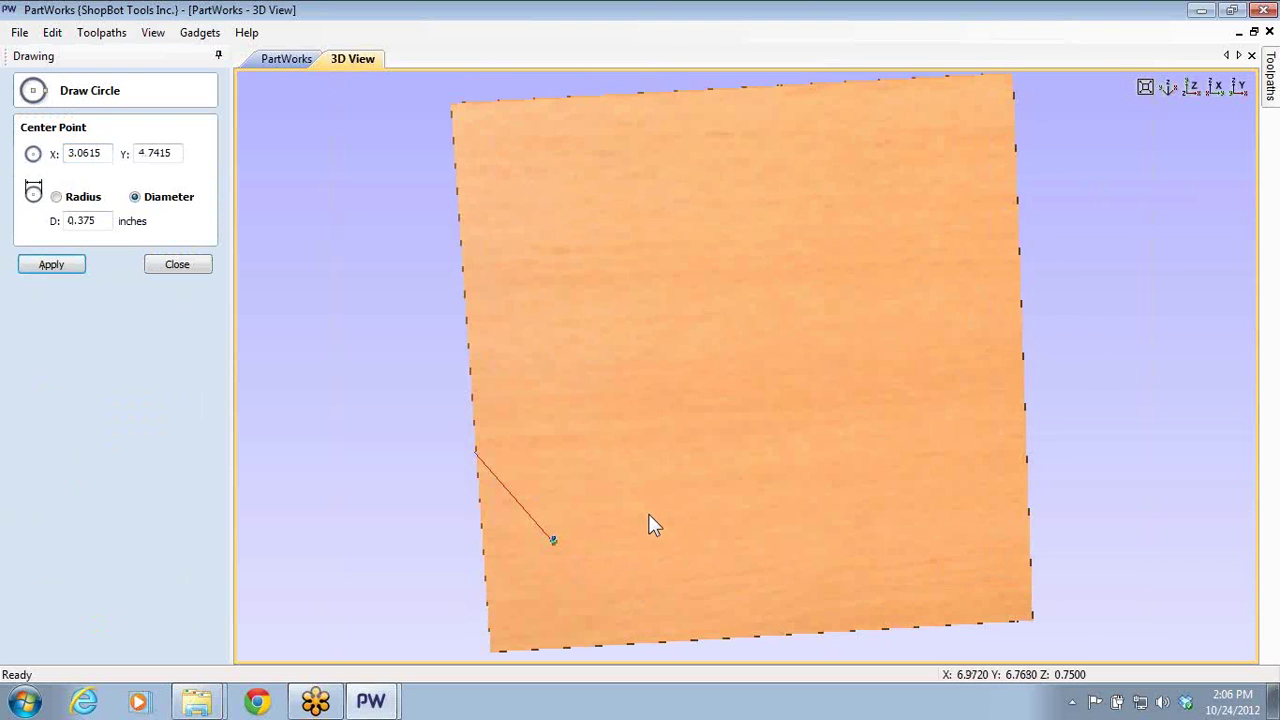
pyautogui.click(188, 263)
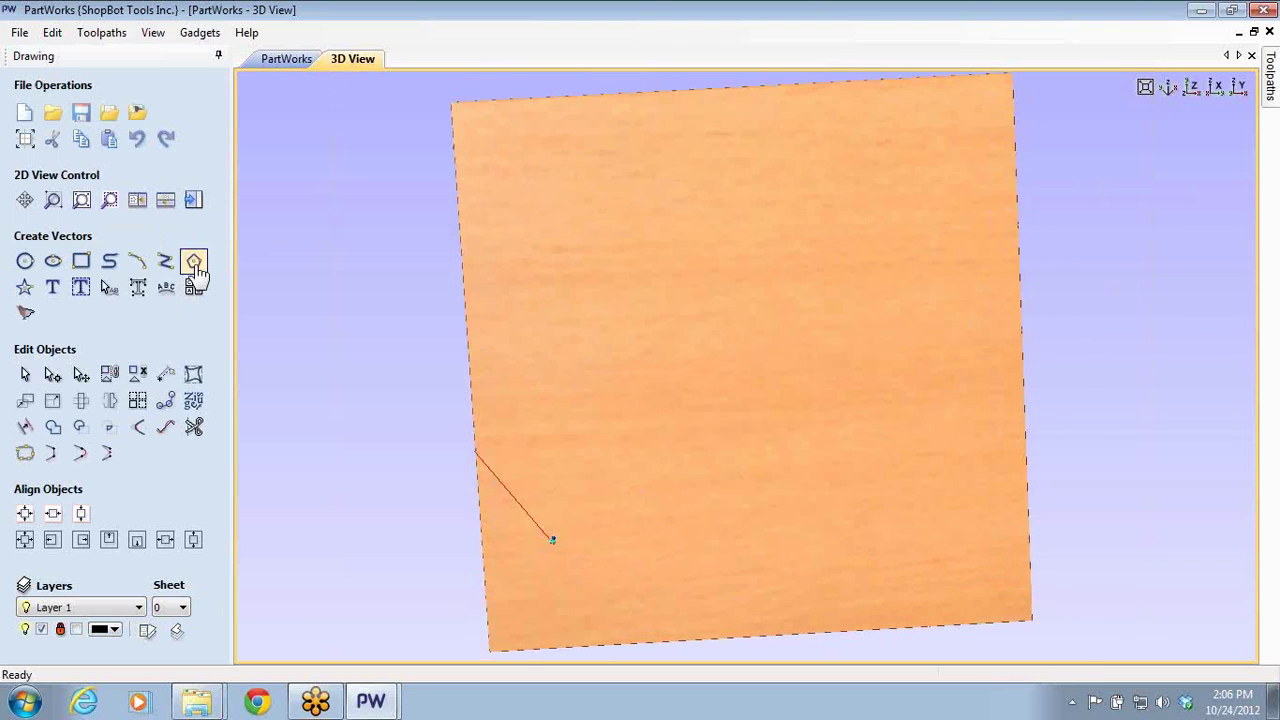
pyautogui.click(278, 60)
pyautogui.click(25, 261)
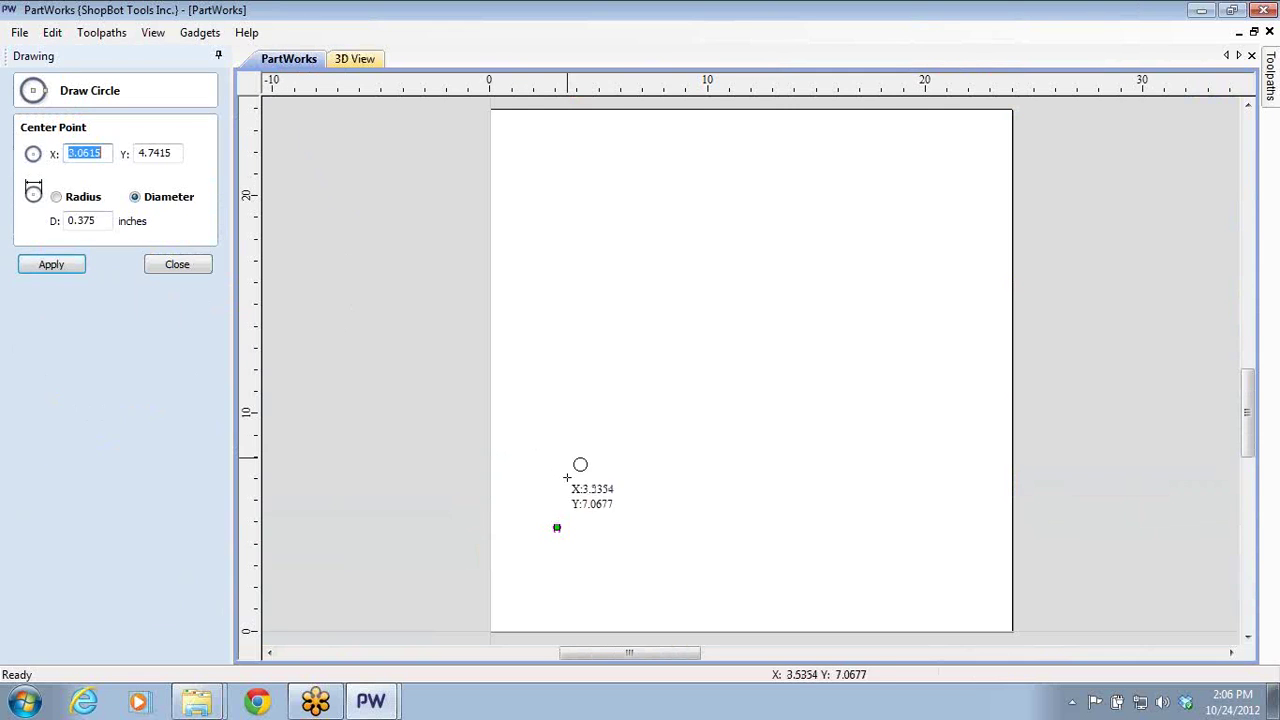
pyautogui.click(603, 485)
pyautogui.click(618, 491)
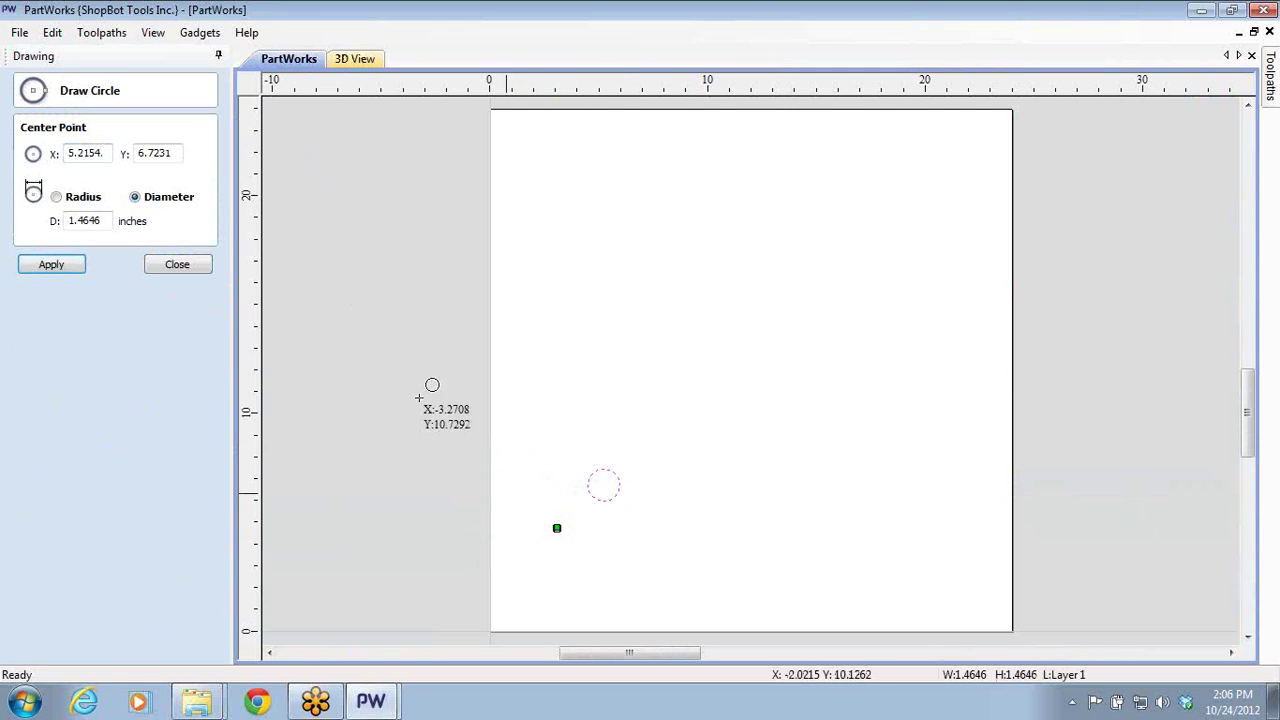
pyautogui.click(175, 265)
# - Look over the Pocket toolpath form and close it without calculating
pyautogui.click(194, 202)
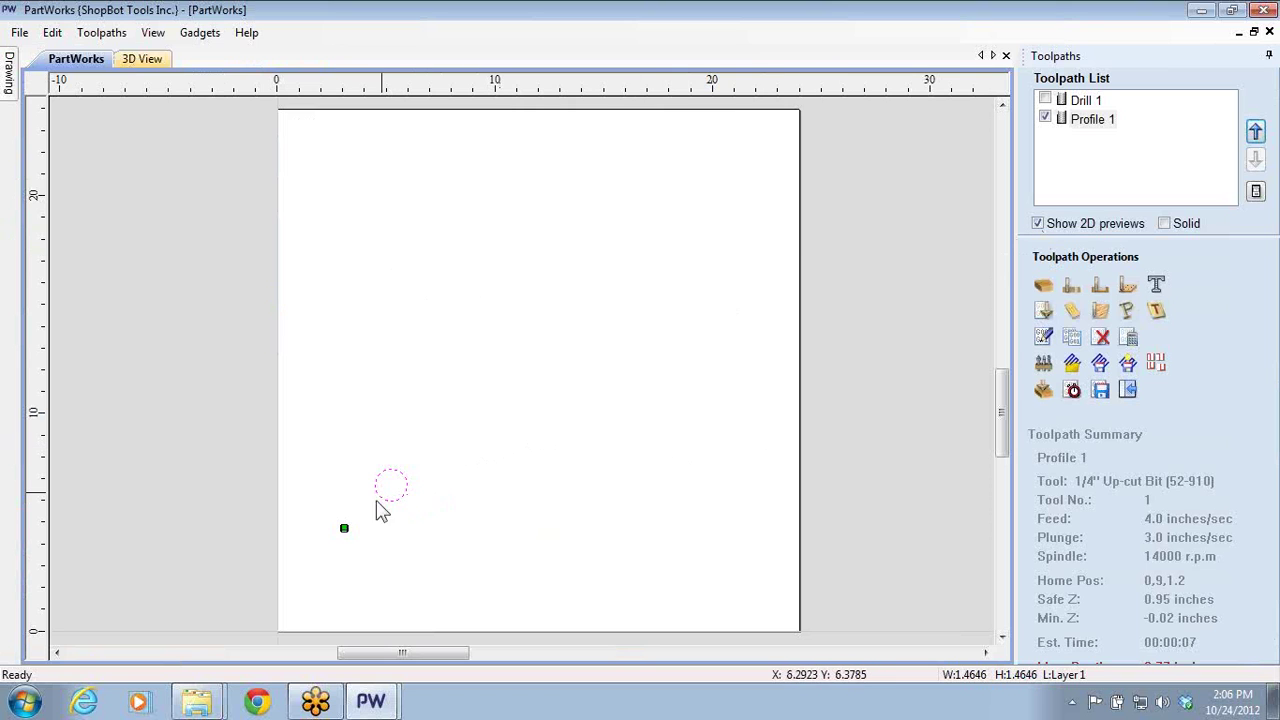
pyautogui.click(410, 515)
pyautogui.scroll(3, 405, 510)
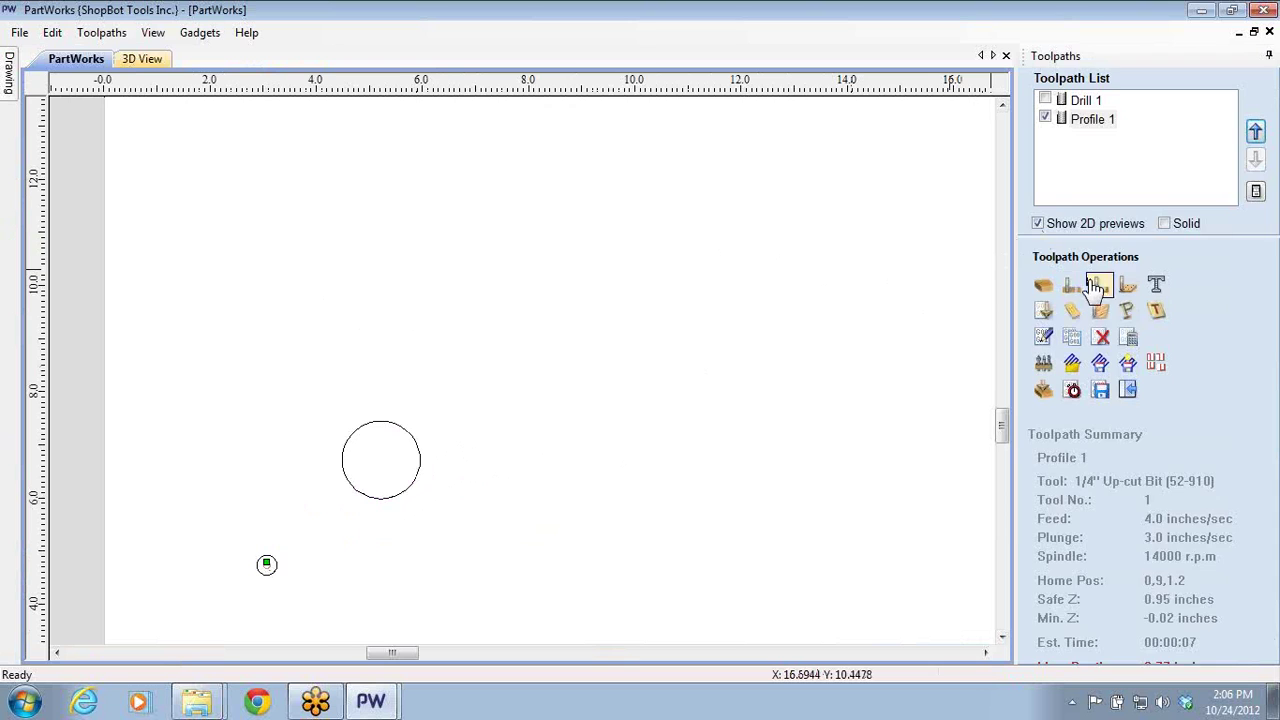
pyautogui.click(1099, 285)
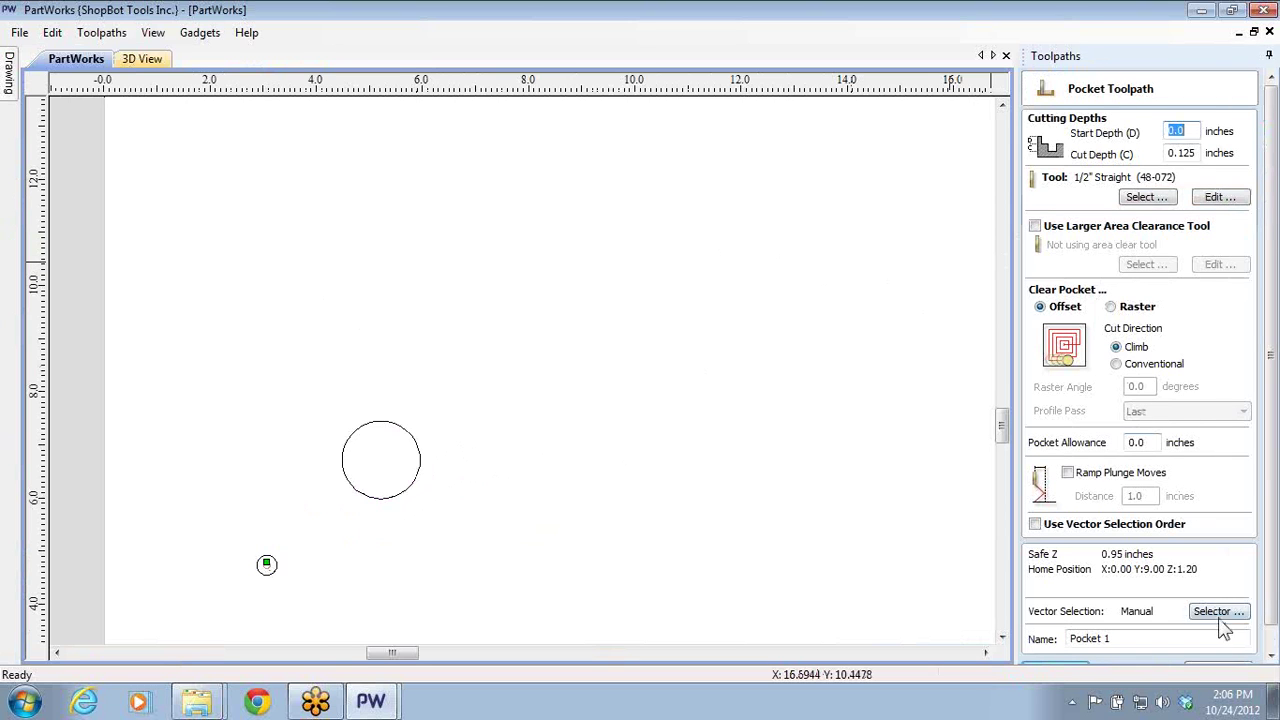
pyautogui.click(1270, 656)
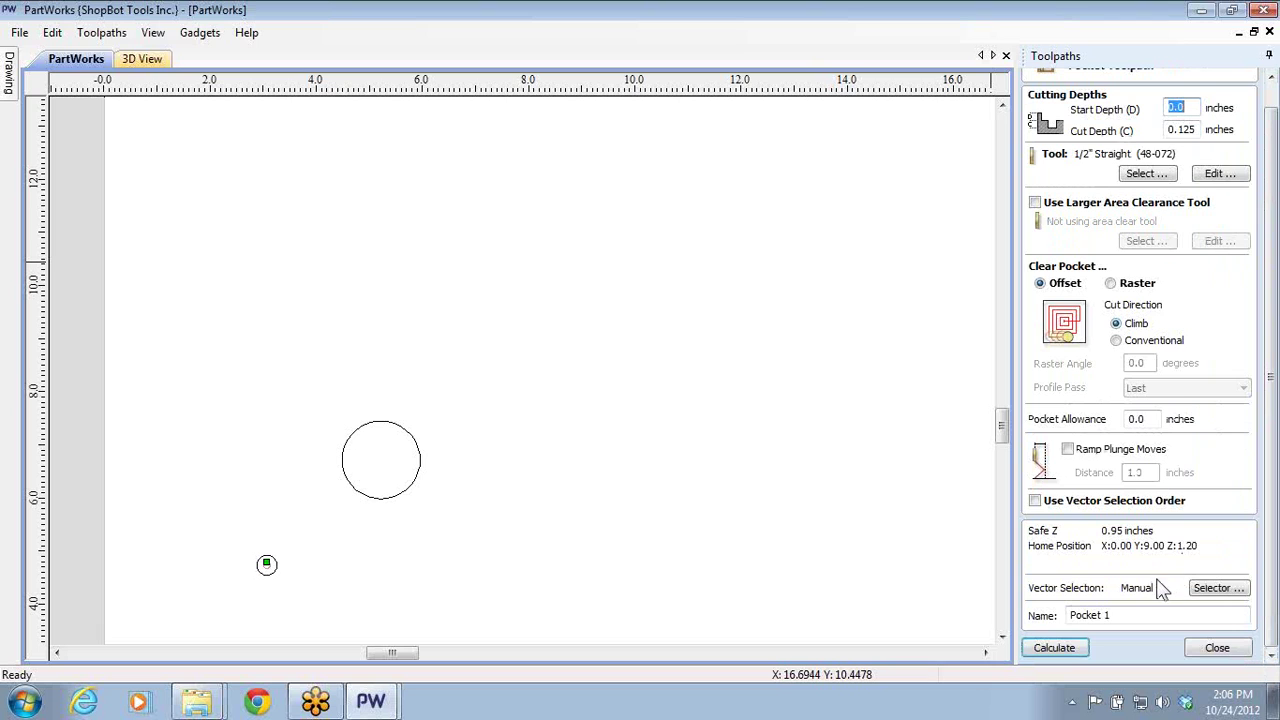
pyautogui.click(1215, 650)
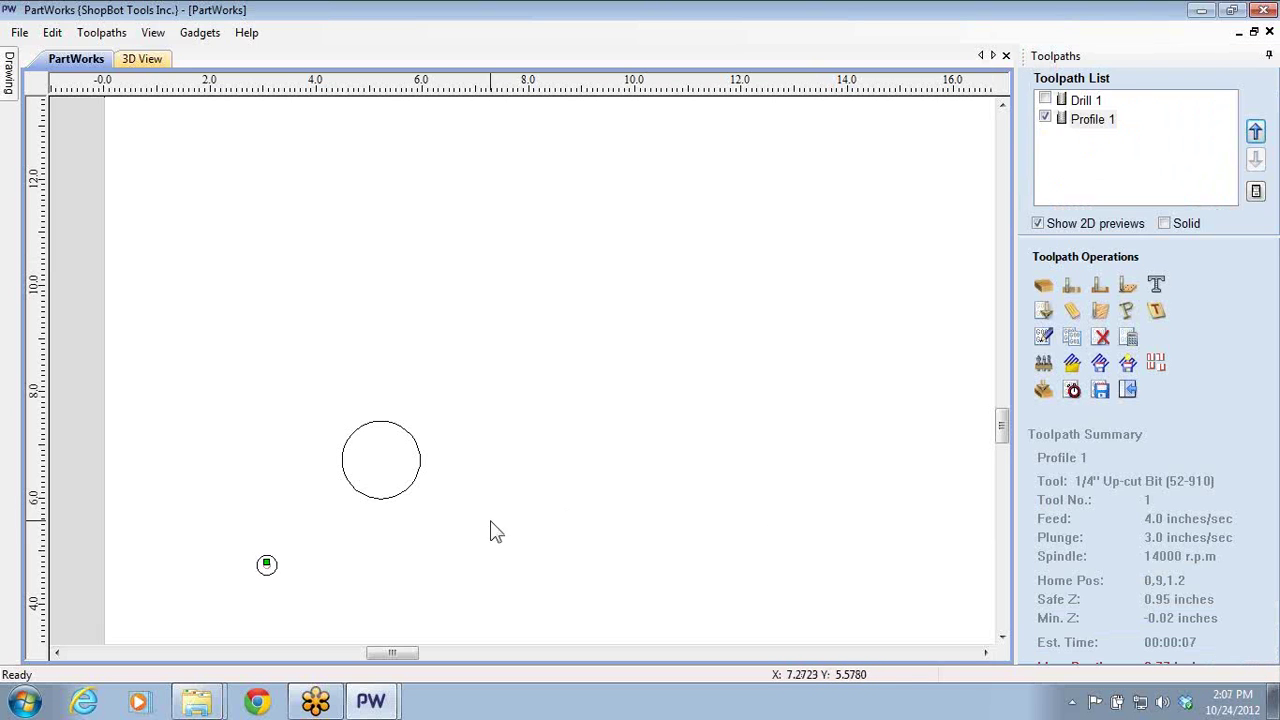
# - Place a copy of the circle to its right and delete the Profile 1 and Drill 1 toolpaths
pyautogui.click(402, 499)
pyautogui.click(414, 499)
pyautogui.click(374, 499)
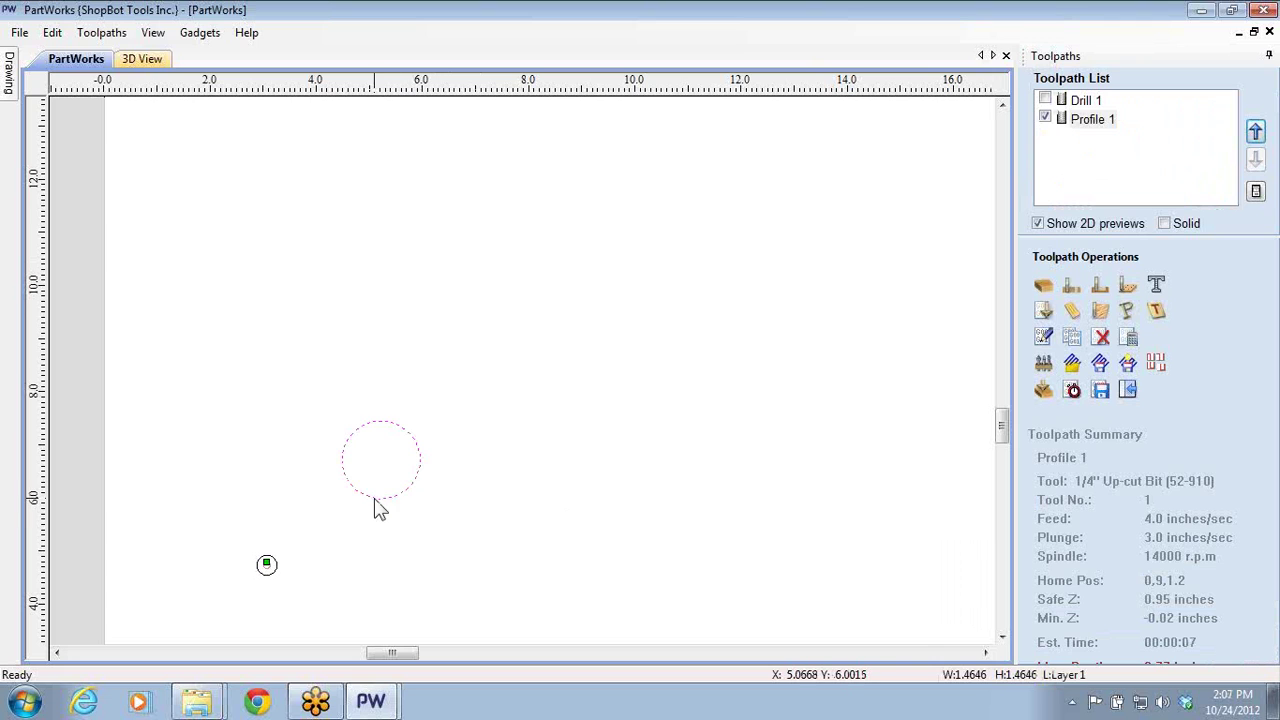
pyautogui.click(374, 499)
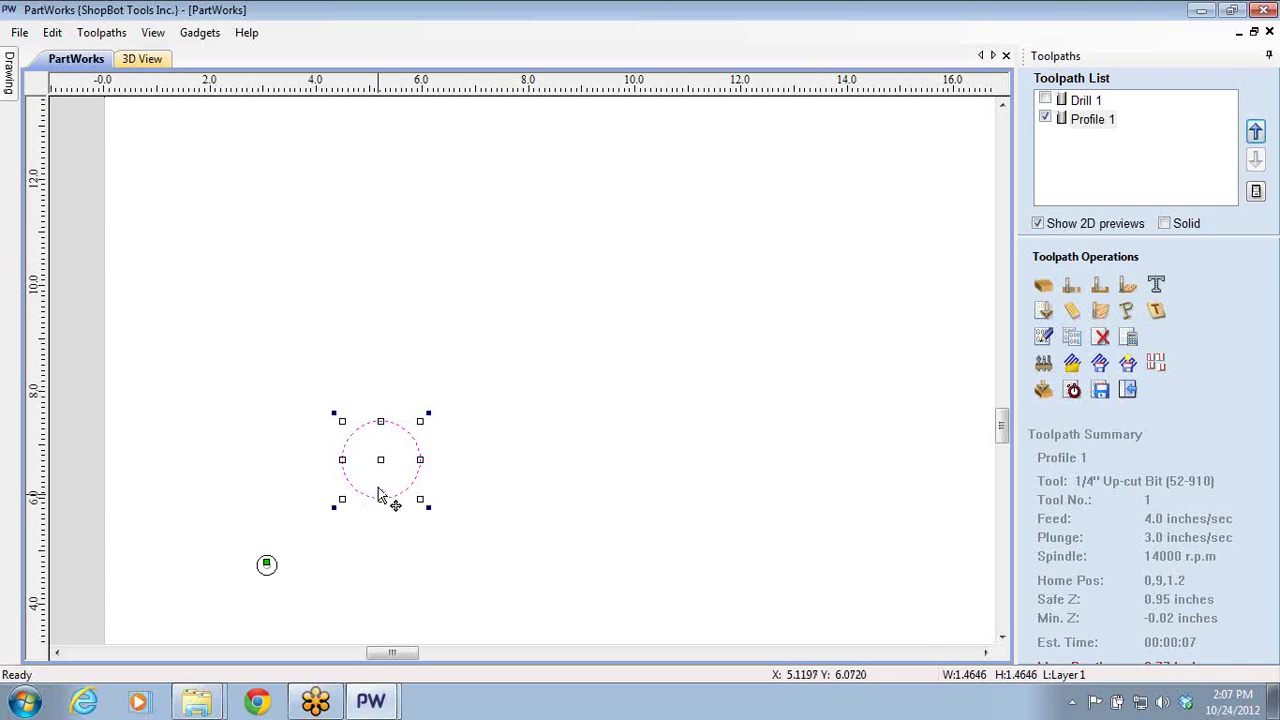
pyautogui.moveTo(380, 460); pyautogui.dragTo(522, 462)
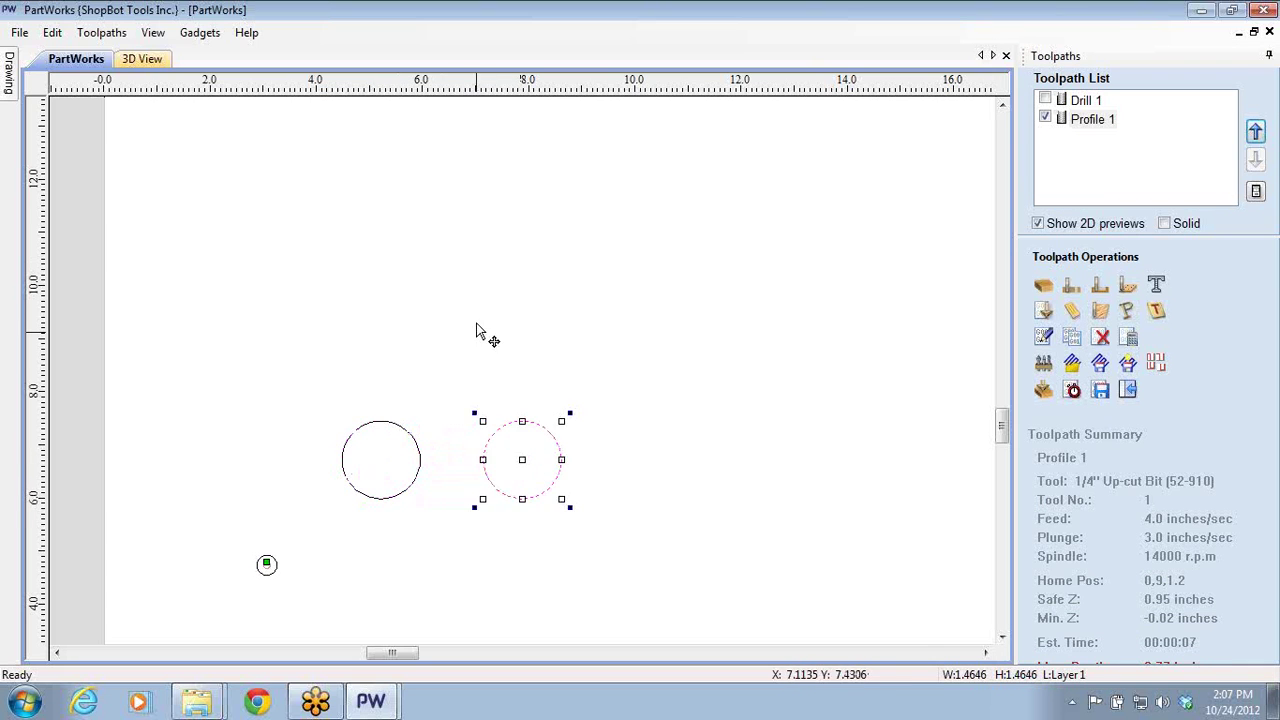
pyautogui.click(474, 336)
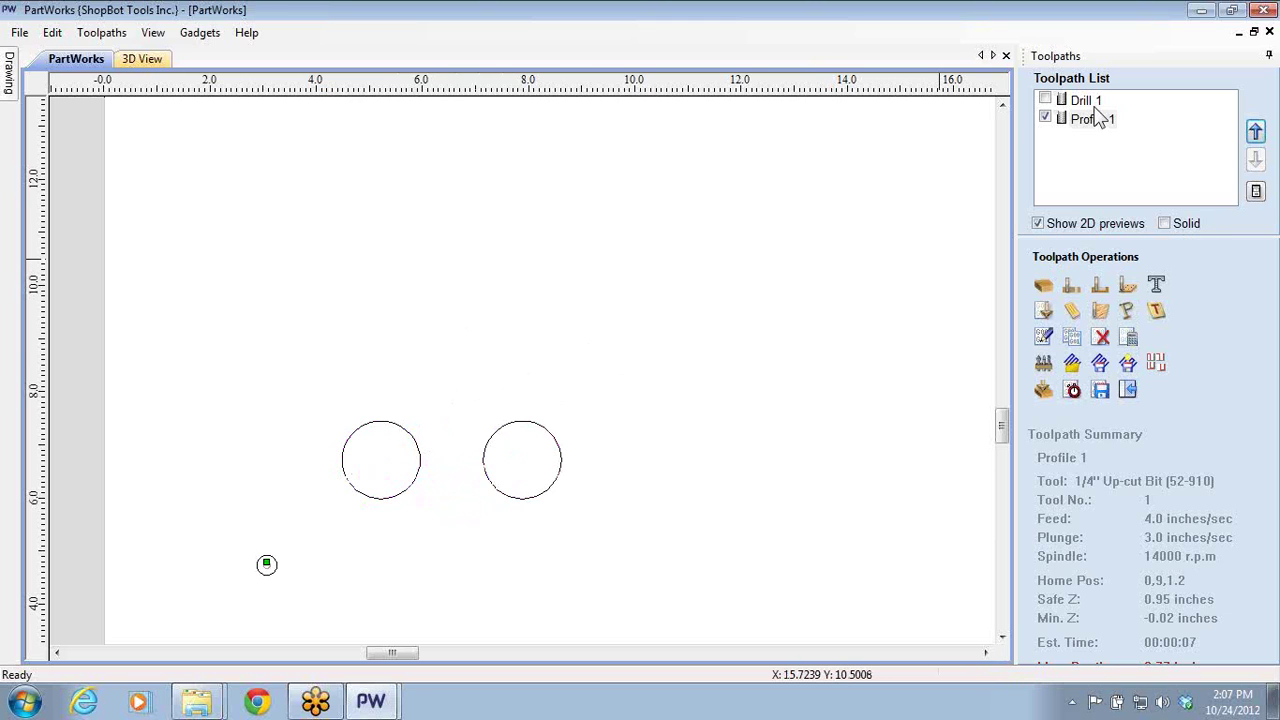
pyautogui.click(1102, 340)
pyautogui.click(1102, 340)
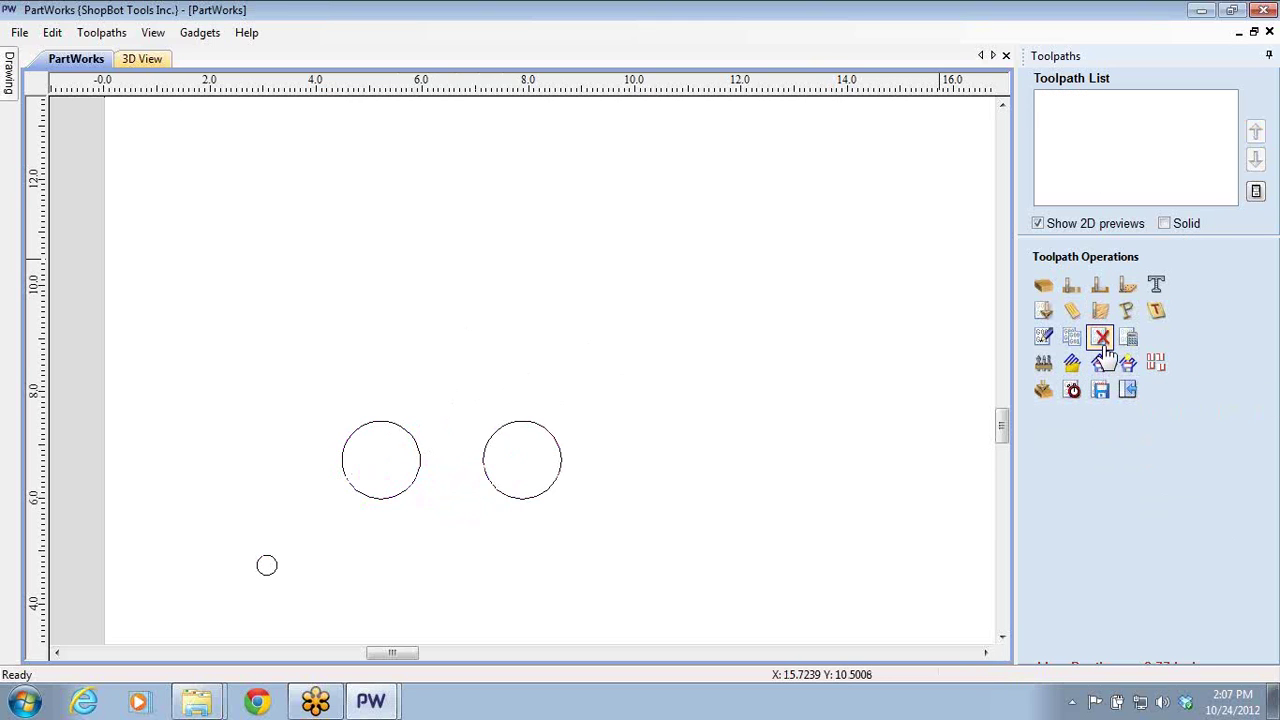
# - Calculate a profile toolpath for the left circle with spiral ramps enabled
pyautogui.click(401, 436)
pyautogui.click(398, 424)
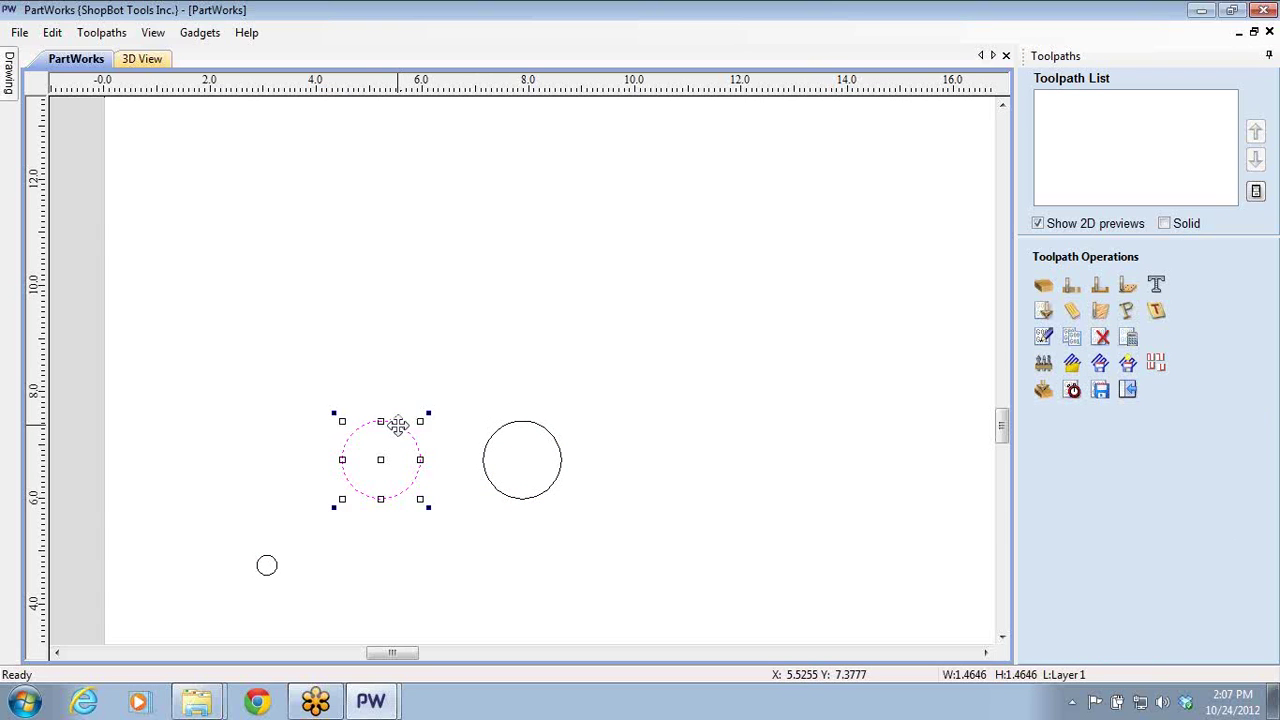
pyautogui.click(398, 424)
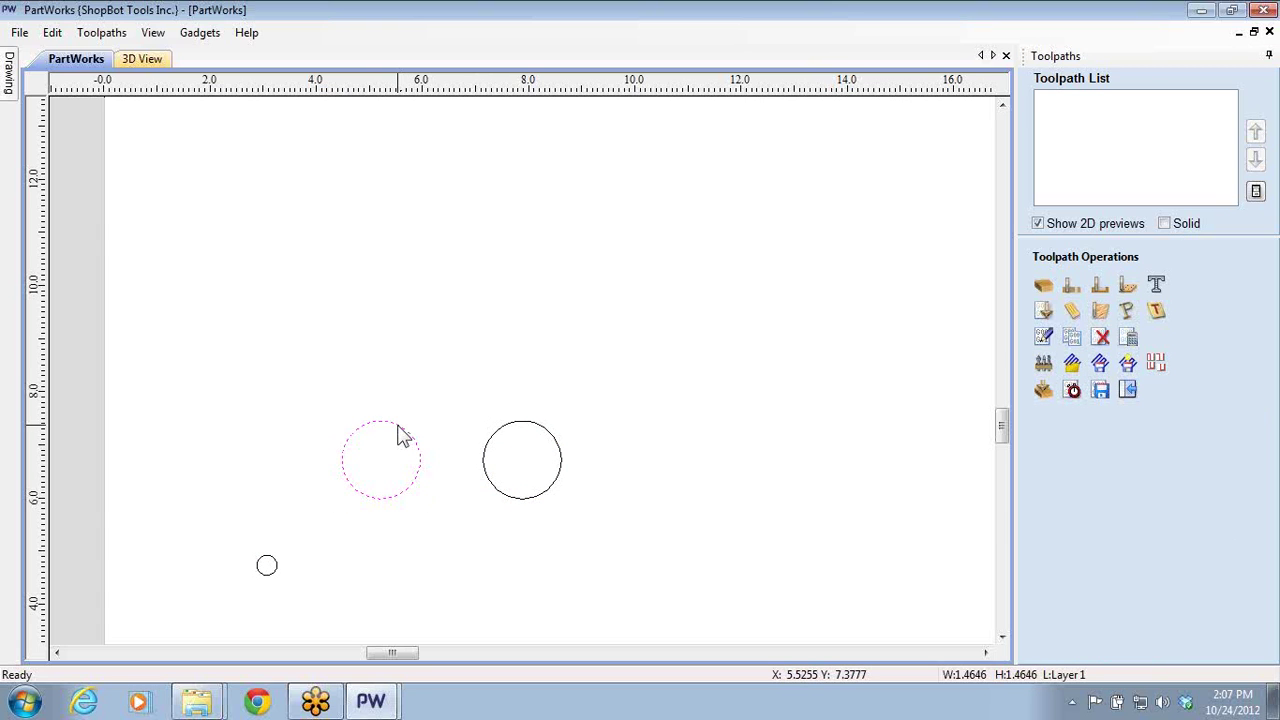
pyautogui.click(398, 432)
pyautogui.click(400, 434)
pyautogui.click(400, 434)
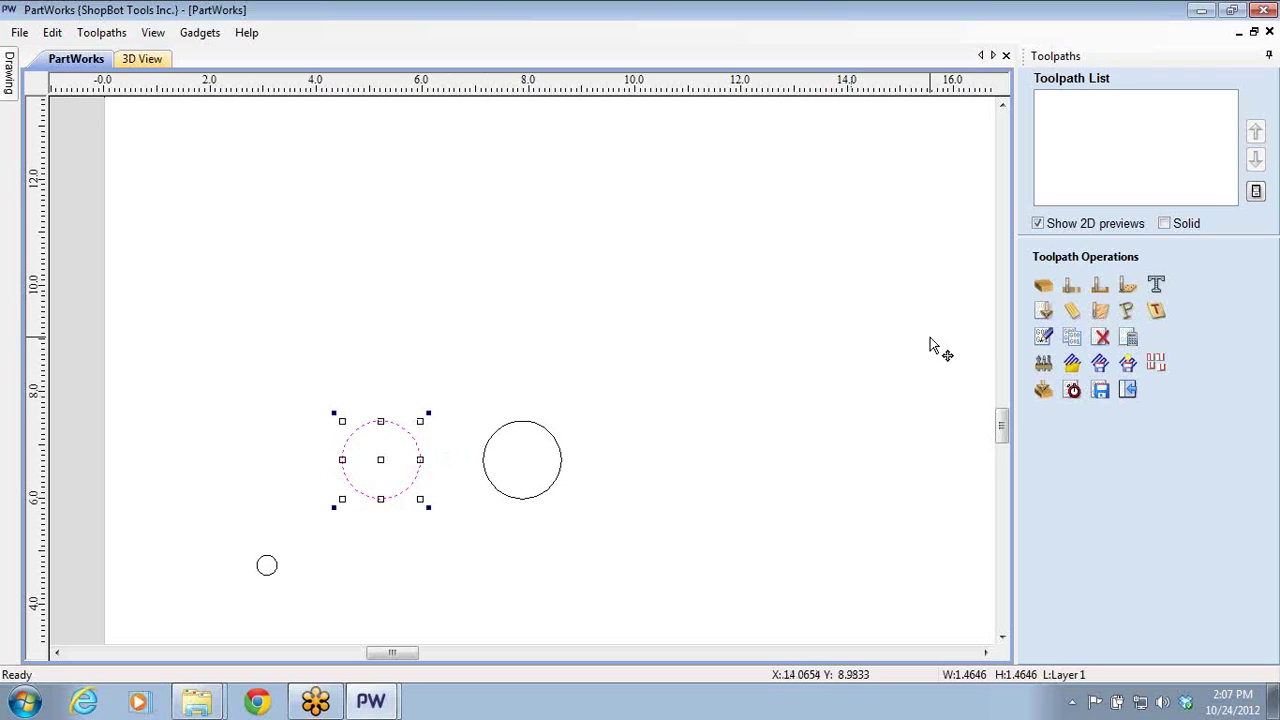
pyautogui.click(1071, 286)
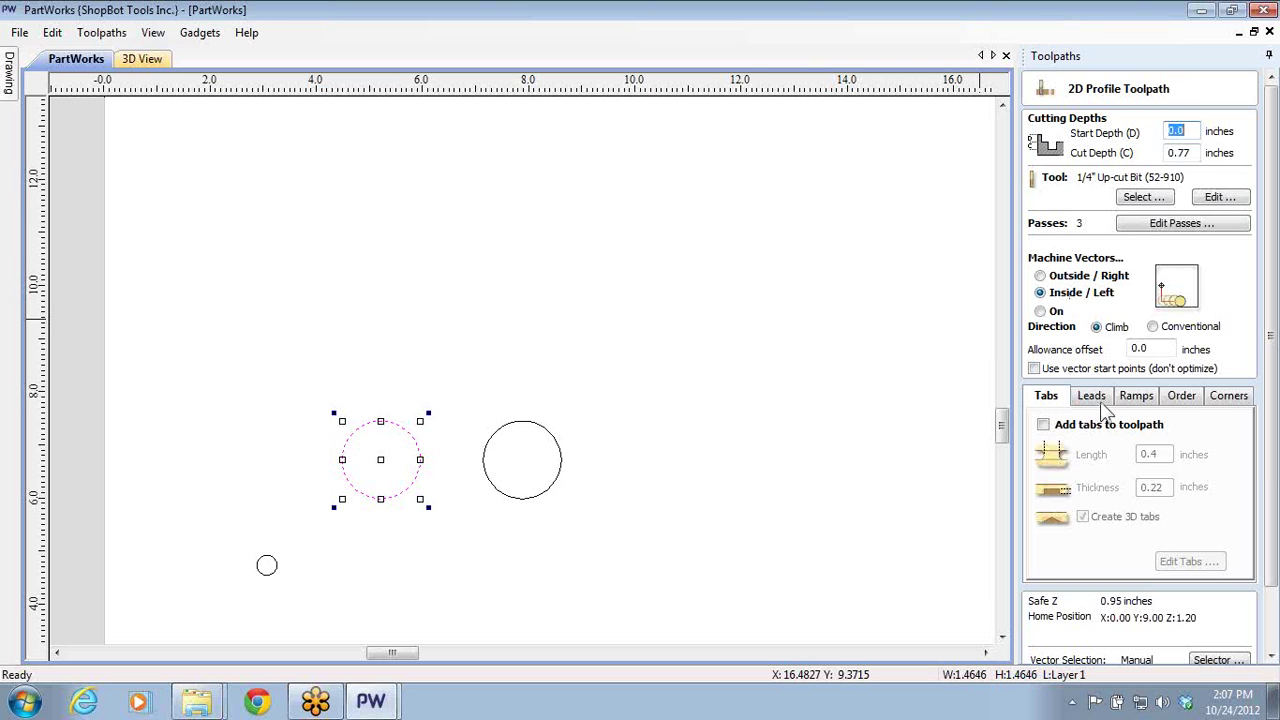
pyautogui.click(1135, 398)
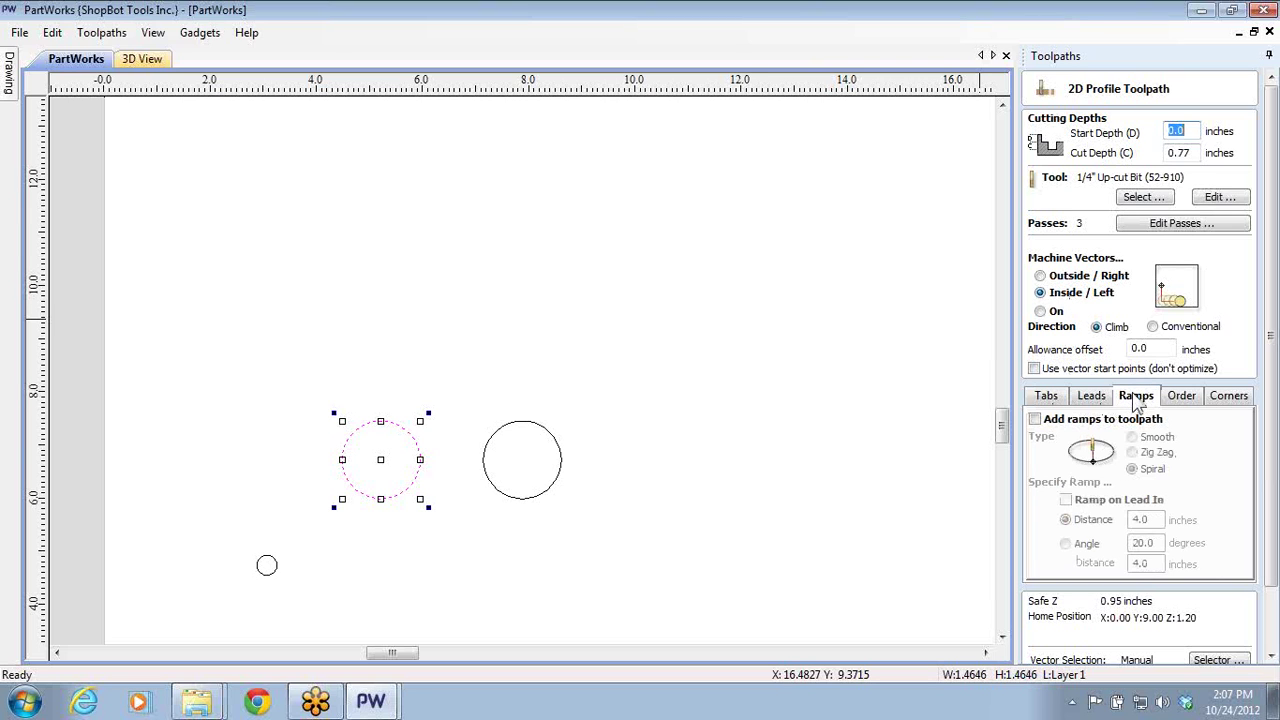
pyautogui.click(1035, 419)
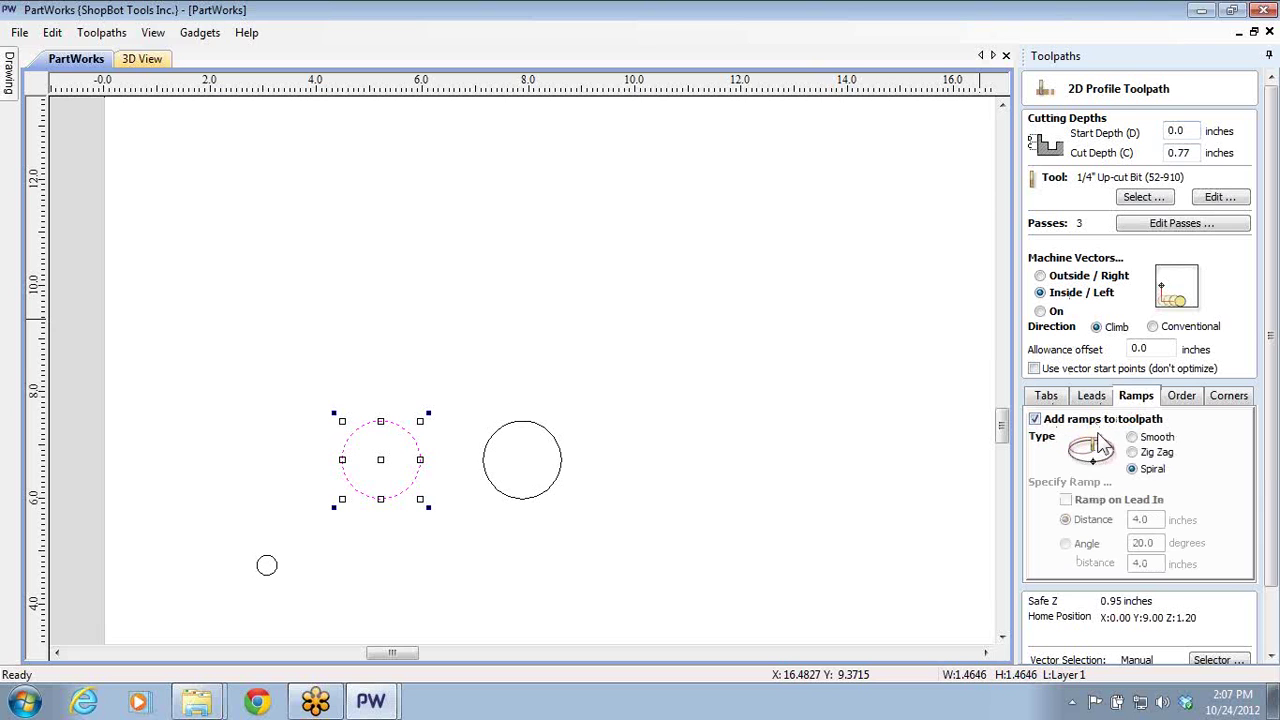
pyautogui.click(1132, 469)
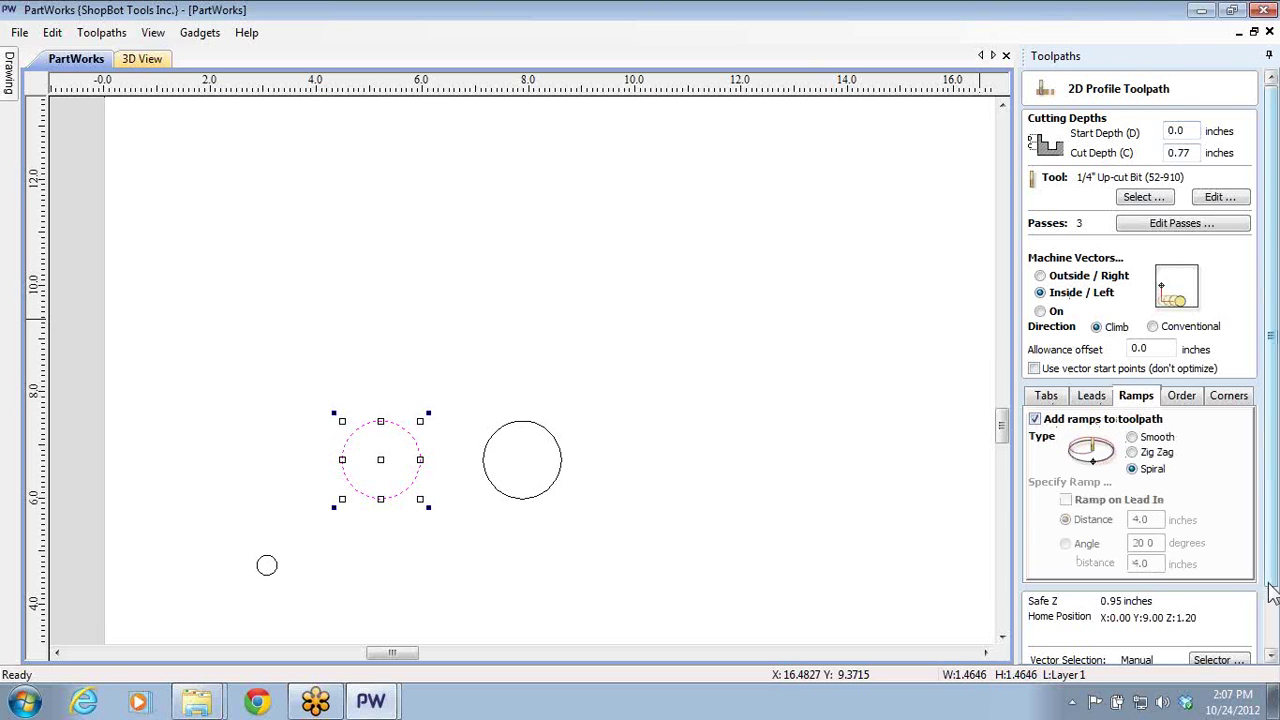
pyautogui.scroll(-2, 1268, 590)
pyautogui.click(1060, 647)
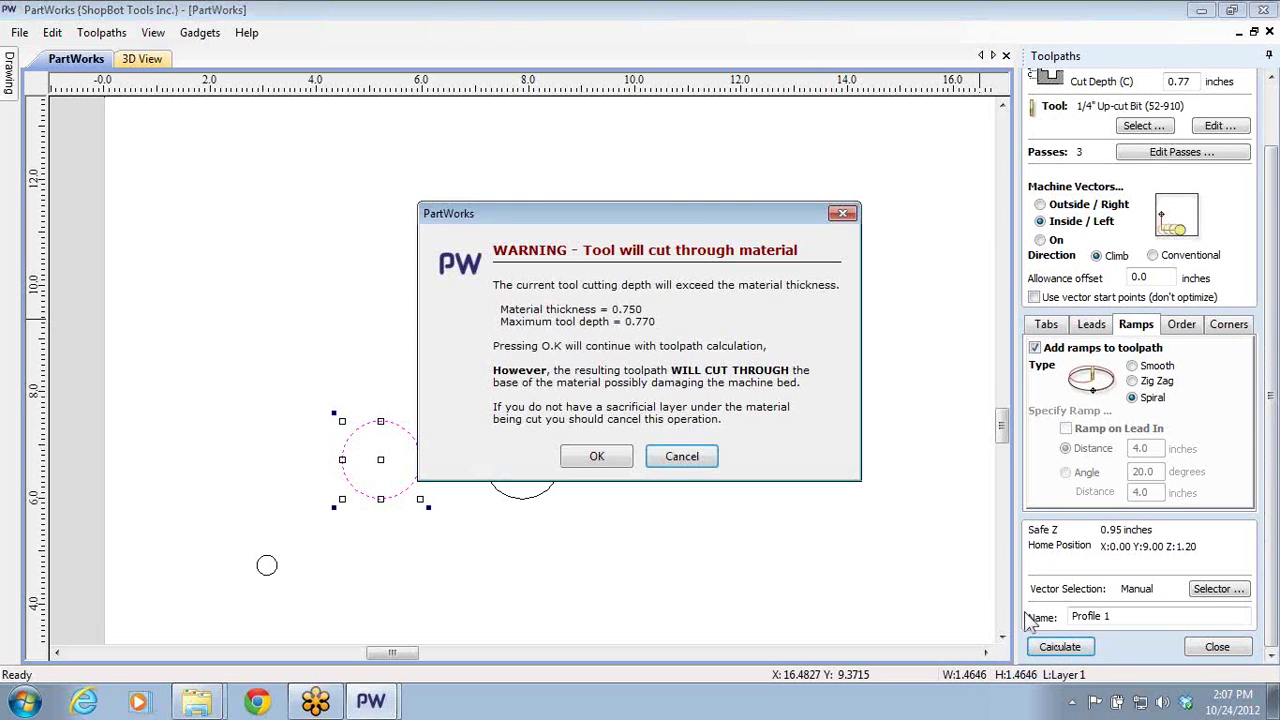
# - Accept the warning, simulate Profile 1 cutting a ring through the board, and return to 2D
pyautogui.click(596, 457)
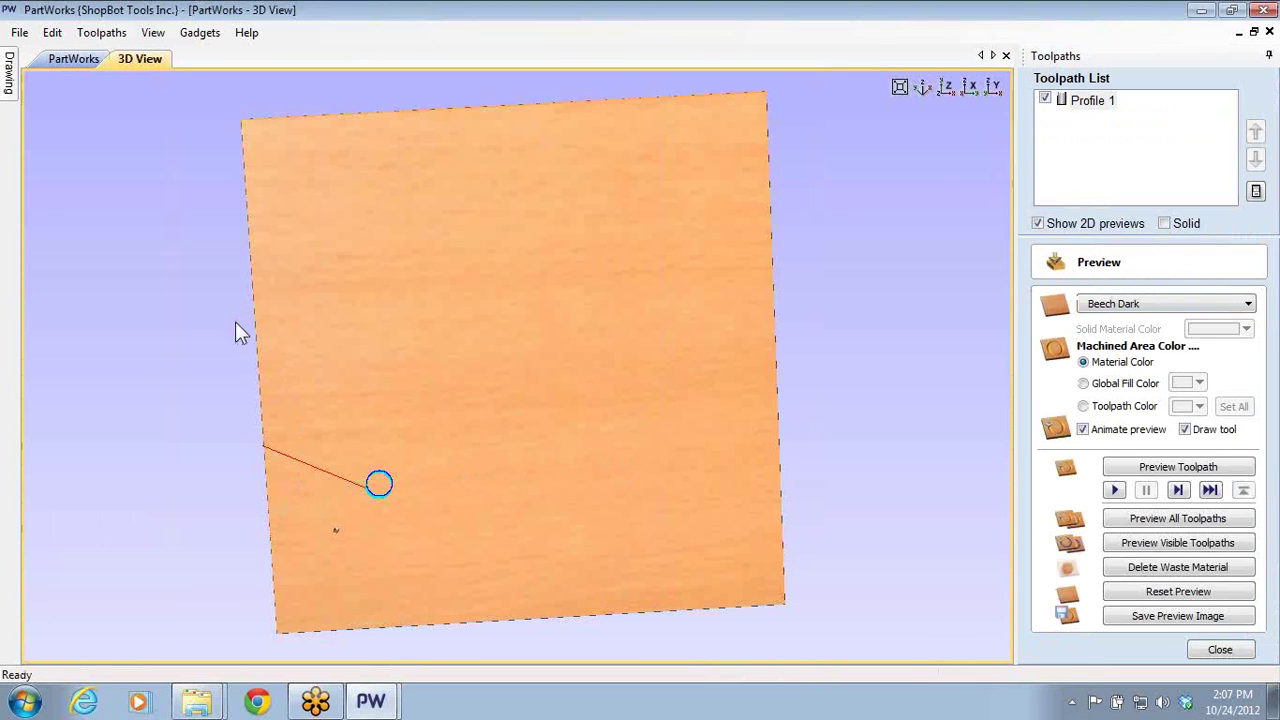
pyautogui.click(1178, 543)
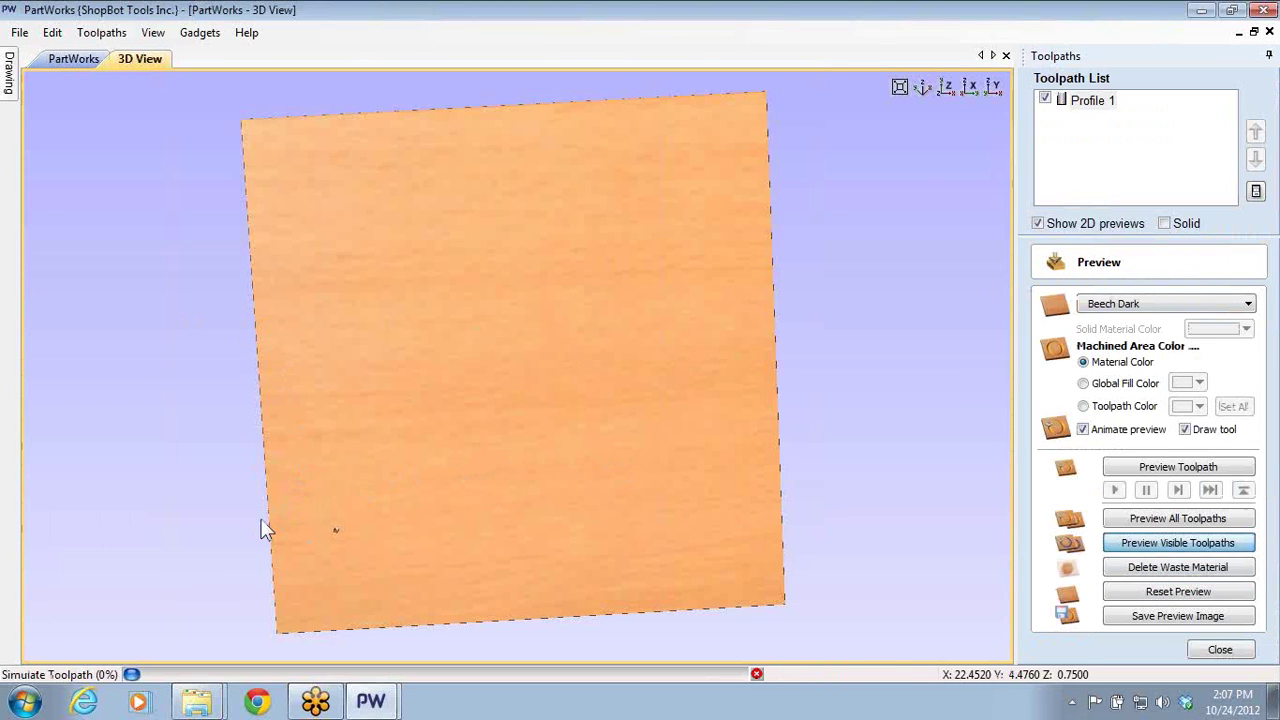
pyautogui.scroll(5, 357, 546)
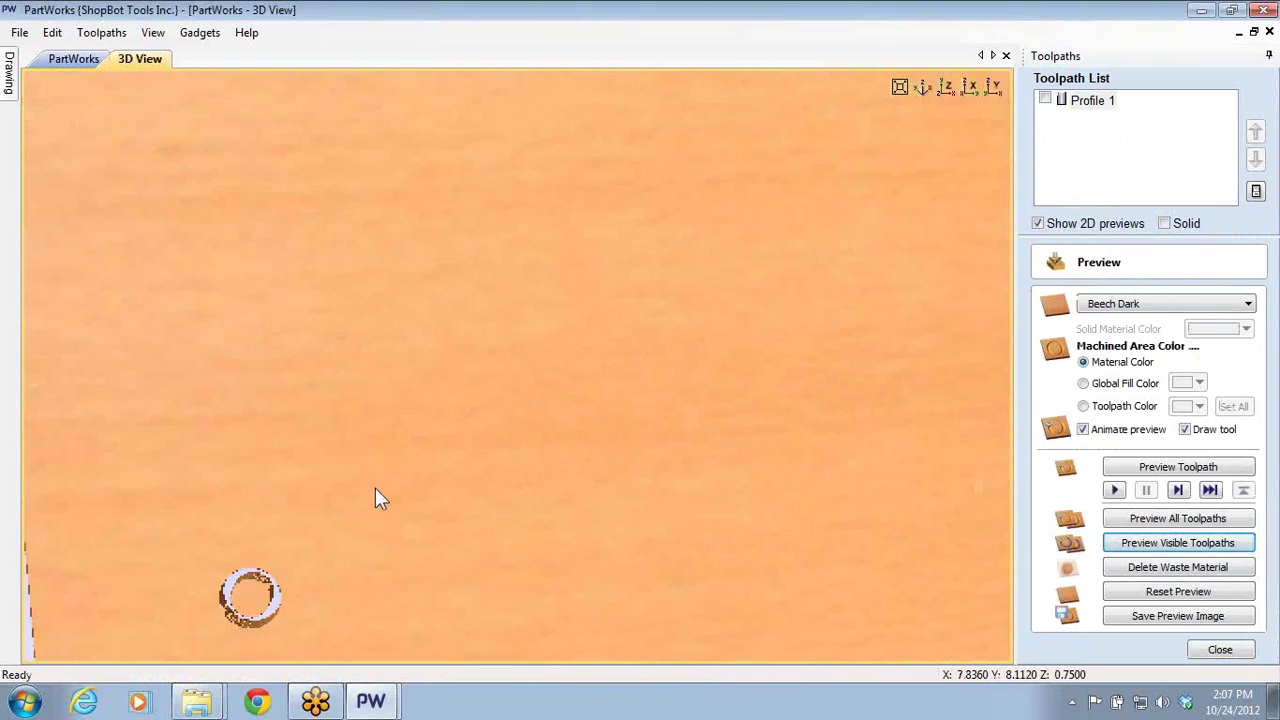
pyautogui.scroll(-3, 445, 300)
pyautogui.scroll(5, 400, 290)
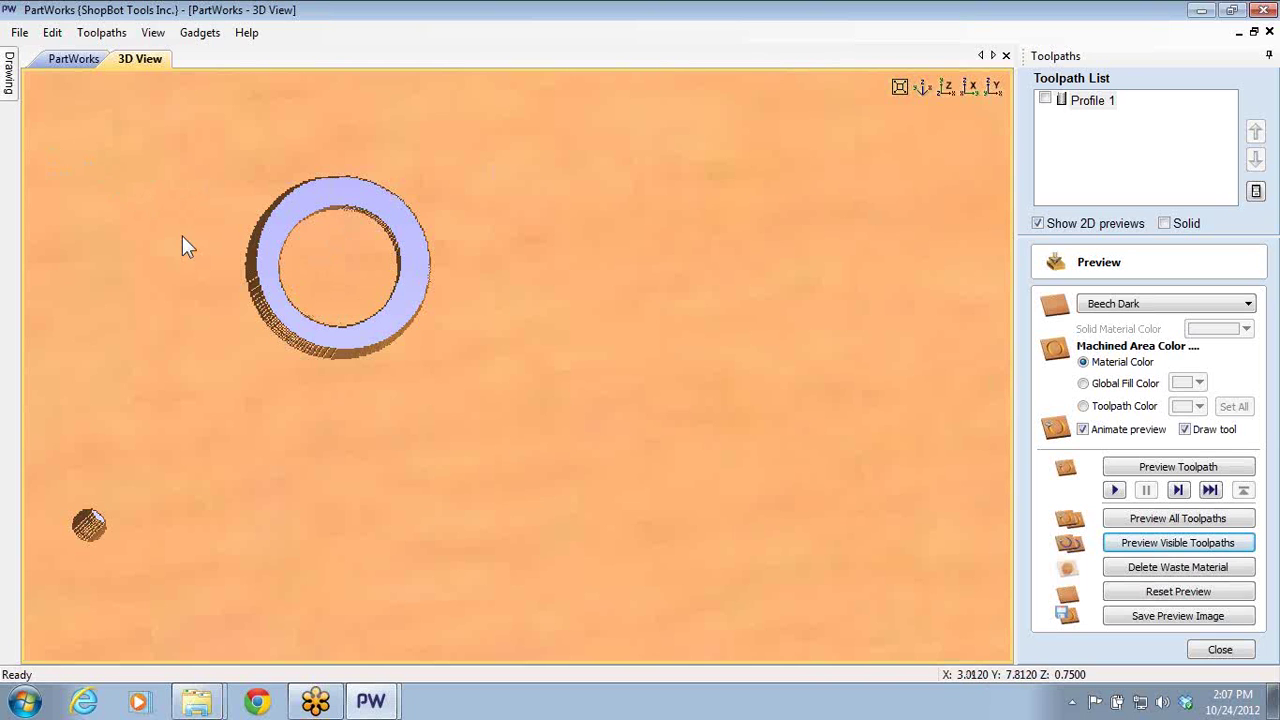
pyautogui.click(68, 58)
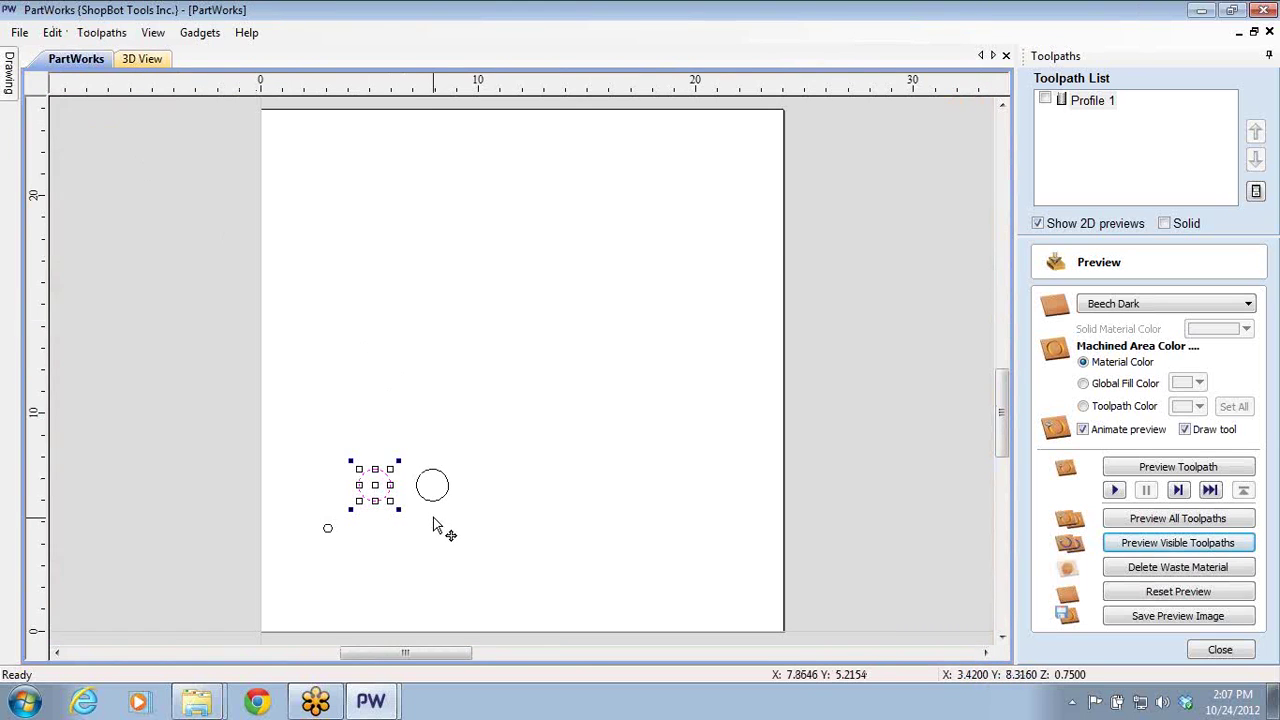
# - Select the right circle and close the toolpath preview
pyautogui.scroll(3, 437, 520)
pyautogui.click(441, 492)
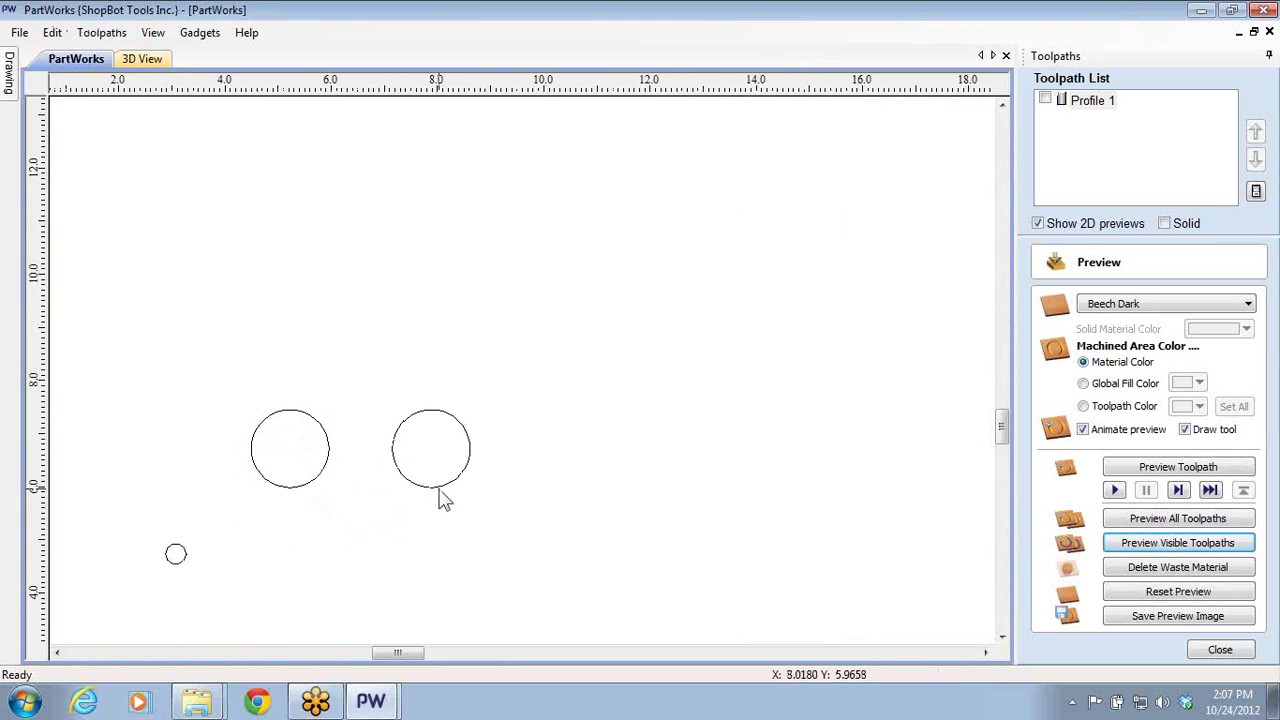
pyautogui.click(437, 489)
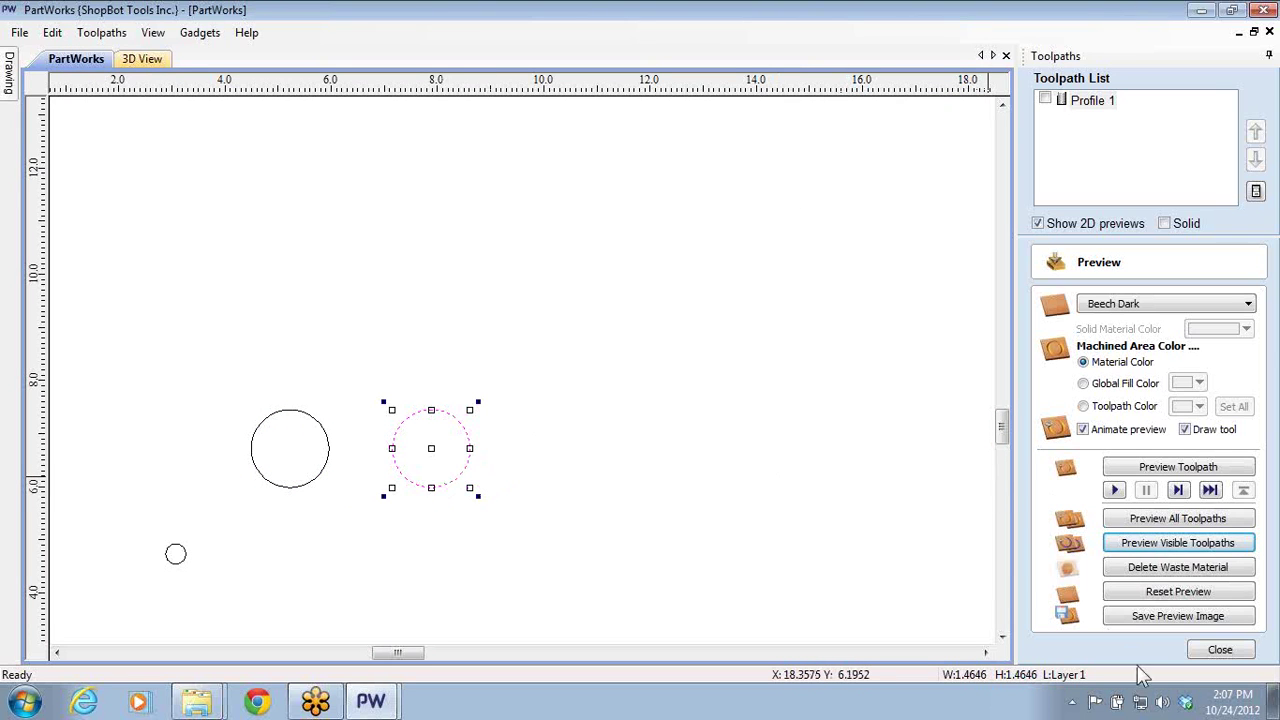
pyautogui.click(1220, 650)
# - Calculate a 0.77-inch-deep pocket using the 1/4" Up-cut Bit (52-910)
pyautogui.click(1098, 287)
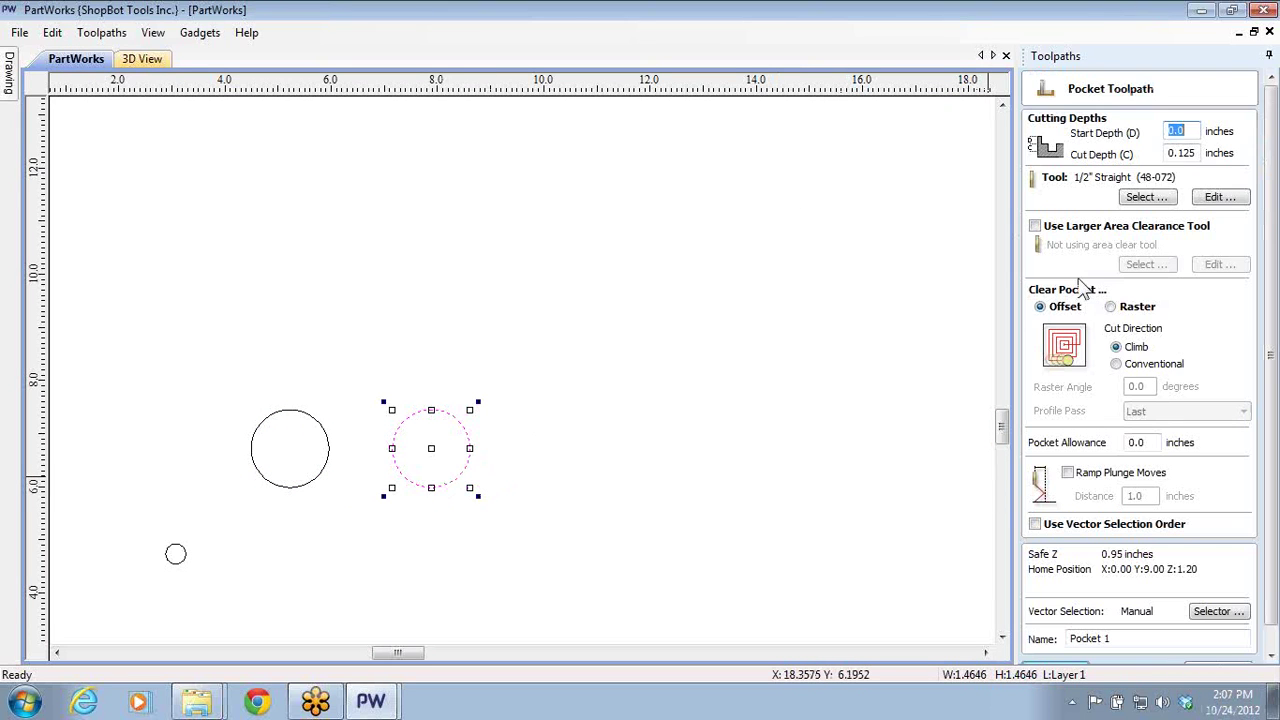
pyautogui.moveTo(1180, 153); pyautogui.dragTo(1196, 153)
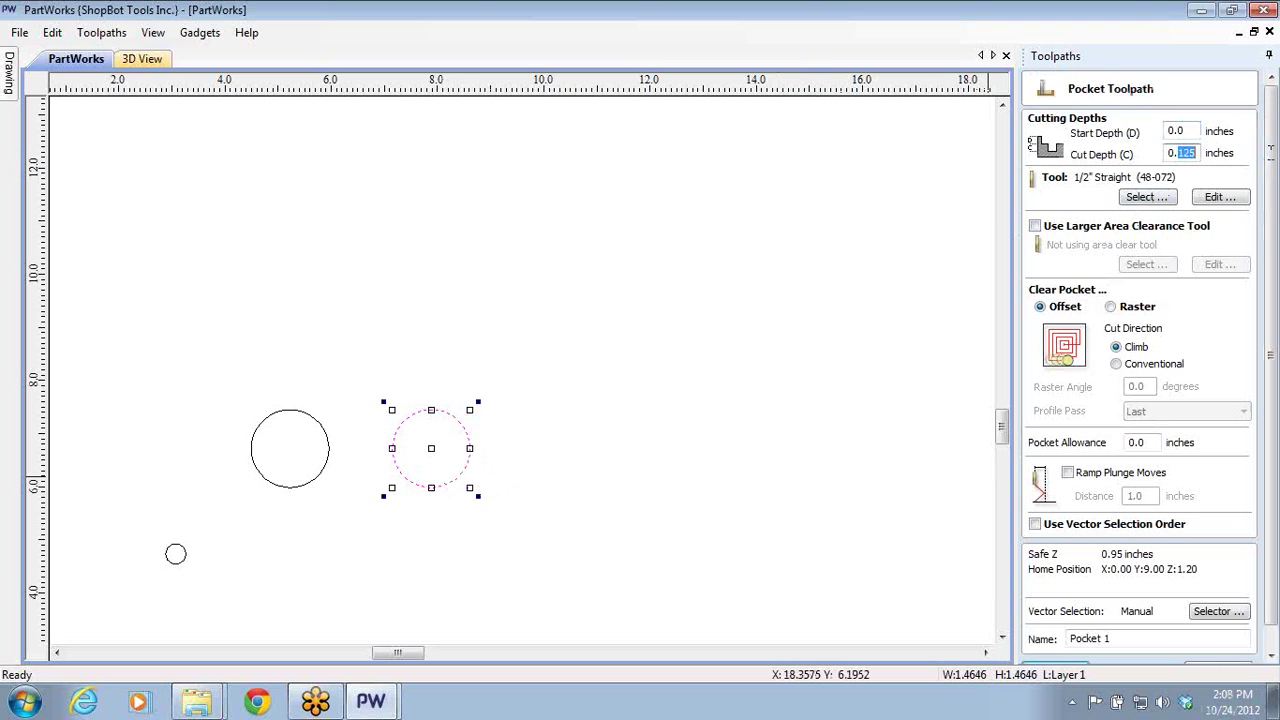
pyautogui.write('77')
pyautogui.click(1143, 198)
pyautogui.click(428, 172)
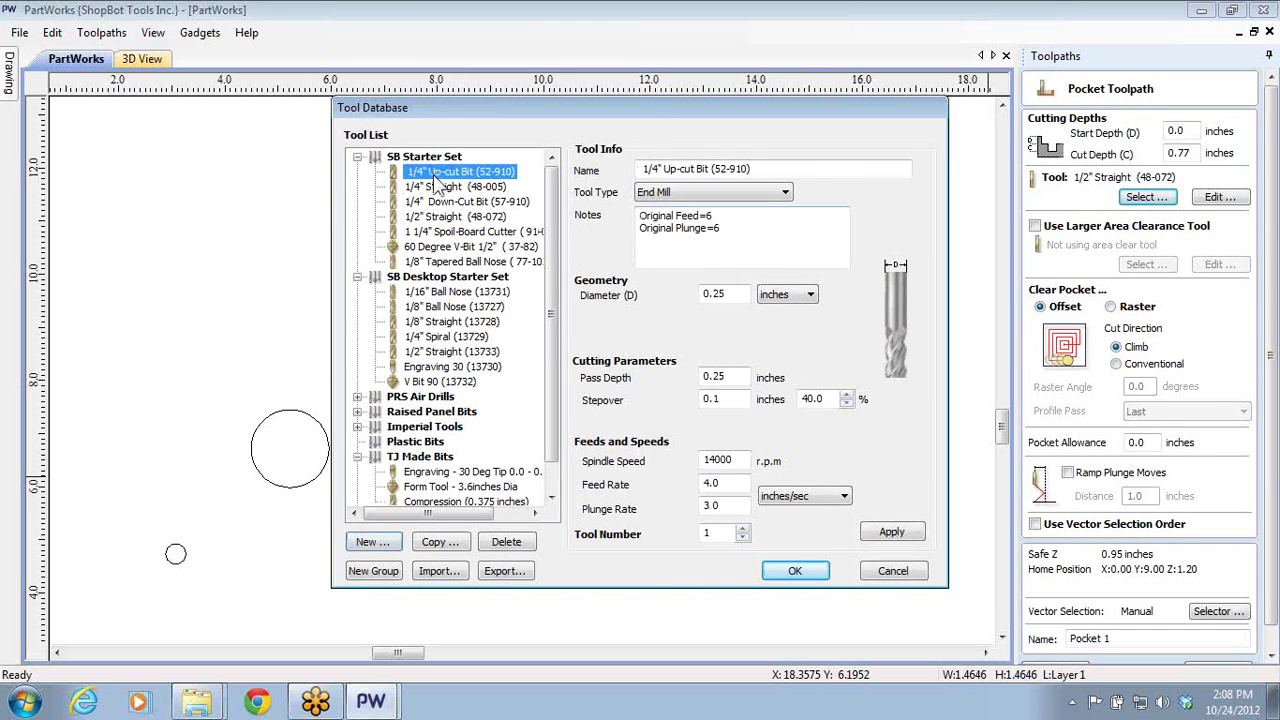
pyautogui.click(766, 572)
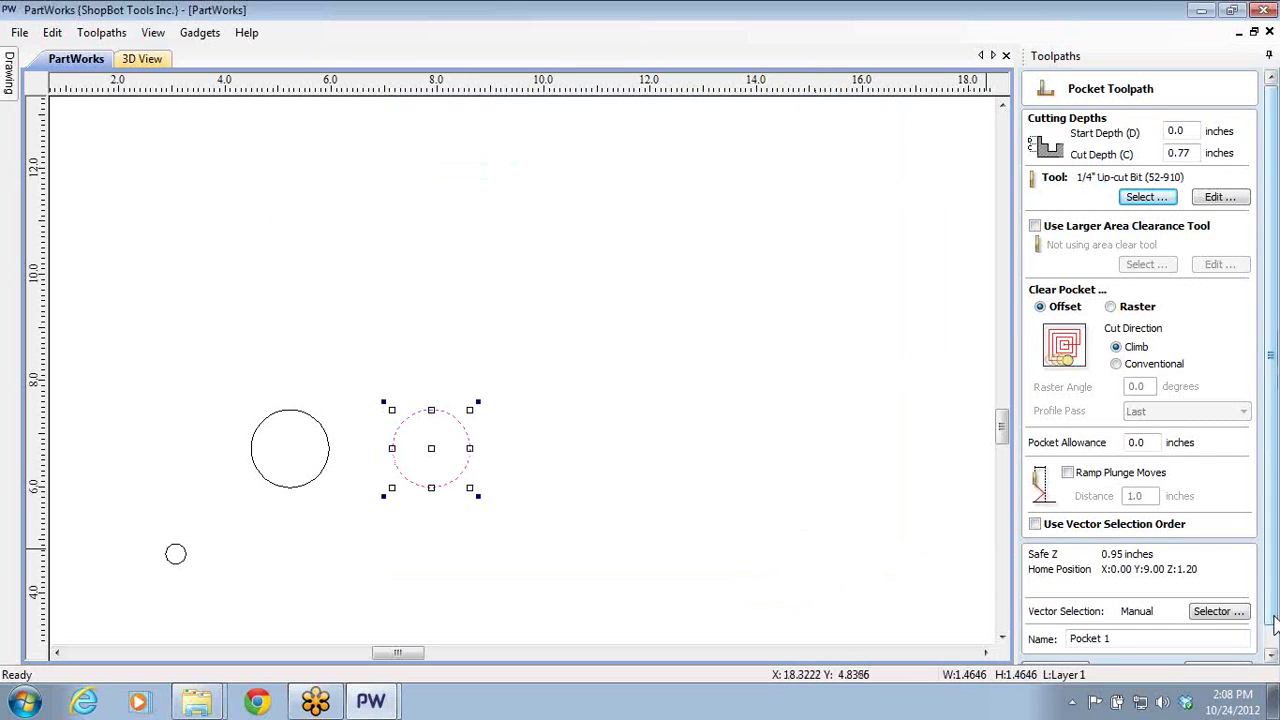
pyautogui.scroll(-1, 1060, 640)
pyautogui.click(1058, 648)
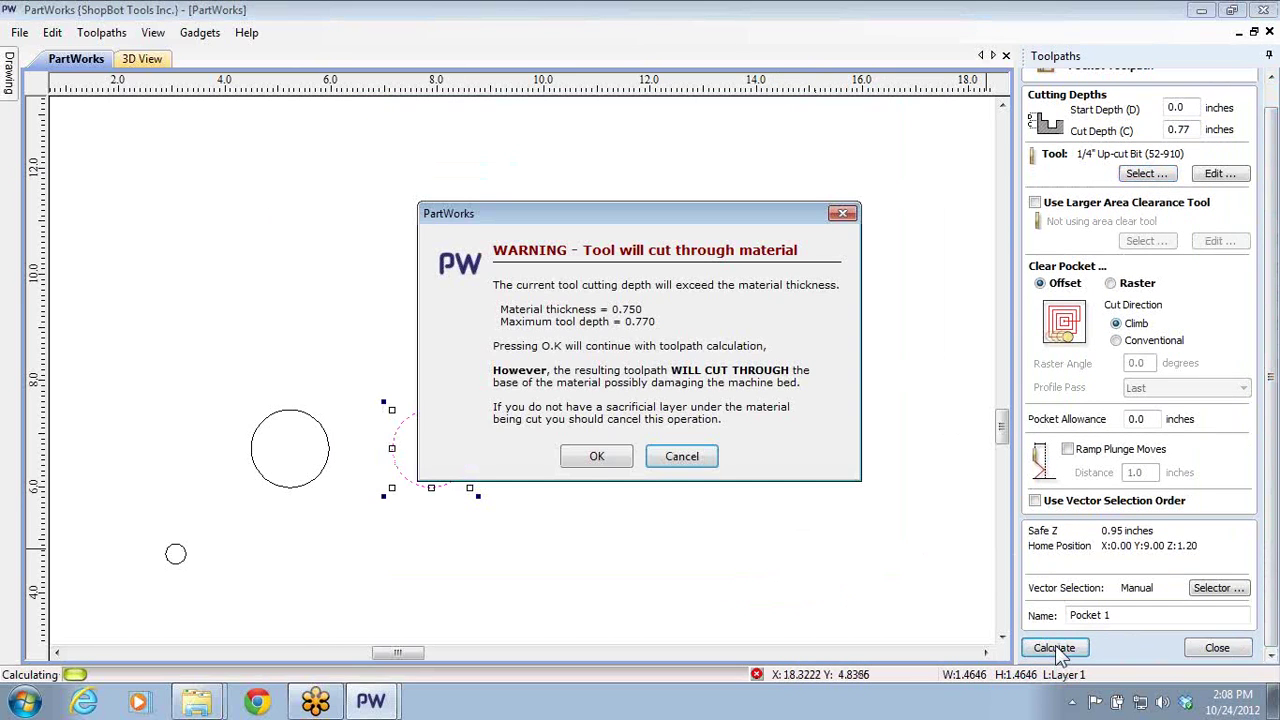
# - Accept the warning and preview all toolpaths, framing the ring and the pocketed round hole
pyautogui.click(610, 450)
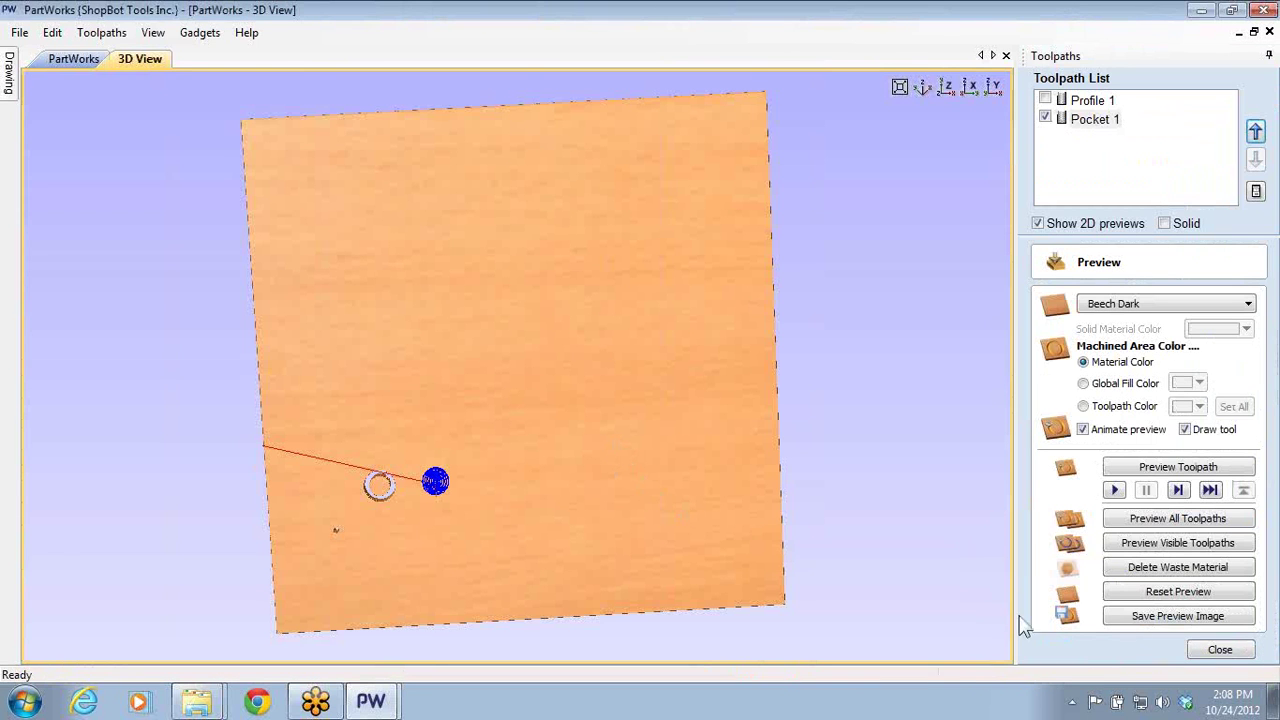
pyautogui.click(1126, 522)
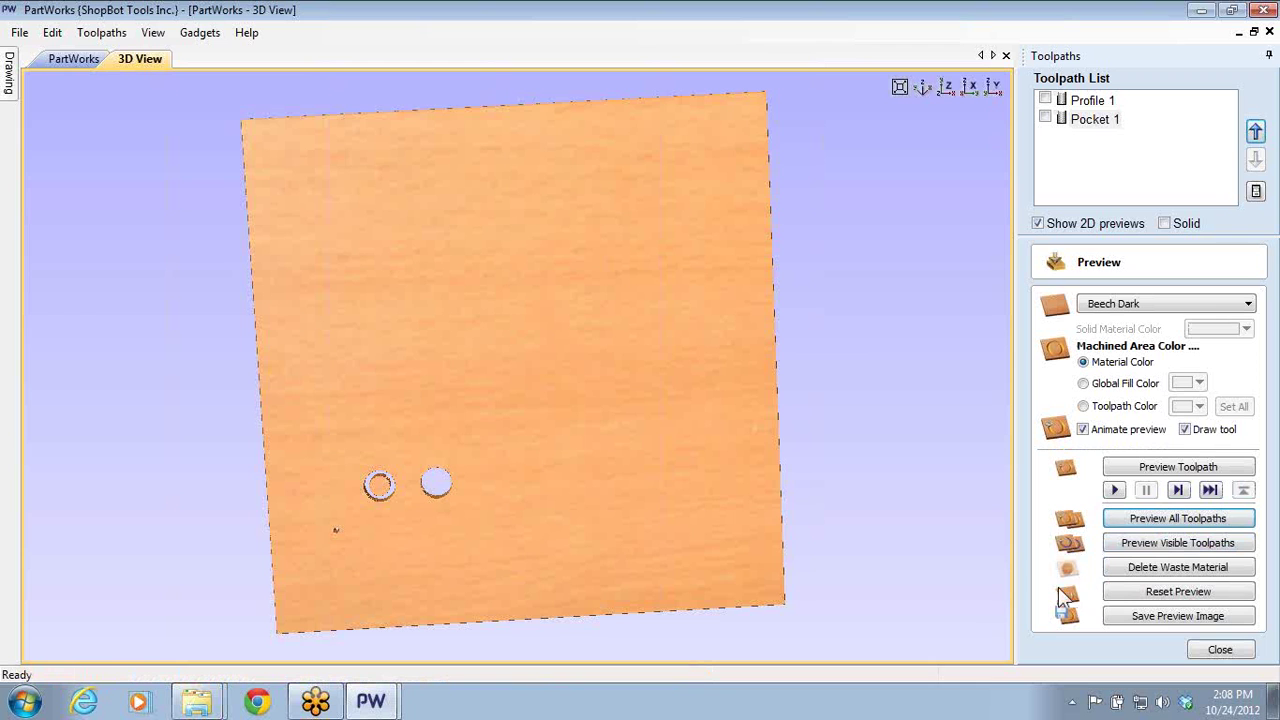
pyautogui.moveTo(339, 475); pyautogui.dragTo(486, 343, button='middle')
pyautogui.scroll(2, 525, 369)
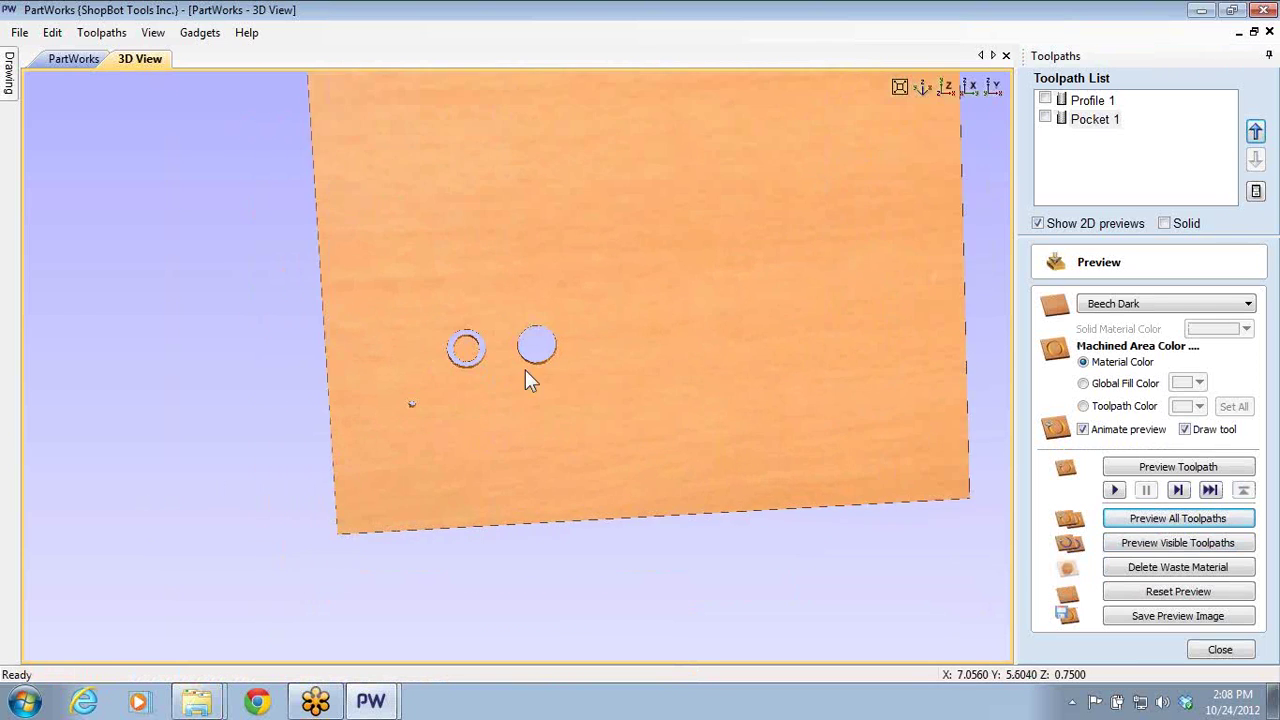
pyautogui.scroll(4, 525, 369)
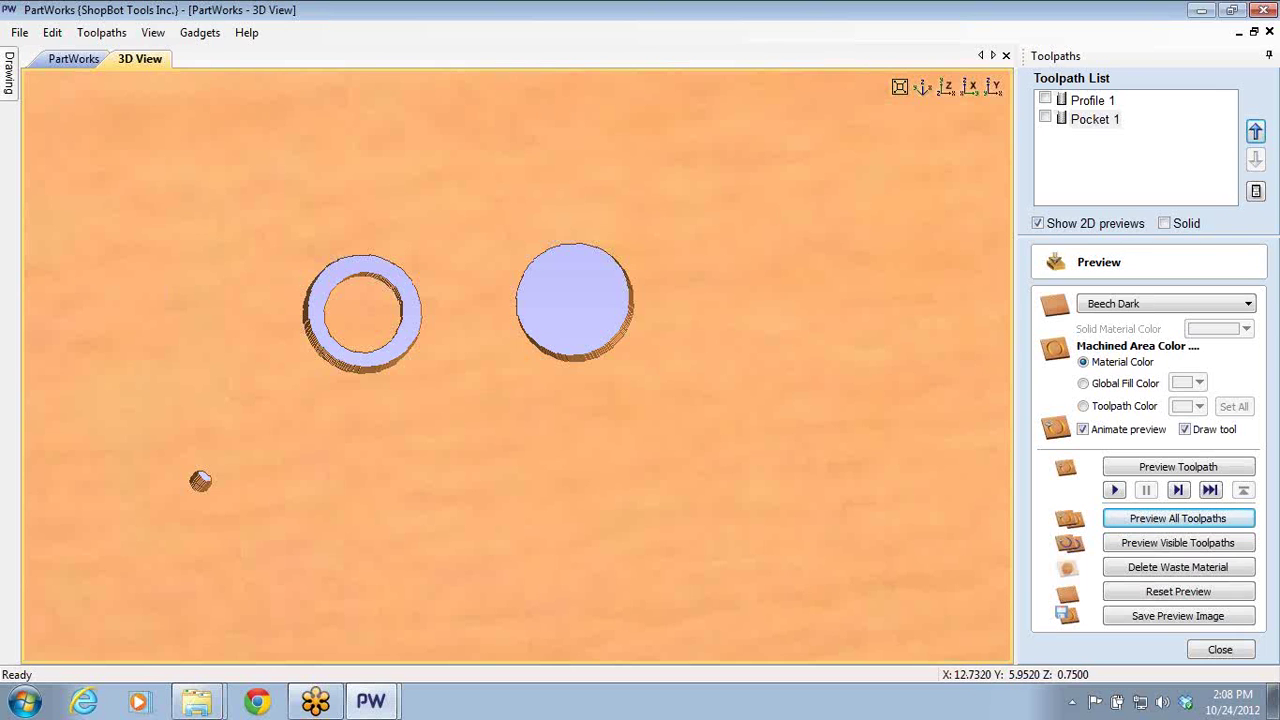
# - Reopen Pocket 1, keep its current tool, and close the form back on the 2D drawing
pyautogui.doubleClick(1111, 121)
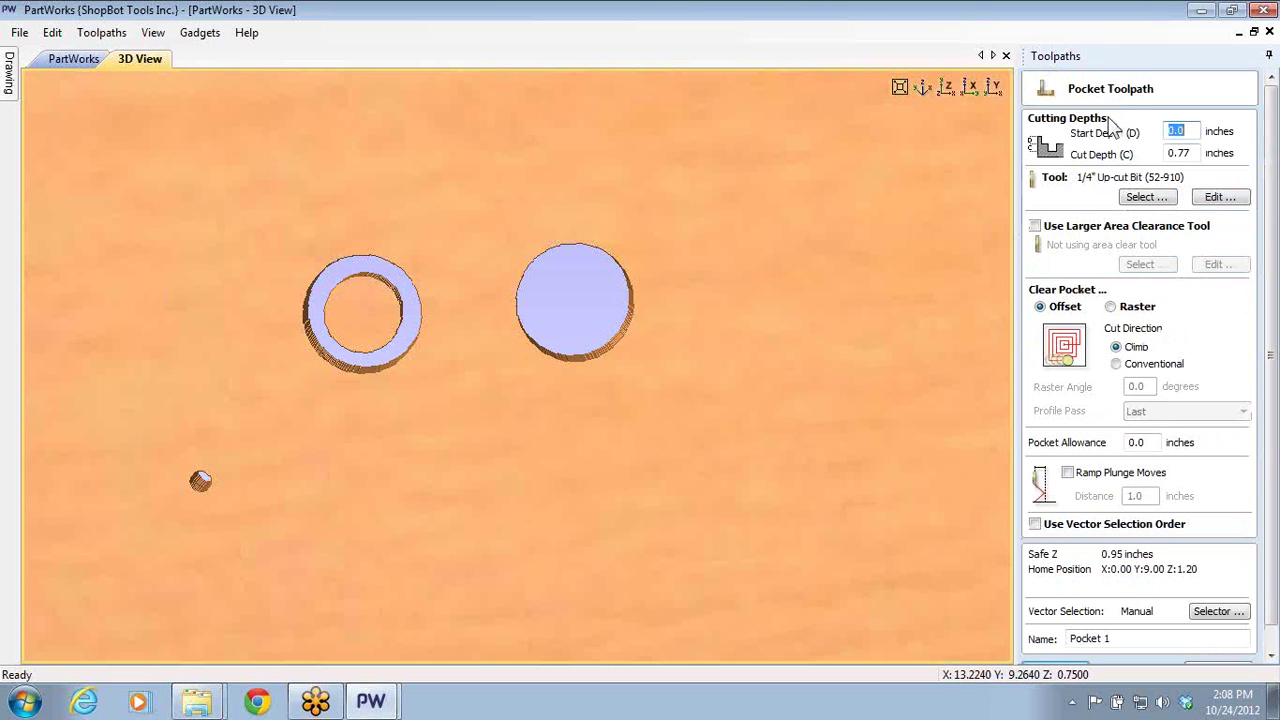
pyautogui.click(1143, 198)
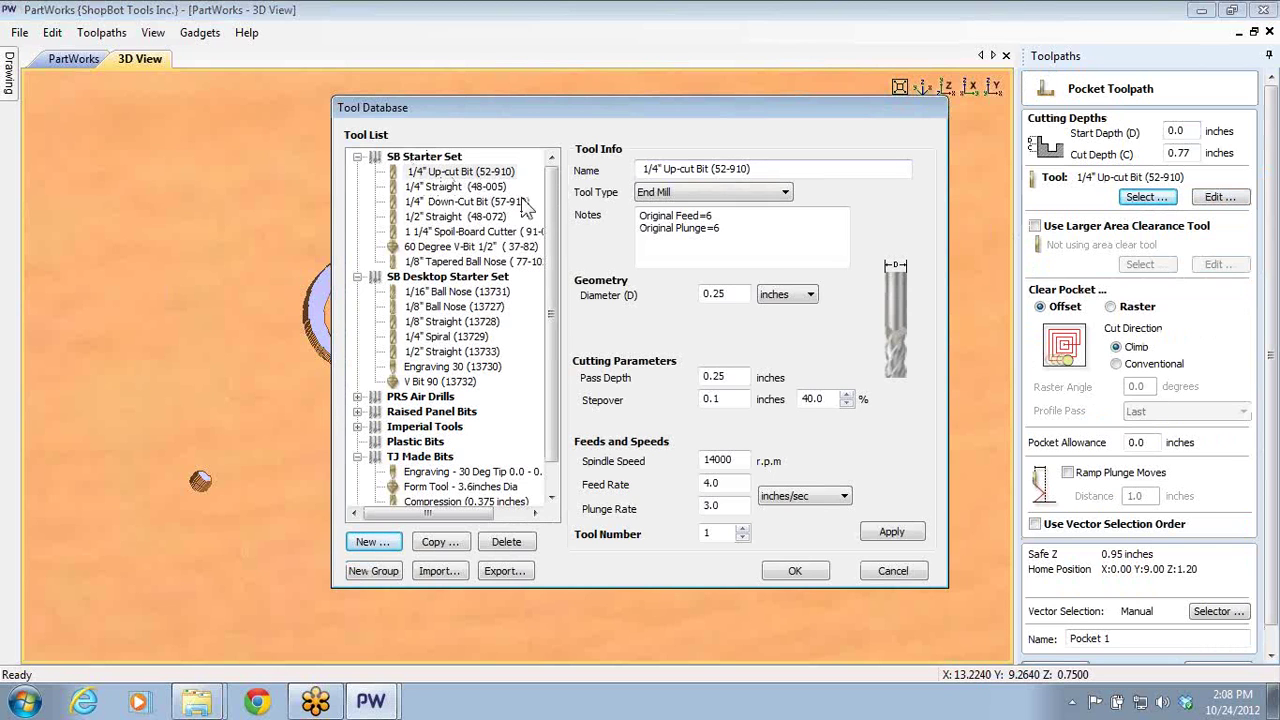
pyautogui.click(880, 576)
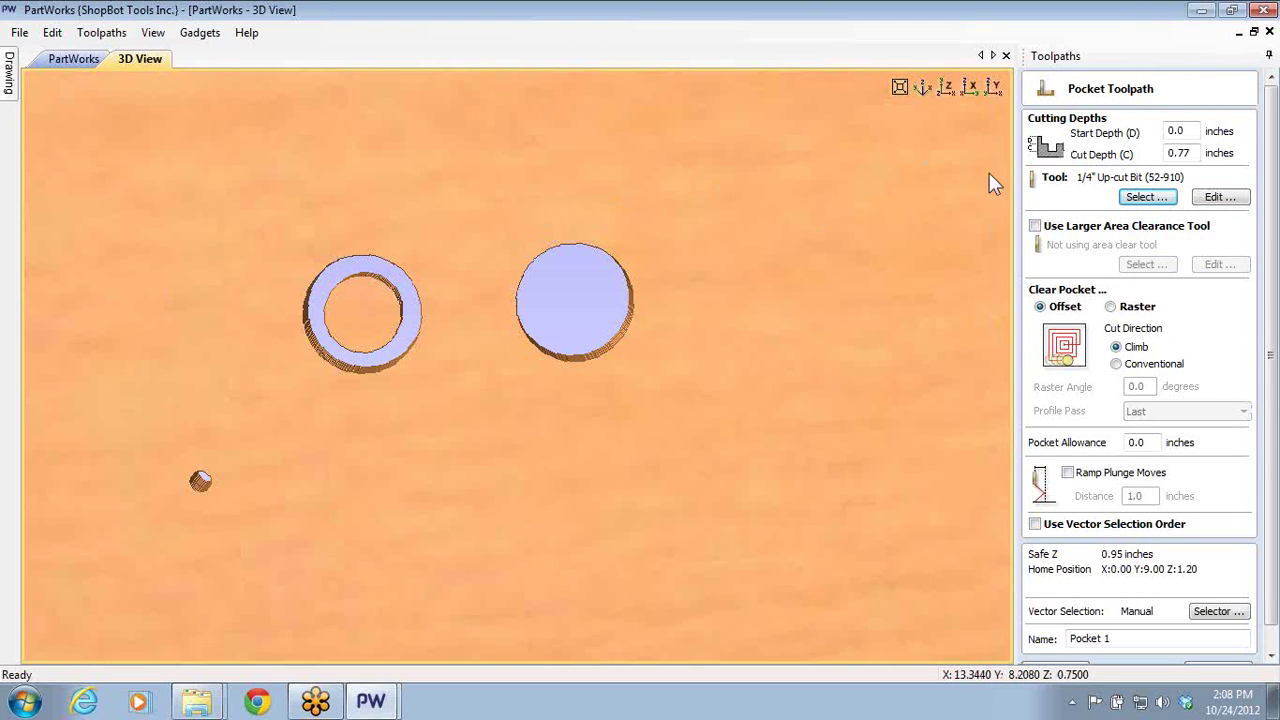
pyautogui.click(70, 62)
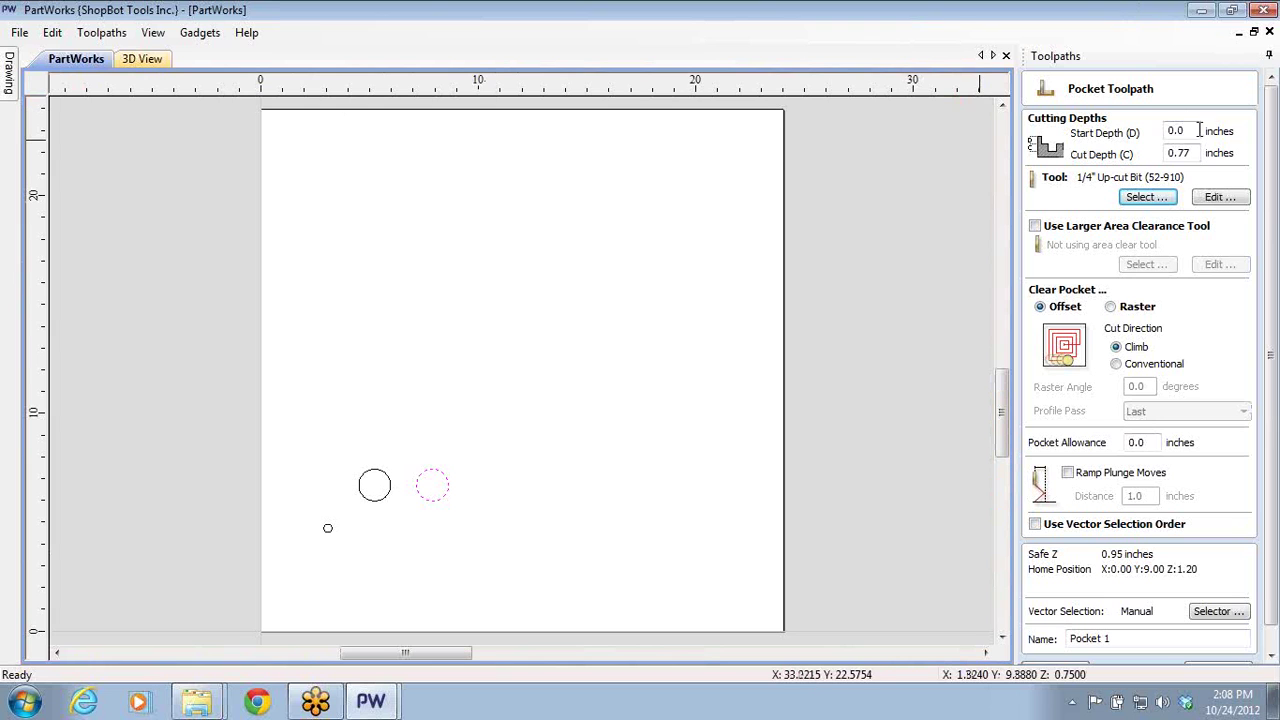
pyautogui.scroll(-3, 1262, 540)
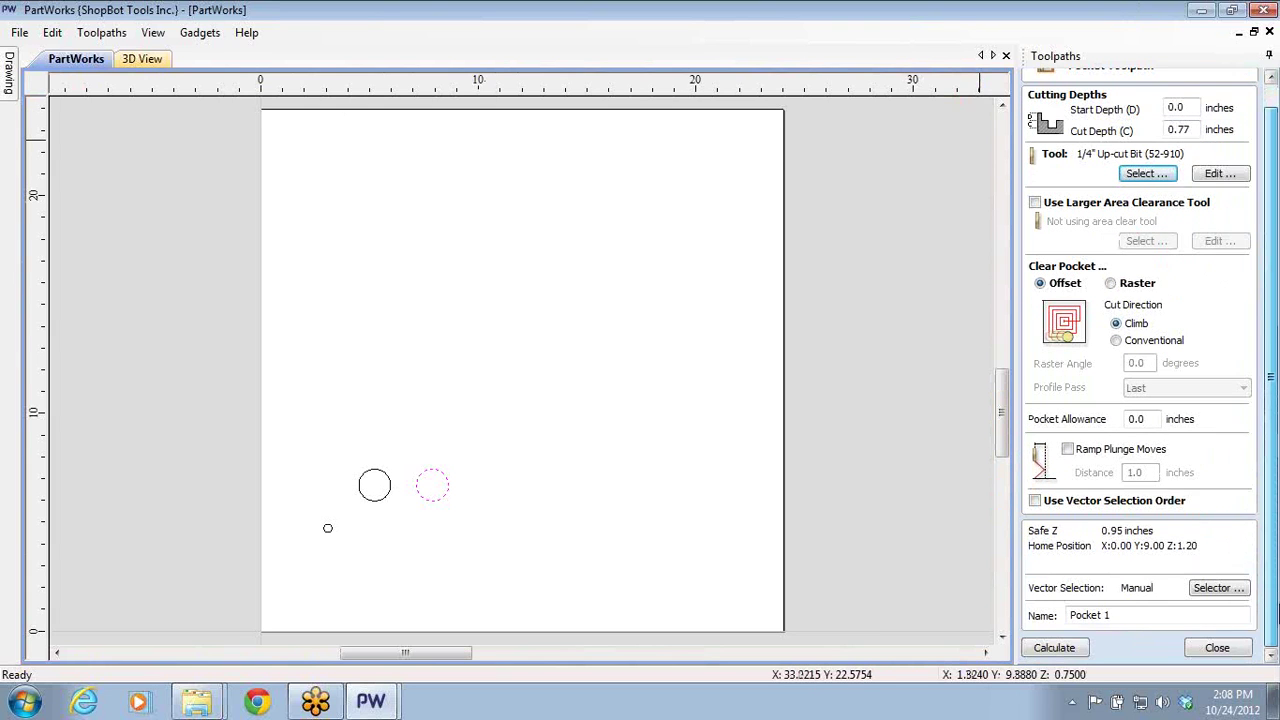
pyautogui.click(1222, 649)
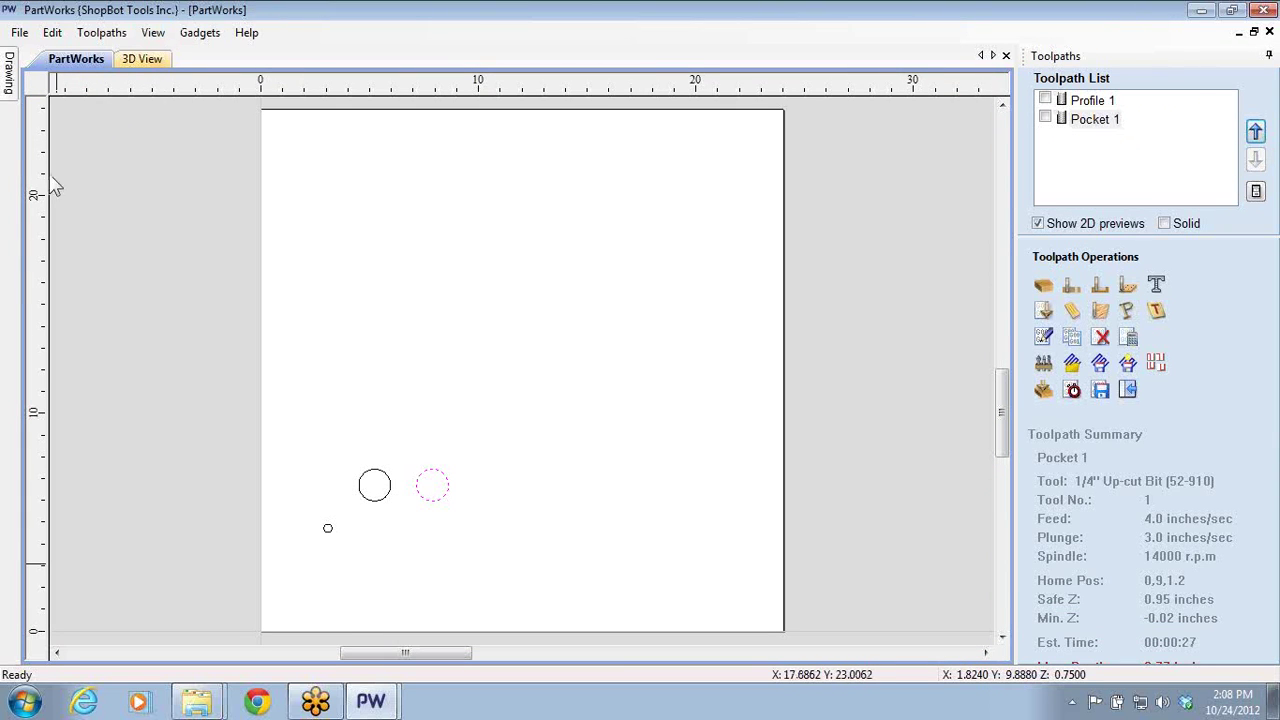
# - Select both circles and frame the through-cut ring and round hole in the 3D view
pyautogui.scroll(2, 340, 580)
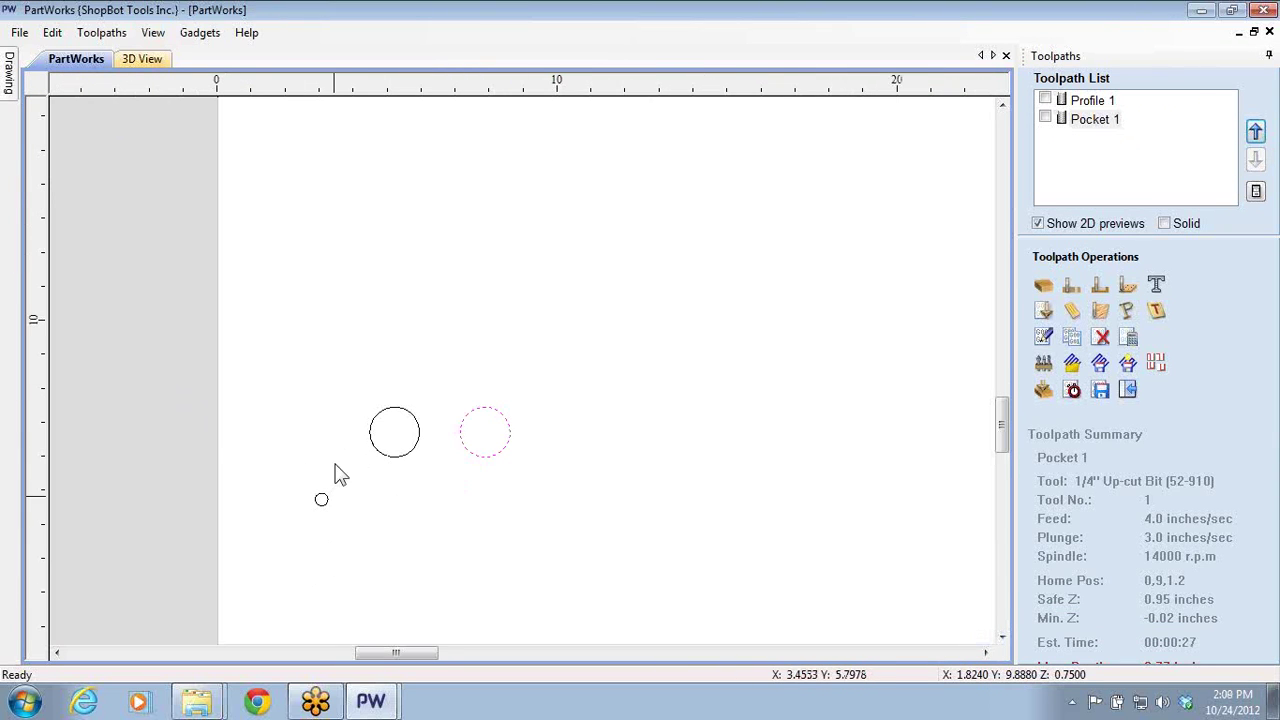
pyautogui.click(375, 440)
pyautogui.click(466, 447)
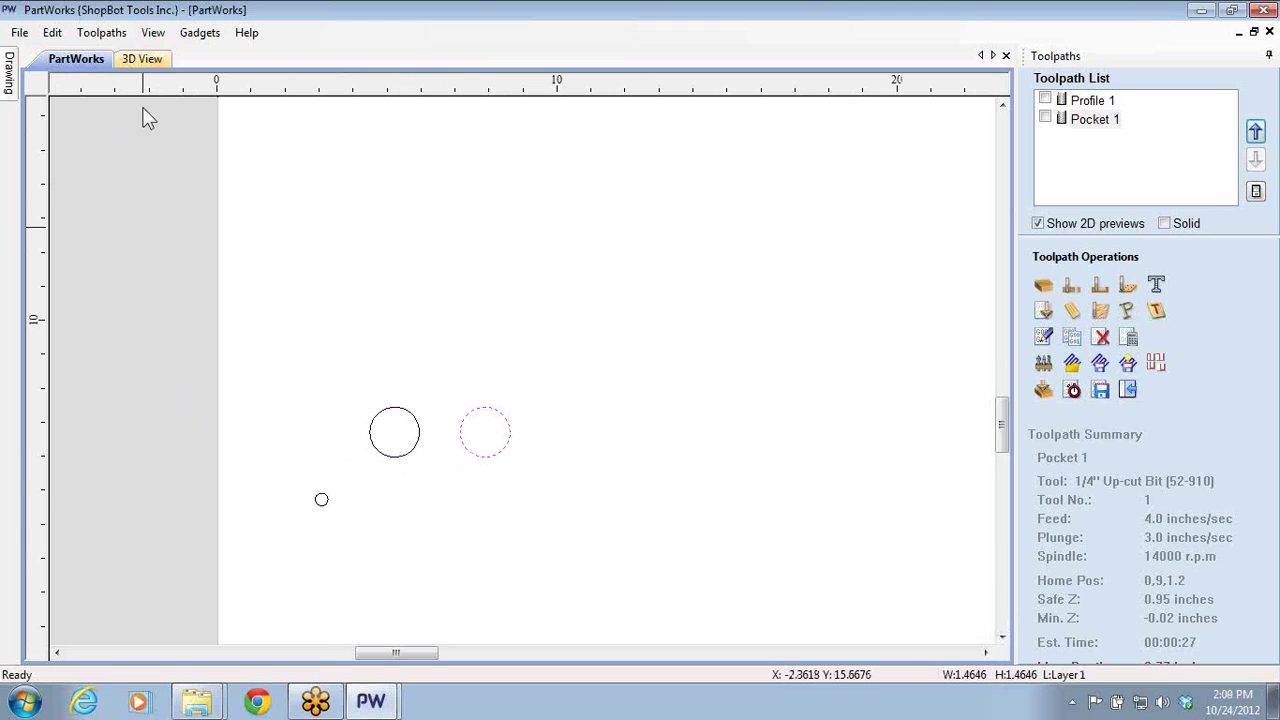
pyautogui.click(145, 60)
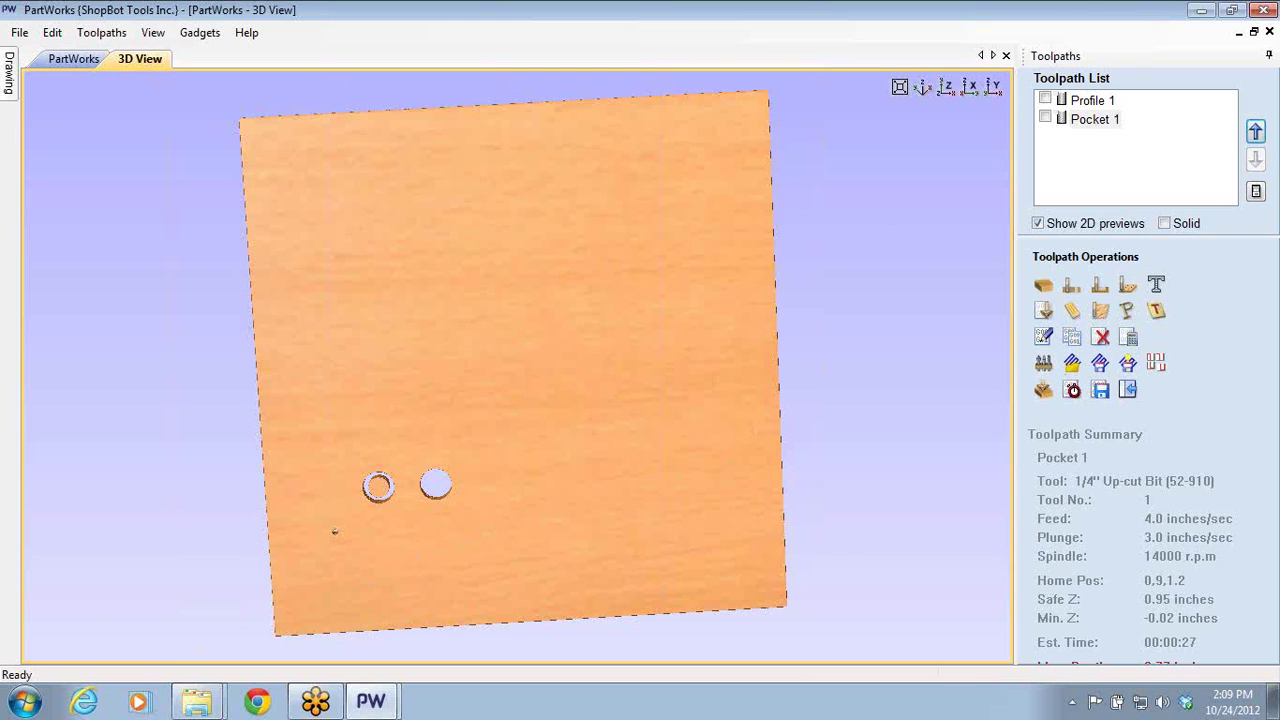
pyautogui.scroll(3, 413, 488)
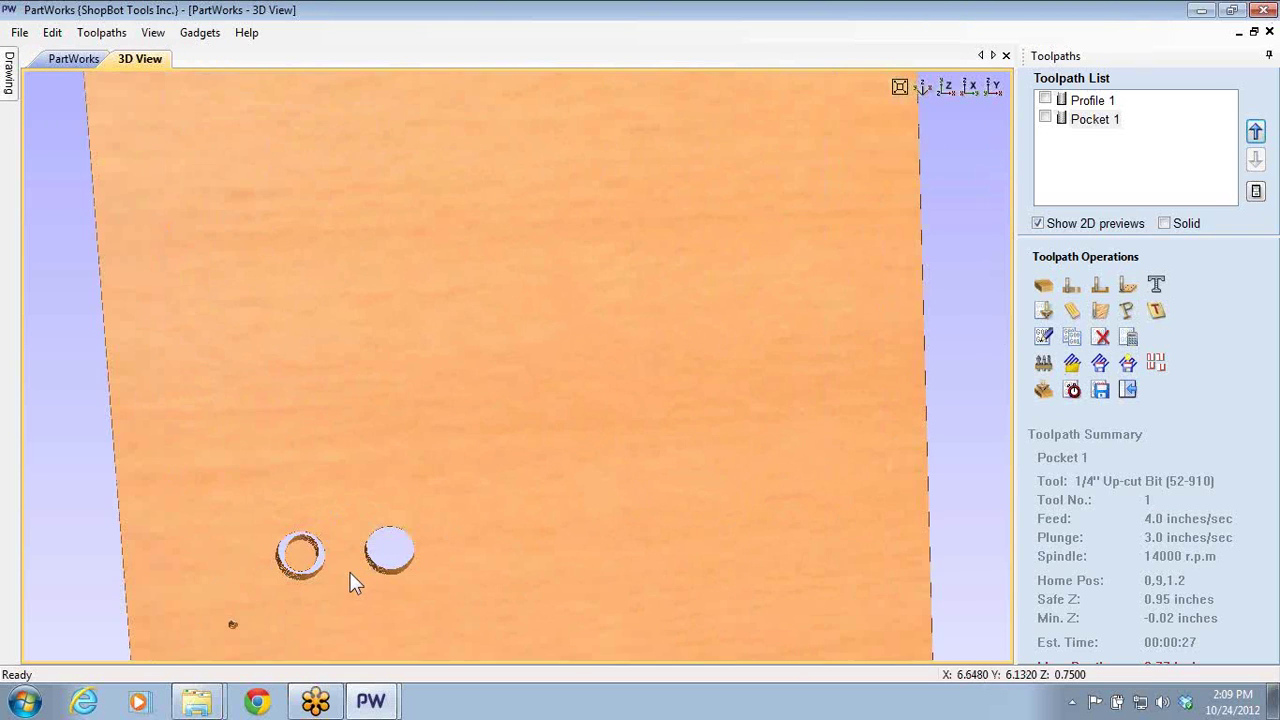
pyautogui.scroll(-2, 358, 500)
pyautogui.scroll(4, 281, 359)
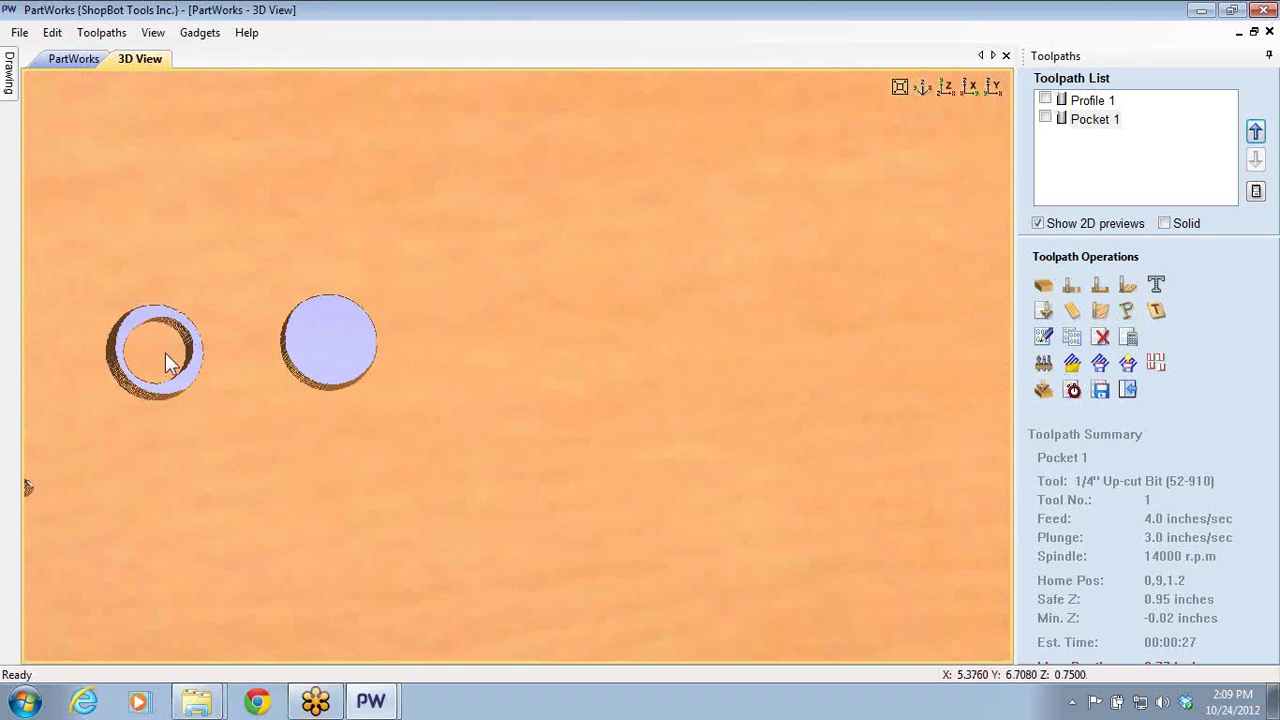
pyautogui.moveTo(165, 360)
pyautogui.mouseDown(button='middle')
pyautogui.moveTo(272, 330)
pyautogui.moveTo(306, 292)
pyautogui.mouseUp(button='middle')
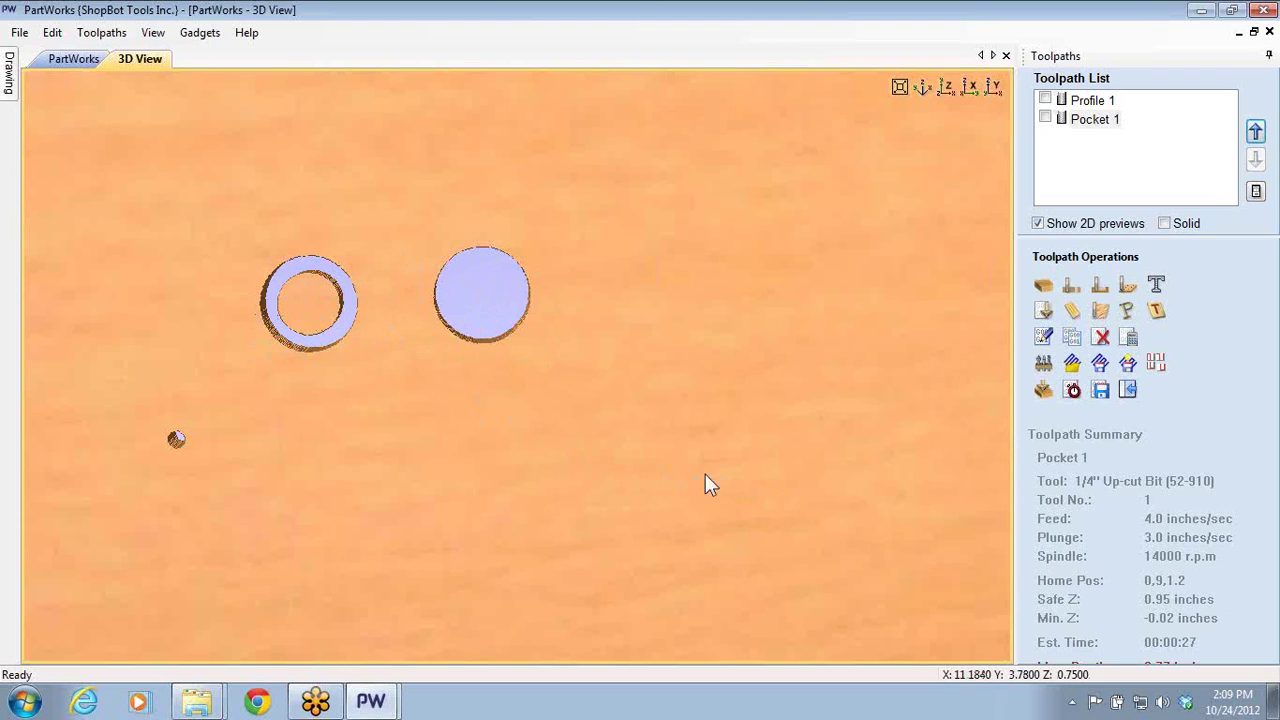
# - Delete the two large circles and the small circle from the 2D drawing
pyautogui.click(57, 59)
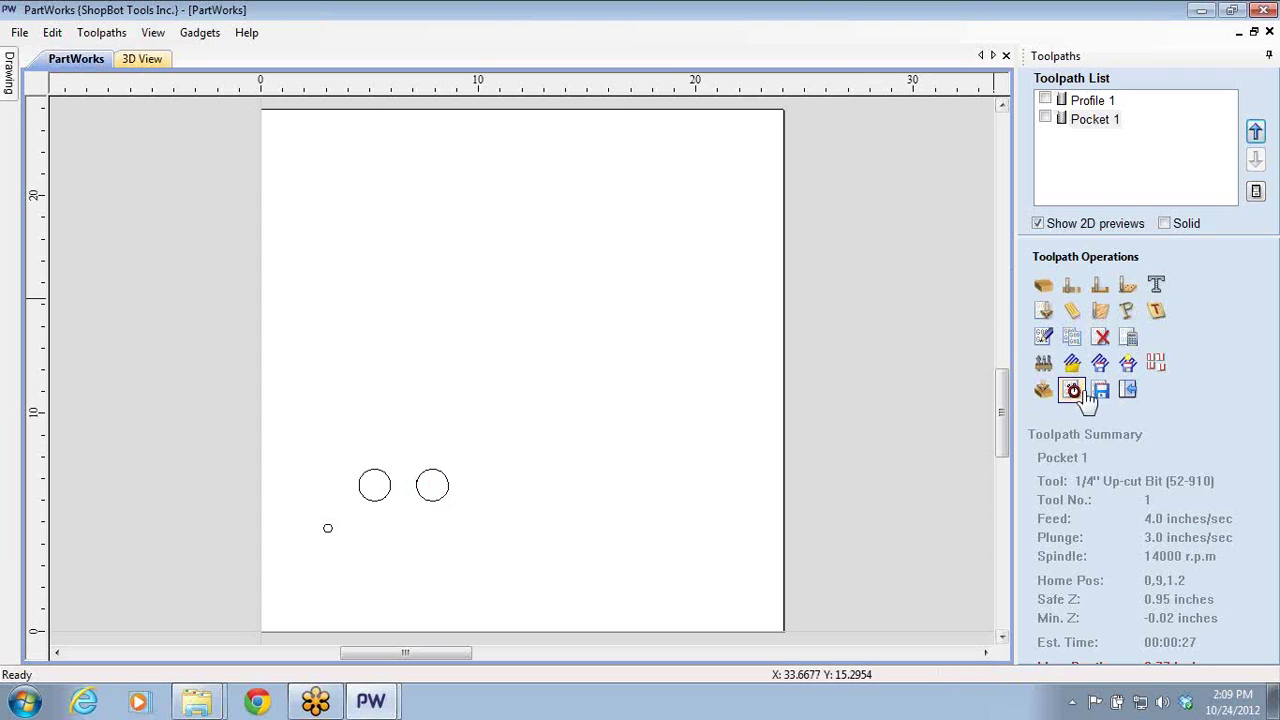
pyautogui.click(1125, 390)
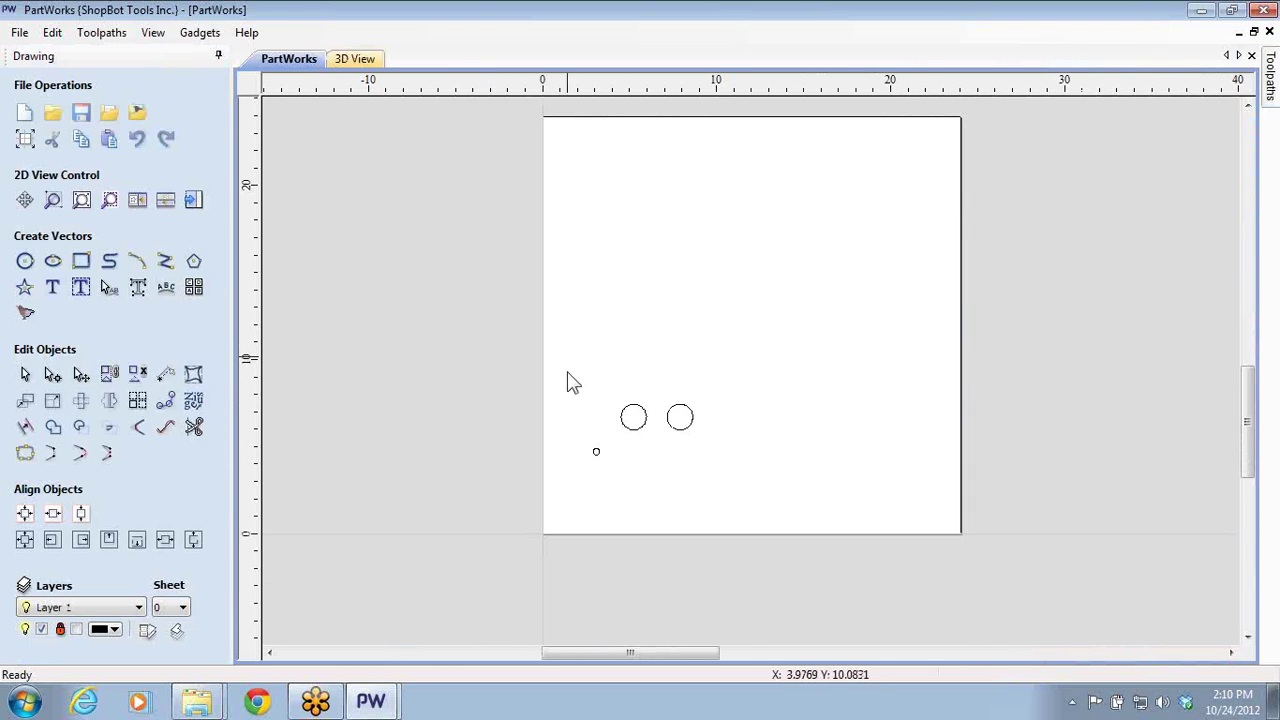
pyautogui.moveTo(534, 370); pyautogui.dragTo(845, 508)
pyautogui.press('Delete')
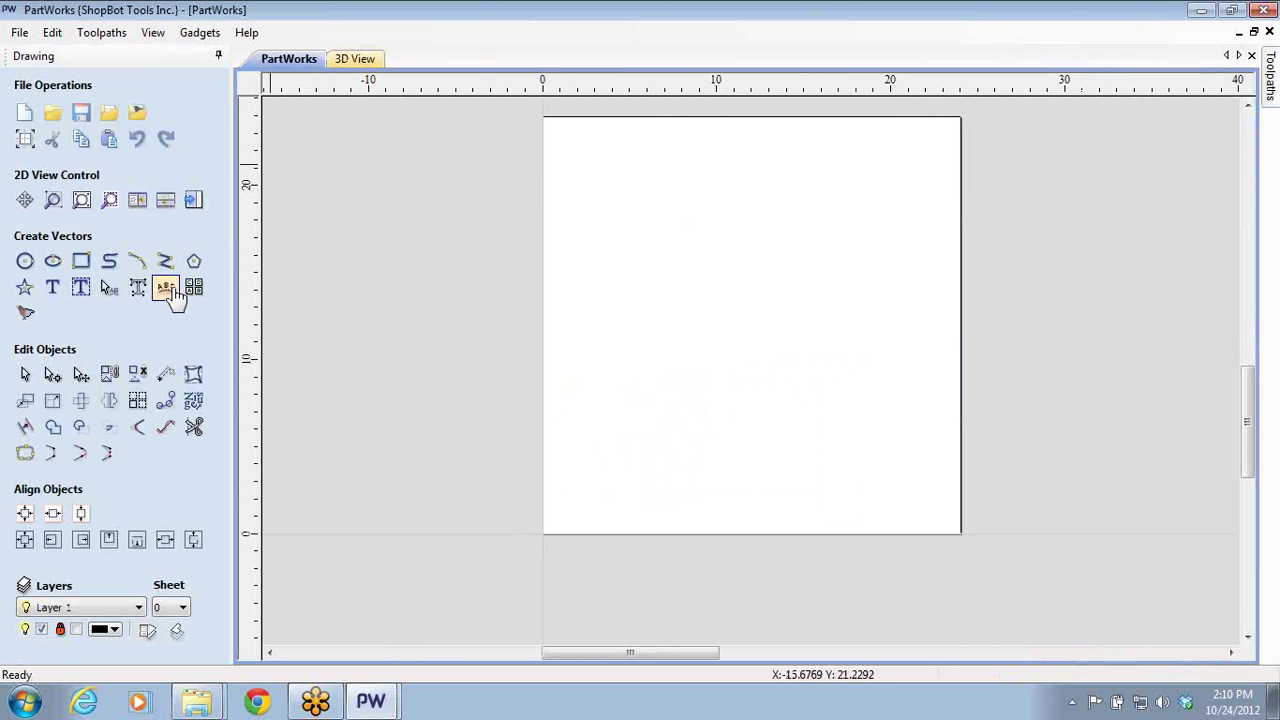
# - Bring up the Create Text form, dismissing it once before reopening
pyautogui.click(54, 289)
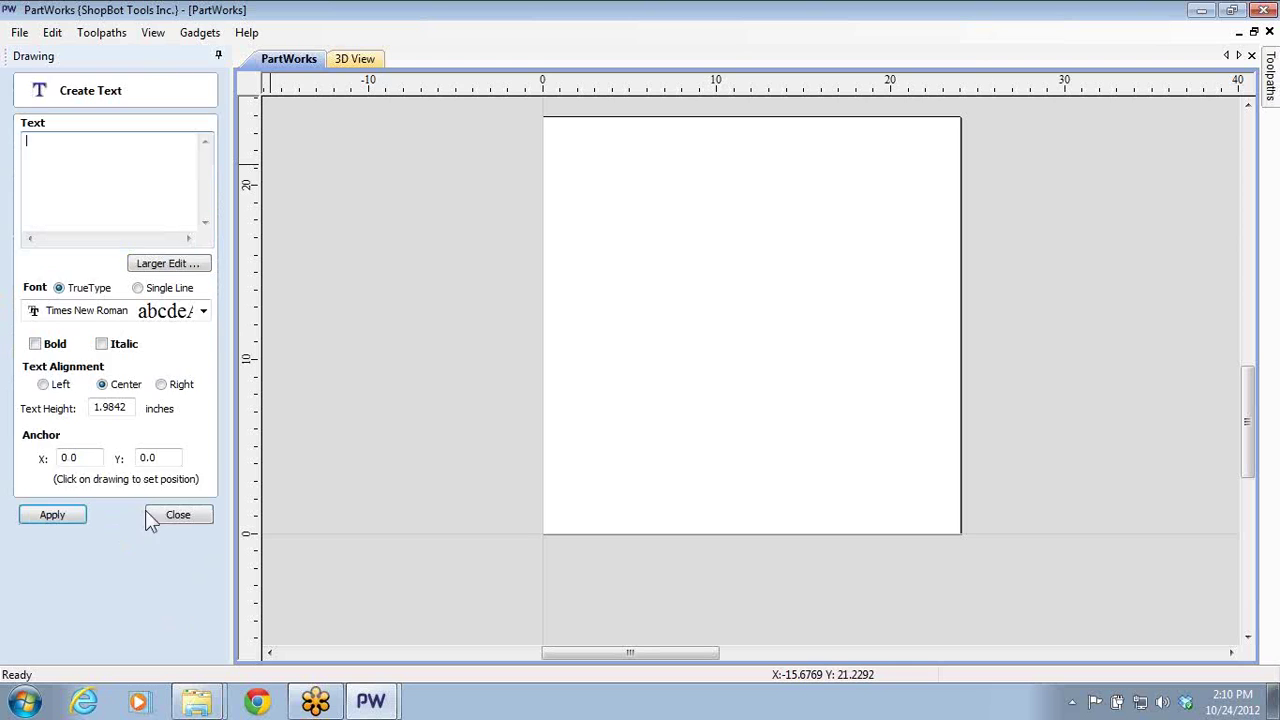
pyautogui.click(177, 514)
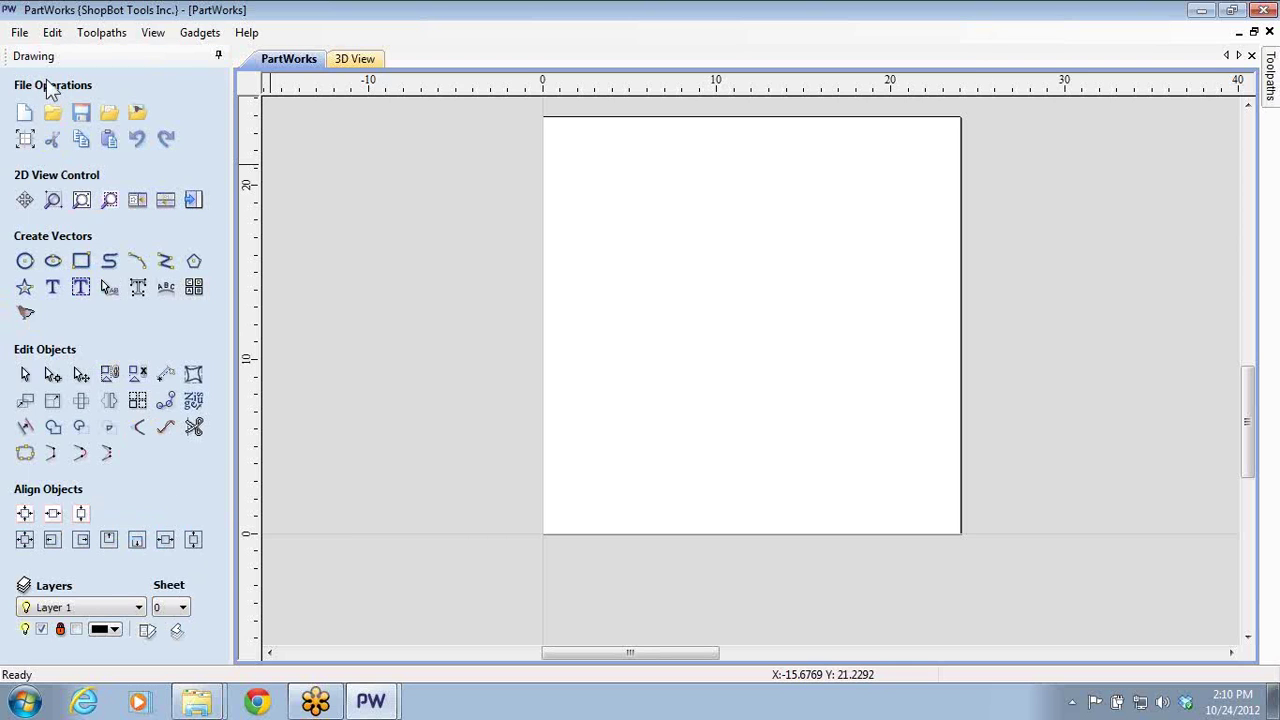
pyautogui.click(53, 289)
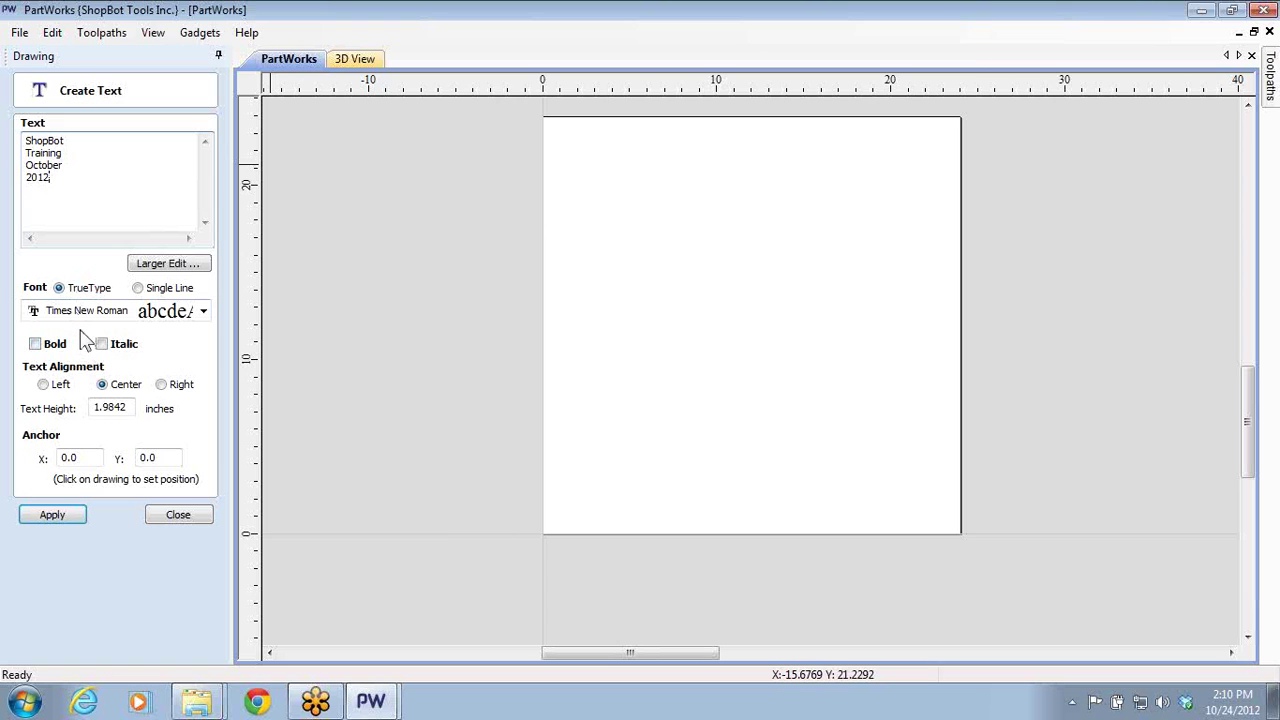
# - Create the four-line text and move it up onto the sheet
pyautogui.click(70, 521)
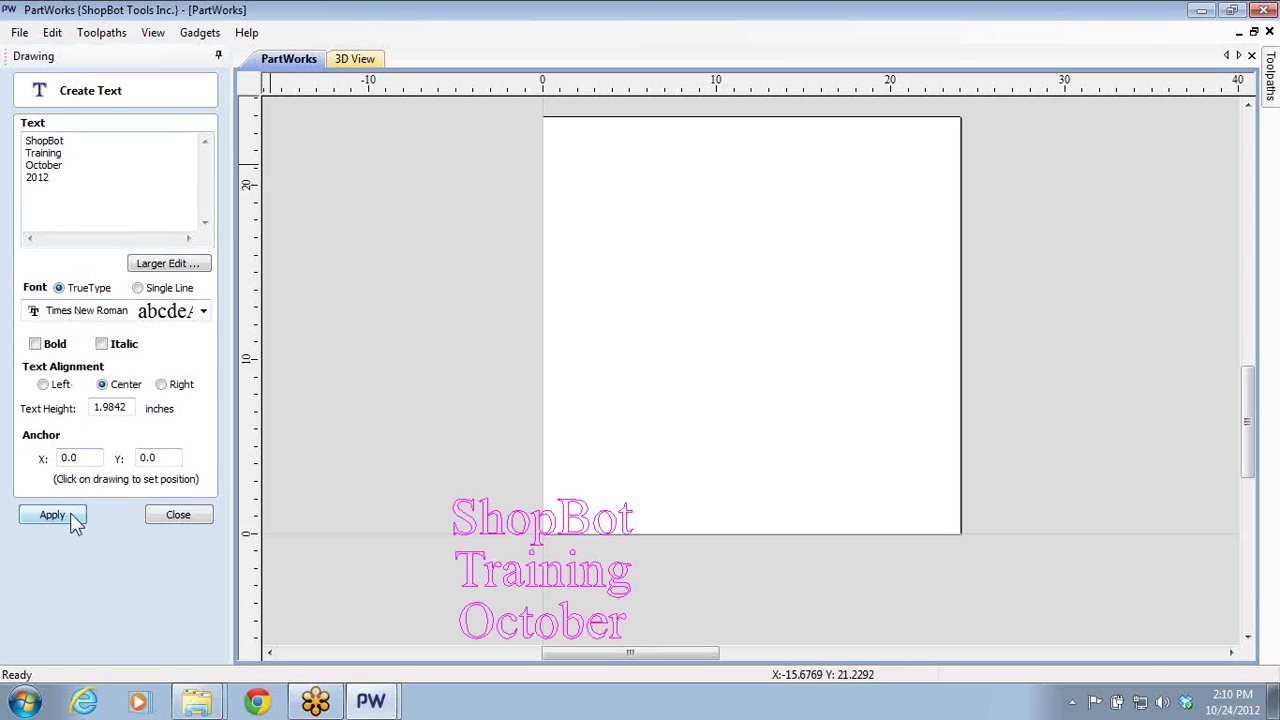
pyautogui.click(208, 521)
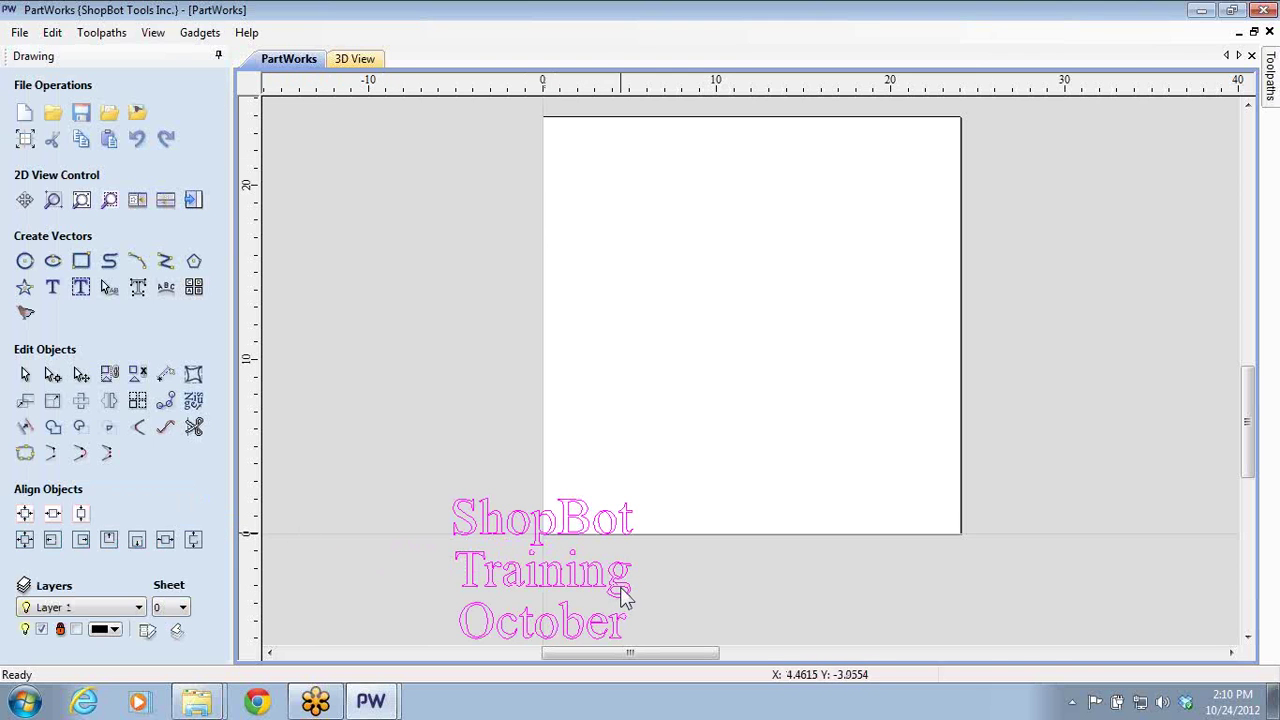
pyautogui.click(533, 573)
pyautogui.moveTo(540, 597); pyautogui.dragTo(692, 260)
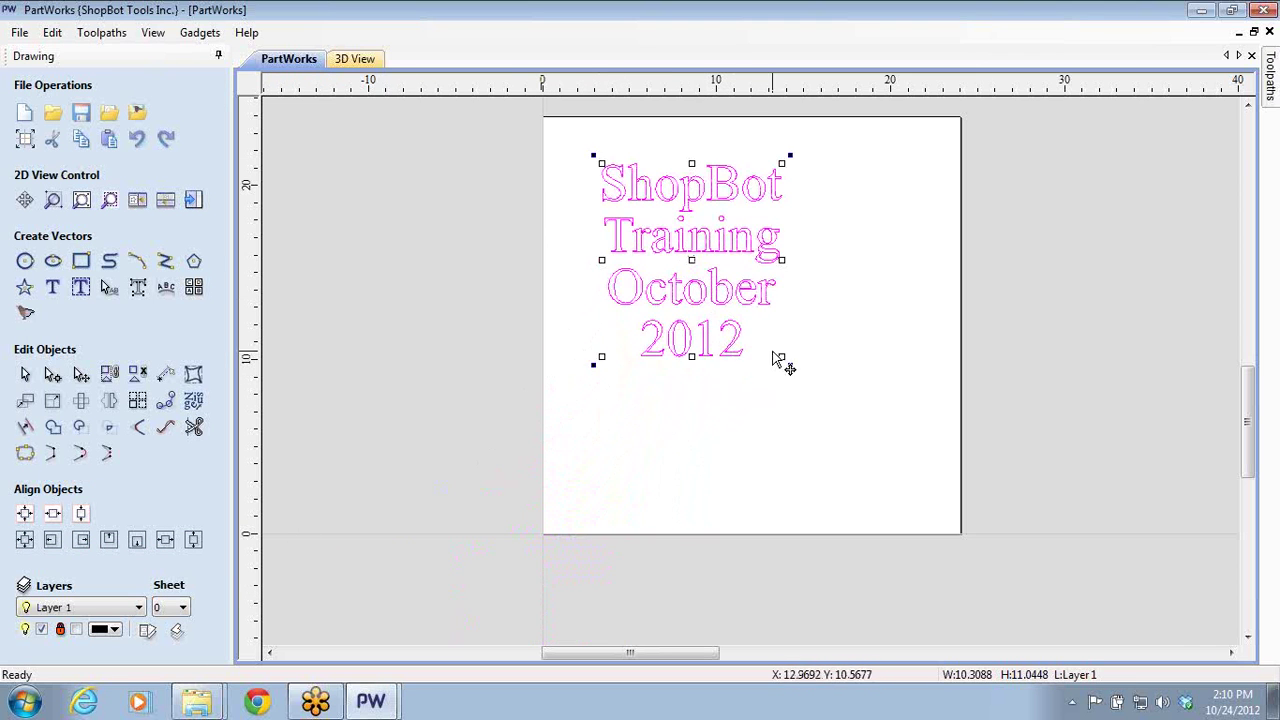
# - Scale the text to about 15.7 × 16.8 inches and centre it on the 24-inch sheet
pyautogui.moveTo(786, 357); pyautogui.dragTo(900, 462)
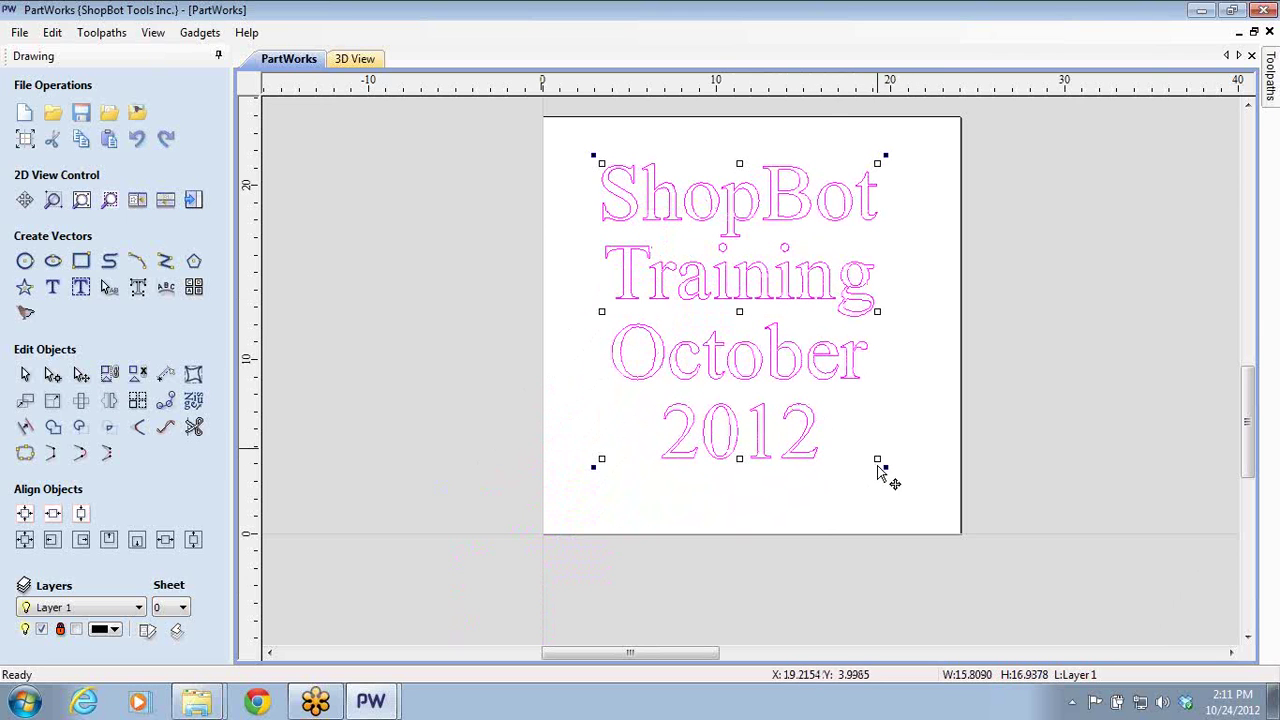
pyautogui.moveTo(878, 458)
pyautogui.mouseDown()
pyautogui.moveTo(891, 466)
pyautogui.moveTo(876, 456)
pyautogui.mouseUp()
pyautogui.click(24, 513)
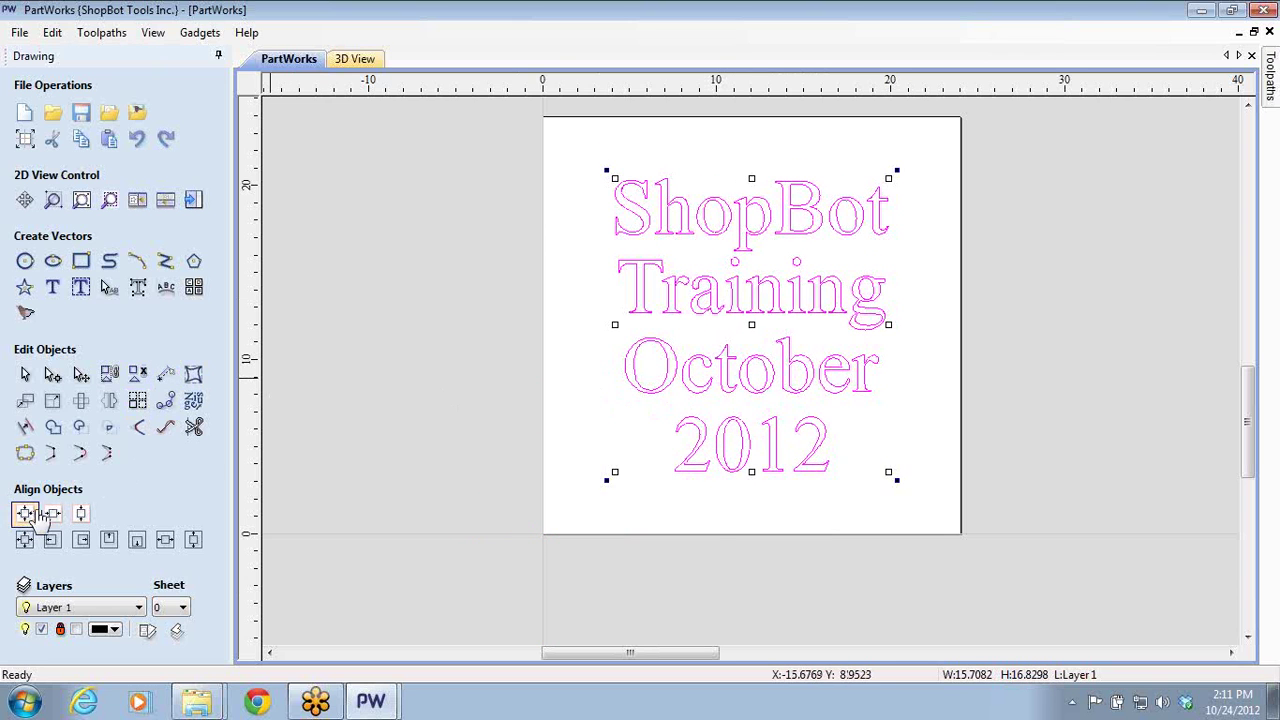
pyautogui.click(510, 408)
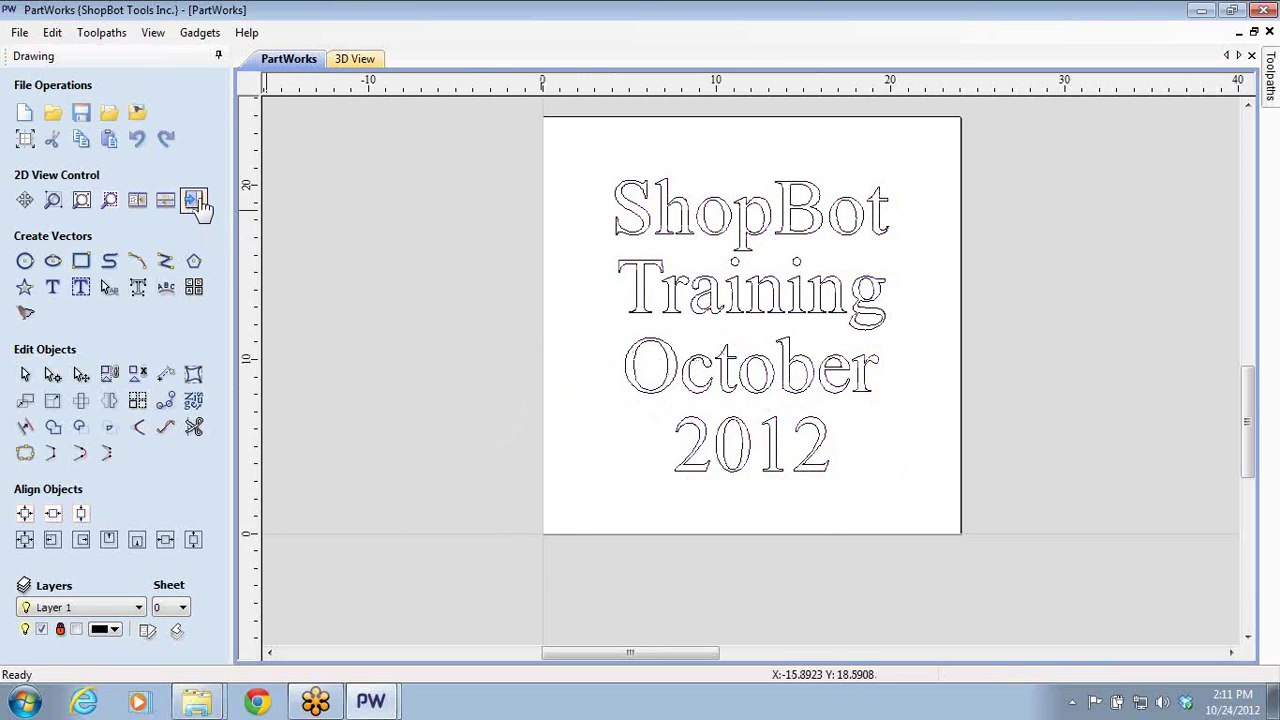
# - Select the text outlines and start a V-Carve / Engraving toolpath with a 60 Degree V-Bit
pyautogui.click(197, 201)
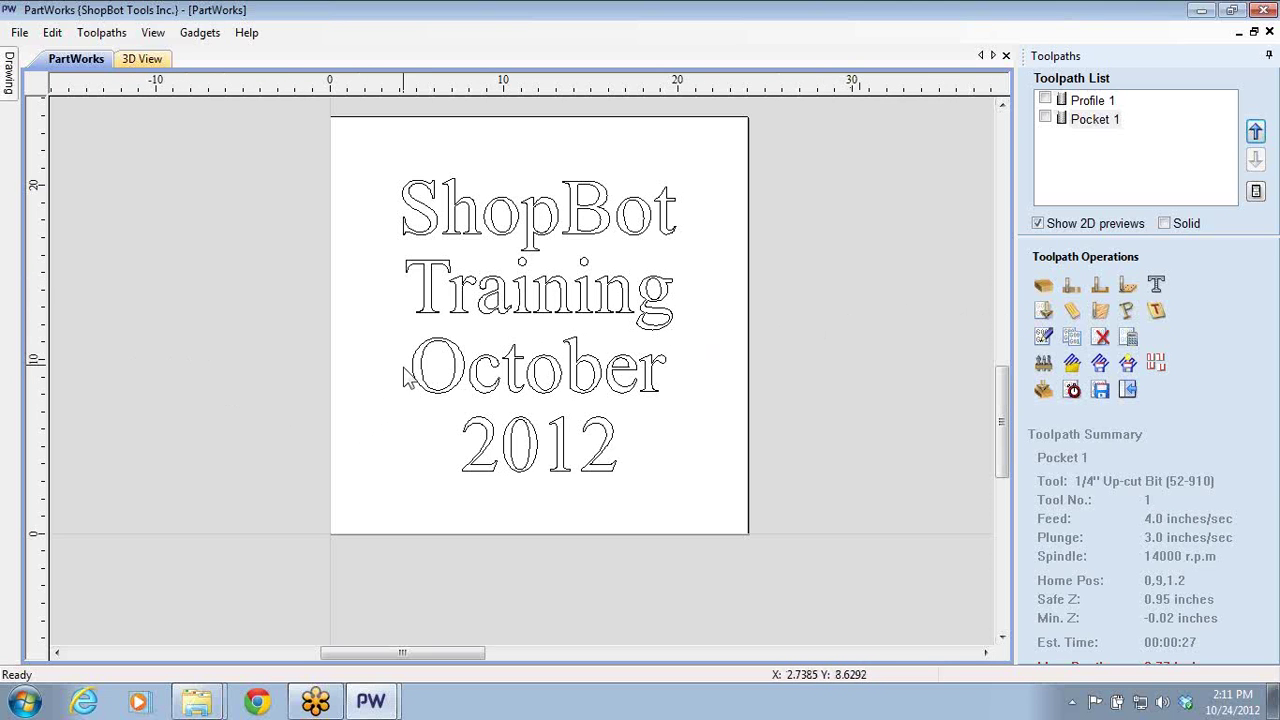
pyautogui.click(421, 395)
pyautogui.scroll(8, 415, 390)
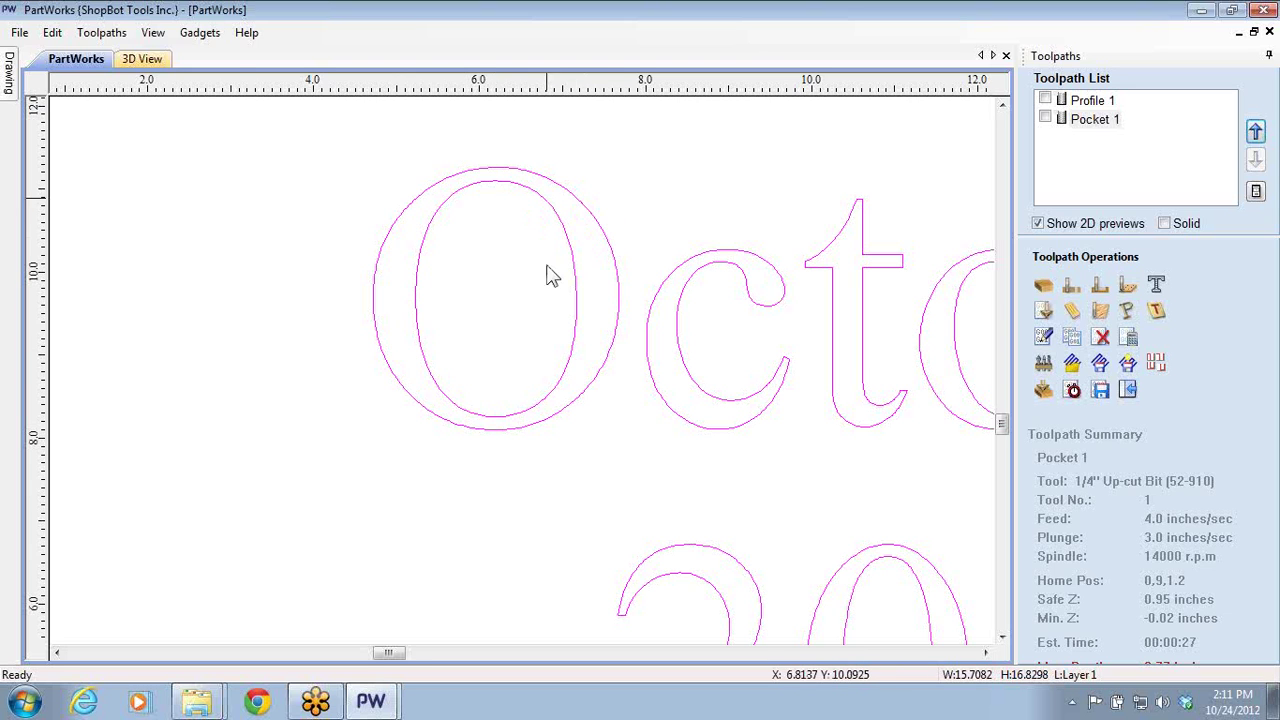
pyautogui.scroll(-2, 549, 274)
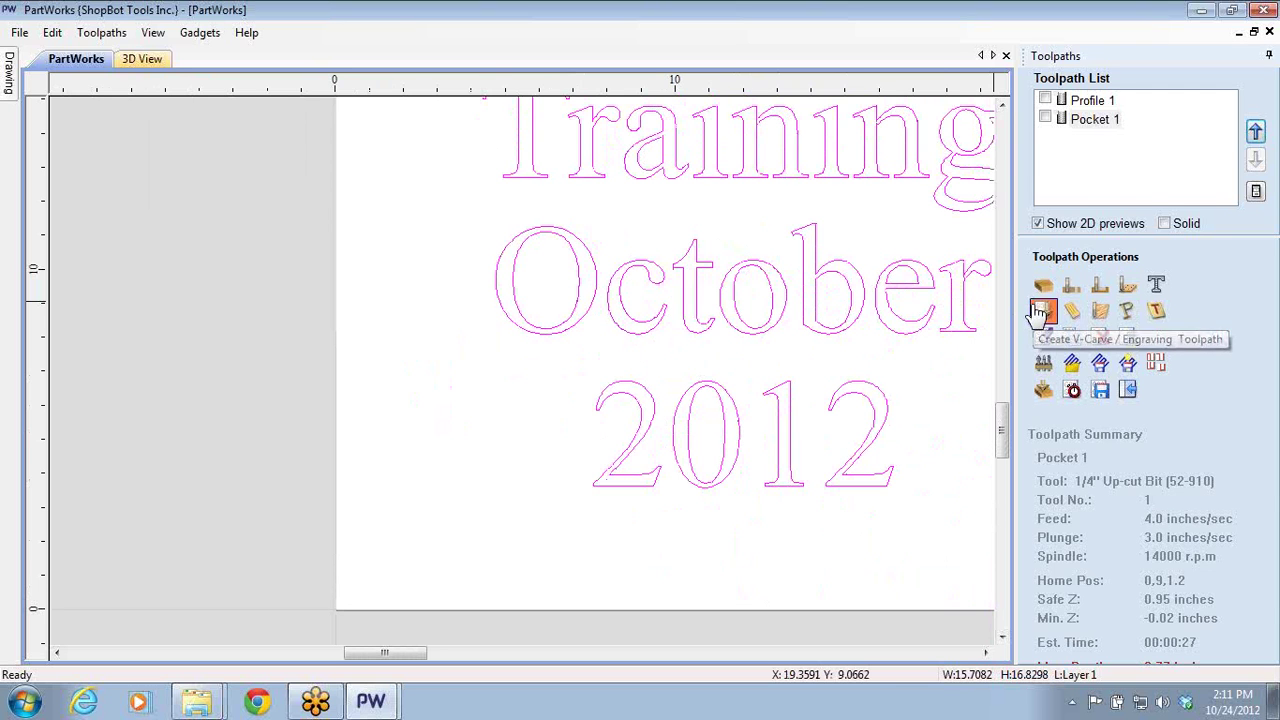
pyautogui.click(1040, 312)
pyautogui.scroll(-2, 865, 280)
pyautogui.moveTo(865, 280); pyautogui.dragTo(646, 391, button='middle')
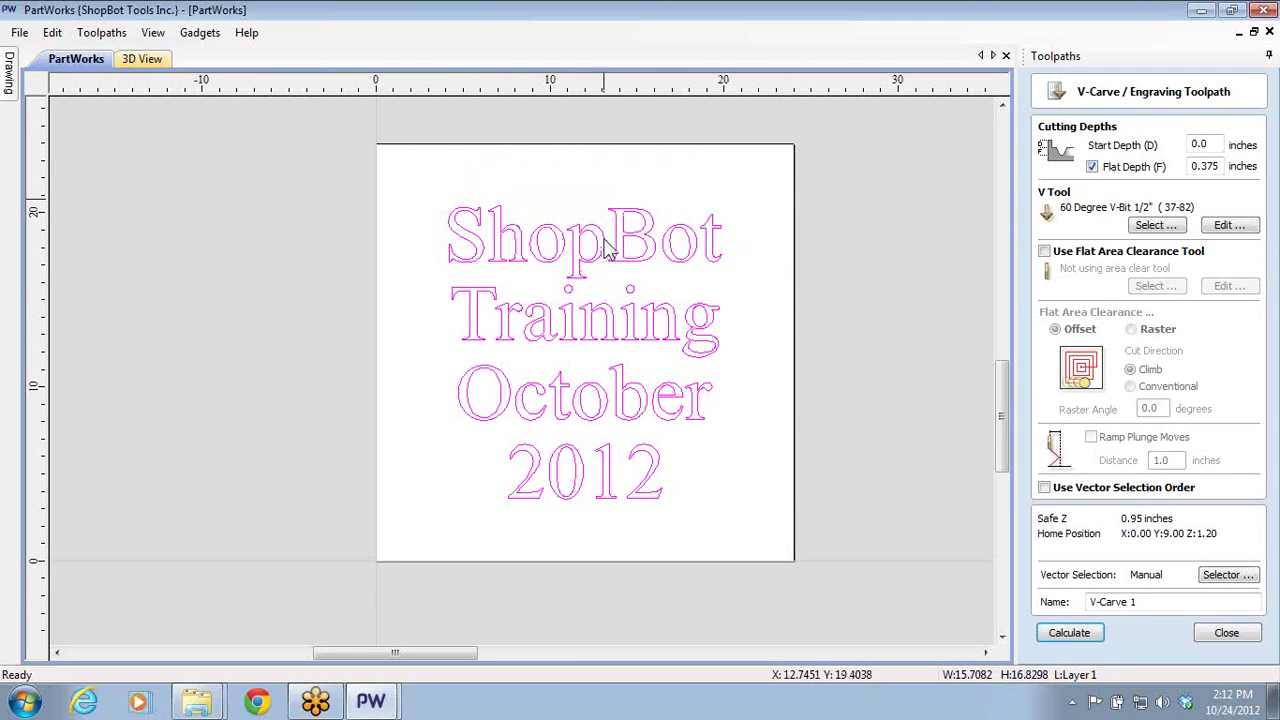
# - Reselect the text, switch Flat Depth off, and bring up the Tool Database for the V tool
pyautogui.click(620, 298)
pyautogui.click(540, 318)
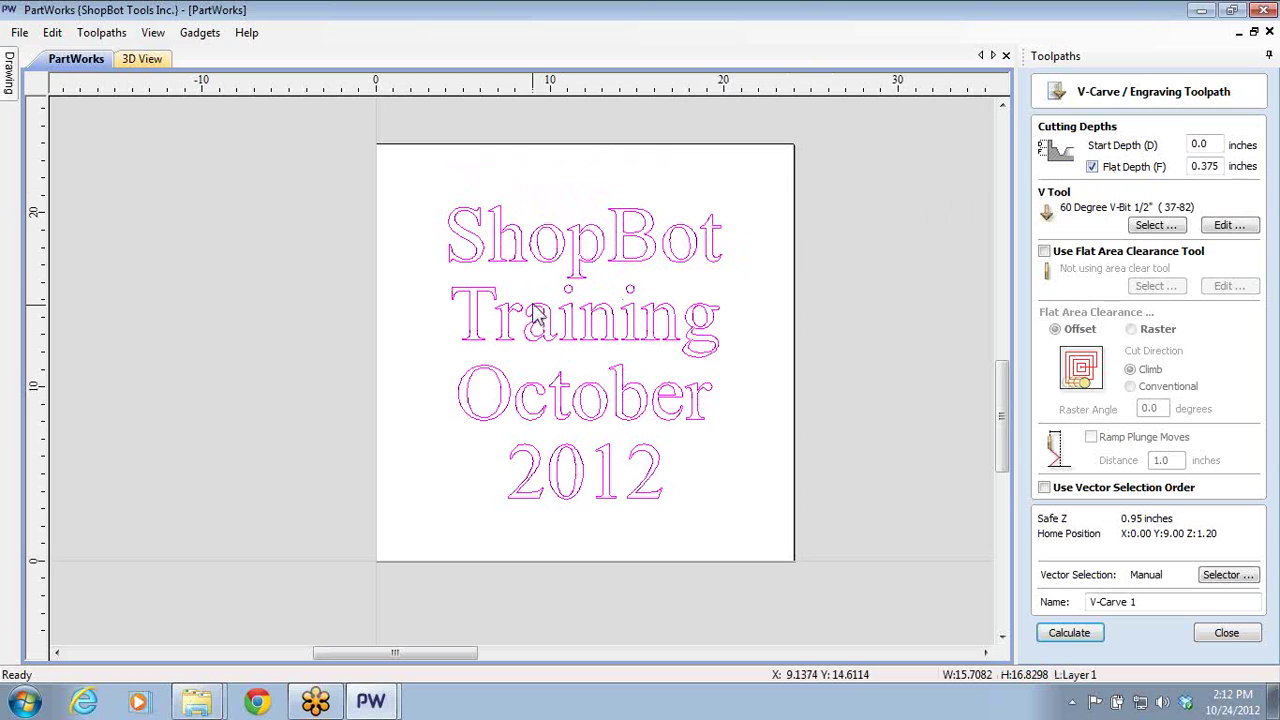
pyautogui.click(1092, 167)
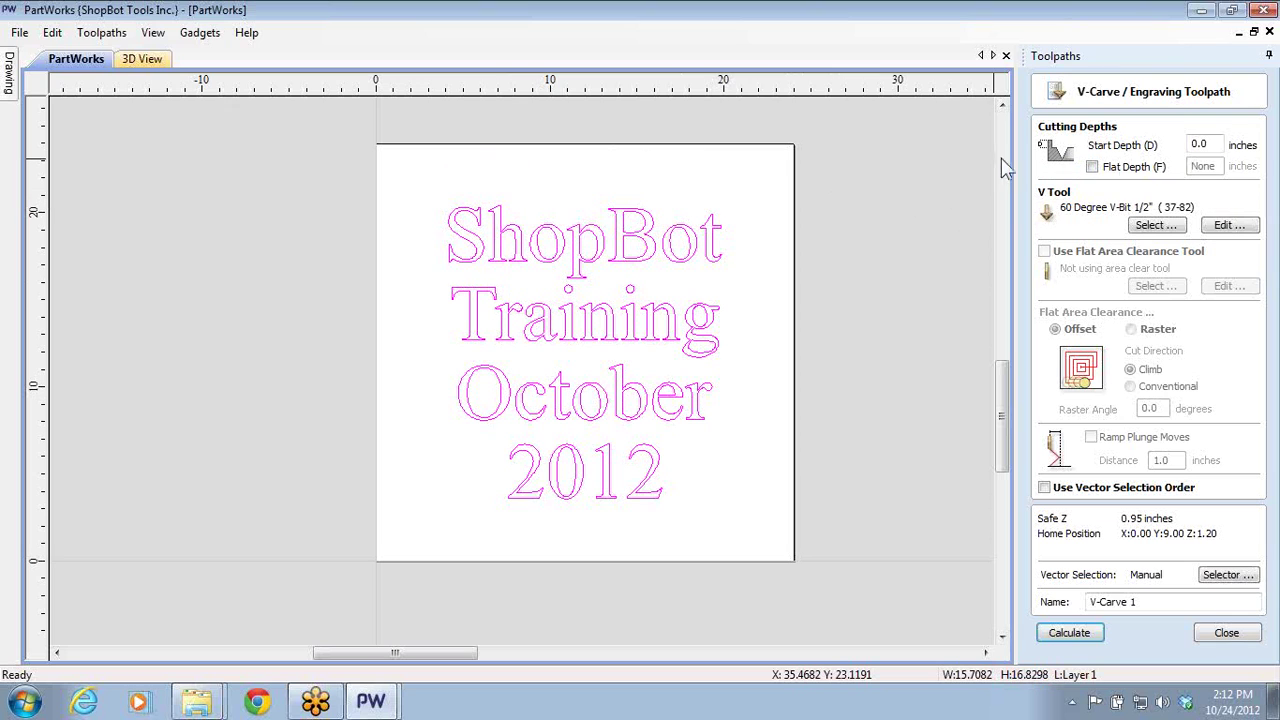
pyautogui.click(1092, 167)
pyautogui.click(1092, 167)
pyautogui.click(1092, 167)
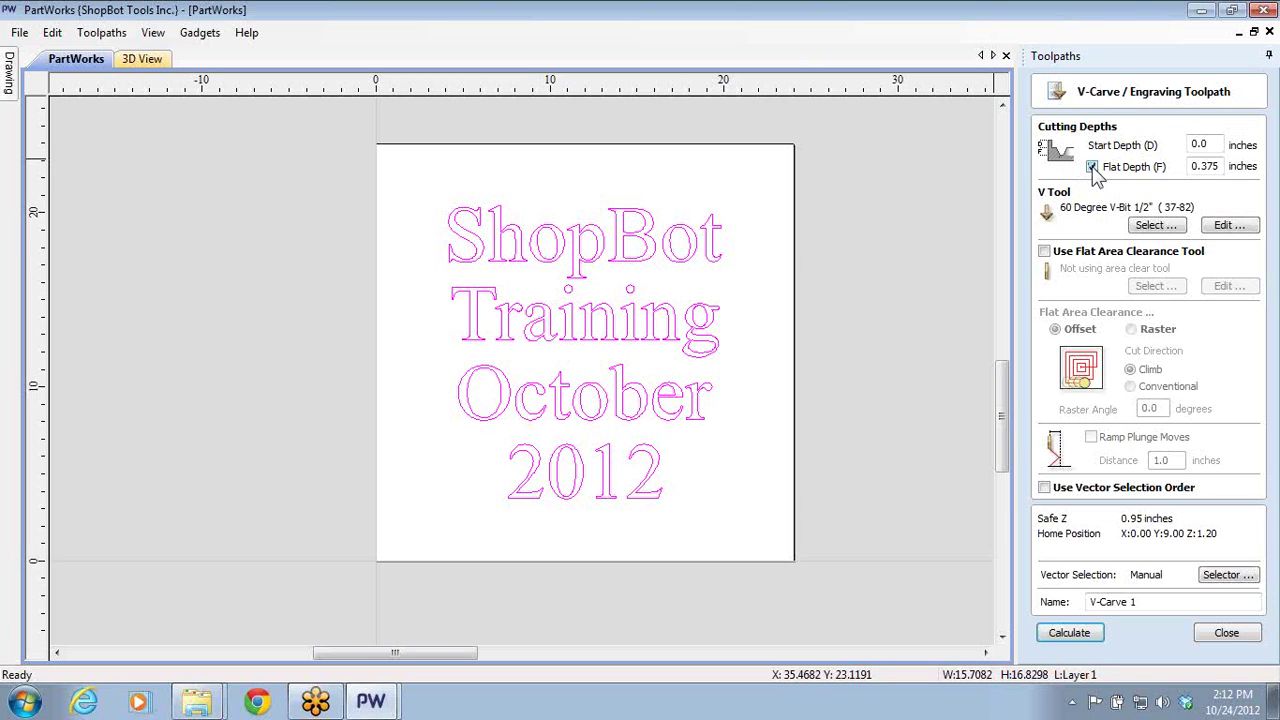
pyautogui.click(1093, 168)
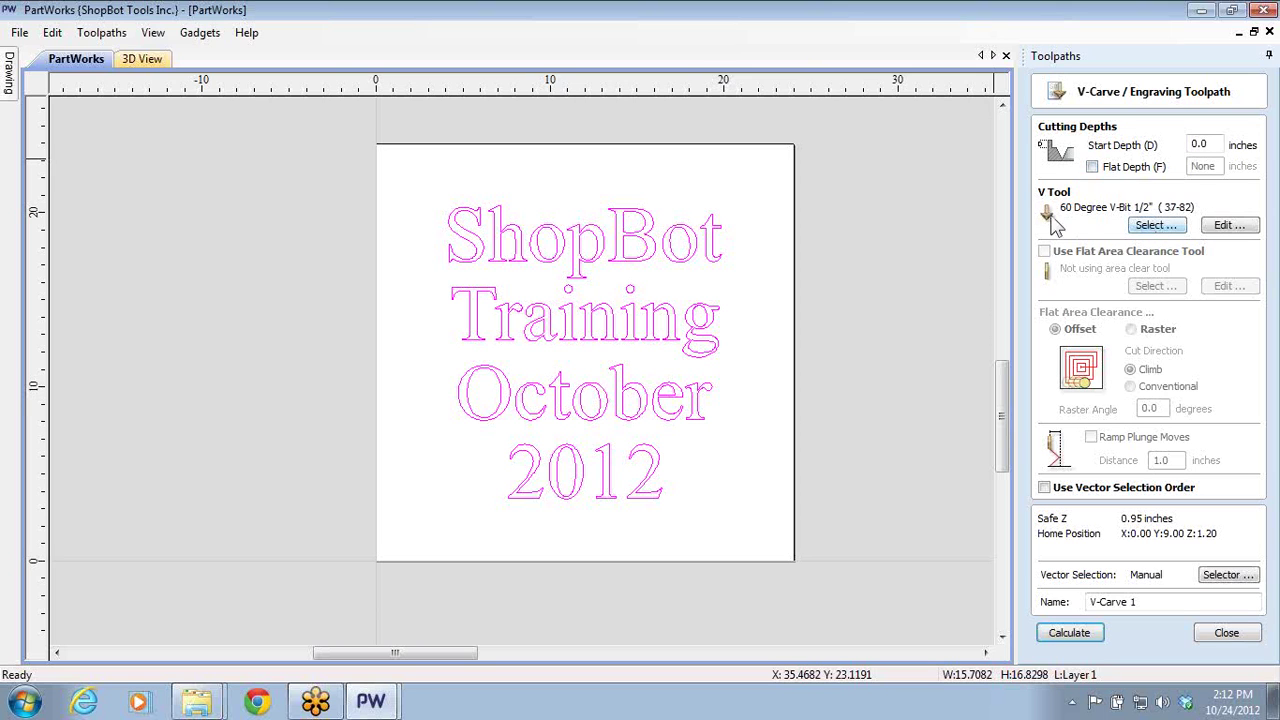
pyautogui.click(1156, 226)
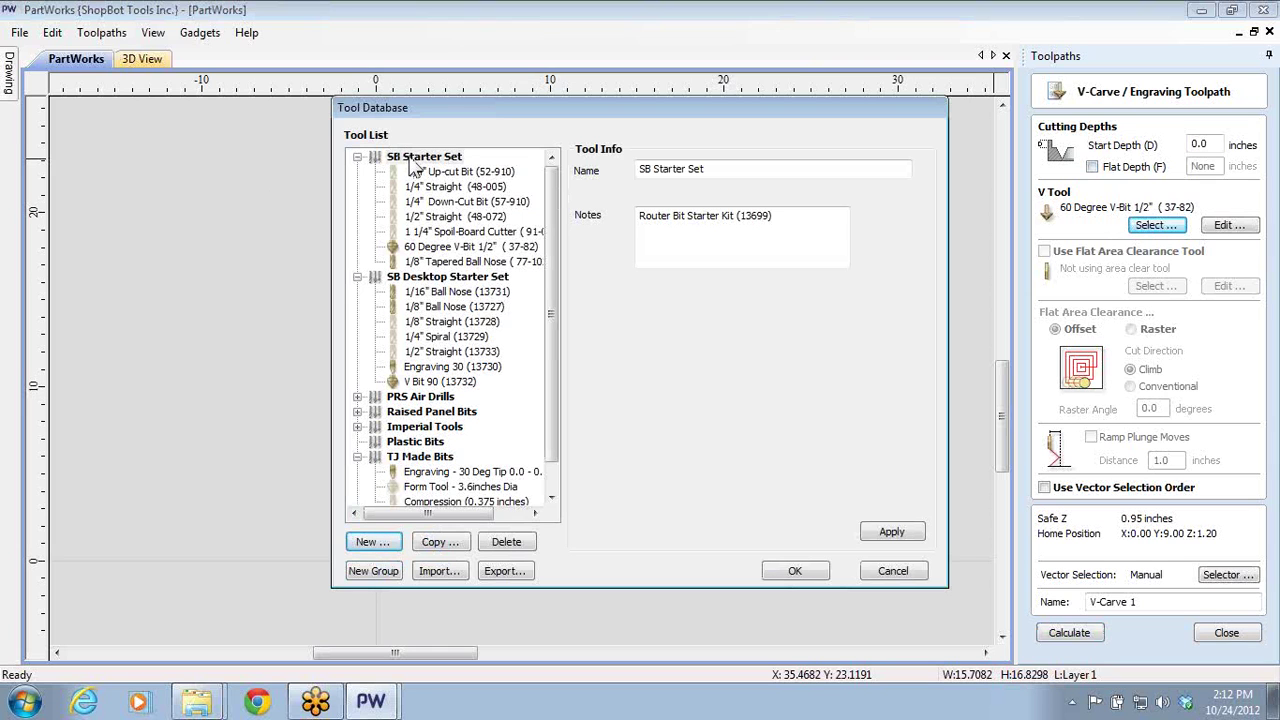
# - Compare the V Bit 90 and Engraving 30 tools, then keep the 60 Degree V-Bit 1/2" (37-82)
pyautogui.click(415, 248)
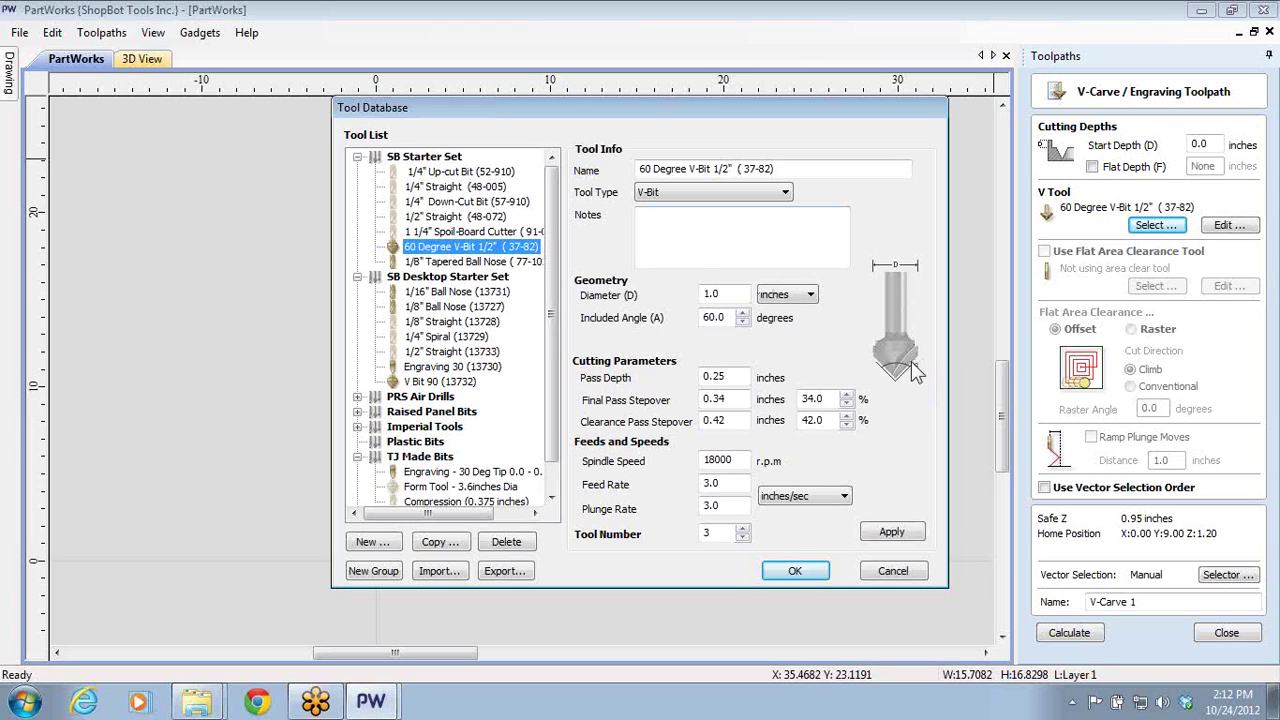
pyautogui.click(440, 382)
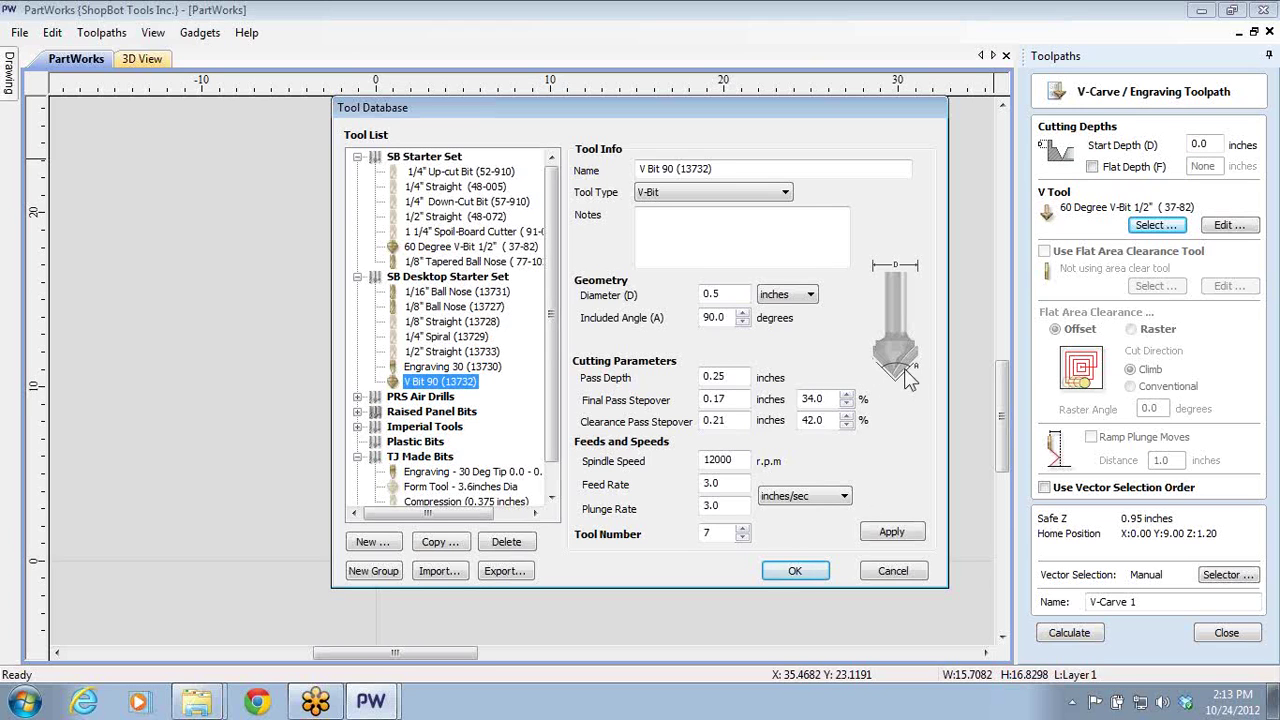
pyautogui.click(478, 368)
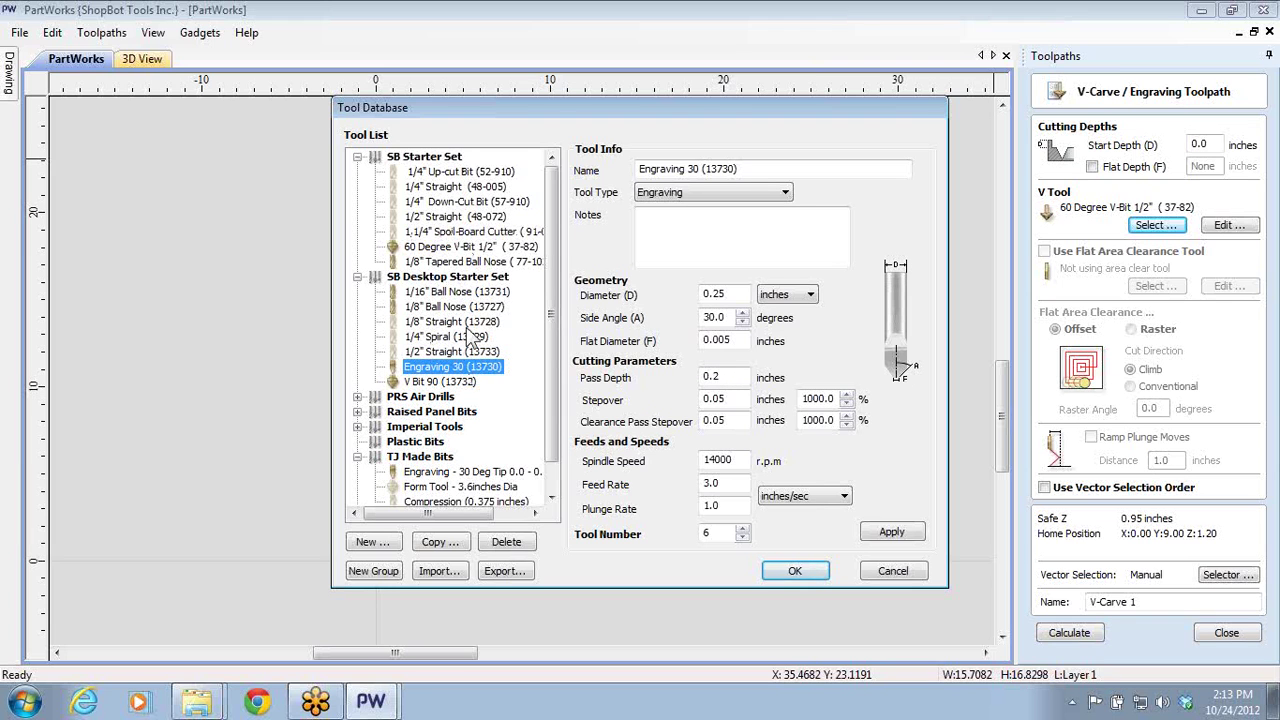
pyautogui.click(464, 249)
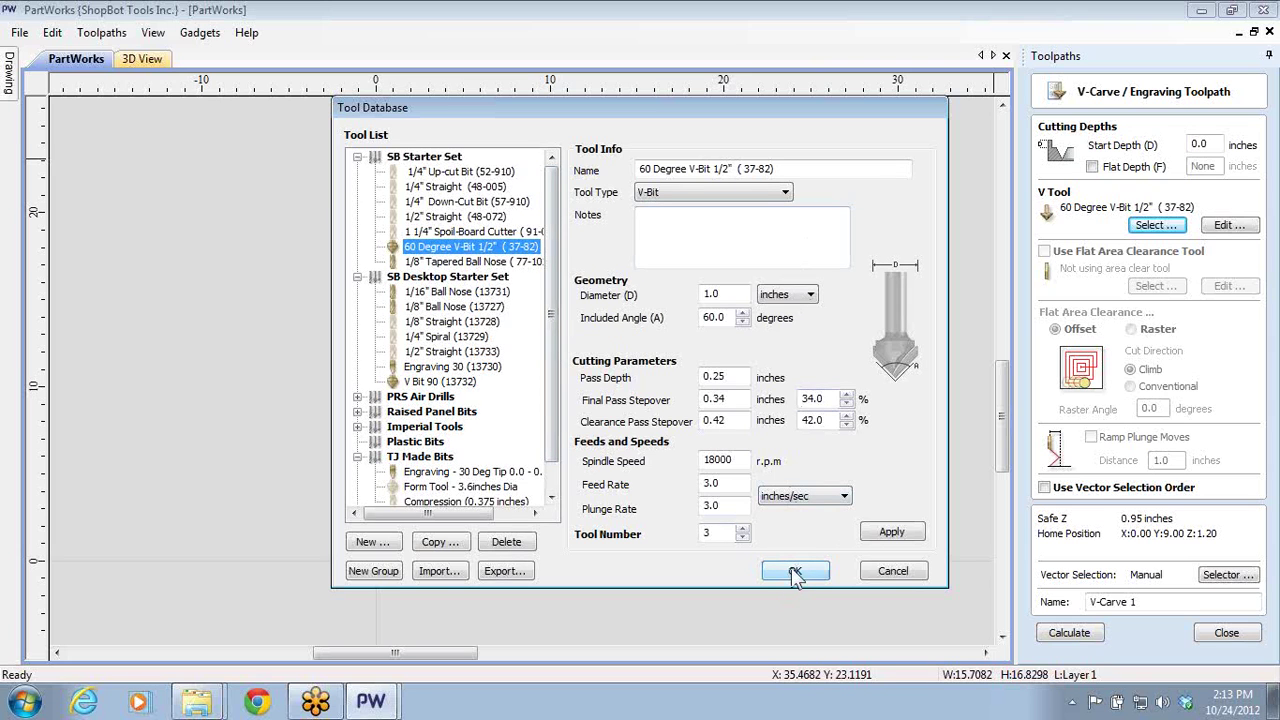
pyautogui.click(795, 572)
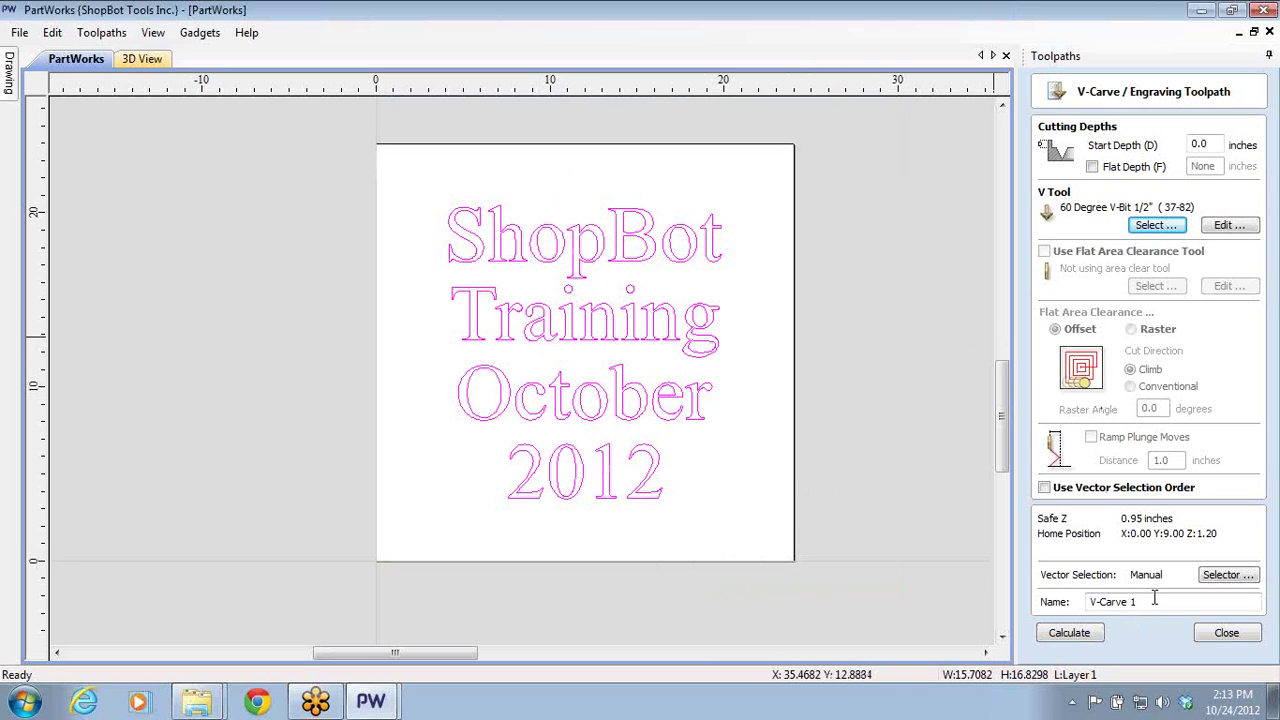
# - Calculate V-Carve 1 and preview 'ShopBot Training October 2012' carved into the board
pyautogui.click(1088, 636)
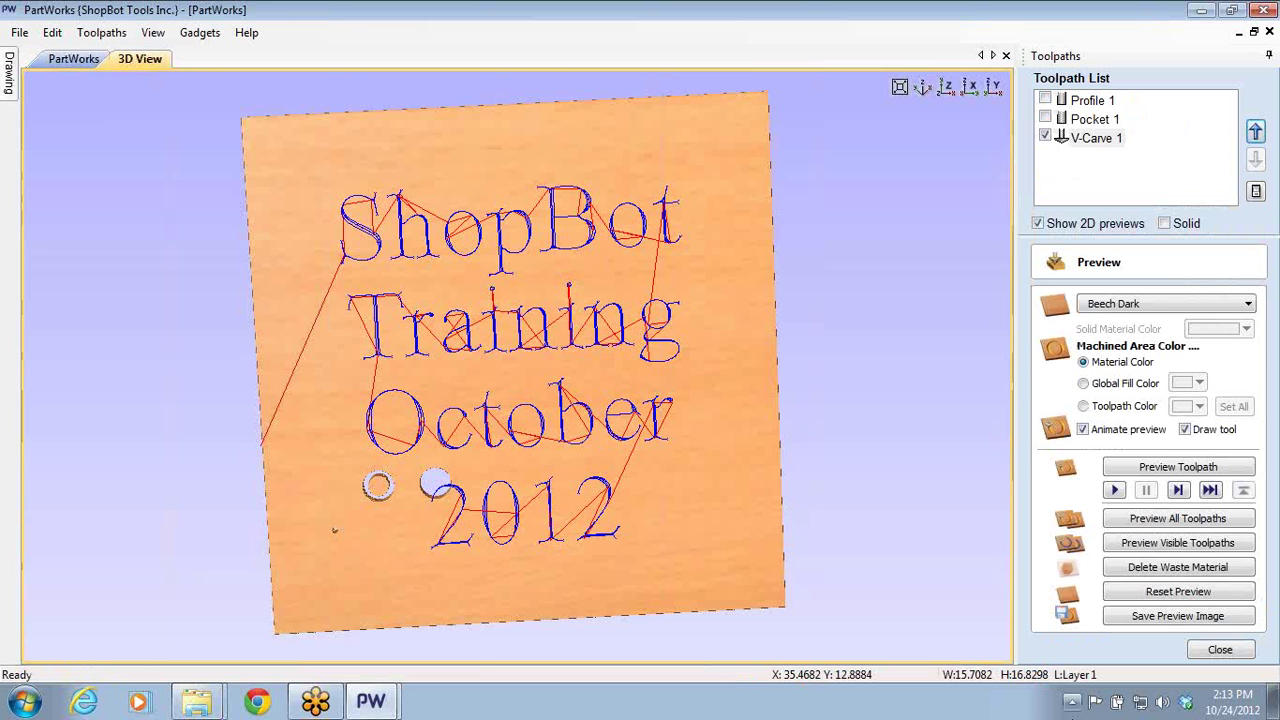
pyautogui.click(1134, 590)
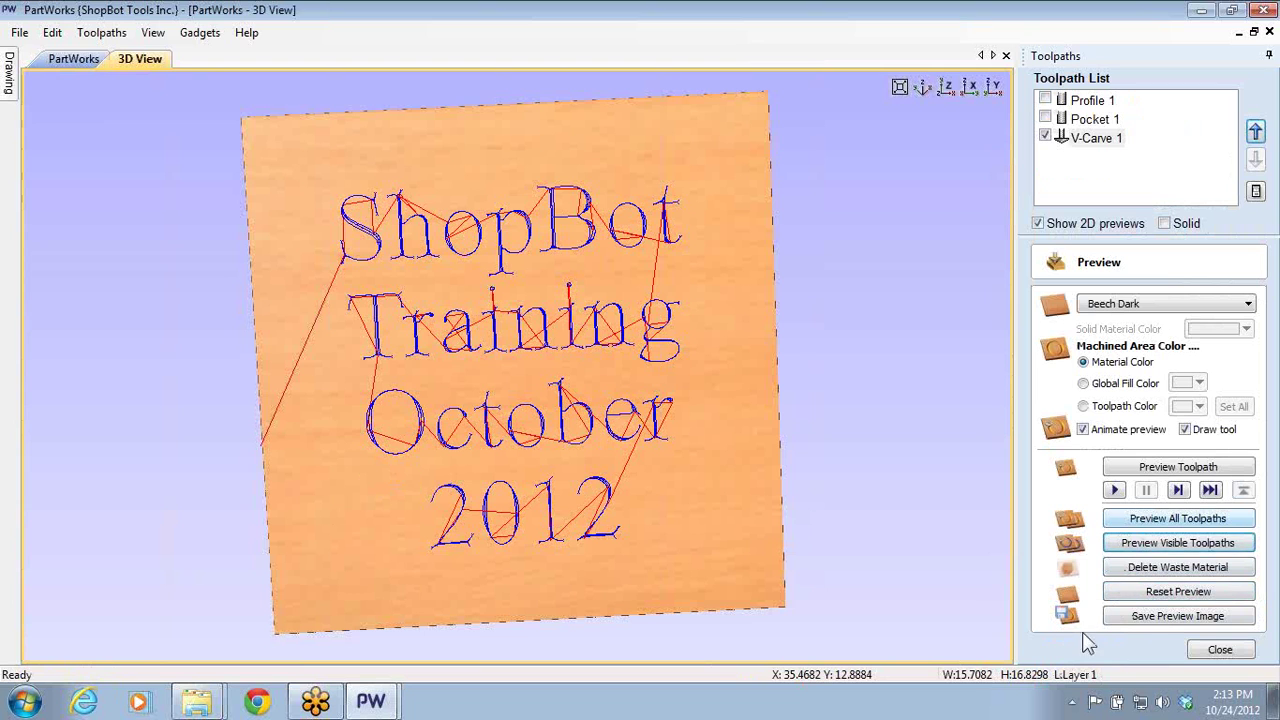
pyautogui.click(1157, 550)
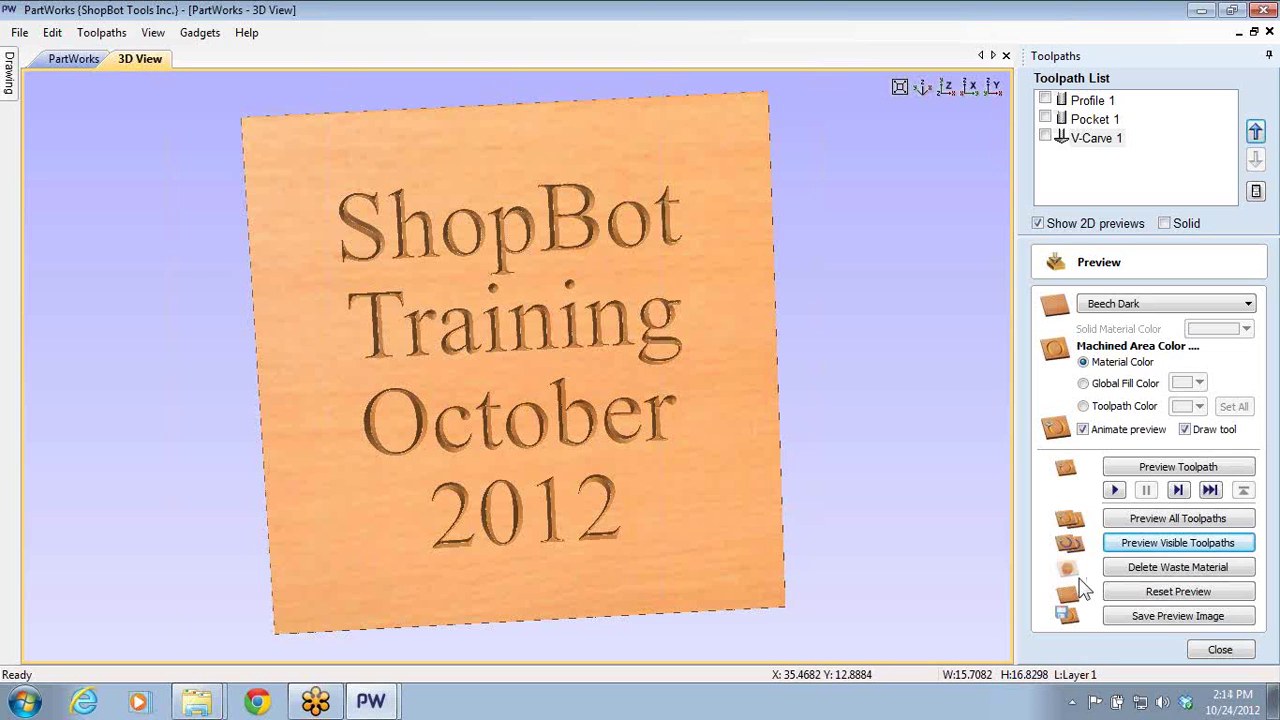
# - Orbit and zoom the 3D view to inspect the carved board from several angles
pyautogui.scroll(3, 467, 327)
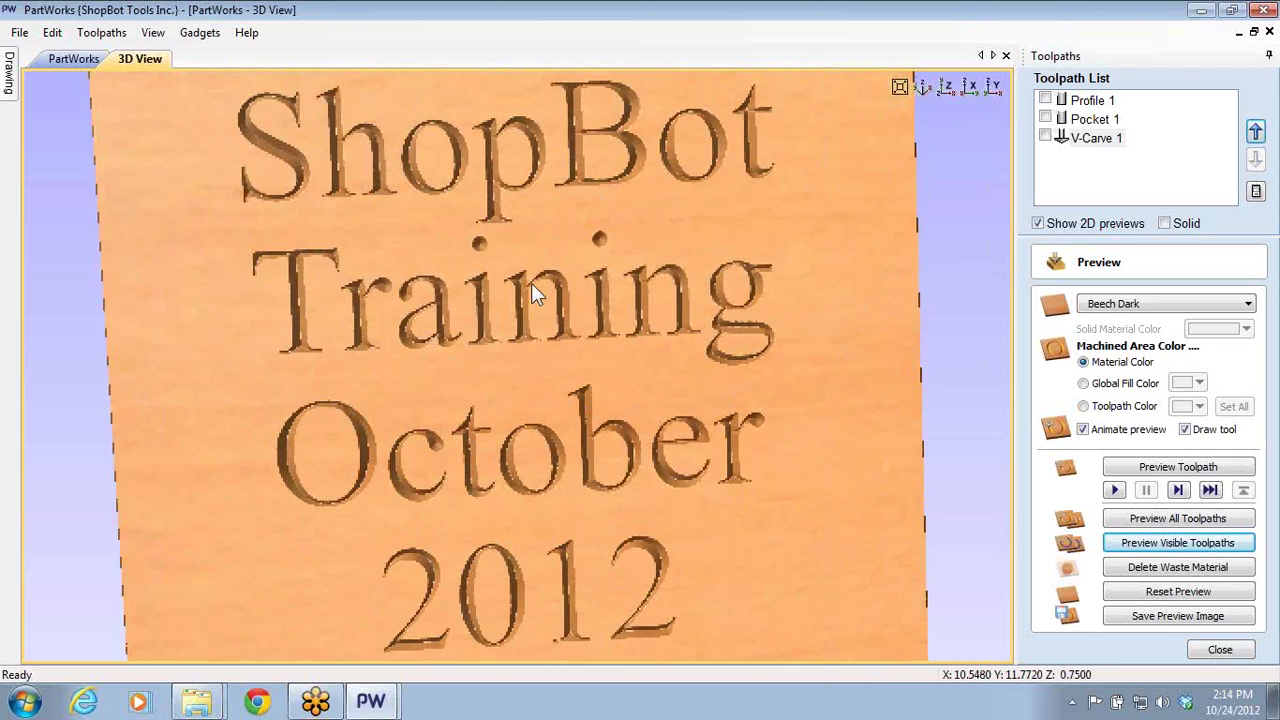
pyautogui.moveTo(531, 283); pyautogui.dragTo(622, 167)
pyautogui.scroll(4, 606, 222)
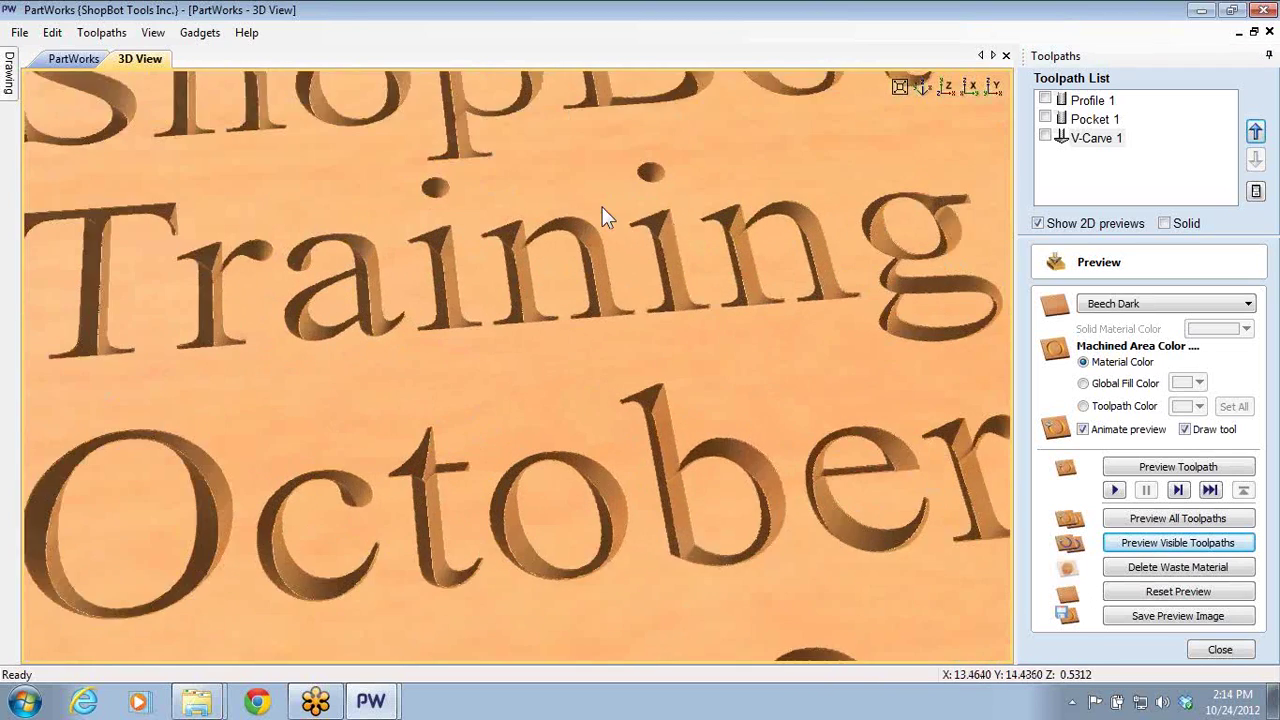
pyautogui.scroll(3, 700, 287)
pyautogui.moveTo(697, 278); pyautogui.dragTo(495, 470)
pyautogui.scroll(3, 575, 484)
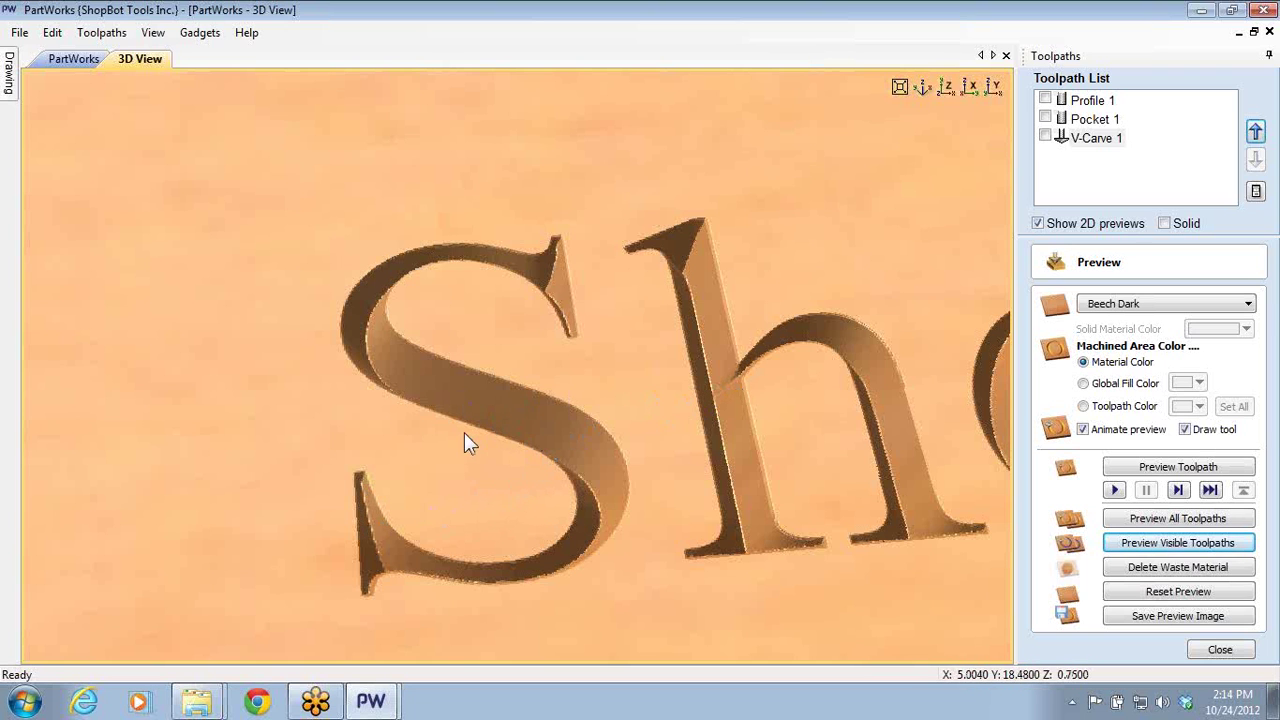
pyautogui.moveTo(611, 634); pyautogui.dragTo(613, 548)
pyautogui.moveTo(709, 603); pyautogui.dragTo(663, 477)
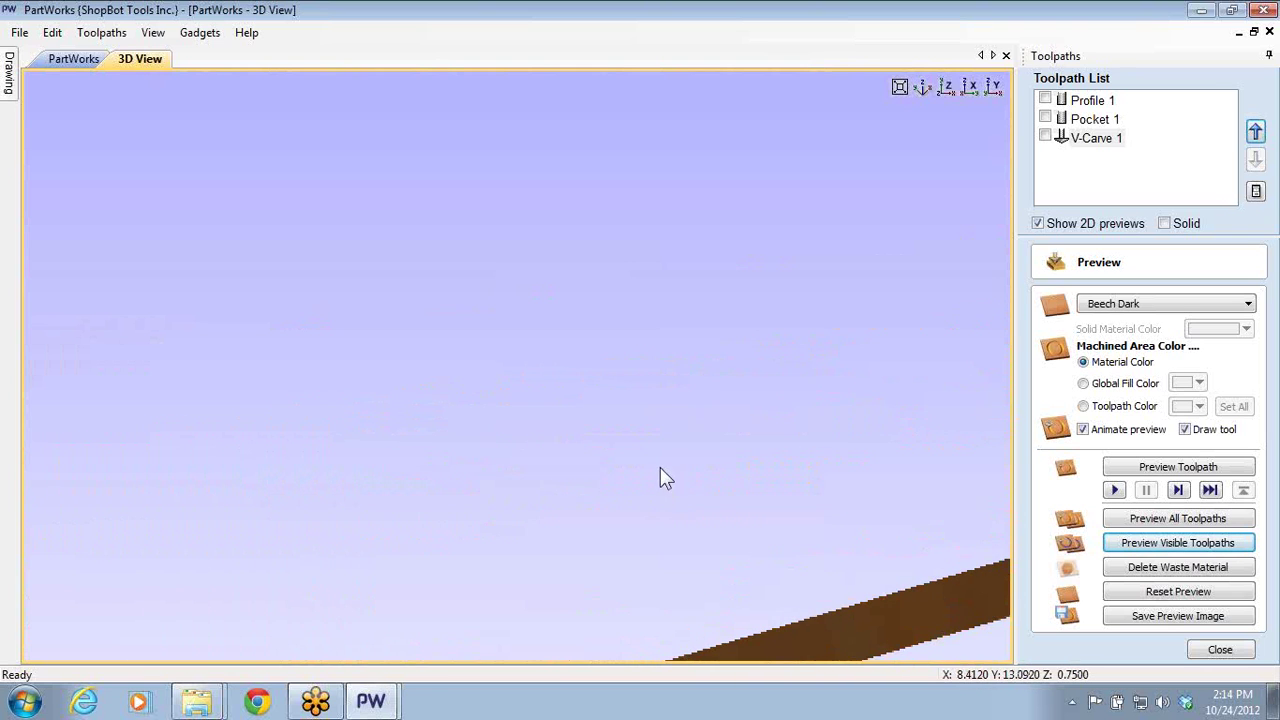
# - Hide Pocket 1 so only the V-Carve 1 toolpath is displayed
pyautogui.click(1045, 118)
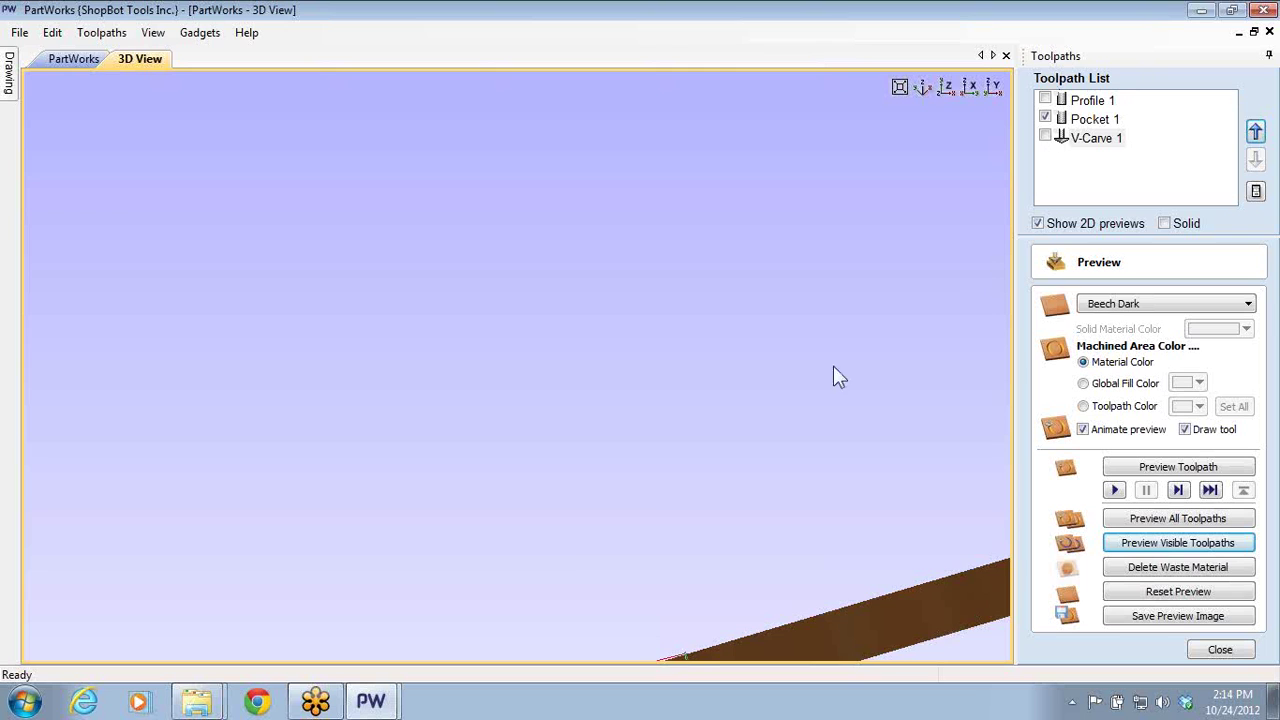
pyautogui.moveTo(833, 365); pyautogui.dragTo(737, 606)
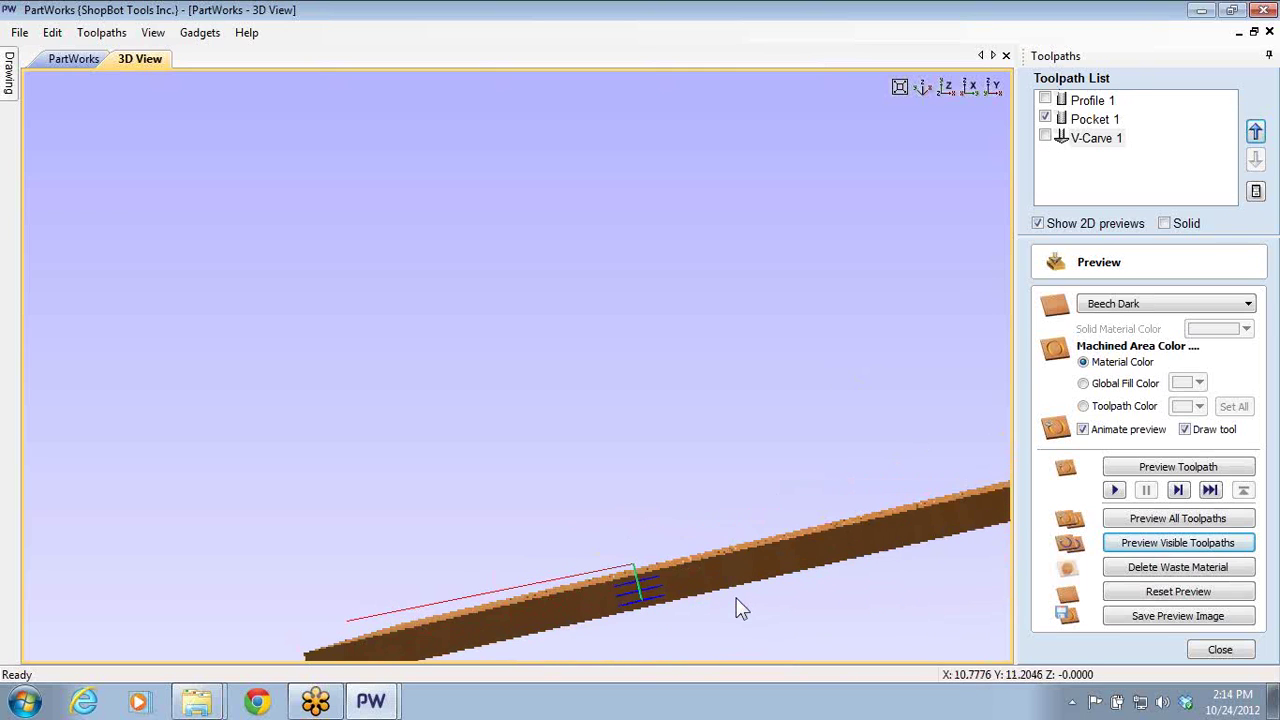
pyautogui.click(1045, 118)
pyautogui.click(1045, 137)
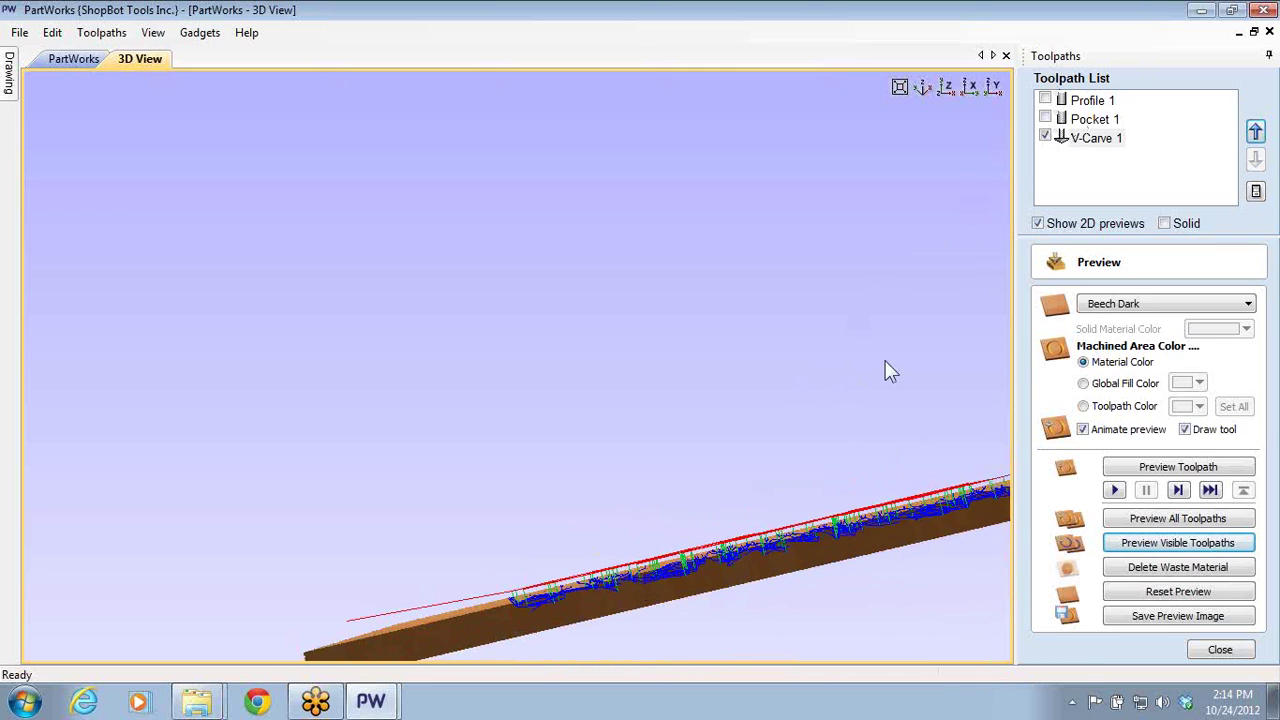
# - Snap to the X side view, then orbit and zoom to inspect the V-carved lettering
pyautogui.scroll(3, 759, 551)
pyautogui.moveTo(760, 551); pyautogui.dragTo(748, 603)
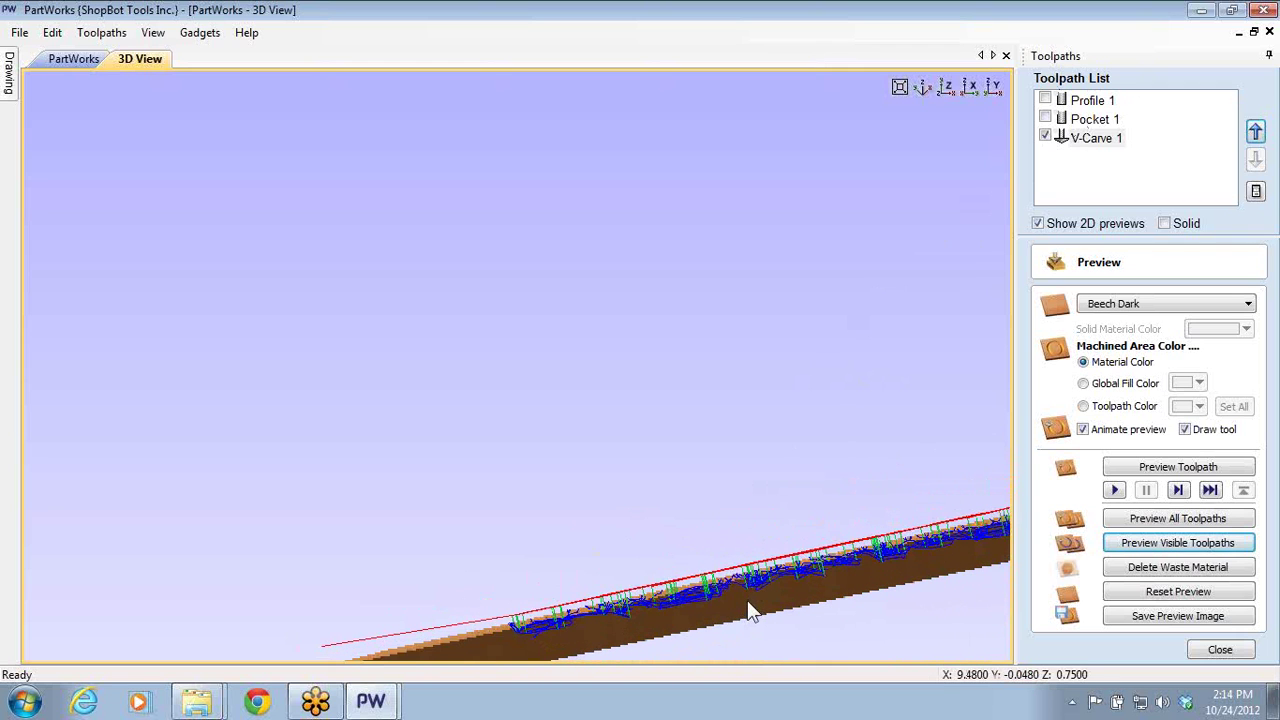
pyautogui.click(970, 89)
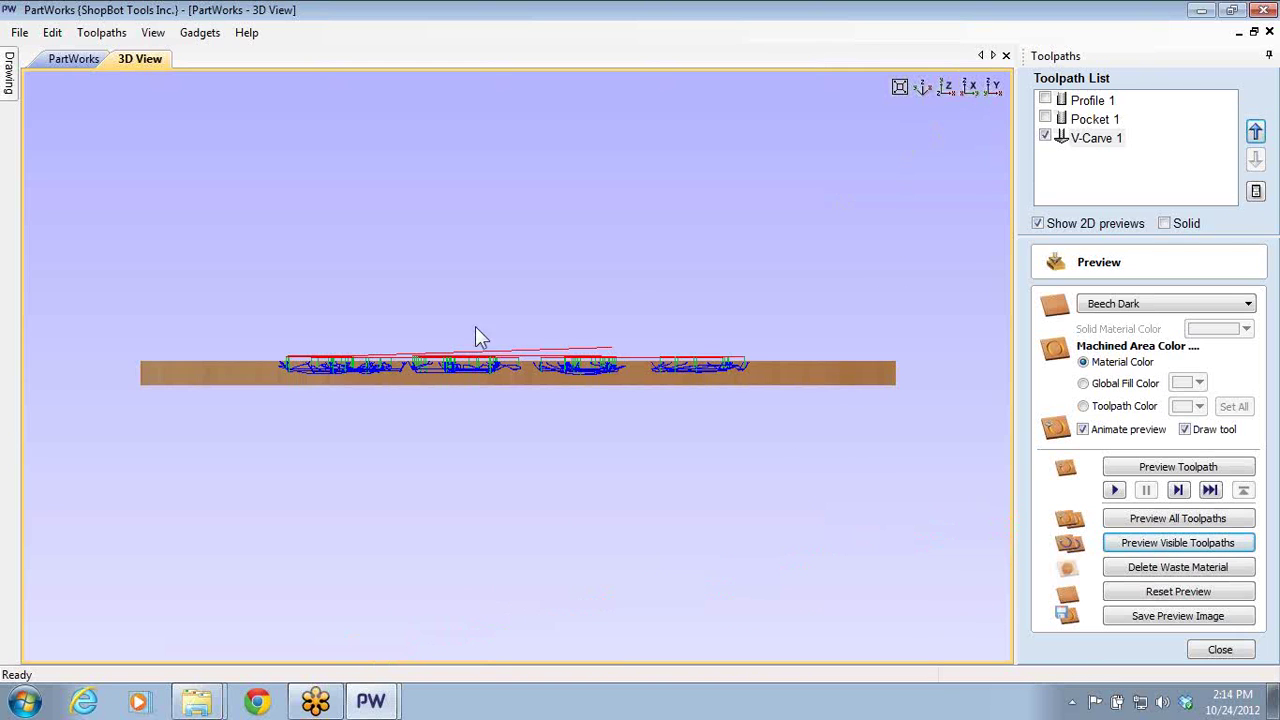
pyautogui.scroll(3, 566, 397)
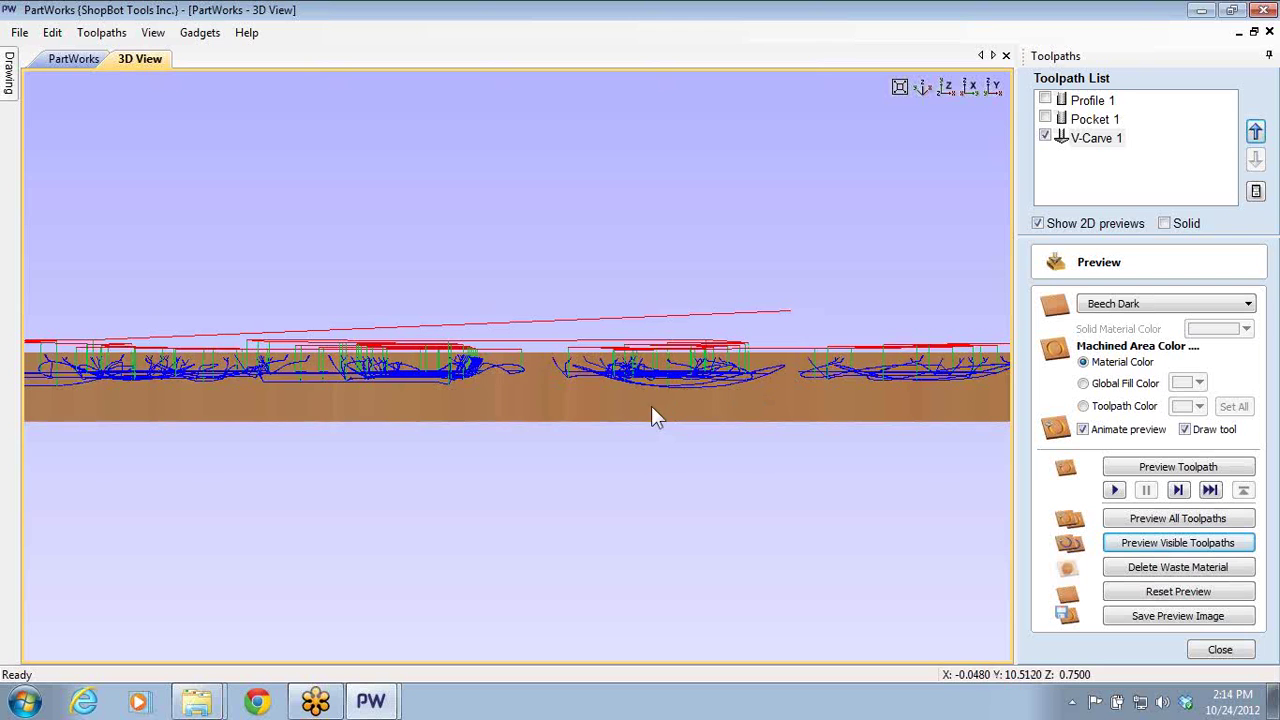
pyautogui.moveTo(651, 416); pyautogui.dragTo(630, 460)
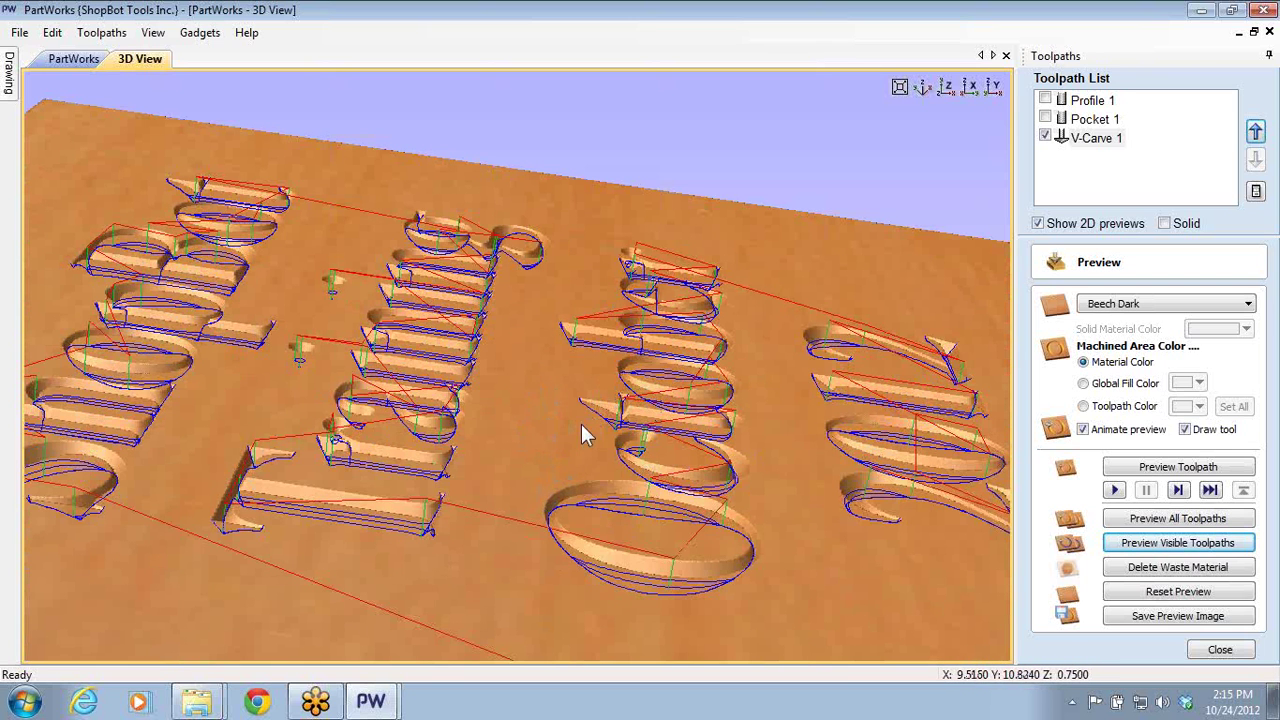
# - Rotate, tilt and zoom the 3D view to read the carved lettering head-on
pyautogui.scroll(-3, 568, 428)
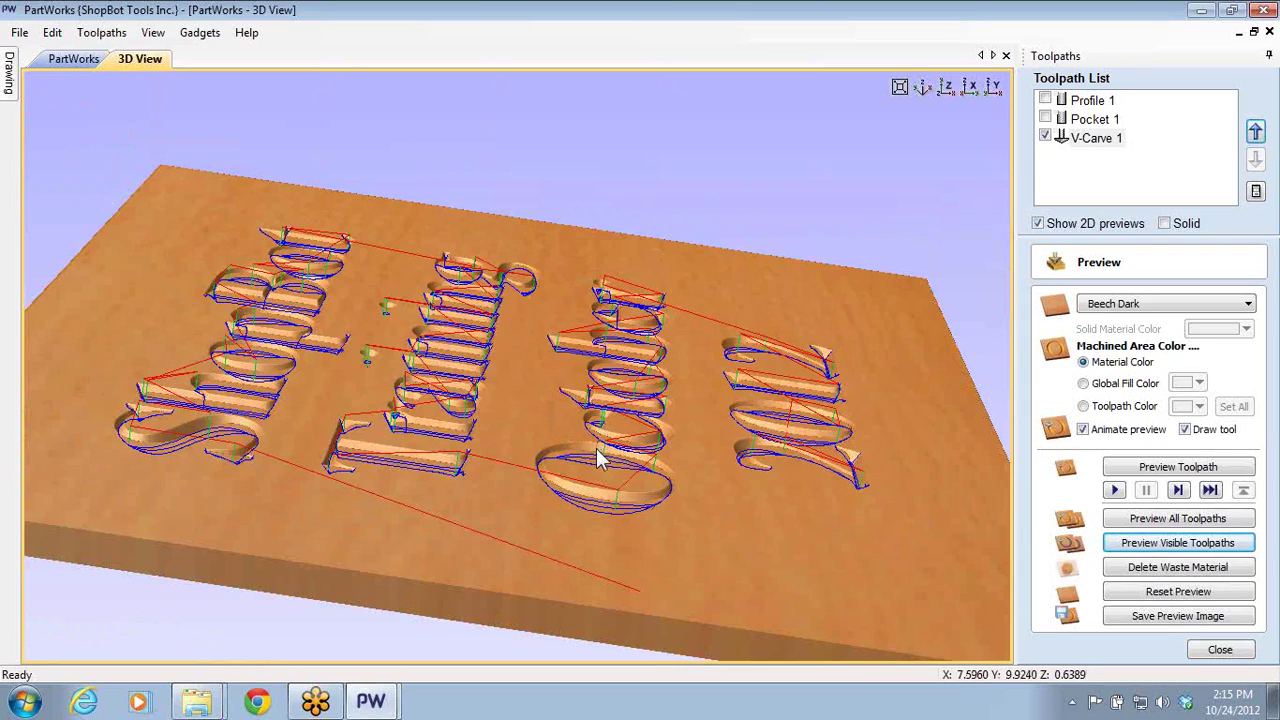
pyautogui.moveTo(597, 460); pyautogui.dragTo(552, 456)
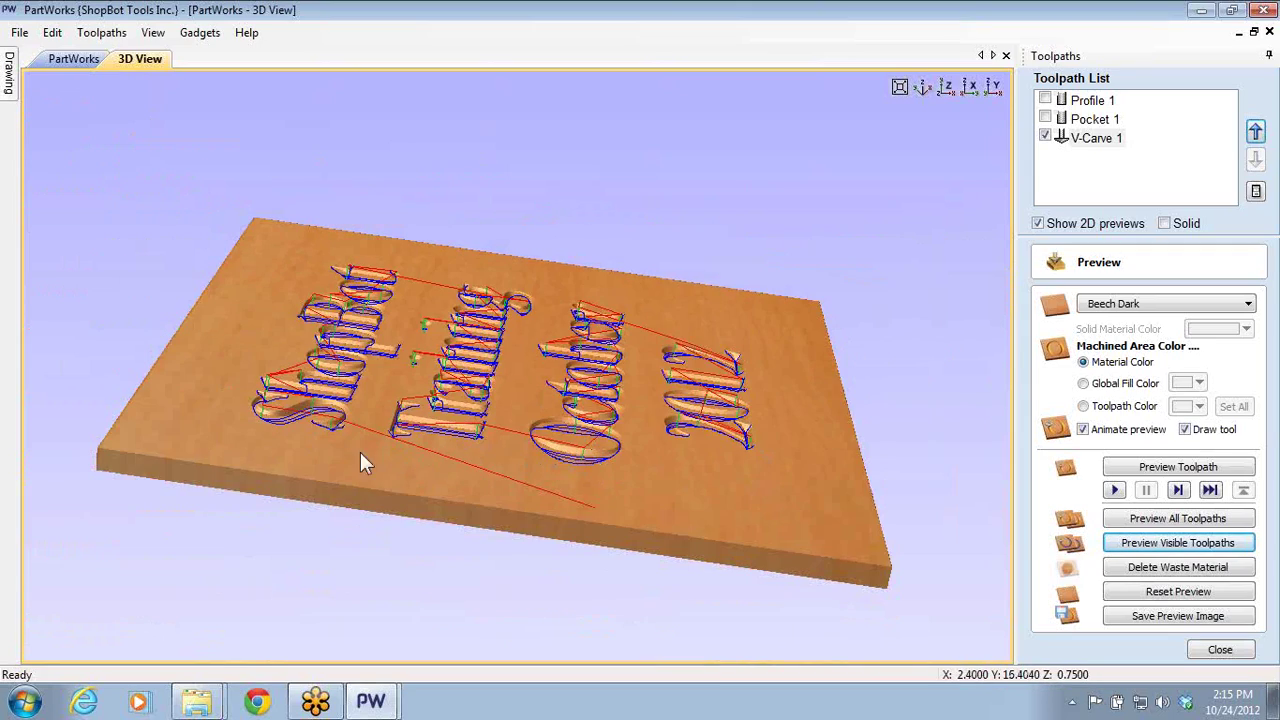
pyautogui.moveTo(345, 480); pyautogui.dragTo(334, 552)
pyautogui.scroll(6, 374, 537)
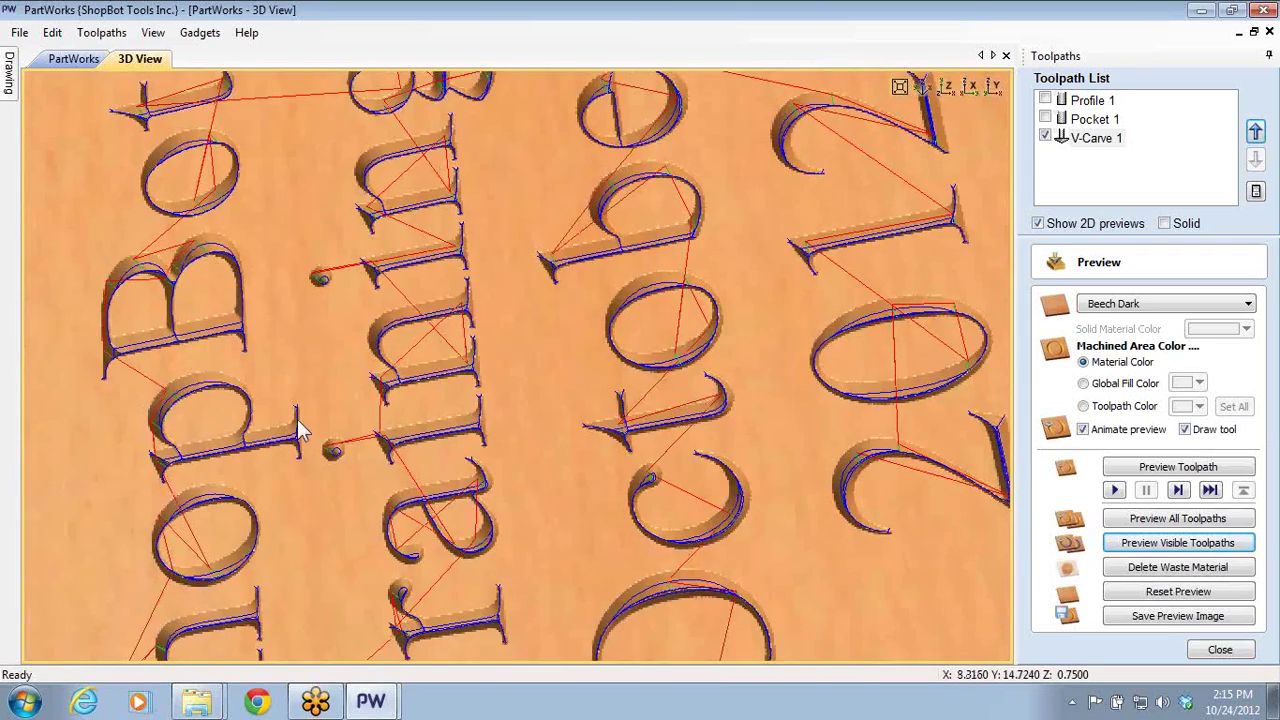
pyautogui.moveTo(297, 428)
pyautogui.mouseDown()
pyautogui.moveTo(614, 366)
pyautogui.moveTo(566, 314)
pyautogui.moveTo(574, 386)
pyautogui.moveTo(510, 272)
pyautogui.mouseUp()
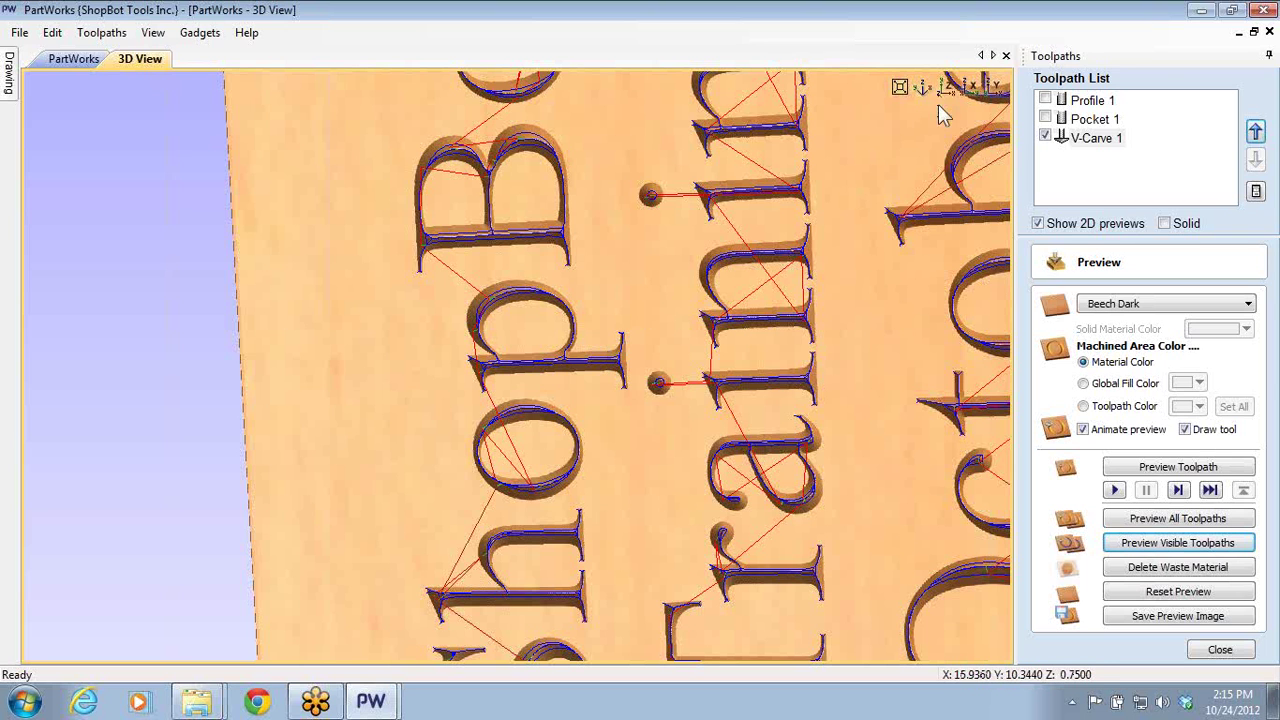
pyautogui.scroll(-2, 760, 470)
pyautogui.moveTo(770, 428); pyautogui.dragTo(714, 431)
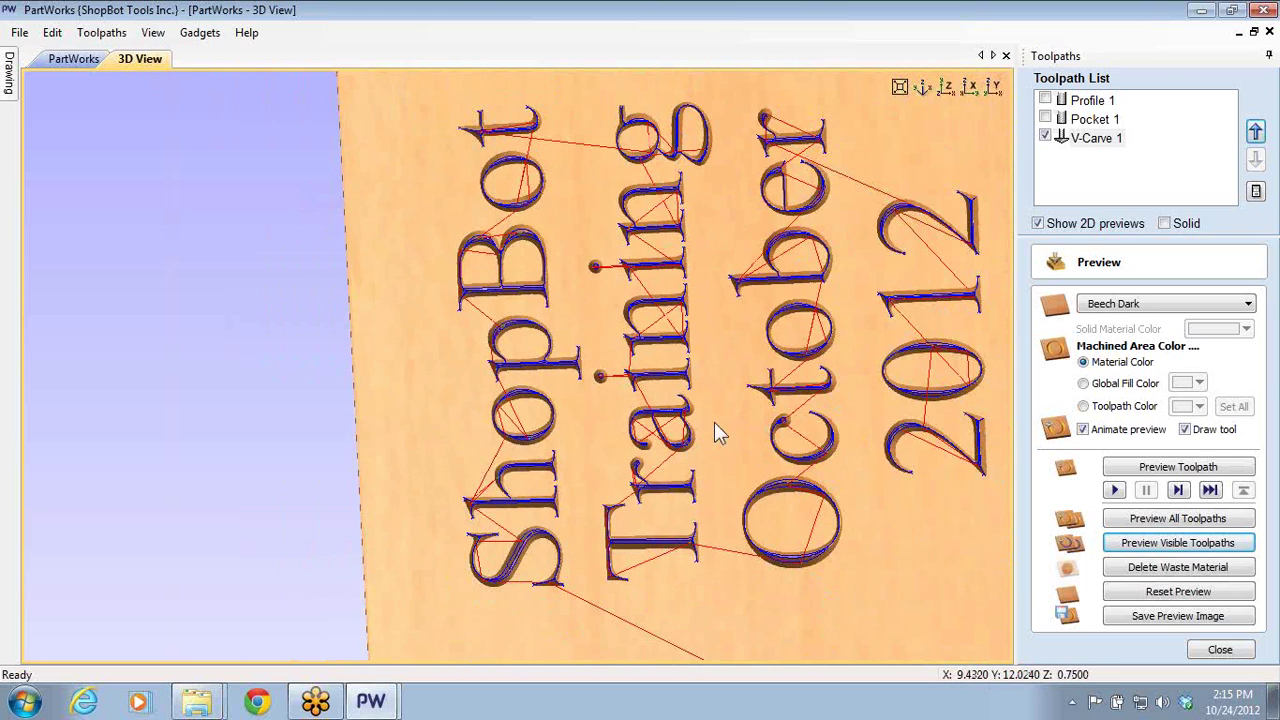
pyautogui.moveTo(878, 326); pyautogui.dragTo(726, 374)
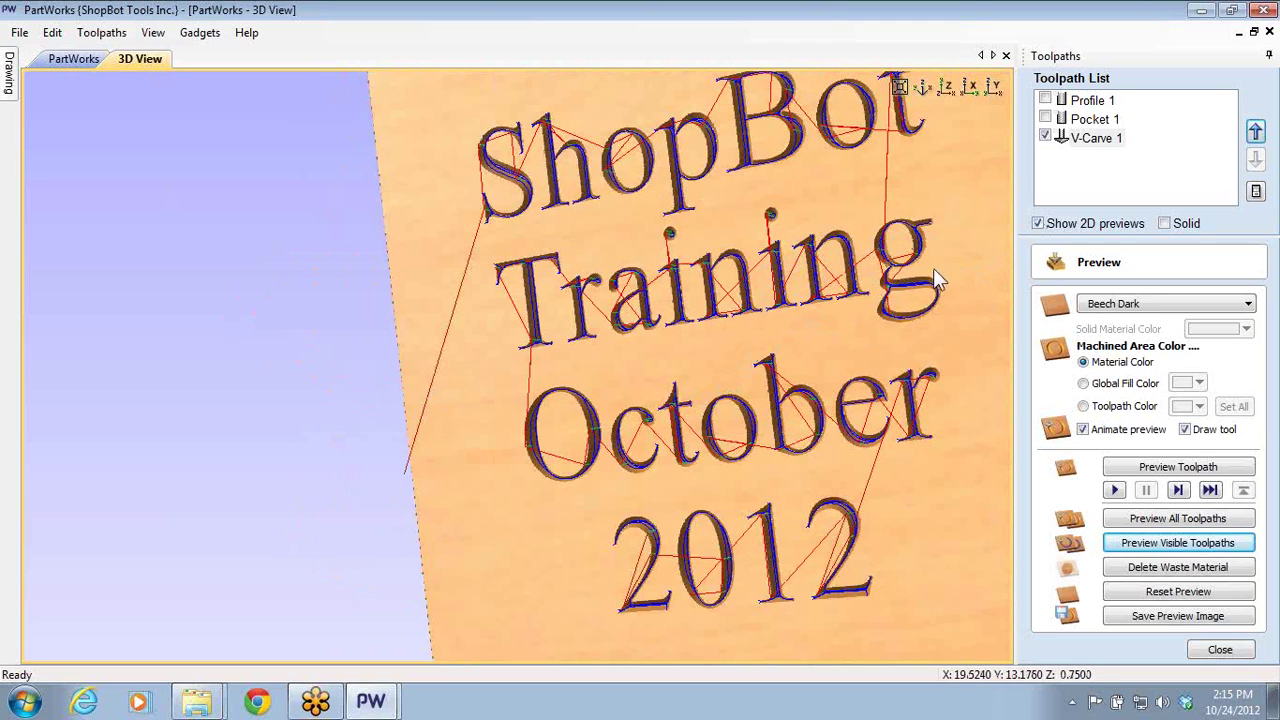
pyautogui.moveTo(777, 288); pyautogui.dragTo(1020, 178)
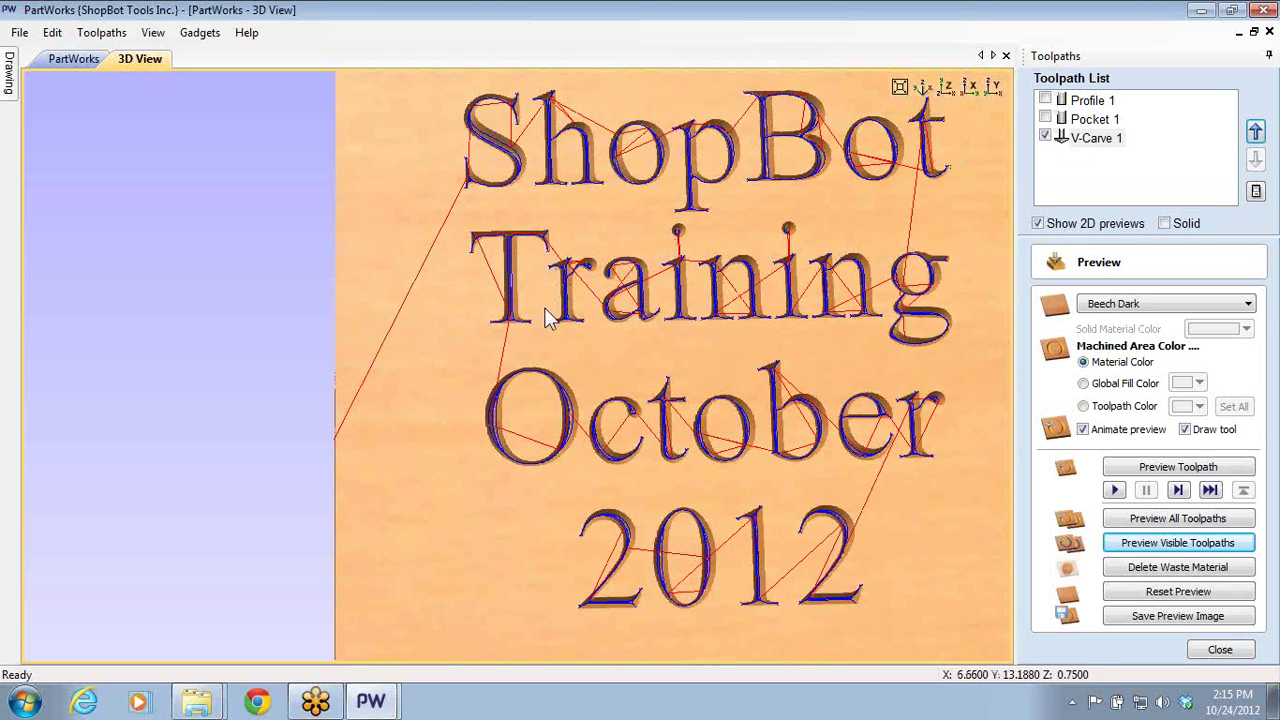
pyautogui.moveTo(680, 296); pyautogui.dragTo(797, 371)
pyautogui.scroll(3, 686, 388)
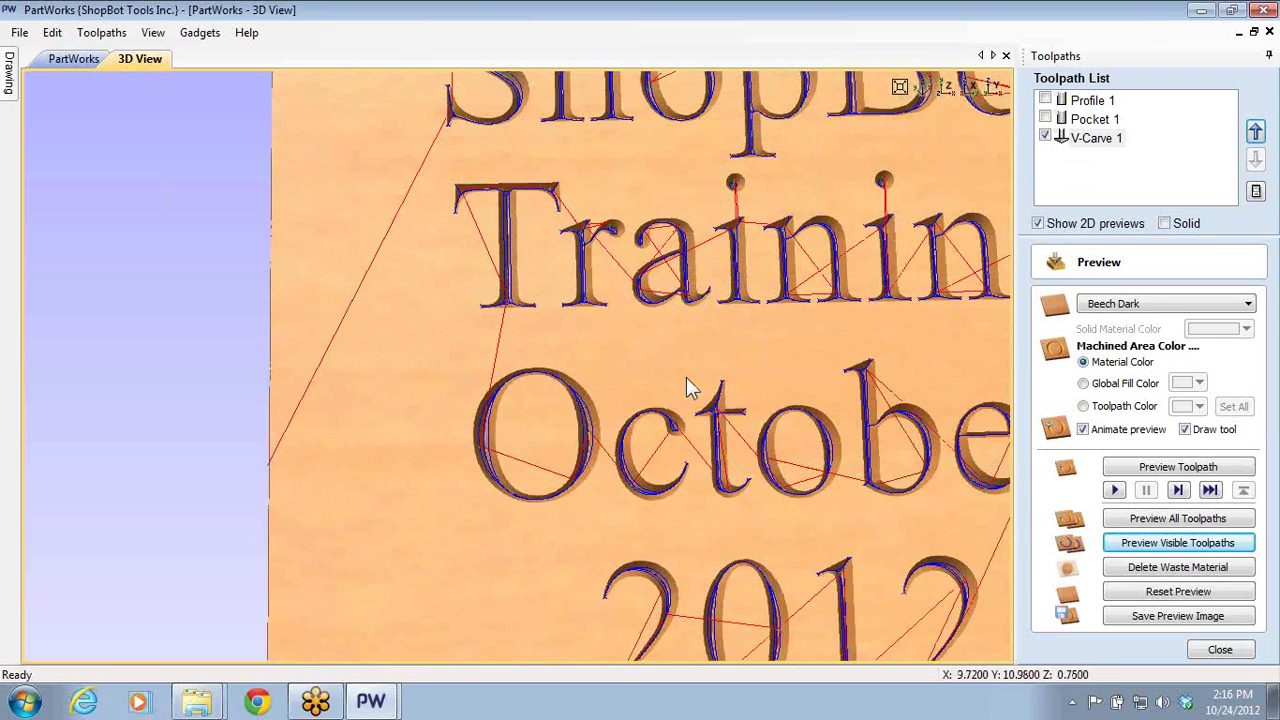
# - Hide the V-Carve 1 toolpath lines, view the clean carving, and close the preview
pyautogui.click(1045, 137)
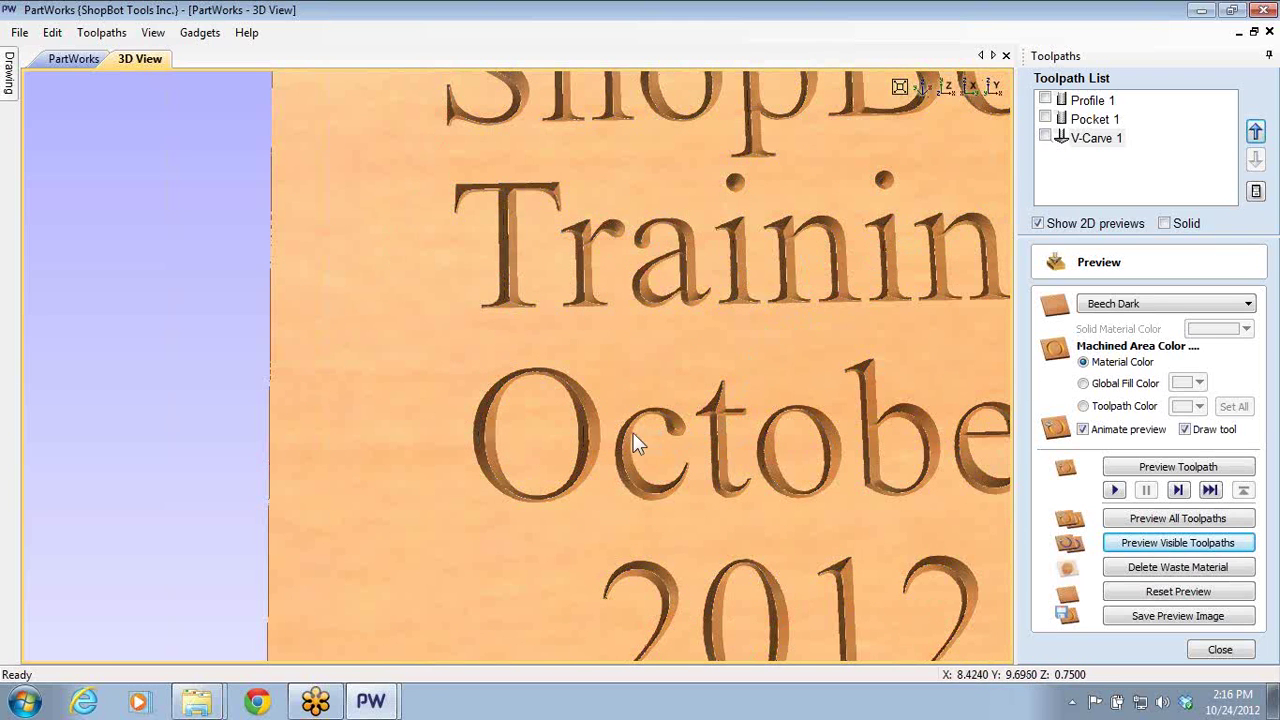
pyautogui.scroll(5, 595, 429)
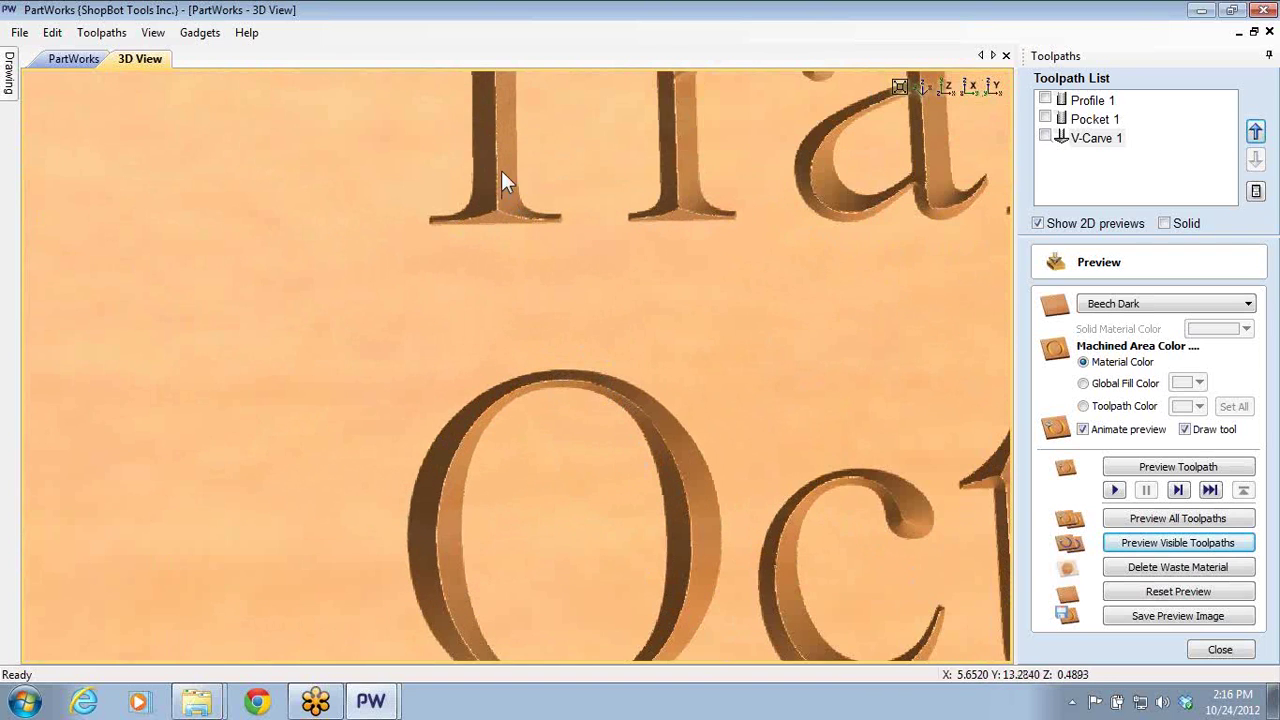
pyautogui.moveTo(525, 206); pyautogui.dragTo(511, 74)
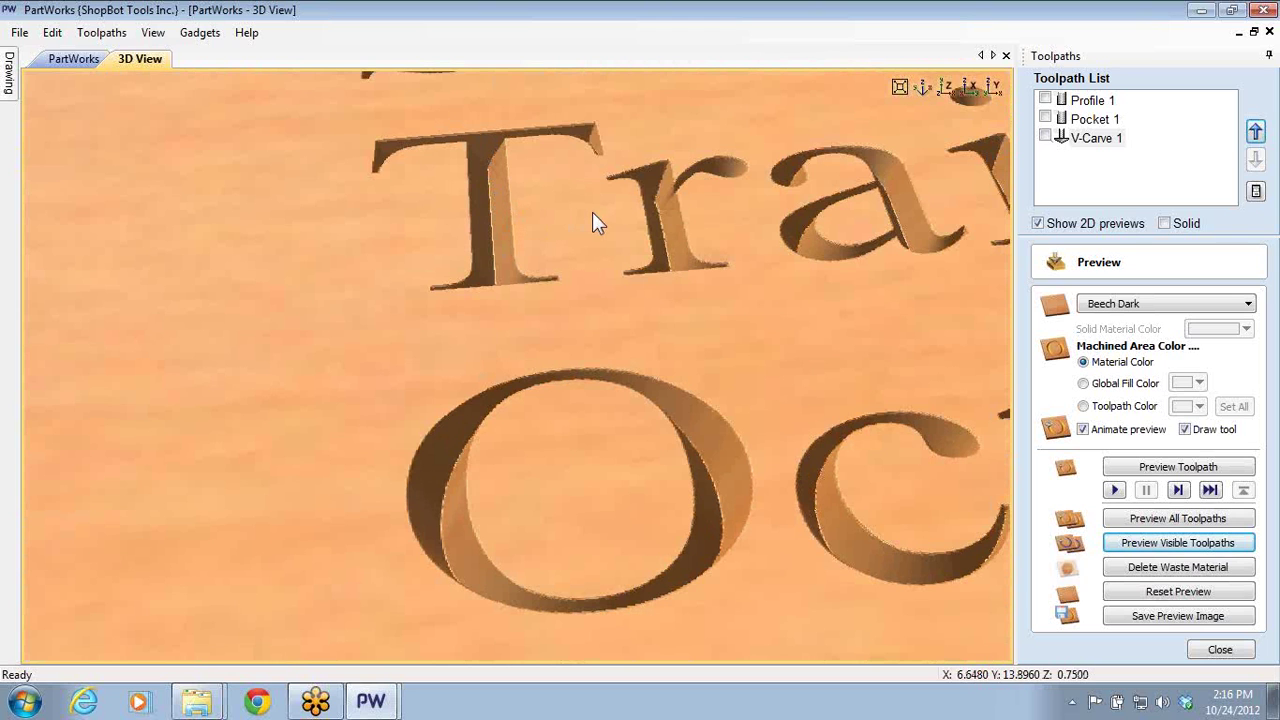
pyautogui.scroll(-10, 729, 299)
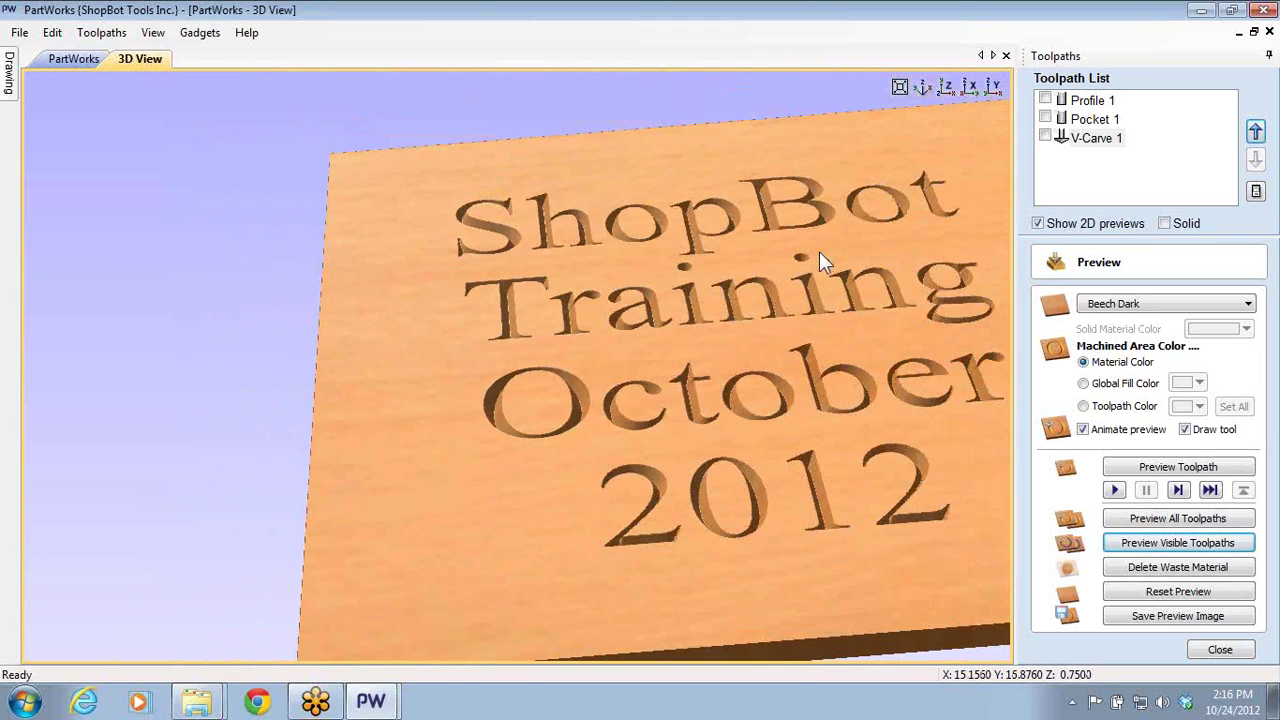
pyautogui.moveTo(801, 314); pyautogui.dragTo(883, 331)
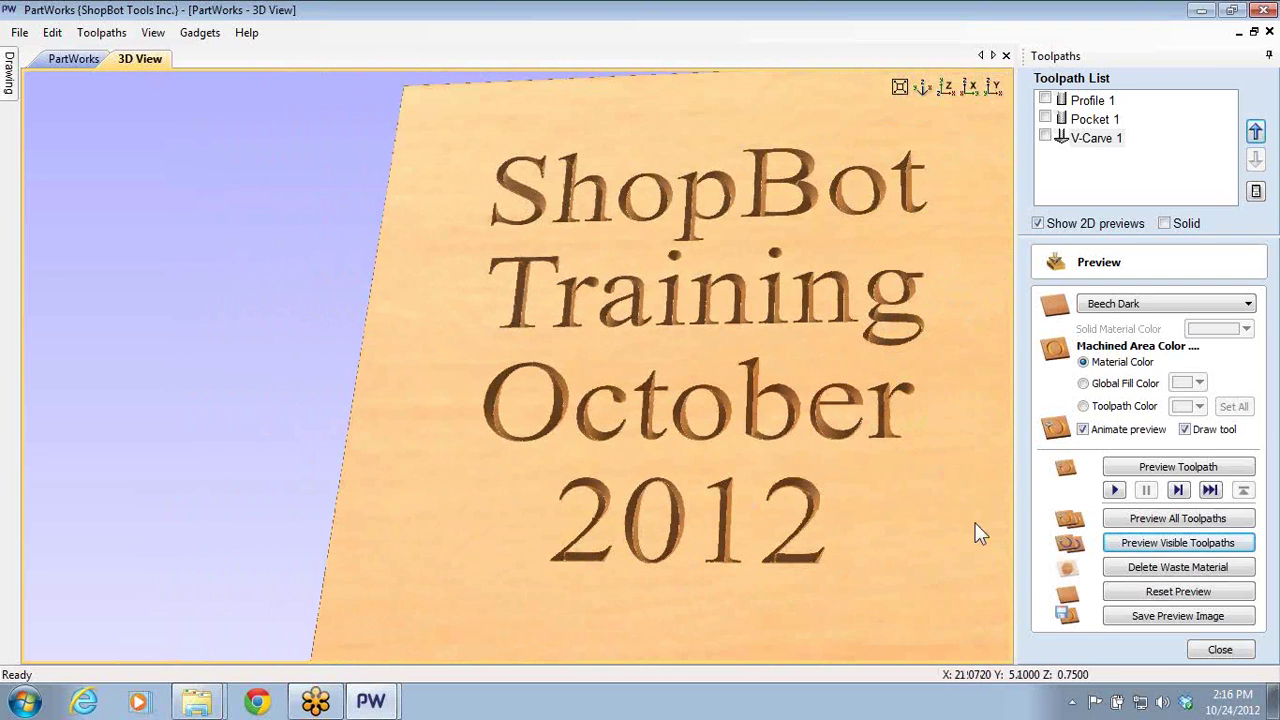
pyautogui.click(1219, 650)
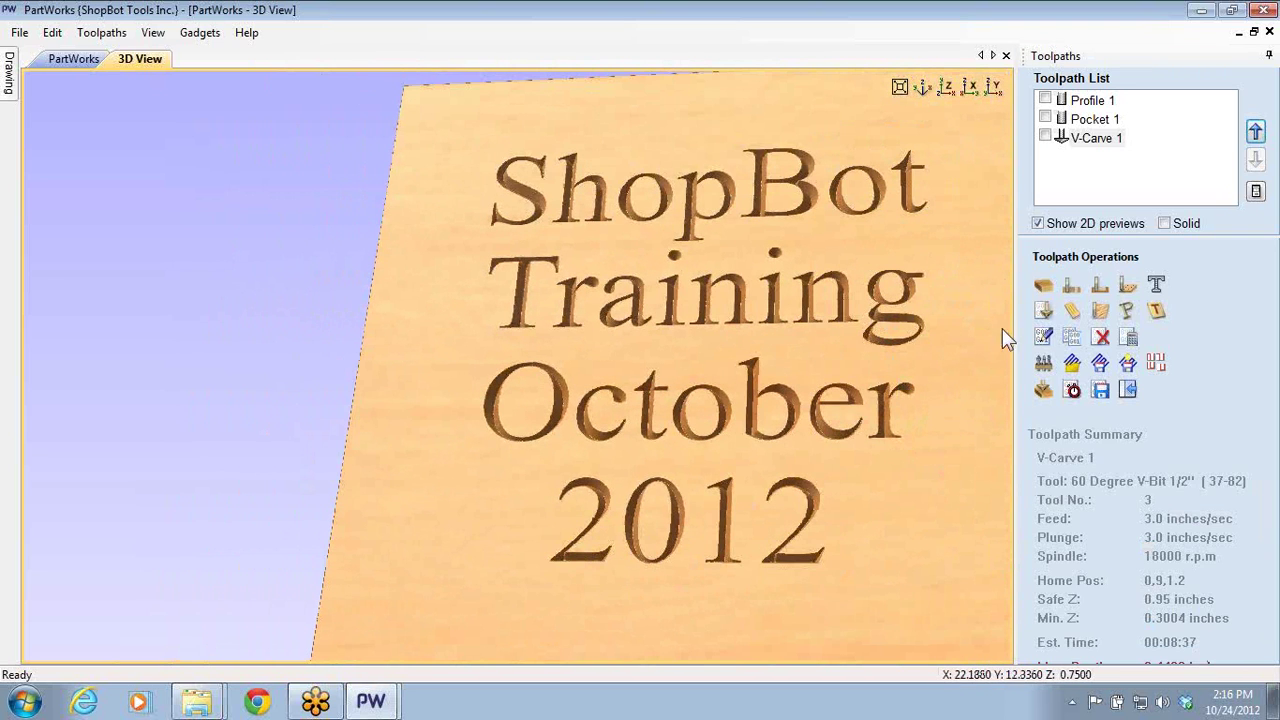
# - Give V-Carve 1 a 0.25-inch flat depth and recalculate it
pyautogui.doubleClick(1100, 140)
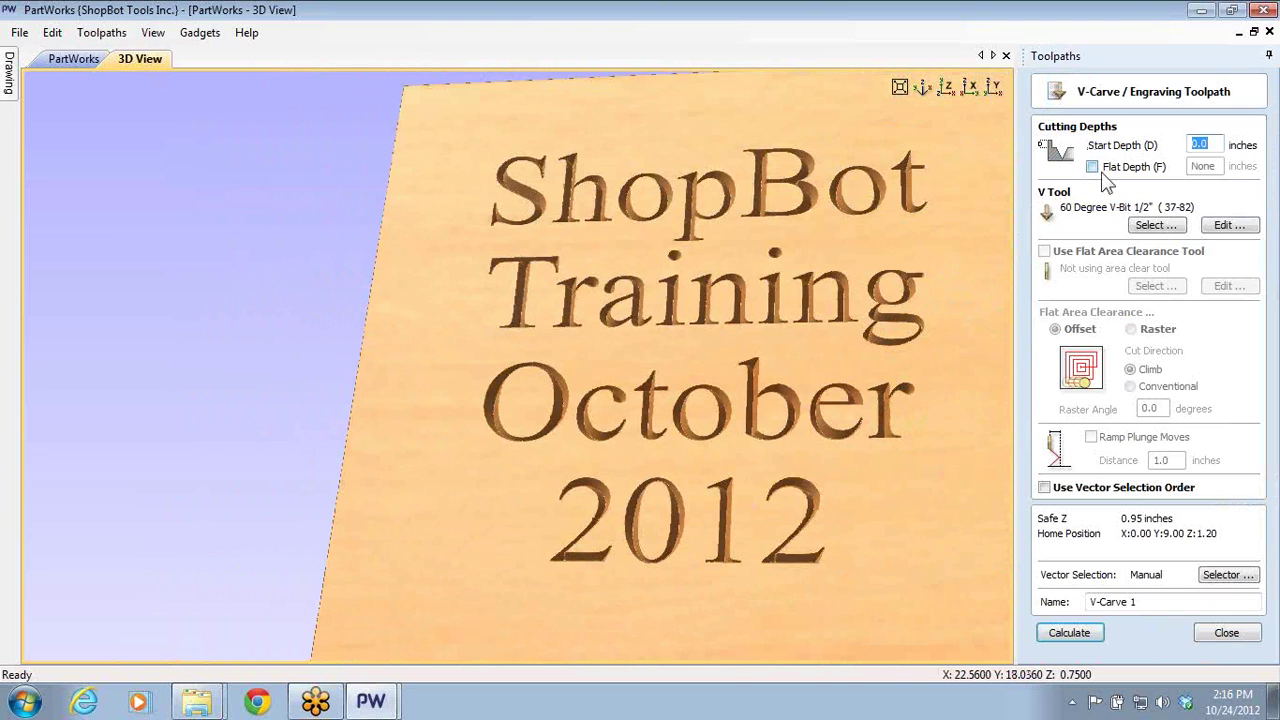
pyautogui.click(1093, 167)
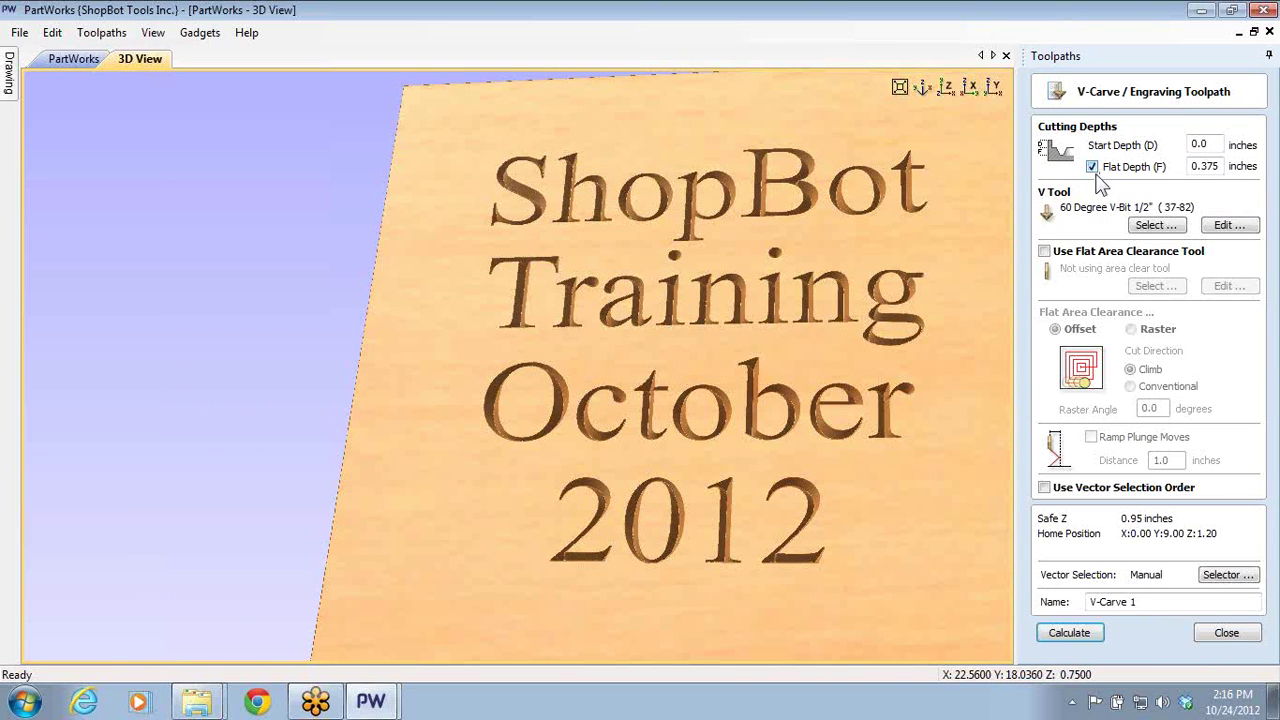
pyautogui.doubleClick(1206, 166)
pyautogui.press('BackSpace')
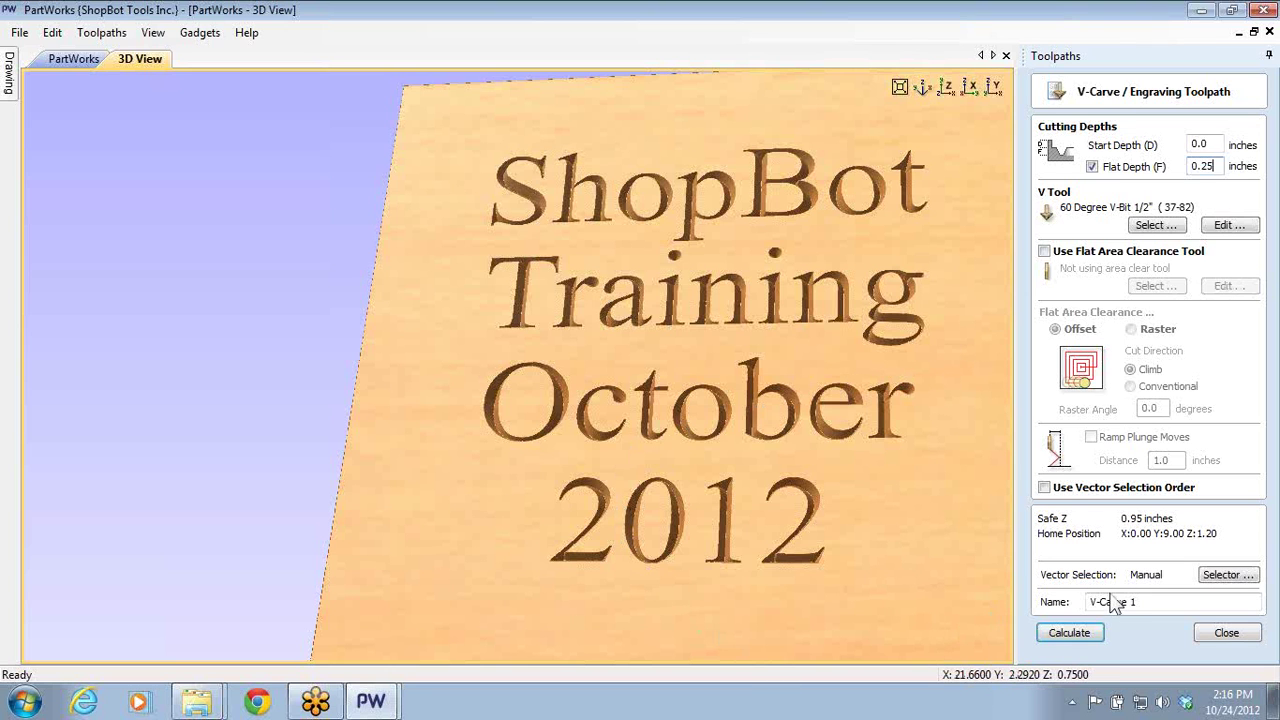
pyautogui.click(1080, 632)
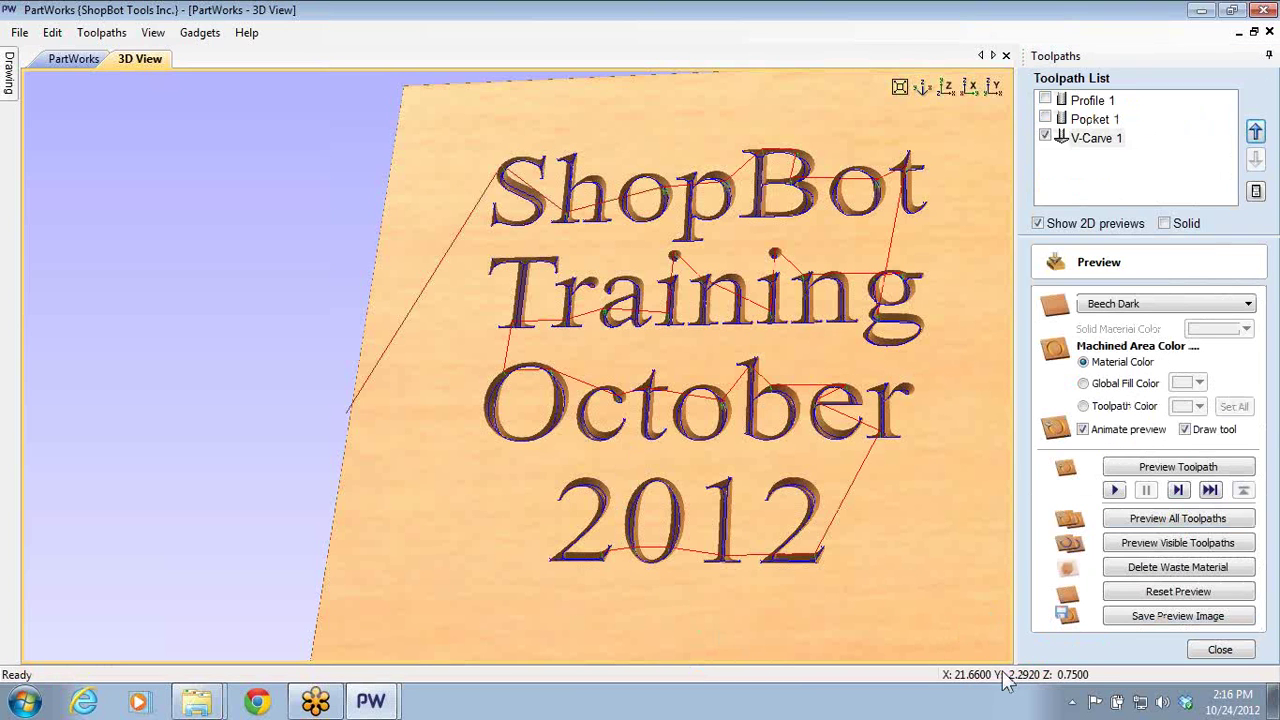
# - Preview all toolpaths, then reset the preview to blank material
pyautogui.click(1130, 592)
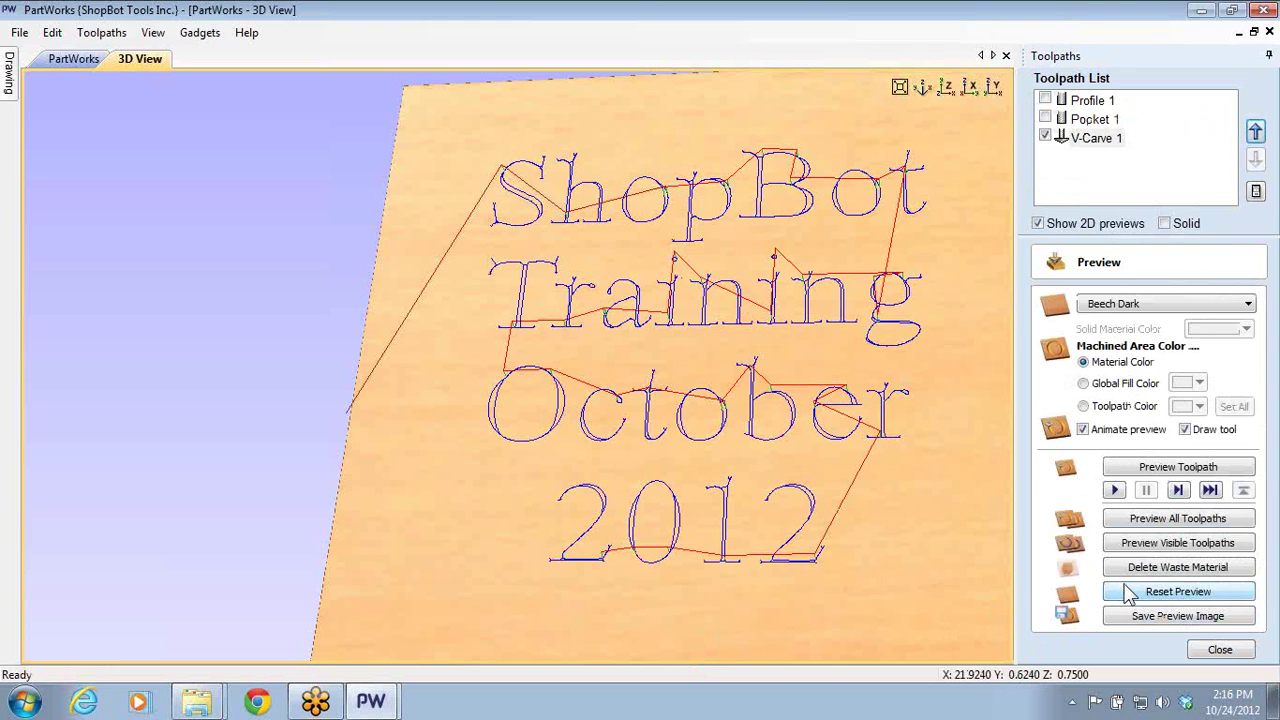
pyautogui.click(1172, 518)
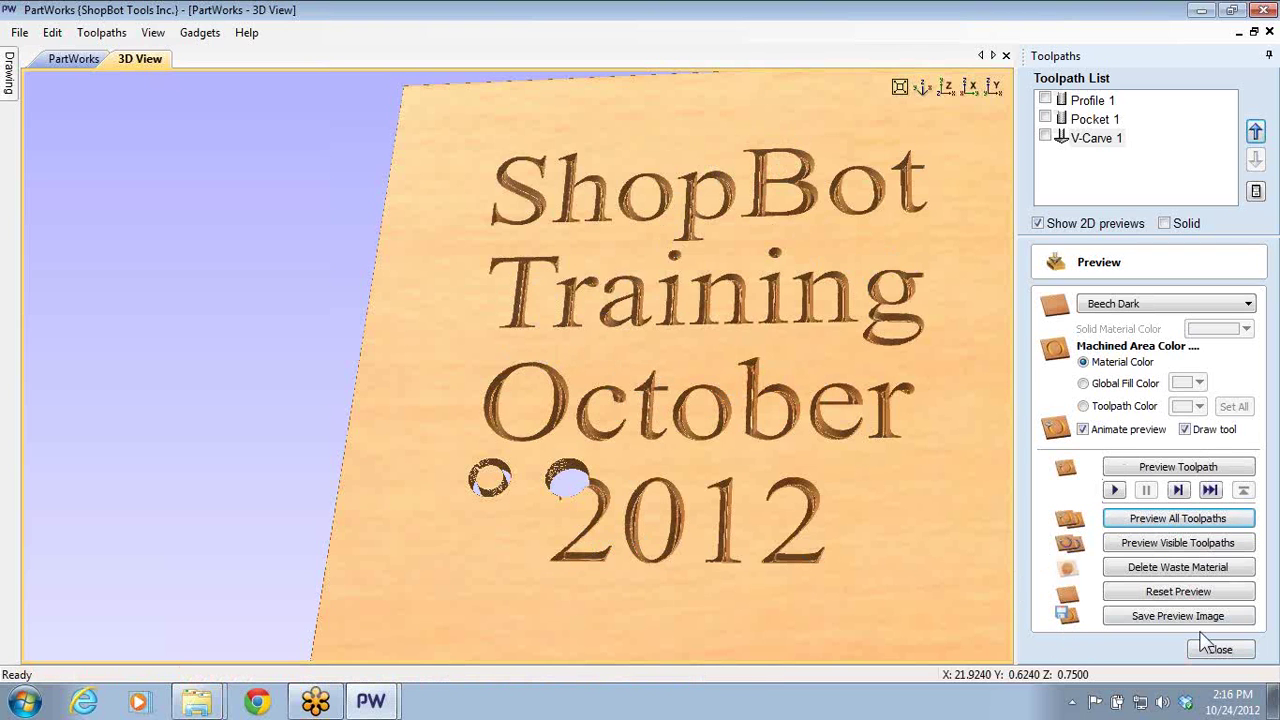
pyautogui.click(1172, 592)
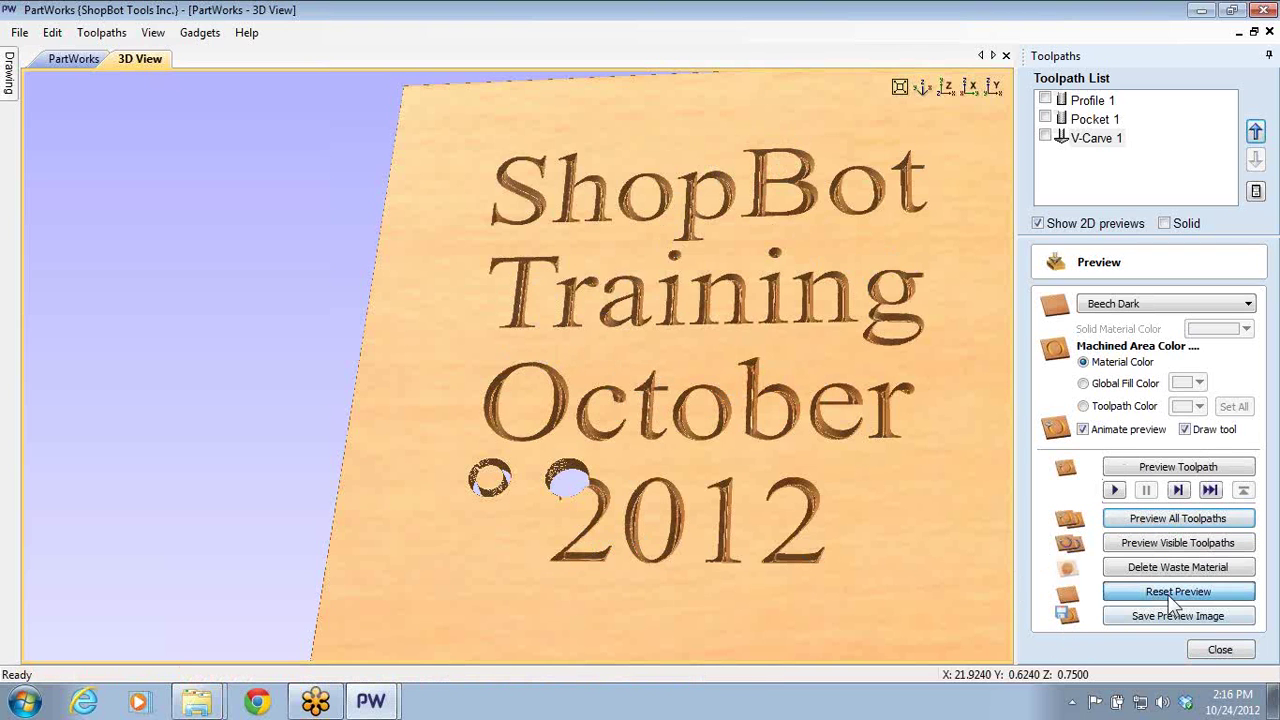
pyautogui.click(1045, 119)
pyautogui.click(1045, 100)
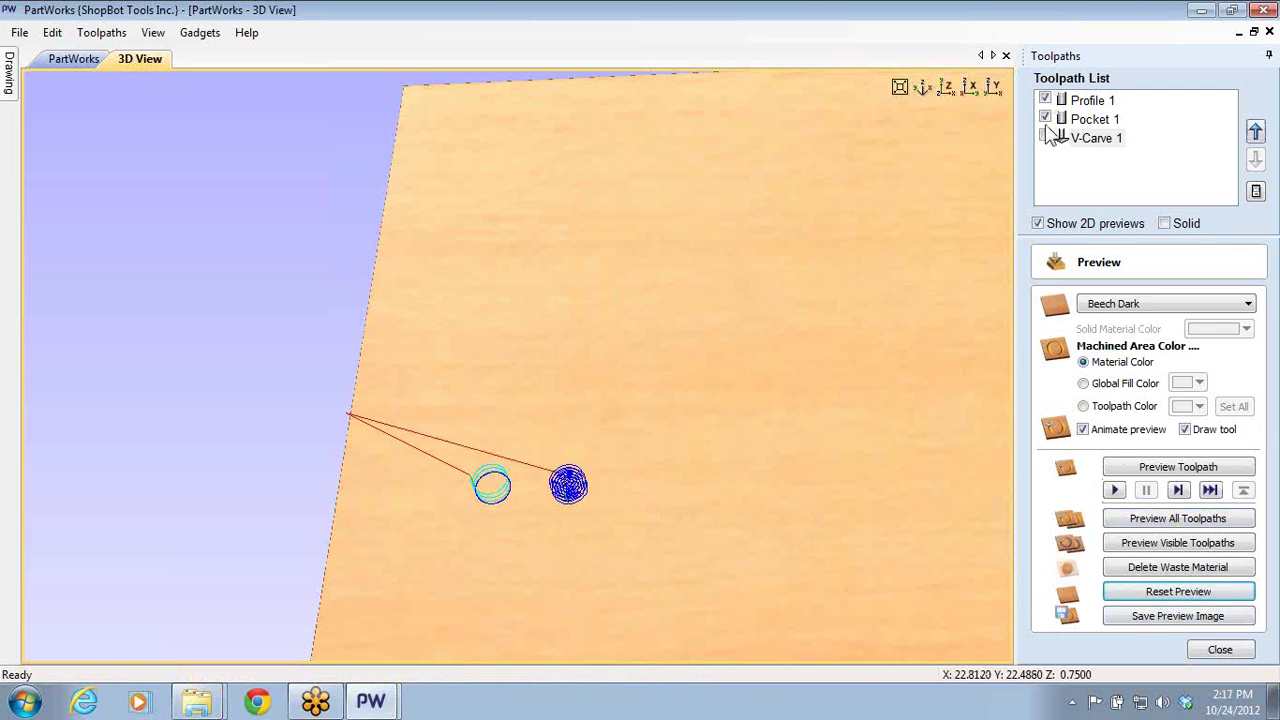
pyautogui.click(1045, 119)
pyautogui.click(1045, 100)
pyautogui.click(1045, 138)
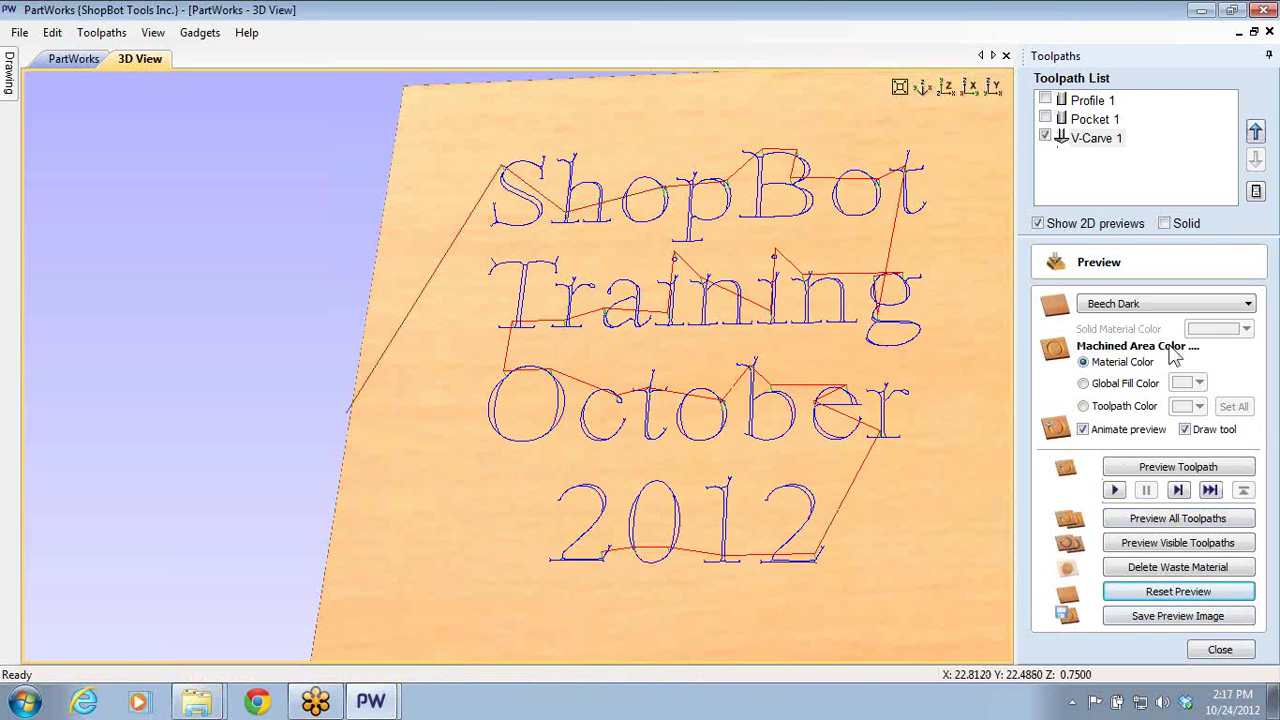
pyautogui.click(1184, 543)
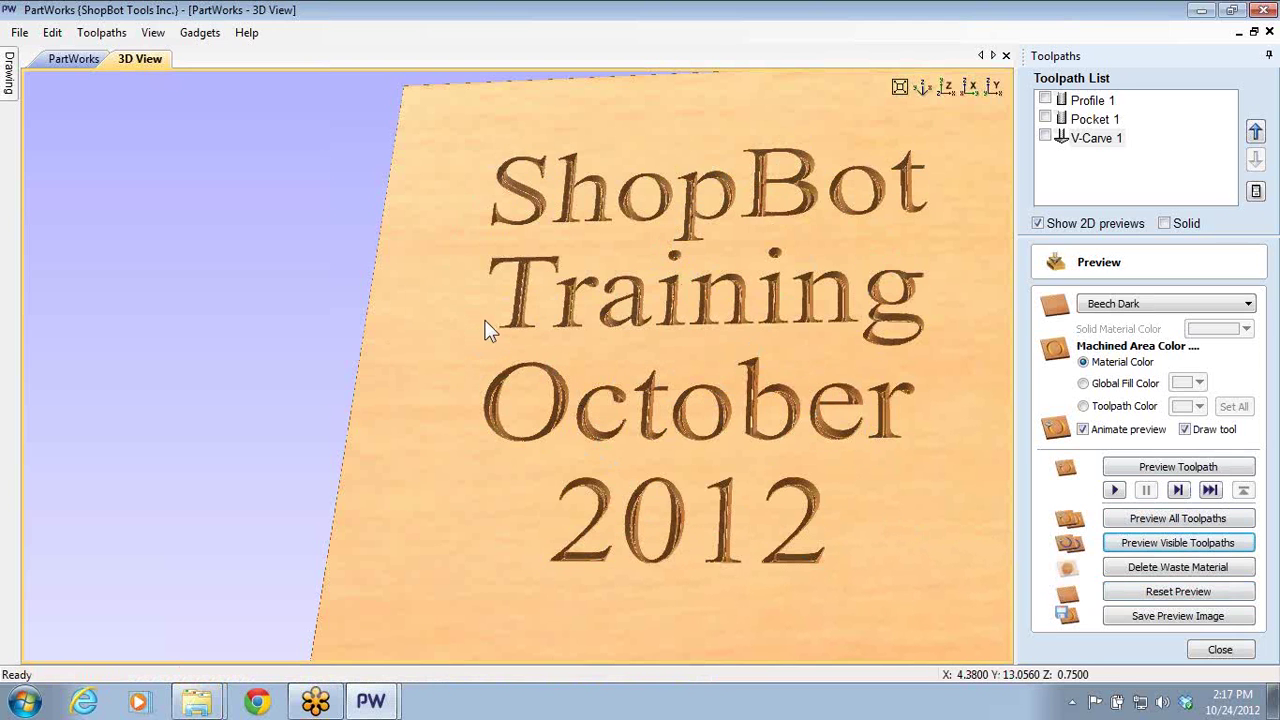
pyautogui.scroll(8, 500, 320)
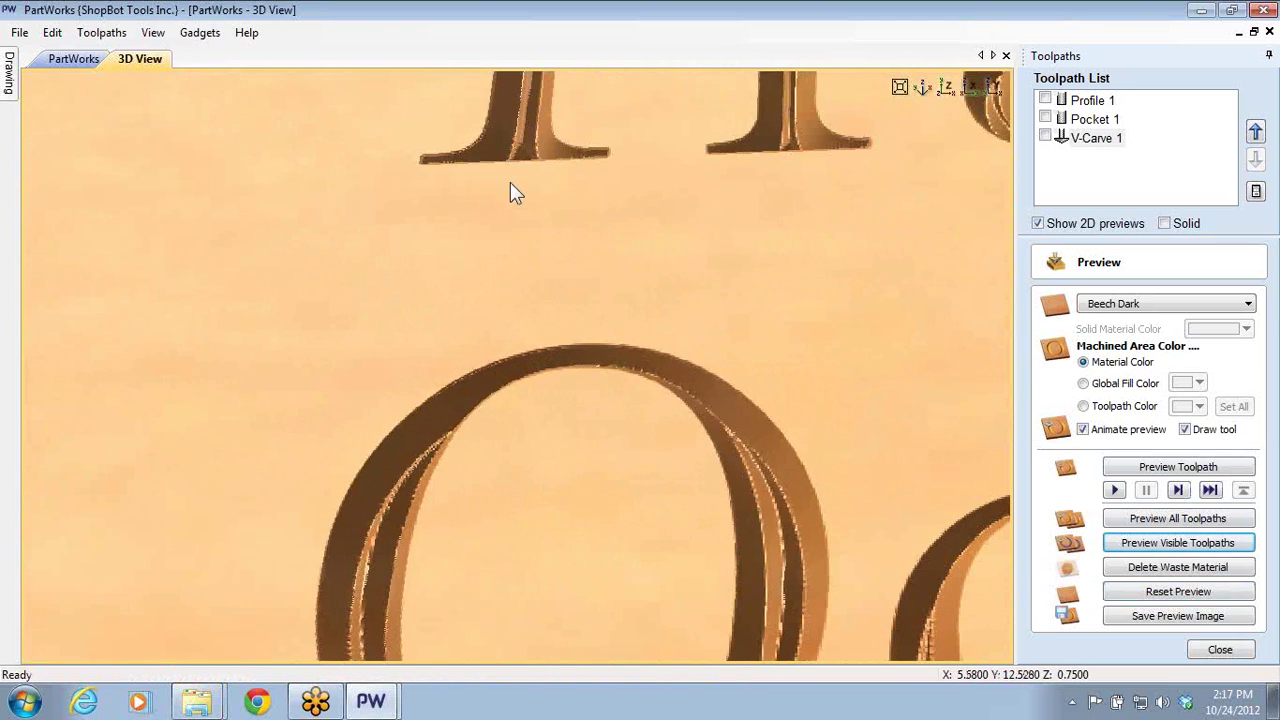
pyautogui.moveTo(533, 309); pyautogui.dragTo(561, 401, button='middle')
pyautogui.scroll(3, 491, 363)
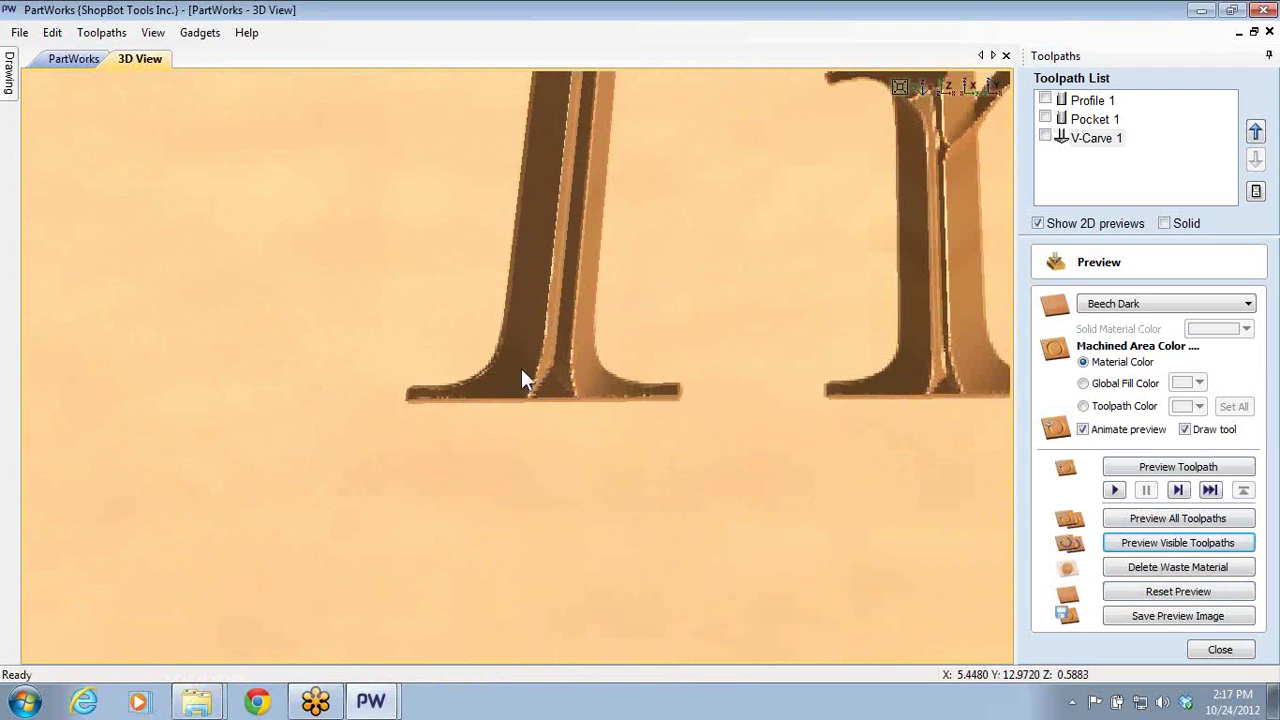
pyautogui.scroll(3, 541, 349)
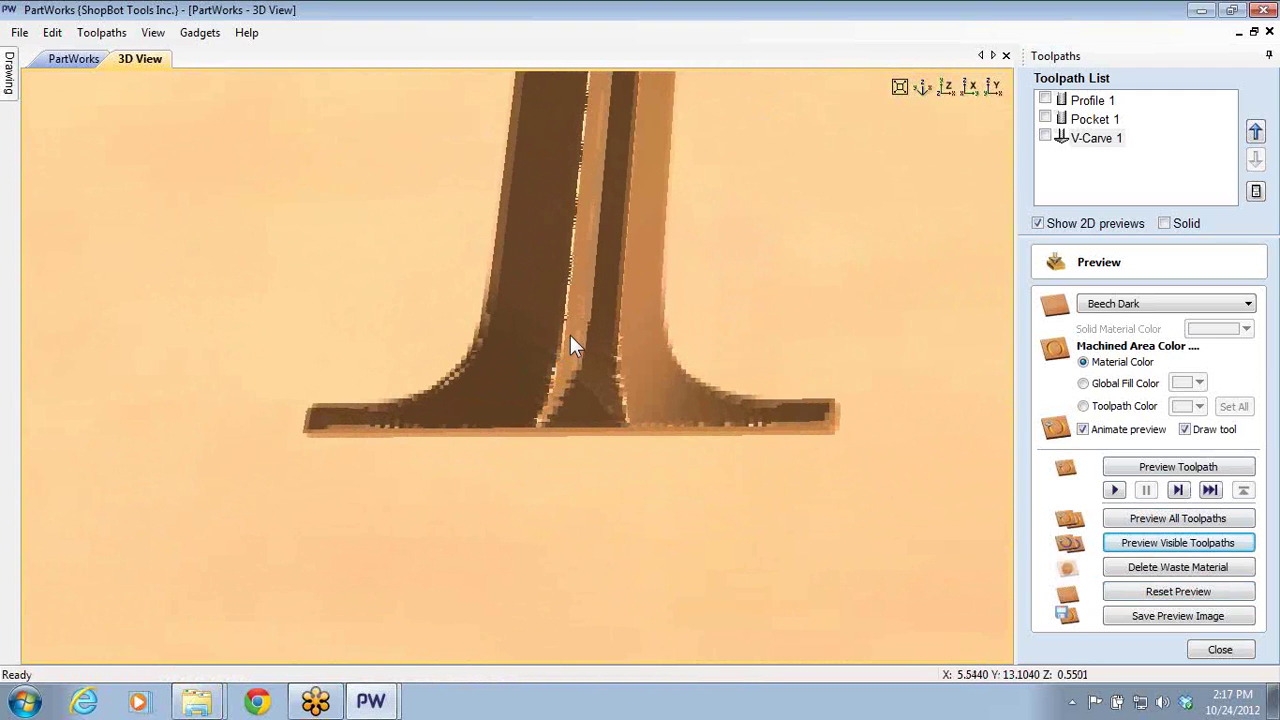
pyautogui.scroll(-3, 570, 335)
pyautogui.moveTo(537, 320); pyautogui.dragTo(547, 364, button='middle')
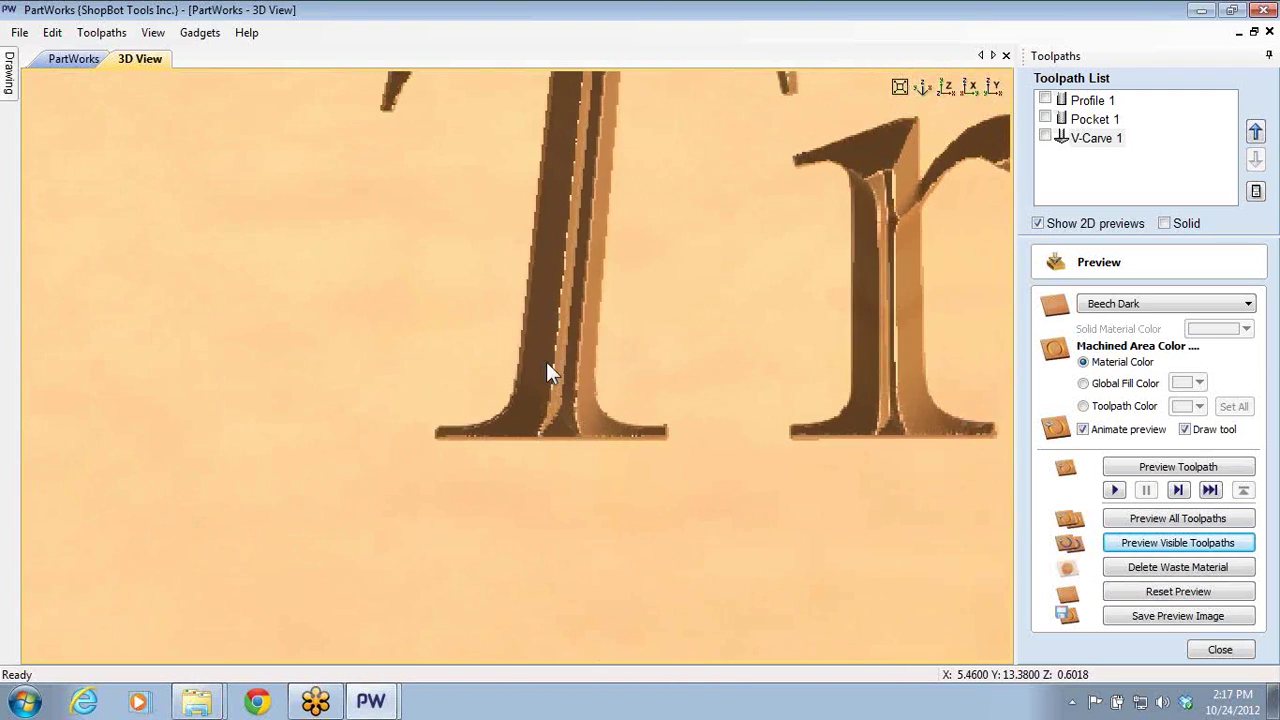
pyautogui.scroll(-3, 560, 420)
pyautogui.scroll(4, 560, 366)
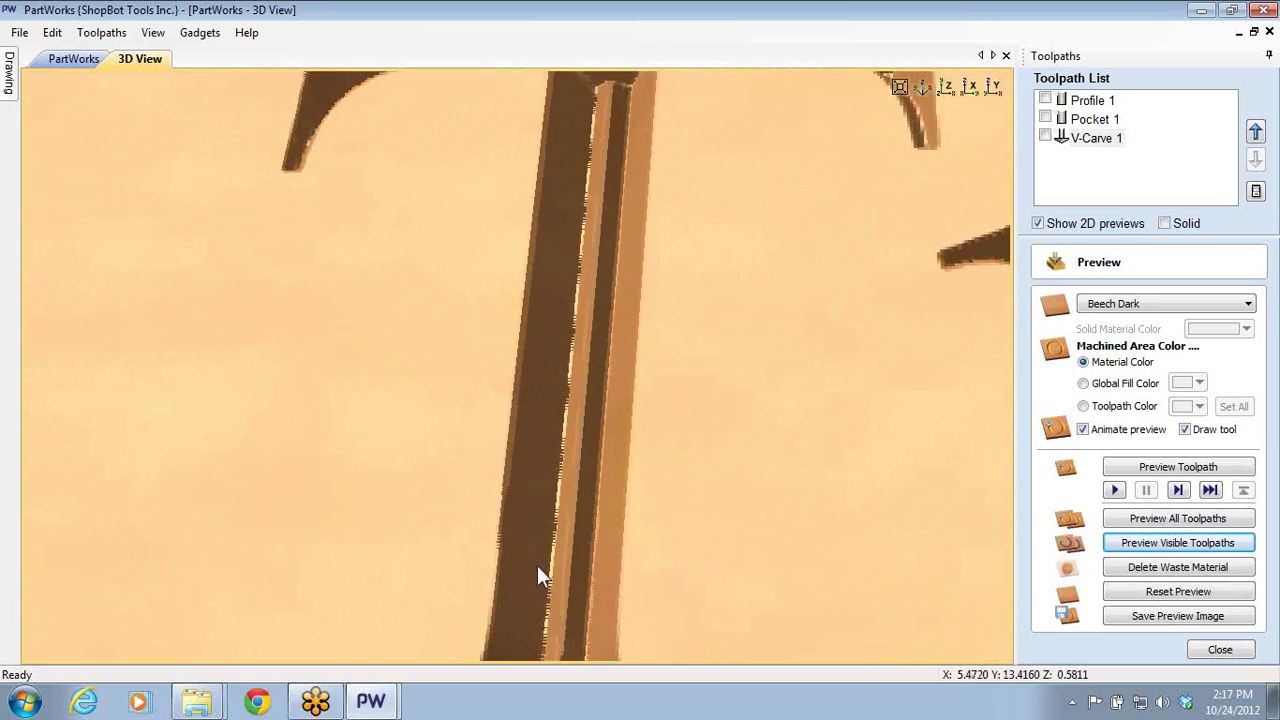
pyautogui.moveTo(562, 576); pyautogui.dragTo(568, 496, button='middle')
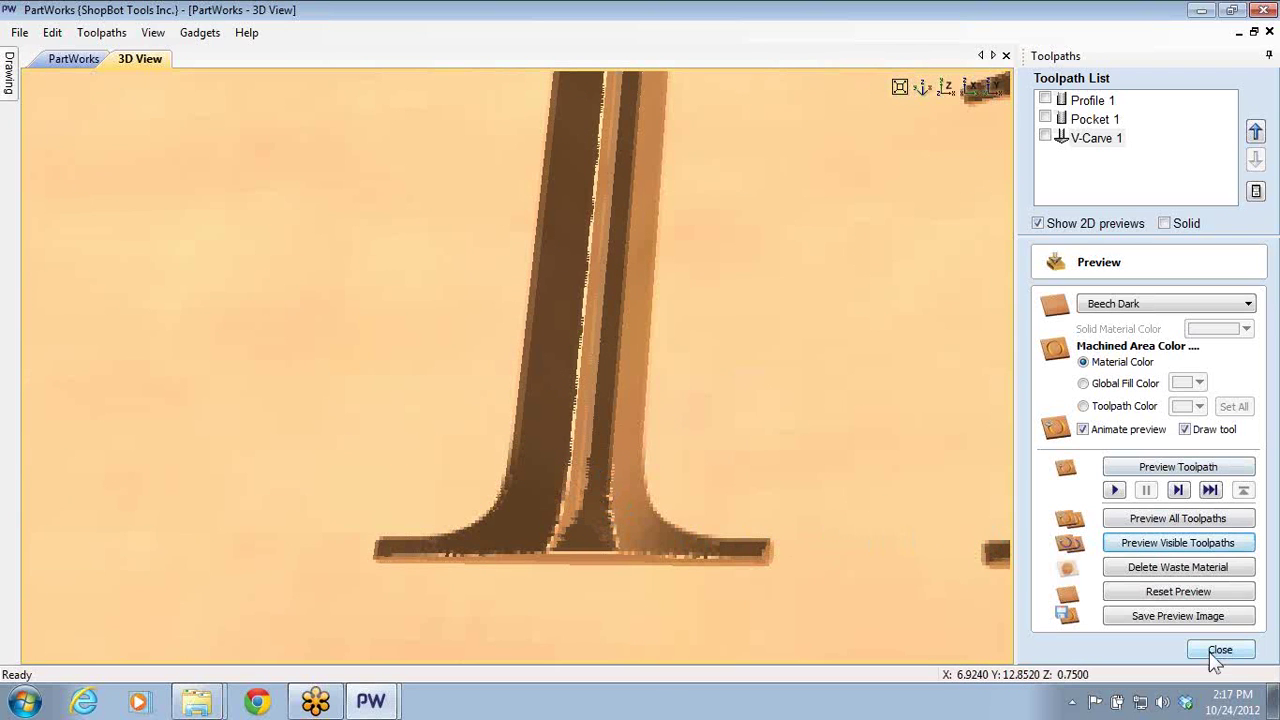
# - Set the 60 Degree V-Bit's final pass stepover to 0.1 inch (10%)
pyautogui.doubleClick(1098, 139)
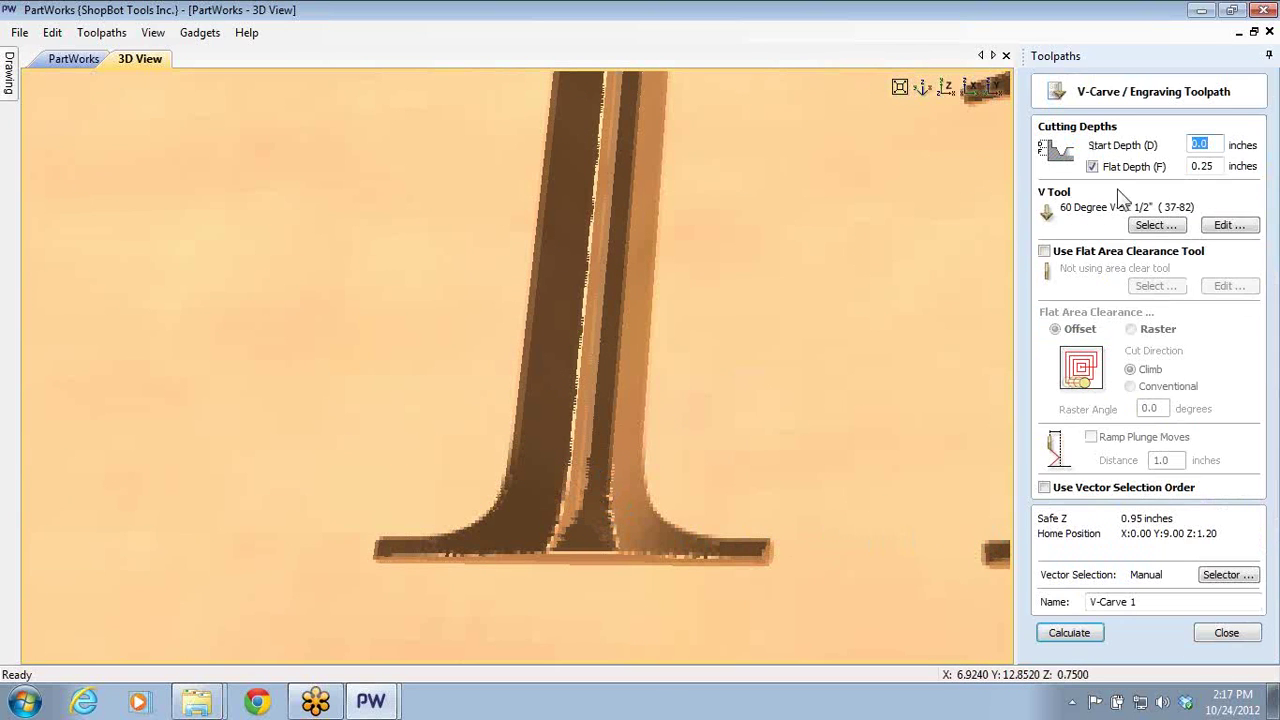
pyautogui.click(1150, 226)
pyautogui.click(876, 576)
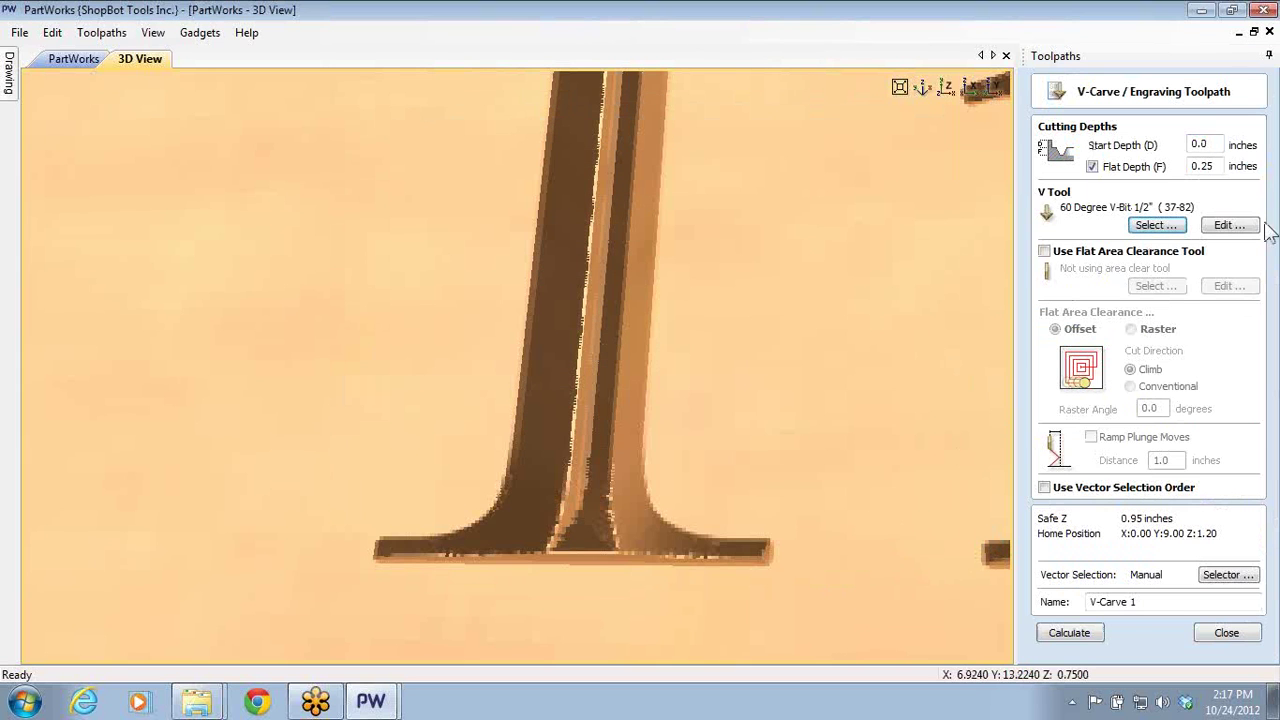
pyautogui.click(1220, 226)
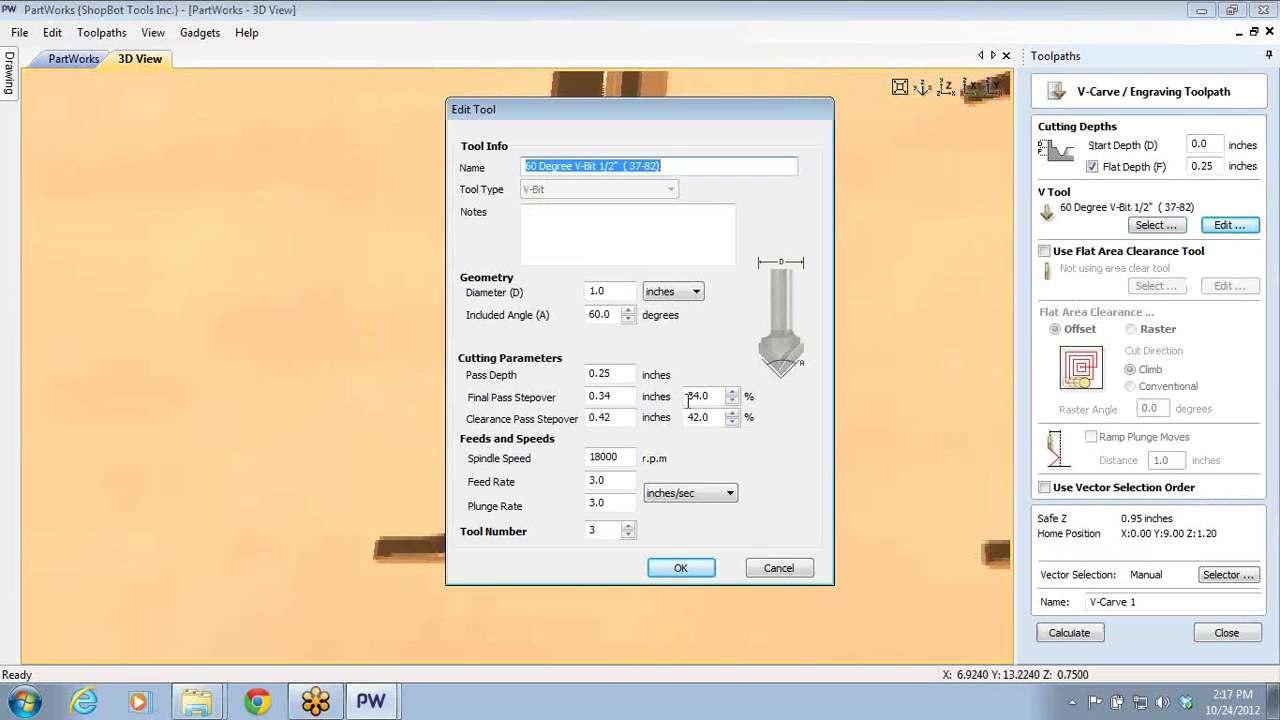
pyautogui.moveTo(624, 398); pyautogui.dragTo(548, 405)
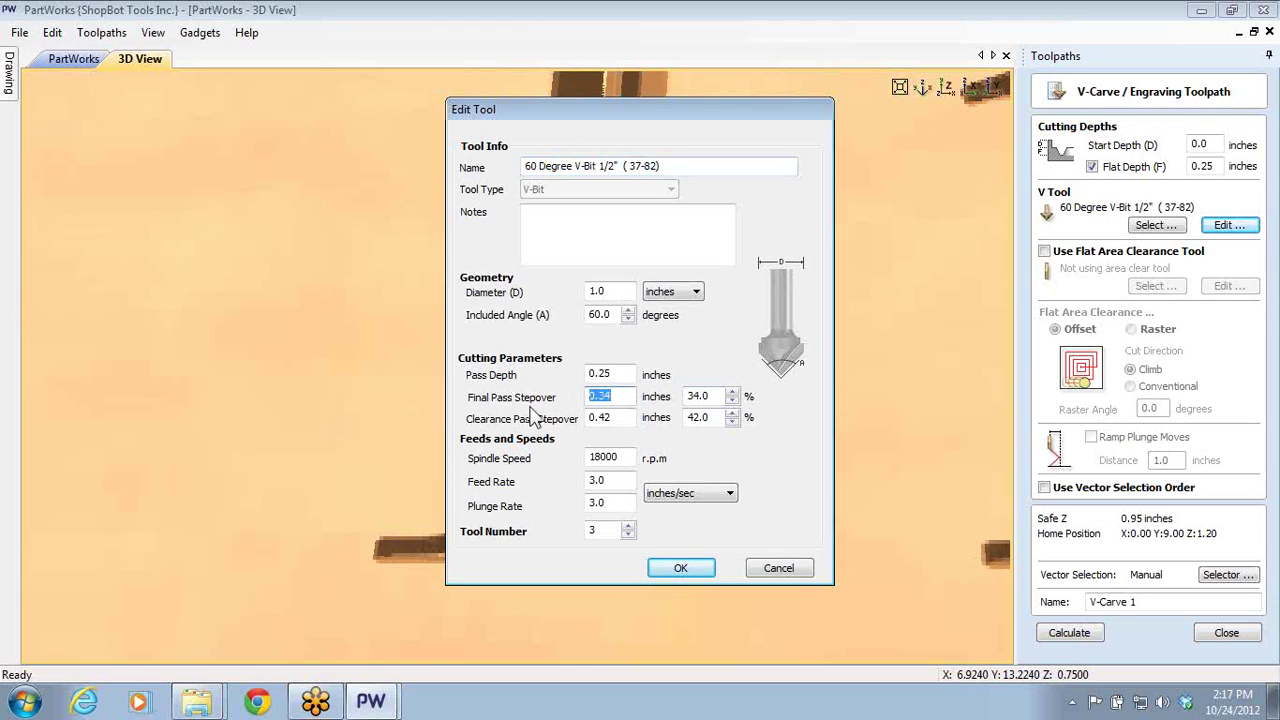
pyautogui.press('BackSpace')
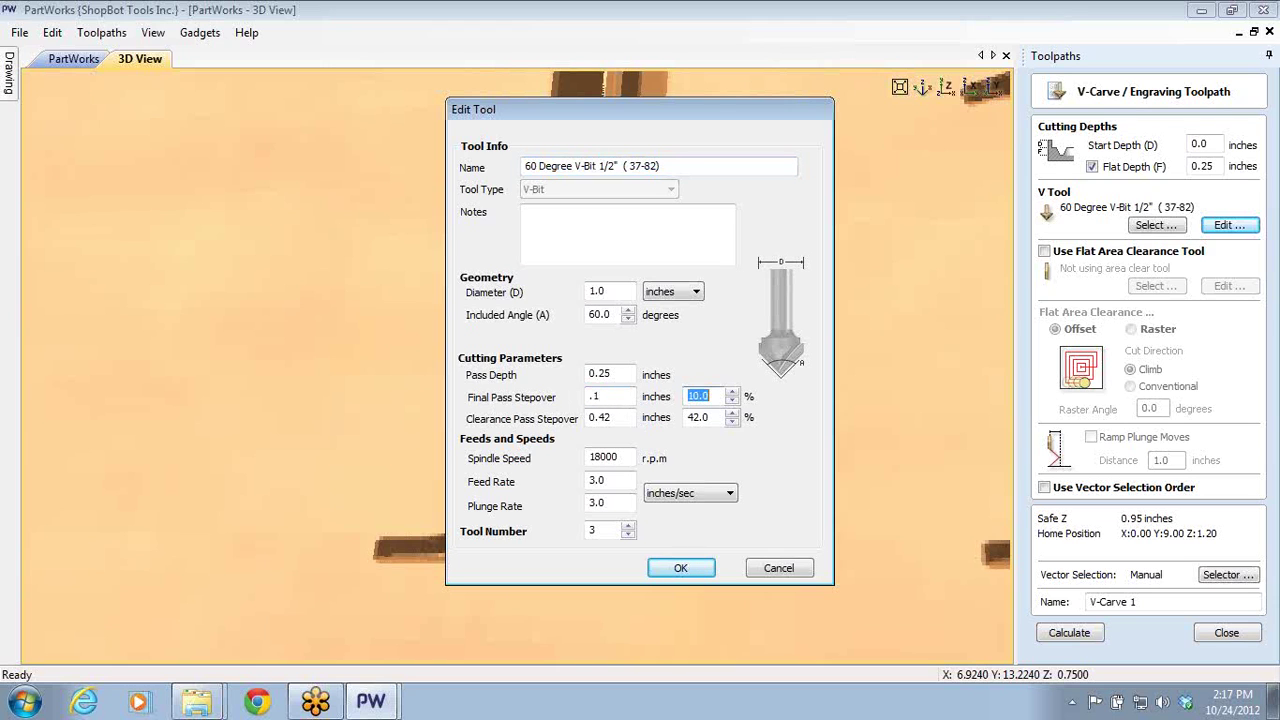
pyautogui.press('Tab')
pyautogui.write('.')
pyautogui.click(668, 570)
# - Recalculate V-Carve 1 and preview the flat-bottomed carved lettering
pyautogui.click(1056, 635)
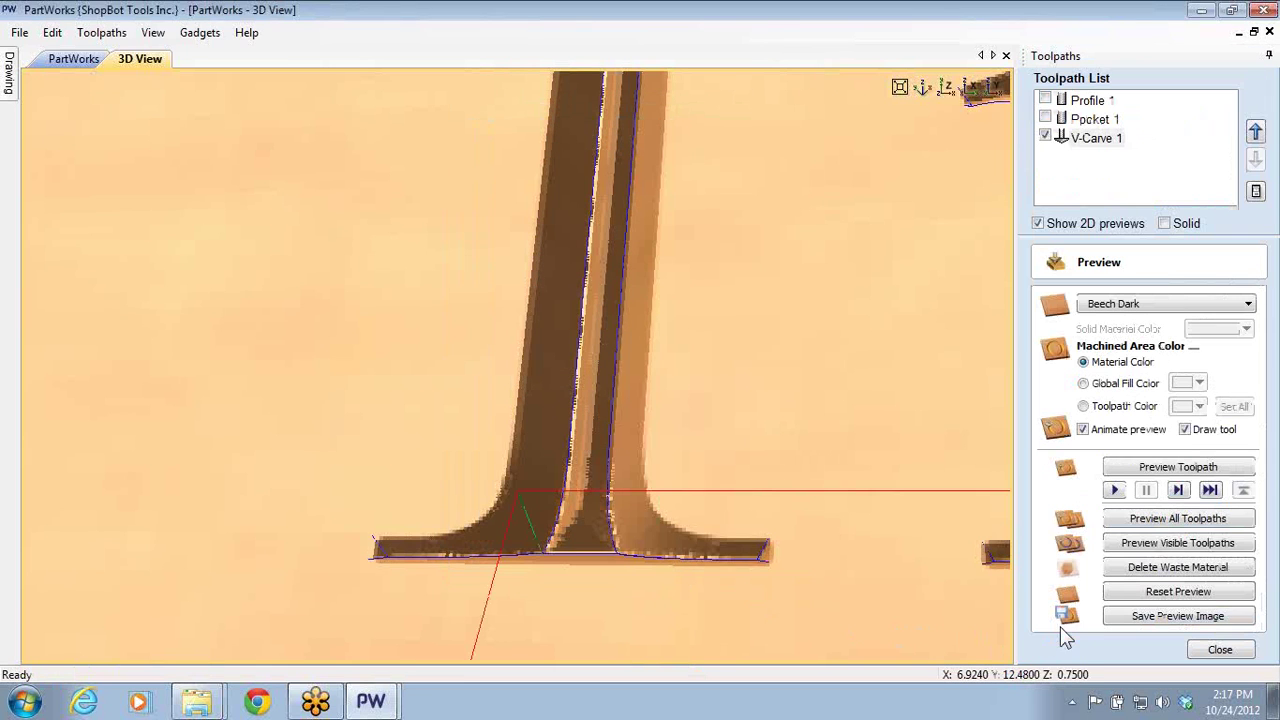
pyautogui.click(1136, 542)
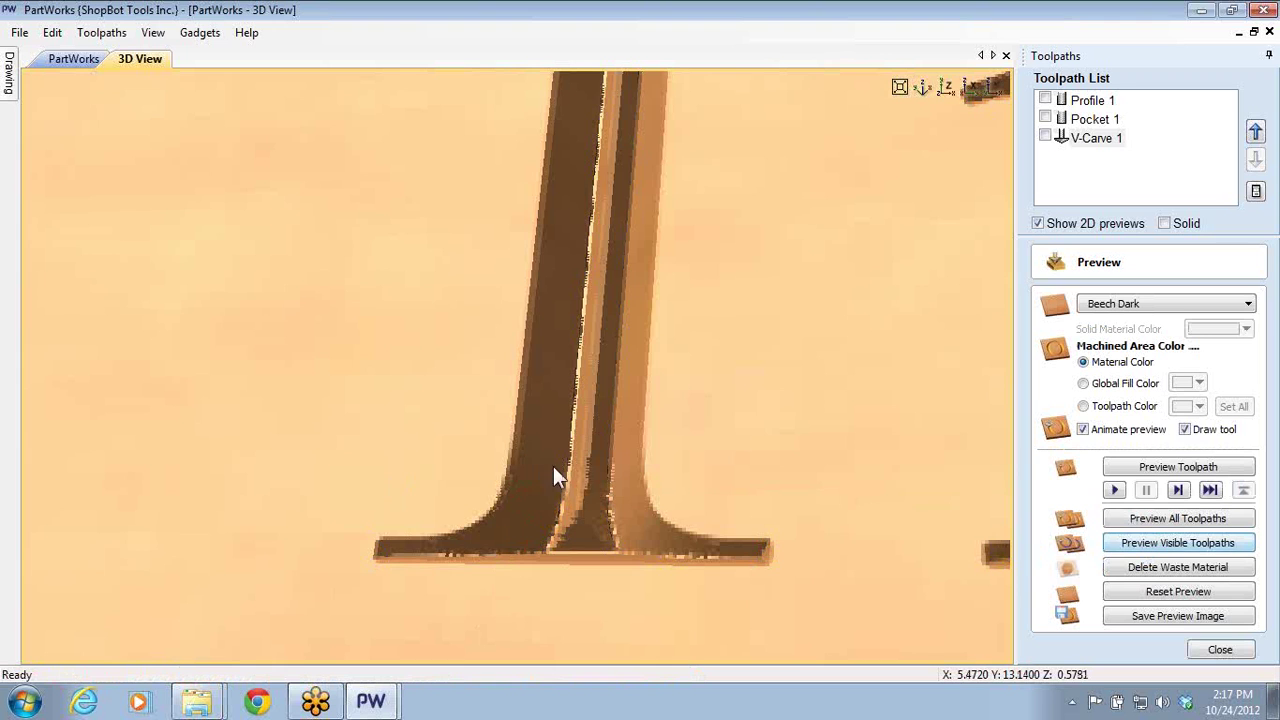
pyautogui.moveTo(554, 474); pyautogui.dragTo(577, 357)
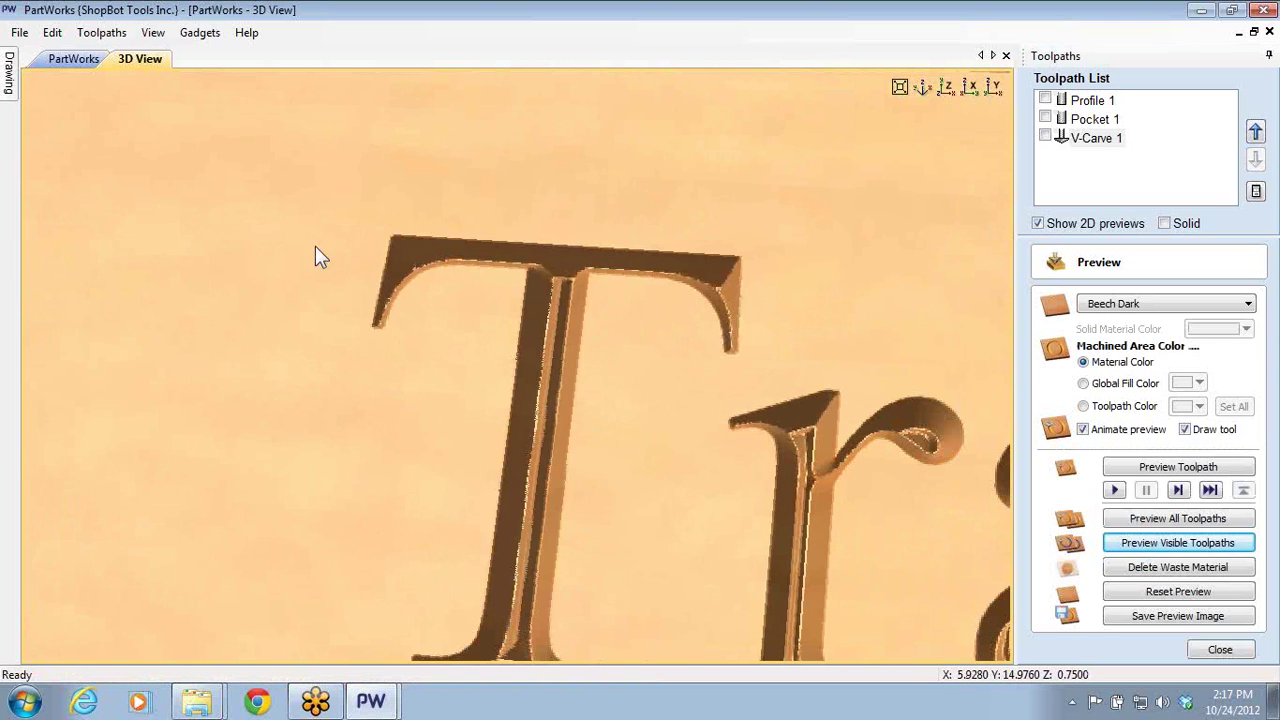
pyautogui.moveTo(940, 263); pyautogui.dragTo(683, 134)
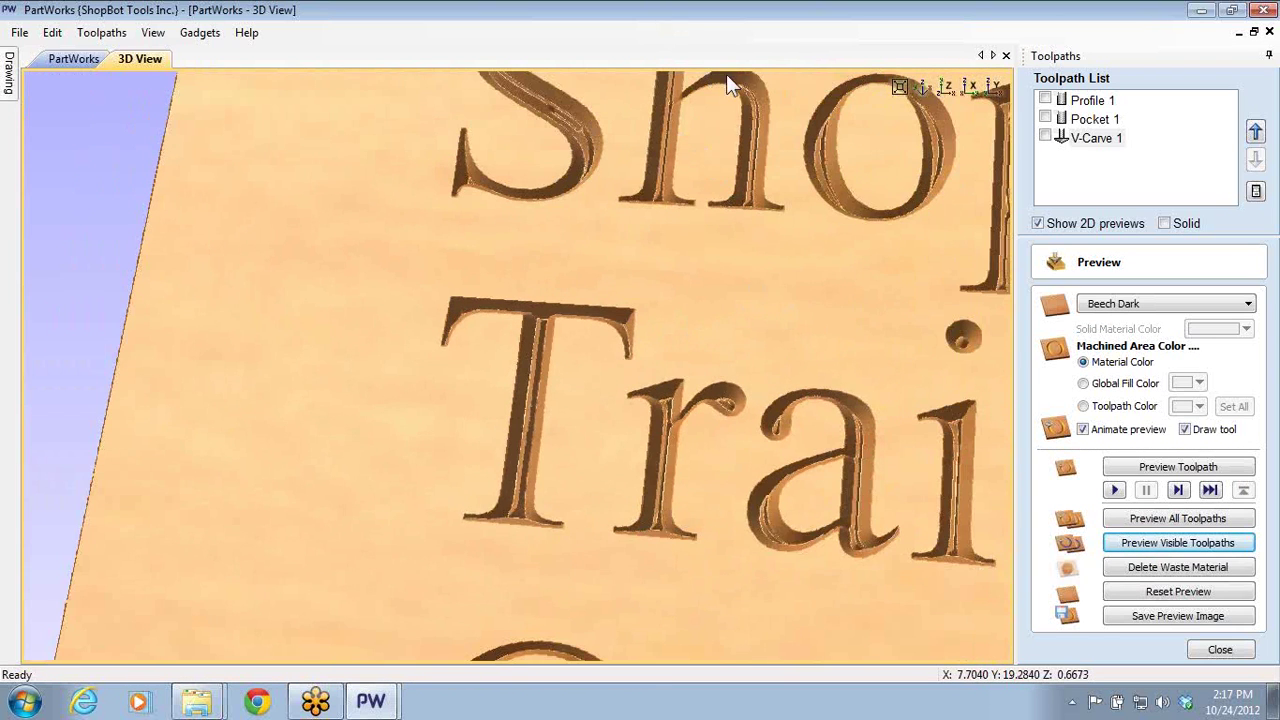
# - Recalculate V-Carve 1 with a 0.37 inch flat depth and preview the carving
pyautogui.doubleClick(1094, 139)
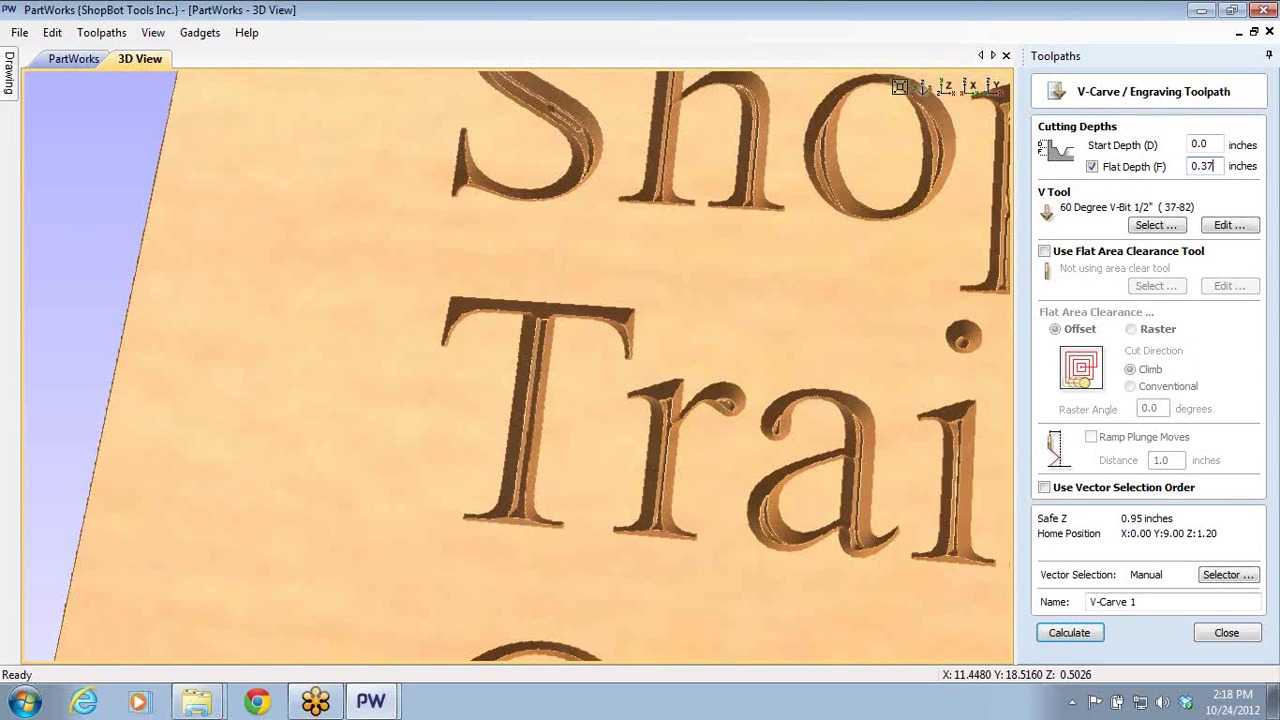
pyautogui.click(1069, 632)
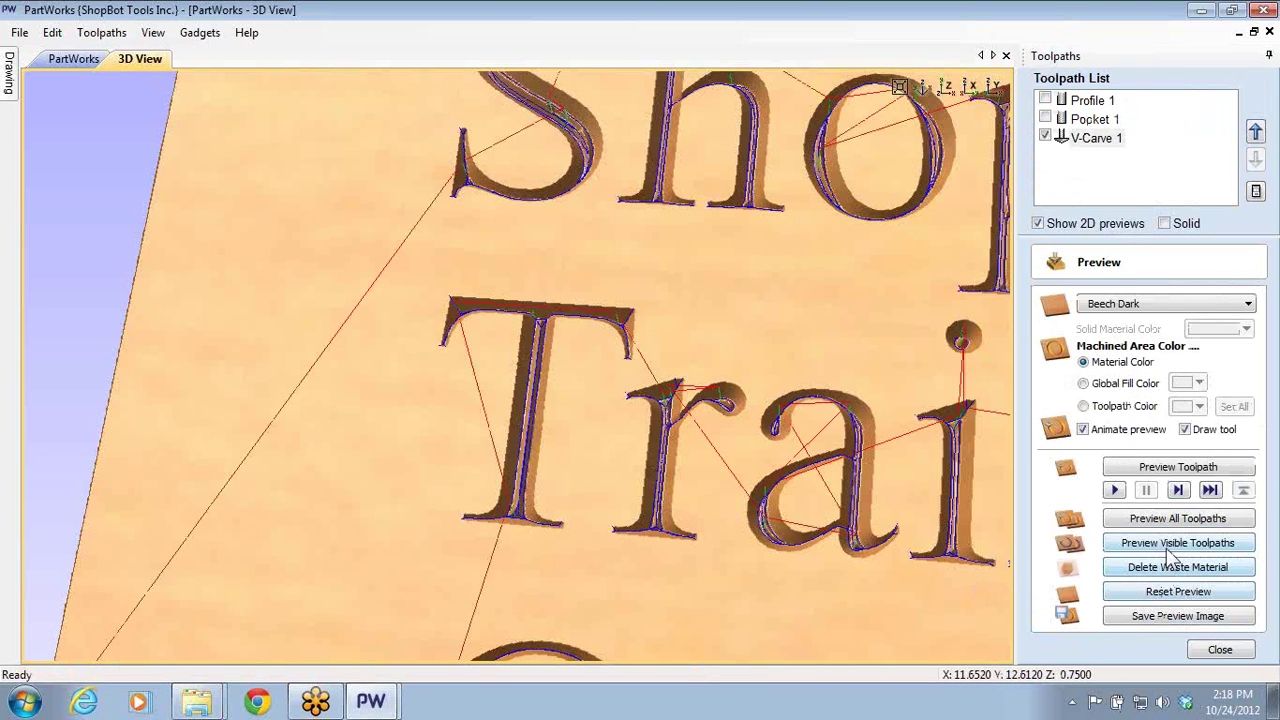
pyautogui.click(1176, 548)
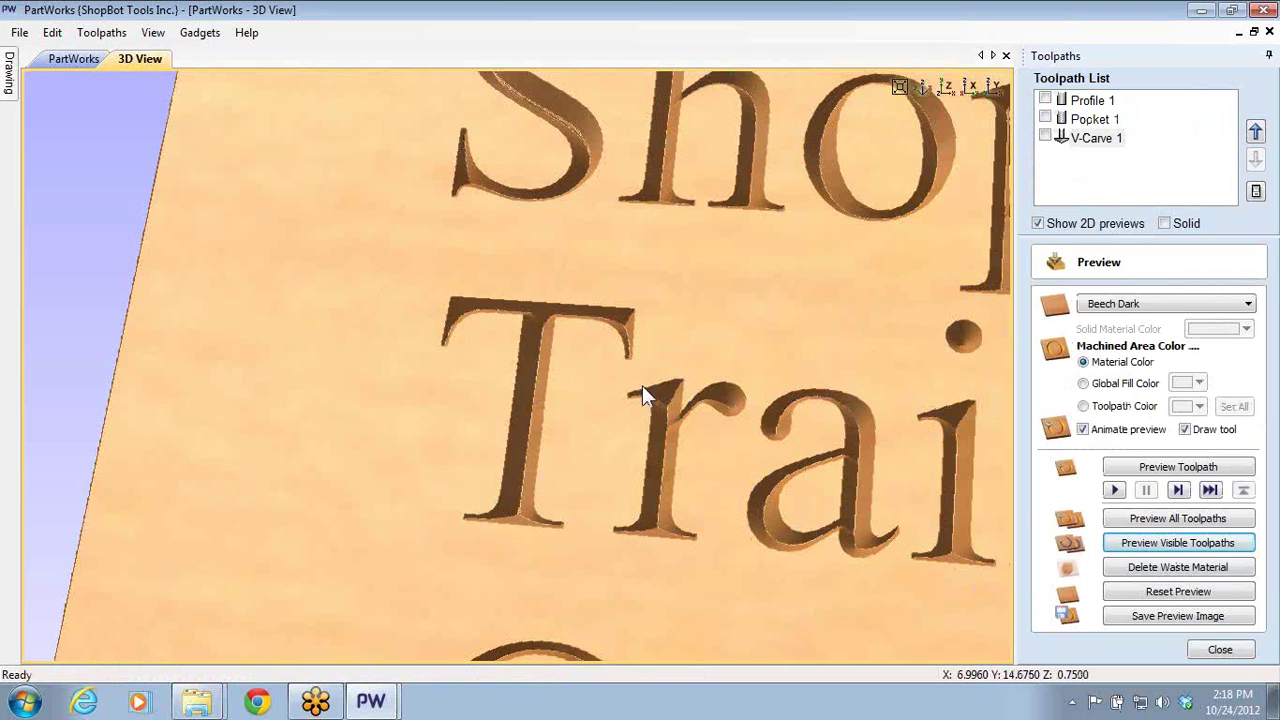
pyautogui.click(1217, 649)
# - Recalculate V-Carve 1 with a 0.1 inch flat depth and reset the carving preview
pyautogui.doubleClick(1085, 138)
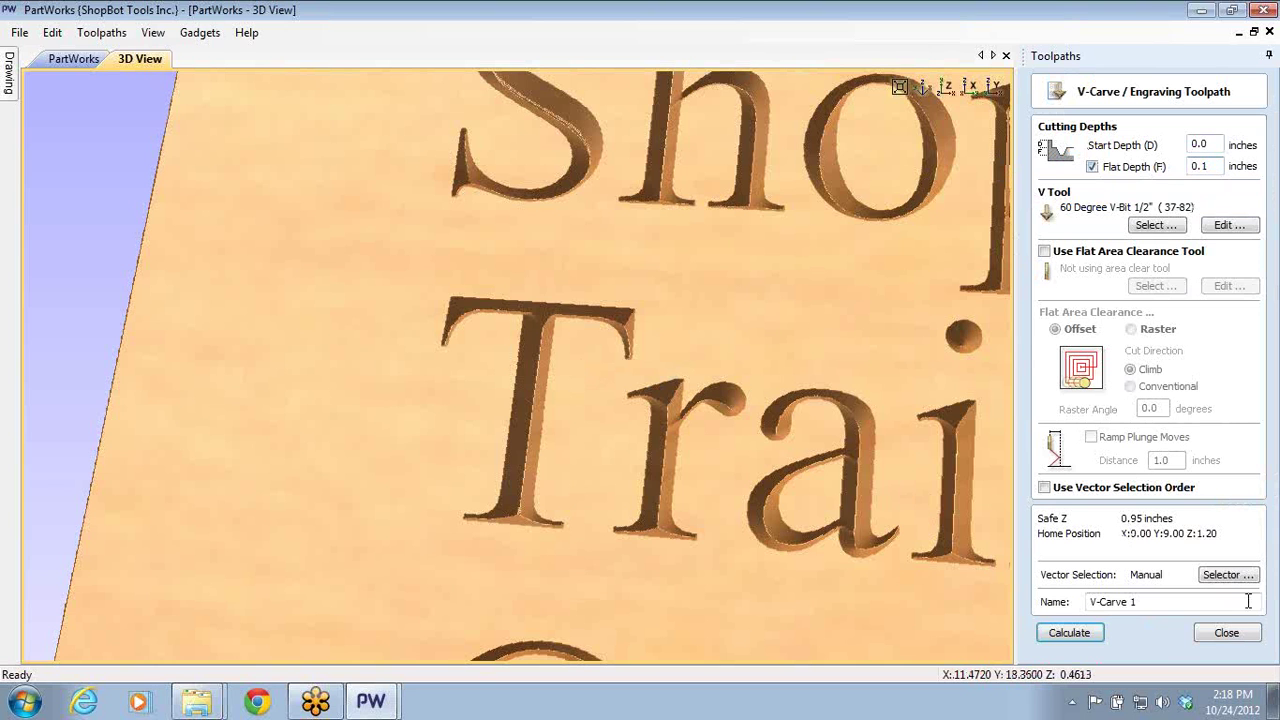
pyautogui.click(1088, 641)
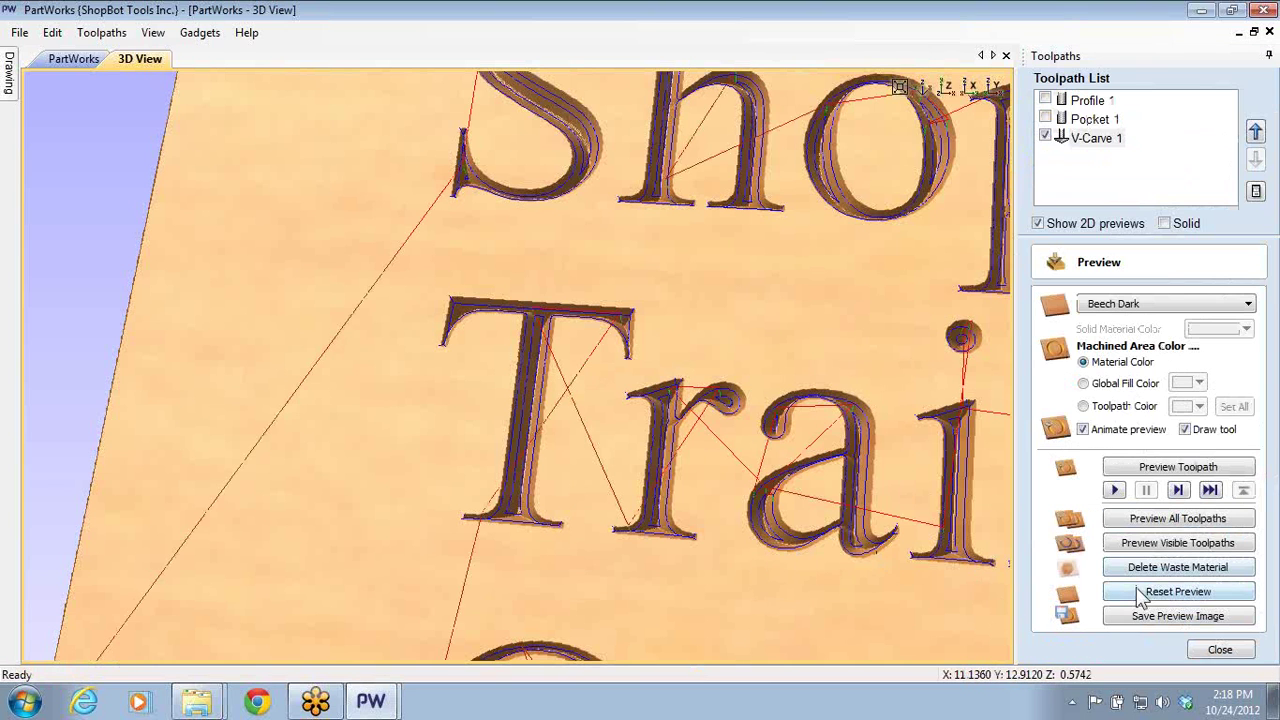
pyautogui.click(1158, 541)
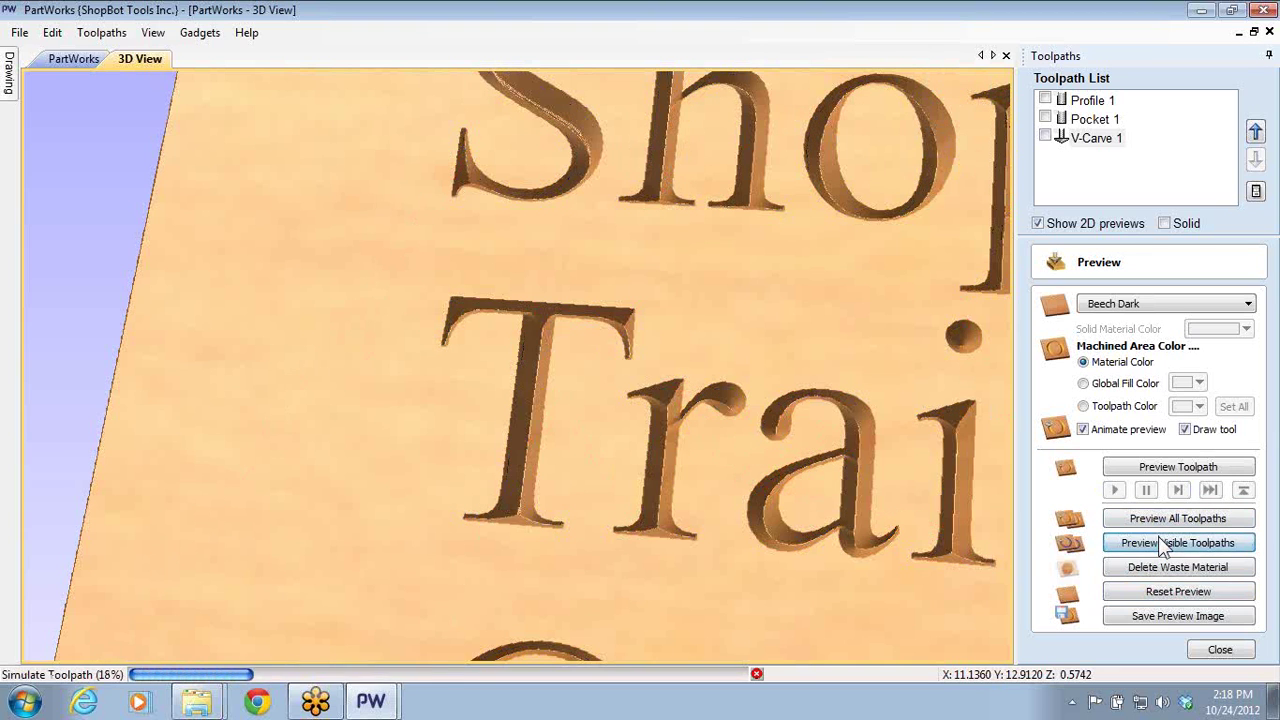
pyautogui.click(1188, 595)
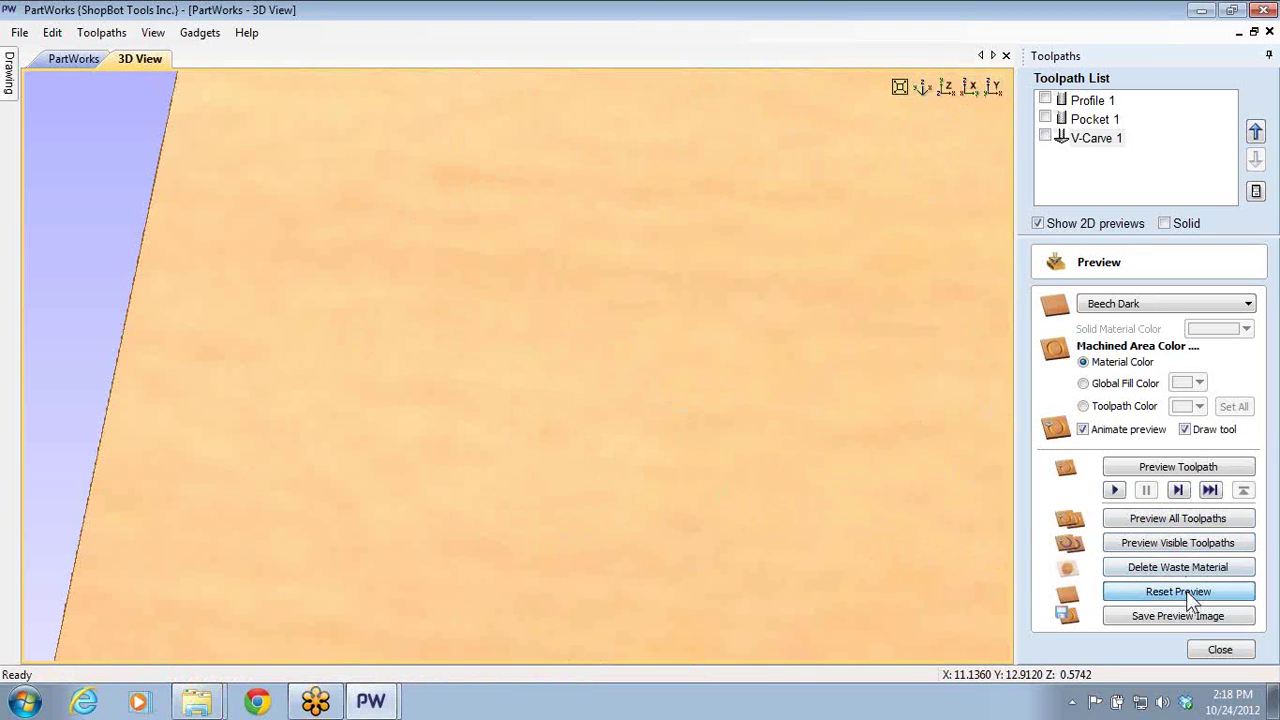
pyautogui.click(1160, 545)
pyautogui.click(662, 392)
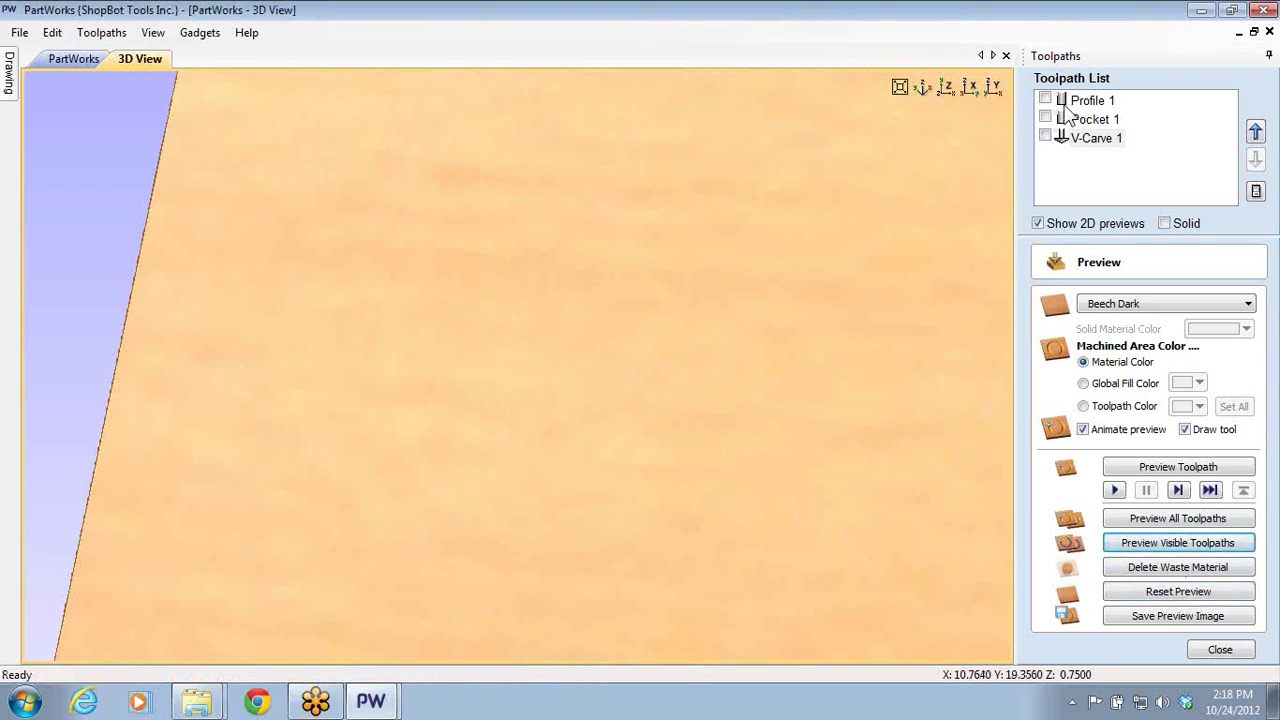
# - Make V-Carve 1 visible, preview all toolpaths, and tilt the view of the flat-bottomed lettering
pyautogui.click(1045, 138)
pyautogui.click(1147, 519)
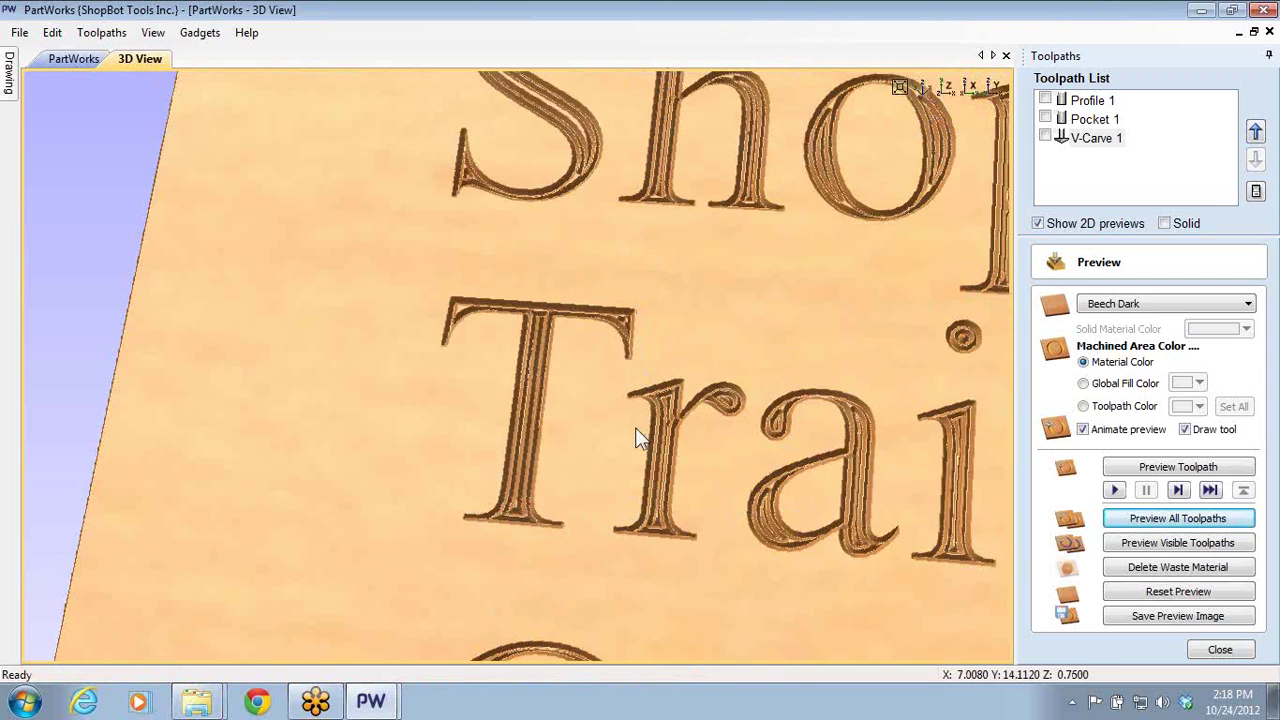
pyautogui.scroll(5, 635, 427)
pyautogui.scroll(2, 559, 395)
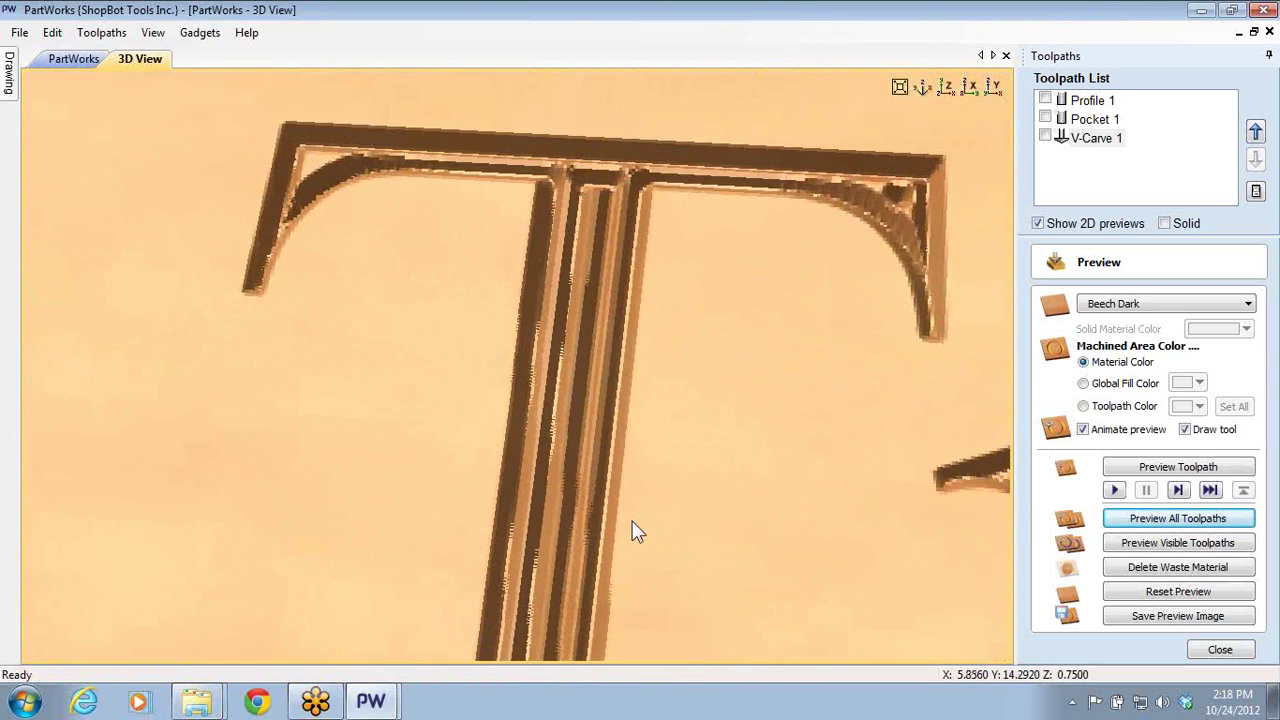
pyautogui.scroll(-3, 574, 471)
pyautogui.moveTo(748, 441); pyautogui.dragTo(1090, 180)
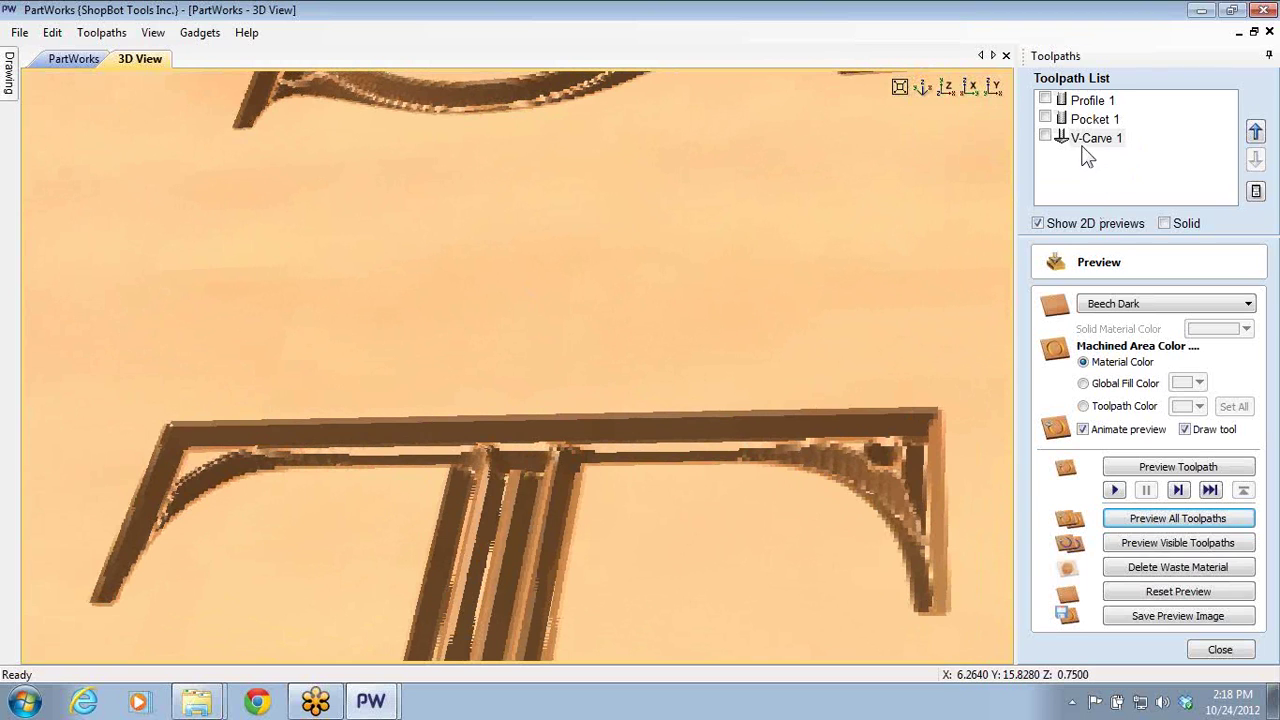
pyautogui.doubleClick(1090, 139)
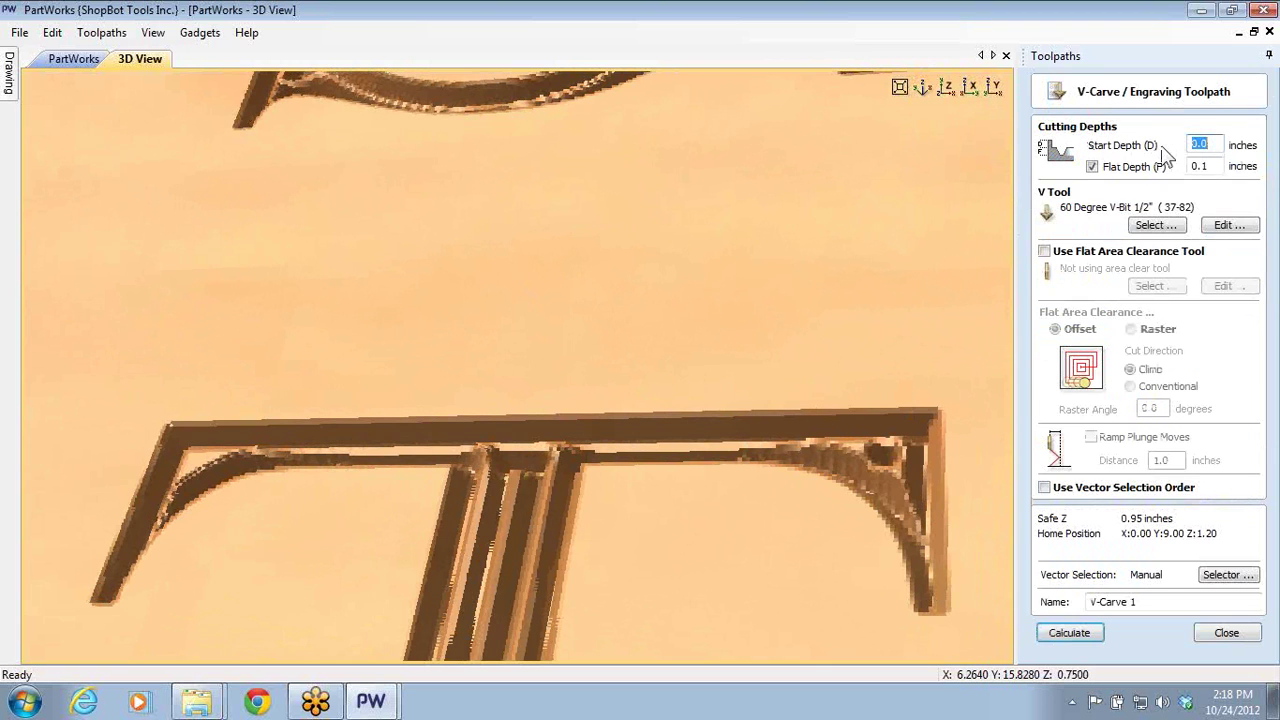
pyautogui.click(1045, 252)
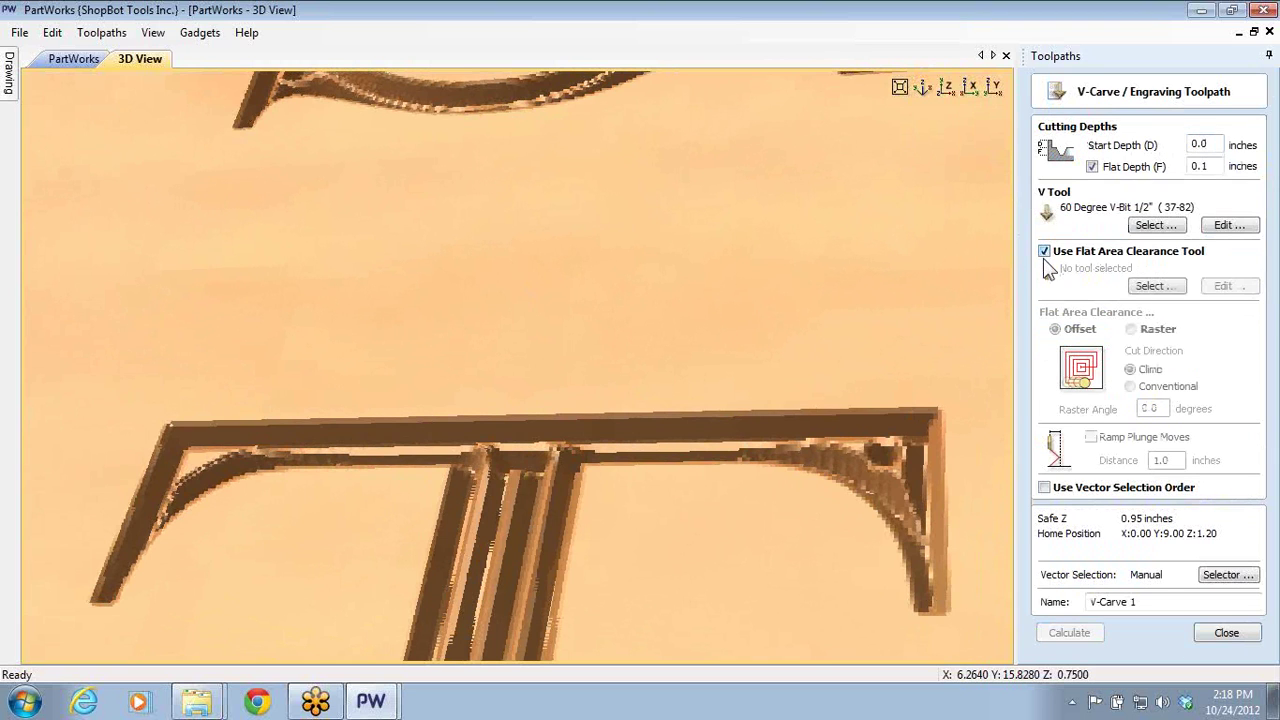
pyautogui.click(1156, 286)
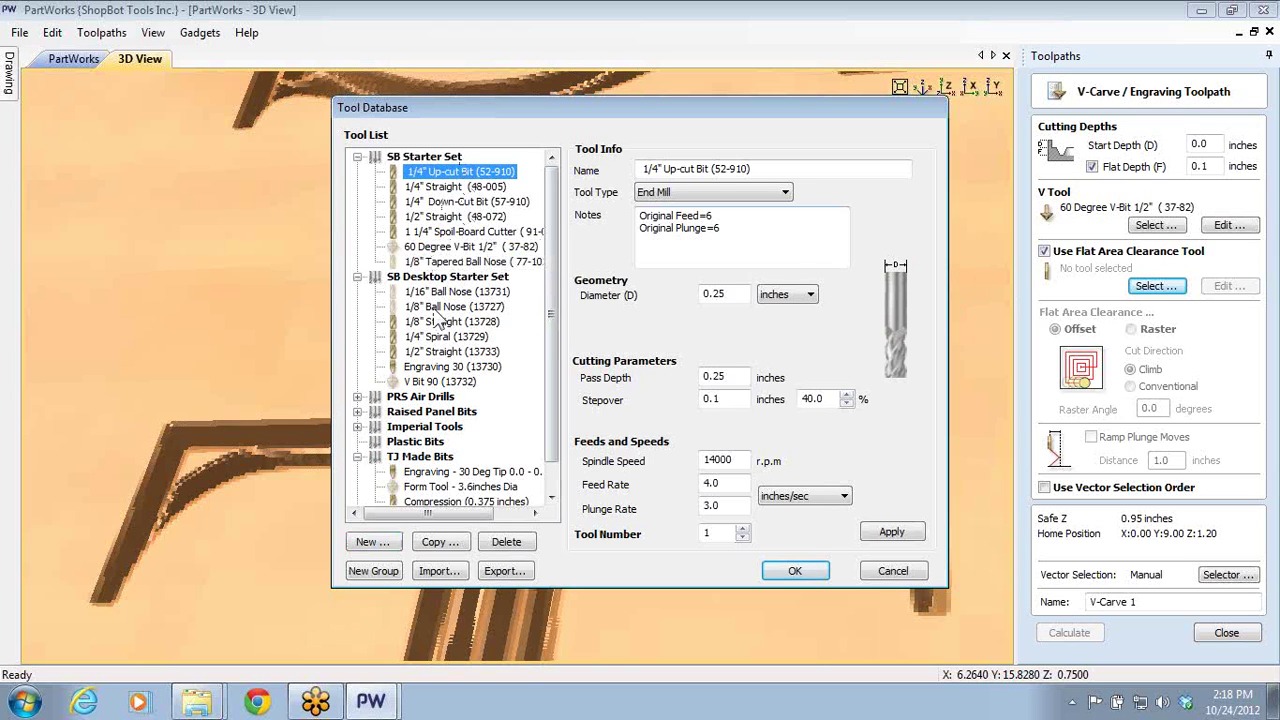
pyautogui.click(440, 322)
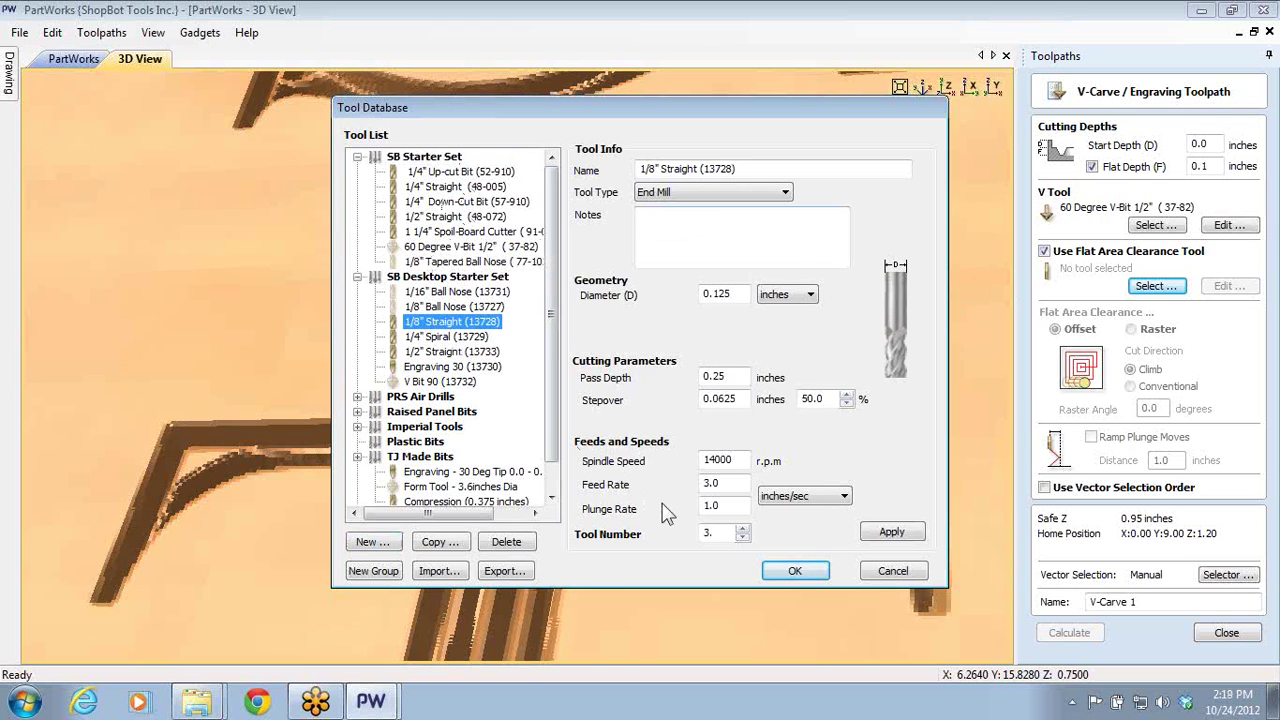
pyautogui.click(795, 570)
pyautogui.click(1072, 634)
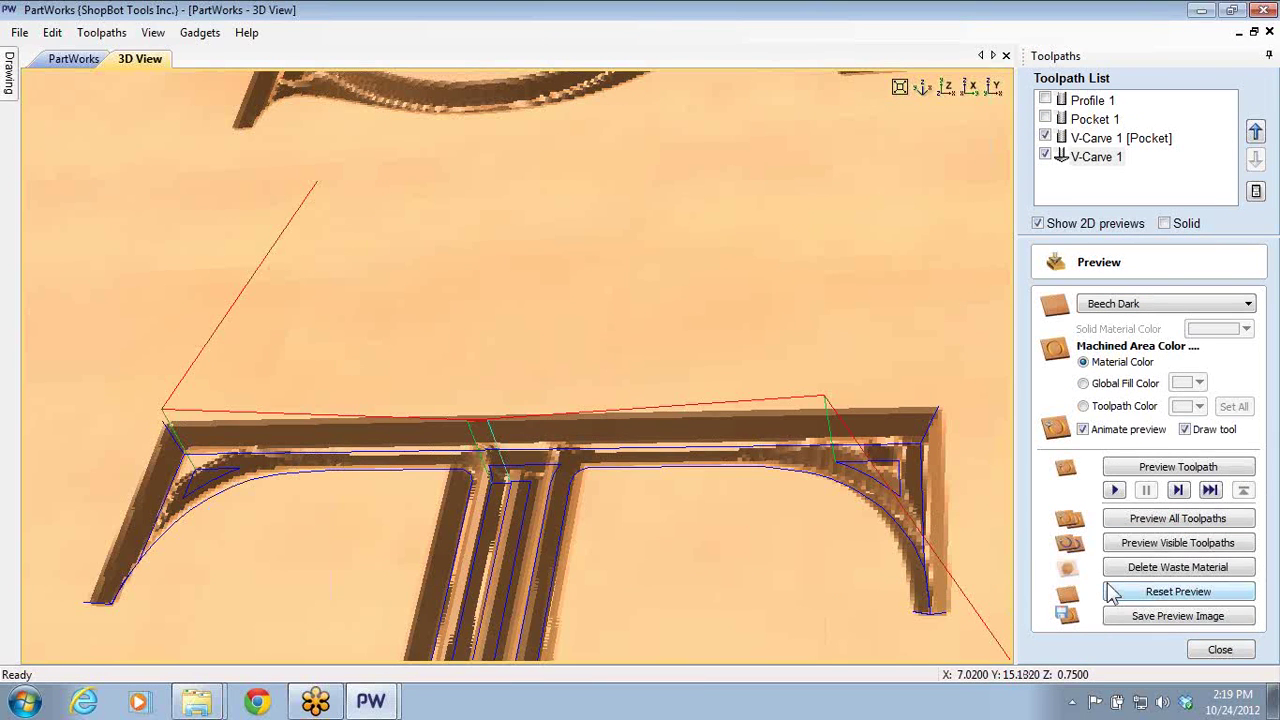
pyautogui.click(1128, 545)
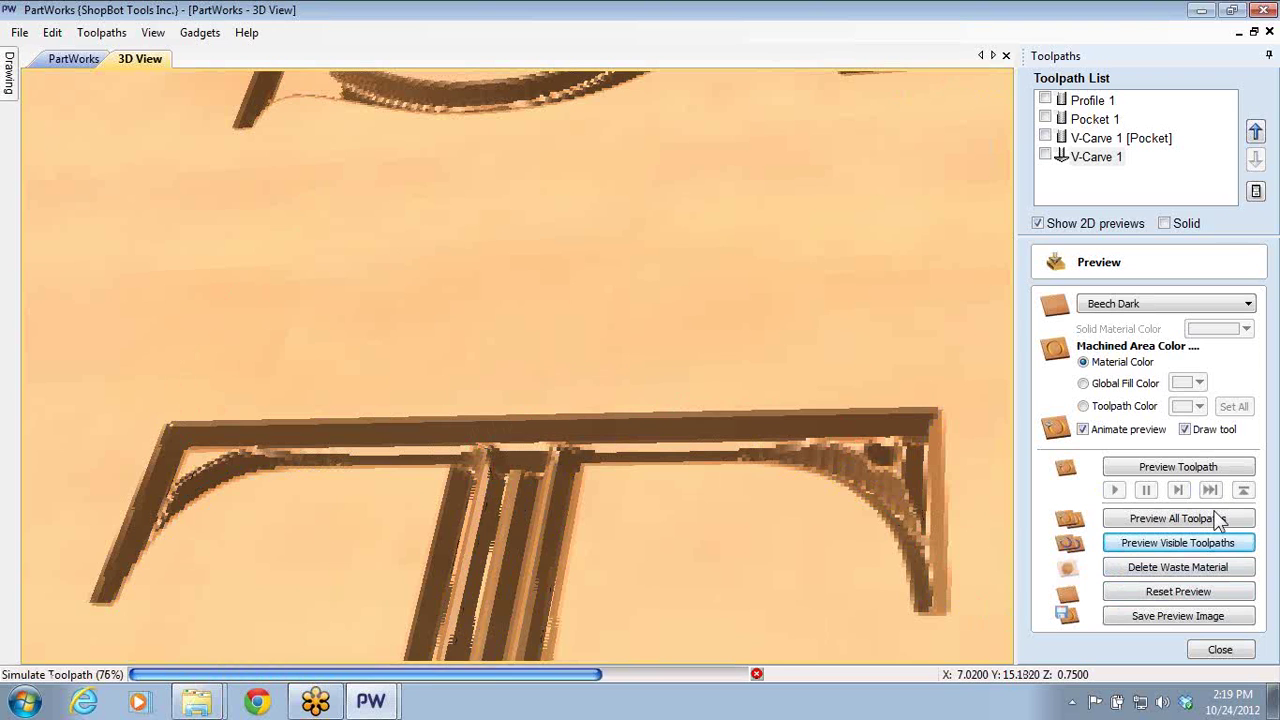
pyautogui.scroll(-3, 560, 358)
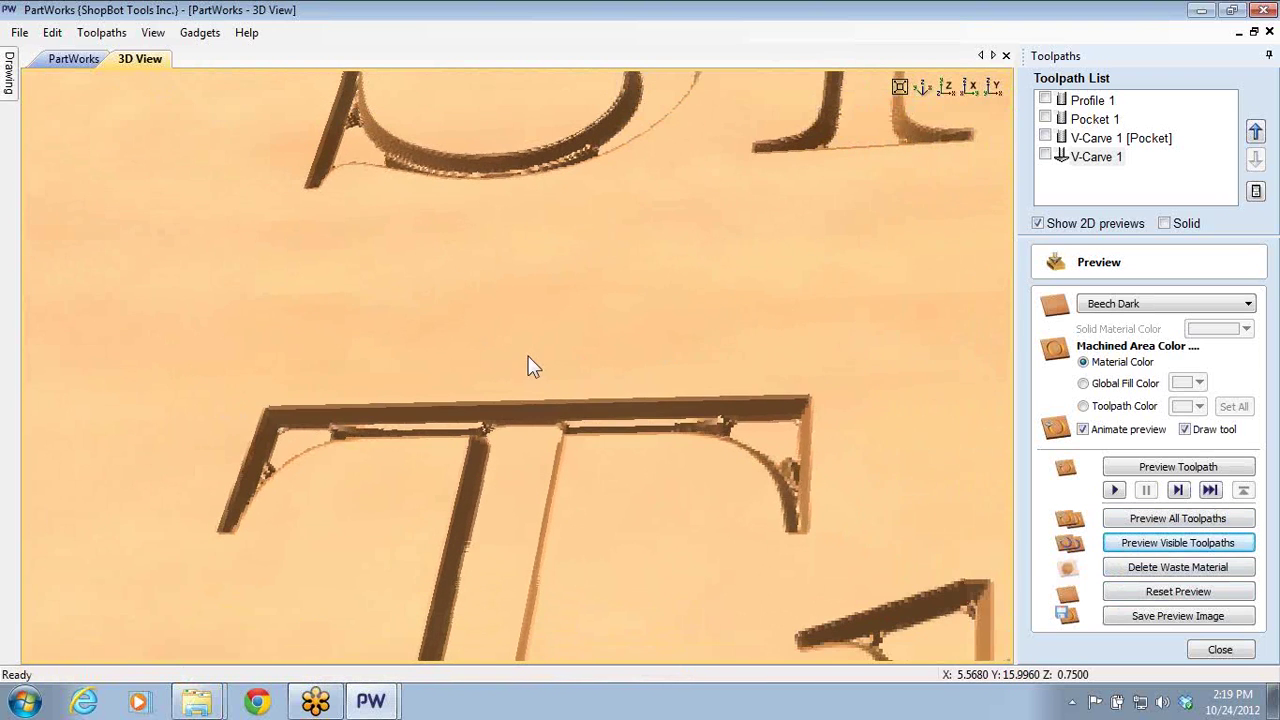
pyautogui.scroll(-5, 505, 356)
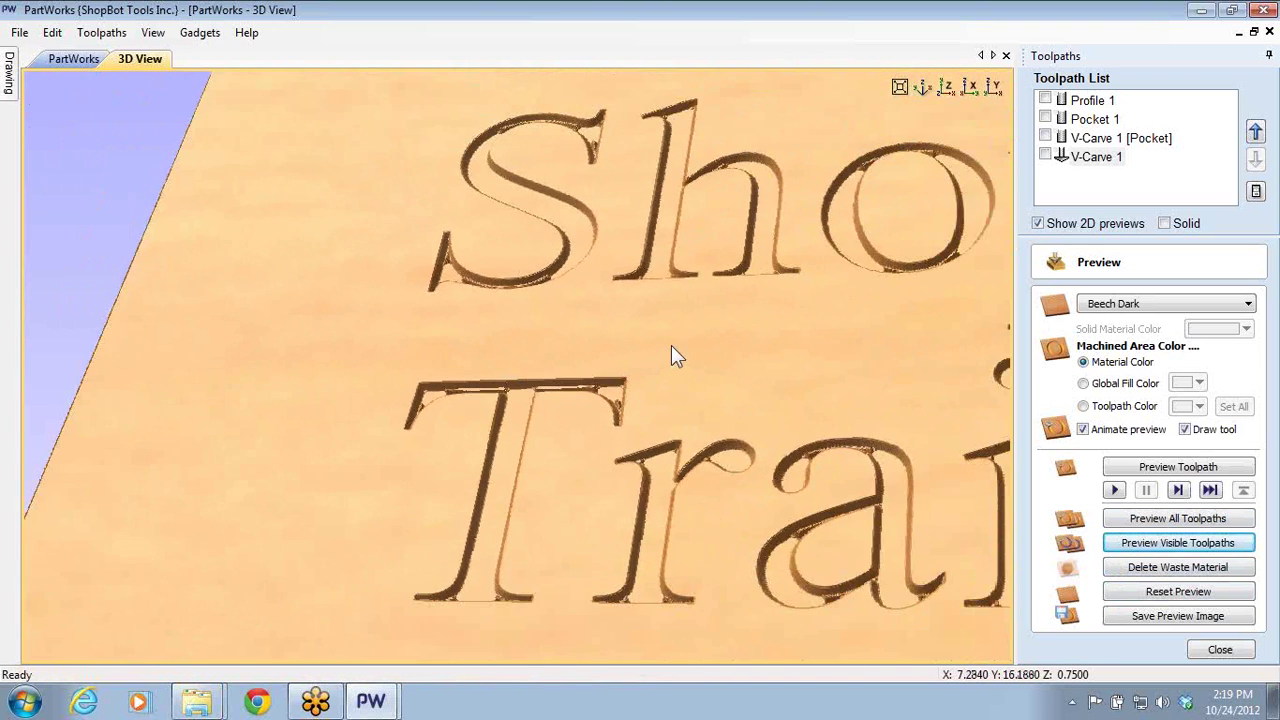
pyautogui.moveTo(670, 386); pyautogui.dragTo(894, 371)
pyautogui.scroll(-5, 894, 371)
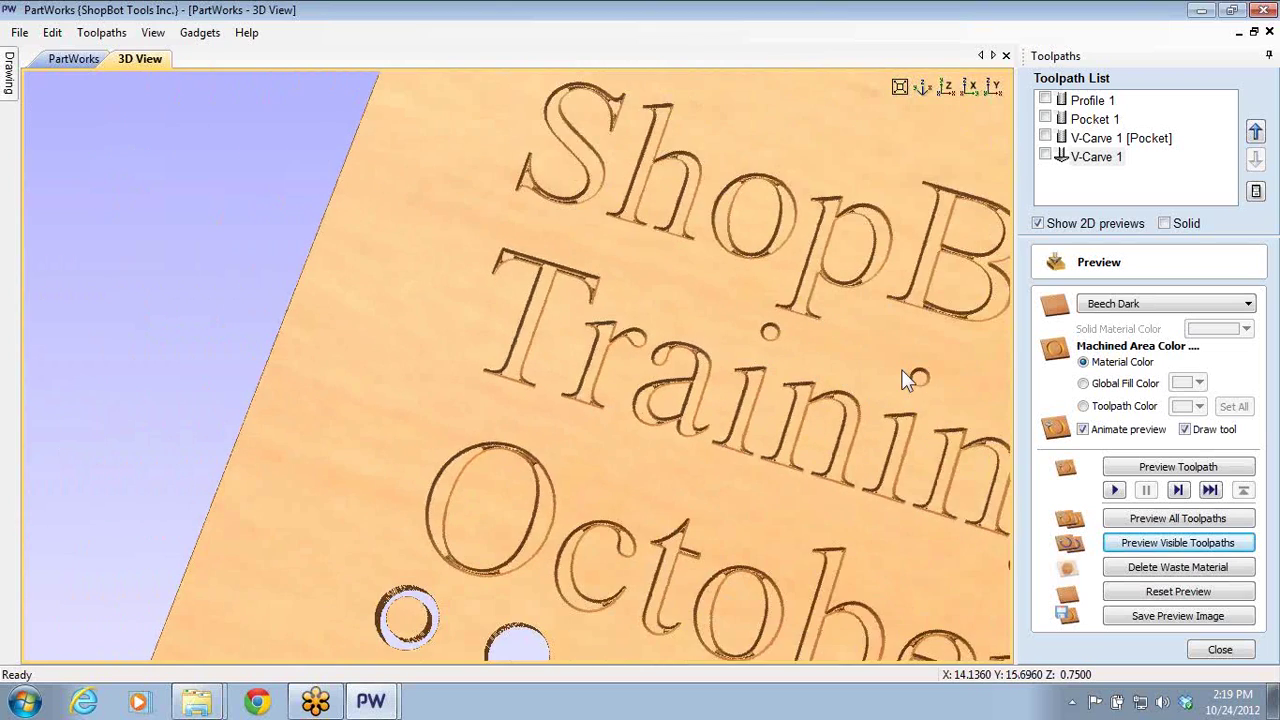
pyautogui.scroll(-4, 842, 380)
pyautogui.moveTo(824, 388); pyautogui.dragTo(386, 517)
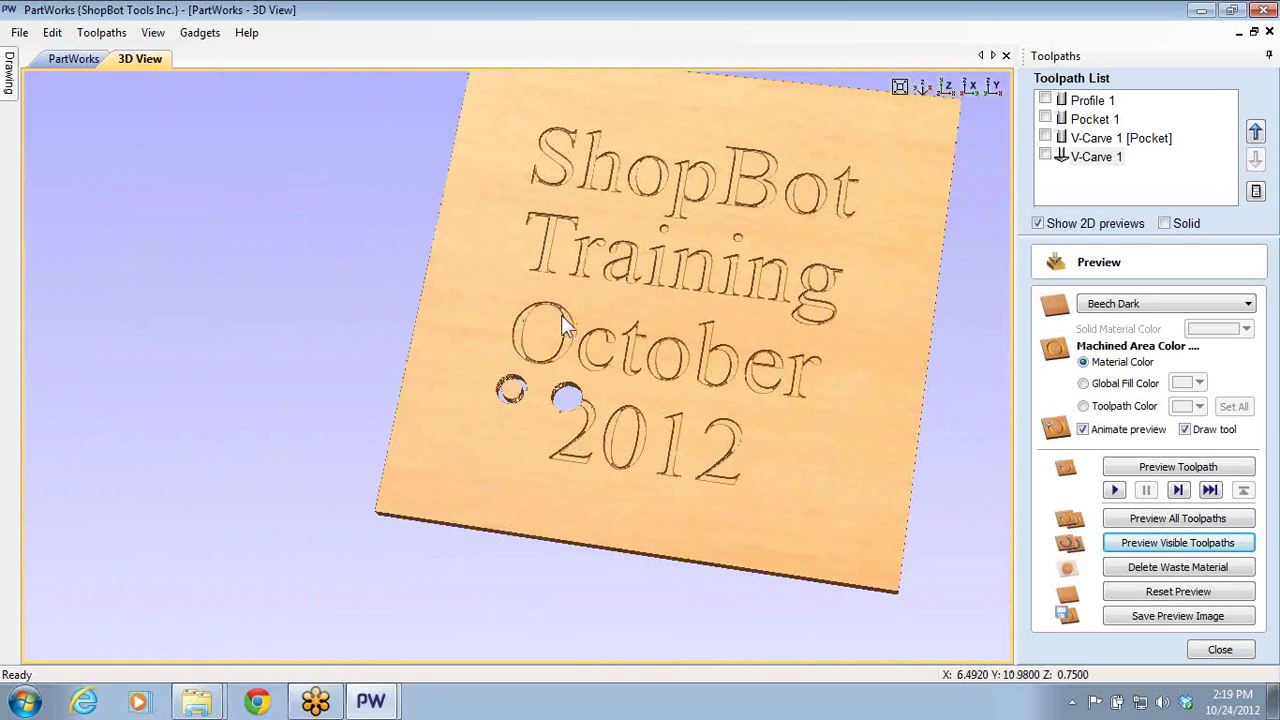
# - Turn off the flat depth on V-Carve 1 and recalculate the toolpath
pyautogui.doubleClick(1086, 158)
pyautogui.click(1092, 167)
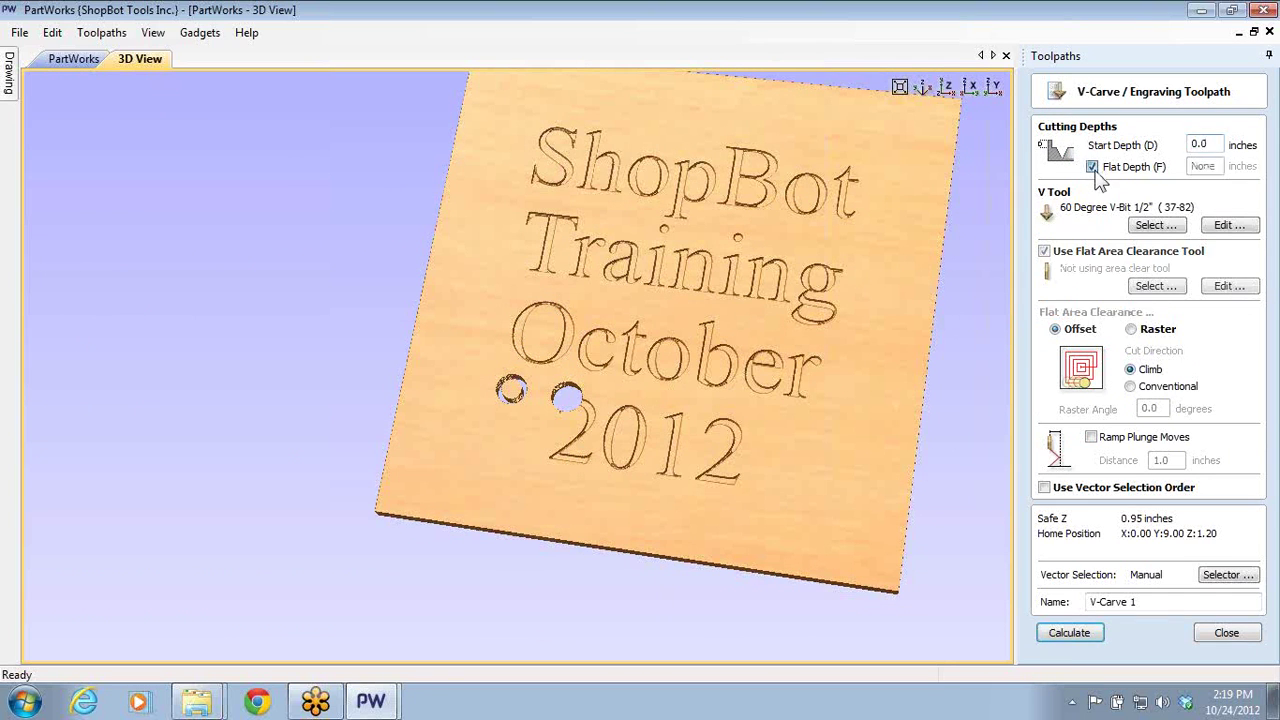
pyautogui.click(1070, 634)
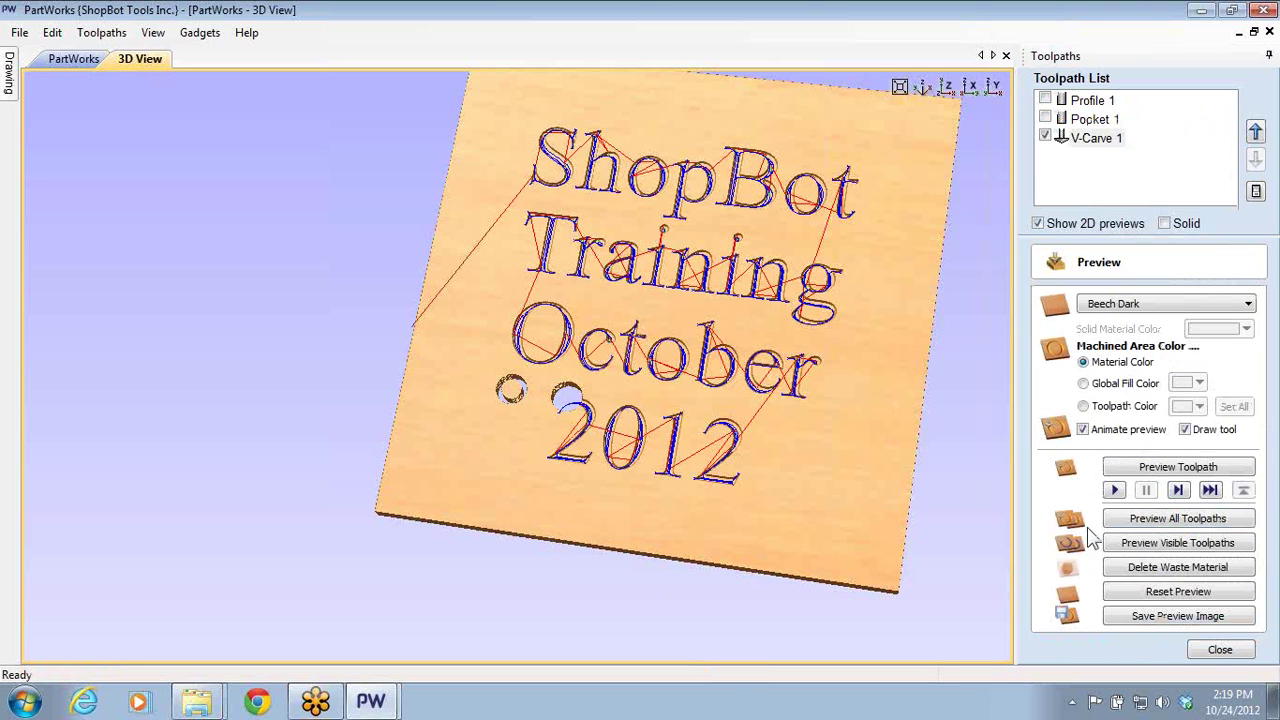
# - Reset and preview the sharp V-carved text, then return to the drawing tools
pyautogui.click(1136, 591)
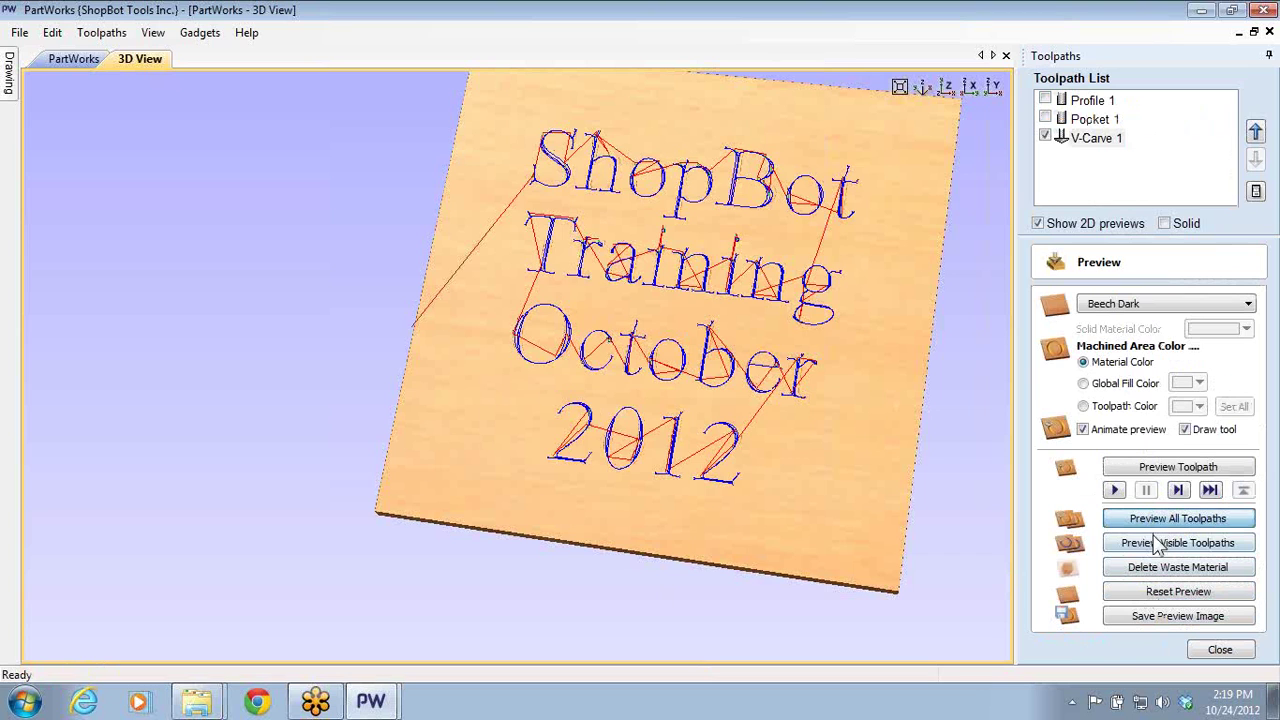
pyautogui.click(1160, 546)
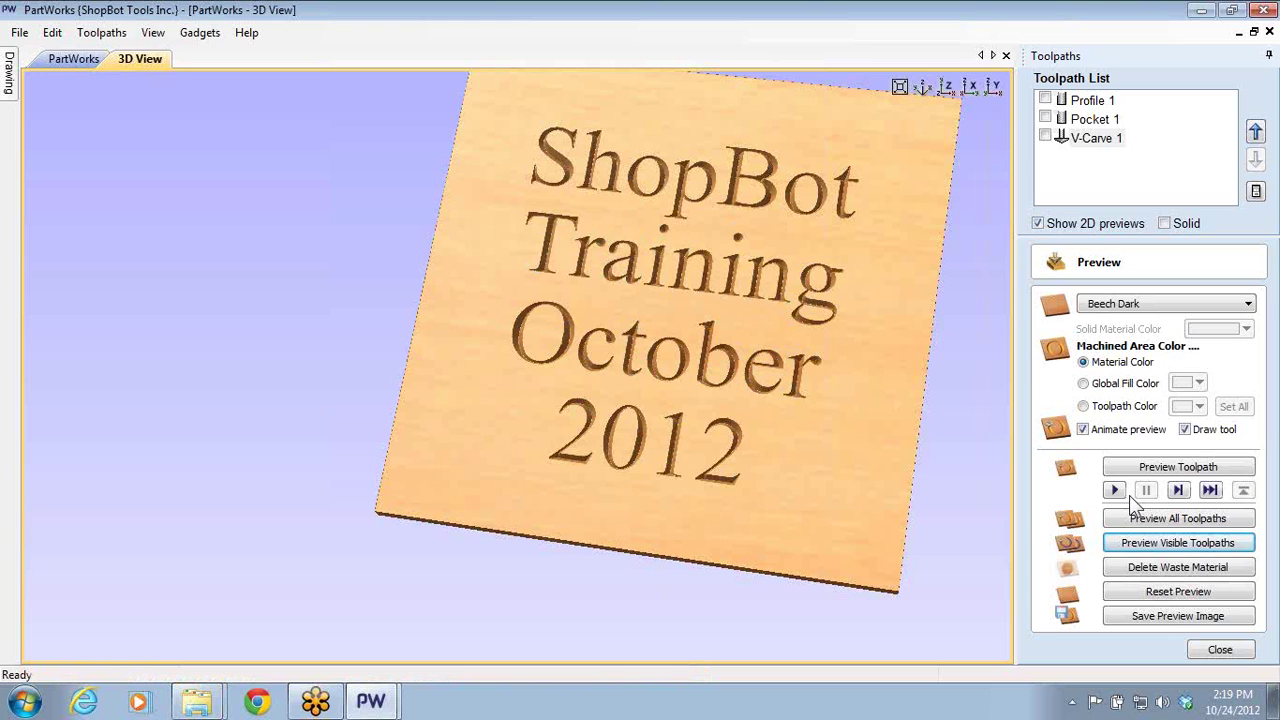
pyautogui.click(1218, 651)
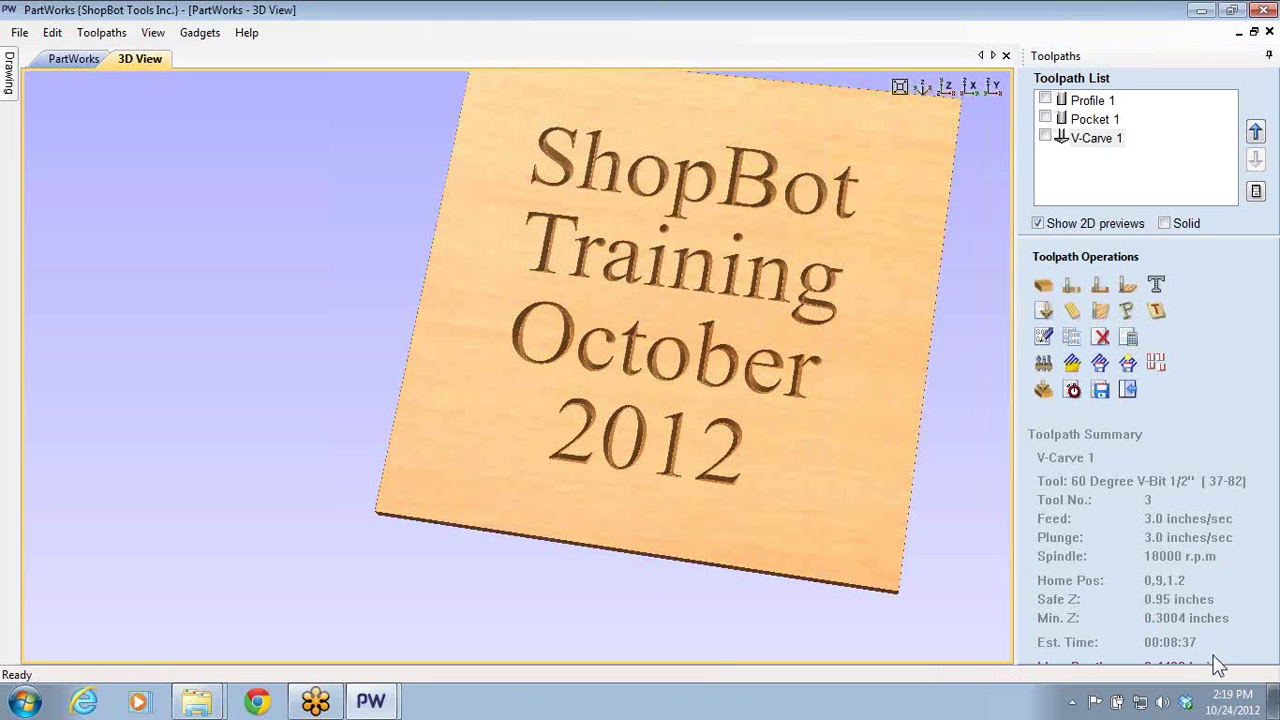
pyautogui.click(1127, 393)
pyautogui.click(1127, 391)
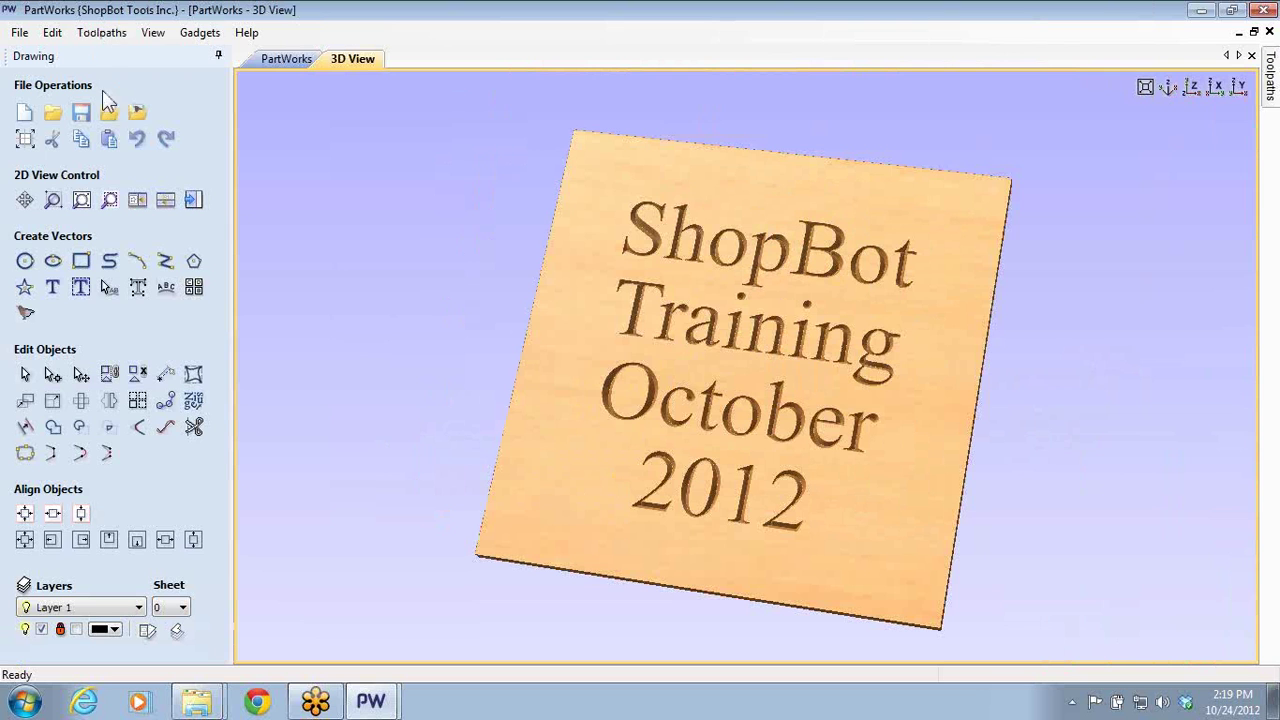
# - Delete the four lines of text from the 2D drawing
pyautogui.click(287, 58)
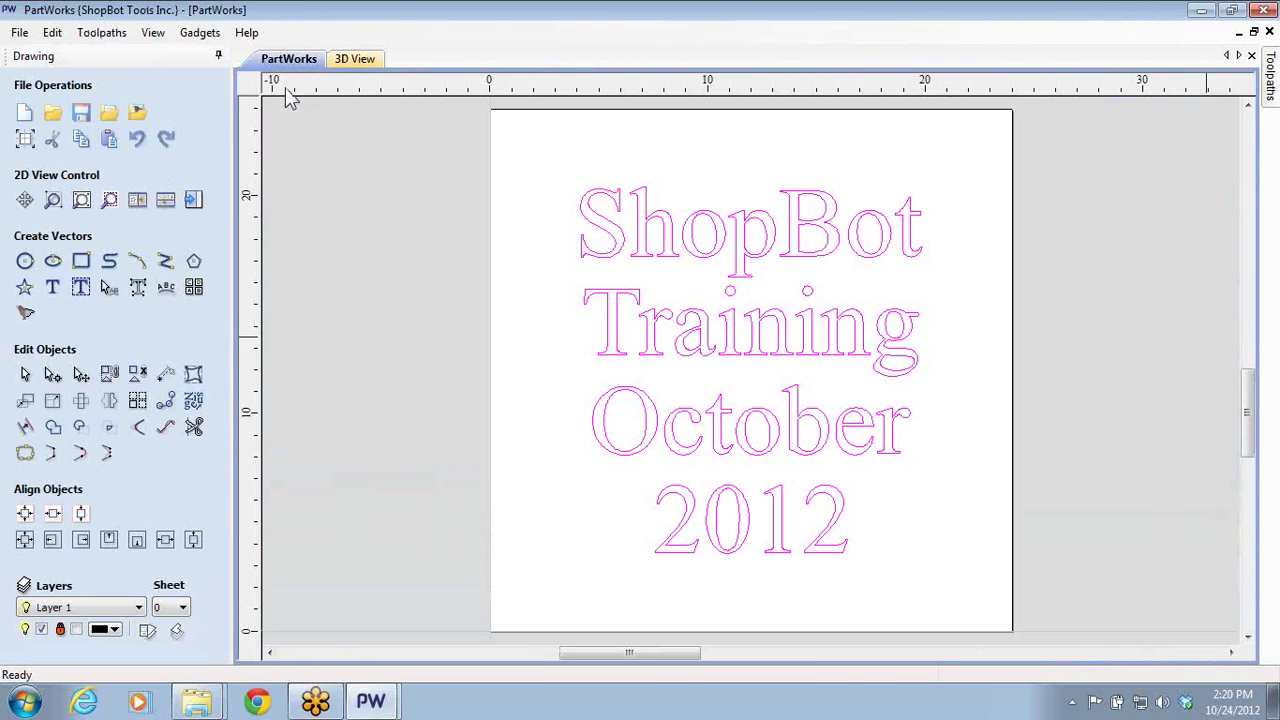
pyautogui.click(586, 243)
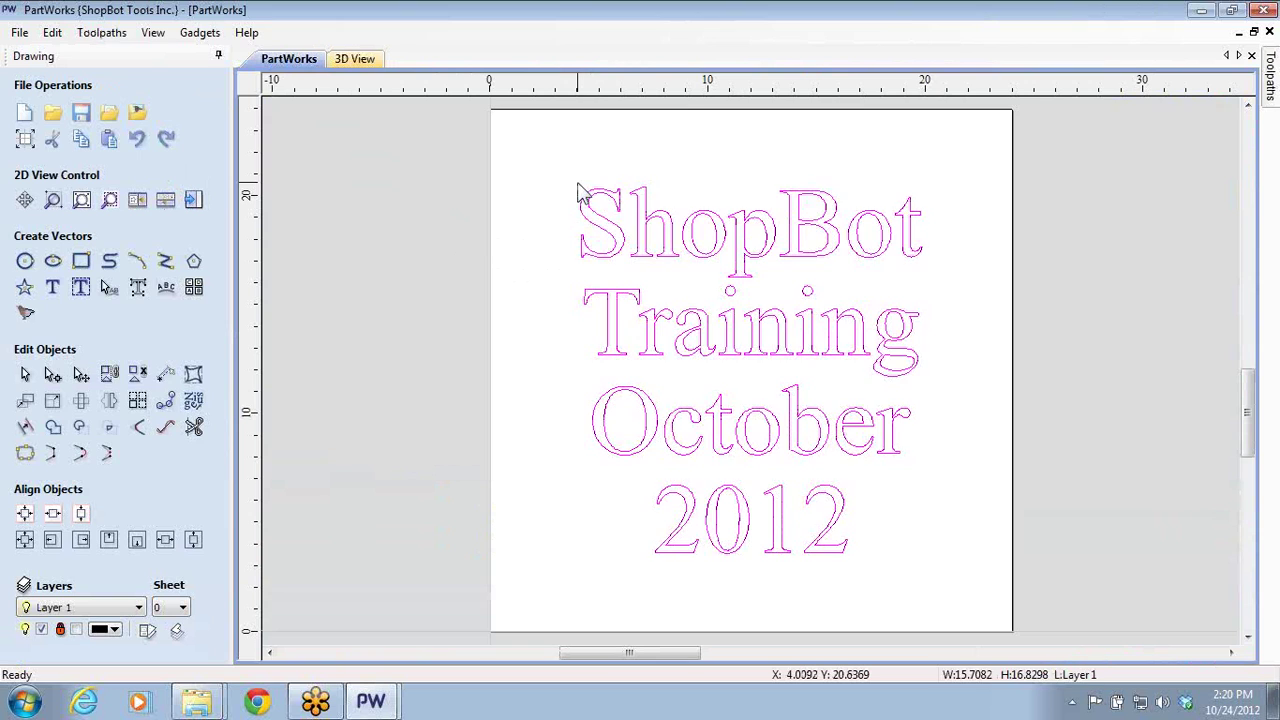
pyautogui.press('Delete')
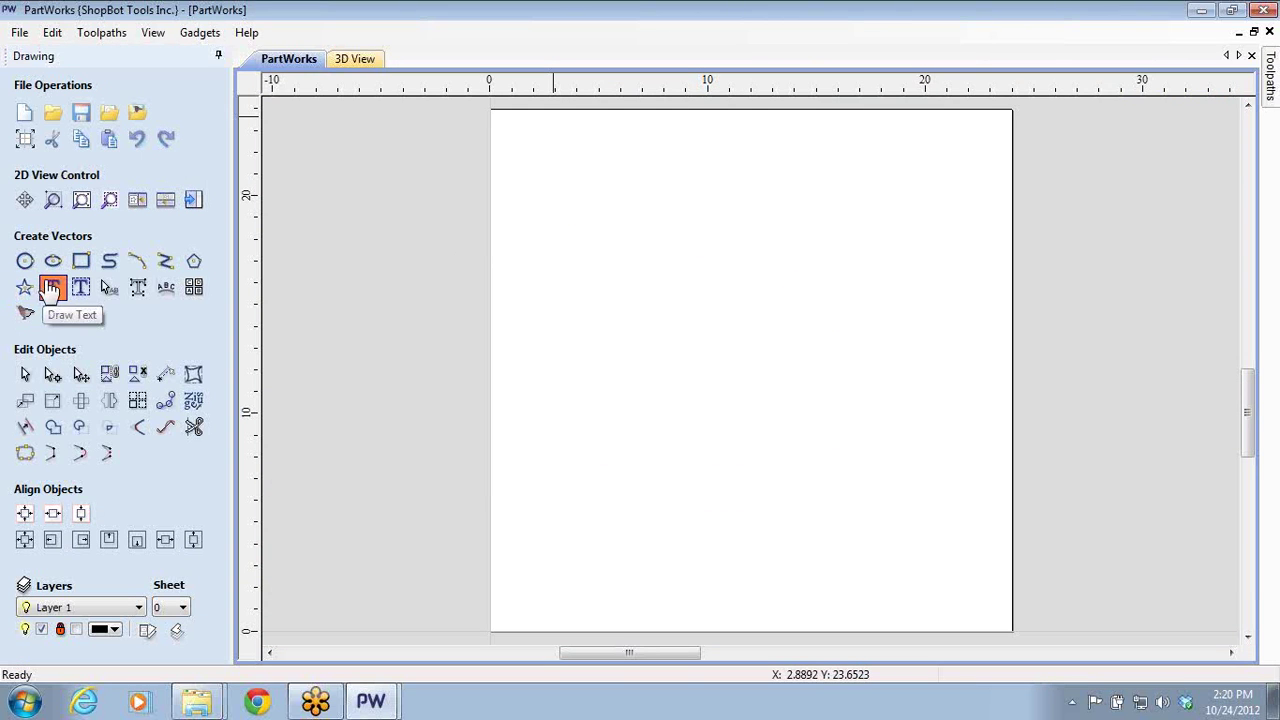
# - Create a new text object containing the single letter 'S'
pyautogui.click(50, 289)
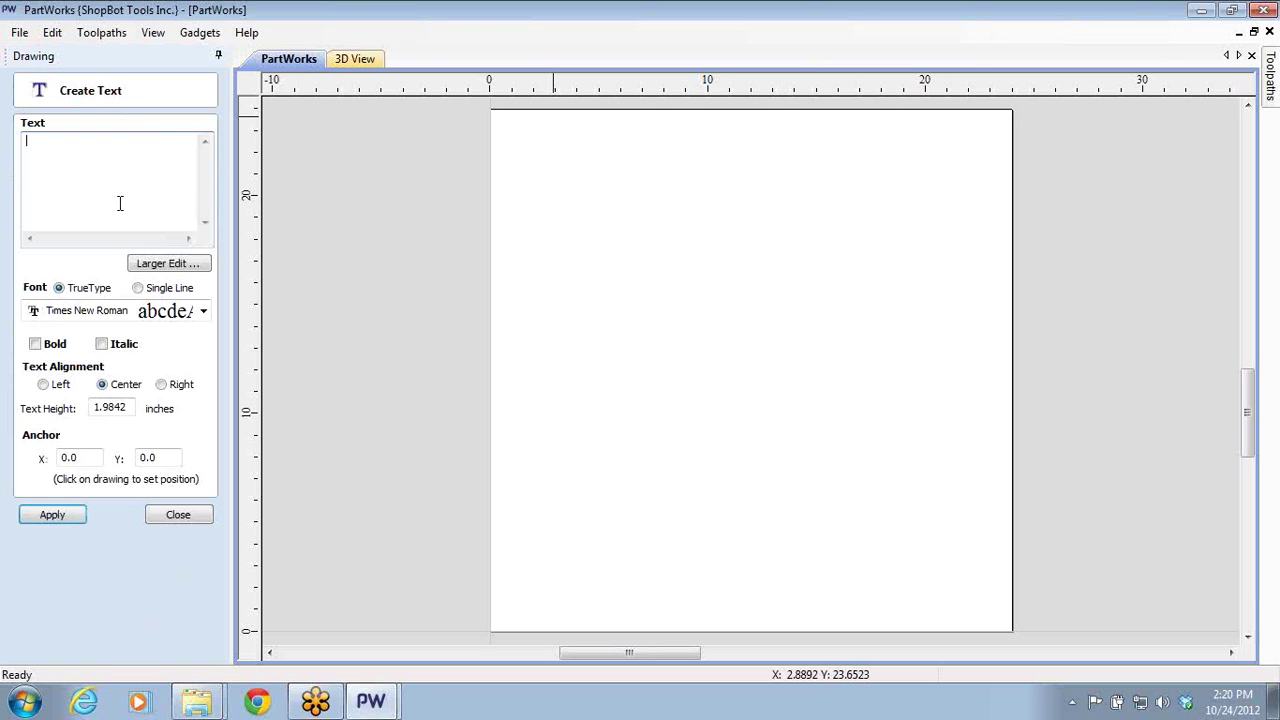
pyautogui.press('BackSpace')
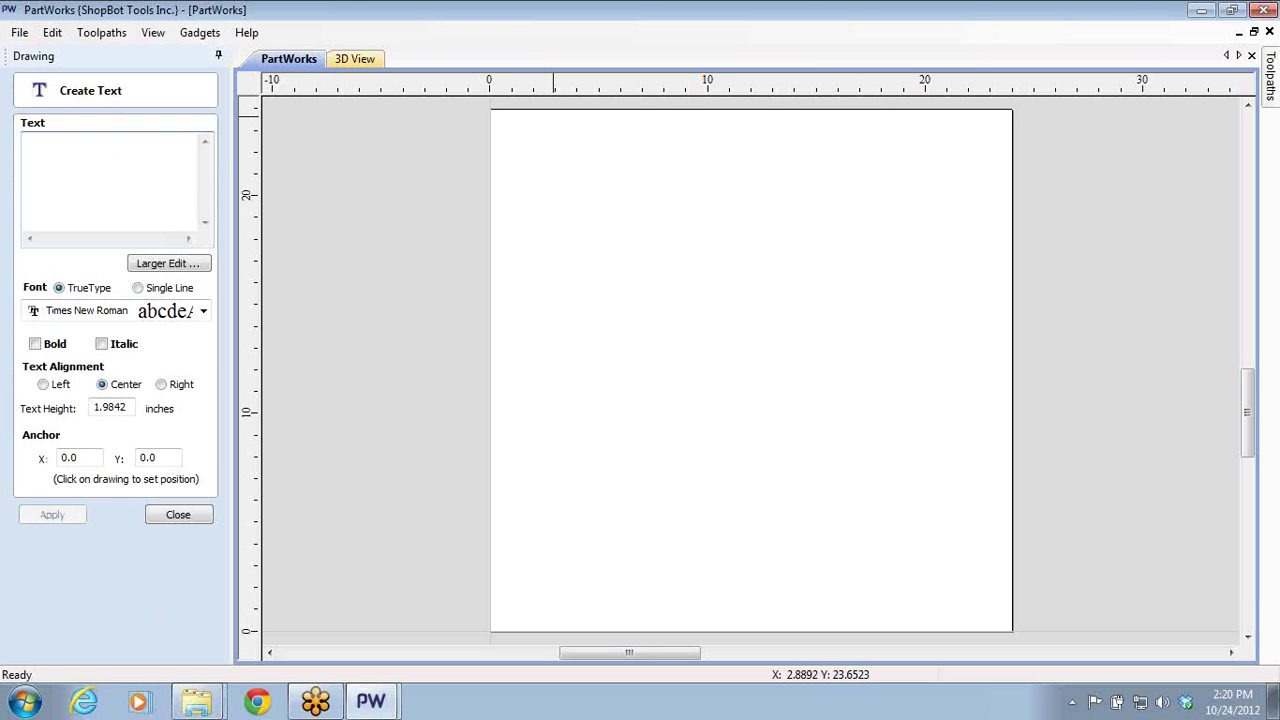
pyautogui.write('S')
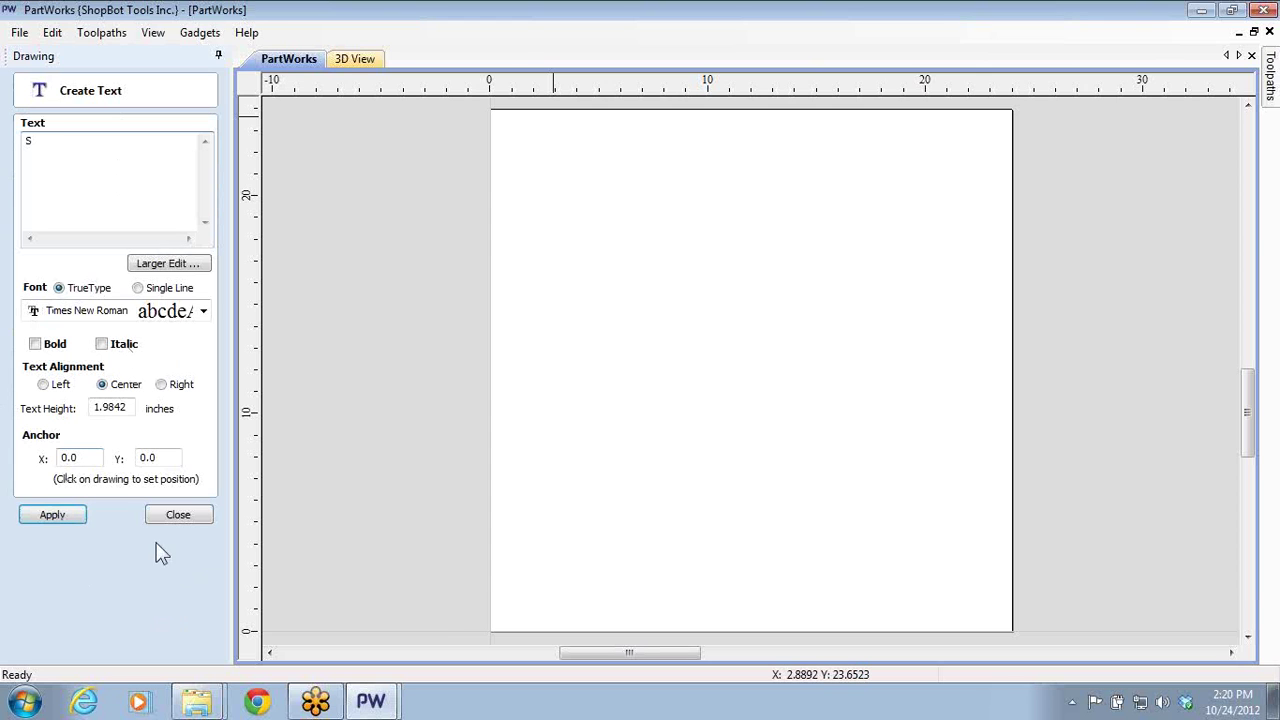
pyautogui.click(50, 518)
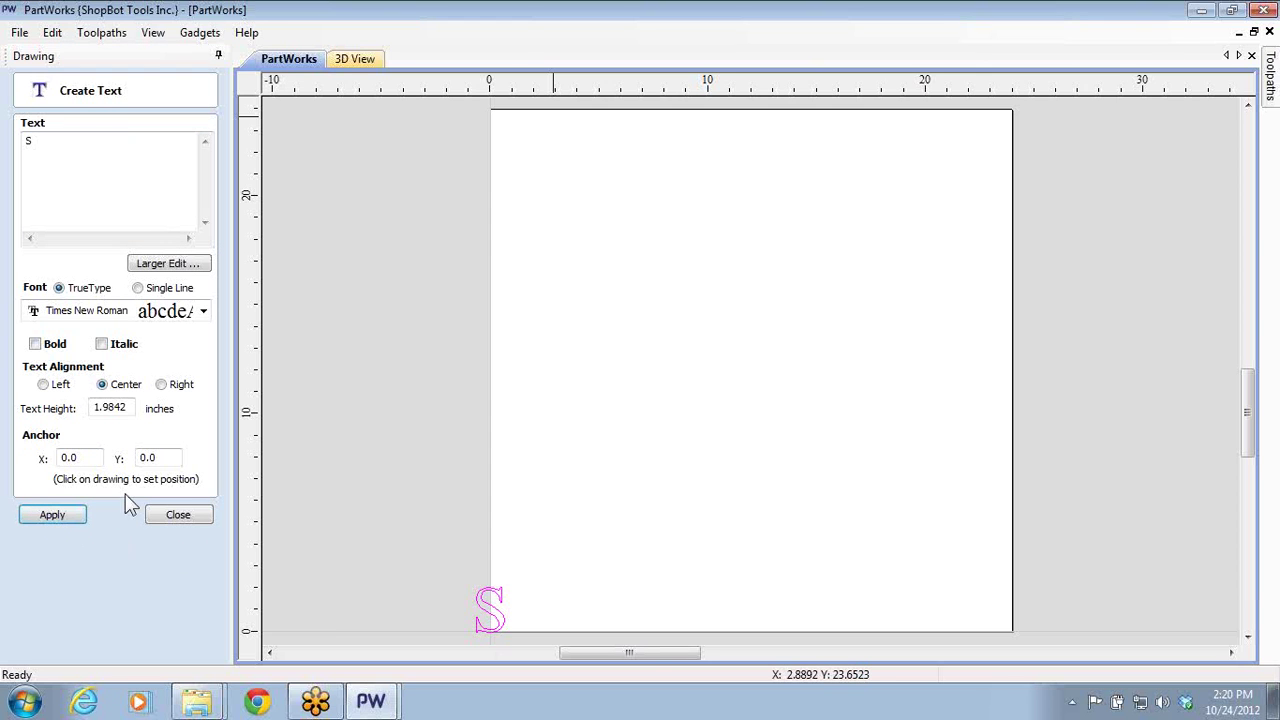
pyautogui.click(498, 621)
pyautogui.click(178, 516)
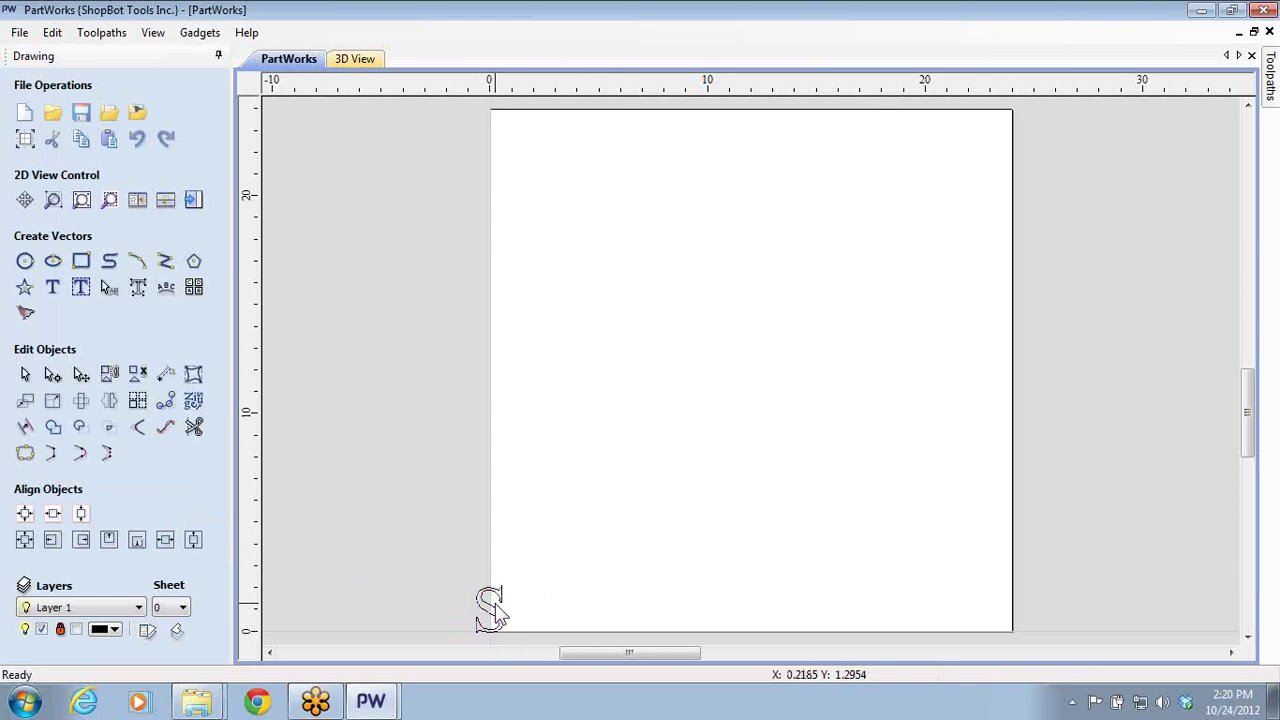
# - Move the S onto the sheet and enlarge it to fill most of it
pyautogui.moveTo(498, 621); pyautogui.dragTo(890, 482)
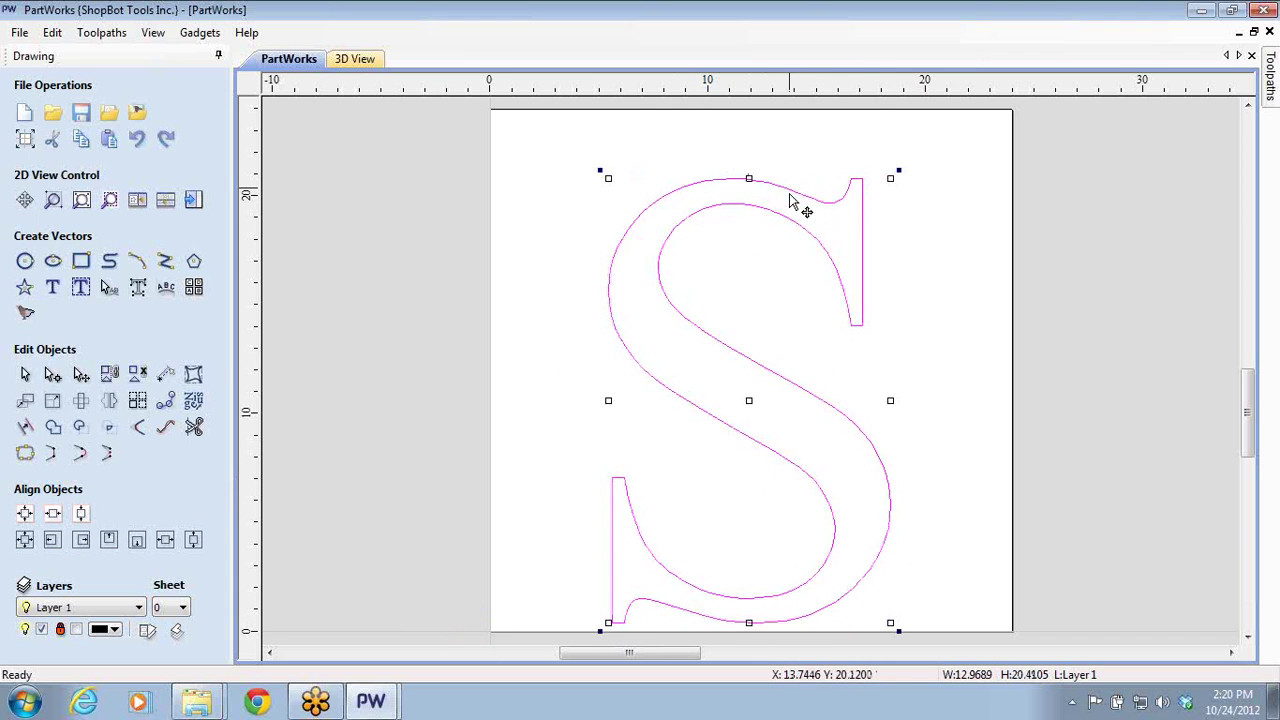
pyautogui.moveTo(894, 177); pyautogui.dragTo(923, 129)
pyautogui.click(335, 296)
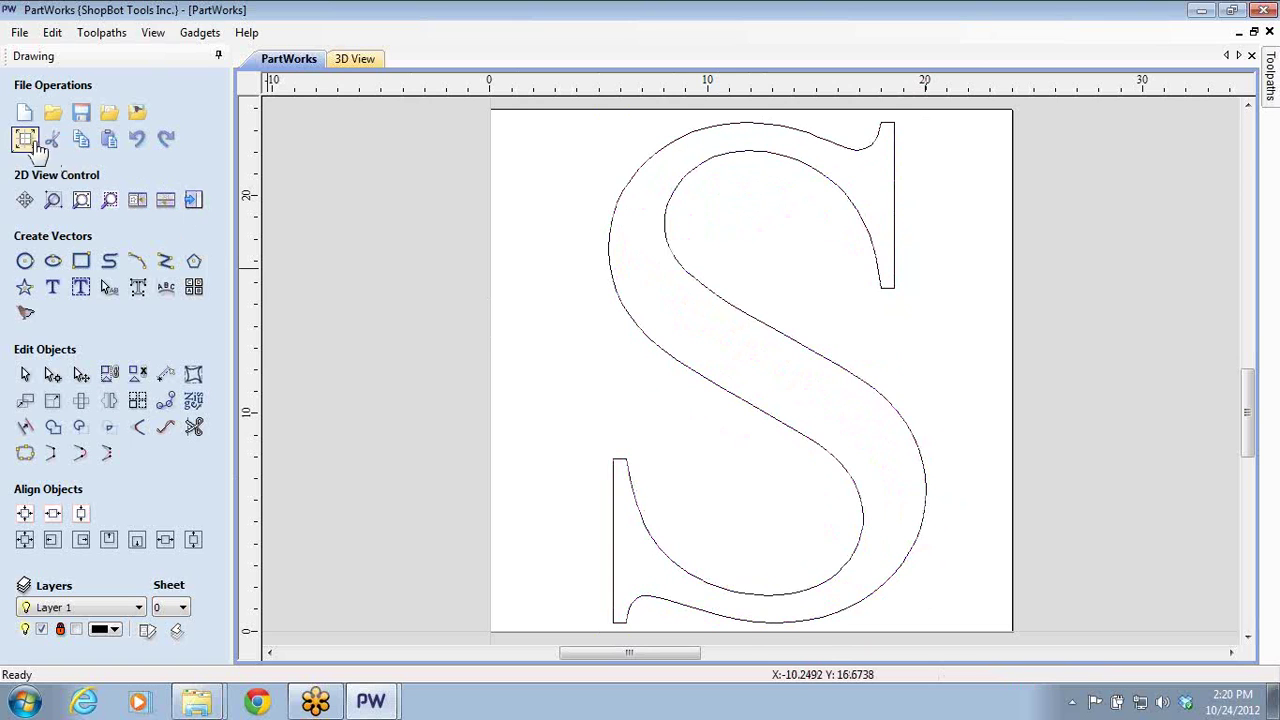
pyautogui.click(193, 202)
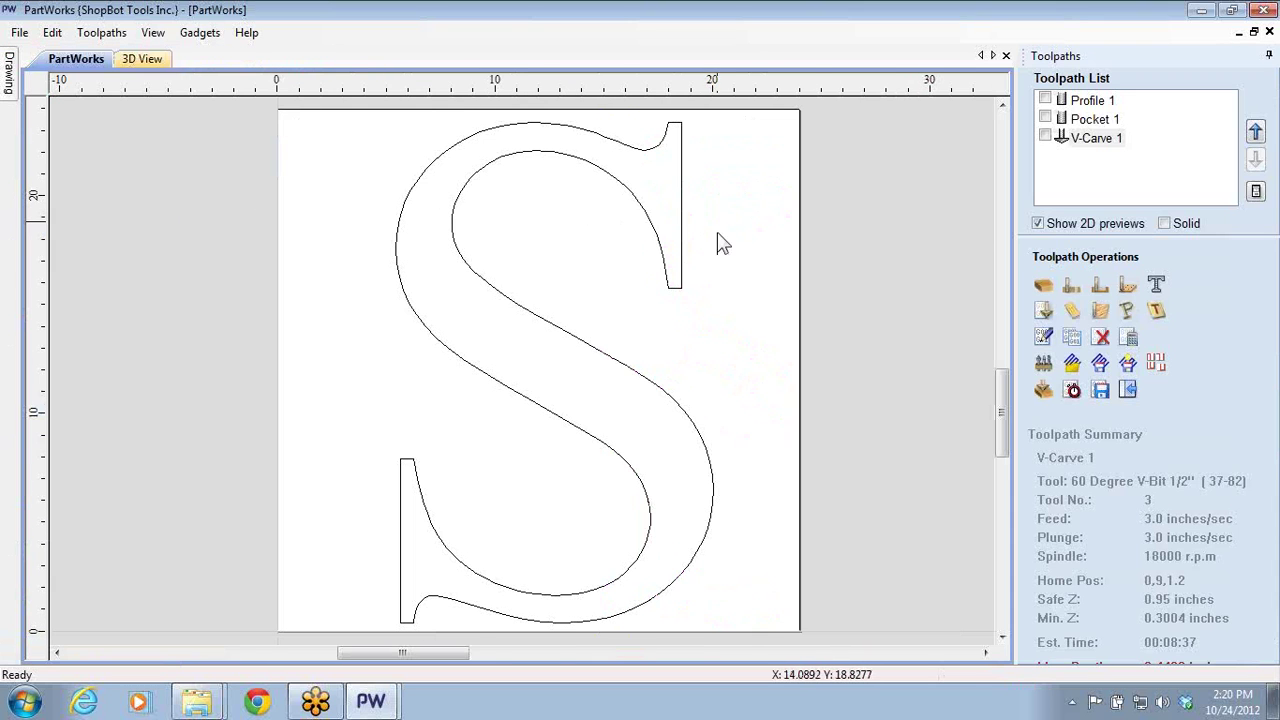
# - Recalculate V-Carve 1 for the S, accept the cut-through warning, and preview the carve
pyautogui.doubleClick(1098, 138)
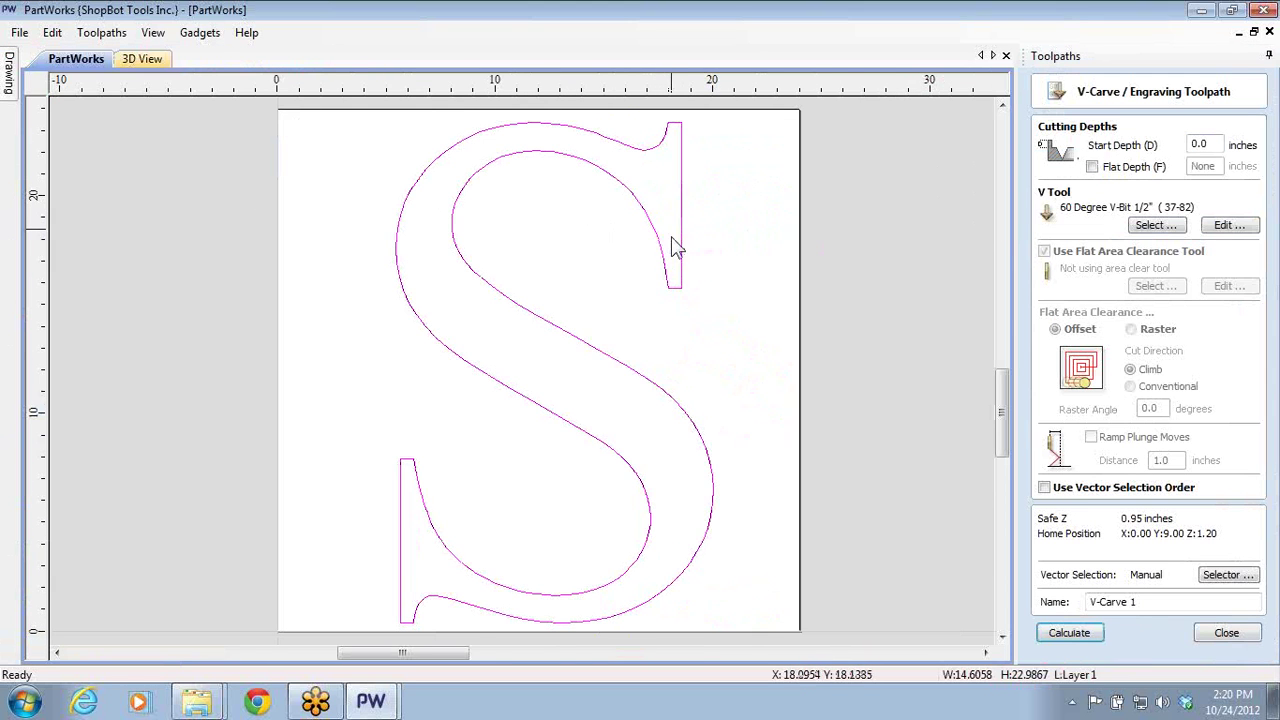
pyautogui.click(1063, 630)
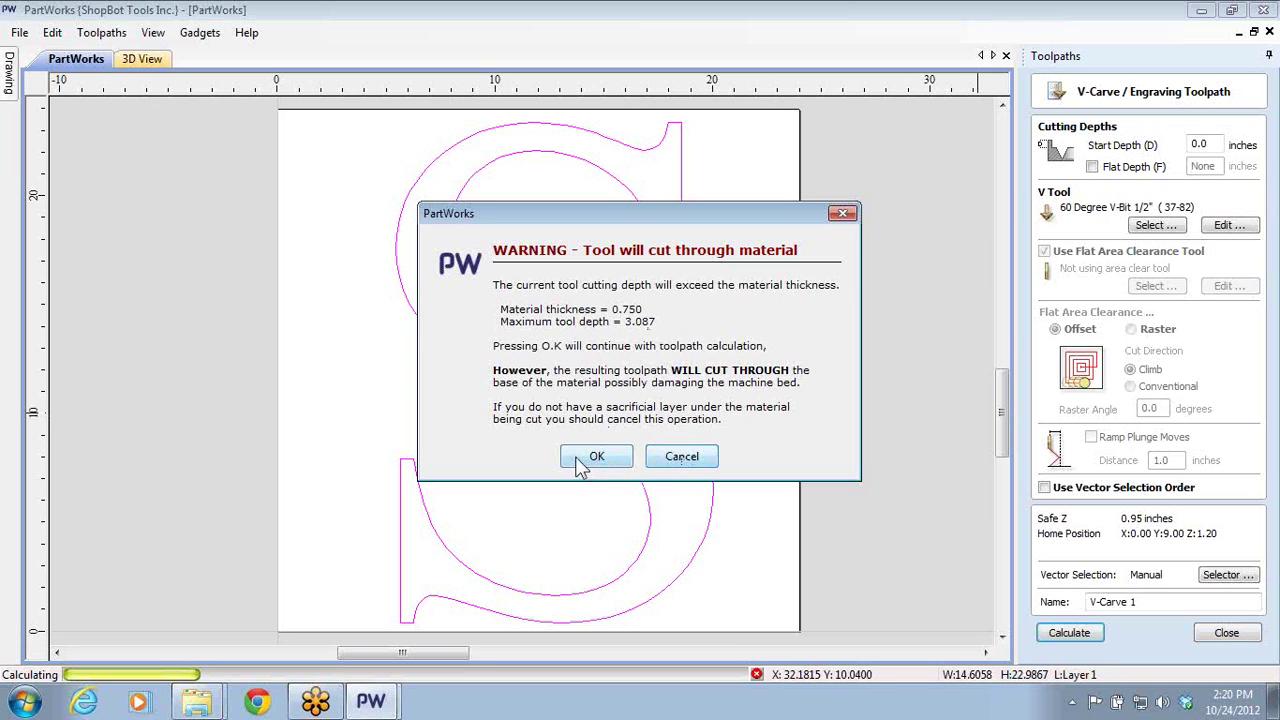
pyautogui.click(670, 458)
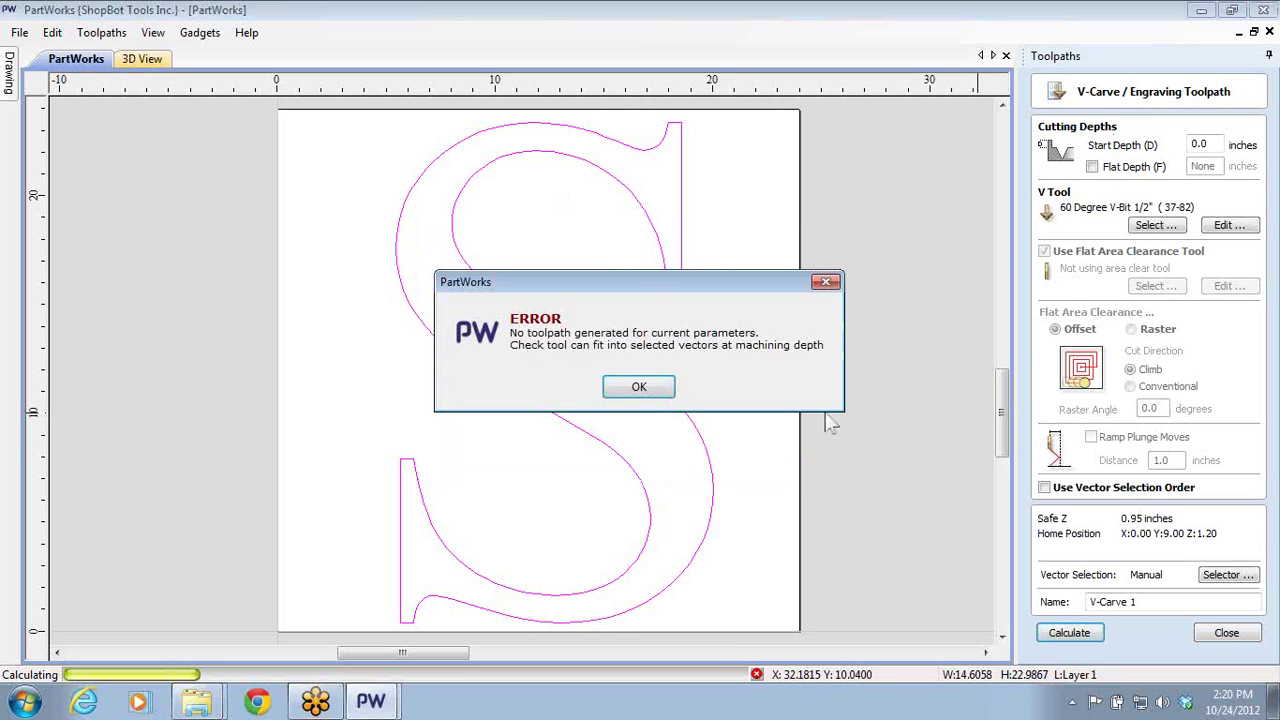
pyautogui.click(632, 388)
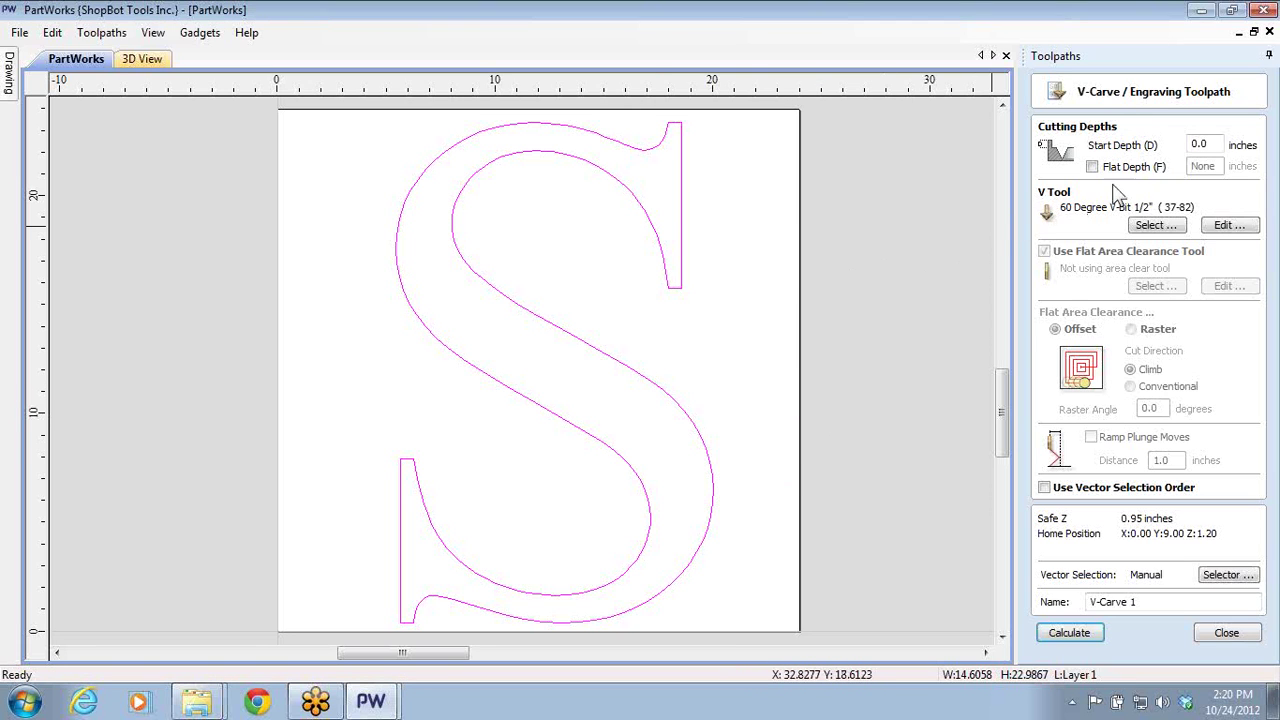
pyautogui.click(1080, 632)
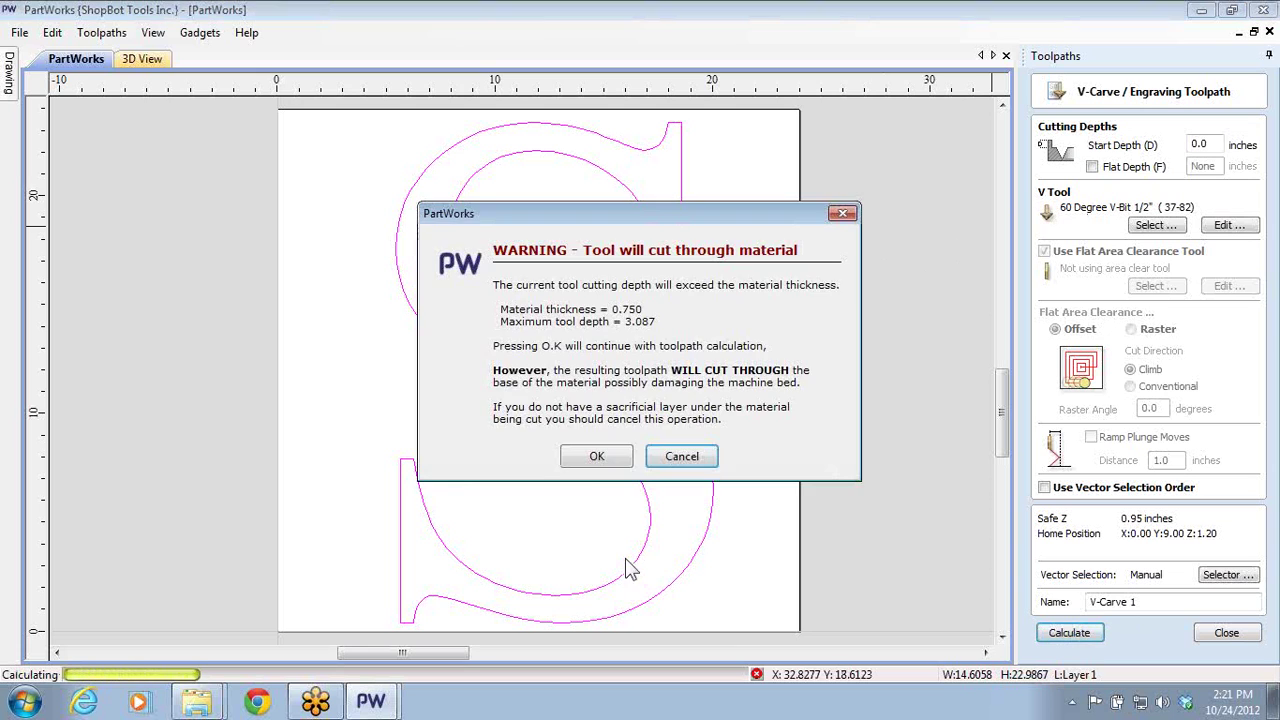
pyautogui.click(597, 457)
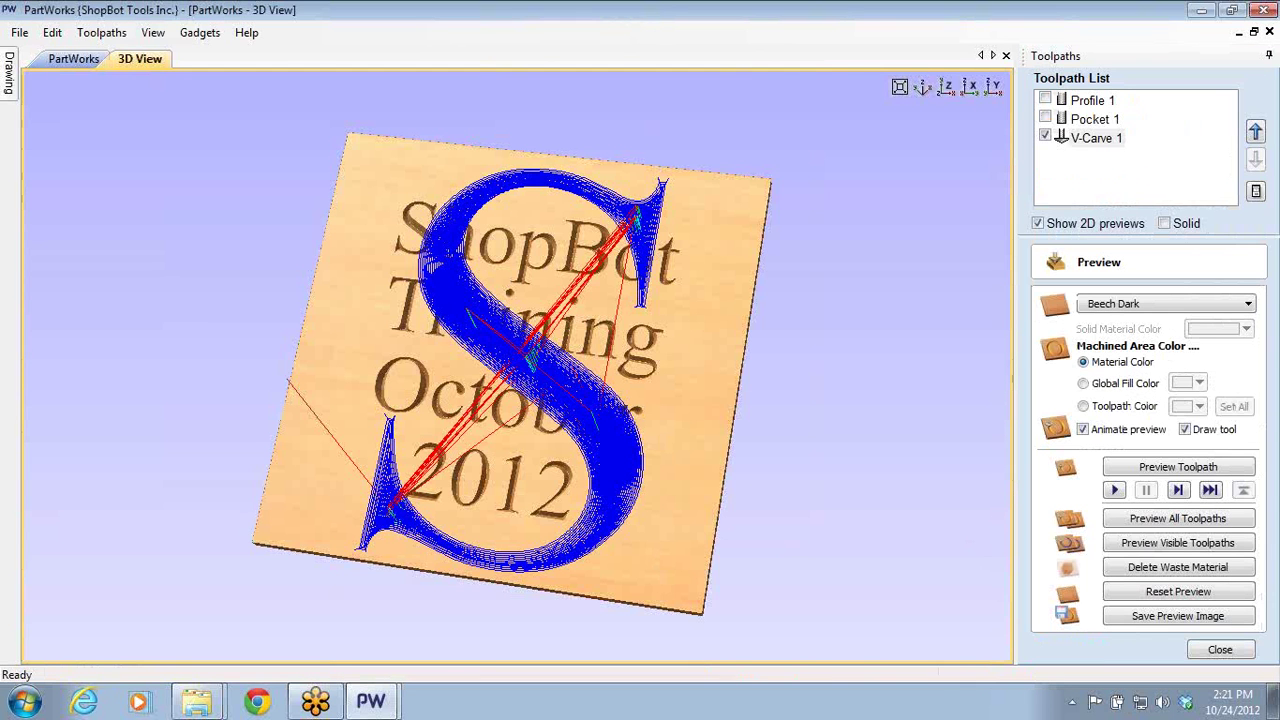
pyautogui.click(1138, 591)
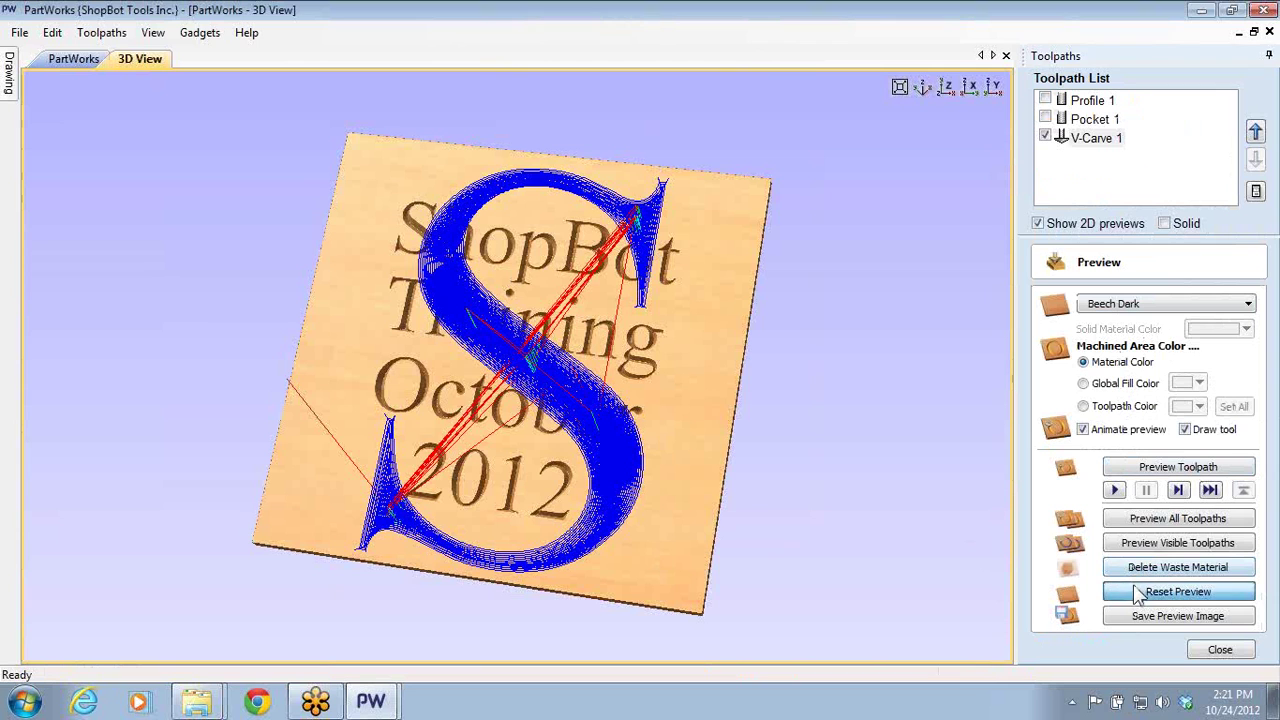
pyautogui.click(1132, 541)
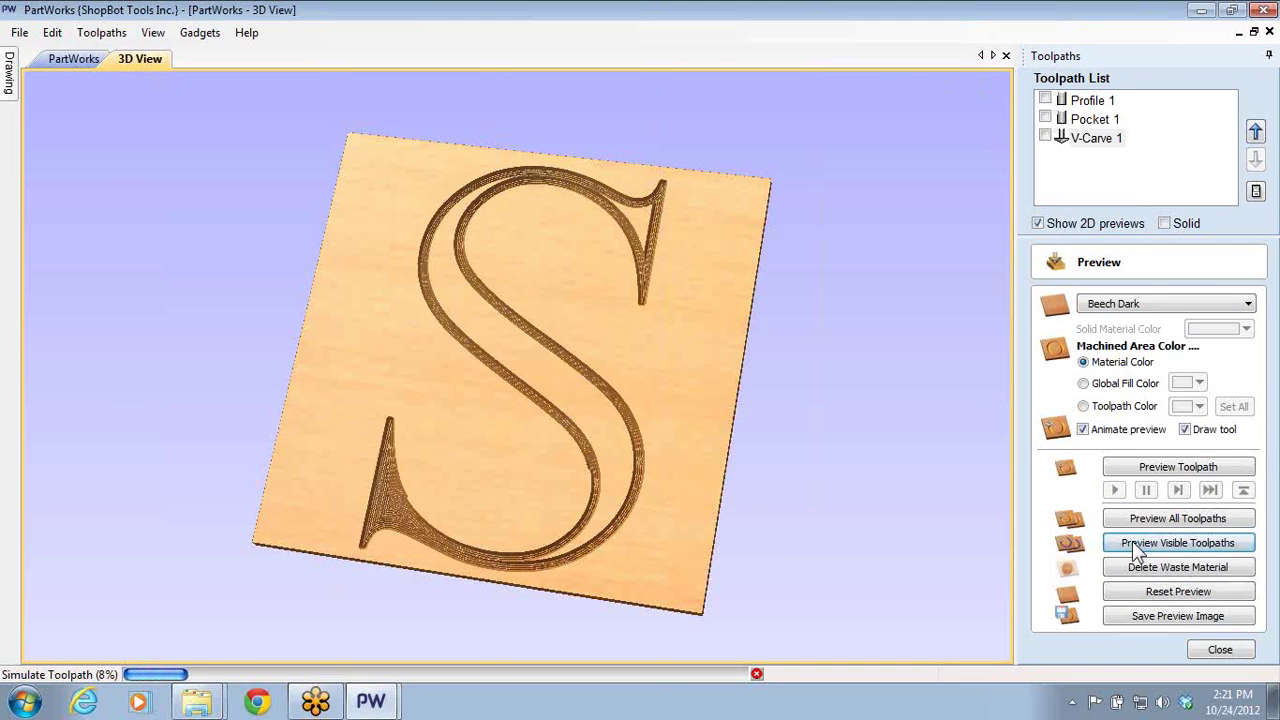
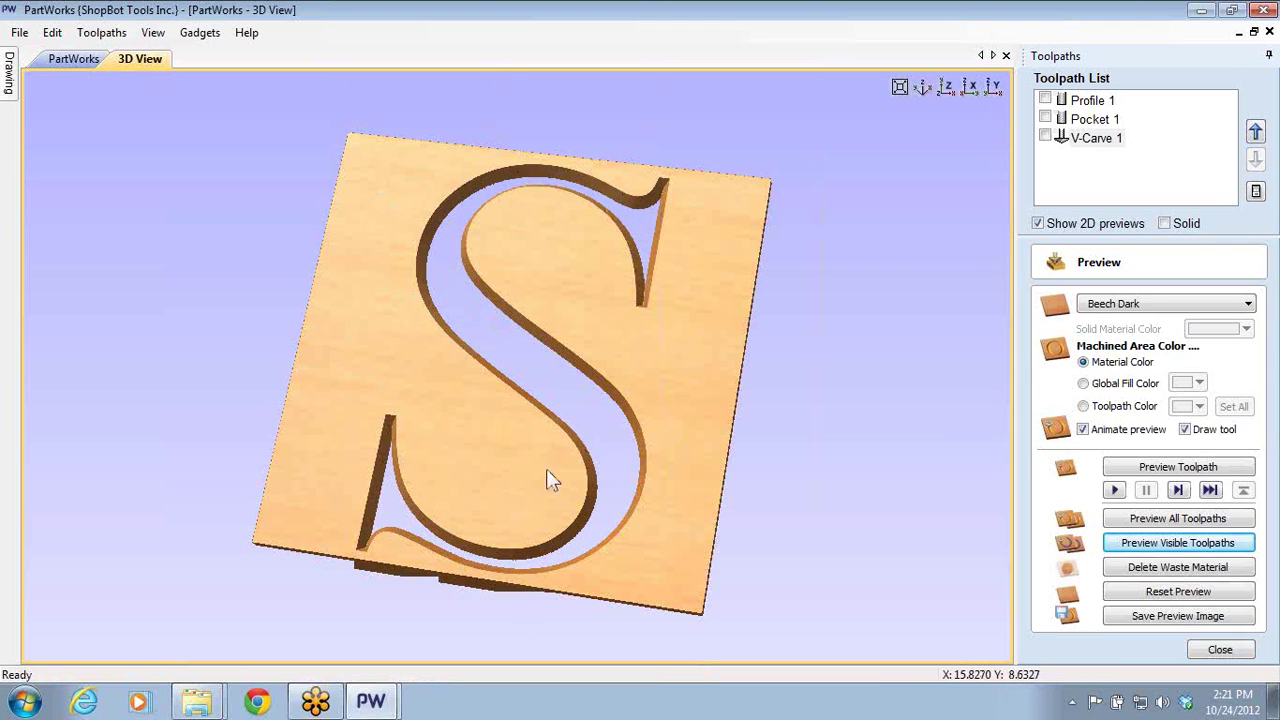
# - Give the V-Carve 1 toolpath a 0.6 inch flat depth and close it without recalculating
pyautogui.moveTo(594, 530); pyautogui.dragTo(839, 669)
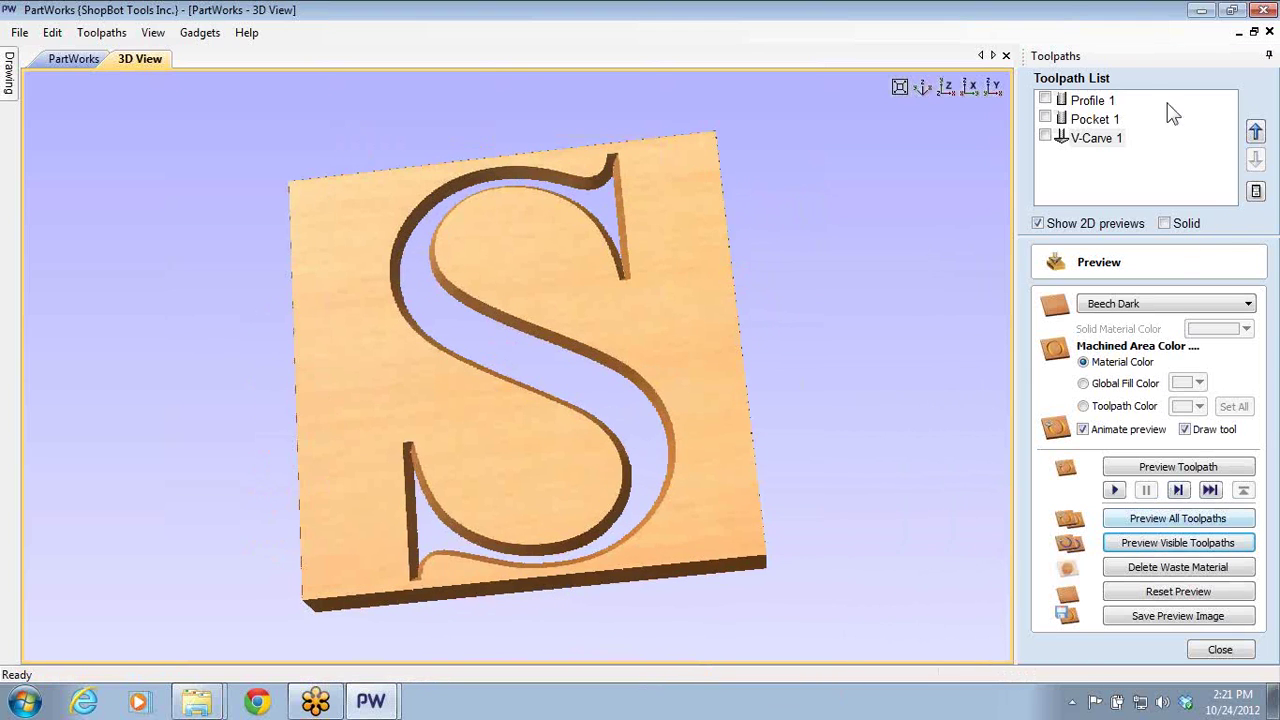
pyautogui.doubleClick(1088, 140)
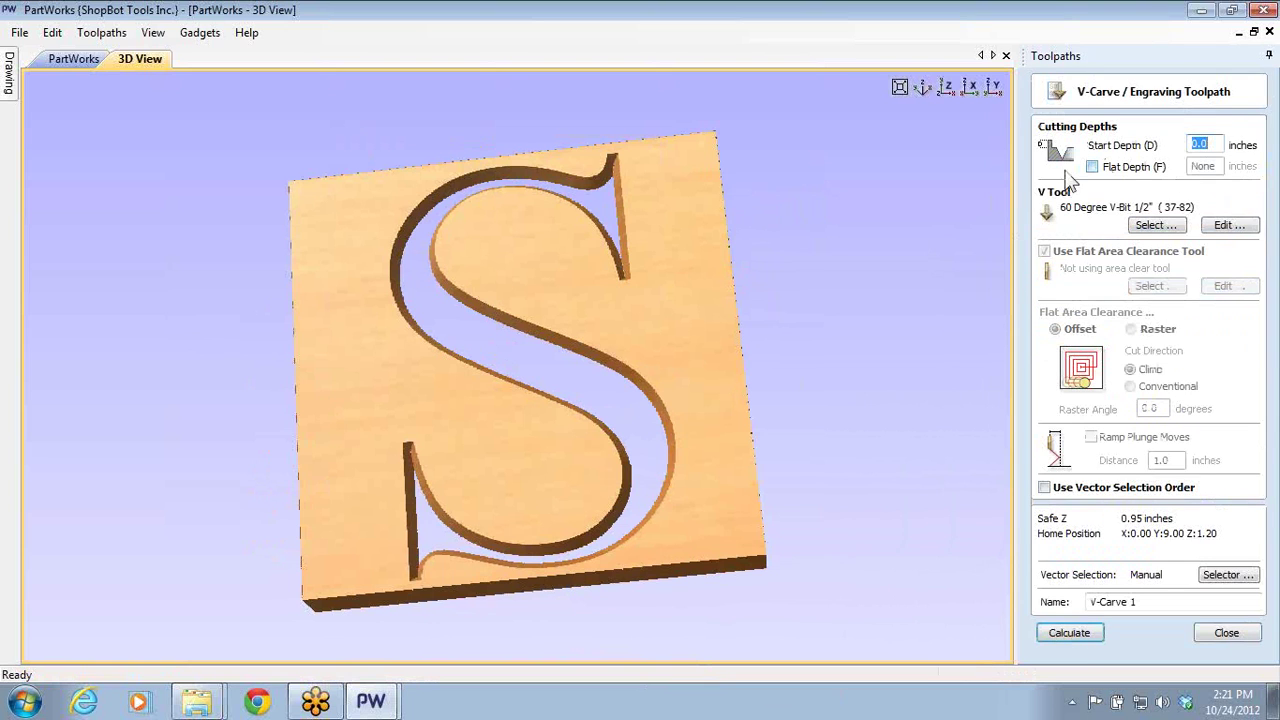
pyautogui.click(1093, 167)
pyautogui.moveTo(1222, 167); pyautogui.dragTo(1183, 167)
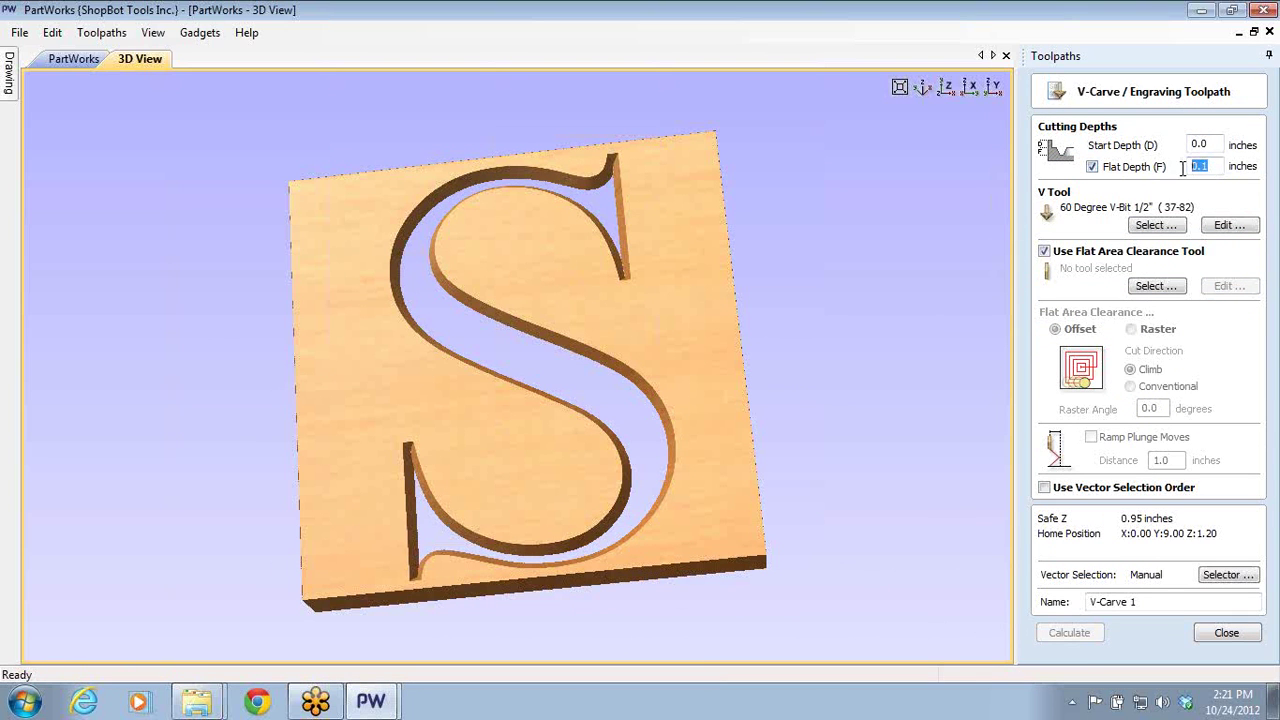
pyautogui.write('.6')
pyautogui.click(74, 58)
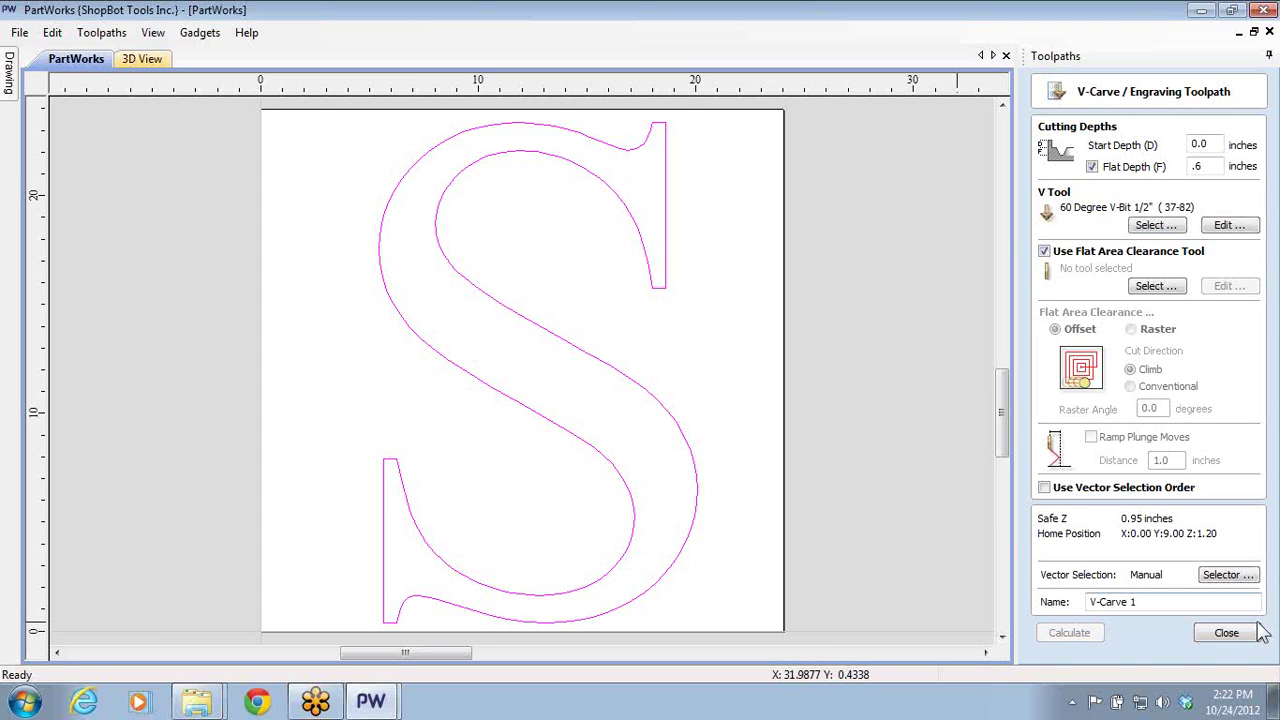
pyautogui.click(1226, 632)
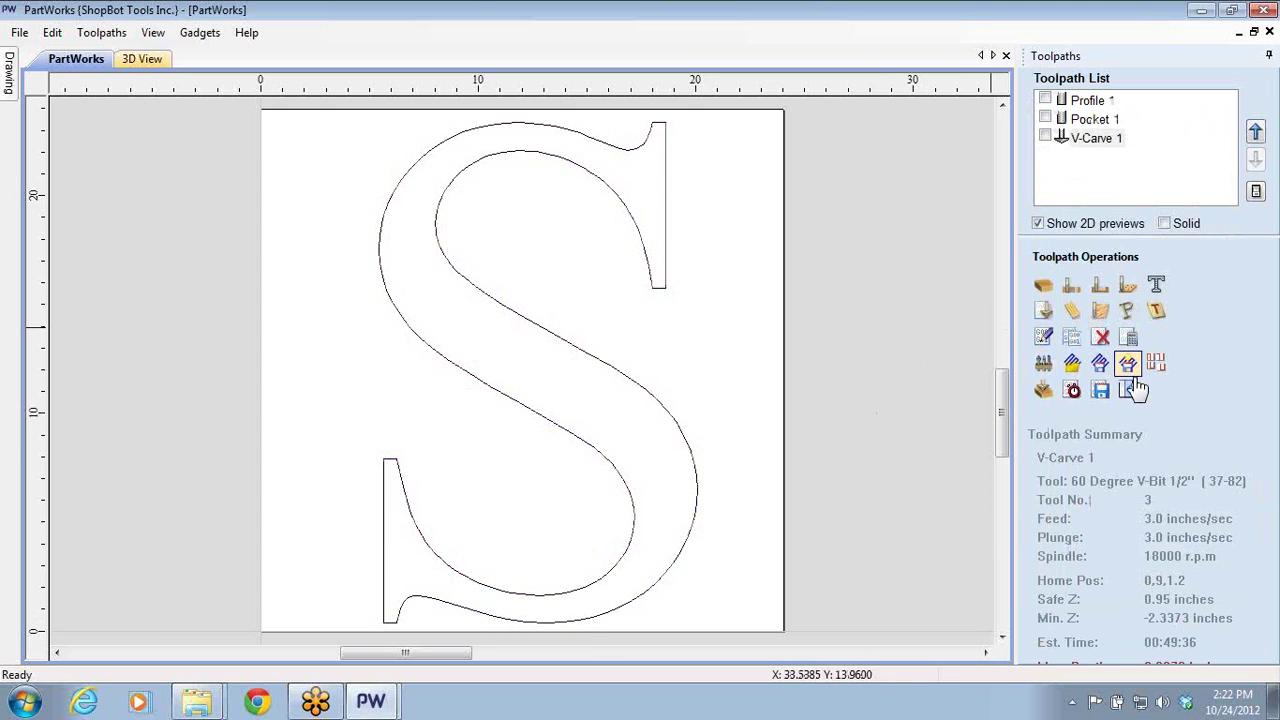
# - Delete the S outline from the drawing
pyautogui.press('F12')
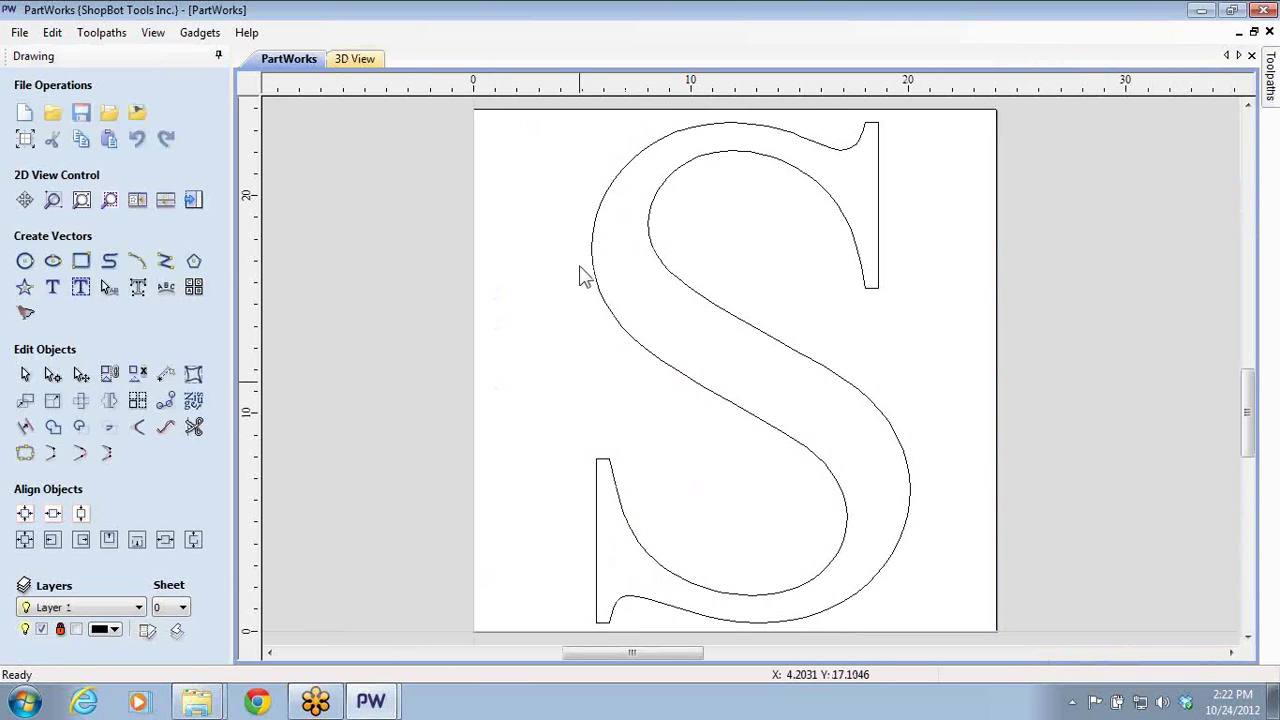
pyautogui.click(590, 276)
pyautogui.press('Escape')
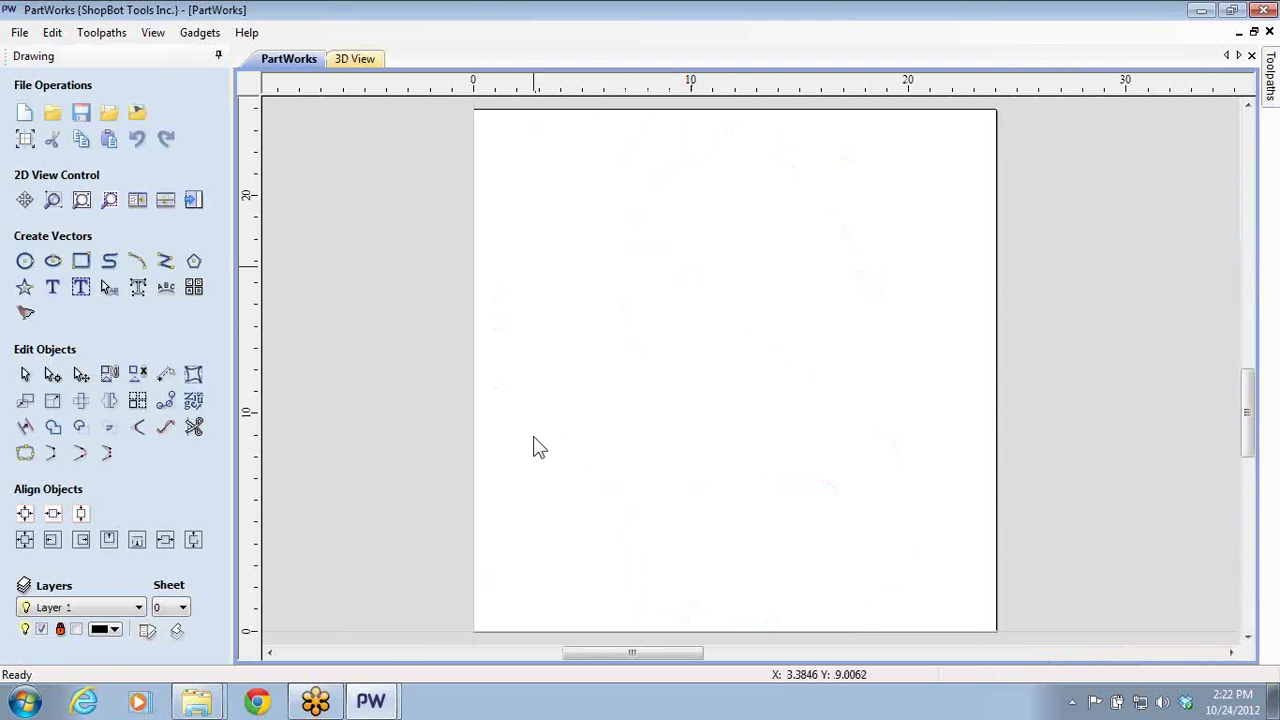
# - Add the person's name as Script MT Bold text at the bottom of the sheet
pyautogui.click(56, 288)
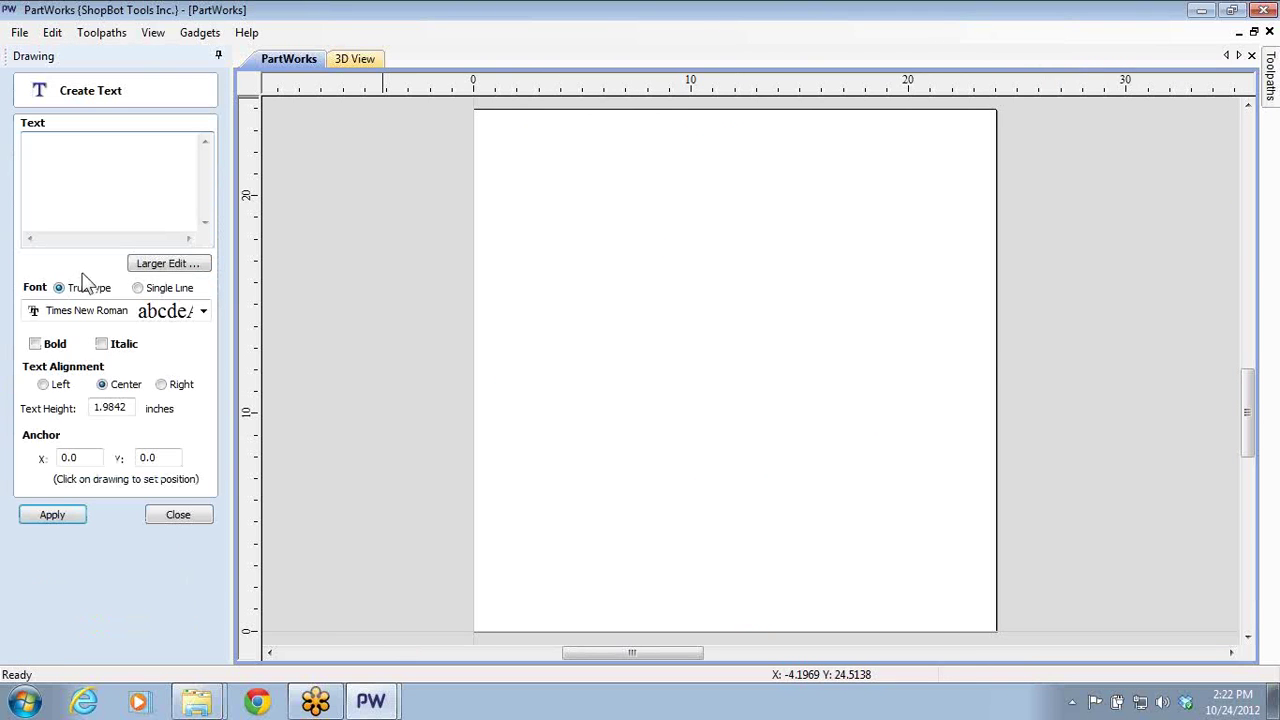
pyautogui.click(203, 311)
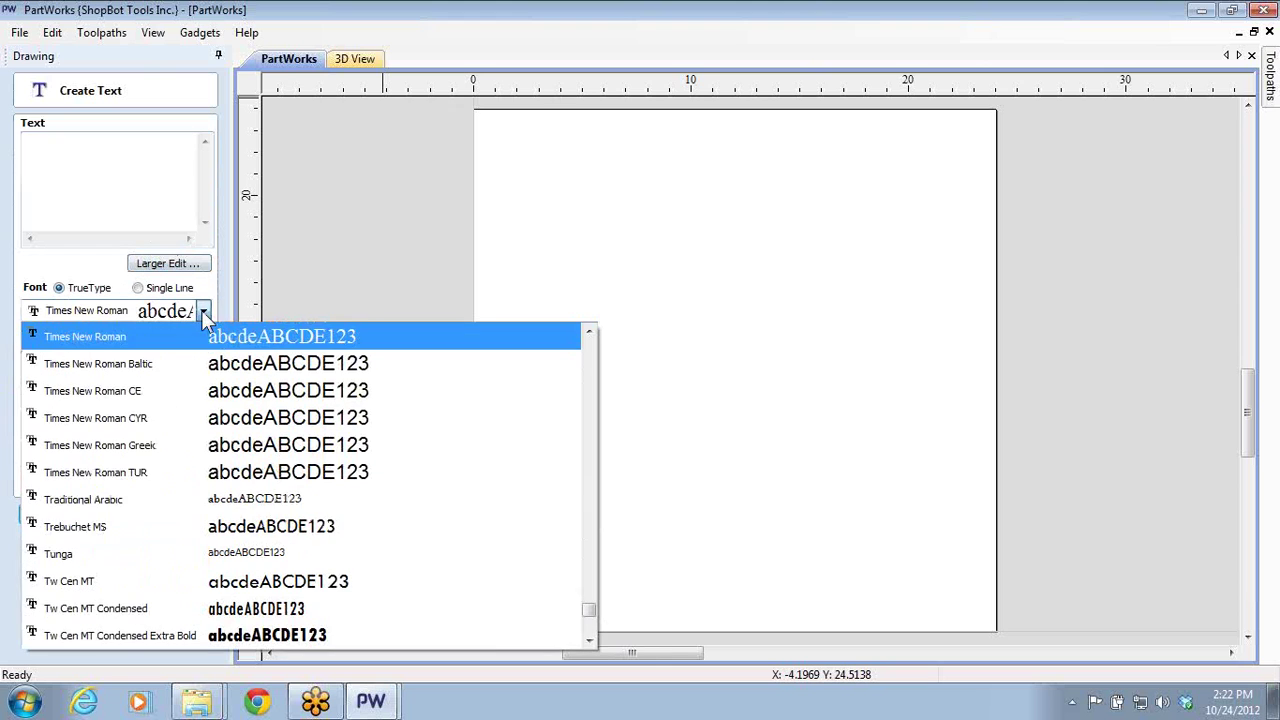
pyautogui.scroll(5, 193, 380)
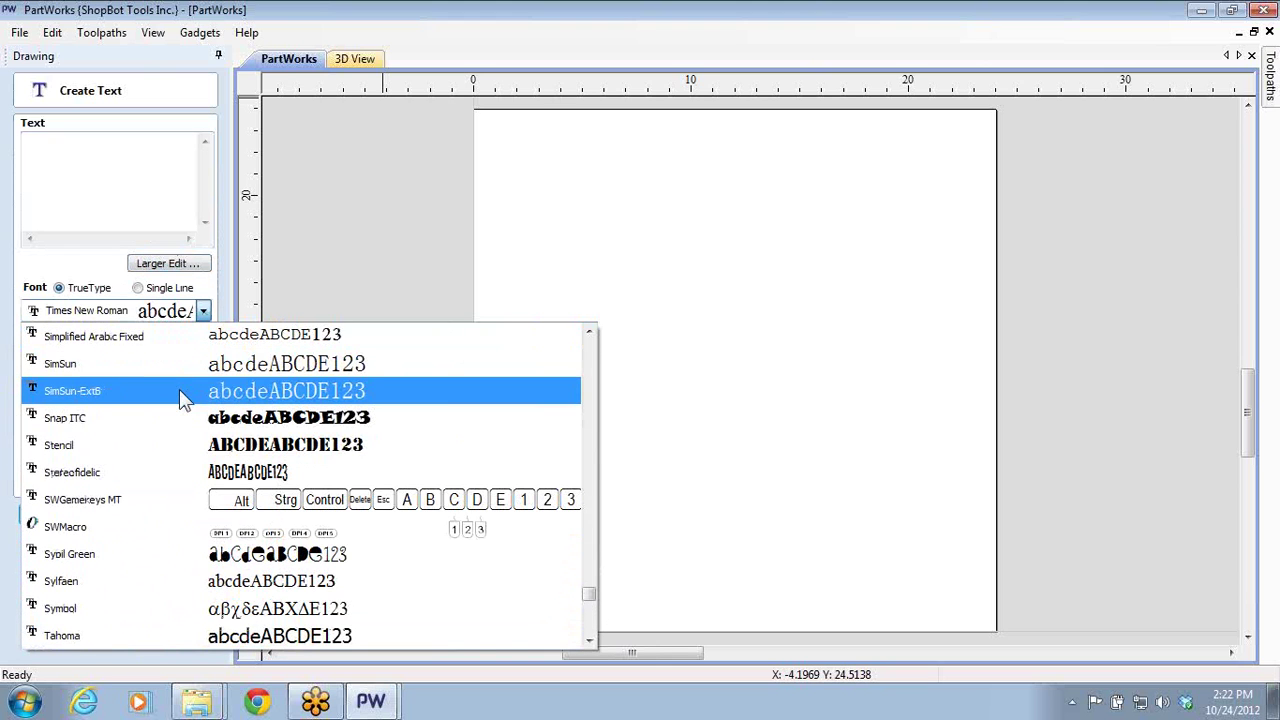
pyautogui.scroll(3, 181, 392)
pyautogui.scroll(3, 170, 399)
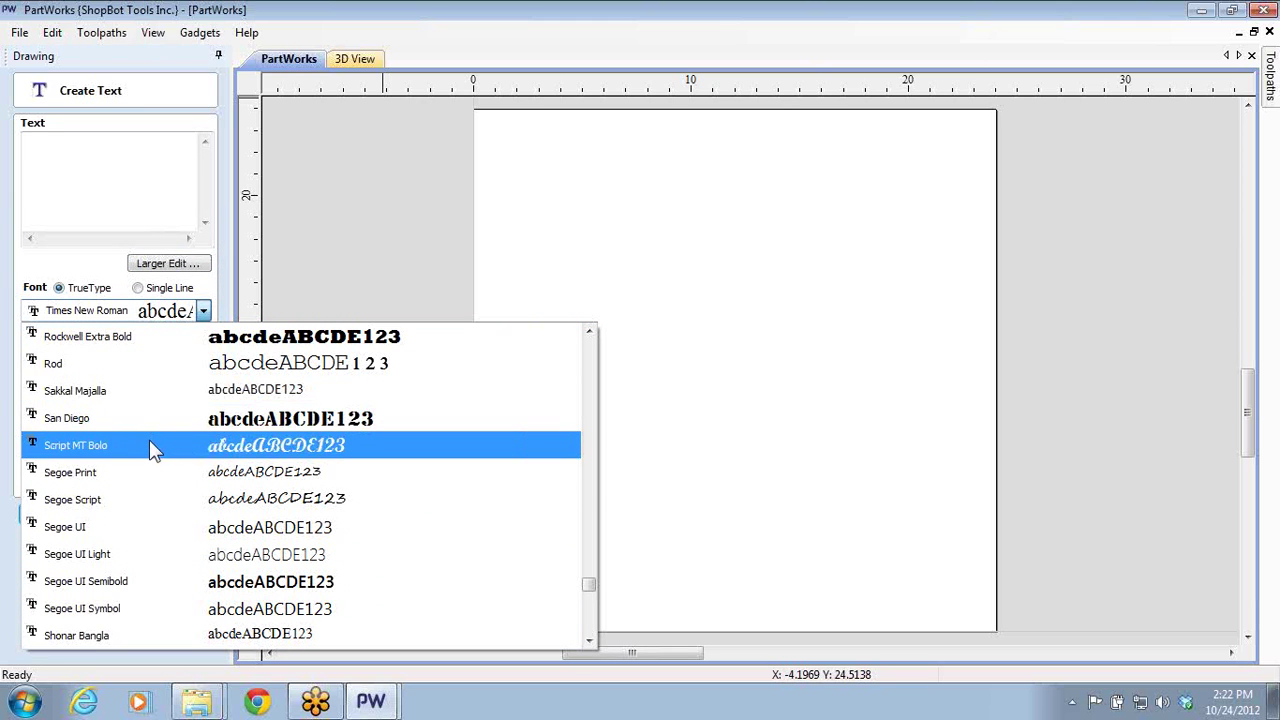
pyautogui.click(149, 446)
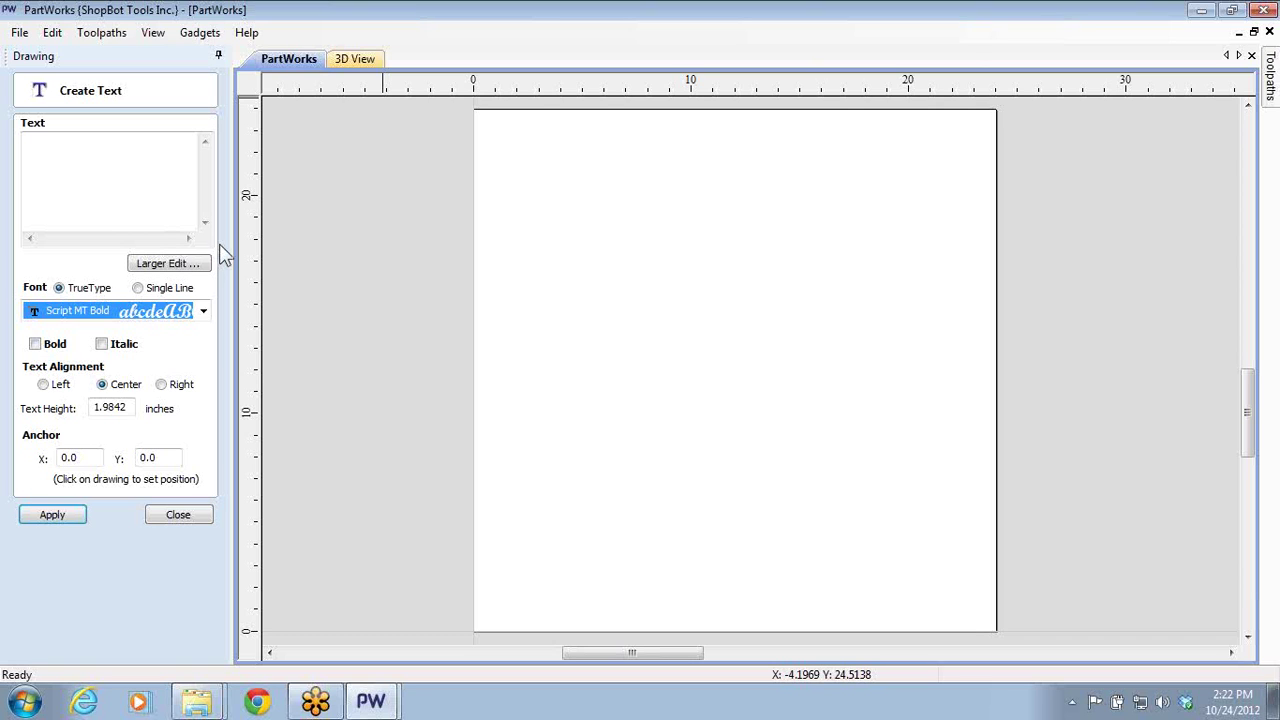
pyautogui.click(126, 193)
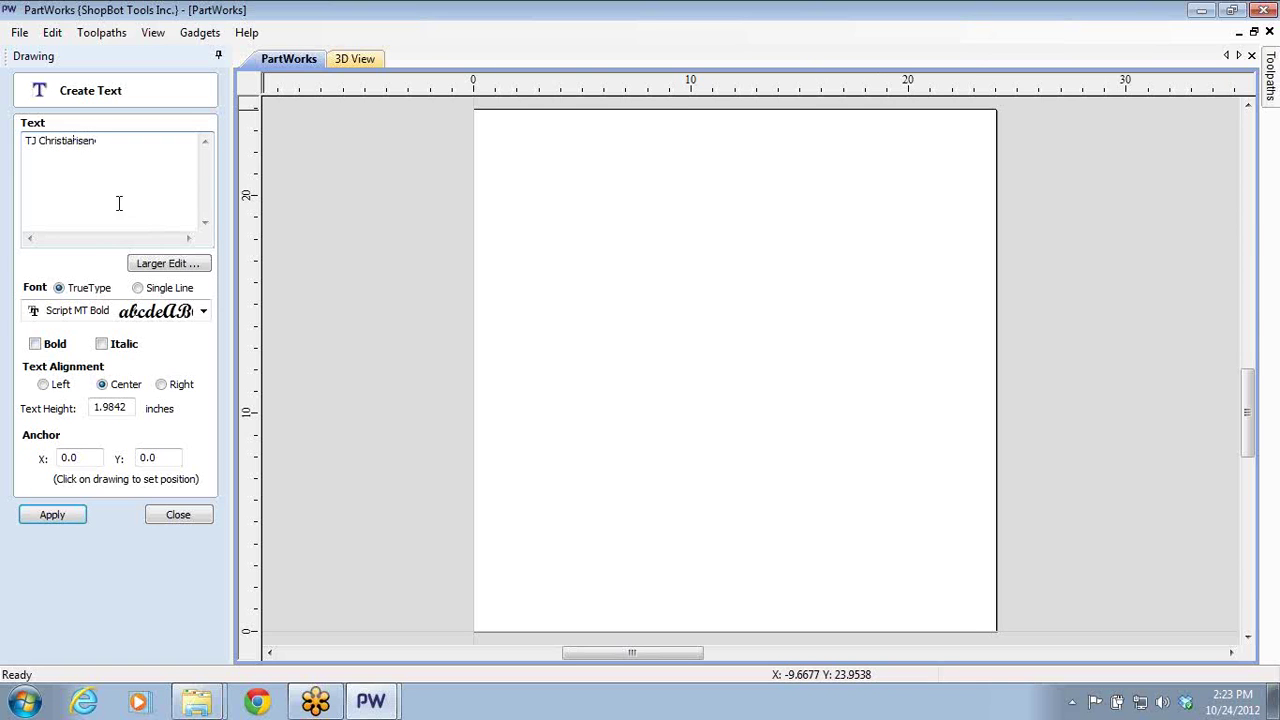
pyautogui.click(55, 516)
# - Move the script name text up into the upper middle of the sheet
pyautogui.click(178, 514)
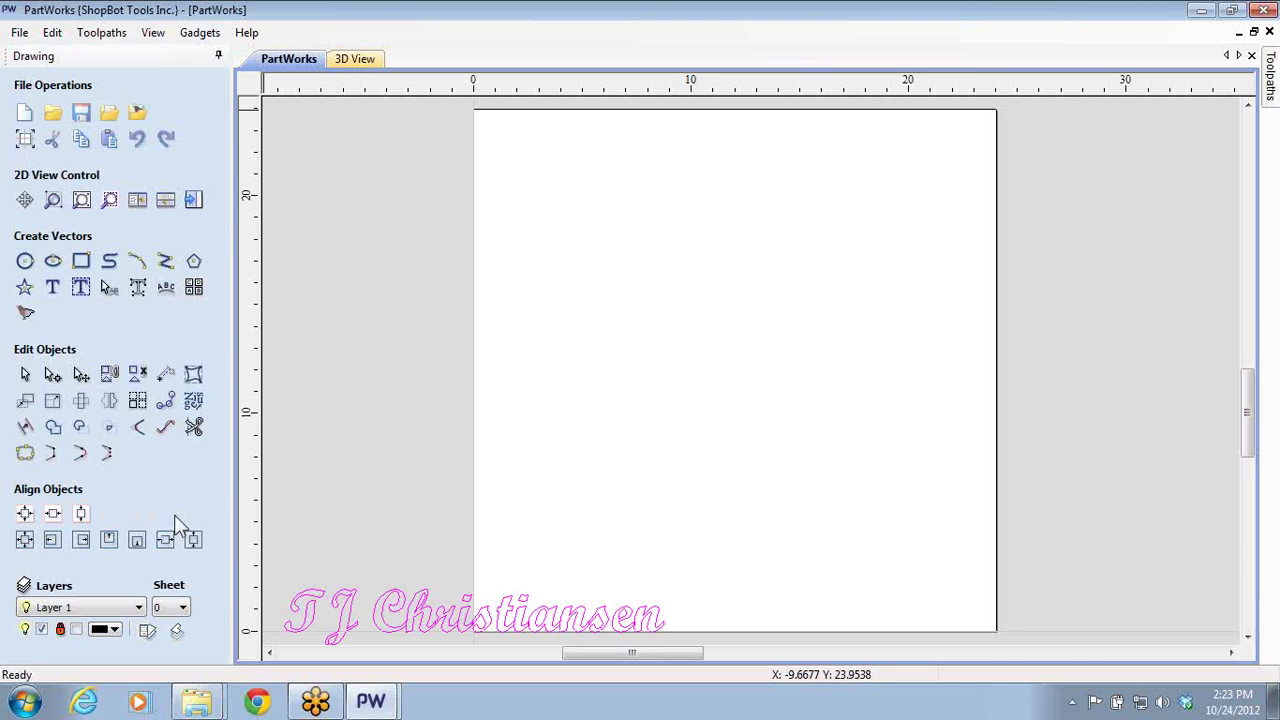
pyautogui.click(489, 618)
pyautogui.moveTo(489, 618); pyautogui.dragTo(816, 321)
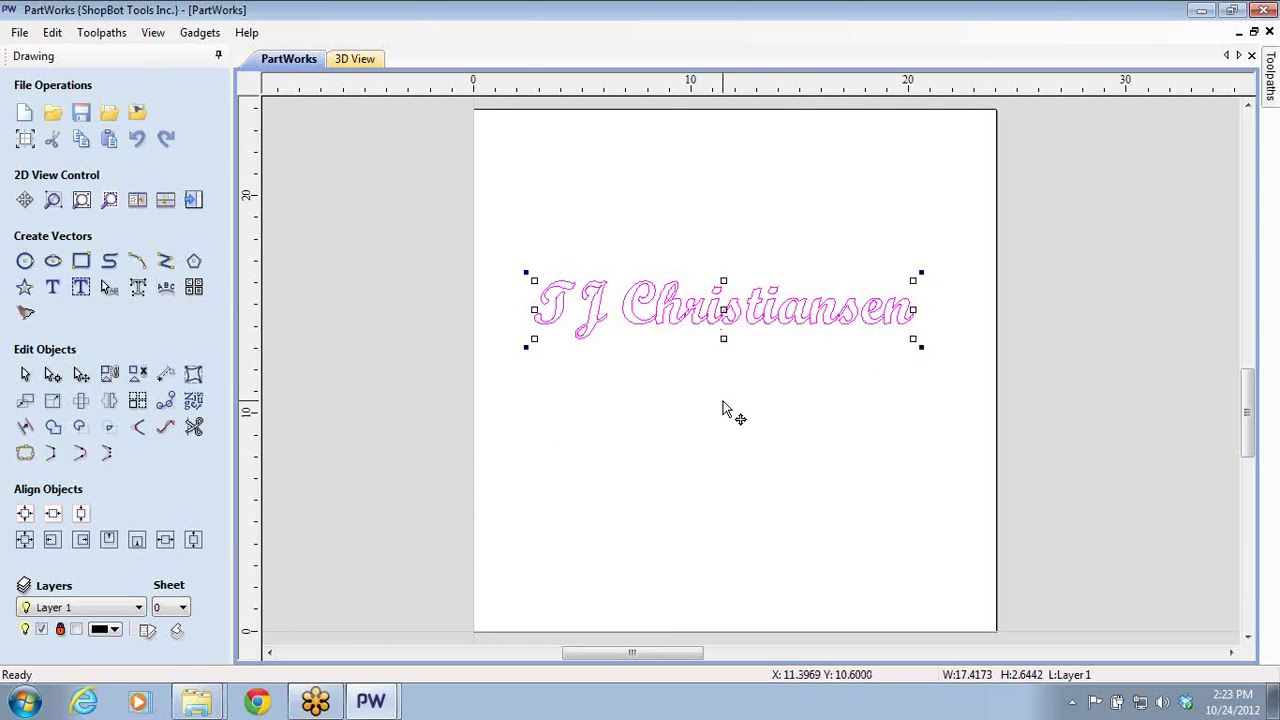
pyautogui.click(731, 390)
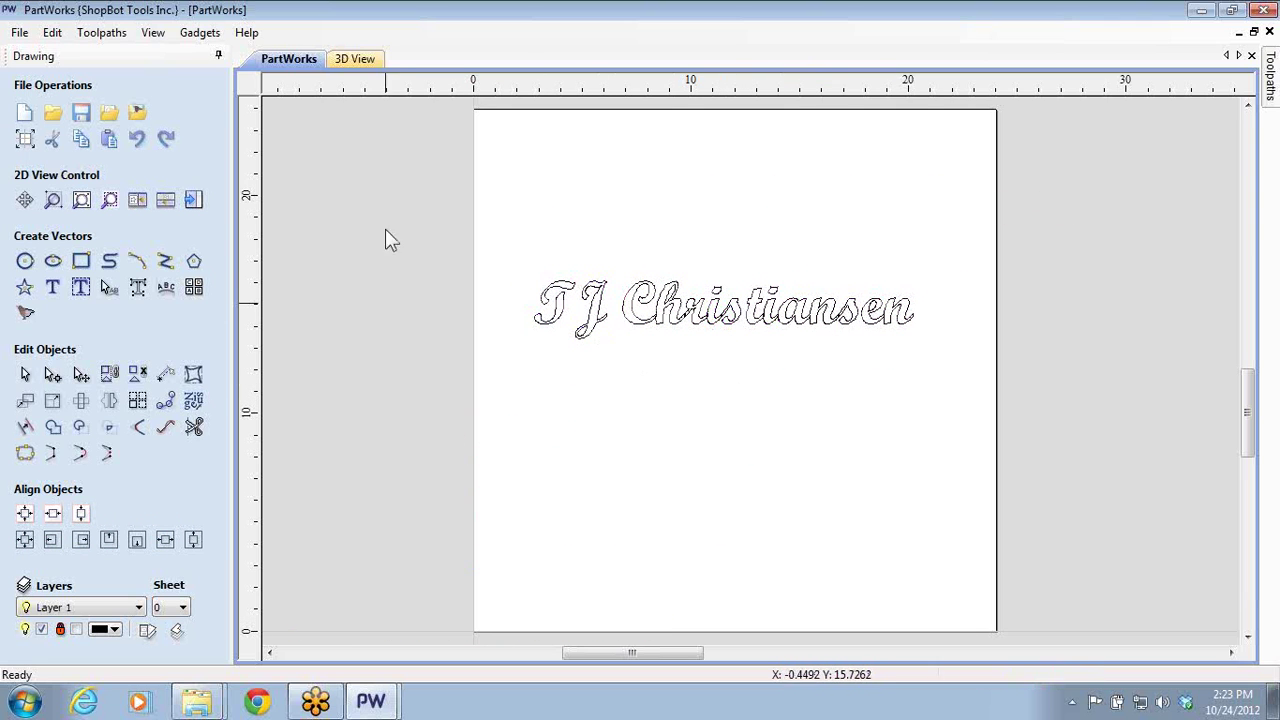
# - Delete the V-Carve 1, Pocket 1 and Profile 1 toolpaths, then select the script name
pyautogui.press('F12')
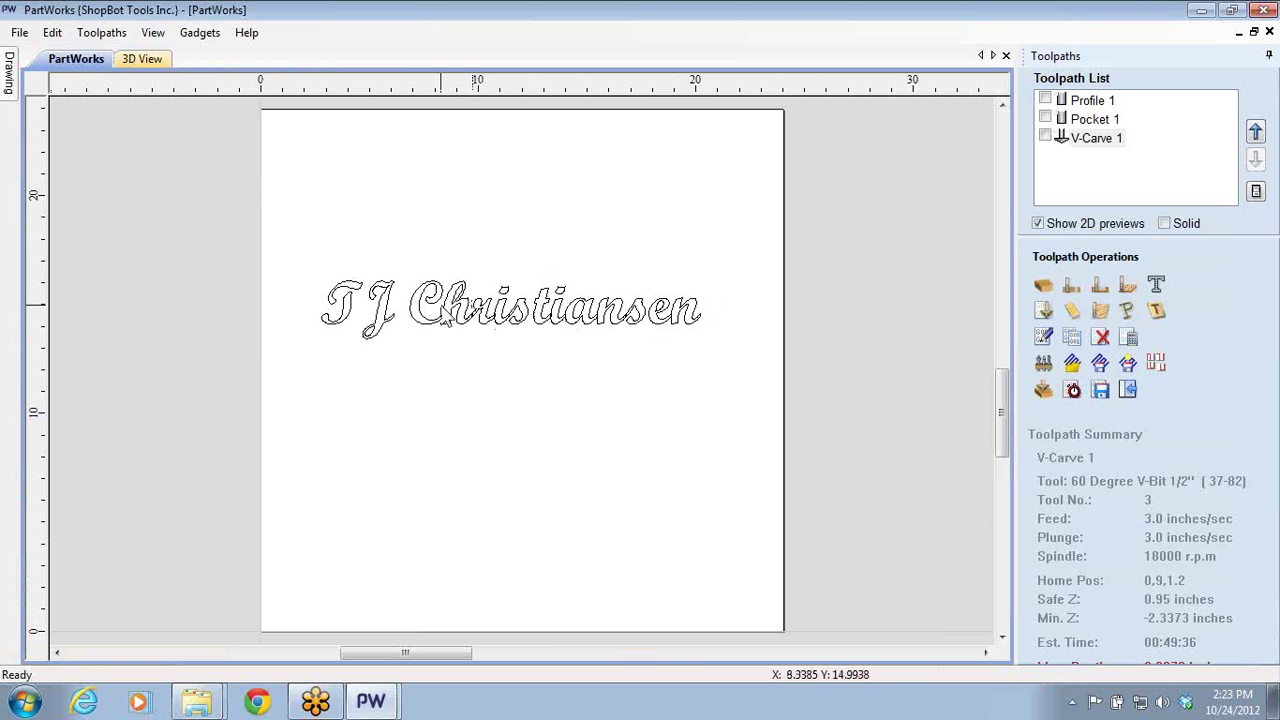
pyautogui.scroll(1, 560, 368)
pyautogui.scroll(1, 560, 368)
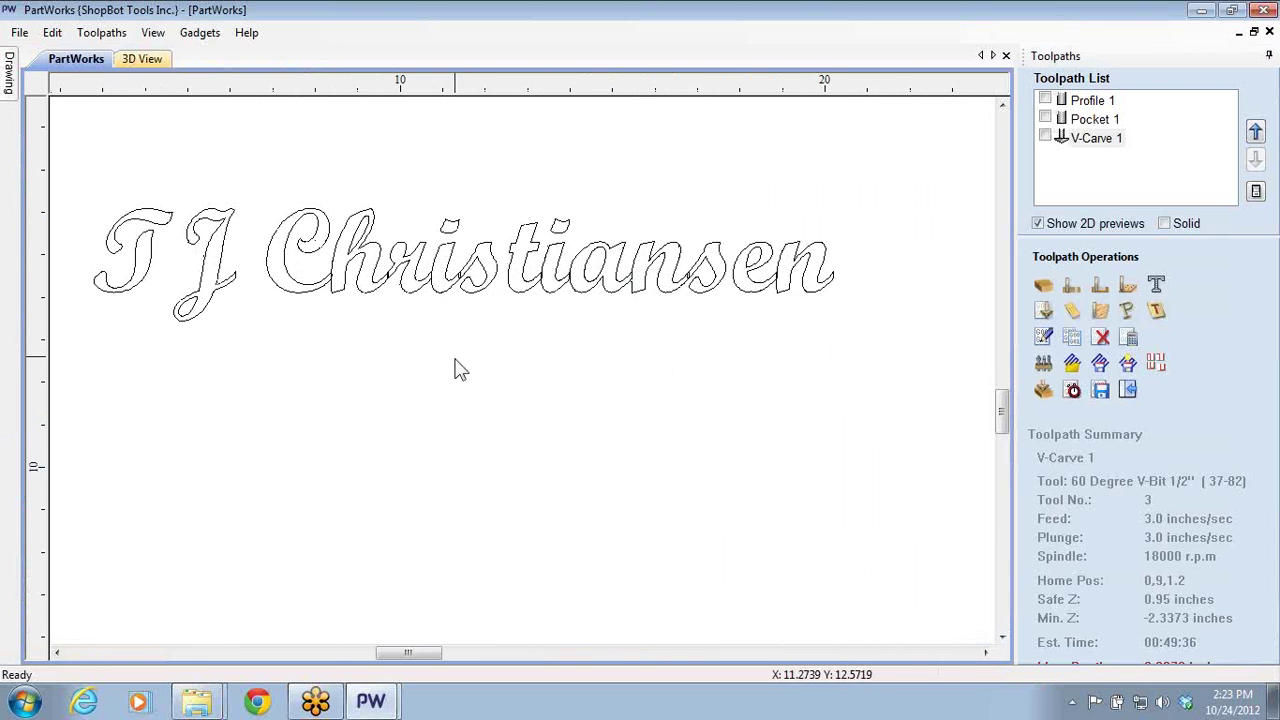
pyautogui.moveTo(457, 366); pyautogui.dragTo(528, 406, button='middle')
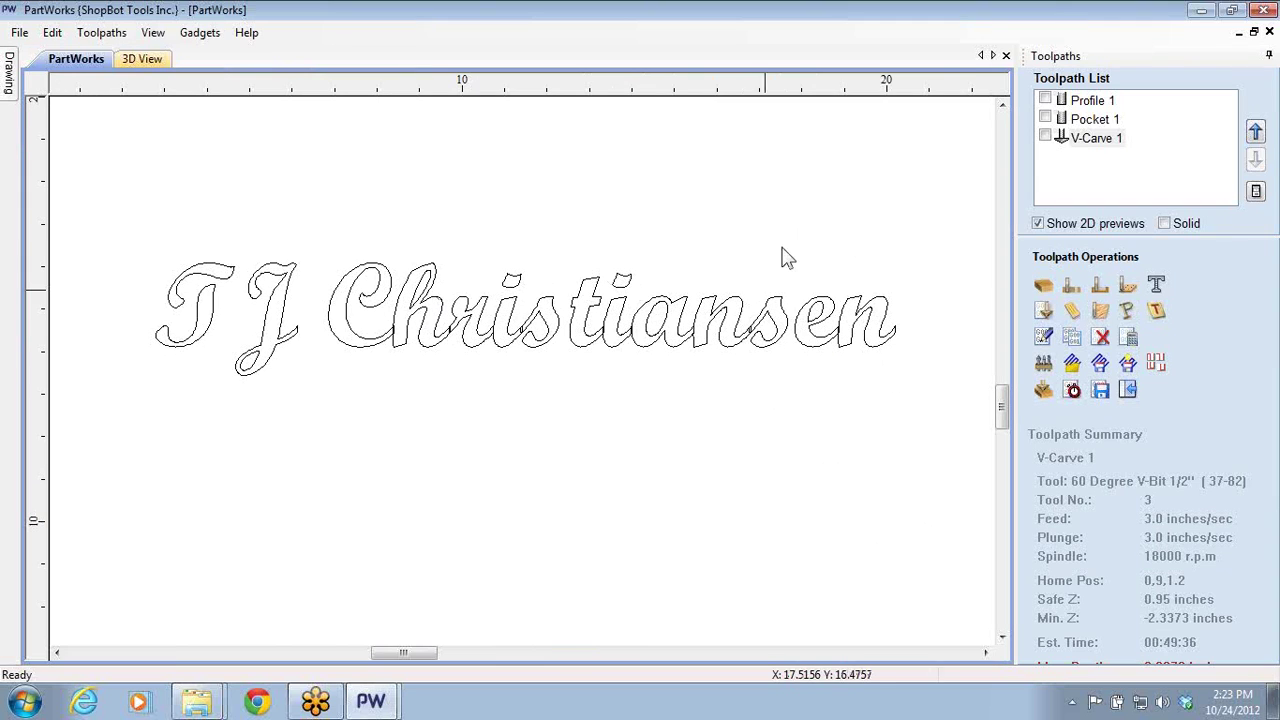
pyautogui.click(1082, 140)
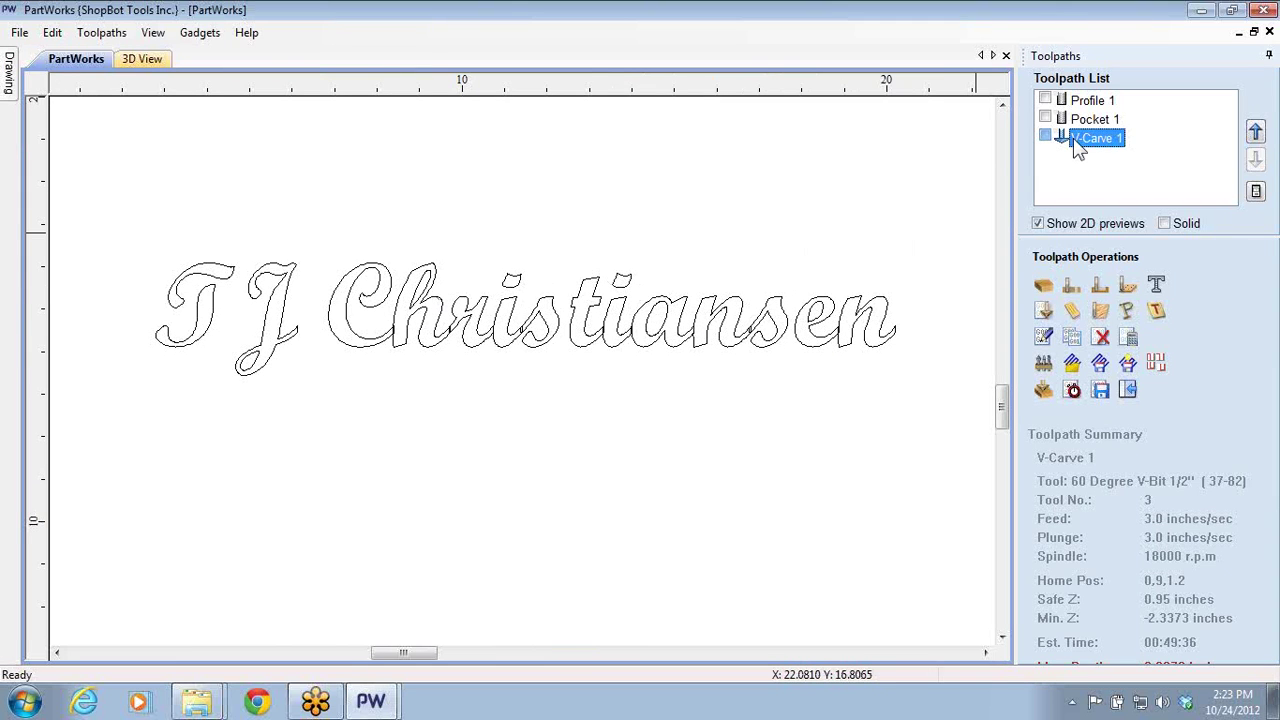
pyautogui.click(1100, 337)
pyautogui.click(1100, 337)
pyautogui.click(1100, 337)
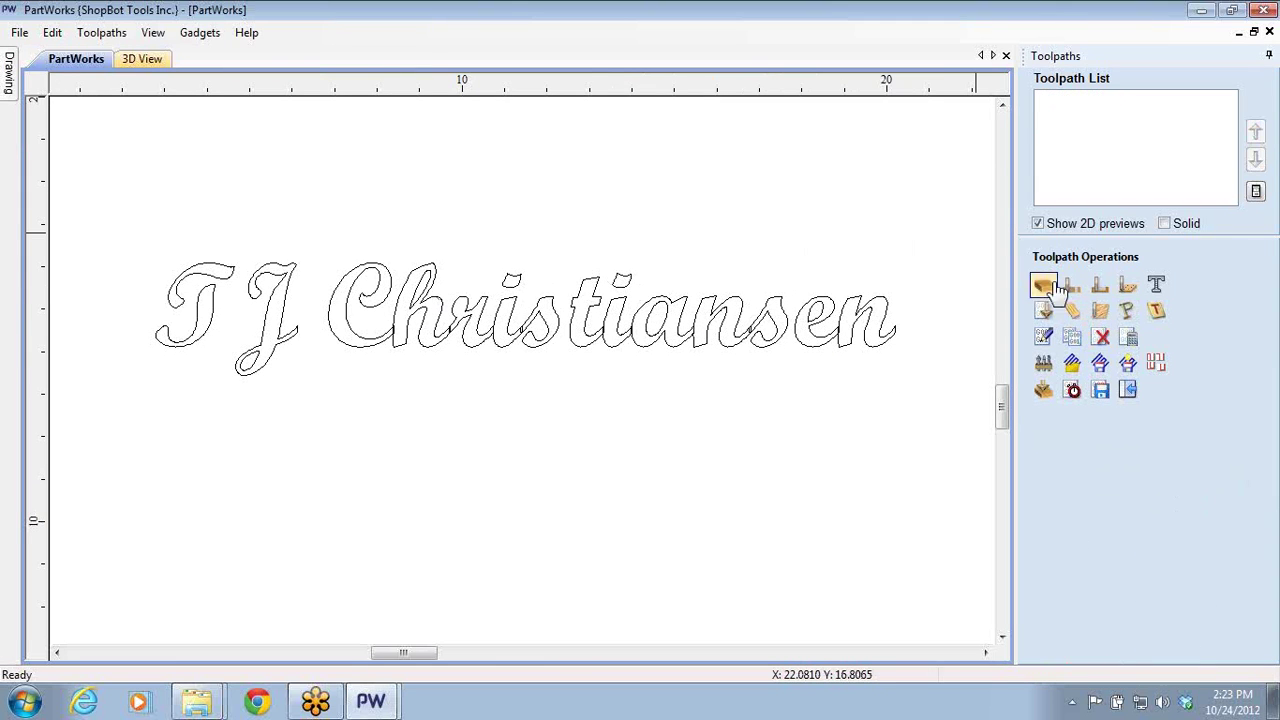
pyautogui.click(726, 340)
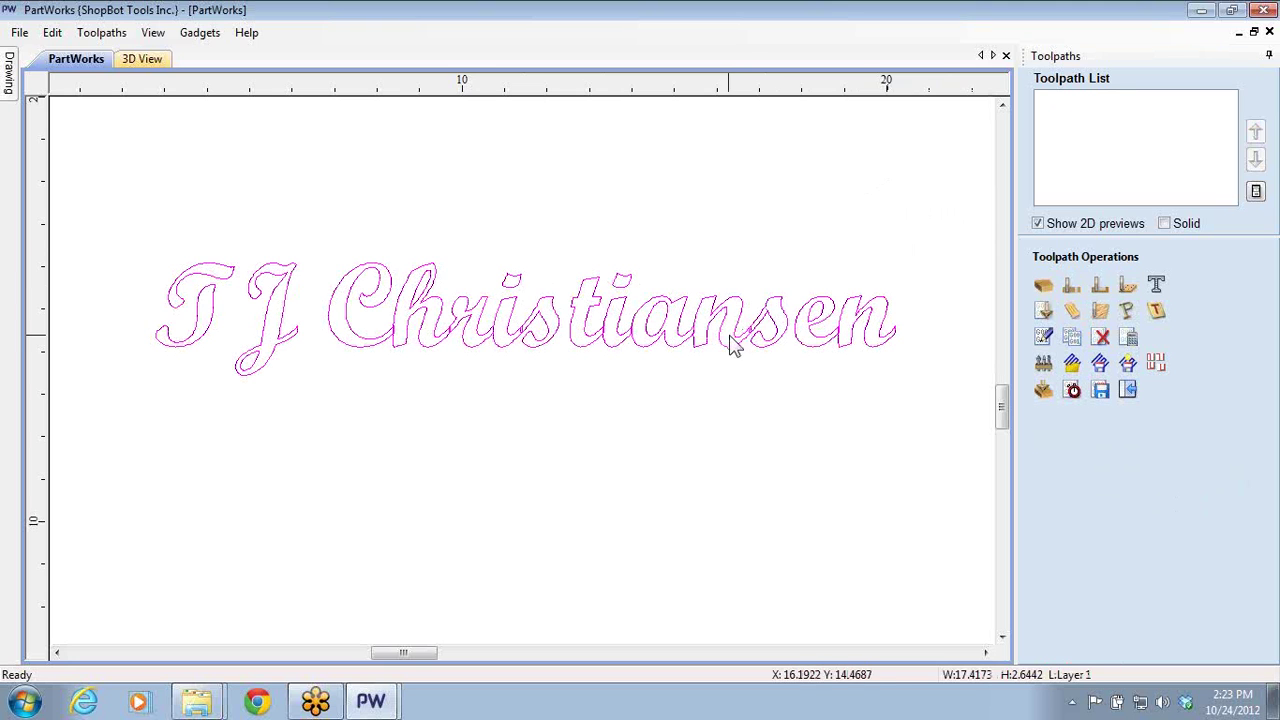
# - Calculate a V-Carve 2 engraving toolpath for the name using the 60 Degree V-Bit 1/2"
pyautogui.click(1043, 313)
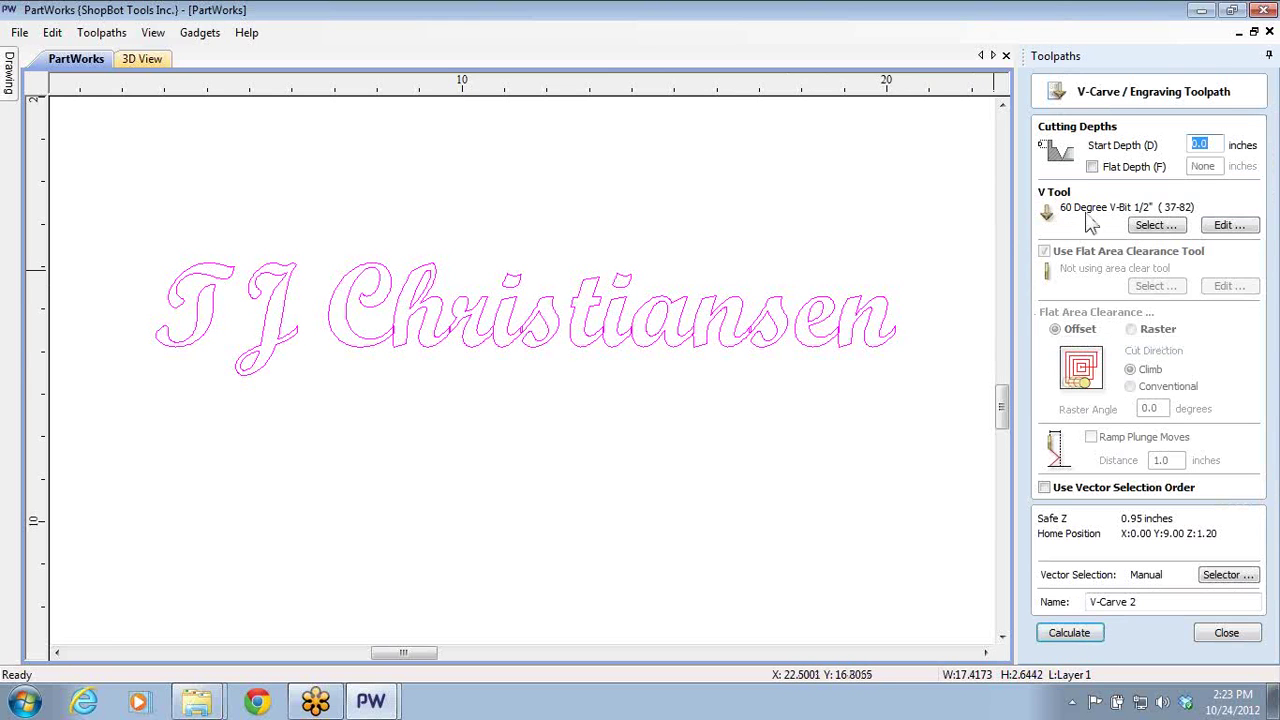
pyautogui.click(1137, 226)
pyautogui.click(434, 249)
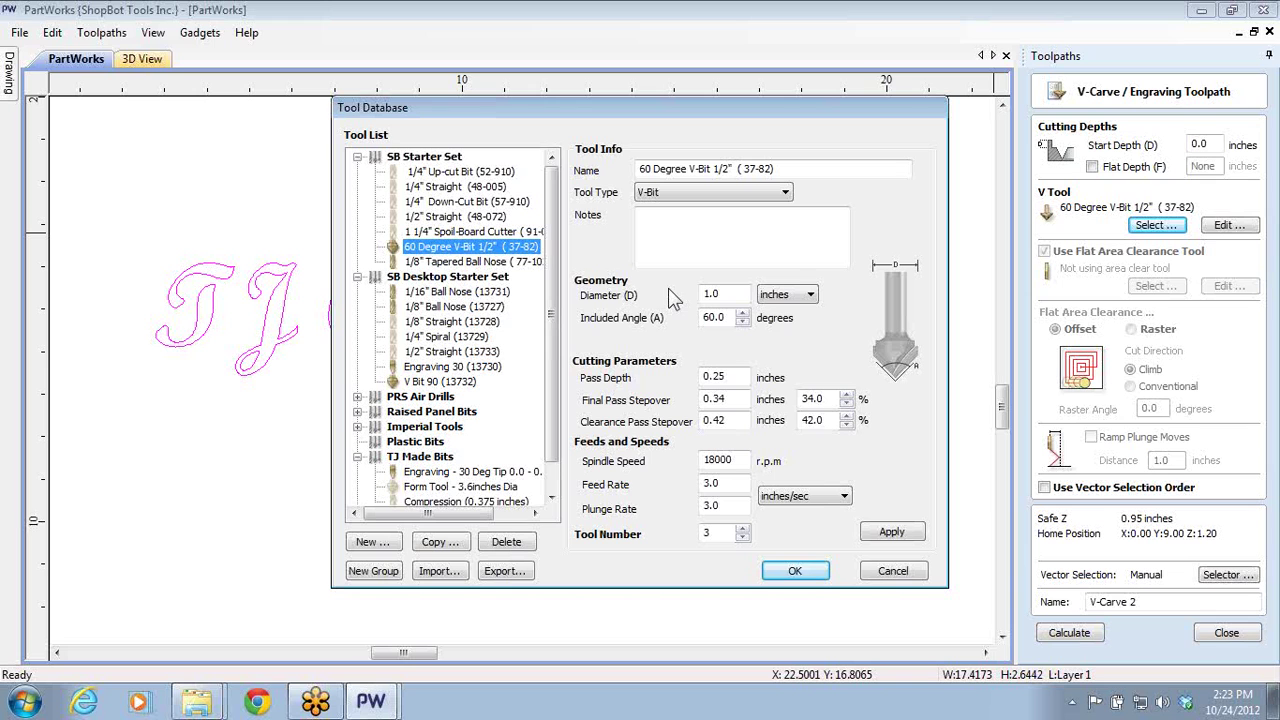
pyautogui.click(794, 572)
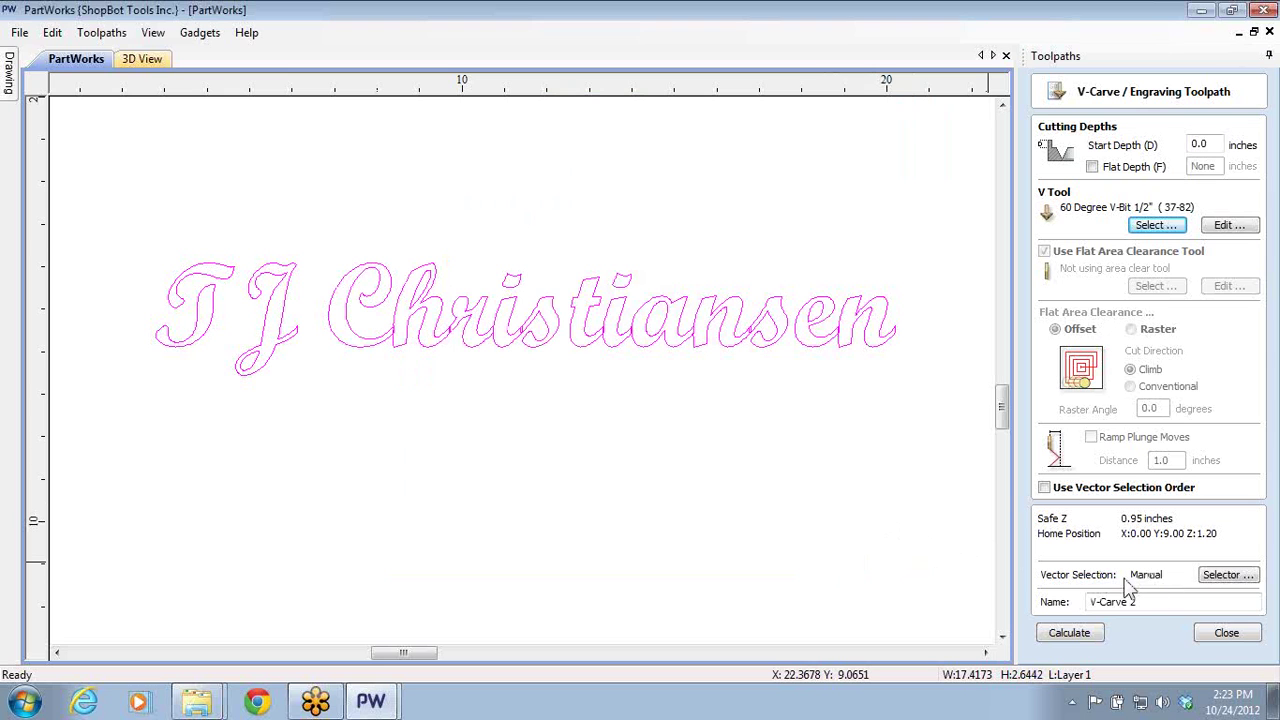
pyautogui.click(1062, 633)
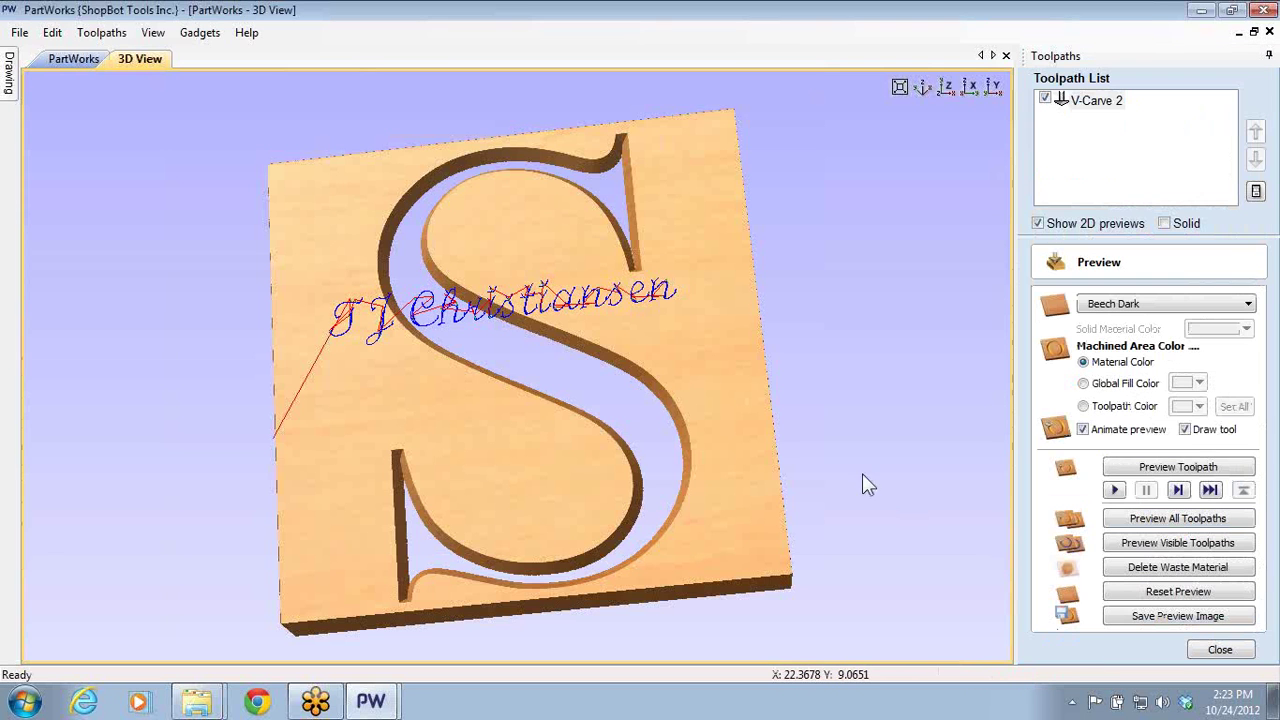
# - Reset the preview and simulate the name engraving on the board, inspecting it in 3D
pyautogui.click(1176, 592)
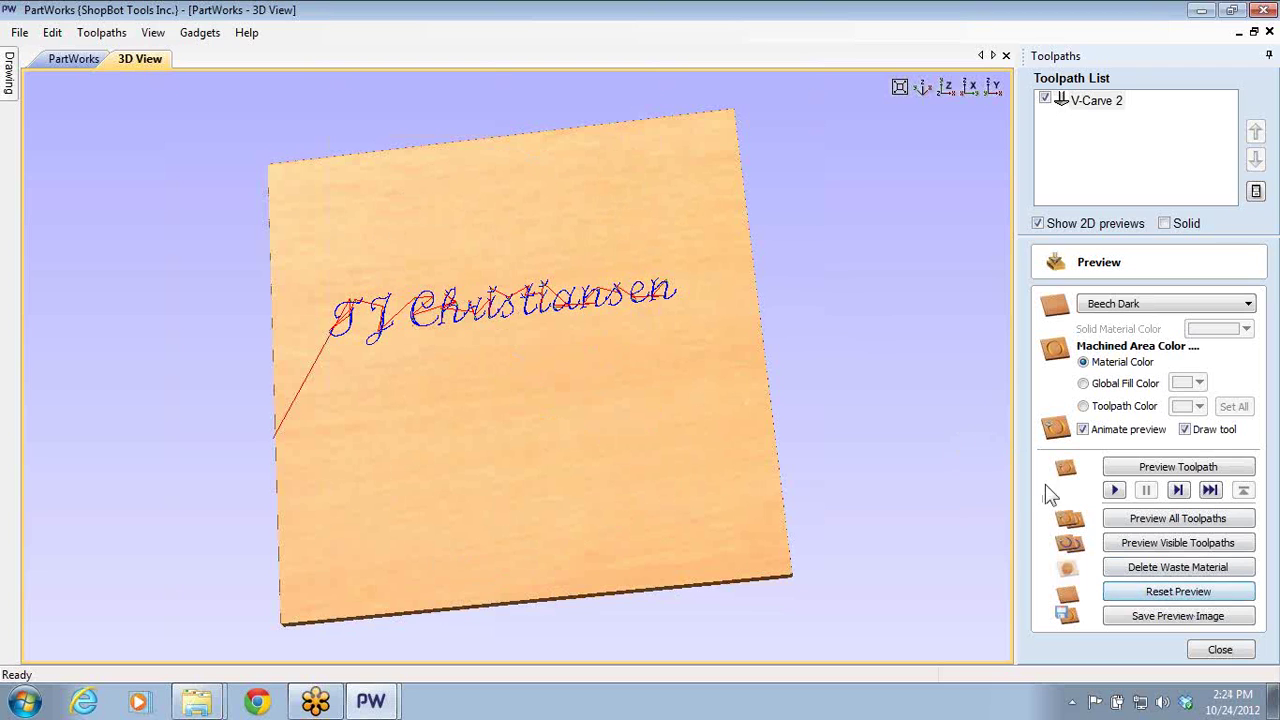
pyautogui.click(1156, 543)
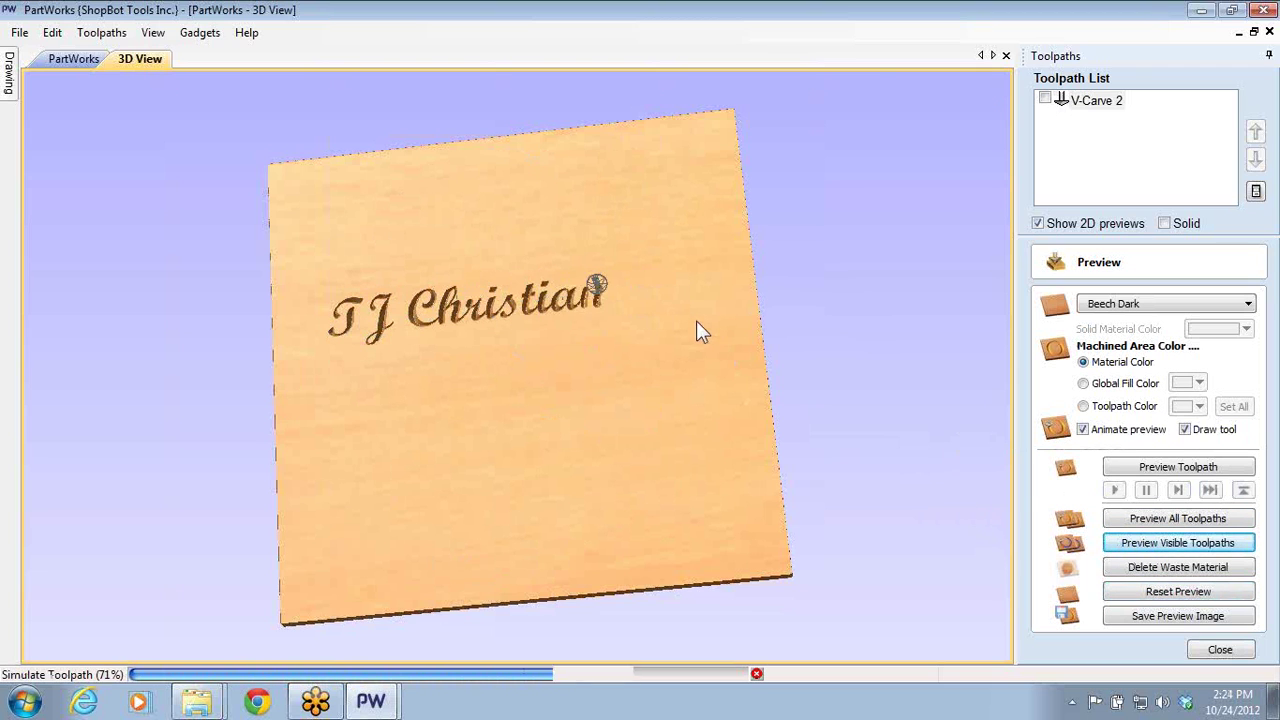
pyautogui.scroll(5, 541, 333)
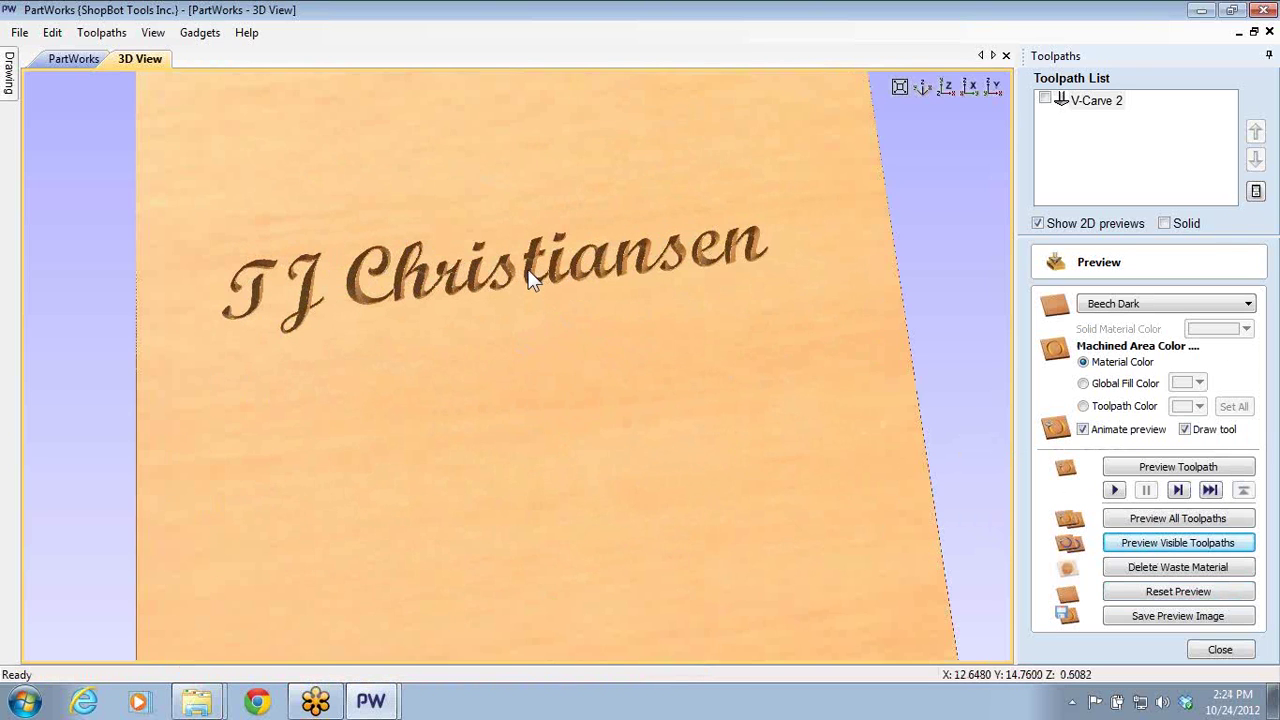
pyautogui.moveTo(578, 443); pyautogui.dragTo(522, 528)
pyautogui.moveTo(549, 474); pyautogui.dragTo(527, 492)
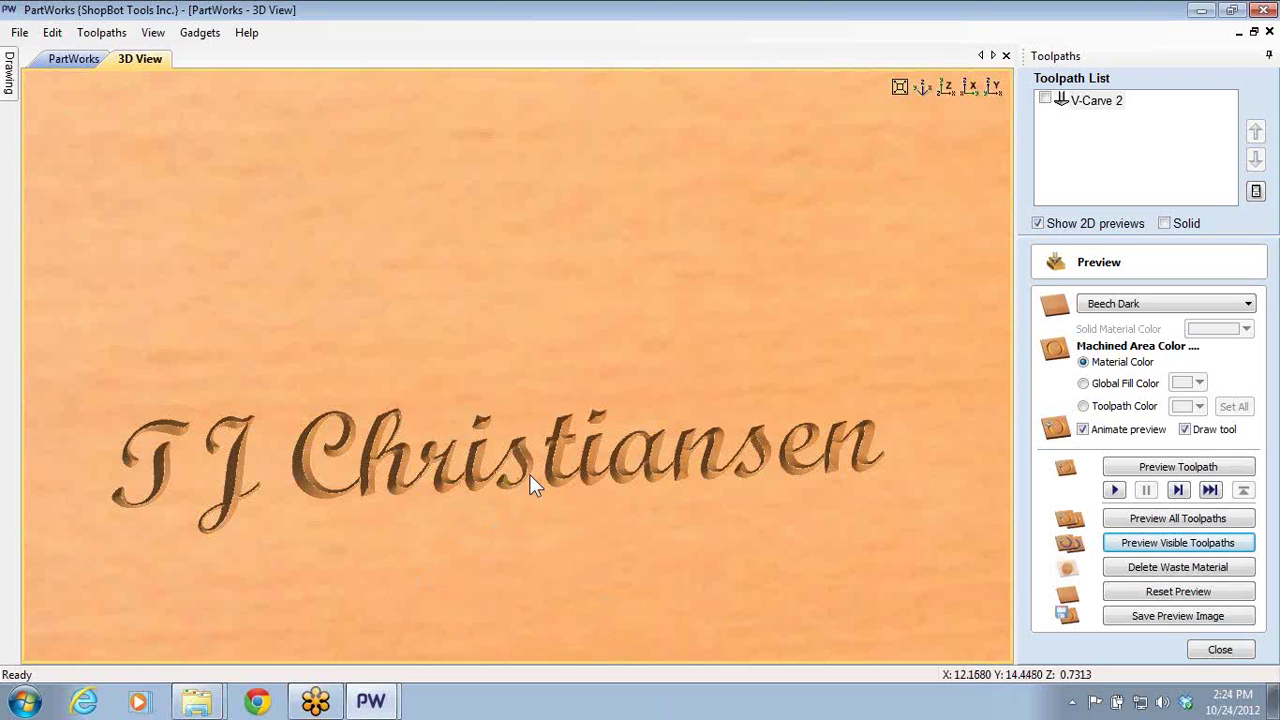
pyautogui.scroll(-3, 528, 474)
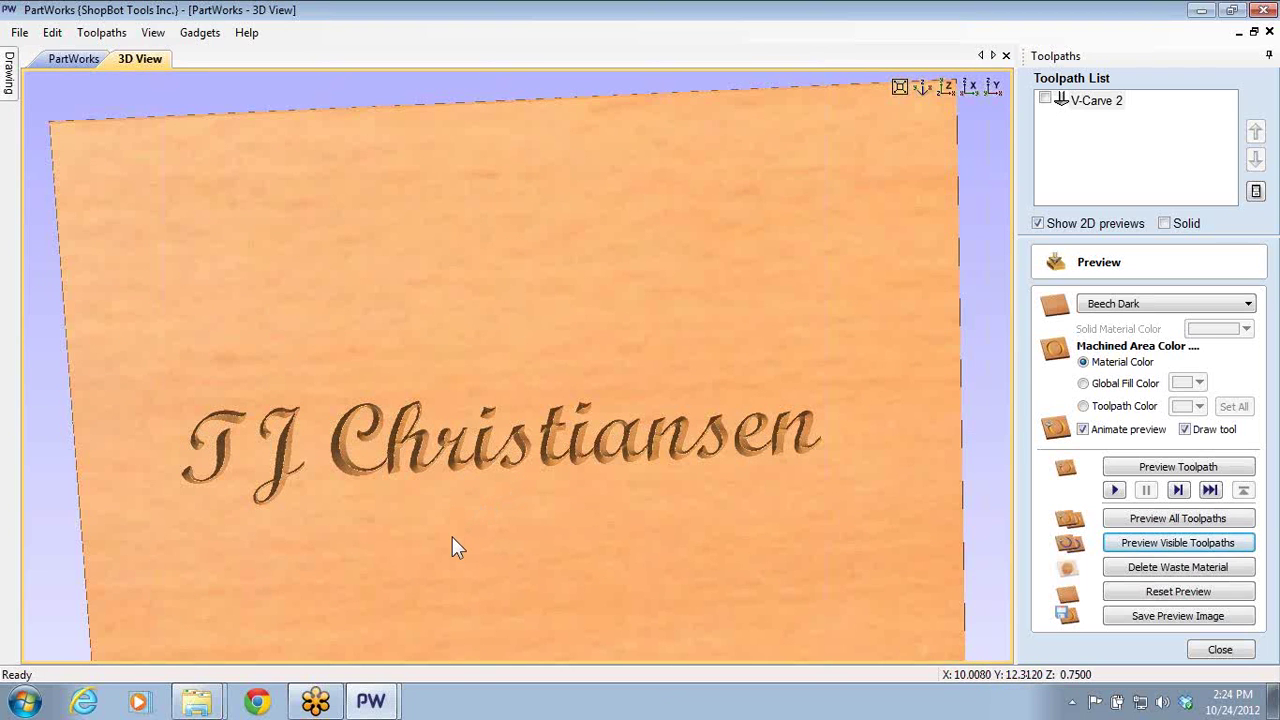
pyautogui.click(1220, 649)
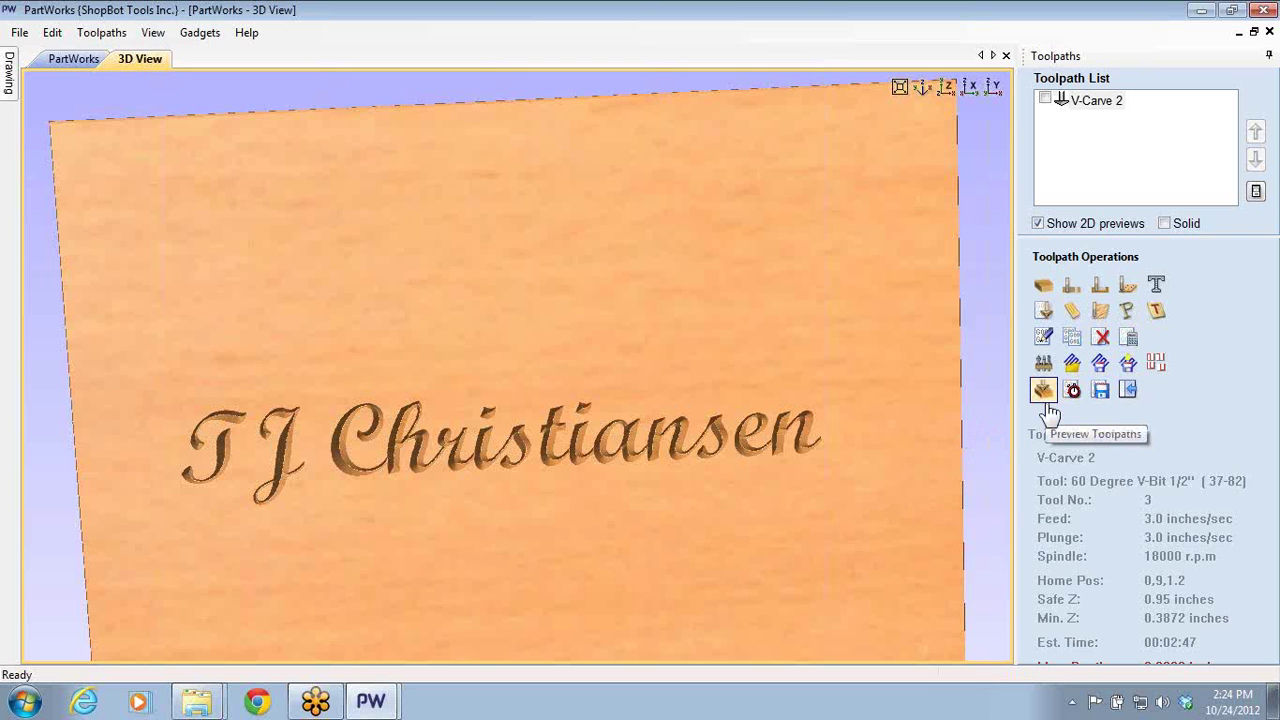
pyautogui.click(1127, 390)
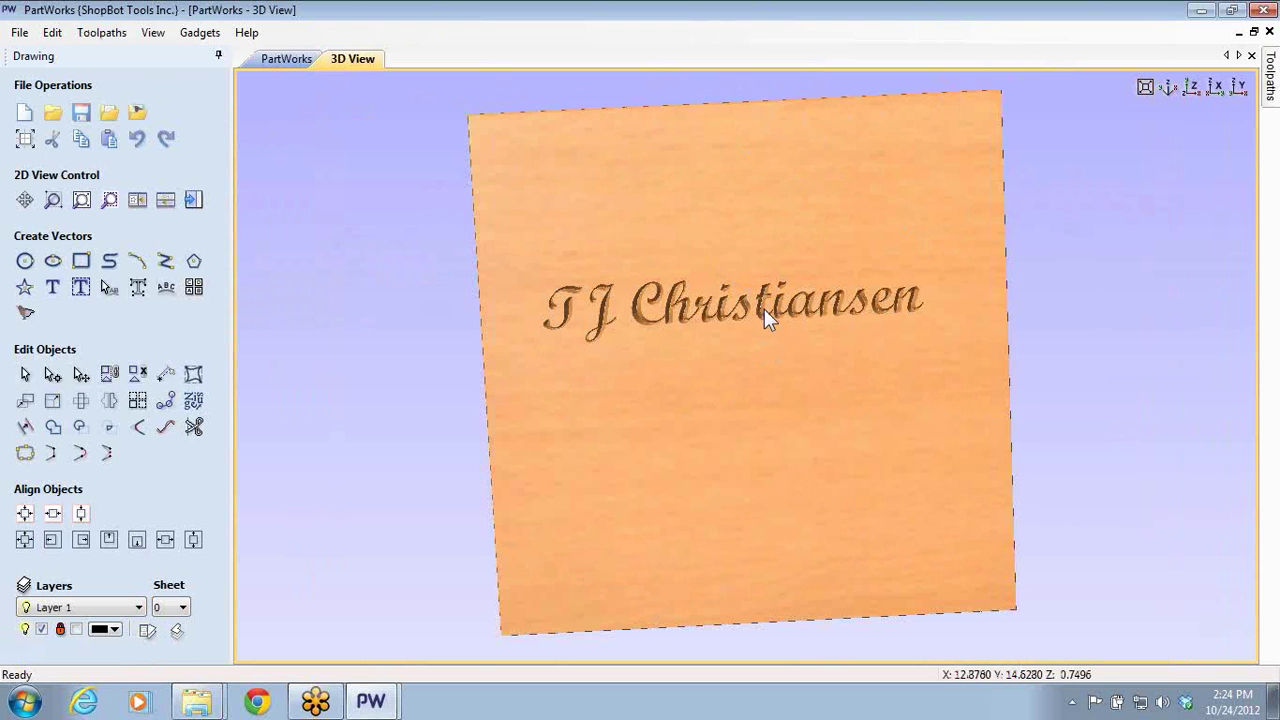
# - Retune the script name's letter spacing with Edit Text Spacing and Curve, keeping it straight
pyautogui.click(290, 59)
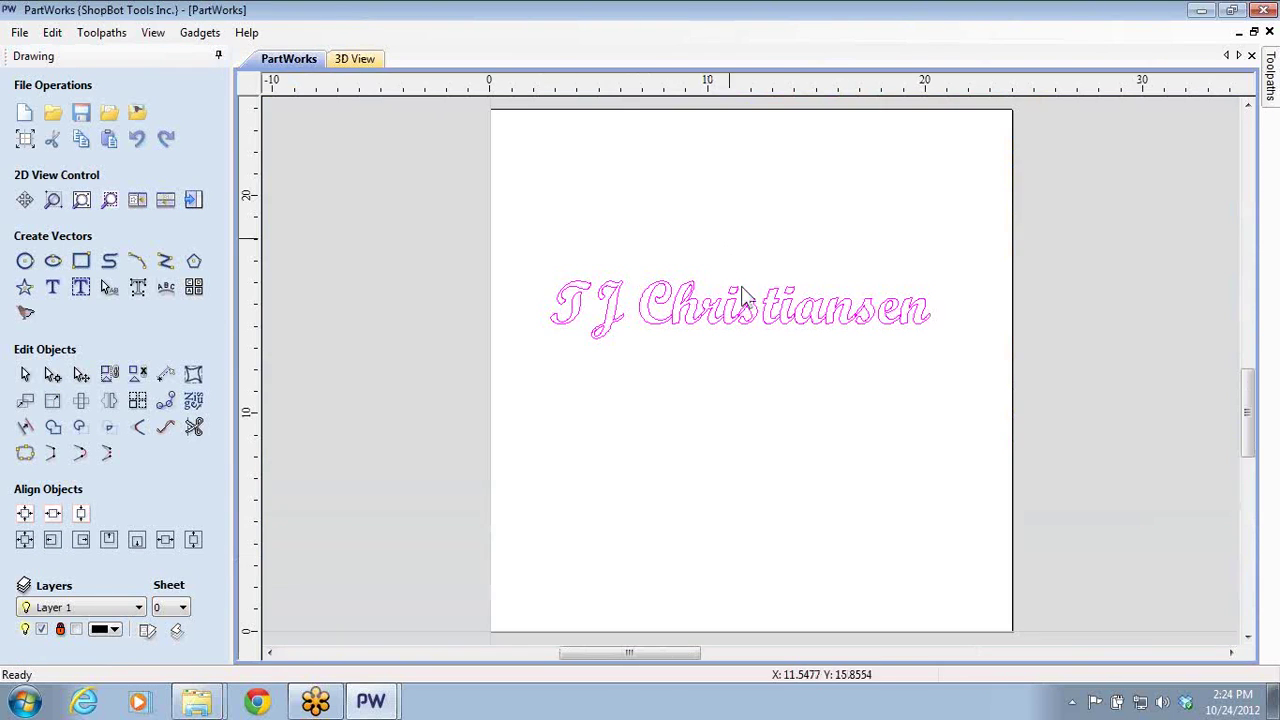
pyautogui.scroll(2, 772, 329)
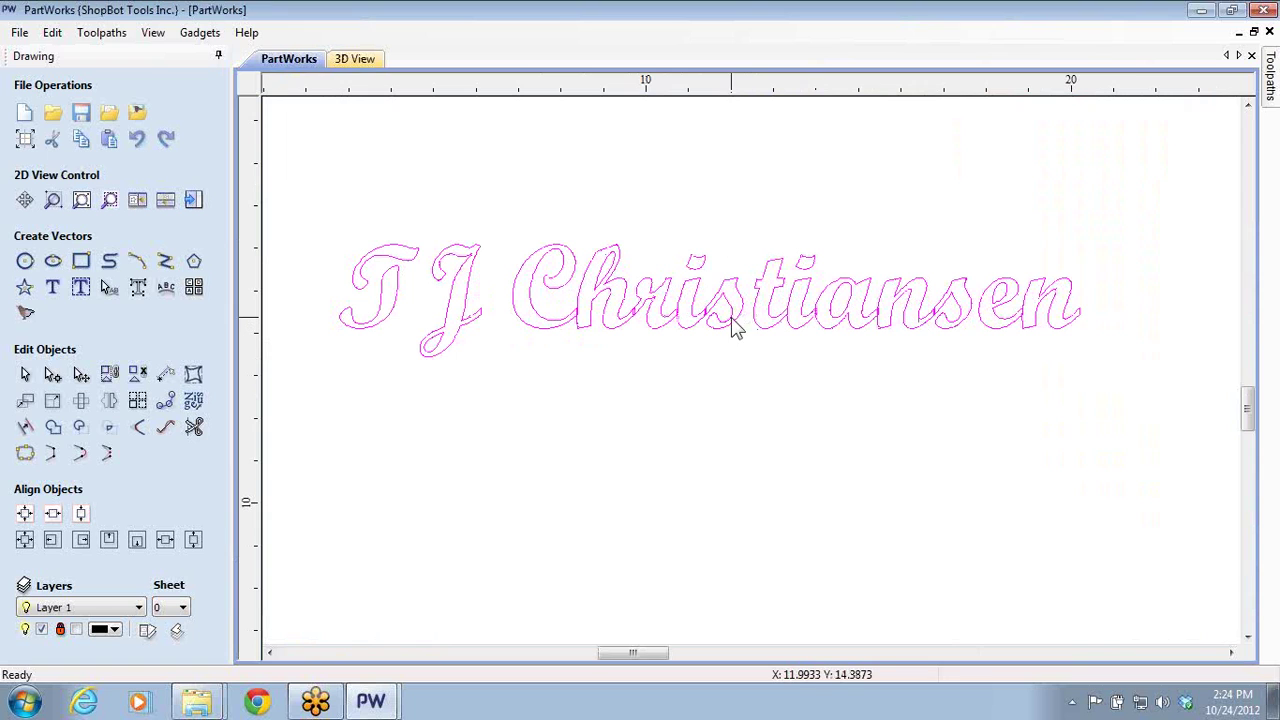
pyautogui.click(109, 289)
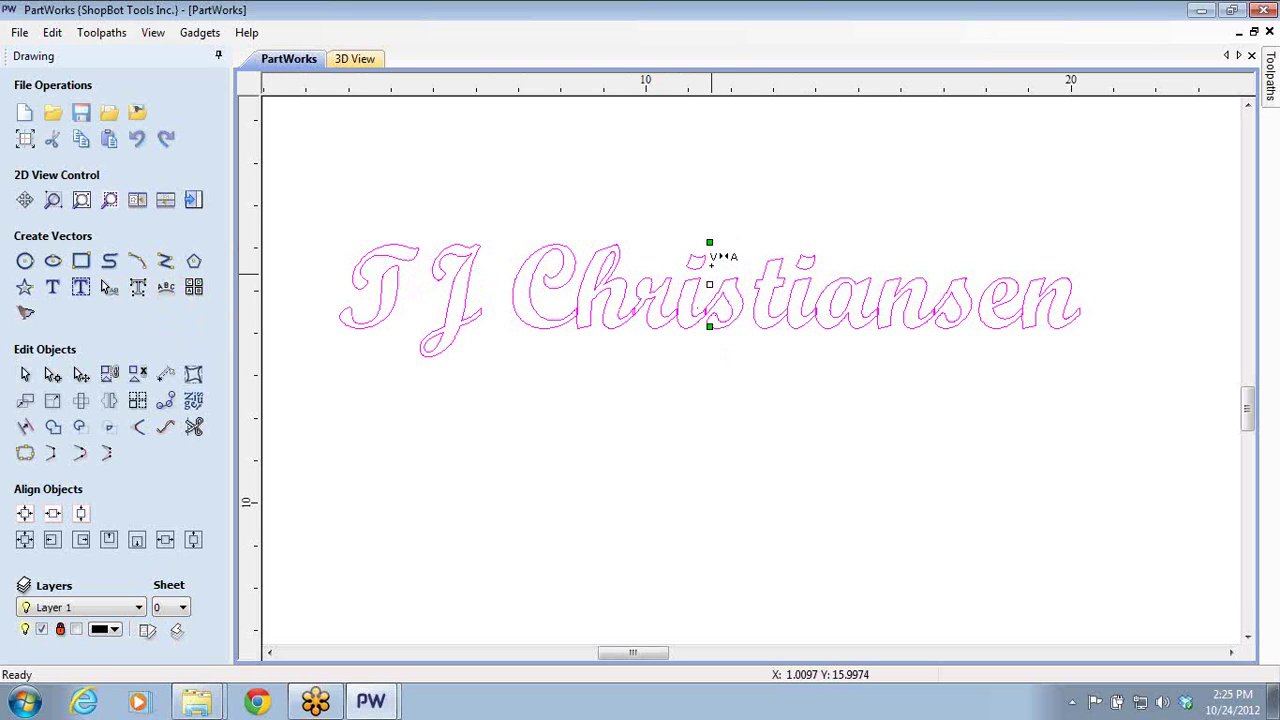
pyautogui.moveTo(710, 238); pyautogui.dragTo(709, 326)
pyautogui.scroll(1, 745, 311)
pyautogui.scroll(2, 745, 311)
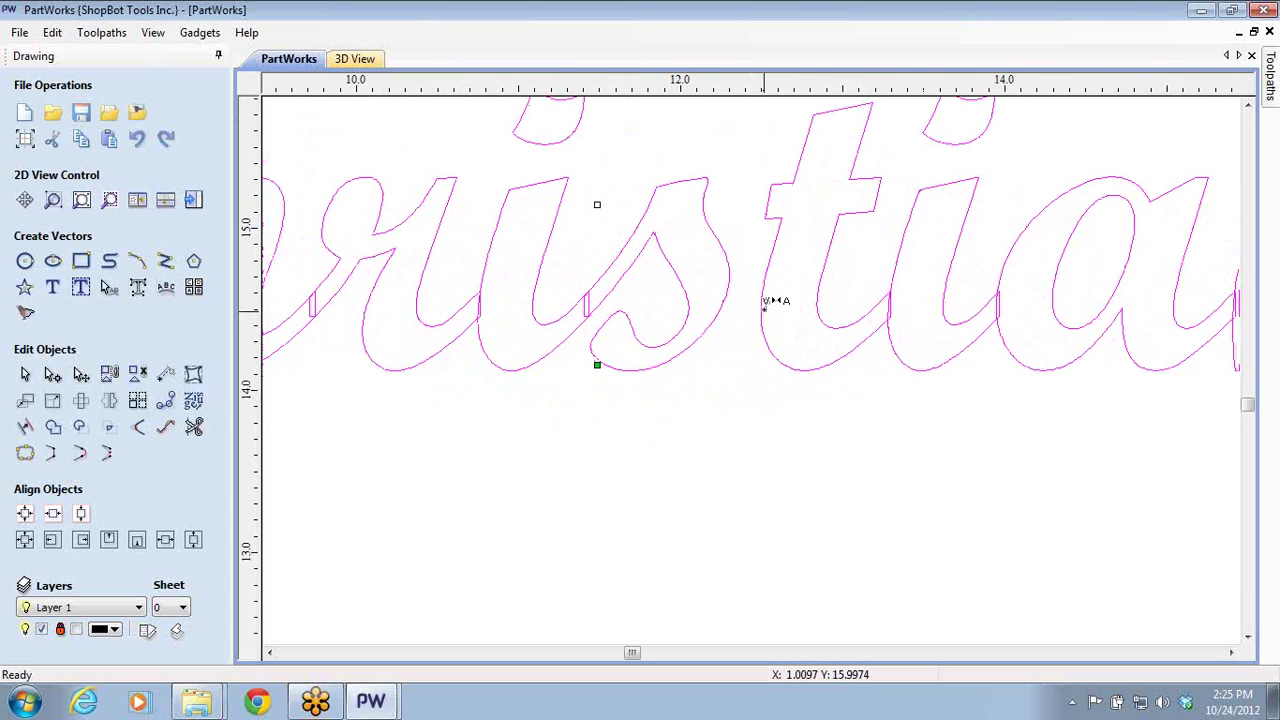
pyautogui.moveTo(760, 305); pyautogui.dragTo(756, 300)
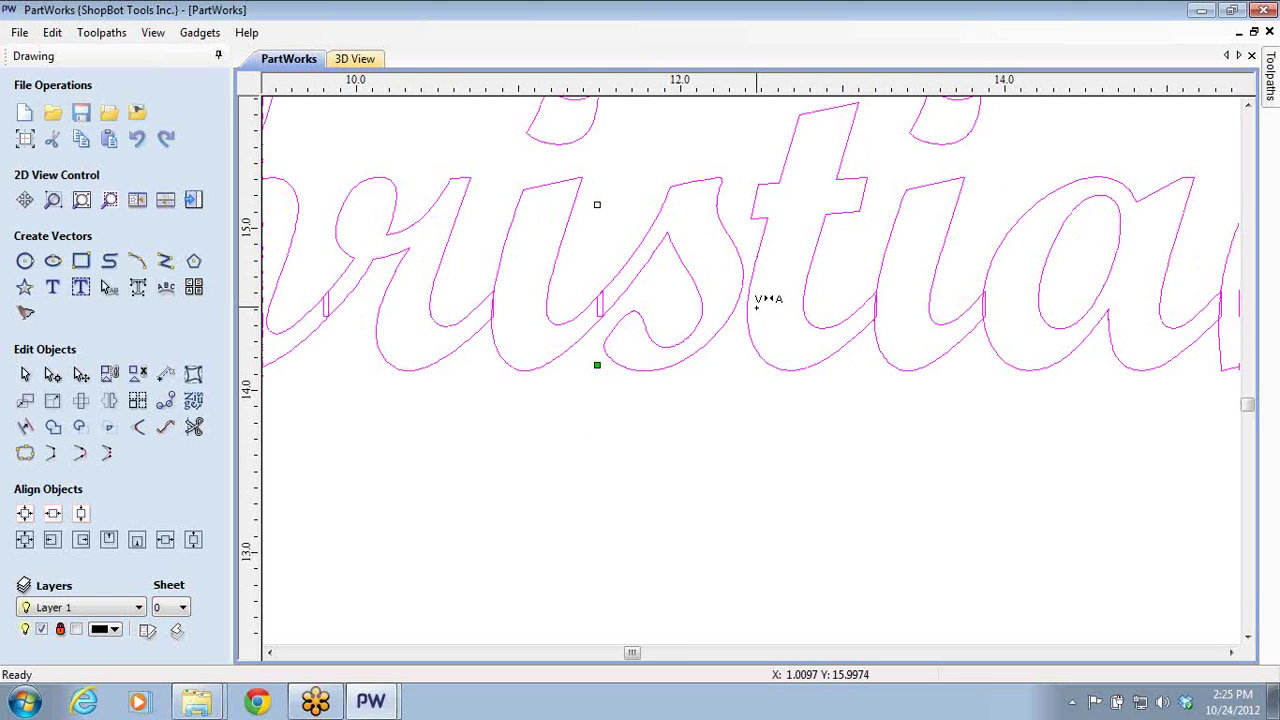
pyautogui.moveTo(760, 302); pyautogui.dragTo(751, 303)
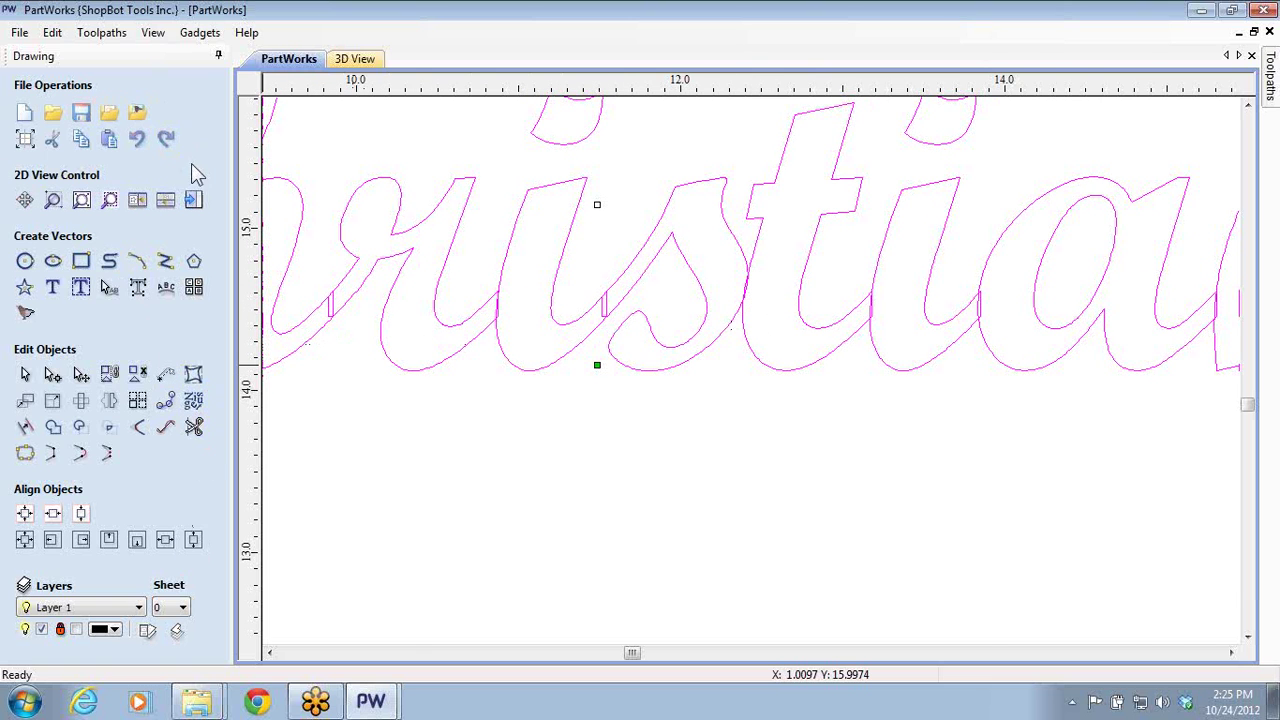
pyautogui.press('F12')
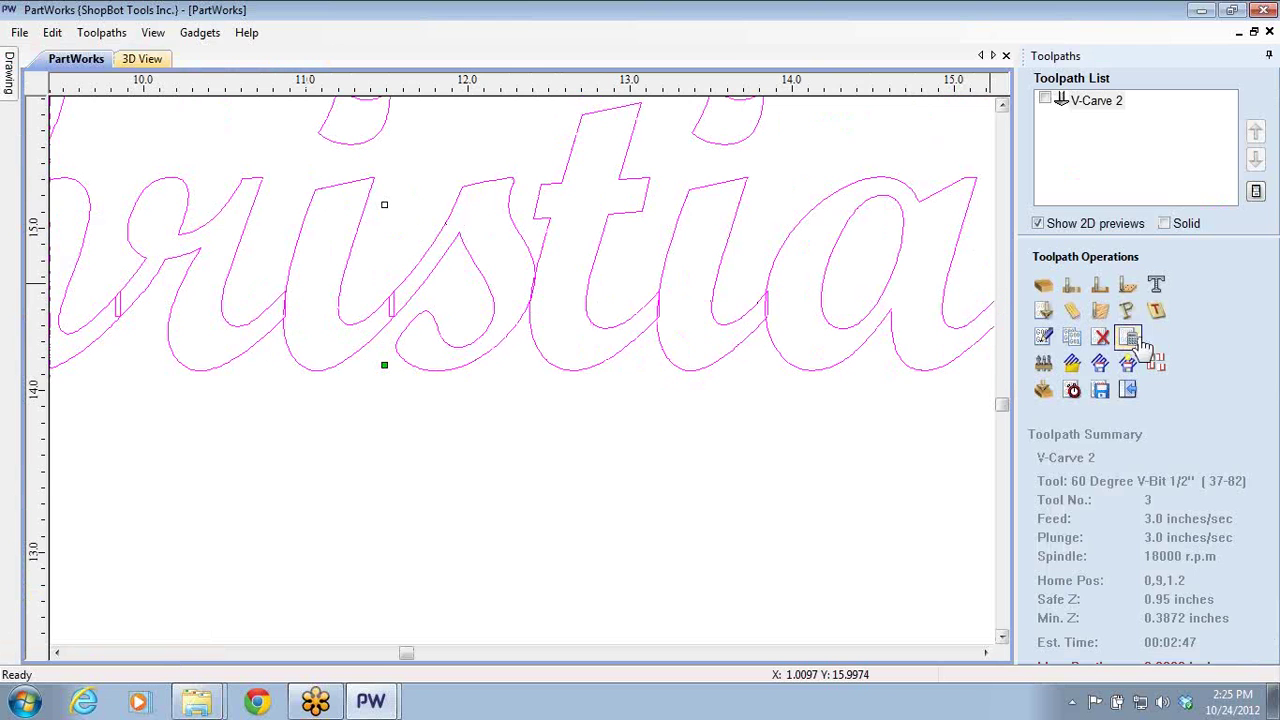
# - Recalculate the V-Carve 2 toolpath for the respaced name
pyautogui.doubleClick(1080, 101)
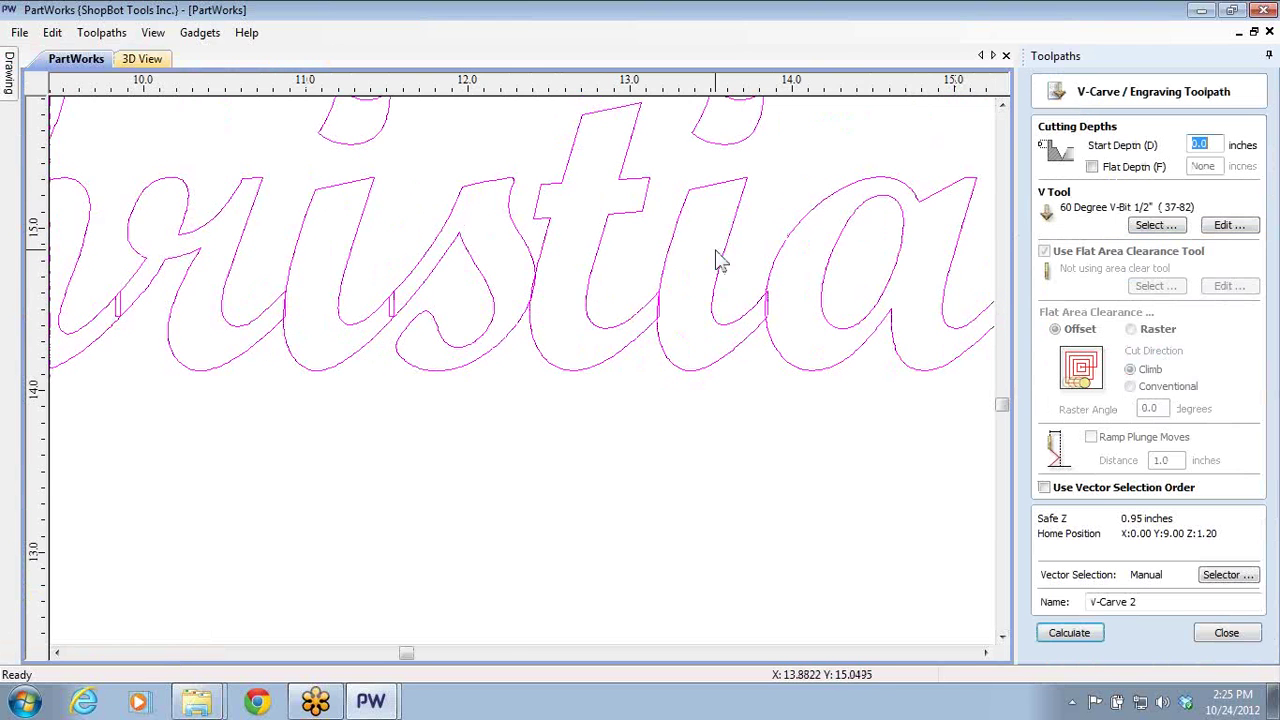
pyautogui.scroll(-3, 676, 293)
pyautogui.scroll(-2, 676, 293)
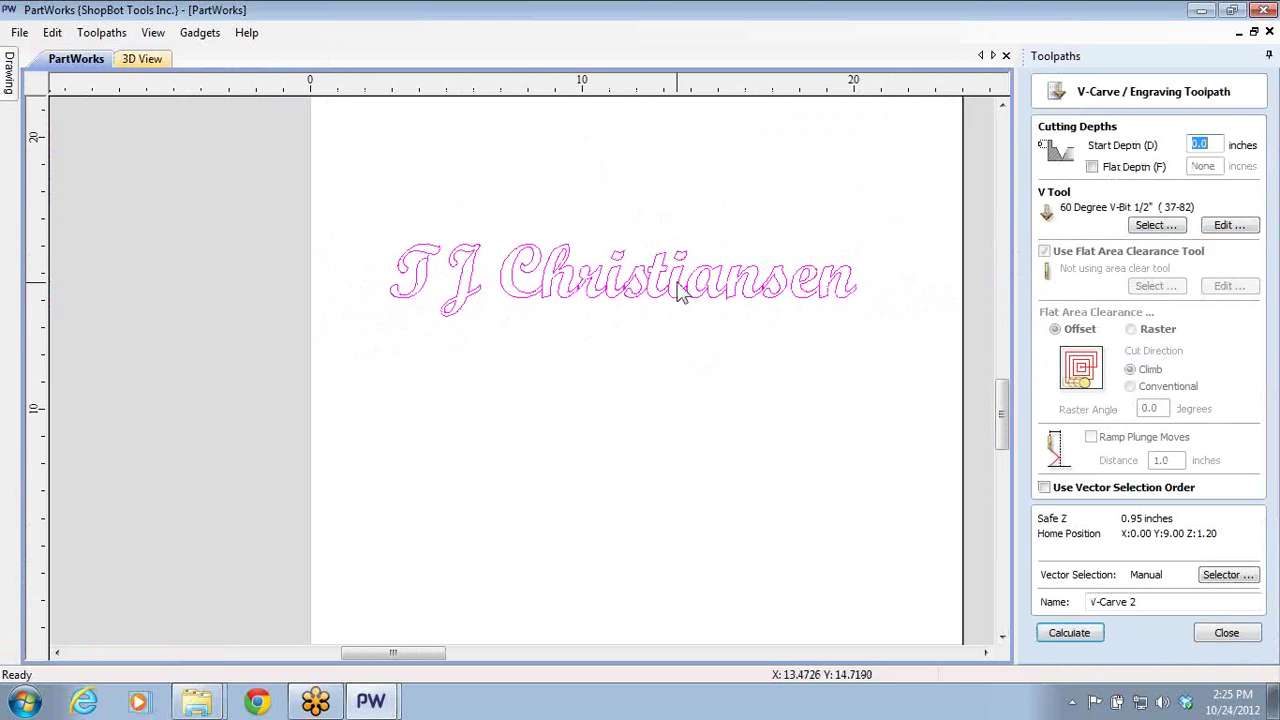
pyautogui.click(1069, 632)
# - Reset and preview all toolpaths, inspecting the fresh engraving on the 3D board
pyautogui.click(1122, 596)
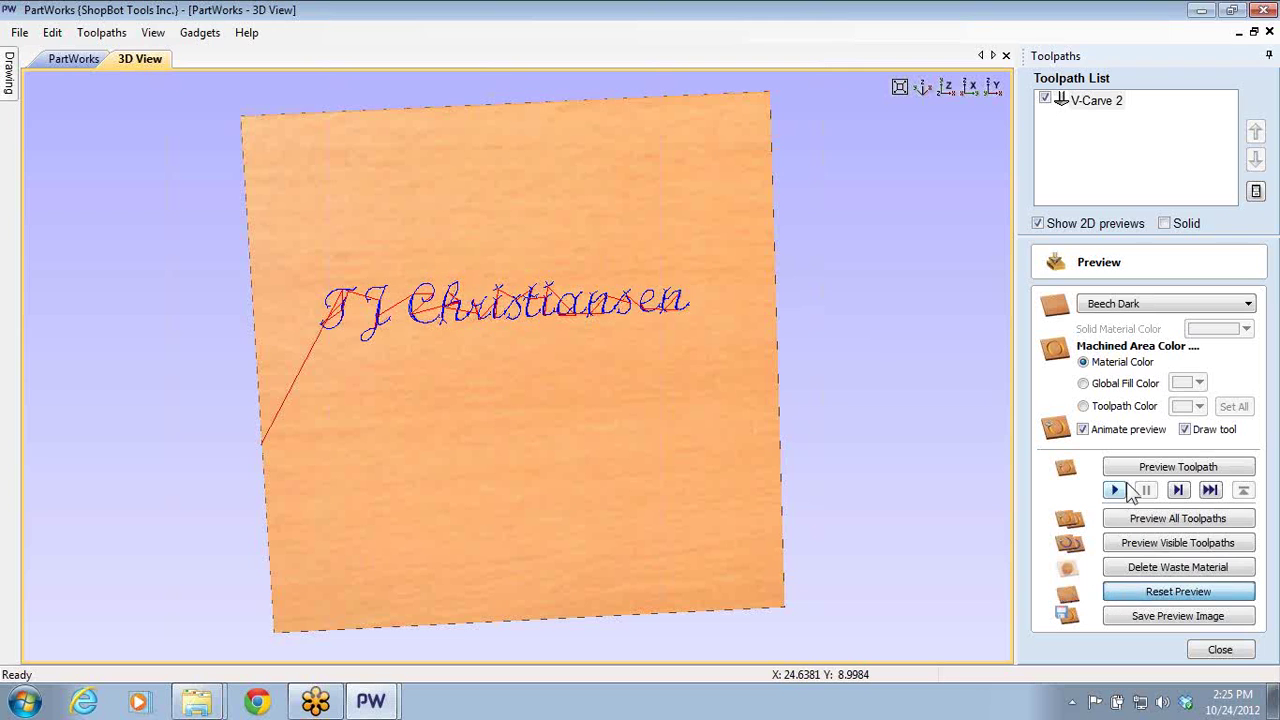
pyautogui.click(1135, 520)
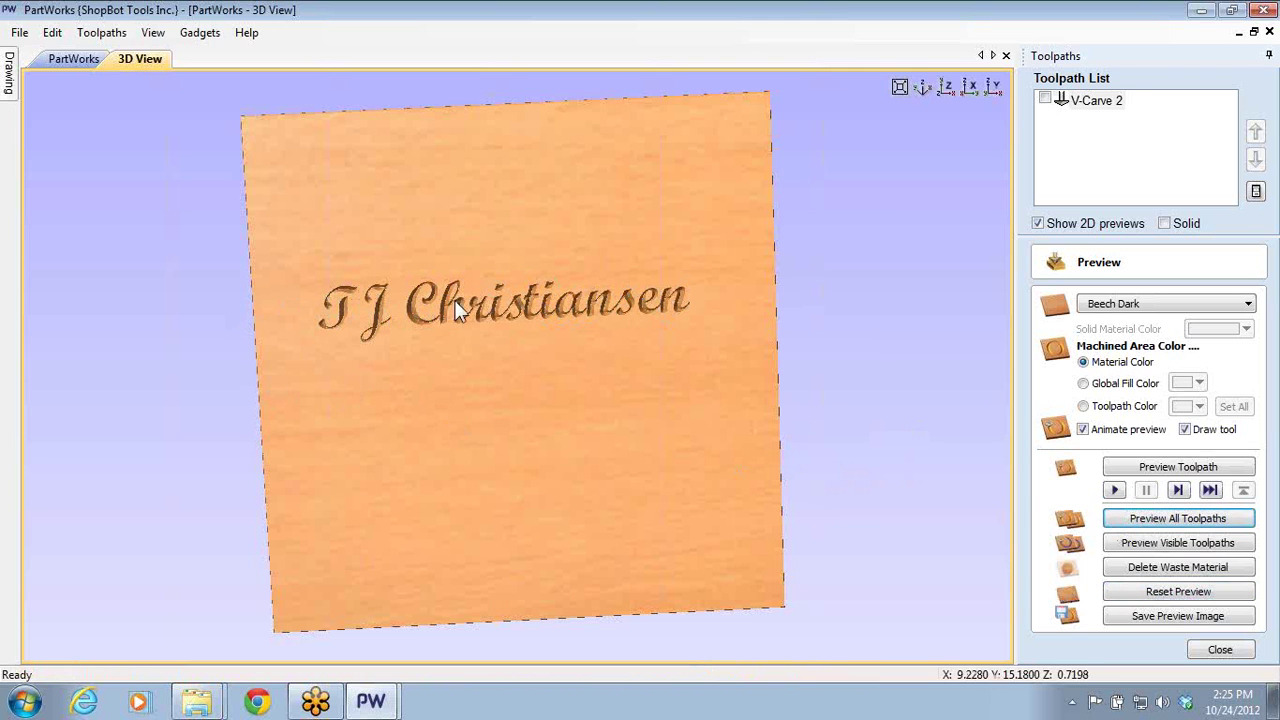
pyautogui.scroll(3, 555, 310)
pyautogui.moveTo(543, 268); pyautogui.dragTo(527, 224)
pyautogui.scroll(2, 523, 201)
pyautogui.scroll(-3, 523, 201)
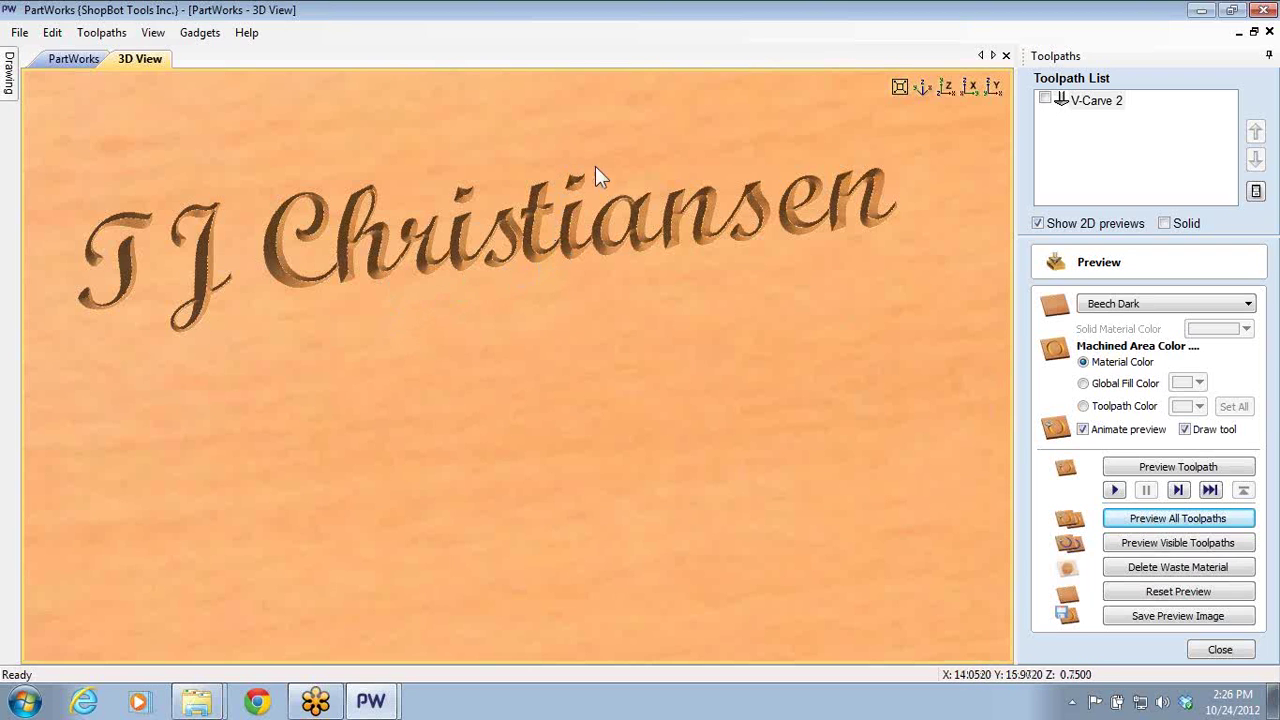
pyautogui.click(1205, 652)
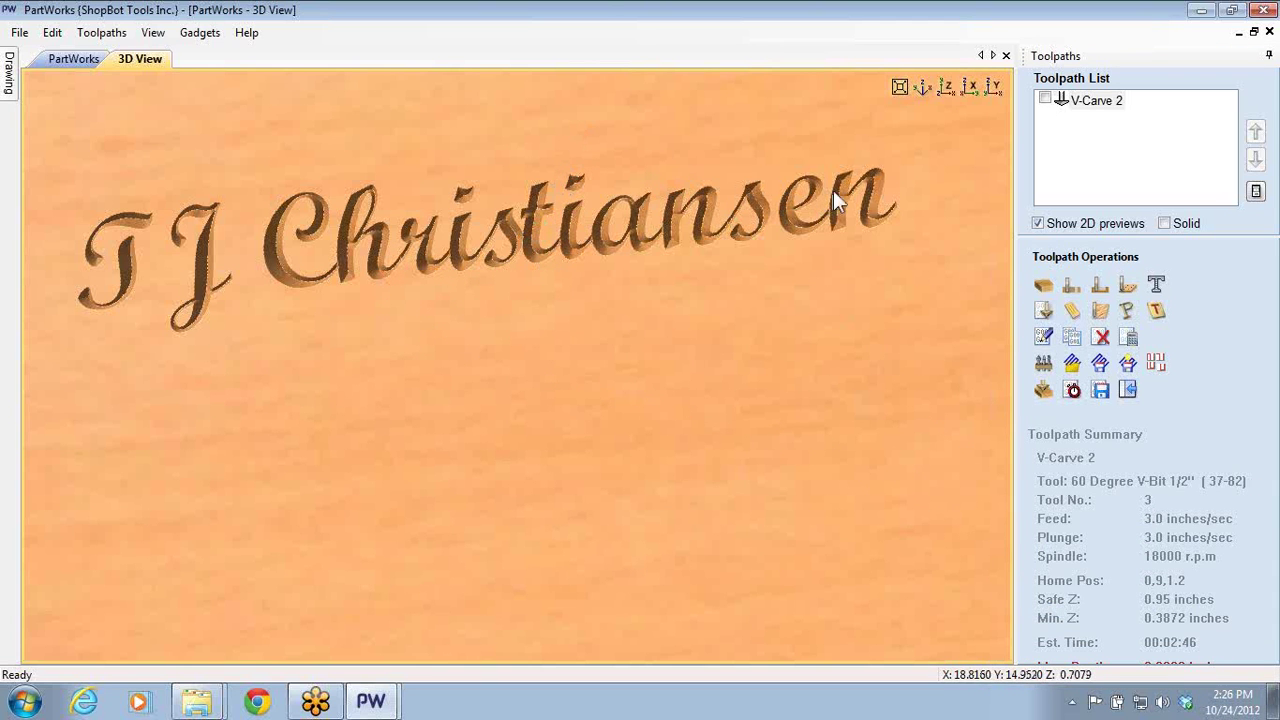
pyautogui.moveTo(793, 206); pyautogui.dragTo(832, 229)
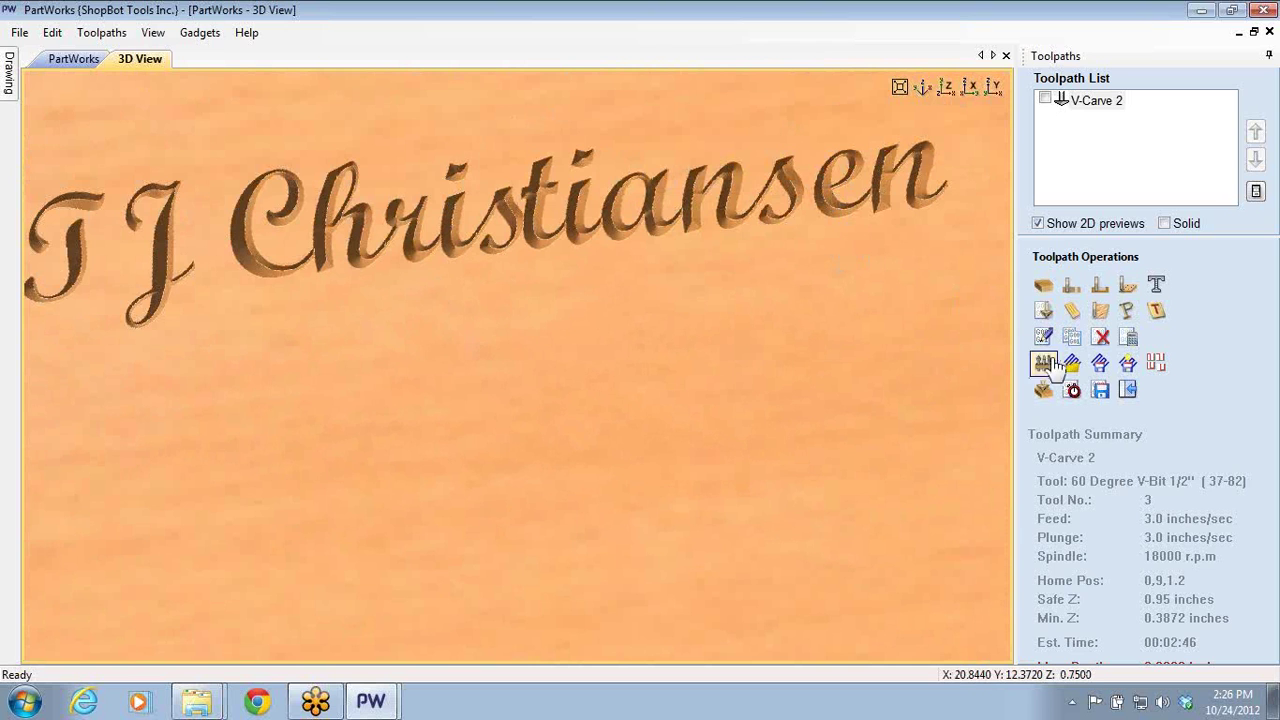
pyautogui.click(1127, 391)
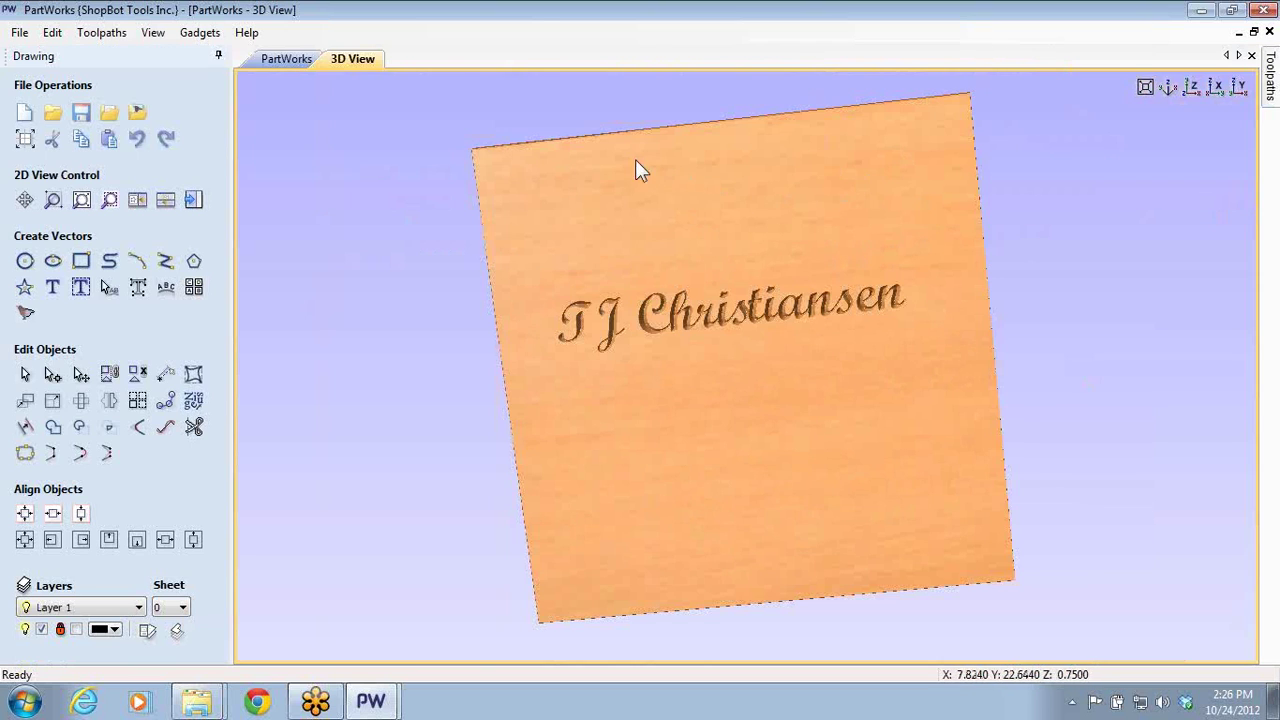
# - Move the last letters of the name closer together using Edit Text Spacing and Curve
pyautogui.click(272, 60)
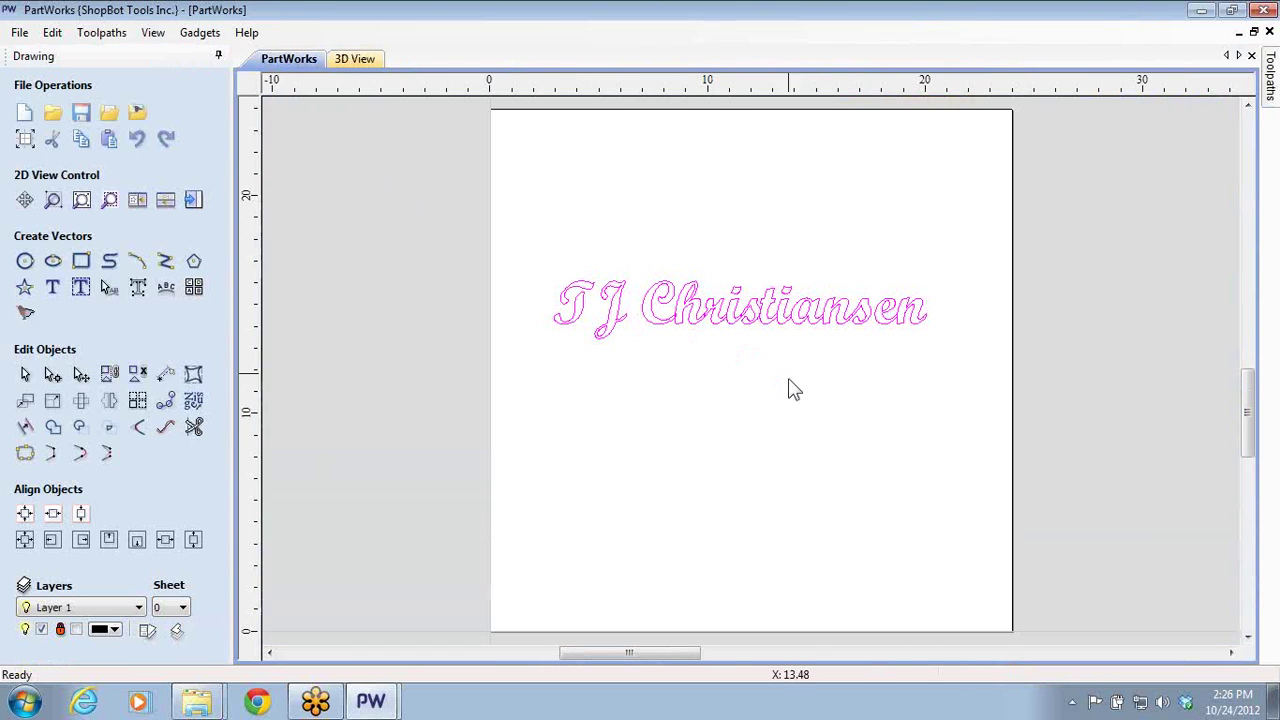
pyautogui.click(110, 292)
pyautogui.scroll(2, 900, 350)
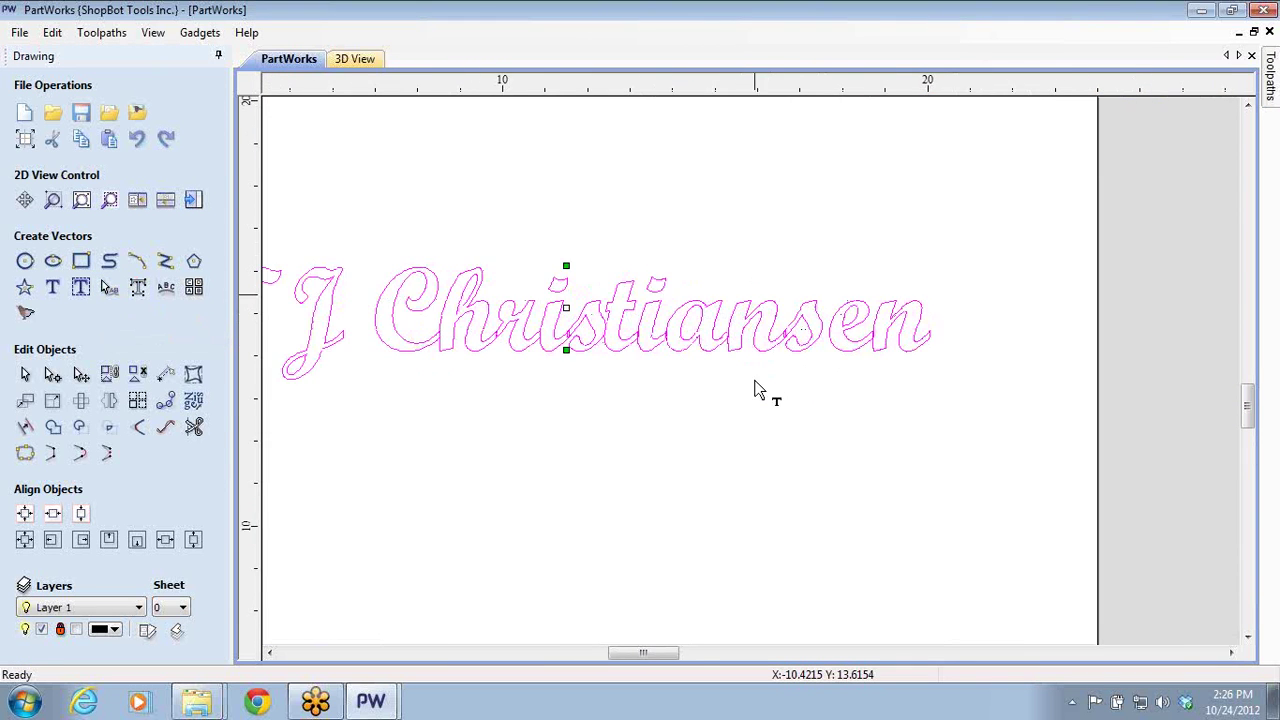
pyautogui.scroll(2, 1030, 237)
pyautogui.scroll(2, 994, 260)
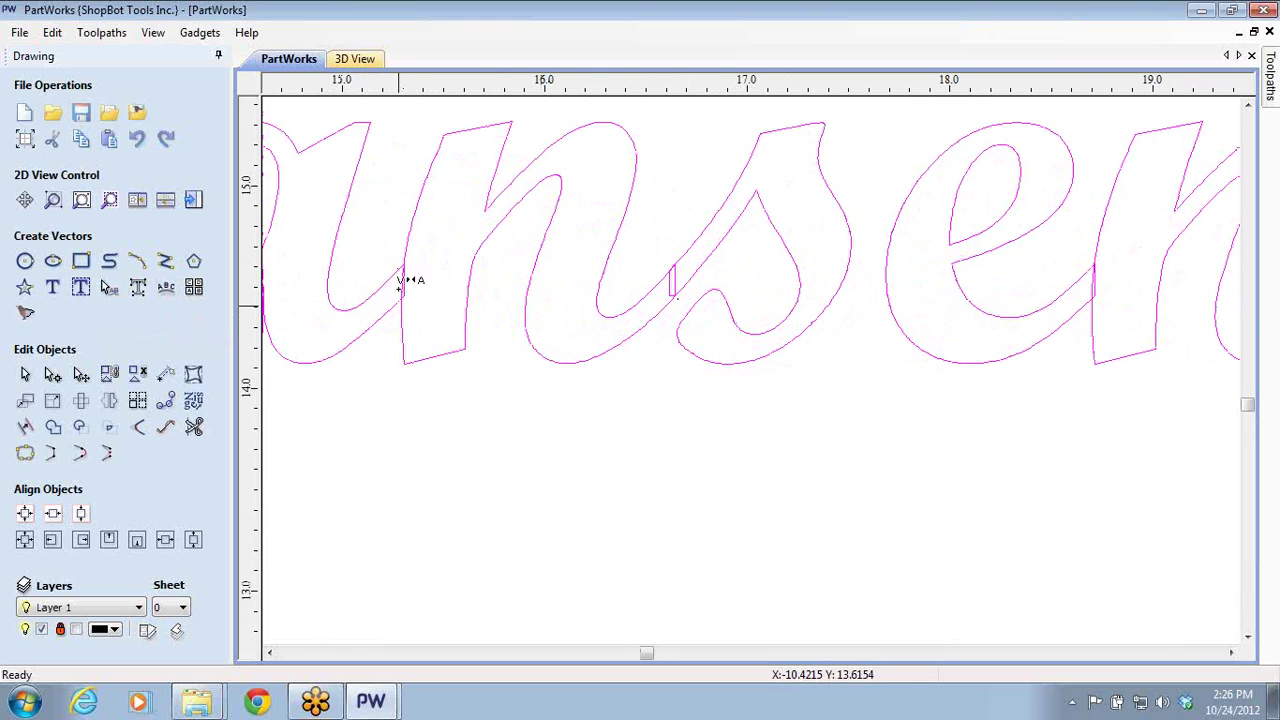
pyautogui.scroll(3, 405, 290)
pyautogui.scroll(-6, 514, 277)
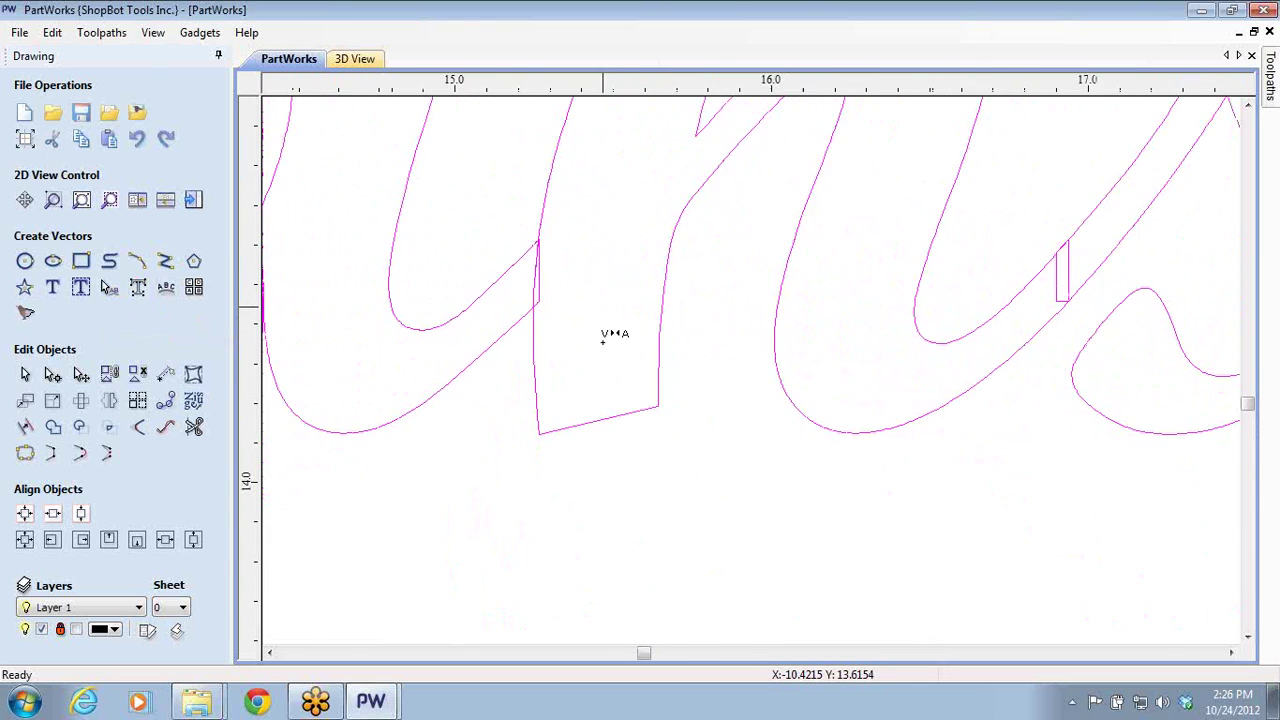
pyautogui.click(900, 297)
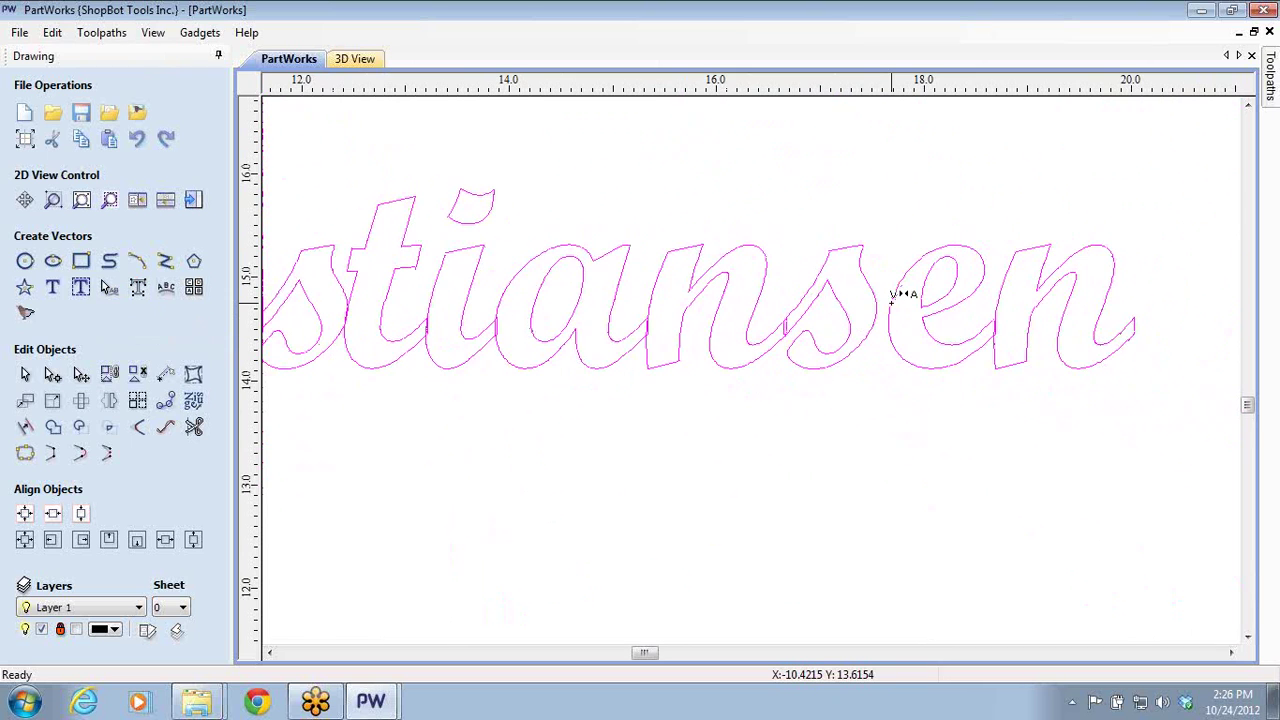
pyautogui.click(900, 294)
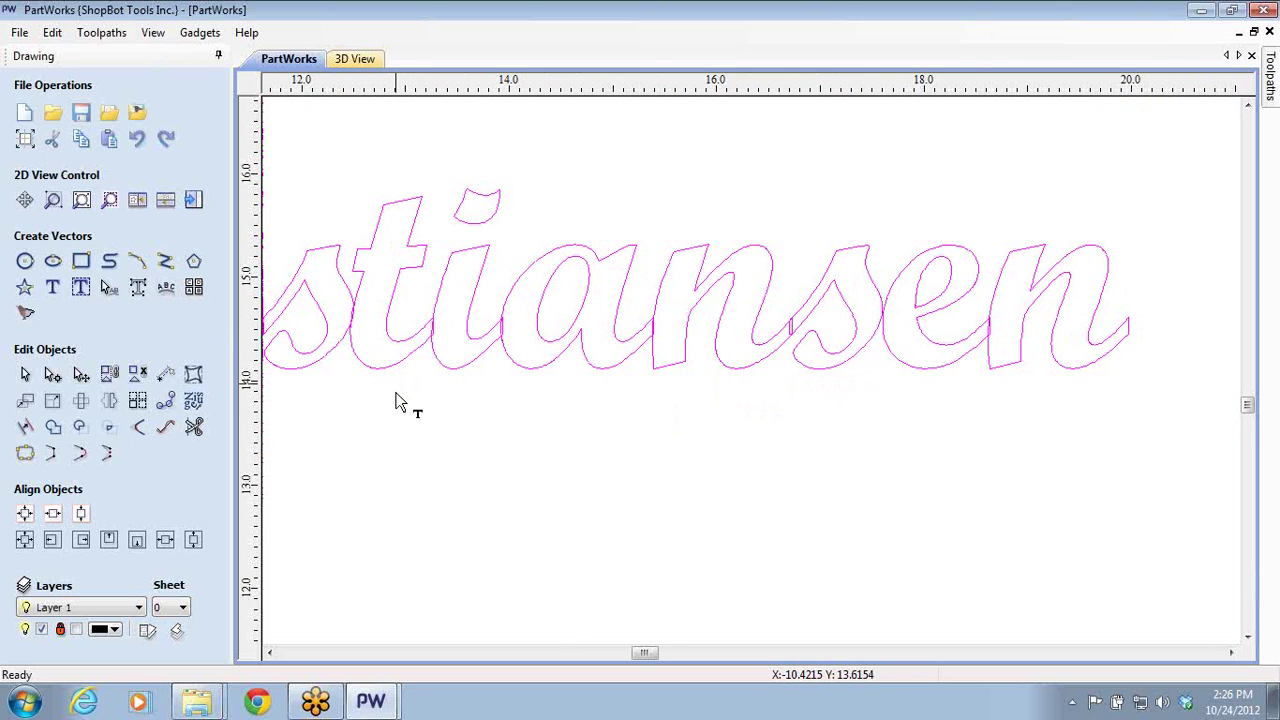
# - Bring the whole name outline into view and deselect it
pyautogui.scroll(-2, 285, 367)
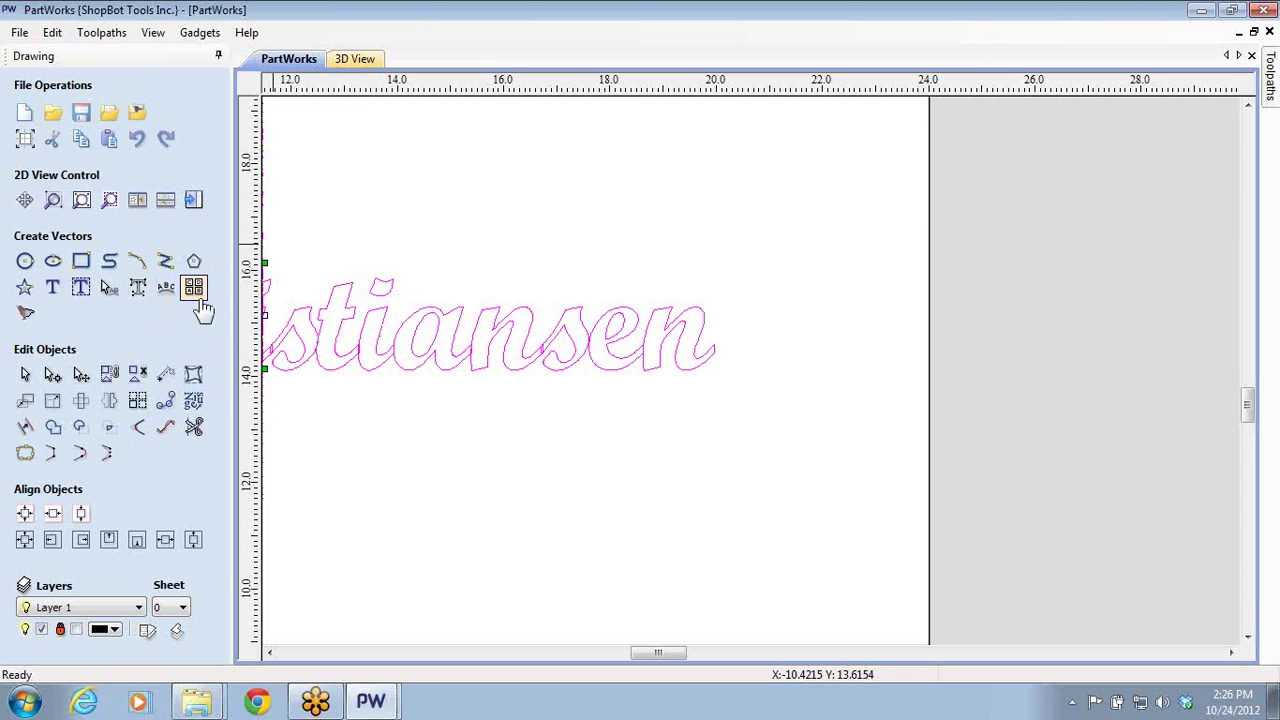
pyautogui.moveTo(375, 483); pyautogui.dragTo(716, 400, button='middle')
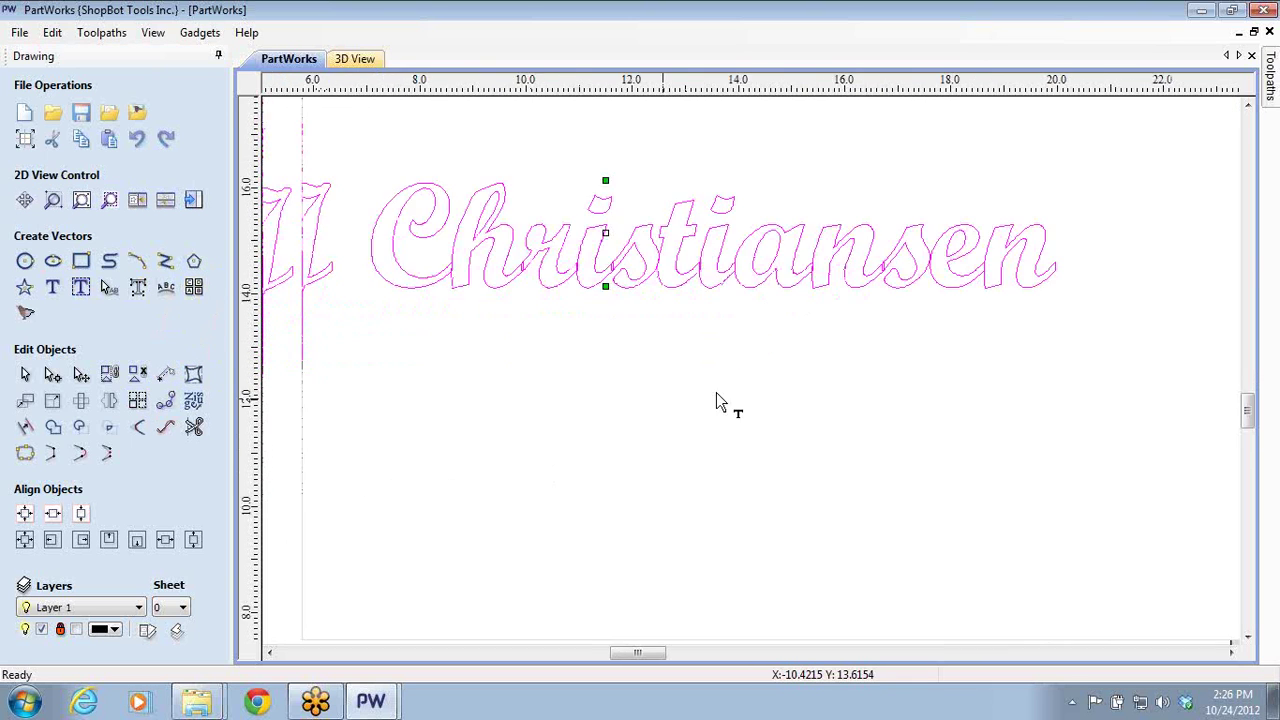
pyautogui.scroll(-2, 716, 400)
pyautogui.click(700, 492)
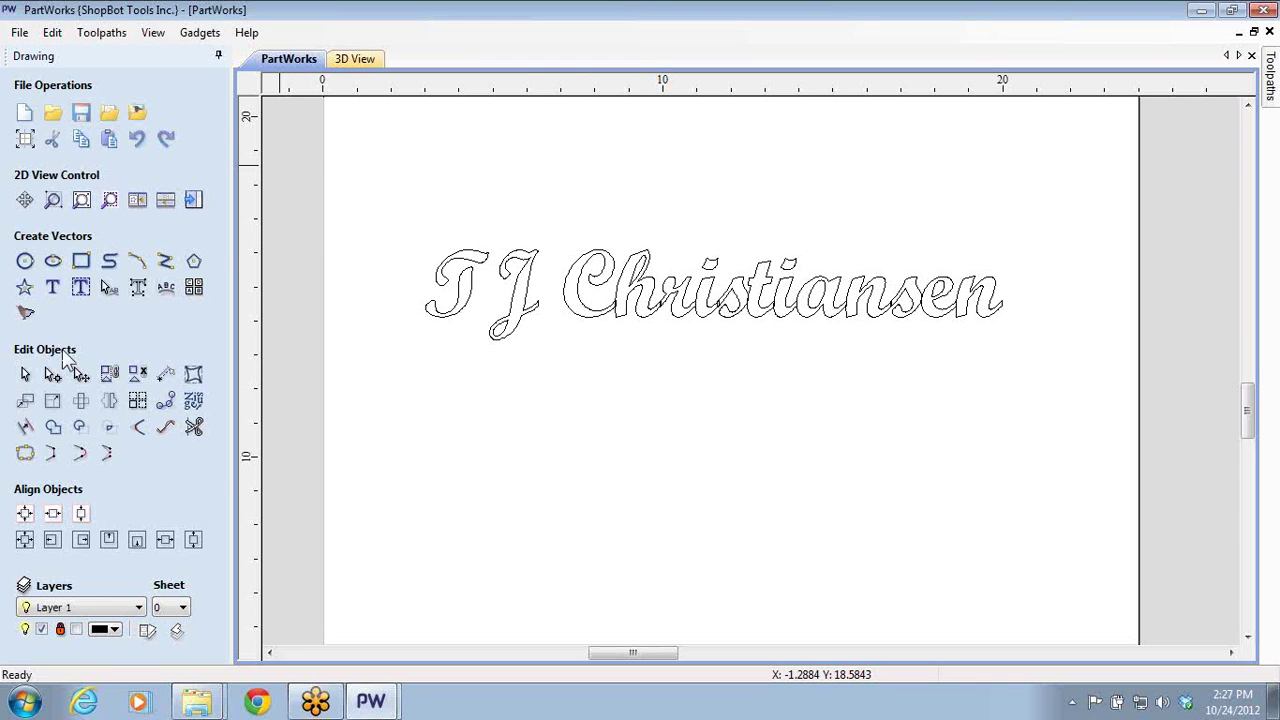
# - Add abcABC123 sample text in the Segoe Script font
pyautogui.click(54, 289)
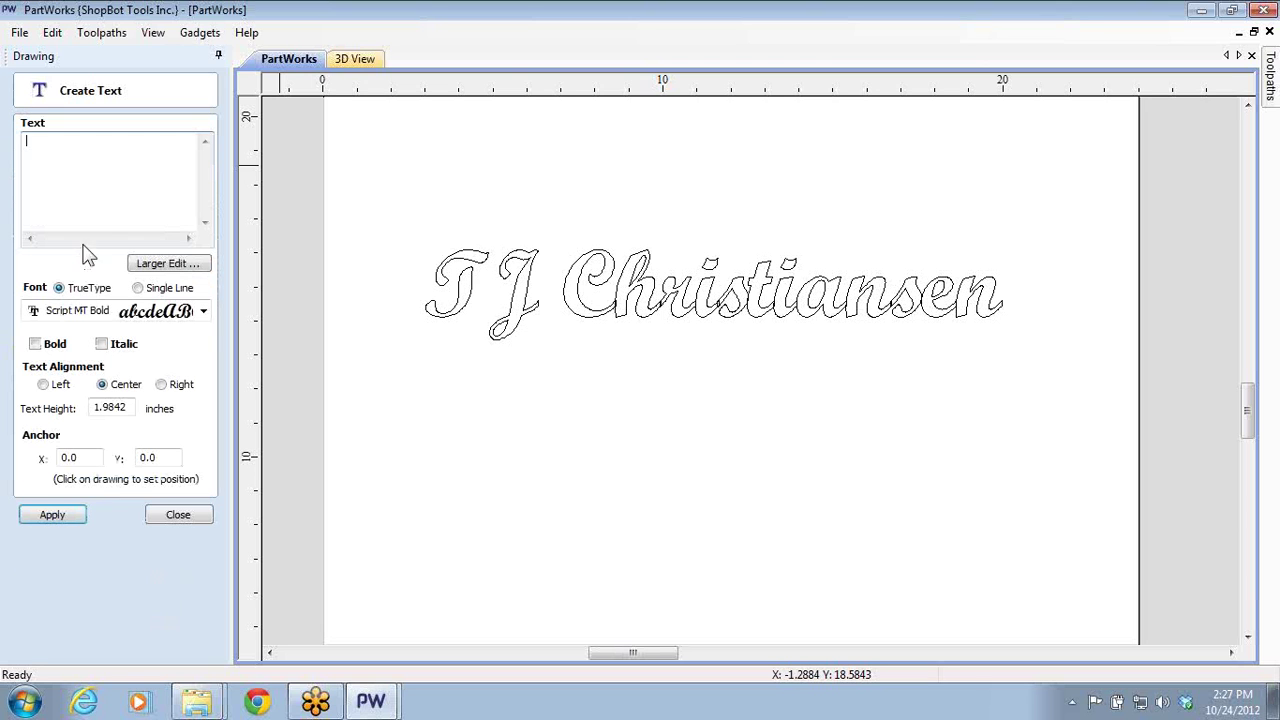
pyautogui.click(203, 311)
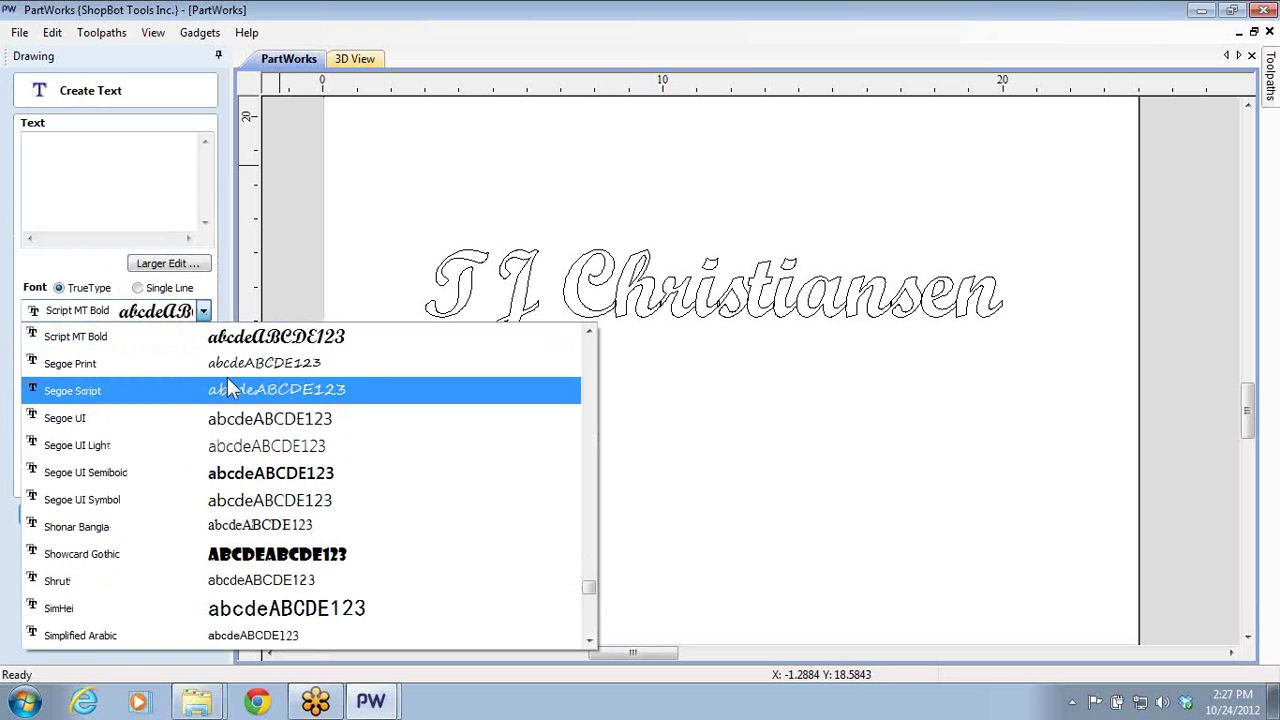
pyautogui.click(323, 396)
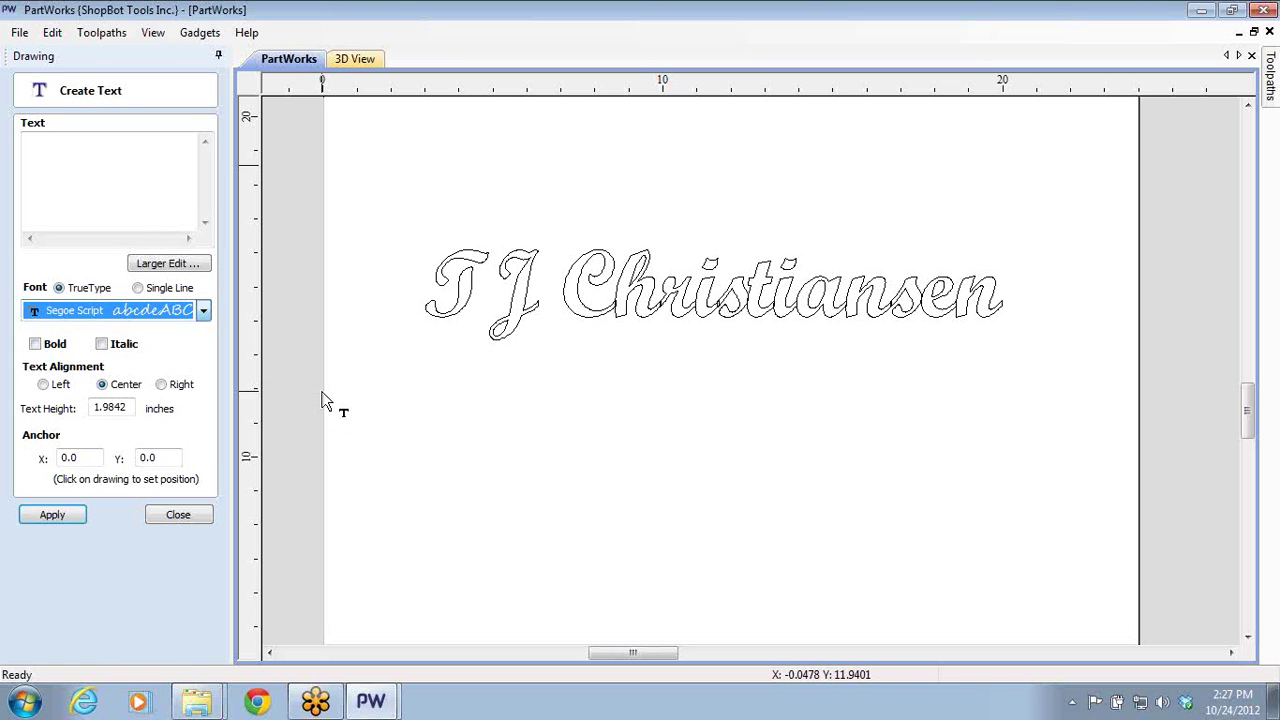
pyautogui.click(117, 179)
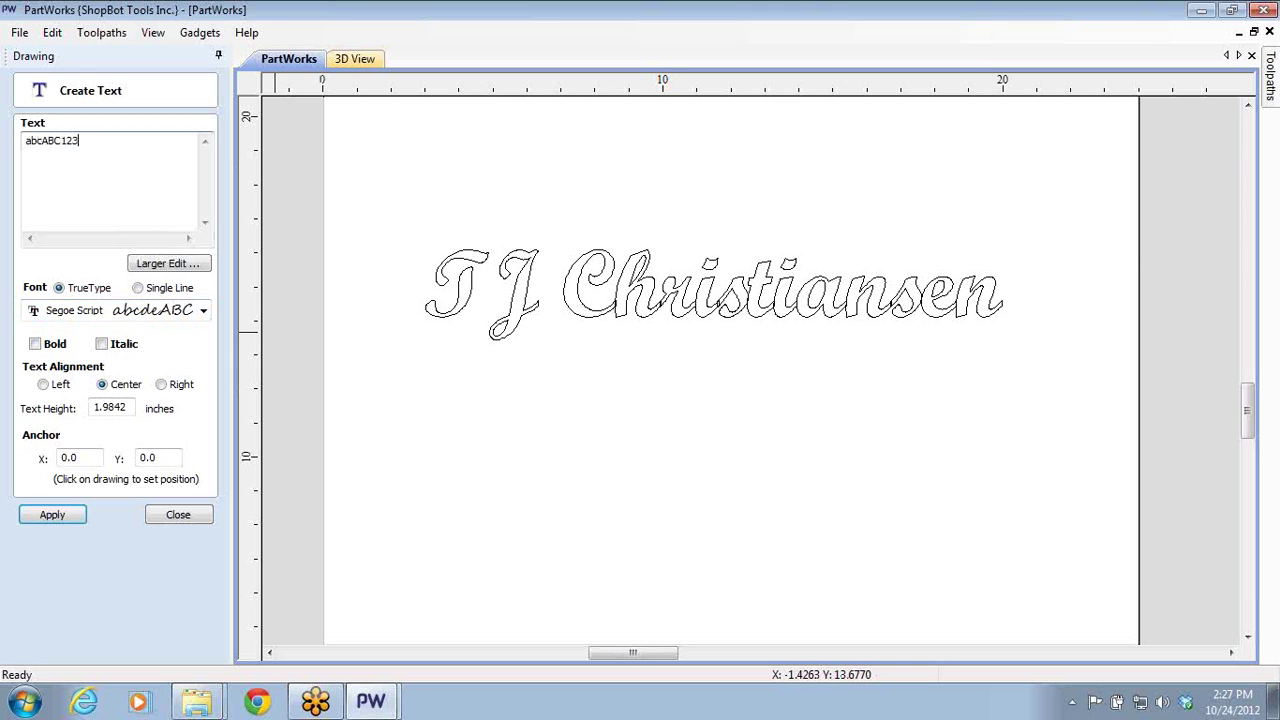
pyautogui.click(73, 522)
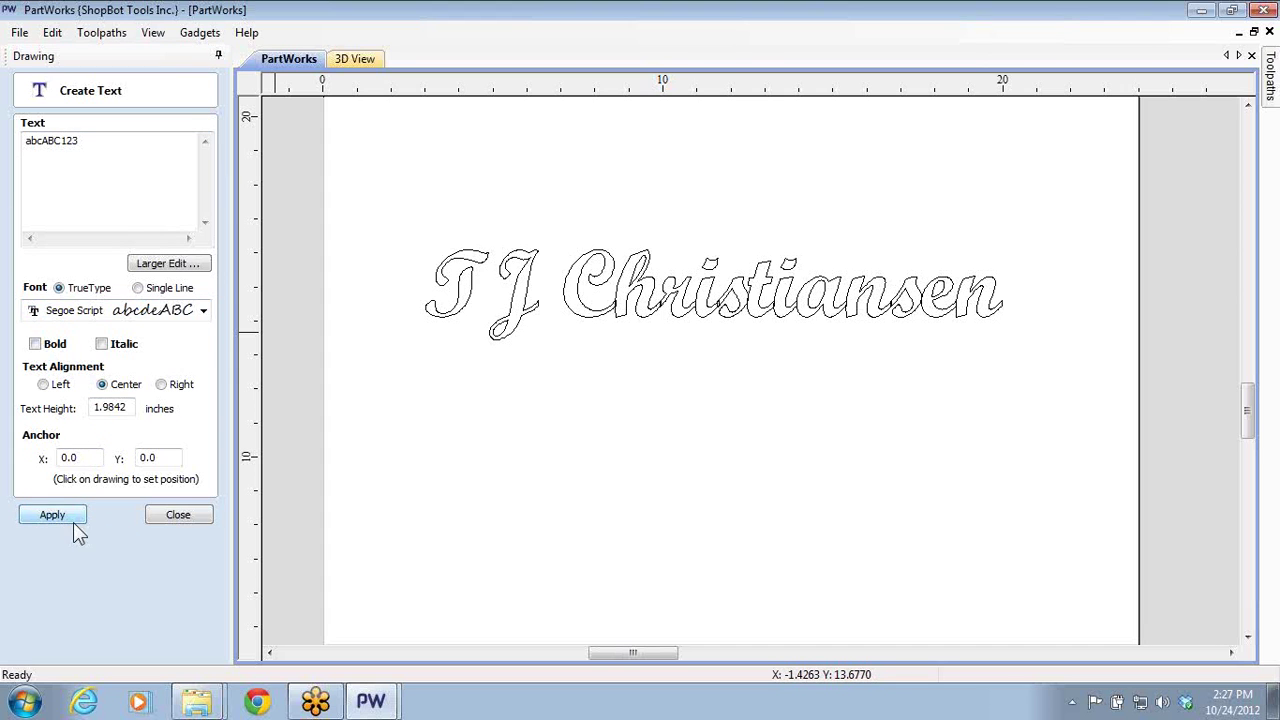
pyautogui.click(177, 514)
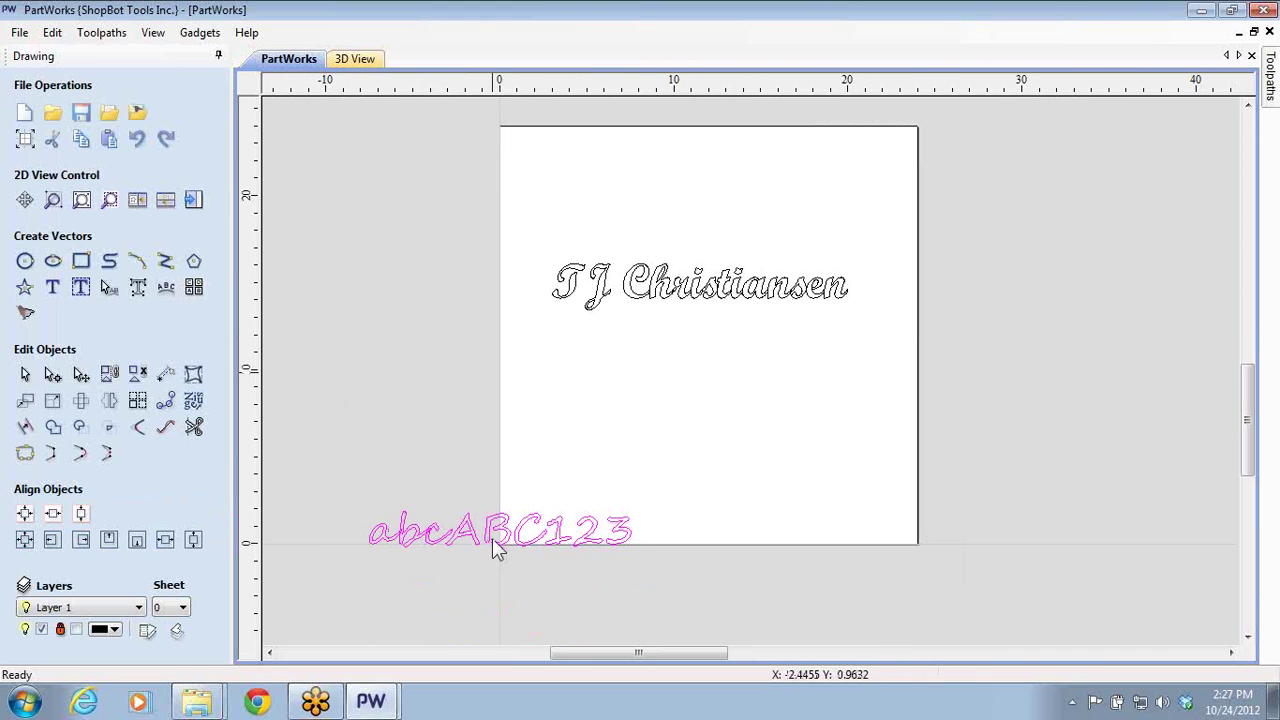
# - Move the abcABC123 text onto the board, centred below the name line
pyautogui.click(492, 540)
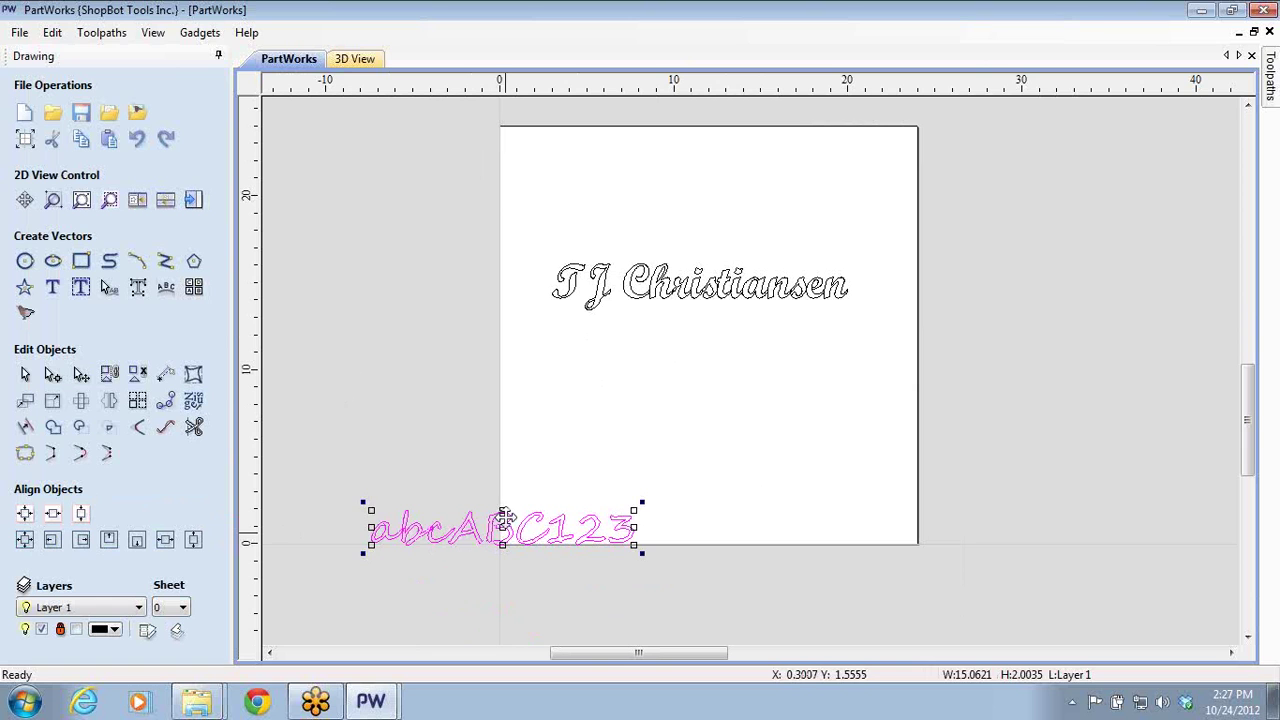
pyautogui.moveTo(503, 524); pyautogui.dragTo(705, 396)
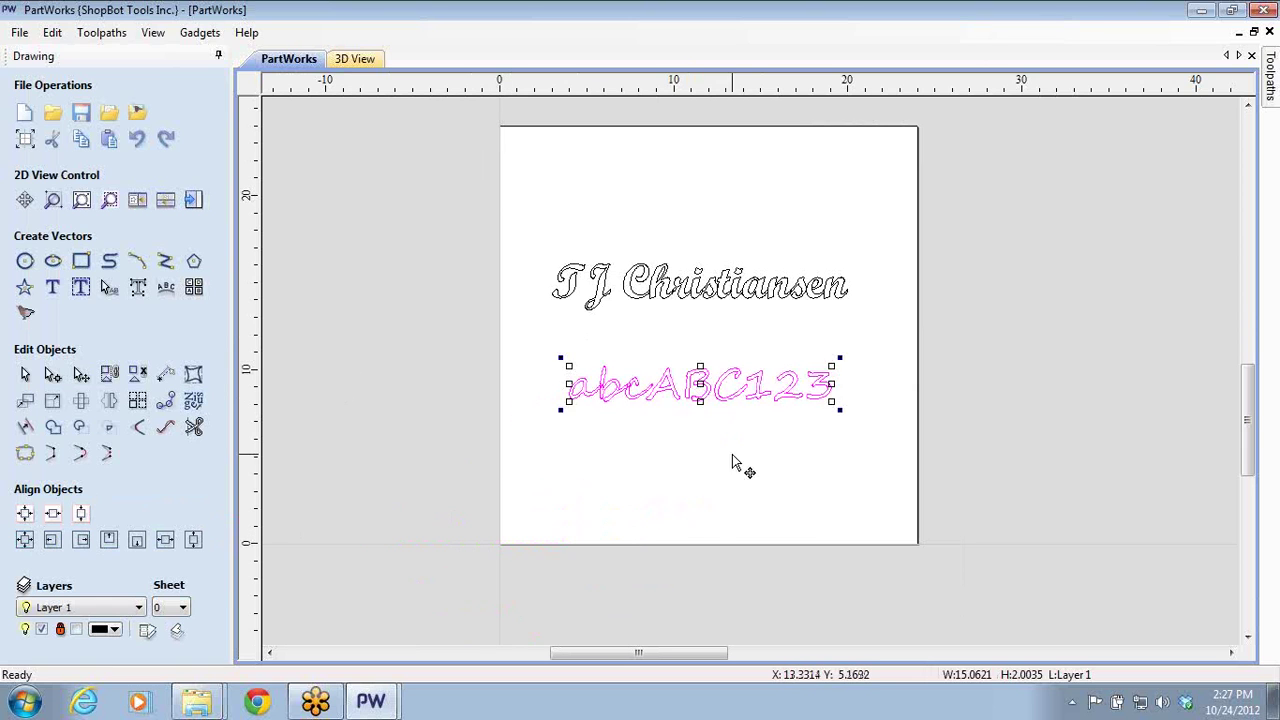
pyautogui.click(737, 463)
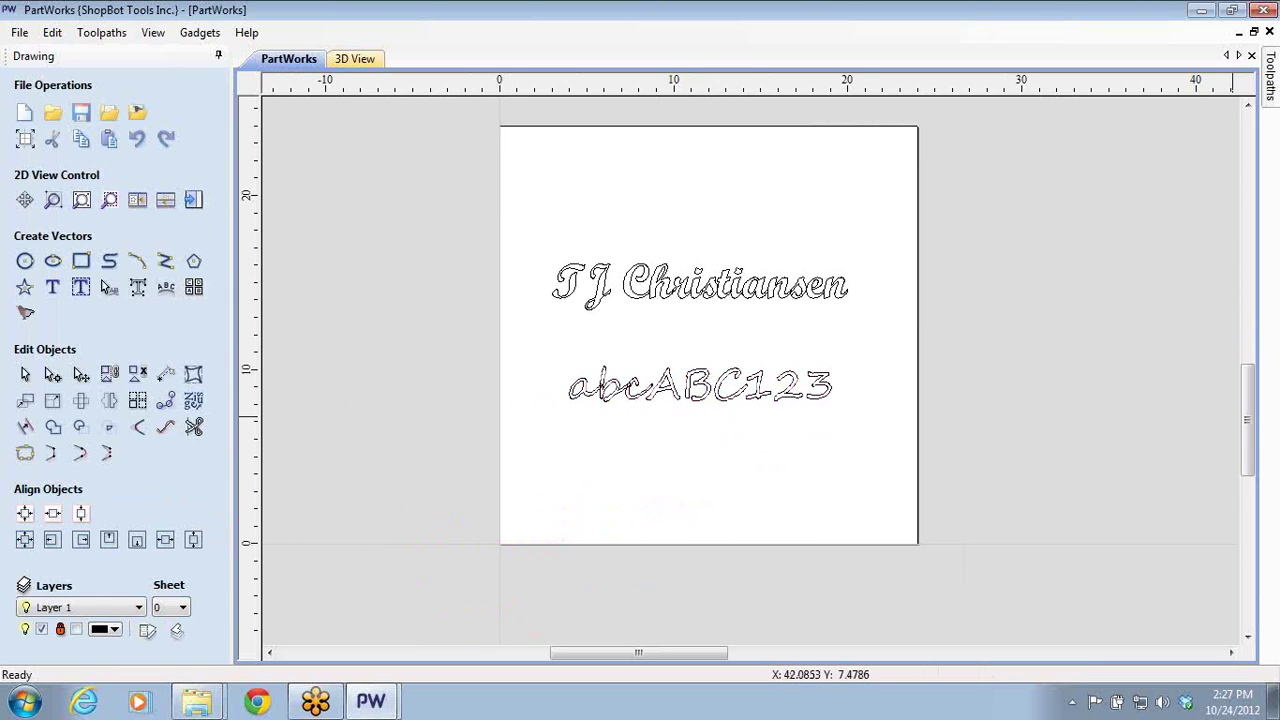
pyautogui.scroll(-2, 790, 335)
pyautogui.scroll(2, 940, 375)
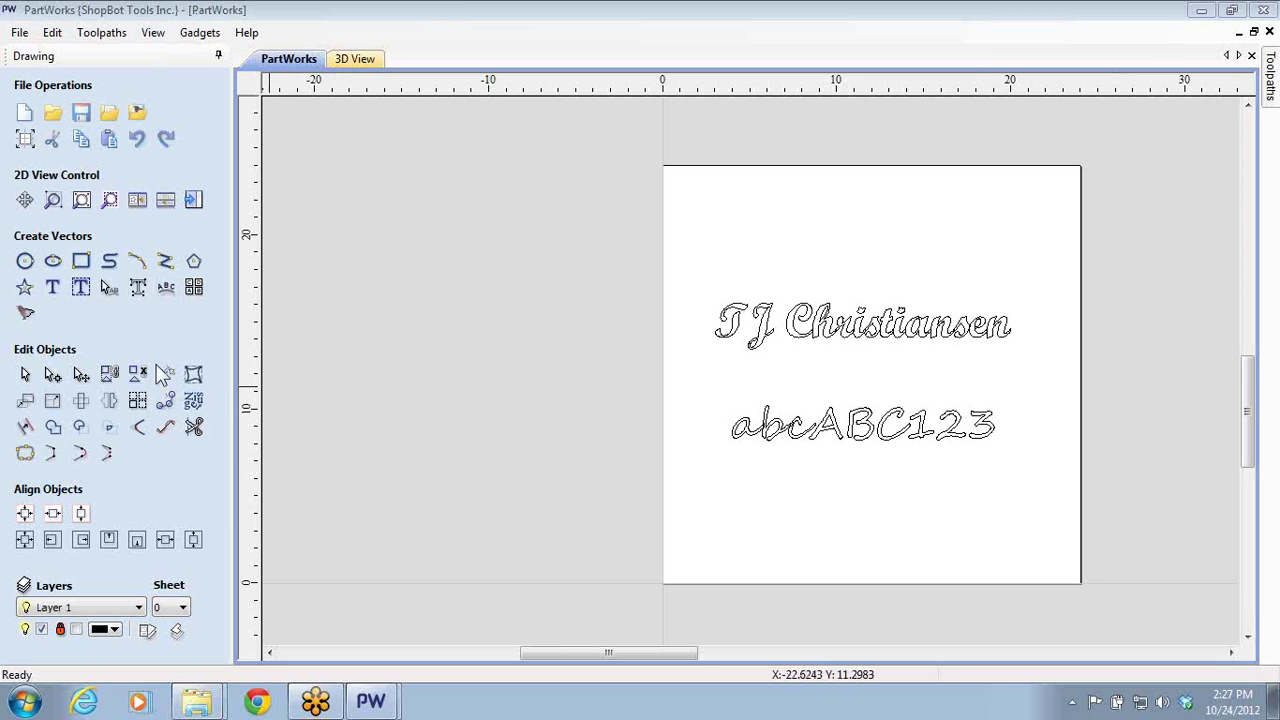
# - Start Create Text and browse the available fonts
pyautogui.click(52, 287)
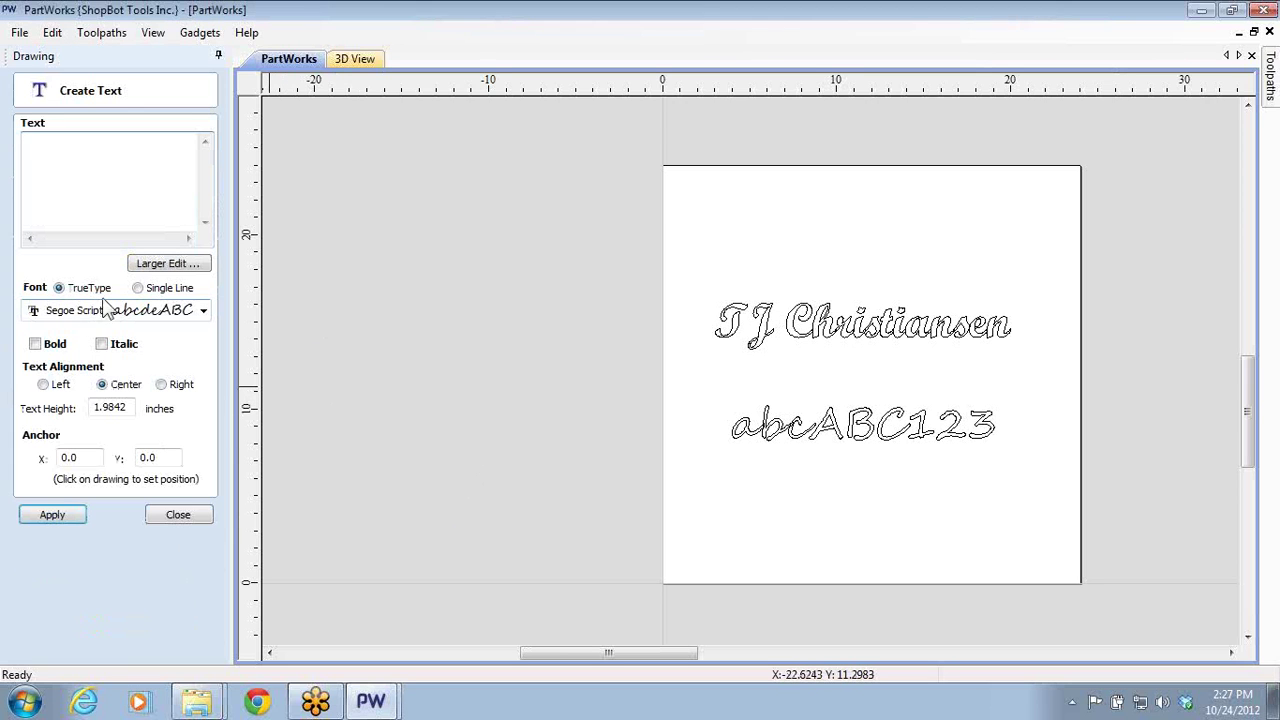
pyautogui.click(203, 310)
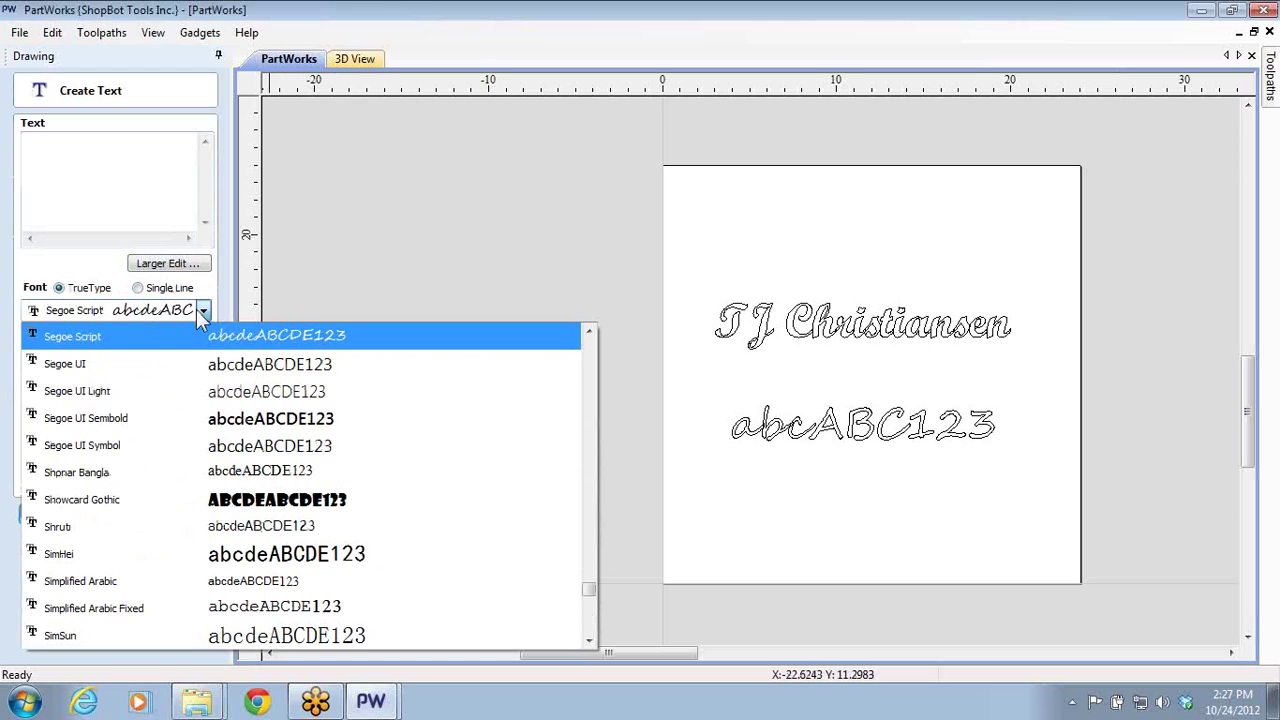
pyautogui.scroll(2, 190, 397)
pyautogui.scroll(12, 190, 397)
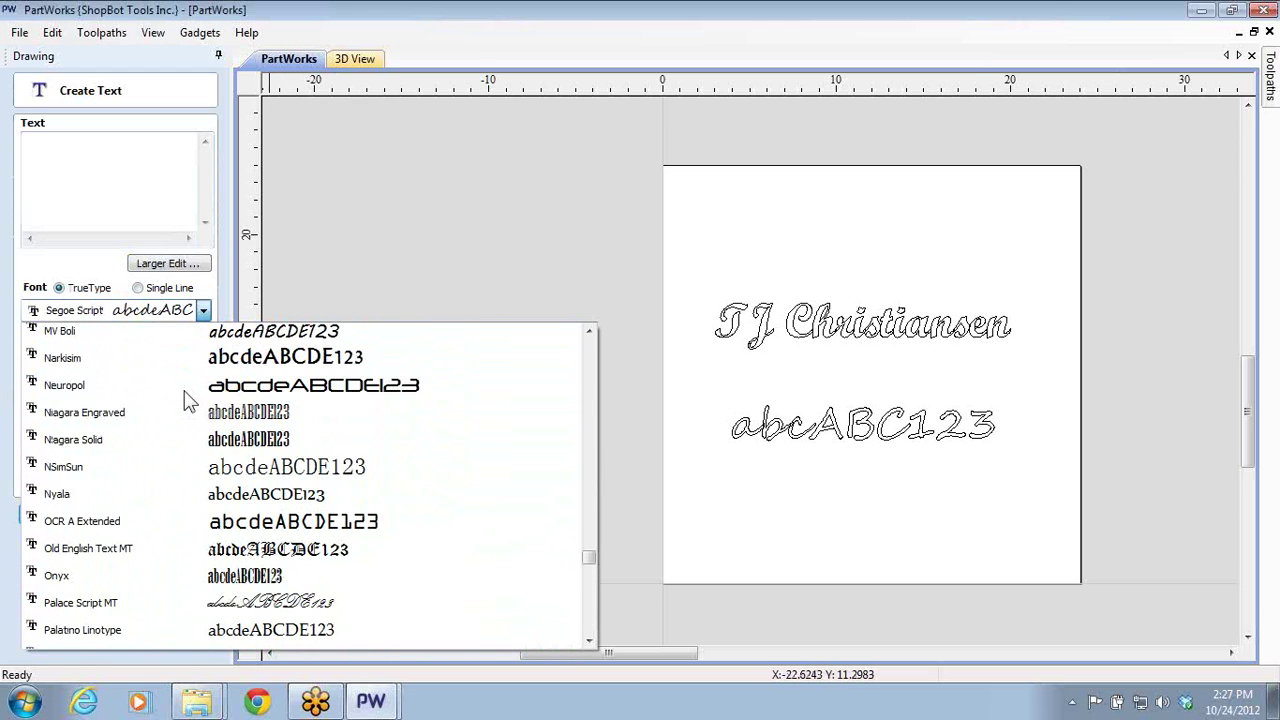
pyautogui.scroll(-1, 187, 405)
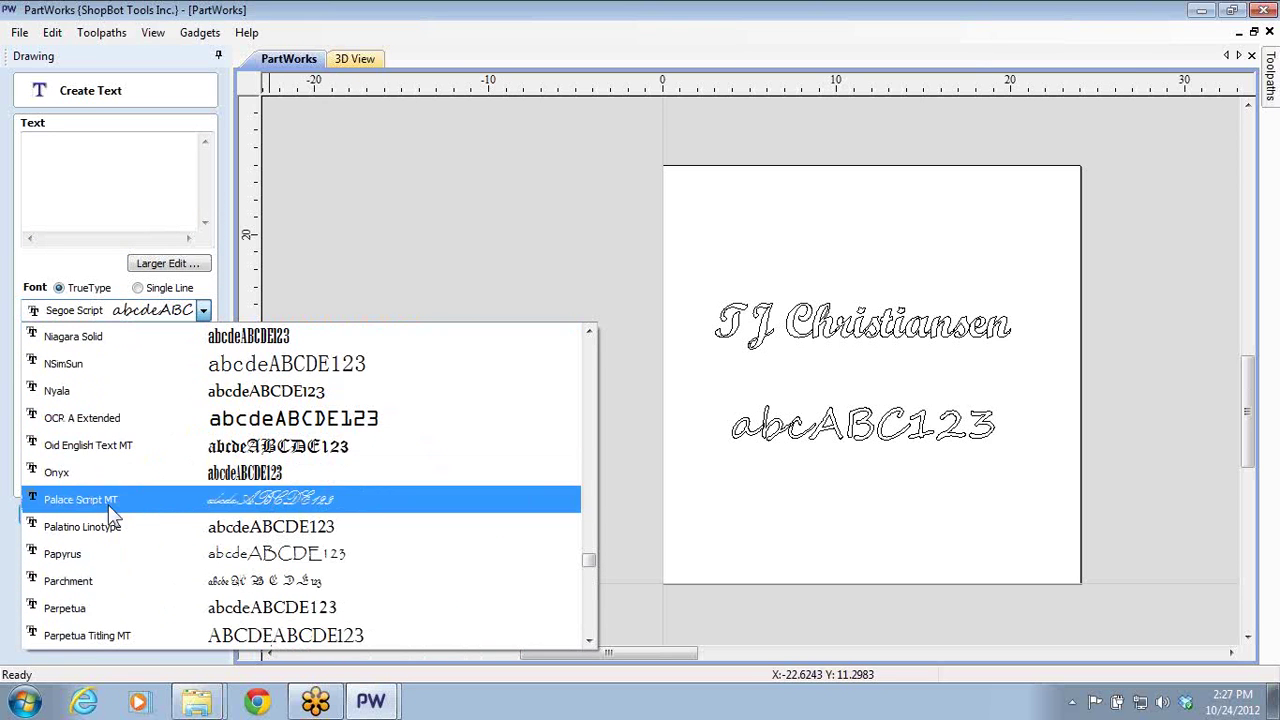
pyautogui.scroll(-6, 106, 443)
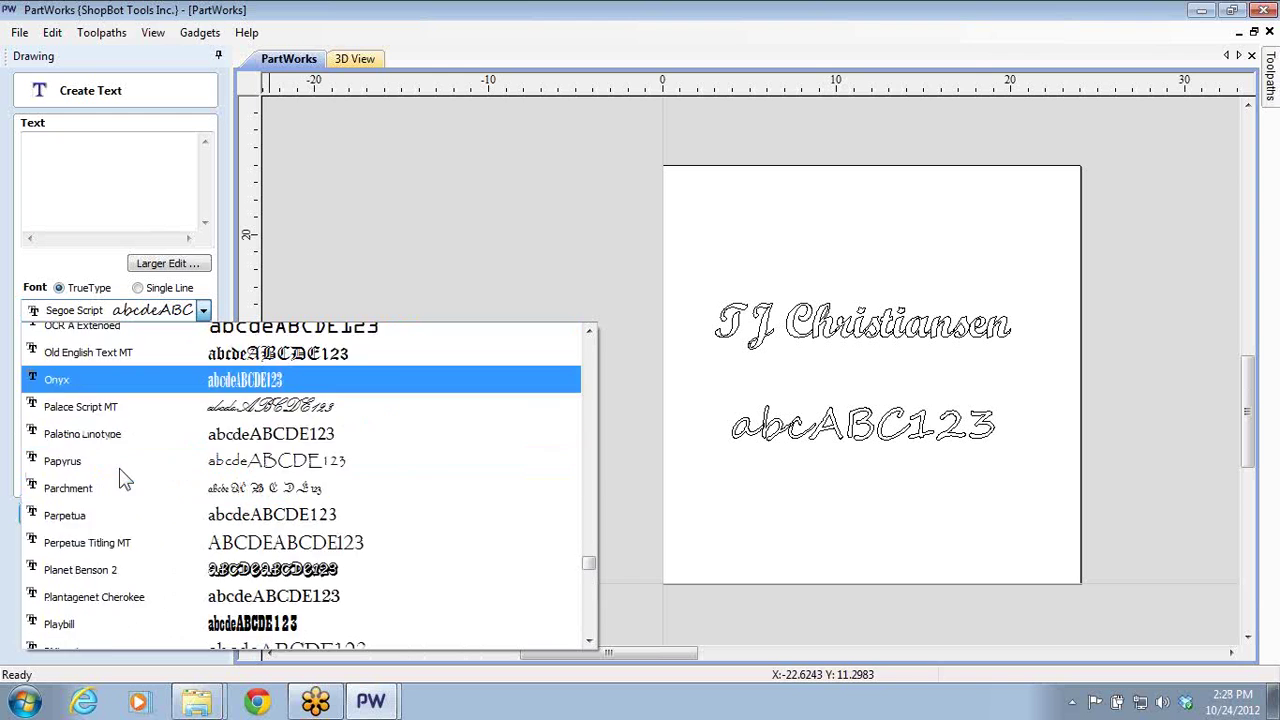
pyautogui.scroll(-4, 121, 470)
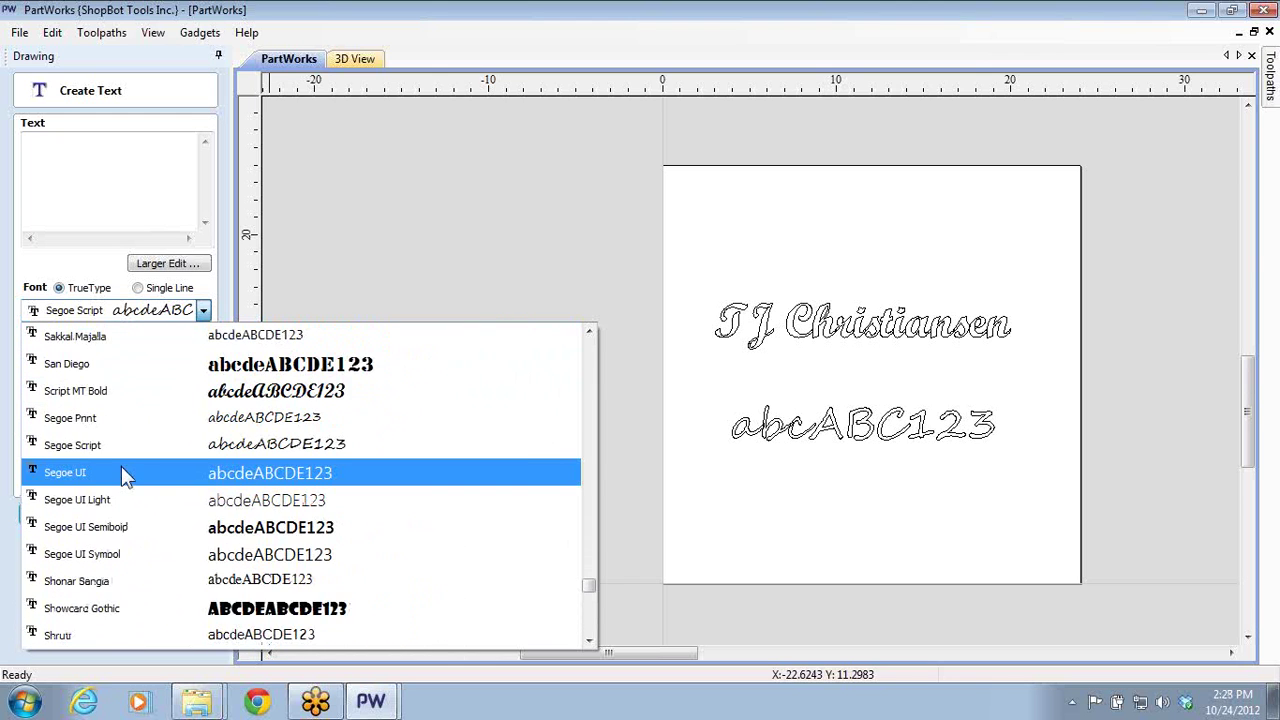
pyautogui.scroll(3, 121, 470)
pyautogui.scroll(1, 125, 477)
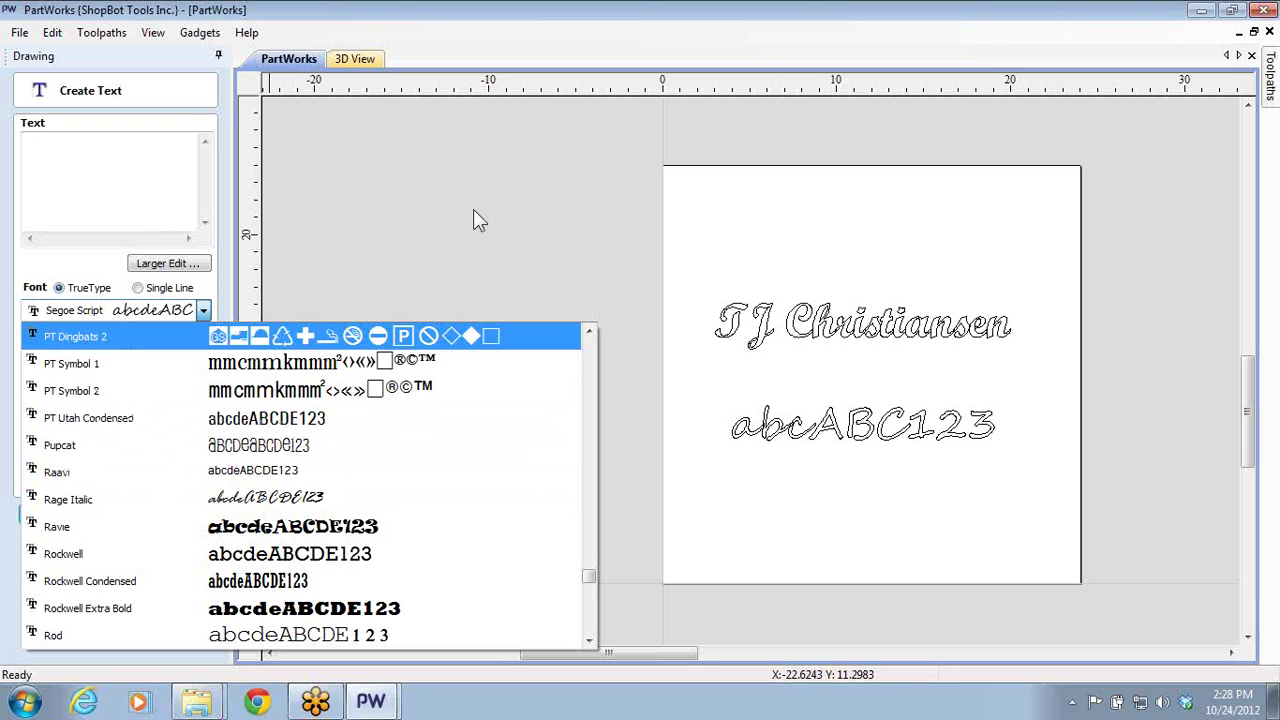
# - Replace the abcABC123 wording with the person's name in Segoe Script and apply it
pyautogui.click(823, 477)
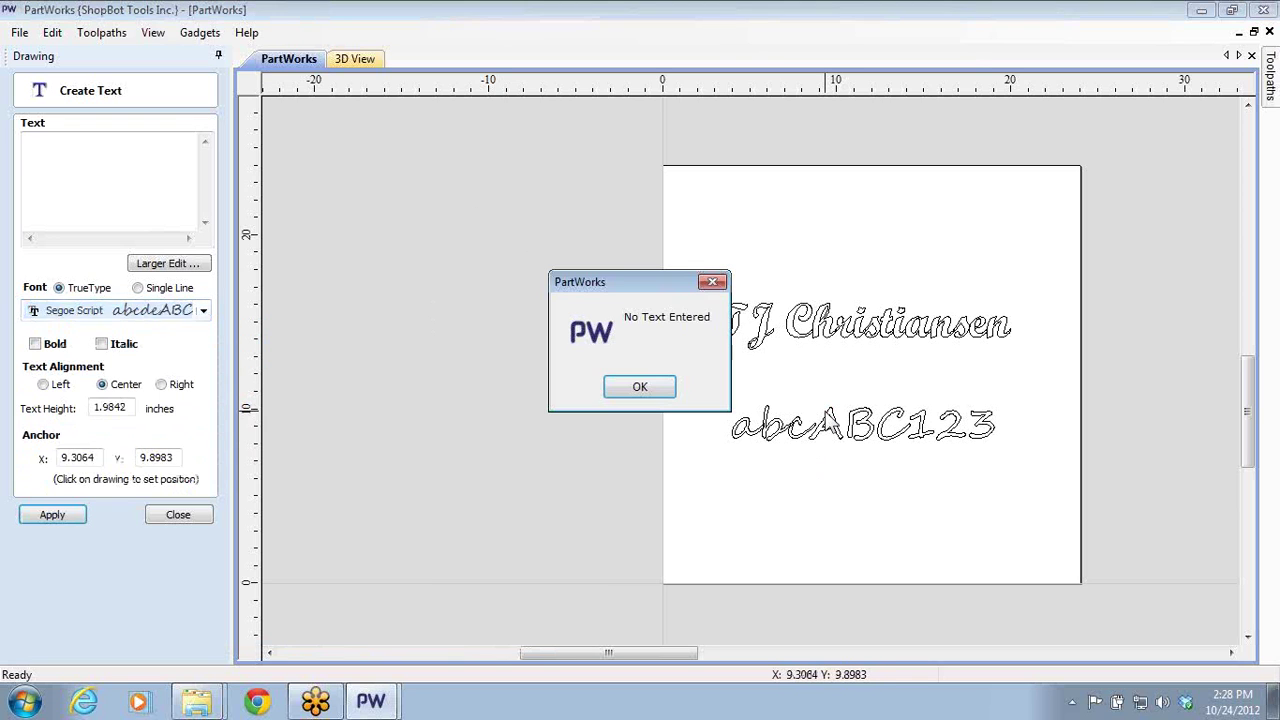
pyautogui.click(642, 388)
pyautogui.click(793, 428)
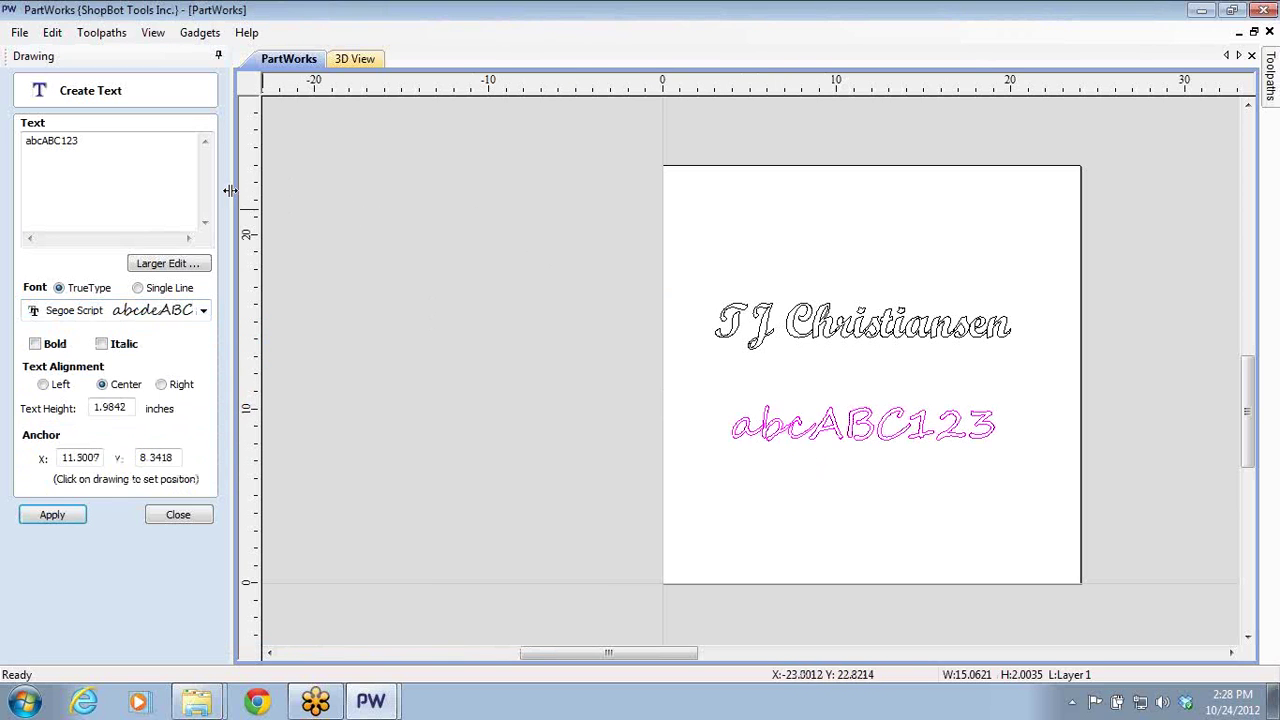
pyautogui.moveTo(106, 151); pyautogui.dragTo(3, 127)
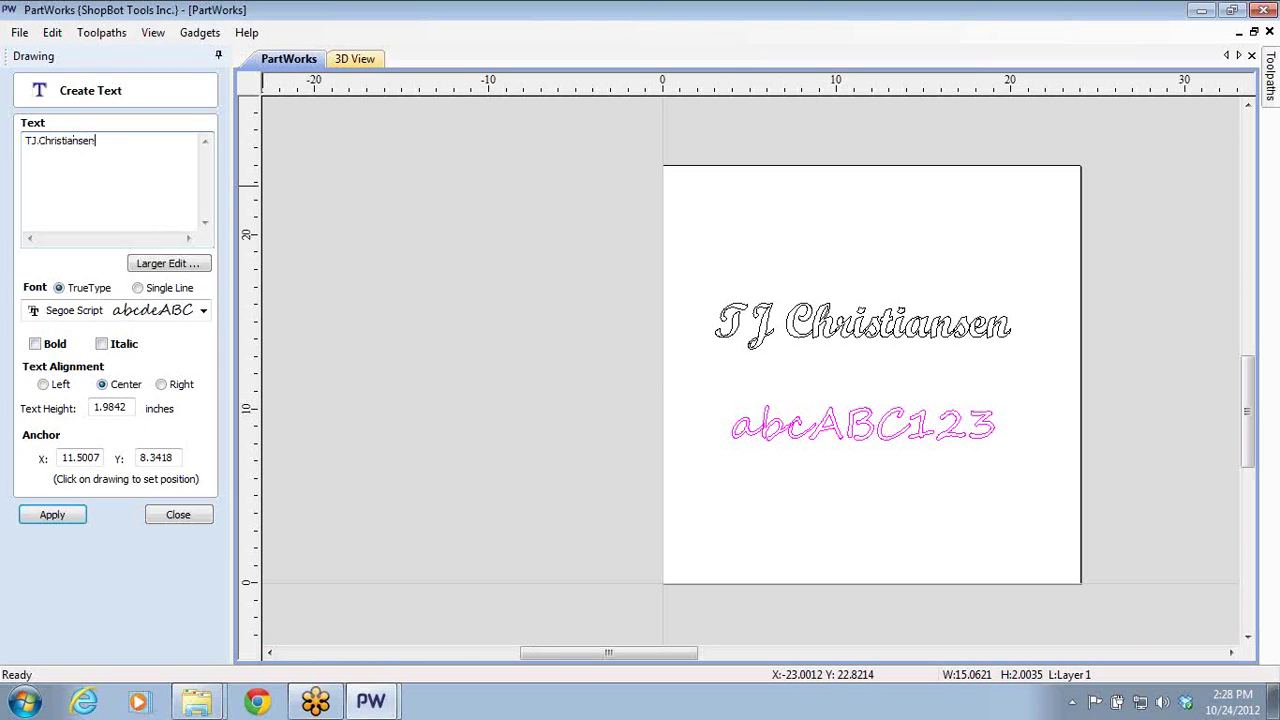
pyautogui.click(55, 519)
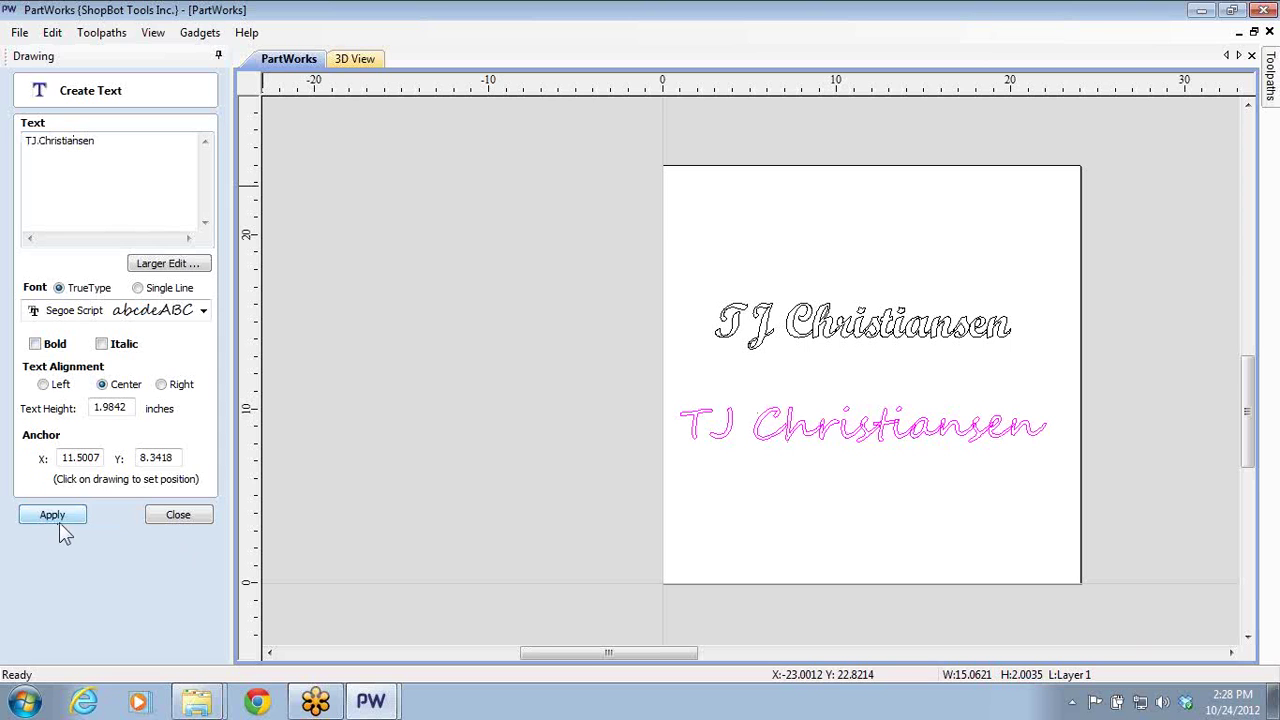
pyautogui.click(182, 521)
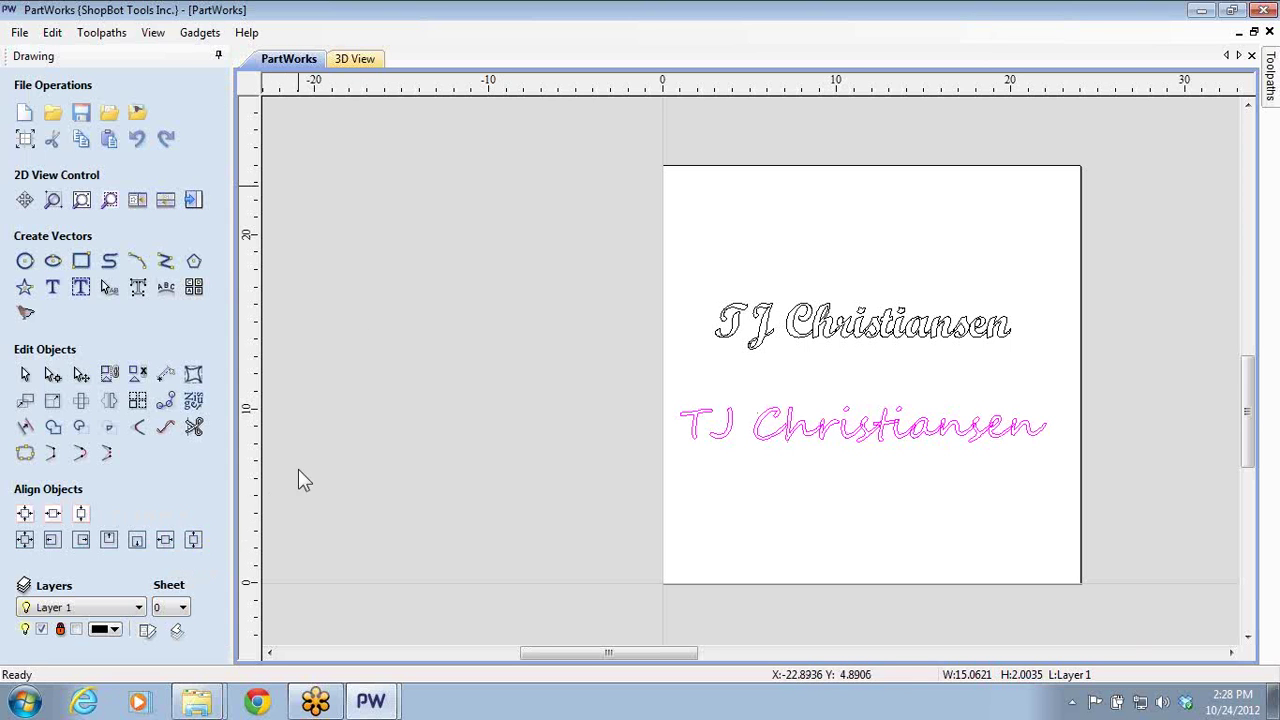
# - Recalculate V-Carve 2 for both name lines, preview it carved into Beech Dark, then return to 2D
pyautogui.click(191, 203)
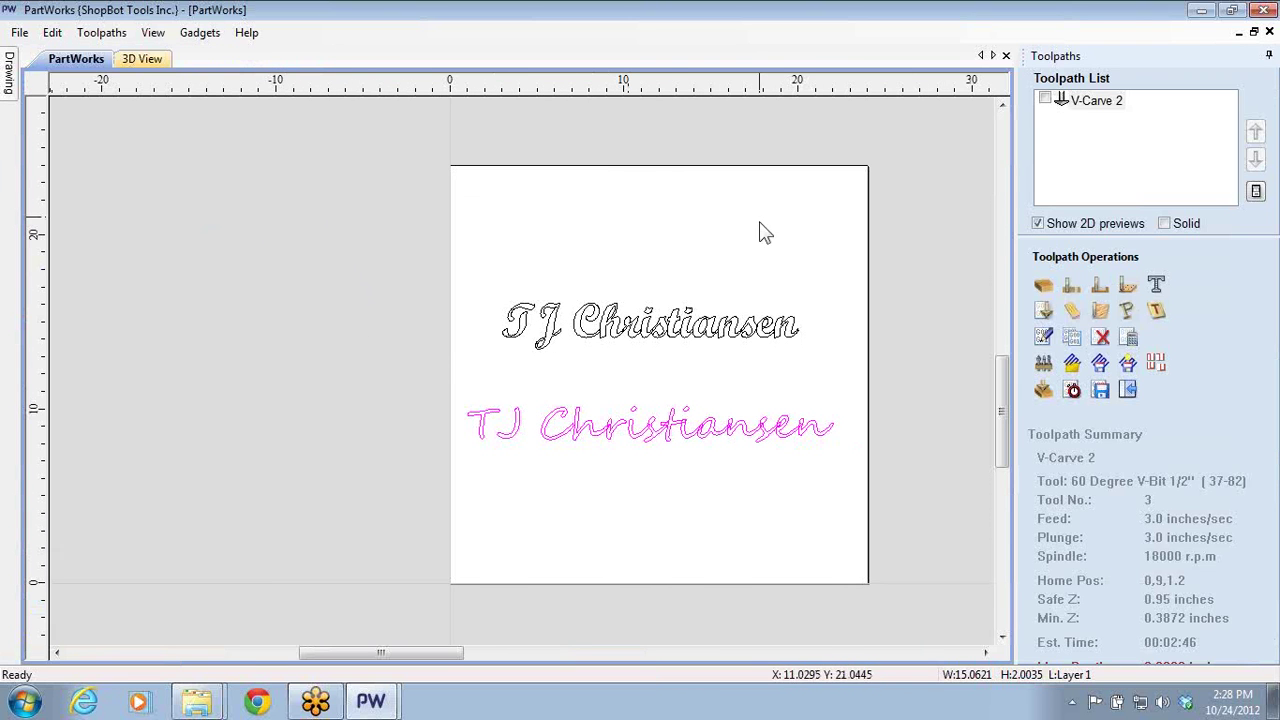
pyautogui.click(1037, 224)
pyautogui.doubleClick(1068, 104)
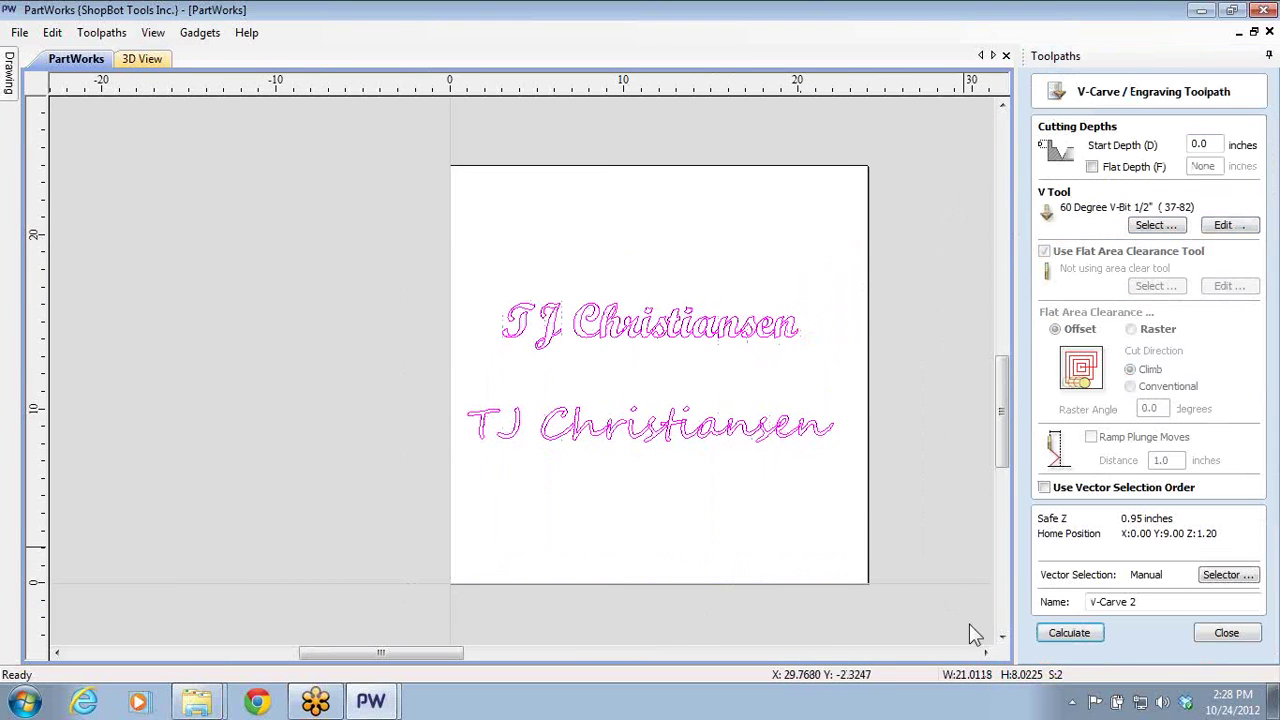
pyautogui.click(1072, 630)
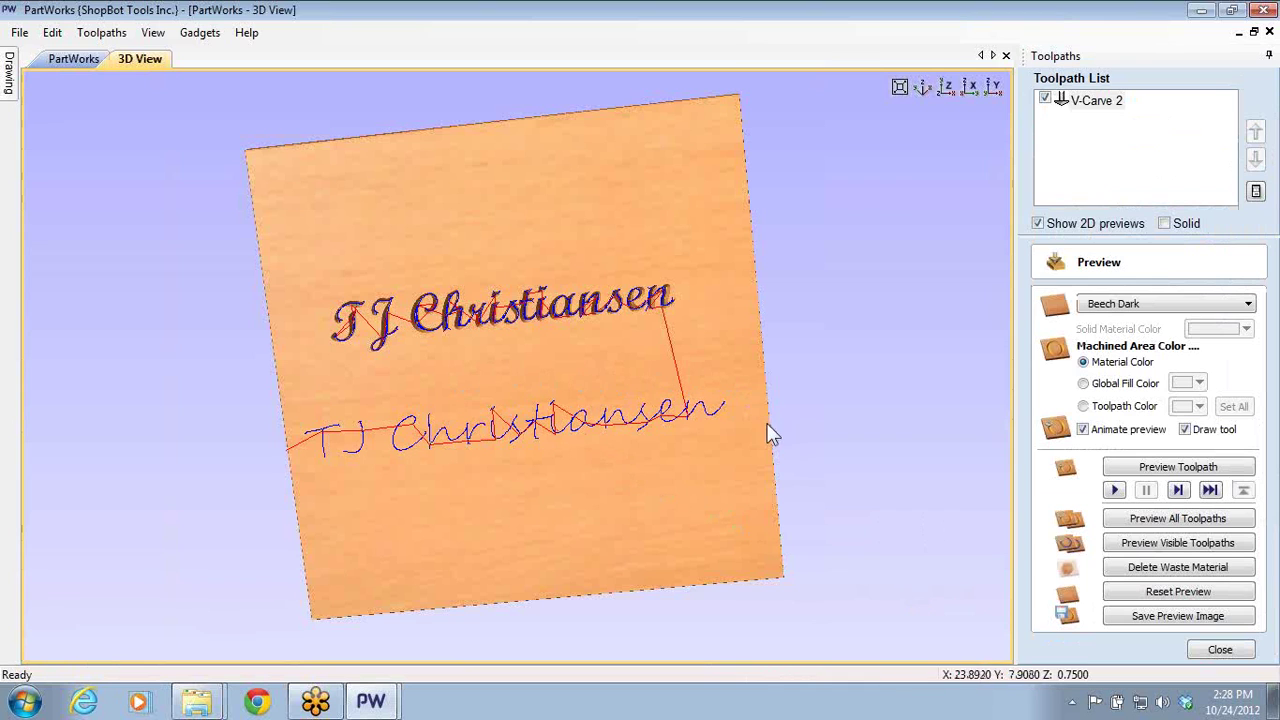
pyautogui.click(1146, 542)
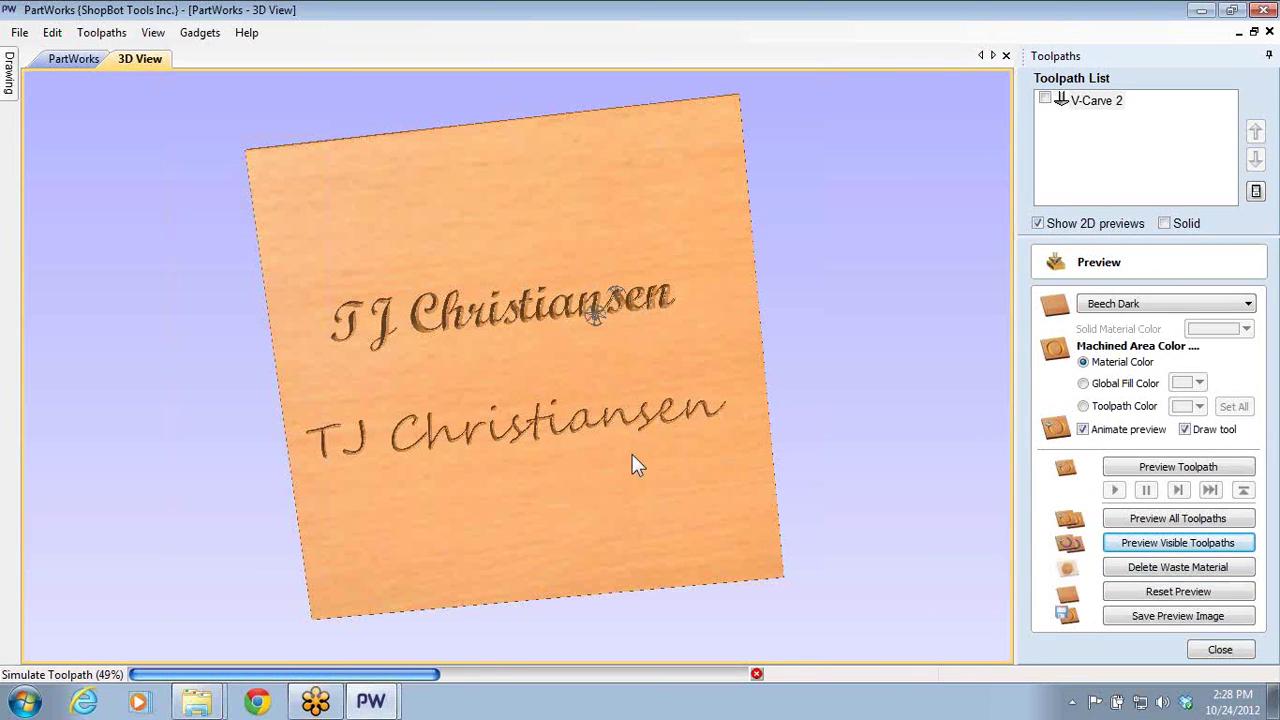
pyautogui.scroll(3, 599, 443)
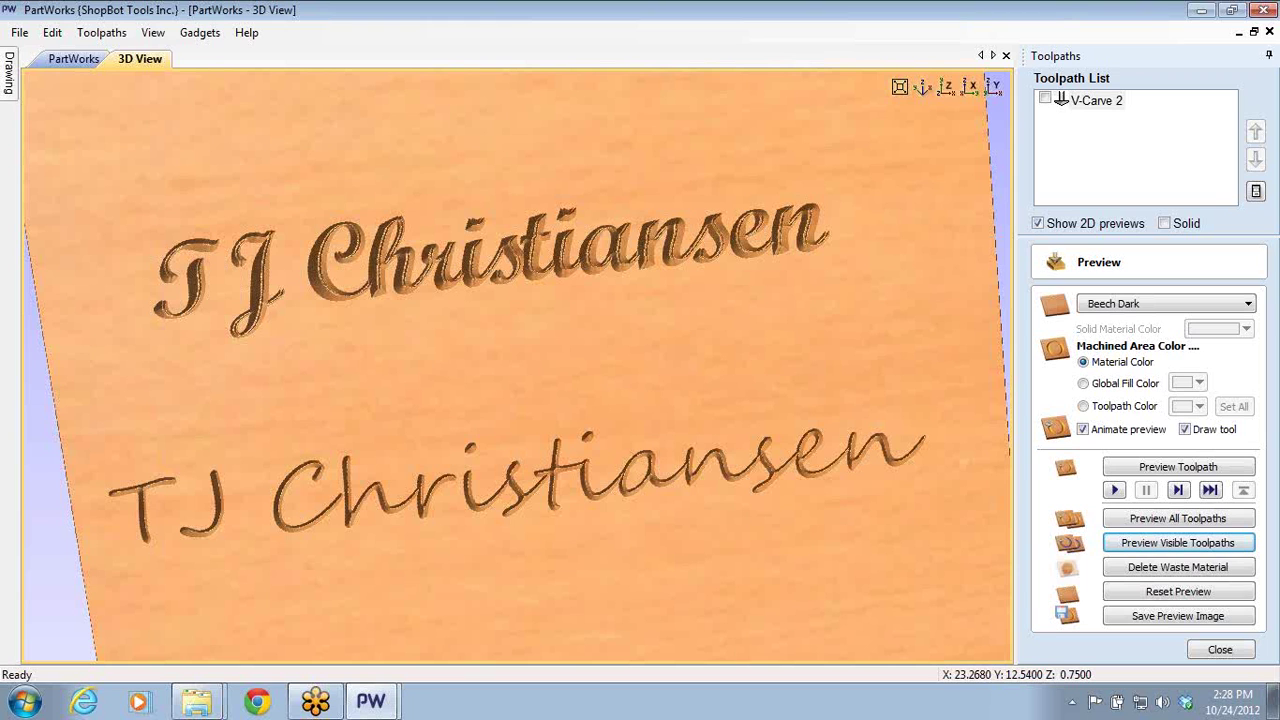
pyautogui.click(68, 57)
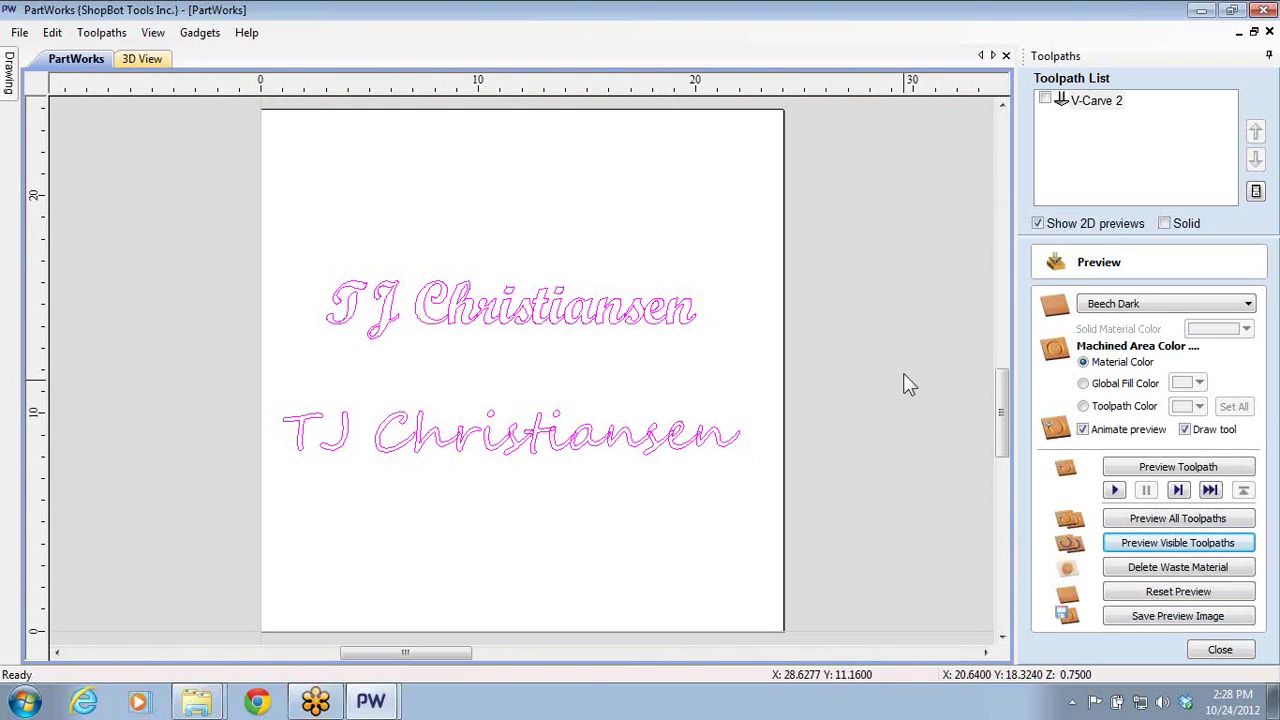
# - Deselect the text, close the preview settings and return to the drawing tools
pyautogui.click(737, 394)
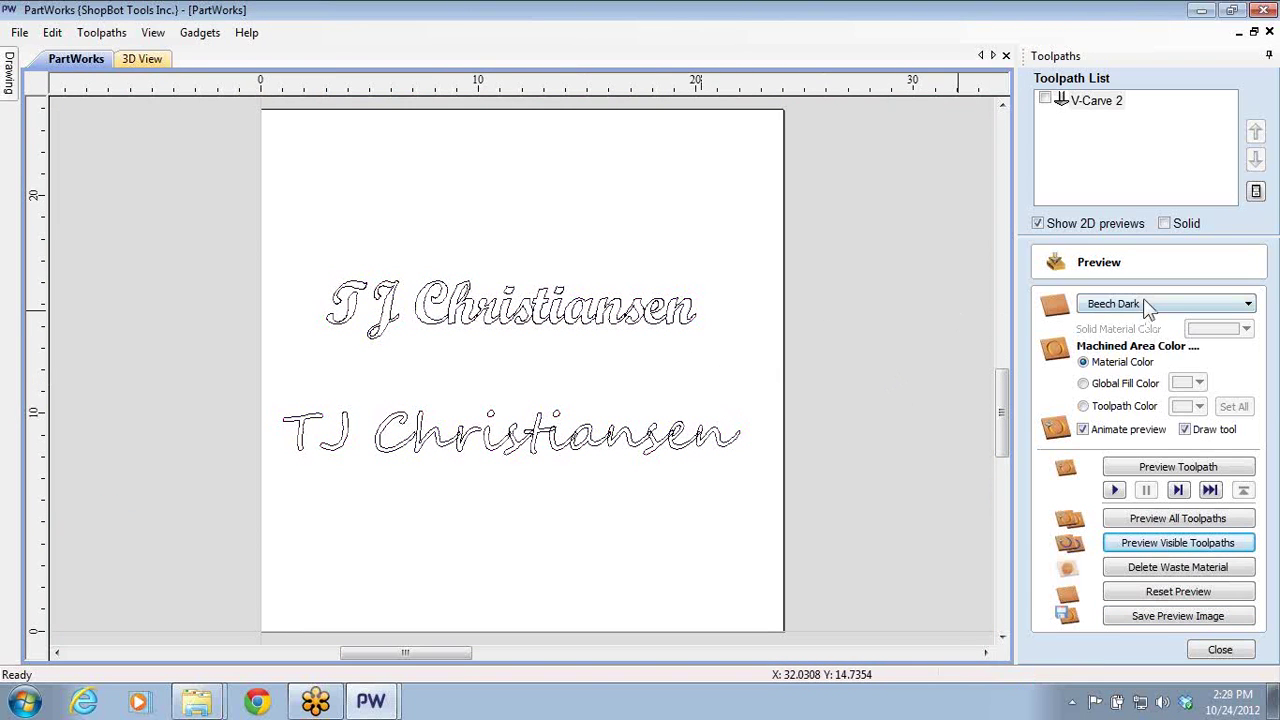
pyautogui.click(1220, 651)
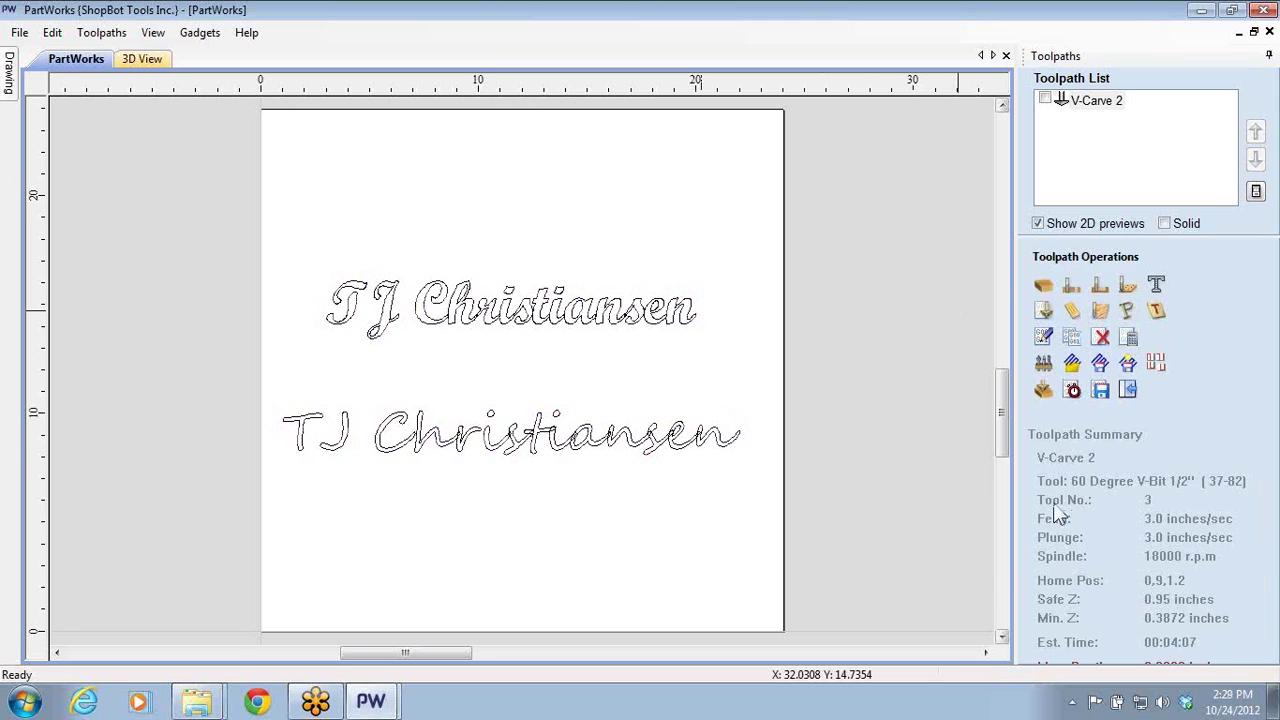
pyautogui.click(1120, 385)
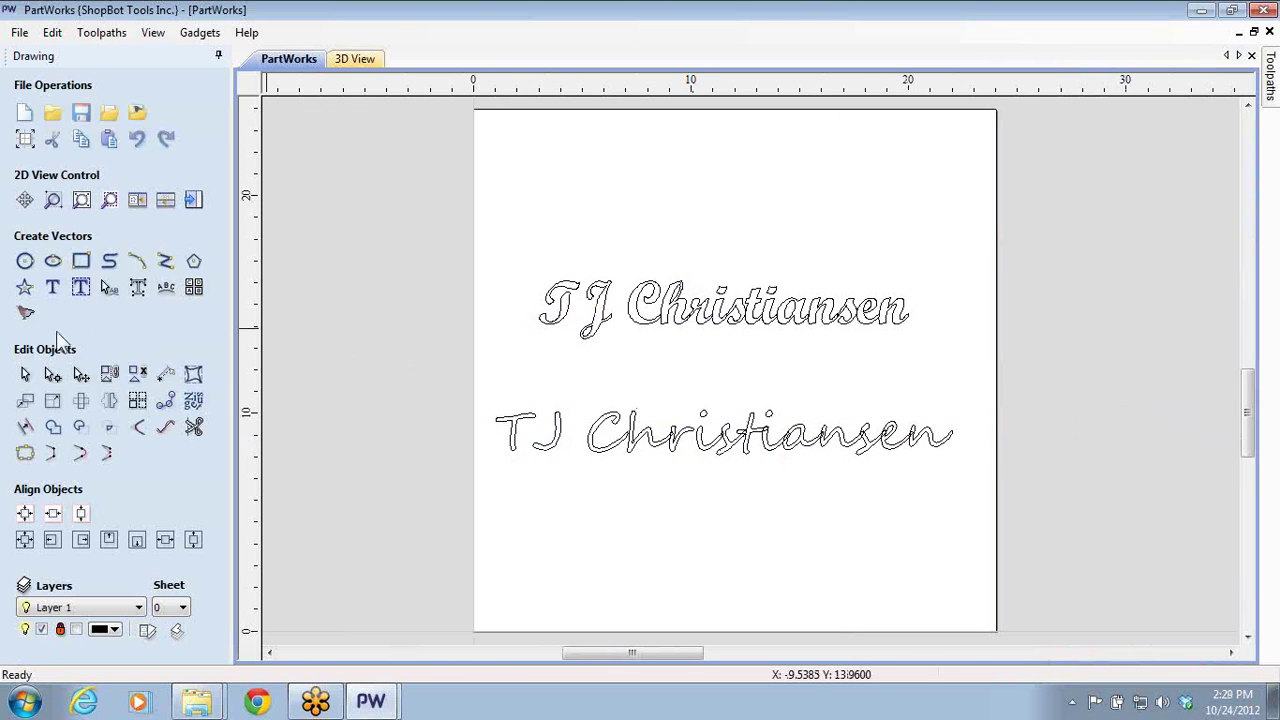
# - Create the name in the single-line Fraktur 2L font and drag it below the other two lines
pyautogui.click(52, 287)
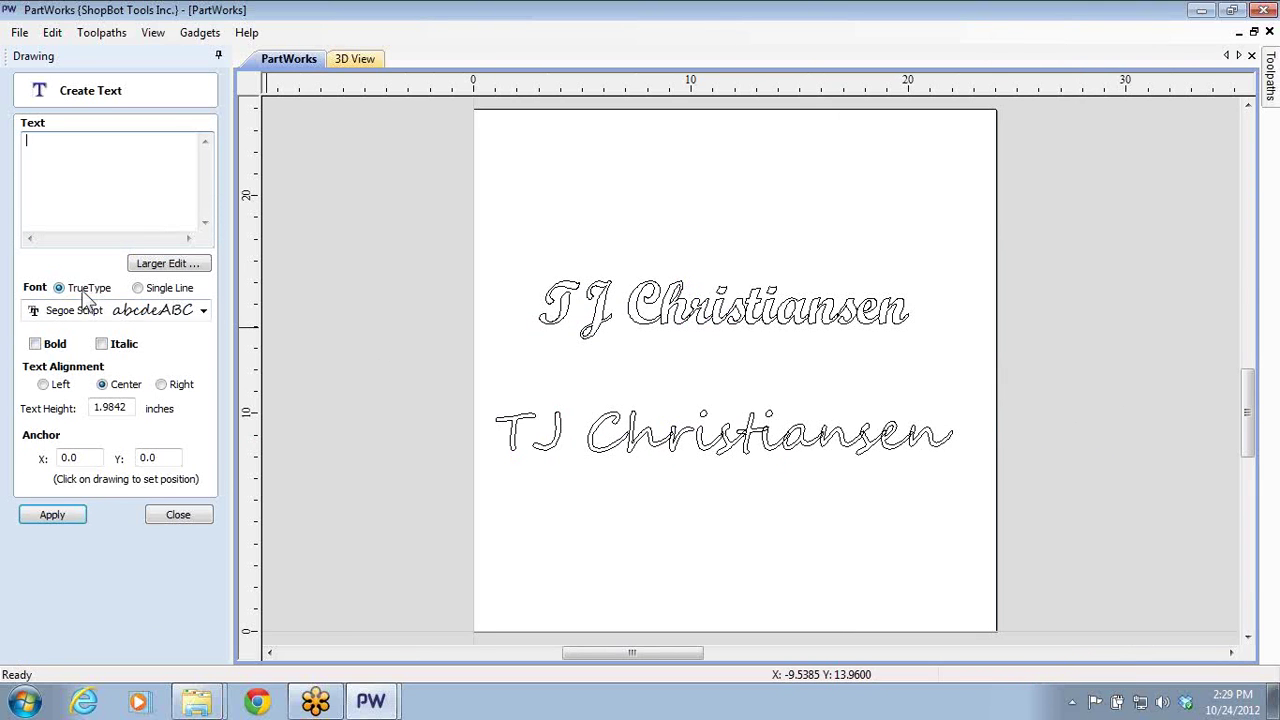
pyautogui.click(138, 289)
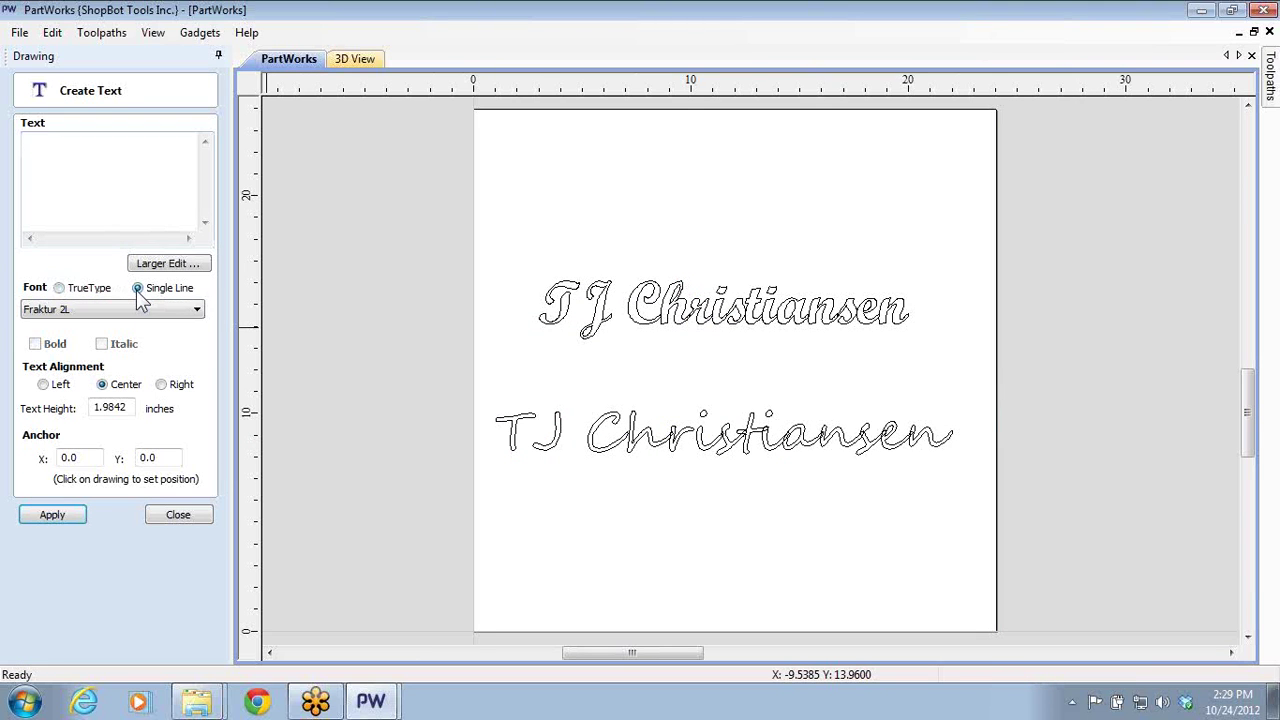
pyautogui.click(197, 310)
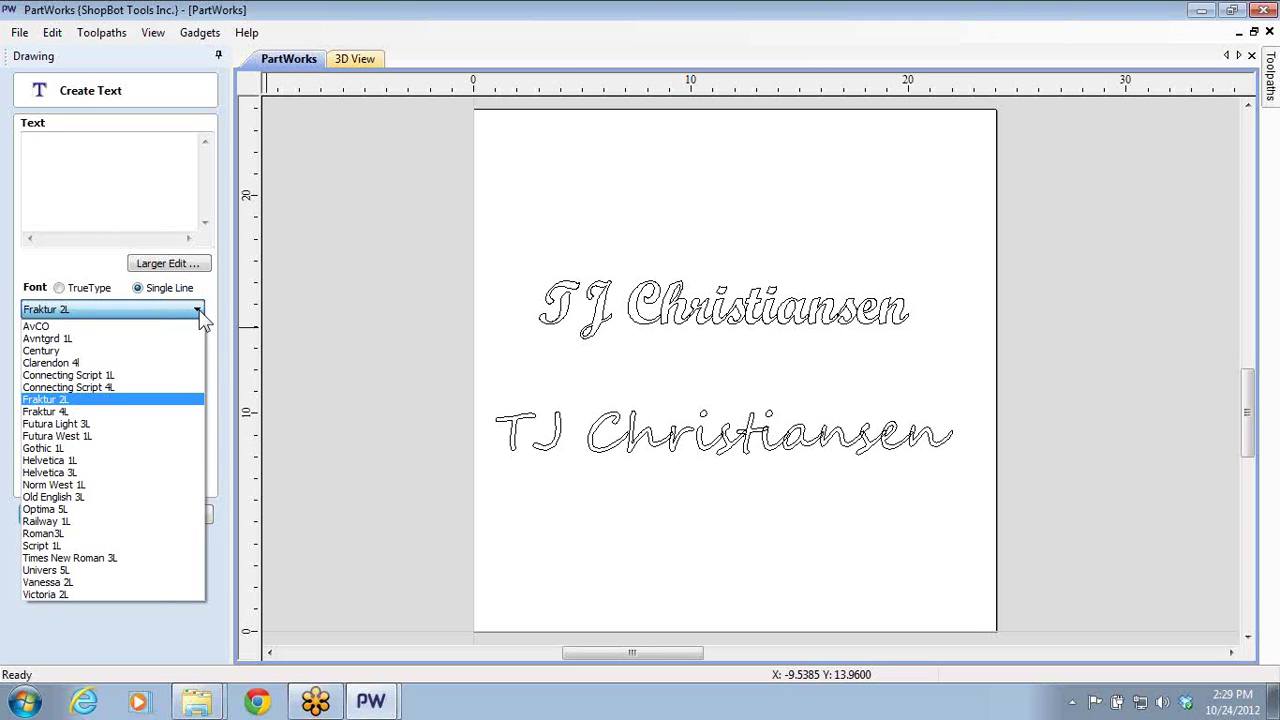
pyautogui.click(199, 314)
pyautogui.click(89, 179)
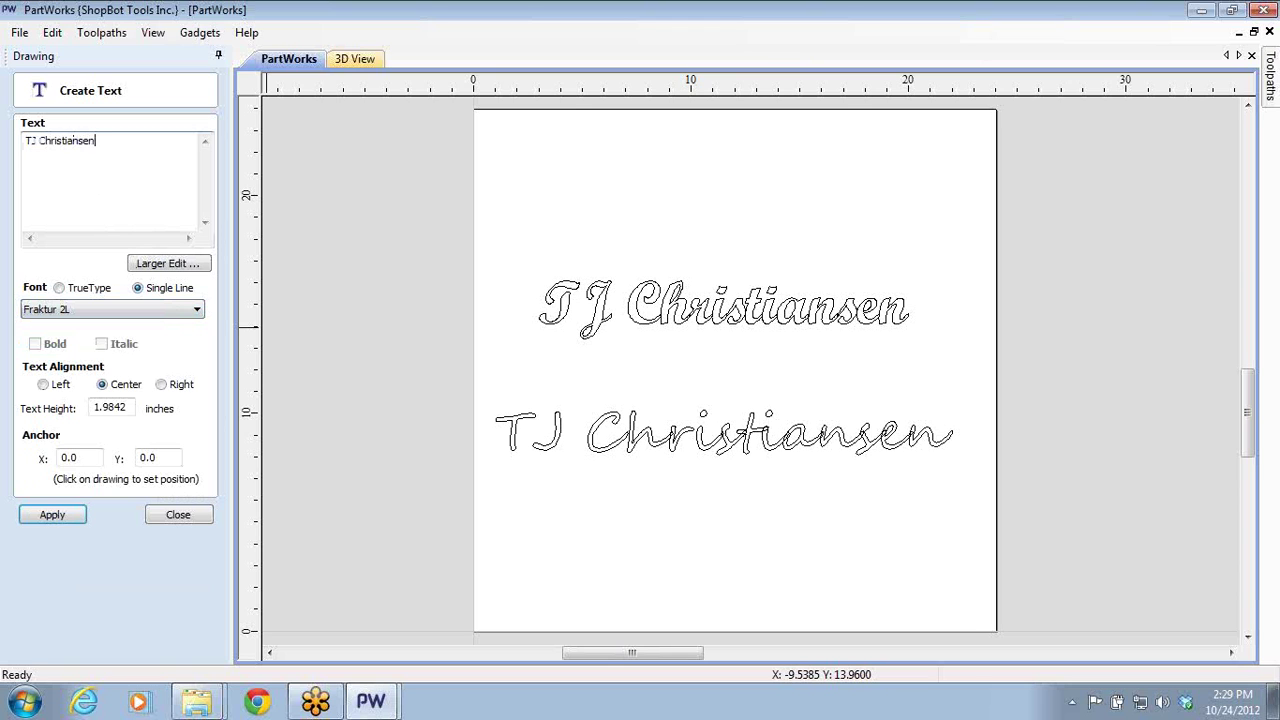
pyautogui.click(78, 517)
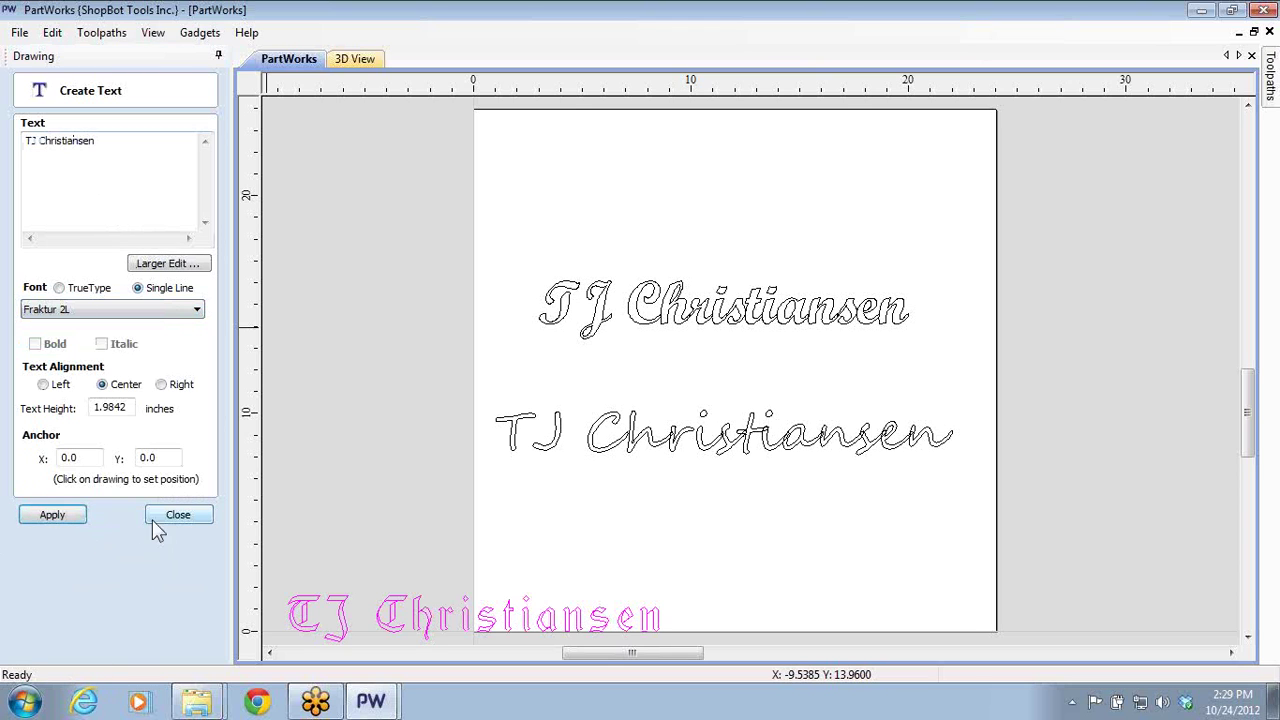
pyautogui.click(197, 520)
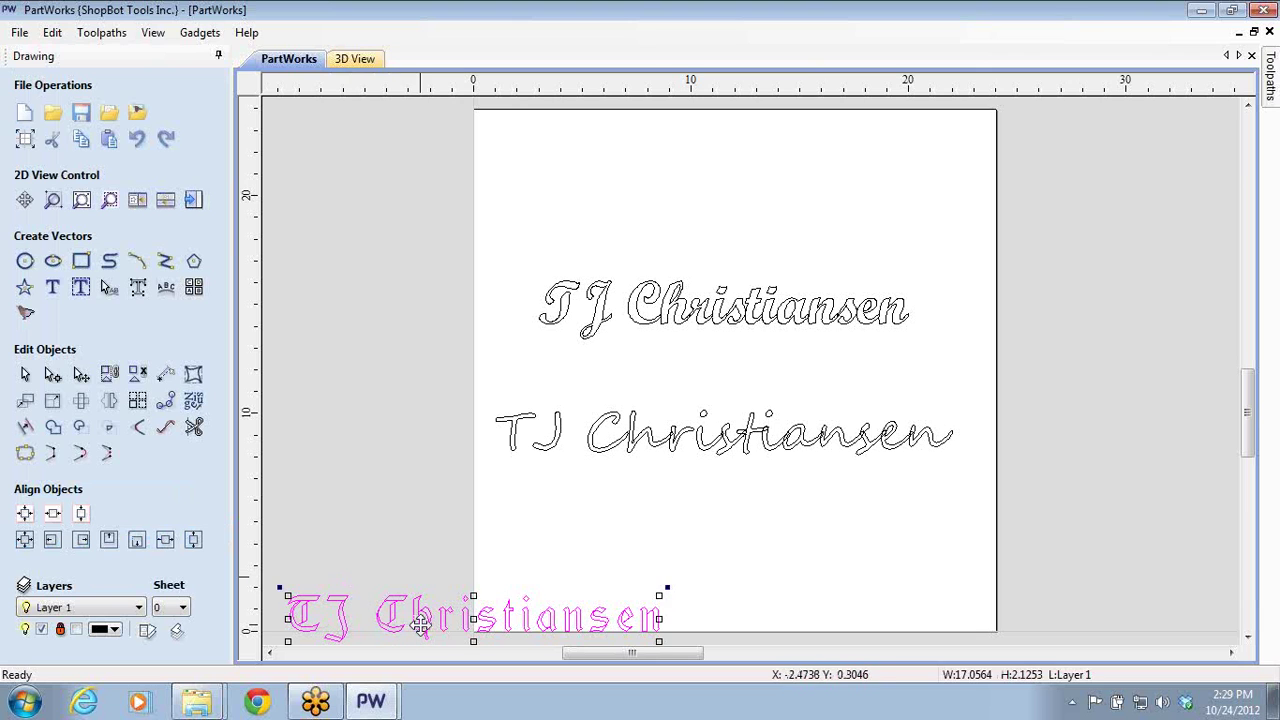
pyautogui.moveTo(417, 623)
pyautogui.mouseDown()
pyautogui.moveTo(700, 560)
pyautogui.moveTo(666, 548)
pyautogui.mouseUp()
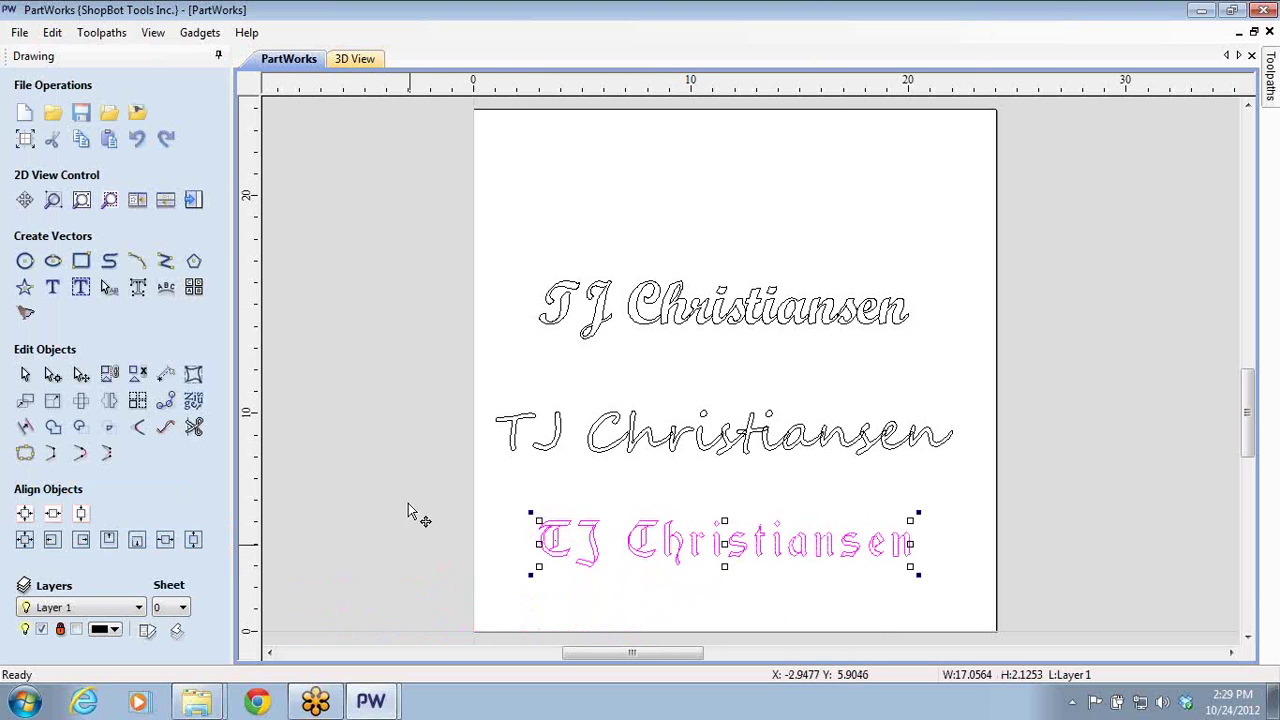
# - Recalculate V-Carve 2 with all three name lines selected, dismissing the open-vector, cut-through and no-toolpath warnings
pyautogui.click(193, 200)
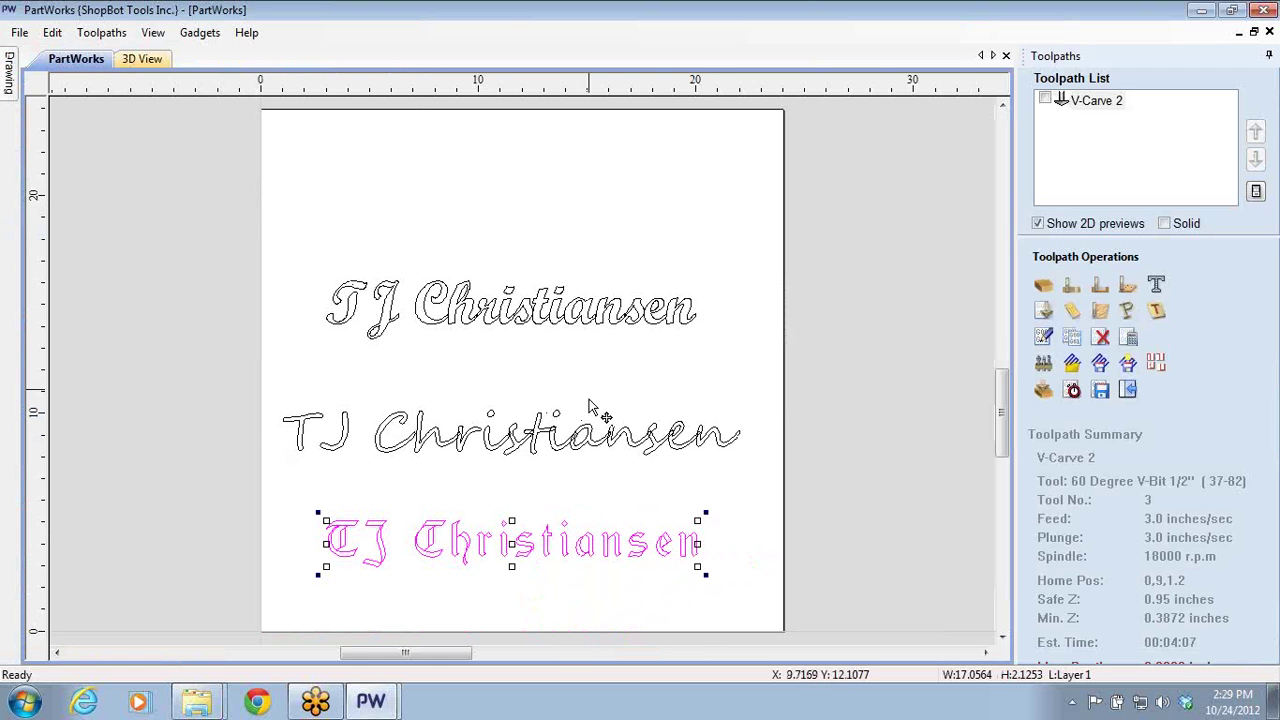
pyautogui.doubleClick(1105, 100)
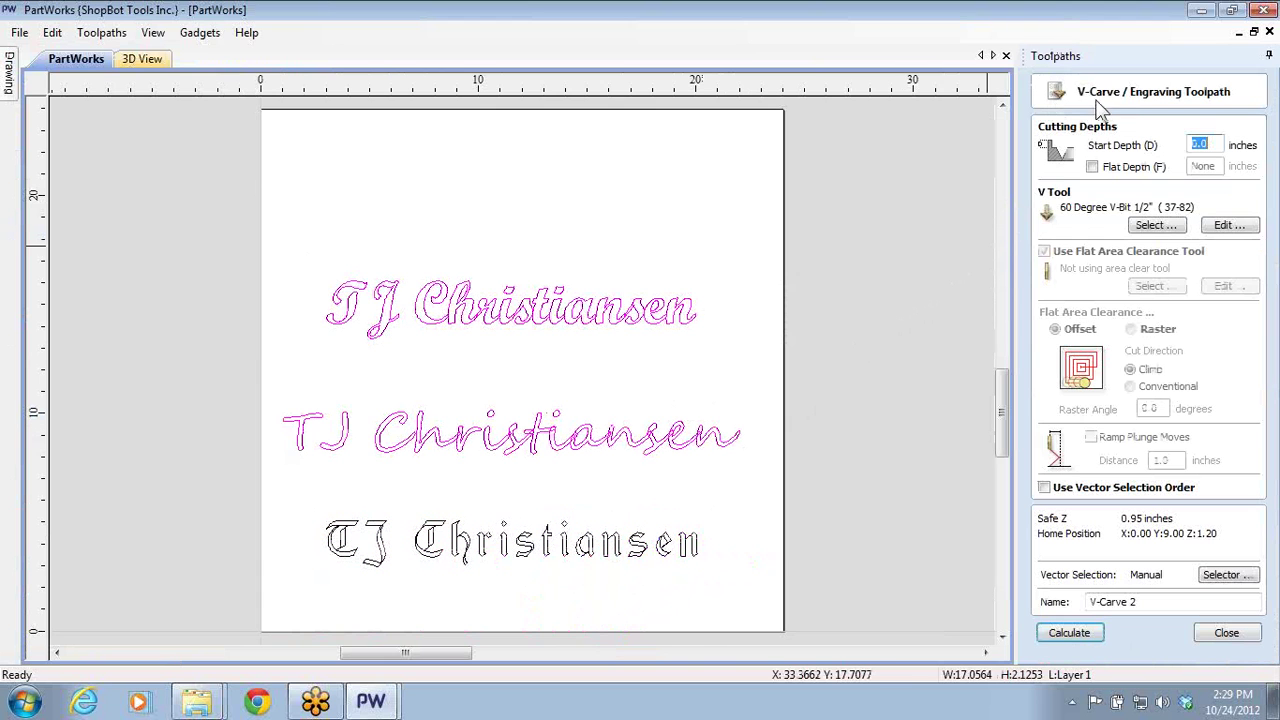
pyautogui.click(286, 343)
pyautogui.moveTo(270, 238); pyautogui.dragTo(808, 606)
pyautogui.click(1069, 636)
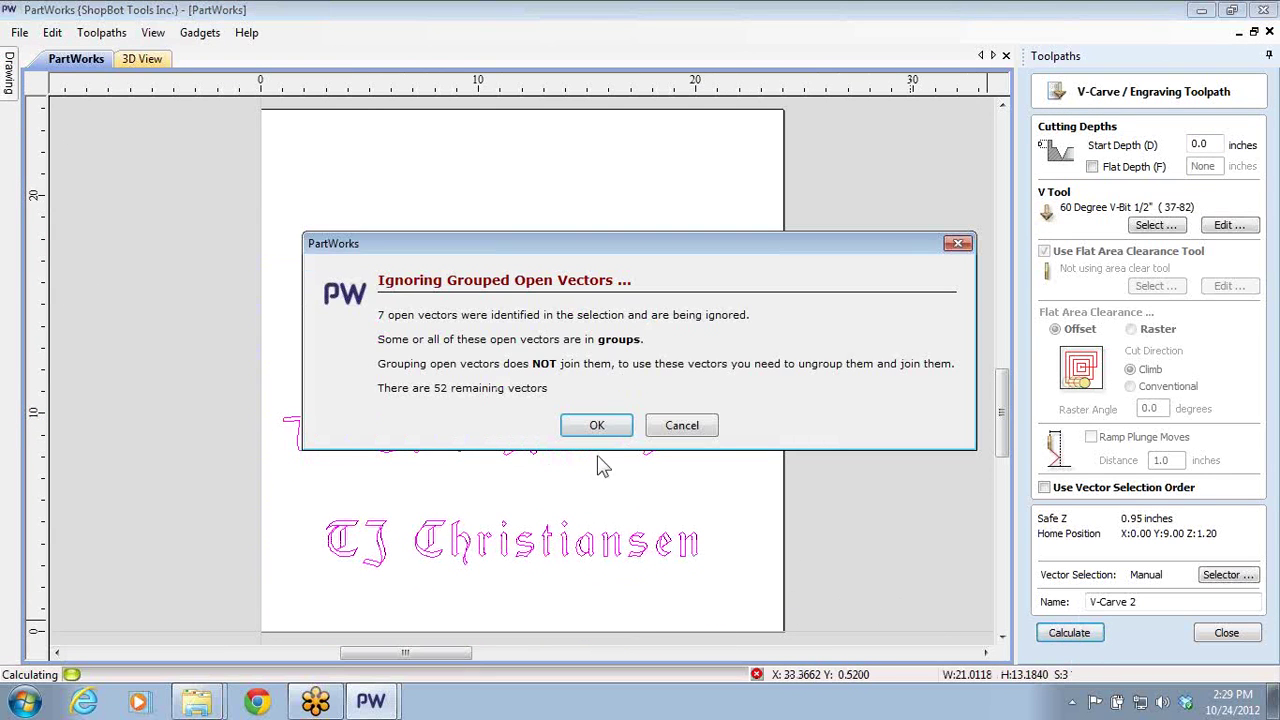
pyautogui.click(586, 428)
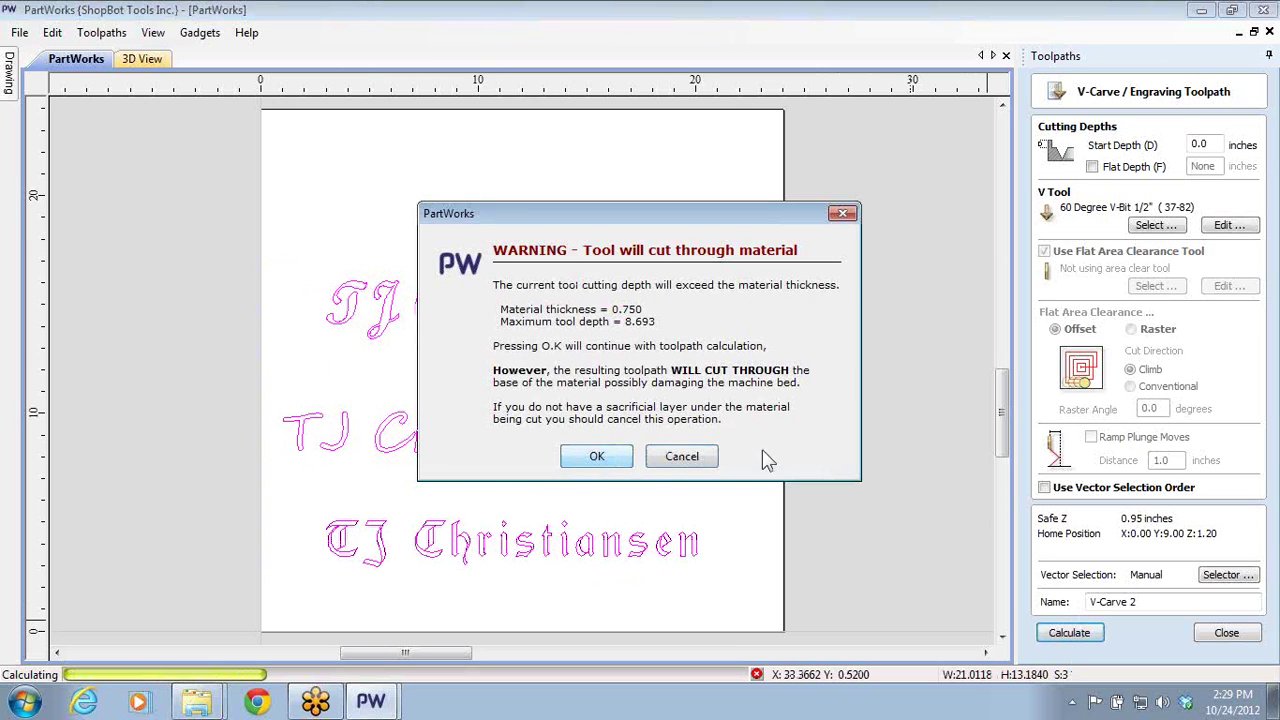
pyautogui.click(697, 462)
pyautogui.click(630, 390)
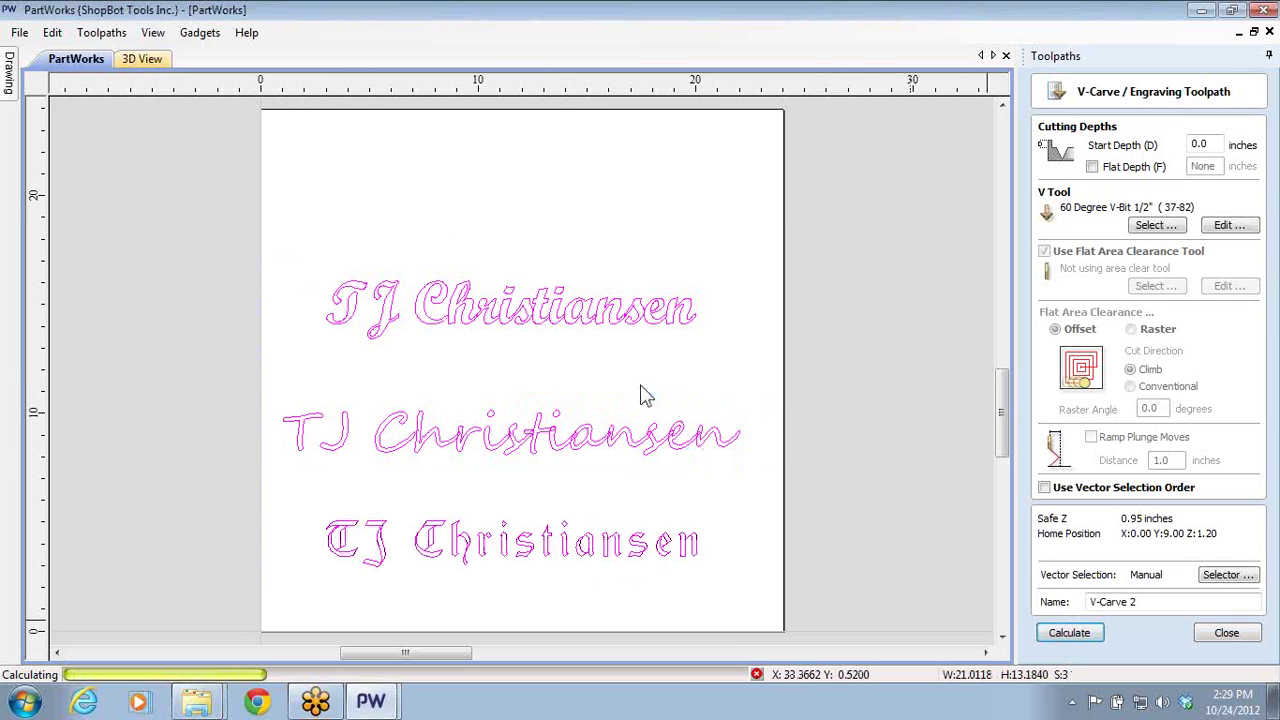
# - Retry V-Carve 2 on only the bottom Old English text, cancel the cut-through warning, and close
pyautogui.click(830, 456)
pyautogui.moveTo(300, 506); pyautogui.dragTo(736, 578)
pyautogui.click(1062, 632)
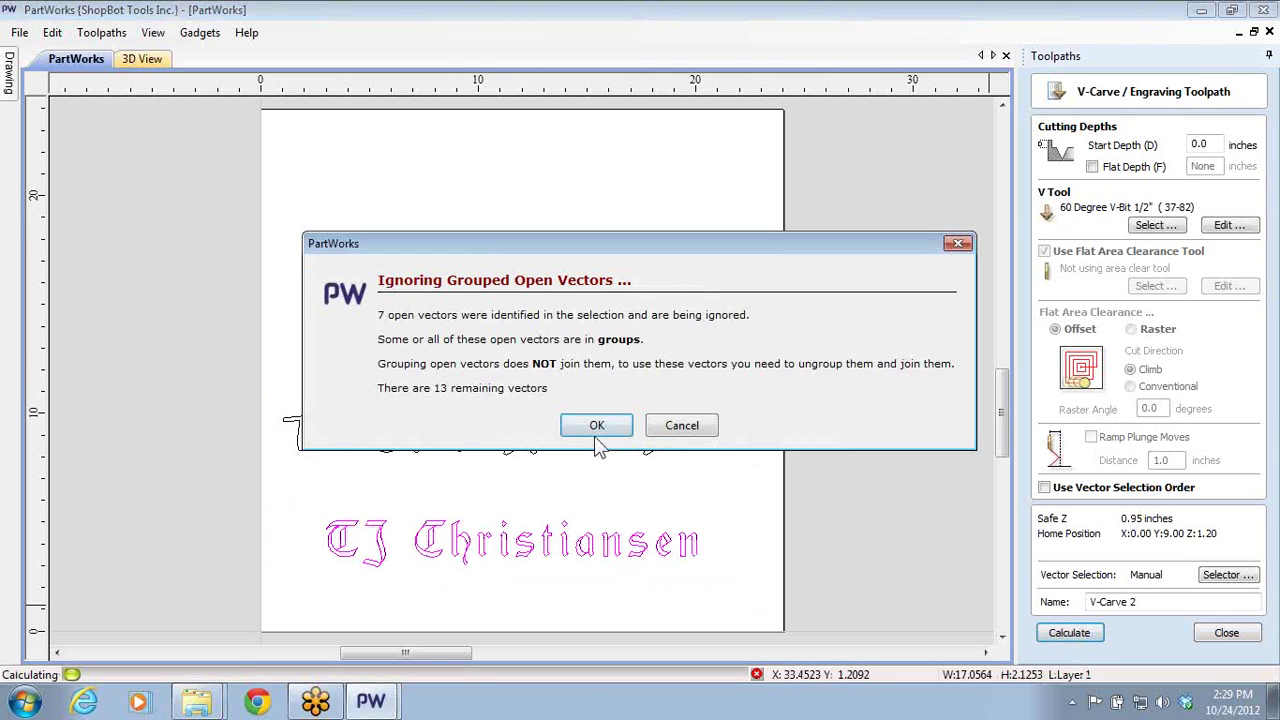
pyautogui.click(593, 428)
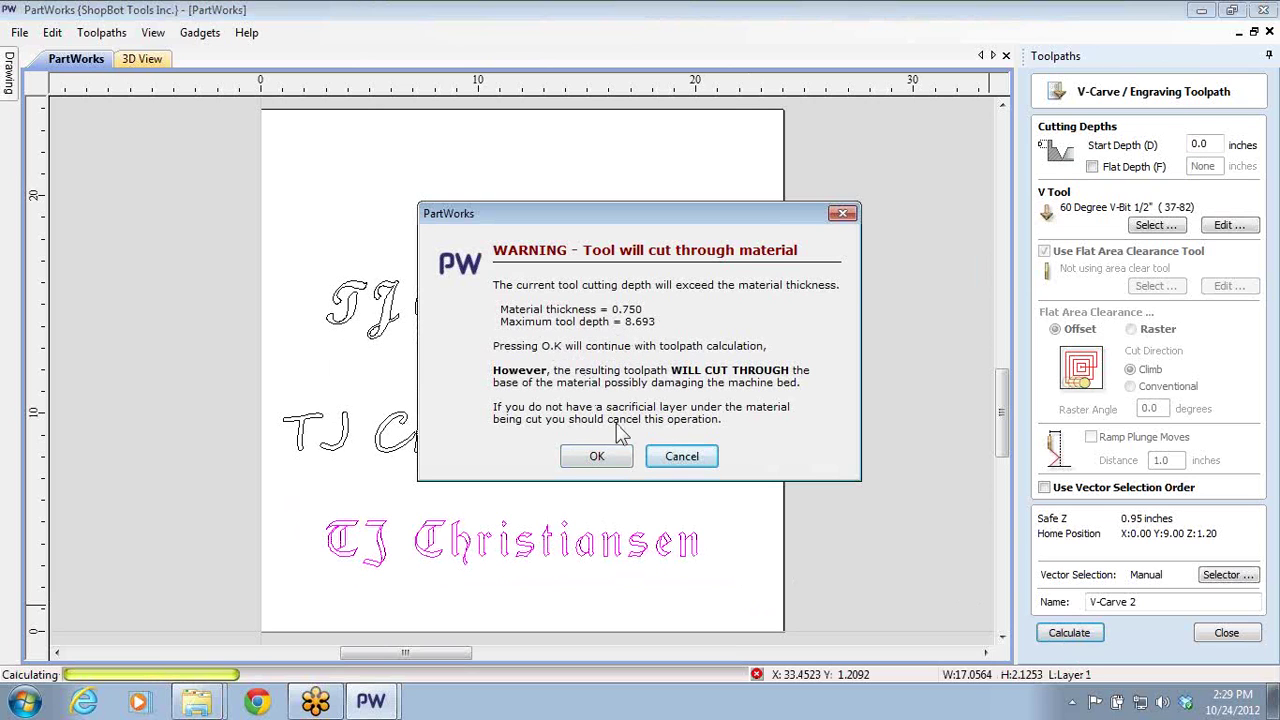
pyautogui.click(682, 452)
pyautogui.click(640, 387)
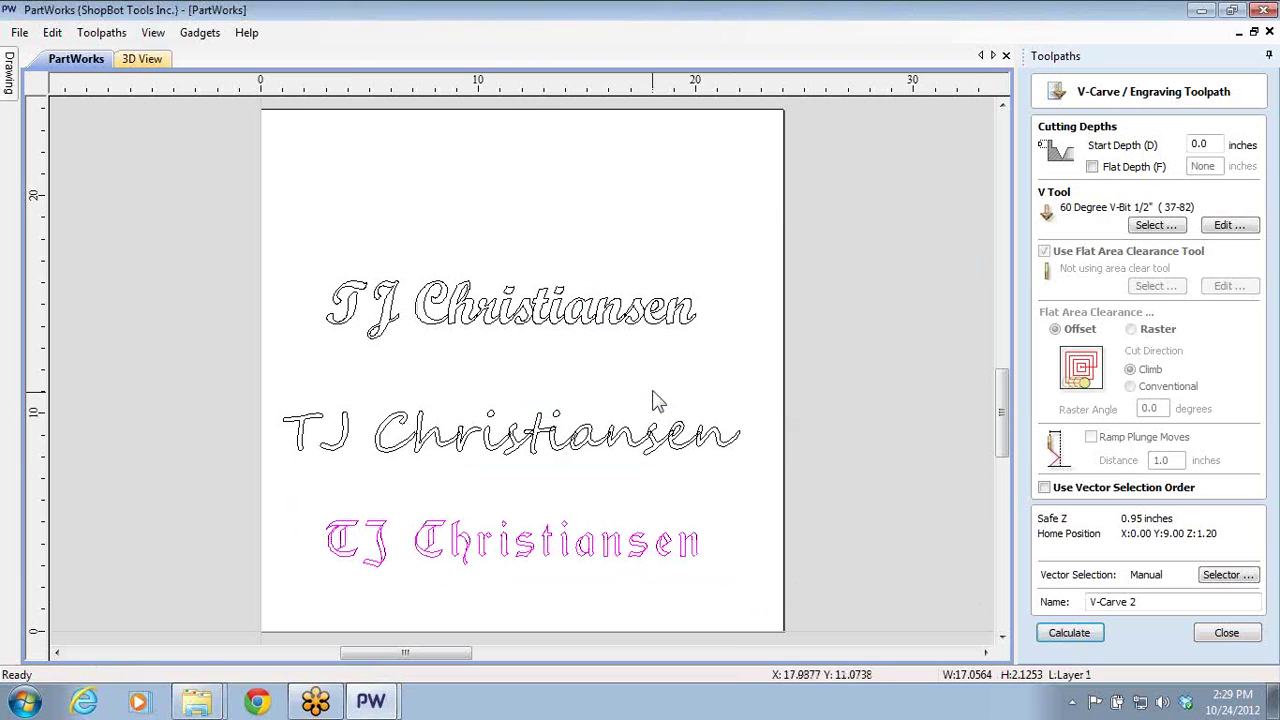
pyautogui.click(1224, 638)
# - Open Create Text in the drawing tools and browse the TrueType fonts, keeping Times New Roman
pyautogui.click(1128, 392)
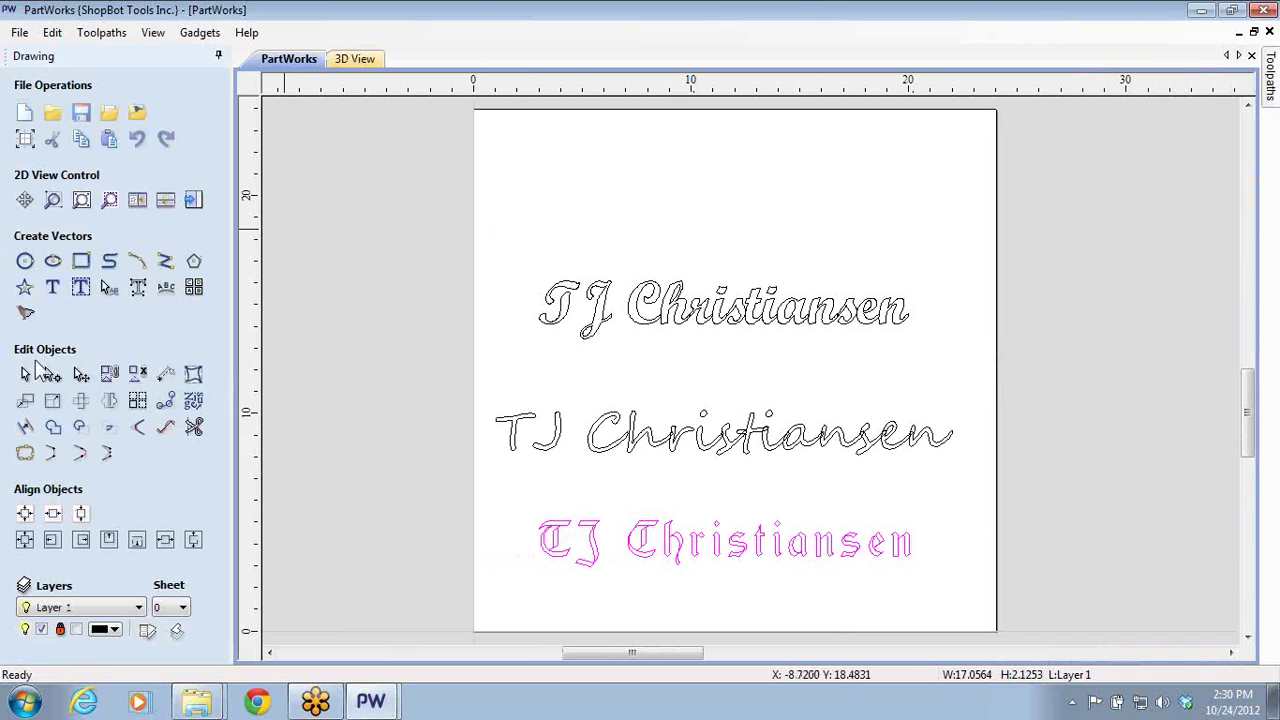
pyautogui.click(370, 425)
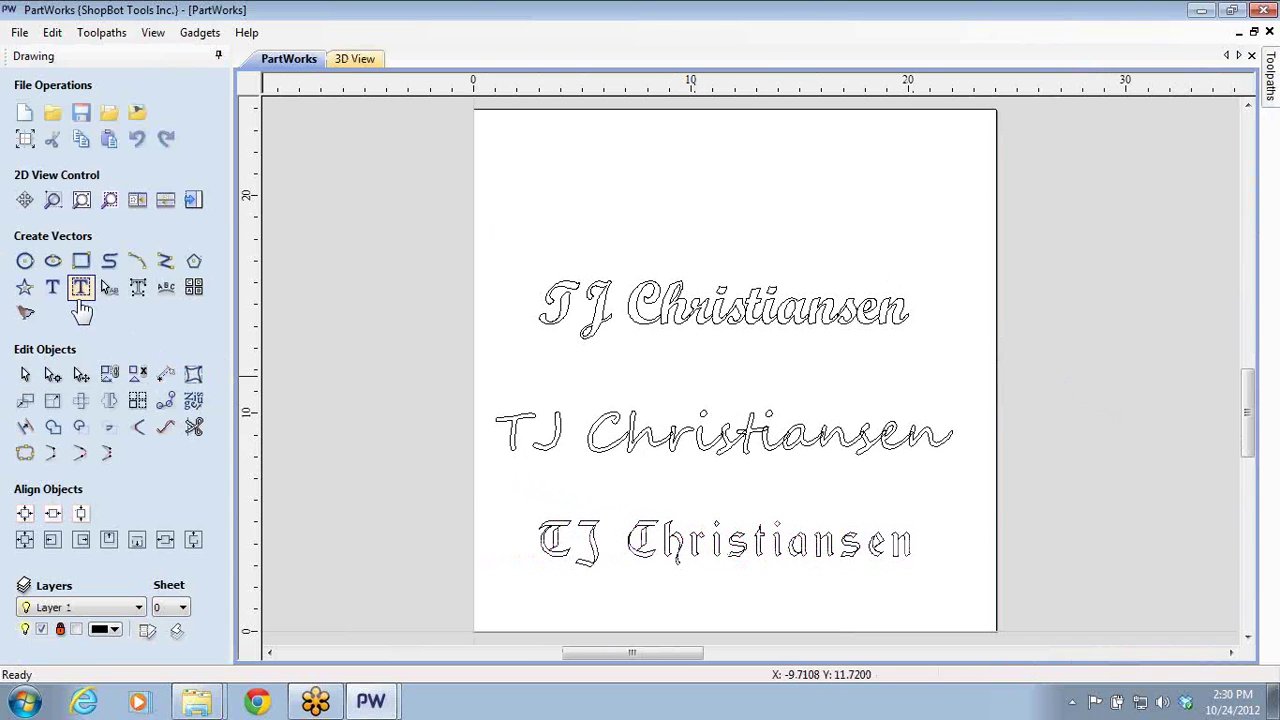
pyautogui.click(52, 287)
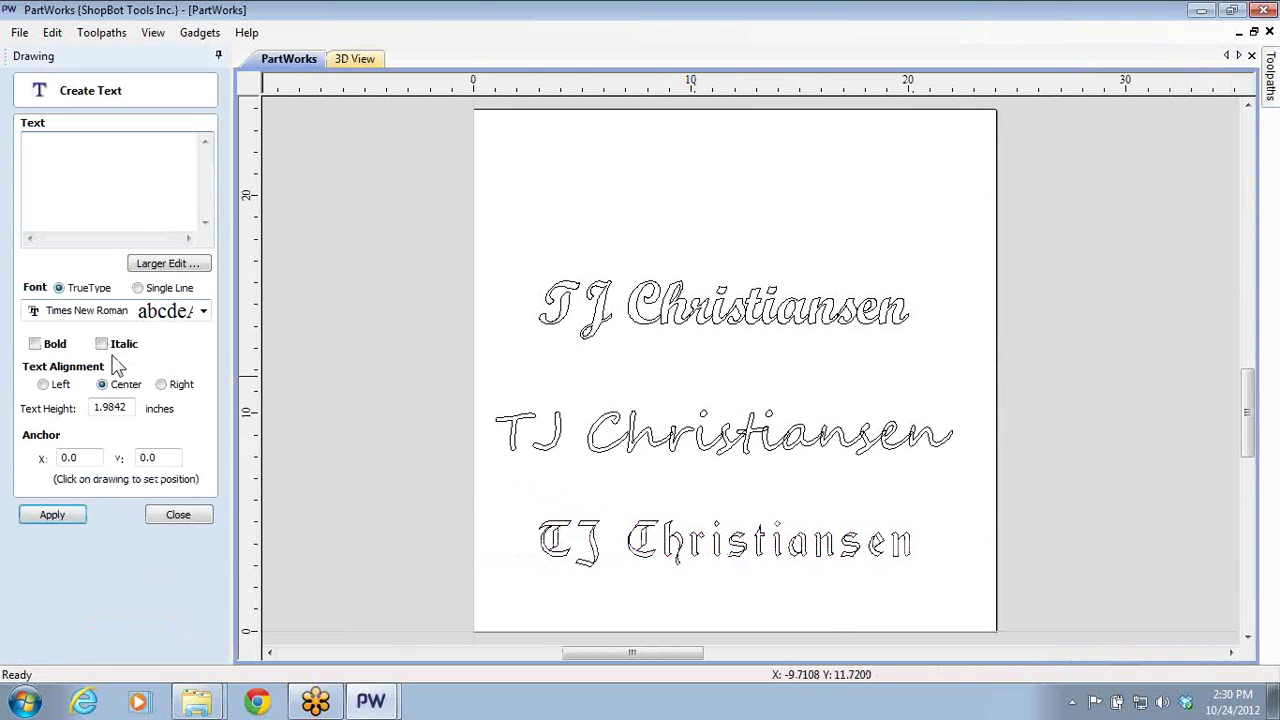
pyautogui.click(163, 311)
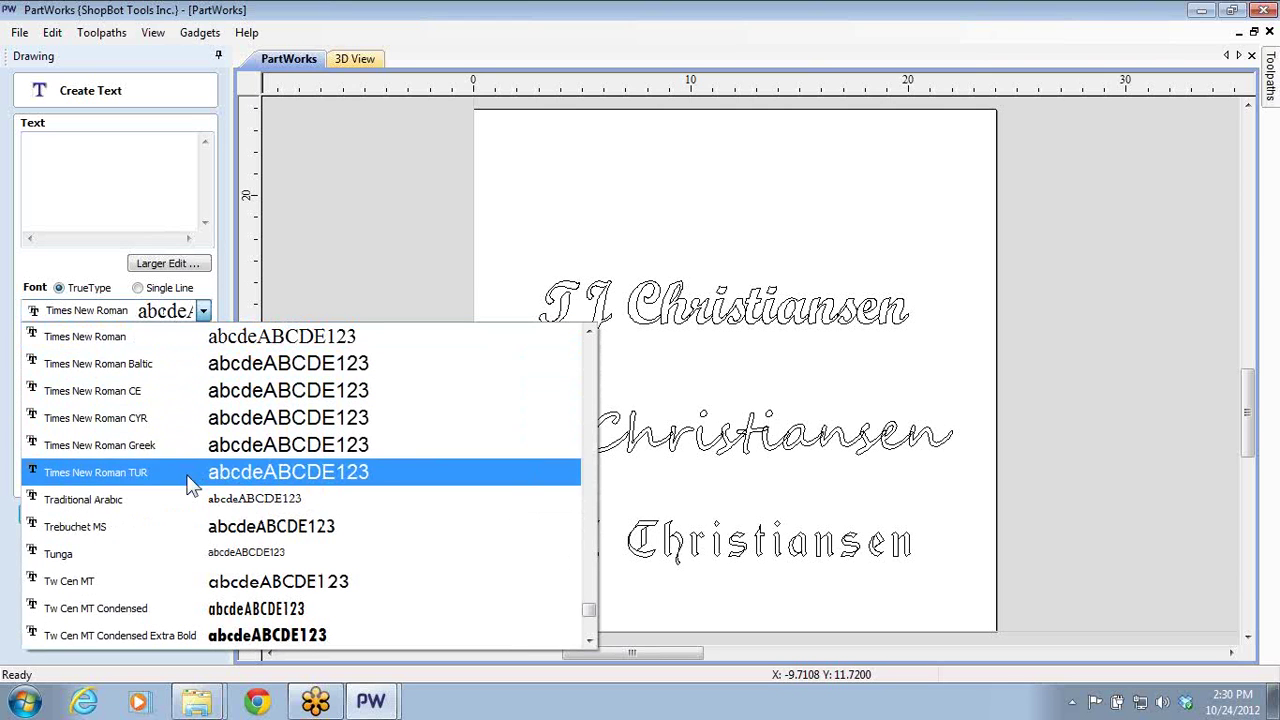
pyautogui.scroll(-7, 191, 480)
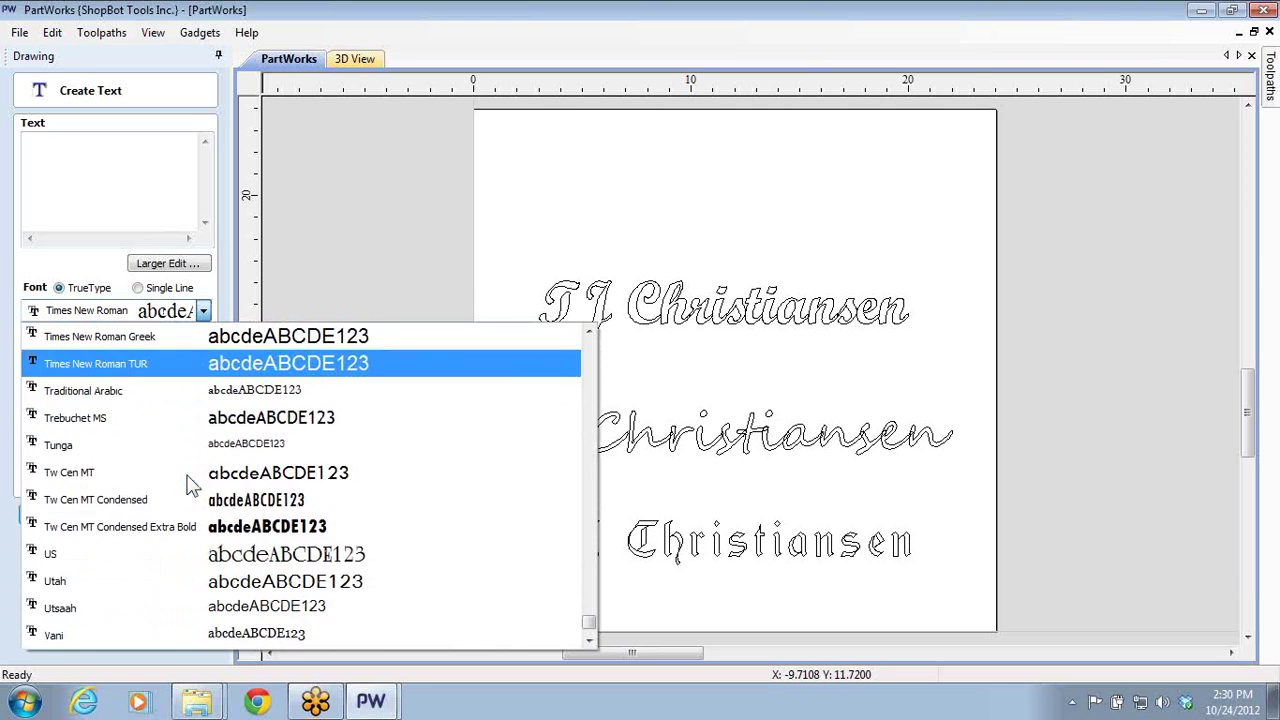
pyautogui.click(170, 312)
pyautogui.click(203, 311)
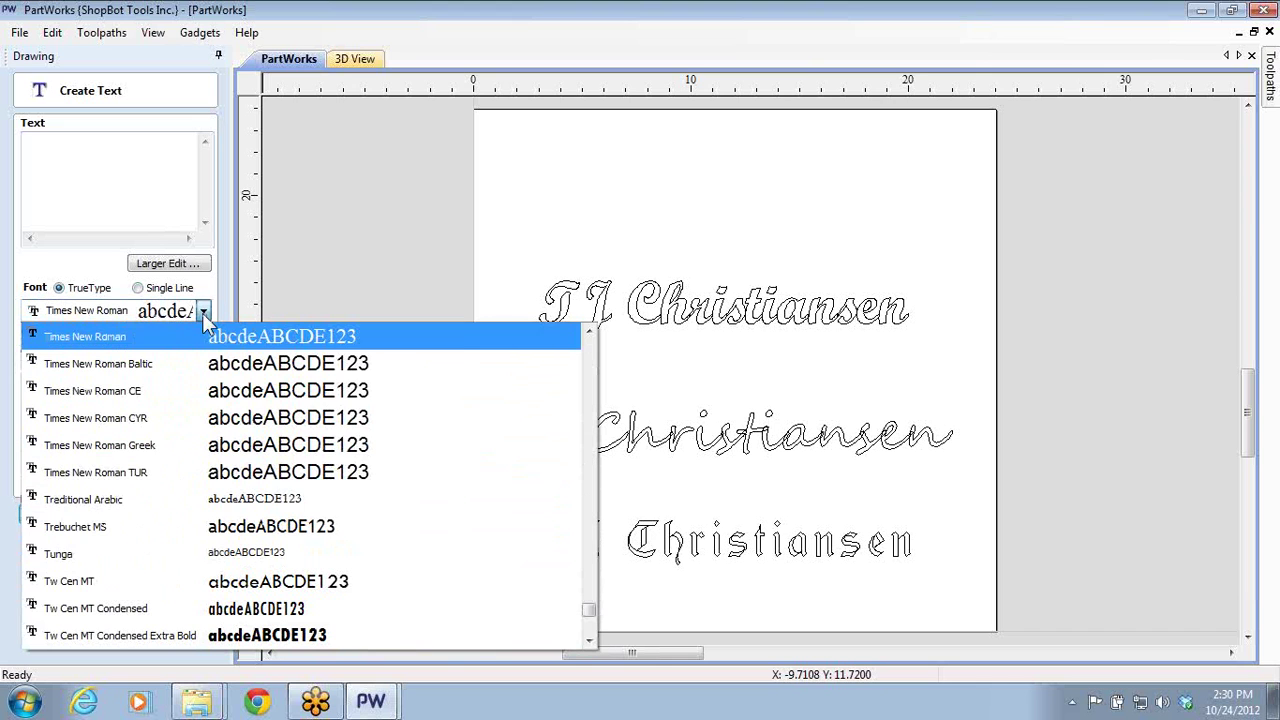
pyautogui.scroll(-7, 270, 550)
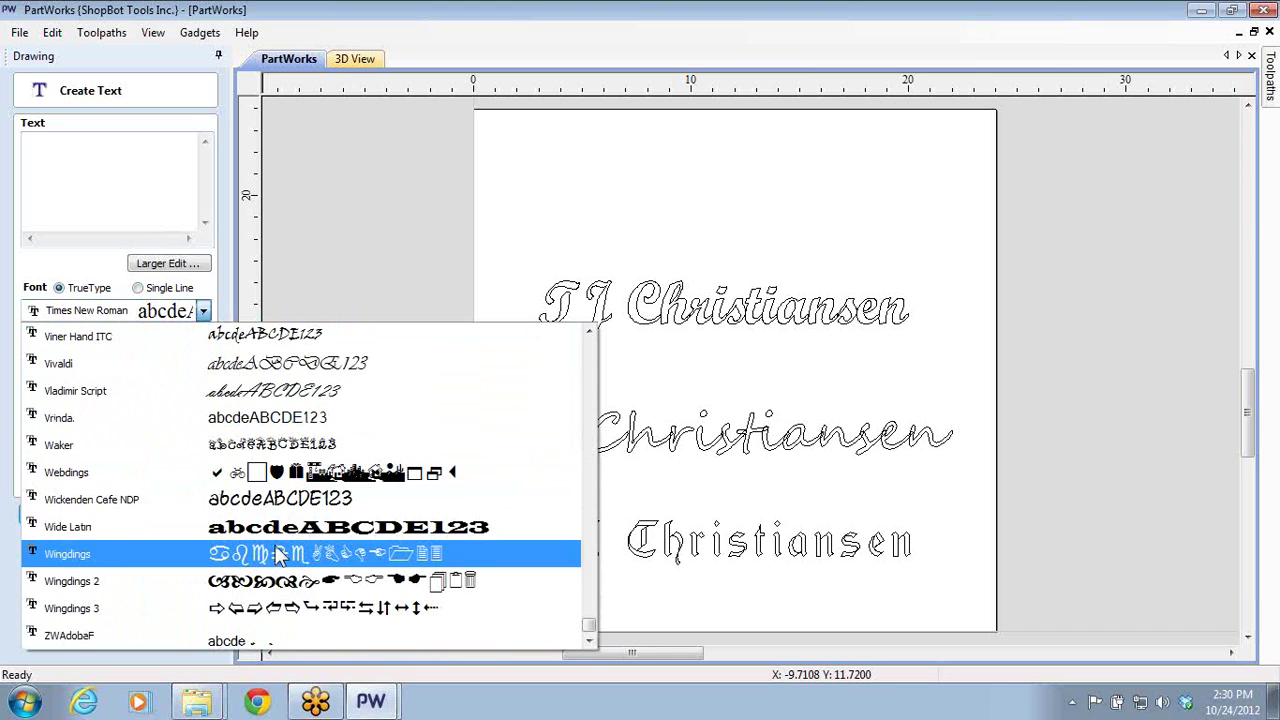
pyautogui.click(140, 292)
# - Try the single-line Roman3L and Script 1L fonts; creating text fails with a no-text-entered message
pyautogui.click(138, 288)
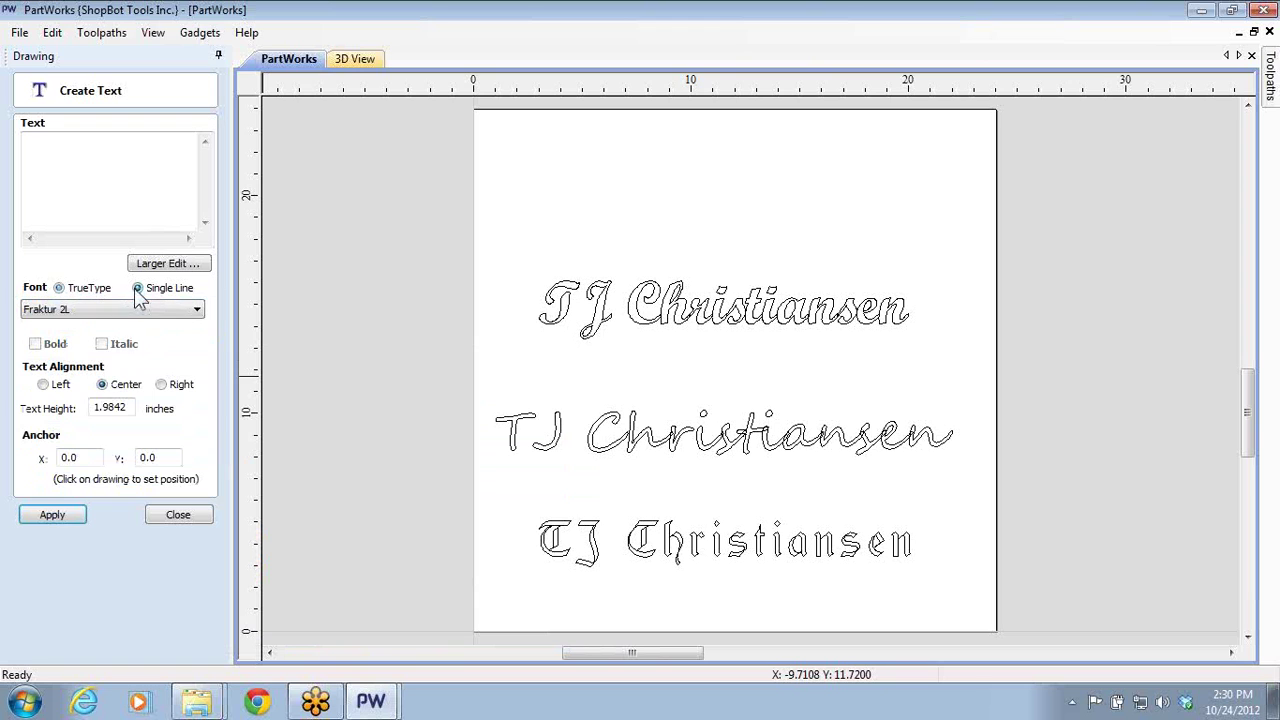
pyautogui.click(197, 318)
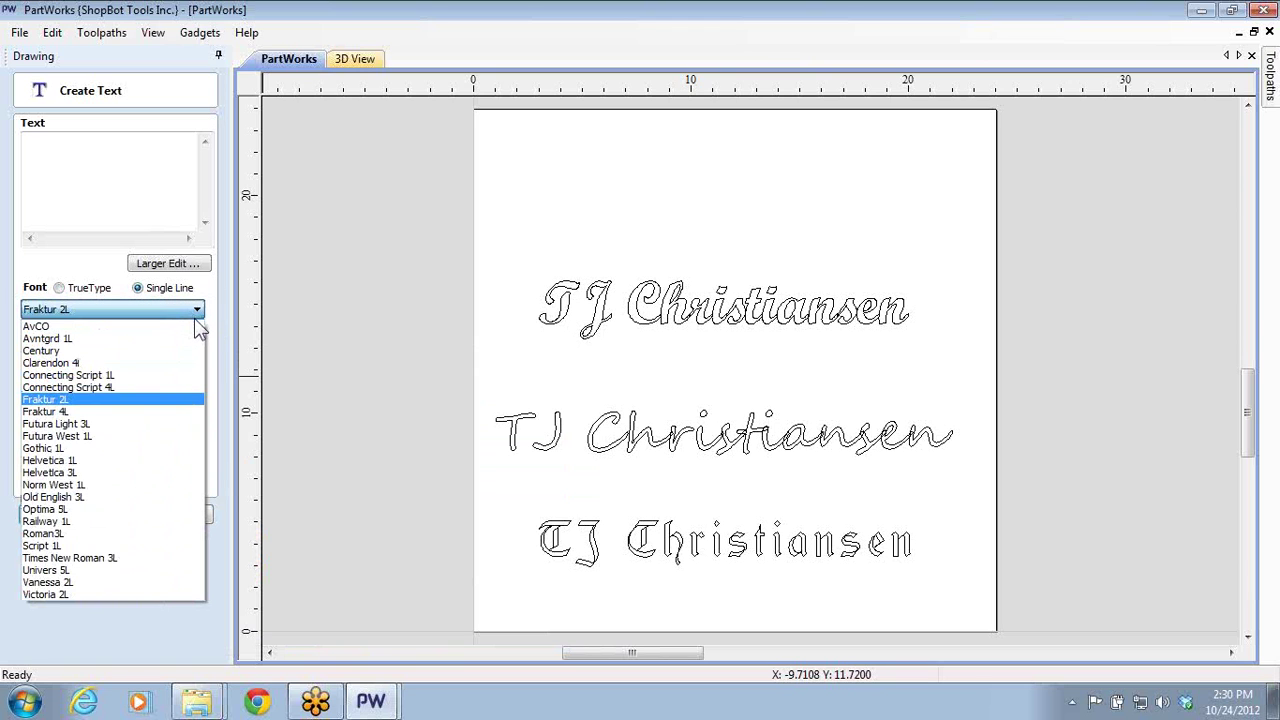
pyautogui.click(134, 536)
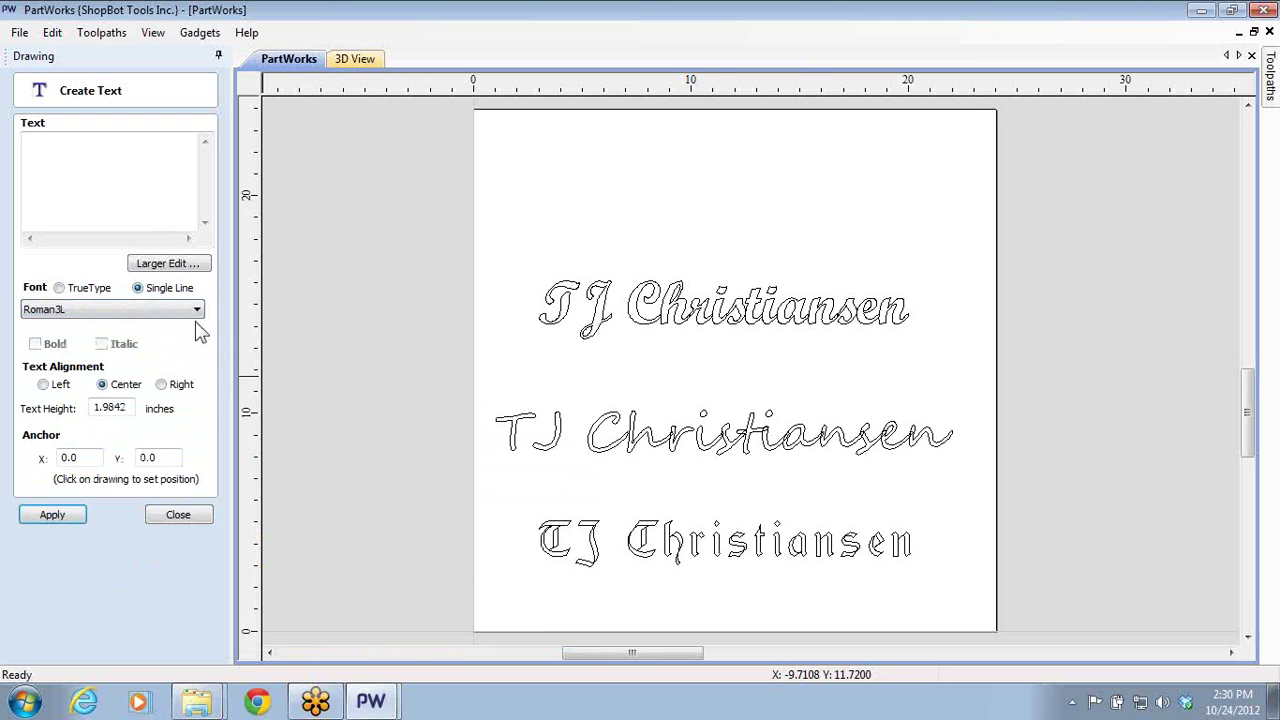
pyautogui.click(197, 312)
pyautogui.click(134, 548)
pyautogui.click(56, 522)
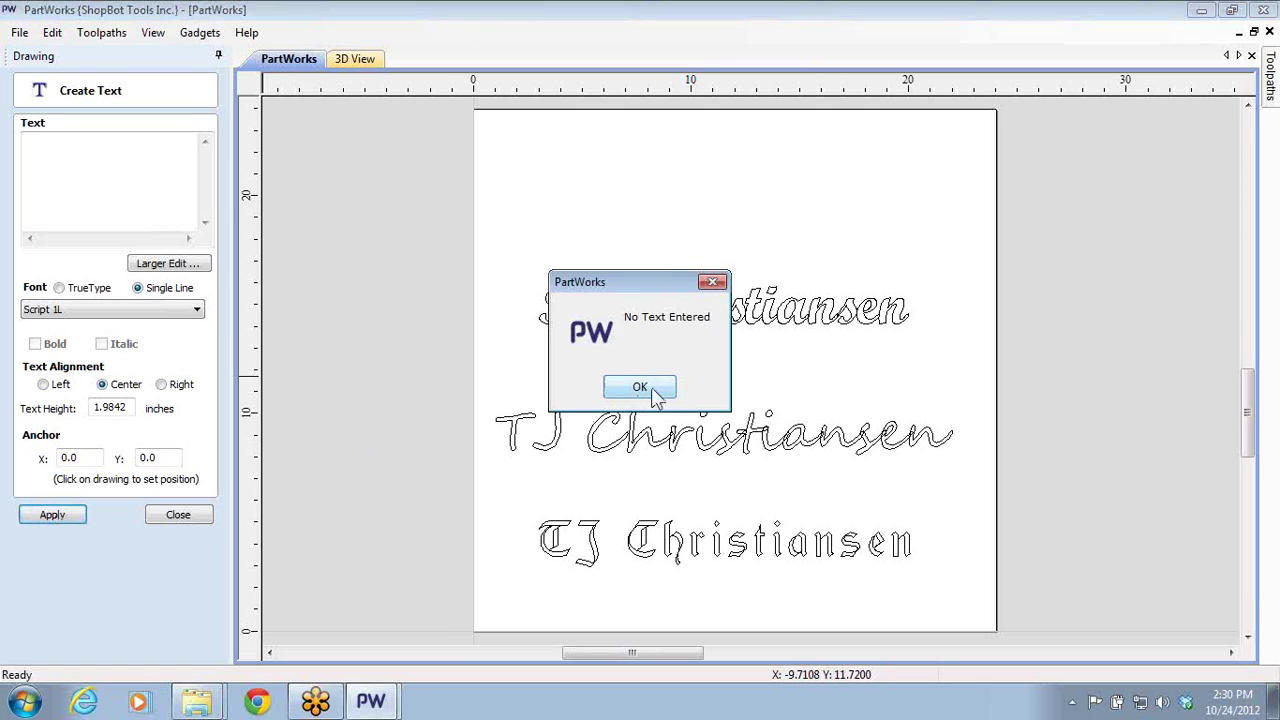
pyautogui.click(640, 387)
pyautogui.click(592, 563)
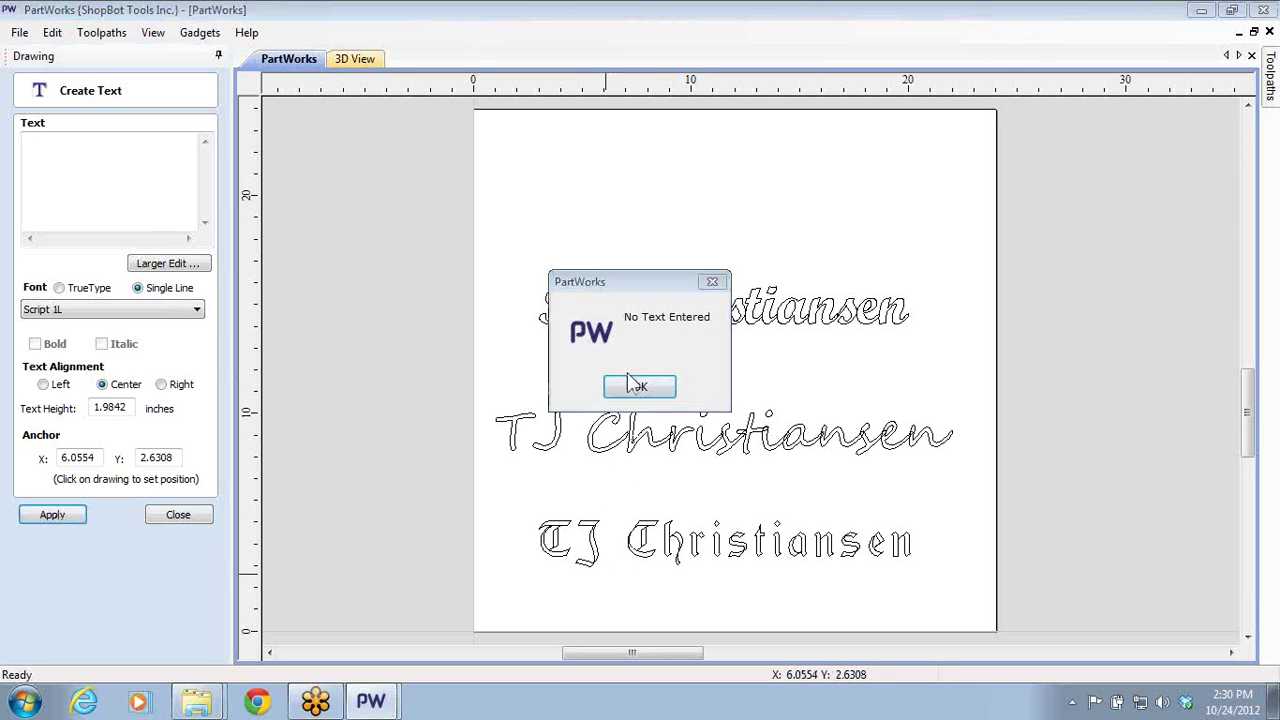
pyautogui.press('Return')
# - Load the existing Fraktur 2L text's settings, keep its font, and close the text form
pyautogui.click(578, 566)
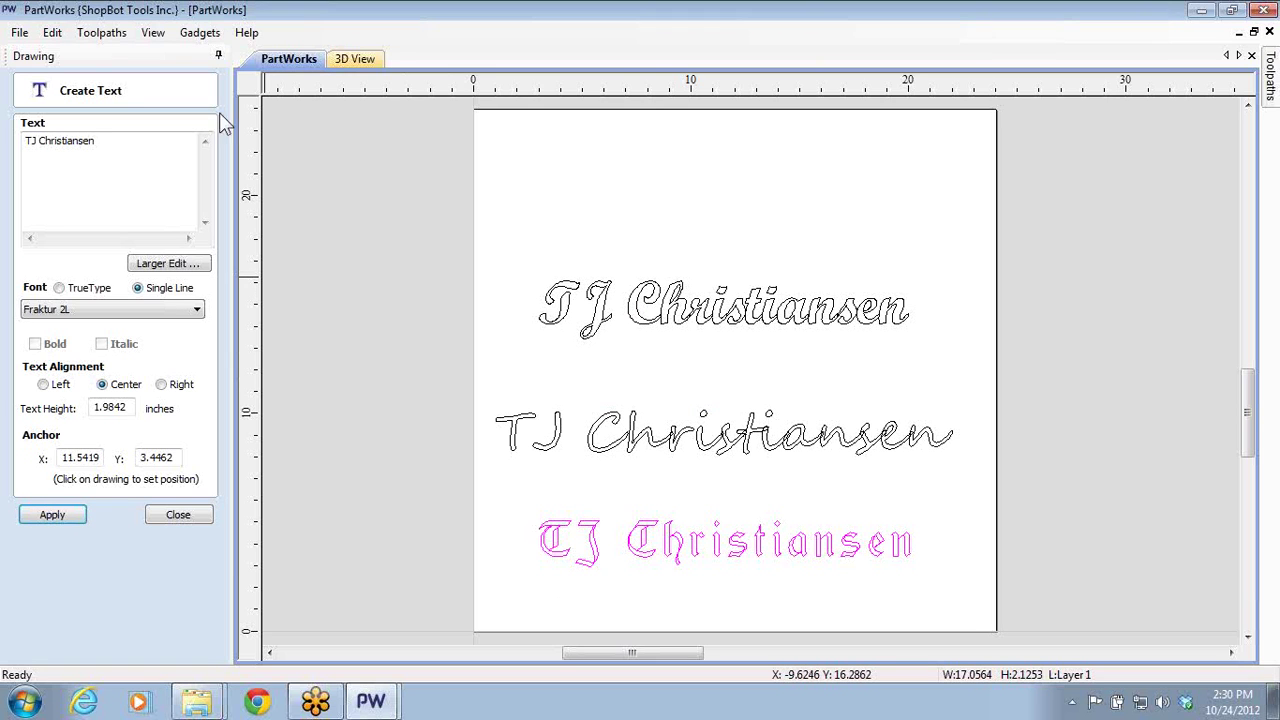
pyautogui.click(199, 312)
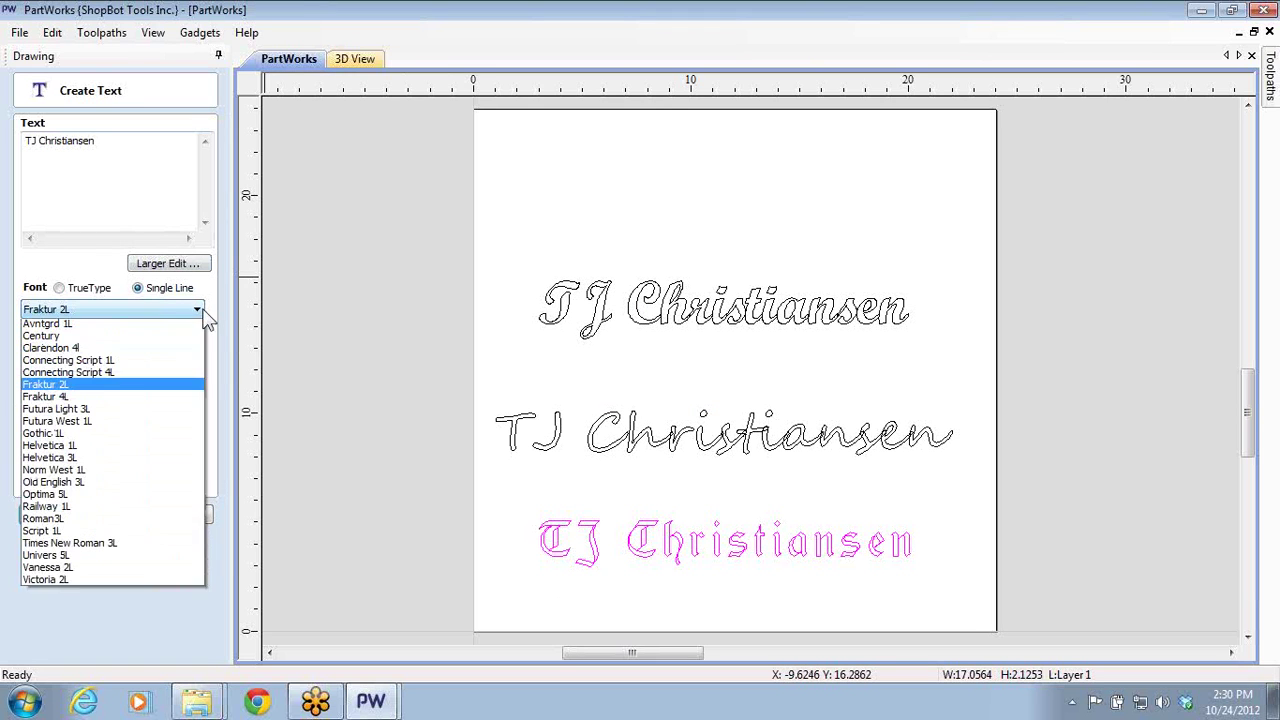
pyautogui.click(200, 311)
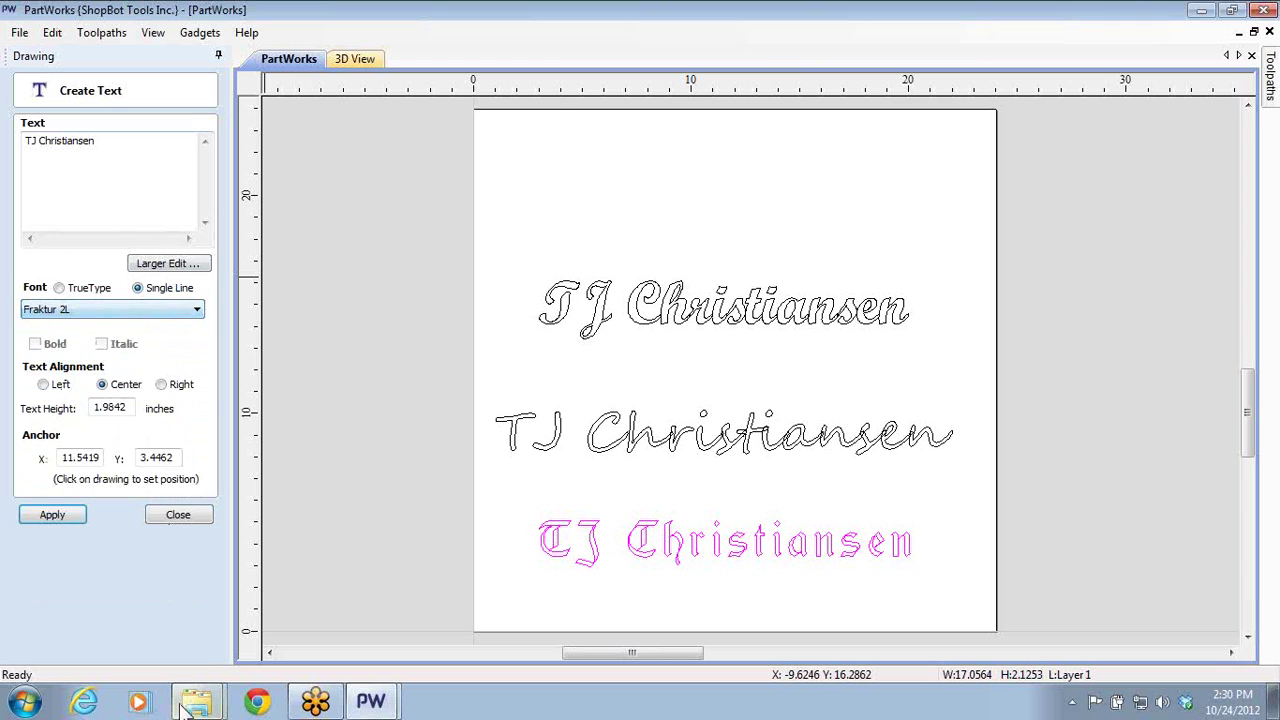
pyautogui.click(209, 520)
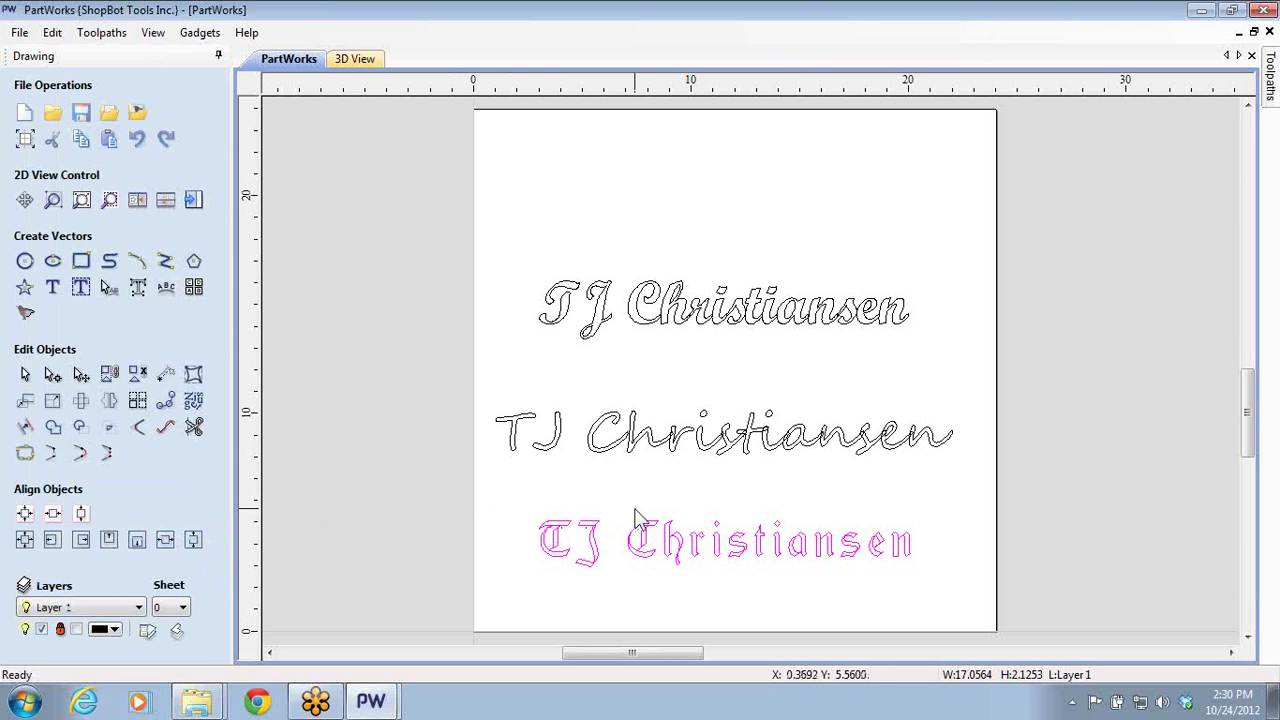
# - Check V-Carve 2's estimated machining time of 00:04:07, then reopen its settings and close without changes
pyautogui.click(193, 199)
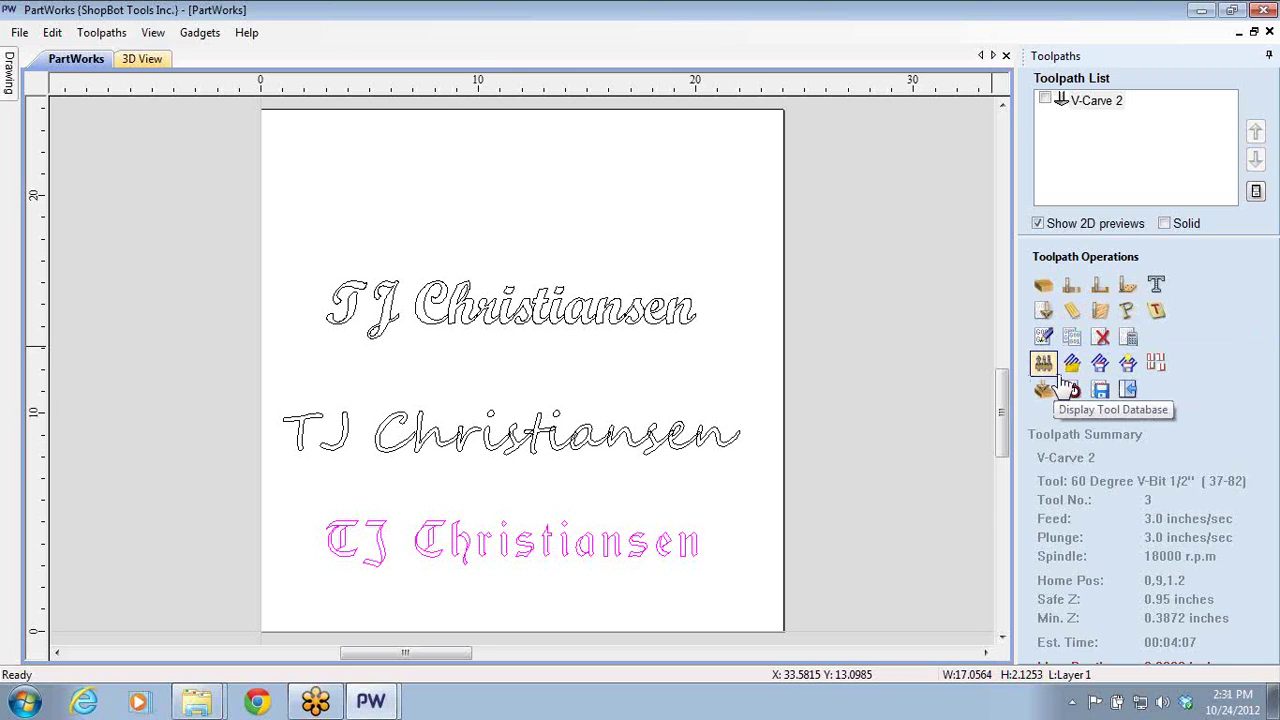
pyautogui.click(1073, 391)
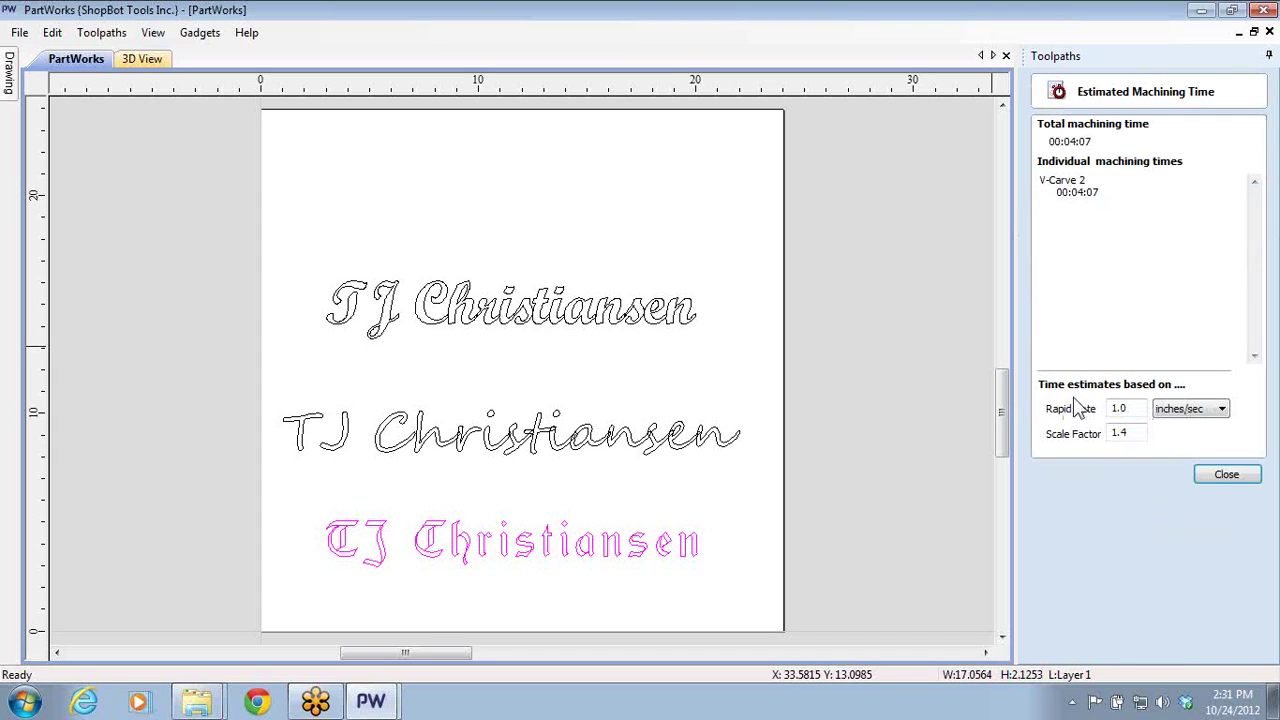
pyautogui.click(1220, 473)
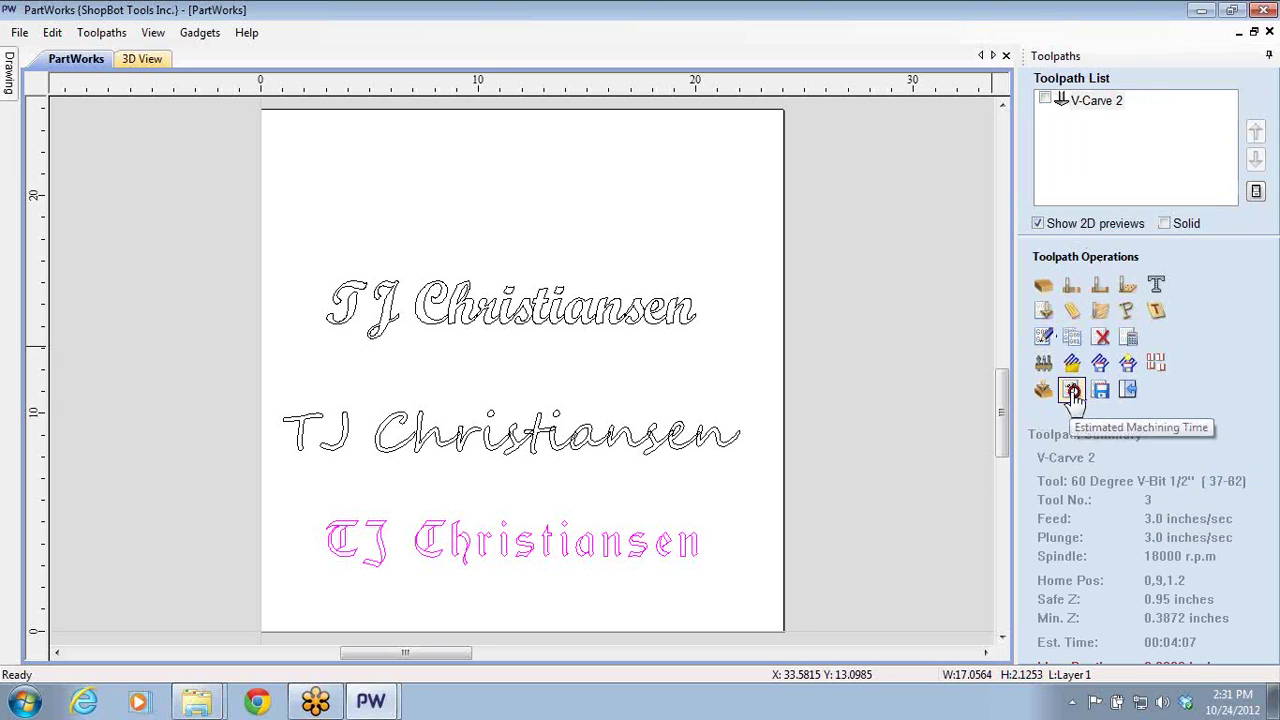
pyautogui.click(1072, 392)
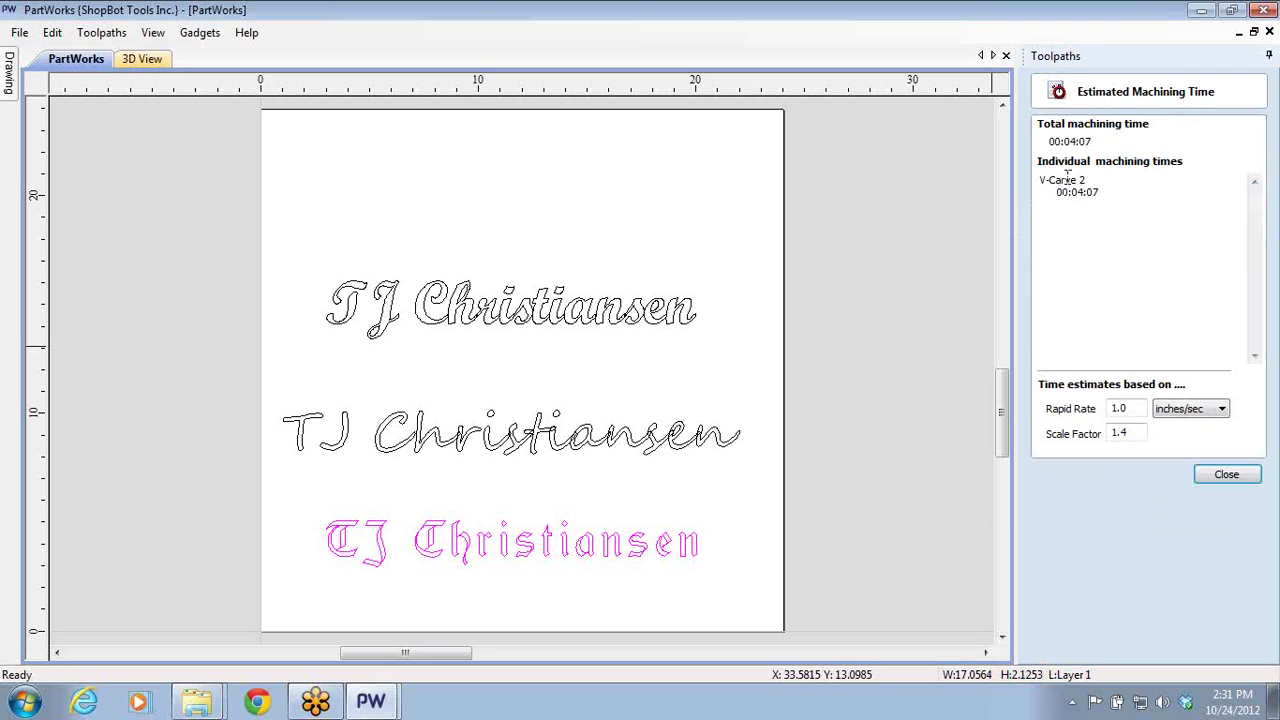
pyautogui.click(1222, 474)
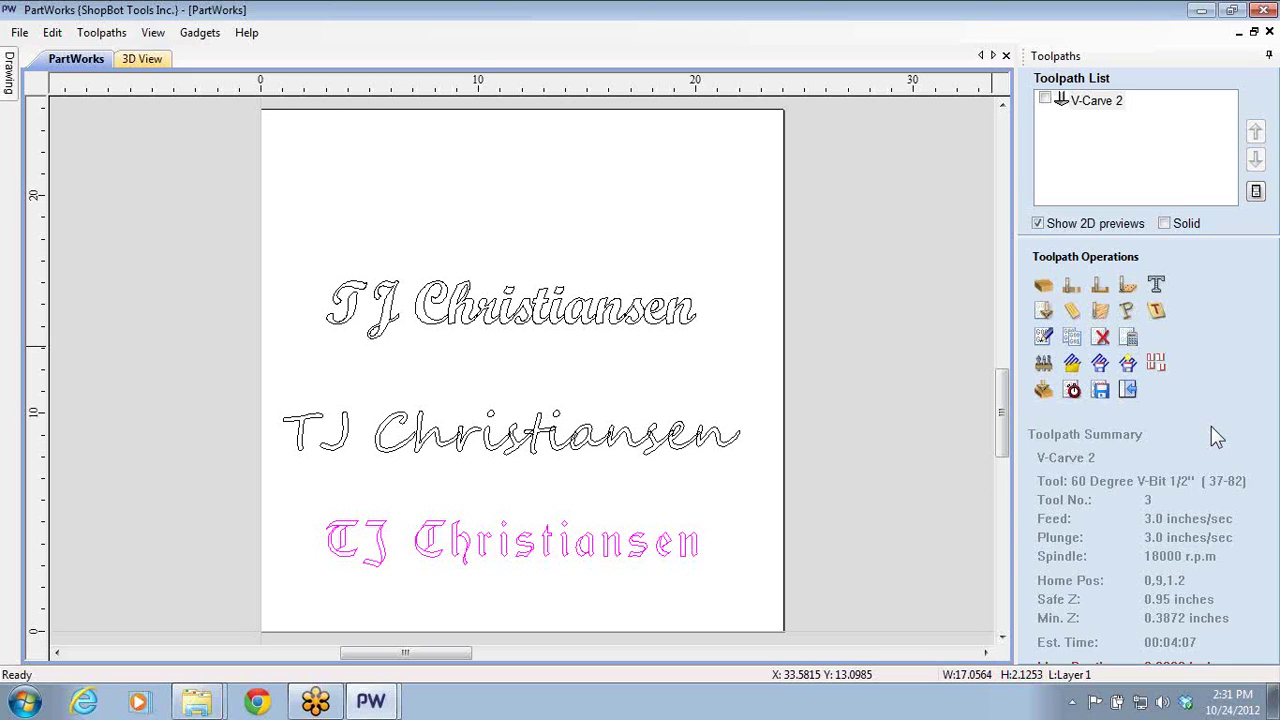
pyautogui.doubleClick(1082, 102)
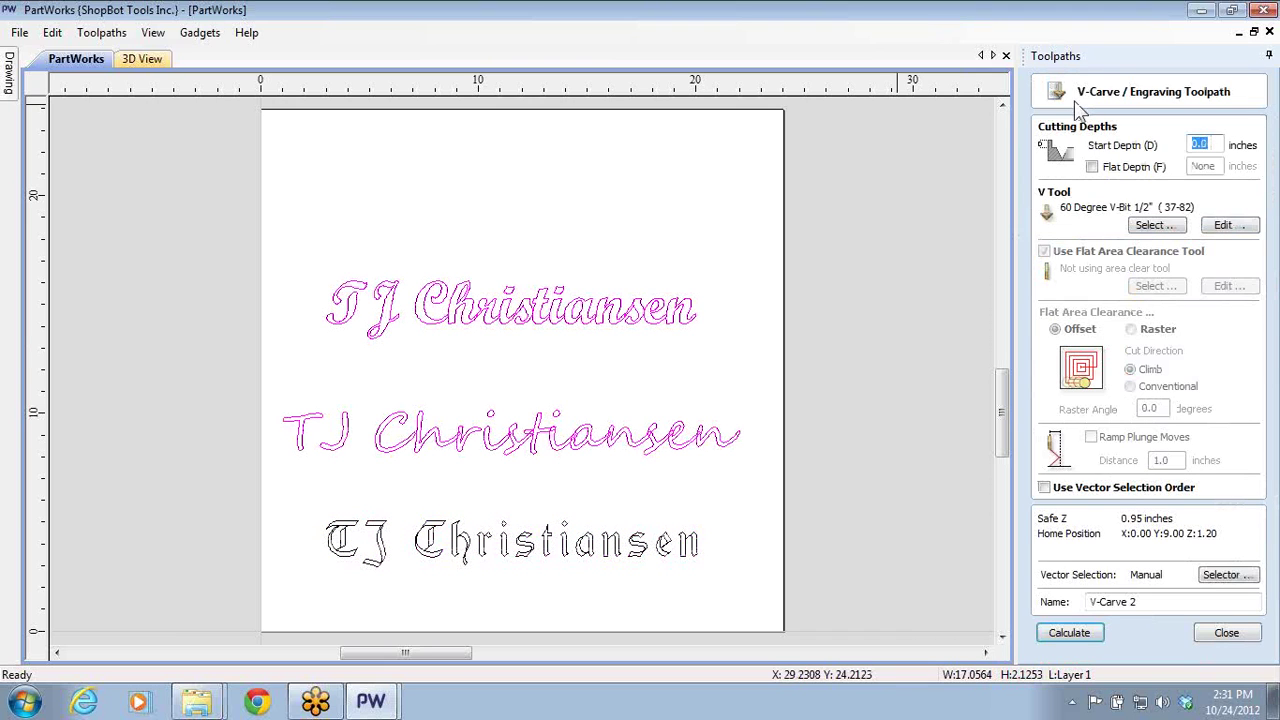
pyautogui.click(1241, 640)
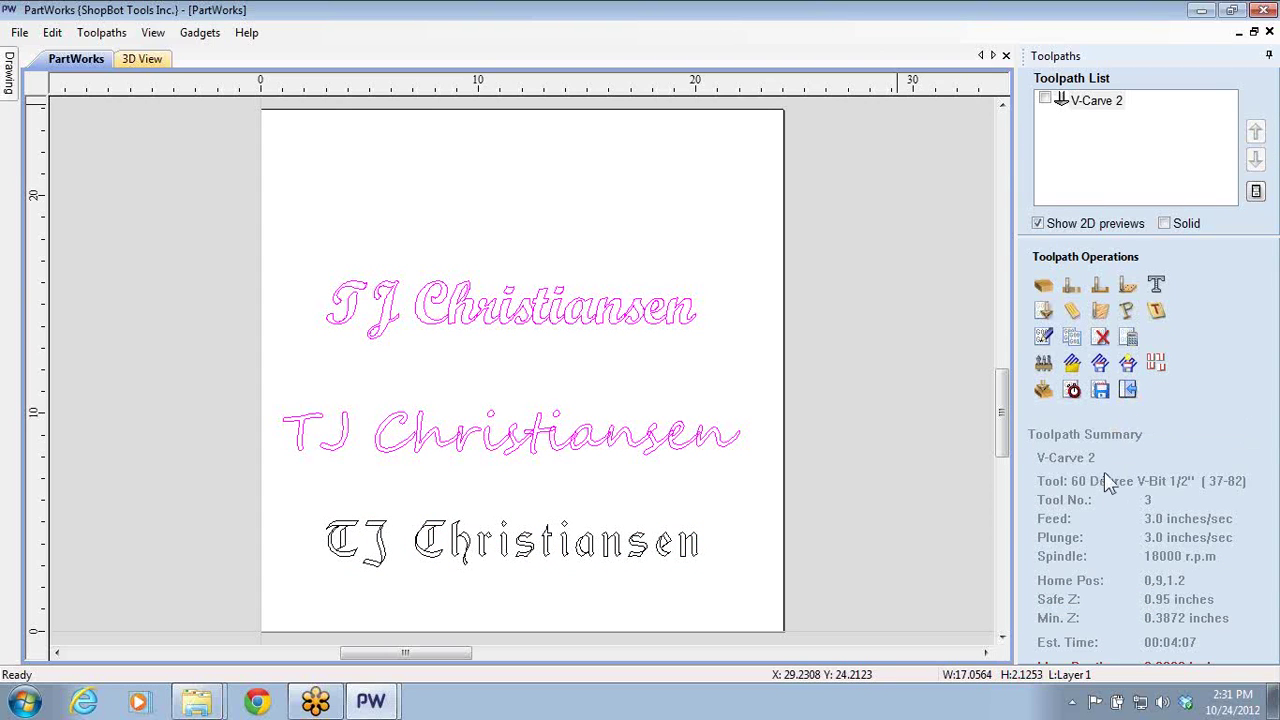
# - Delete all three lines of name text from the sheet
pyautogui.click(1128, 398)
pyautogui.moveTo(378, 218)
pyautogui.mouseDown()
pyautogui.moveTo(505, 317)
pyautogui.moveTo(1074, 598)
pyautogui.mouseUp()
pyautogui.press('Delete')
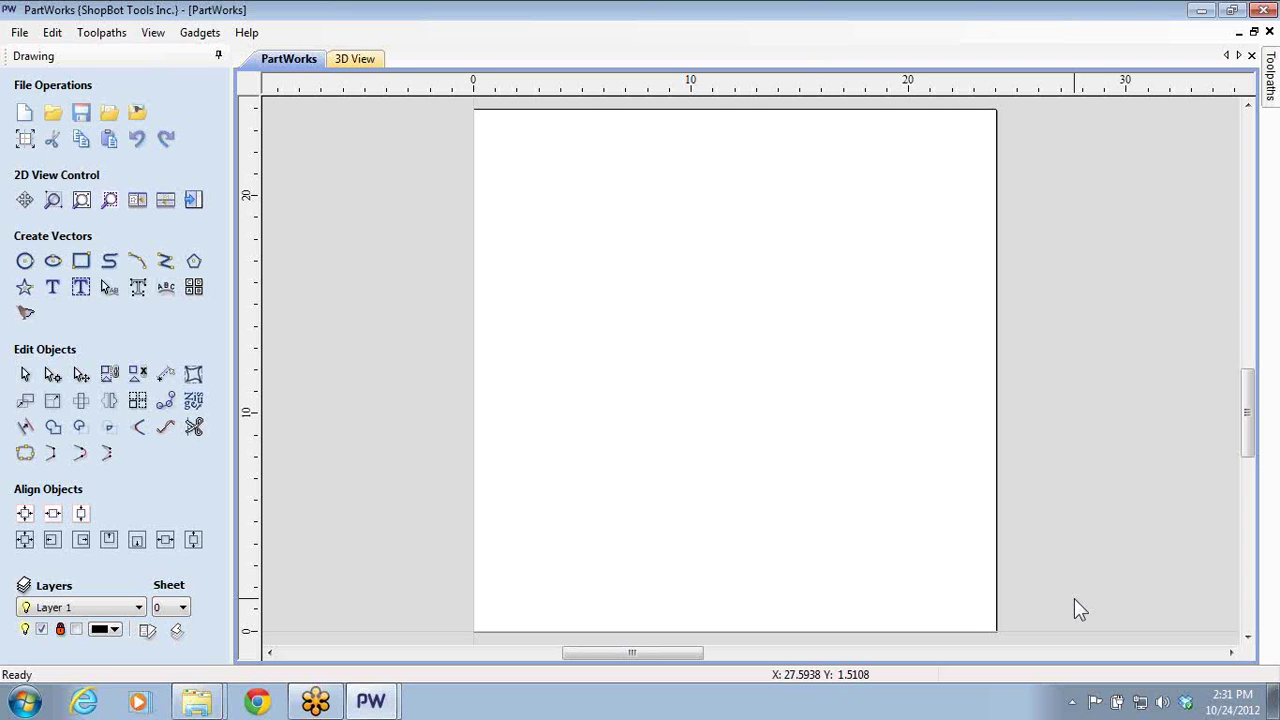
# - Draw a single horizontal straight line near the top of the sheet with Create Polyline
pyautogui.click(165, 261)
pyautogui.click(550, 172)
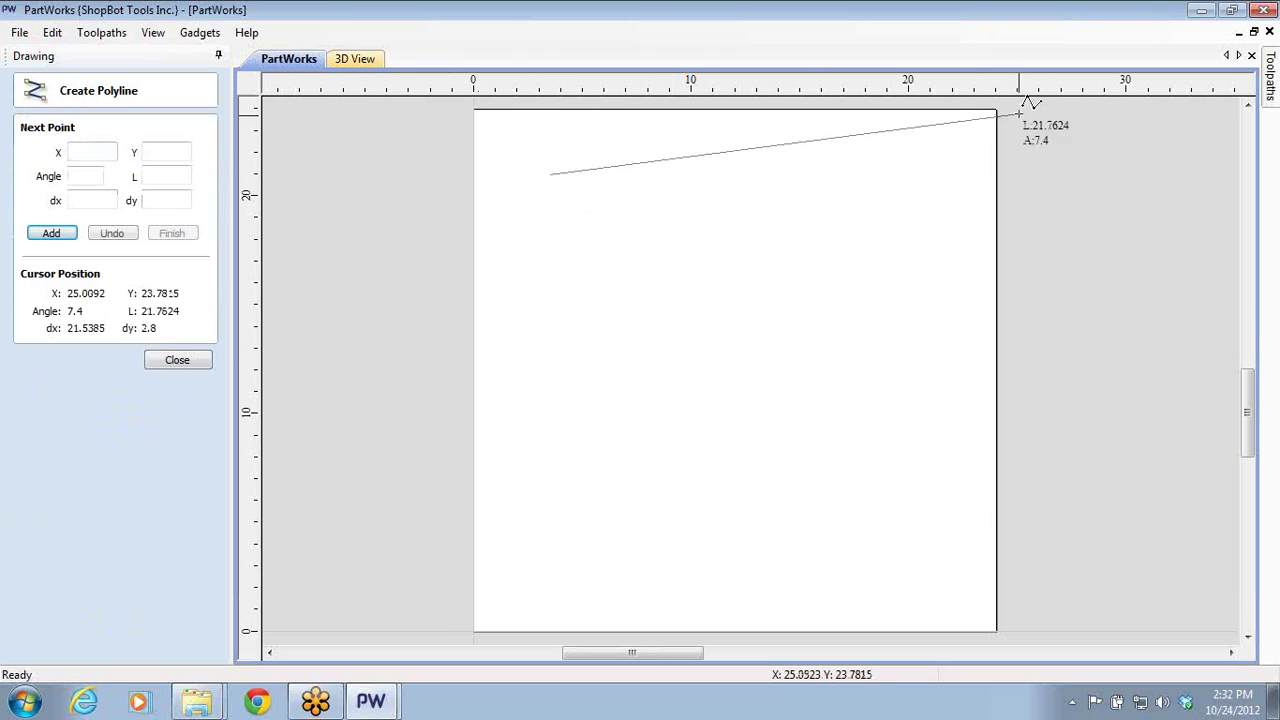
pyautogui.click(896, 174)
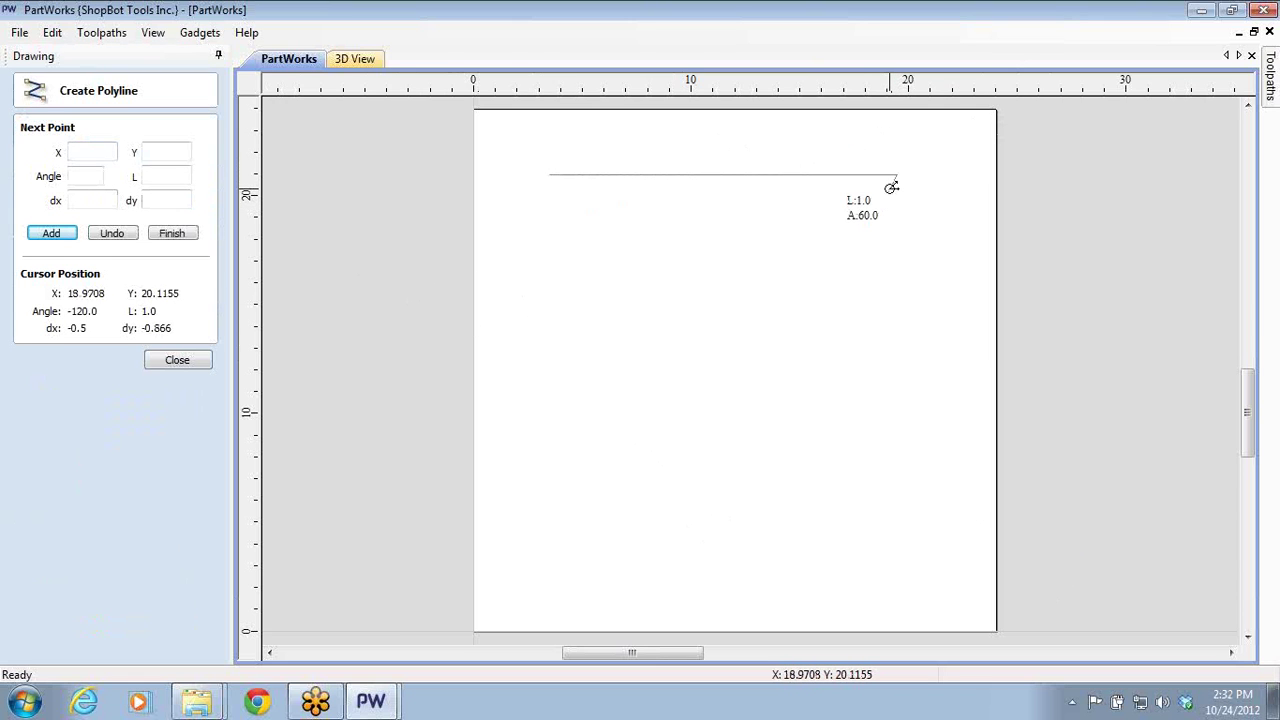
pyautogui.press('Escape')
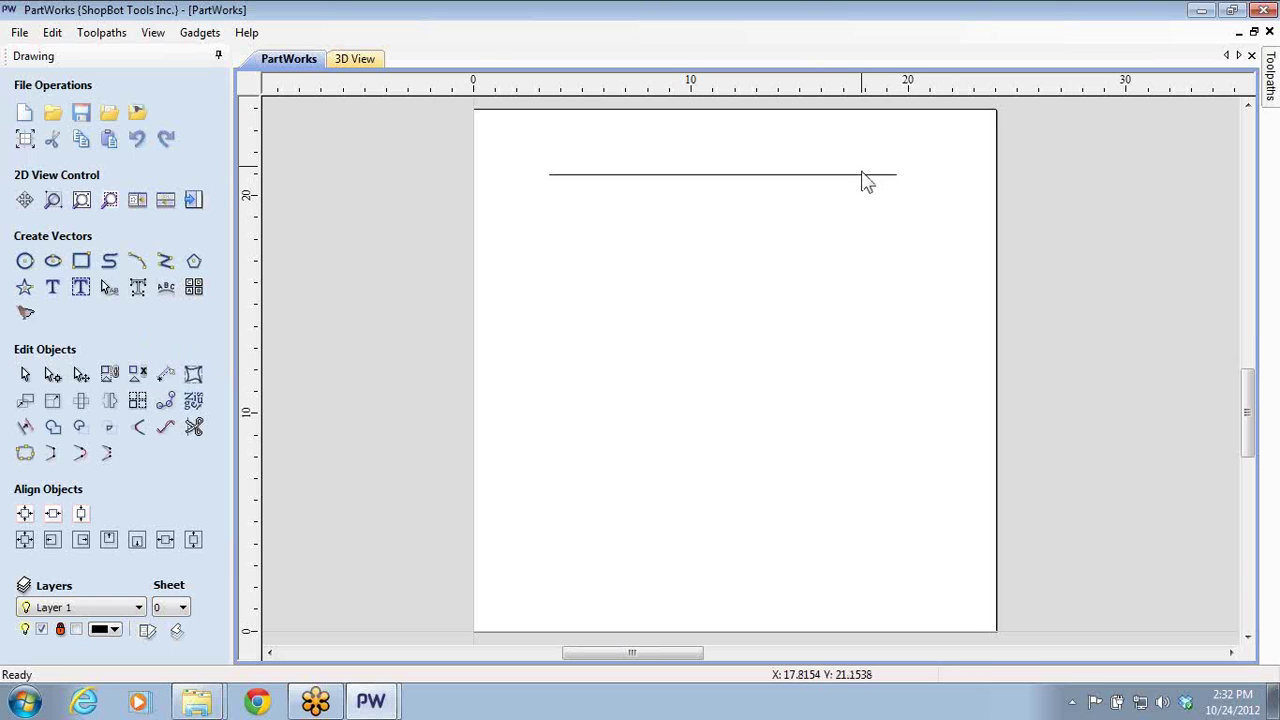
# - Copy the line downward twice to make three parallel stacked lines
pyautogui.click(860, 182)
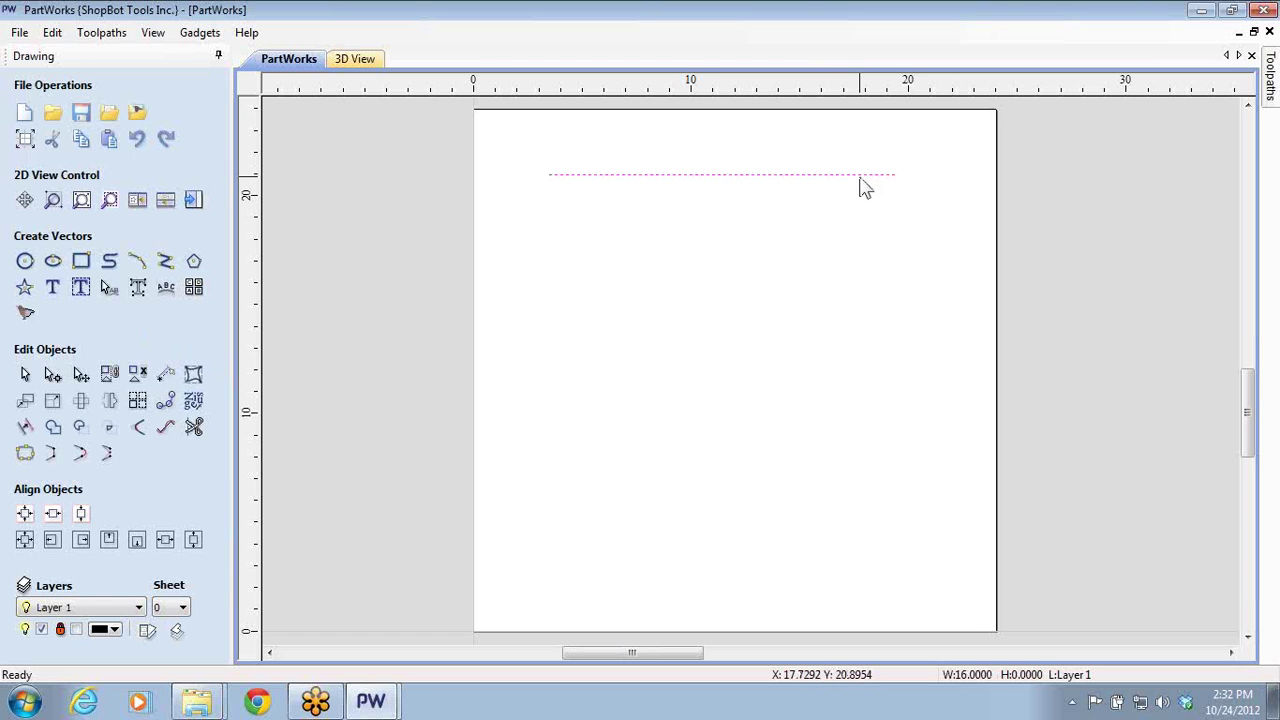
pyautogui.click(860, 176)
pyautogui.keyDown('ctrl'); pyautogui.moveTo(860, 176); pyautogui.dragTo(866, 202); pyautogui.keyUp('ctrl')
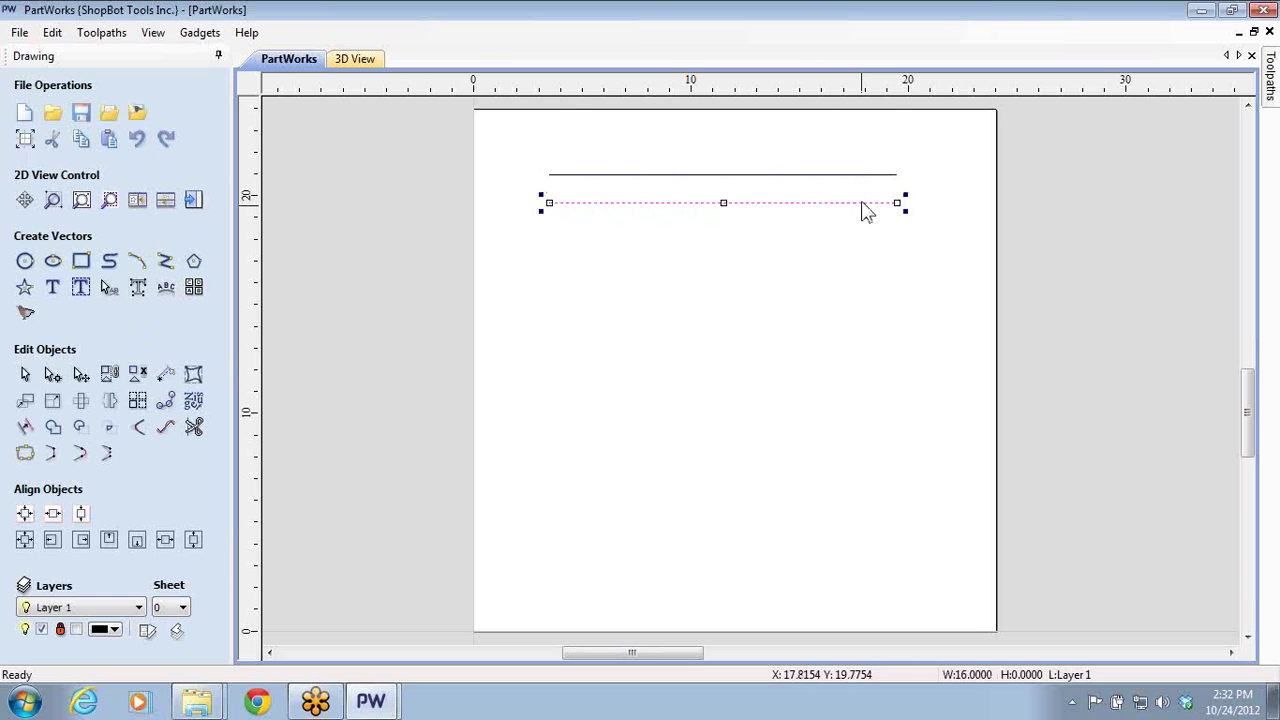
pyautogui.press('Escape')
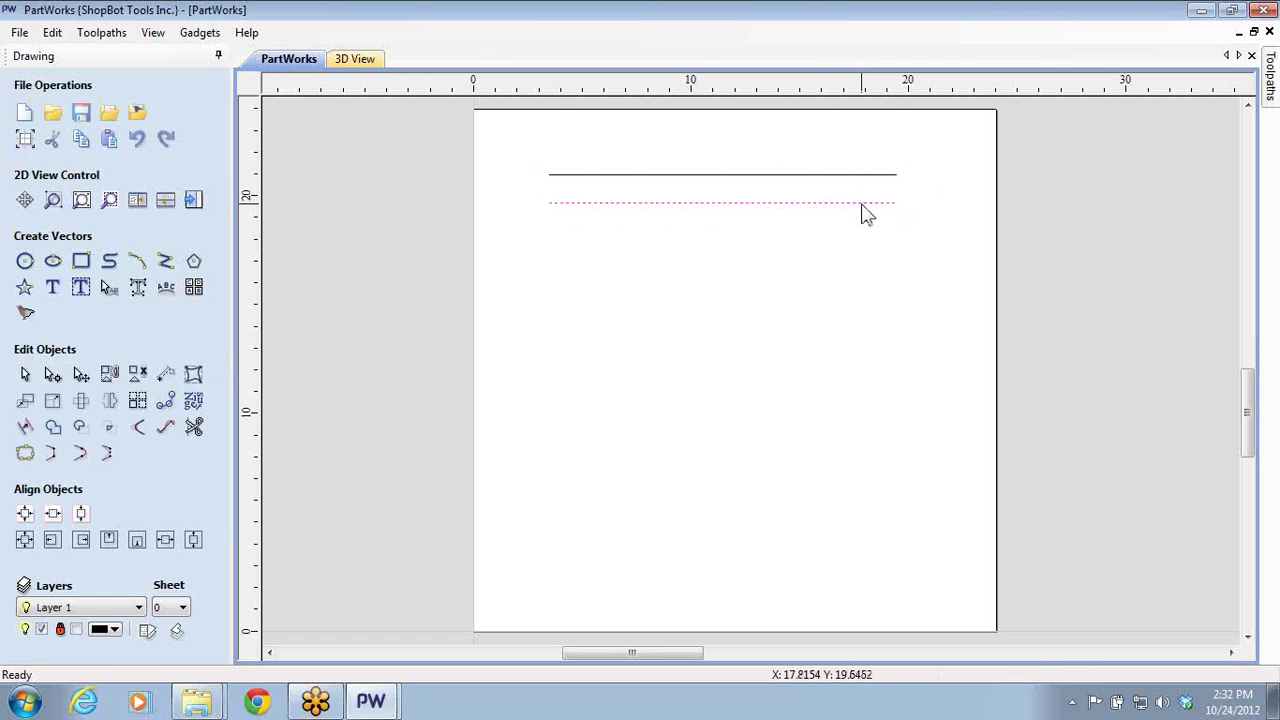
pyautogui.click(862, 204)
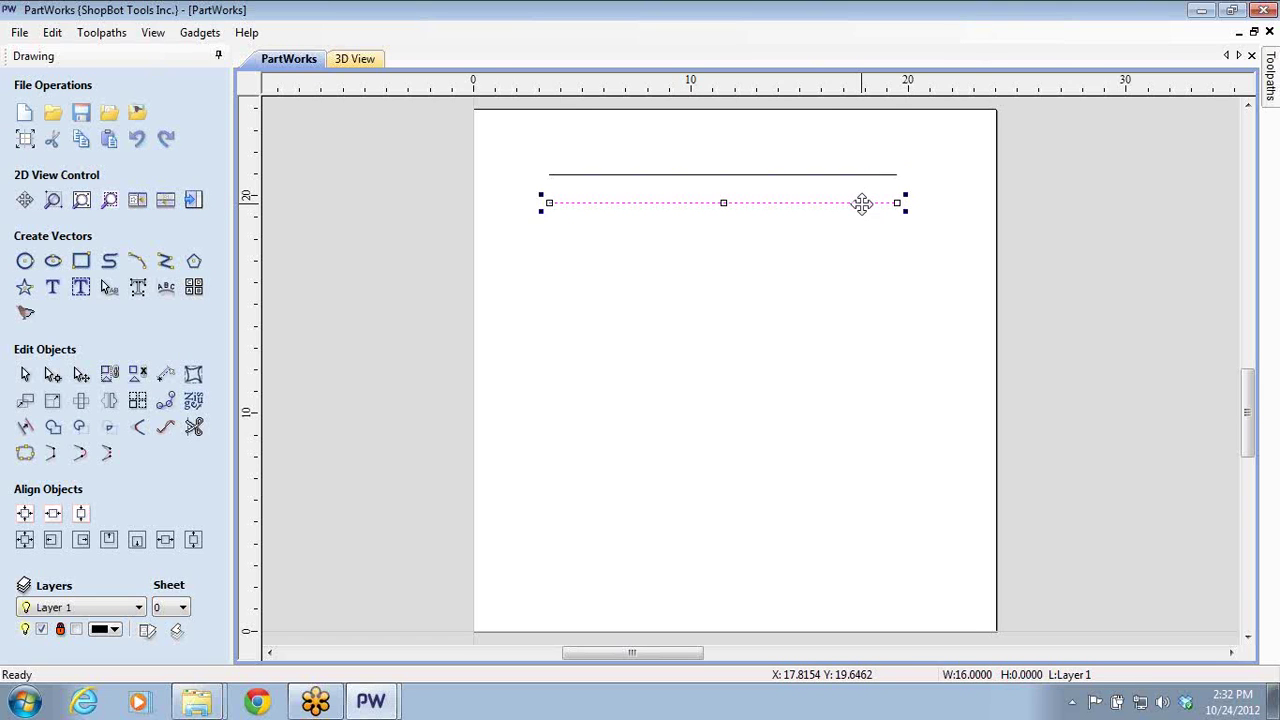
pyautogui.keyDown('ctrl'); pyautogui.moveTo(862, 204); pyautogui.dragTo(863, 237); pyautogui.keyUp('ctrl')
pyautogui.click(843, 318)
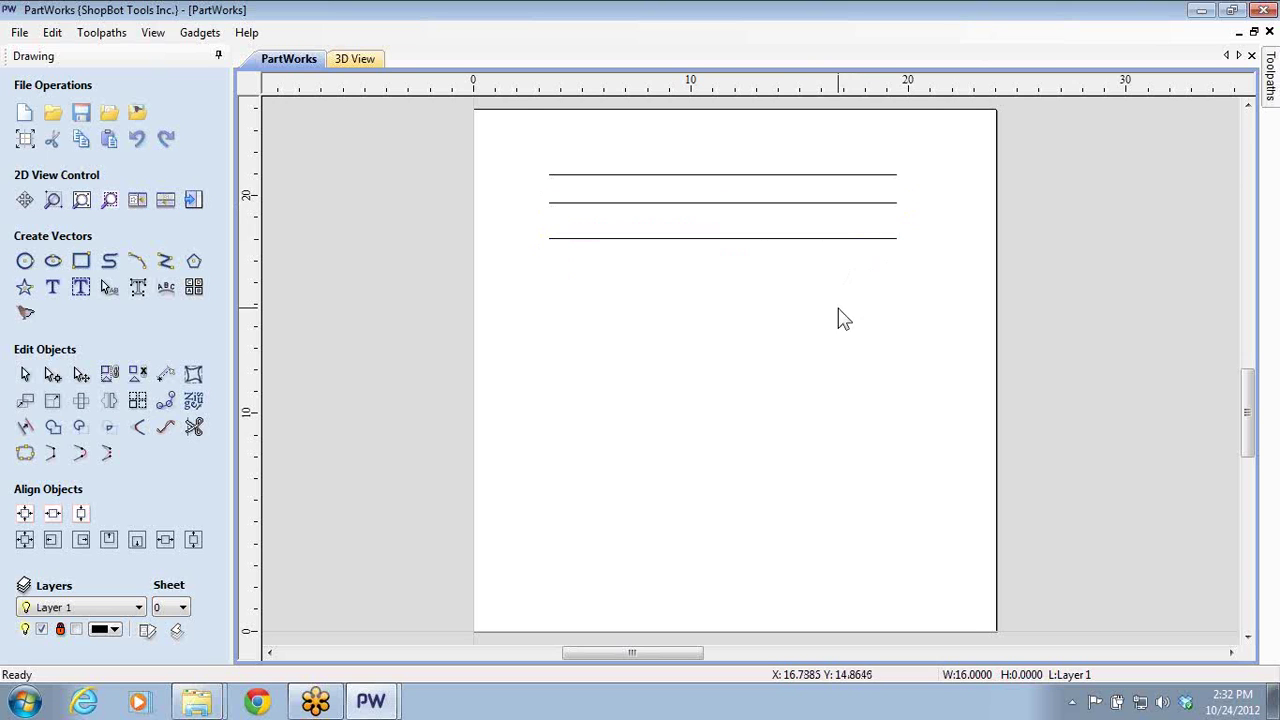
pyautogui.click(614, 208)
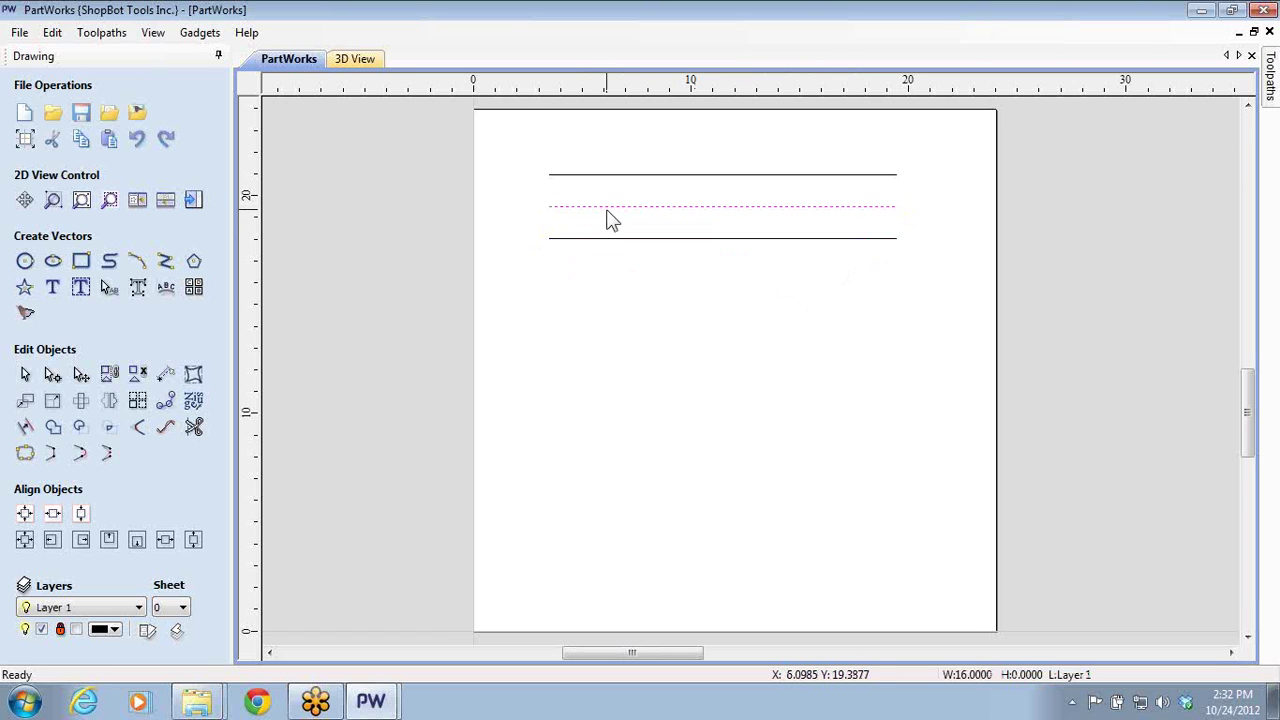
pyautogui.click(457, 334)
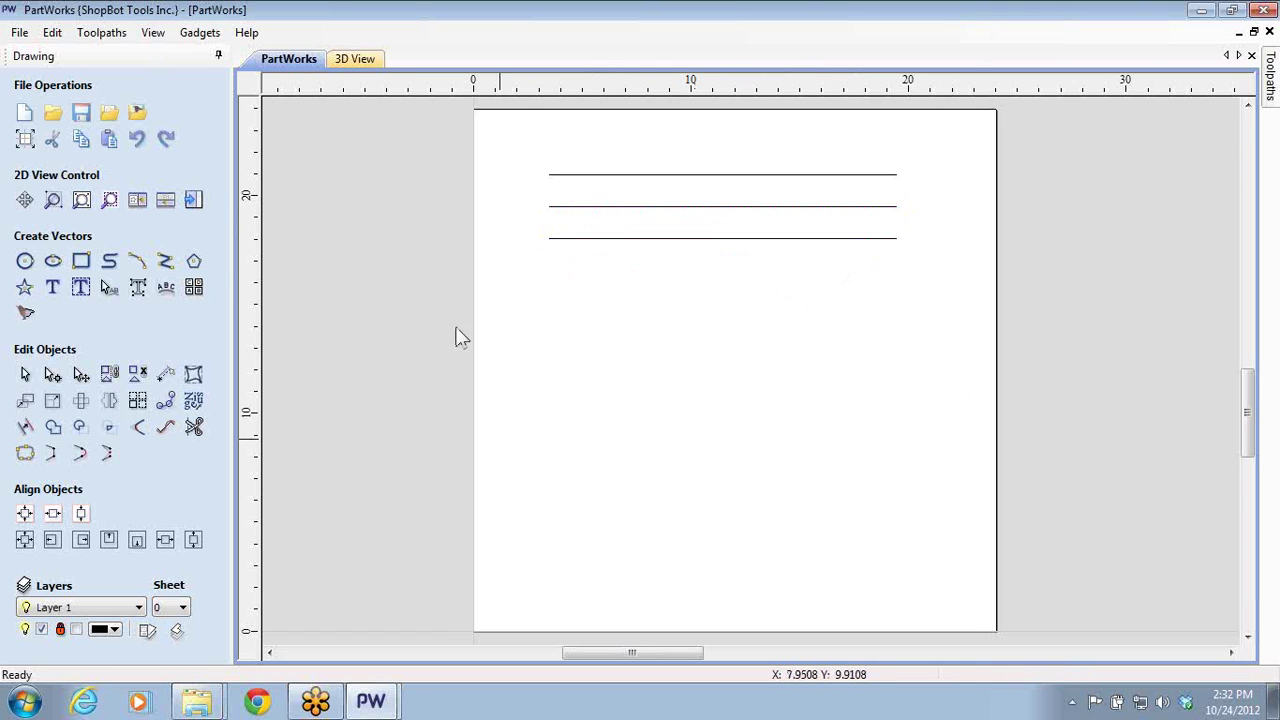
# - Draw a downward-sagging arc below the straight lines and close the arc settings
pyautogui.click(137, 260)
pyautogui.moveTo(558, 374); pyautogui.dragTo(868, 374)
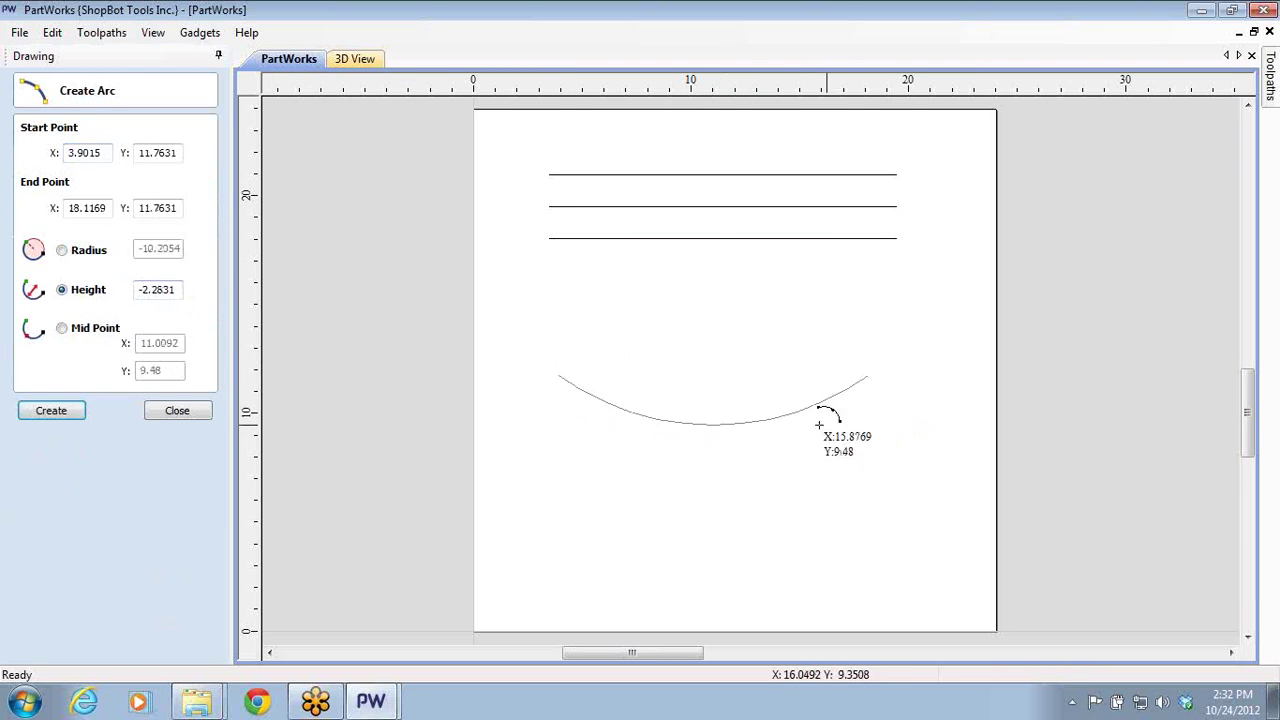
pyautogui.click(788, 432)
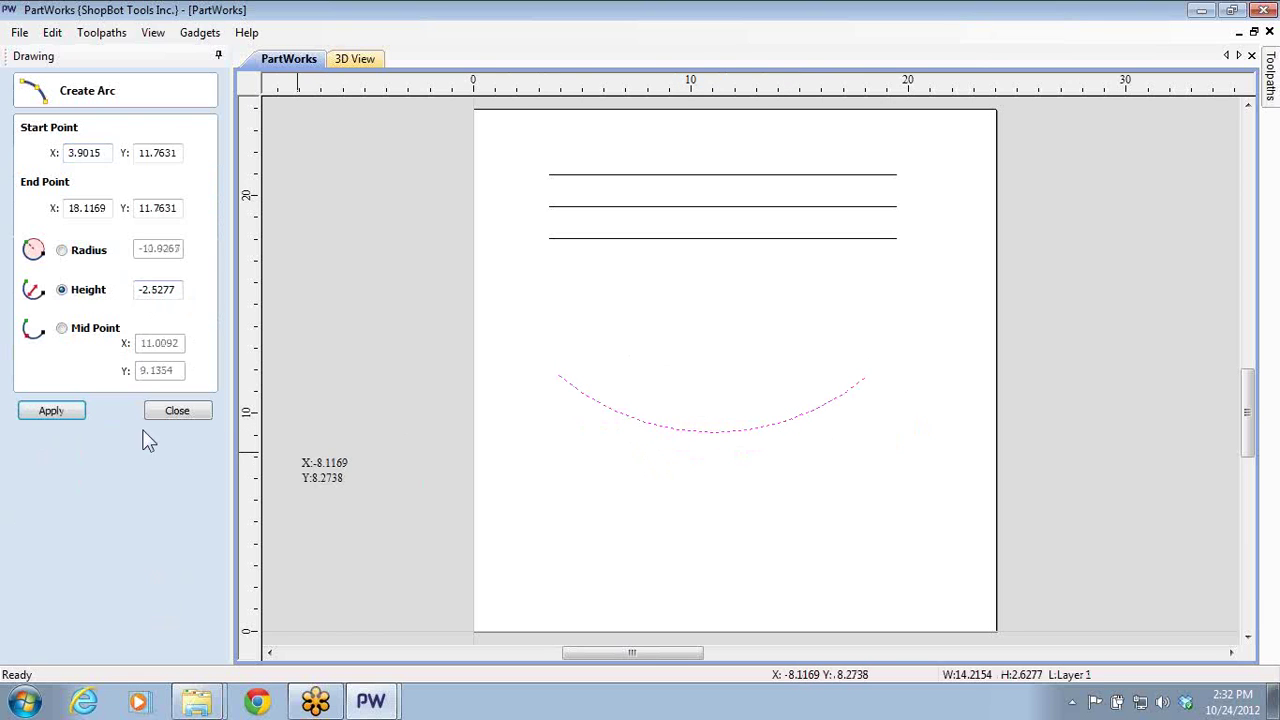
pyautogui.click(180, 411)
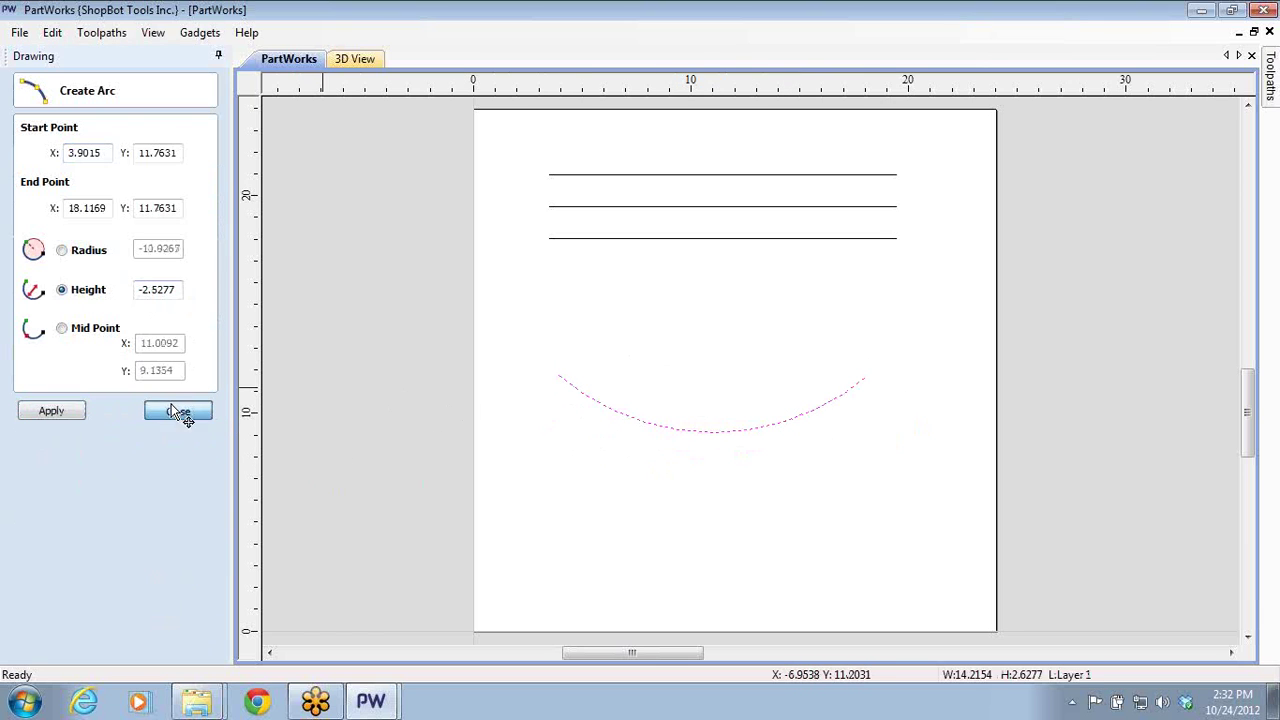
# - Copy and paste the arc twice, nudging each copy lower to stack three arcs
pyautogui.press('Escape')
pyautogui.click(607, 414)
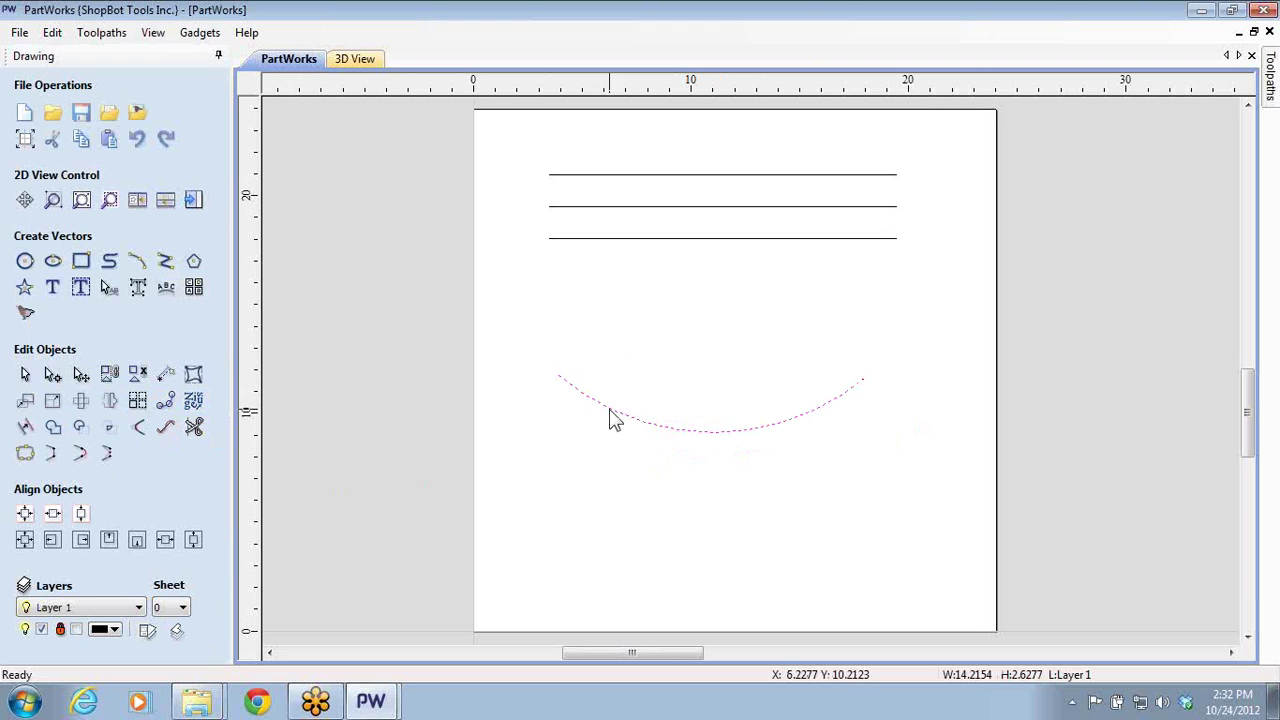
pyautogui.hotkey('ctrl', 'c')
pyautogui.hotkey('ctrl', 'v')
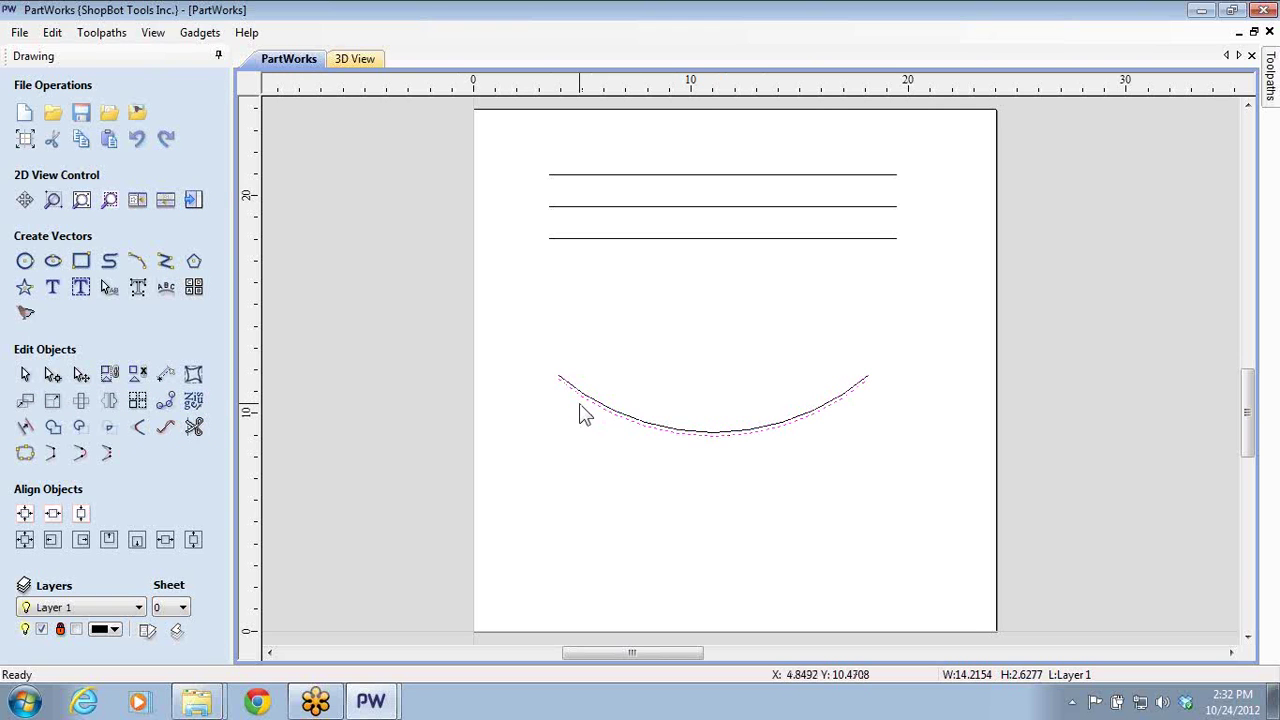
pyautogui.press('Down')
pyautogui.hotkey('ctrl', 'v')
pyautogui.press('Down')
pyautogui.press('Down')
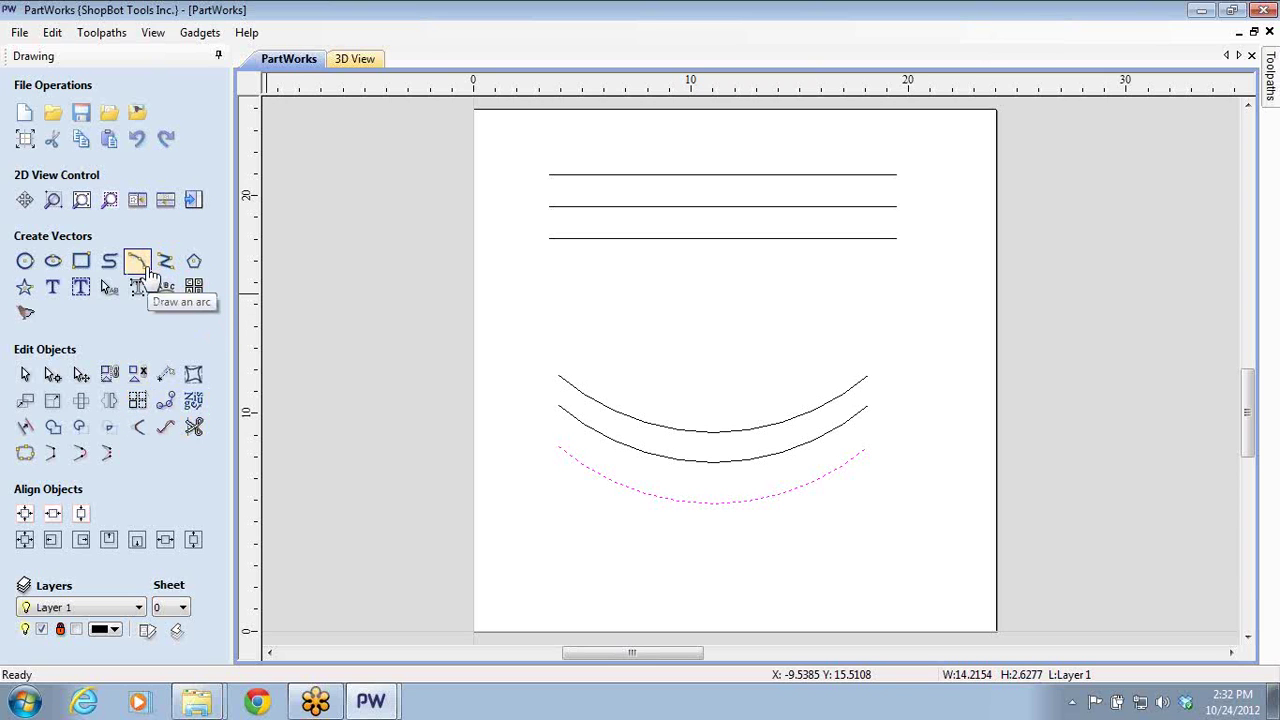
# - Sketch a freehand wavy curve that loops back on itself above the arcs
pyautogui.click(145, 268)
pyautogui.click(640, 297)
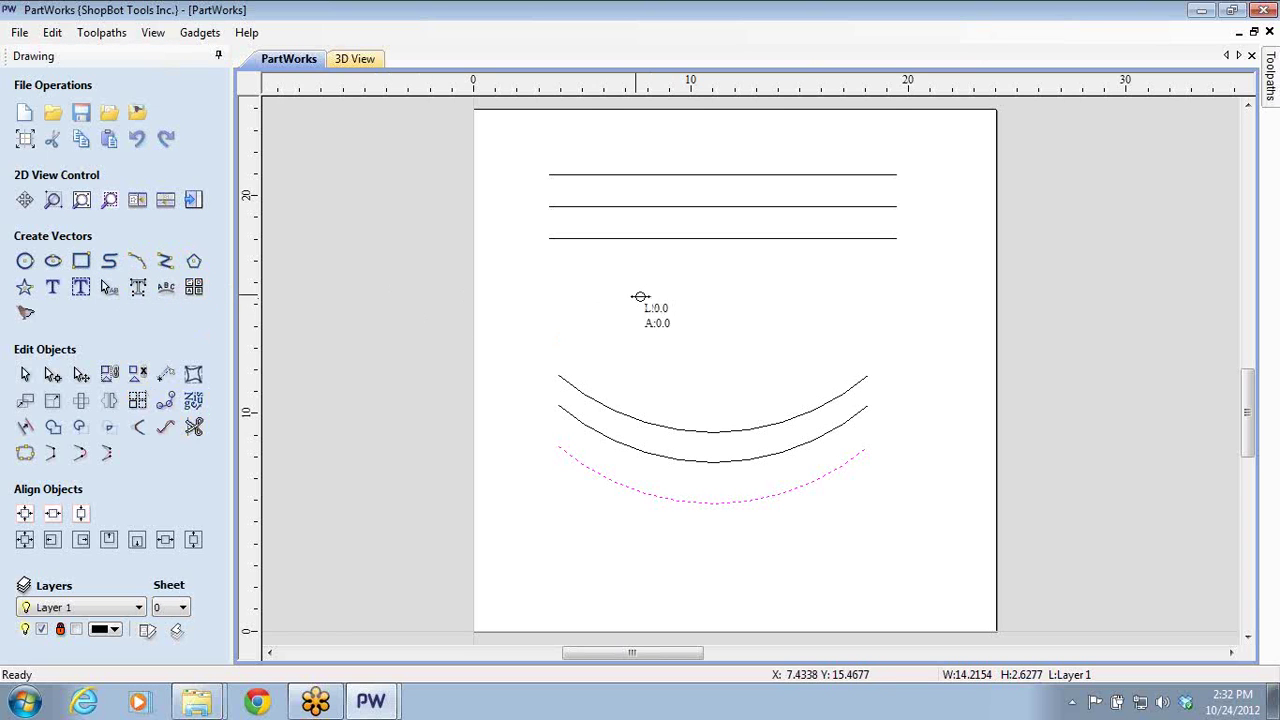
pyautogui.moveTo(640, 297)
pyautogui.mouseDown()
pyautogui.moveTo(652, 347)
pyautogui.moveTo(684, 373)
pyautogui.moveTo(702, 370)
pyautogui.moveTo(738, 298)
pyautogui.moveTo(765, 287)
pyautogui.moveTo(800, 320)
pyautogui.moveTo(798, 344)
pyautogui.moveTo(766, 386)
pyautogui.mouseUp()
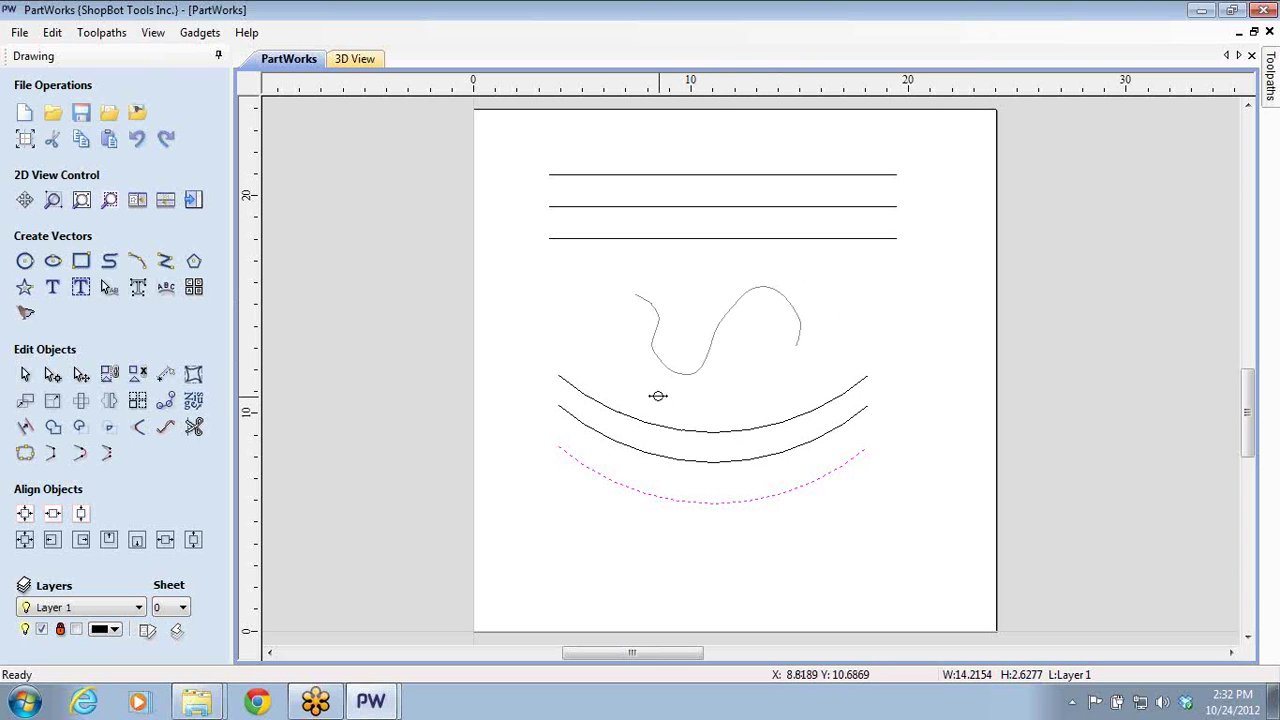
pyautogui.moveTo(657, 395)
pyautogui.mouseDown()
pyautogui.moveTo(622, 362)
pyautogui.moveTo(617, 309)
pyautogui.moveTo(605, 284)
pyautogui.moveTo(597, 294)
pyautogui.mouseUp()
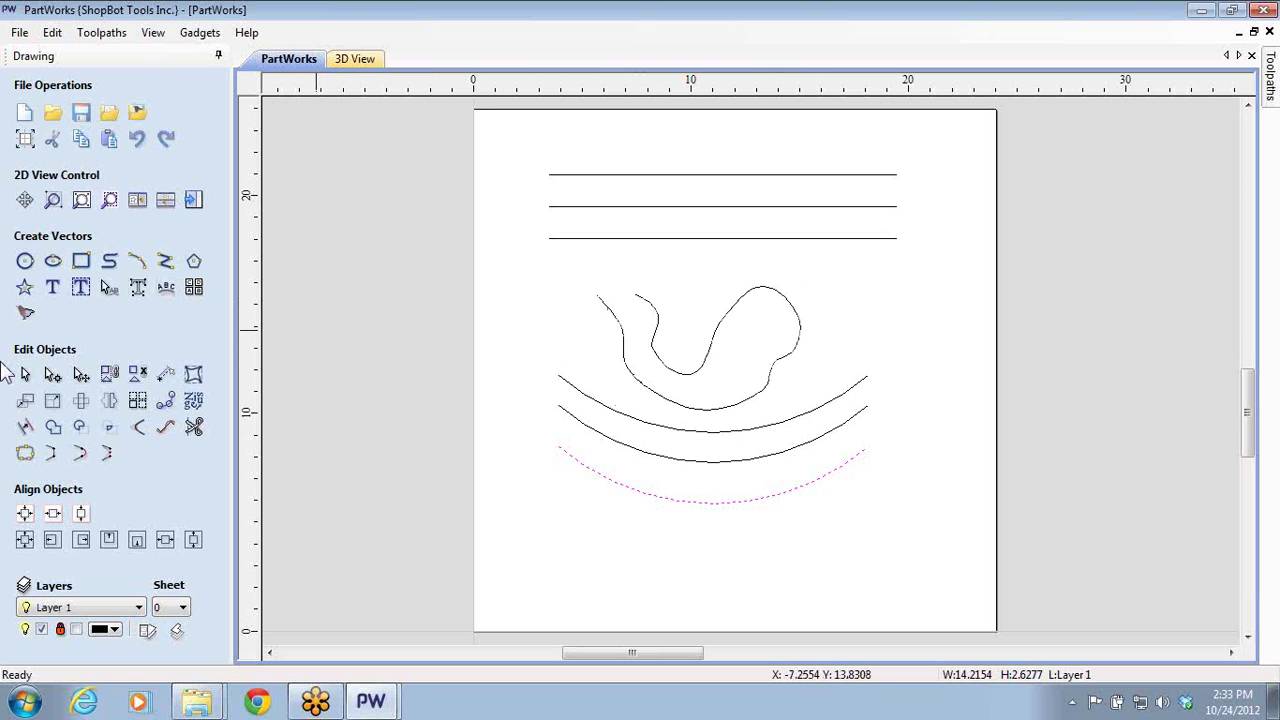
# - Box-select the three arcs and nudge them lower on the page
pyautogui.click(770, 407)
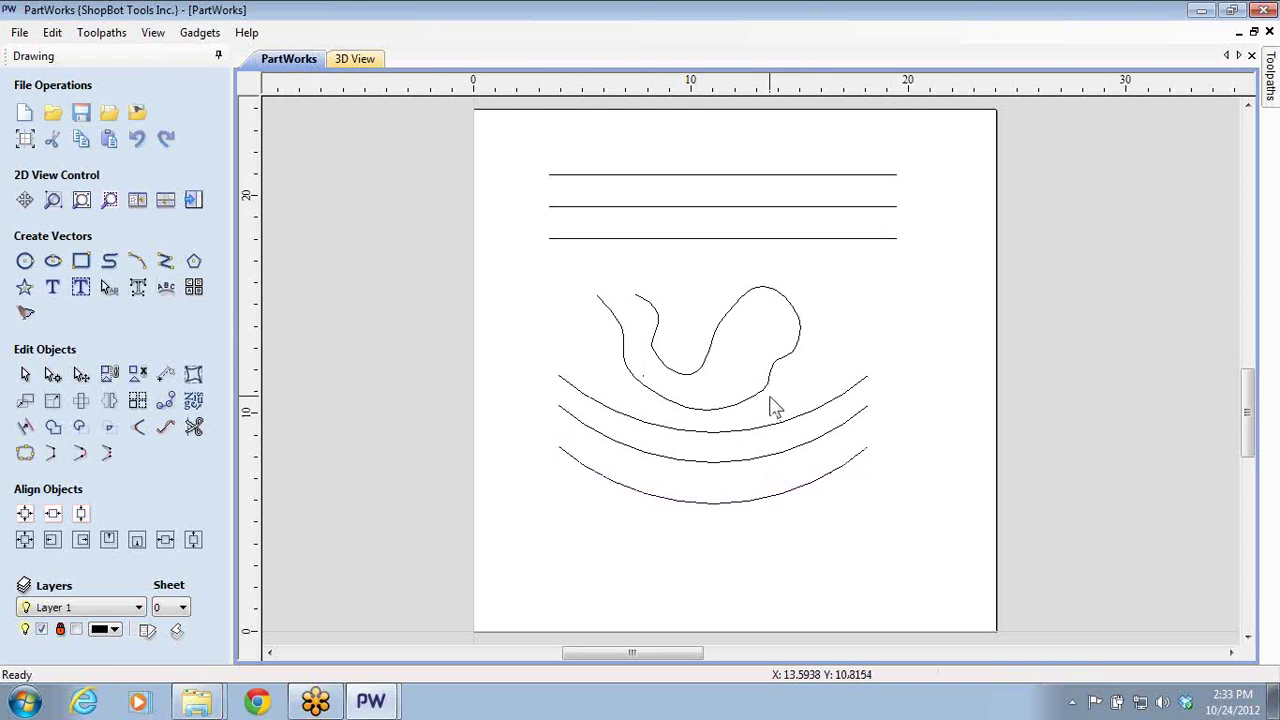
pyautogui.click(765, 399)
pyautogui.click(517, 374)
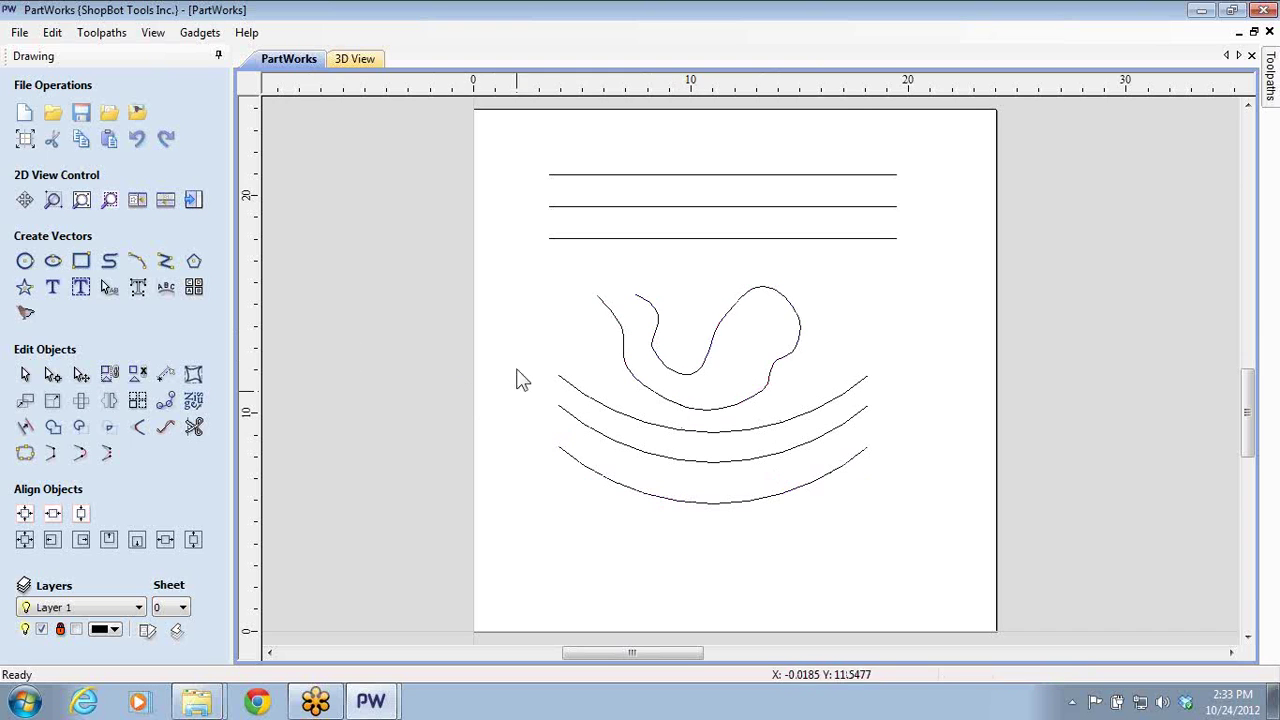
pyautogui.moveTo(514, 356)
pyautogui.mouseDown()
pyautogui.moveTo(906, 523)
pyautogui.moveTo(928, 517)
pyautogui.mouseUp()
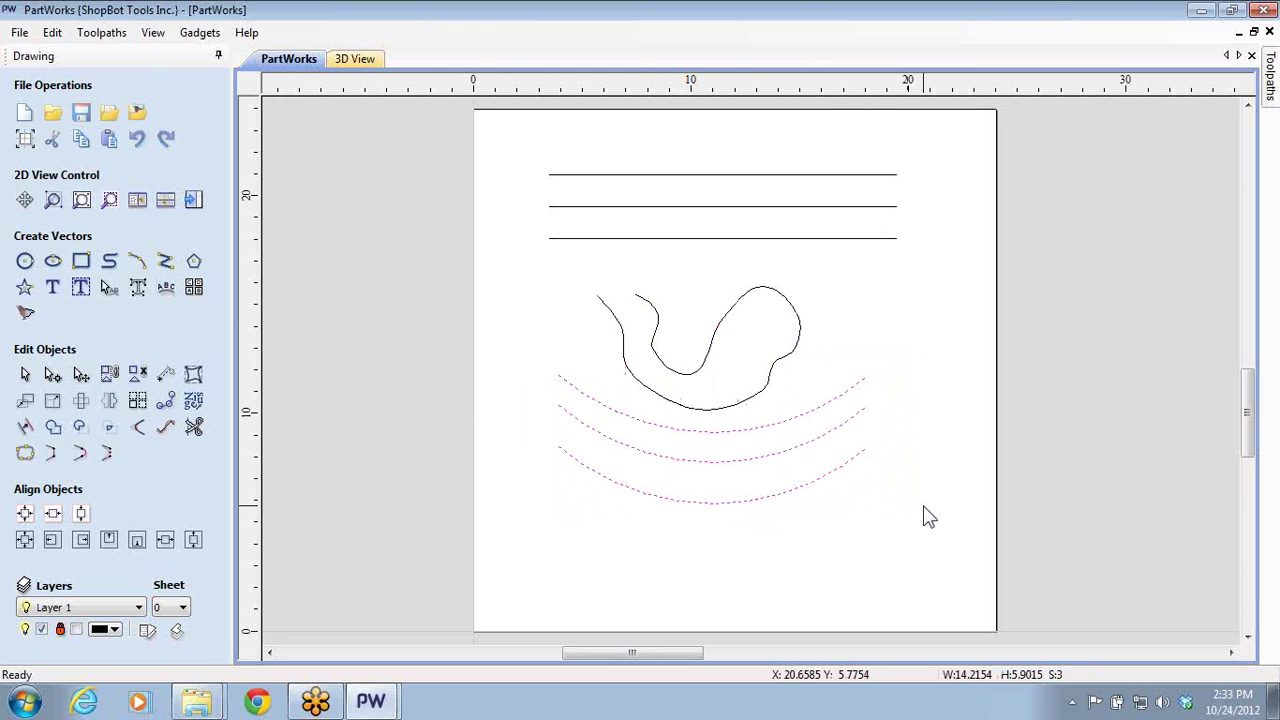
pyautogui.press('Down')
pyautogui.press('Down')
pyautogui.press('Down')
pyautogui.press('Down')
pyautogui.press('Down')
pyautogui.press('Down')
# - Nudge the freehand curve slightly down and check the bottom straight line
pyautogui.click(747, 409)
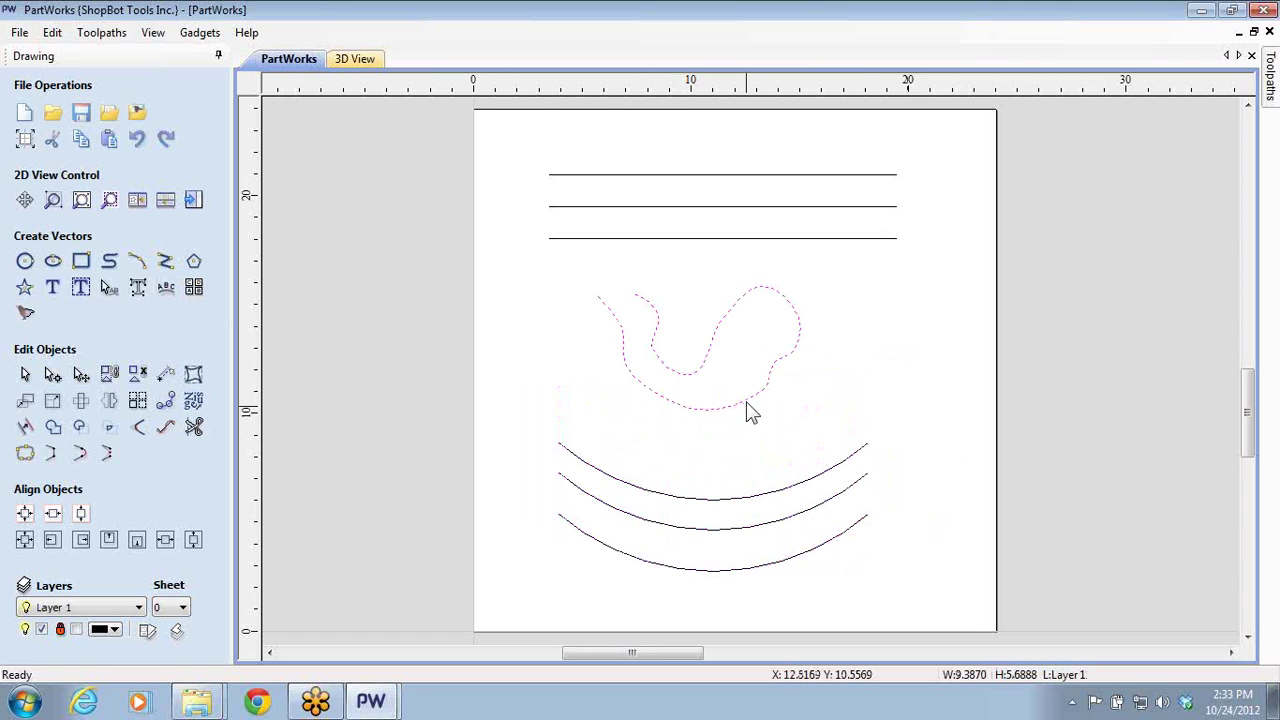
pyautogui.press('Down')
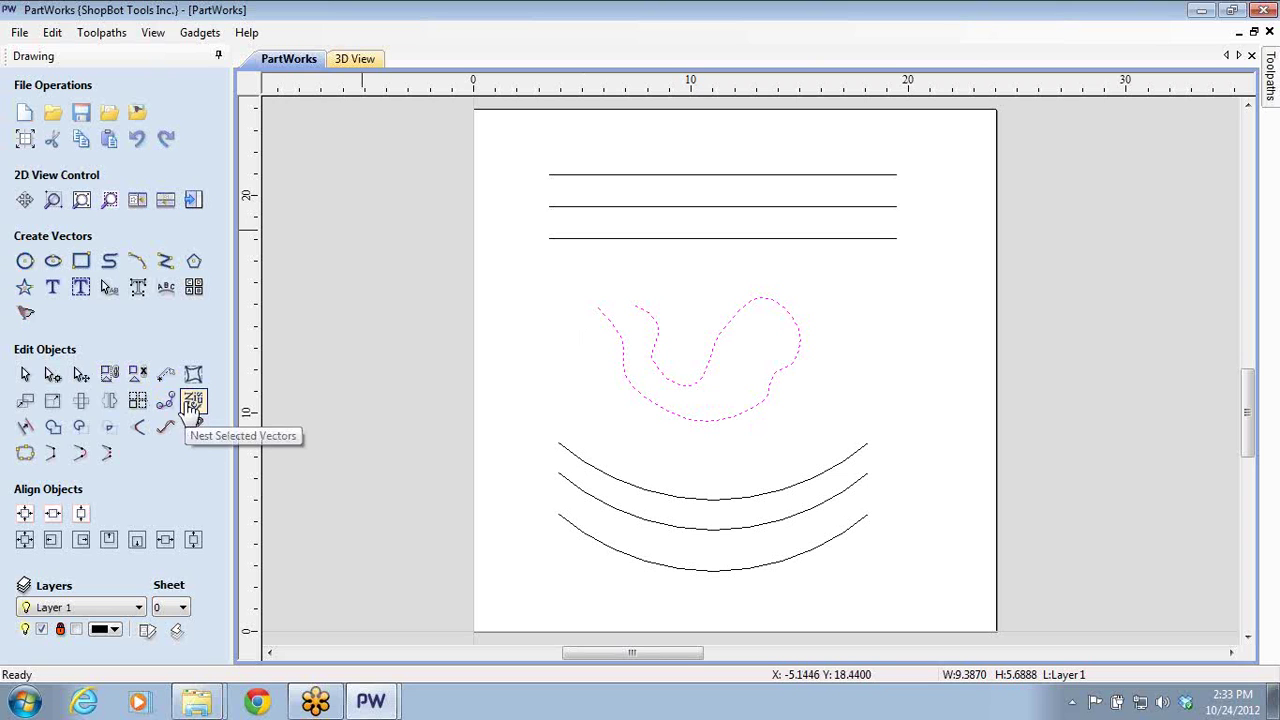
pyautogui.click(746, 290)
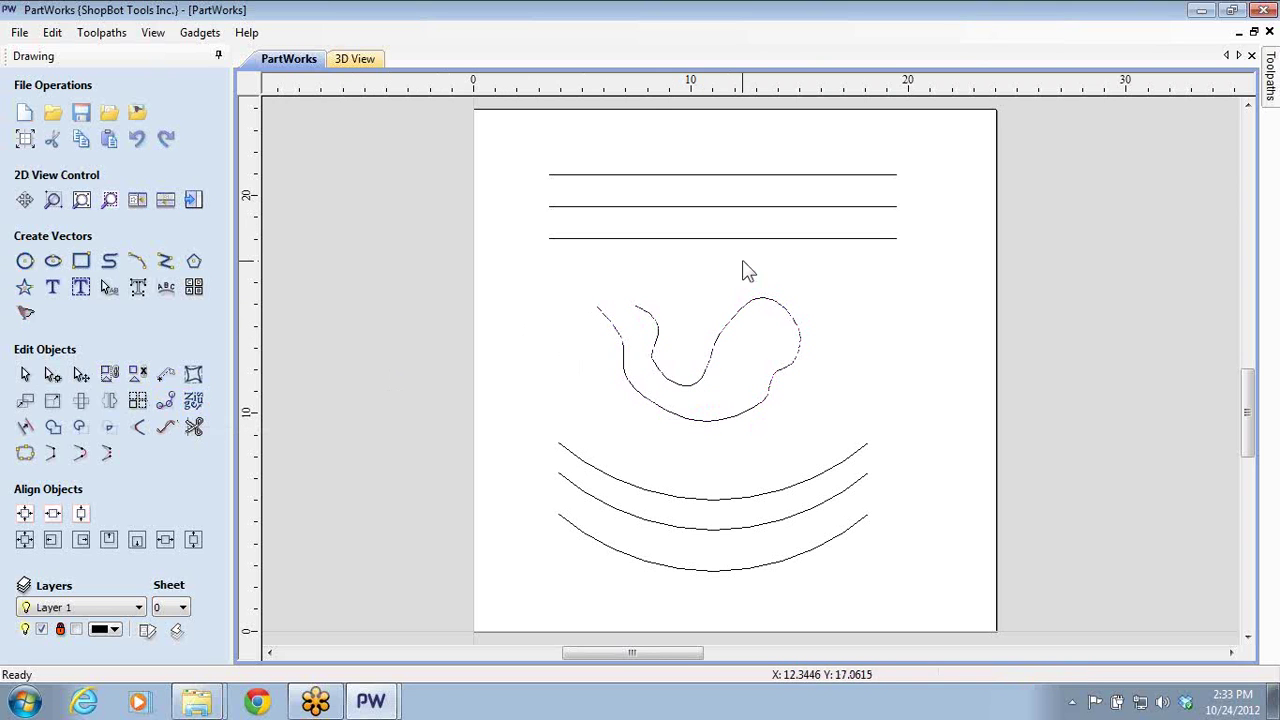
pyautogui.click(631, 243)
pyautogui.click(684, 258)
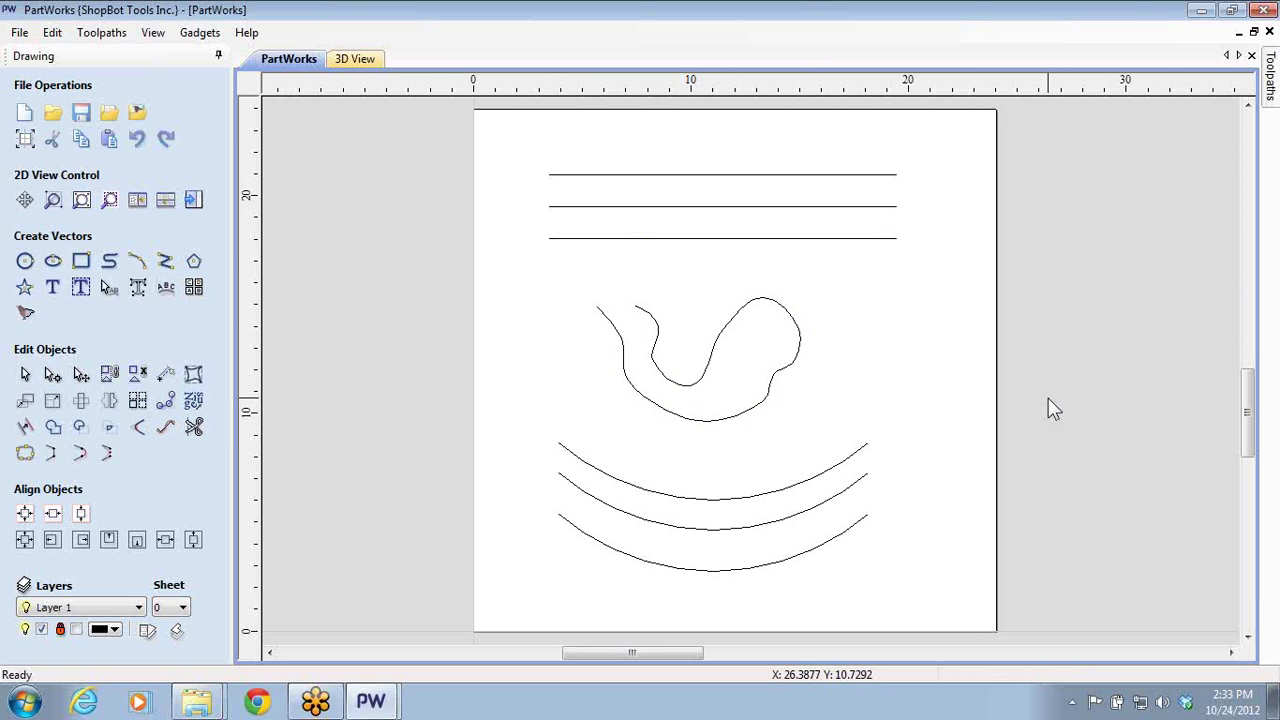
pyautogui.click(741, 238)
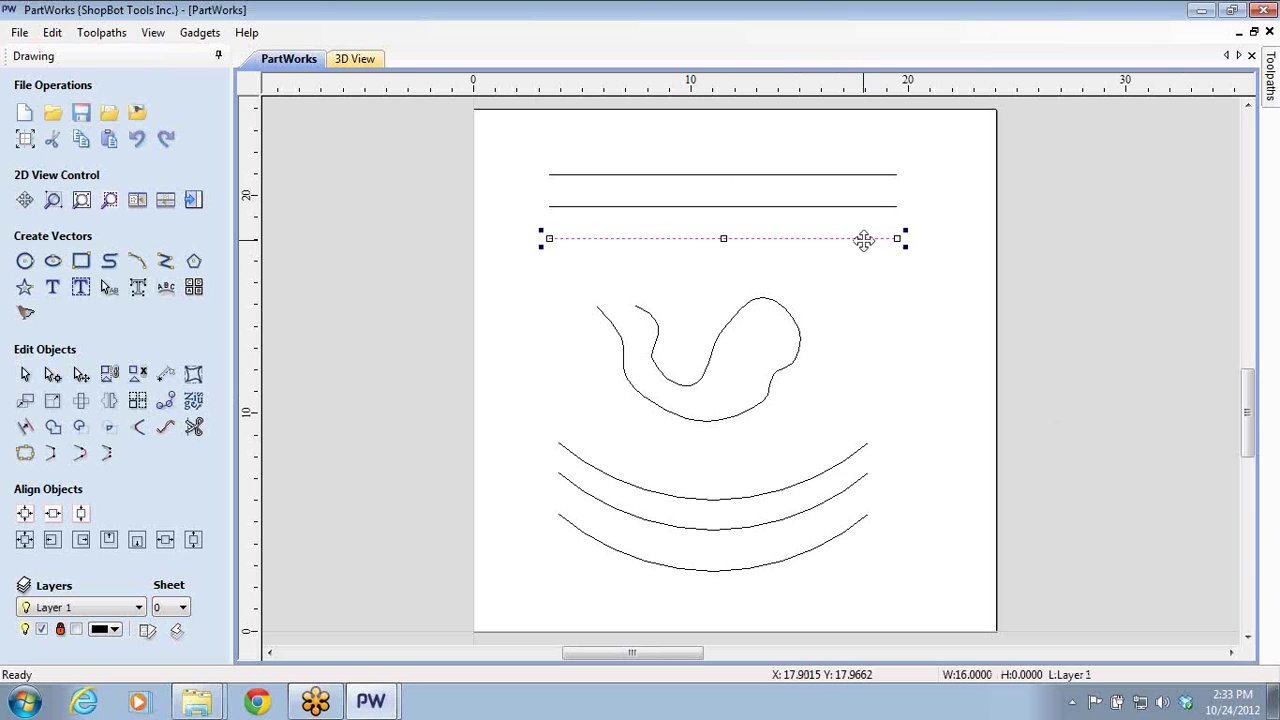
pyautogui.moveTo(864, 272); pyautogui.dragTo(846, 437)
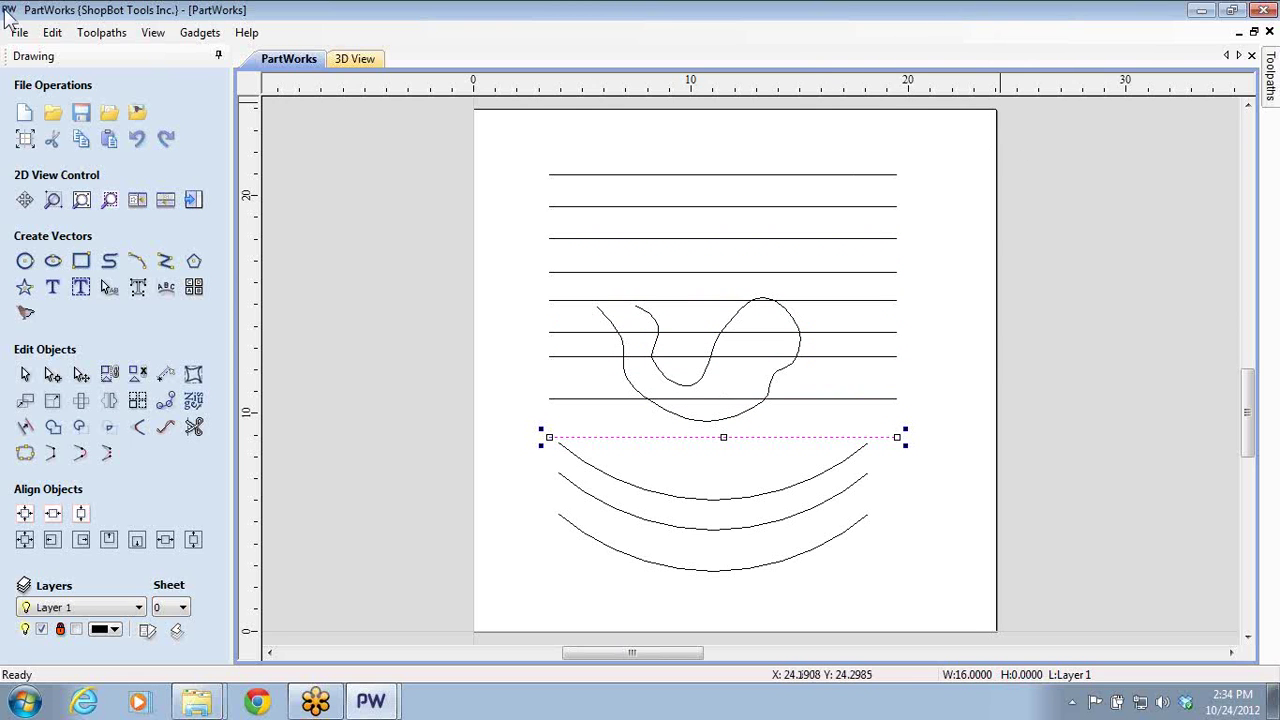
pyautogui.click(55, 36)
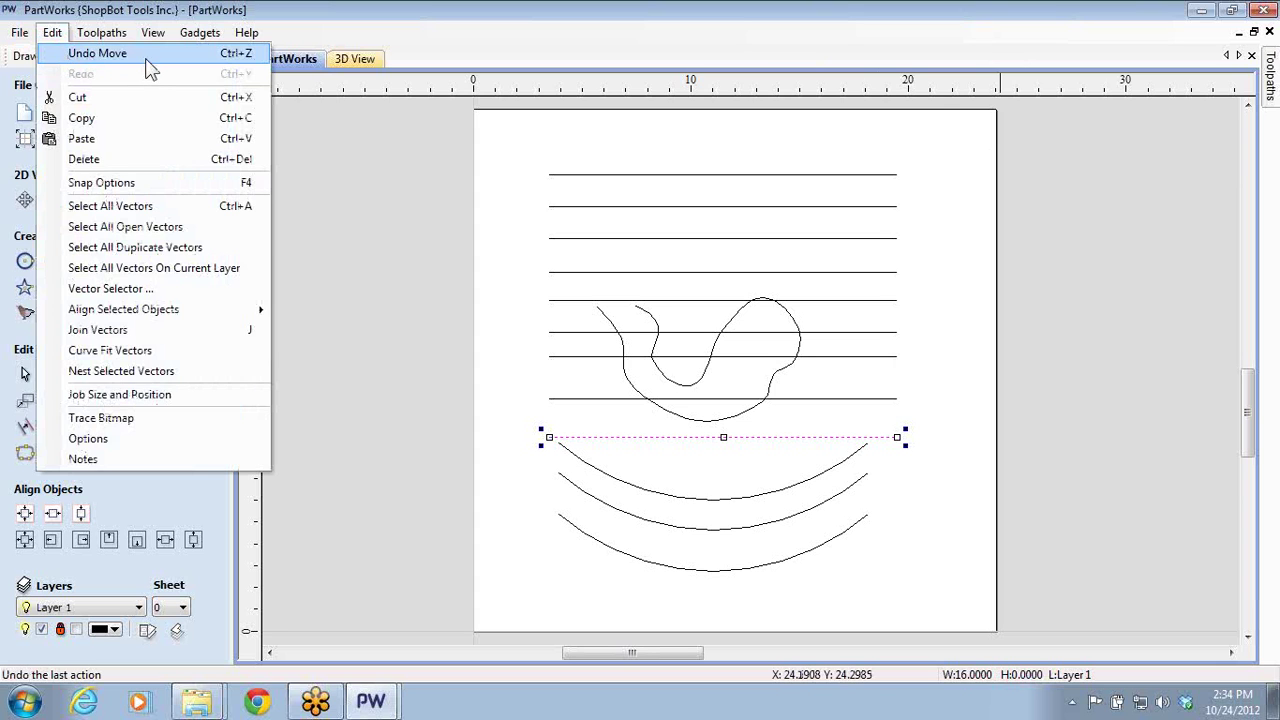
pyautogui.click(52, 36)
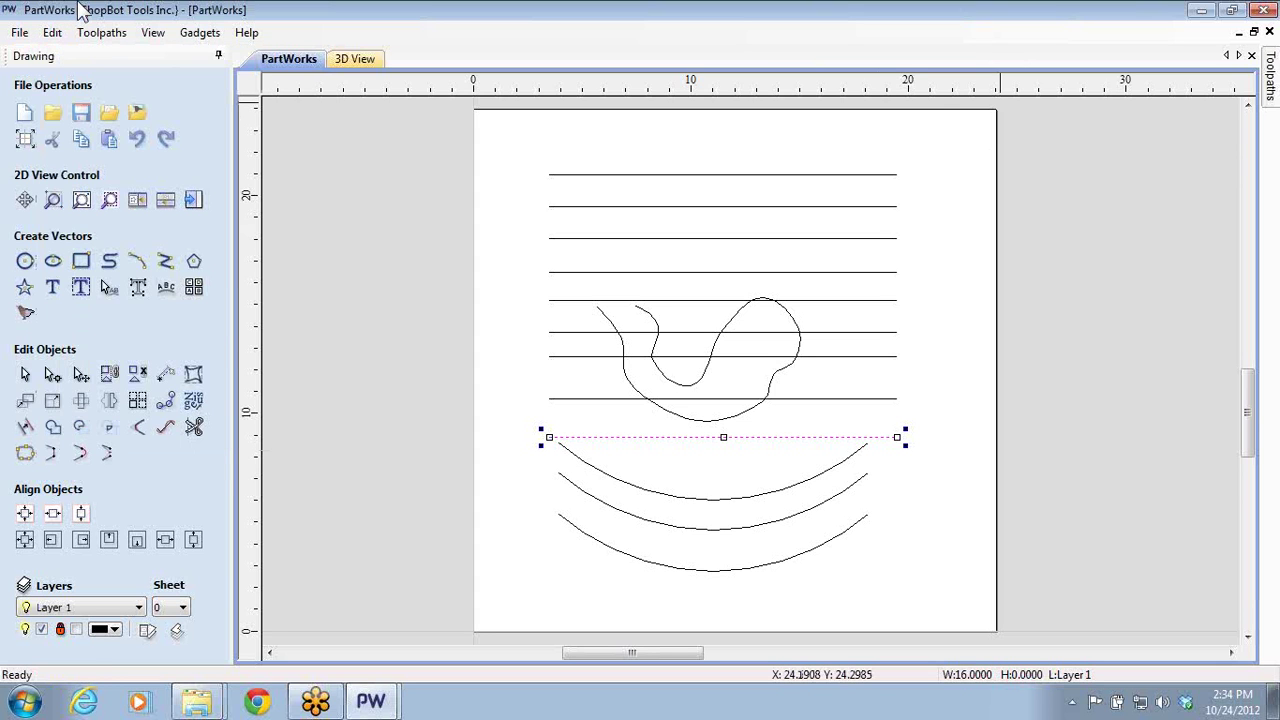
pyautogui.hotkey('ctrl', 'z')
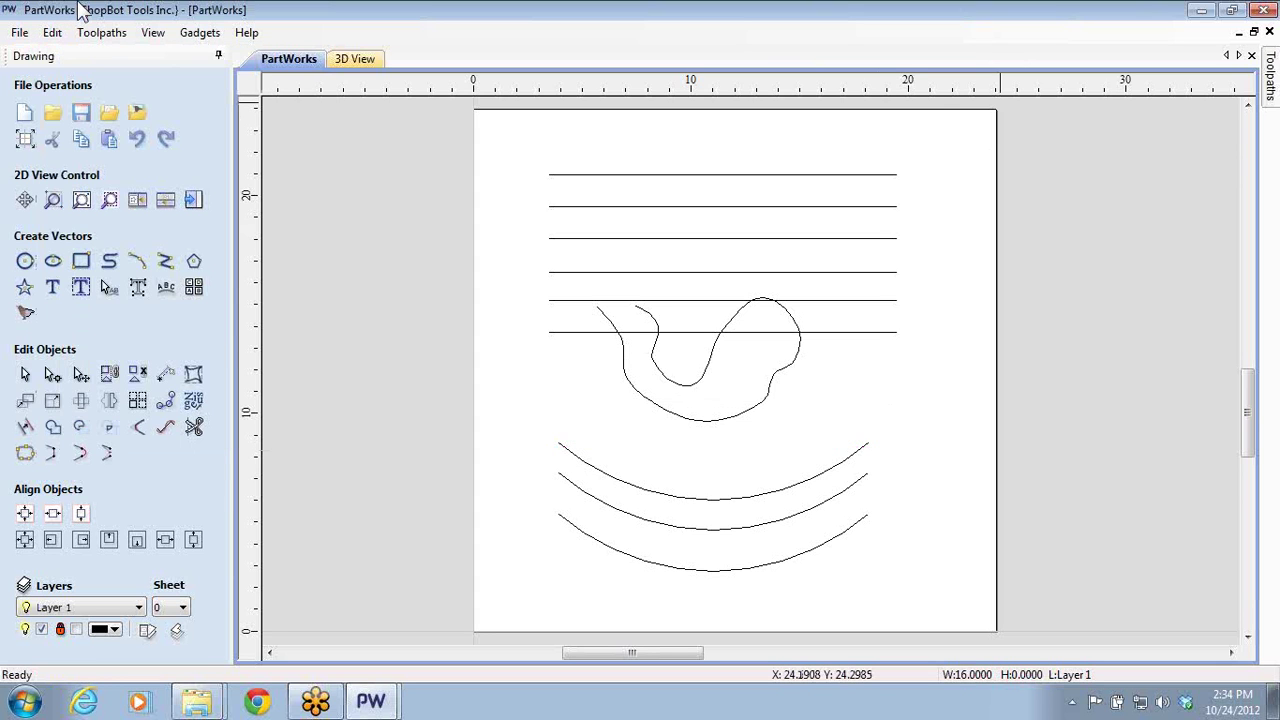
pyautogui.hotkey('ctrl', 'z')
pyautogui.hotkey('ctrl', 'z')
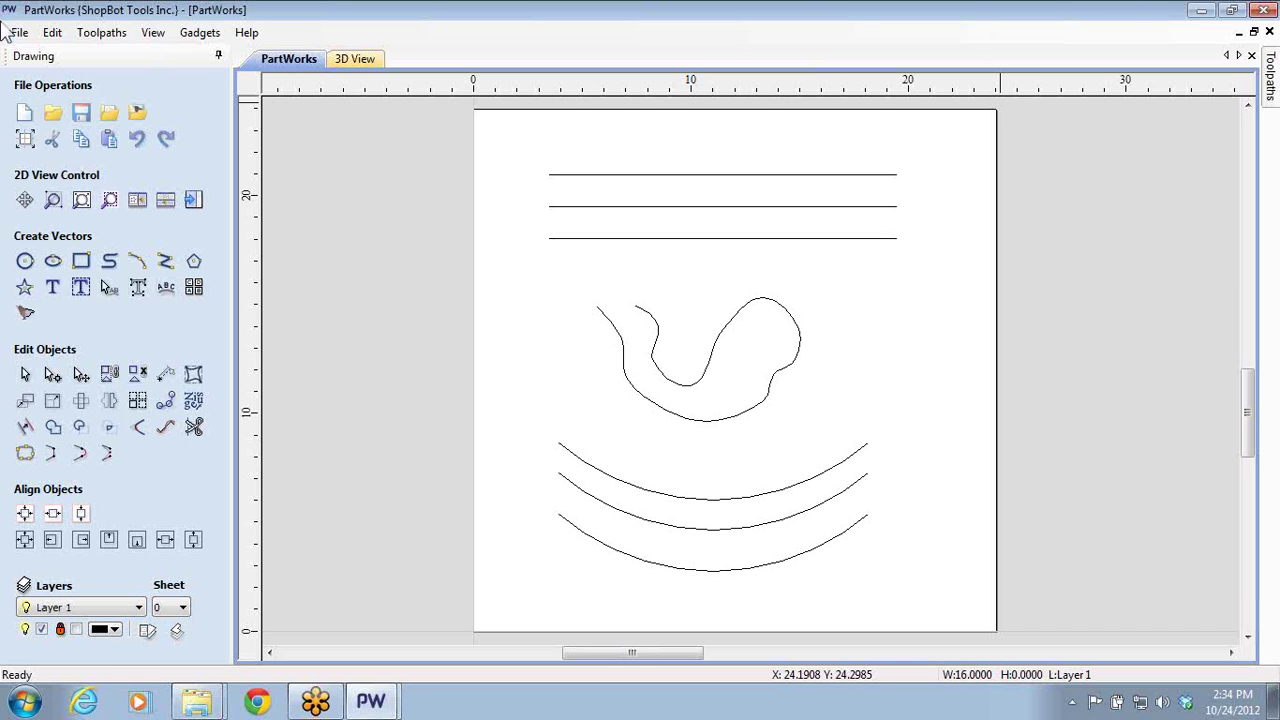
# - Remove V-Carve 2 so no toolpaths remain, and go back to drawing tools
pyautogui.click(193, 199)
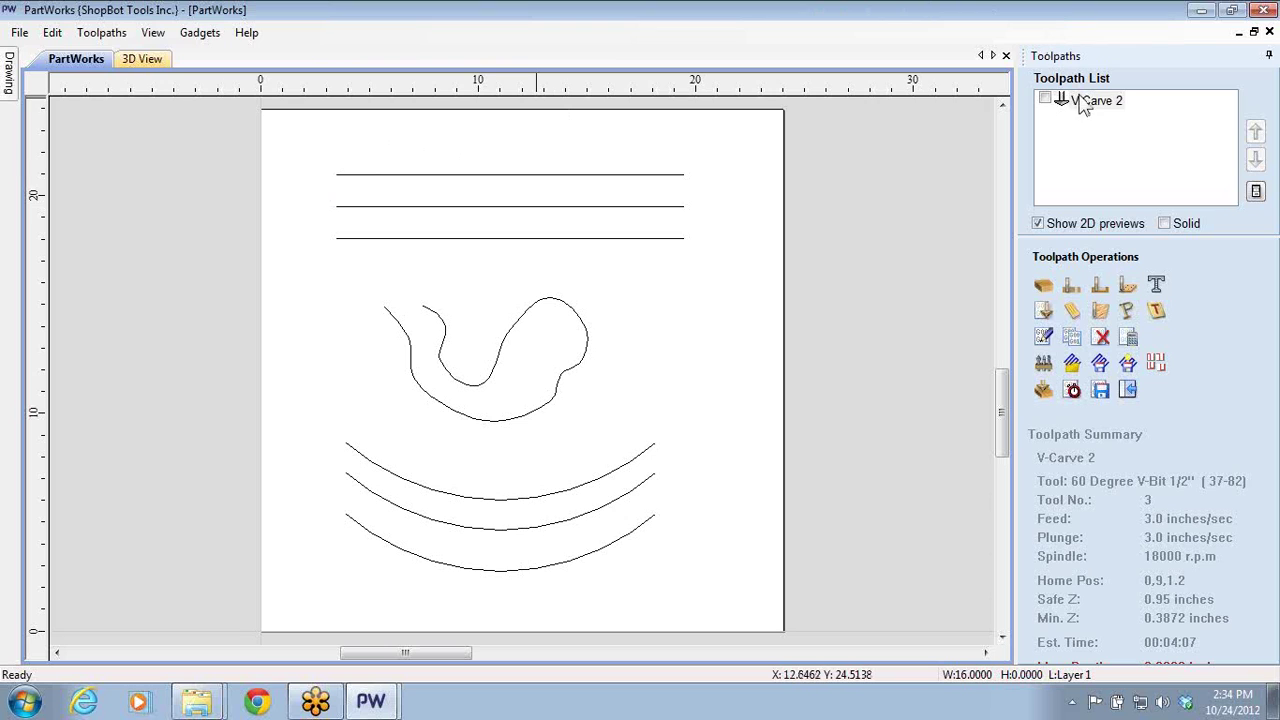
pyautogui.click(1101, 337)
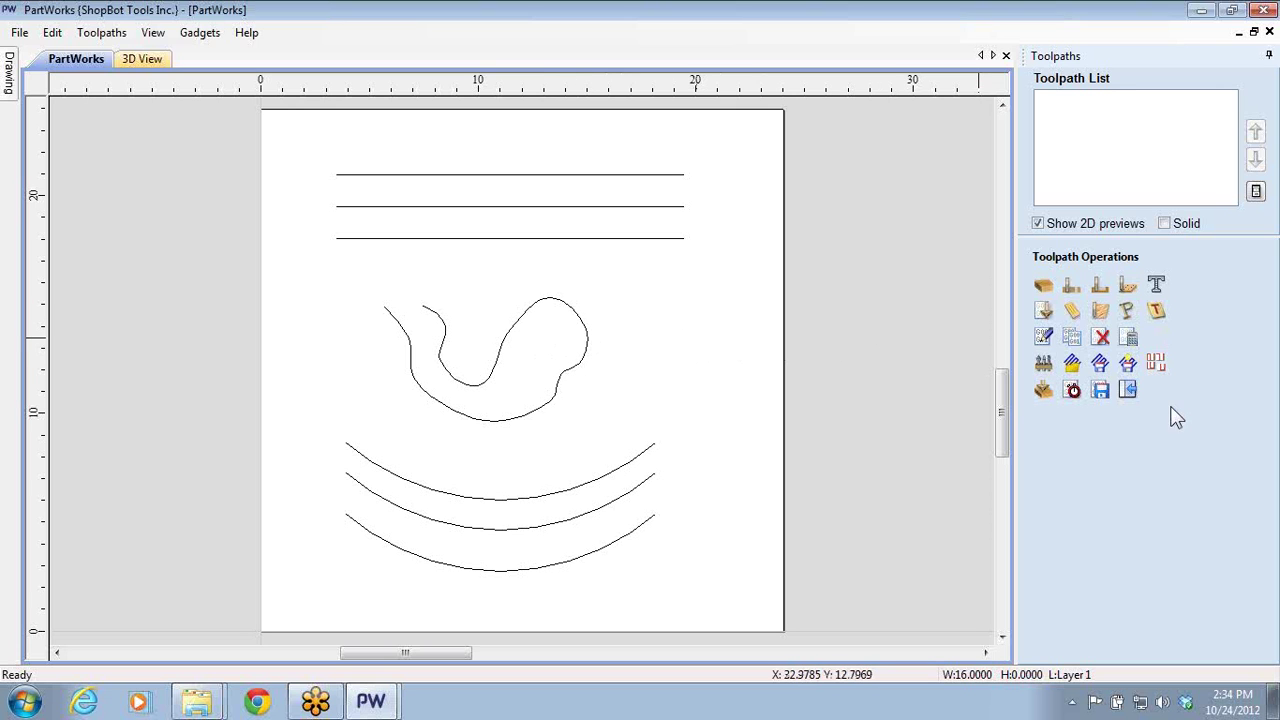
pyautogui.click(1133, 398)
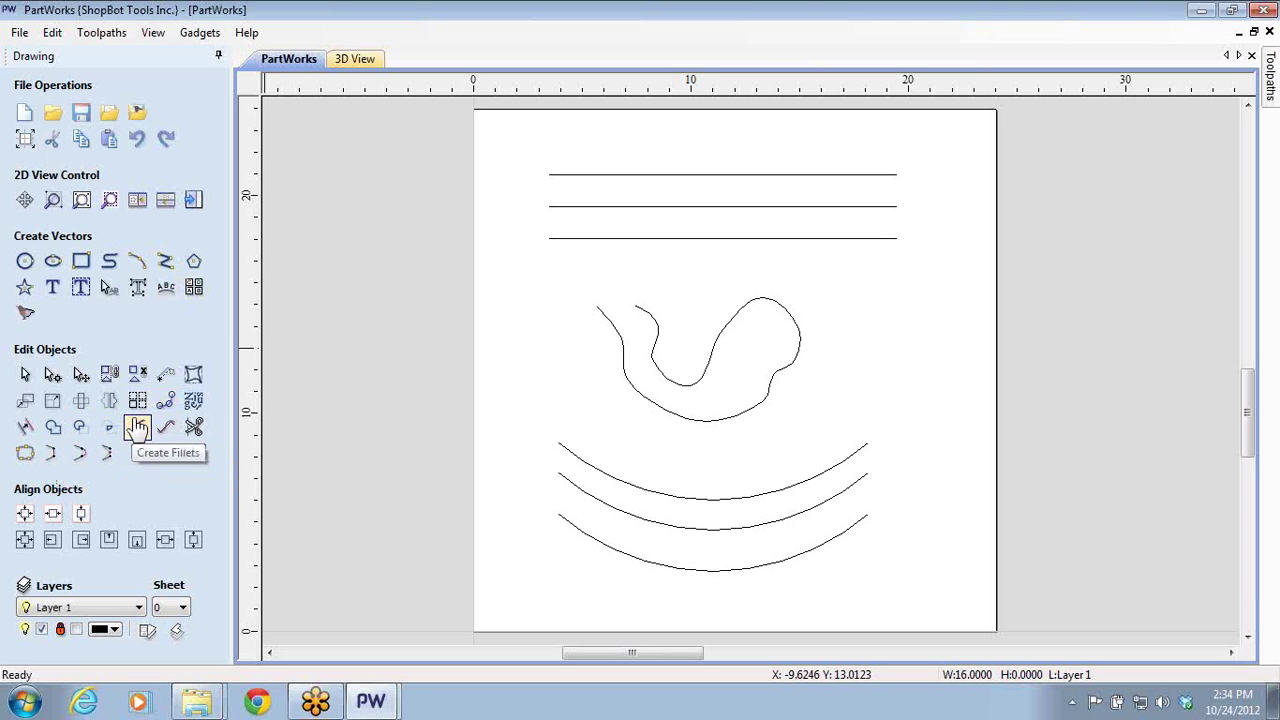
# - Open and dismiss the Array Copy options, then return to the Toolpaths panel
pyautogui.click(137, 401)
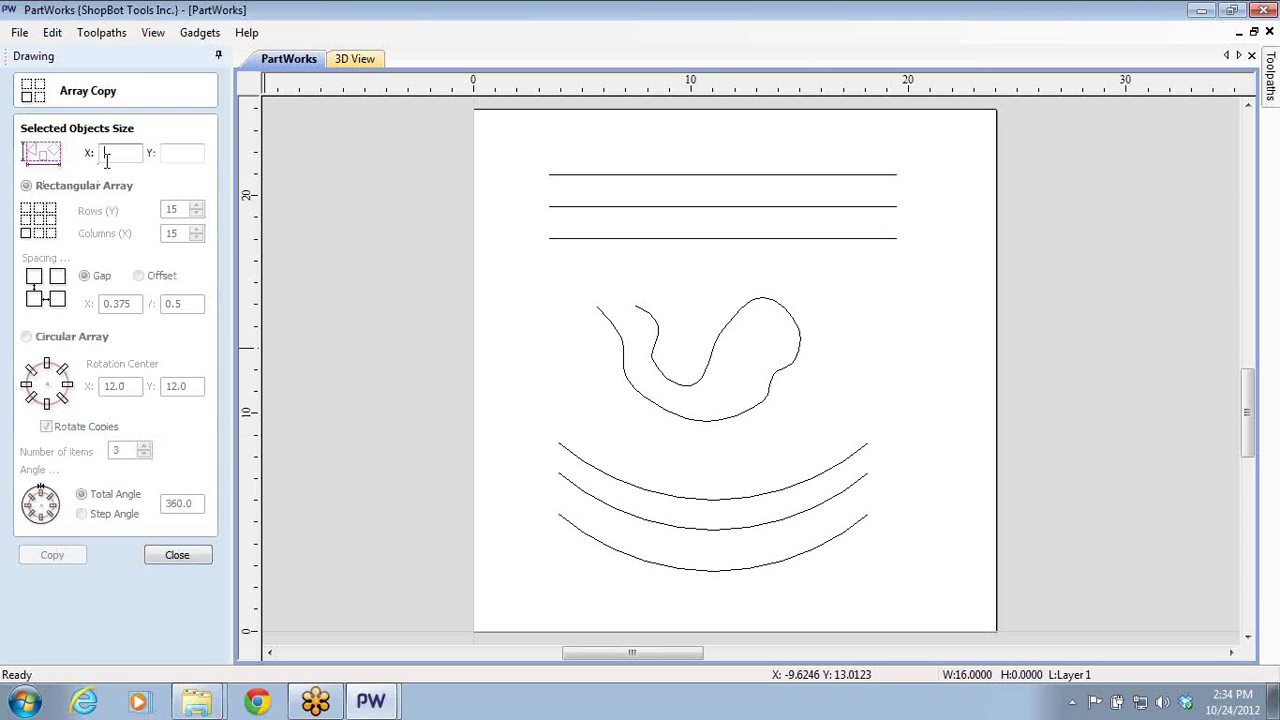
pyautogui.click(165, 562)
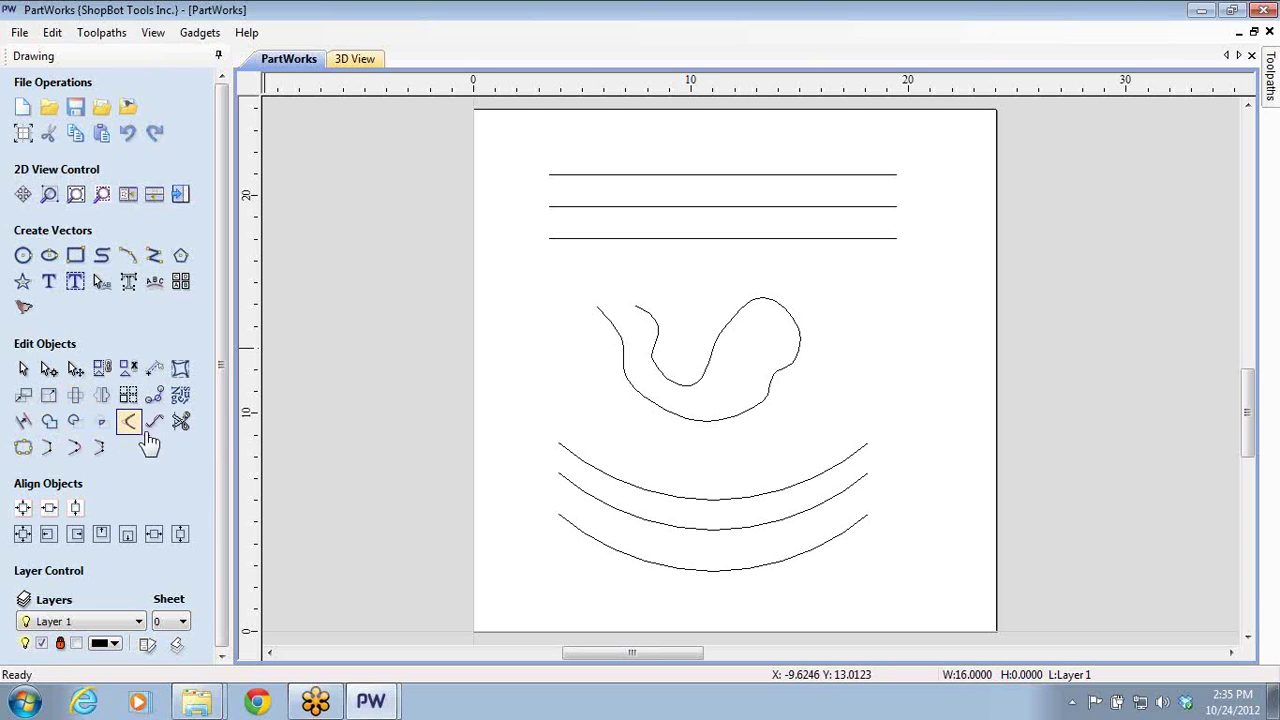
pyautogui.click(178, 195)
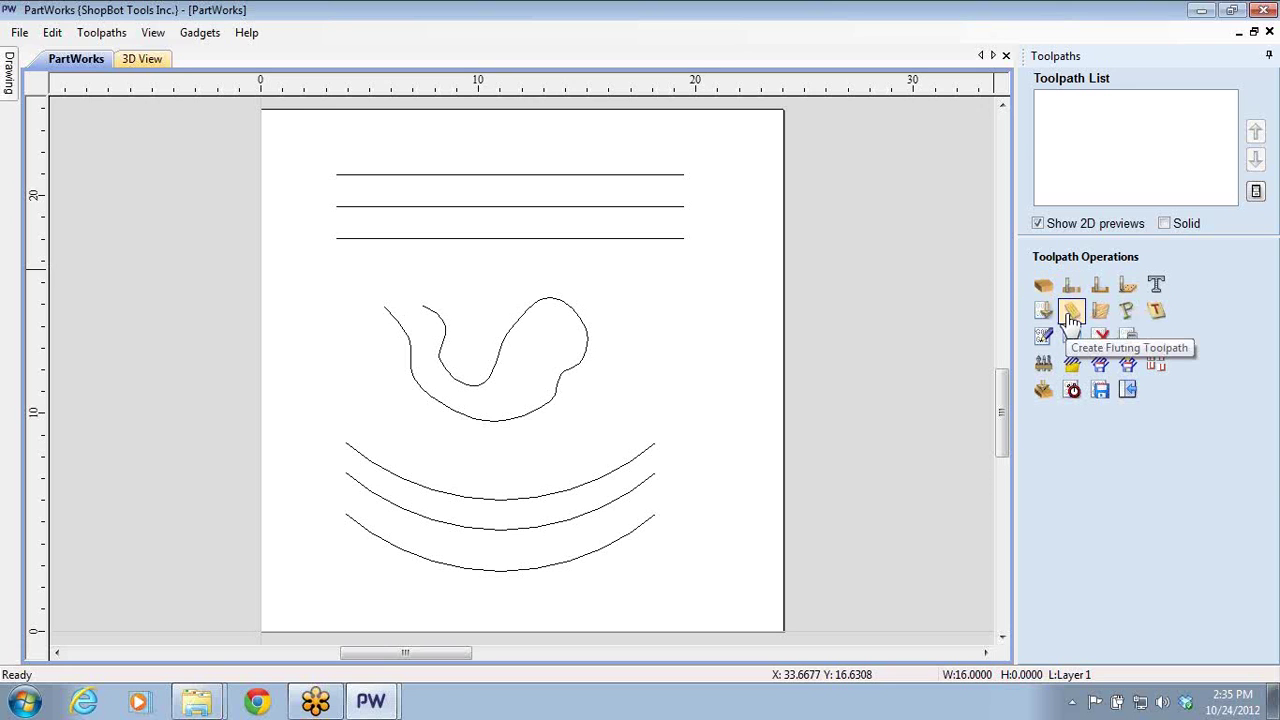
# - Start a fluting toolpath using the Compression (0.375 inches) bit from the Tool Database
pyautogui.click(1071, 313)
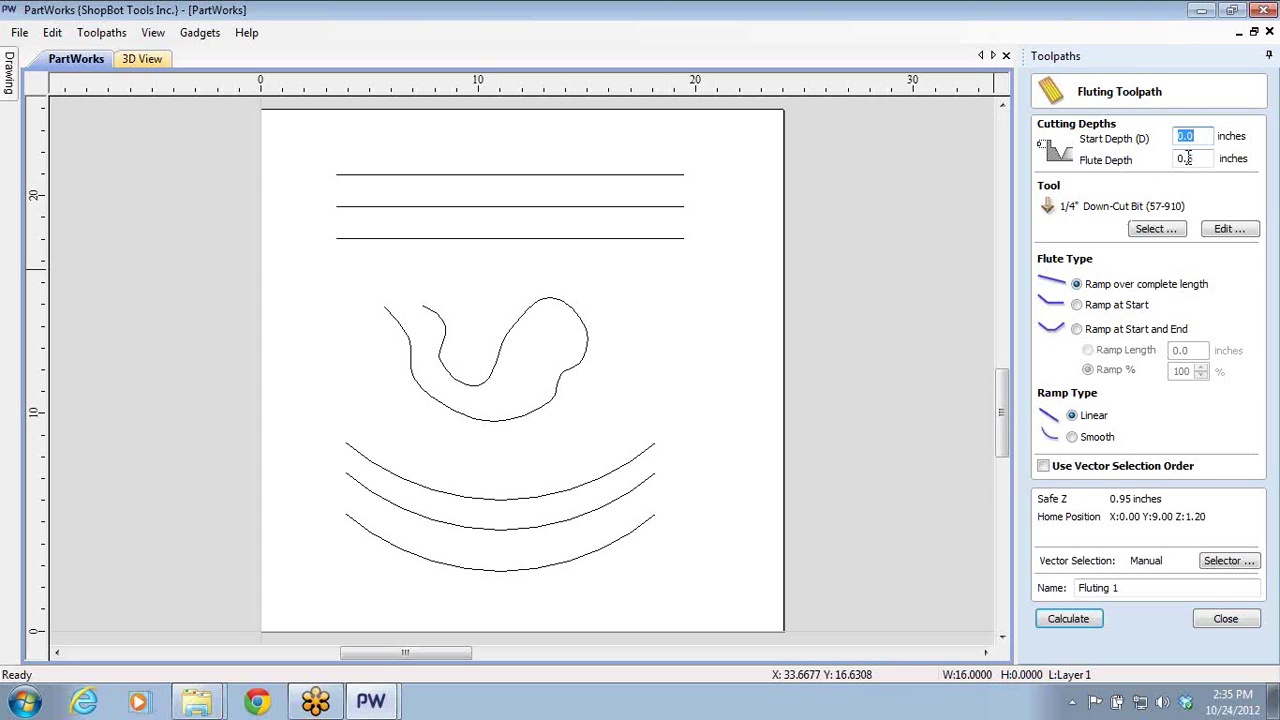
pyautogui.click(1163, 229)
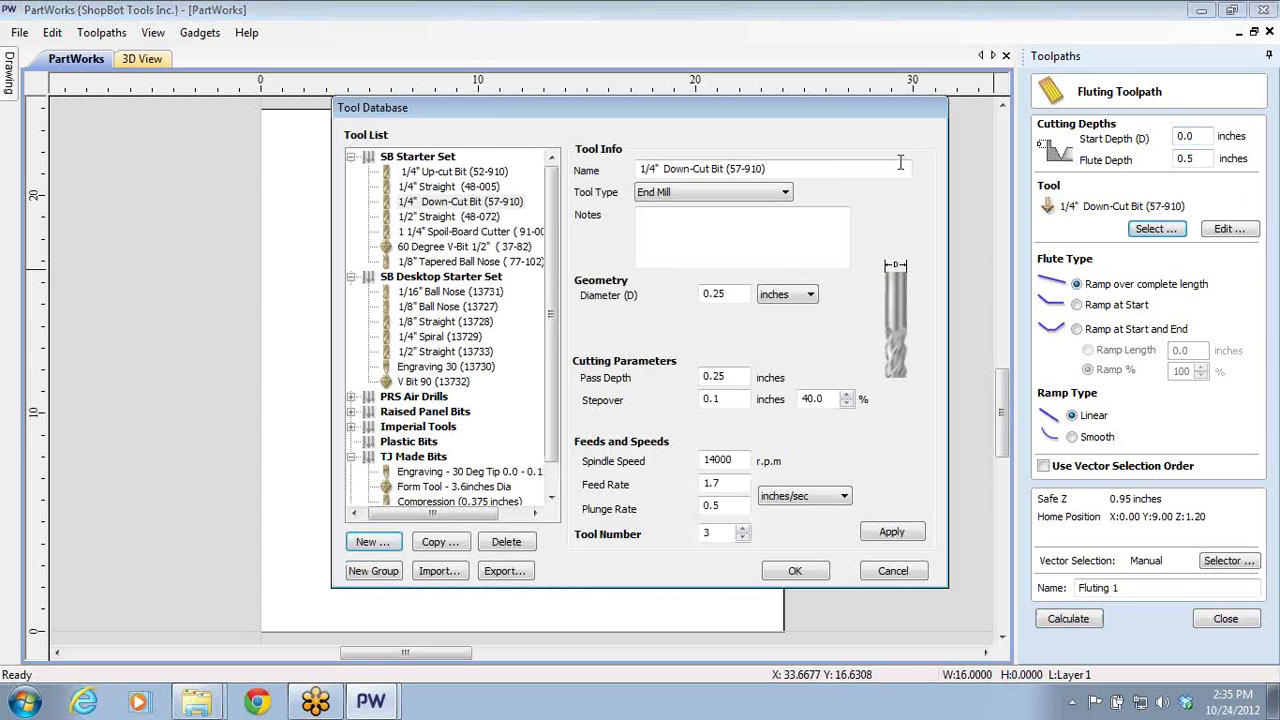
pyautogui.click(440, 171)
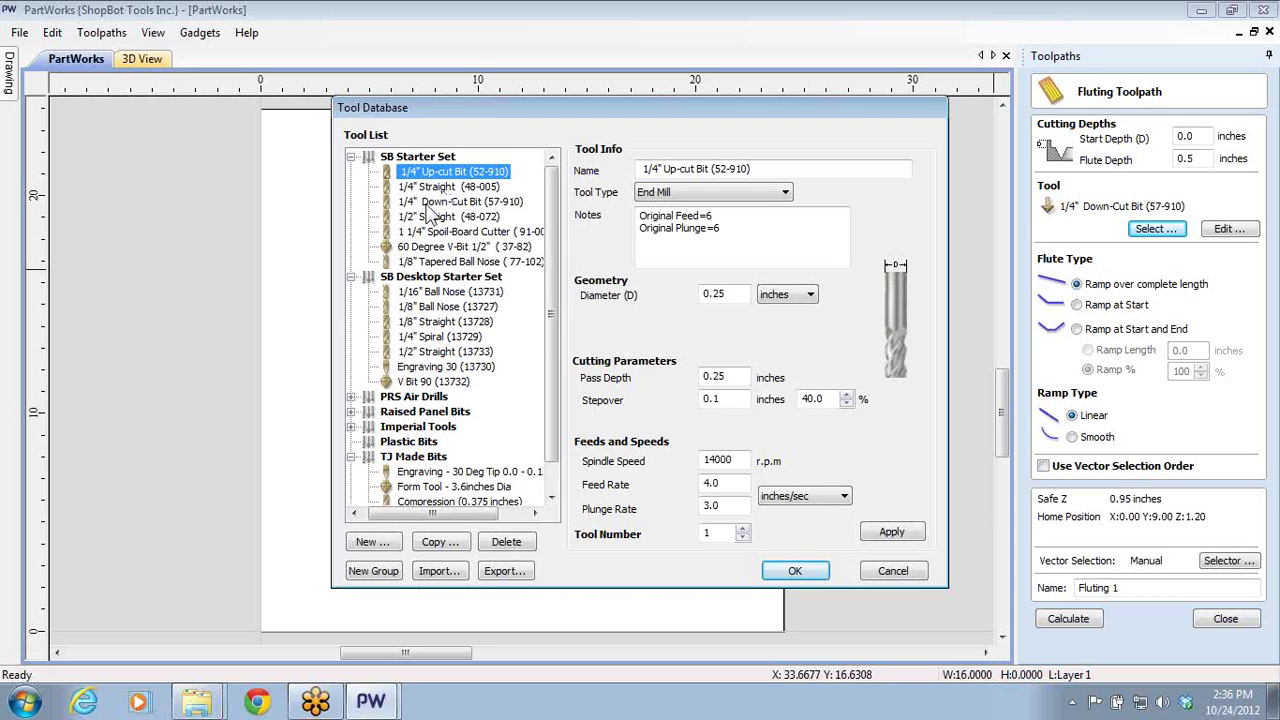
pyautogui.click(440, 502)
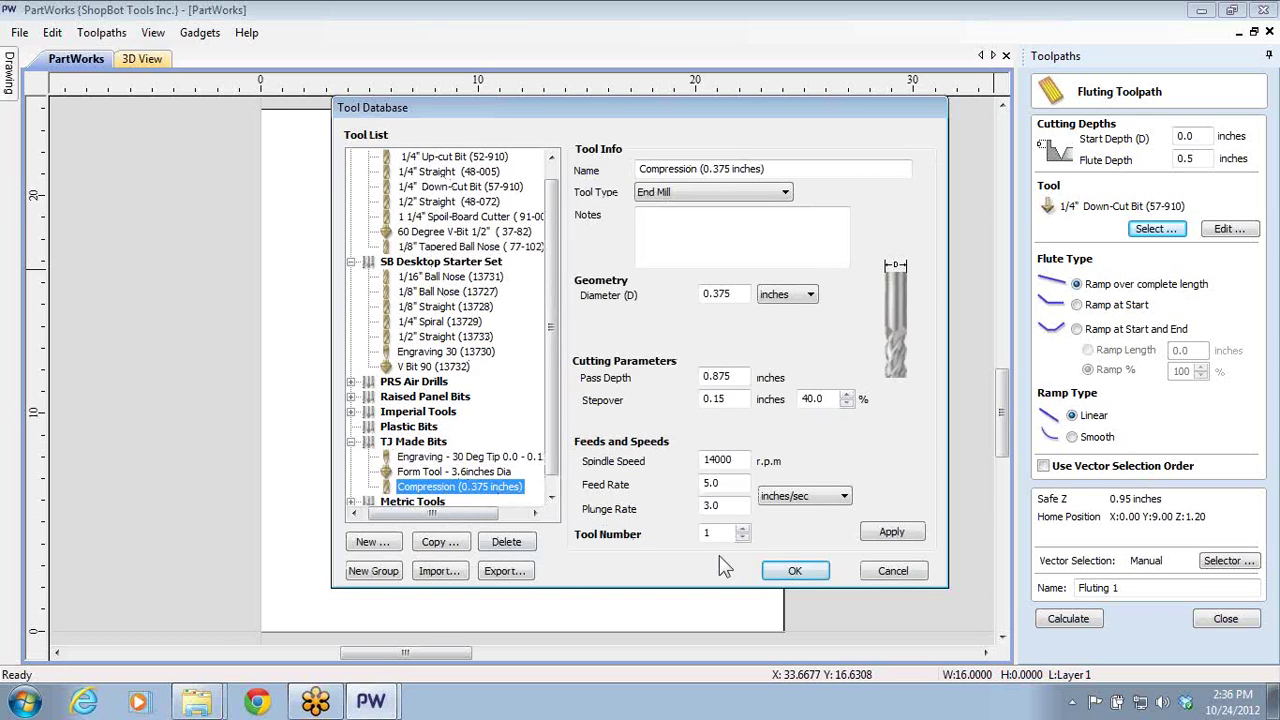
pyautogui.click(795, 571)
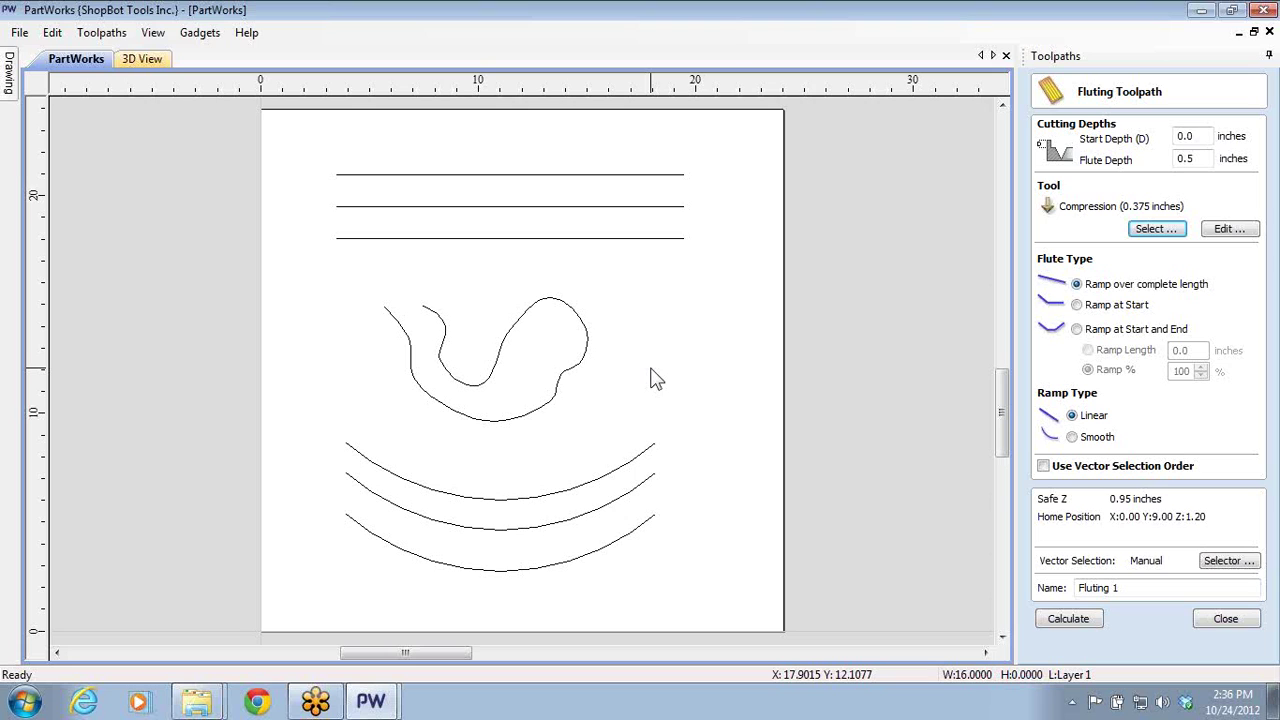
# - Calculate a fluting toolpath for the top horizontal line
pyautogui.click(662, 175)
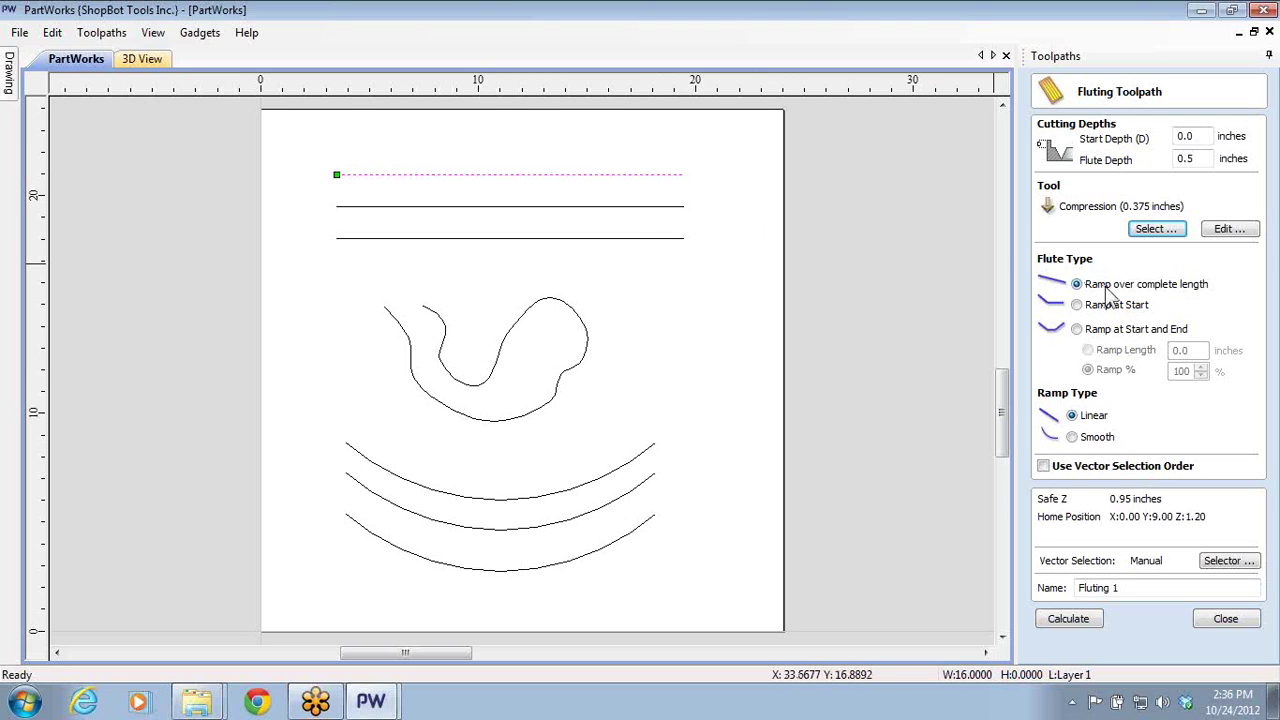
pyautogui.click(1070, 619)
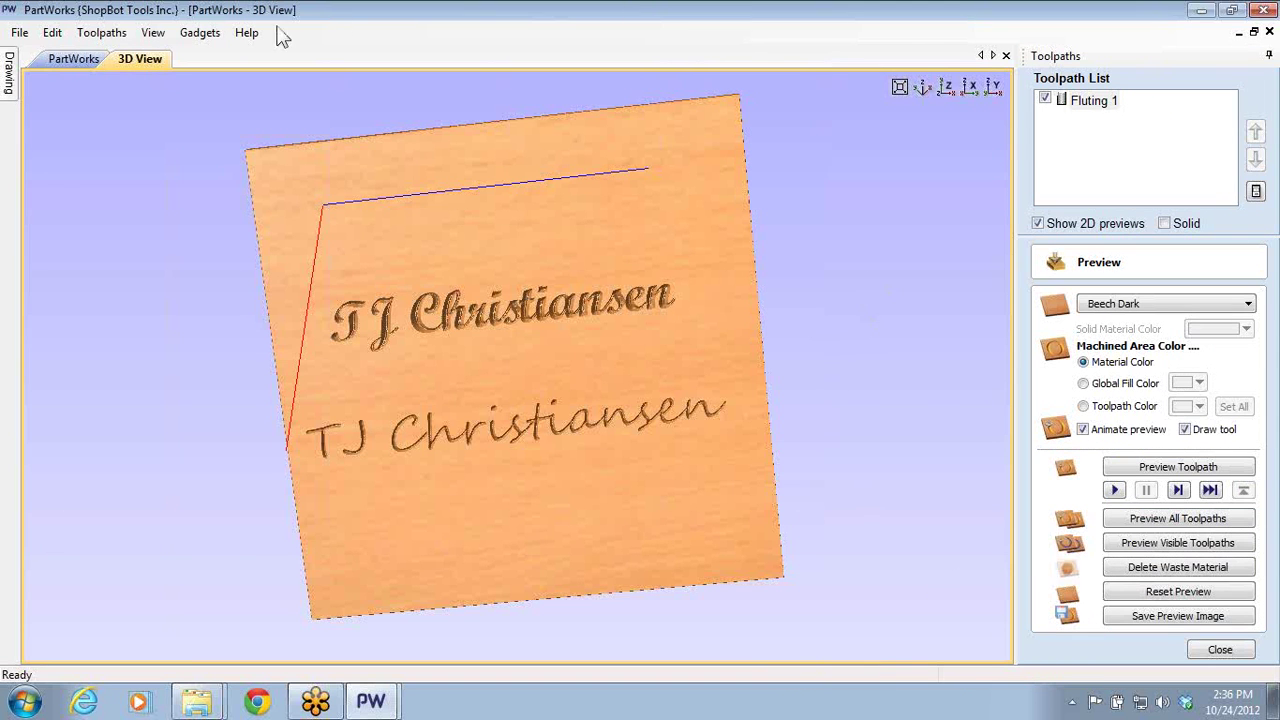
pyautogui.click(74, 59)
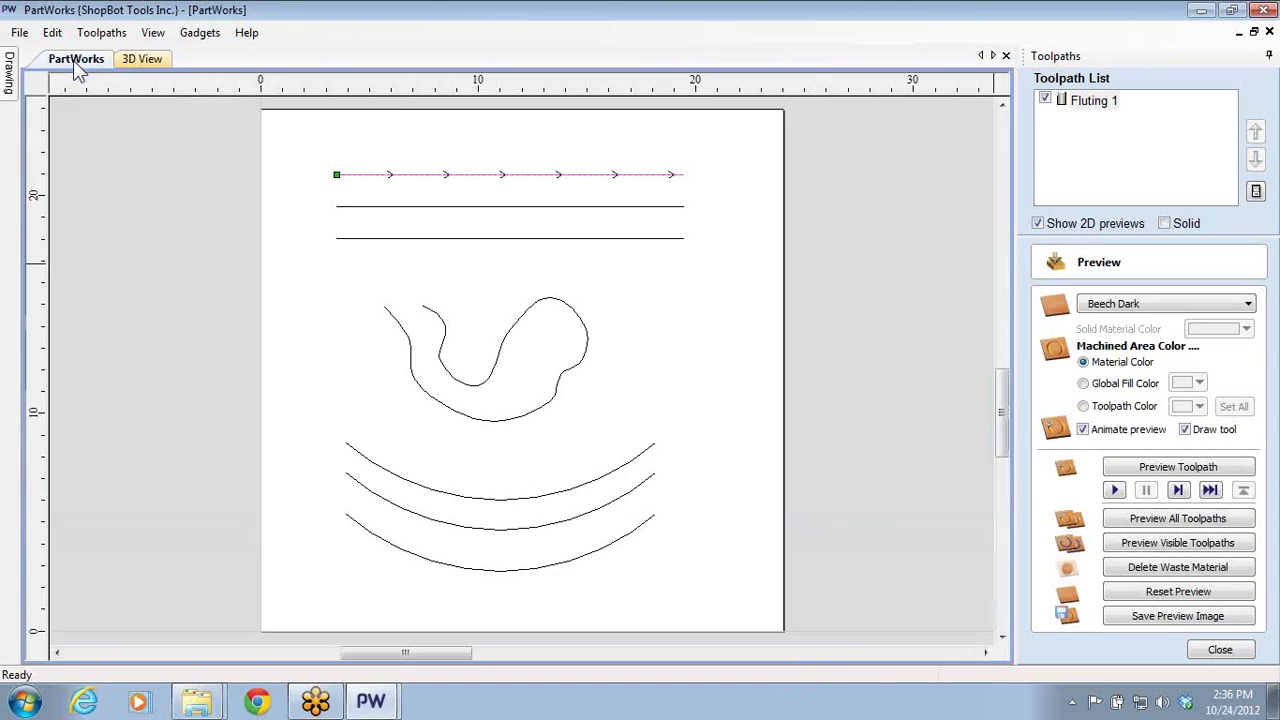
# - Calculate a second fluting toolpath for the middle line, ramped only at the start
pyautogui.click(516, 207)
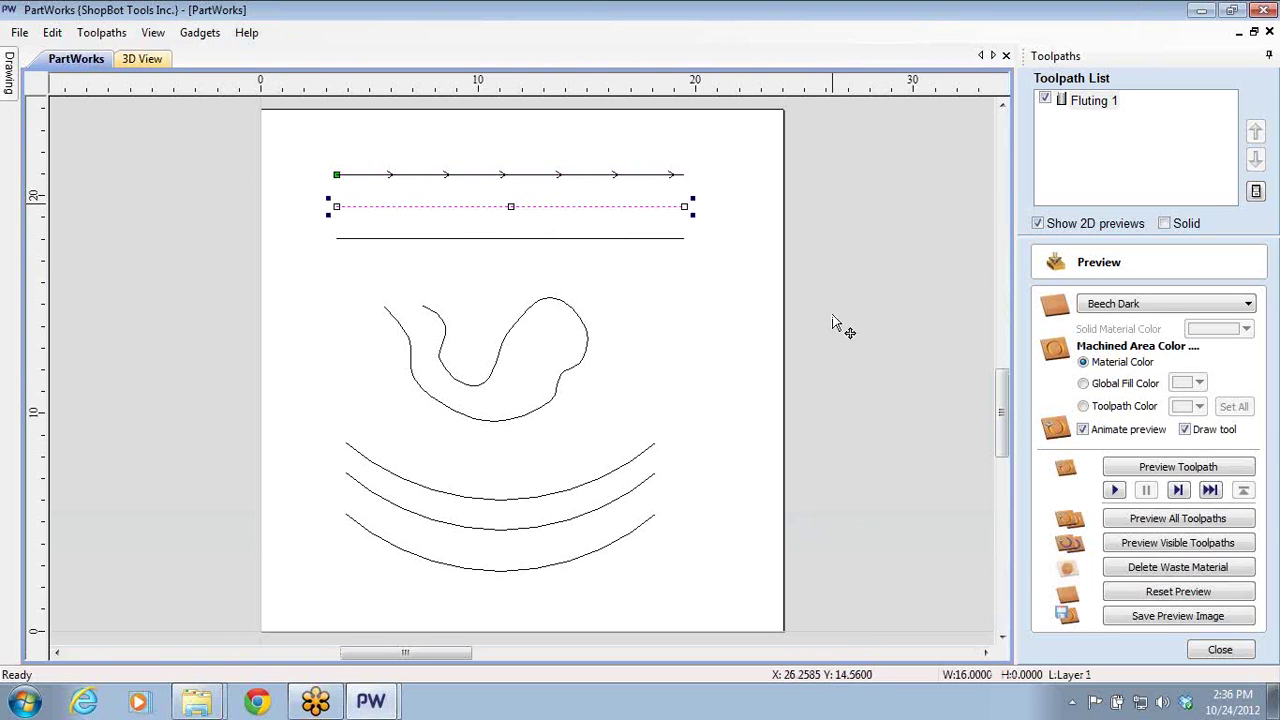
pyautogui.click(1217, 651)
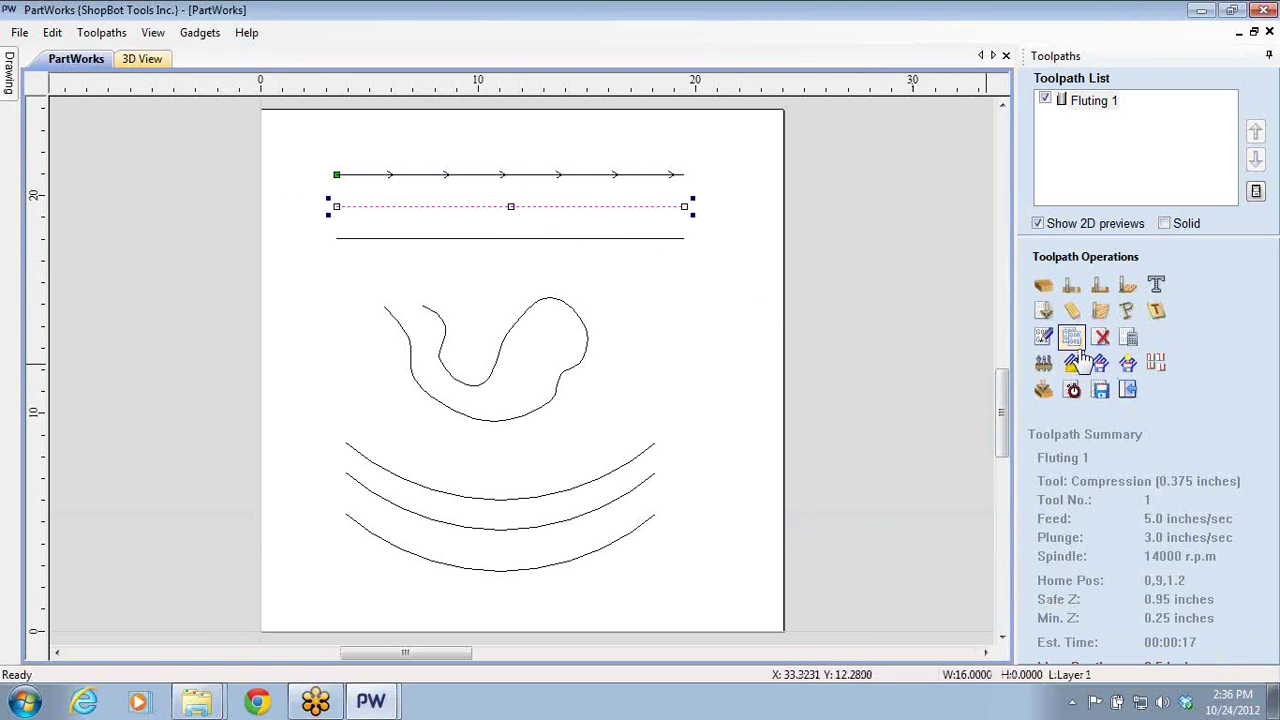
pyautogui.click(1071, 310)
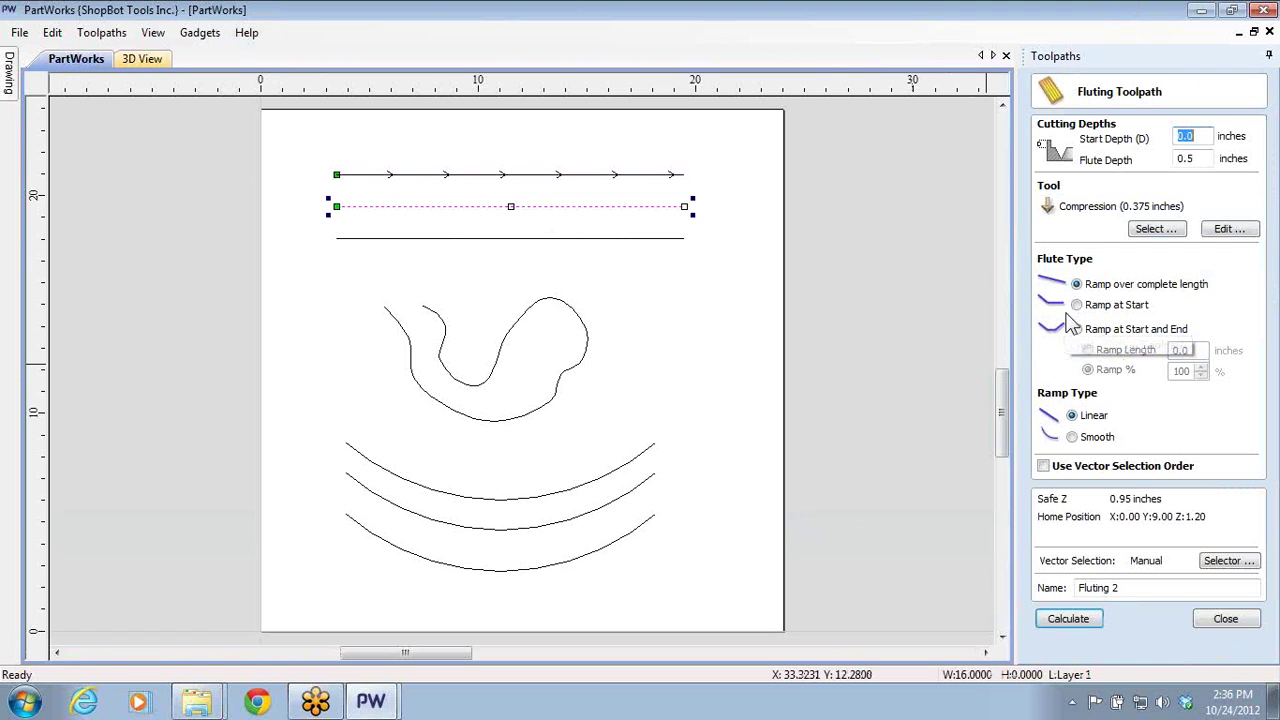
pyautogui.click(1077, 305)
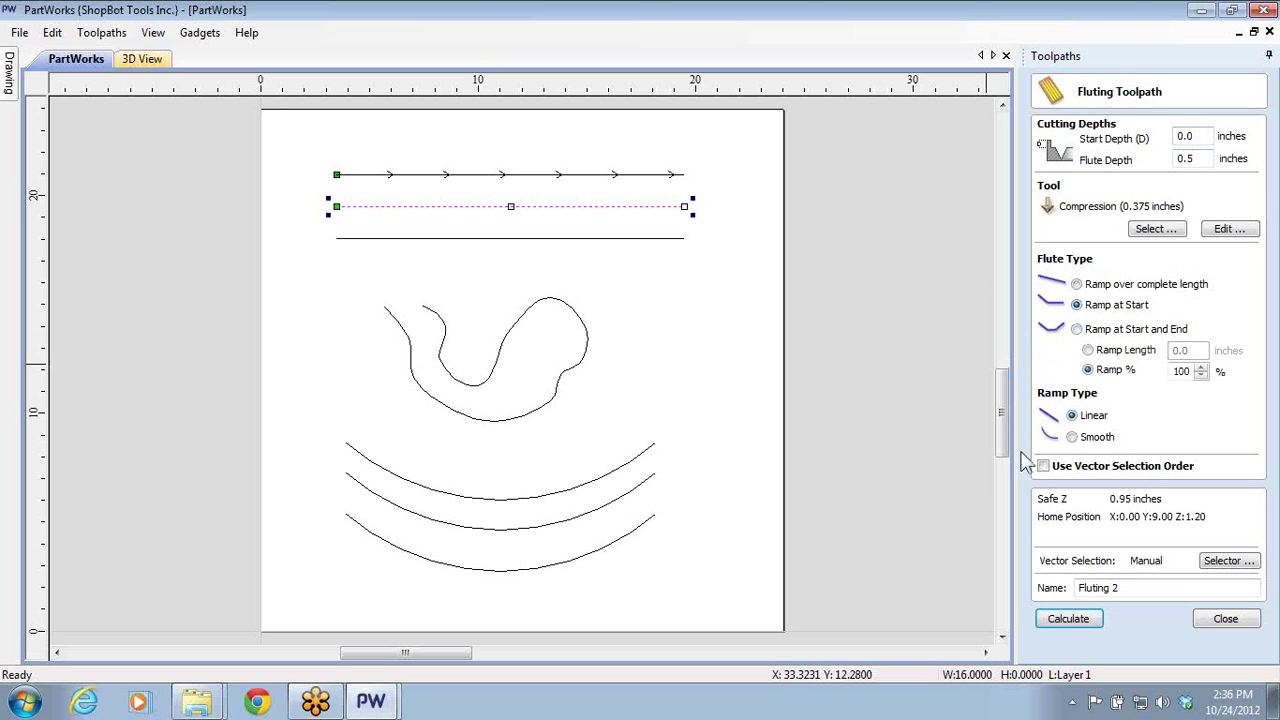
pyautogui.click(1062, 619)
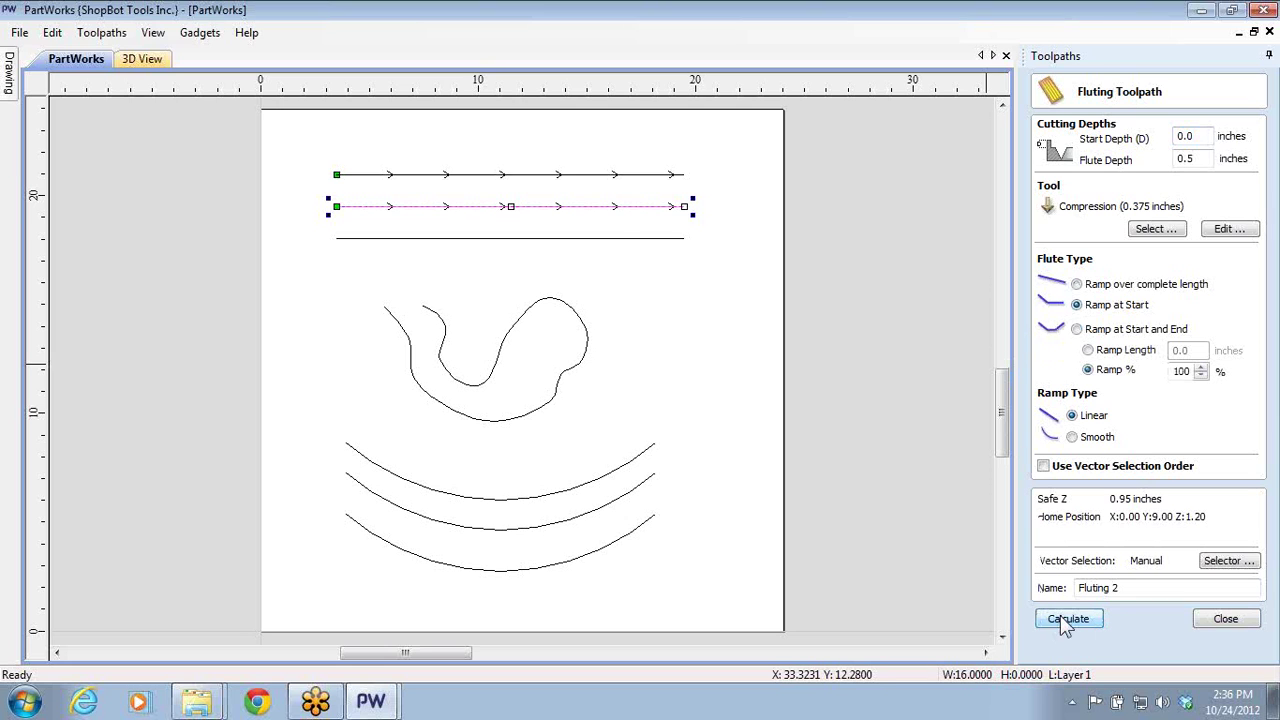
# - Flute the bottom line with a ramp length of 1 at start and end, then preview all toolpaths
pyautogui.click(535, 240)
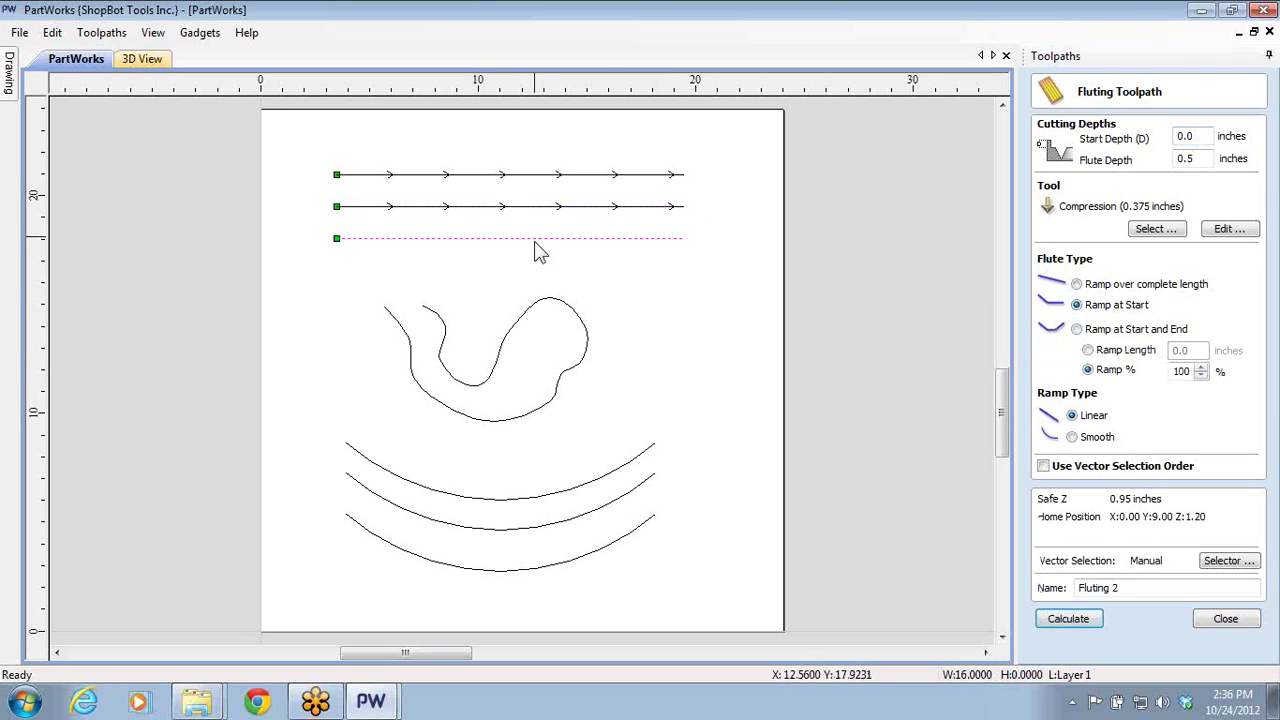
pyautogui.click(1077, 330)
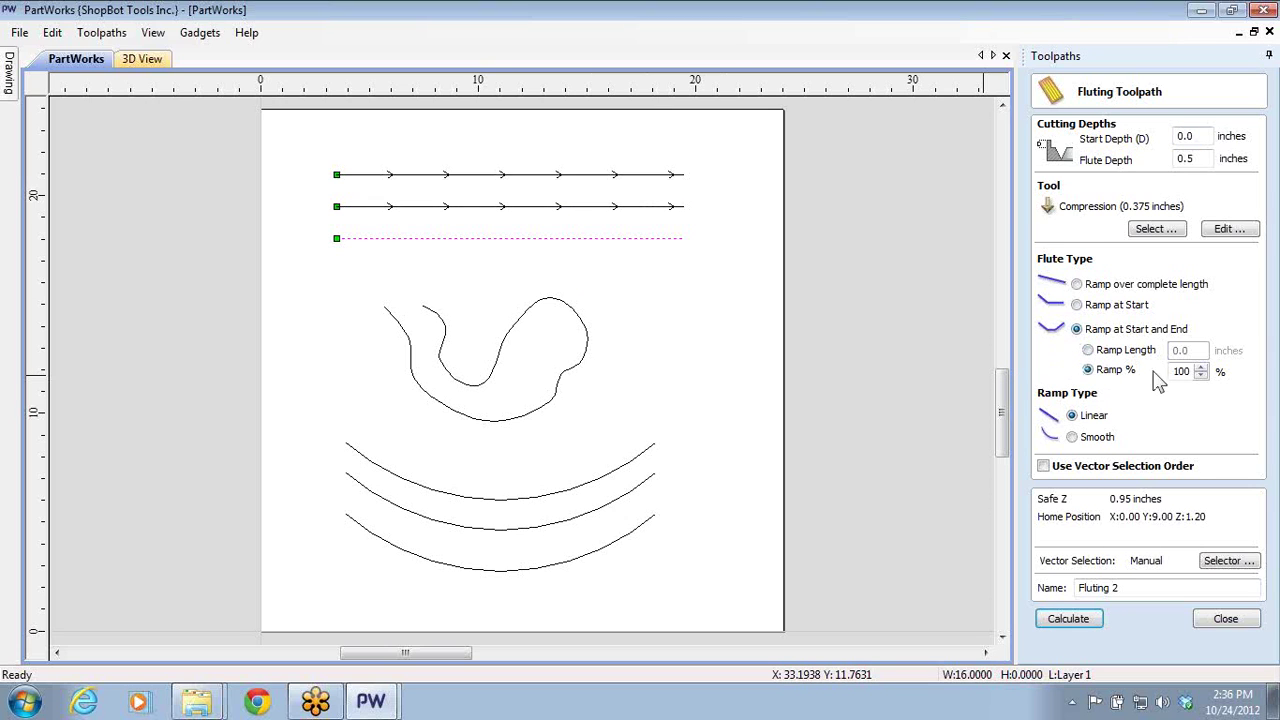
pyautogui.click(1088, 350)
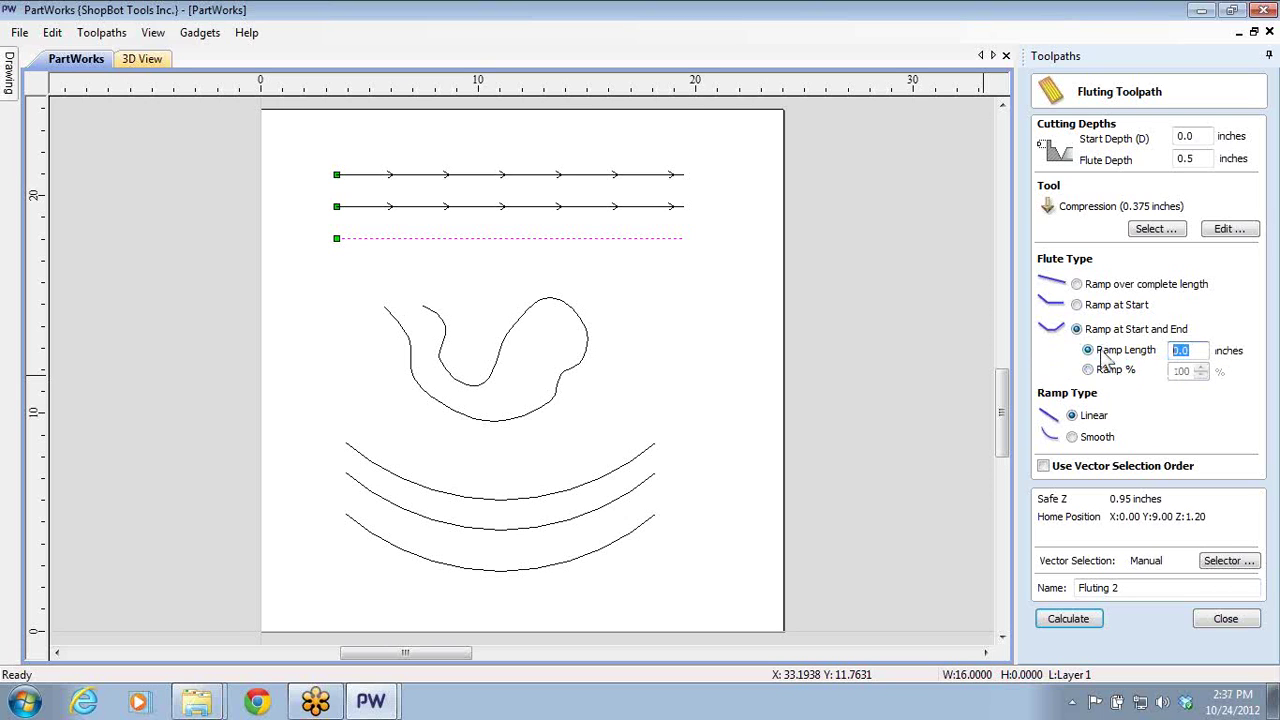
pyautogui.write('1')
pyautogui.click(1075, 624)
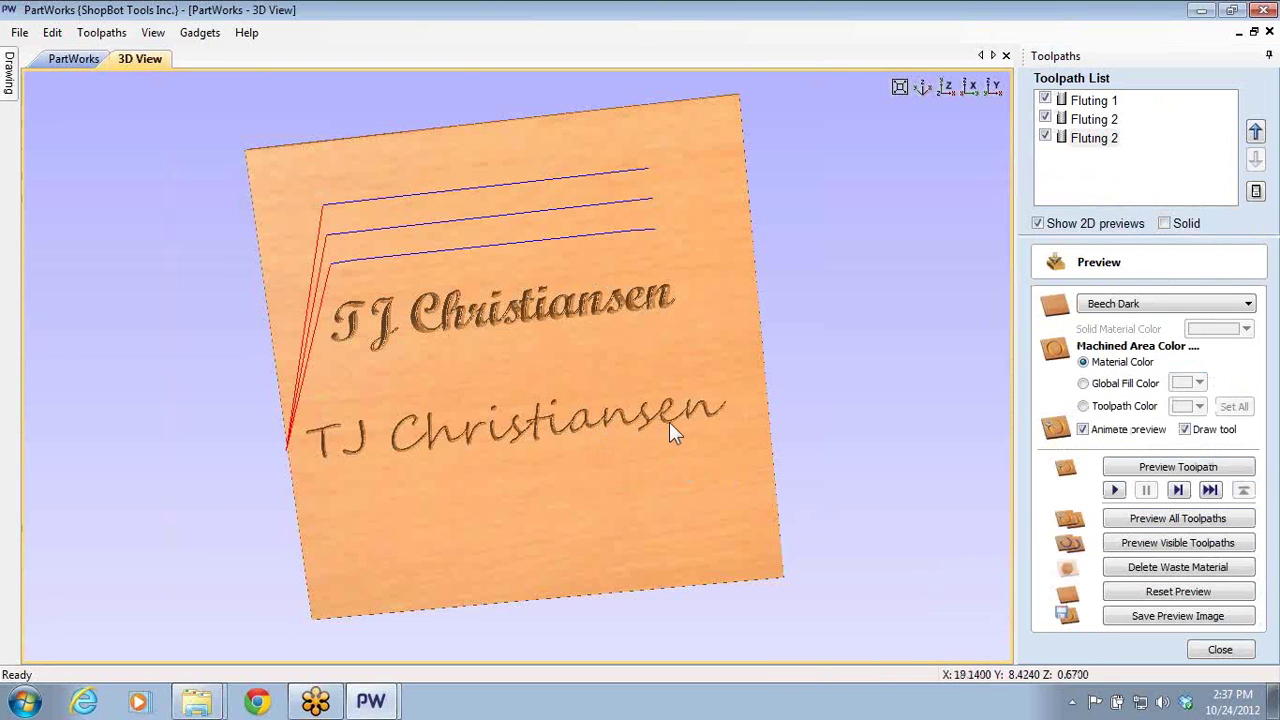
pyautogui.click(1157, 592)
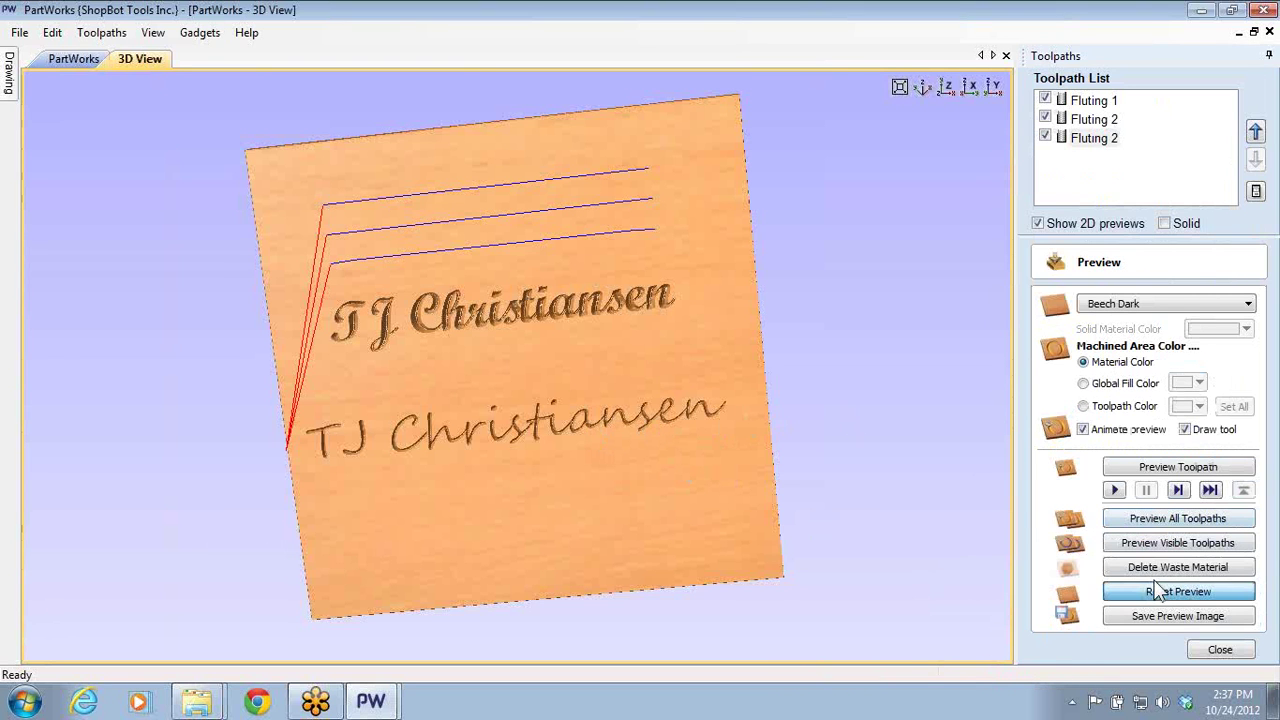
pyautogui.click(1160, 518)
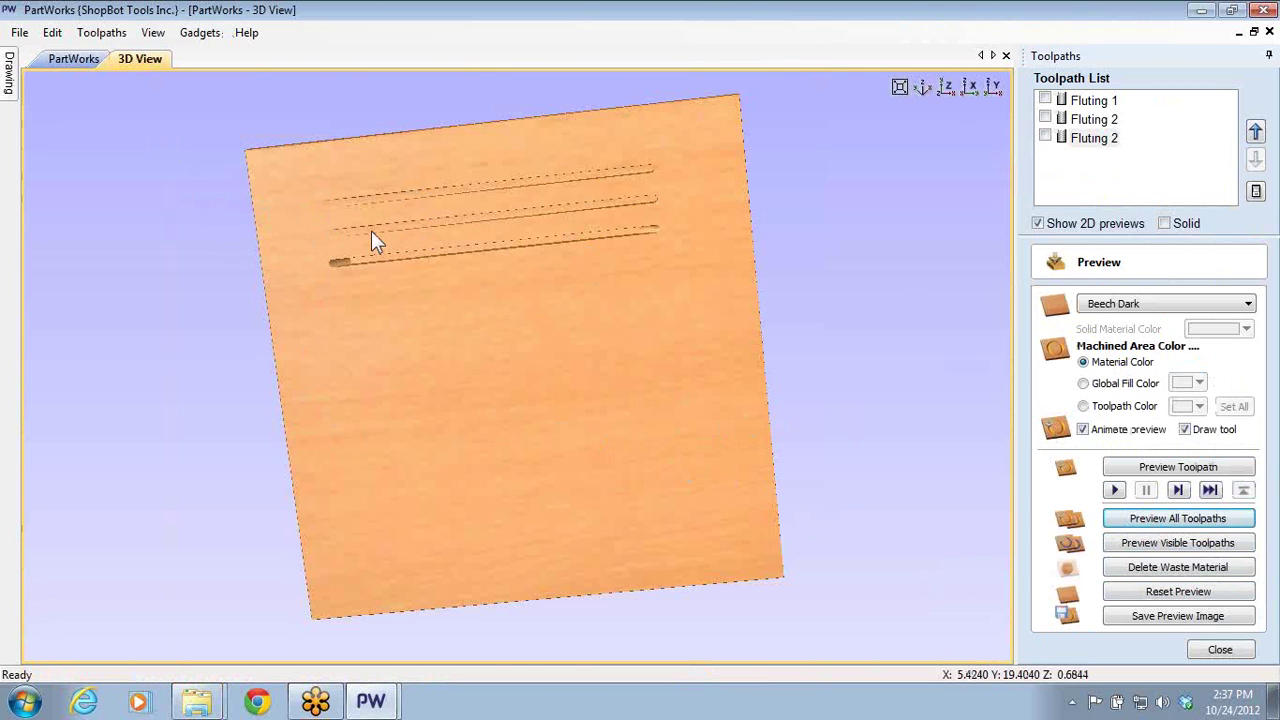
pyautogui.moveTo(374, 240); pyautogui.dragTo(386, 229)
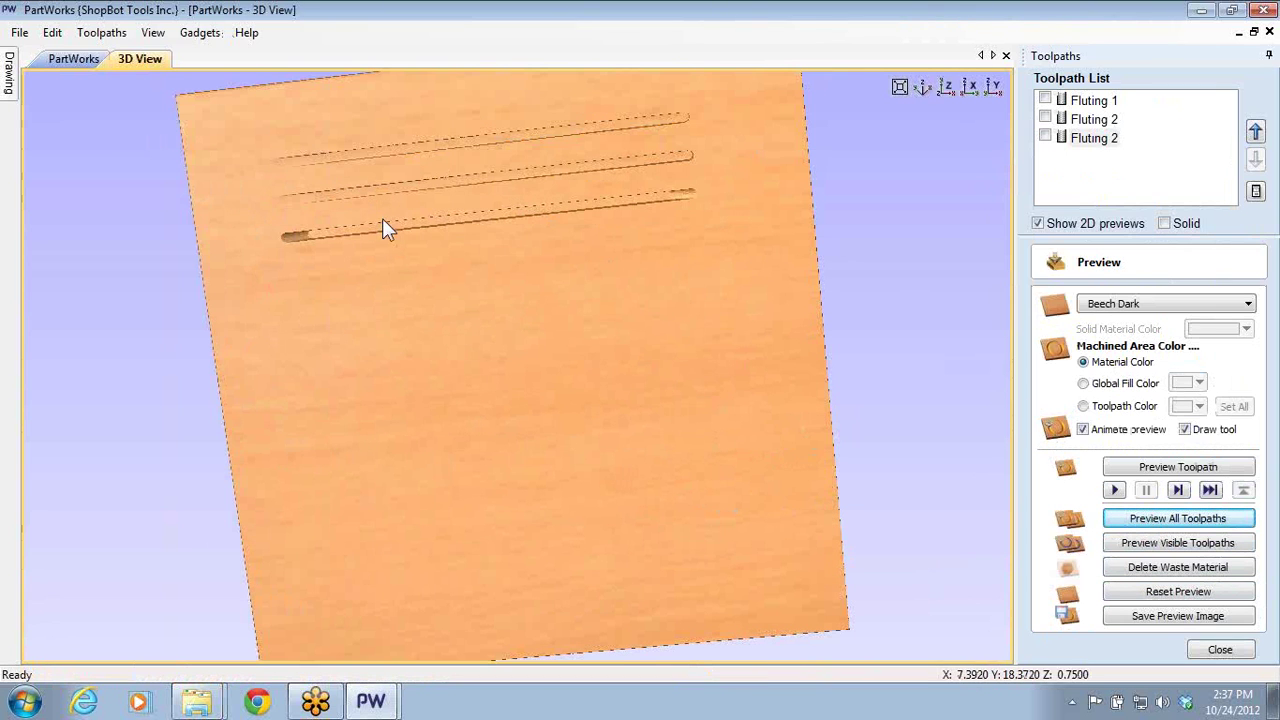
# - Change Fluting 2 to a smooth ramp, recalculate it and re-simulate all toolpaths
pyautogui.doubleClick(1094, 137)
pyautogui.click(1080, 438)
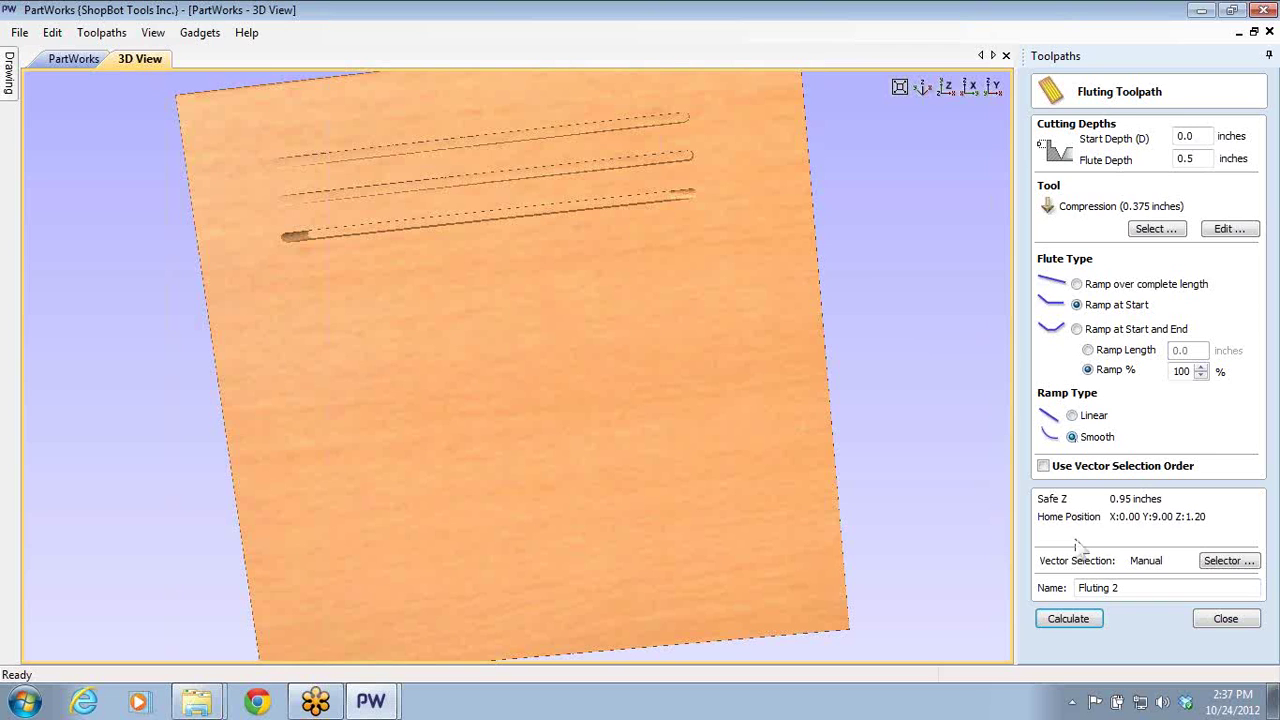
pyautogui.click(1068, 619)
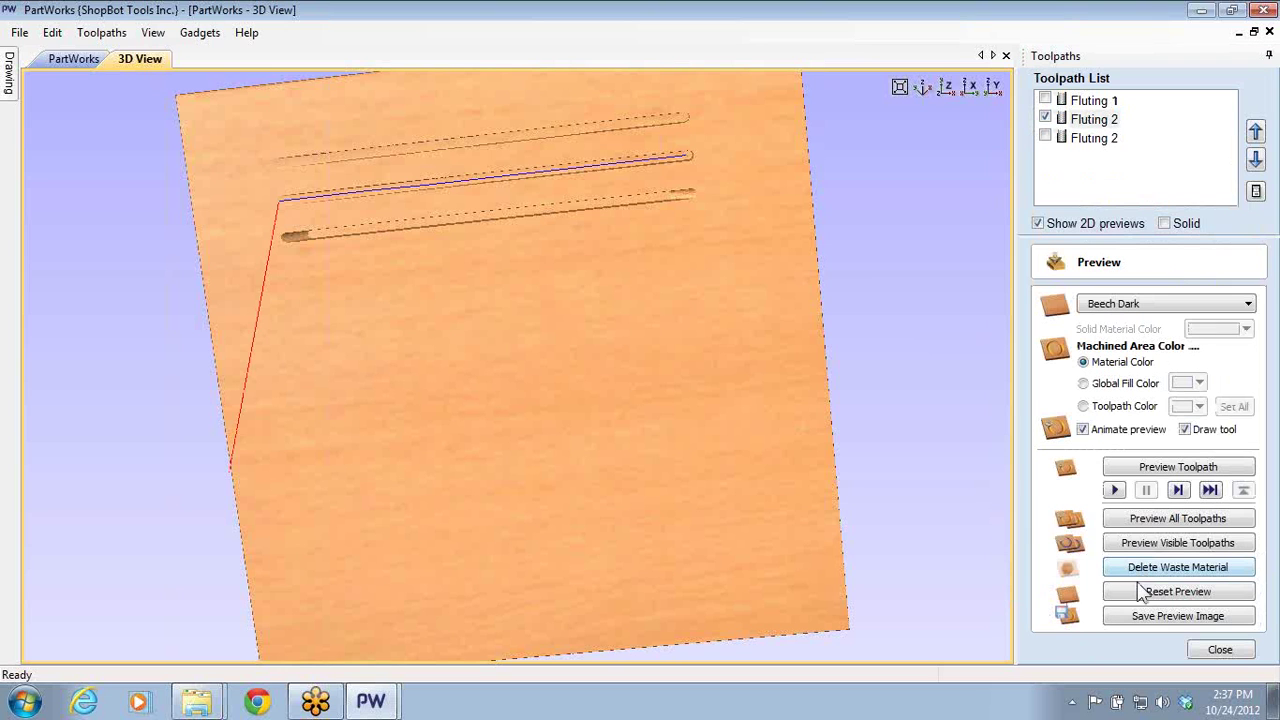
pyautogui.click(1120, 515)
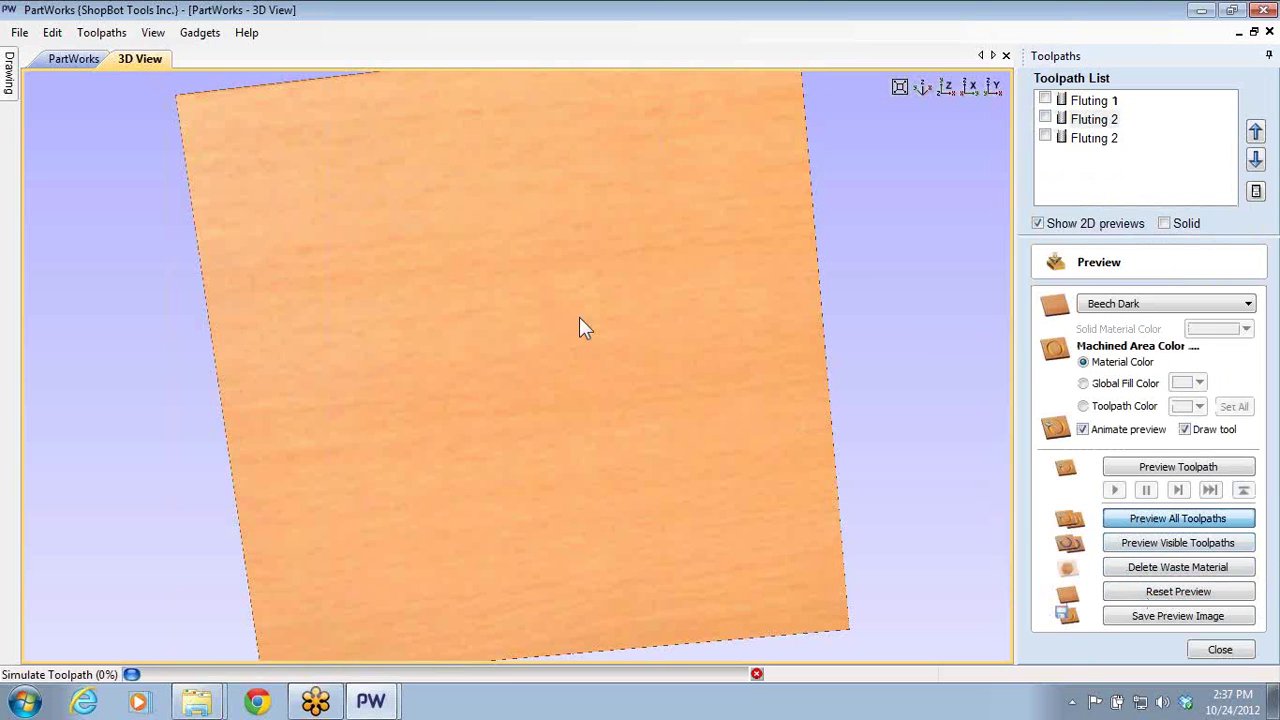
# - Orbit and zoom the 3D view until the three grooves are seen nearly from above
pyautogui.scroll(5, 485, 195)
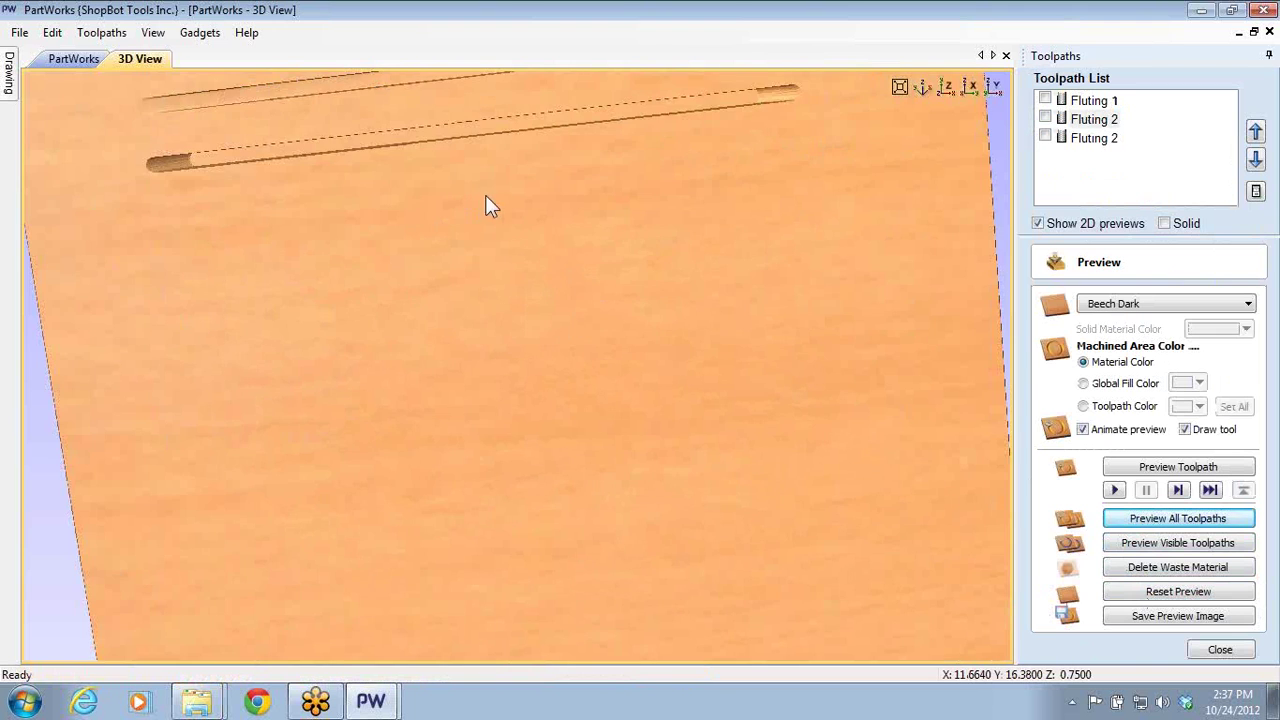
pyautogui.scroll(-2, 477, 365)
pyautogui.scroll(1, 414, 294)
pyautogui.scroll(1, 414, 294)
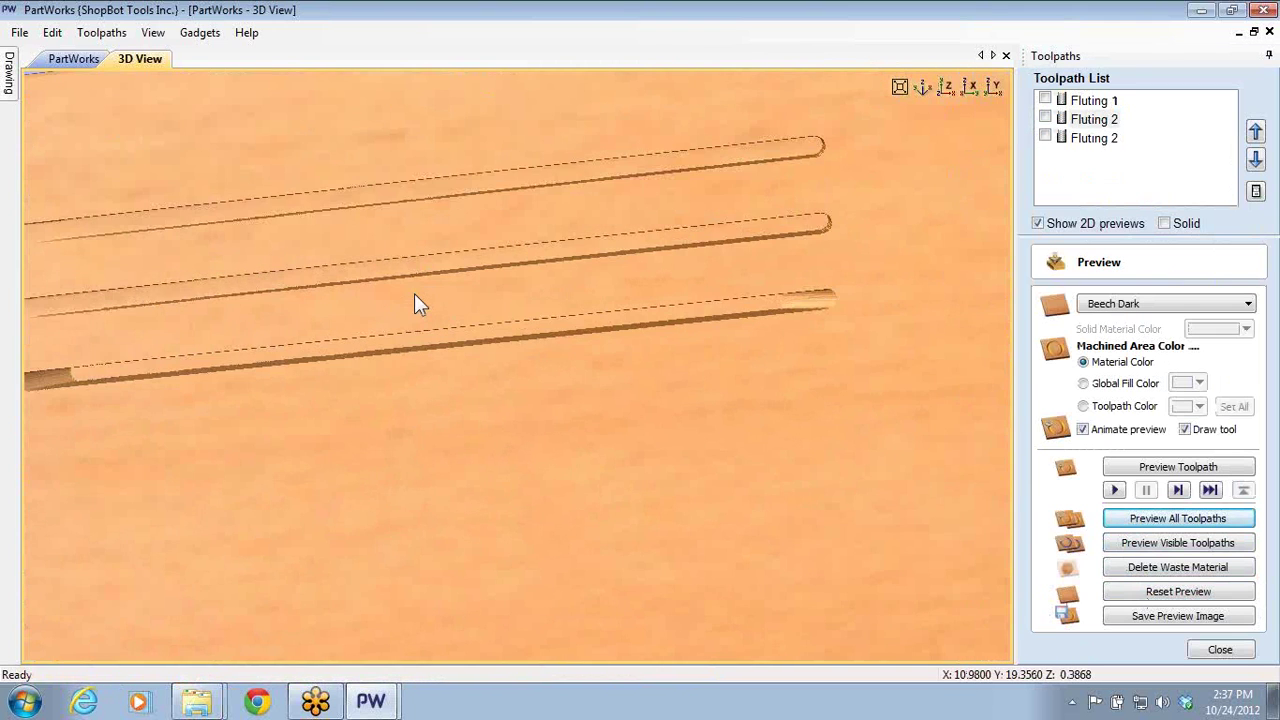
pyautogui.scroll(1, 485, 312)
pyautogui.moveTo(485, 390); pyautogui.dragTo(390, 297)
pyautogui.moveTo(303, 318); pyautogui.dragTo(517, 280)
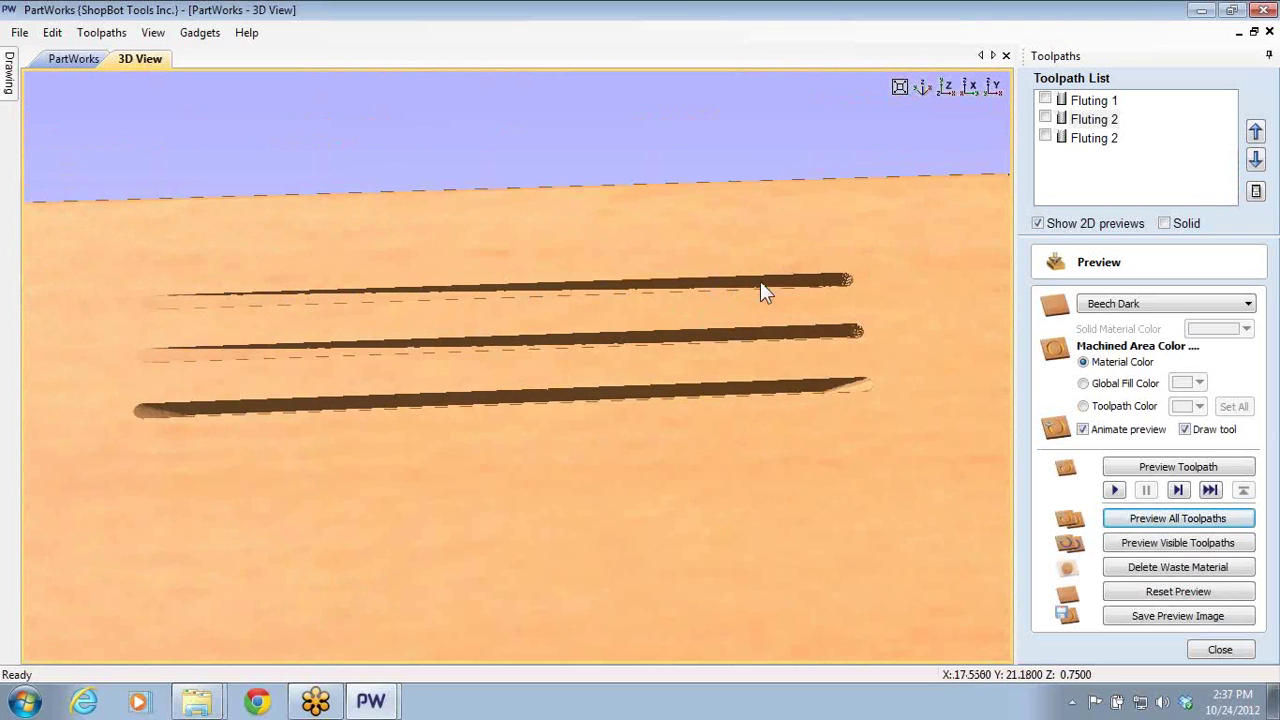
pyautogui.moveTo(737, 349); pyautogui.dragTo(260, 277)
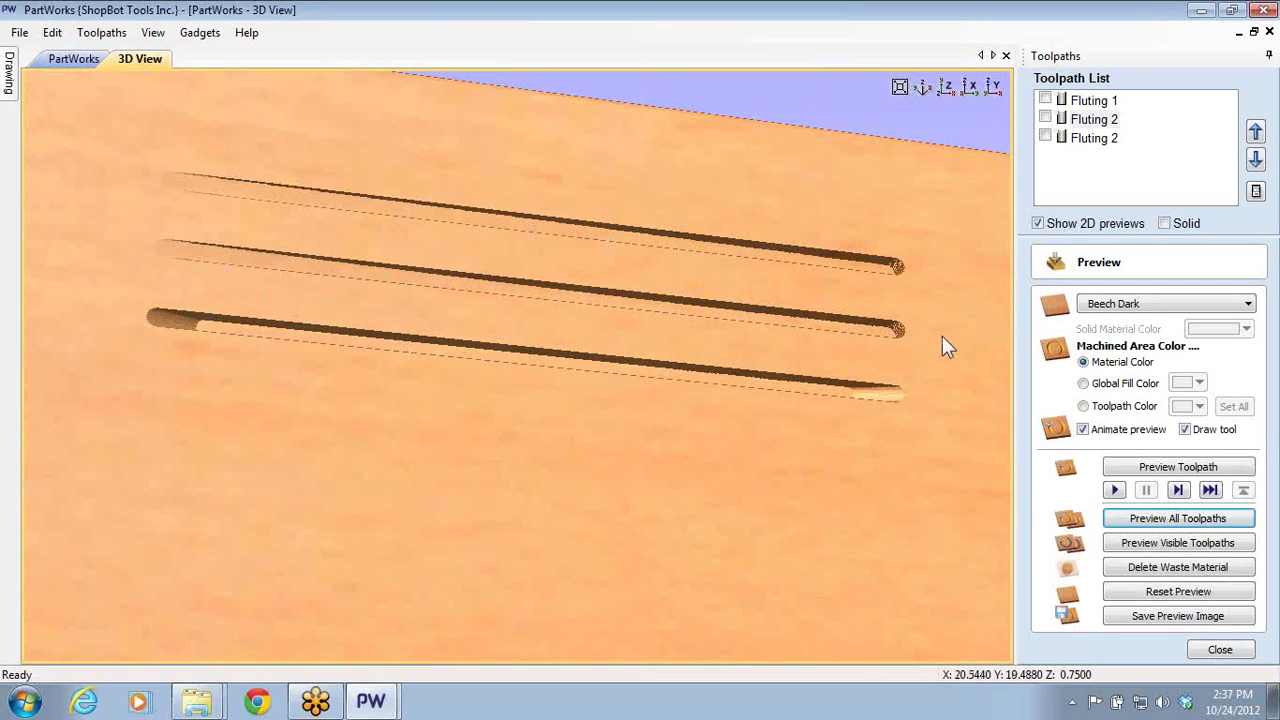
pyautogui.moveTo(943, 343); pyautogui.dragTo(585, 330)
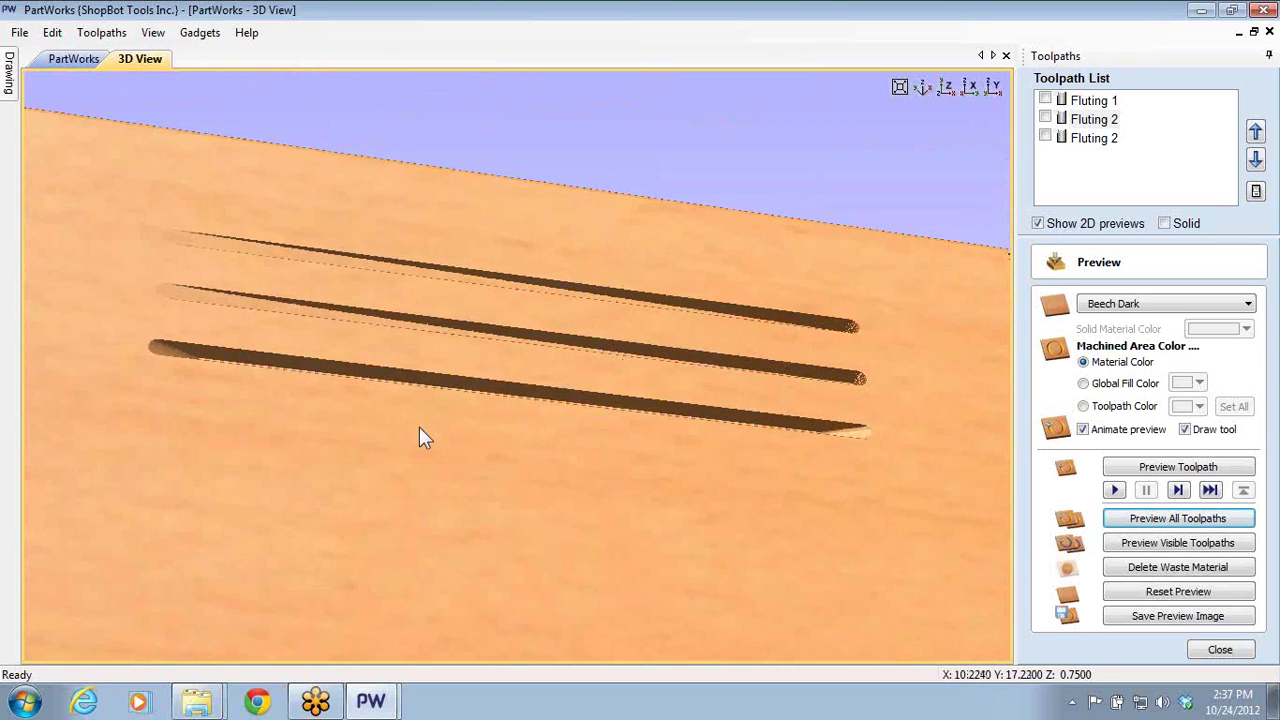
pyautogui.scroll(-3, 550, 390)
pyautogui.scroll(2, 550, 388)
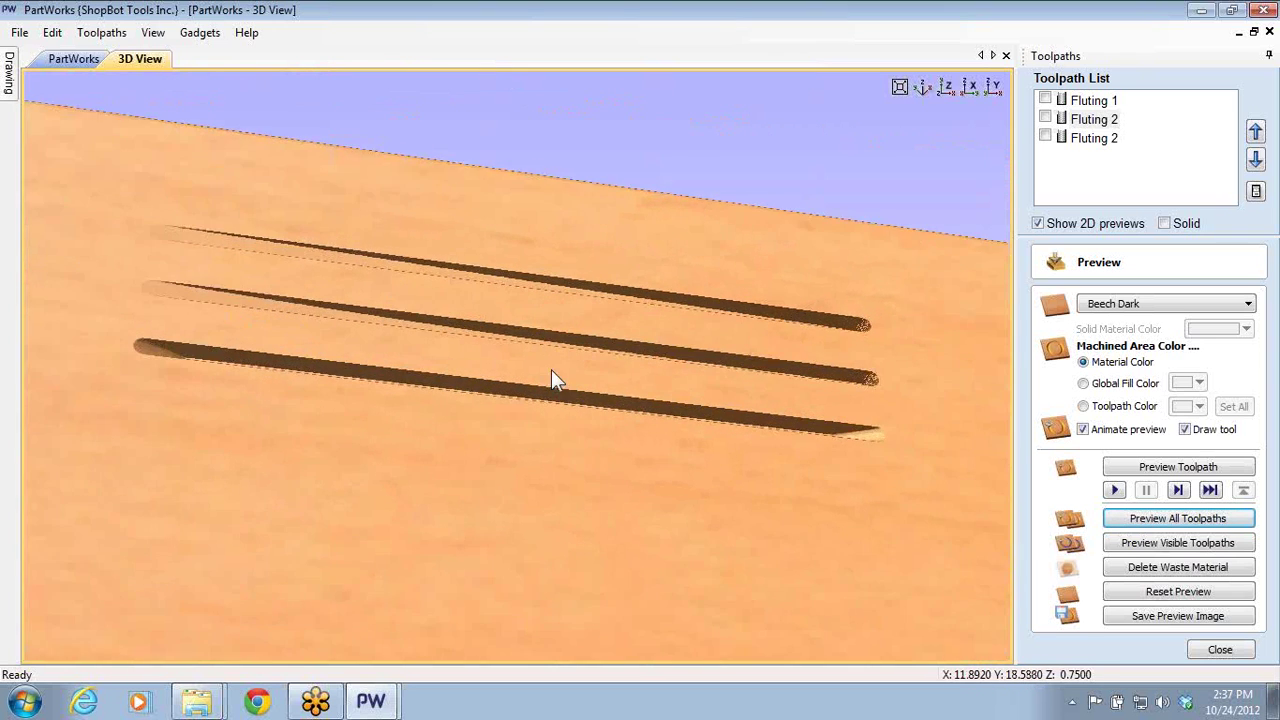
pyautogui.moveTo(551, 377); pyautogui.dragTo(508, 406)
pyautogui.scroll(2, 508, 450)
pyautogui.moveTo(508, 452); pyautogui.dragTo(382, 355)
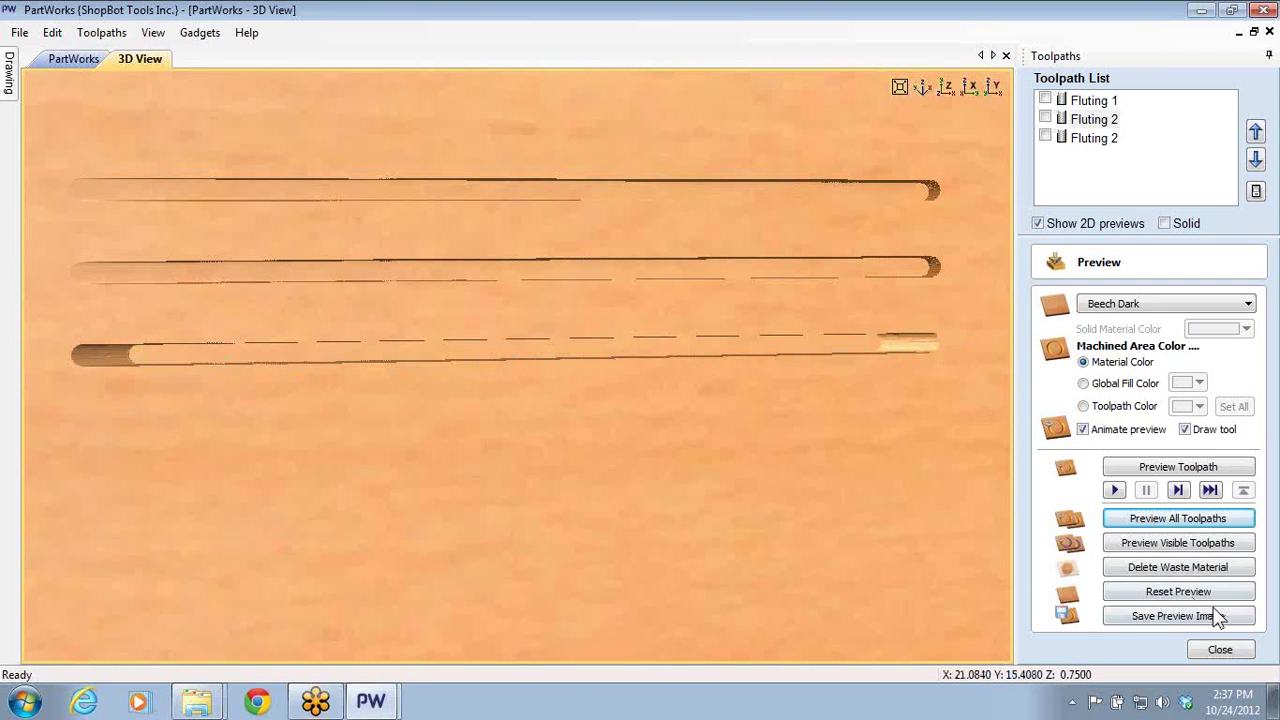
# - Calculate a new Fluting 3 toolpath ramped at start and end by percentage
pyautogui.click(1224, 650)
pyautogui.click(1071, 311)
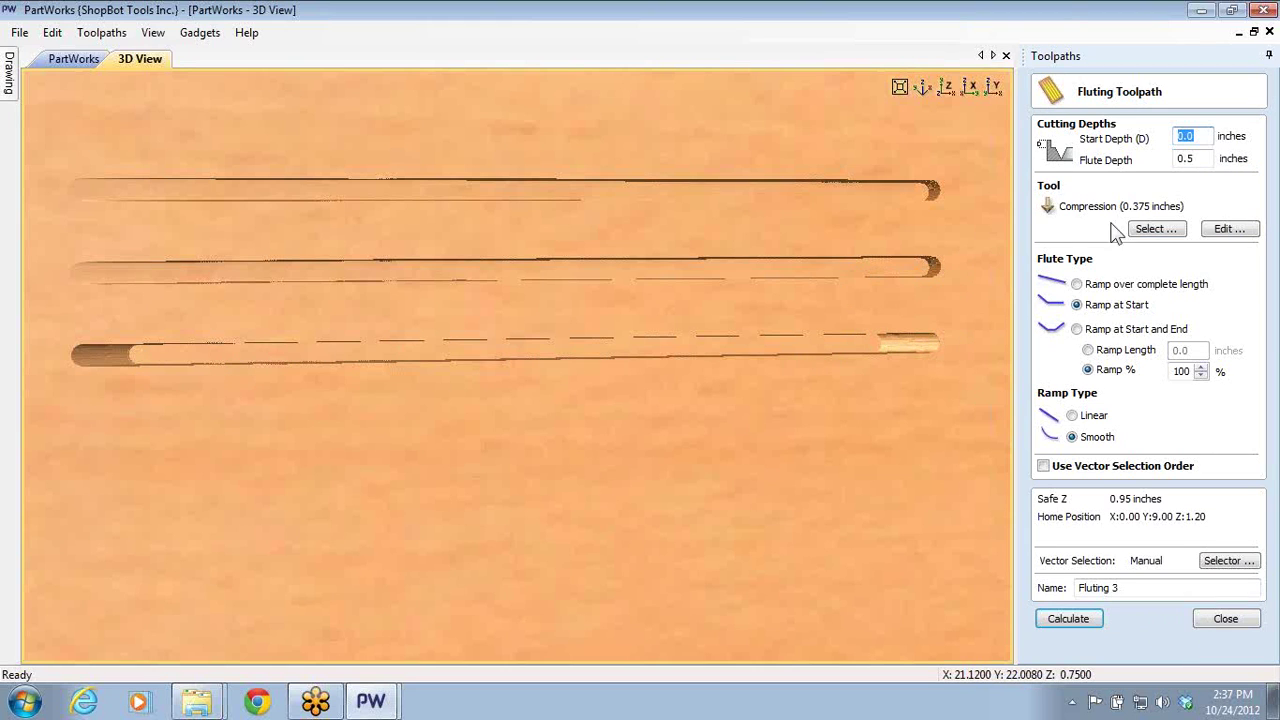
pyautogui.click(1082, 334)
pyautogui.click(1087, 352)
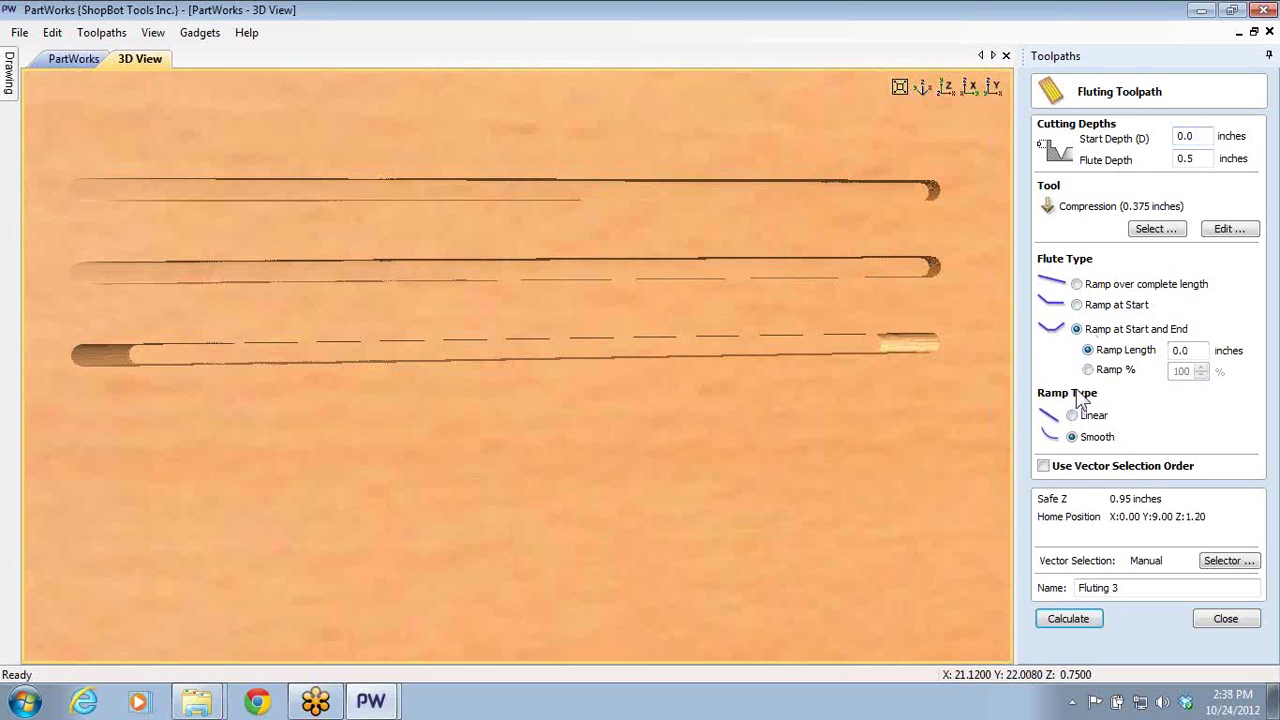
pyautogui.click(1089, 370)
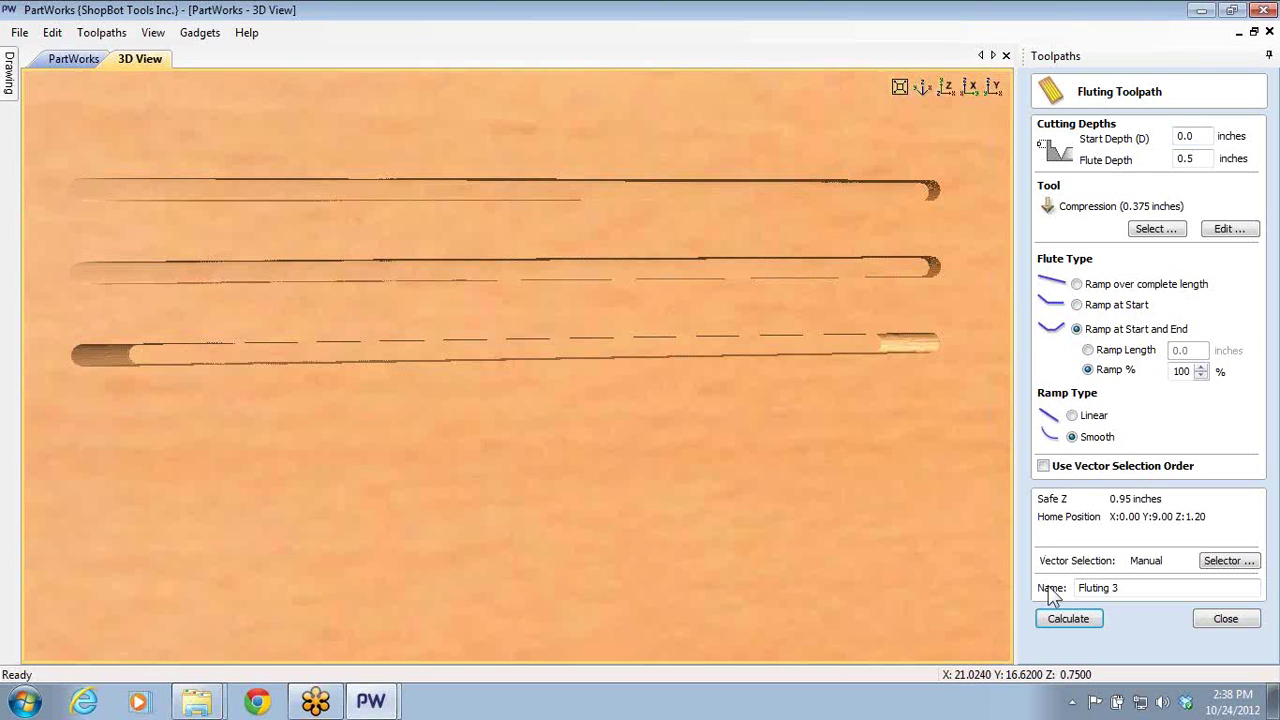
pyautogui.click(1064, 619)
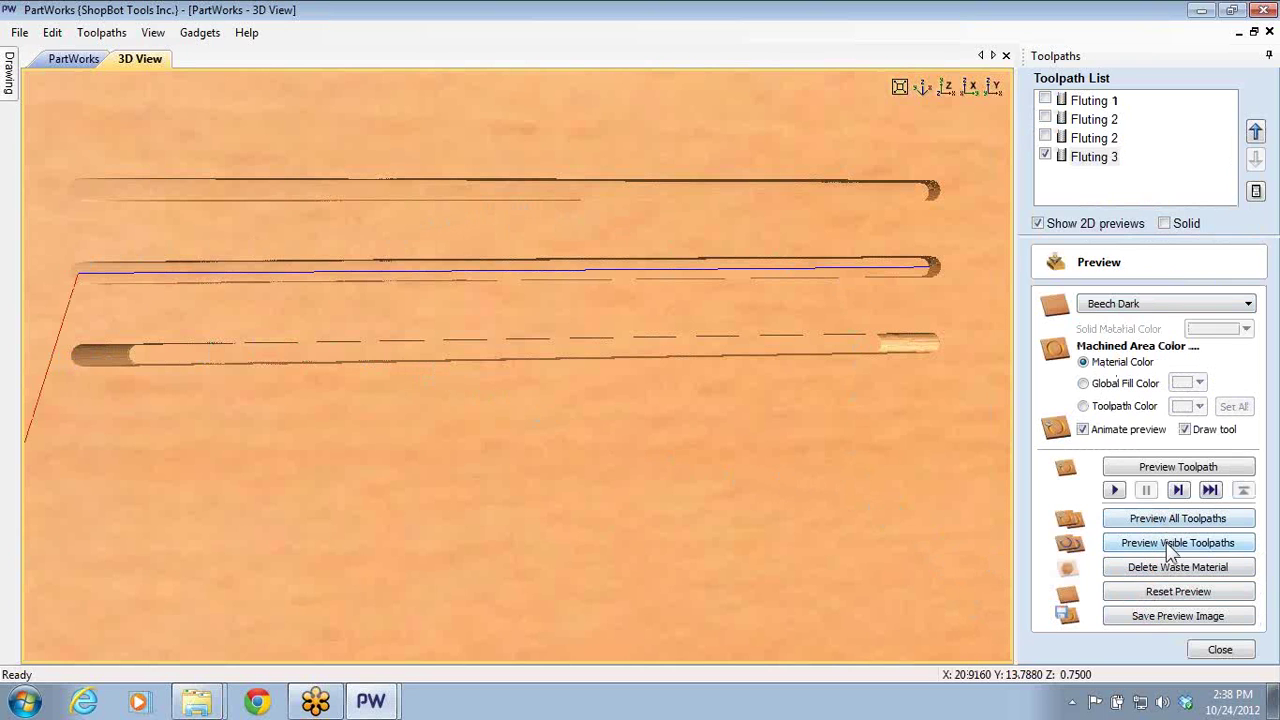
# - Reset the preview and simulate only the visible Fluting 3 groove, tilting the board to inspect it
pyautogui.click(1172, 591)
pyautogui.click(1150, 546)
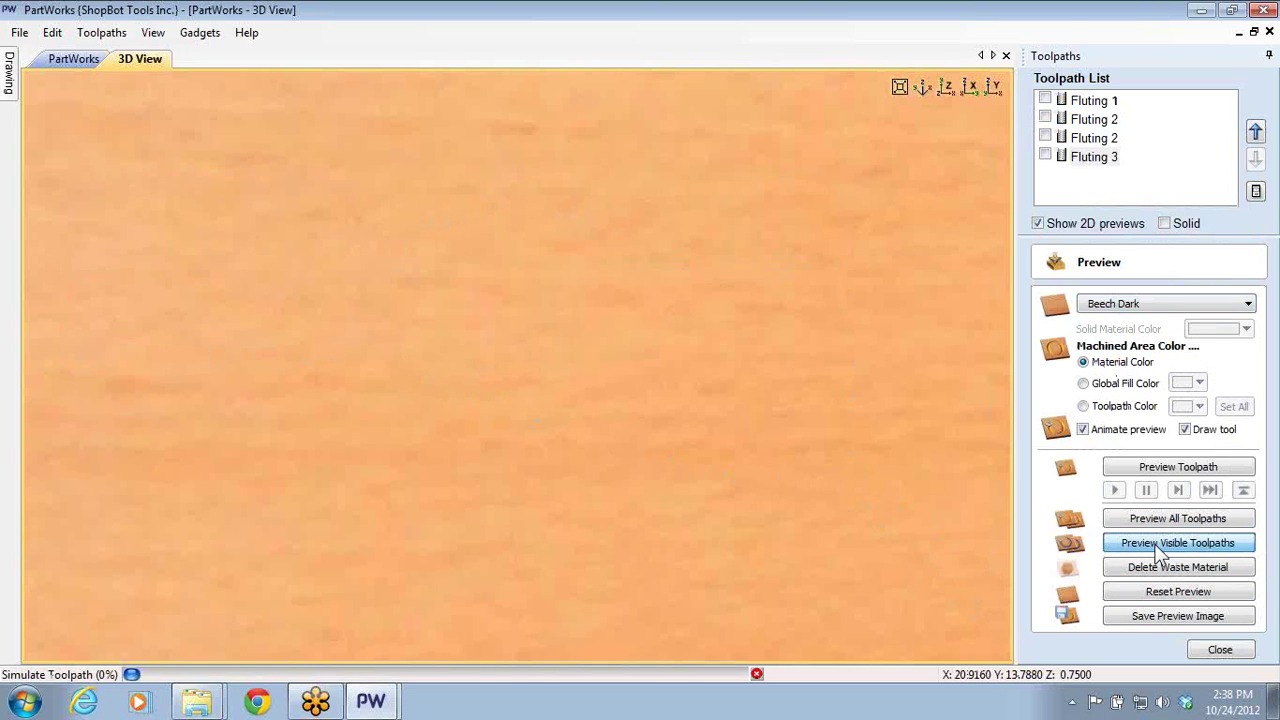
pyautogui.moveTo(512, 232); pyautogui.dragTo(180, 270)
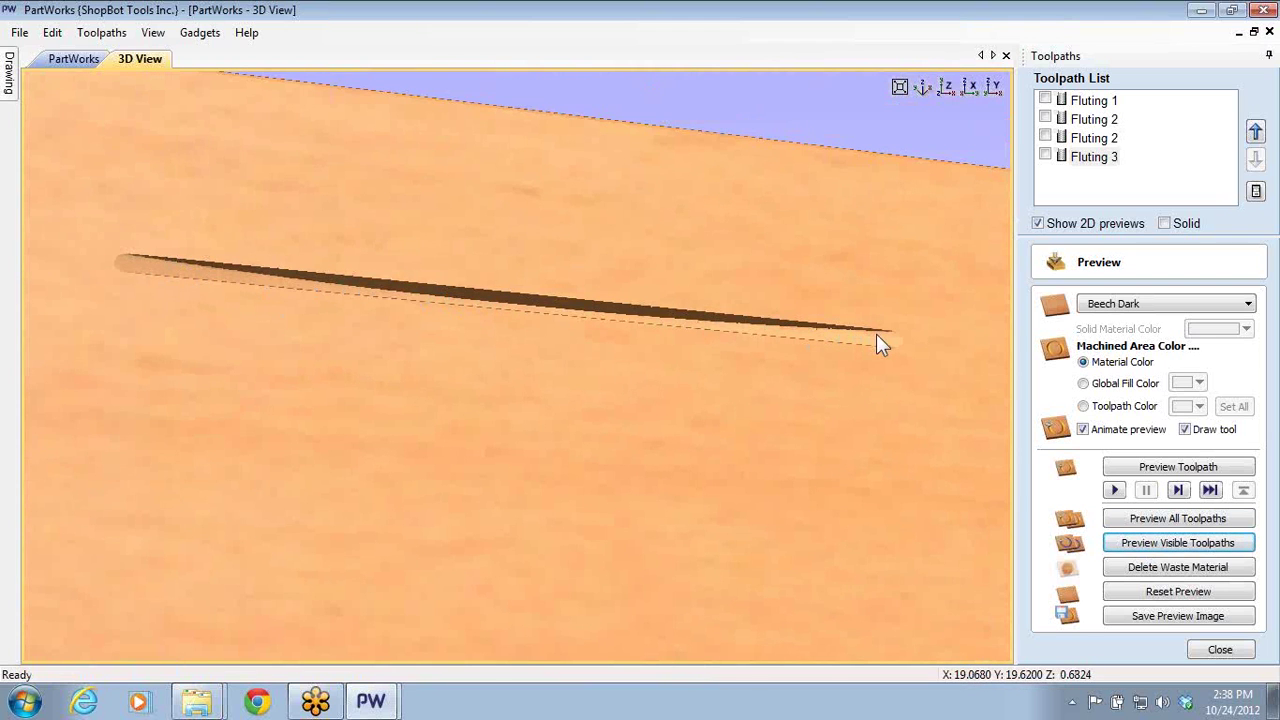
pyautogui.moveTo(766, 337); pyautogui.dragTo(700, 345)
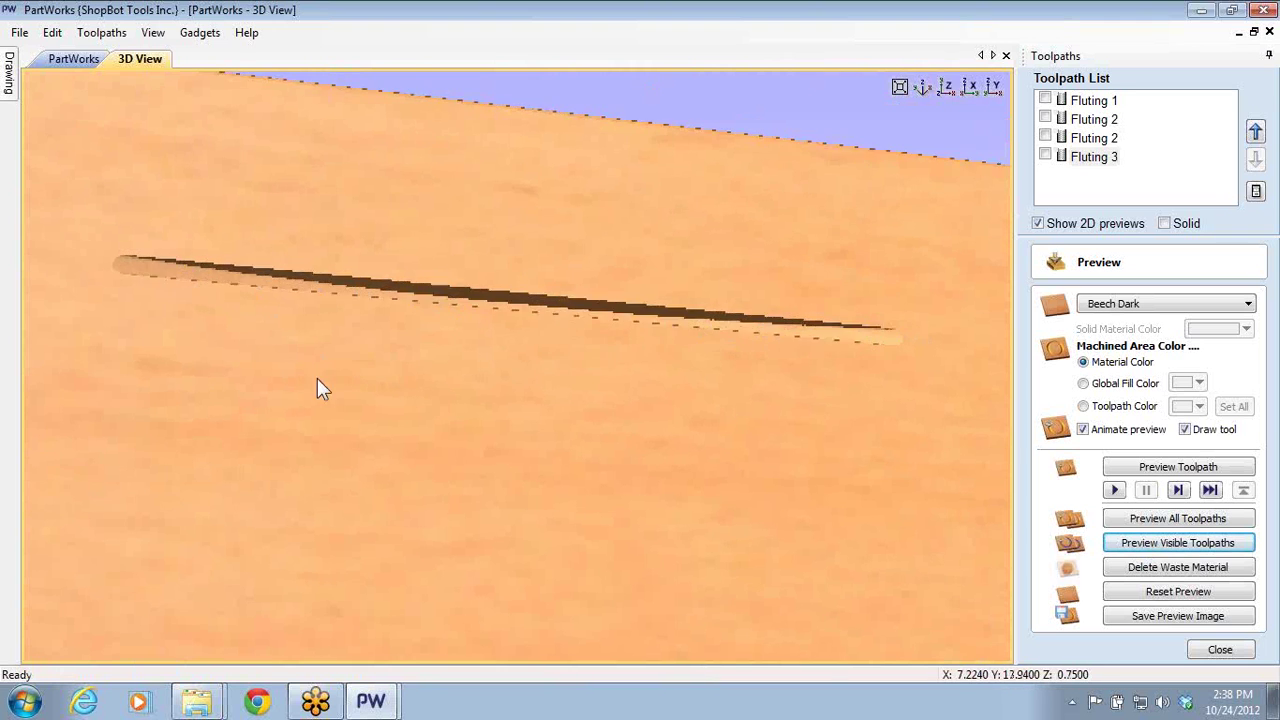
pyautogui.moveTo(317, 388); pyautogui.dragTo(434, 374)
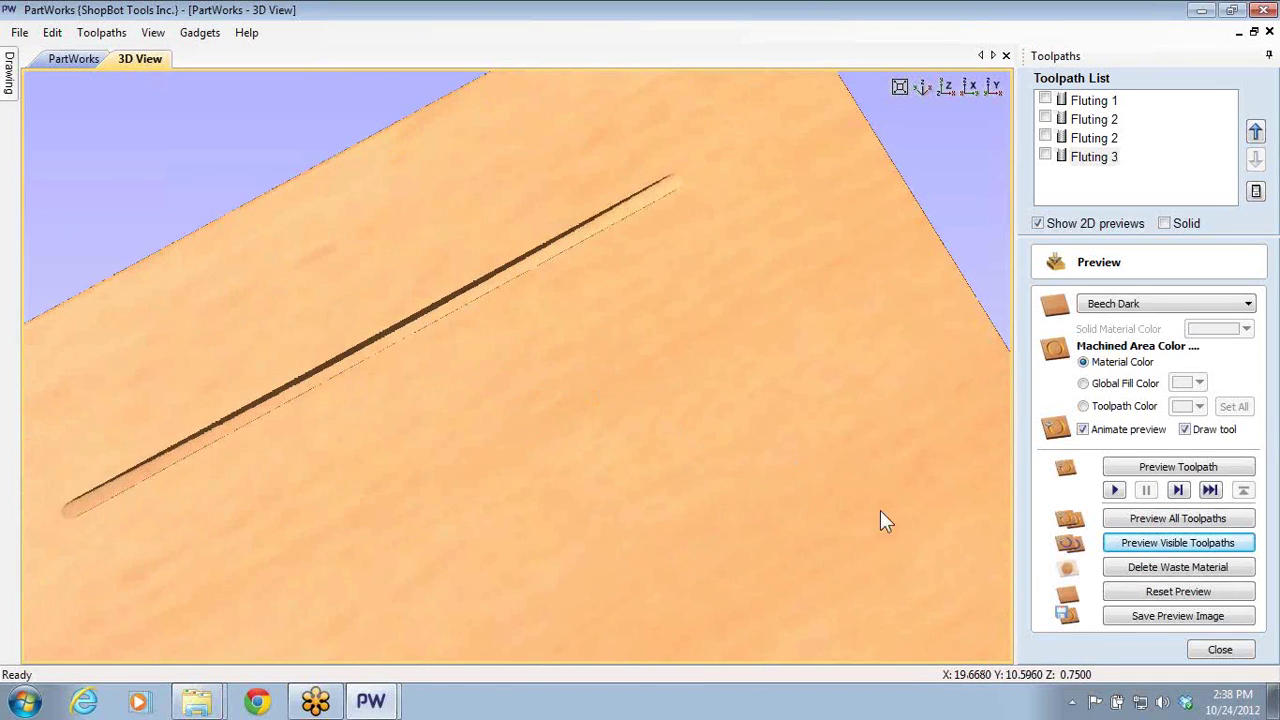
# - Delete Fluting 3 and all remaining toolpaths from the list
pyautogui.click(1203, 647)
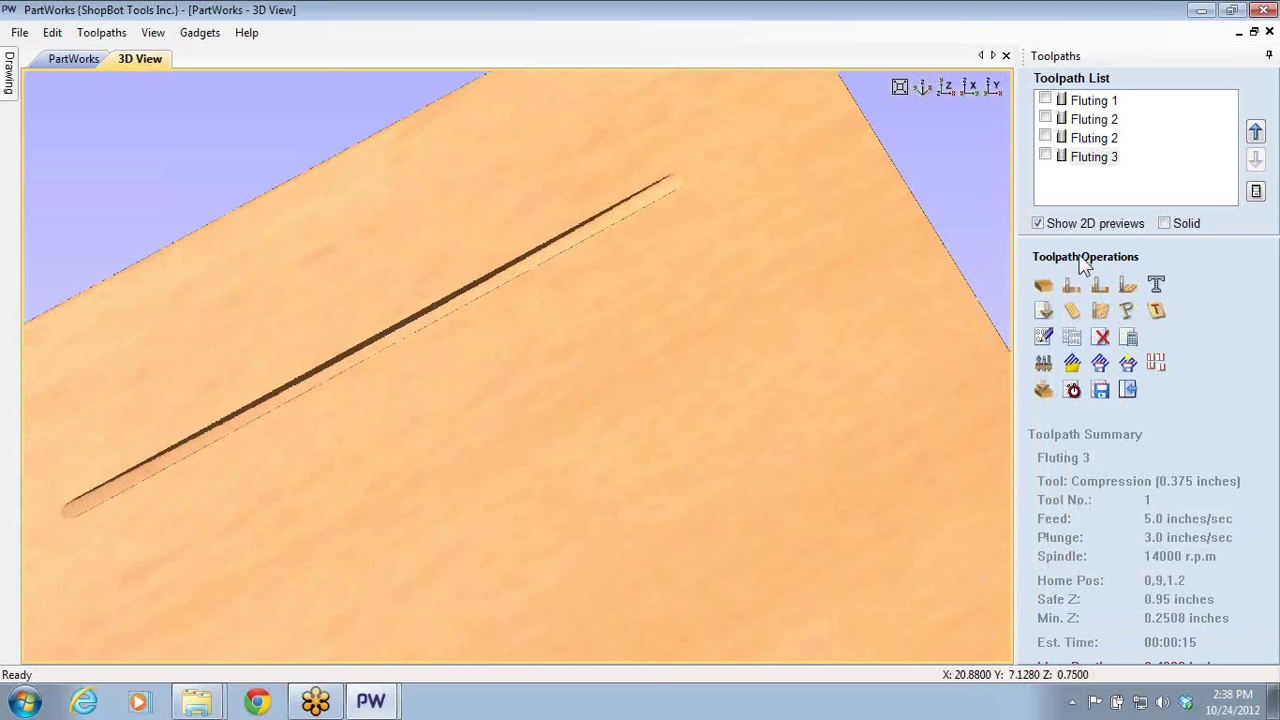
pyautogui.click(1092, 157)
pyautogui.click(1100, 338)
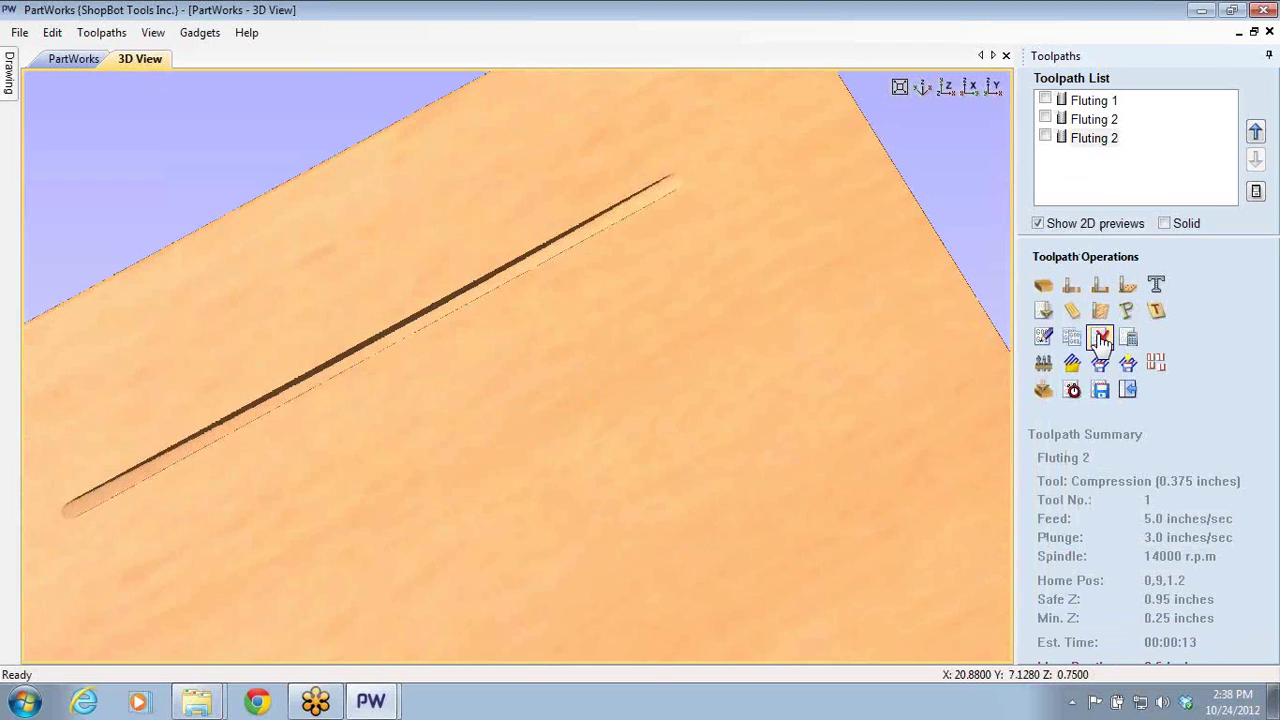
pyautogui.click(1100, 338)
pyautogui.click(1100, 338)
pyautogui.click(1100, 338)
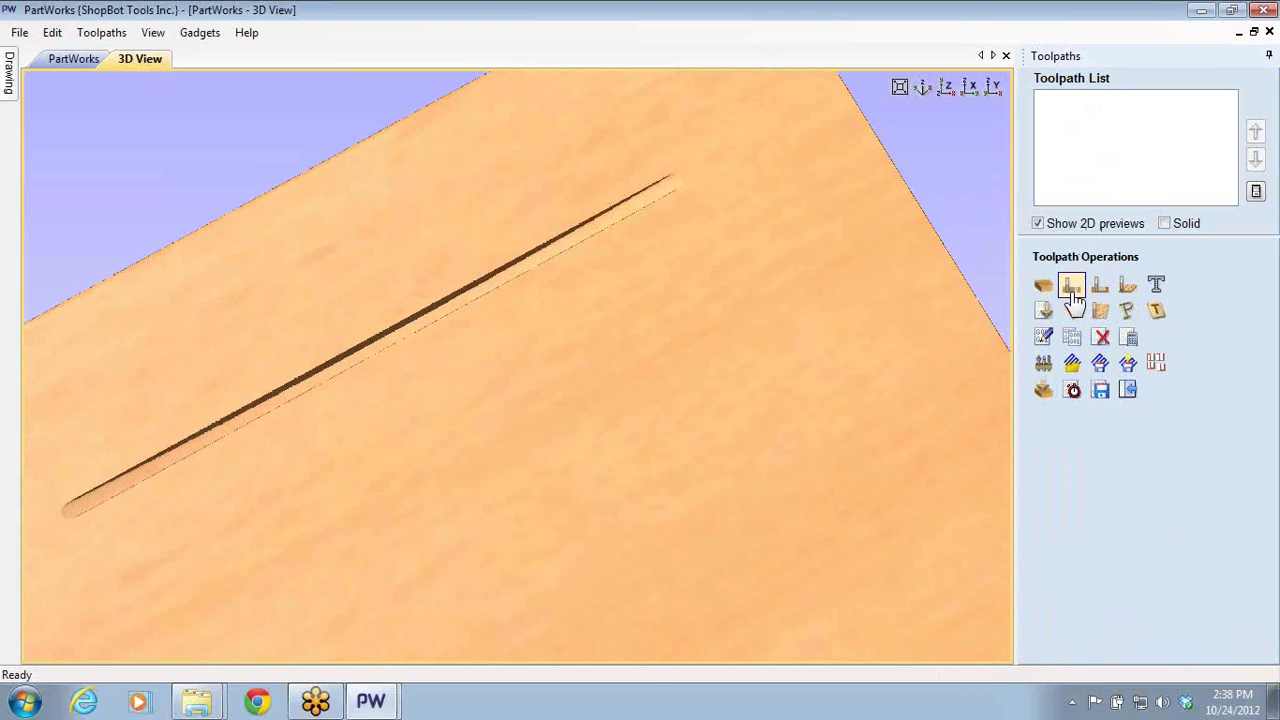
# - In the 2D drawing, box-select all three arcs
pyautogui.click(55, 62)
pyautogui.scroll(3, 526, 336)
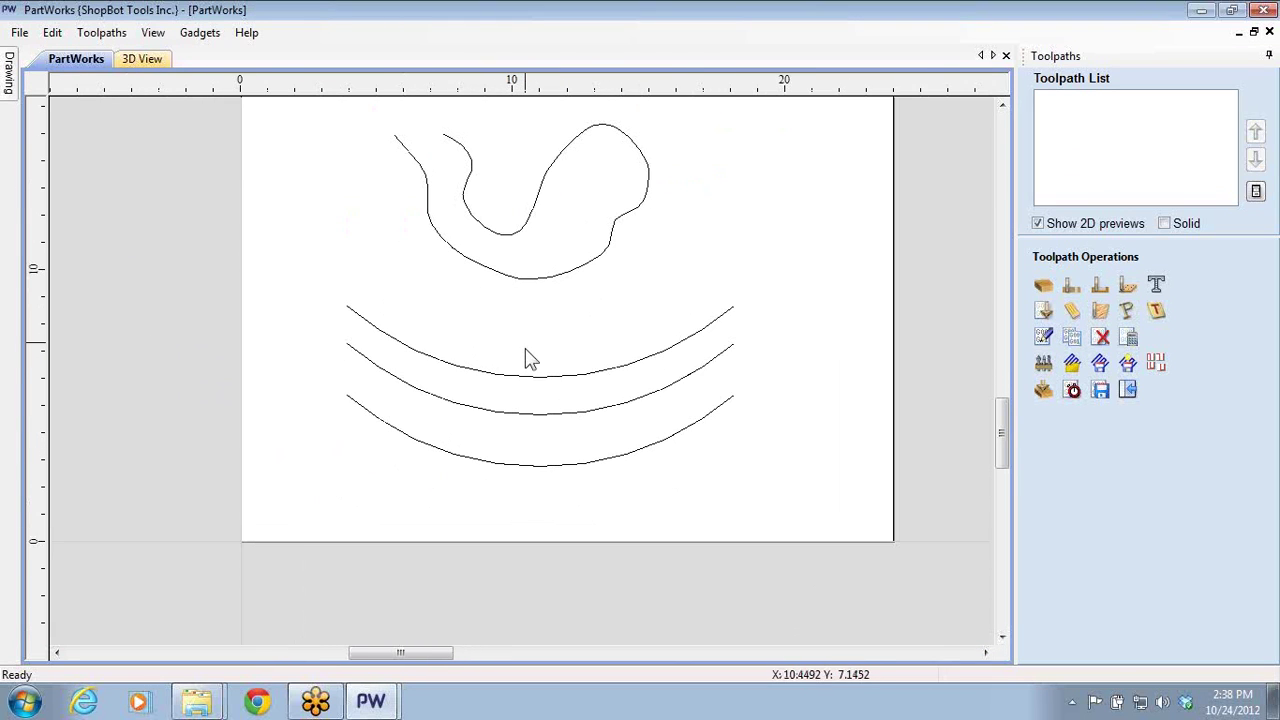
pyautogui.click(344, 319)
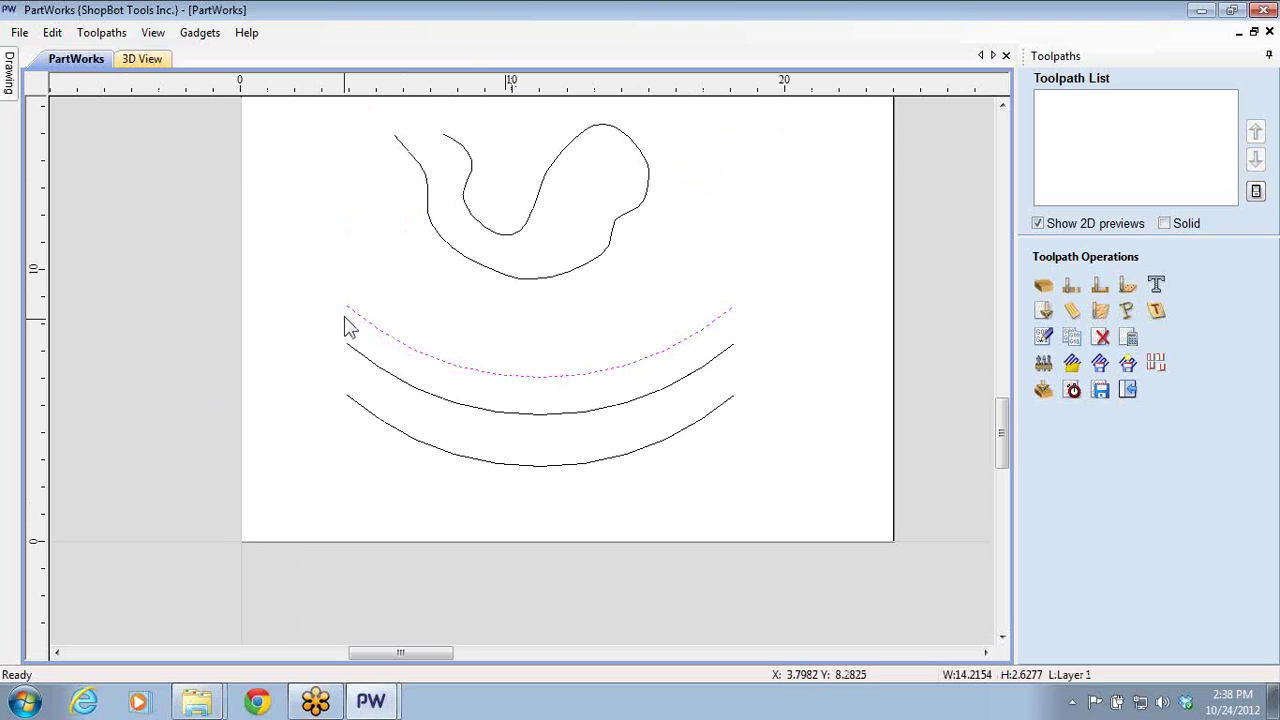
pyautogui.moveTo(309, 292); pyautogui.dragTo(765, 468)
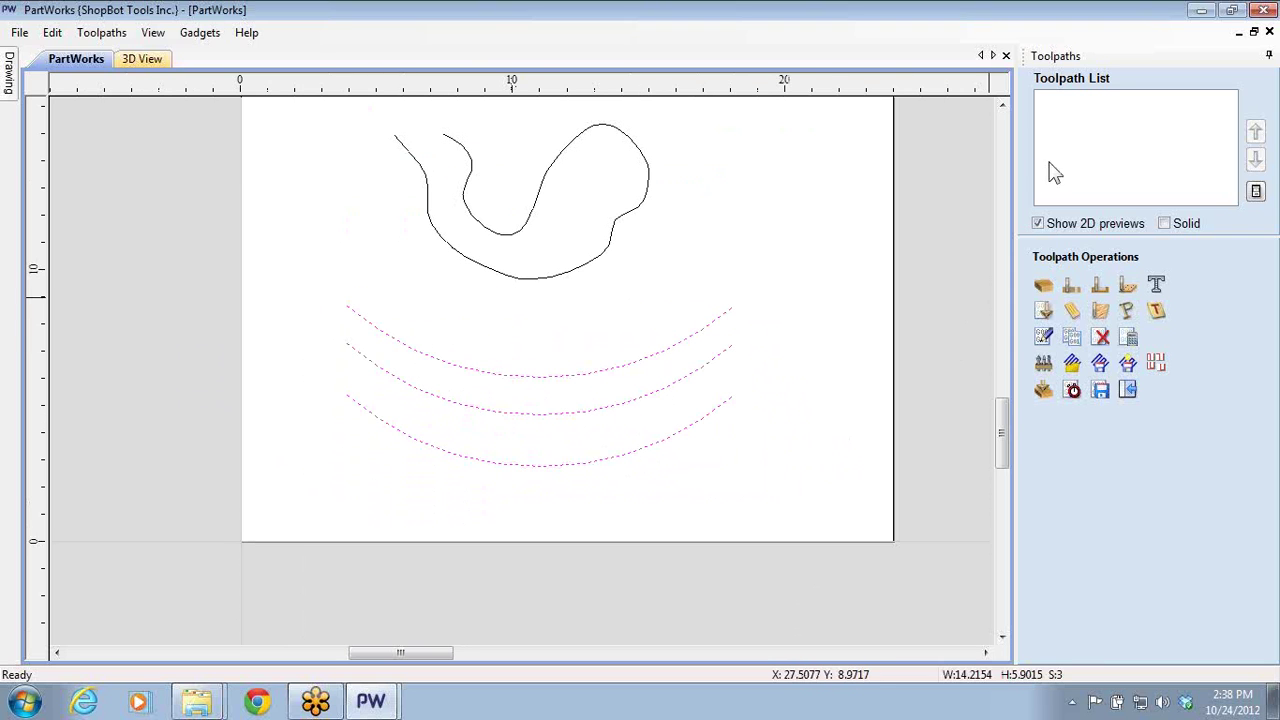
# - Start a 0.5-inch-deep fluting toolpath for the arcs with the 1/2" Straight (48-072) bit
pyautogui.click(1073, 311)
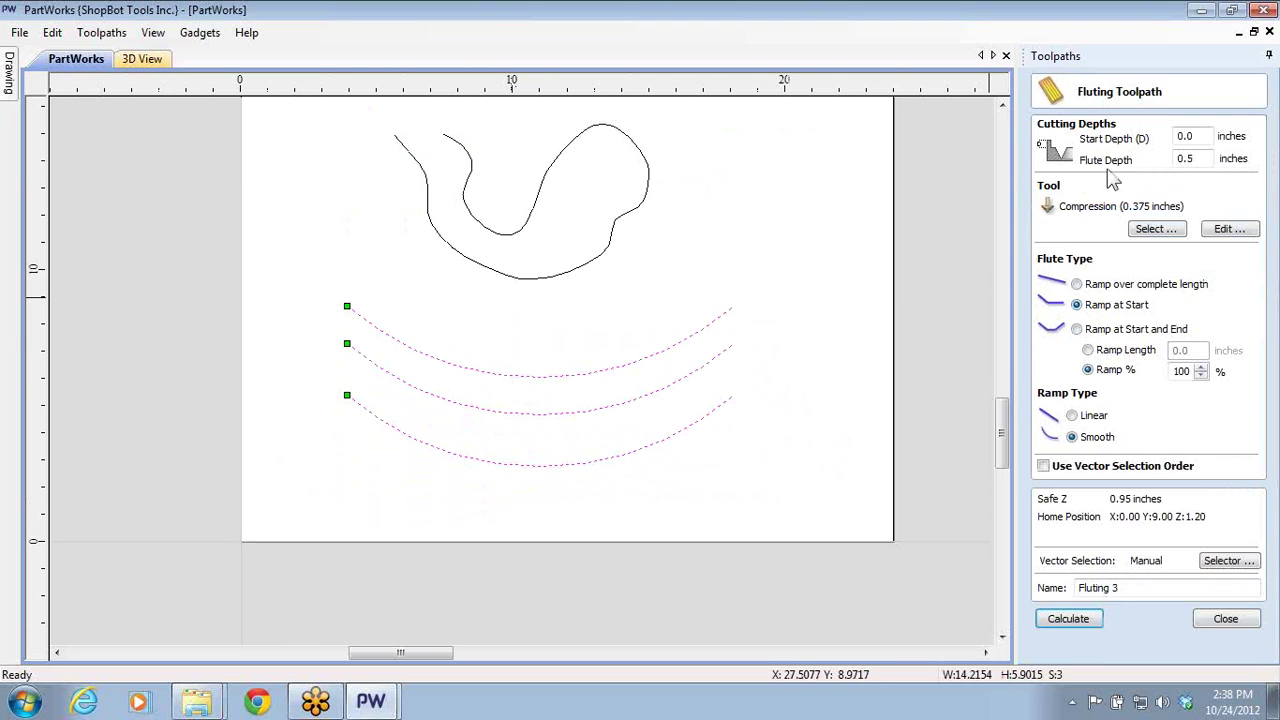
pyautogui.click(1192, 160)
pyautogui.click(1143, 234)
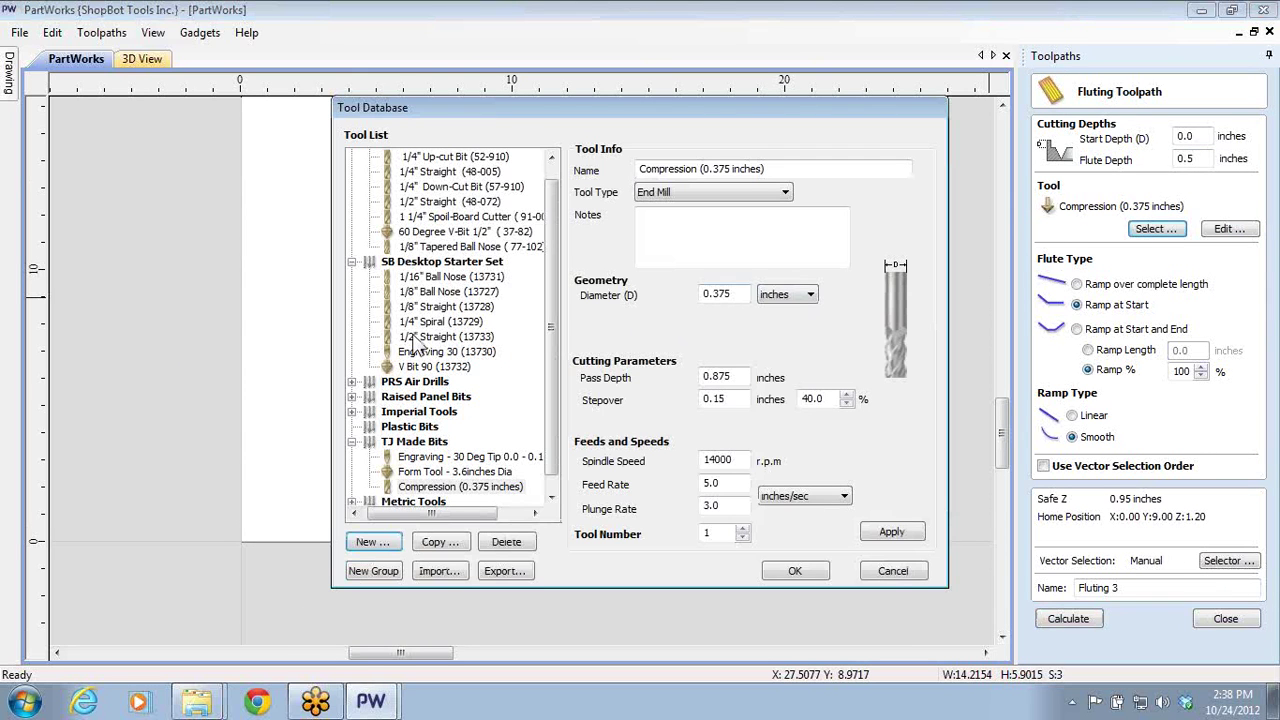
pyautogui.click(430, 203)
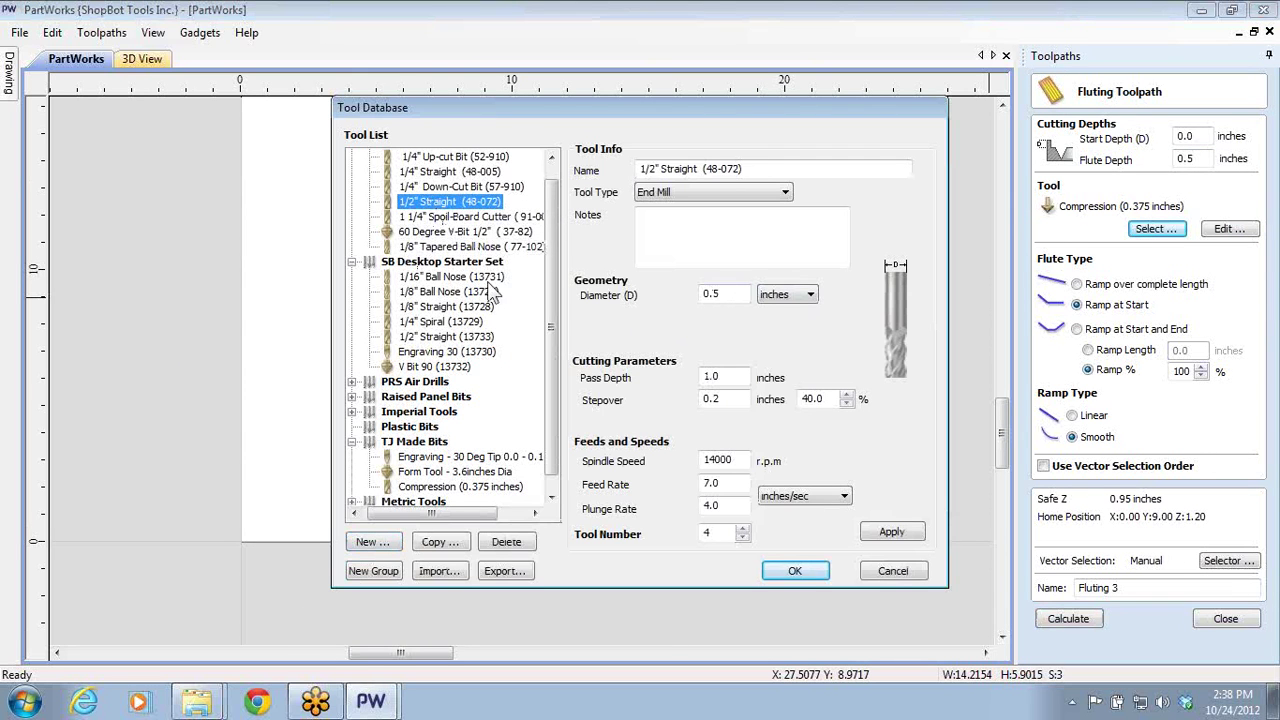
pyautogui.click(790, 573)
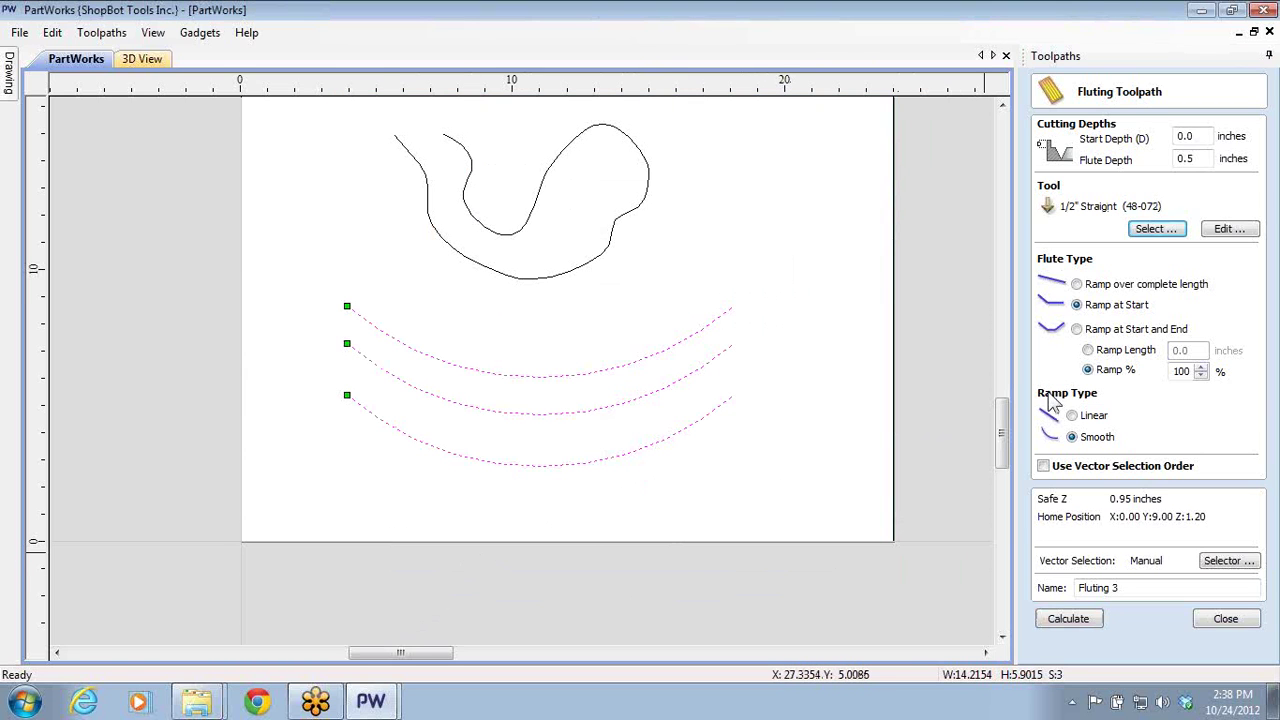
# - Calculate the arc fluting toolpath and simulate it on the board
pyautogui.click(1066, 619)
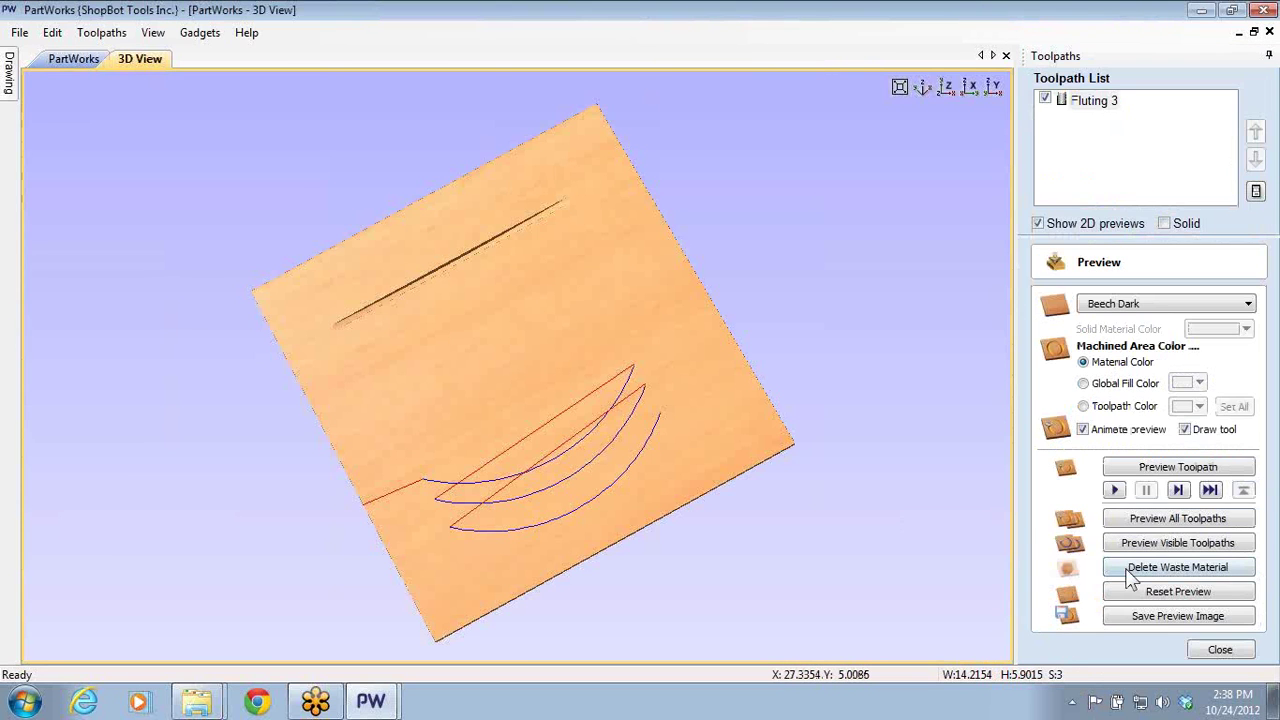
pyautogui.scroll(6, 545, 492)
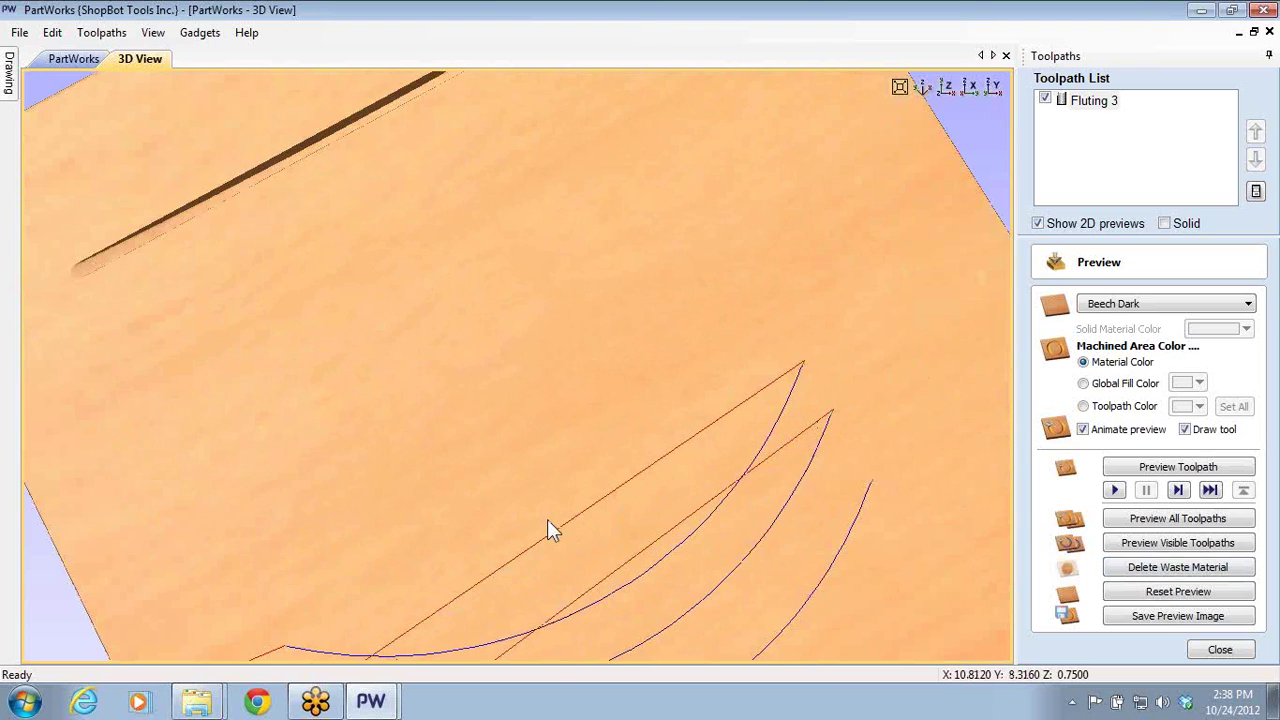
pyautogui.moveTo(600, 265); pyautogui.dragTo(850, 420)
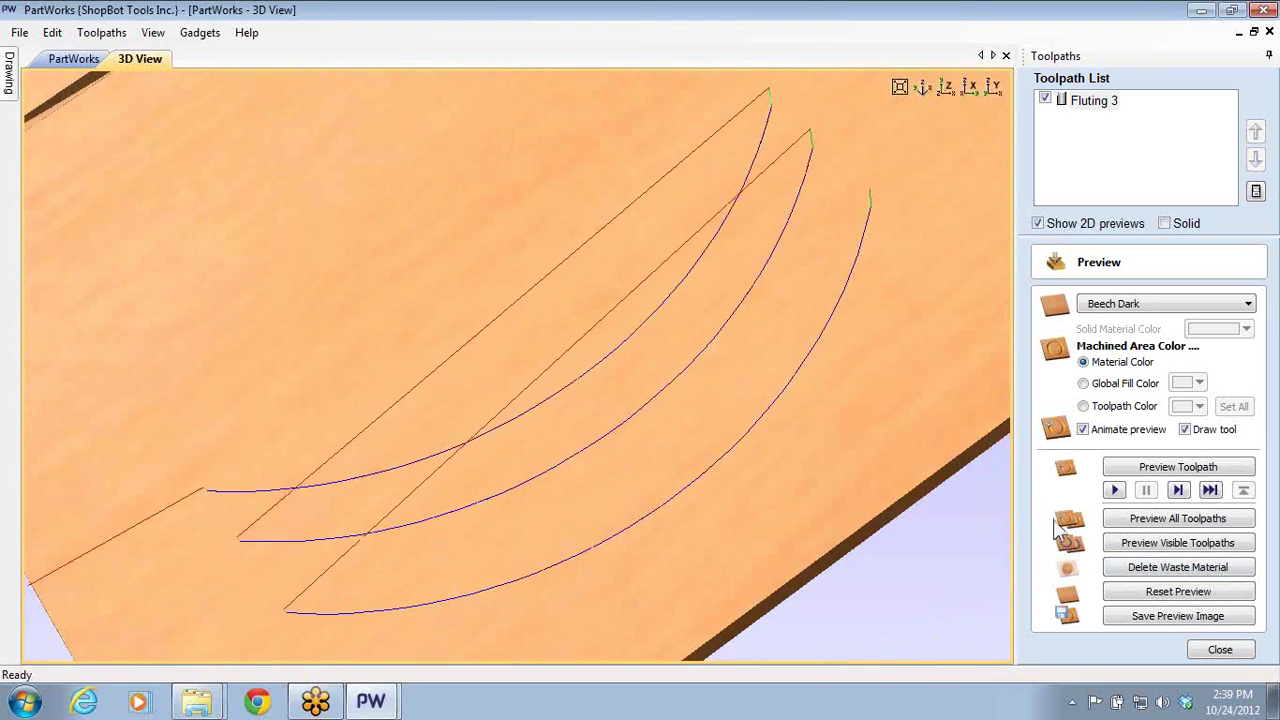
pyautogui.click(1147, 543)
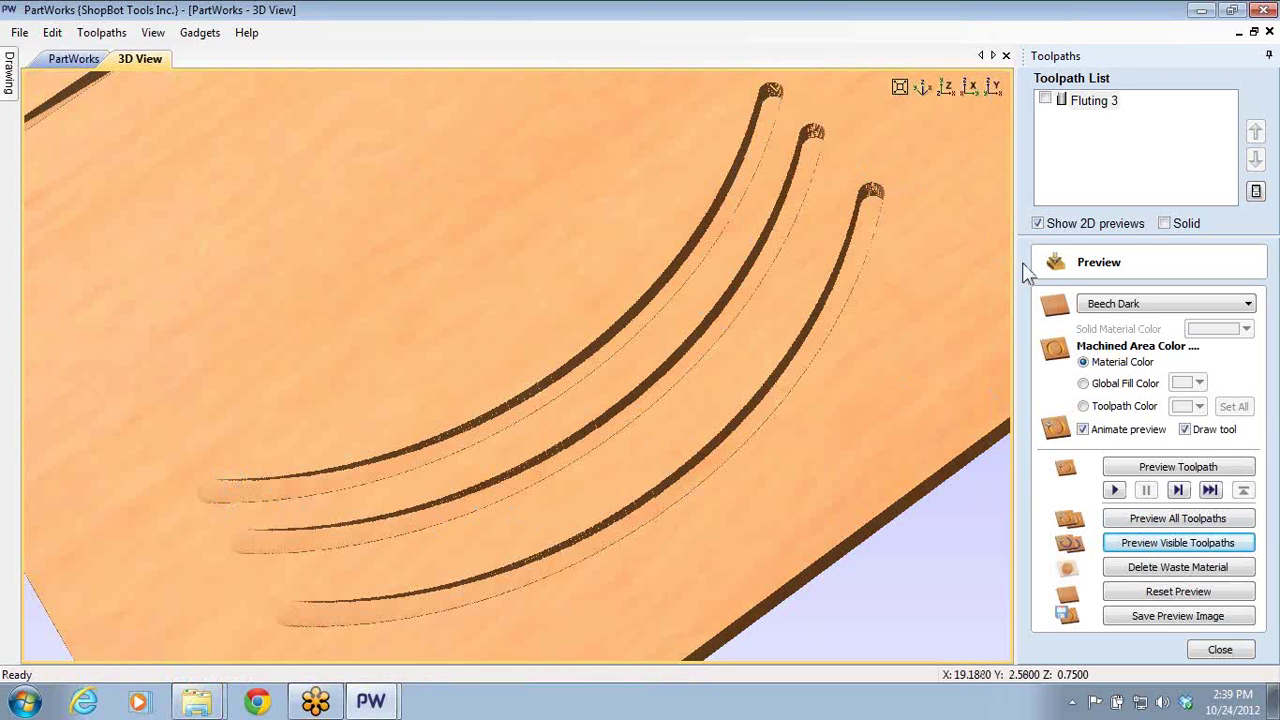
# - Change Fluting 3 to ramp at start and end, recalculate, re-simulate all, and view the board isometrically
pyautogui.doubleClick(1076, 100)
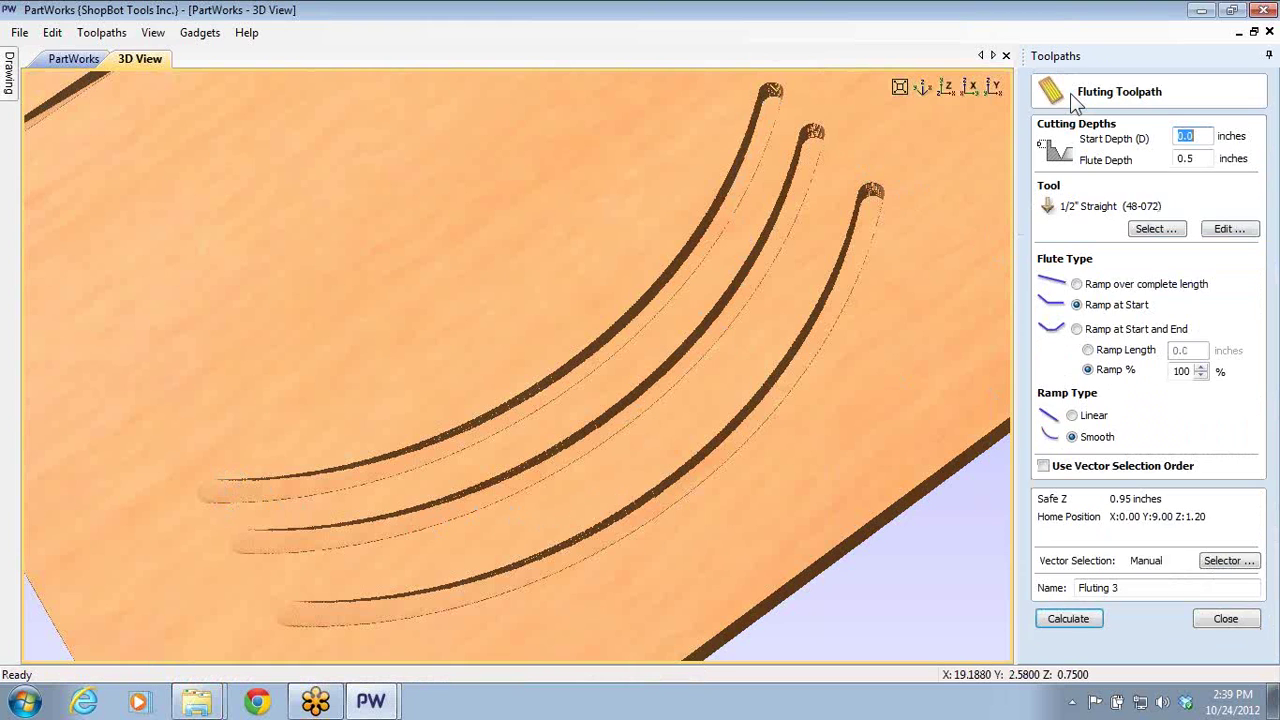
pyautogui.click(1078, 331)
pyautogui.click(1046, 621)
pyautogui.click(1166, 594)
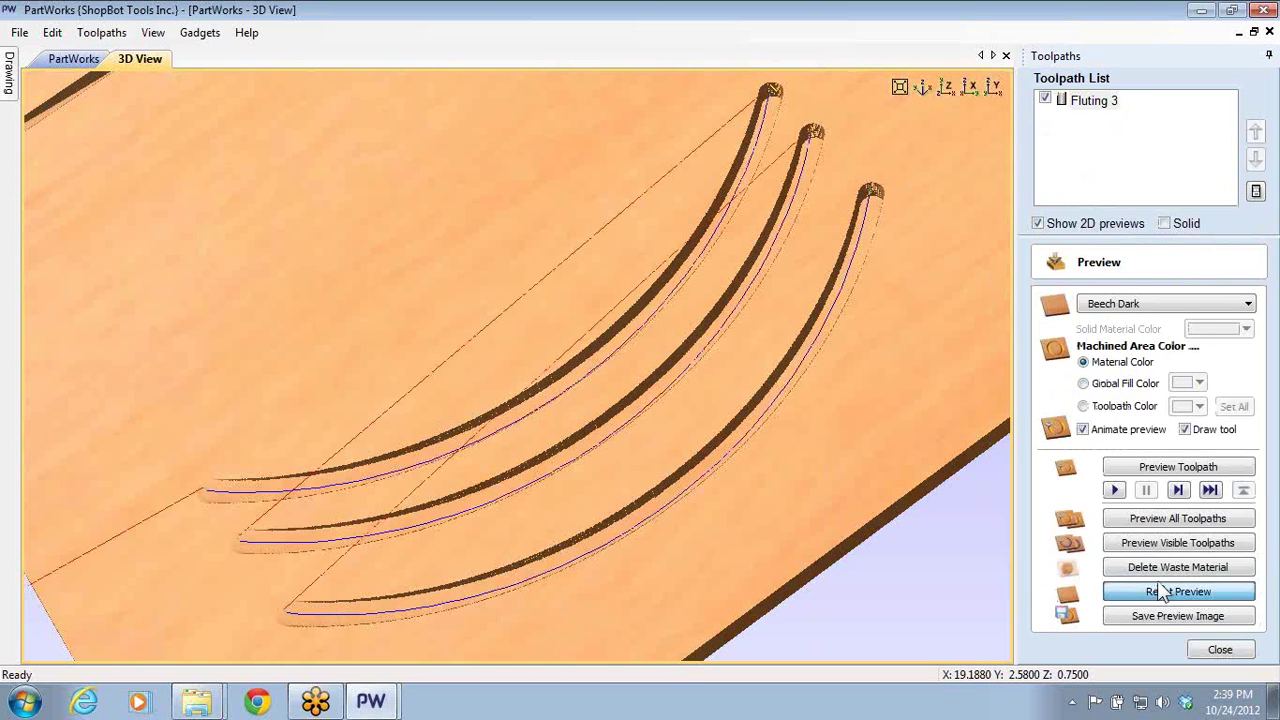
pyautogui.click(1143, 519)
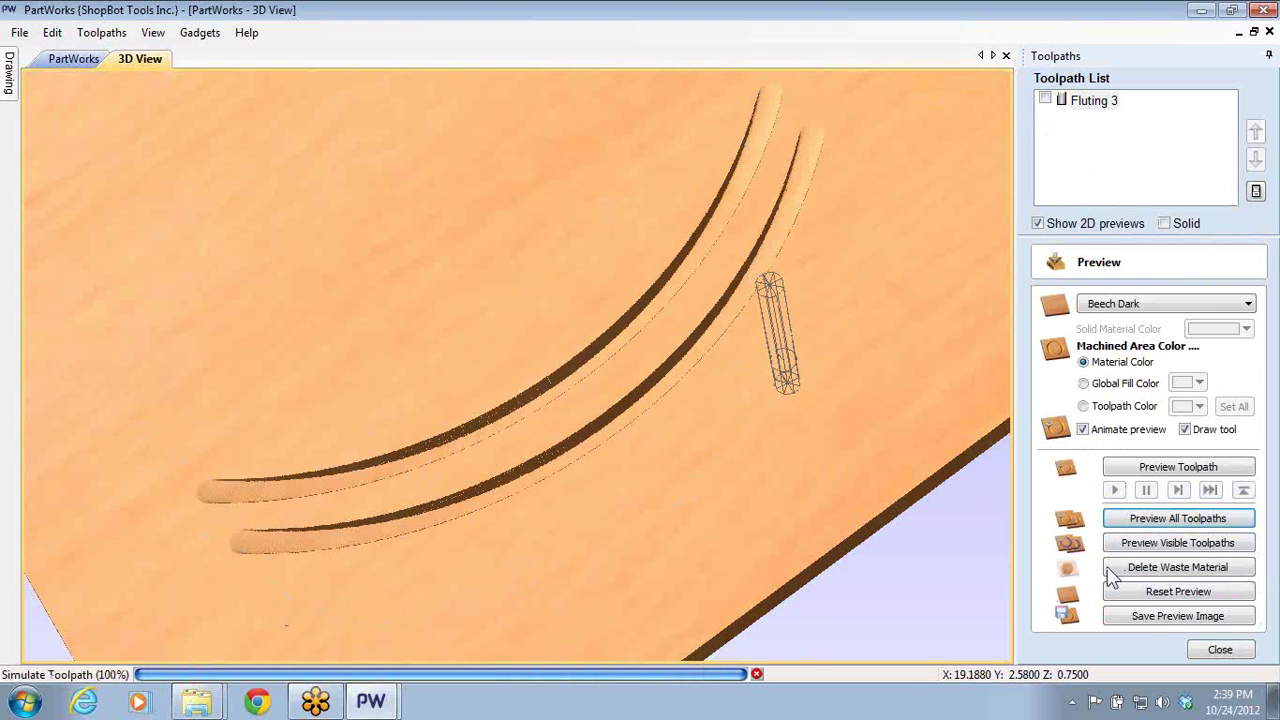
pyautogui.moveTo(630, 498)
pyautogui.mouseDown()
pyautogui.moveTo(607, 425)
pyautogui.moveTo(534, 391)
pyautogui.moveTo(606, 365)
pyautogui.moveTo(627, 518)
pyautogui.mouseUp()
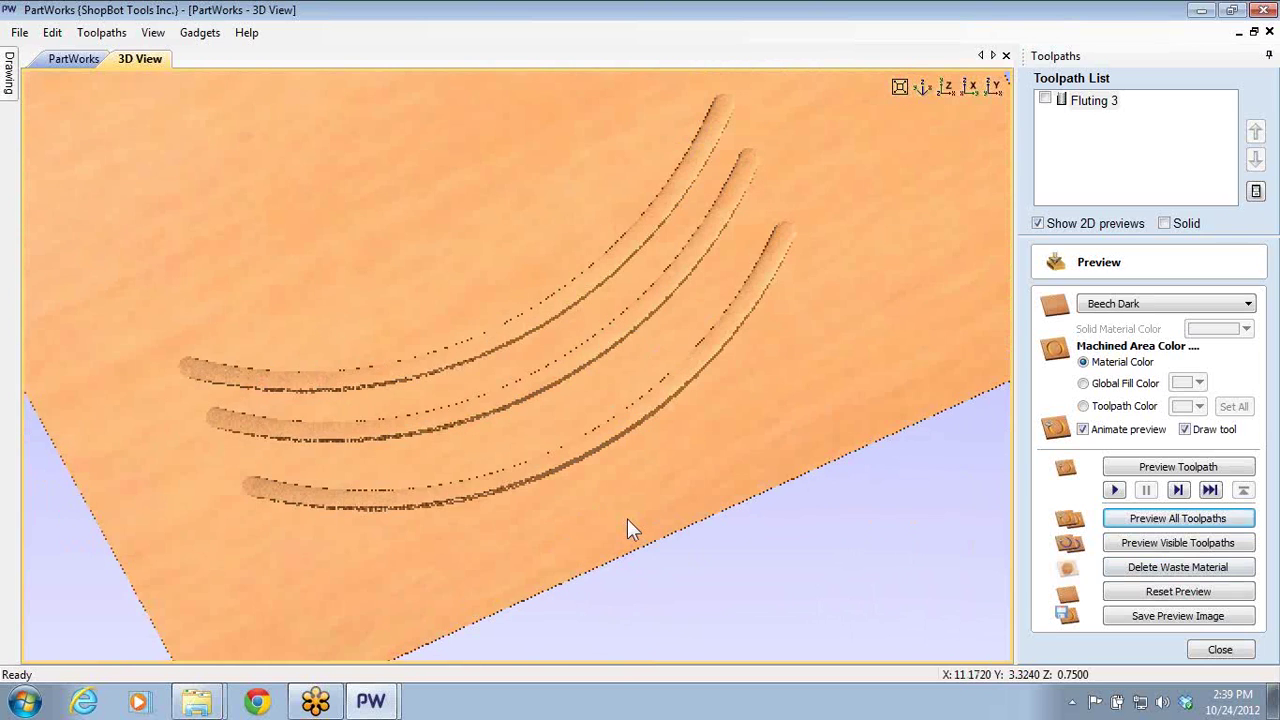
pyautogui.click(918, 90)
pyautogui.scroll(3, 531, 456)
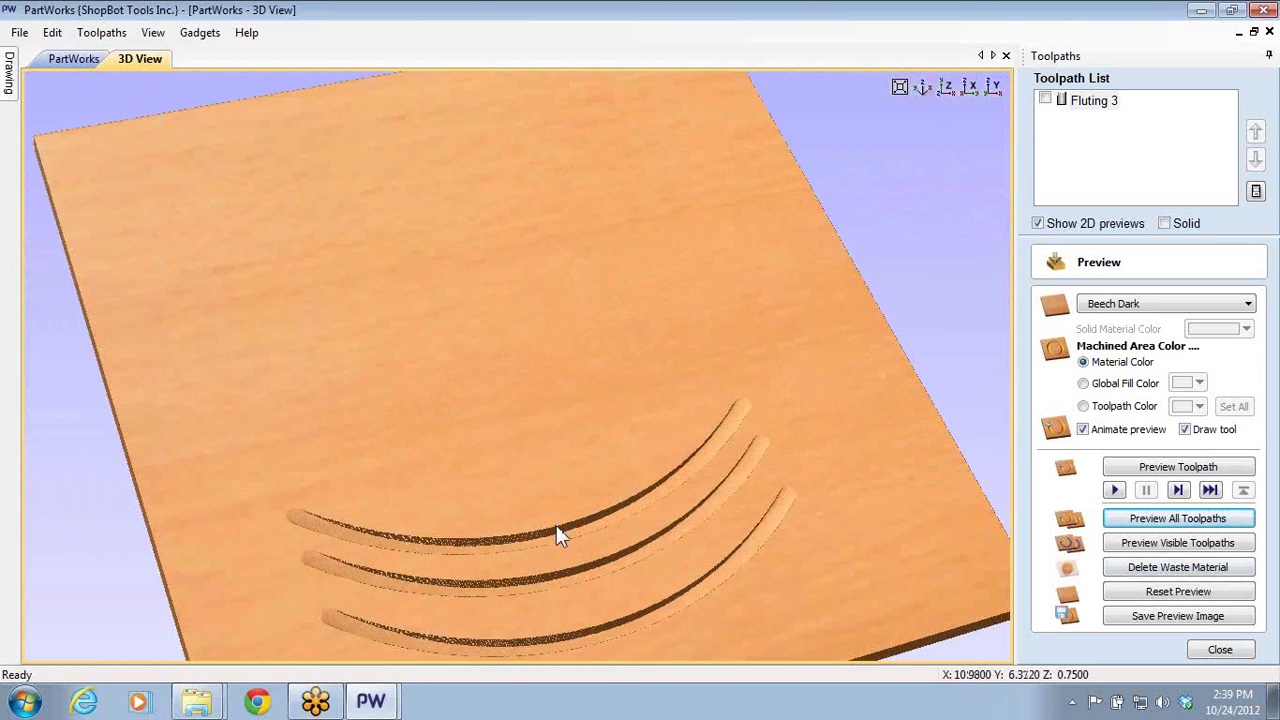
pyautogui.moveTo(543, 525); pyautogui.dragTo(640, 431)
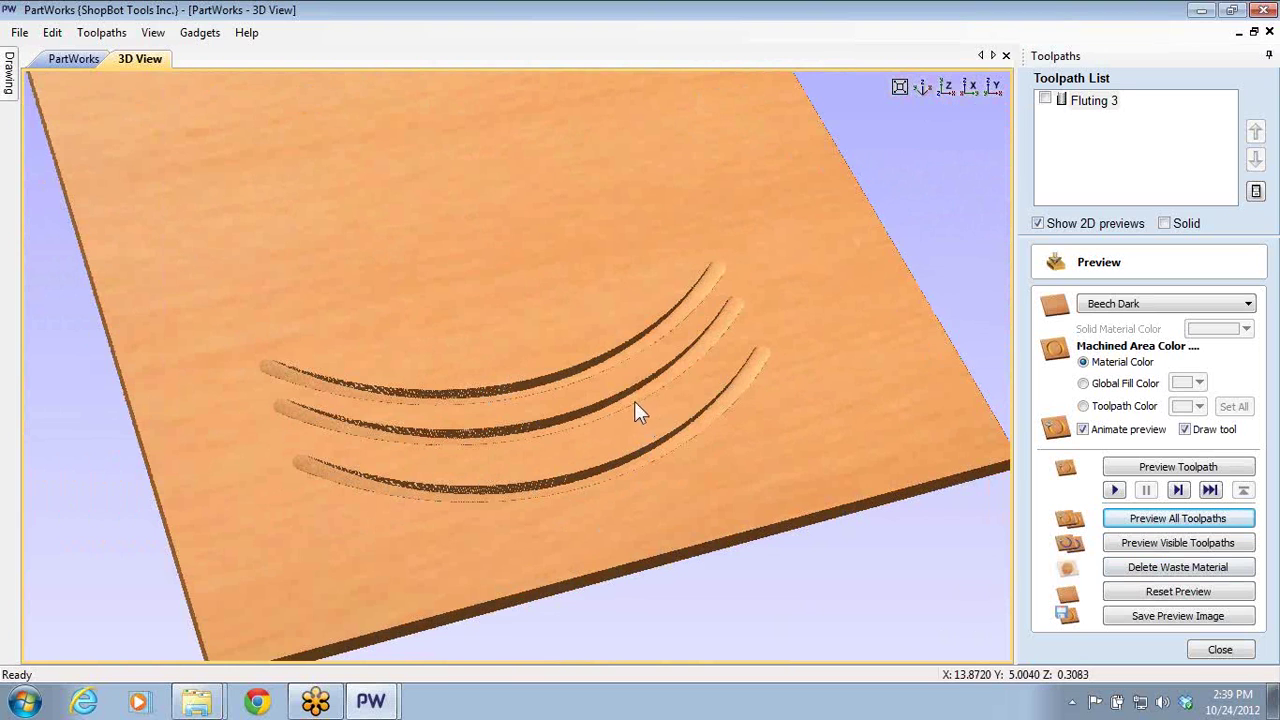
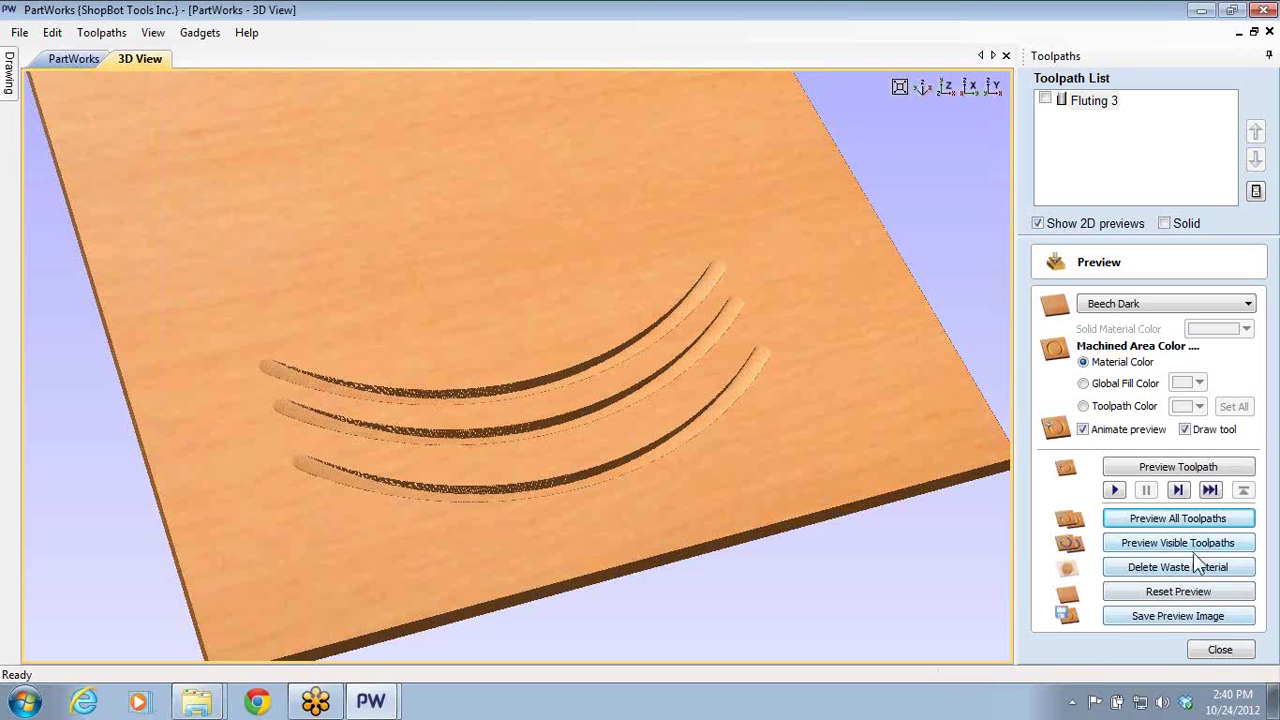
# - Close the preview settings and open a female pocket inlay toolpath, leaving it uncalculated
pyautogui.click(1207, 652)
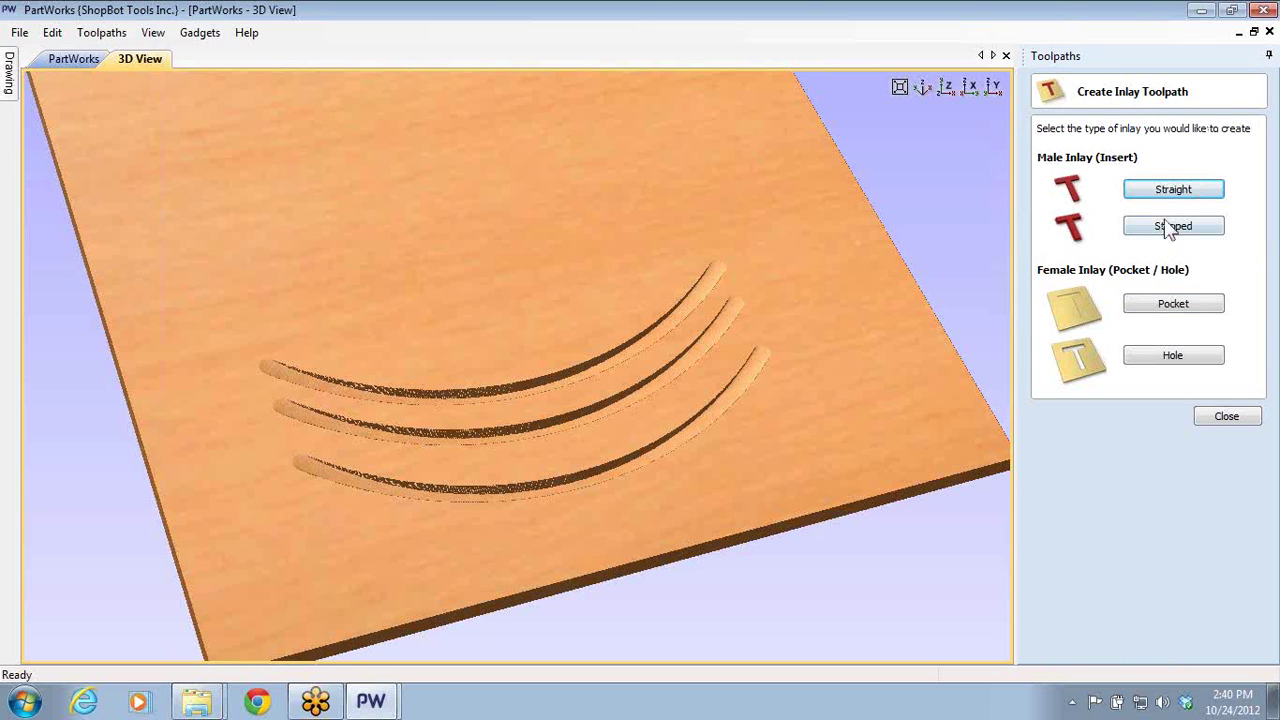
pyautogui.click(1175, 310)
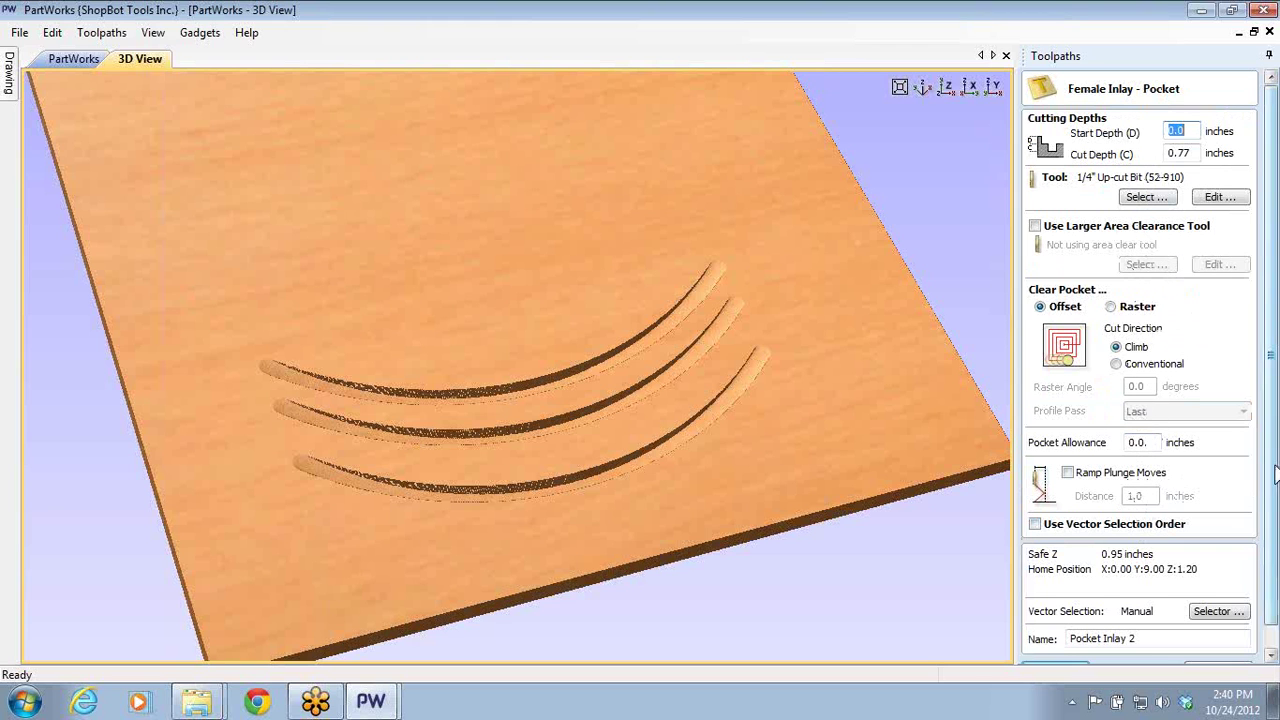
pyautogui.scroll(-1, 1256, 537)
pyautogui.click(1217, 647)
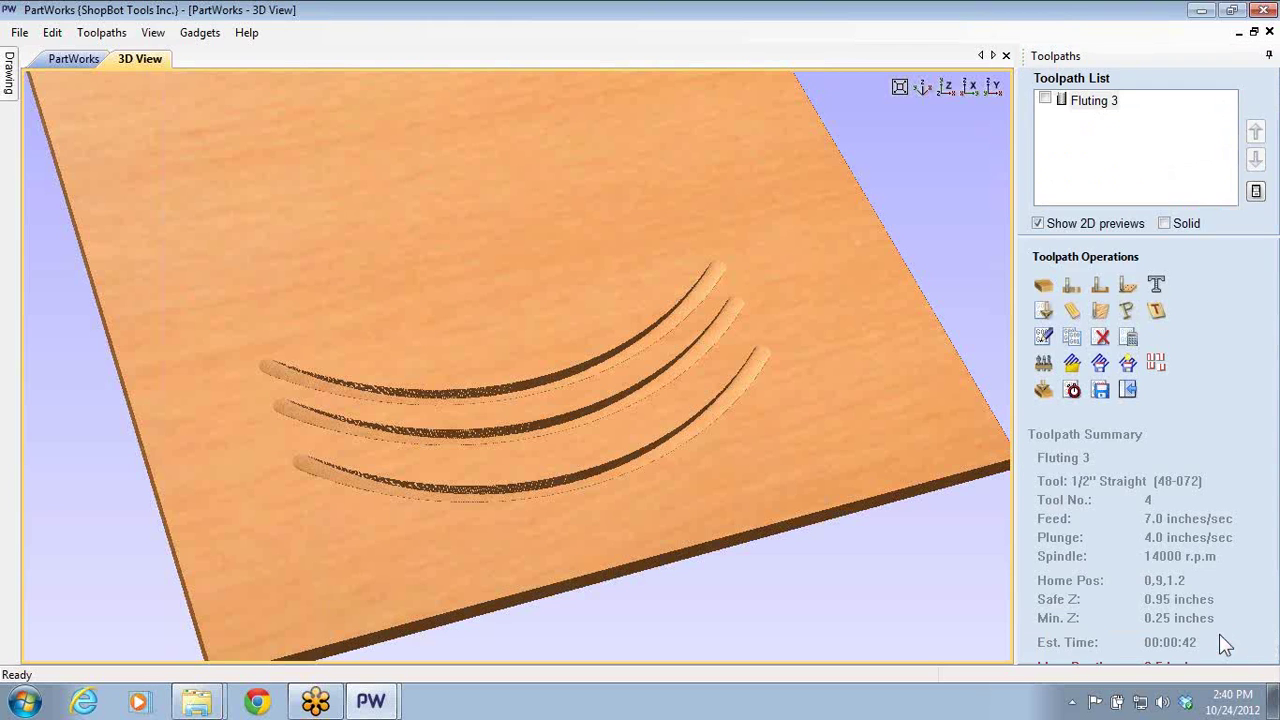
pyautogui.press('1')
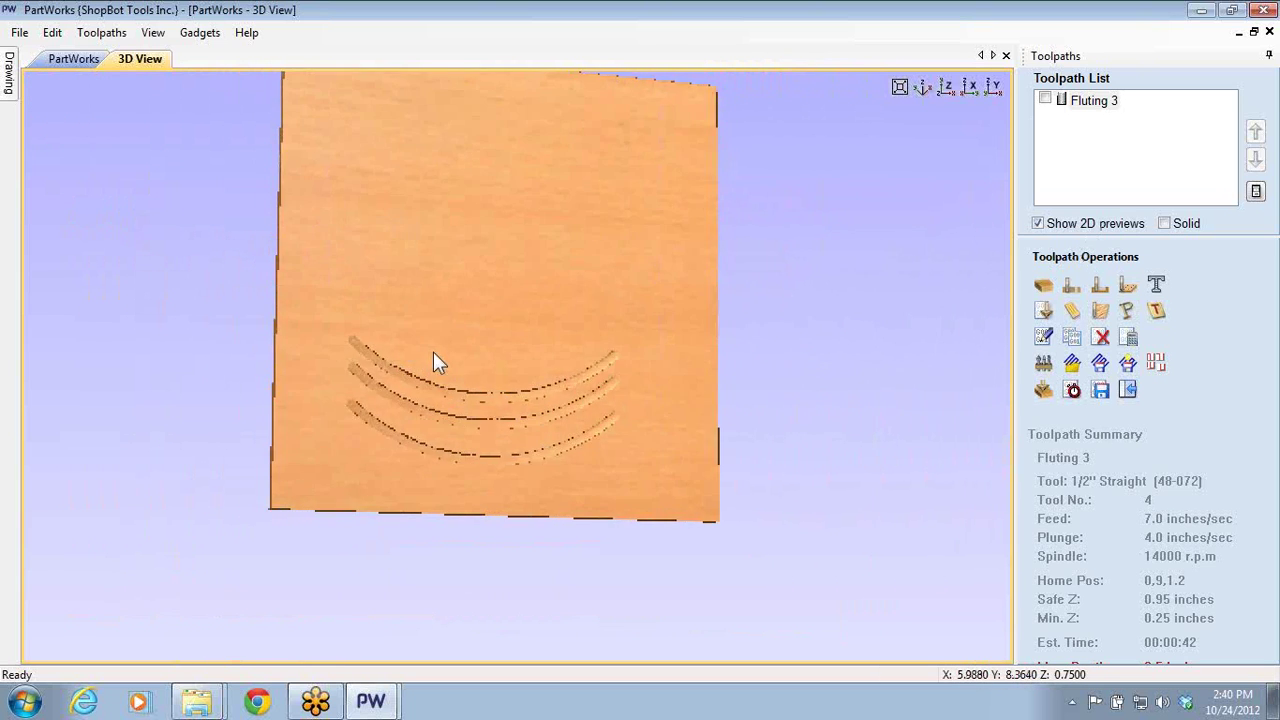
pyautogui.moveTo(434, 363); pyautogui.dragTo(677, 211)
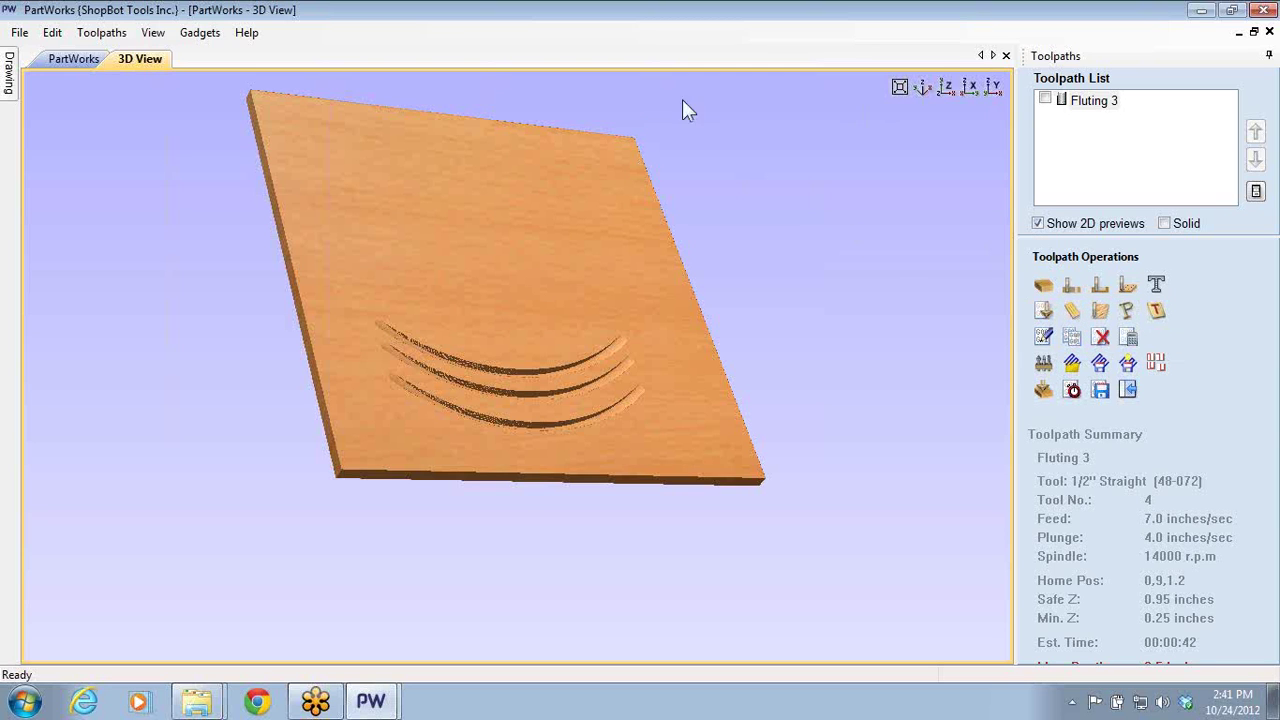
# - Create and calculate a fluting toolpath on the freehand curve, ramped over its complete length
pyautogui.click(74, 58)
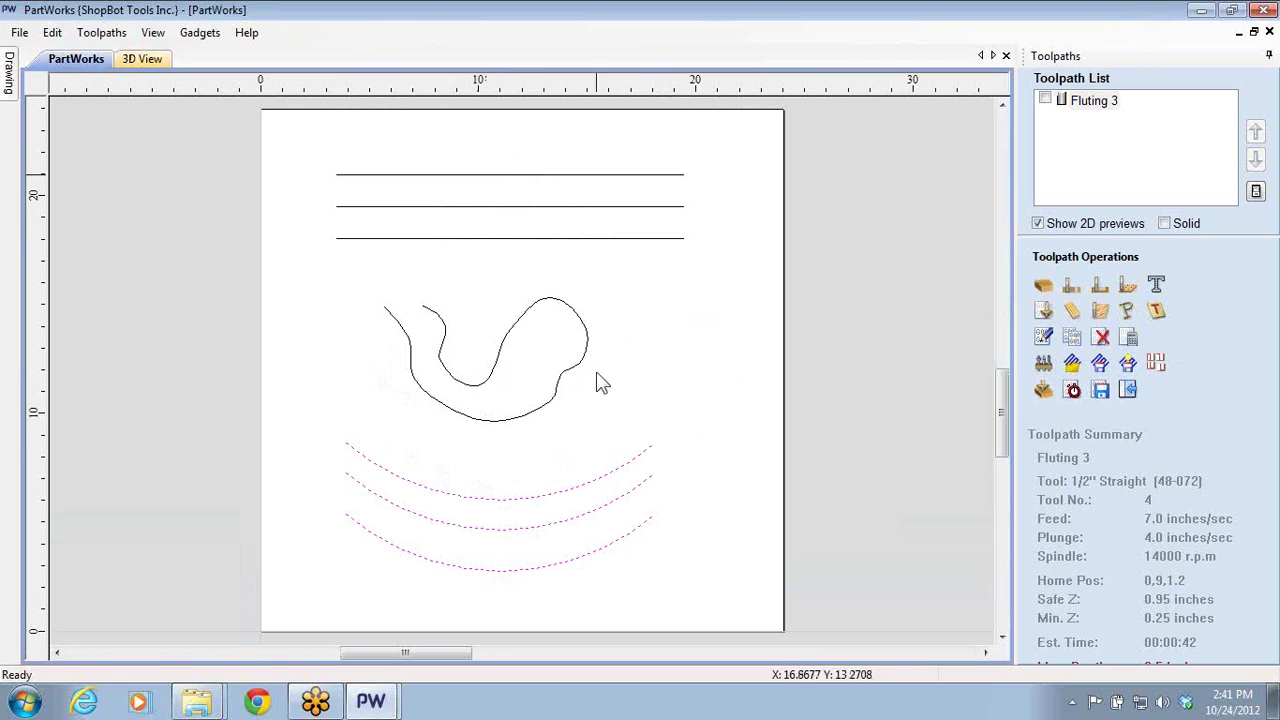
pyautogui.click(550, 406)
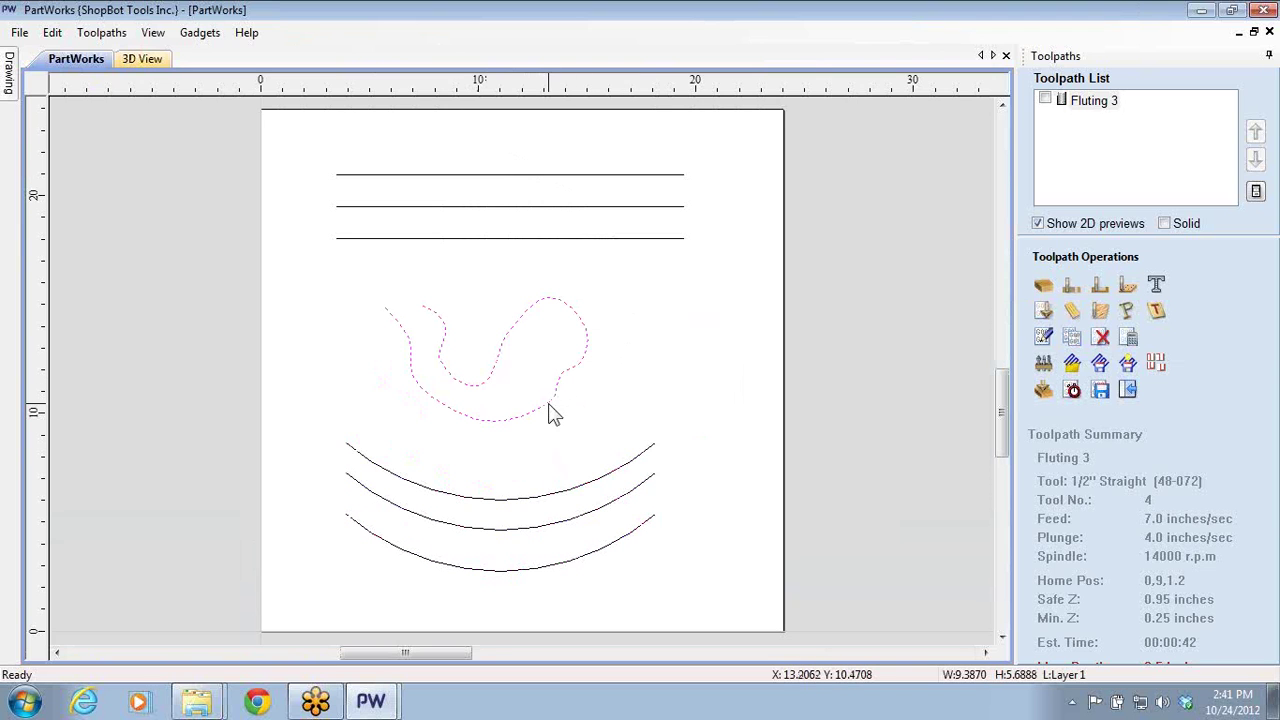
pyautogui.click(1108, 314)
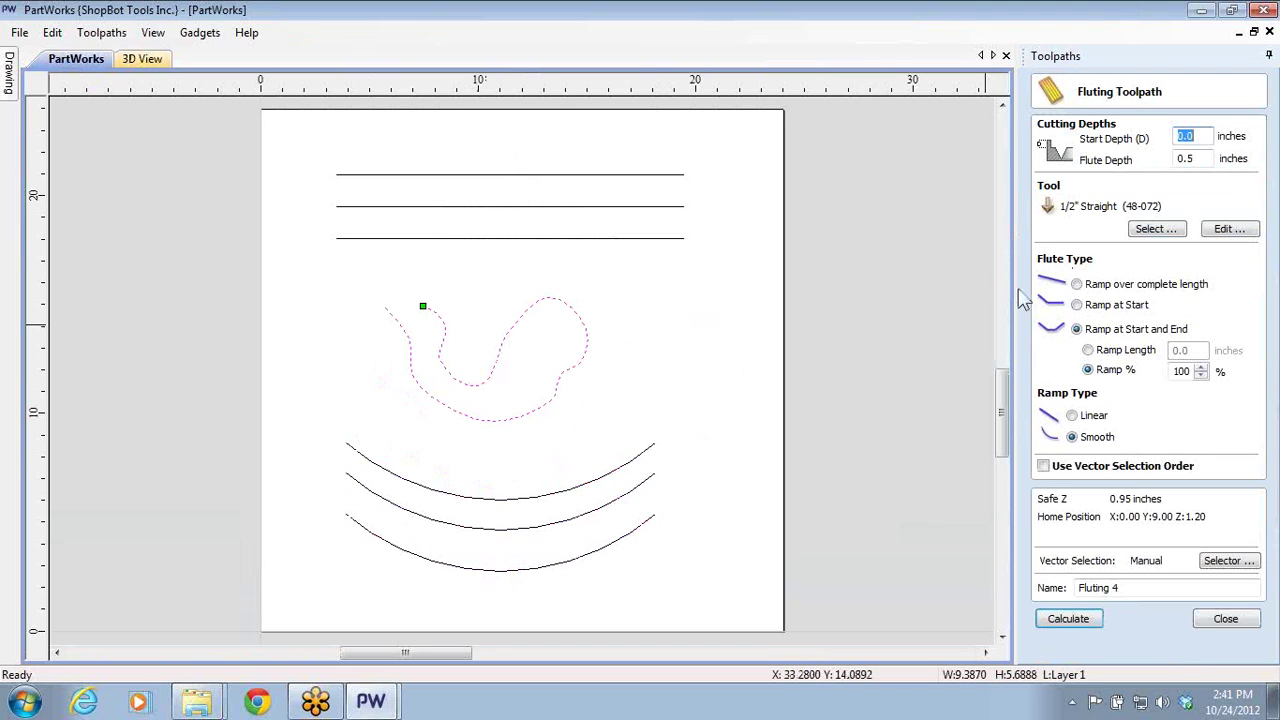
pyautogui.click(1078, 289)
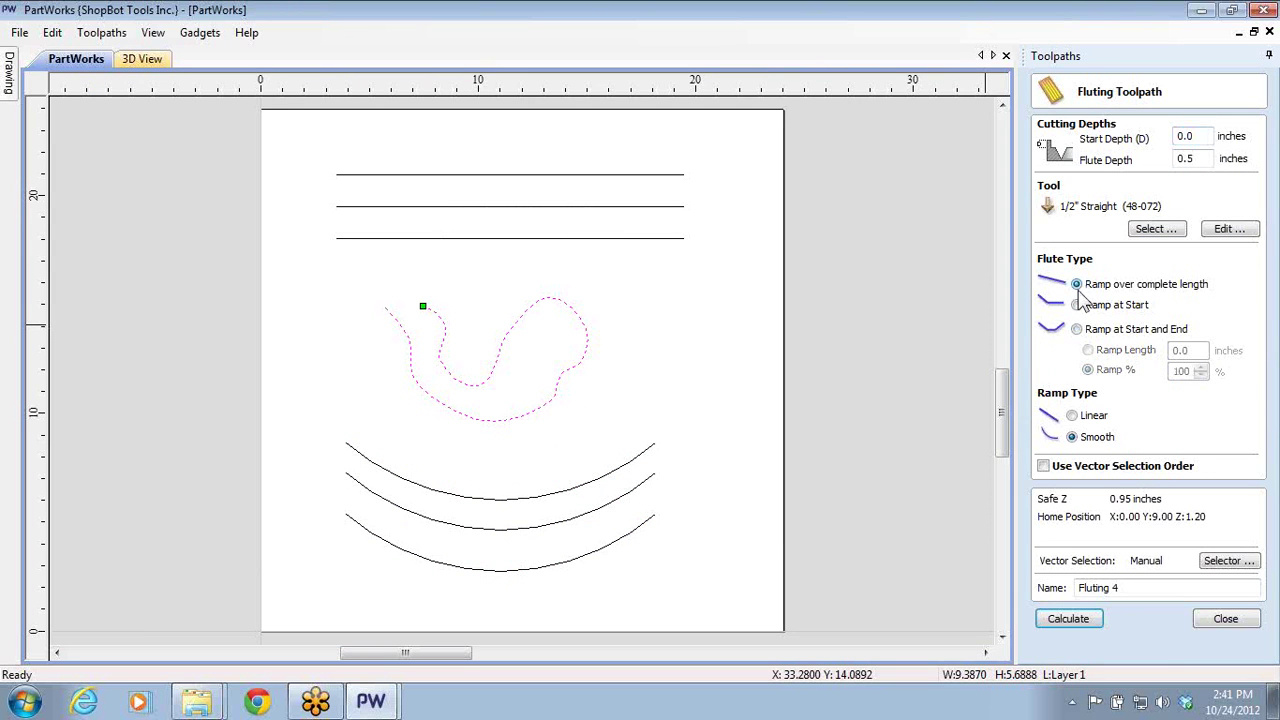
pyautogui.click(1070, 620)
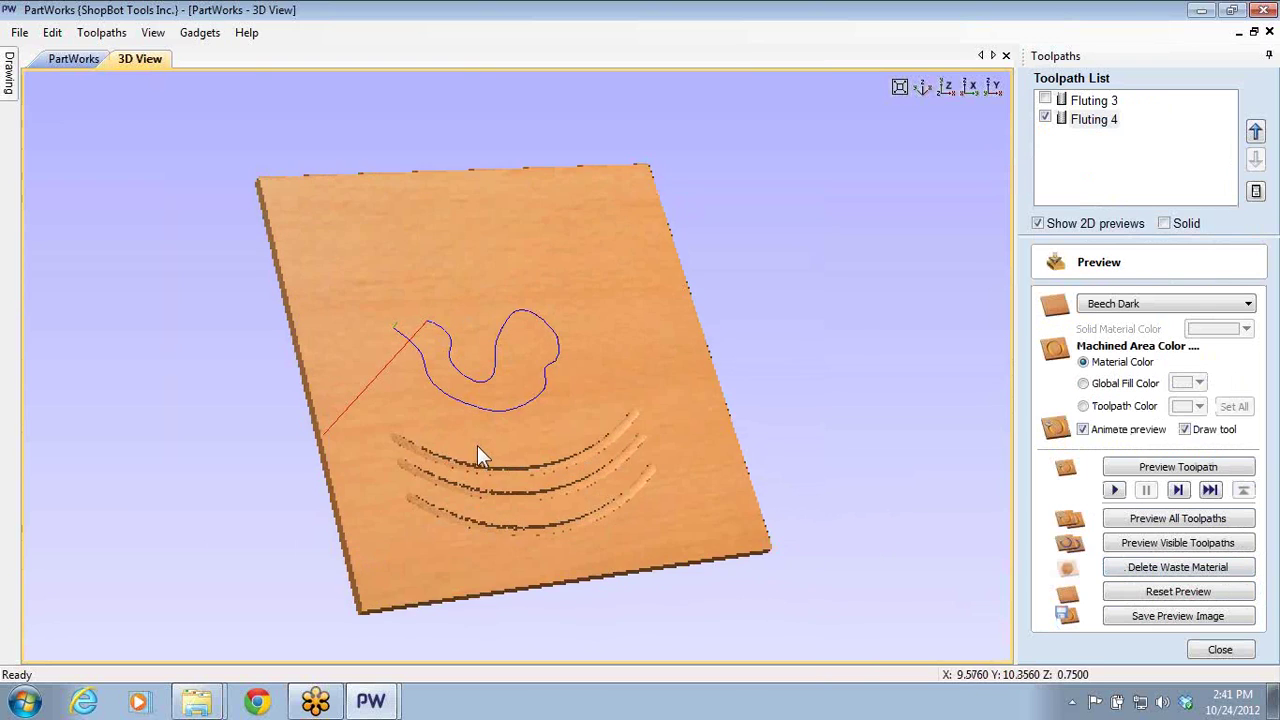
# - Preview the visible toolpaths carved in 3D, then close the preview settings
pyautogui.scroll(3, 490, 395)
pyautogui.scroll(2, 495, 405)
pyautogui.scroll(3, 475, 392)
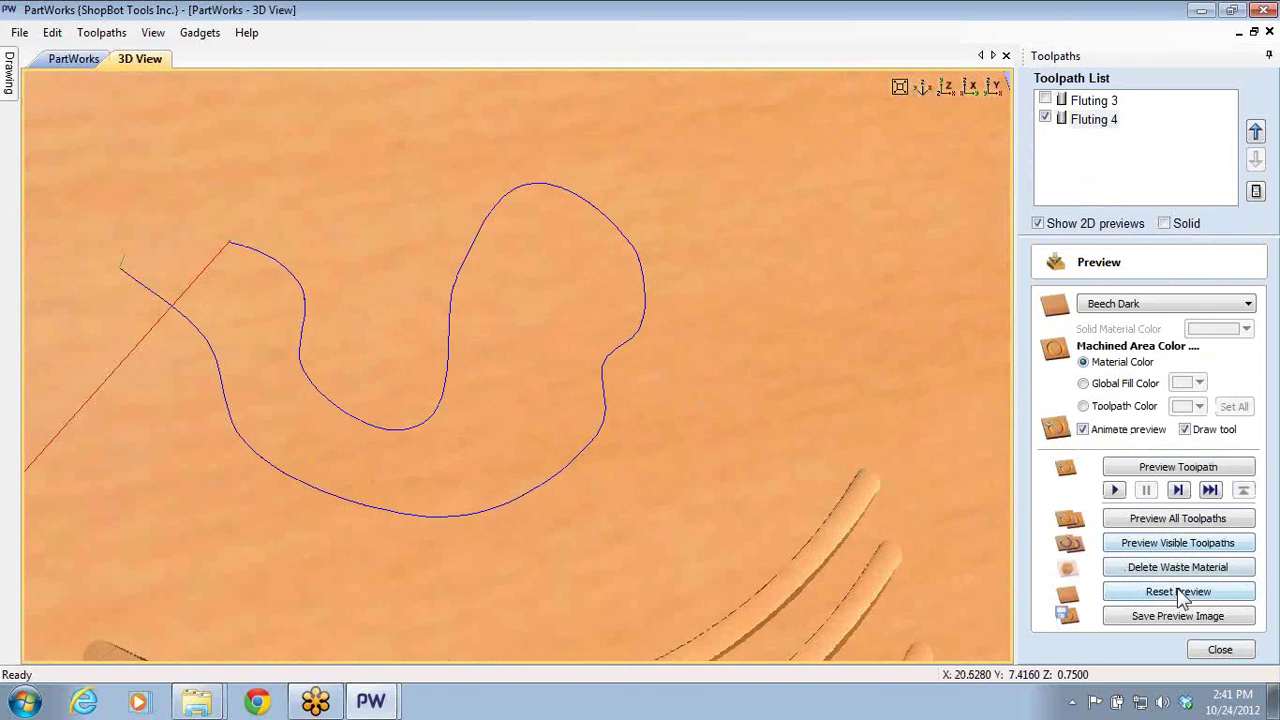
pyautogui.click(1165, 545)
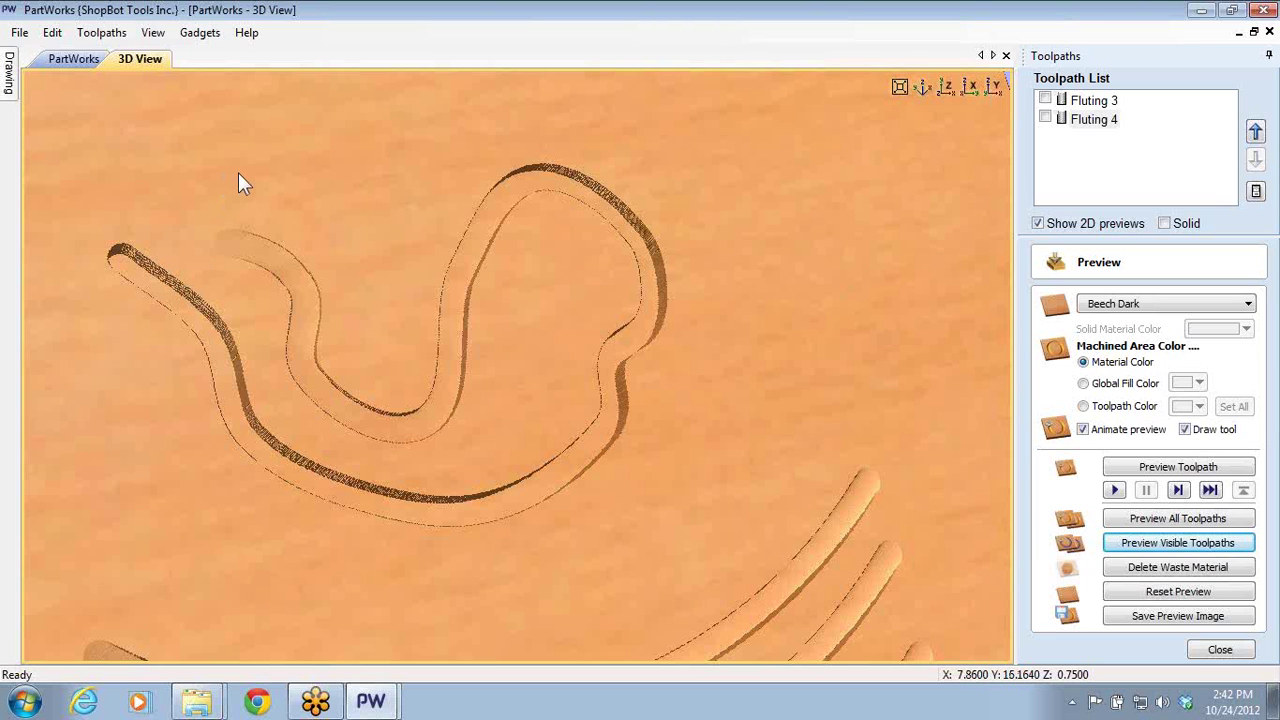
pyautogui.click(1224, 650)
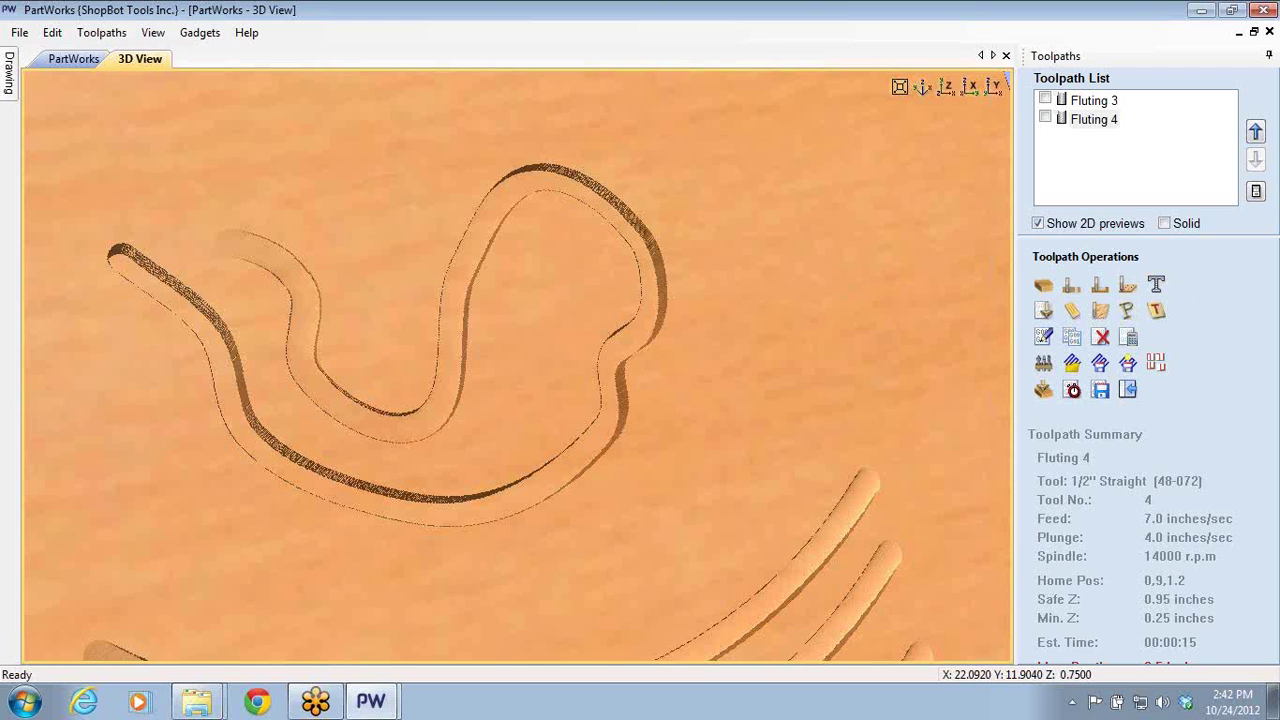
# - Return to the 2D drawing and select, then deselect, all vectors
pyautogui.click(72, 60)
pyautogui.scroll(-2, 317, 260)
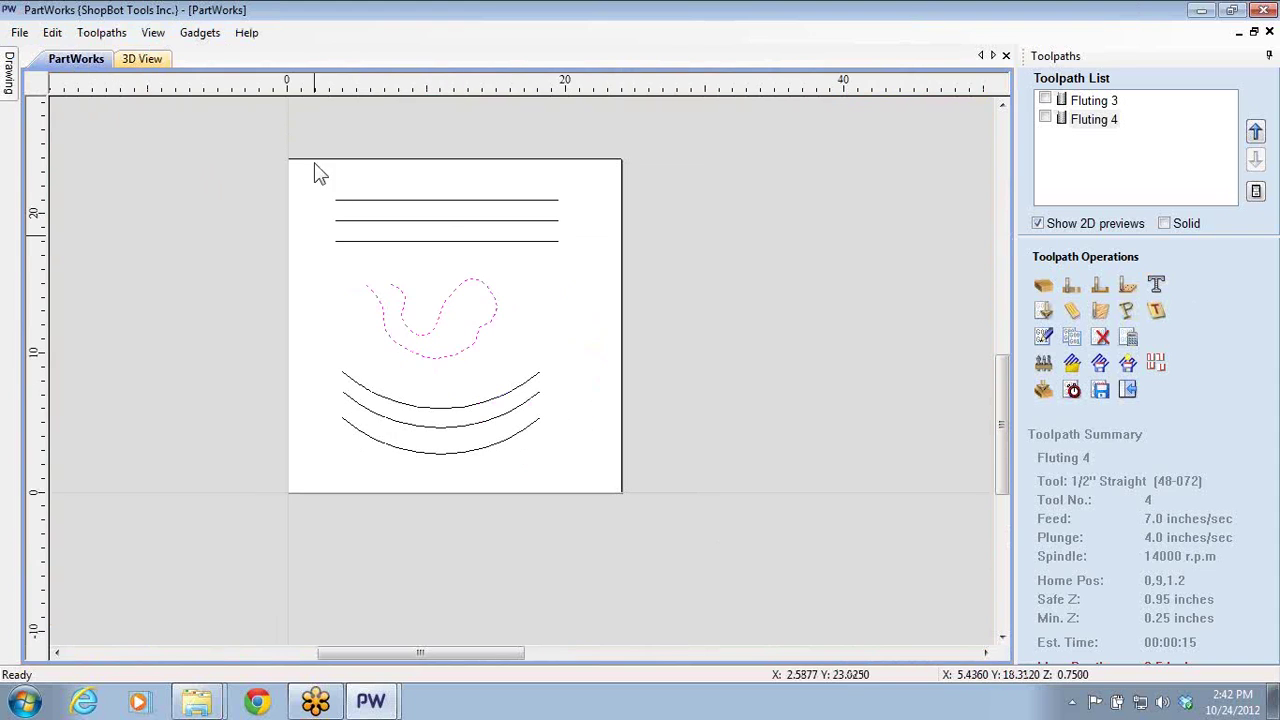
pyautogui.hotkey('ctrl', 'a')
pyautogui.click(613, 460)
pyautogui.scroll(4, 540, 251)
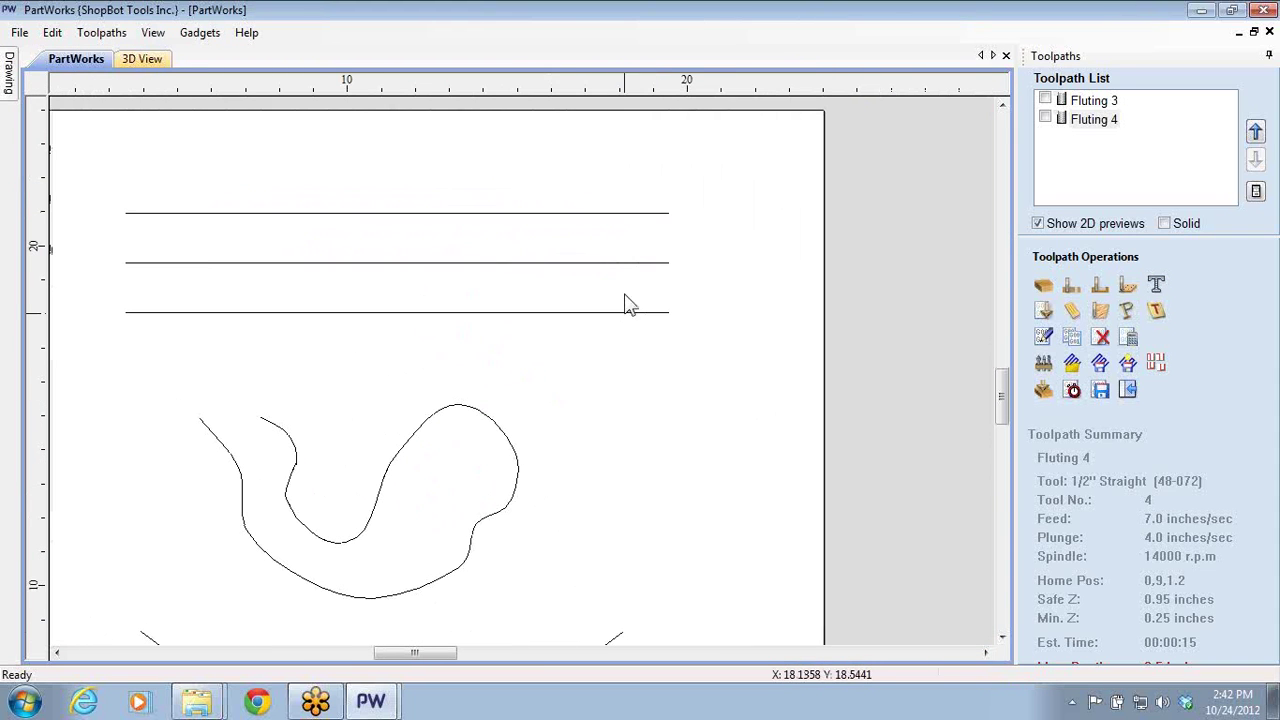
# - Start a new 2D profile toolpath and edit its cut depth value
pyautogui.click(1071, 289)
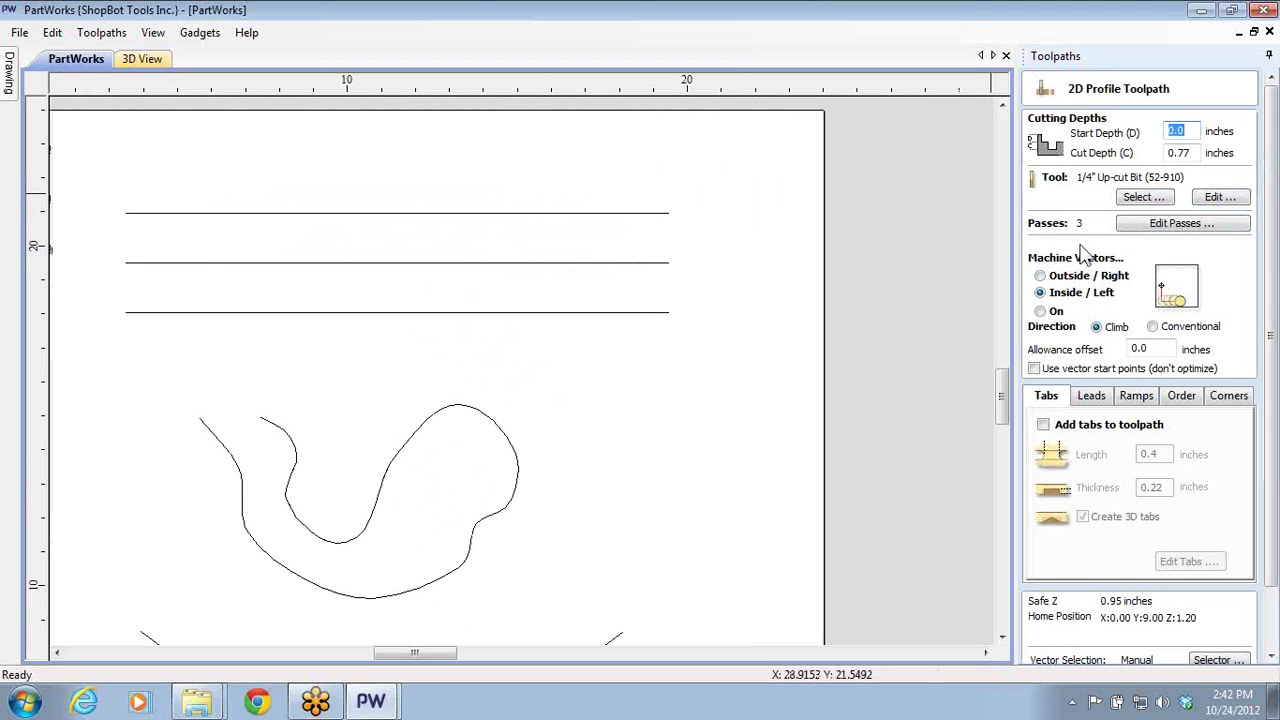
pyautogui.doubleClick(1194, 148)
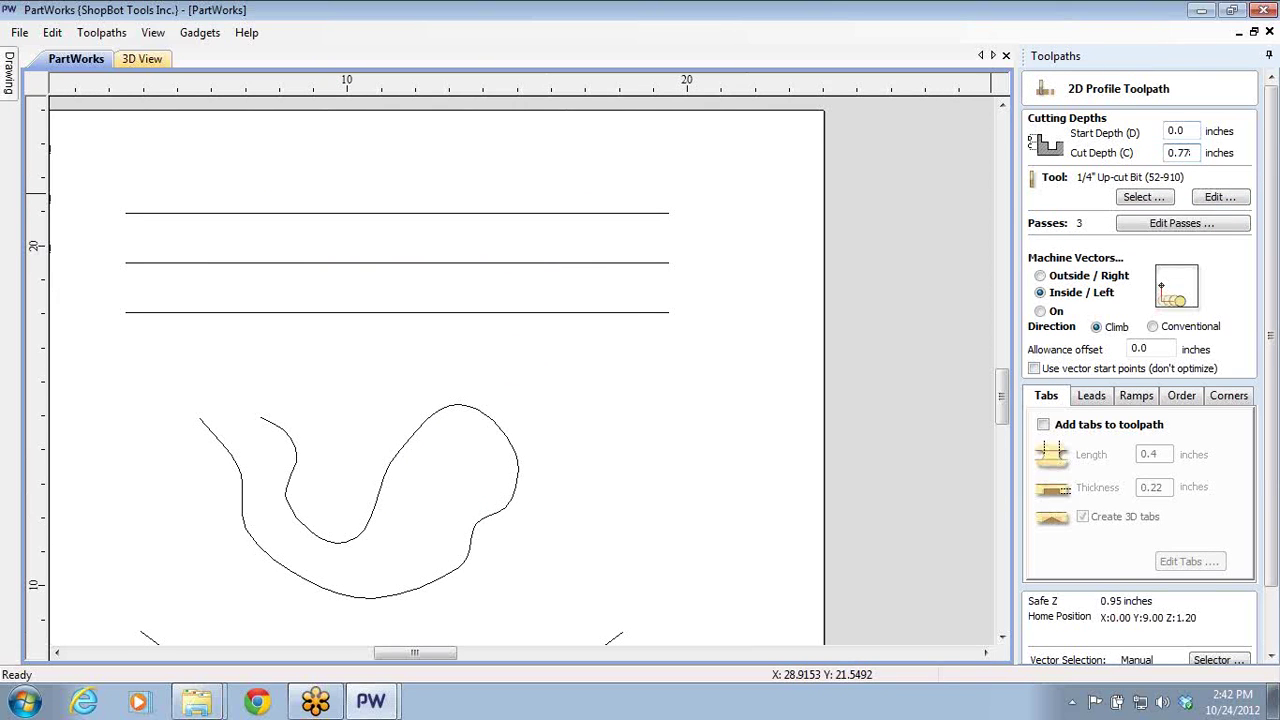
pyautogui.write('5')
# - Open the Washer Toss job from Documents > TJ Projects > Projects 36-40 > Washer Toss
pyautogui.click(1200, 12)
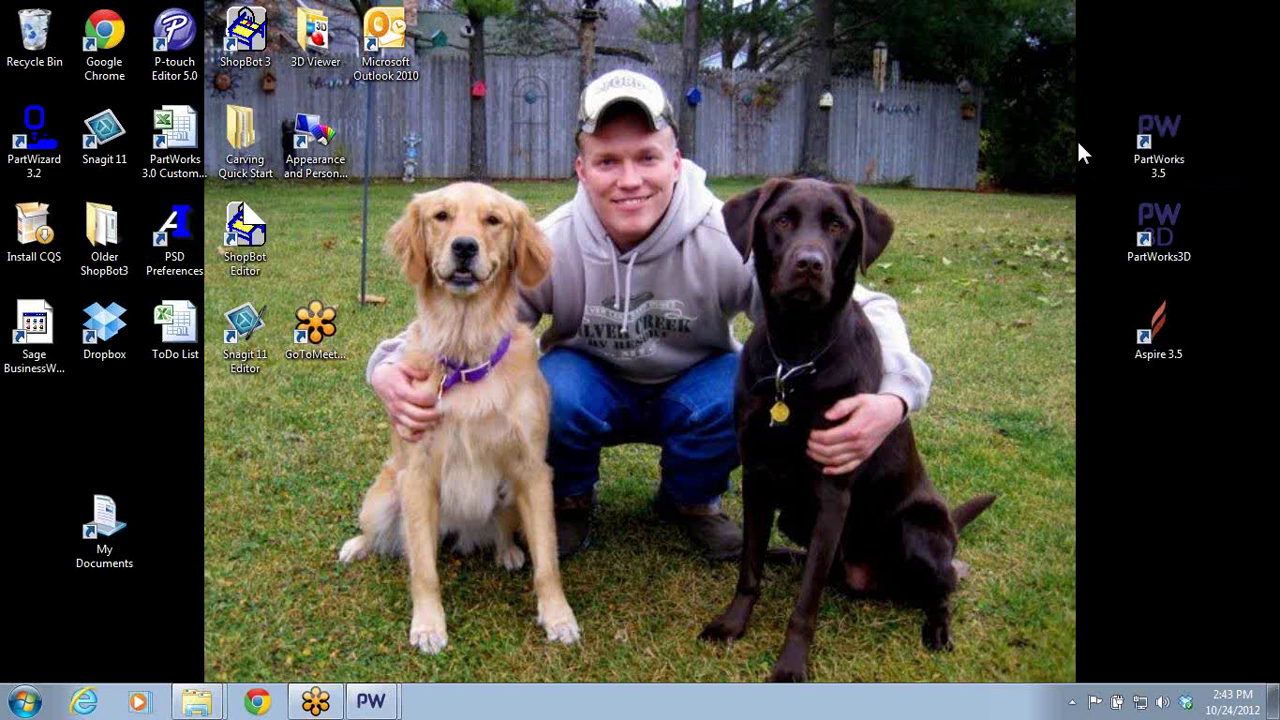
pyautogui.doubleClick(104, 525)
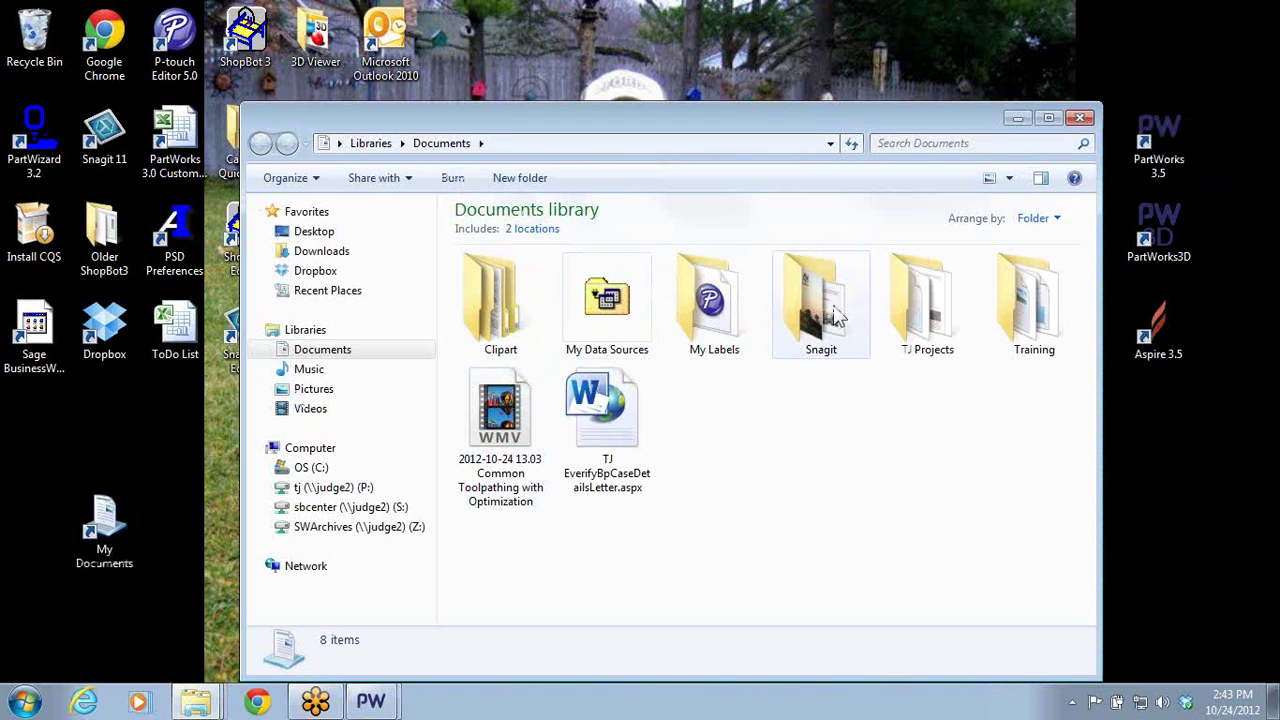
pyautogui.click(903, 320)
pyautogui.doubleClick(903, 320)
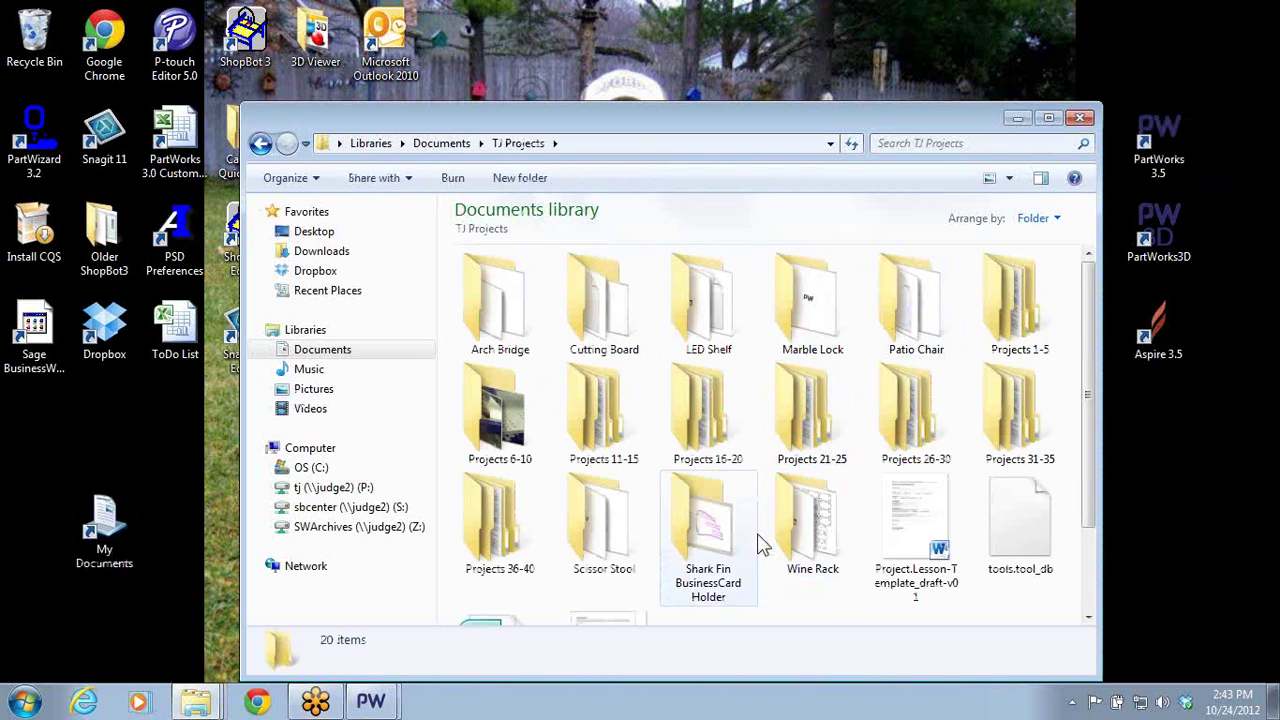
pyautogui.doubleClick(516, 534)
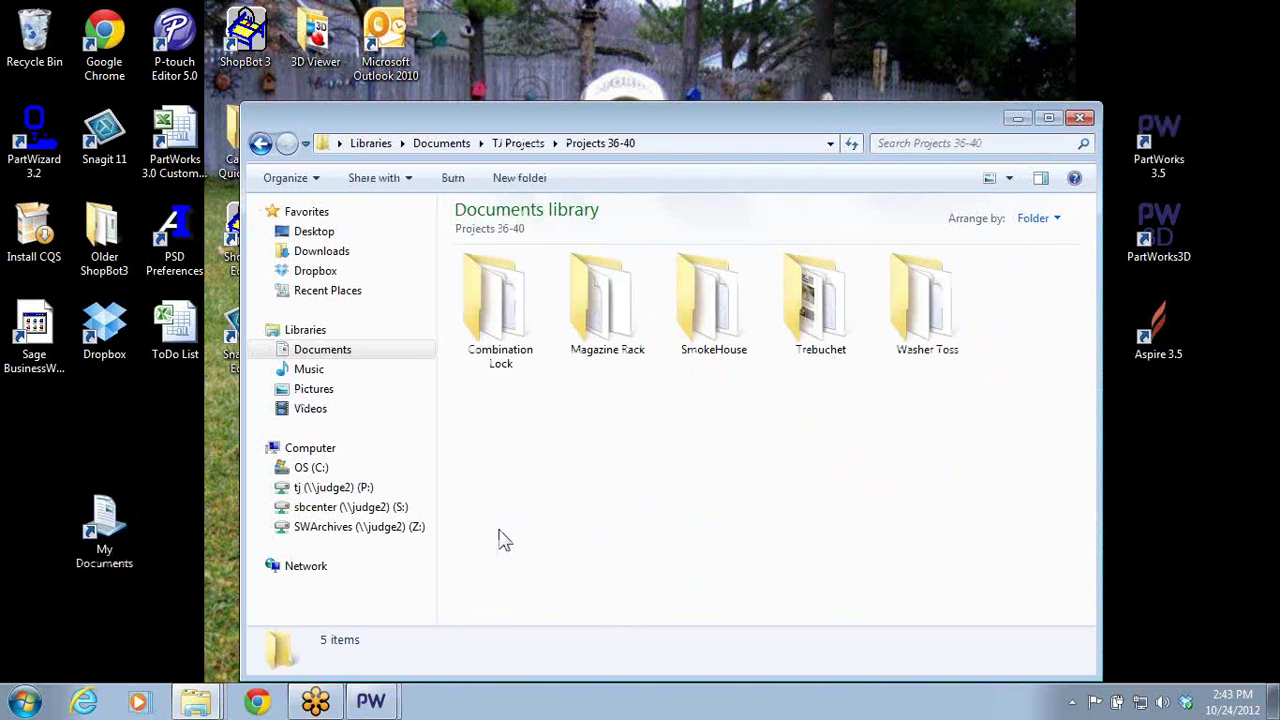
pyautogui.click(505, 340)
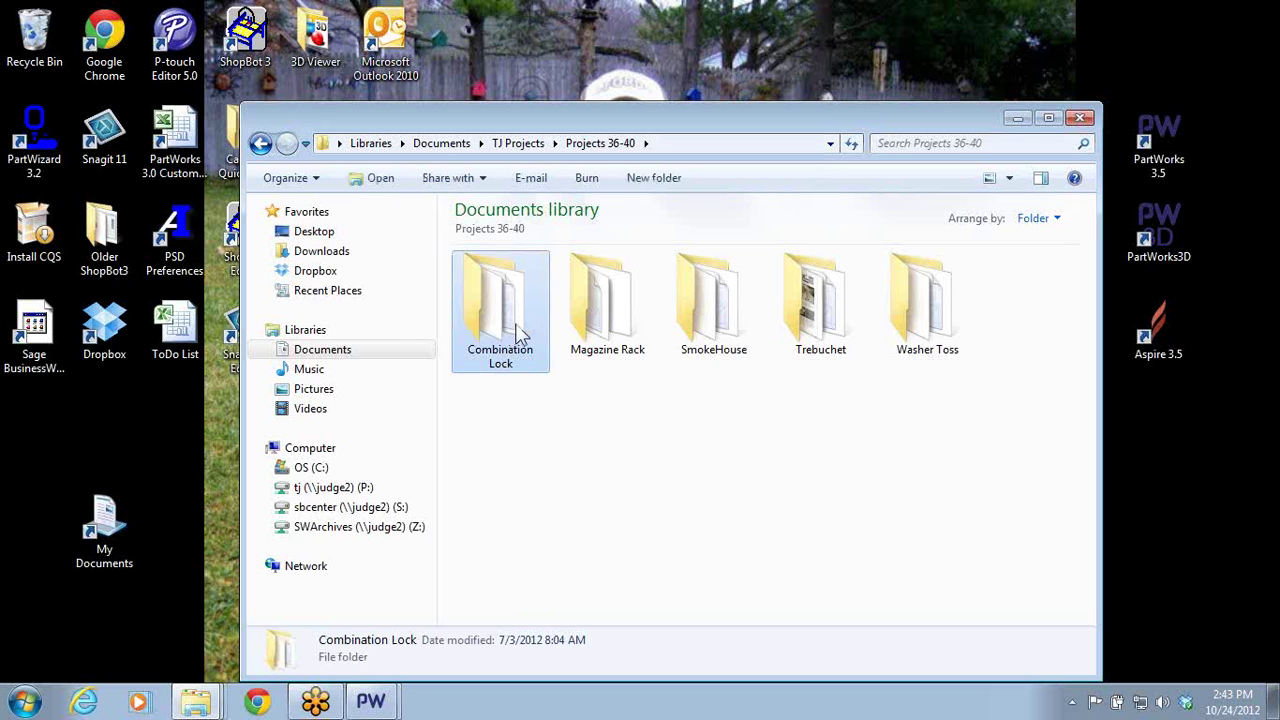
pyautogui.doubleClick(902, 323)
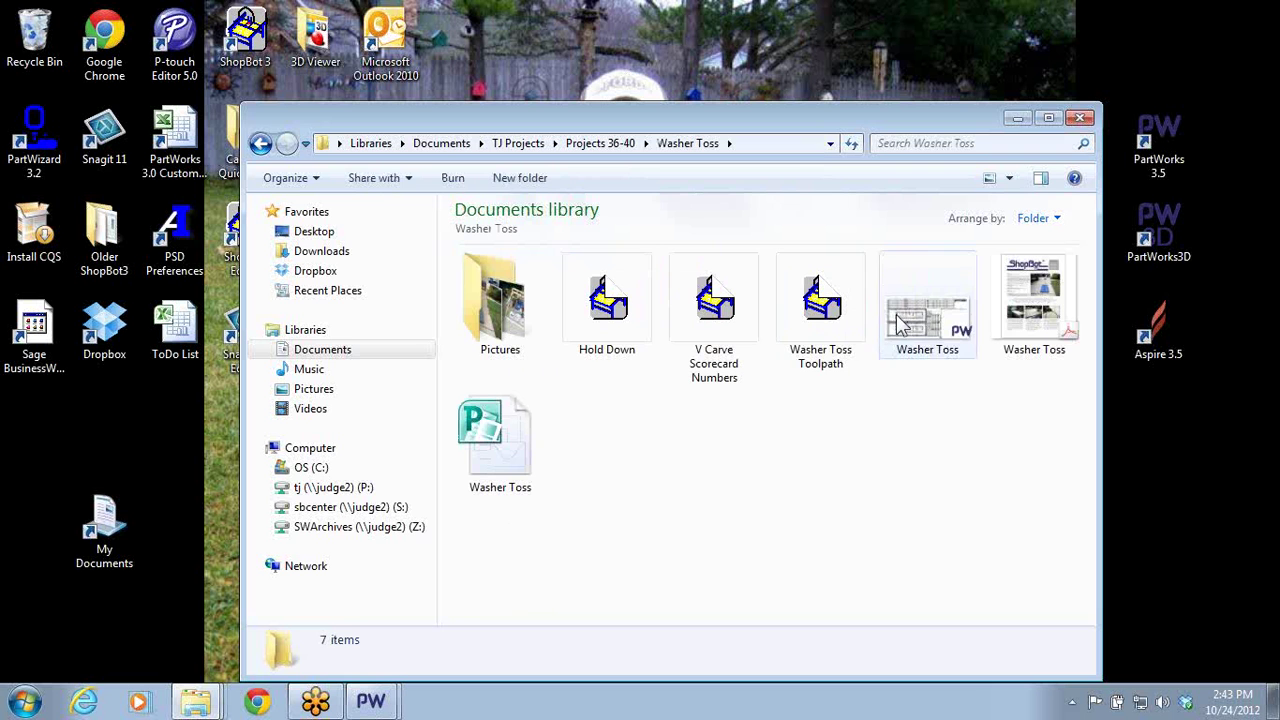
pyautogui.doubleClick(903, 318)
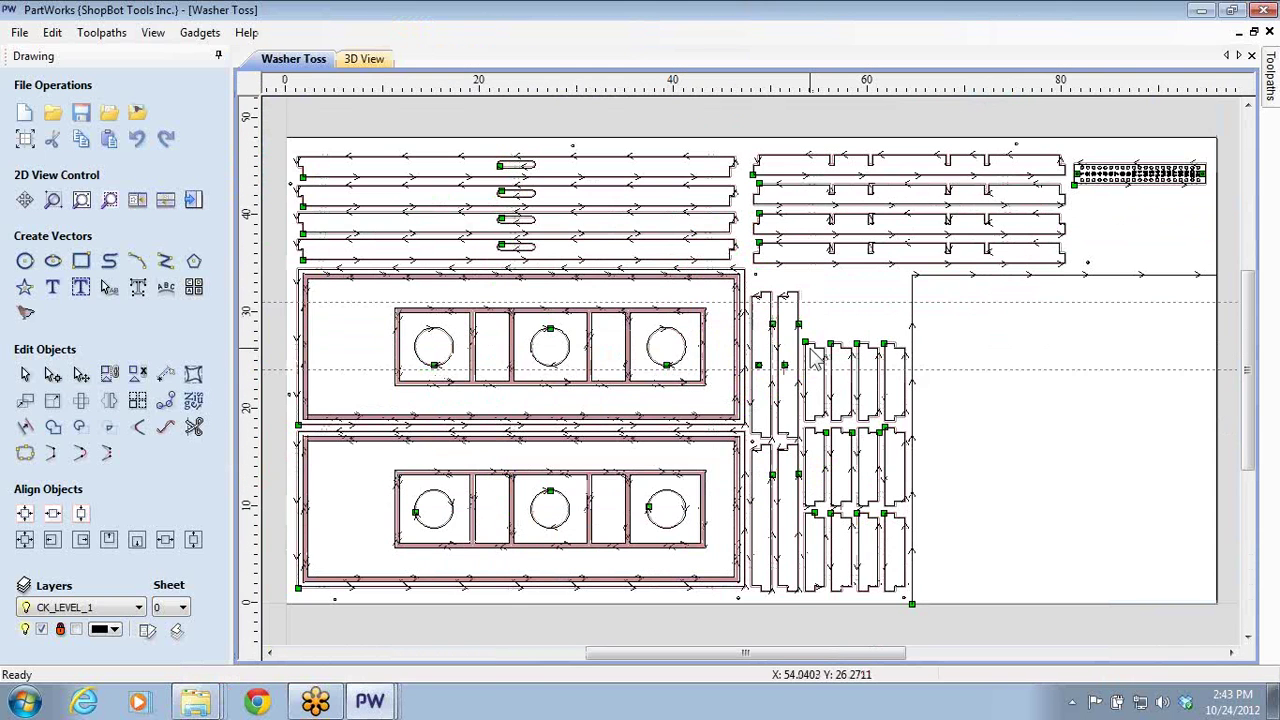
# - Show the Washer Toss toolpath list and toggle the toolpath preview checkboxes off
pyautogui.scroll(2, 462, 368)
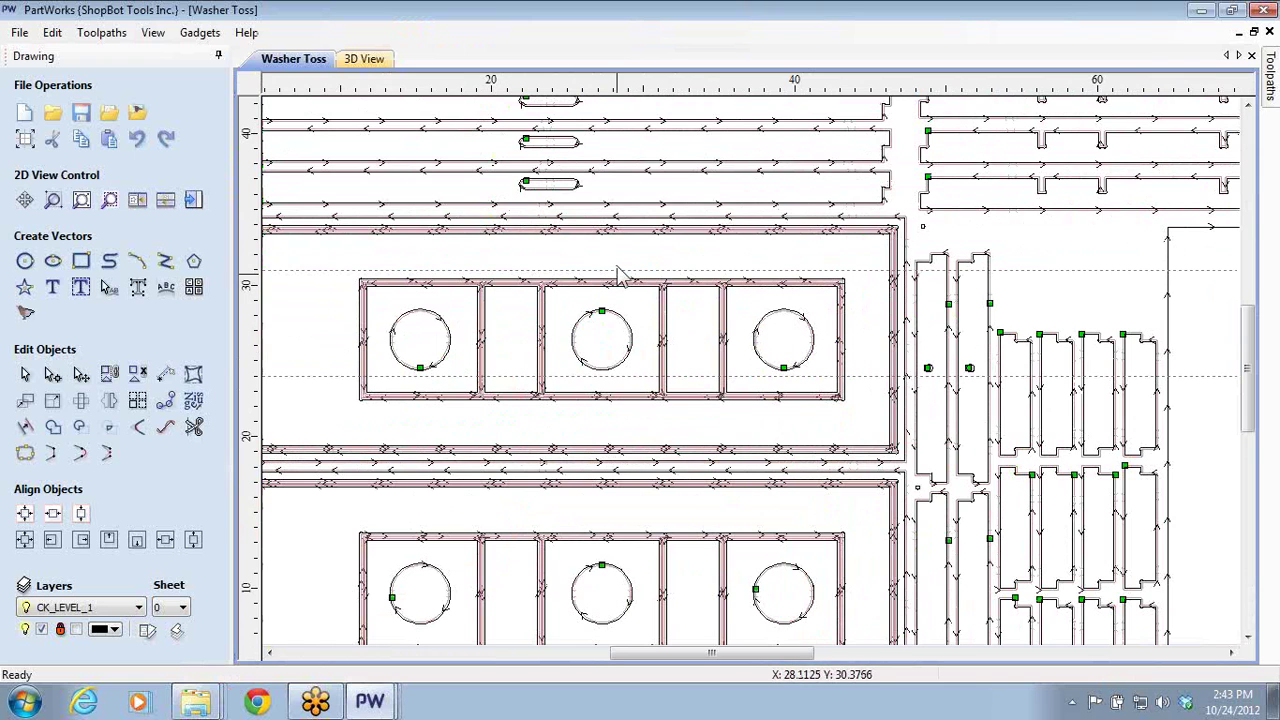
pyautogui.scroll(2, 617, 275)
pyautogui.scroll(3, 570, 305)
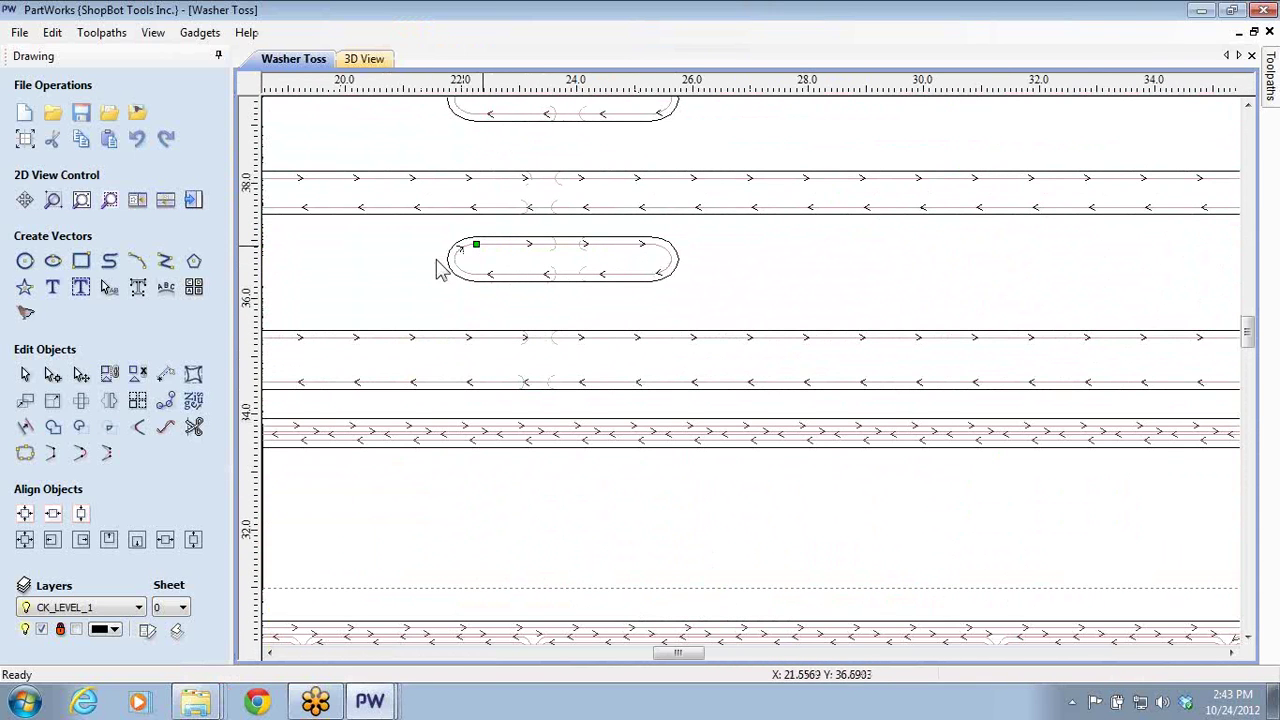
pyautogui.click(194, 200)
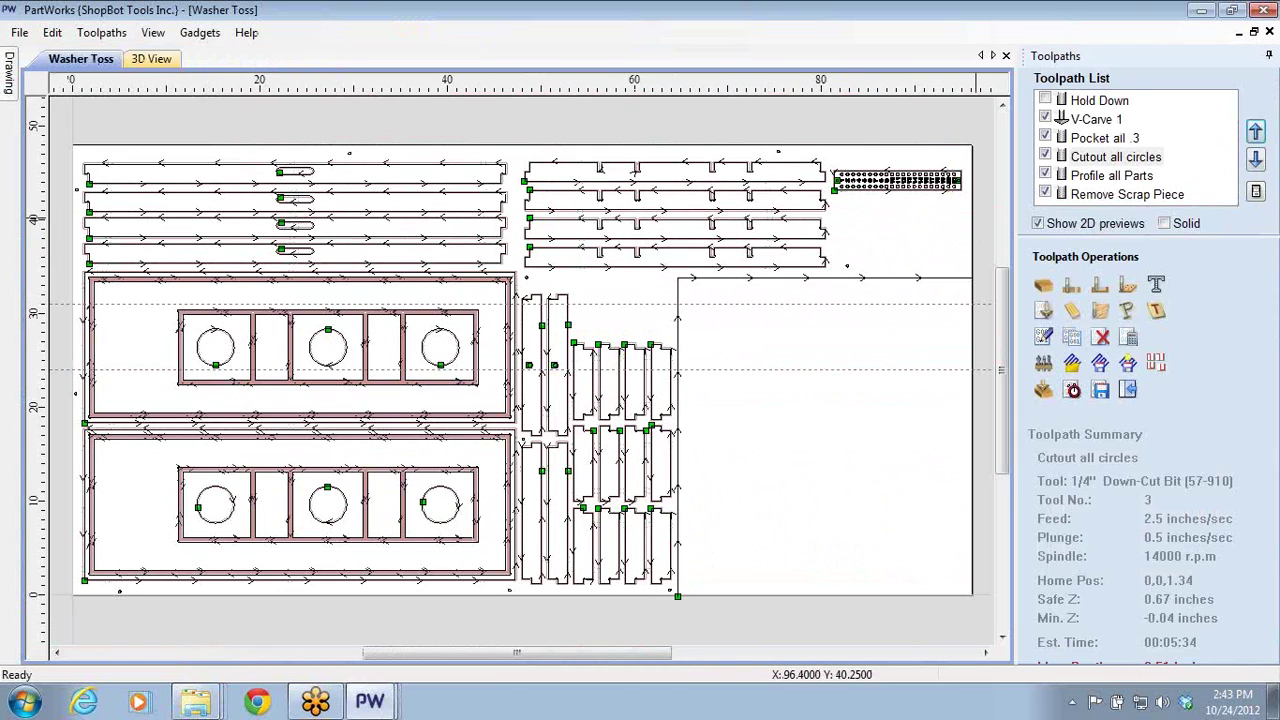
pyautogui.click(1045, 100)
pyautogui.click(1045, 118)
pyautogui.click(1045, 137)
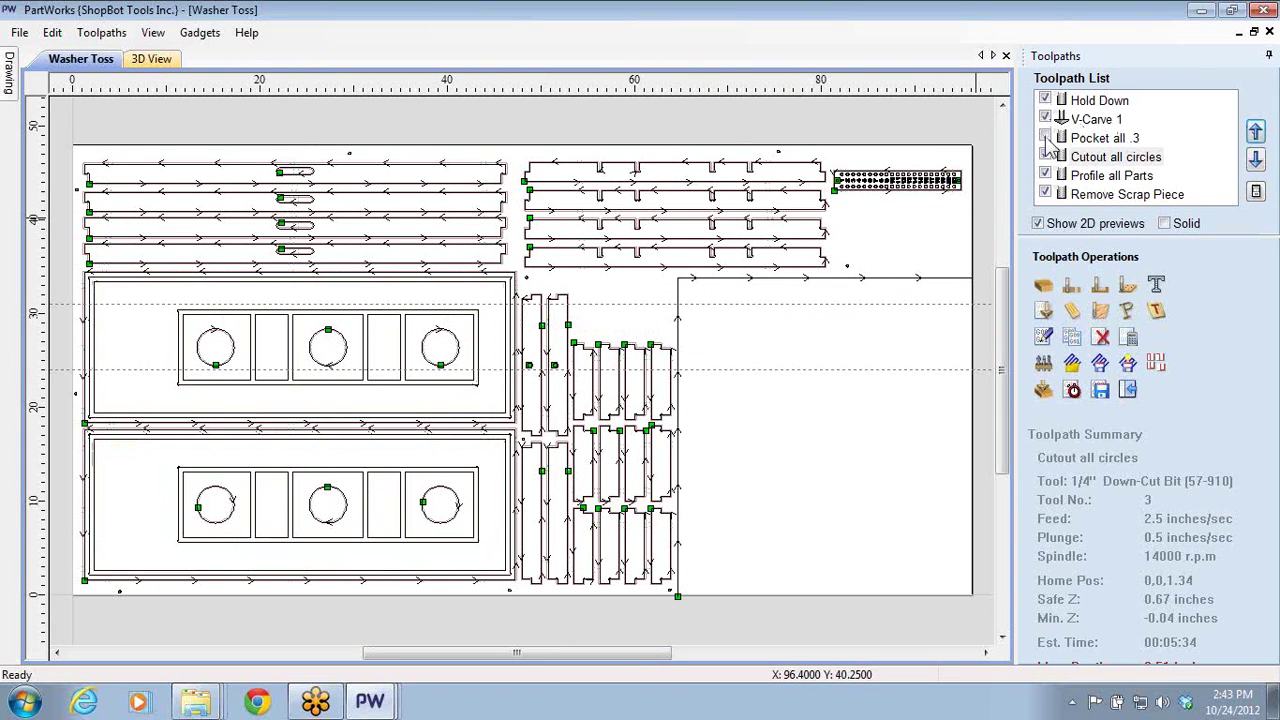
pyautogui.click(1045, 156)
pyautogui.click(1045, 175)
pyautogui.click(1045, 194)
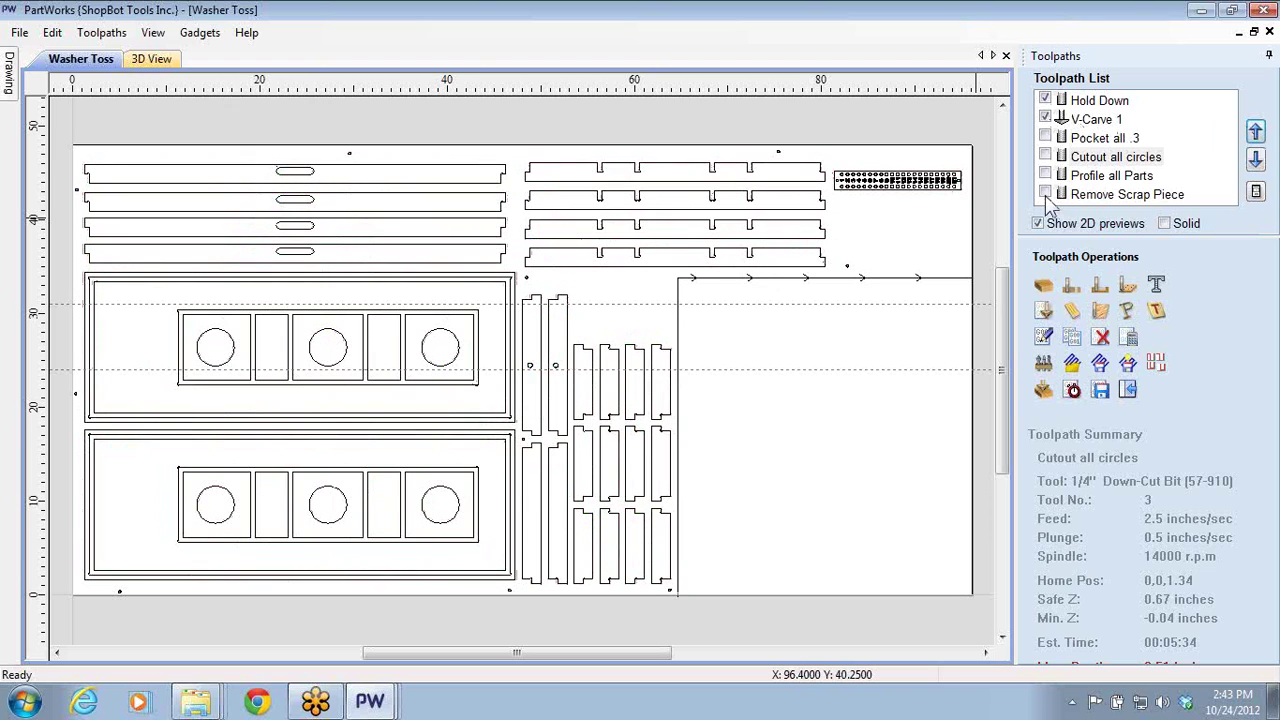
pyautogui.click(1045, 118)
pyautogui.click(1045, 100)
# - Show the Pocket all .3 and Cutout all circles previews and open Cutout all circles for editing
pyautogui.click(1045, 137)
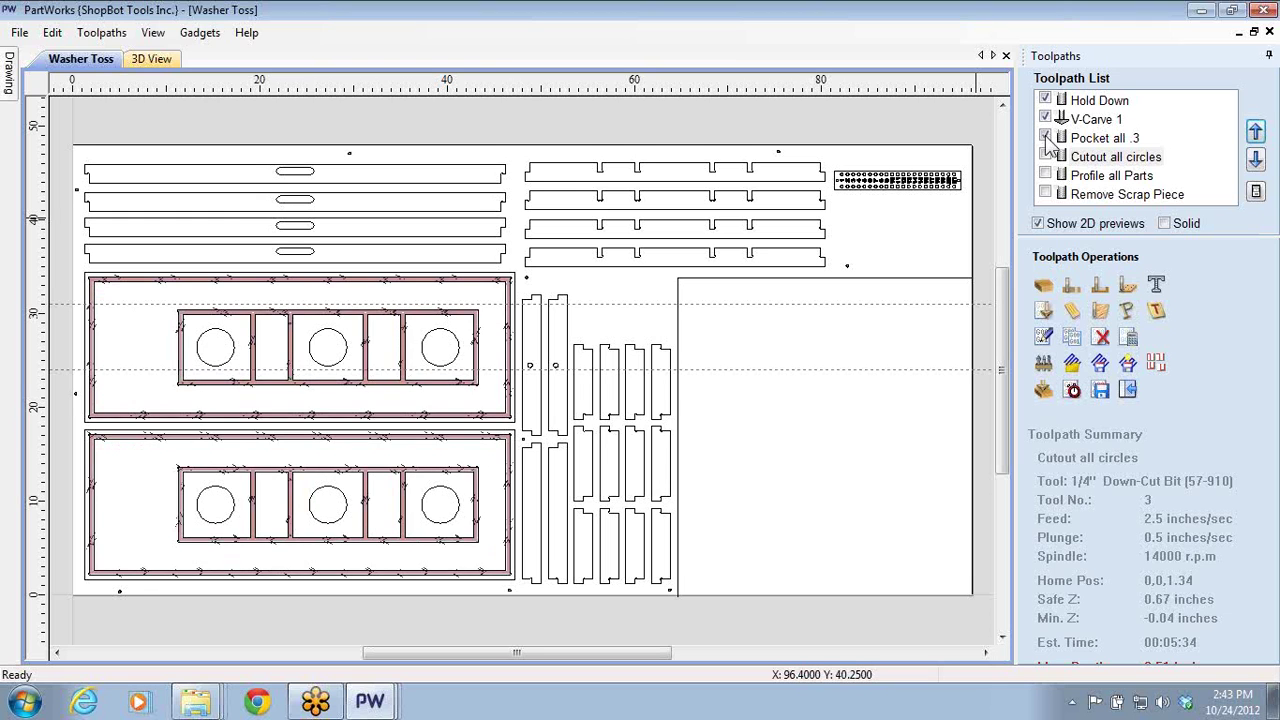
pyautogui.click(1045, 156)
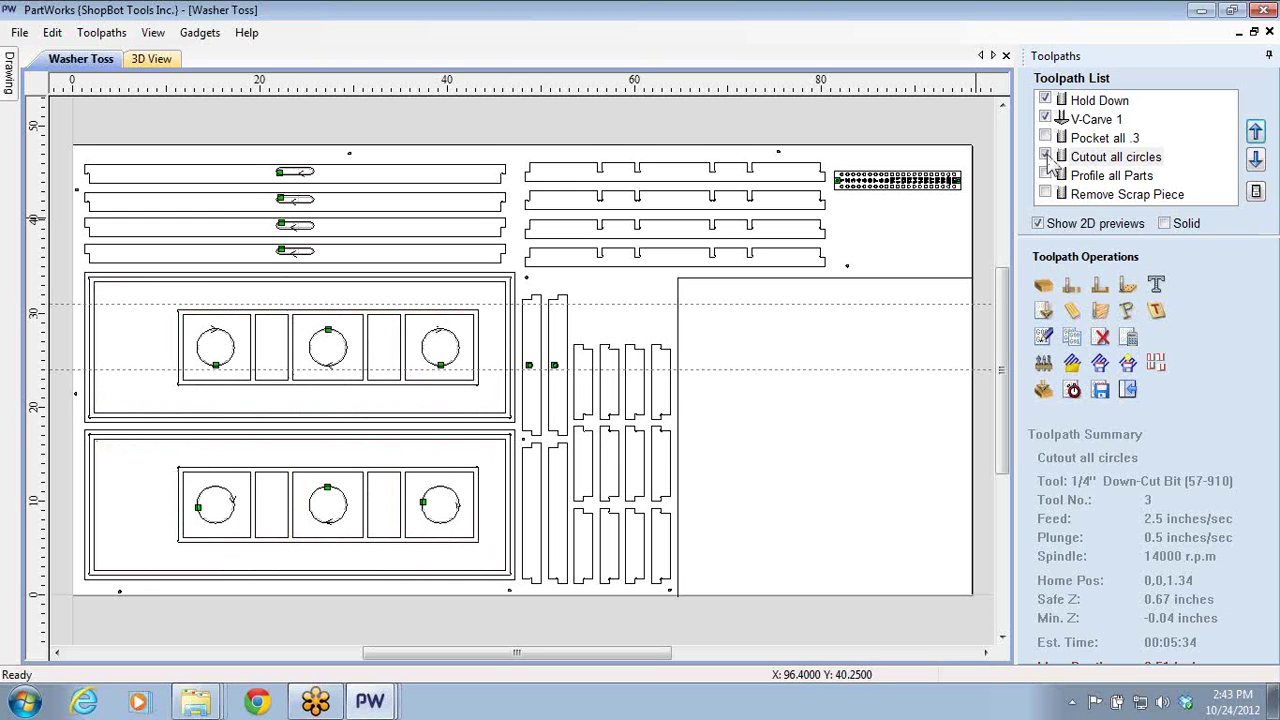
pyautogui.doubleClick(1080, 157)
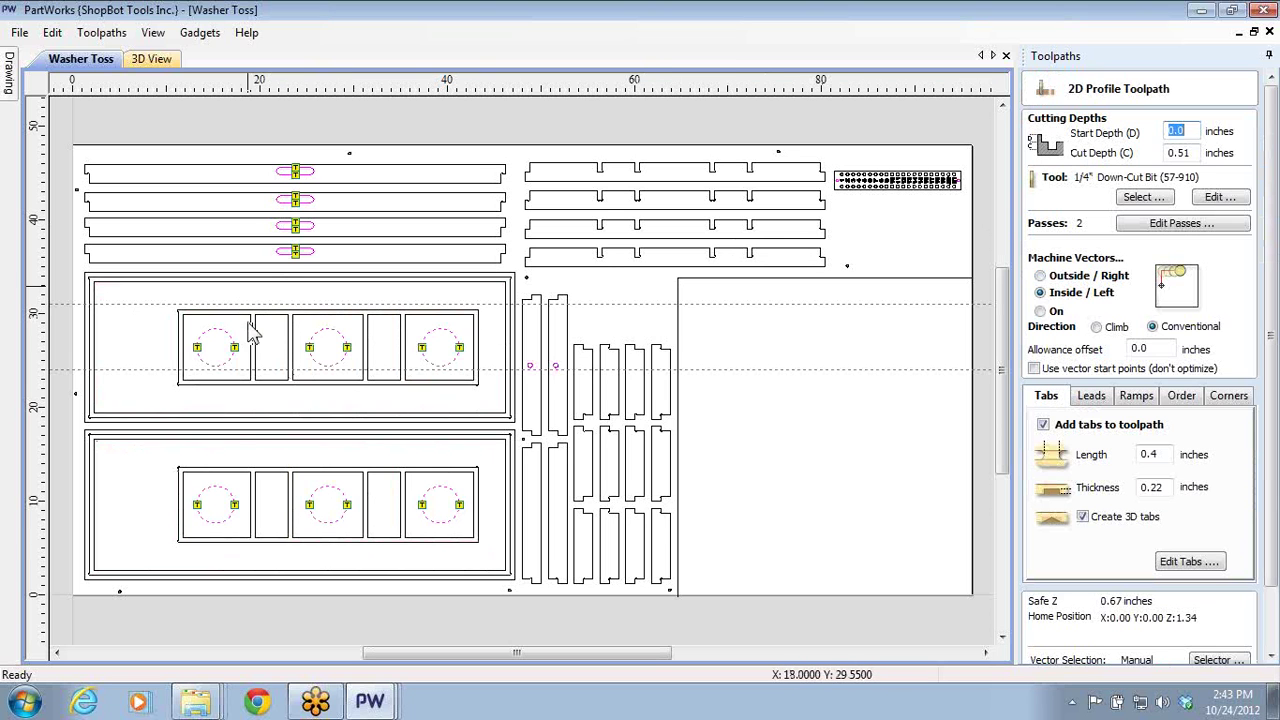
# - Pan and zoom around the slot parts, then close the Cutout all circles profile settings
pyautogui.moveTo(323, 307)
pyautogui.mouseDown(button='middle')
pyautogui.moveTo(517, 240)
pyautogui.moveTo(517, 257)
pyautogui.mouseUp(button='middle')
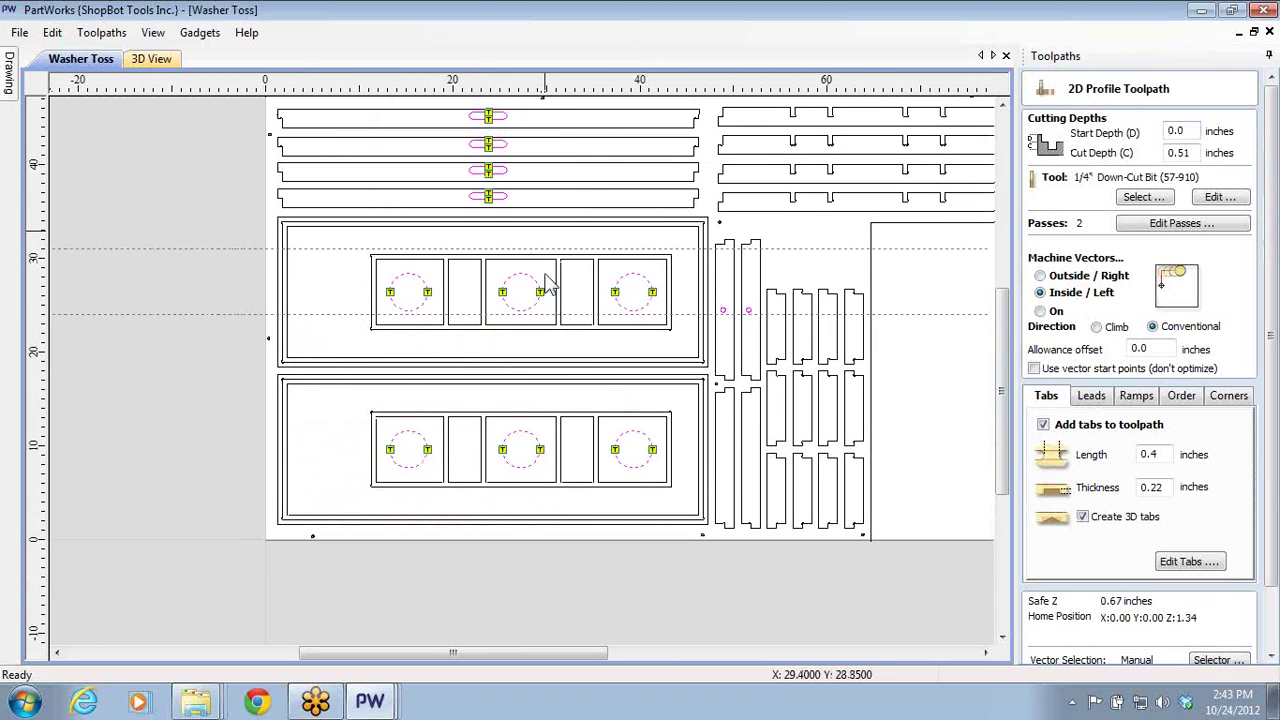
pyautogui.scroll(6, 489, 200)
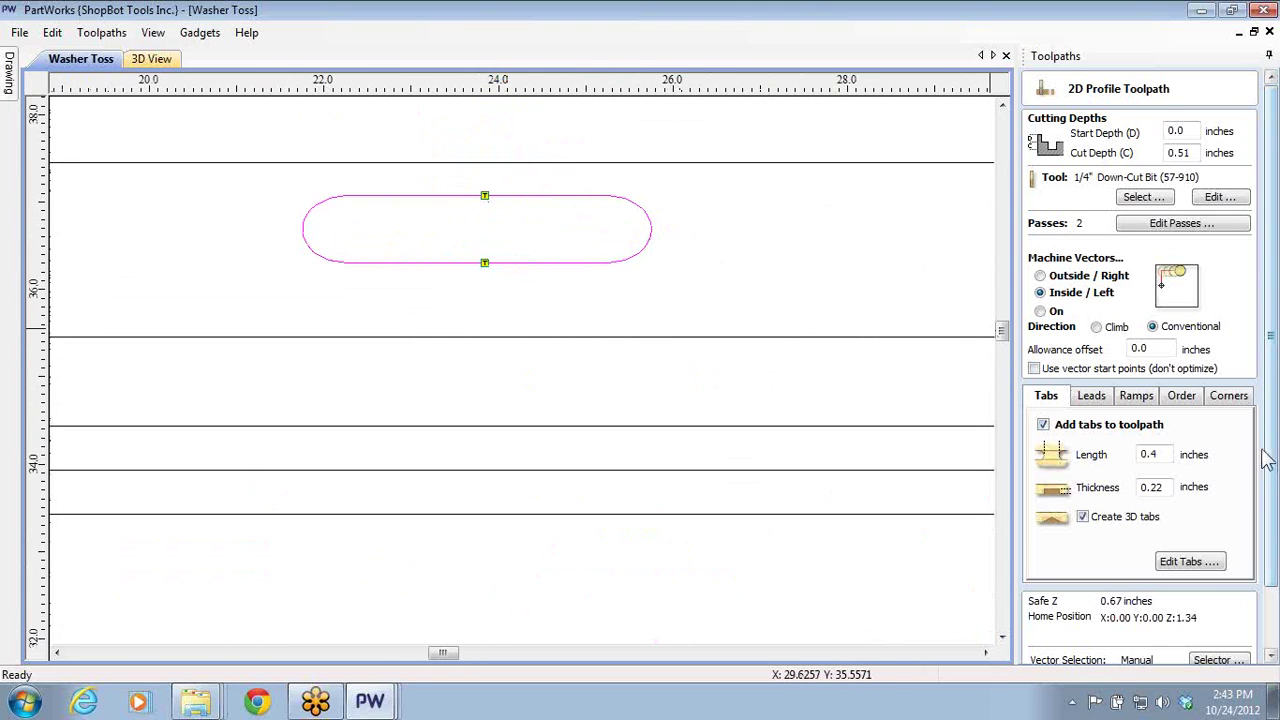
pyautogui.scroll(-2, 1274, 460)
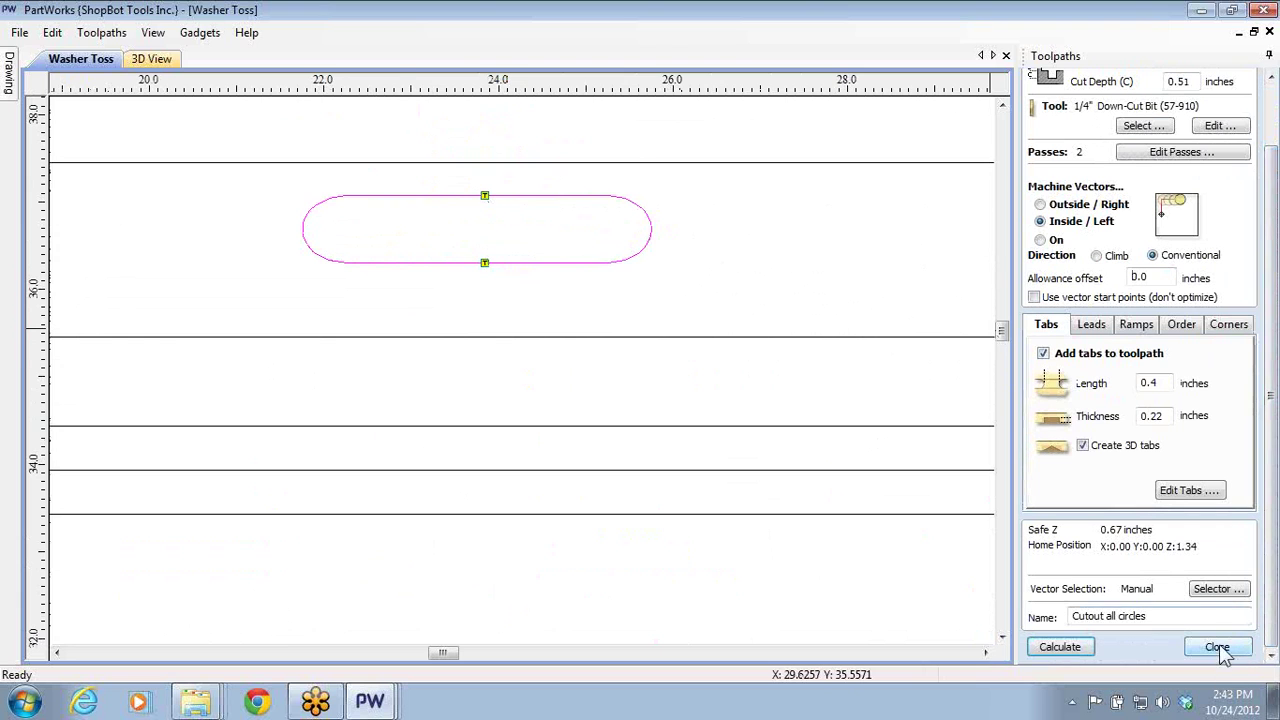
pyautogui.scroll(-4, 672, 545)
pyautogui.scroll(-3, 864, 390)
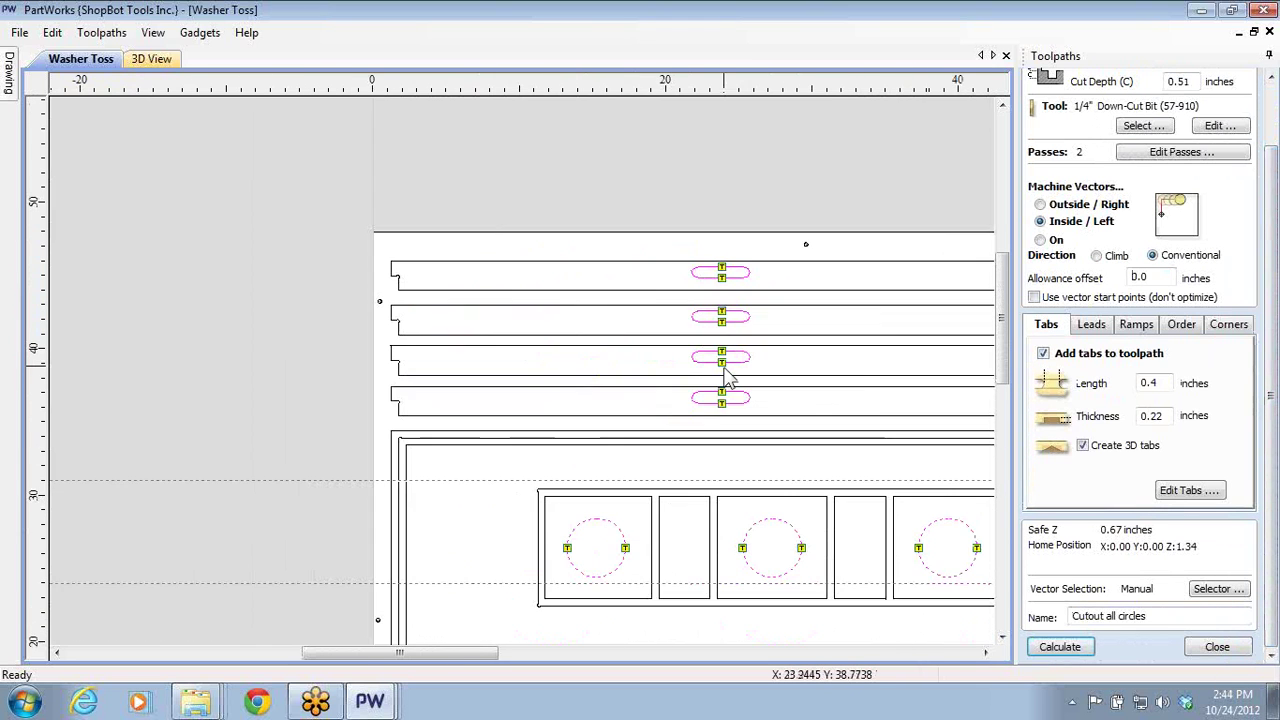
pyautogui.scroll(3, 615, 295)
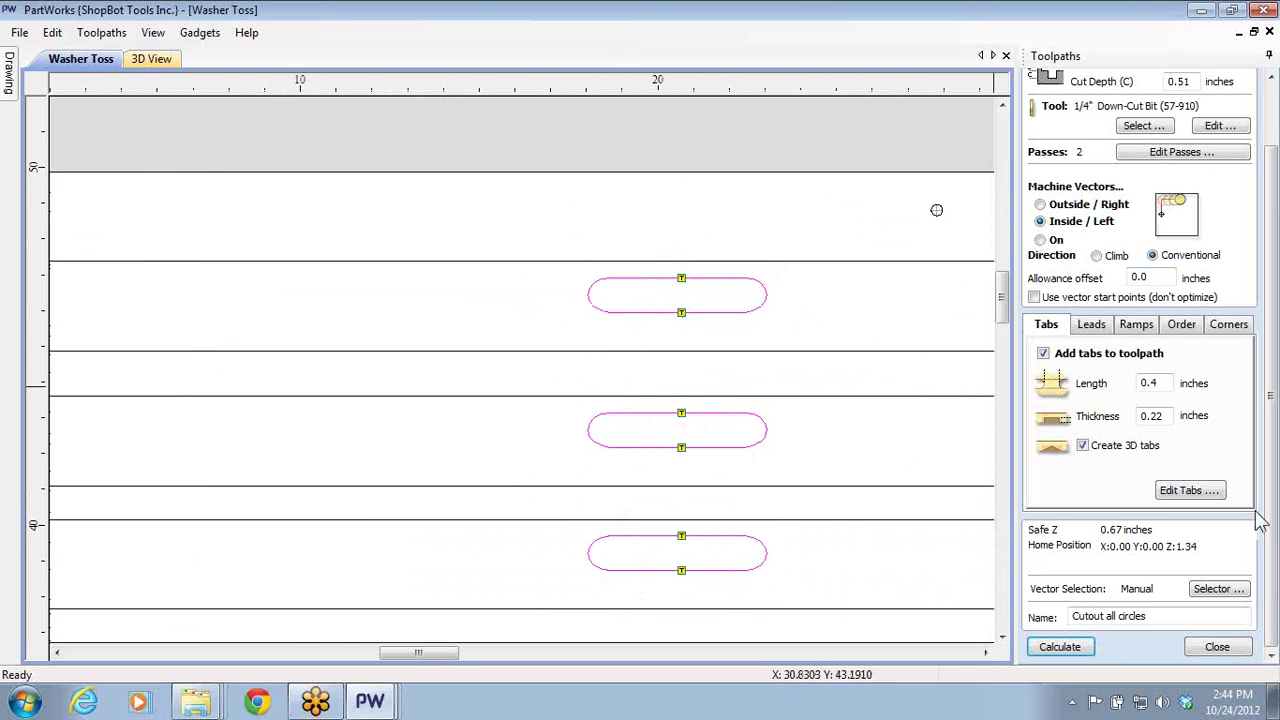
pyautogui.scroll(-2, 1260, 520)
pyautogui.click(1217, 646)
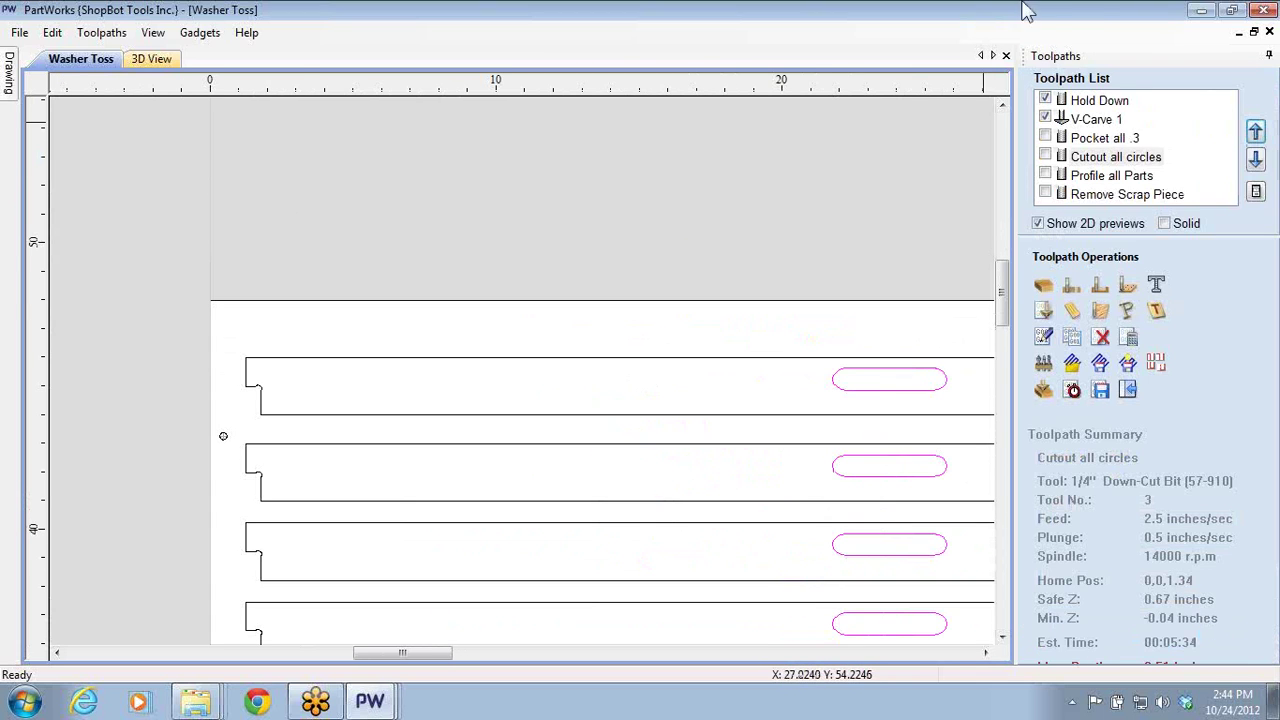
# - Minimize PartWorks and browse the TJ Projects folders, looking into Projects 11-15
pyautogui.click(1201, 11)
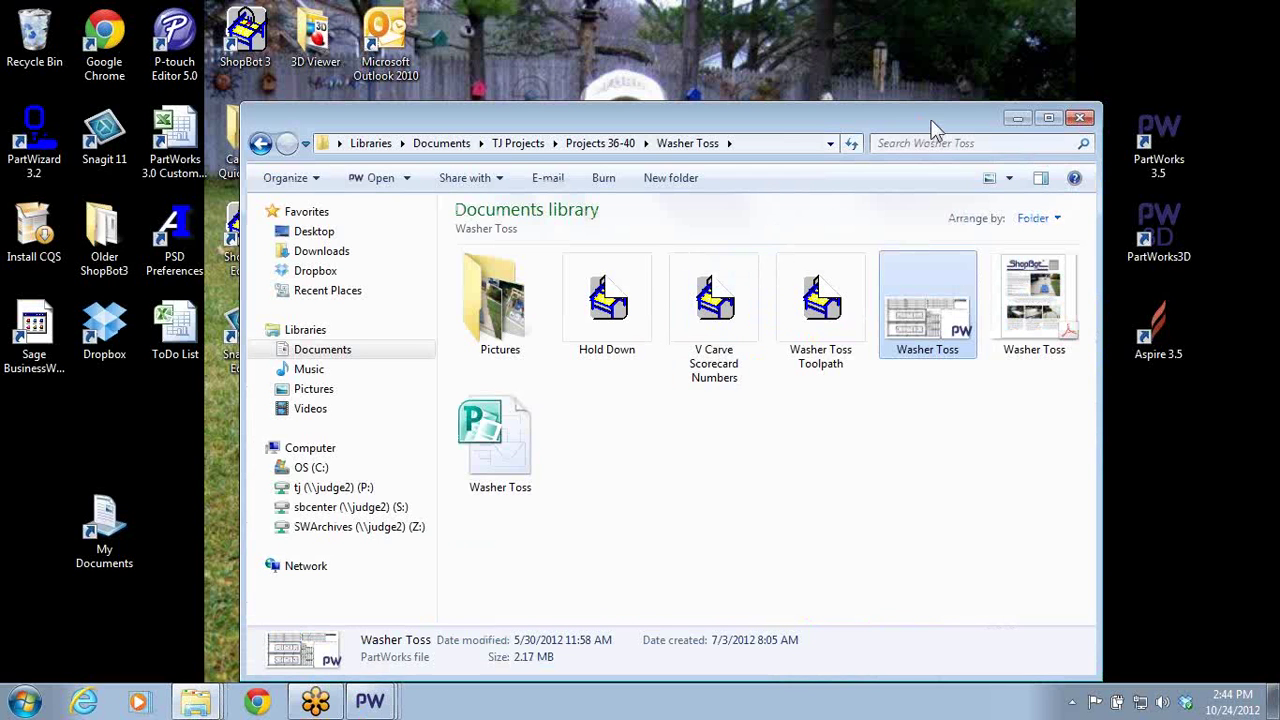
pyautogui.click(518, 143)
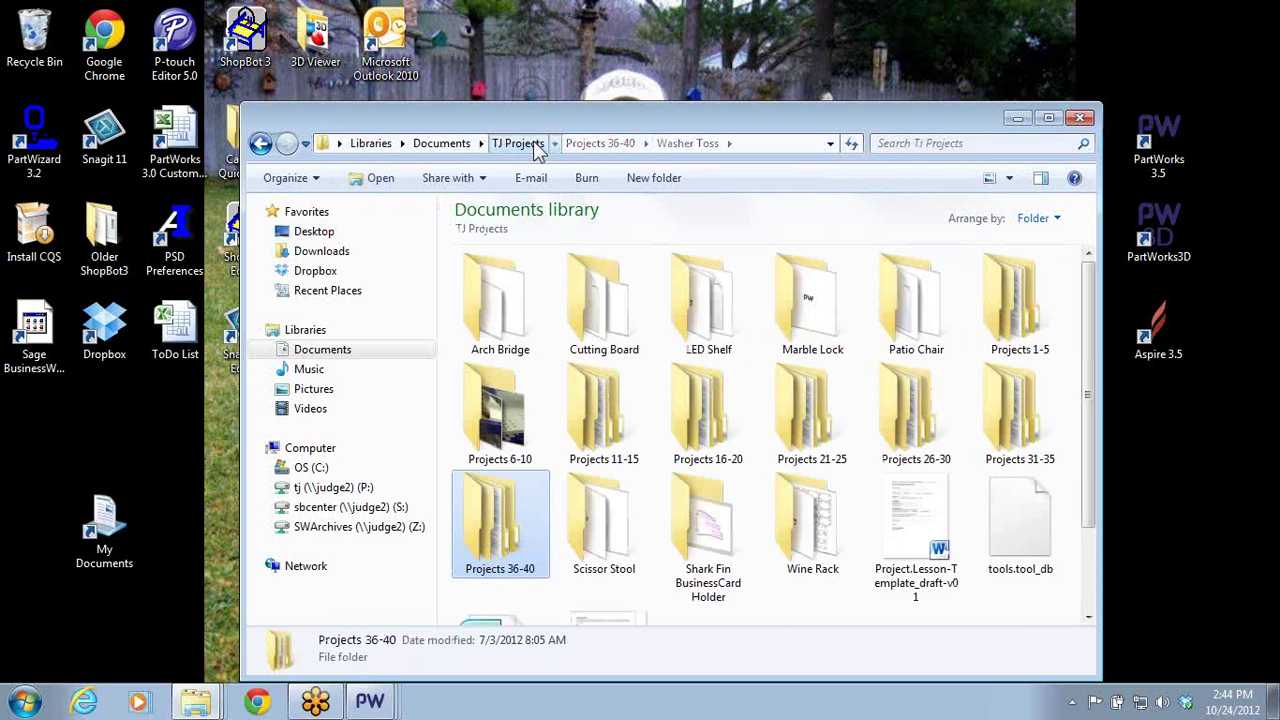
pyautogui.scroll(-1, 750, 349)
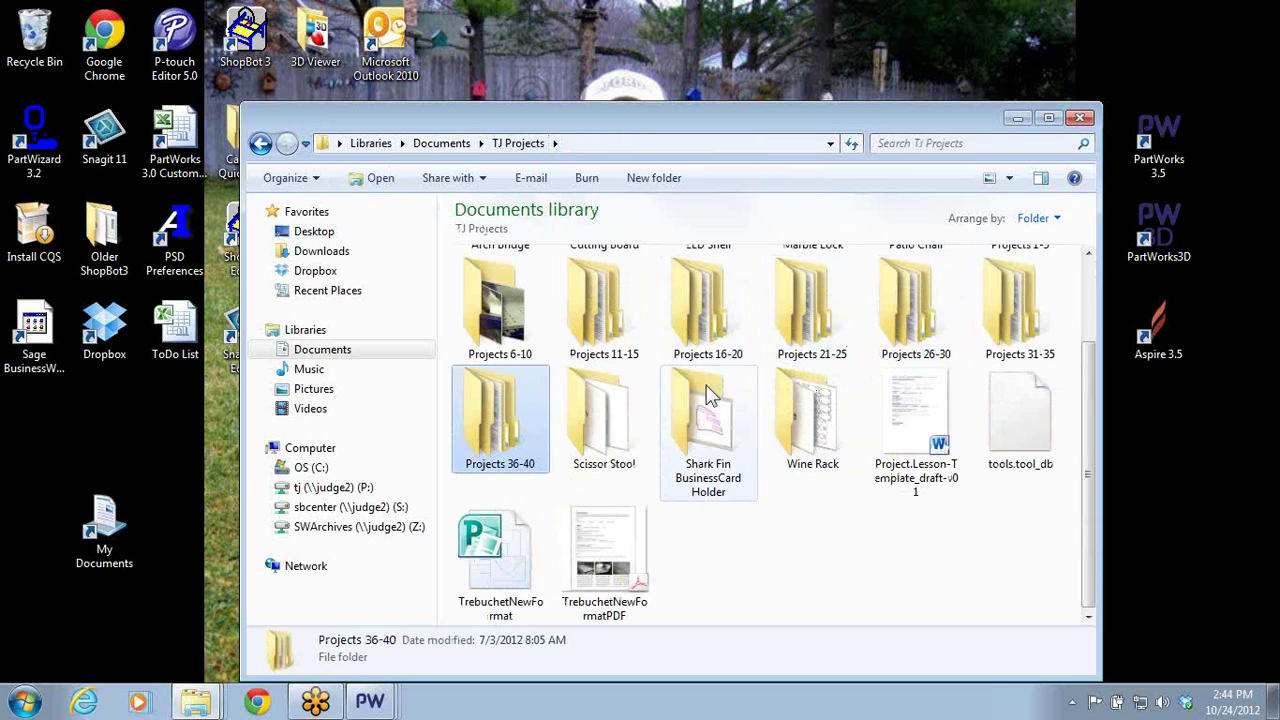
pyautogui.scroll(1, 707, 395)
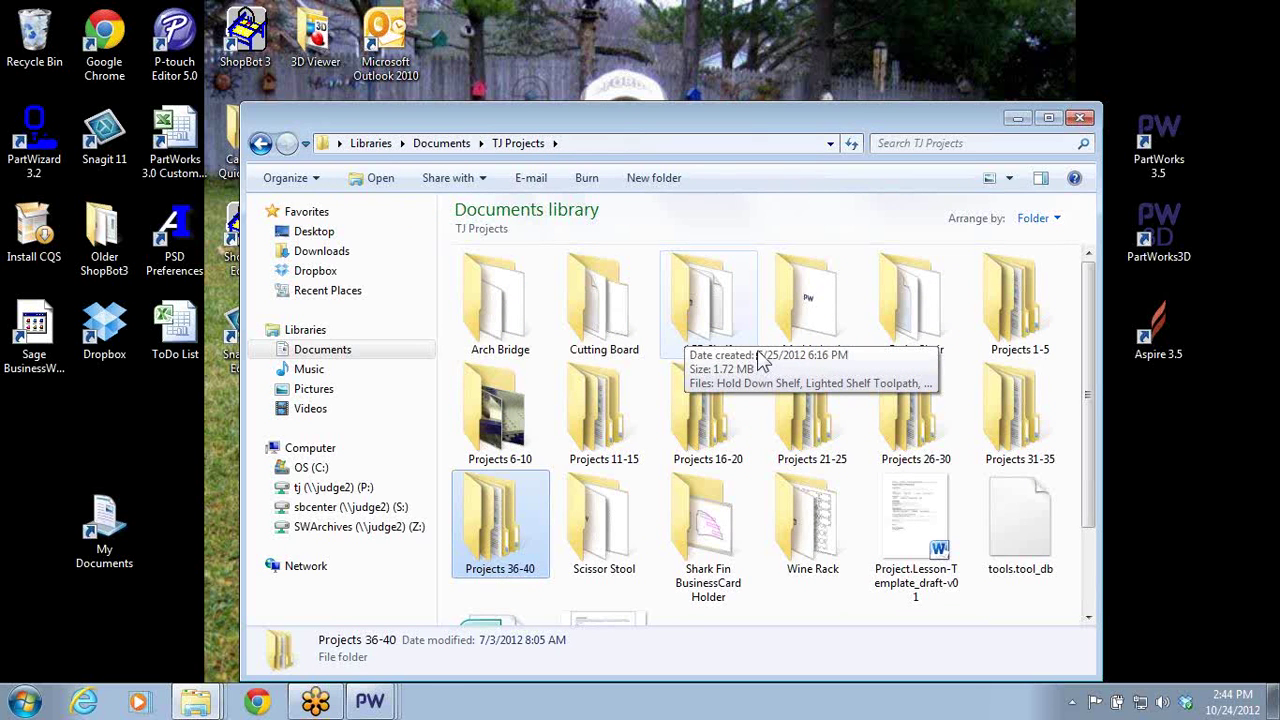
pyautogui.scroll(-1, 760, 360)
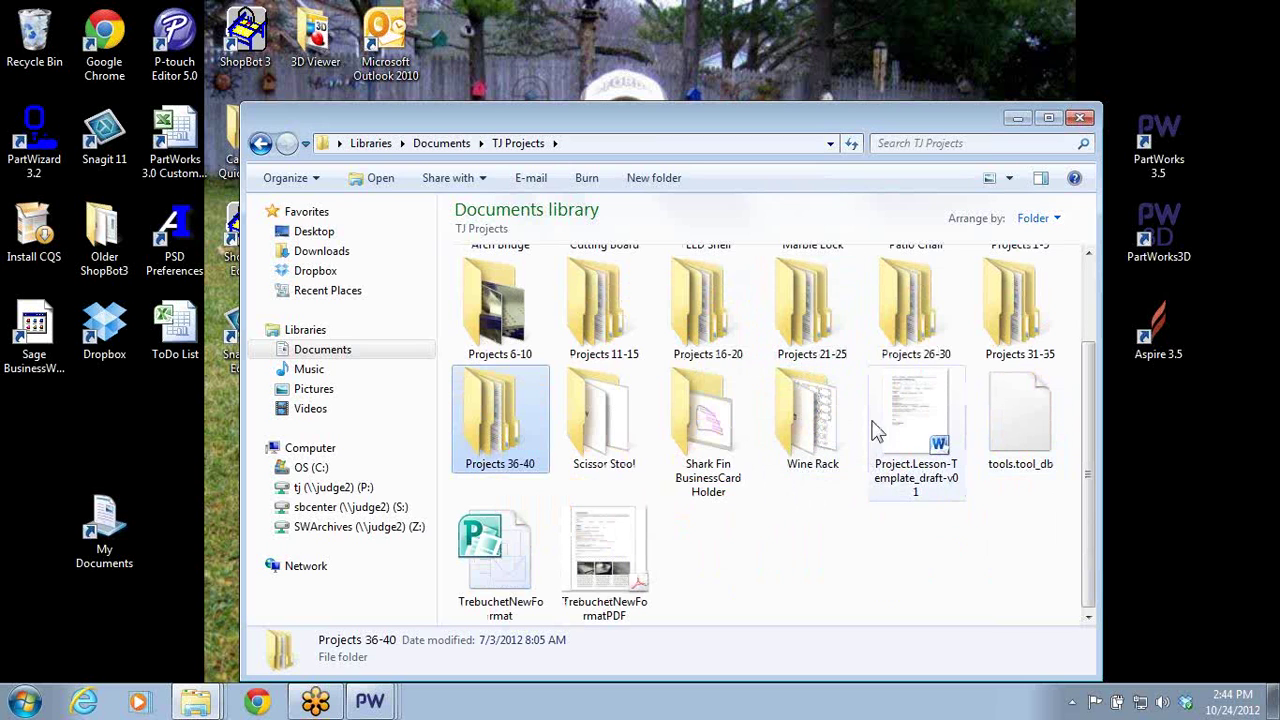
pyautogui.click(820, 432)
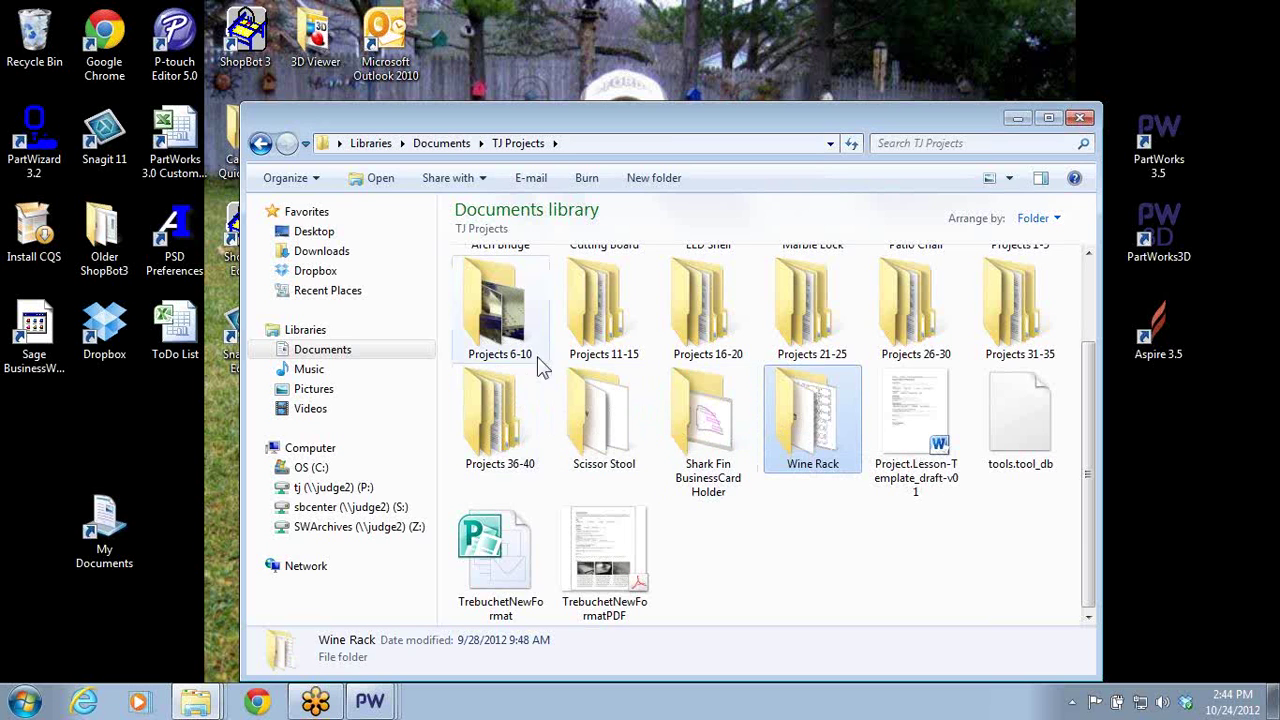
pyautogui.doubleClick(605, 340)
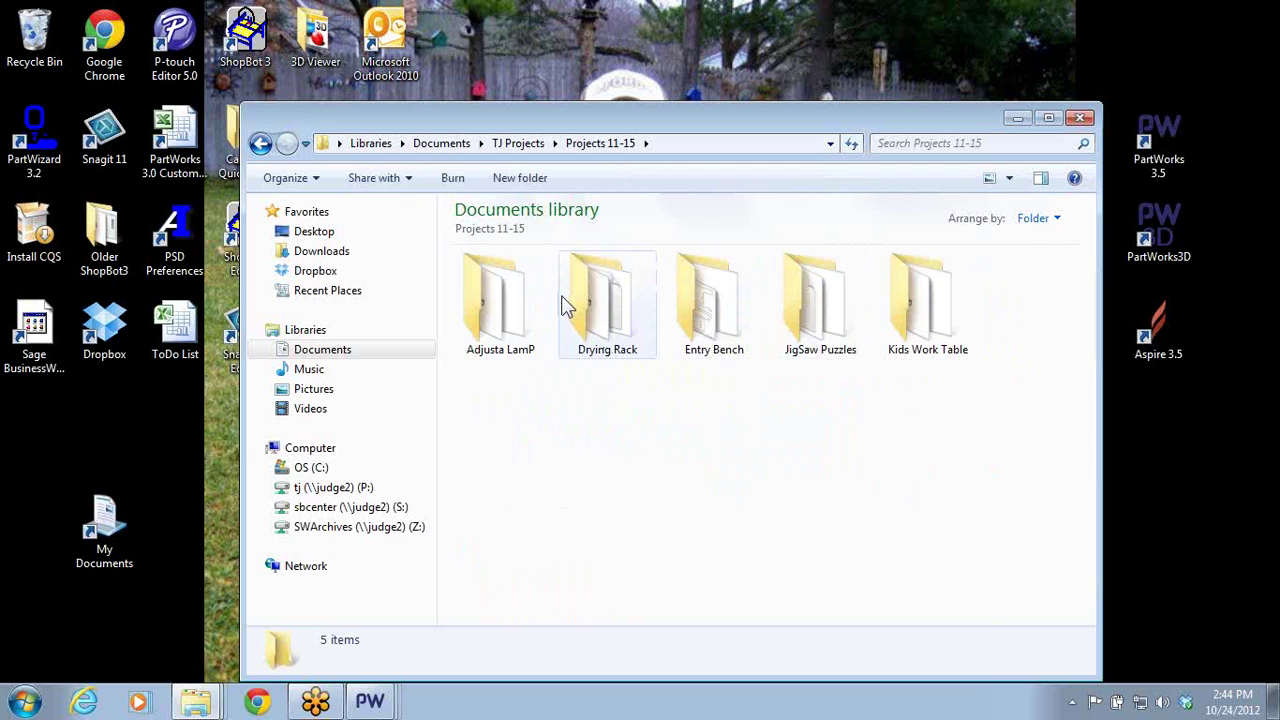
# - Open the Elephant Coin Bank job from Projects 16-20 > Coin Bank
pyautogui.click(260, 143)
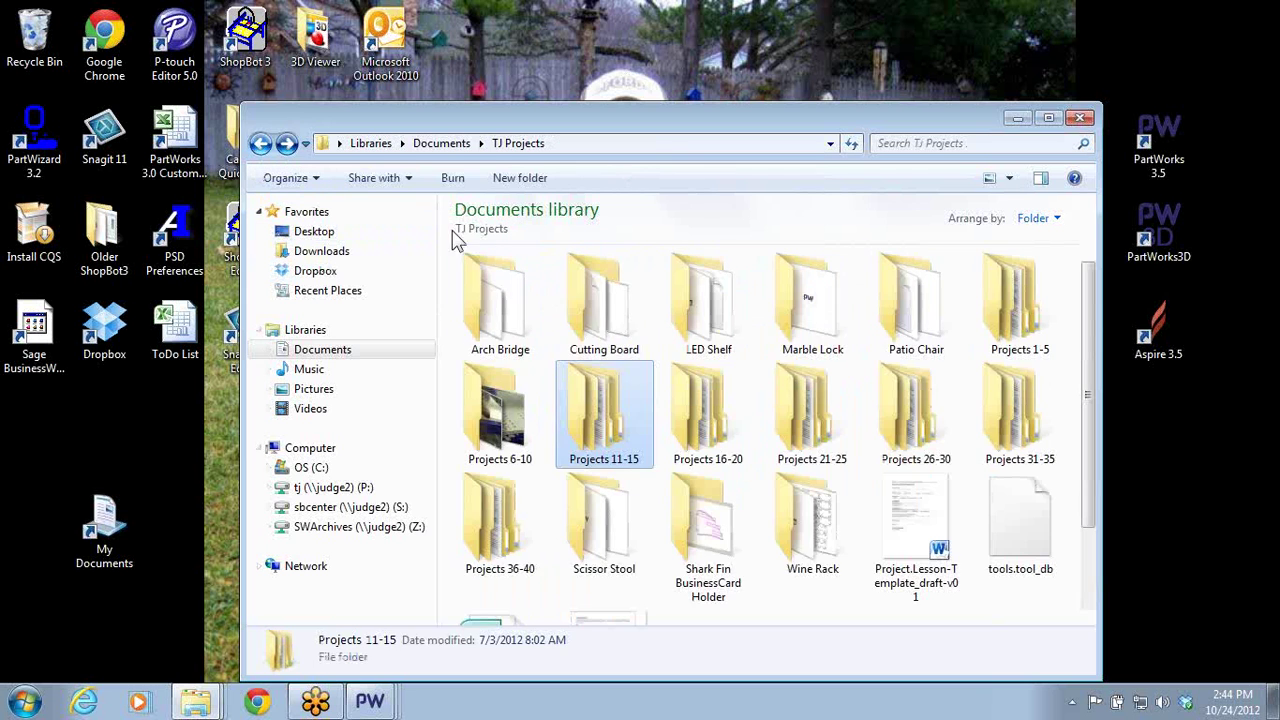
pyautogui.doubleClick(698, 385)
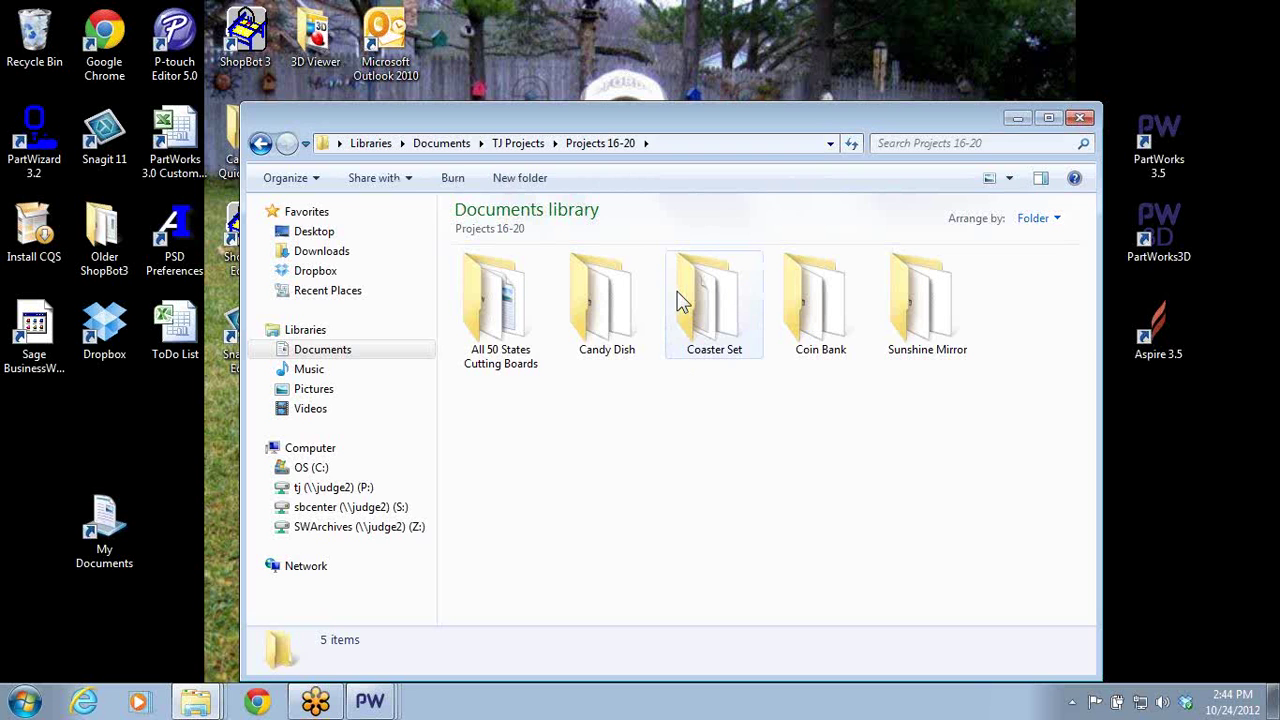
pyautogui.doubleClick(833, 298)
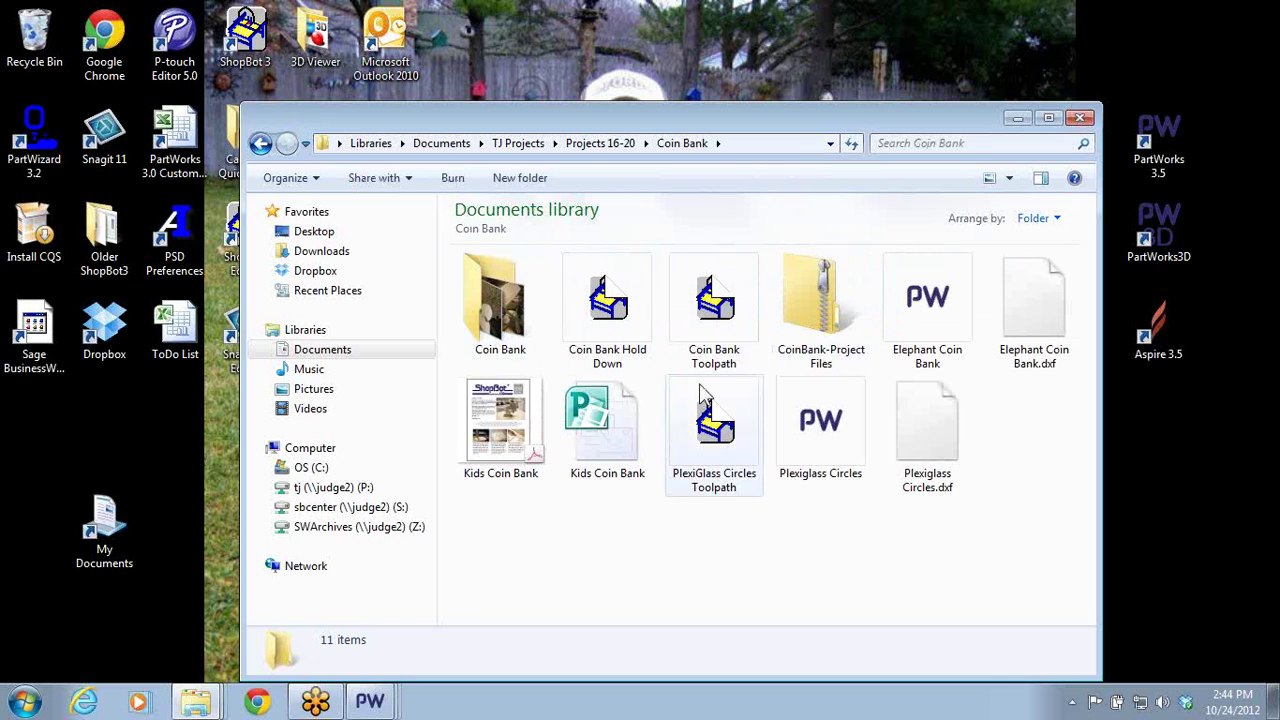
pyautogui.doubleClick(921, 316)
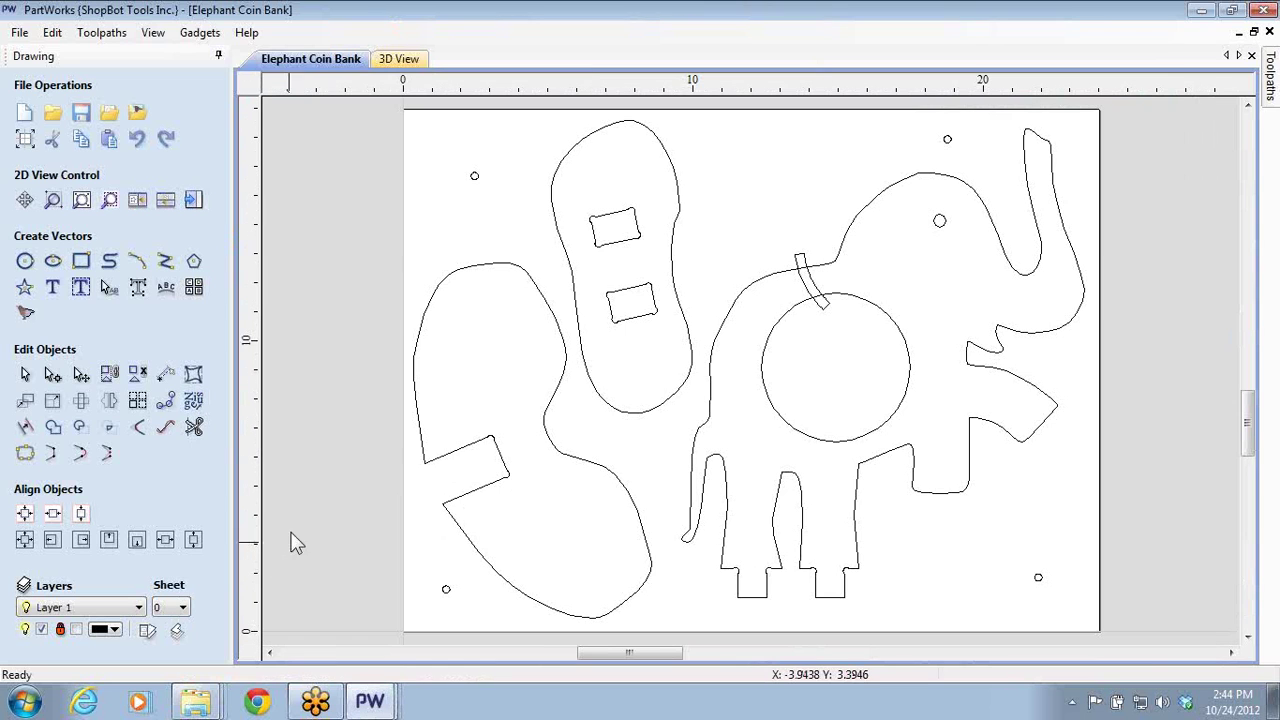
# - Show the toolpaths panel and simulate all Elephant Coin Bank toolpaths in 3D
pyautogui.scroll(2, 845, 333)
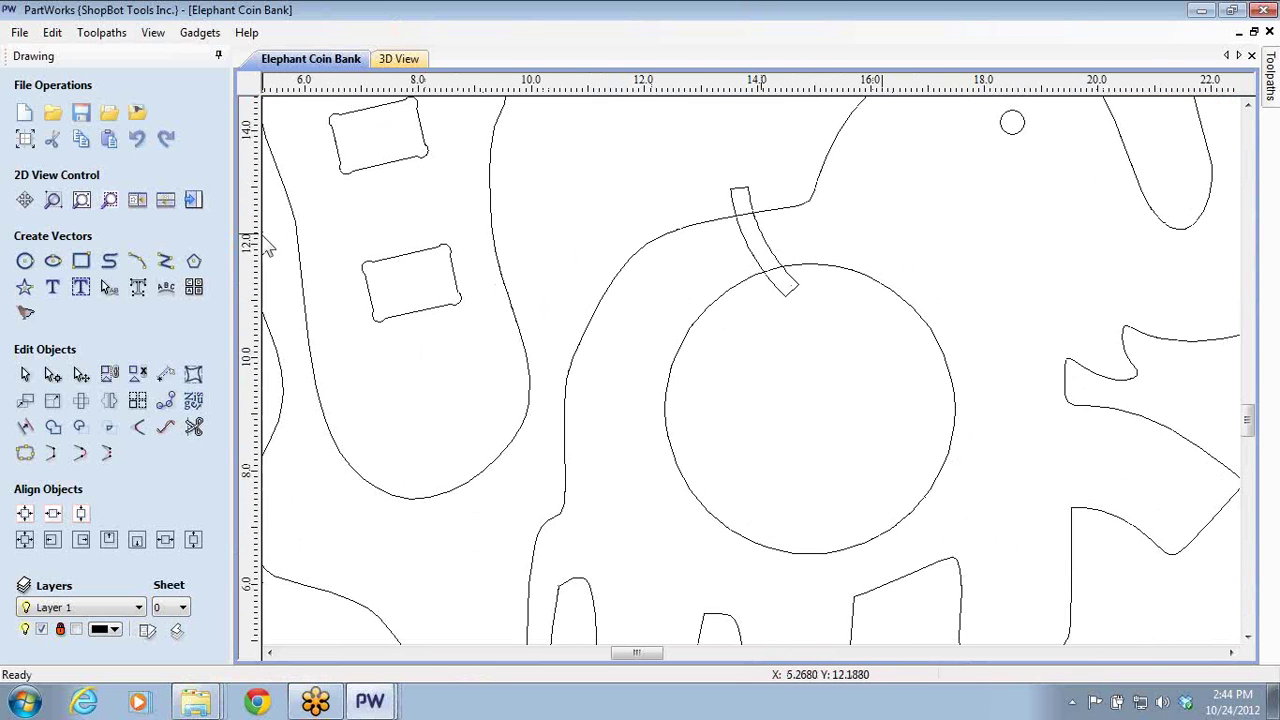
pyautogui.press('F12')
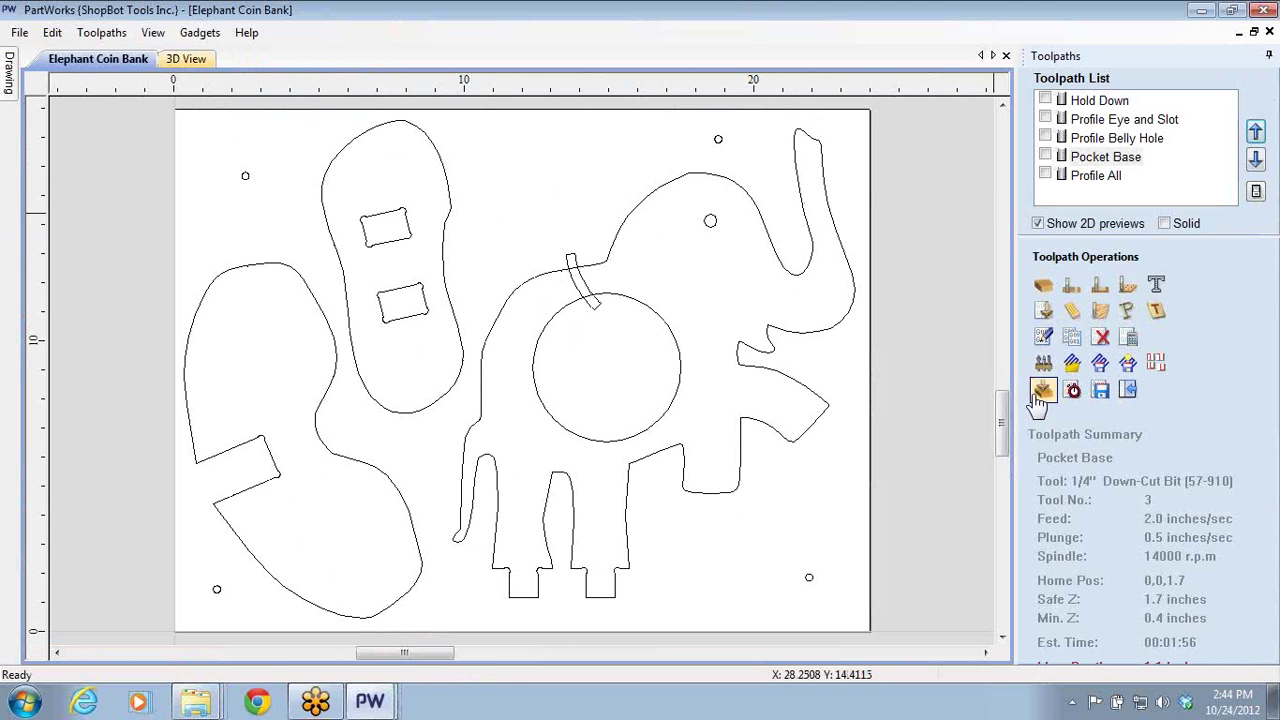
pyautogui.click(1042, 391)
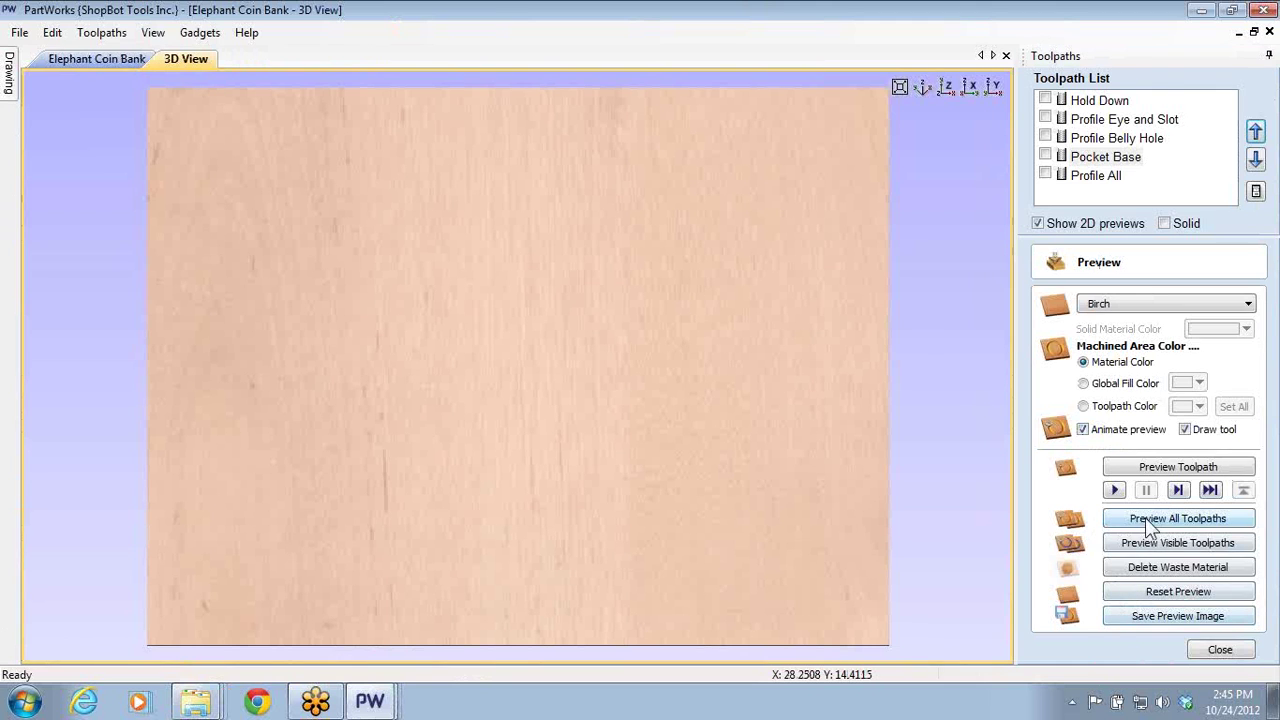
pyautogui.click(1150, 520)
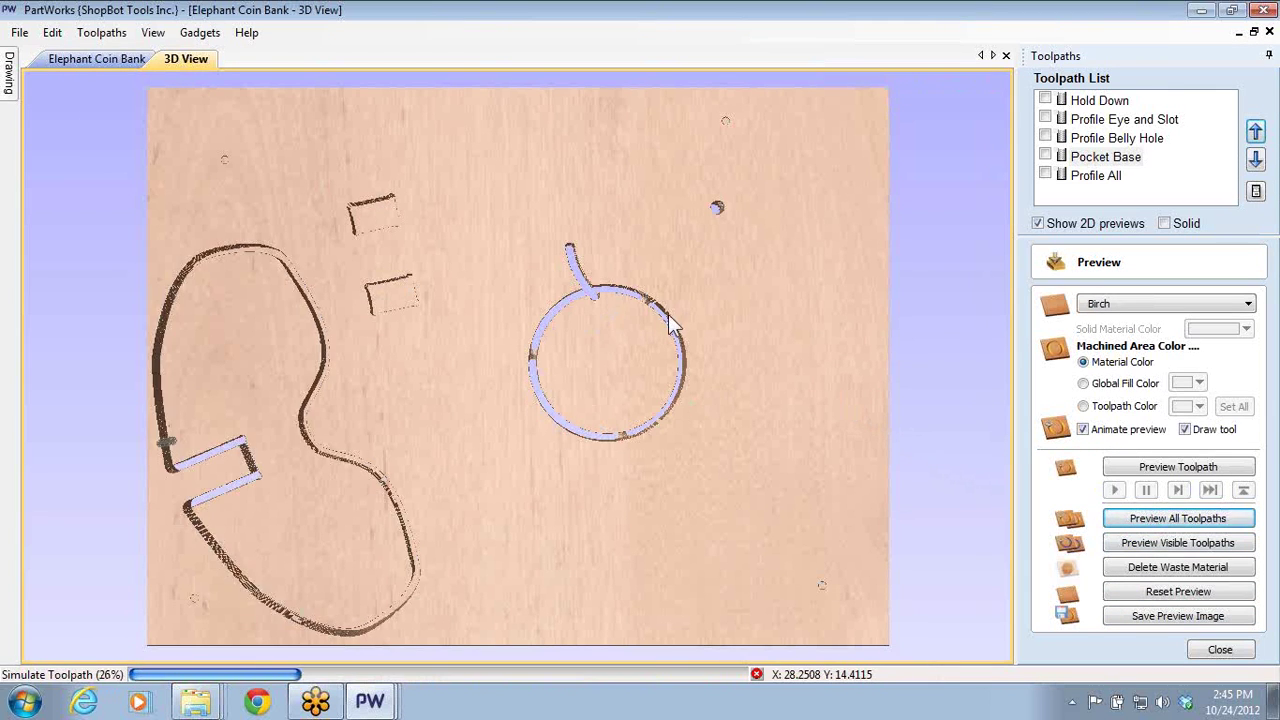
# - Open the Profile Belly Hole toolpath settings for editing
pyautogui.scroll(2, 663, 315)
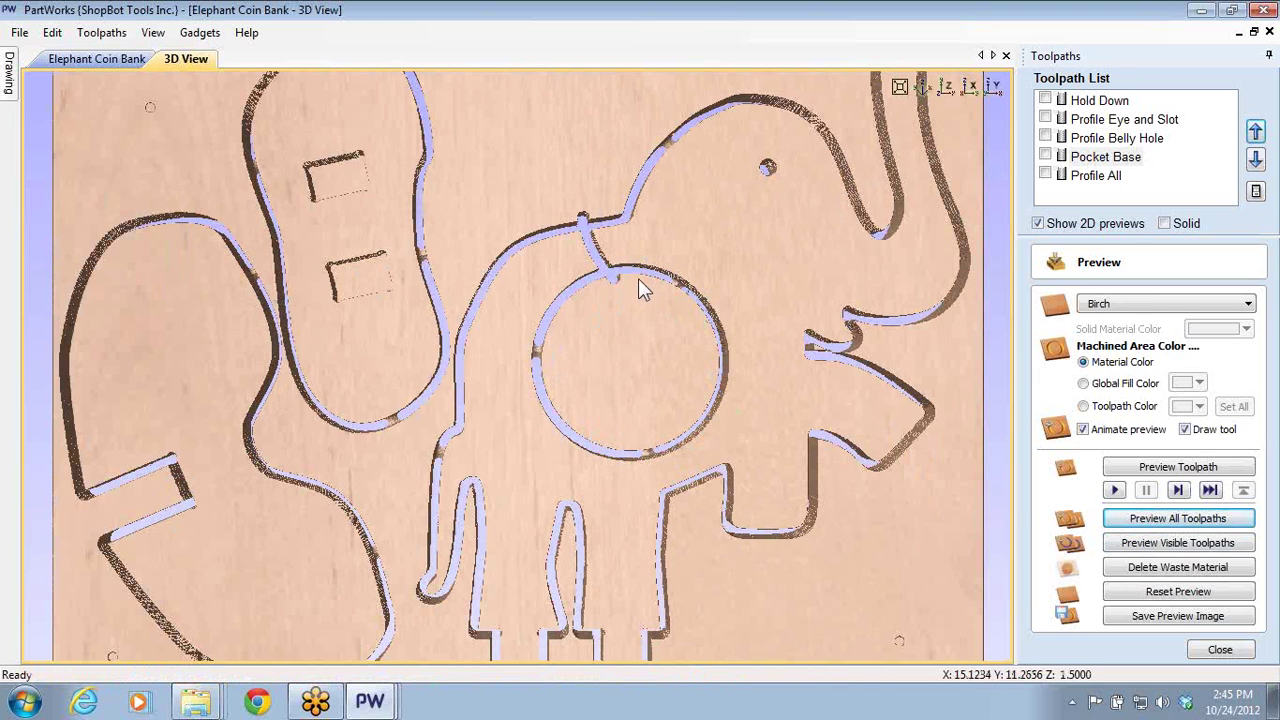
pyautogui.click(1094, 122)
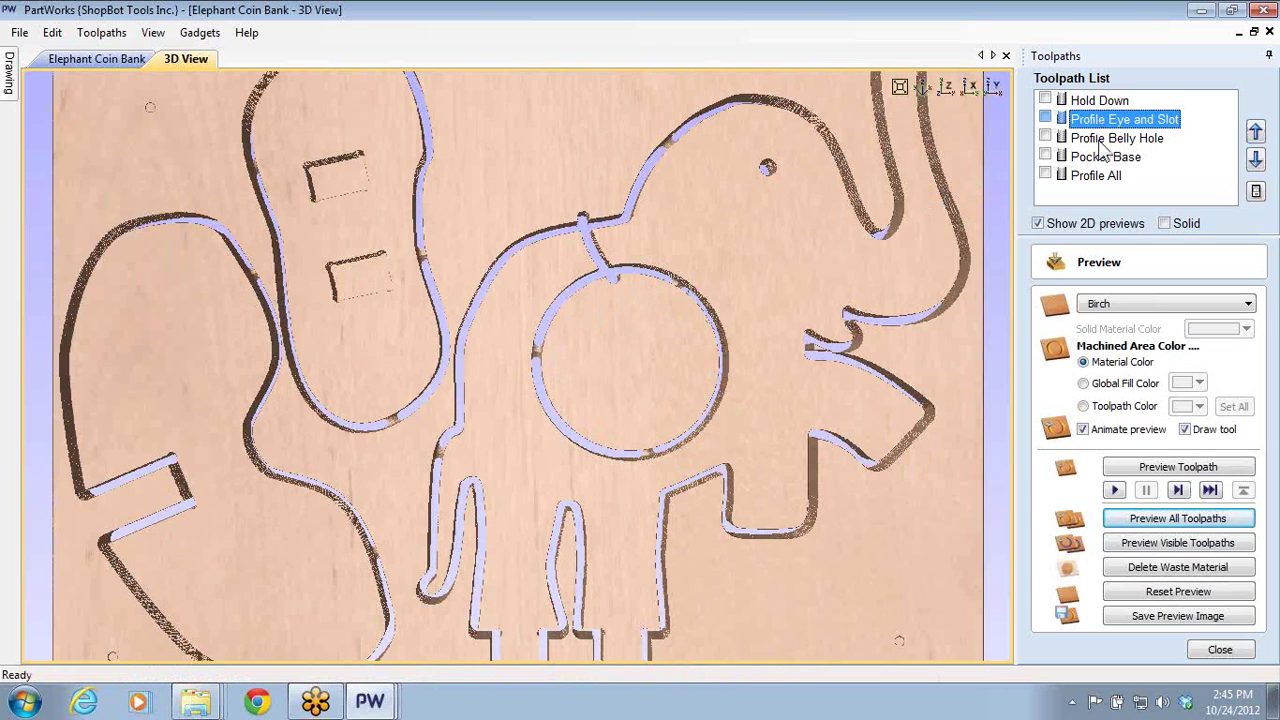
pyautogui.doubleClick(1096, 142)
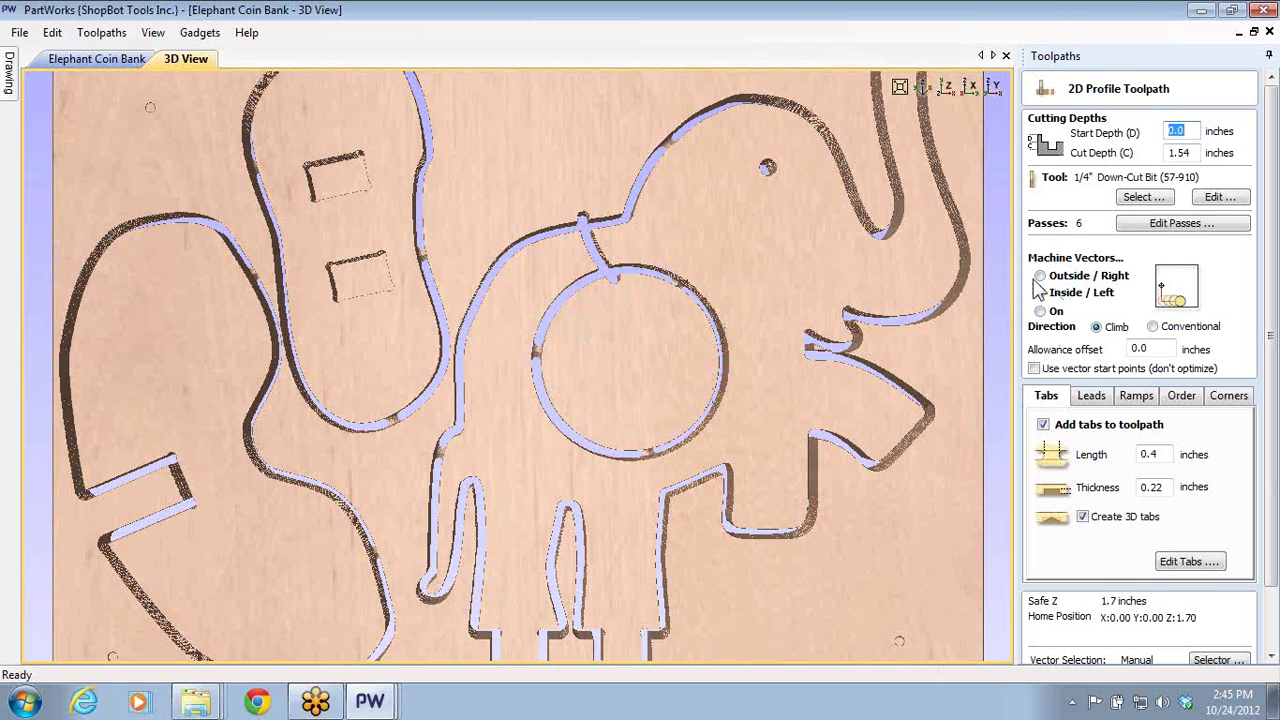
# - Set Profile Belly Hole to cut Inside / Left and close its settings
pyautogui.click(1040, 291)
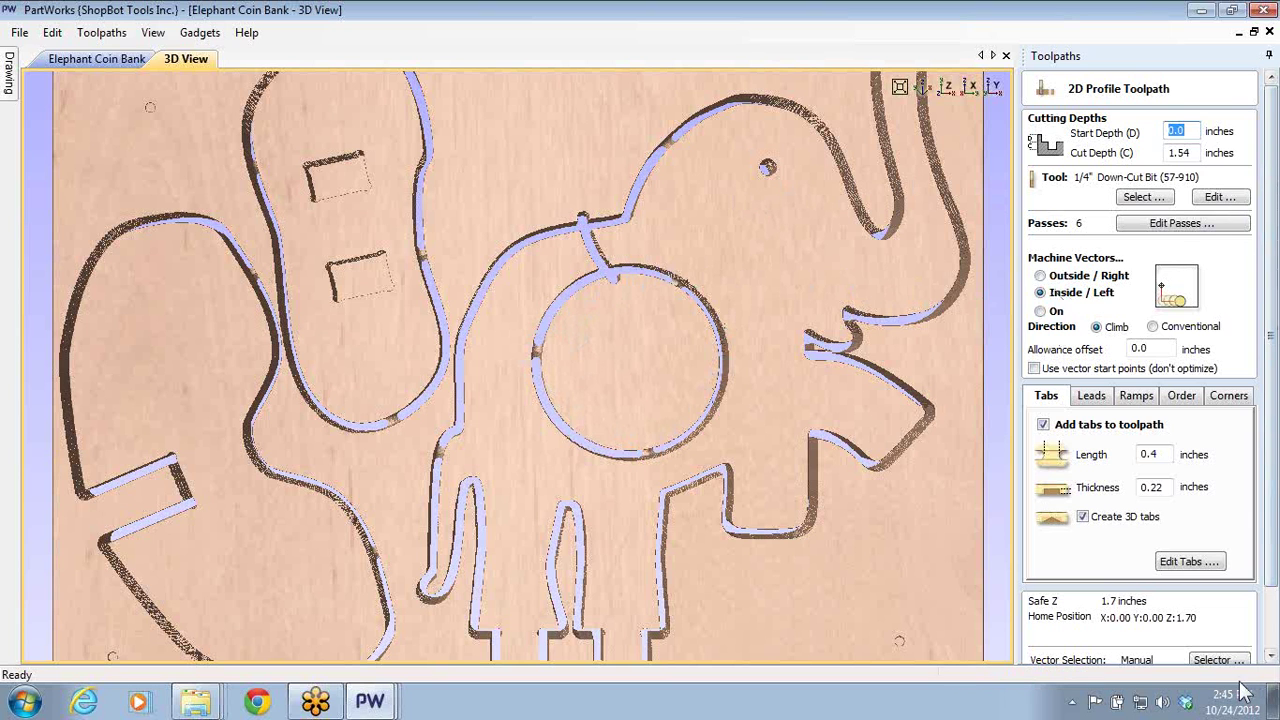
pyautogui.click(1275, 622)
pyautogui.click(1218, 686)
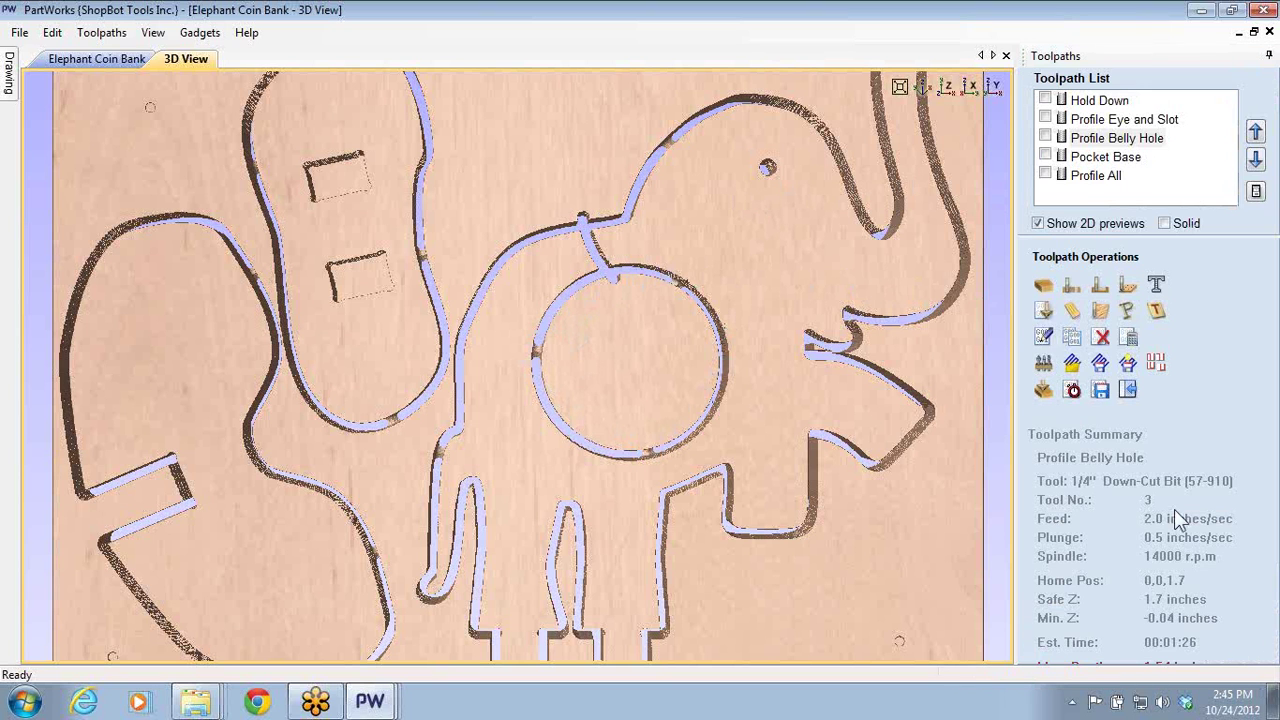
# - Review the Profile All toolpath's outside-cut settings, then close them
pyautogui.click(1090, 176)
pyautogui.doubleClick(1090, 177)
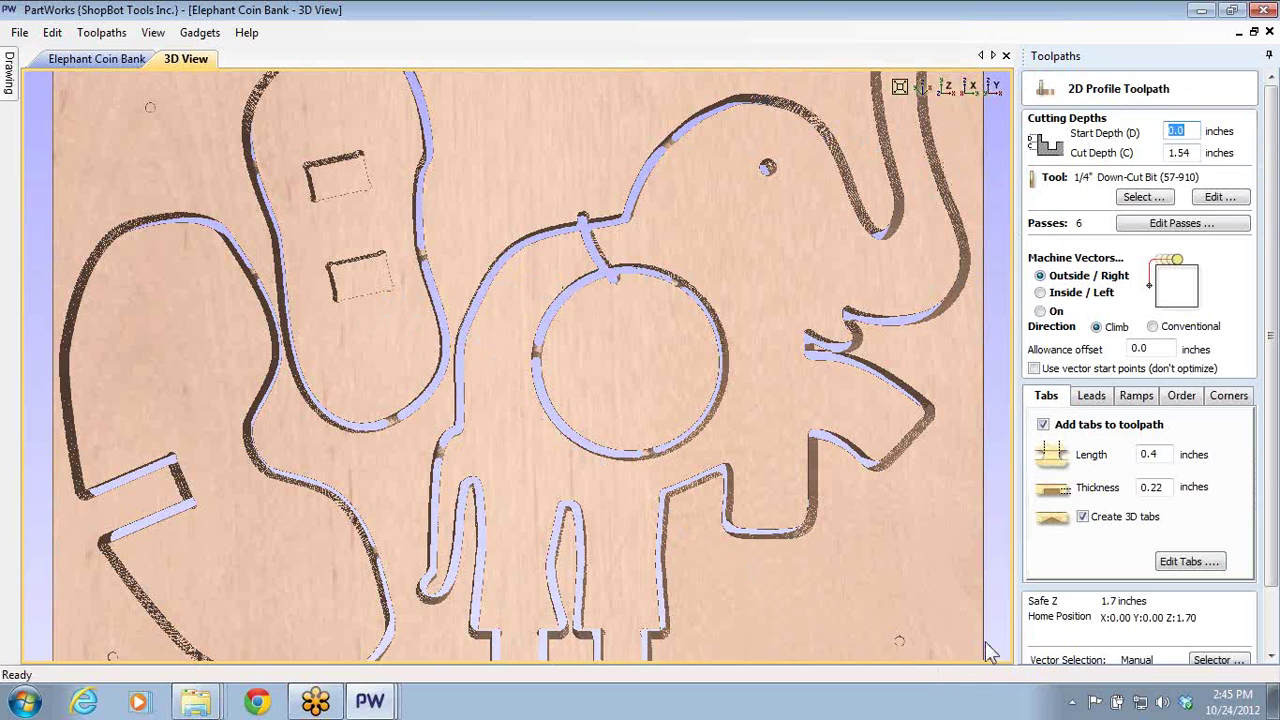
pyautogui.click(1275, 608)
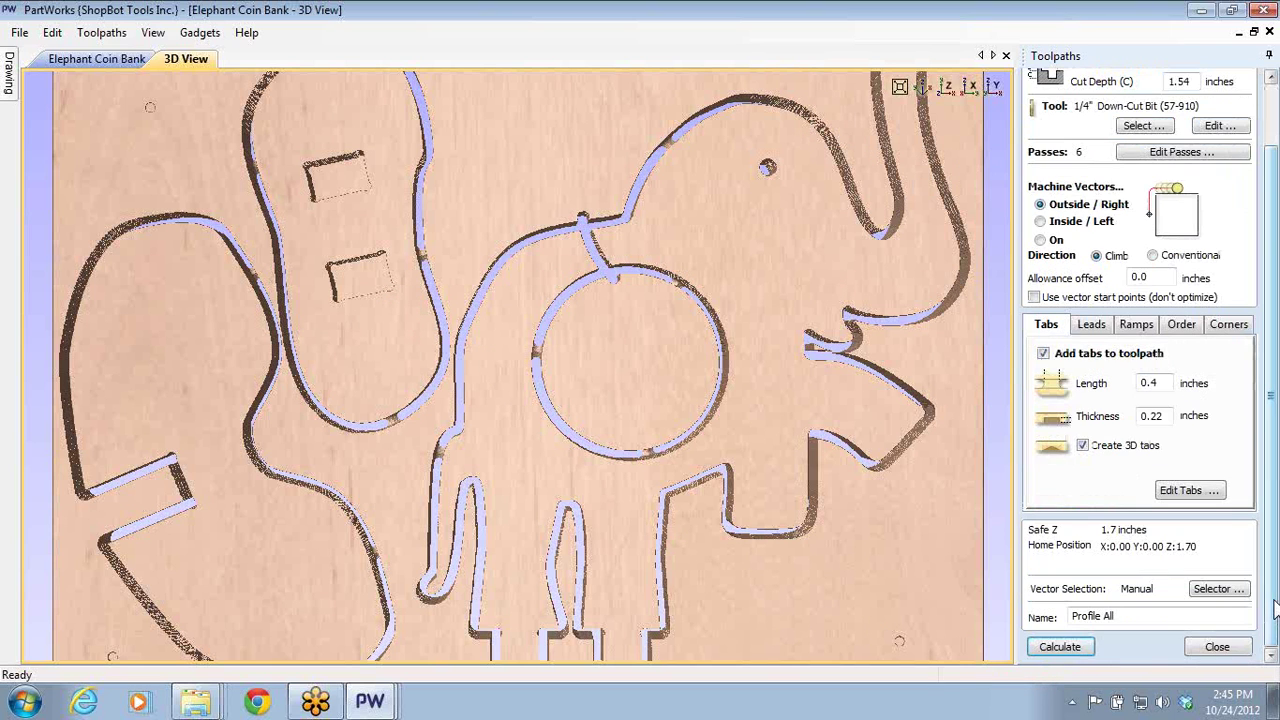
pyautogui.click(1217, 647)
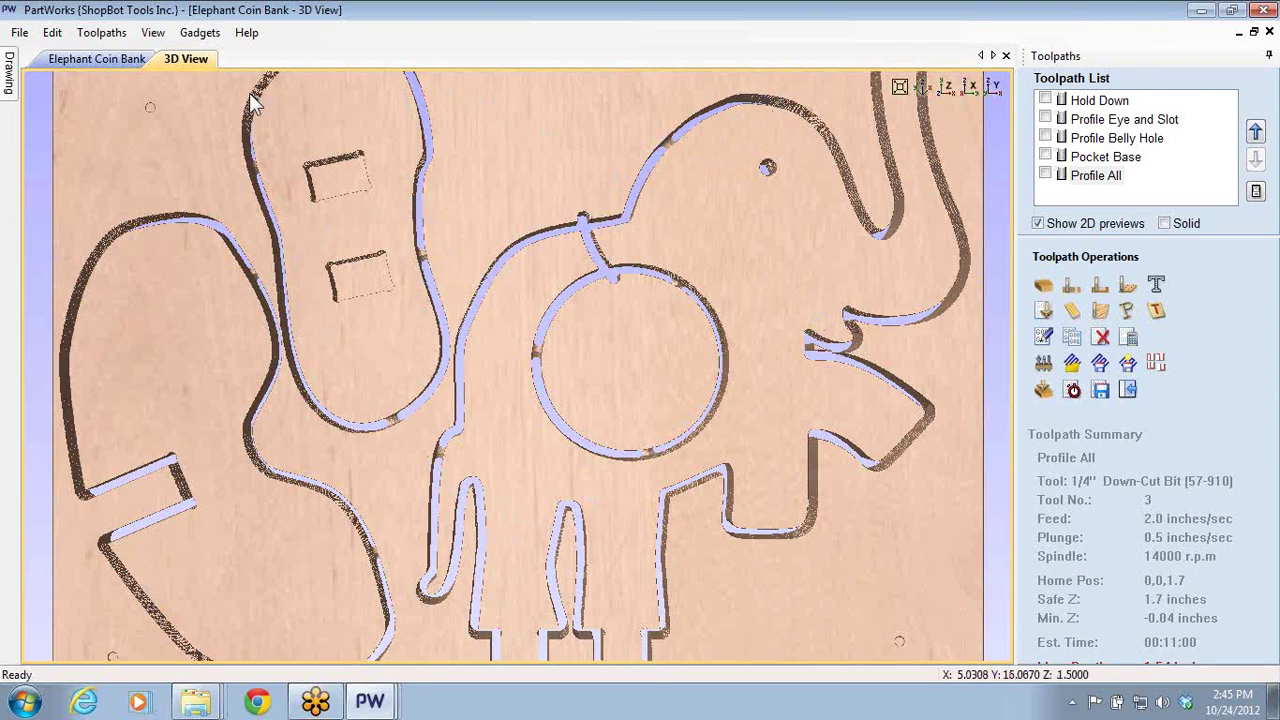
# - Zoom in on the elephant's leg tabs in the 2D drawing and start Draw Polyline
pyautogui.click(133, 58)
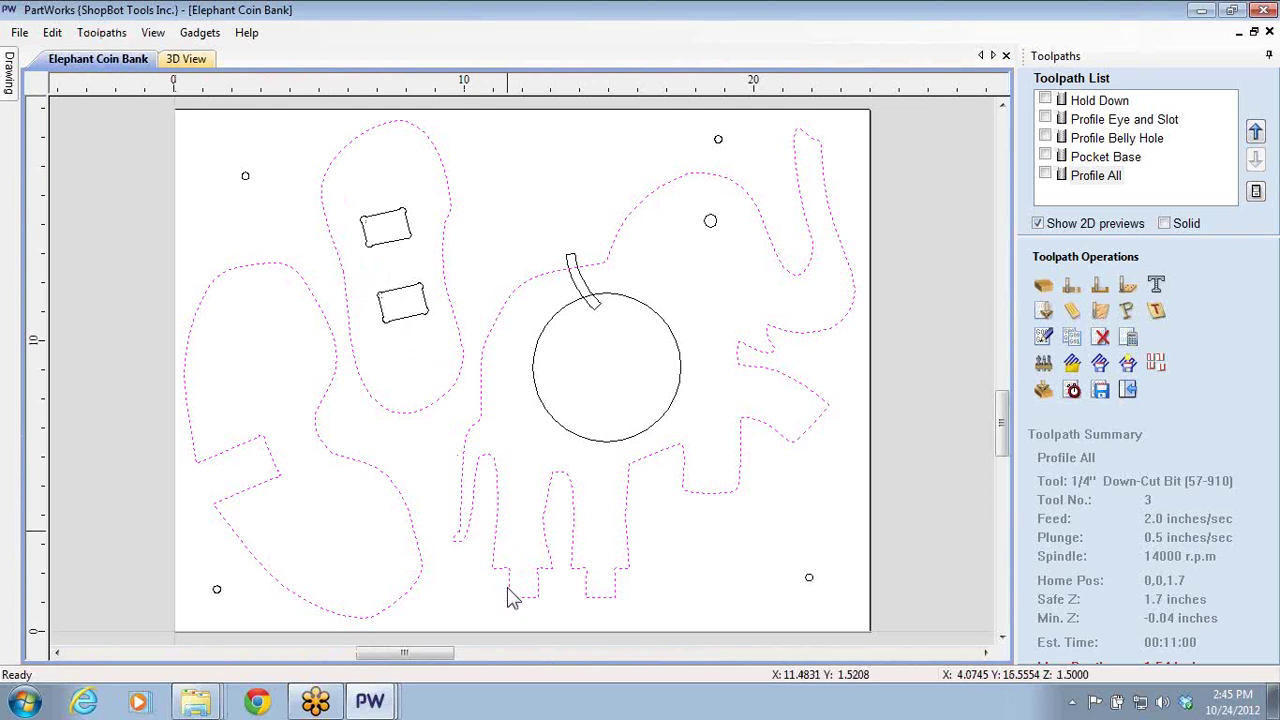
pyautogui.scroll(5, 388, 292)
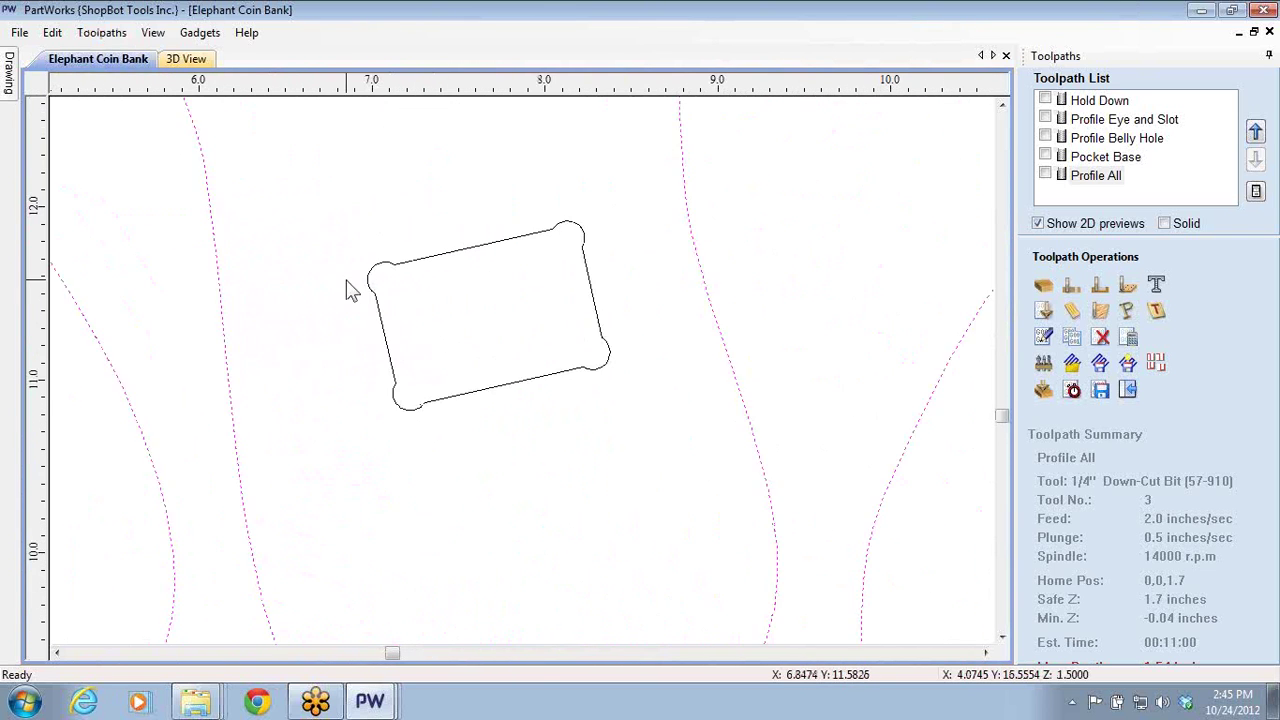
pyautogui.scroll(1, 400, 285)
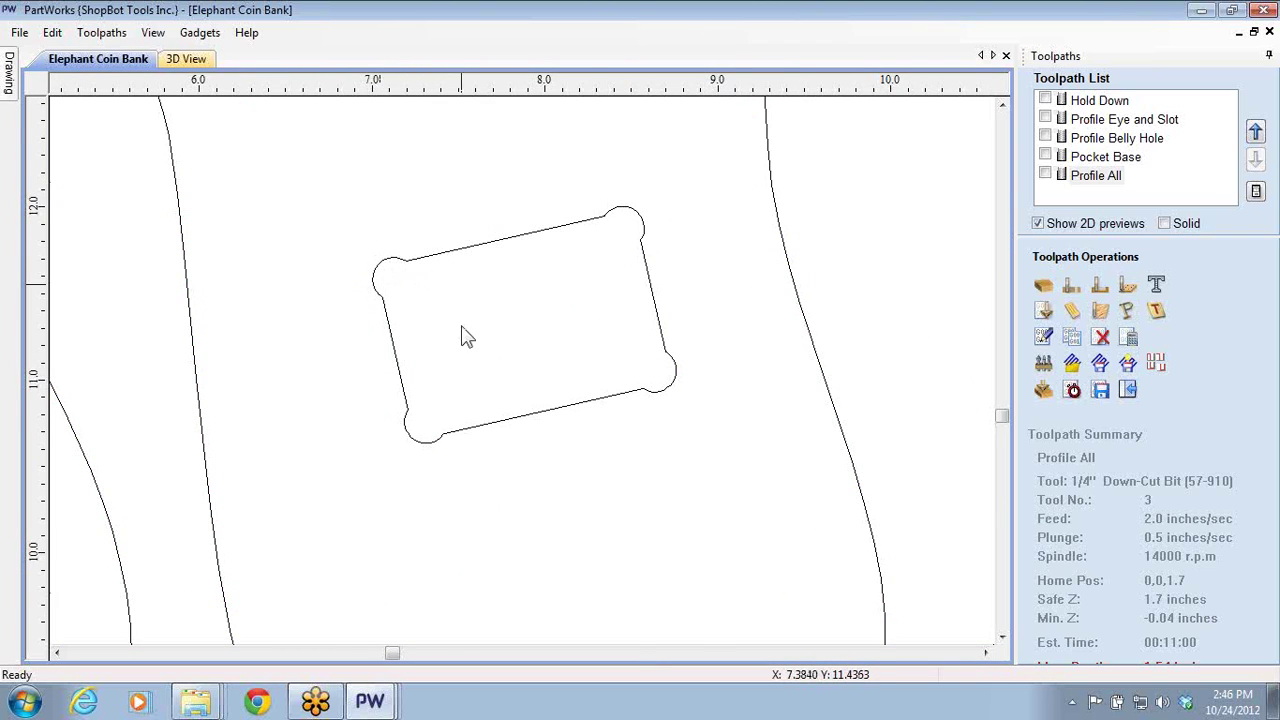
pyautogui.scroll(-2, 760, 434)
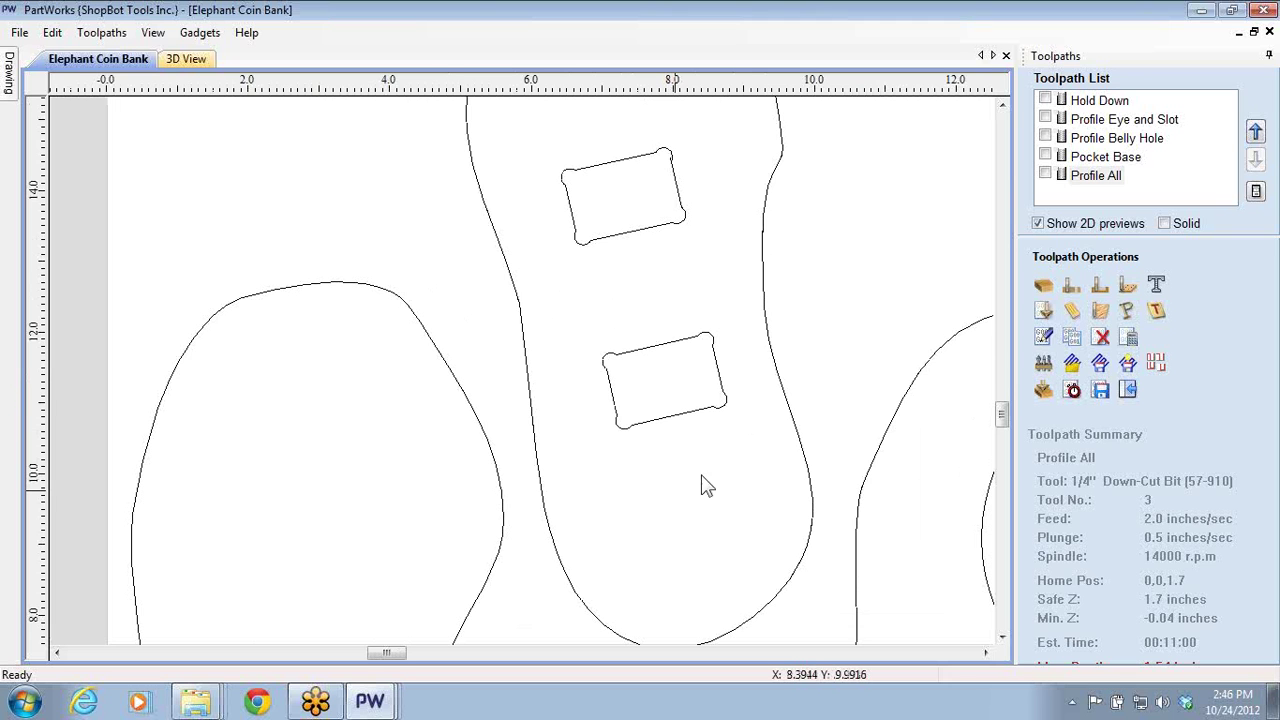
pyautogui.scroll(-3, 724, 446)
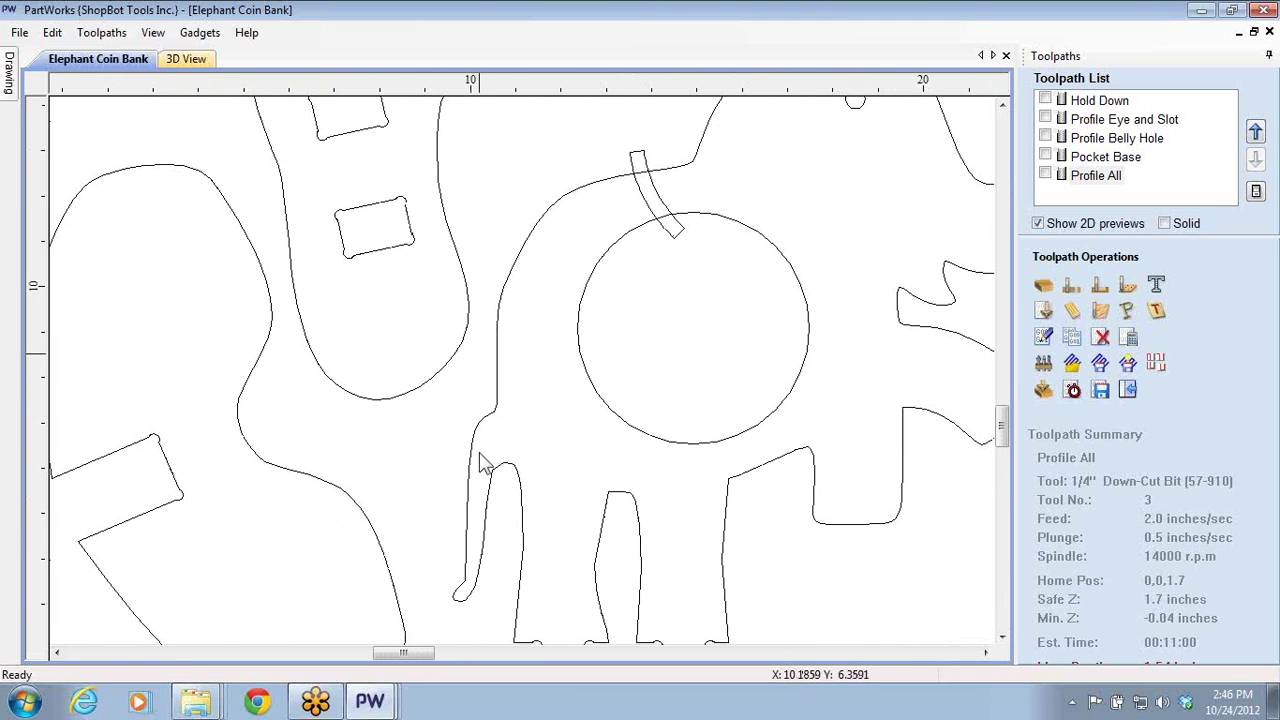
pyautogui.scroll(5, 531, 410)
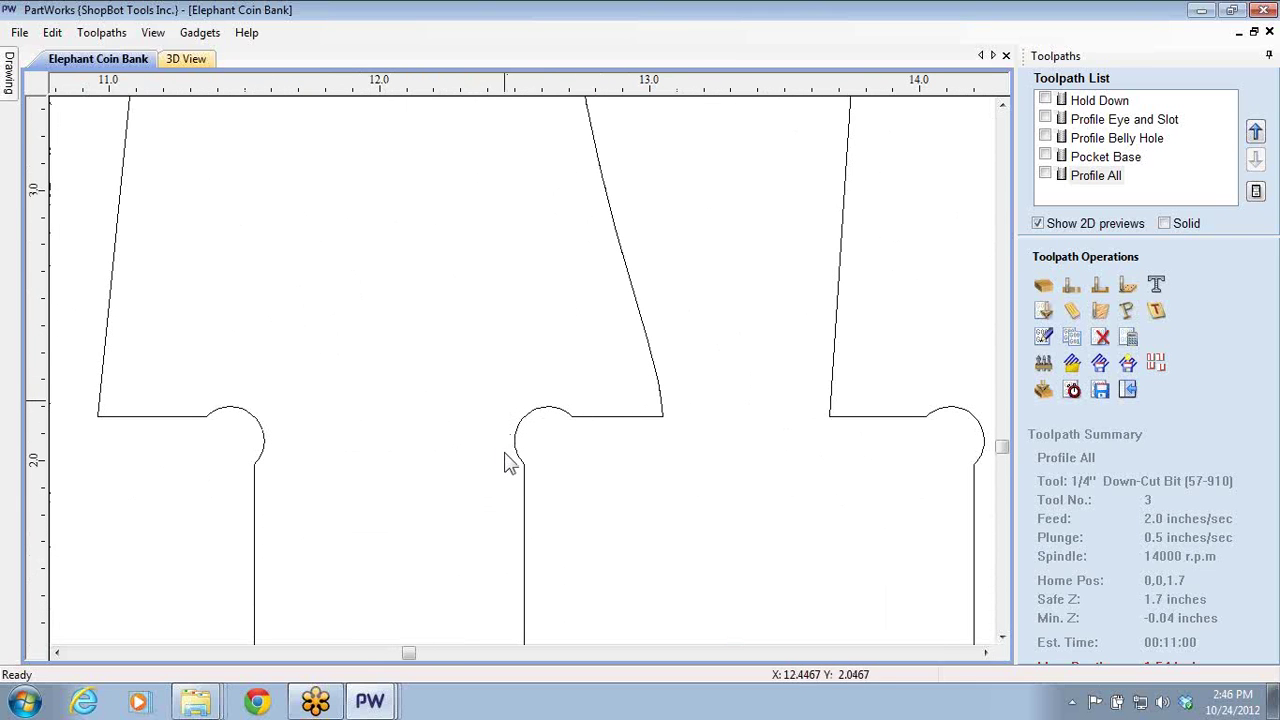
pyautogui.click(1127, 389)
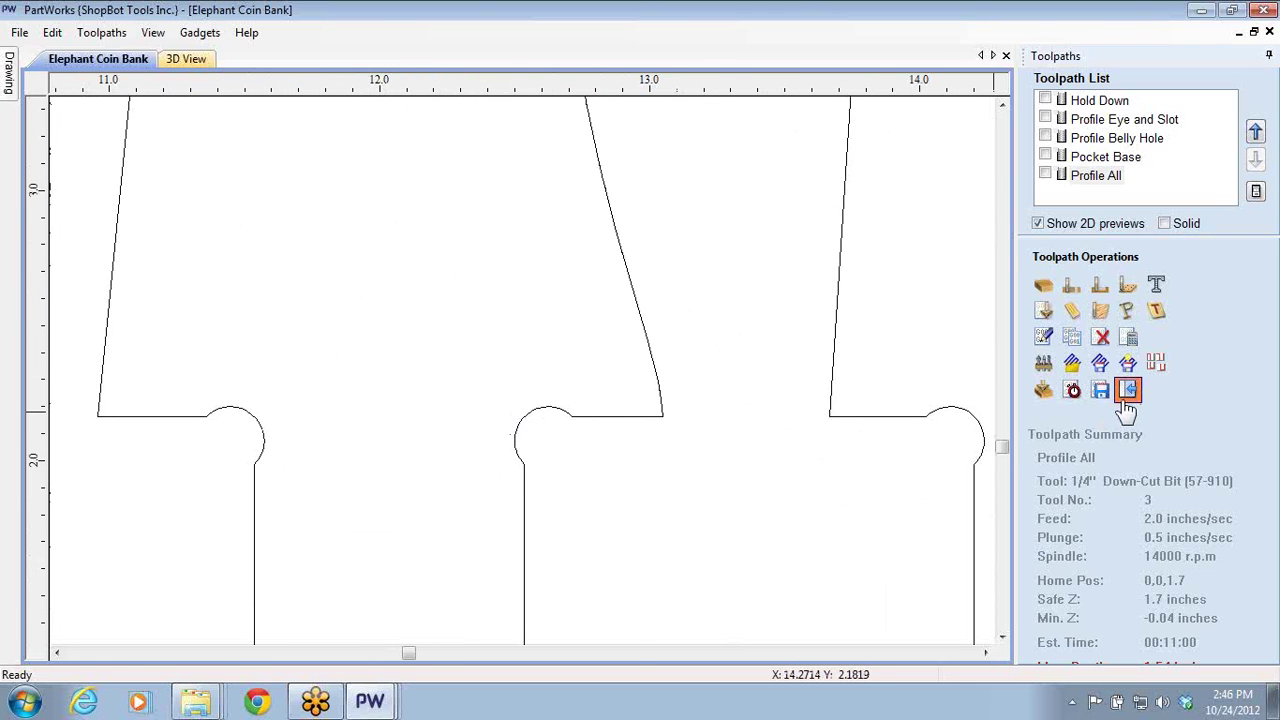
pyautogui.click(160, 122)
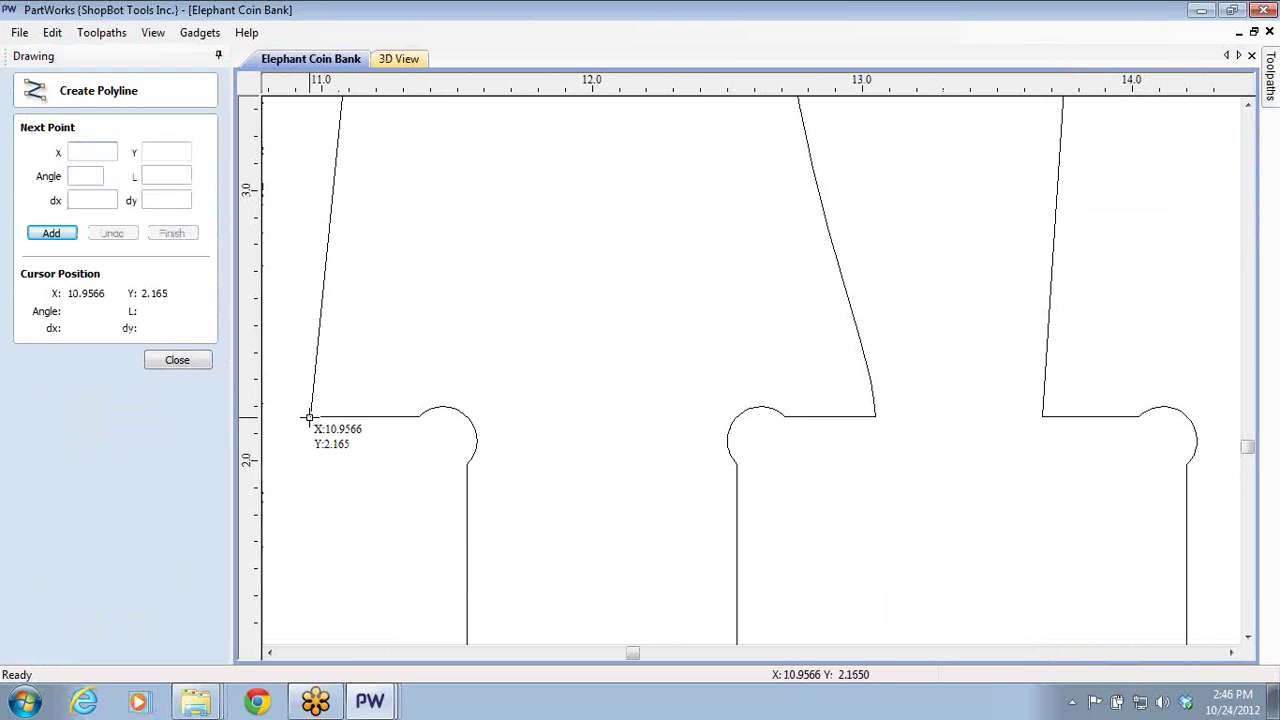
# - Draw two test polylines: one across the rounded notch and one down the vertical edge
pyautogui.click(312, 414)
pyautogui.click(527, 416)
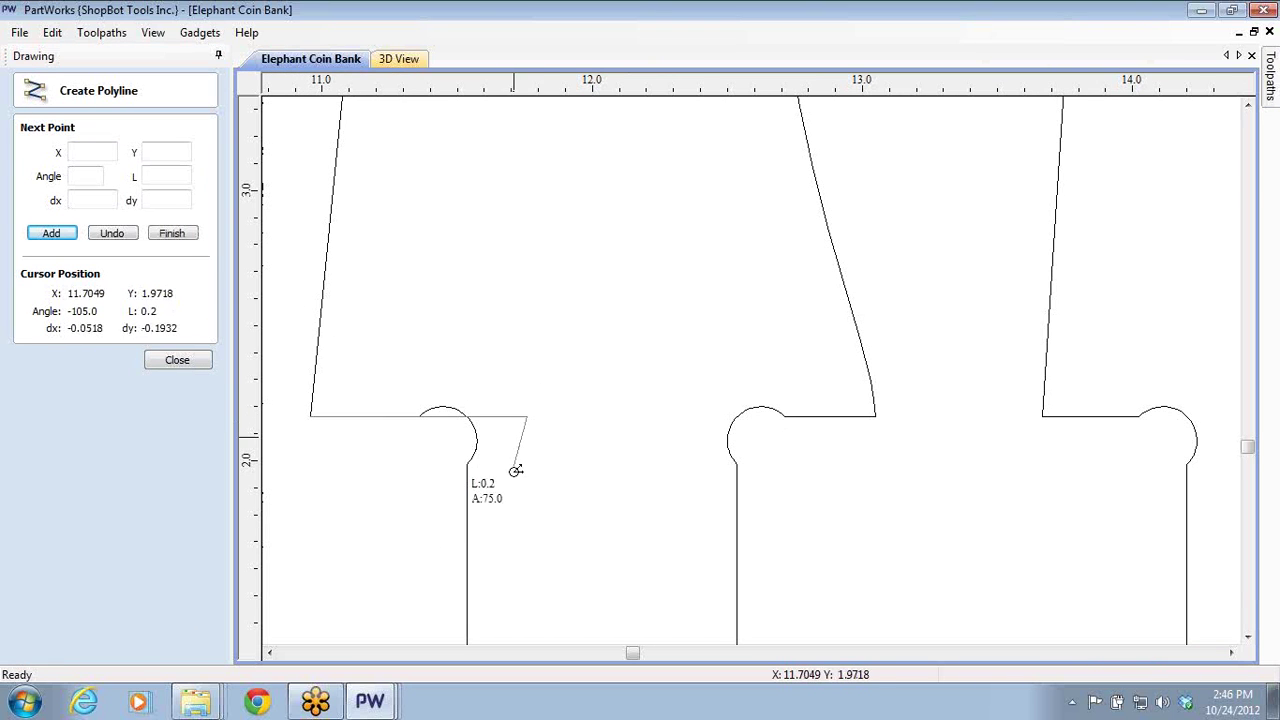
pyautogui.press('Escape')
pyautogui.click(165, 261)
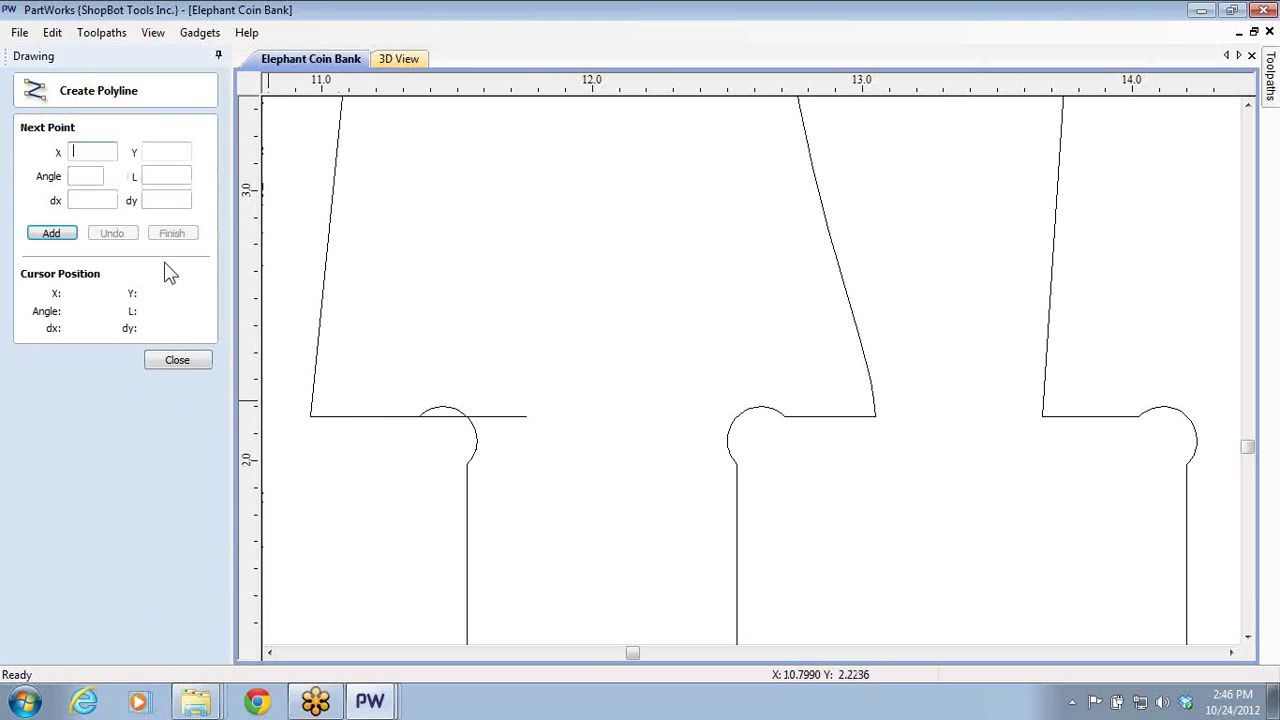
pyautogui.click(466, 418)
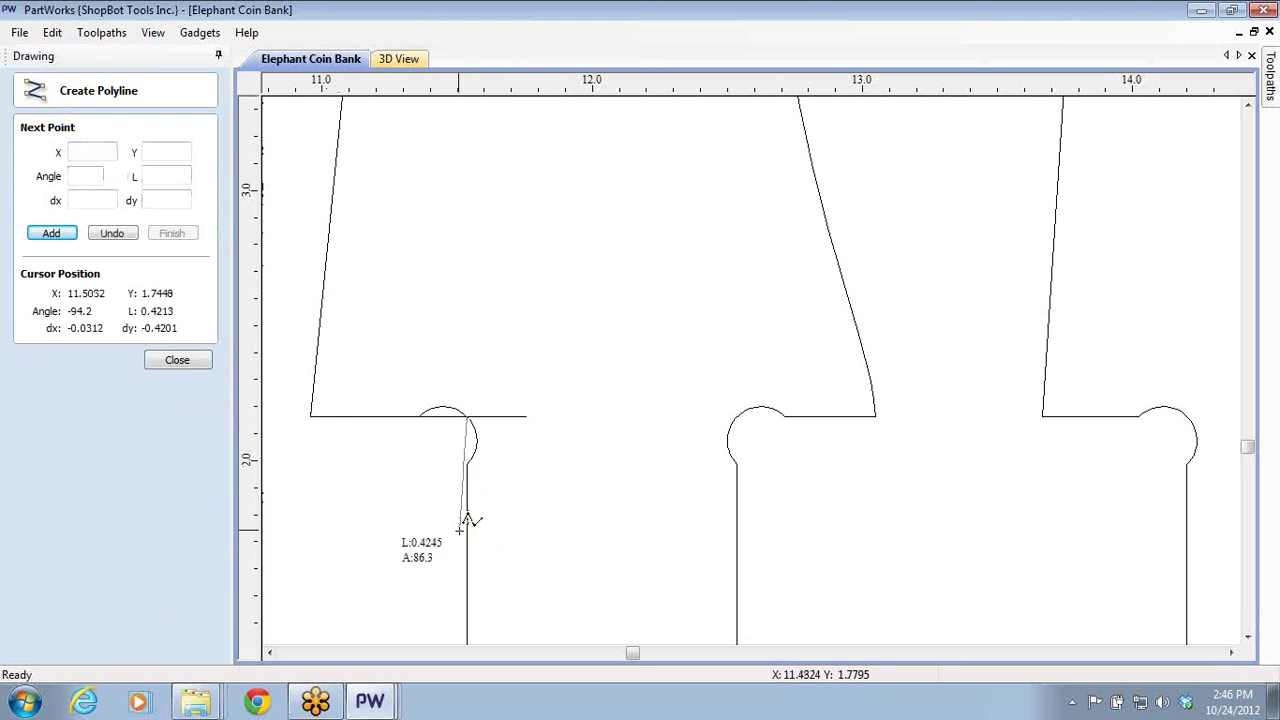
pyautogui.click(466, 525)
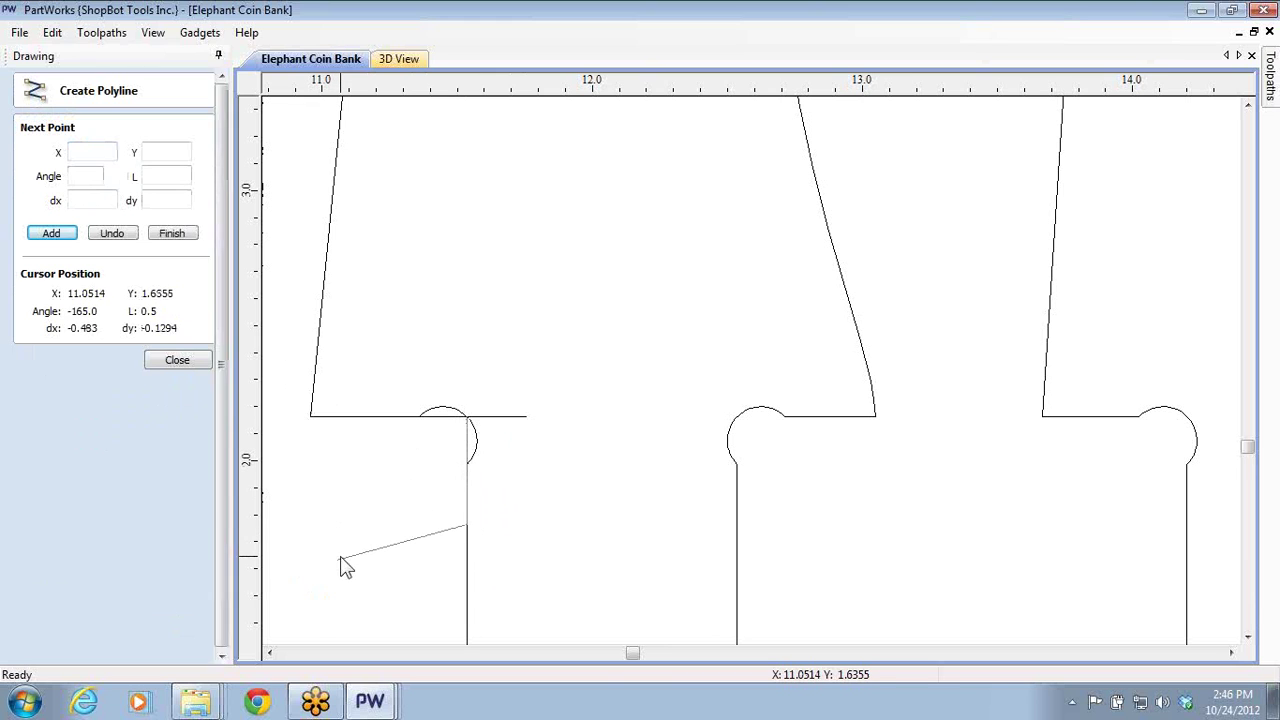
pyautogui.press('Escape')
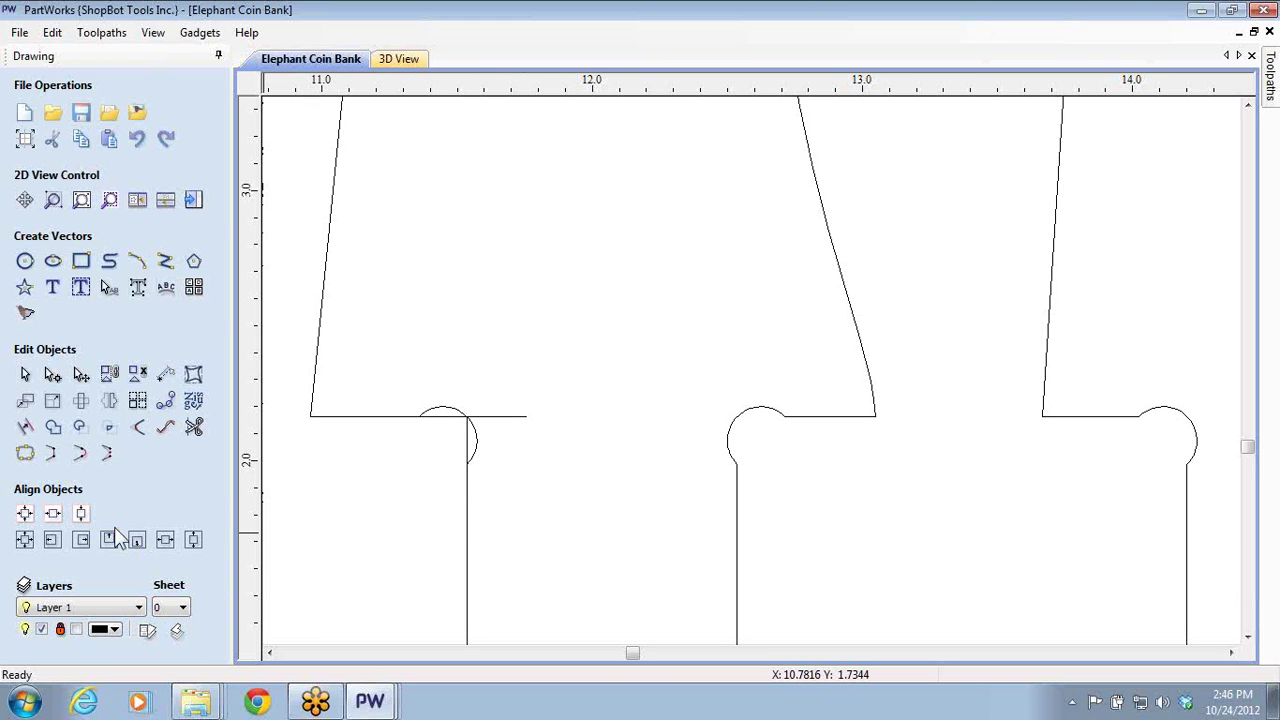
# - Place a 0.25-inch circle by the notch corner of the leg tab
pyautogui.click(25, 261)
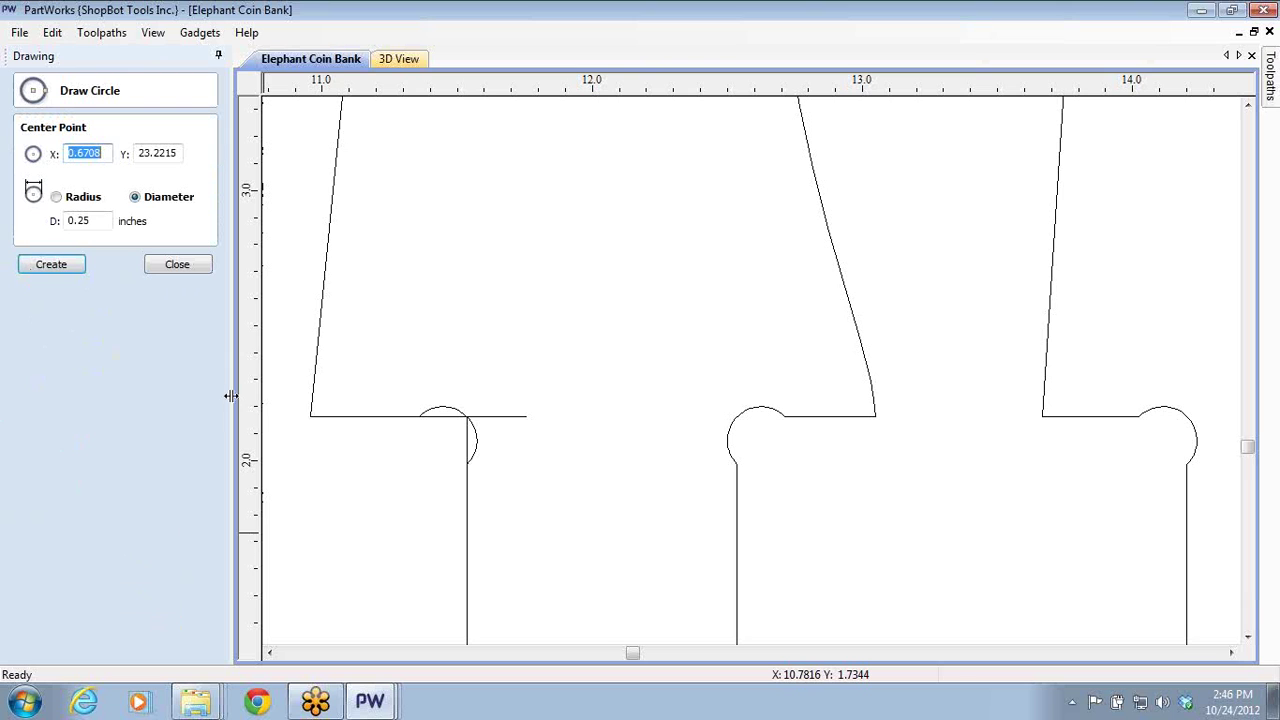
pyautogui.click(427, 454)
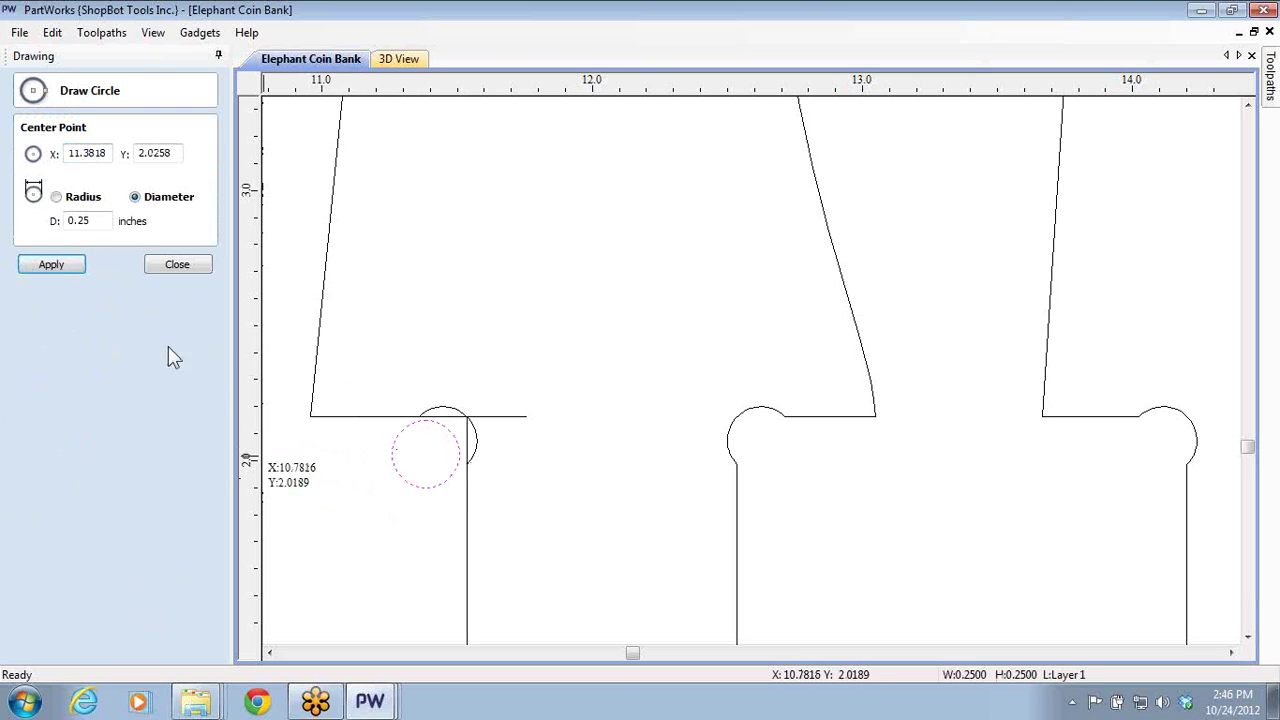
pyautogui.click(188, 270)
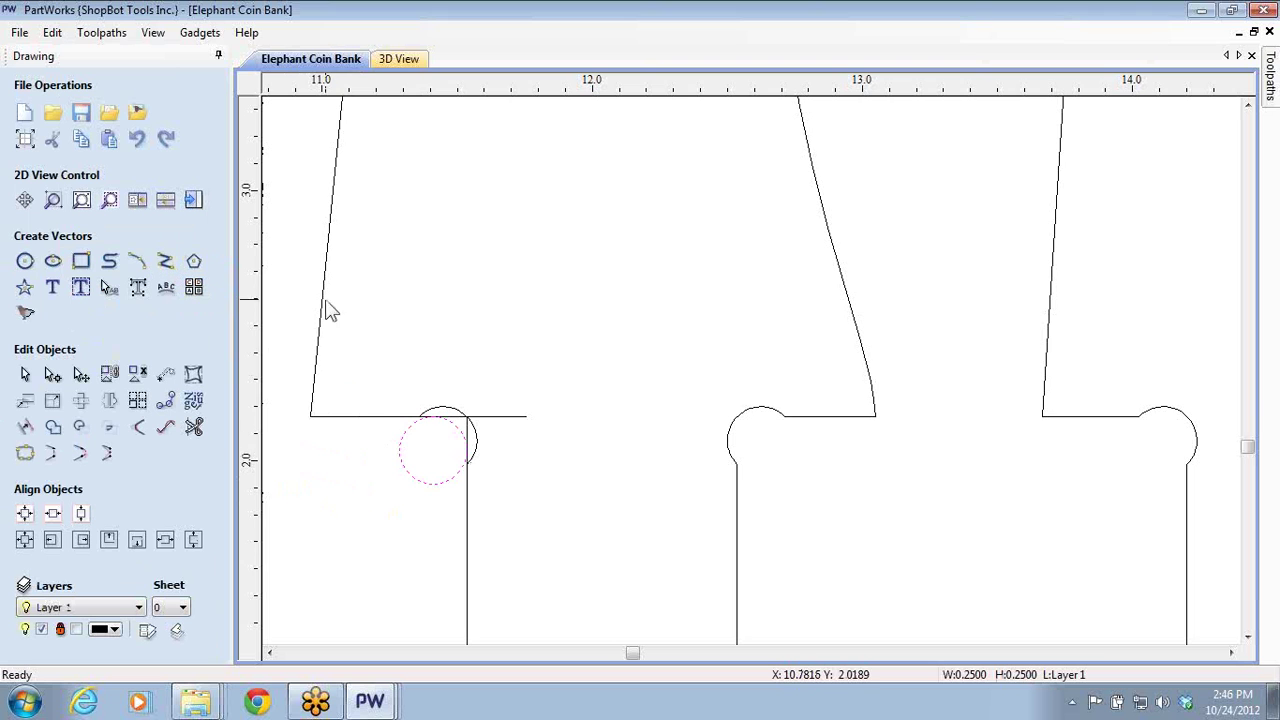
pyautogui.scroll(4, 489, 431)
pyautogui.scroll(2, 303, 490)
pyautogui.scroll(-2, 600, 374)
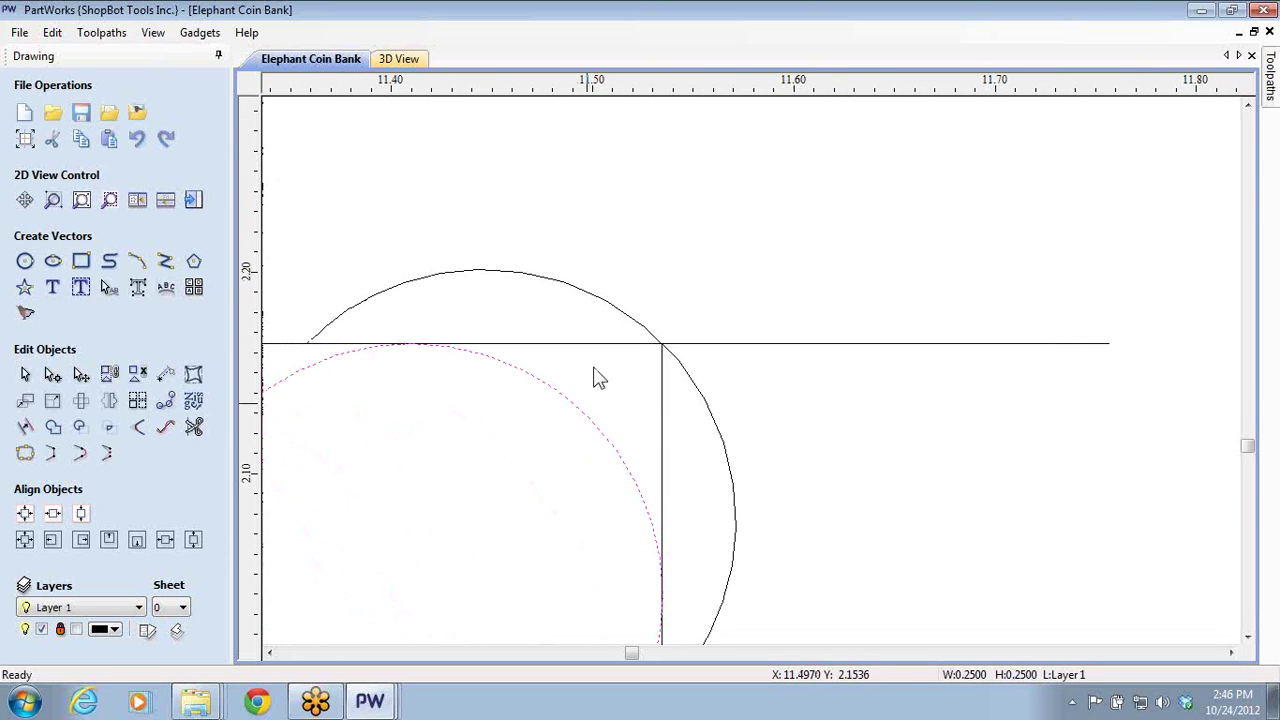
pyautogui.scroll(-1, 683, 397)
pyautogui.scroll(-5, 700, 400)
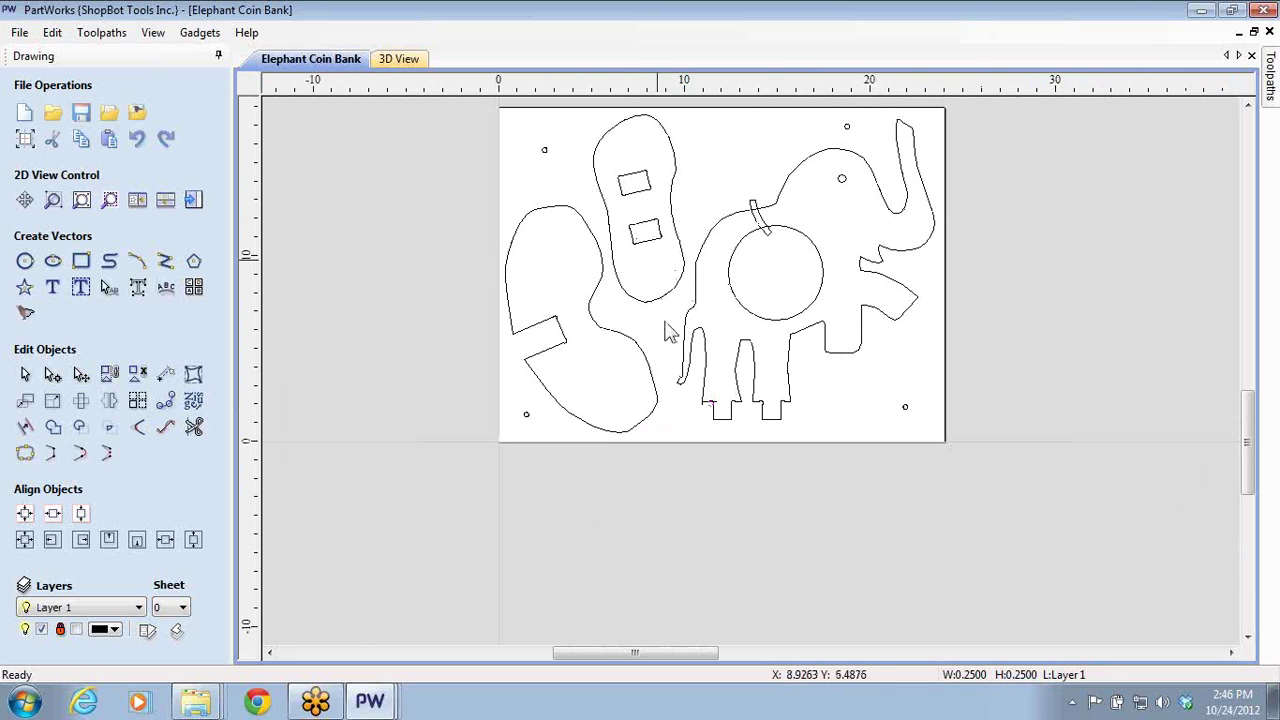
pyautogui.scroll(2, 749, 468)
pyautogui.scroll(4, 640, 331)
pyautogui.scroll(3, 694, 409)
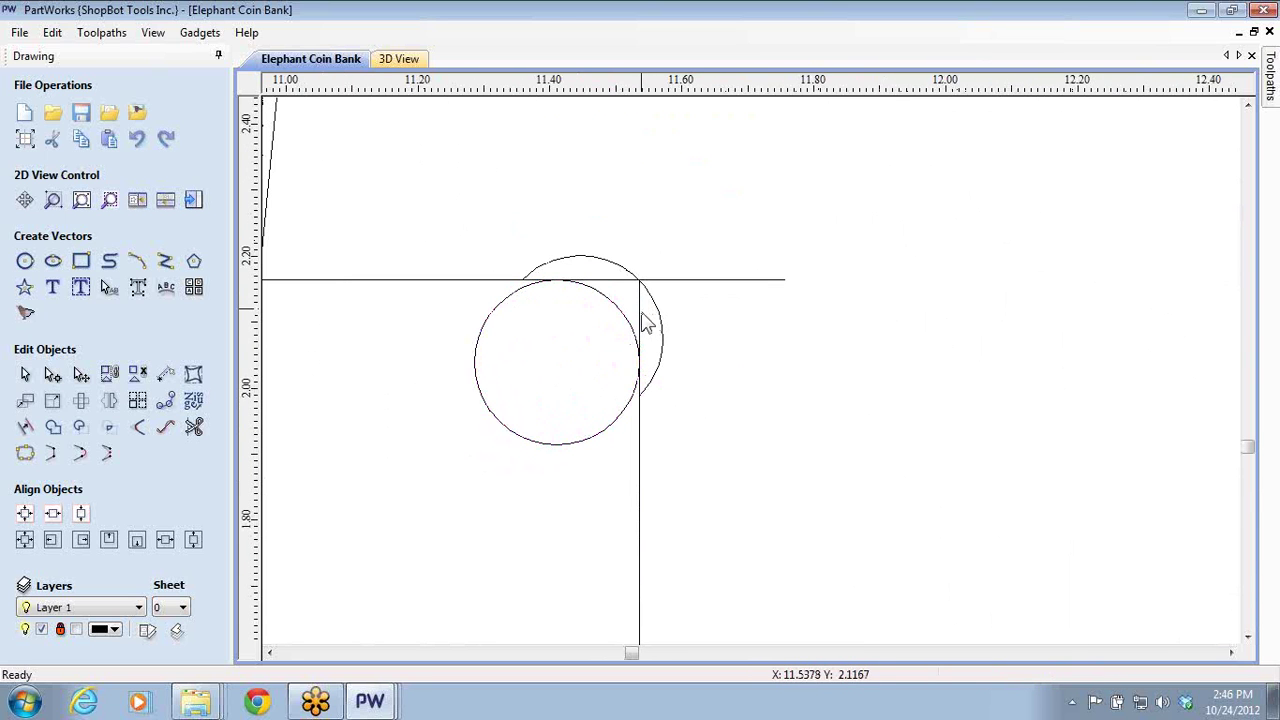
# - Delete the stray vertical and horizontal test lines, then nudge the 0.25-inch circle up-right and back
pyautogui.click(640, 327)
pyautogui.press('Delete')
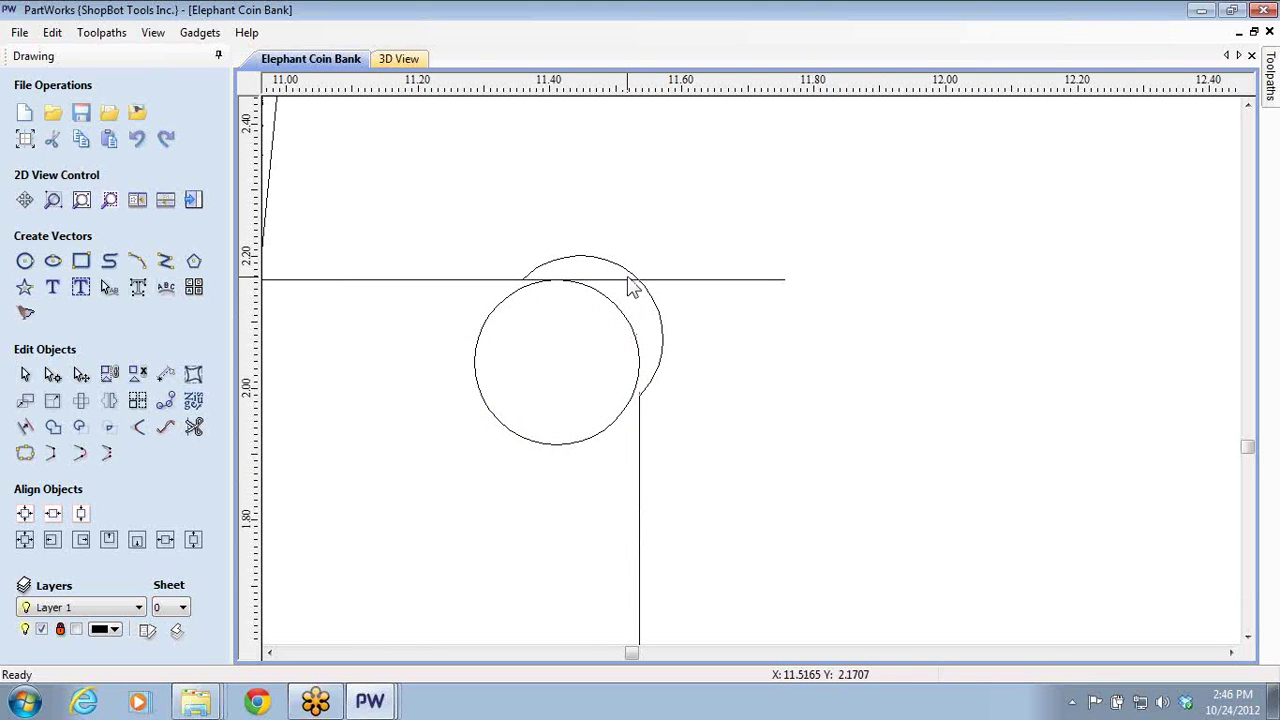
pyautogui.click(629, 282)
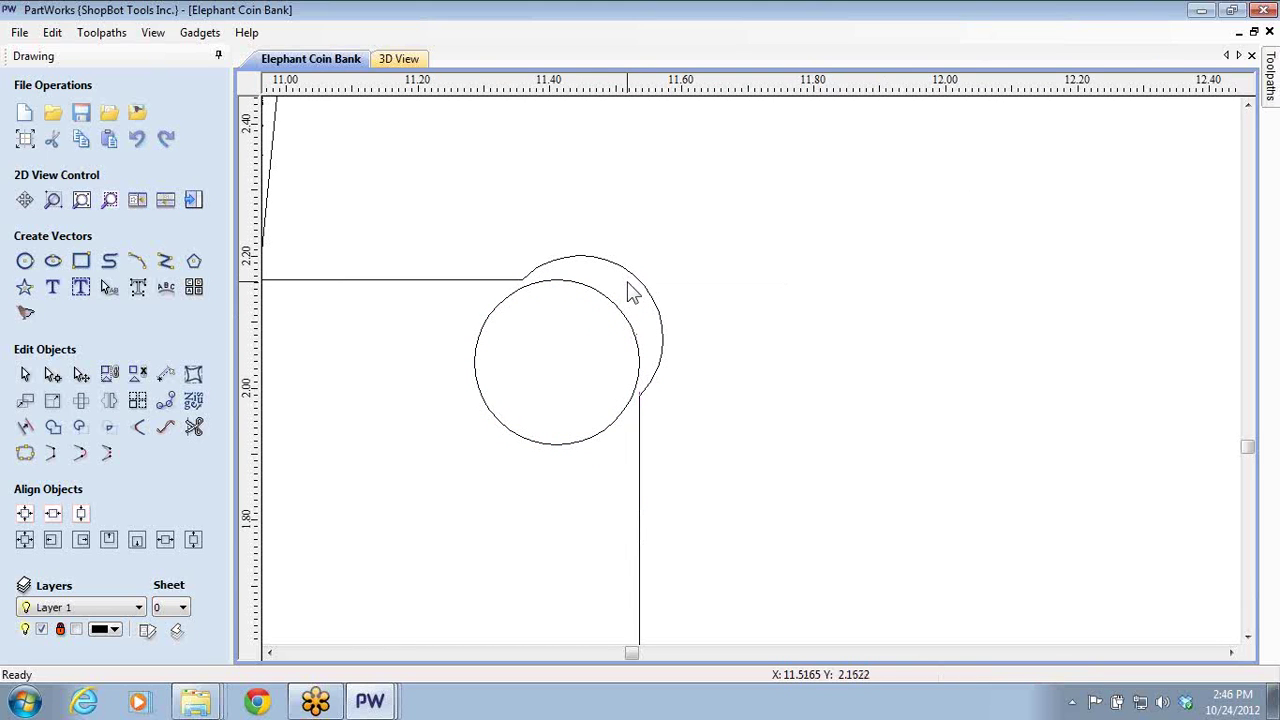
pyautogui.click(621, 309)
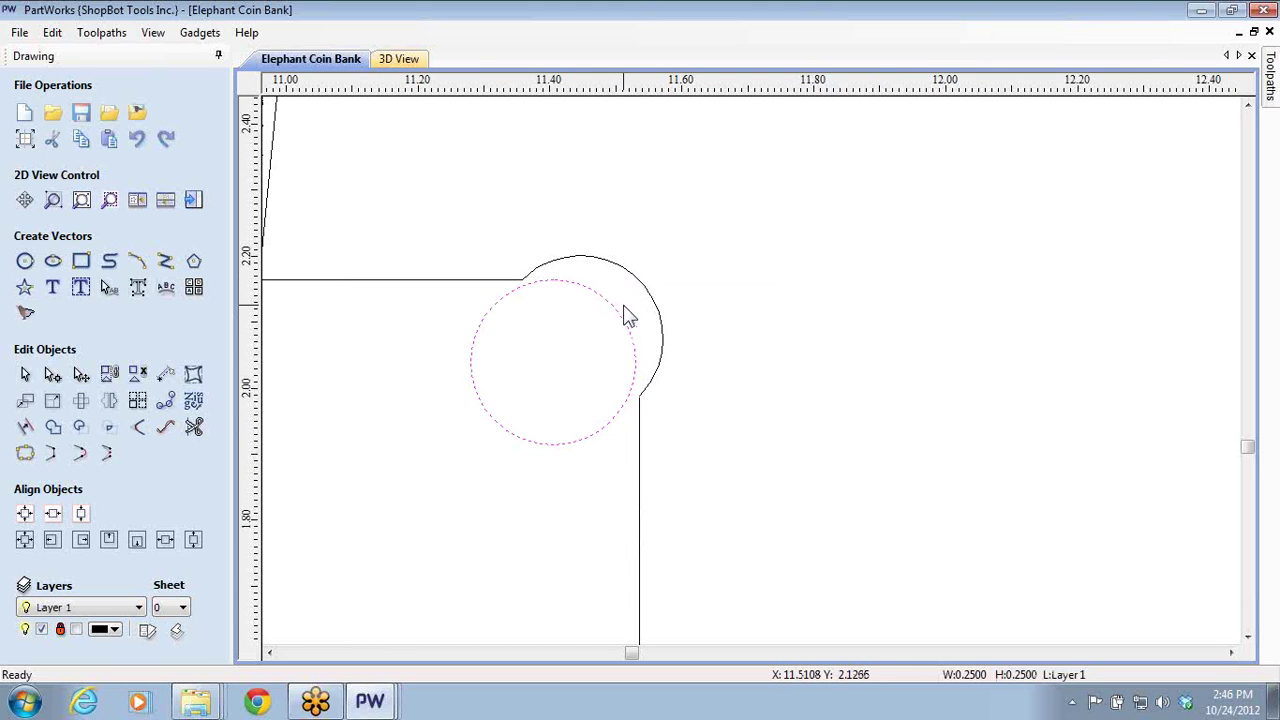
pyautogui.press('Right')
pyautogui.press('Up')
pyautogui.press('Right')
pyautogui.press('Up')
pyautogui.press('Right')
pyautogui.press('Up')
pyautogui.press('Right')
pyautogui.press('Left')
pyautogui.press('Down')
pyautogui.press('Left')
pyautogui.press('Down')
pyautogui.press('Left')
pyautogui.press('Down')
pyautogui.press('Down')
pyautogui.press('Down')
pyautogui.press('Down')
pyautogui.press('Down')
pyautogui.press('Down')
pyautogui.press('Down')
pyautogui.press('Down')
pyautogui.press('Down')
pyautogui.press('Down')
pyautogui.press('Down')
pyautogui.press('Down')
pyautogui.scroll(-5, 635, 316)
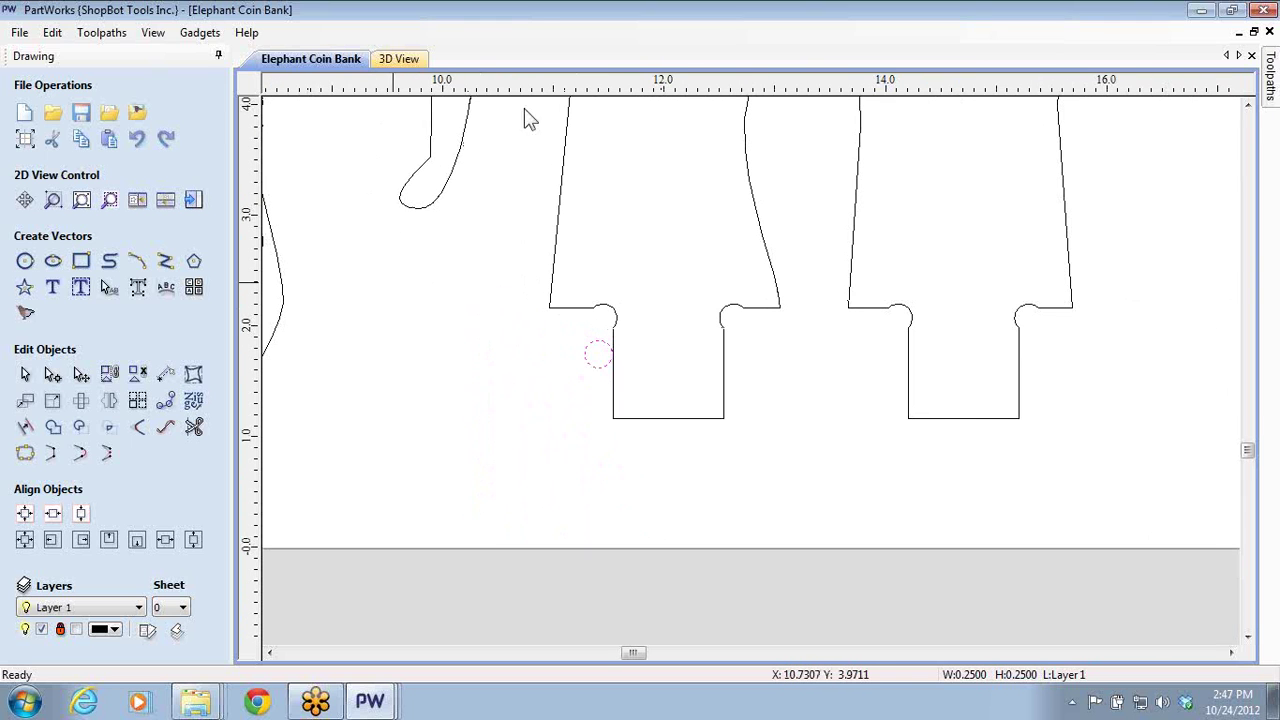
# - Close Elephant Coin Bank without saving and bring the Patio Chair file to the front
pyautogui.click(1262, 10)
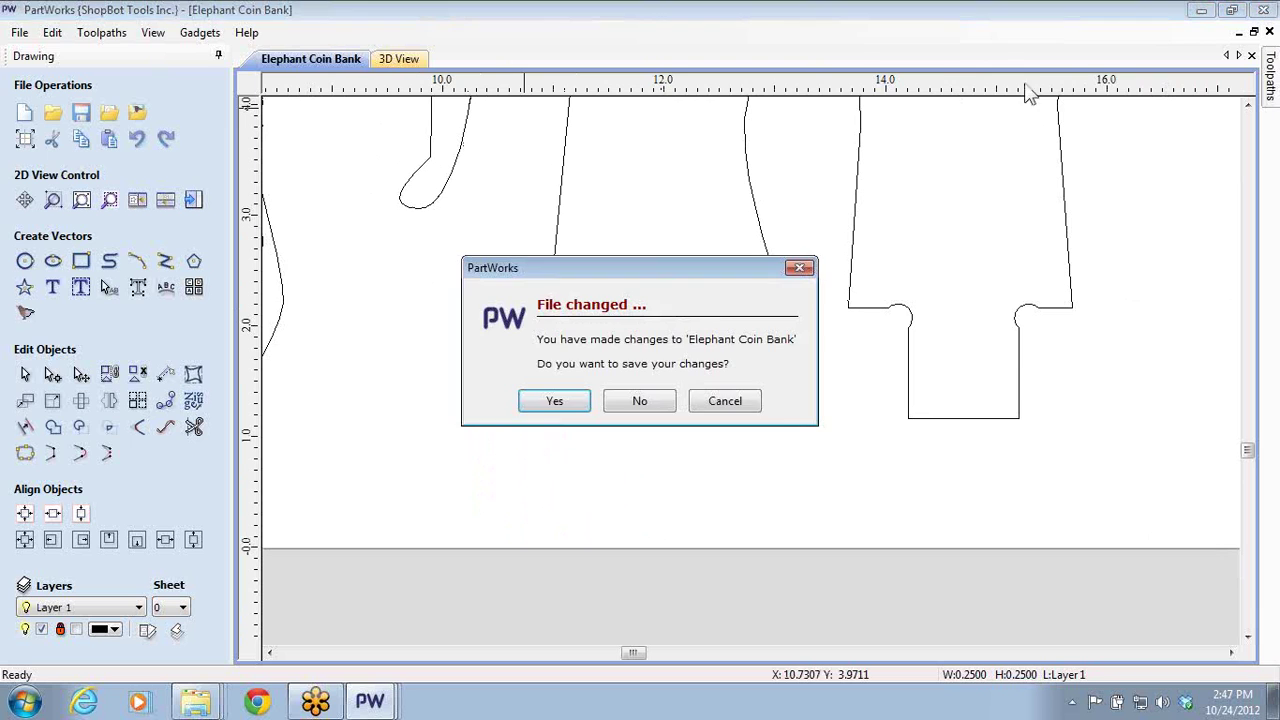
pyautogui.click(630, 401)
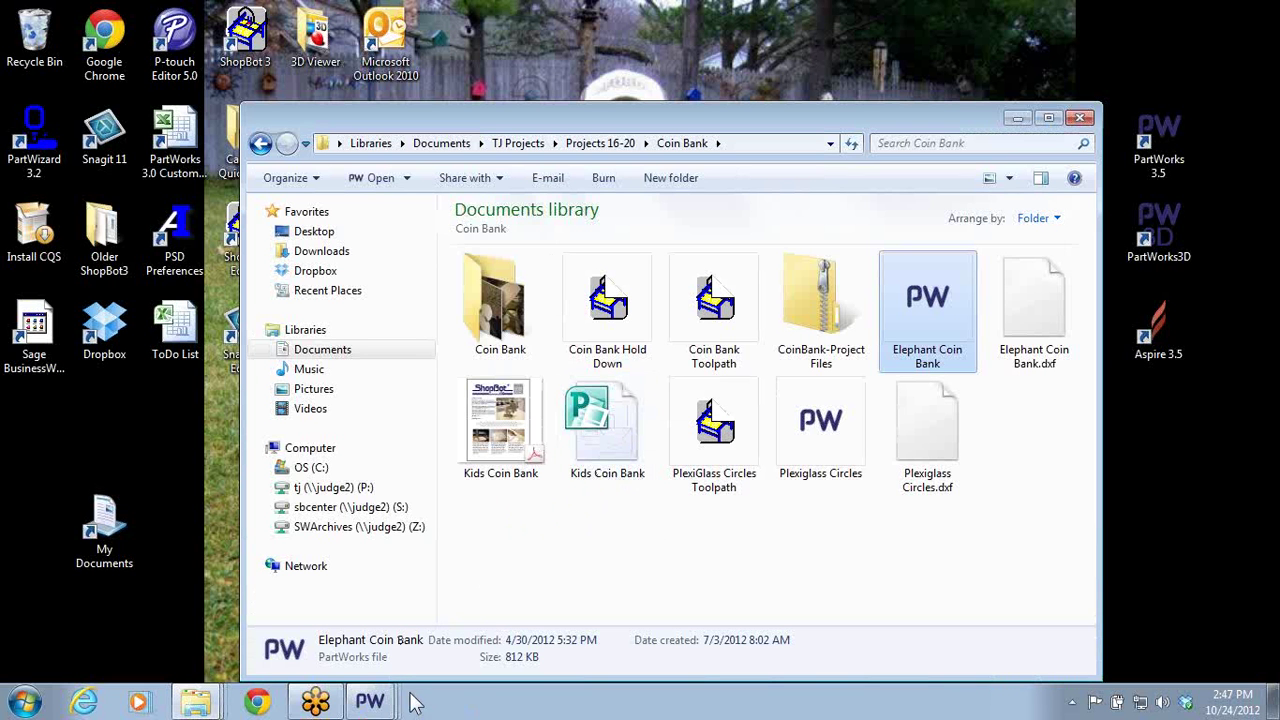
pyautogui.click(370, 702)
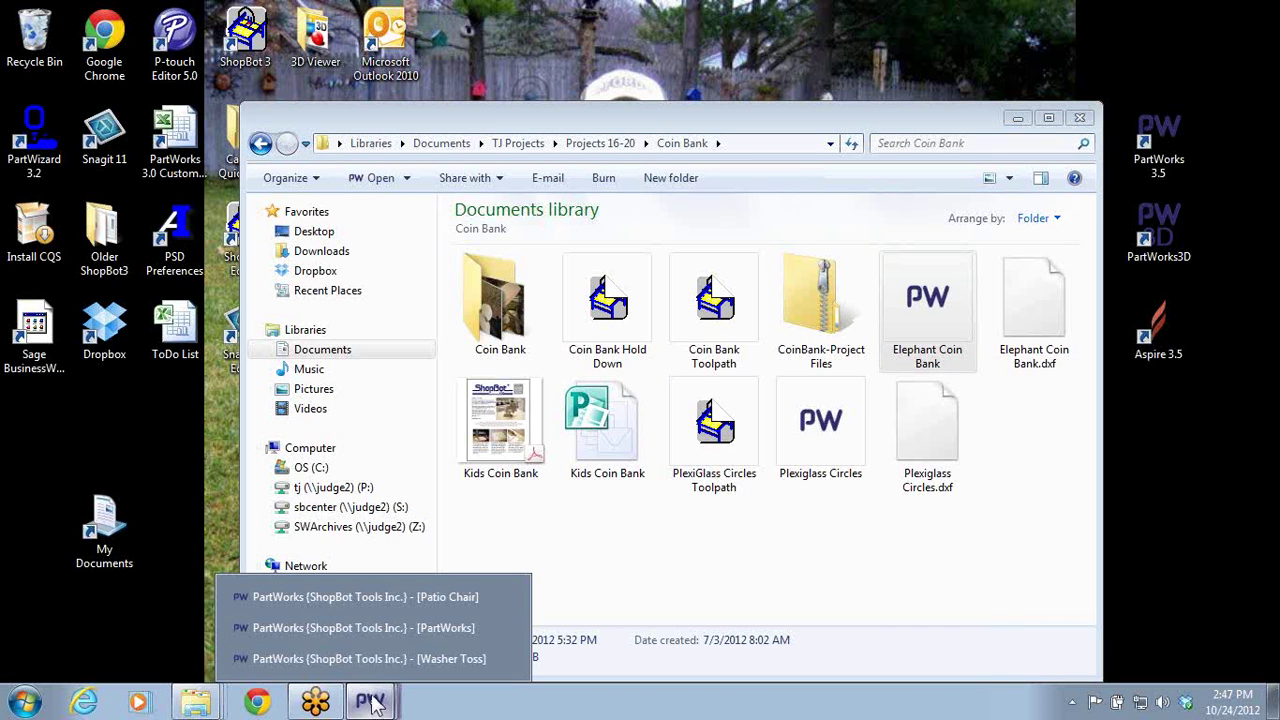
pyautogui.click(401, 596)
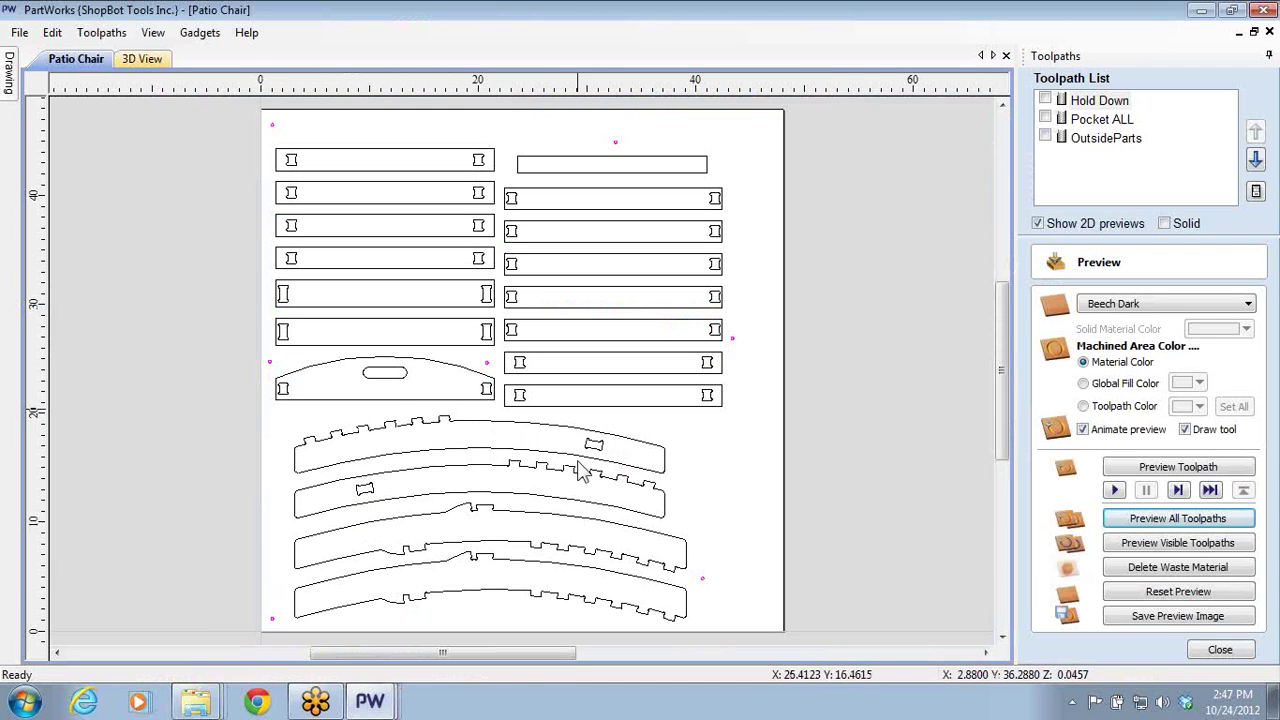
# - Zoom and pan around the Patio Chair layout to inspect the upper slats' tabs
pyautogui.scroll(5, 497, 365)
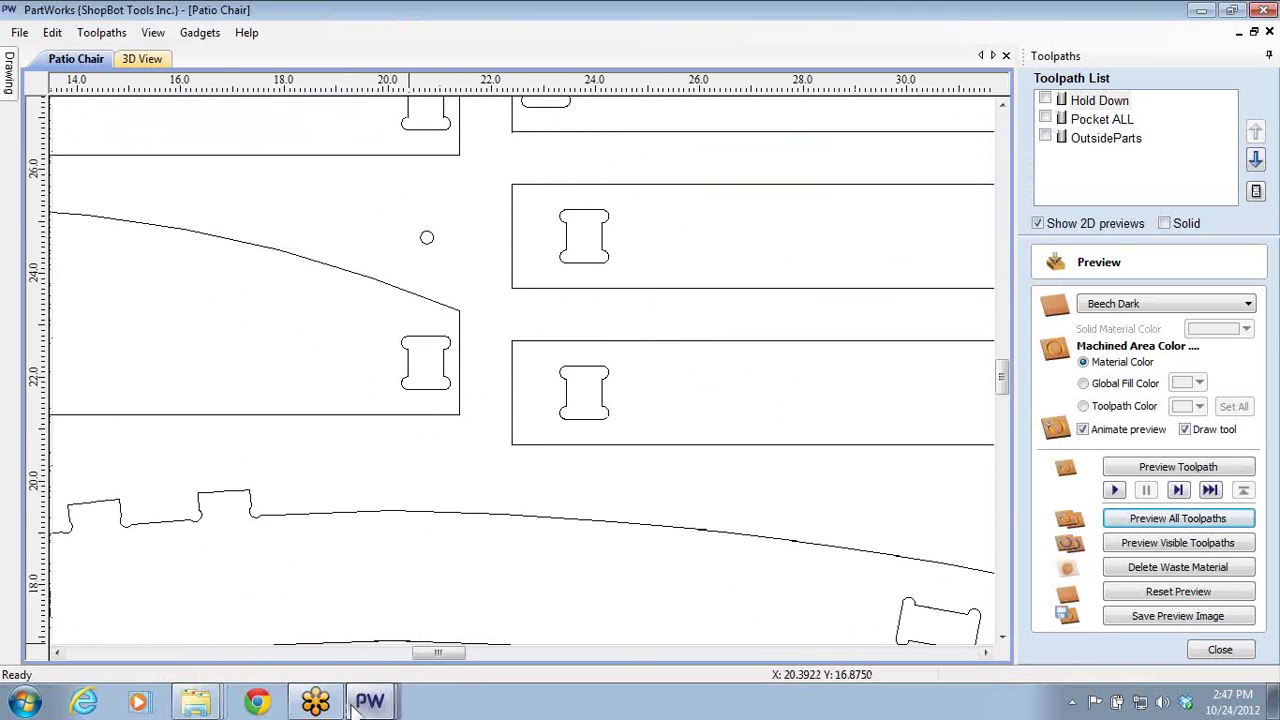
pyautogui.scroll(-2, 409, 460)
pyautogui.scroll(-2, 547, 372)
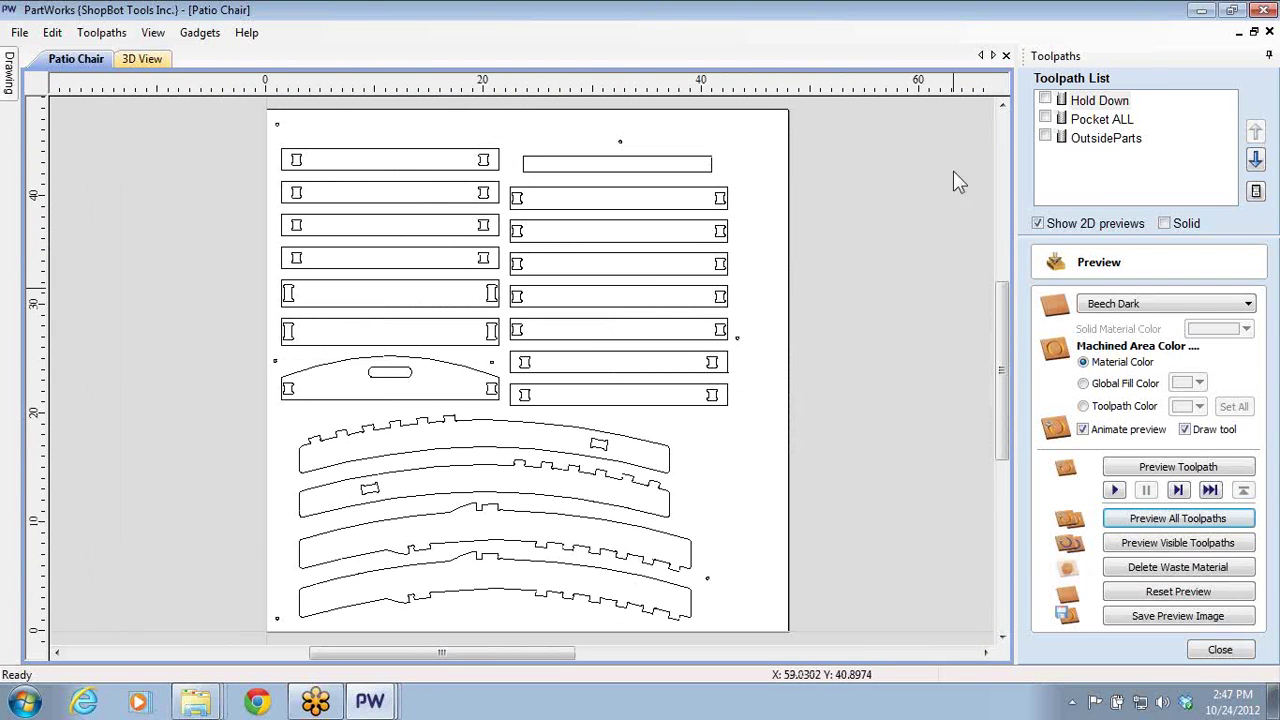
pyautogui.scroll(5, 724, 524)
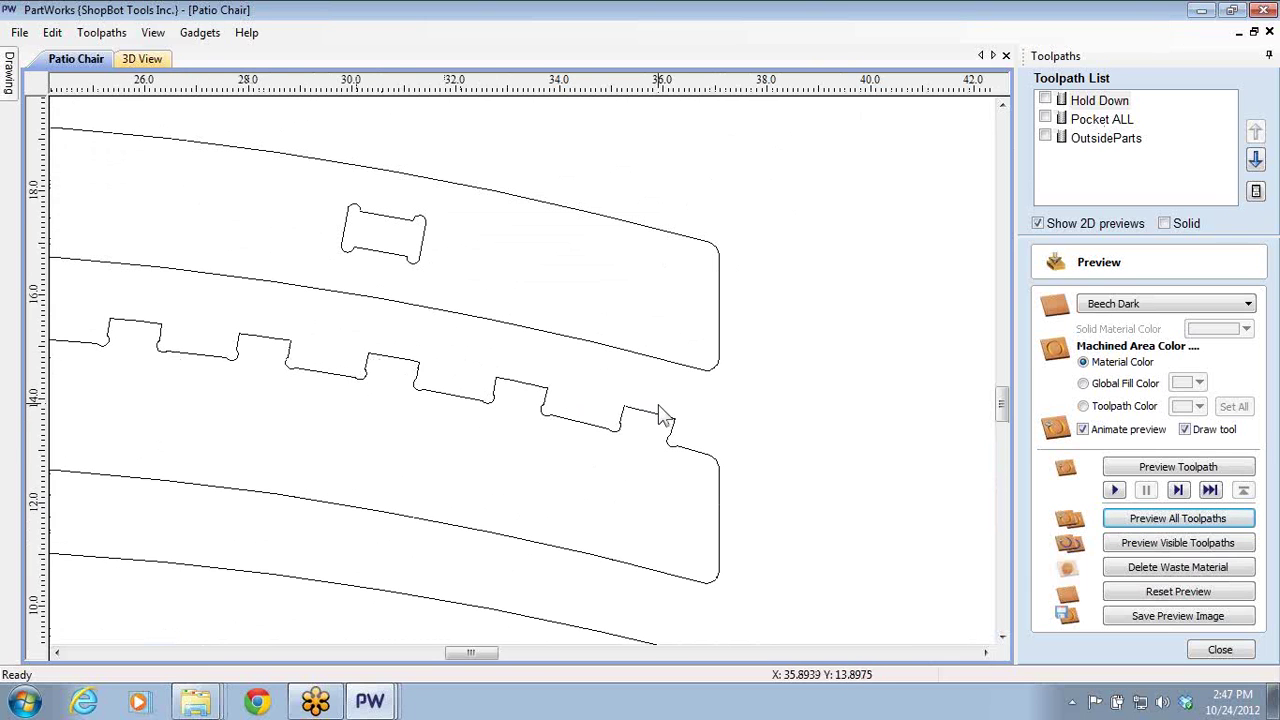
pyautogui.moveTo(709, 131); pyautogui.dragTo(700, 417, button='middle')
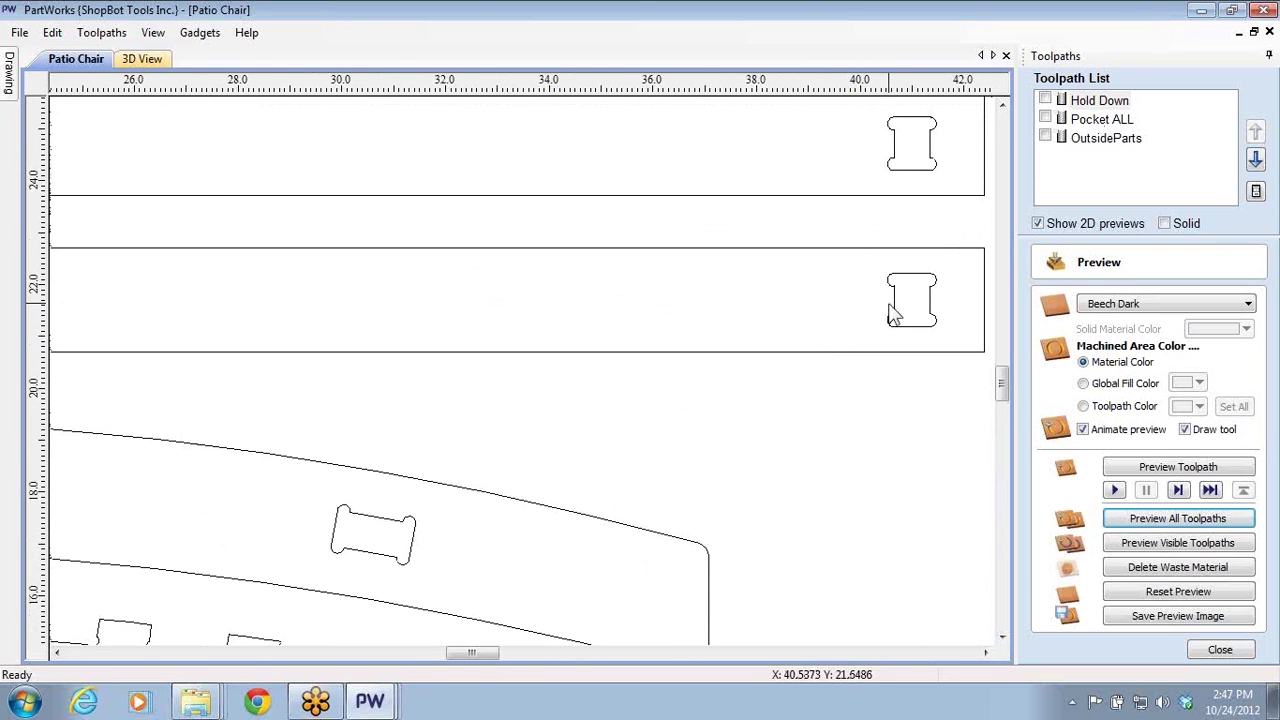
pyautogui.scroll(-1, 893, 313)
# - Minimize Patio Chair and go back up to the TJ Projects folder in Explorer
pyautogui.click(1203, 11)
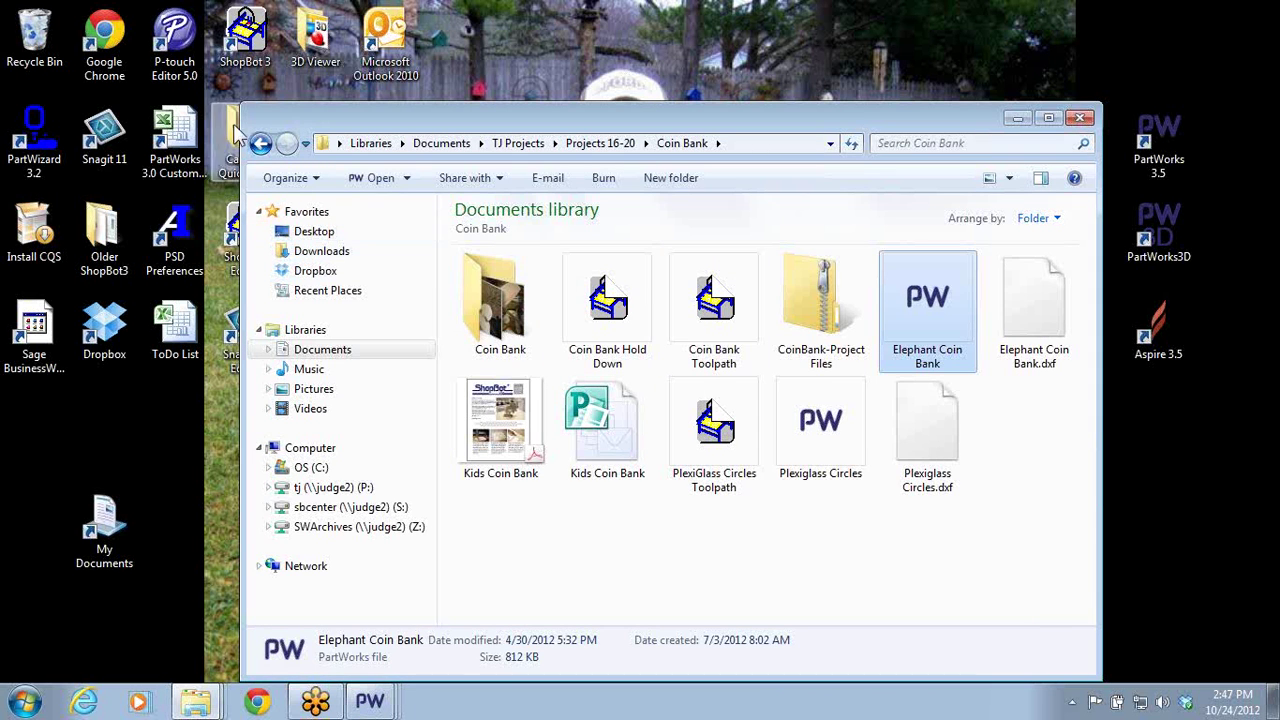
pyautogui.click(260, 144)
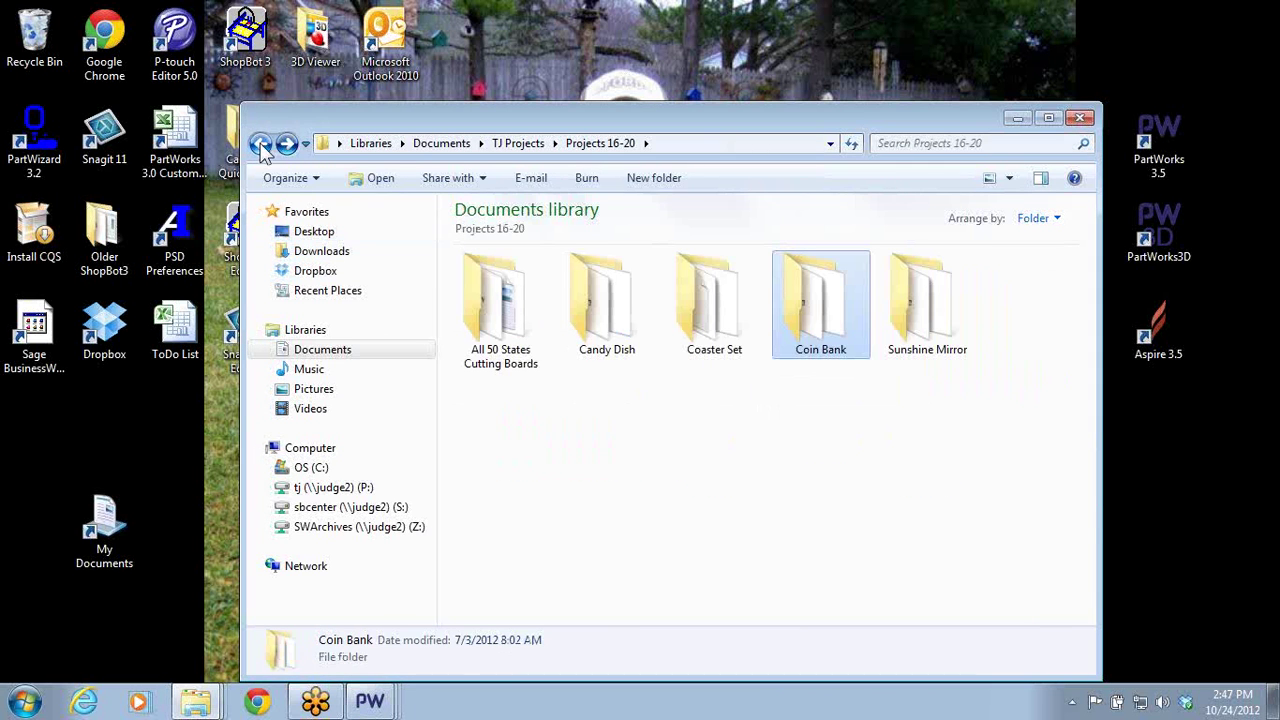
pyautogui.click(260, 144)
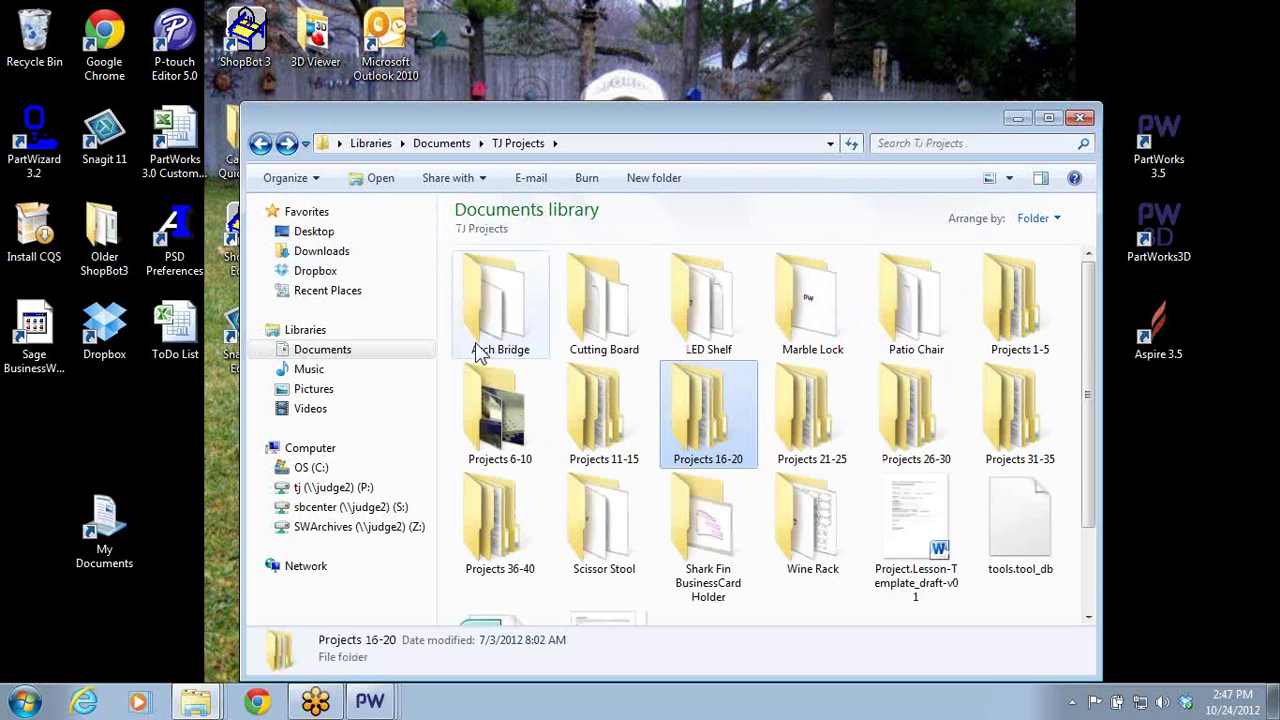
pyautogui.scroll(-1, 480, 352)
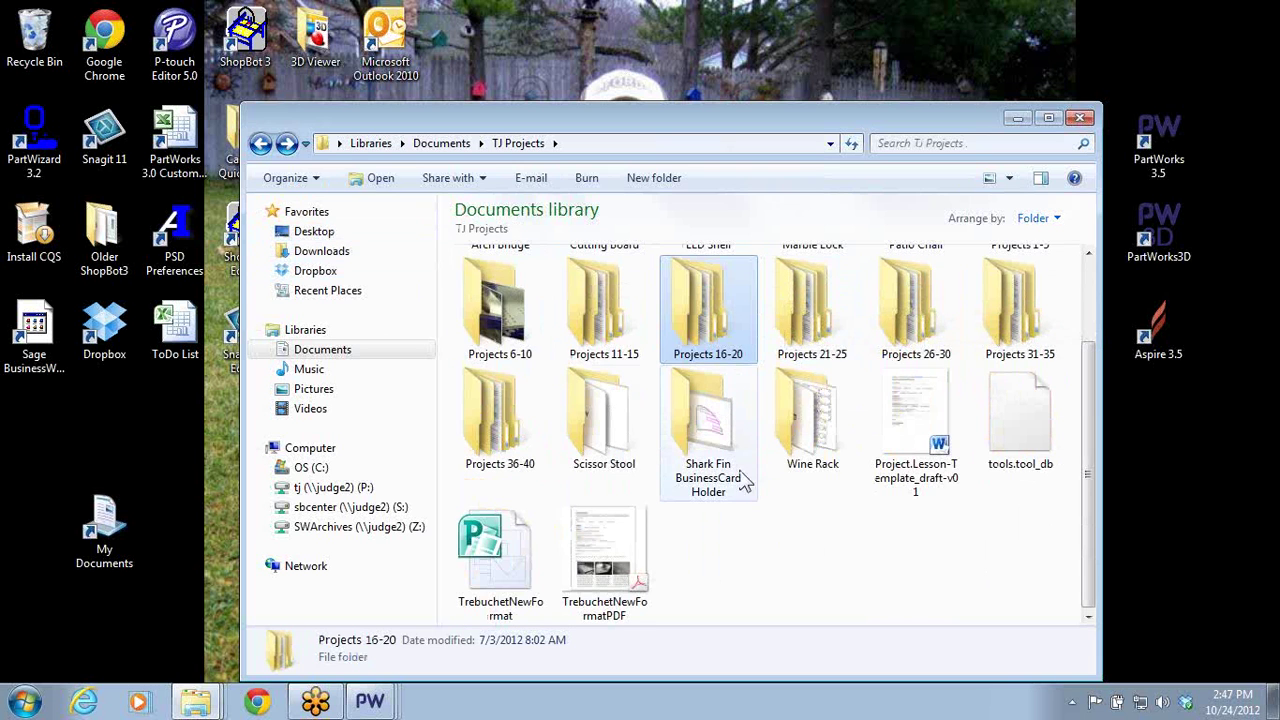
pyautogui.scroll(1, 700, 474)
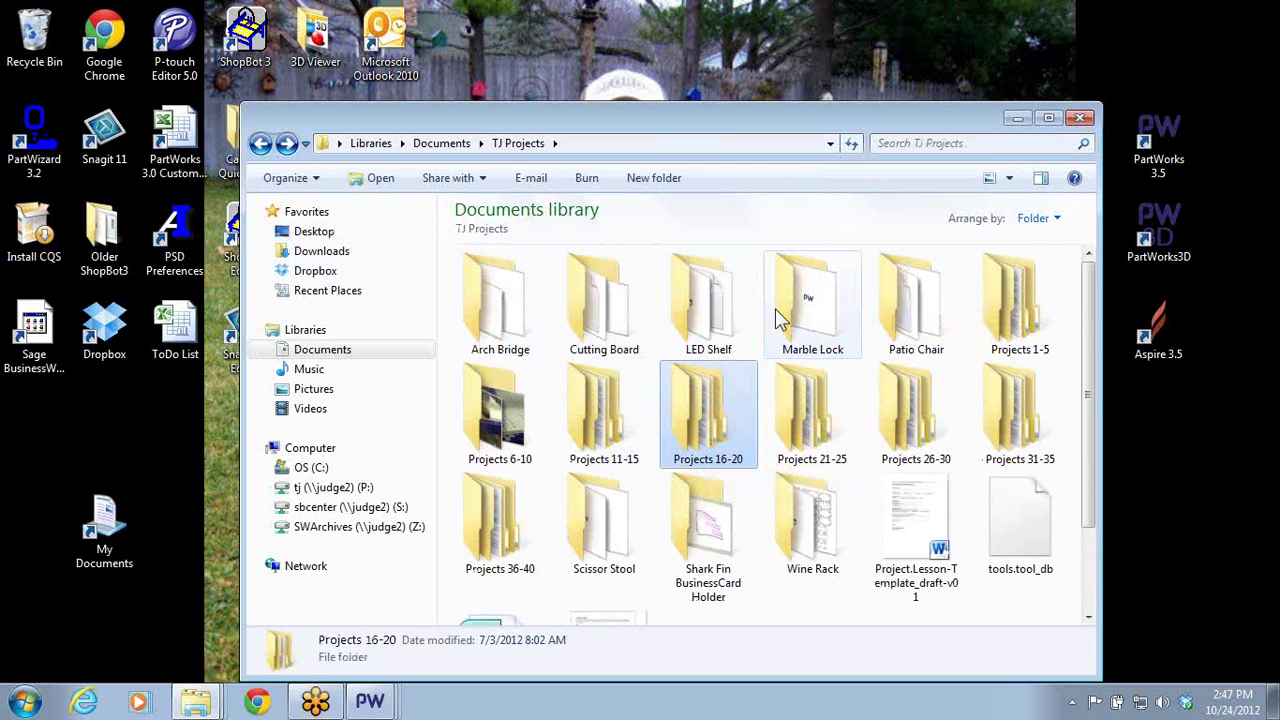
# - Open the Patio Chair photos folder and view DSCN0975 in Photo Viewer
pyautogui.doubleClick(912, 300)
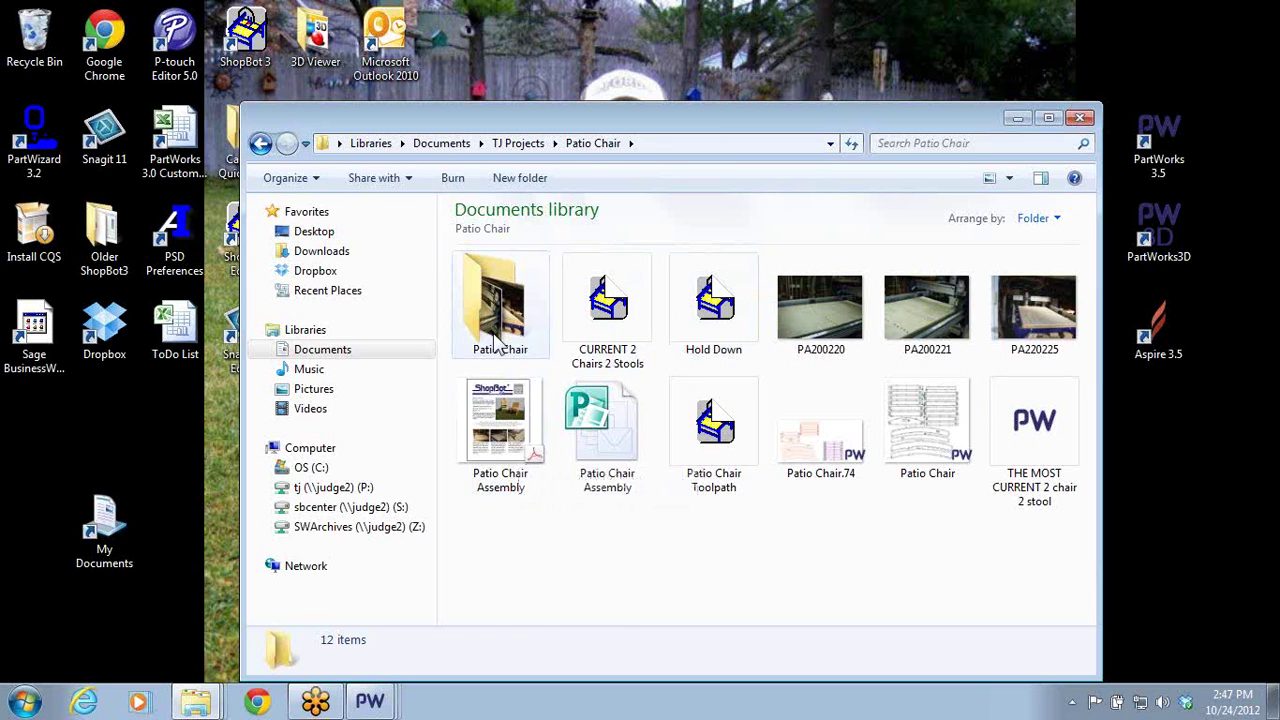
pyautogui.click(497, 341)
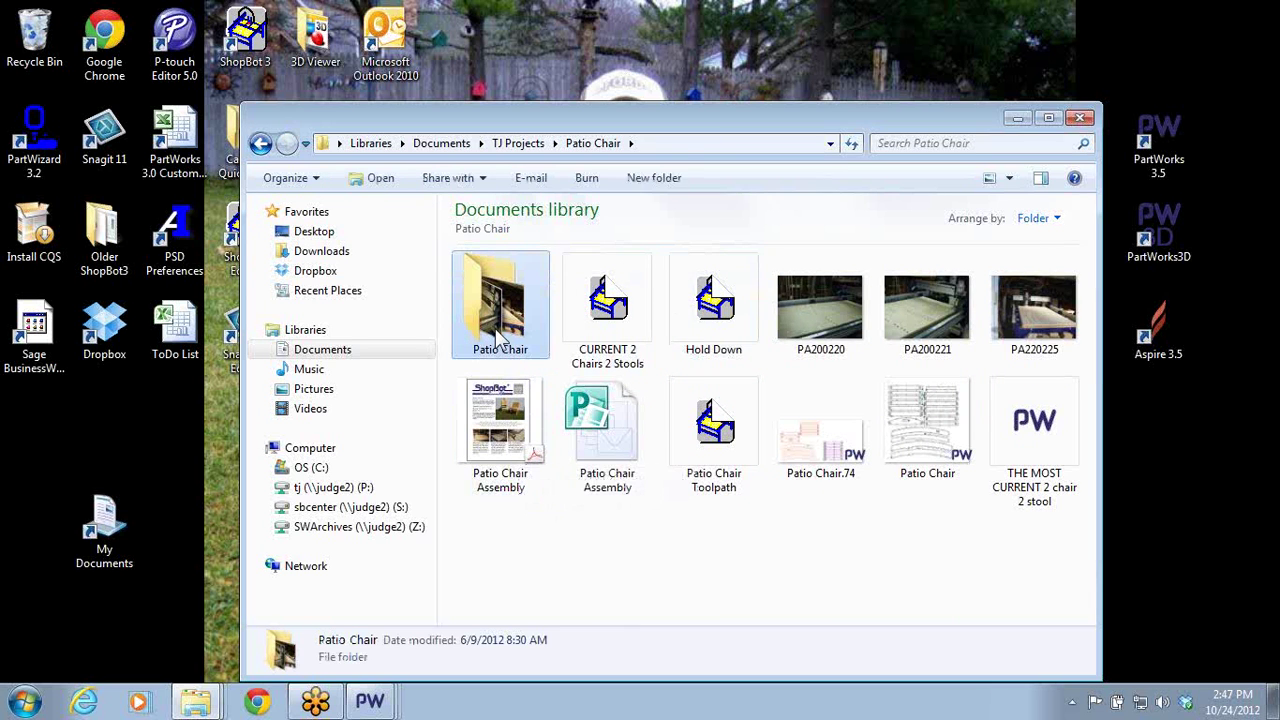
pyautogui.doubleClick(497, 341)
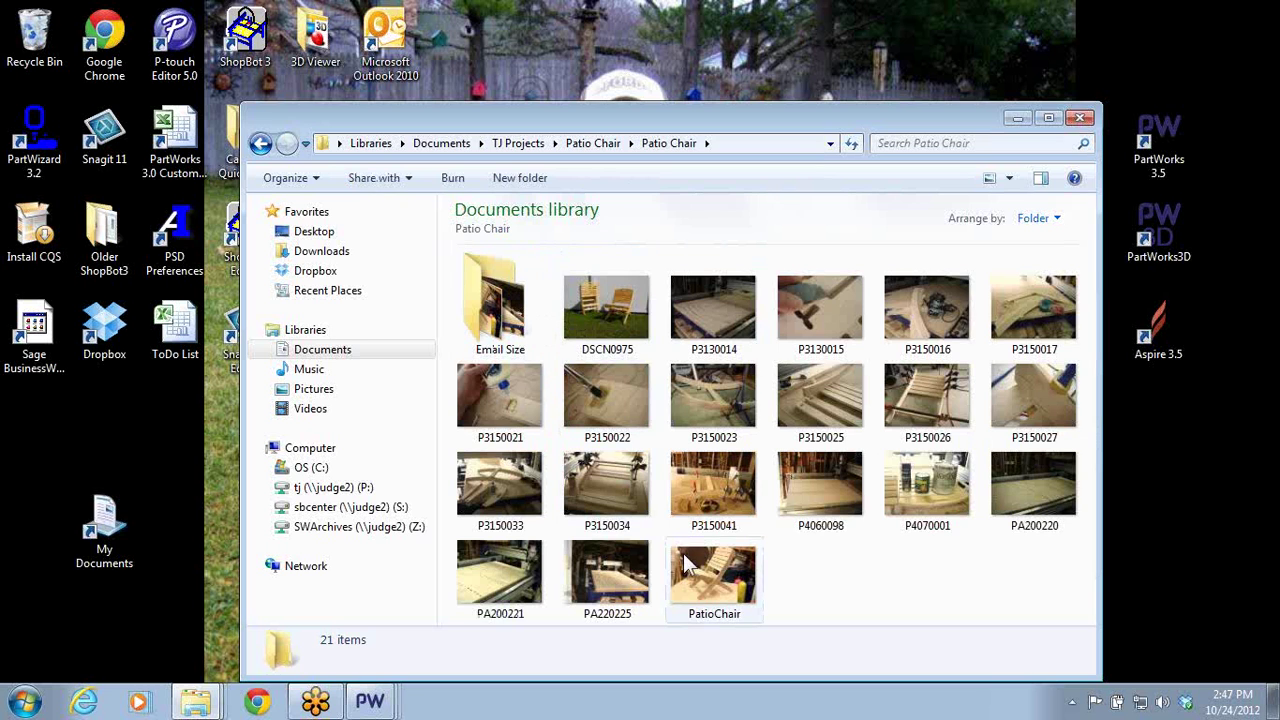
pyautogui.doubleClick(598, 322)
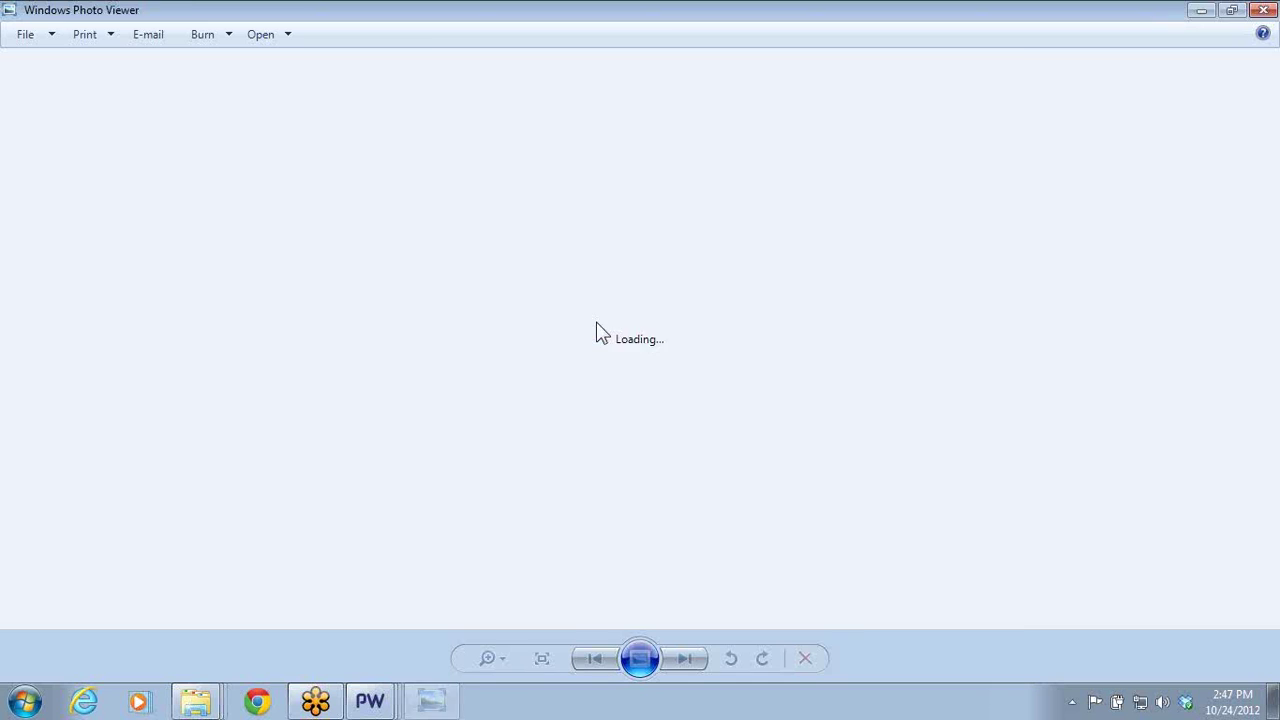
# - Zoom into photo DSCN0975 and pan across the chair slats
pyautogui.scroll(4, 780, 295)
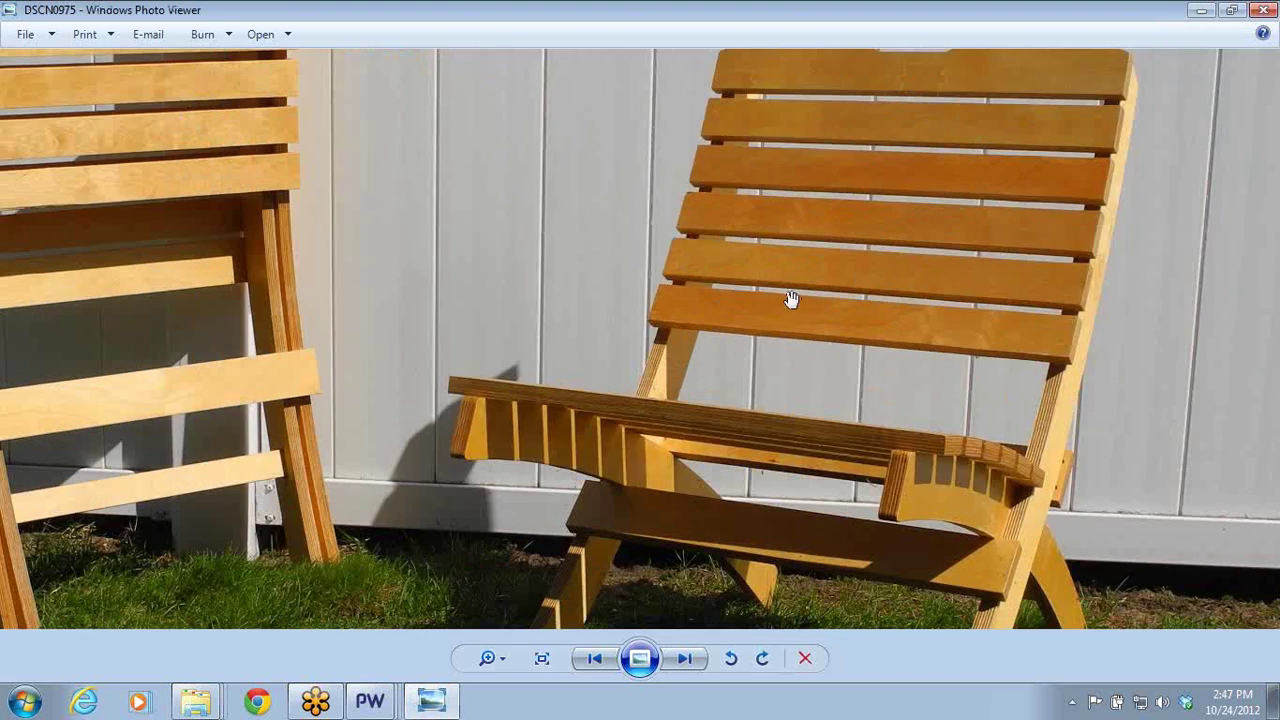
pyautogui.scroll(2, 1077, 337)
pyautogui.scroll(2, 995, 388)
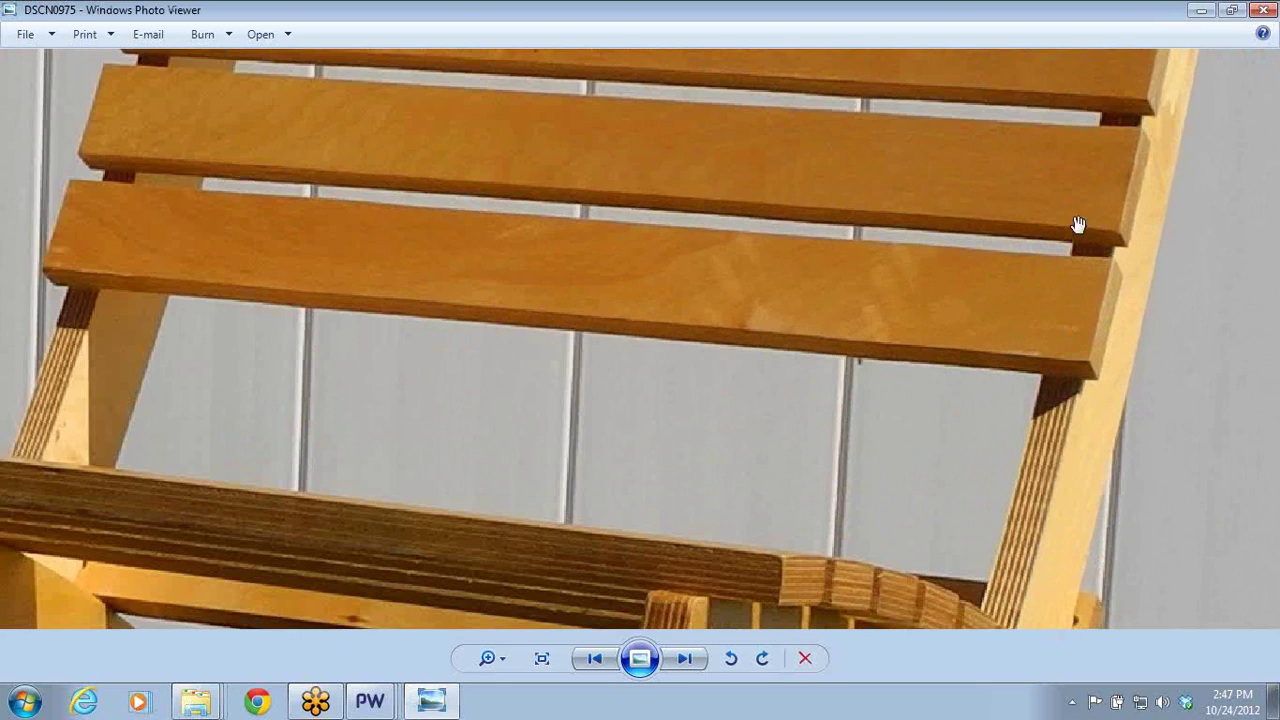
pyautogui.moveTo(1086, 217); pyautogui.dragTo(951, 506)
pyautogui.scroll(1, 978, 232)
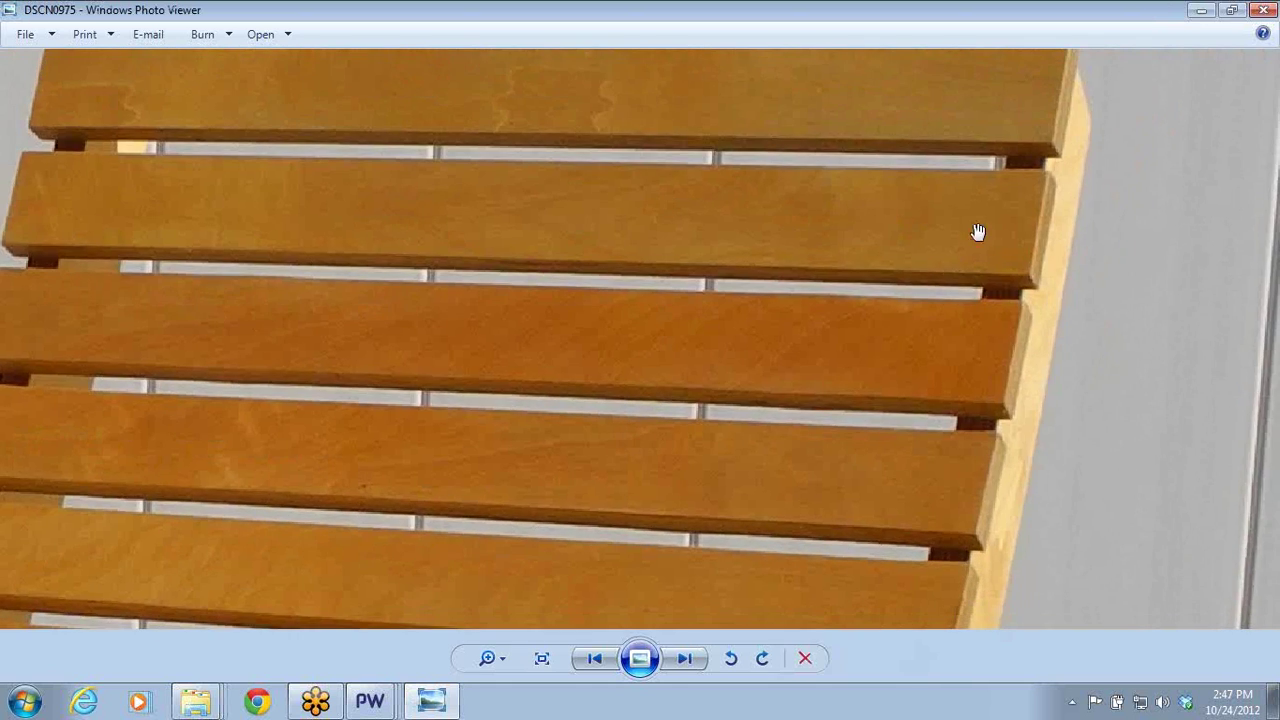
pyautogui.moveTo(978, 232); pyautogui.dragTo(946, 352)
pyautogui.rightClick(946, 352)
pyautogui.moveTo(754, 450); pyautogui.dragTo(811, 418, button='right')
pyautogui.moveTo(643, 529); pyautogui.dragTo(755, 120, button='right')
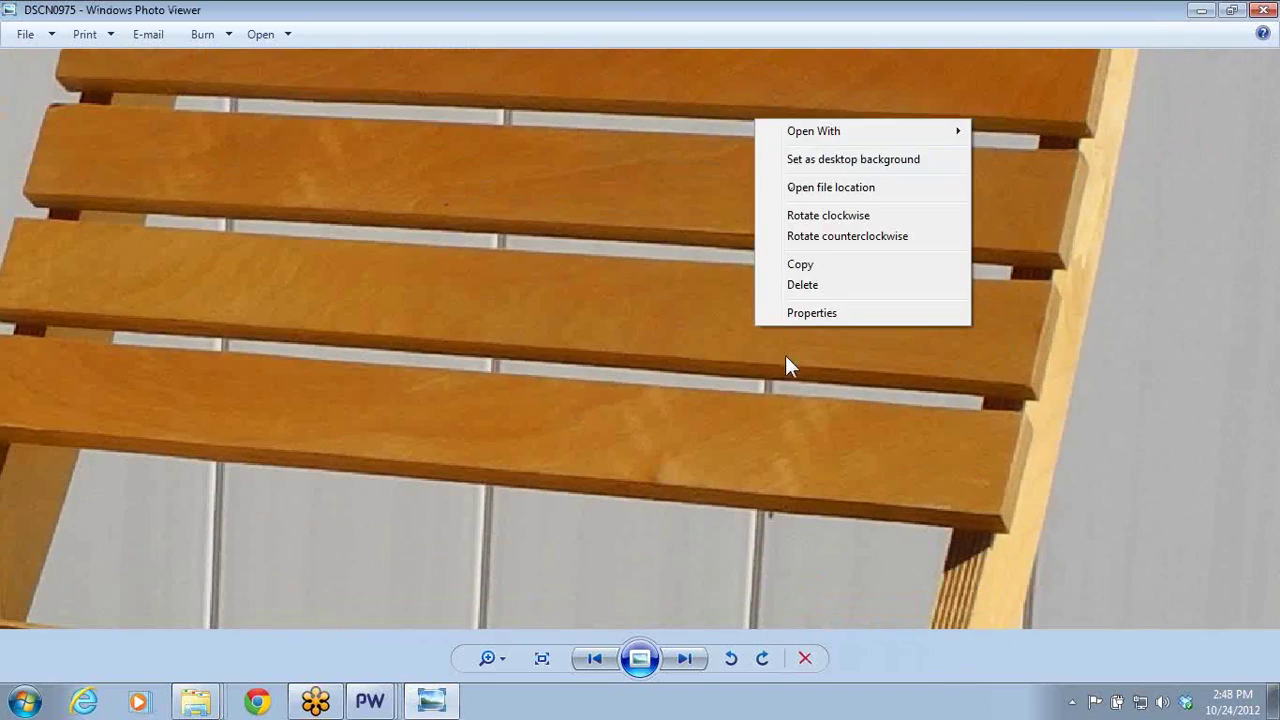
pyautogui.click(706, 463)
# - Zoom out, pan, then zoom back in on the armrest's slotted end joint
pyautogui.scroll(-4, 677, 503)
pyautogui.scroll(-2, 543, 459)
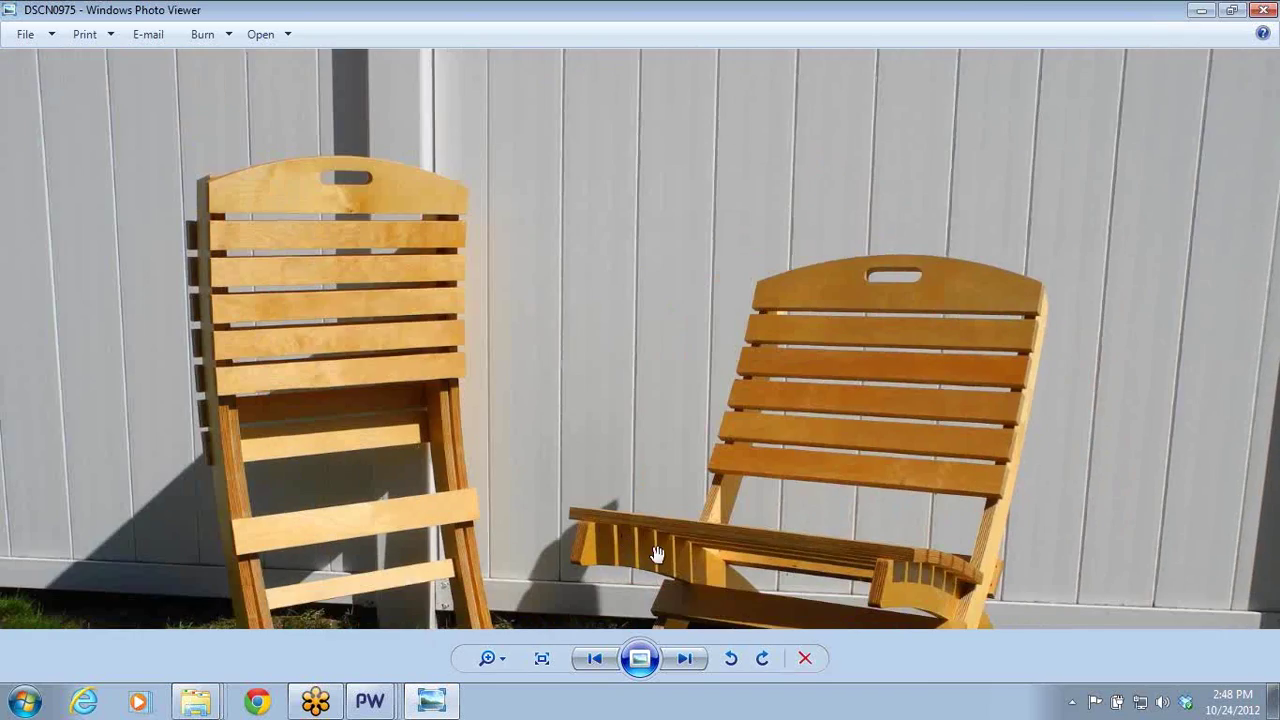
pyautogui.moveTo(655, 552); pyautogui.dragTo(725, 292, button='right')
pyautogui.click(443, 321)
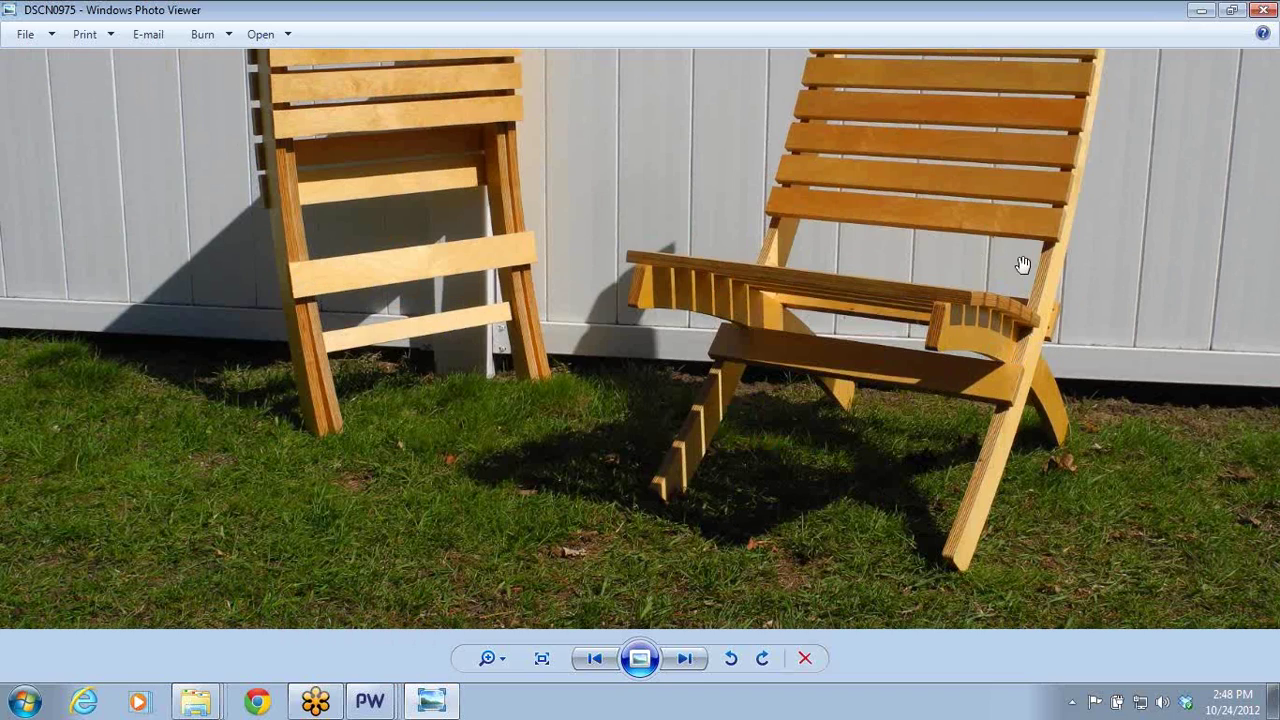
pyautogui.scroll(4, 1020, 266)
pyautogui.scroll(3, 986, 373)
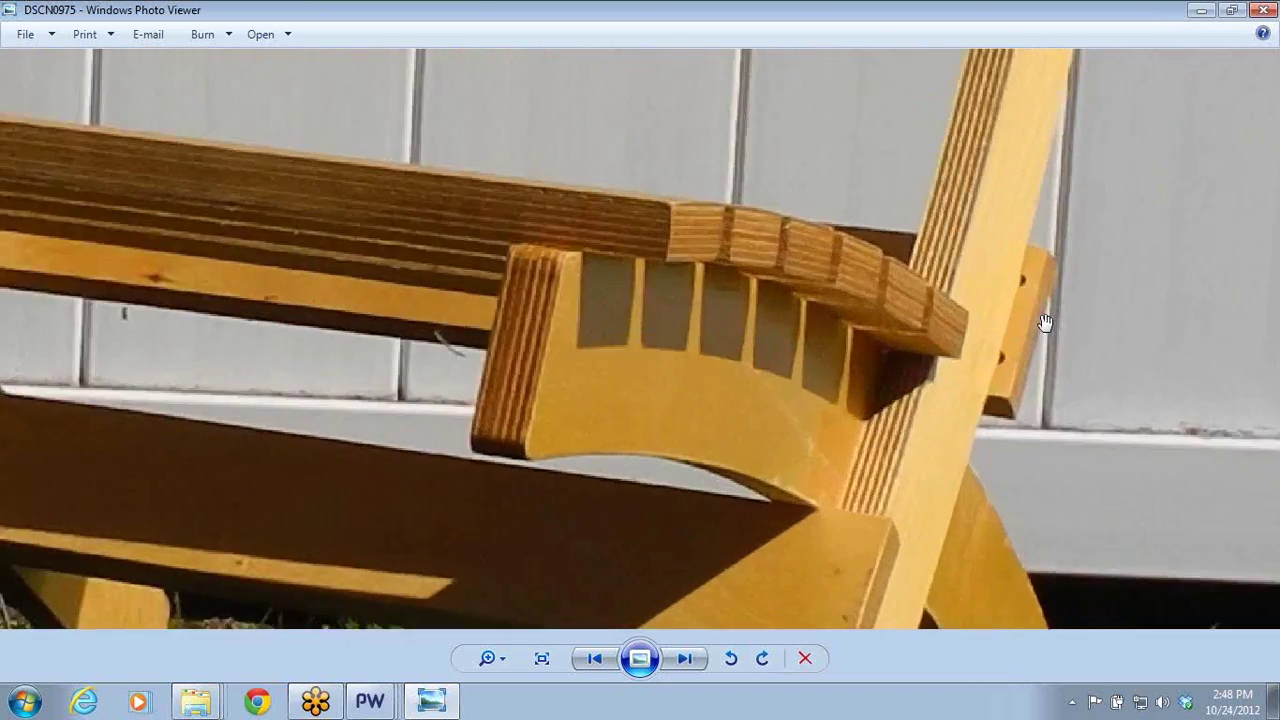
pyautogui.scroll(1, 993, 215)
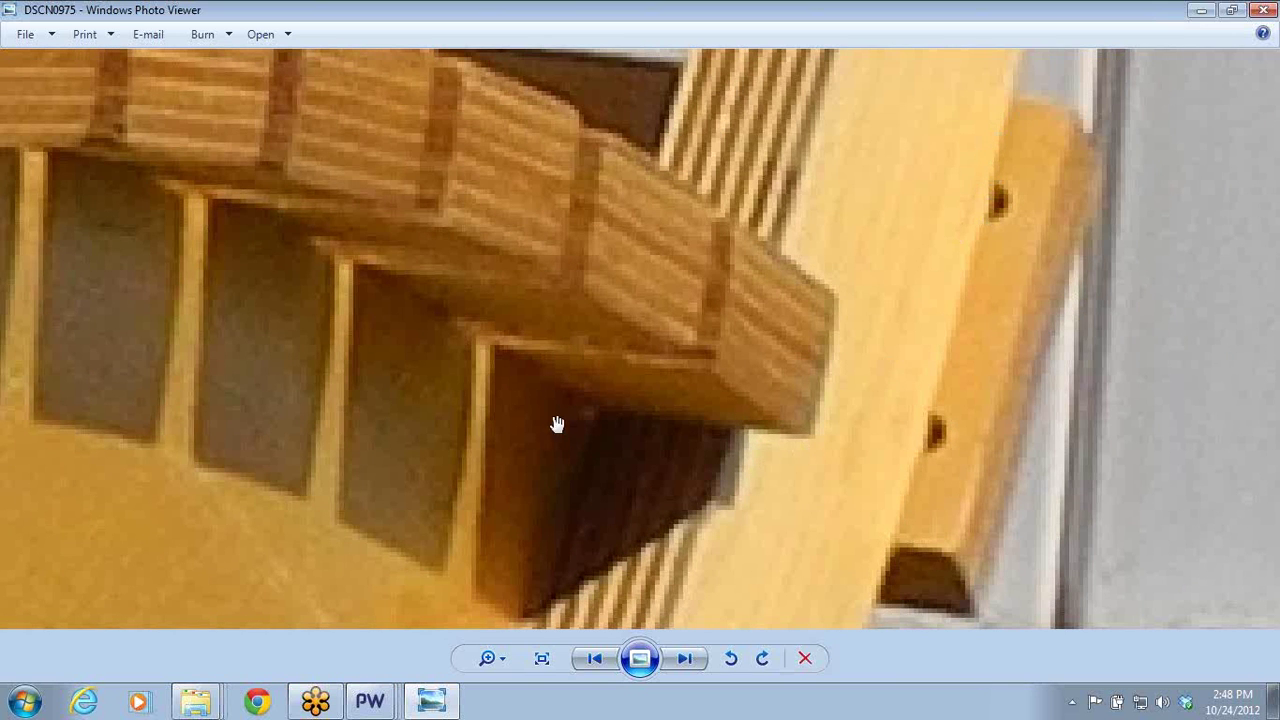
pyautogui.moveTo(380, 706)
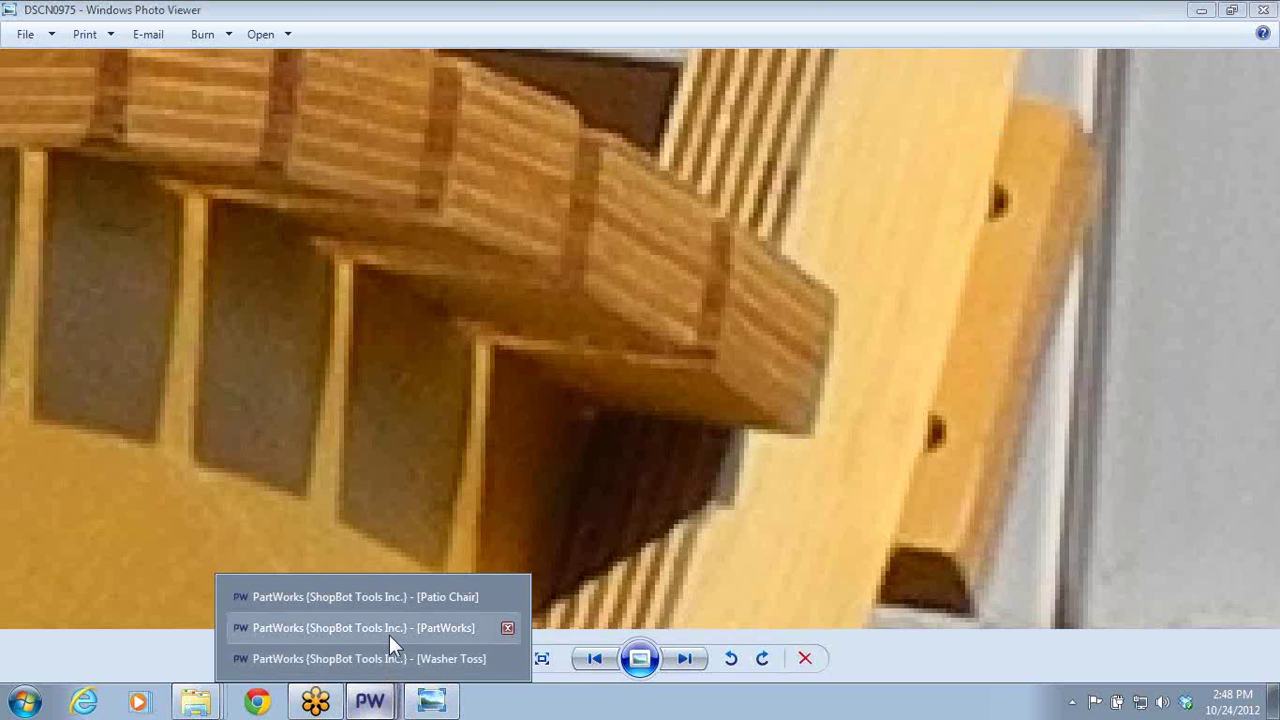
# - Return to the Patio Chair design, zoom onto the I-shaped dog-bone slot, and close the toolpath preview
pyautogui.click(401, 600)
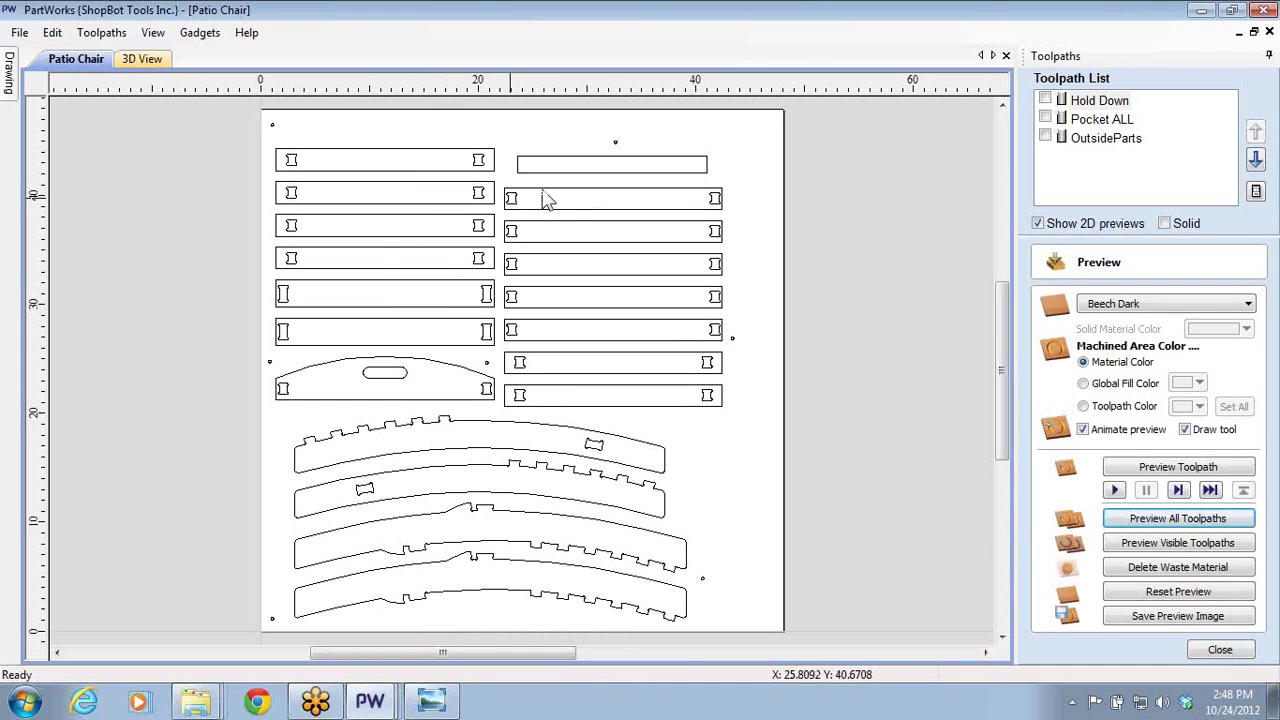
pyautogui.click(485, 302)
pyautogui.scroll(8, 466, 300)
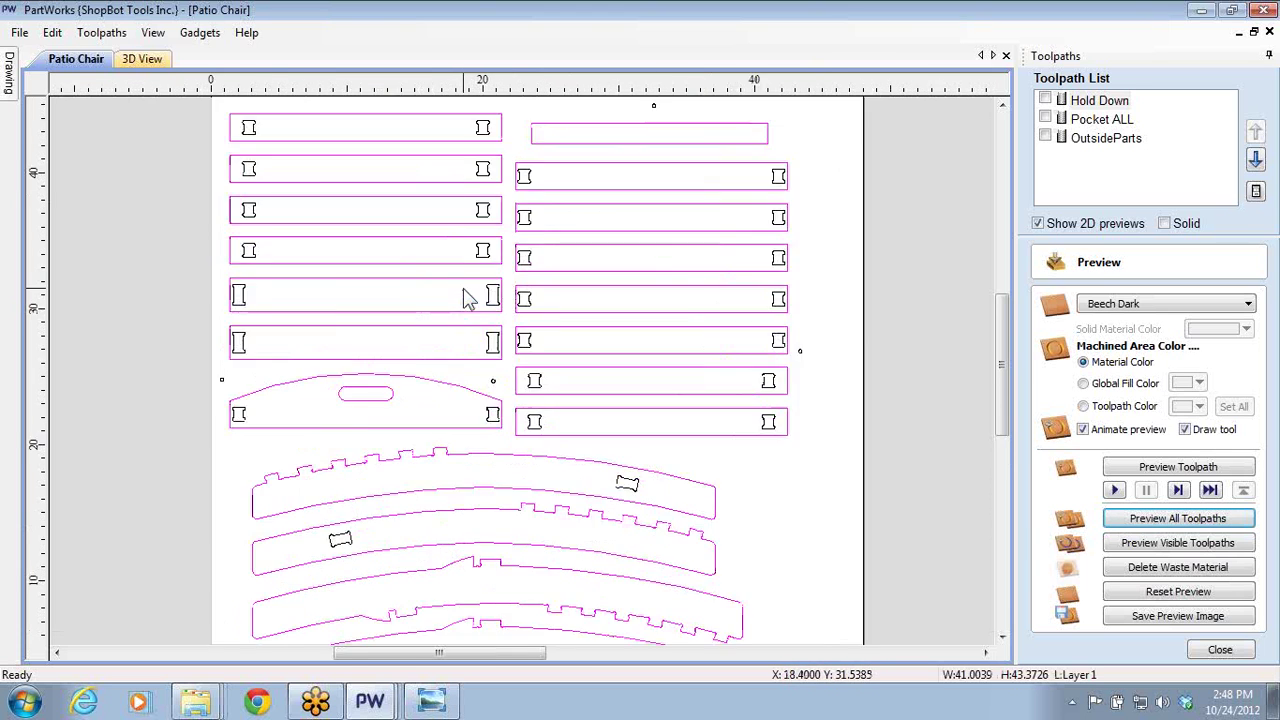
pyautogui.scroll(2, 548, 325)
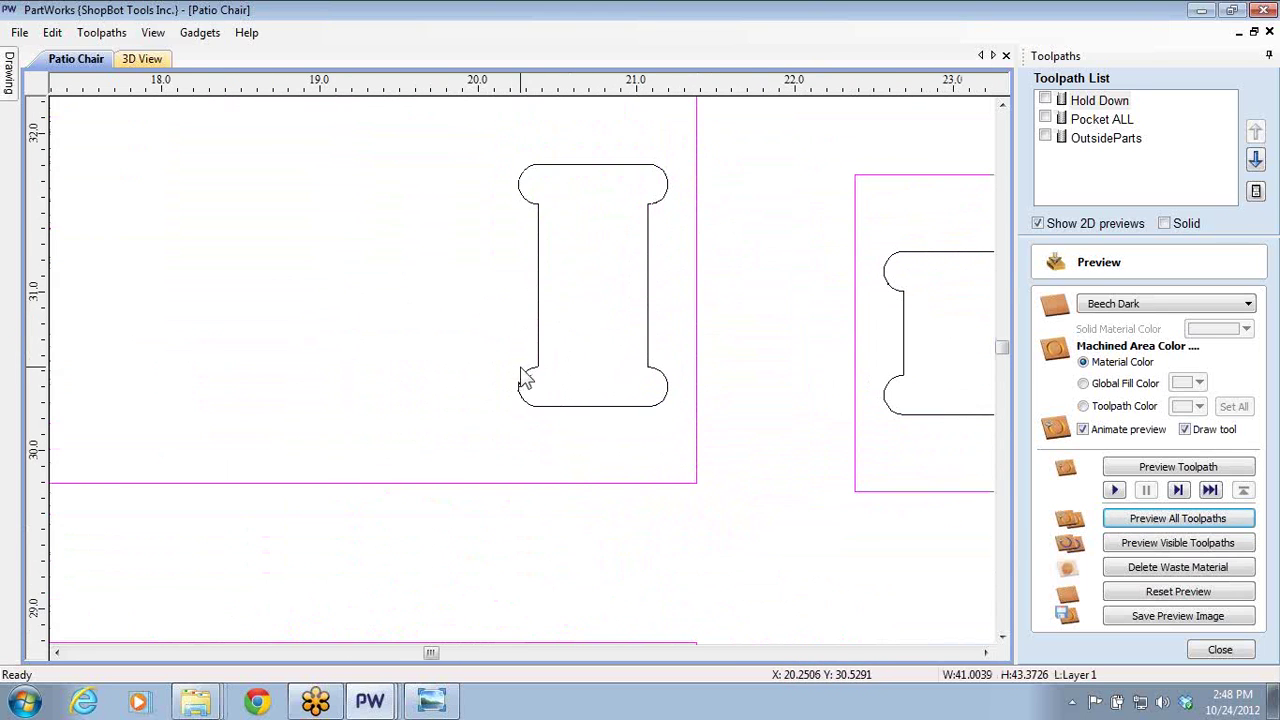
pyautogui.press('Escape')
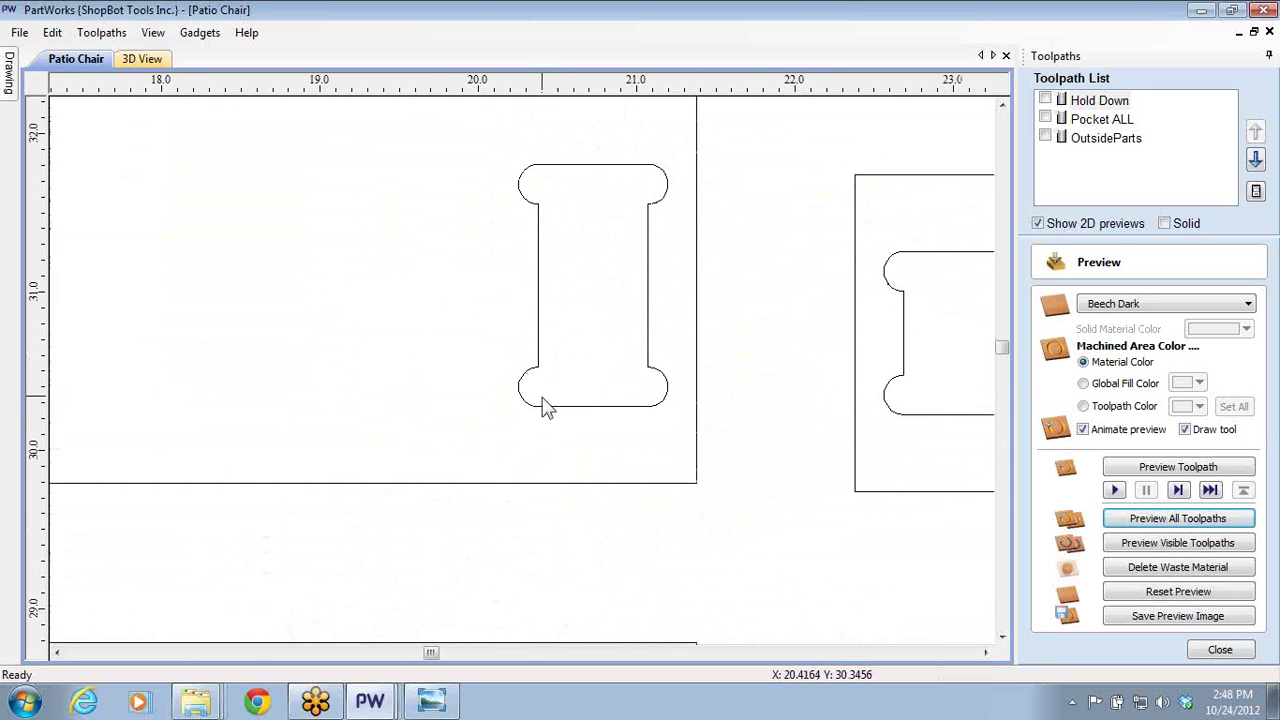
pyautogui.click(568, 412)
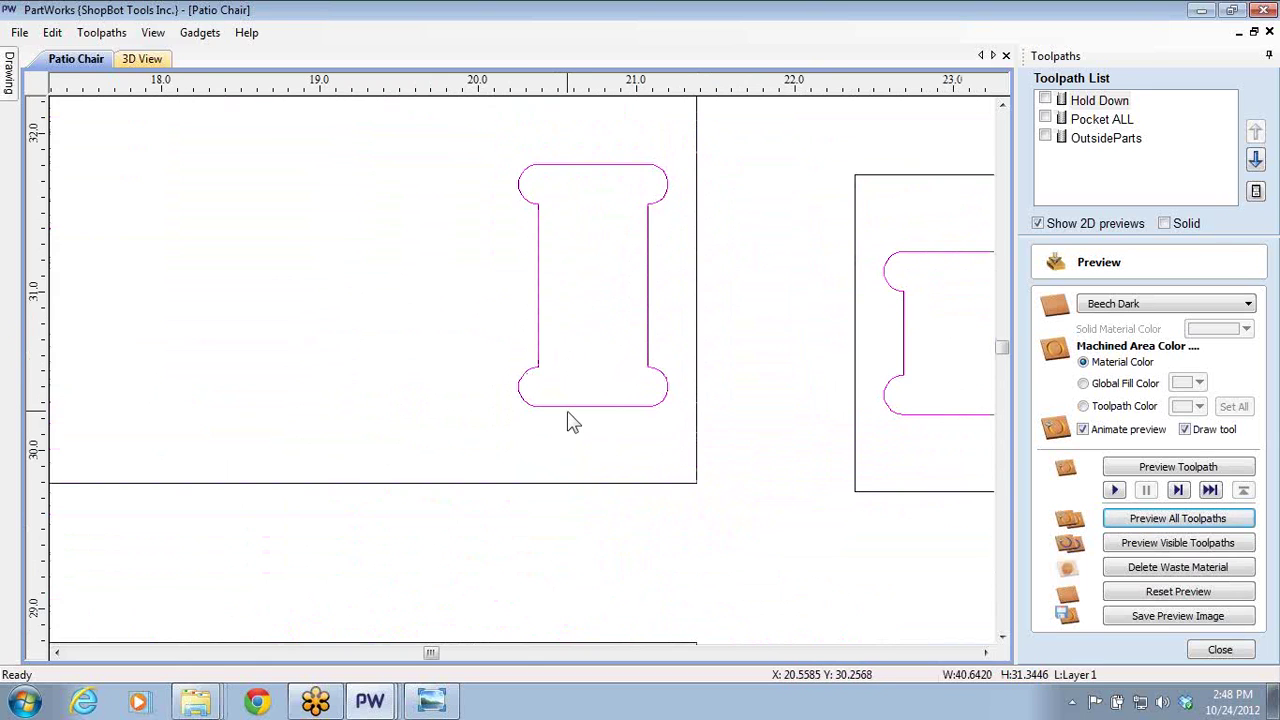
pyautogui.press('Escape')
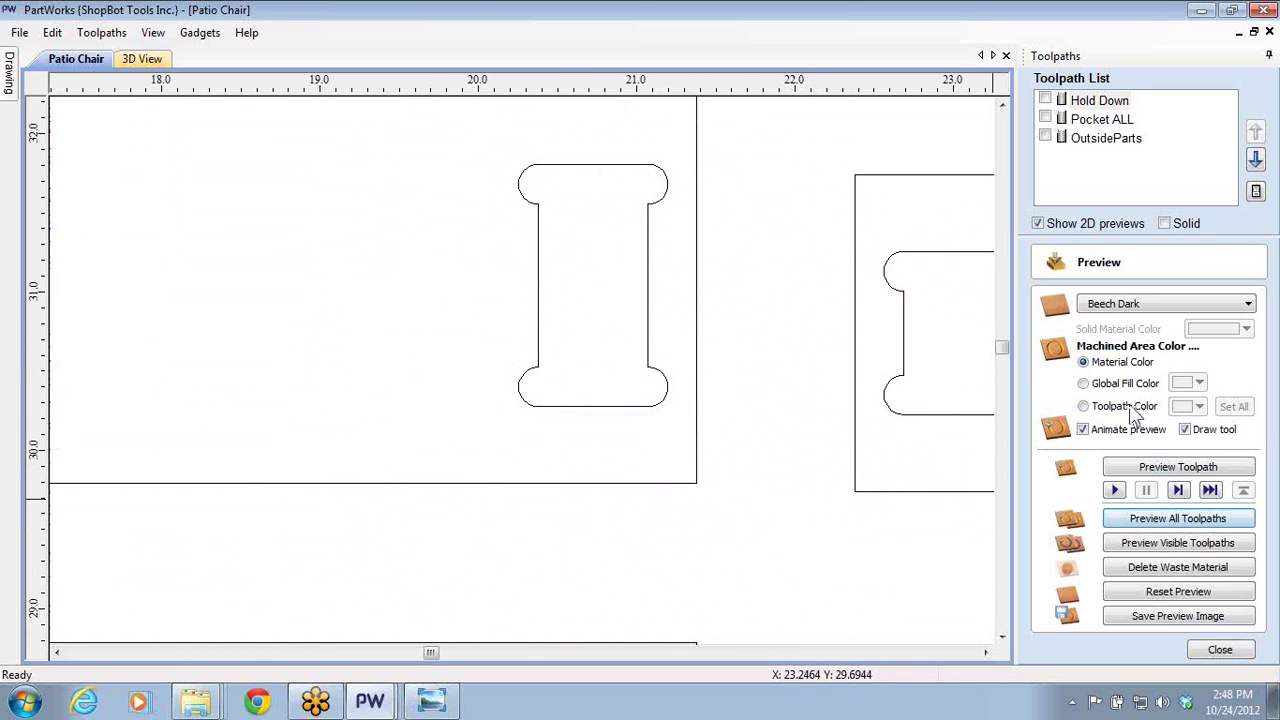
pyautogui.click(1220, 652)
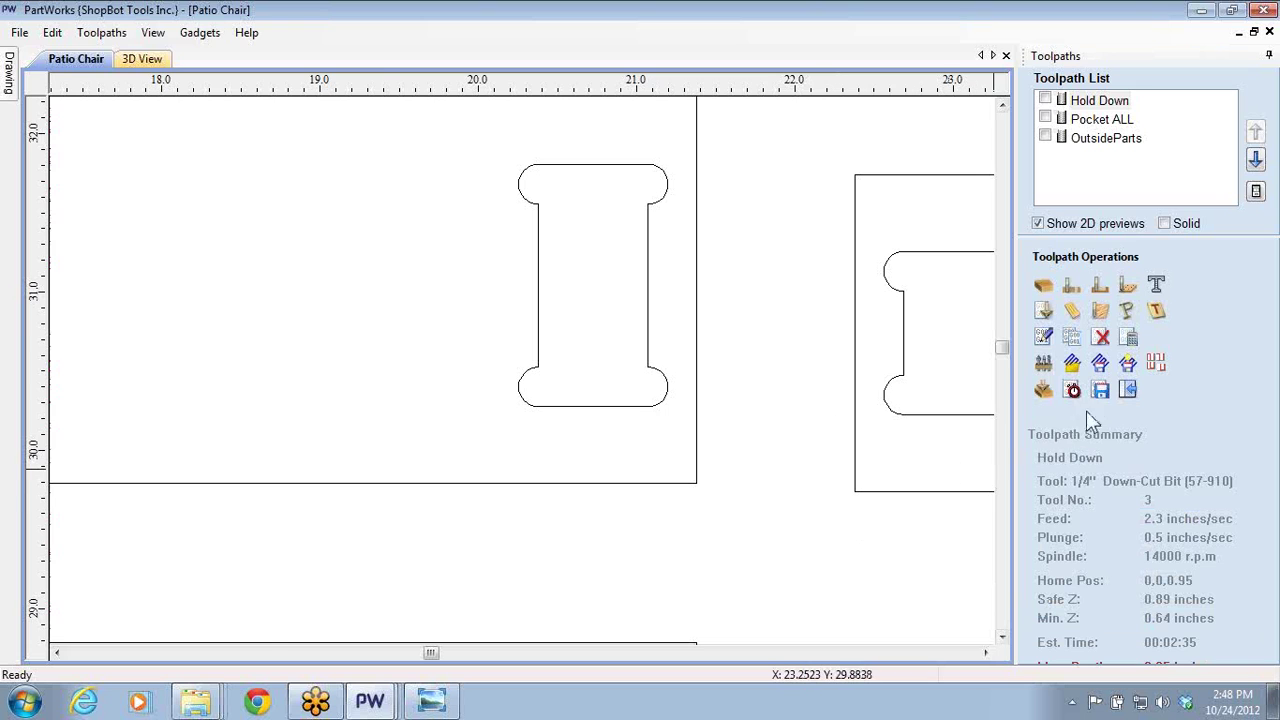
pyautogui.click(817, 390)
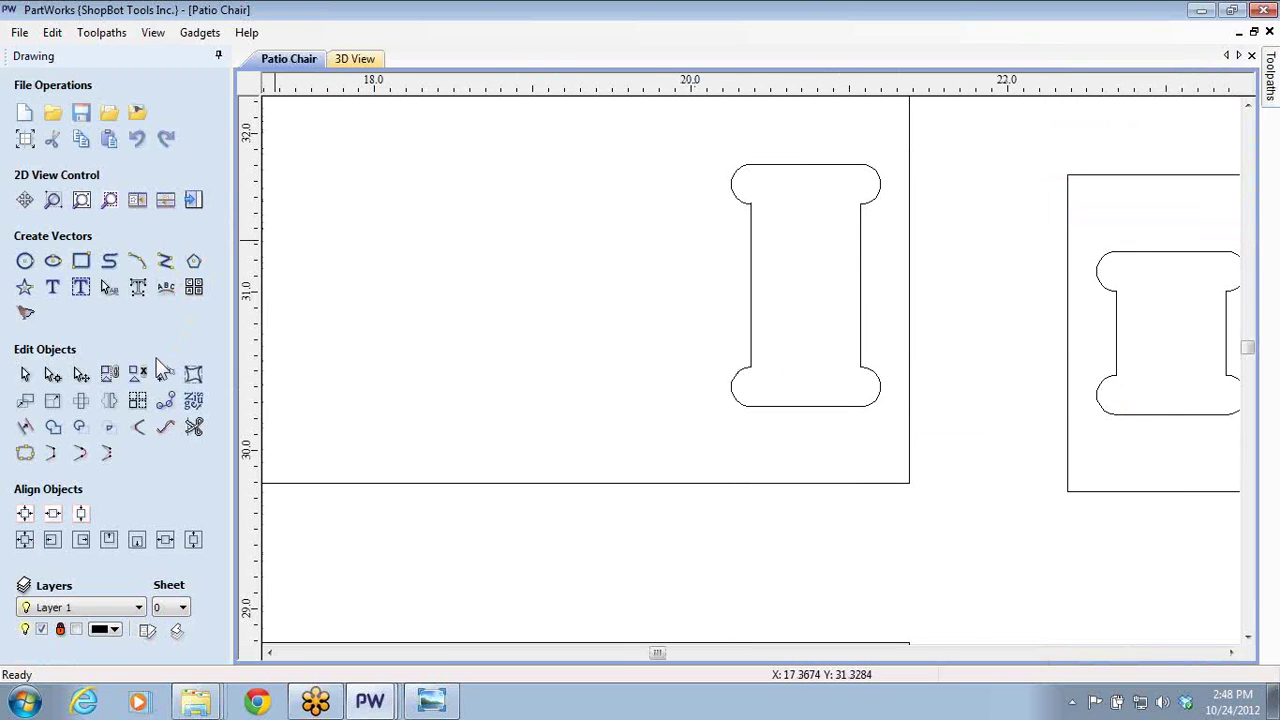
# - Add 0.125-inch T-bone fillets at all four slot corners, removing the old rounded top fillets
pyautogui.click(140, 427)
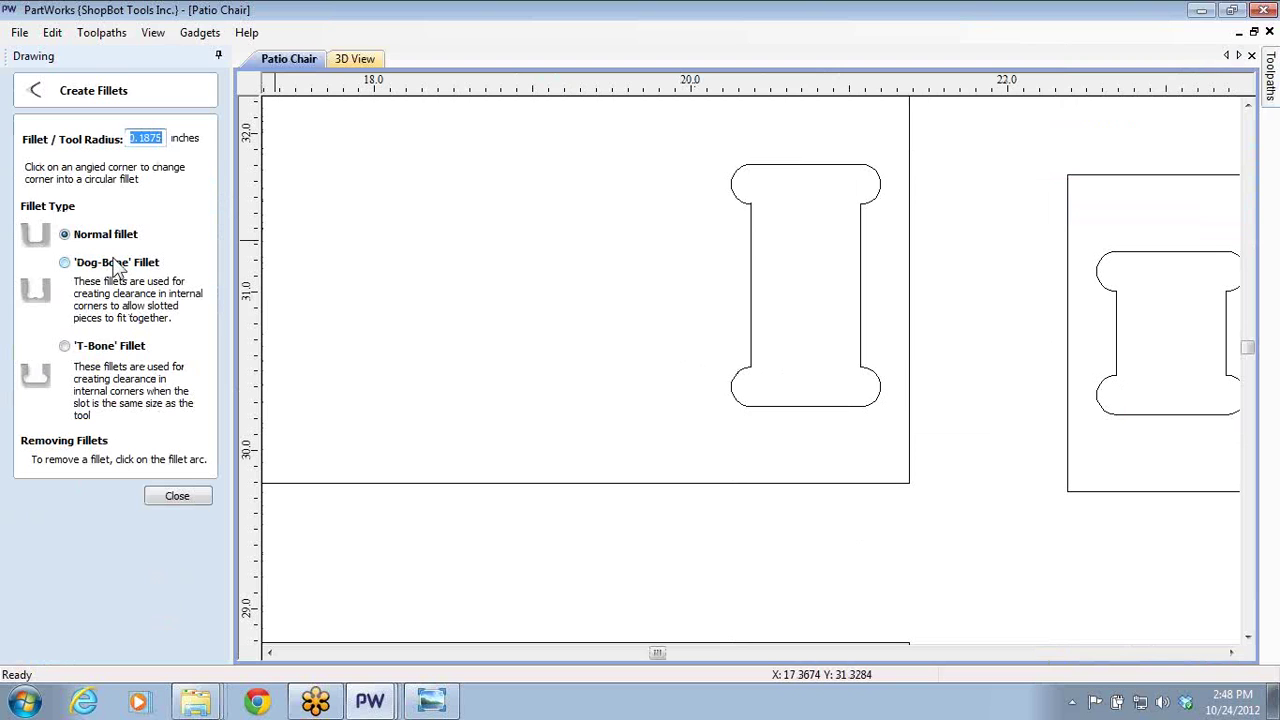
pyautogui.write('.125')
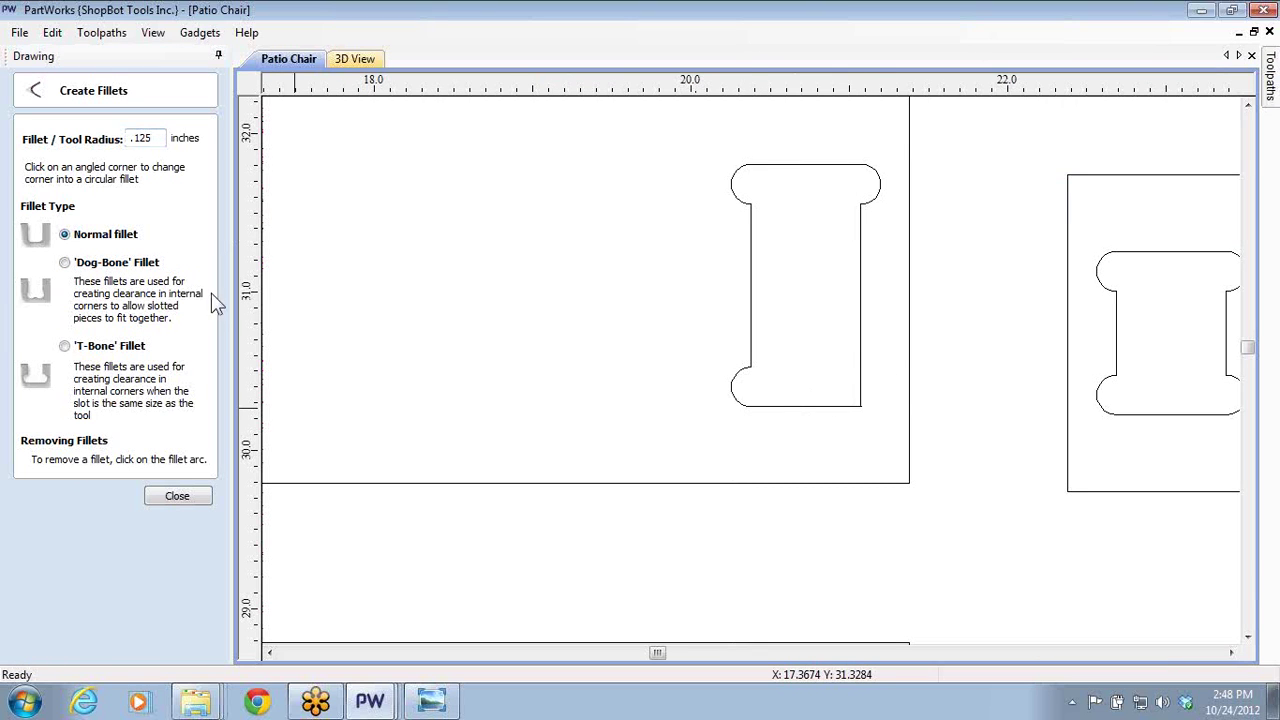
pyautogui.click(65, 346)
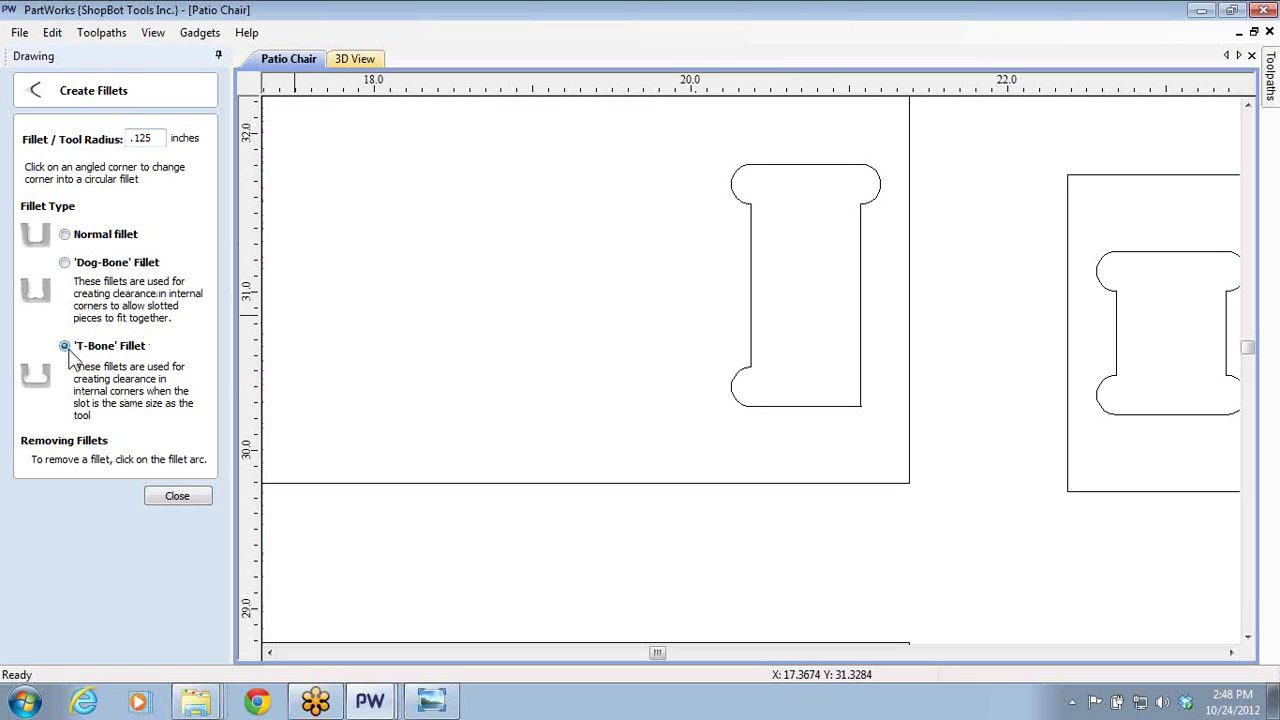
pyautogui.click(752, 402)
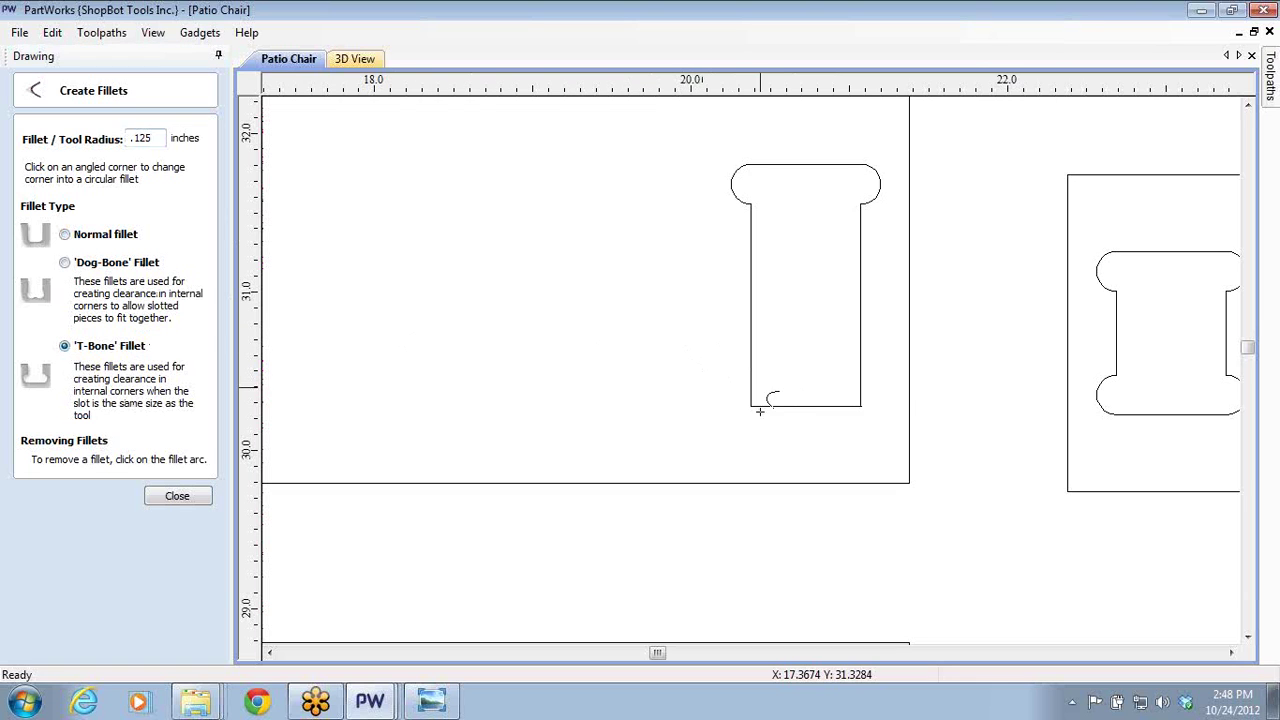
pyautogui.click(842, 408)
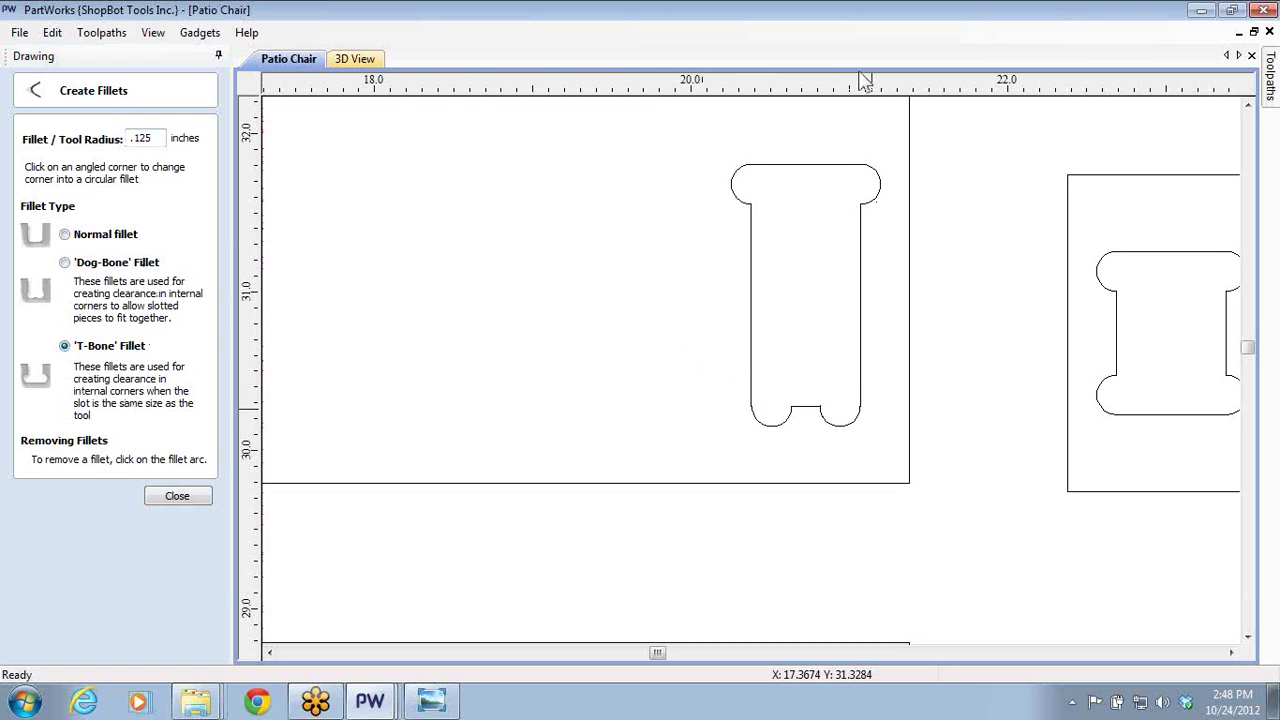
pyautogui.click(880, 183)
pyautogui.click(858, 166)
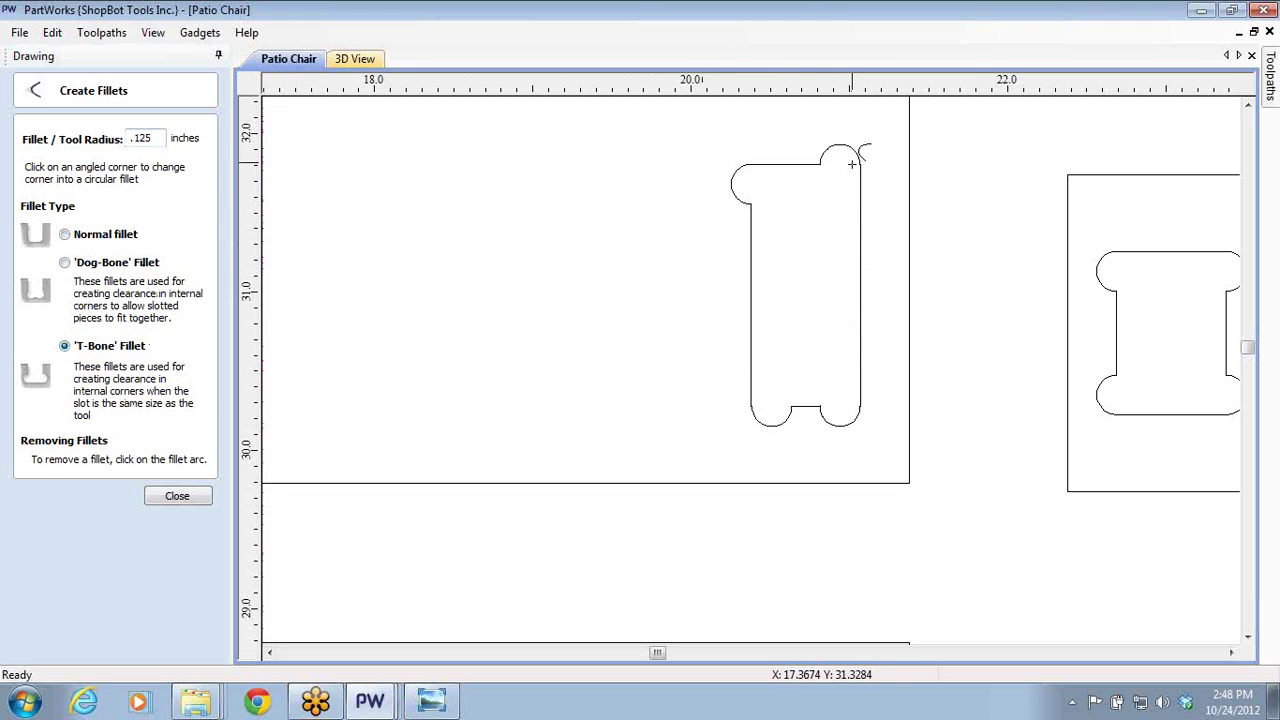
pyautogui.click(748, 168)
pyautogui.click(772, 168)
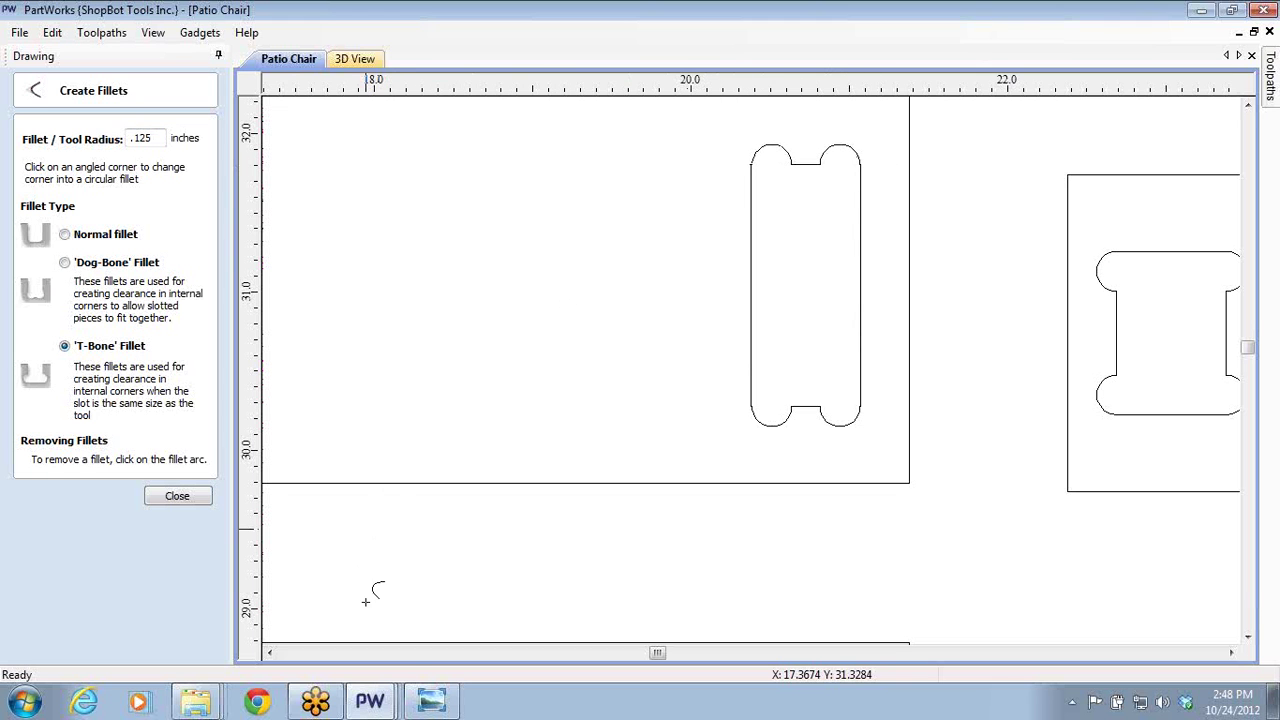
pyautogui.click(431, 700)
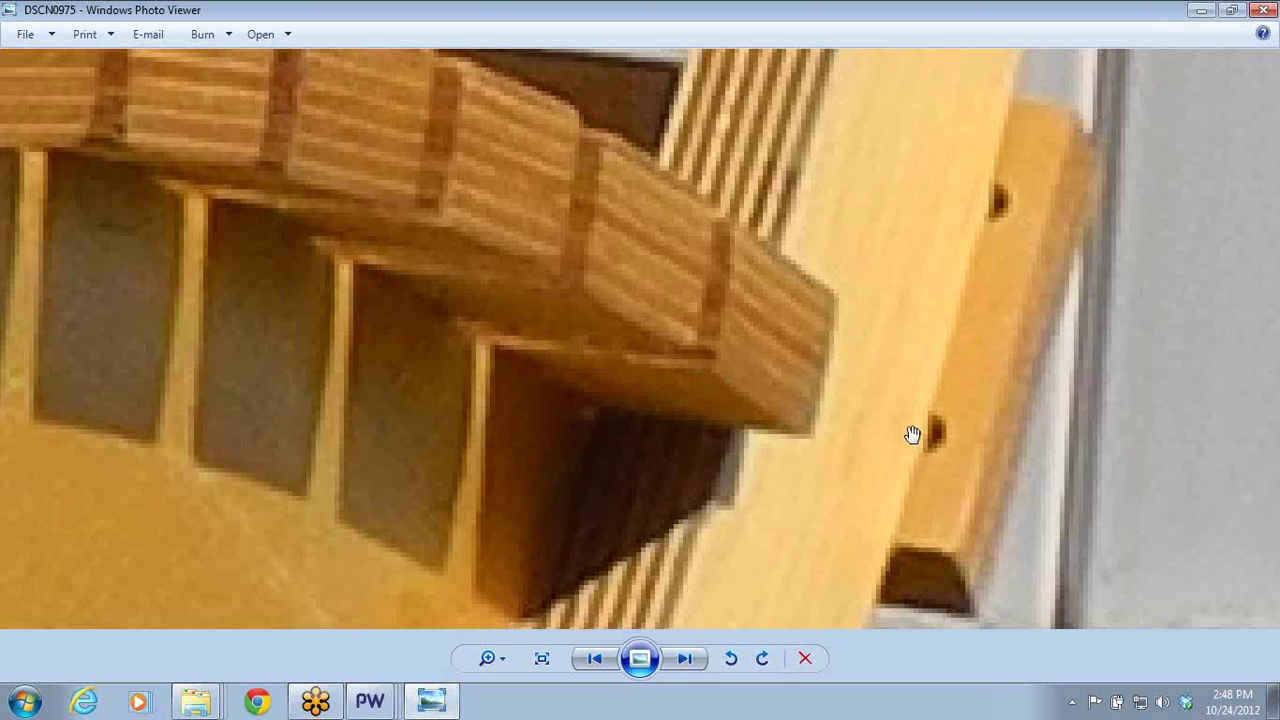
# - Zoom the chair photo back out and close Windows Photo Viewer
pyautogui.scroll(-5, 912, 434)
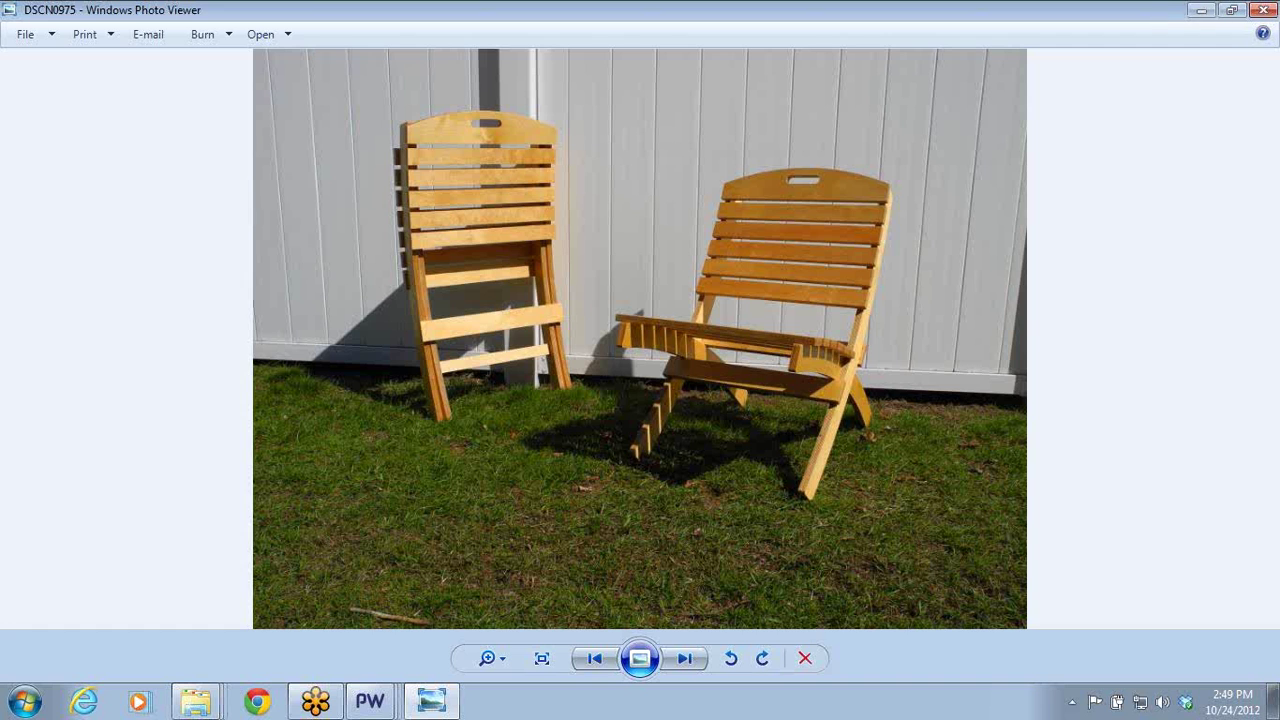
pyautogui.click(1266, 9)
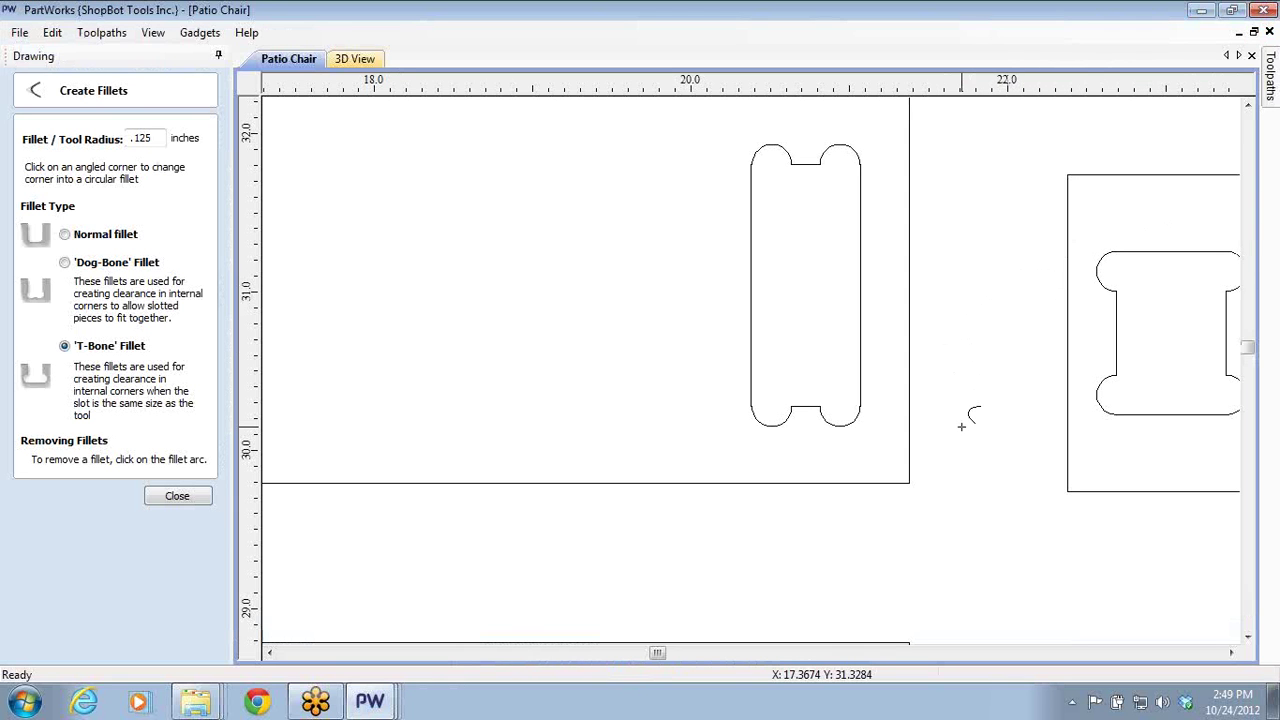
# - Close Patio Chair without saving, close the photos folder, and bring up the line-and-curve drawing
pyautogui.scroll(-3, 974, 397)
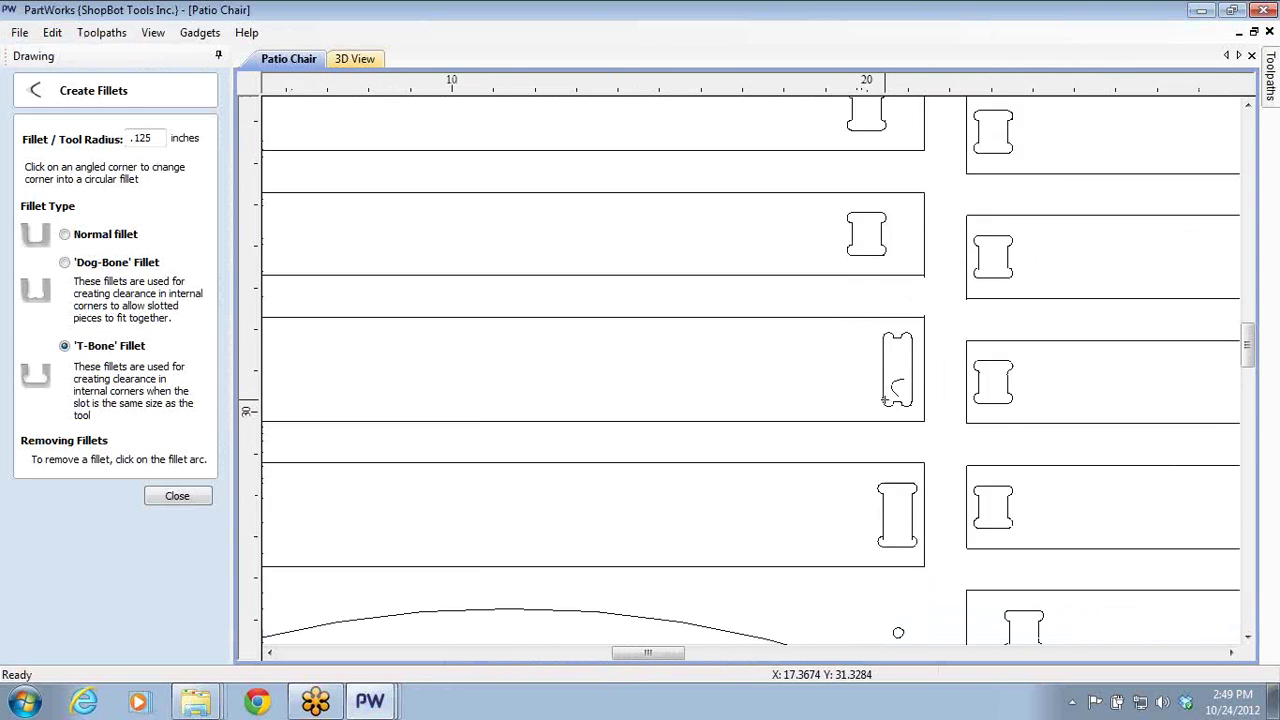
pyautogui.scroll(-4, 884, 398)
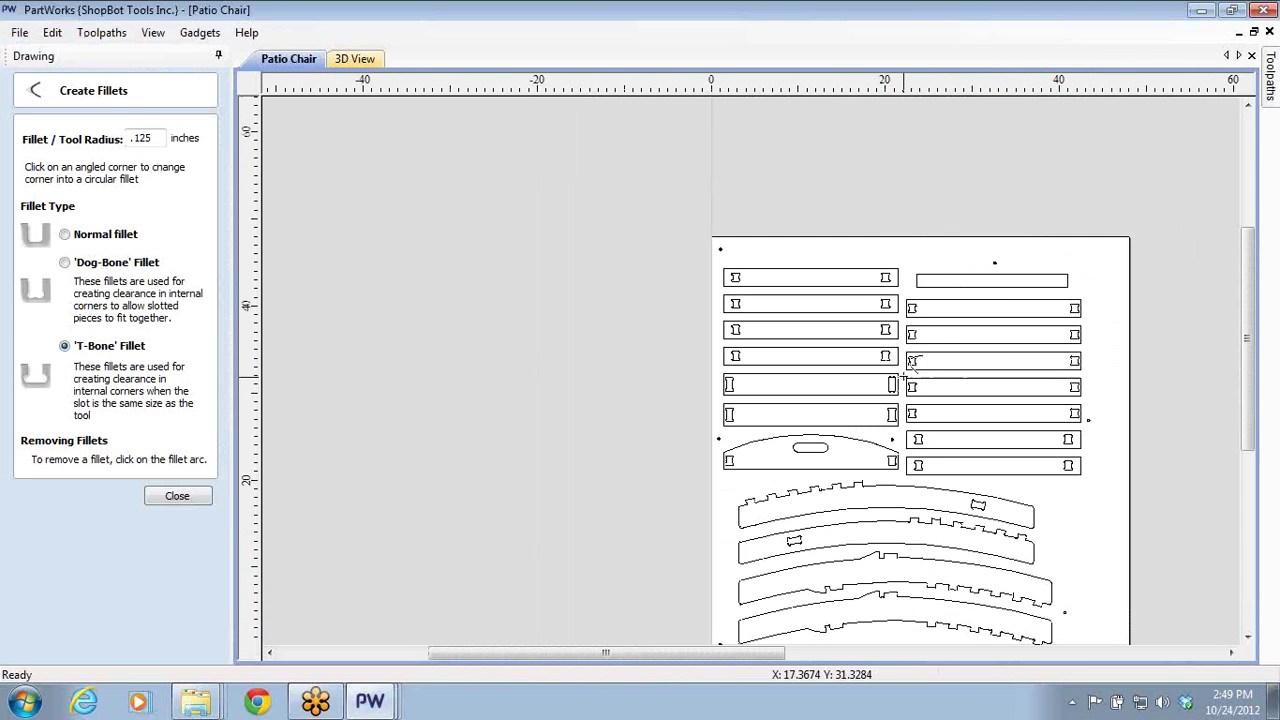
pyautogui.click(1262, 10)
pyautogui.click(653, 401)
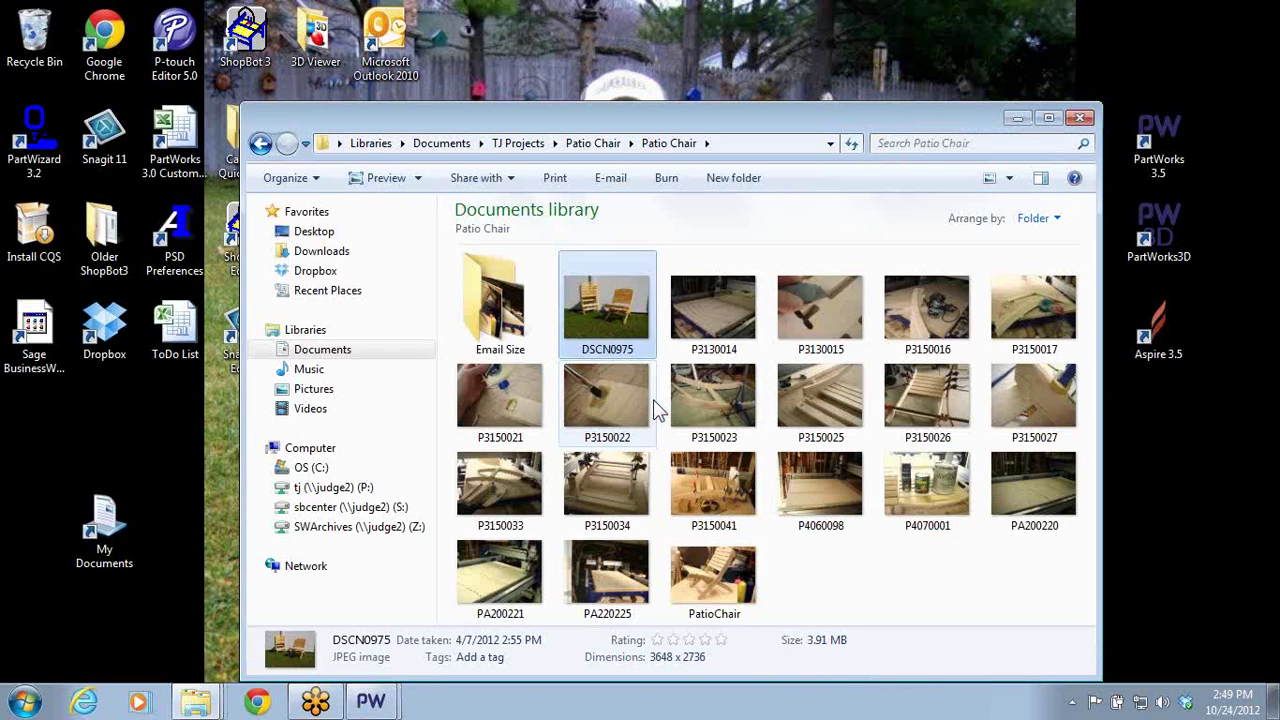
pyautogui.click(1078, 118)
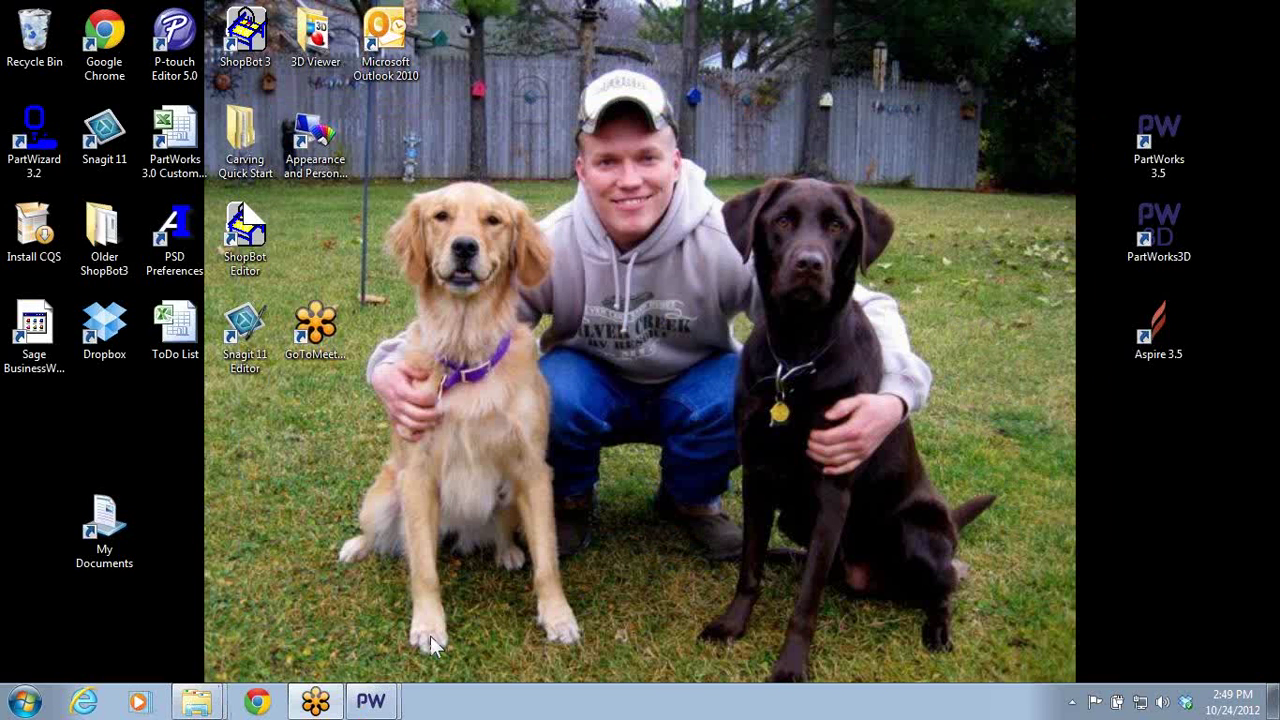
pyautogui.moveTo(370, 701)
pyautogui.click(439, 631)
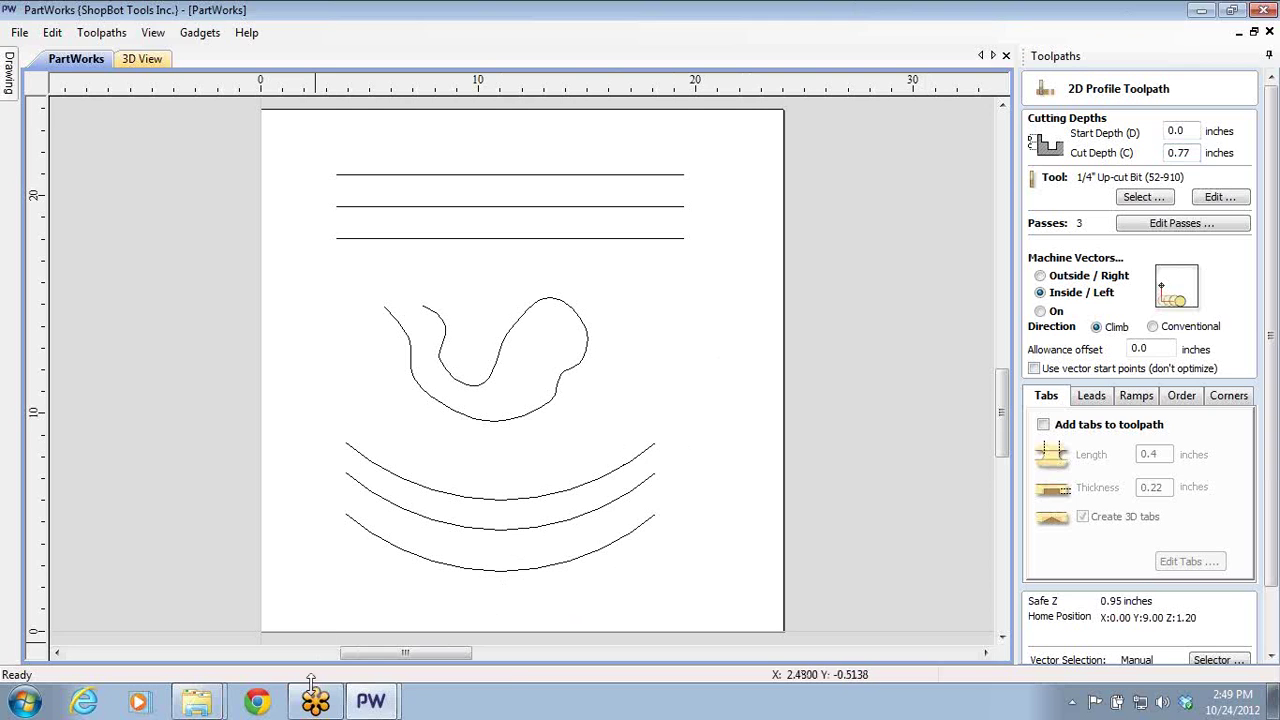
# - Review the Washer Toss layout, then close the untitled line-and-curve drawing
pyautogui.moveTo(375, 701)
pyautogui.click(405, 659)
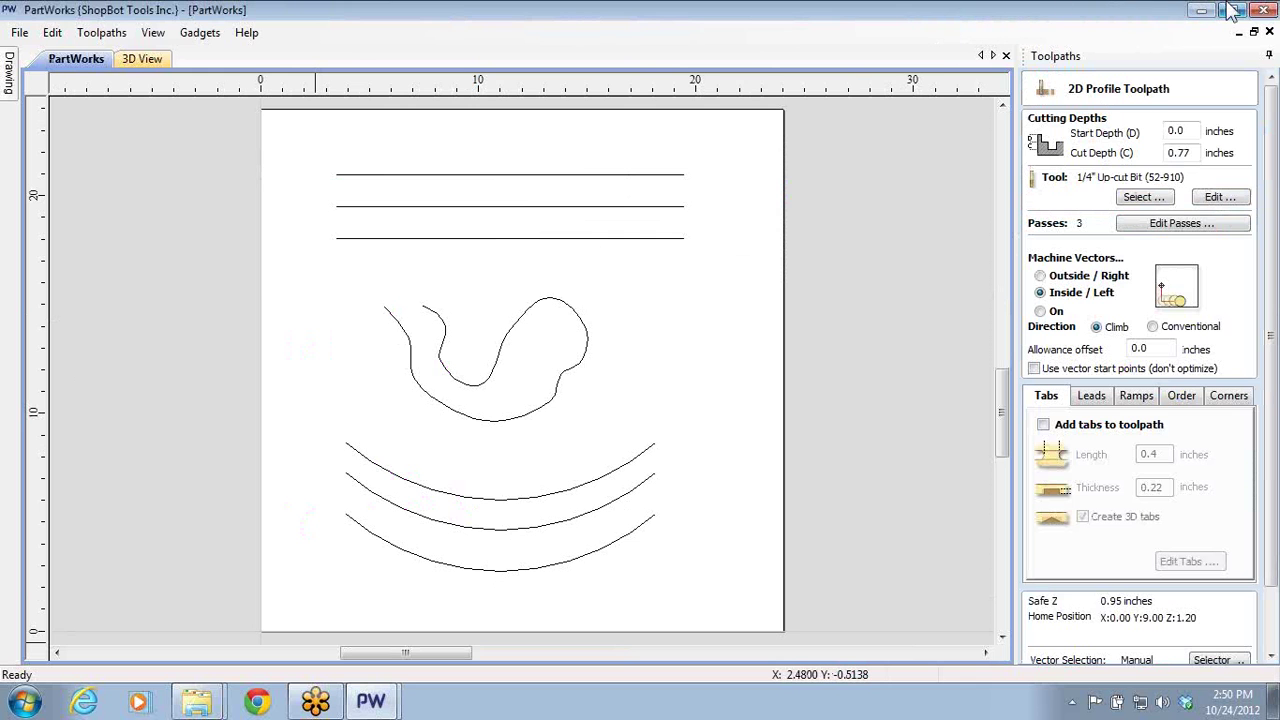
pyautogui.click(1234, 10)
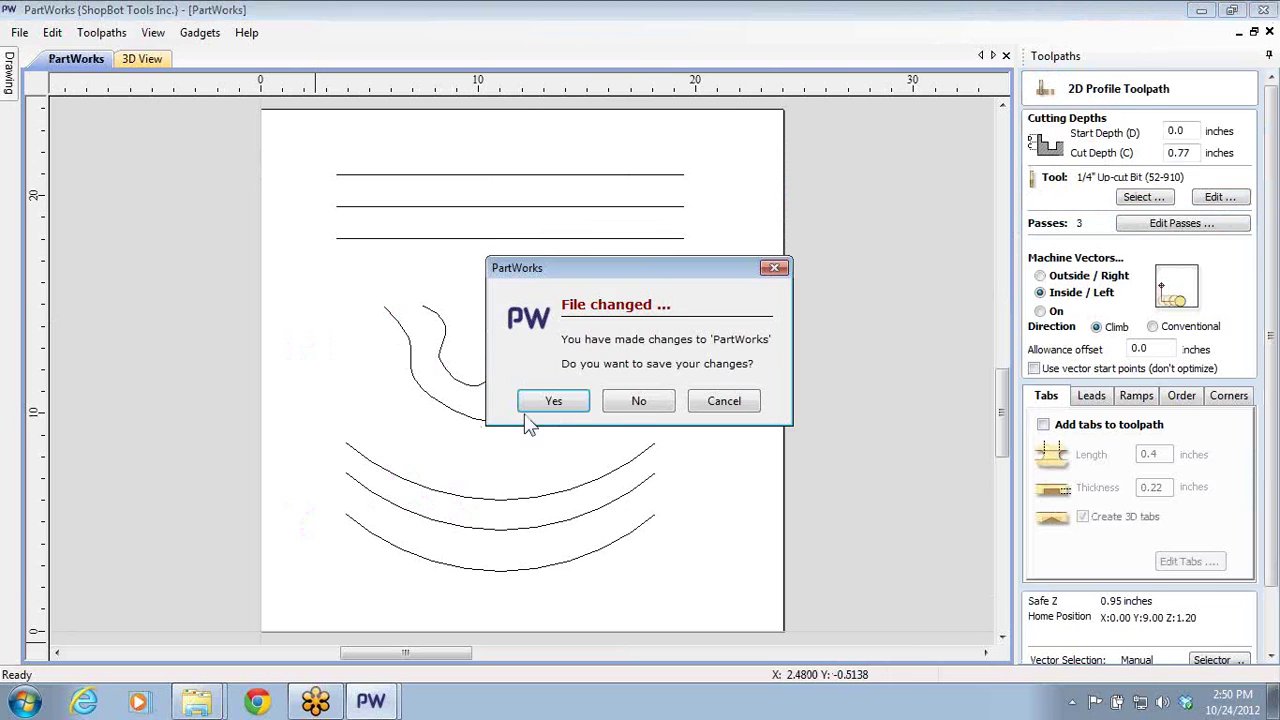
# - Discard the untitled drawing's changes, then restore and close the Washer Toss file
pyautogui.click(620, 404)
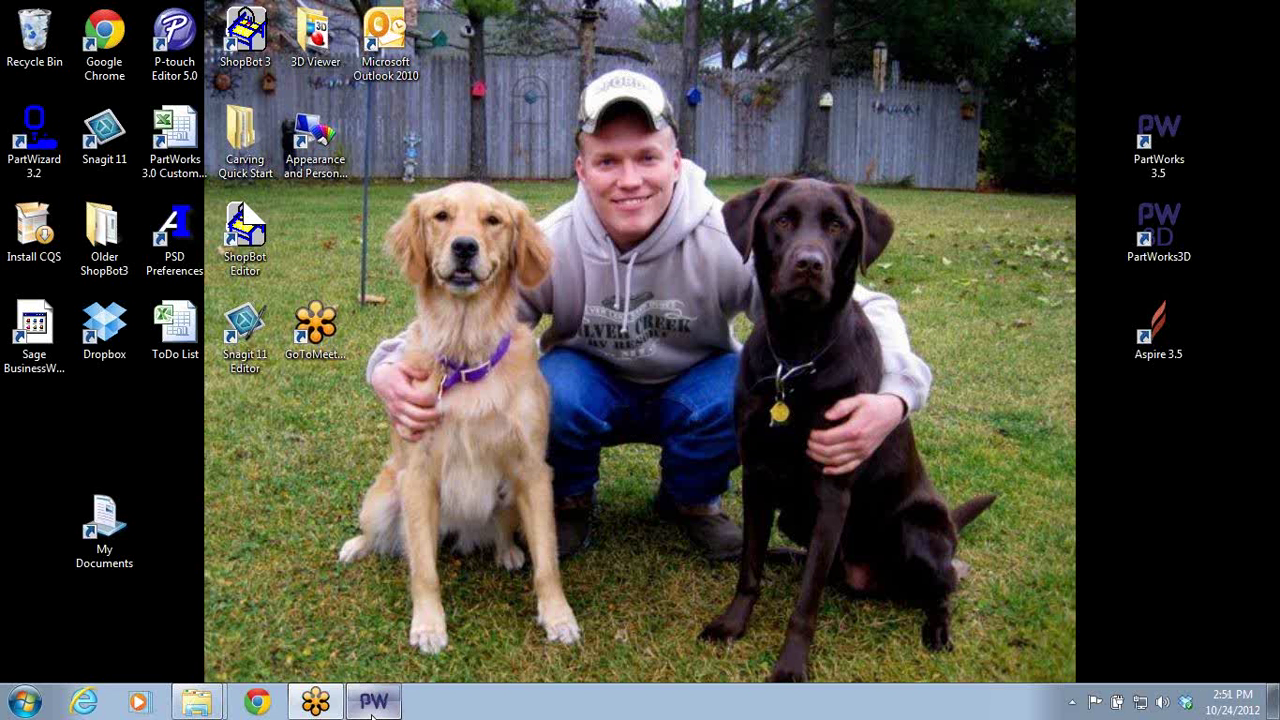
pyautogui.click(374, 703)
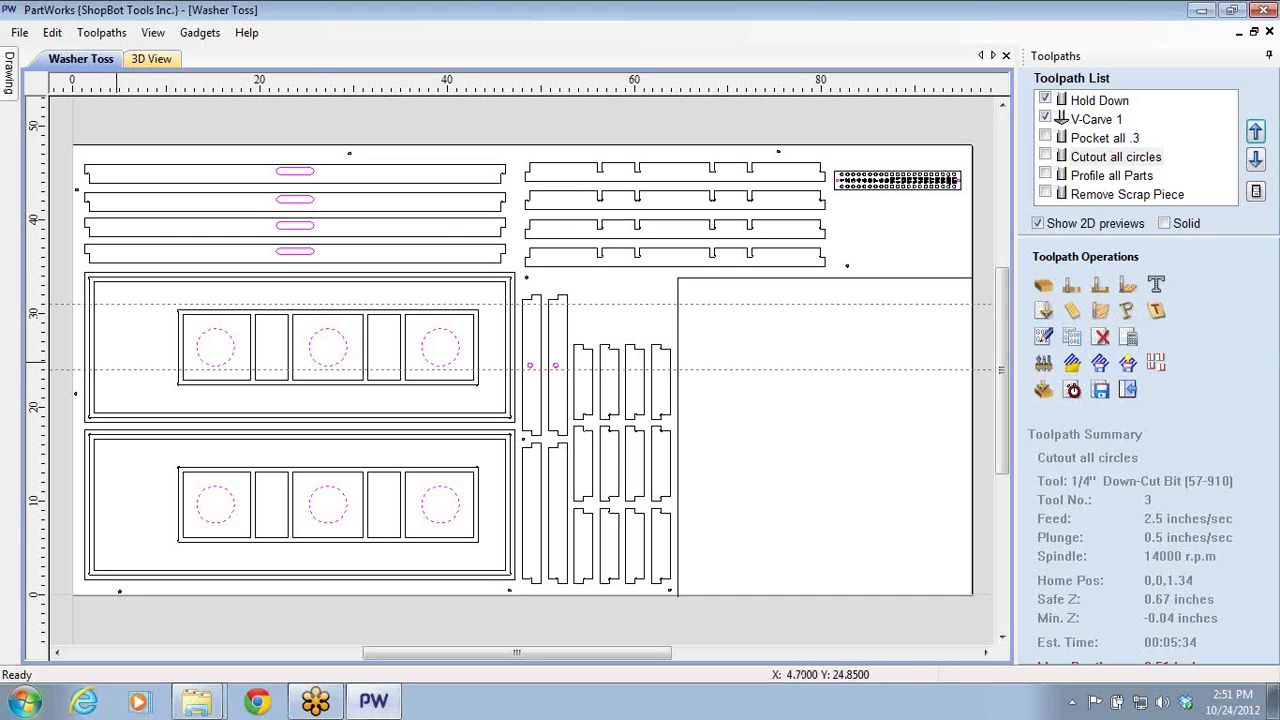
pyautogui.click(1264, 10)
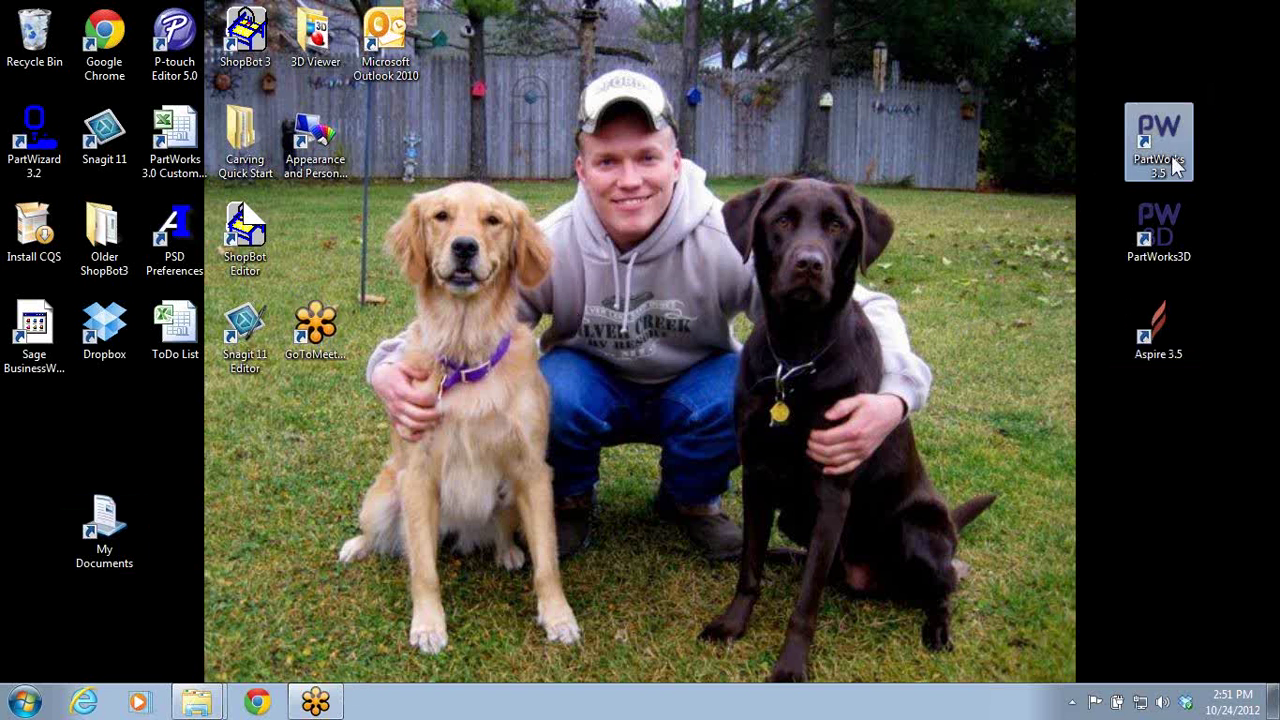
# - Bring up Google Chrome on the ShopBotTools website tab
pyautogui.click(257, 704)
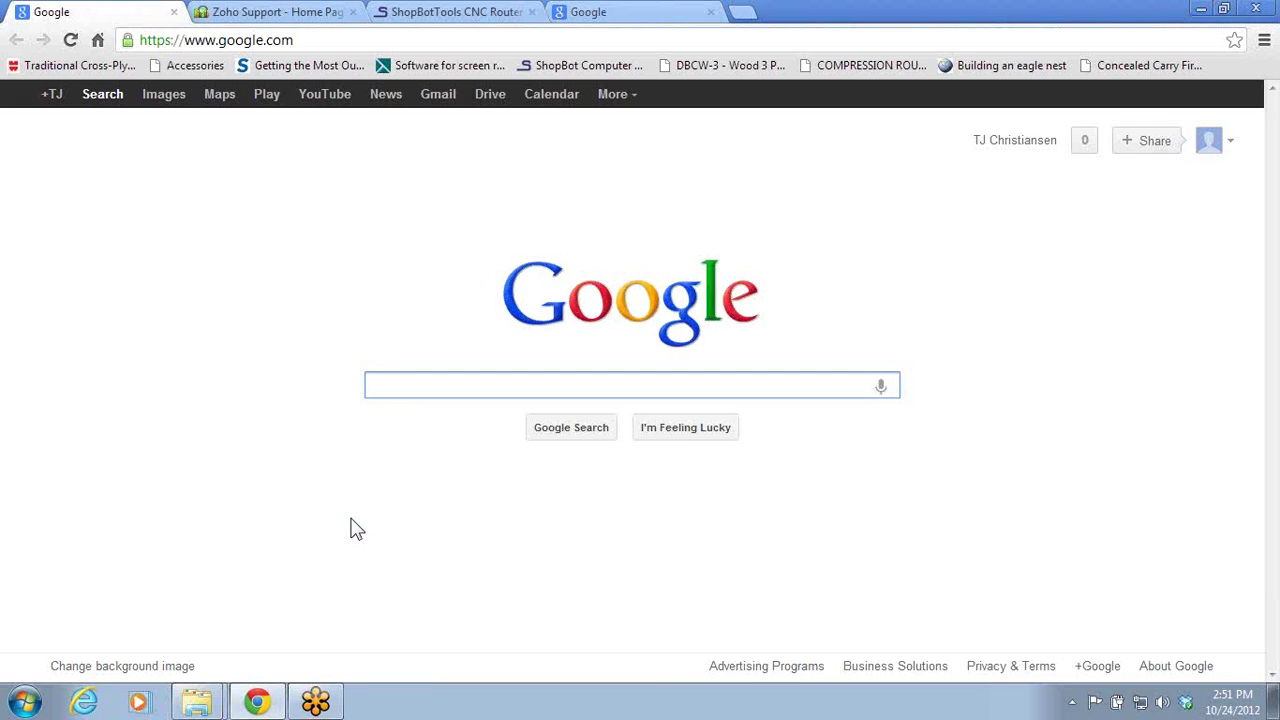
pyautogui.click(488, 11)
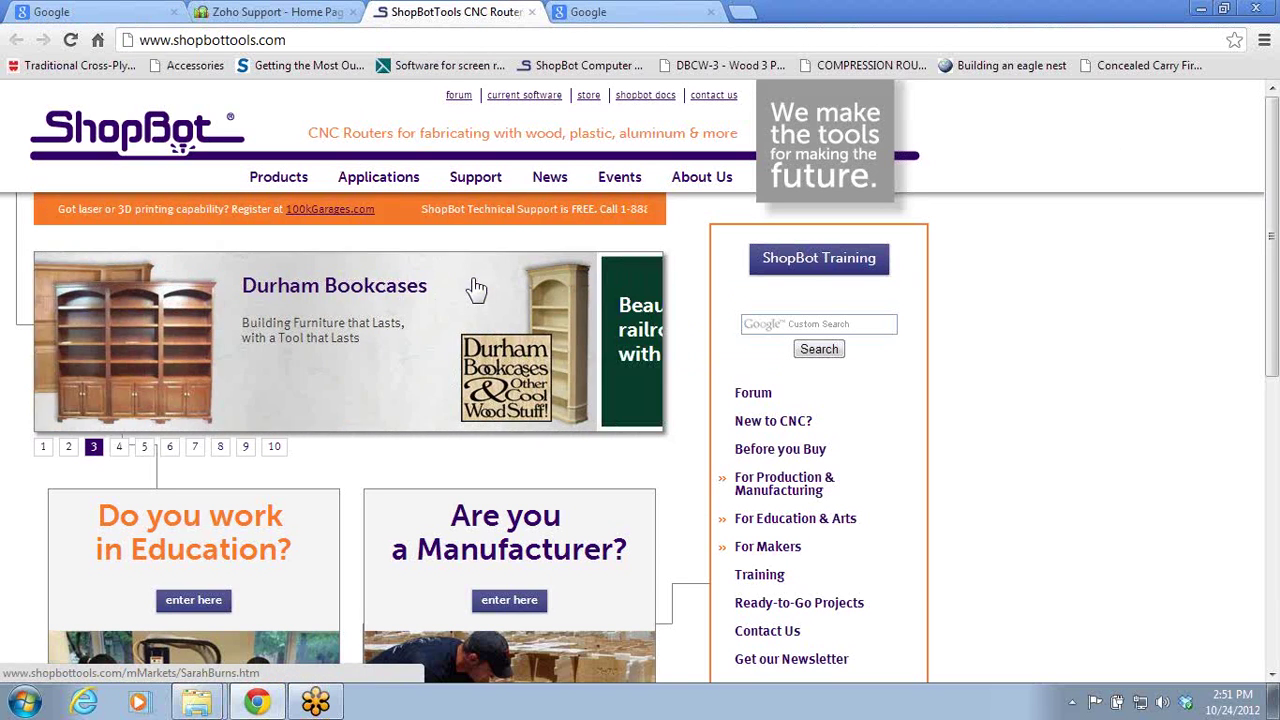
# - Review the ShopBot Training Classes page, then minimize Chrome to the desktop
pyautogui.click(760, 576)
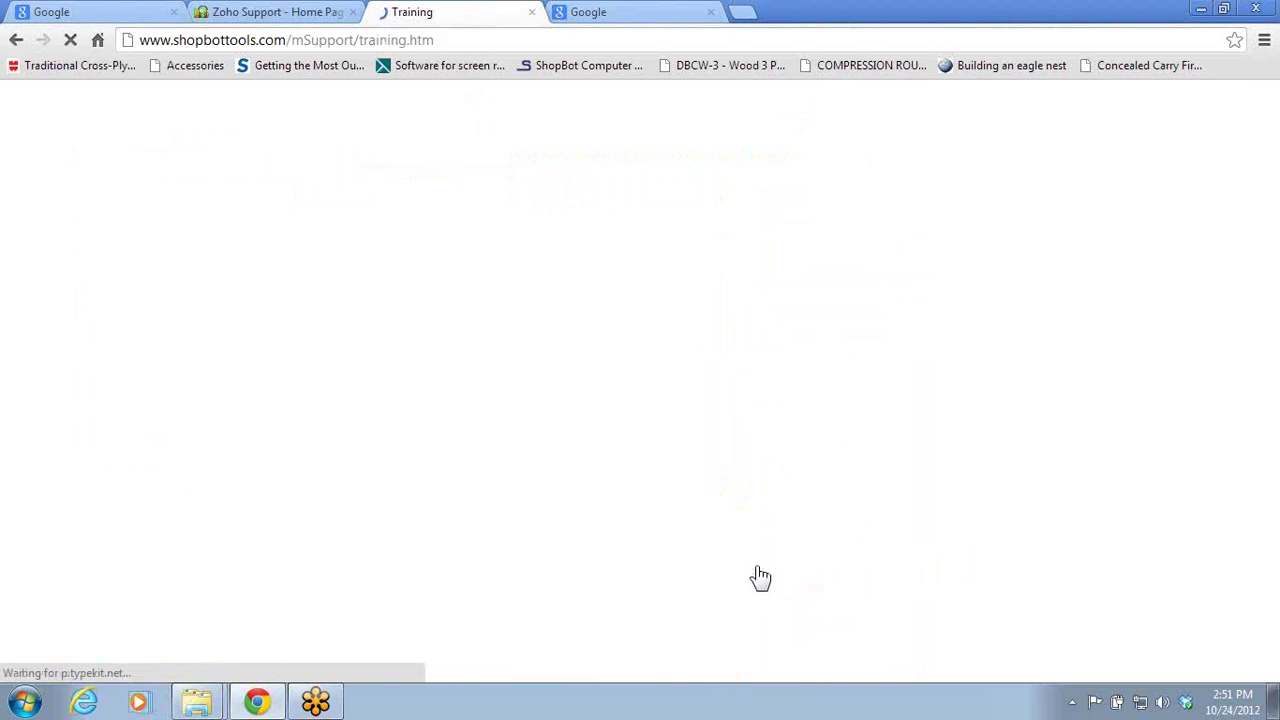
pyautogui.moveTo(760, 574)
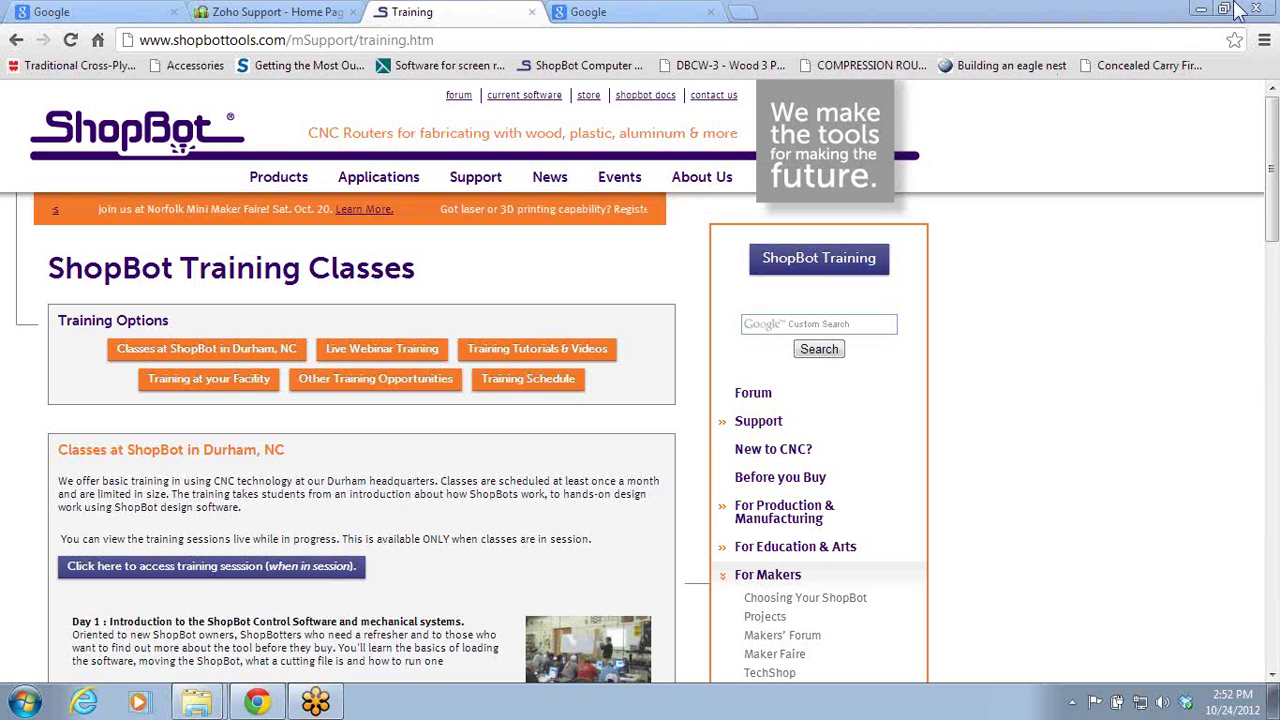
pyautogui.click(1200, 9)
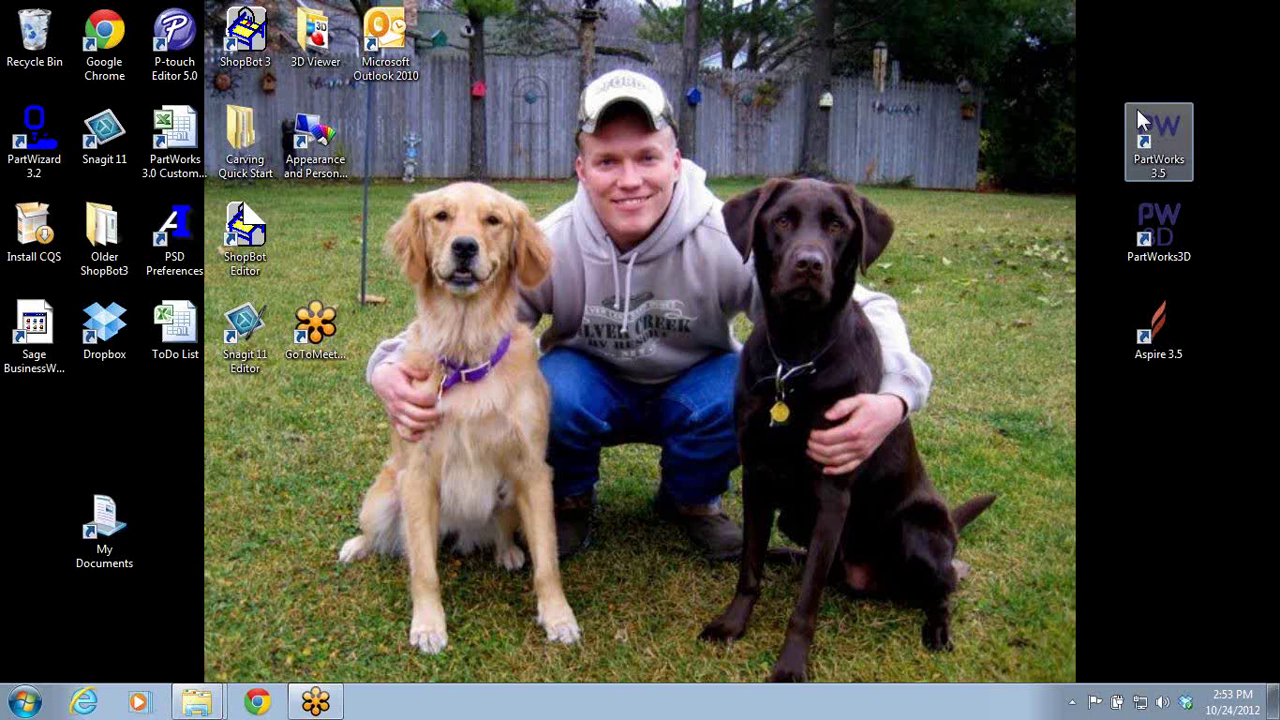
# - Launch PartWorks 3.5 and start a new blank job
pyautogui.doubleClick(1158, 140)
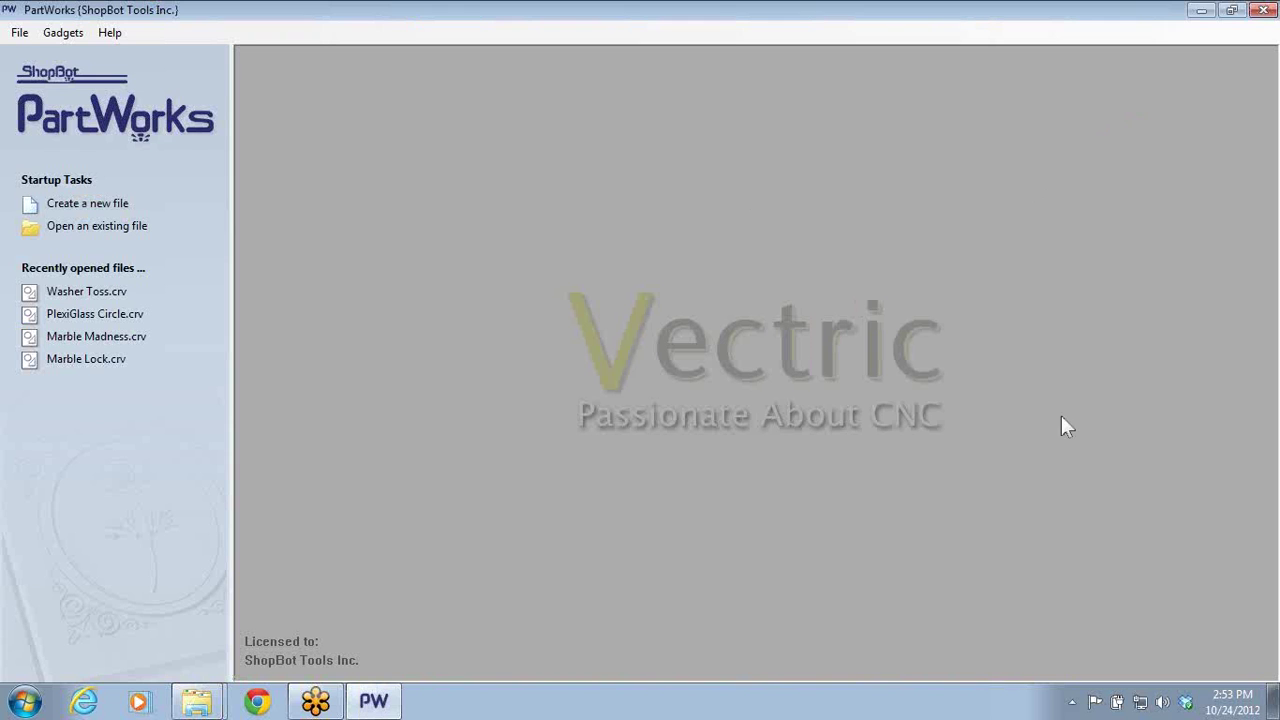
pyautogui.click(75, 205)
pyautogui.click(51, 477)
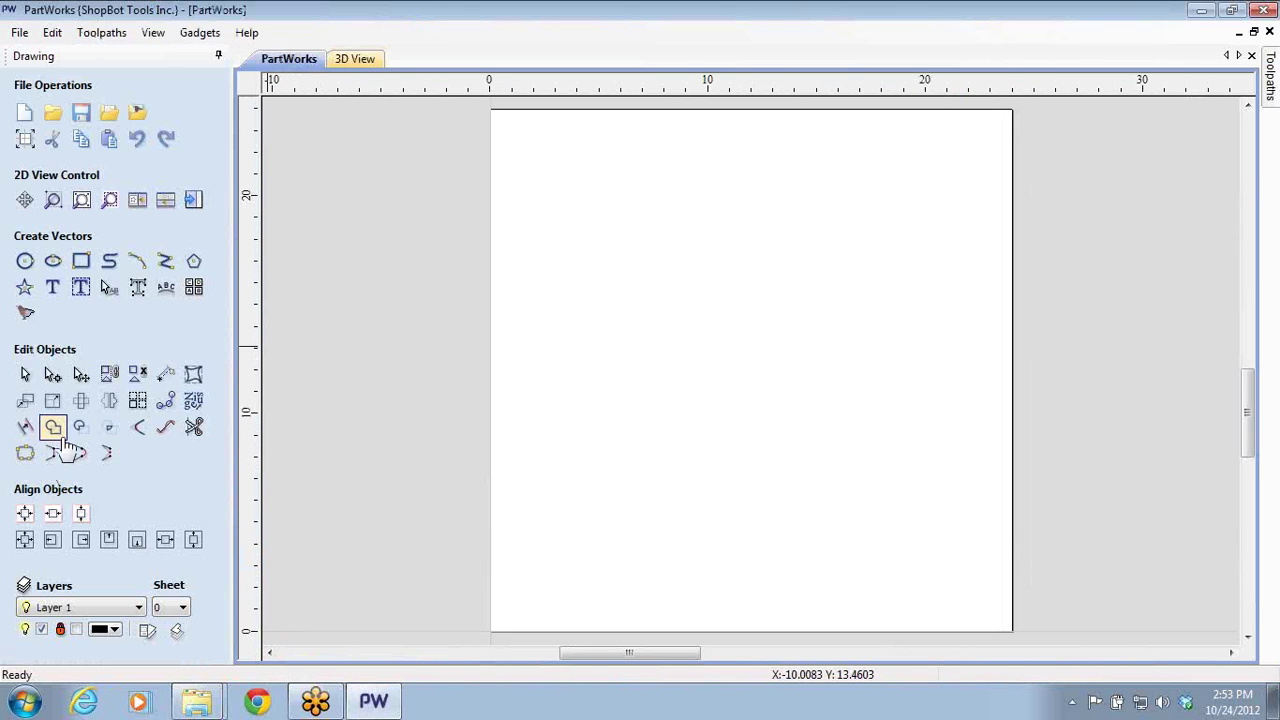
# - Add a person's name as single-line text in the Connecting Script 1L font
pyautogui.click(53, 288)
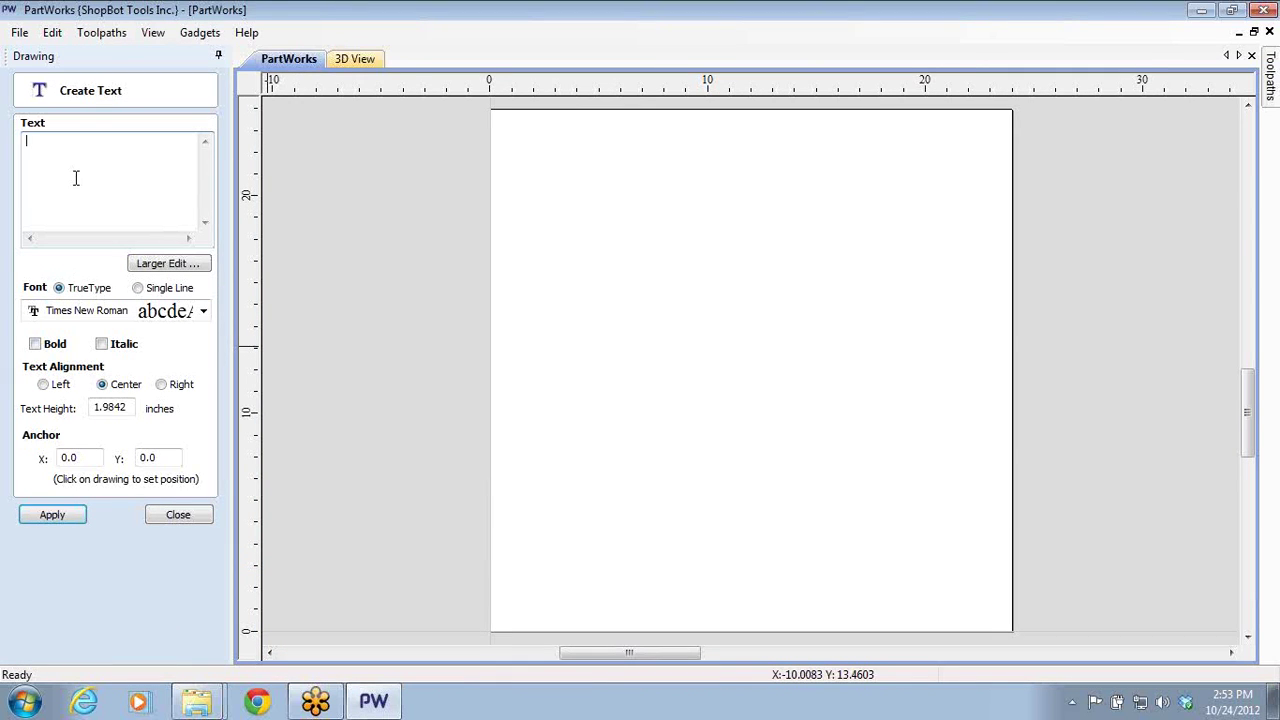
pyautogui.click(138, 288)
pyautogui.click(196, 312)
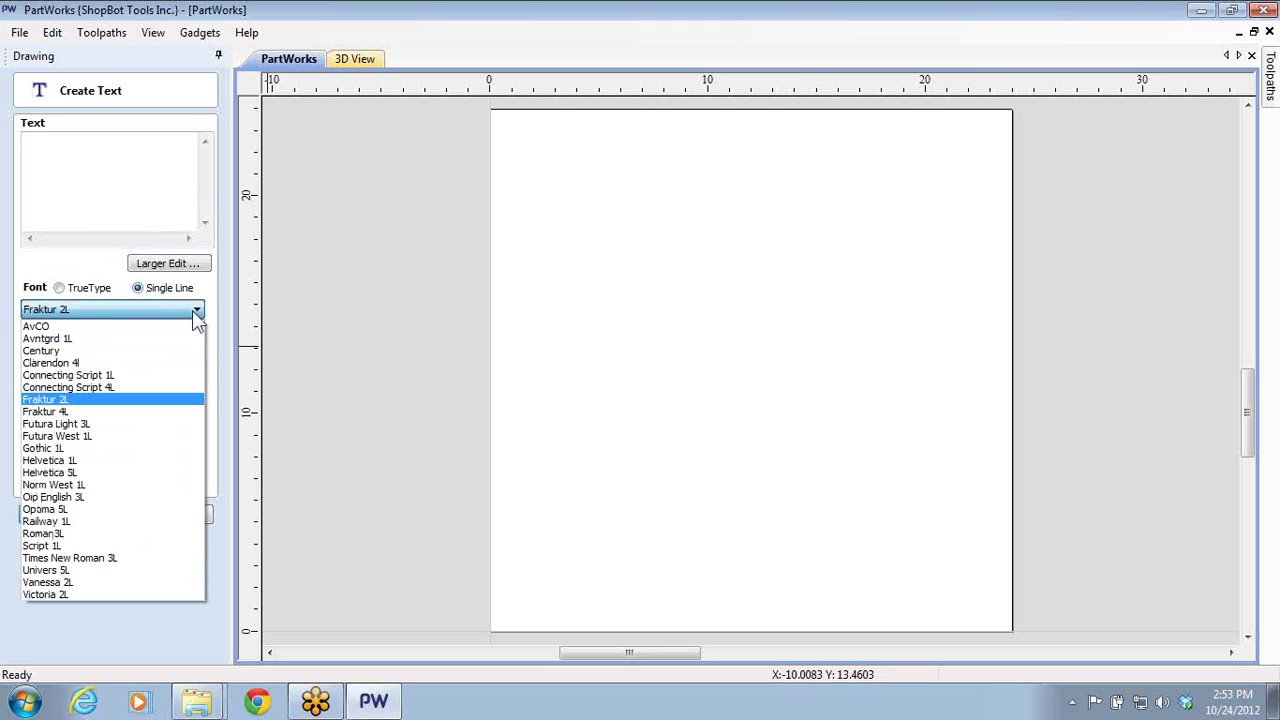
pyautogui.click(133, 377)
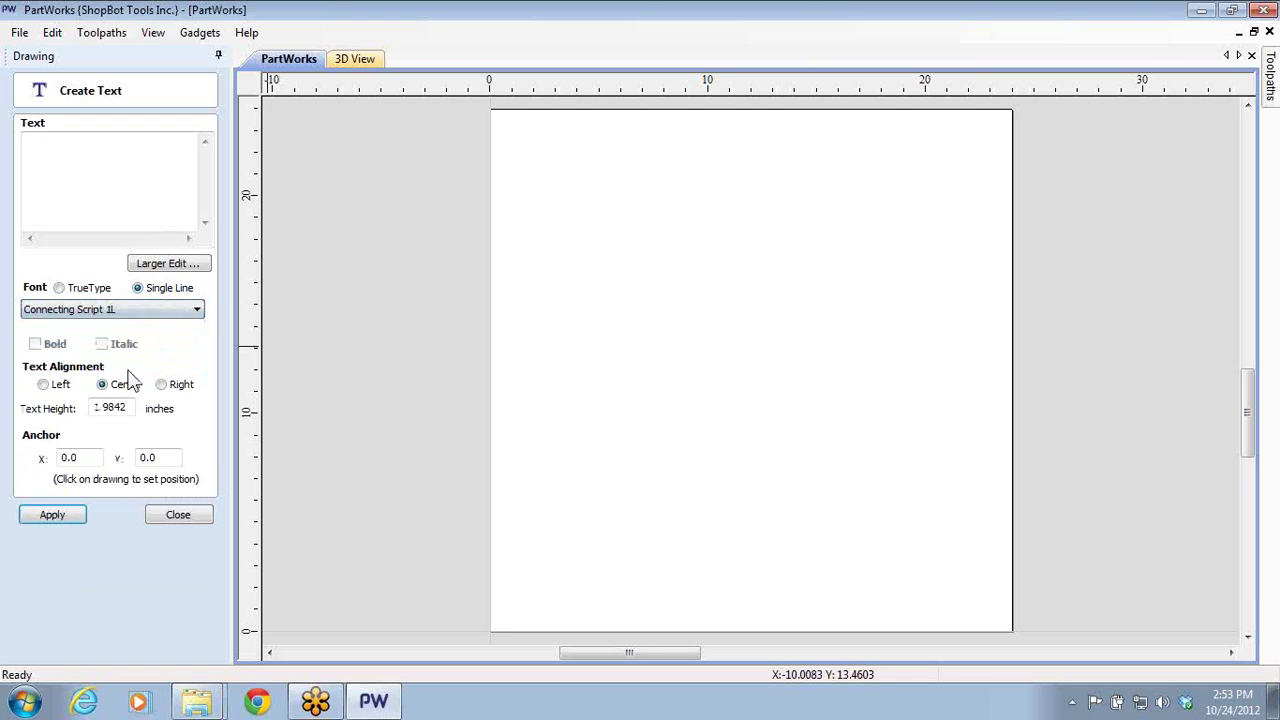
pyautogui.click(89, 189)
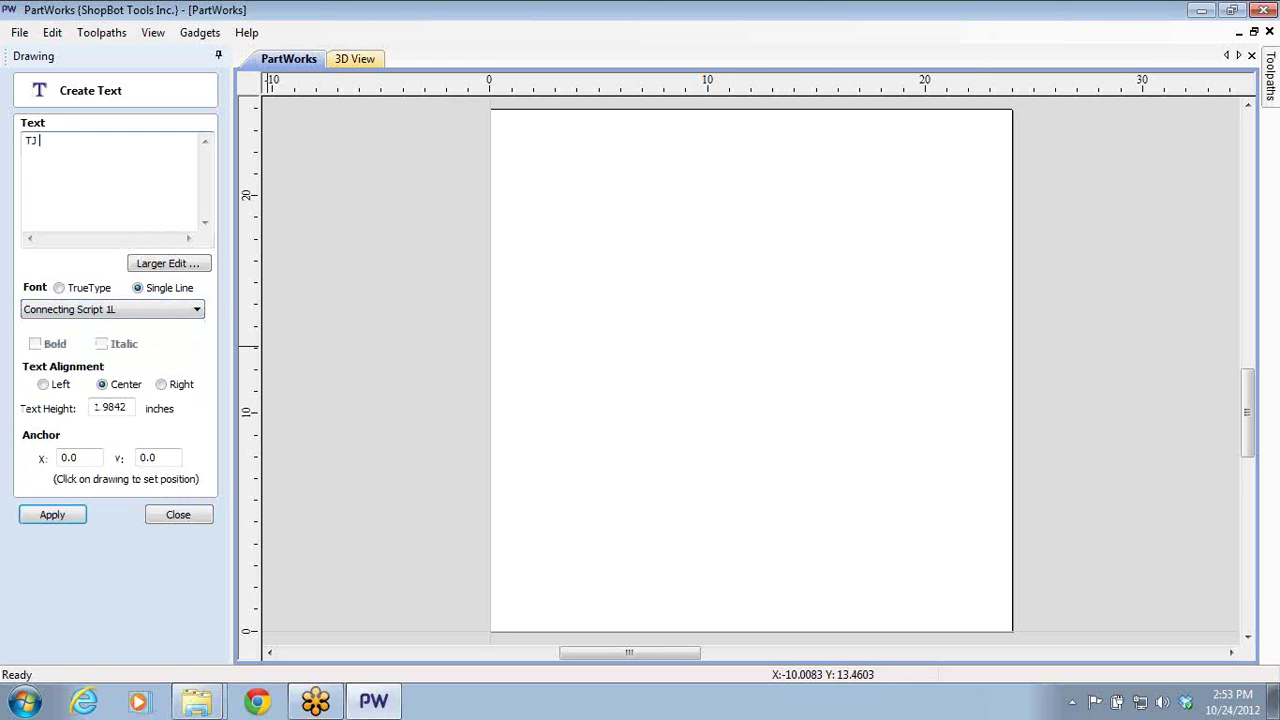
pyautogui.click(74, 516)
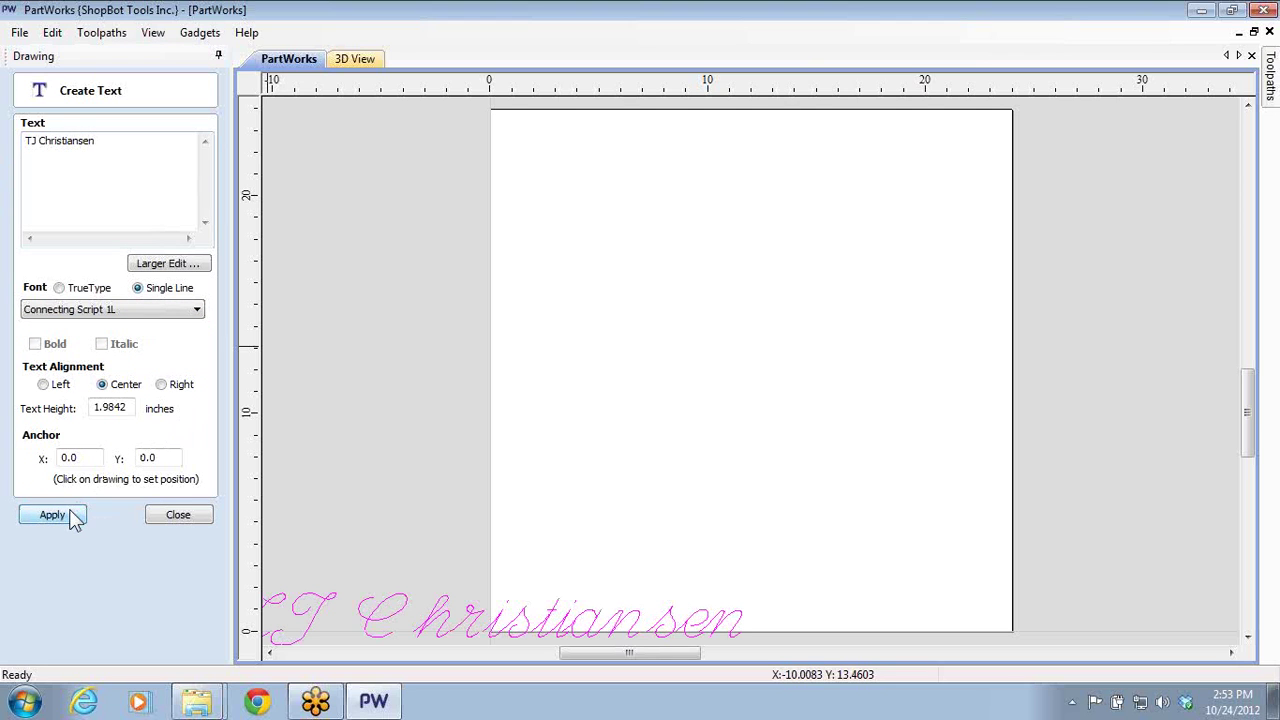
pyautogui.click(182, 516)
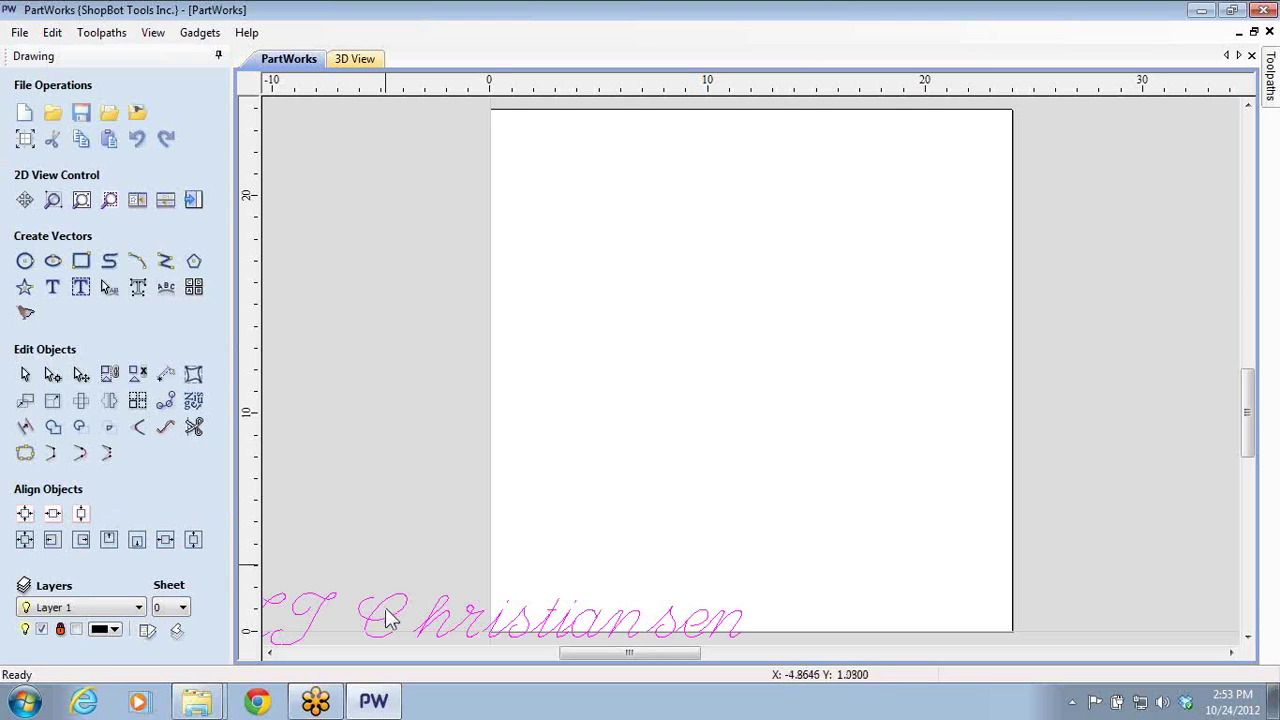
# - Move the script text onto the sheet, shrink it to about 17 inches wide and centre it
pyautogui.click(397, 625)
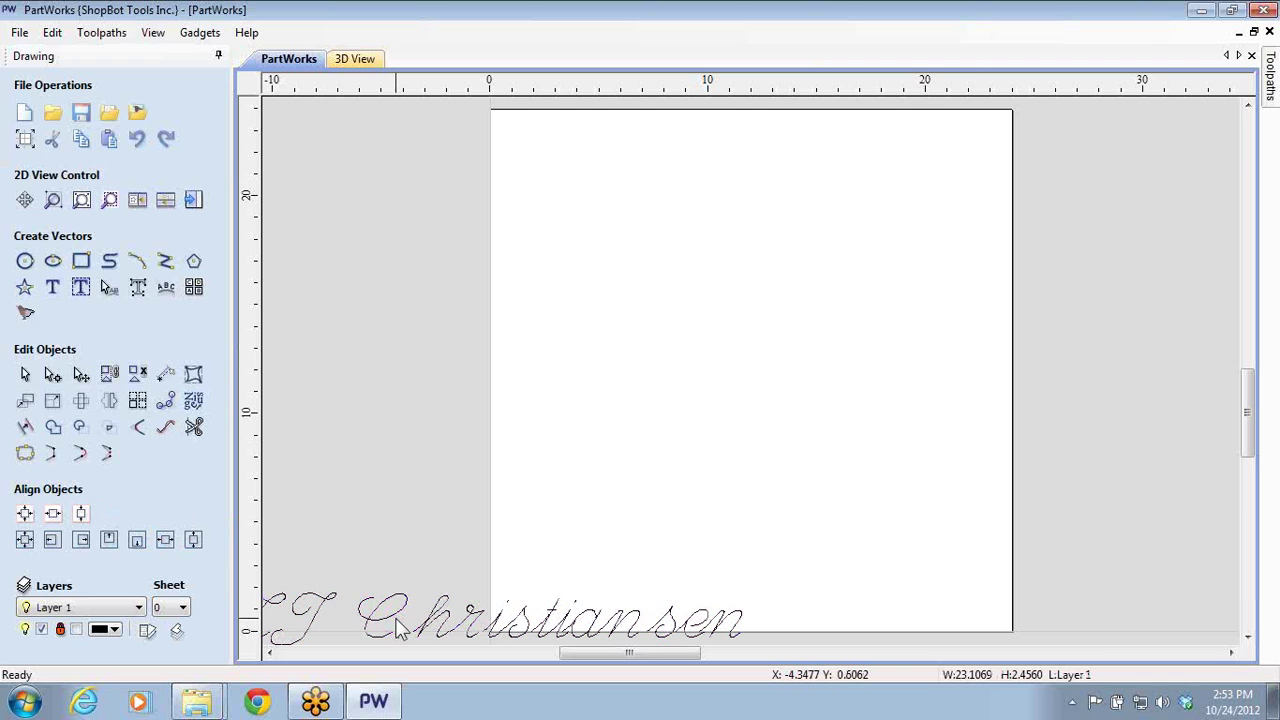
pyautogui.click(397, 612)
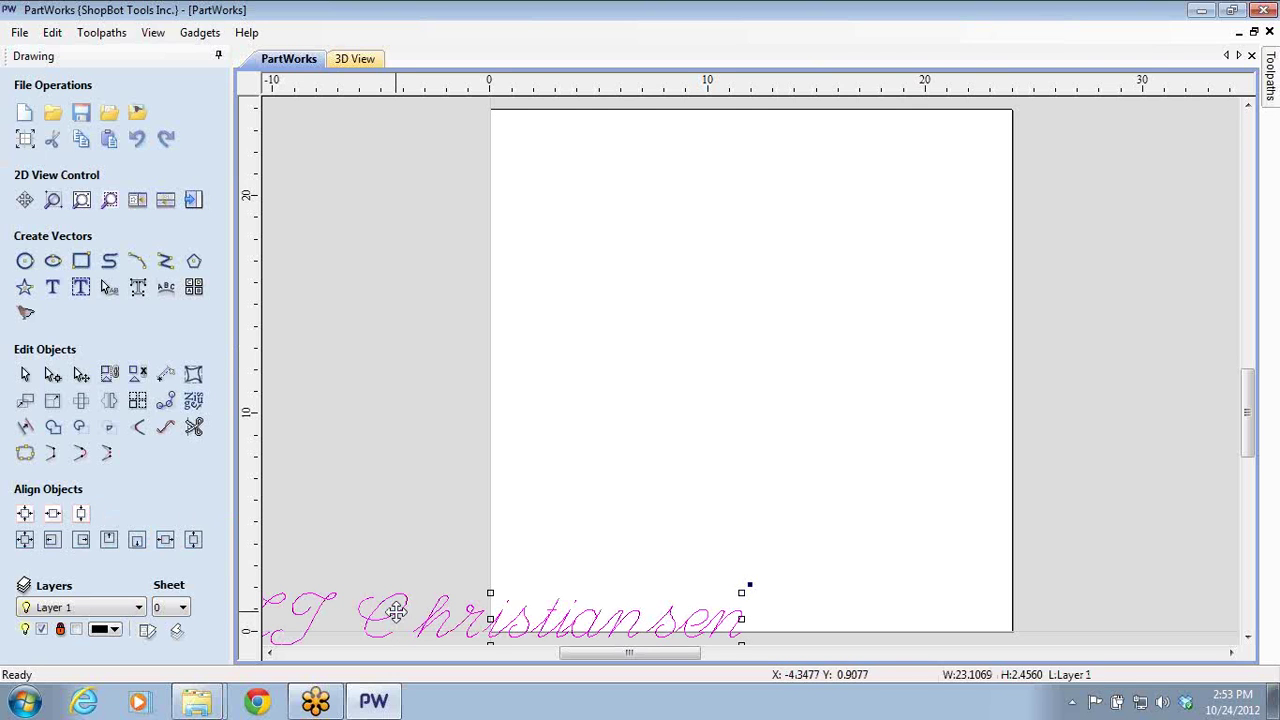
pyautogui.moveTo(397, 612); pyautogui.dragTo(657, 327)
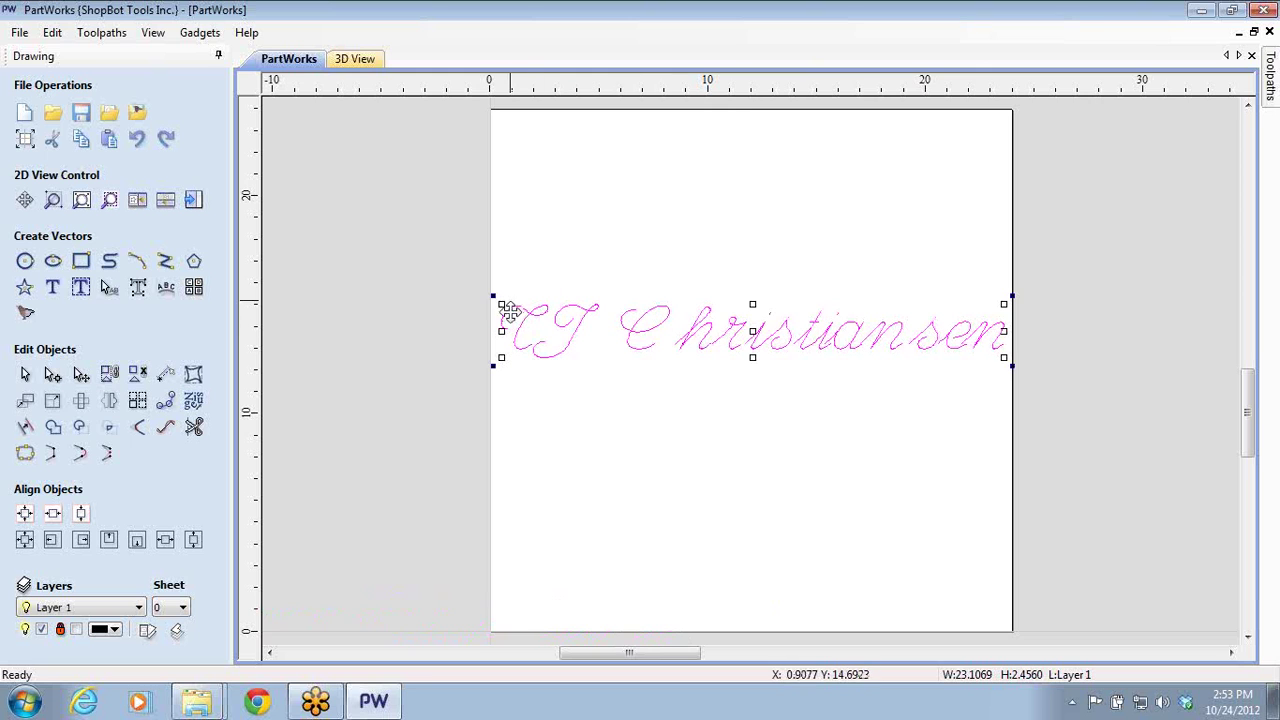
pyautogui.moveTo(494, 297); pyautogui.dragTo(625, 310)
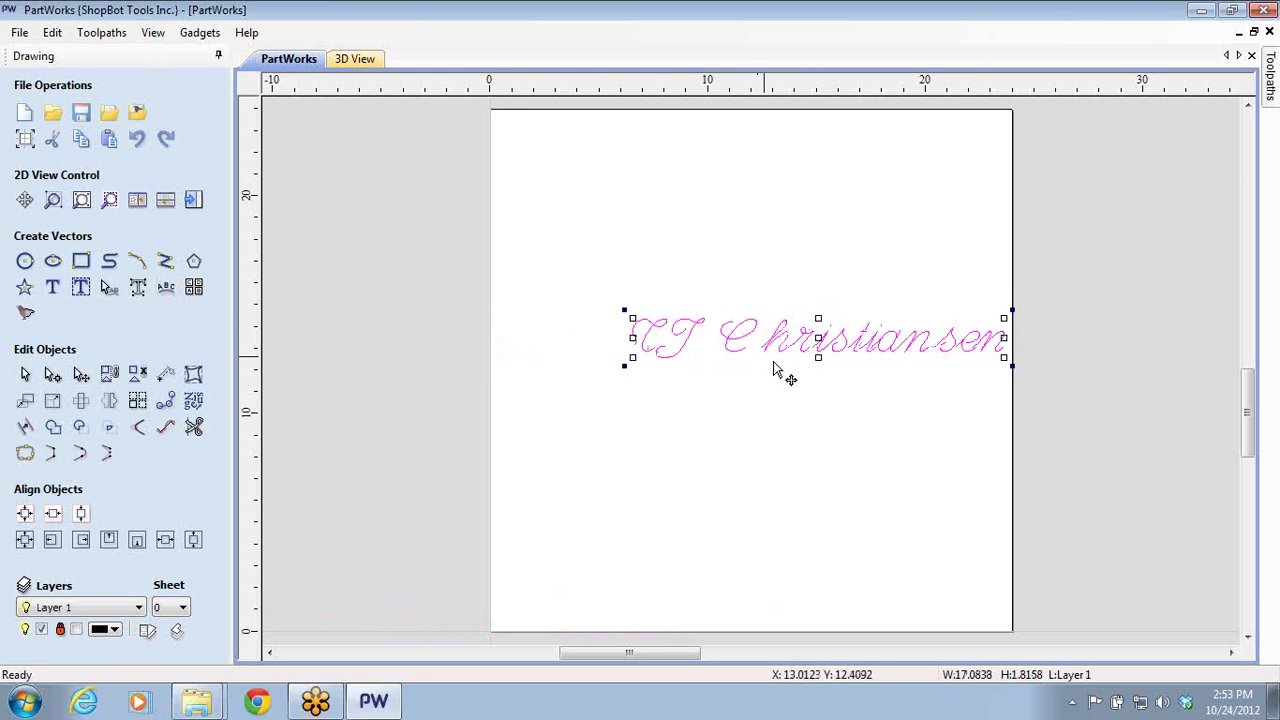
pyautogui.moveTo(820, 337); pyautogui.dragTo(748, 344)
pyautogui.click(715, 503)
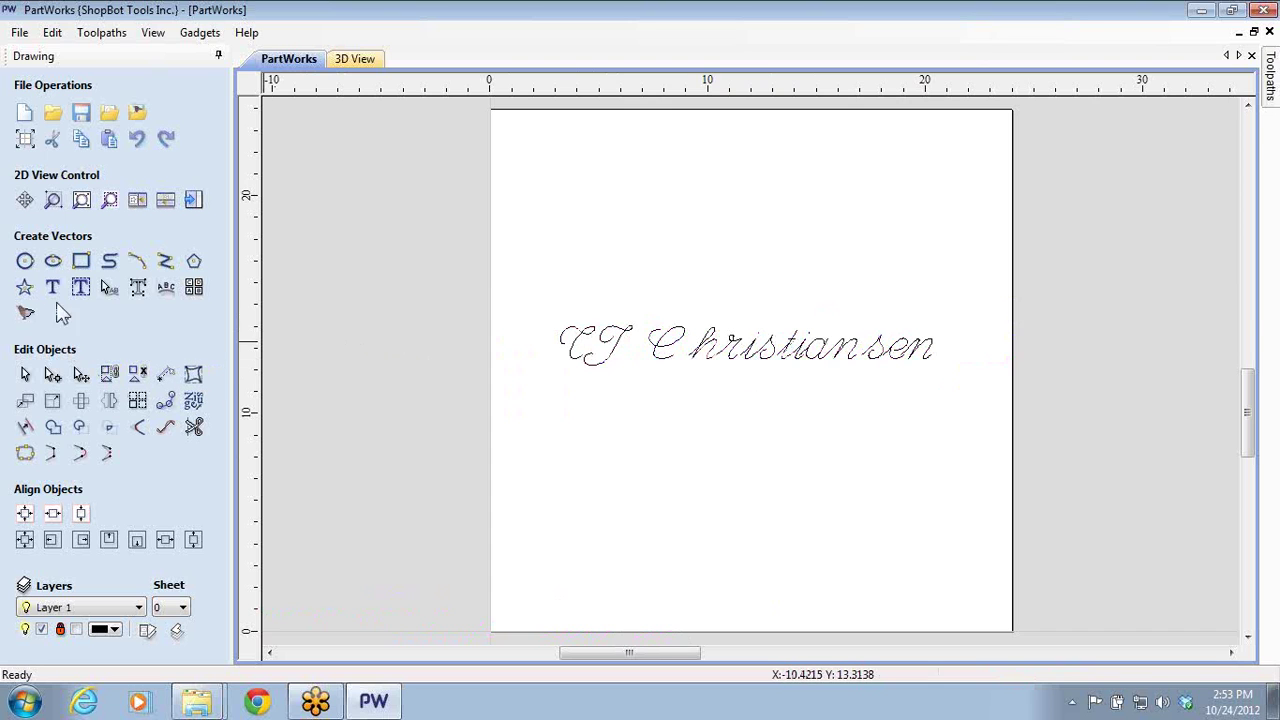
pyautogui.click(193, 200)
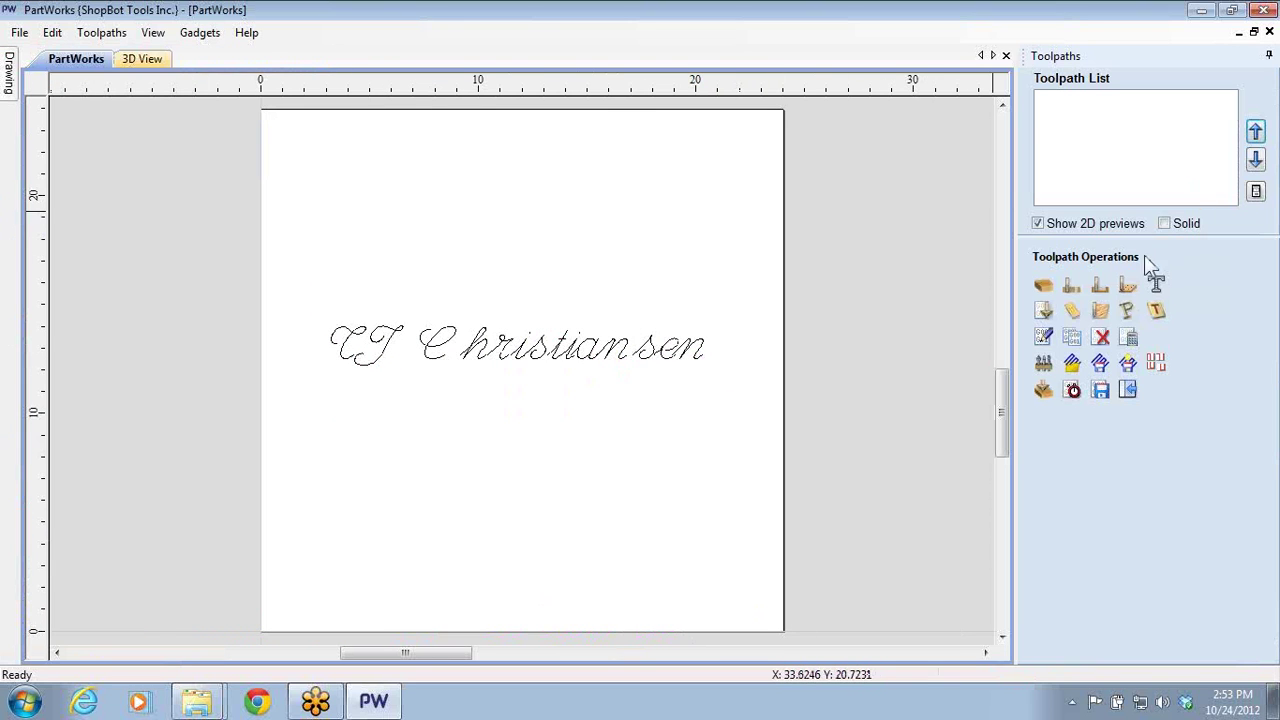
# - Try a 60 Degree V-Bit V-Carve on the script name; all 23 open vectors are ignored
pyautogui.click(1044, 311)
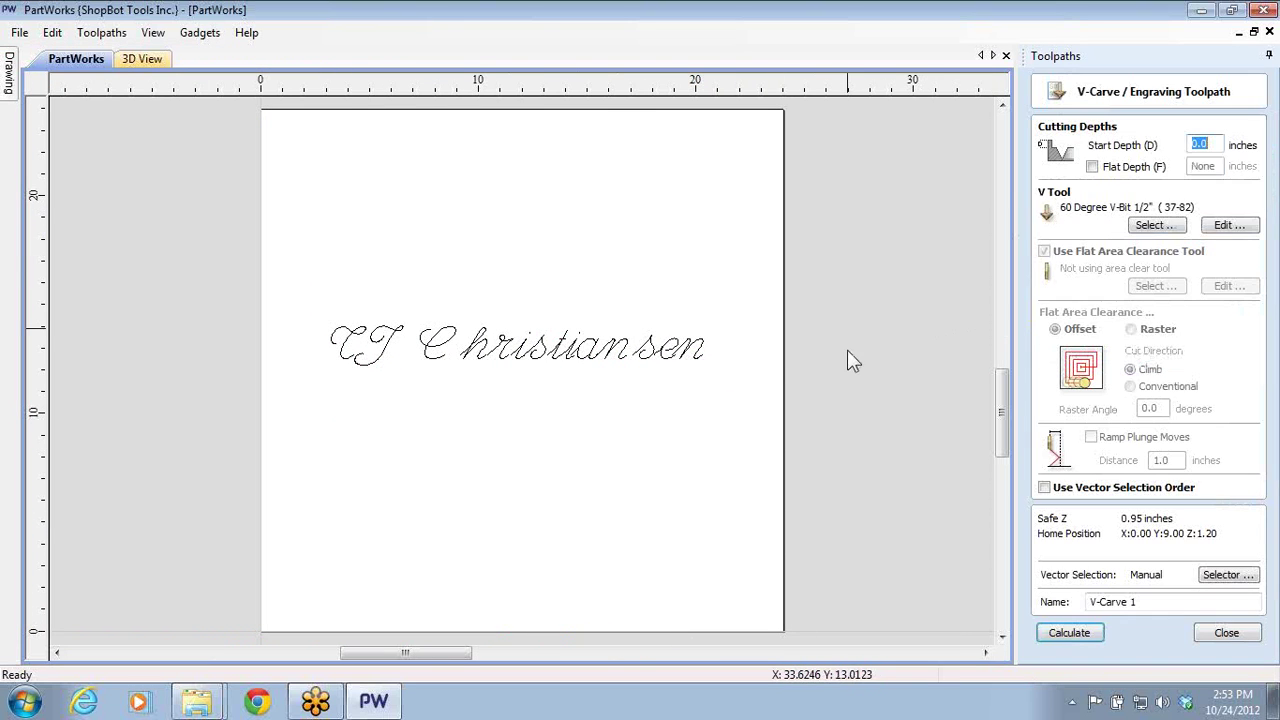
pyautogui.click(696, 362)
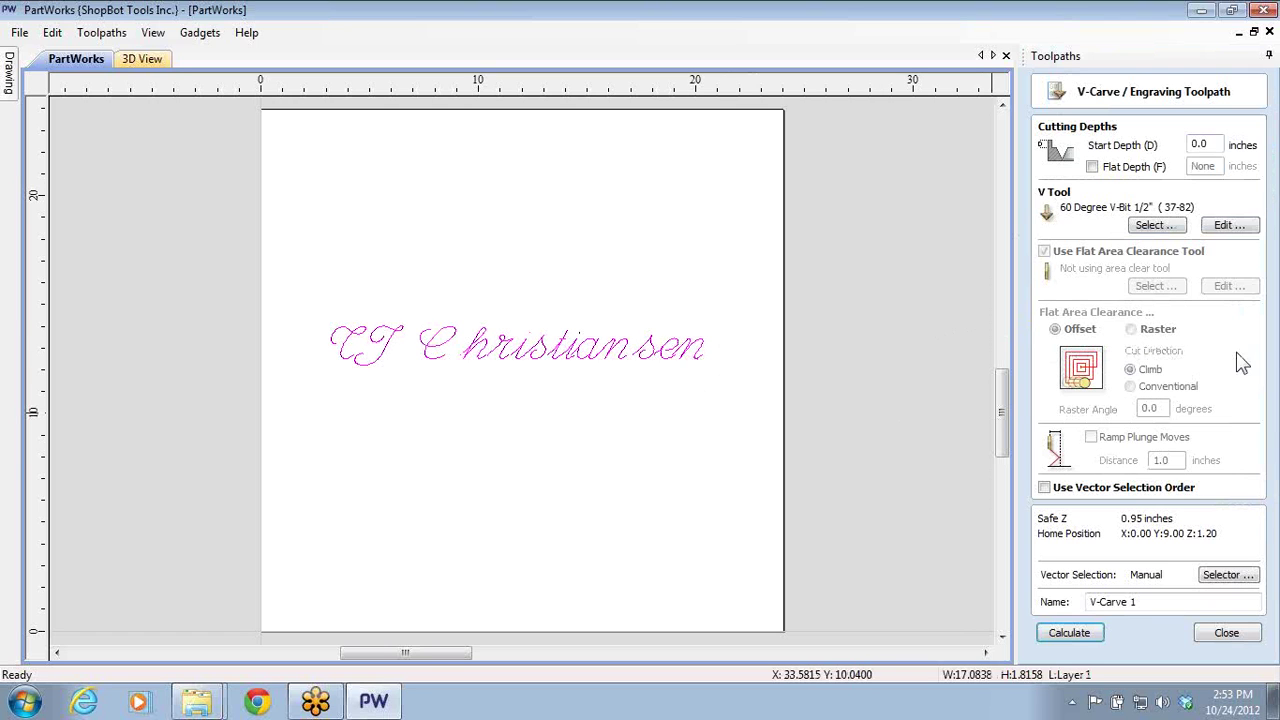
pyautogui.click(1069, 632)
pyautogui.click(590, 425)
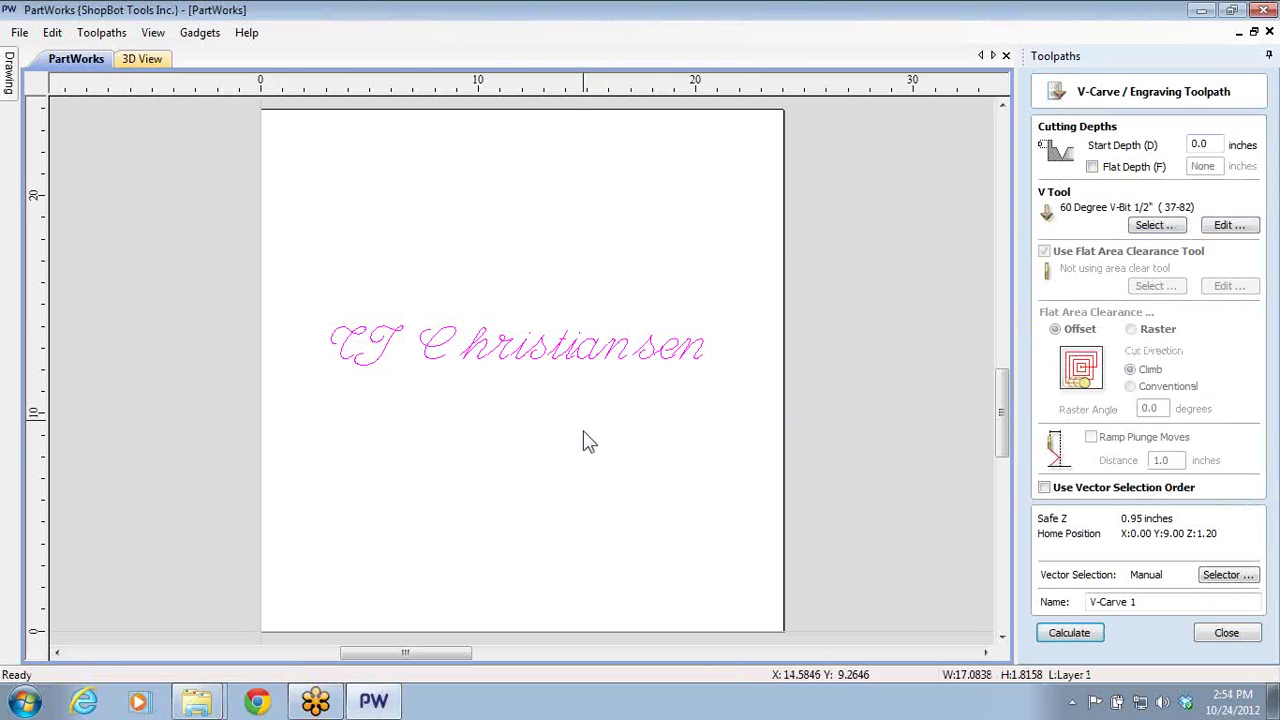
pyautogui.click(1075, 634)
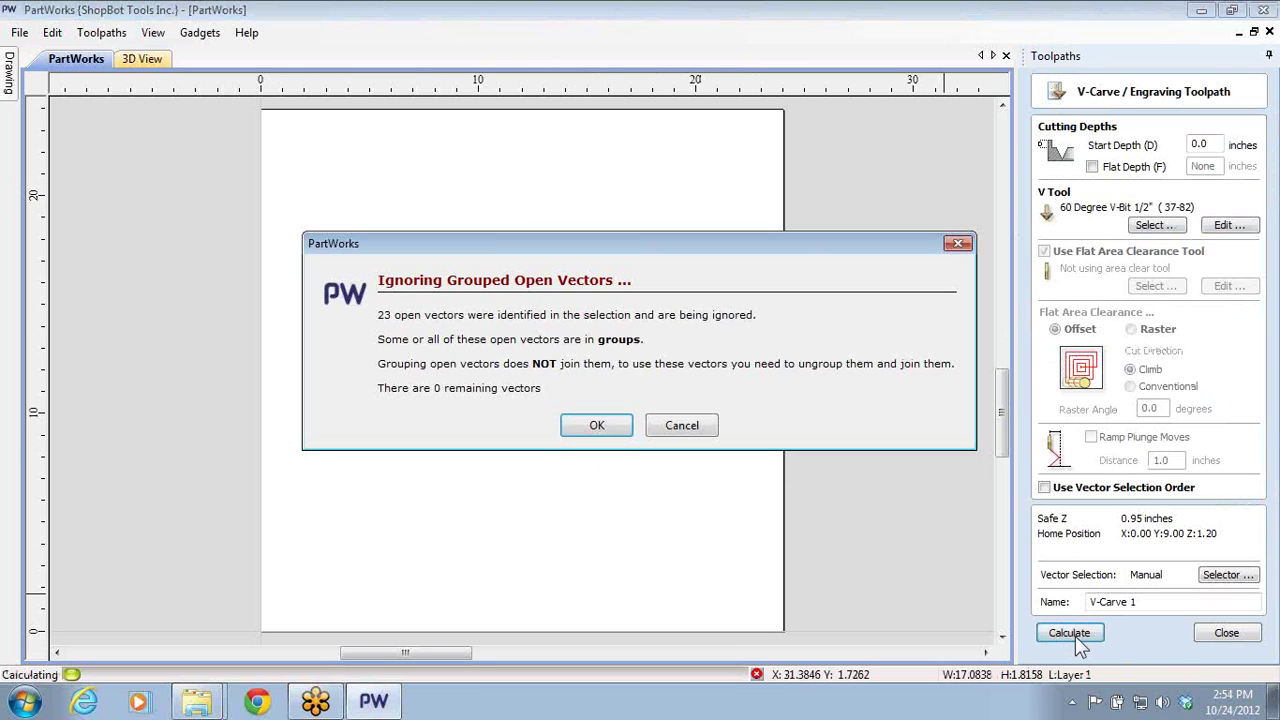
pyautogui.click(663, 430)
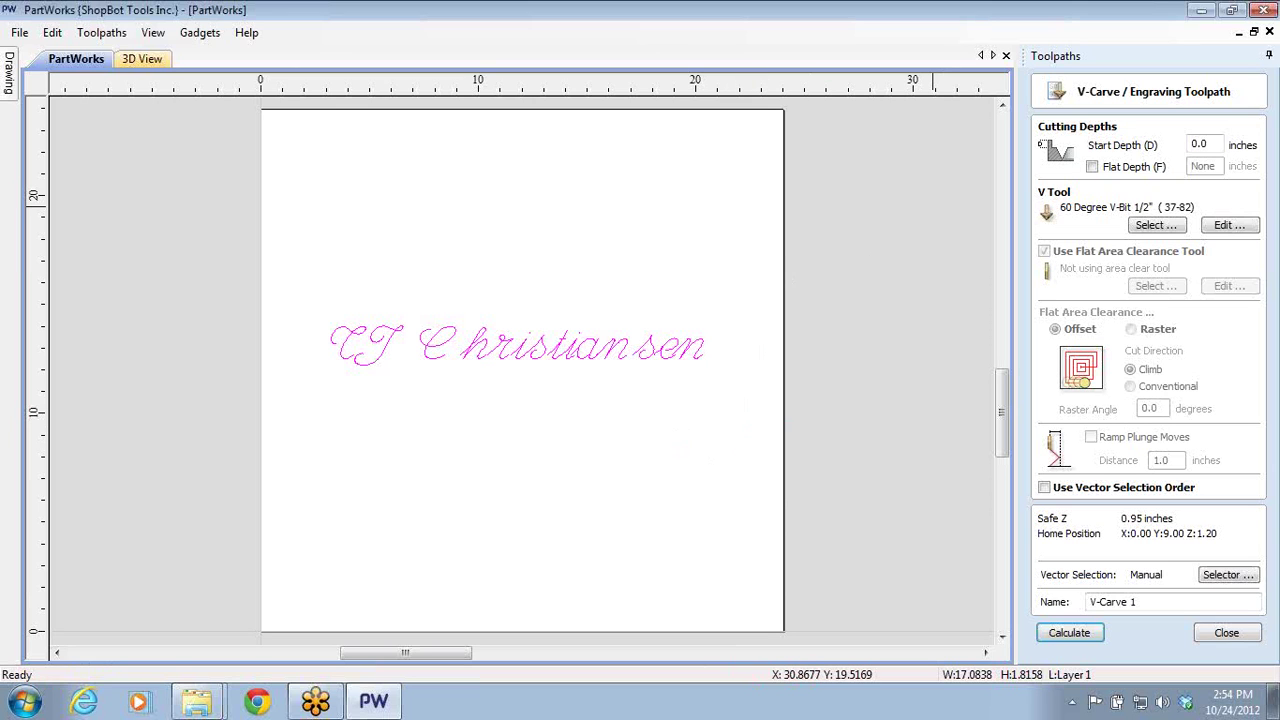
pyautogui.scroll(2, 540, 355)
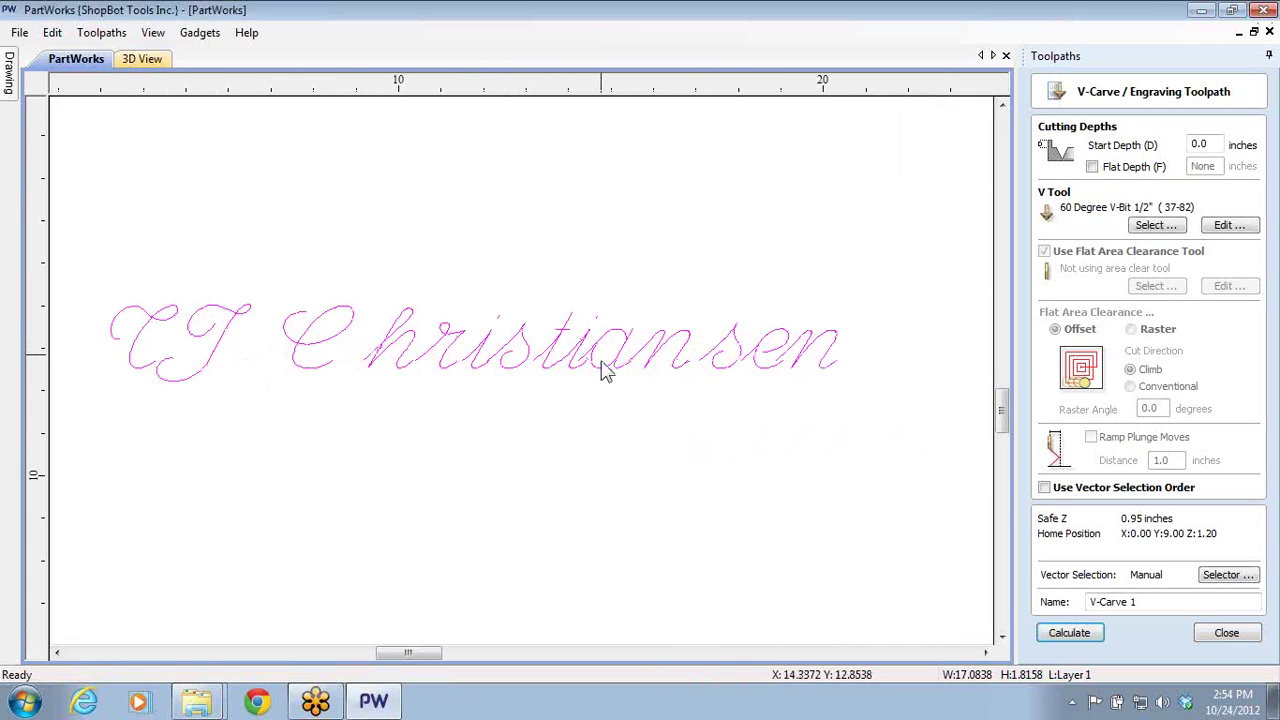
pyautogui.click(1228, 632)
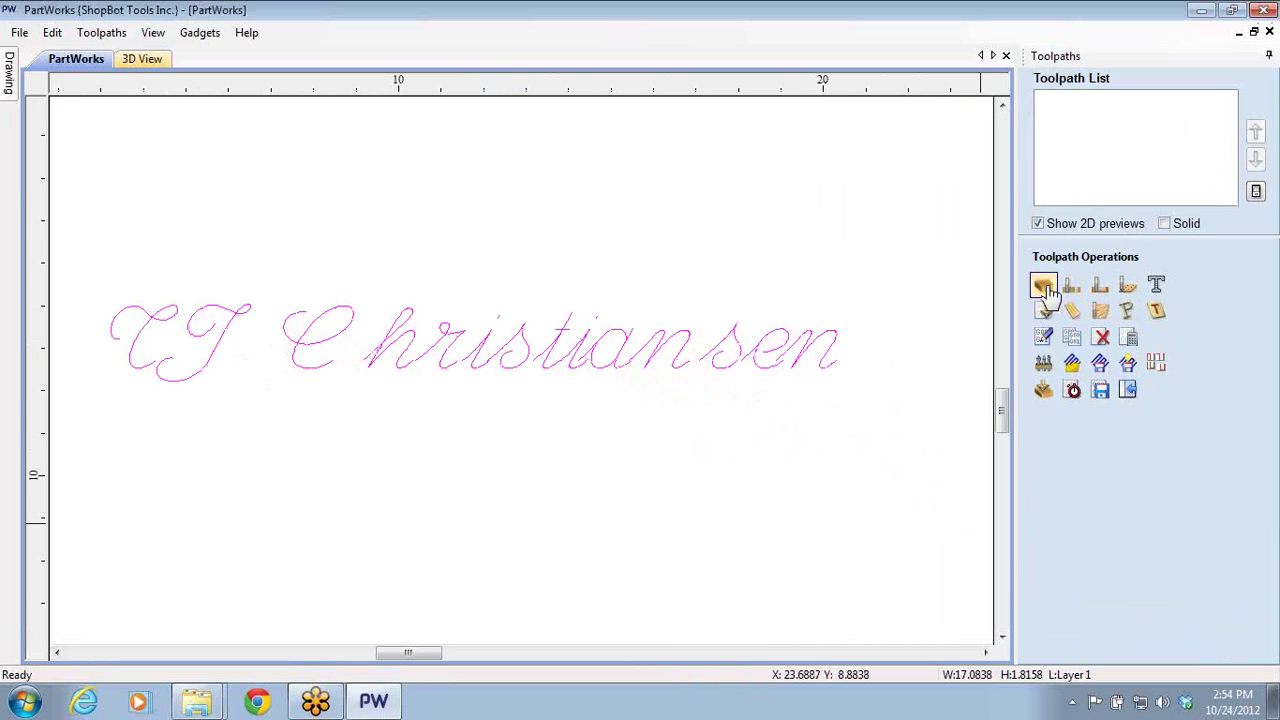
# - Calculate an on-line profile toolpath on the script name, 0.04 inches deep
pyautogui.click(1071, 290)
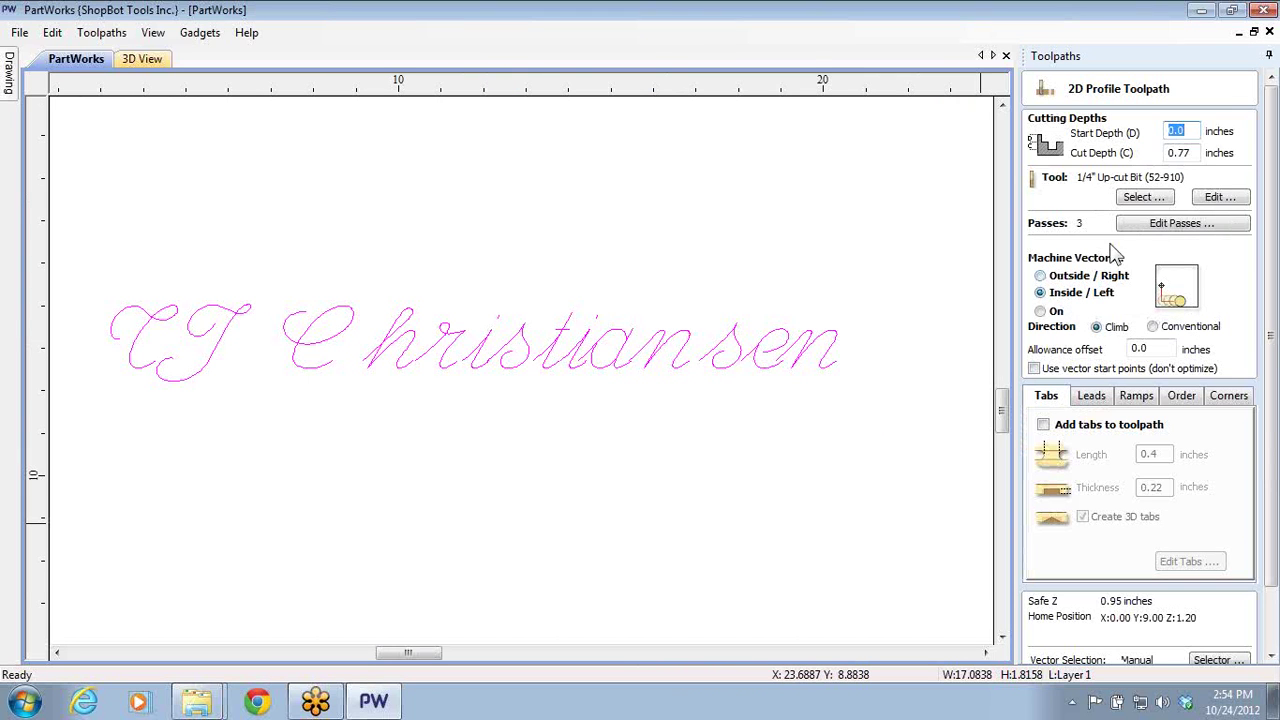
pyautogui.click(1040, 311)
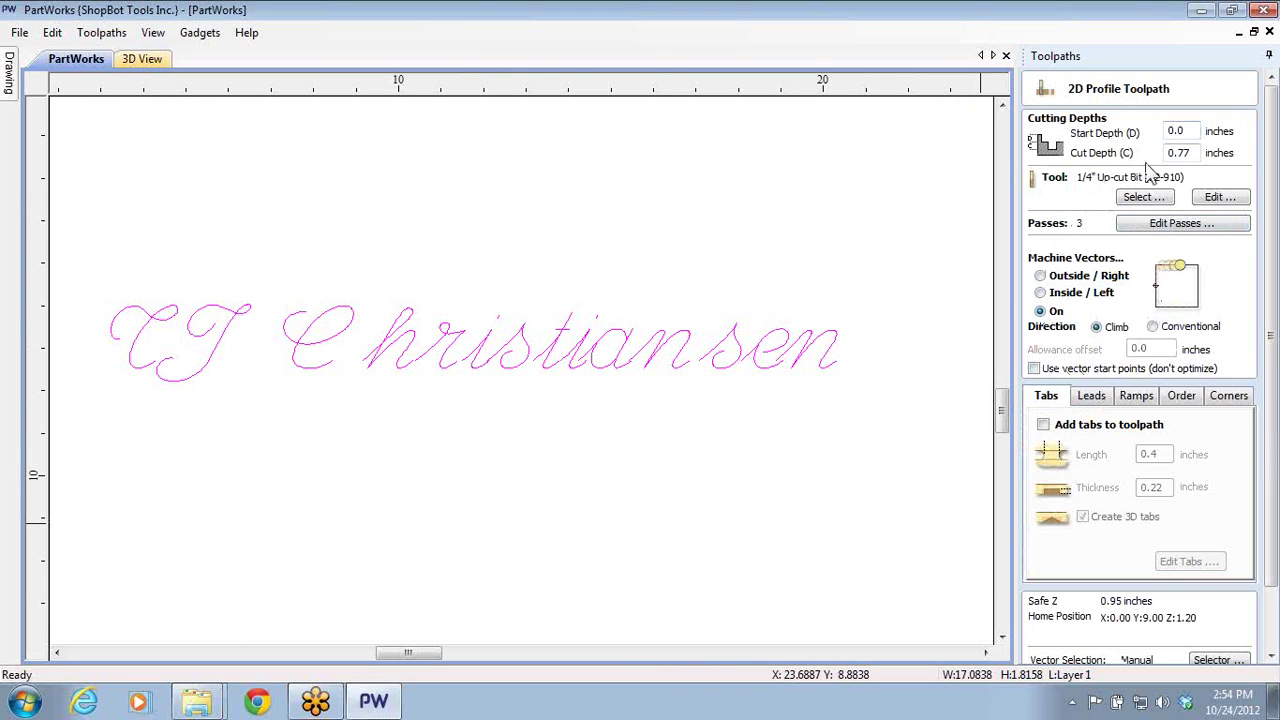
pyautogui.moveTo(1176, 153); pyautogui.dragTo(1188, 152)
pyautogui.press('BackSpace')
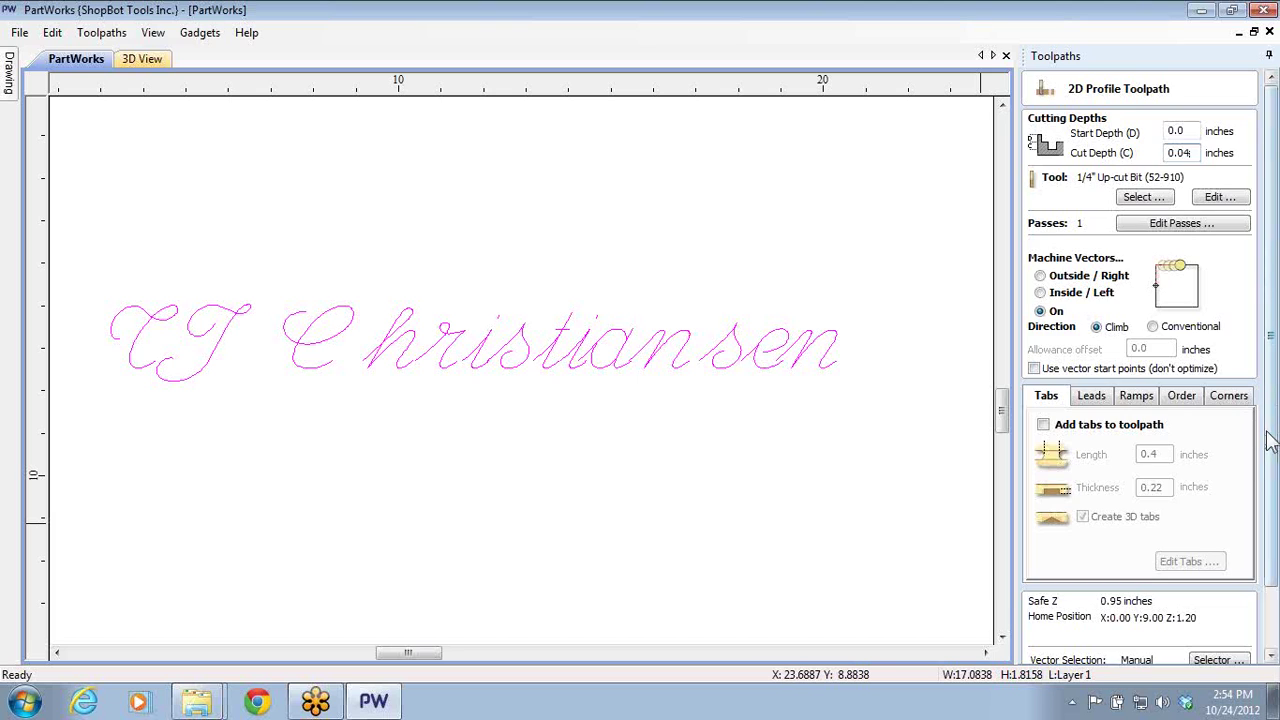
pyautogui.scroll(-3, 1270, 440)
pyautogui.click(1050, 650)
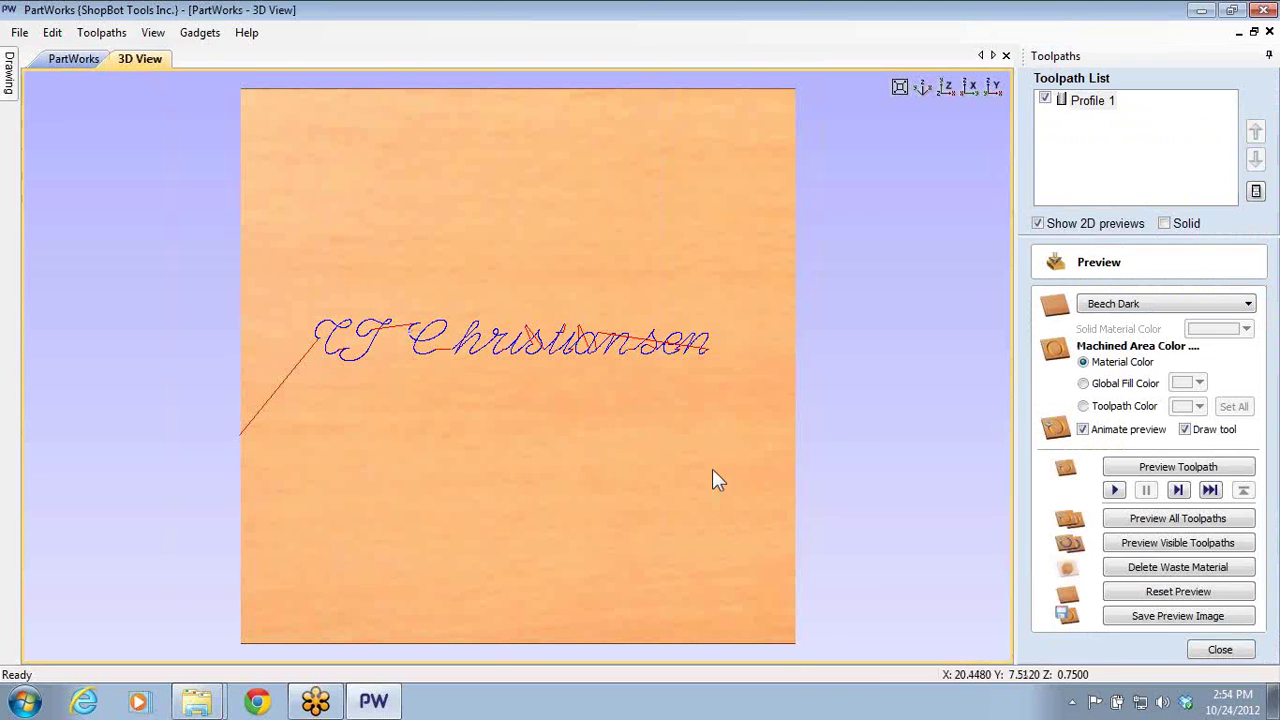
# - Preview the name carved into the board in 3D
pyautogui.click(1178, 543)
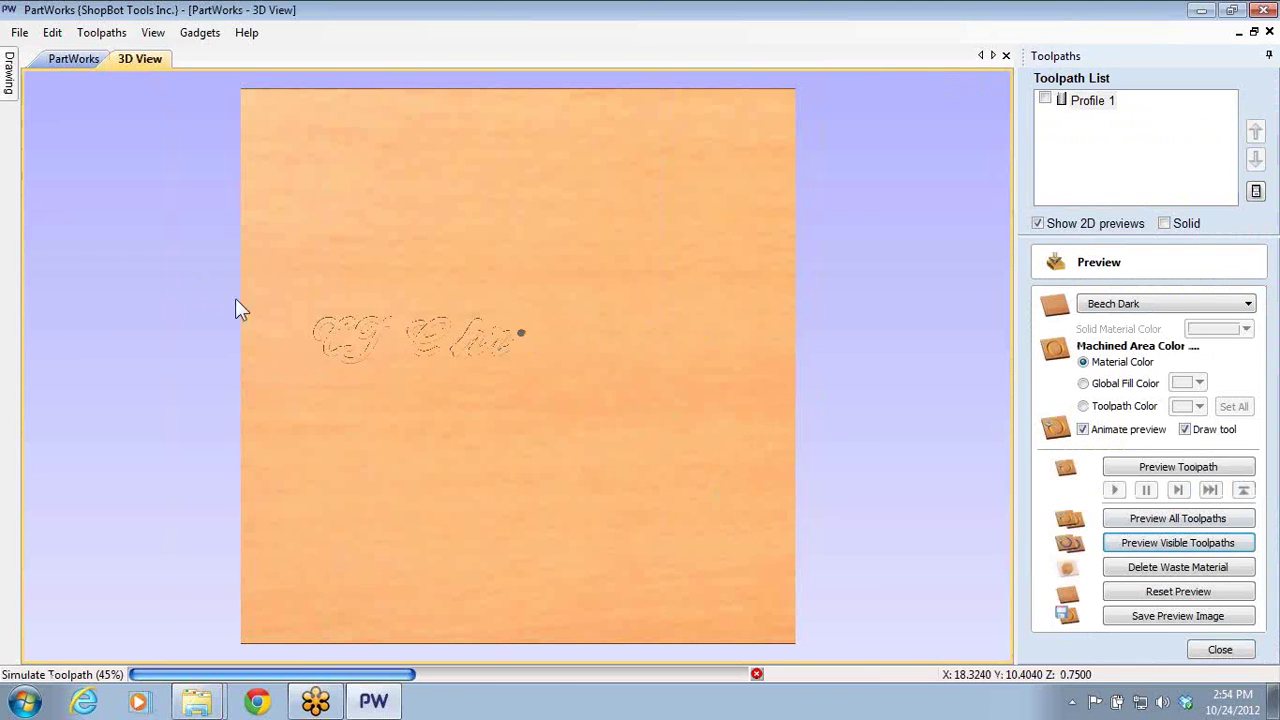
pyautogui.scroll(2, 471, 314)
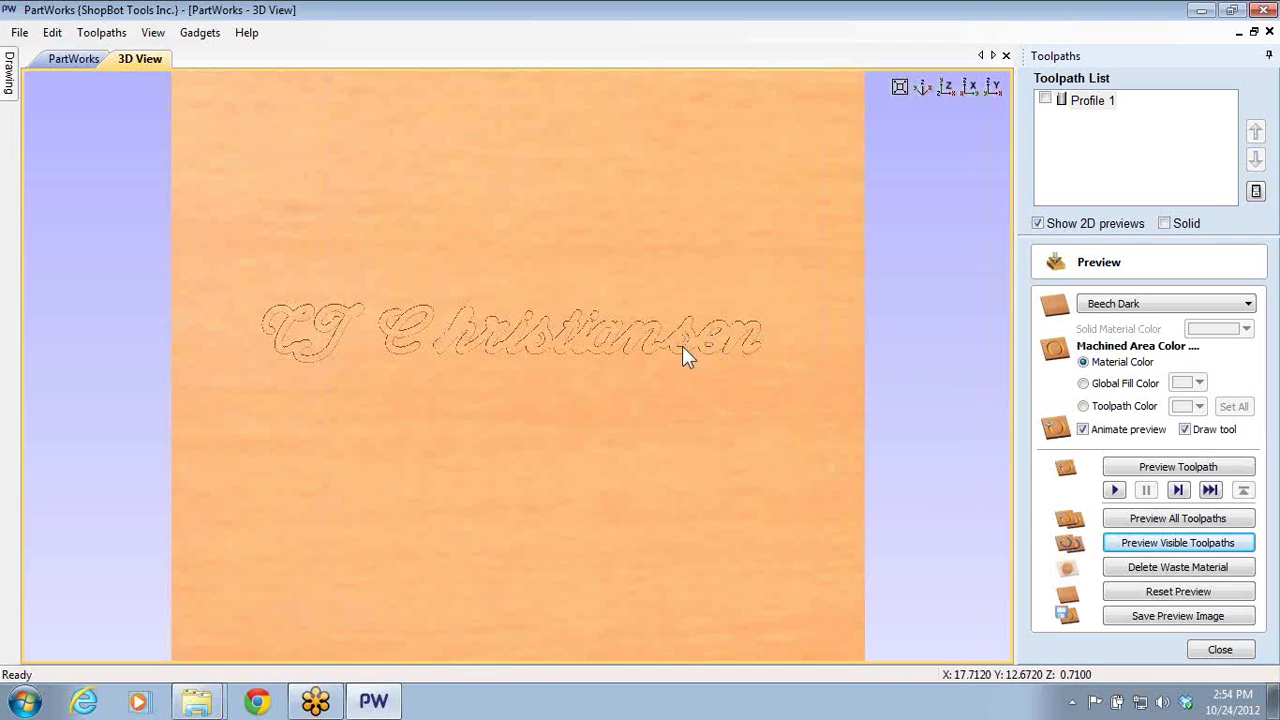
pyautogui.scroll(3, 682, 346)
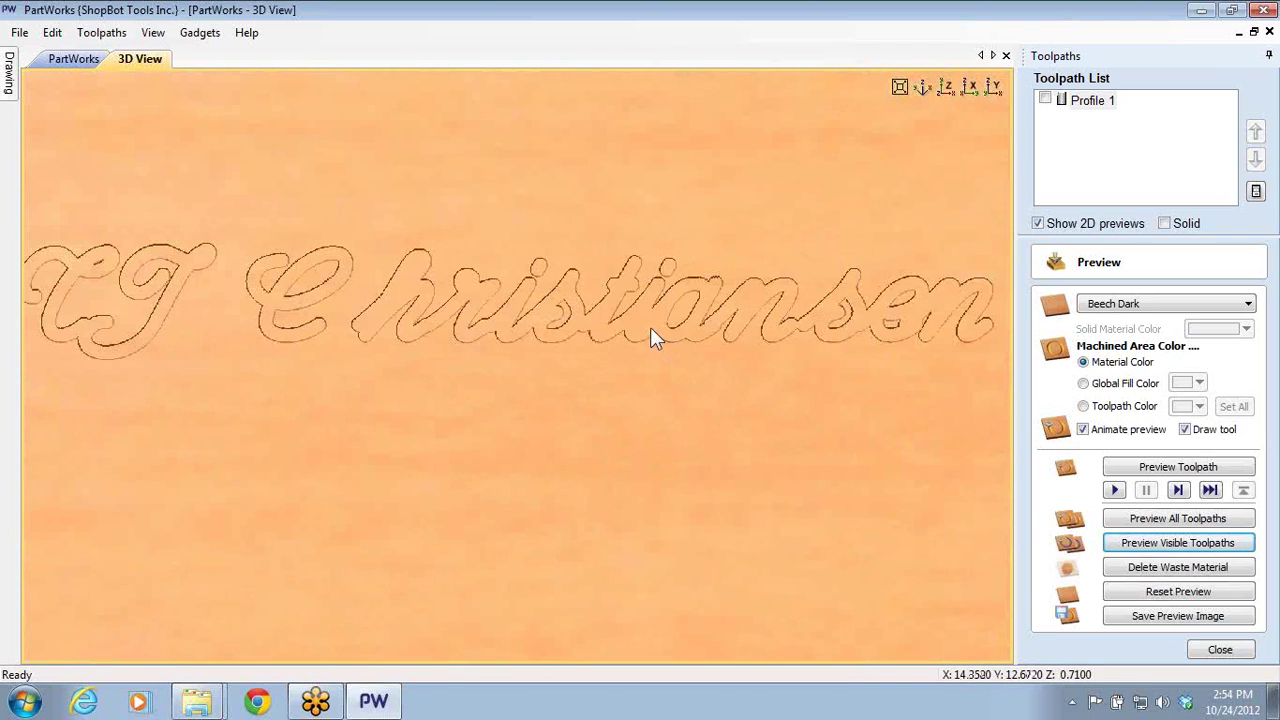
pyautogui.click(1220, 651)
pyautogui.doubleClick(1080, 101)
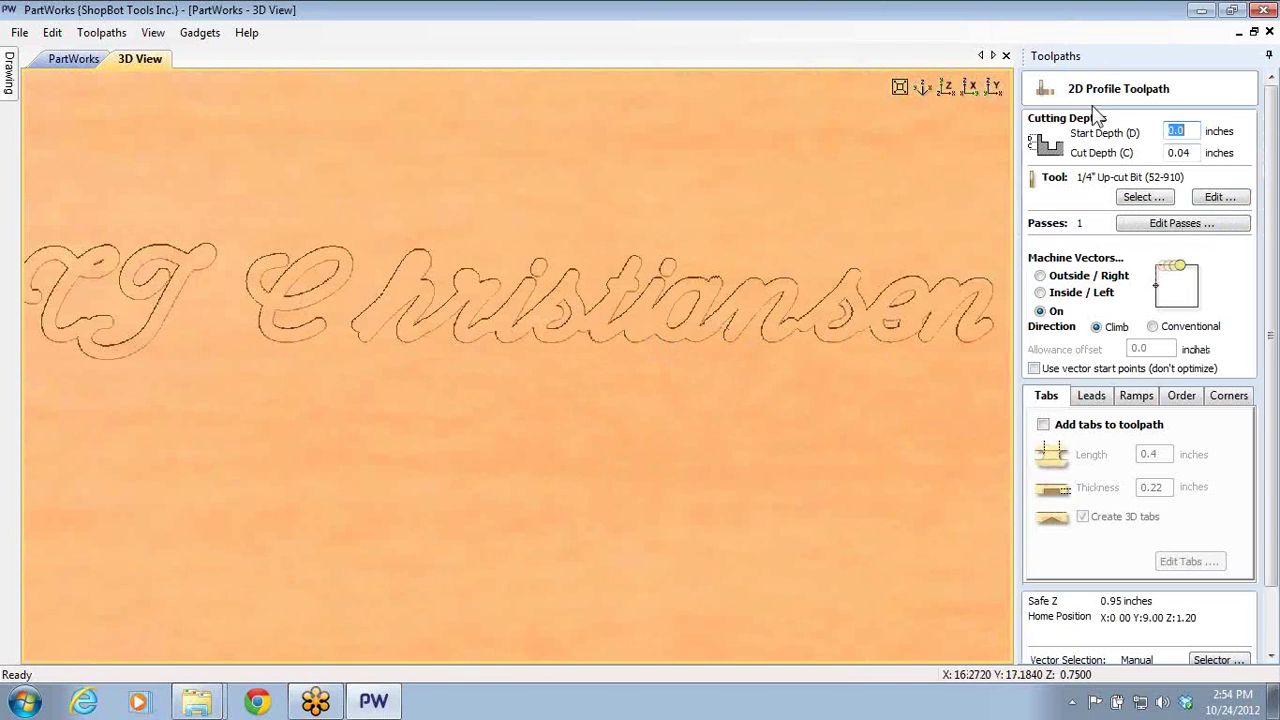
# - Switch Profile 1 to the 60 Degree V-Bit 1/2" and recalculate it
pyautogui.click(1143, 197)
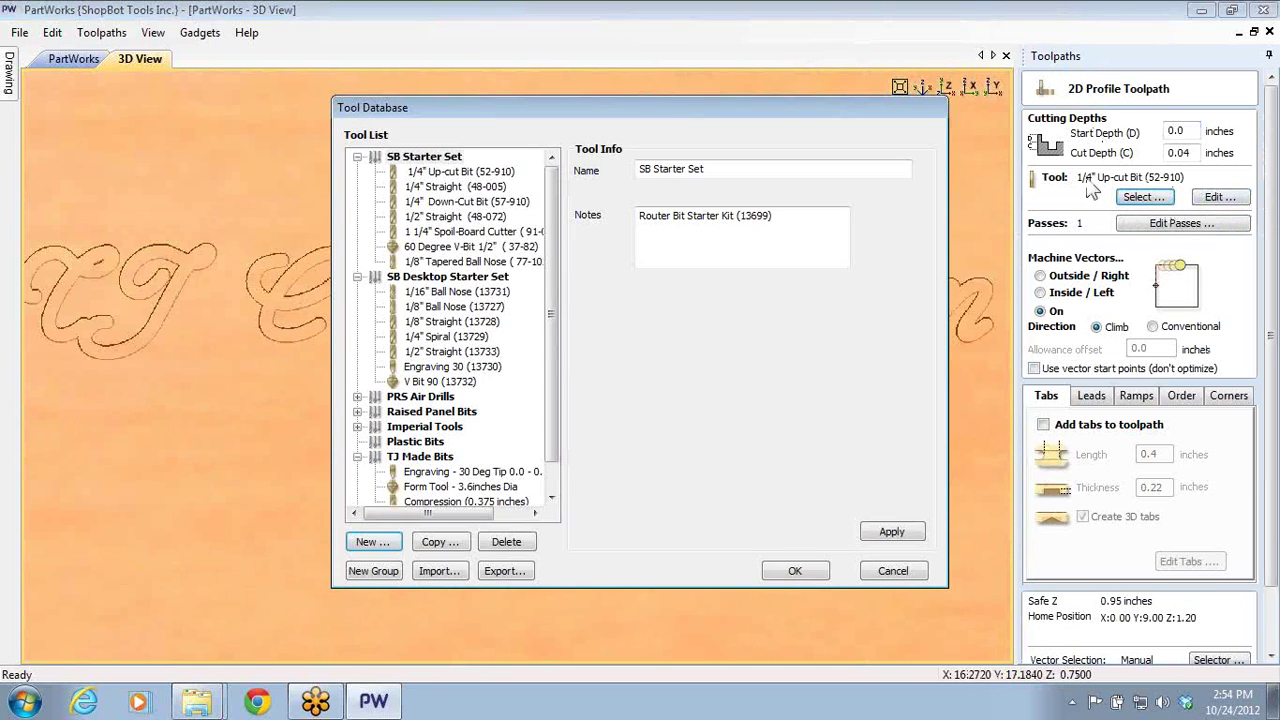
pyautogui.click(396, 248)
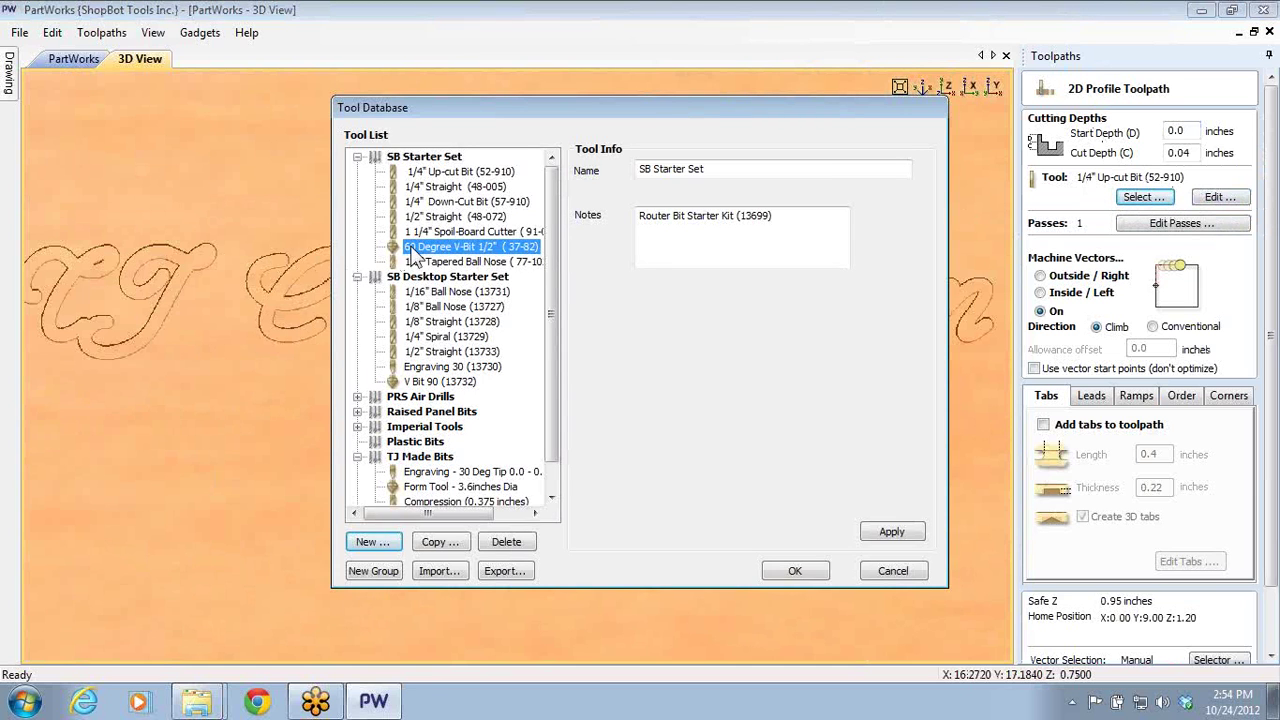
pyautogui.click(816, 578)
pyautogui.scroll(-2, 1255, 615)
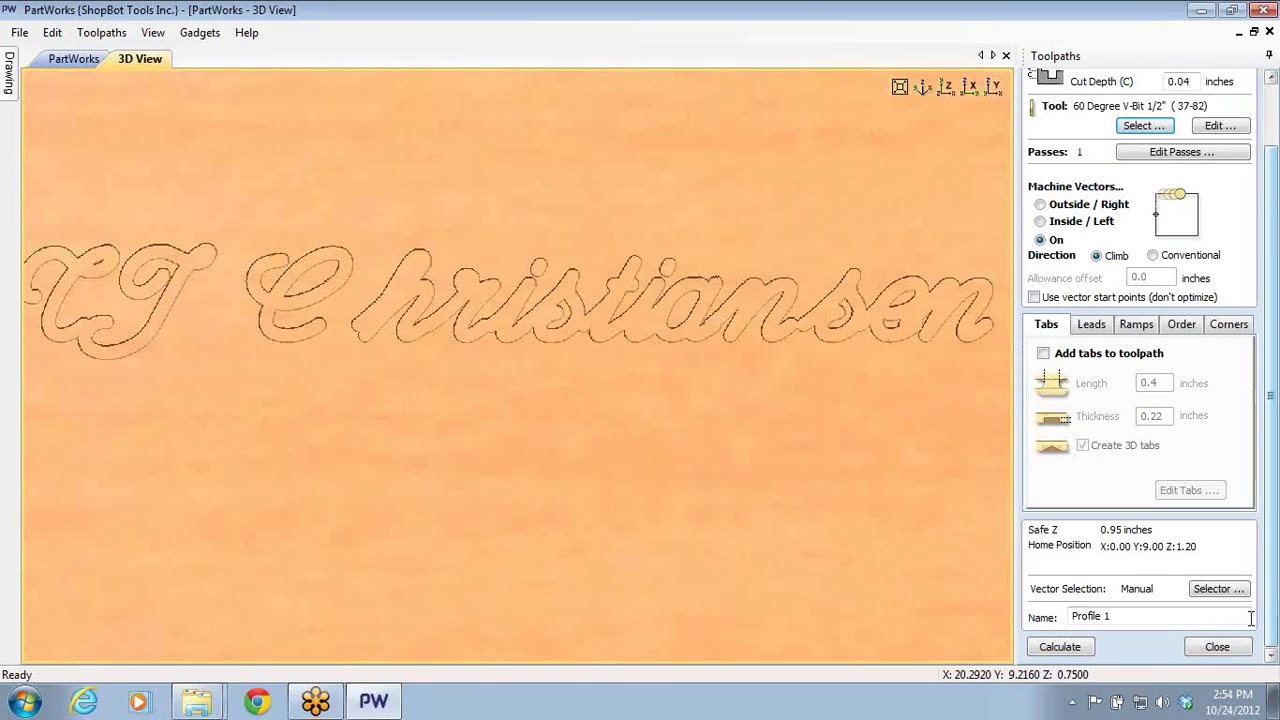
pyautogui.click(1042, 650)
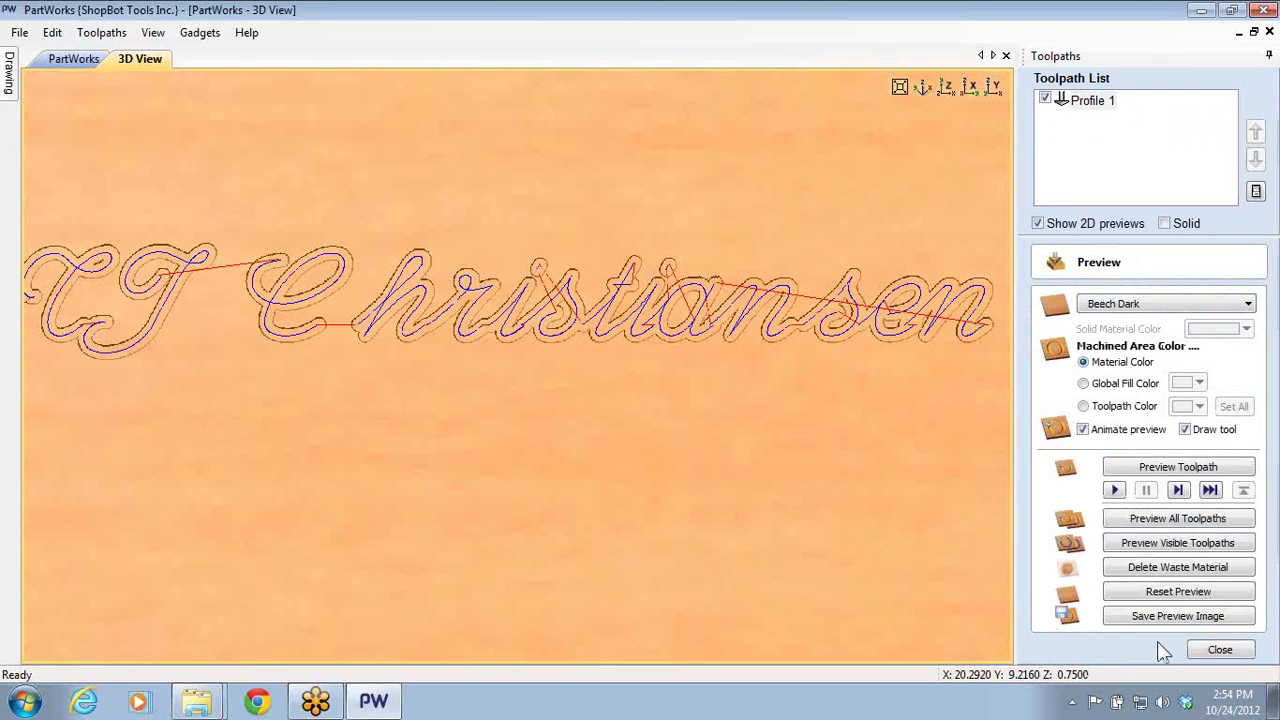
# - Reset and rerun the 3D preview, showing the name engraved as fine lines
pyautogui.click(1208, 590)
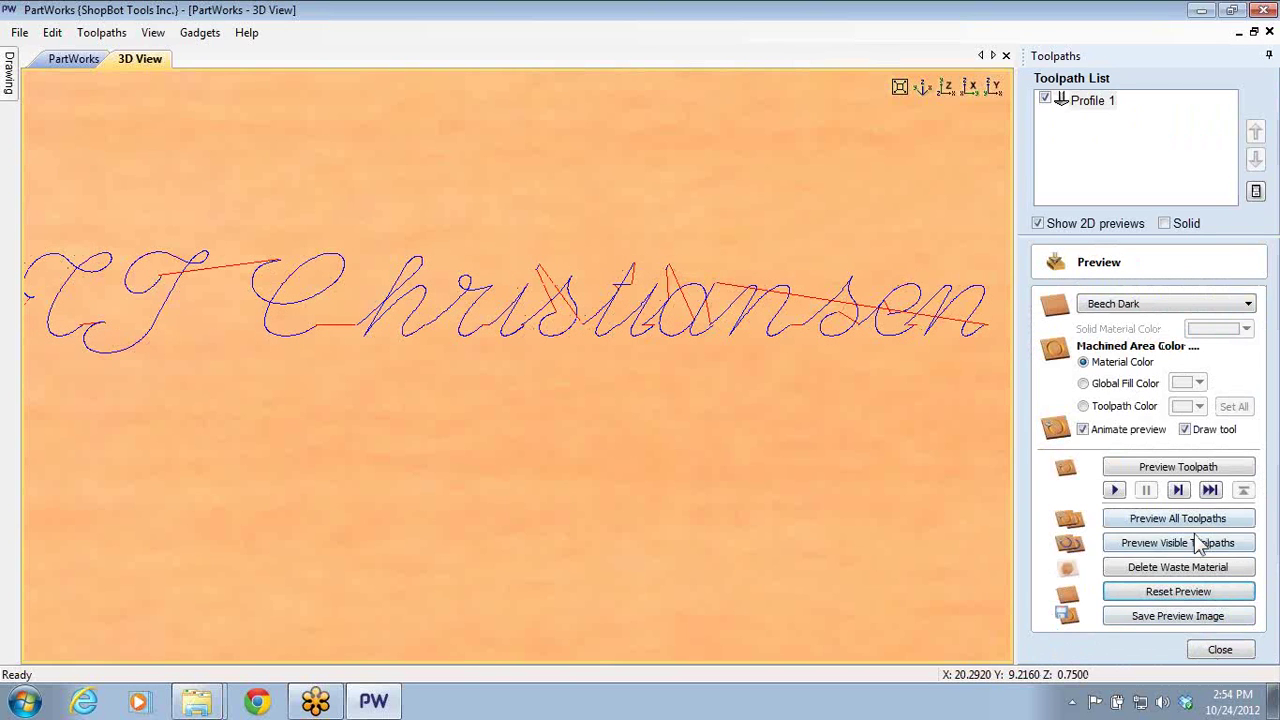
pyautogui.click(1198, 542)
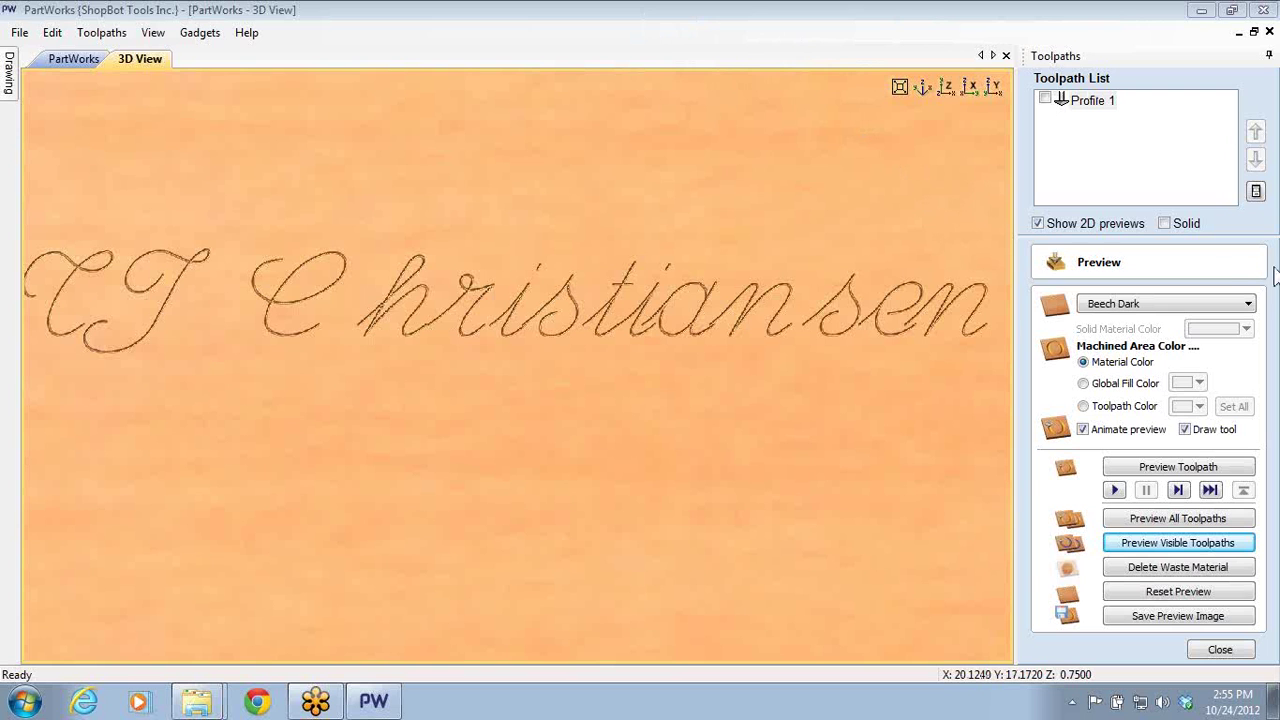
pyautogui.click(1215, 649)
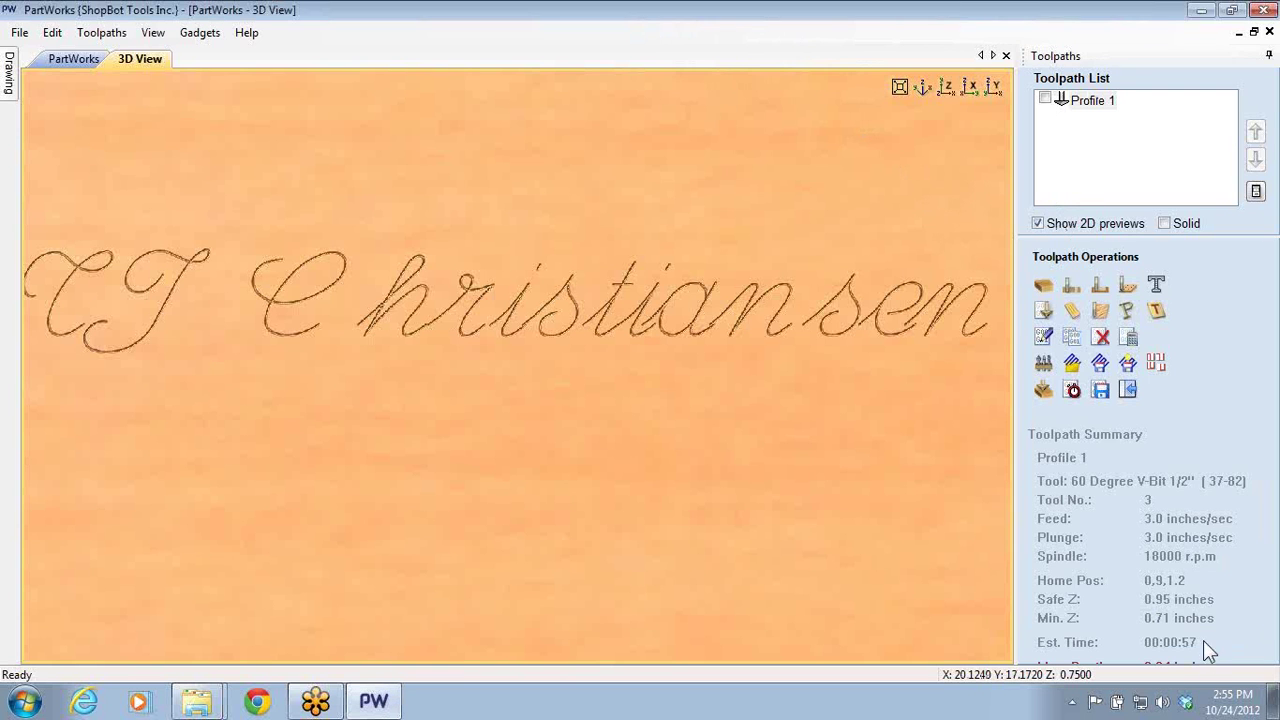
pyautogui.click(1129, 392)
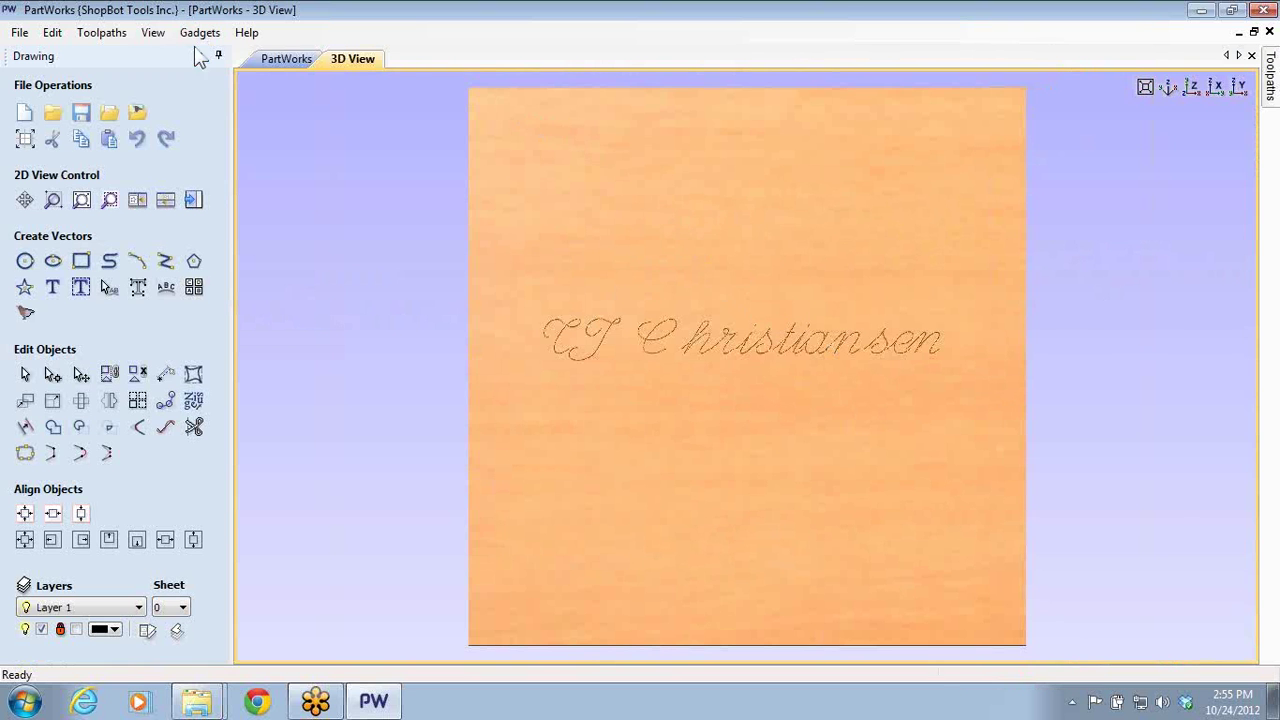
# - Replace the script text with a shorter first name
pyautogui.click(283, 60)
pyautogui.click(609, 340)
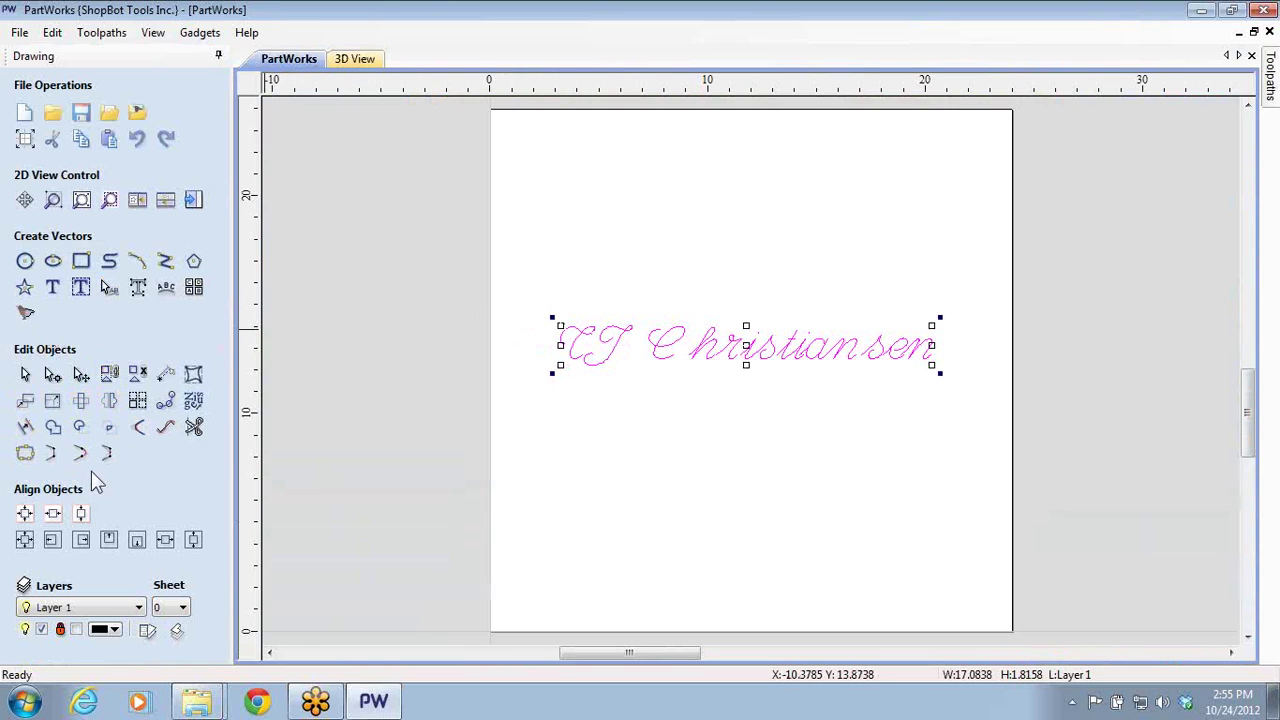
pyautogui.click(52, 287)
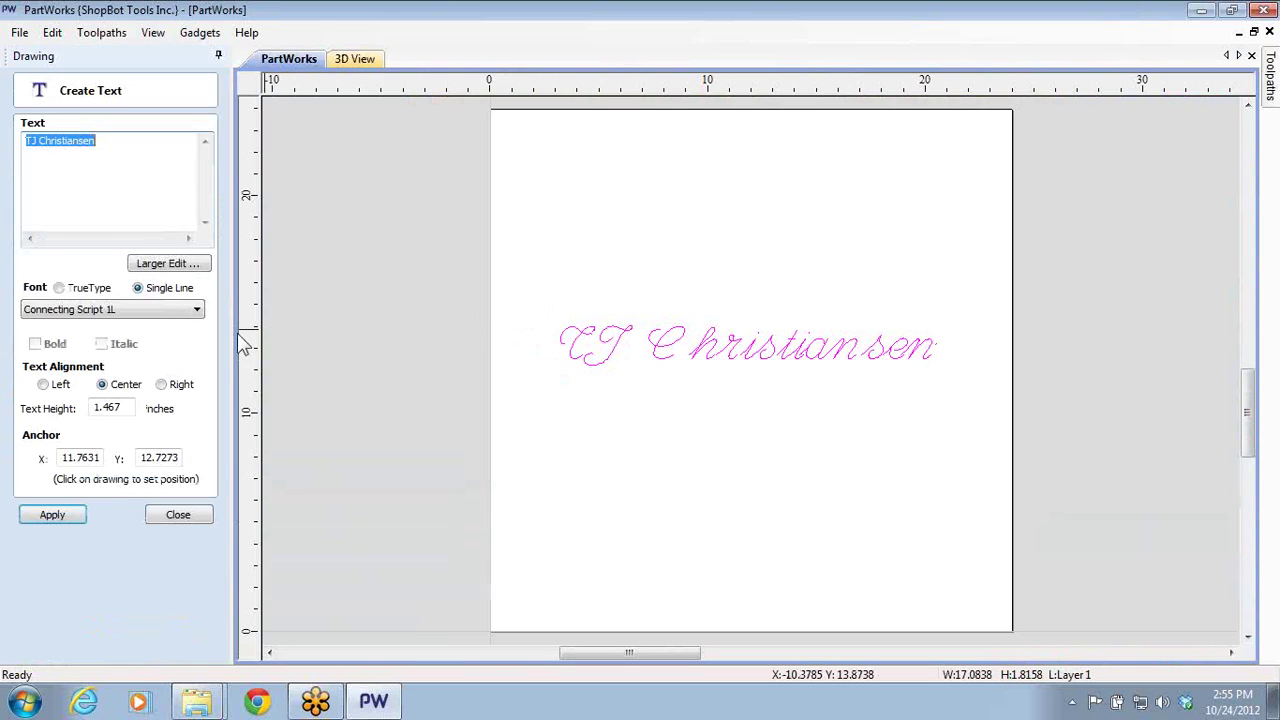
pyautogui.write('Steve')
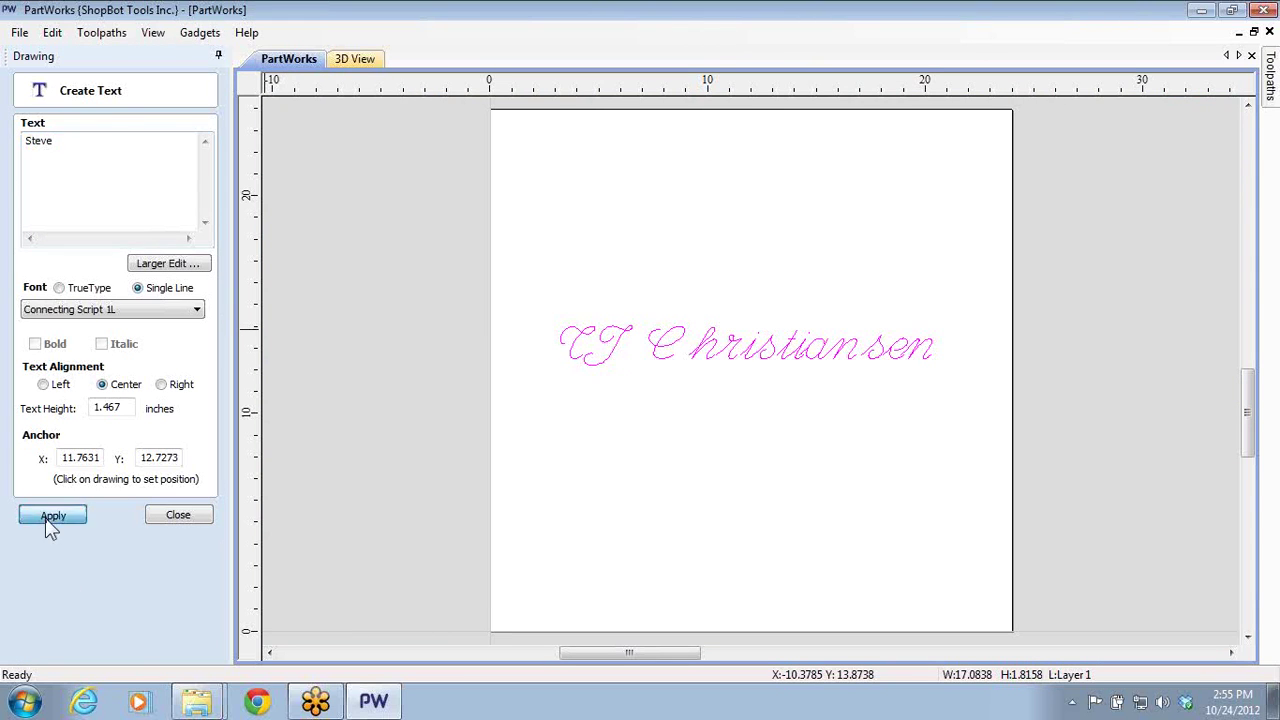
pyautogui.click(48, 516)
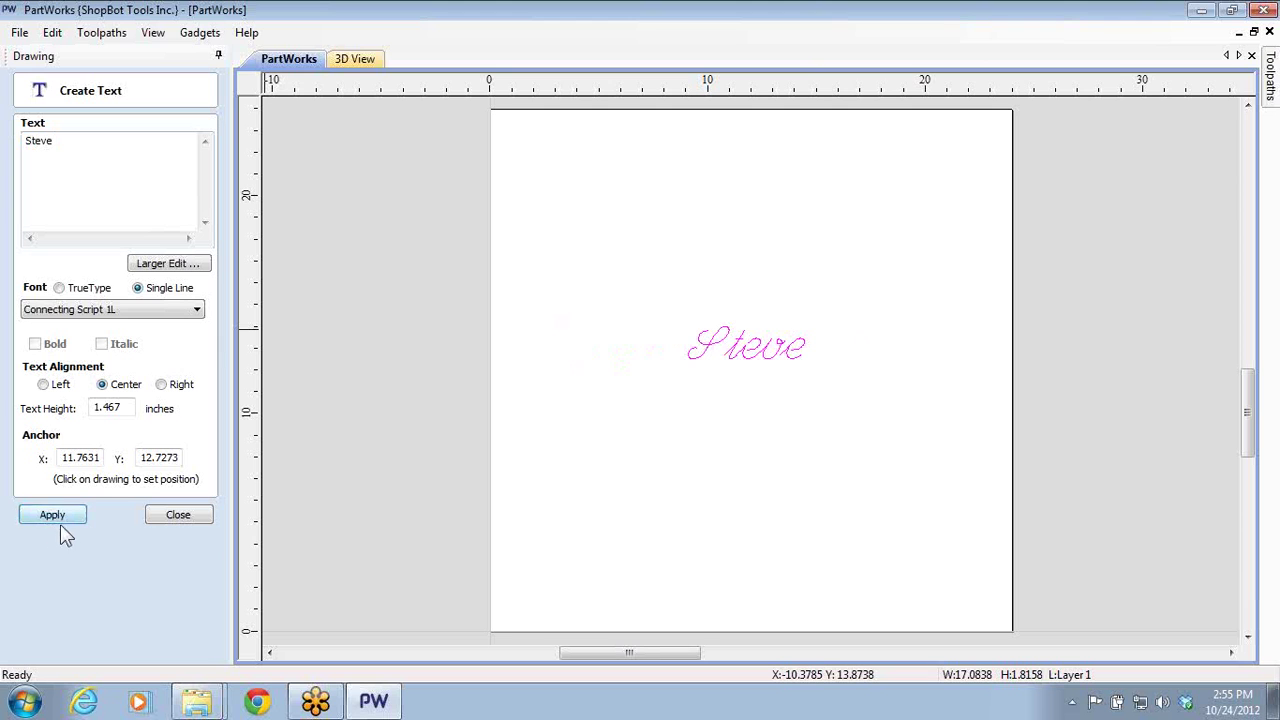
pyautogui.click(160, 518)
# - Tighten the name's letter spacing so the letters sit closer together
pyautogui.scroll(8, 849, 354)
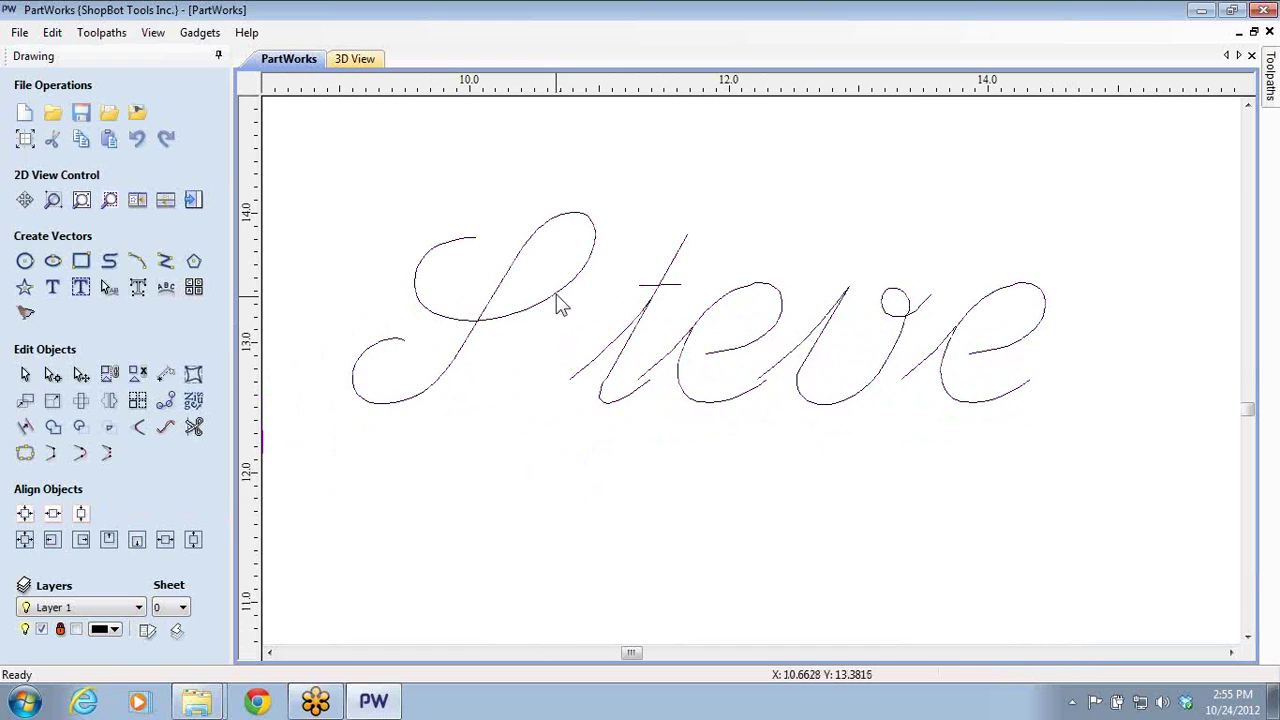
pyautogui.click(553, 293)
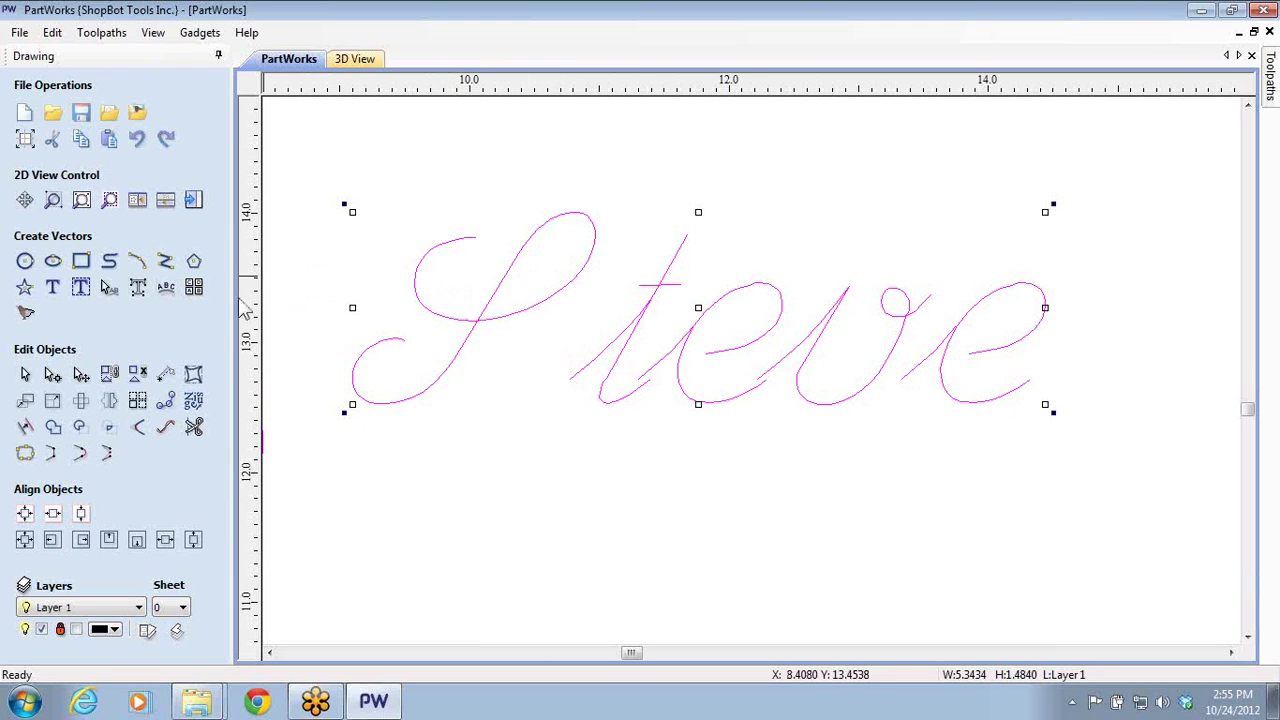
pyautogui.click(116, 293)
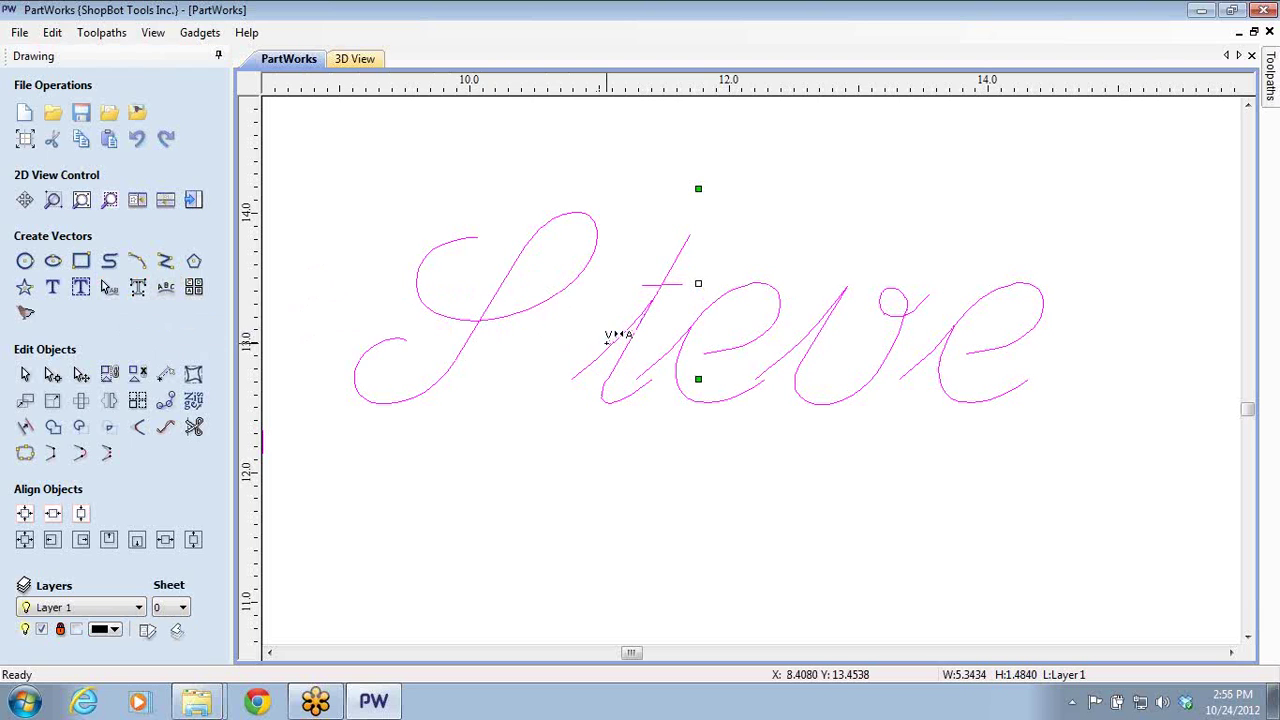
pyautogui.moveTo(506, 312); pyautogui.dragTo(558, 300)
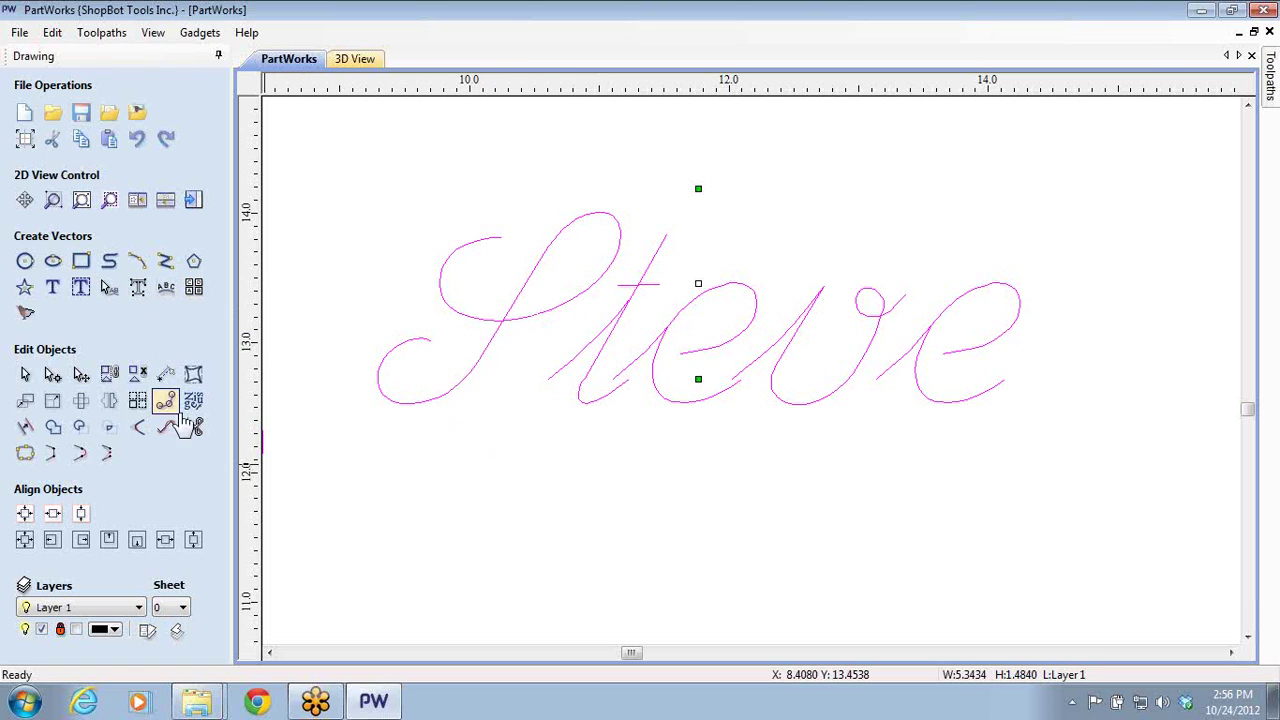
# - Swap Profile 1's tool to the Engraving 30 (13730) bit and recalculate
pyautogui.click(195, 203)
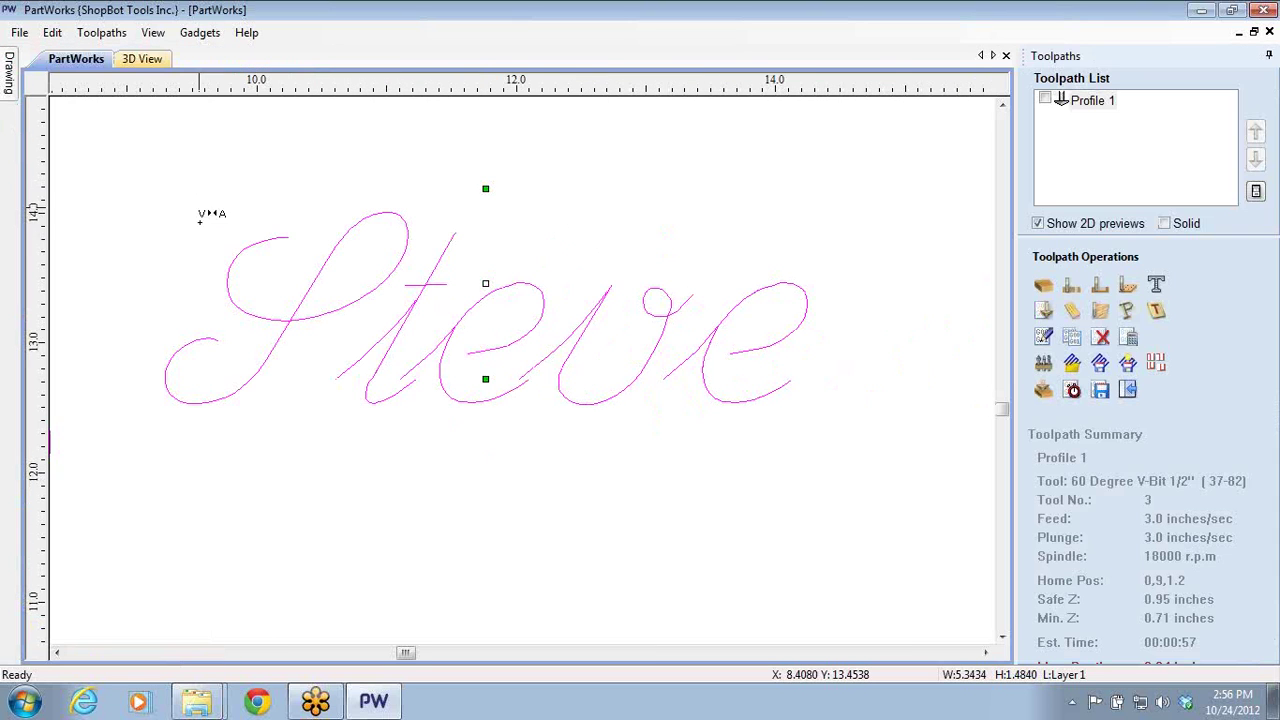
pyautogui.doubleClick(1090, 102)
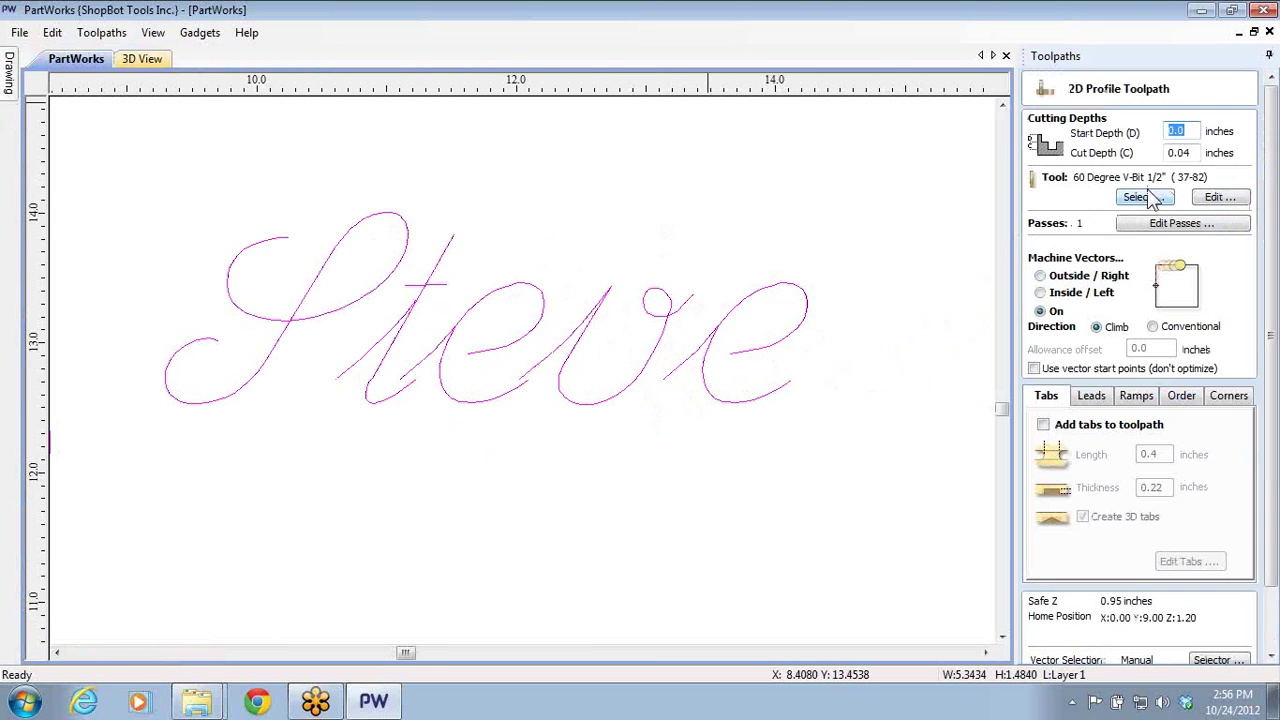
pyautogui.click(1145, 197)
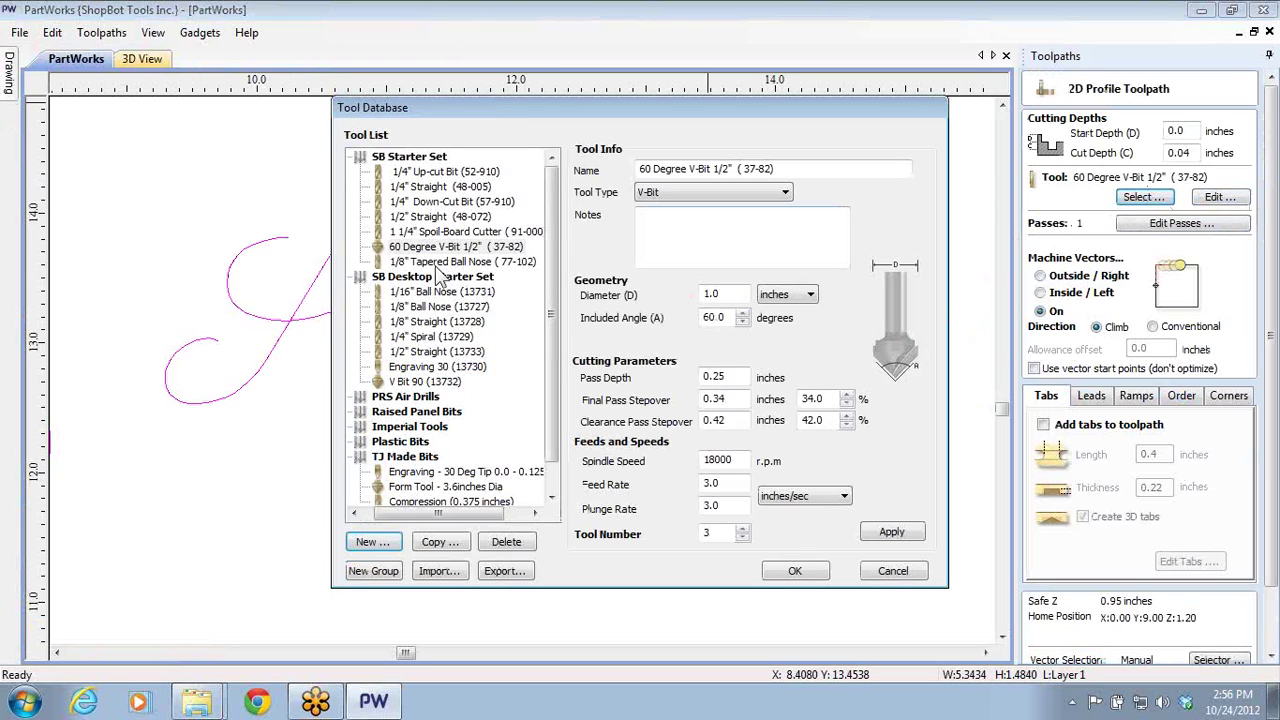
pyautogui.click(423, 382)
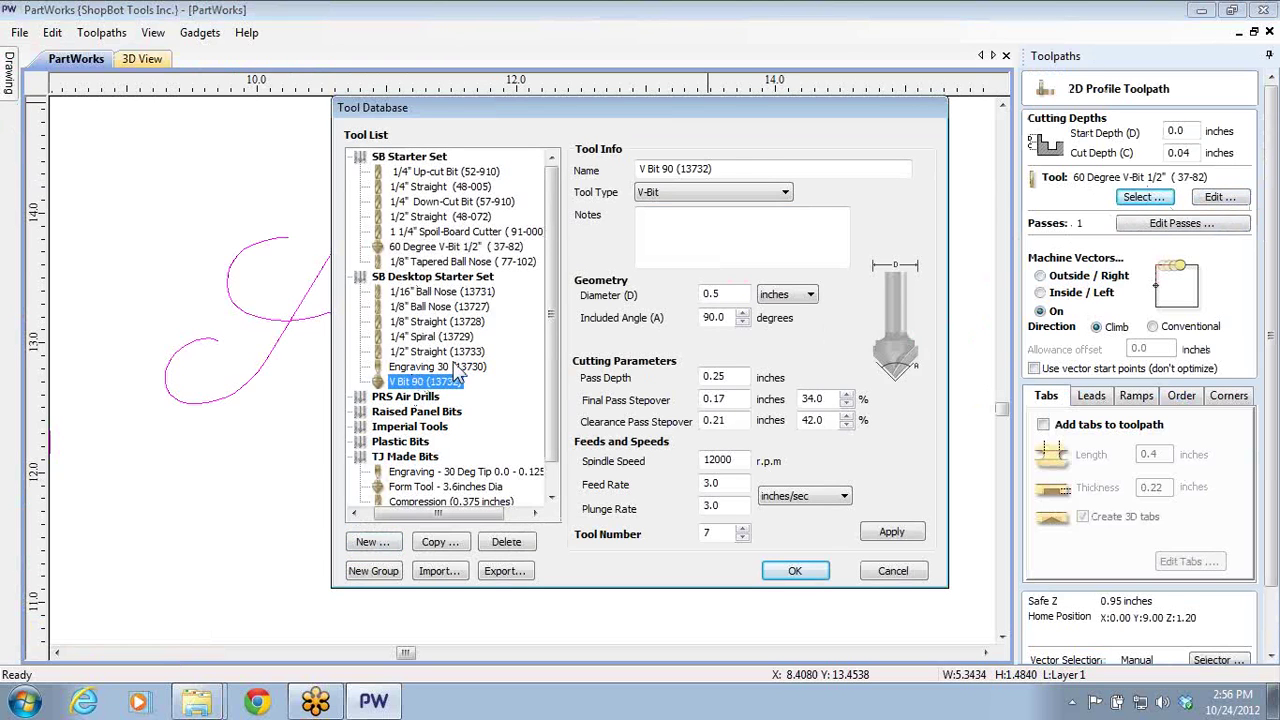
pyautogui.click(440, 367)
pyautogui.click(803, 574)
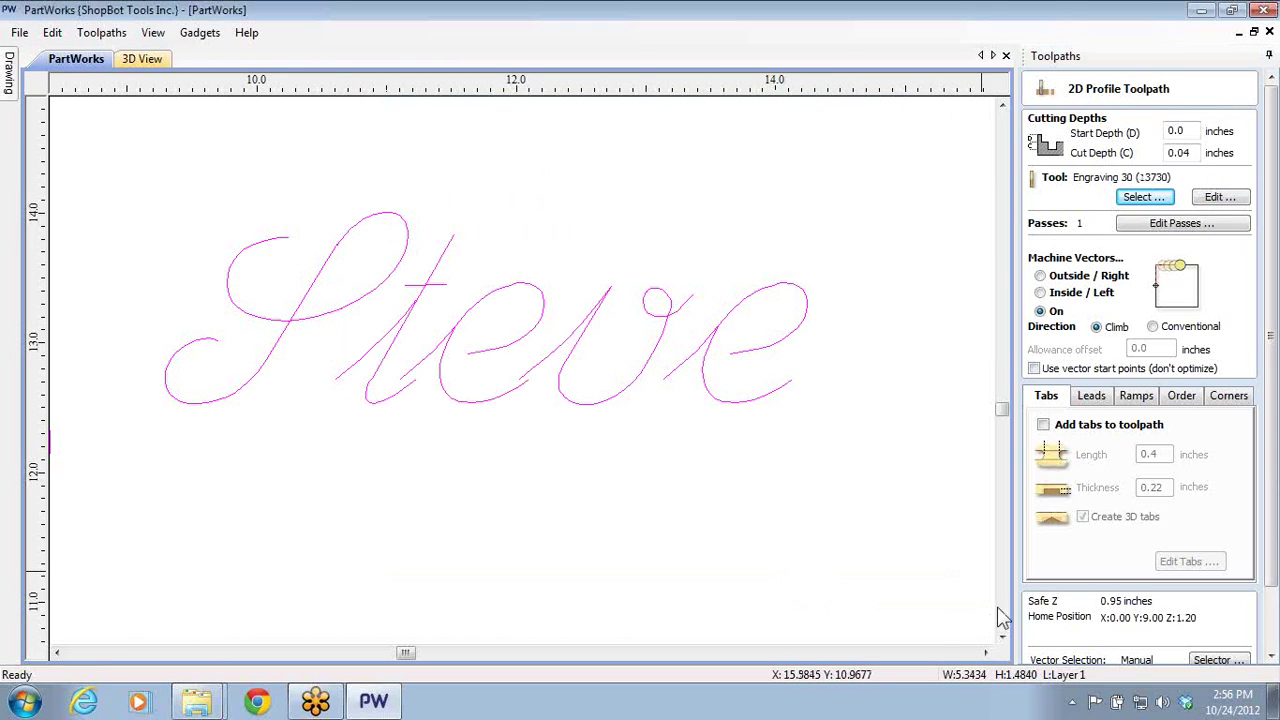
pyautogui.click(1272, 632)
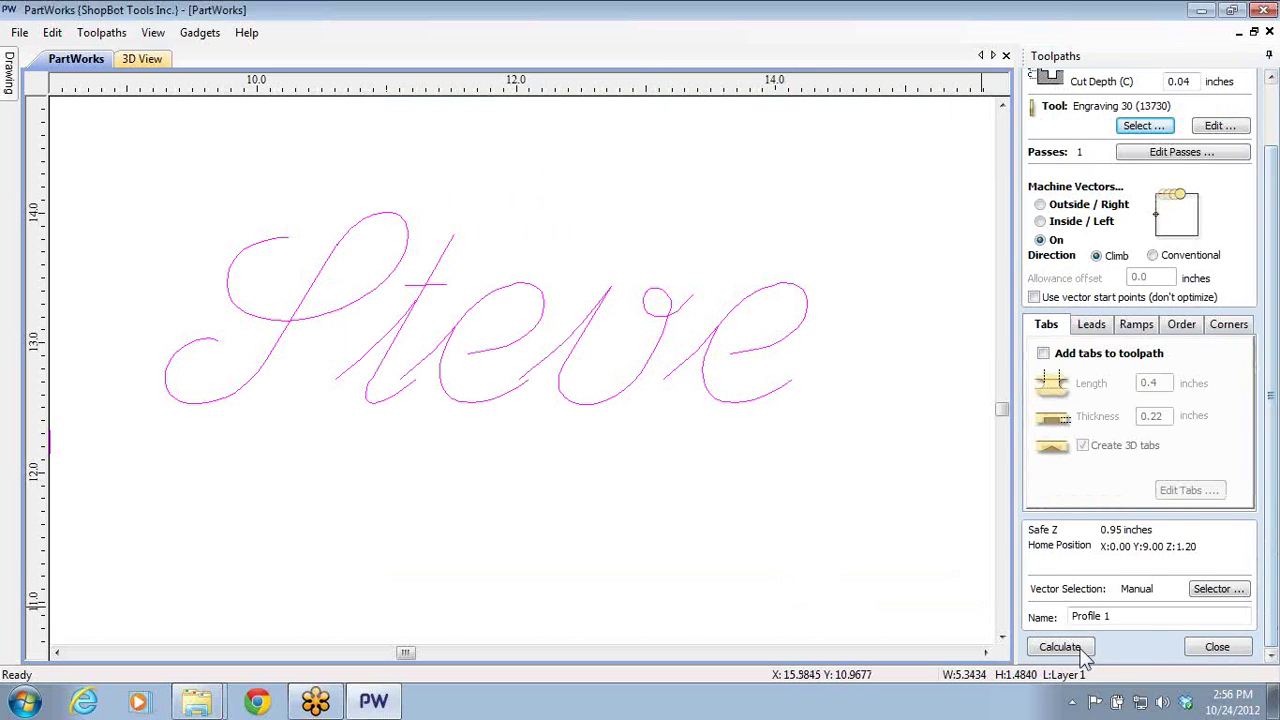
pyautogui.click(1082, 653)
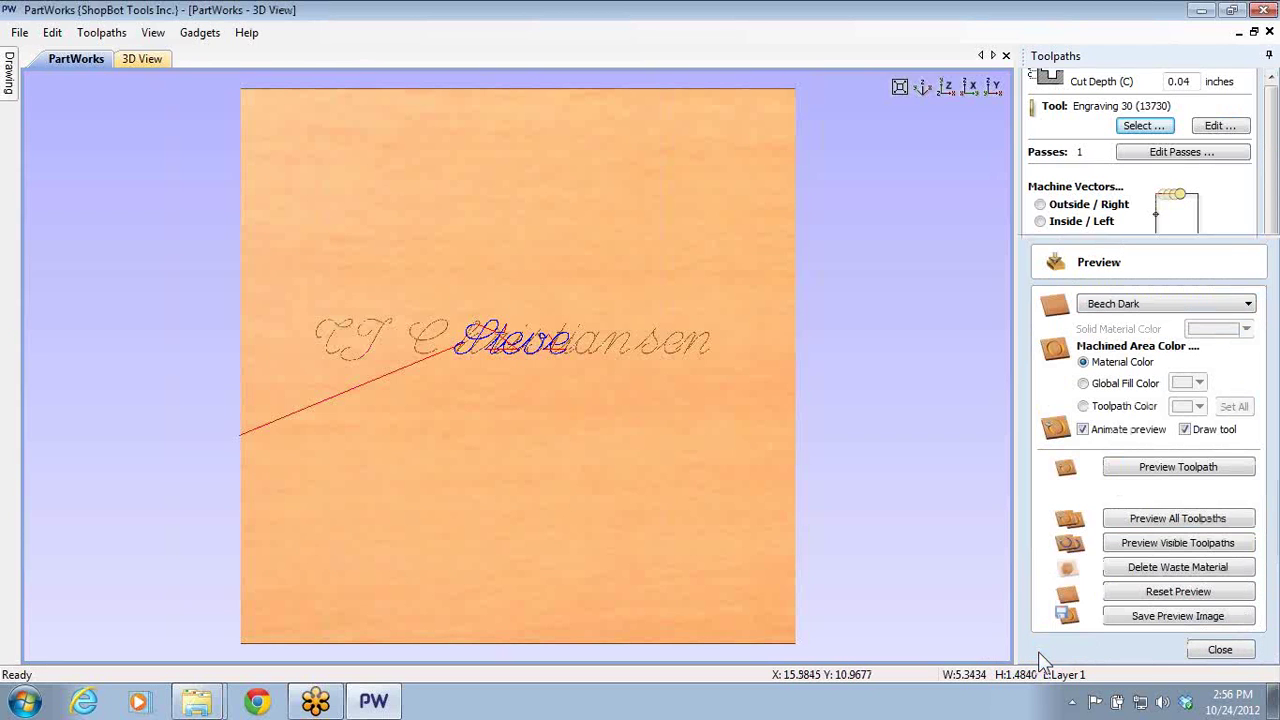
# - Reset and rerun the preview, then zoom and pan to inspect the engraved name
pyautogui.click(1145, 594)
pyautogui.click(1130, 543)
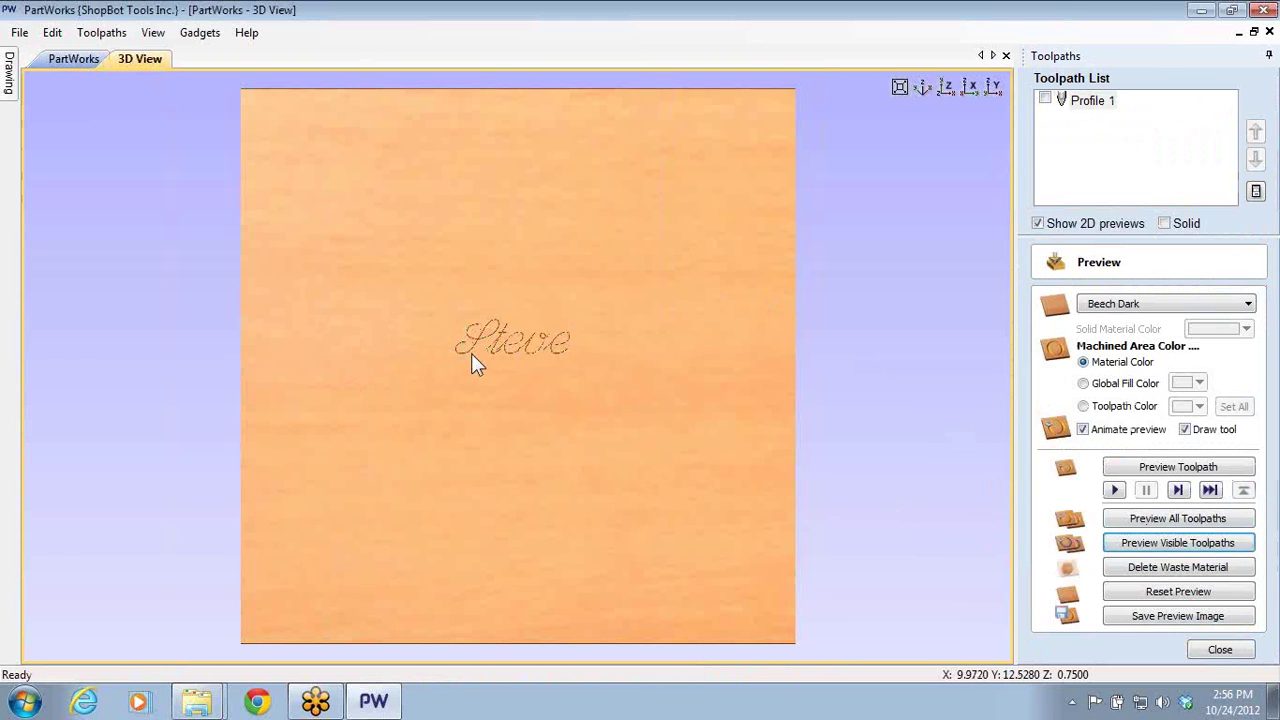
pyautogui.scroll(6, 500, 335)
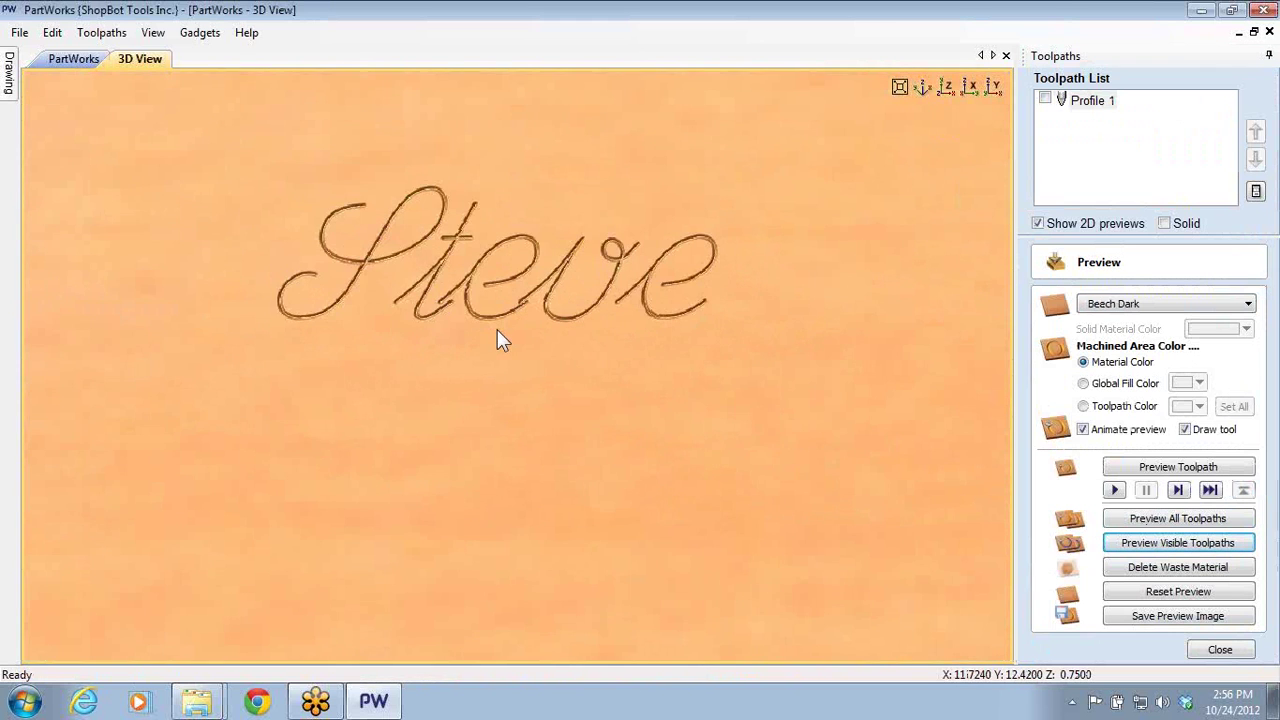
pyautogui.moveTo(497, 340); pyautogui.dragTo(666, 471, button='middle')
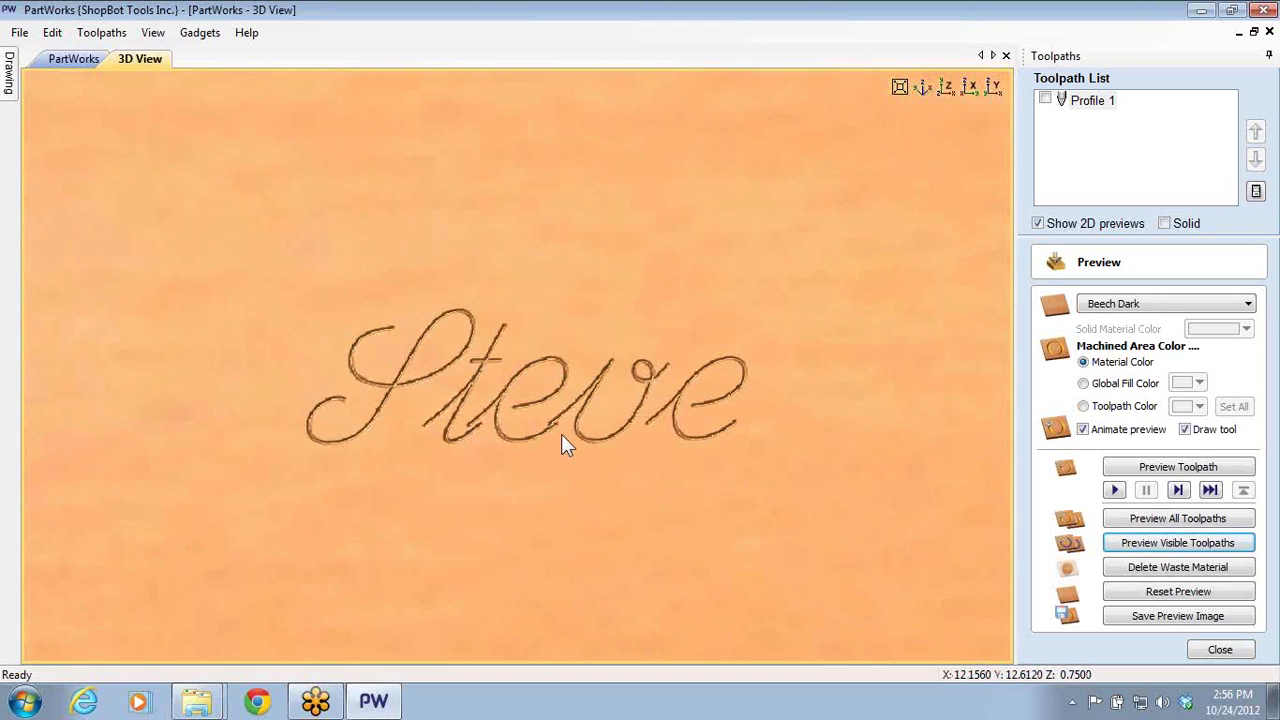
pyautogui.scroll(2, 562, 437)
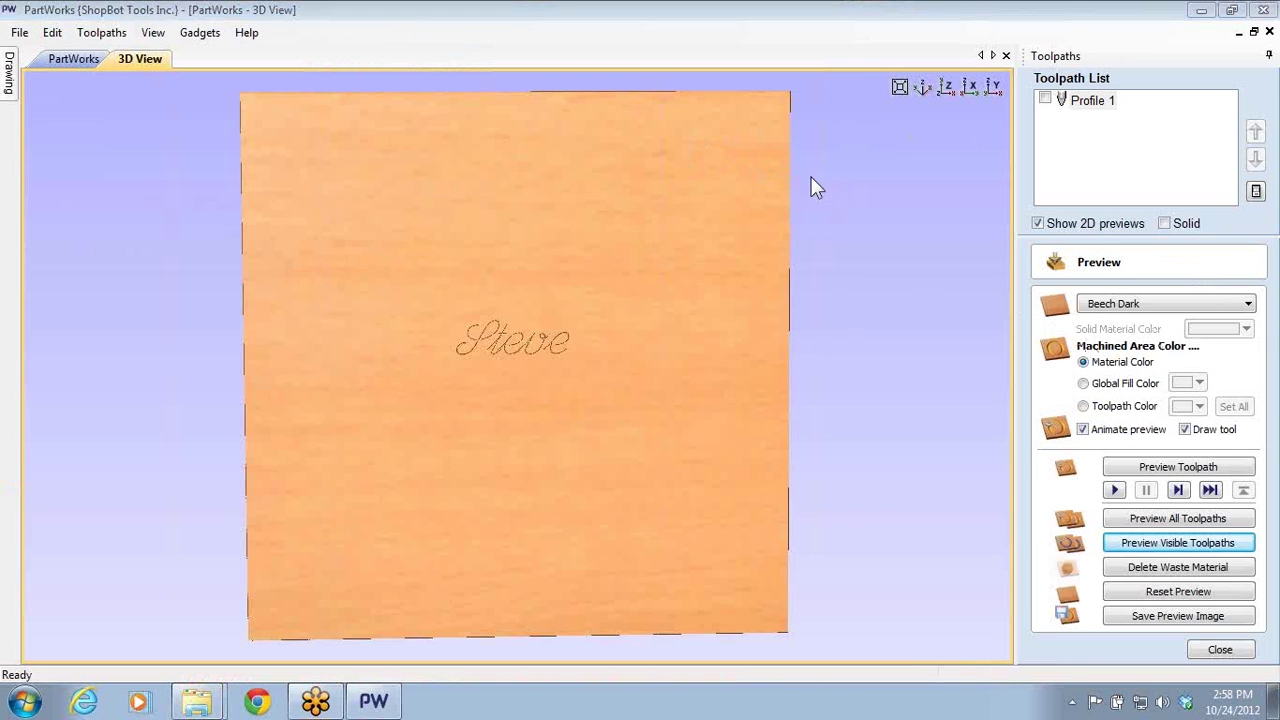
# - Close the job without saving, relaunch PartWorks 3.5 and open Washer Toss.crv
pyautogui.click(1195, 648)
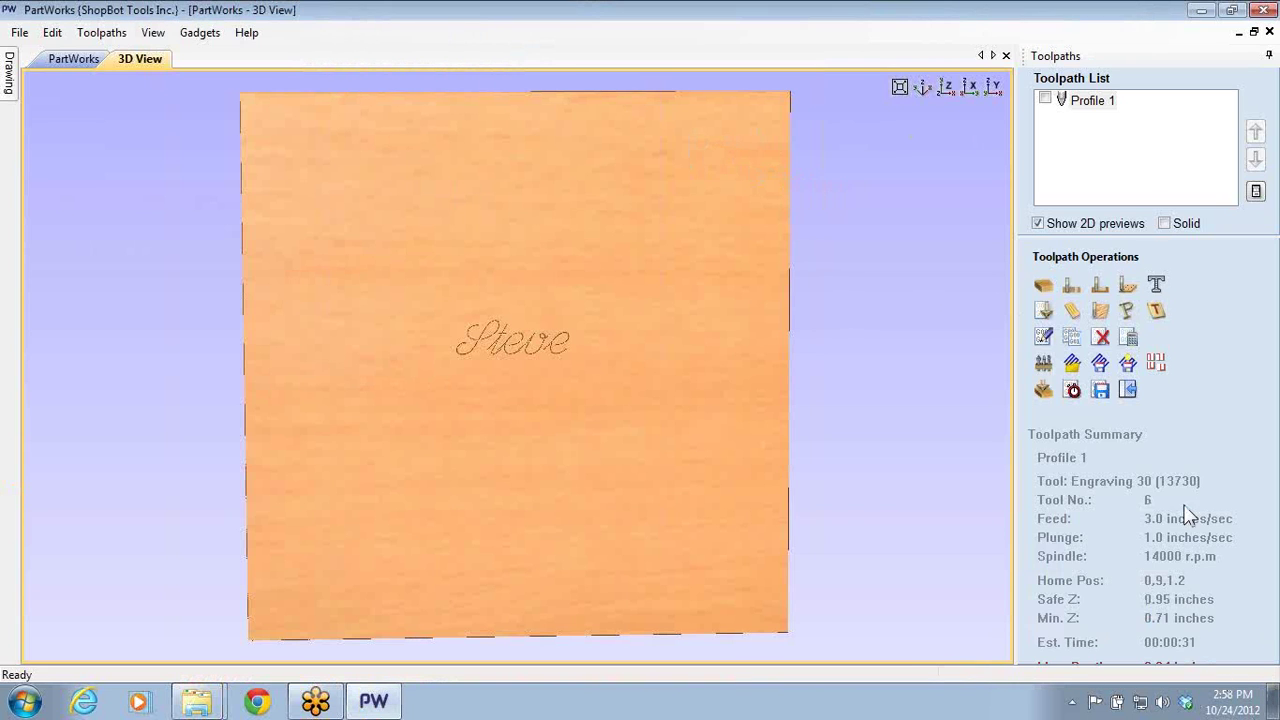
pyautogui.click(1264, 10)
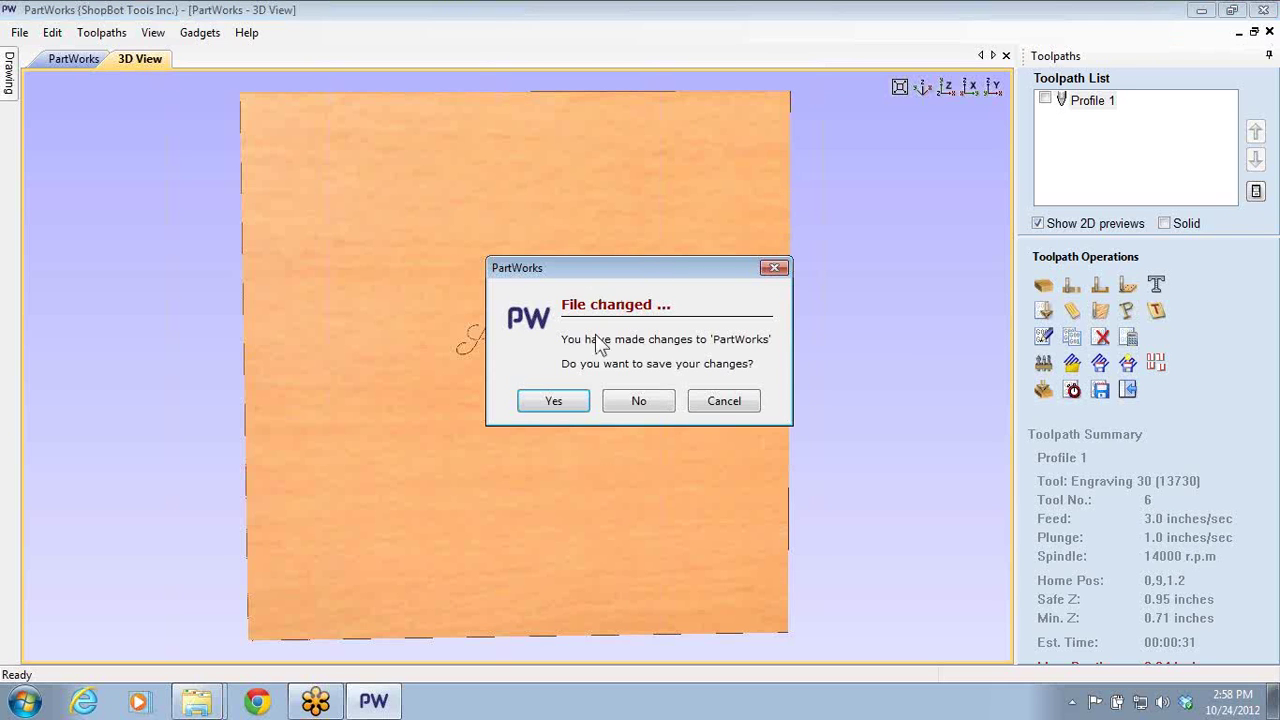
pyautogui.click(632, 402)
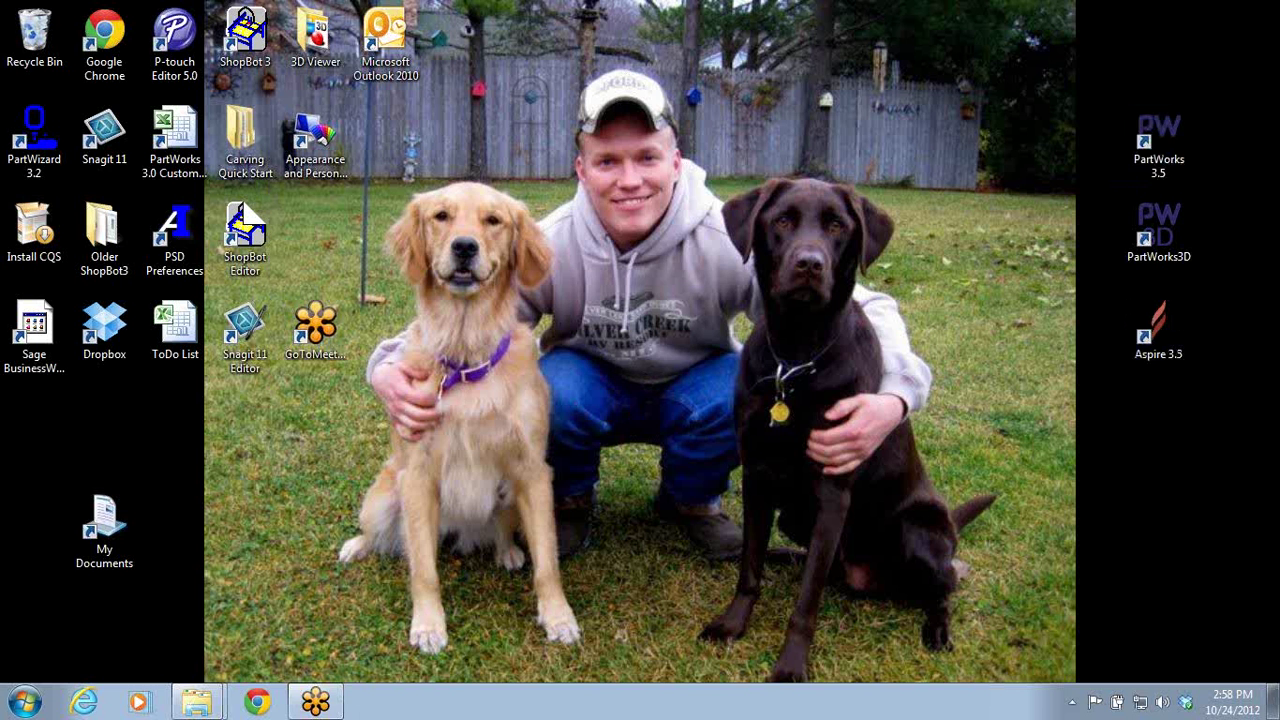
pyautogui.doubleClick(1148, 145)
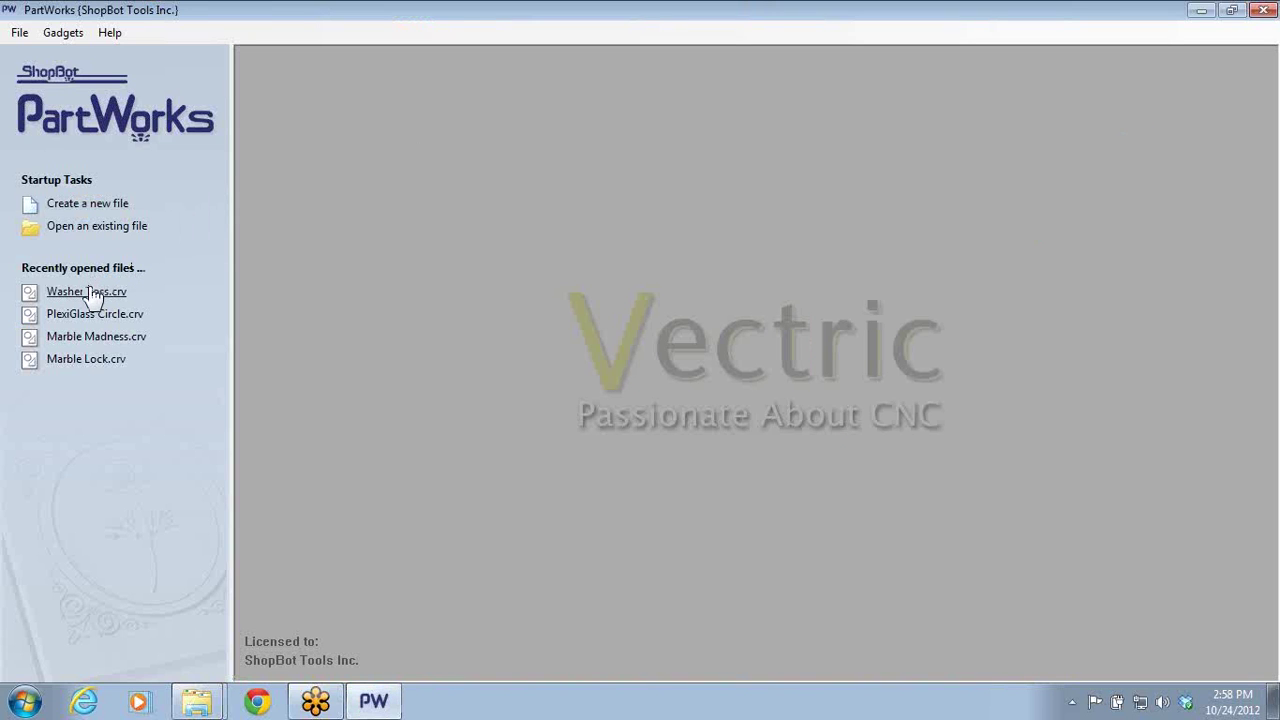
pyautogui.click(88, 291)
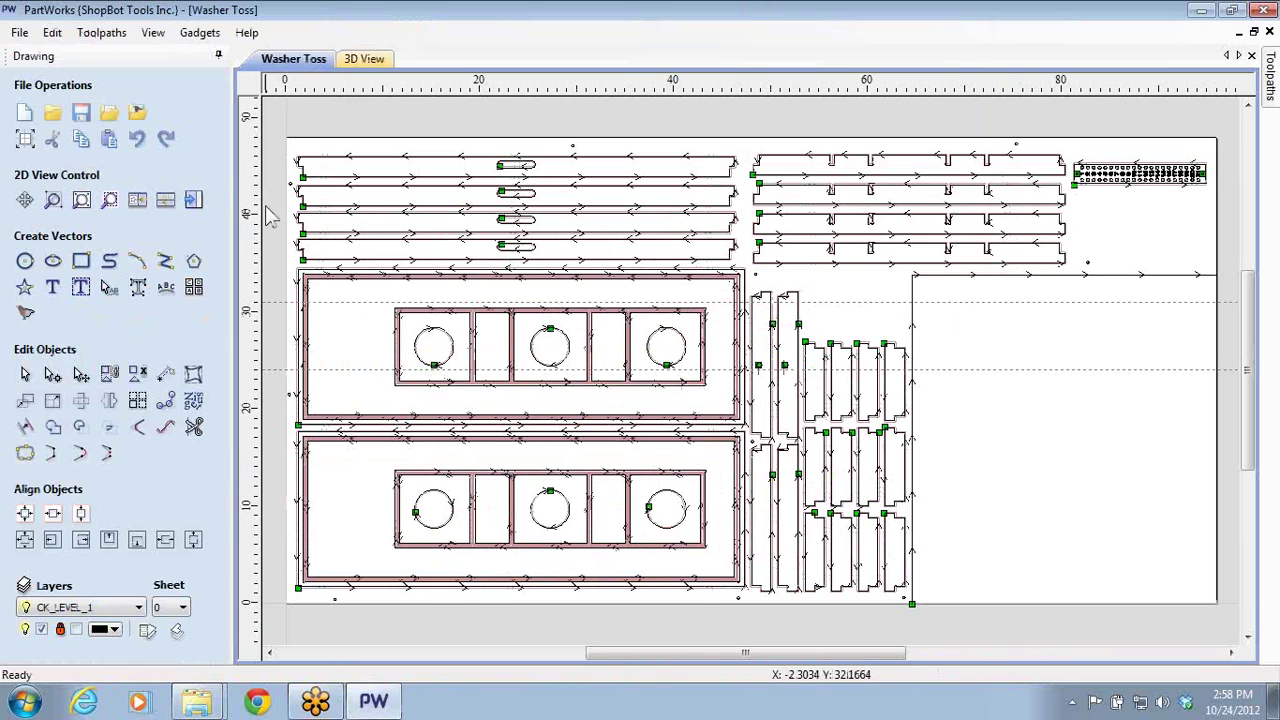
# - Save the Washer Toss drawing and bring up the toolpaths list
pyautogui.click(19, 32)
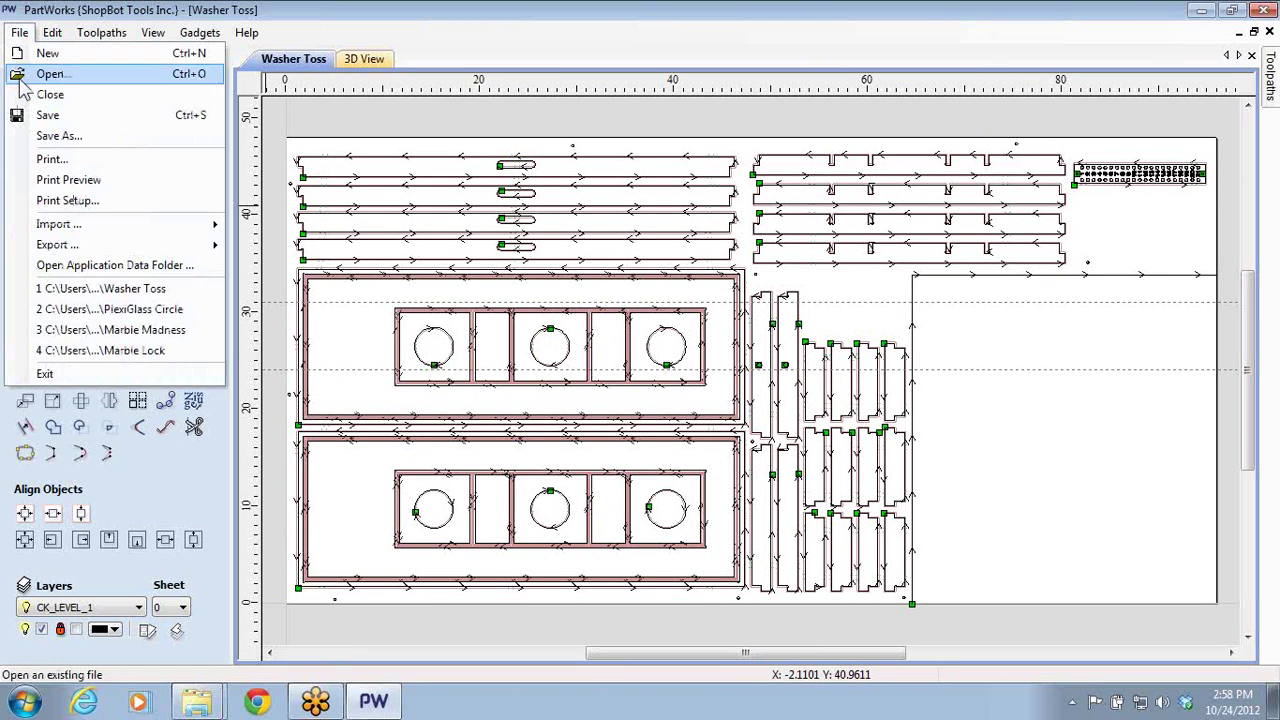
pyautogui.click(26, 116)
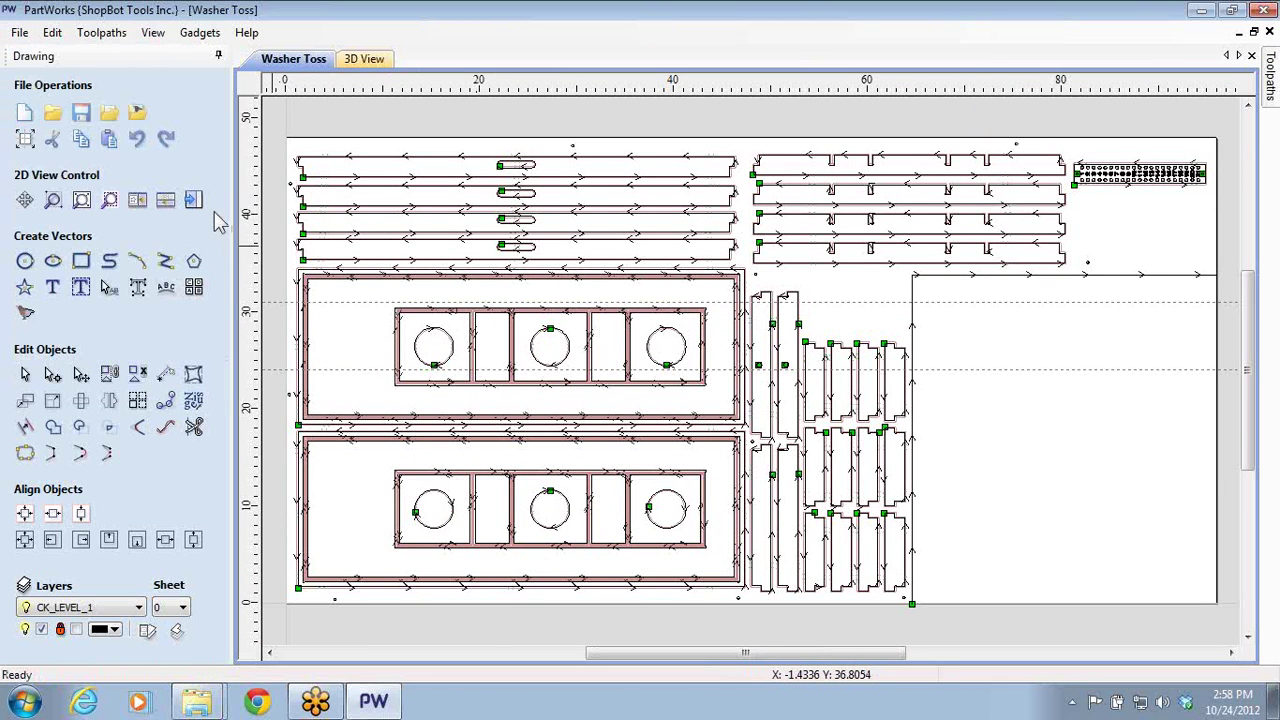
pyautogui.press('F12')
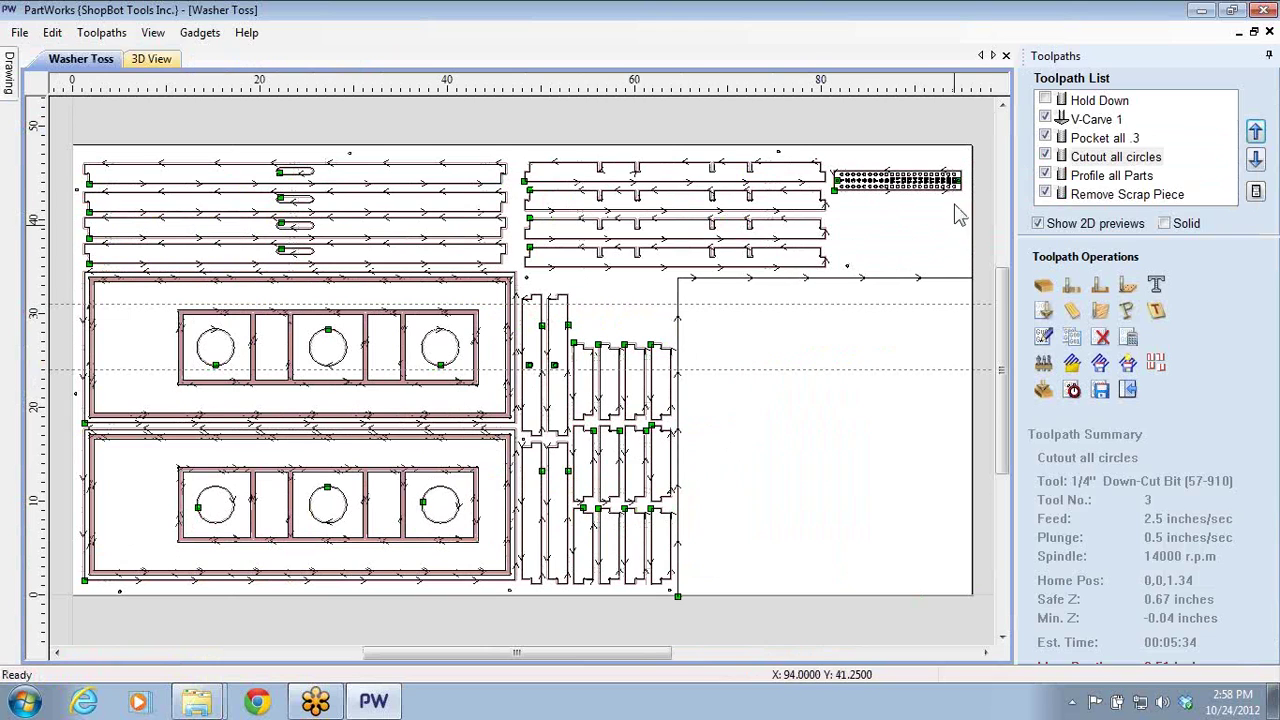
# - Hide the previews of all five toolpaths, from V-Carve 1 to Remove Scrap Piece
pyautogui.click(1045, 119)
pyautogui.click(1045, 138)
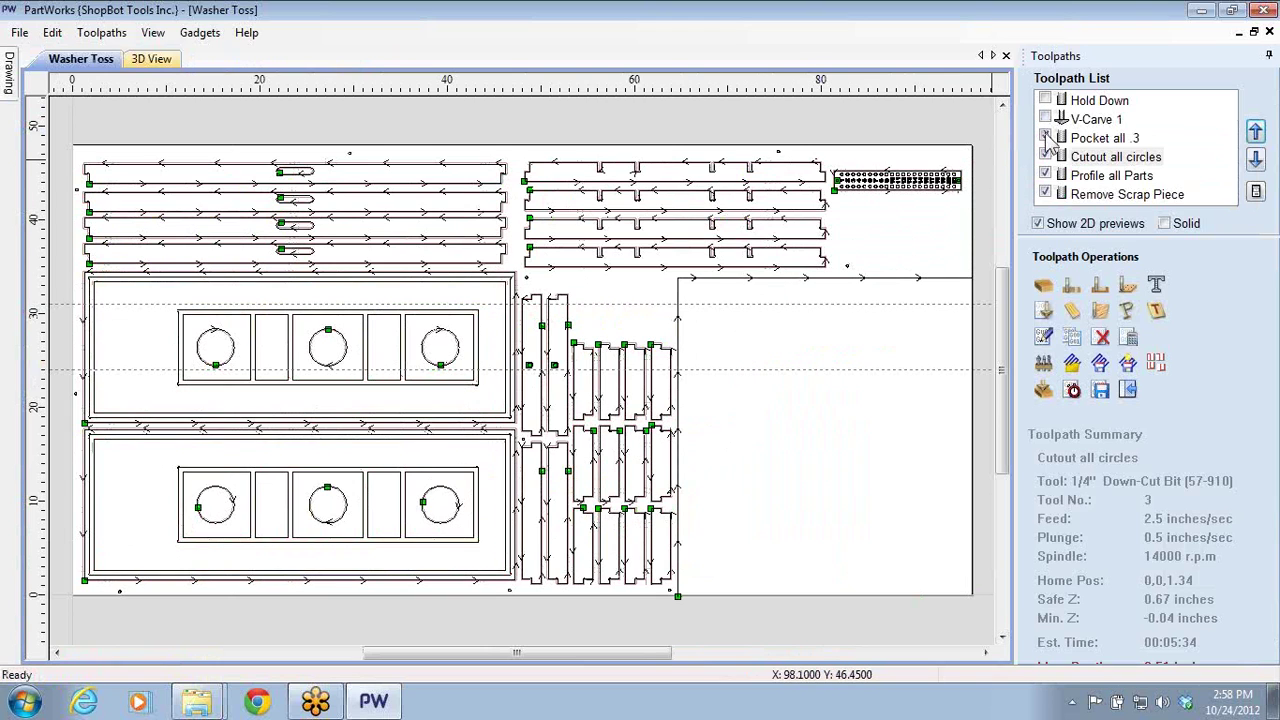
pyautogui.click(1045, 157)
pyautogui.click(1045, 175)
pyautogui.click(1045, 194)
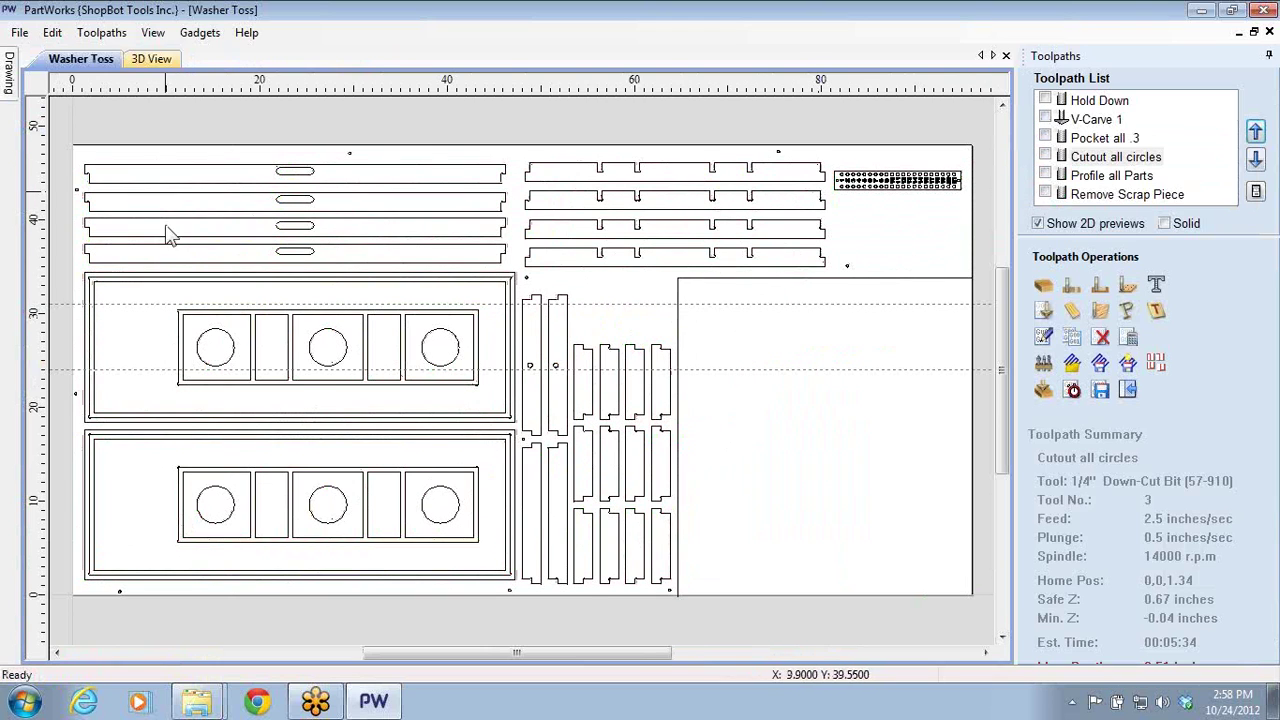
# - Show only the Cutout all circles toolpath and open its 0.51-inch, 2-pass profile settings
pyautogui.click(298, 285)
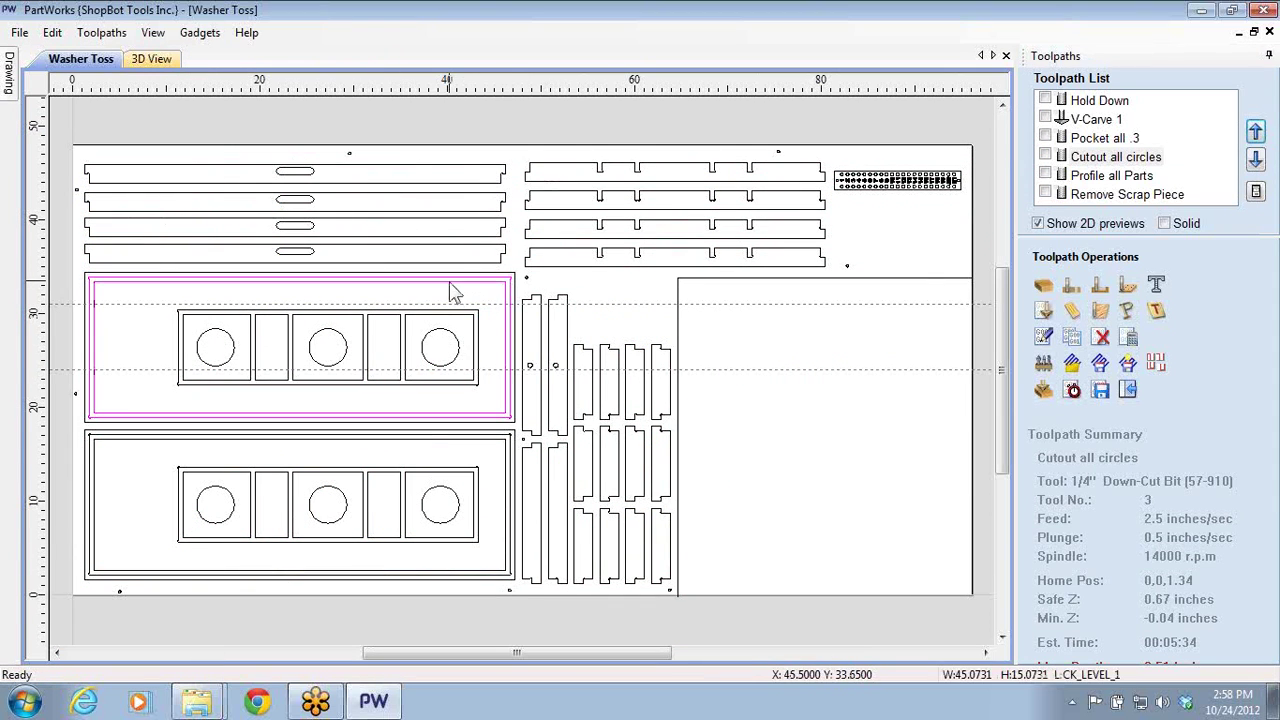
pyautogui.click(330, 247)
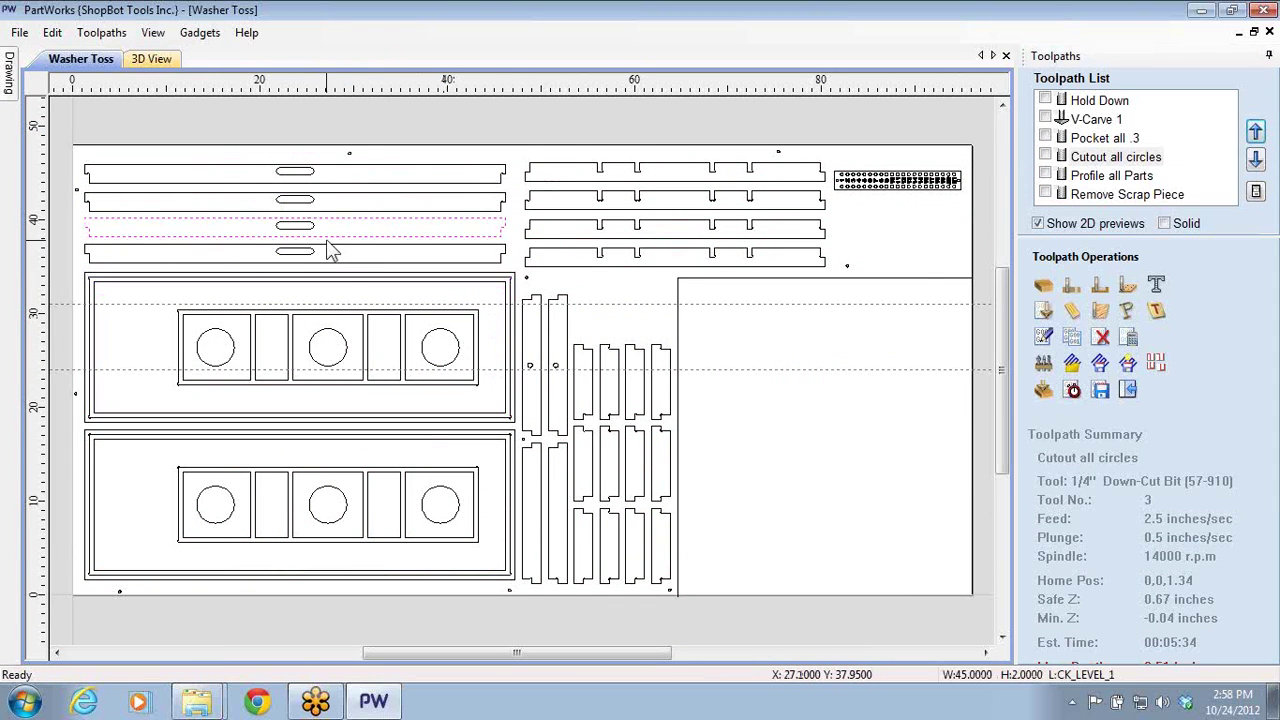
pyautogui.click(302, 252)
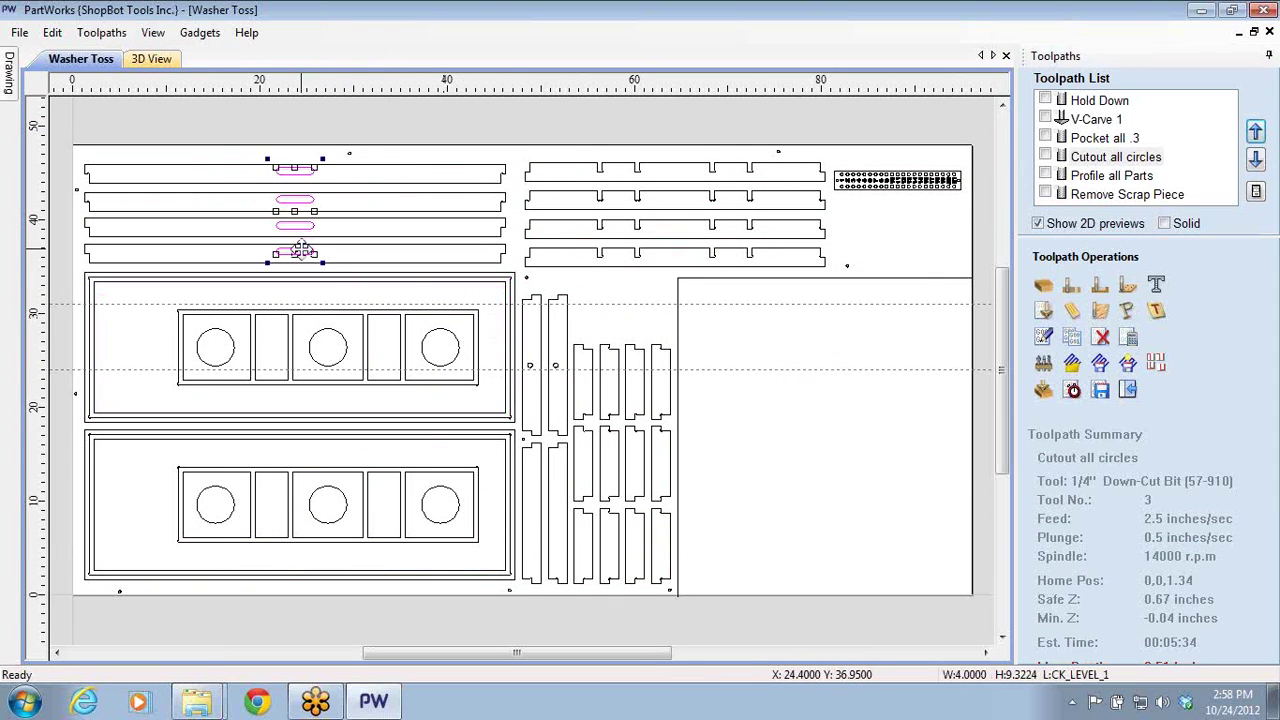
pyautogui.click(1045, 175)
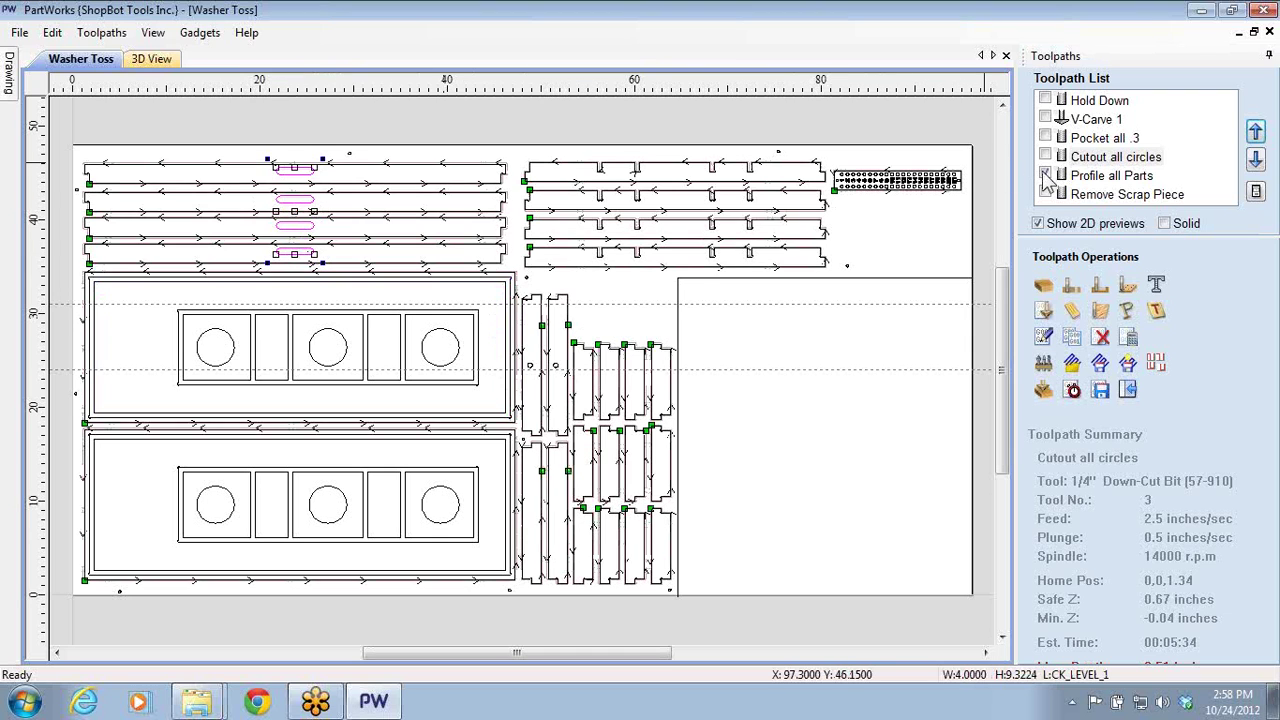
pyautogui.click(1045, 175)
pyautogui.click(1045, 156)
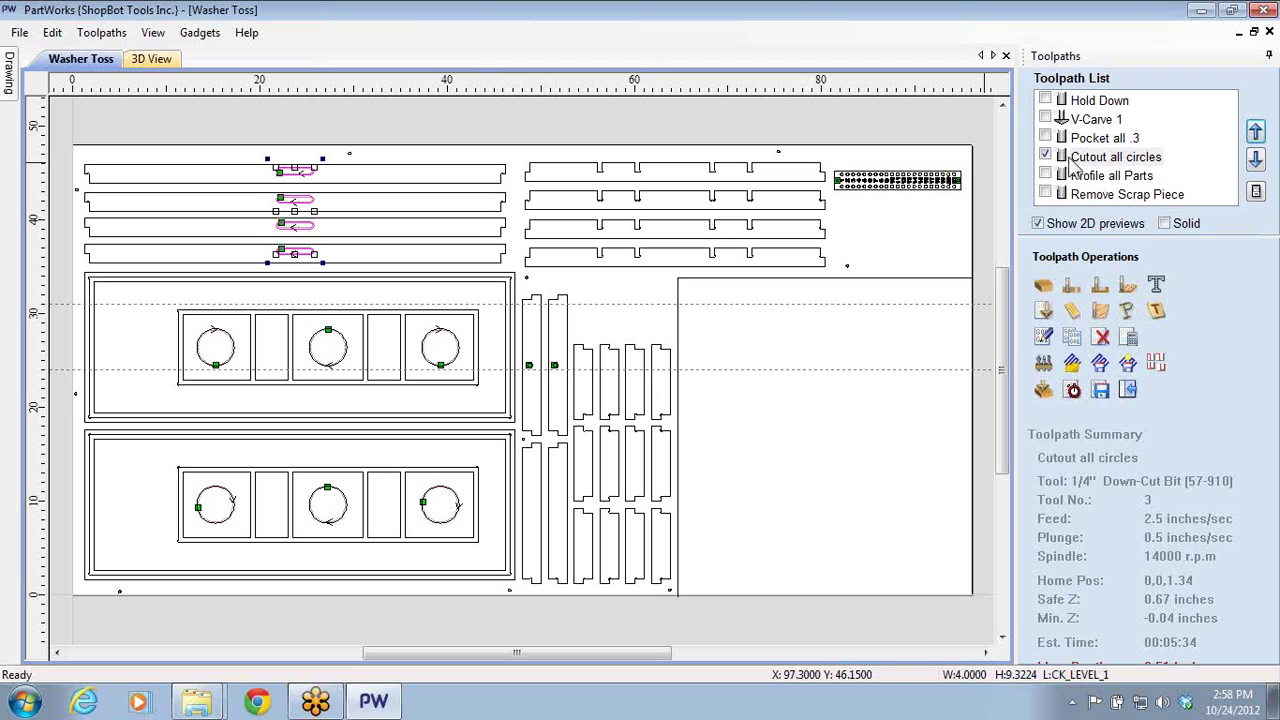
pyautogui.doubleClick(1095, 157)
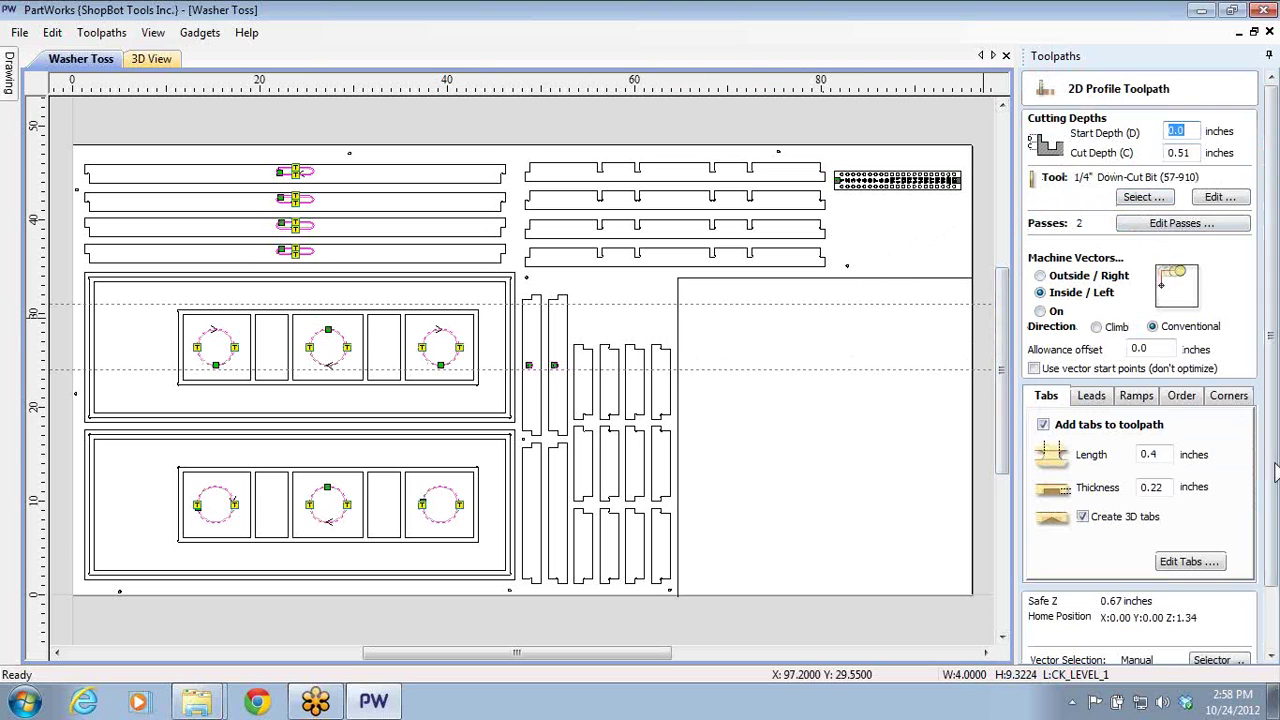
# - Change the Cutout all circles cut depth from 0.51 to 0.52 inches and set passes to 1
pyautogui.scroll(-3, 1270, 540)
pyautogui.scroll(3, 1267, 548)
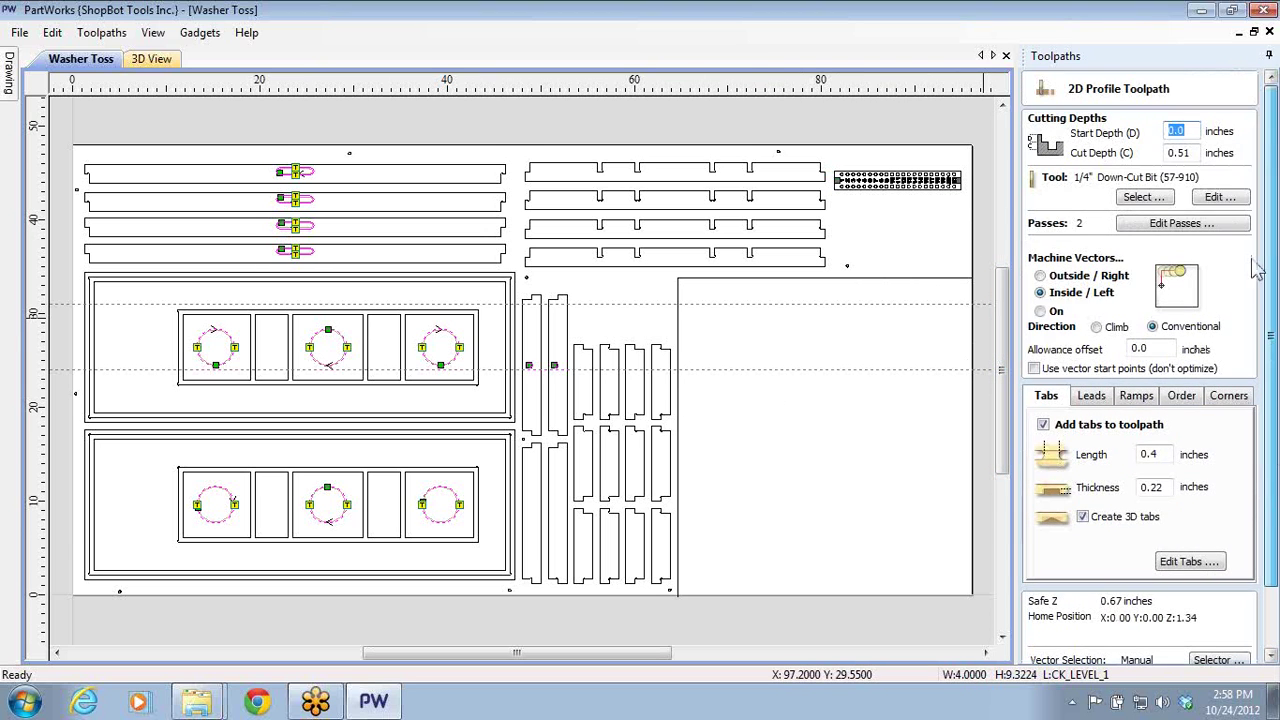
pyautogui.click(1188, 152)
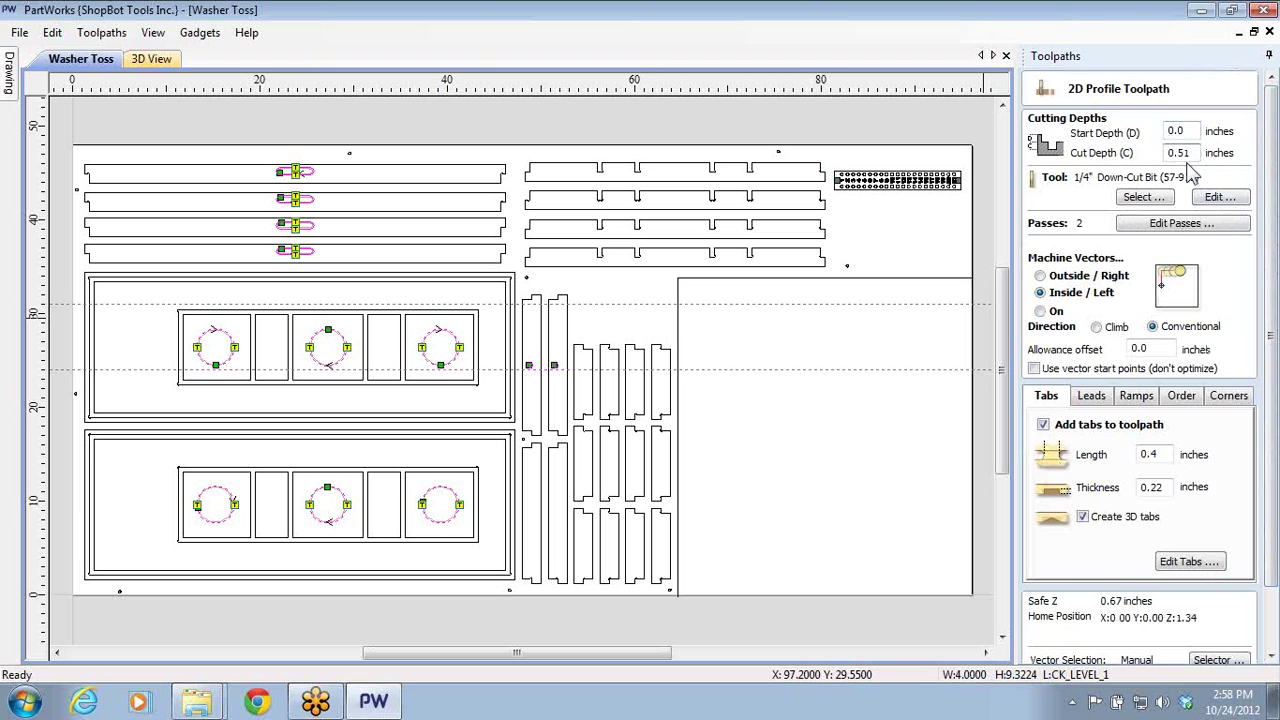
pyautogui.press('BackSpace')
pyautogui.write('2')
pyautogui.click(1155, 225)
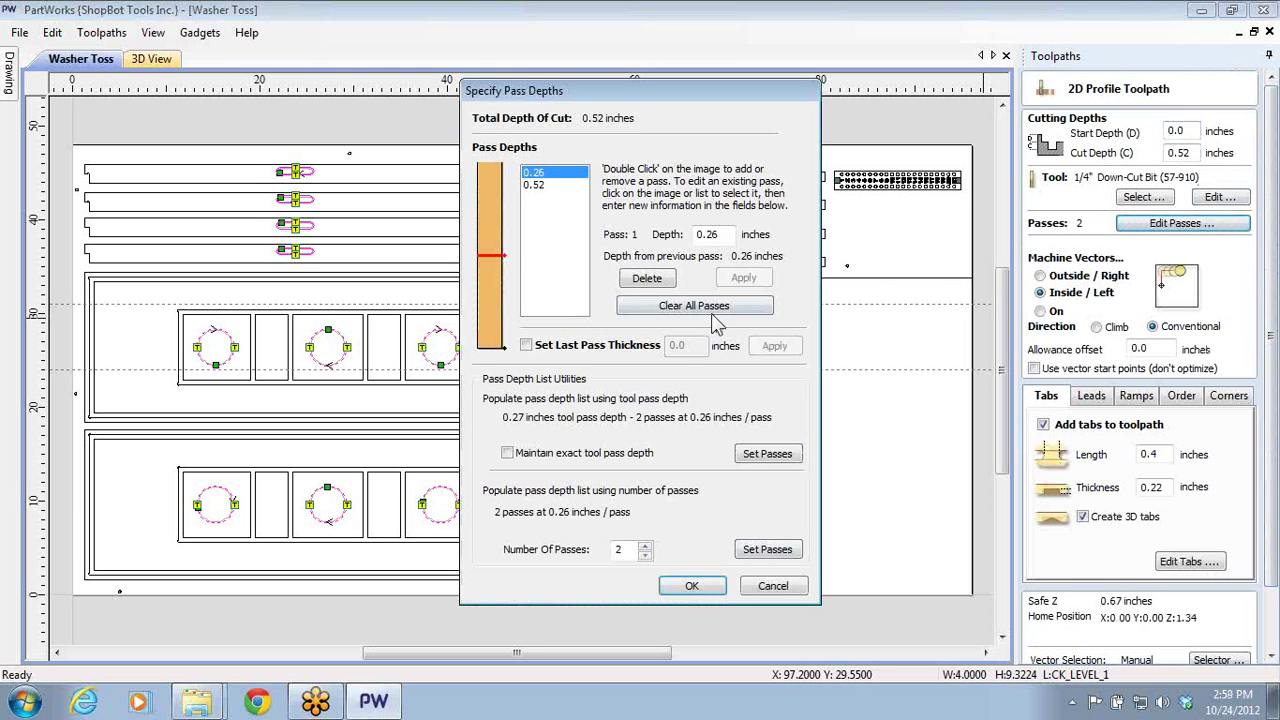
pyautogui.click(645, 545)
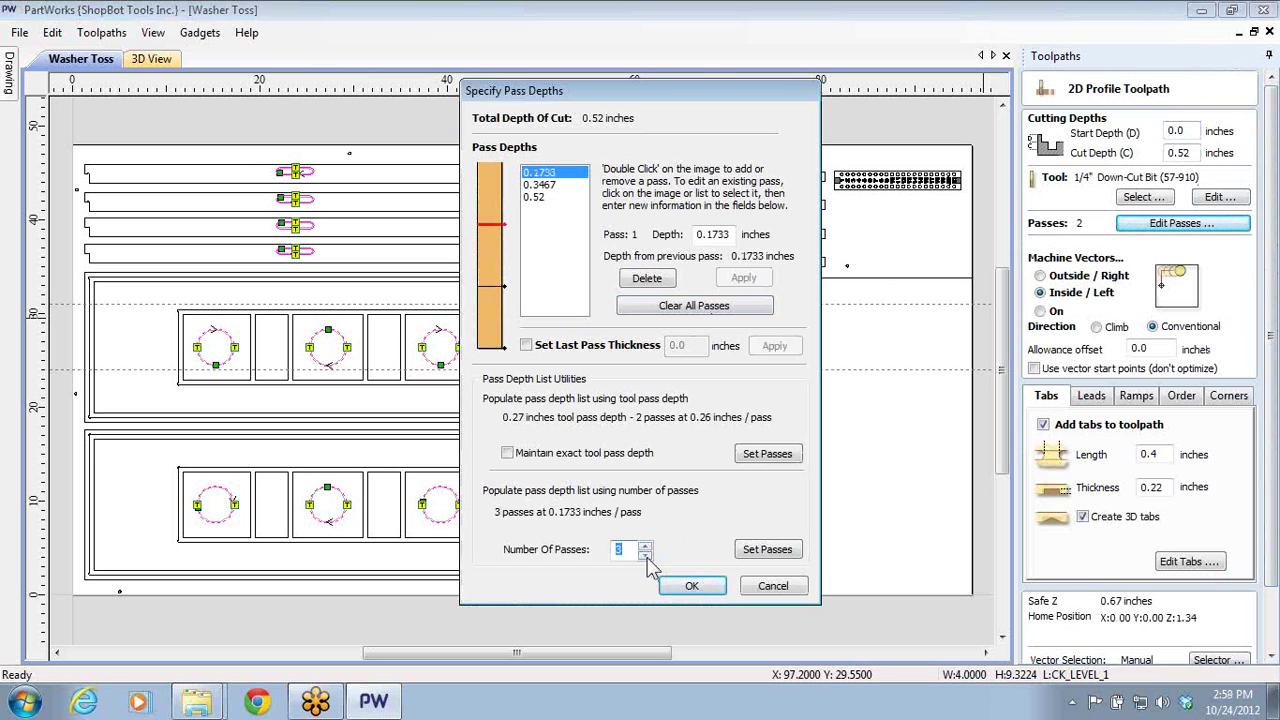
pyautogui.click(645, 554)
pyautogui.click(645, 554)
pyautogui.click(691, 585)
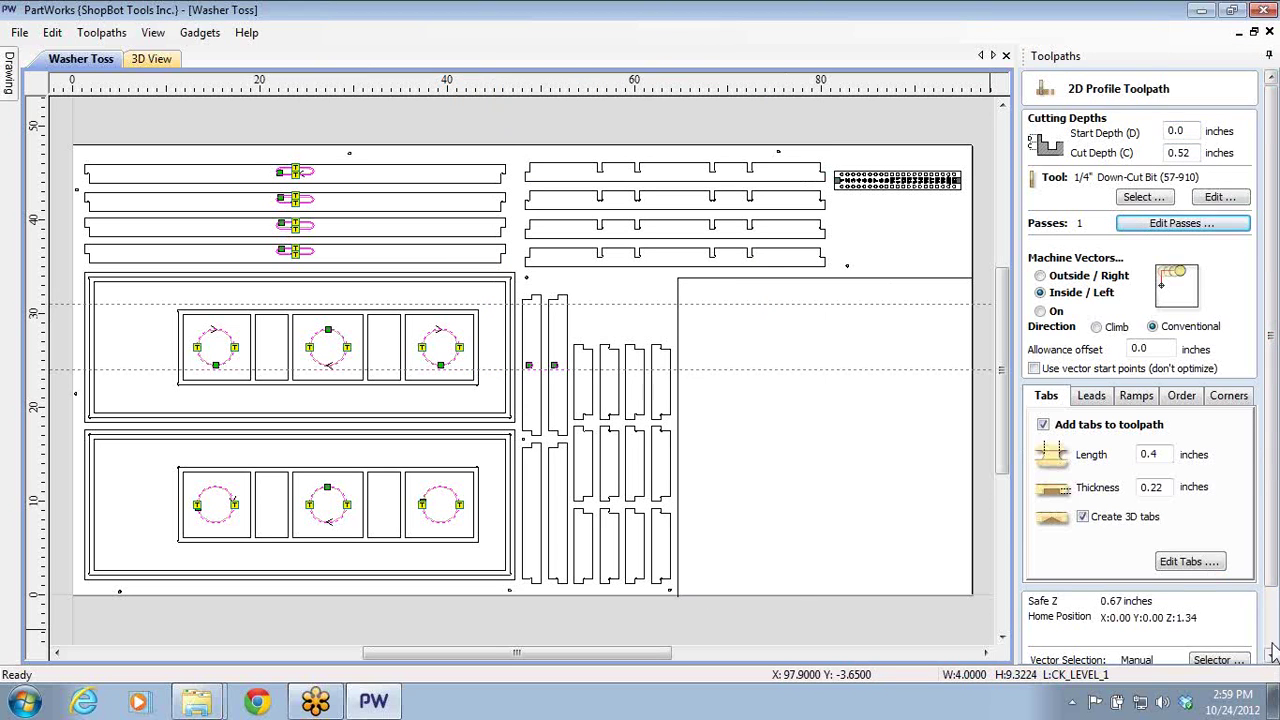
pyautogui.scroll(-2, 1265, 650)
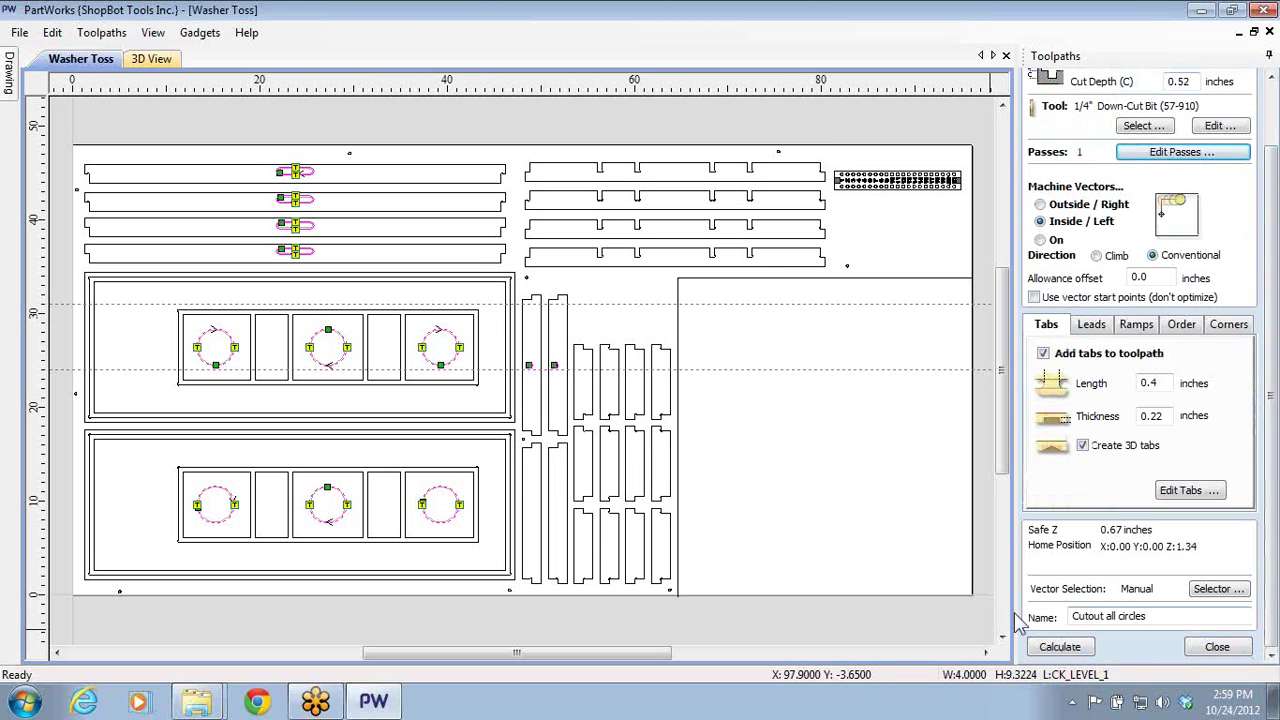
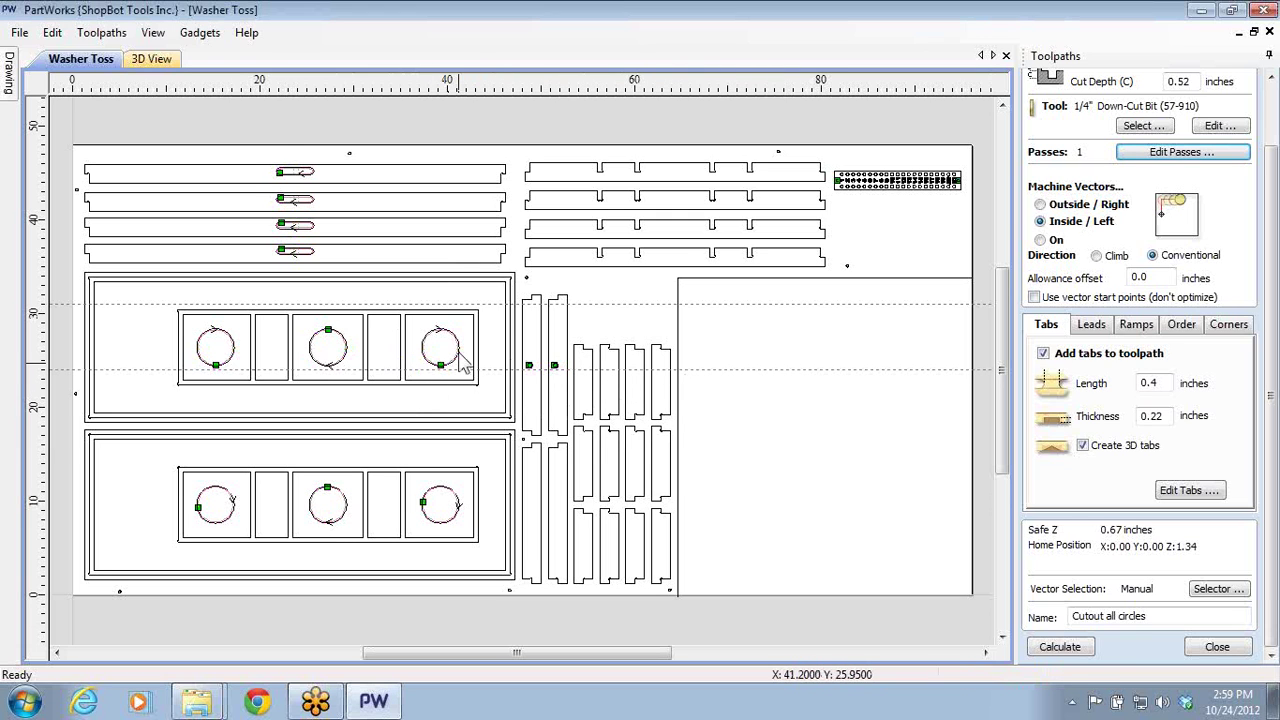
# - Select only the top-right circle, then minimize the Washer Toss PartWorks window
pyautogui.click(459, 359)
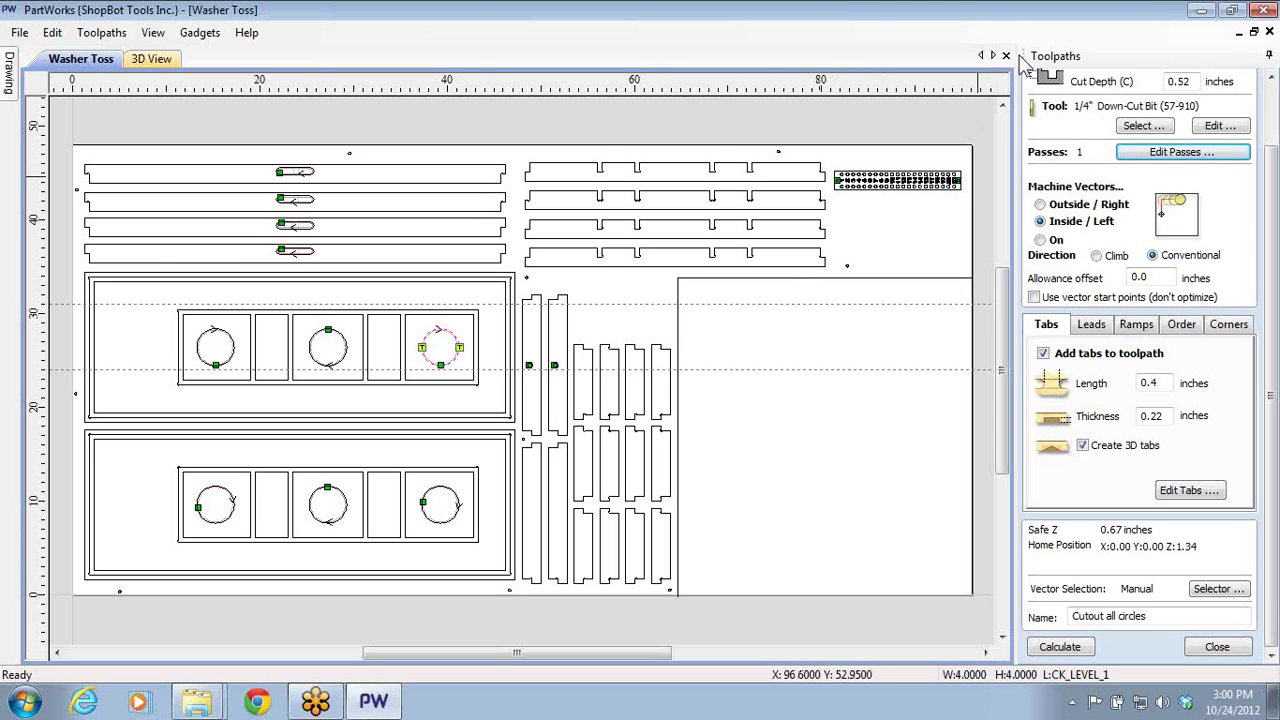
pyautogui.click(1200, 10)
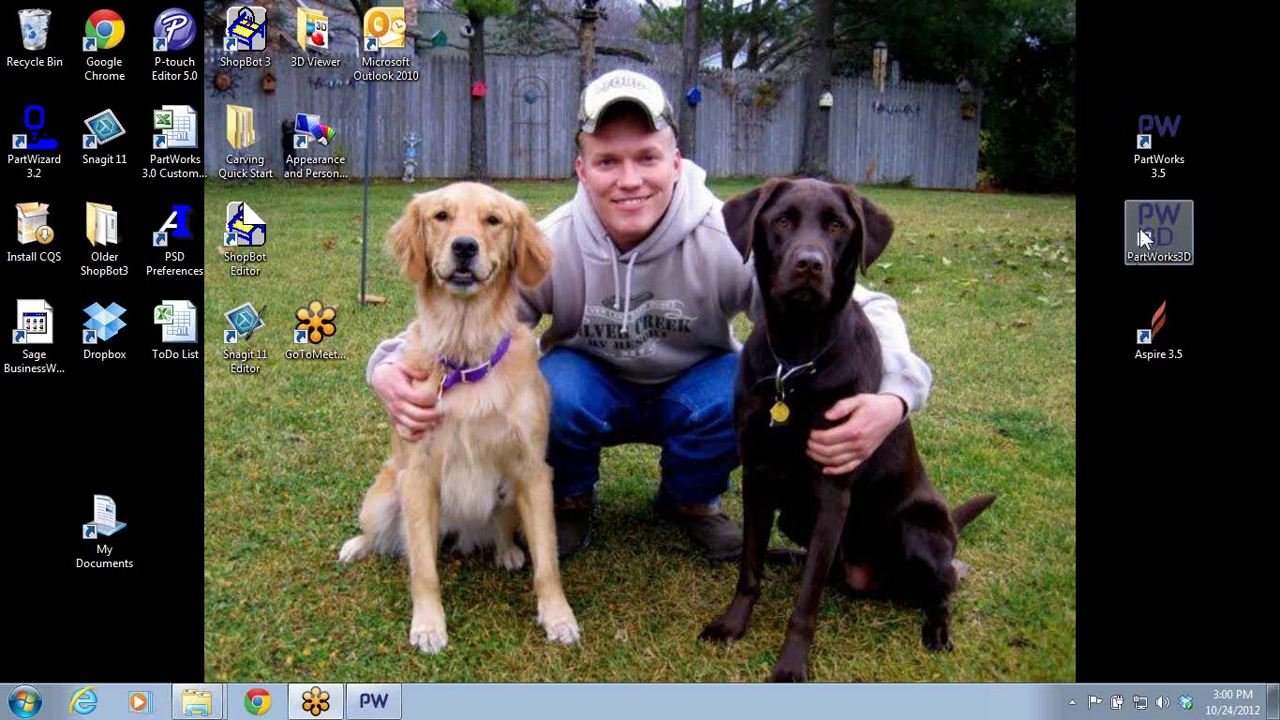
# - Launch PartWorks3D, open Horse_Head-A.v3m from recent files, and maximize the window
pyautogui.doubleClick(1140, 228)
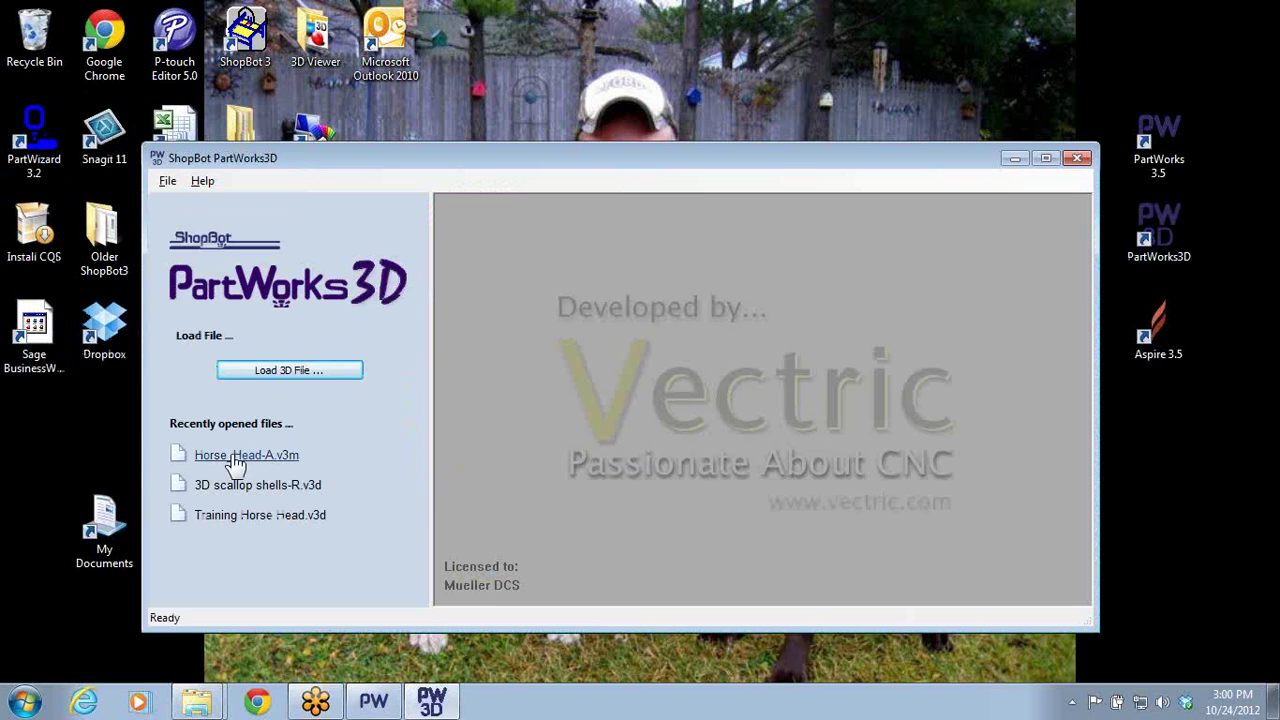
pyautogui.click(235, 453)
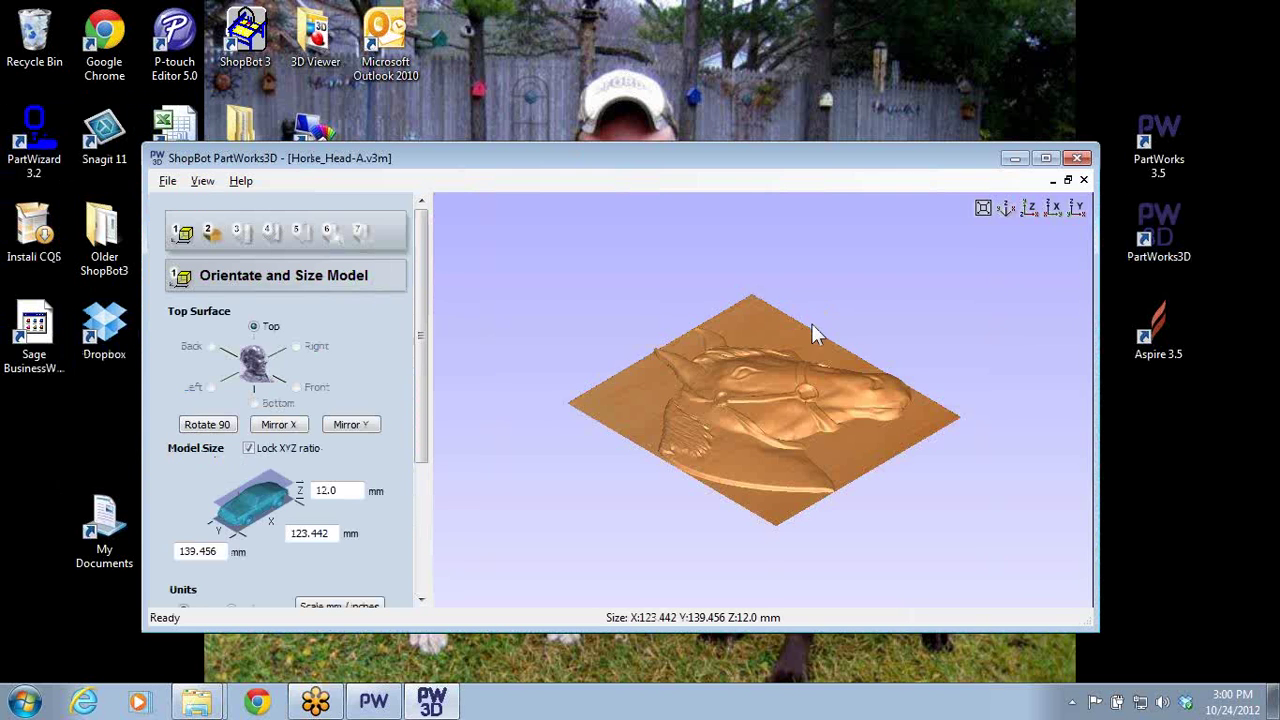
pyautogui.moveTo(811, 323); pyautogui.dragTo(810, 368)
pyautogui.moveTo(617, 395); pyautogui.dragTo(623, 366)
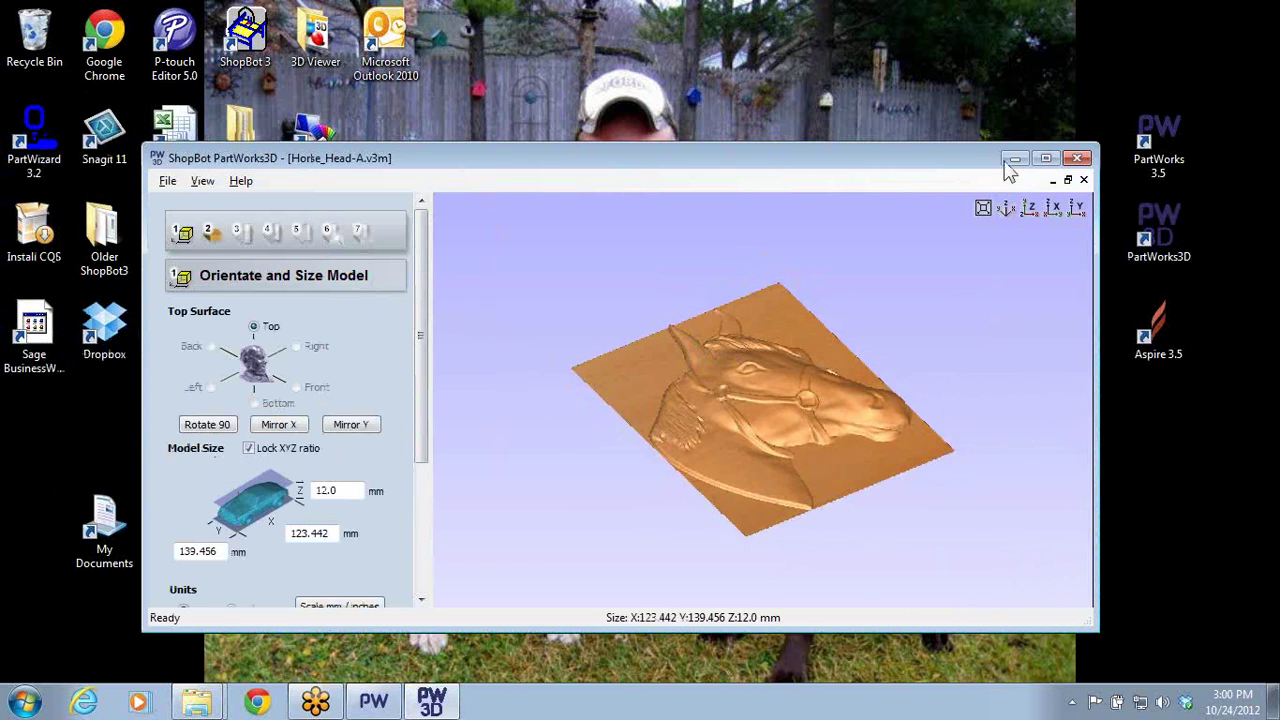
pyautogui.click(1045, 158)
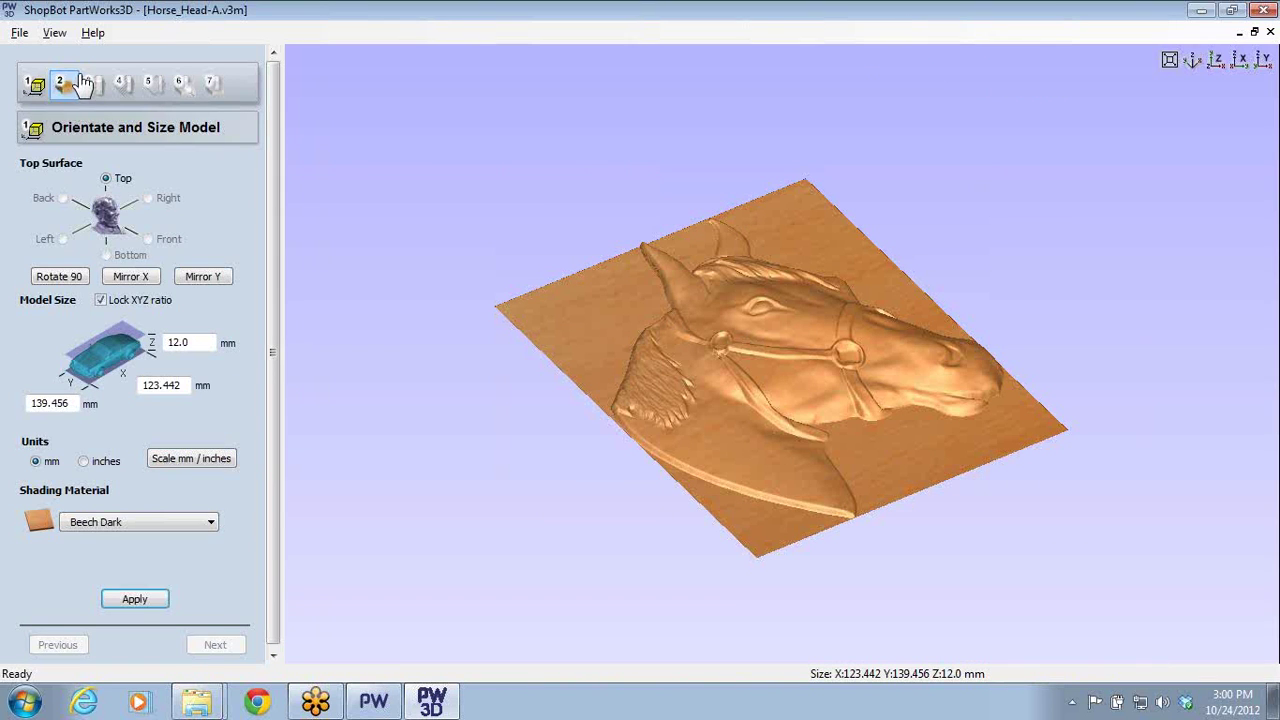
# - Check the -12.0 depth below surface on the material size step, then close the model
pyautogui.click(63, 84)
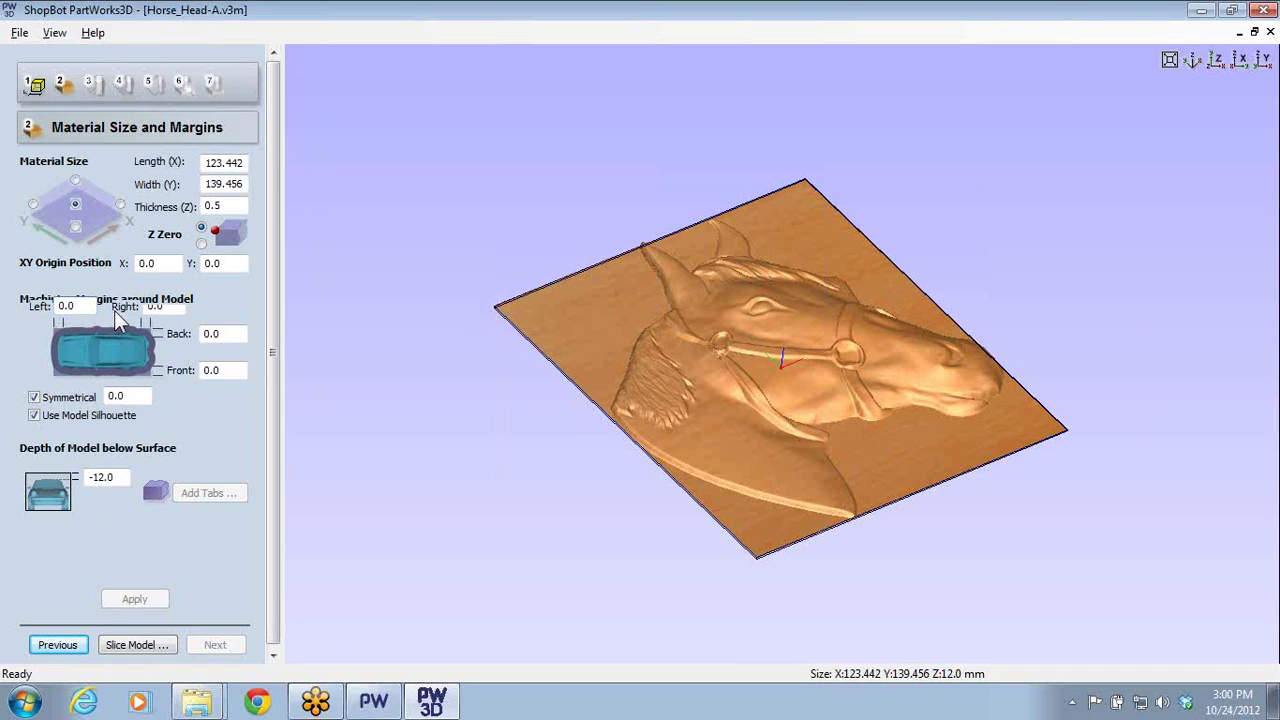
pyautogui.click(110, 479)
pyautogui.moveTo(121, 477); pyautogui.dragTo(14, 482)
pyautogui.click(16, 33)
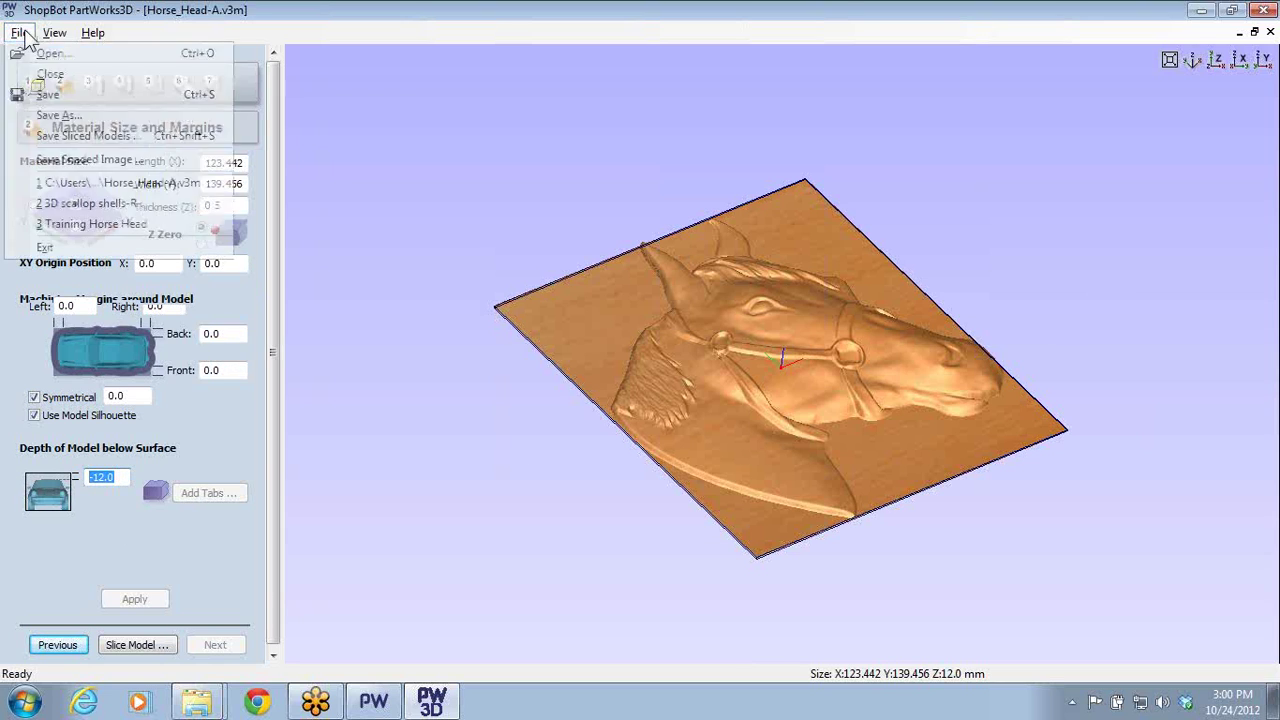
pyautogui.click(52, 74)
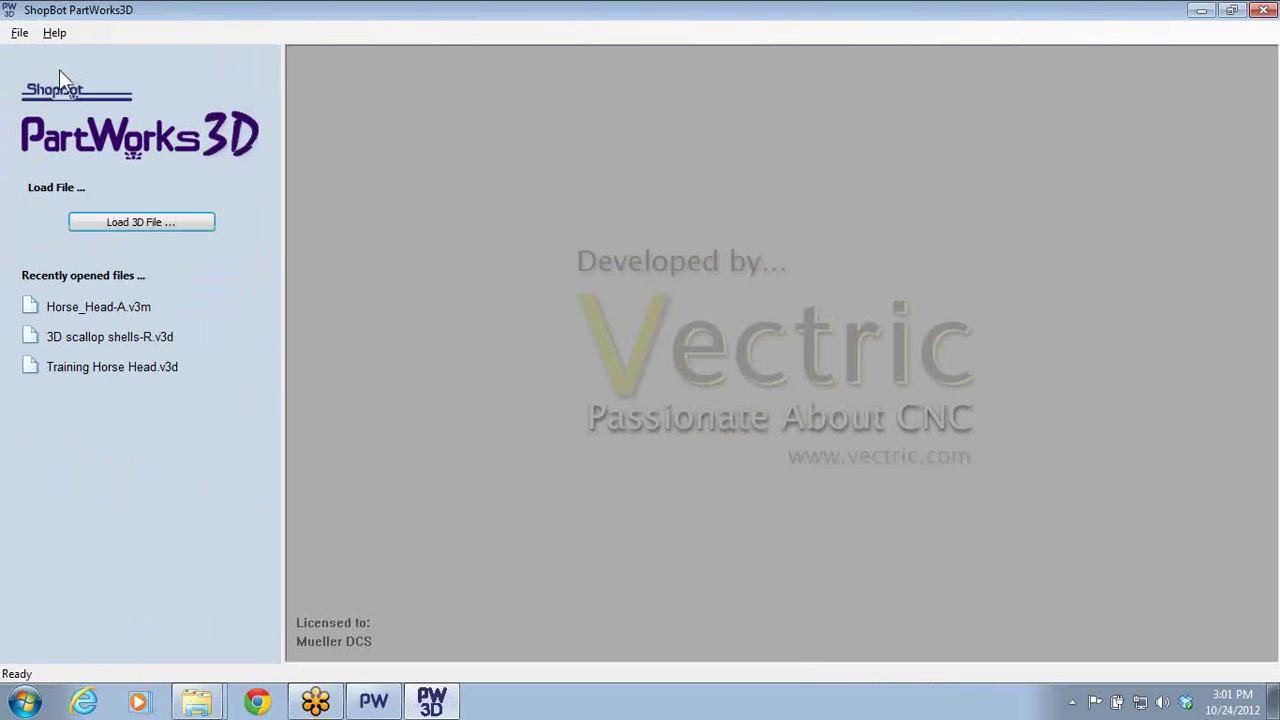
# - Reopen Horse_Head-A.v3m, set units to inches with Z height 13, apply, and advance to material size
pyautogui.click(60, 307)
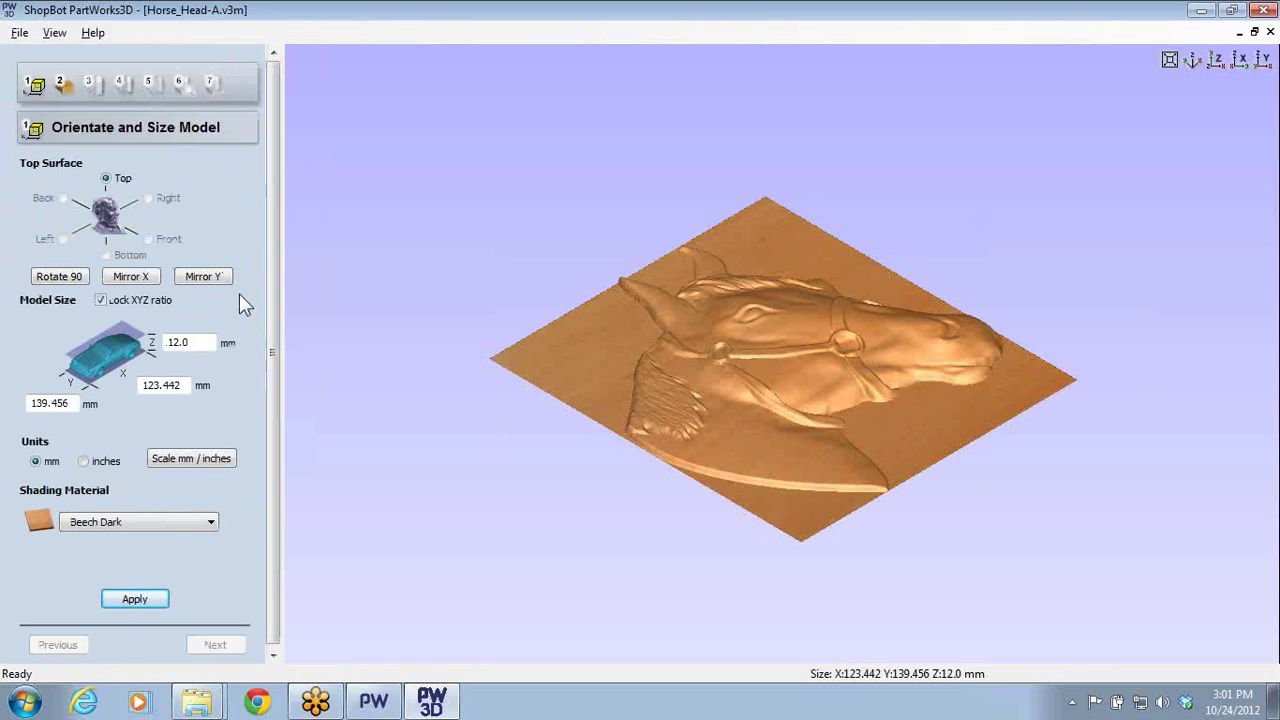
pyautogui.click(130, 598)
pyautogui.click(83, 462)
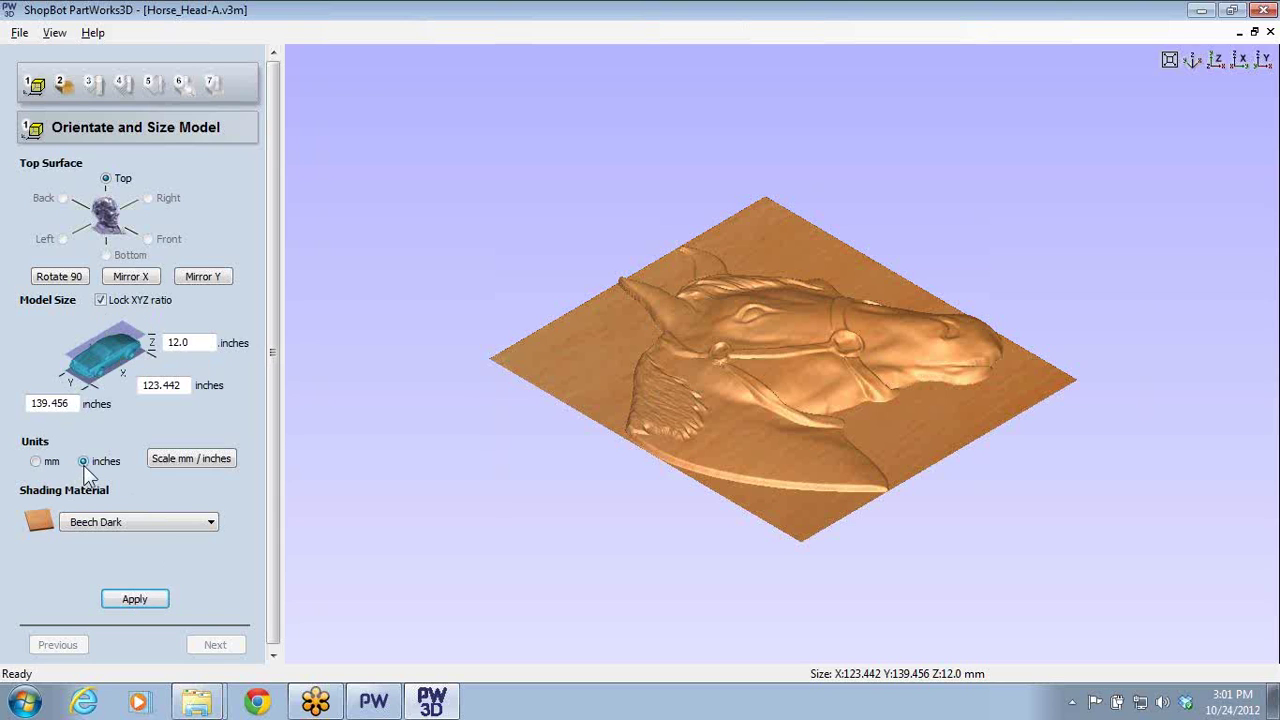
pyautogui.moveTo(191, 342); pyautogui.dragTo(8, 362)
pyautogui.write('13')
pyautogui.click(115, 603)
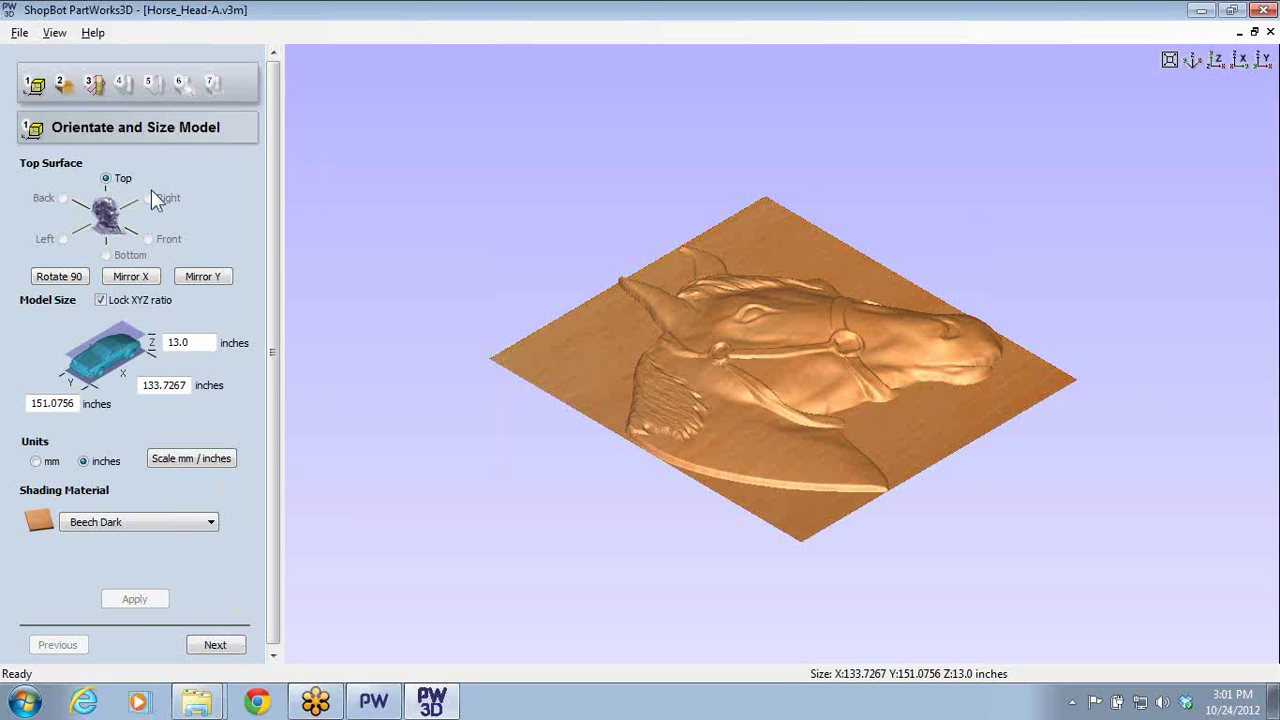
pyautogui.click(214, 645)
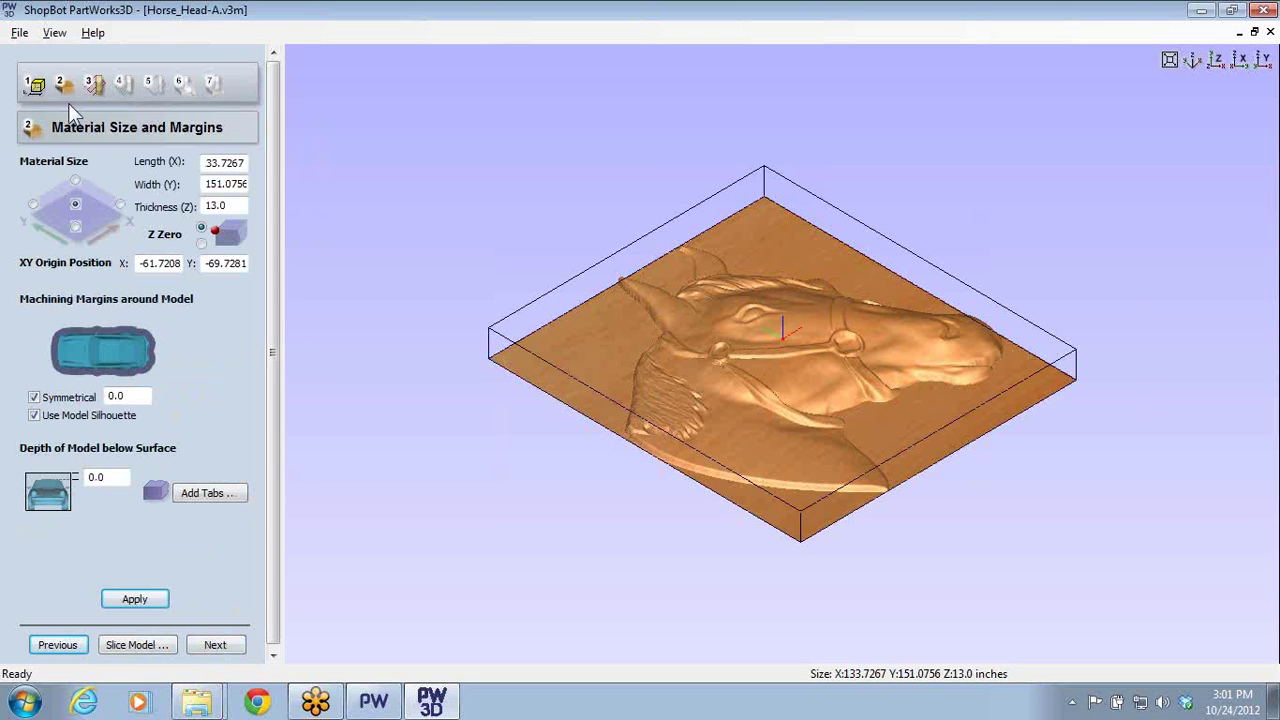
# - Advance to the Roughing Toolpath step, then exit PartWorks3D without saving Horse_Head-A.v3m
pyautogui.click(238, 648)
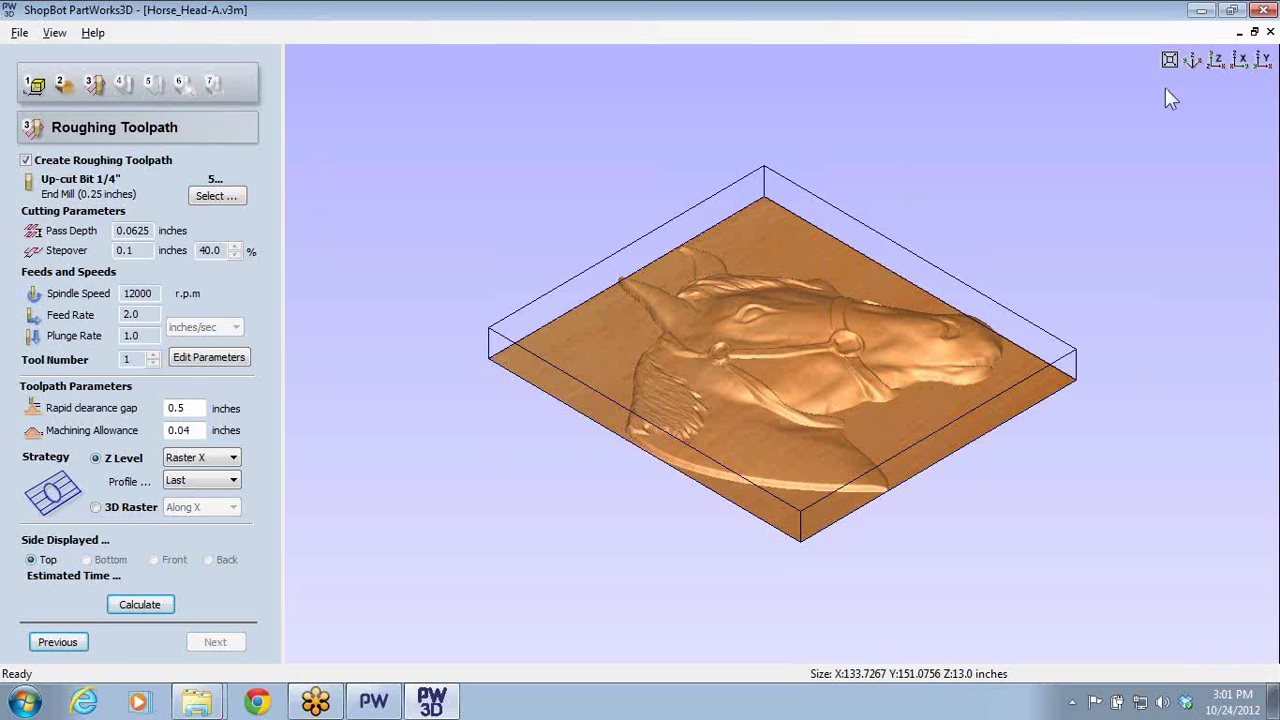
pyautogui.click(1258, 10)
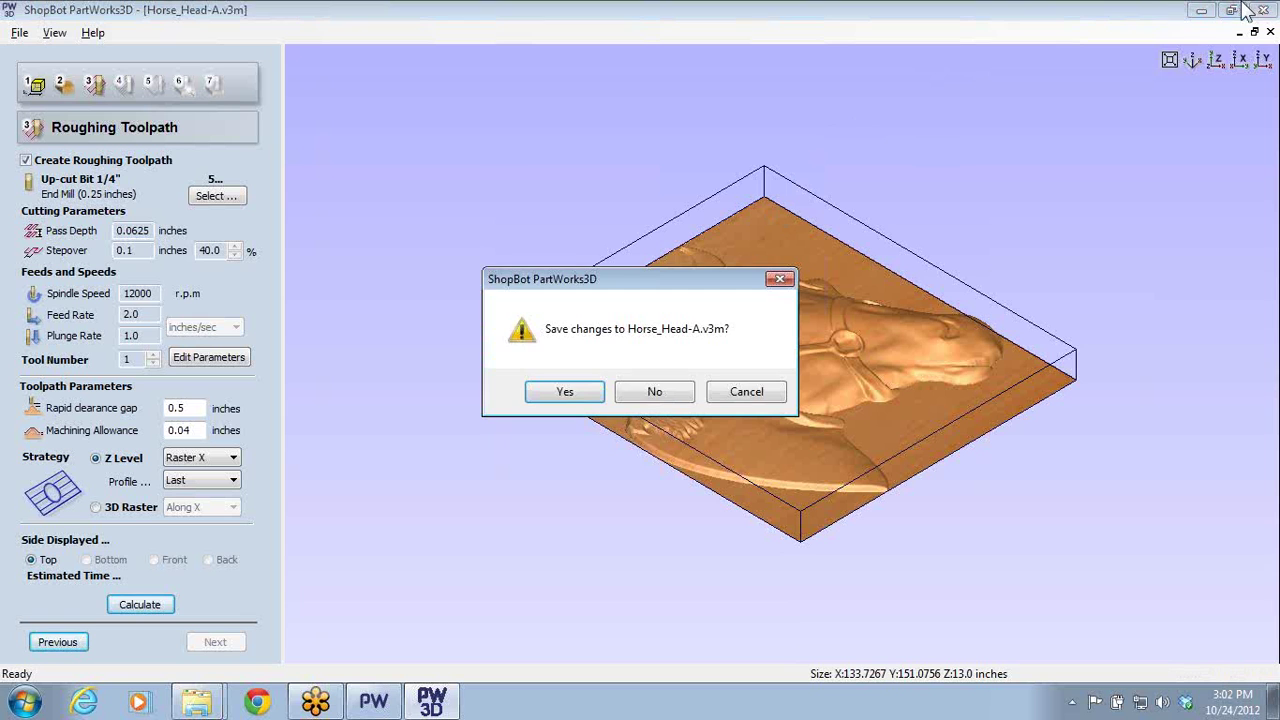
pyautogui.click(645, 392)
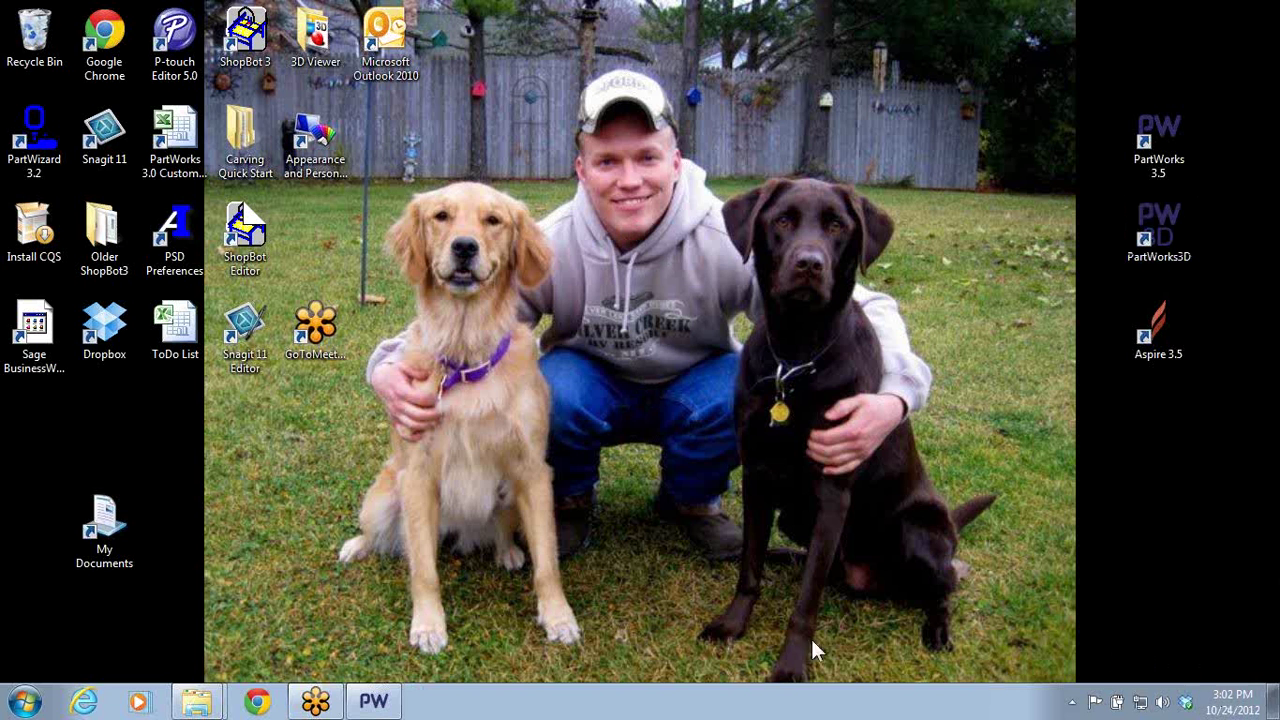
# - Start a new default PartWorks 3.5 job and draw a large rectangle, nudged slightly up and left
pyautogui.doubleClick(1158, 143)
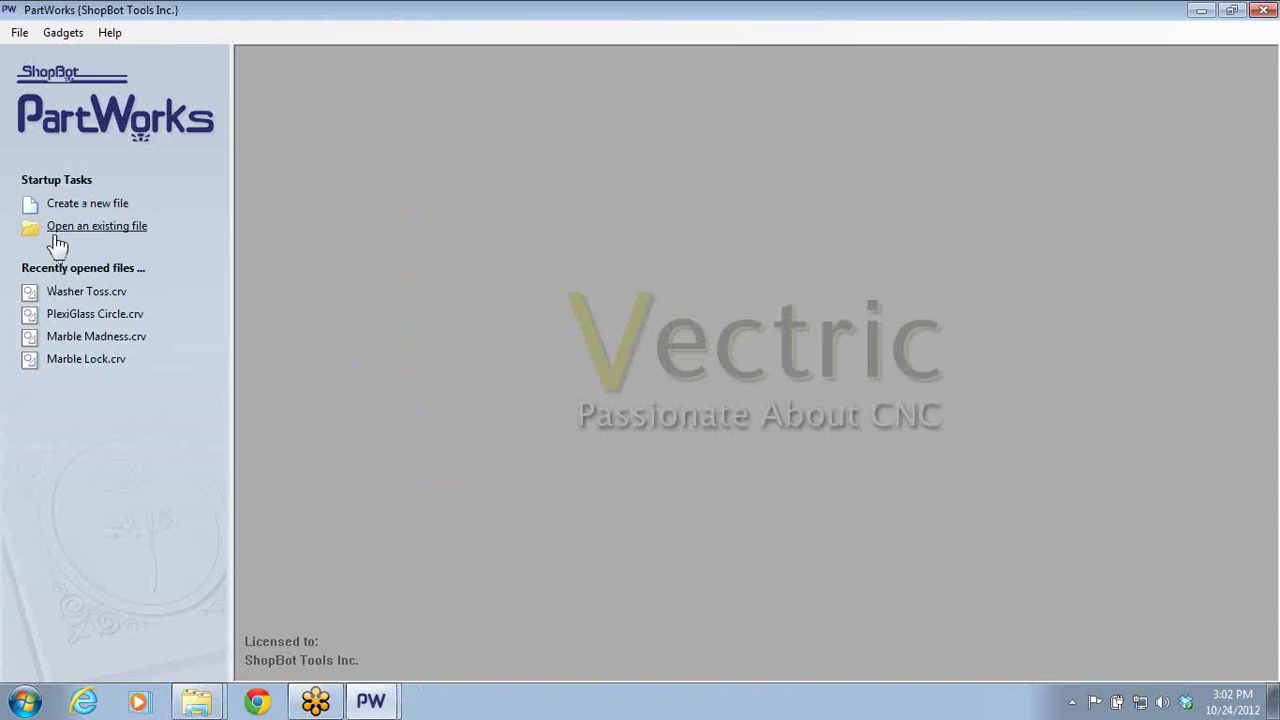
pyautogui.click(76, 206)
pyautogui.click(52, 480)
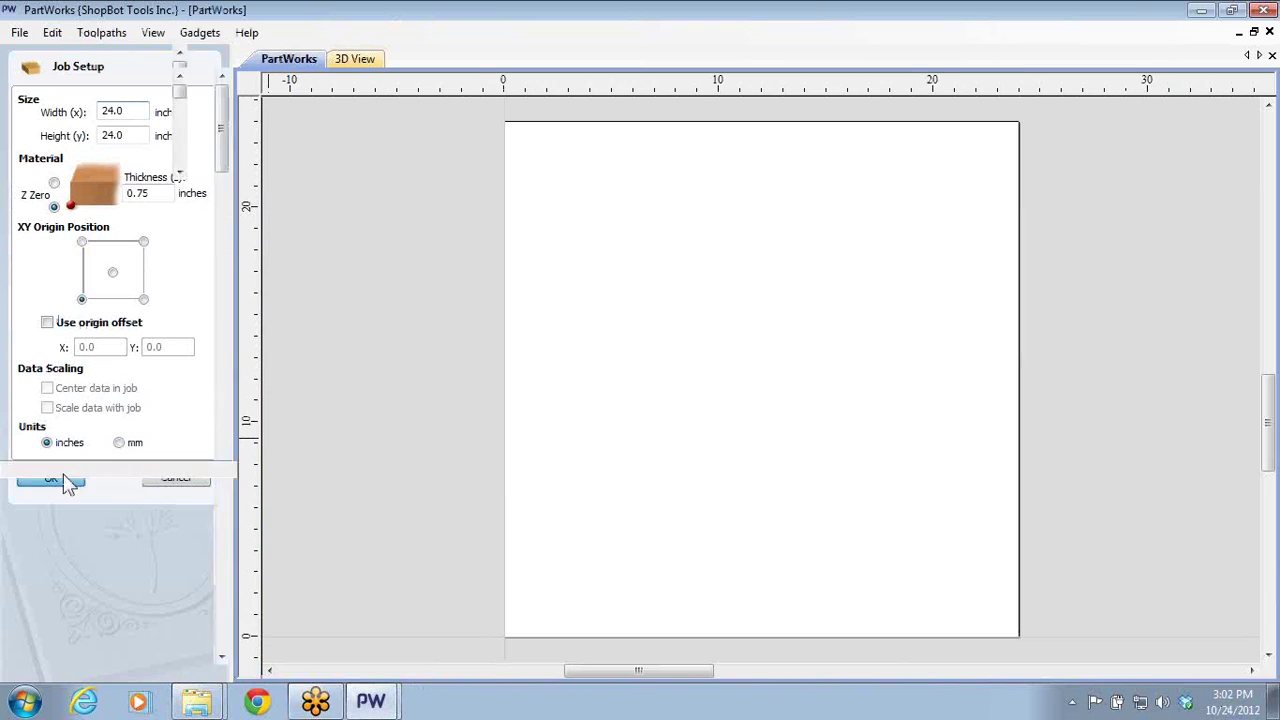
pyautogui.click(80, 257)
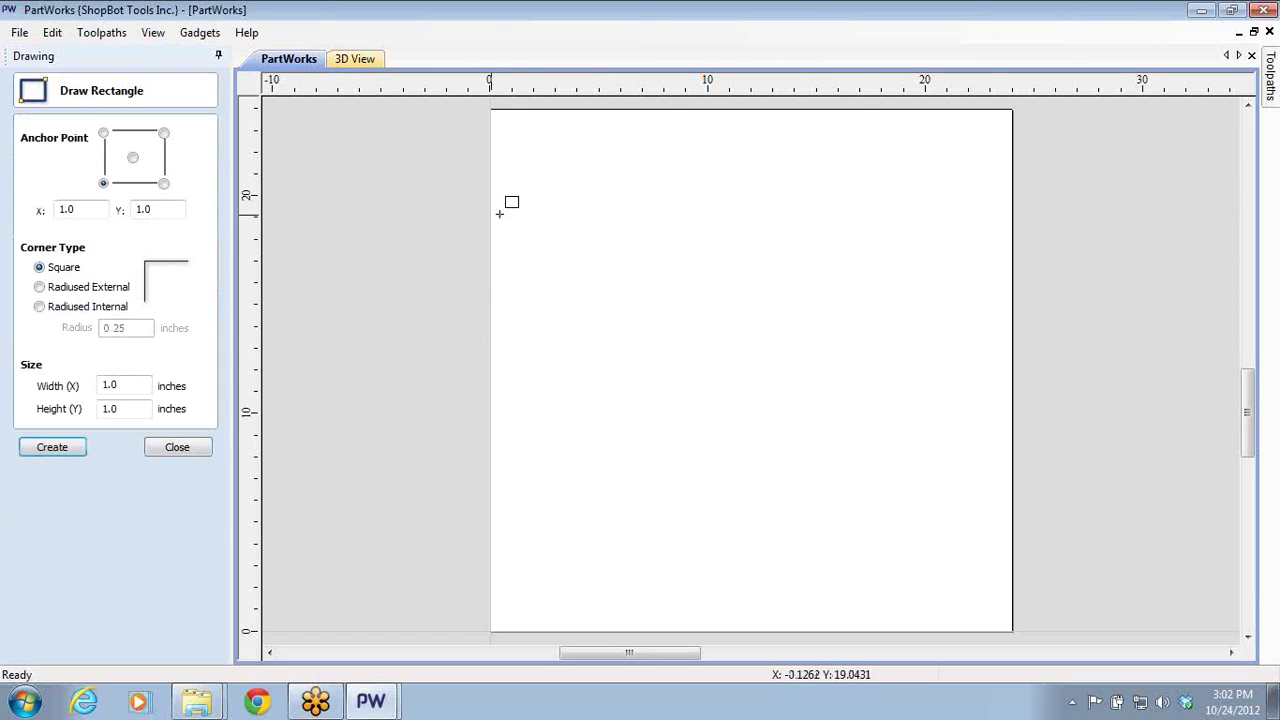
pyautogui.moveTo(551, 193); pyautogui.dragTo(964, 574)
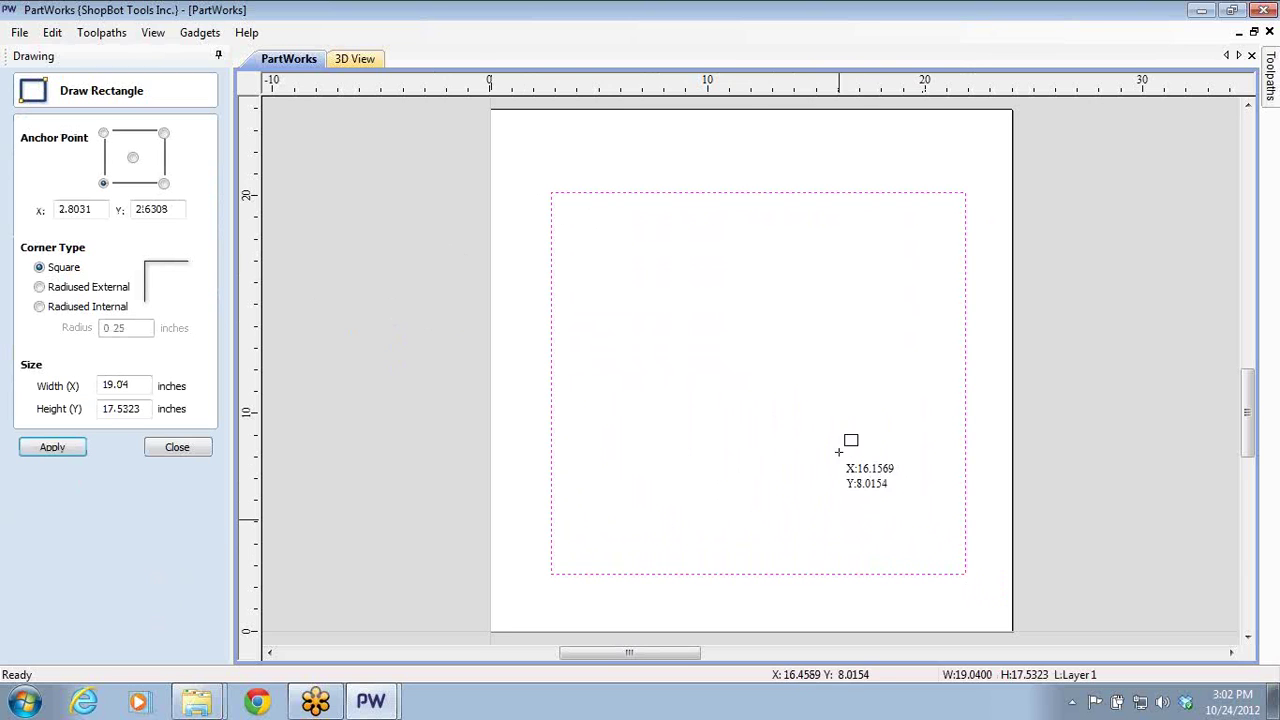
pyautogui.click(178, 449)
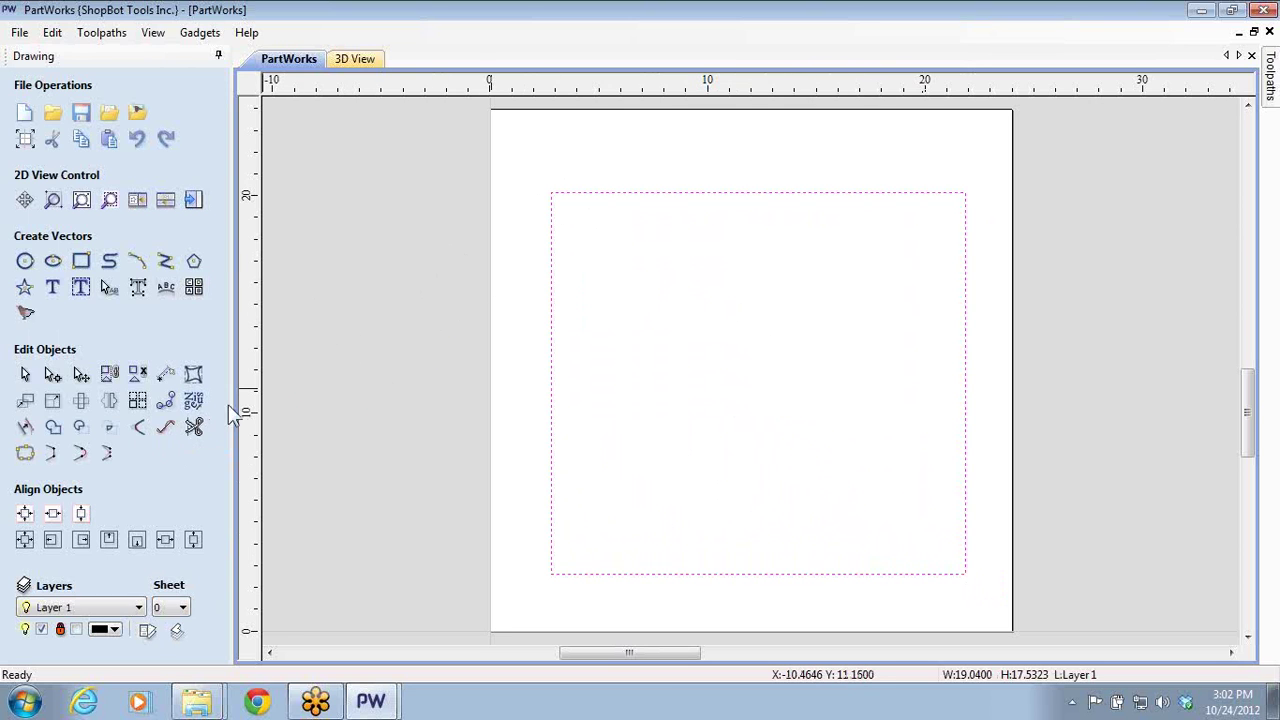
pyautogui.click(640, 193)
pyautogui.click(642, 199)
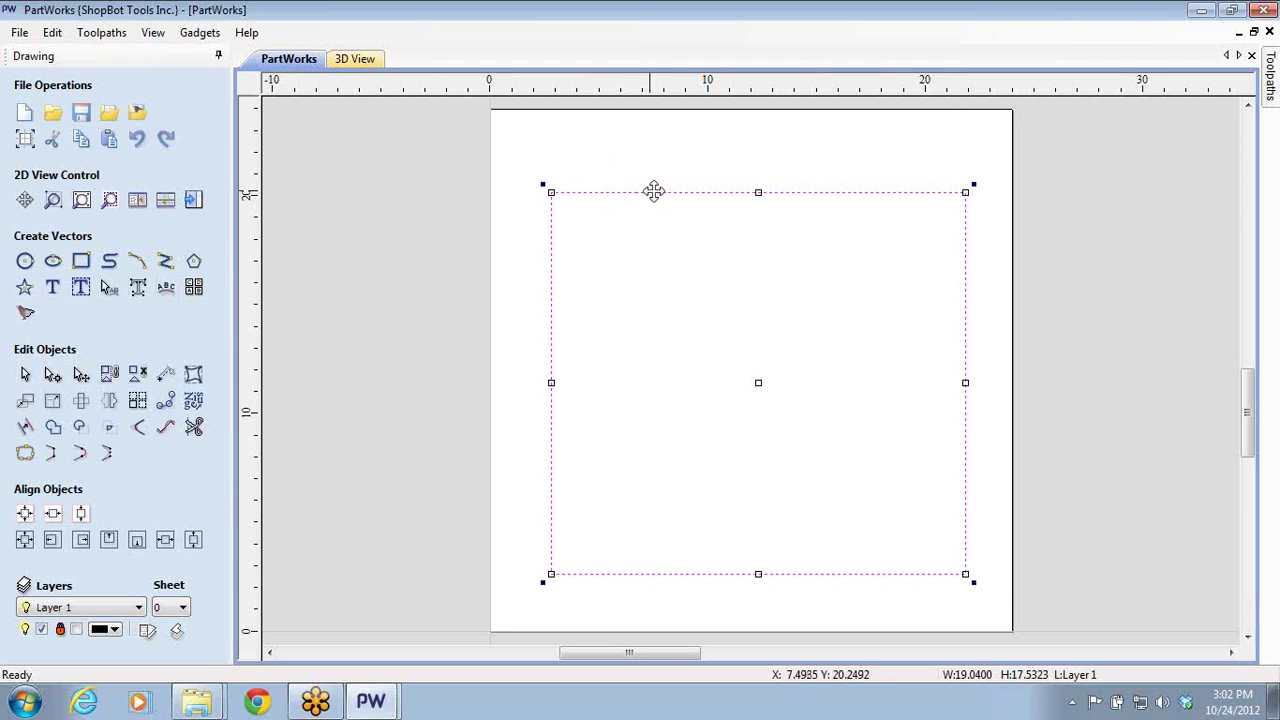
pyautogui.moveTo(663, 194); pyautogui.dragTo(652, 181)
pyautogui.click(492, 251)
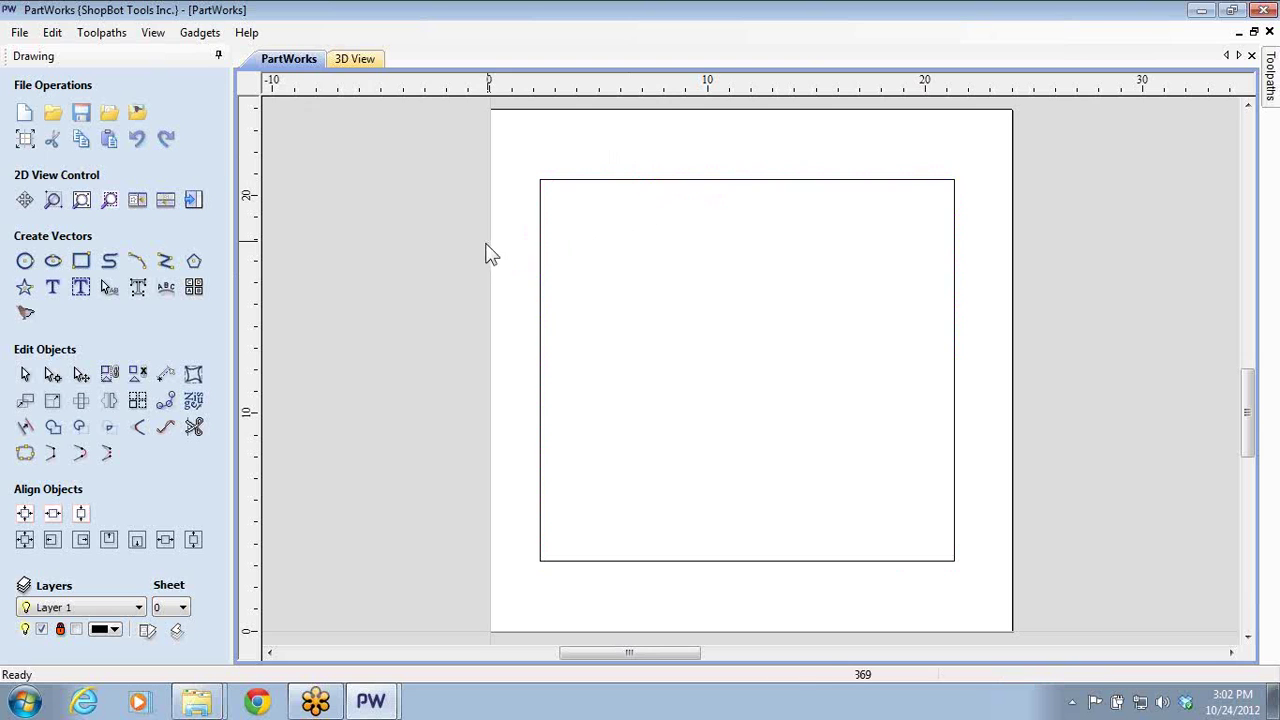
# - Draw two circles inside the rectangle and a box around the lower one, then minimize
pyautogui.click(26, 262)
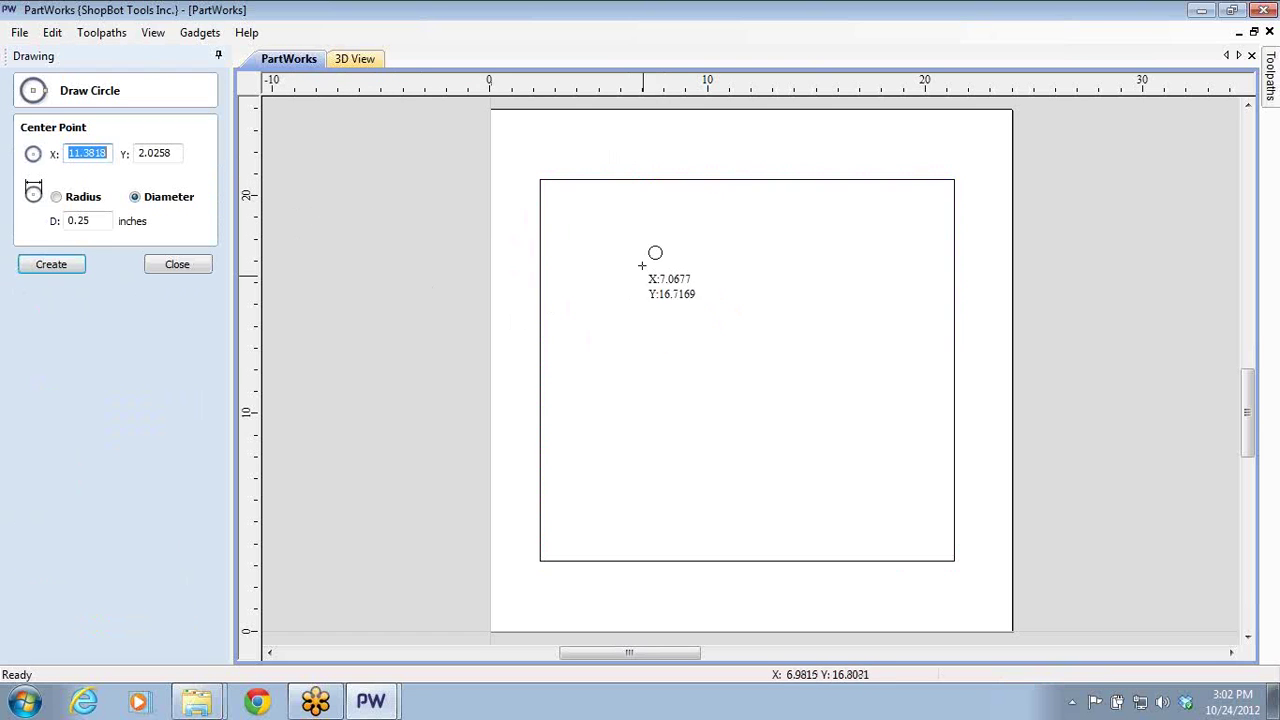
pyautogui.moveTo(638, 261)
pyautogui.mouseDown()
pyautogui.moveTo(655, 313)
pyautogui.moveTo(670, 306)
pyautogui.mouseUp()
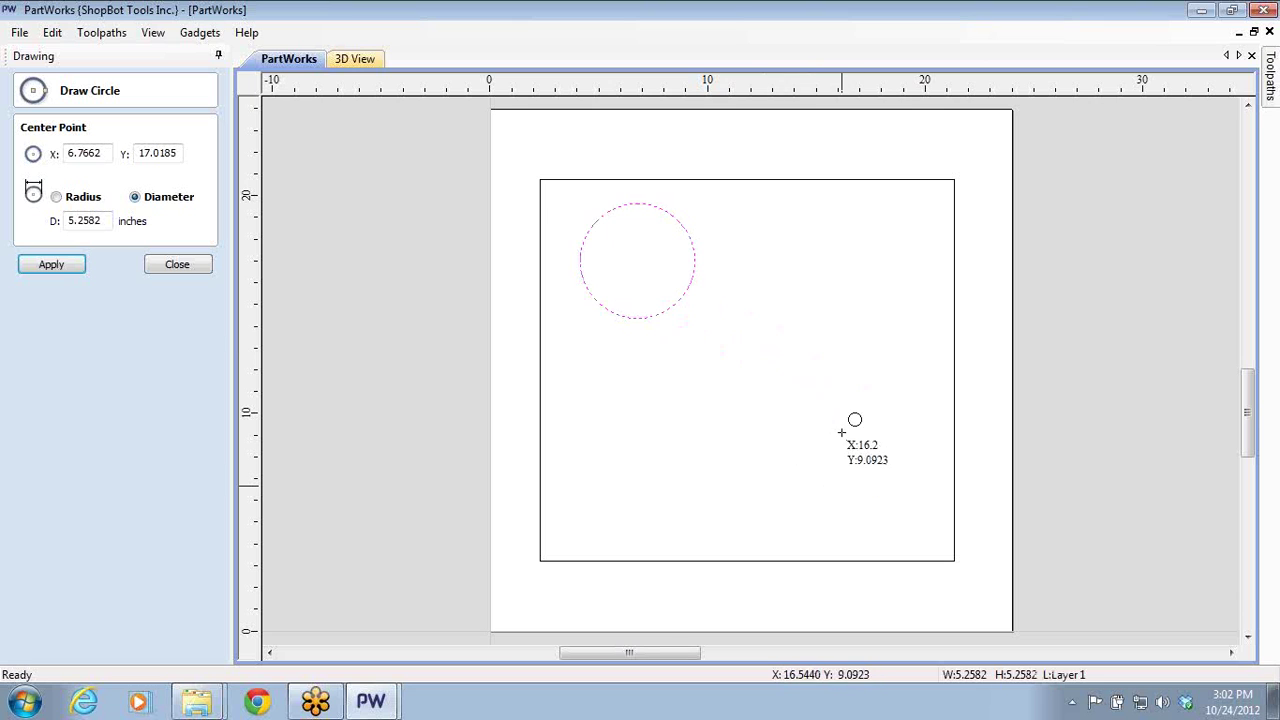
pyautogui.moveTo(783, 386)
pyautogui.mouseDown()
pyautogui.moveTo(830, 476)
pyautogui.moveTo(819, 449)
pyautogui.mouseUp()
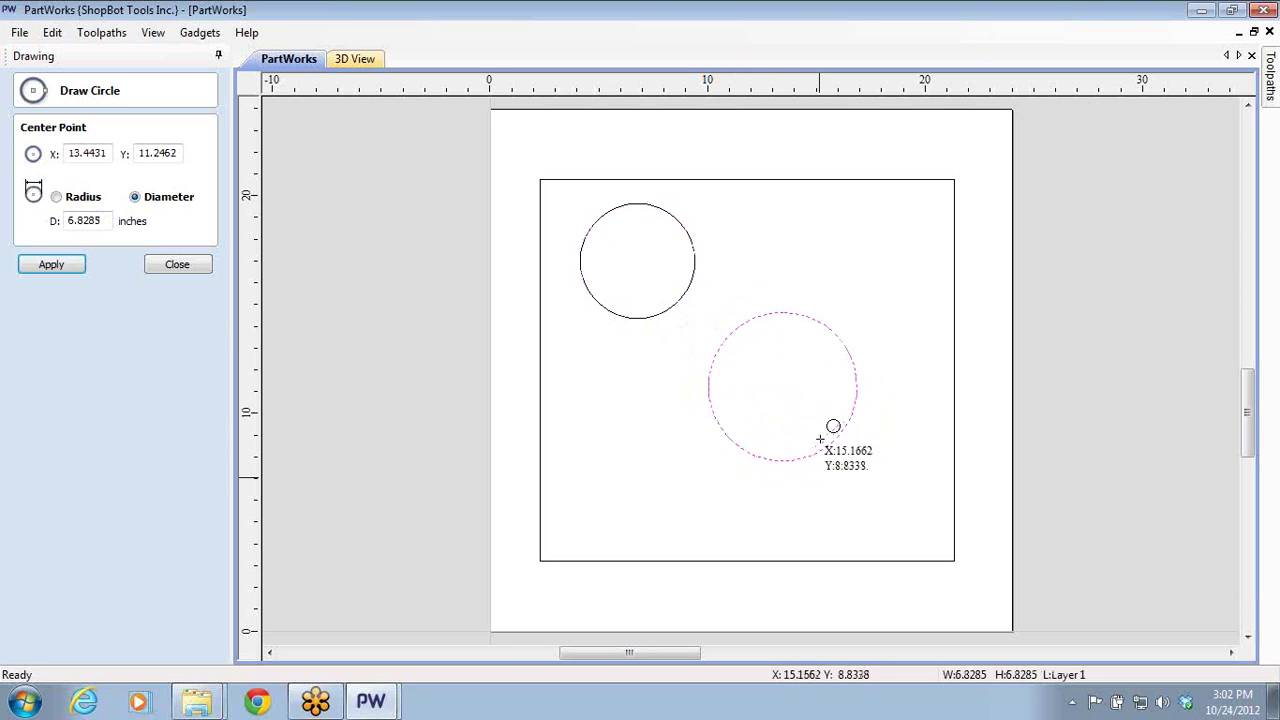
pyautogui.click(190, 263)
pyautogui.click(81, 260)
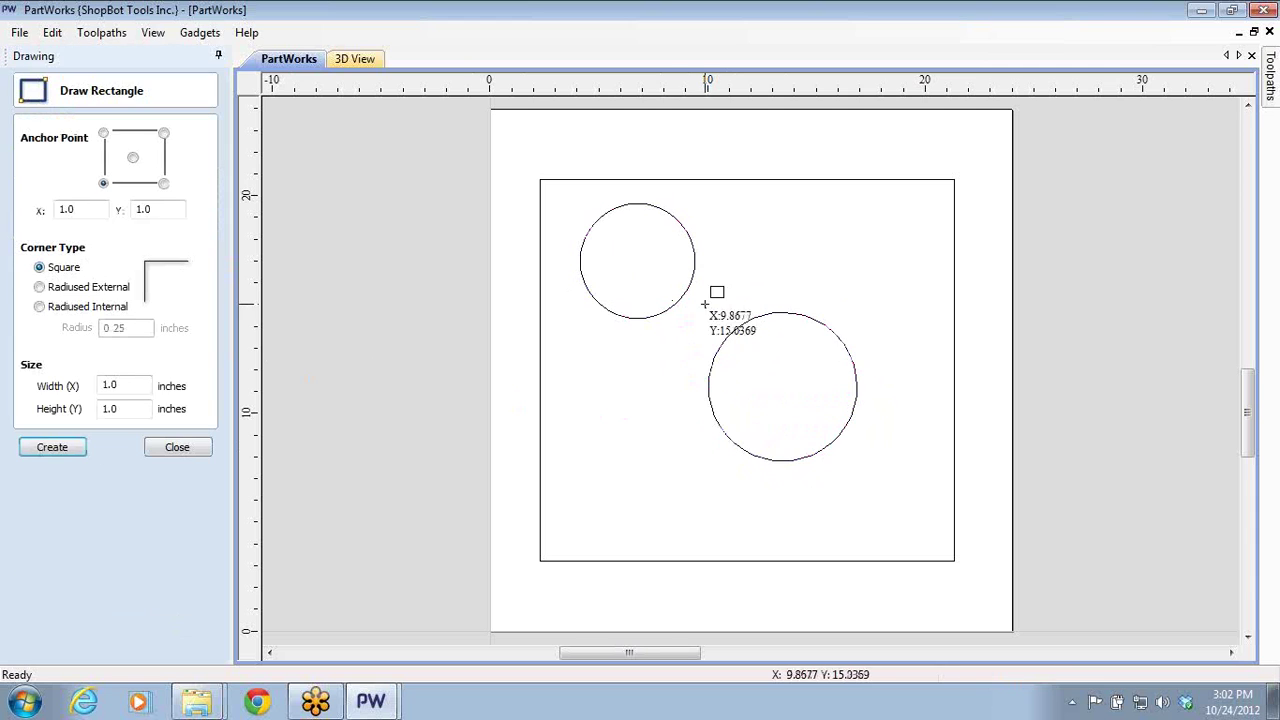
pyautogui.moveTo(691, 305); pyautogui.dragTo(880, 502)
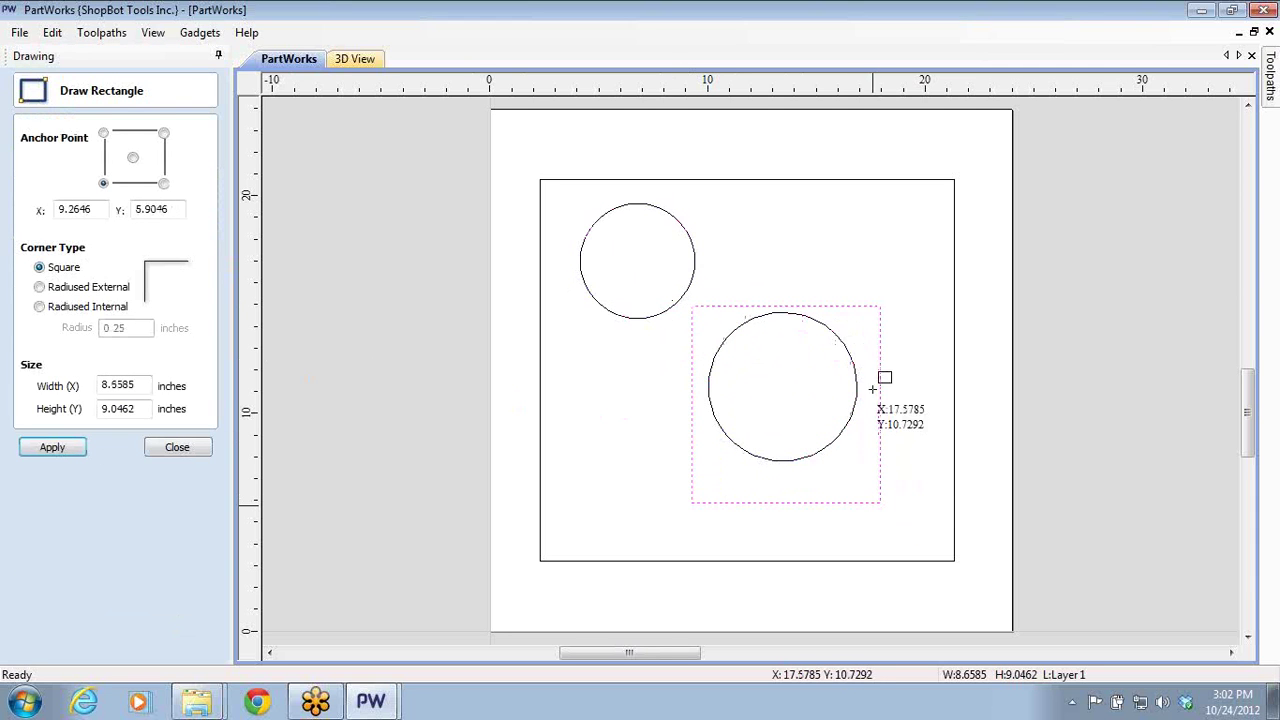
pyautogui.click(1204, 10)
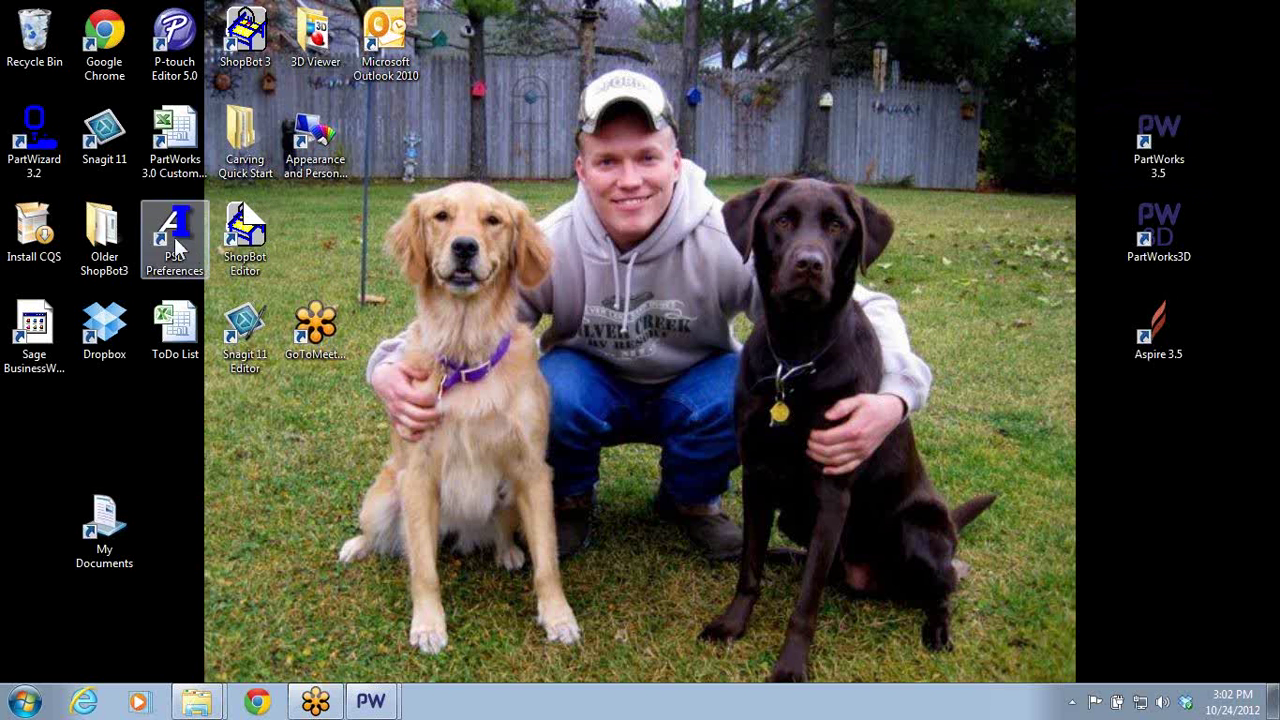
# - Open the ShopBot Ready-to-Go Projects page in Chrome, scroll to the 123D Make bull, and minimize
pyautogui.click(268, 708)
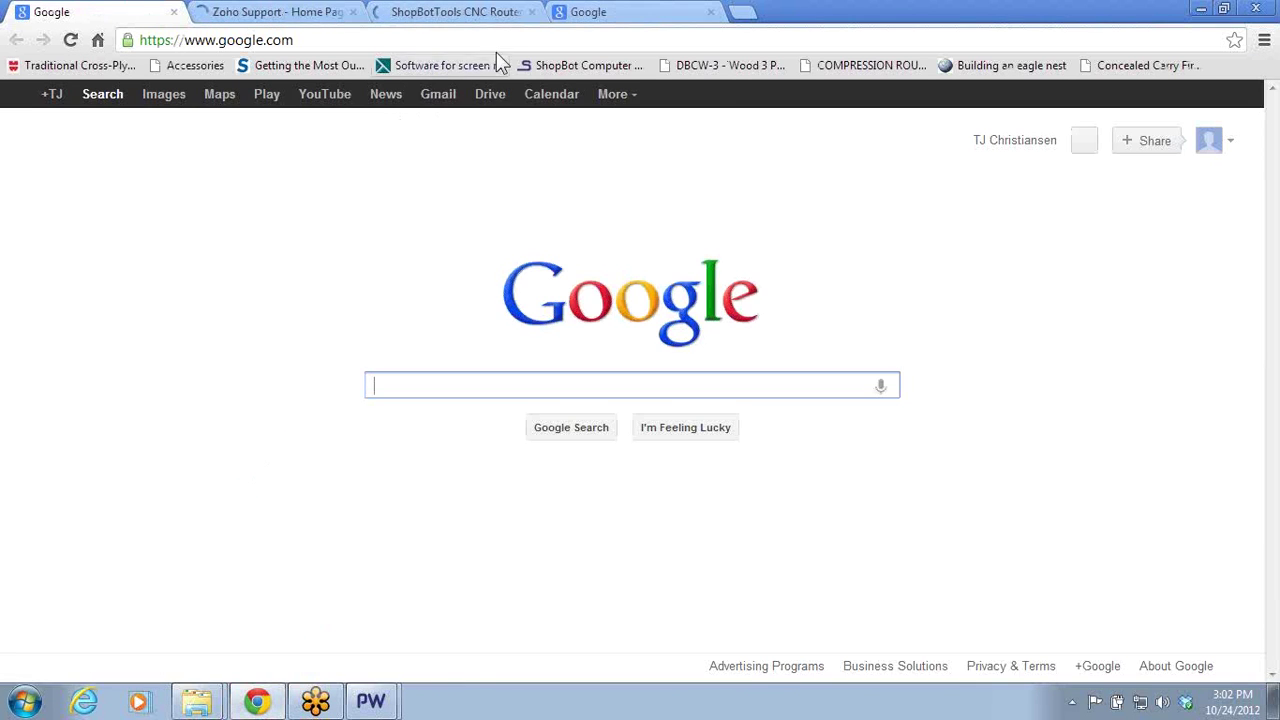
pyautogui.click(490, 14)
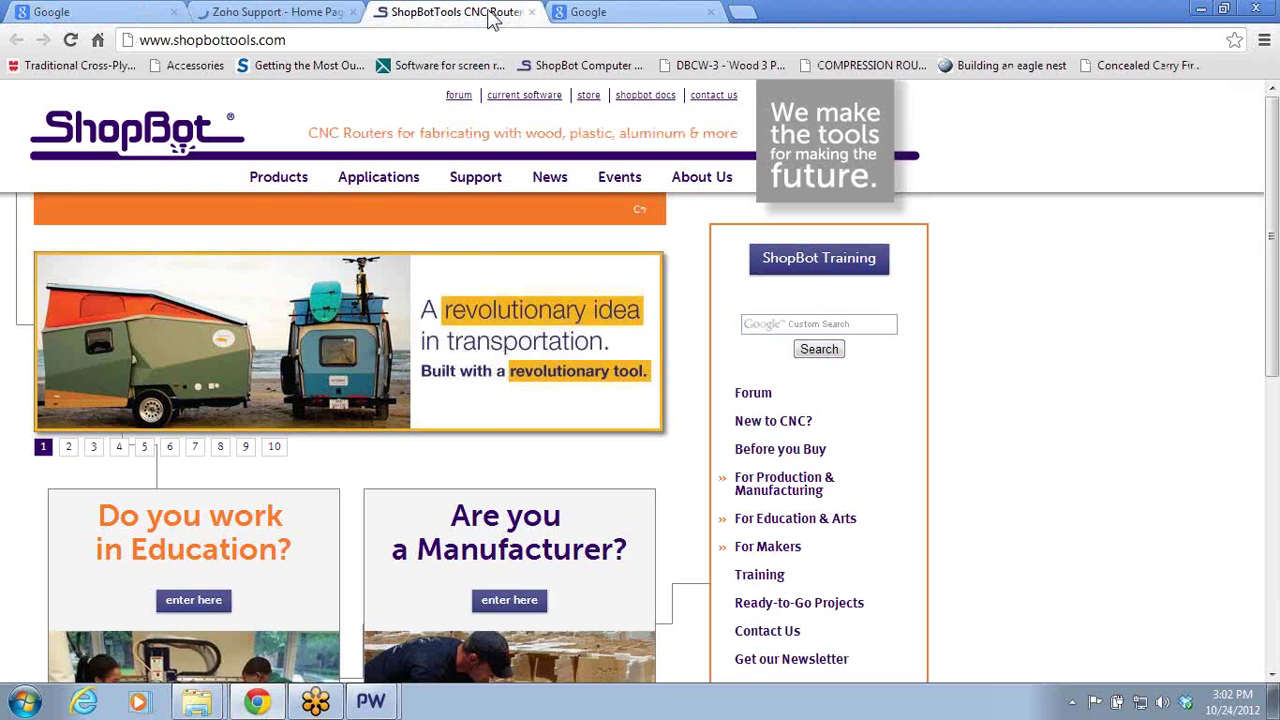
pyautogui.click(781, 604)
pyautogui.scroll(-20, 500, 400)
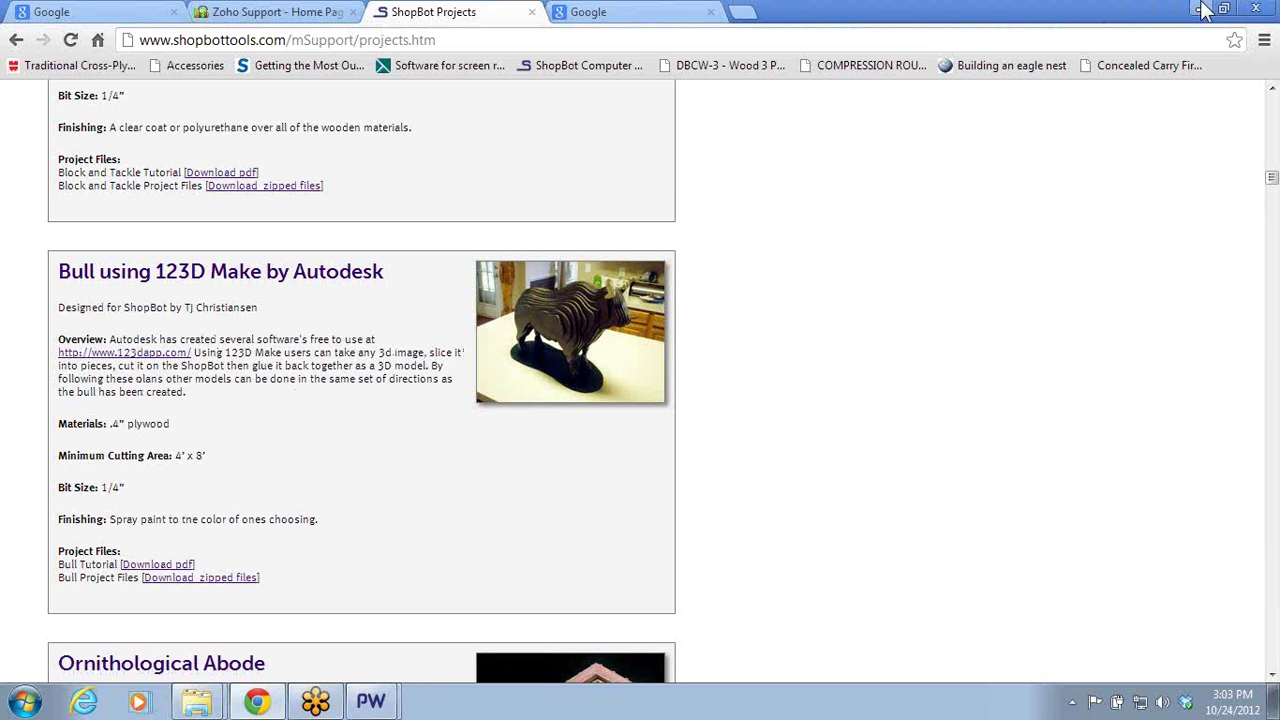
pyautogui.click(1204, 6)
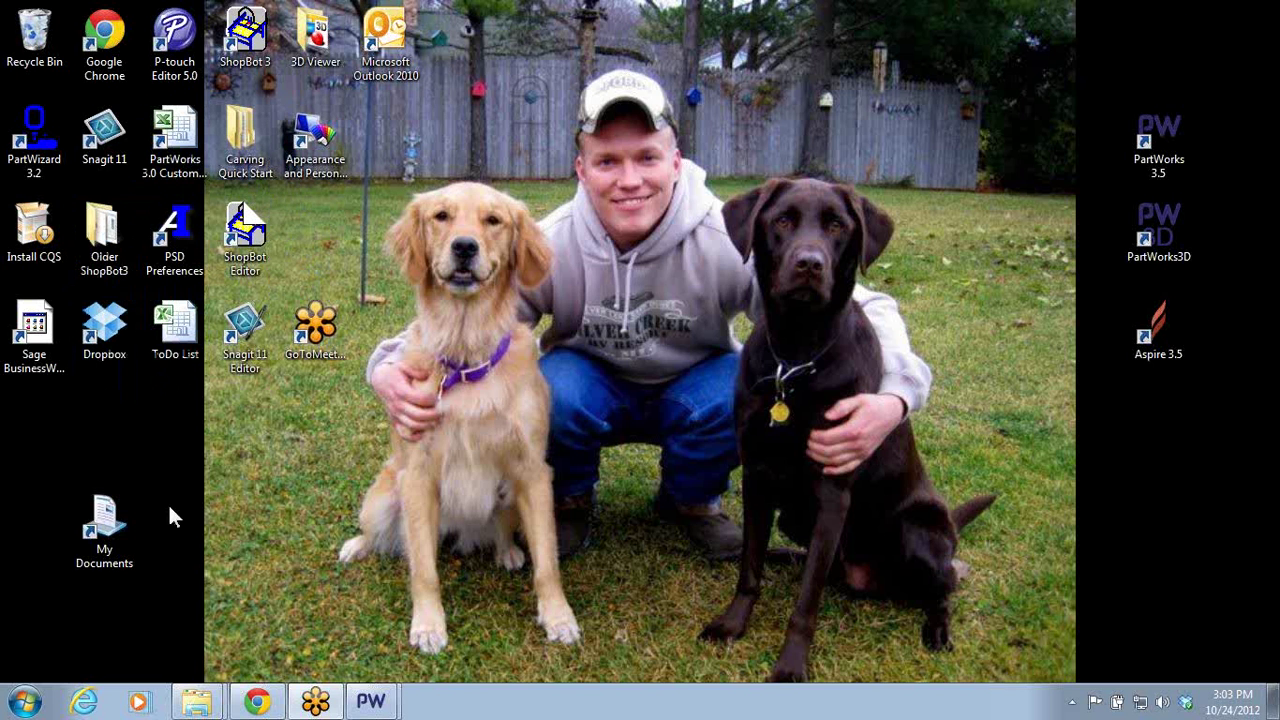
# - Browse Documents > TJ Projects > Projects 31-35 > 123D Bull and open 123D Bull.pdf
pyautogui.doubleClick(122, 530)
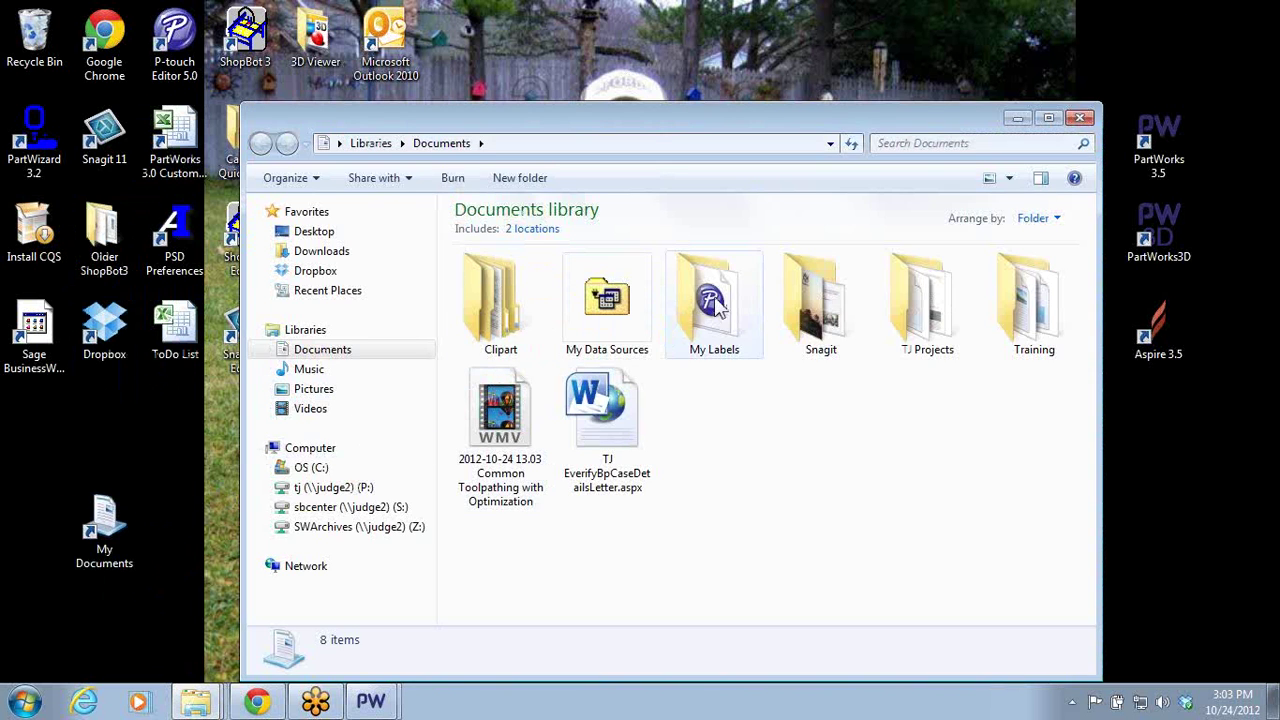
pyautogui.doubleClick(912, 330)
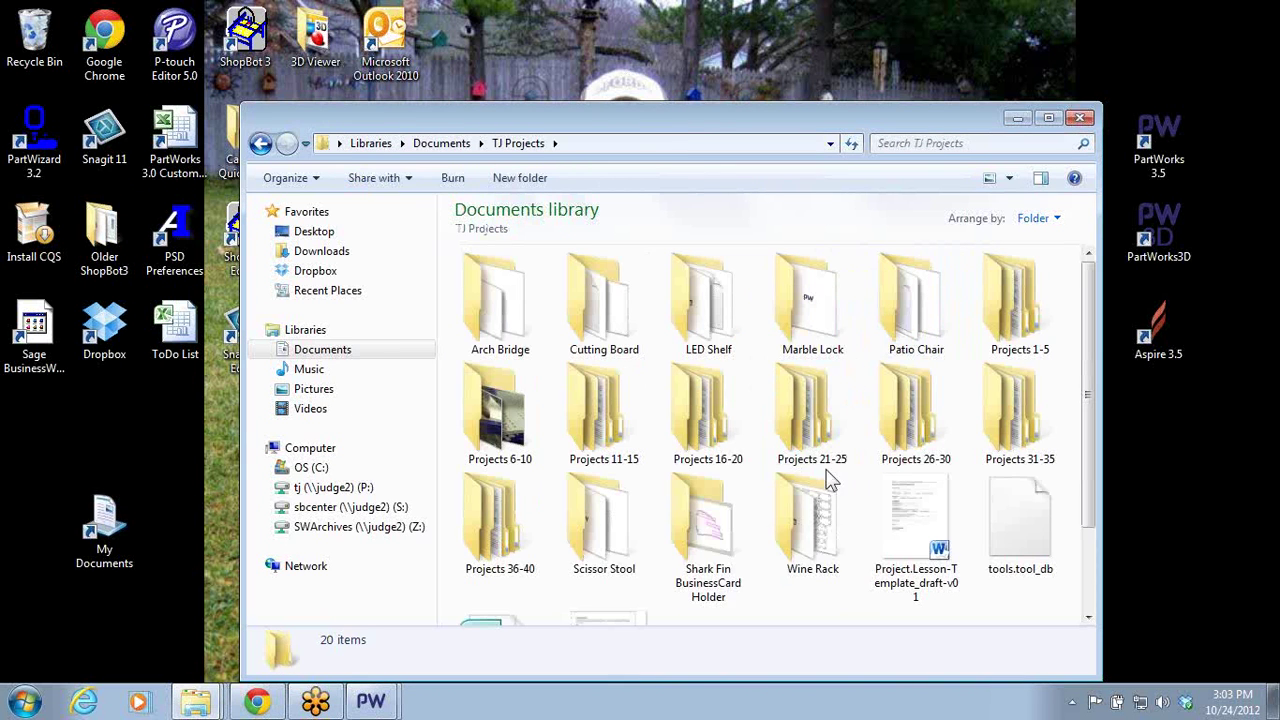
pyautogui.doubleClick(513, 565)
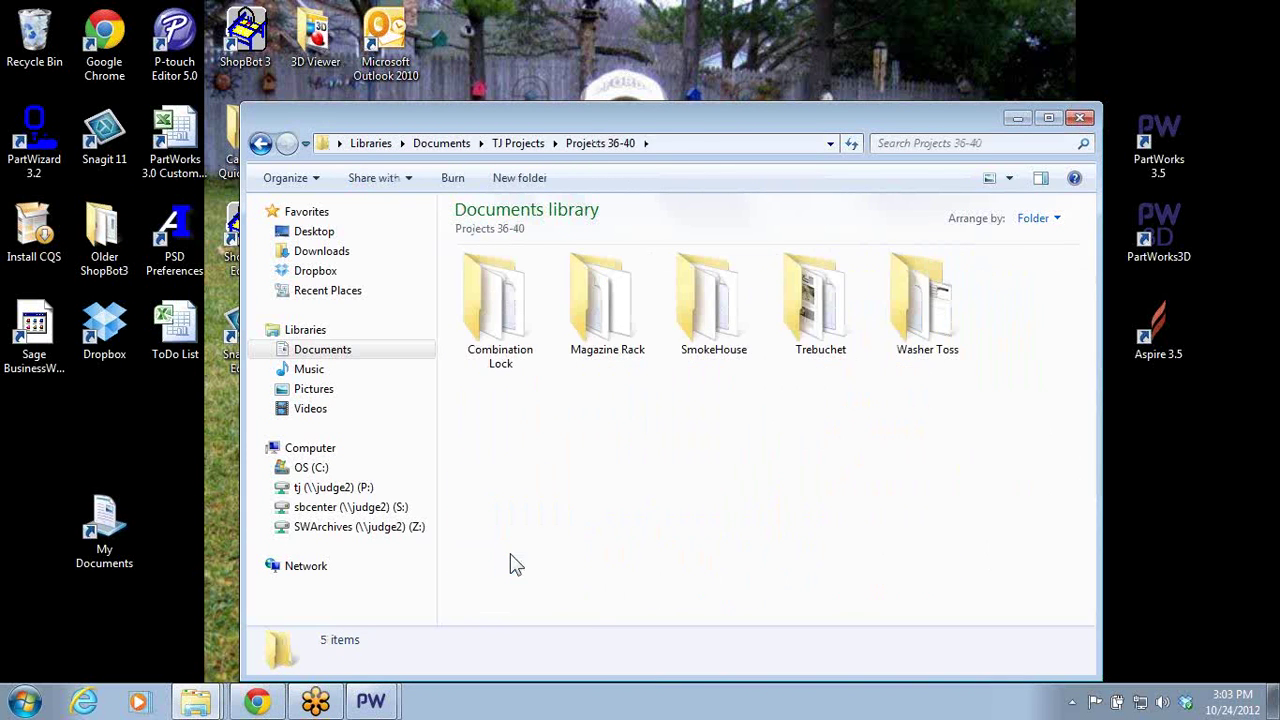
pyautogui.click(262, 147)
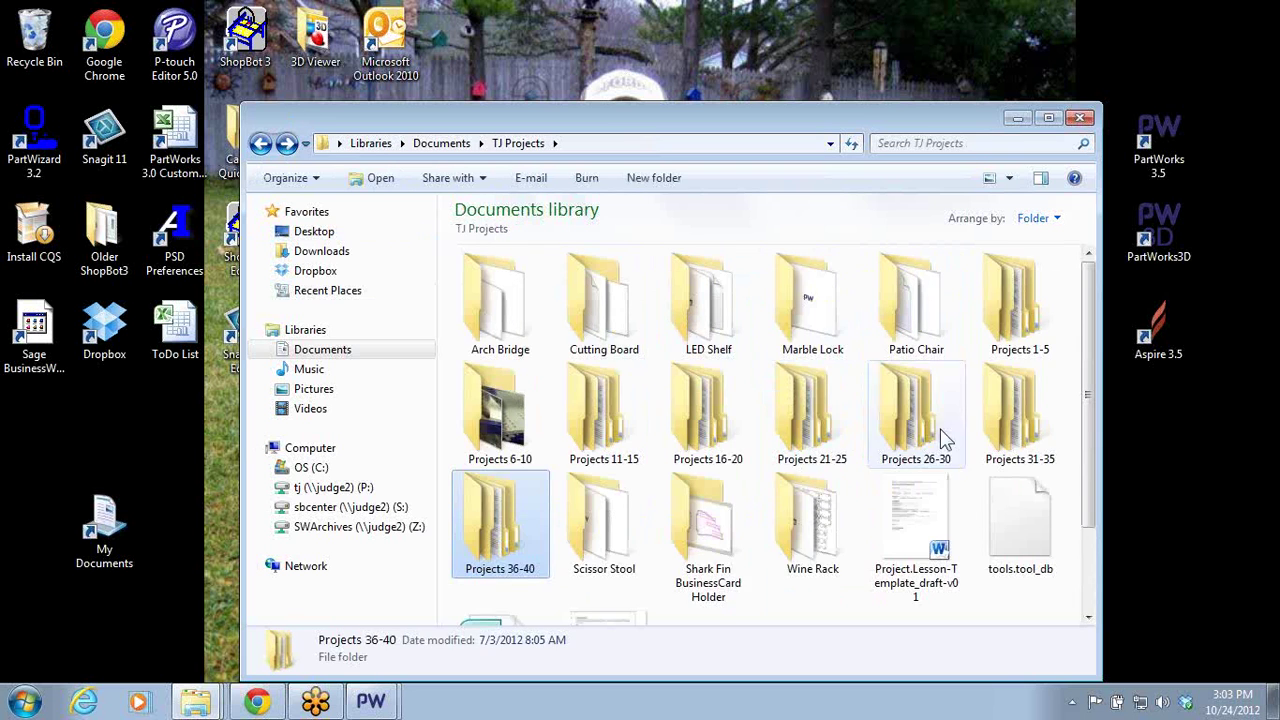
pyautogui.doubleClick(995, 425)
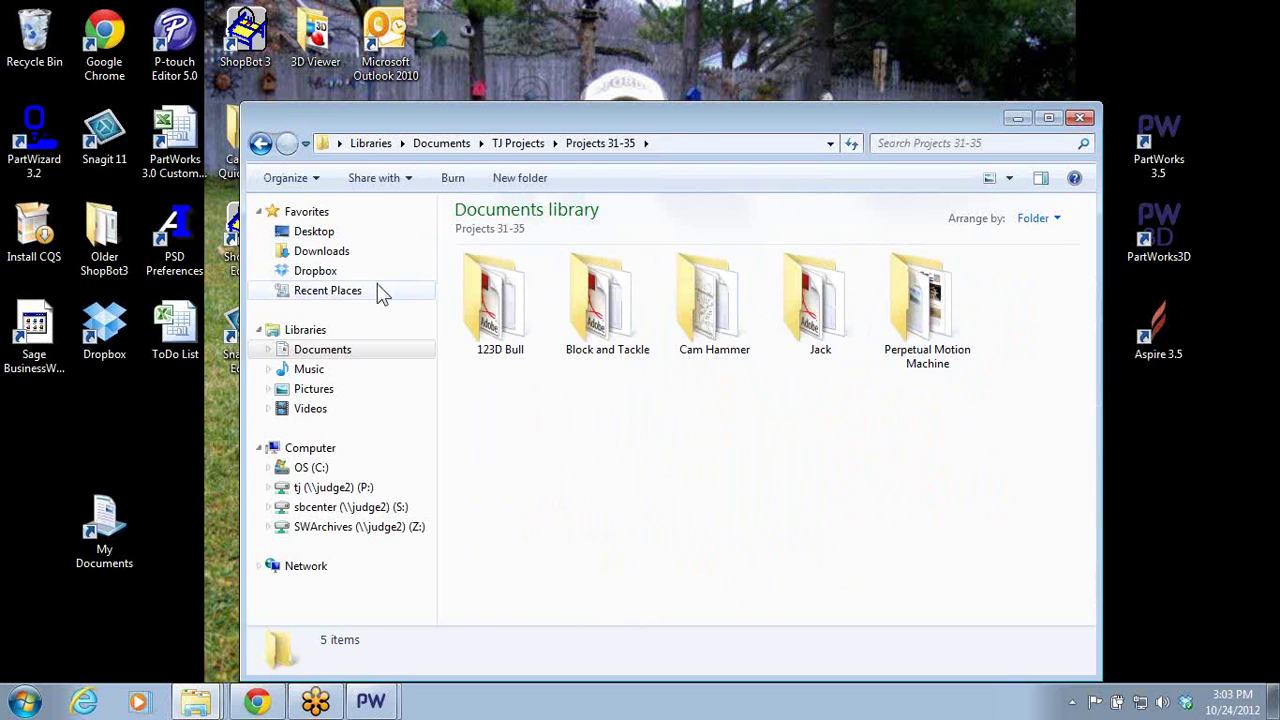
pyautogui.doubleClick(491, 322)
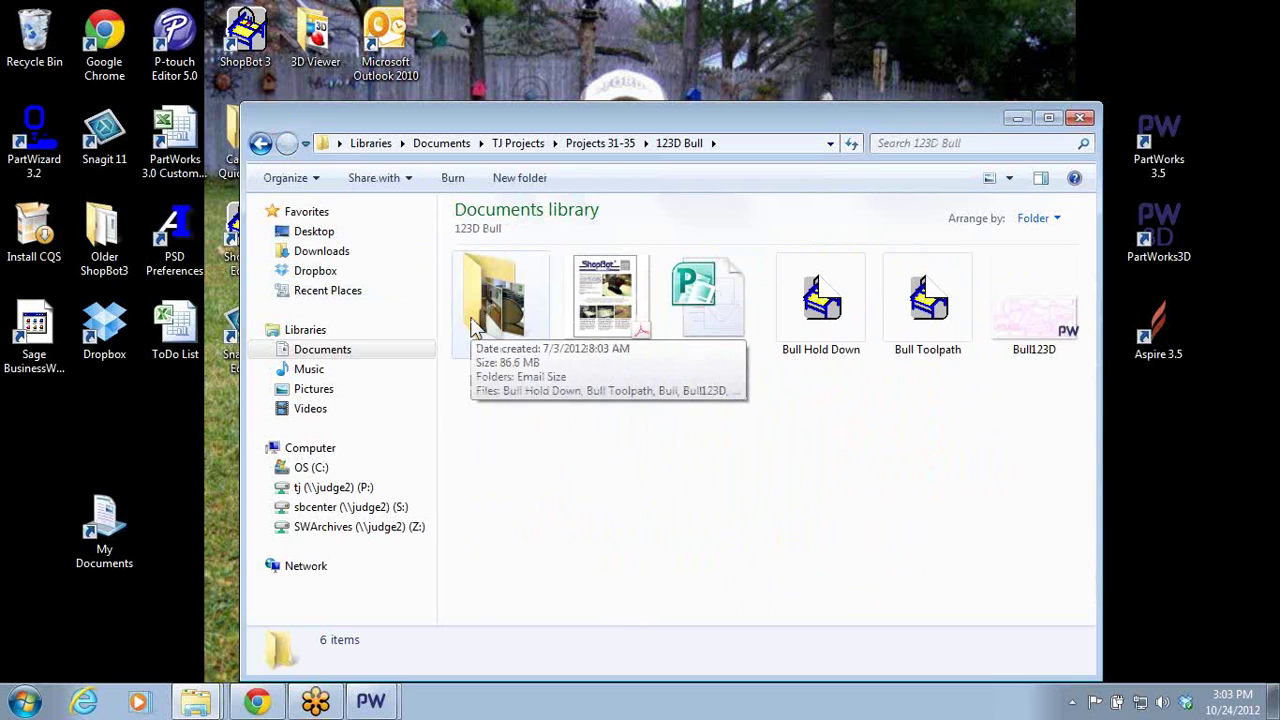
pyautogui.click(600, 292)
pyautogui.doubleClick(598, 290)
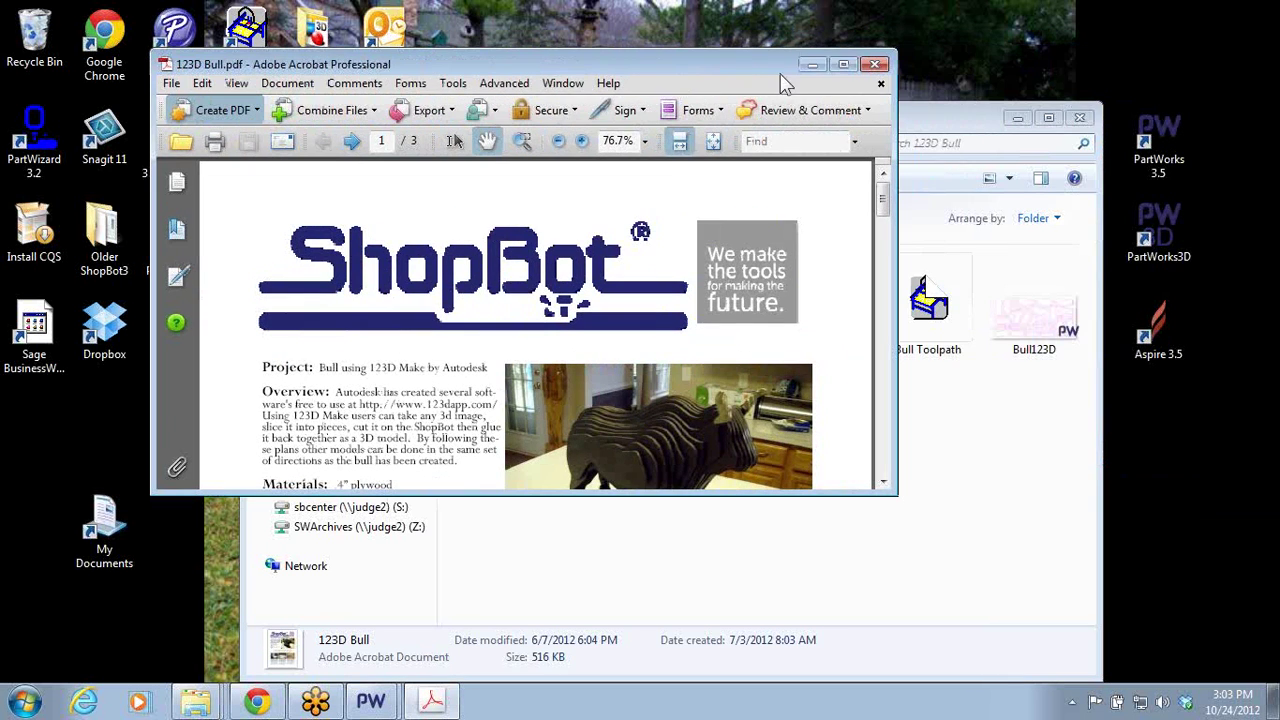
# - Maximize Acrobat and read through the 123D Bull PDF pages, then return to page 1
pyautogui.click(842, 66)
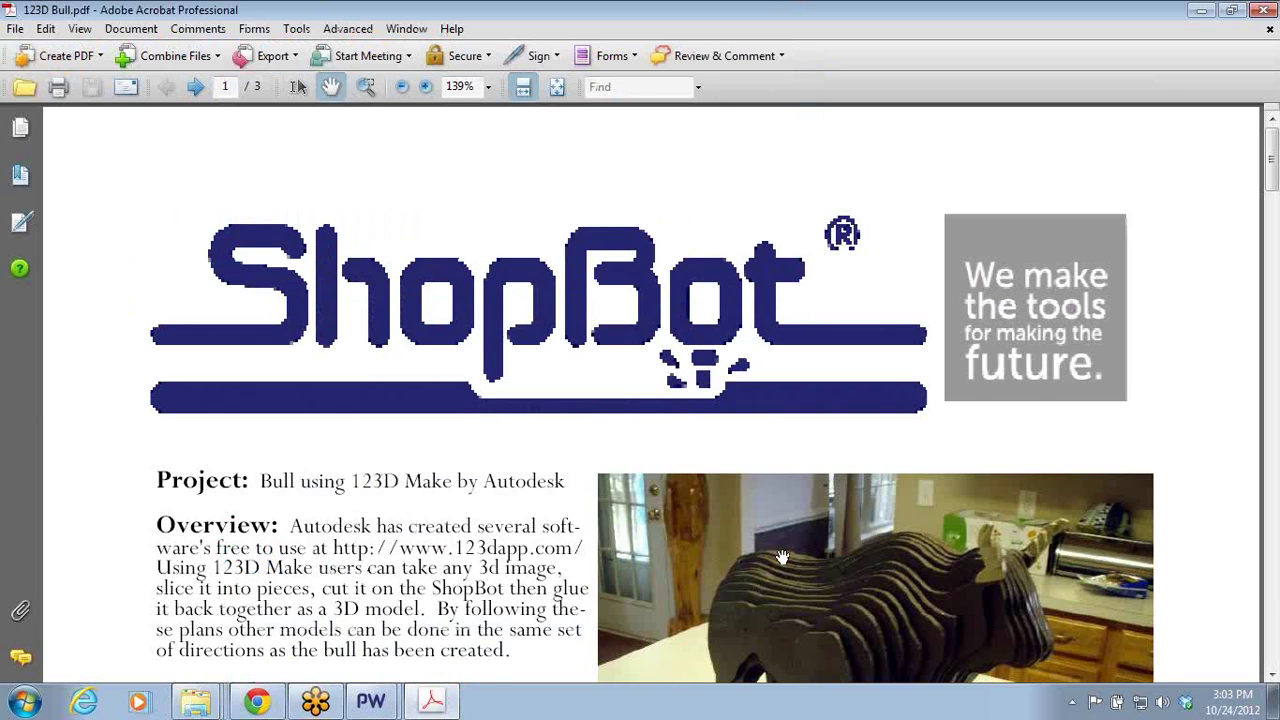
pyautogui.scroll(-3, 780, 540)
pyautogui.scroll(-1, 741, 502)
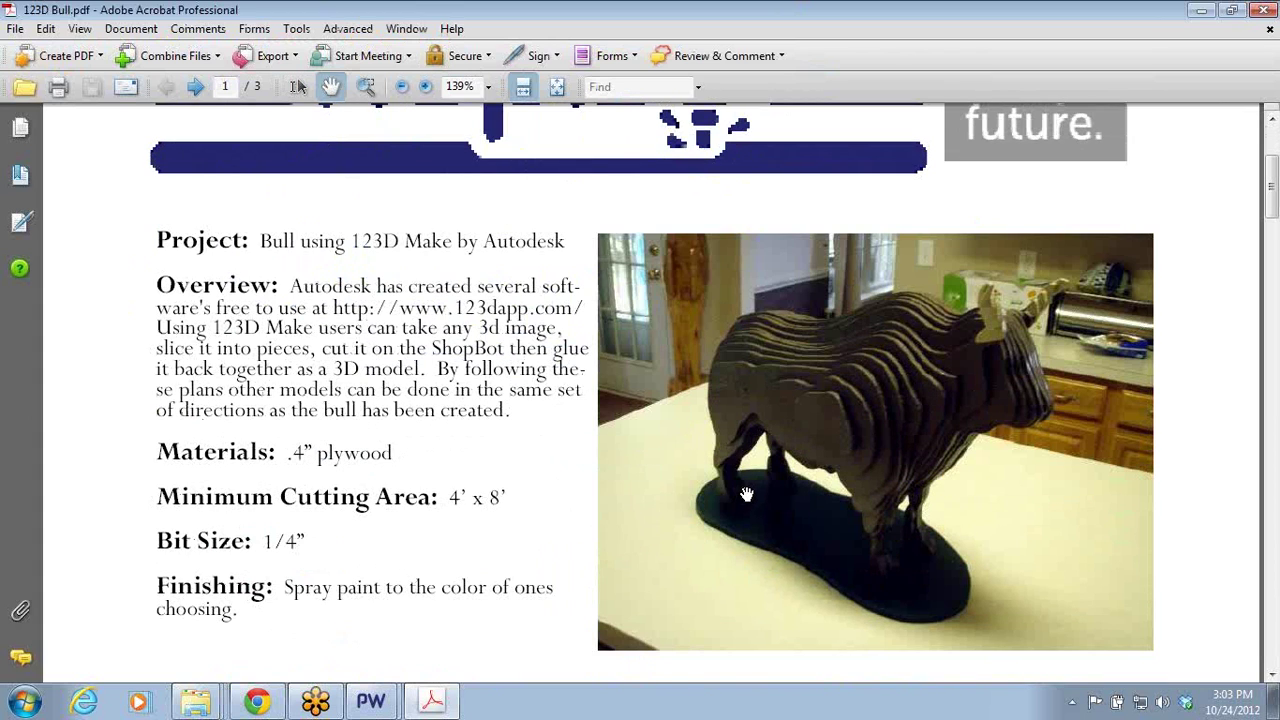
pyautogui.scroll(-4, 745, 494)
pyautogui.scroll(2, 743, 491)
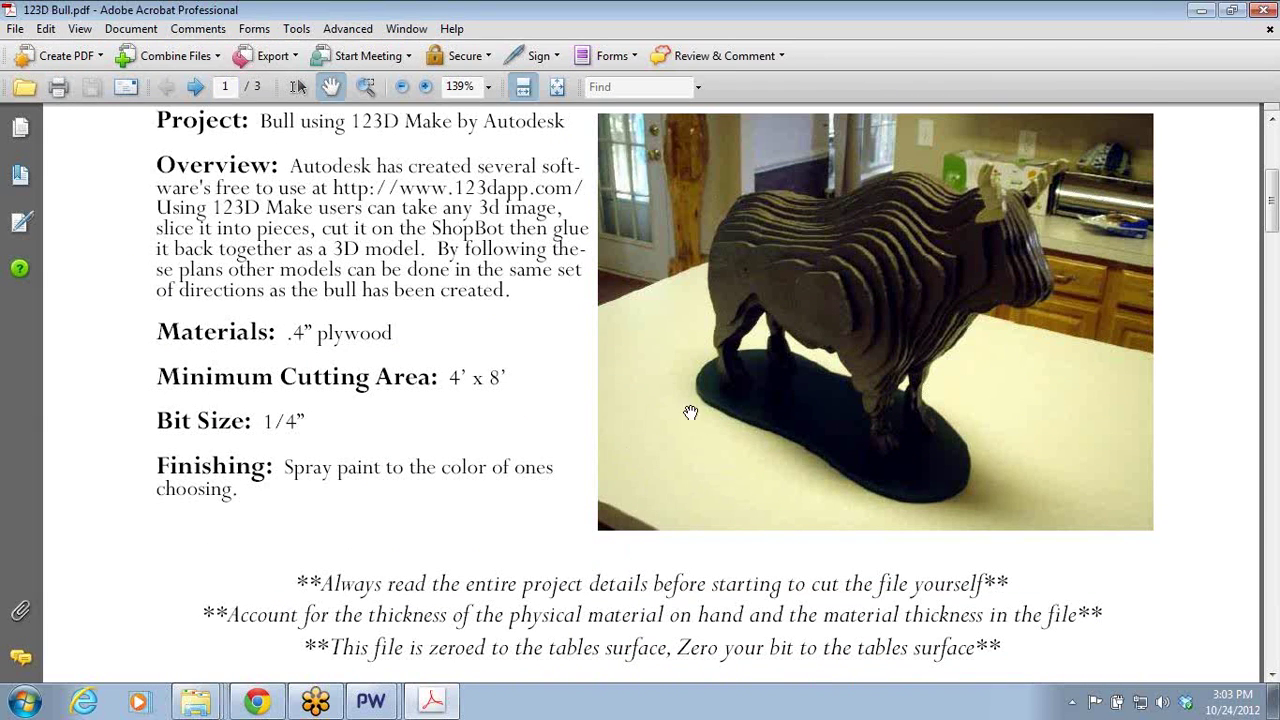
pyautogui.scroll(-4, 860, 395)
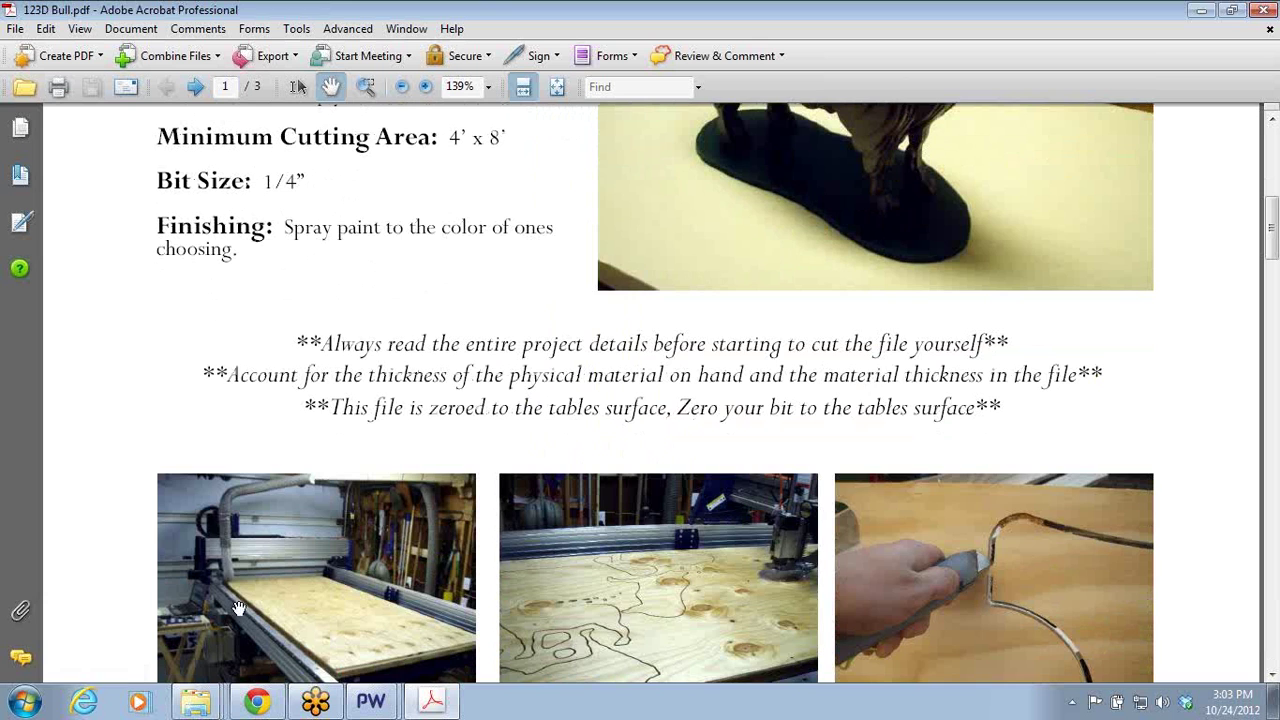
pyautogui.scroll(4, 124, 614)
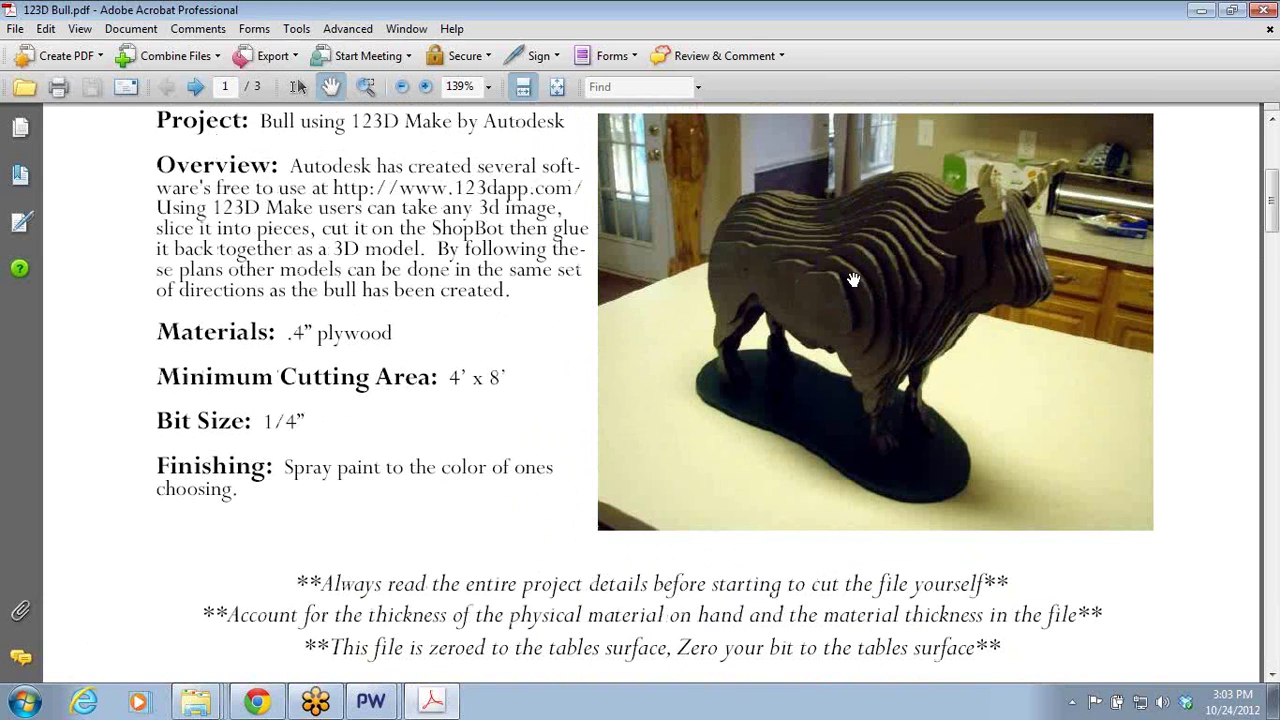
pyautogui.scroll(-6, 822, 330)
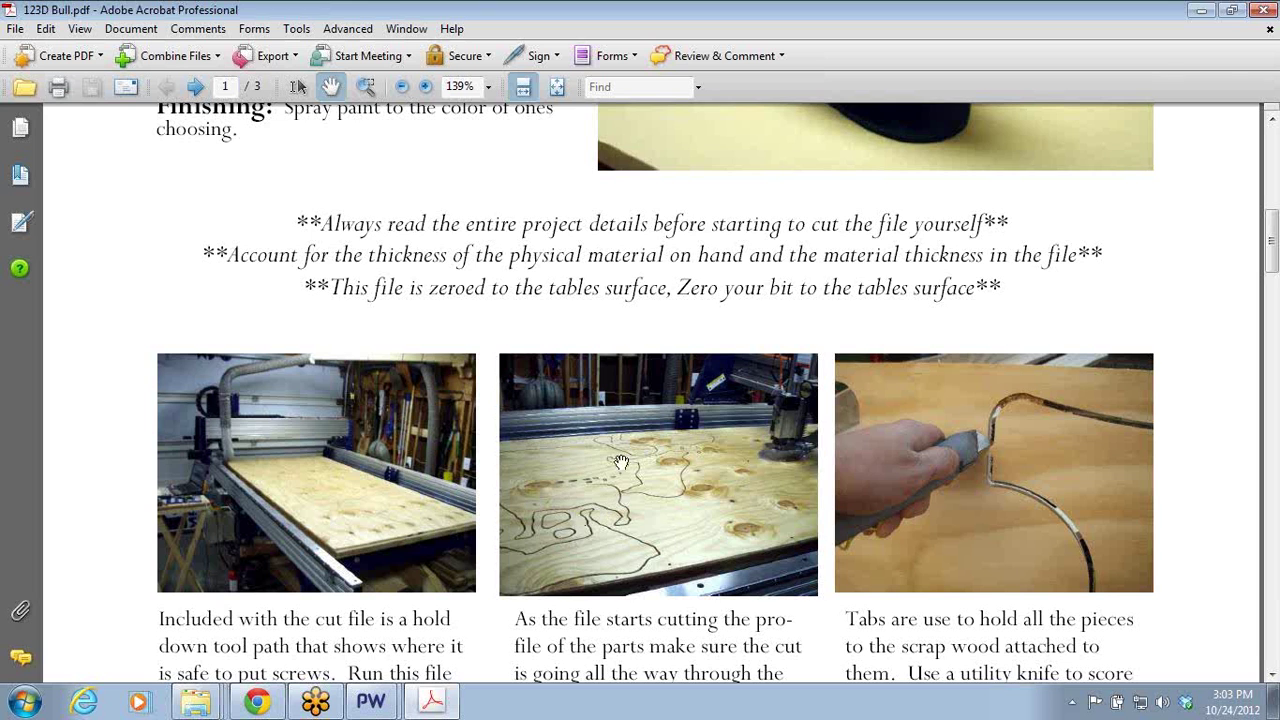
pyautogui.scroll(-11, 621, 461)
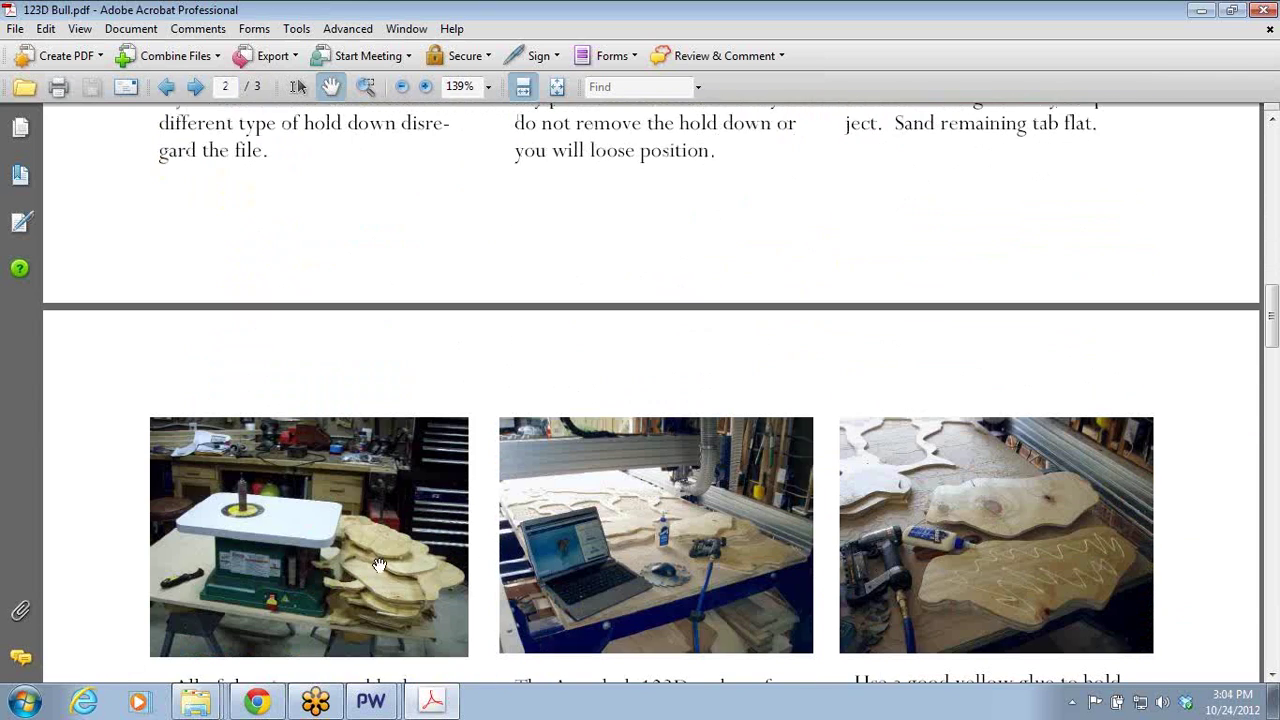
pyautogui.scroll(-1, 382, 570)
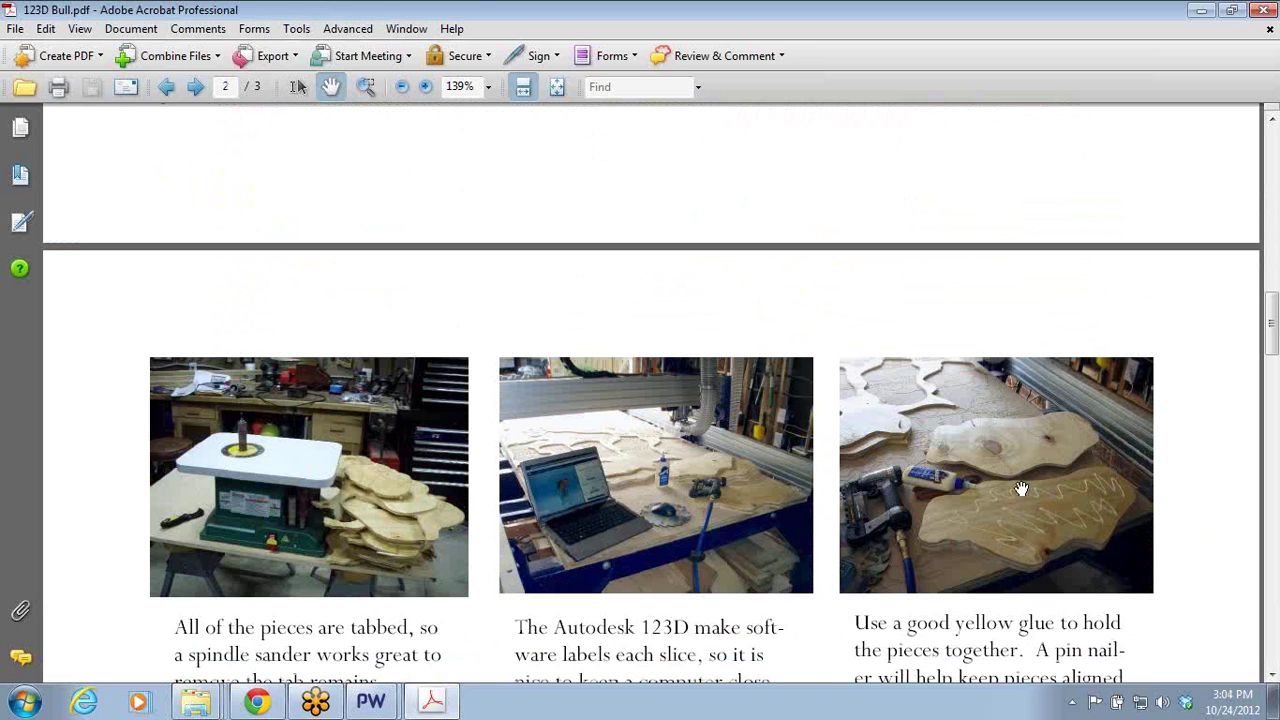
pyautogui.scroll(10, 996, 465)
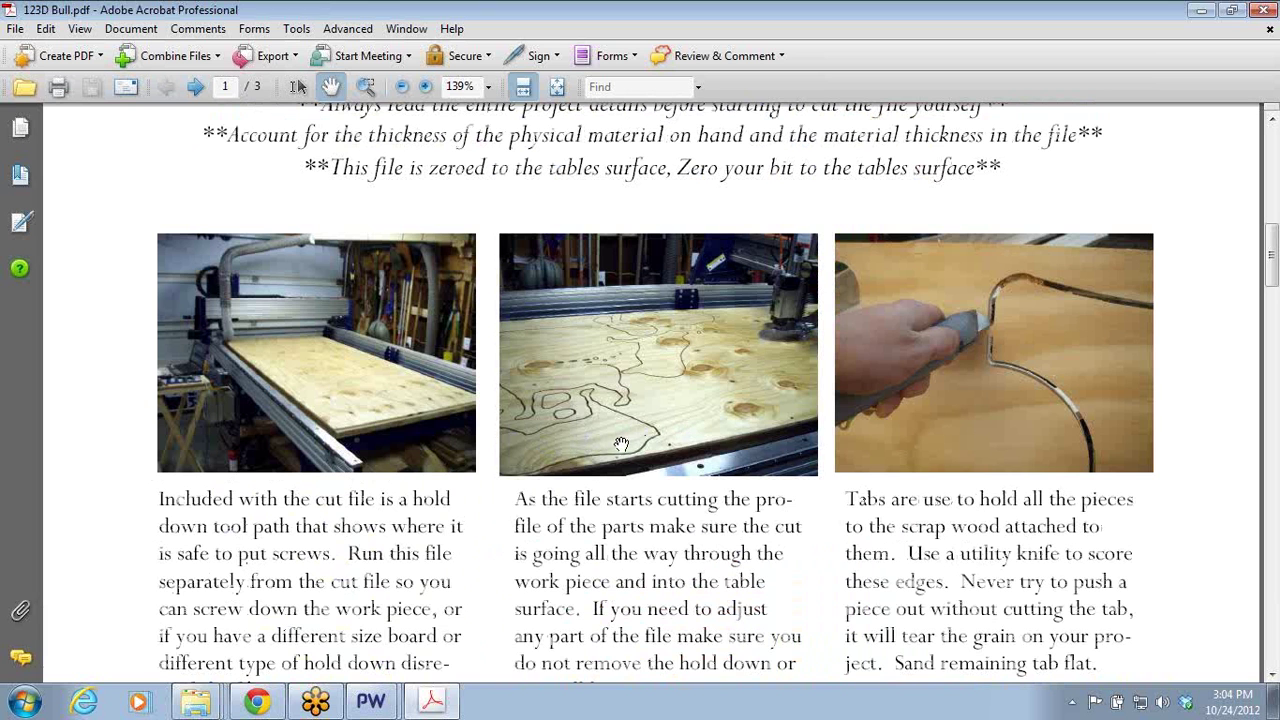
pyautogui.scroll(-15, 865, 444)
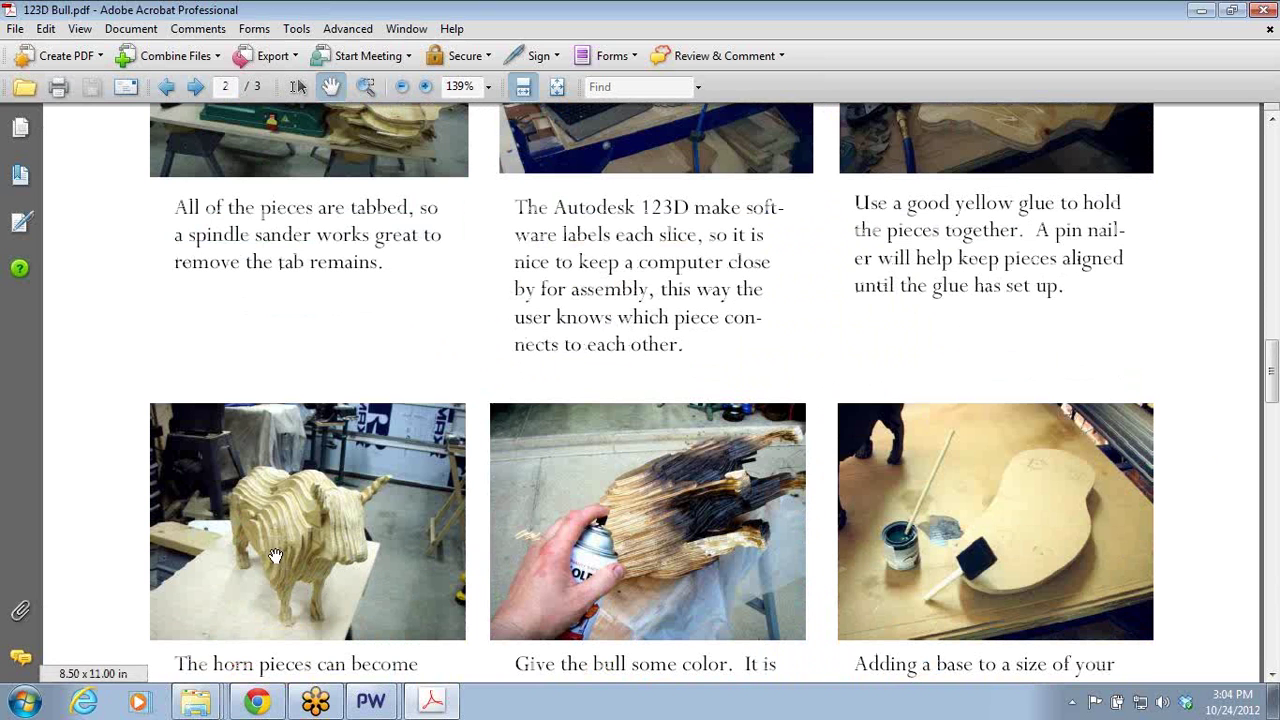
pyautogui.scroll(-10, 538, 525)
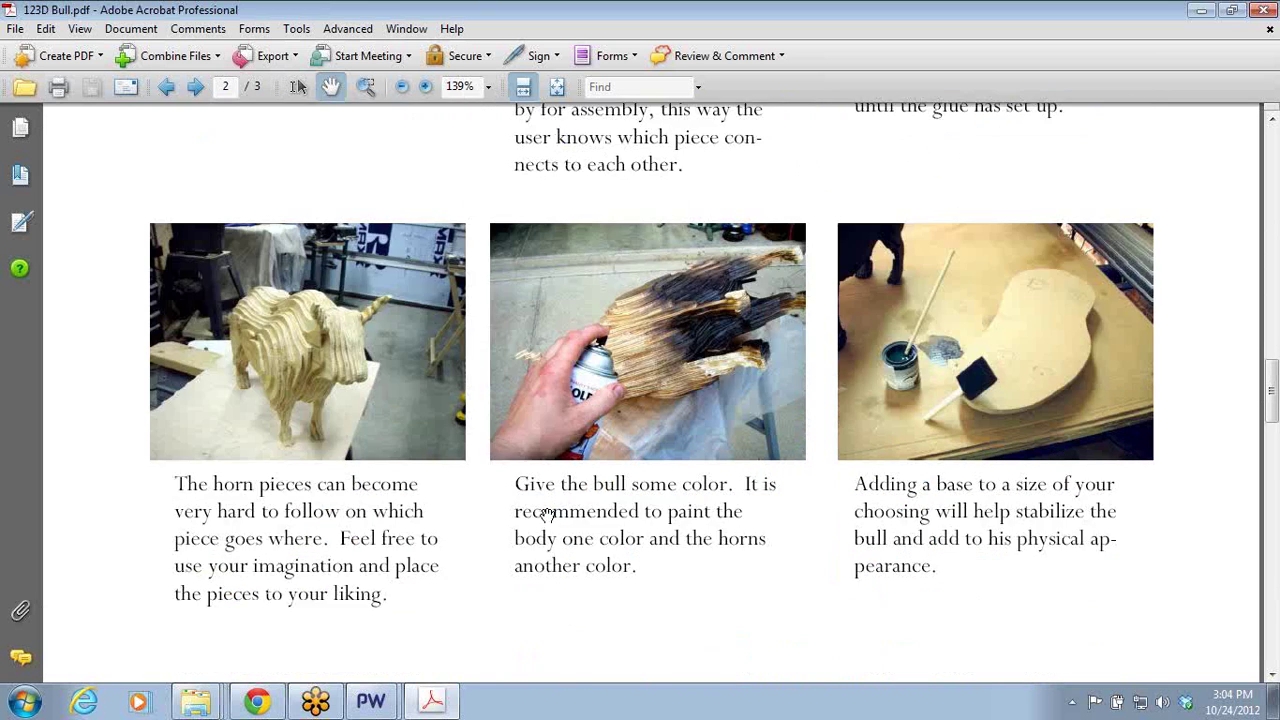
pyautogui.scroll(7, 540, 546)
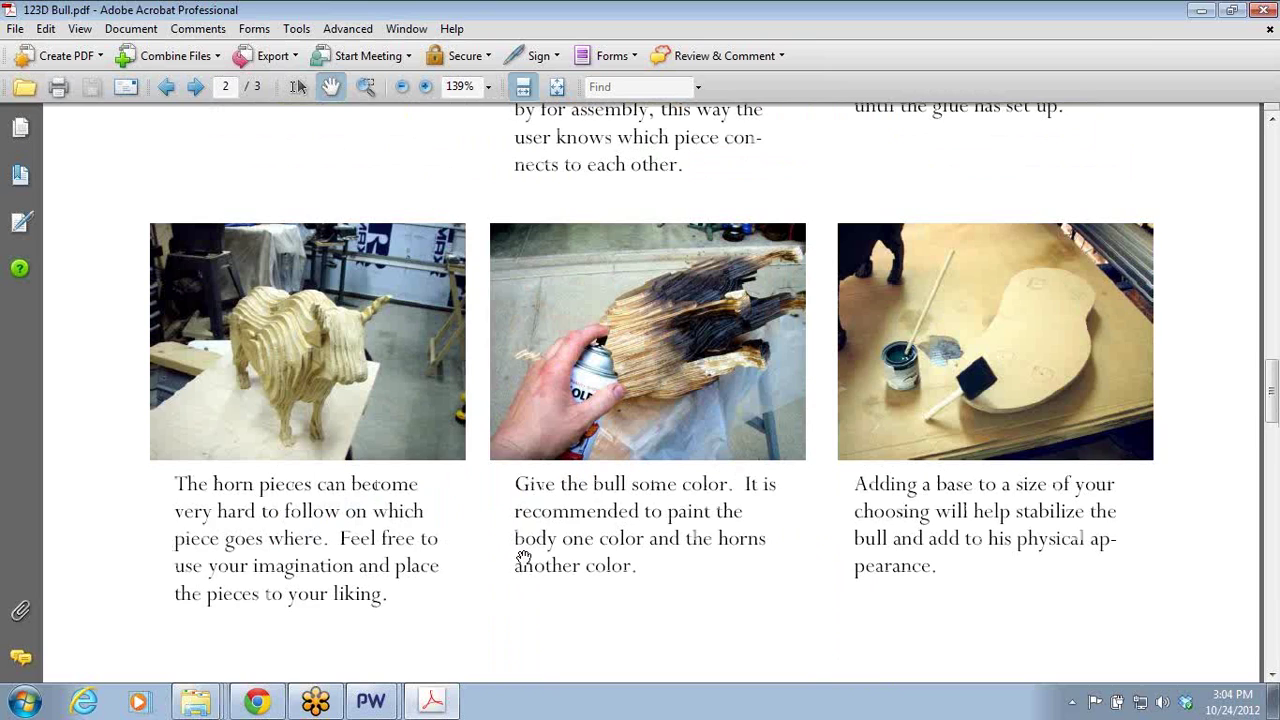
pyautogui.scroll(-11, 545, 505)
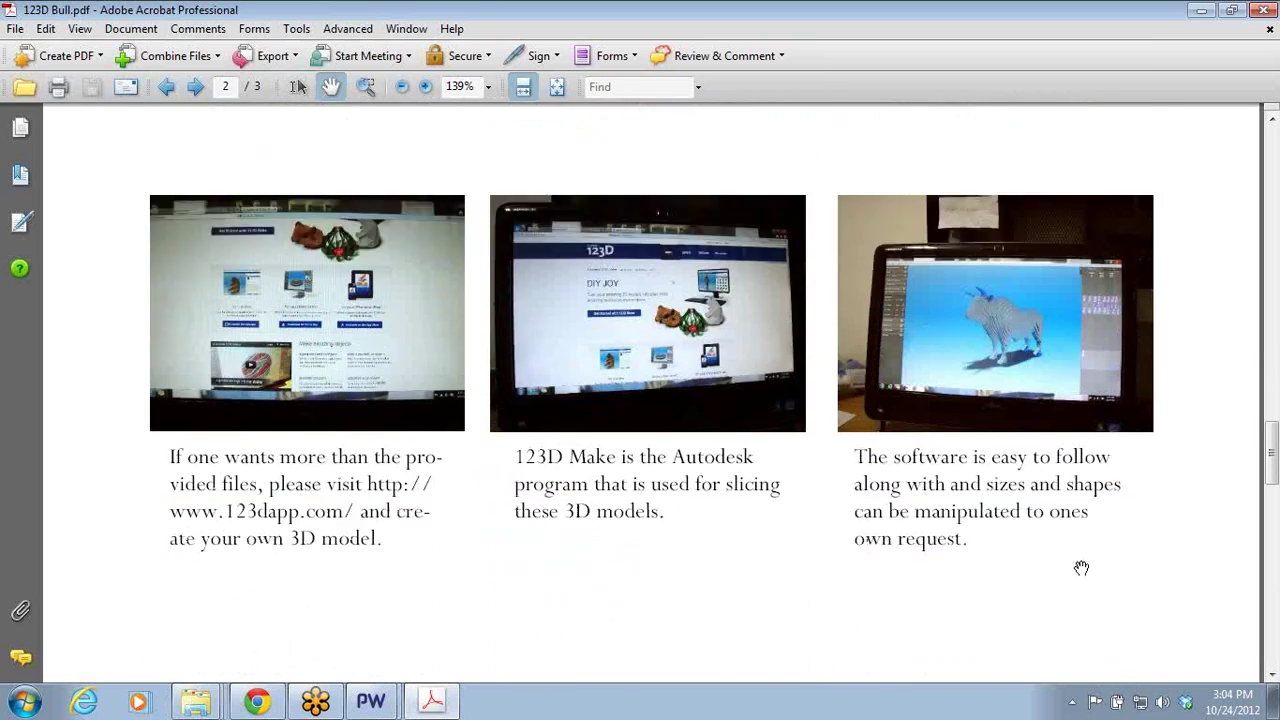
pyautogui.scroll(12, 1080, 566)
pyautogui.press('Home')
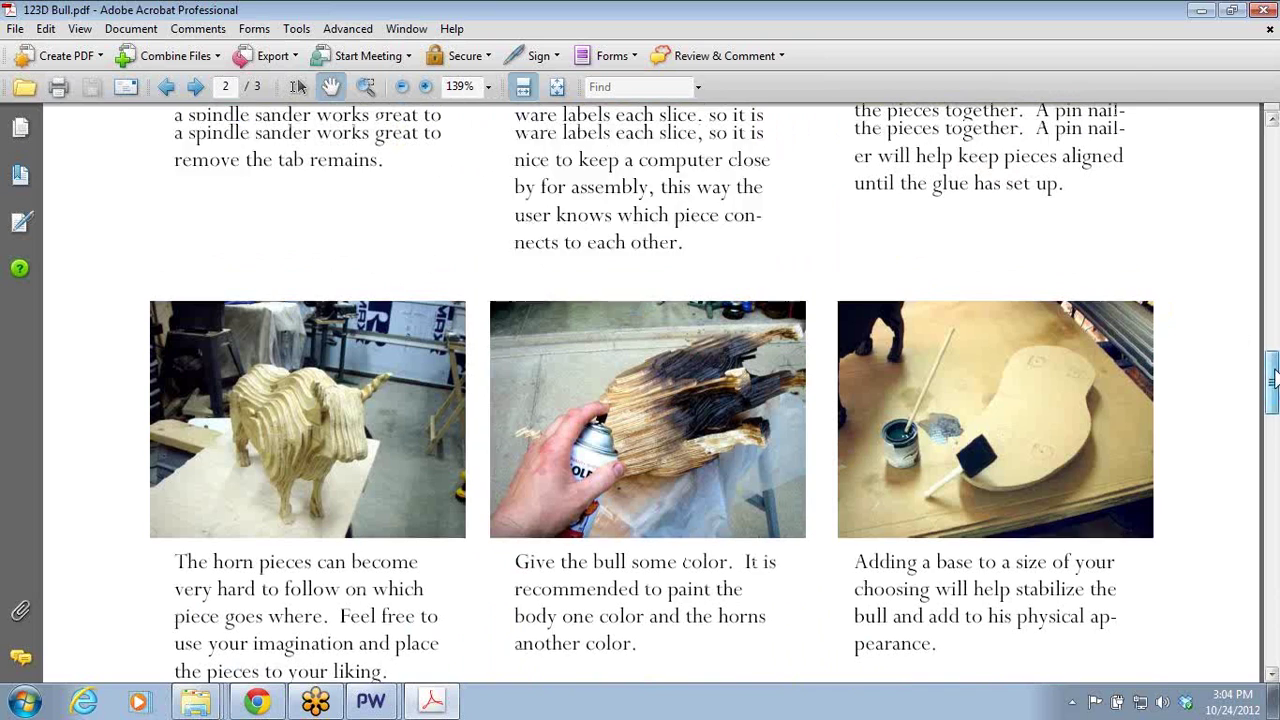
pyautogui.scroll(-3, 430, 312)
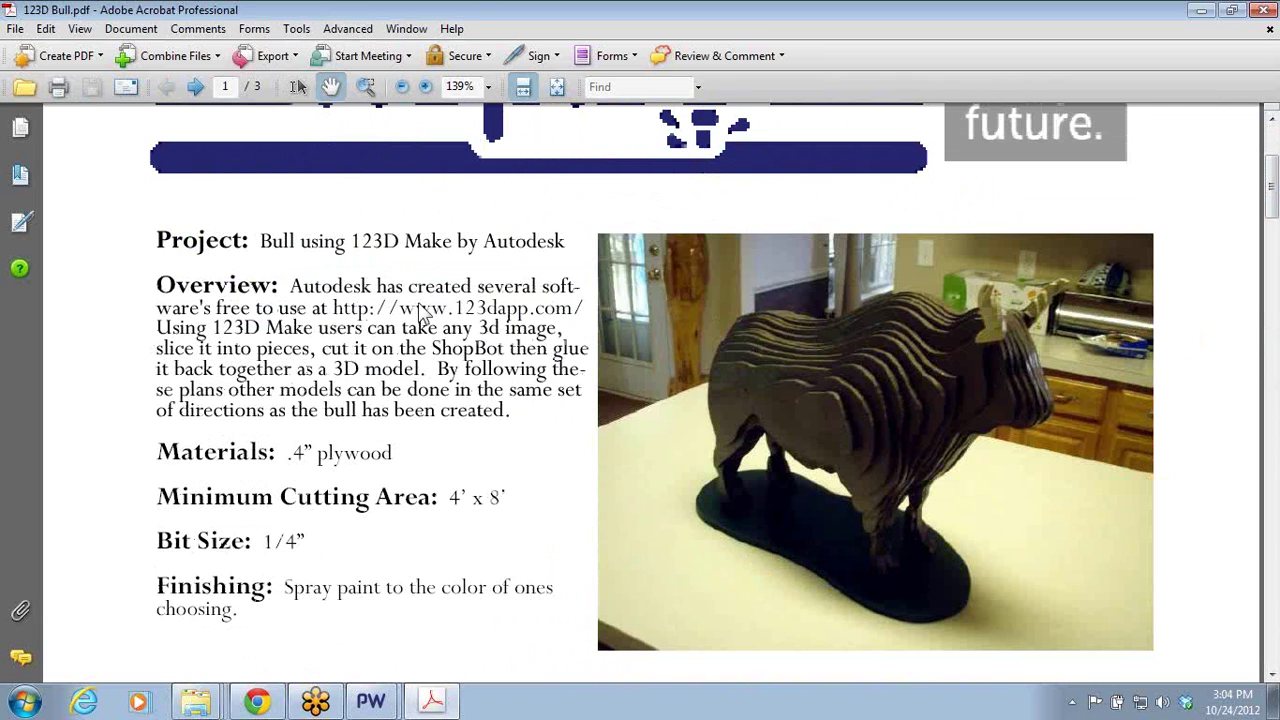
# - Follow the 123dapp.com link in the PDF, allow the connection, then close Chrome
pyautogui.click(424, 312)
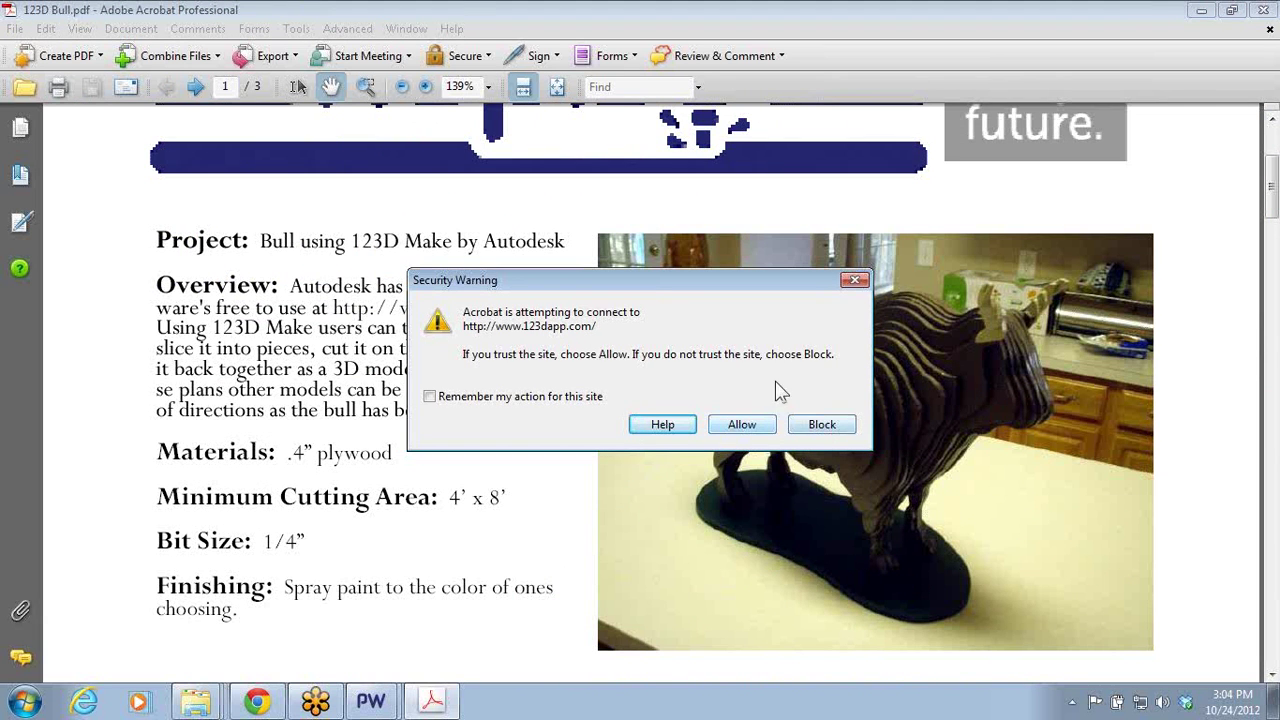
pyautogui.click(736, 428)
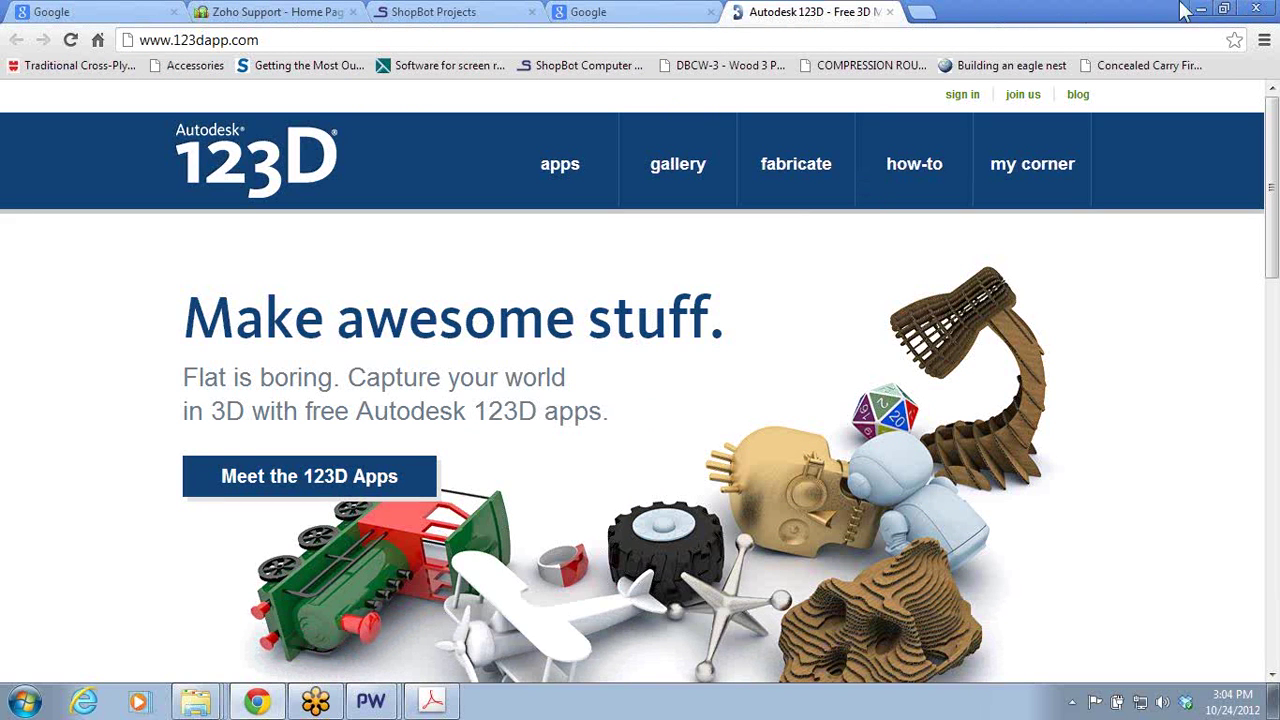
pyautogui.click(1267, 6)
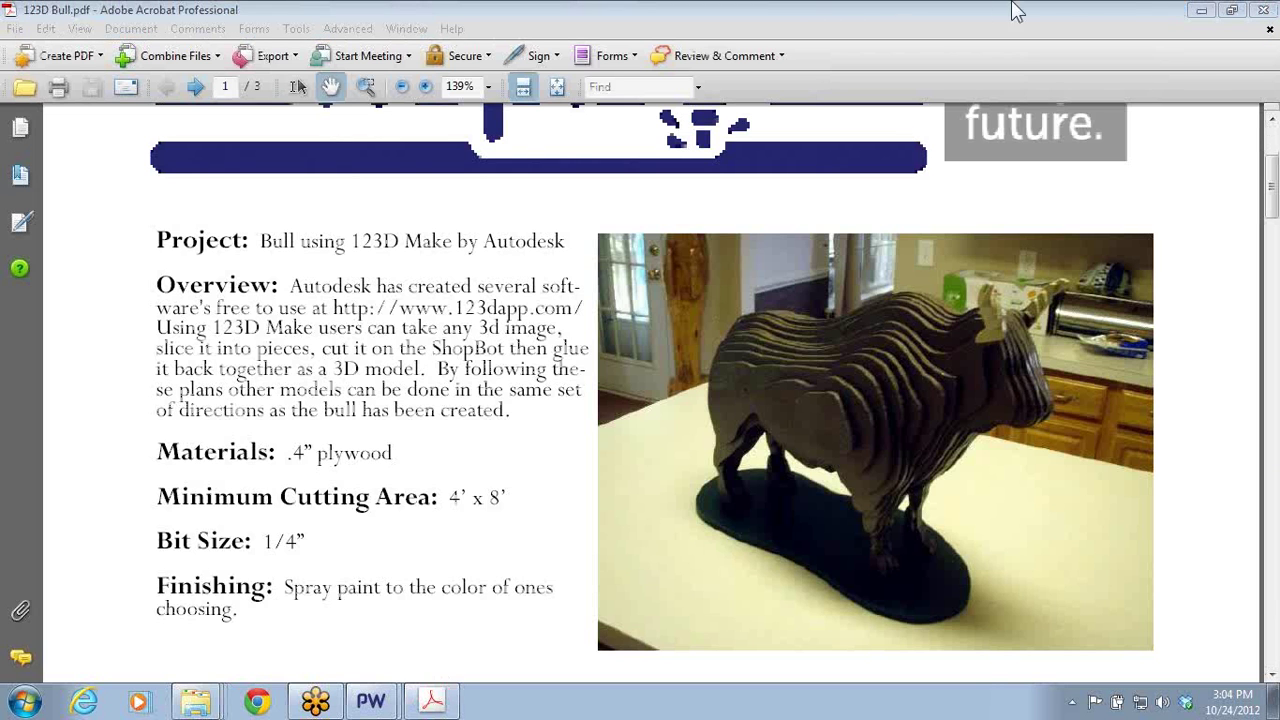
# - Close the PDF, the folder and the Washer Toss job, returning to the two-circle job
pyautogui.click(1268, 9)
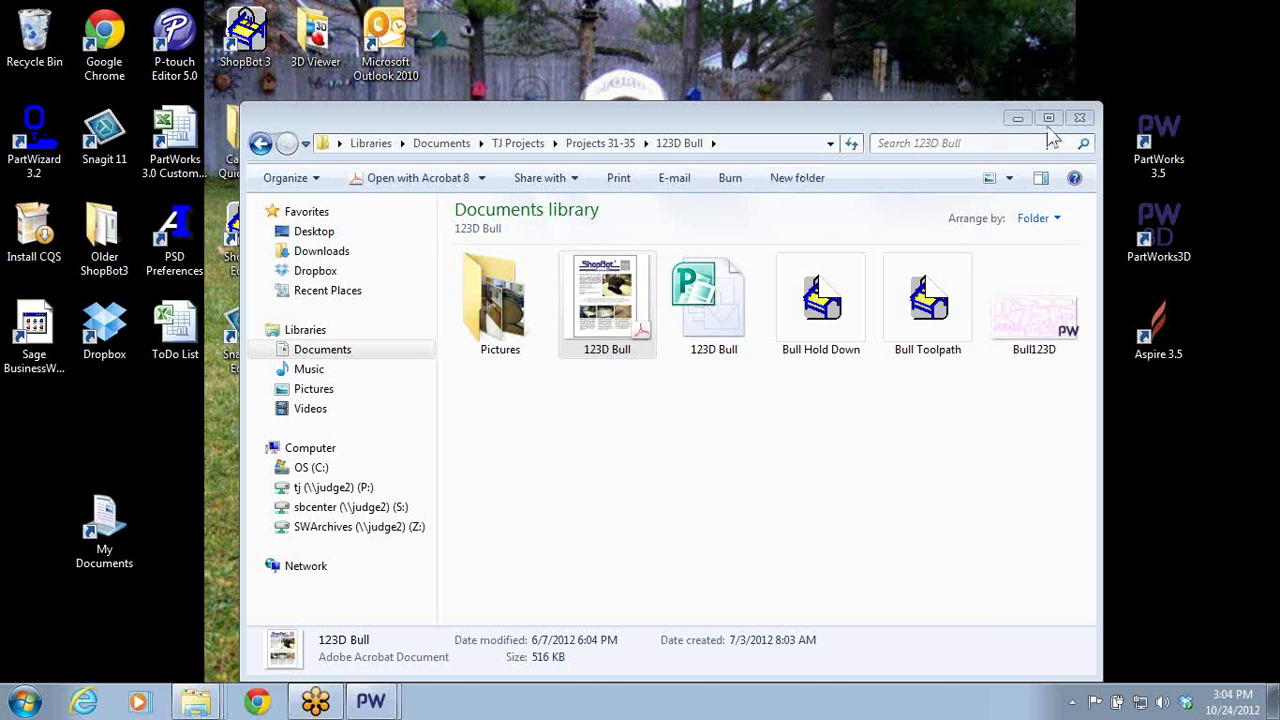
pyautogui.click(1079, 118)
pyautogui.click(371, 700)
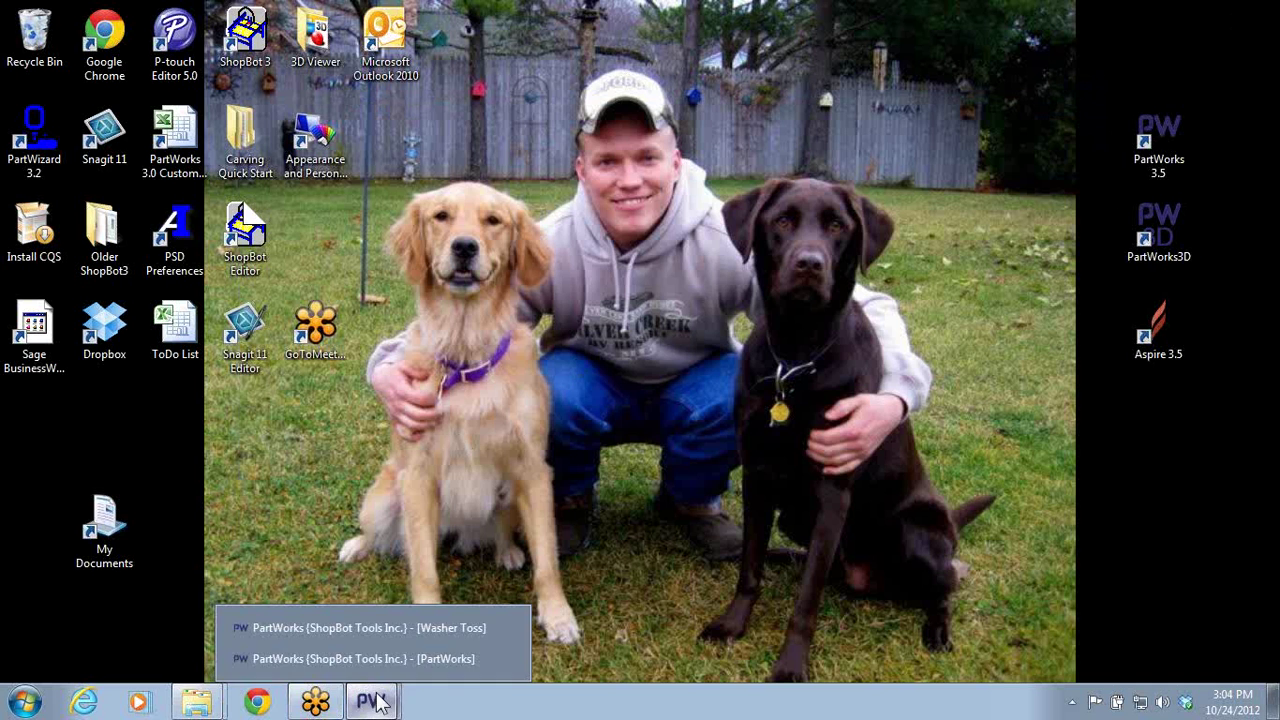
pyautogui.click(441, 628)
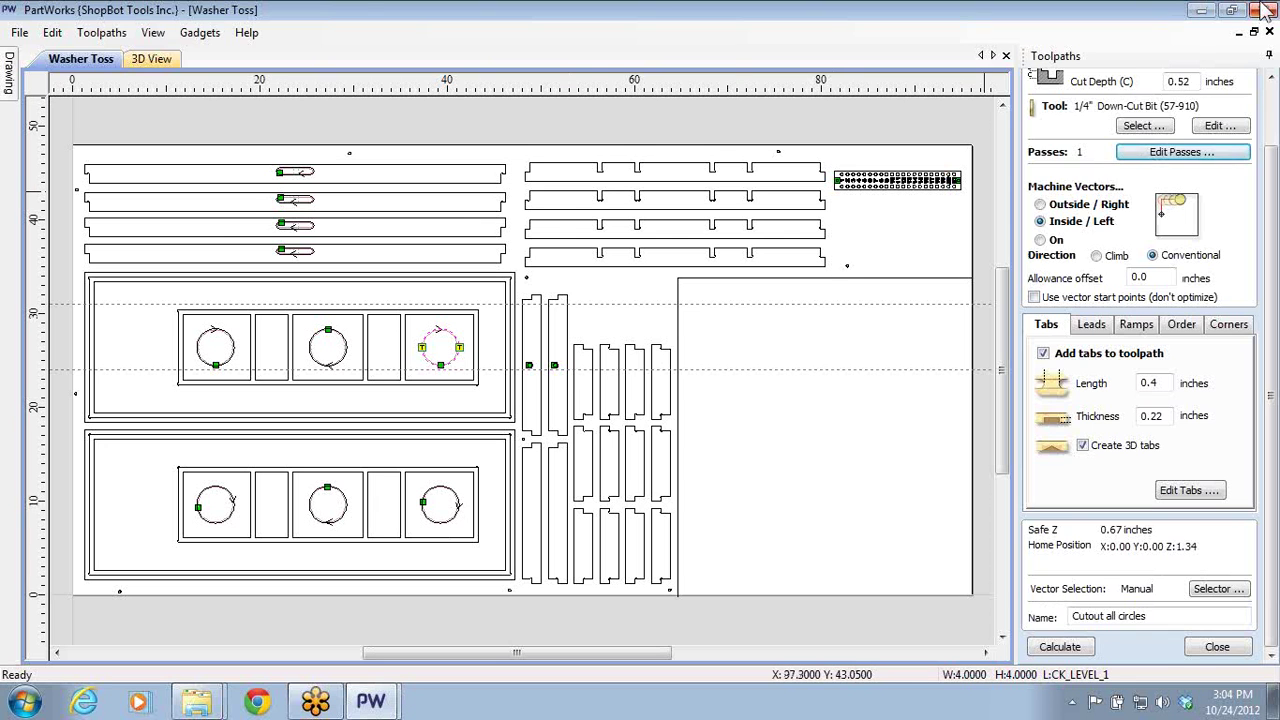
pyautogui.click(1263, 10)
pyautogui.click(375, 702)
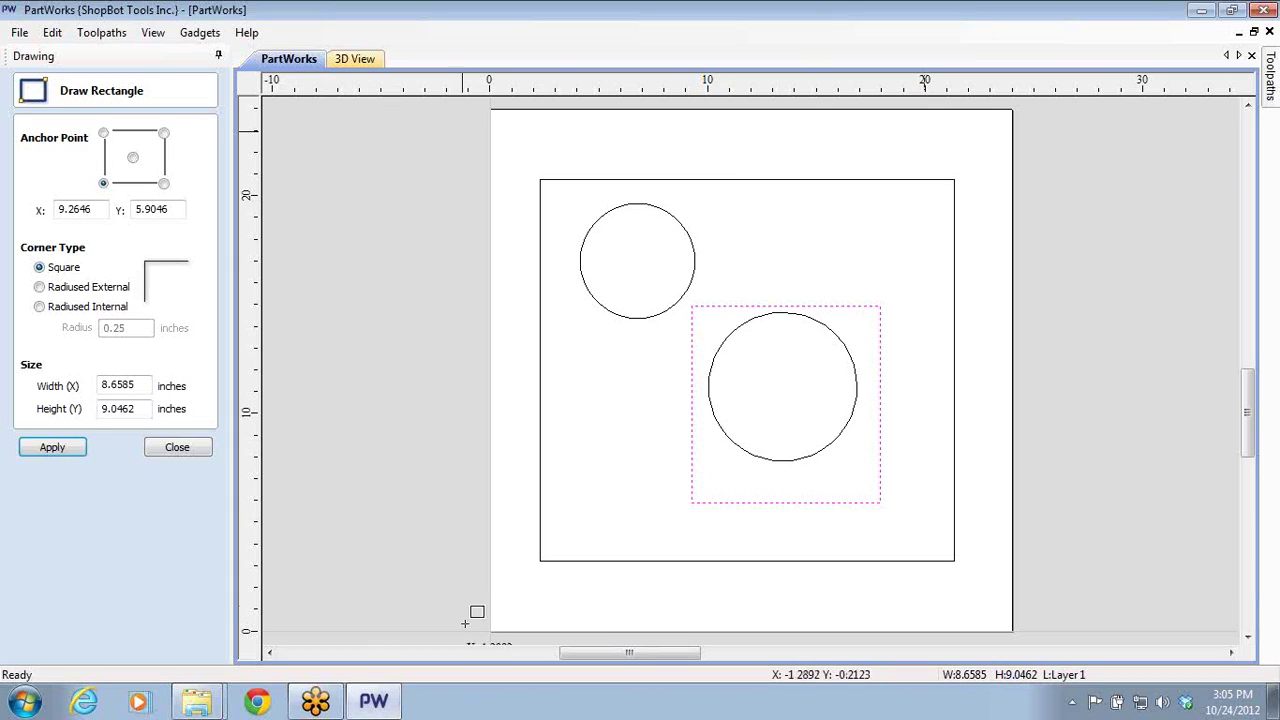
pyautogui.click(172, 447)
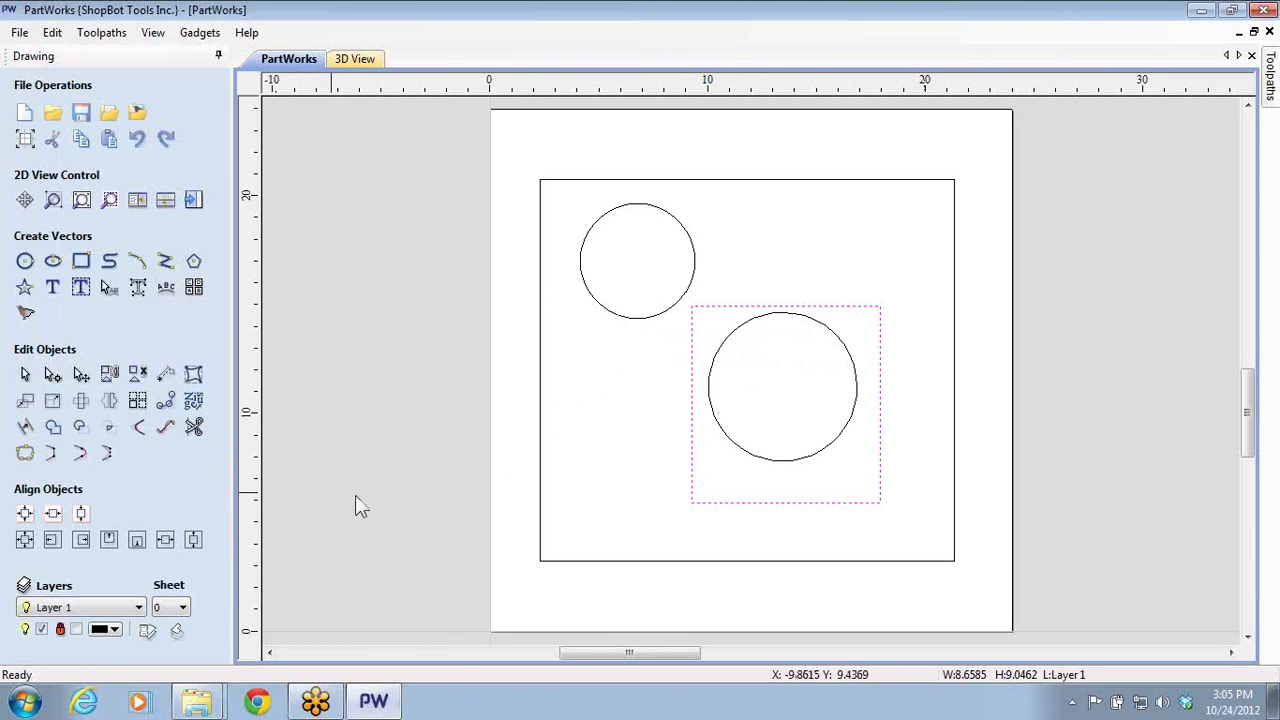
# - Shrink the upper-left circle, place a copy directly below it, and show the Toolpaths workspace
pyautogui.click(532, 435)
pyautogui.click(638, 320)
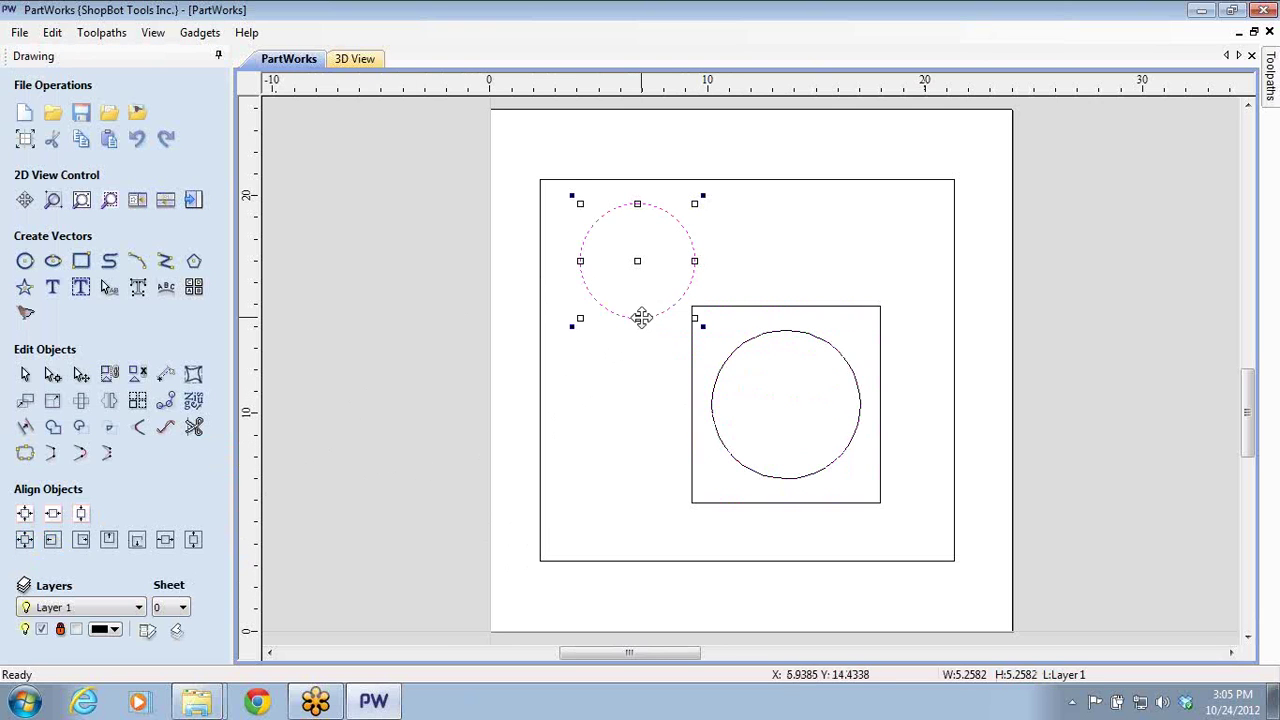
pyautogui.click(692, 327)
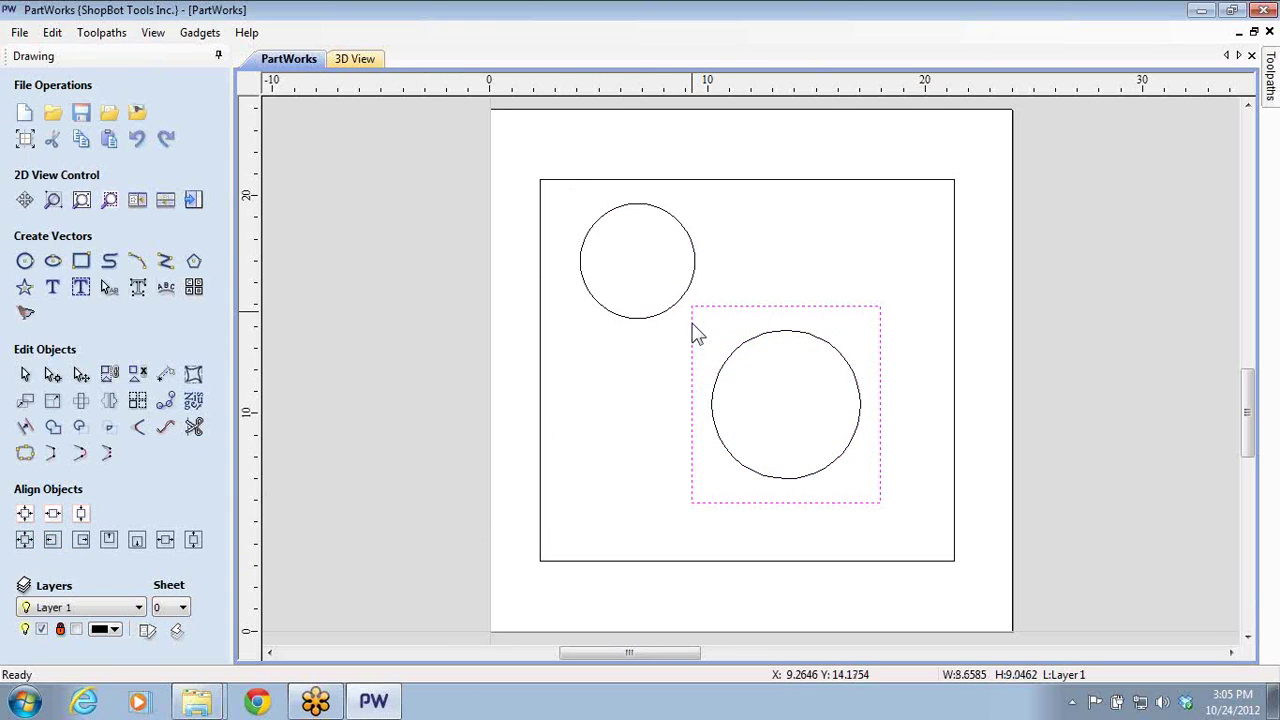
pyautogui.click(679, 310)
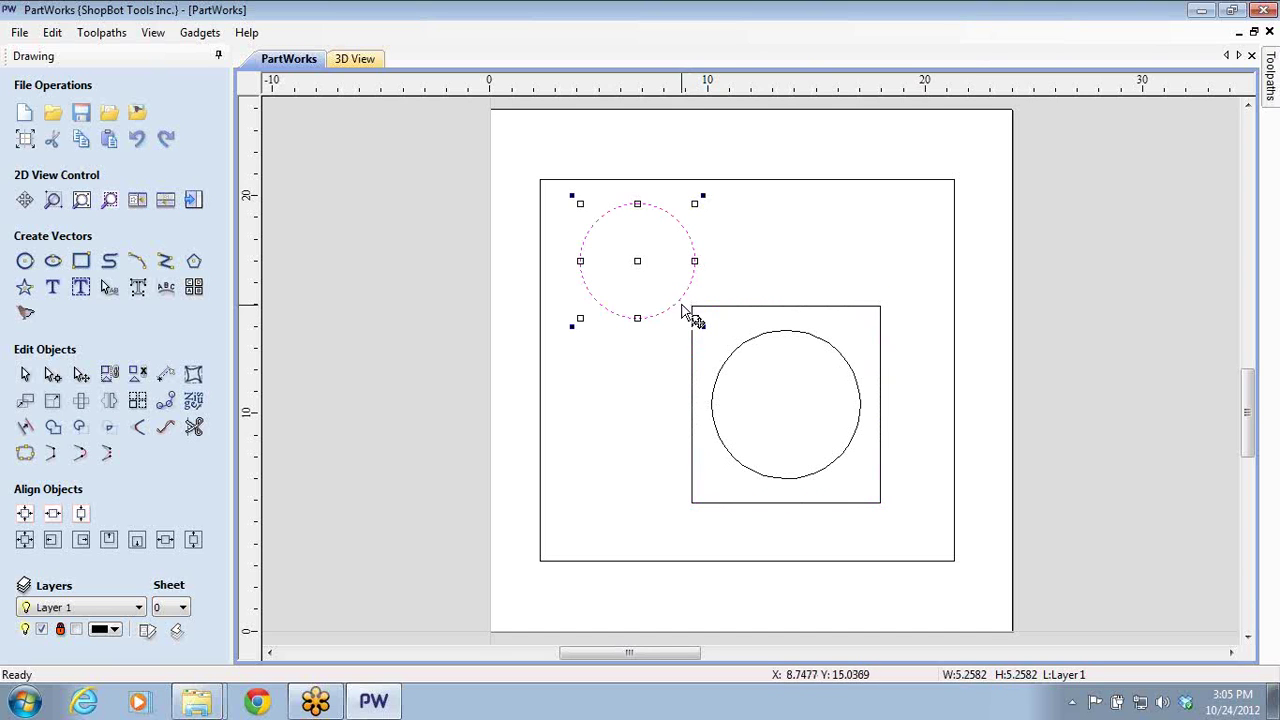
pyautogui.moveTo(694, 320); pyautogui.dragTo(650, 313)
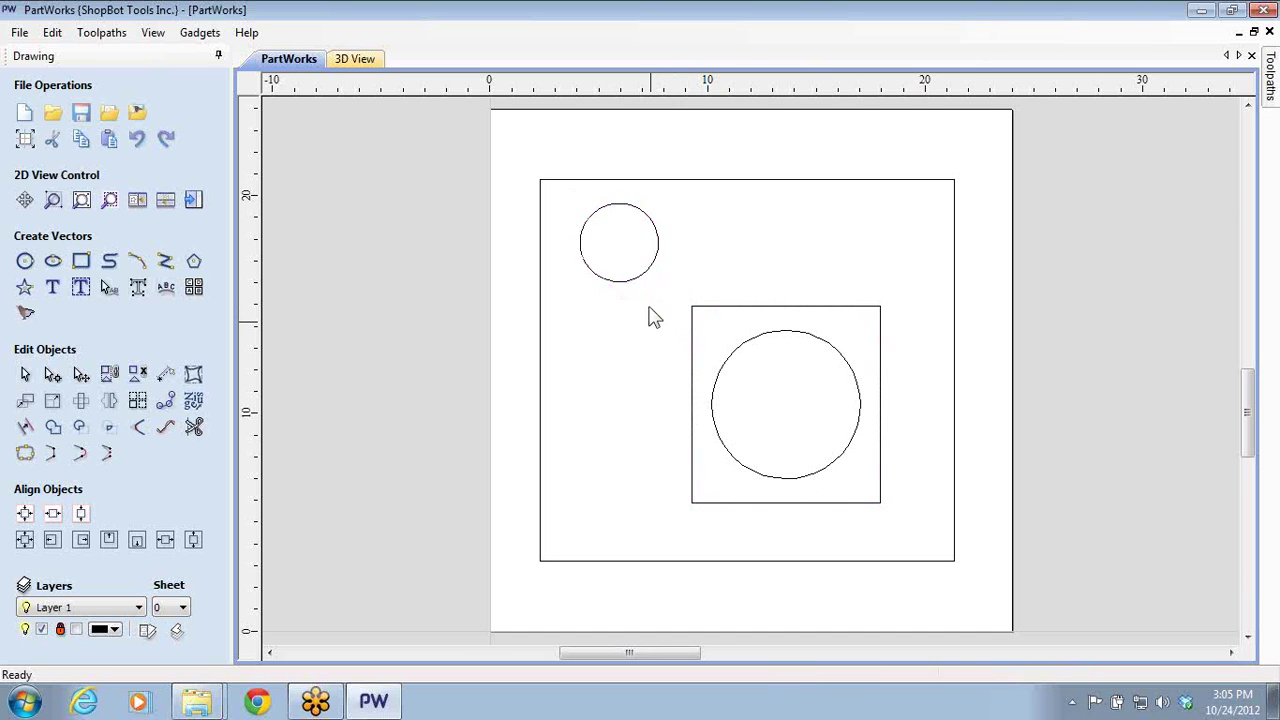
pyautogui.click(645, 280)
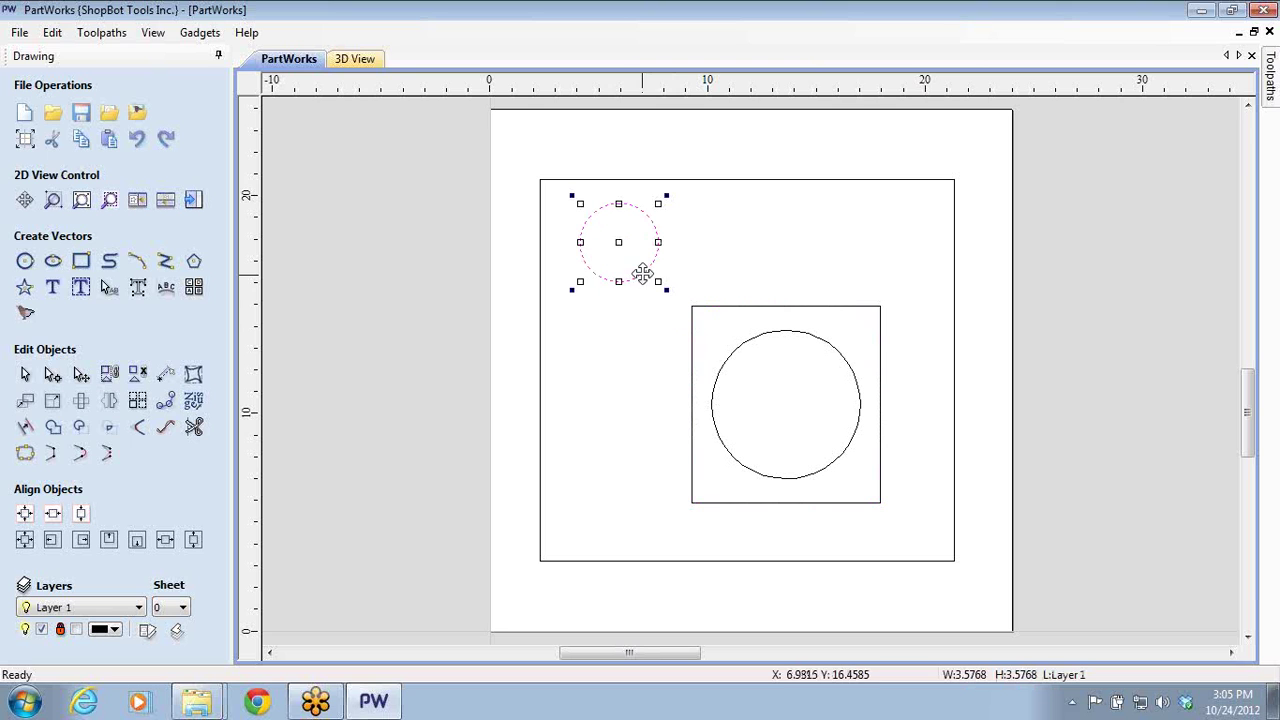
pyautogui.moveTo(617, 243); pyautogui.dragTo(614, 353)
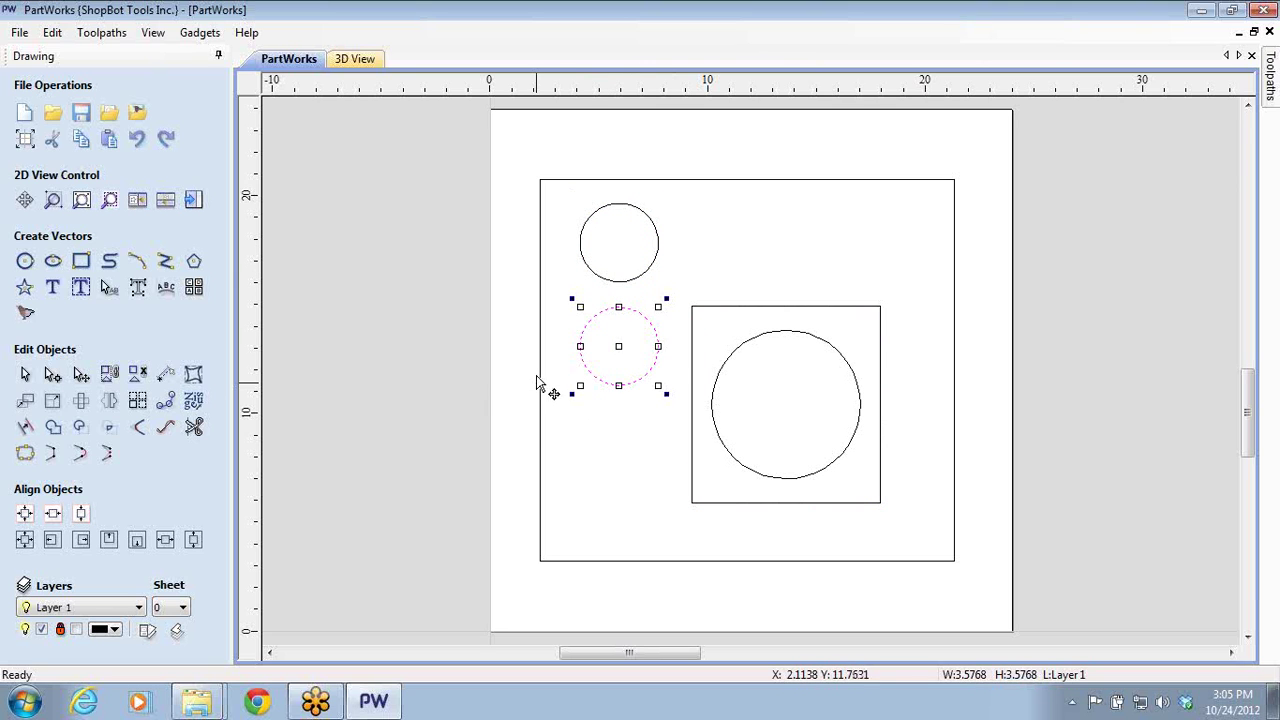
pyautogui.click(465, 369)
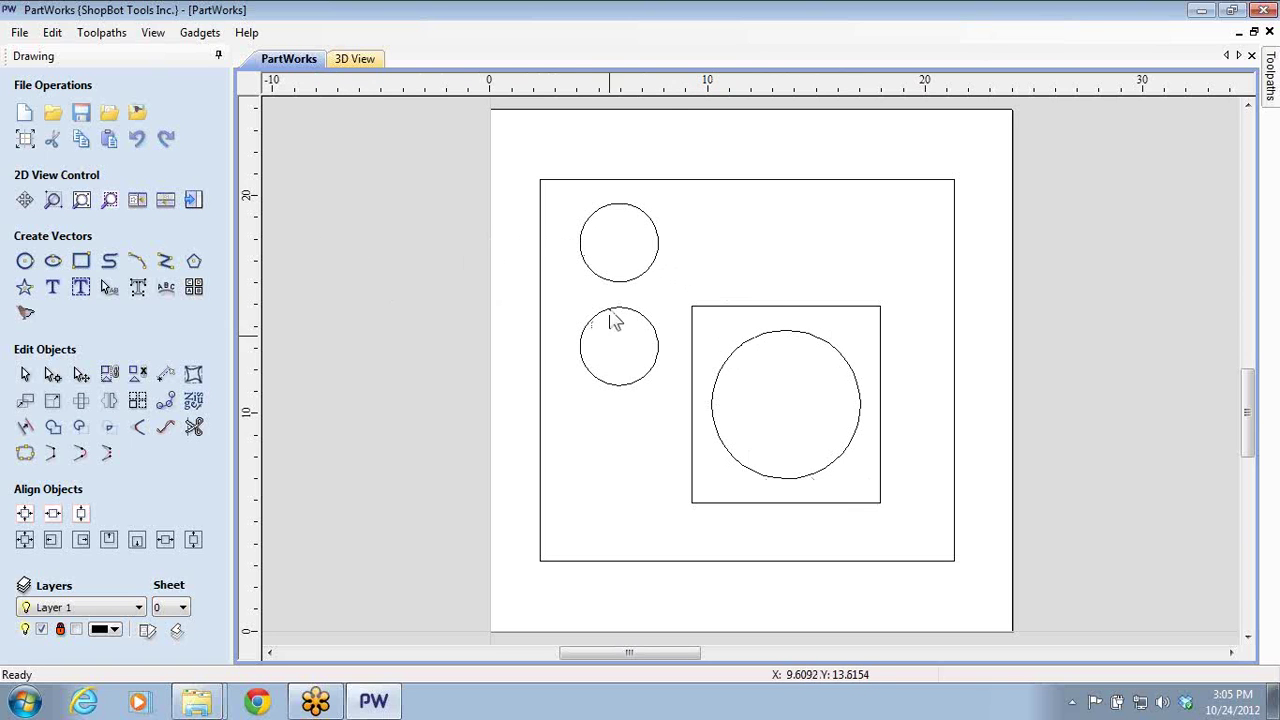
pyautogui.click(192, 200)
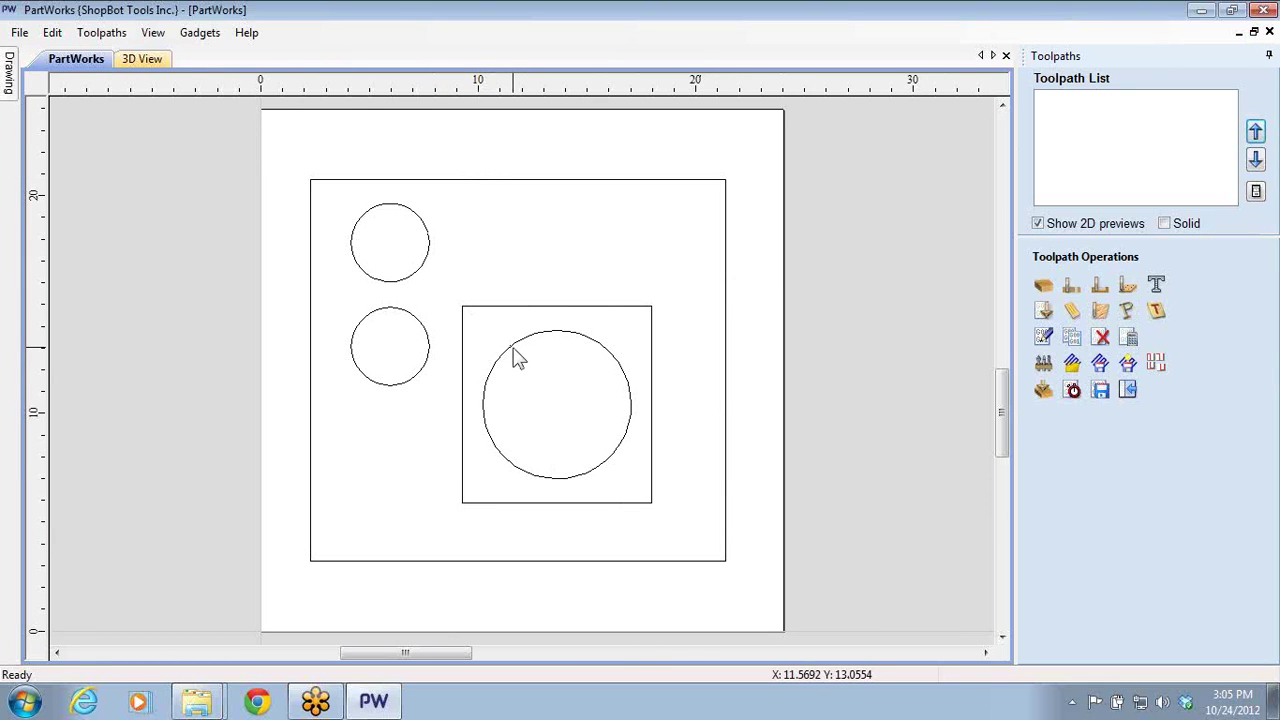
# - Create a 0.5-inch-deep offset pocket named 'Pocket .5' around the square and calculate it
pyautogui.click(563, 306)
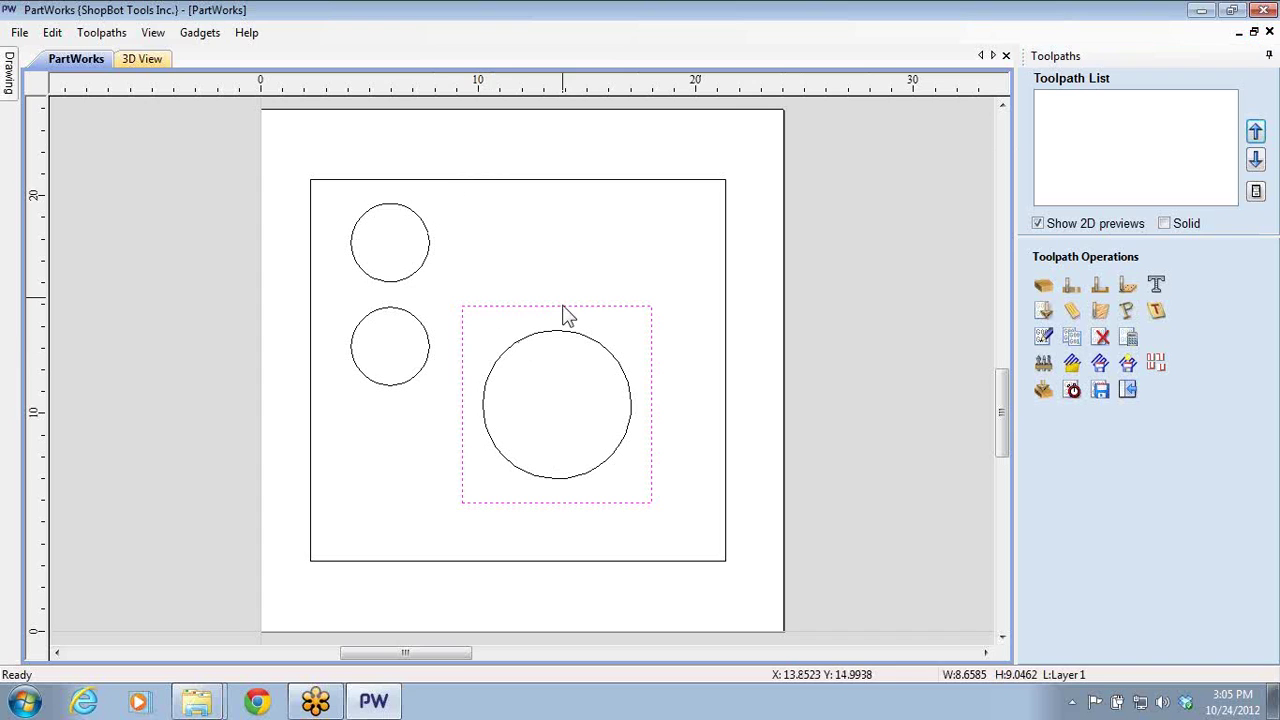
pyautogui.click(1100, 287)
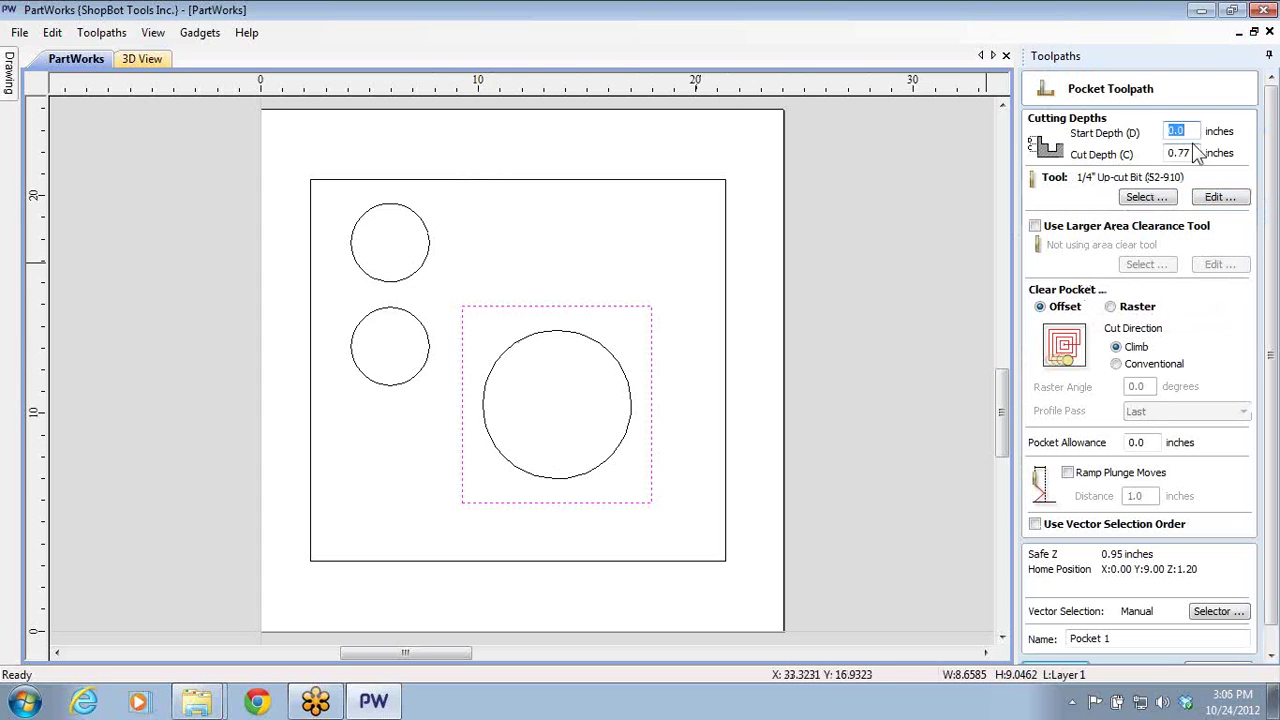
pyautogui.moveTo(1178, 152); pyautogui.dragTo(1214, 151)
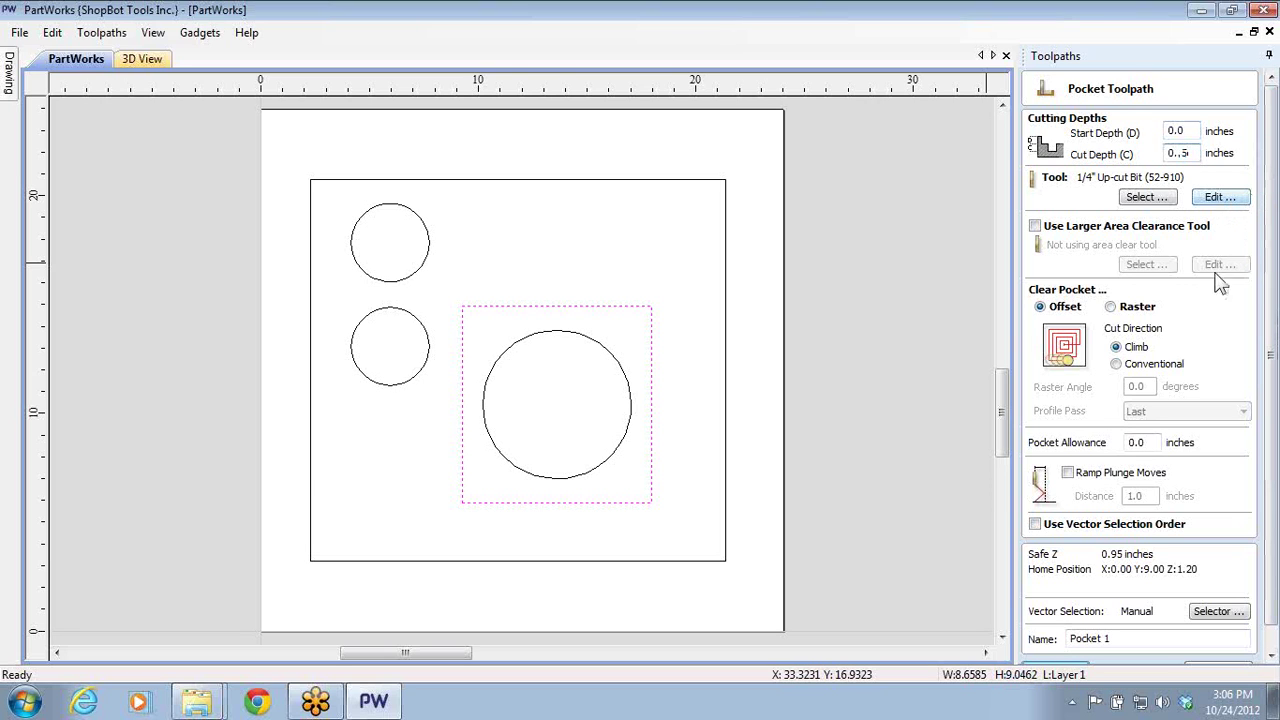
pyautogui.moveTo(1275, 598)
pyautogui.mouseDown()
pyautogui.moveTo(1273, 612)
pyautogui.moveTo(1273, 598)
pyautogui.mouseUp()
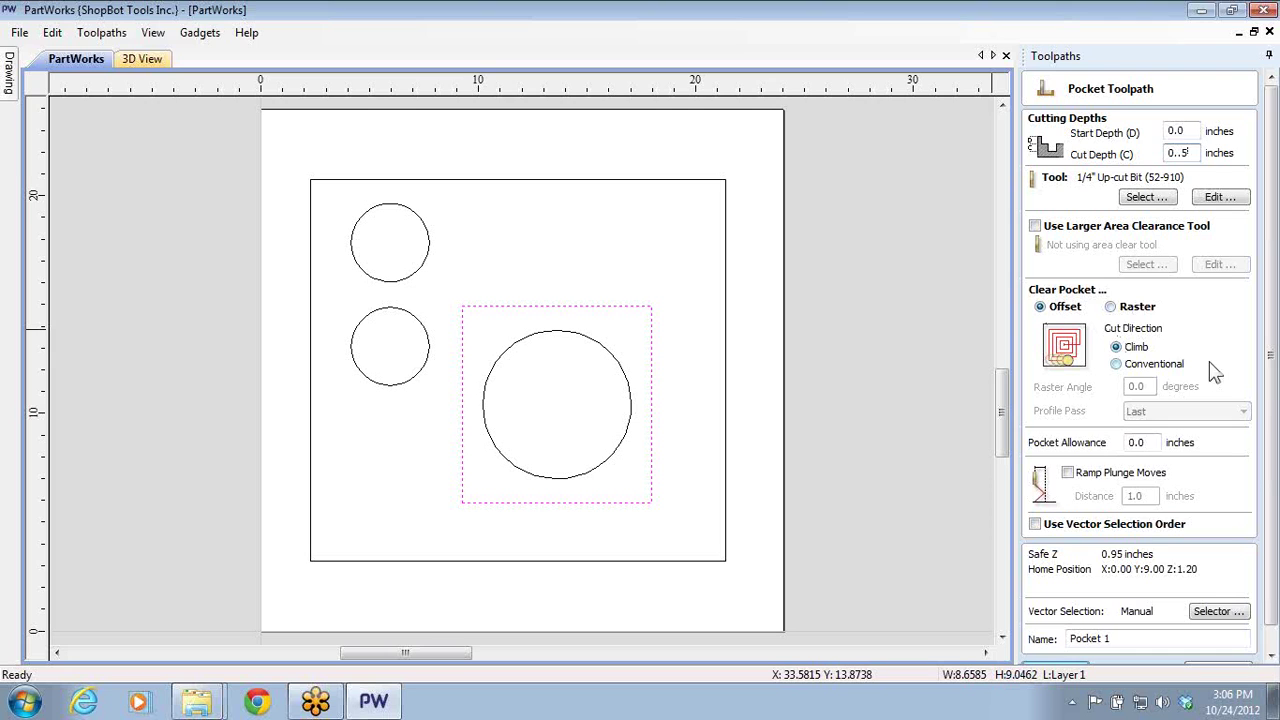
pyautogui.moveTo(1272, 394); pyautogui.dragTo(1273, 483)
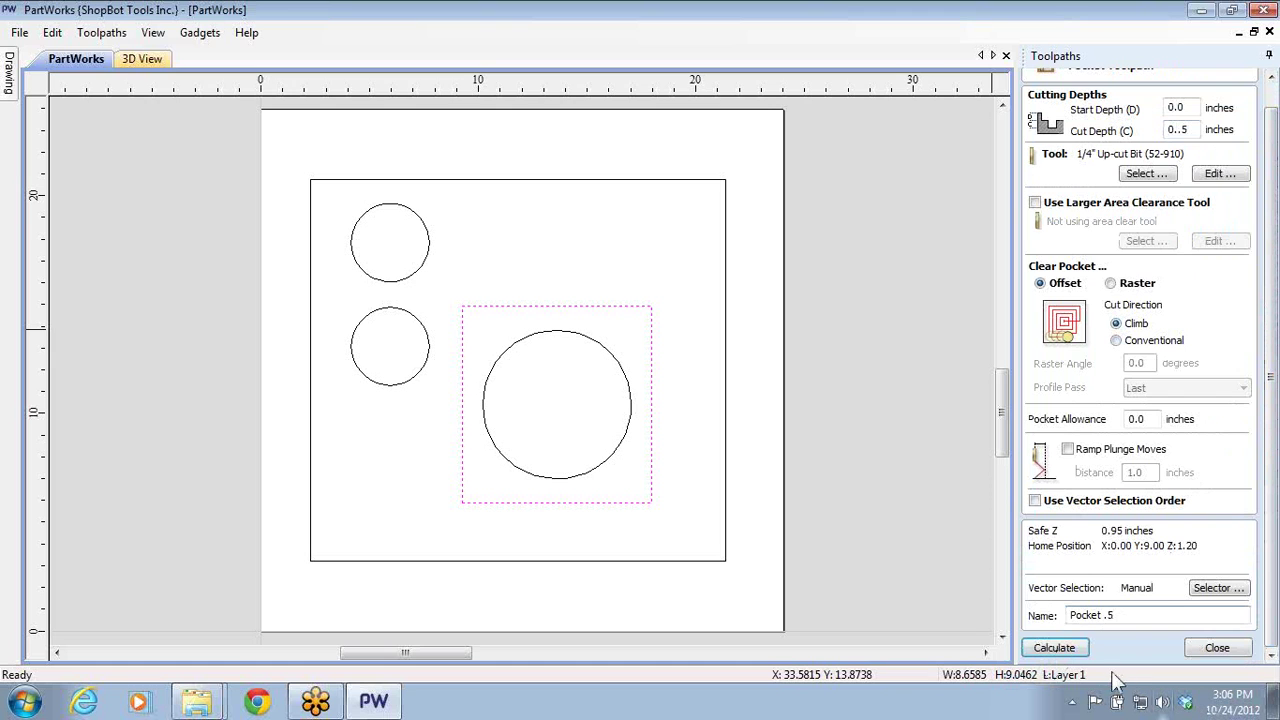
pyautogui.click(1054, 648)
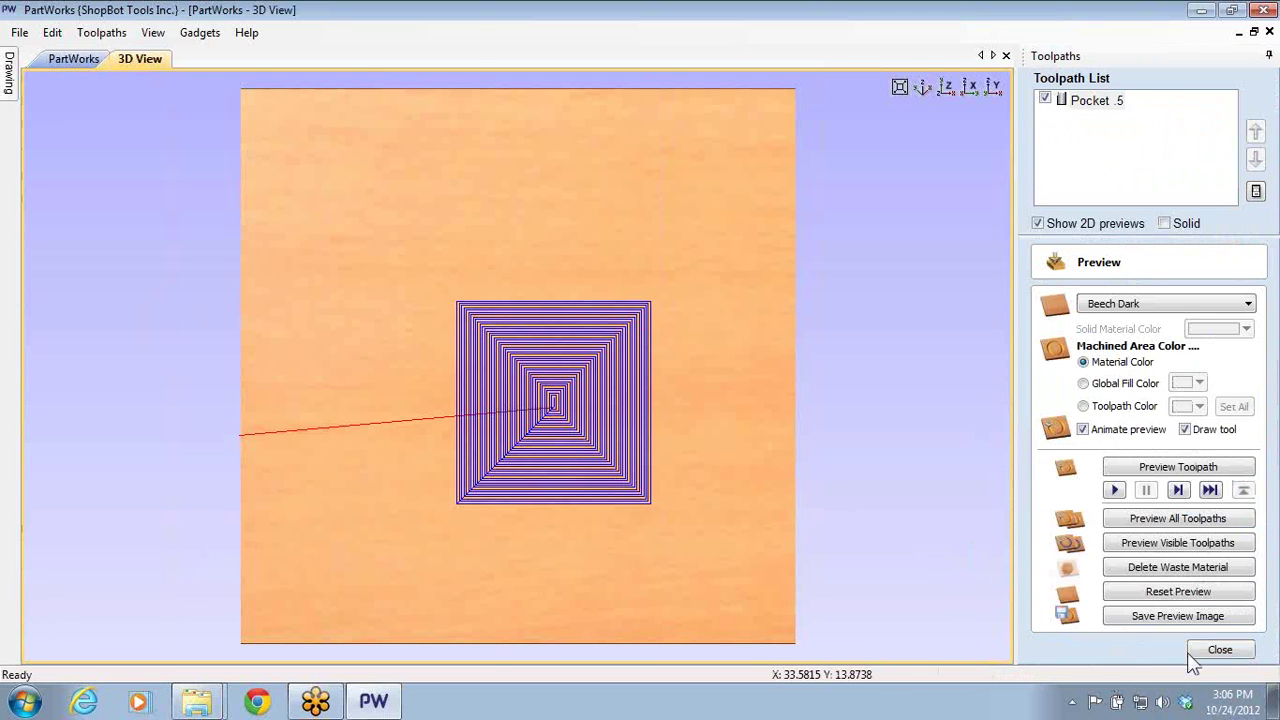
pyautogui.click(1201, 649)
# - Add a 0.25-inch-deep pocket toolpath in the upper small circle and calculate it
pyautogui.click(87, 59)
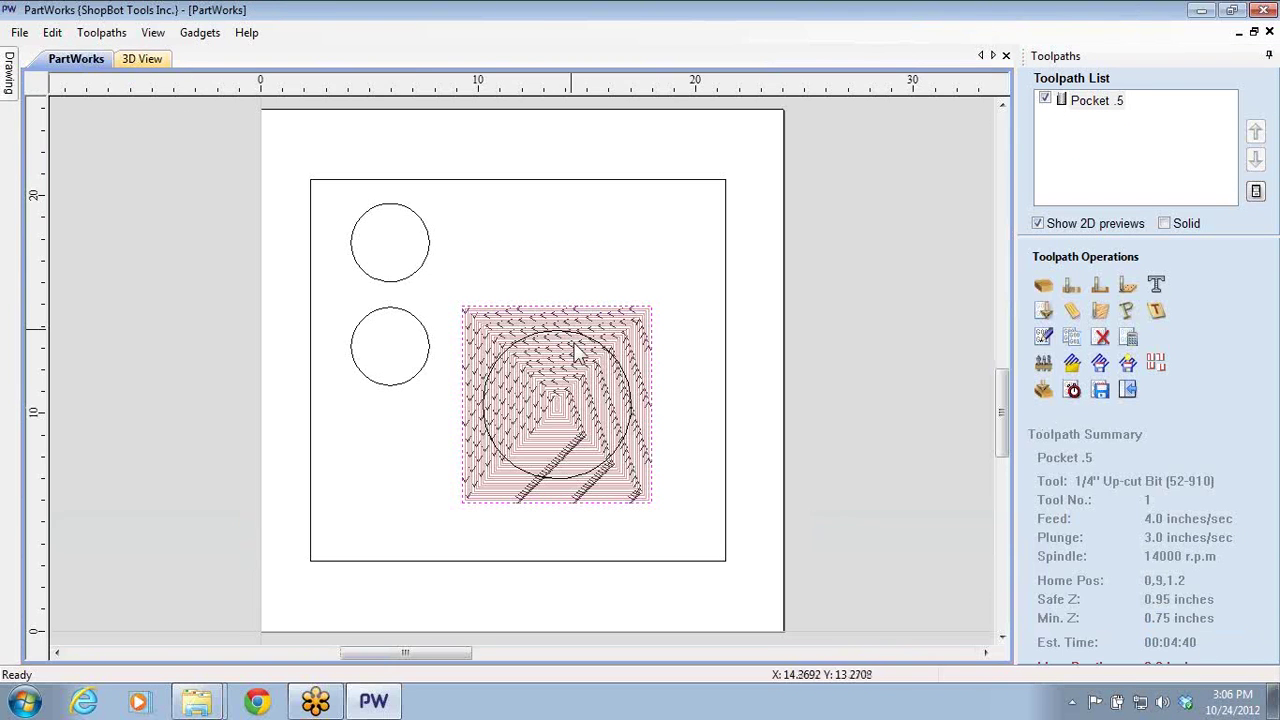
pyautogui.click(394, 284)
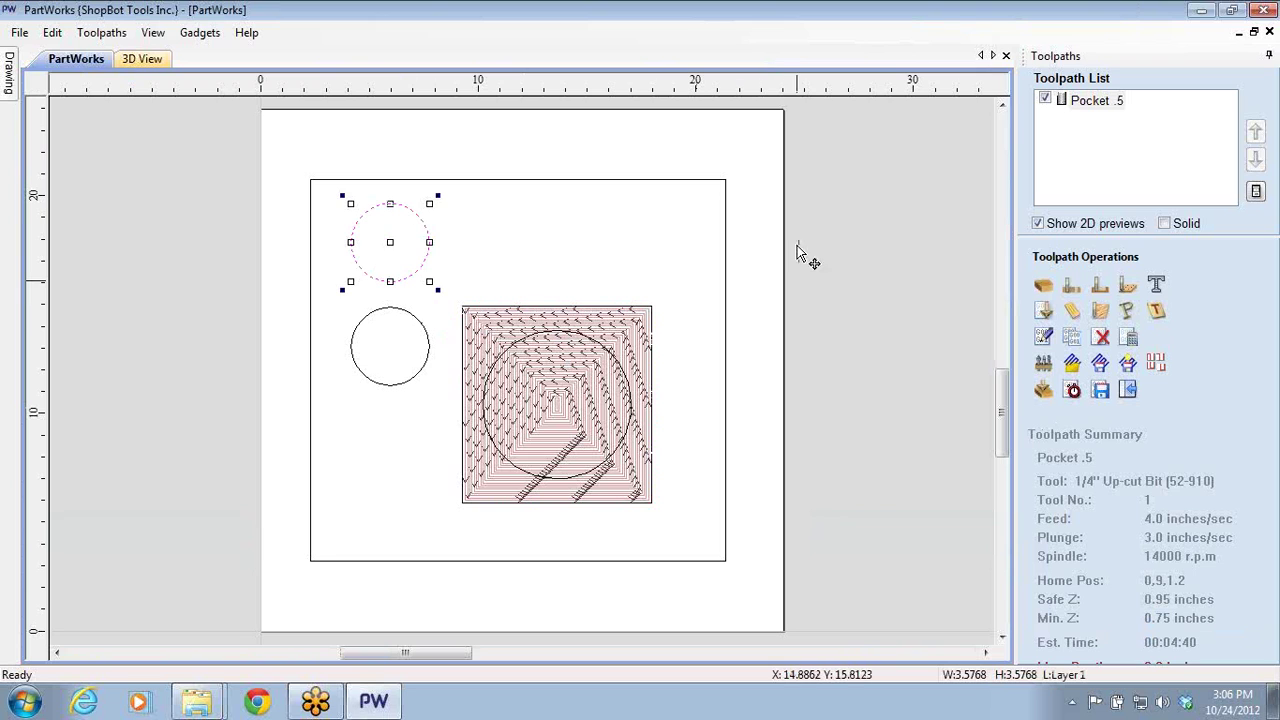
pyautogui.click(1100, 286)
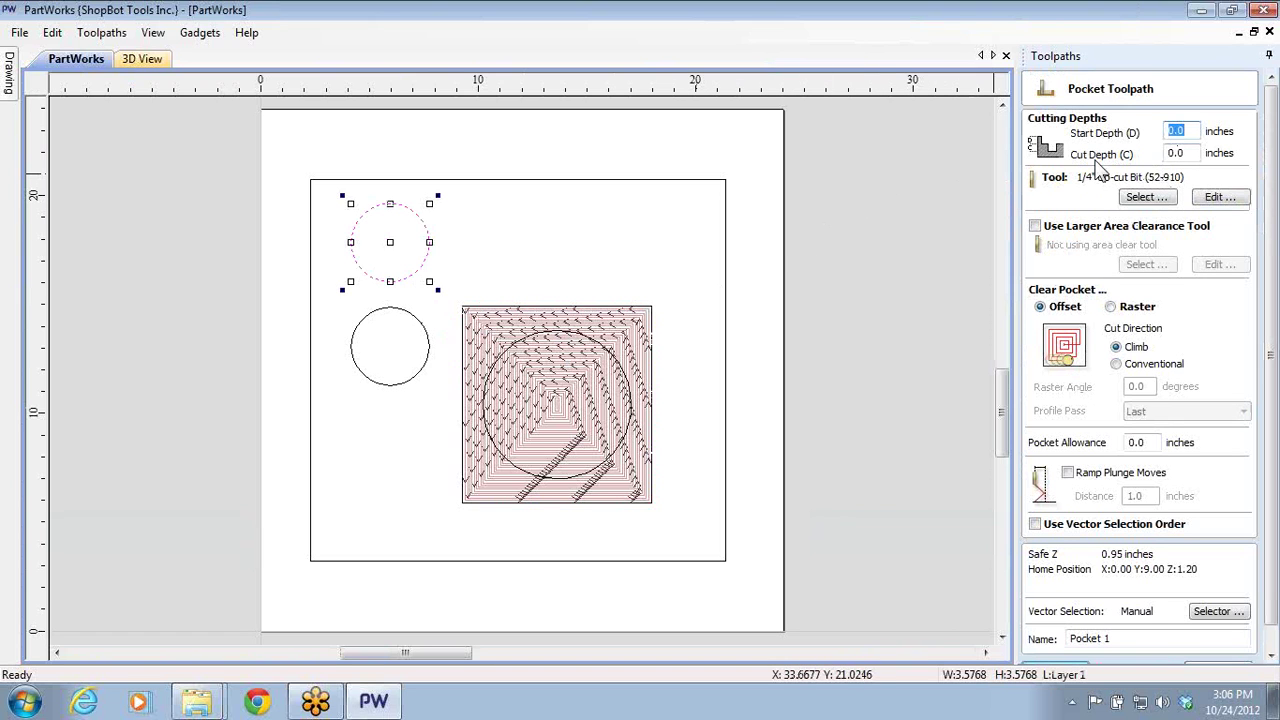
pyautogui.doubleClick(1189, 152)
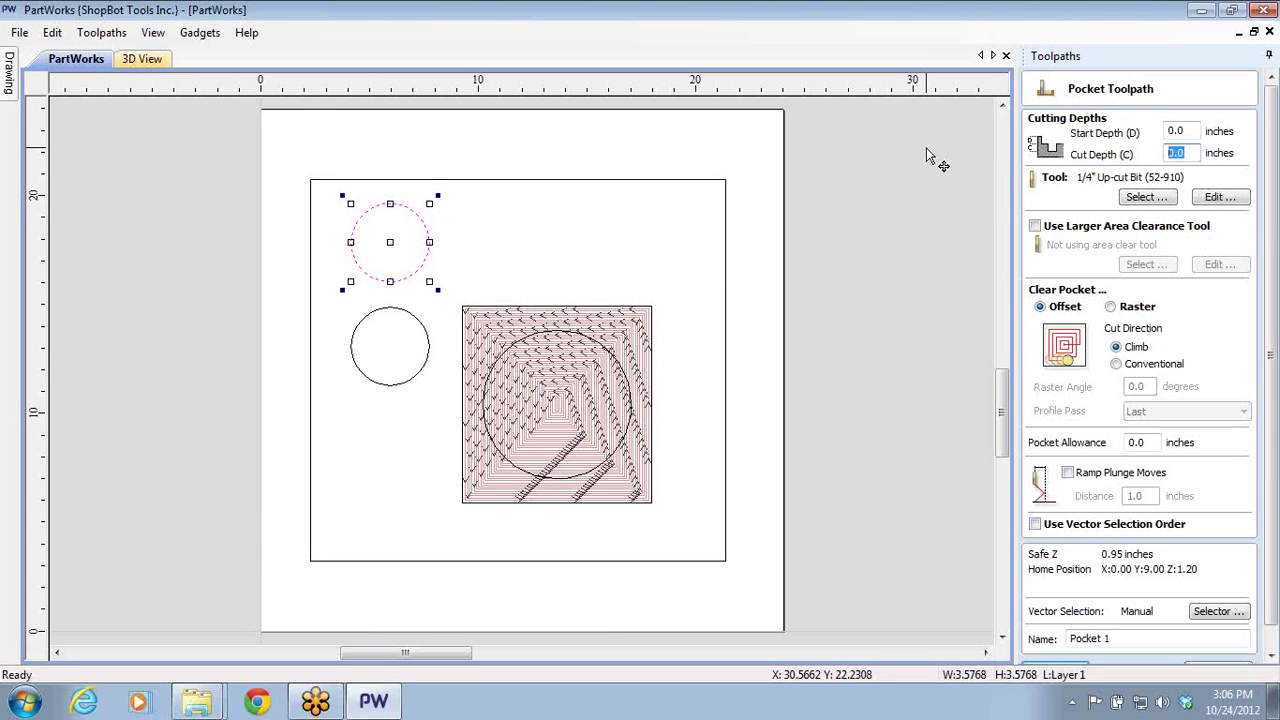
pyautogui.write('.25')
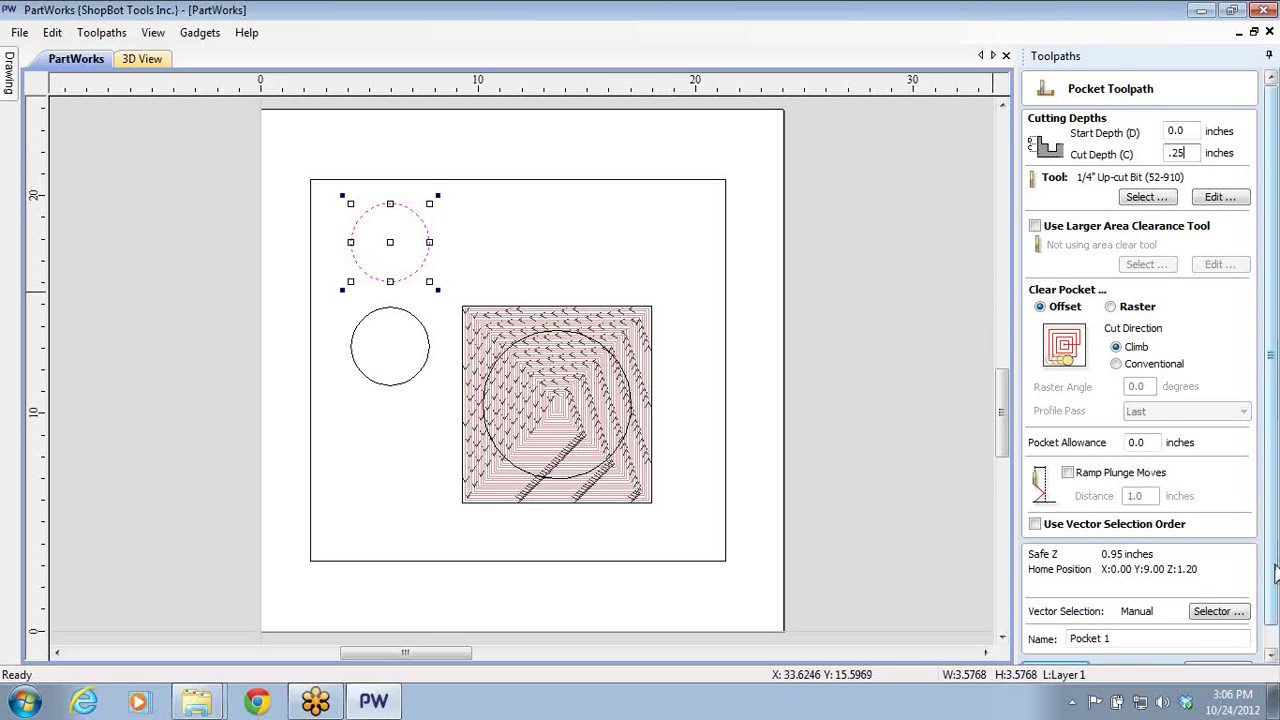
pyautogui.scroll(-1, 1100, 600)
pyautogui.click(1055, 648)
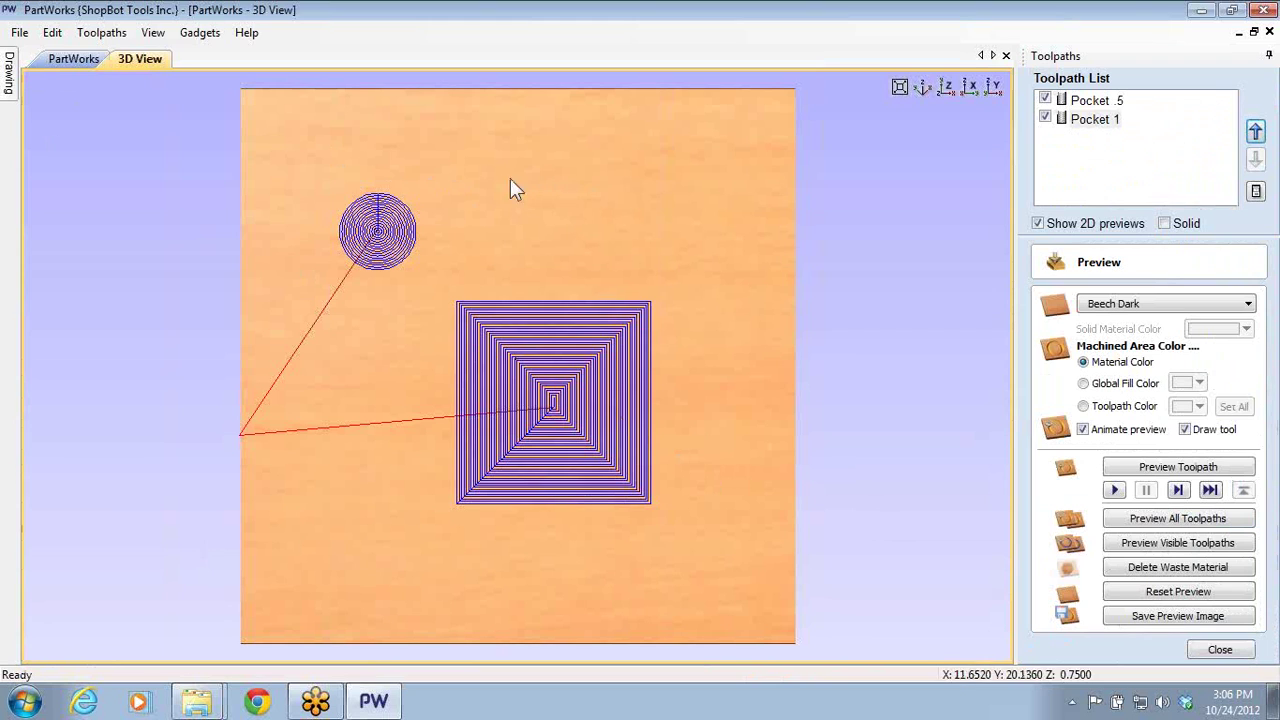
pyautogui.click(1218, 649)
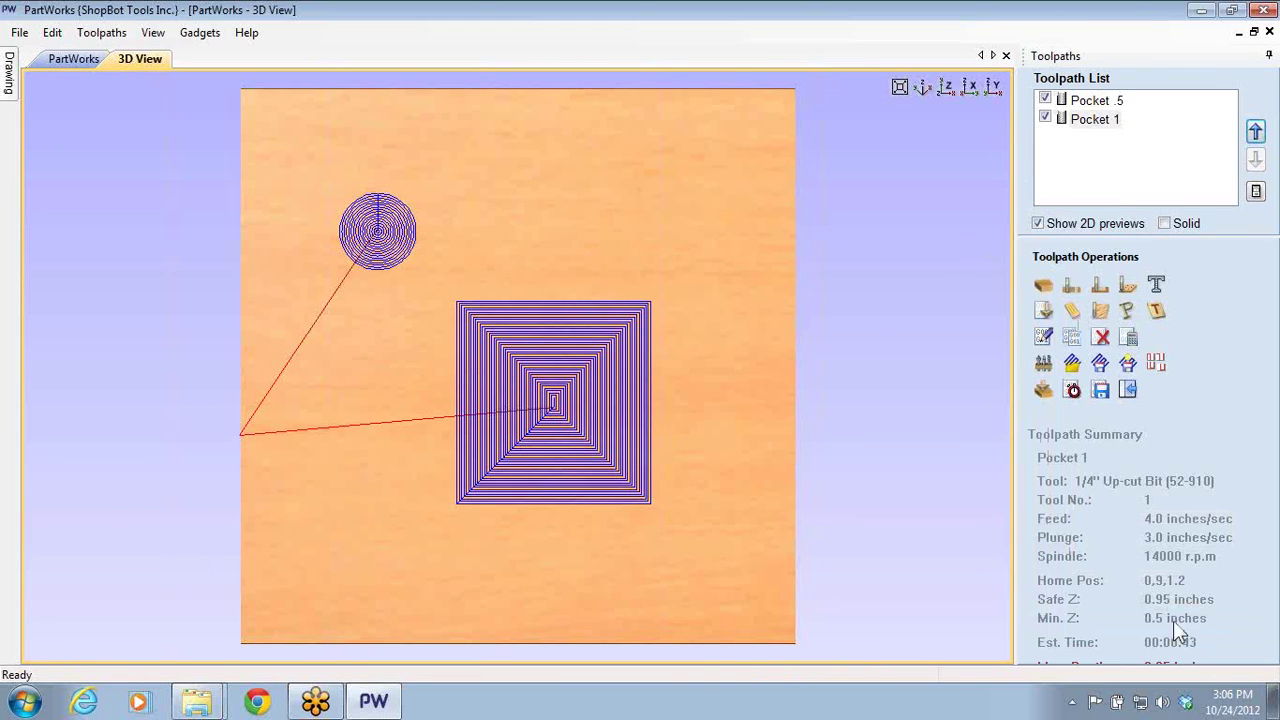
# - Rename the Pocket 1 toolpath to 'Pocket .25' and recalculate it
pyautogui.click(72, 59)
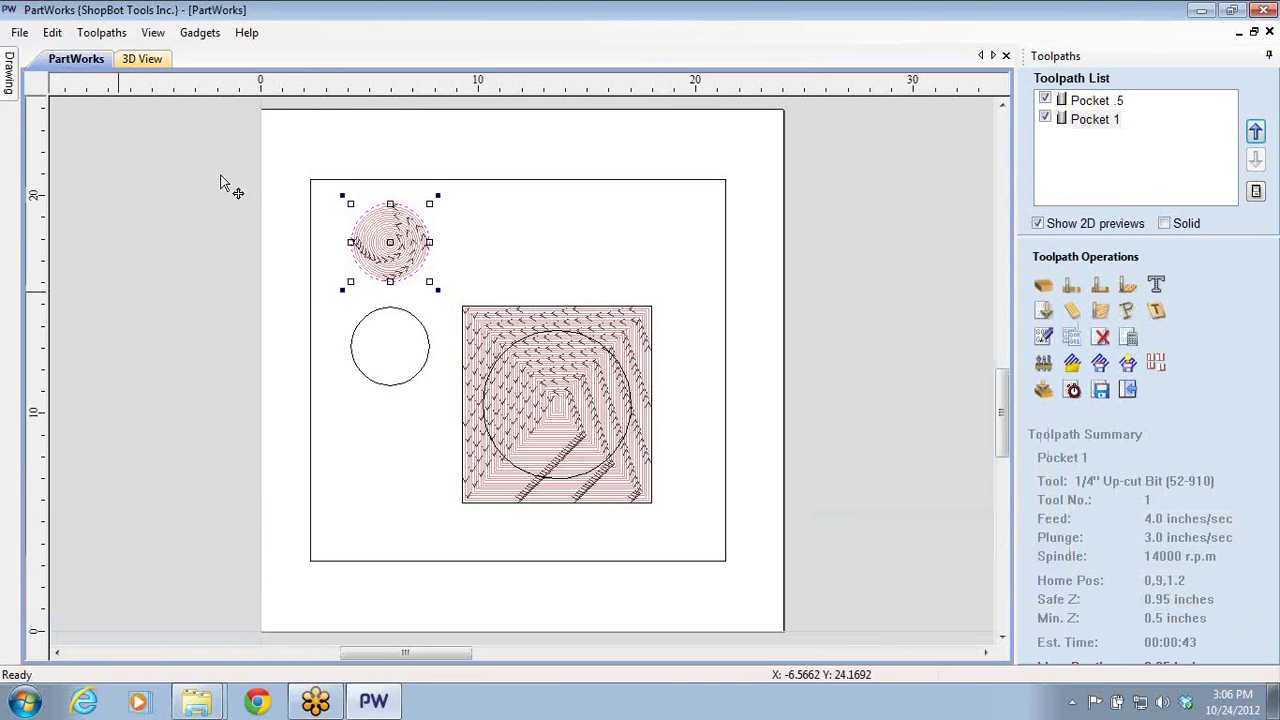
pyautogui.click(352, 356)
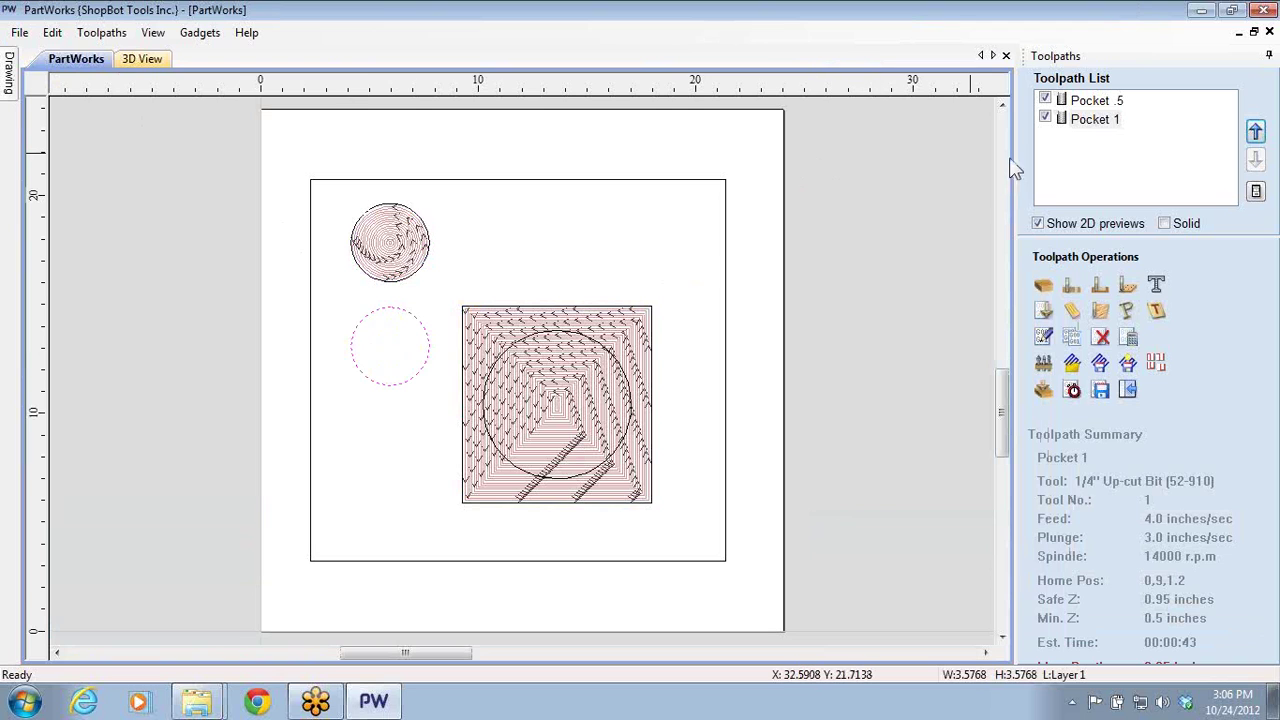
pyautogui.doubleClick(1092, 119)
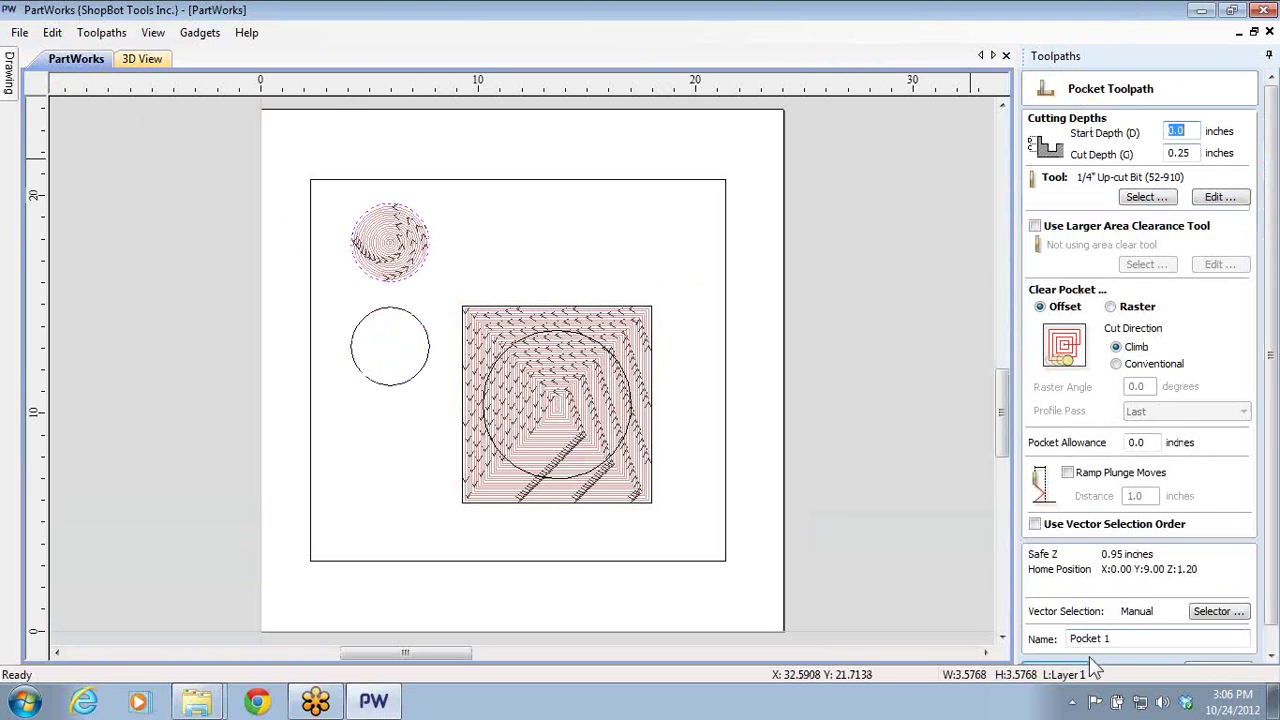
pyautogui.click(1106, 638)
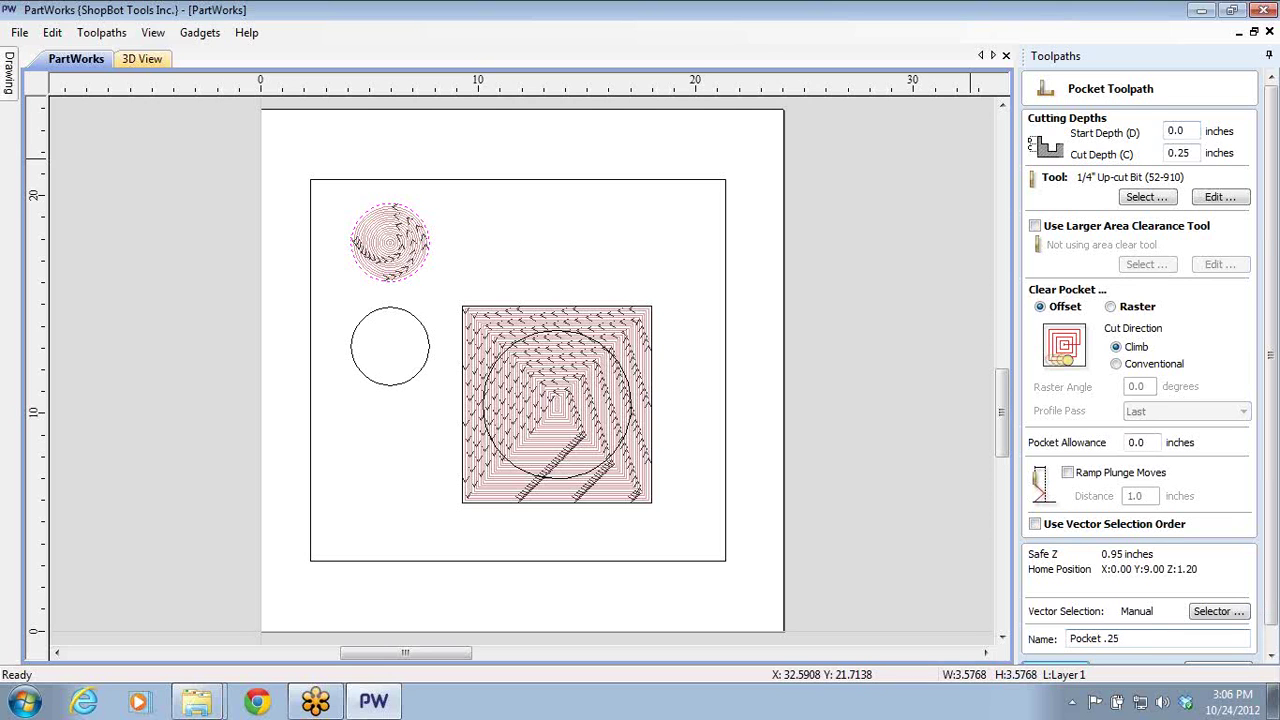
pyautogui.write('.25')
pyautogui.scroll(-1, 1268, 642)
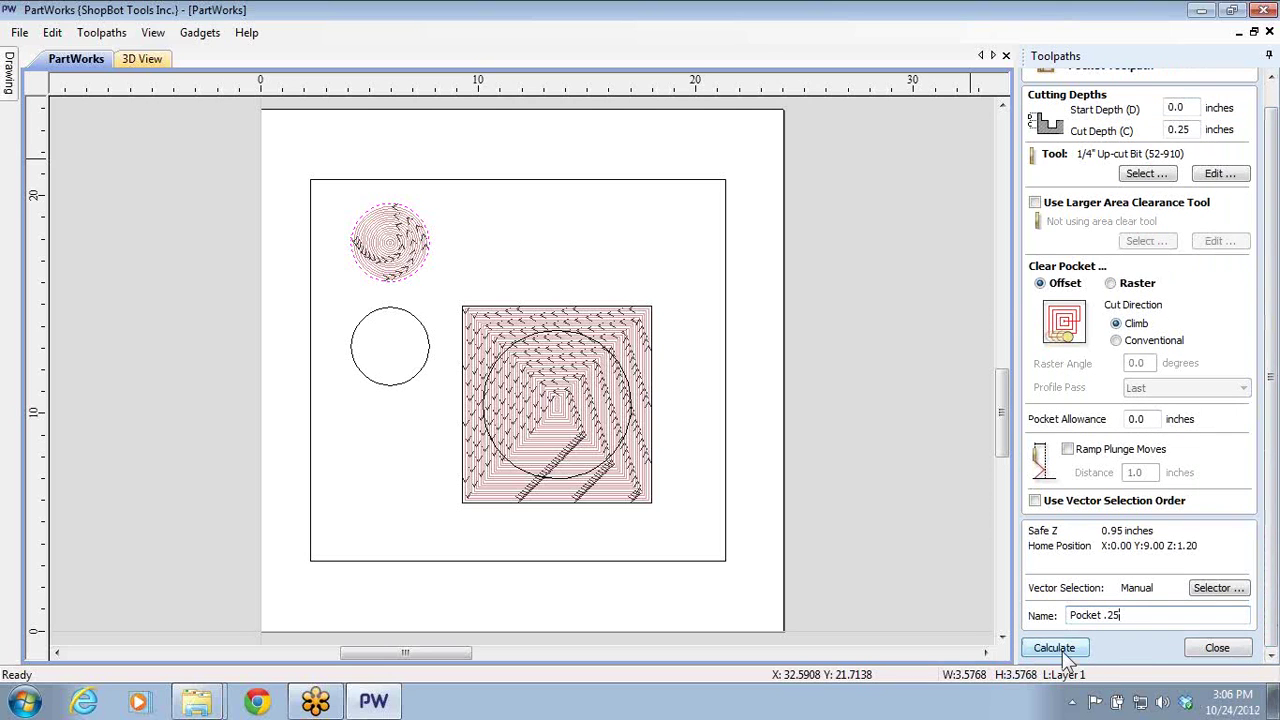
pyautogui.click(1058, 646)
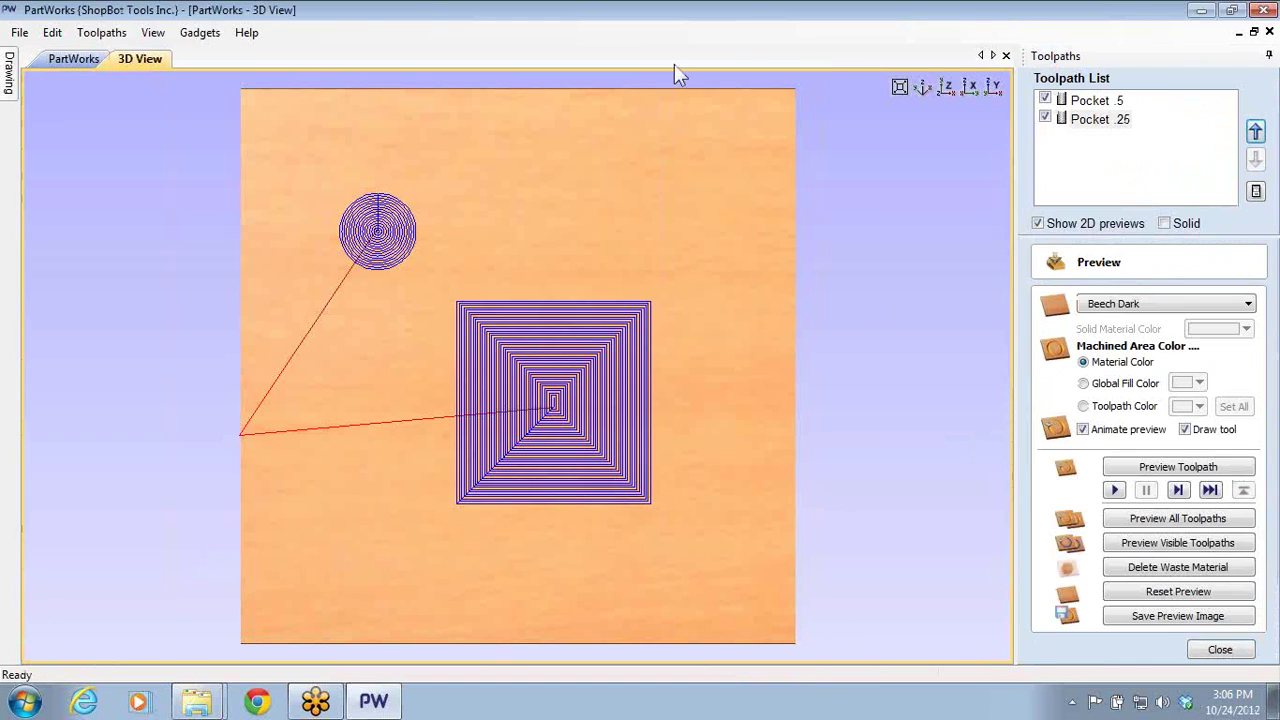
# - Hide and re-show the Pocket .5 and Pocket .25 toolpath previews, then close the preview panel
pyautogui.click(1046, 119)
pyautogui.click(1045, 100)
pyautogui.click(1046, 119)
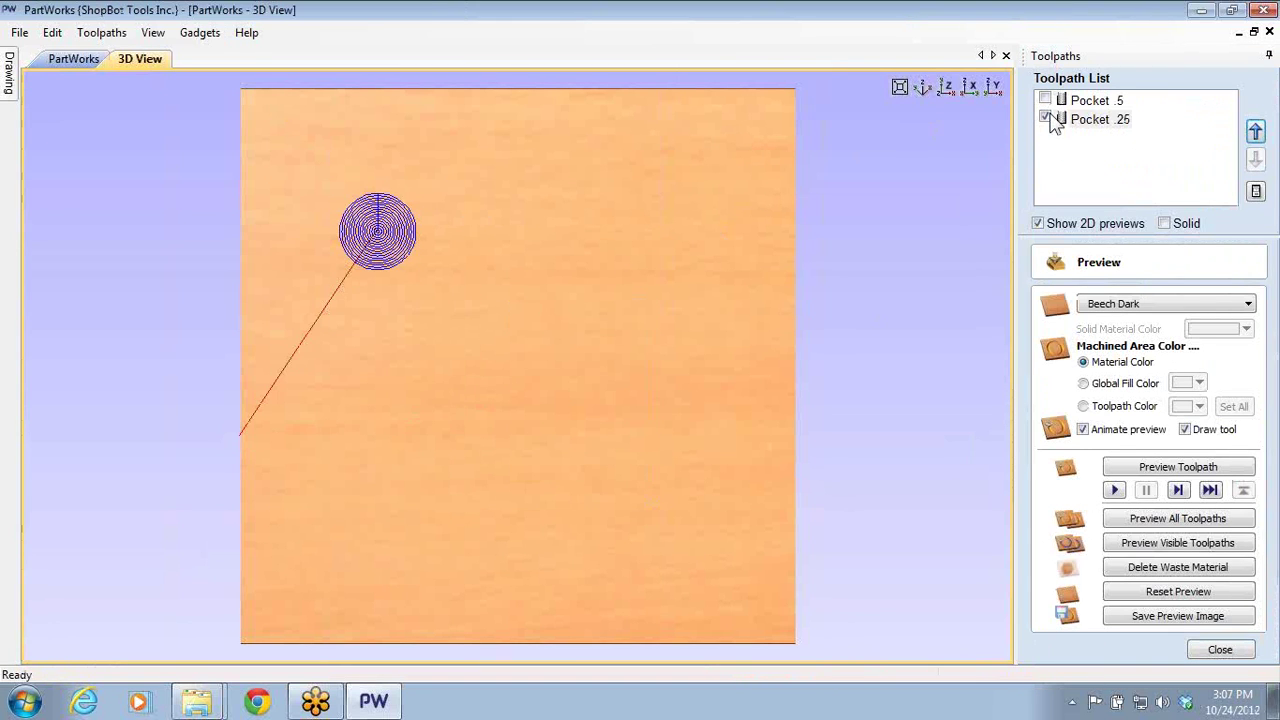
pyautogui.click(1046, 119)
pyautogui.doubleClick(1046, 119)
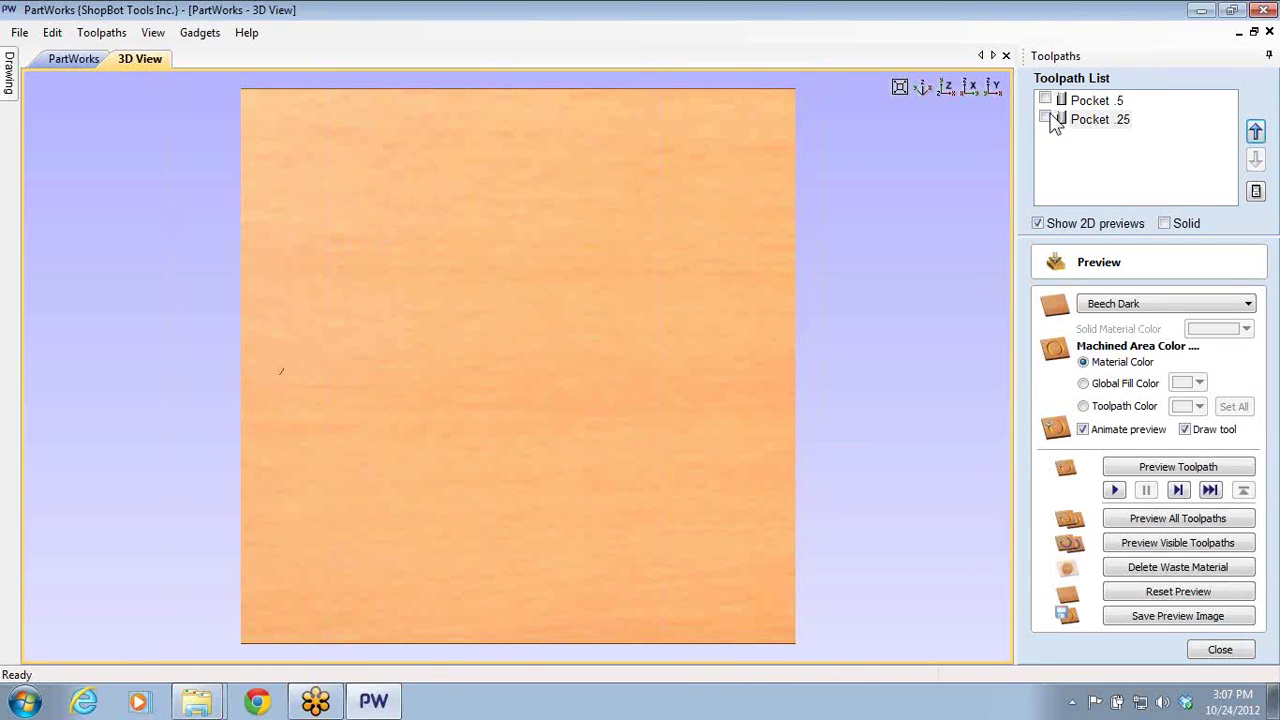
pyautogui.click(70, 62)
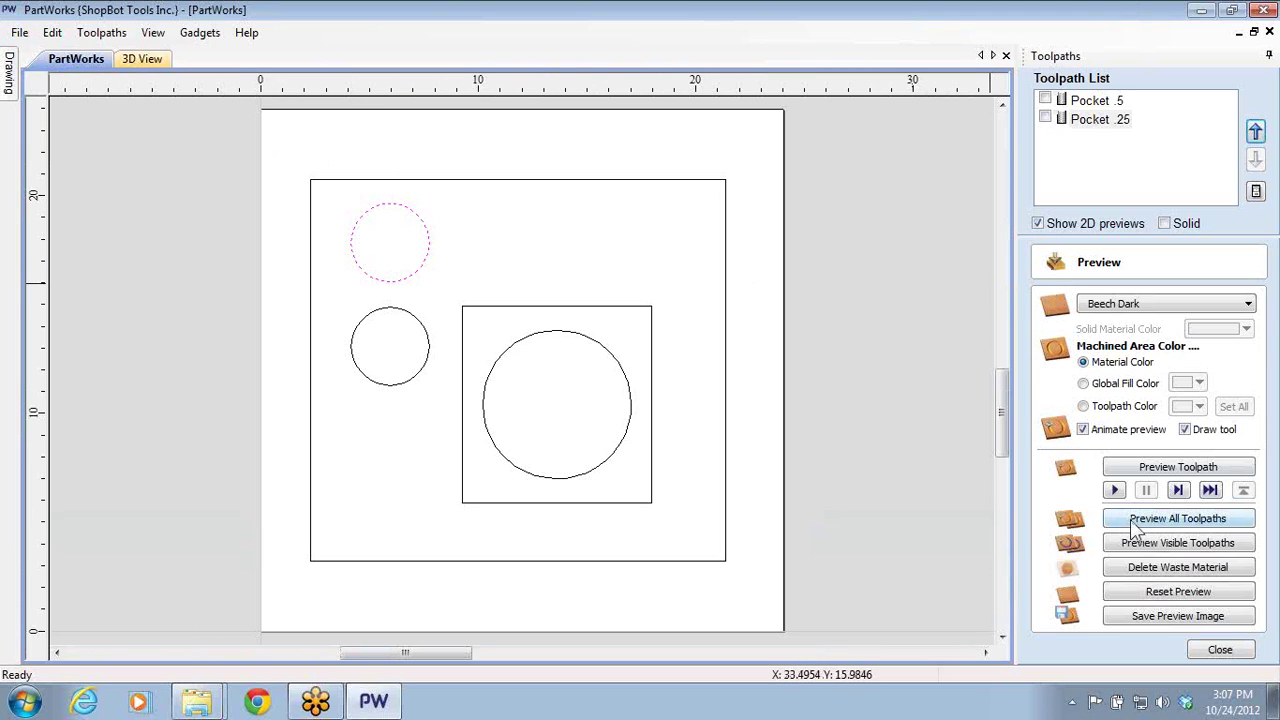
pyautogui.click(616, 502)
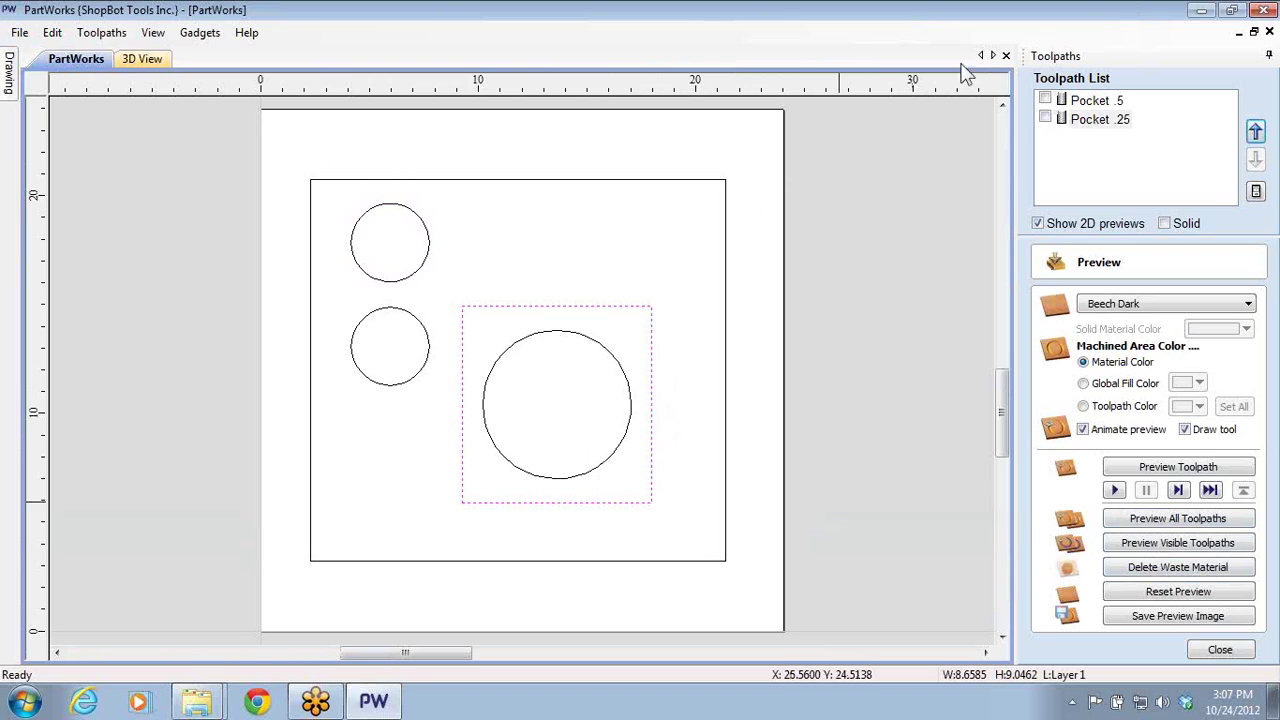
pyautogui.click(1045, 100)
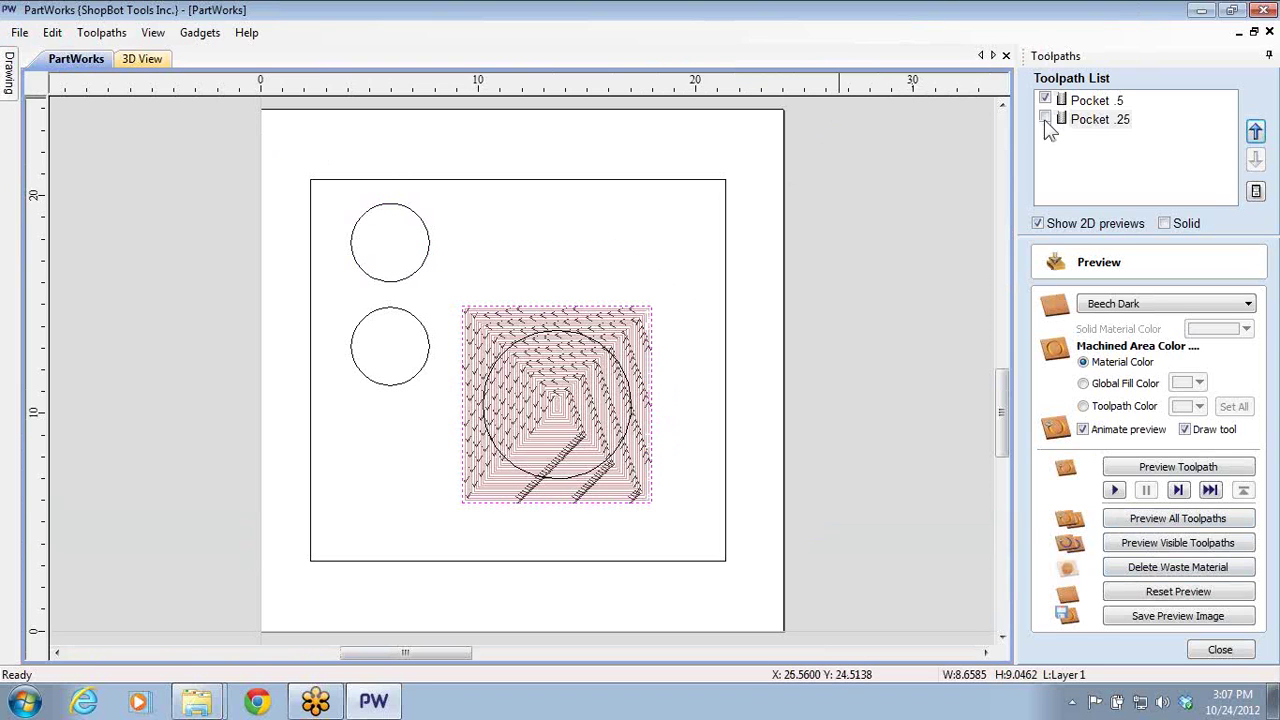
pyautogui.click(1045, 119)
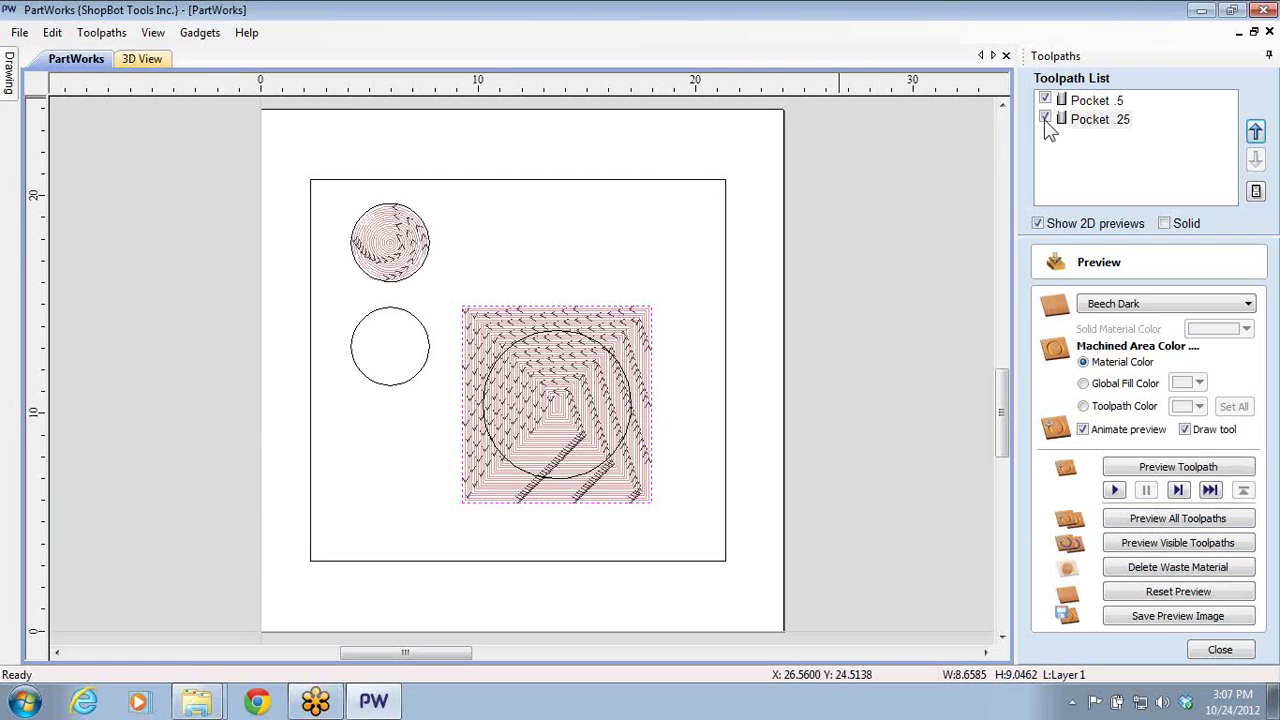
pyautogui.click(1240, 652)
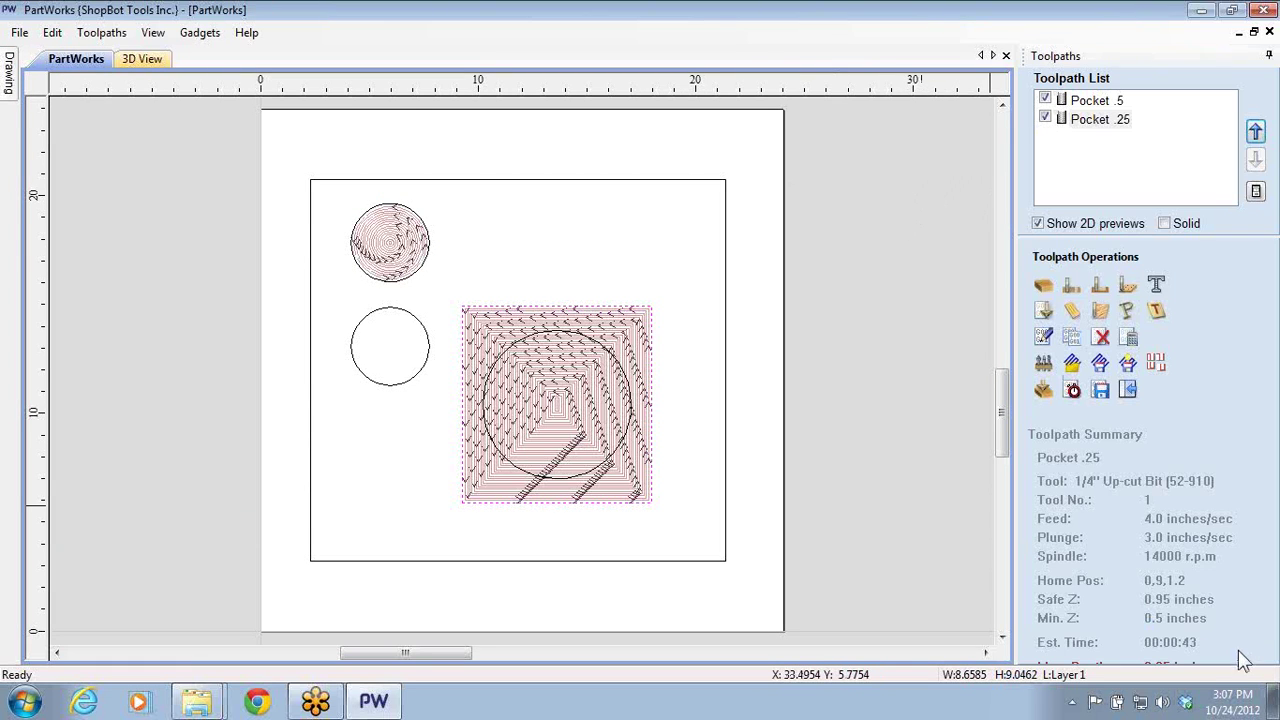
# - Set up a new 0.4375-inch pocket toolpath named 'Pocket 7/16', cancelling the cut-through calculation
pyautogui.click(1099, 289)
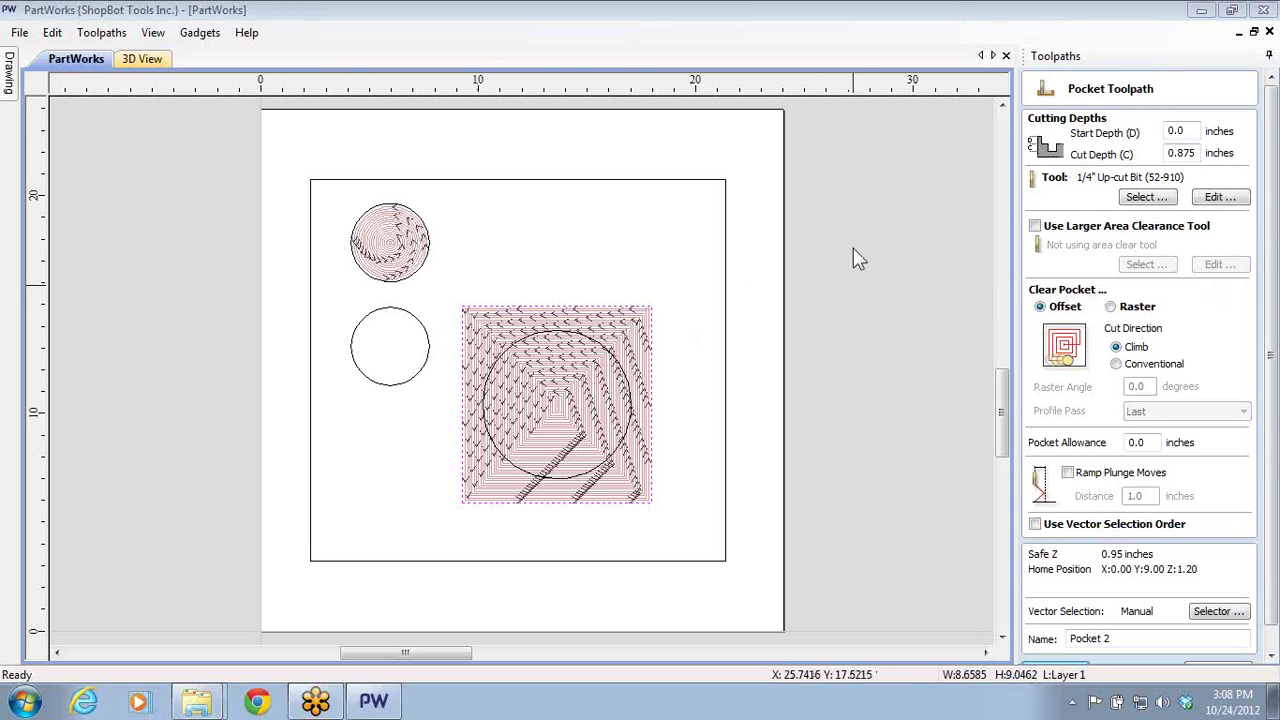
pyautogui.click(1268, 553)
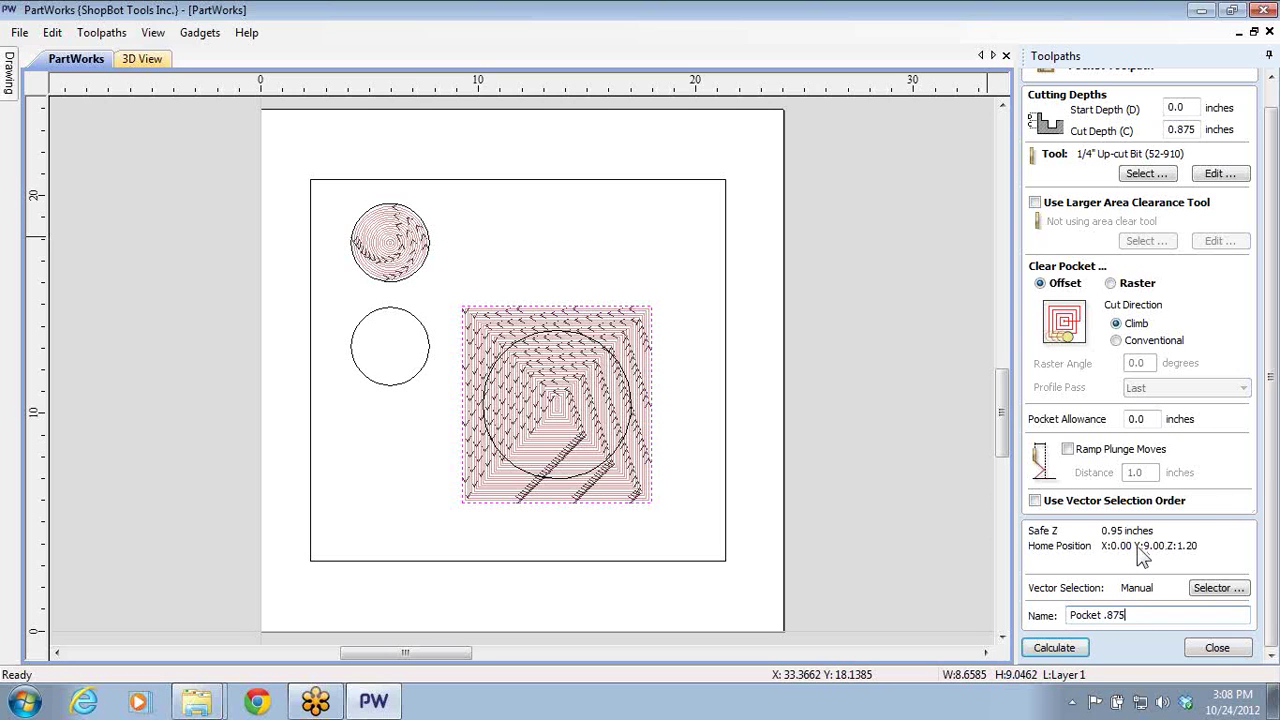
pyautogui.click(1030, 654)
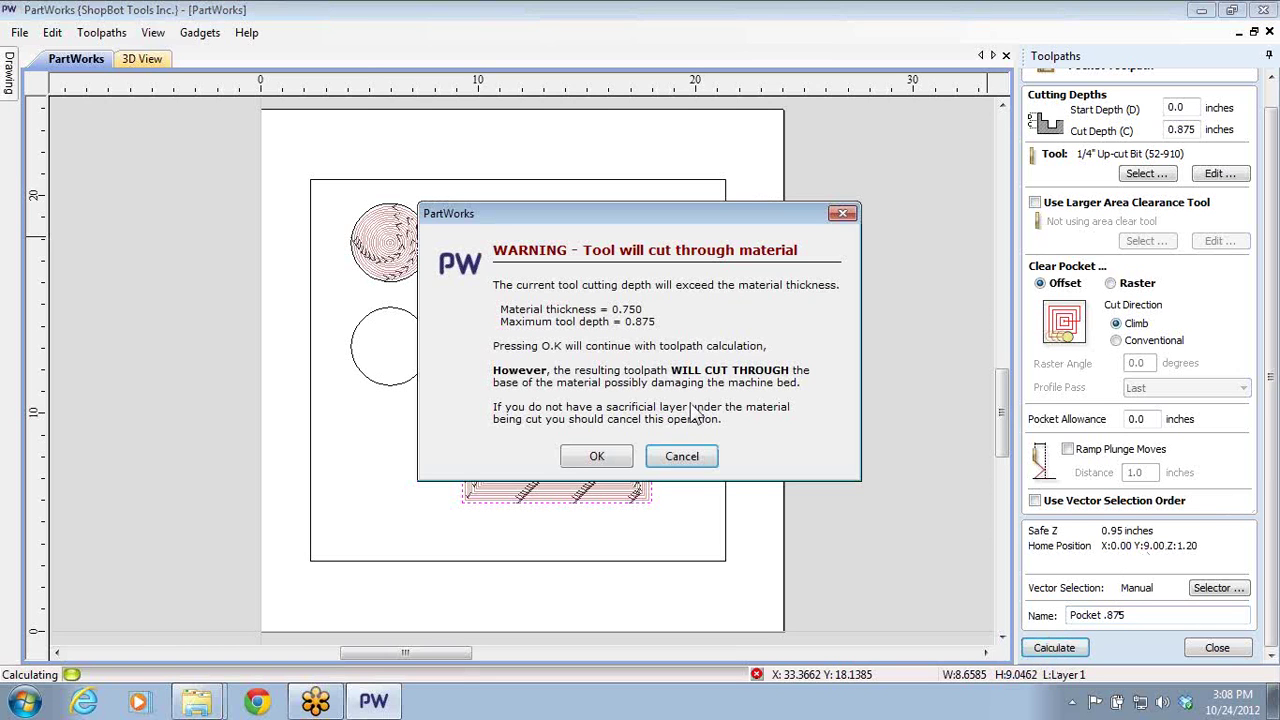
pyautogui.click(708, 463)
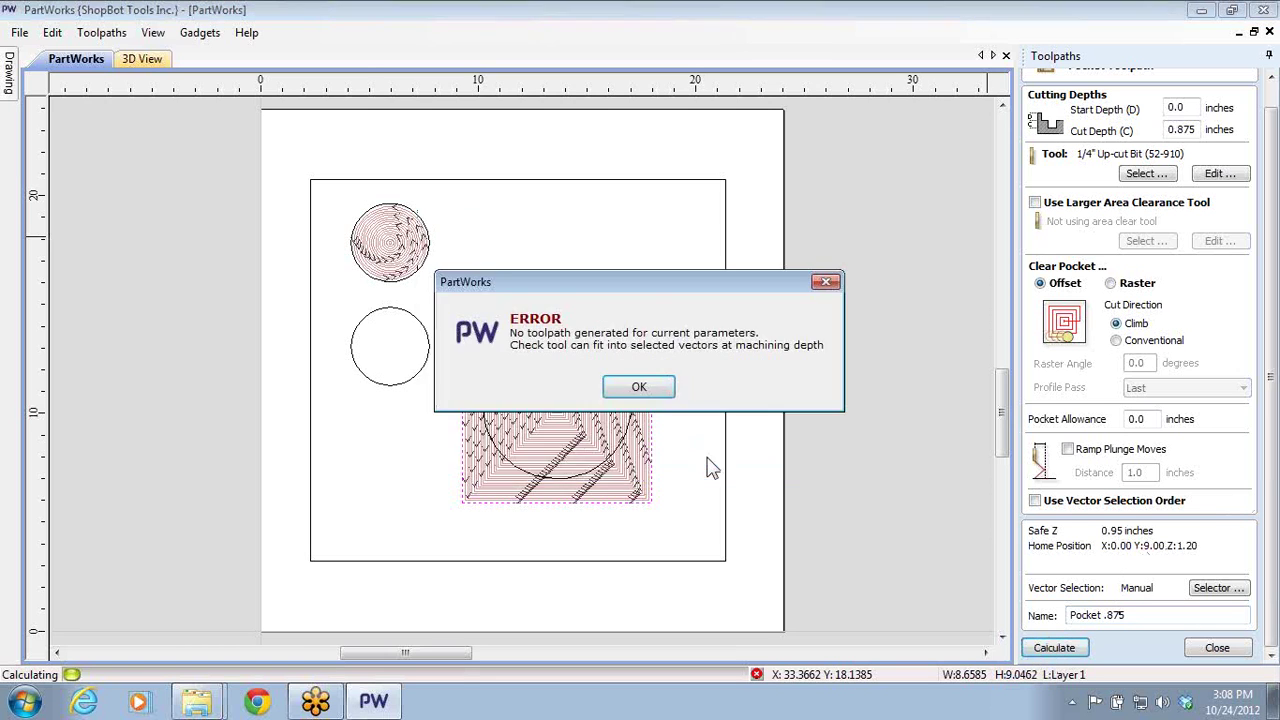
pyautogui.click(637, 389)
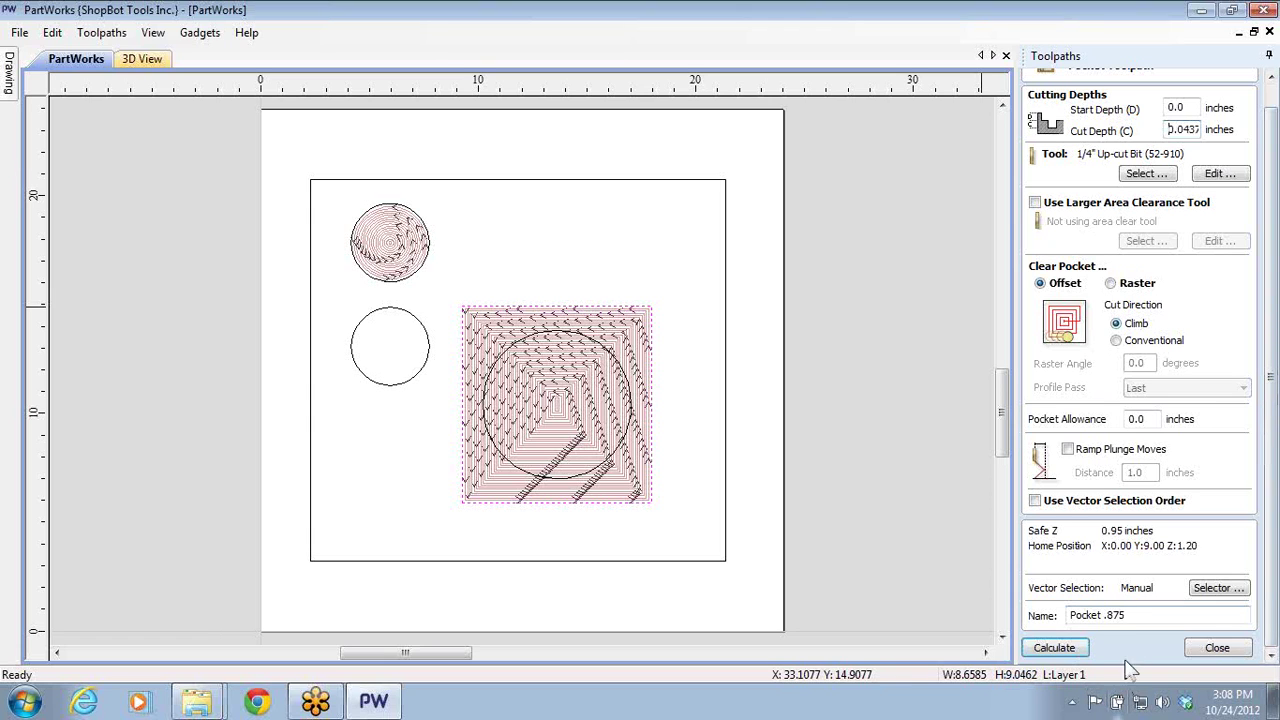
pyautogui.moveTo(1101, 615); pyautogui.dragTo(1121, 615)
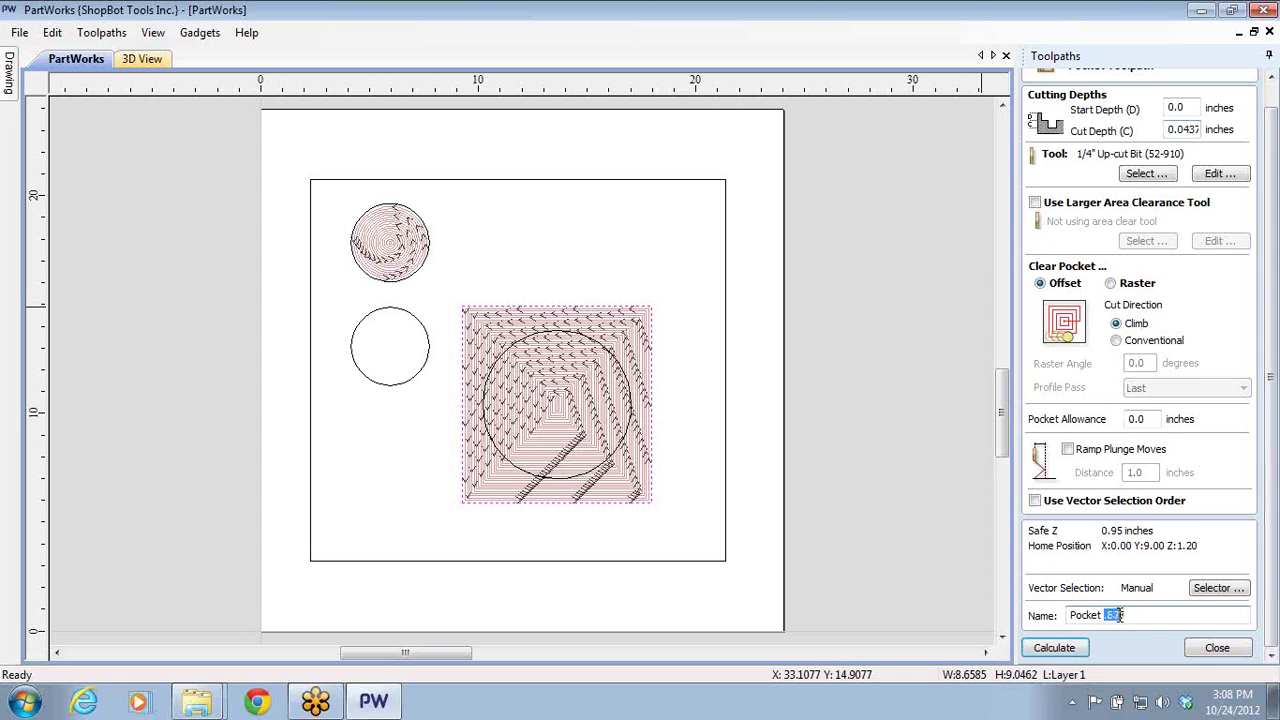
pyautogui.write('7/16')
# - Calculate Pocket 7/16 and hide the older pocket toolpaths in the preview
pyautogui.click(1054, 647)
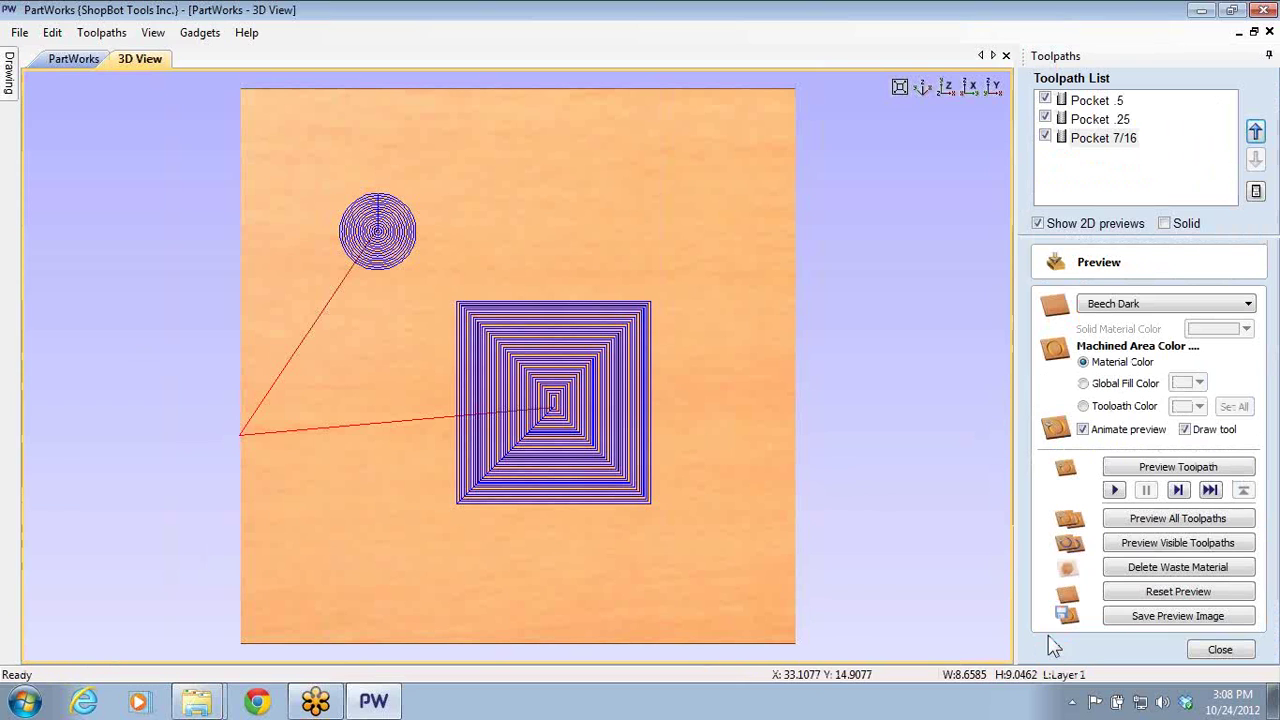
pyautogui.click(1045, 119)
pyautogui.click(1045, 100)
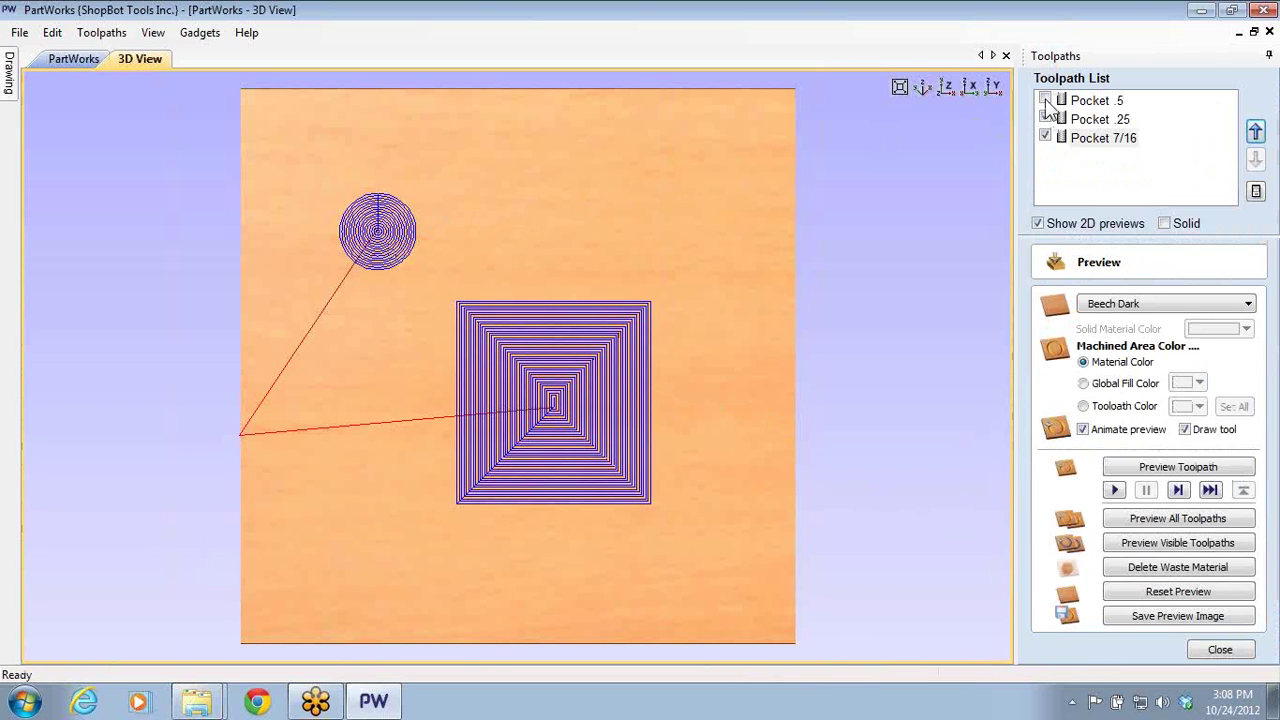
pyautogui.click(74, 58)
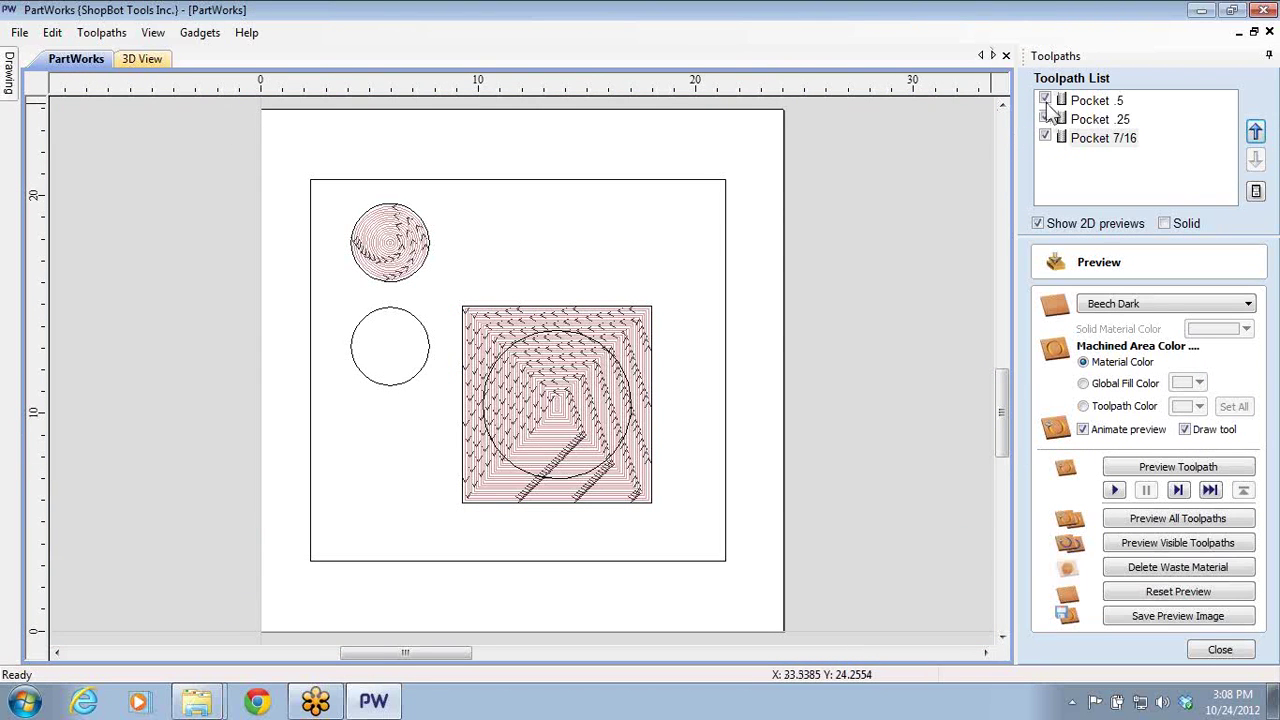
# - Reassign Pocket 7/16 to the empty middle circle and recalculate it
pyautogui.doubleClick(1064, 138)
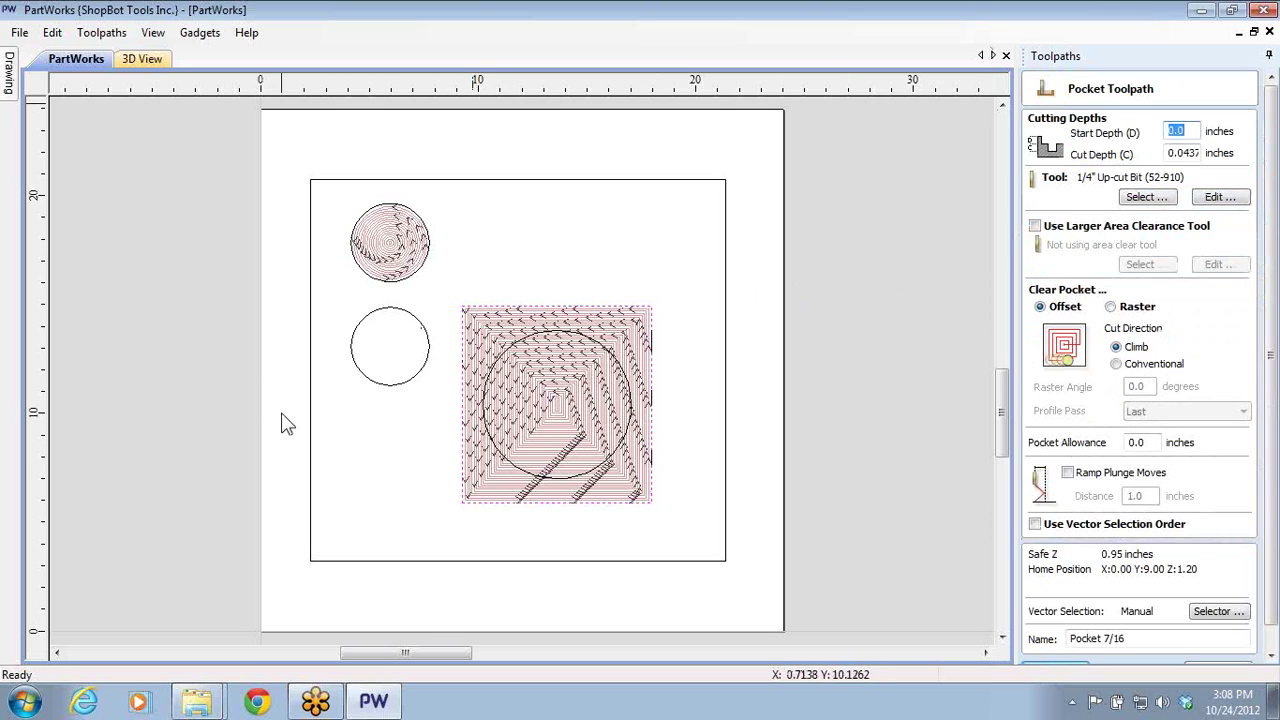
pyautogui.click(488, 470)
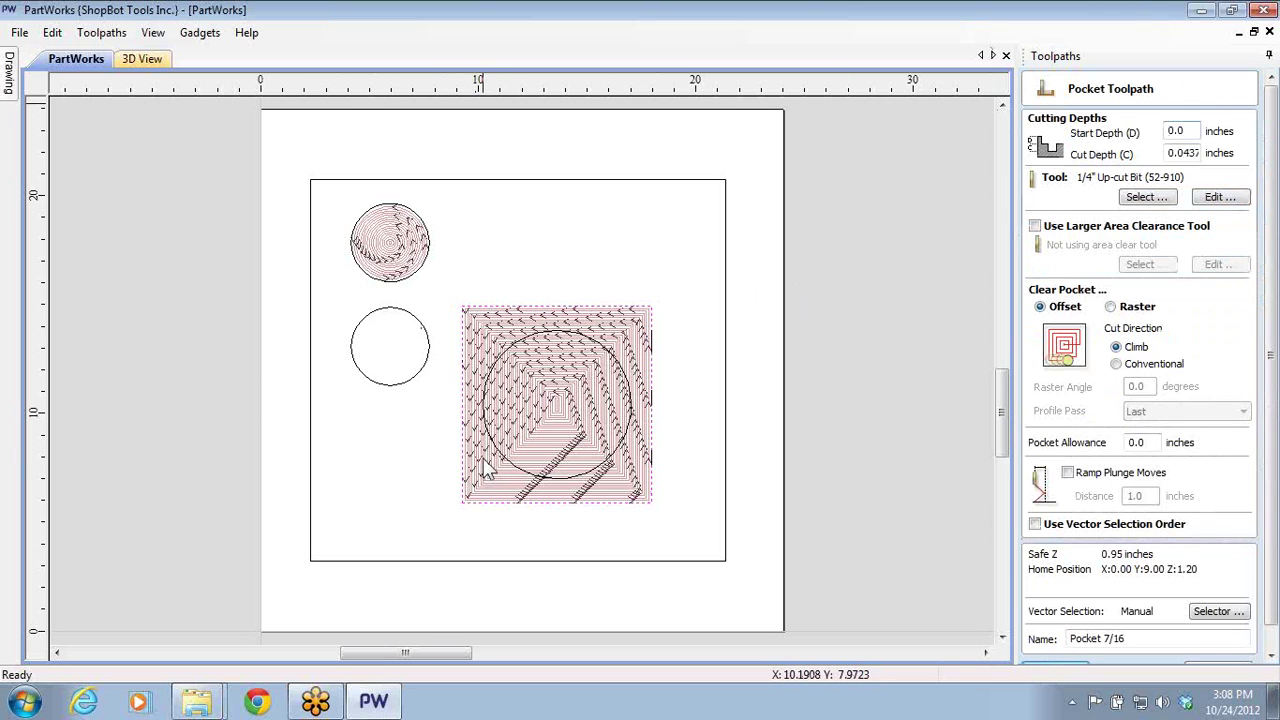
pyautogui.click(430, 364)
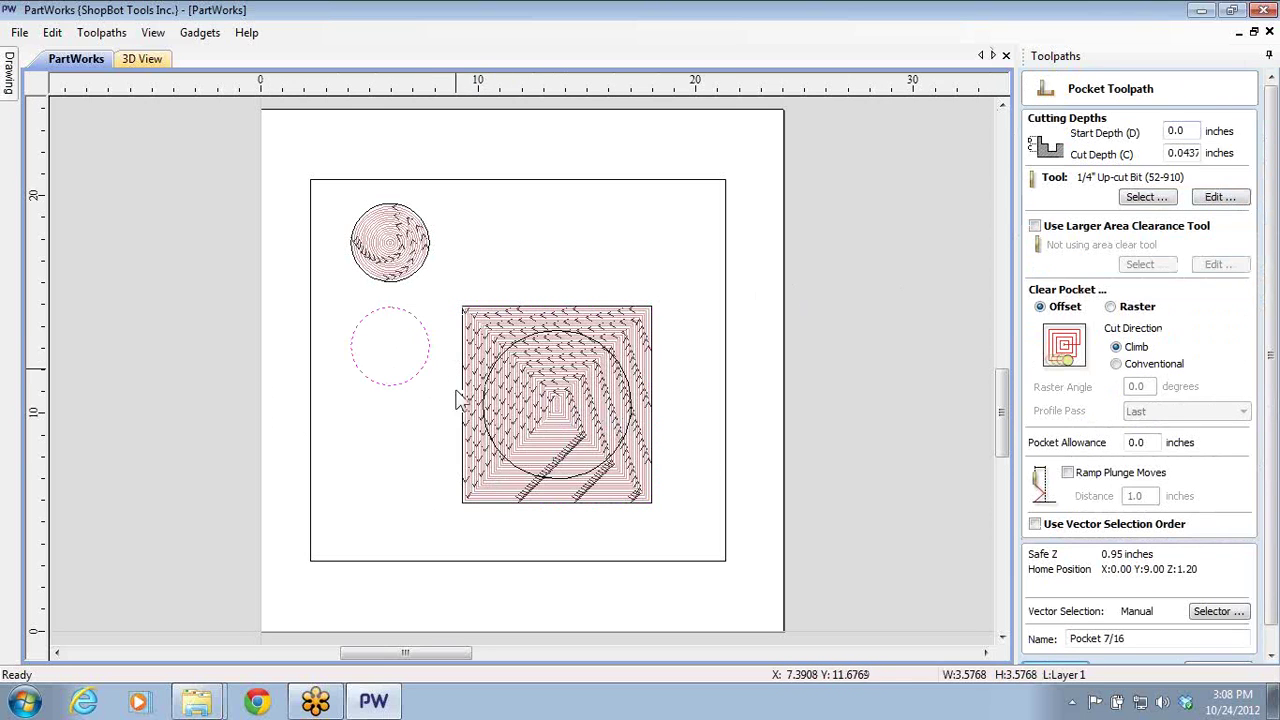
pyautogui.scroll(-1, 1270, 640)
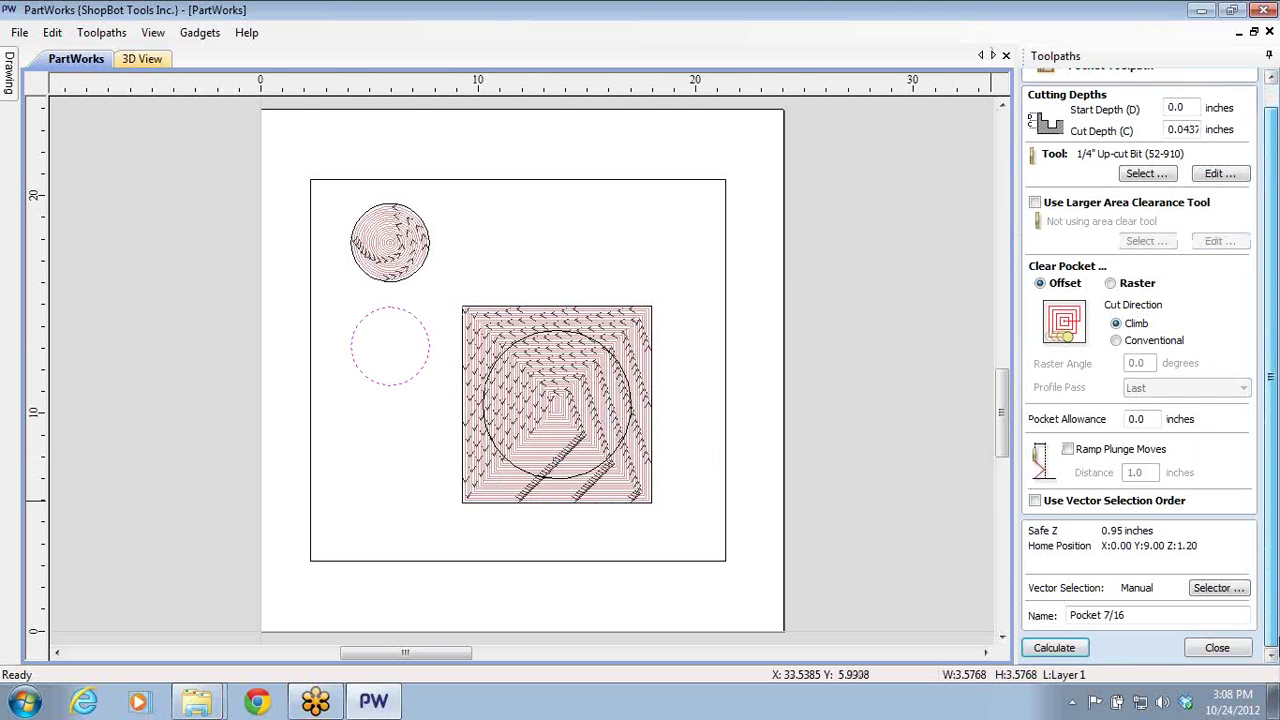
pyautogui.click(1054, 648)
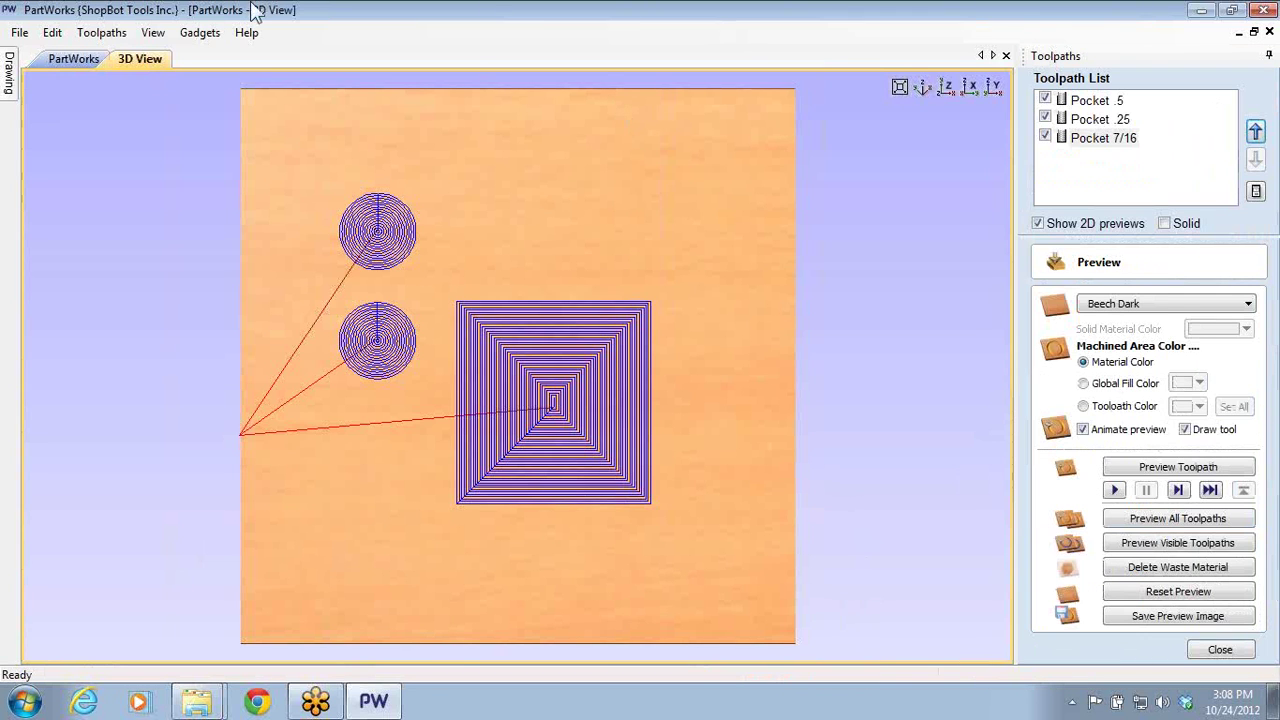
pyautogui.click(66, 60)
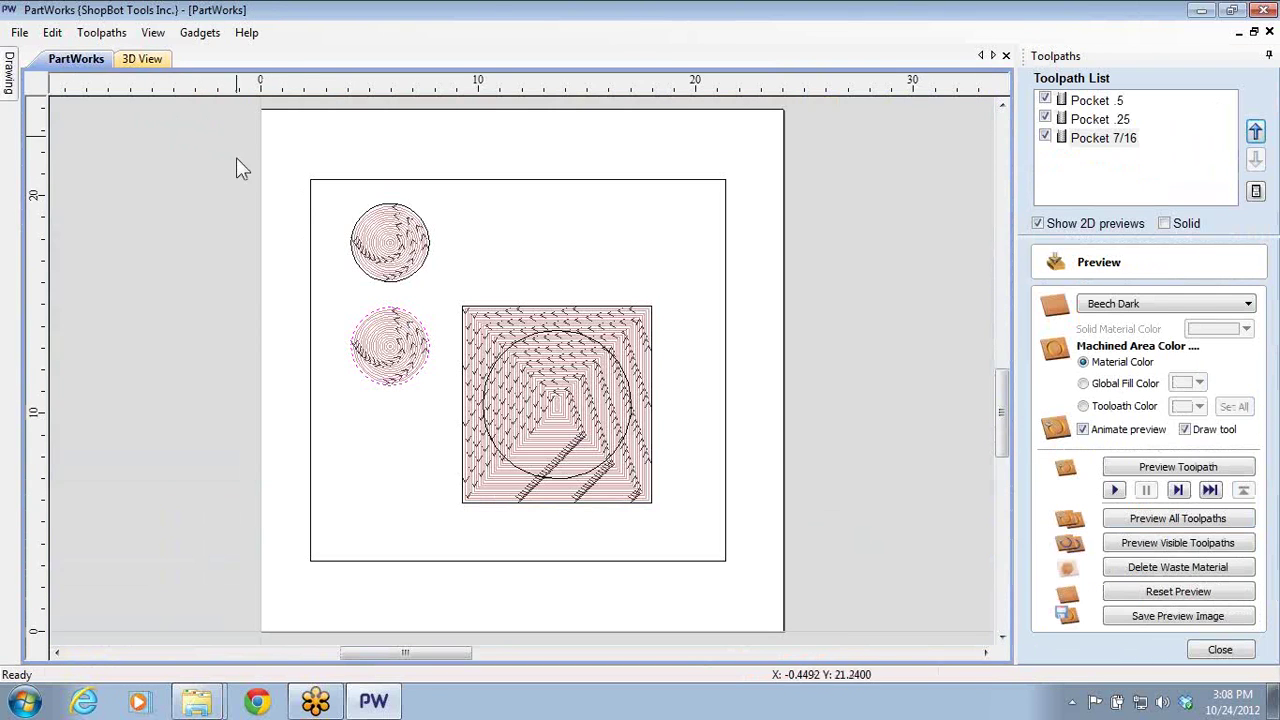
# - Start a profile toolpath on the outer rectangle, cutting .77 inch deep on the outside
pyautogui.click(672, 181)
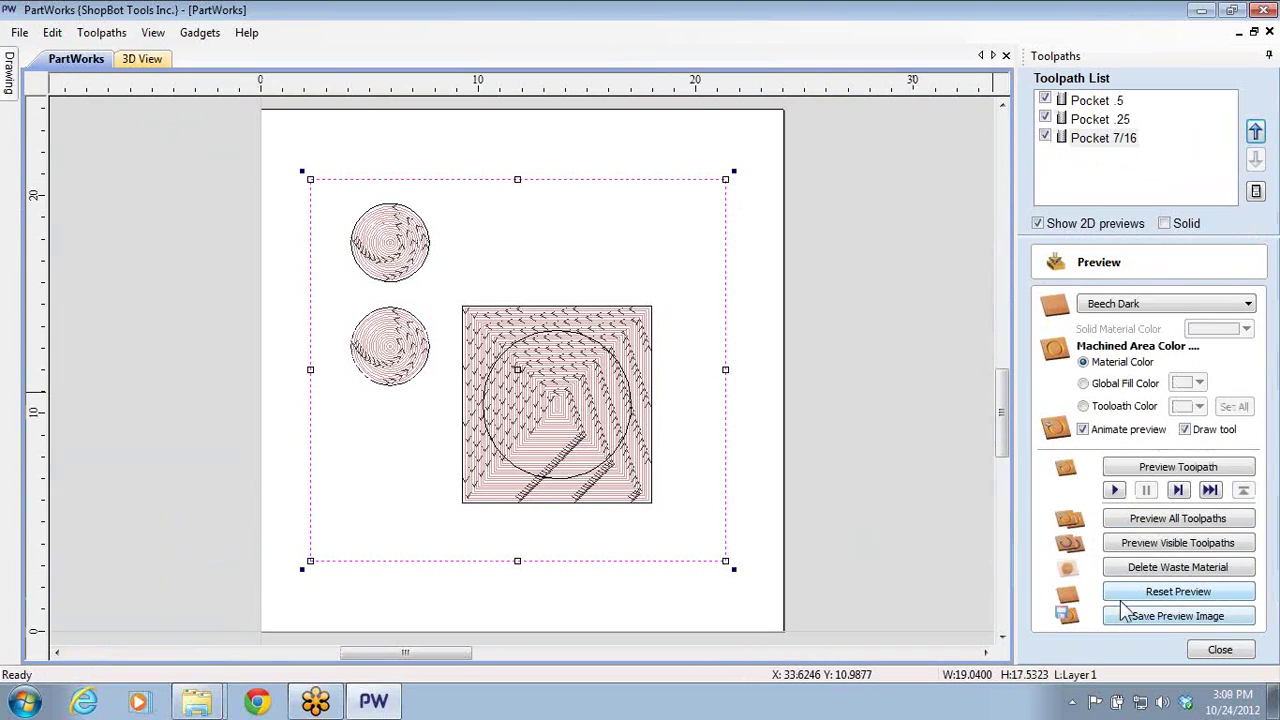
pyautogui.click(1220, 649)
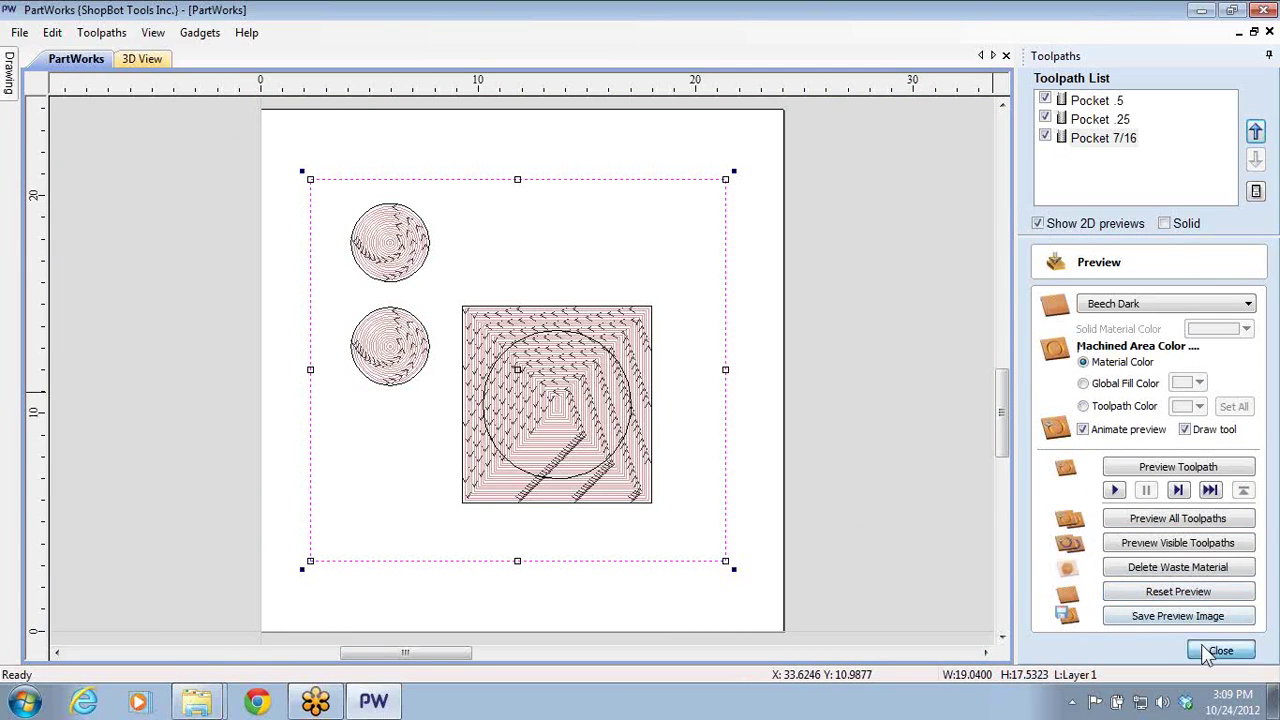
pyautogui.click(1043, 287)
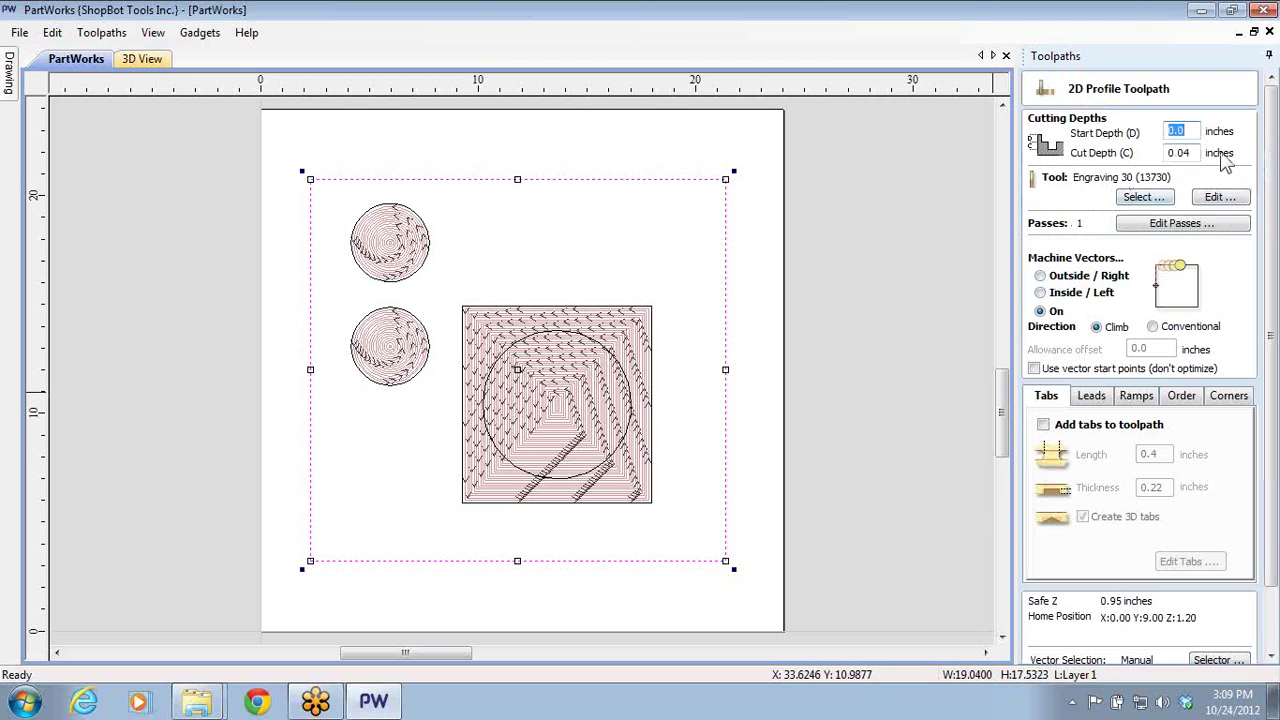
pyautogui.doubleClick(1184, 153)
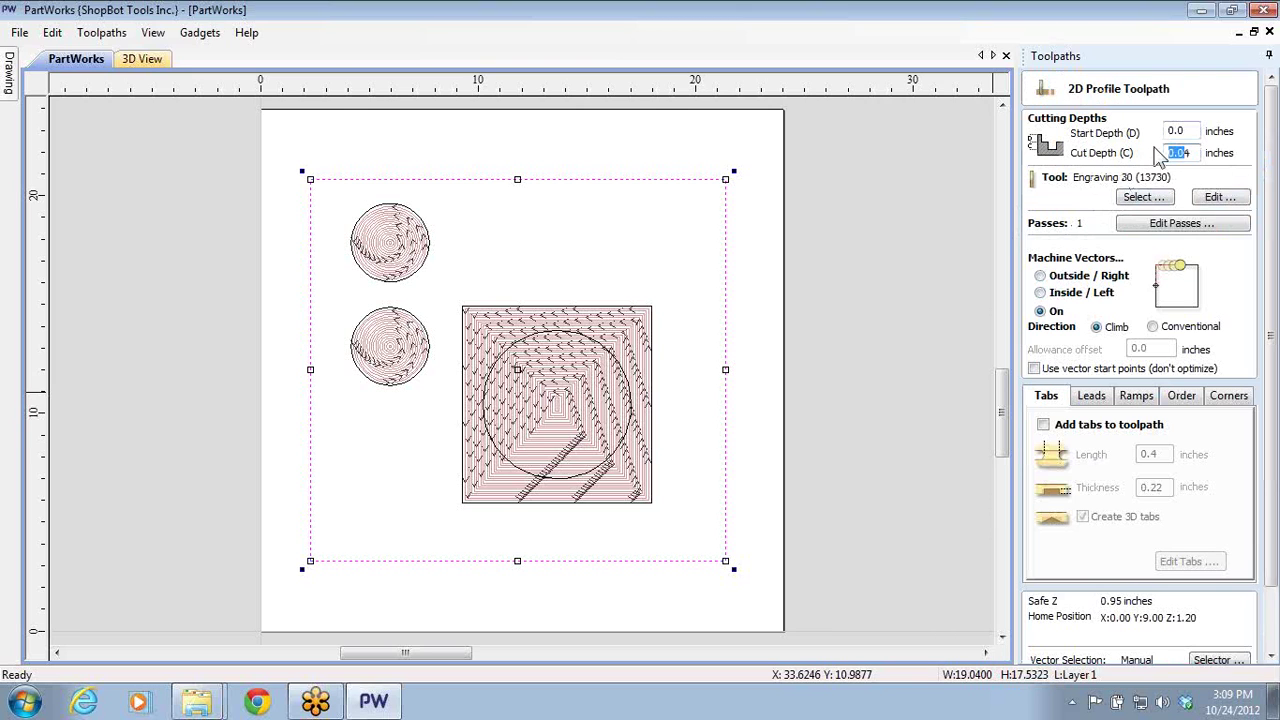
pyautogui.write('0.04')
pyautogui.press('Return')
pyautogui.write('.77')
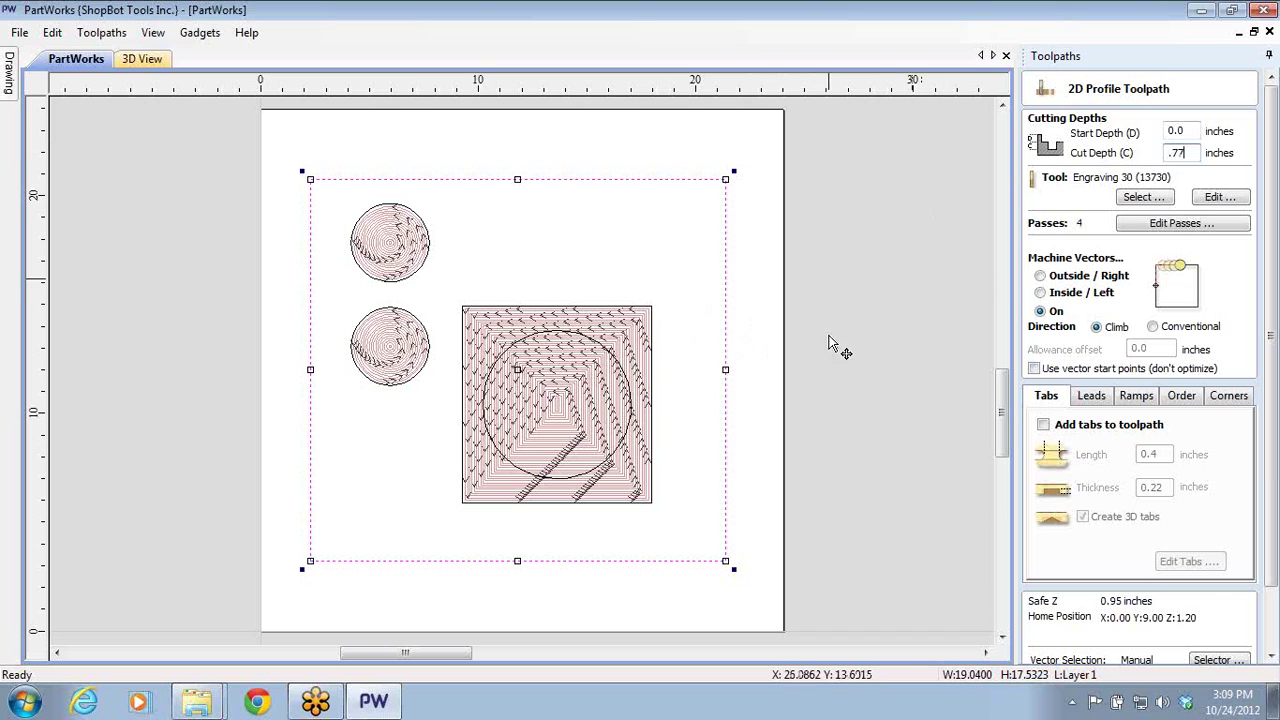
pyautogui.click(1050, 278)
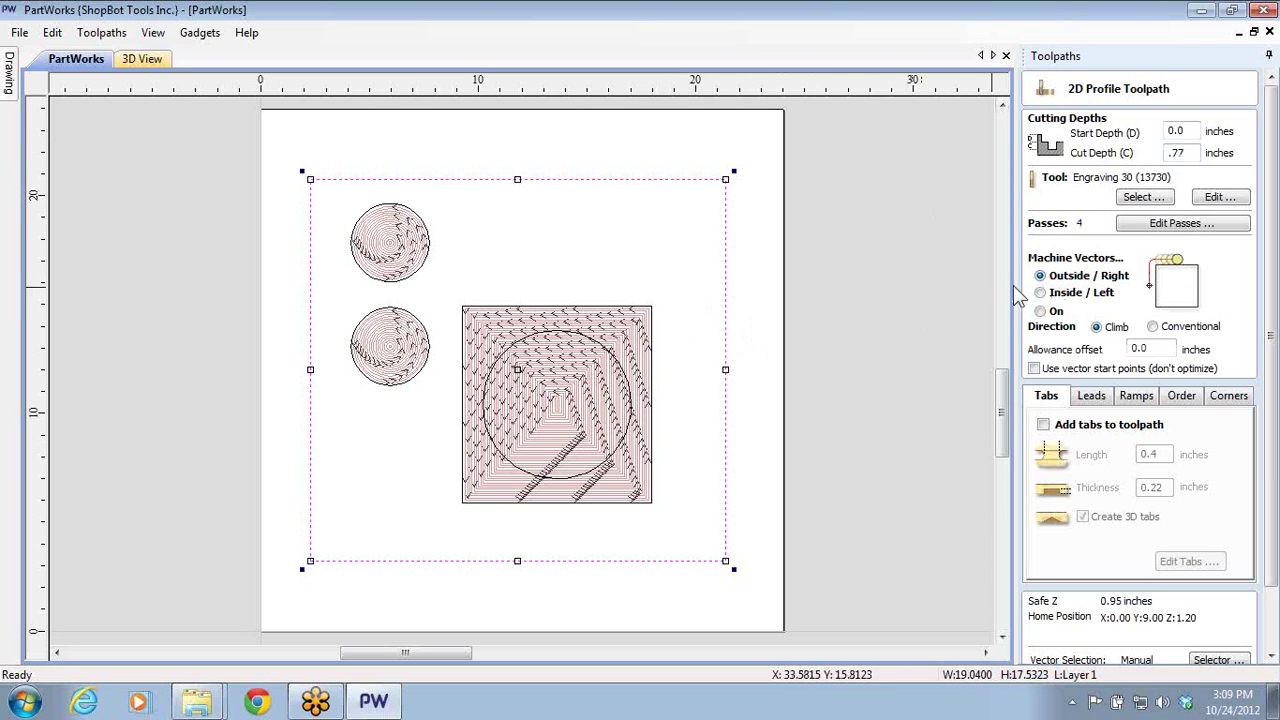
# - Choose the 1/4" Up-cut Bit (52-910) and enable holding tabs on the profile
pyautogui.click(1130, 199)
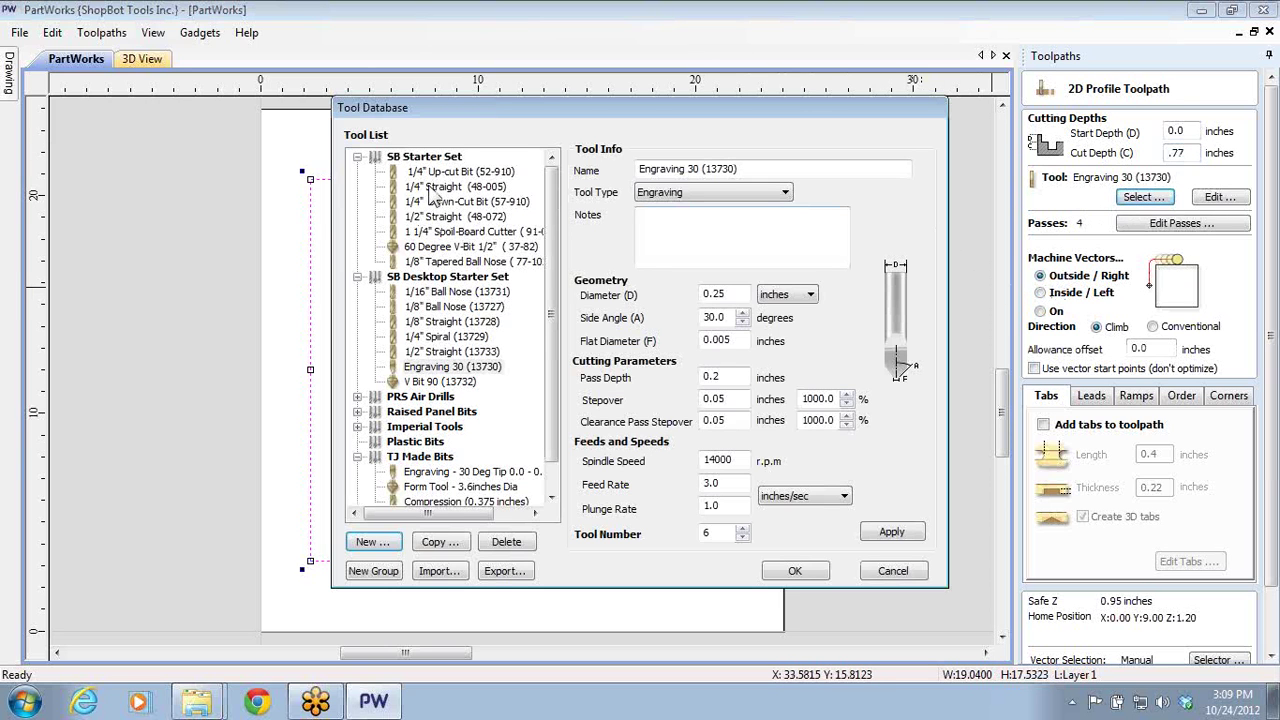
pyautogui.click(456, 174)
pyautogui.click(795, 570)
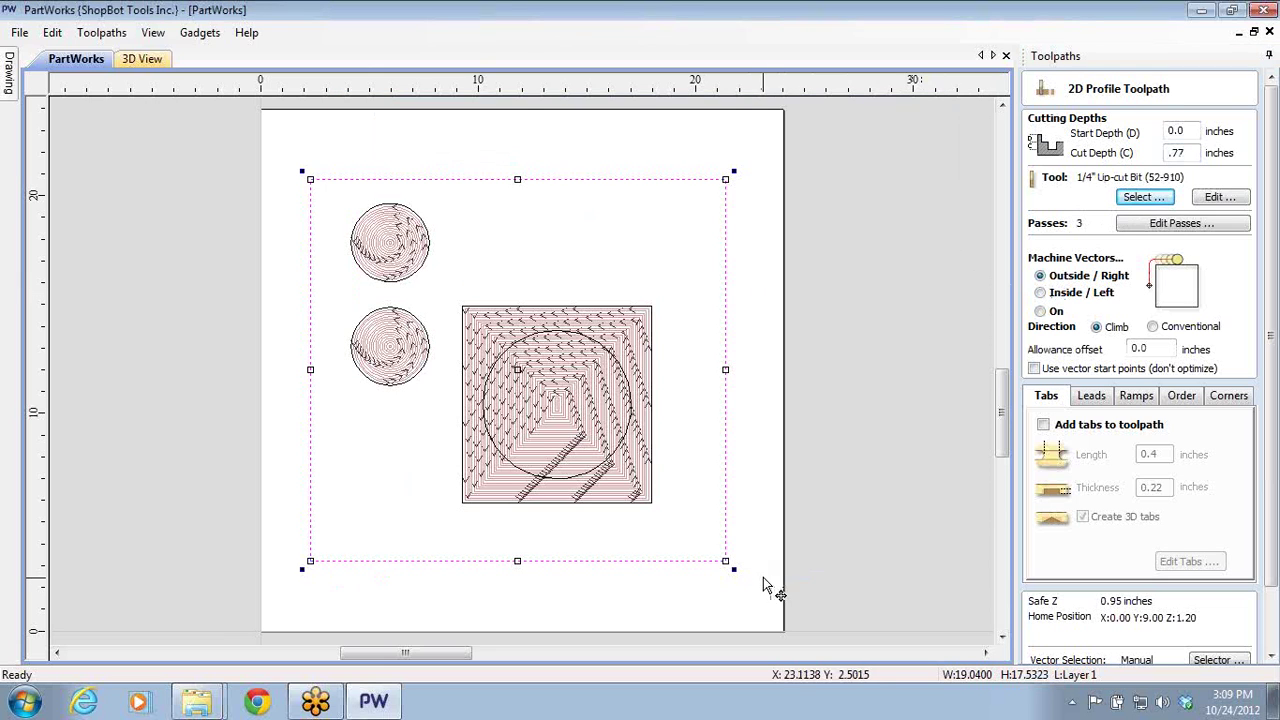
pyautogui.click(1043, 425)
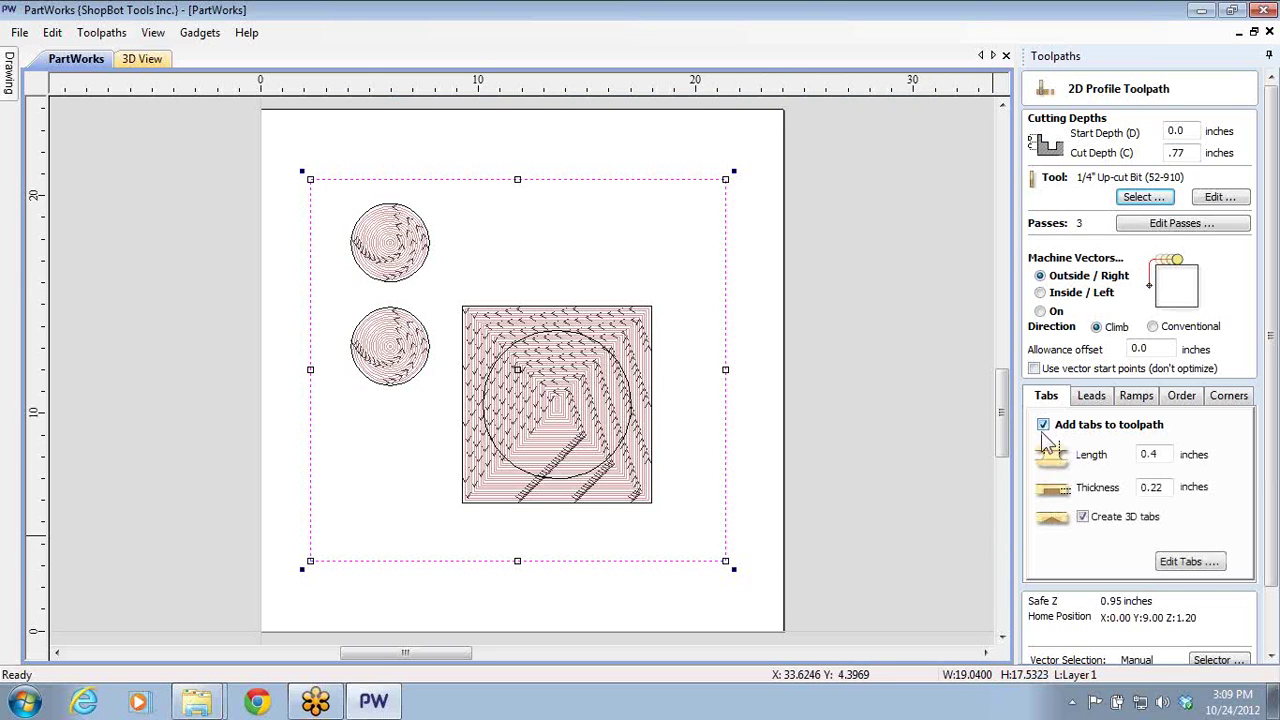
pyautogui.click(1163, 562)
# - Replace the automatic tabs with four manually placed tabs on the rectangle's top and bottom edges
pyautogui.click(1108, 289)
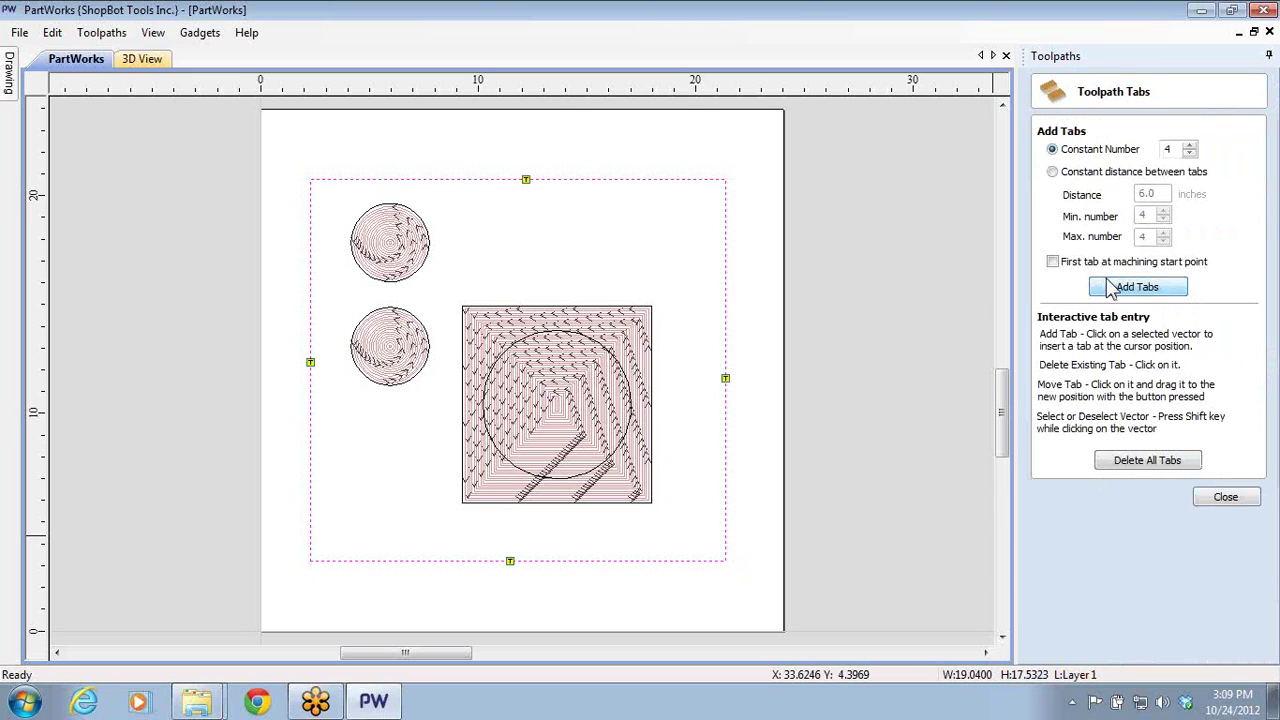
pyautogui.click(1121, 462)
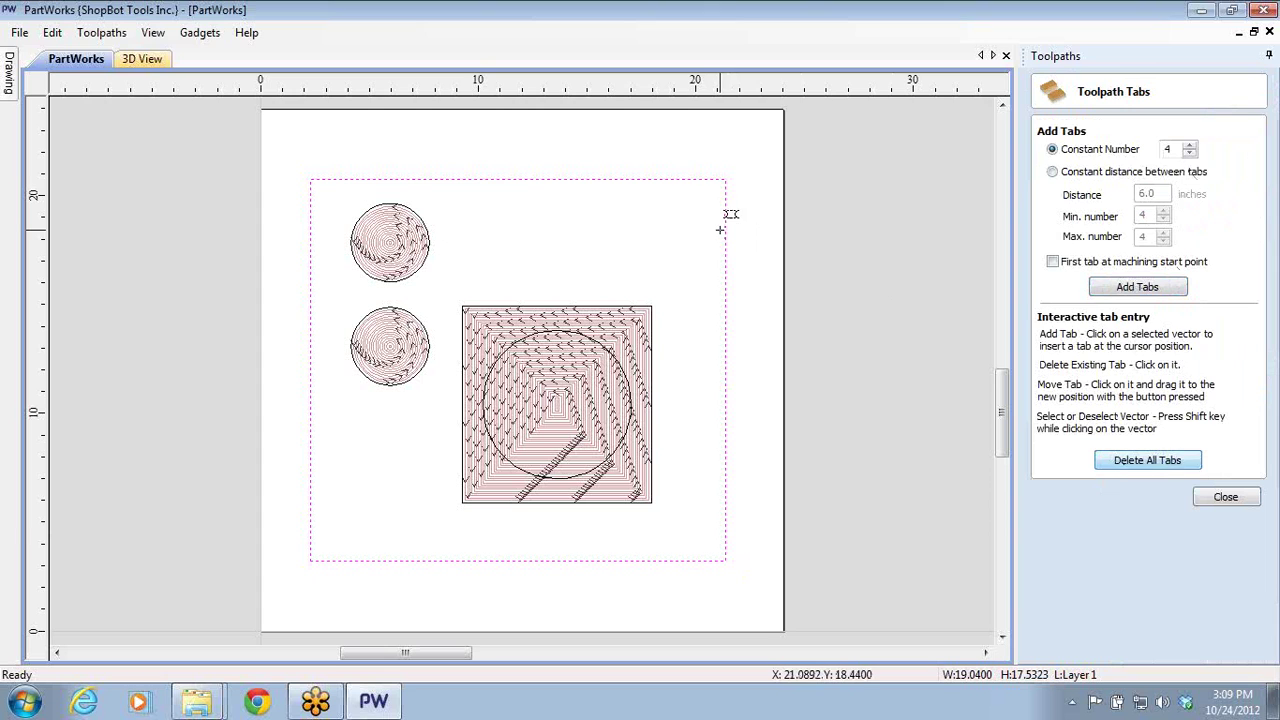
pyautogui.click(686, 180)
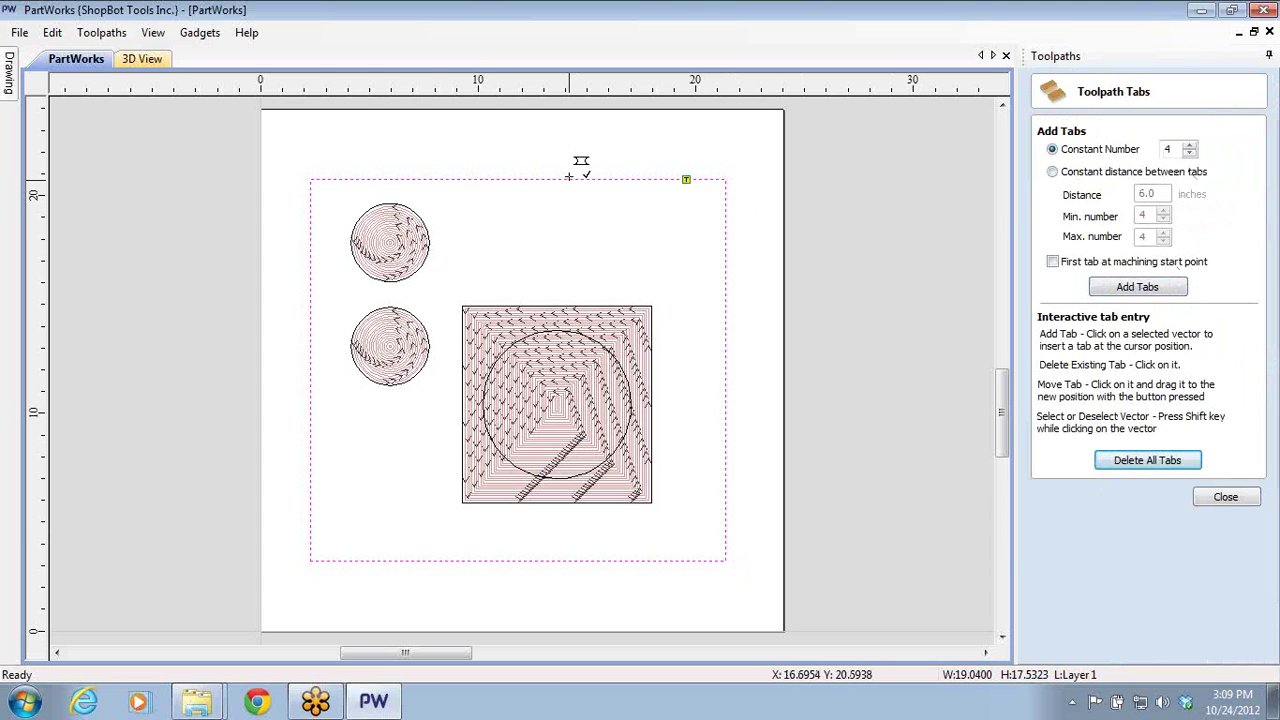
pyautogui.click(344, 179)
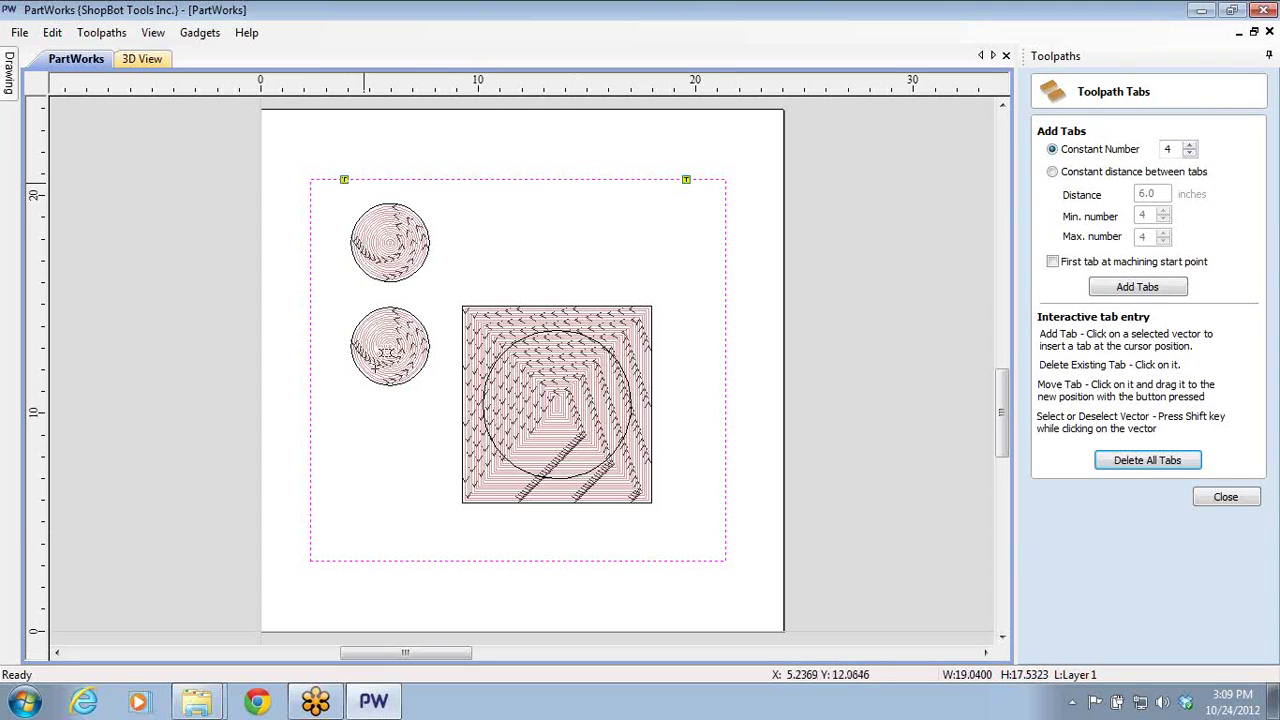
pyautogui.click(345, 561)
pyautogui.click(683, 561)
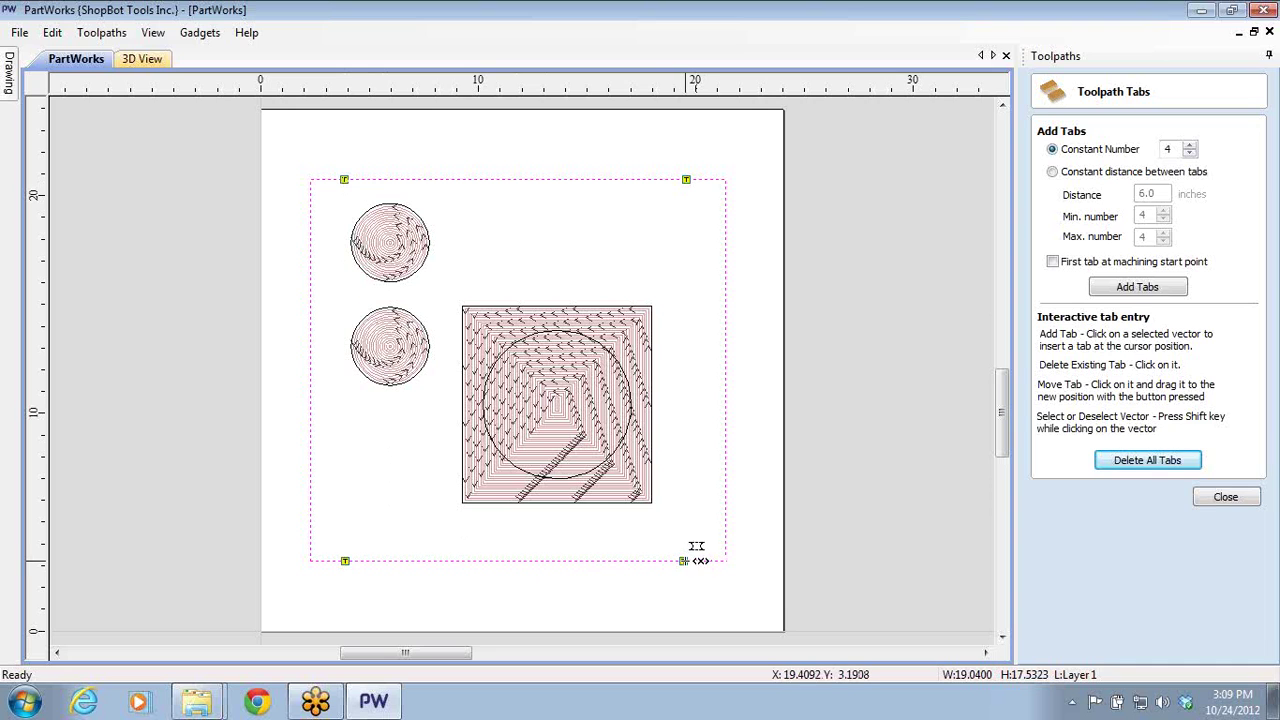
pyautogui.click(1226, 497)
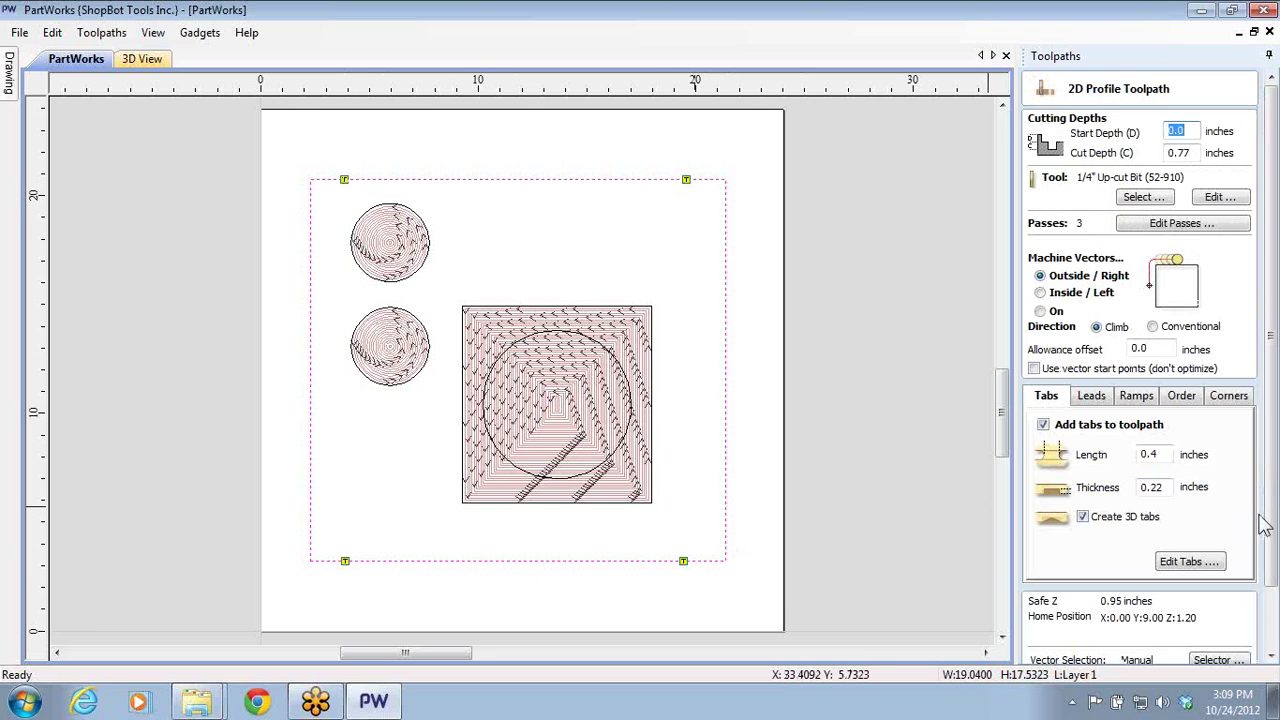
# - Name the toolpath 'Profile Outer Dimension' and calculate it, accepting the cut-through warning
pyautogui.moveTo(1262, 530); pyautogui.dragTo(1270, 598)
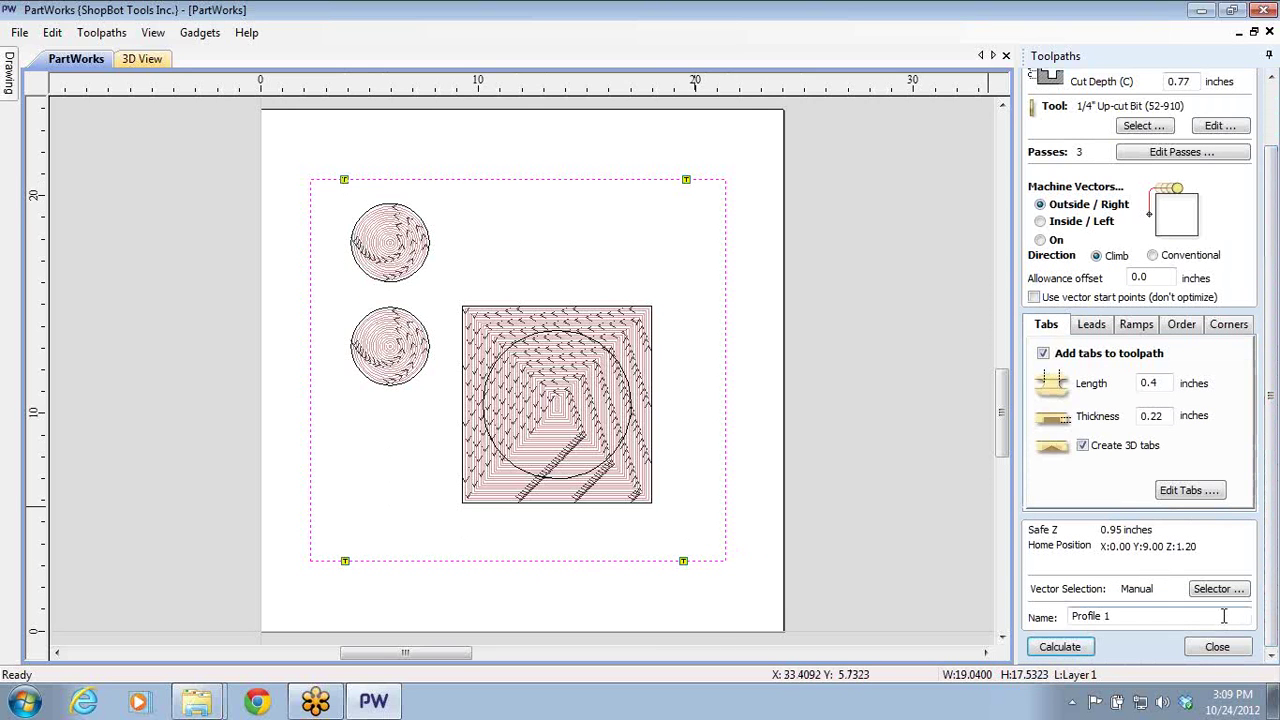
pyautogui.doubleClick(1106, 616)
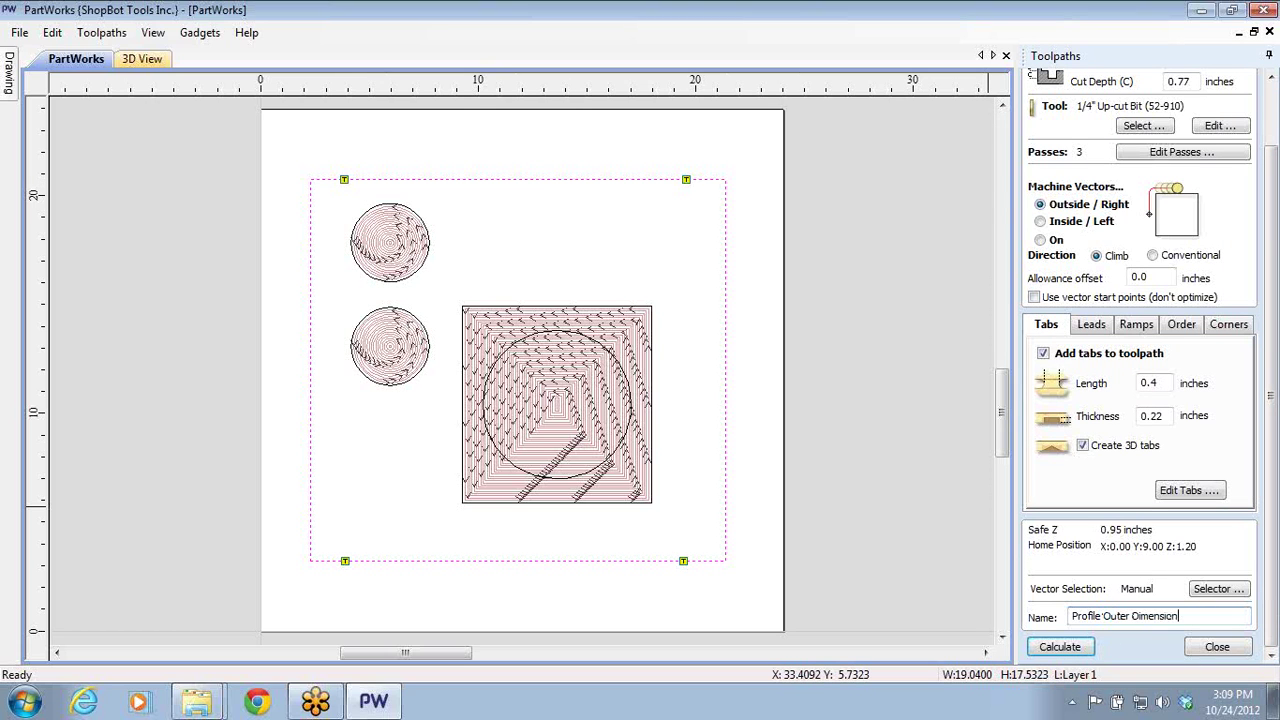
pyautogui.write('Outer Dimension')
pyautogui.click(1060, 647)
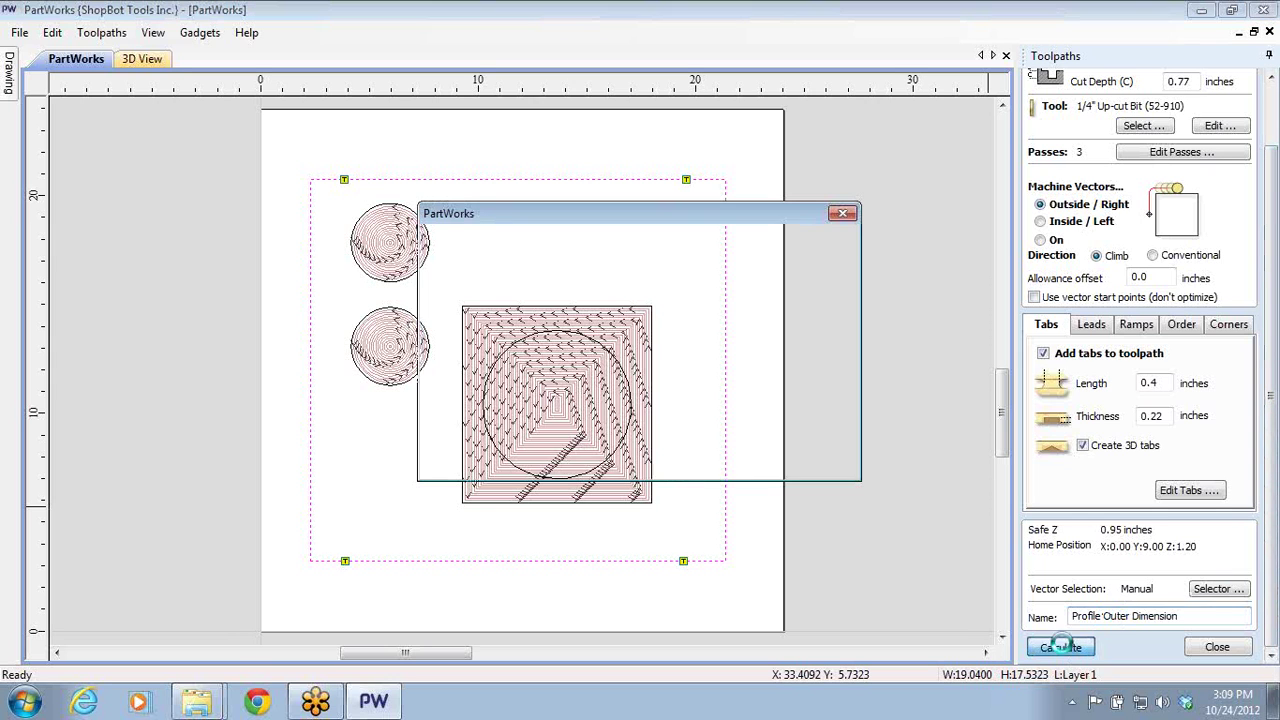
pyautogui.click(612, 452)
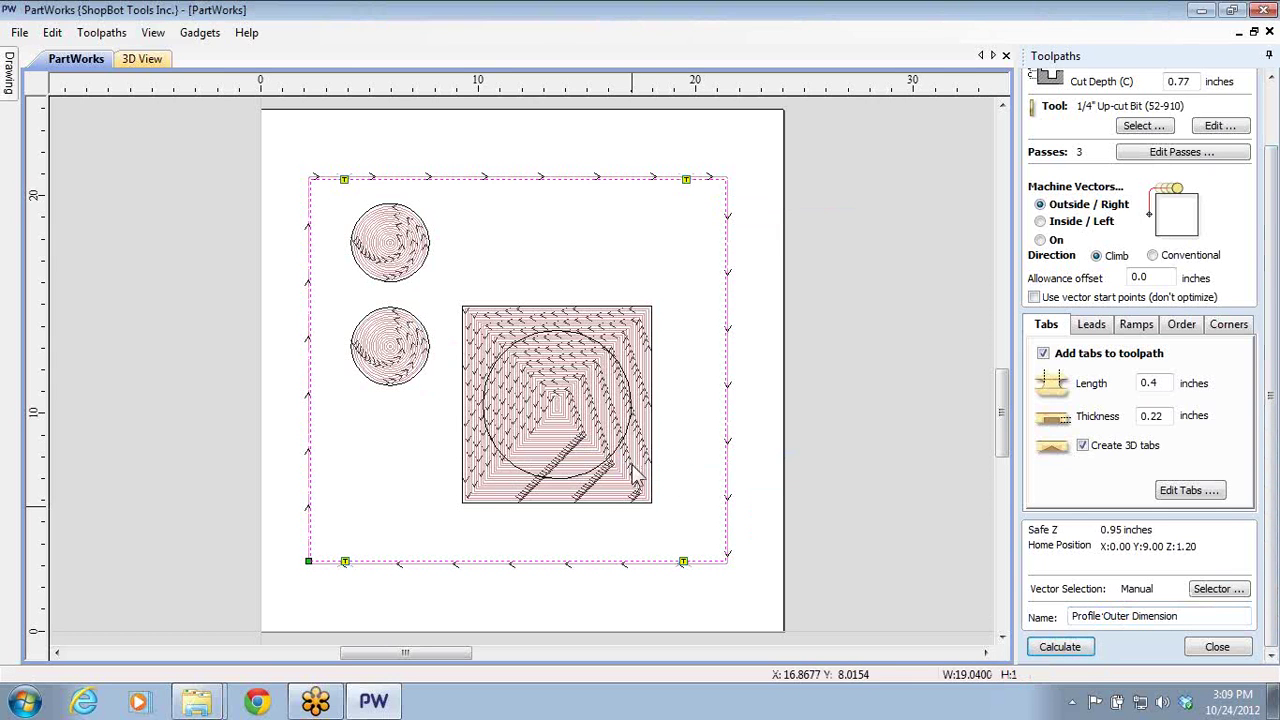
# - Check the job in 3D, then select the large circle inside the pocketed square
pyautogui.click(140, 60)
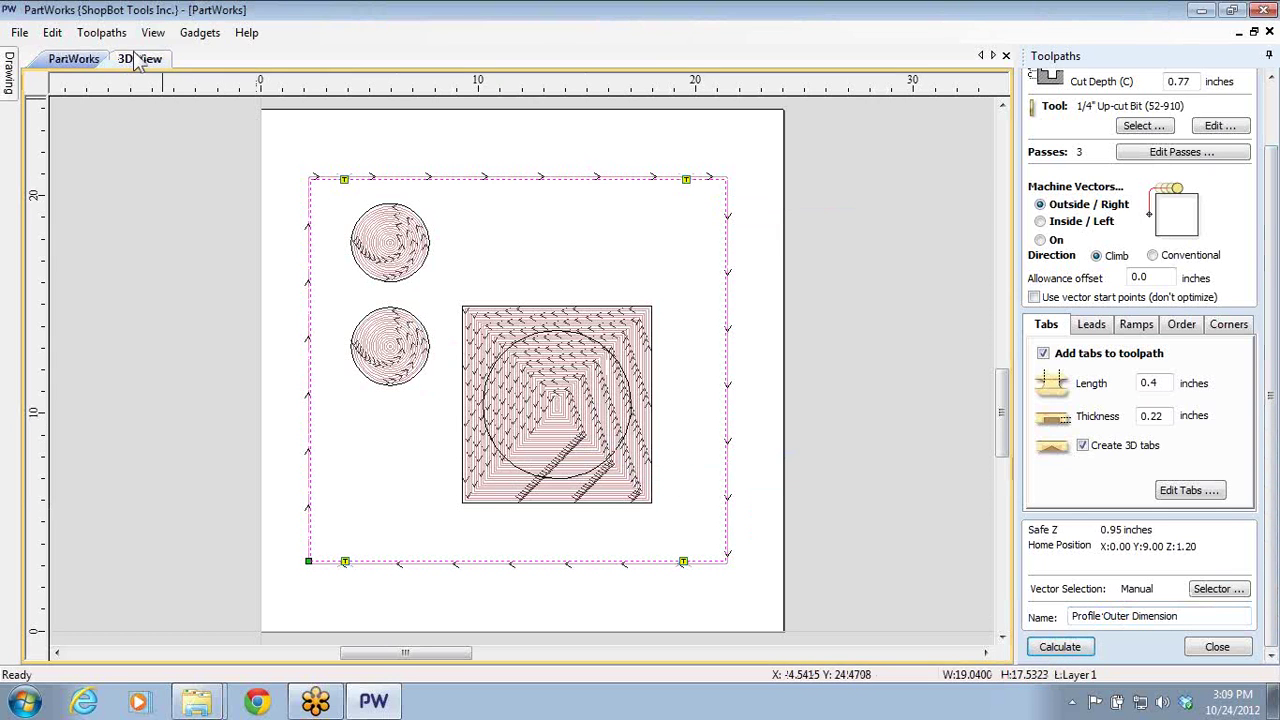
pyautogui.click(76, 62)
pyautogui.click(219, 201)
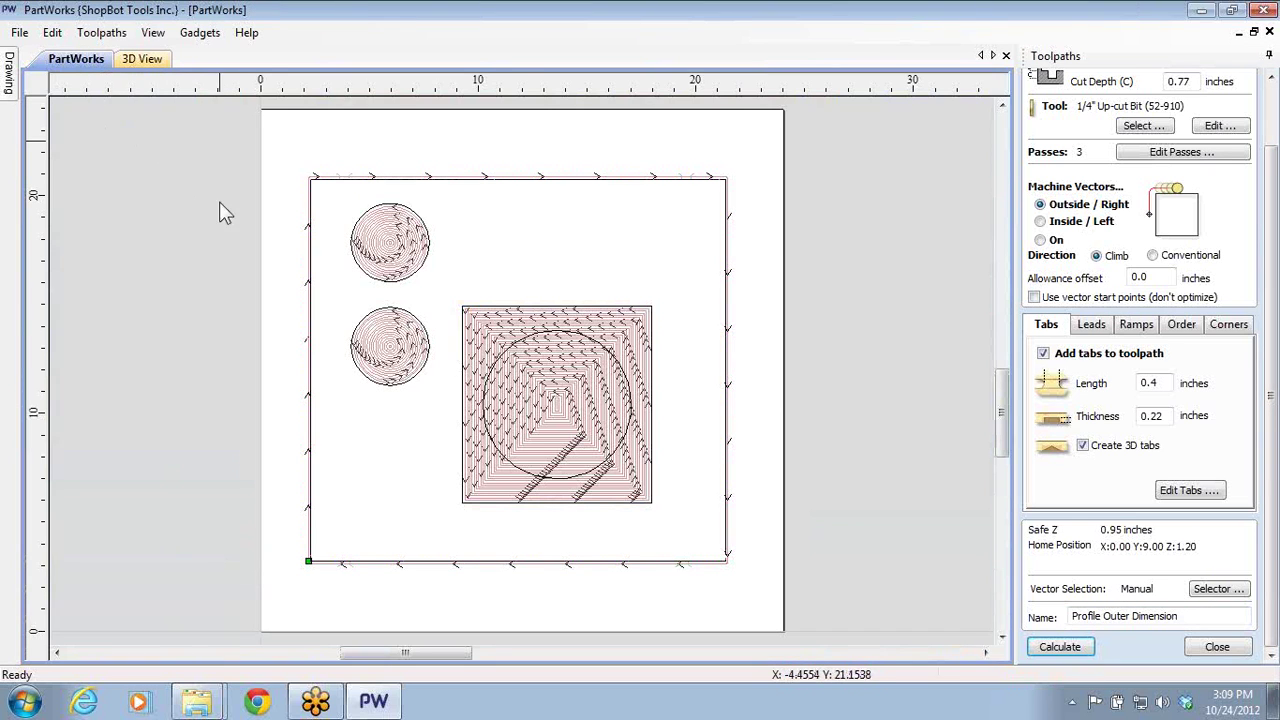
pyautogui.click(532, 477)
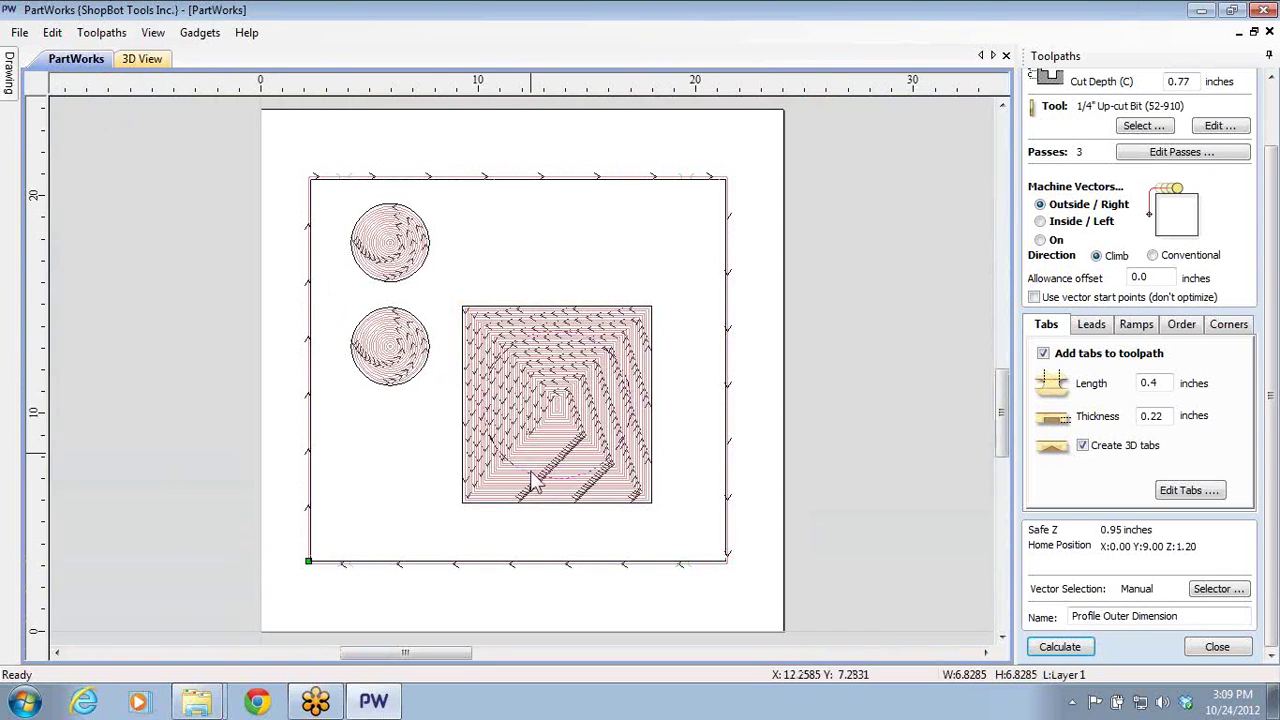
pyautogui.click(1210, 646)
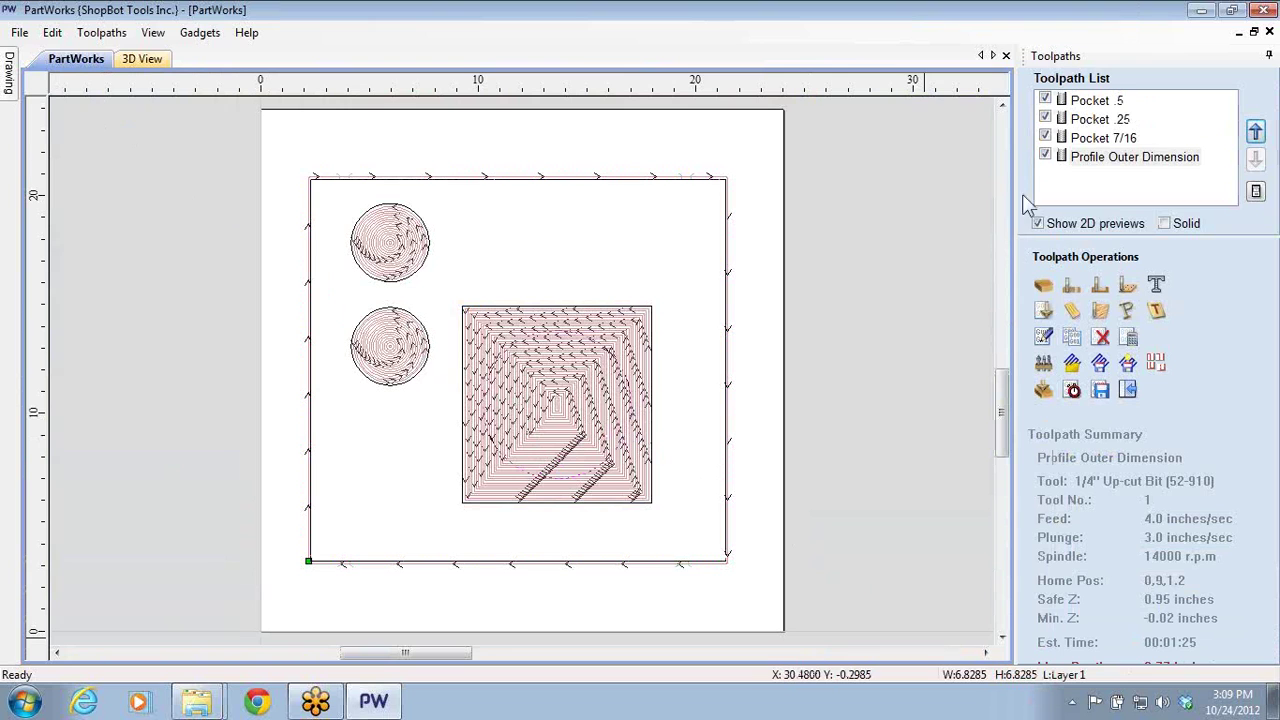
# - Create an inside profile toolpath on the large circle with two tabs and calculate it
pyautogui.click(1071, 285)
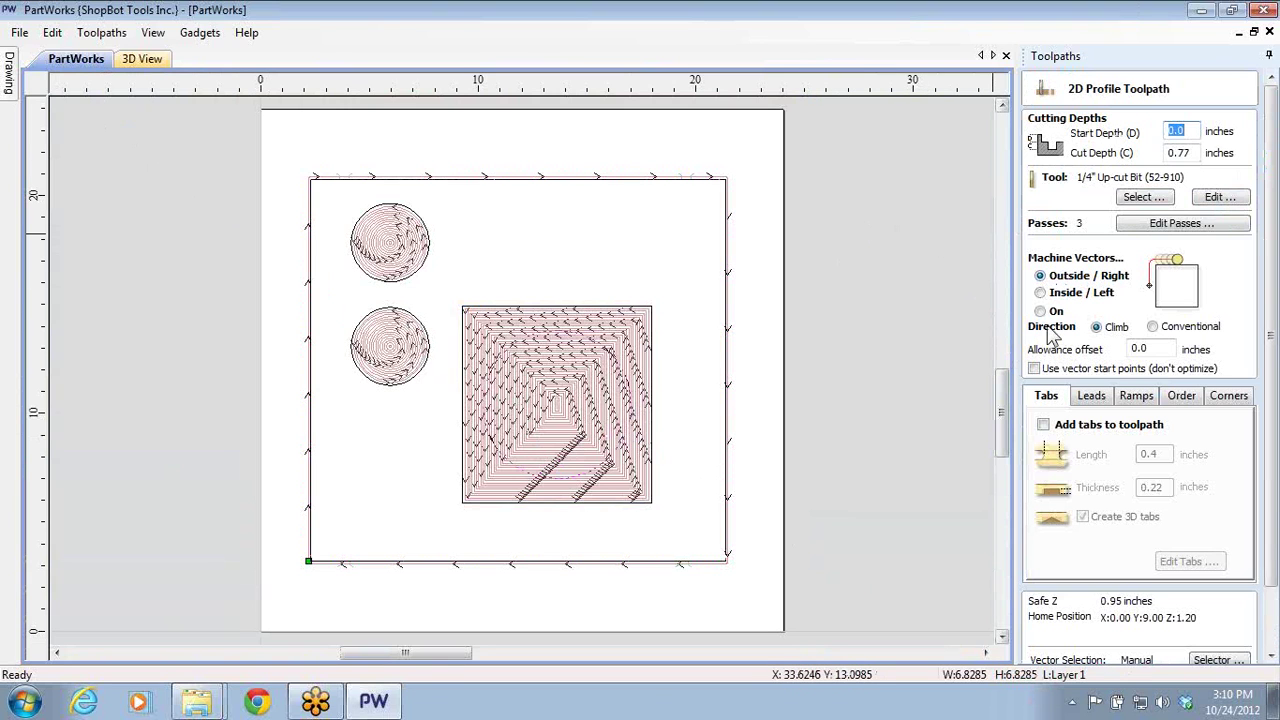
pyautogui.click(1041, 293)
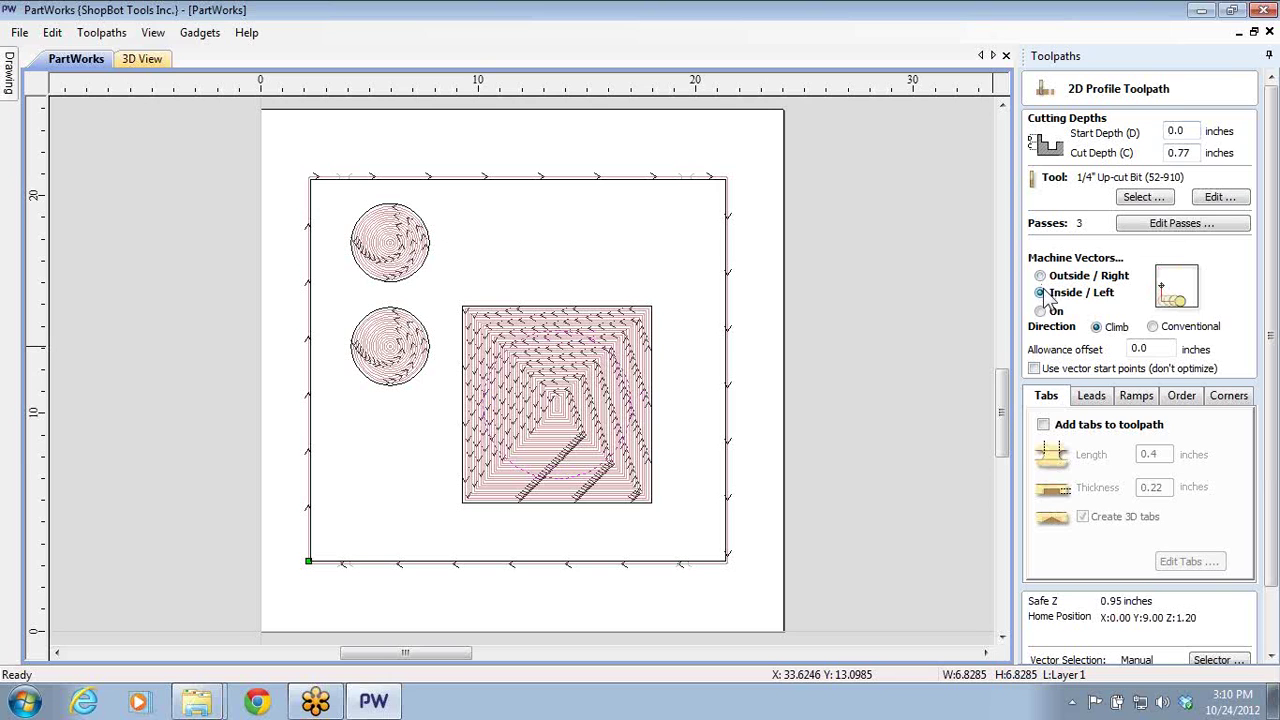
pyautogui.click(1044, 426)
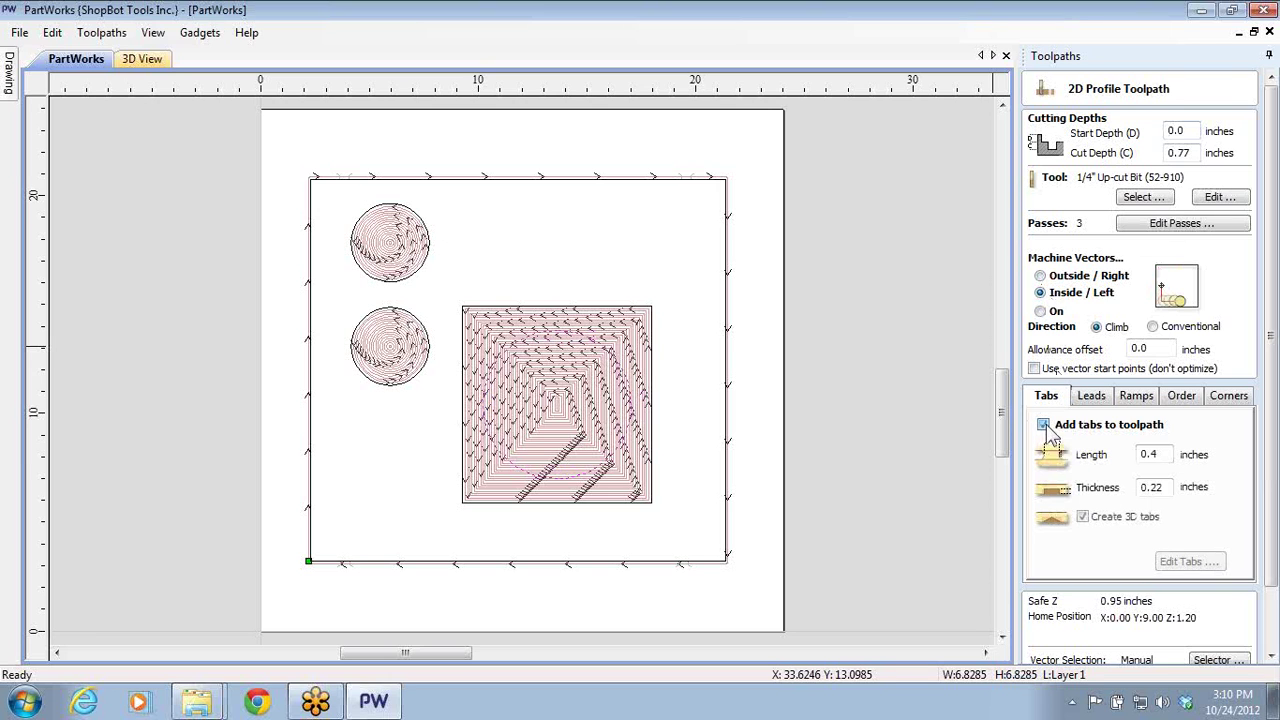
pyautogui.click(1188, 562)
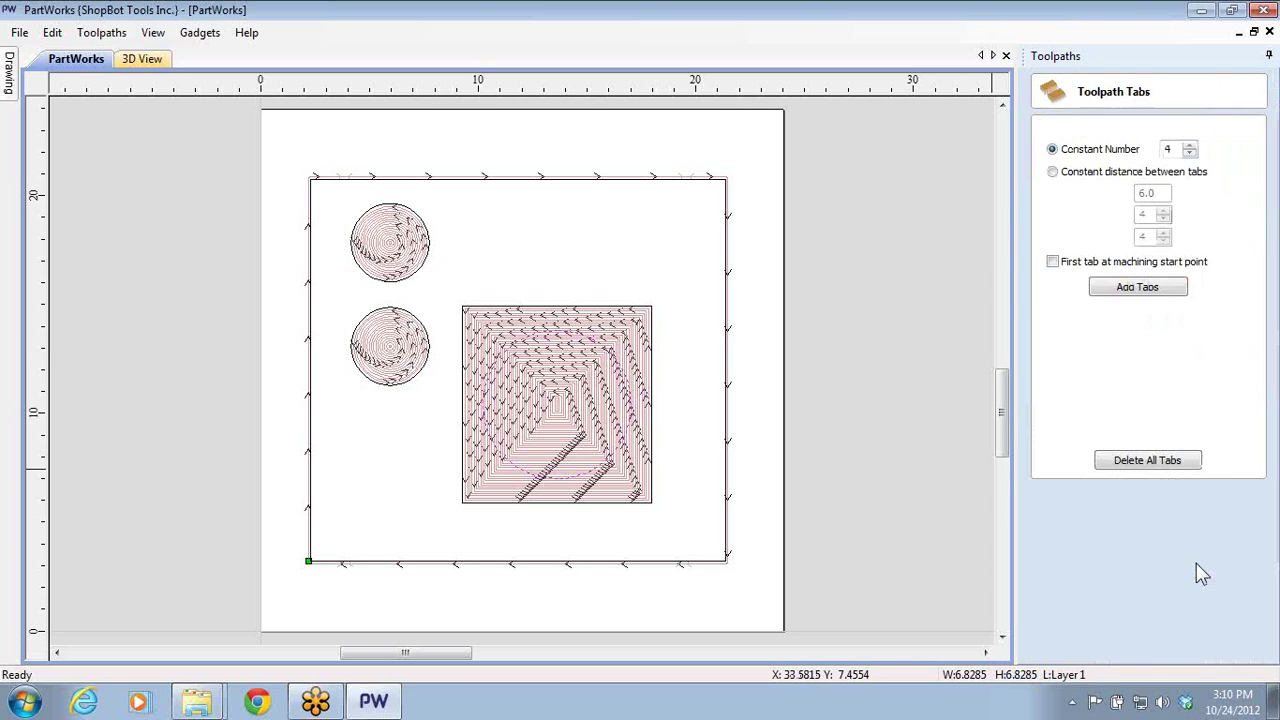
pyautogui.click(1190, 154)
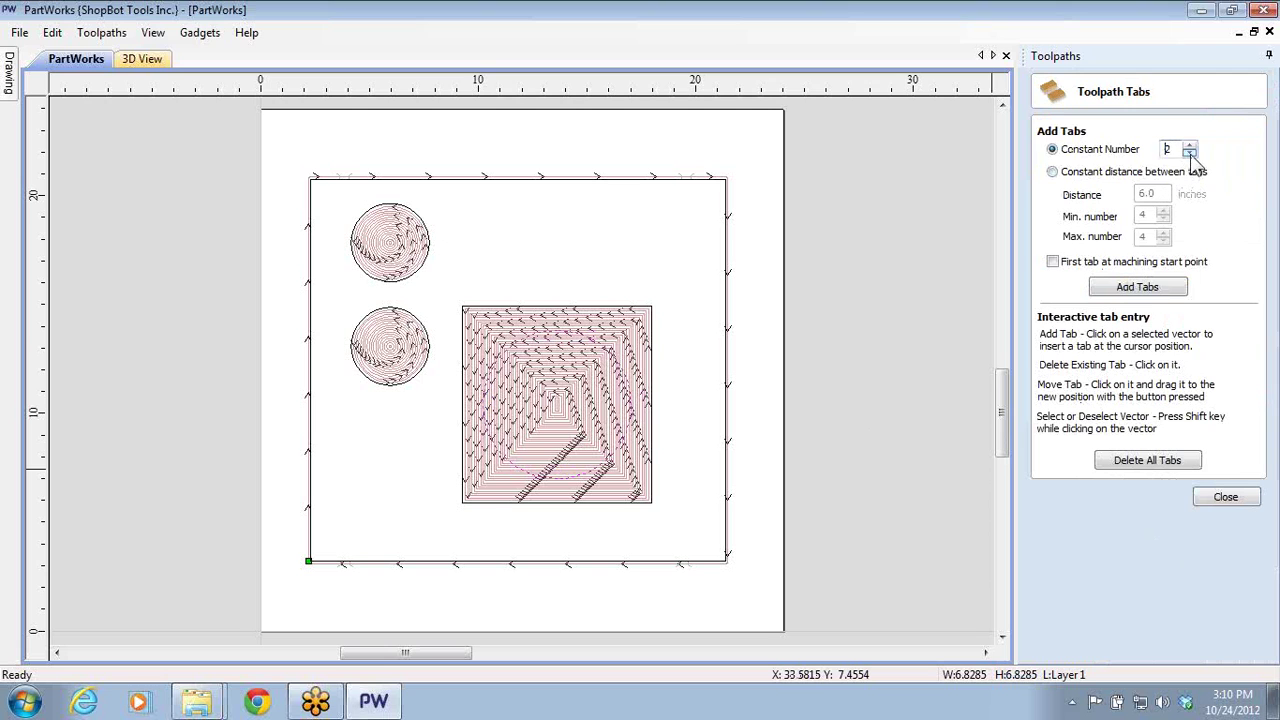
pyautogui.click(1190, 154)
pyautogui.click(1160, 289)
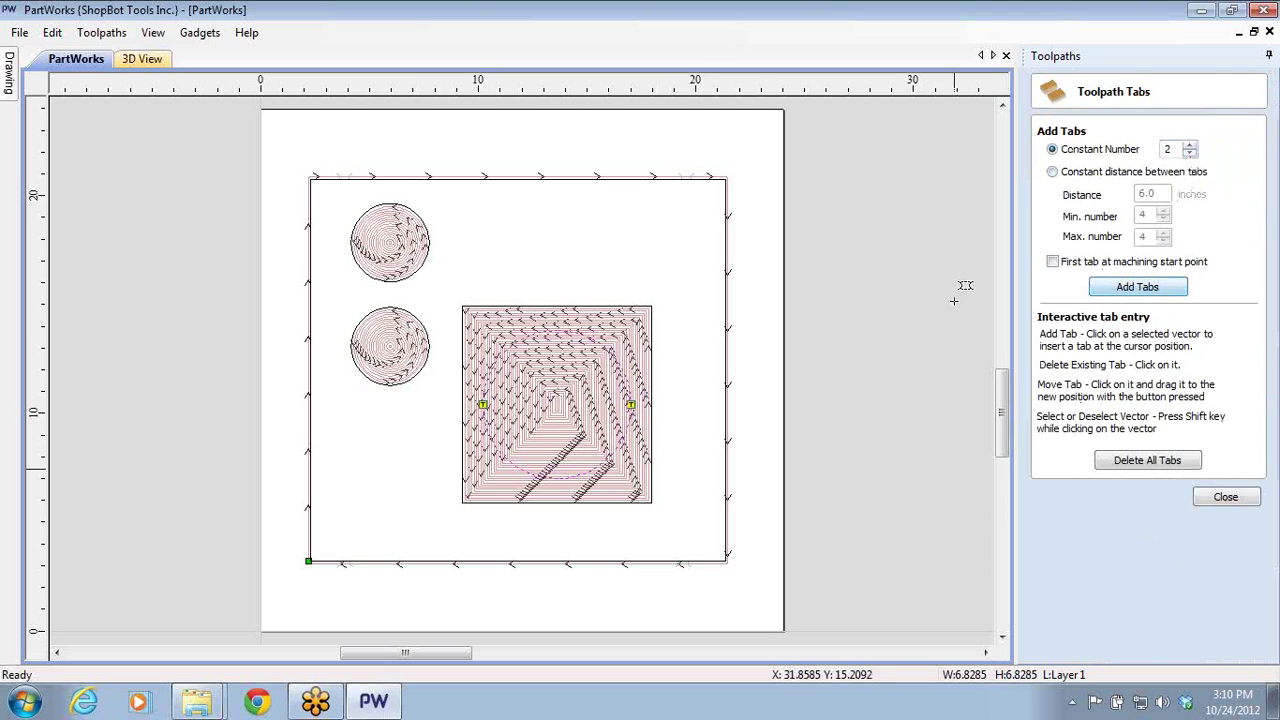
pyautogui.click(1222, 498)
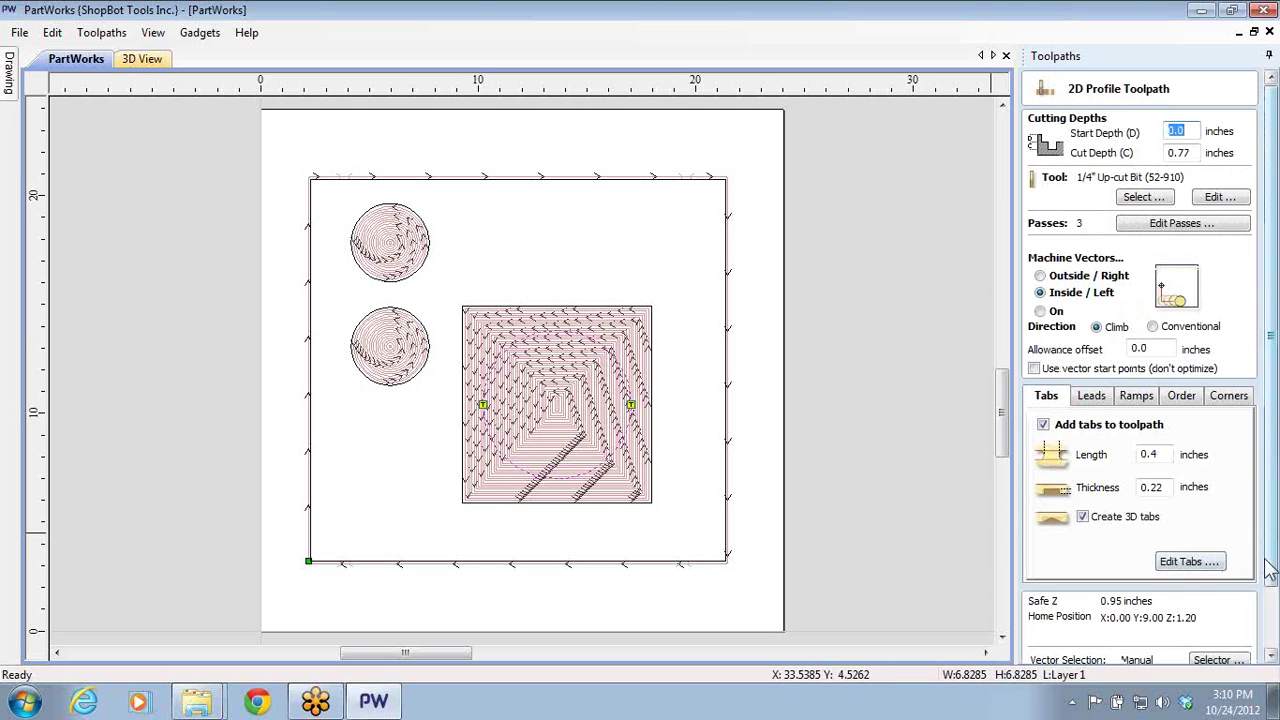
pyautogui.scroll(-2, 1130, 580)
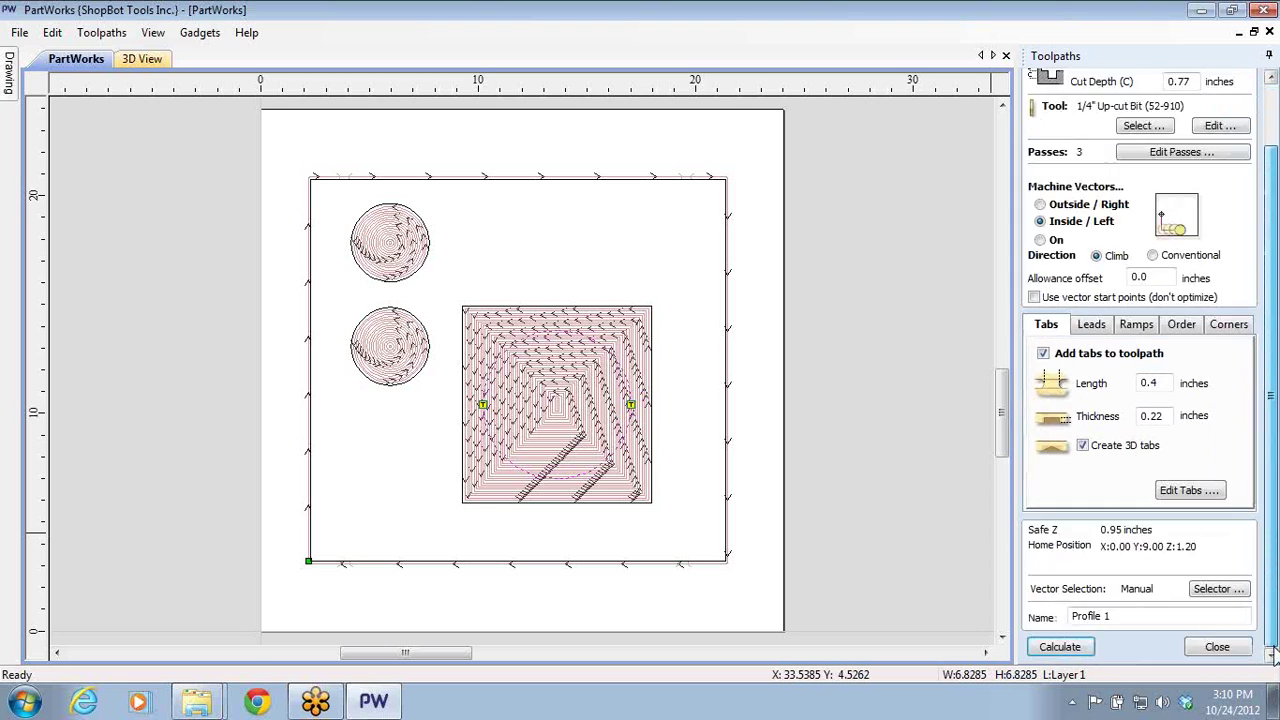
pyautogui.click(1062, 647)
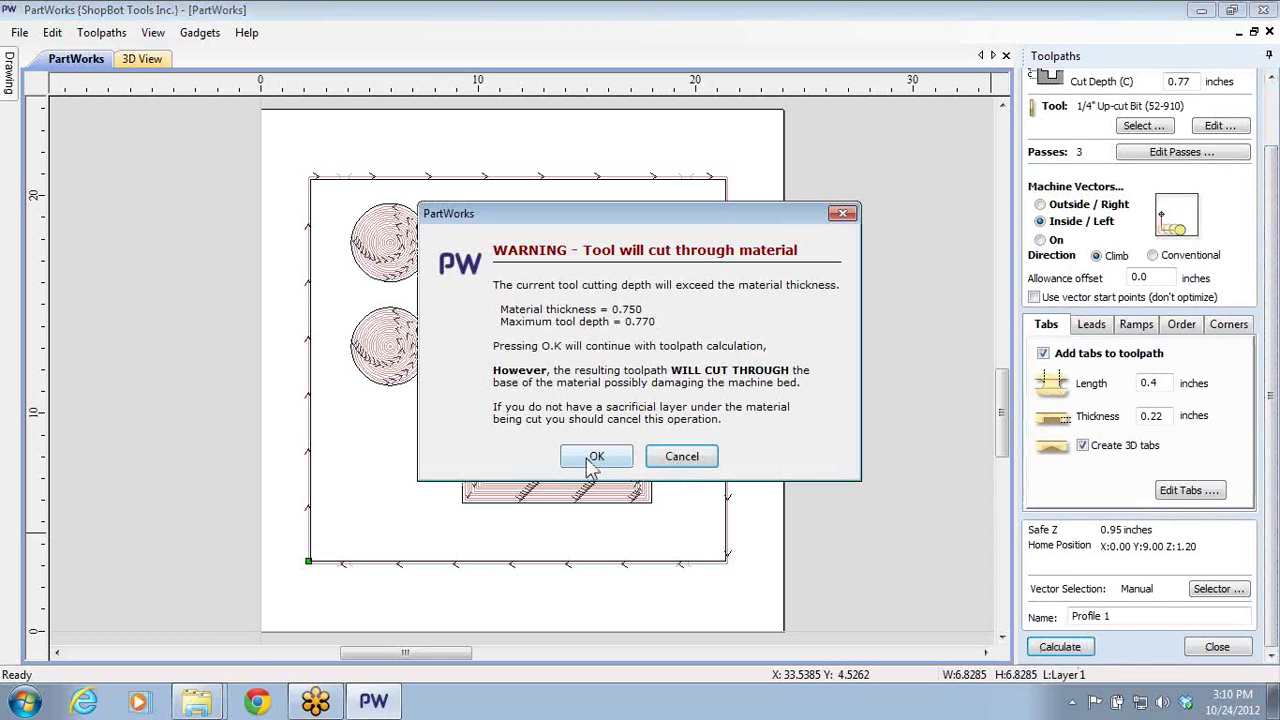
pyautogui.click(597, 456)
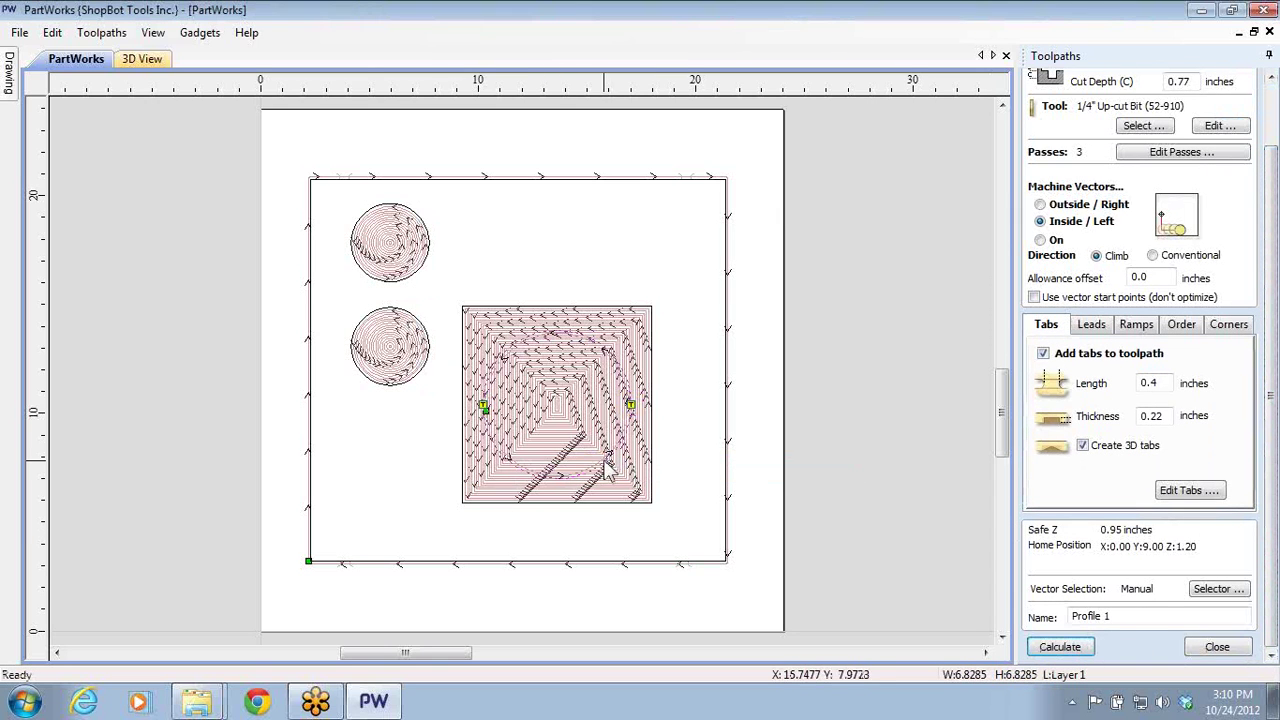
pyautogui.click(1215, 647)
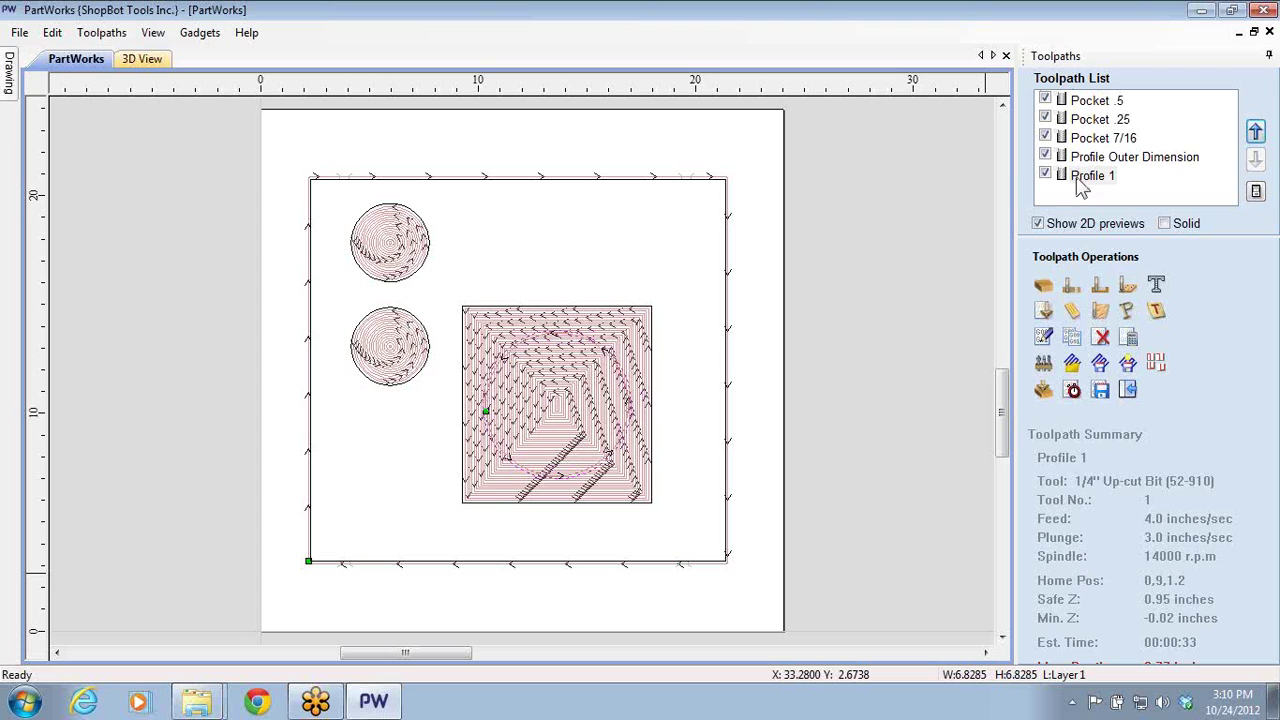
# - Rename Profile 1 to 'Profile Inner Circle' and recalculate it, accepting the cut-through warning
pyautogui.click(1103, 160)
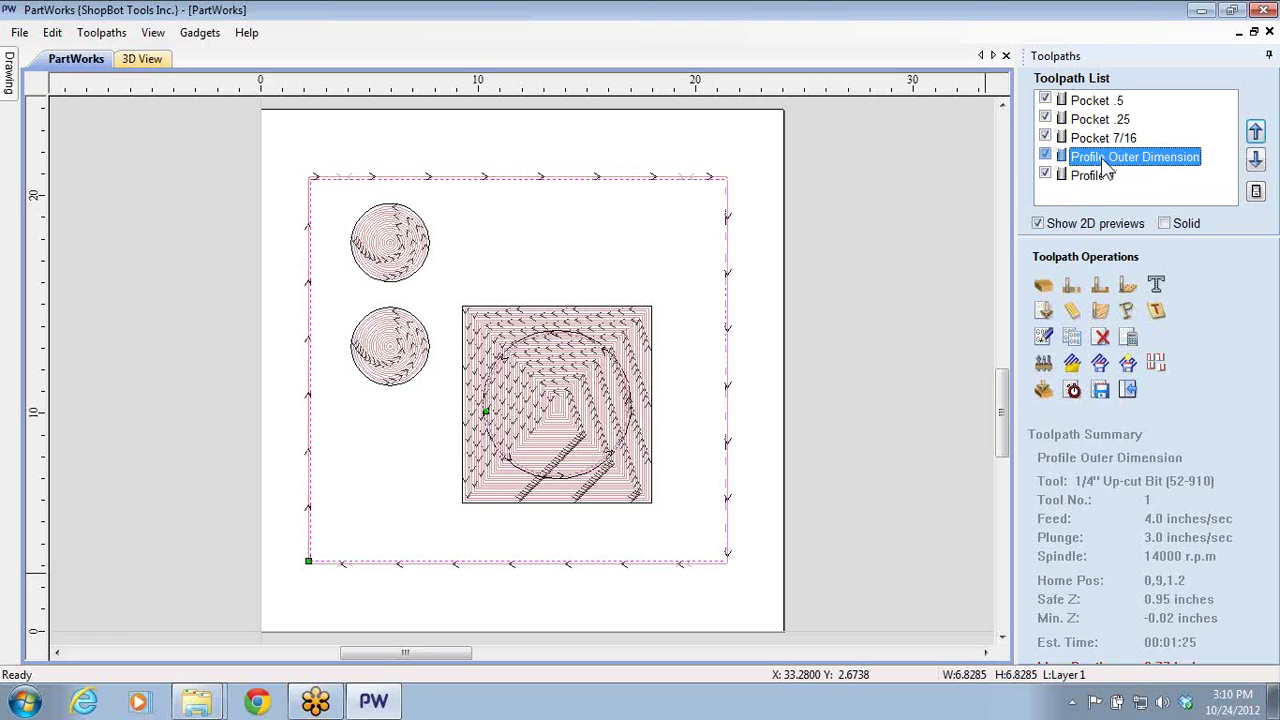
pyautogui.click(1096, 182)
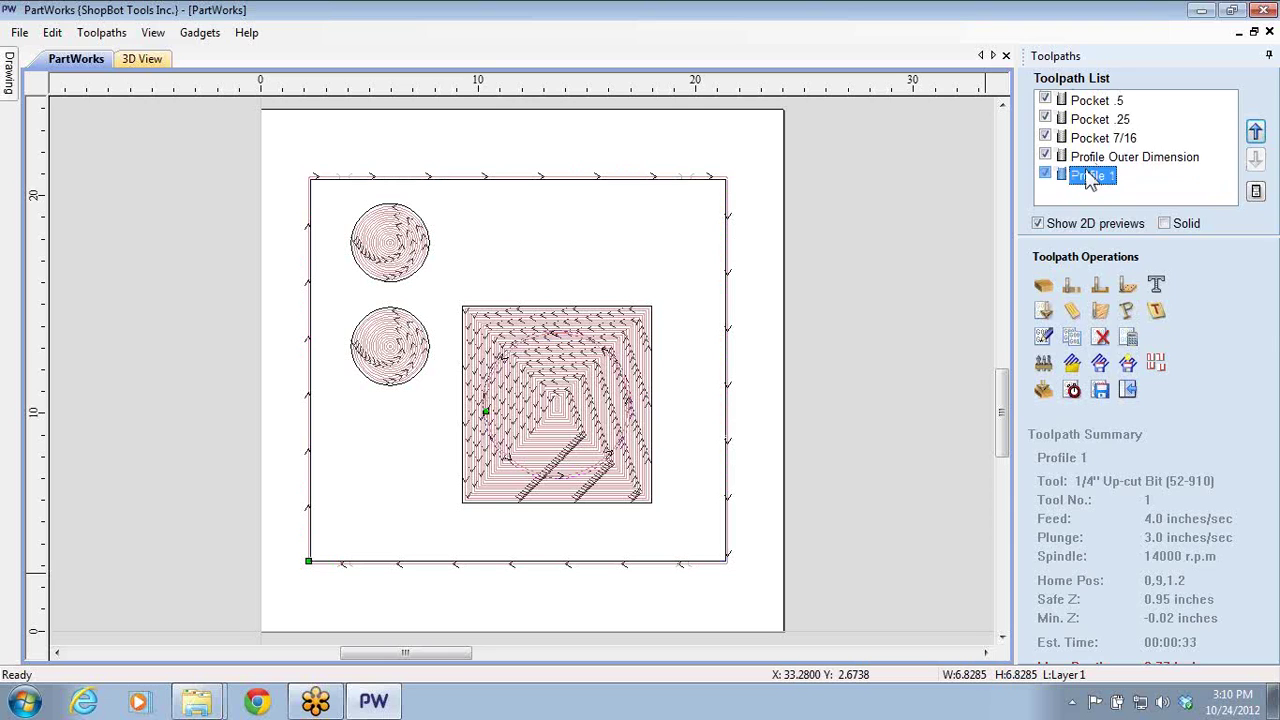
pyautogui.doubleClick(1090, 178)
pyautogui.scroll(-2, 1248, 622)
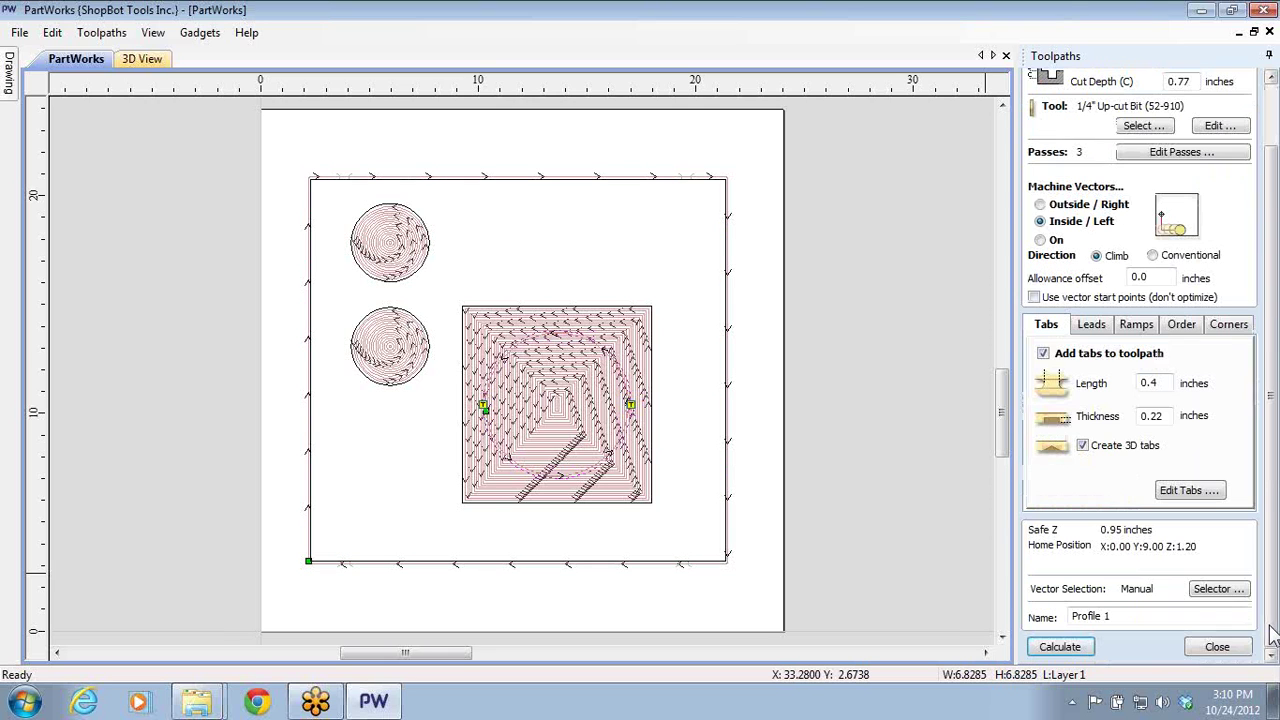
pyautogui.click(1110, 617)
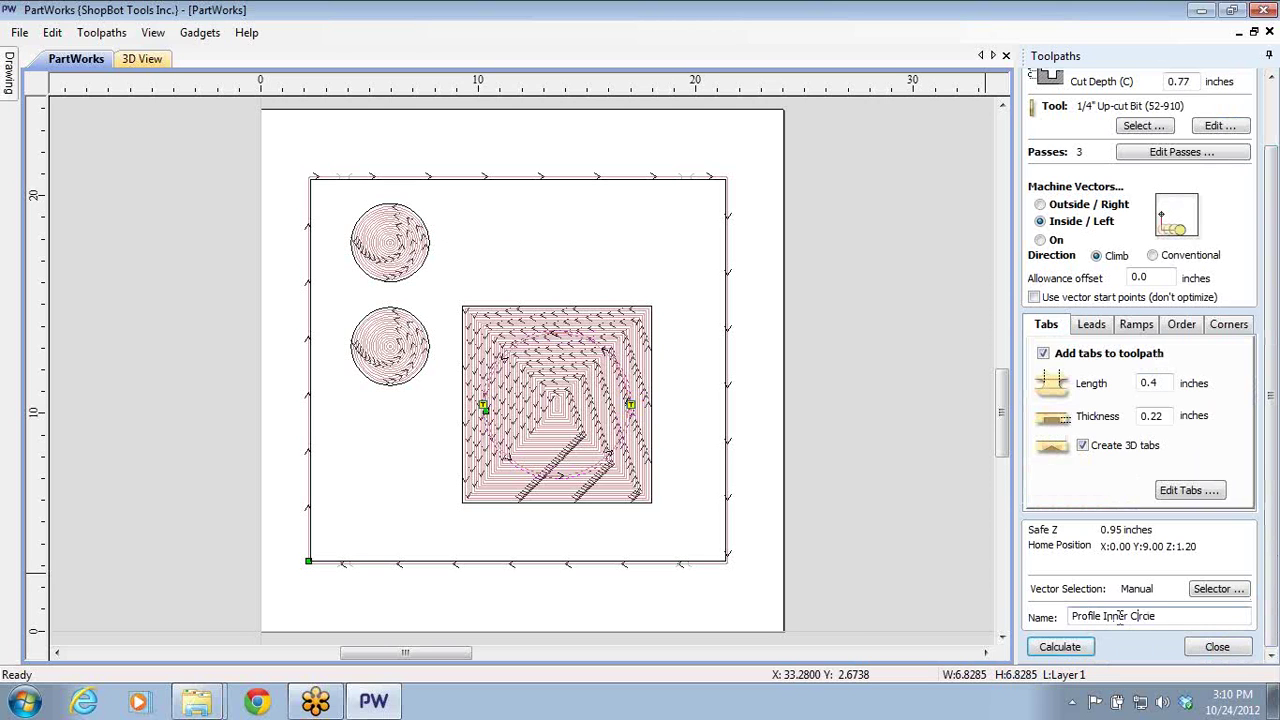
pyautogui.click(1055, 648)
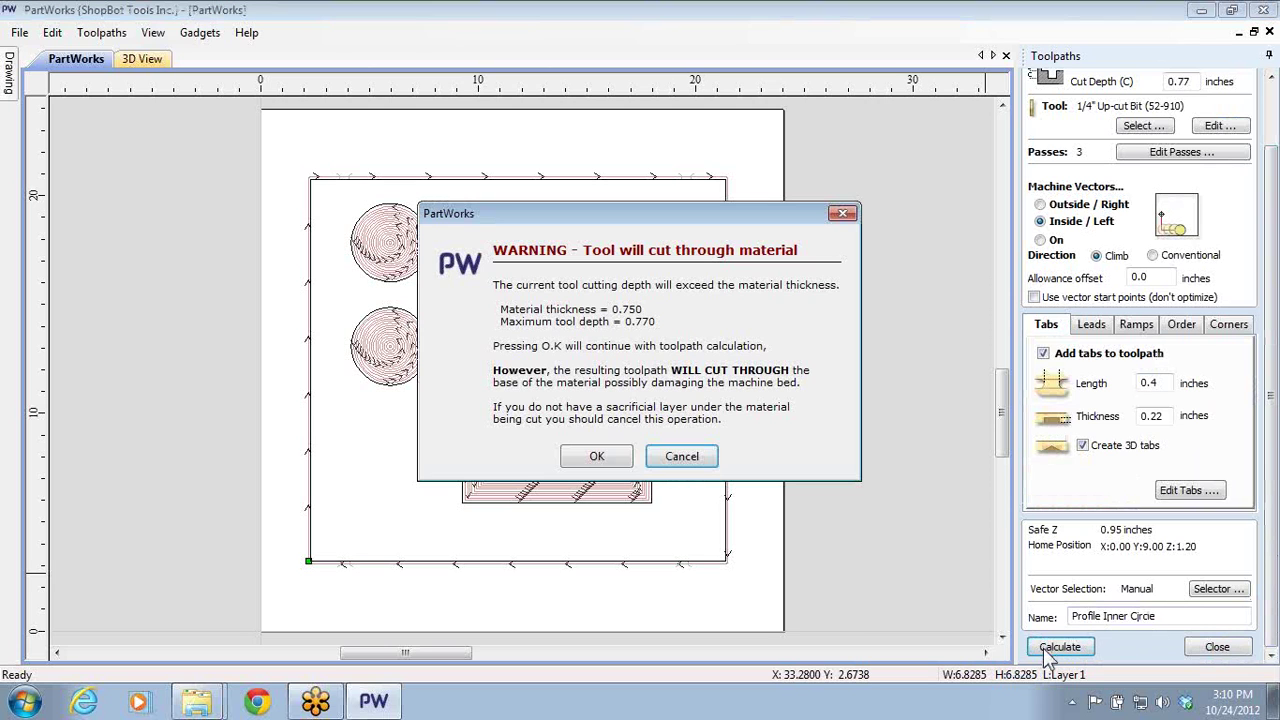
pyautogui.click(591, 463)
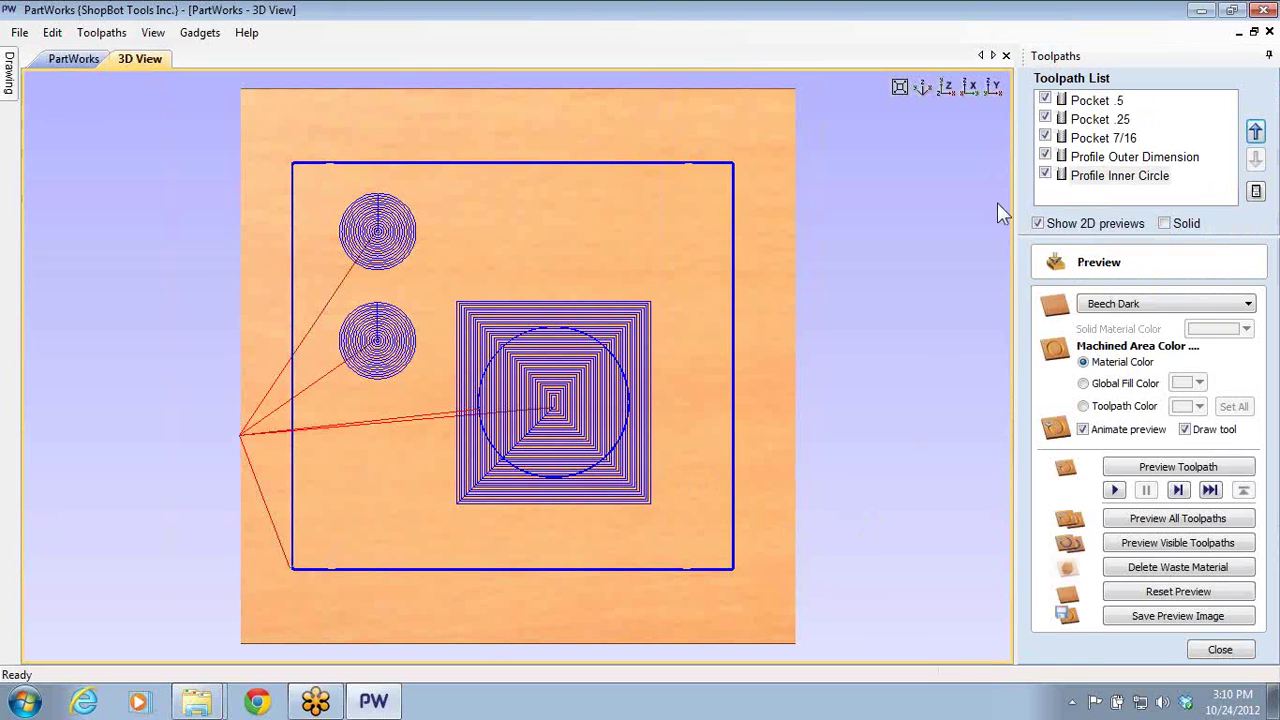
# - Move Profile Outer Dimension below Profile Inner Circle and preview all five toolpaths cutting
pyautogui.click(1100, 175)
pyautogui.click(1086, 157)
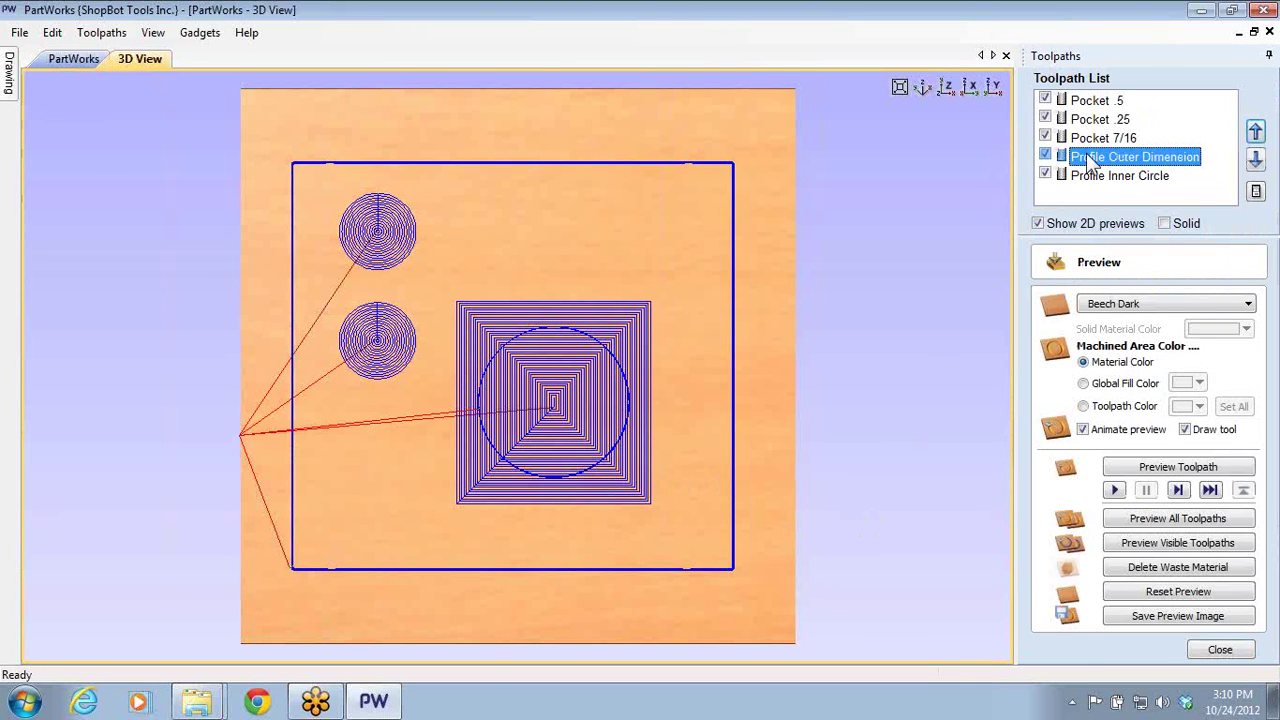
pyautogui.click(1256, 160)
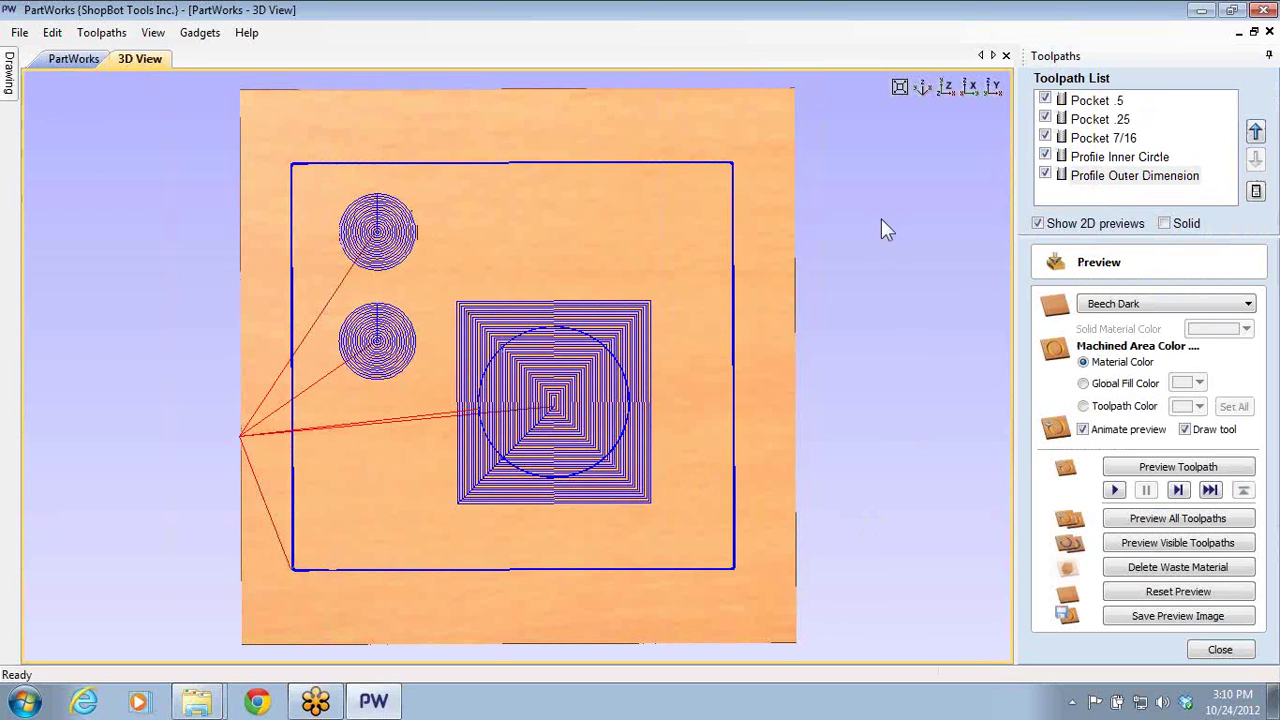
pyautogui.click(1140, 520)
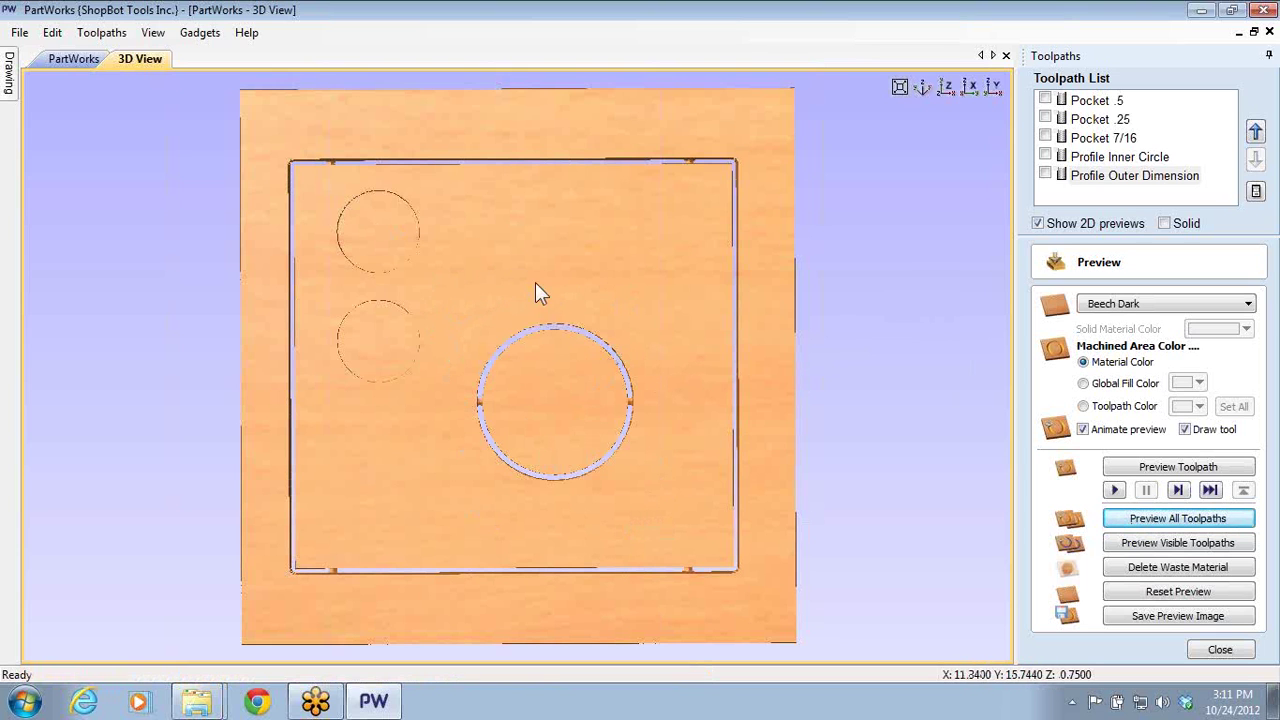
pyautogui.click(1245, 650)
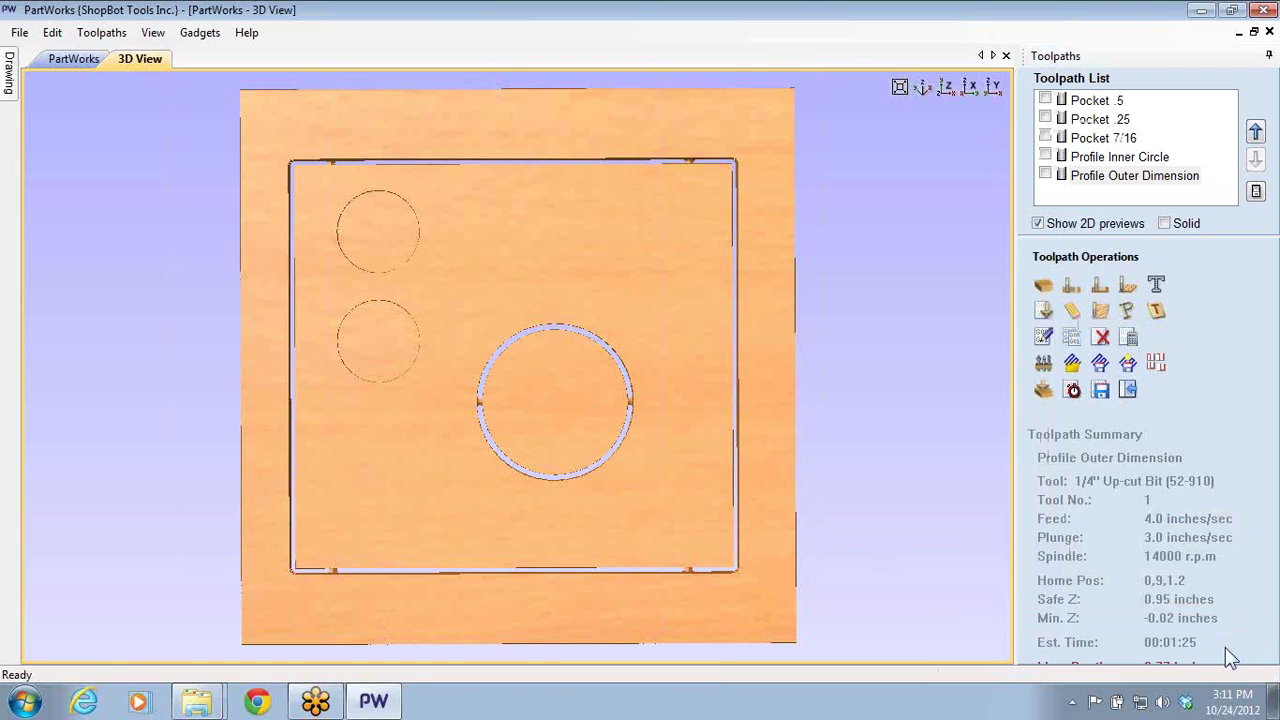
pyautogui.click(74, 62)
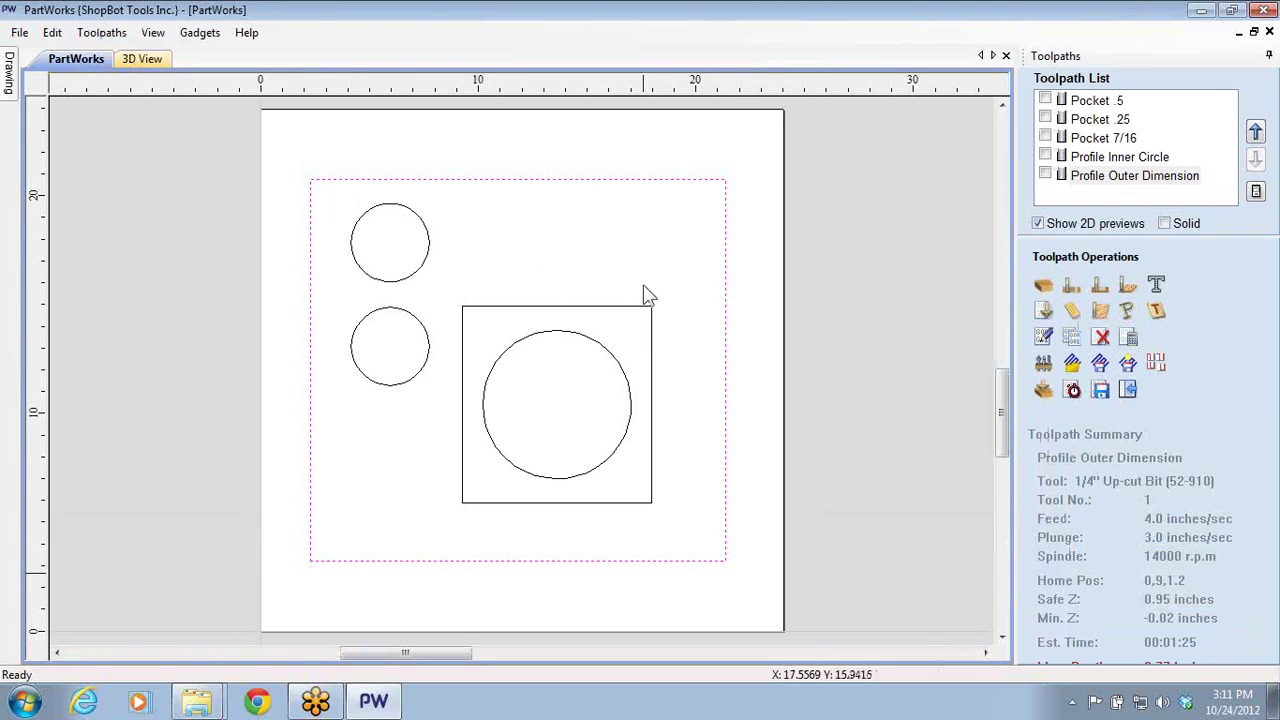
# - Reopen Pocket .5, re-enter its 0.5-inch cut depth, and recalculate it
pyautogui.click(838, 205)
pyautogui.click(1045, 101)
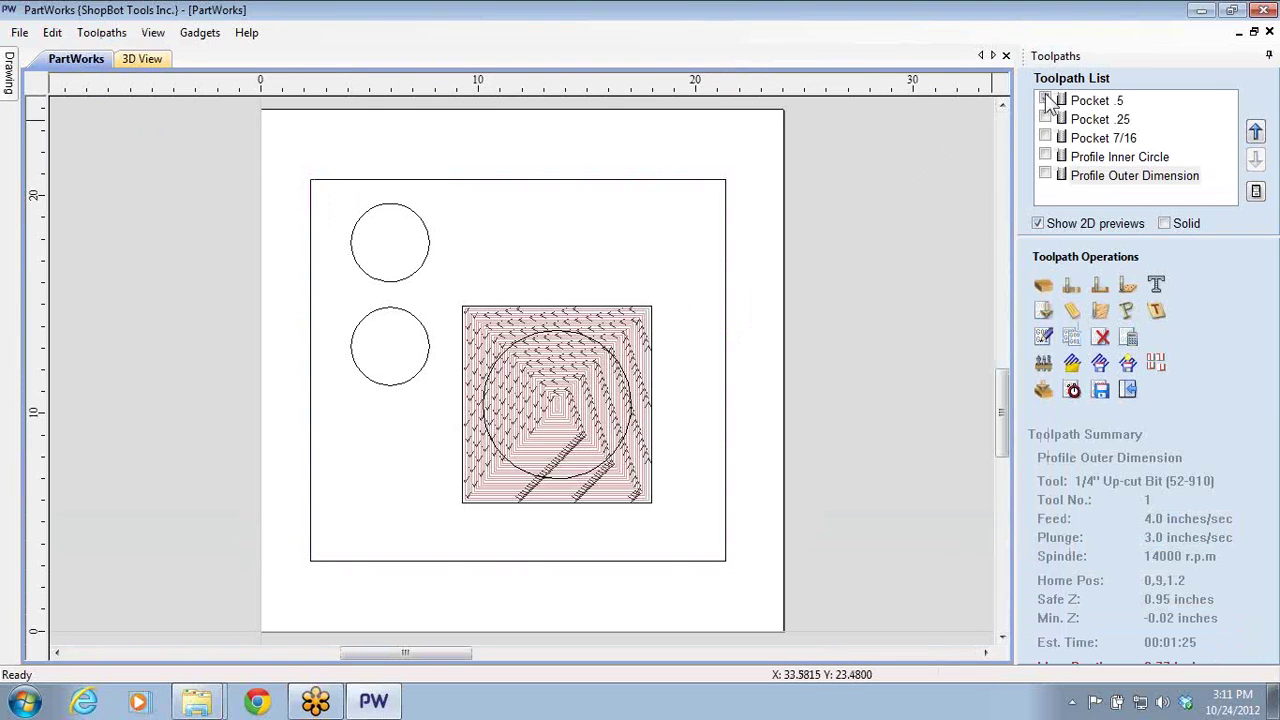
pyautogui.click(1045, 101)
pyautogui.click(1045, 101)
pyautogui.doubleClick(1088, 101)
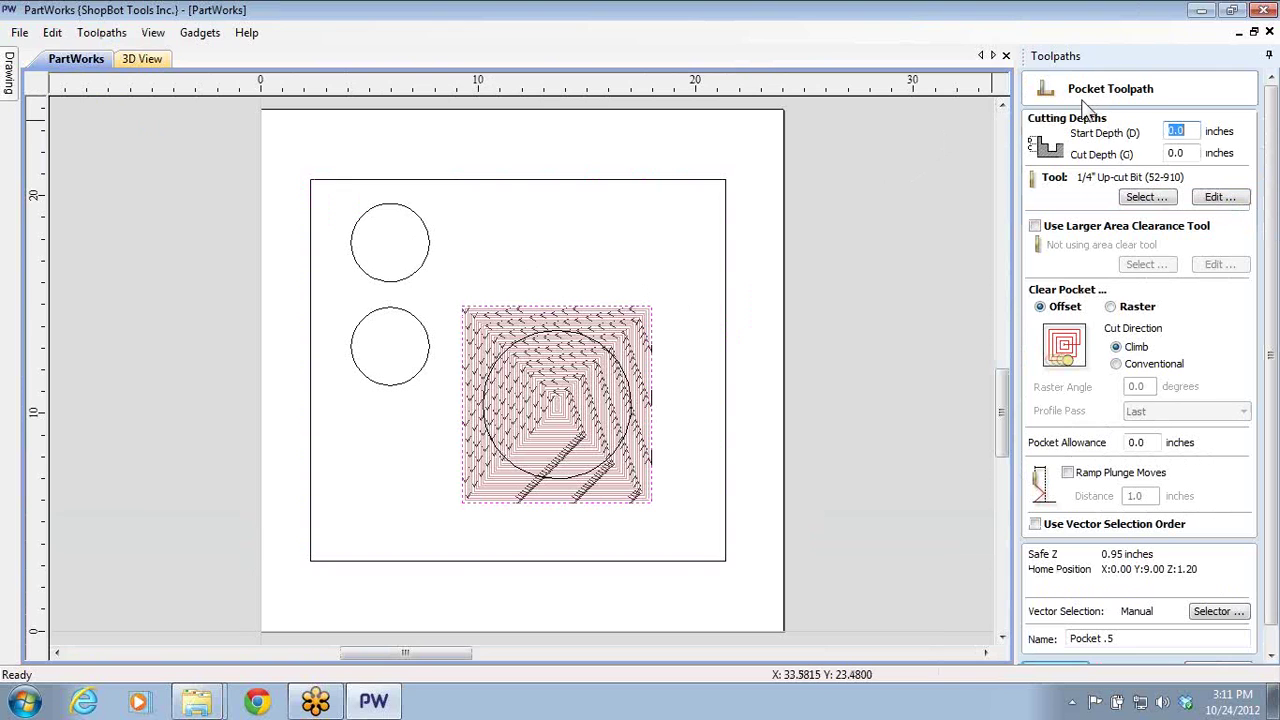
pyautogui.click(1176, 155)
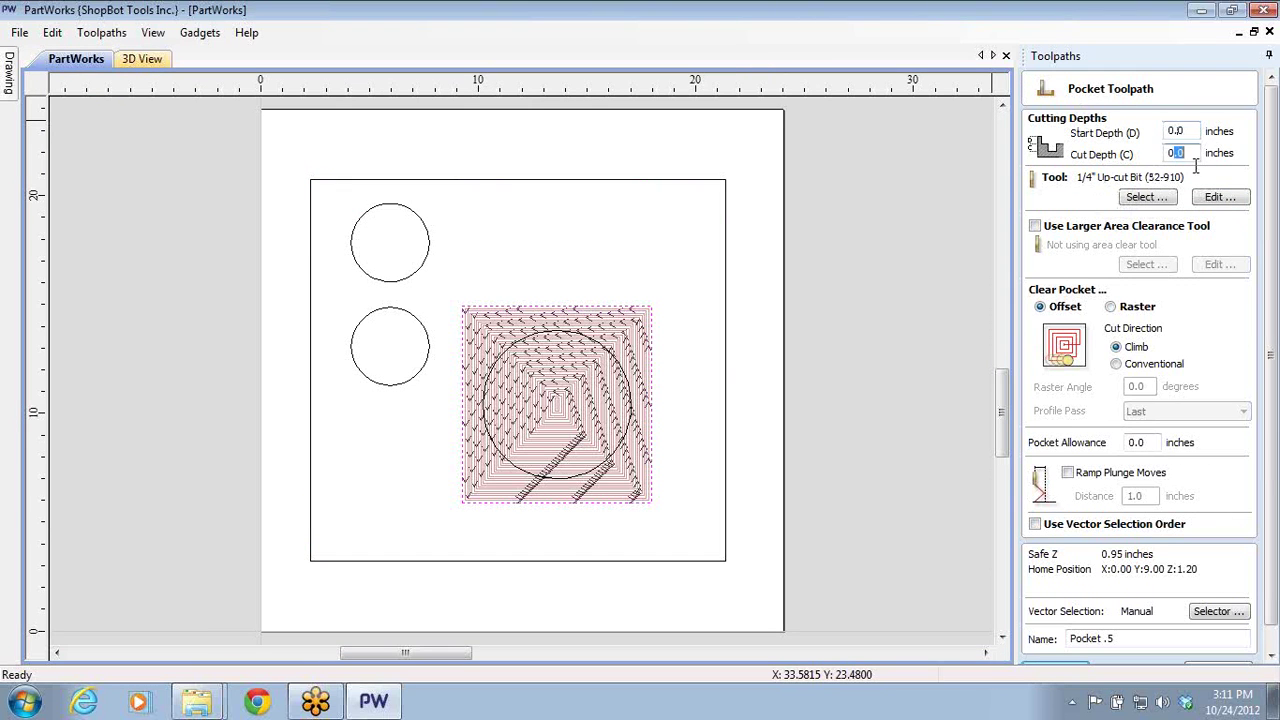
pyautogui.write('0.5')
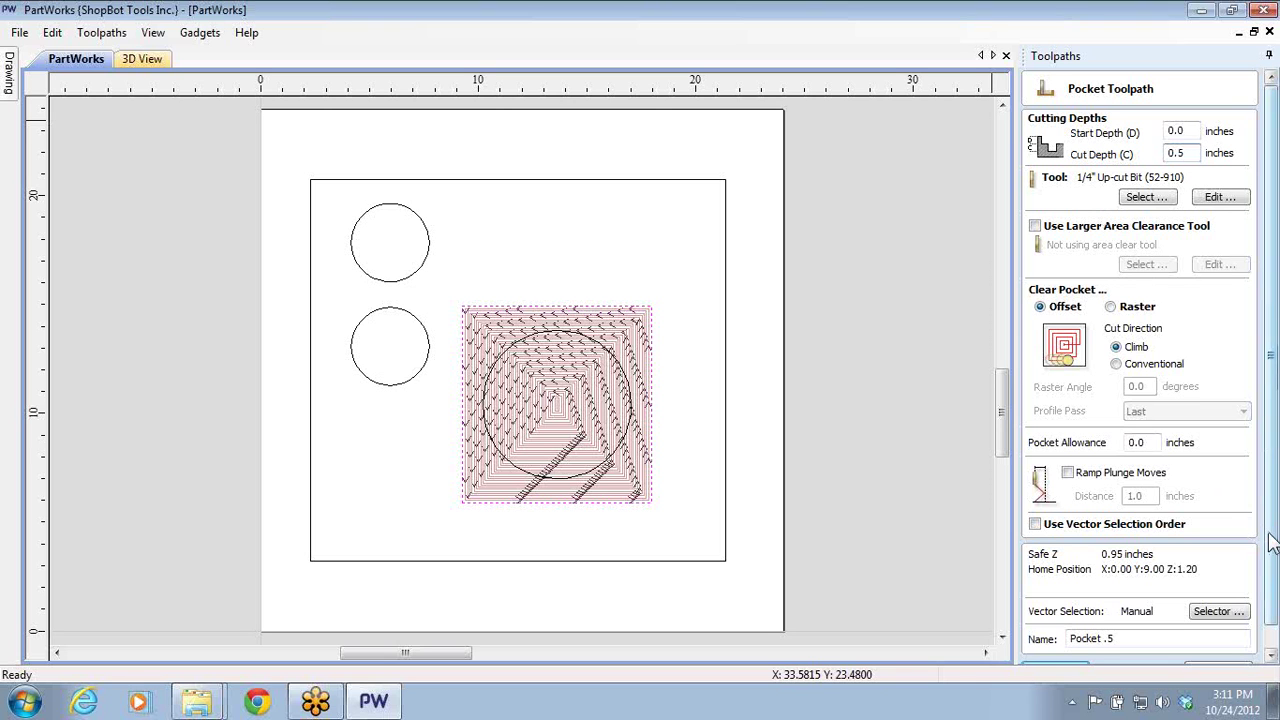
pyautogui.click(1270, 625)
pyautogui.click(1054, 648)
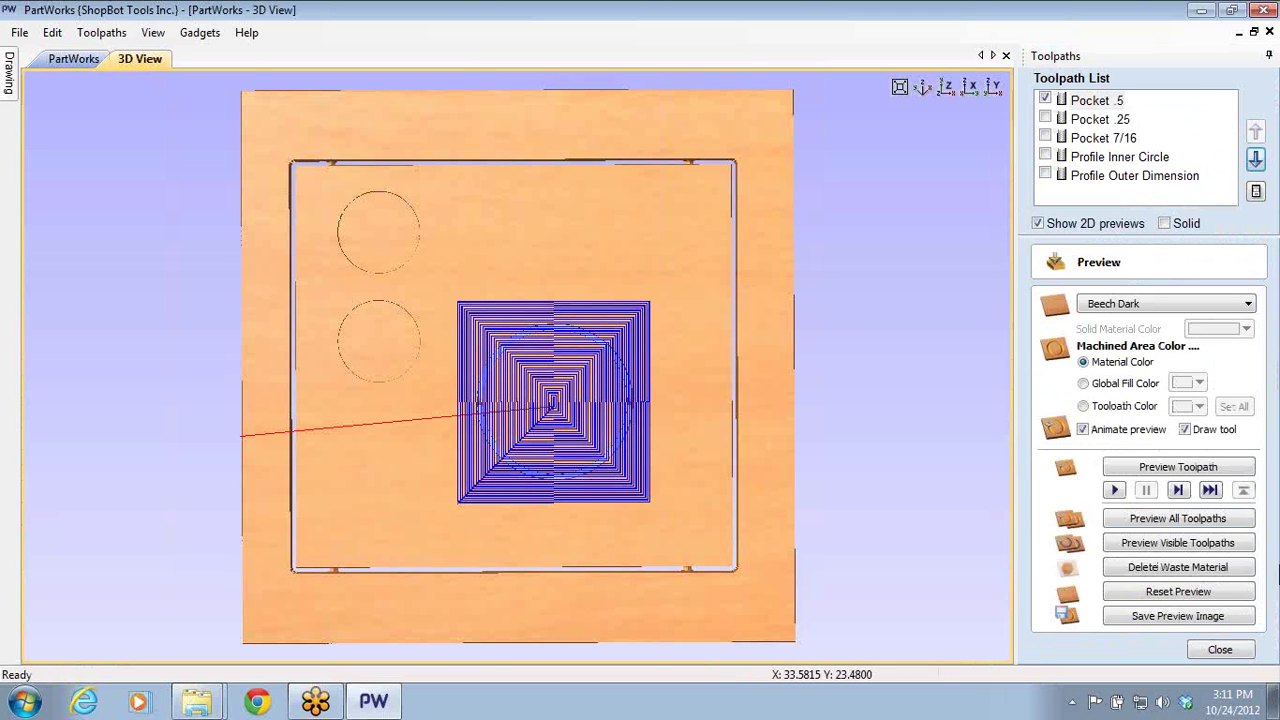
# - Reset the preview and simulate all toolpaths cutting the board, orbiting to inspect the result
pyautogui.click(1162, 588)
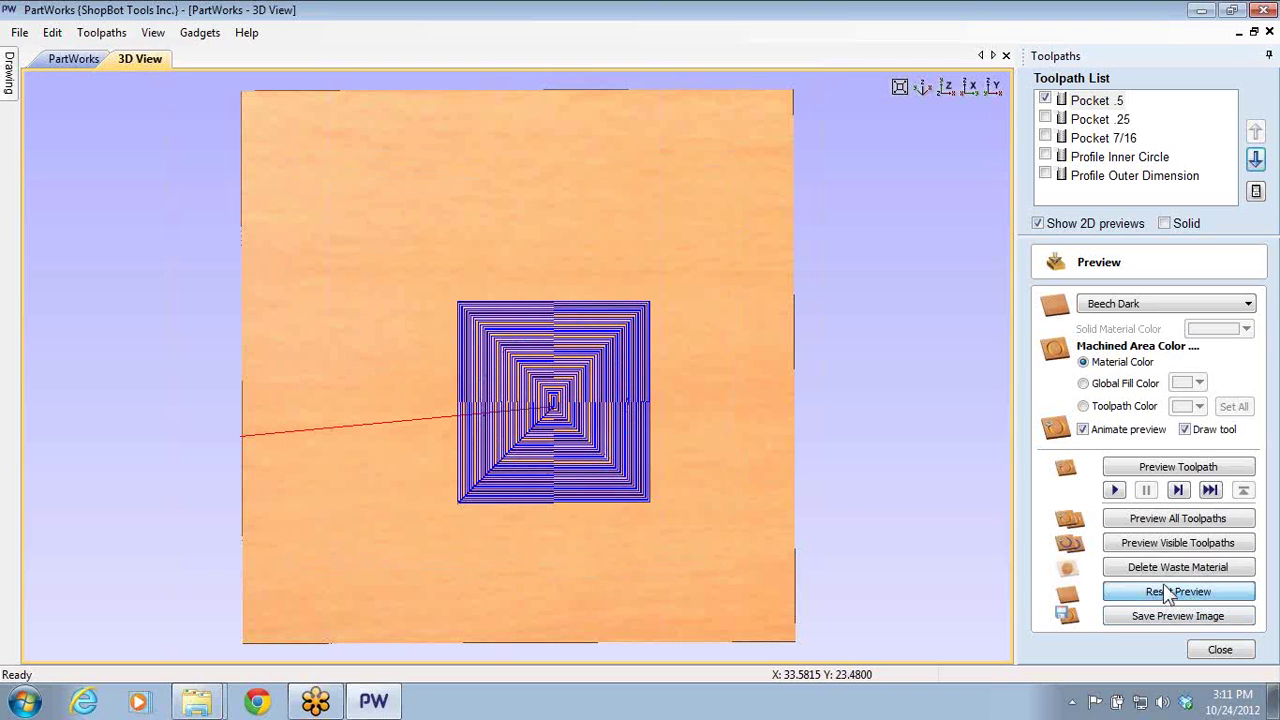
pyautogui.click(1153, 542)
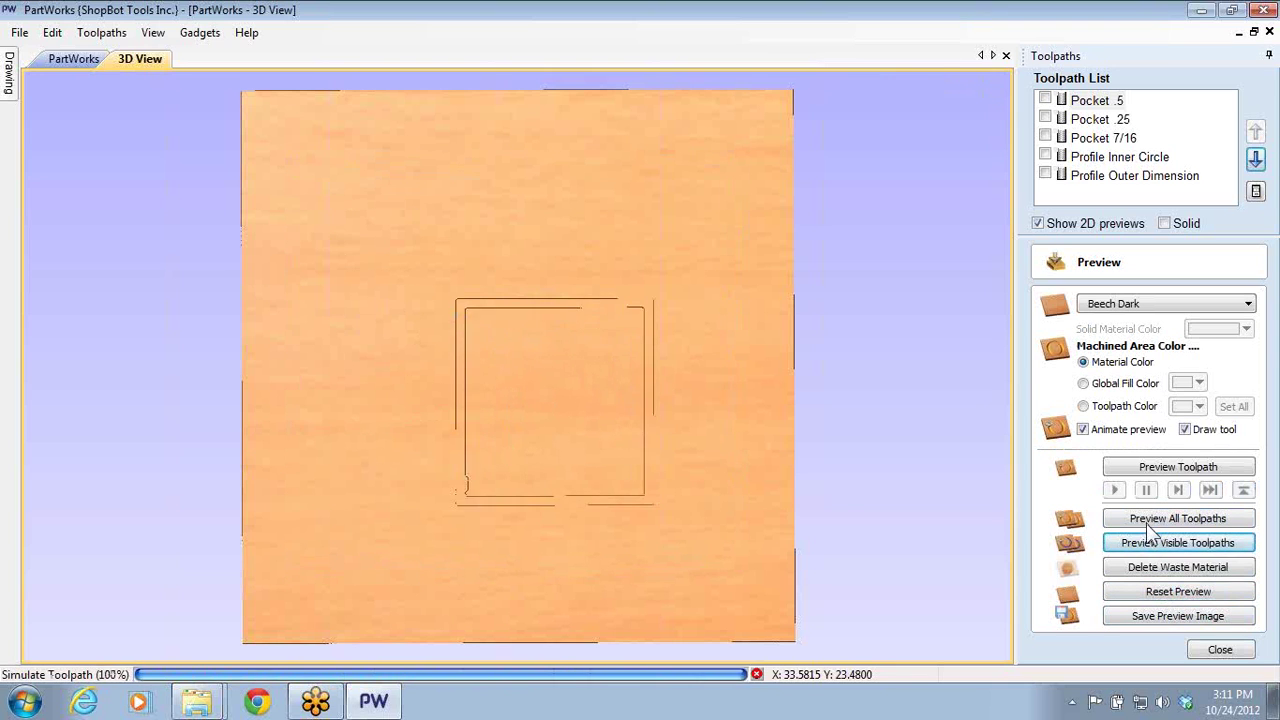
pyautogui.click(1146, 523)
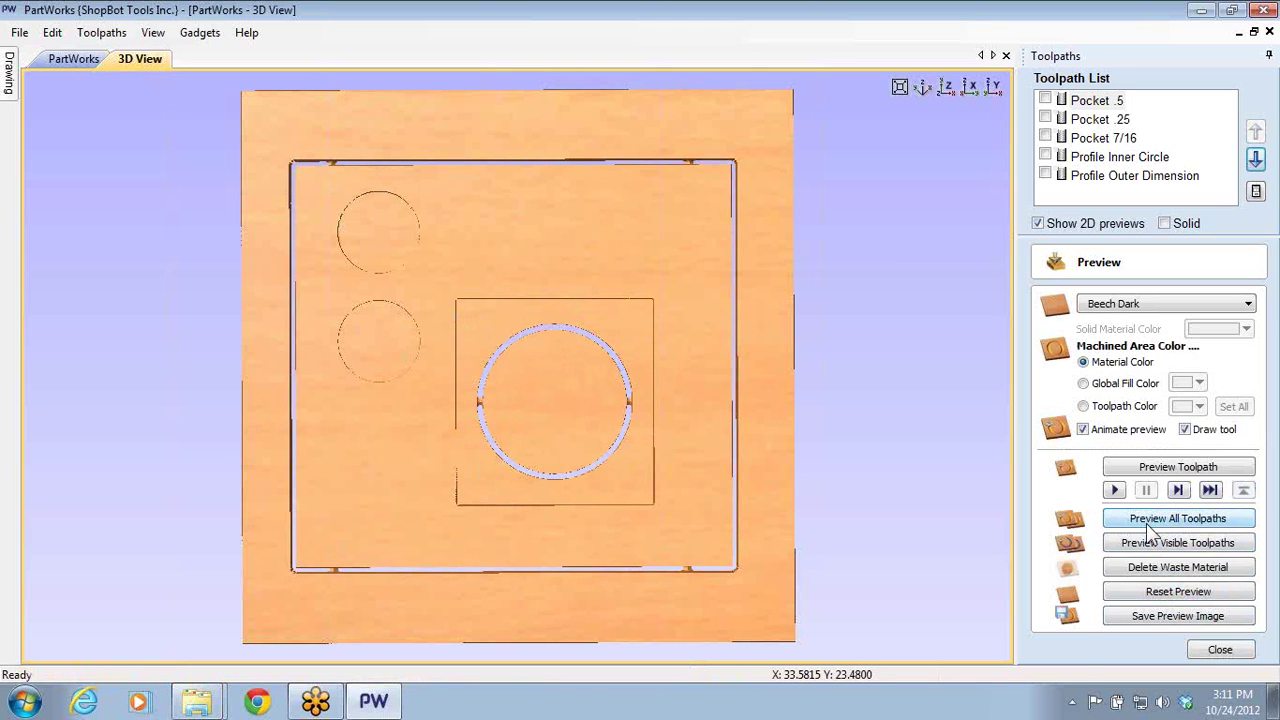
pyautogui.moveTo(578, 466); pyautogui.dragTo(510, 415)
pyautogui.moveTo(323, 437); pyautogui.dragTo(636, 392)
pyautogui.moveTo(586, 491); pyautogui.dragTo(631, 240)
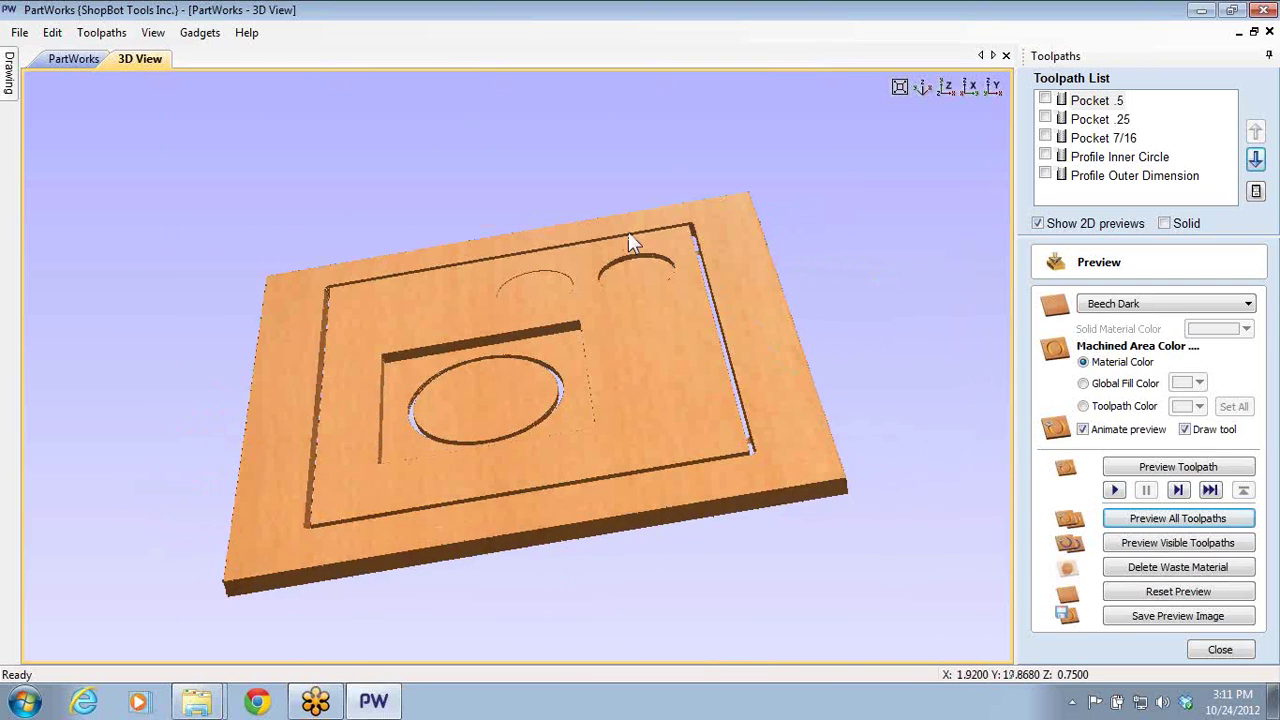
pyautogui.moveTo(426, 372); pyautogui.dragTo(320, 449)
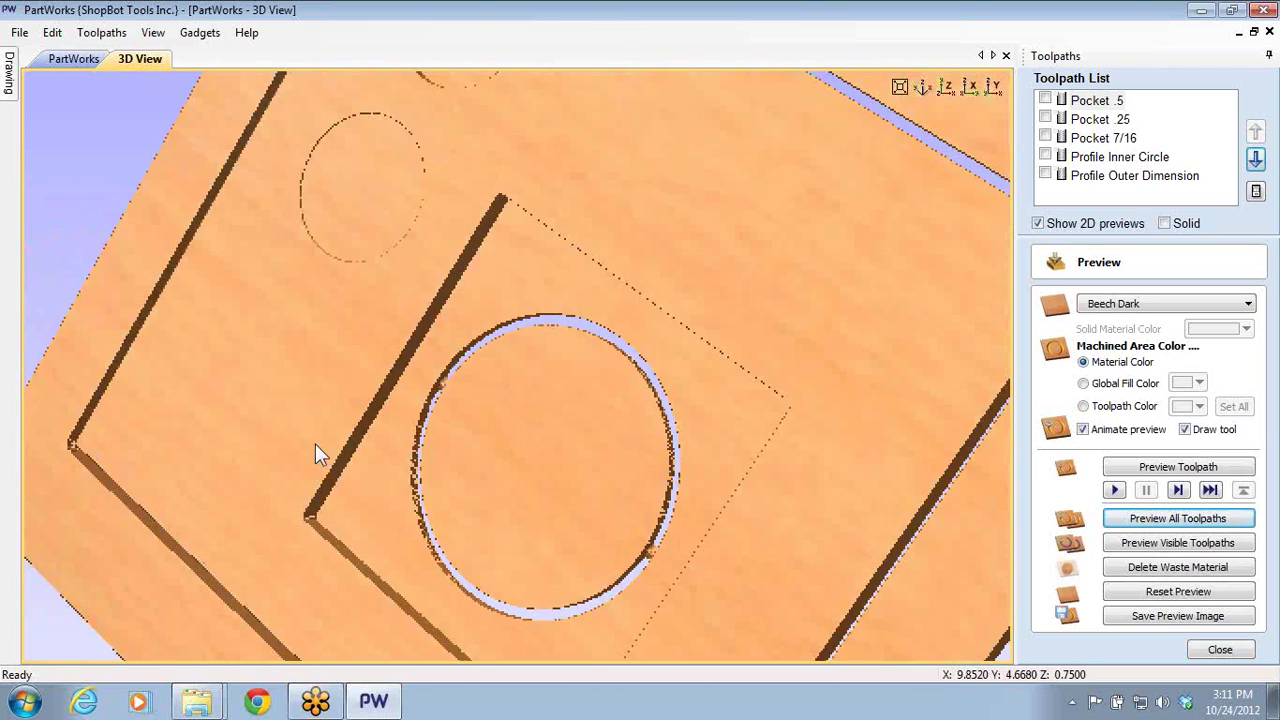
pyautogui.moveTo(420, 385); pyautogui.dragTo(846, 115)
# - Show and hide Pocket .5, Pocket .25, Pocket 7/16, Profile Inner Circle and Profile Outer Dimension in turn
pyautogui.click(1045, 100)
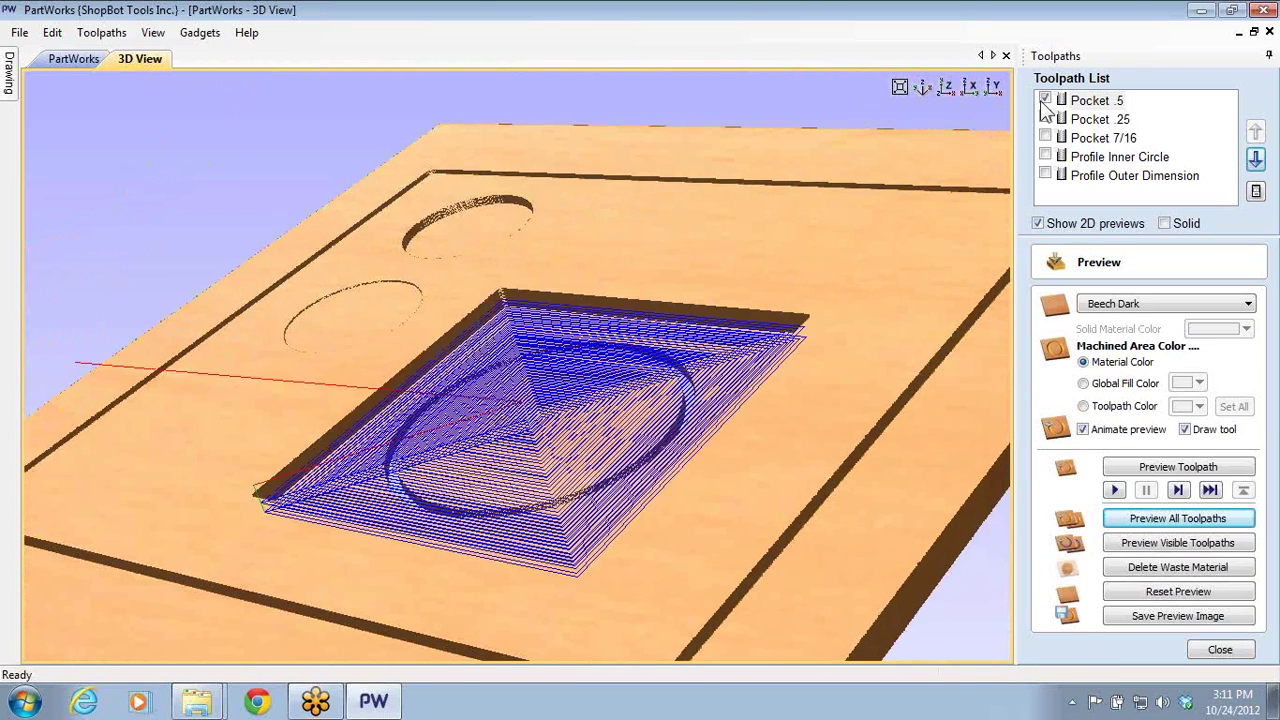
pyautogui.click(1045, 100)
pyautogui.click(1045, 119)
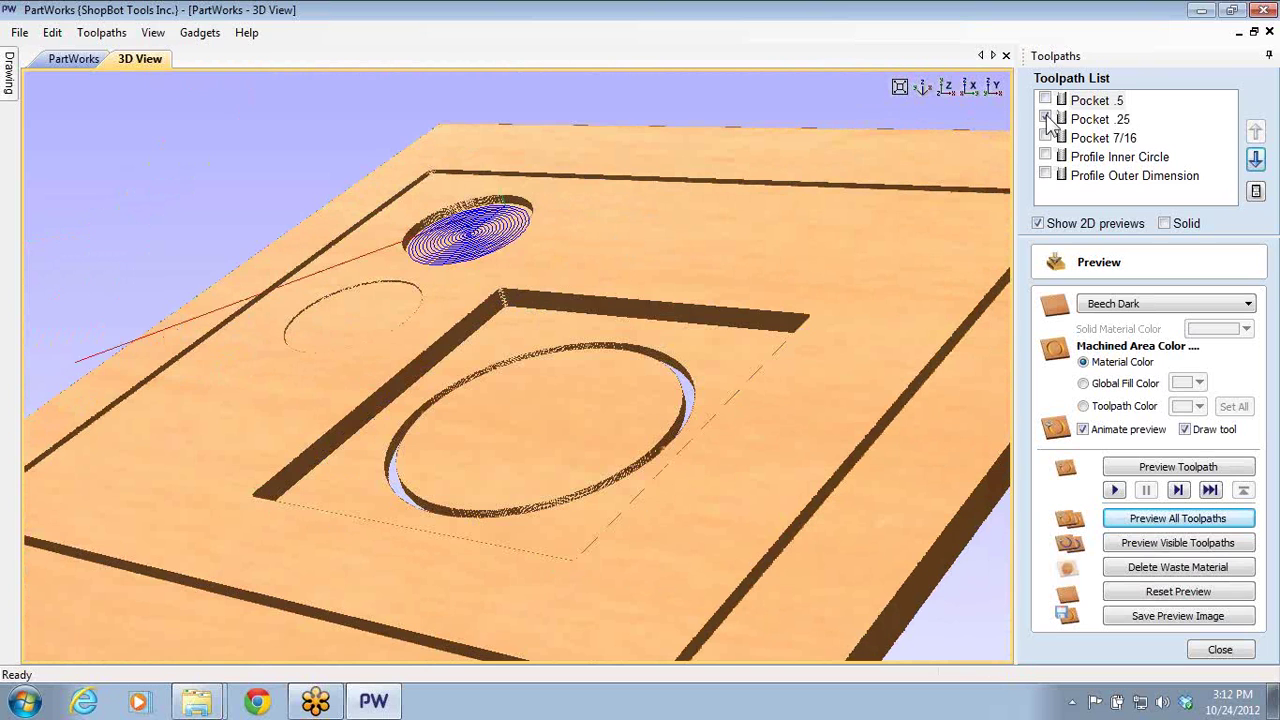
pyautogui.click(1045, 119)
pyautogui.click(1045, 138)
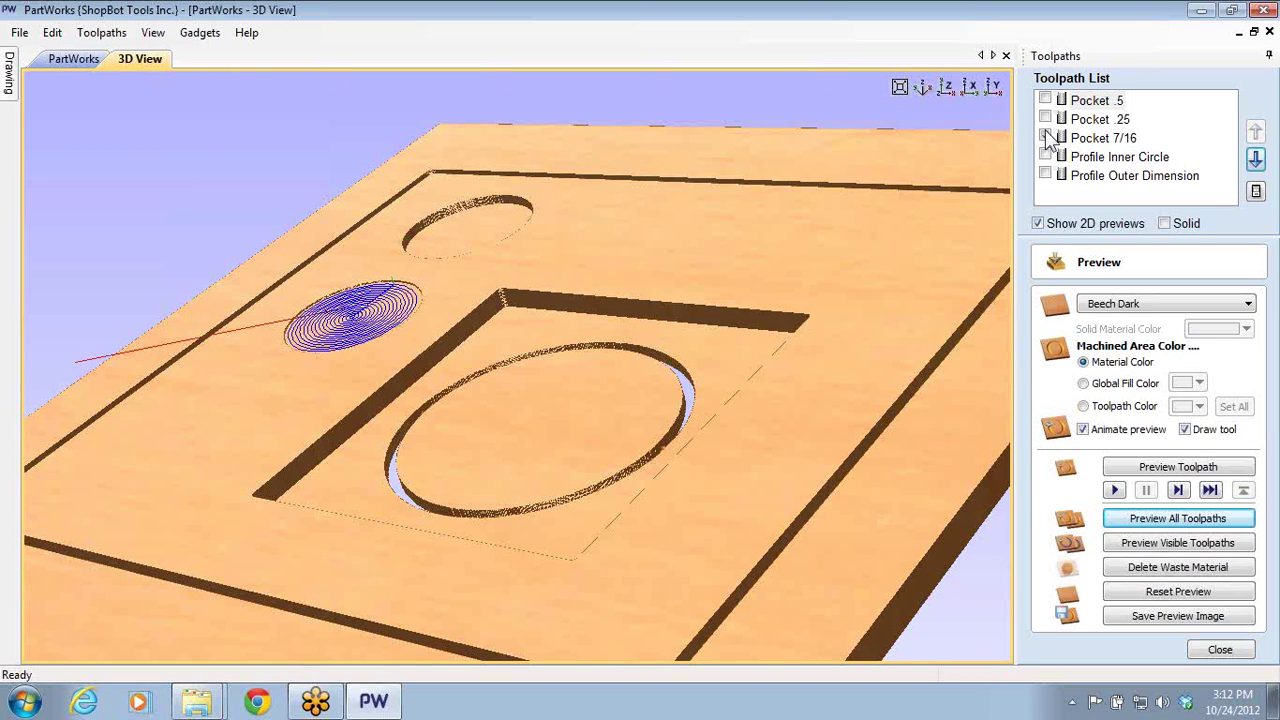
pyautogui.click(1045, 138)
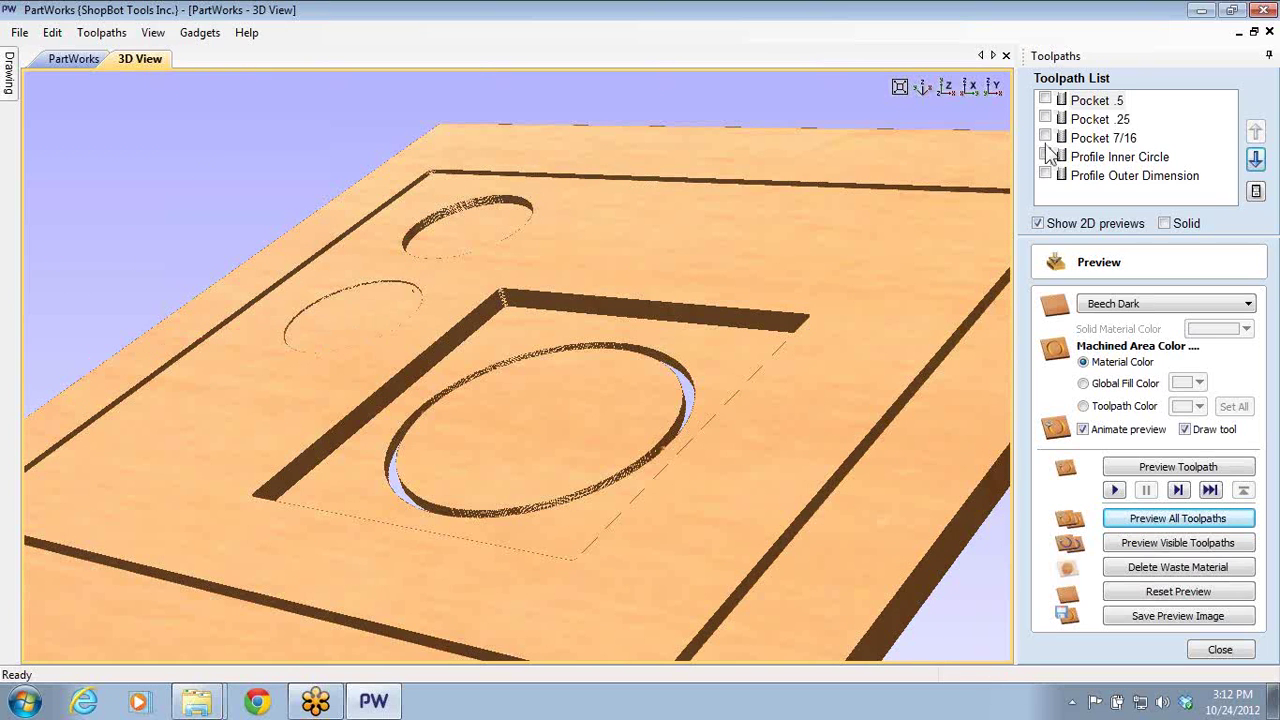
pyautogui.click(1046, 157)
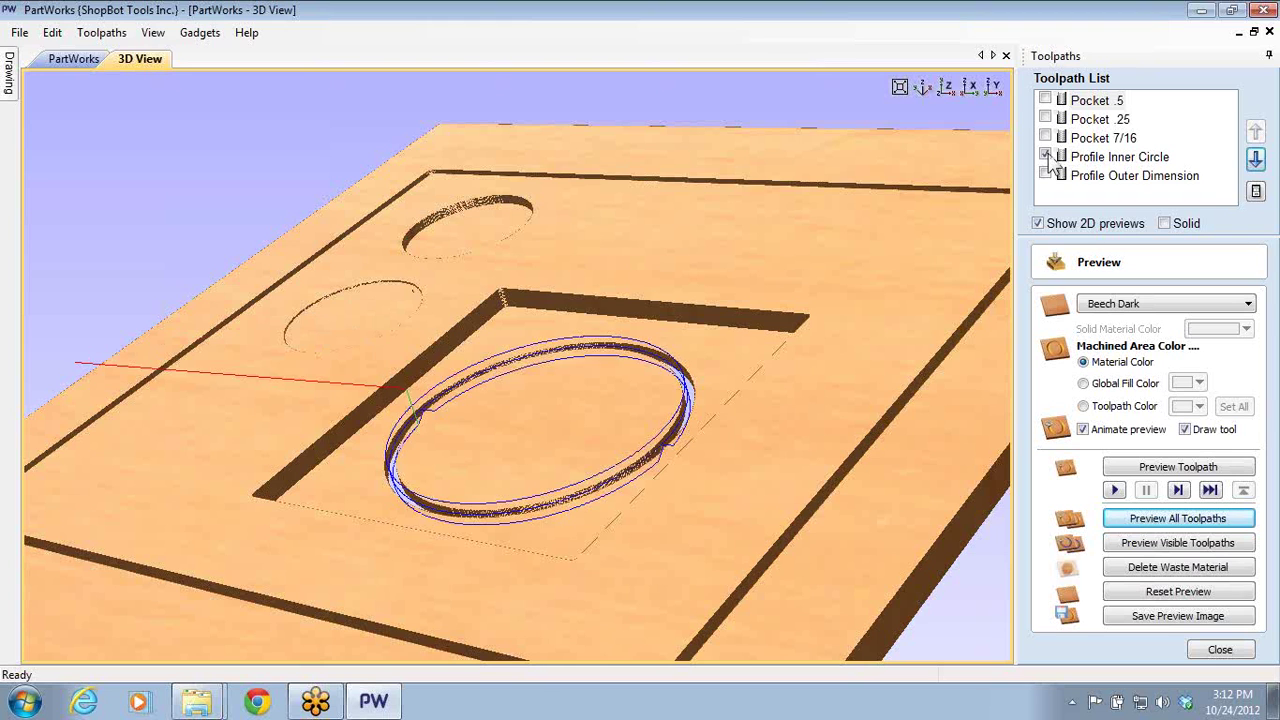
pyautogui.click(1046, 157)
pyautogui.click(1046, 176)
pyautogui.click(1046, 176)
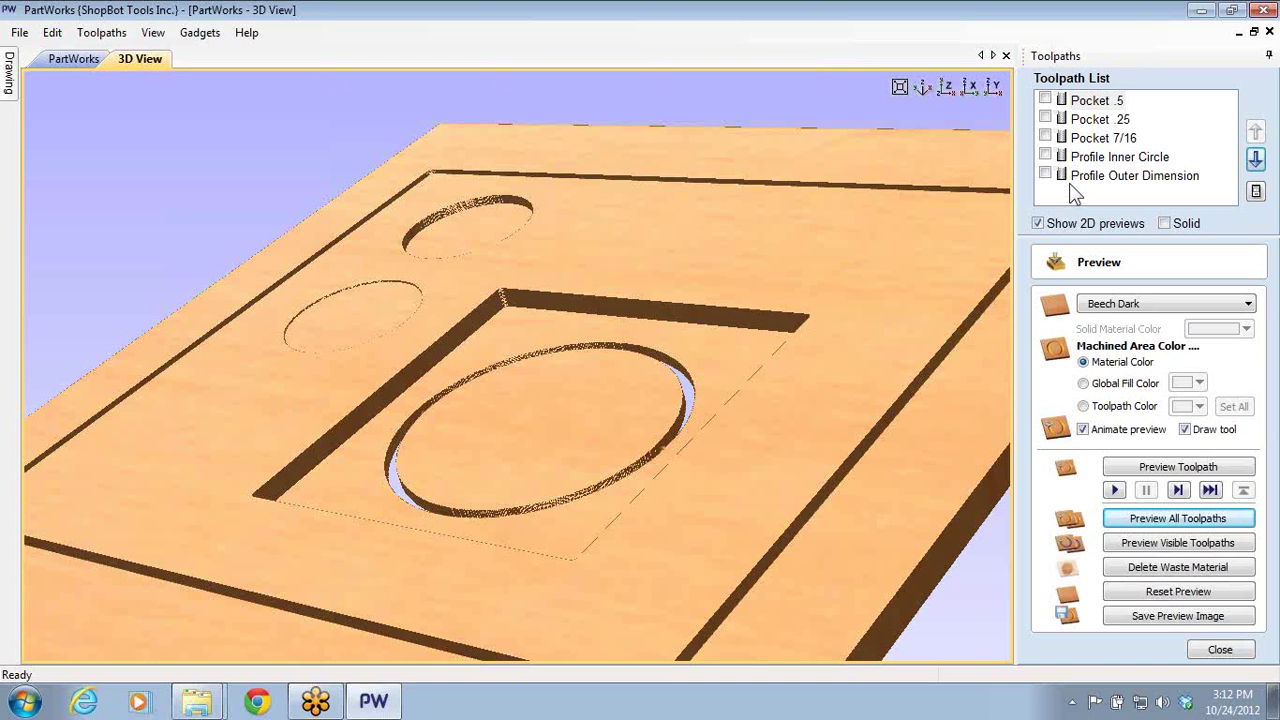
# - Orbit and zoom the 3D view in around the inner ring
pyautogui.moveTo(903, 318); pyautogui.dragTo(662, 462)
pyautogui.scroll(2, 630, 458)
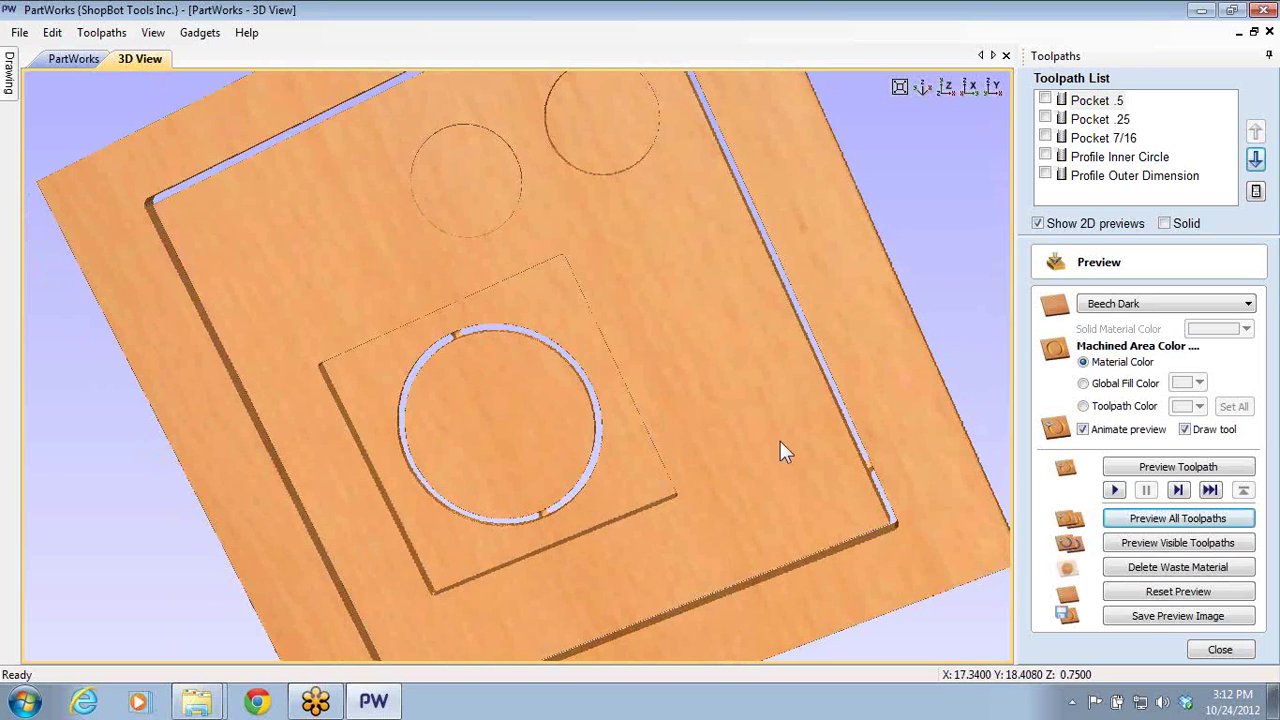
pyautogui.scroll(2, 464, 338)
pyautogui.moveTo(303, 361); pyautogui.dragTo(634, 286)
pyautogui.scroll(2, 450, 342)
pyautogui.scroll(2, 738, 300)
pyautogui.moveTo(731, 289); pyautogui.dragTo(851, 157)
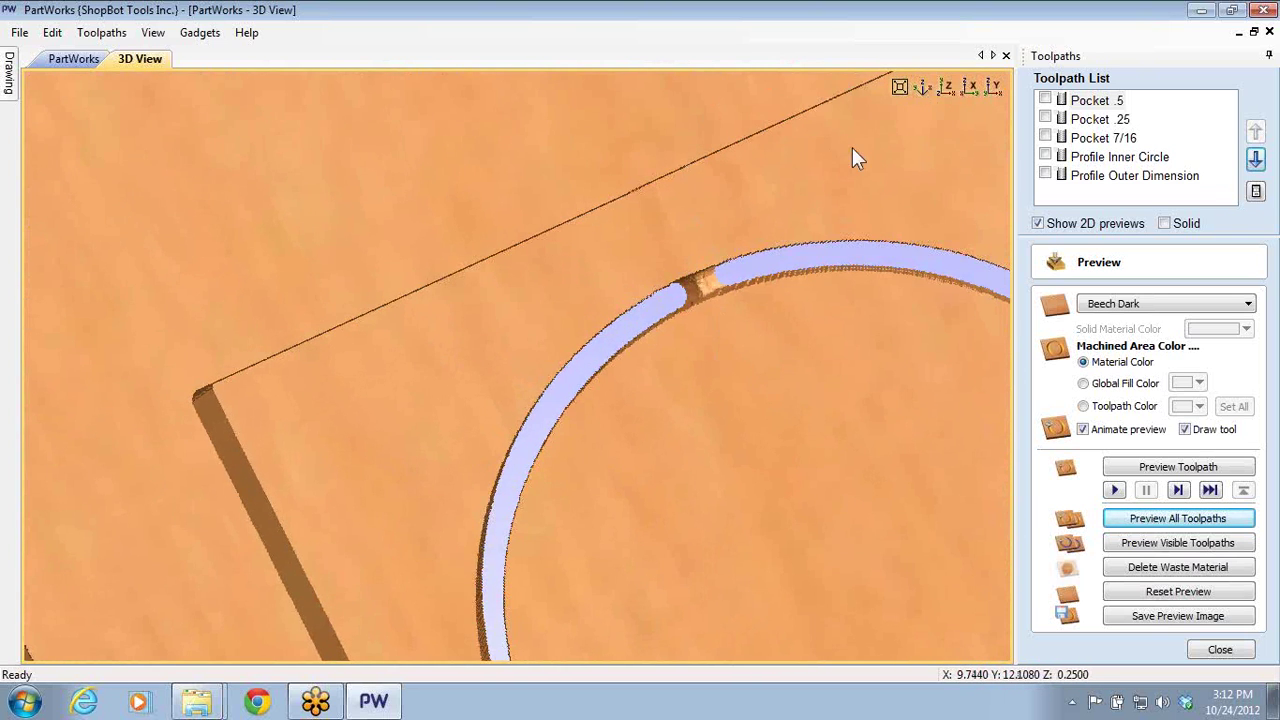
# - Open the Profile Inner Circle settings and check its 0.77 cut depth and 0.22 tab thickness
pyautogui.doubleClick(1100, 157)
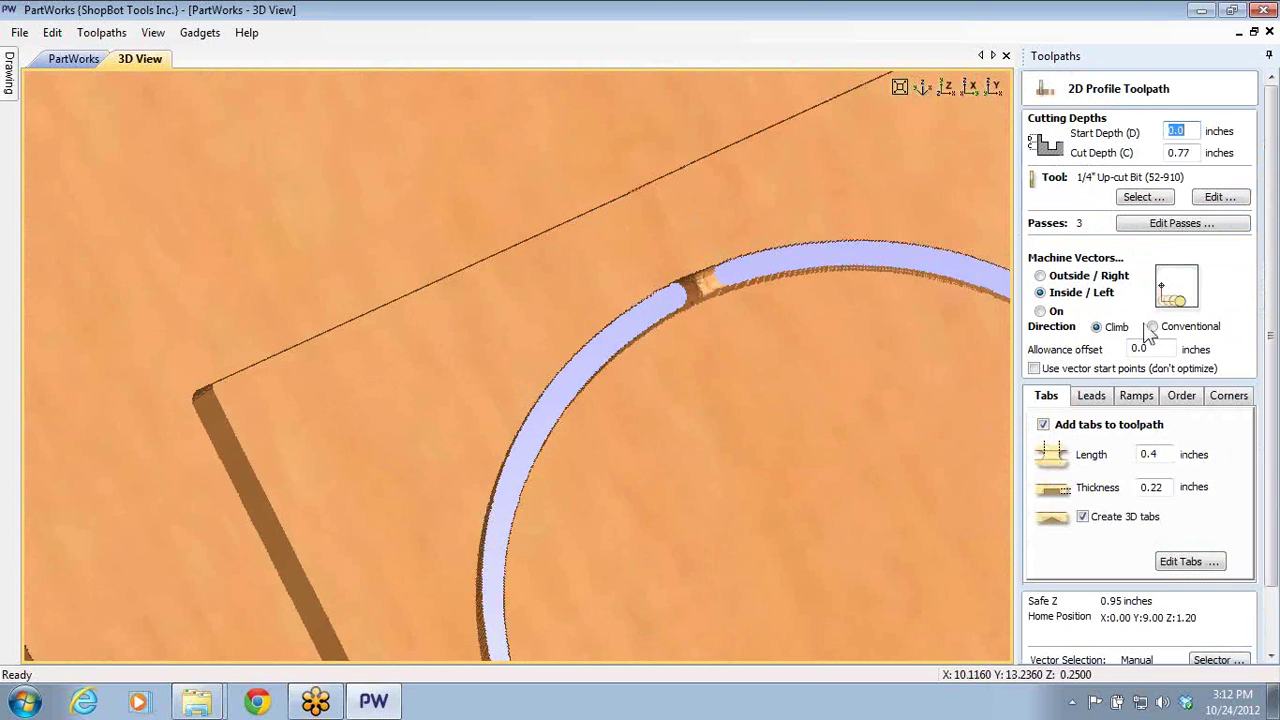
pyautogui.doubleClick(1150, 487)
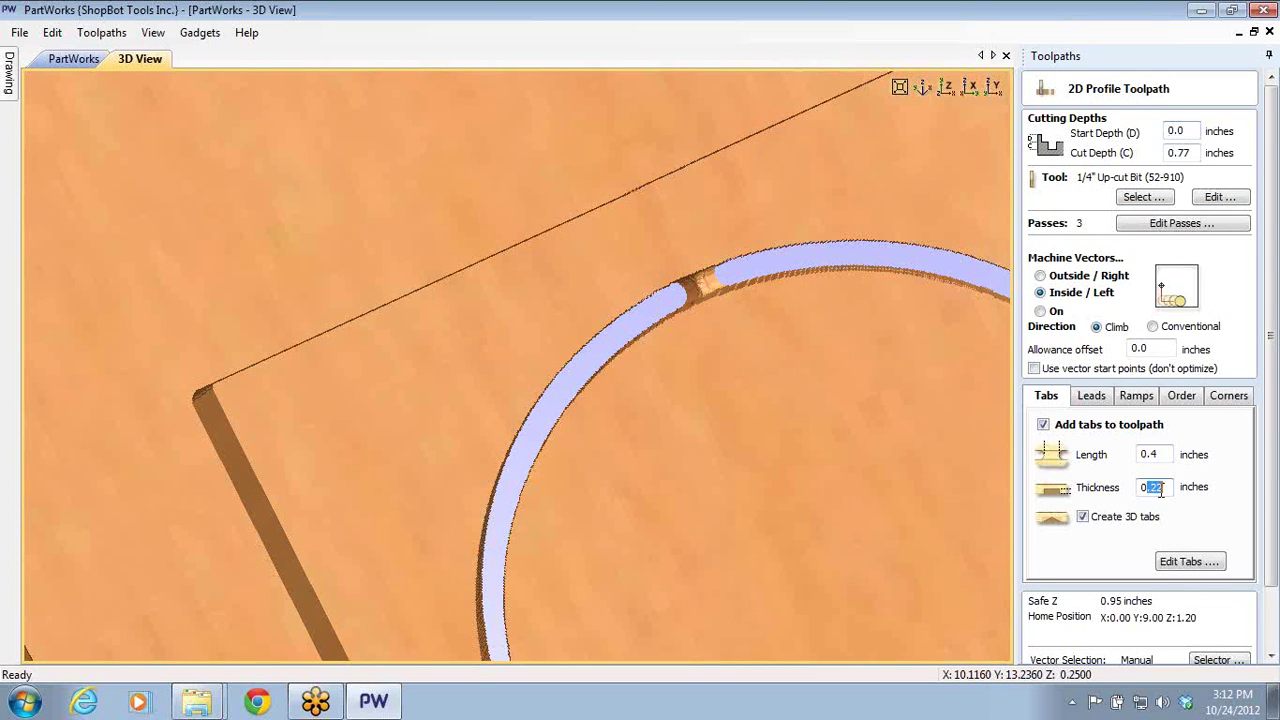
pyautogui.click(1162, 489)
pyautogui.moveTo(1163, 490); pyautogui.dragTo(1128, 500)
pyautogui.moveTo(1190, 153); pyautogui.dragTo(1157, 160)
pyautogui.click(1188, 153)
pyautogui.moveTo(1160, 488); pyautogui.dragTo(1140, 489)
pyautogui.doubleClick(1175, 152)
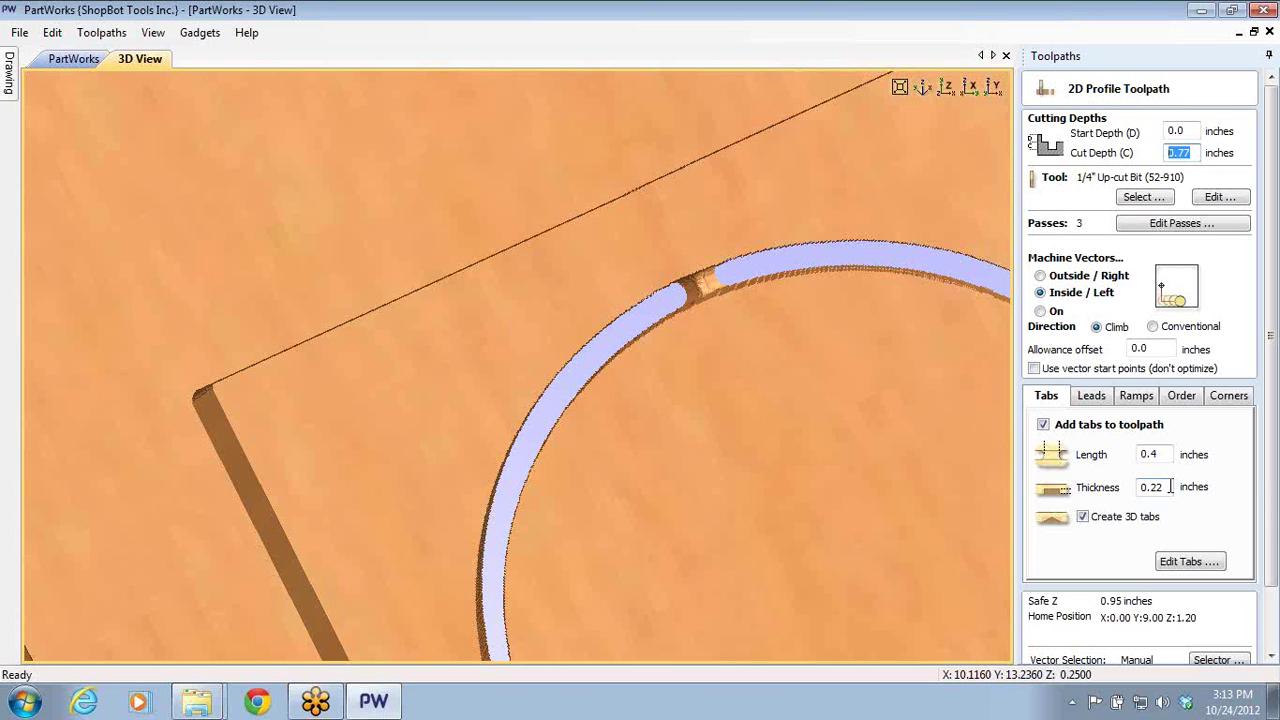
# - Close the Profile Inner Circle settings unchanged and minimize PartWorks
pyautogui.scroll(-1, 836, 348)
pyautogui.moveTo(836, 348); pyautogui.dragTo(541, 436)
pyautogui.scroll(-5, 731, 308)
pyautogui.scroll(2, 619, 369)
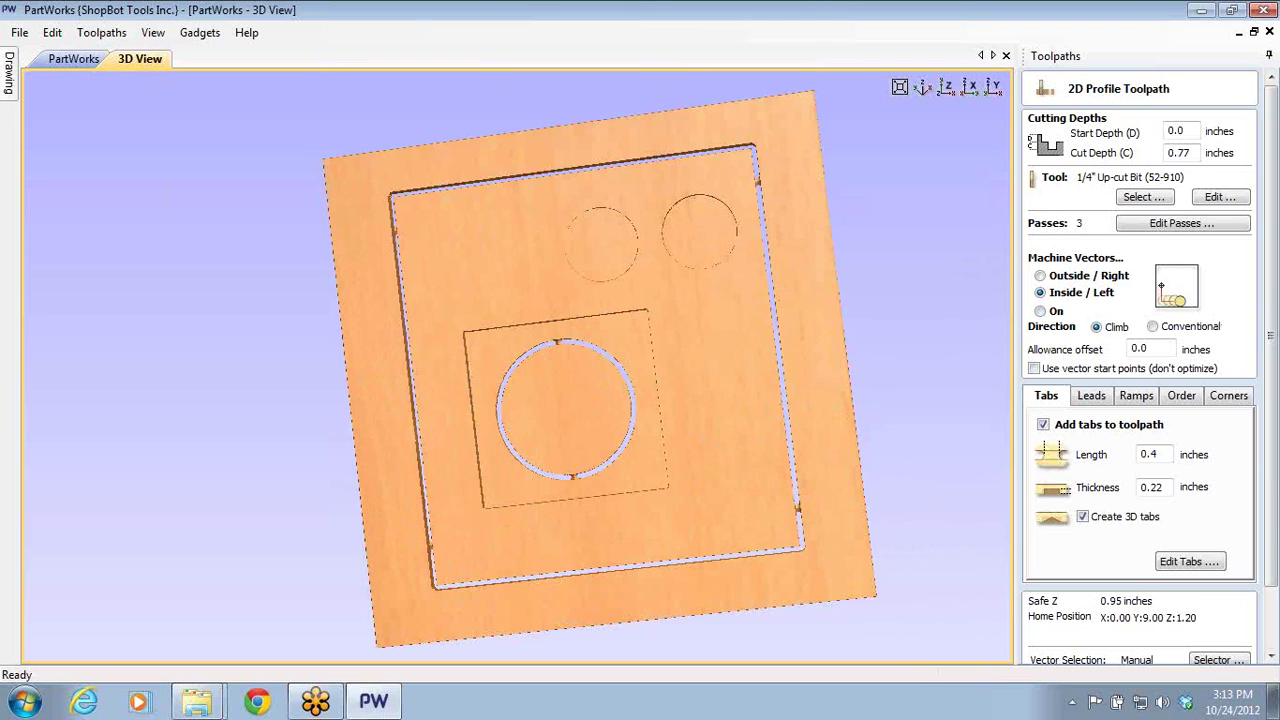
pyautogui.scroll(-2, 1275, 443)
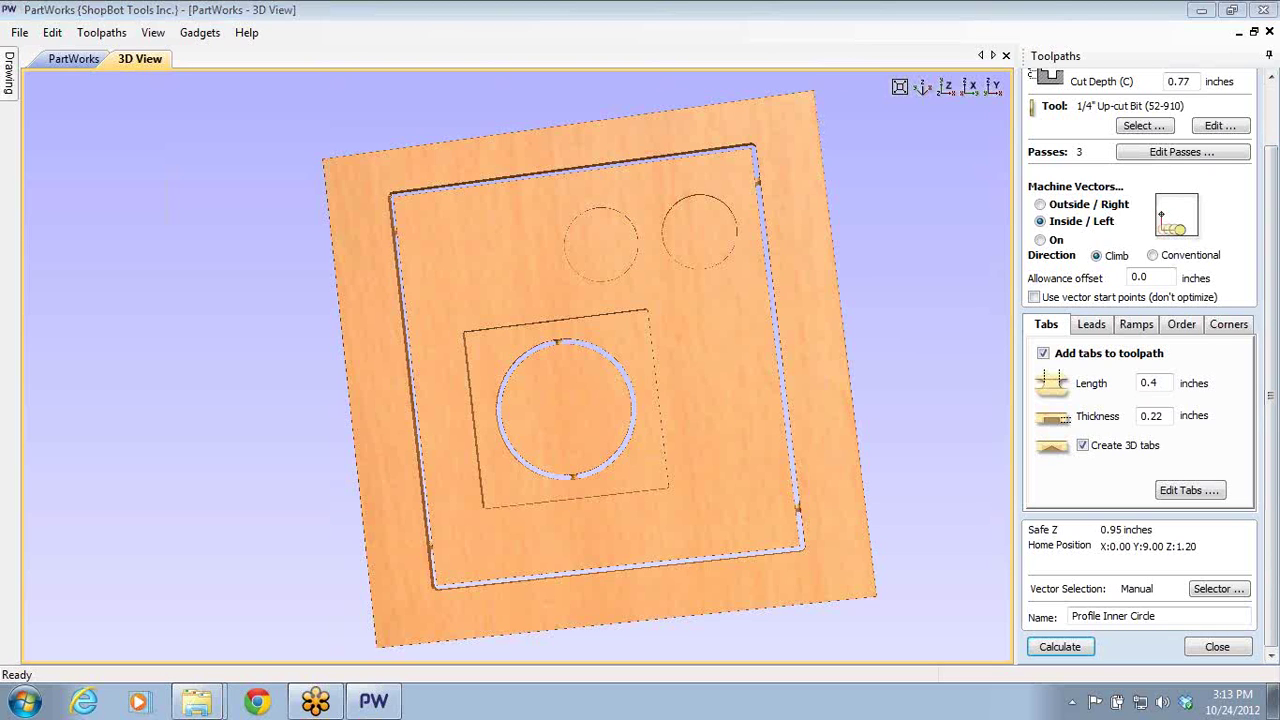
pyautogui.click(1217, 646)
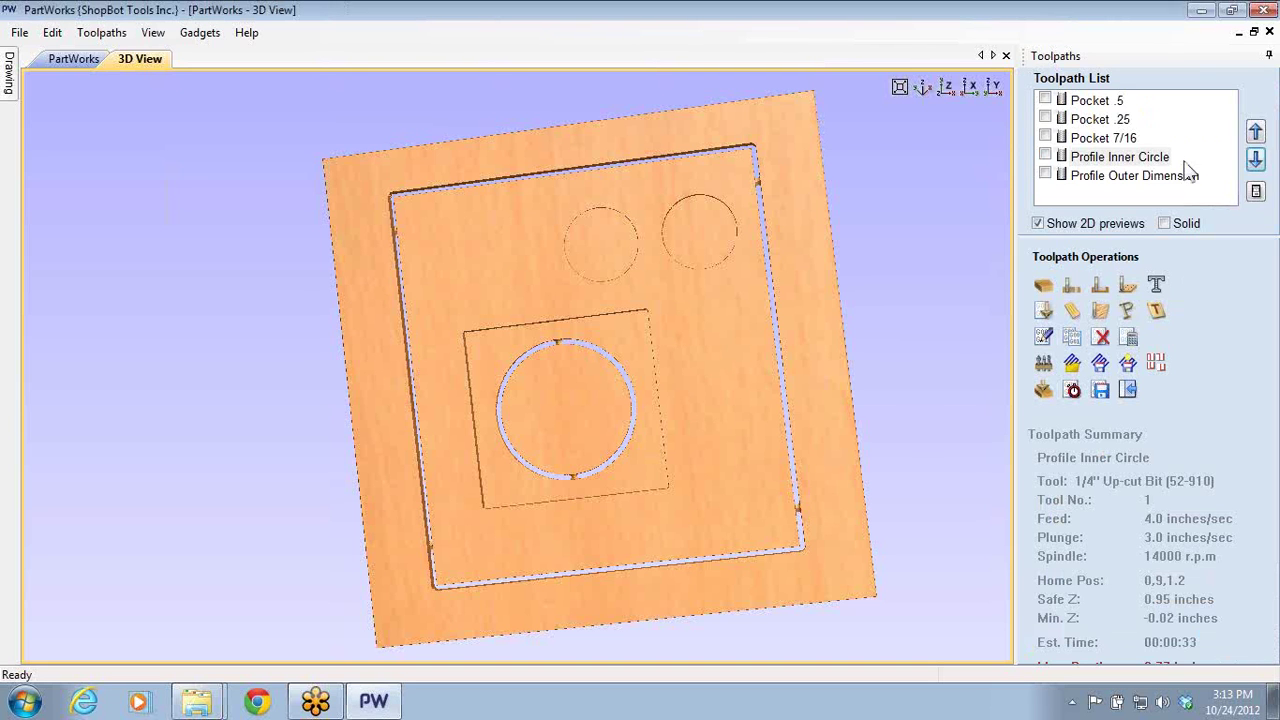
pyautogui.click(1201, 10)
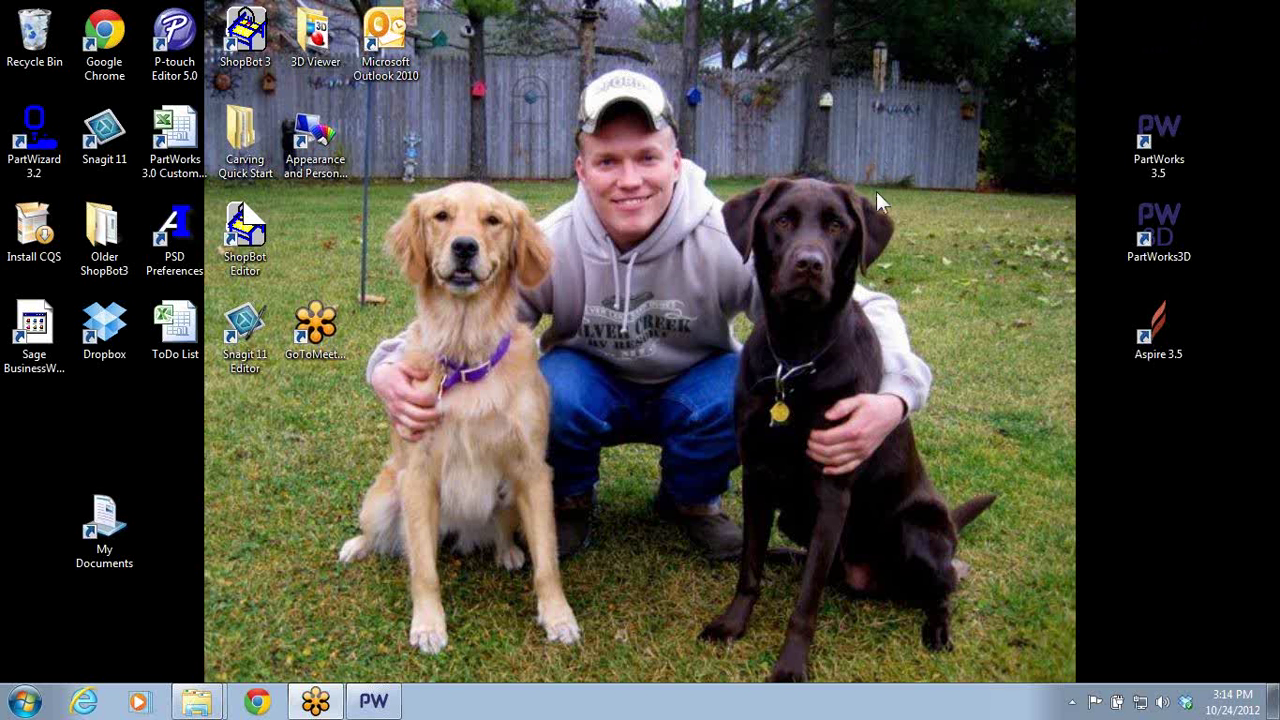
# - Launch PartWorks3D, open Horse_Head-A.v3m full screen, and set the model units to inches
pyautogui.doubleClick(1178, 228)
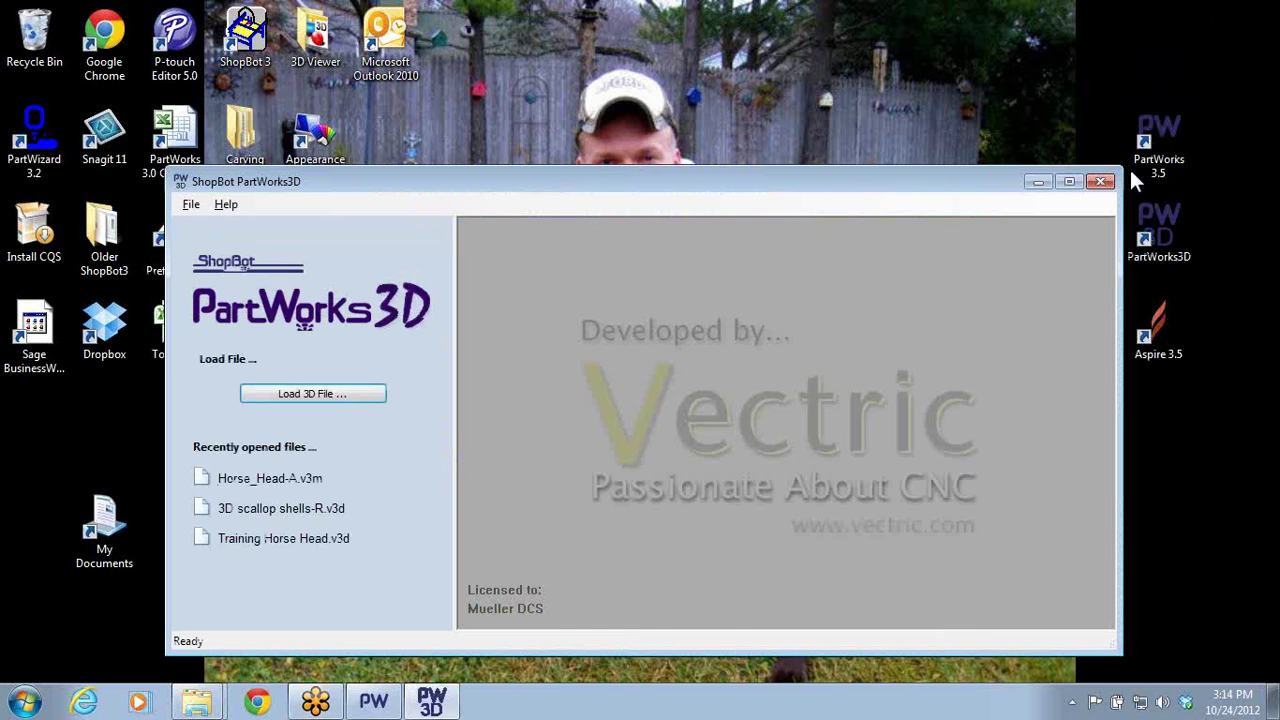
pyautogui.click(277, 478)
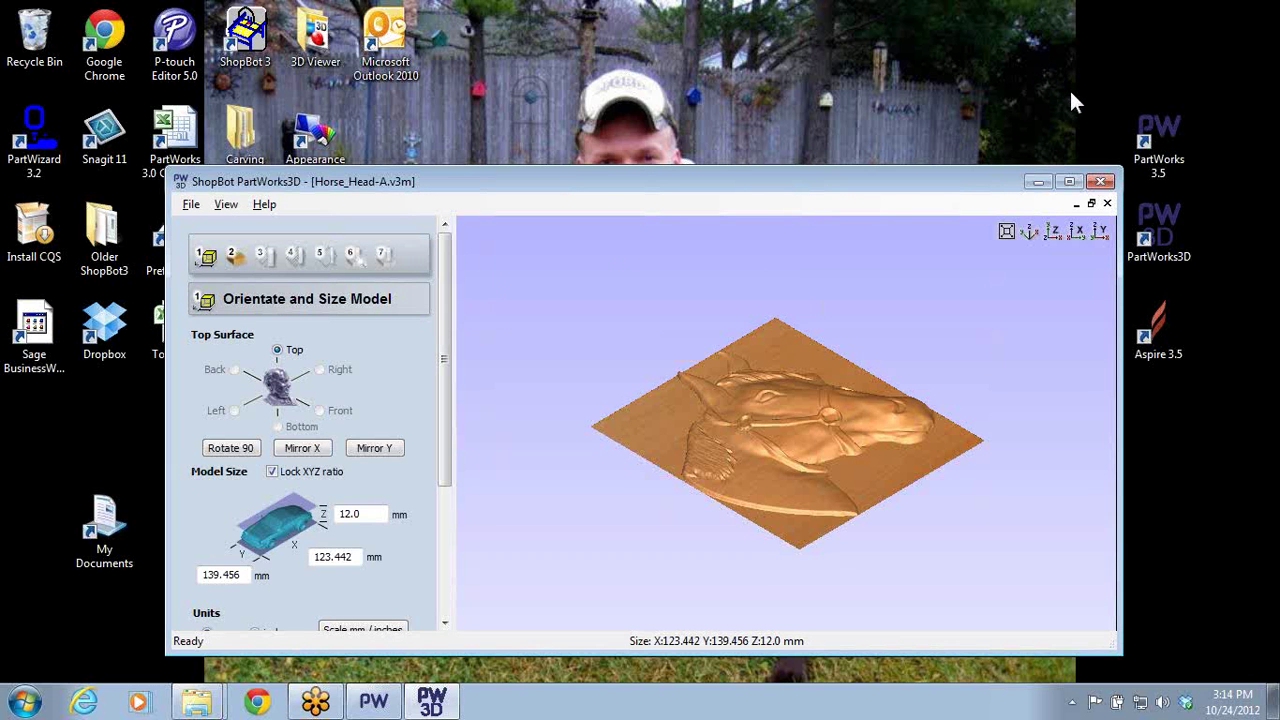
pyautogui.click(1069, 181)
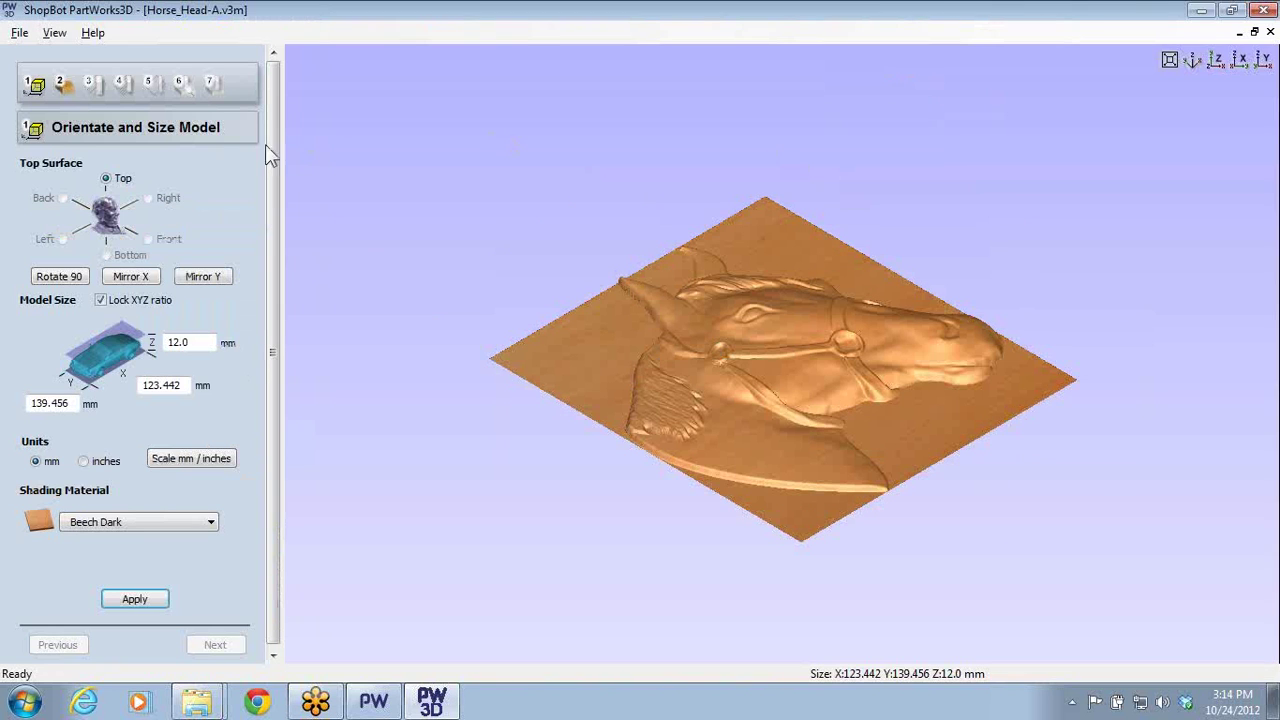
pyautogui.click(84, 461)
# - Apply the inch model size and look over the material size and origin options
pyautogui.click(136, 599)
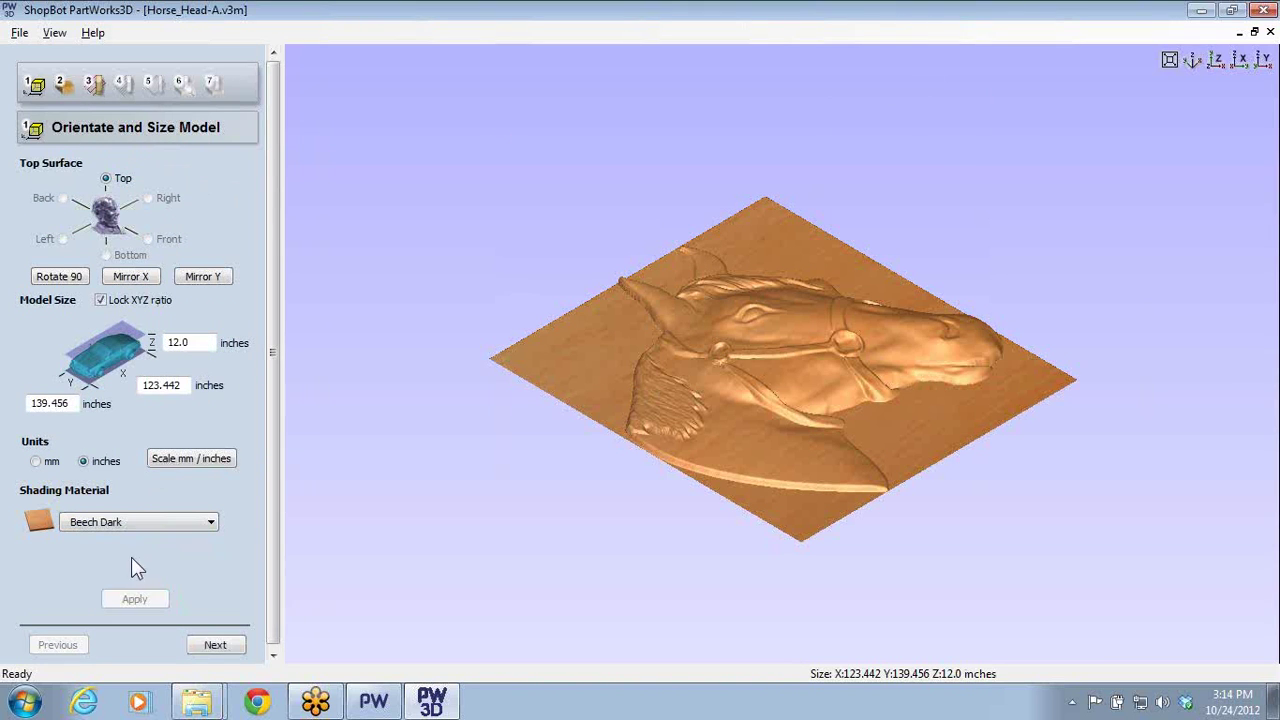
pyautogui.click(61, 86)
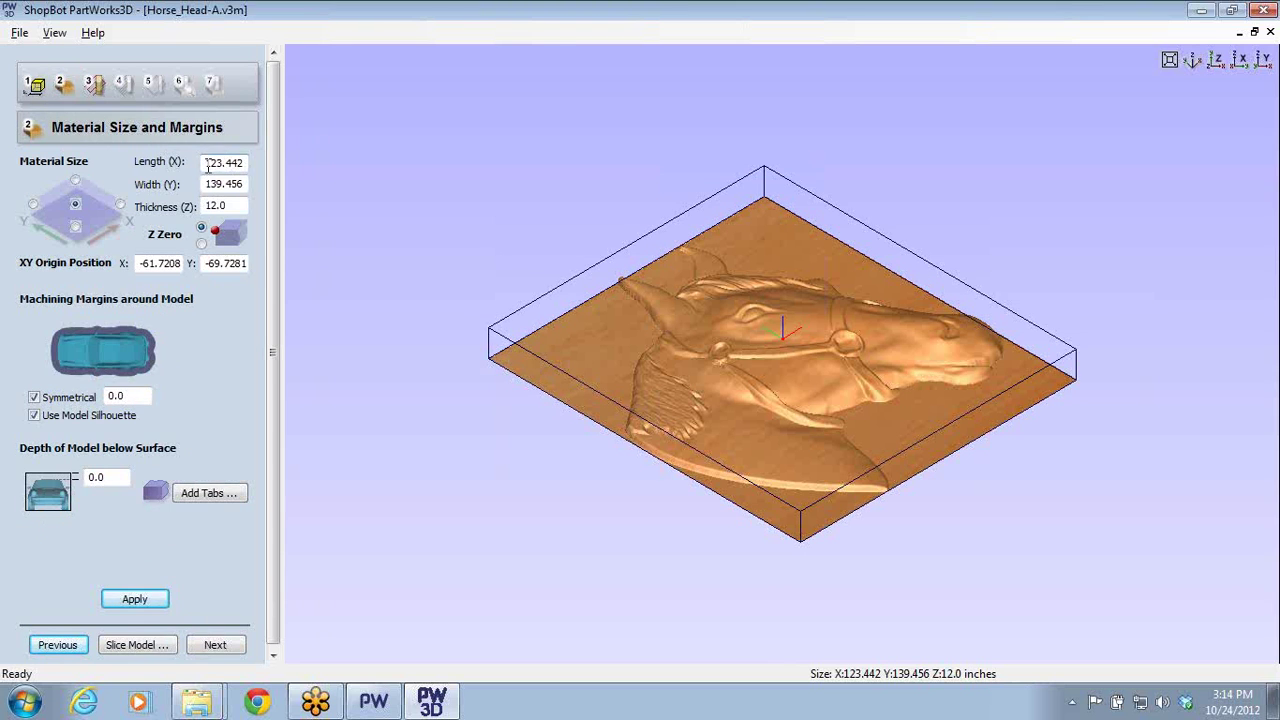
pyautogui.moveTo(208, 165); pyautogui.dragTo(271, 168)
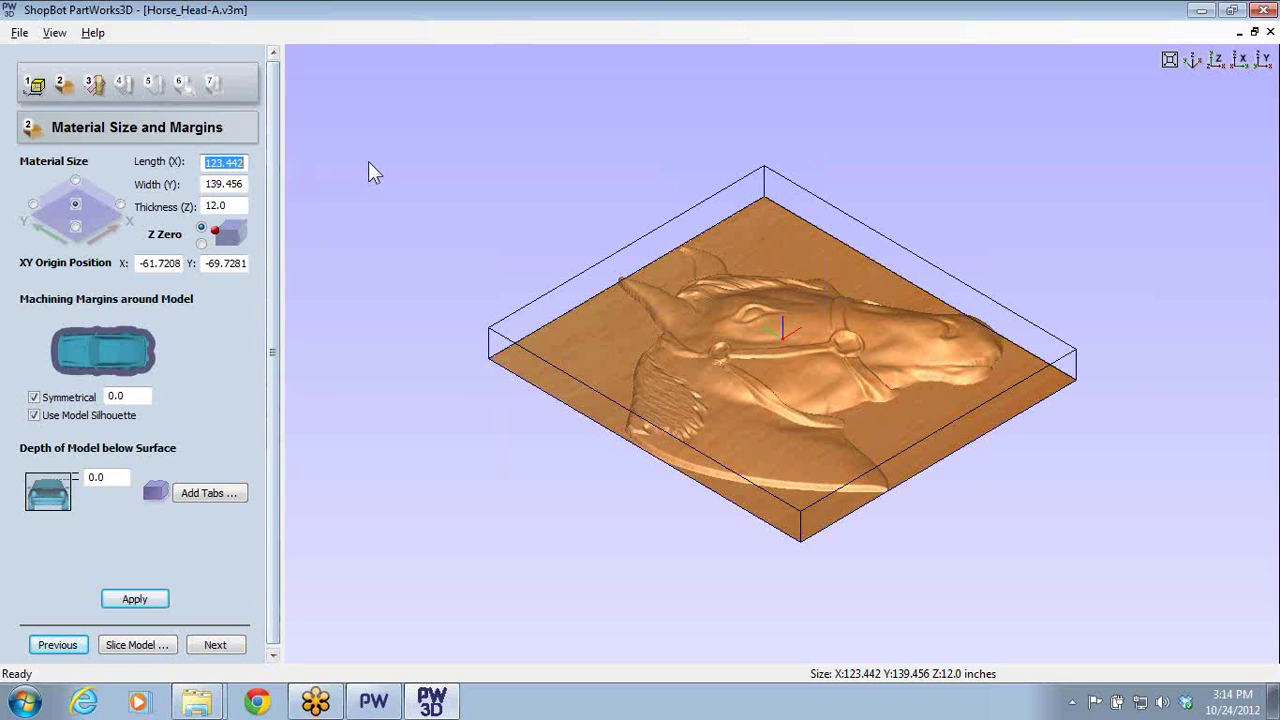
pyautogui.click(76, 226)
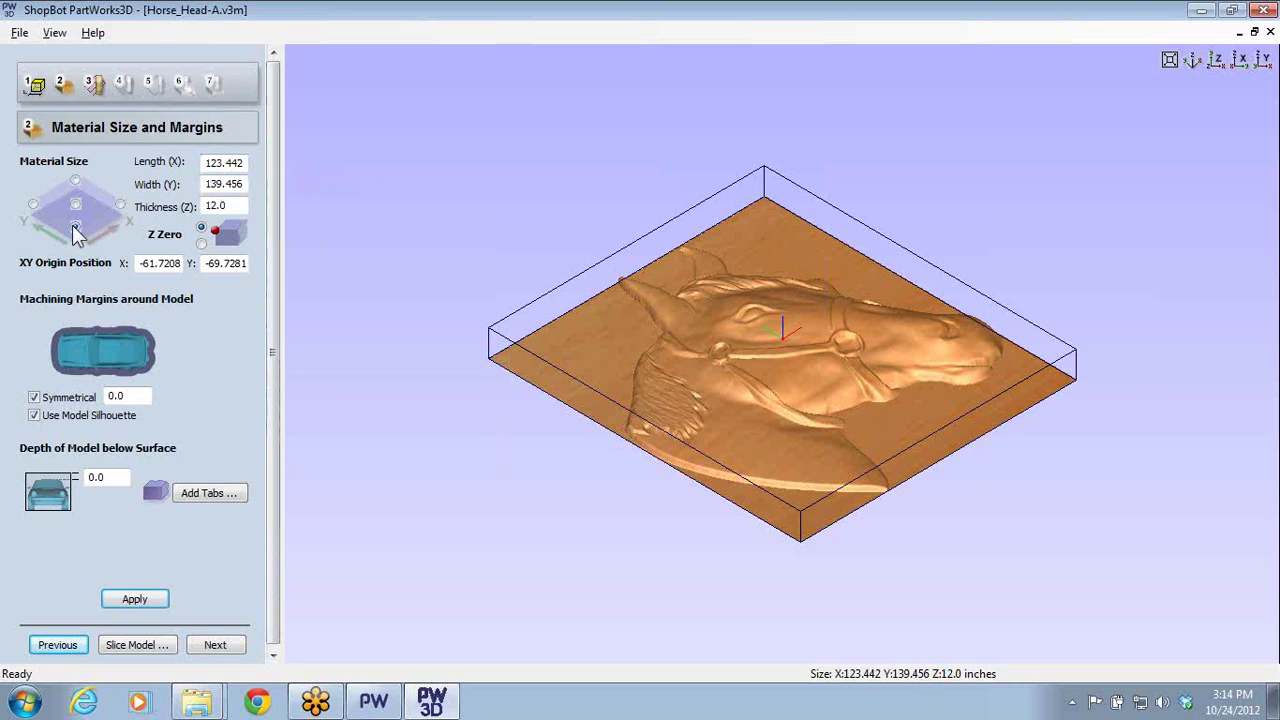
pyautogui.click(78, 204)
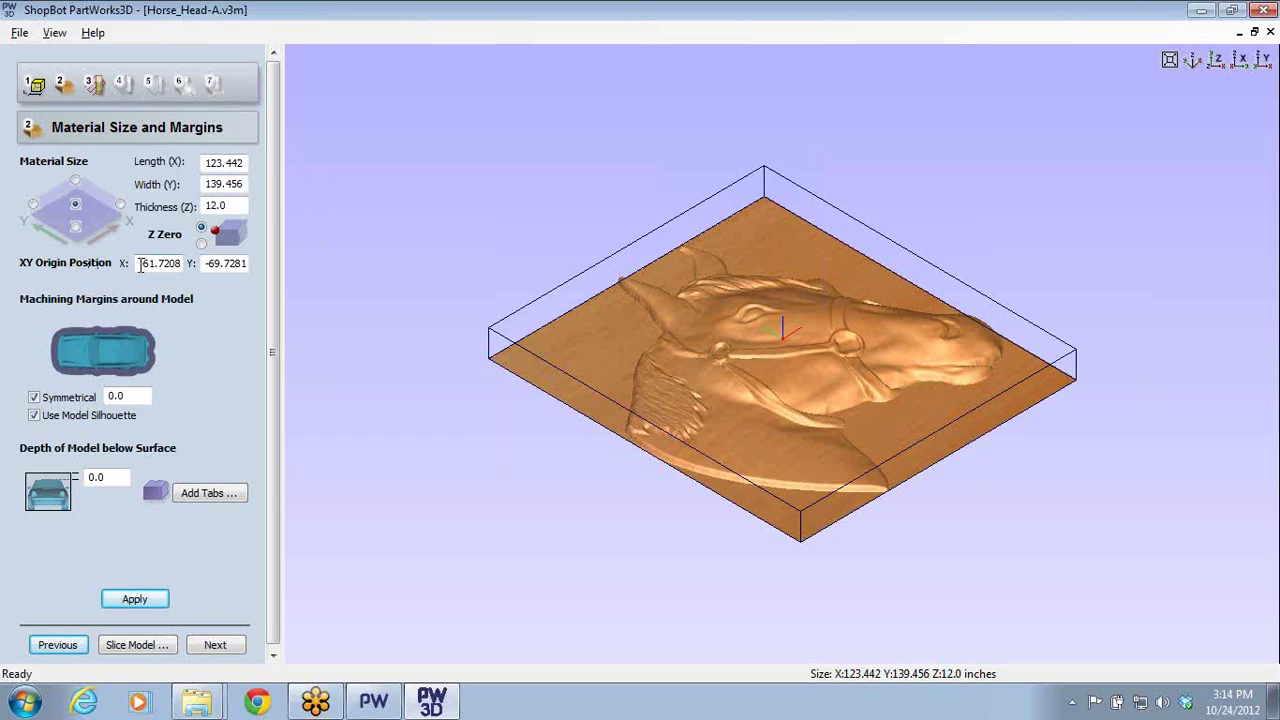
# - Set the XY origin to X 0, Y 0 and return to the Orientate and Size Model step
pyautogui.doubleClick(140, 264)
pyautogui.write('0')
pyautogui.press('Tab')
pyautogui.write('0')
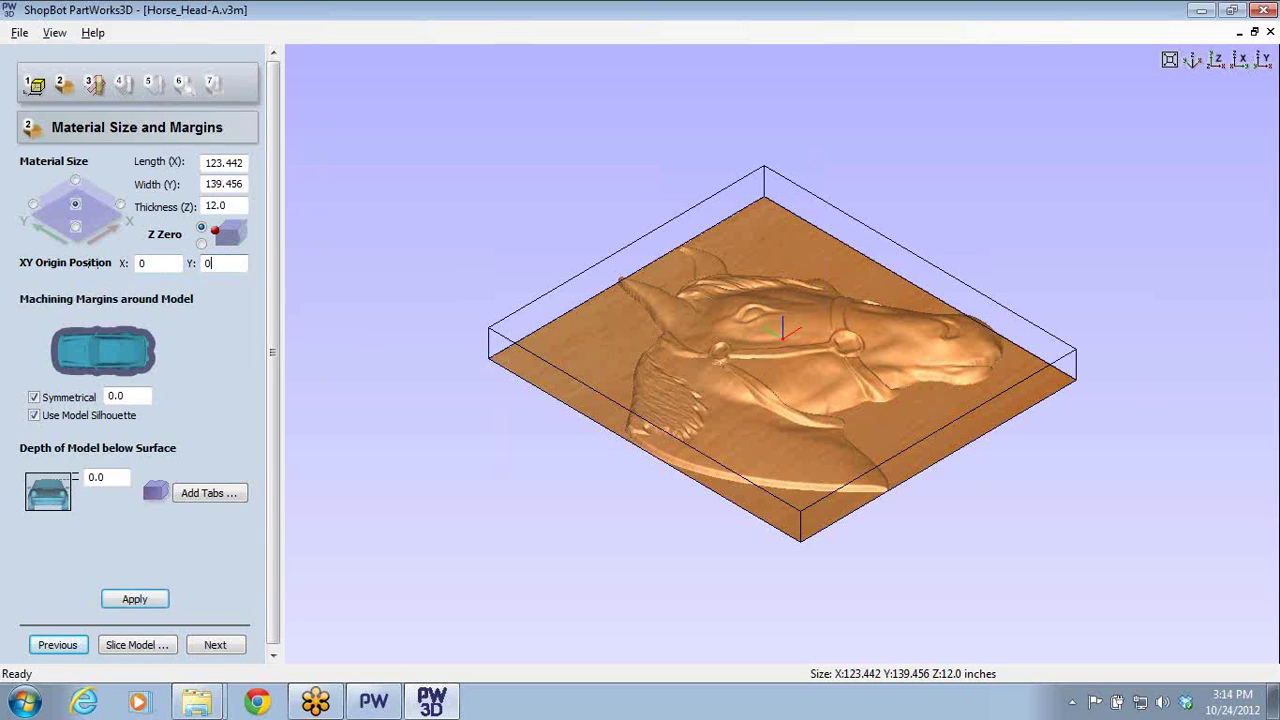
pyautogui.press('Tab')
pyautogui.click(36, 90)
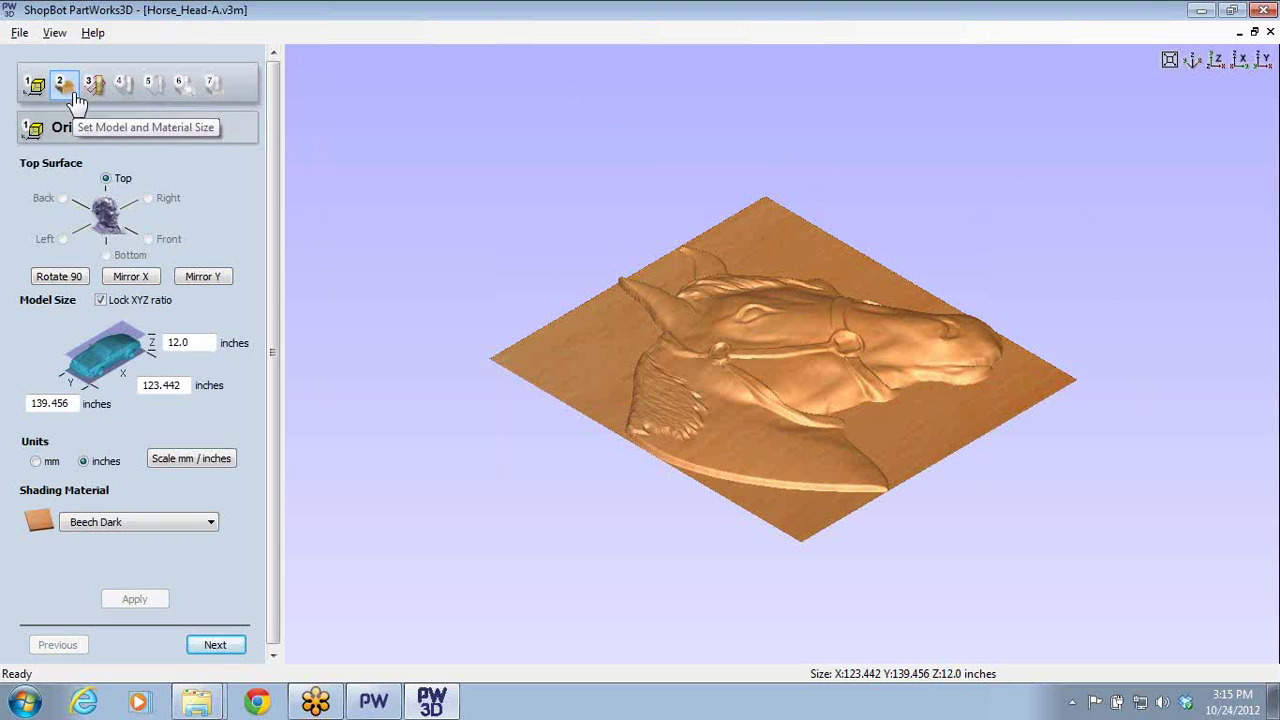
pyautogui.click(70, 90)
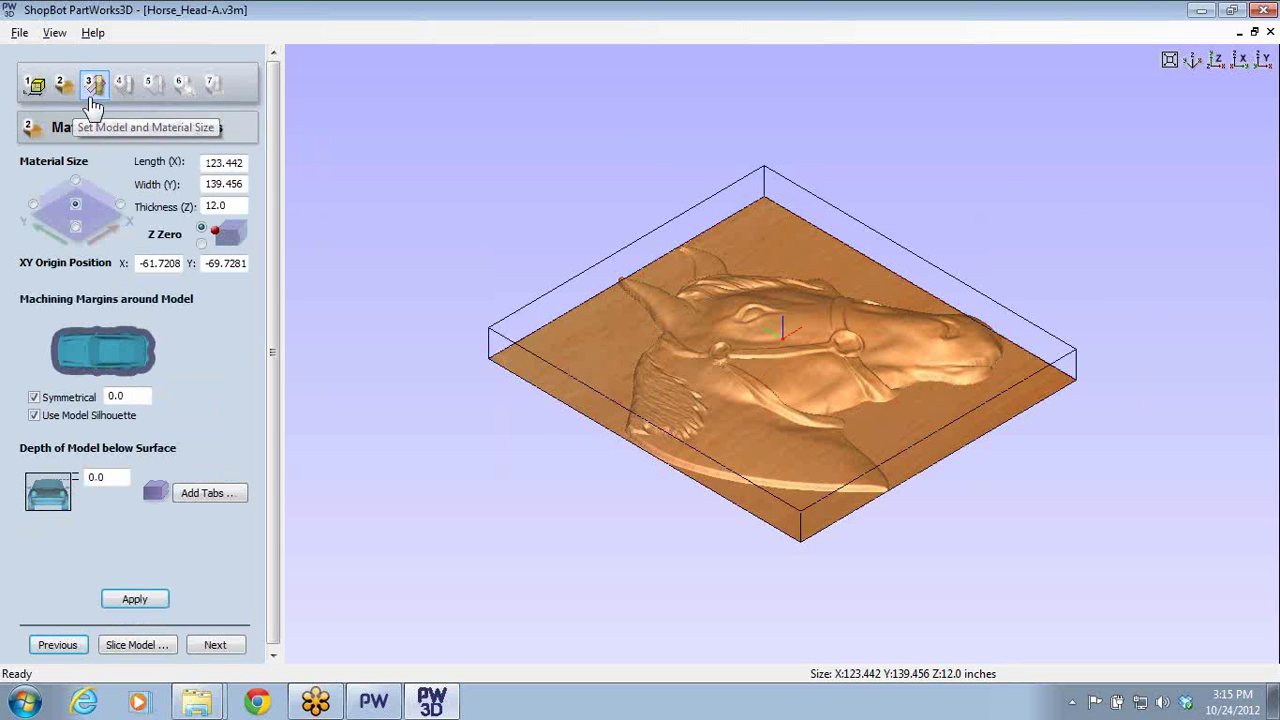
pyautogui.click(99, 96)
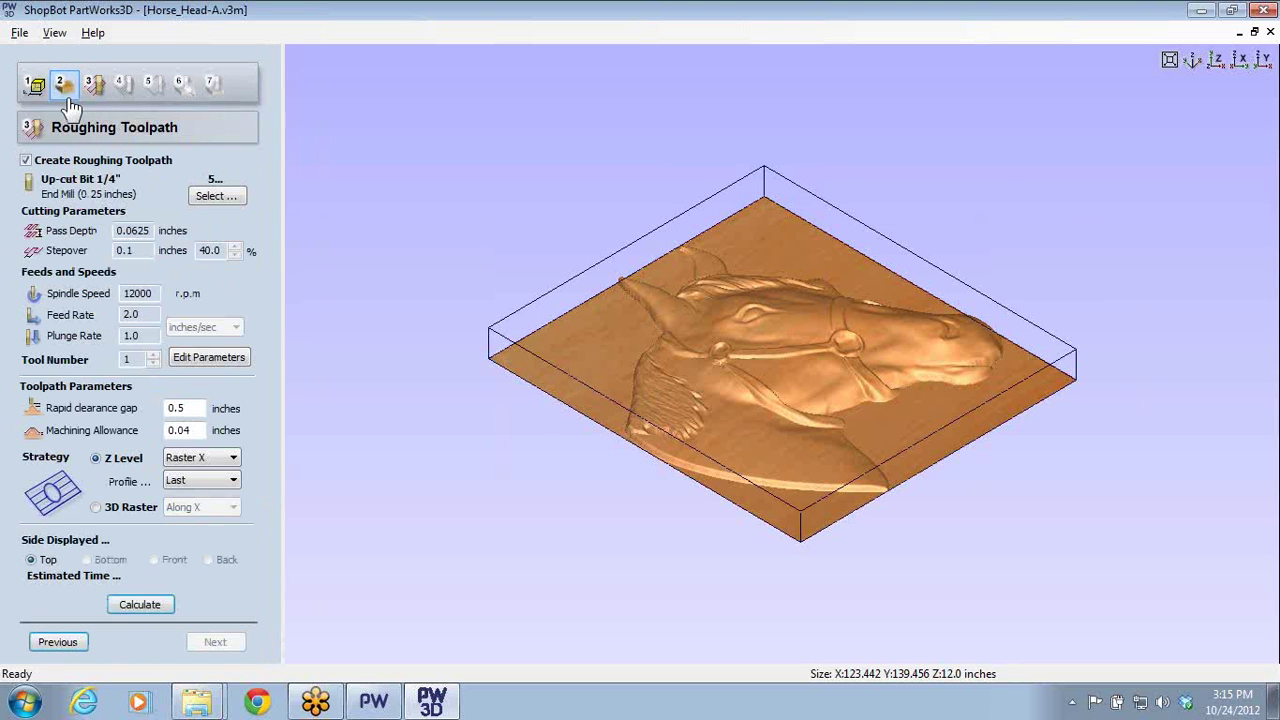
pyautogui.click(63, 97)
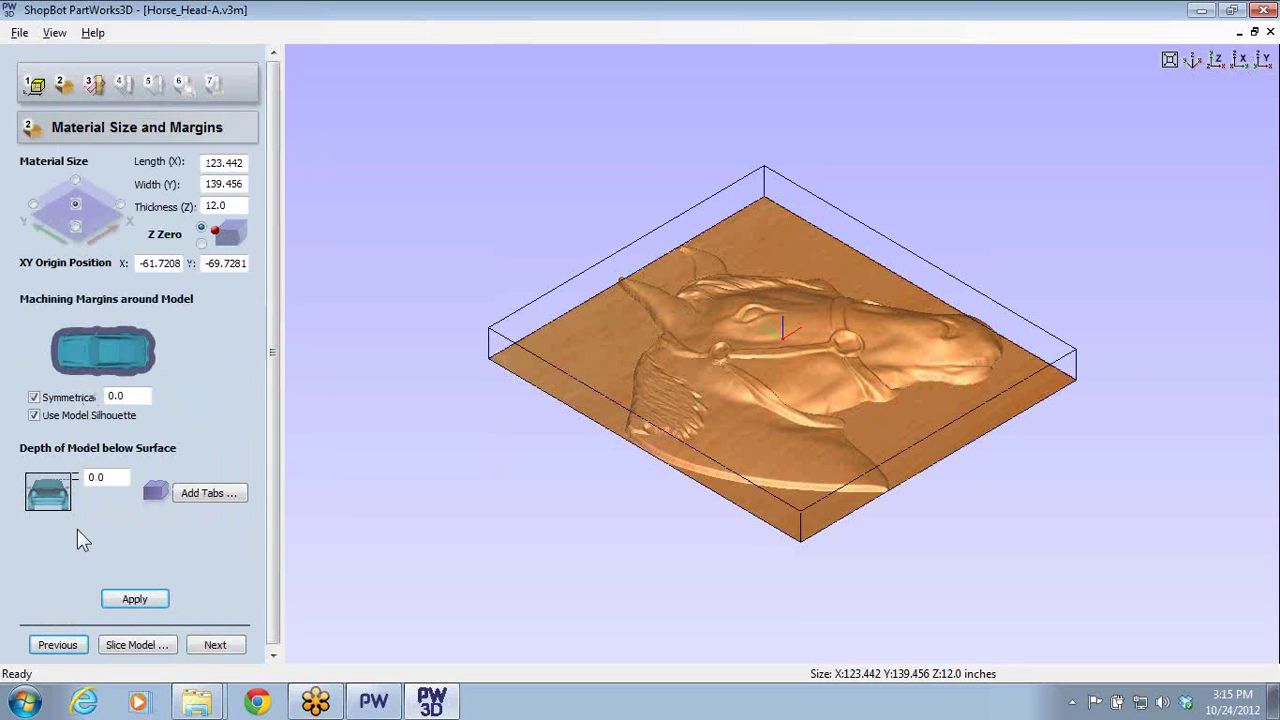
pyautogui.click(48, 88)
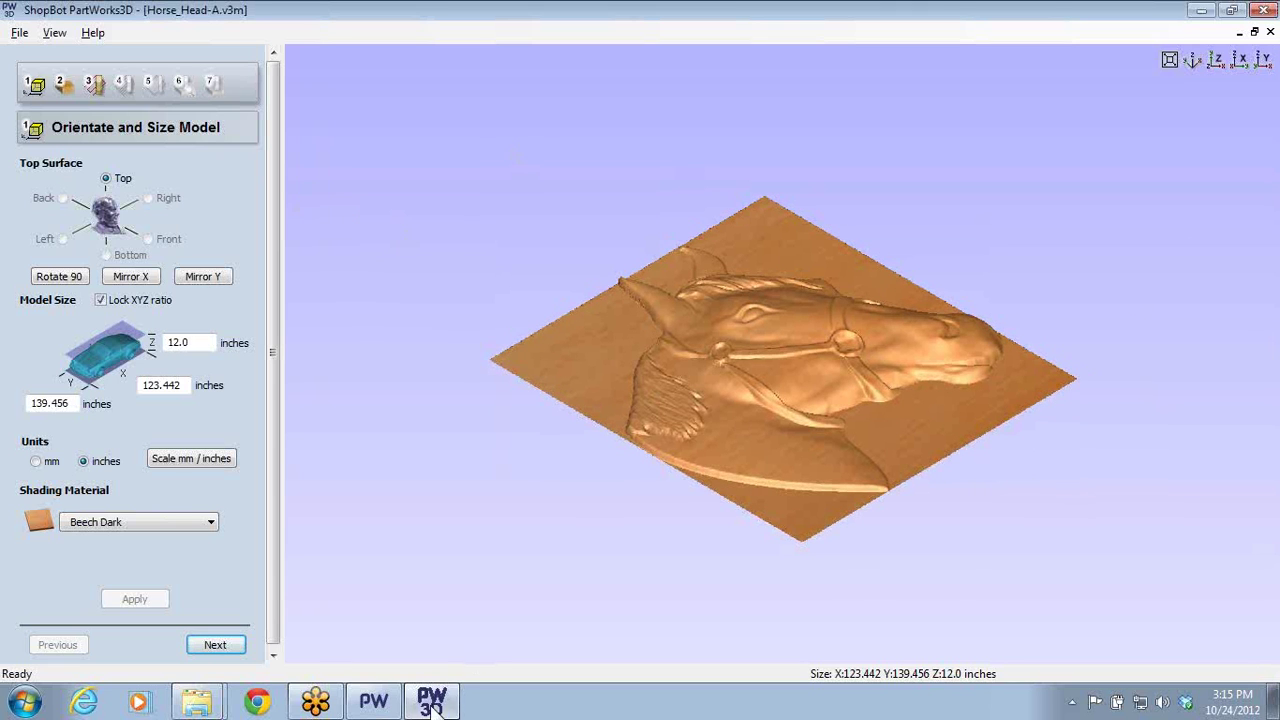
# - Set the material XY origin position to X 0, Y 0 and apply it
pyautogui.click(216, 645)
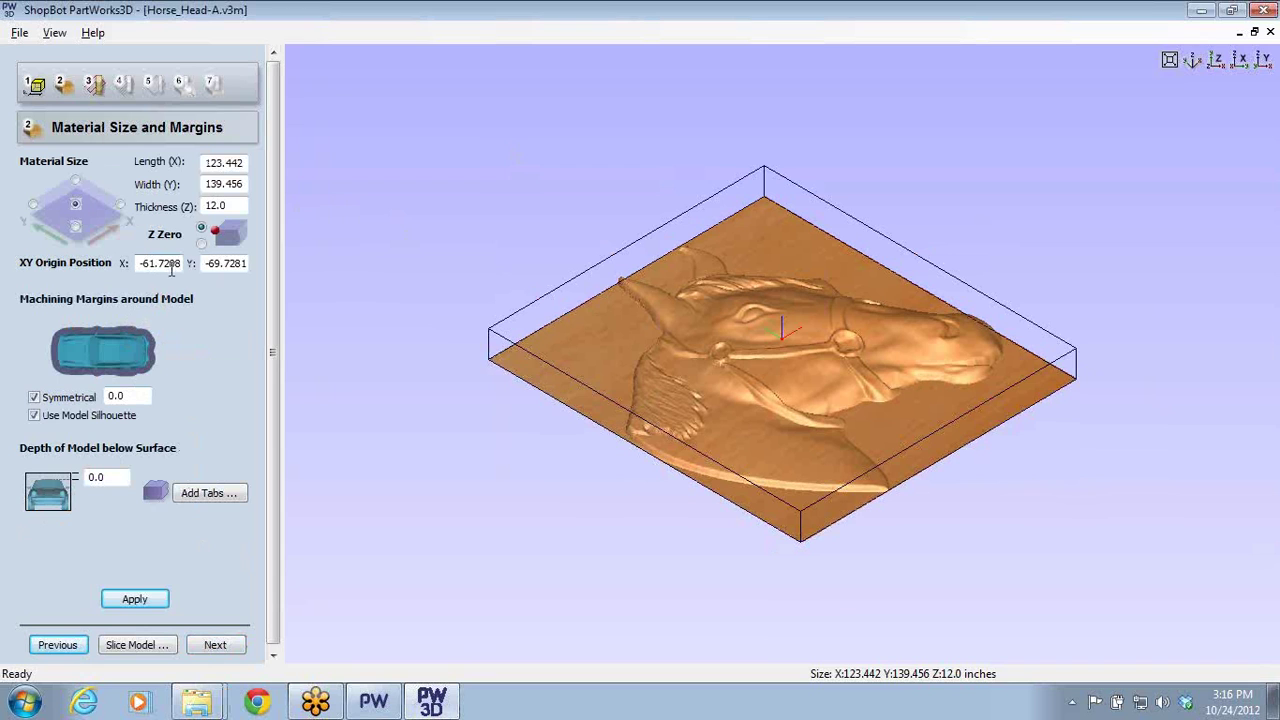
pyautogui.moveTo(178, 268); pyautogui.dragTo(35, 275)
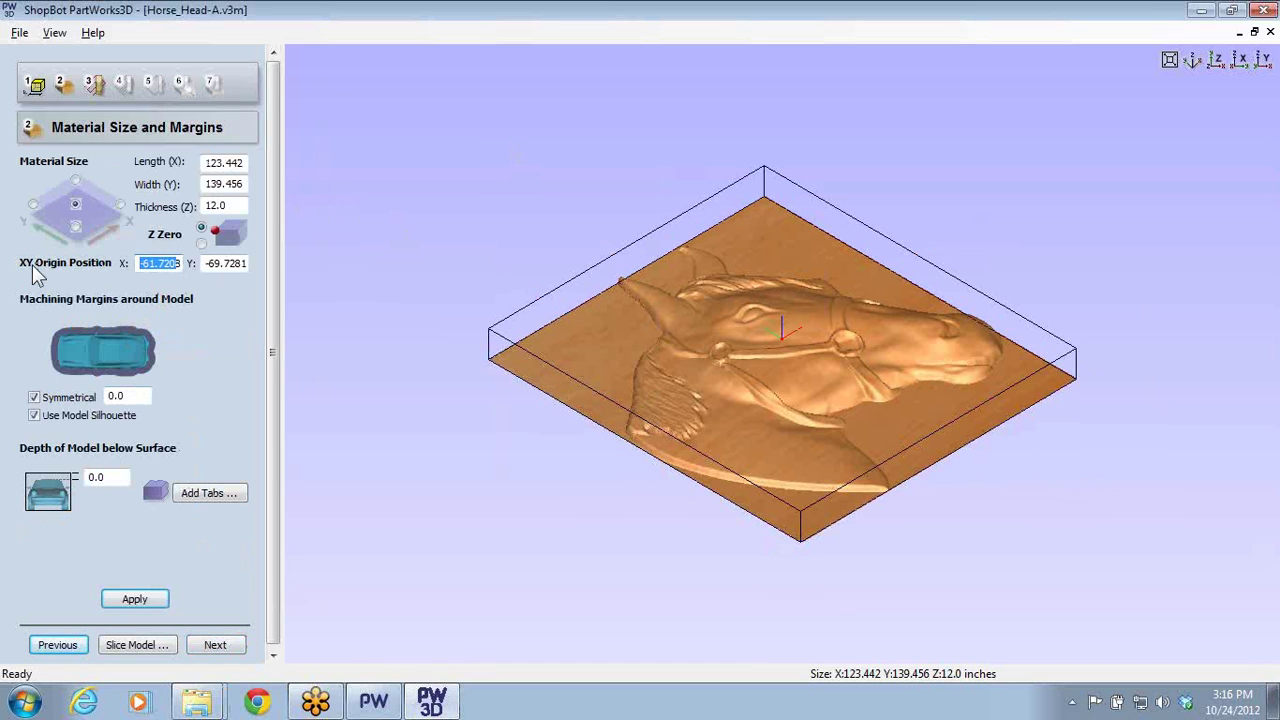
pyautogui.press('Right')
pyautogui.press('Right')
pyautogui.hotkey('ctrl', 'a')
pyautogui.press('Delete')
pyautogui.write('0')
pyautogui.press('Tab')
pyautogui.write('0')
pyautogui.press('Tab')
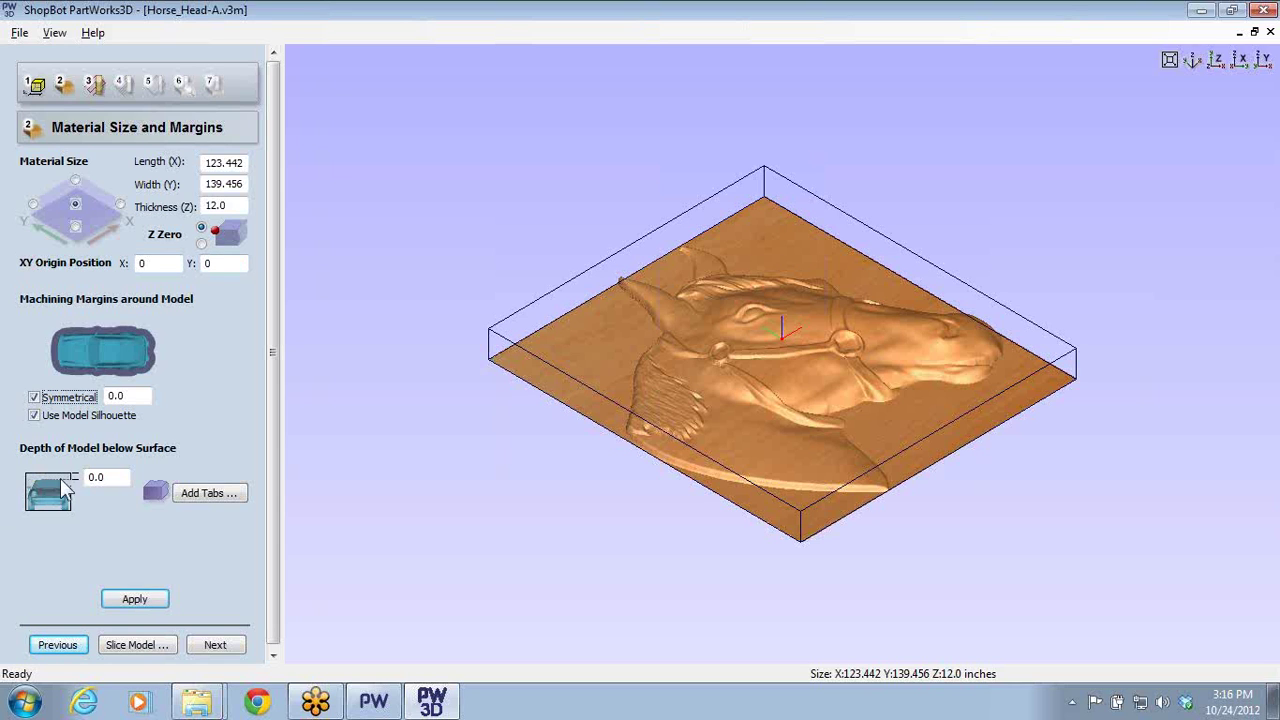
pyautogui.click(146, 598)
# - Turn off the roughing toolpath and start calculating the finishing toolpath
pyautogui.click(215, 645)
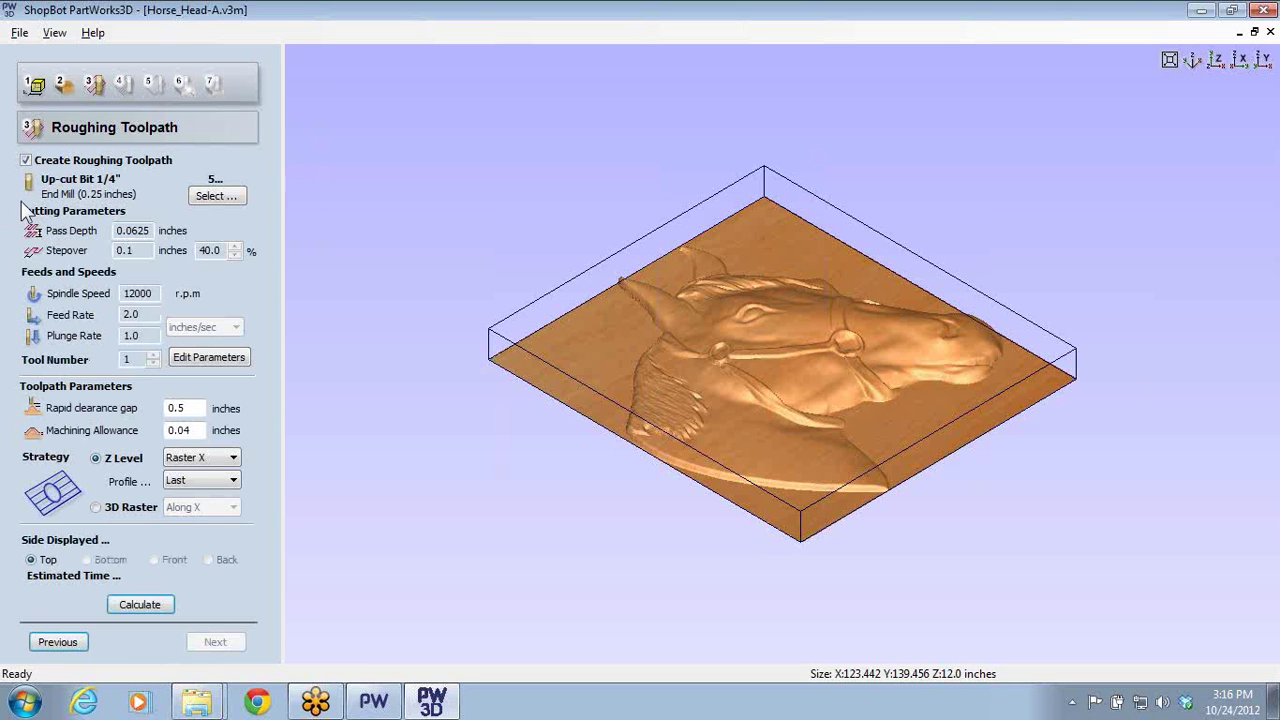
pyautogui.click(25, 160)
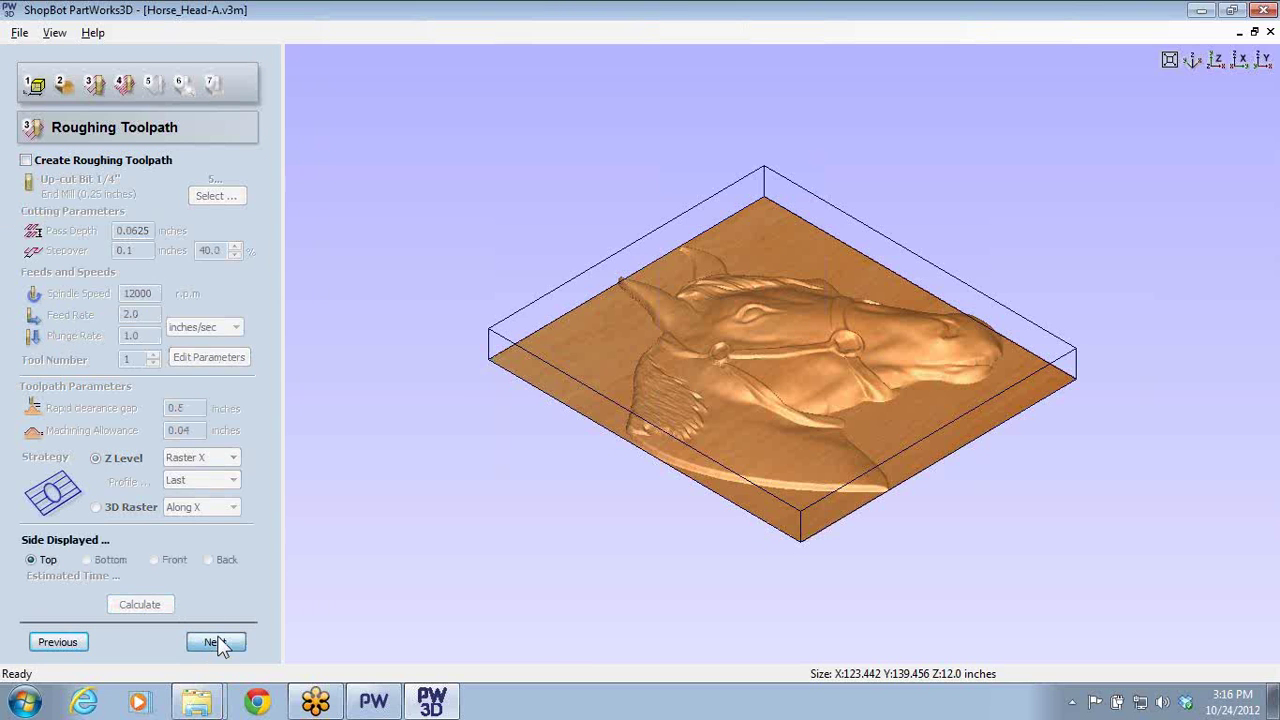
pyautogui.click(215, 642)
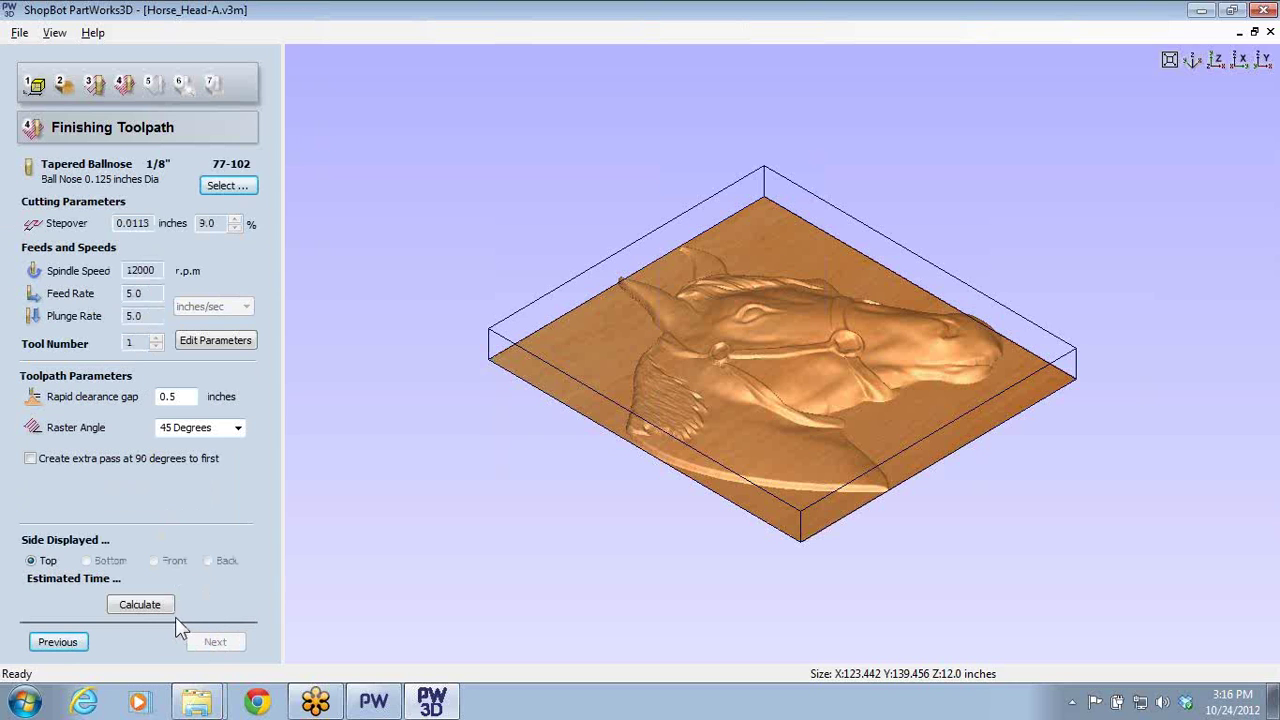
pyautogui.click(140, 605)
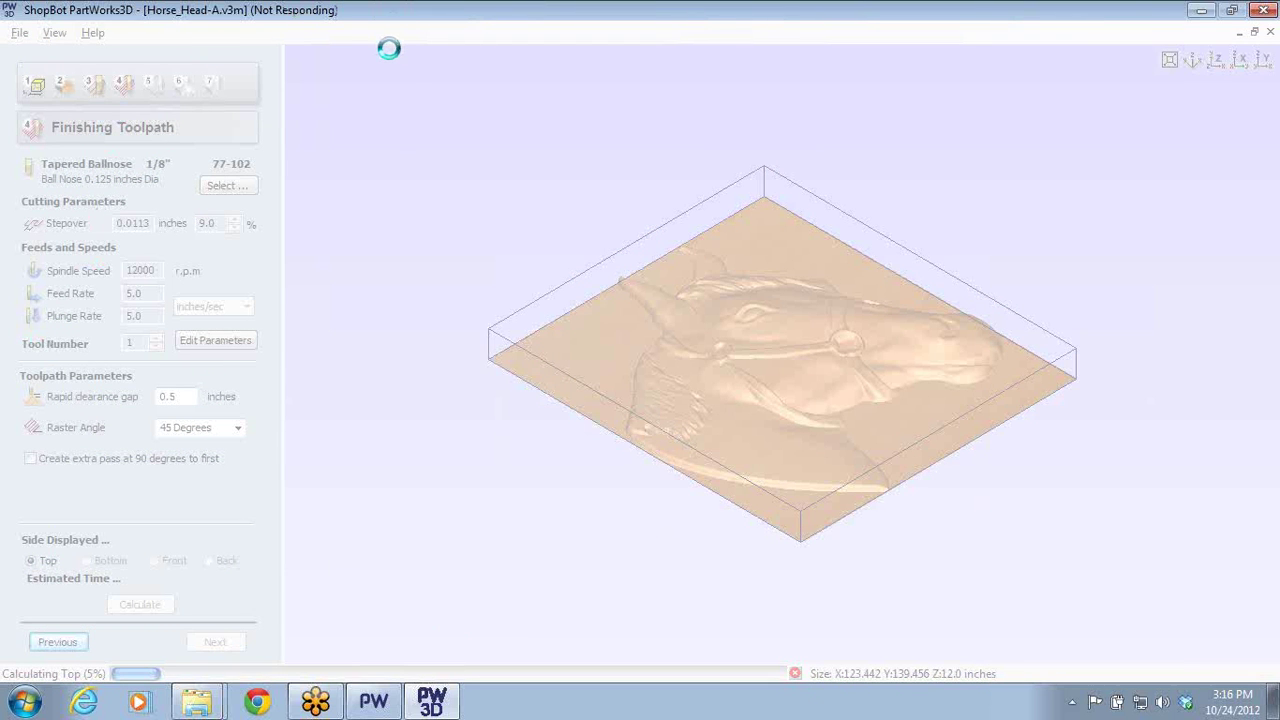
# - Force-close PartWorks3D after it hangs at 5% on the finishing calculation
pyautogui.click(1265, 12)
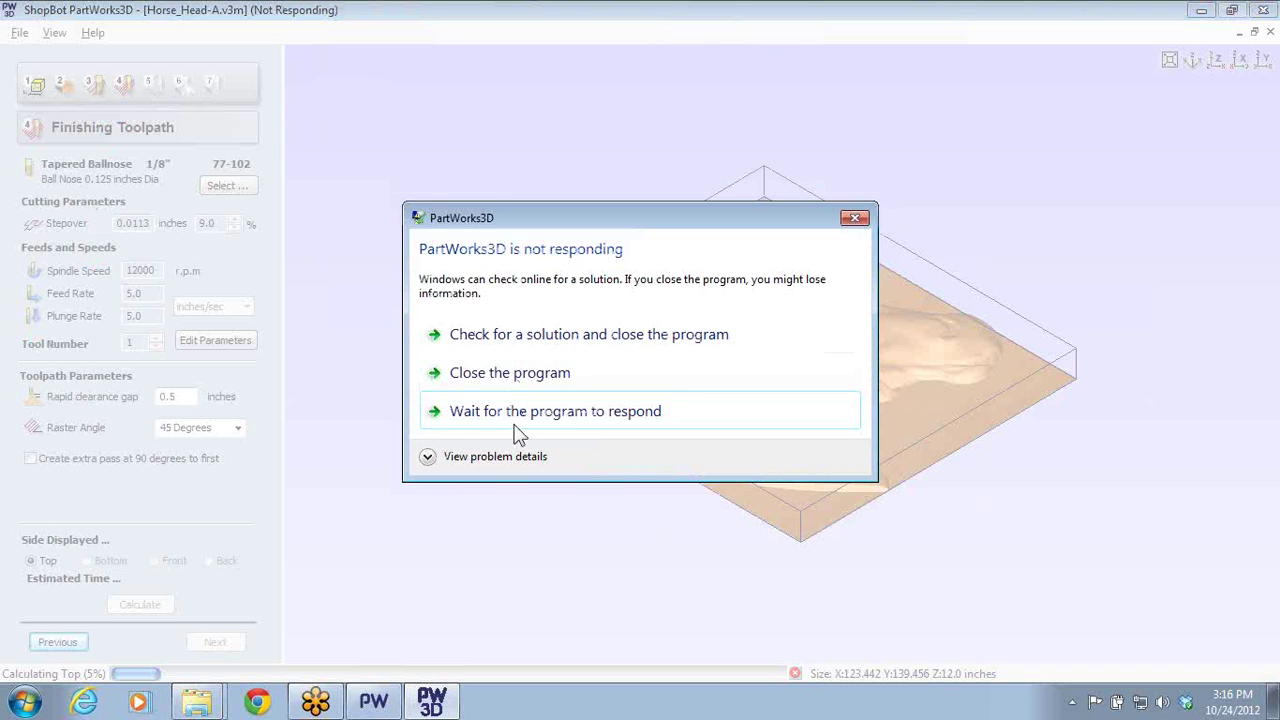
pyautogui.click(515, 372)
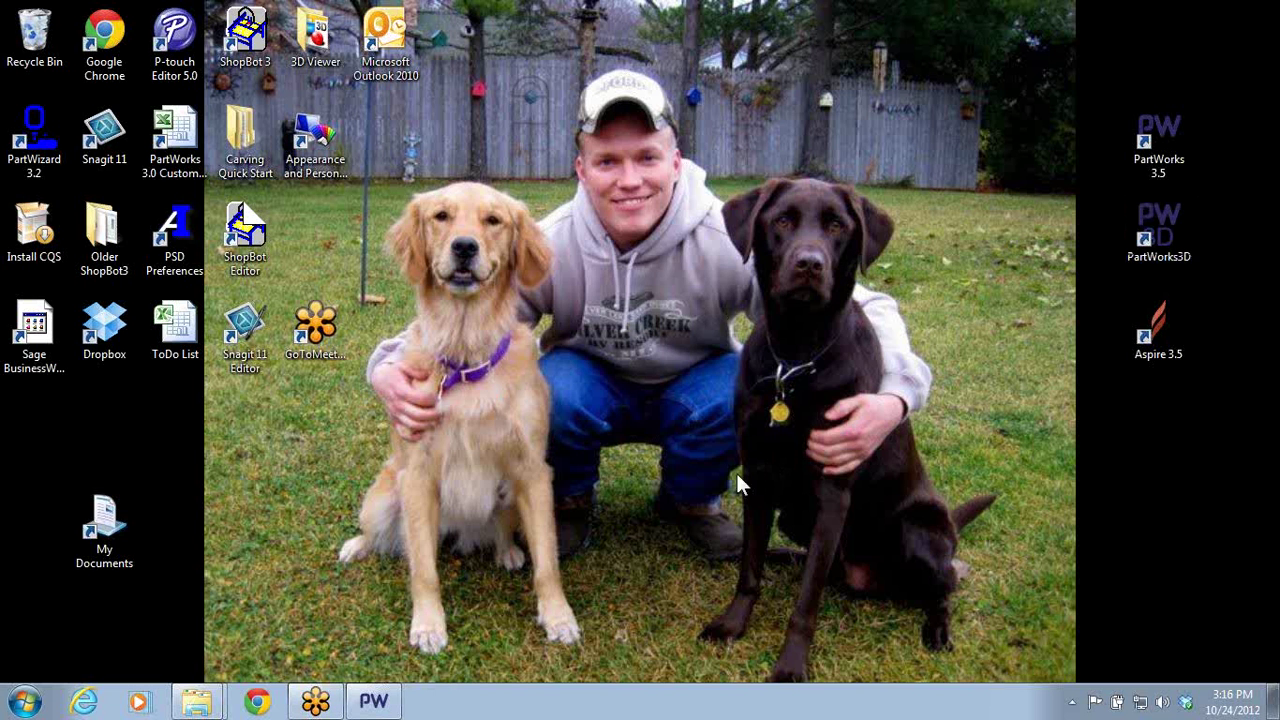
# - Reopen Horse_Head-A.v3m maximized in PartWorks3D, in inches, with a 1-inch Z height applied
pyautogui.doubleClick(1180, 262)
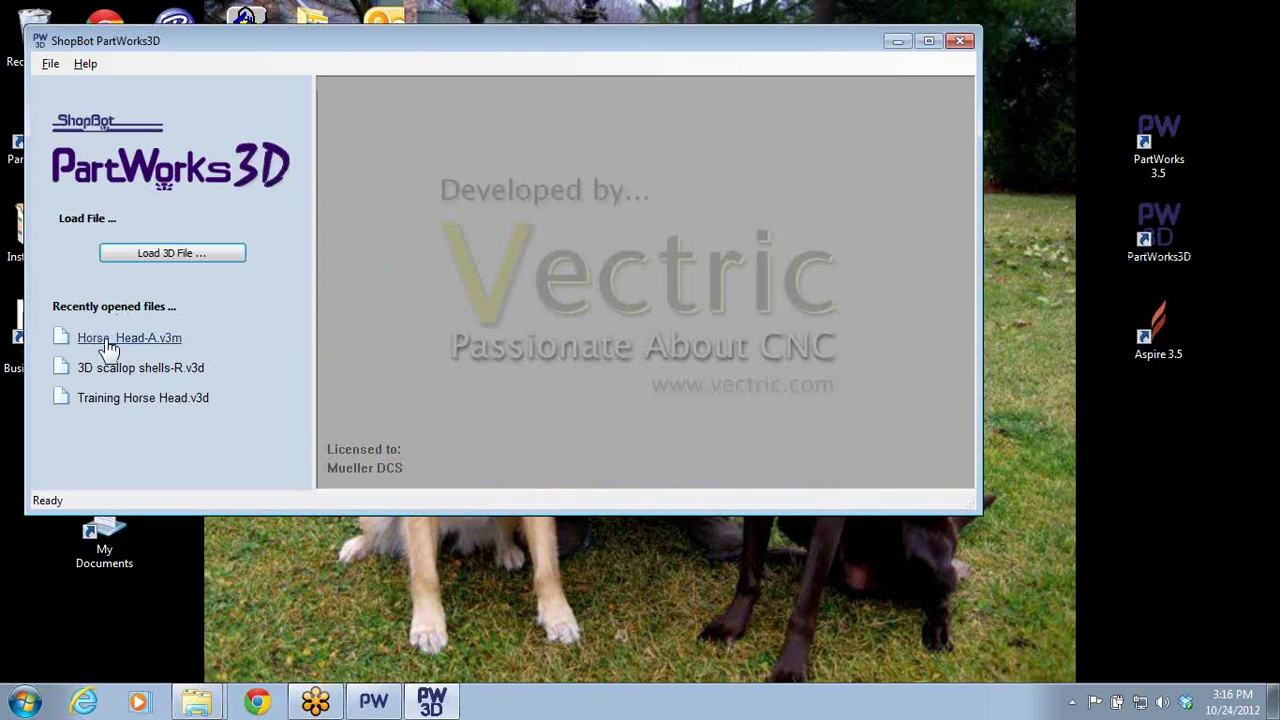
pyautogui.click(106, 336)
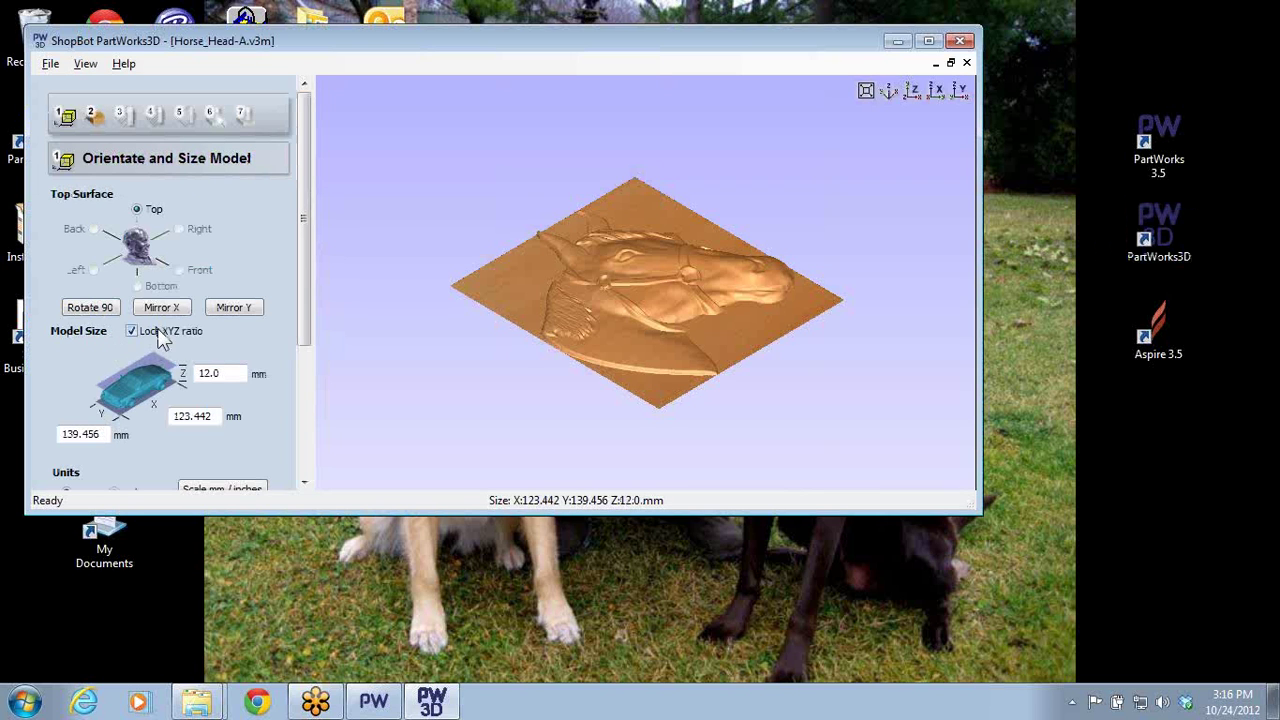
pyautogui.click(928, 40)
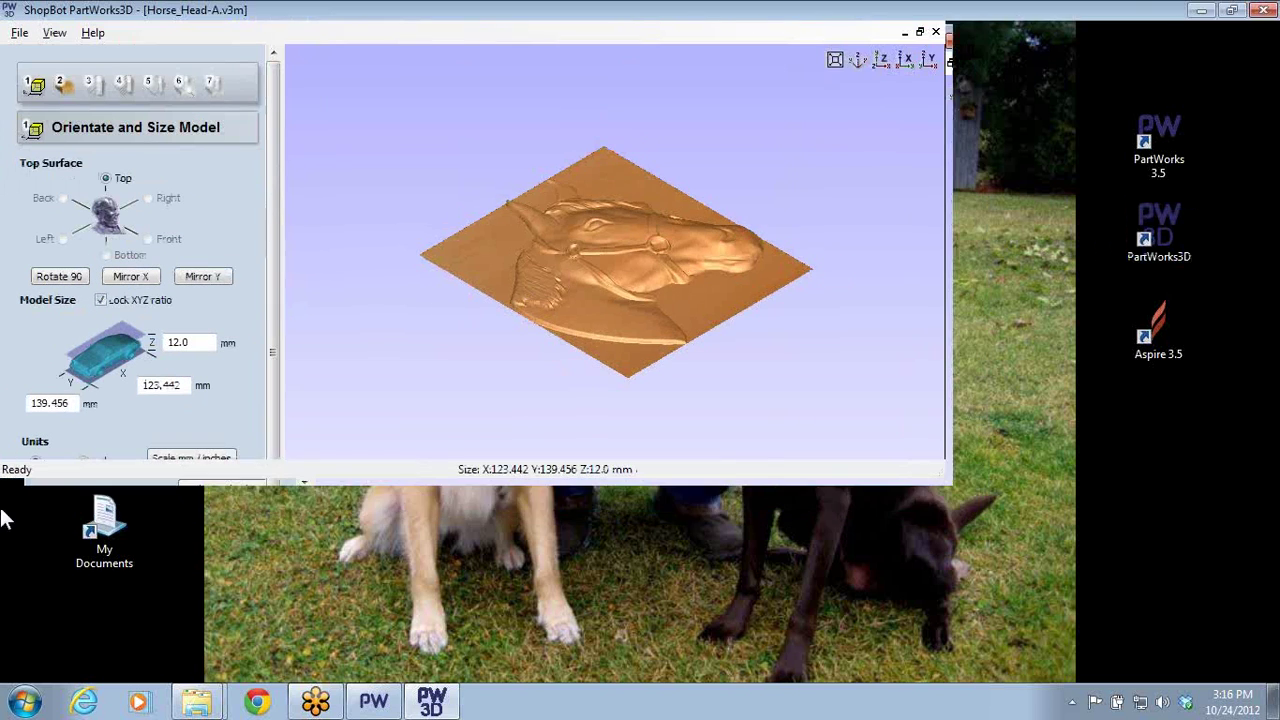
pyautogui.click(84, 462)
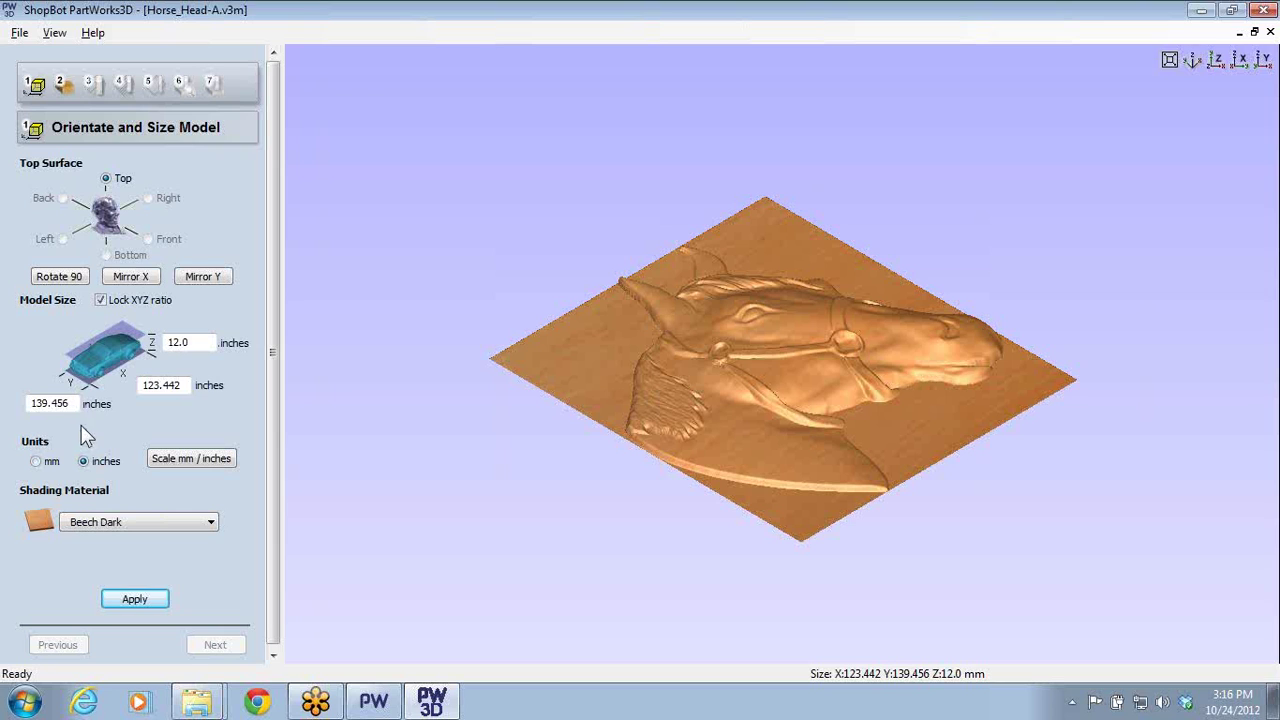
pyautogui.doubleClick(199, 346)
pyautogui.write('1')
pyautogui.click(122, 601)
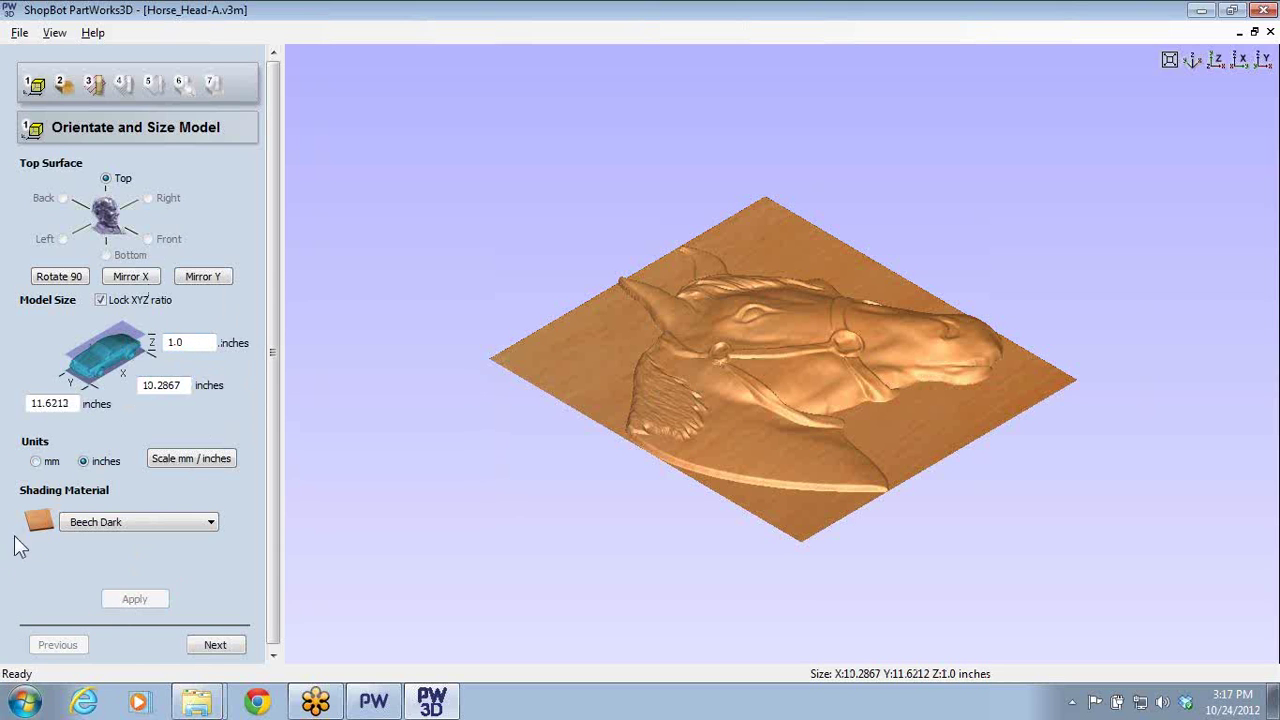
# - Zero the XY origin, apply it, and skip roughing to reach the finishing toolpath settings
pyautogui.click(212, 645)
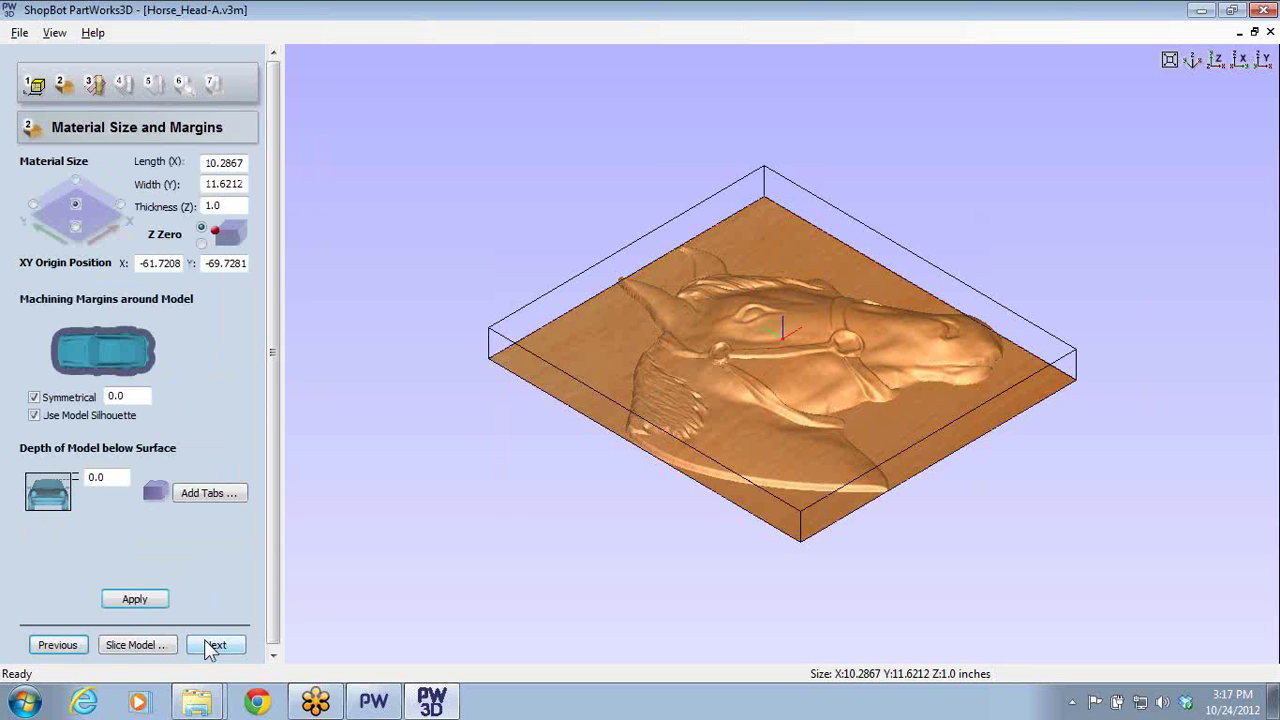
pyautogui.doubleClick(145, 262)
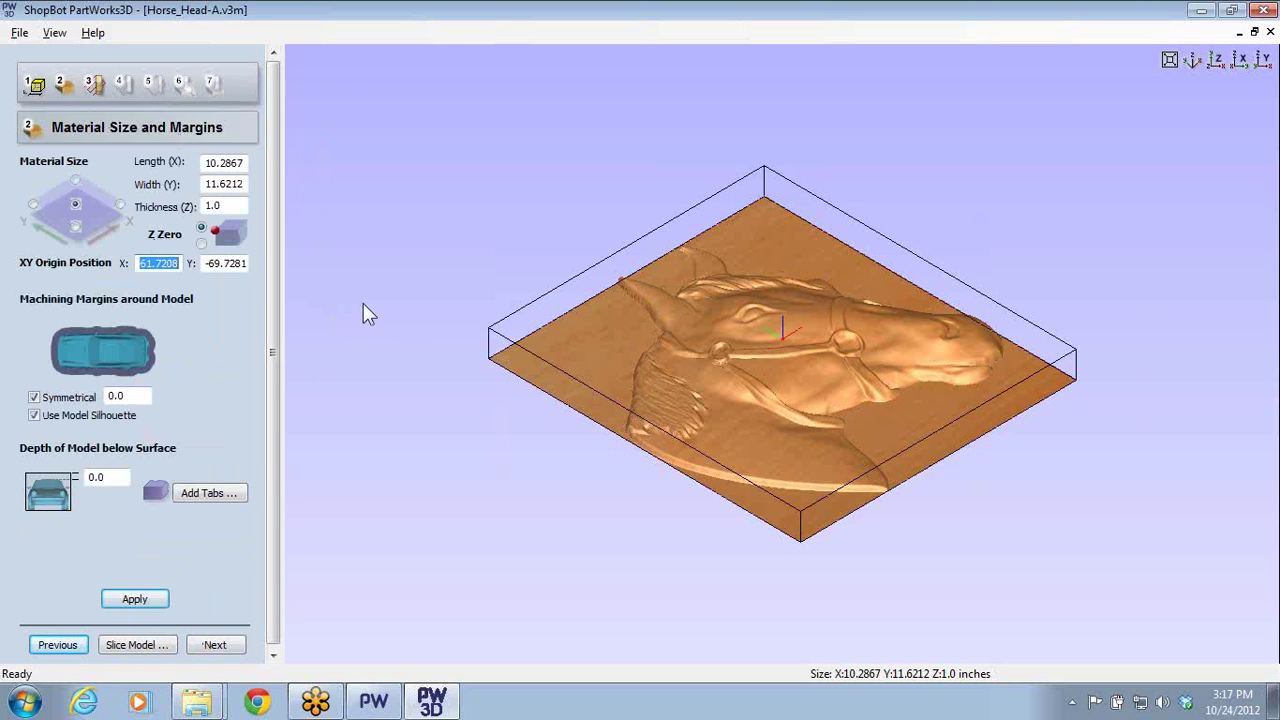
pyautogui.write('0')
pyautogui.press('Tab')
pyautogui.write('0')
pyautogui.press('Tab')
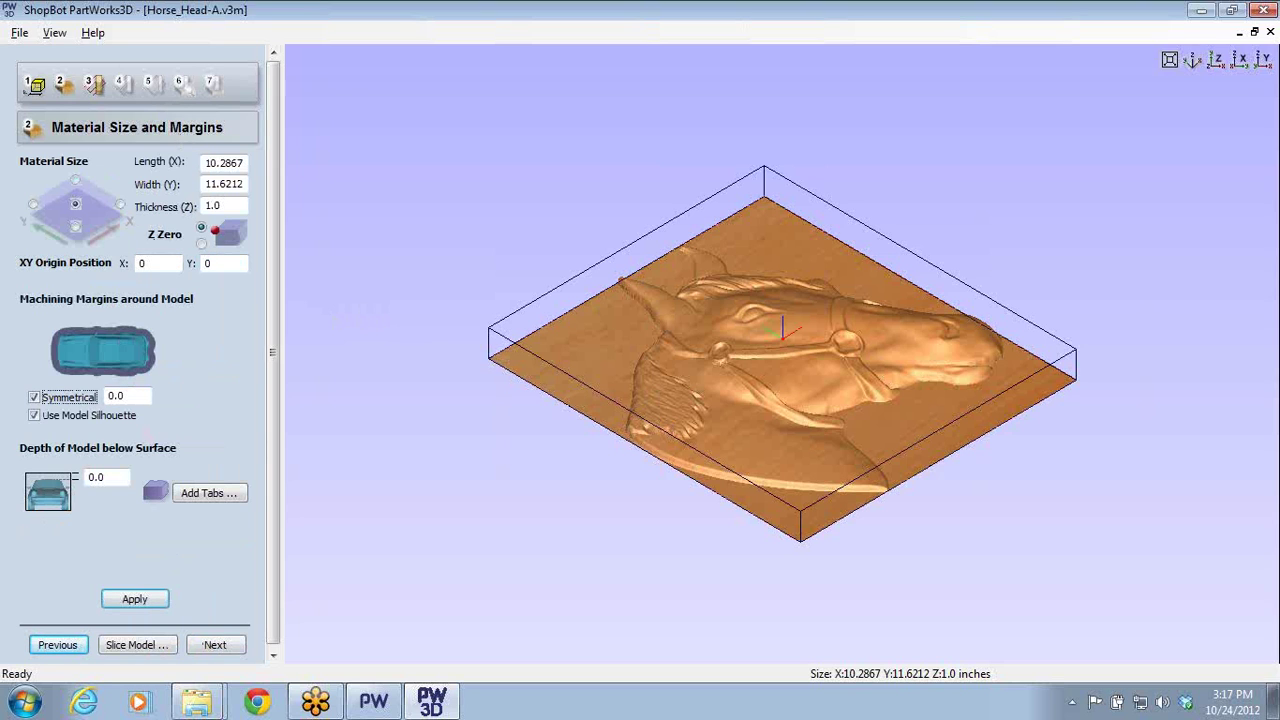
pyautogui.click(128, 601)
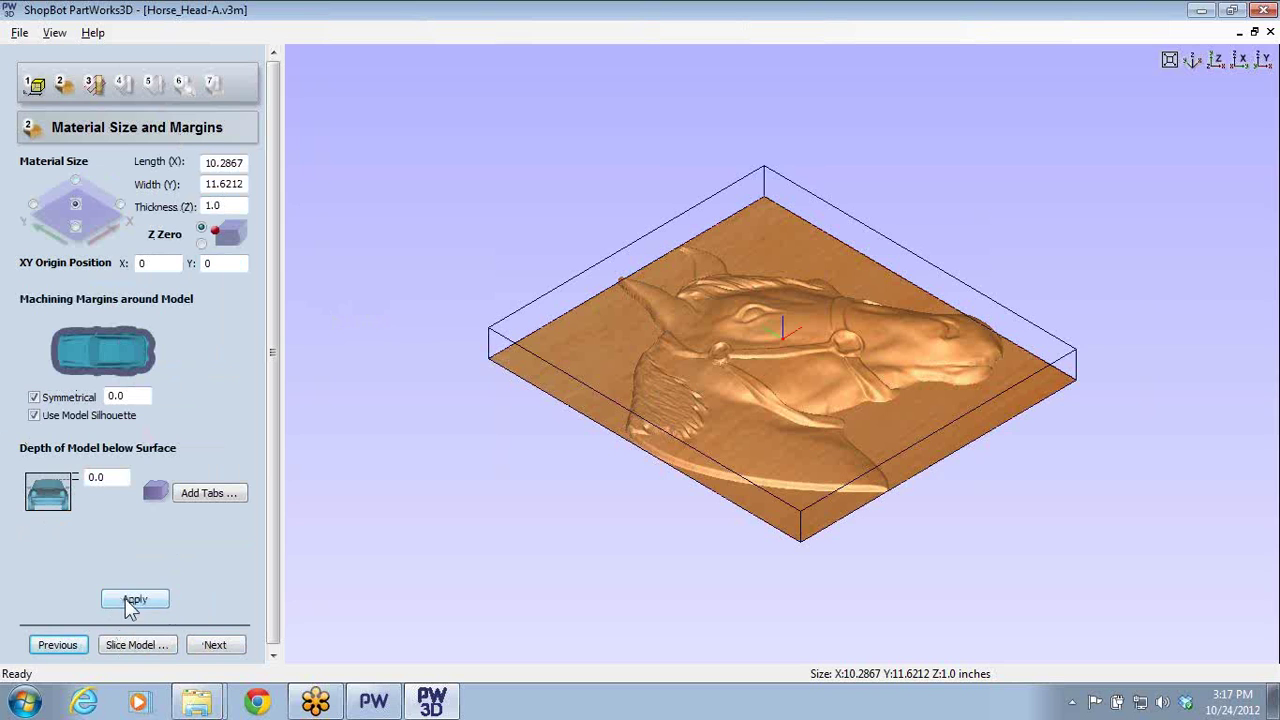
pyautogui.click(228, 646)
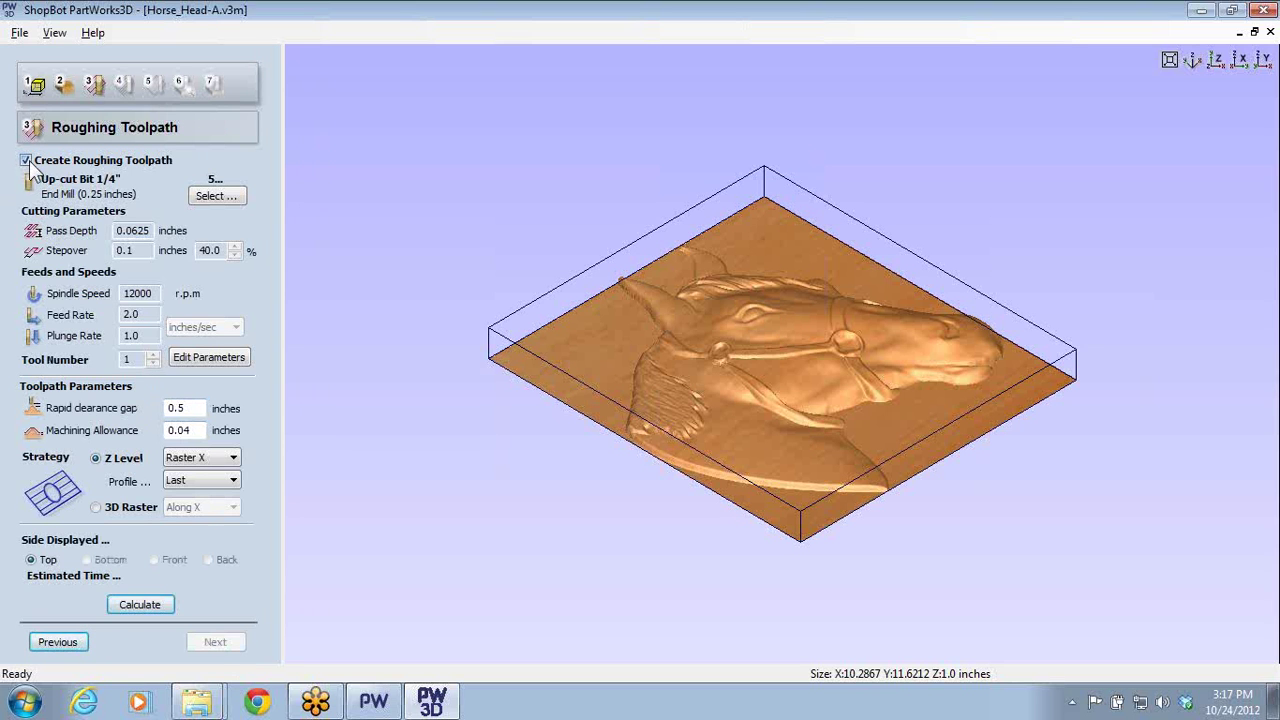
pyautogui.click(25, 160)
pyautogui.click(213, 642)
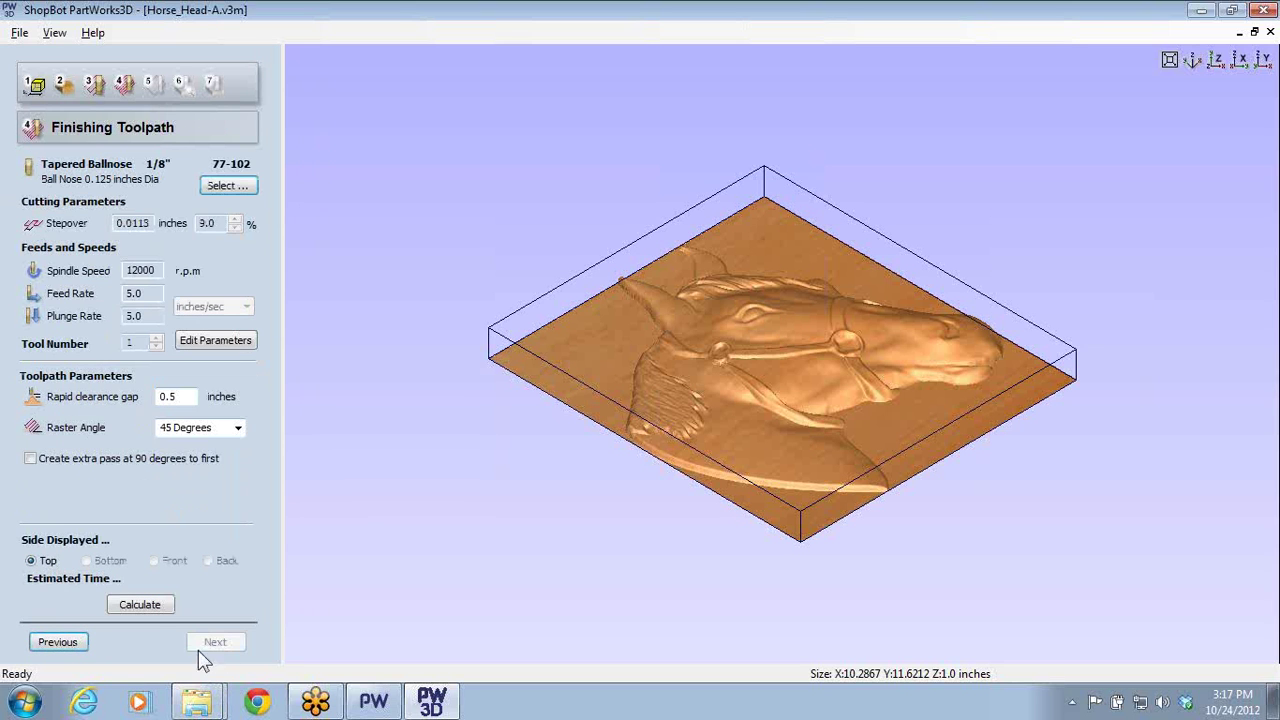
# - Calculate the finishing toolpath (about 29 minutes) and move on to the Cut Out Toolpath step
pyautogui.click(137, 604)
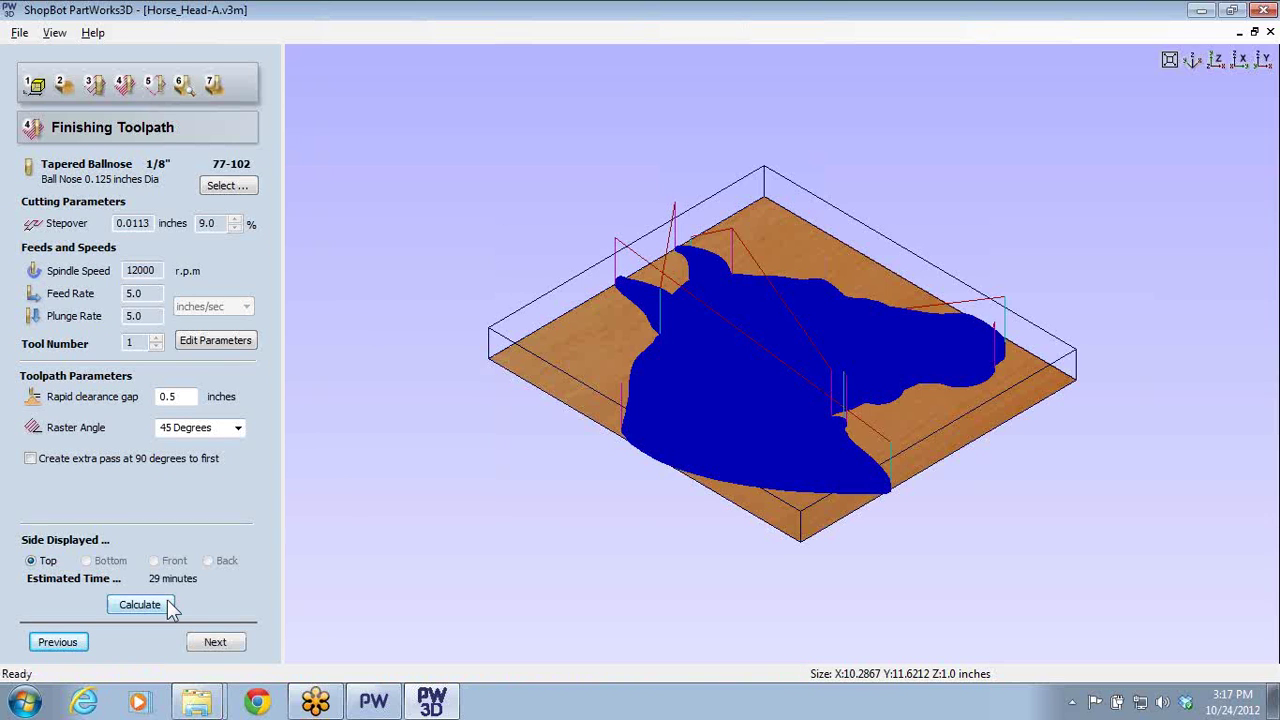
pyautogui.click(228, 644)
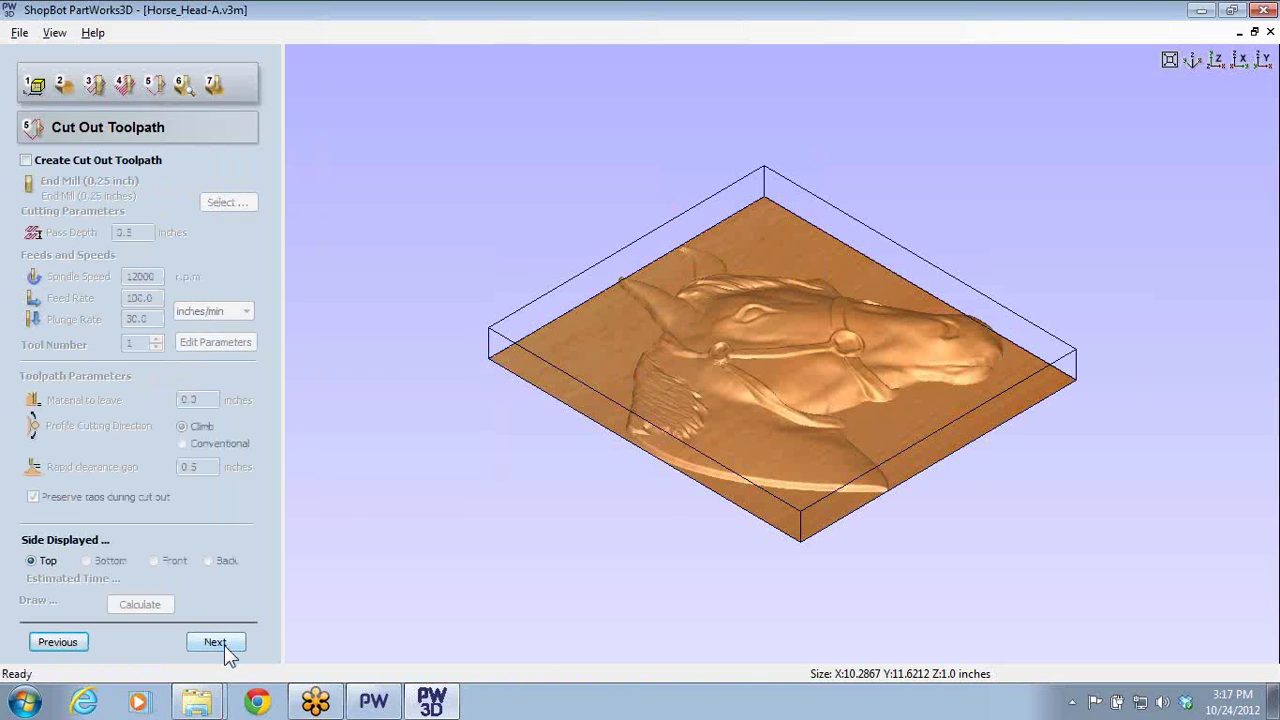
# - Preview the finishing toolpath carving the horse head from above, then delete the waste material
pyautogui.click(216, 643)
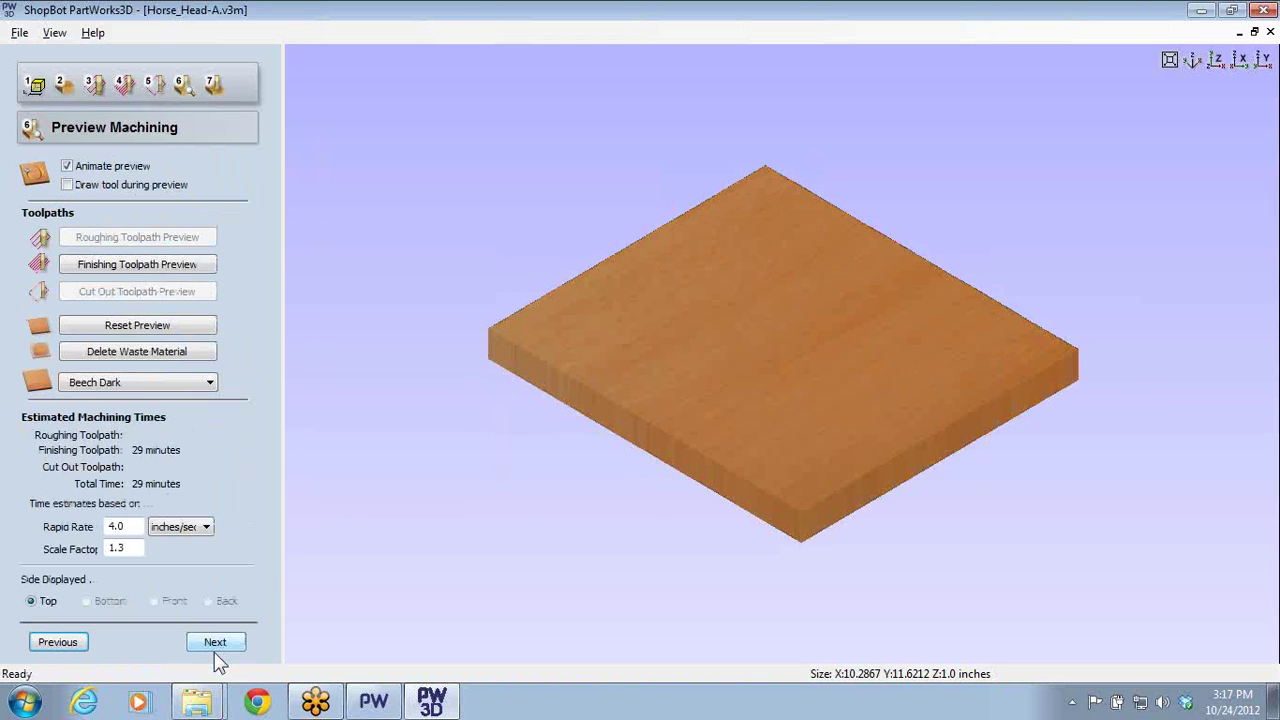
pyautogui.click(136, 265)
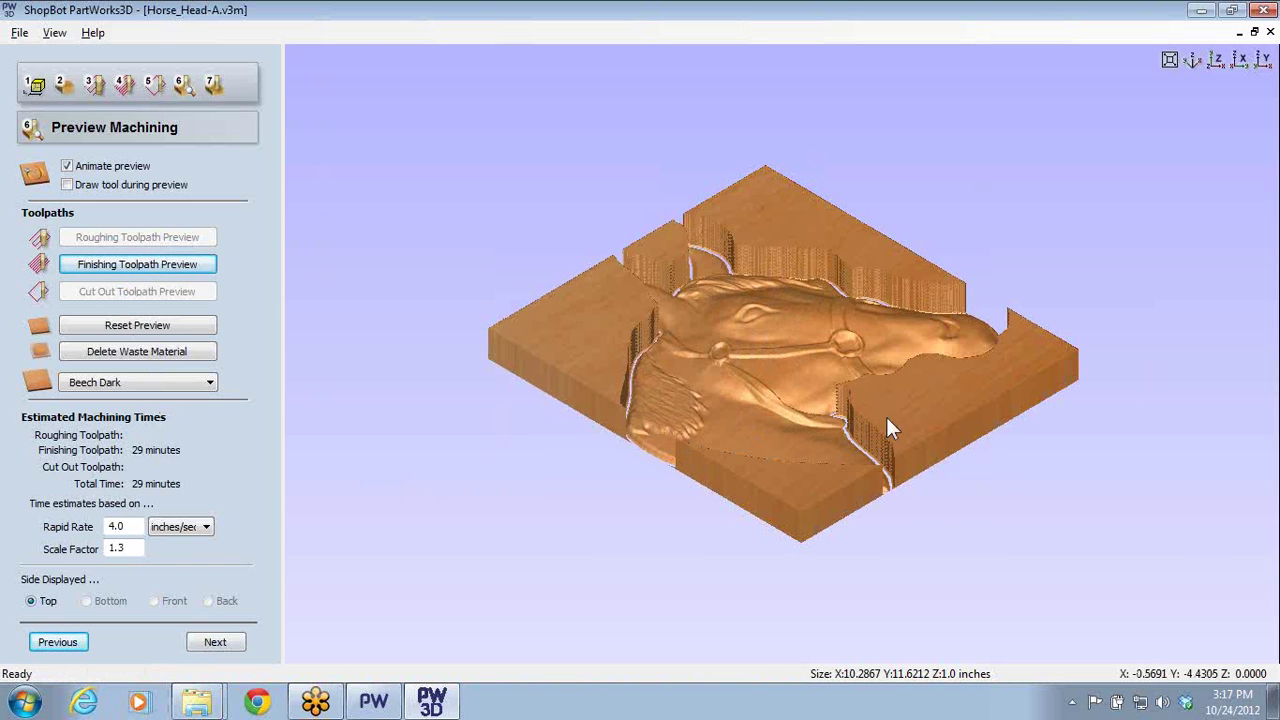
pyautogui.moveTo(886, 417); pyautogui.dragTo(829, 666)
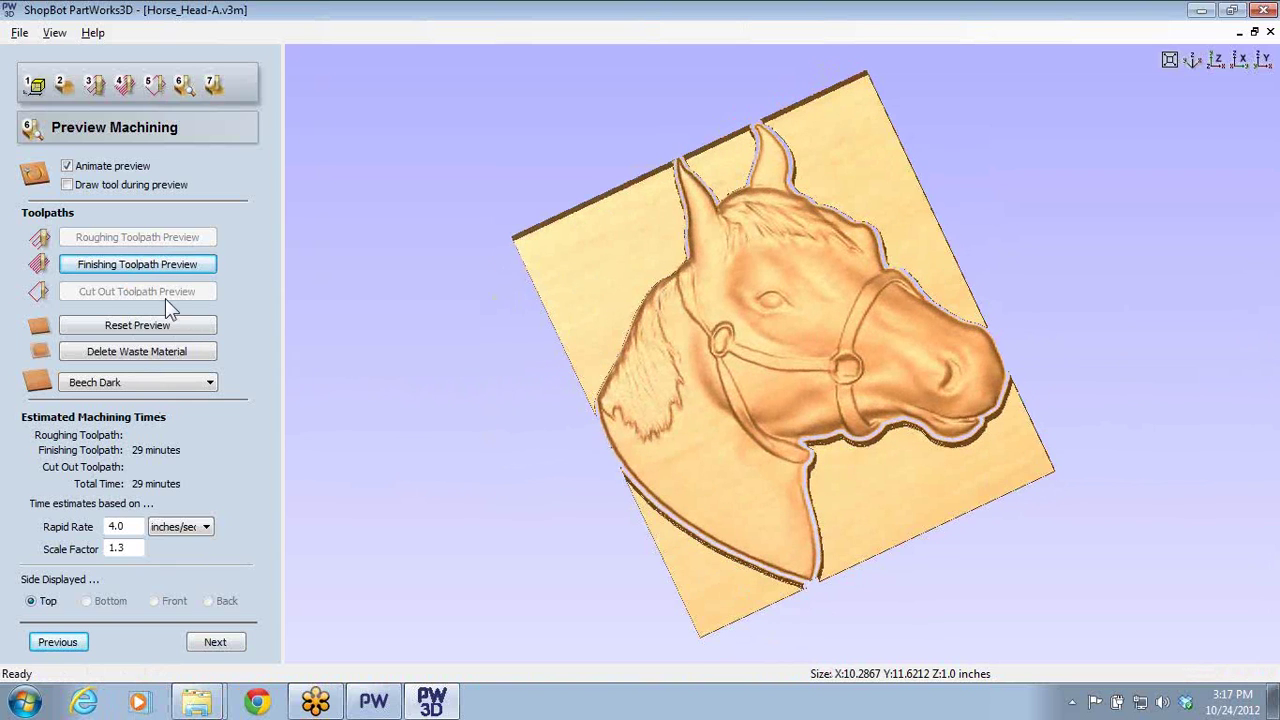
pyautogui.click(177, 350)
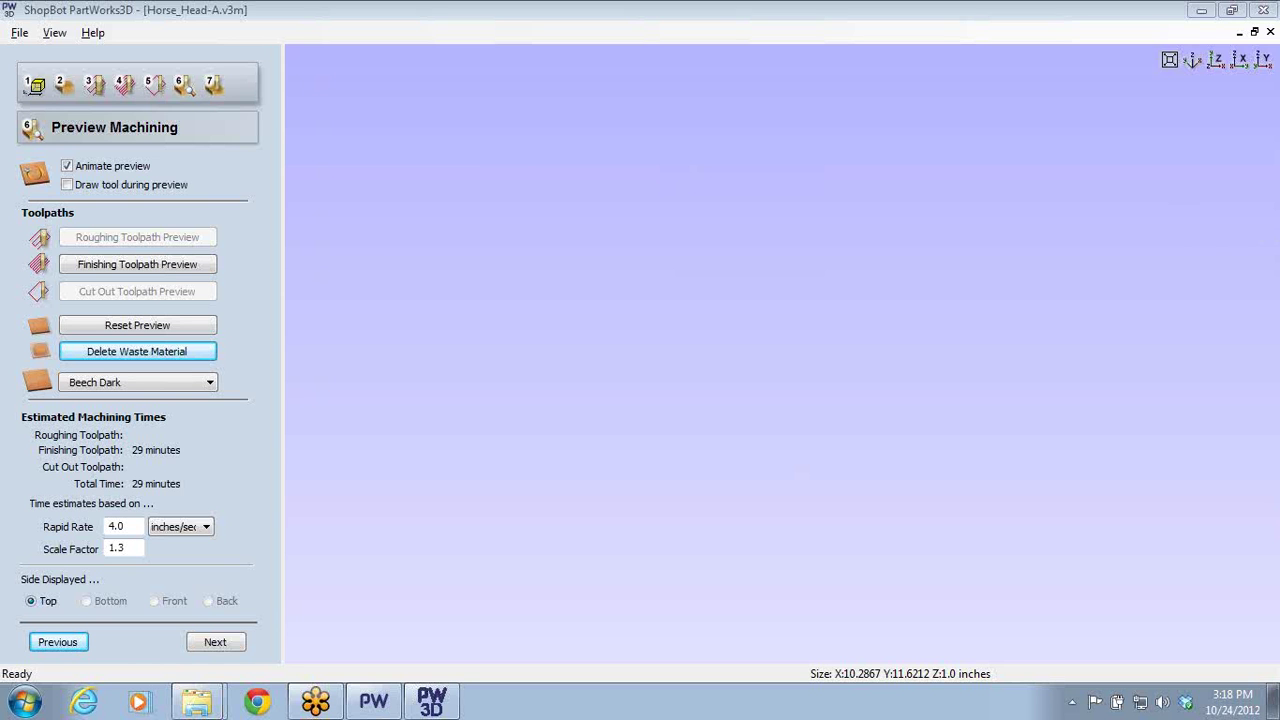
# - Close PartWorks3D without saving changes to Horse_Head-A.v3m
pyautogui.click(1263, 10)
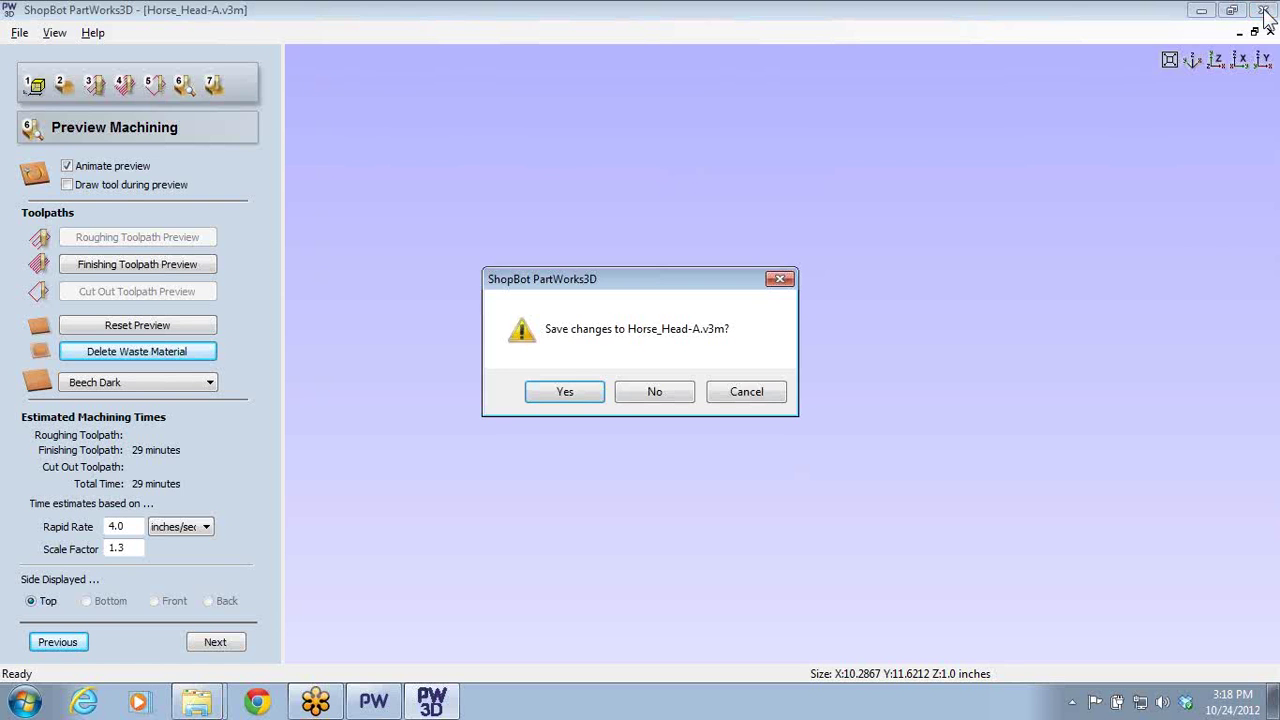
pyautogui.click(658, 399)
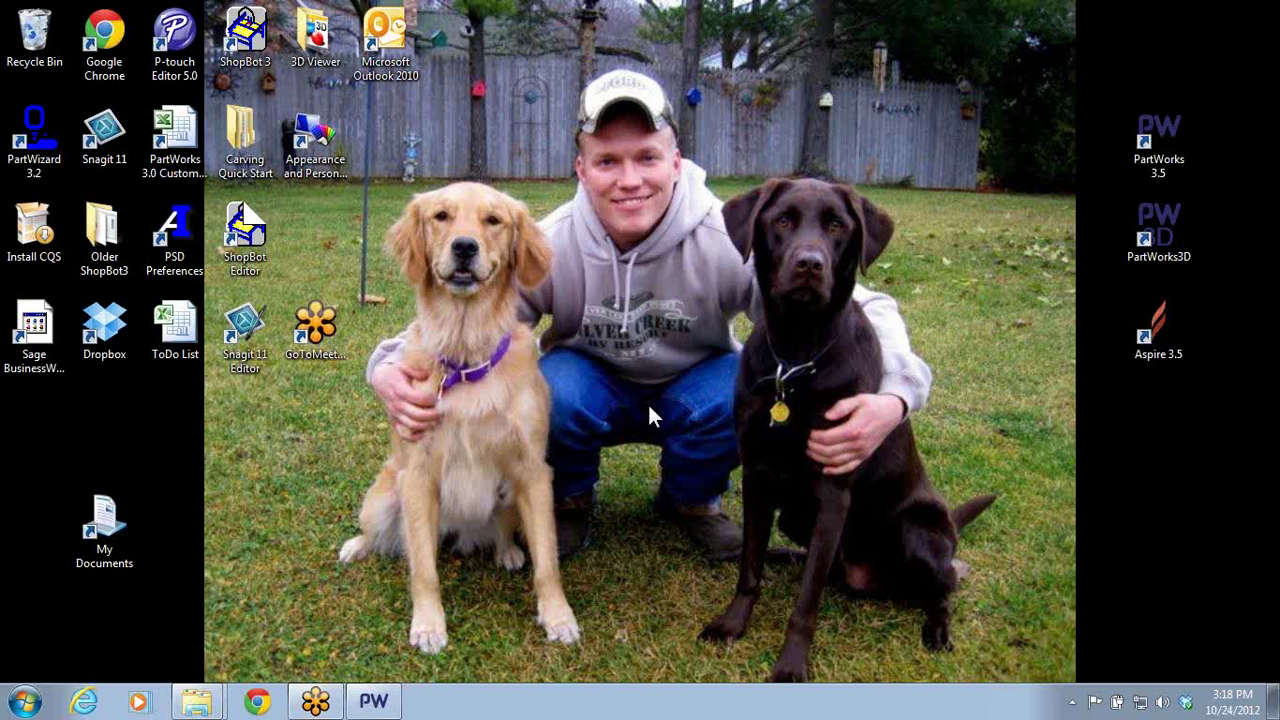